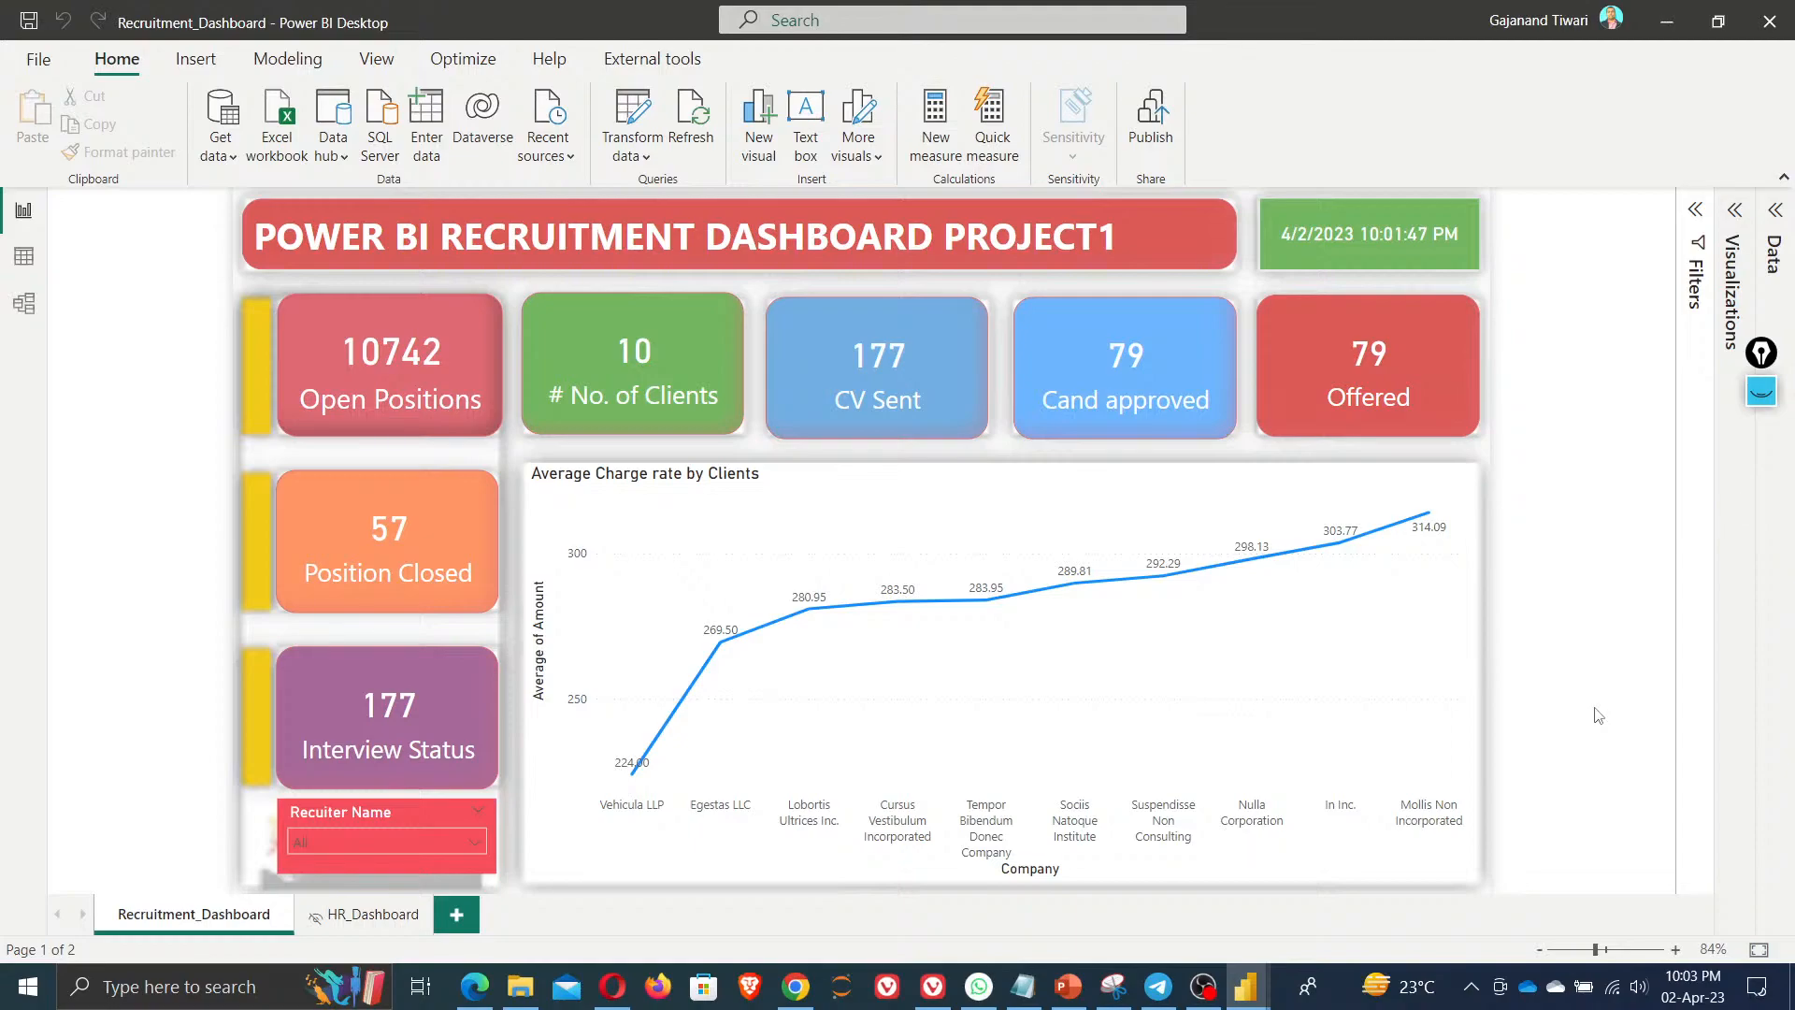
Switch to File Explorer and open the Recuitment Data workbook from the Recruitment_Dashboard folder in Excel
{"action": "left_click", "coordinate": [1669, 26]}
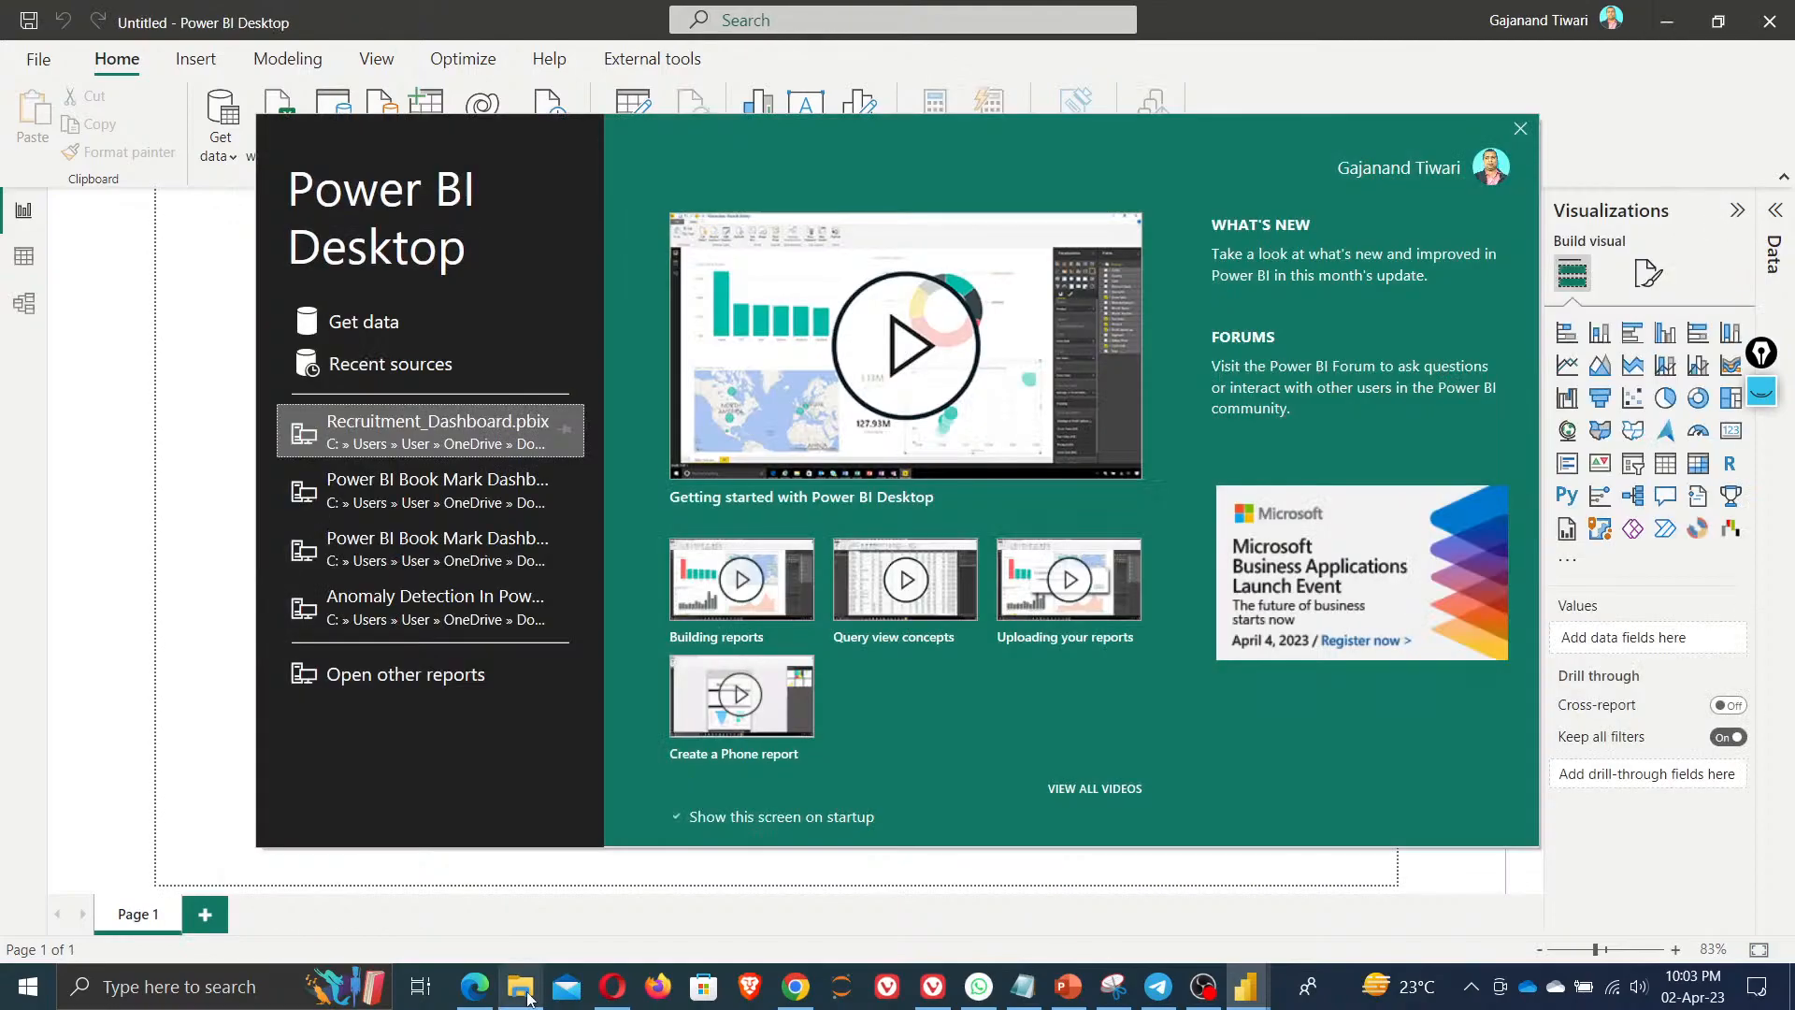
{"action": "left_click", "coordinate": [527, 997]}
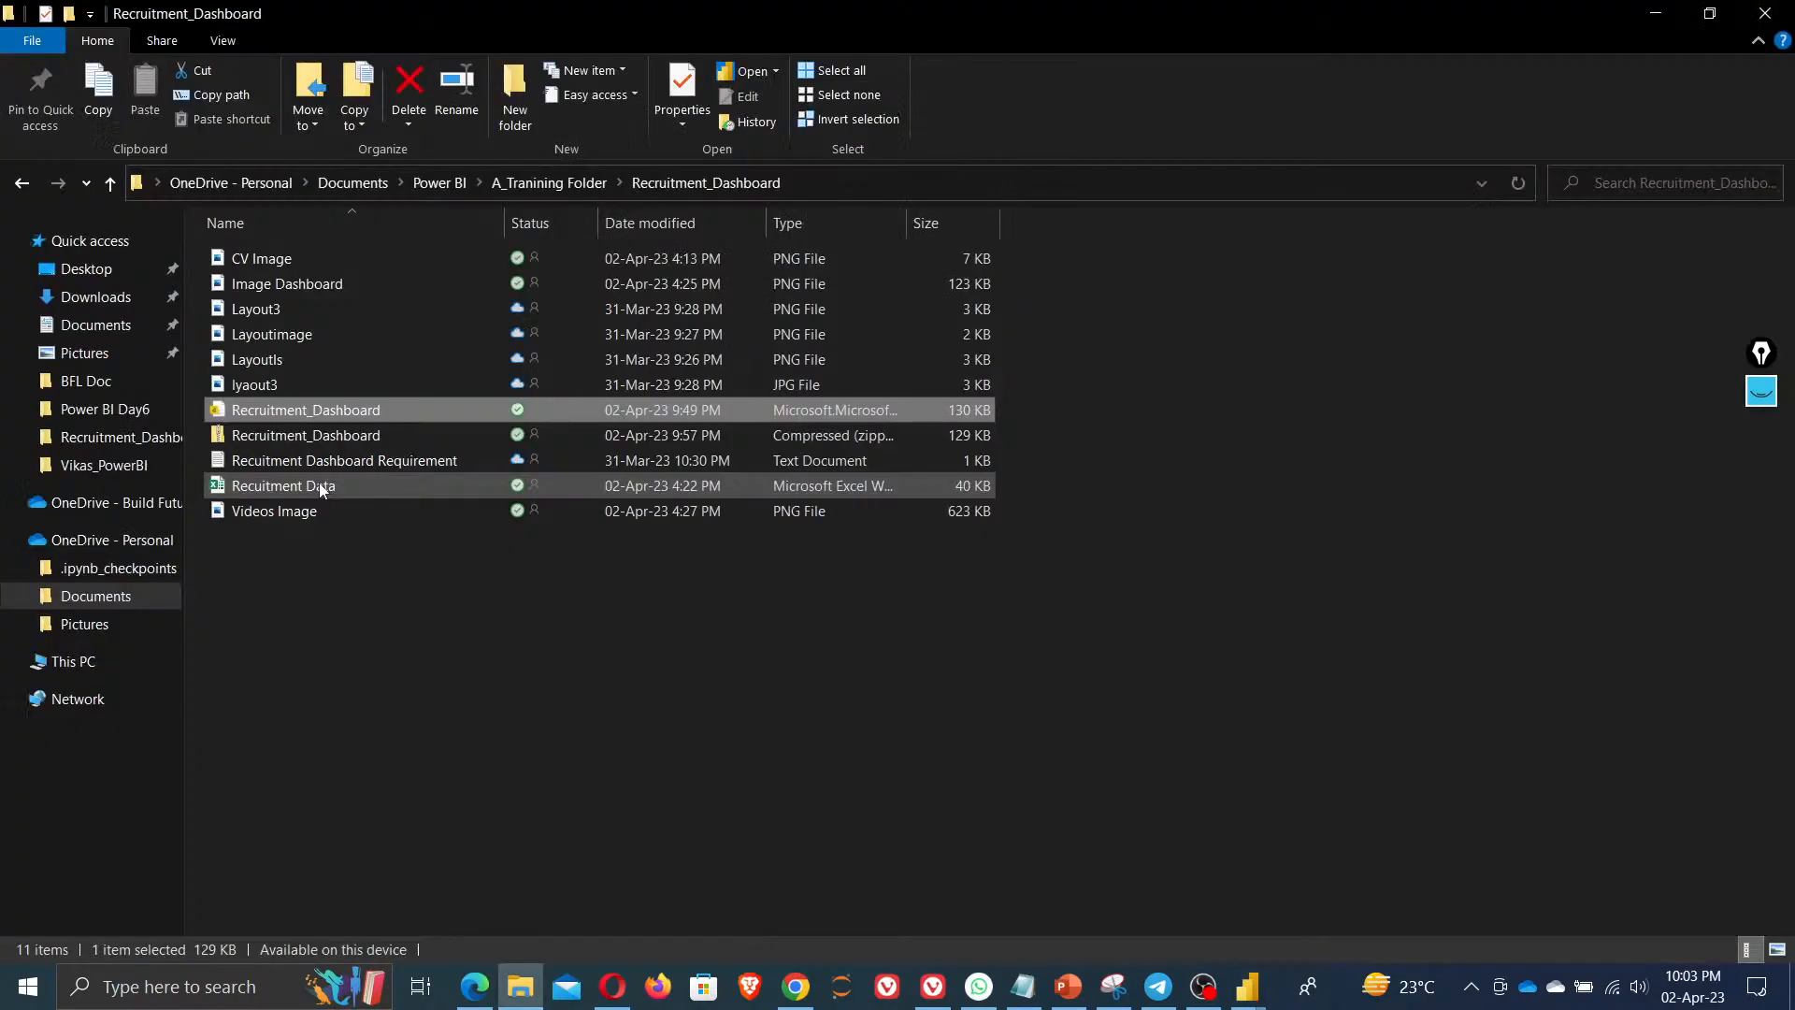
{"action": "double_click", "coordinate": [322, 487]}
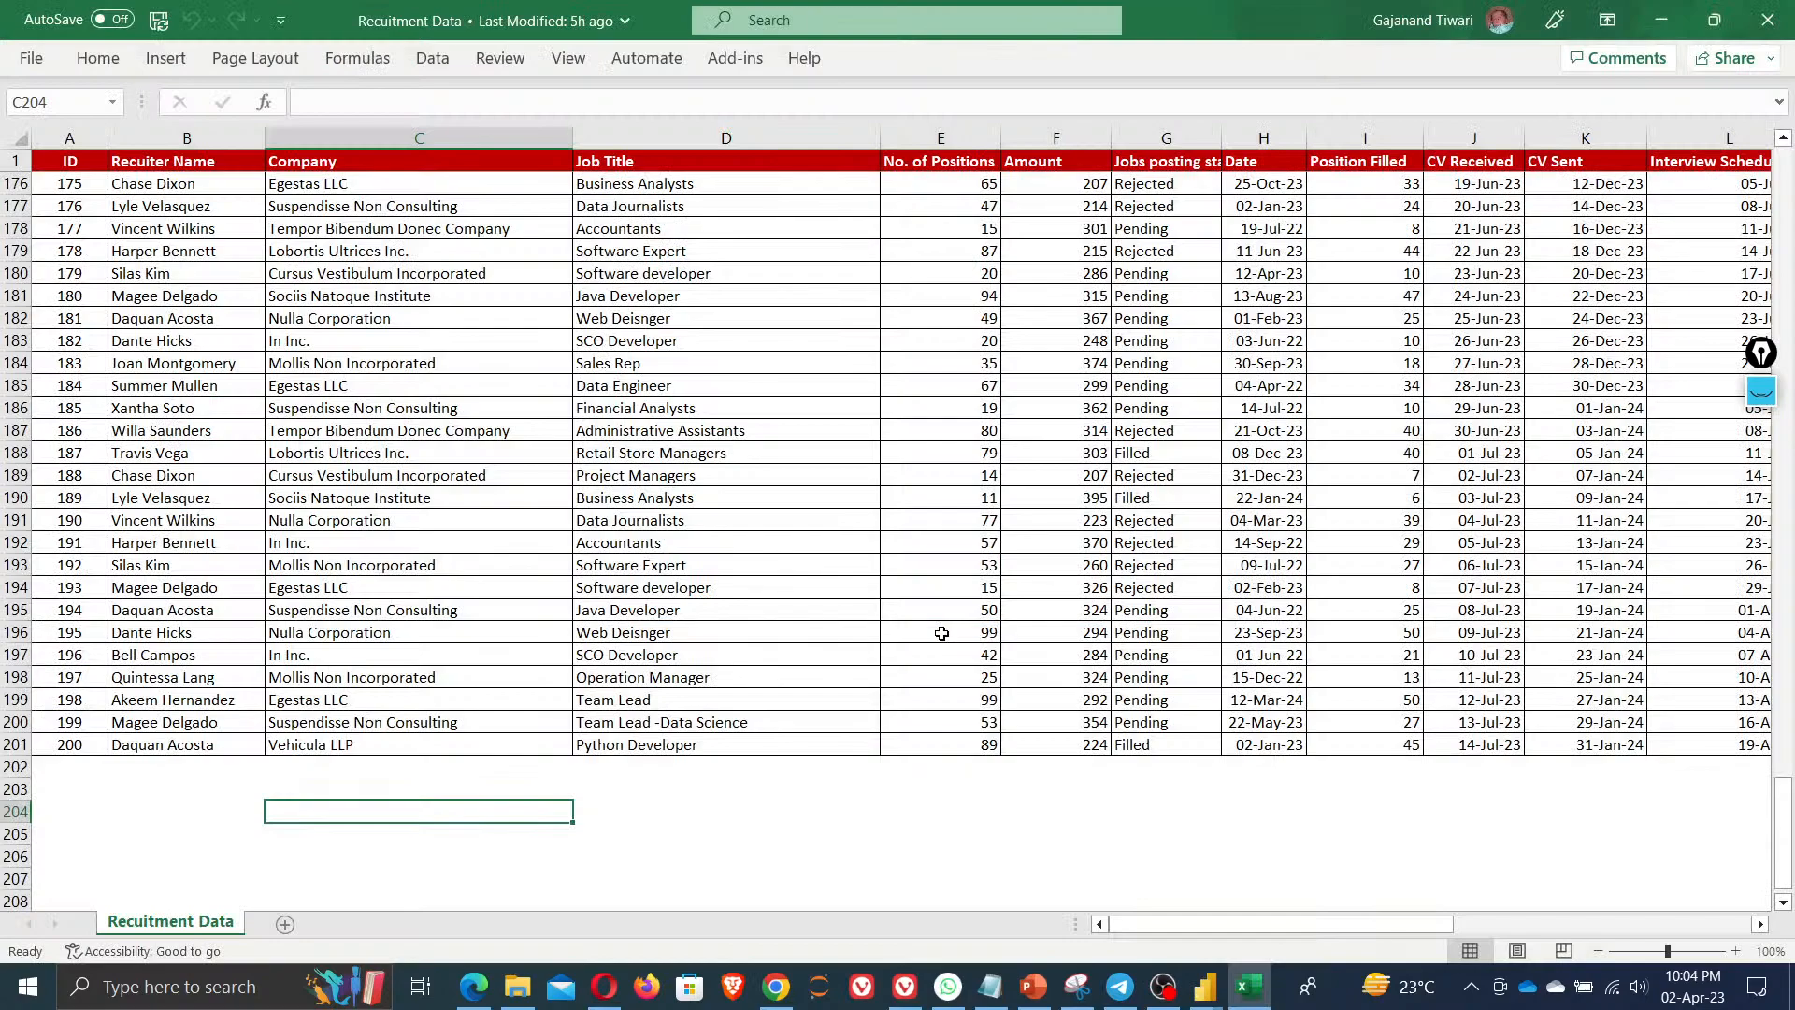
Return to the start of the recruitment sheet and examine its columns from ID through Amount
{"action": "scroll", "coordinate": [588, 547], "scroll_direction": "up", "scroll_amount": 20}
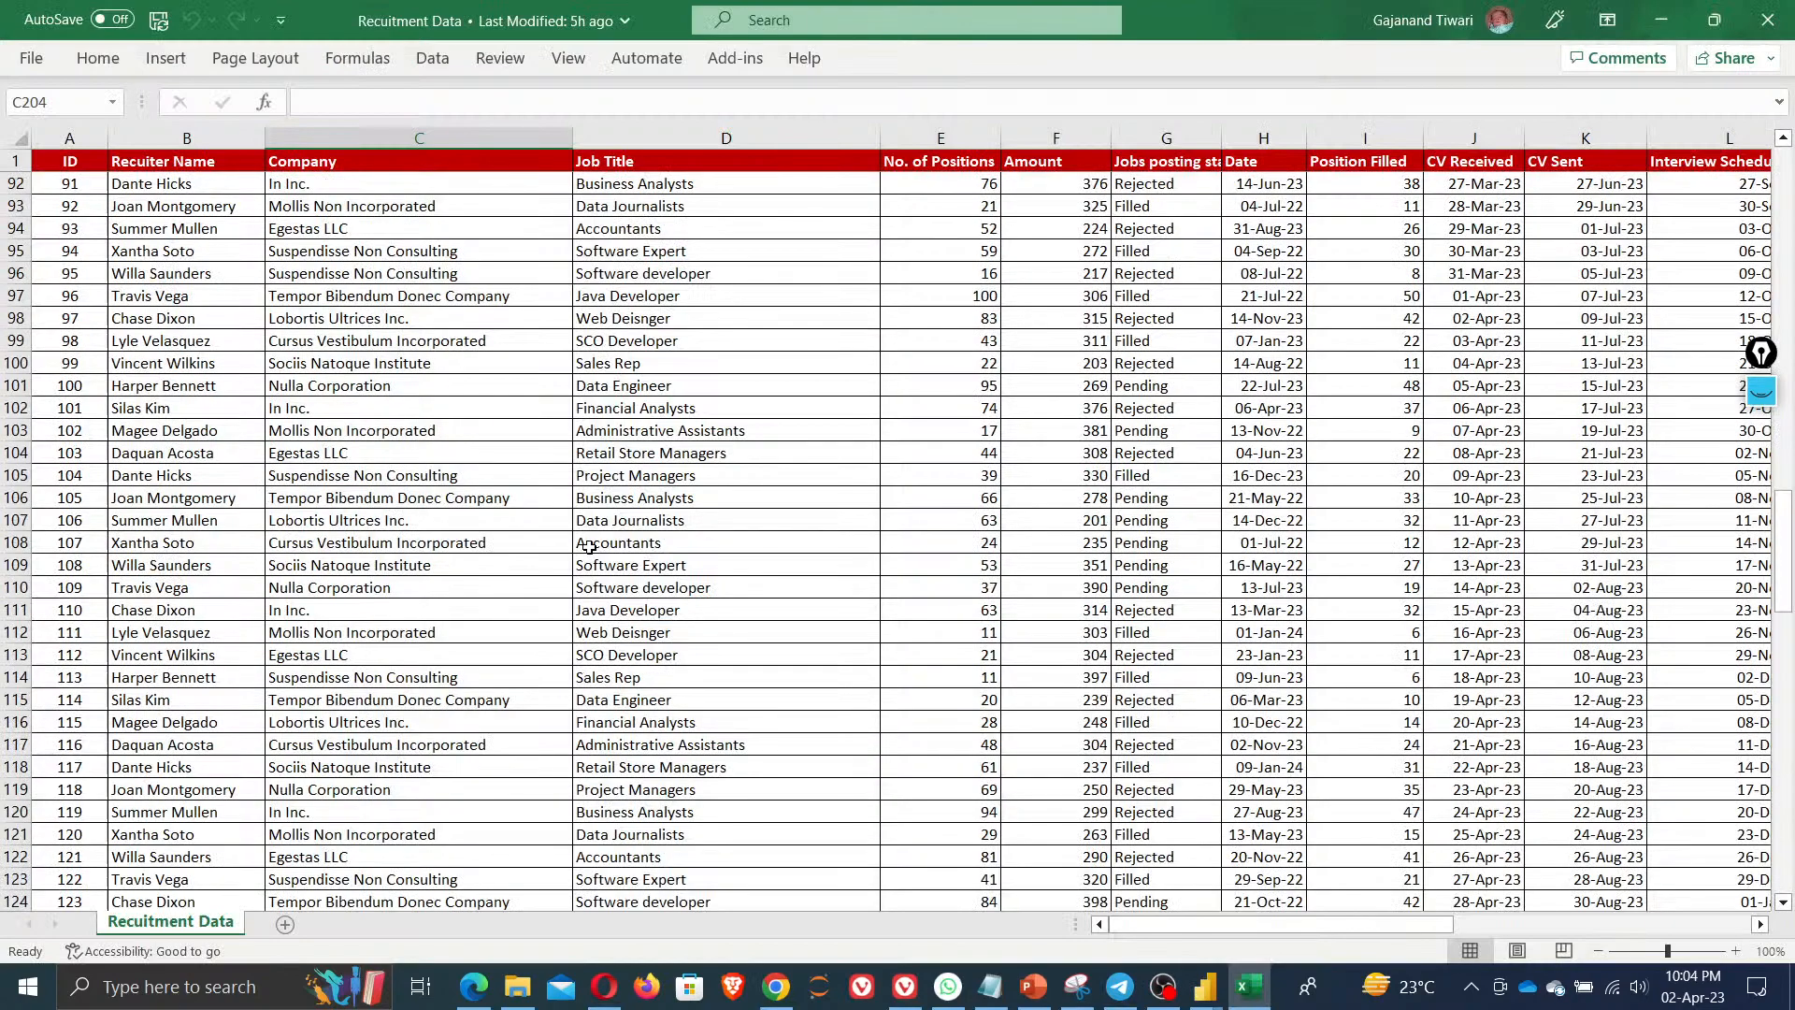
{"action": "scroll", "coordinate": [589, 548], "scroll_direction": "up", "scroll_amount": 20}
{"action": "left_click", "coordinate": [451, 434]}
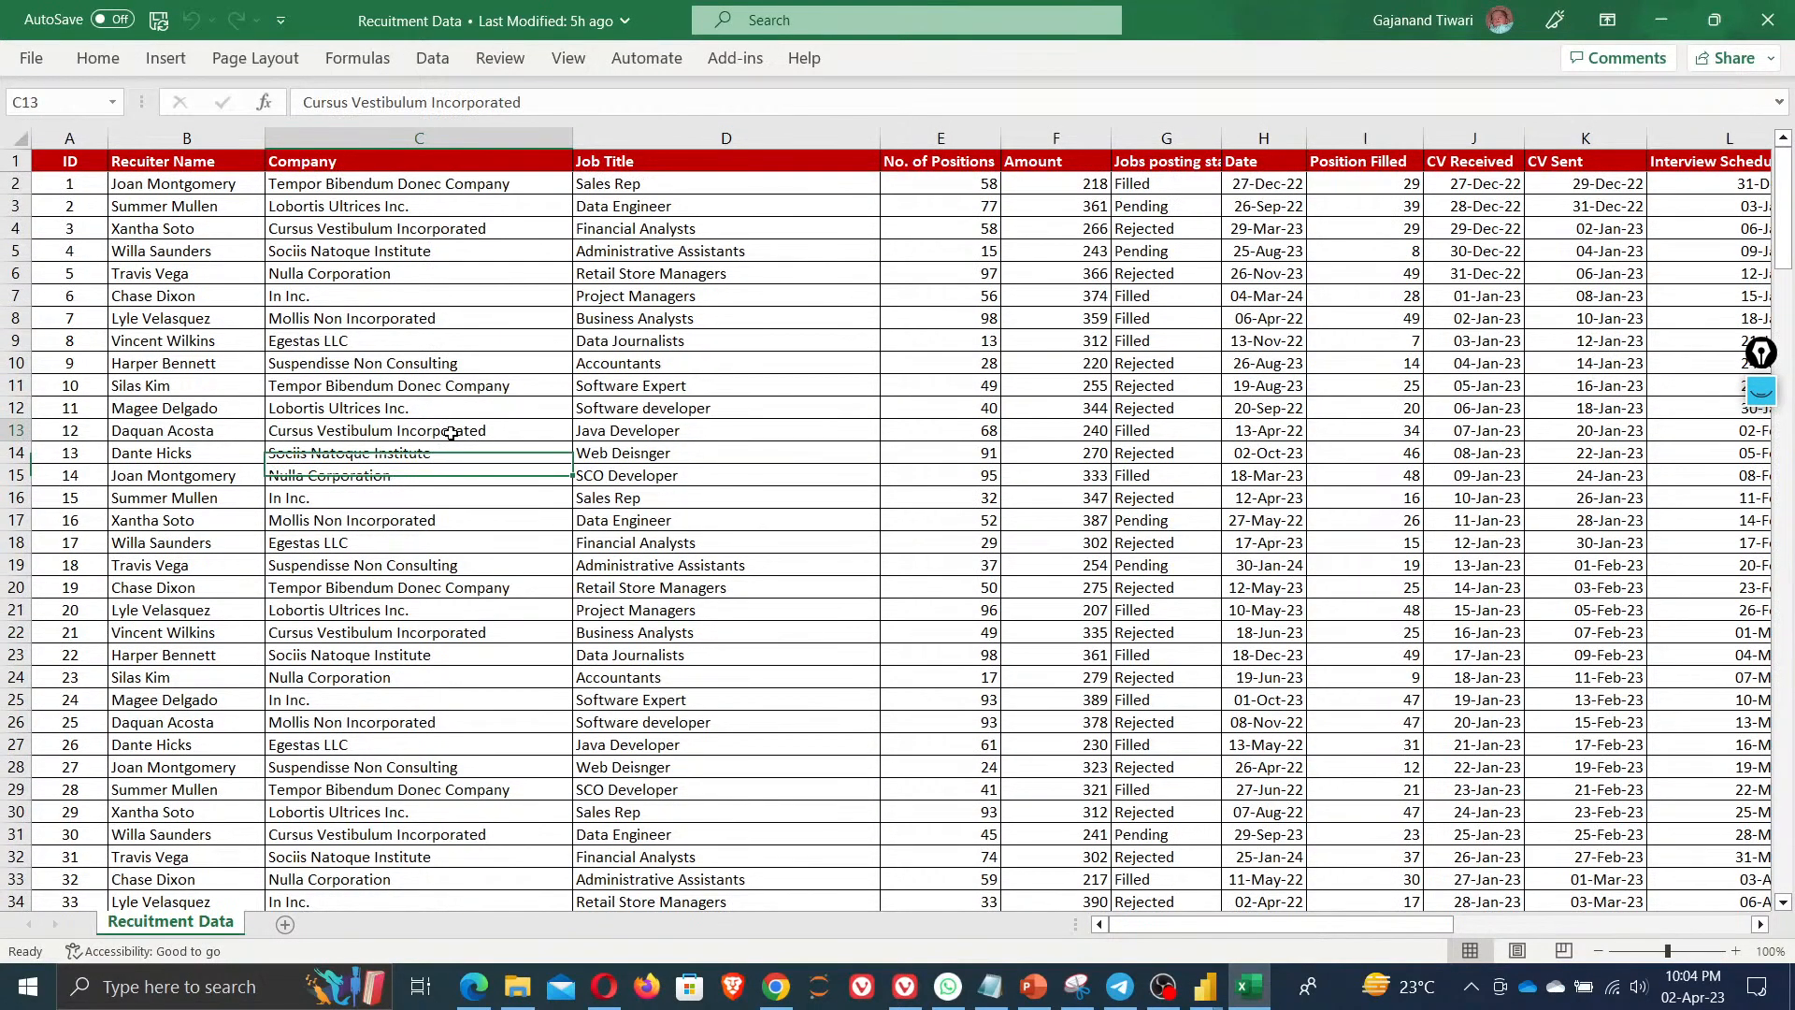
{"action": "key", "text": "ctrl+Home"}
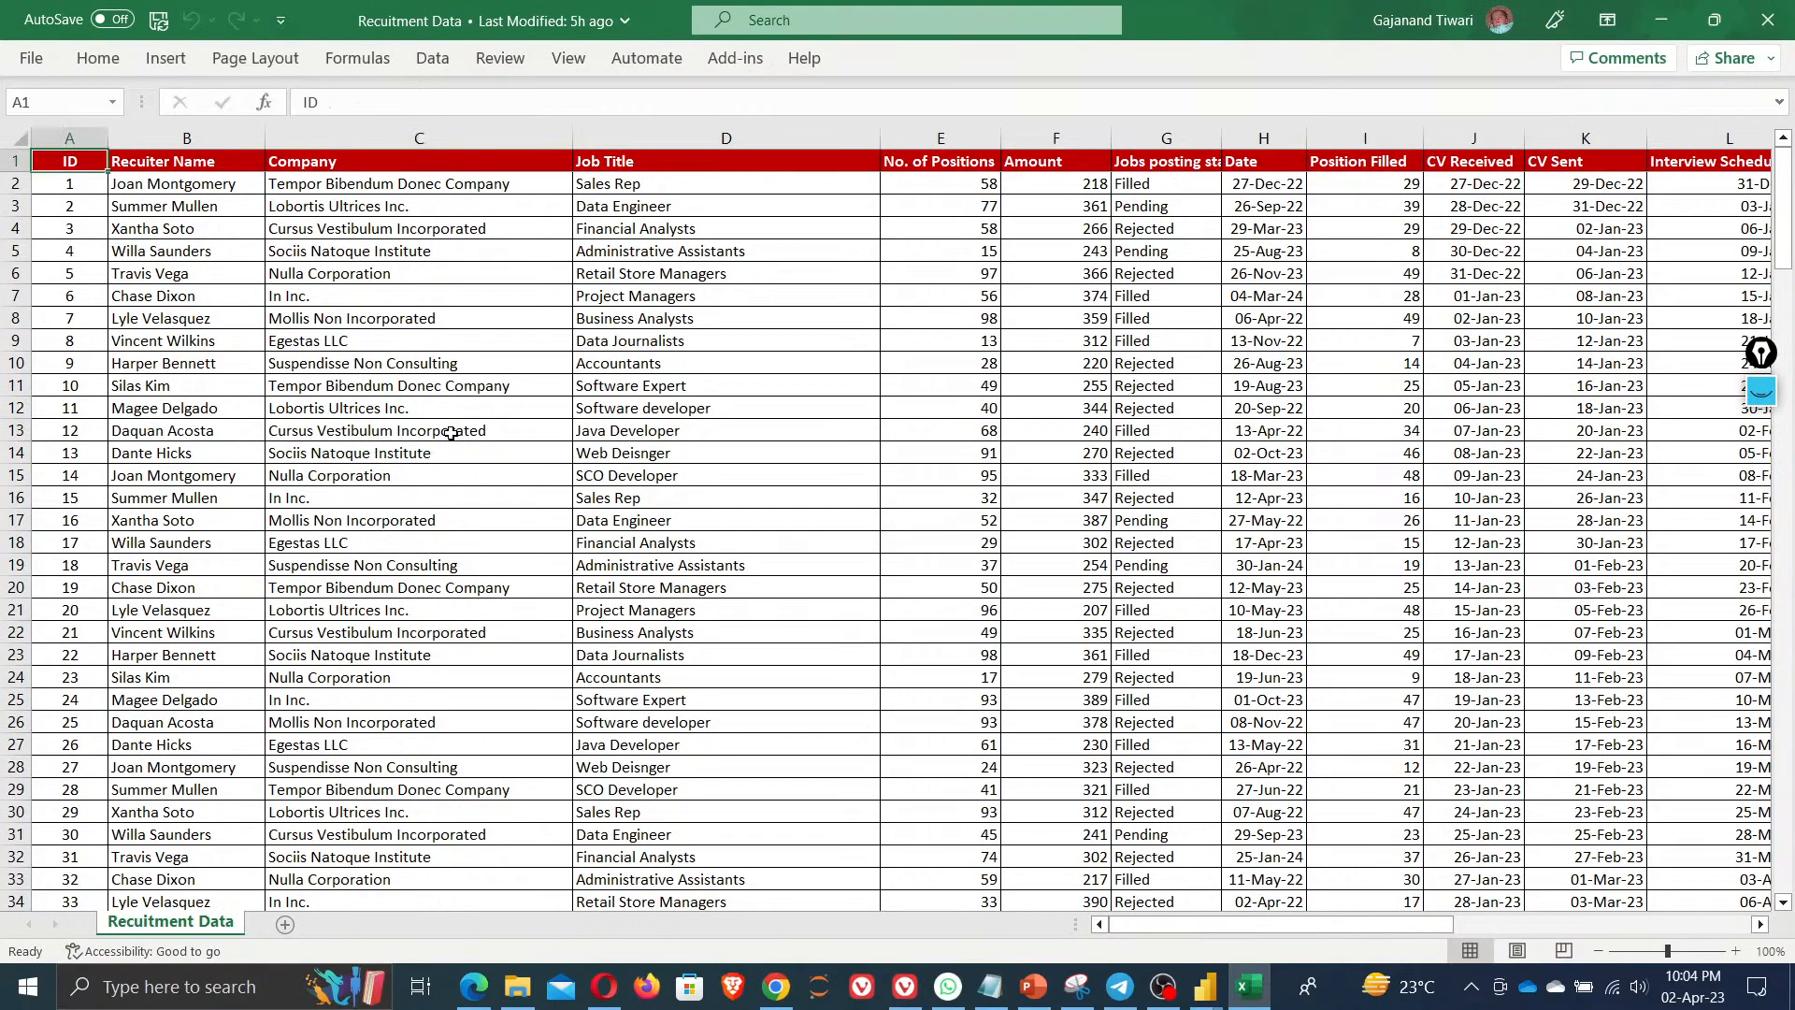
{"action": "key", "text": "Right"}
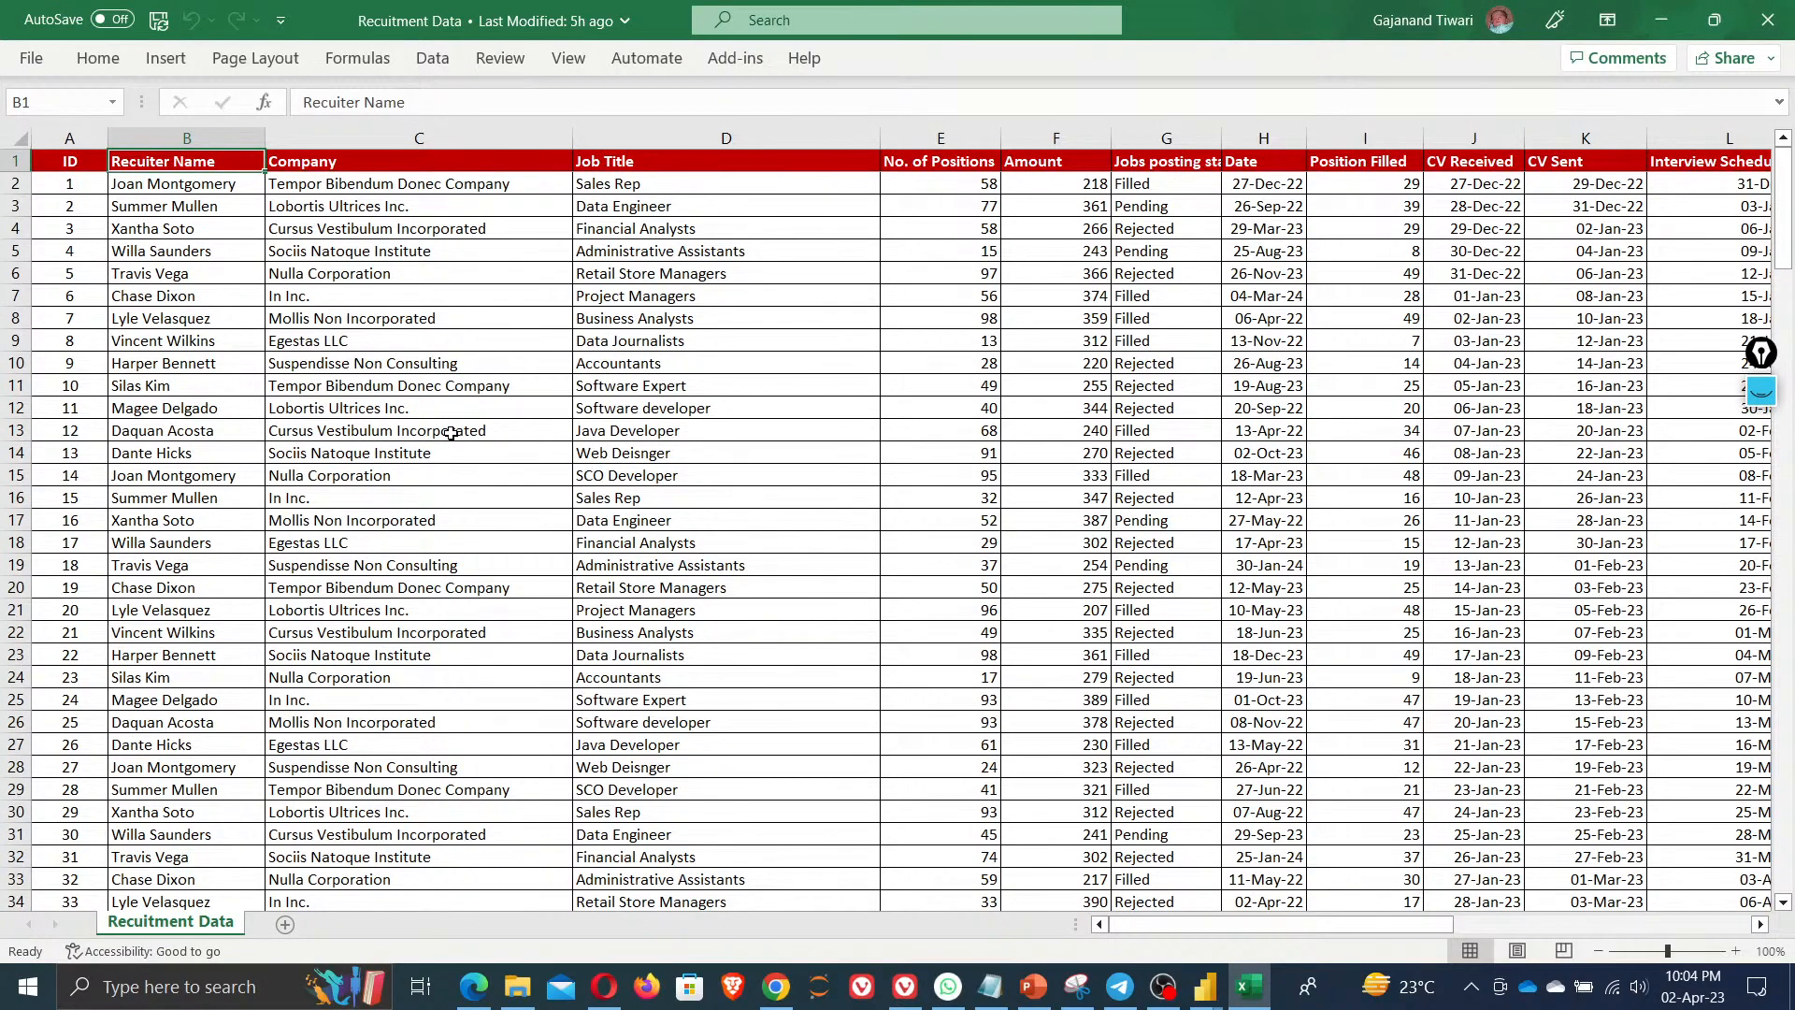
{"action": "key", "text": "Right"}
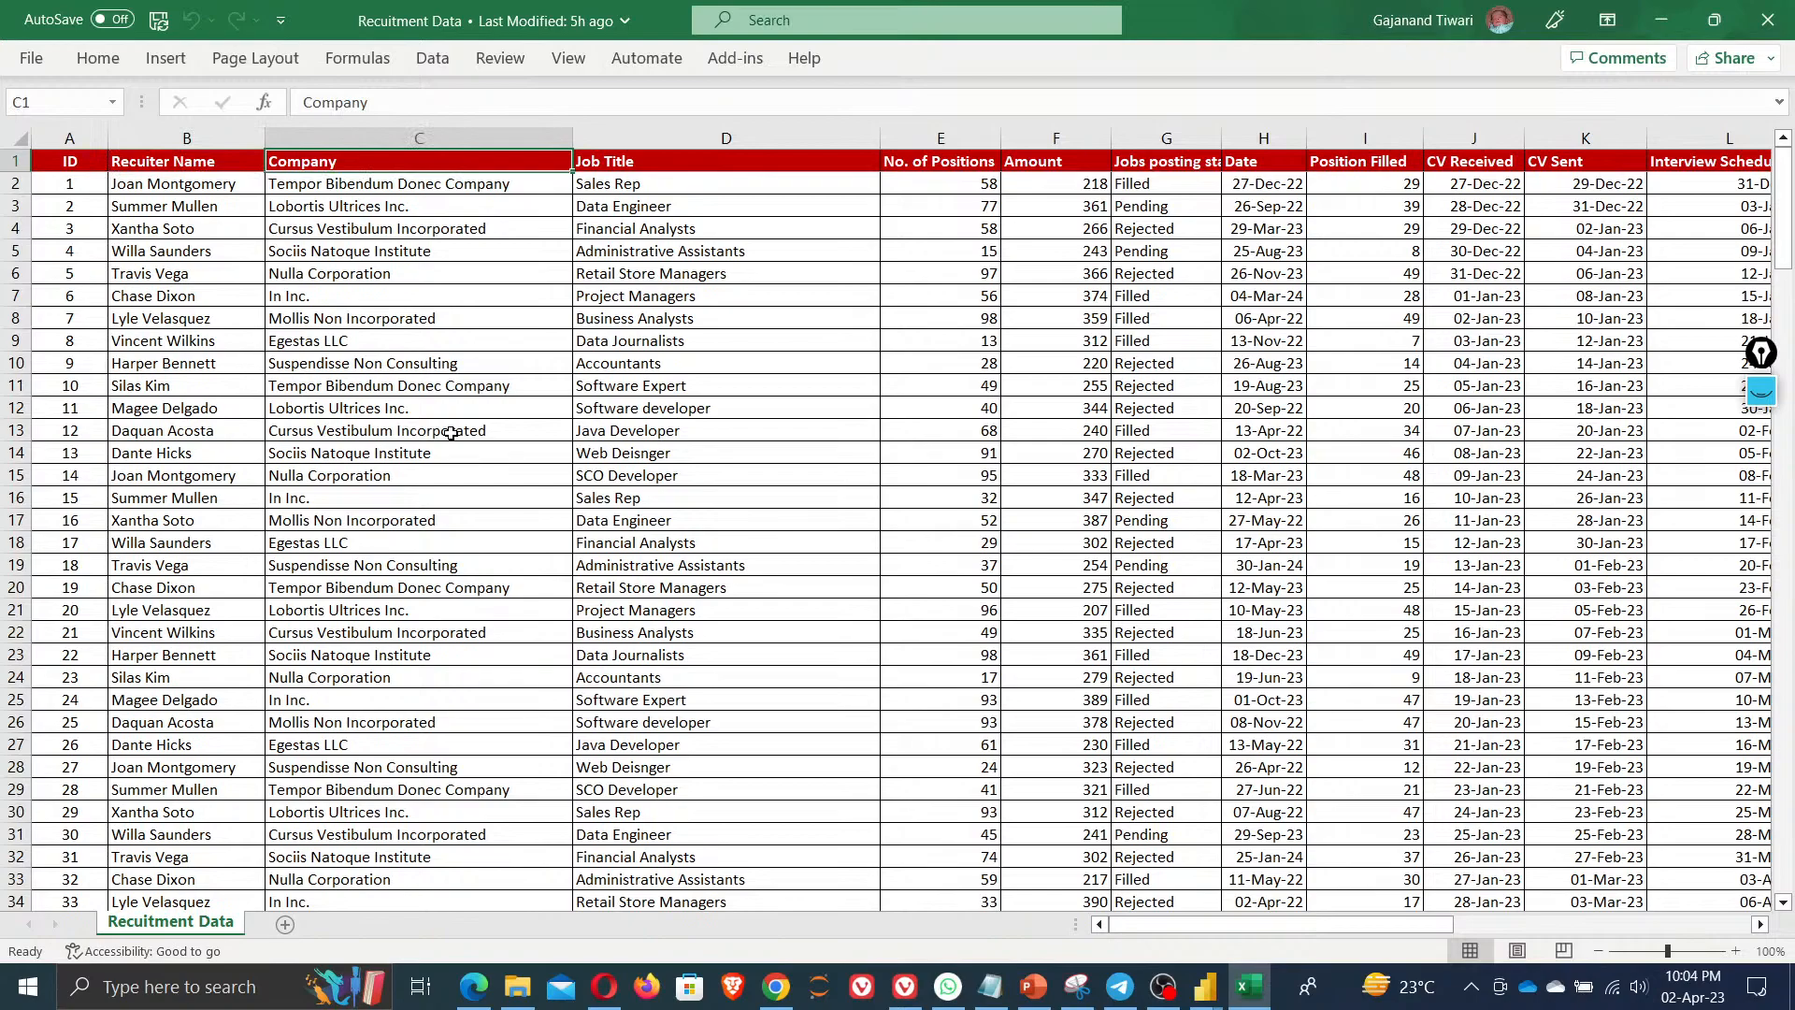
{"action": "key", "text": "Right"}
{"action": "key", "text": "Down"}
{"action": "key", "text": "Down"}
{"action": "key", "text": "Up"}
{"action": "key", "text": "Up"}
{"action": "key", "text": "Down"}
{"action": "key", "text": "Up"}
{"action": "key", "text": "Right"}
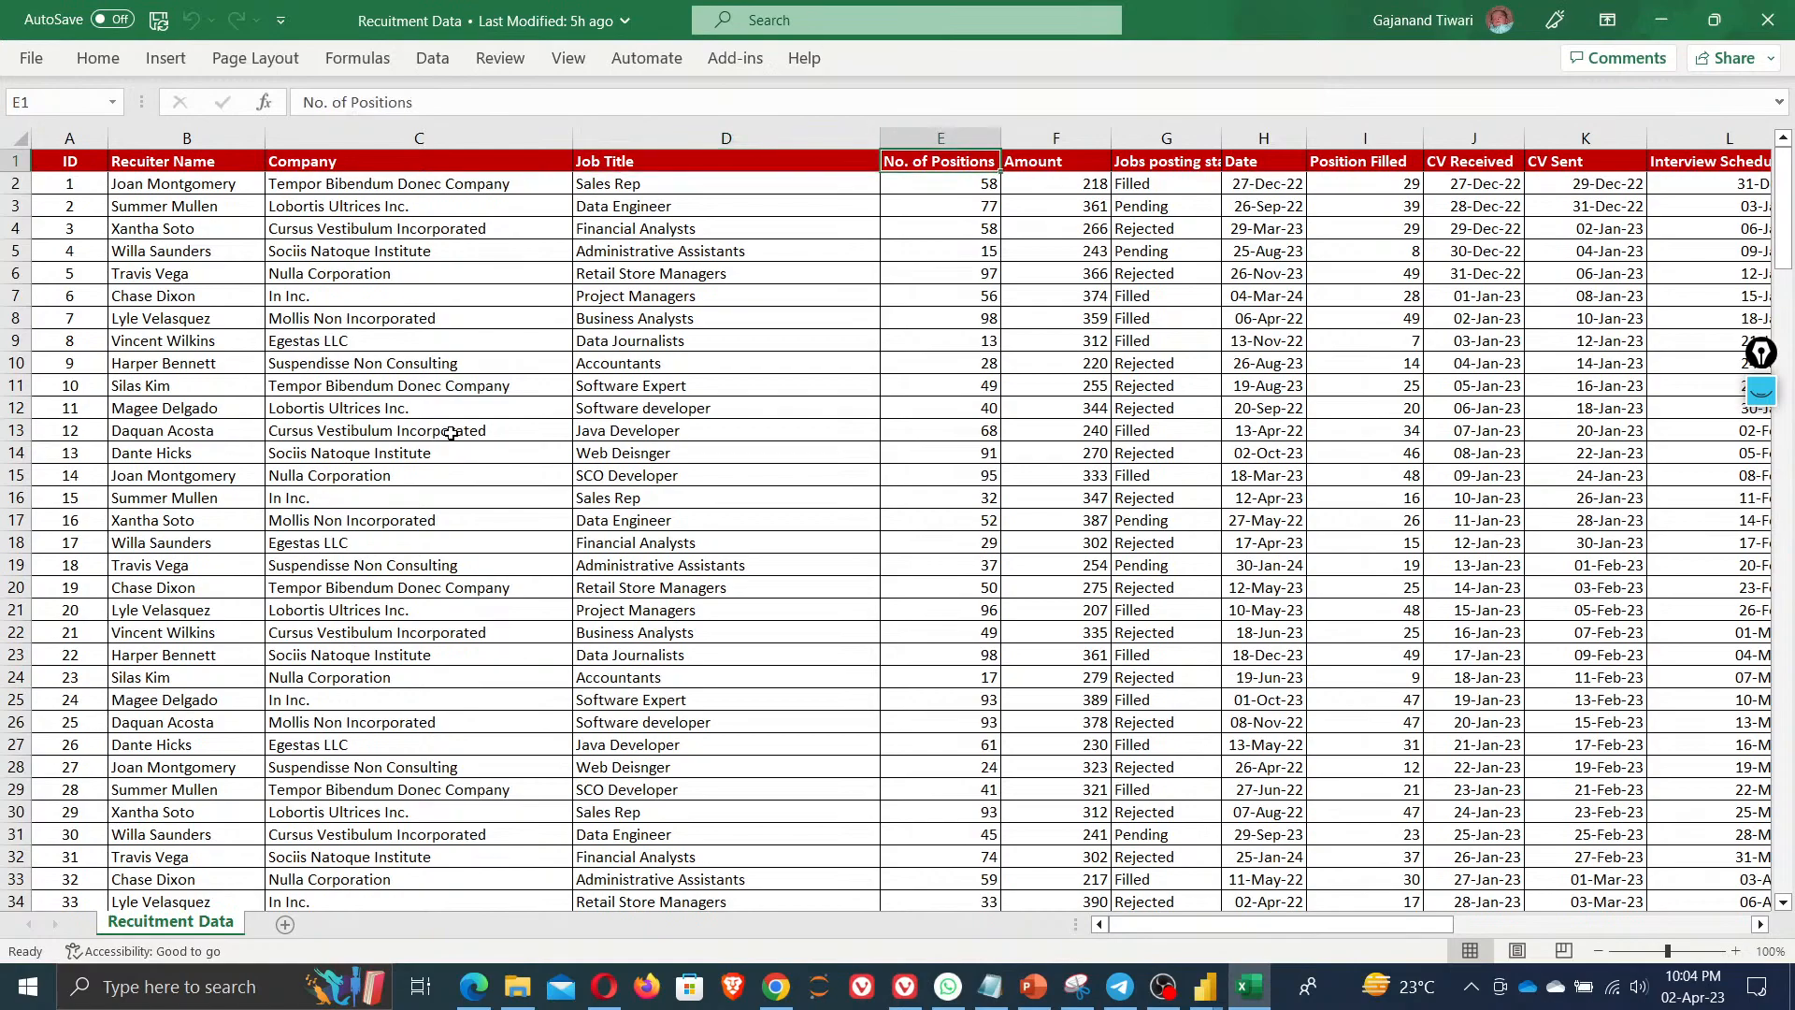
{"action": "key", "text": "Down"}
{"action": "key", "text": "Up"}
{"action": "key", "text": "Right"}
{"action": "key", "text": "Down"}
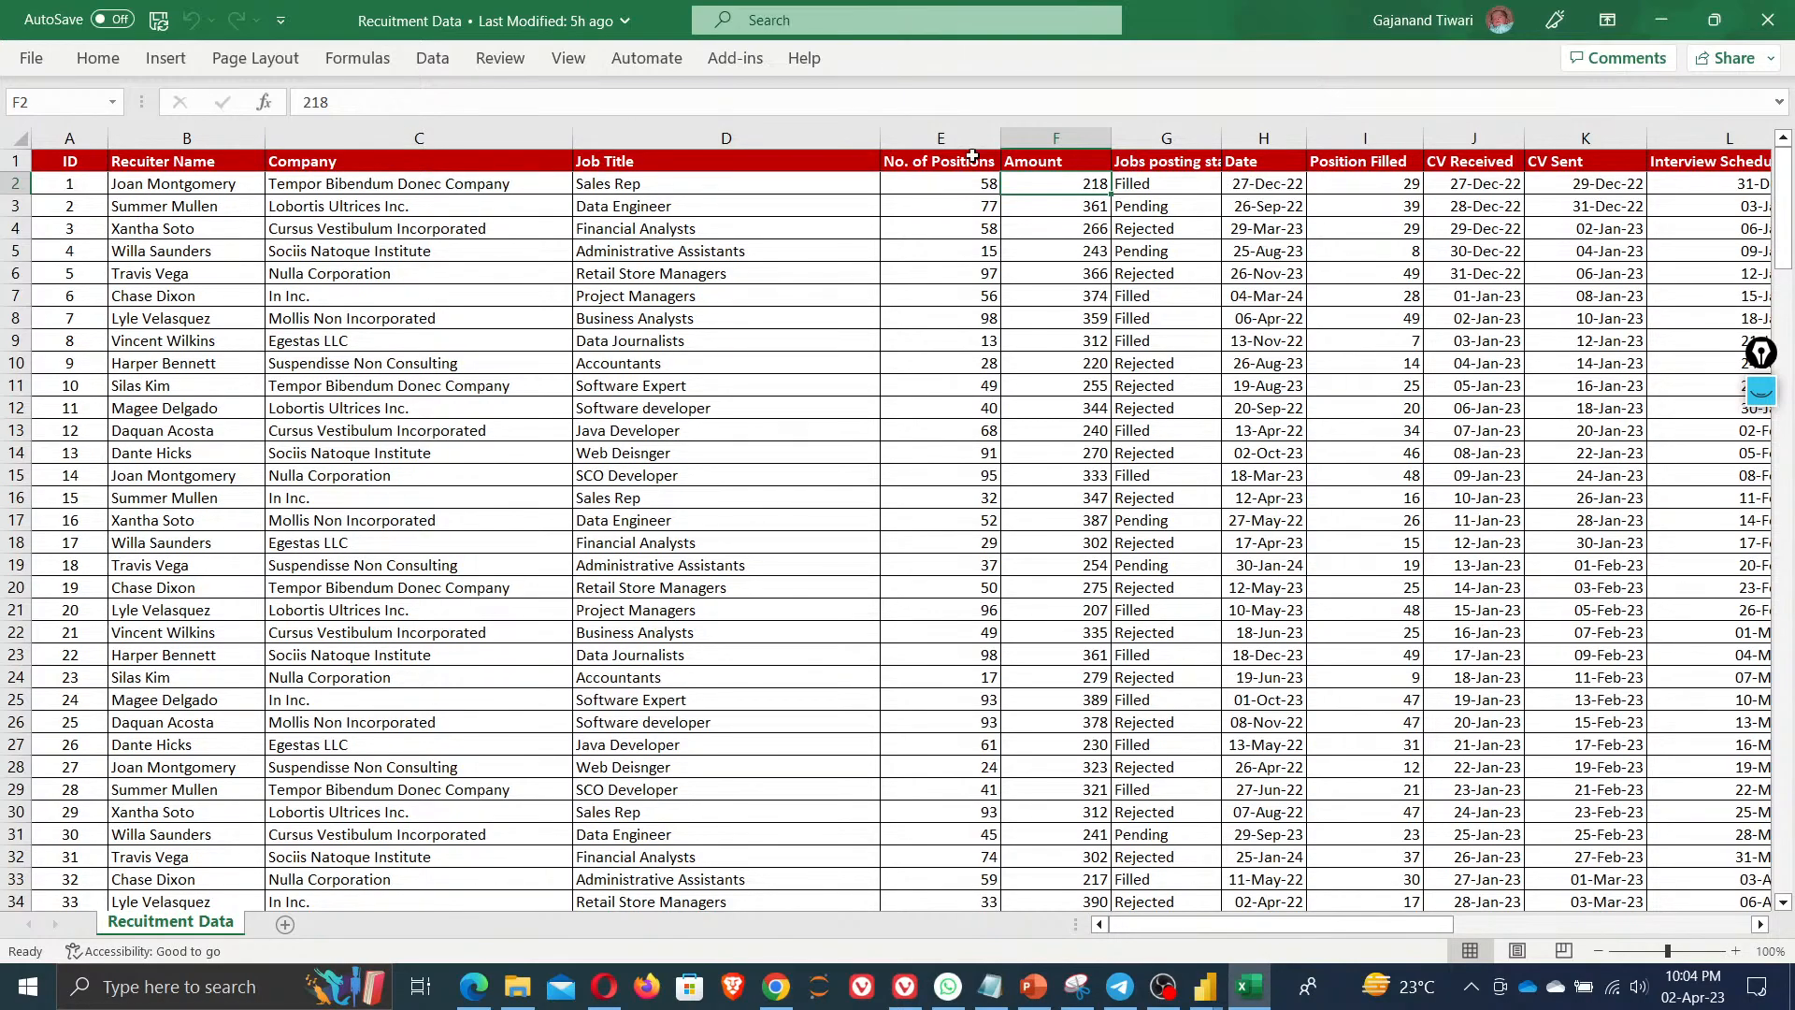
Examine the hiring pipeline columns from Jobs posting status through Canadidate approved
{"action": "left_click", "coordinate": [1116, 162]}
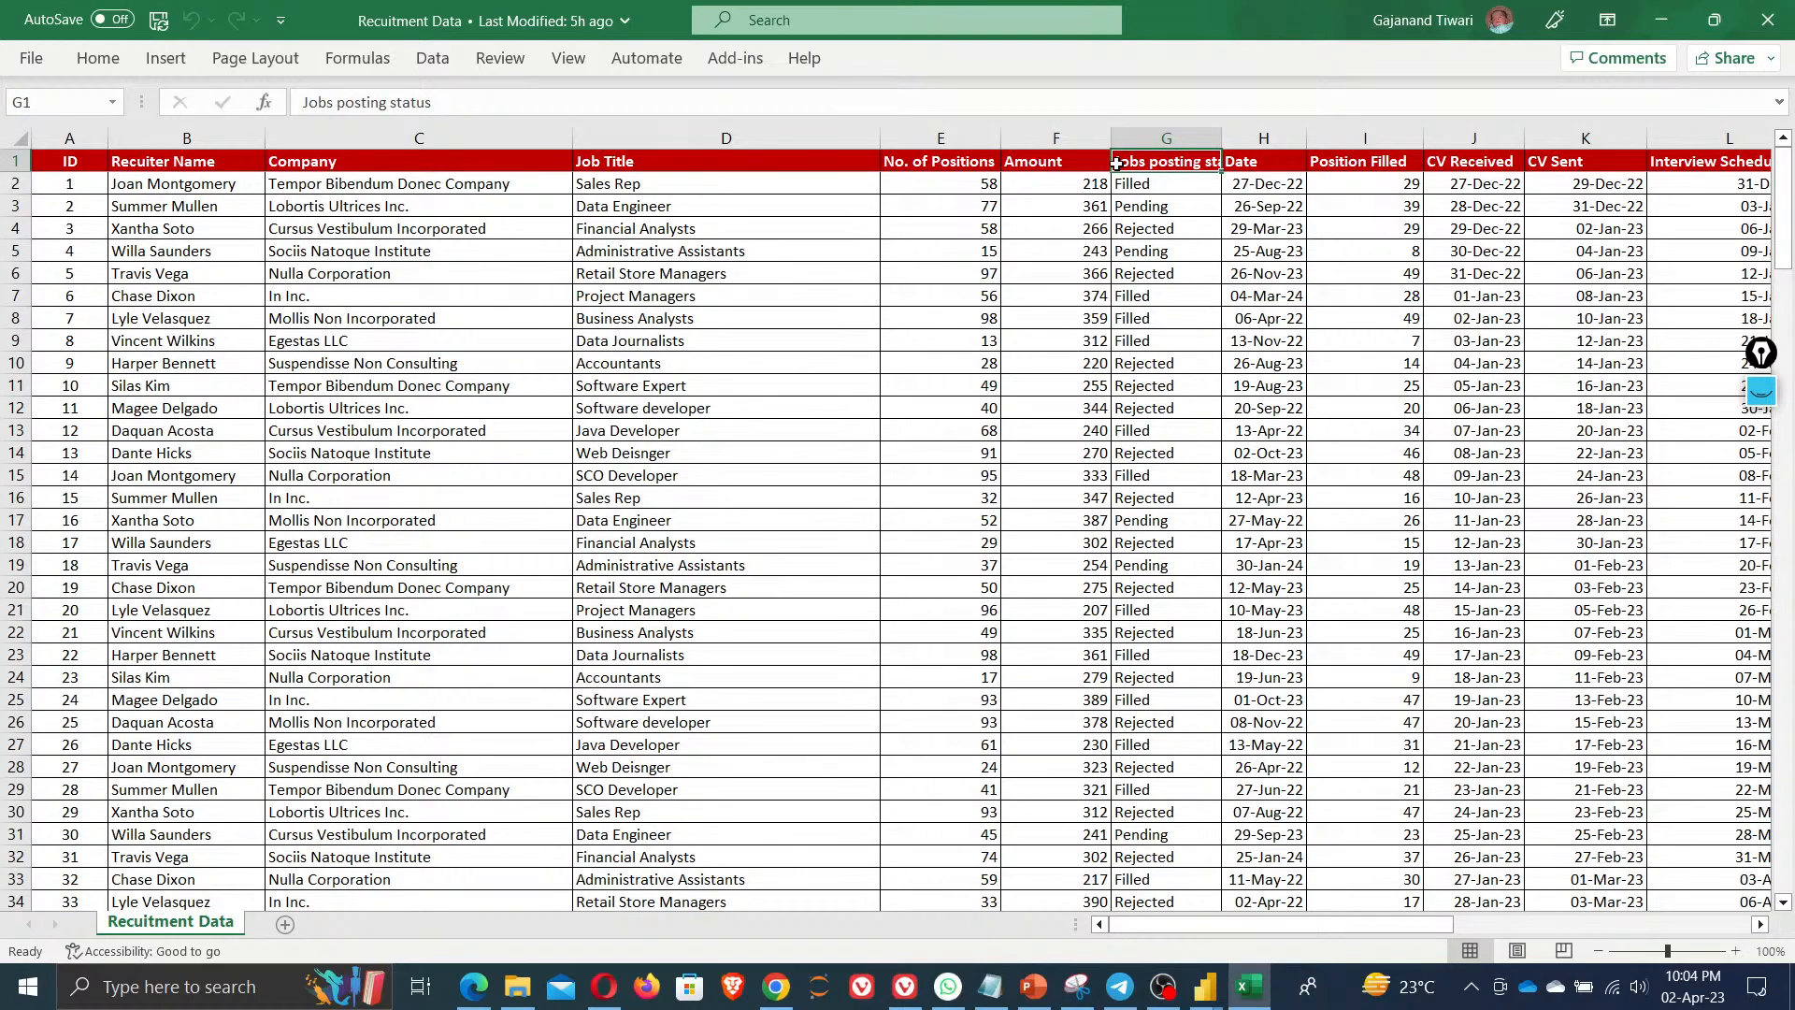
{"action": "key", "text": "Right"}
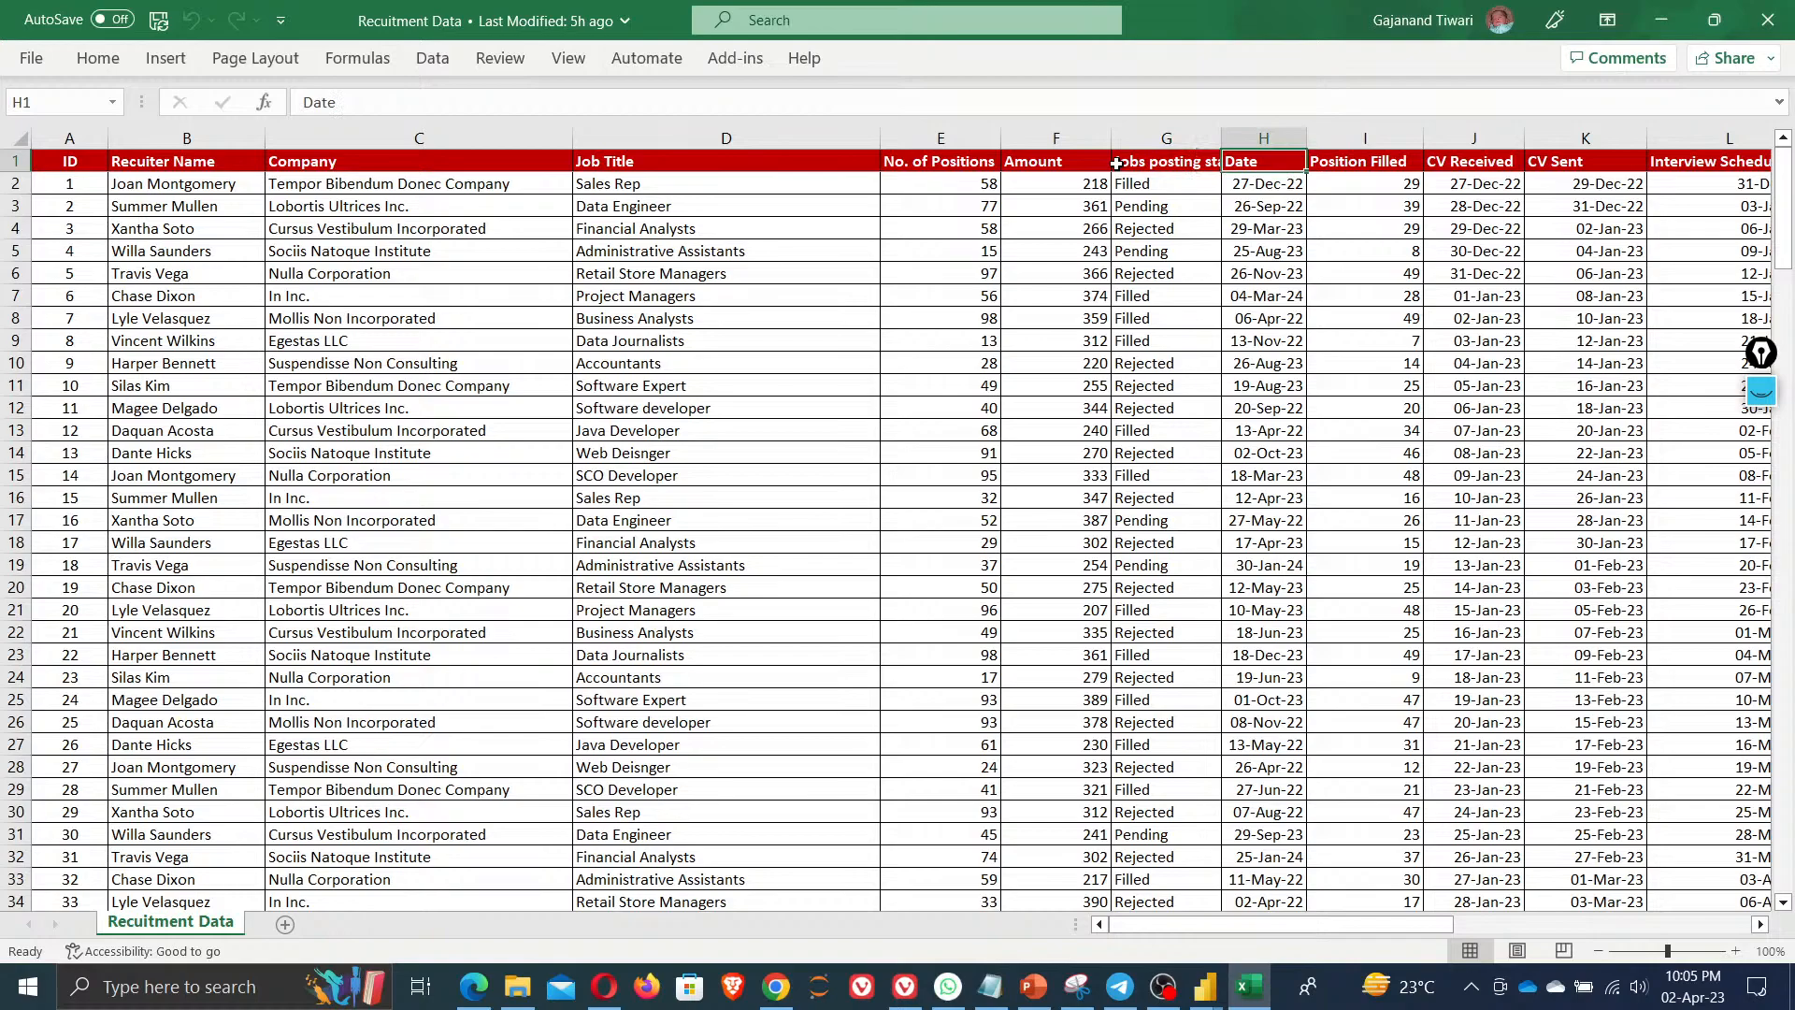
{"action": "key", "text": "Right"}
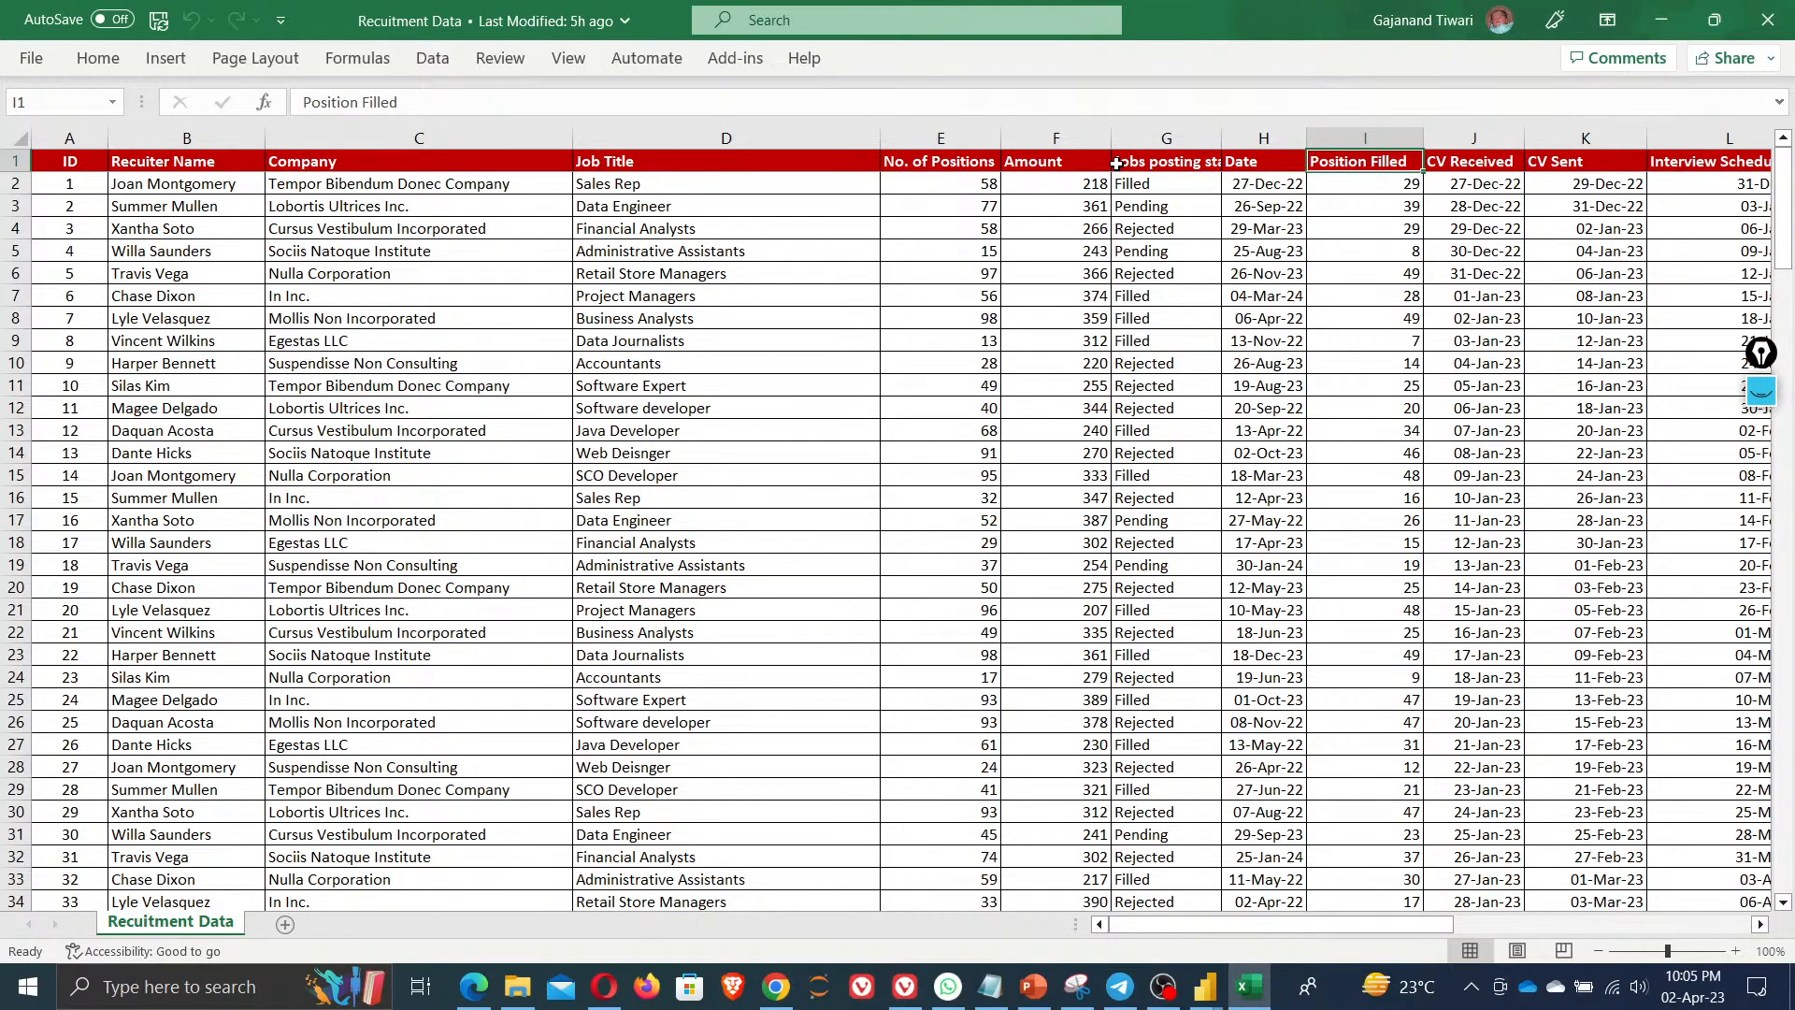
{"action": "key", "text": "Right"}
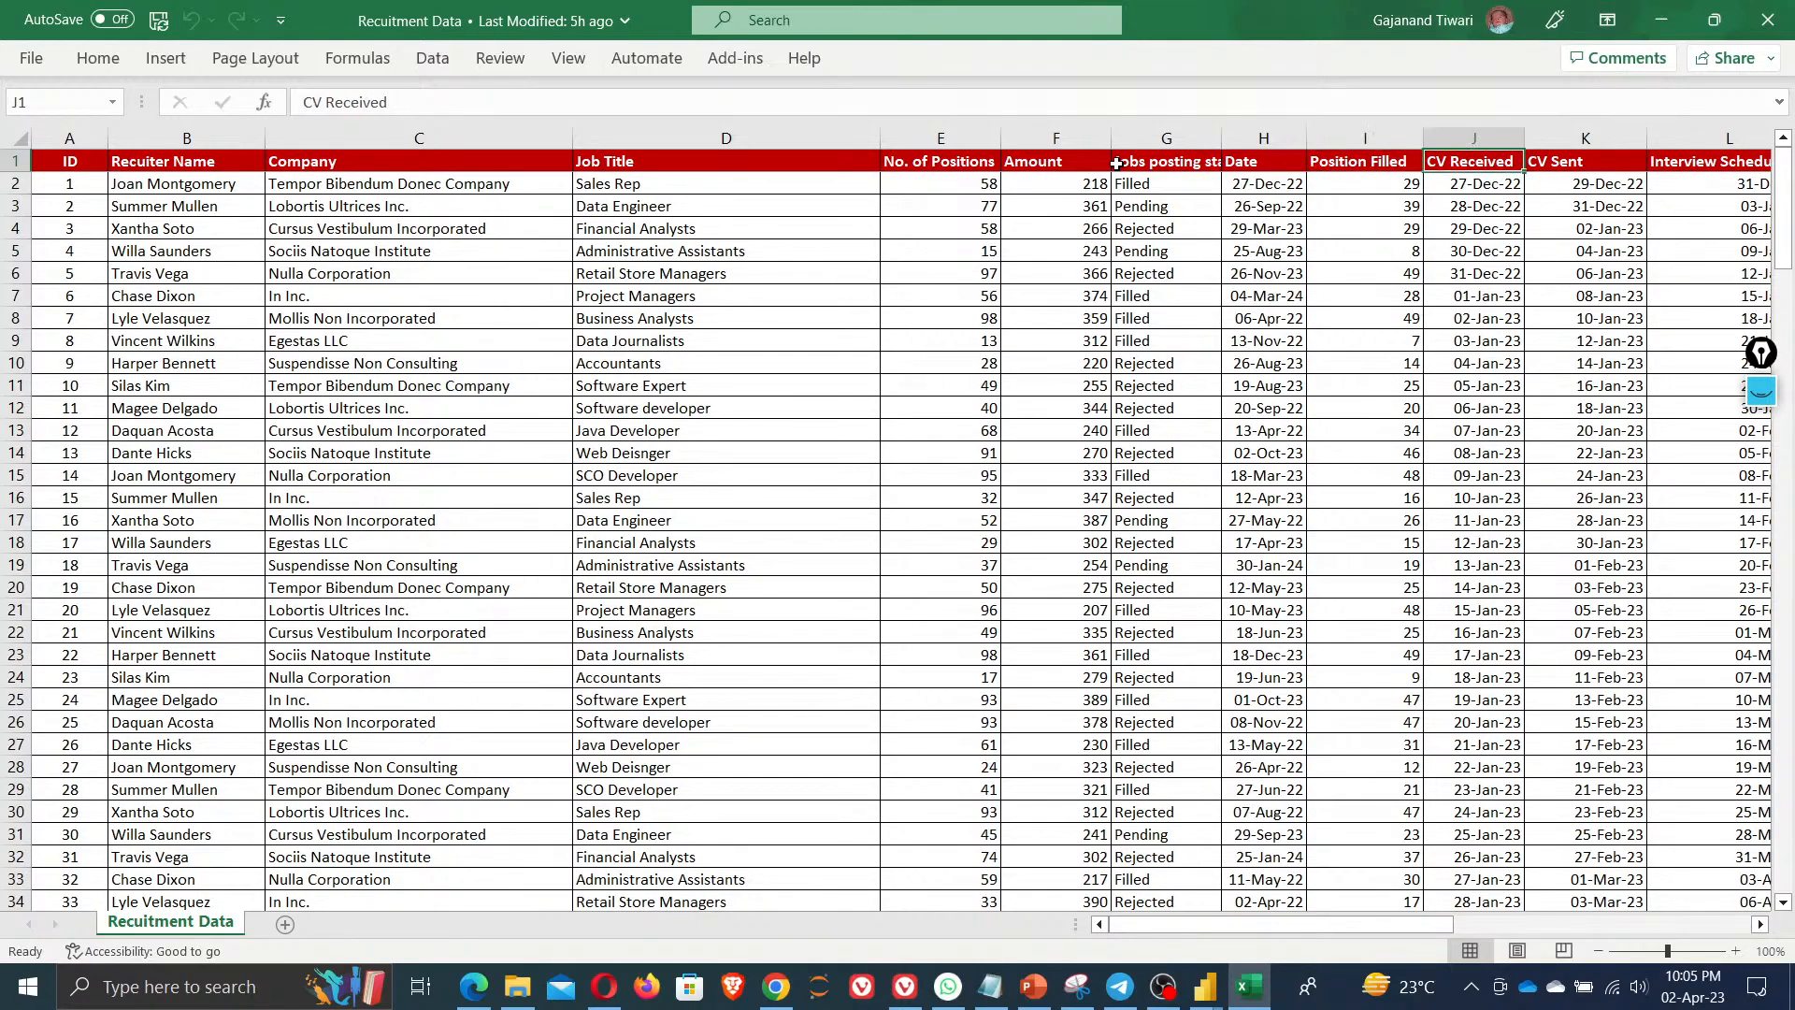
{"action": "key", "text": "Right"}
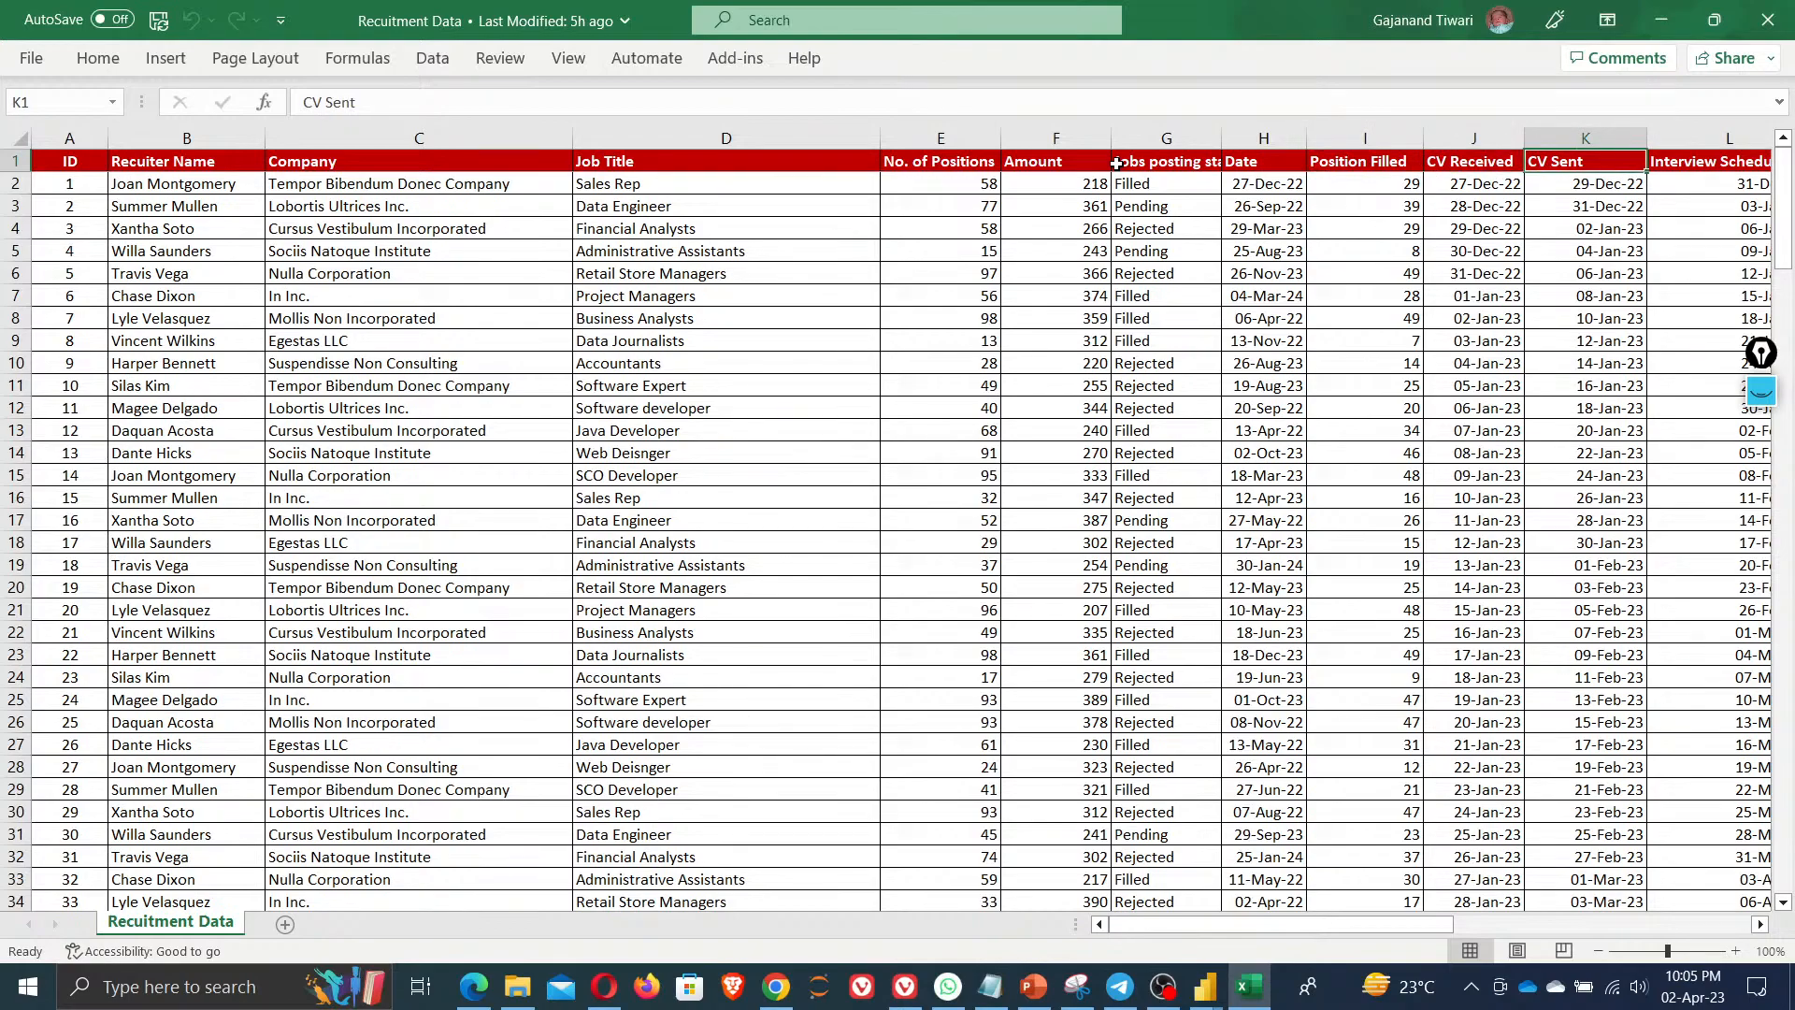
{"action": "key", "text": "Right"}
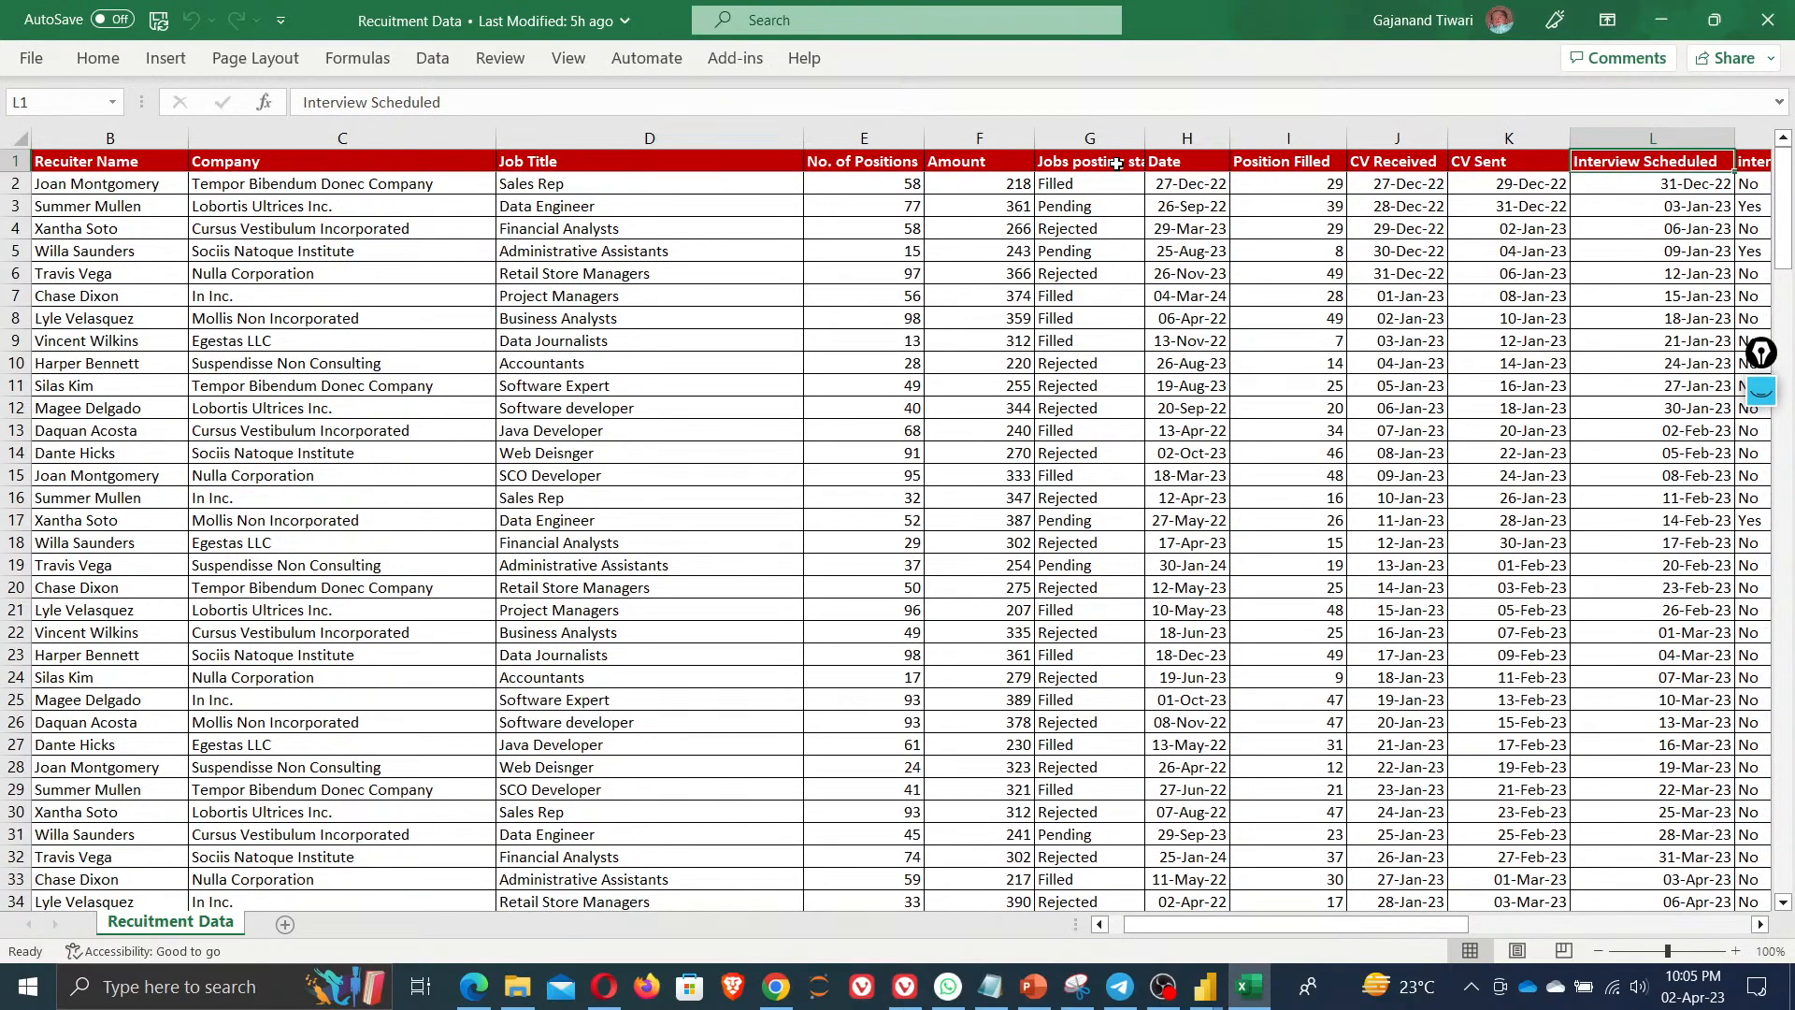
{"action": "key", "text": "Right"}
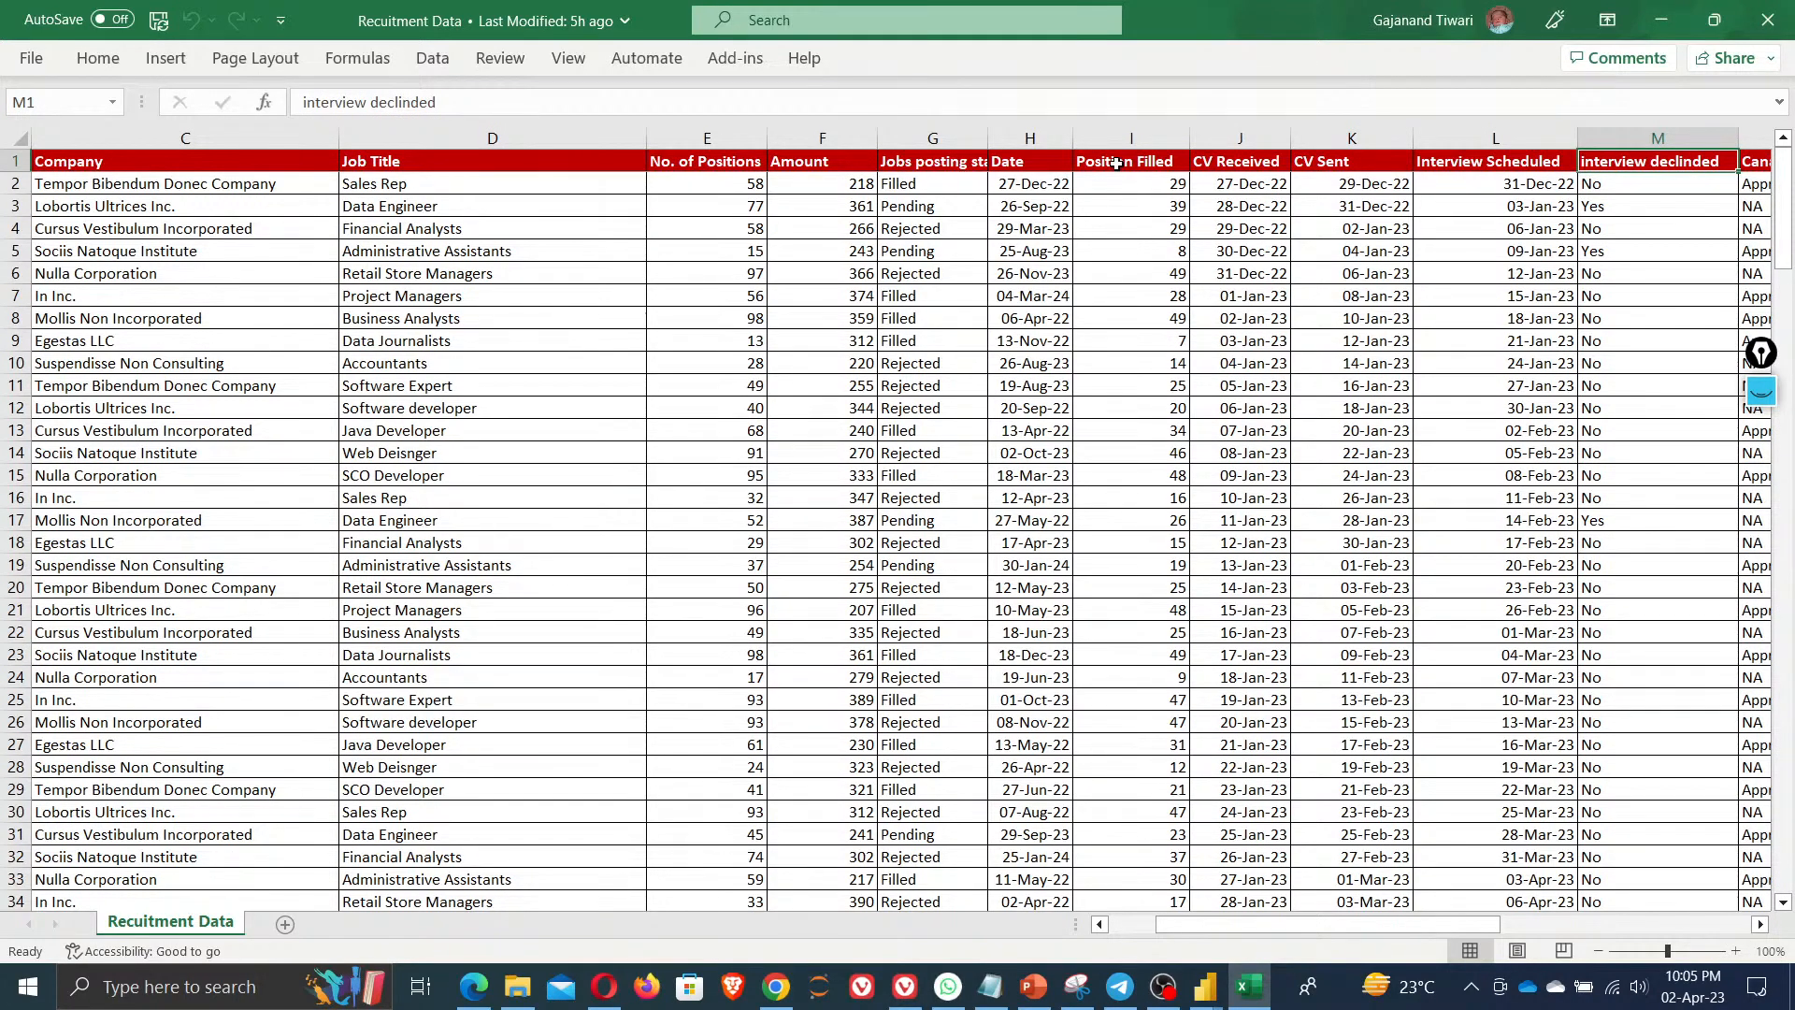
{"action": "key", "text": "Right"}
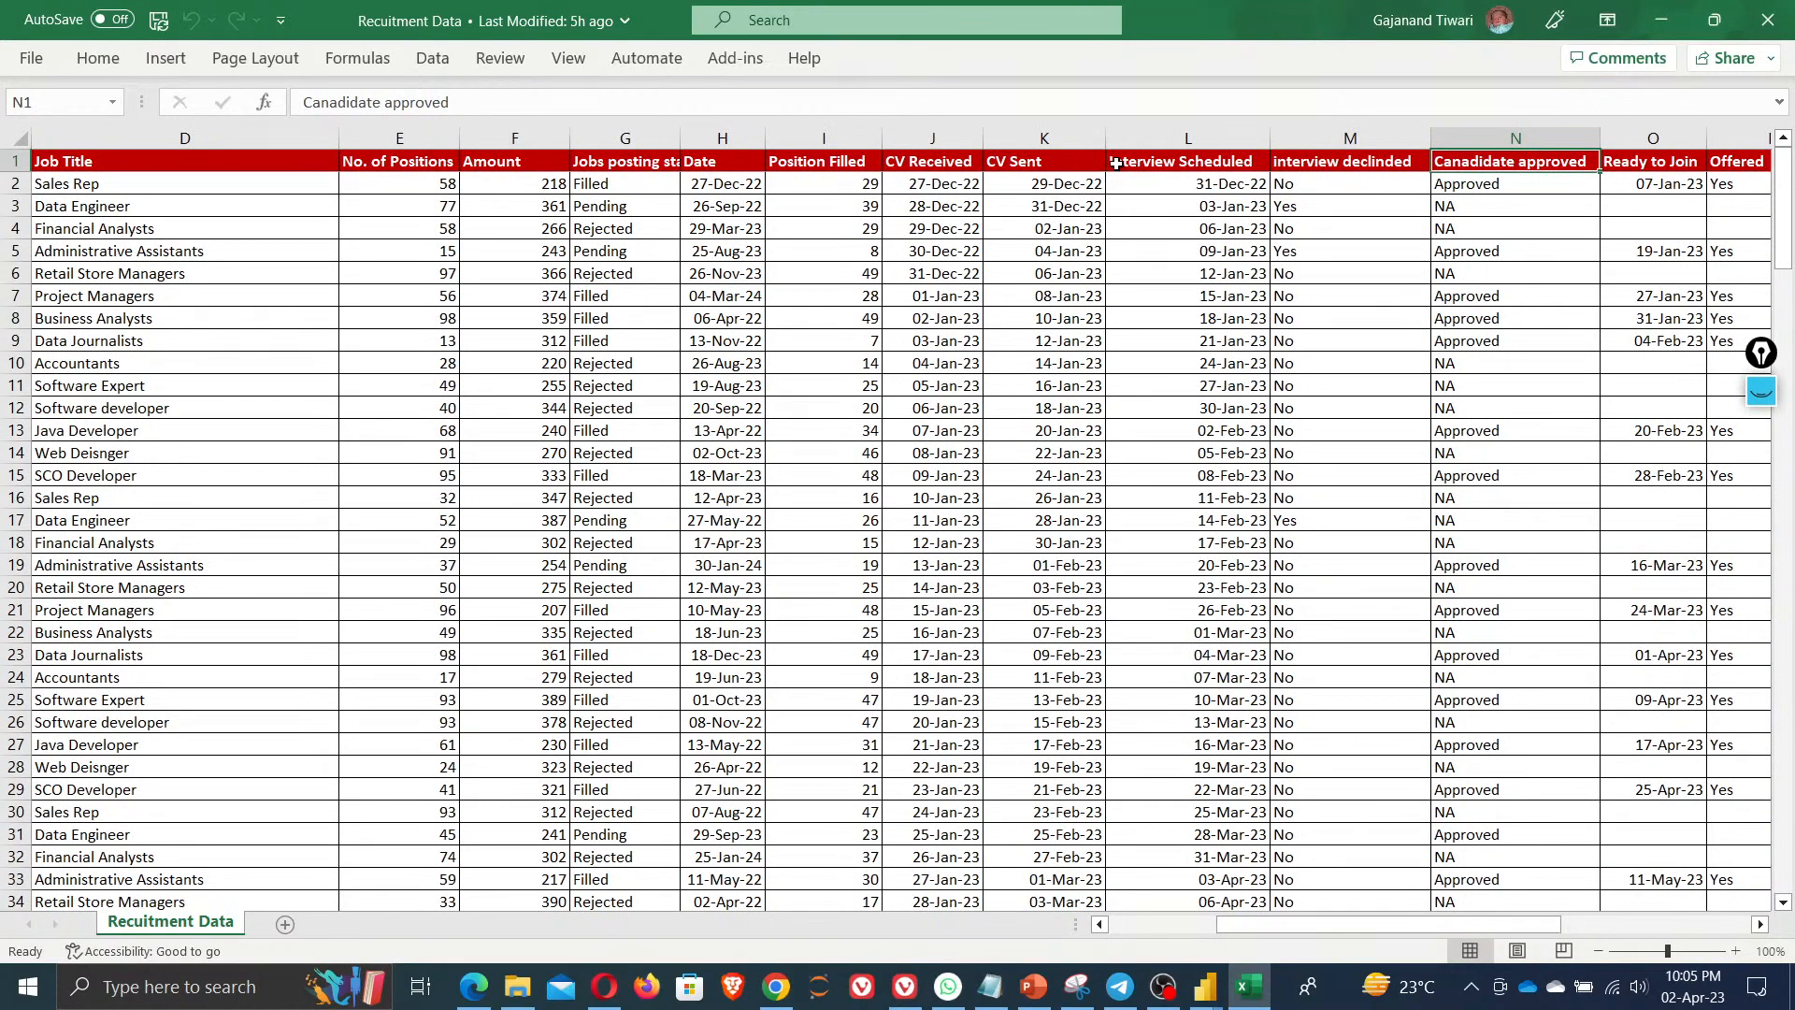
{"action": "key", "text": "Down"}
{"action": "key", "text": "Left"}
{"action": "key", "text": "Right"}
Examine the offer and document columns from Ready to Join through Candidate Status
{"action": "key", "text": "Right"}
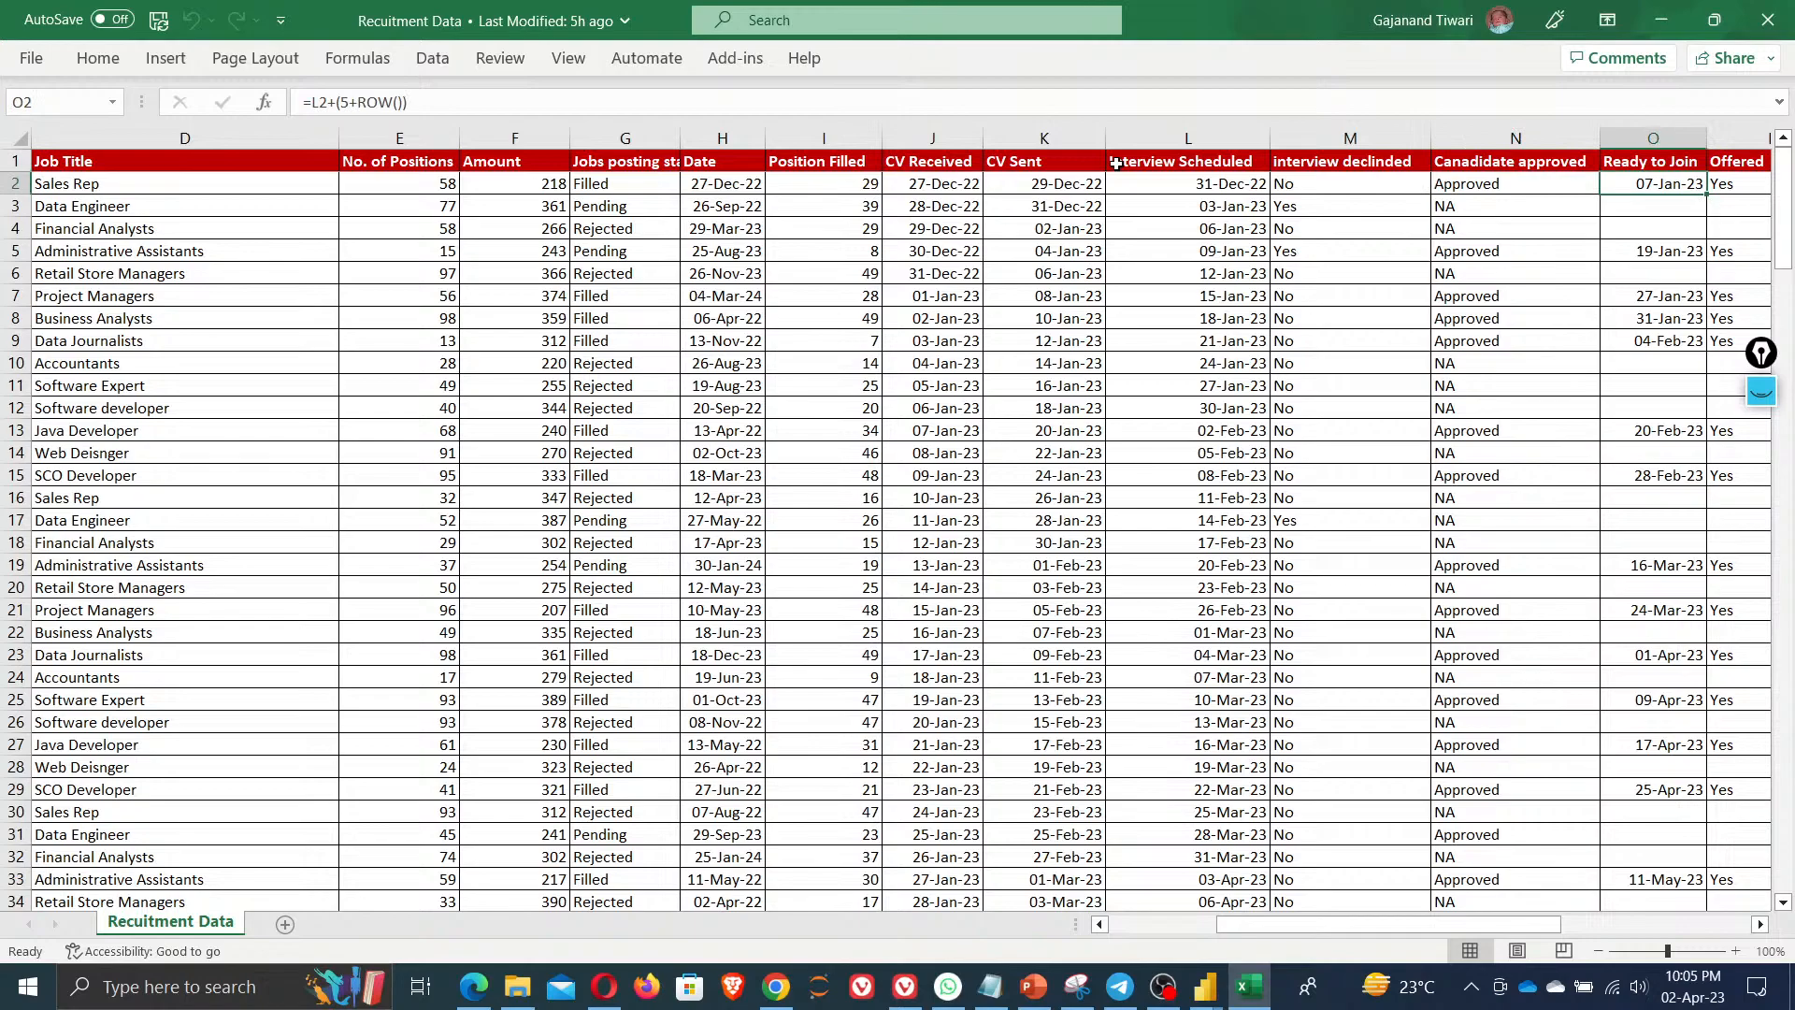
{"action": "key", "text": "Right"}
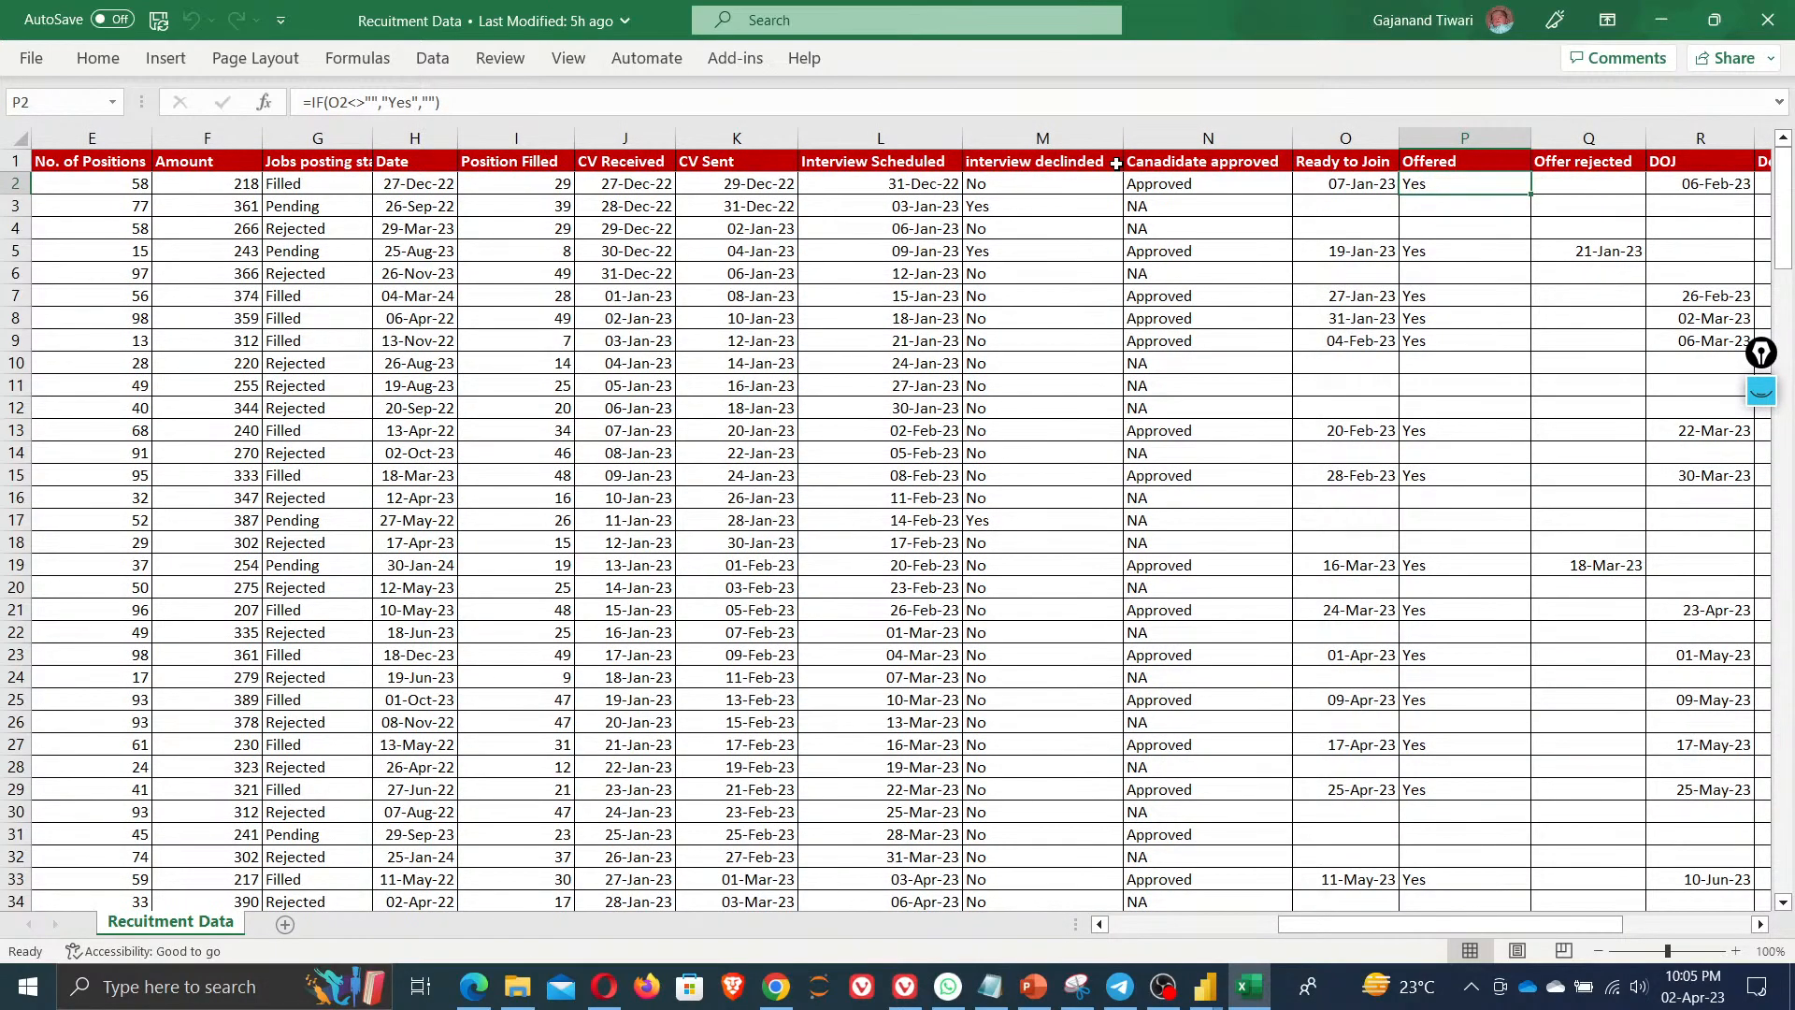
{"action": "key", "text": "Right"}
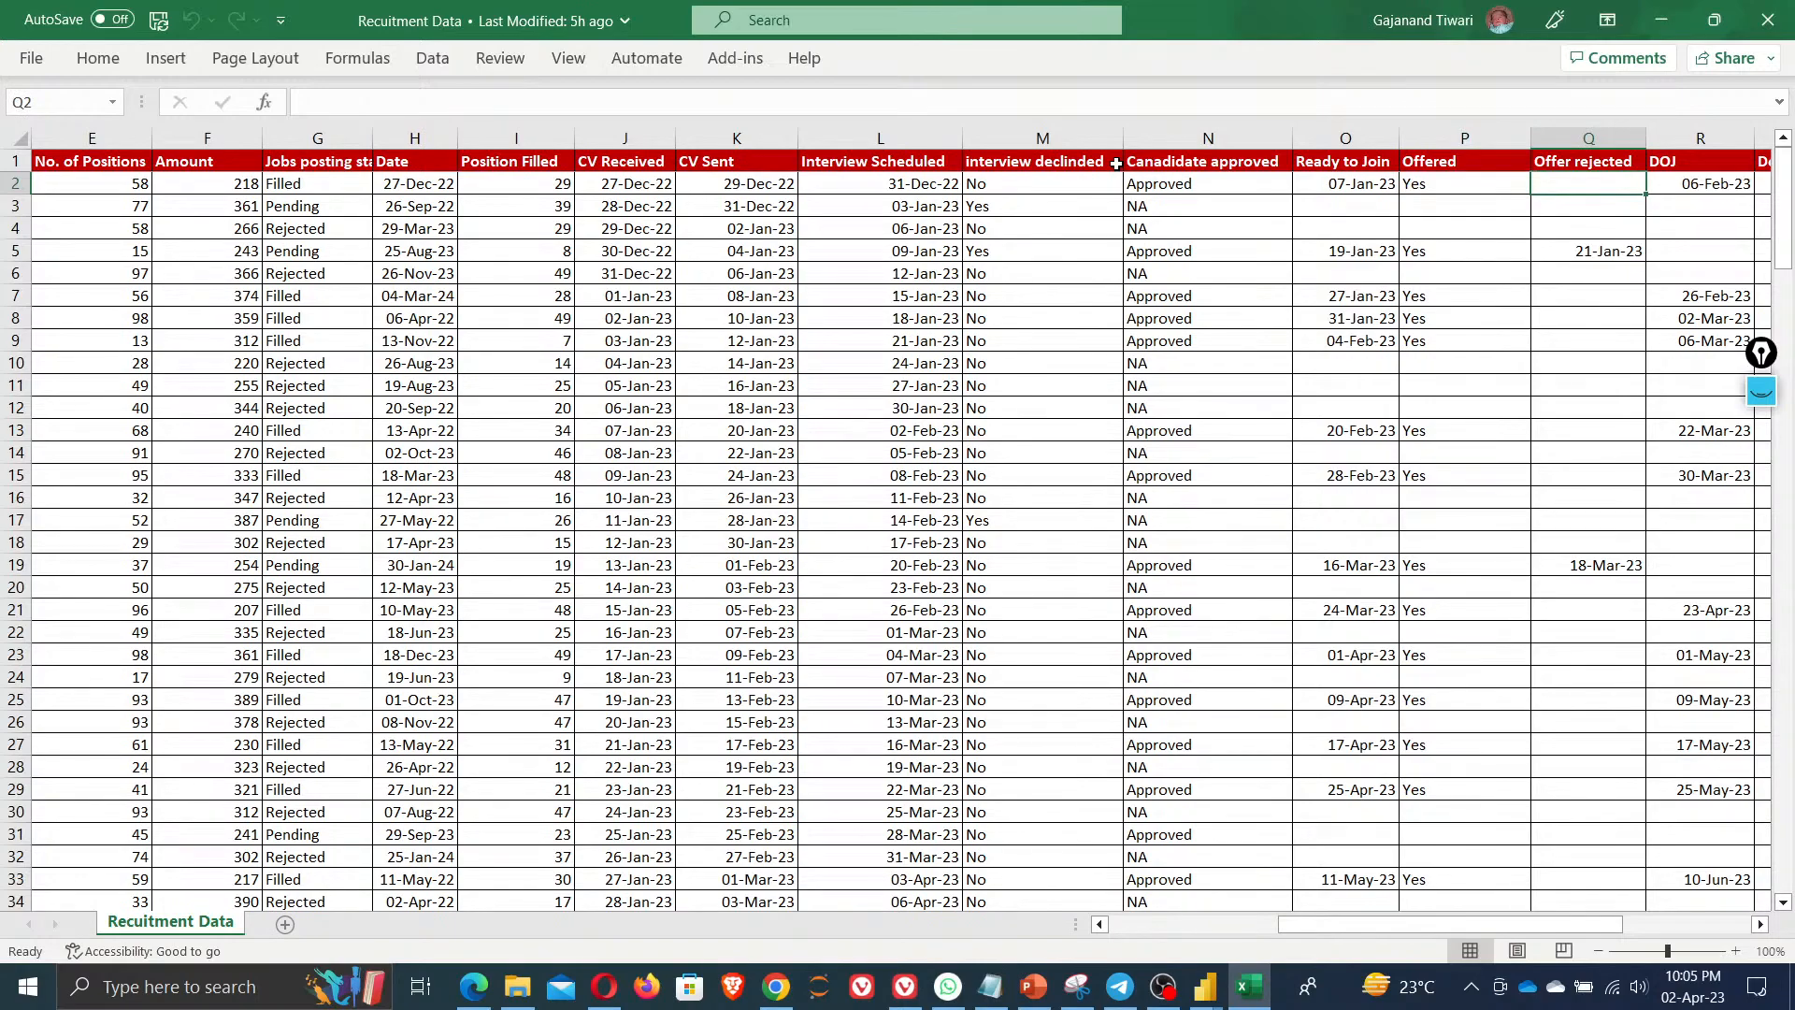
{"action": "key", "text": "Right"}
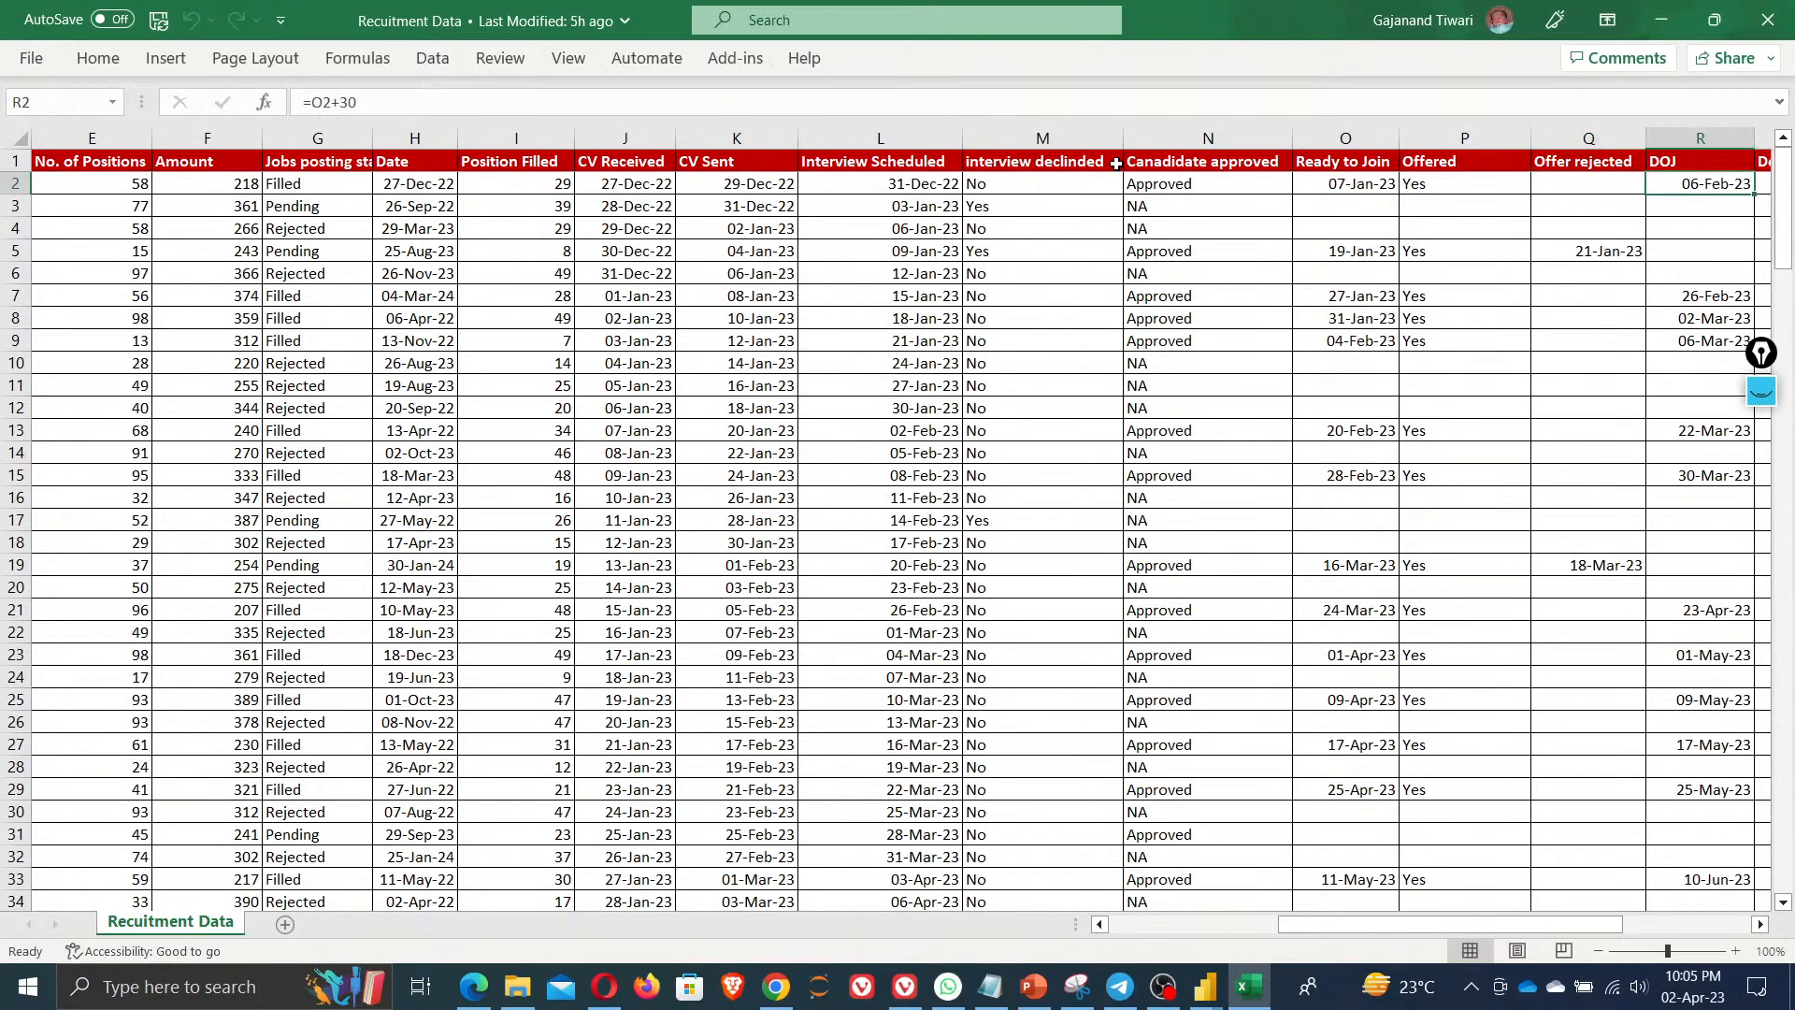
{"action": "key", "text": "Right"}
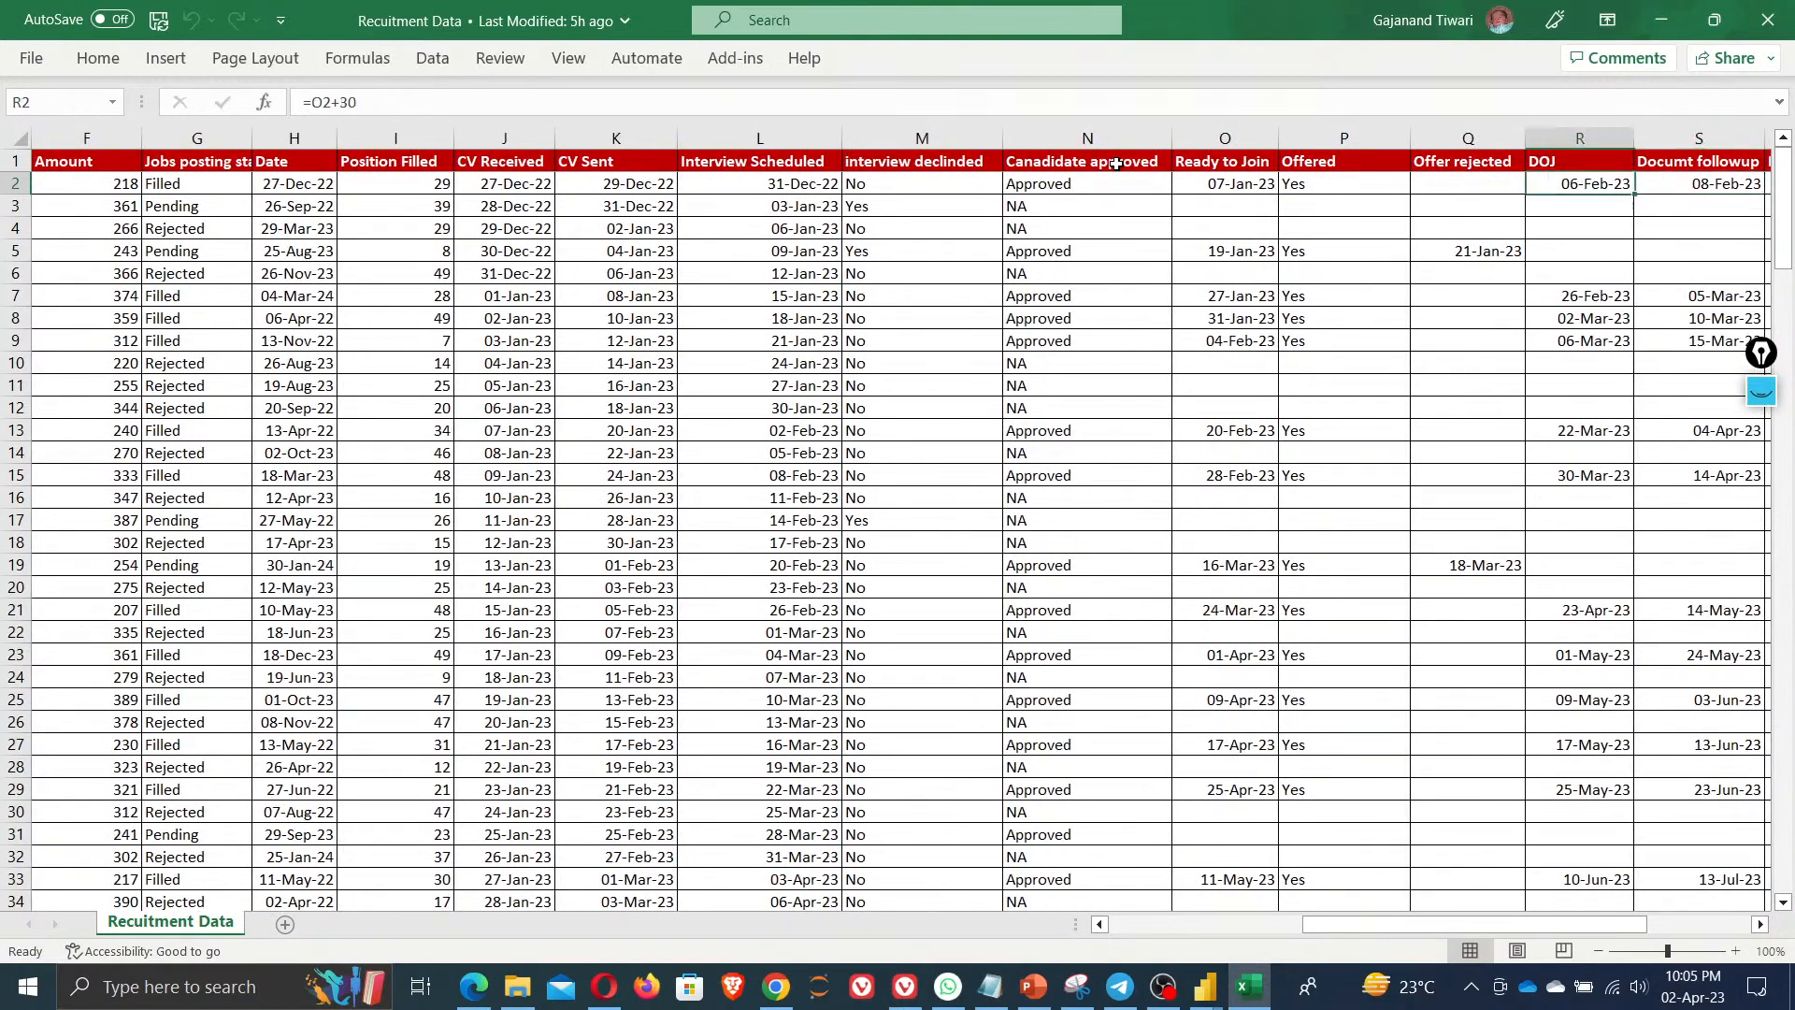
{"action": "key", "text": "Right"}
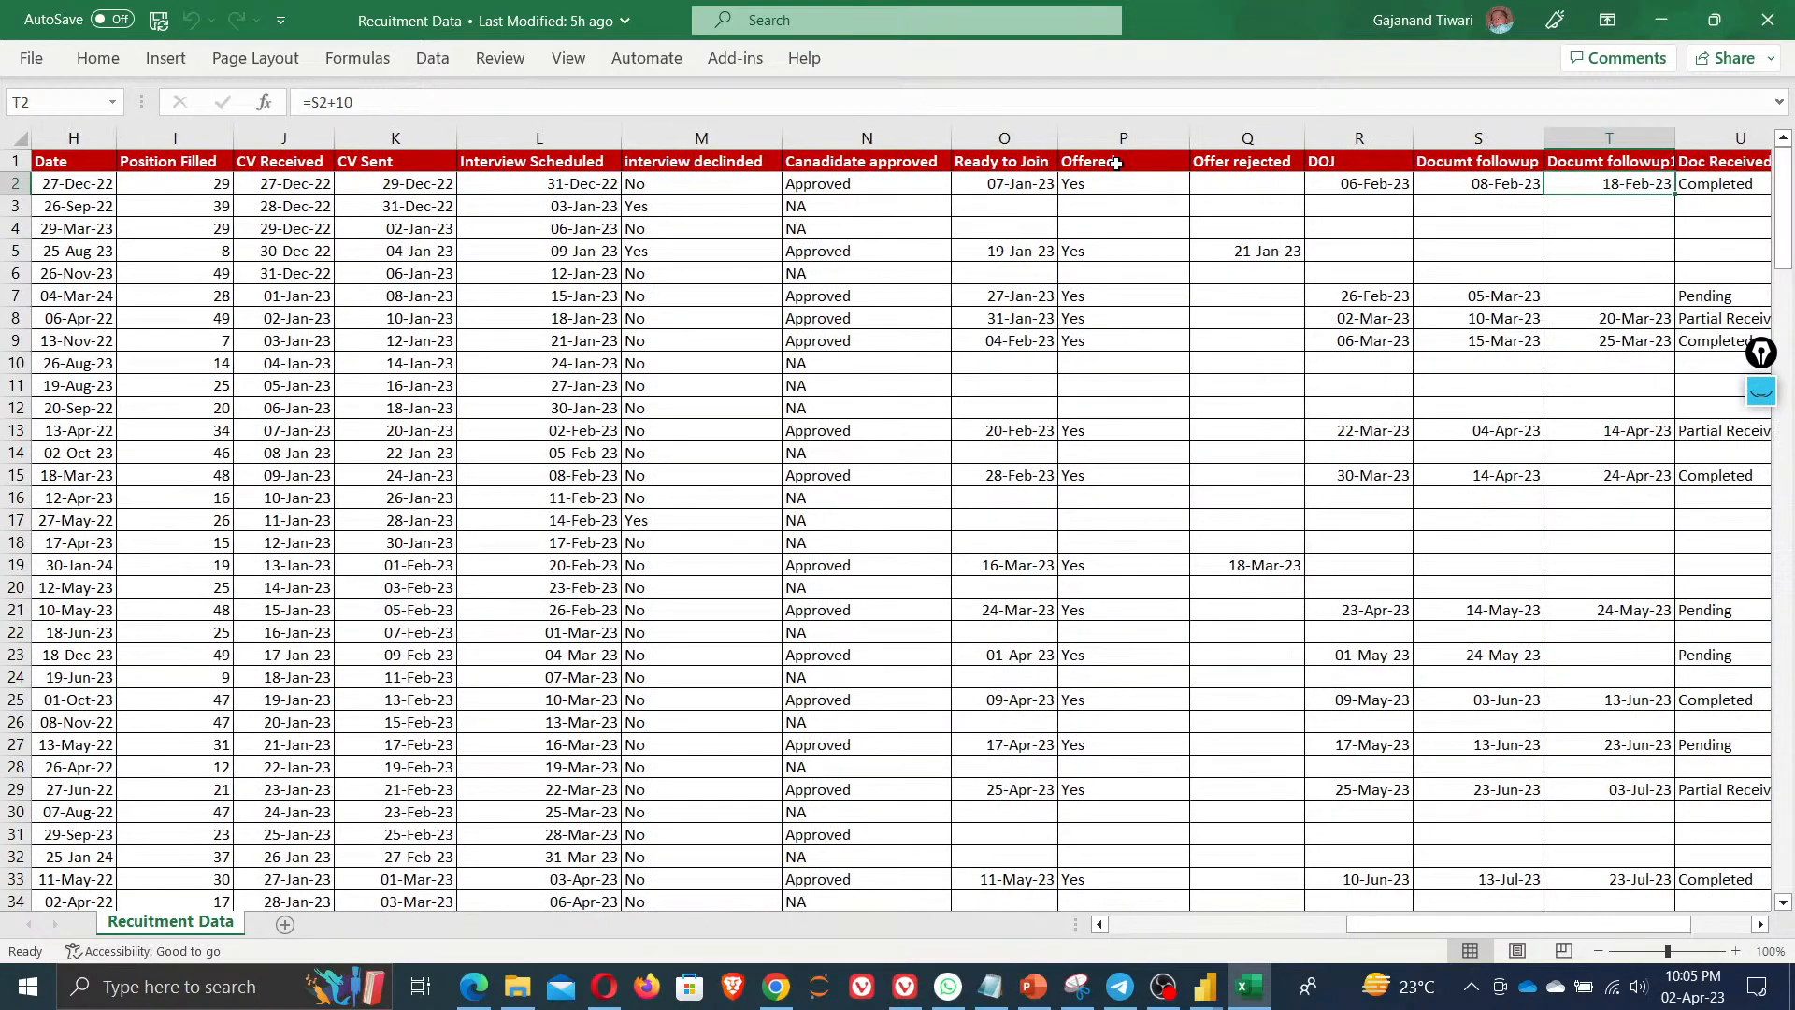
{"action": "key", "text": "Right"}
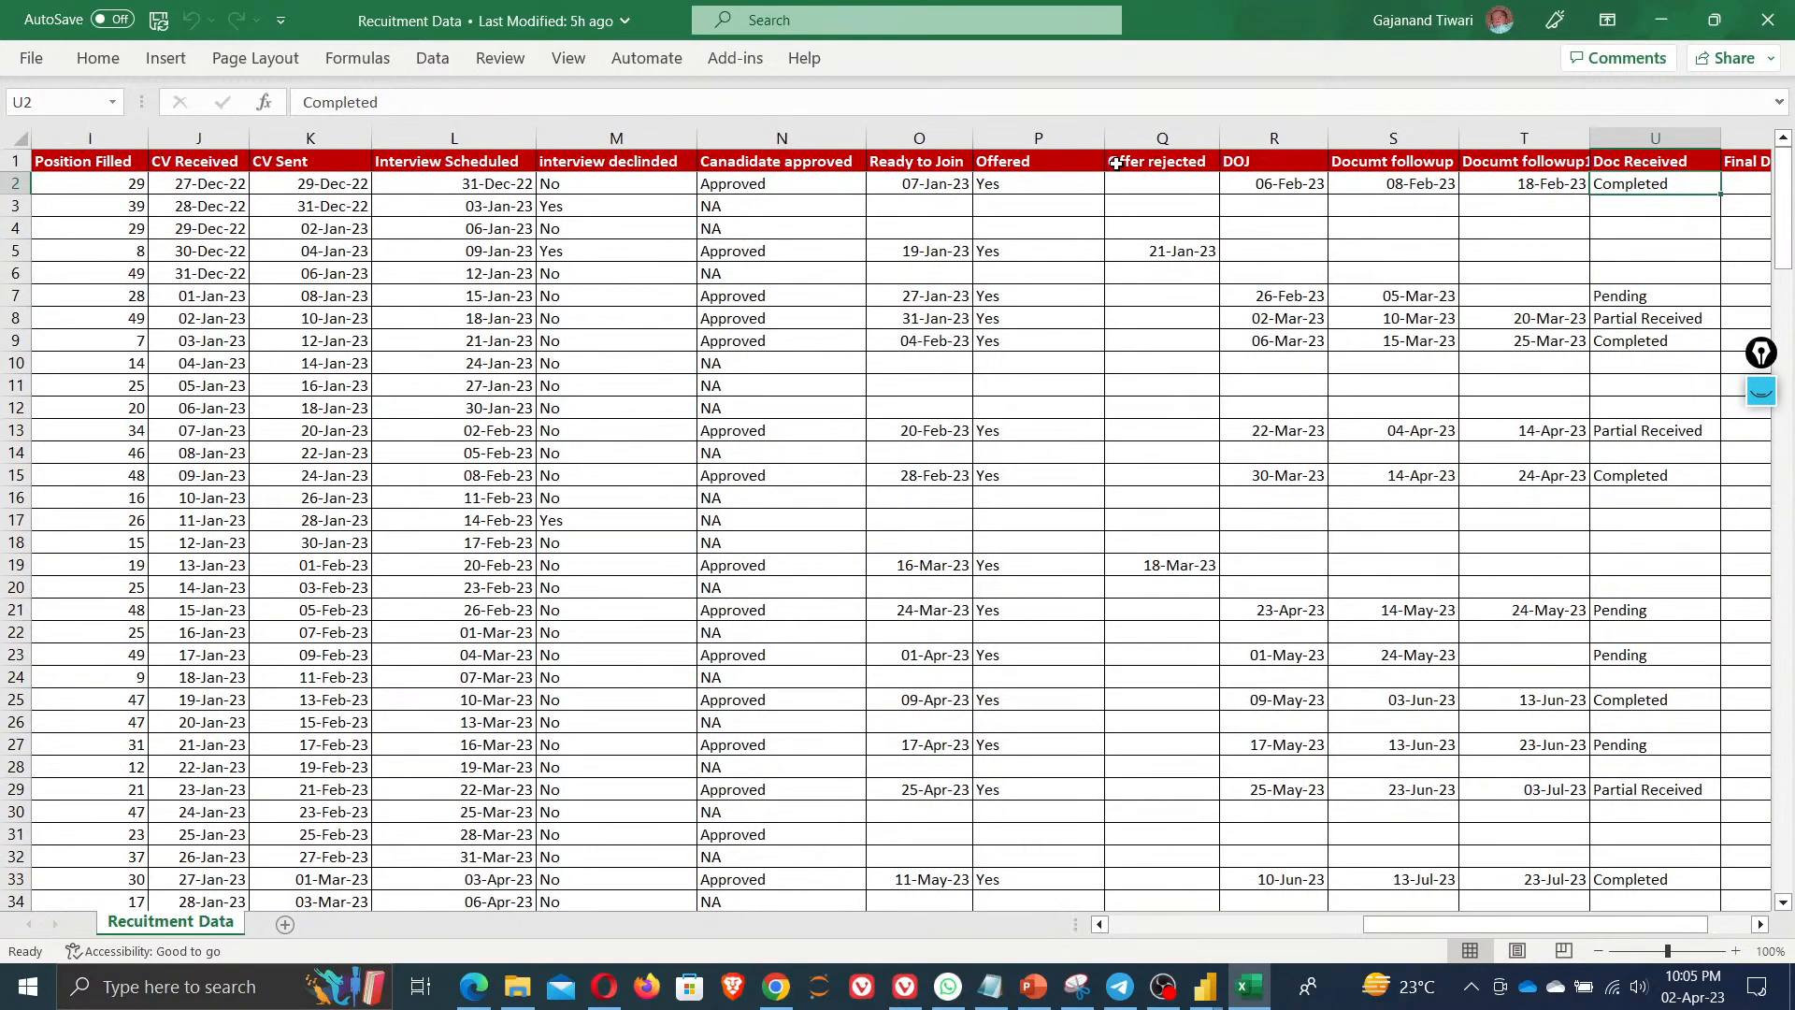
{"action": "key", "text": "Right"}
{"action": "key", "text": "Right"}
{"action": "key", "text": "Right"}
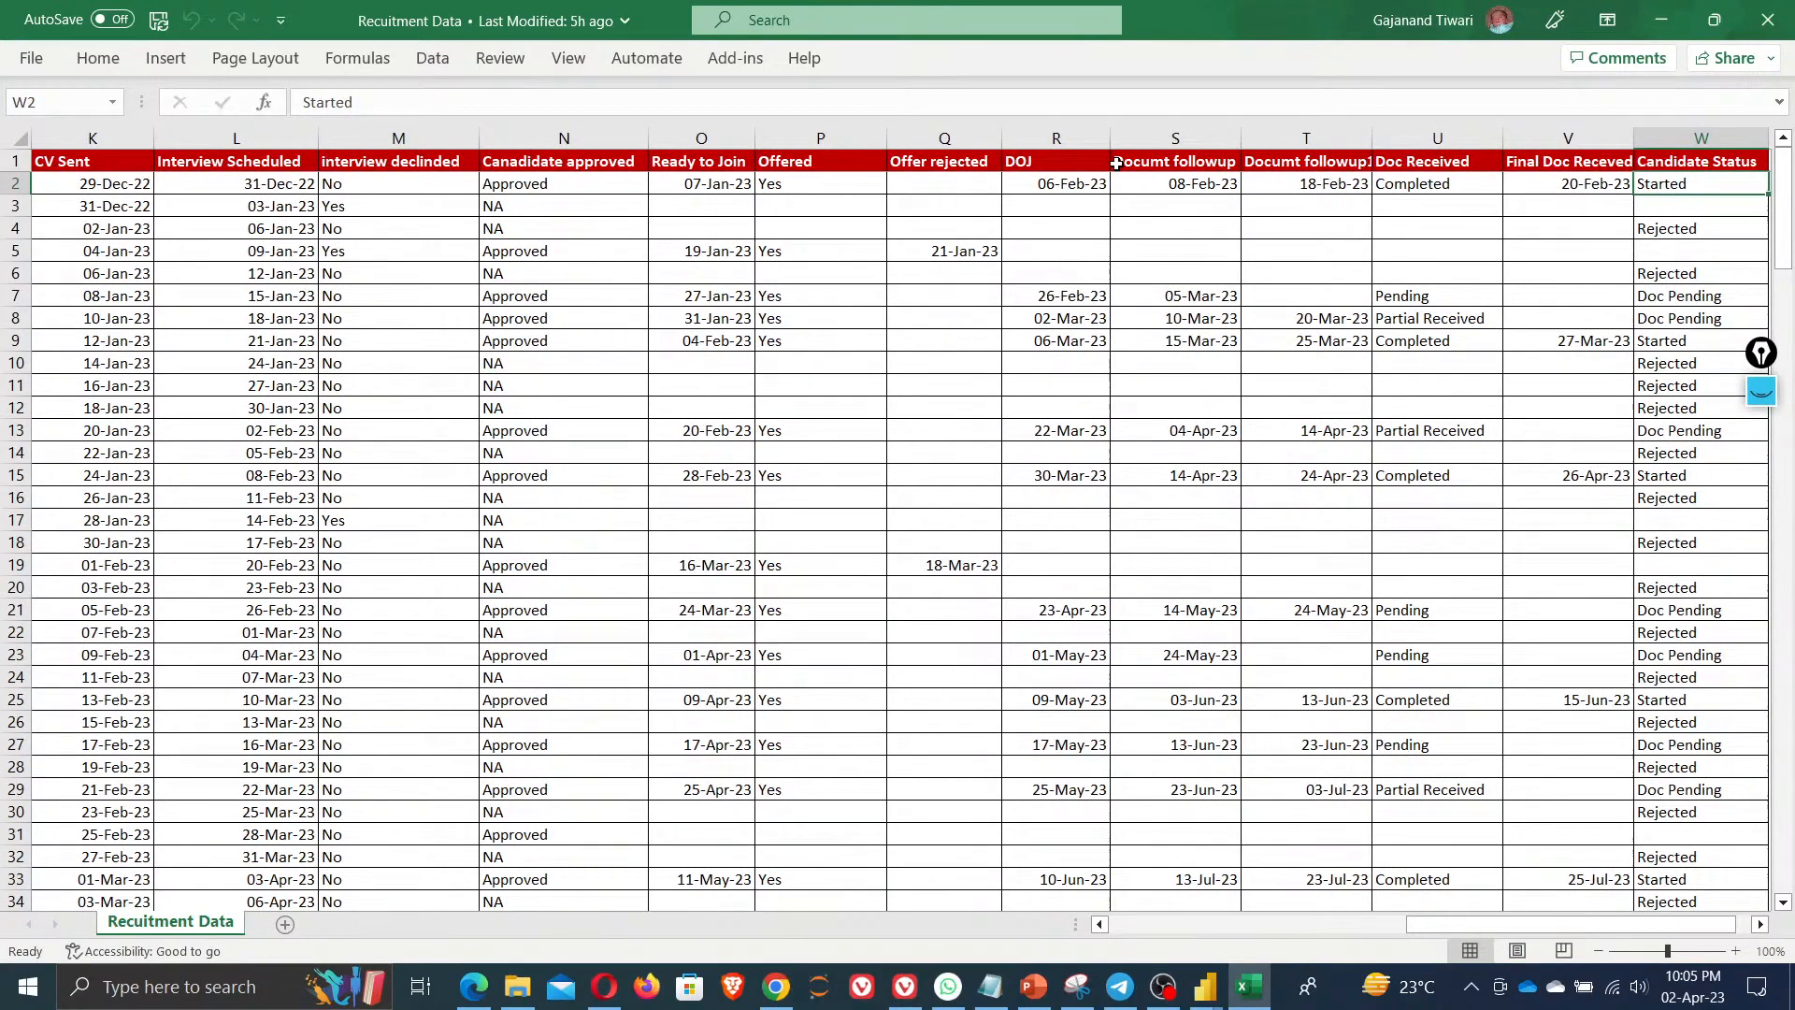
{"action": "key", "text": "Left"}
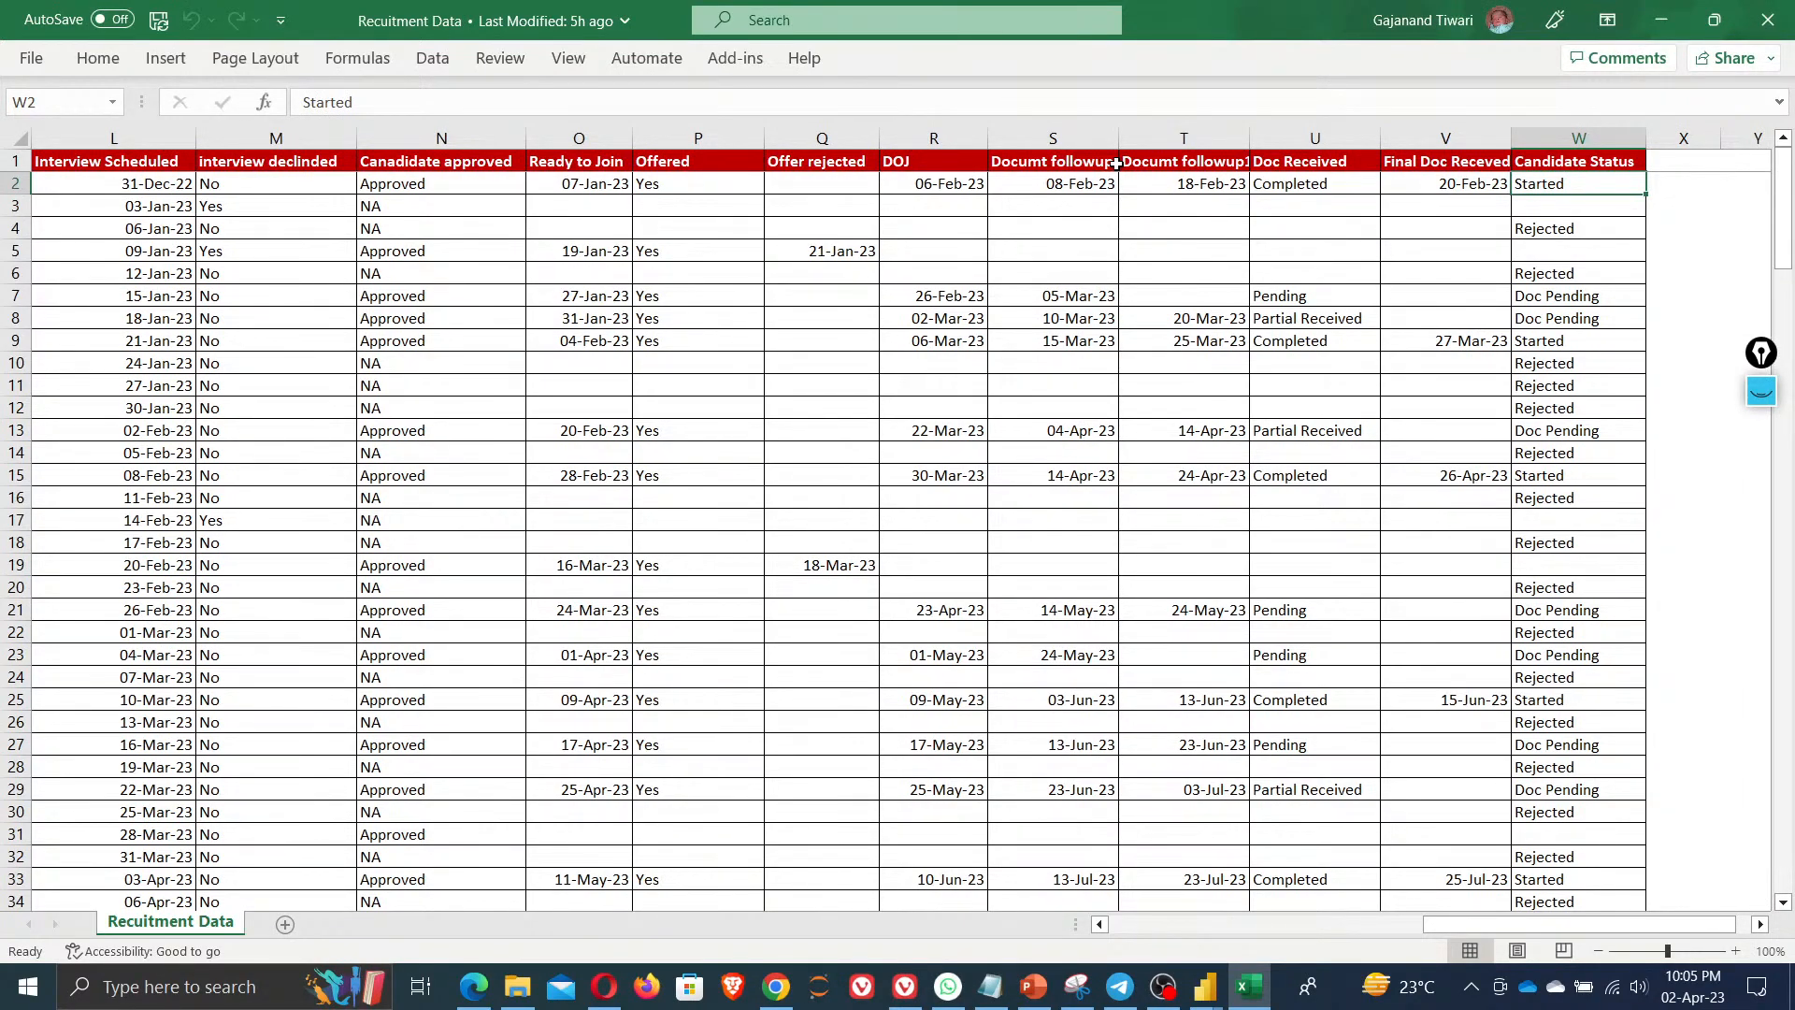
Enlarge the sheet view to 160% and go back along row 2 to the ID column
{"action": "scroll", "coordinate": [1116, 164], "scroll_direction": "up", "scroll_amount": 4}
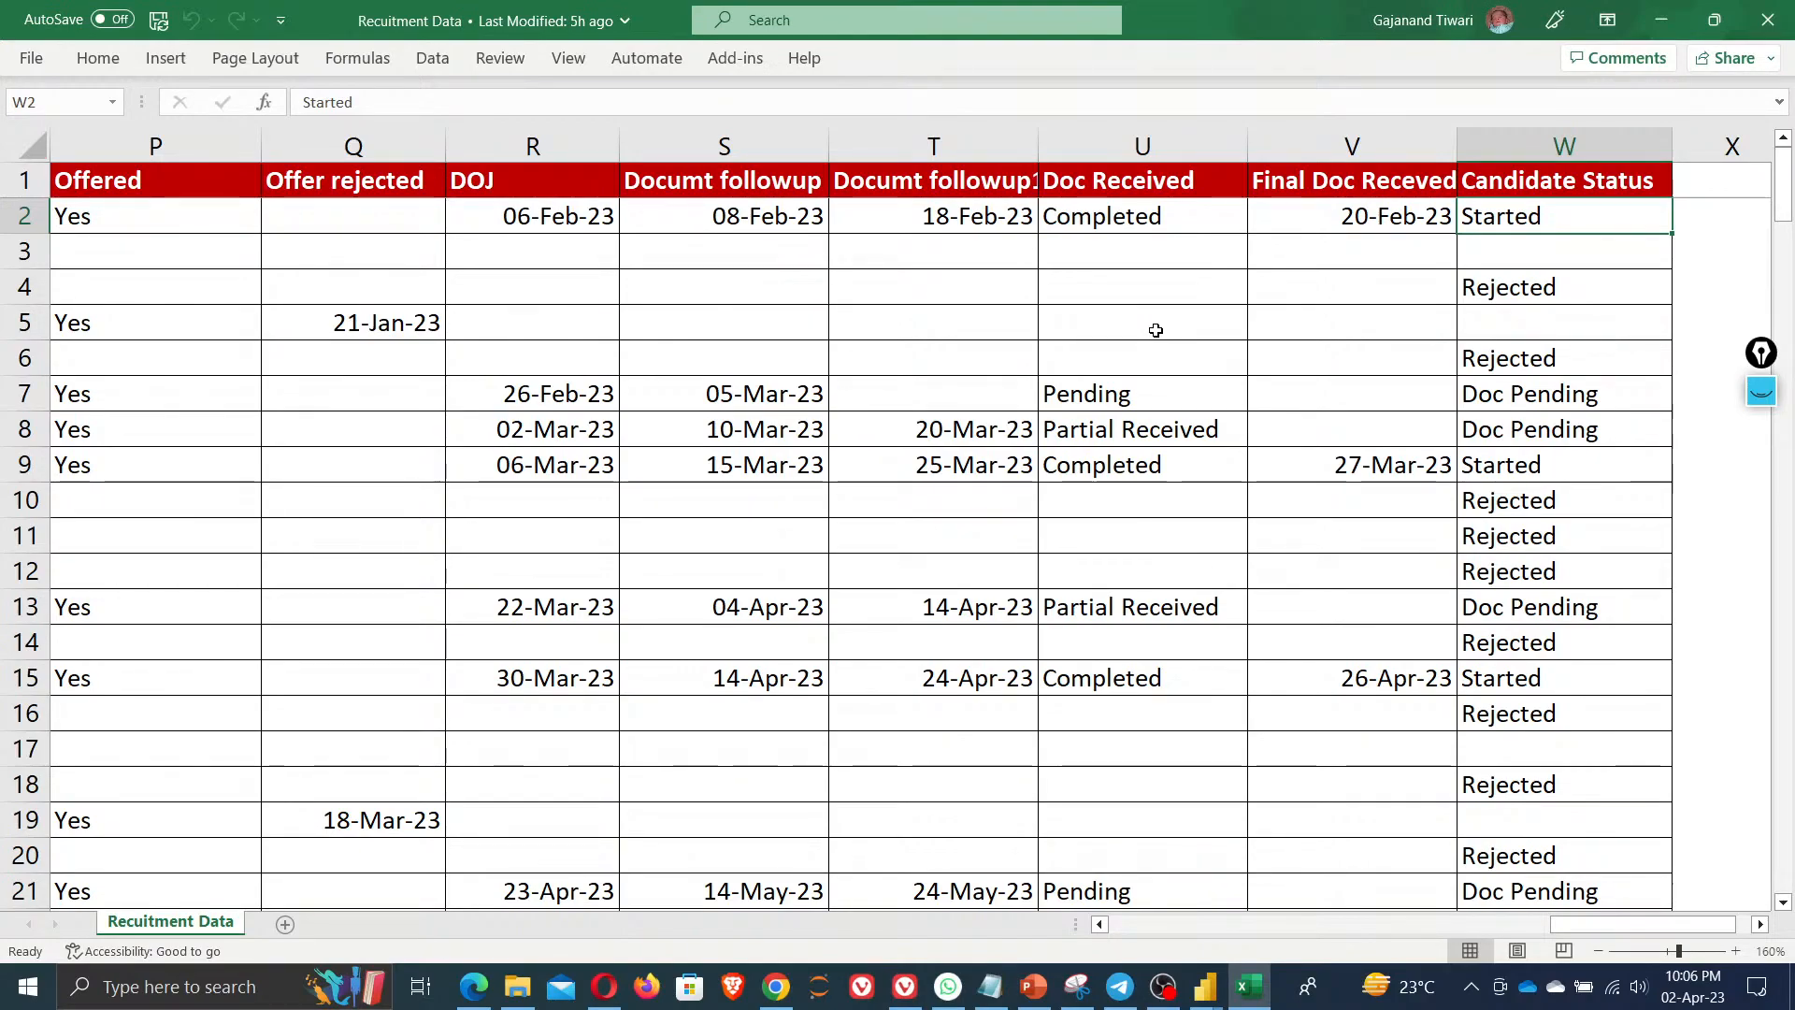
{"action": "key", "text": "Left"}
{"action": "key", "text": "Left"}
{"action": "key", "text": "Left"}
{"action": "key", "text": "Left"}
{"action": "key", "text": "Left"}
{"action": "key", "text": "Left"}
{"action": "key", "text": "Left"}
{"action": "key", "text": "Left"}
{"action": "key", "text": "Left"}
{"action": "key", "text": "Left"}
{"action": "key", "text": "Left"}
{"action": "key", "text": "Left"}
{"action": "key", "text": "Left"}
{"action": "key", "text": "Left"}
{"action": "key", "text": "Left"}
{"action": "key", "text": "Left"}
{"action": "key", "text": "Left"}
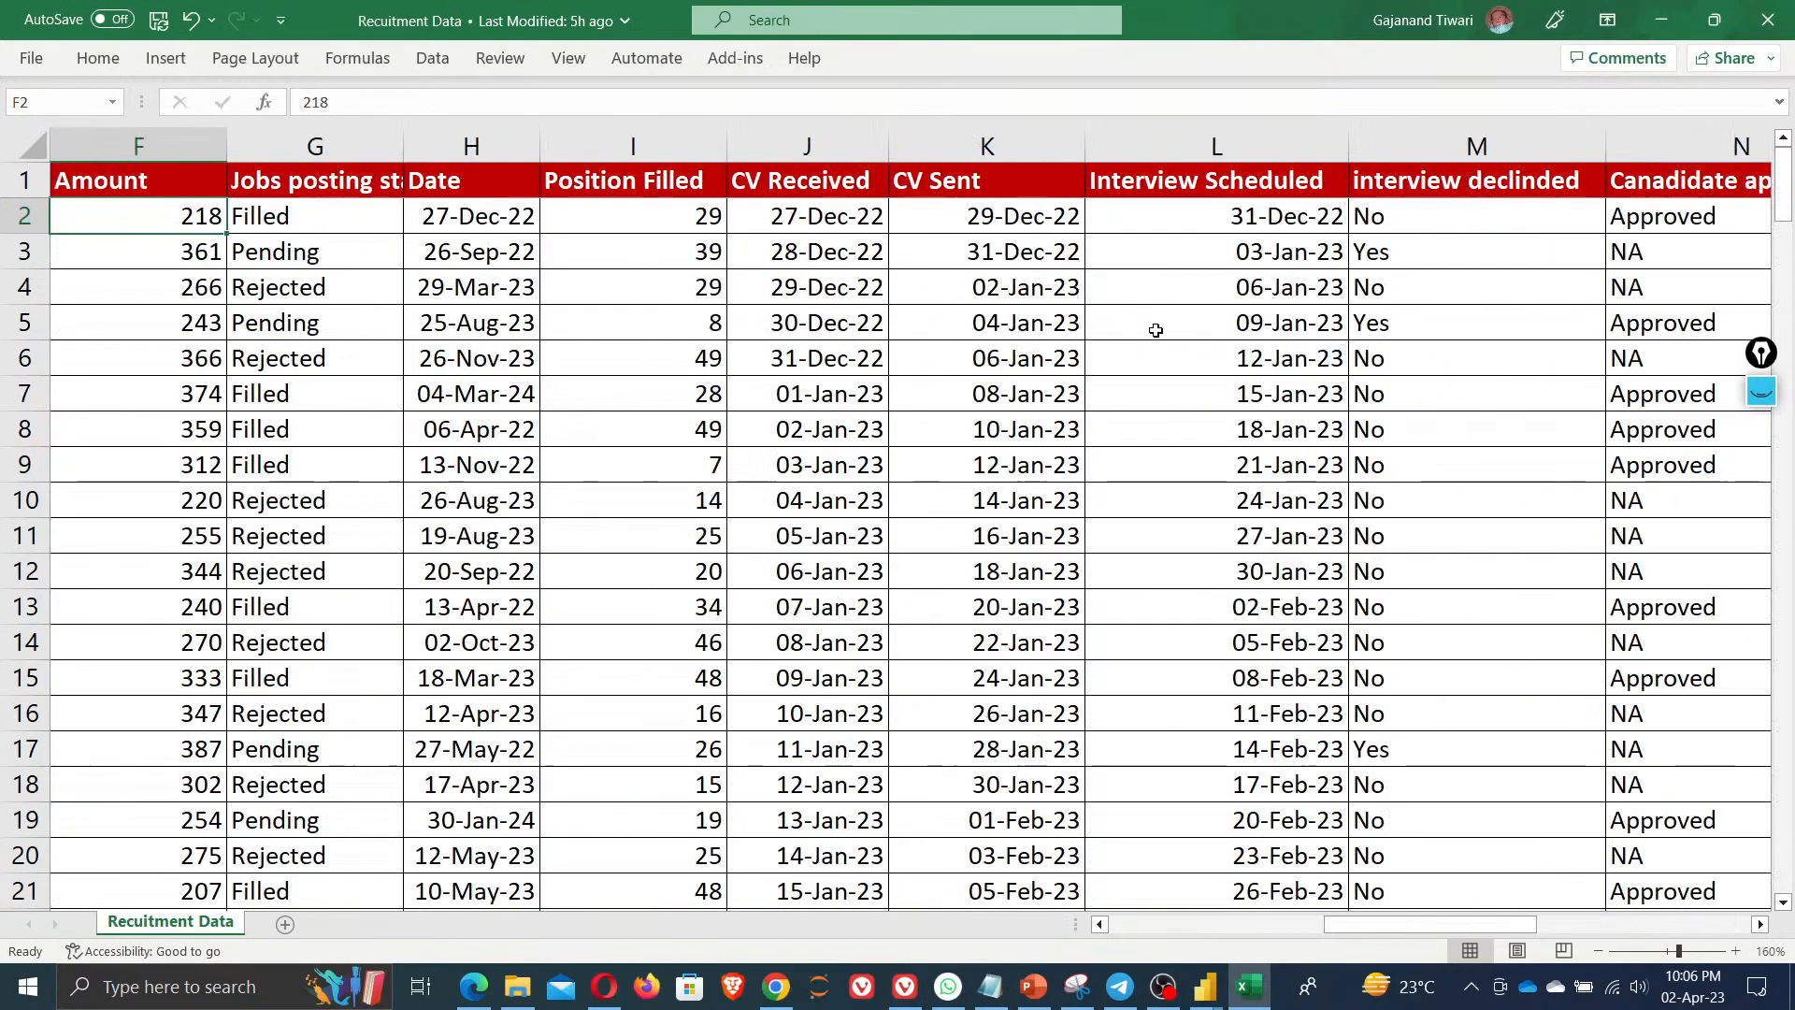
{"action": "key", "text": "Left"}
{"action": "key", "text": "Left"}
{"action": "key", "text": "Left"}
{"action": "key", "text": "Left"}
{"action": "key", "text": "Left"}
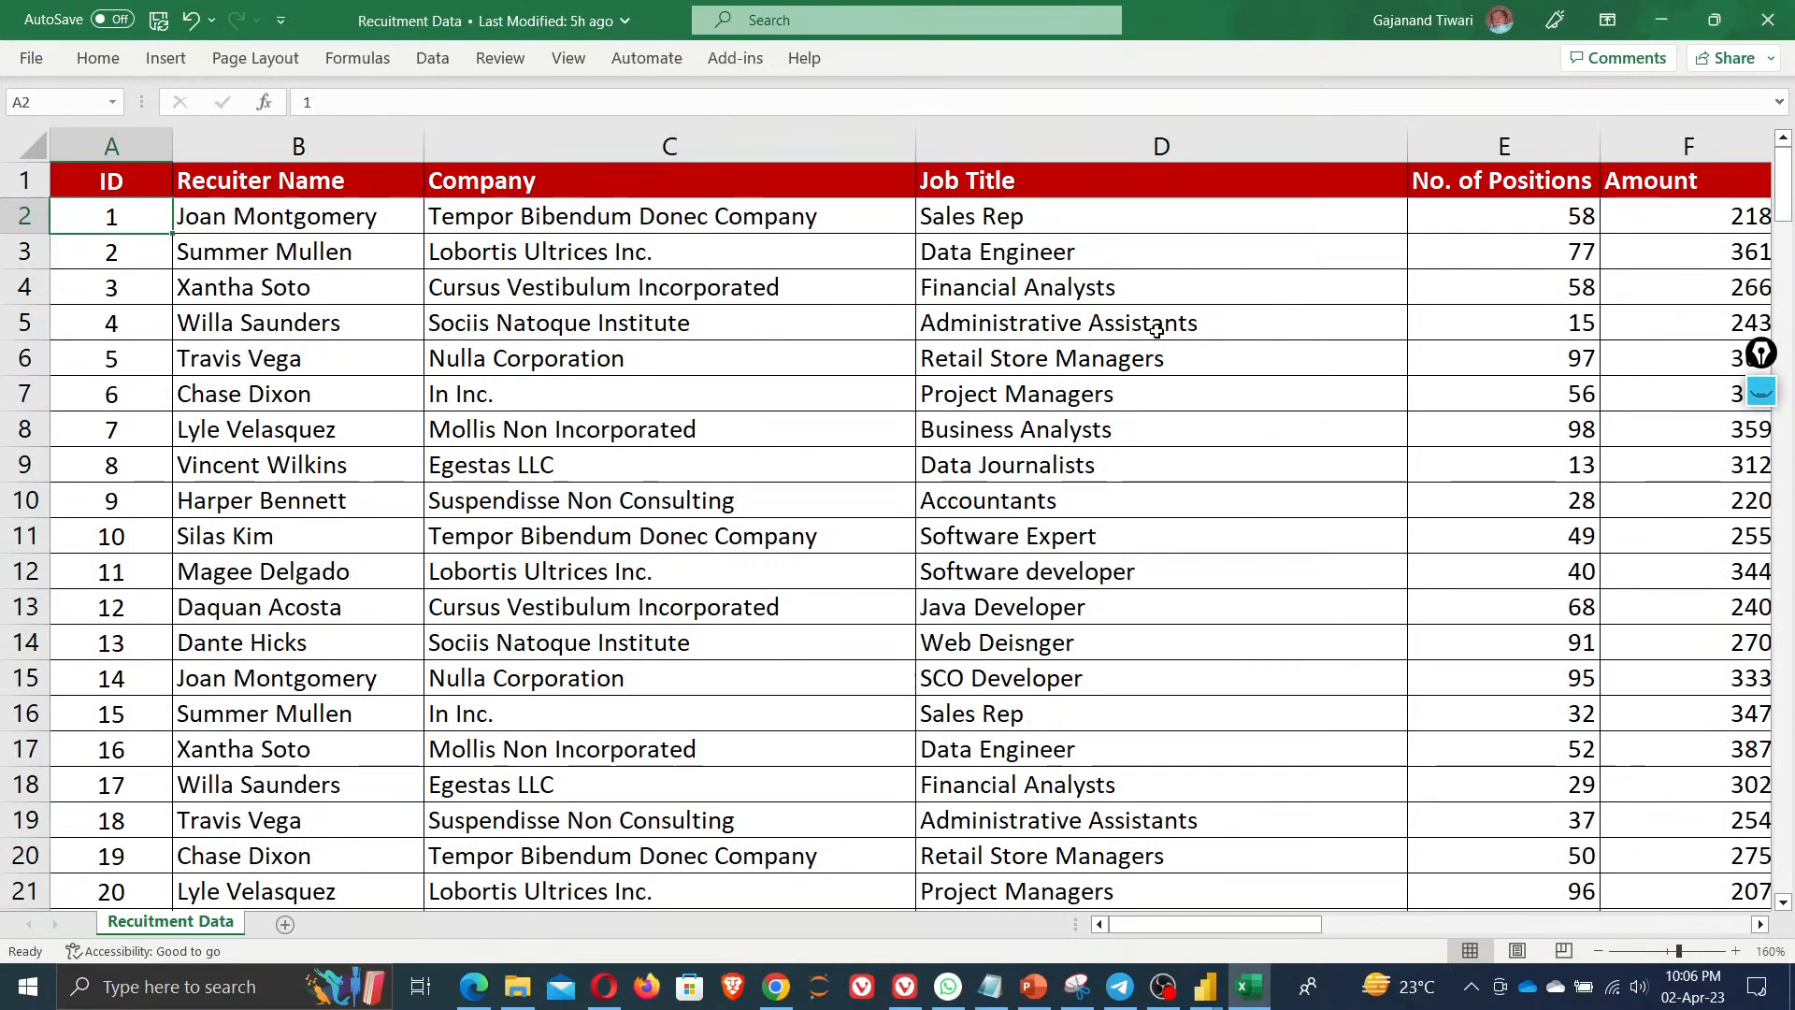
Review the first record across all columns from ID to Candidate Status in the enlarged view
{"action": "key", "text": "Right"}
{"action": "key", "text": "Right"}
{"action": "key", "text": "Right"}
{"action": "key", "text": "Right"}
{"action": "key", "text": "Right"}
{"action": "key", "text": "Right"}
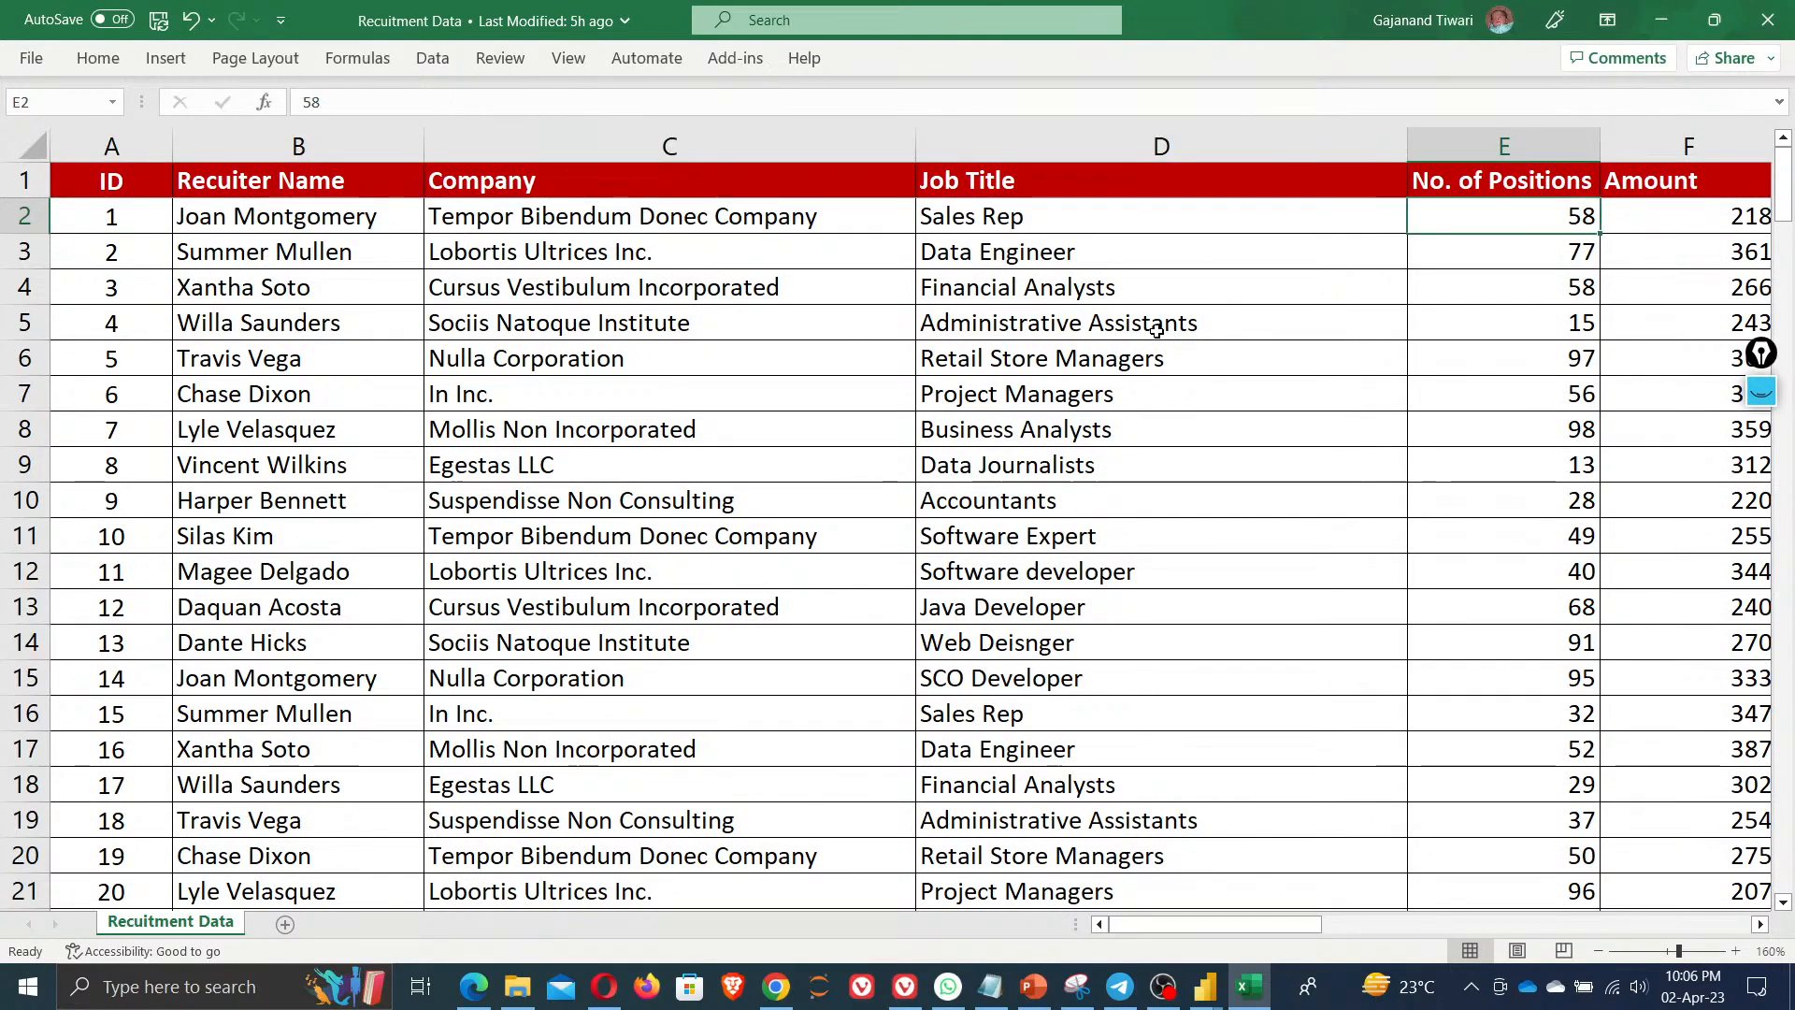
{"action": "key", "text": "Right"}
{"action": "key", "text": "Right"}
{"action": "key", "text": "Right"}
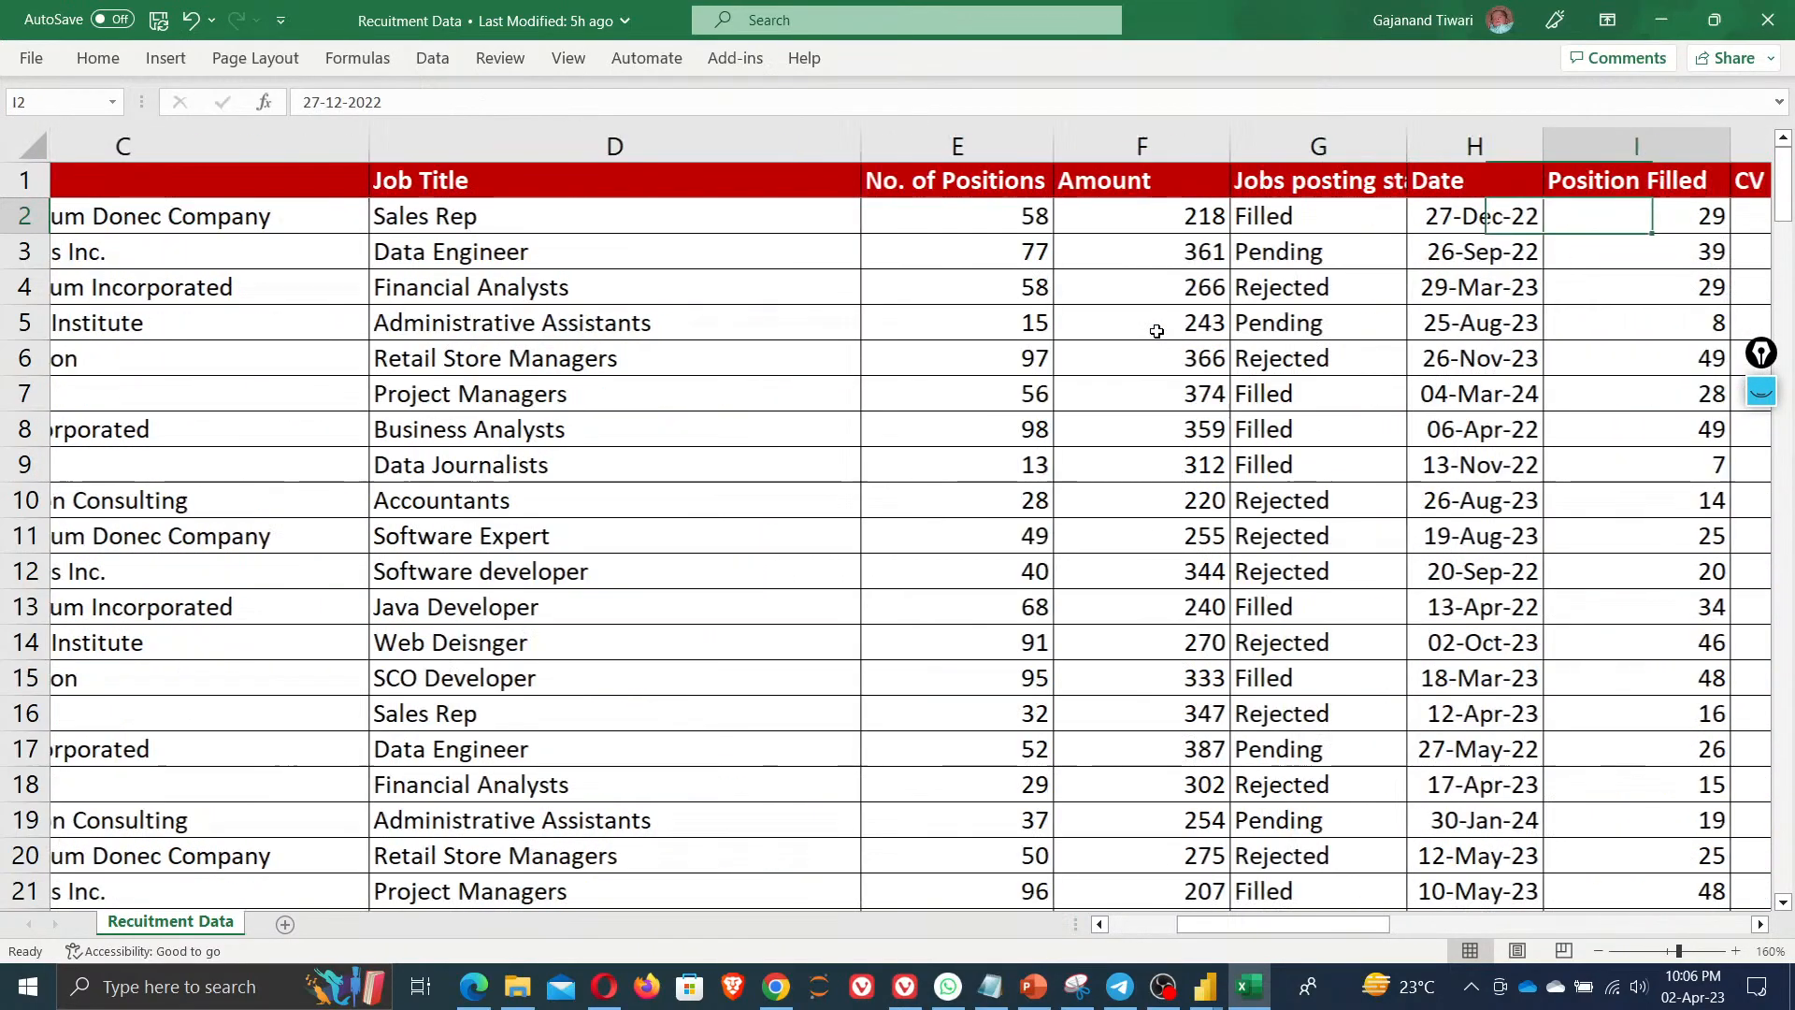
{"action": "key", "text": "Right"}
{"action": "key", "text": "Right"}
{"action": "key", "text": "Right"}
{"action": "key", "text": "Right"}
{"action": "key", "text": "Right"}
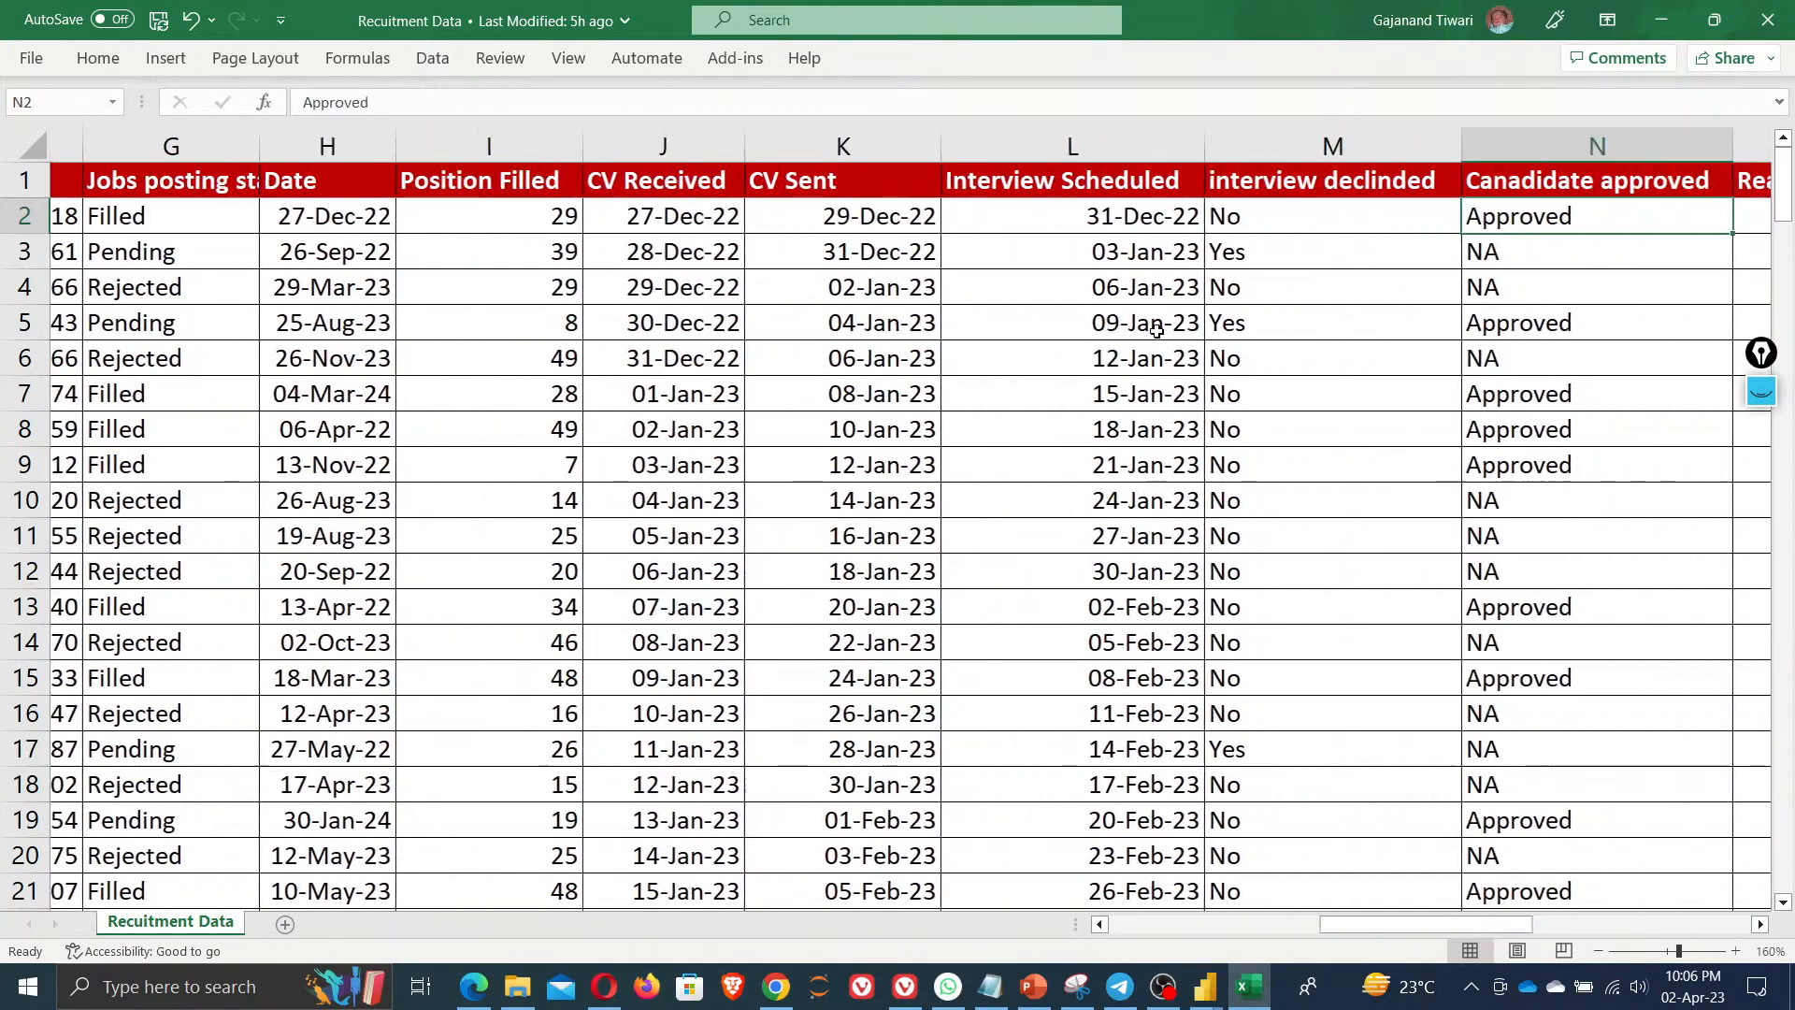
{"action": "key", "text": "Right"}
{"action": "key", "text": "Right"}
{"action": "key", "text": "Right"}
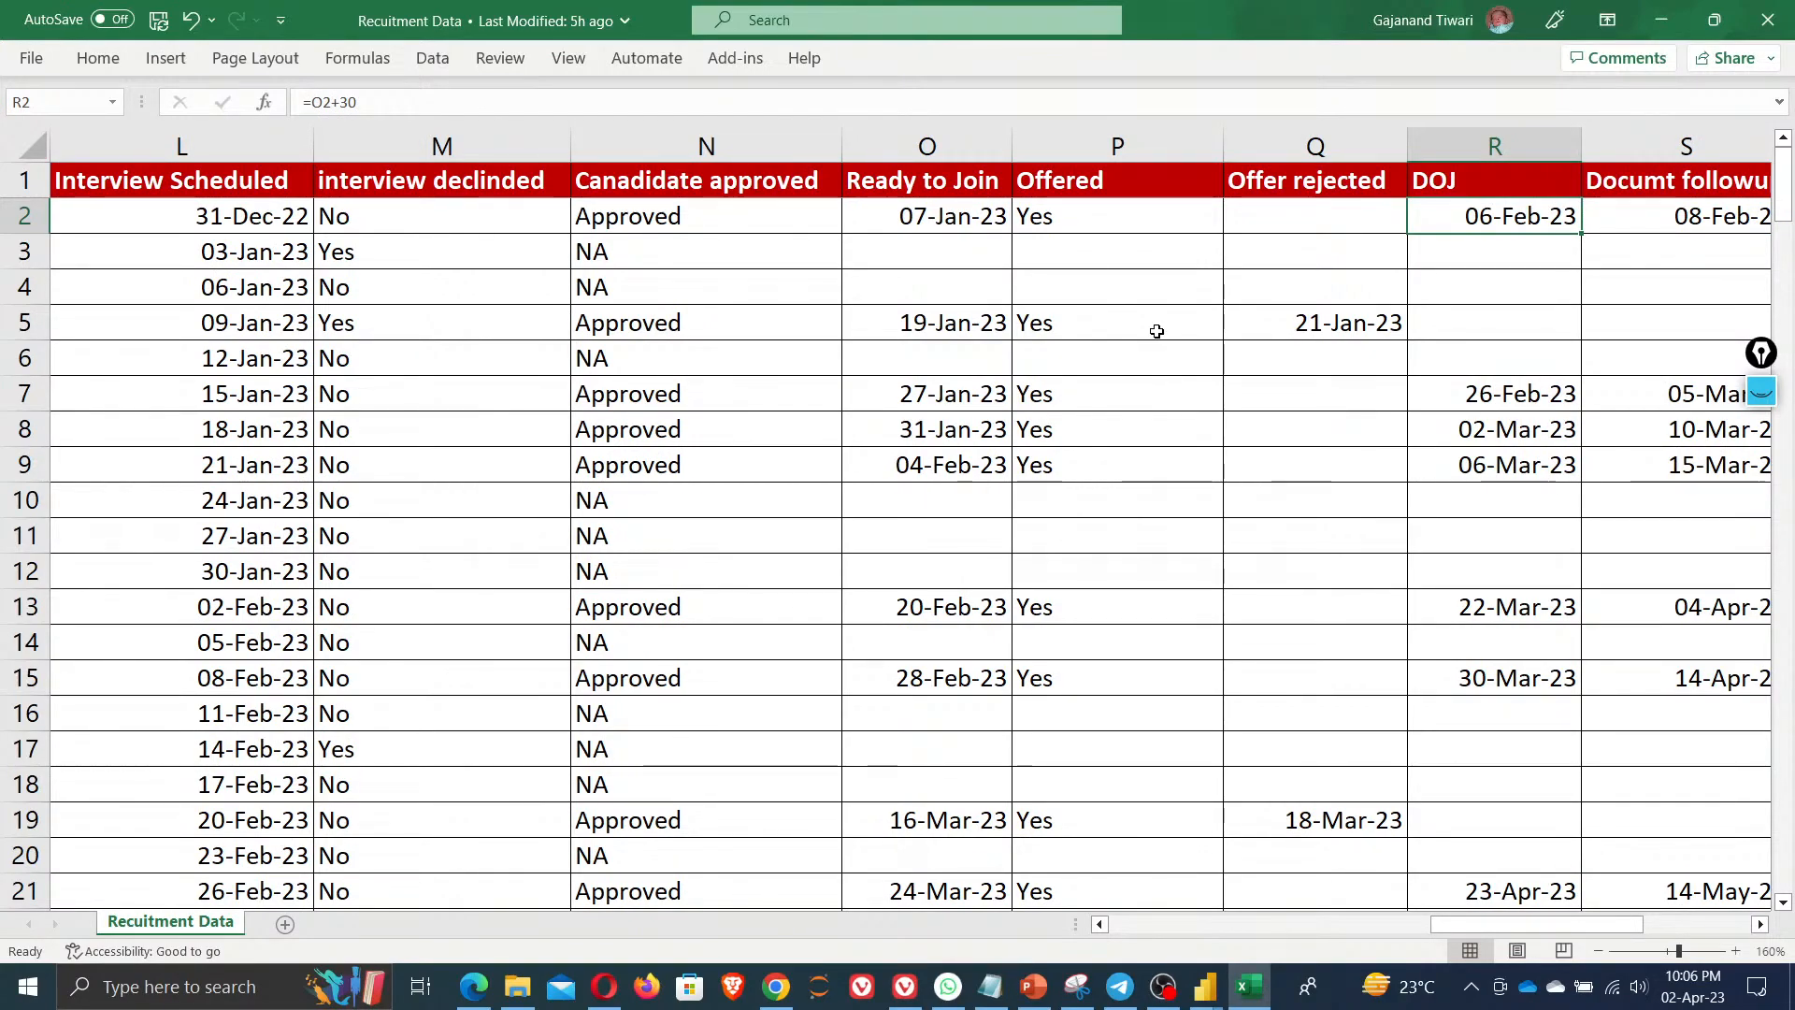
{"action": "key", "text": "Right"}
{"action": "key", "text": "Right"}
{"action": "key", "text": "Right"}
{"action": "key", "text": "Right"}
{"action": "key", "text": "Right"}
{"action": "key", "text": "Right"}
{"action": "key", "text": "Right"}
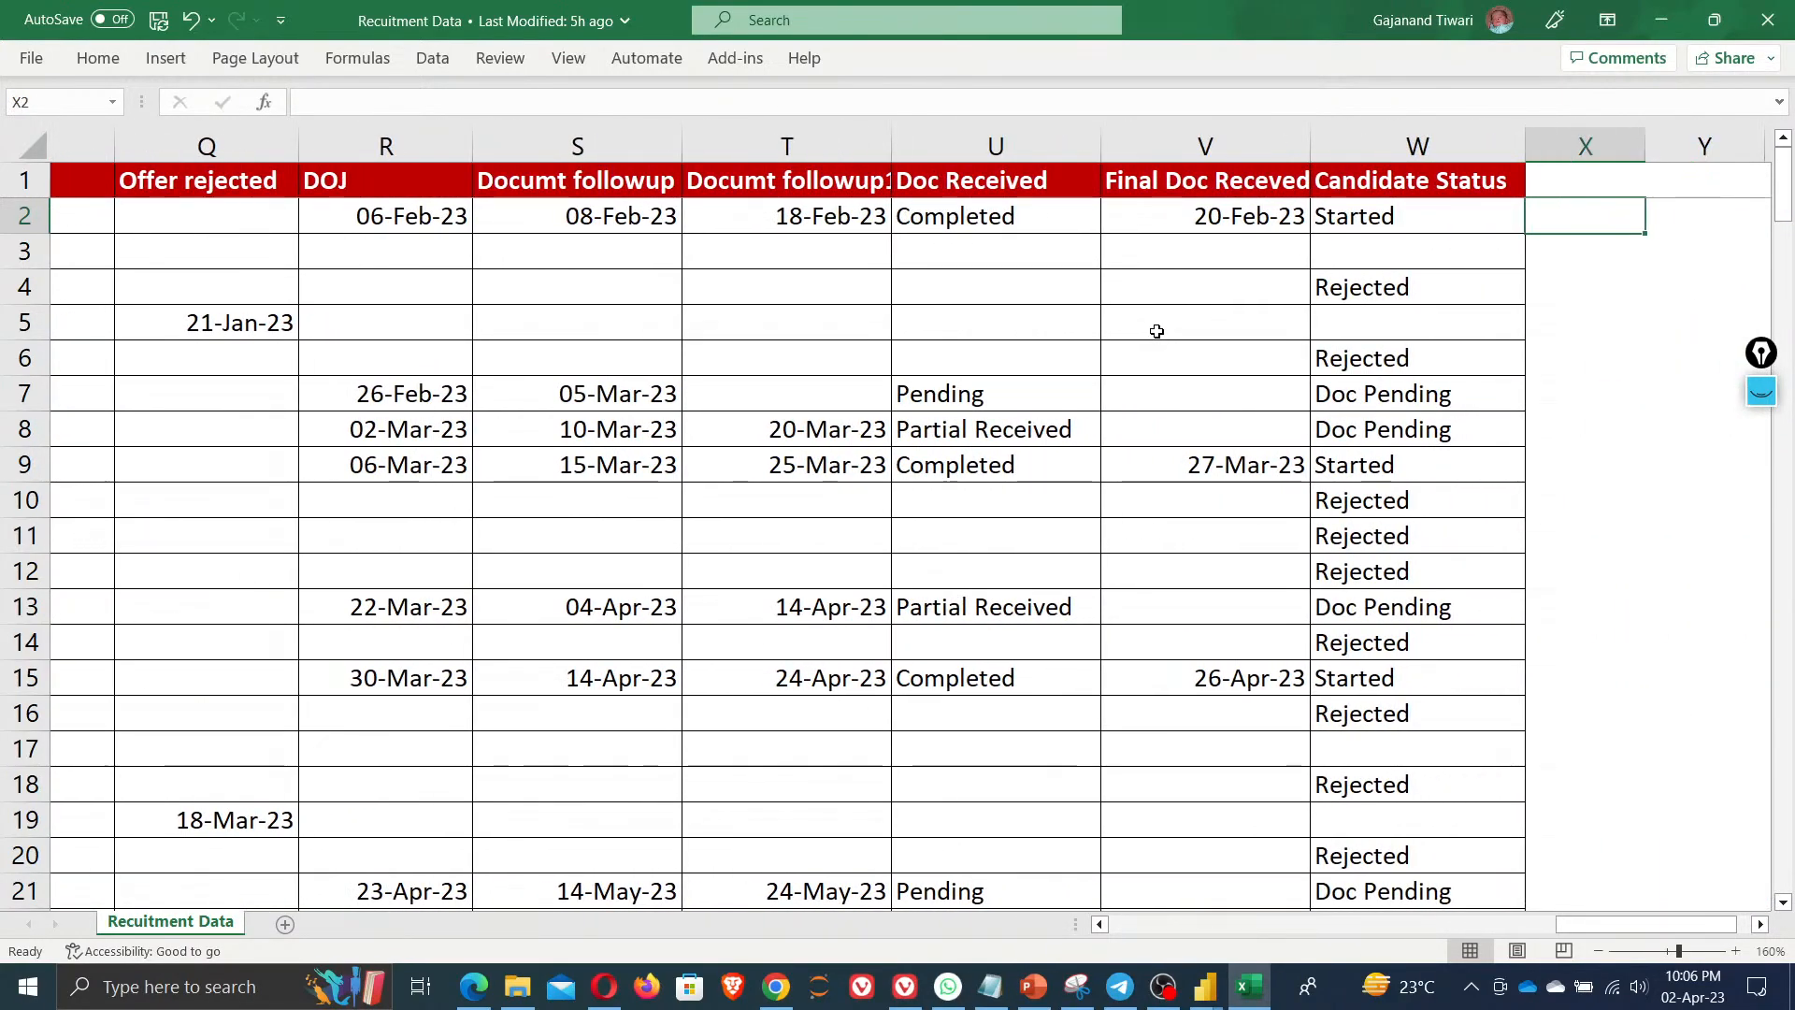
Return to the ID column in row 2 and review the record through Jobs posting status
{"action": "key", "text": "Home"}
{"action": "key", "text": "Right"}
{"action": "key", "text": "Right"}
{"action": "key", "text": "Right"}
{"action": "key", "text": "Right"}
{"action": "key", "text": "Right"}
{"action": "key", "text": "Right"}
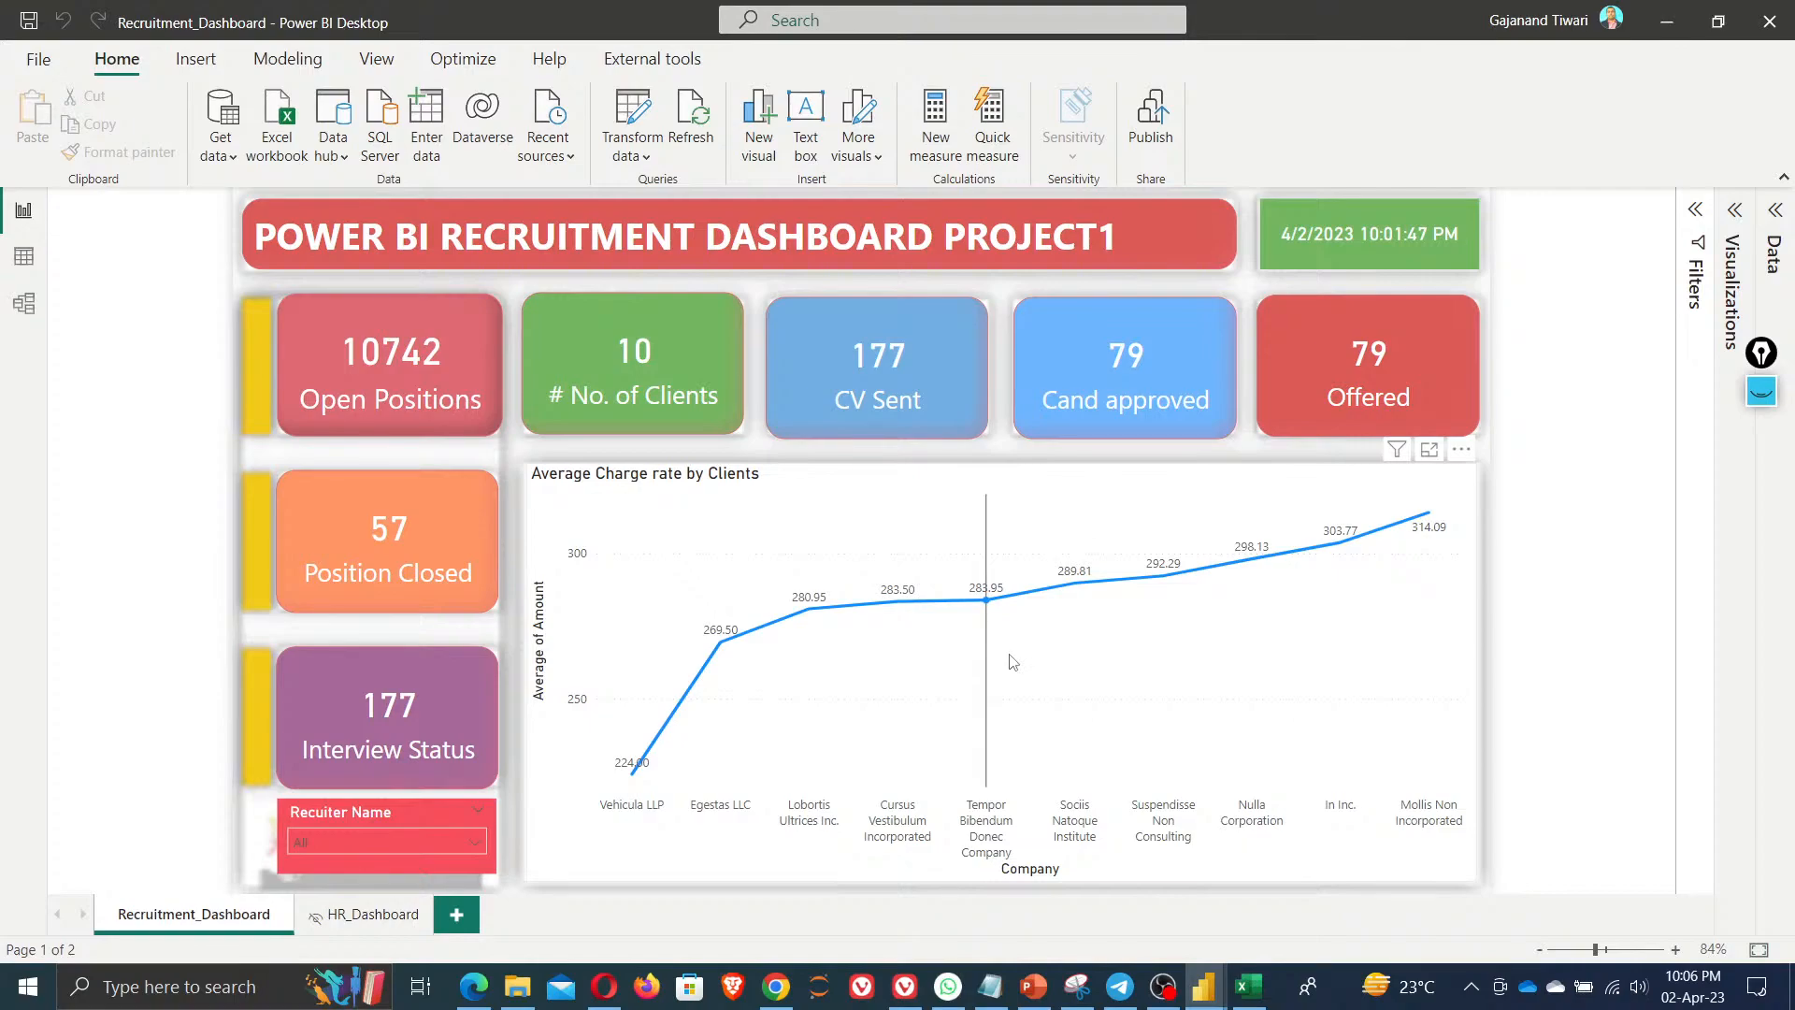
Switch to Power BI Desktop and save a new blank report as Recruitment_Dashboard_Live in the Recruitment_Dashboard folder
{"action": "mouse_move", "coordinate": [1013, 661]}
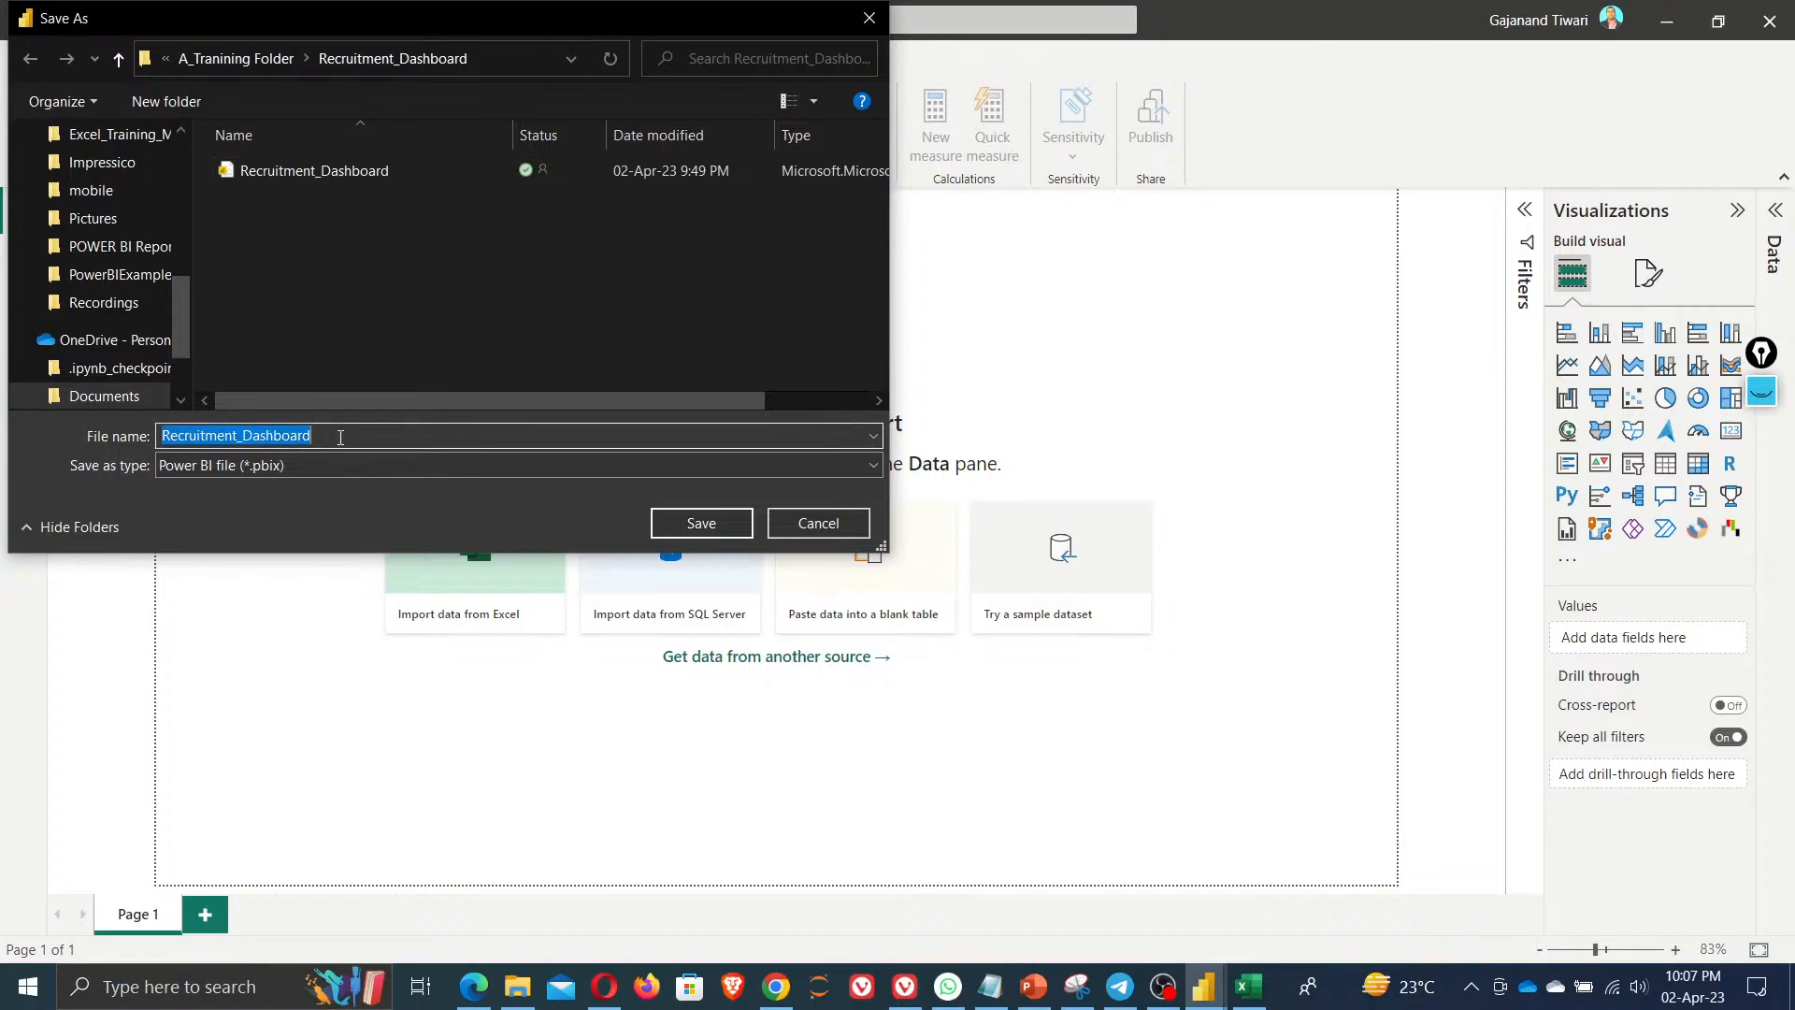
{"action": "left_click", "coordinate": [341, 438]}
{"action": "type", "text": "_"}
{"action": "type", "text": "Live"}
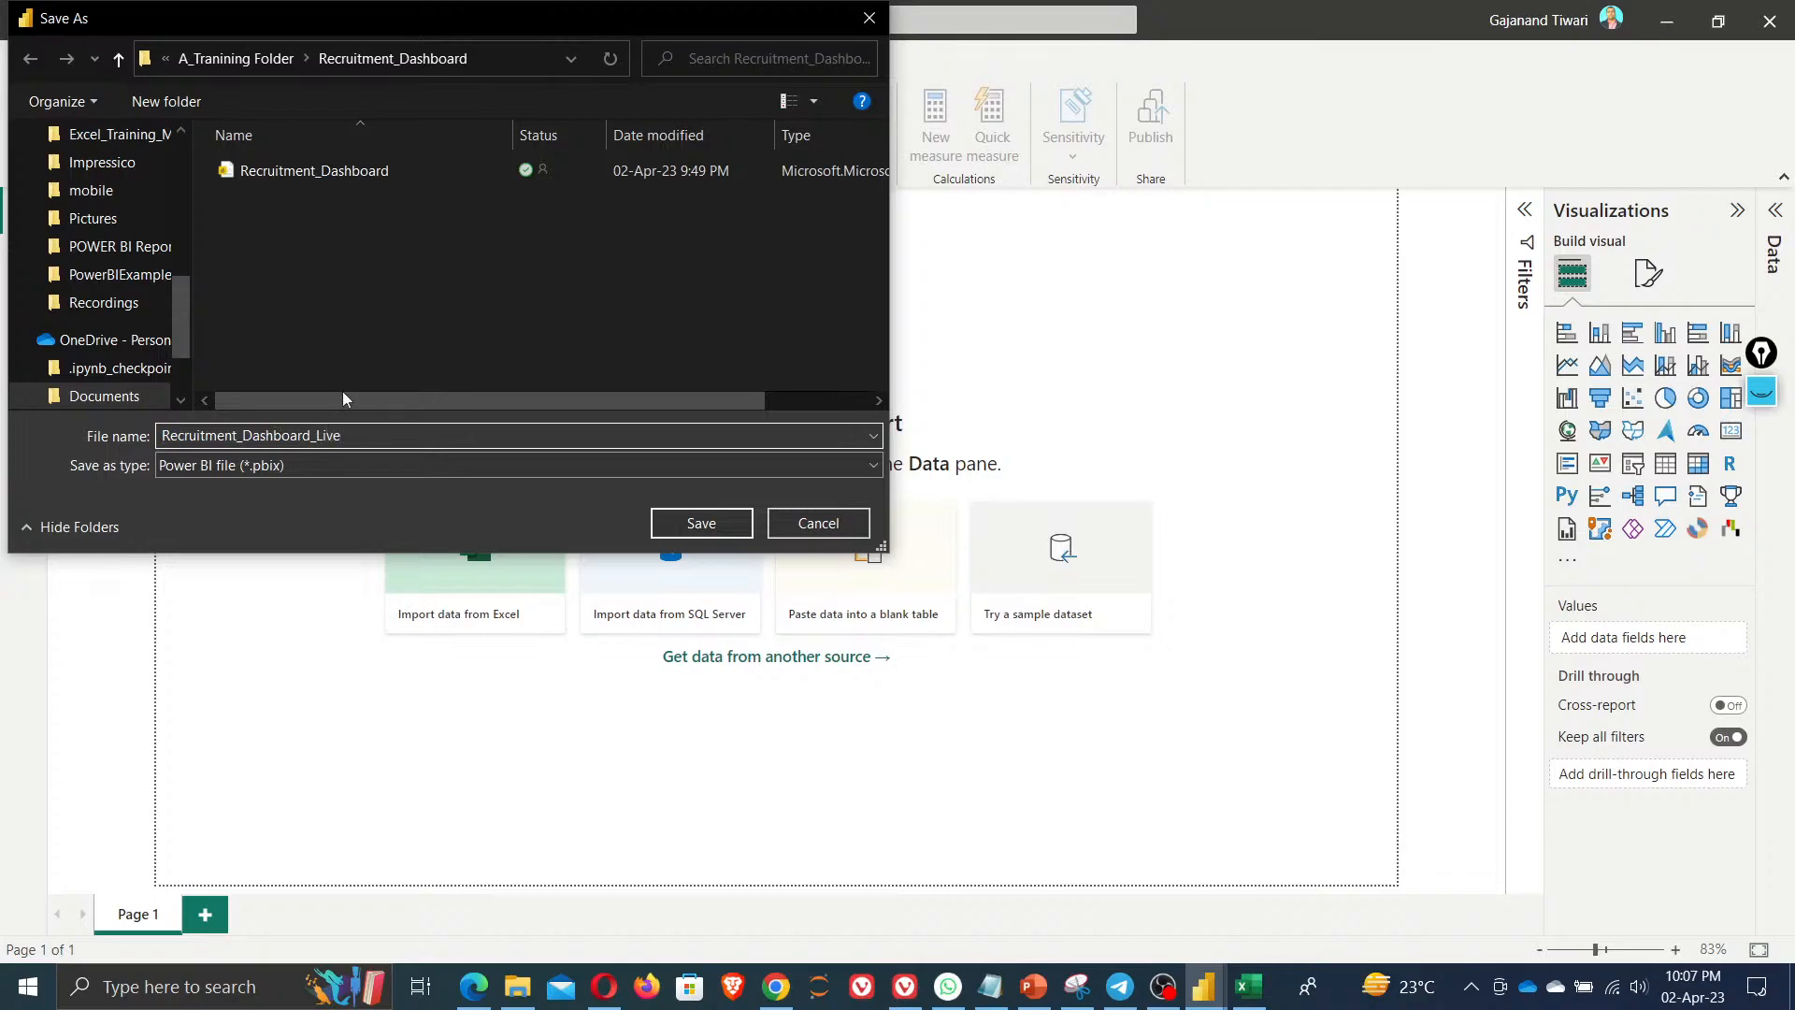
{"action": "left_click", "coordinate": [373, 327]}
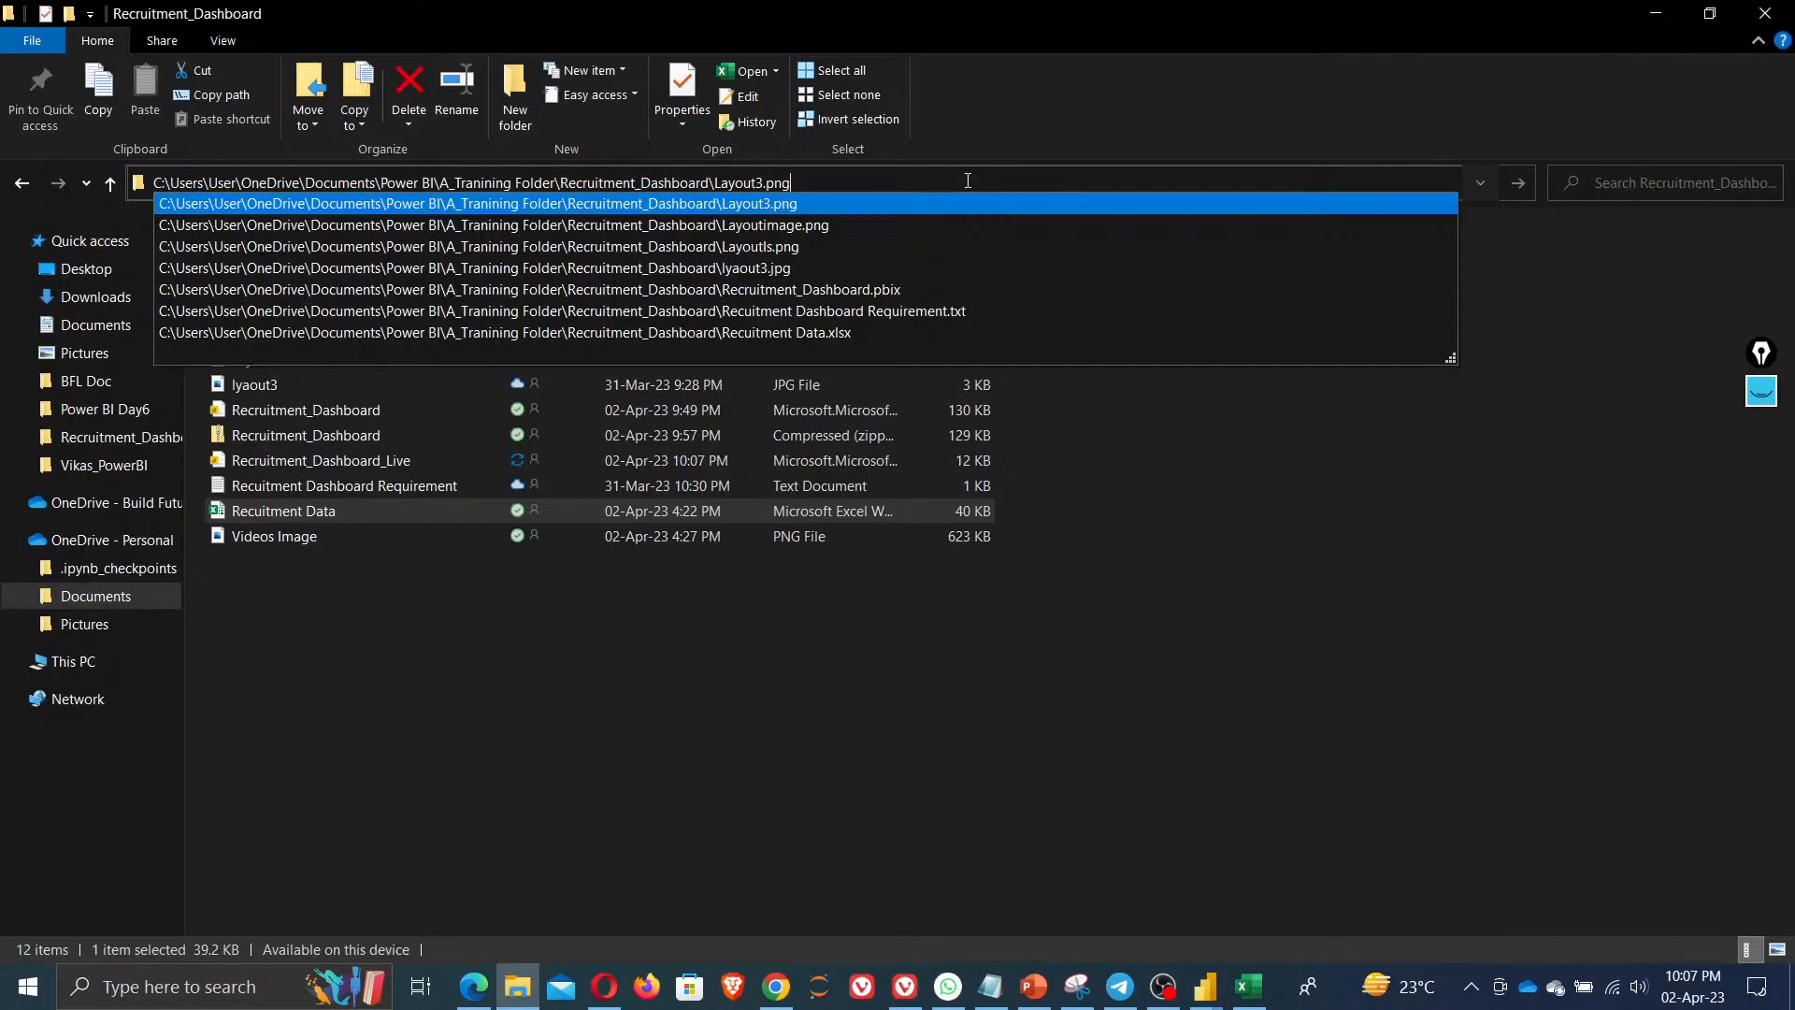
Get the full path of Recuitment Data.xlsx in File Explorer, copy it, and return to Power BI
{"action": "key", "text": "Down"}
{"action": "key", "text": "Down"}
{"action": "key", "text": "Down"}
{"action": "key", "text": "Down"}
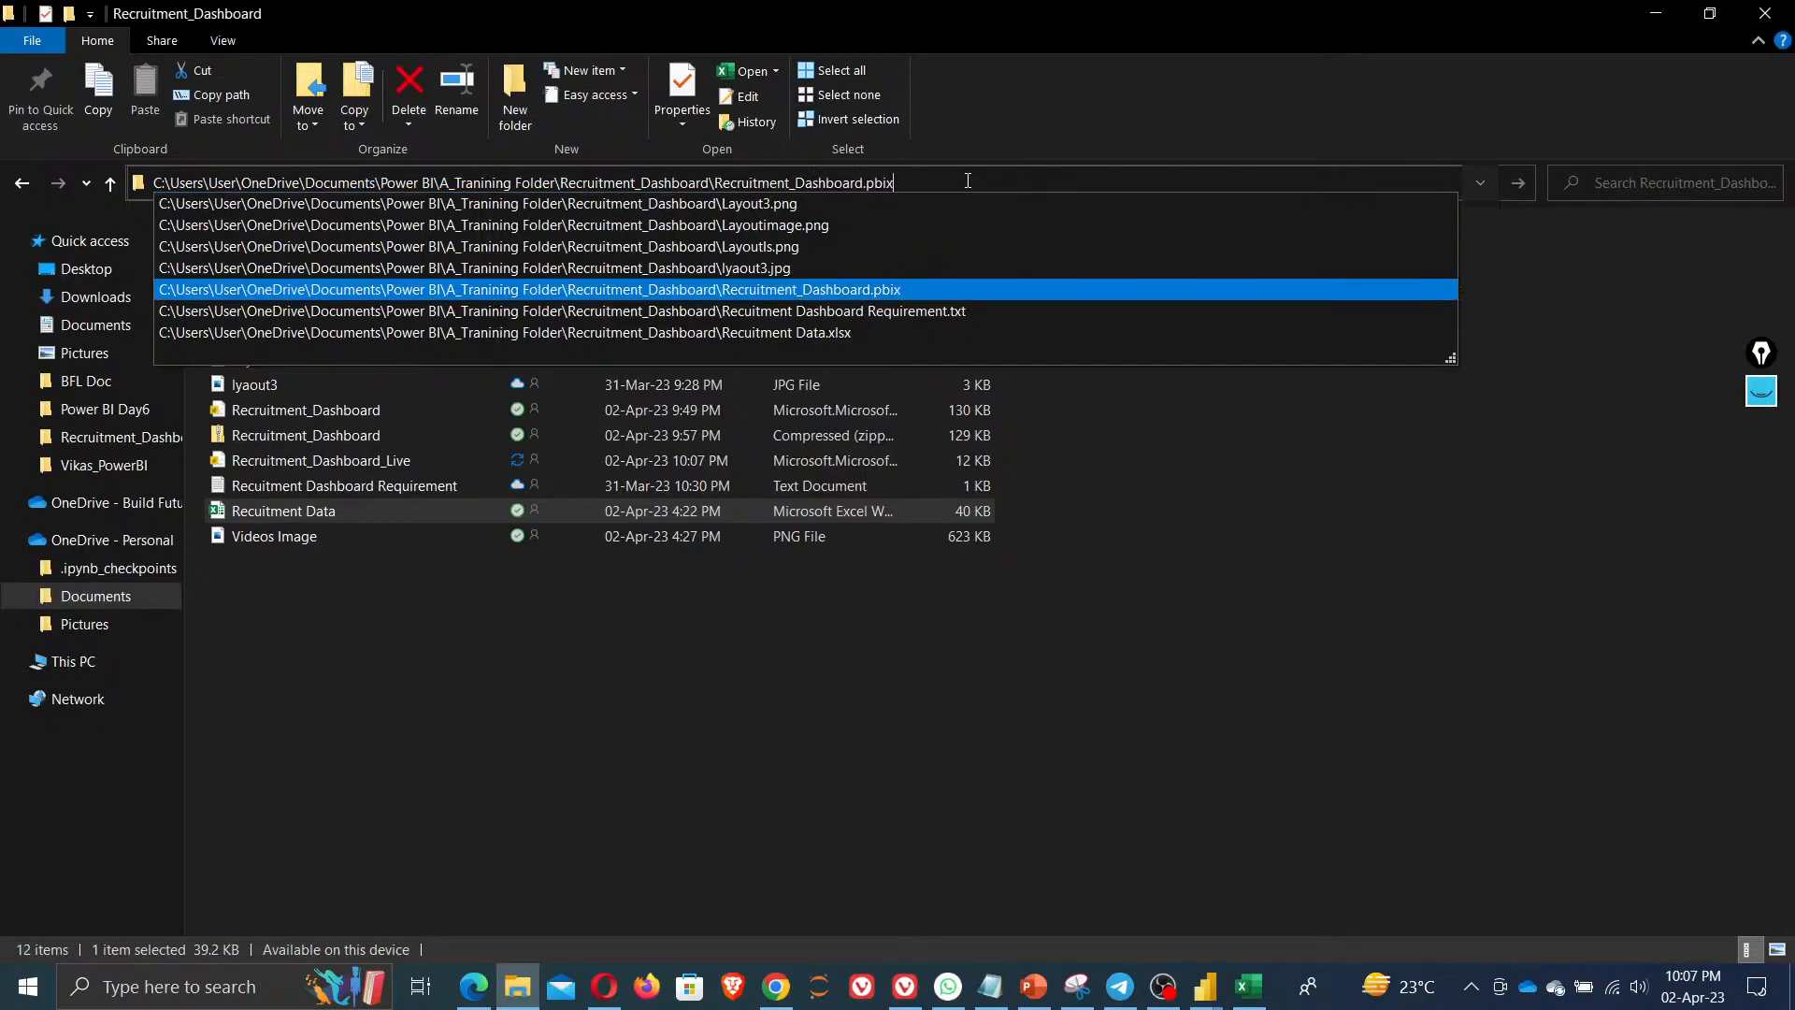
{"action": "key", "text": "Down"}
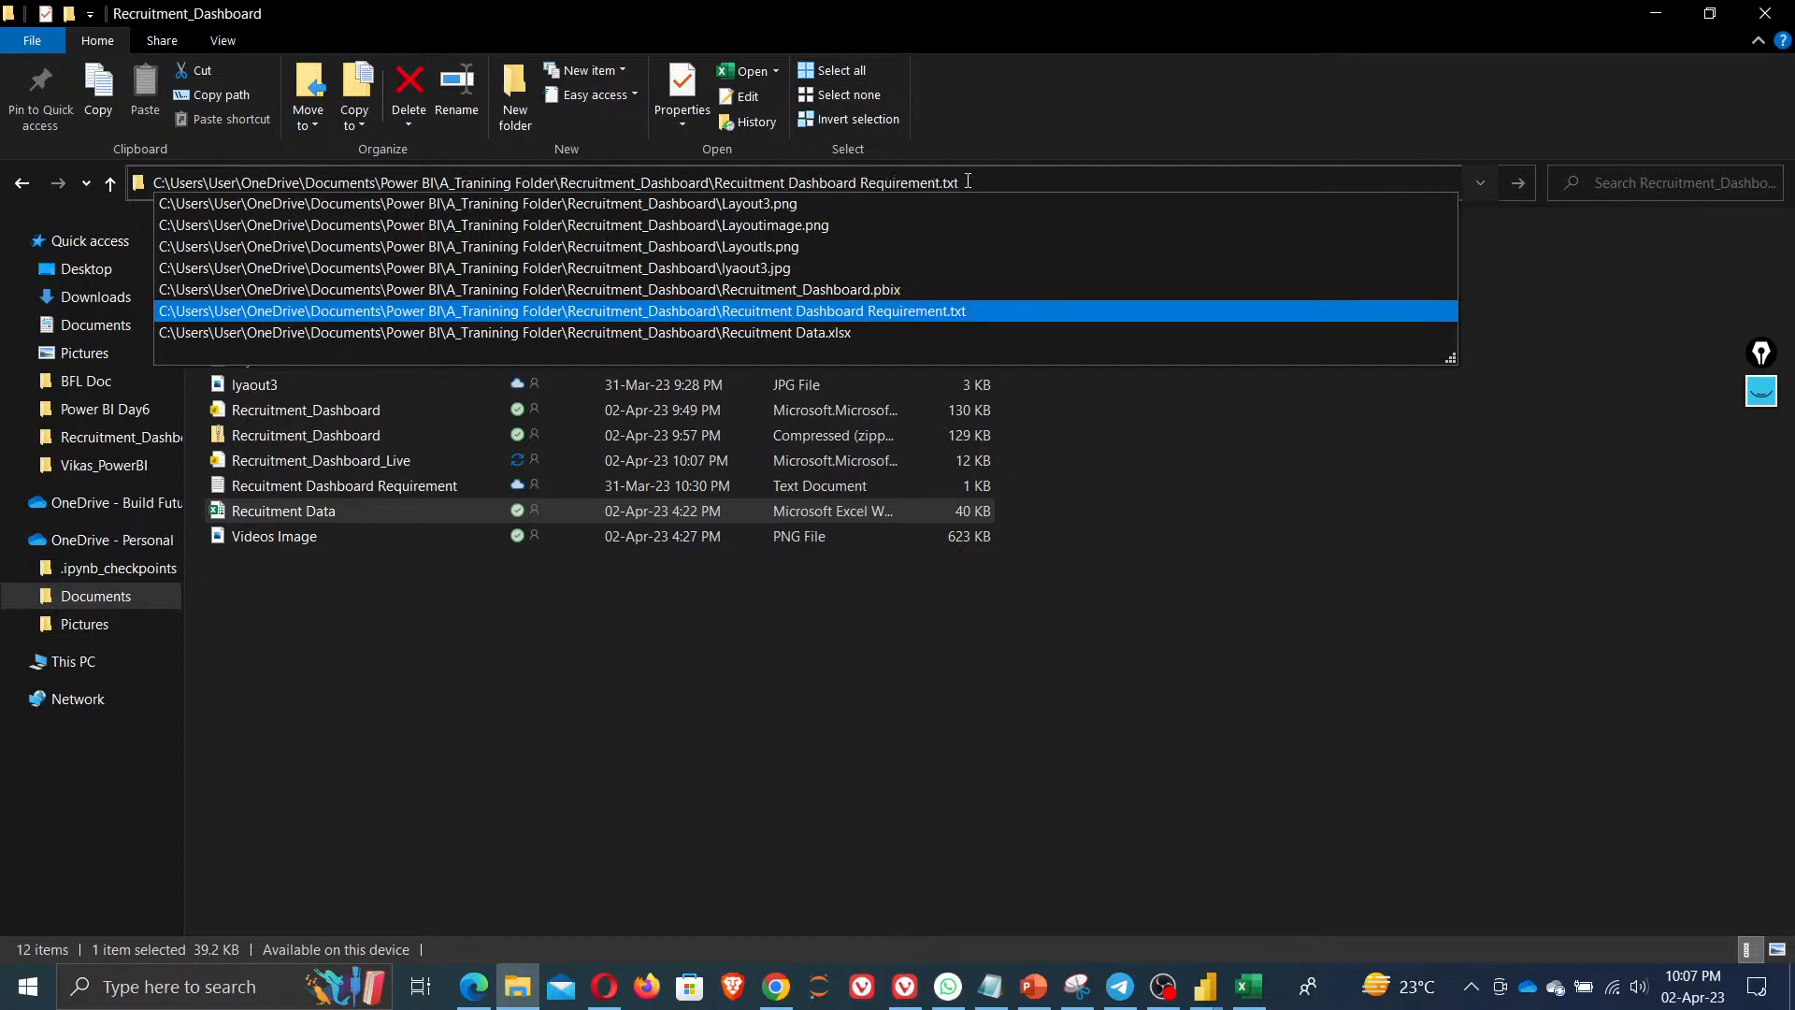
{"action": "key", "text": "Down"}
{"action": "key", "text": "Return"}
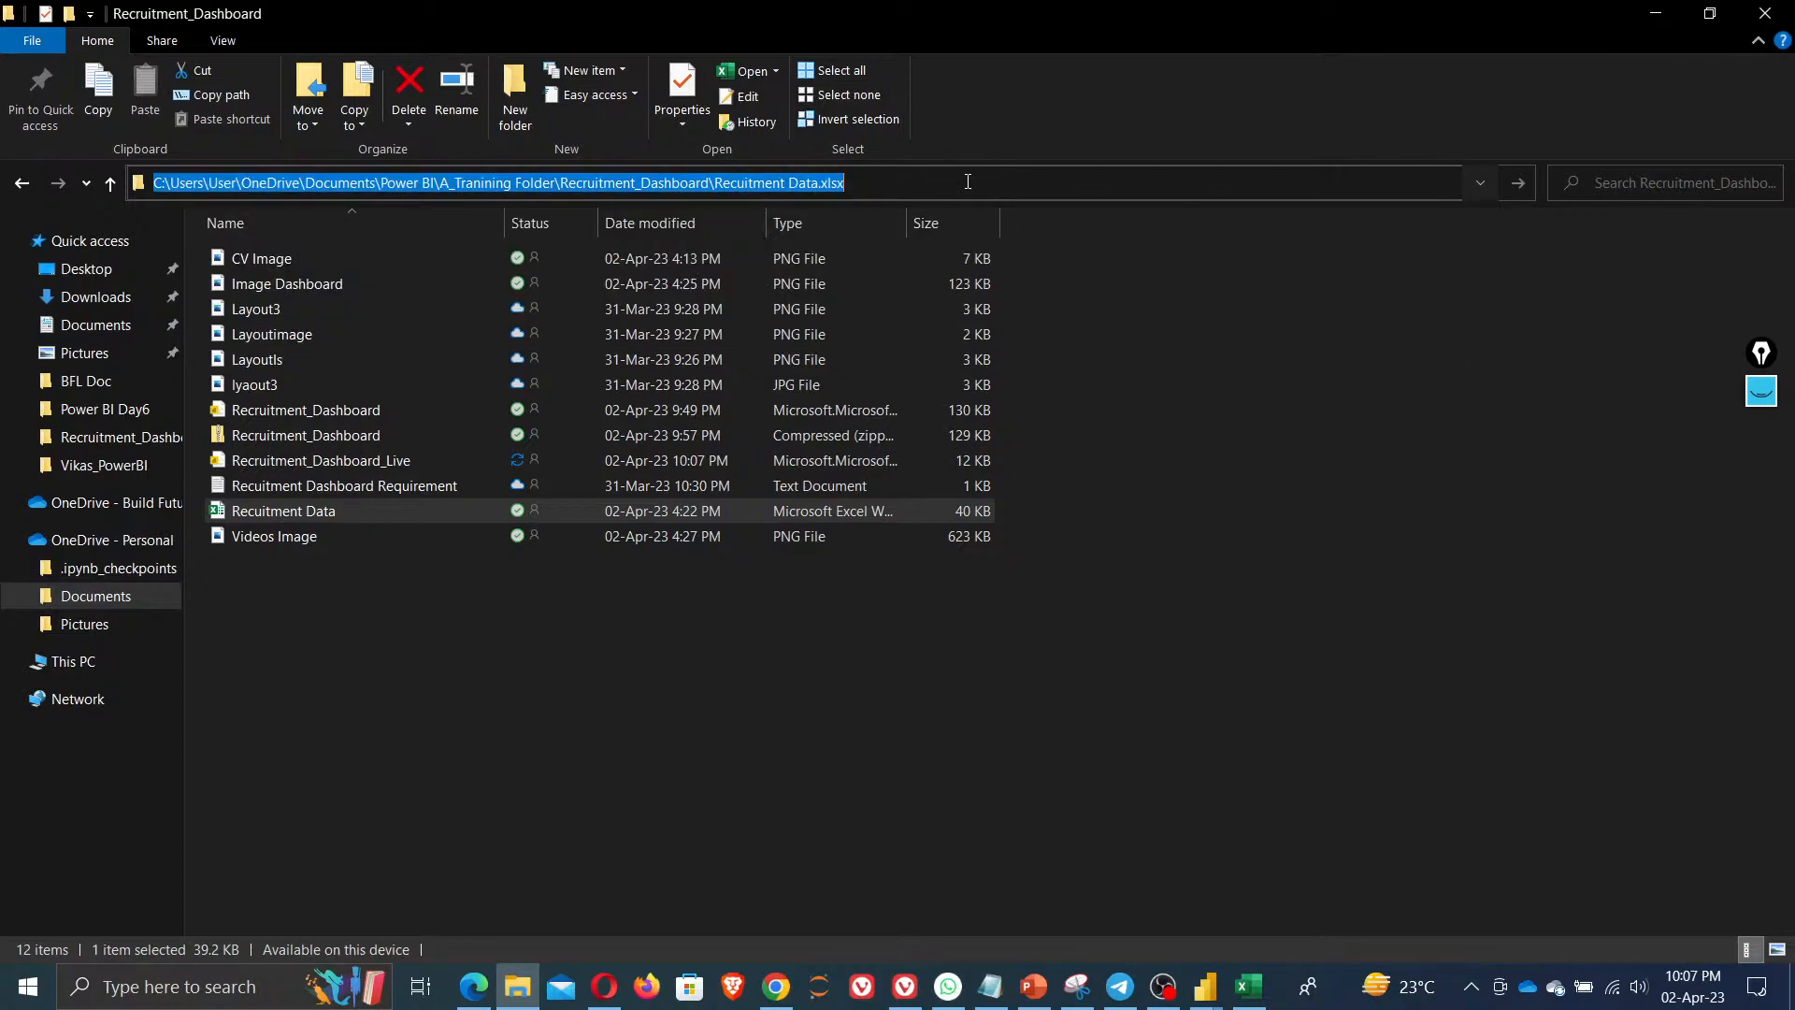
{"action": "key", "text": "alt+Tab"}
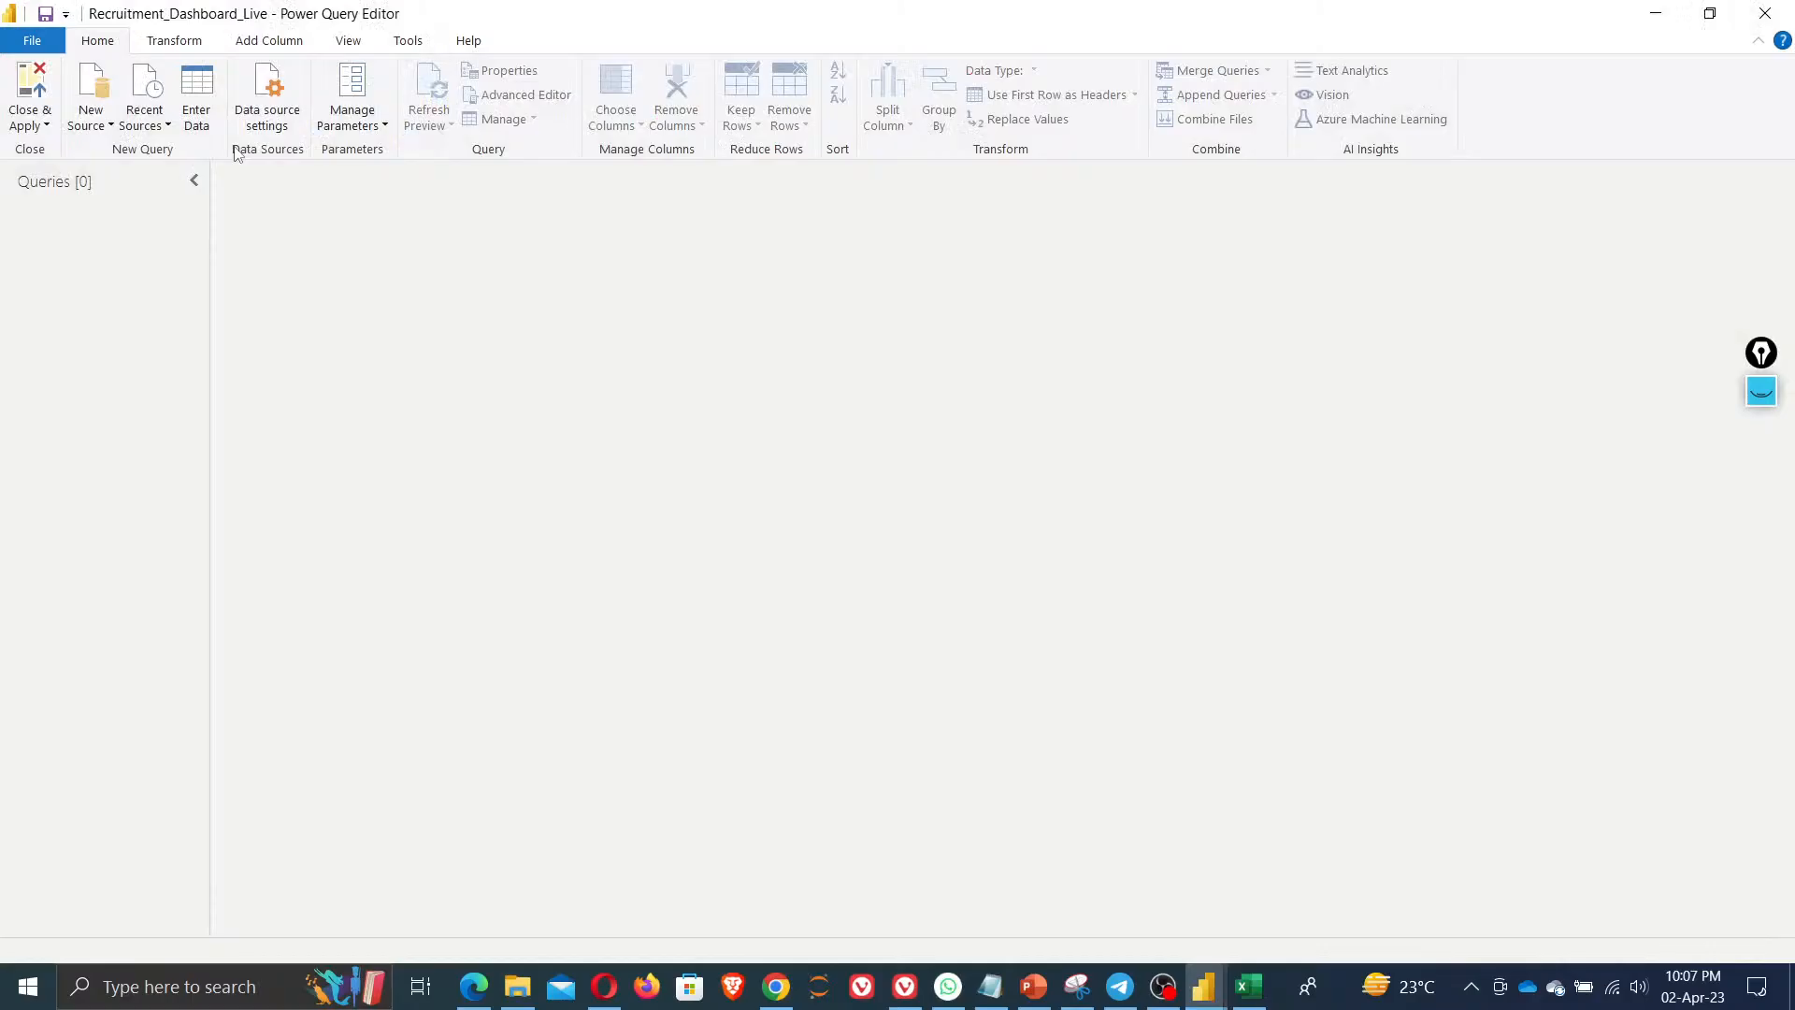
Create a required query parameter named Excelpath with the copied Recuitment Data.xlsx path as its current value
{"action": "left_click", "coordinate": [363, 98]}
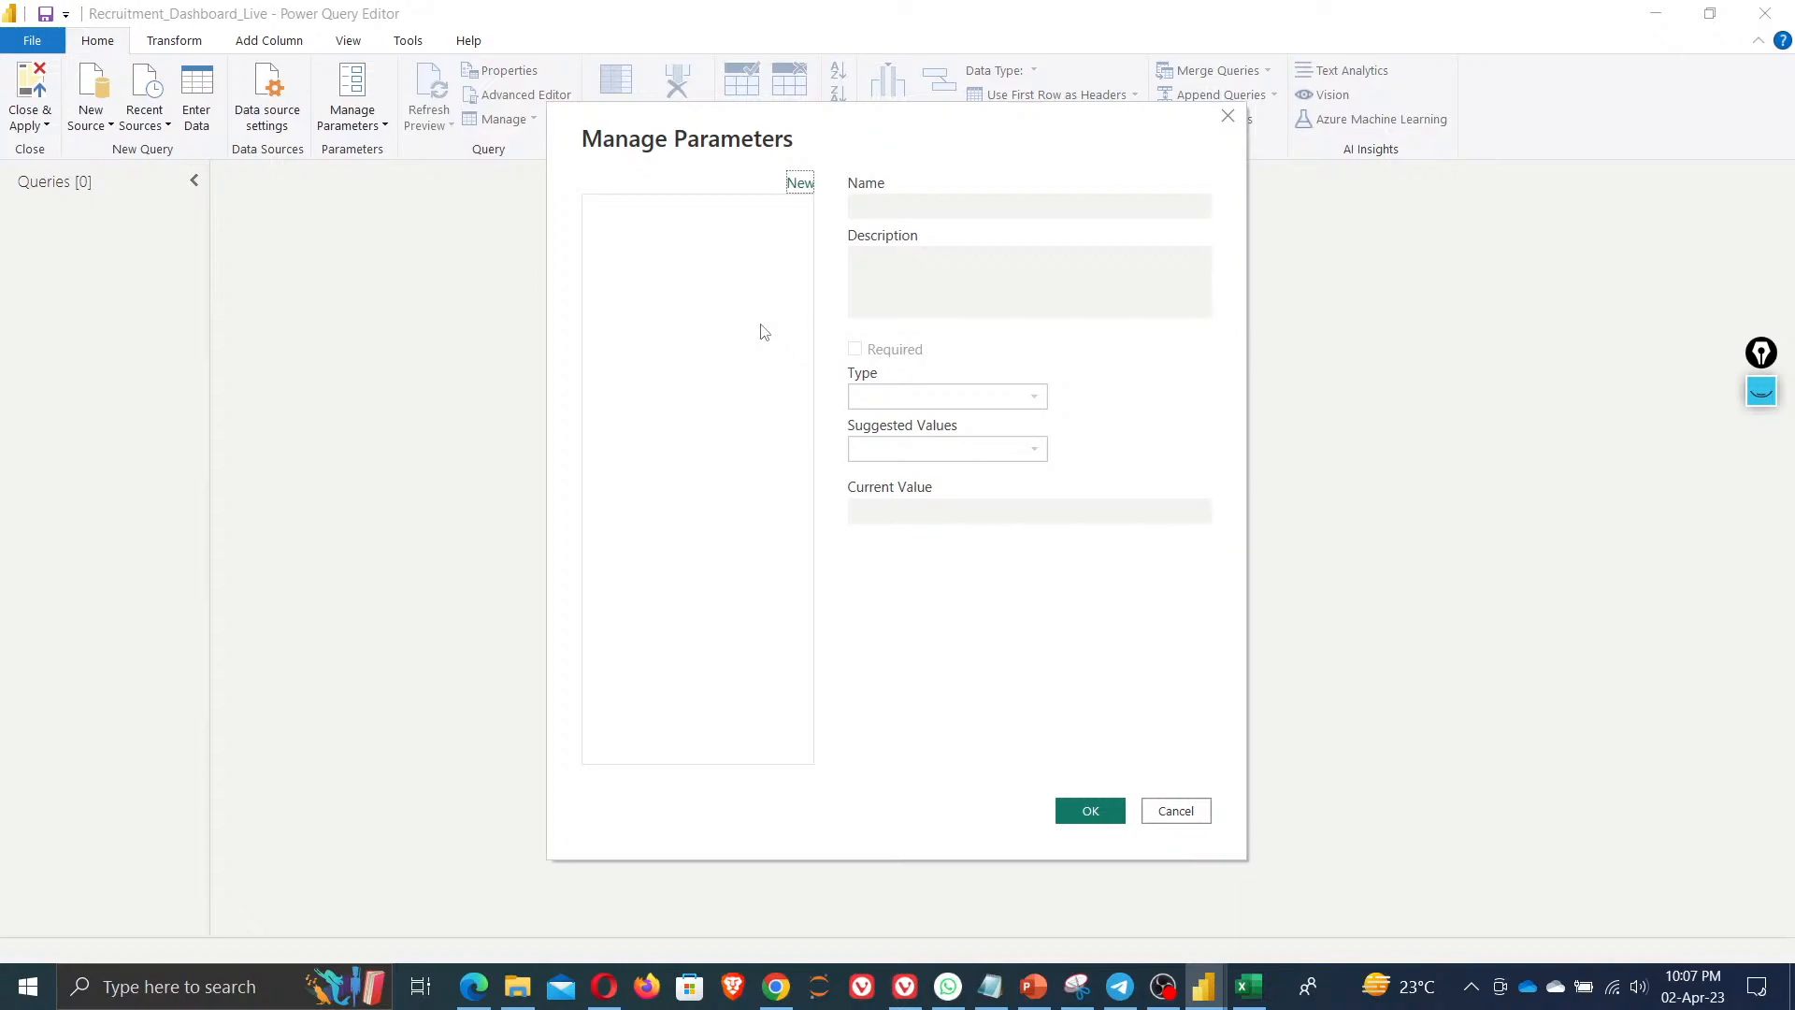
{"action": "left_click", "coordinate": [802, 185]}
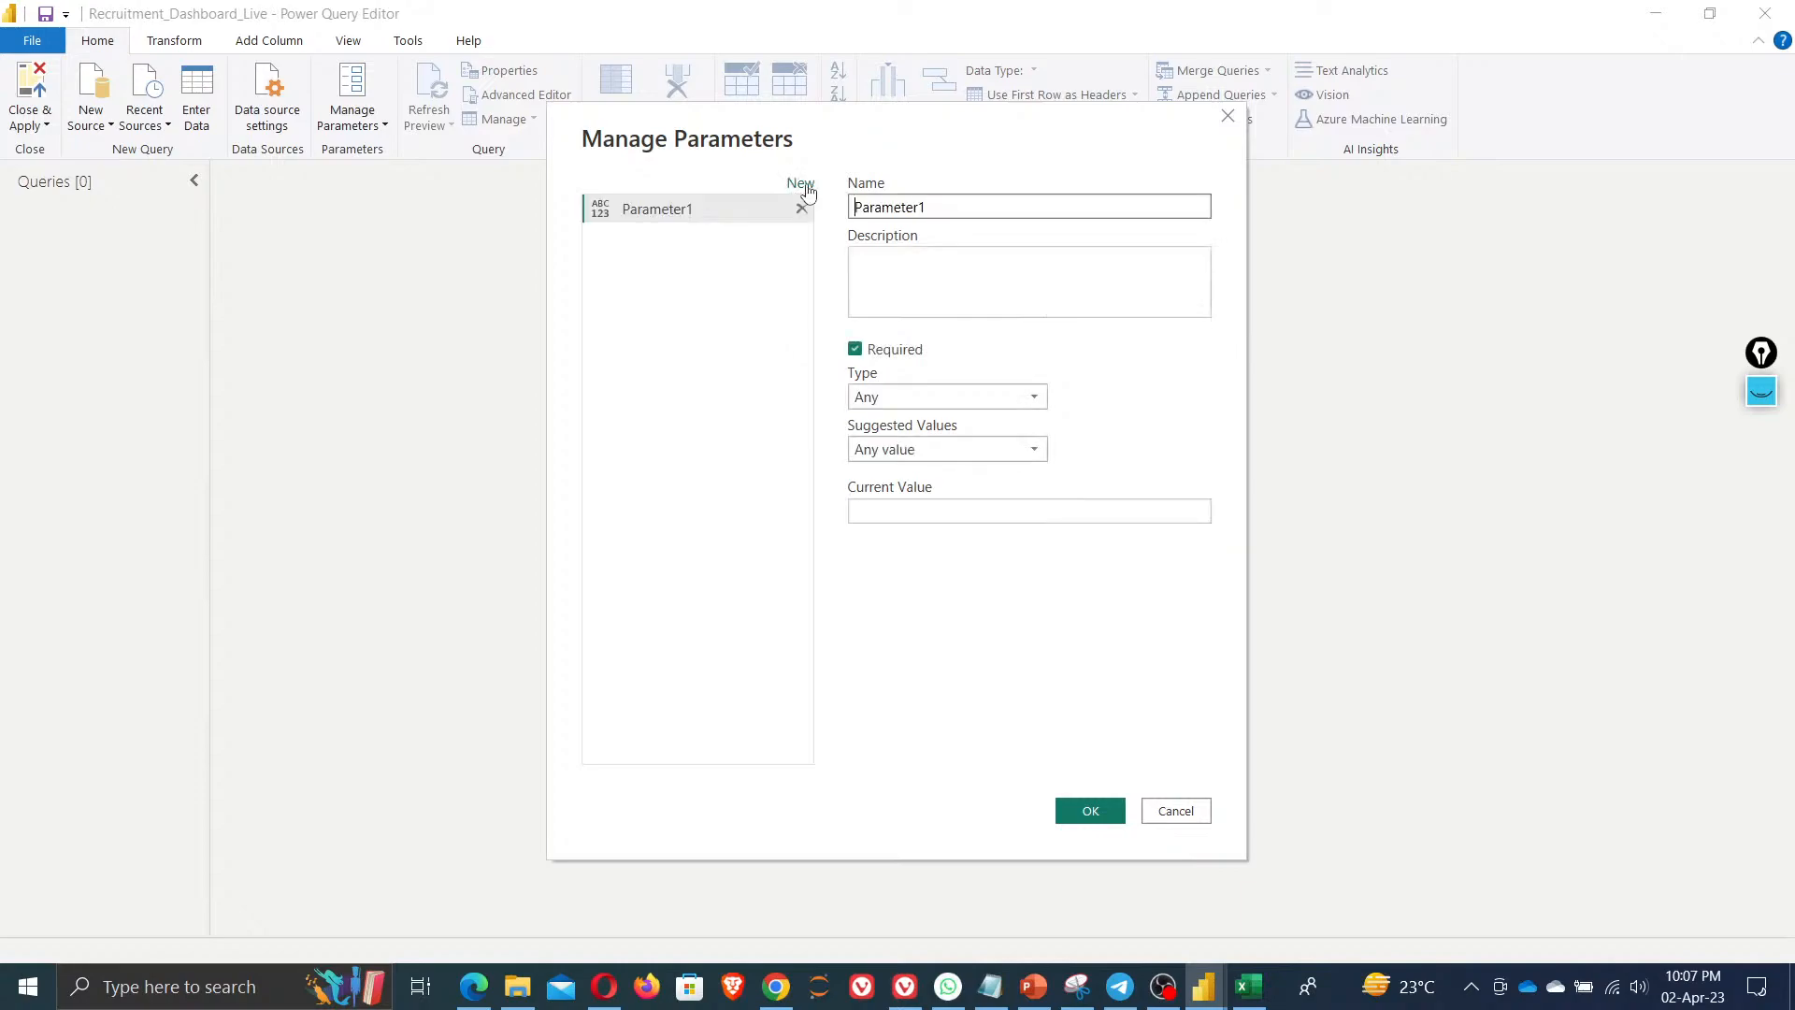
{"action": "left_click", "coordinate": [649, 215]}
{"action": "type", "text": "Excelpth"}
{"action": "key", "text": "BackSpace"}
{"action": "key", "text": "BackSpace"}
{"action": "type", "text": "ath"}
{"action": "left_click", "coordinate": [893, 515]}
{"action": "key", "text": "ctrl+v"}
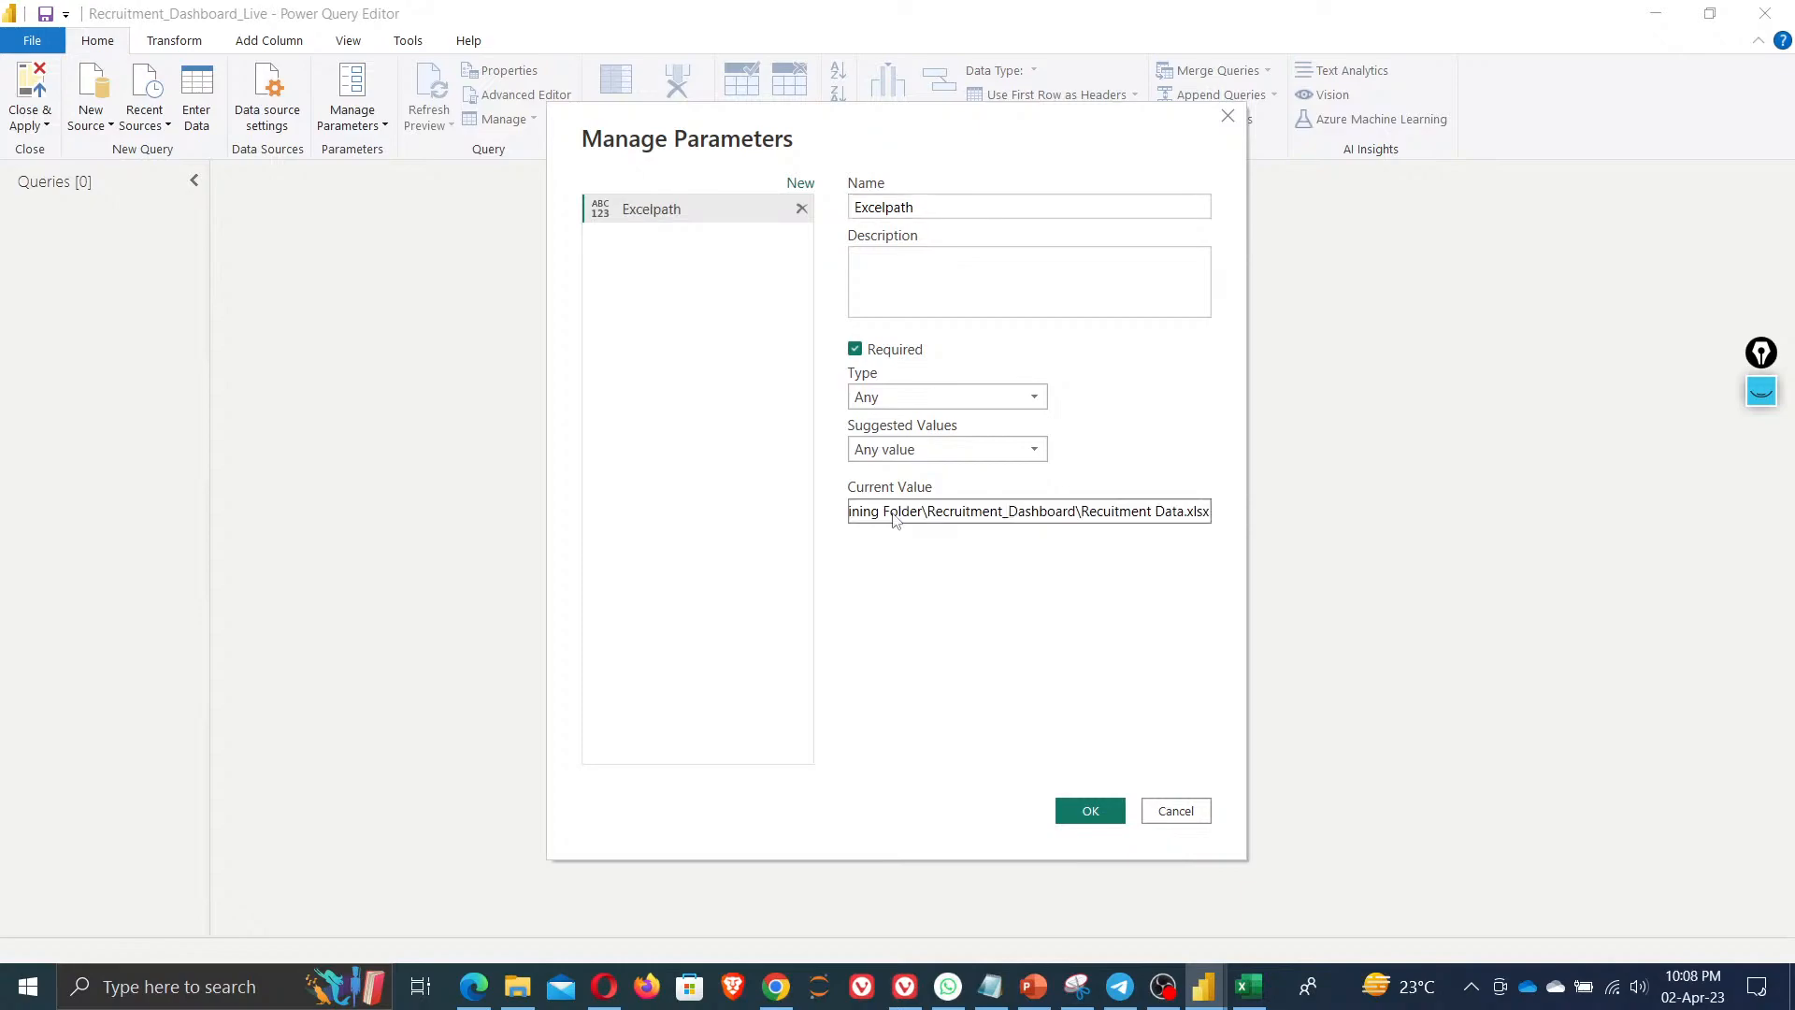
{"action": "left_click", "coordinate": [1091, 812]}
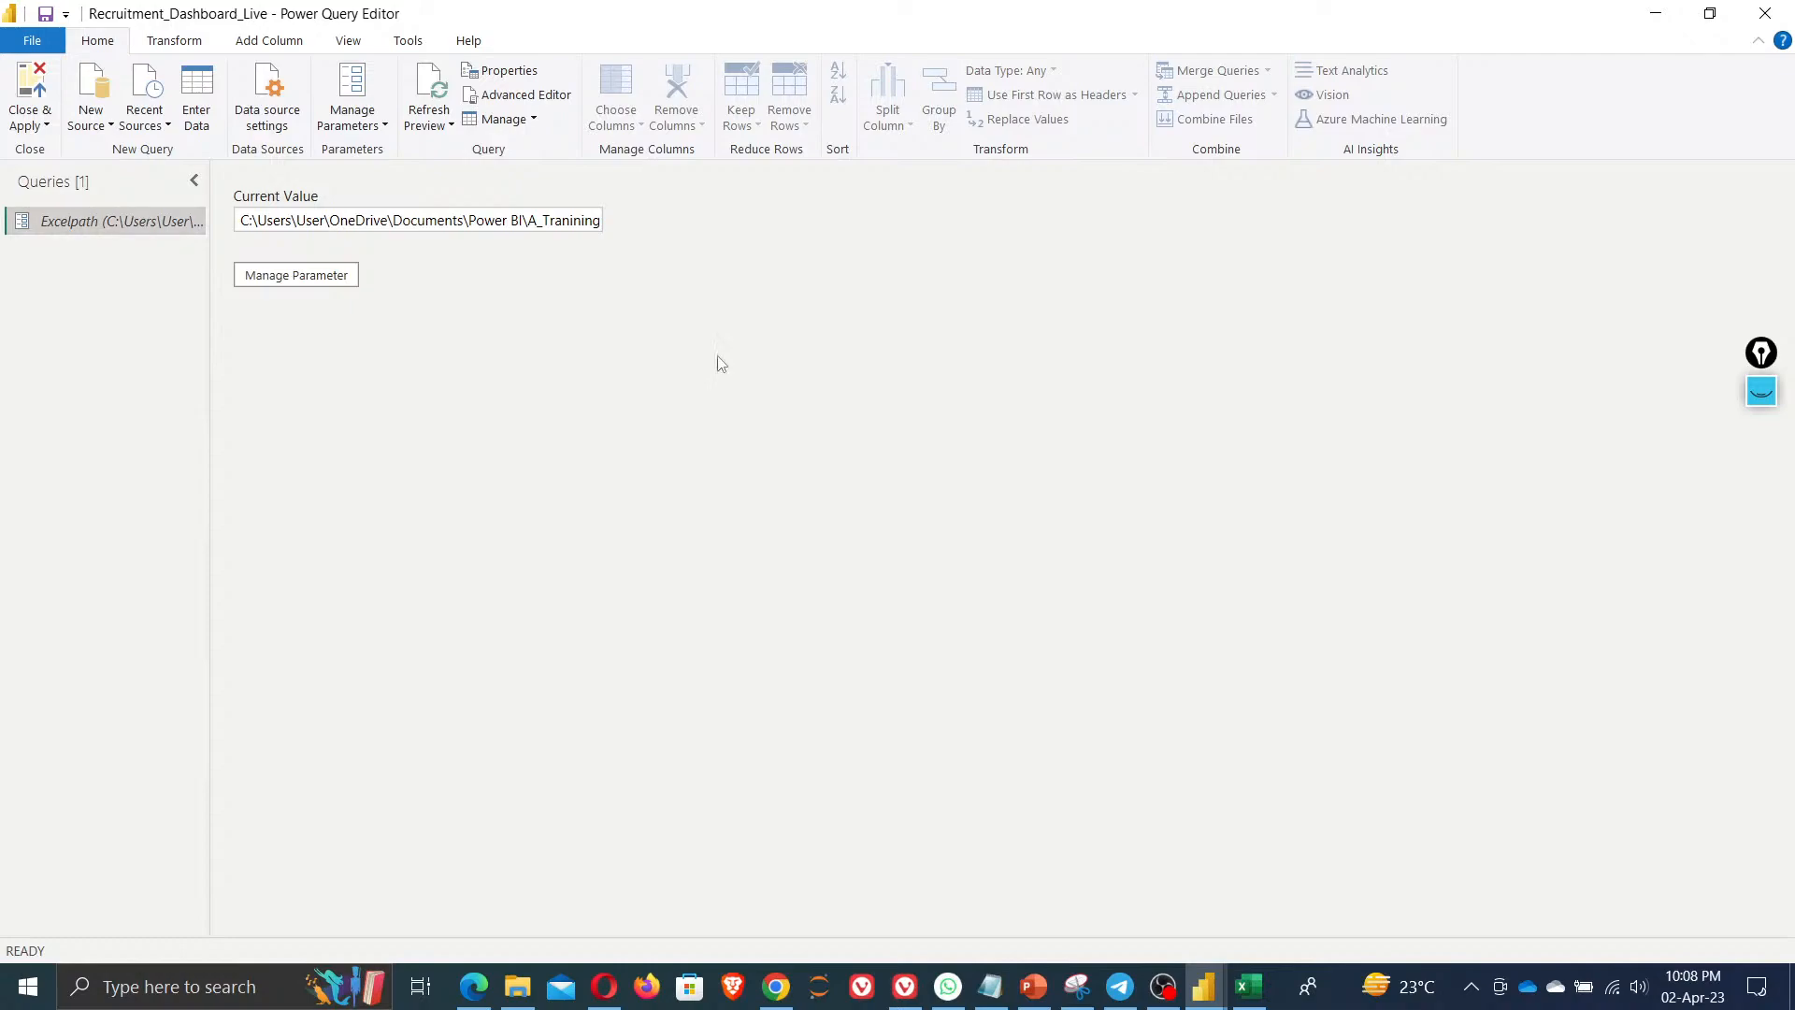
Add Recuitment Data.xlsx as a new Excel workbook source using the copied path, closing the workbook that is open in Excel
{"action": "left_click", "coordinate": [91, 111]}
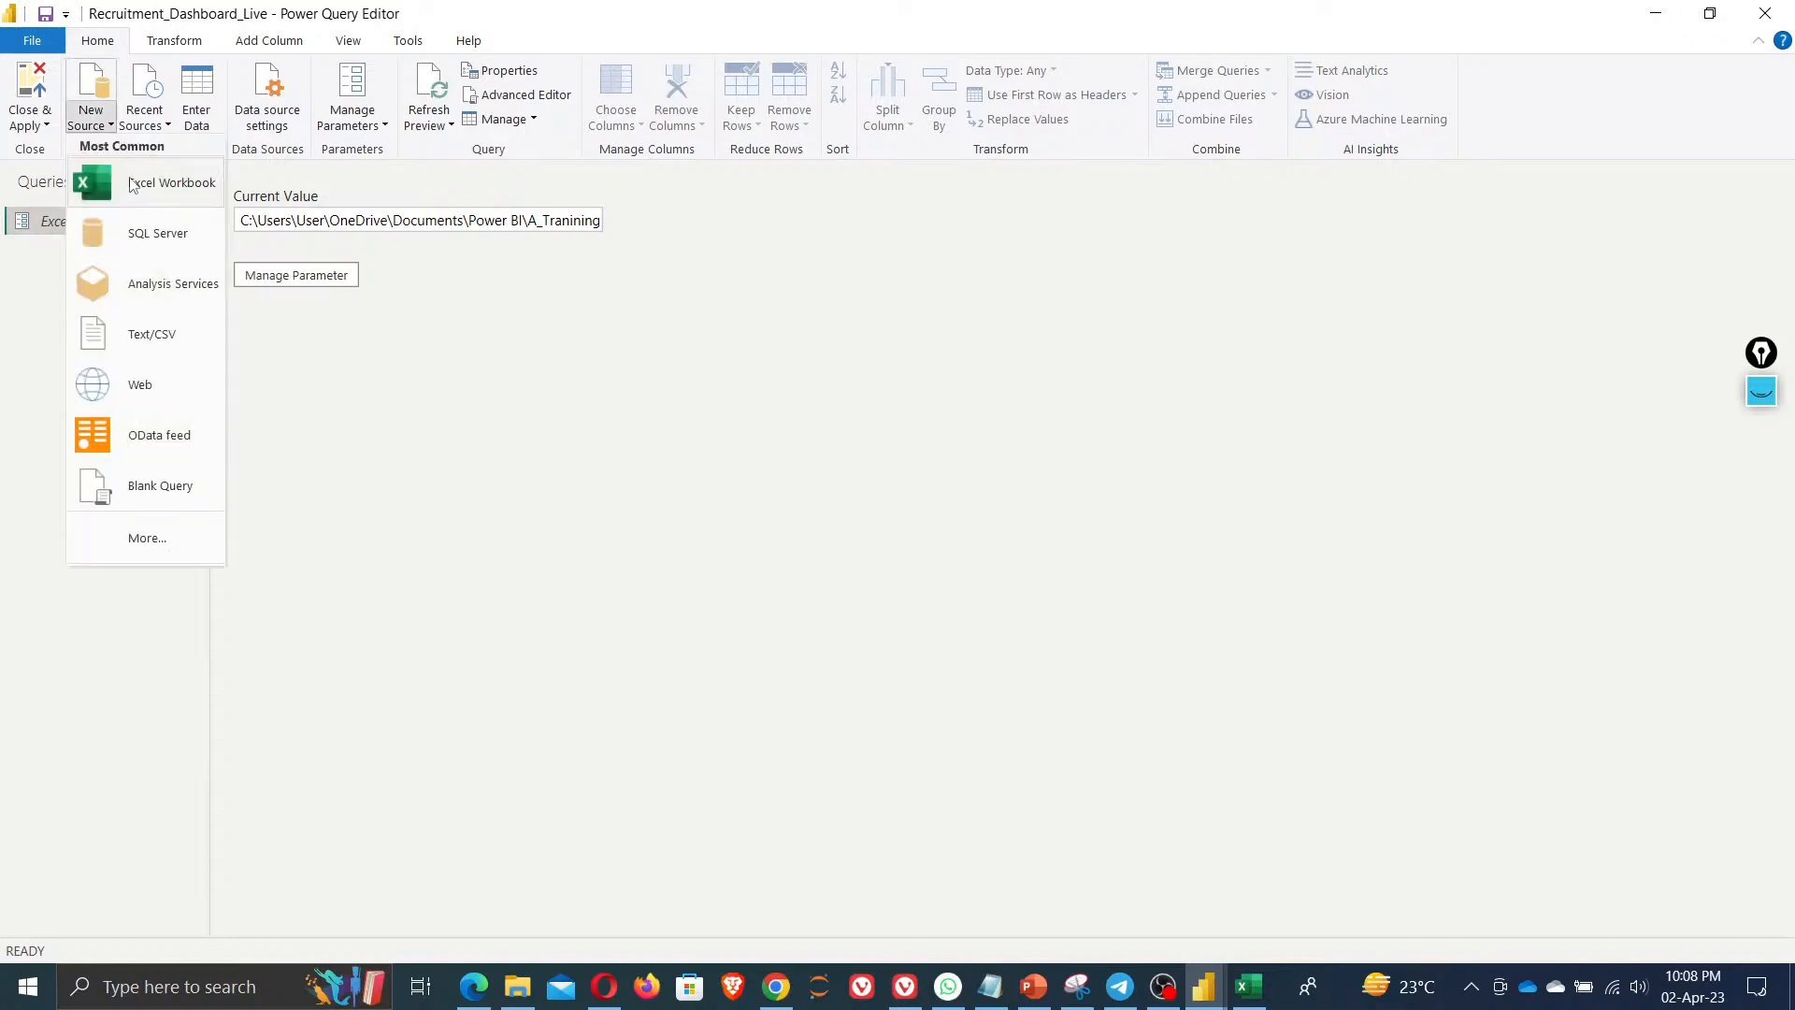
{"action": "left_click", "coordinate": [132, 184]}
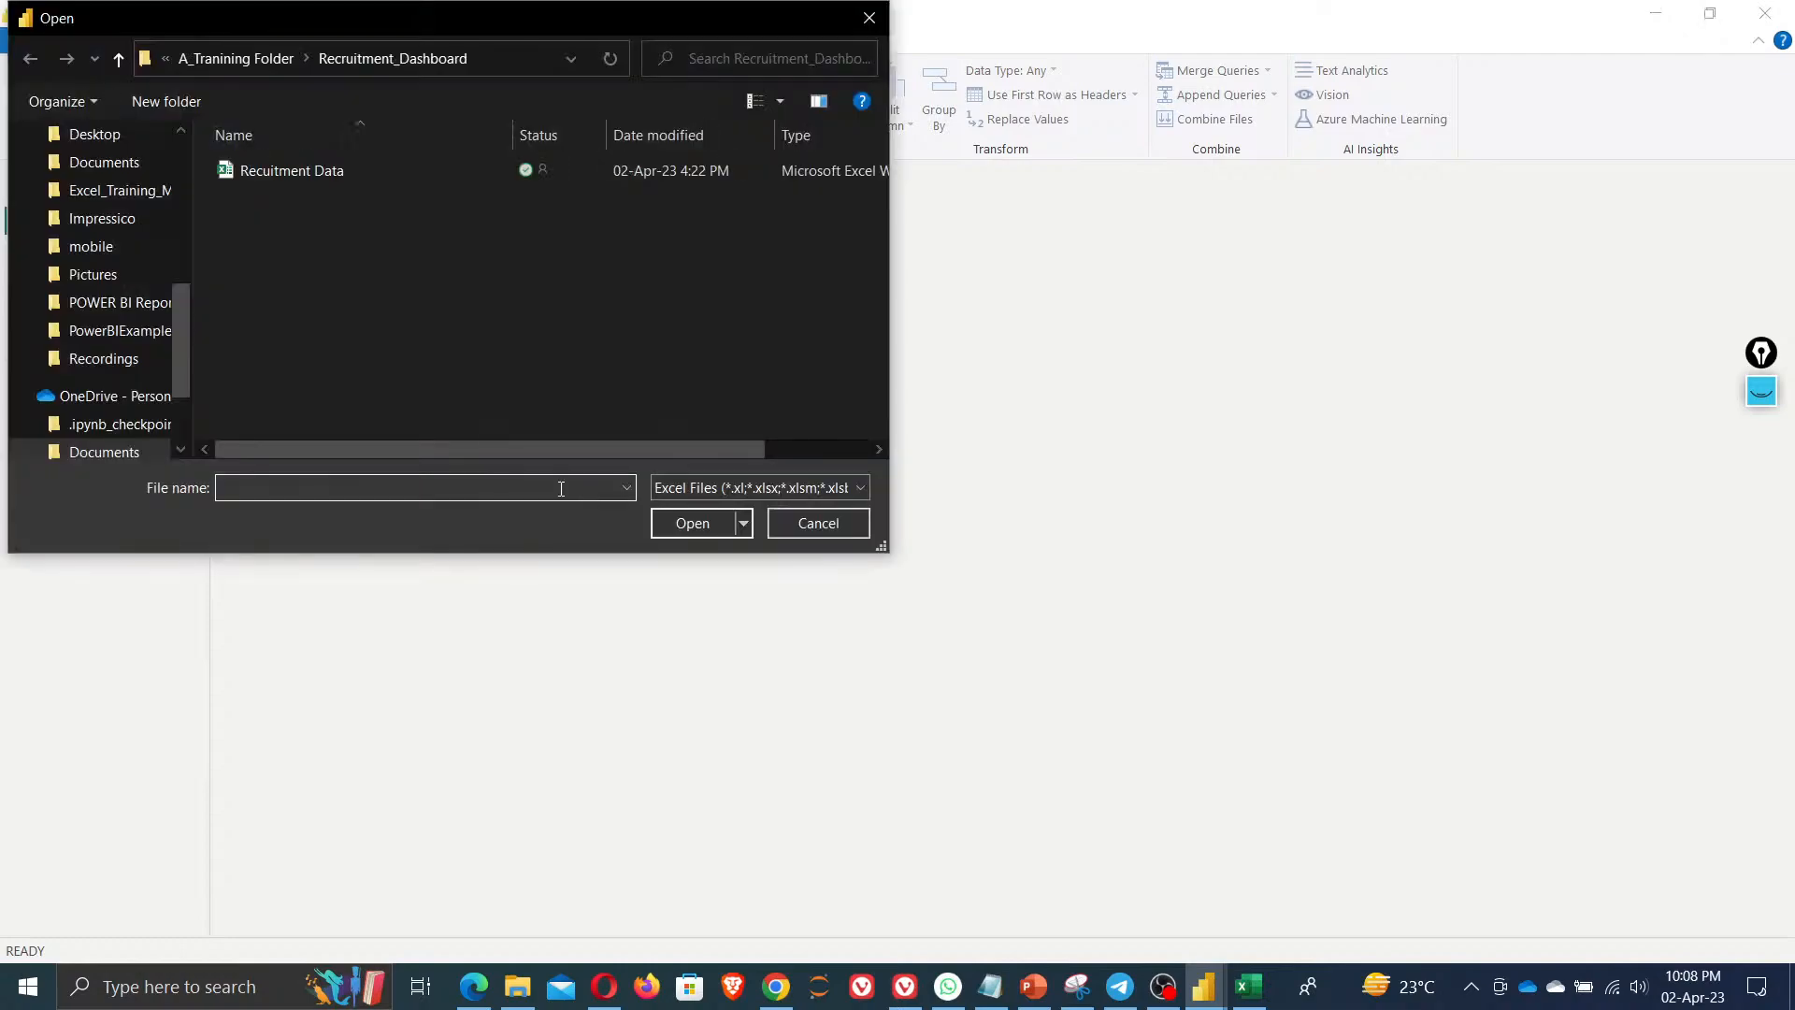
{"action": "key", "text": "ctrl+v"}
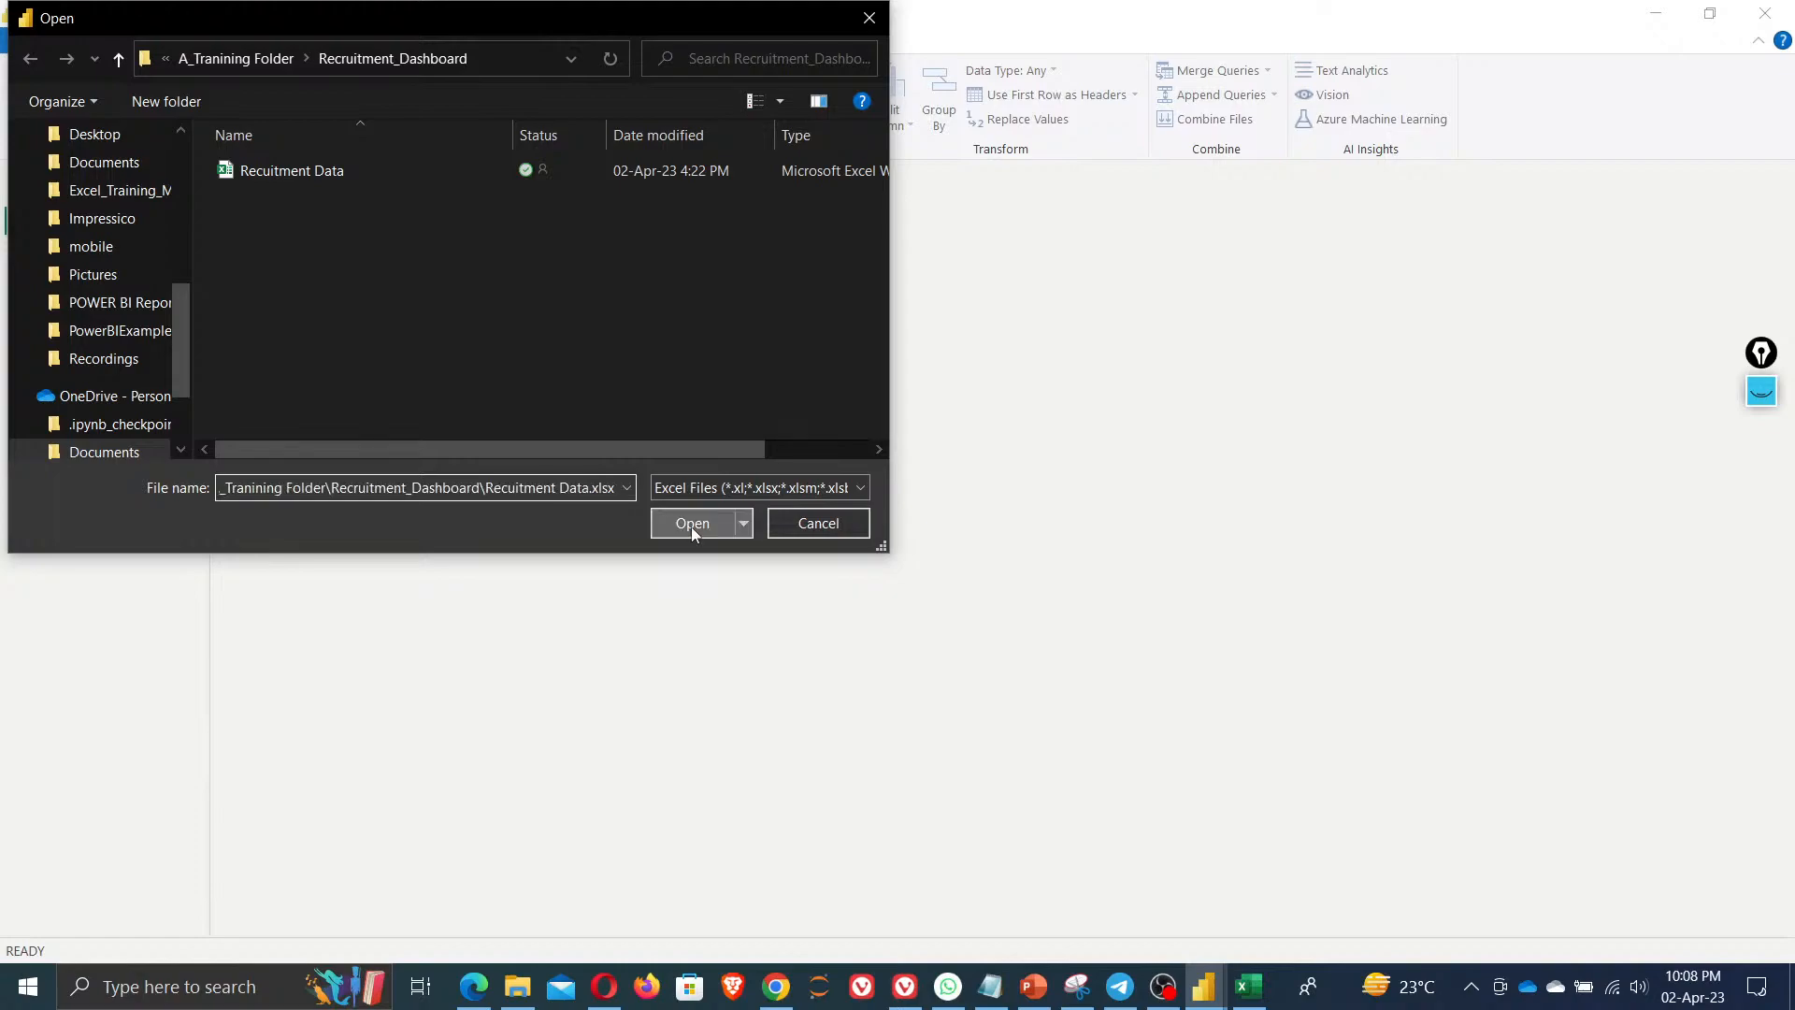
{"action": "left_click", "coordinate": [692, 524]}
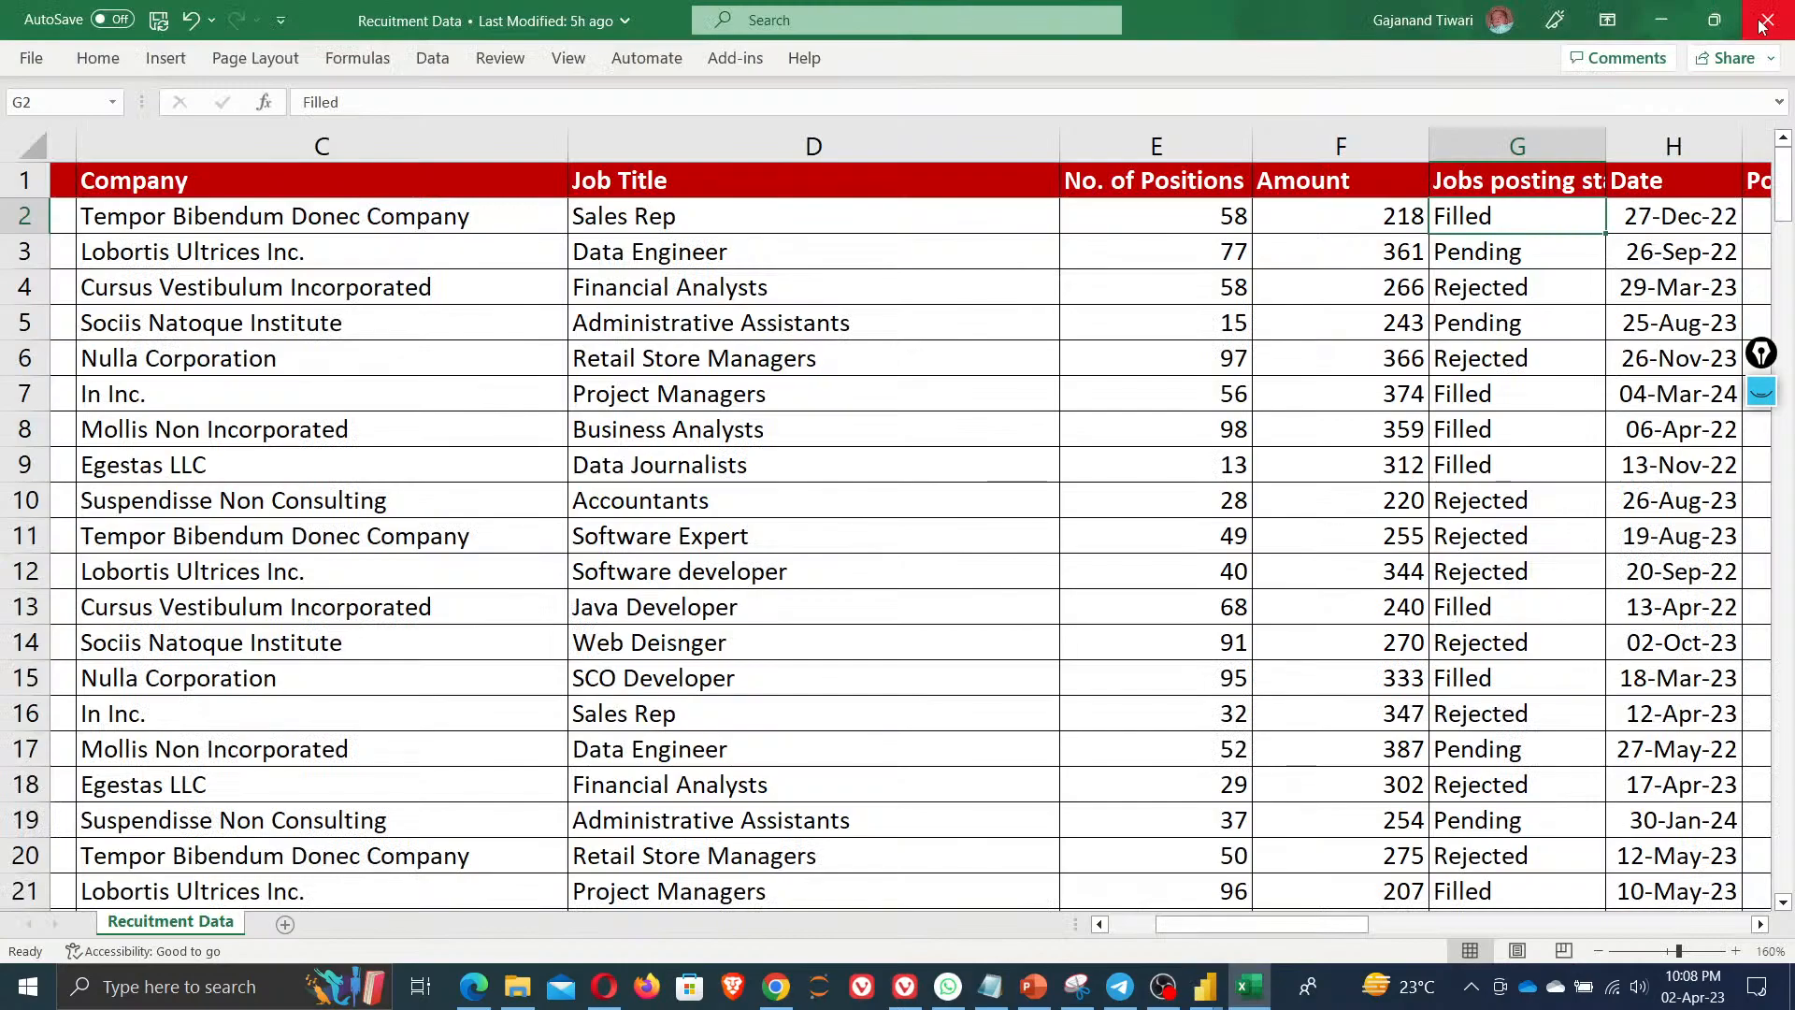
{"action": "left_click", "coordinate": [1765, 23]}
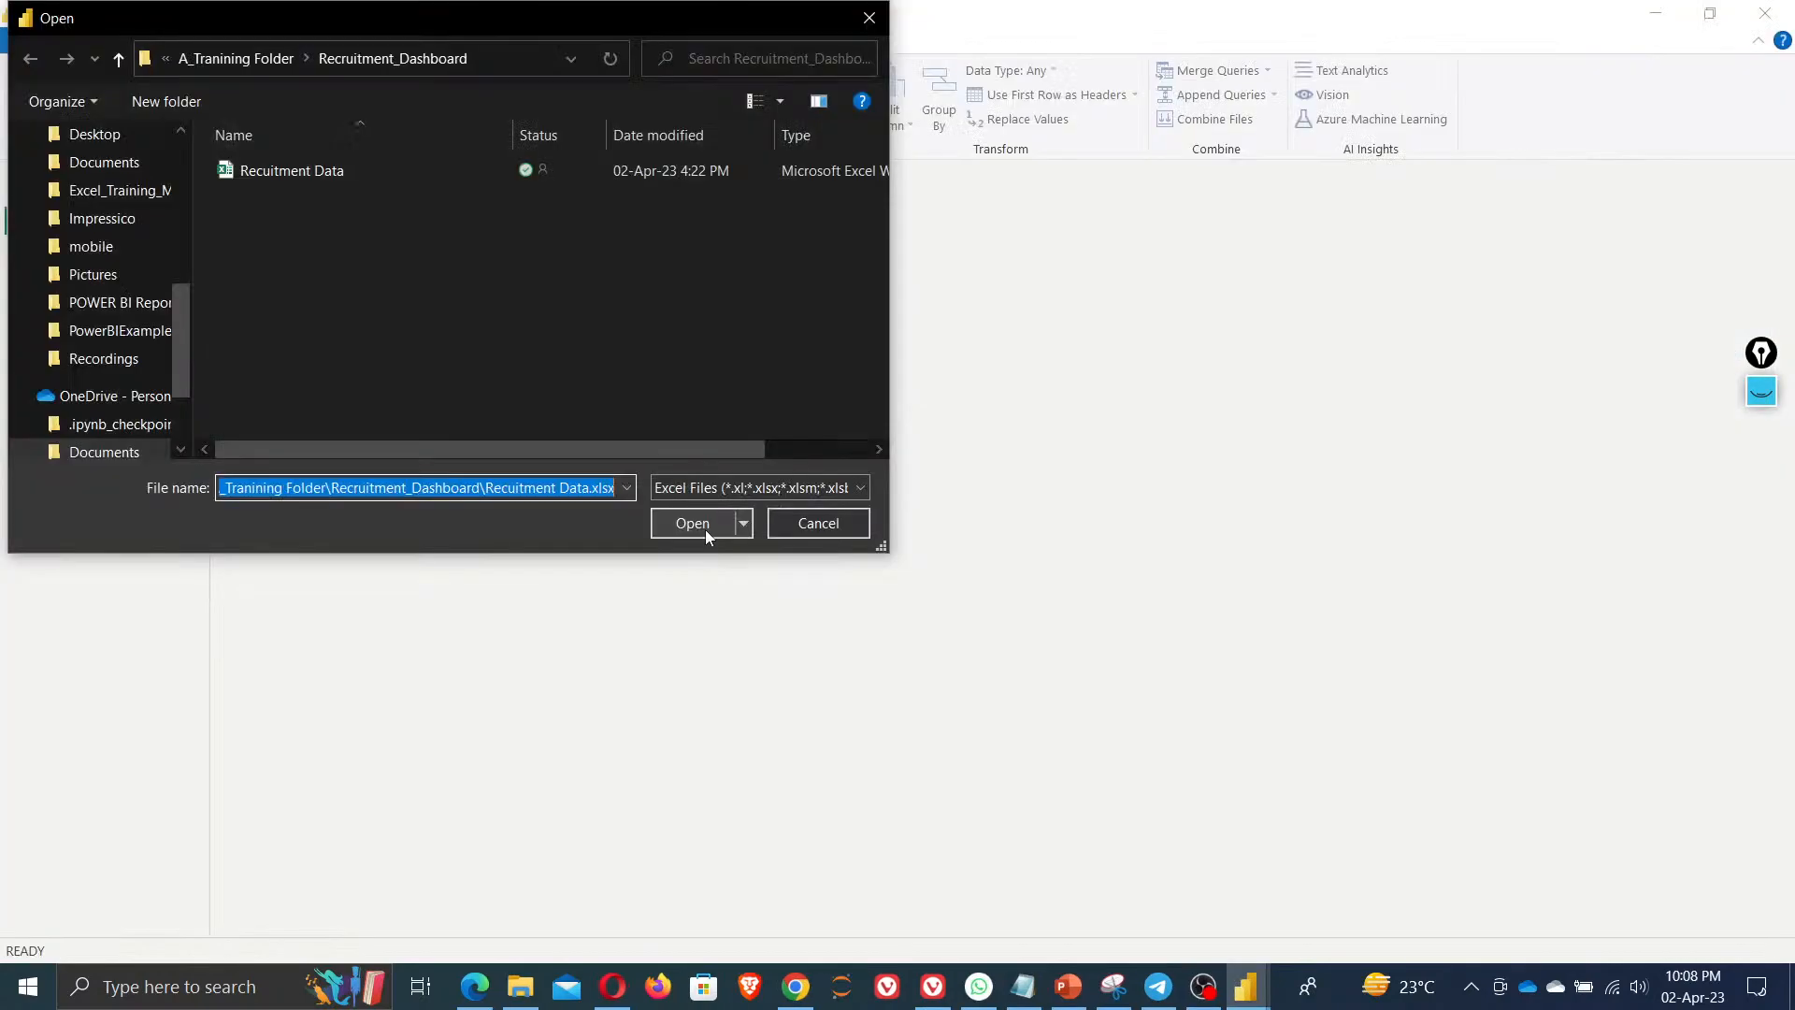
{"action": "left_click", "coordinate": [705, 529]}
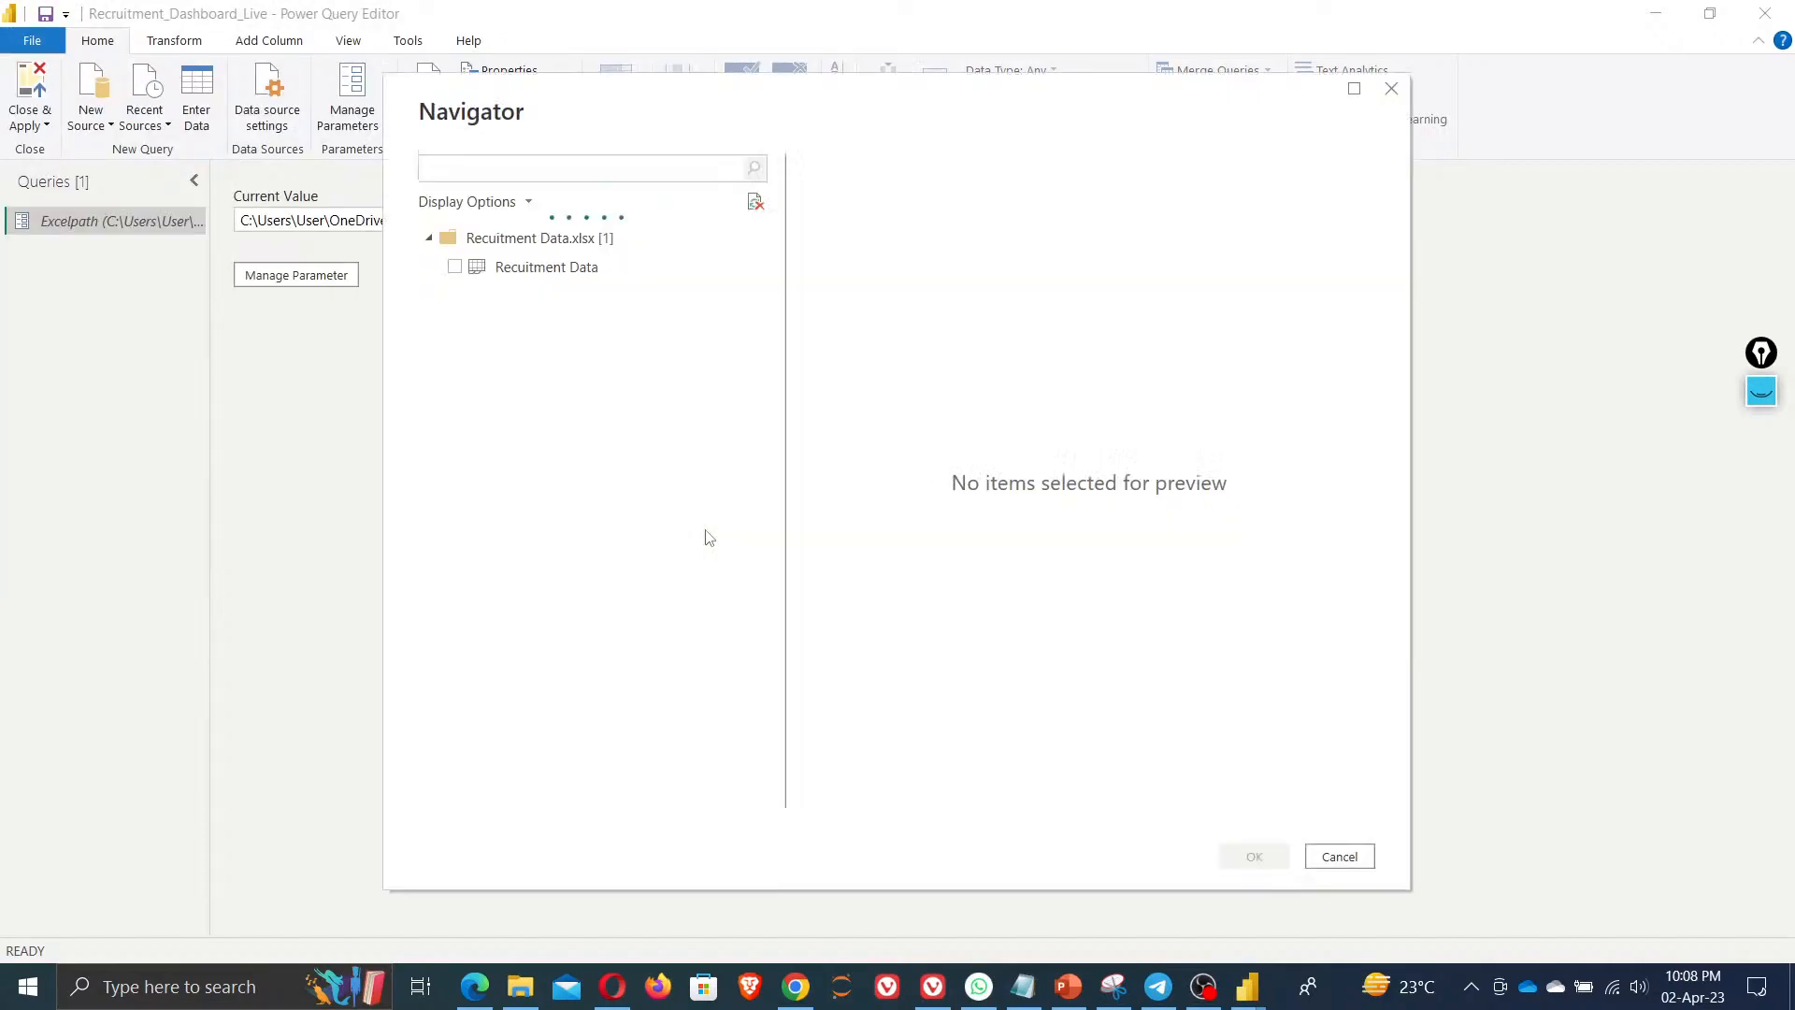
Preview the Recuitment Data sheet and import it as a query
{"action": "left_click", "coordinate": [455, 267]}
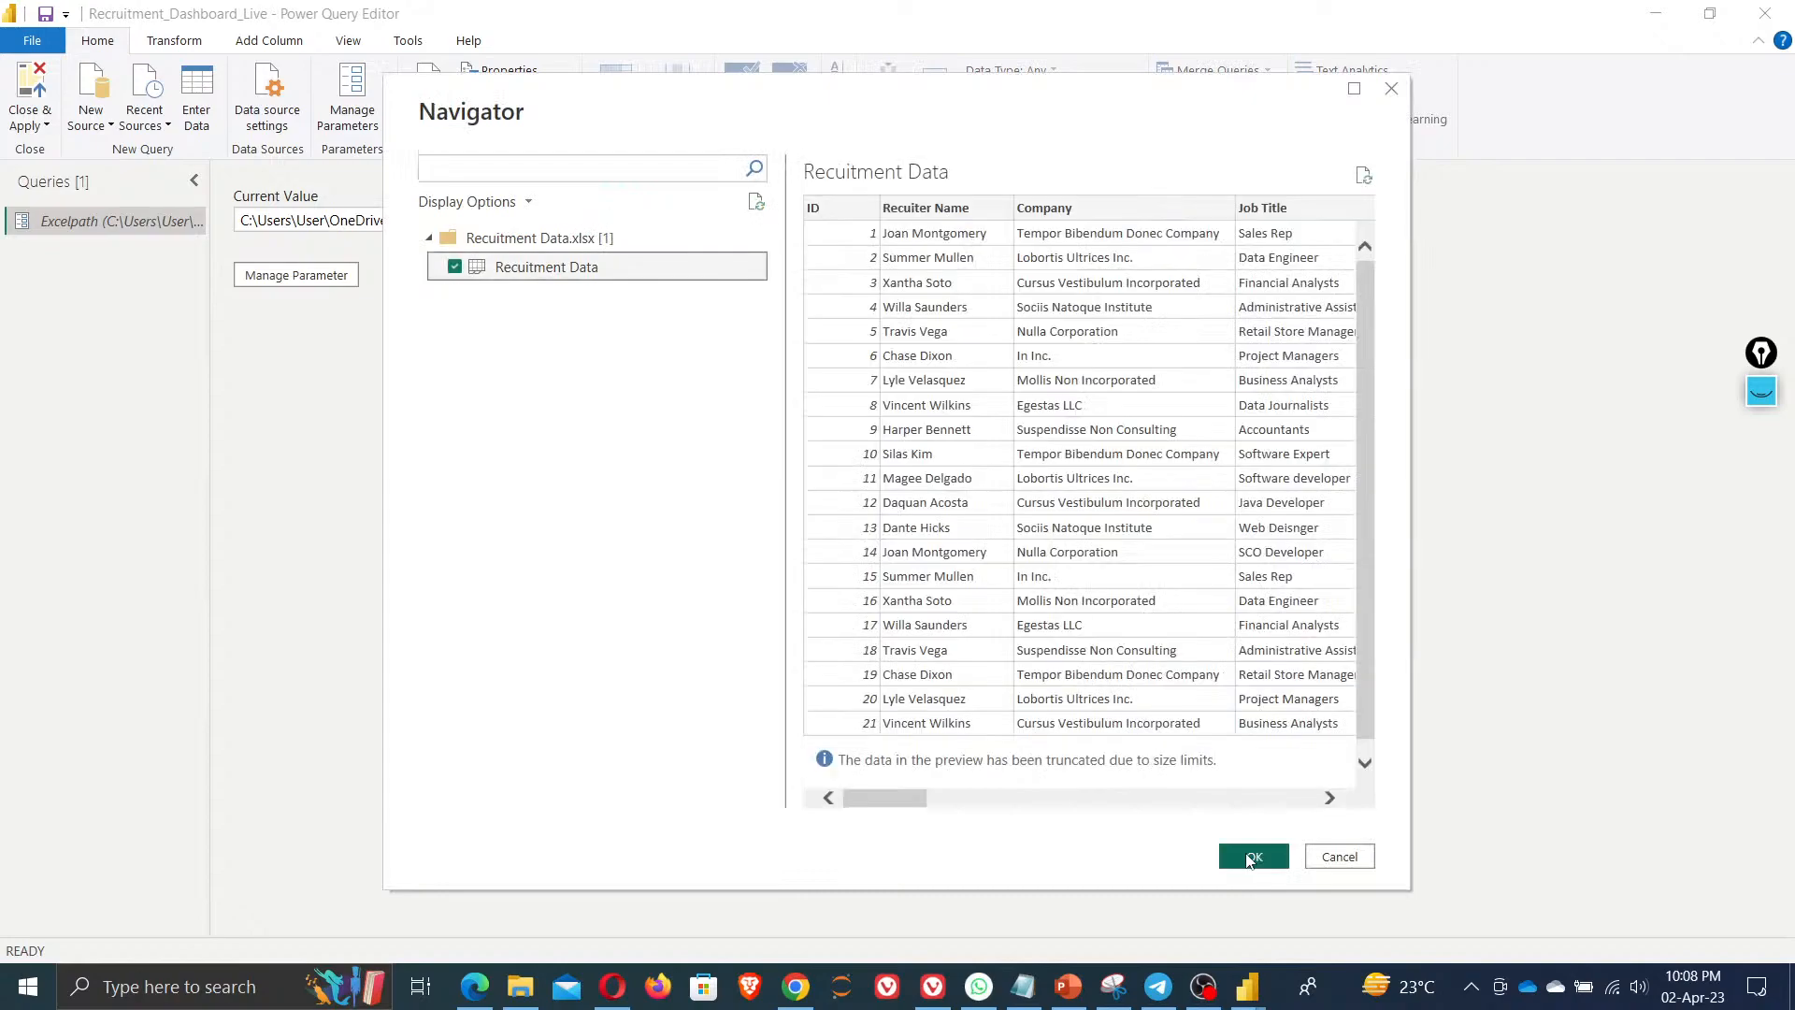
{"action": "left_click", "coordinate": [908, 801]}
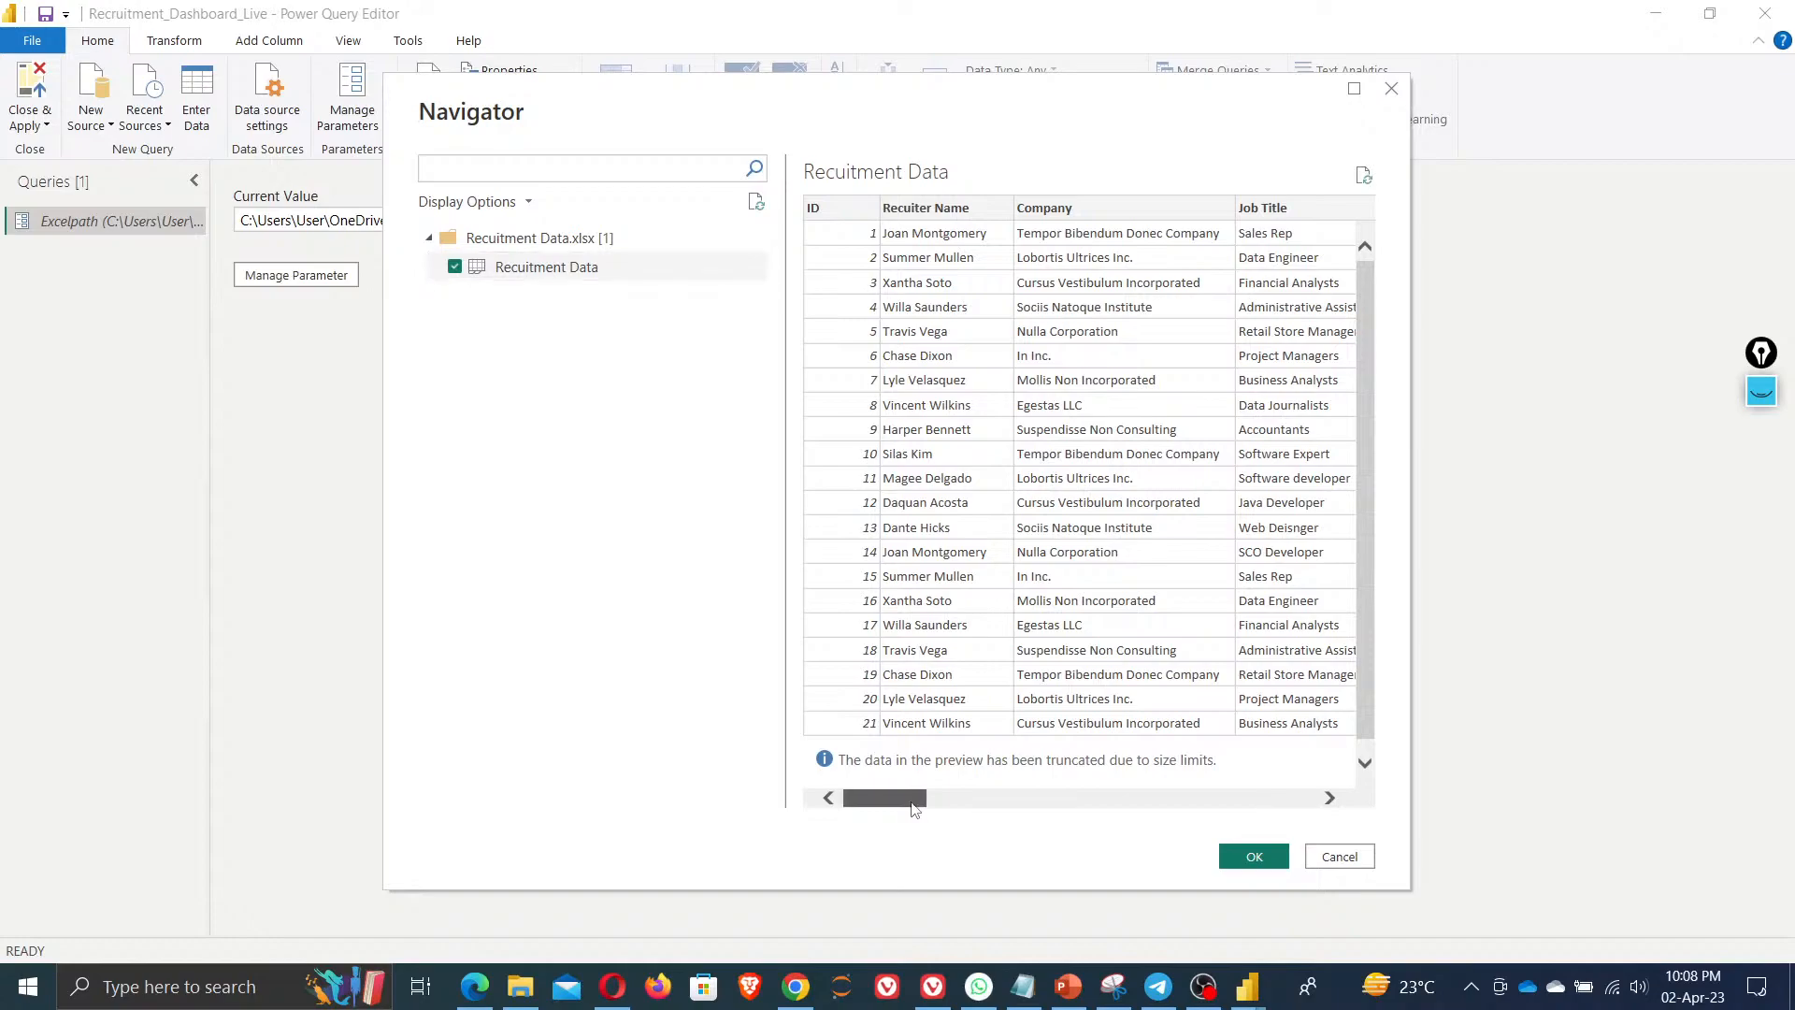
{"action": "left_click_drag", "start_coordinate": [914, 809], "coordinate": [858, 816]}
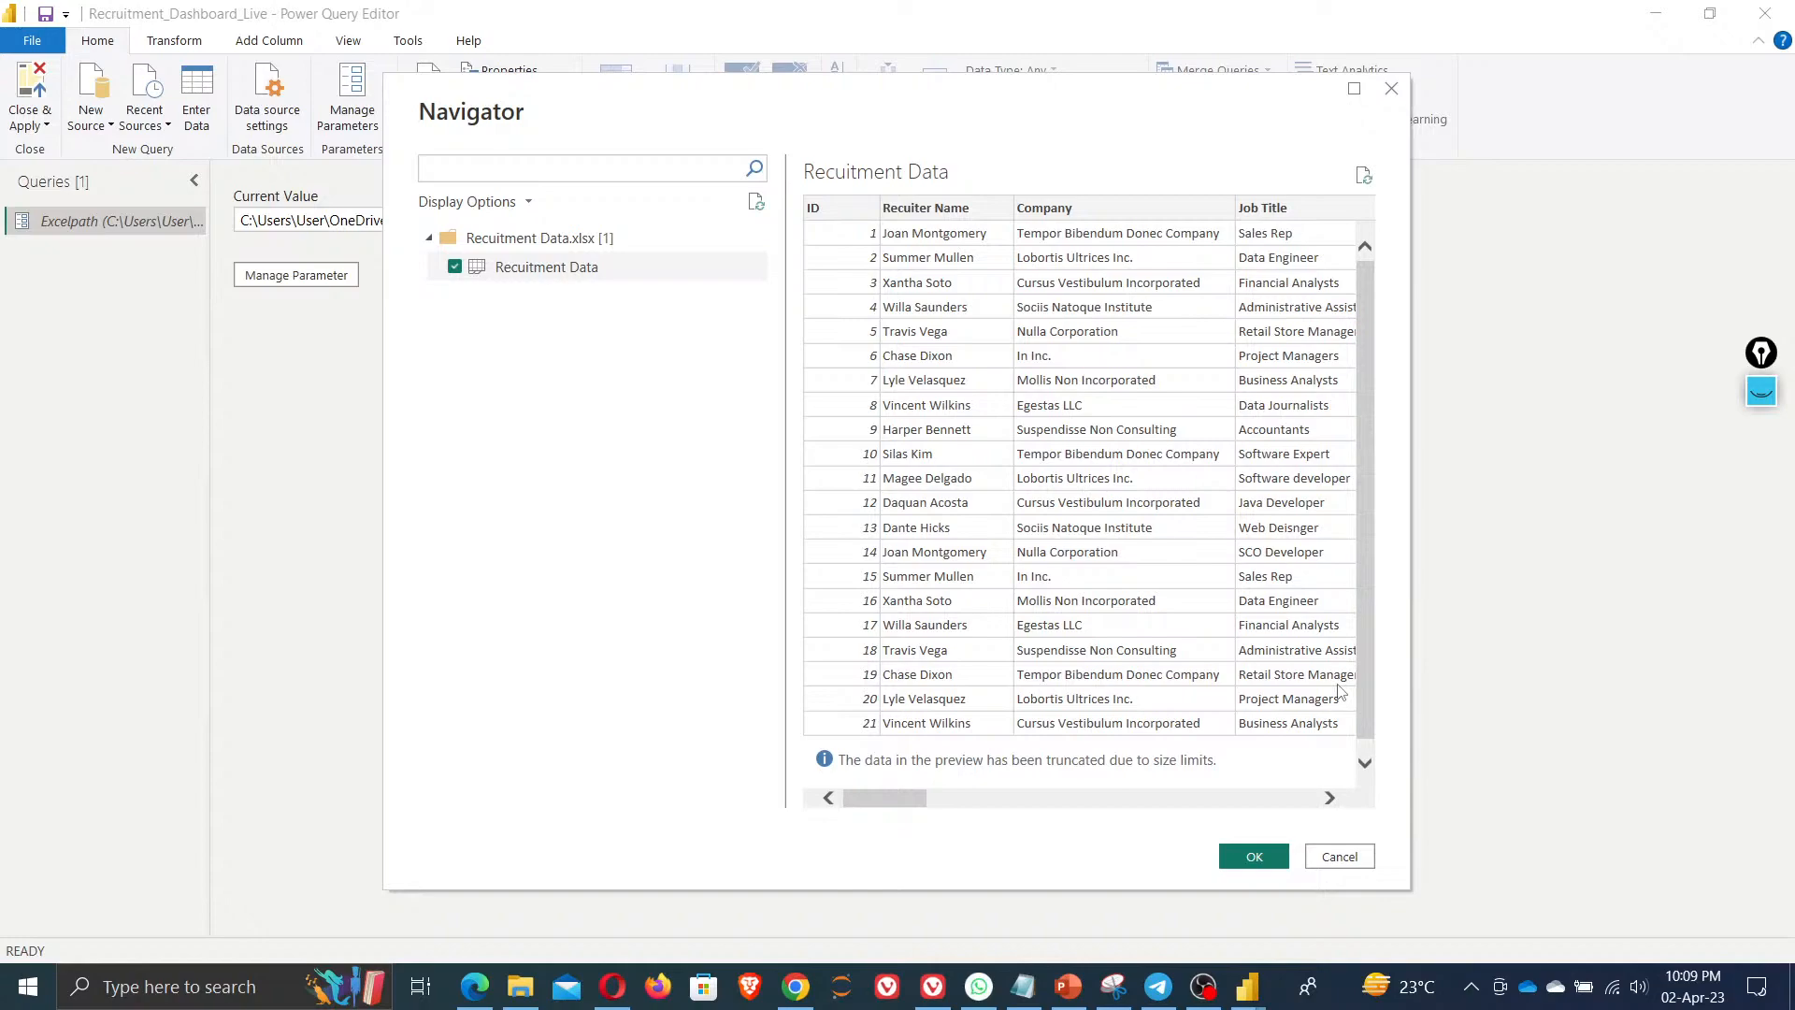
{"action": "left_click", "coordinate": [1264, 856]}
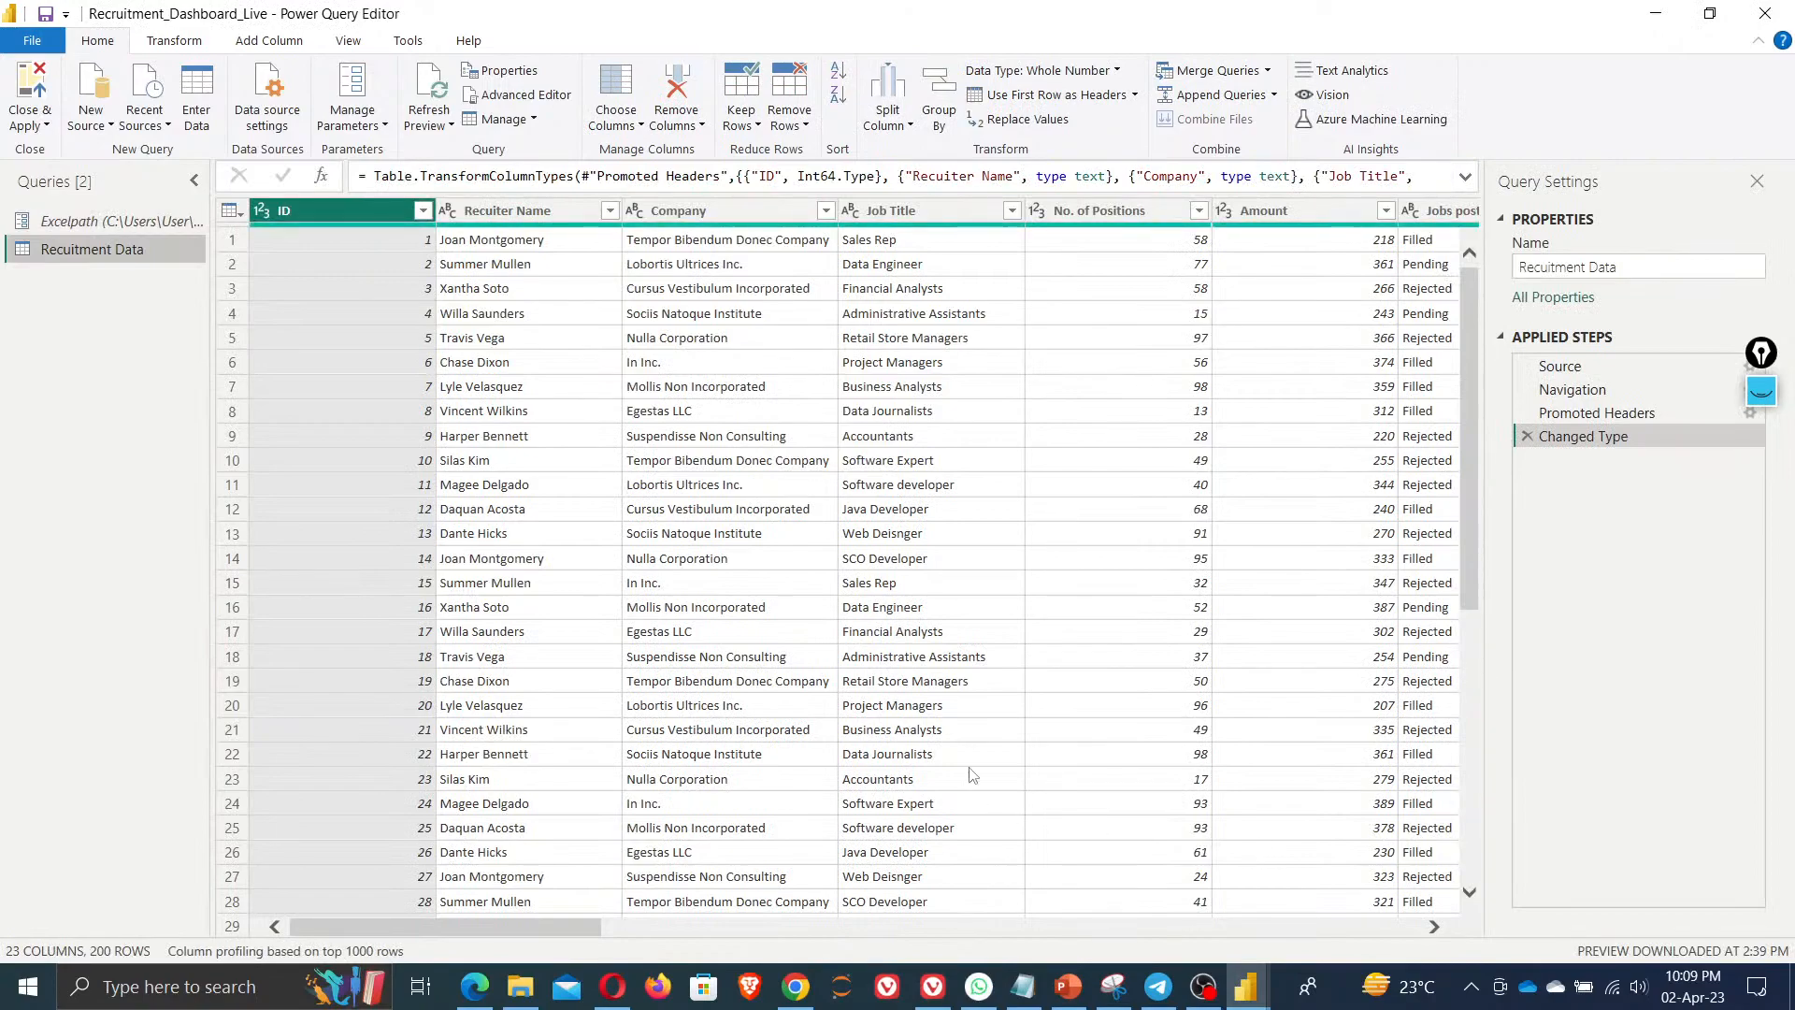
{"action": "left_click_drag", "start_coordinate": [1749, 405], "coordinate": [1688, 711]}
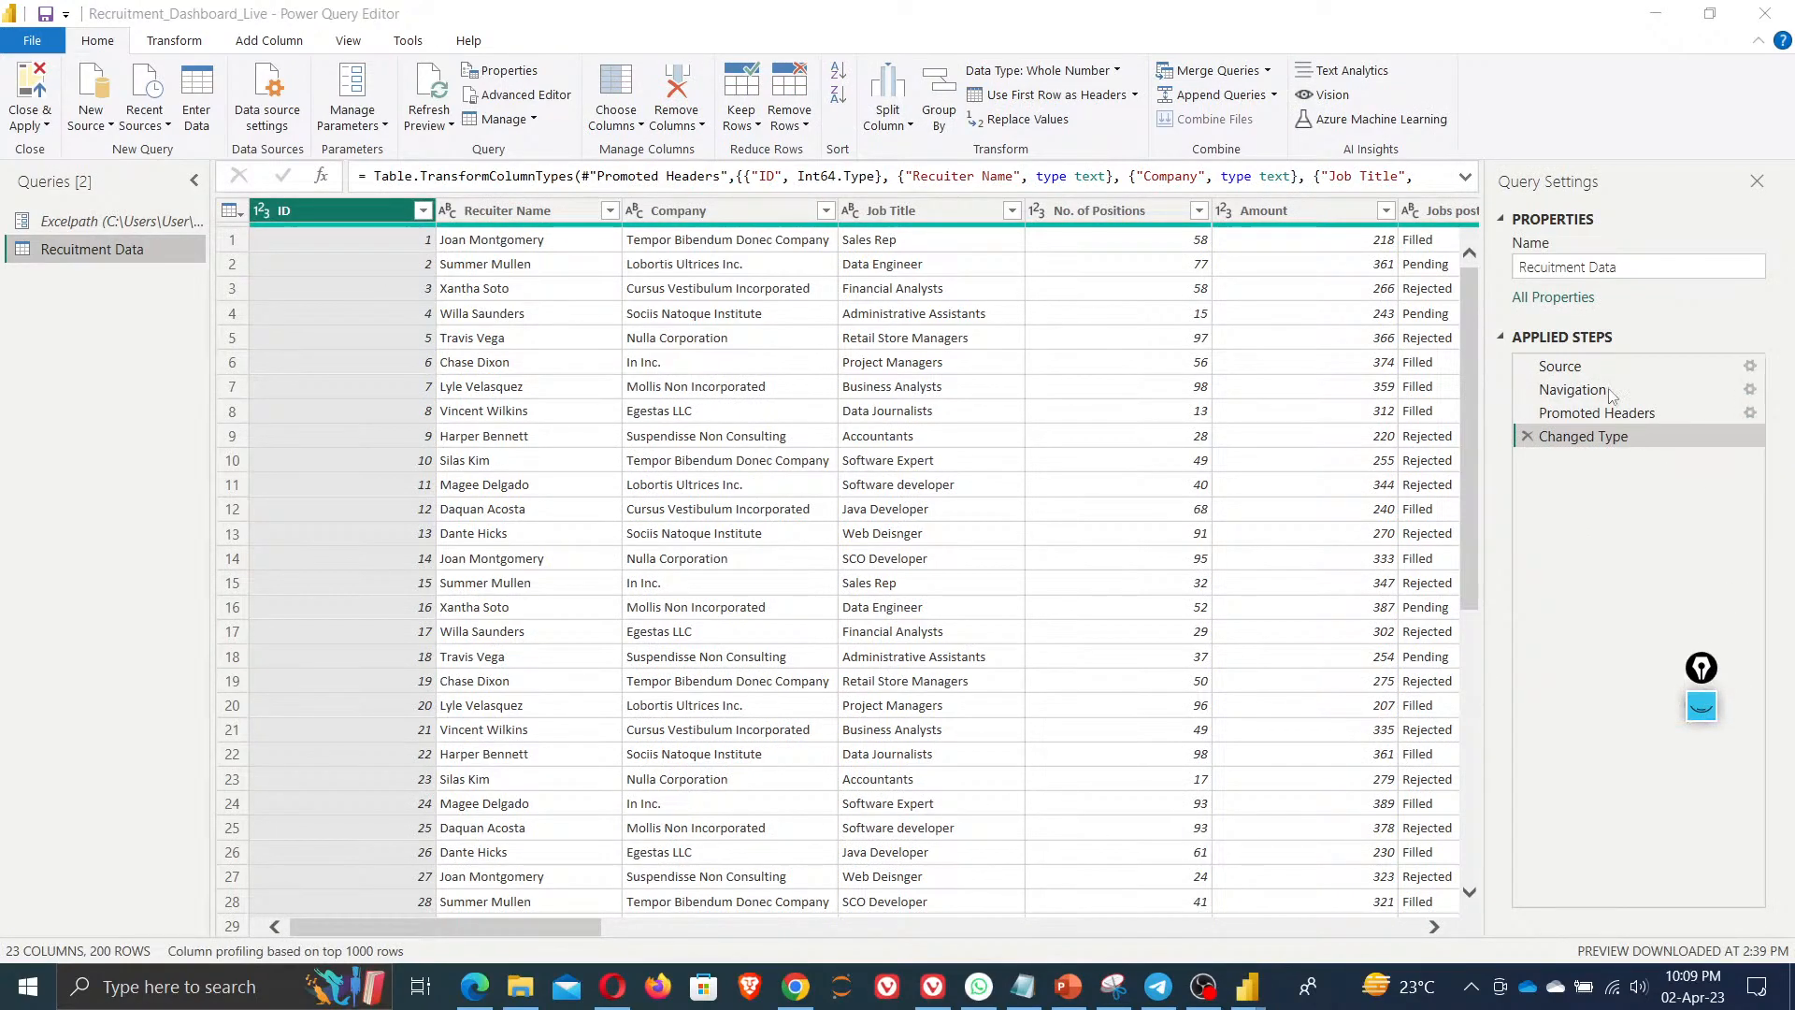
{"action": "left_click", "coordinate": [1701, 696]}
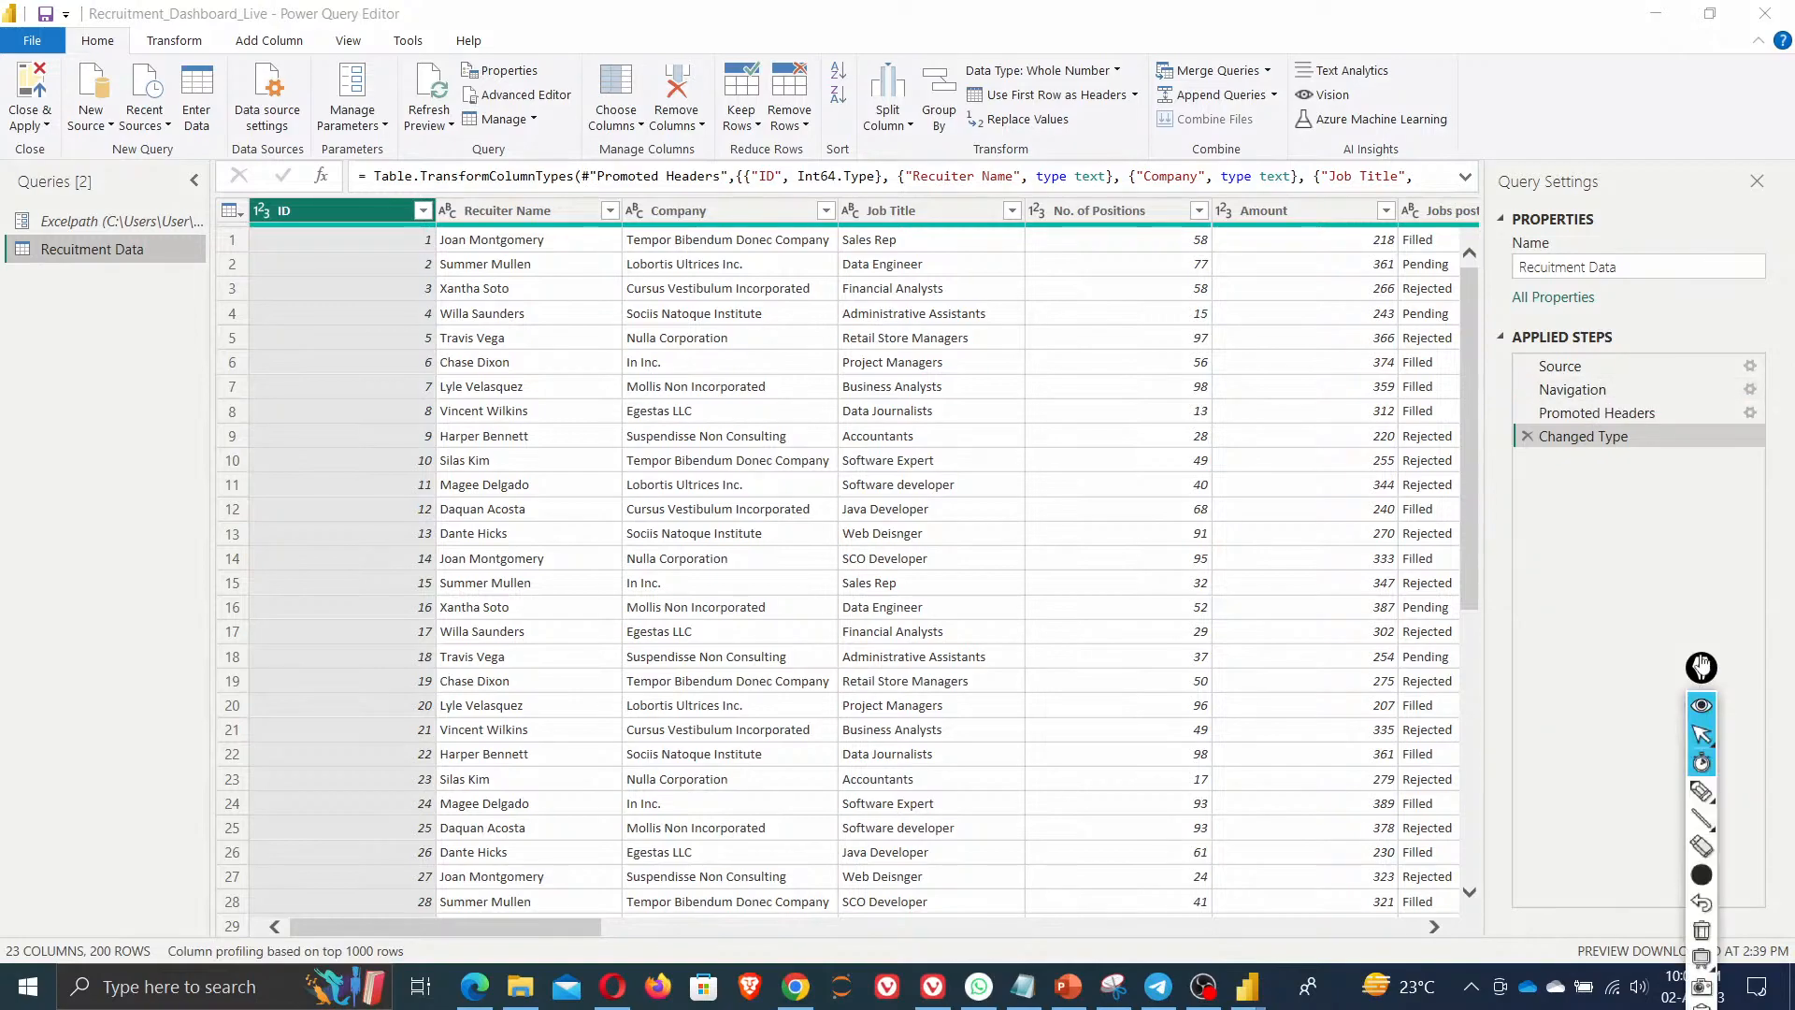
{"action": "left_click_drag", "start_coordinate": [1701, 665], "coordinate": [1737, 480]}
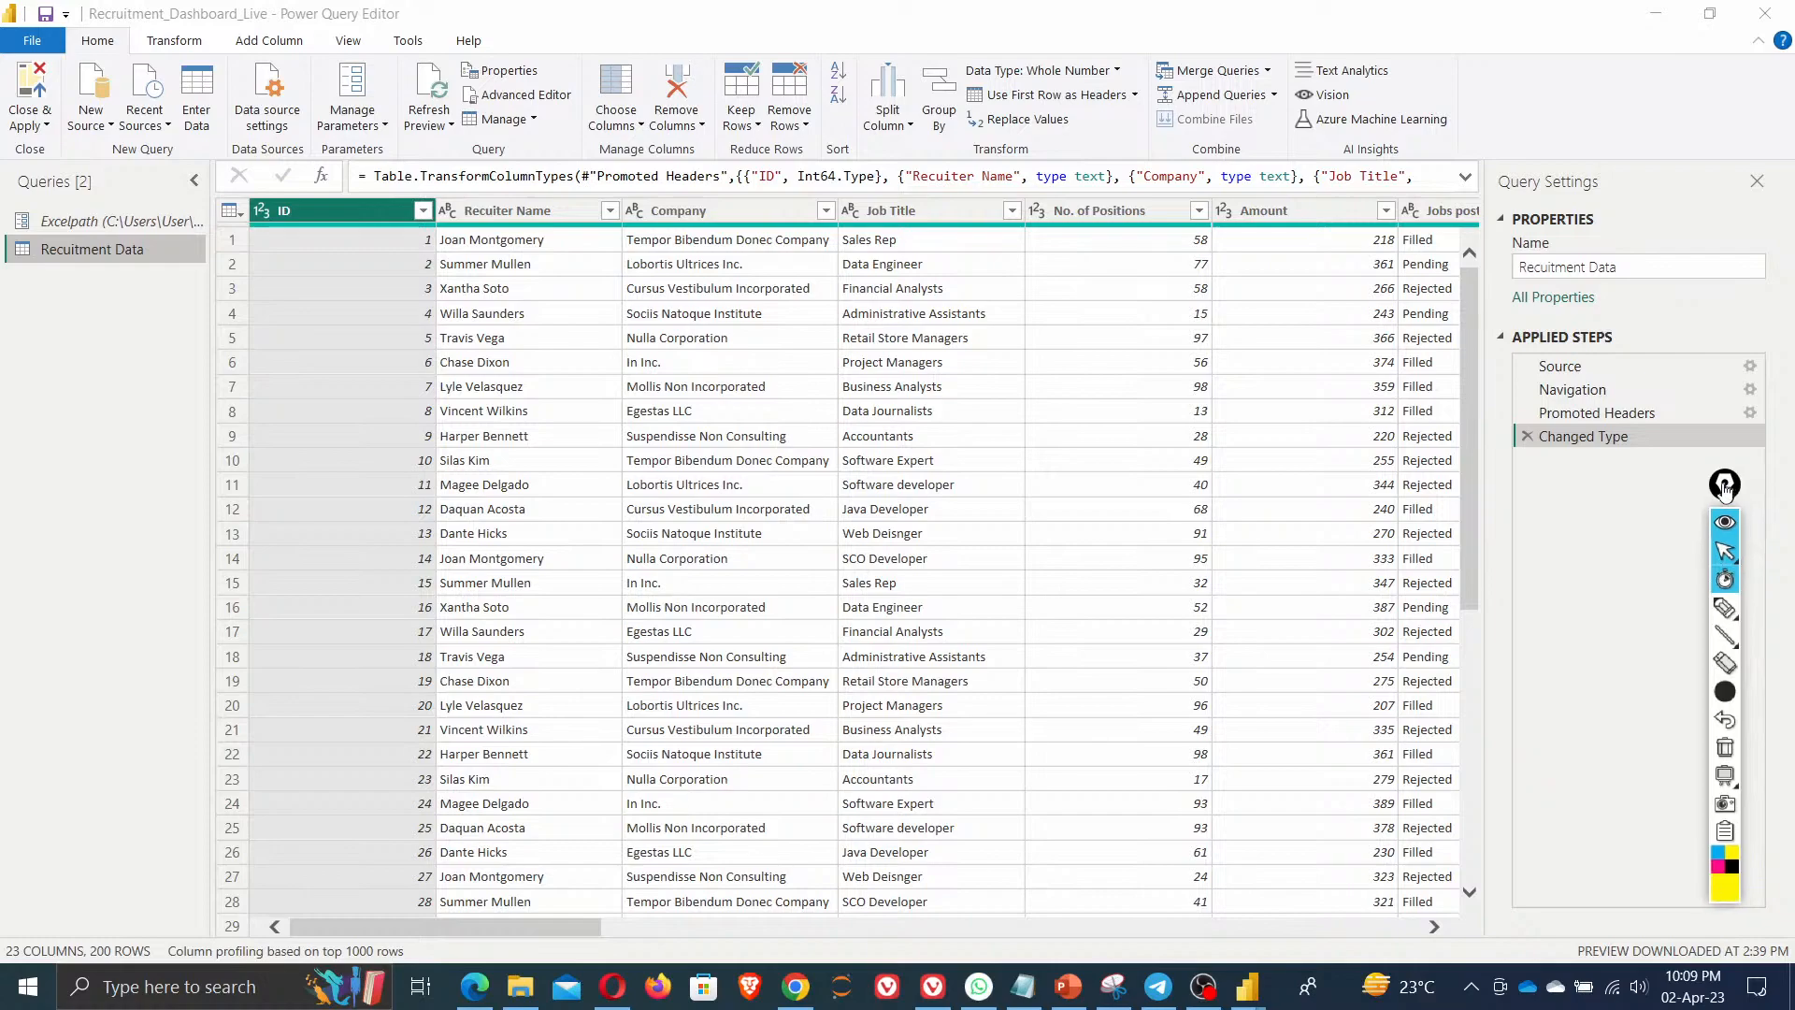
{"action": "left_click", "coordinate": [1741, 556]}
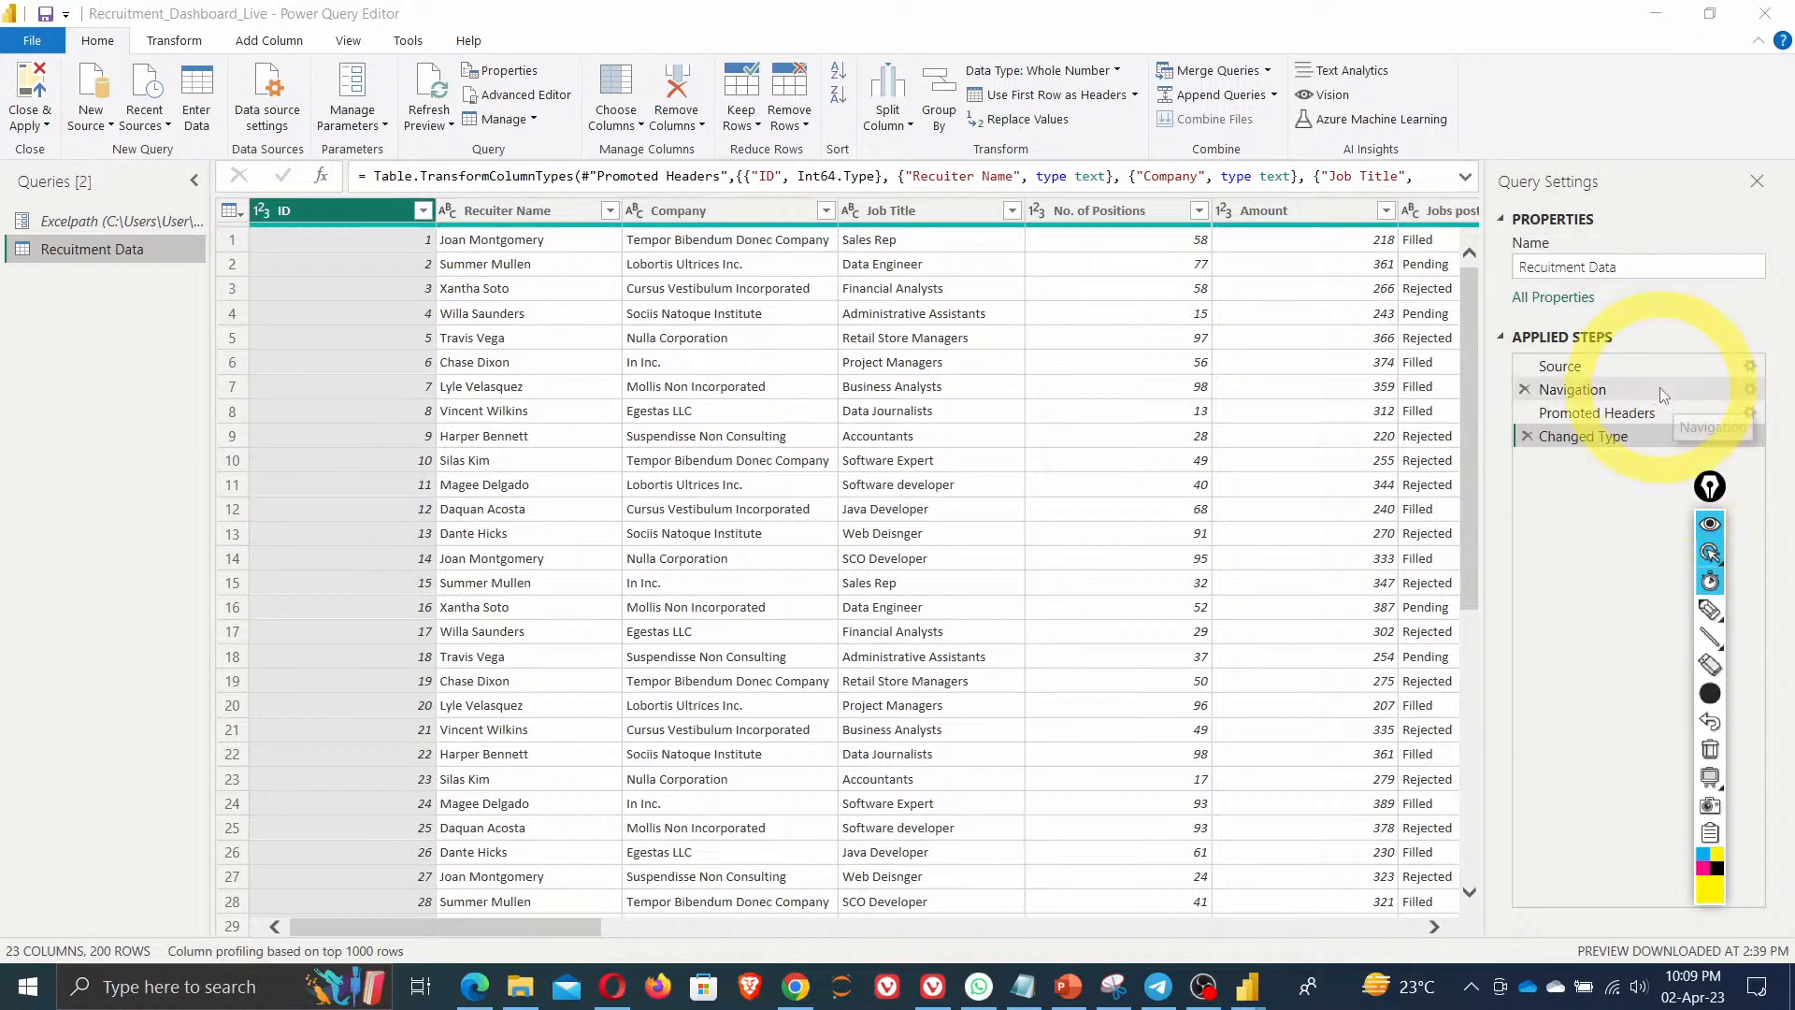
Replace the fixed file path in the Recuitment Data query's Source step with the Excelpath parameter
{"action": "left_click", "coordinate": [1755, 372]}
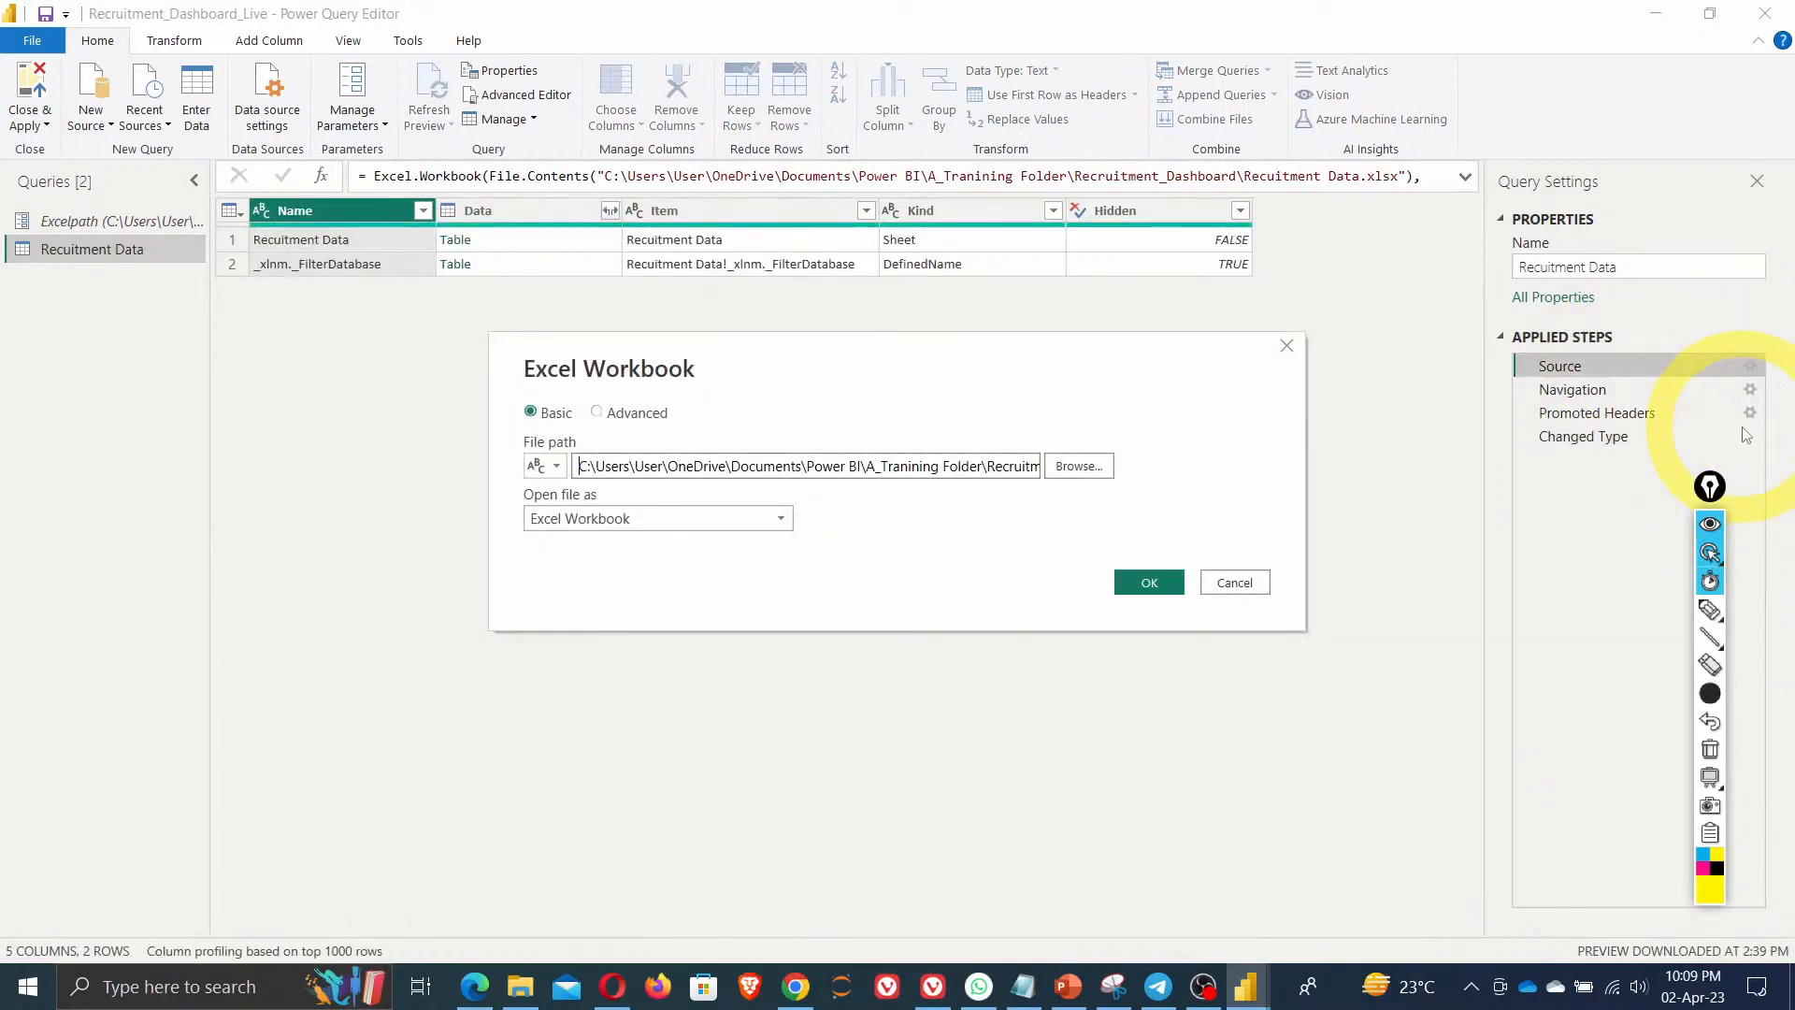
{"action": "left_click", "coordinate": [540, 465]}
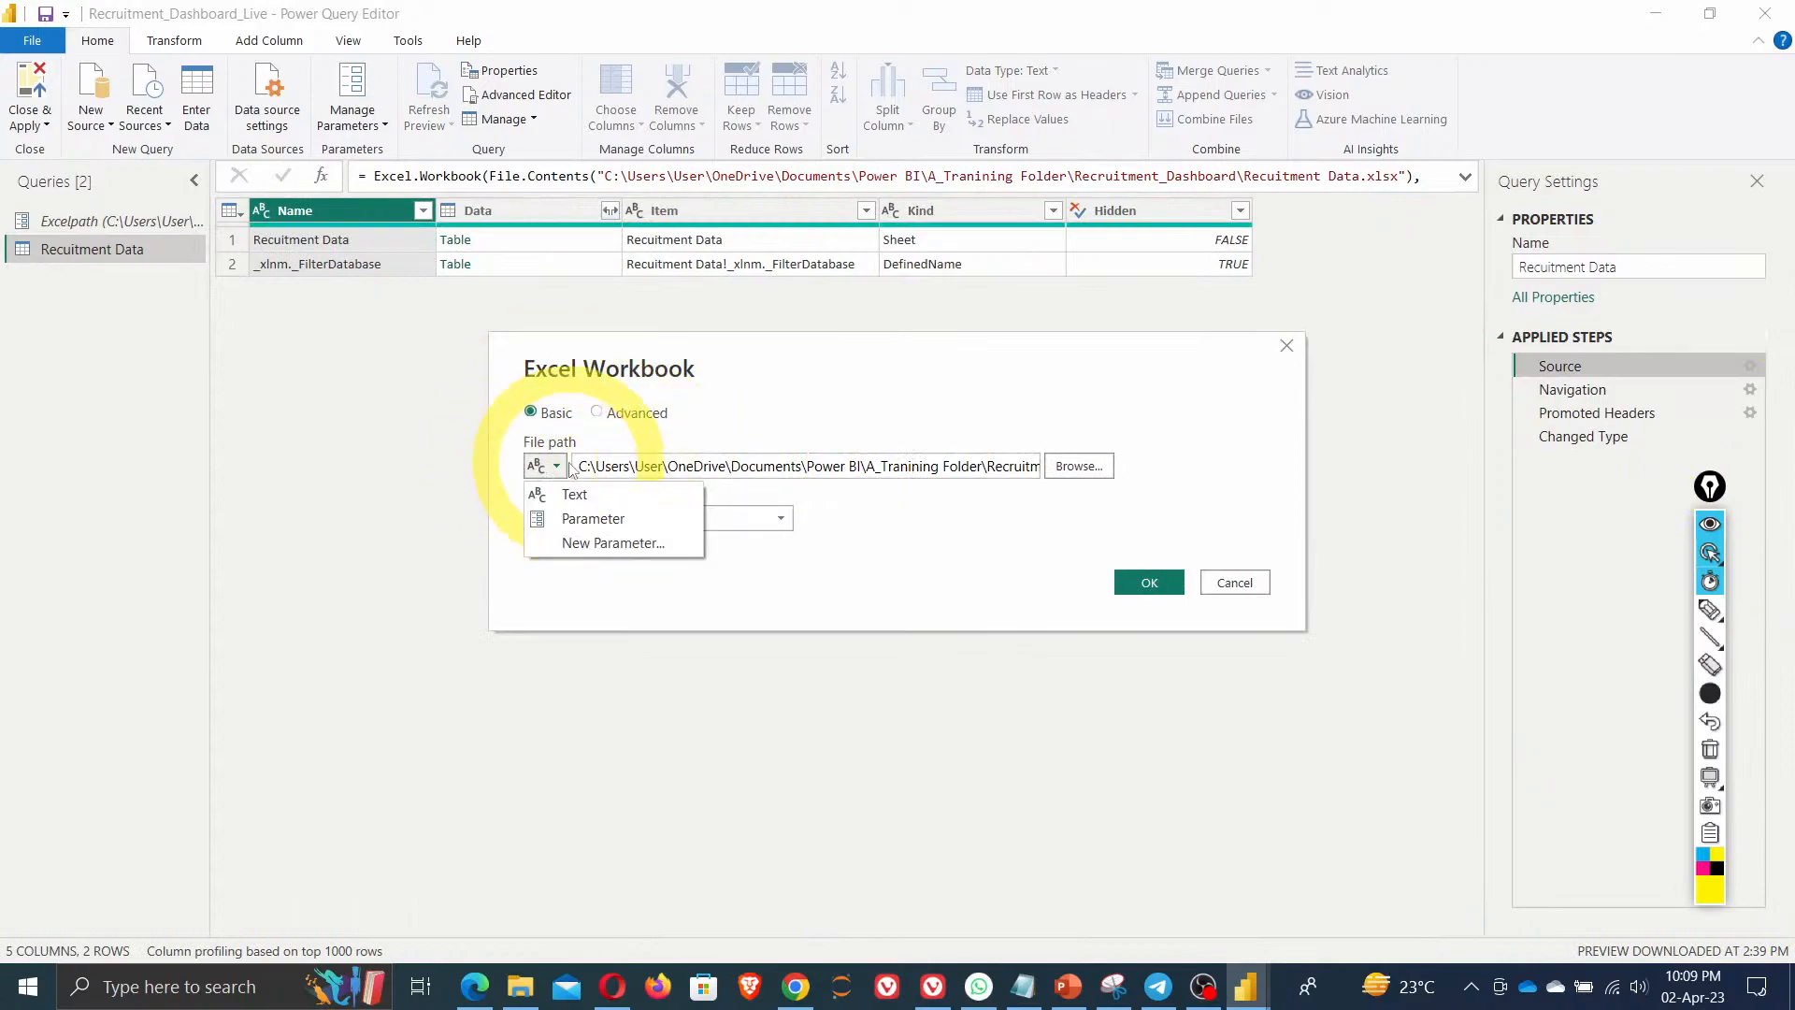
{"action": "left_click", "coordinate": [592, 520]}
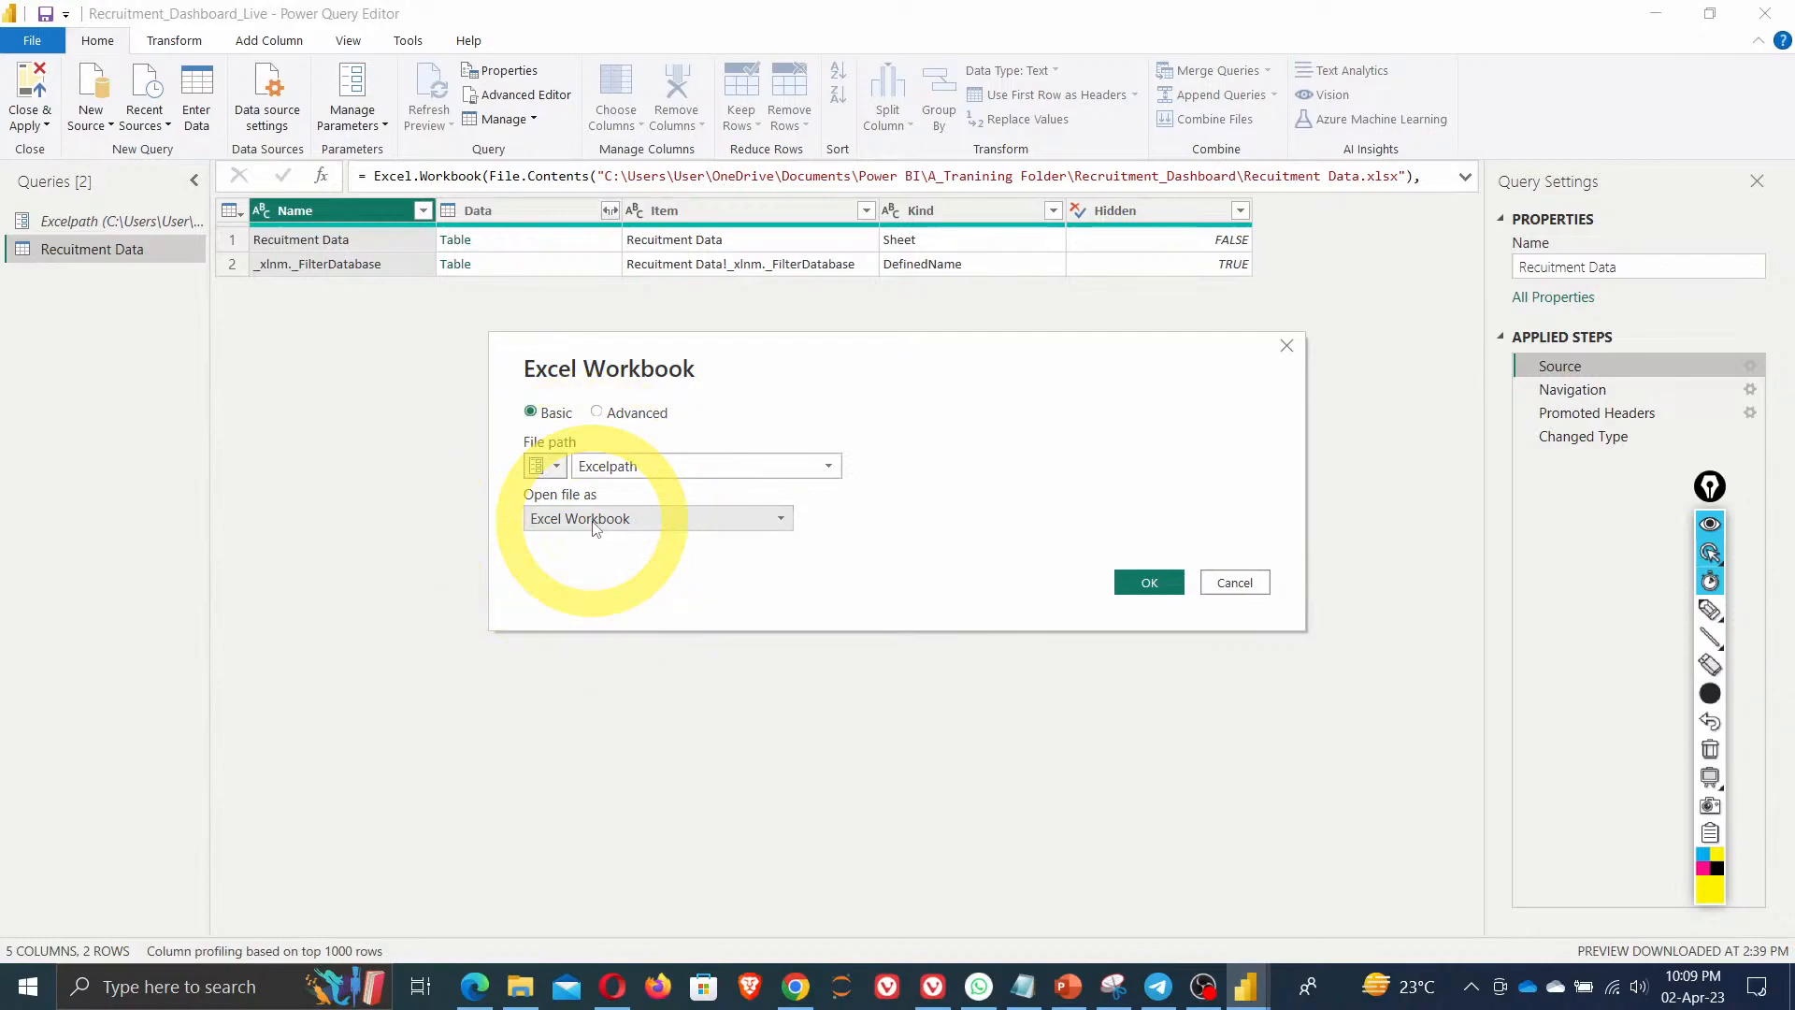
{"action": "left_click", "coordinate": [756, 473]}
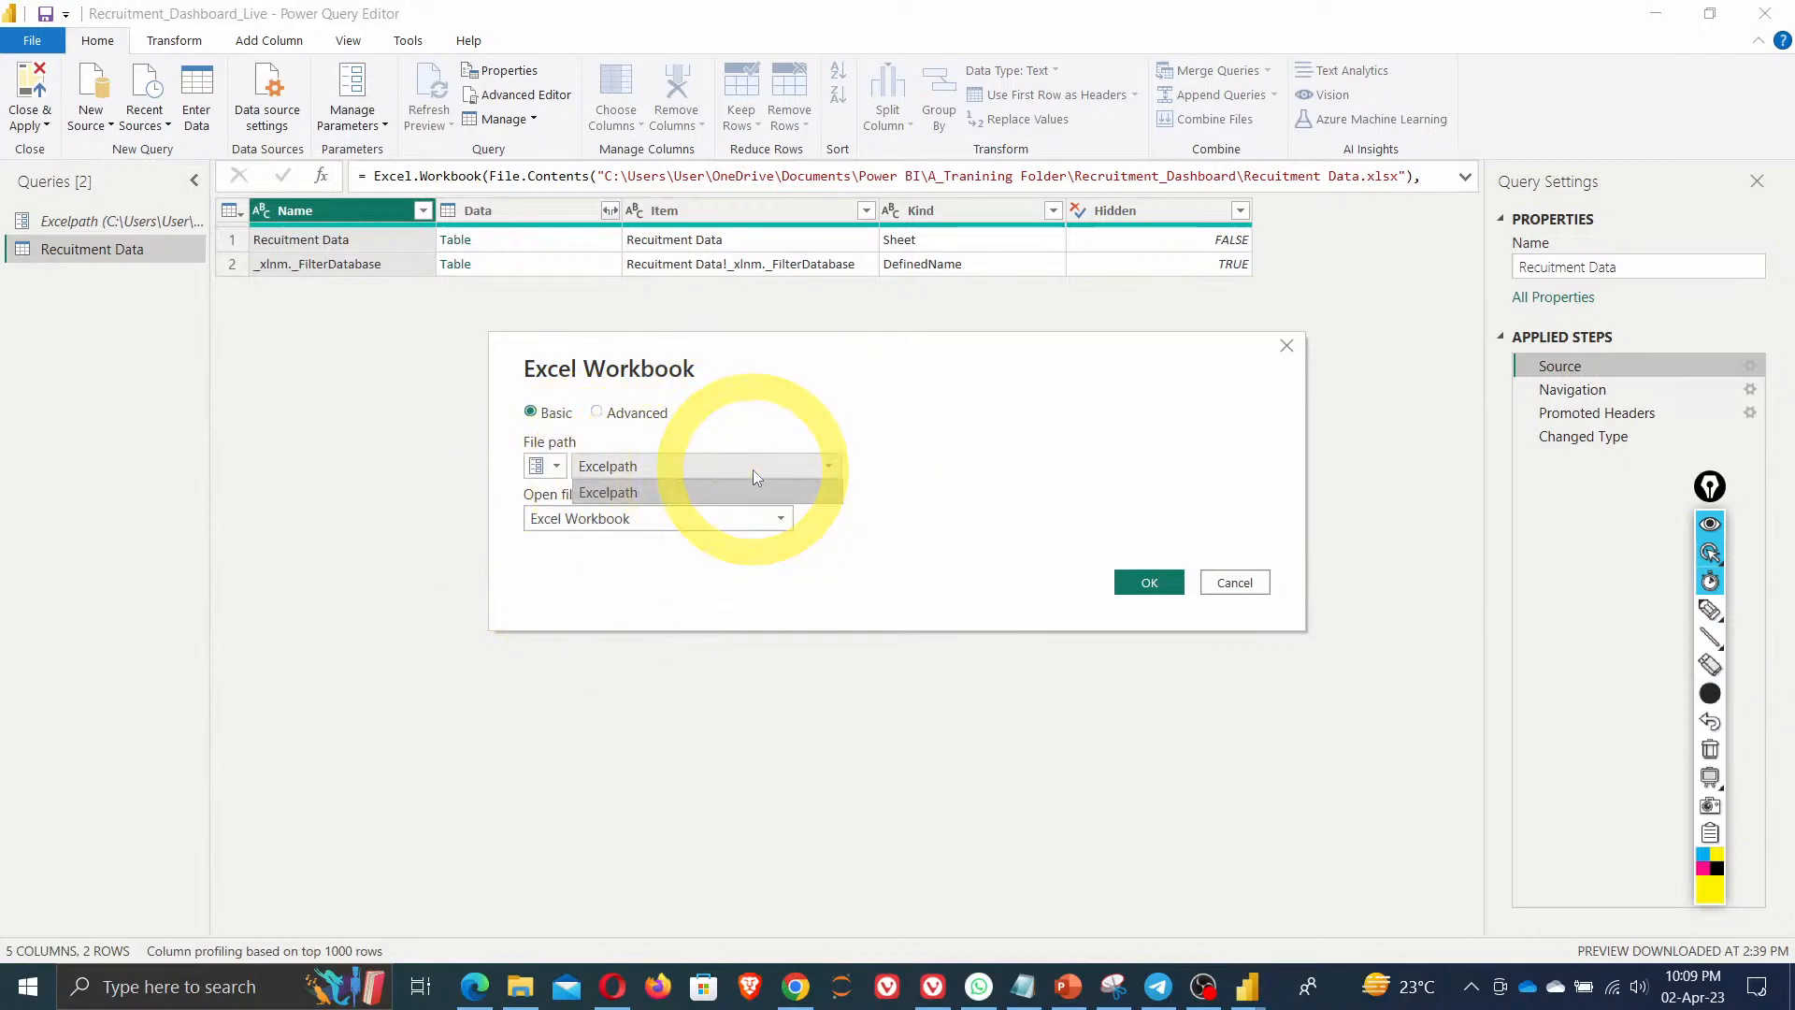
{"action": "left_click", "coordinate": [654, 492]}
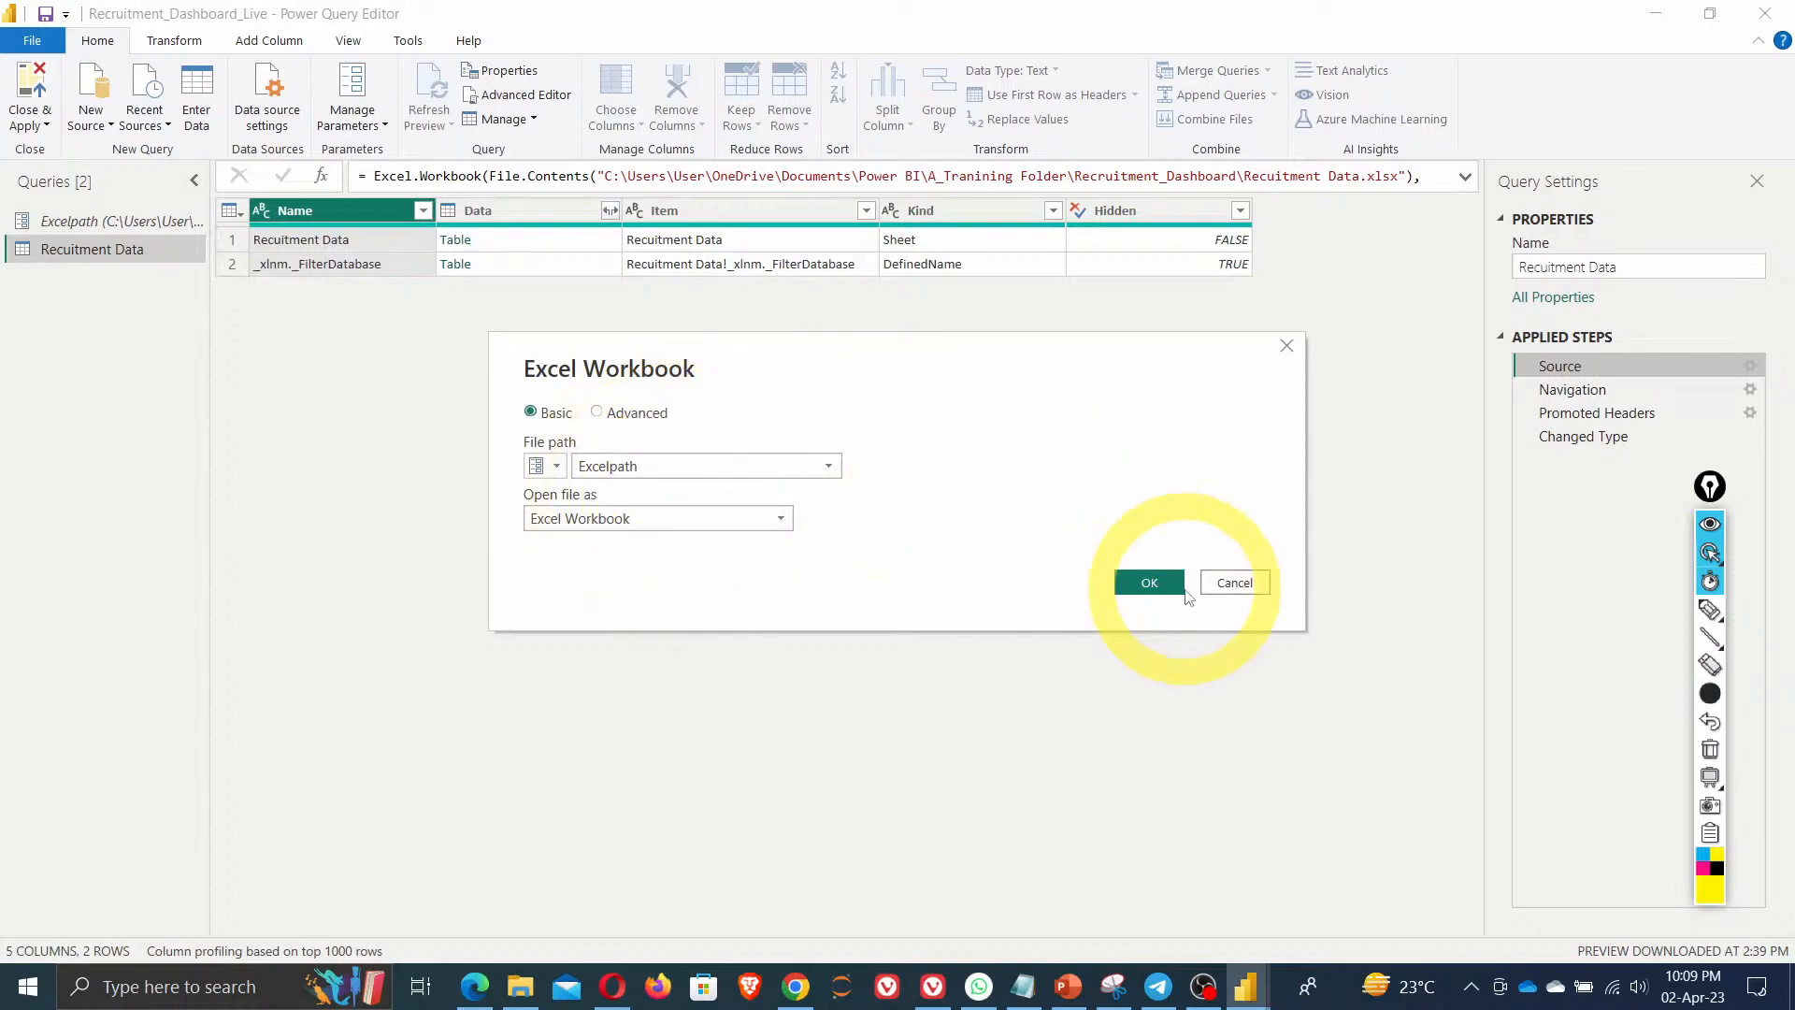
{"action": "left_click", "coordinate": [1151, 582]}
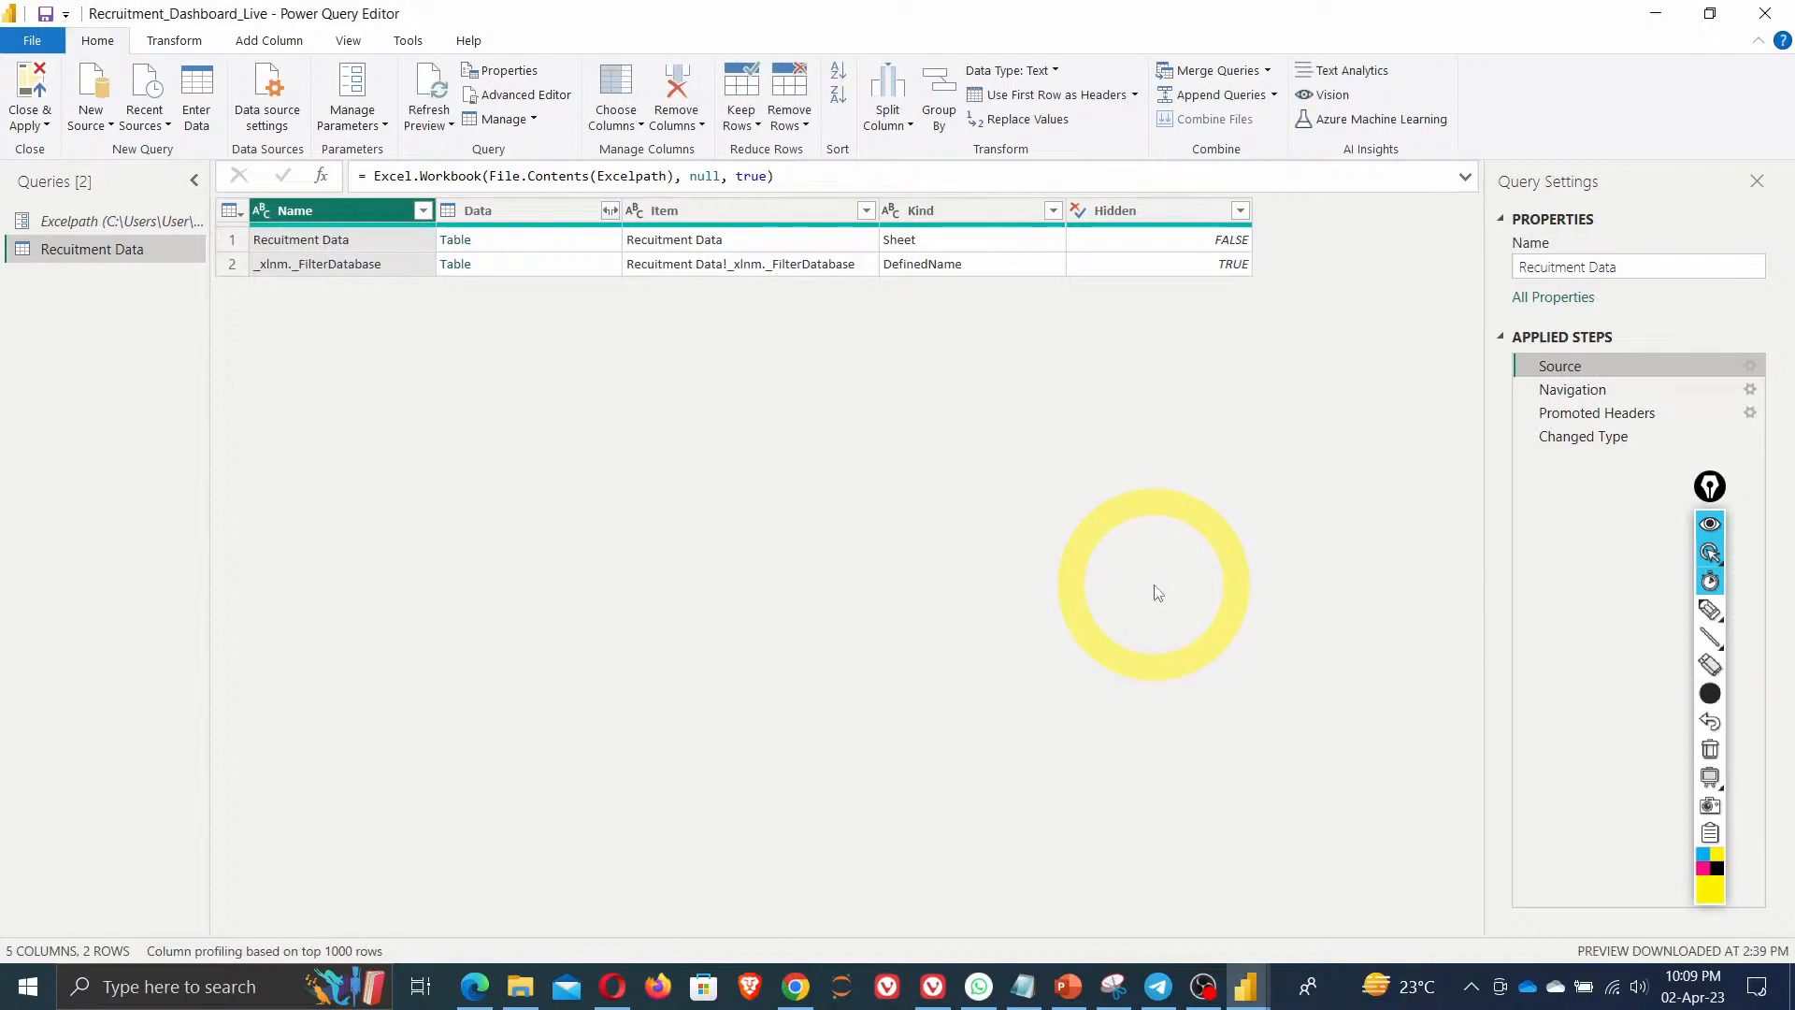
Return to the query's Changed Type step, then apply all pending changes and close the query editor
{"action": "left_click", "coordinate": [1584, 437]}
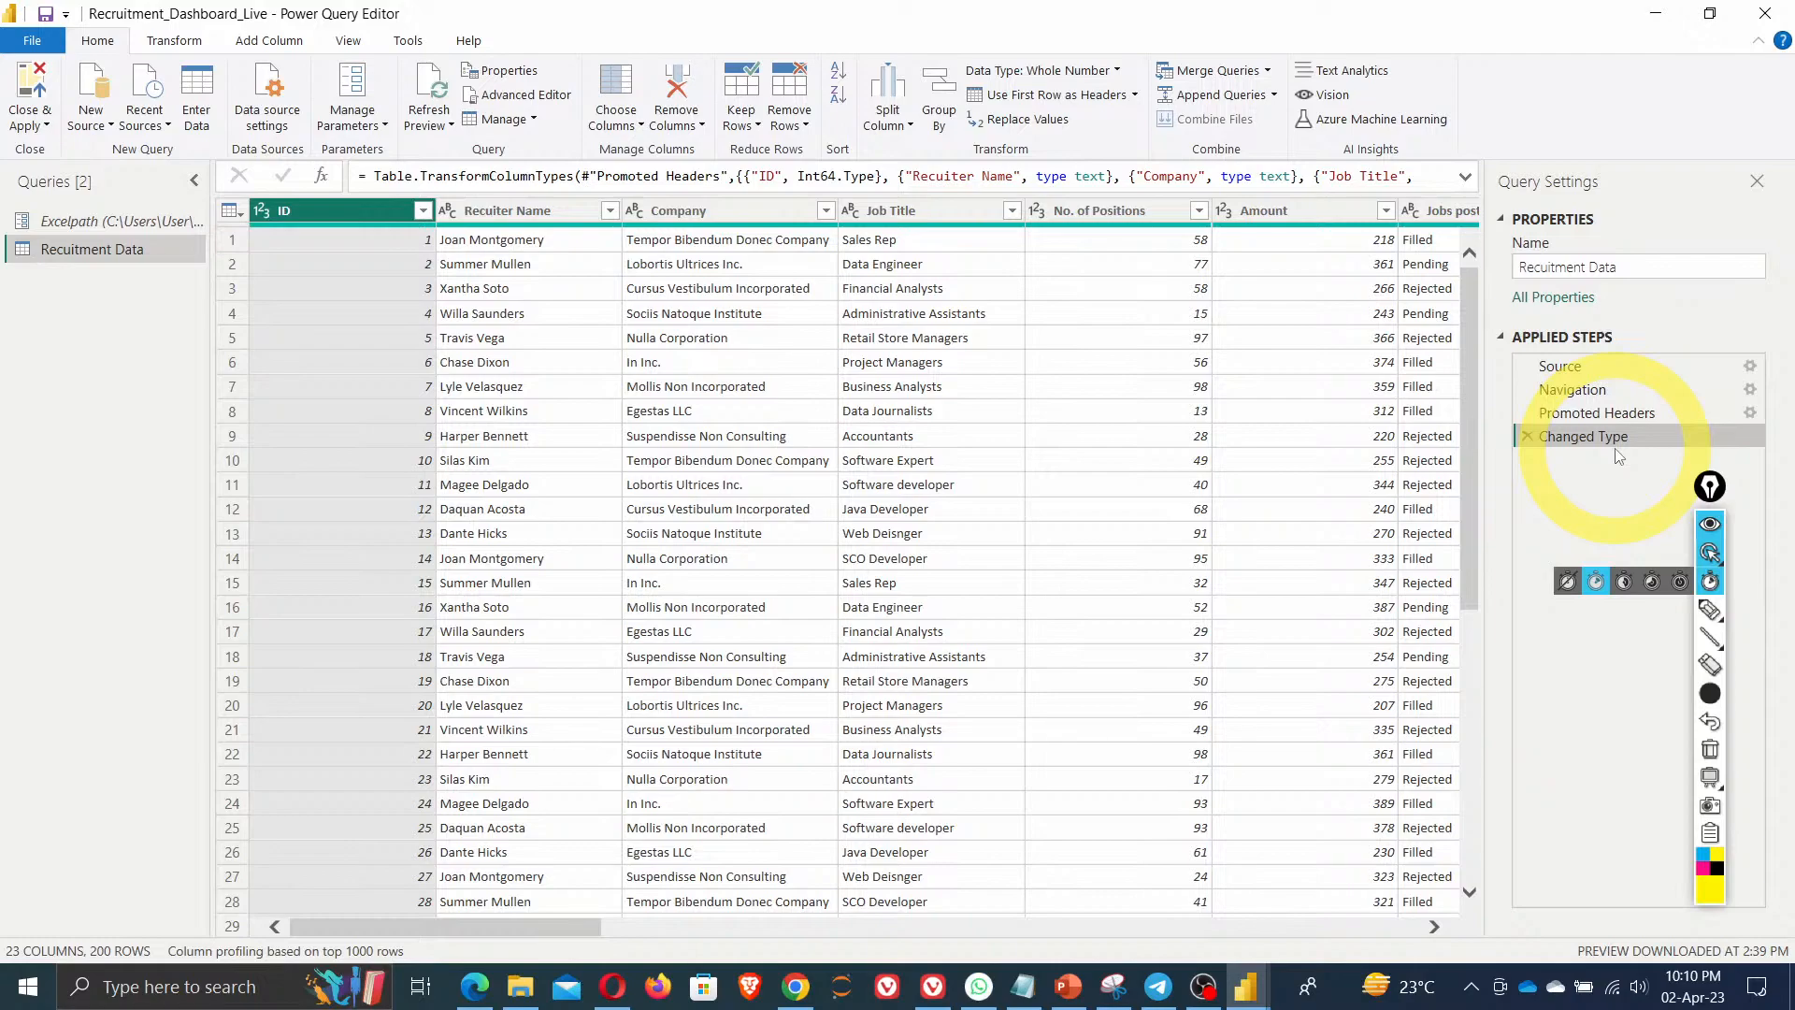
{"action": "left_click", "coordinate": [46, 131]}
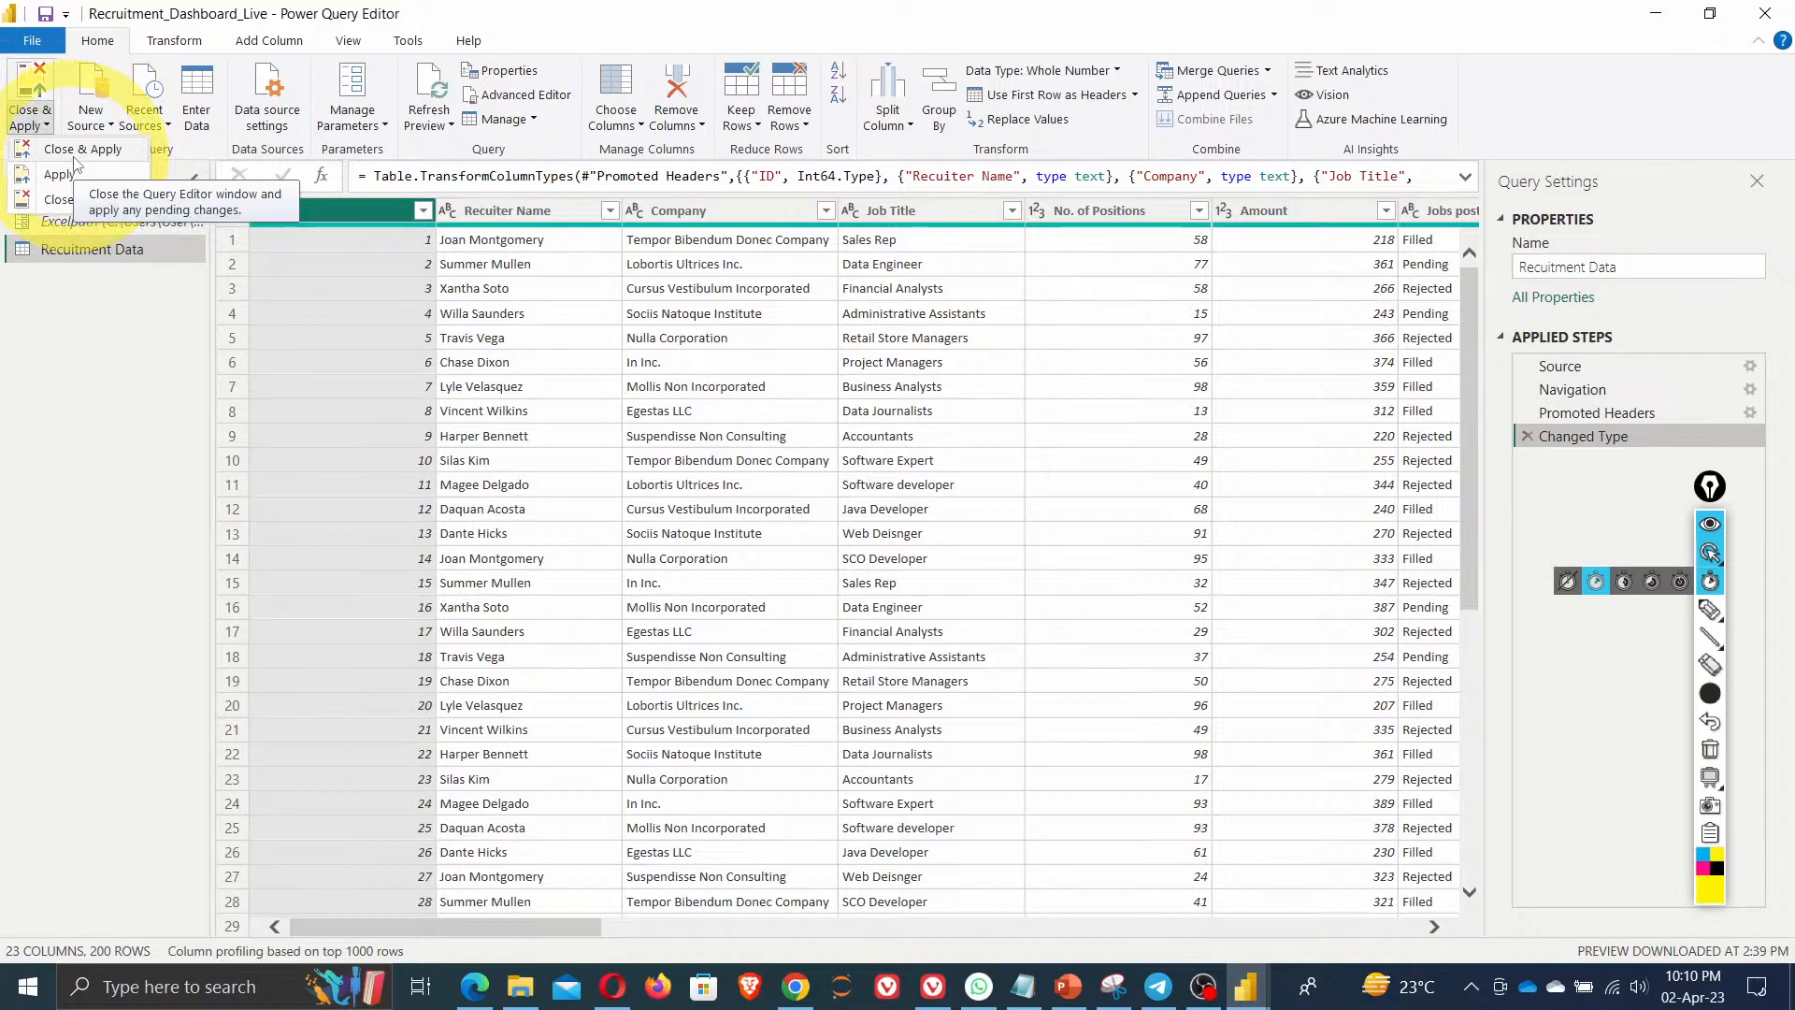
{"action": "left_click", "coordinate": [76, 154]}
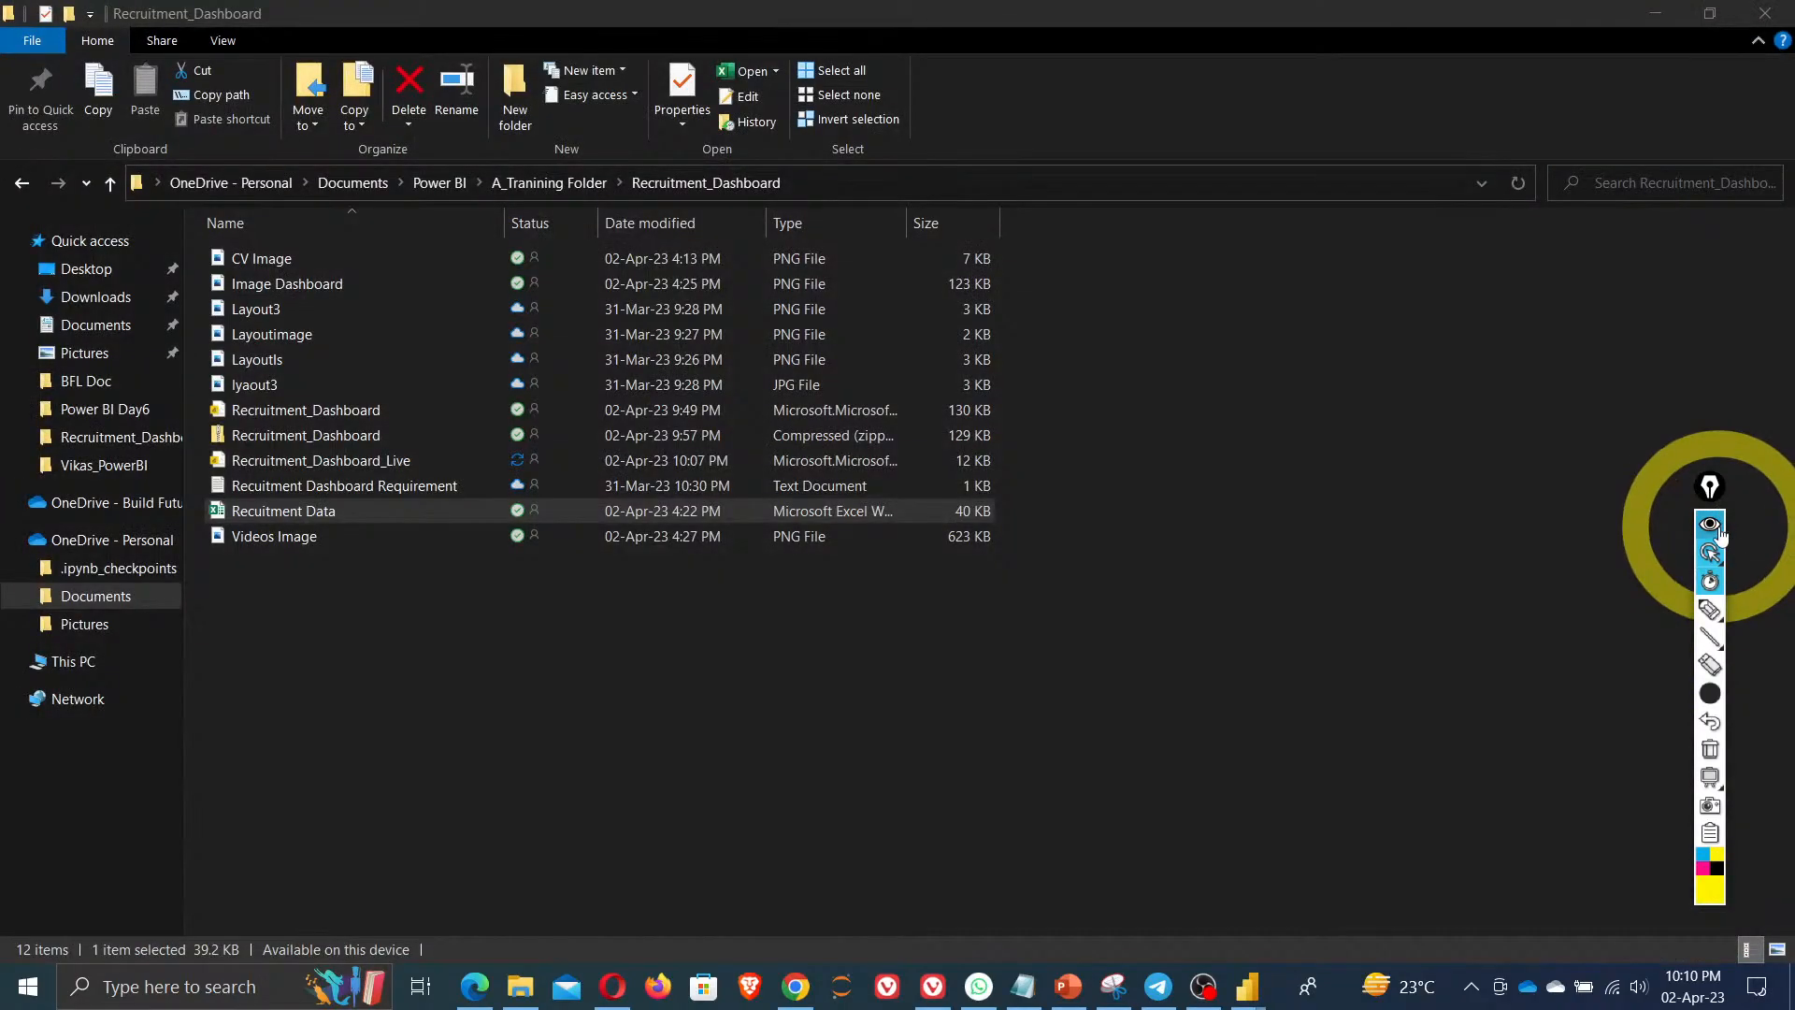
{"action": "left_click", "coordinate": [1718, 531]}
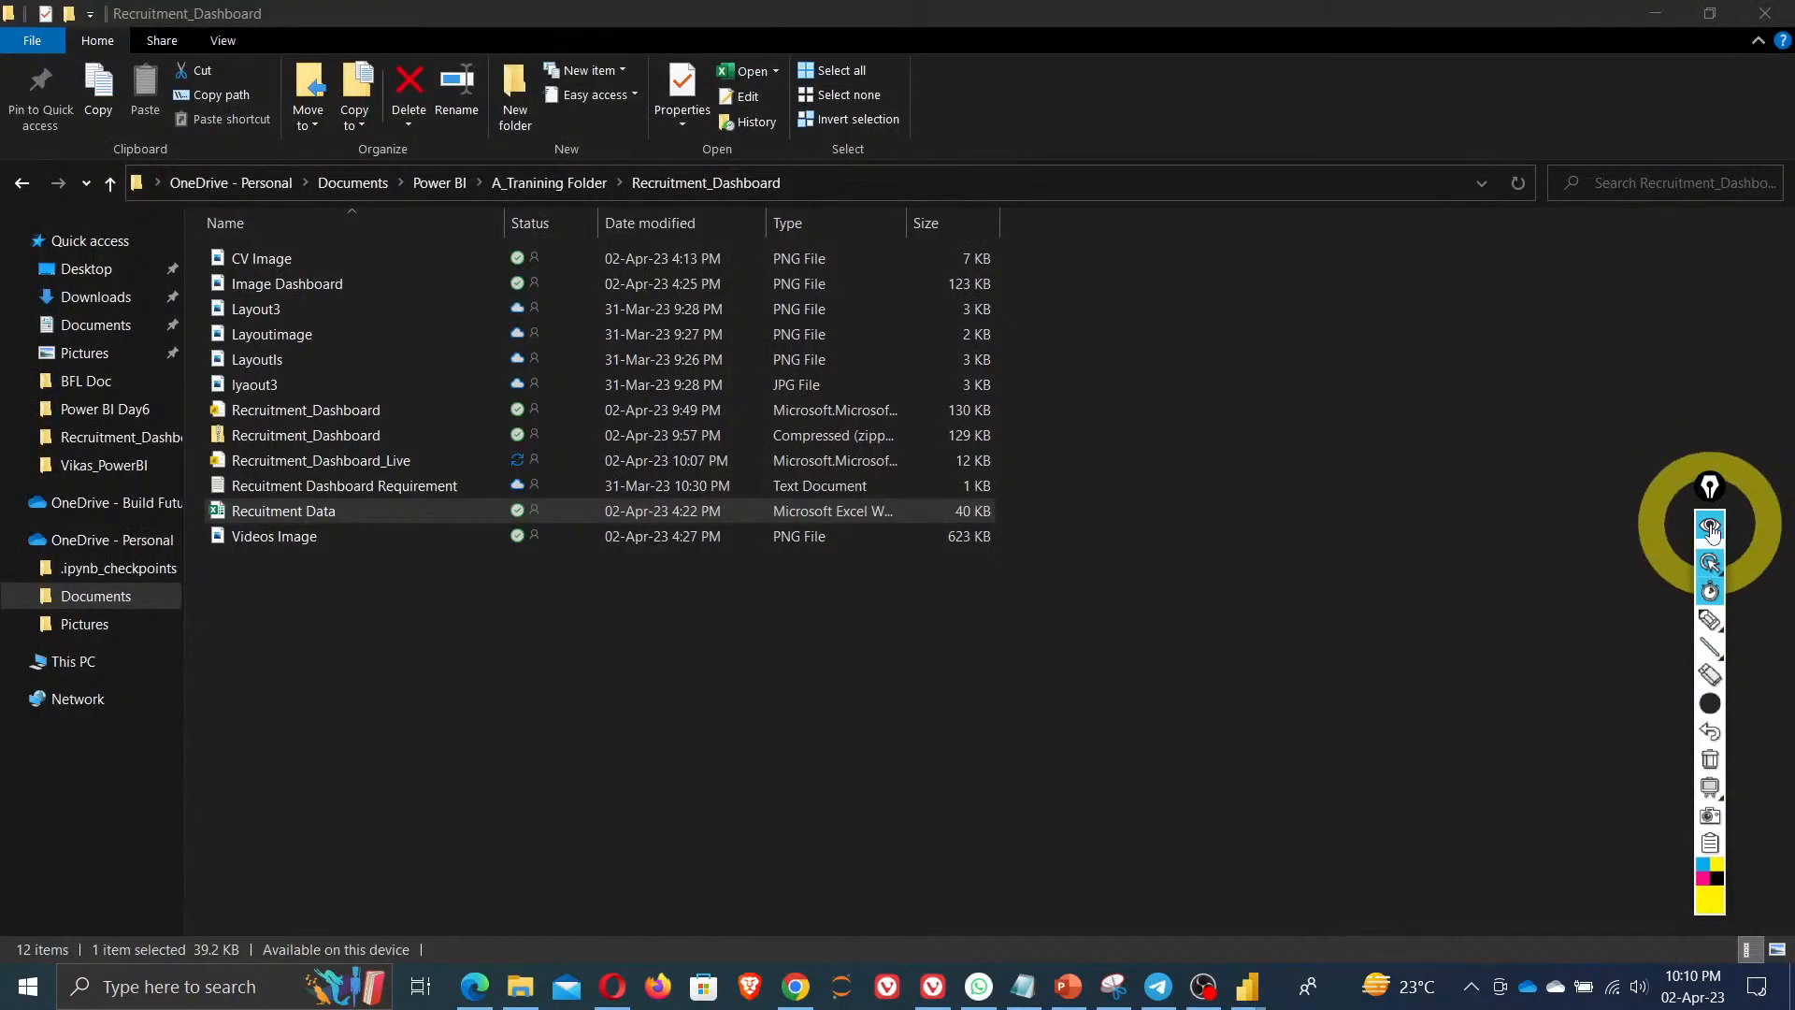
{"action": "left_click_drag", "start_coordinate": [1712, 493], "coordinate": [1741, 609]}
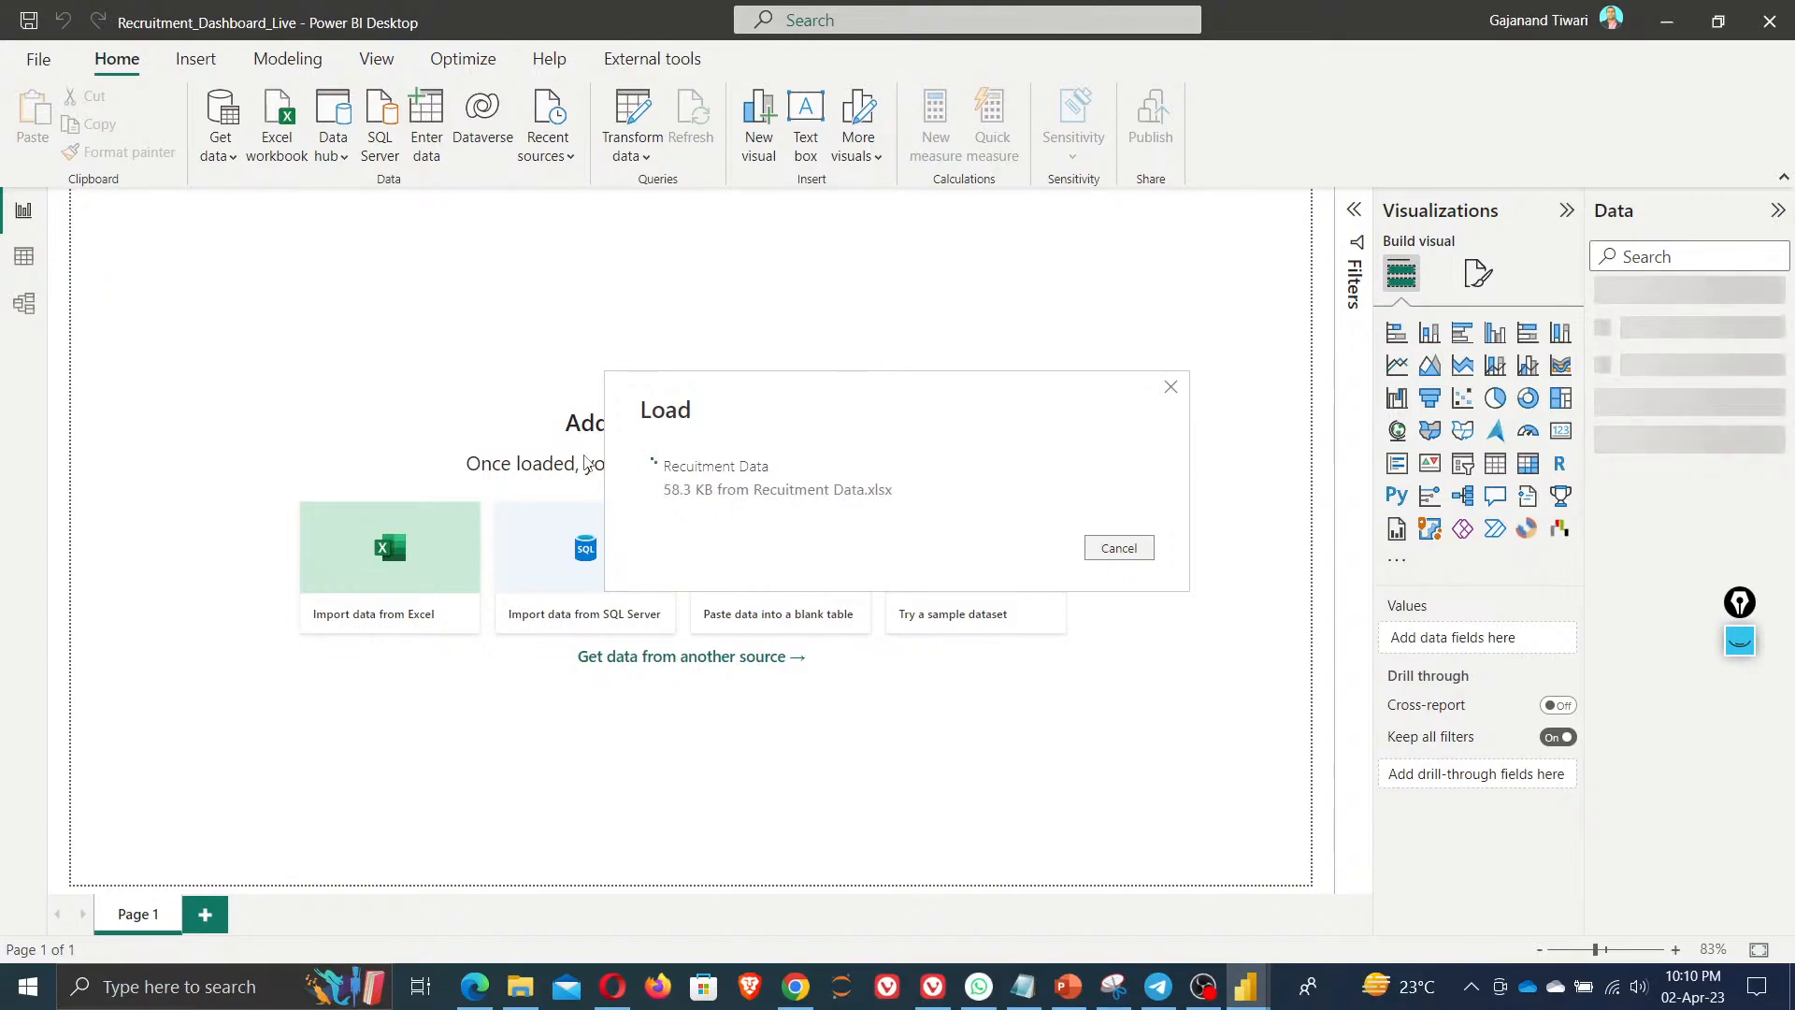
Examine the loaded Recuitment Data table in the data view, from its first columns through to Candidate Status
{"action": "left_click", "coordinate": [25, 259]}
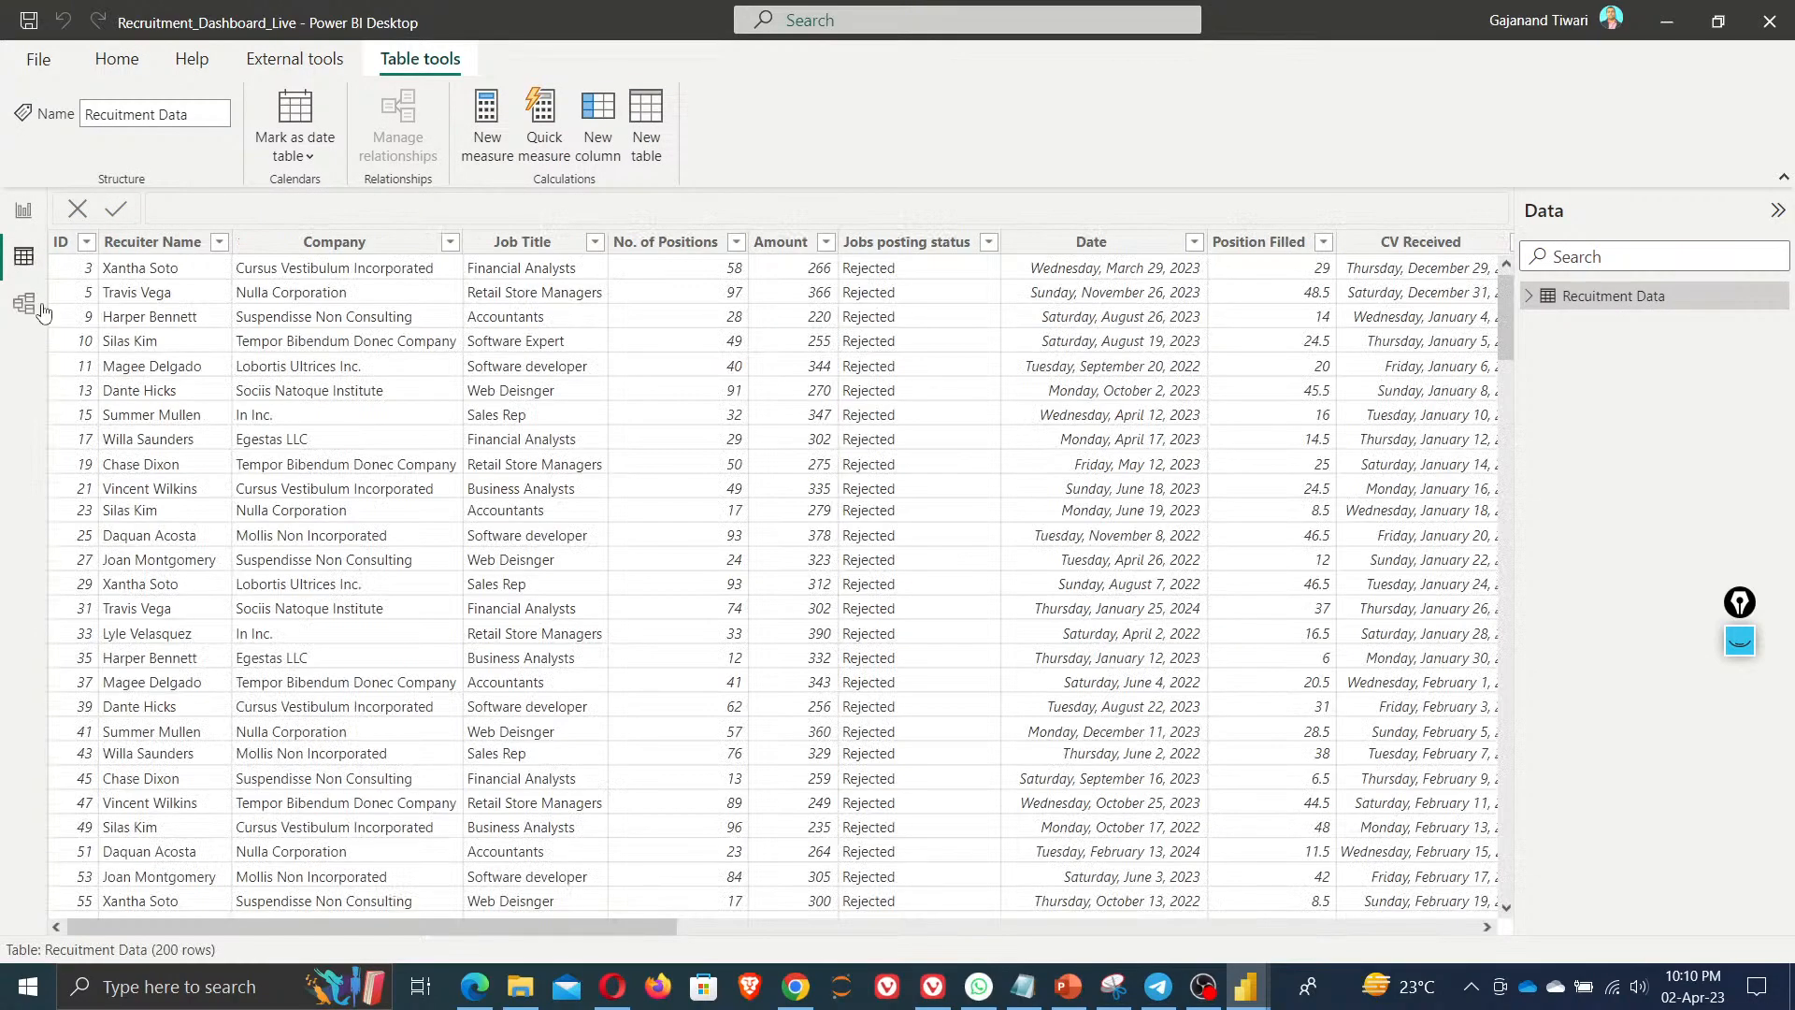
{"action": "left_click", "coordinate": [164, 249]}
{"action": "left_click_drag", "start_coordinate": [638, 933], "coordinate": [1624, 936]}
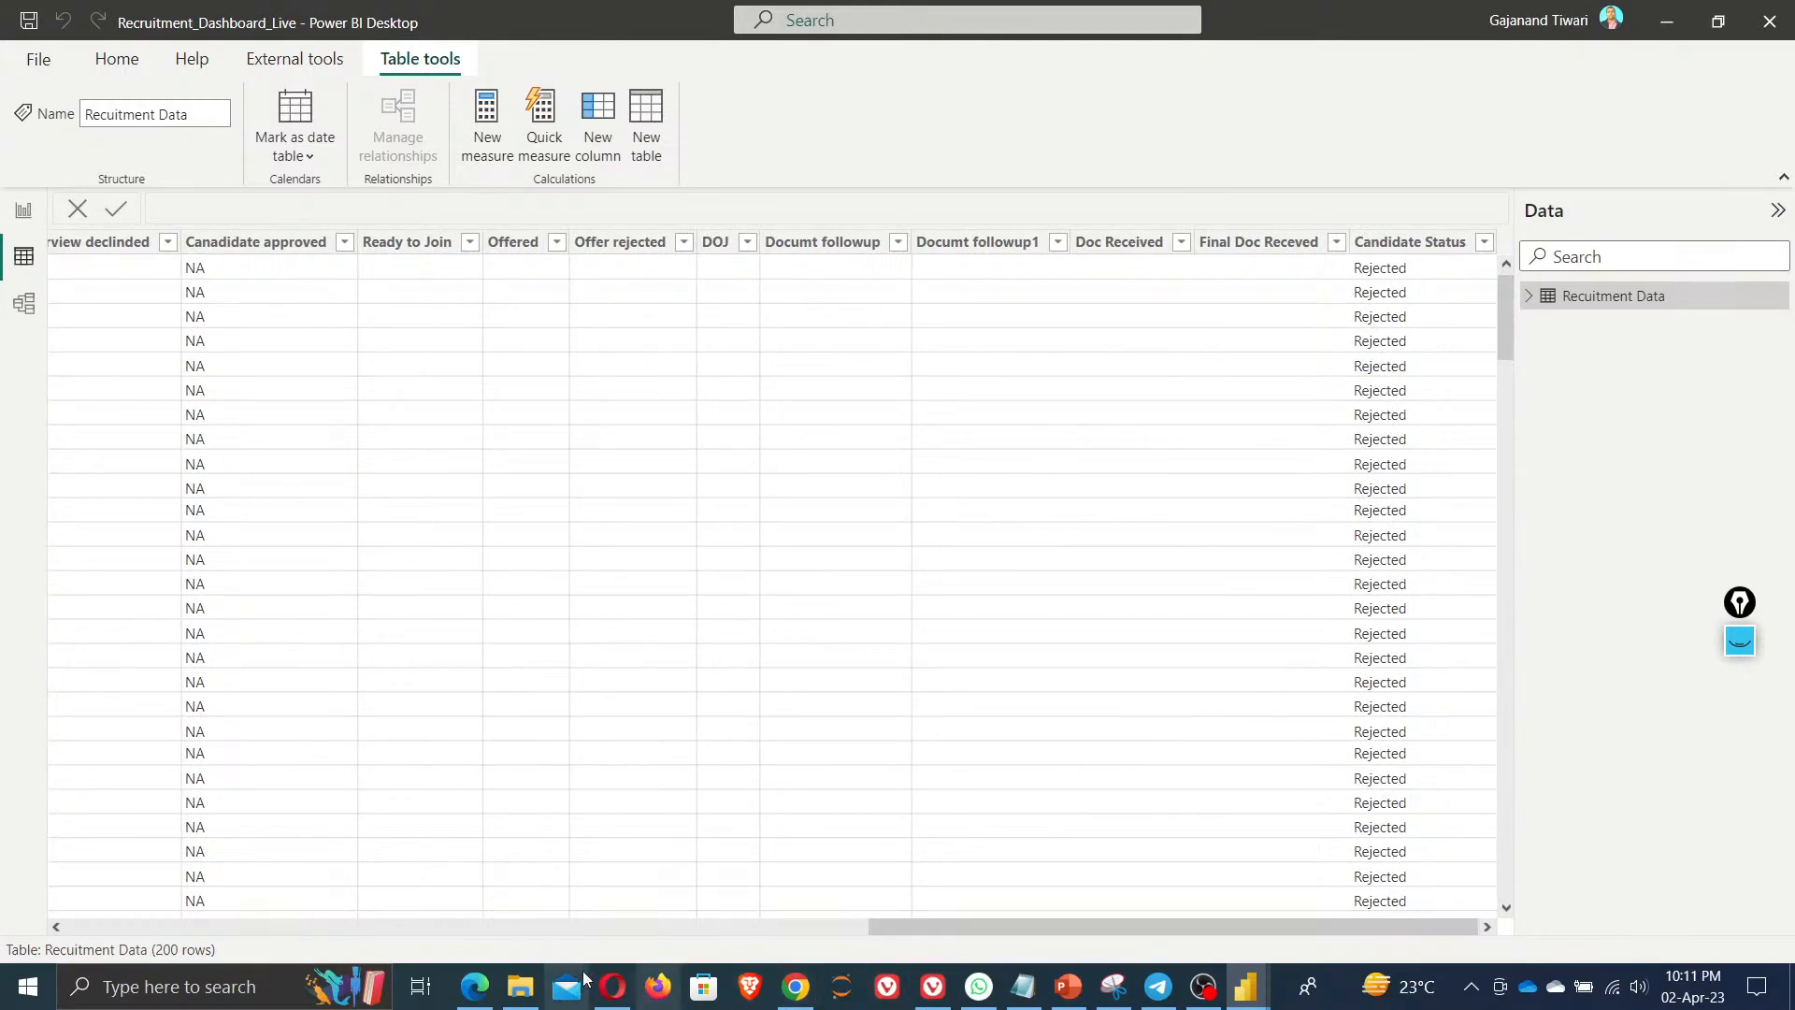
Open the Recuitment Dashboard Requirement text file from the Recruitment_Dashboard folder in Notepad and maximize its window
{"action": "mouse_move", "coordinate": [528, 998]}
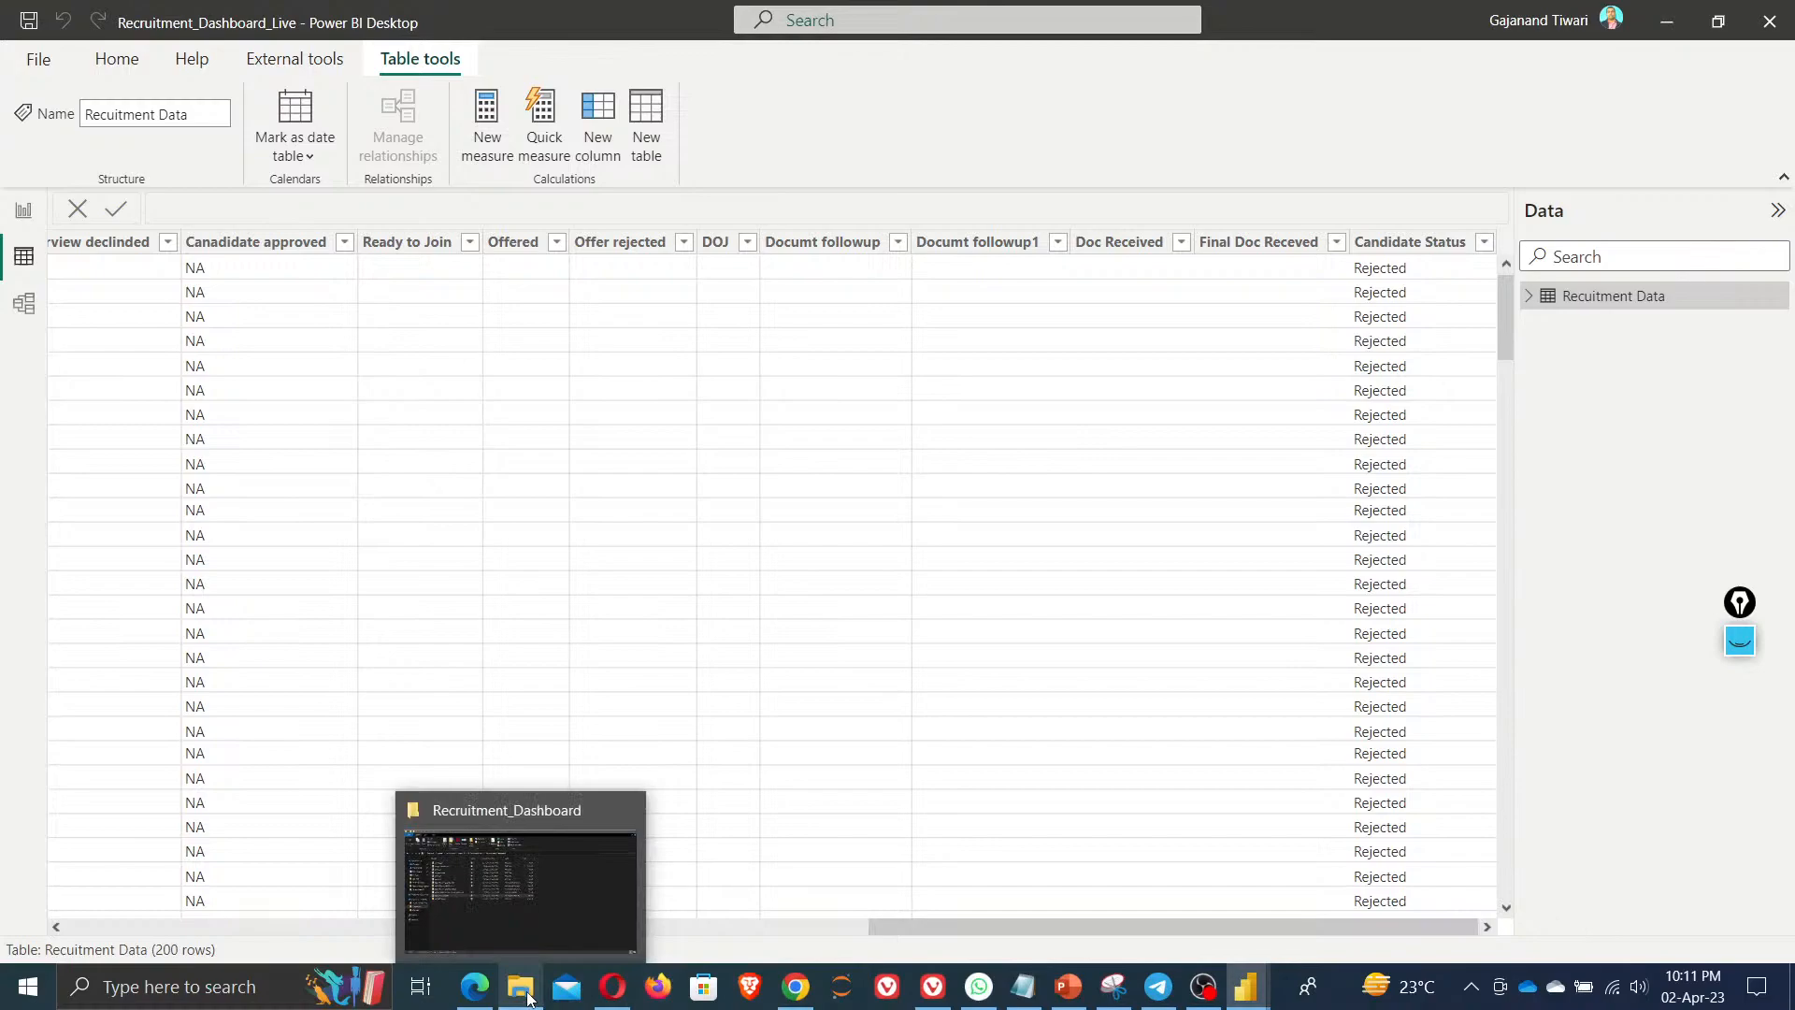
{"action": "left_click", "coordinate": [525, 912]}
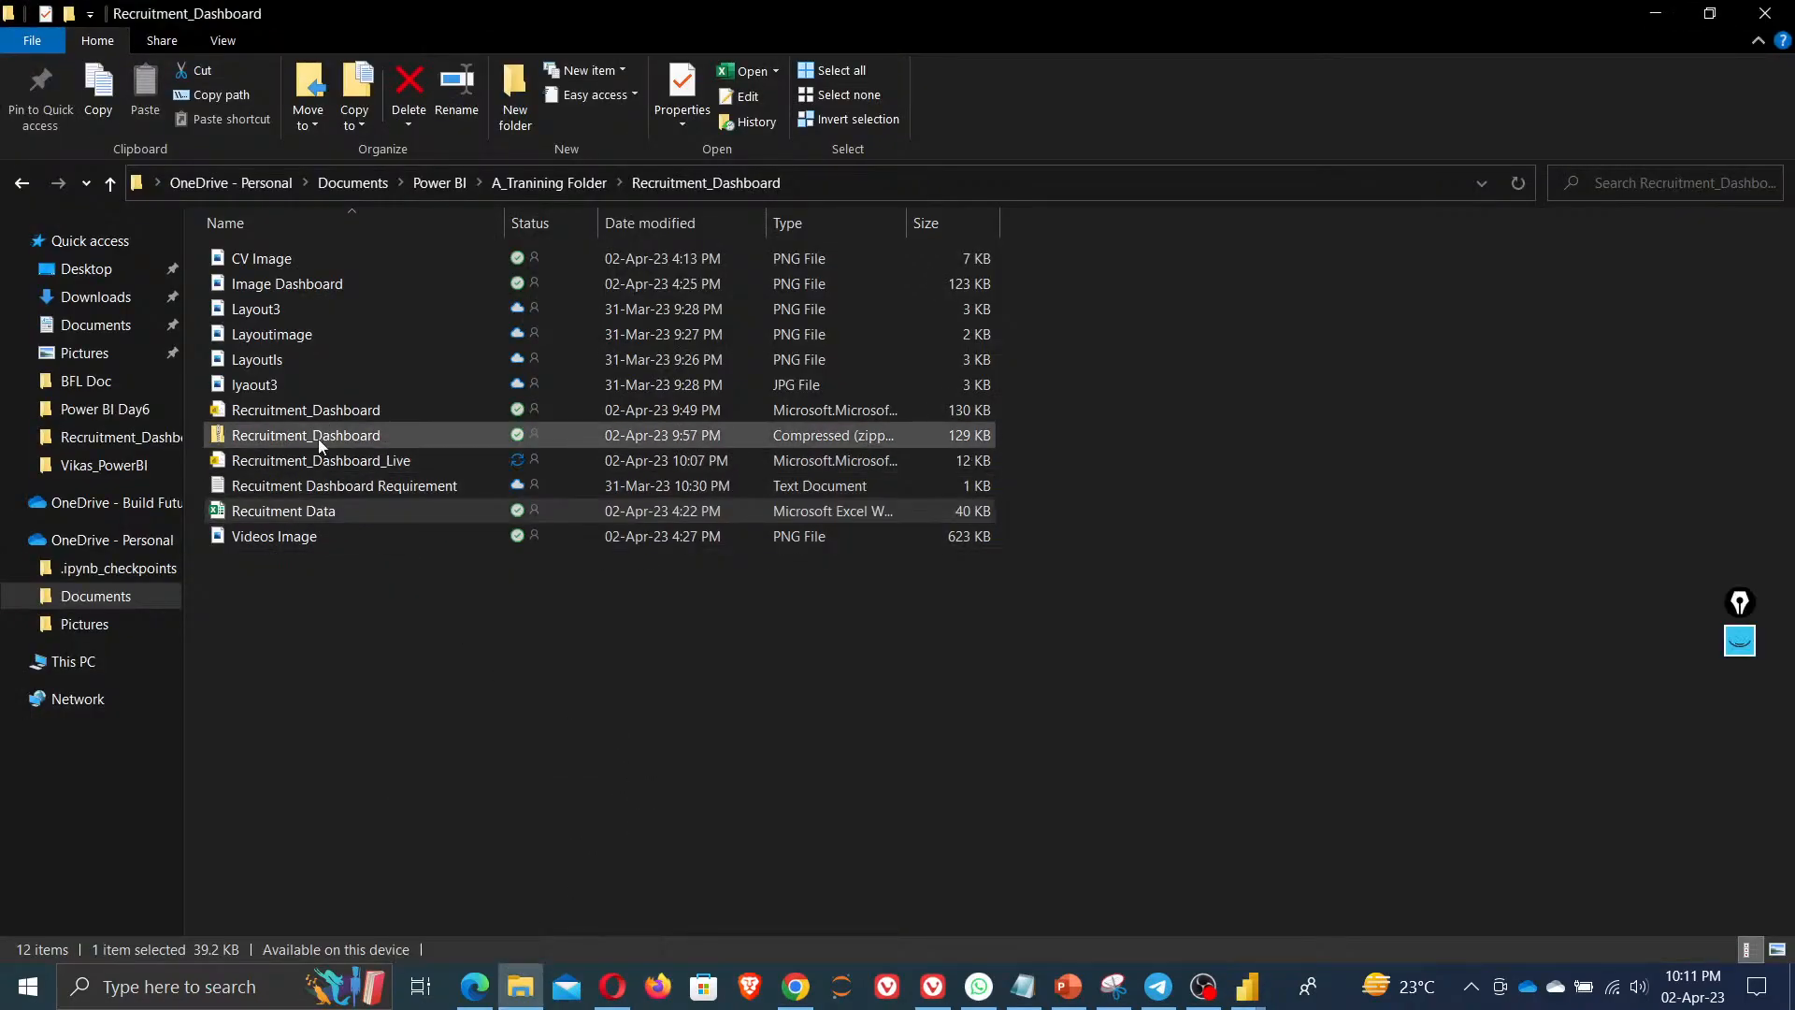
{"action": "left_click", "coordinate": [361, 606]}
{"action": "left_click", "coordinate": [352, 493]}
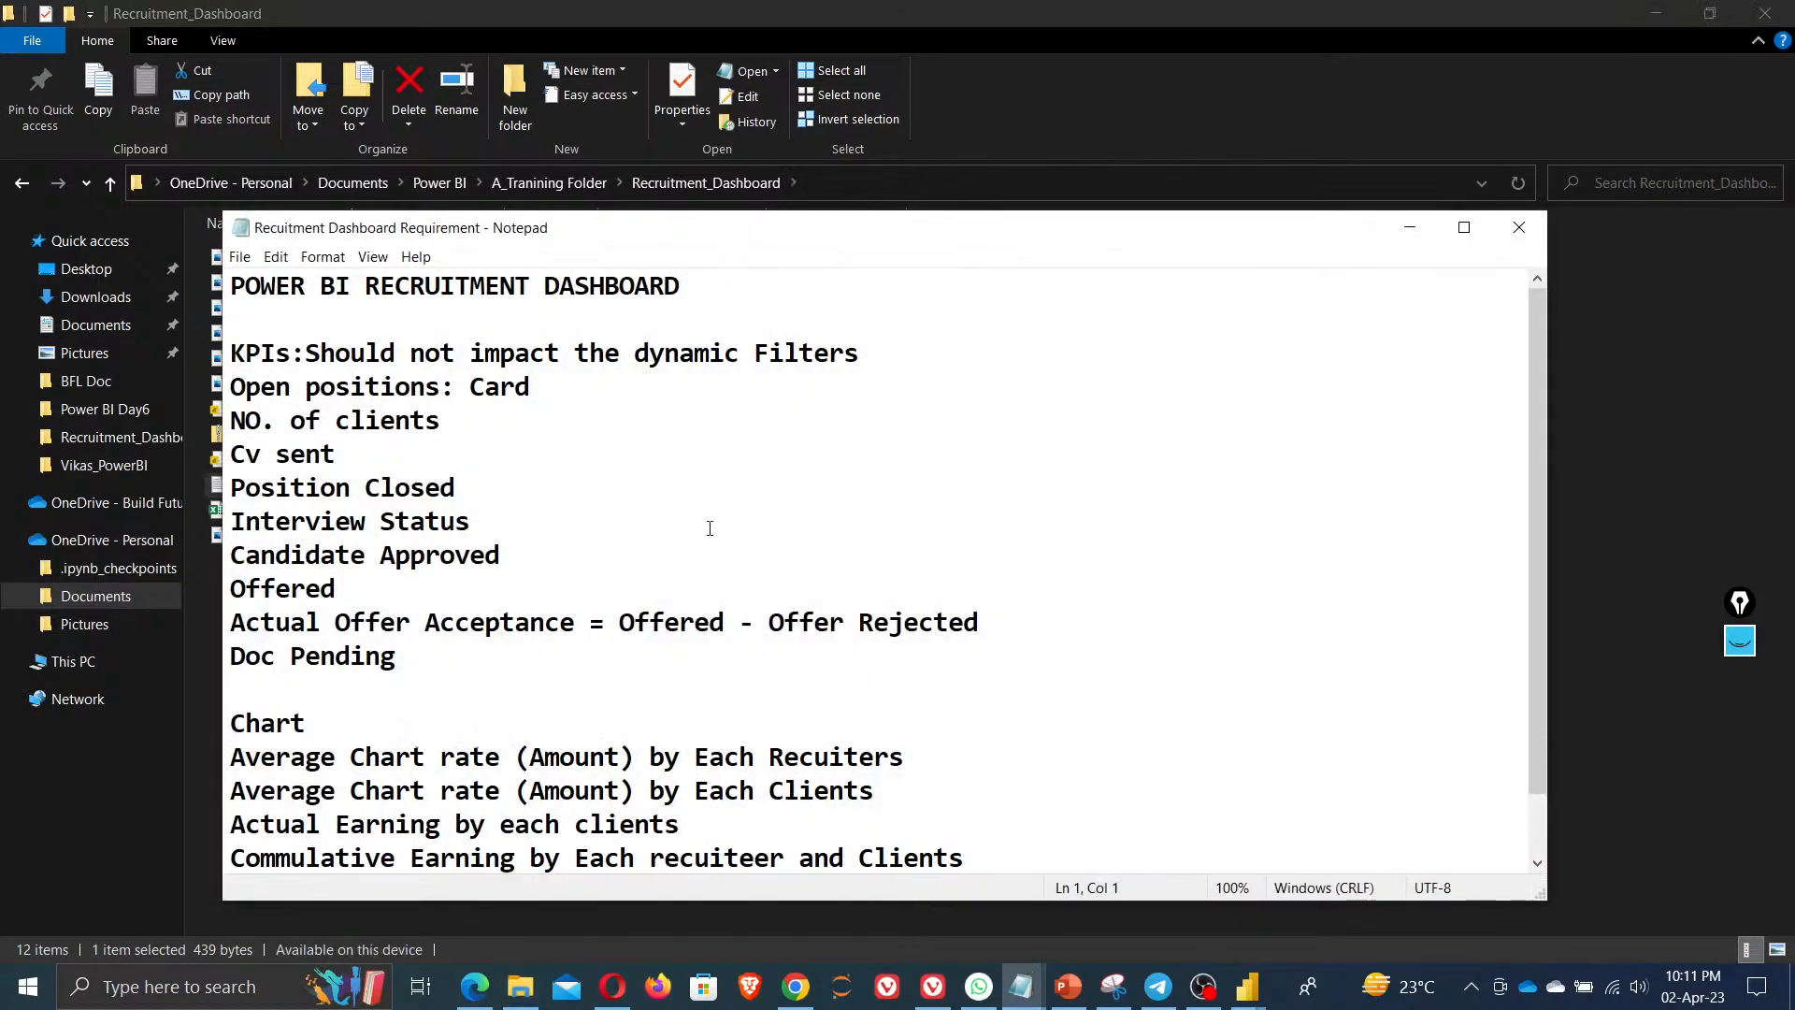
{"action": "double_click", "coordinate": [1171, 234]}
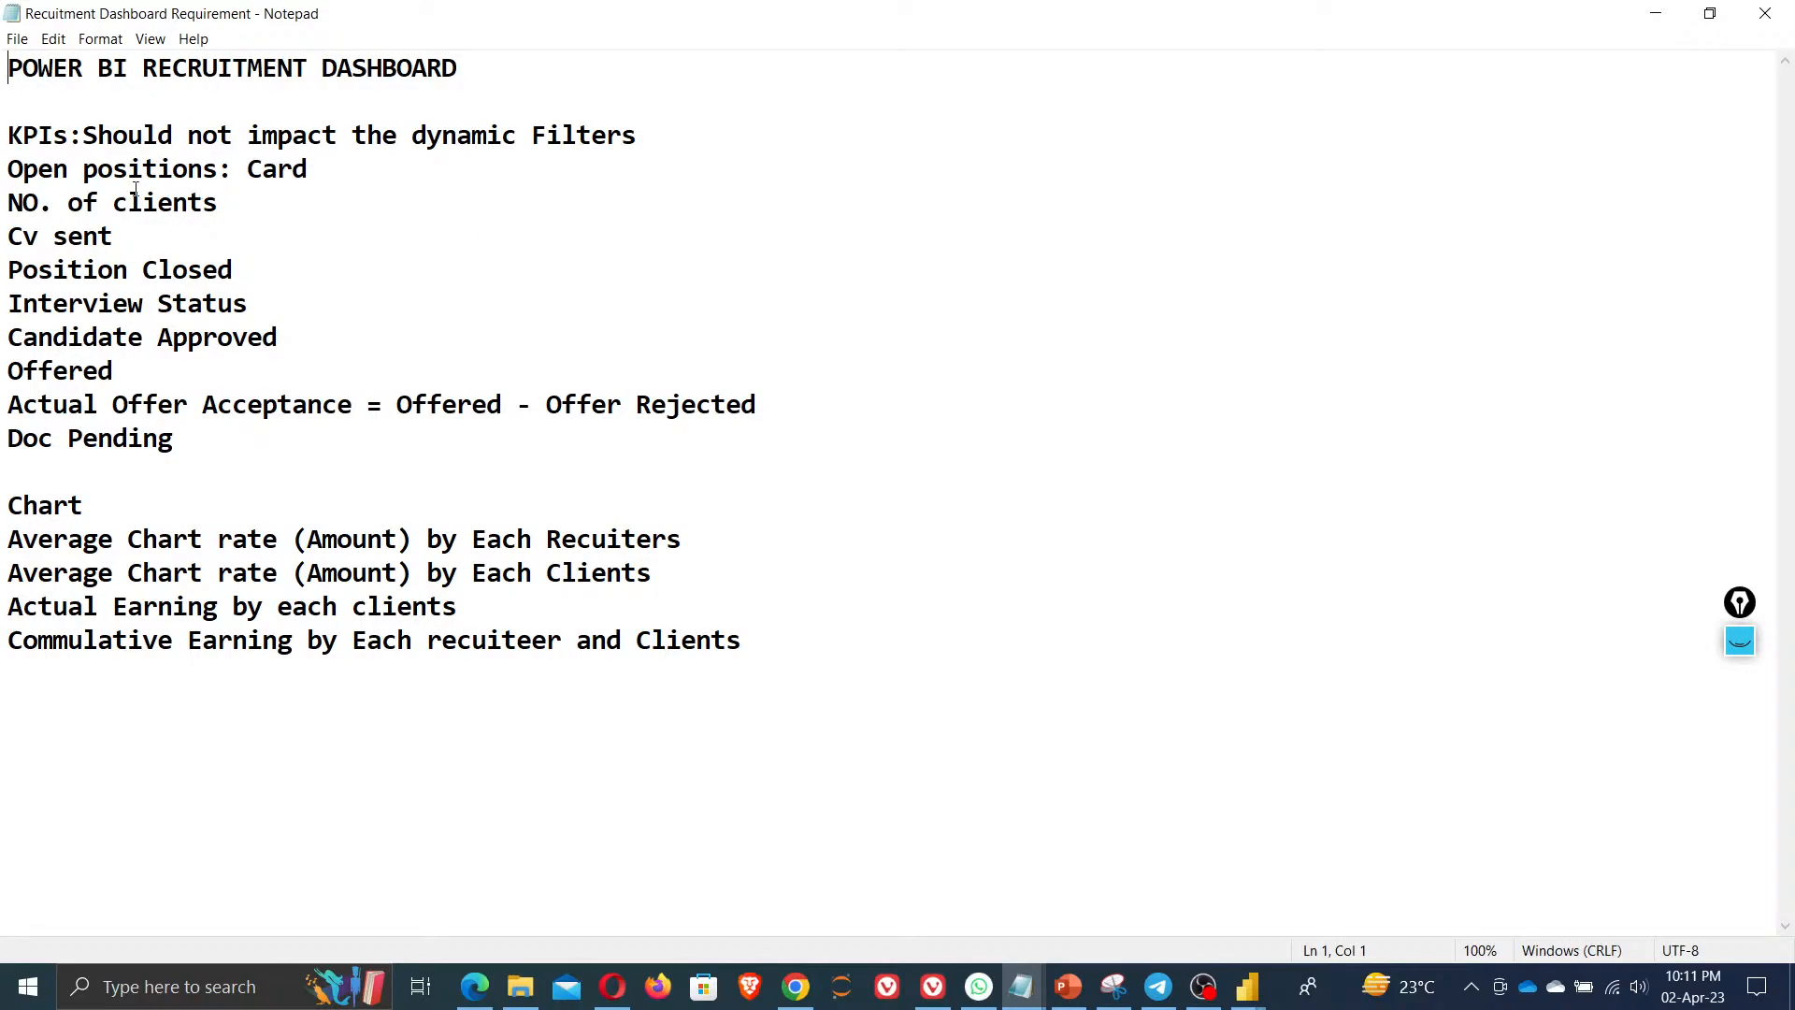
Read the requirement file's title and its KPI heading about dynamic filters
{"action": "left_click_drag", "start_coordinate": [23, 70], "coordinate": [481, 51]}
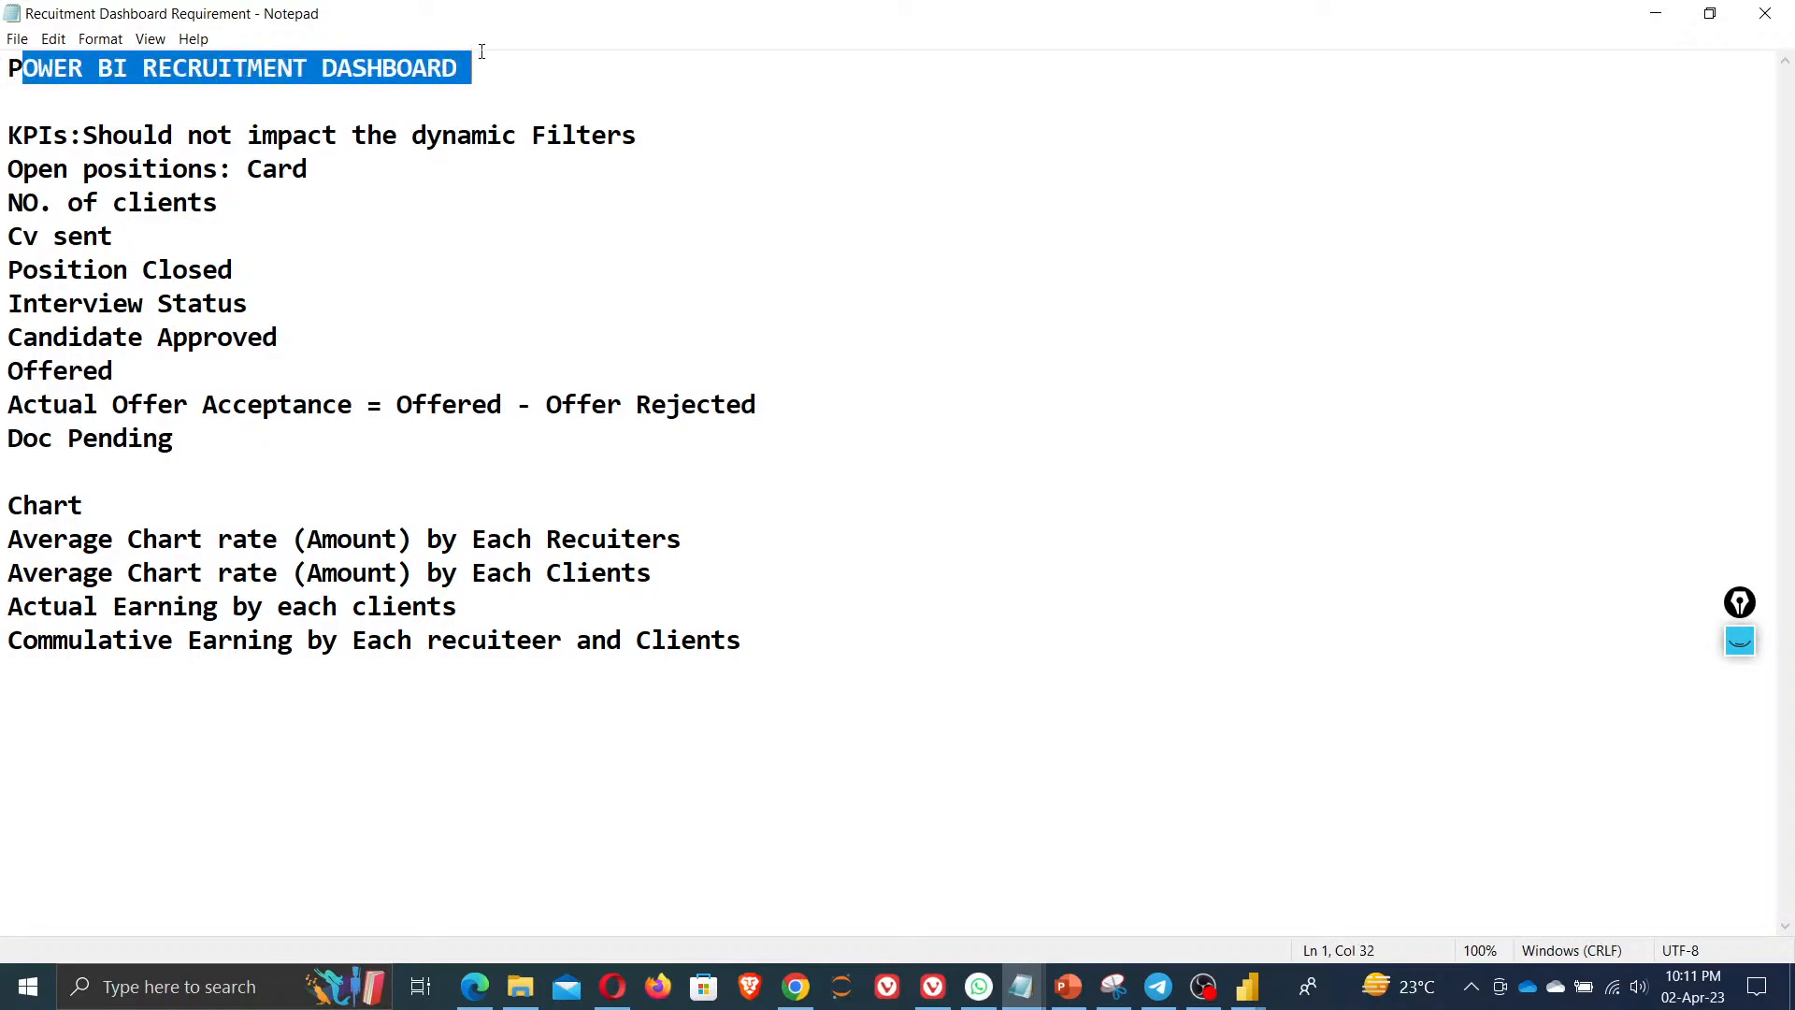
{"action": "left_click", "coordinate": [559, 354]}
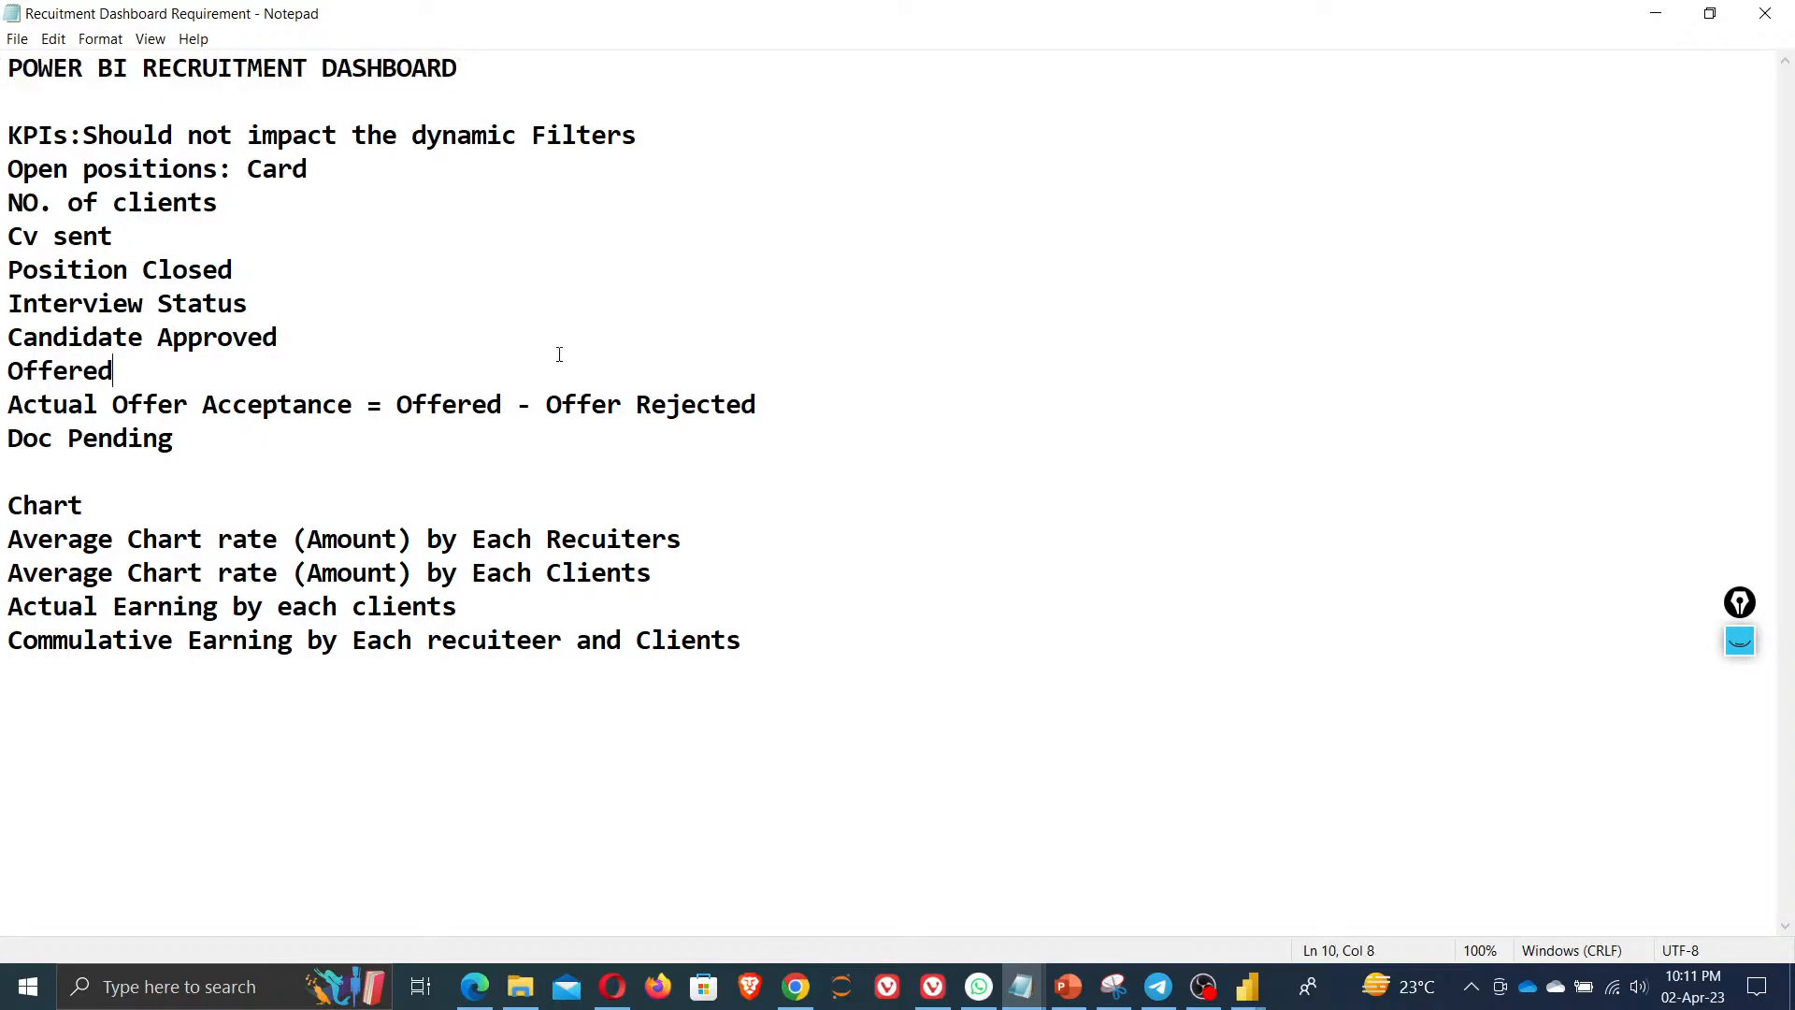
{"action": "left_click_drag", "start_coordinate": [10, 141], "coordinate": [672, 146]}
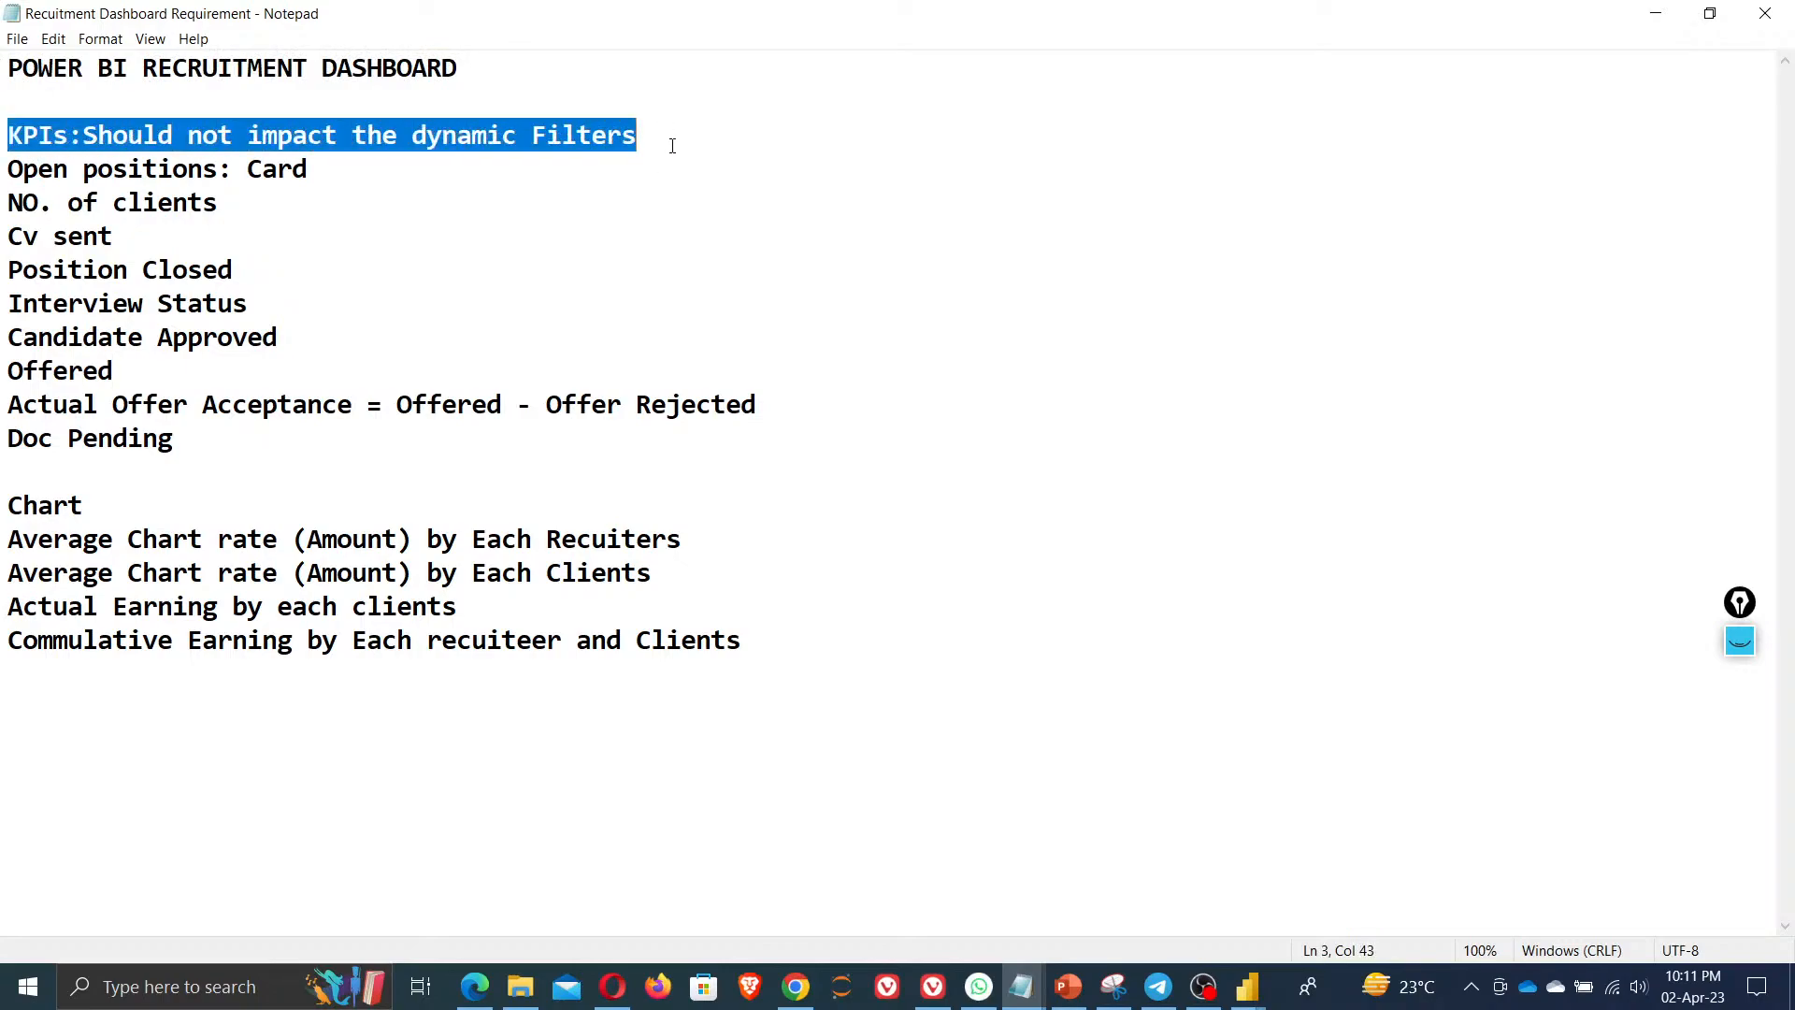
{"action": "left_click", "coordinate": [617, 270]}
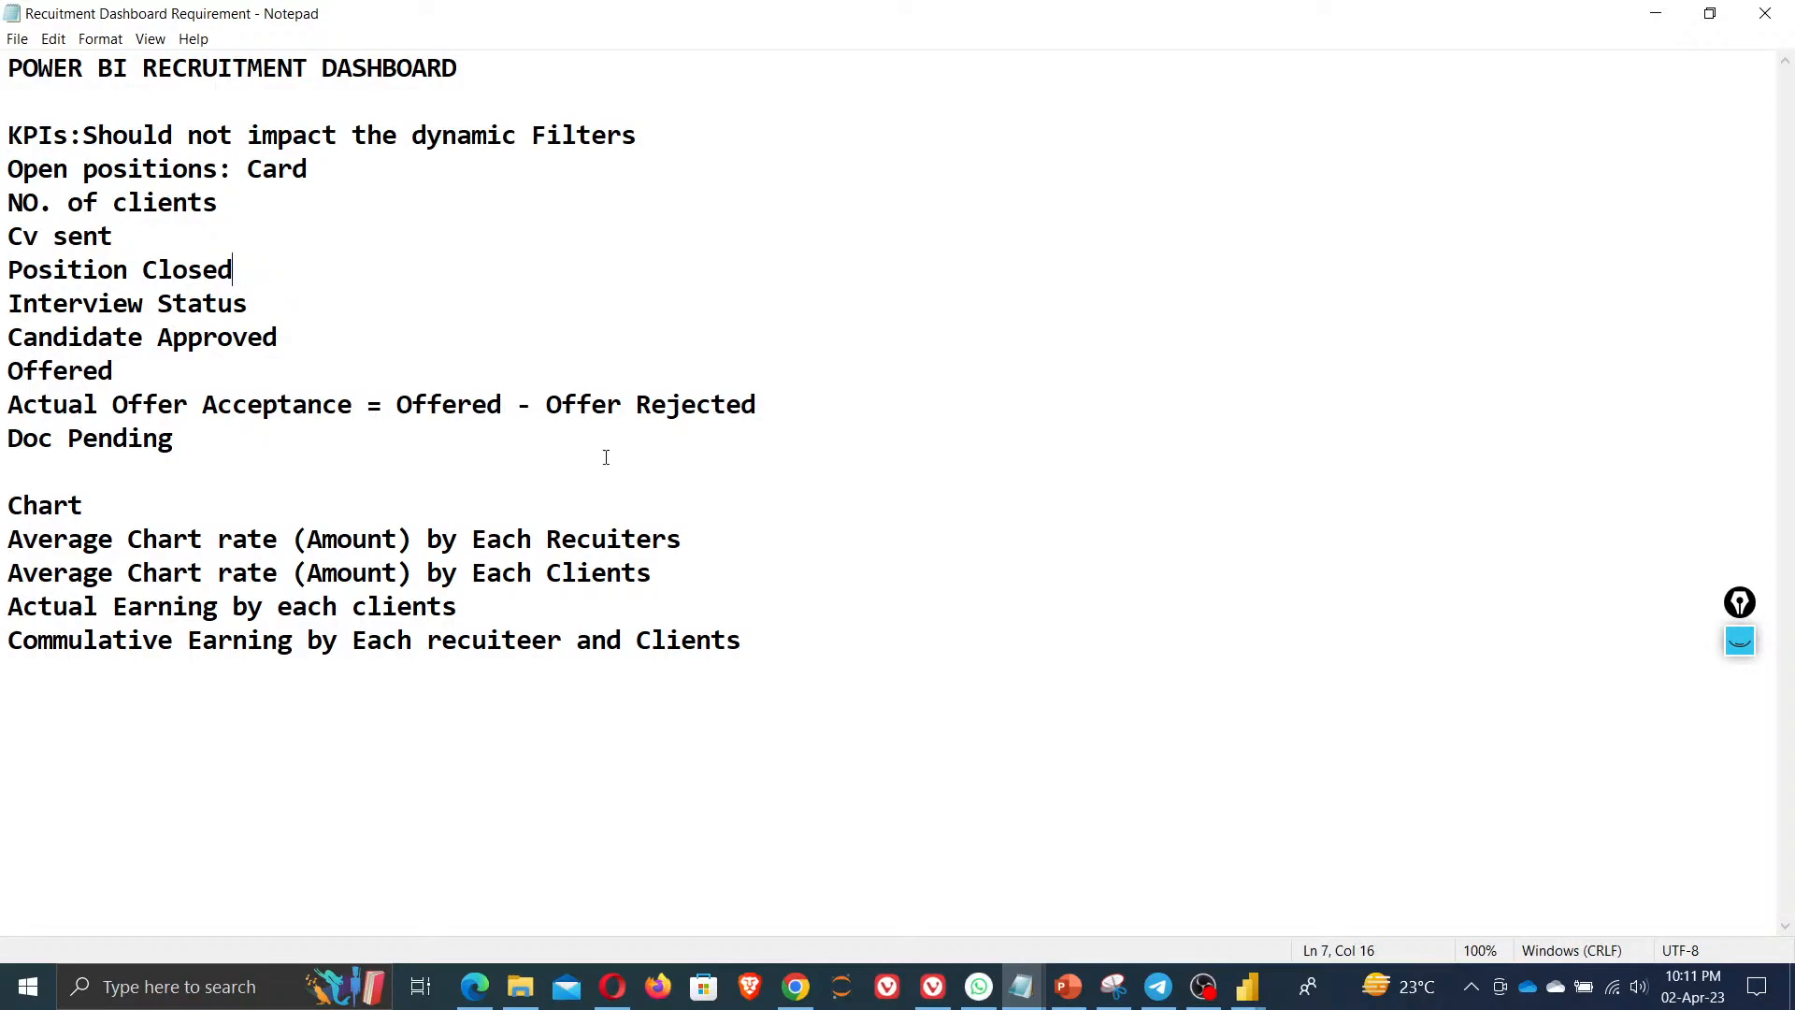
Switch to the finished Recruitment_Dashboard report in Power BI Desktop and check how filtering by one recruiter affects the cards, clearing the filter again
{"action": "left_click", "coordinate": [1246, 987]}
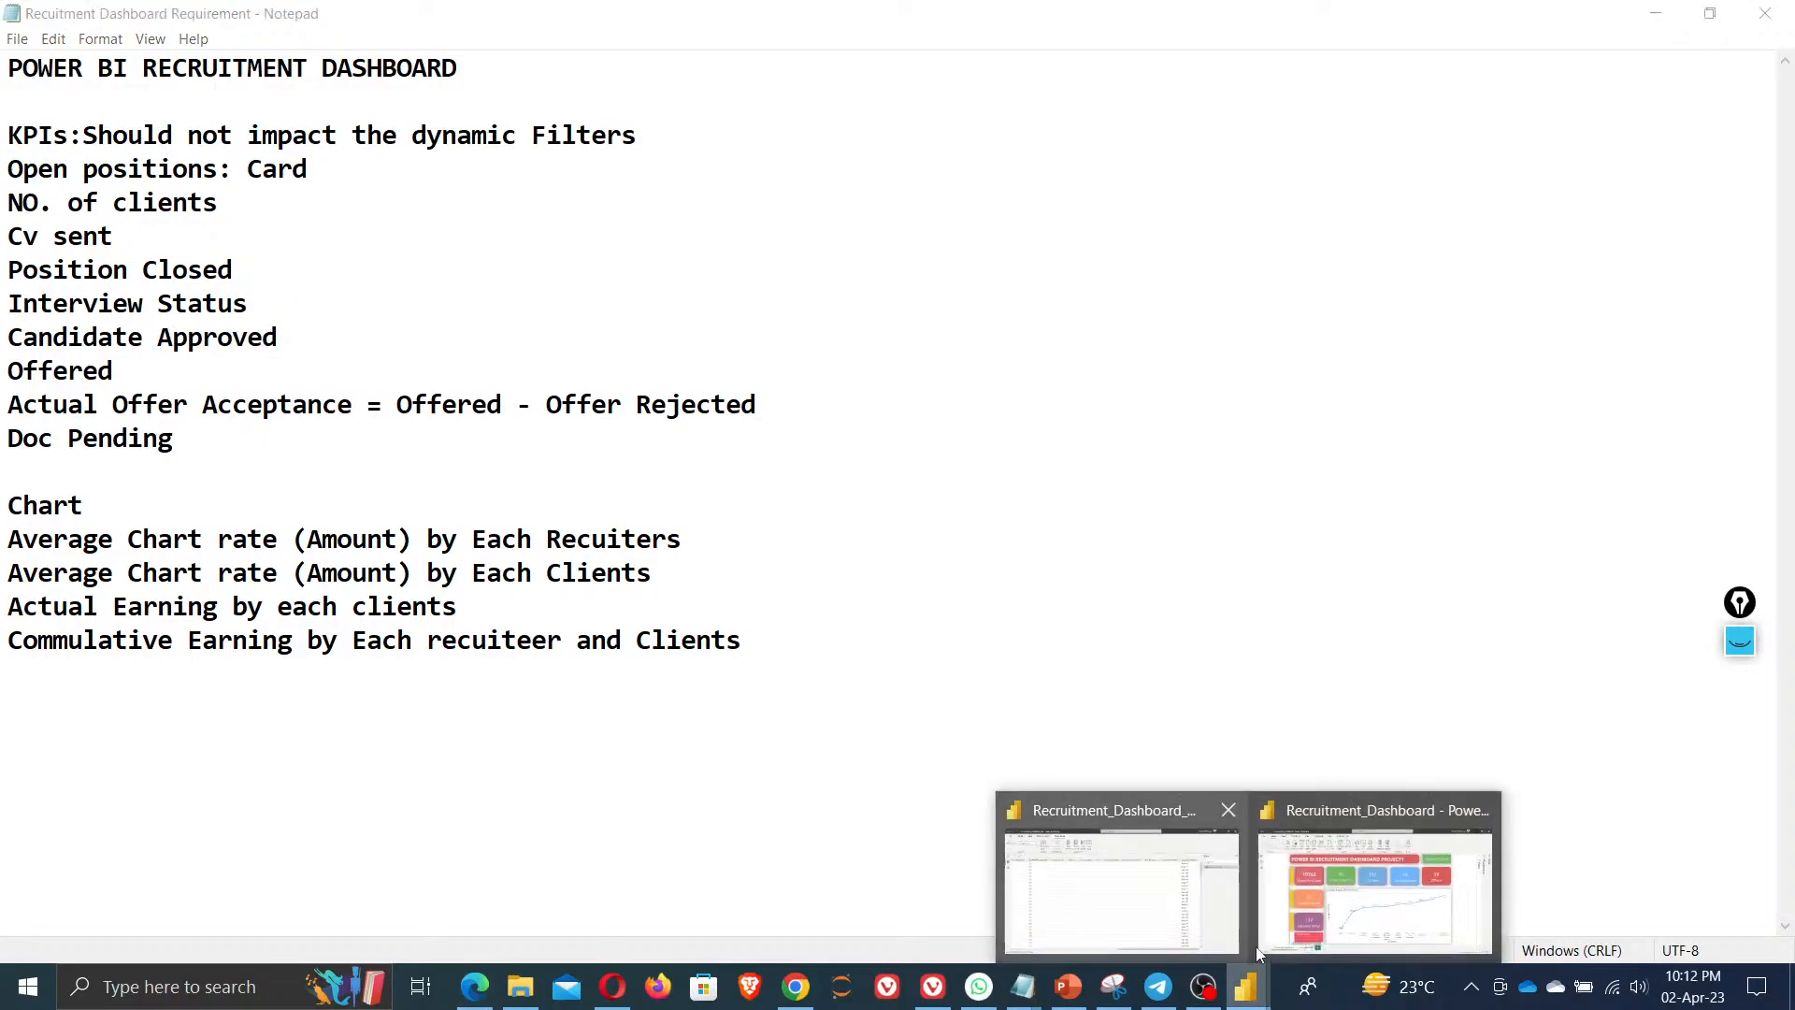
{"action": "left_click", "coordinate": [1339, 902]}
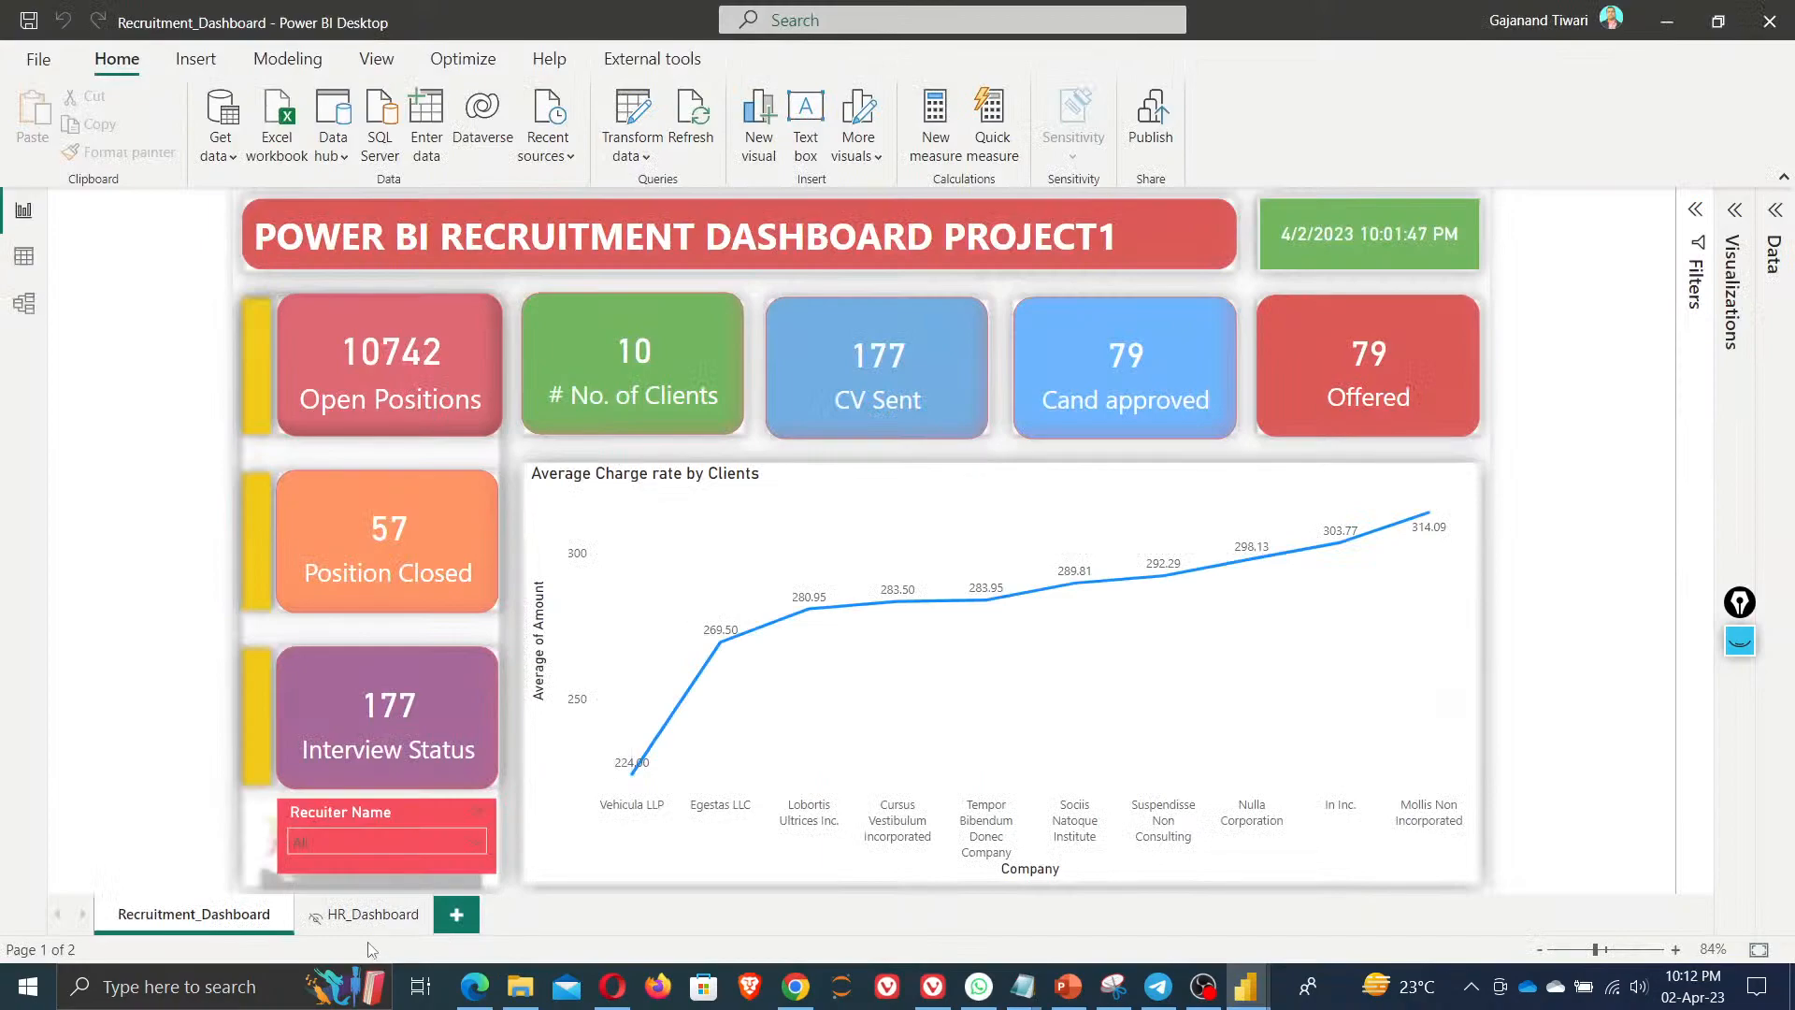
{"action": "left_click", "coordinate": [388, 844]}
{"action": "left_click", "coordinate": [304, 697]}
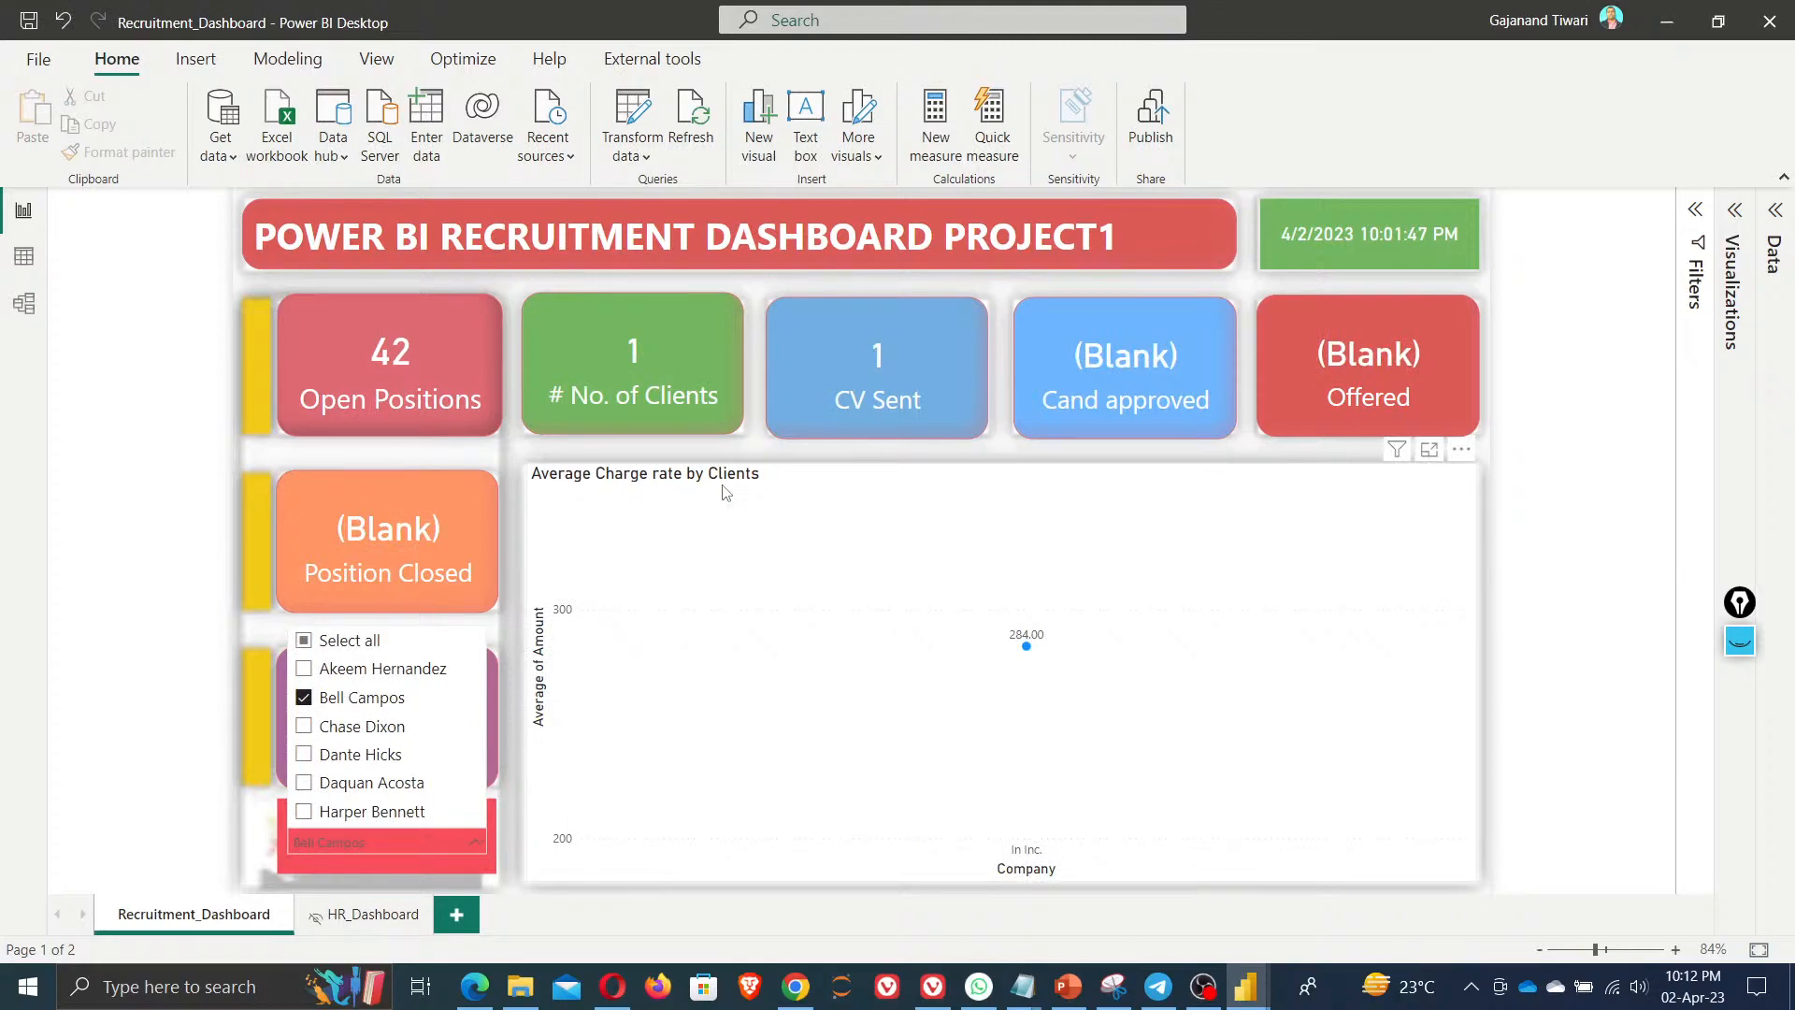
{"action": "left_click", "coordinate": [305, 697]}
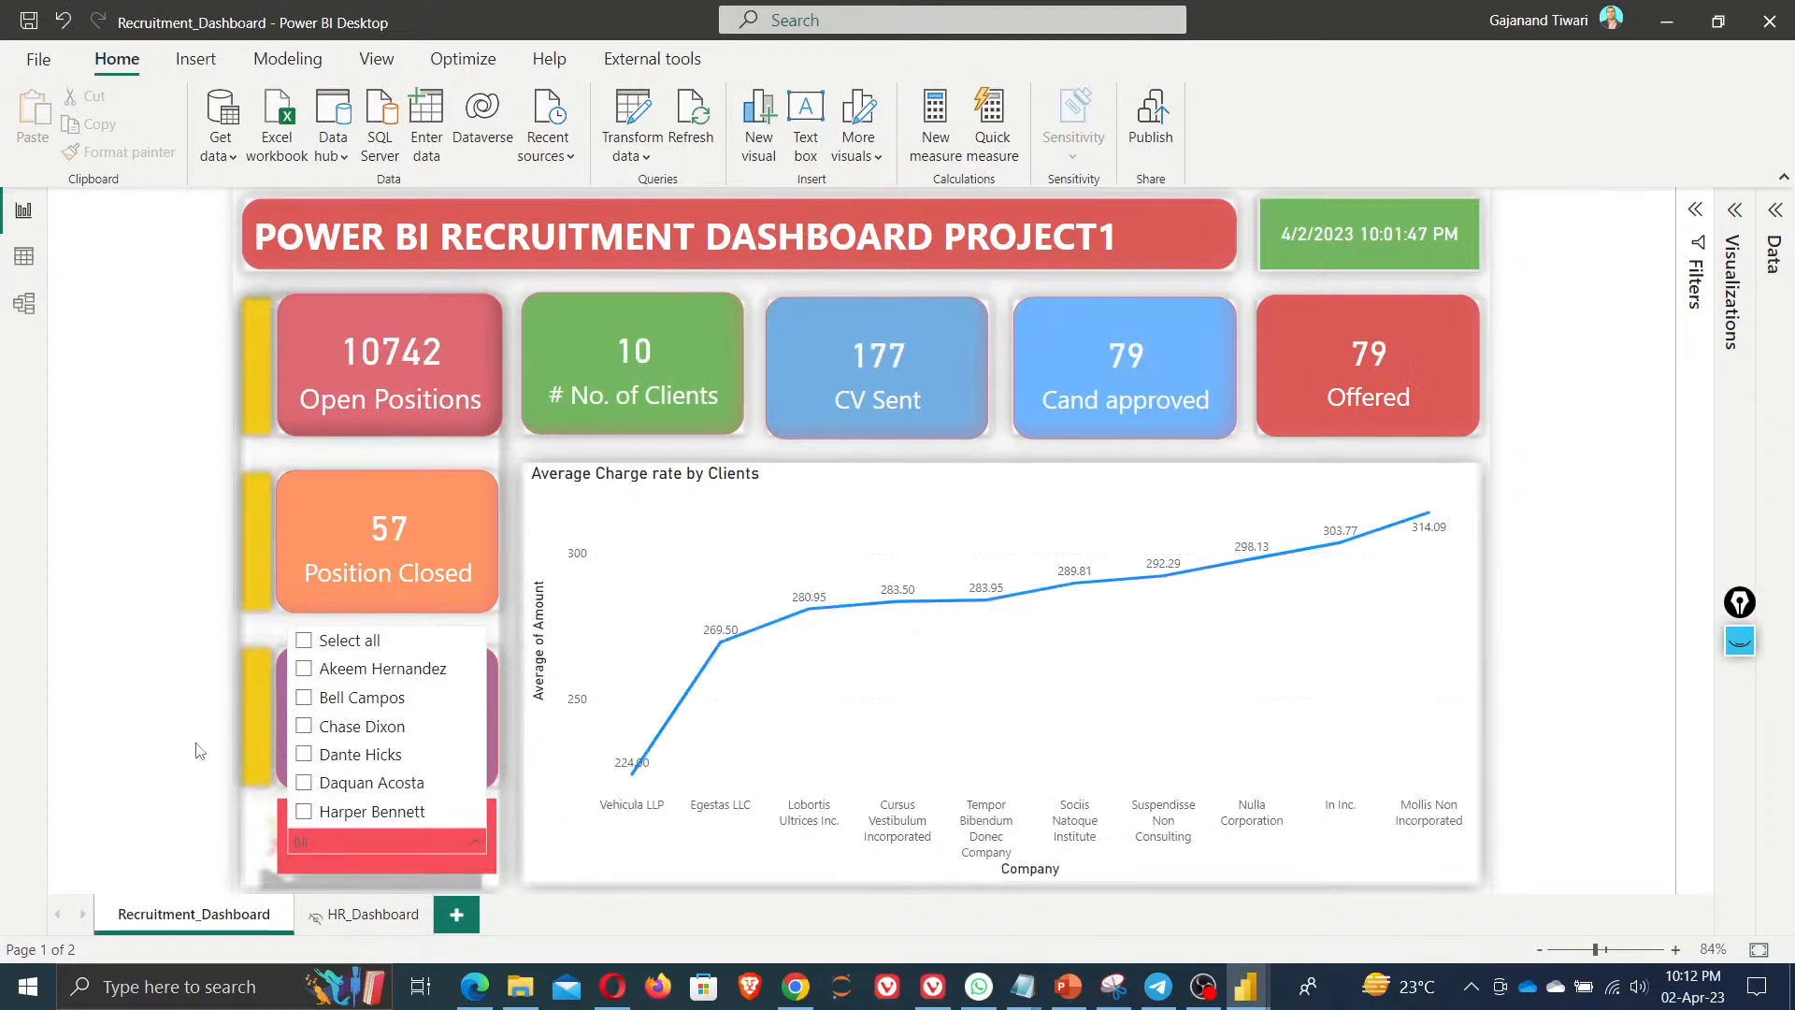
{"action": "left_click", "coordinate": [5, 761]}
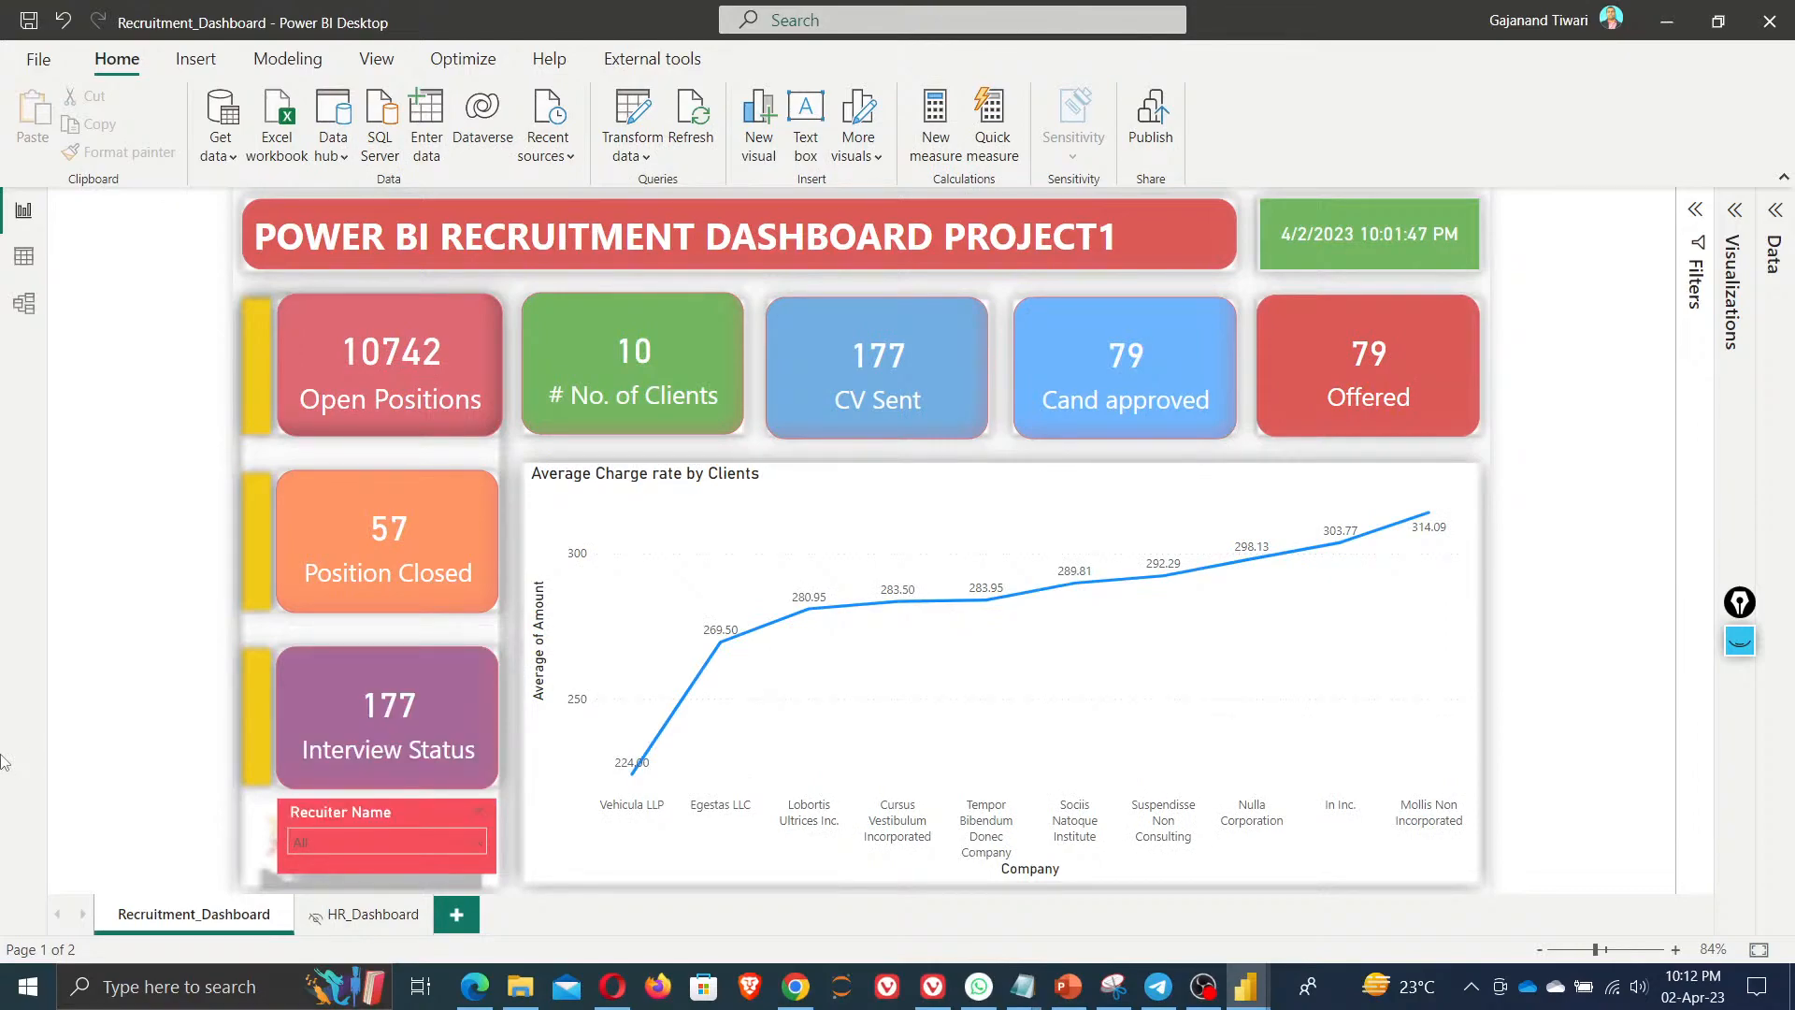
Return to the requirements in Notepad and review each KPI from Open positions to Doc Pending
{"action": "key", "text": "alt+Tab"}
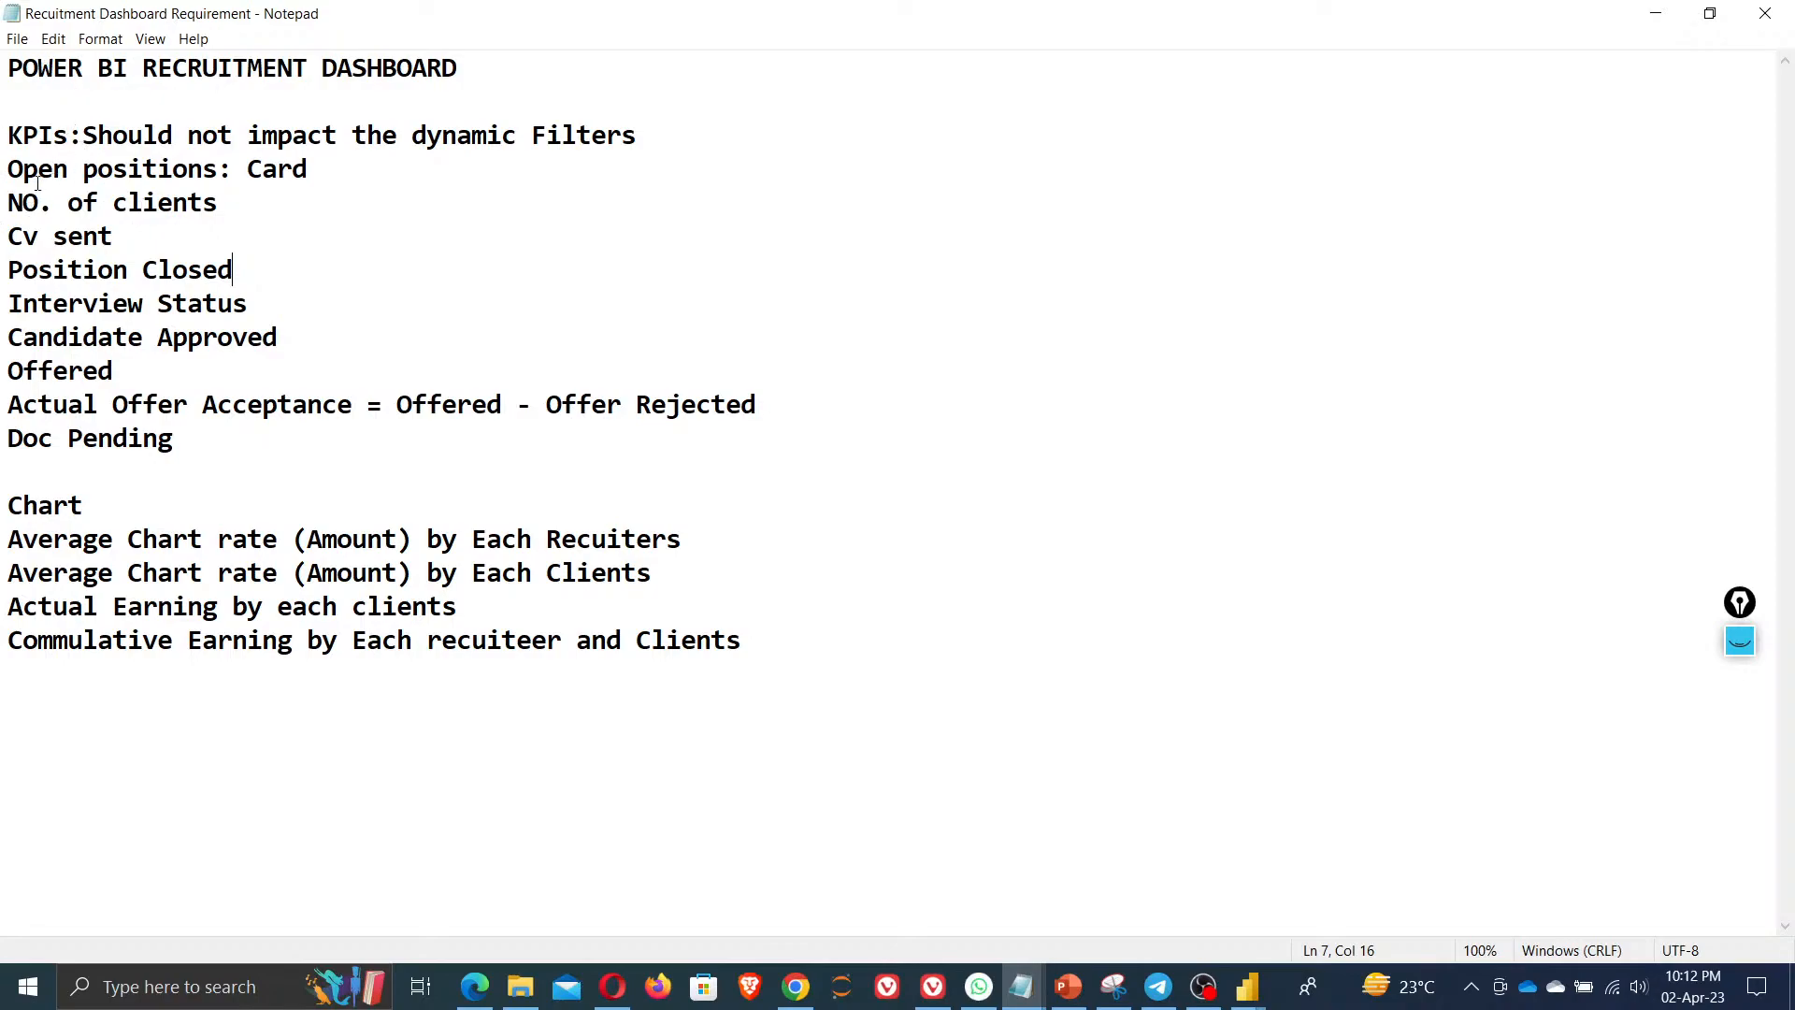
{"action": "left_click_drag", "start_coordinate": [8, 169], "coordinate": [237, 174]}
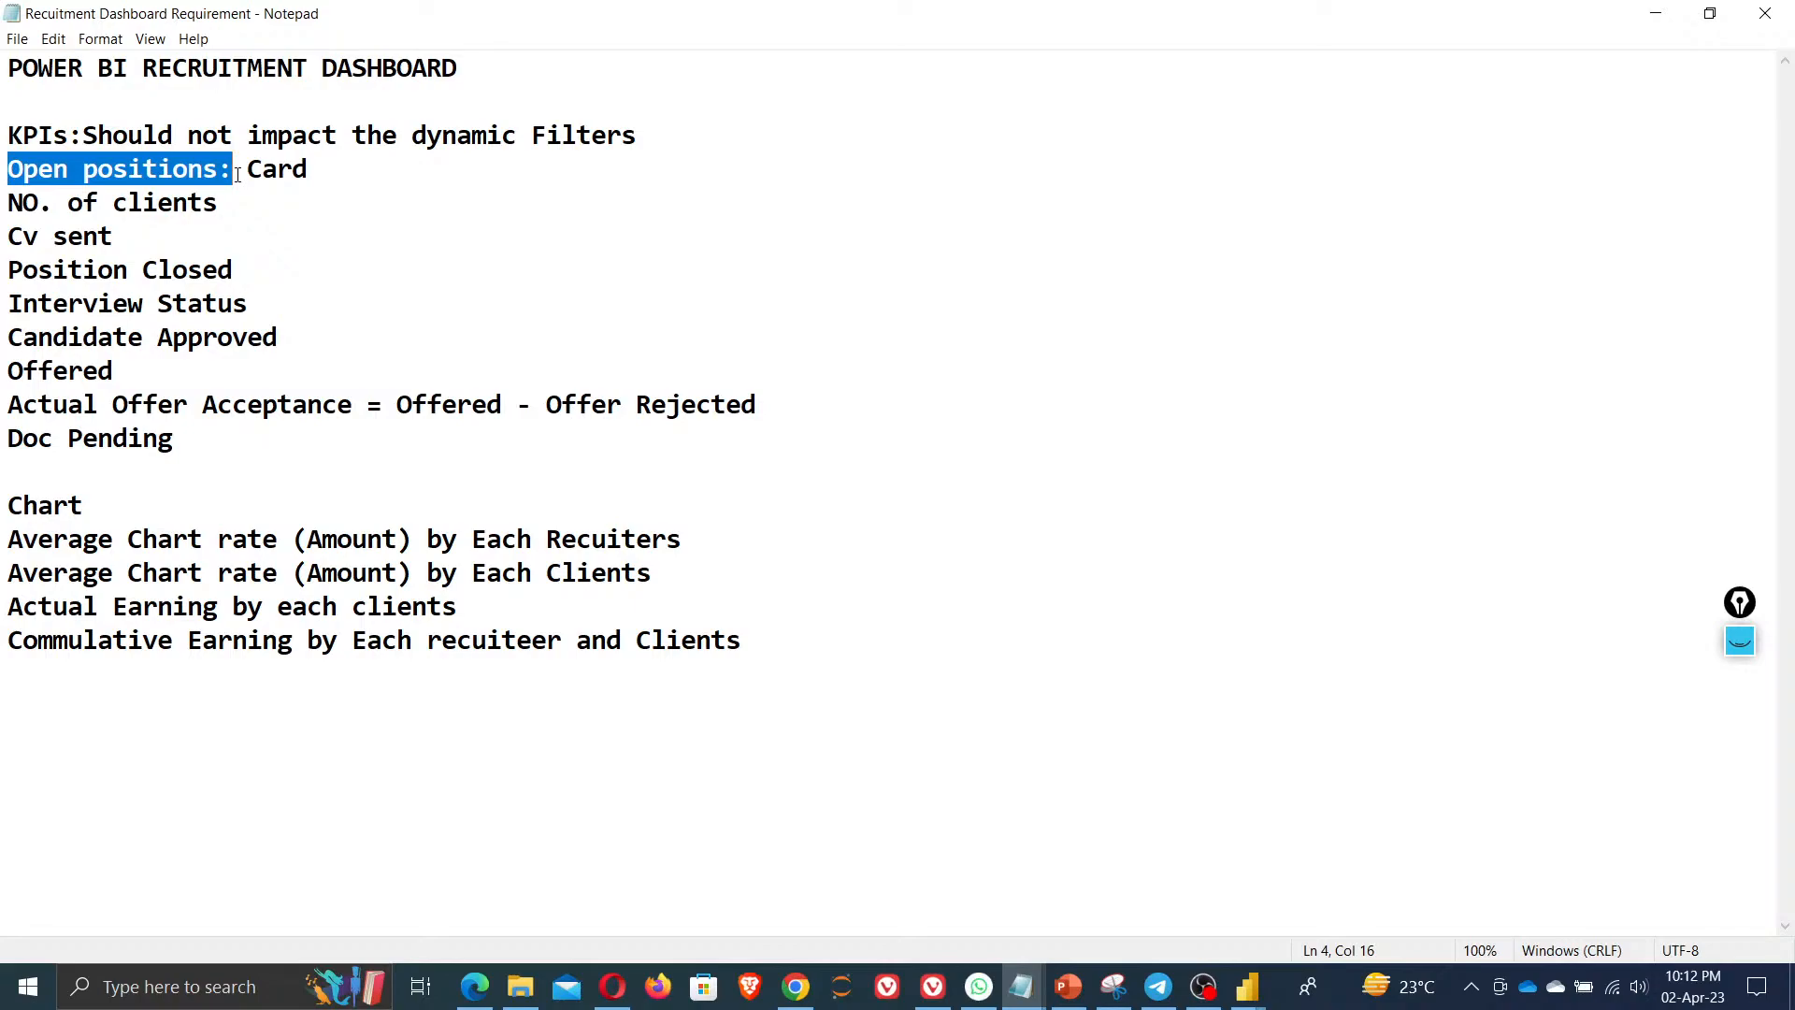
{"action": "left_click", "coordinate": [358, 222]}
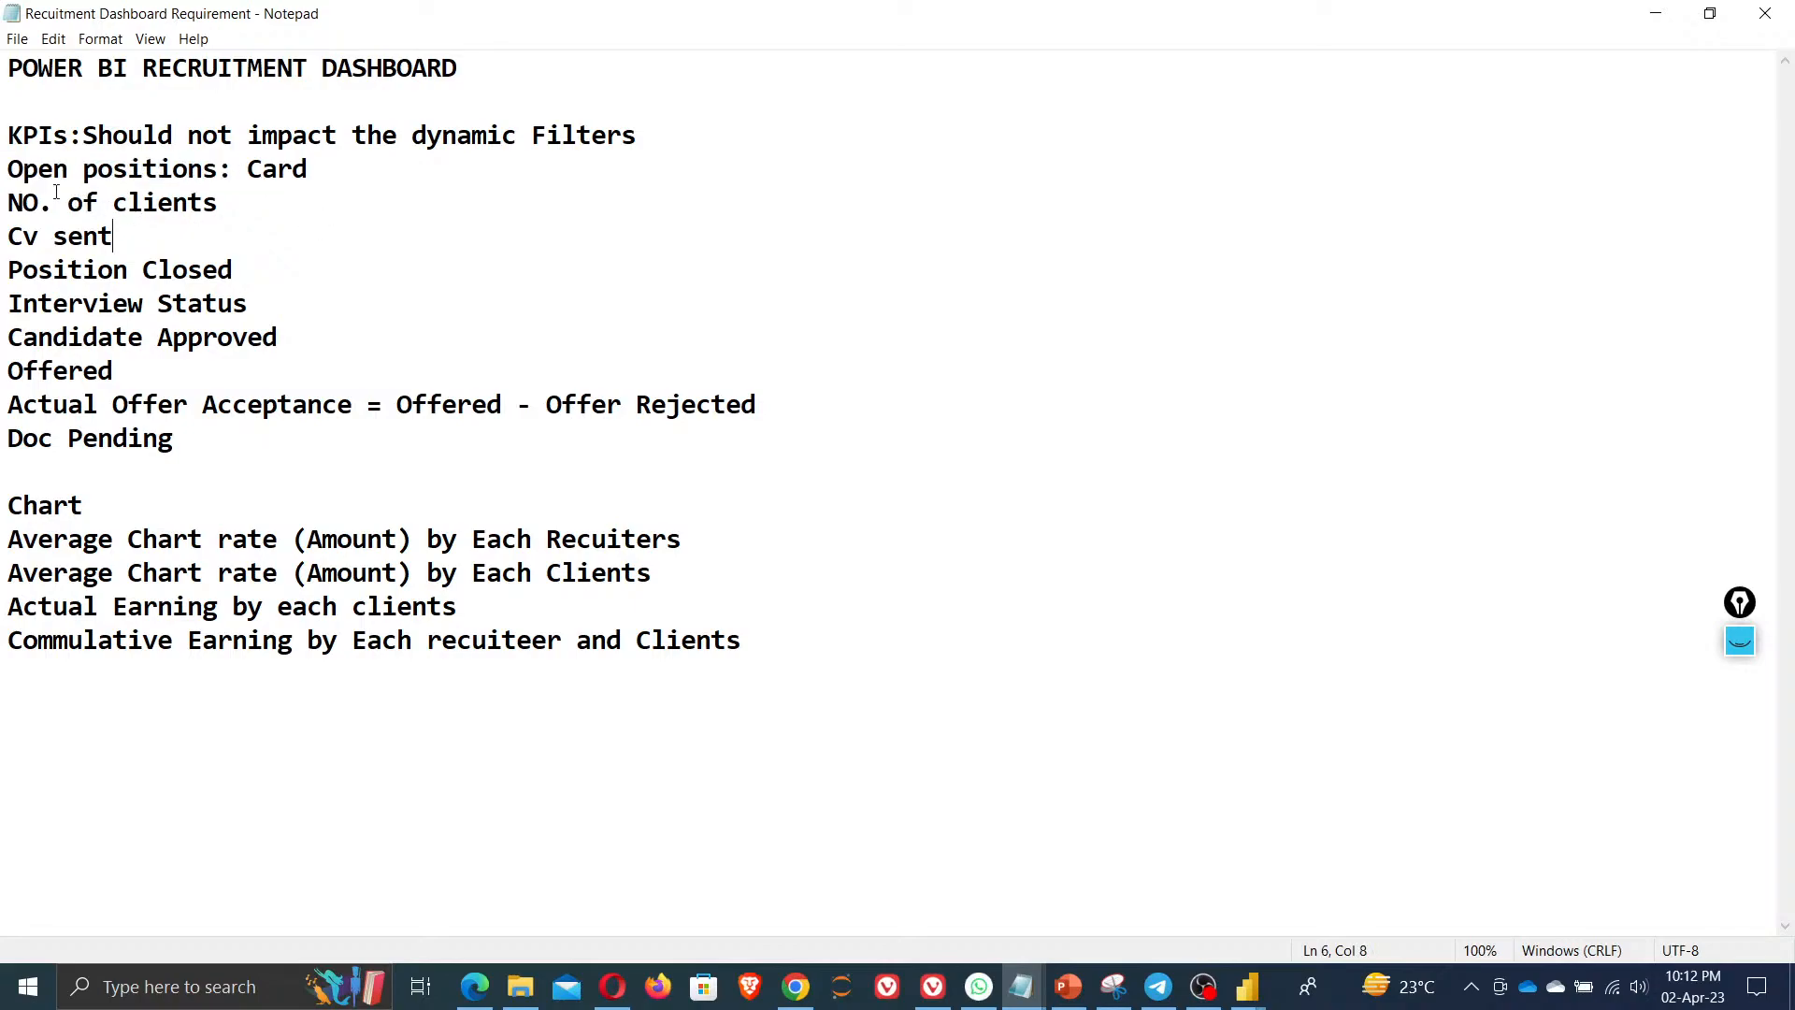
{"action": "left_click_drag", "start_coordinate": [12, 200], "coordinate": [298, 211]}
{"action": "left_click_drag", "start_coordinate": [10, 237], "coordinate": [202, 238]}
{"action": "left_click_drag", "start_coordinate": [5, 273], "coordinate": [353, 269]}
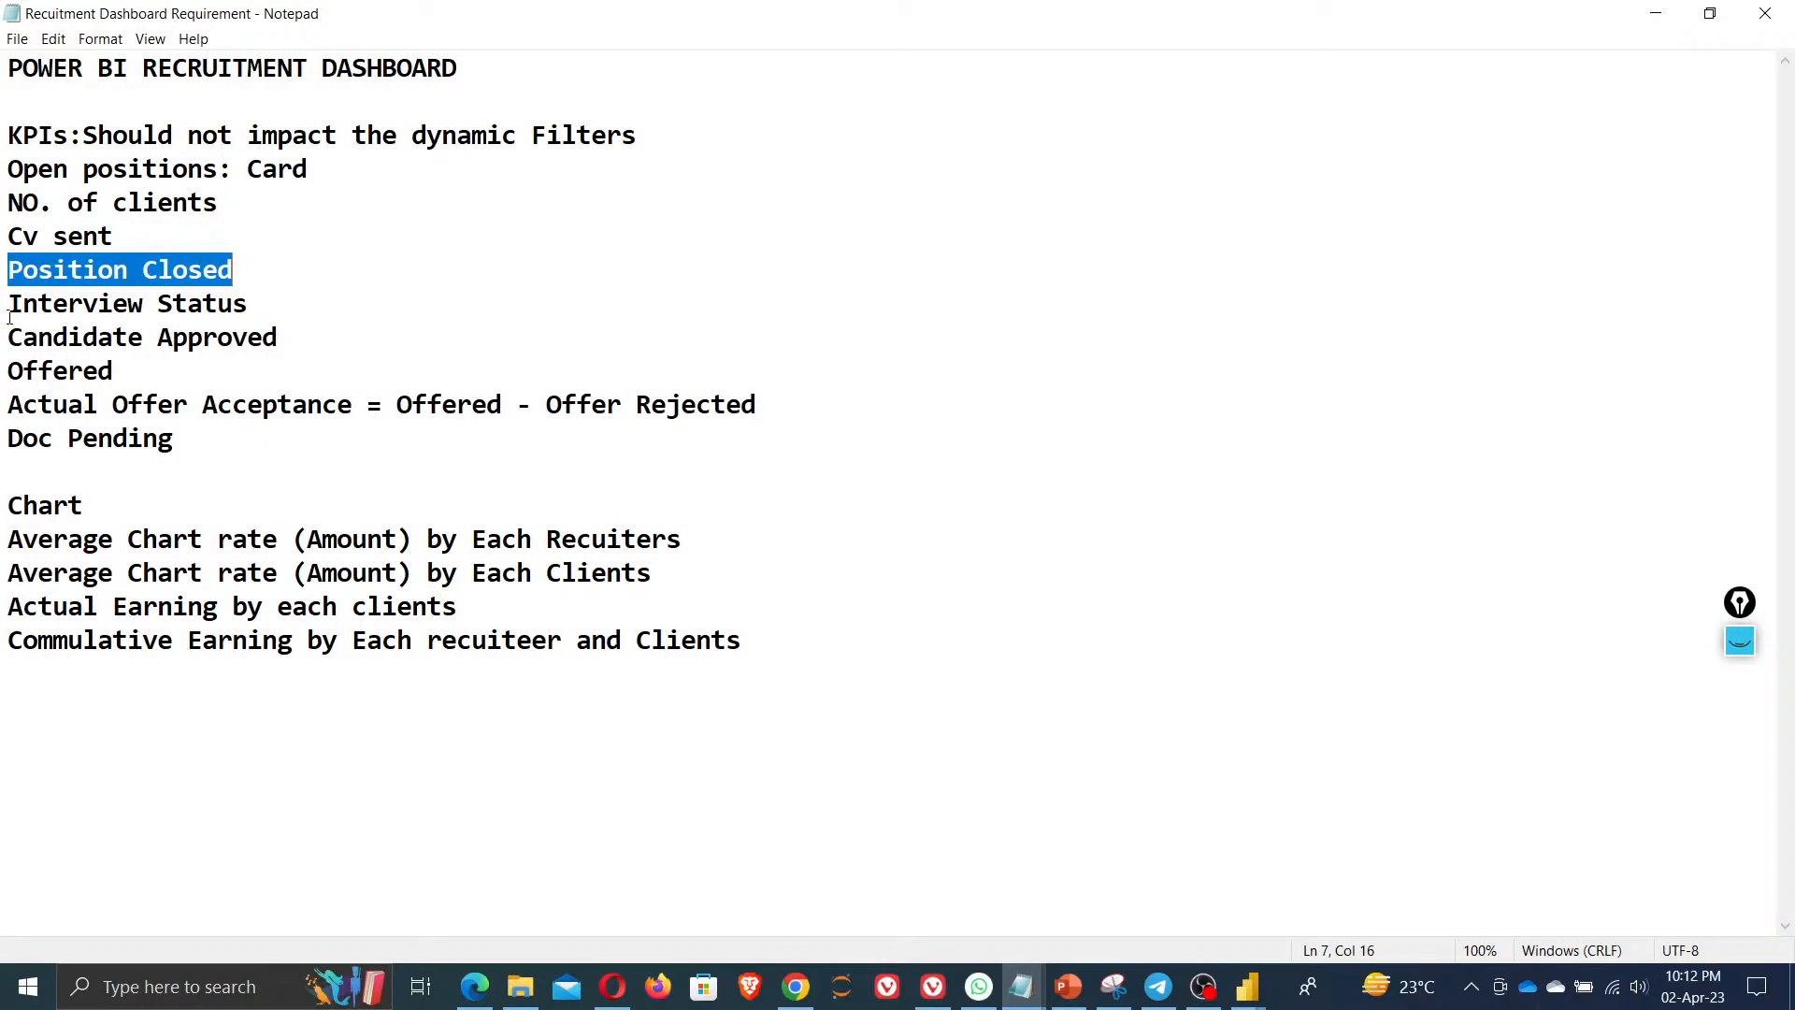
{"action": "left_click_drag", "start_coordinate": [9, 311], "coordinate": [364, 309]}
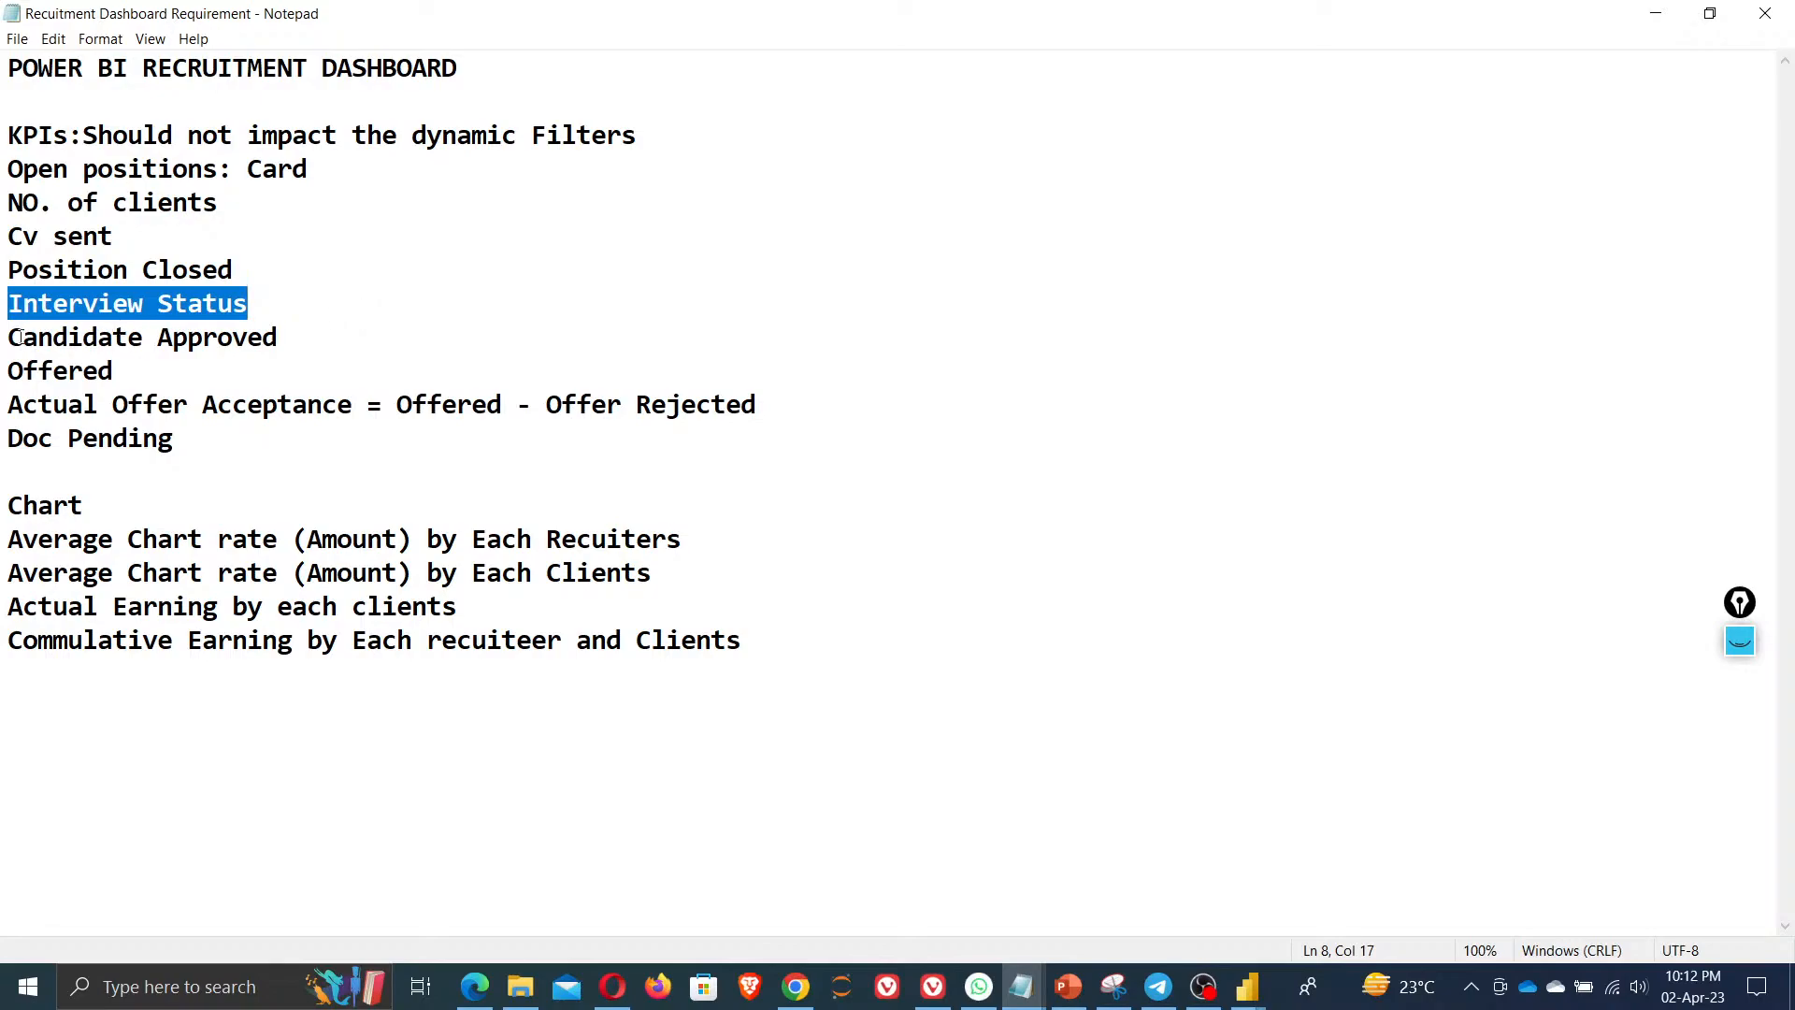
{"action": "left_click_drag", "start_coordinate": [9, 341], "coordinate": [306, 340]}
{"action": "left_click_drag", "start_coordinate": [4, 370], "coordinate": [165, 369]}
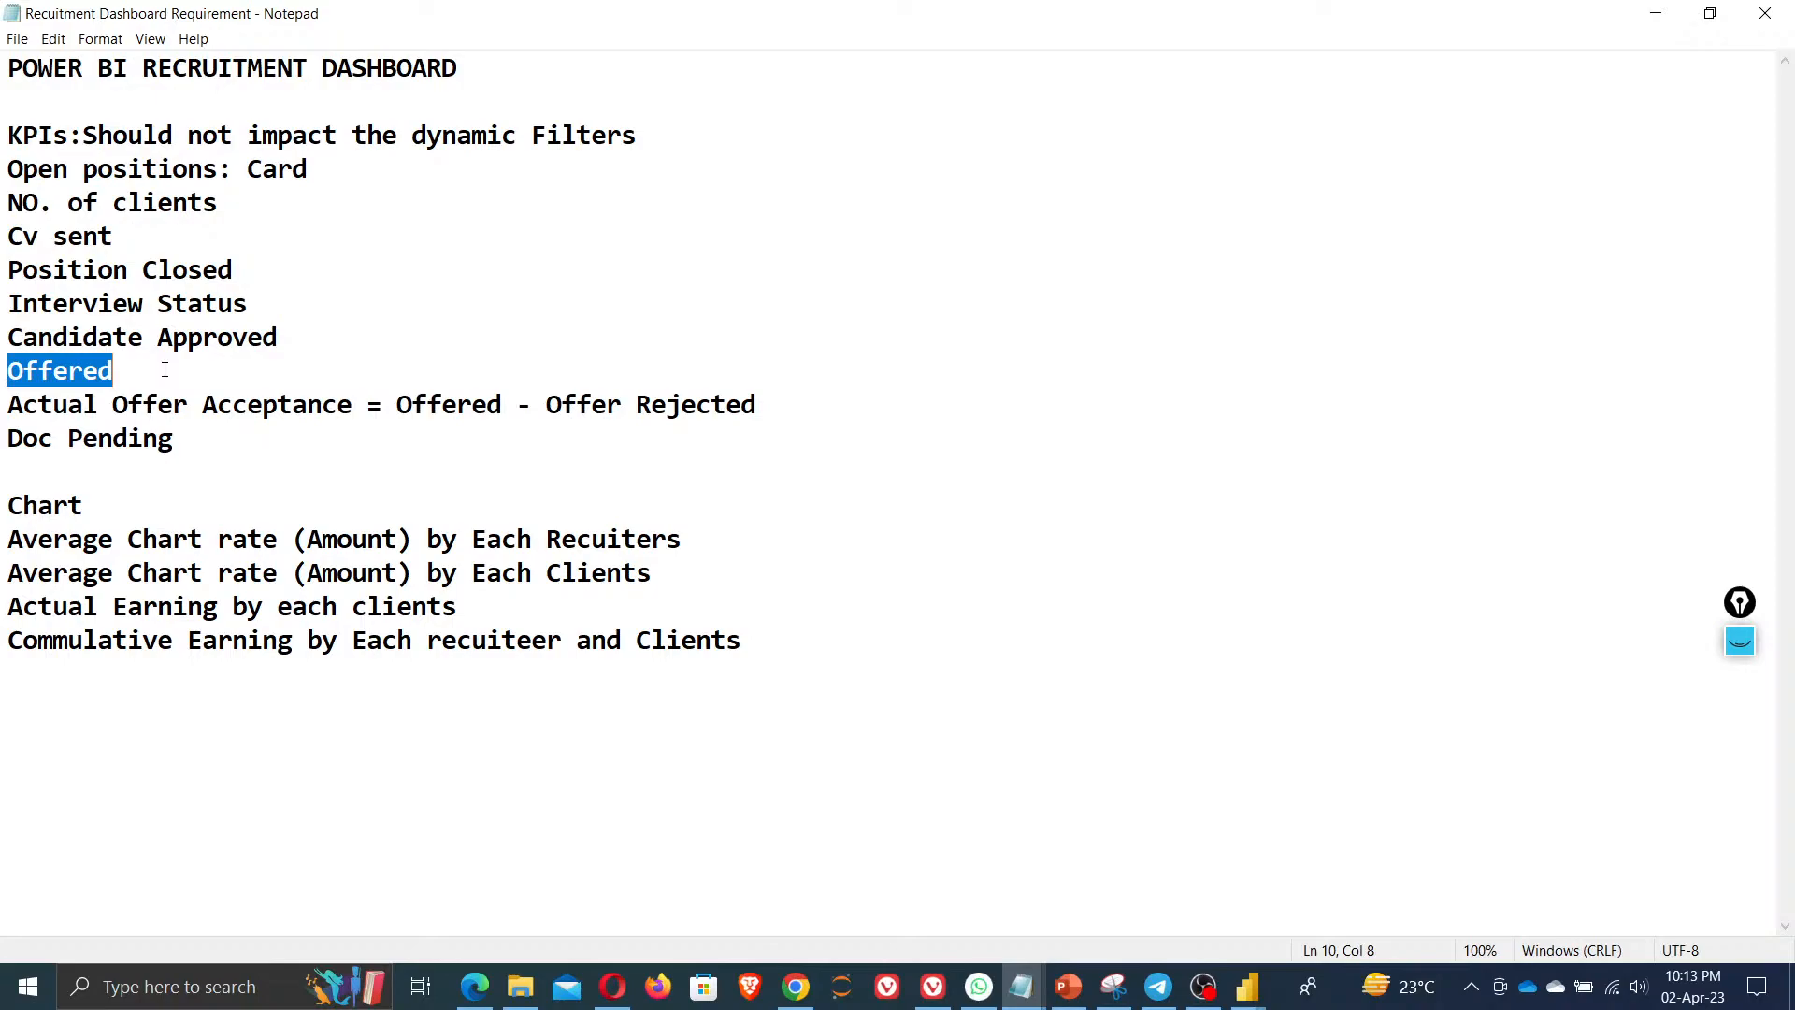
{"action": "left_click", "coordinate": [164, 369]}
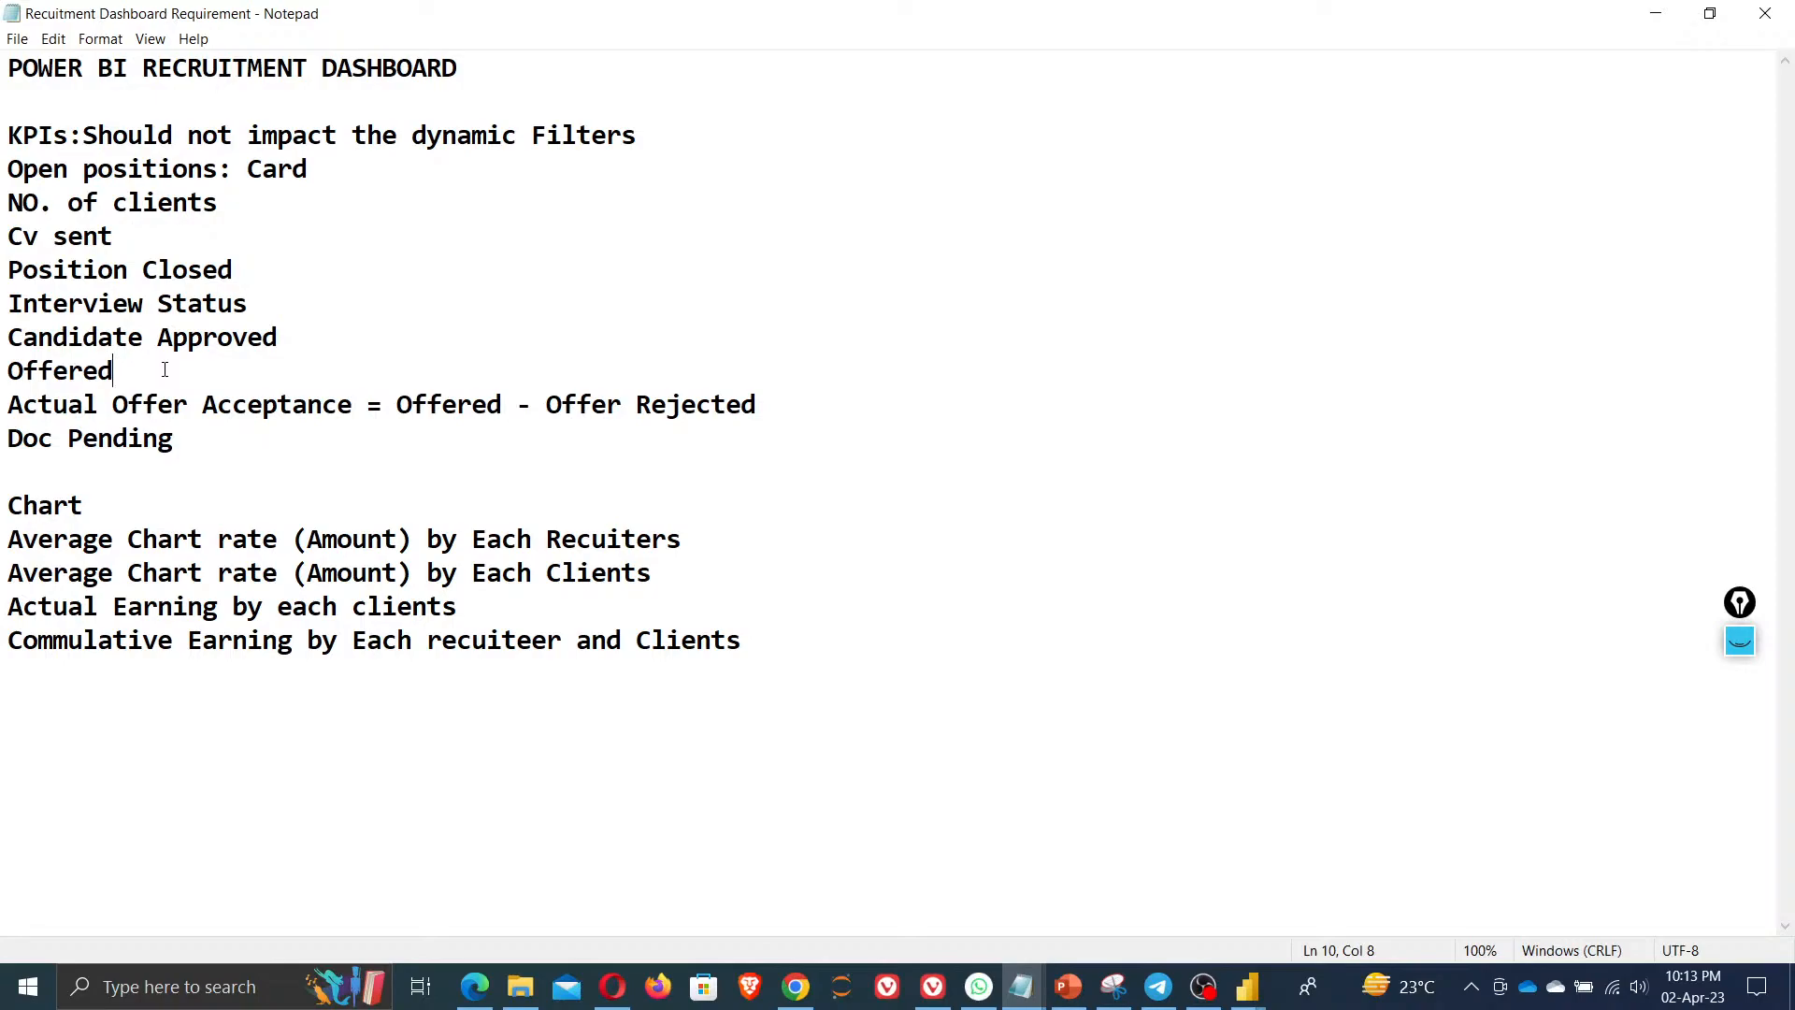
{"action": "left_click_drag", "start_coordinate": [9, 407], "coordinate": [764, 409]}
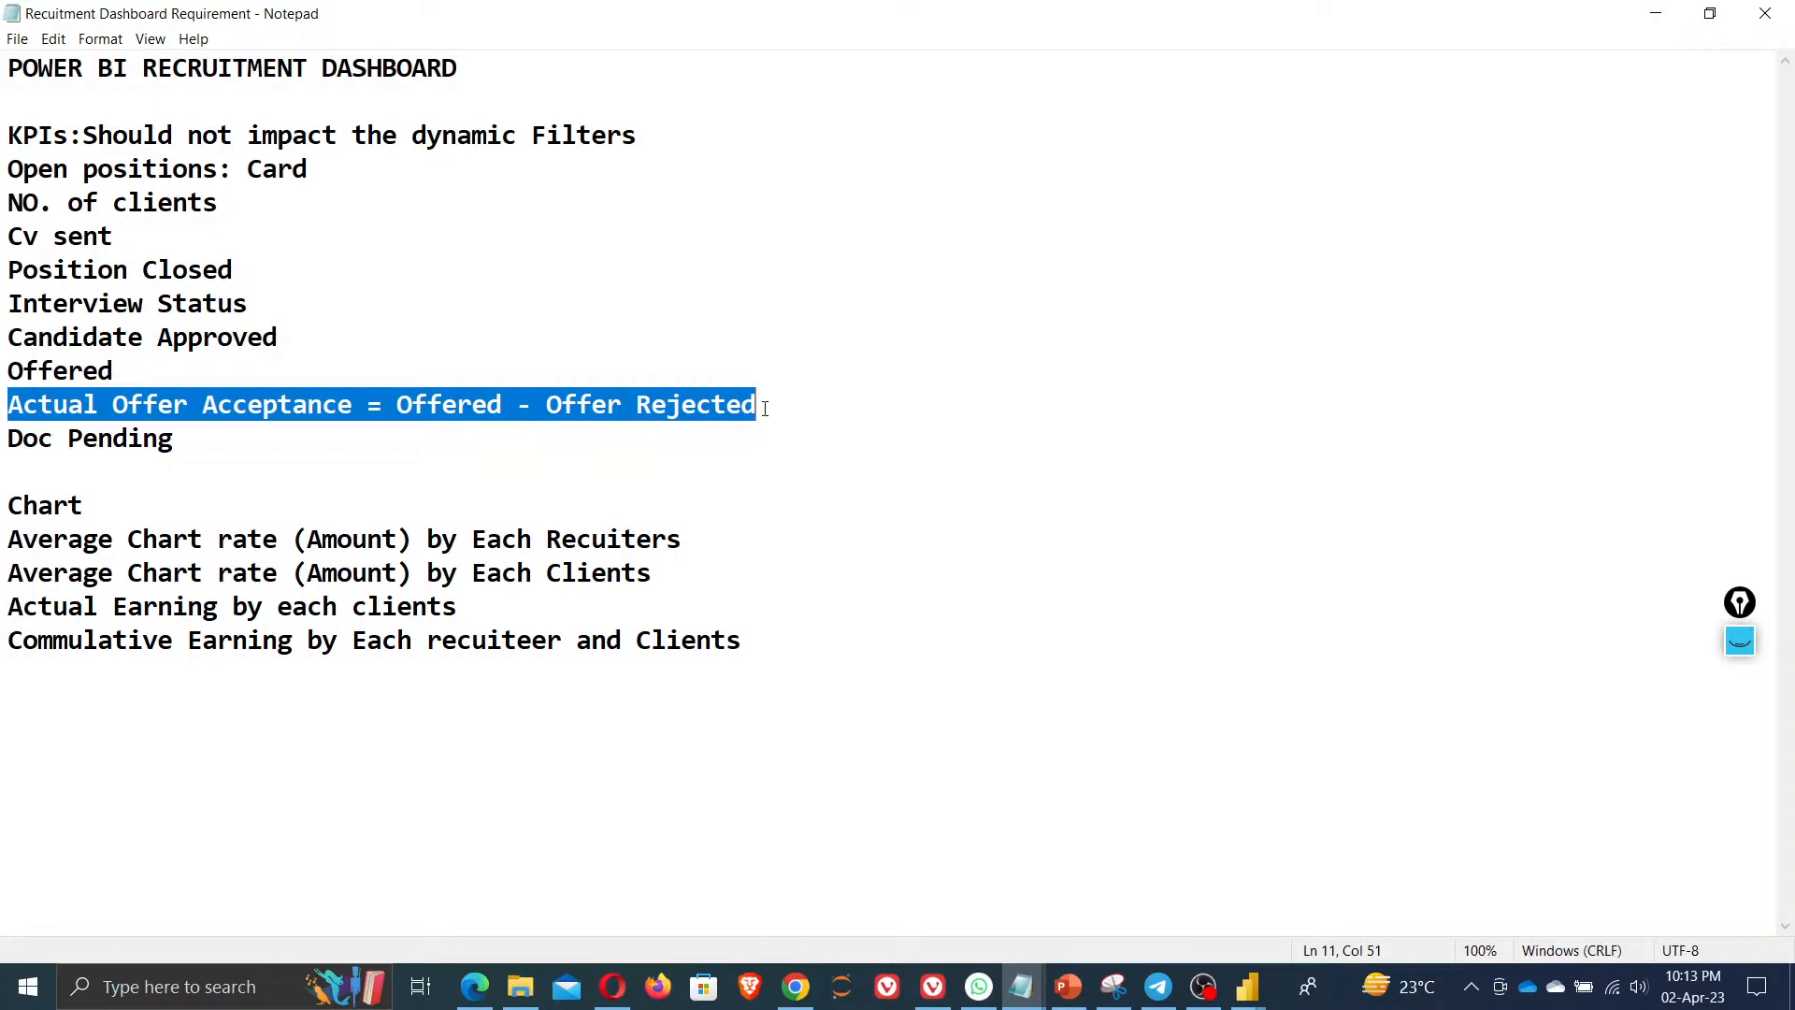
{"action": "left_click_drag", "start_coordinate": [10, 438], "coordinate": [187, 428]}
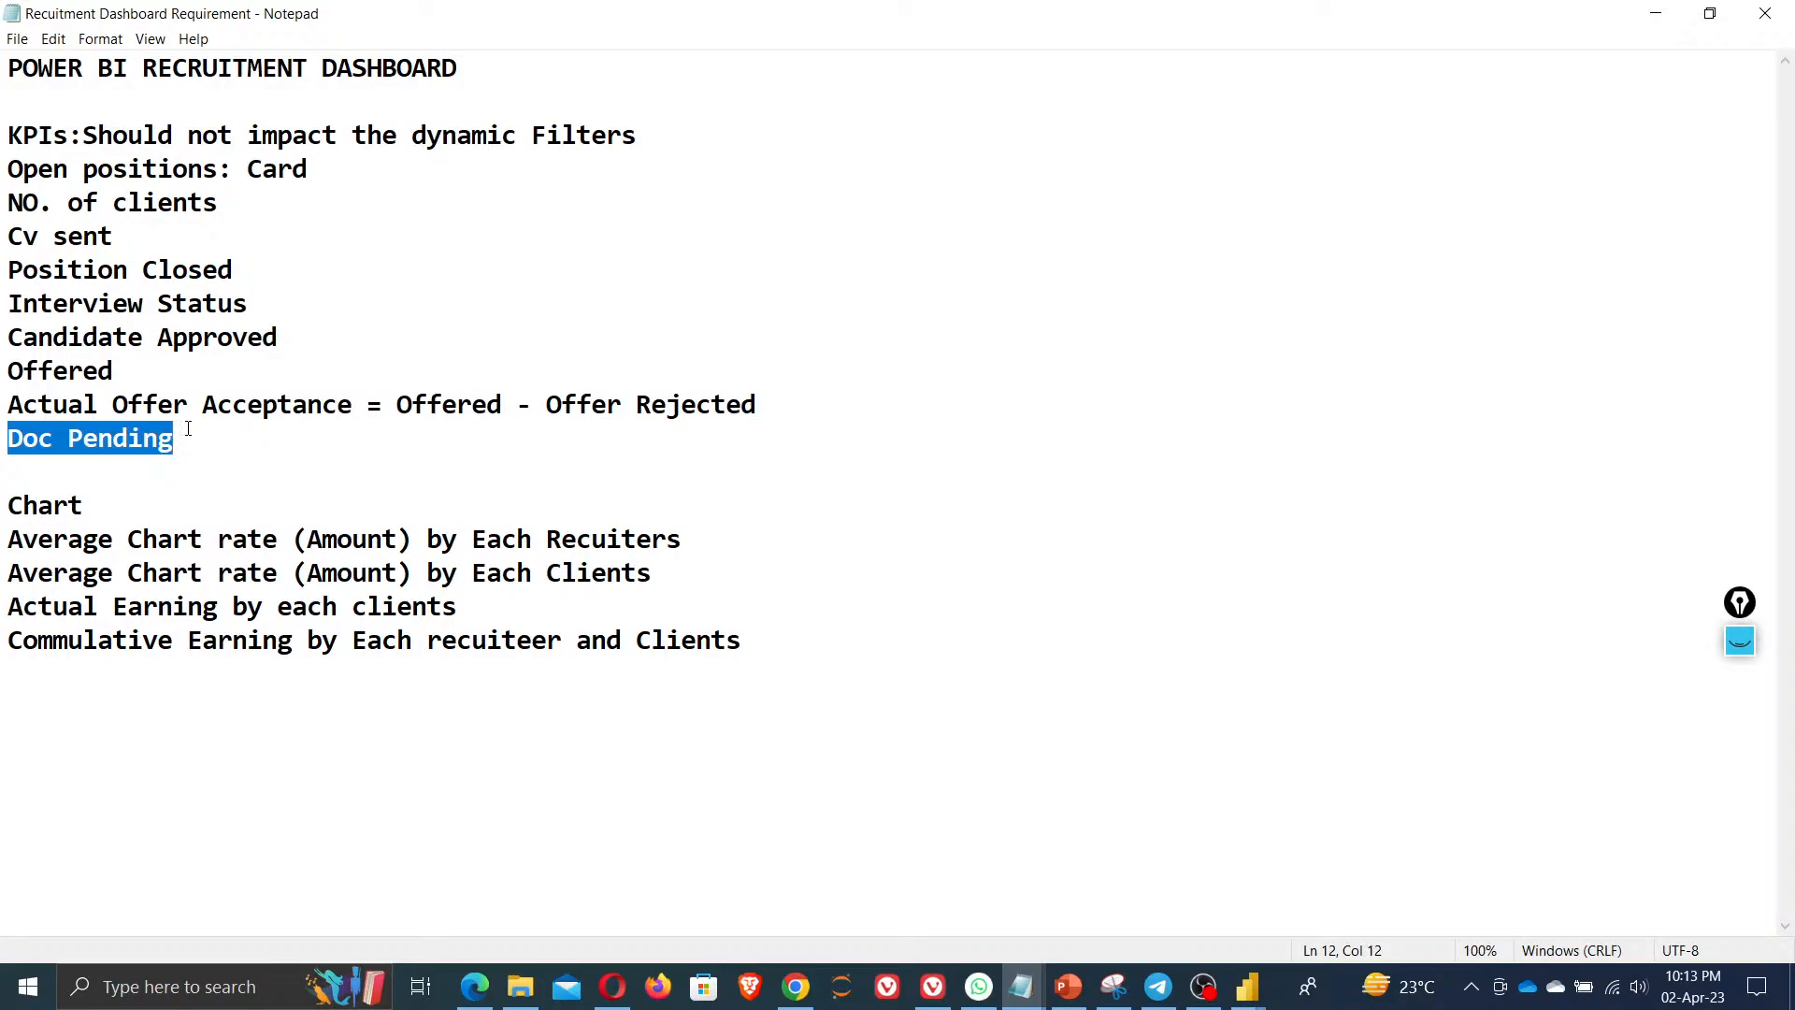
{"action": "left_click", "coordinate": [220, 474]}
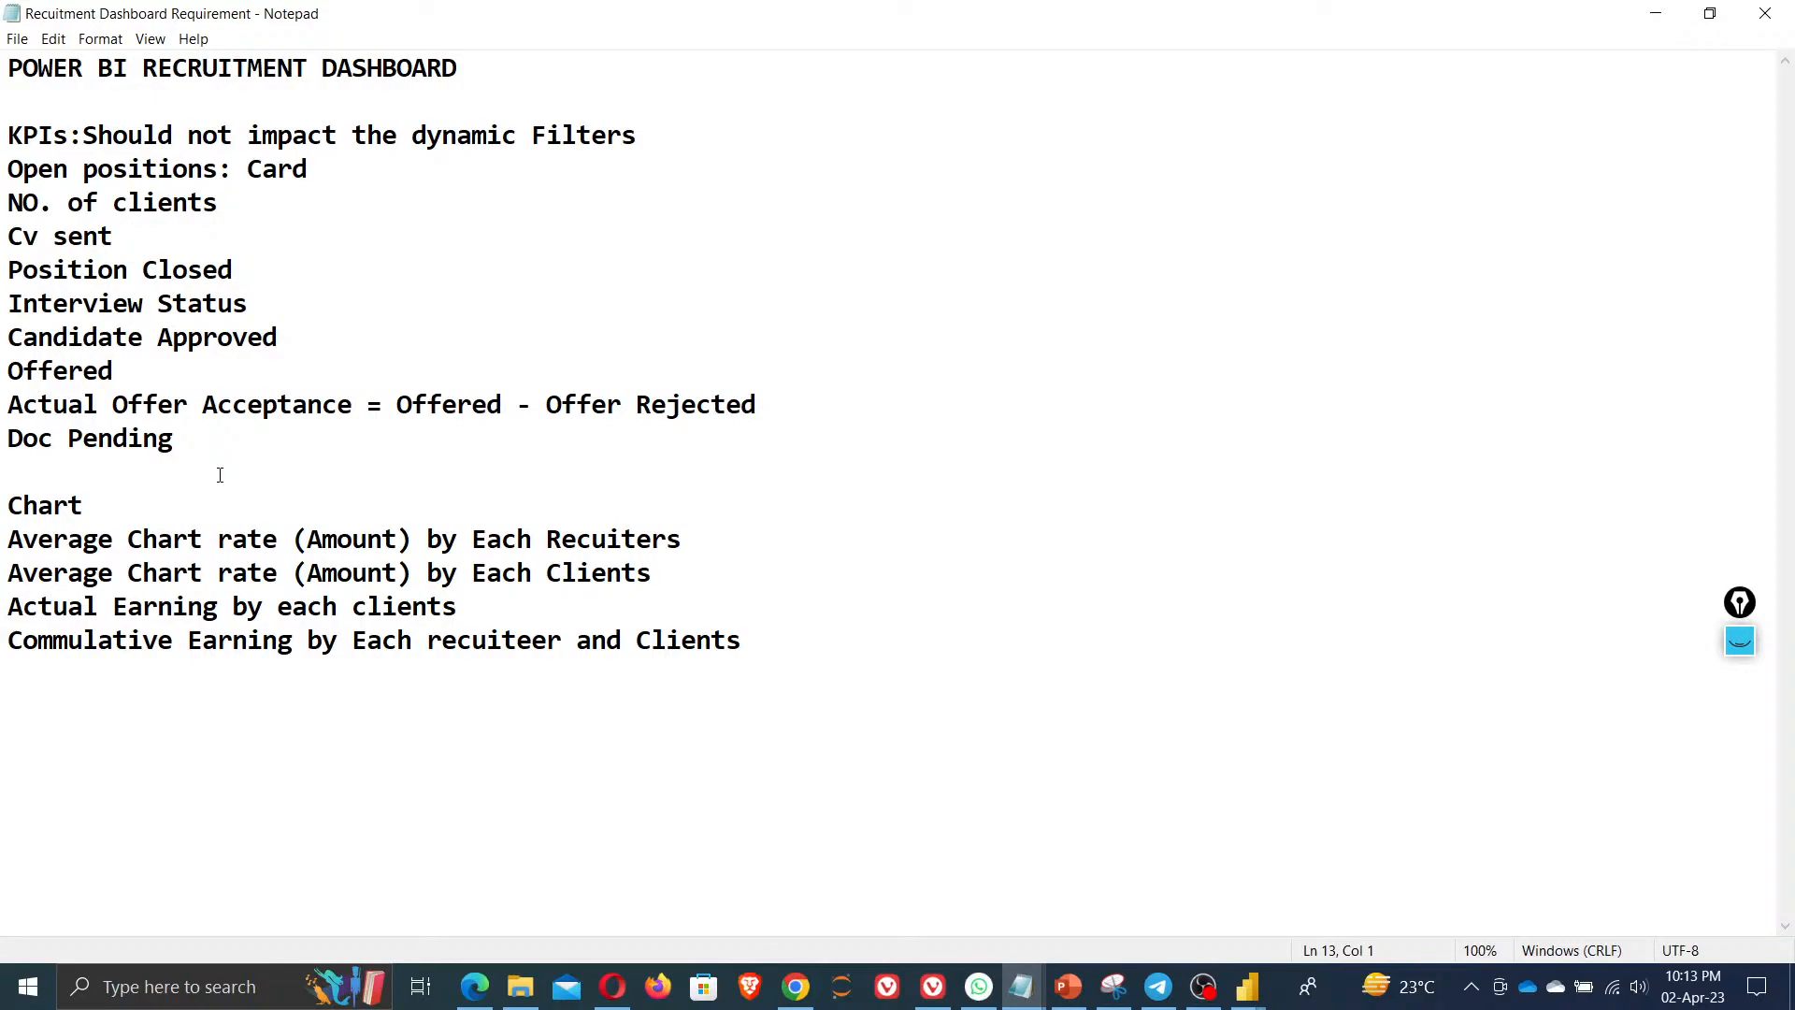
{"action": "left_click_drag", "start_coordinate": [180, 473], "coordinate": [3, 162]}
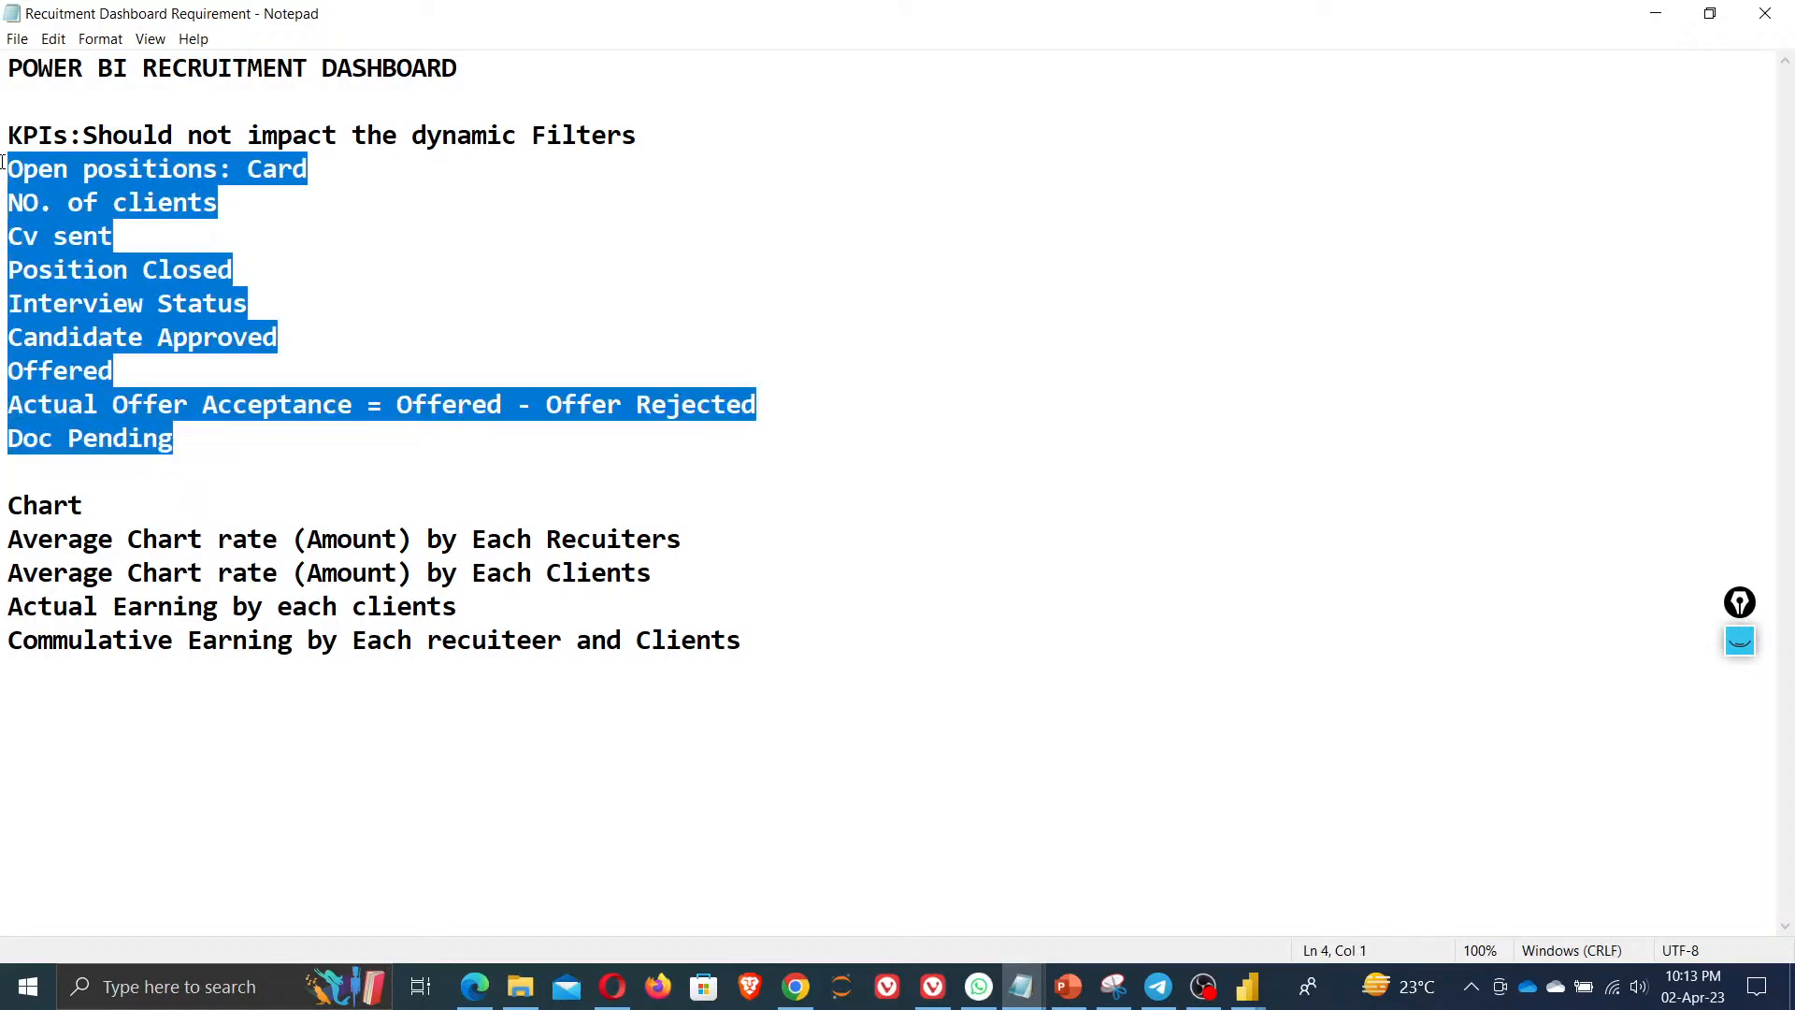
{"action": "left_click", "coordinate": [474, 268]}
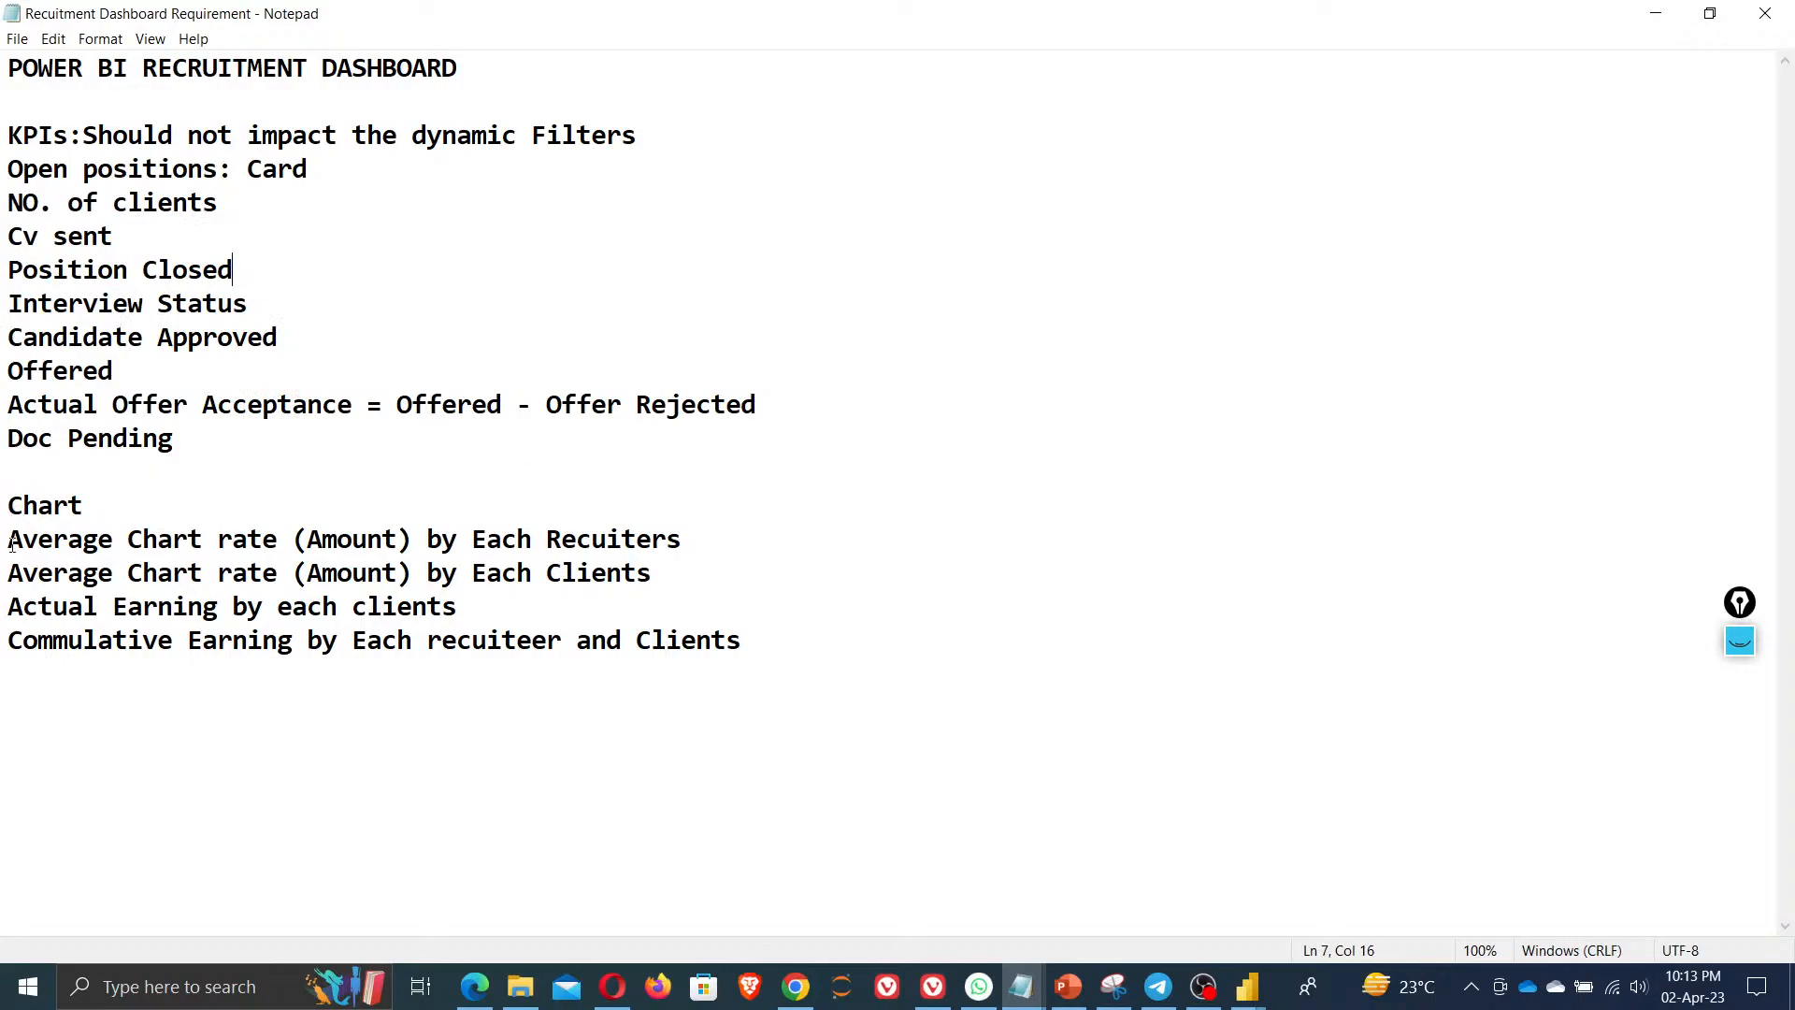
Review the chart requirements for average rate, actual earning and cumulative earning by recruiters and clients
{"action": "left_click_drag", "start_coordinate": [9, 540], "coordinate": [736, 560]}
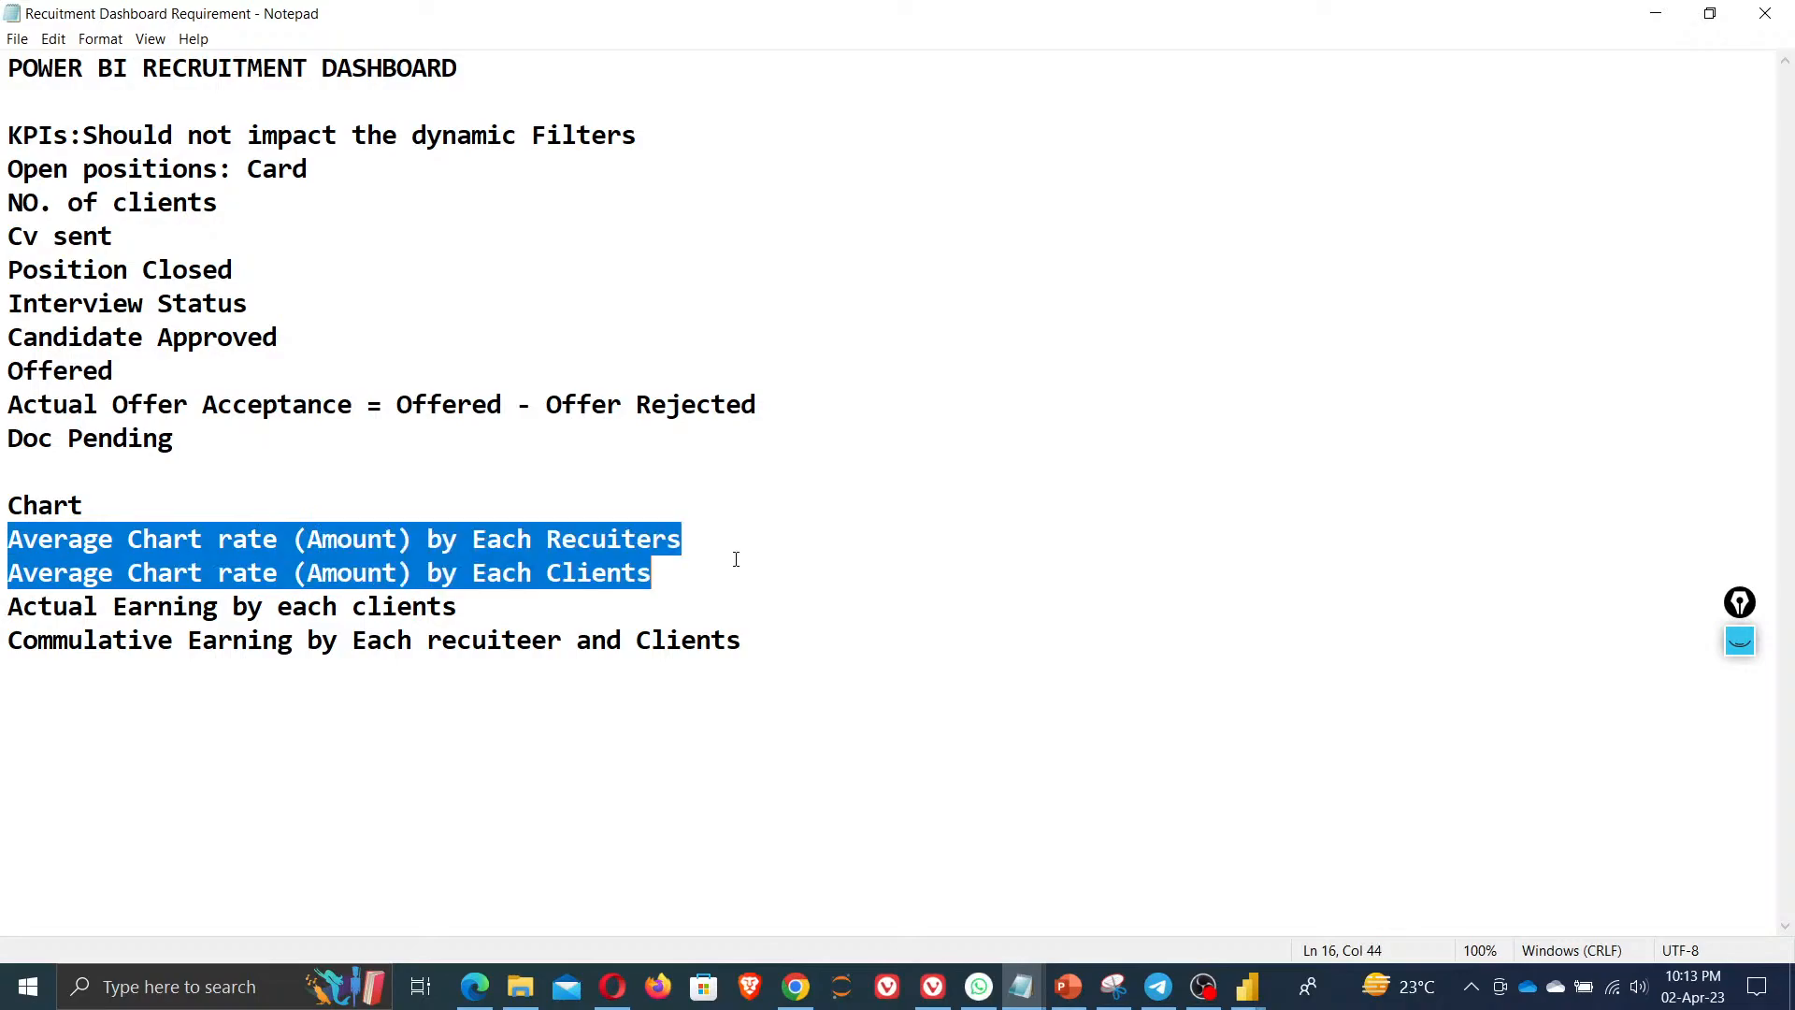
{"action": "key", "text": "Down"}
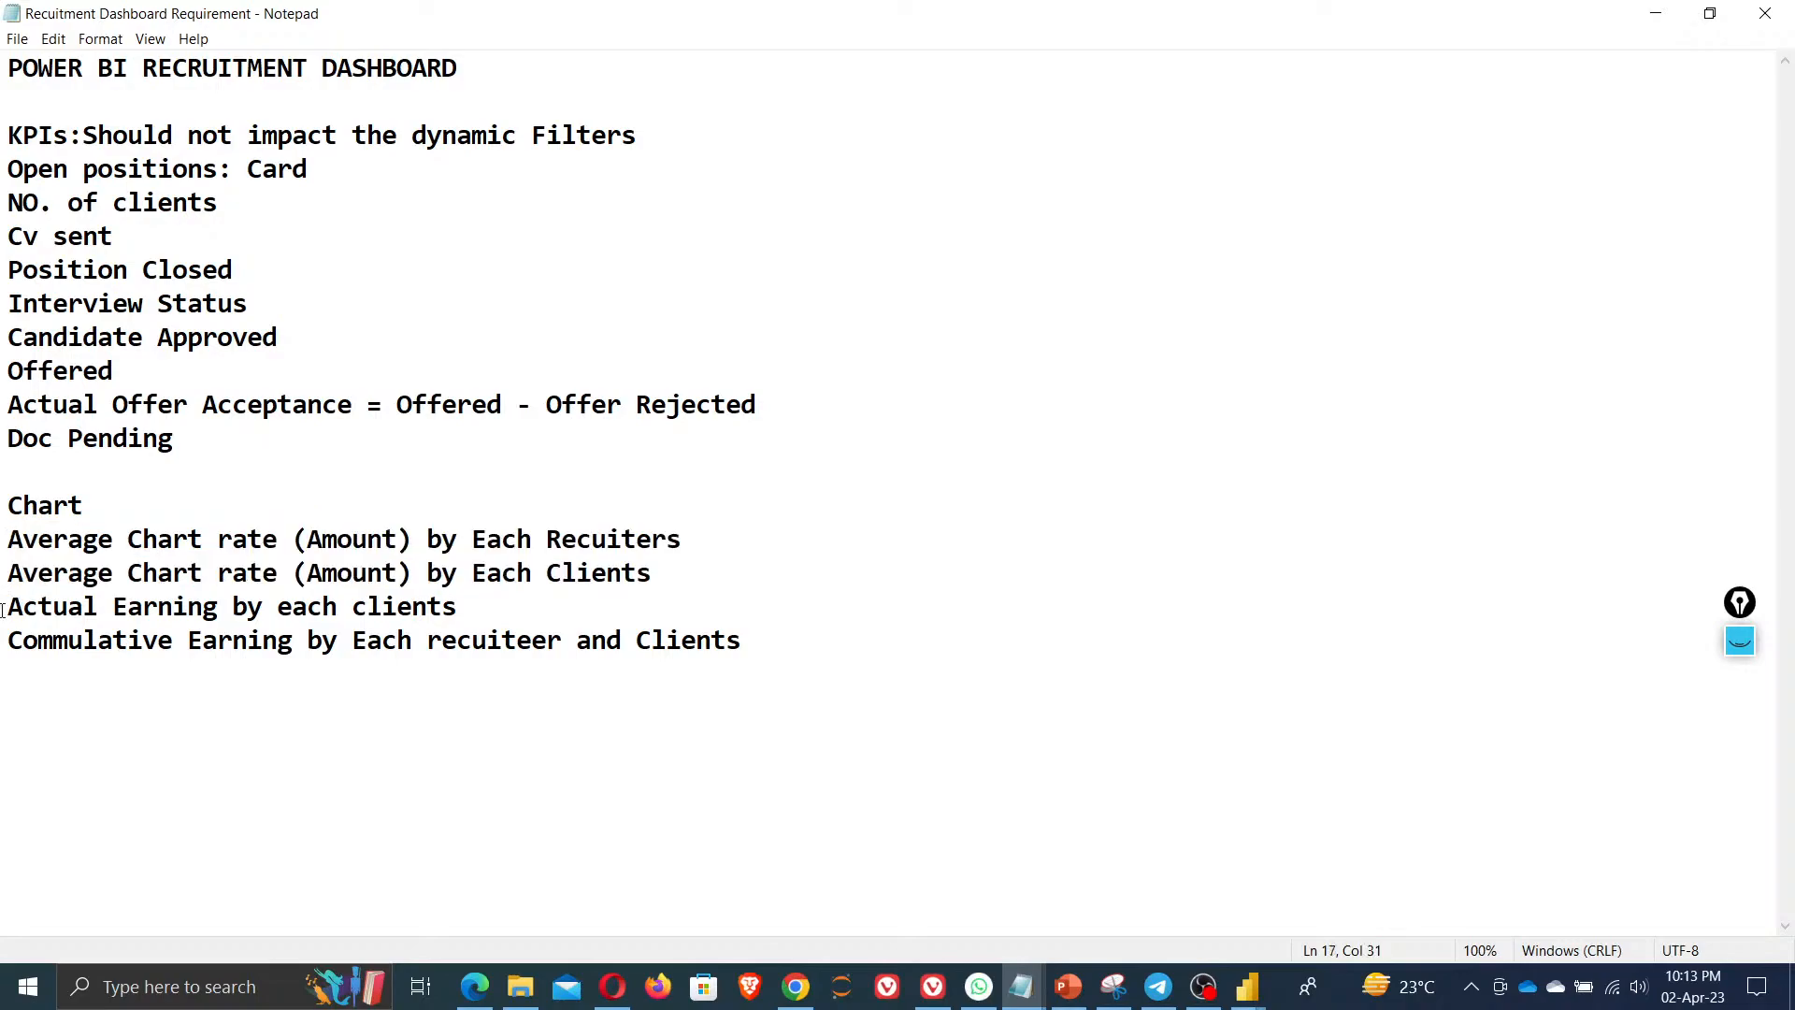
{"action": "left_click_drag", "start_coordinate": [3, 610], "coordinate": [487, 613]}
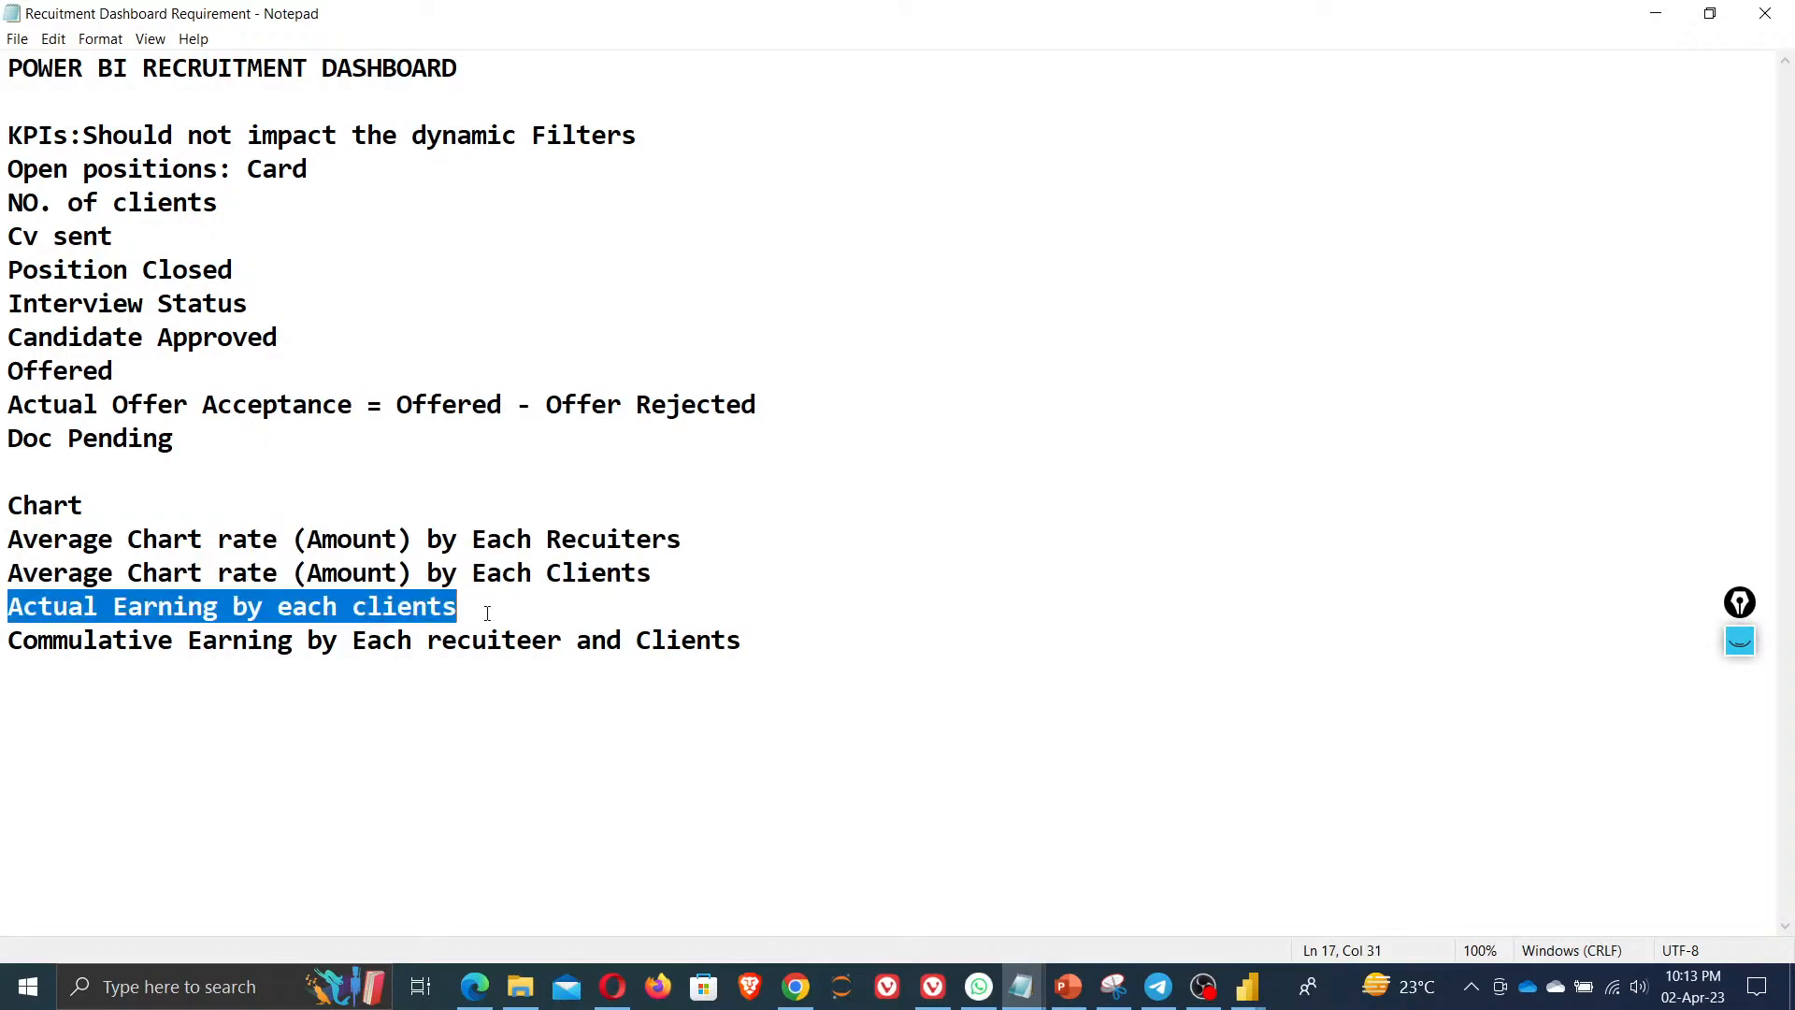
{"action": "left_click", "coordinate": [396, 673]}
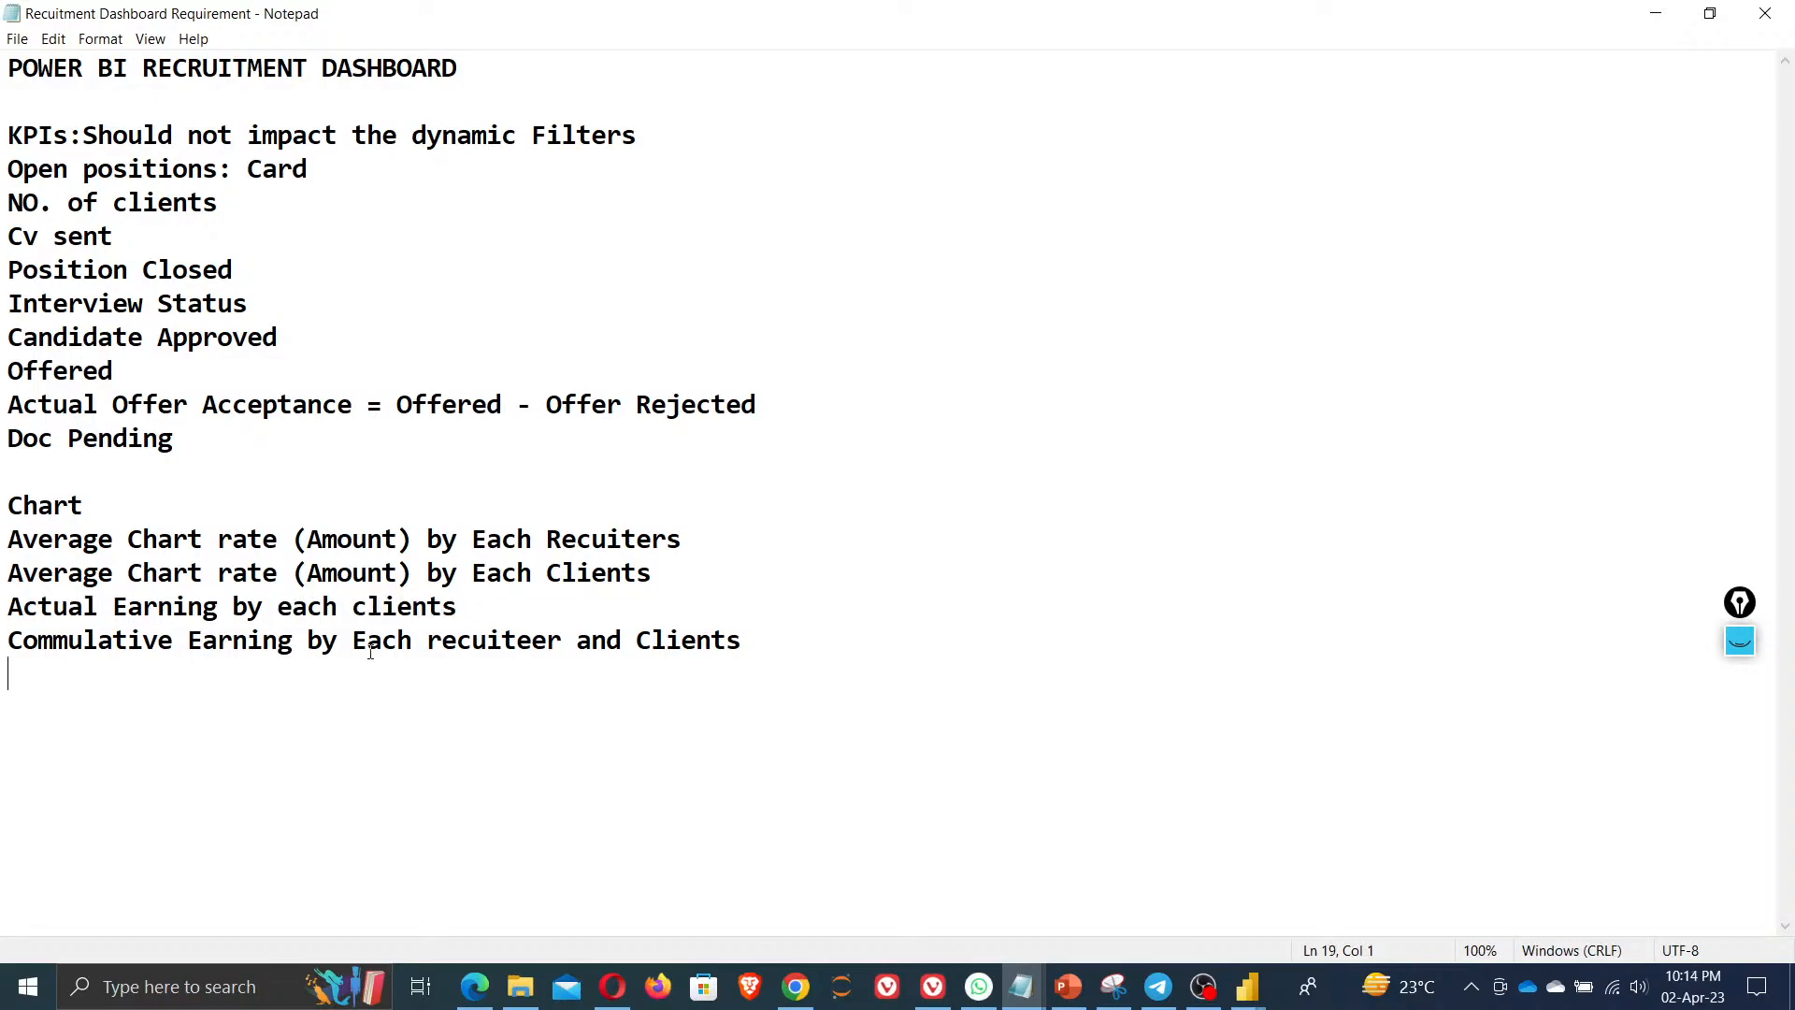
{"action": "left_click", "coordinate": [563, 645]}
Replace "recuiteer" with "Recuiters" in the Commulative Earning requirement line and save the text file
{"action": "left_click_drag", "start_coordinate": [550, 542], "coordinate": [710, 534]}
{"action": "key", "text": "ctrl+c"}
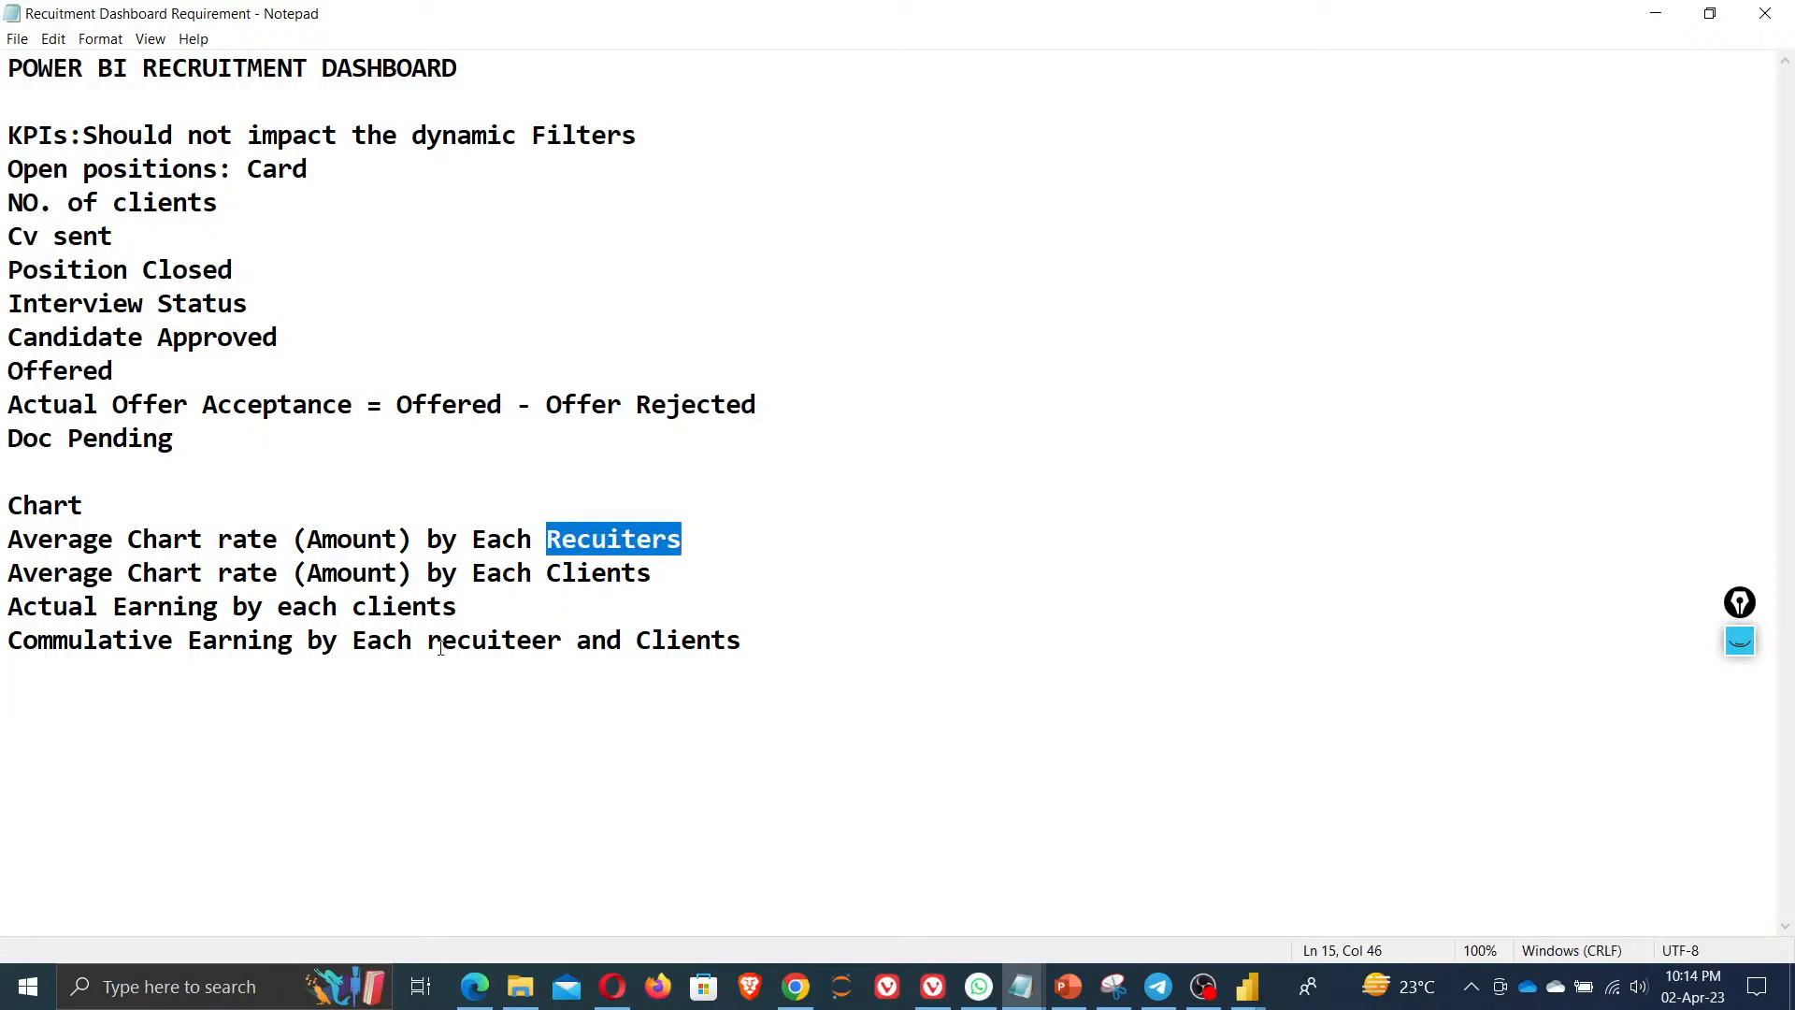
{"action": "left_click_drag", "start_coordinate": [428, 641], "coordinate": [562, 641]}
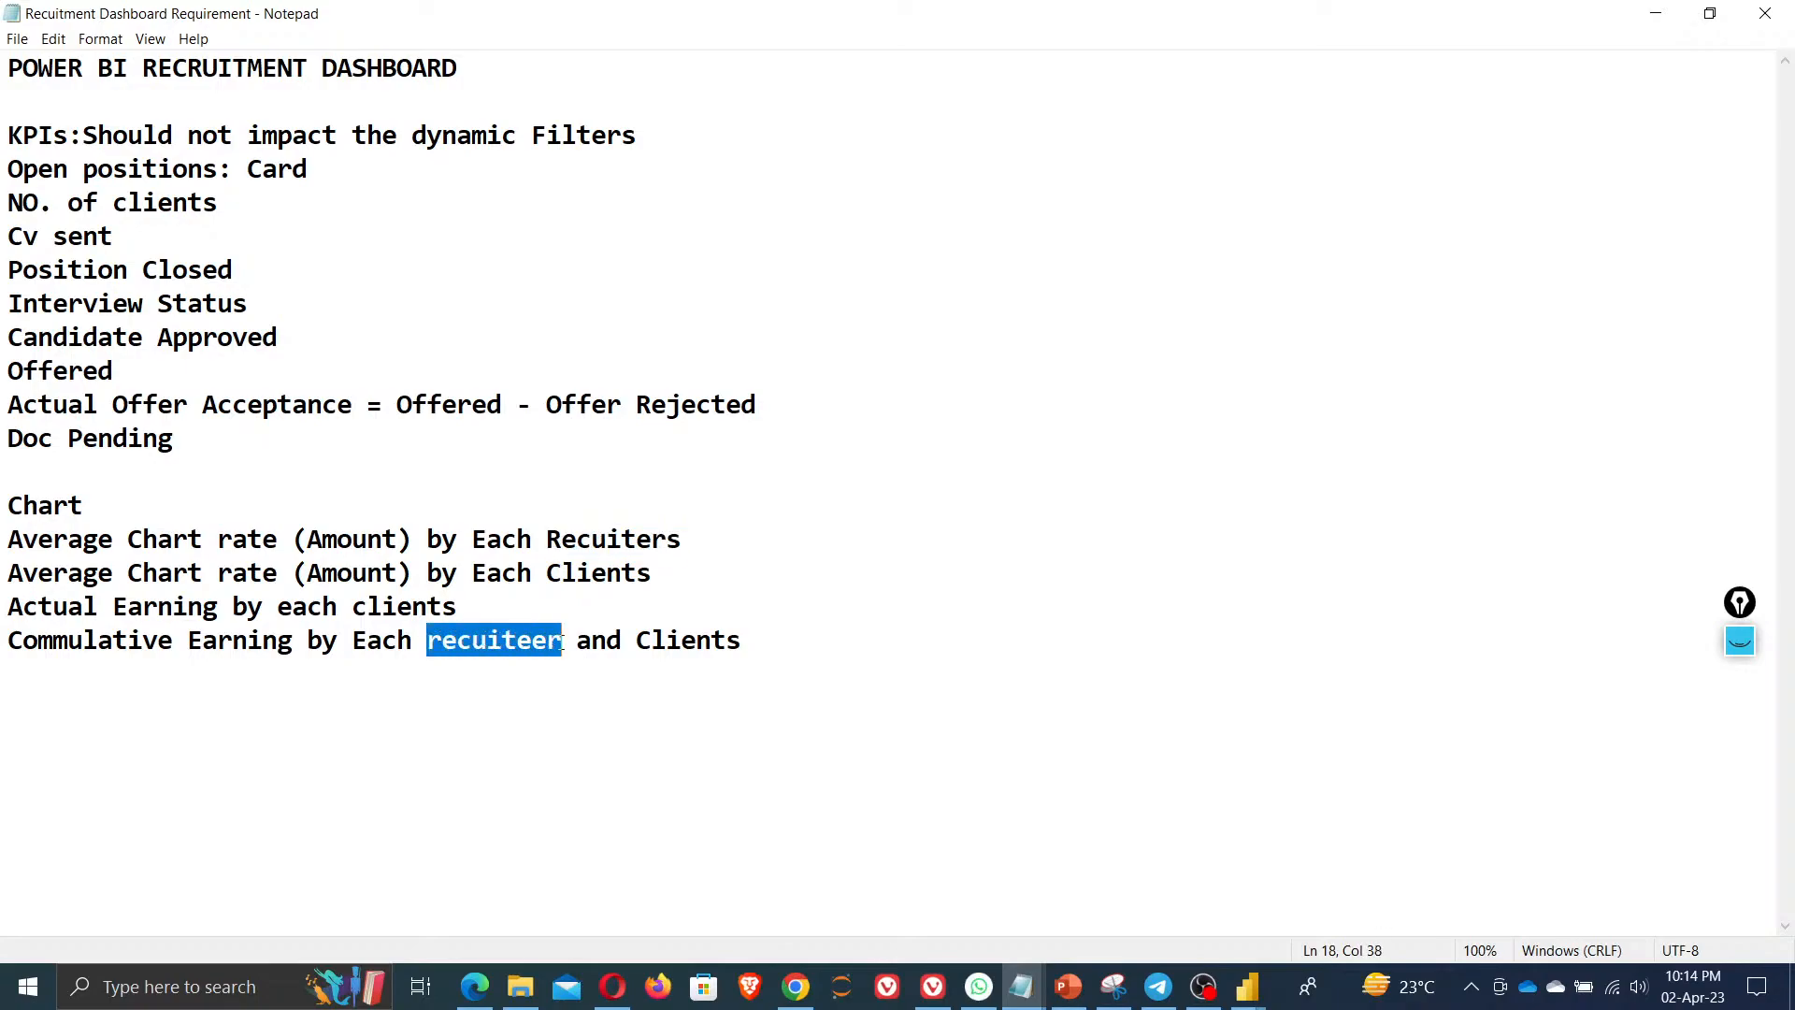
{"action": "key", "text": "ctrl+v"}
{"action": "left_click", "coordinate": [680, 727]}
{"action": "key", "text": "ctrl+s"}
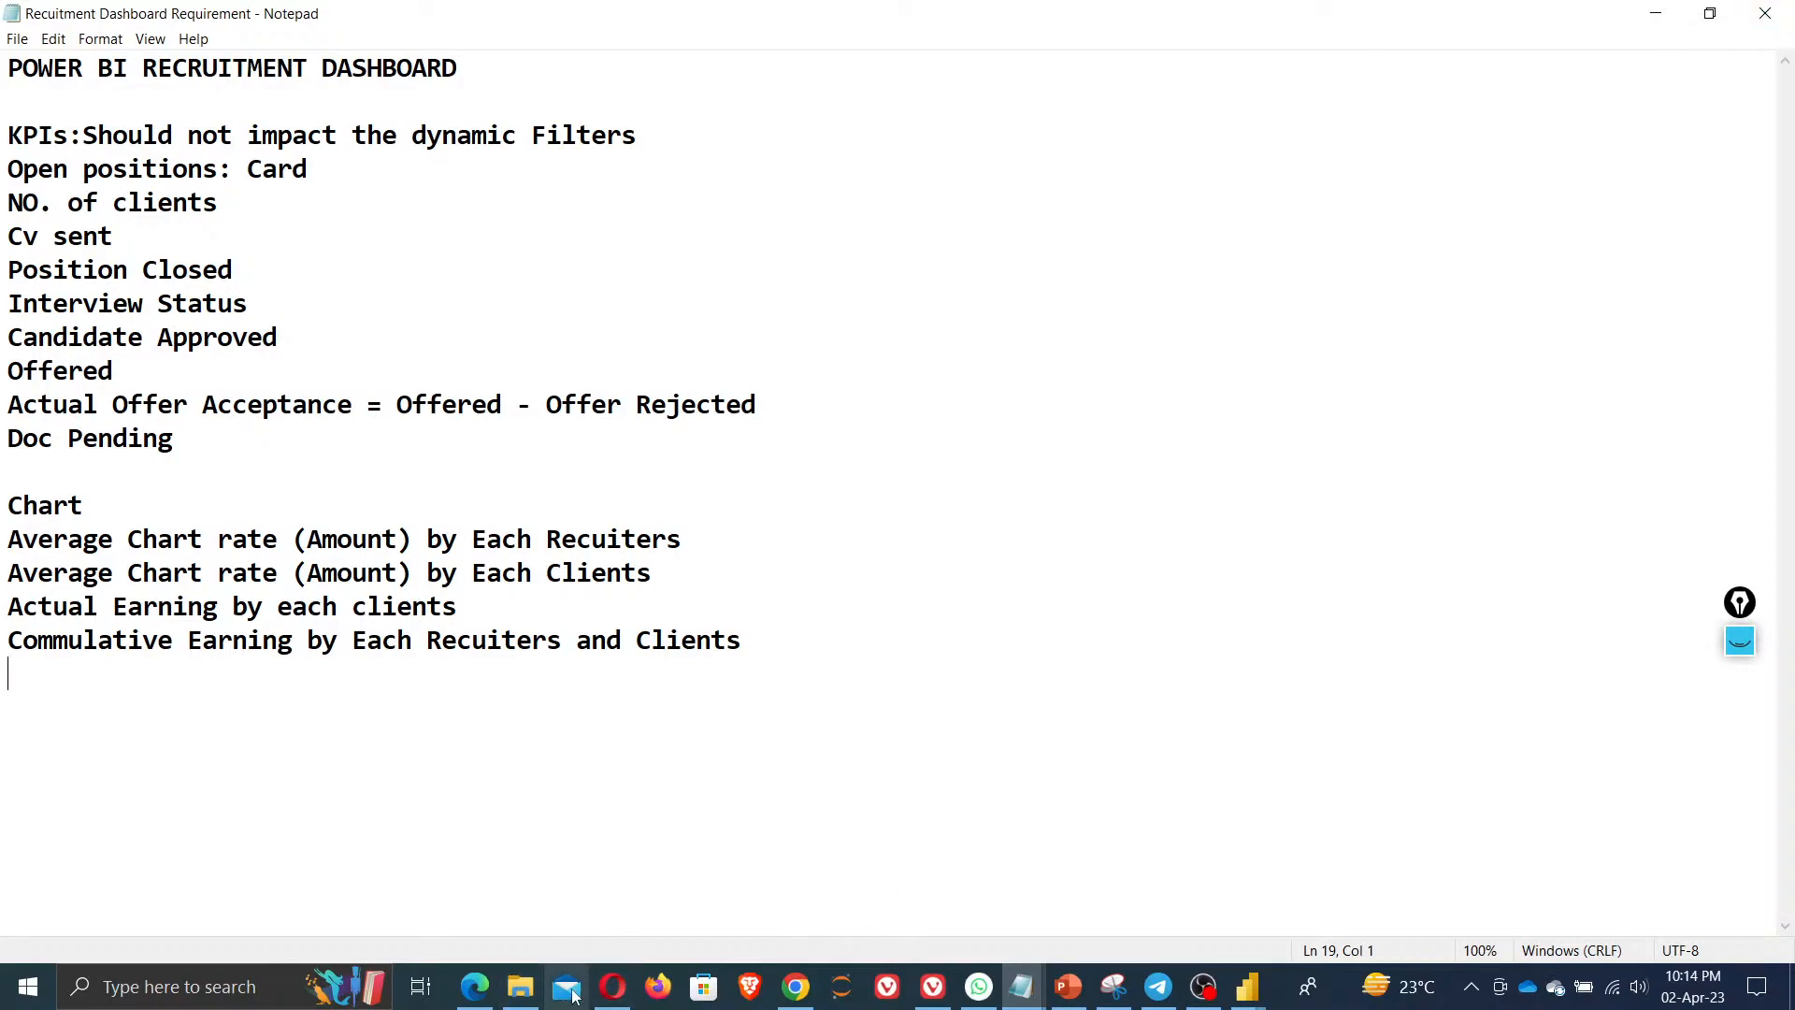
Switch to YouTube Studio in Edge, reload the live stream page to check the stream's status, and return to Notepad
{"action": "mouse_move", "coordinate": [470, 1002]}
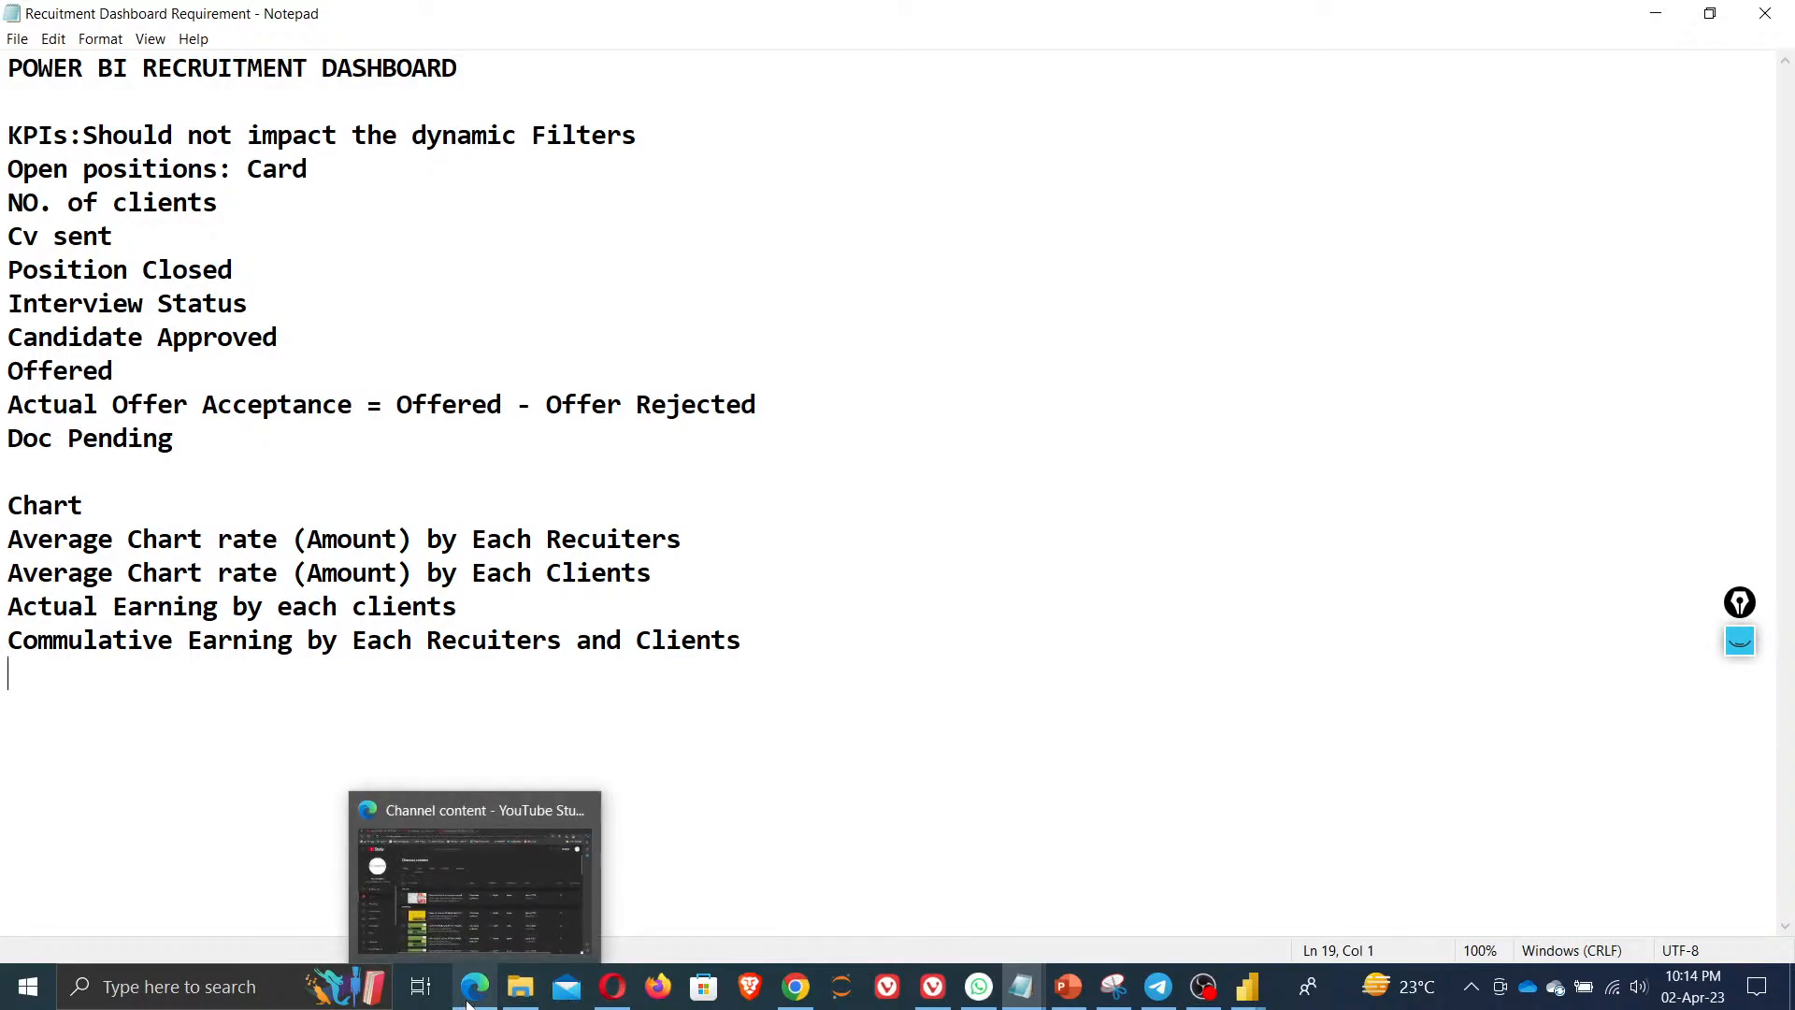
{"action": "left_click", "coordinate": [467, 914]}
{"action": "left_click", "coordinate": [491, 19]}
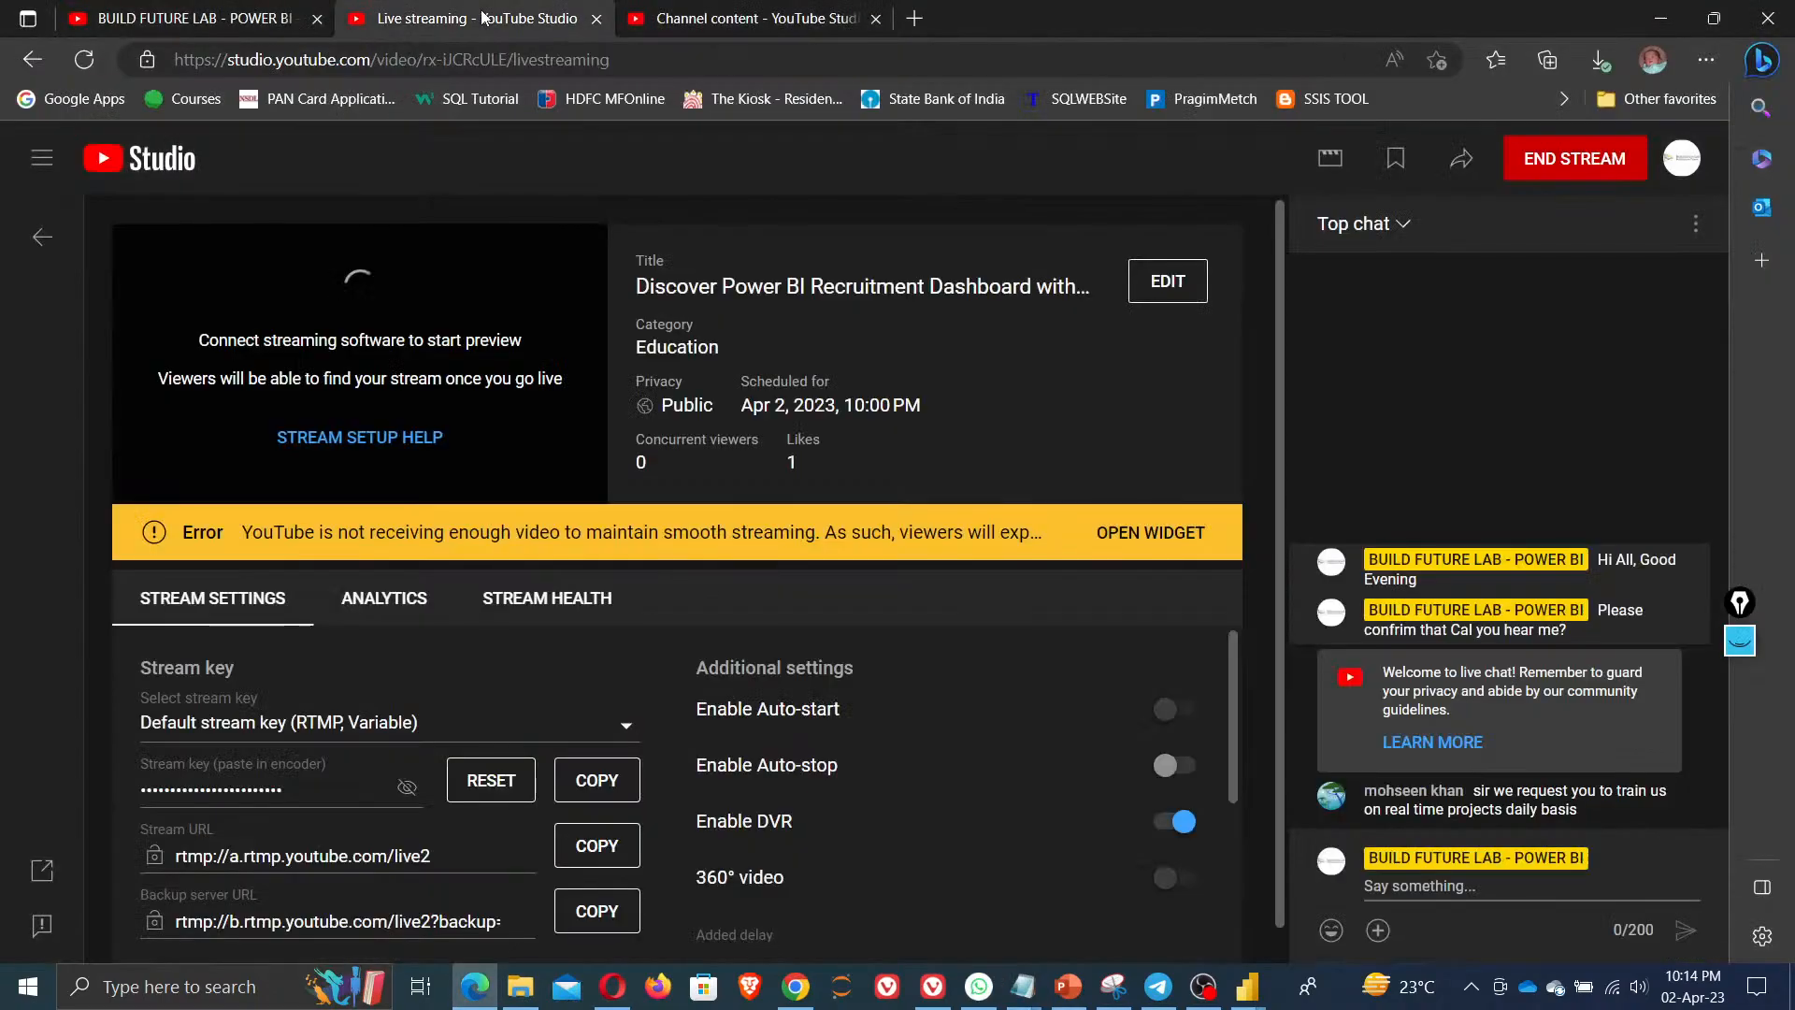
{"action": "left_click", "coordinate": [86, 60]}
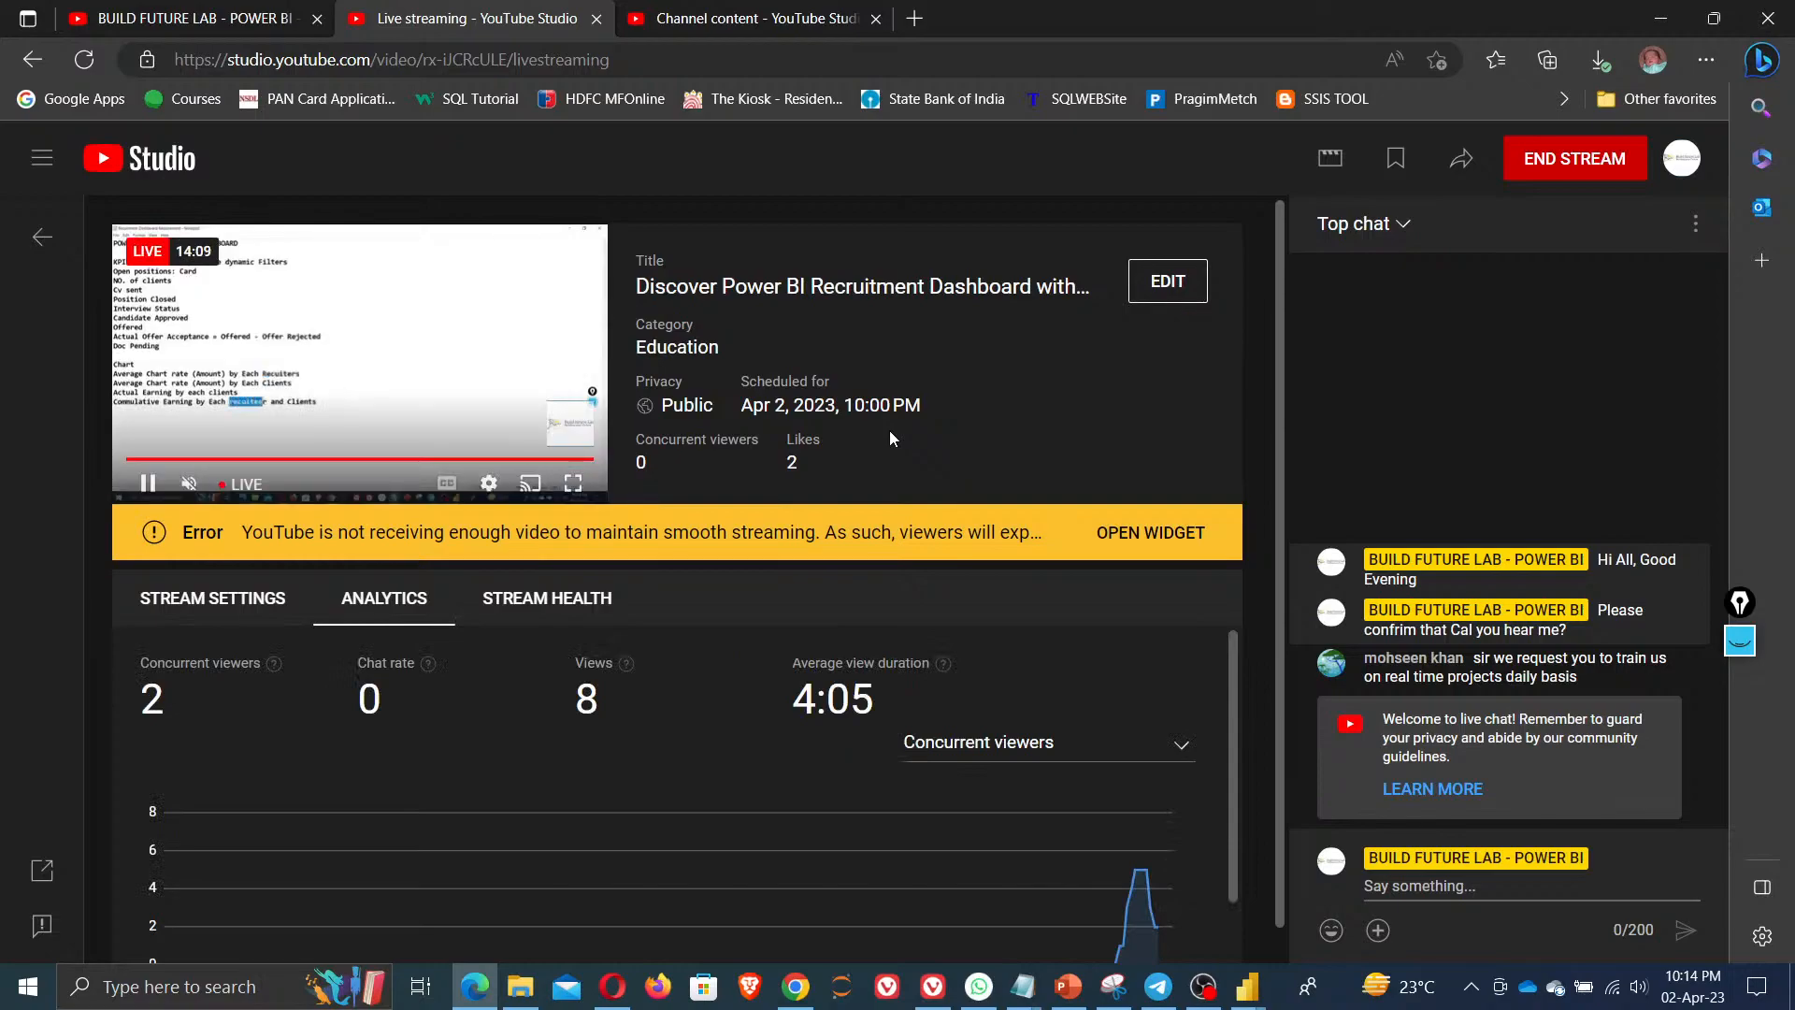
{"action": "left_click", "coordinate": [84, 59]}
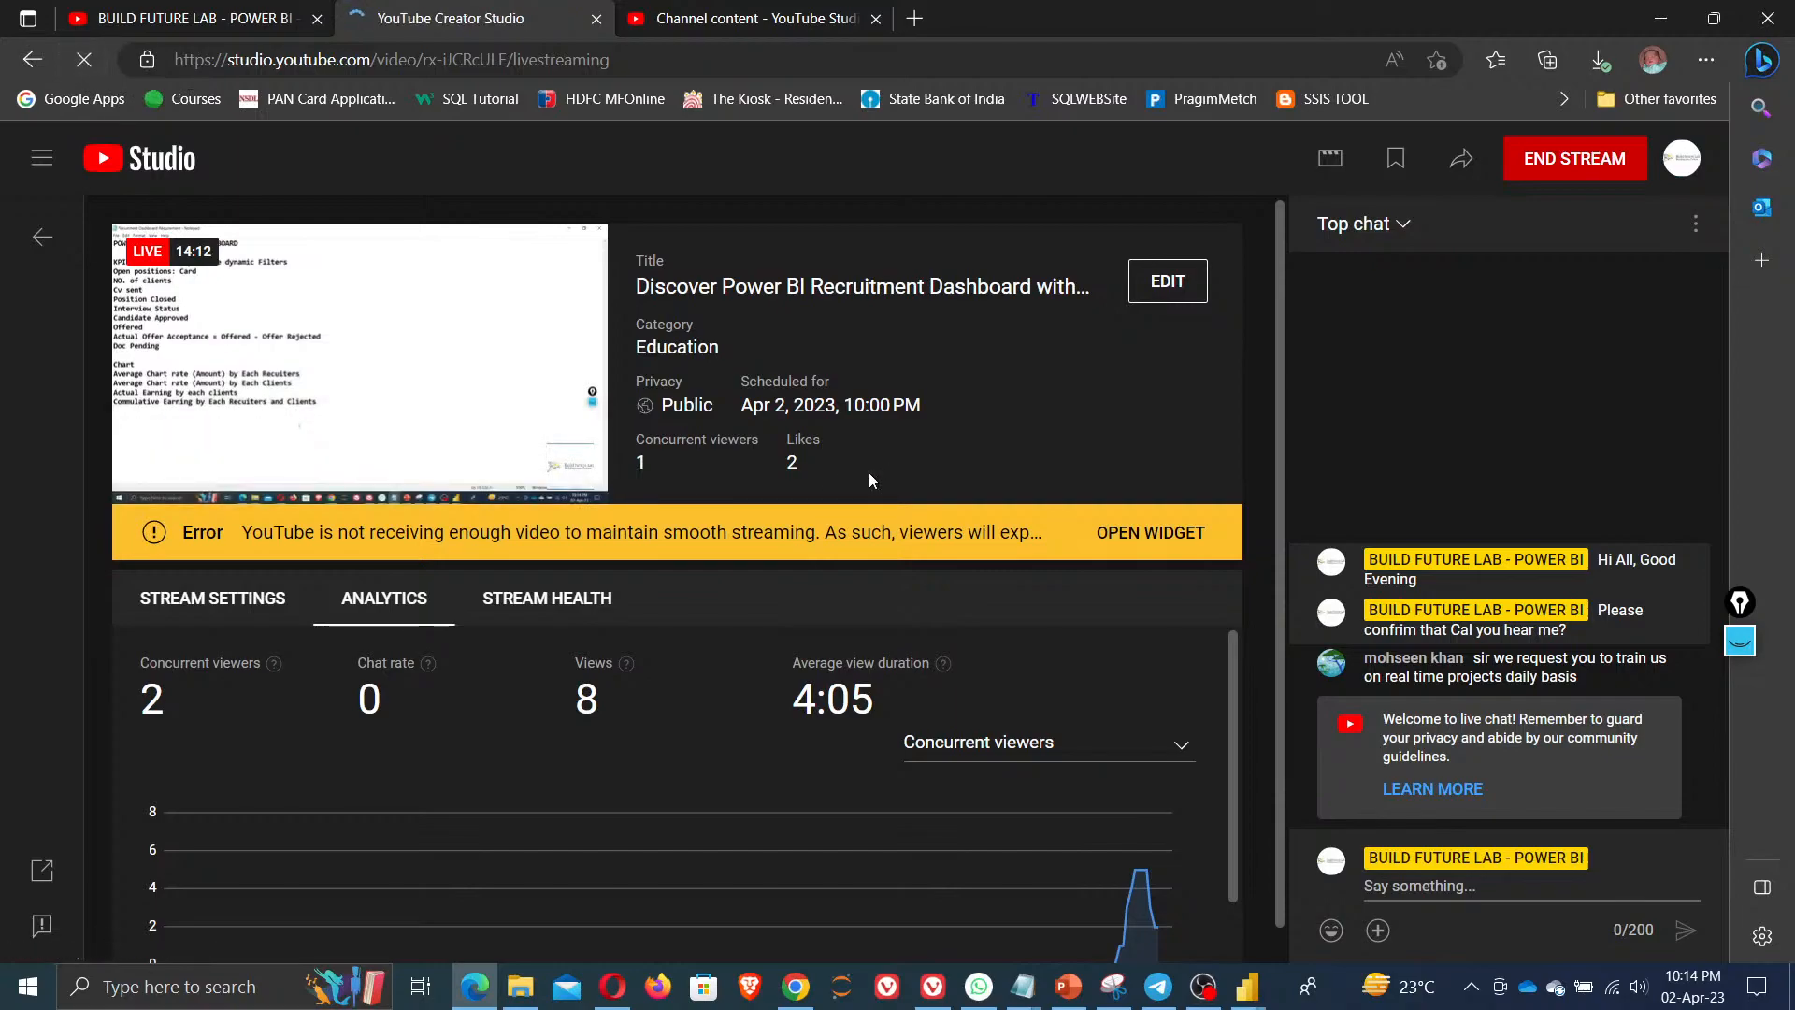
{"action": "key", "text": "alt+Tab"}
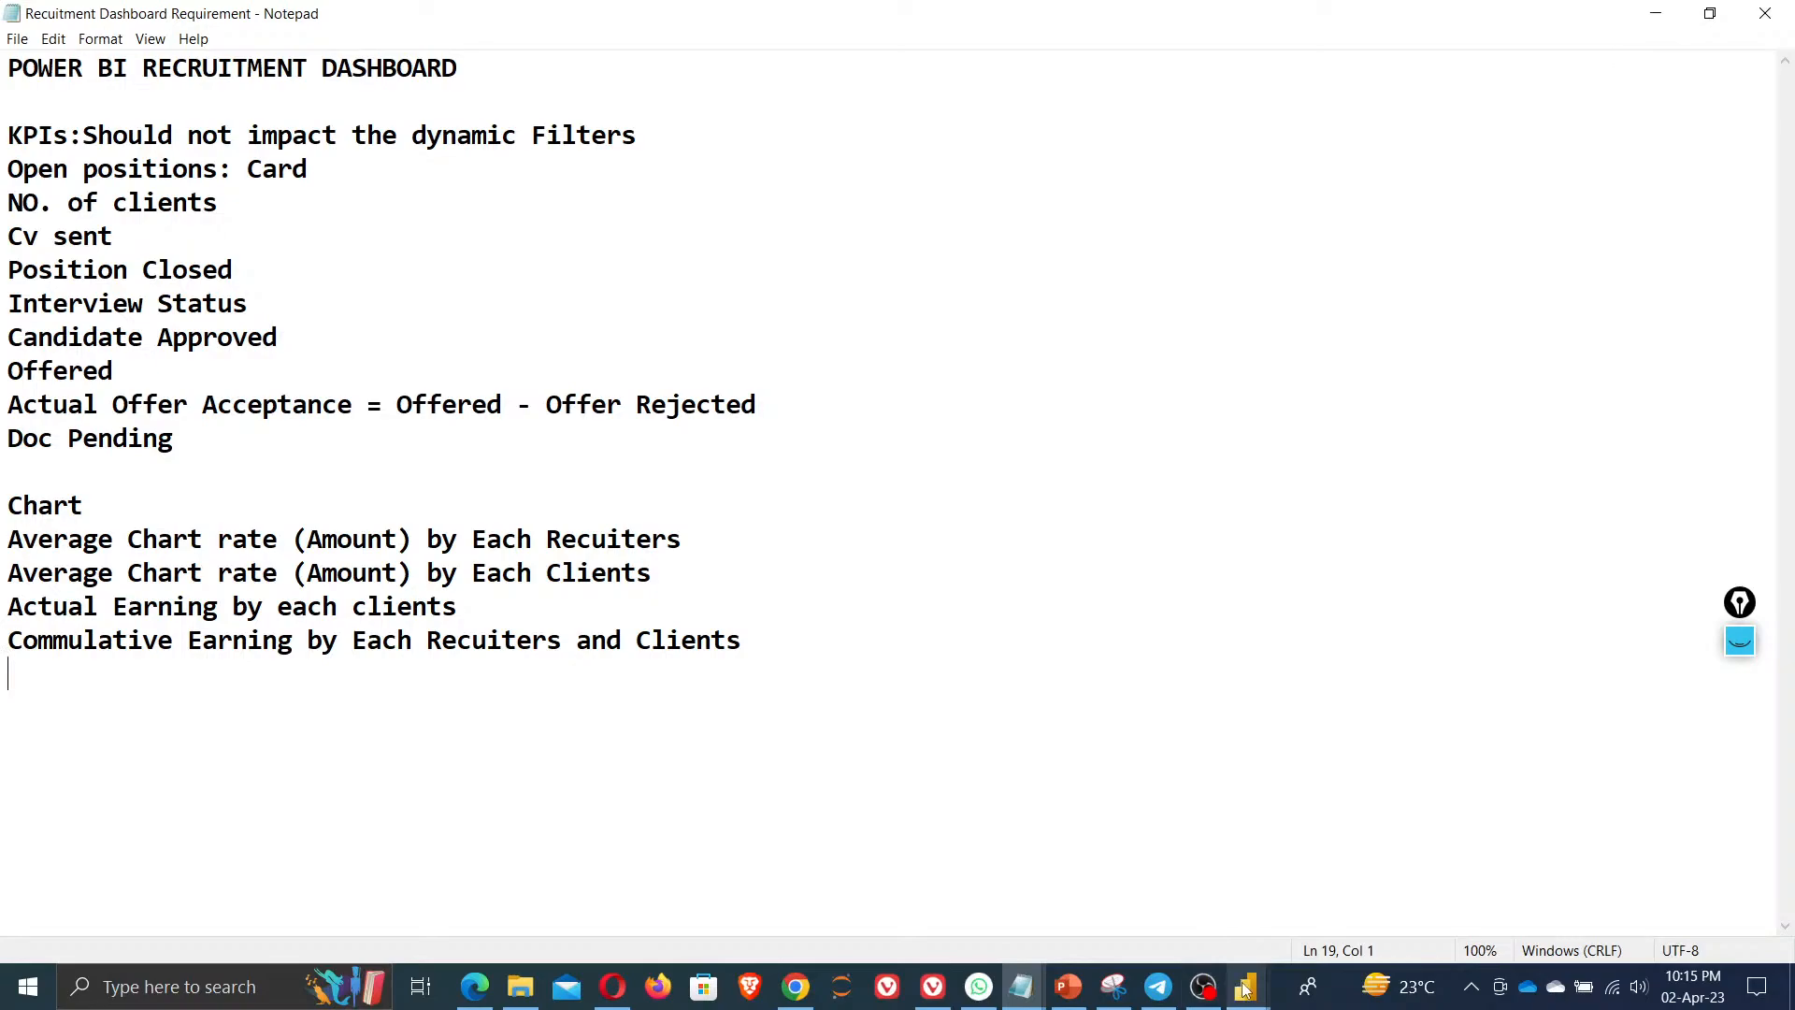
Switch to the Recruitment_Dashboard_Live report in Power BI Desktop and add a shallow text box spanning the full width of the page's upper edge
{"action": "mouse_move", "coordinate": [1247, 986]}
{"action": "left_click", "coordinate": [1150, 882]}
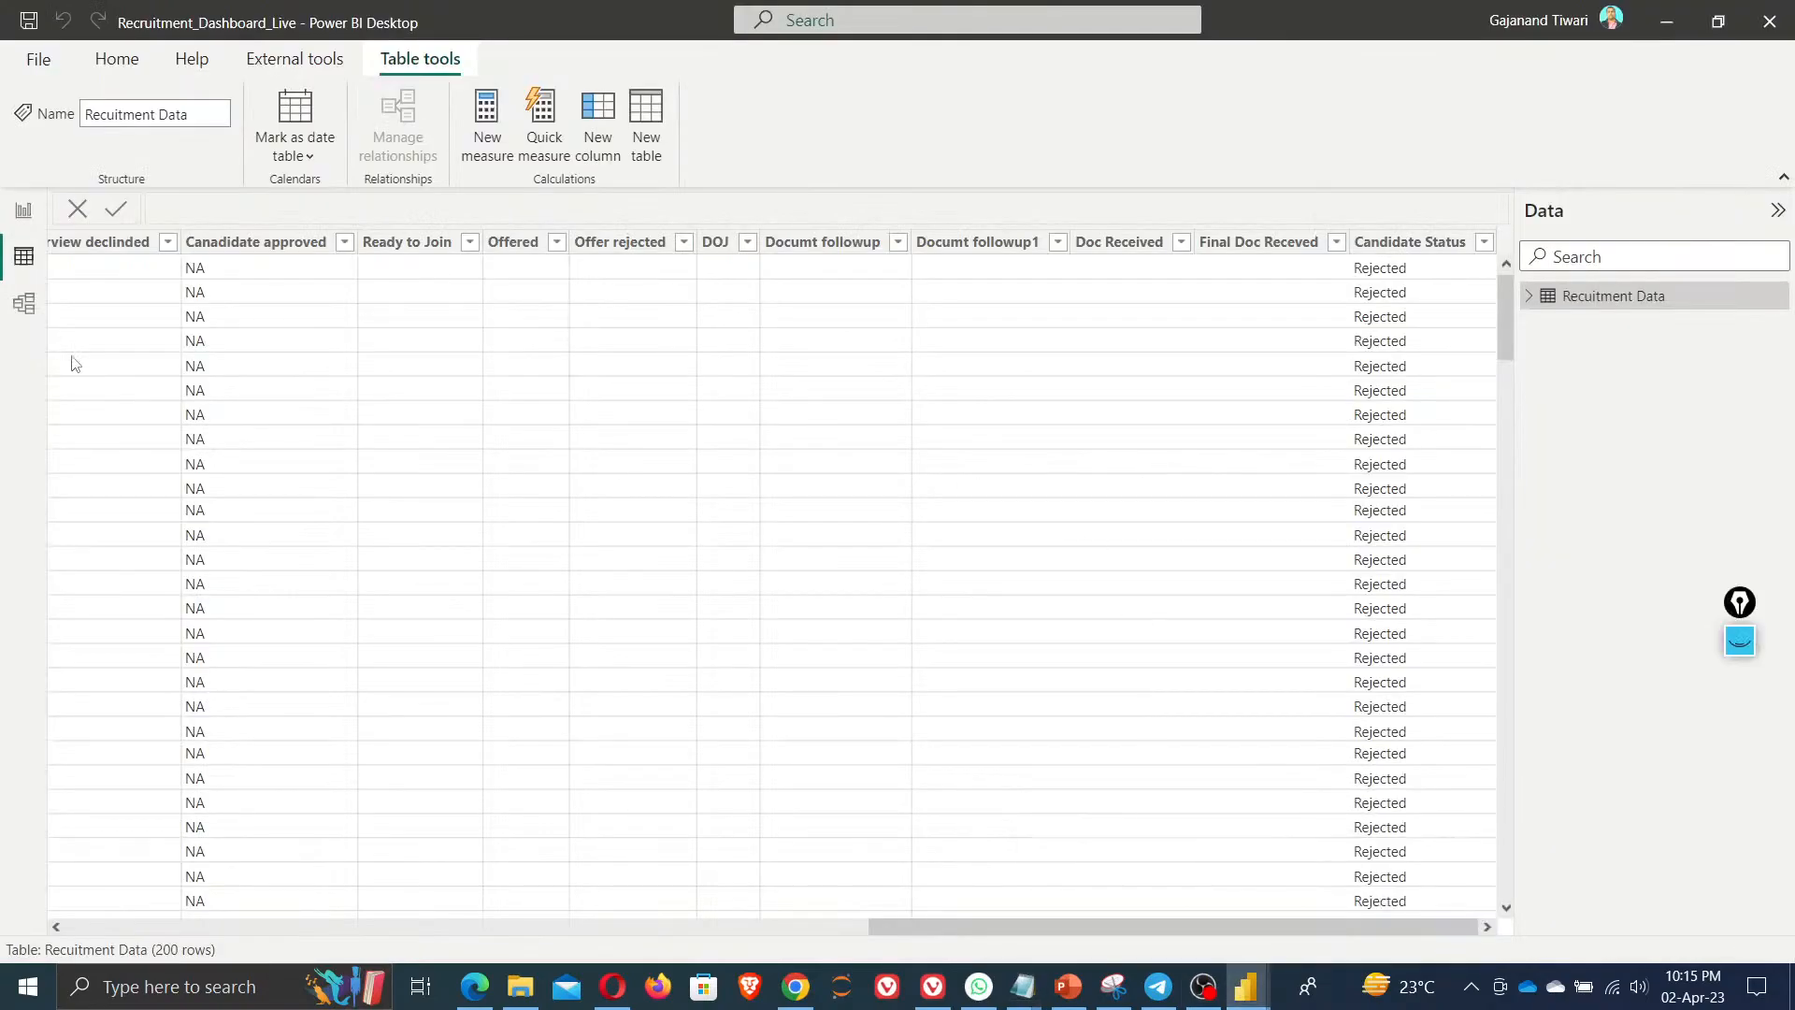
{"action": "left_click", "coordinate": [24, 214]}
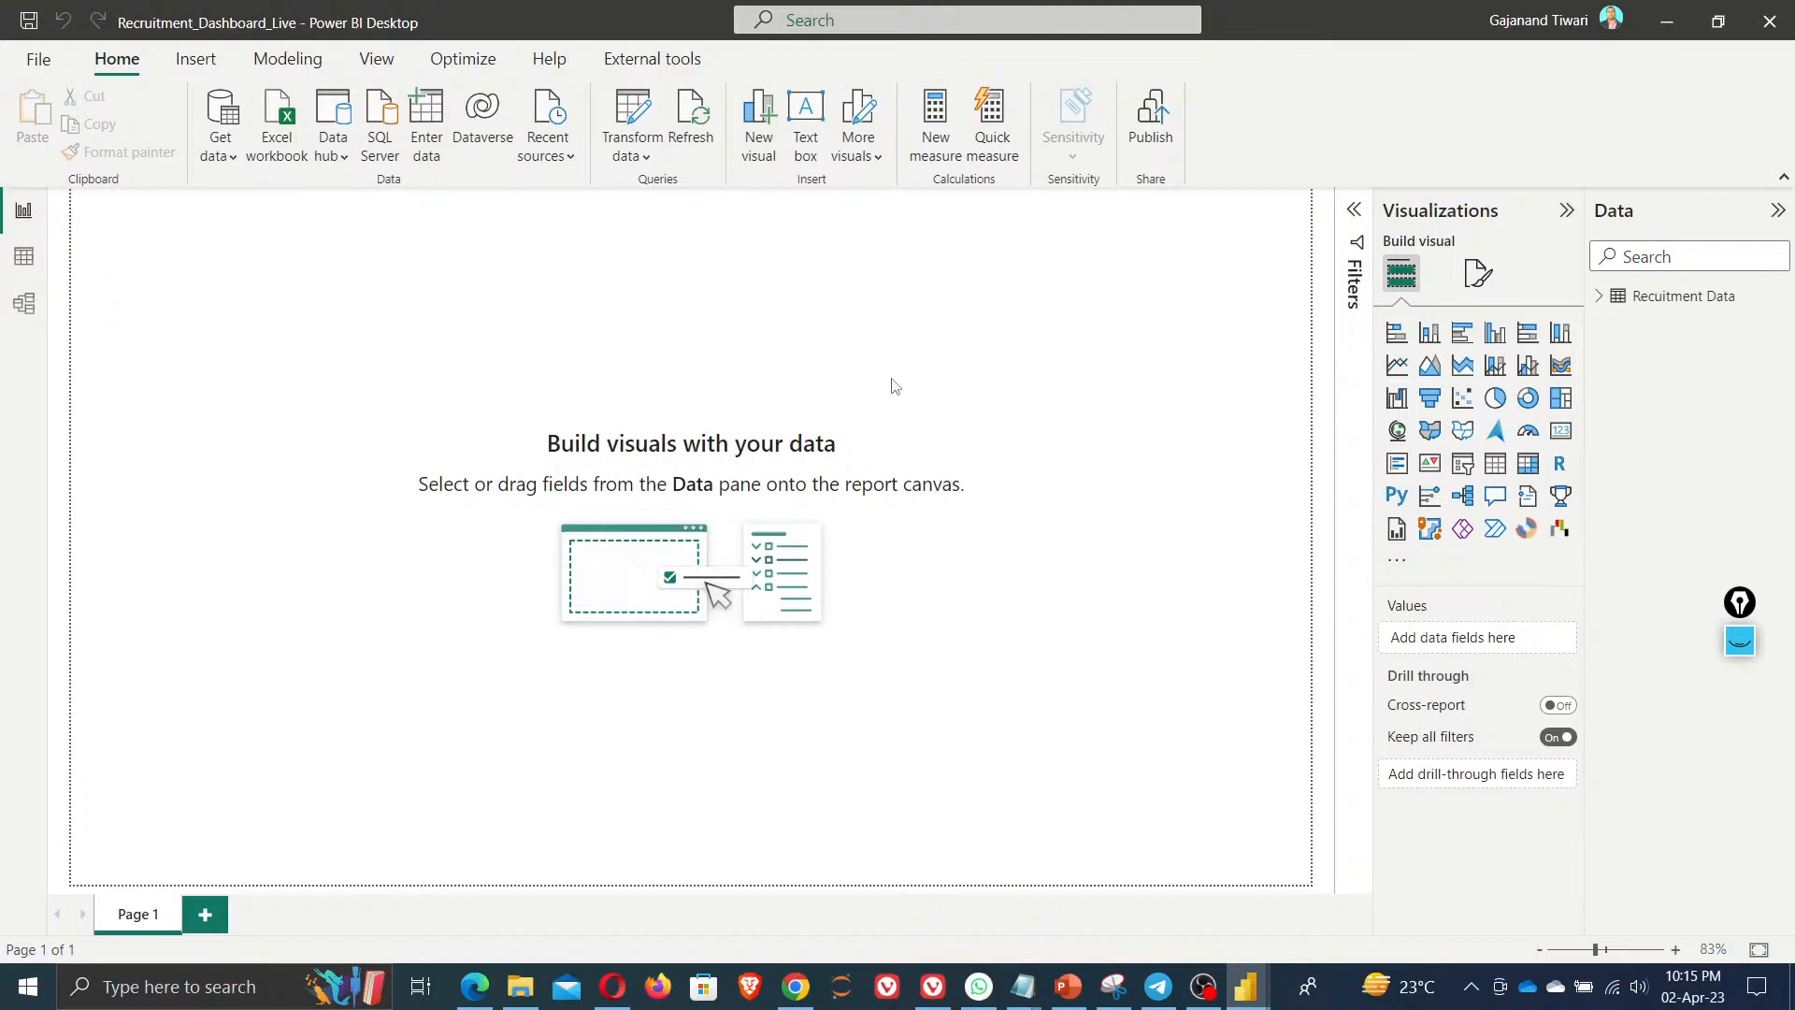
{"action": "left_click", "coordinate": [807, 125]}
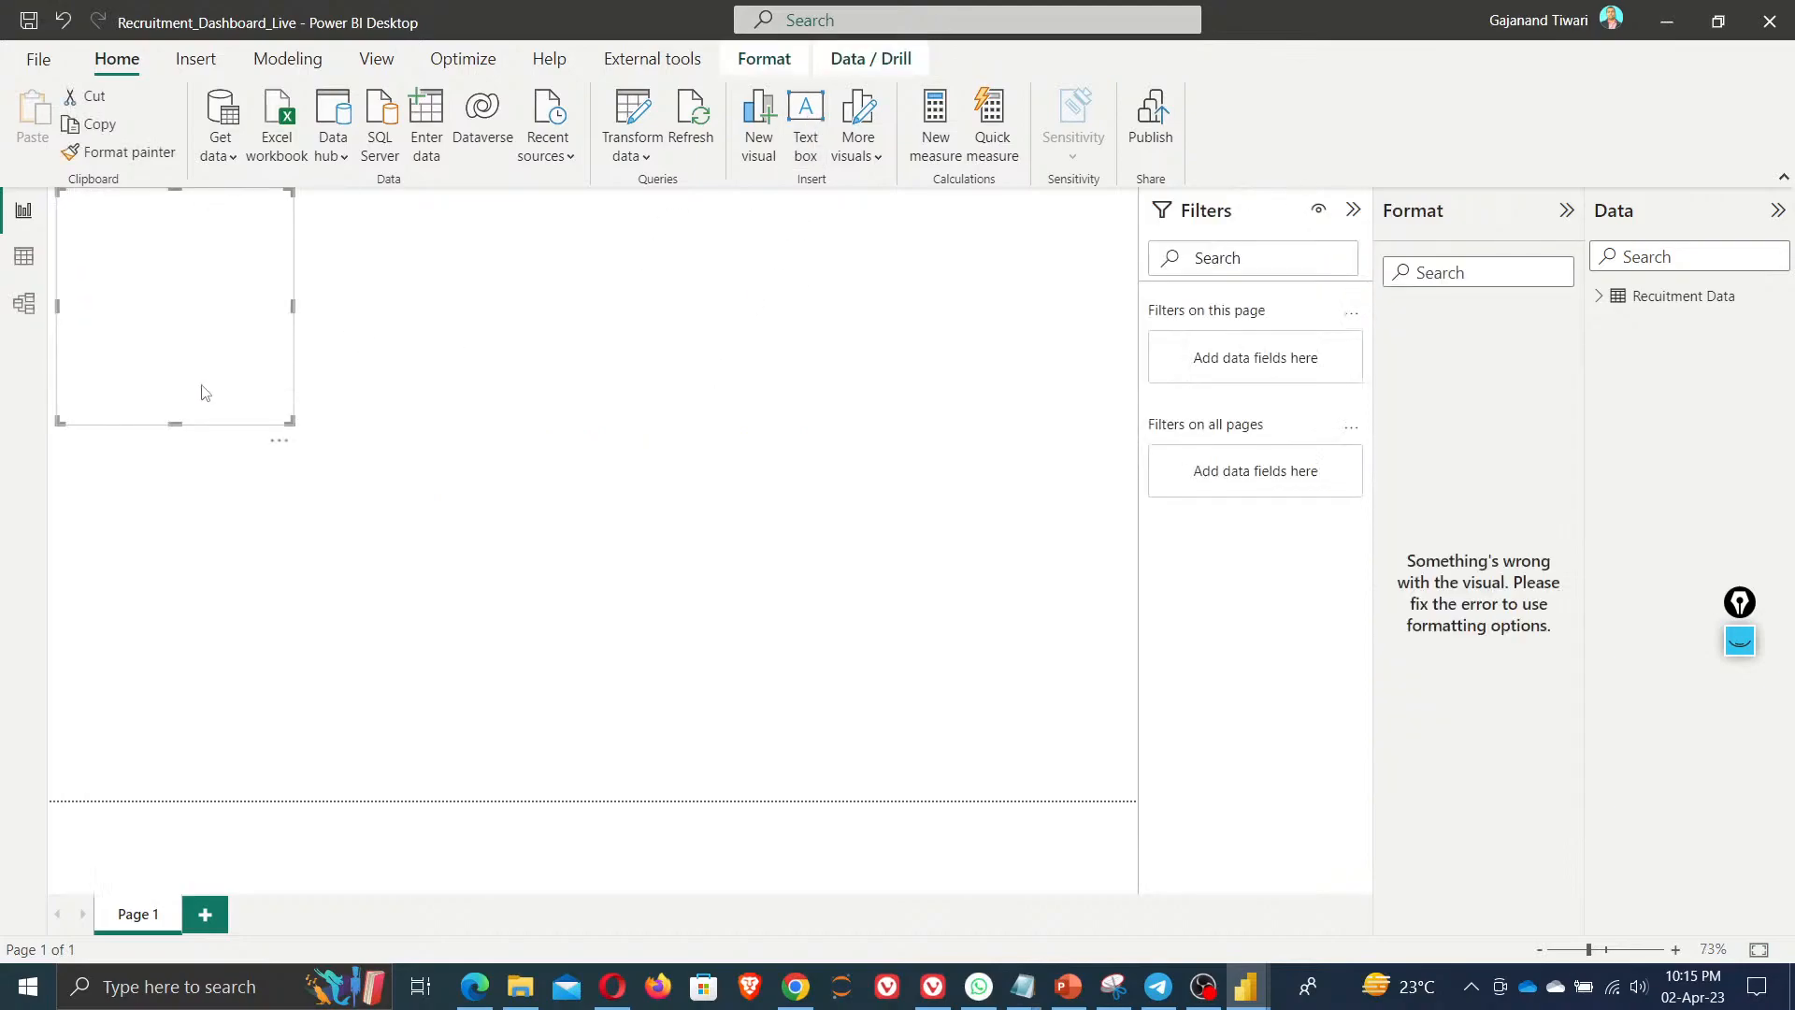
{"action": "left_click_drag", "start_coordinate": [176, 423], "coordinate": [145, 261]}
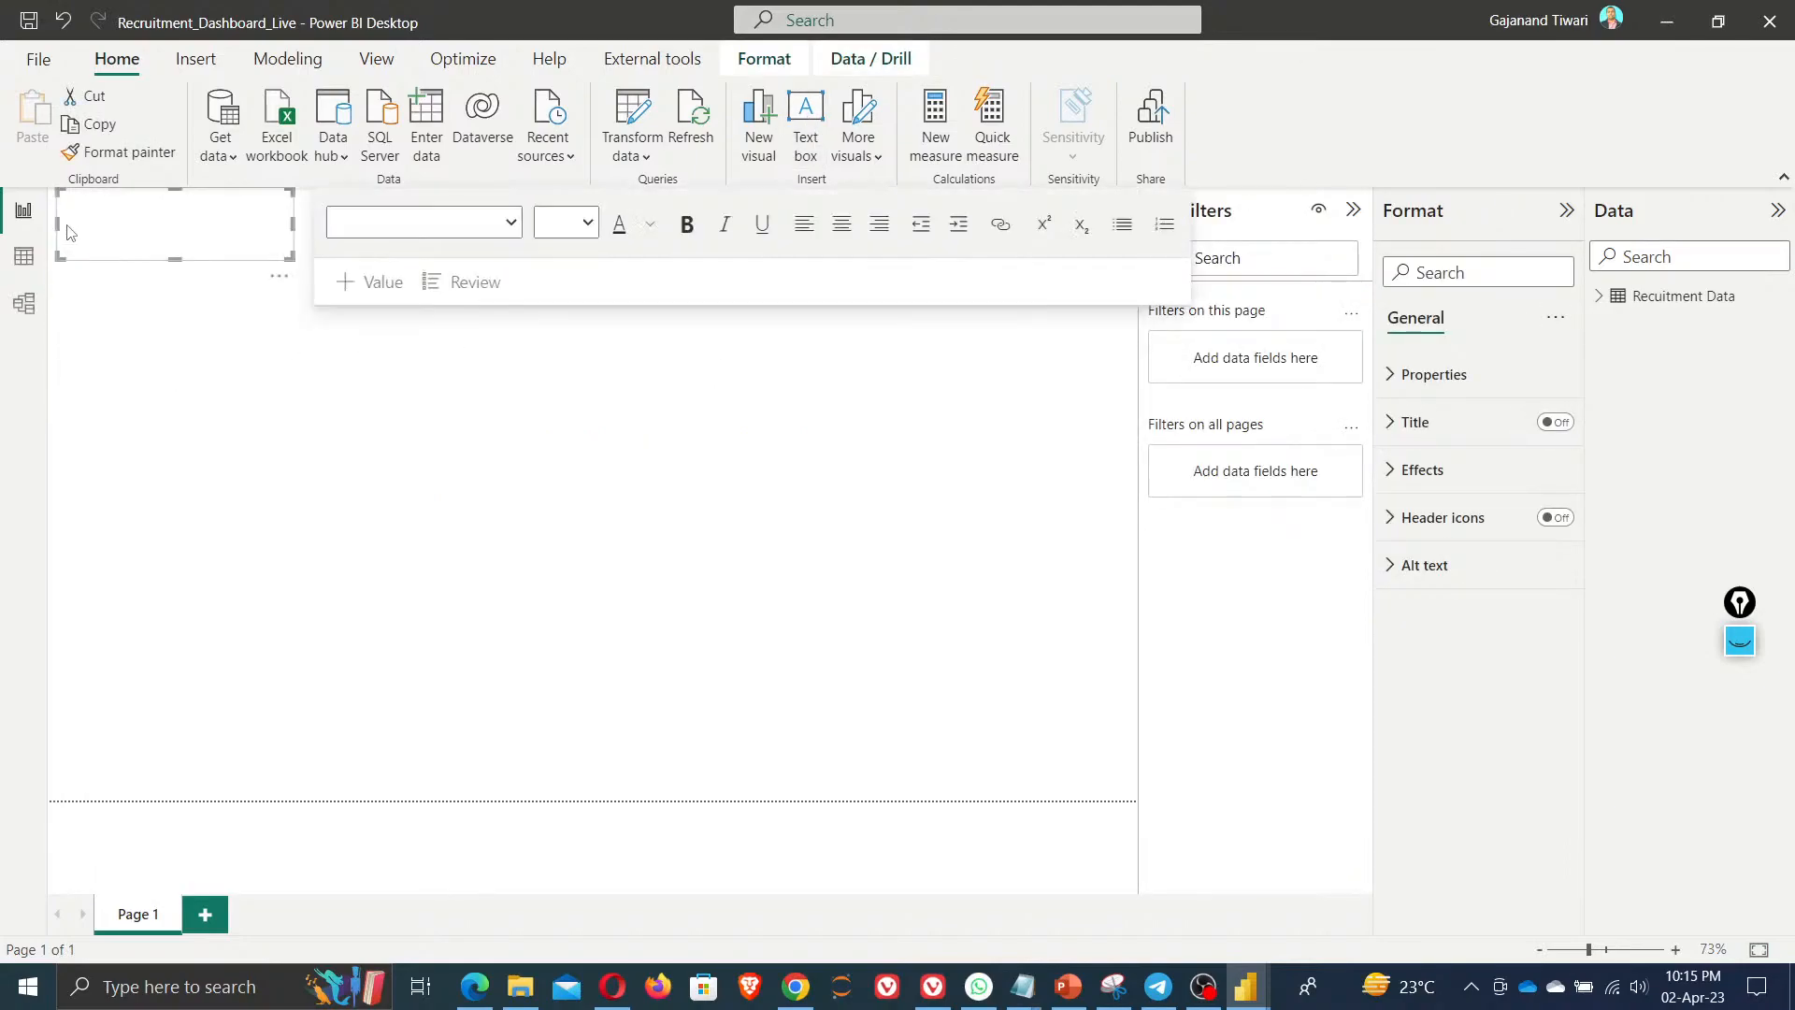
{"action": "left_click_drag", "start_coordinate": [55, 219], "coordinate": [49, 219]}
{"action": "left_click_drag", "start_coordinate": [293, 224], "coordinate": [1137, 224]}
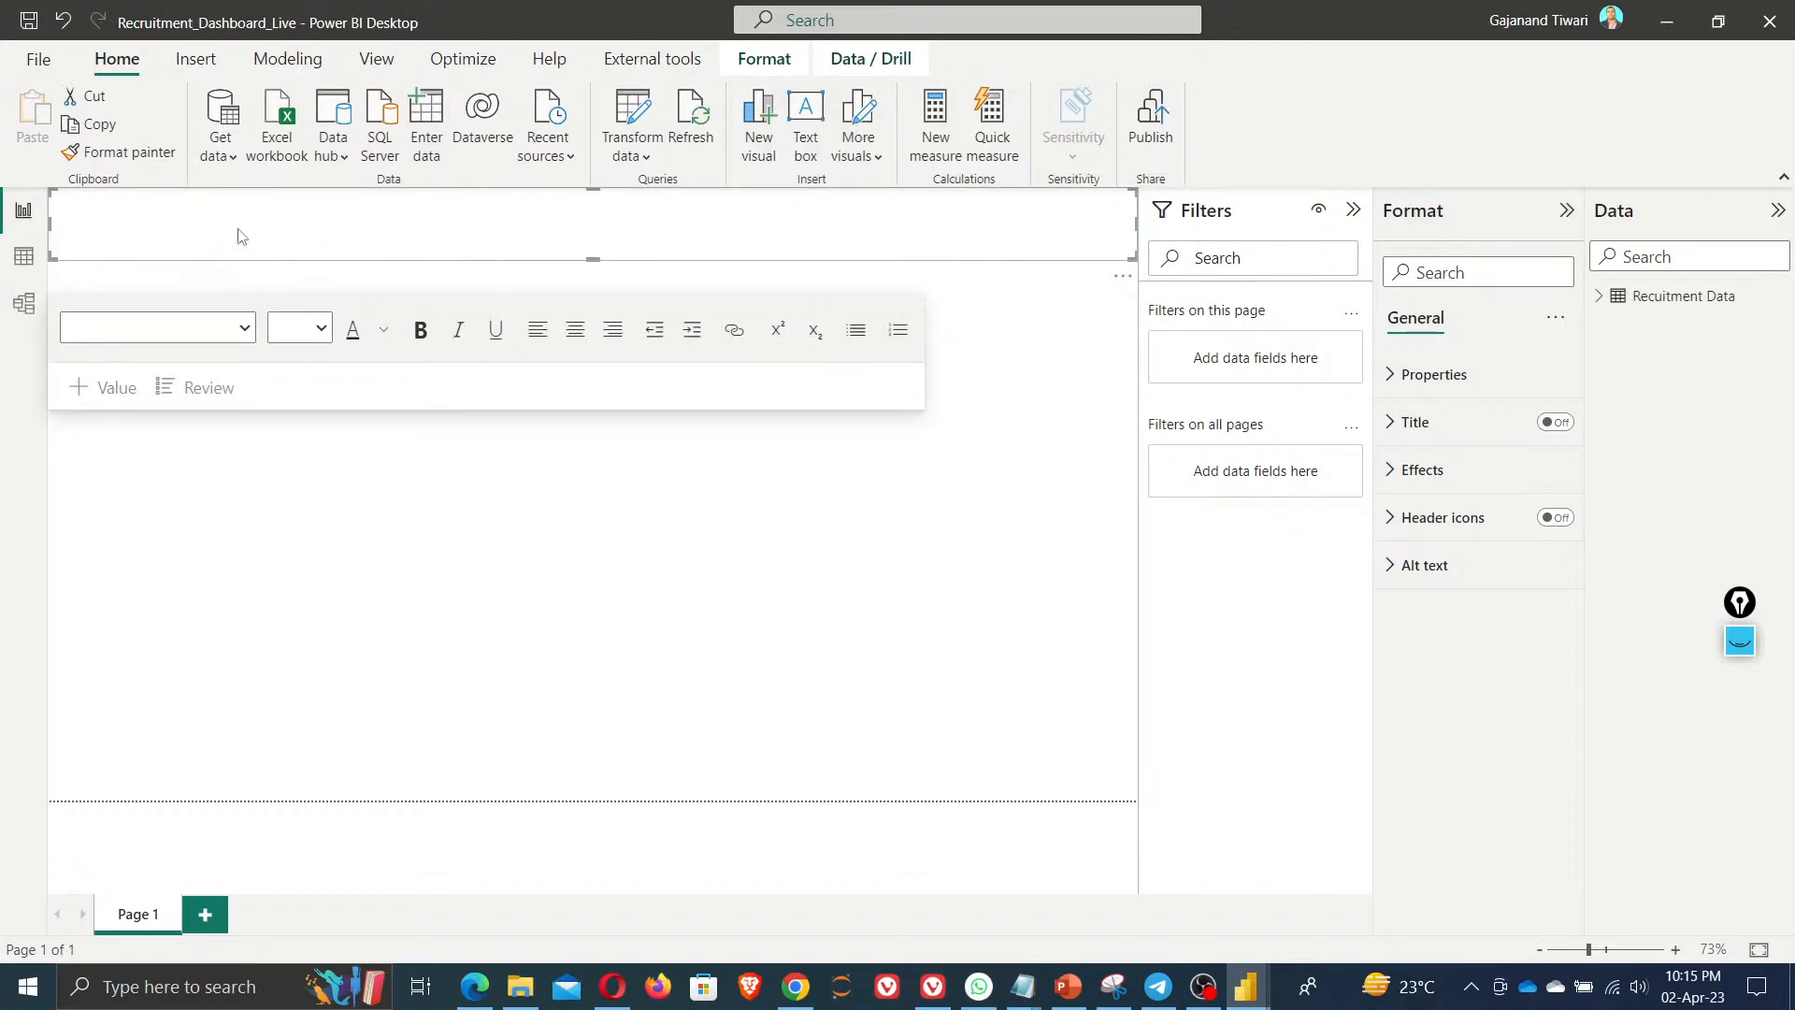
{"action": "left_click_drag", "start_coordinate": [593, 259], "coordinate": [590, 247]}
Copy the heading POWER BI RECRUITMENT DASHBOARD from the requirement file in Notepad into the report's text box
{"action": "left_click", "coordinate": [1023, 986]}
{"action": "left_click", "coordinate": [1098, 899]}
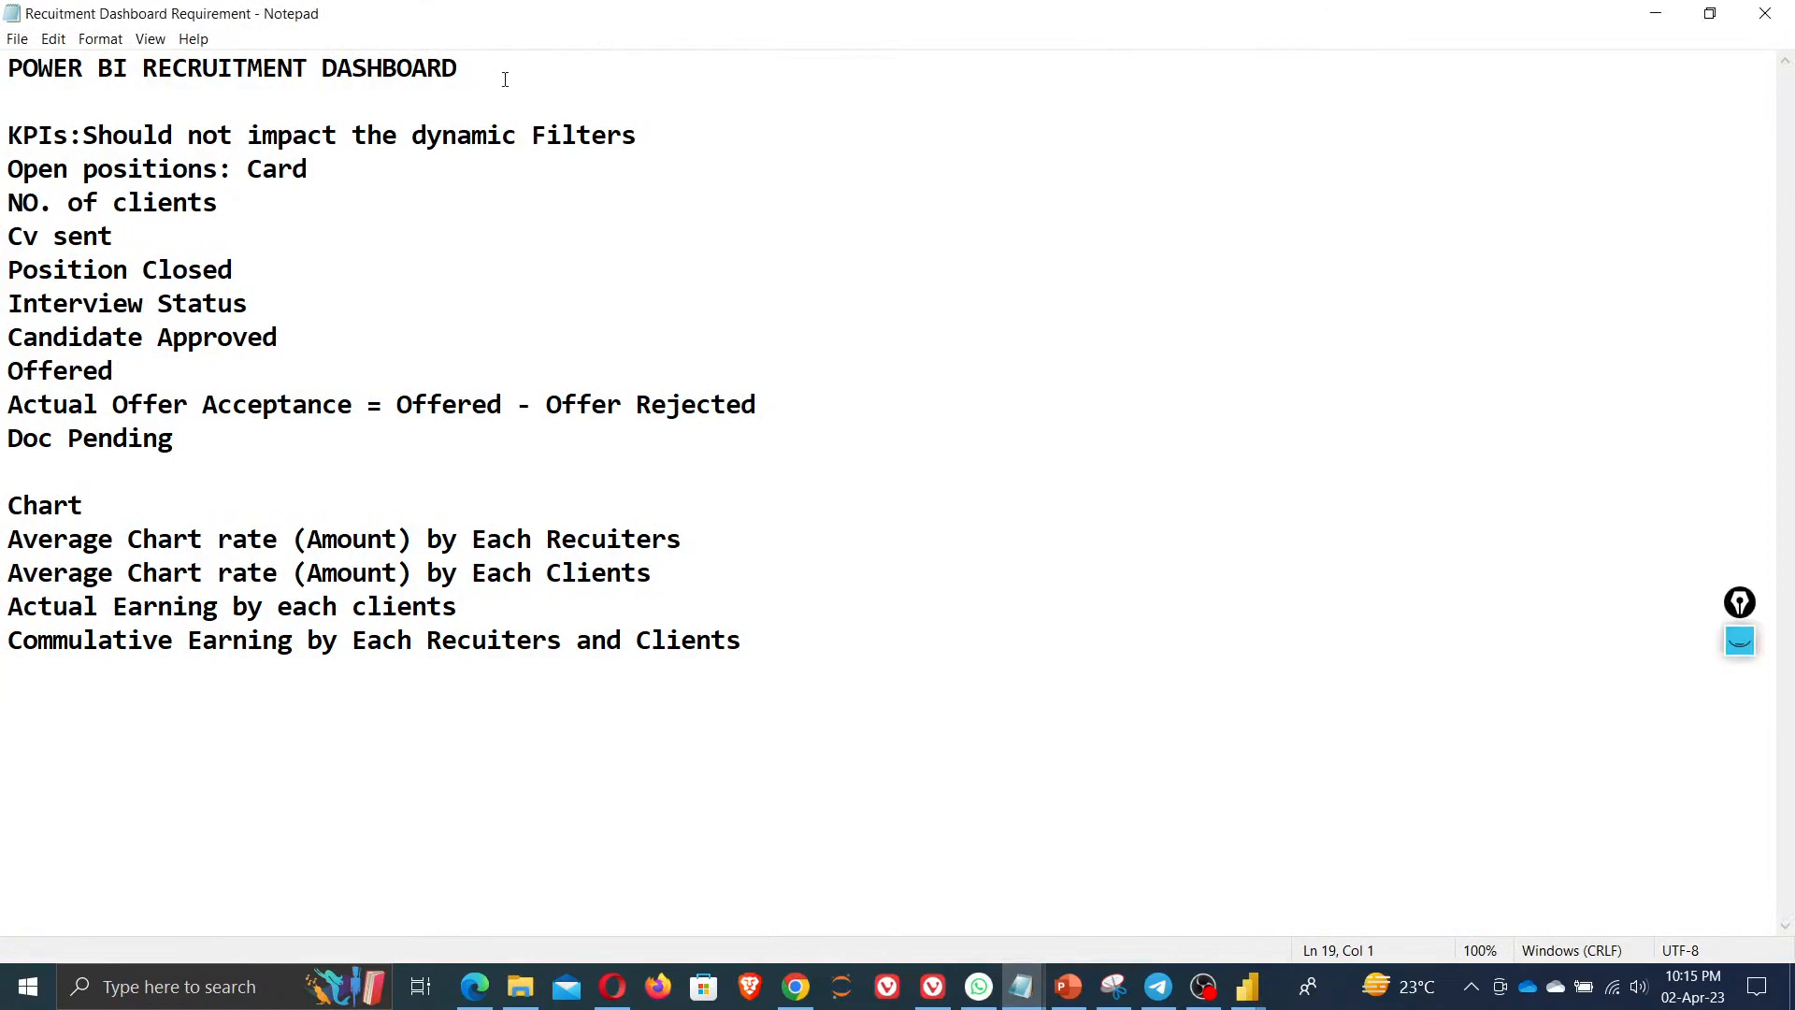
{"action": "left_click_drag", "start_coordinate": [505, 80], "coordinate": [3, 66]}
{"action": "key", "text": "alt+Tab"}
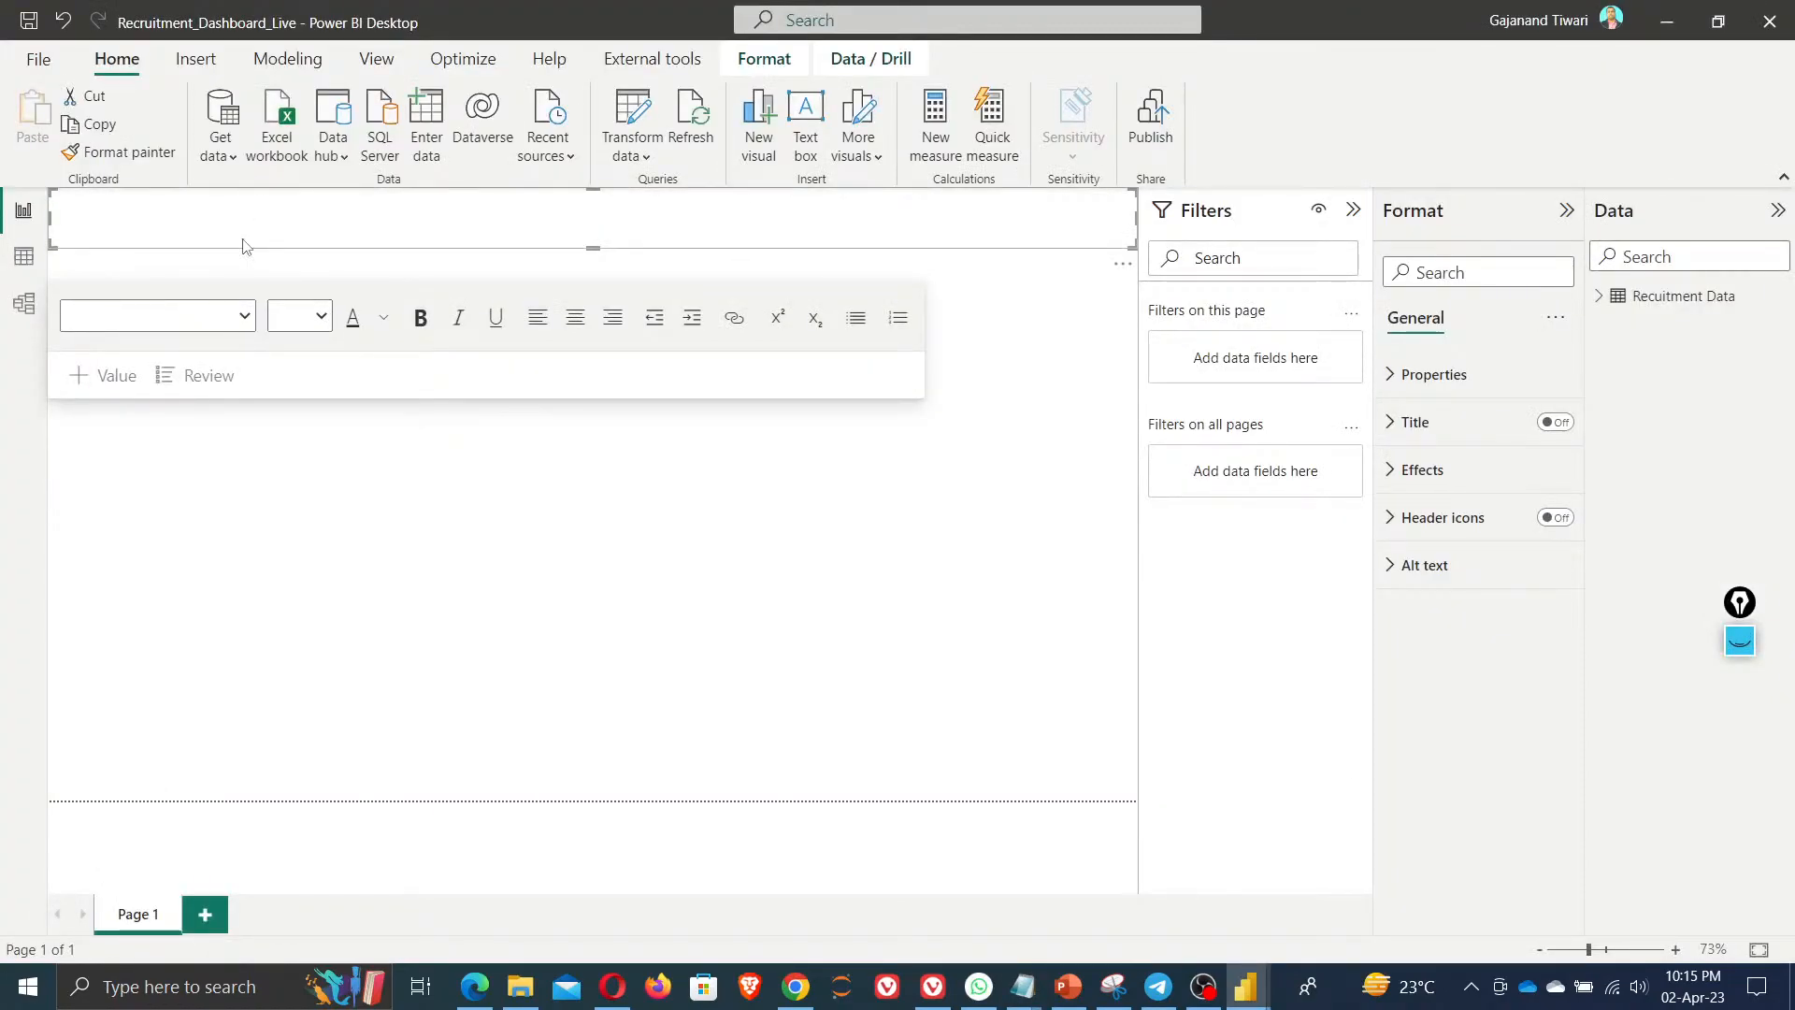
{"action": "type", "text": "POWER BI RECRUITMENT DASHBOARD"}
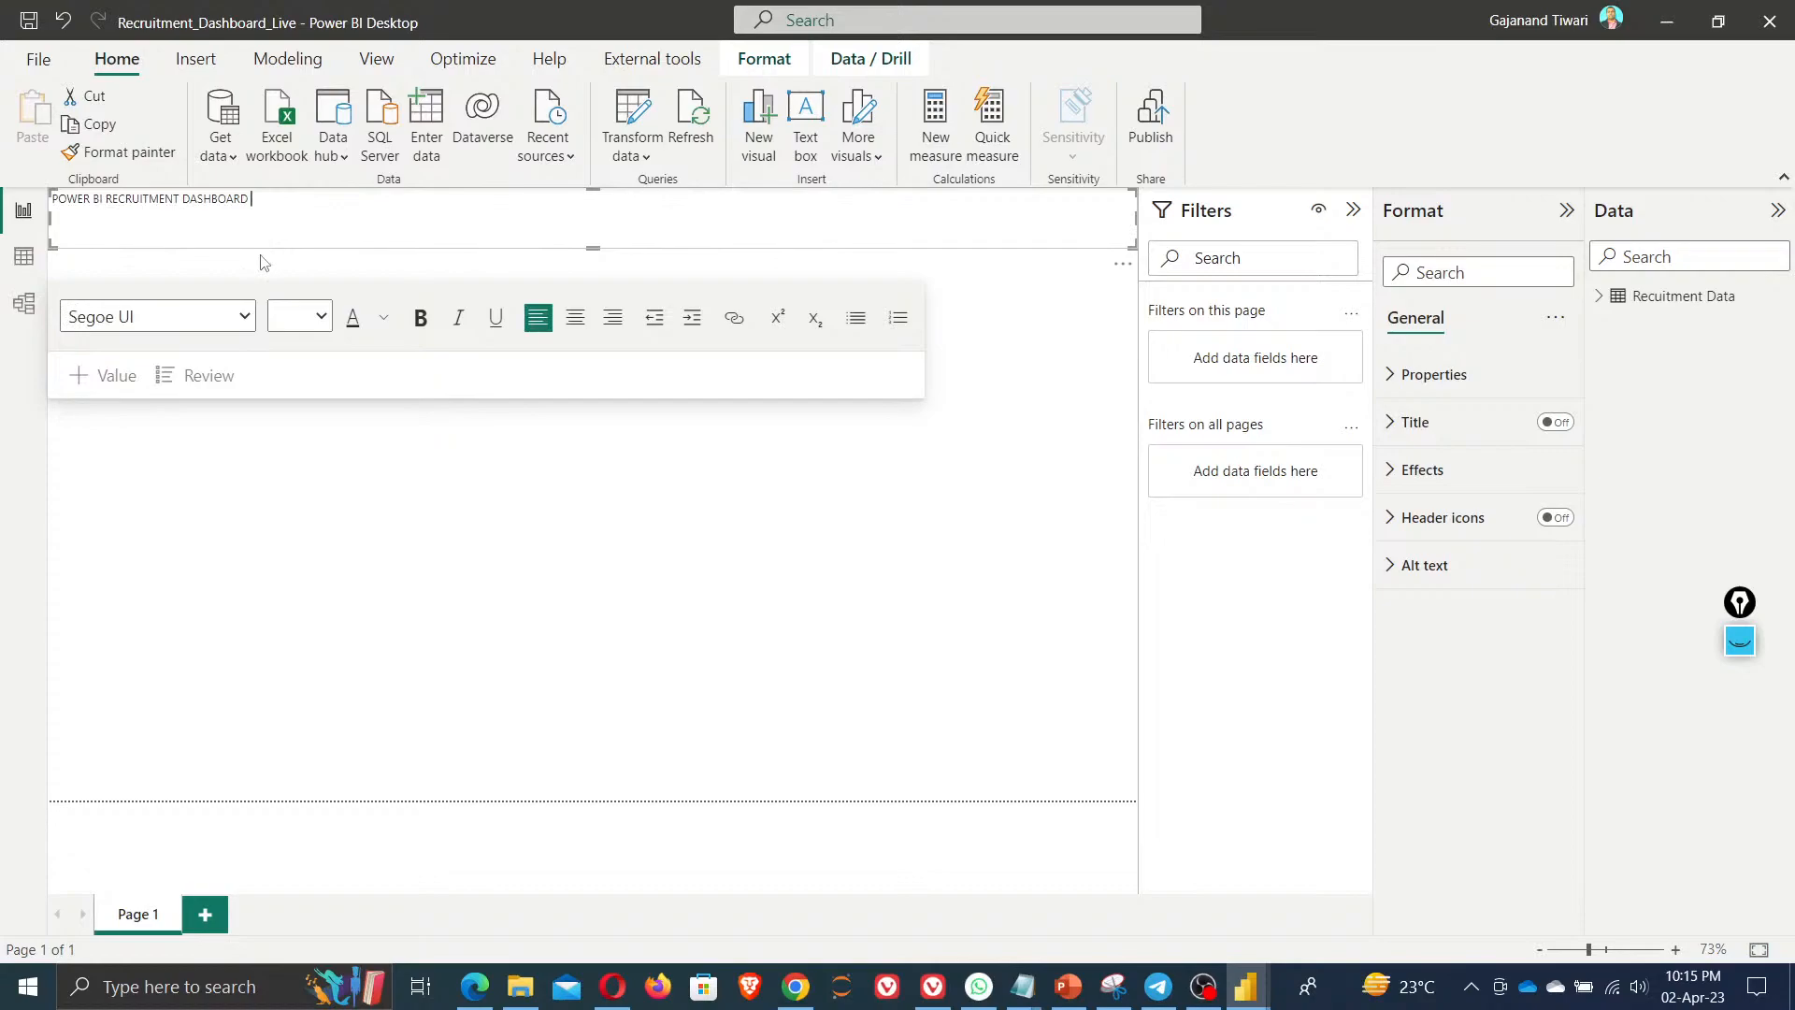
Format the dashboard title text as size 24, centred, white and bold
{"action": "key", "text": "ctrl+a"}
{"action": "left_click", "coordinate": [320, 316]}
{"action": "left_click", "coordinate": [300, 589]}
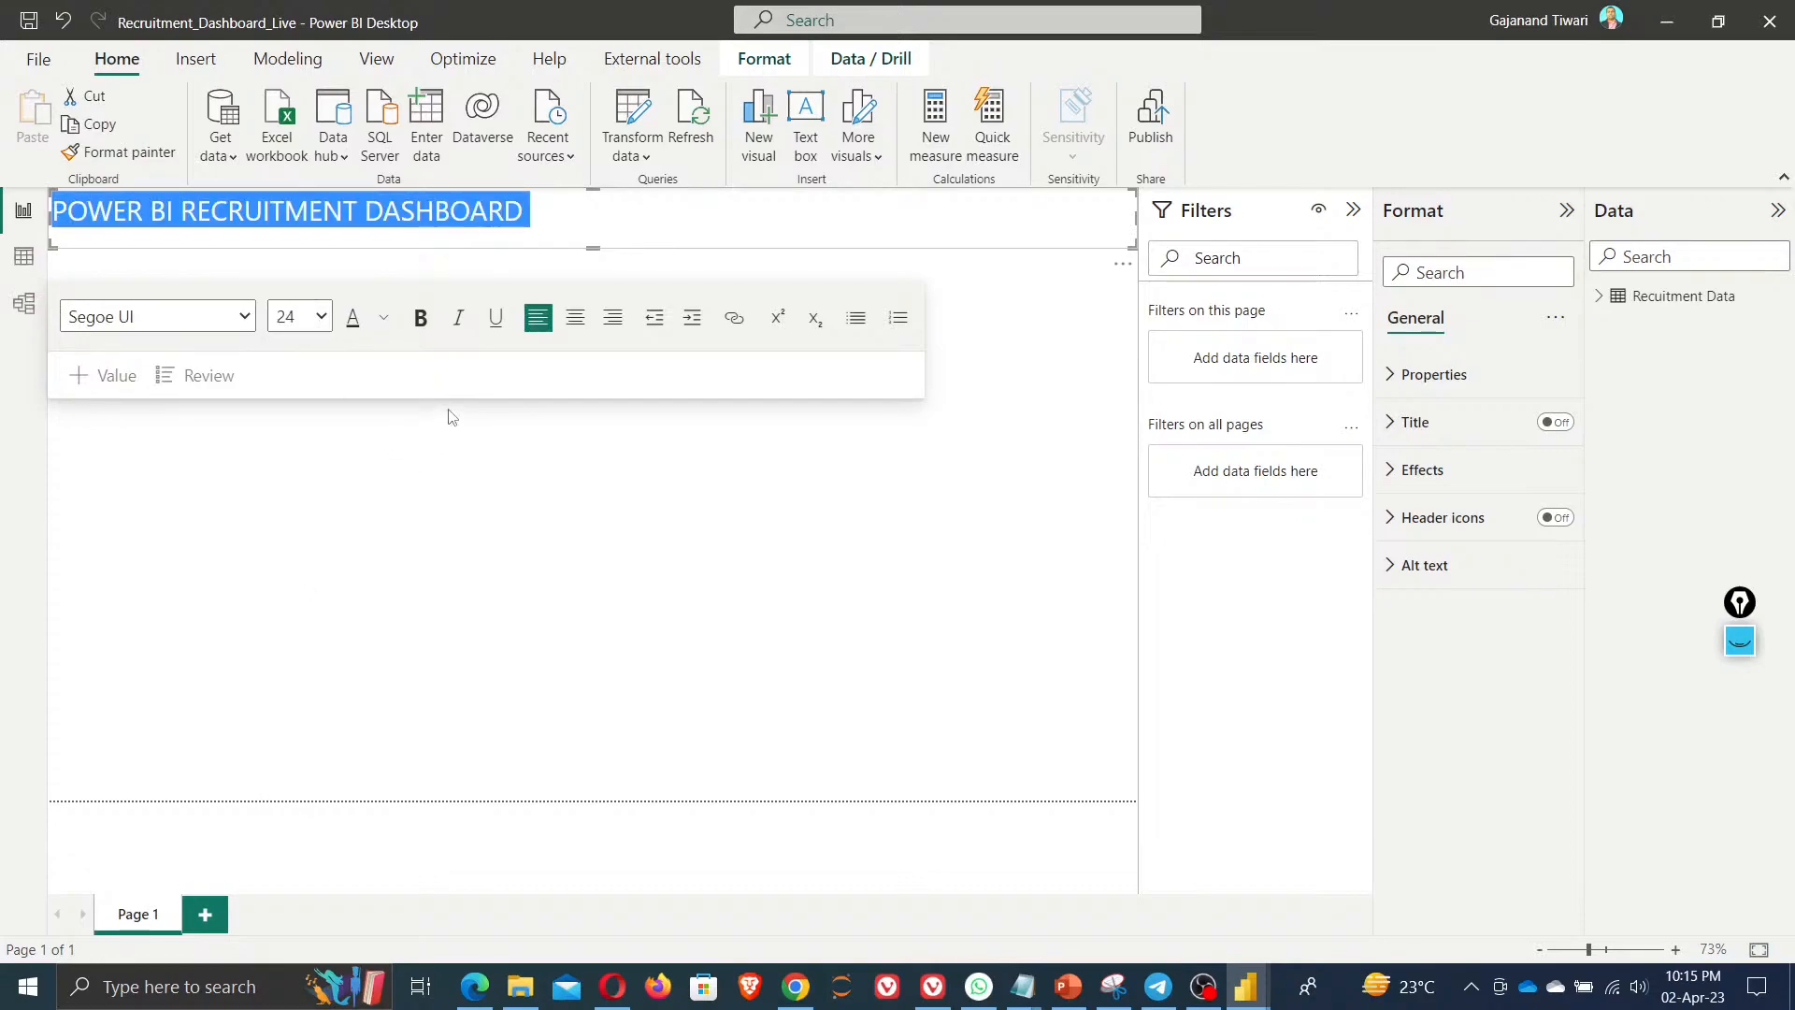
{"action": "left_click", "coordinate": [570, 321]}
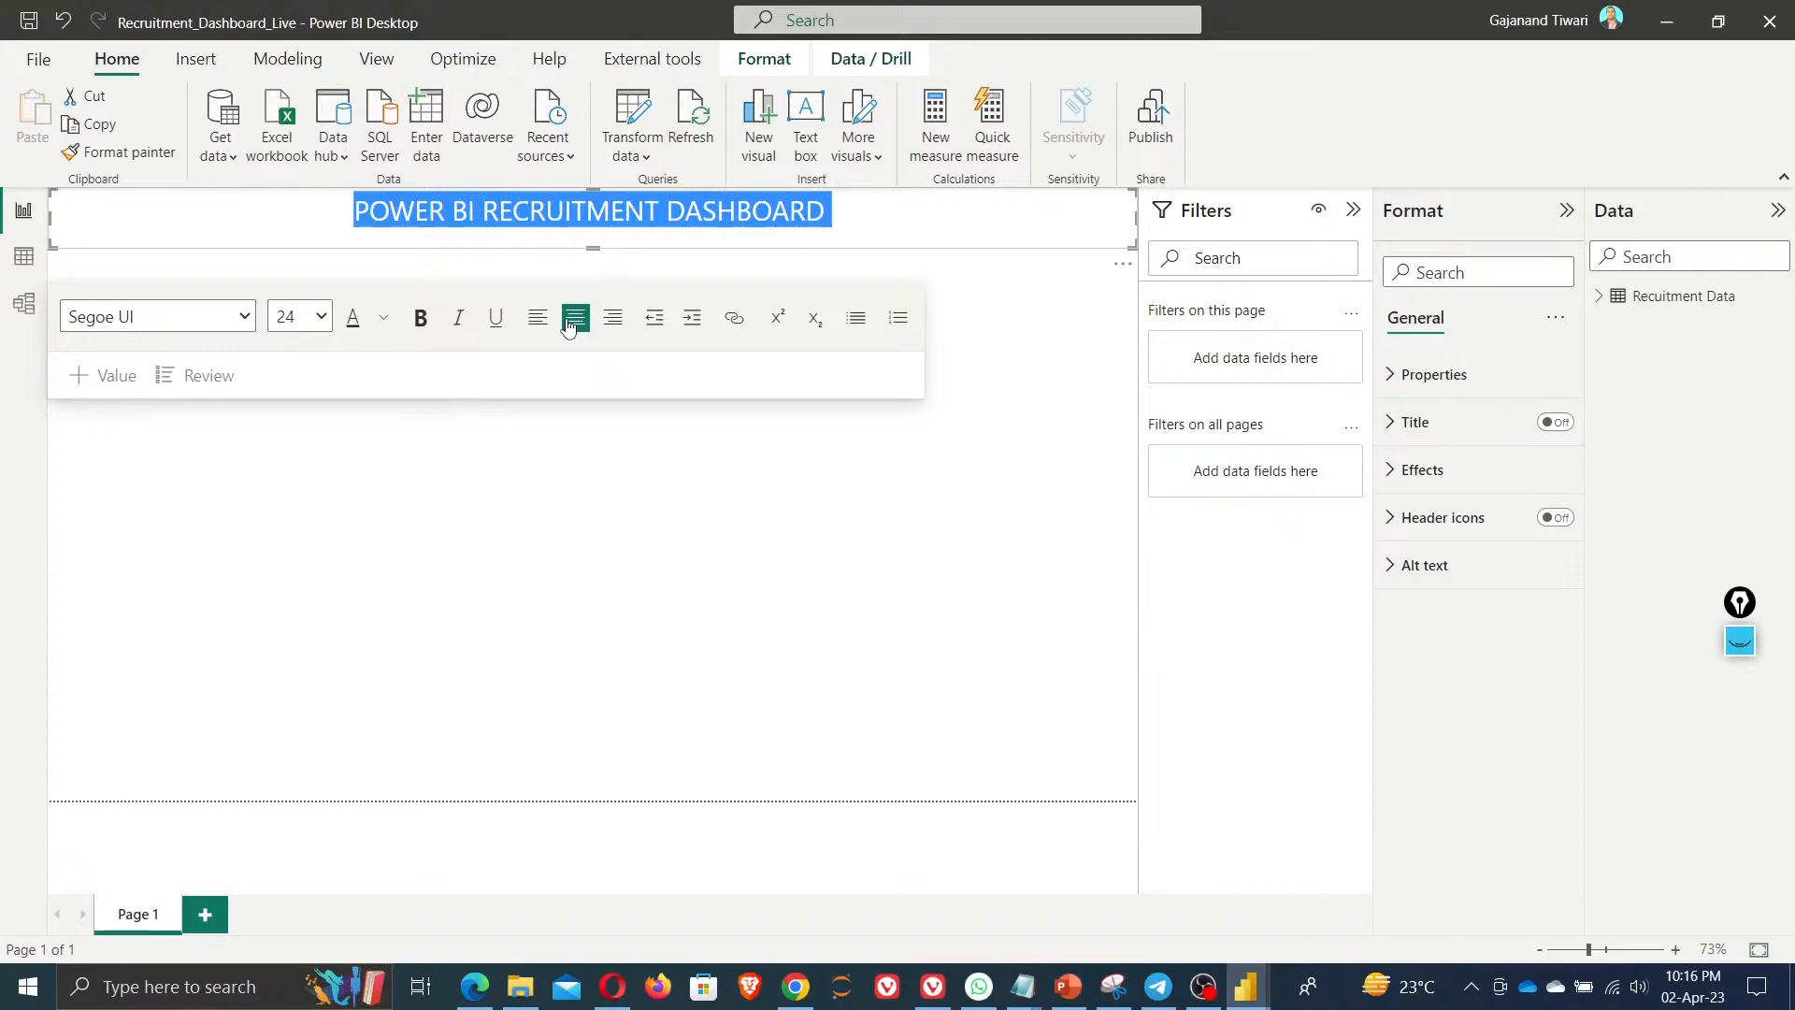
{"action": "left_click", "coordinate": [382, 317]}
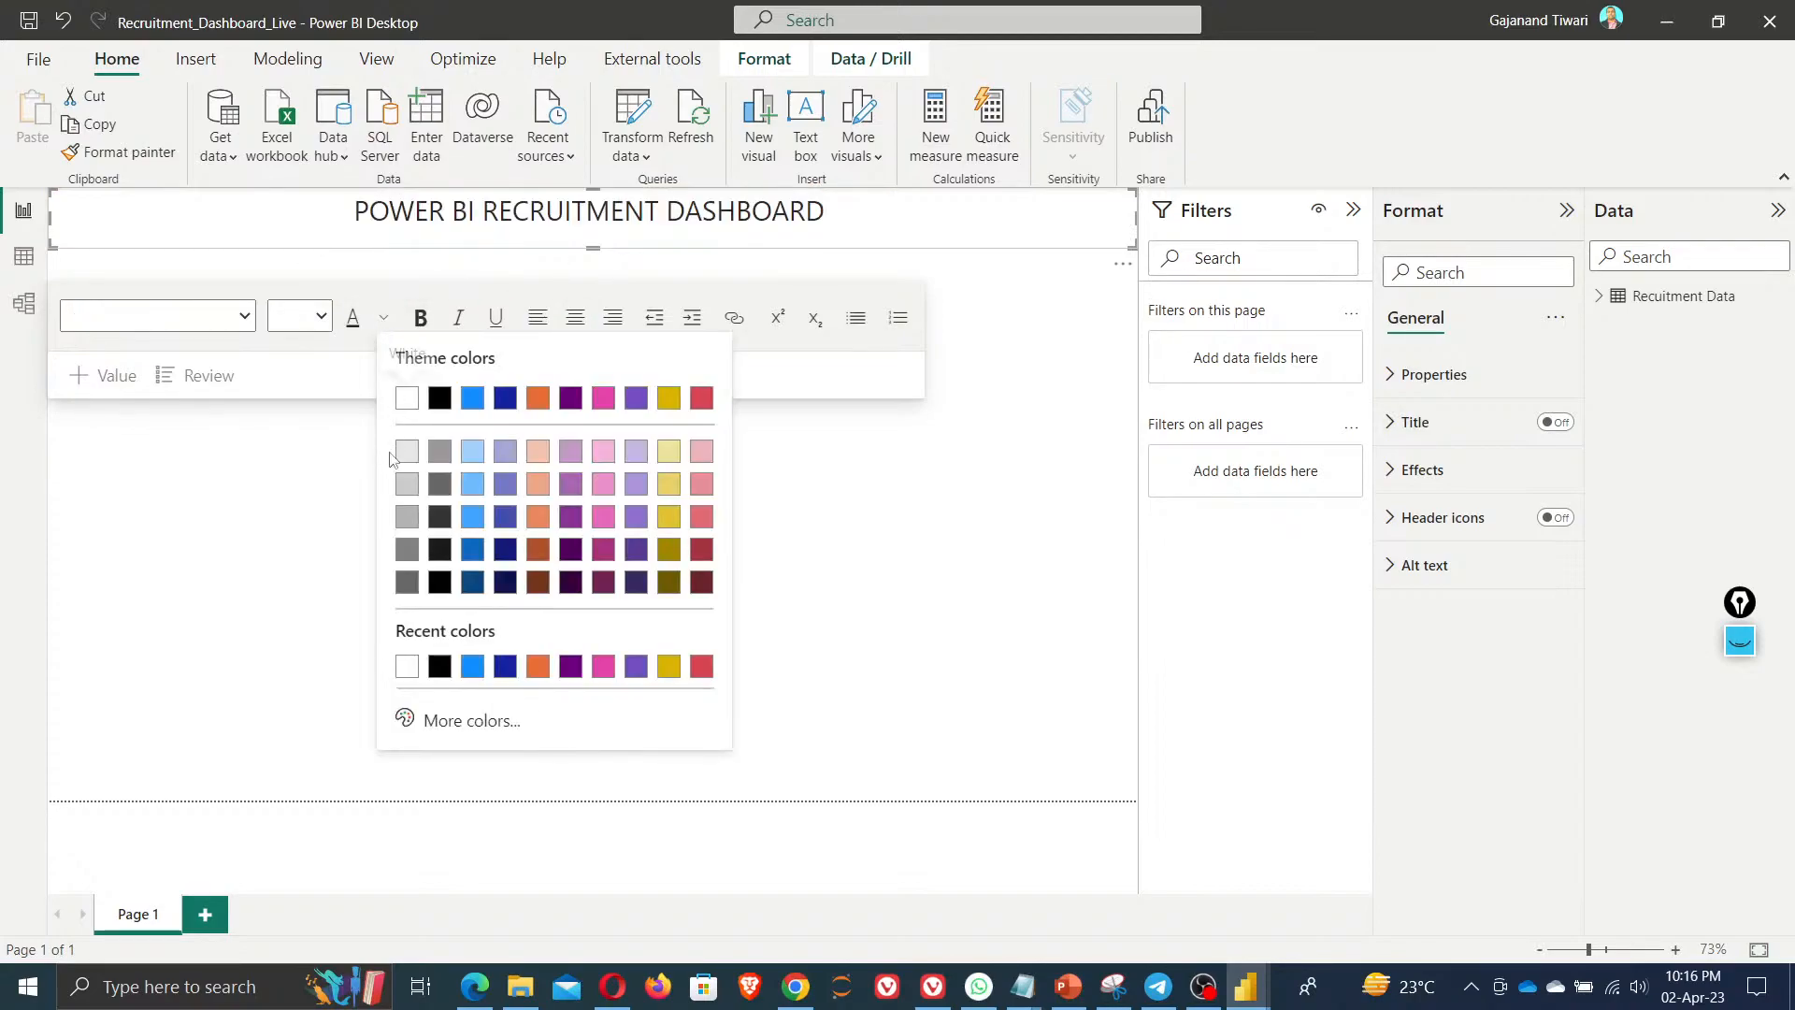
{"action": "left_click", "coordinate": [392, 454]}
{"action": "left_click", "coordinate": [420, 316]}
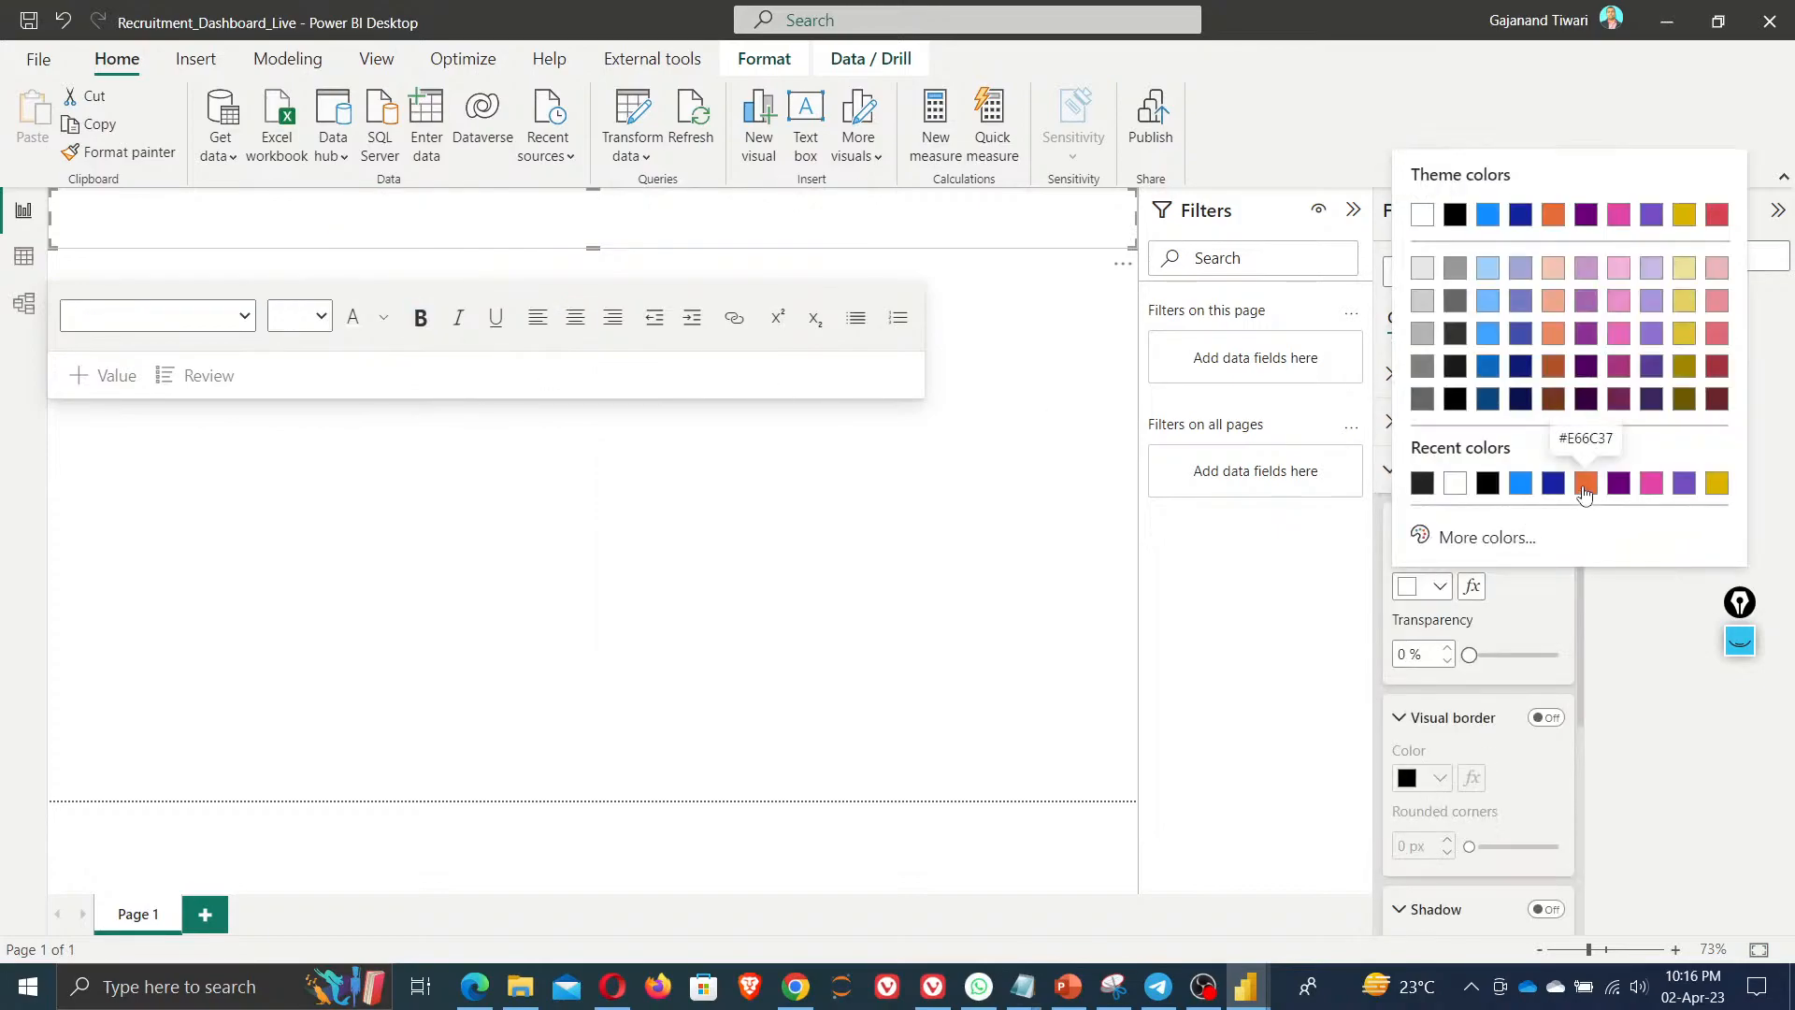
Give the title box an orange #E66C37 background and a matching orange visual border with 20 px rounded corners
{"action": "left_click", "coordinate": [1585, 489]}
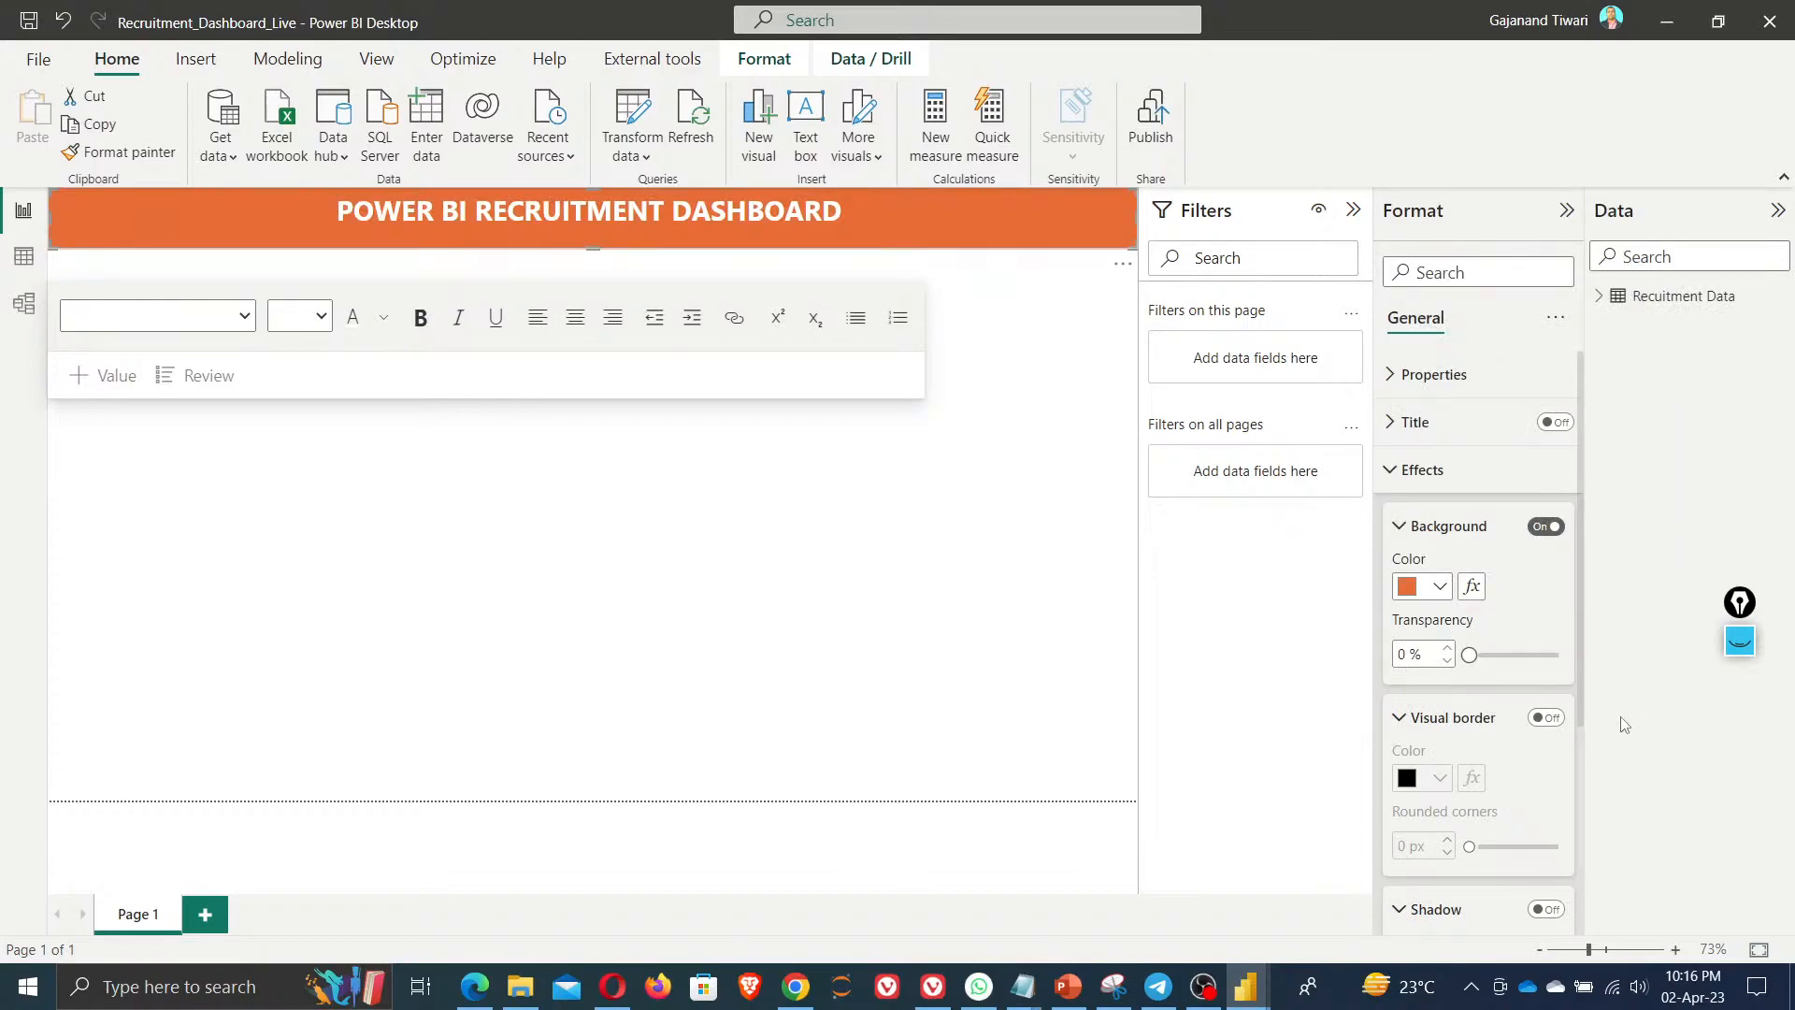
{"action": "left_click", "coordinate": [1425, 779]}
{"action": "left_click", "coordinate": [1422, 678]}
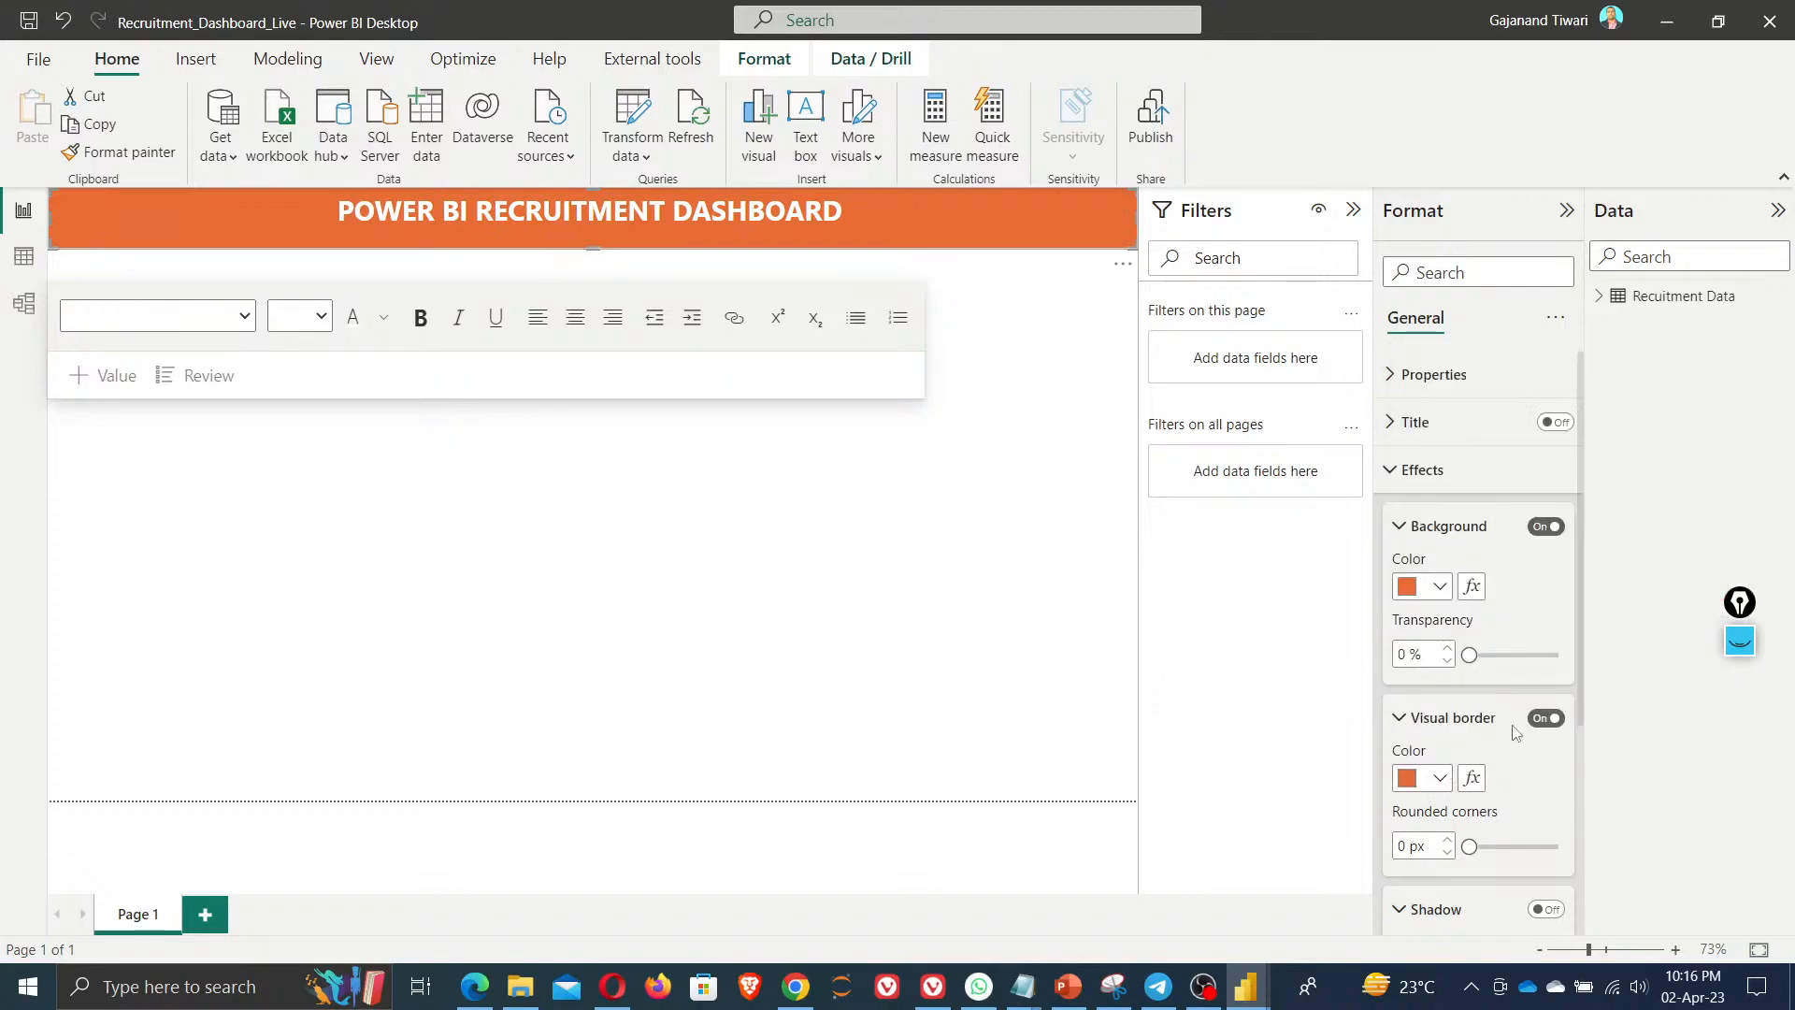
{"action": "scroll", "coordinate": [1515, 734], "scroll_direction": "down", "scroll_amount": 3}
{"action": "double_click", "coordinate": [1403, 584]}
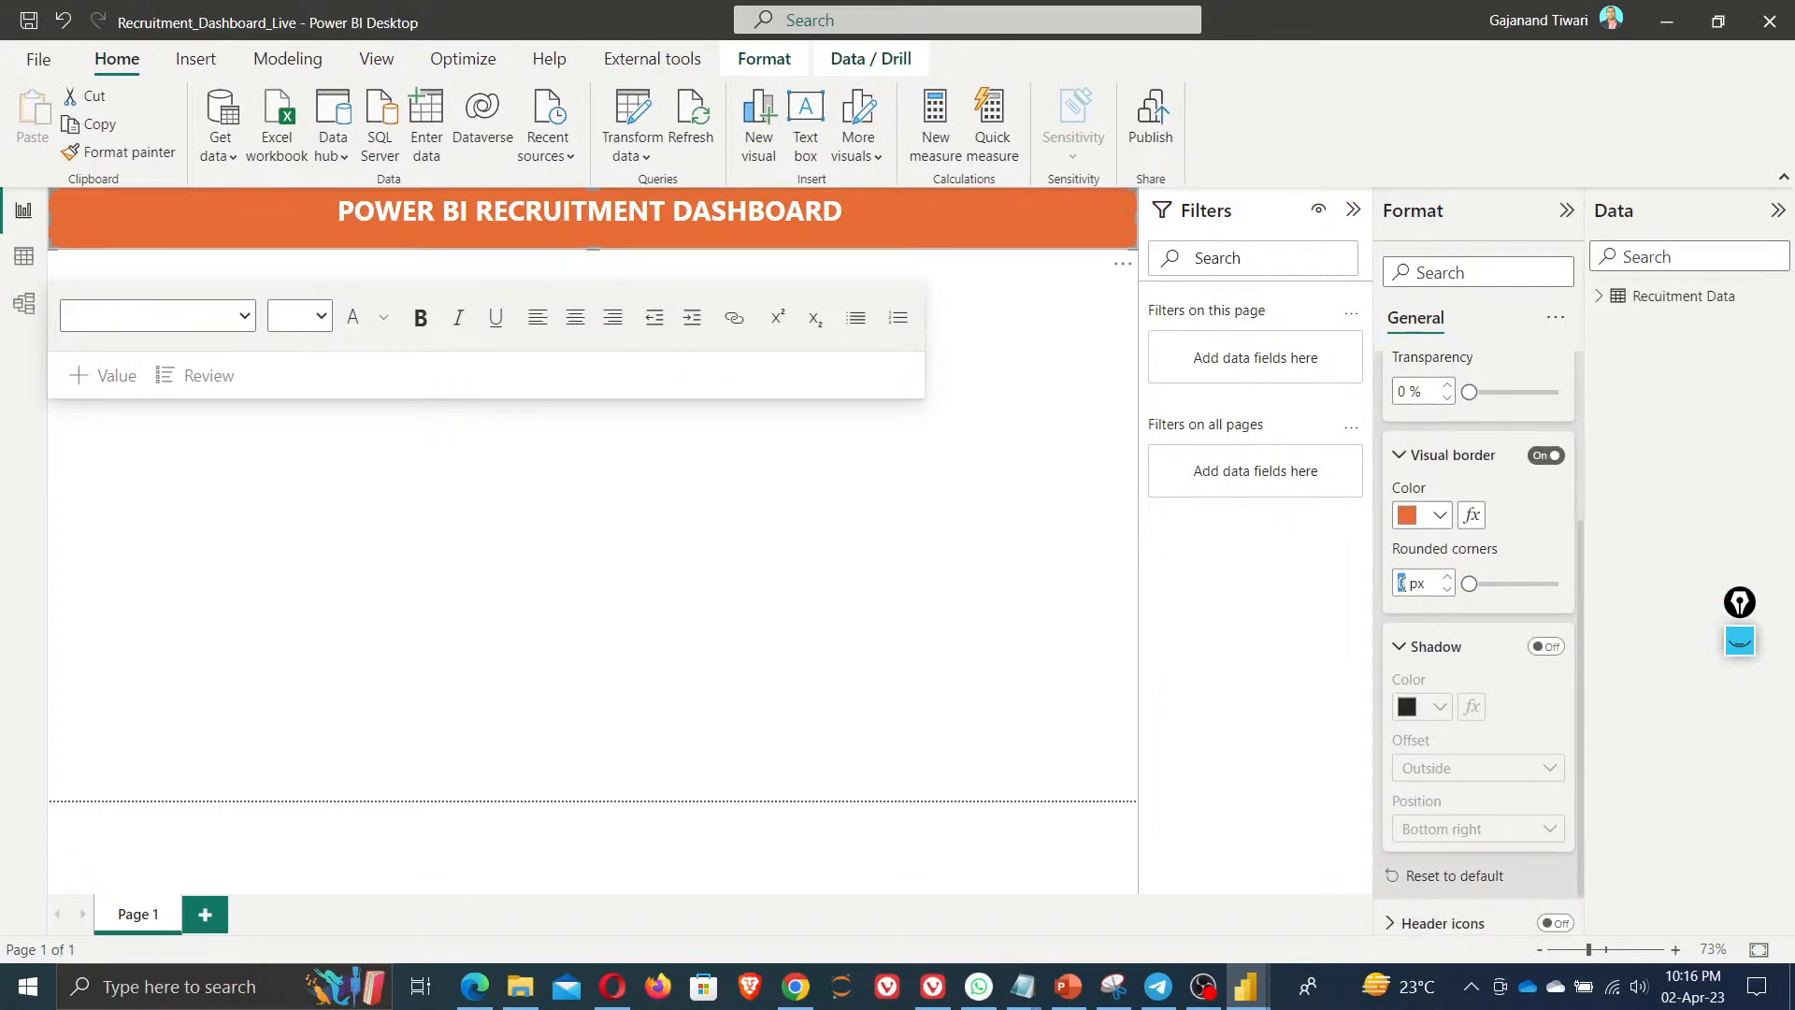
{"action": "type", "text": "29"}
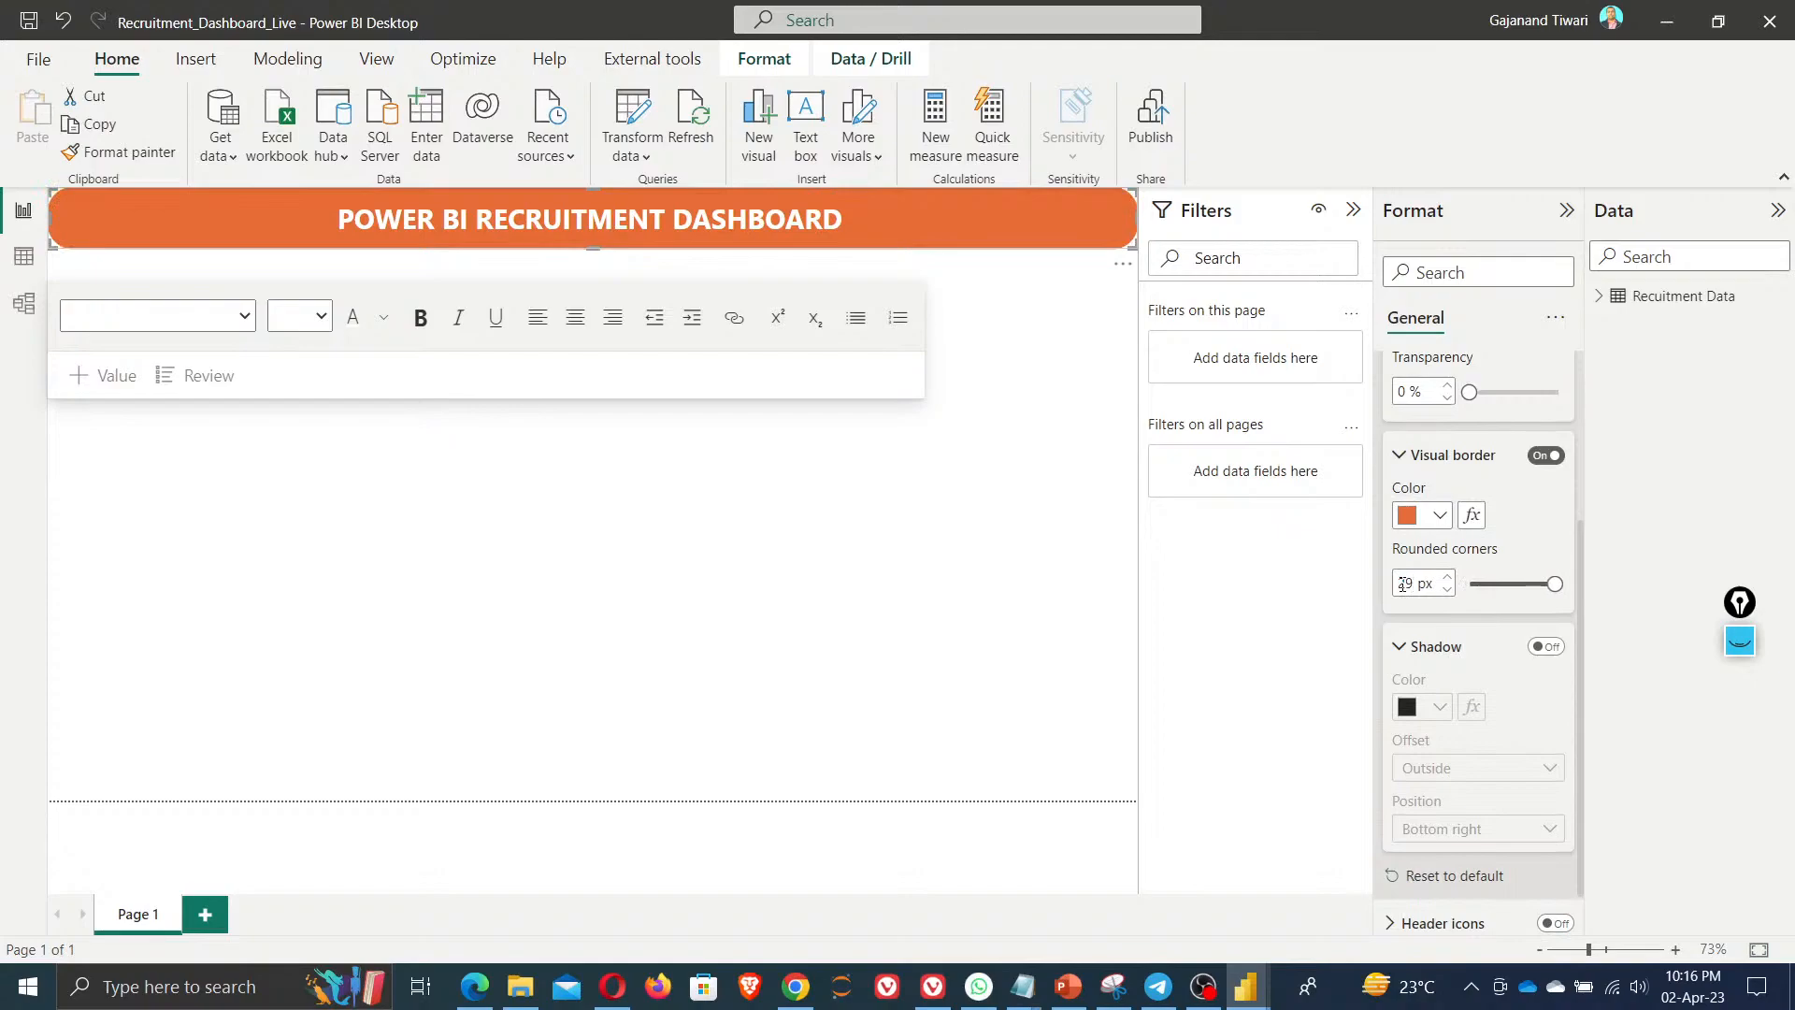
{"action": "key", "text": "BackSpace"}
{"action": "type", "text": "0"}
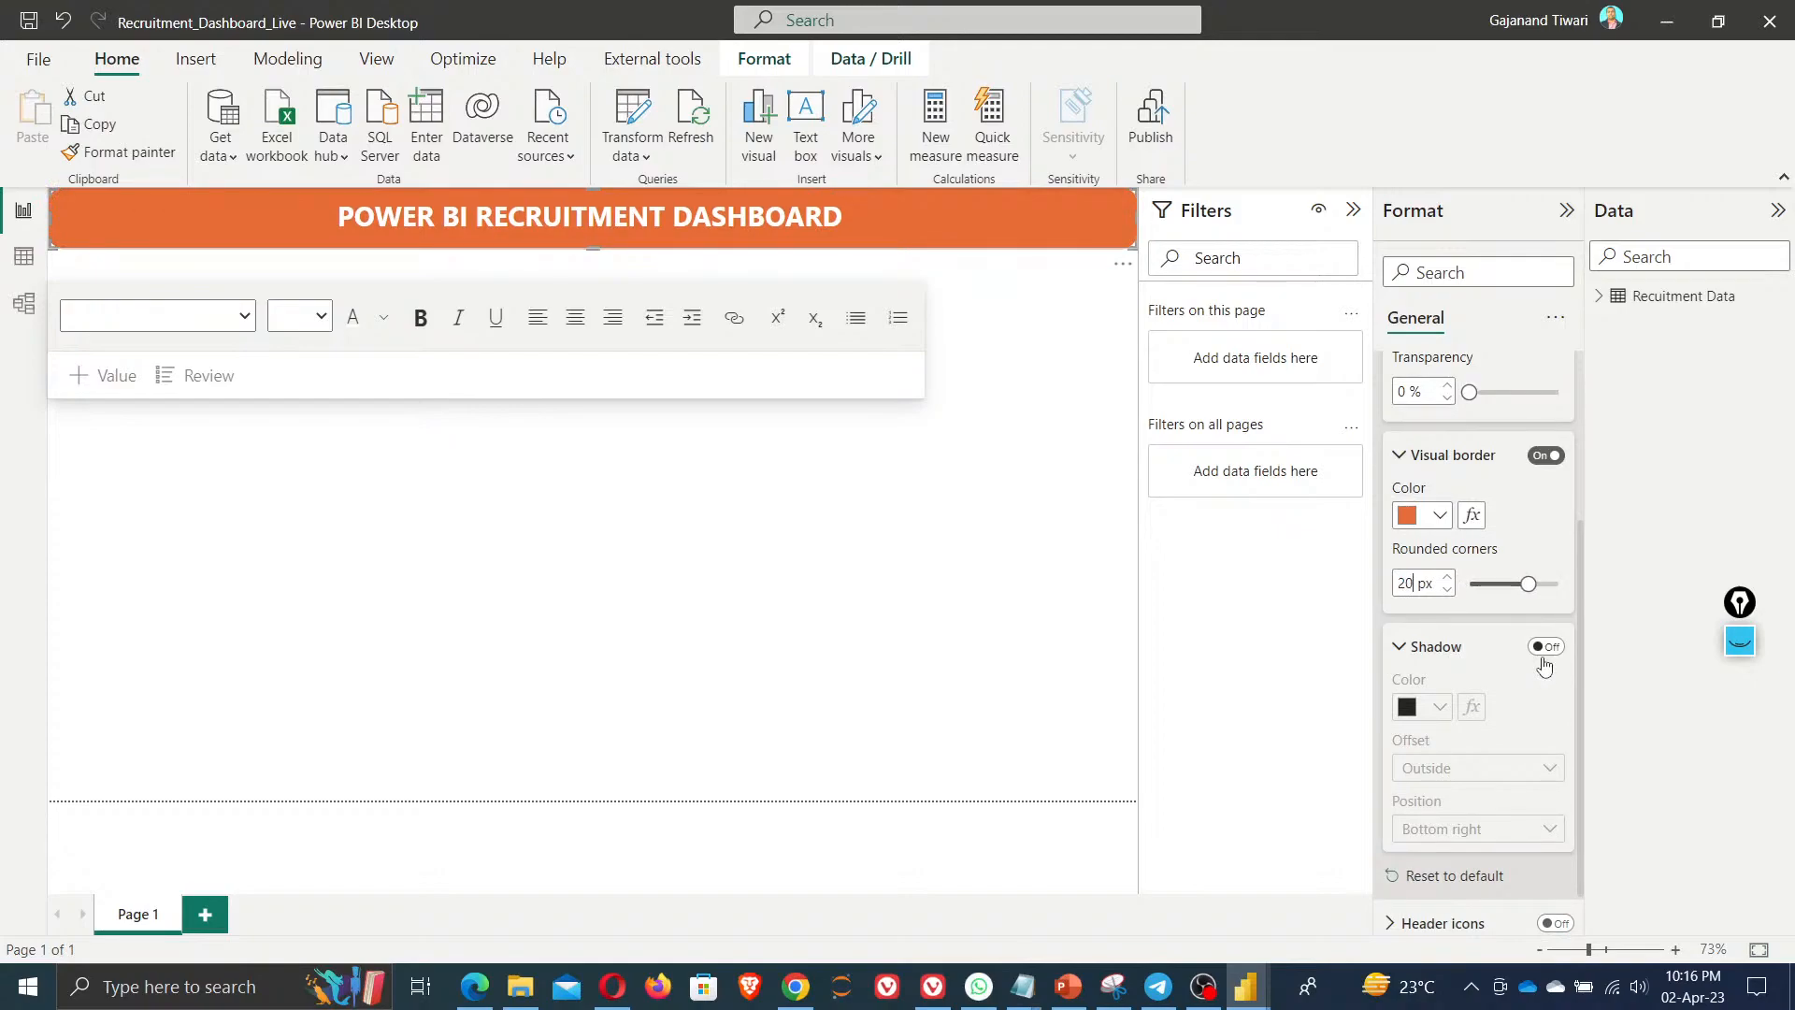
Add a shadow with an Inside offset to the title box and deselect it
{"action": "left_click", "coordinate": [1546, 648]}
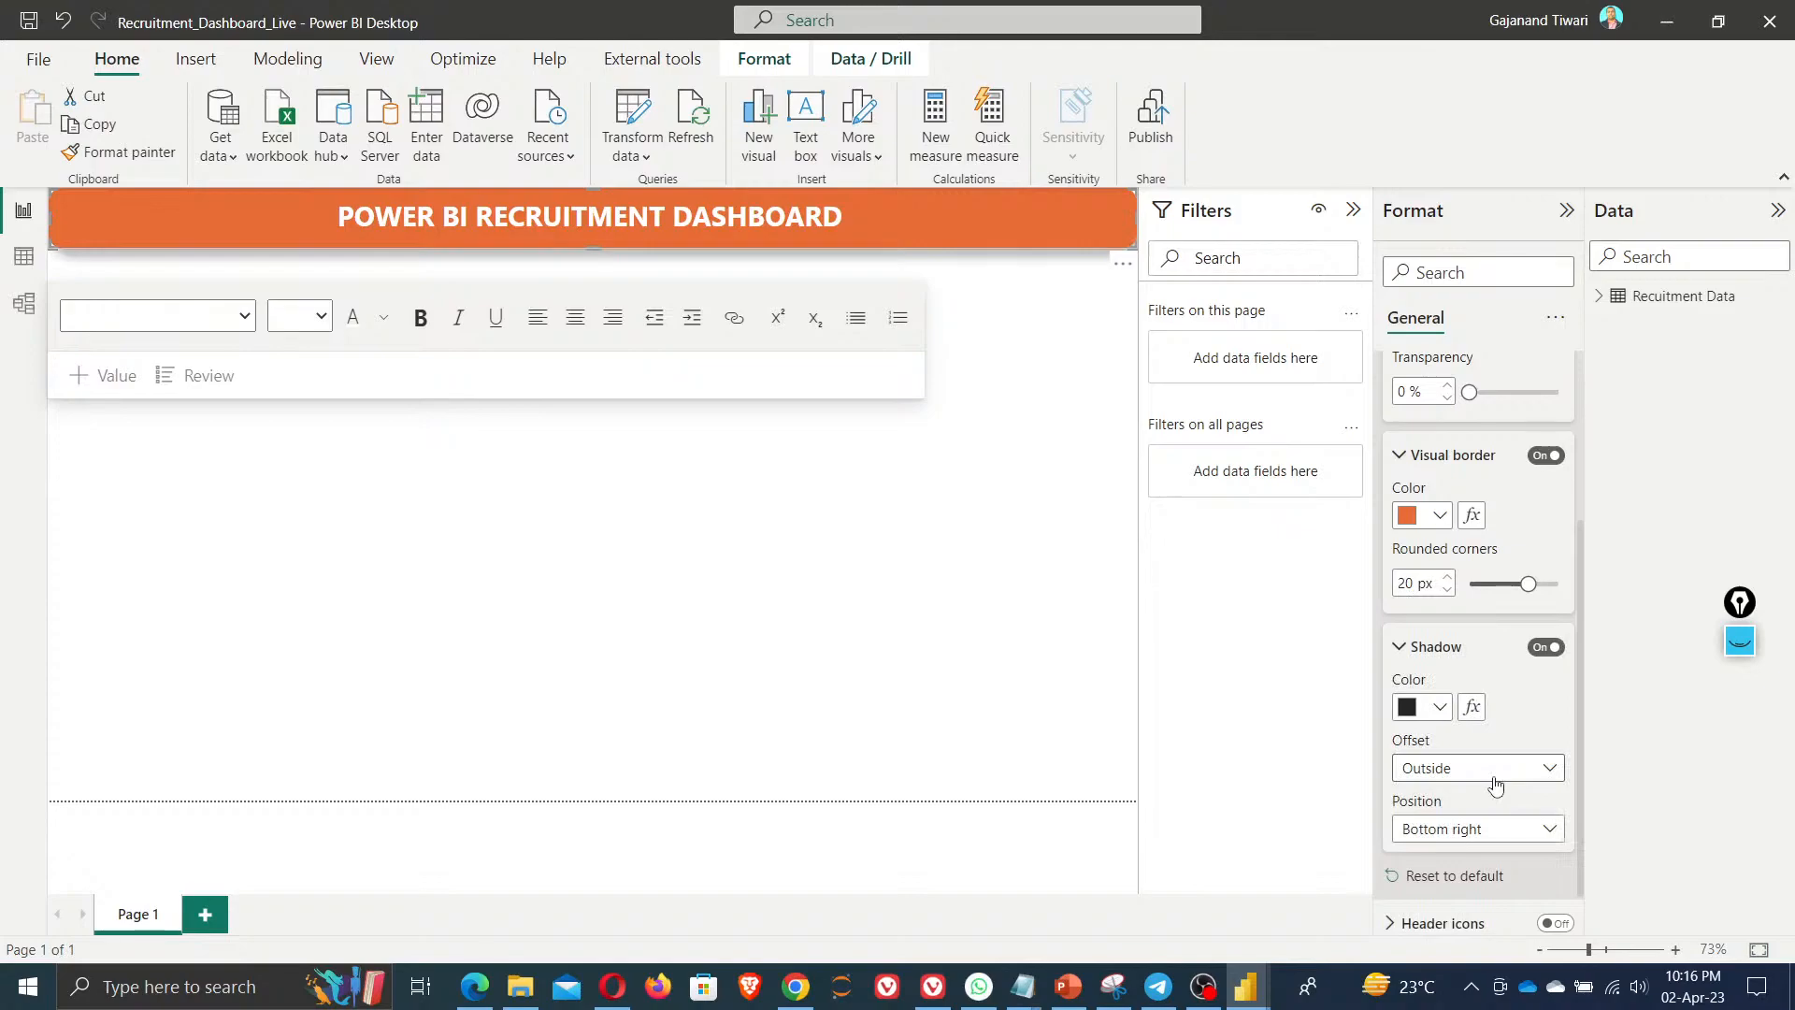
{"action": "left_click", "coordinate": [1495, 785]}
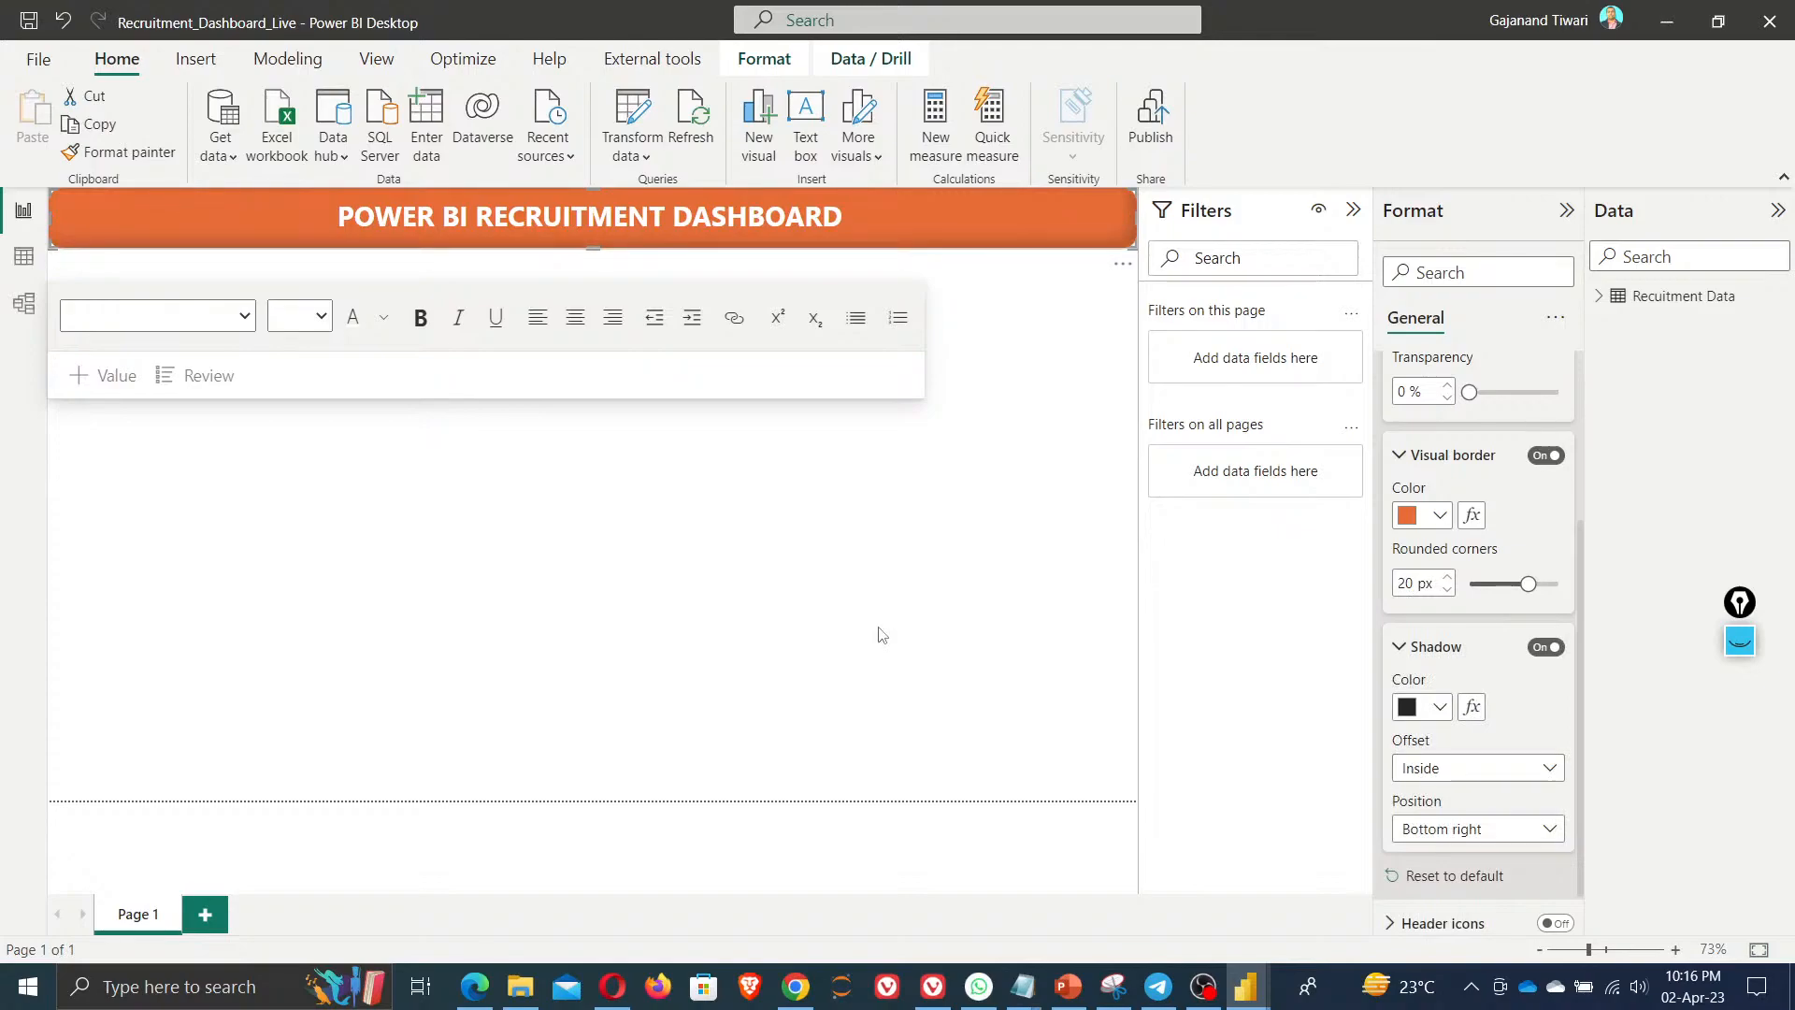
{"action": "left_click", "coordinate": [748, 645]}
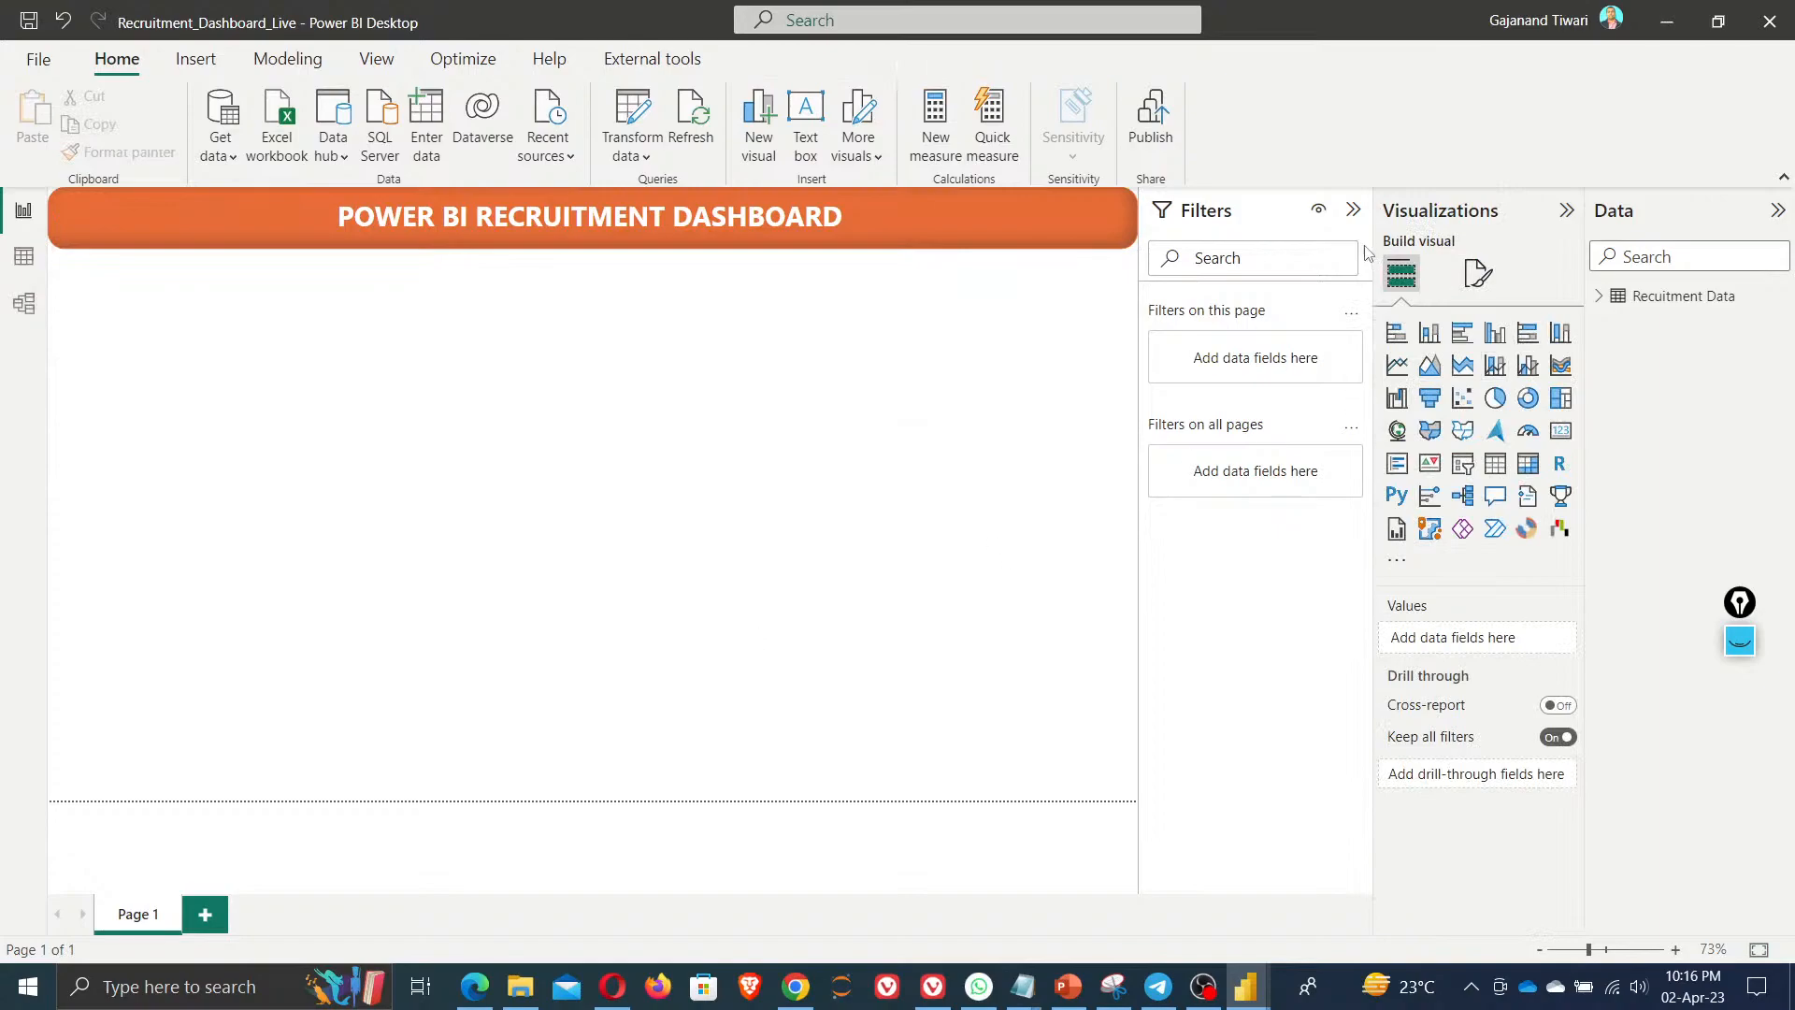
Collapse the Filters, Visualizations and Data panes to enlarge the report canvas
{"action": "left_click", "coordinate": [1353, 209]}
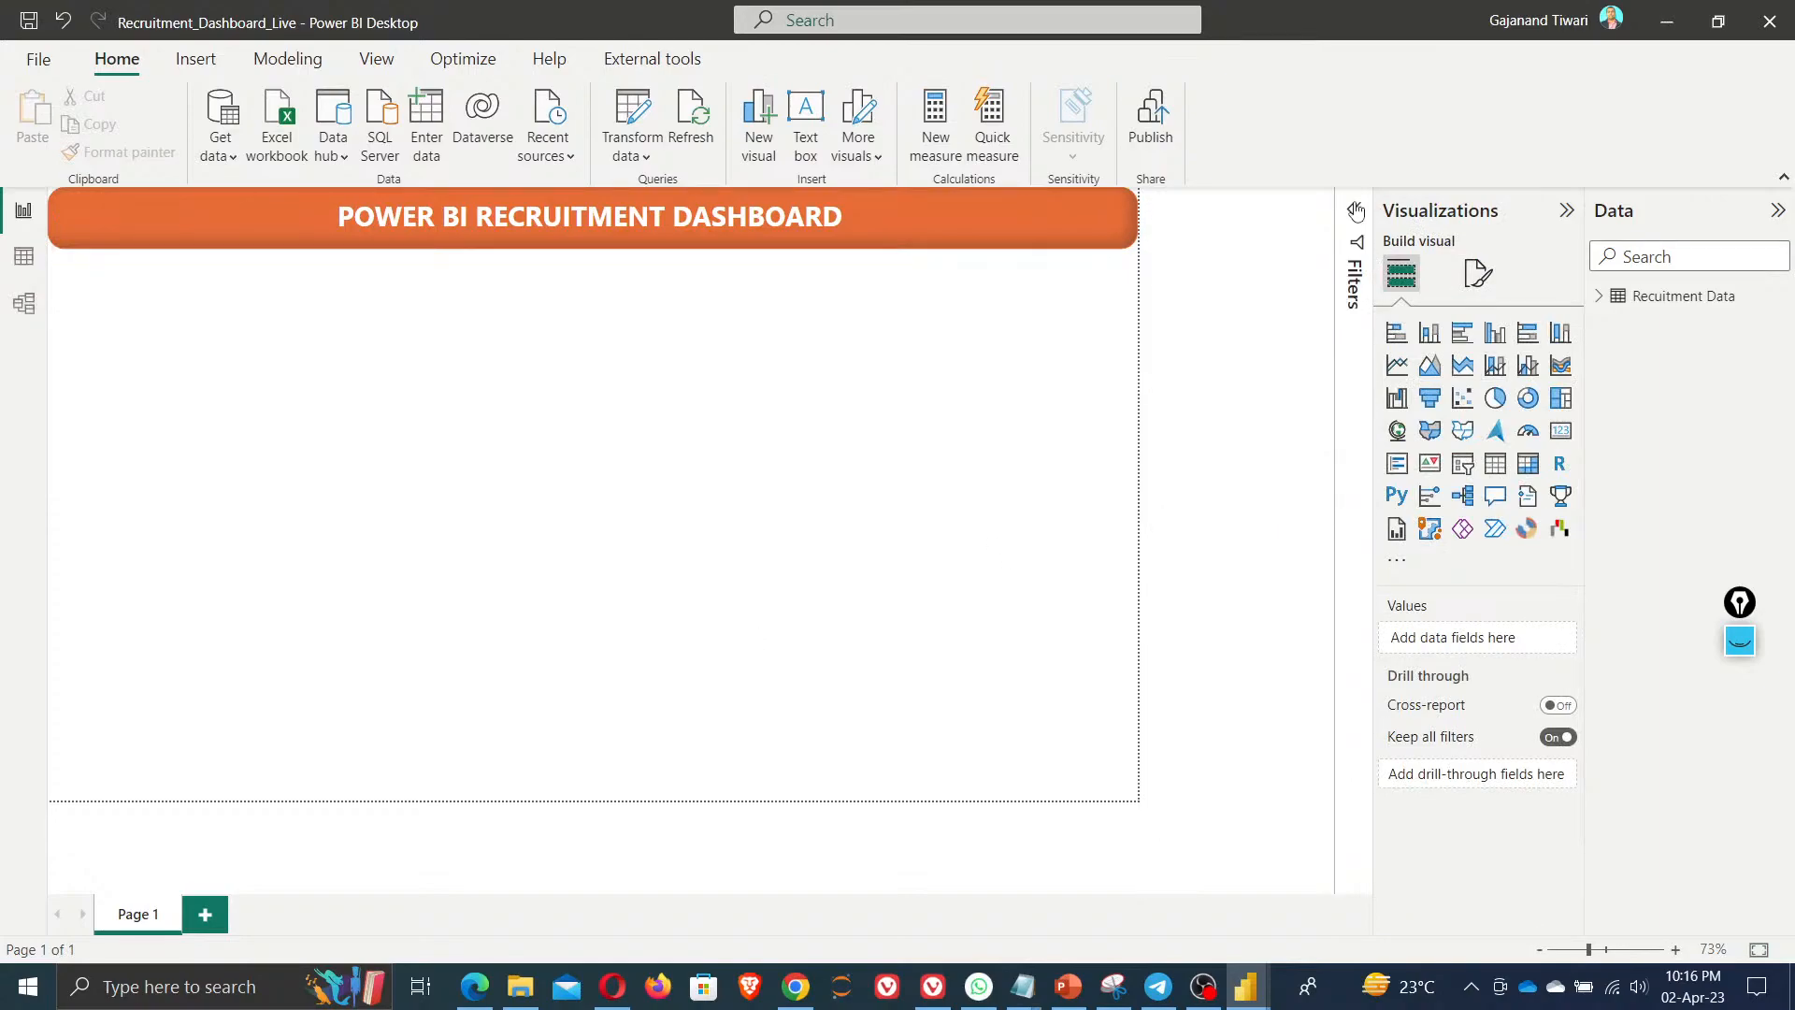
{"action": "left_click", "coordinate": [1566, 210]}
{"action": "left_click", "coordinate": [1778, 209]}
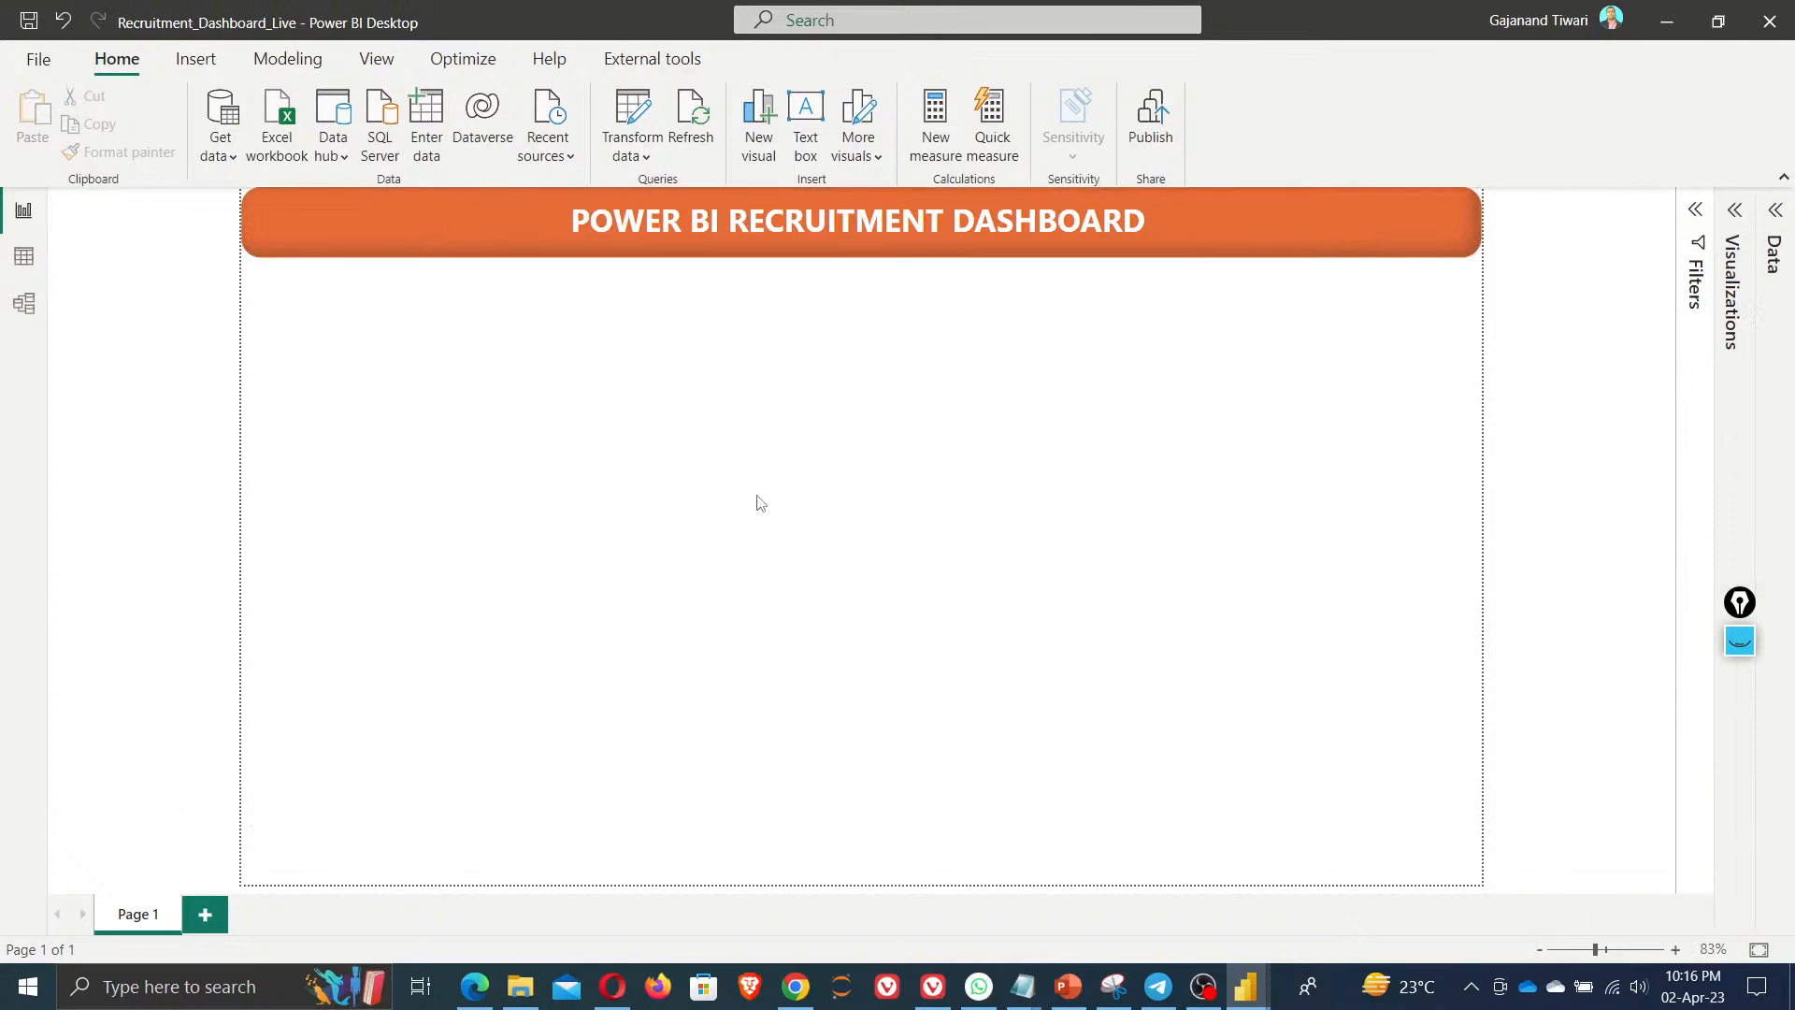
{"action": "key", "text": "ctrl+v"}
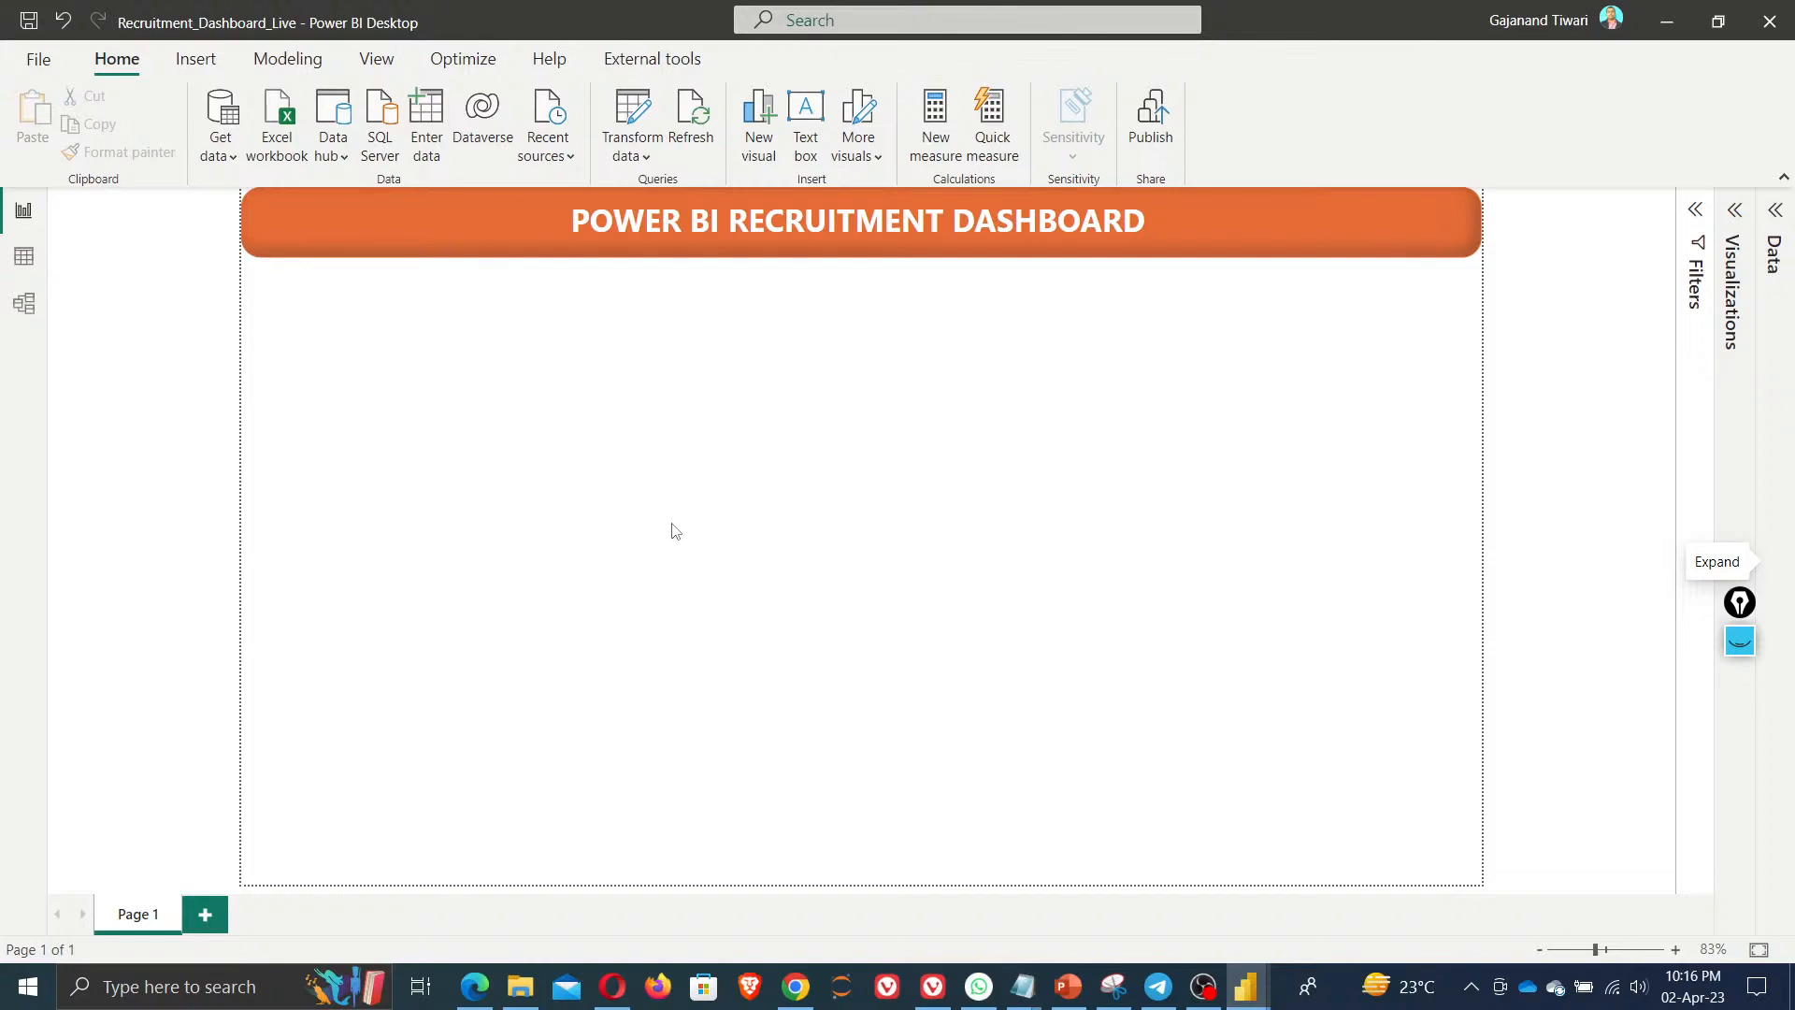
Add a calculated column Refreshed = NOW() to the Recuitment Data table and return to the report page
{"action": "left_click", "coordinate": [24, 258]}
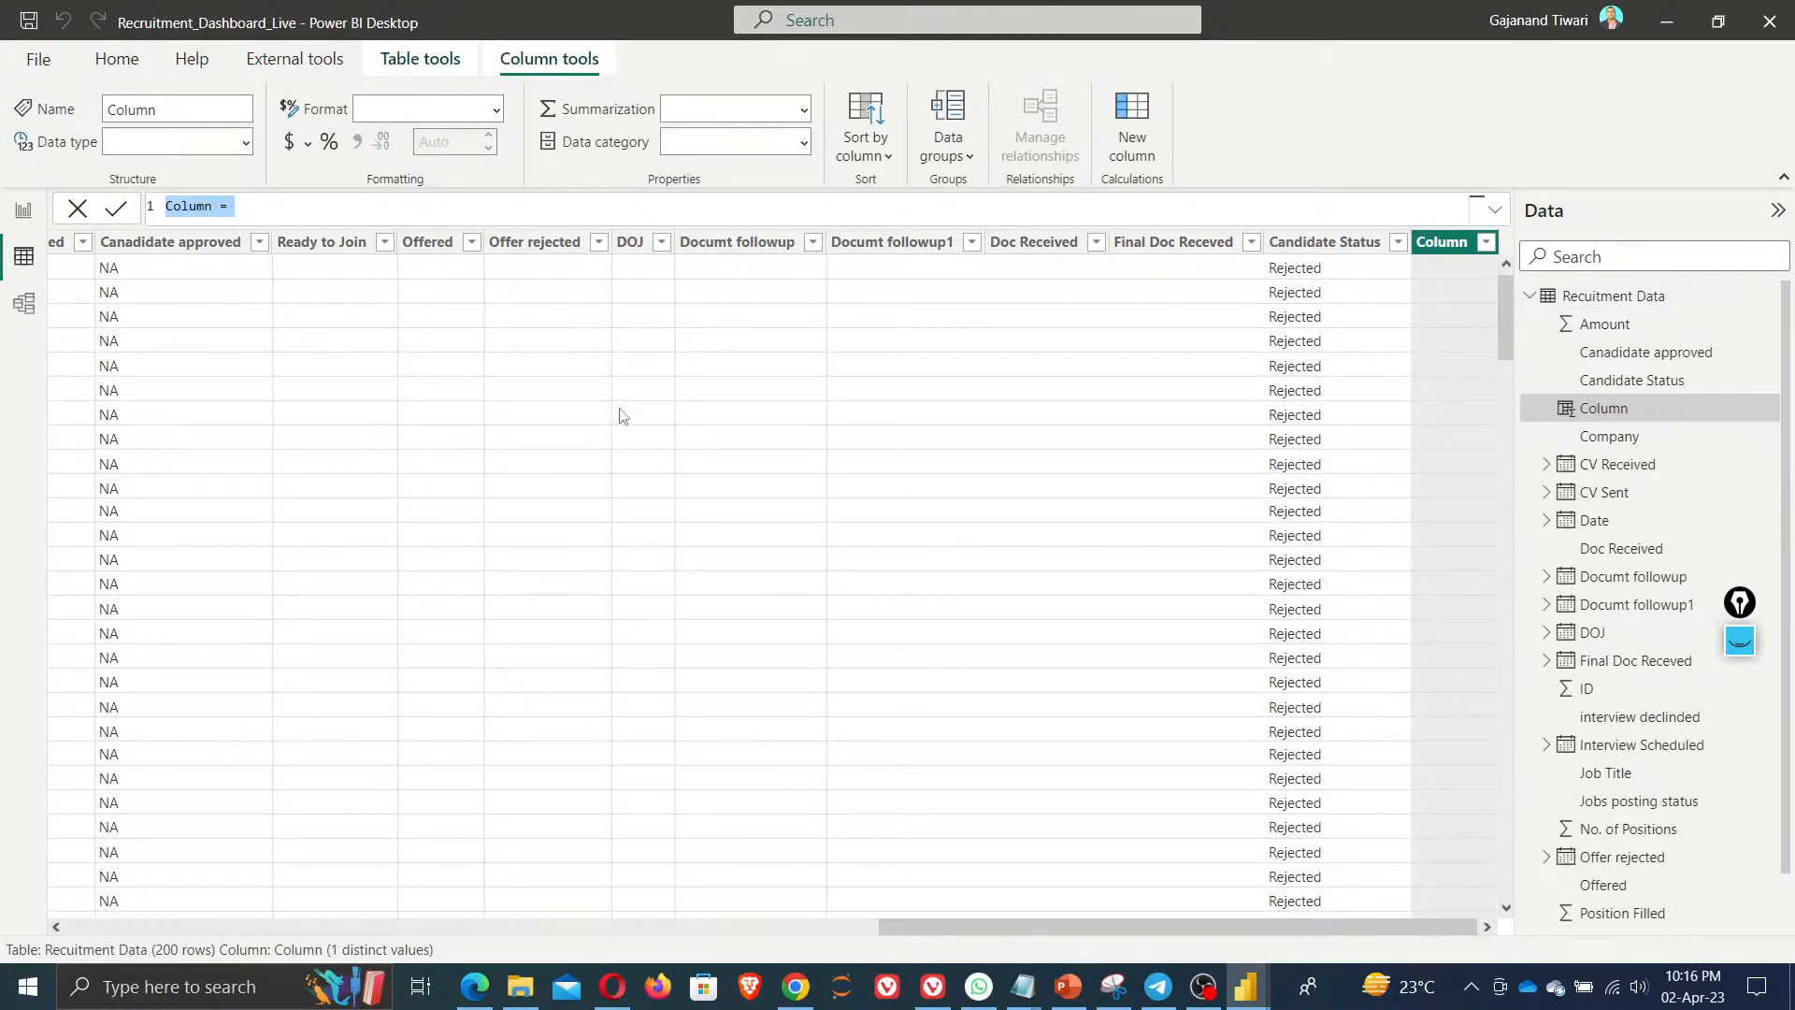
{"action": "type", "text": "REfr"}
{"action": "key", "text": "BackSpace"}
{"action": "key", "text": "BackSpace"}
{"action": "key", "text": "BackSpace"}
{"action": "type", "text": "e"}
{"action": "type", "text": "freshDA"}
{"action": "key", "text": "BackSpace"}
{"action": "key", "text": "BackSpace"}
{"action": "type", "text": "ed = NOW()"}
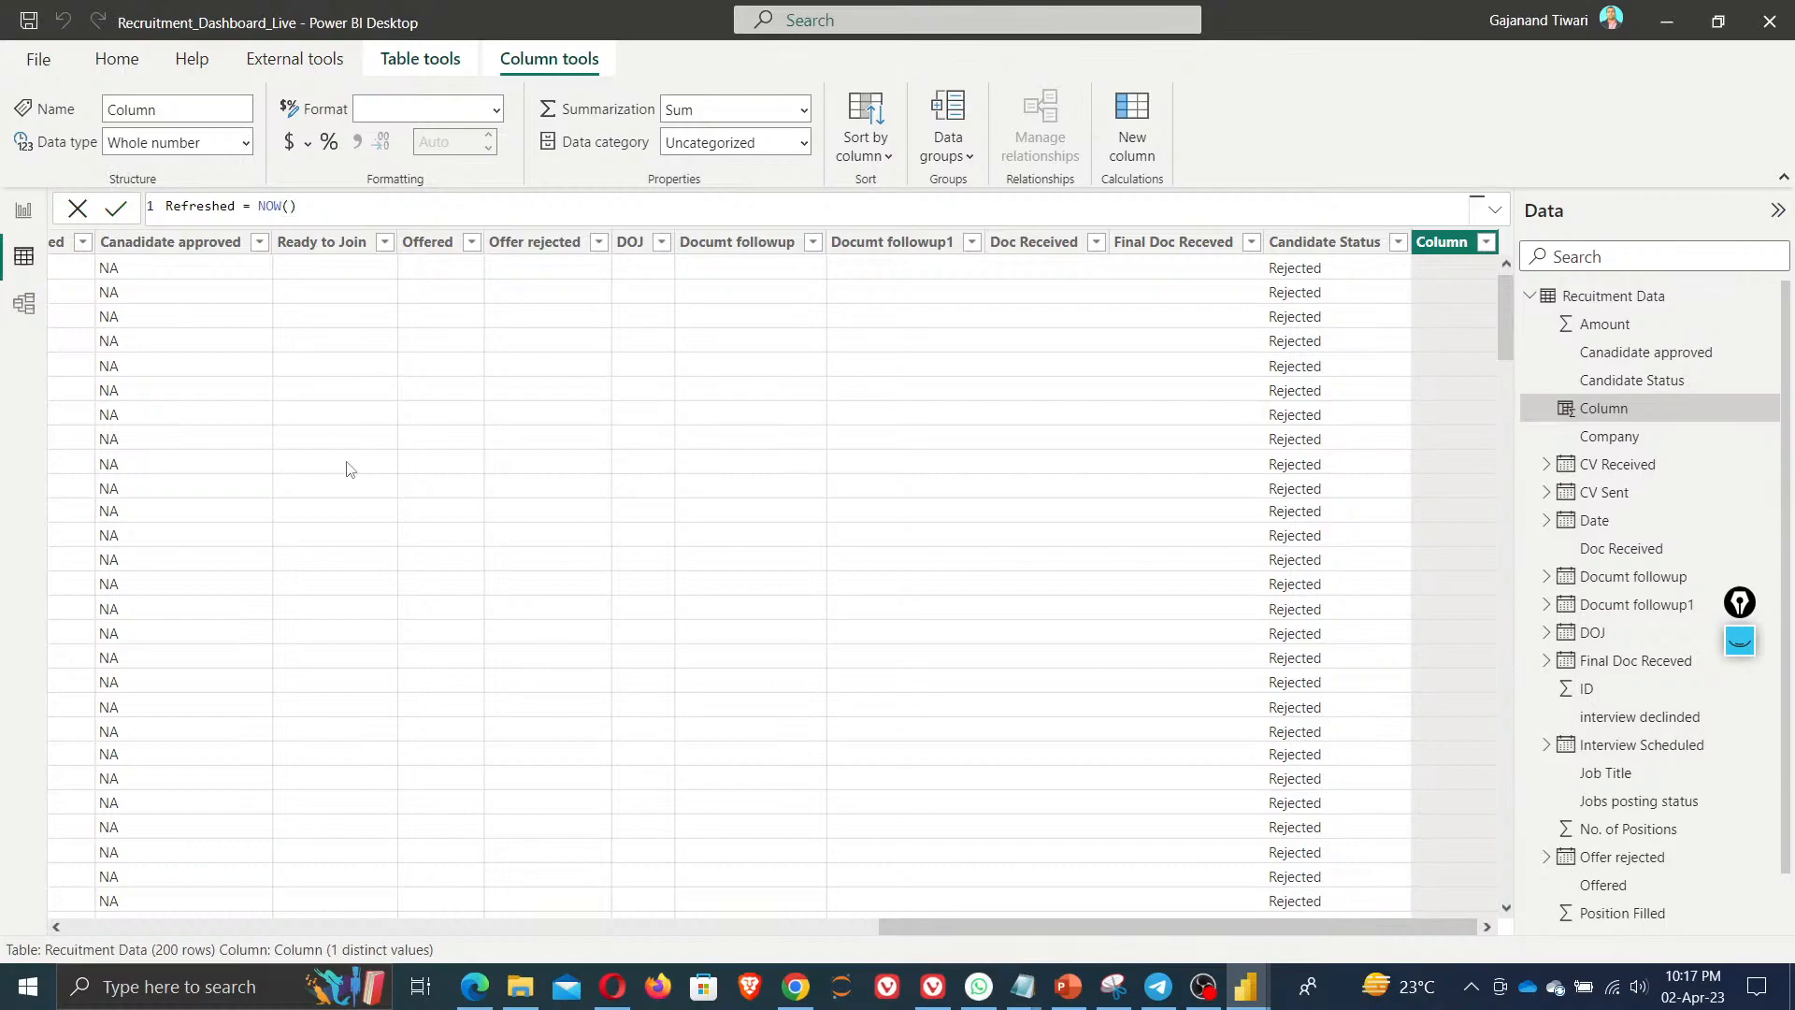
{"action": "key", "text": "Return"}
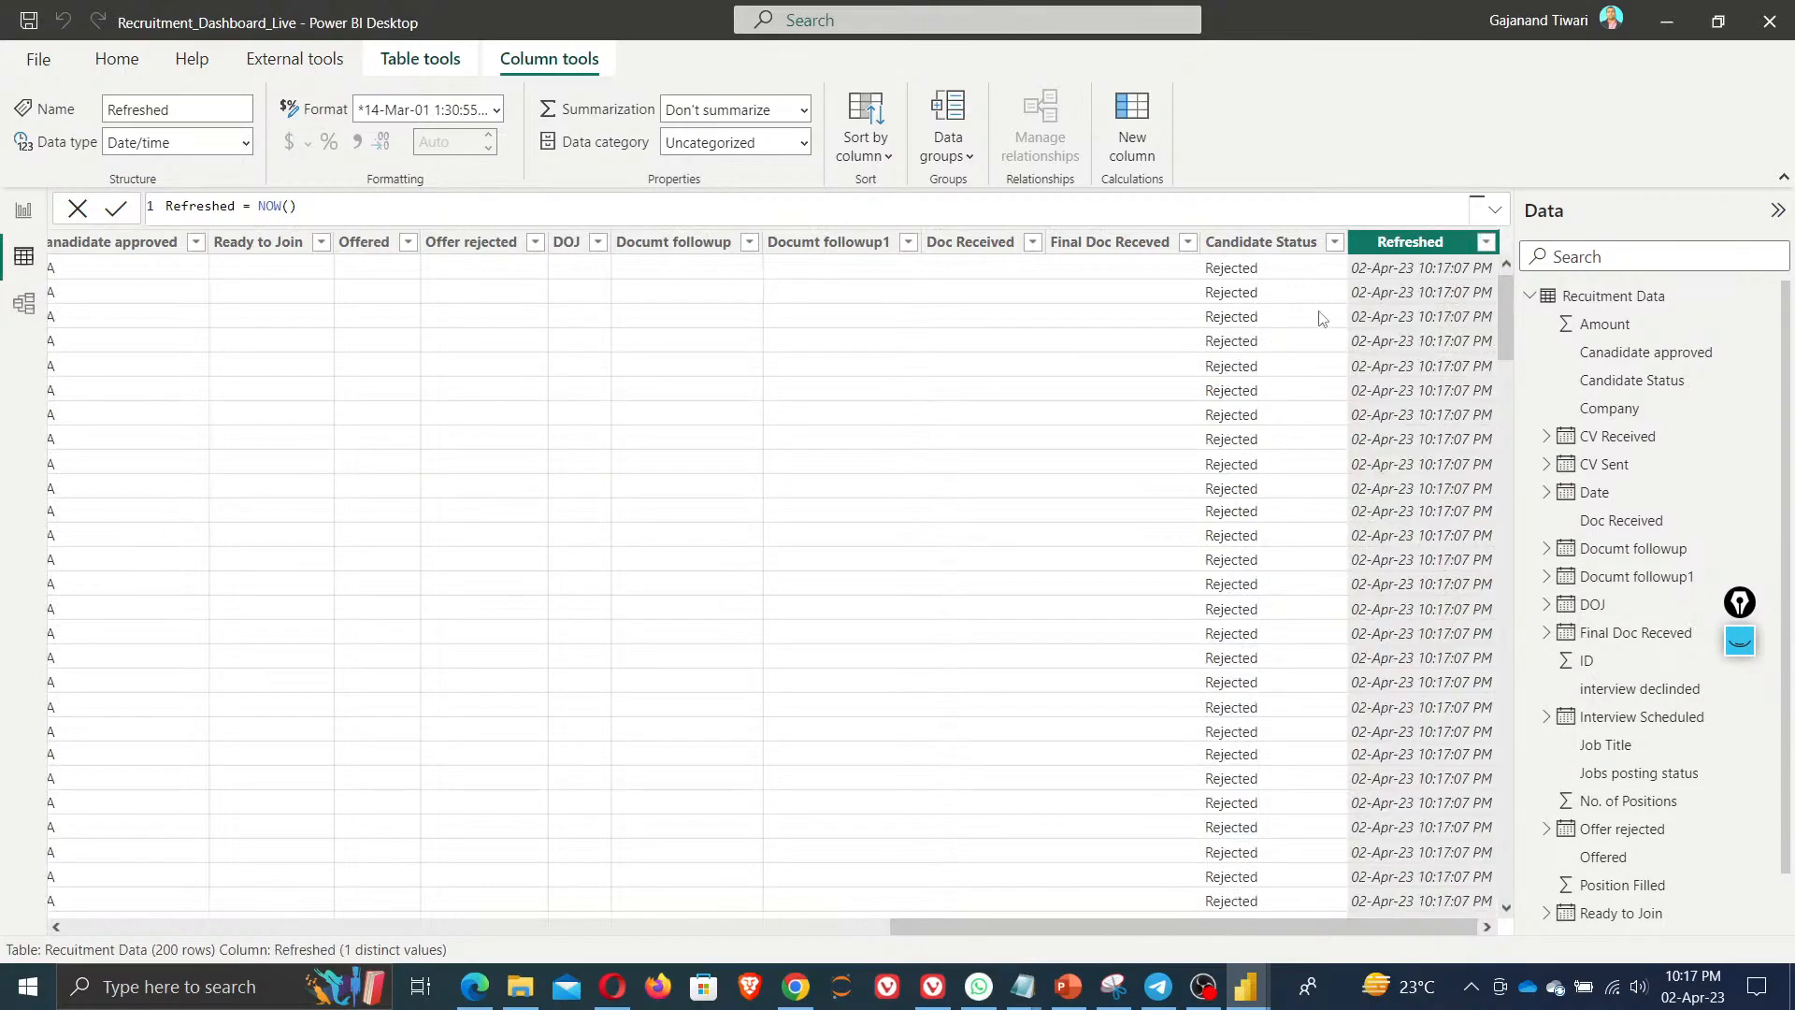
{"action": "left_click", "coordinate": [27, 217]}
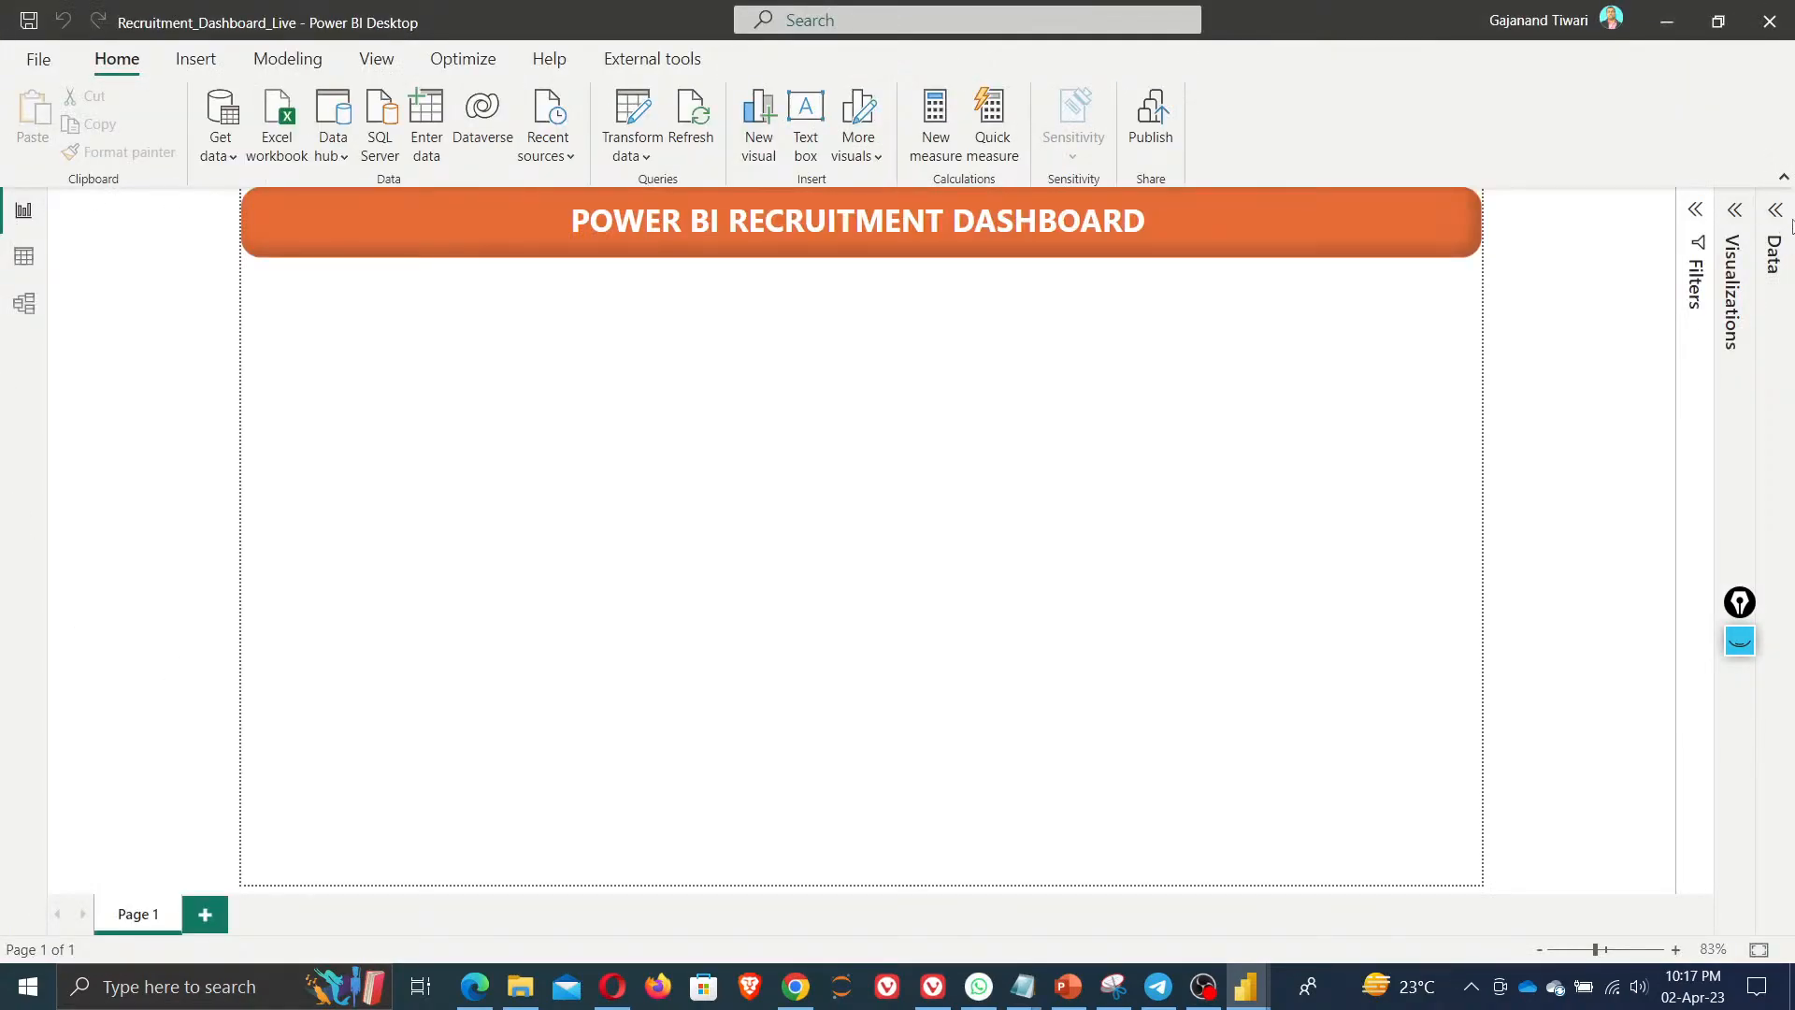
Reopen the Data and Visualizations panes and add a card visual showing the Refreshed field
{"action": "left_click", "coordinate": [1776, 212]}
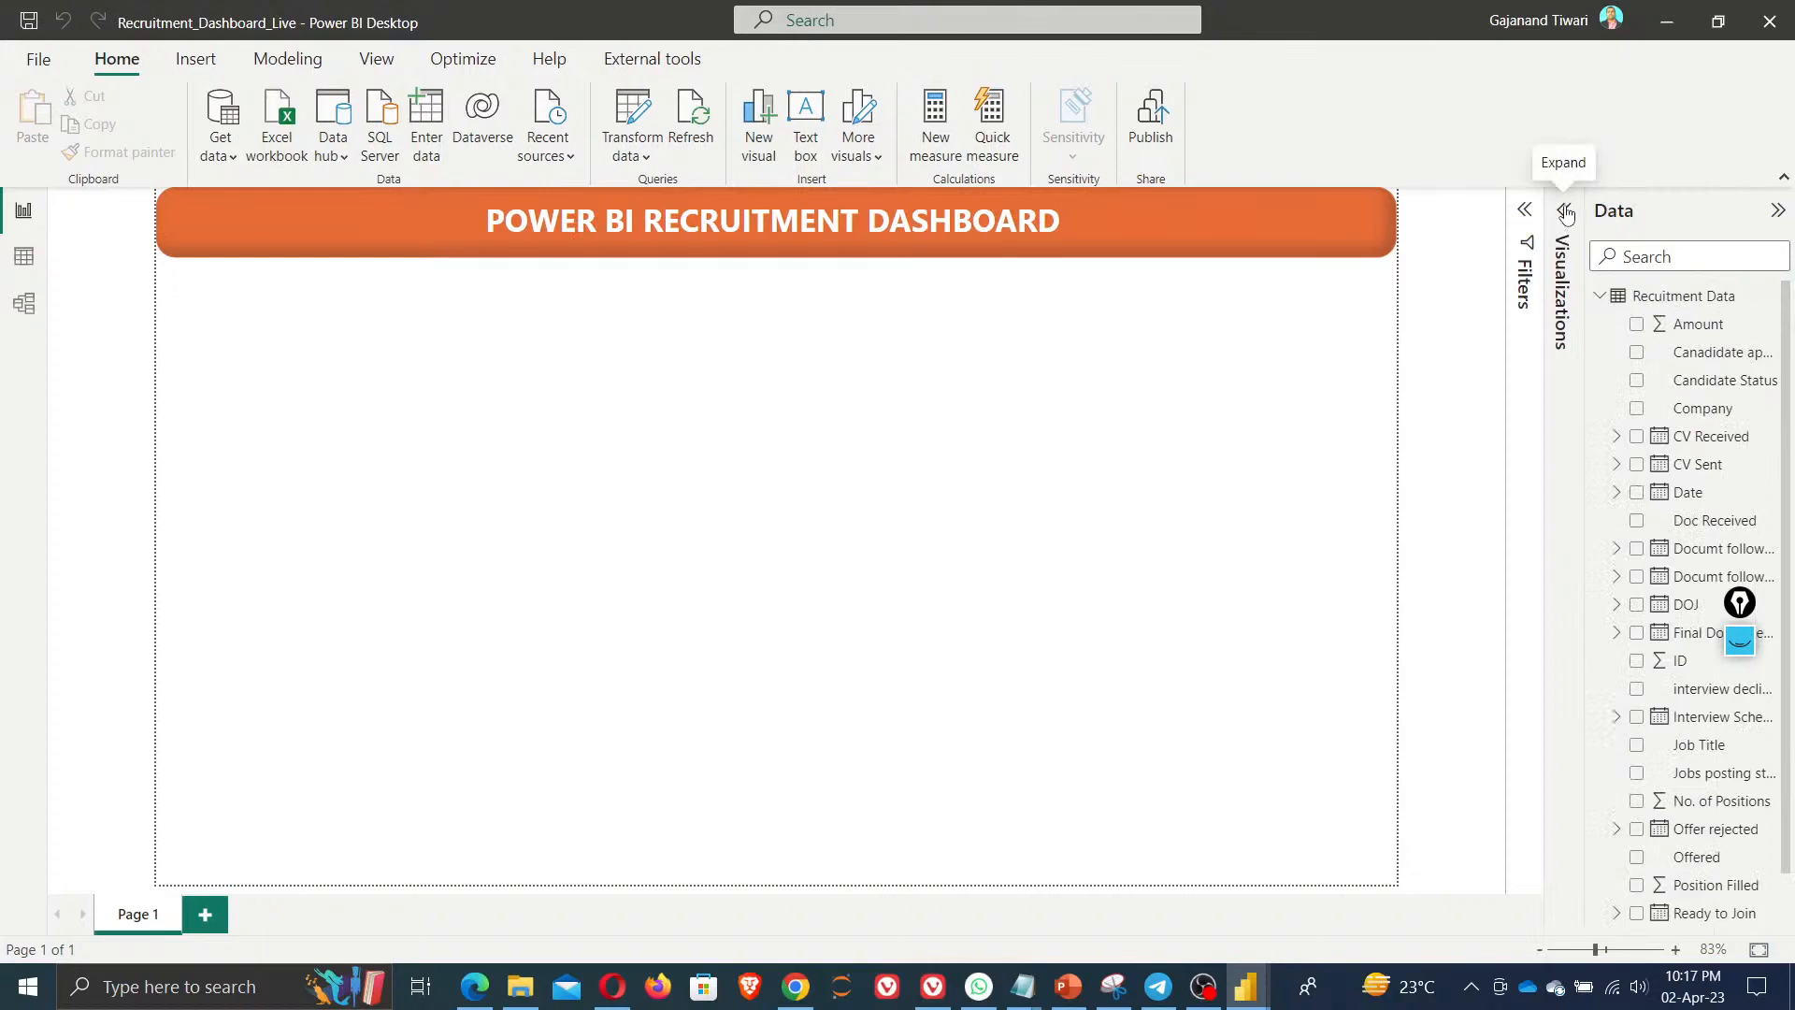
{"action": "left_click", "coordinate": [1566, 241]}
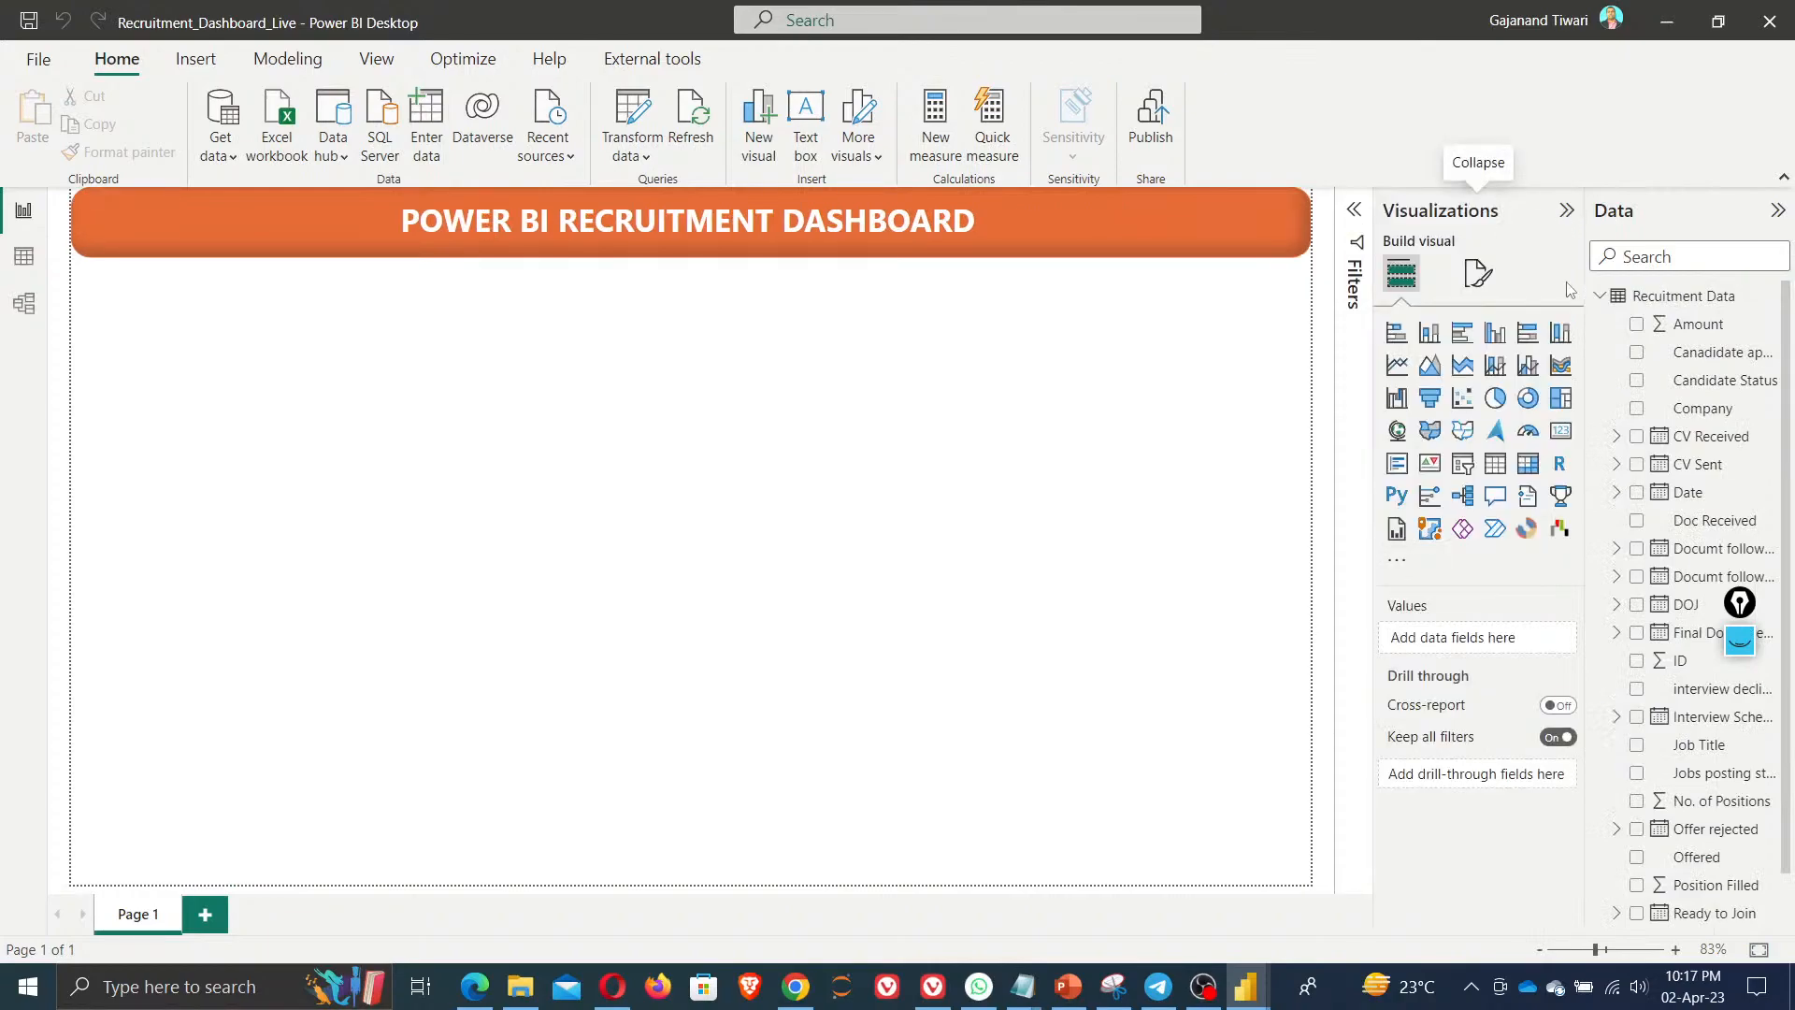
{"action": "left_click", "coordinate": [1561, 431]}
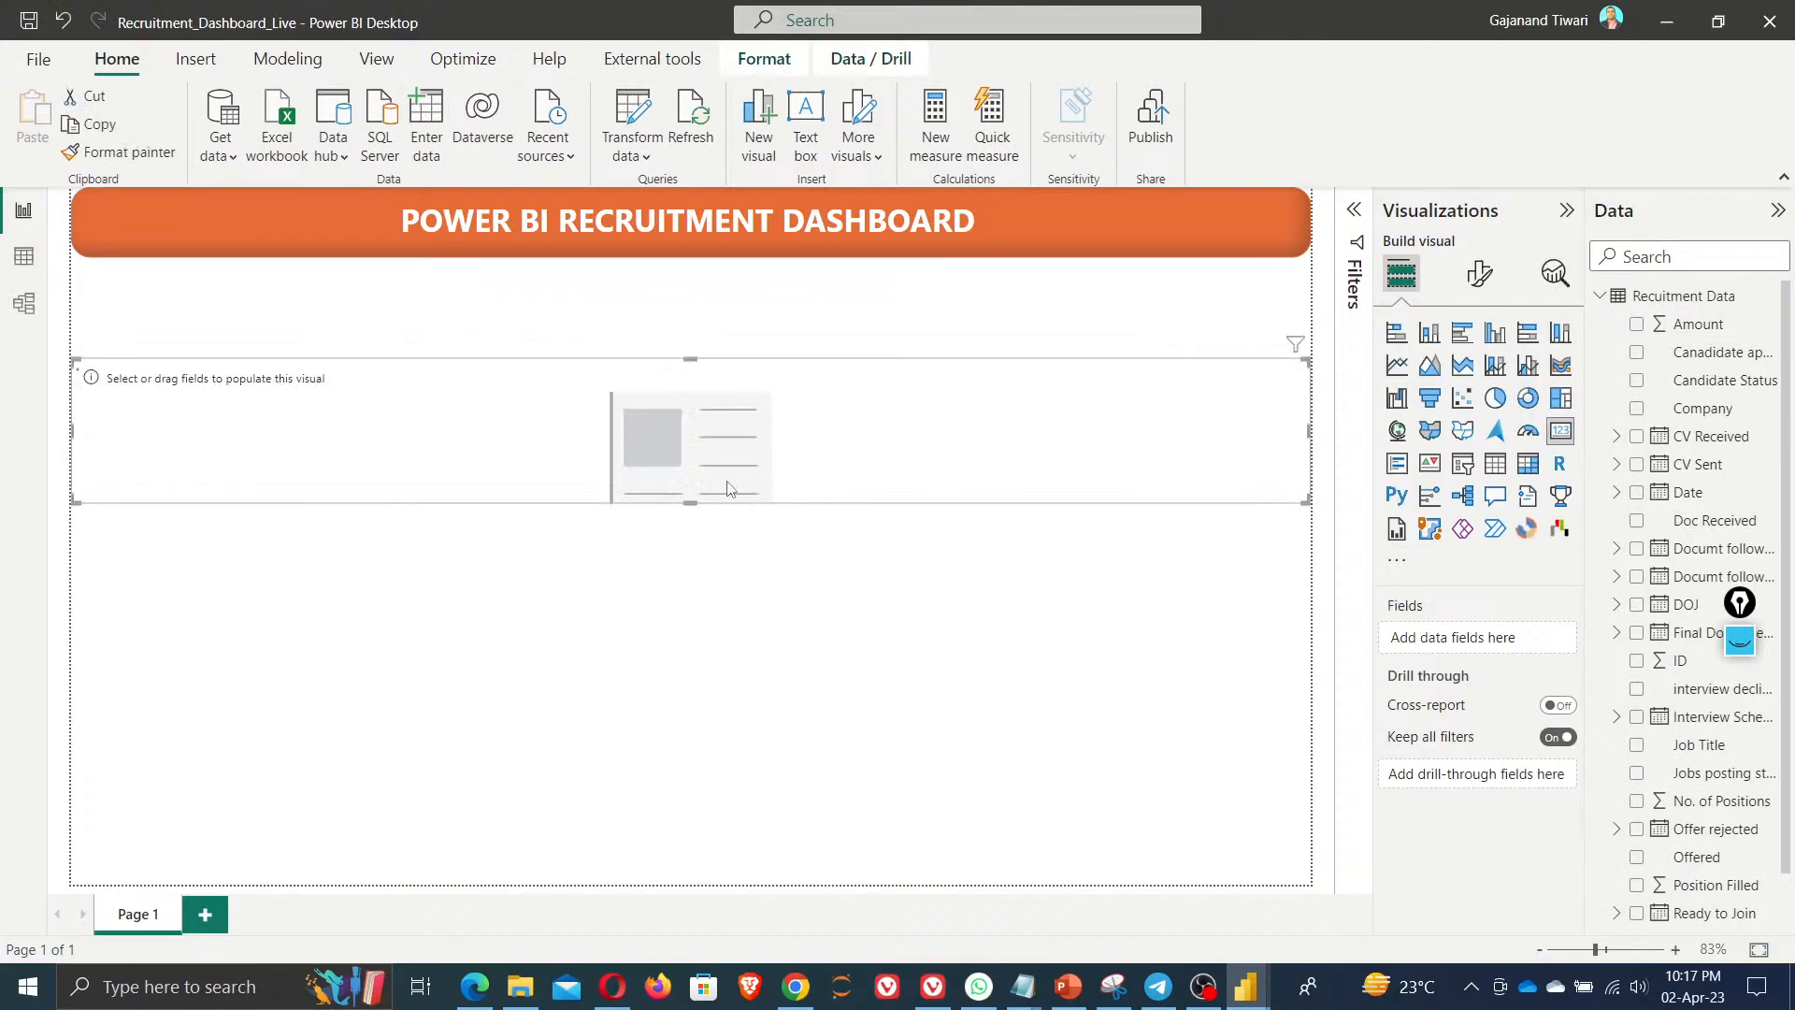
{"action": "scroll", "coordinate": [1688, 768], "scroll_direction": "down", "scroll_amount": 1}
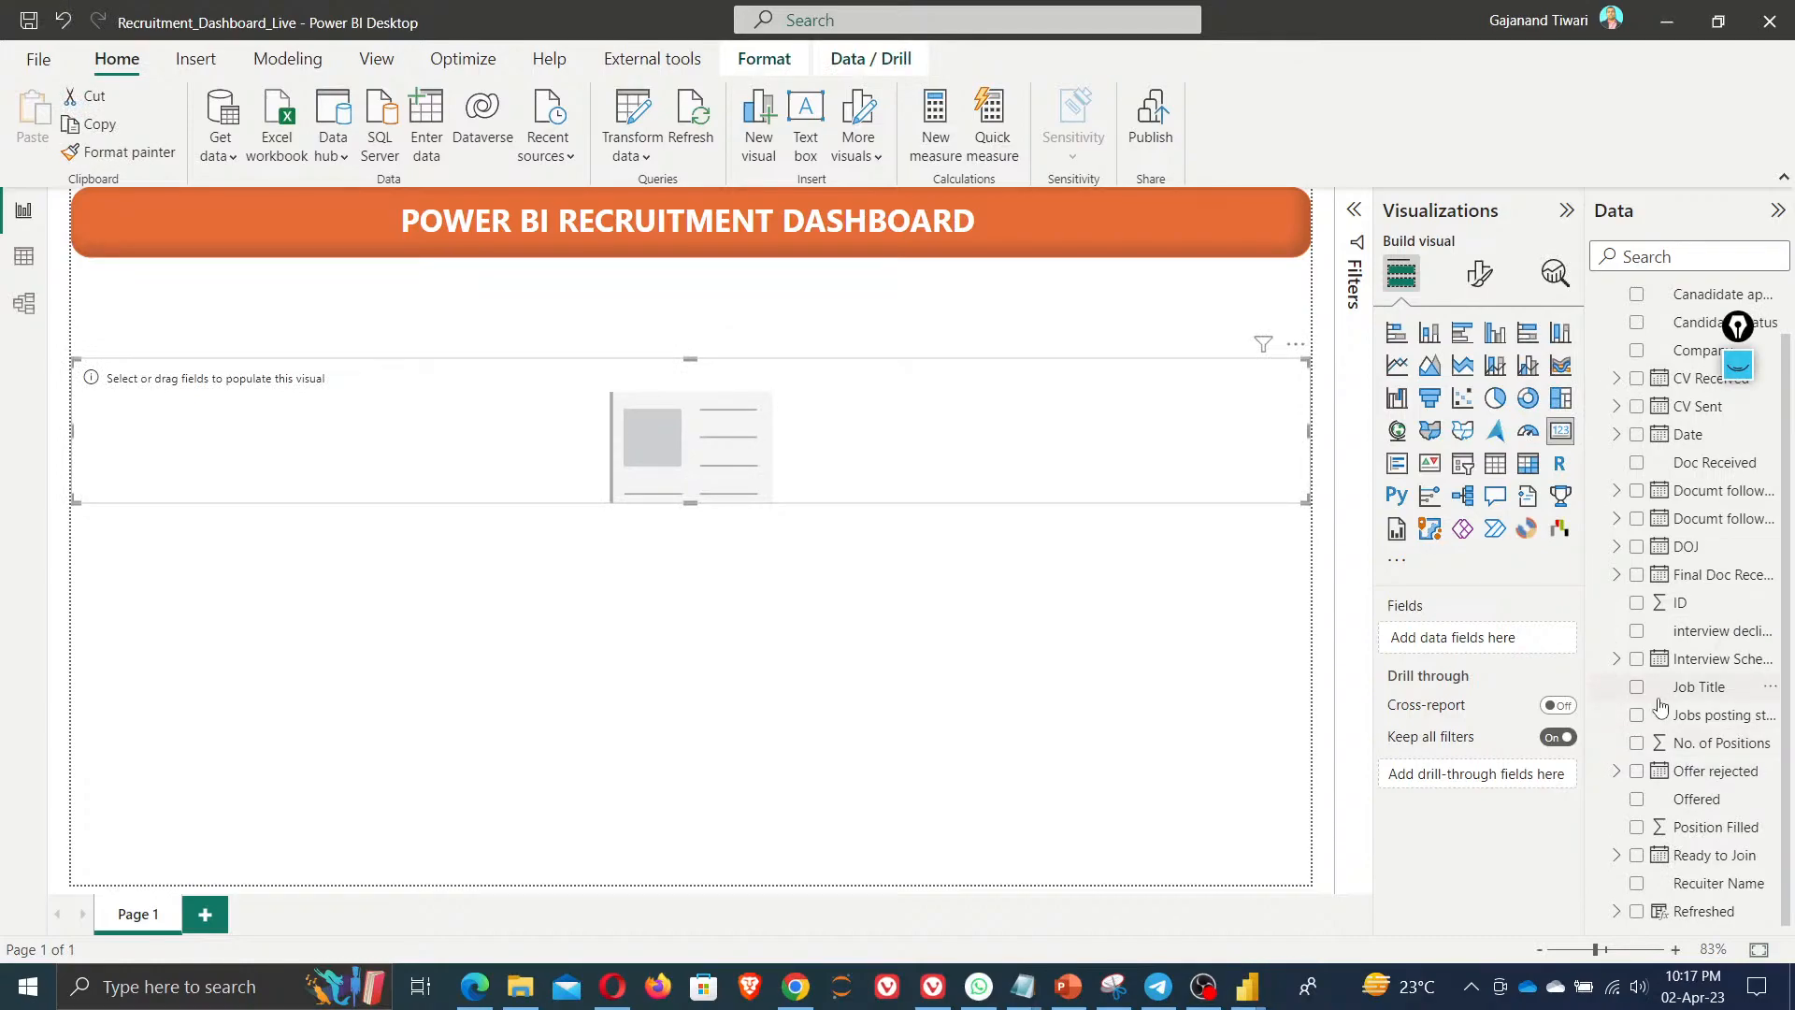
{"action": "left_click", "coordinate": [1637, 912]}
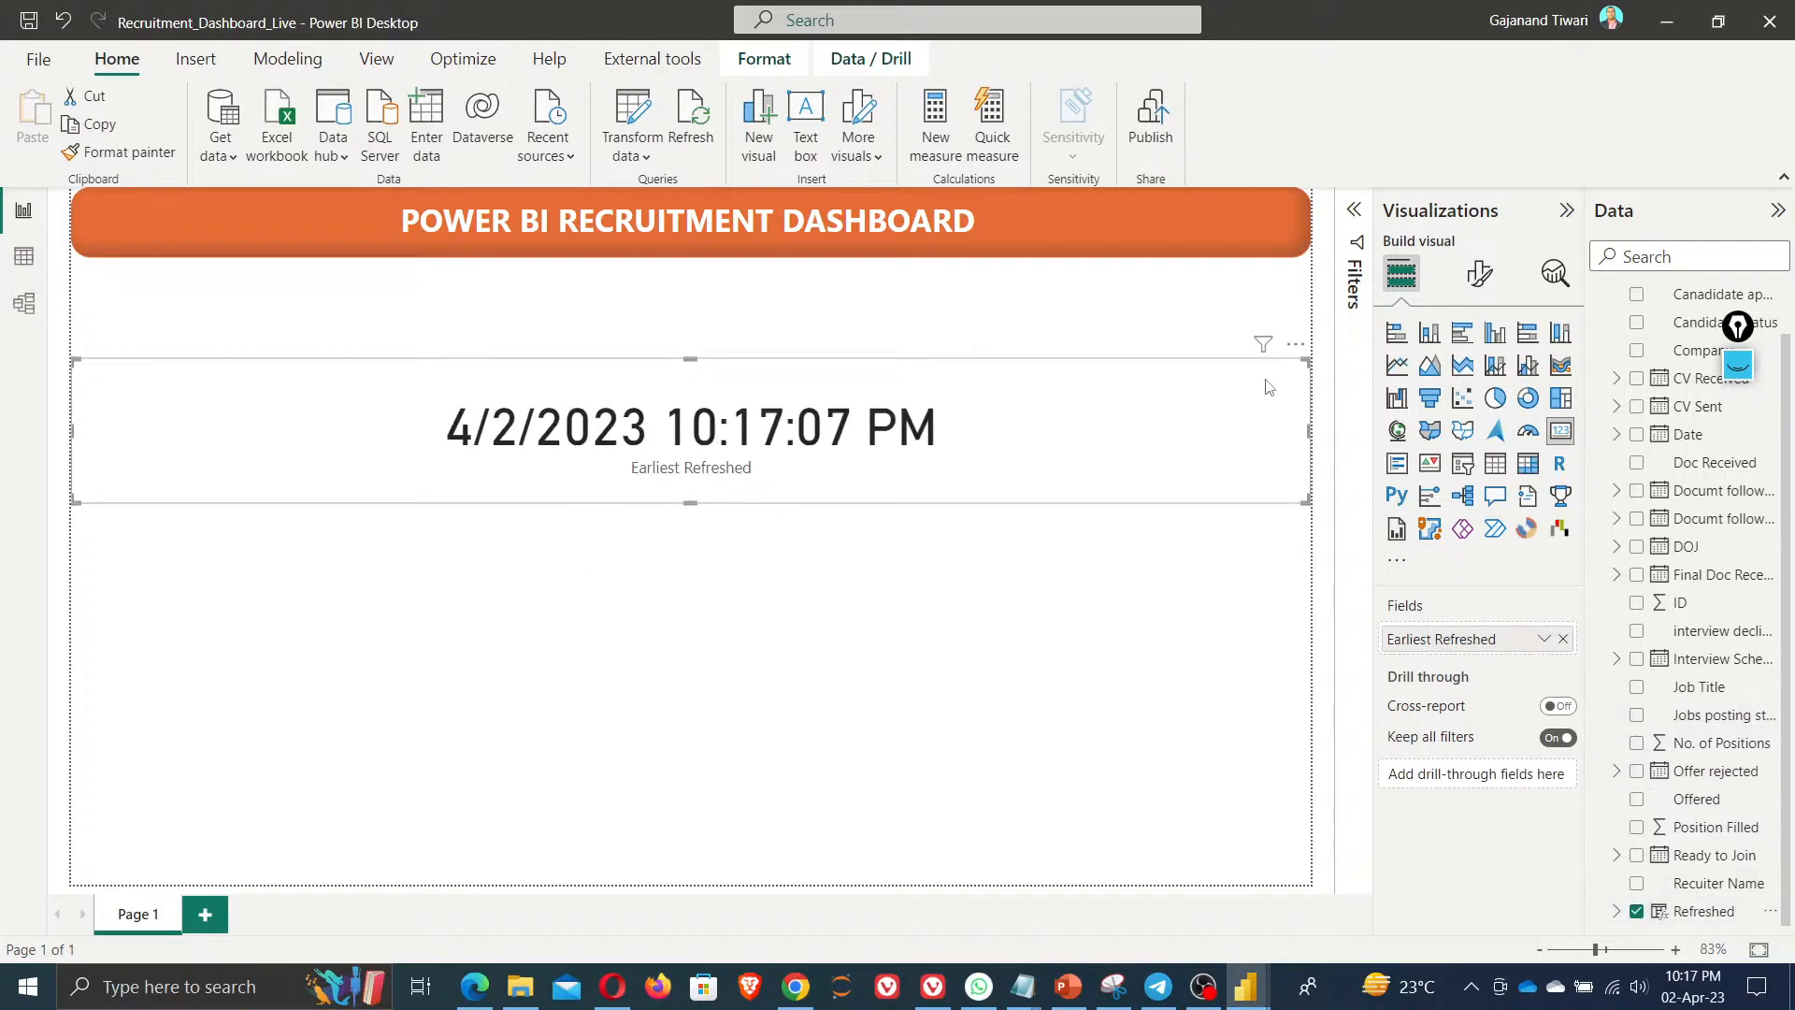
Set the refresh-time card's category label font size to 10 and its callout value font size to 12
{"action": "left_click", "coordinate": [1478, 291]}
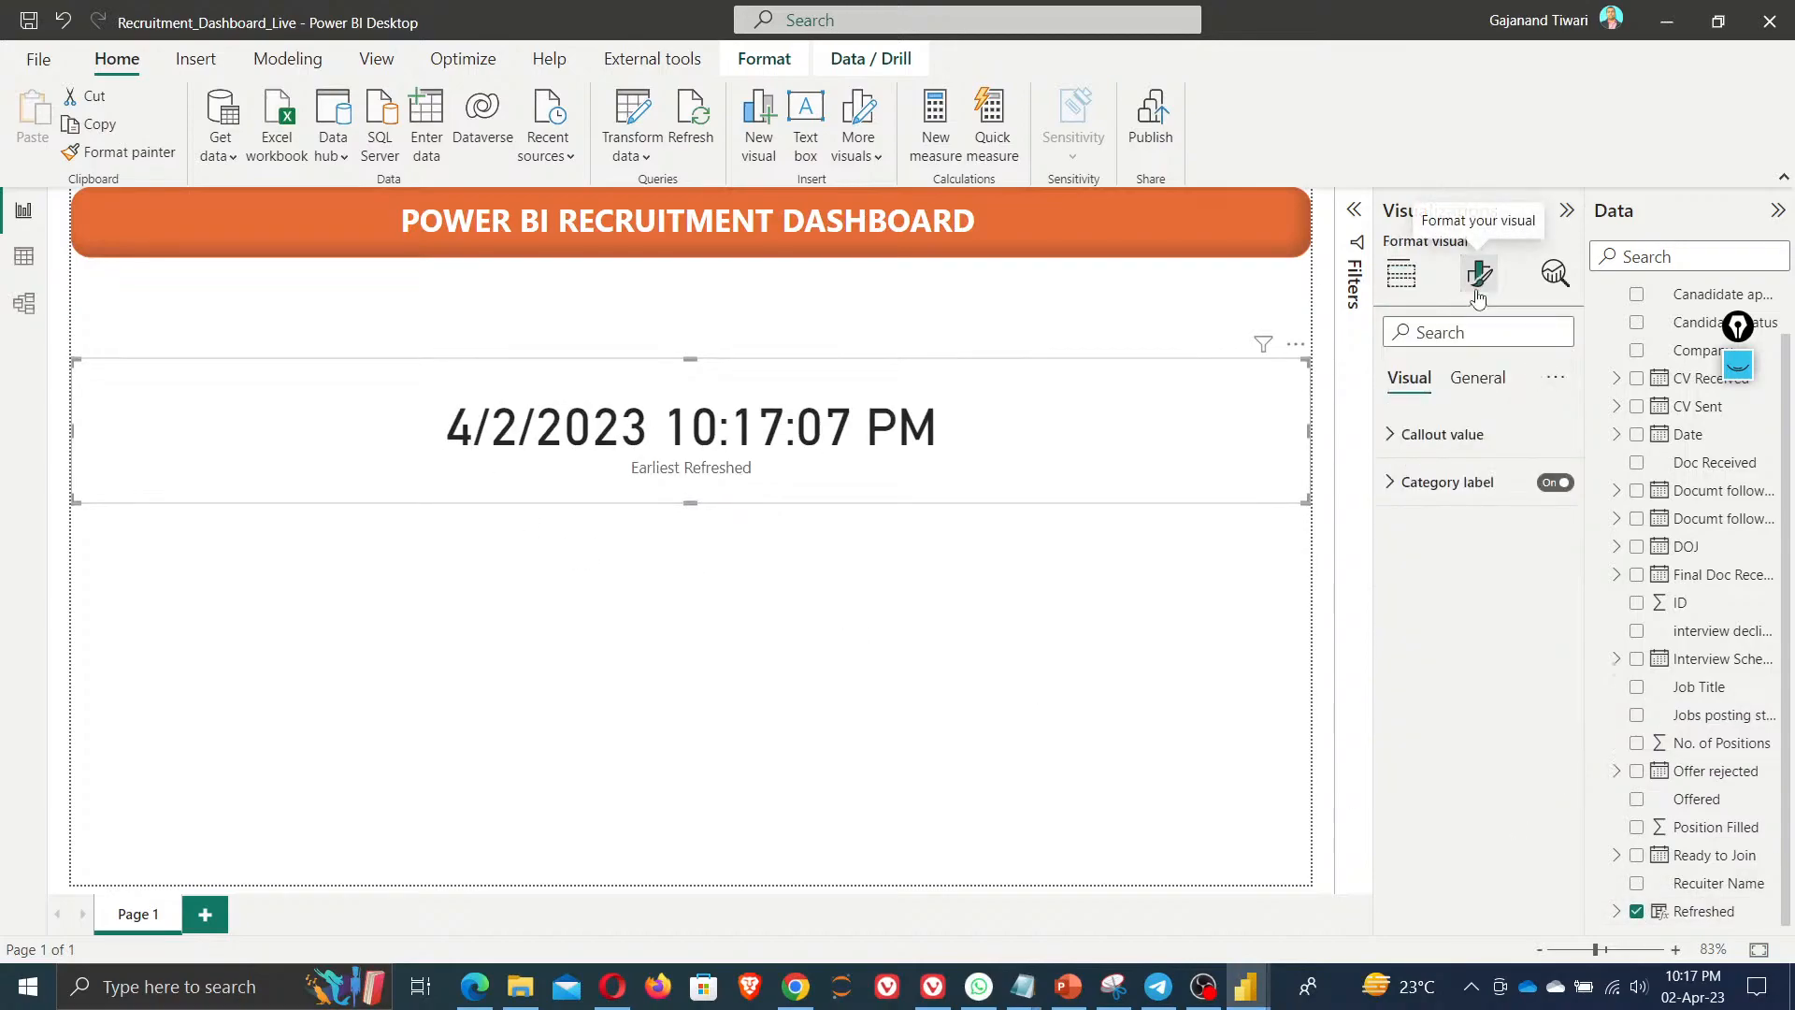
{"action": "left_click", "coordinate": [1494, 494]}
{"action": "left_click", "coordinate": [1557, 568]}
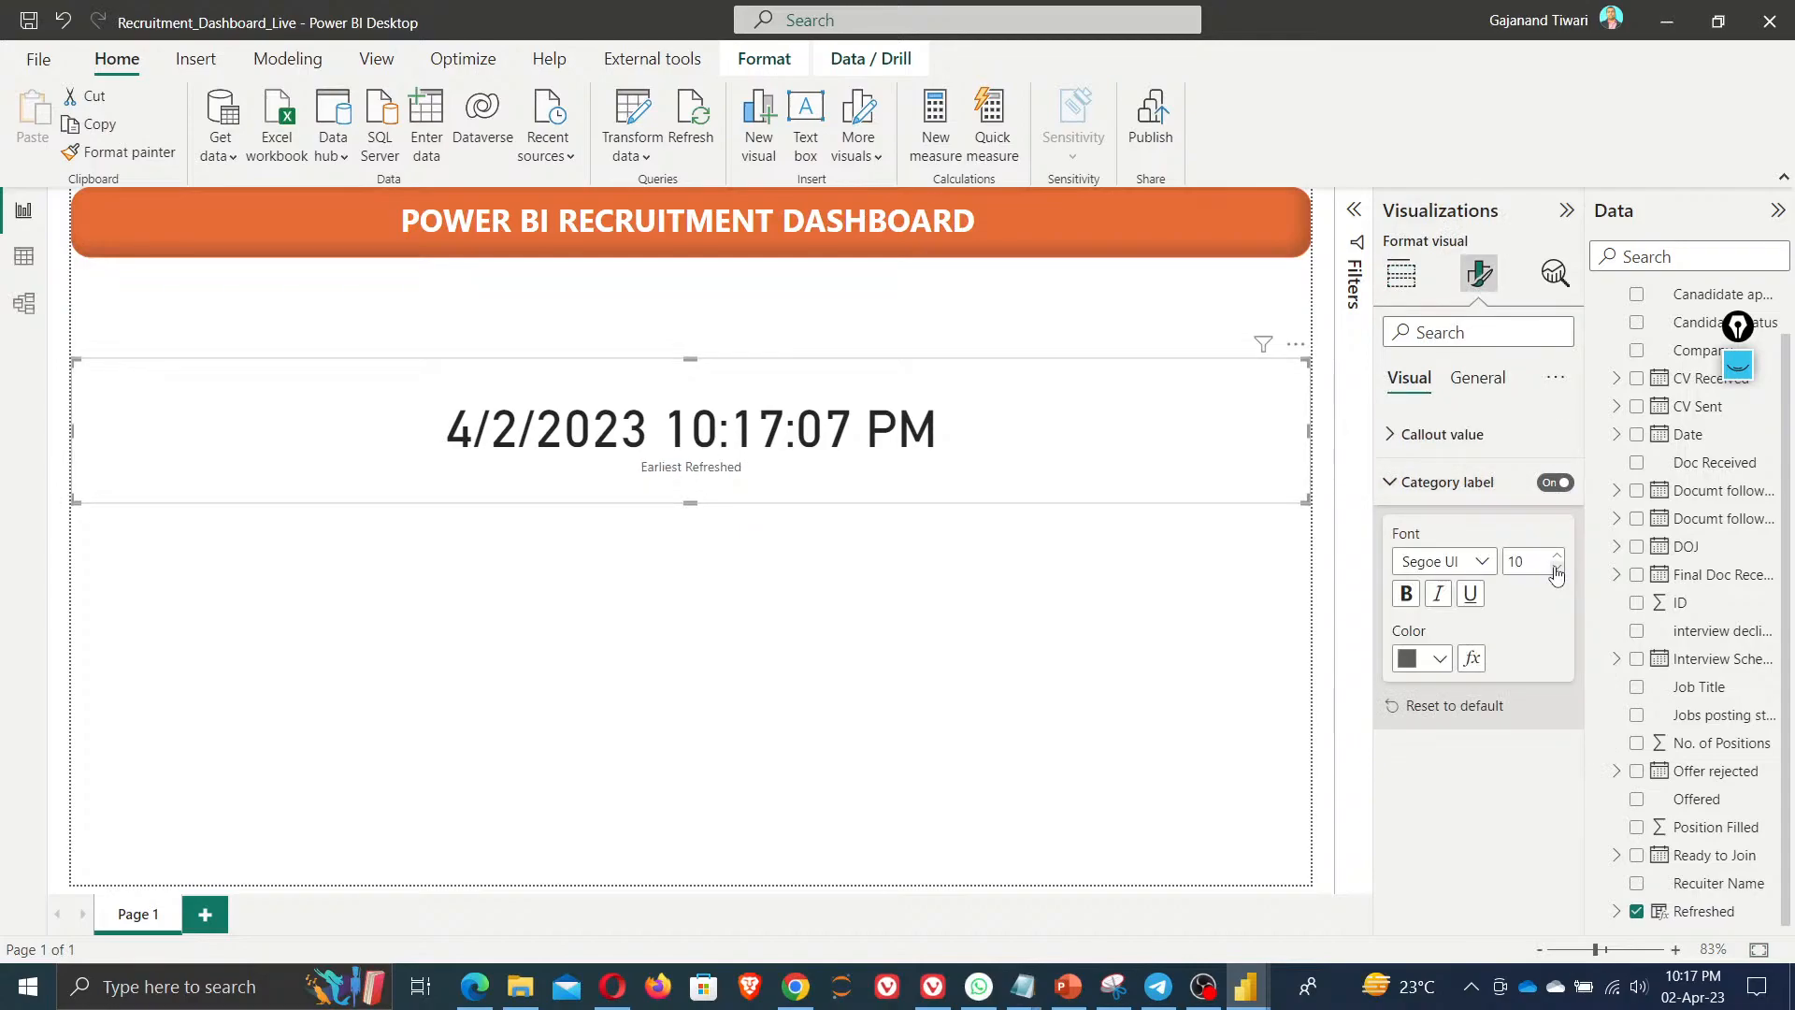
{"action": "left_click", "coordinate": [1471, 439]}
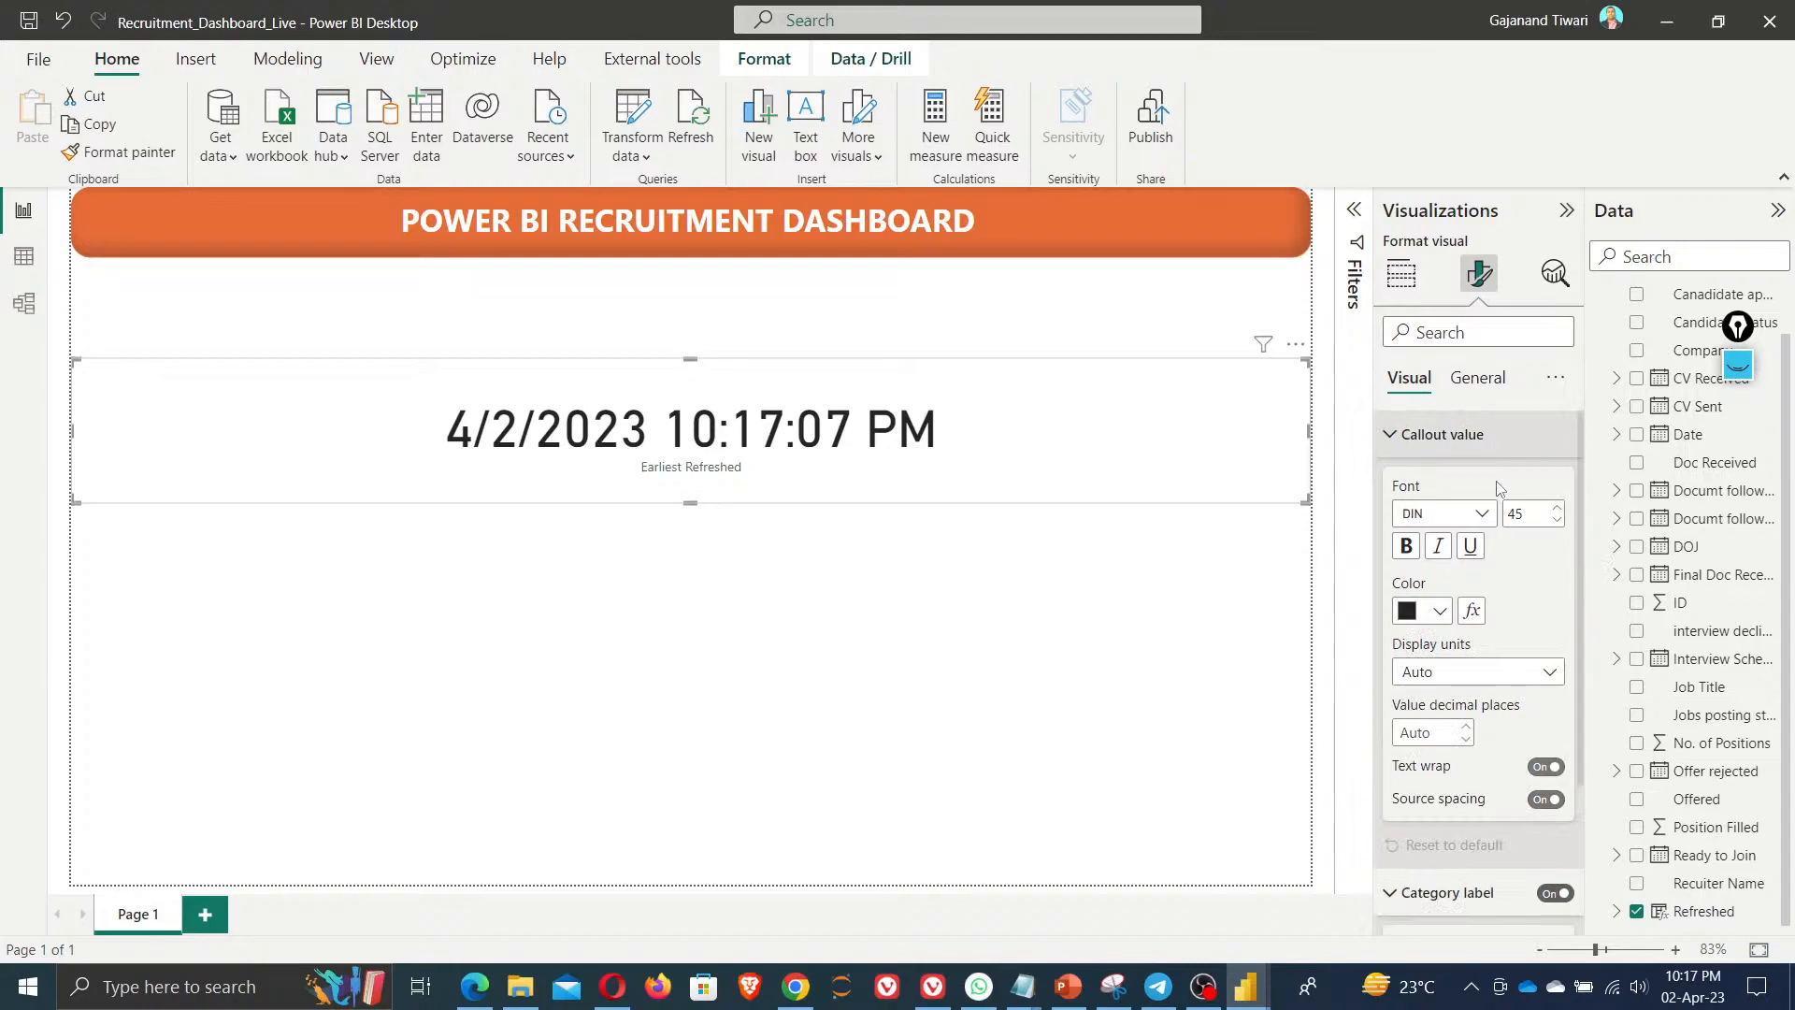
{"action": "double_click", "coordinate": [1536, 515]}
{"action": "type", "text": "12"}
Shrink the refresh-time card, place it at the right end of the title banner, and turn off its category label
{"action": "left_click_drag", "start_coordinate": [820, 480], "coordinate": [1157, 442]}
{"action": "left_click_drag", "start_coordinate": [1211, 368], "coordinate": [1200, 198]}
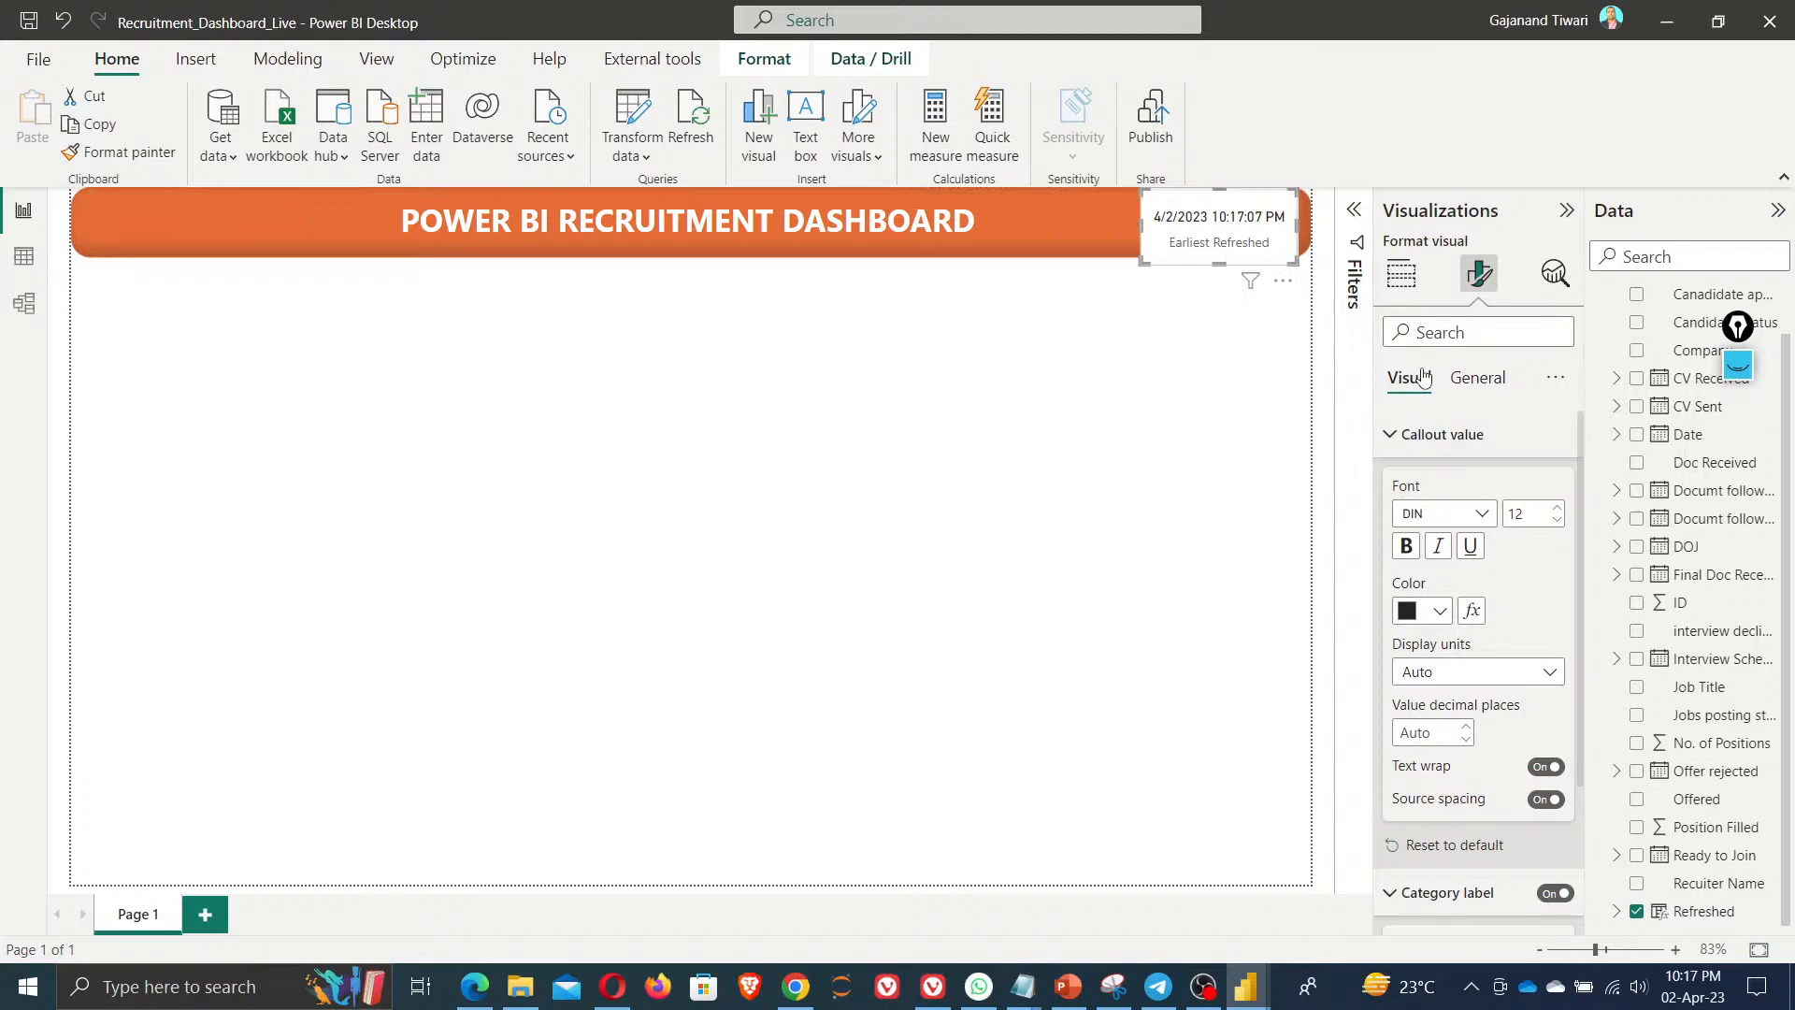
{"action": "scroll", "coordinate": [1550, 697], "scroll_direction": "down", "scroll_amount": 2}
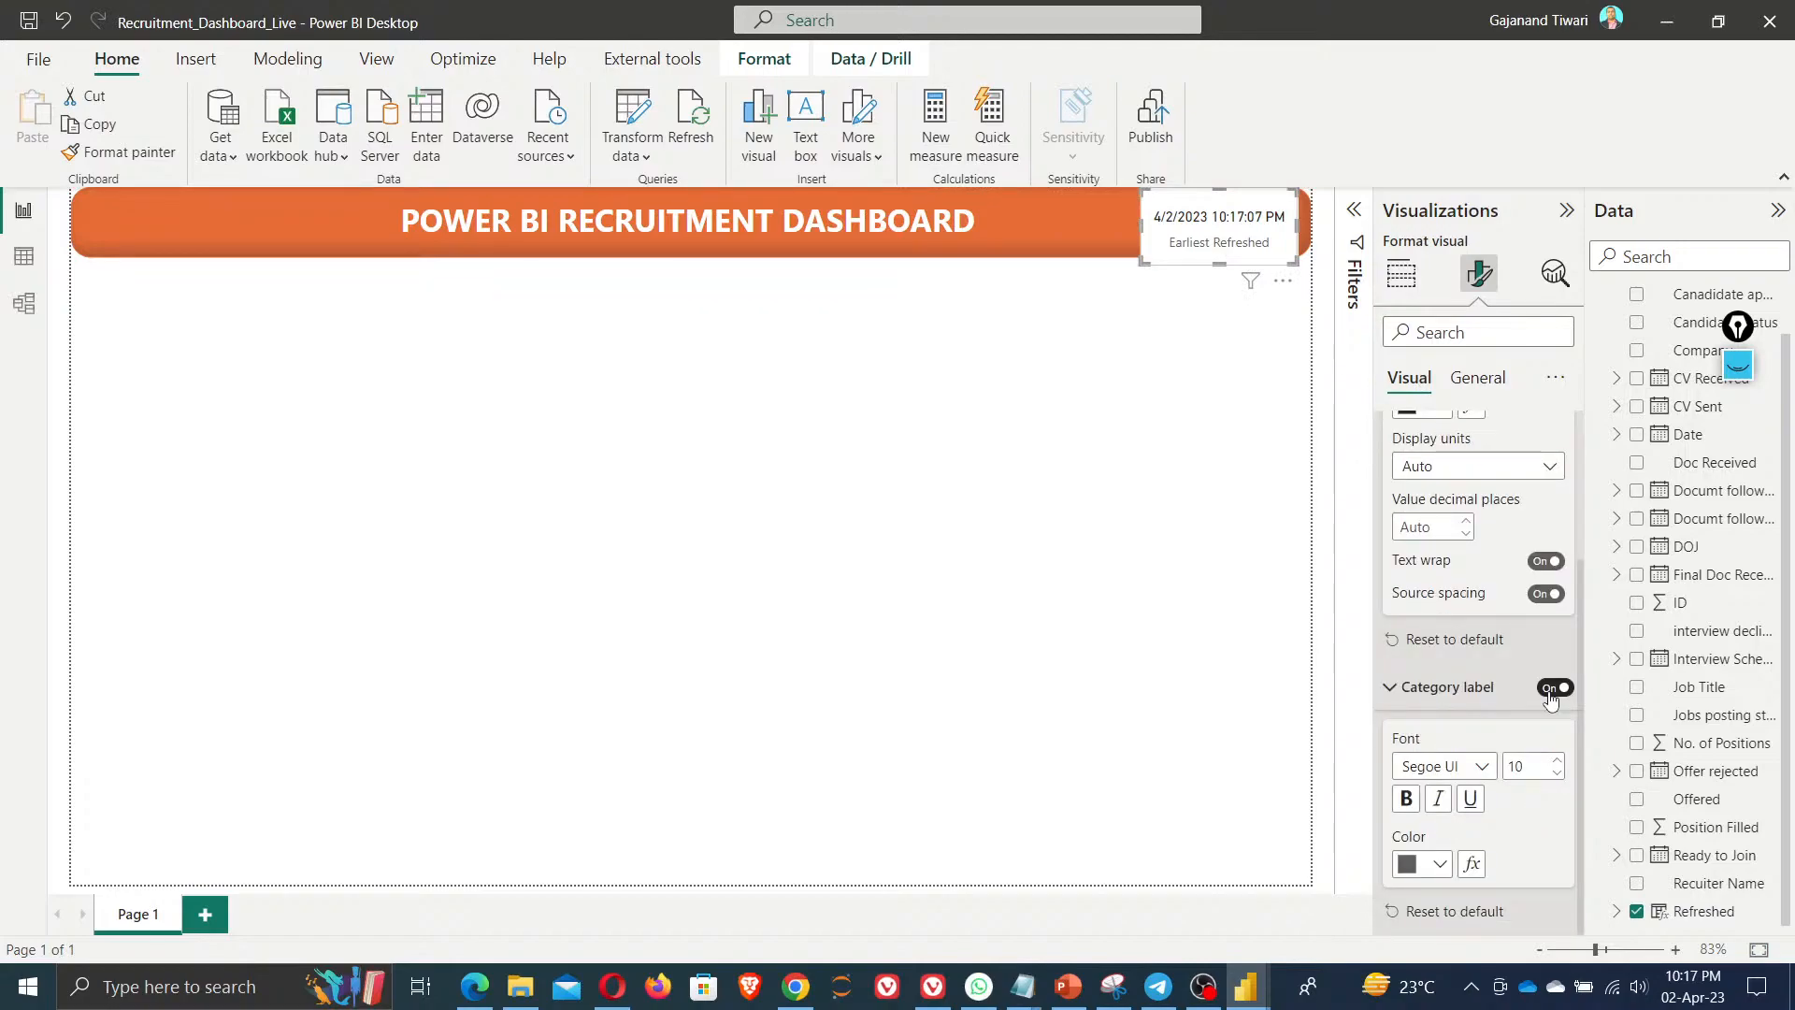
{"action": "left_click", "coordinate": [1554, 688]}
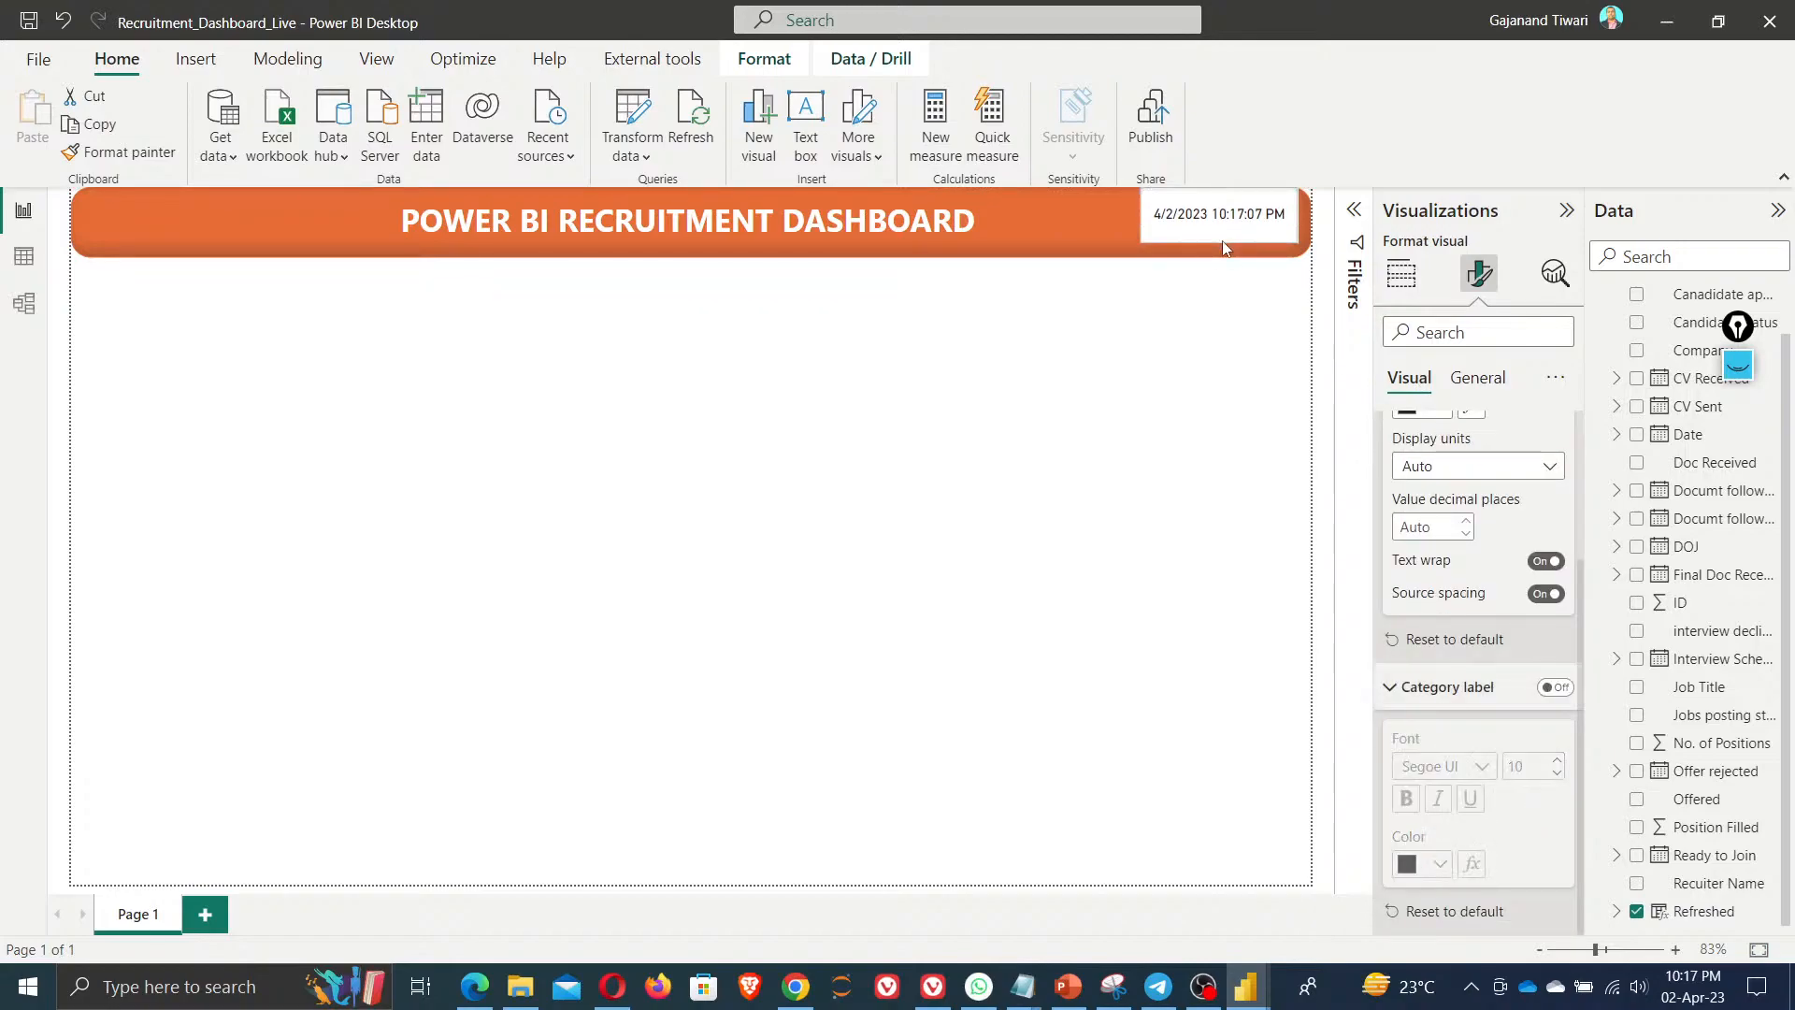
{"action": "left_click_drag", "start_coordinate": [1226, 225], "coordinate": [1225, 231]}
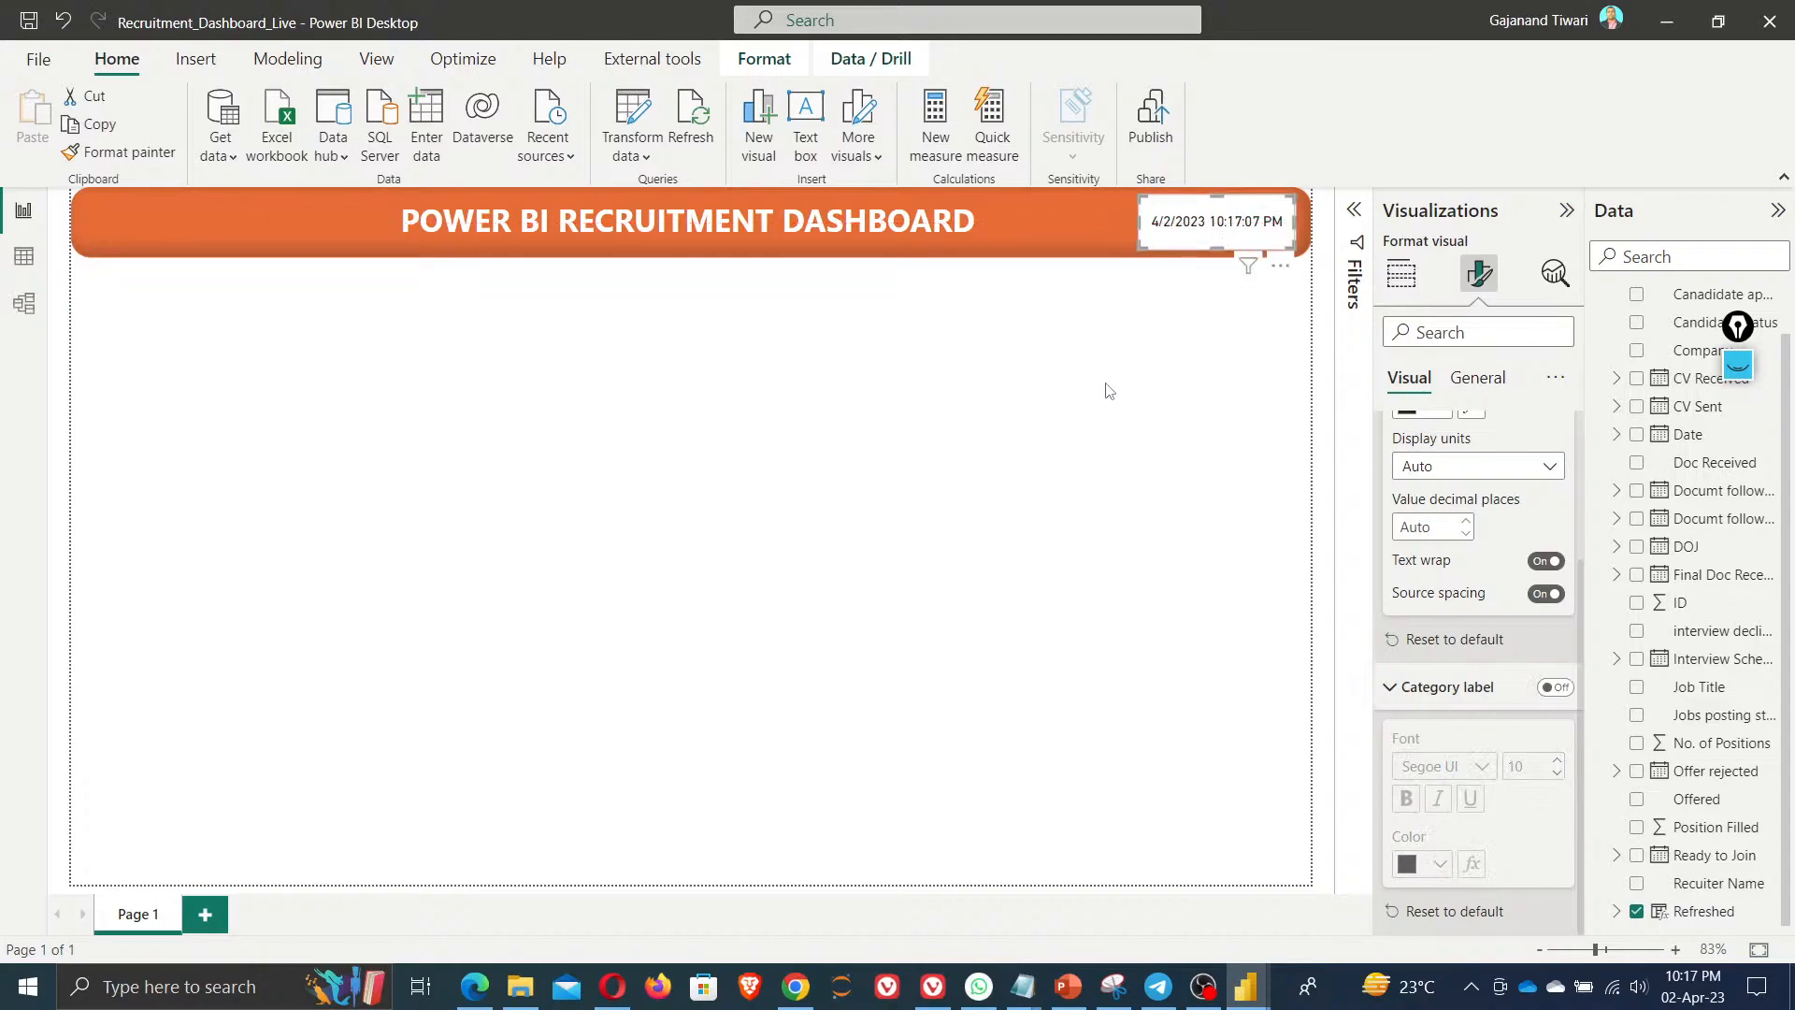
{"action": "left_click", "coordinate": [1110, 437]}
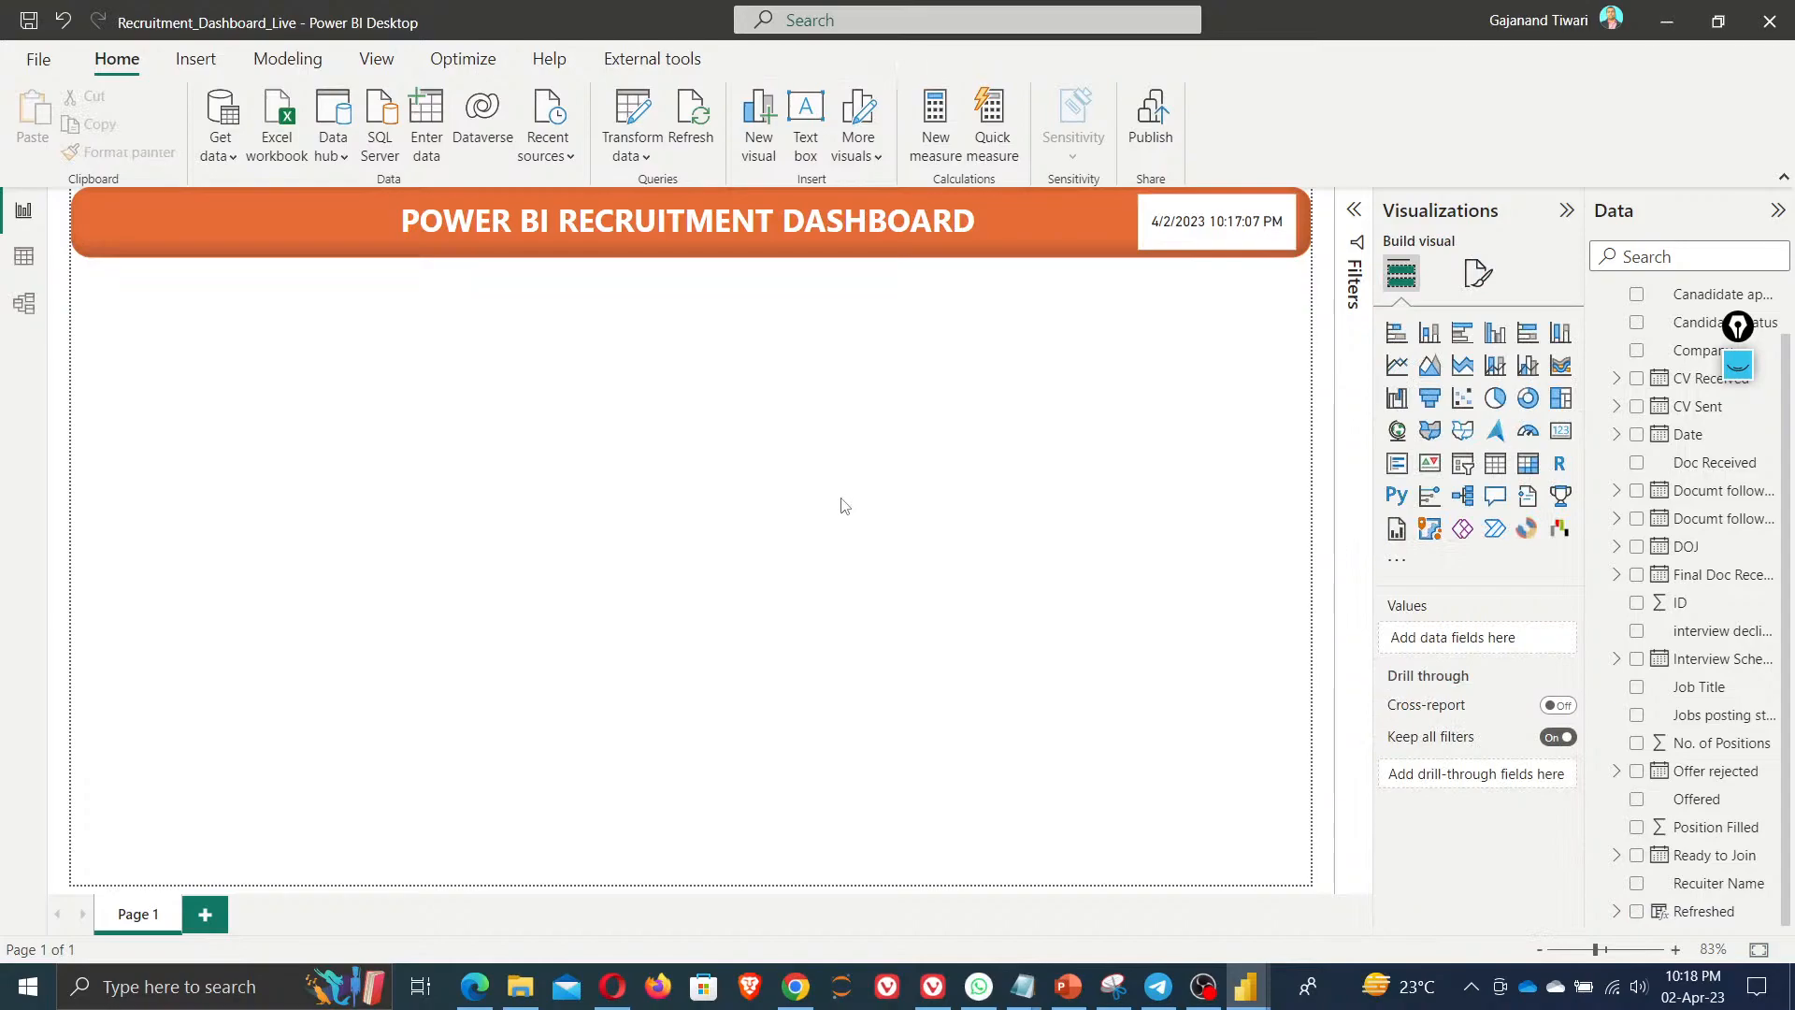
Change the refresh-time card's callout value color to white #FFFFFF
{"action": "left_click", "coordinate": [1214, 232]}
{"action": "left_click", "coordinate": [1481, 276]}
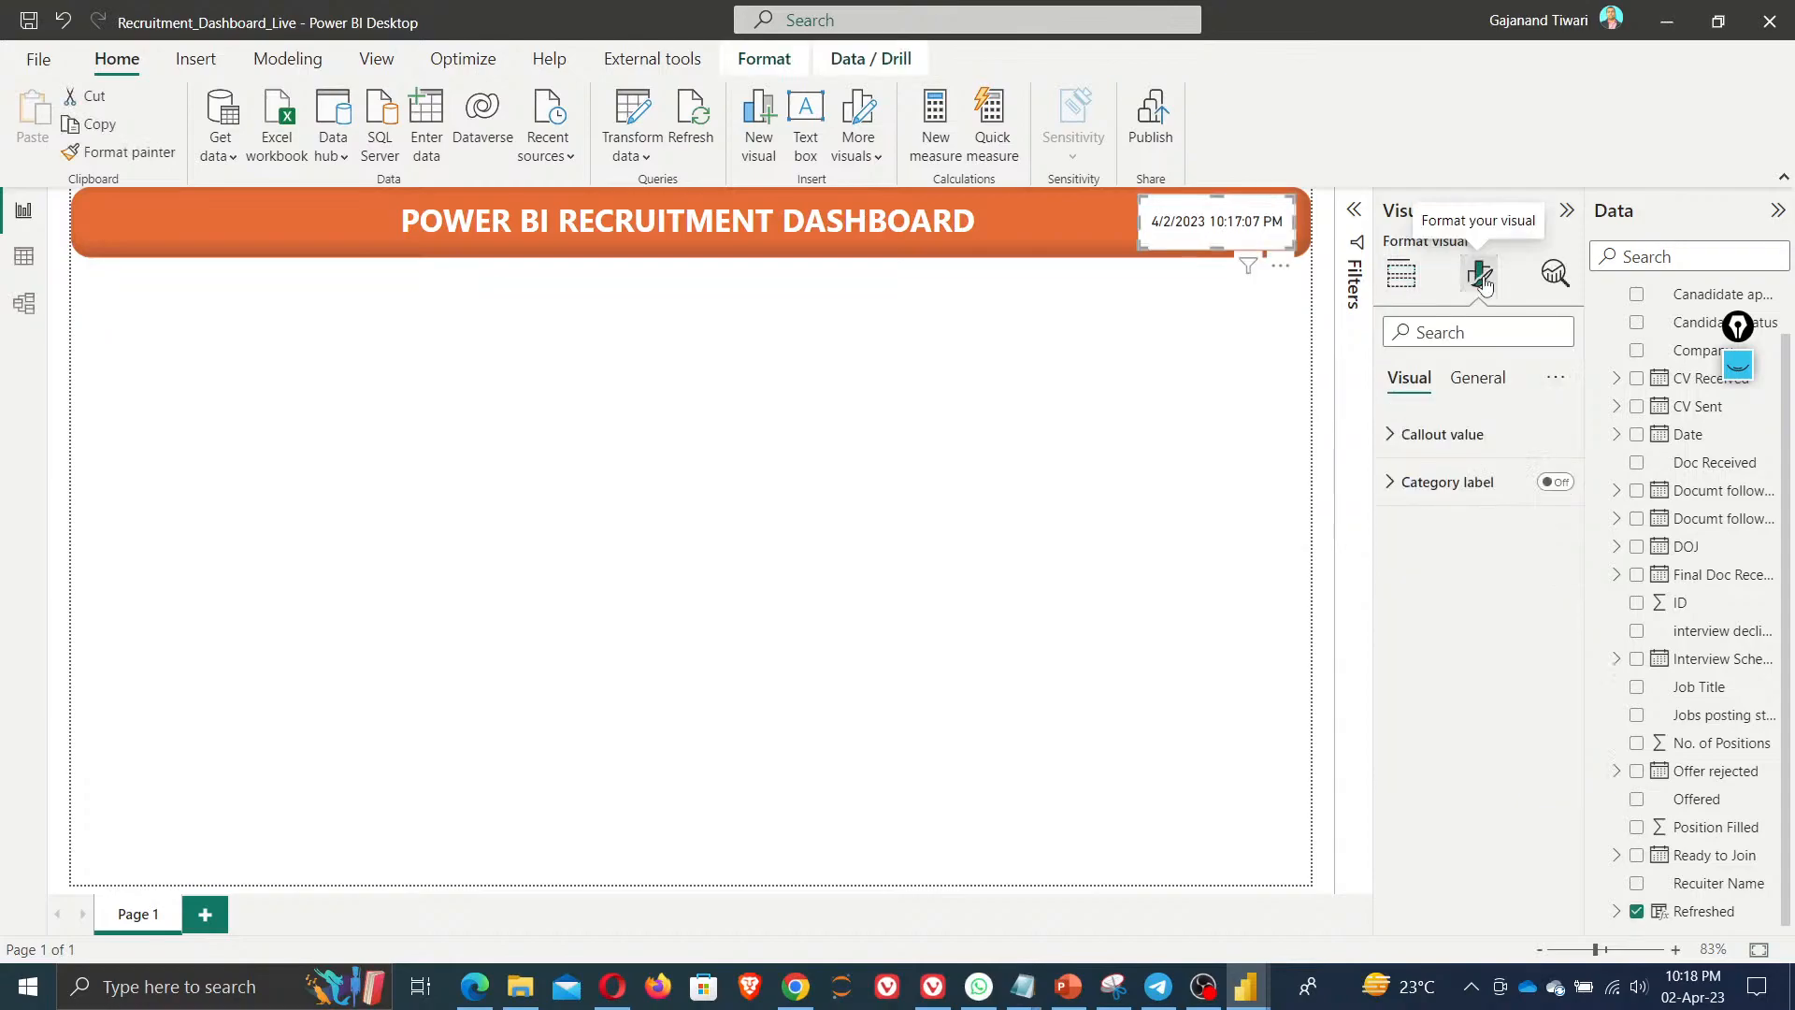
{"action": "left_click", "coordinate": [1441, 434]}
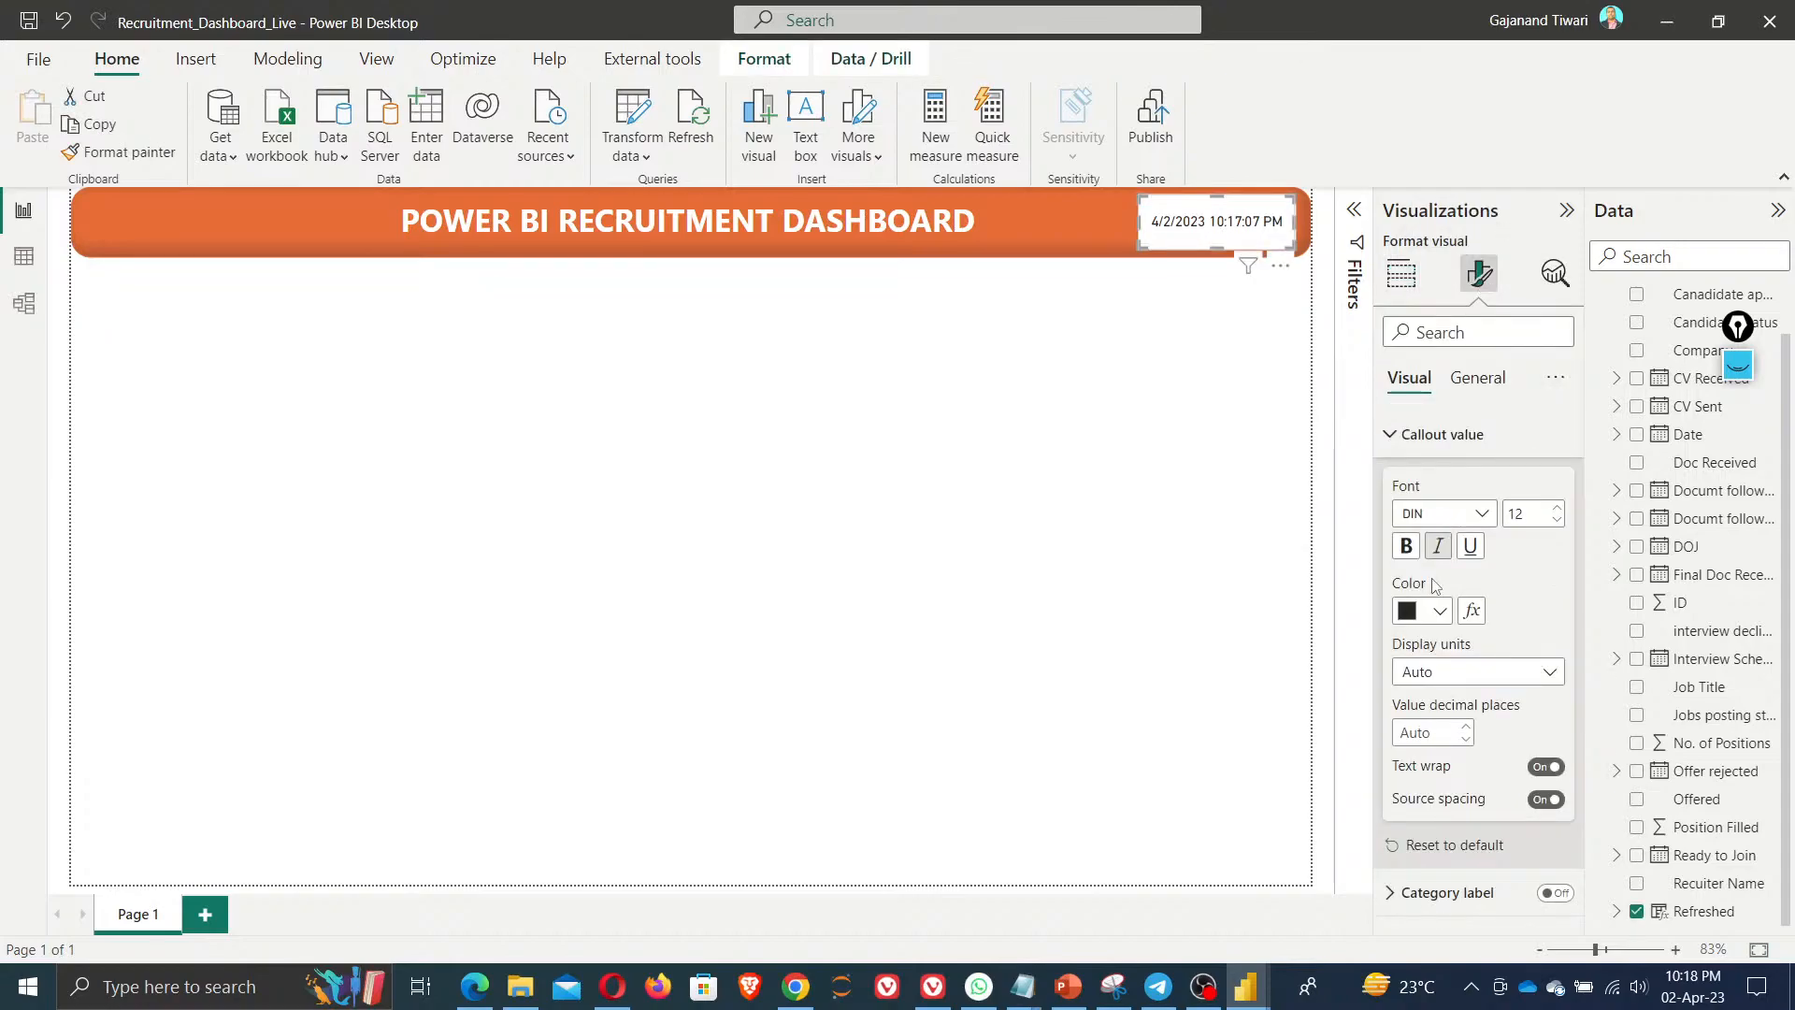
{"action": "left_click", "coordinate": [1438, 610]}
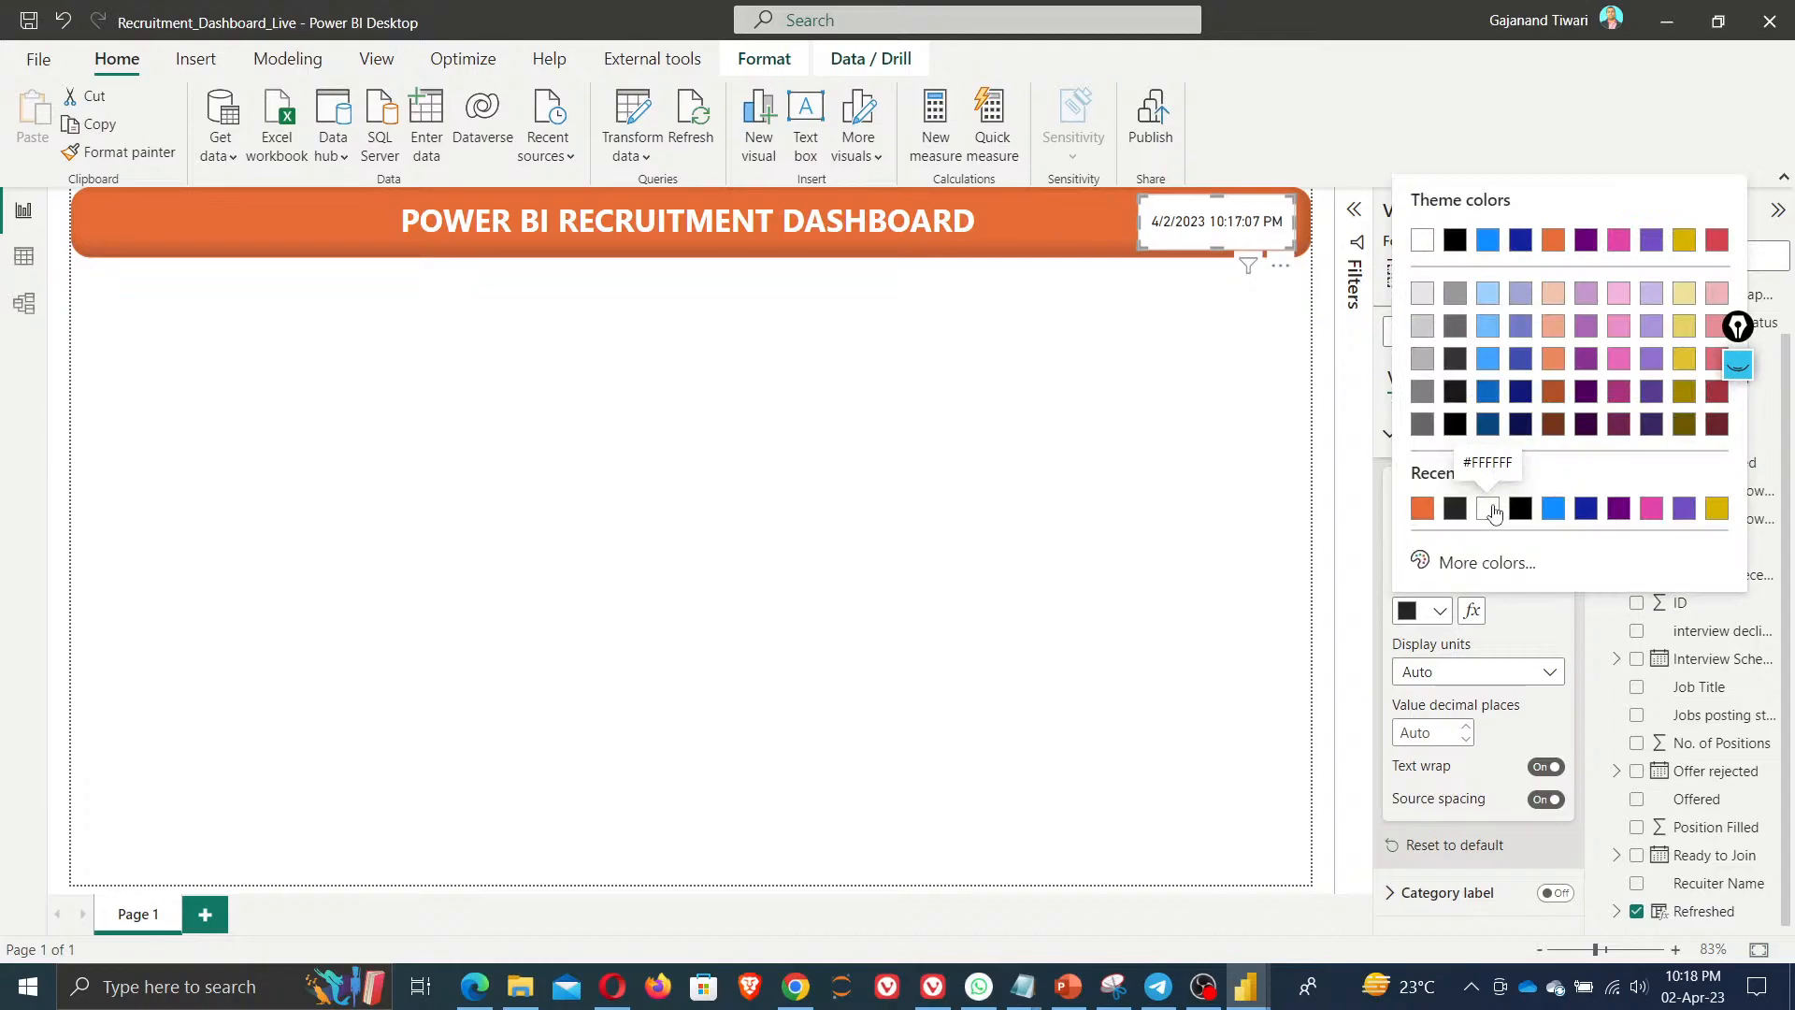
{"action": "left_click", "coordinate": [1488, 510]}
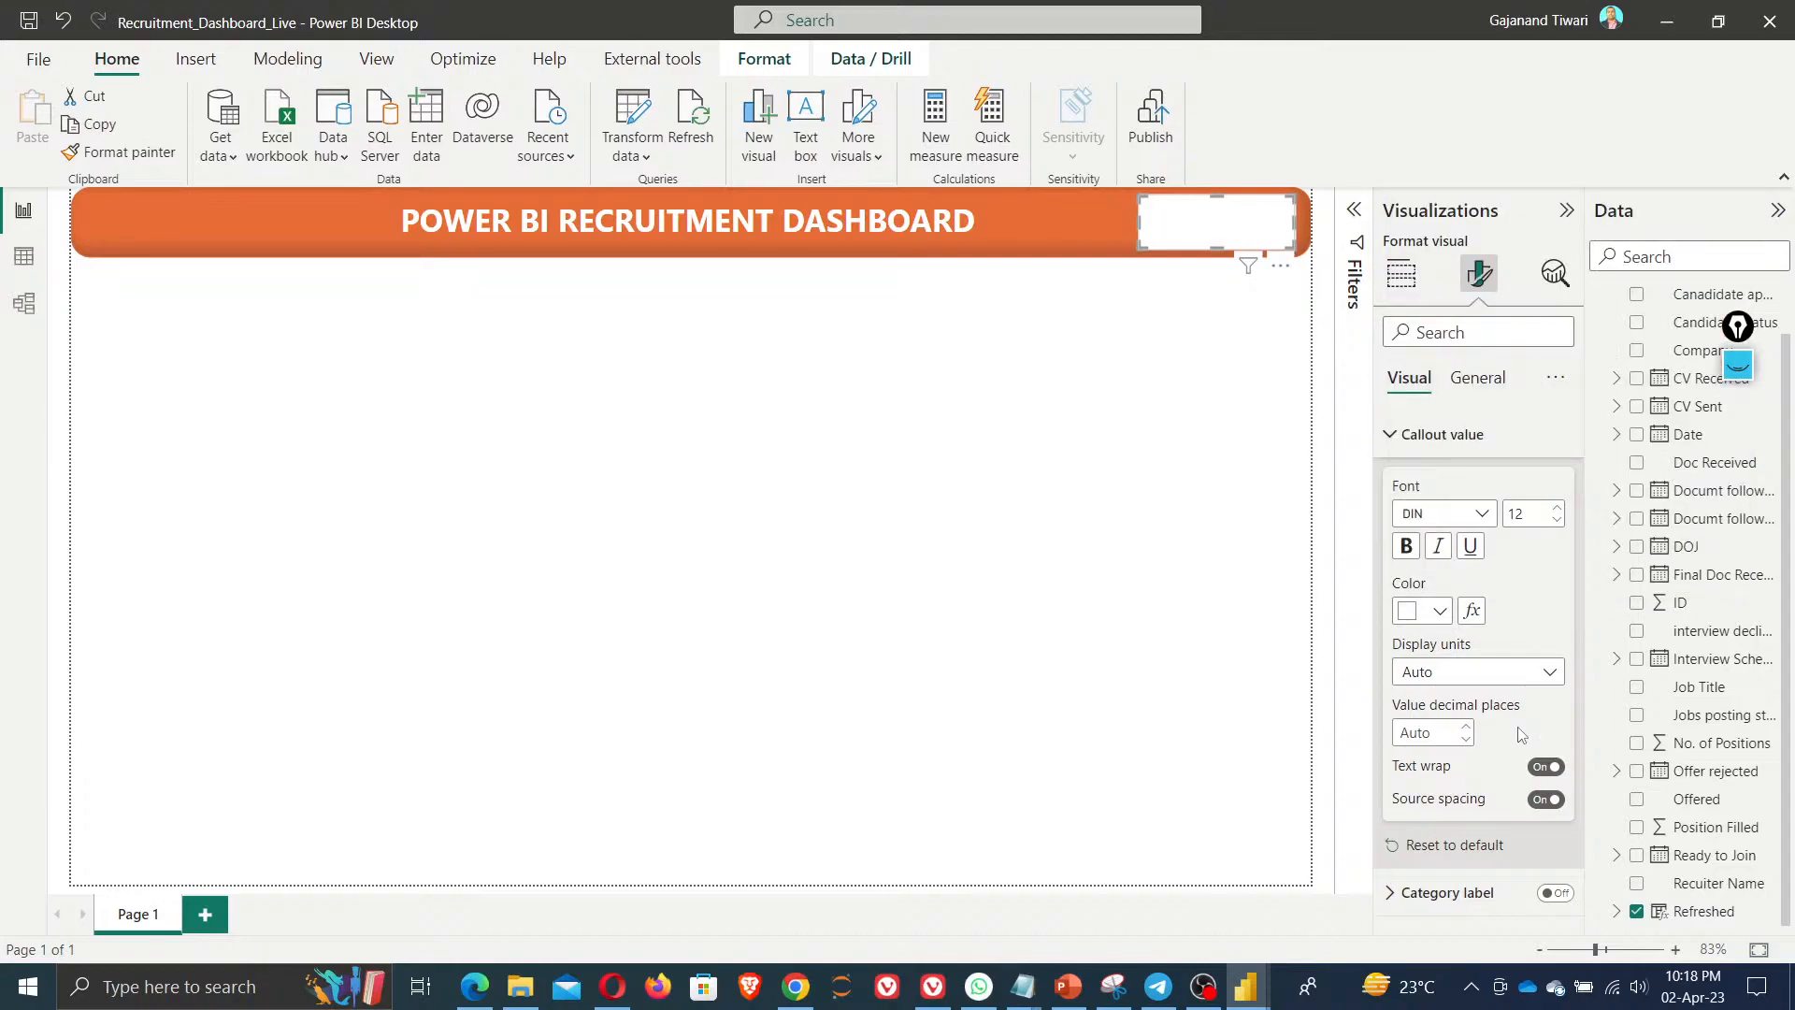
Give the refresh-time card a background in the same orange as the title banner and deselect it
{"action": "left_click", "coordinate": [1477, 377]}
{"action": "left_click", "coordinate": [1422, 529]}
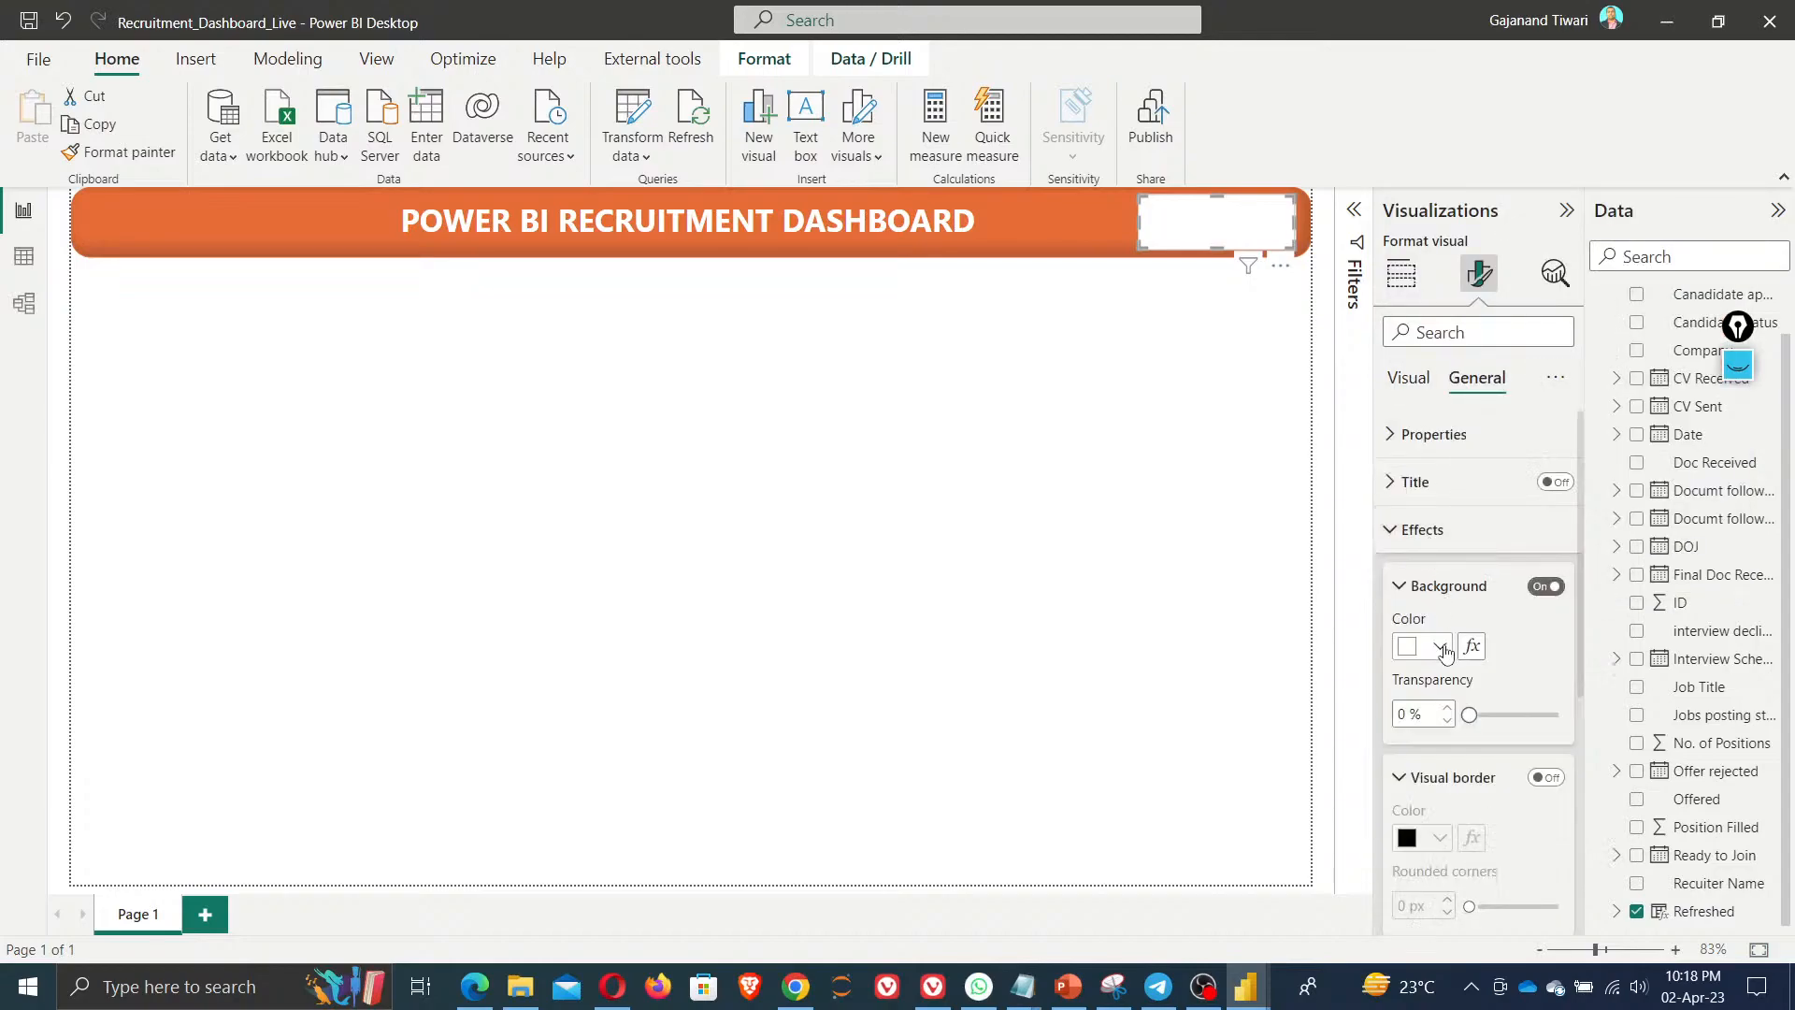
{"action": "left_click", "coordinate": [1440, 647]}
{"action": "left_click", "coordinate": [1433, 537]}
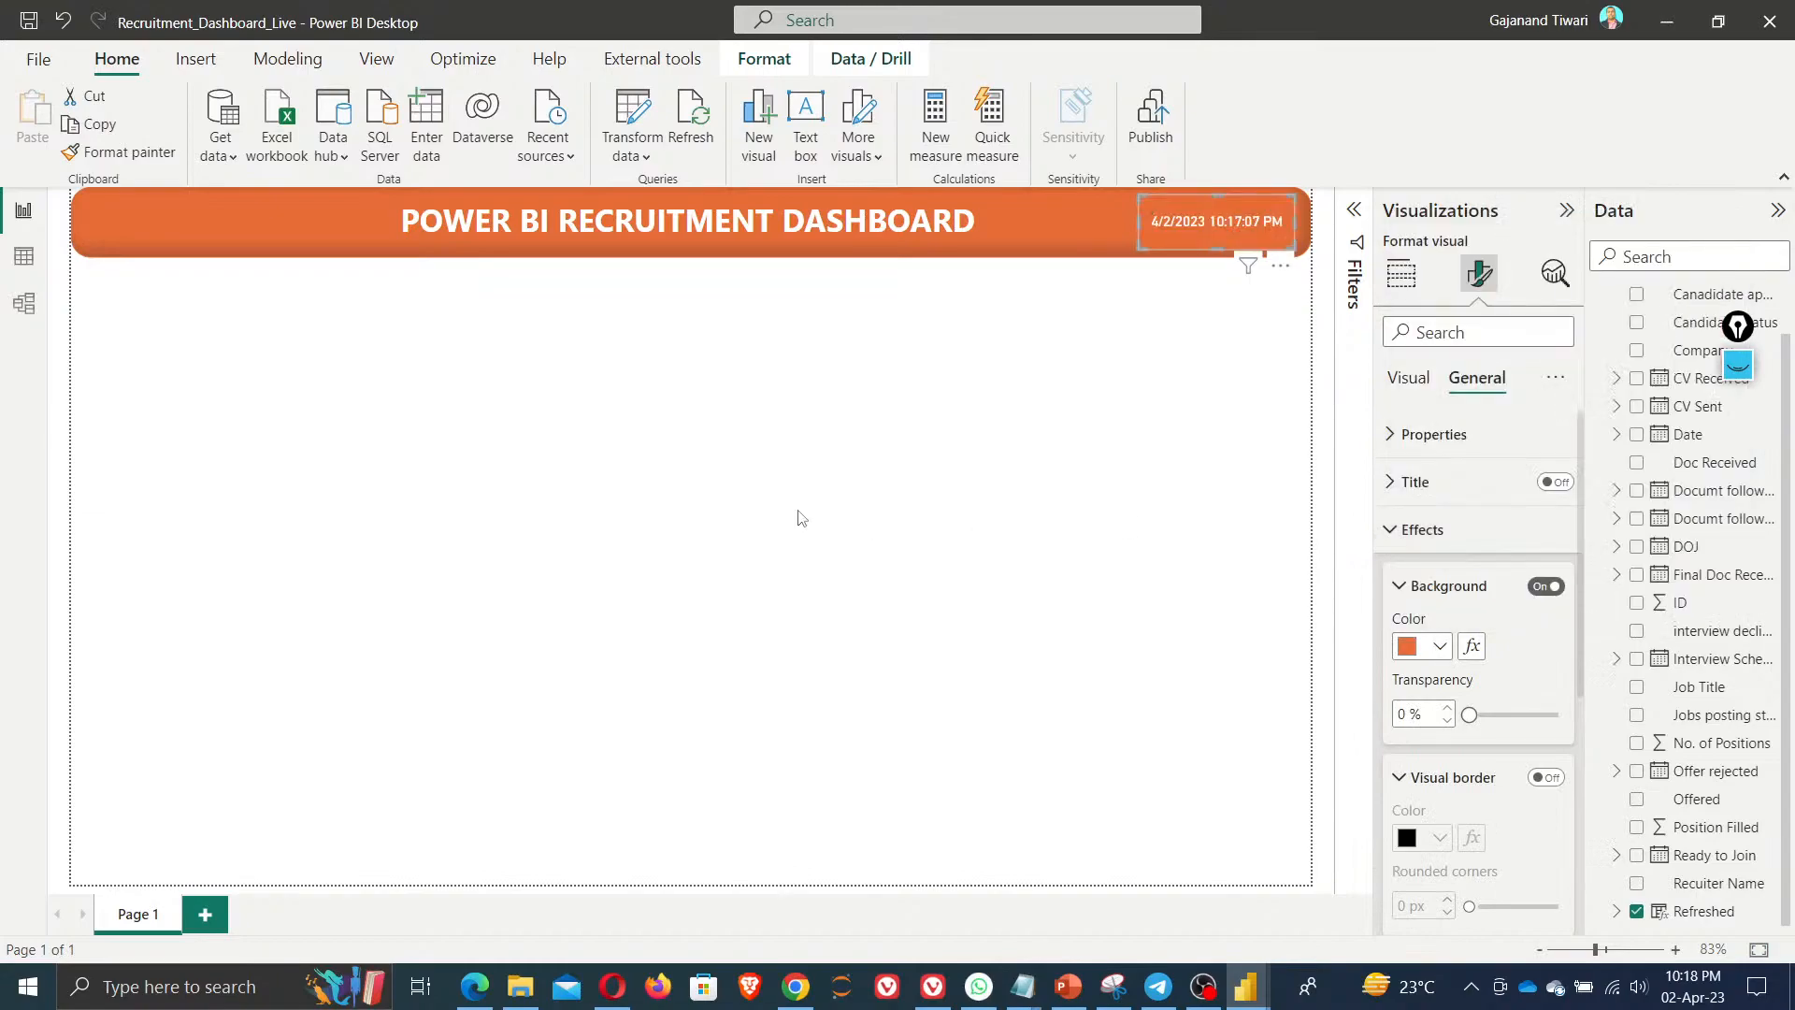
{"action": "left_click", "coordinate": [905, 500]}
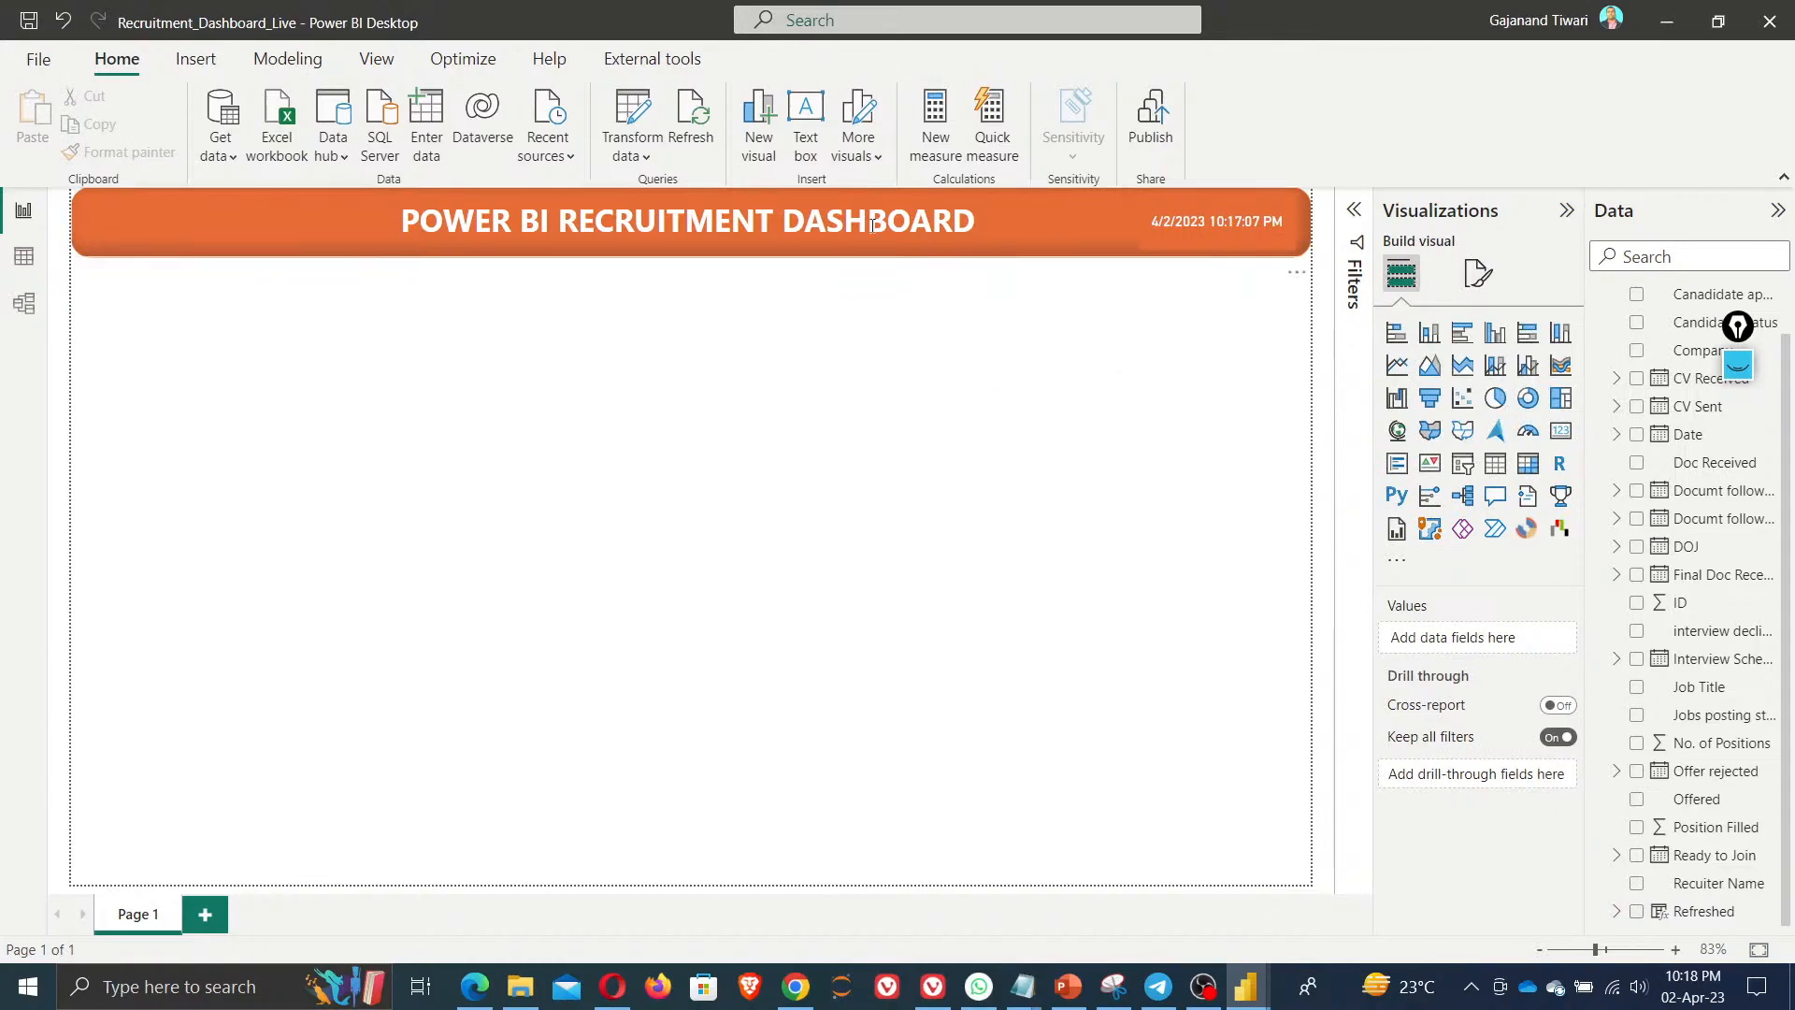
Narrow the refresh-time card slightly and shift it closer to the banner's right end
{"action": "left_click", "coordinate": [1152, 251]}
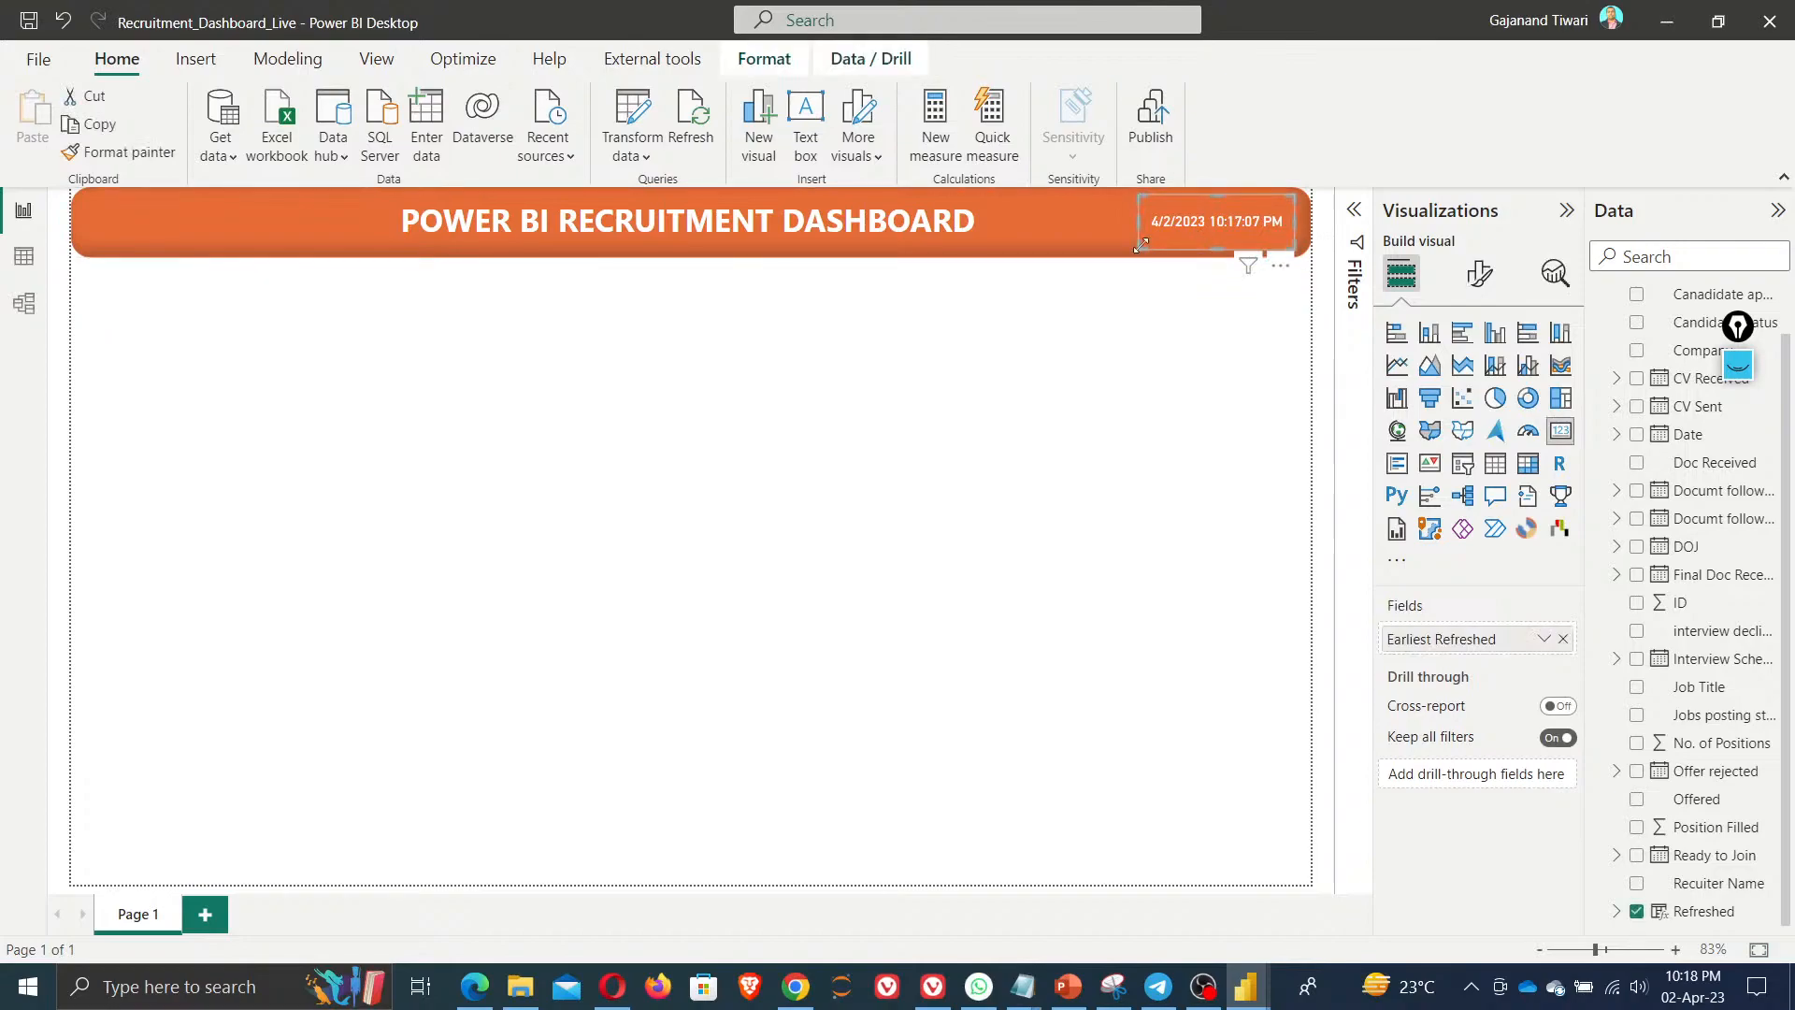
{"action": "left_click_drag", "start_coordinate": [1138, 224], "coordinate": [1146, 225]}
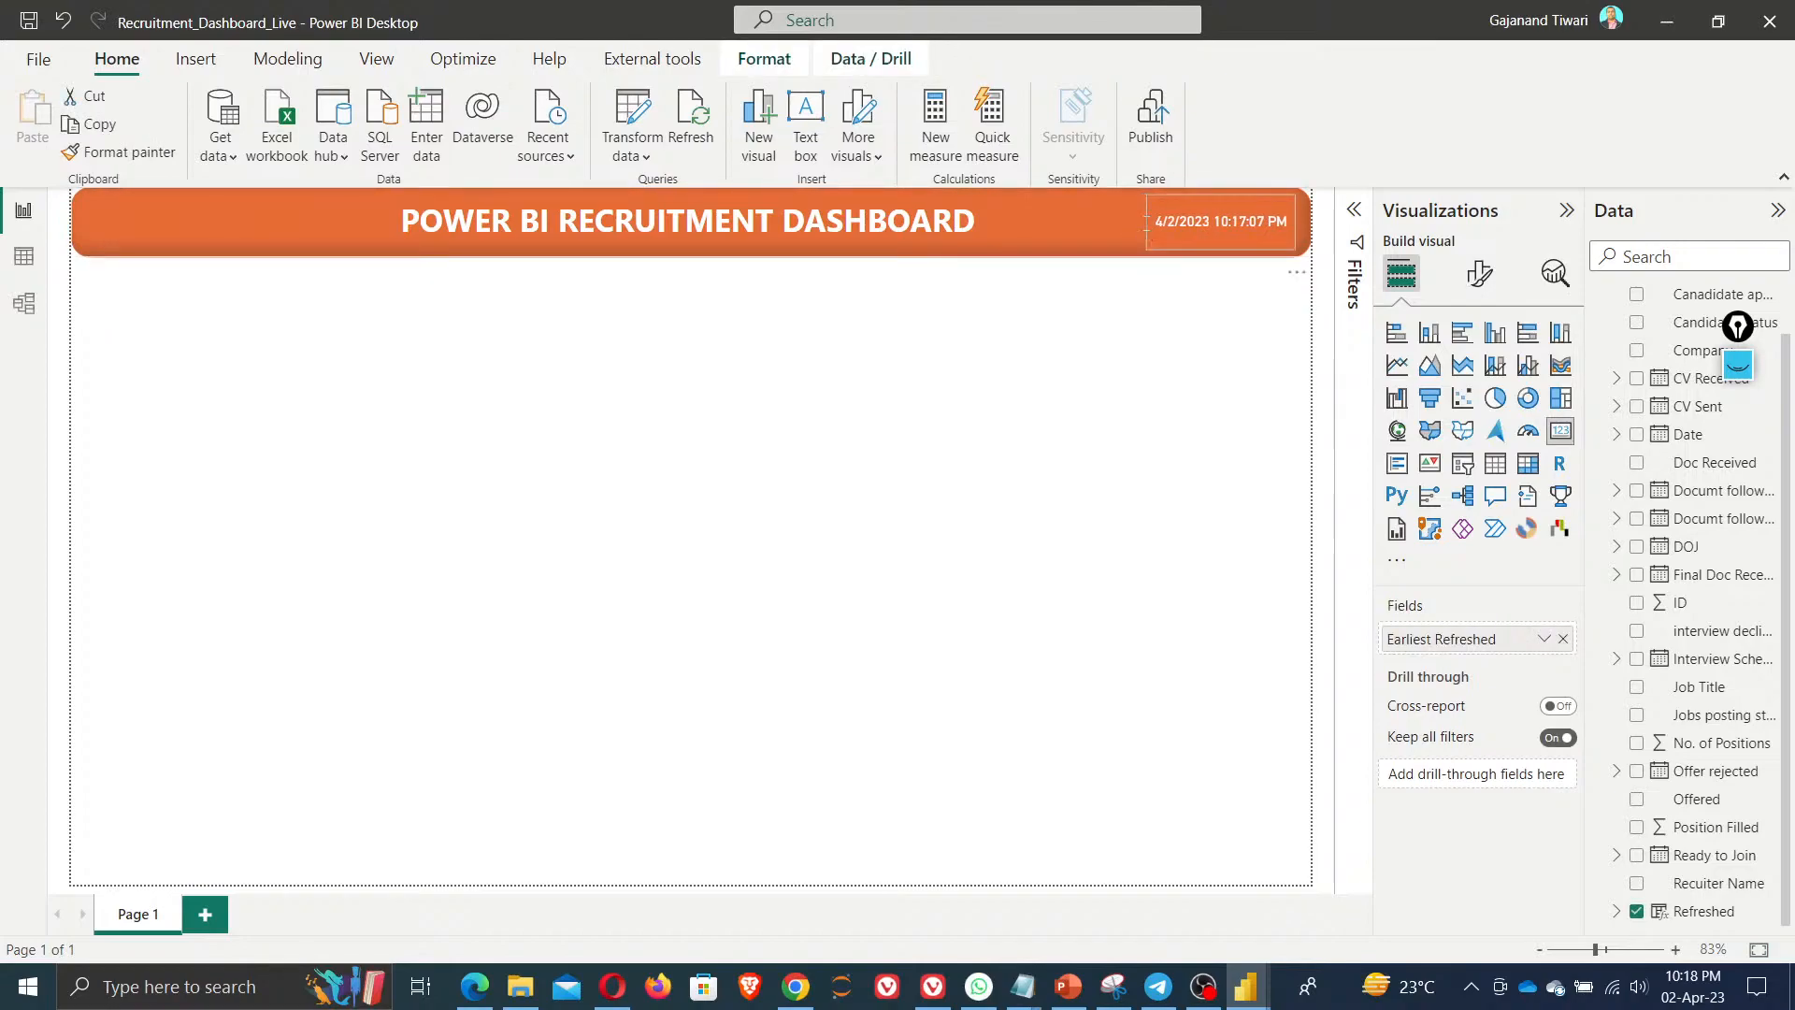
{"action": "left_click_drag", "start_coordinate": [1241, 219], "coordinate": [1238, 215]}
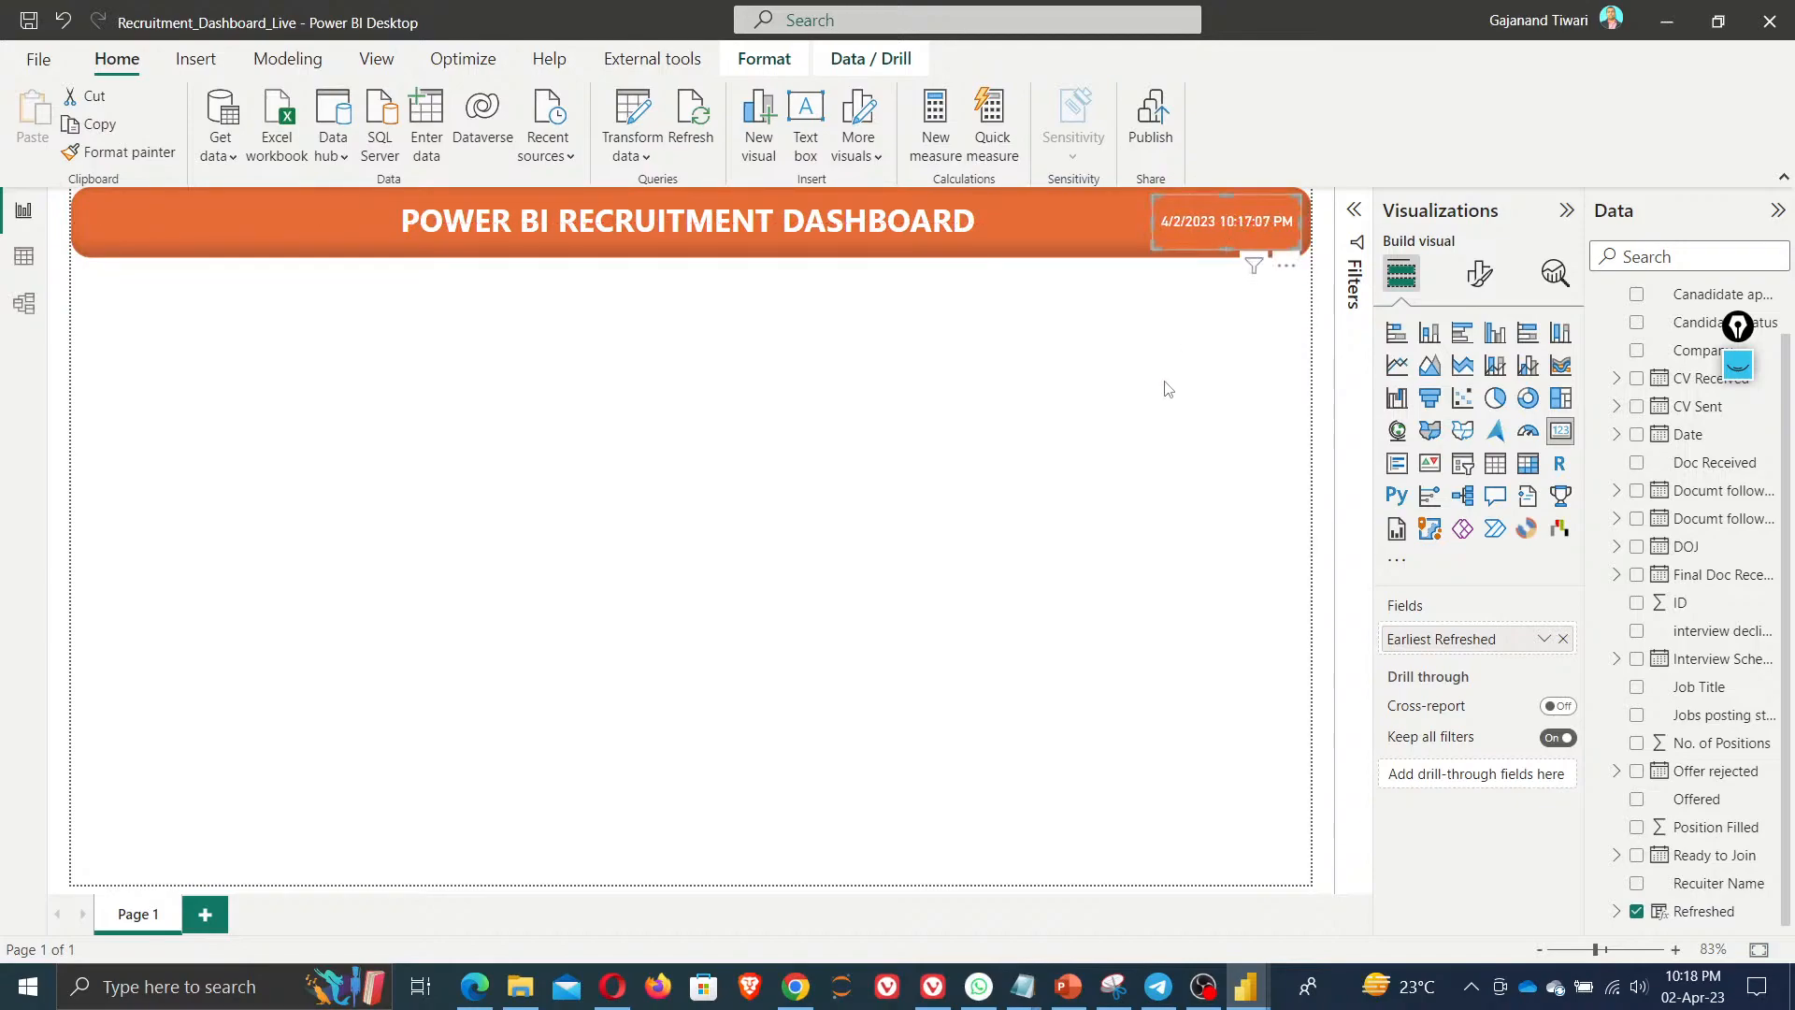
{"action": "left_click", "coordinate": [1133, 413]}
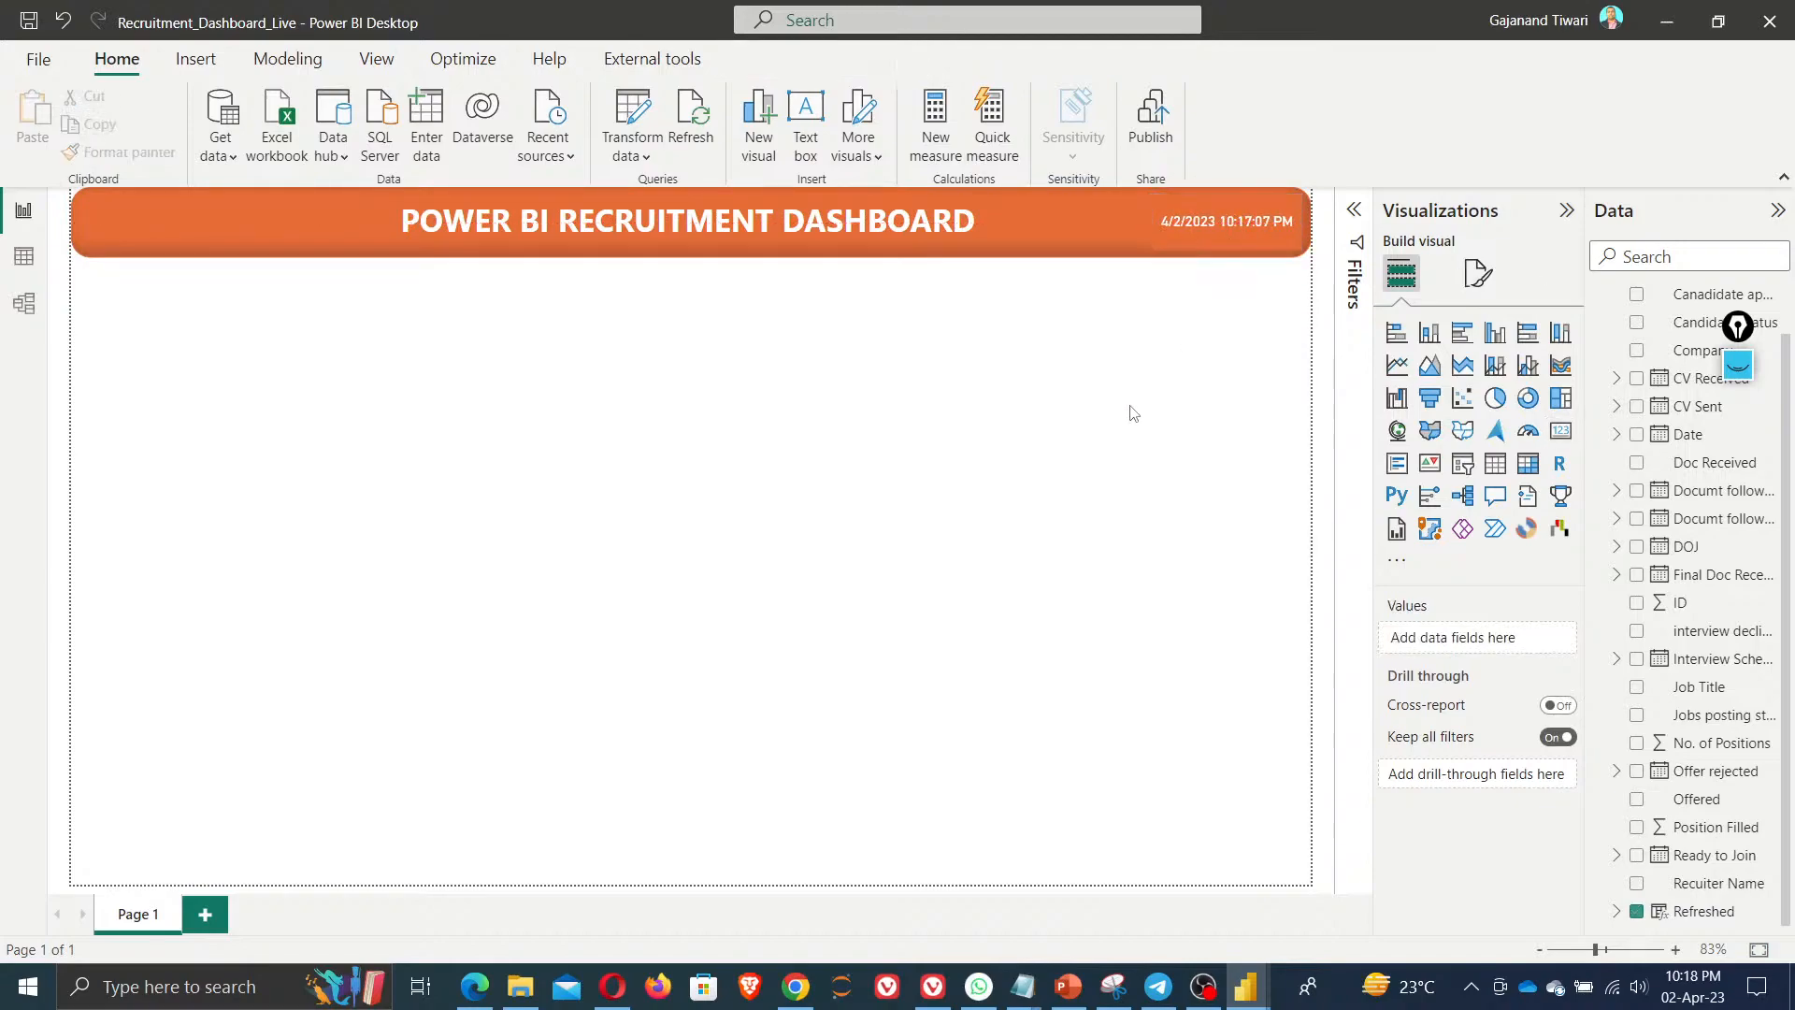
Increase the background transparency of the refresh-time card so that it blends into the title banner
{"action": "left_click", "coordinate": [1198, 234]}
{"action": "left_click", "coordinate": [1479, 273]}
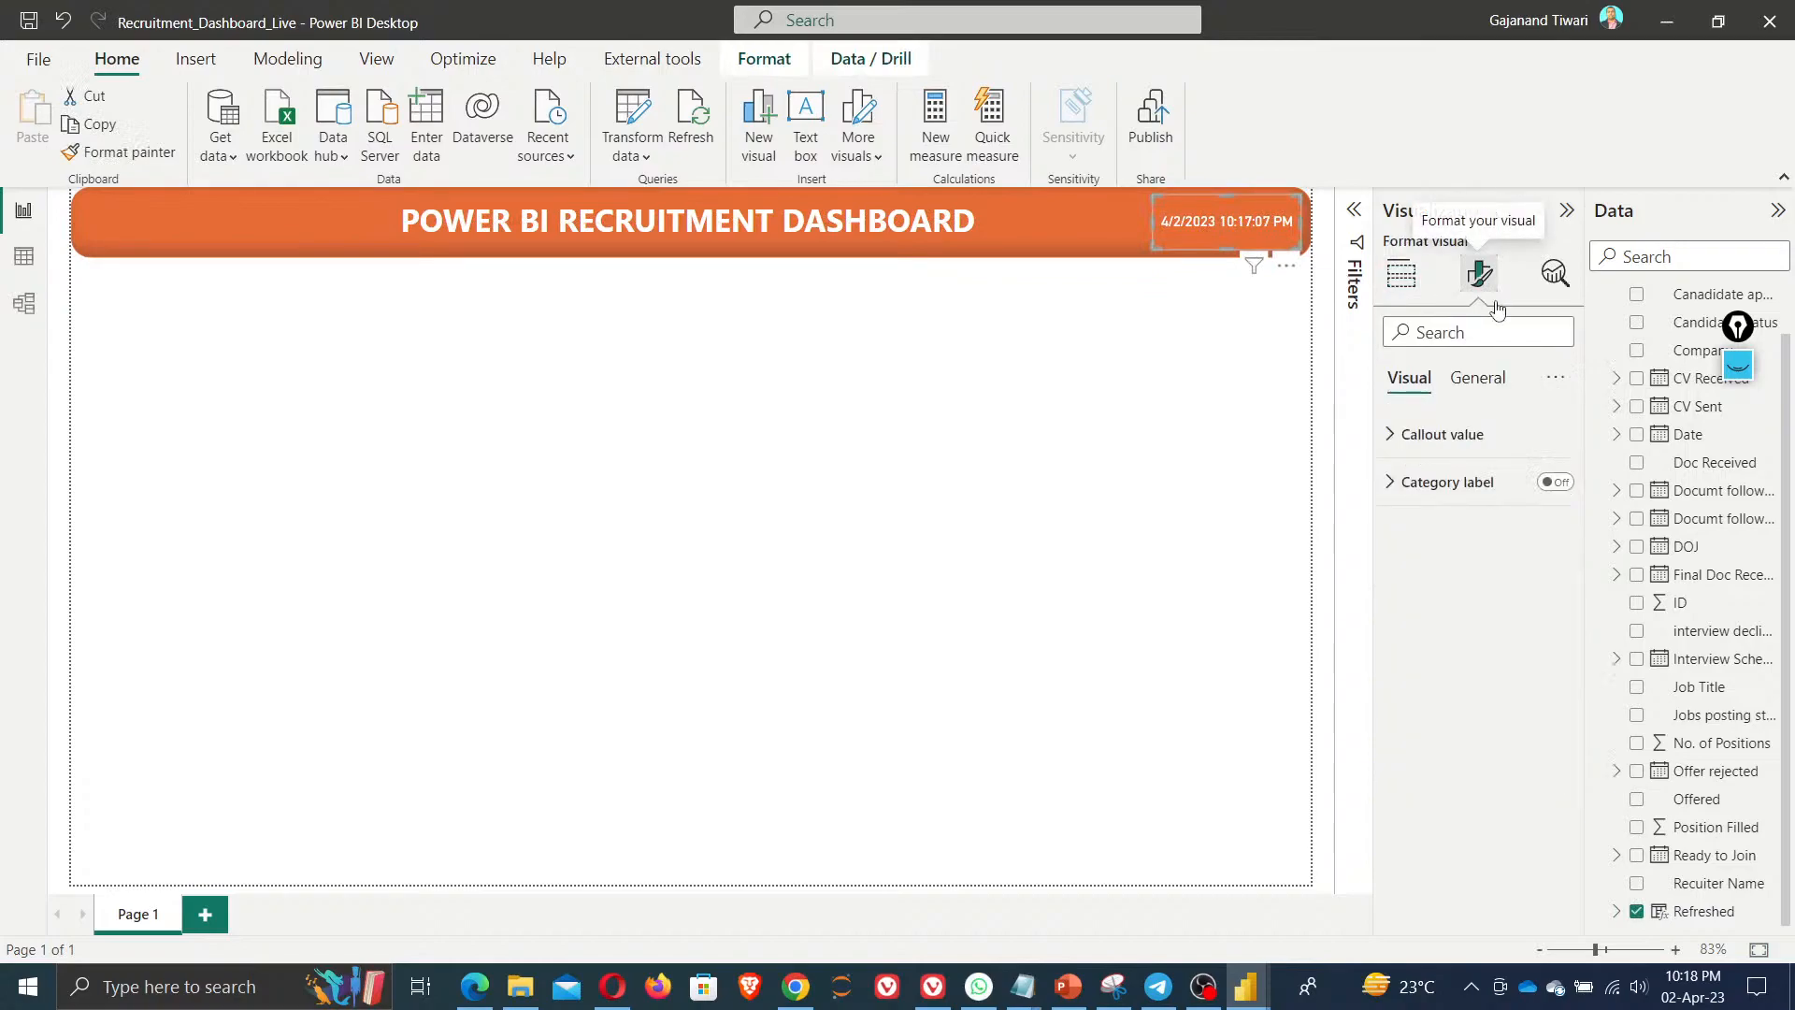
{"action": "left_click", "coordinate": [1479, 378]}
{"action": "left_click", "coordinate": [1422, 526]}
{"action": "scroll", "coordinate": [1505, 753], "scroll_direction": "down", "scroll_amount": 2}
{"action": "scroll", "coordinate": [1520, 771], "scroll_direction": "down", "scroll_amount": 3}
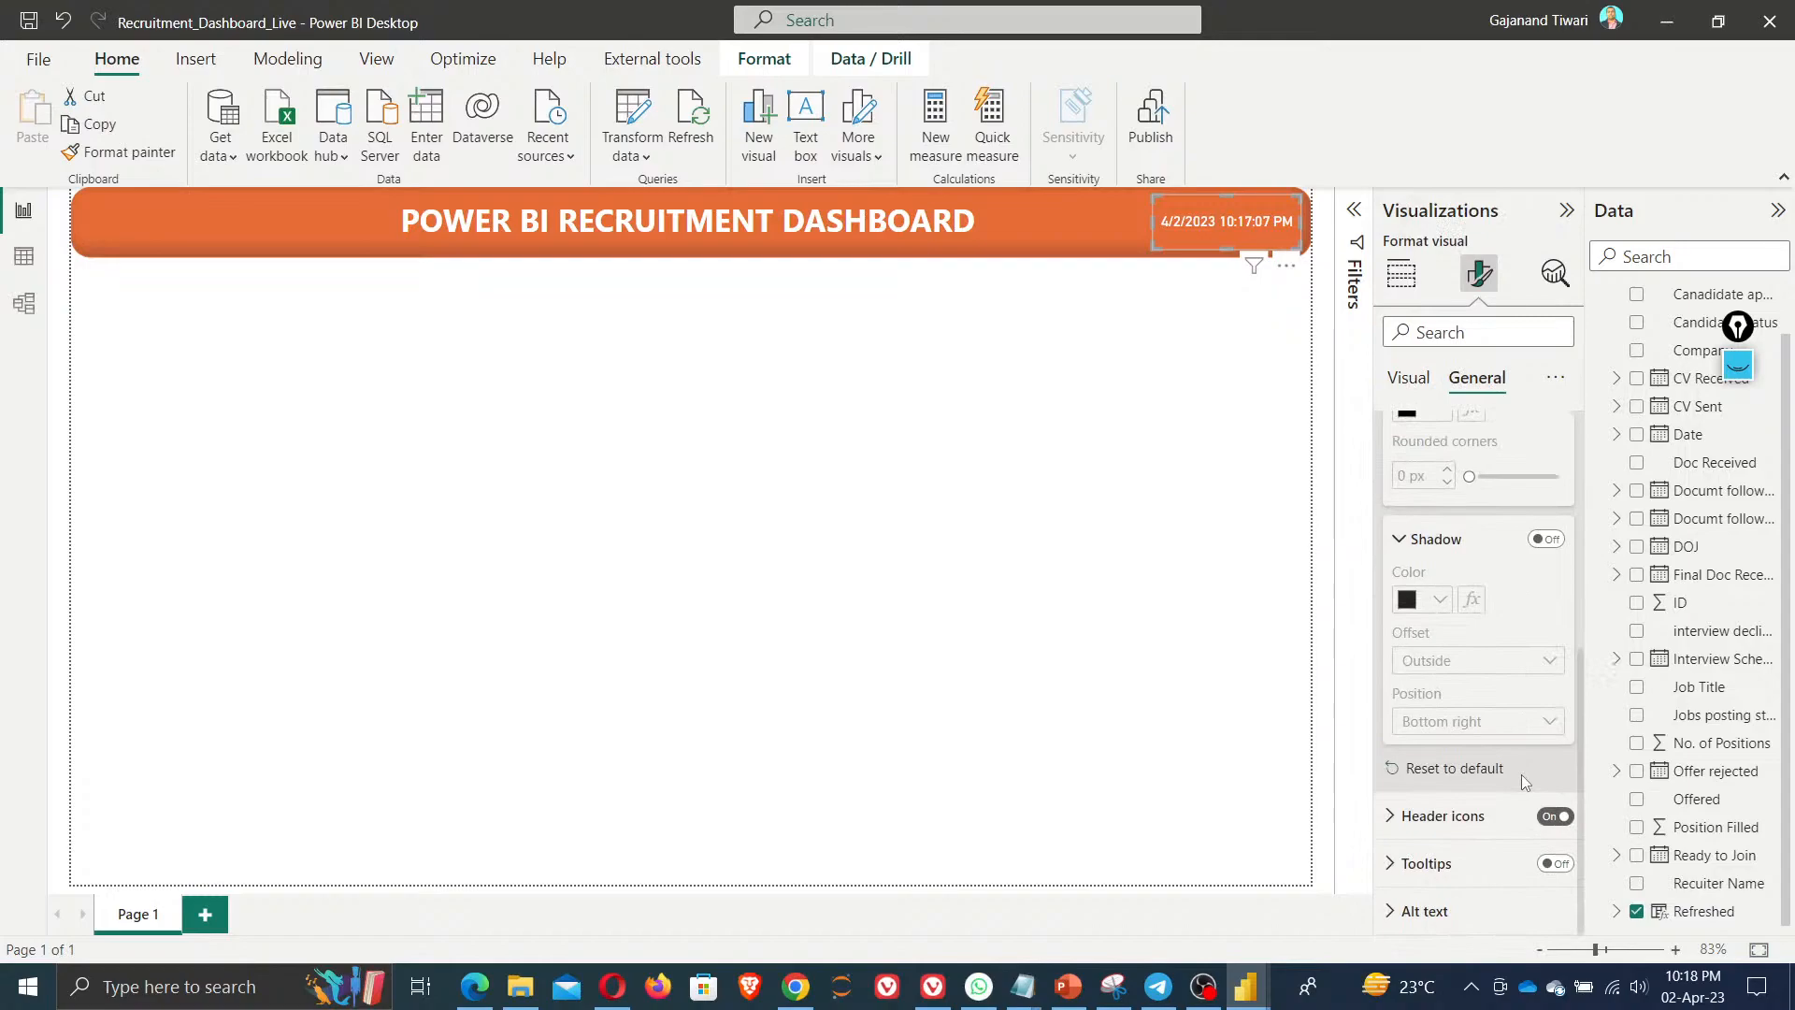
{"action": "scroll", "coordinate": [1522, 776], "scroll_direction": "up", "scroll_amount": 5}
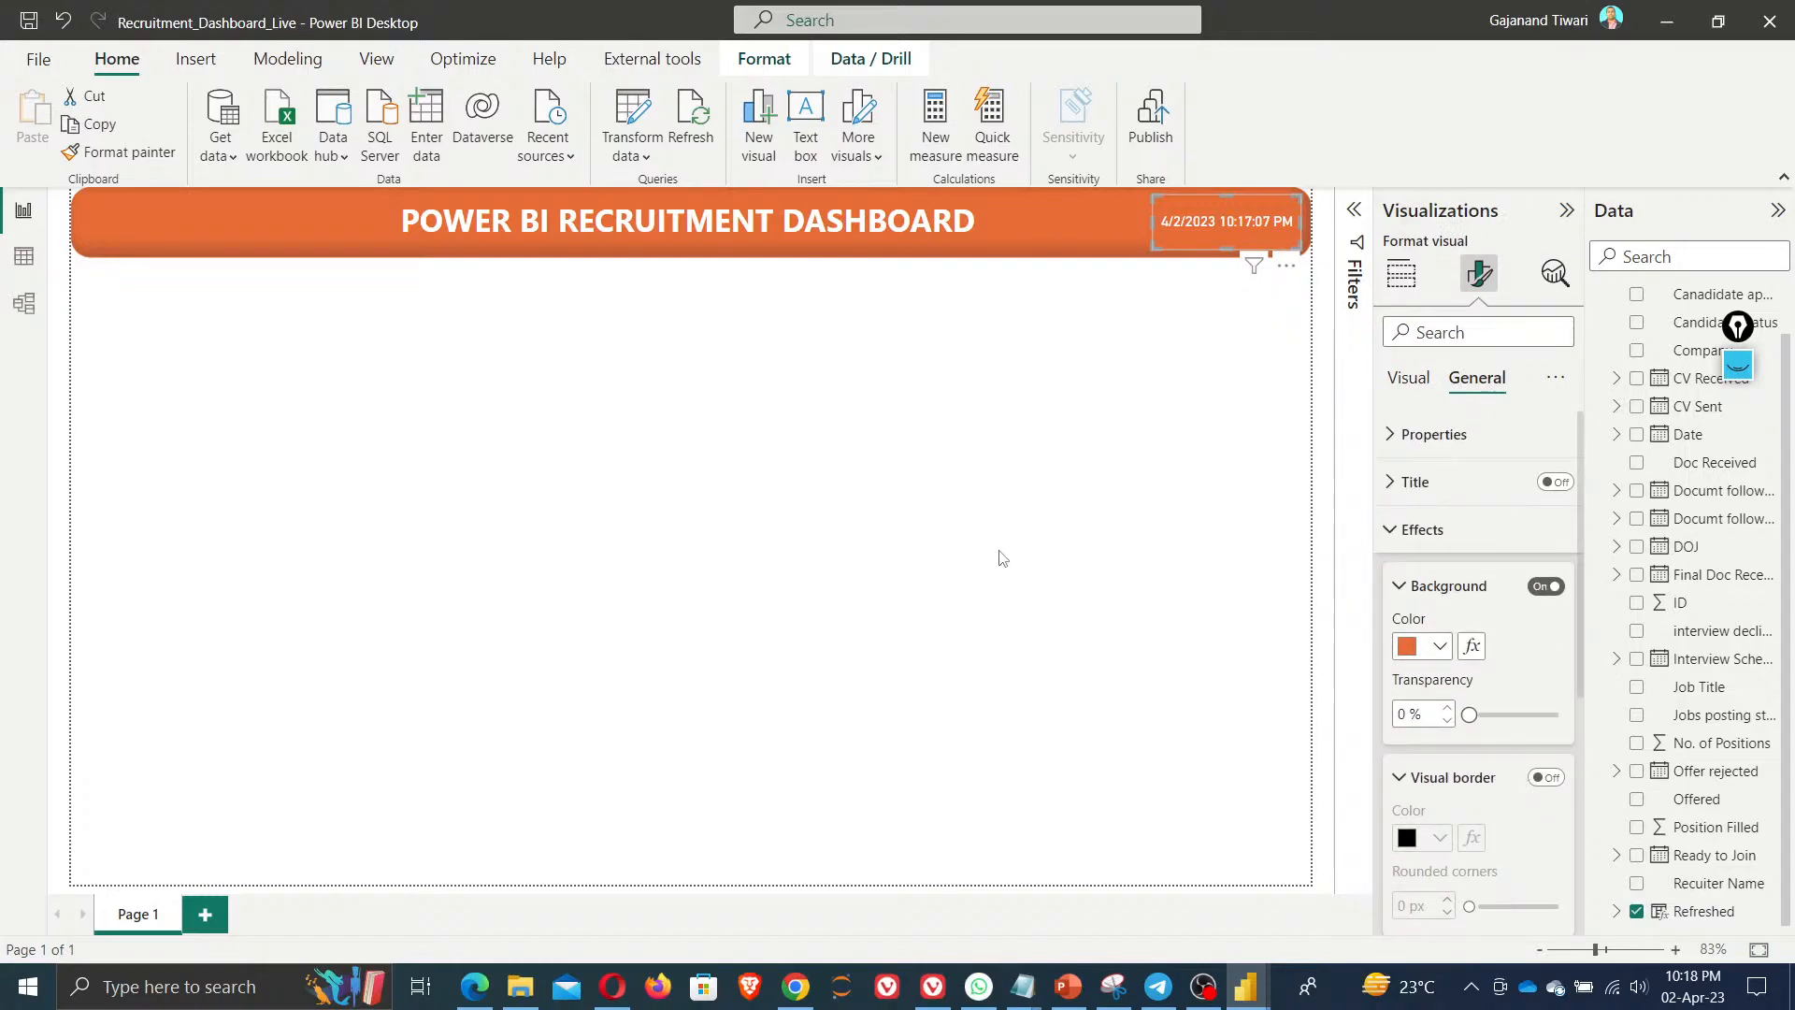
{"action": "left_click", "coordinate": [1484, 716]}
{"action": "left_click_drag", "start_coordinate": [1483, 716], "coordinate": [1502, 715]}
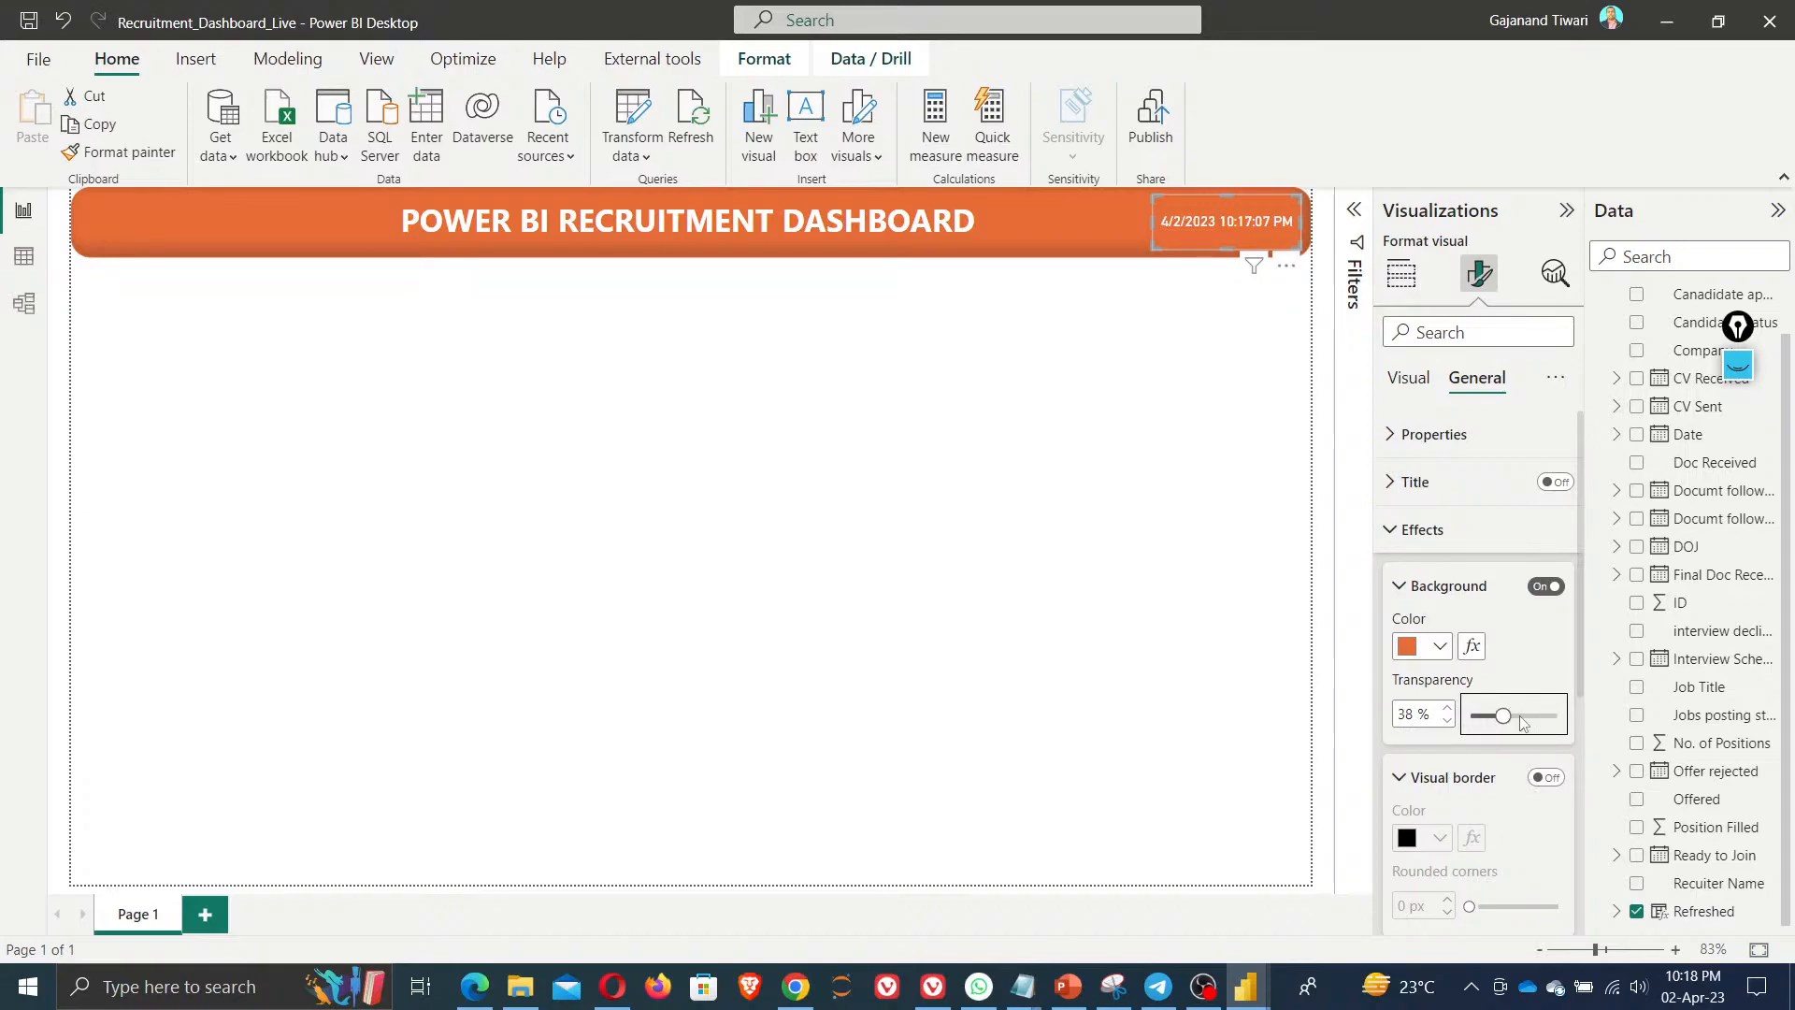
{"action": "left_click", "coordinate": [807, 570]}
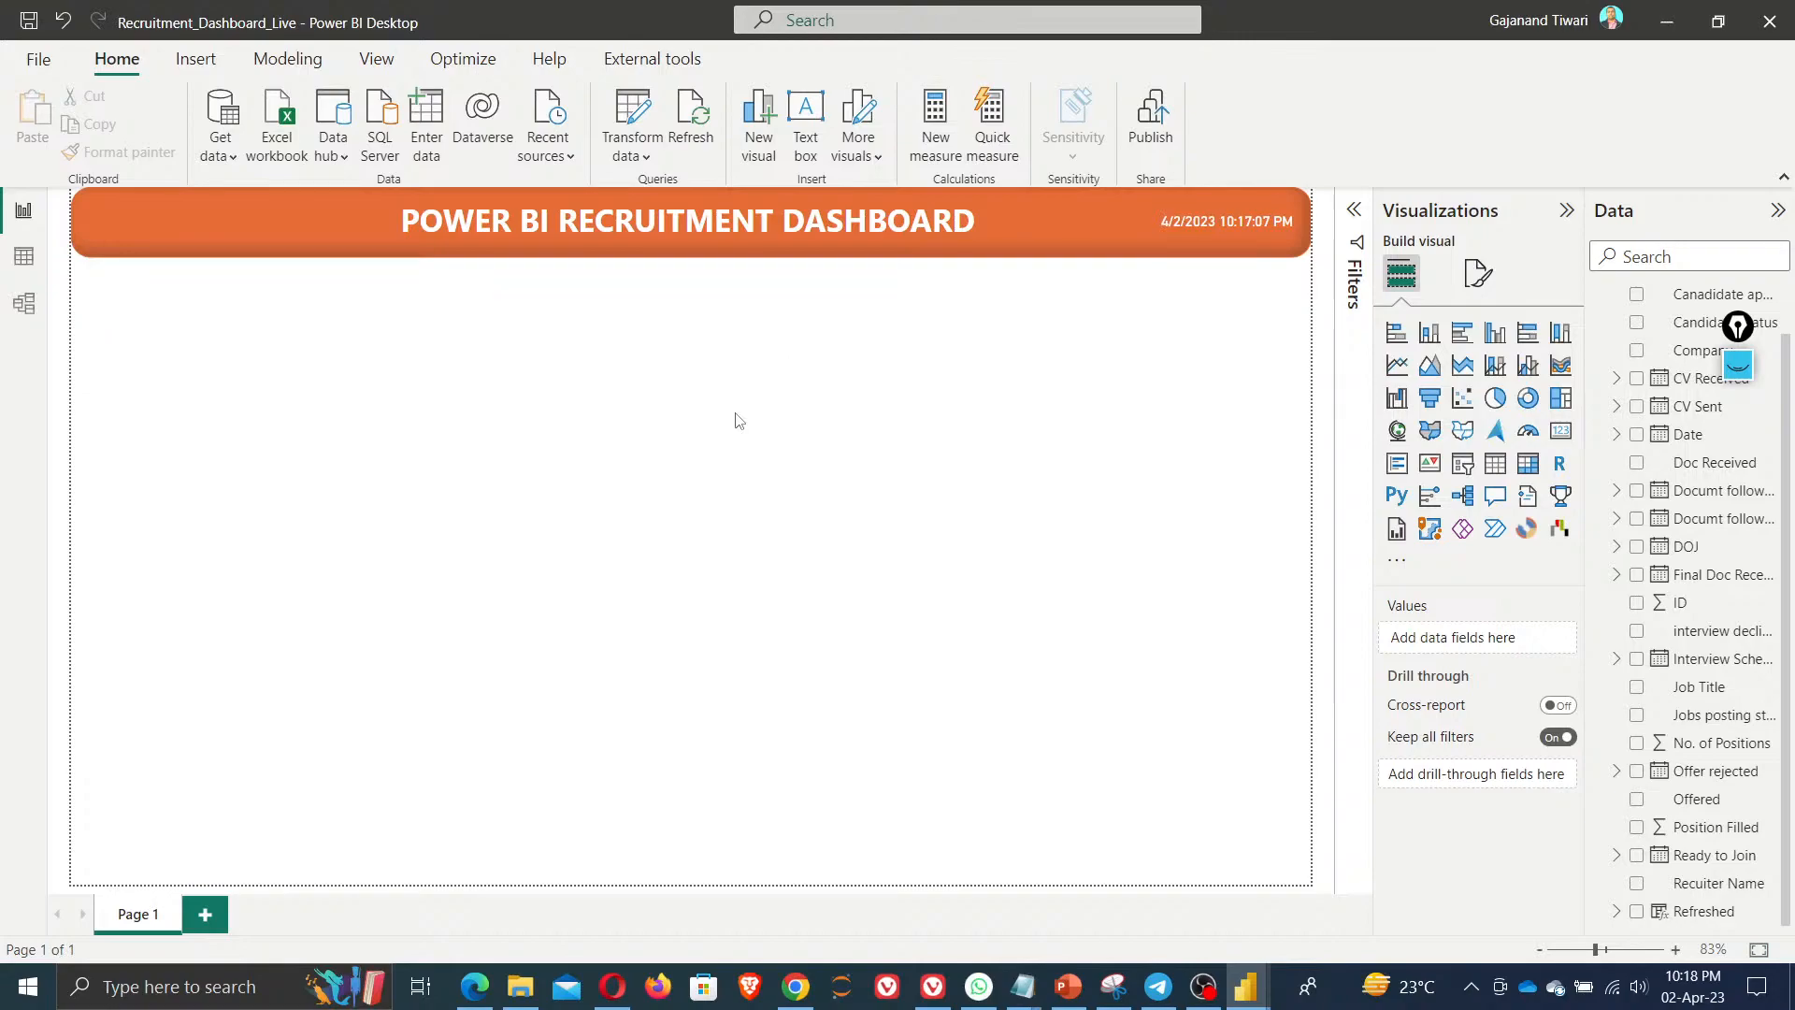
Insert a text box reading "Last Refreshed Date", shrink it, and place it on the banner directly before the refresh time
{"action": "left_click", "coordinate": [817, 126]}
{"action": "type", "text": "LAst"}
{"action": "key", "text": "BackSpace"}
{"action": "key", "text": "BackSpace"}
{"action": "key", "text": "BackSpace"}
{"action": "type", "text": "ast Refreshed Date"}
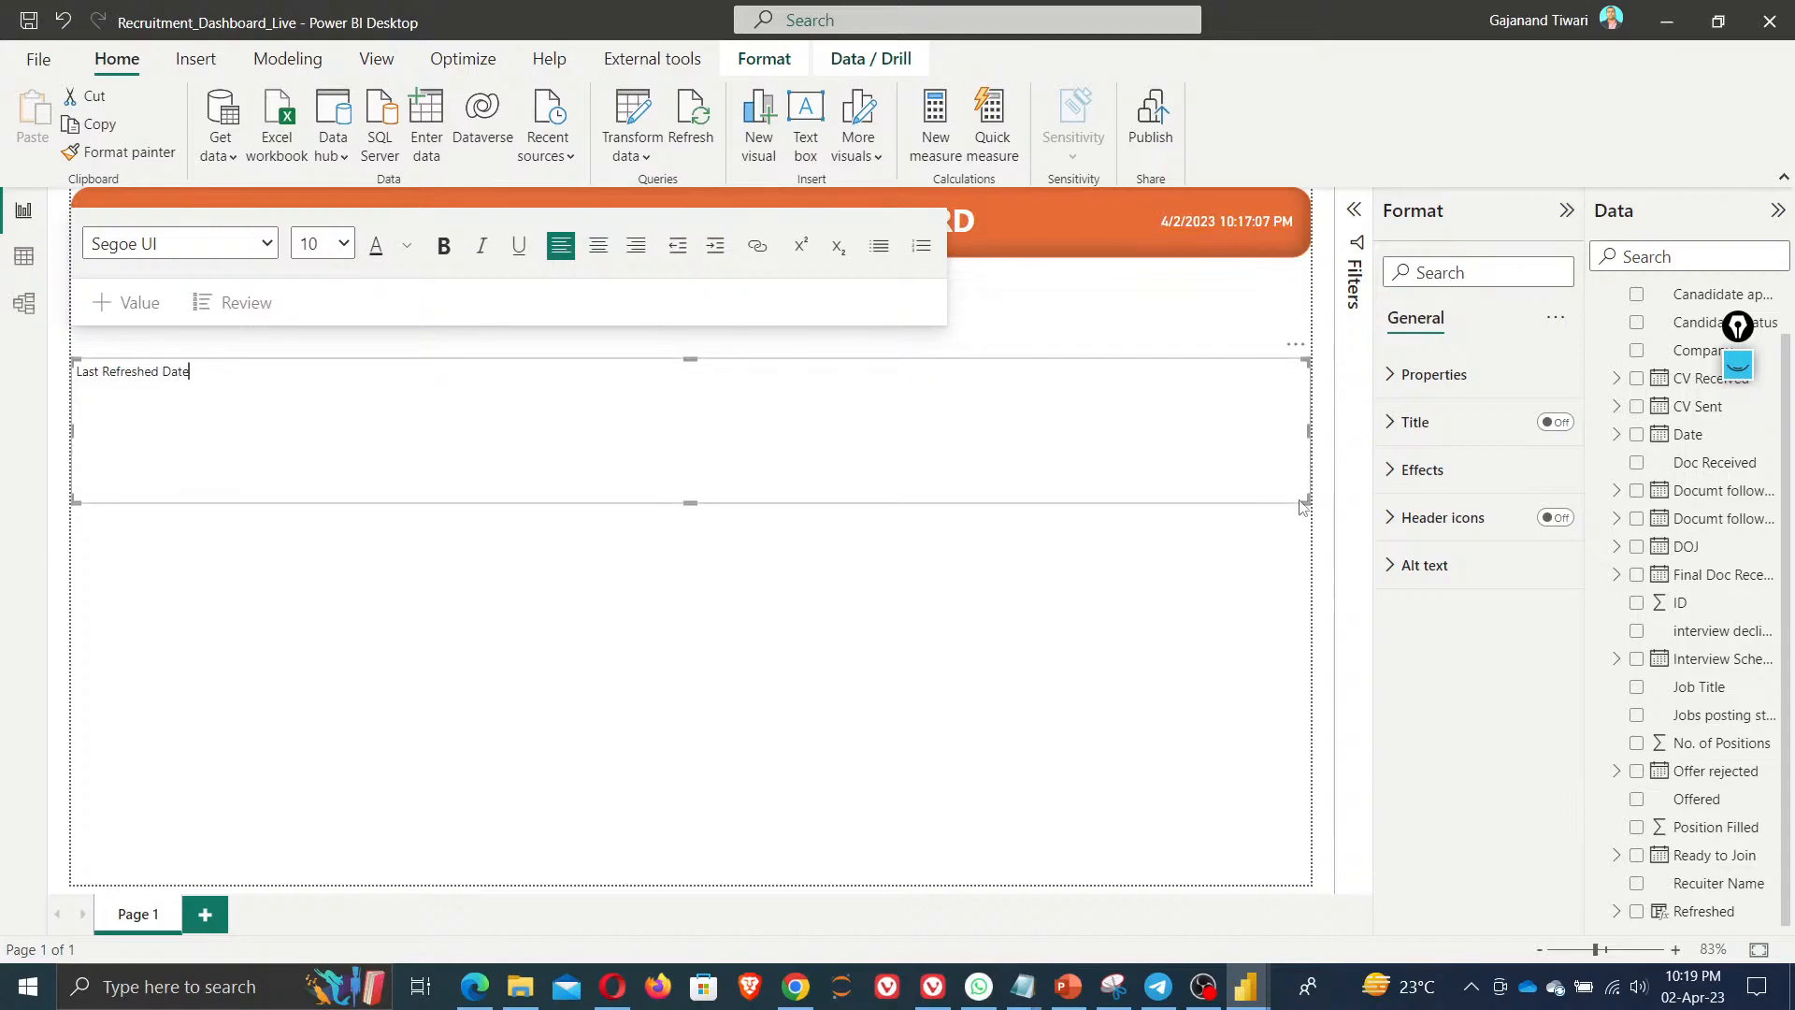
{"action": "left_click_drag", "start_coordinate": [1306, 500], "coordinate": [1150, 199]}
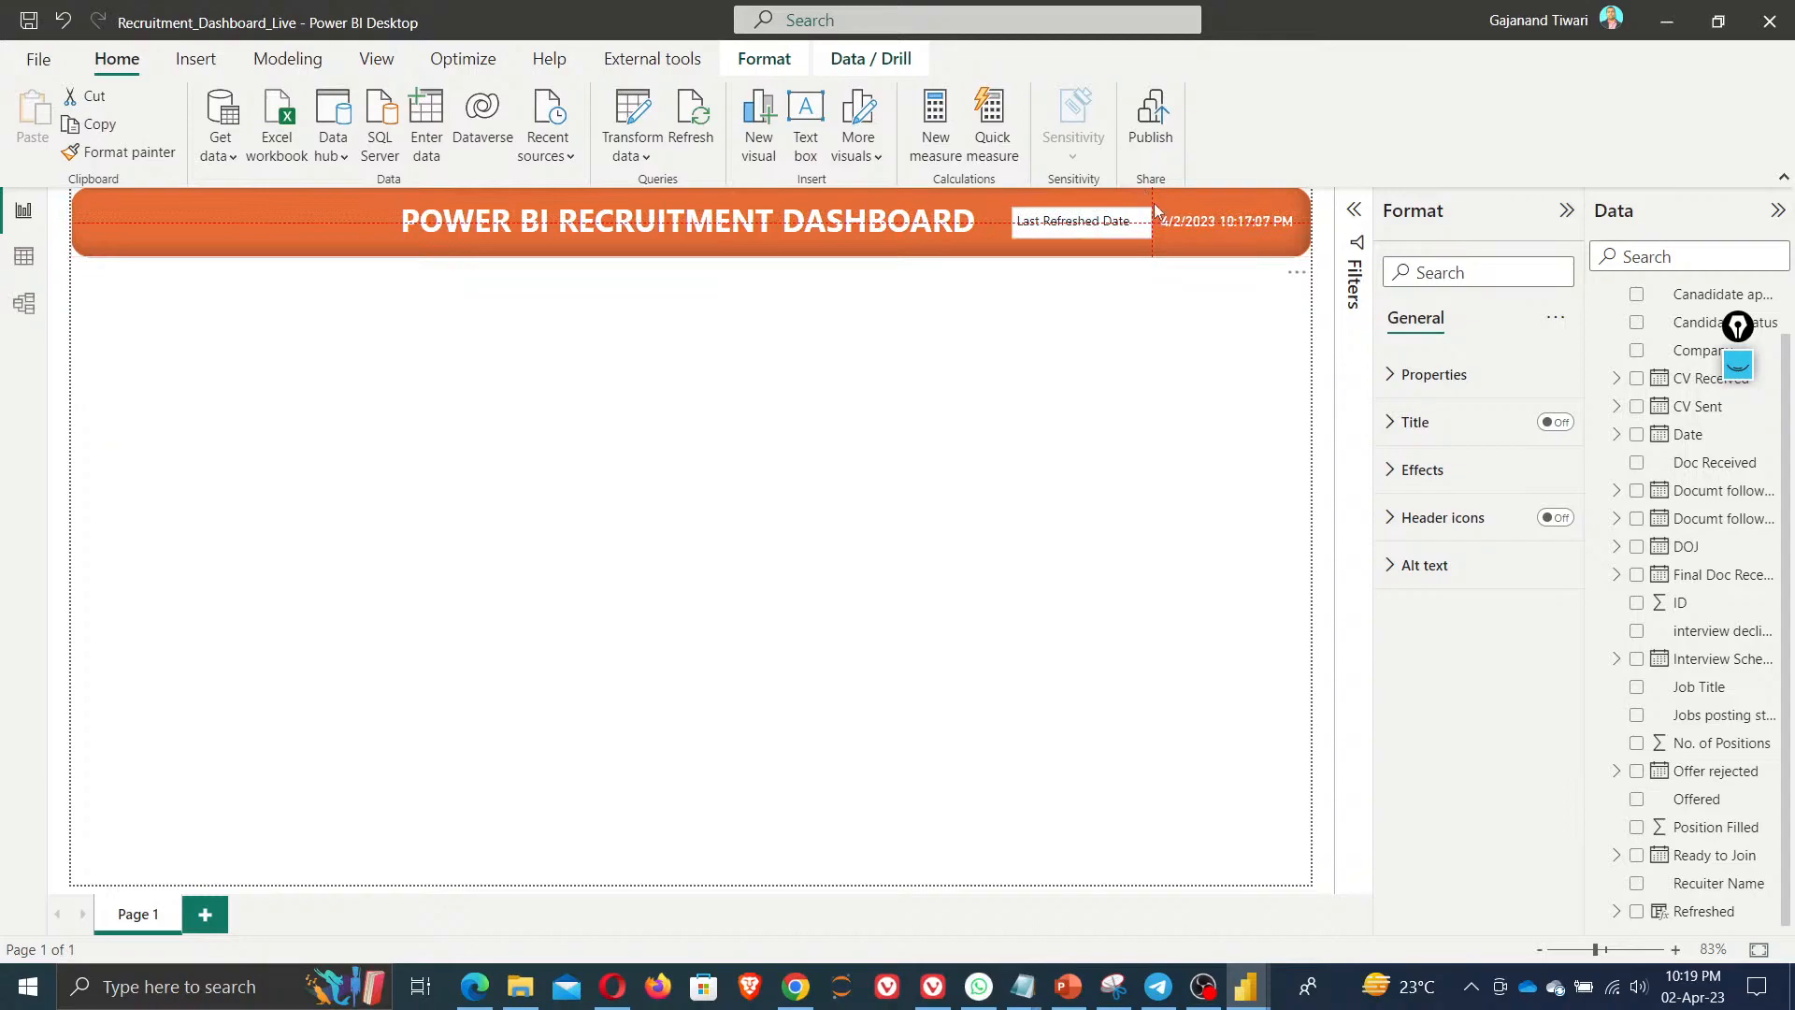
Make the "Last Refreshed Date" text white and set its text box background transparency to 100%
{"action": "left_click", "coordinate": [1430, 471]}
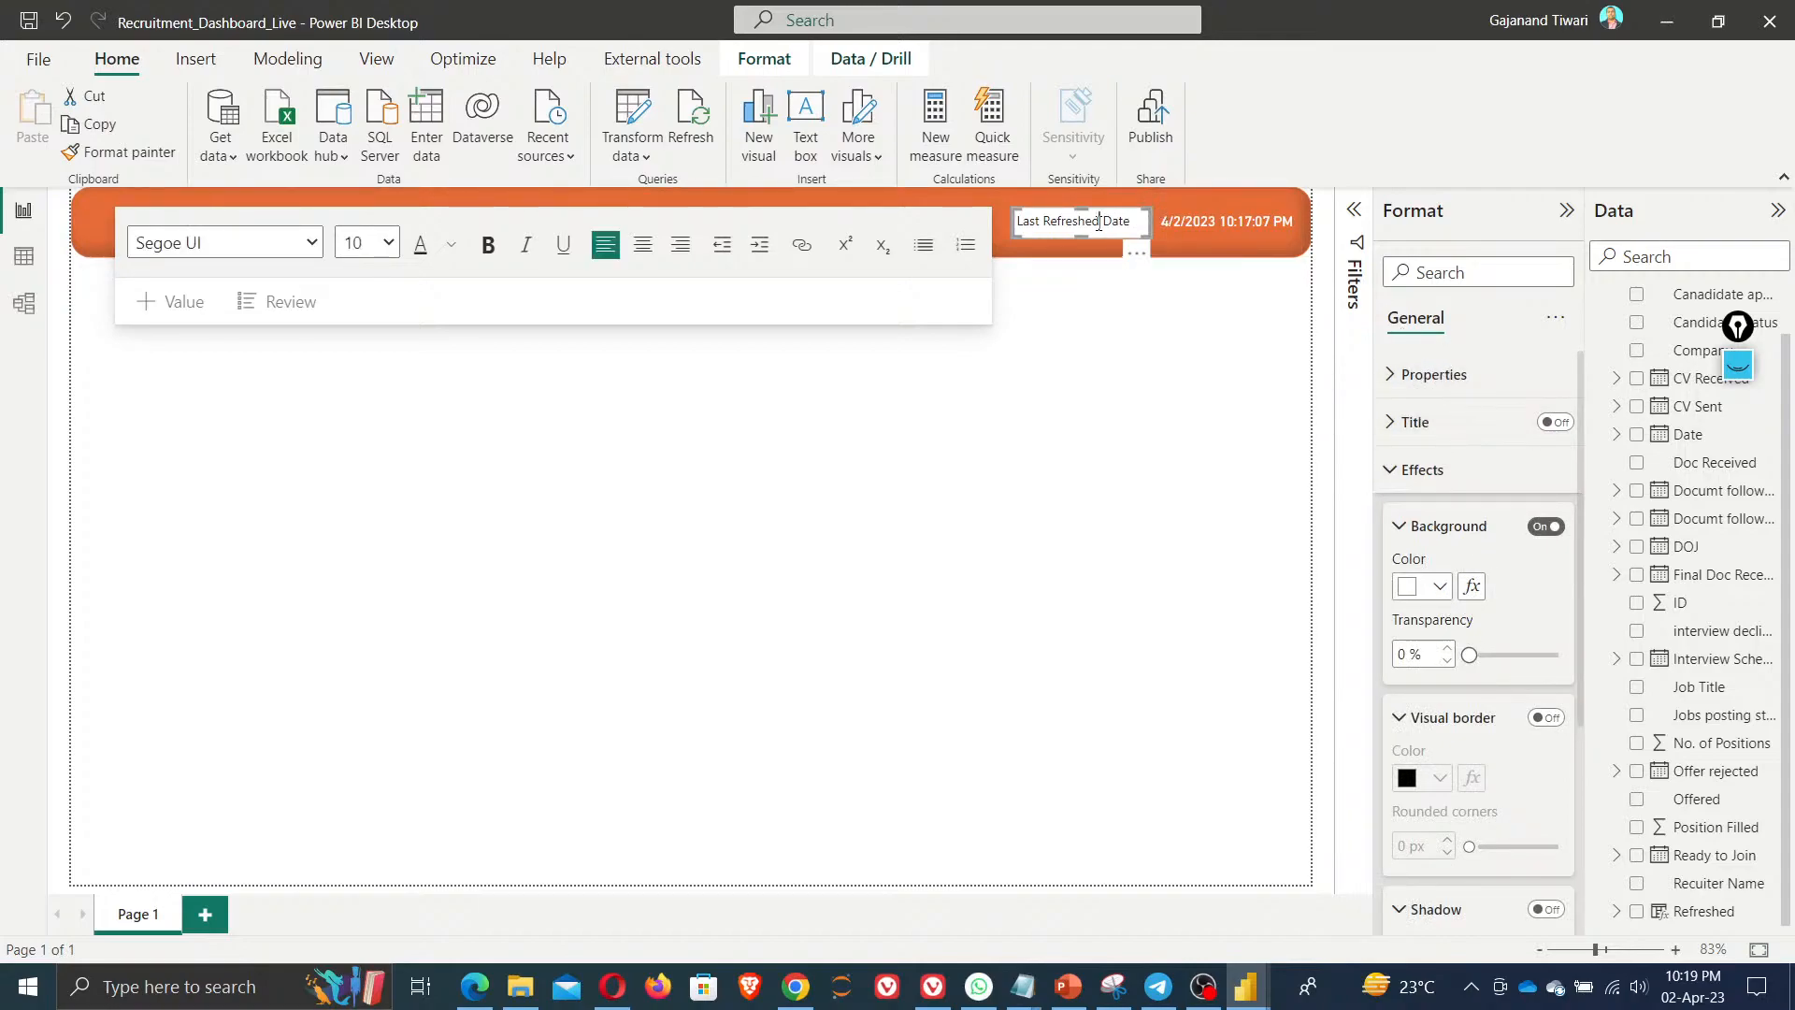
{"action": "triple_click", "coordinate": [1098, 224]}
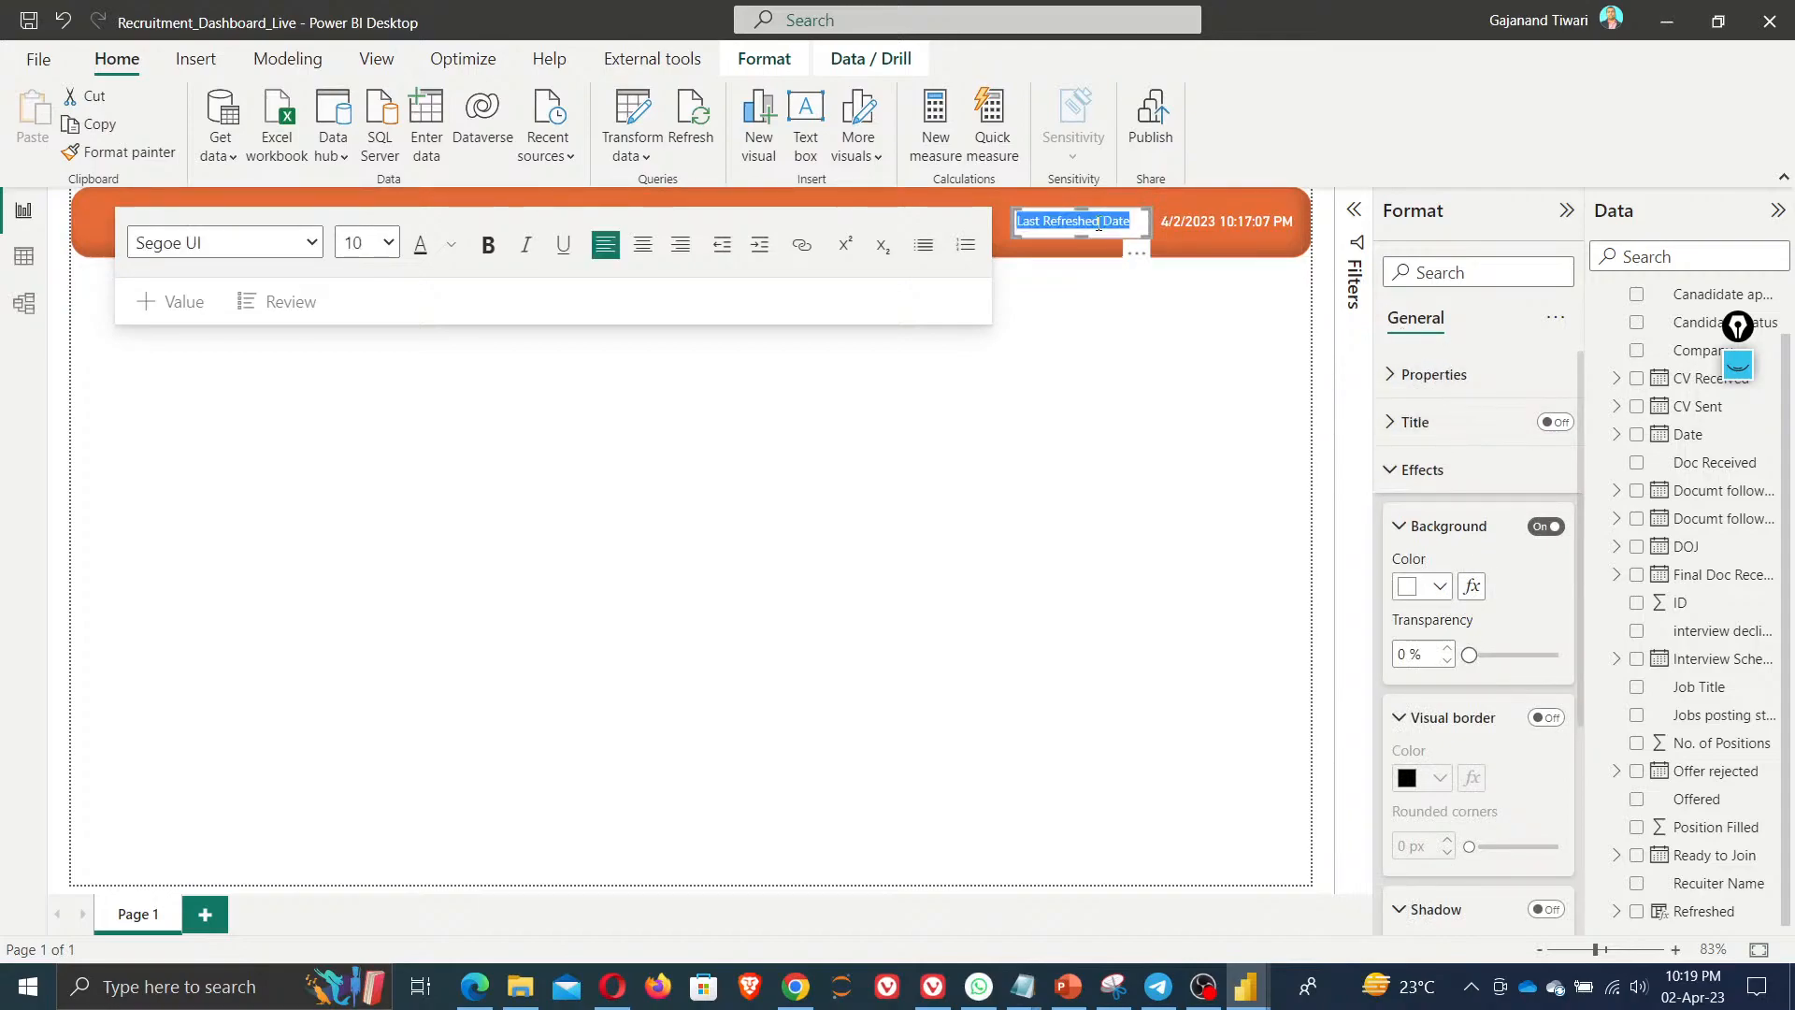
{"action": "left_click", "coordinate": [451, 245]}
{"action": "left_click", "coordinate": [474, 327]}
{"action": "left_click_drag", "start_coordinate": [1469, 655], "coordinate": [1629, 662]}
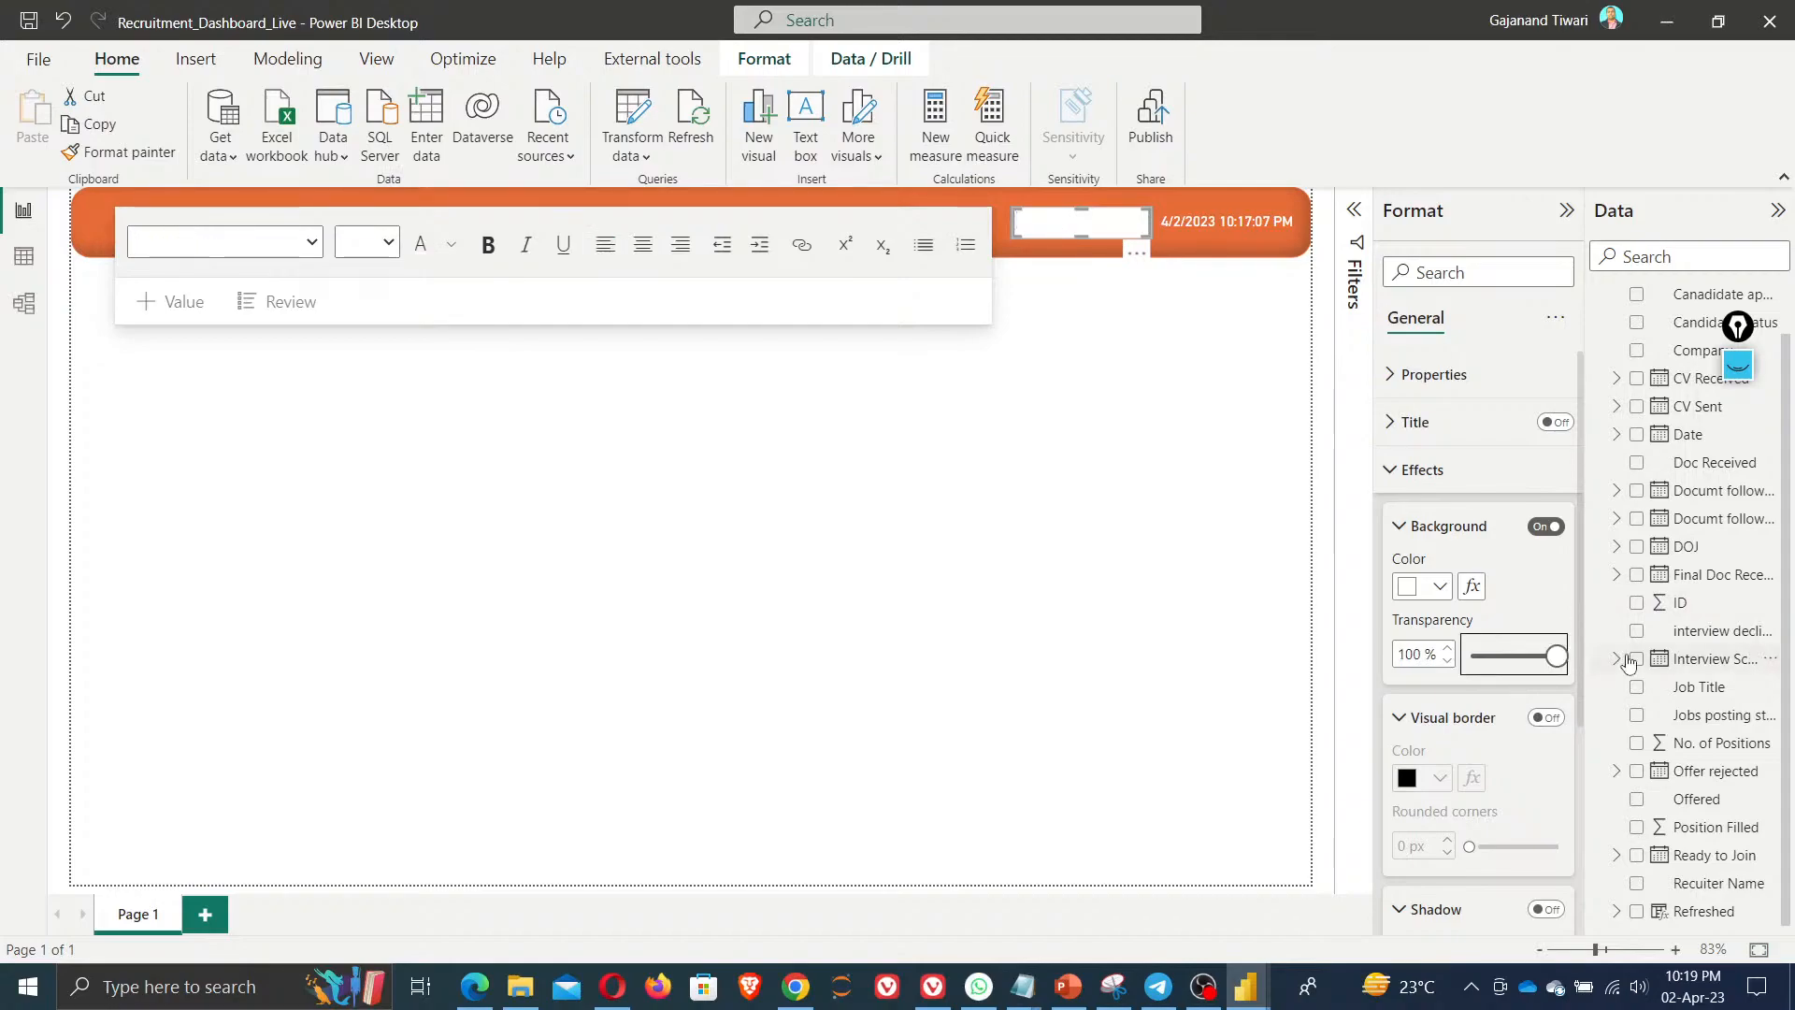
{"action": "left_click", "coordinate": [998, 561]}
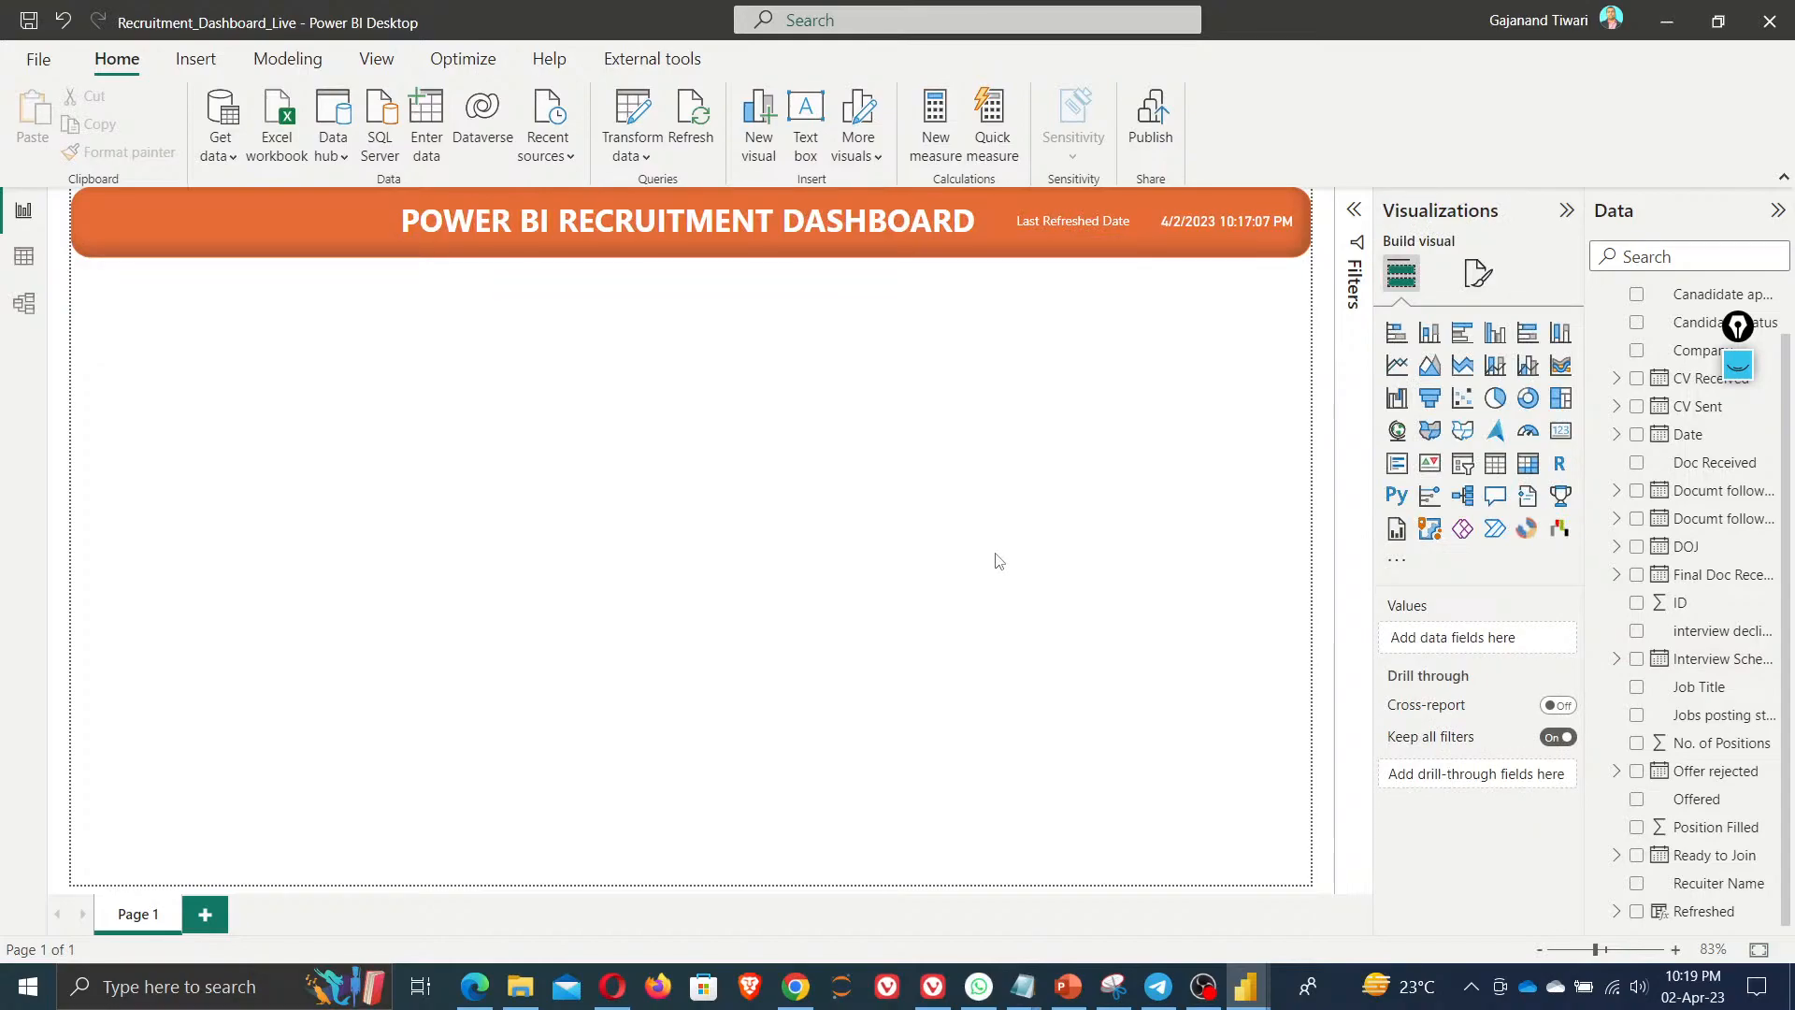
Group the "Last Refreshed Date" text box with the refresh-time card on the title banner
{"action": "left_click", "coordinate": [1107, 220]}
{"action": "left_click", "coordinate": [1208, 226]}
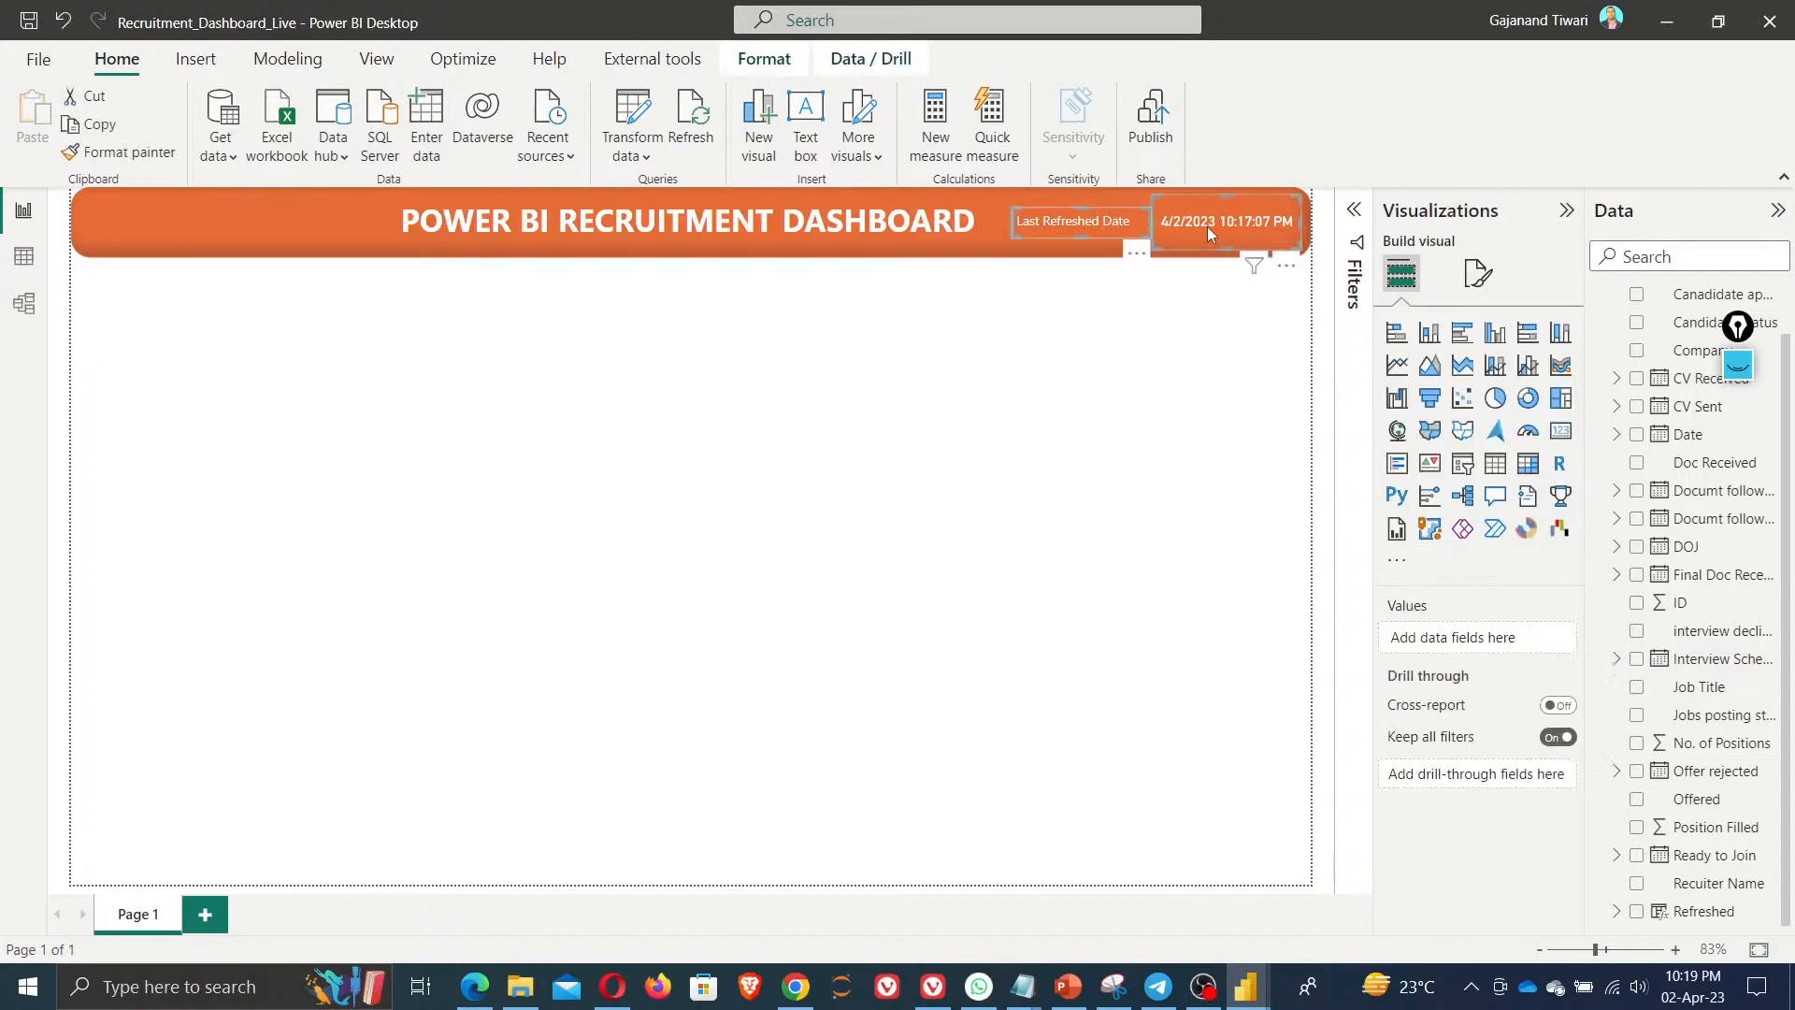
{"action": "right_click", "coordinate": [1208, 227]}
{"action": "mouse_move", "coordinate": [1253, 241]}
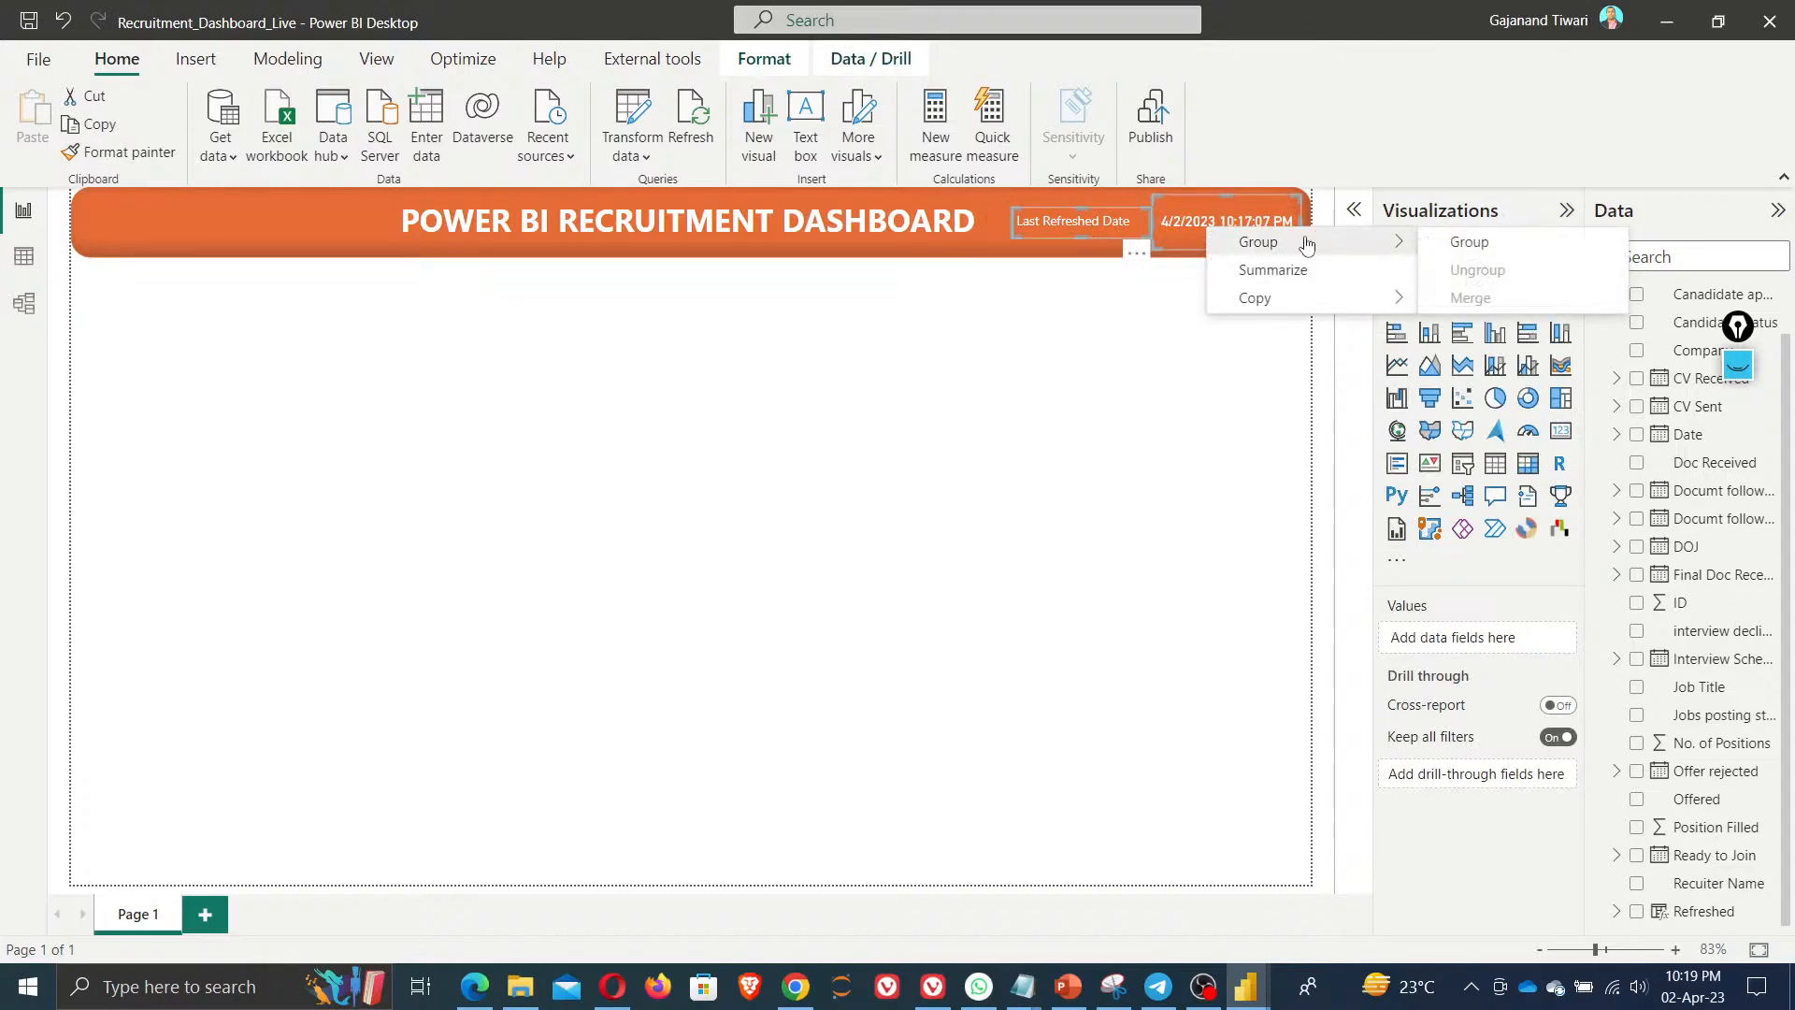
{"action": "left_click", "coordinate": [1492, 244]}
{"action": "left_click", "coordinate": [1063, 412]}
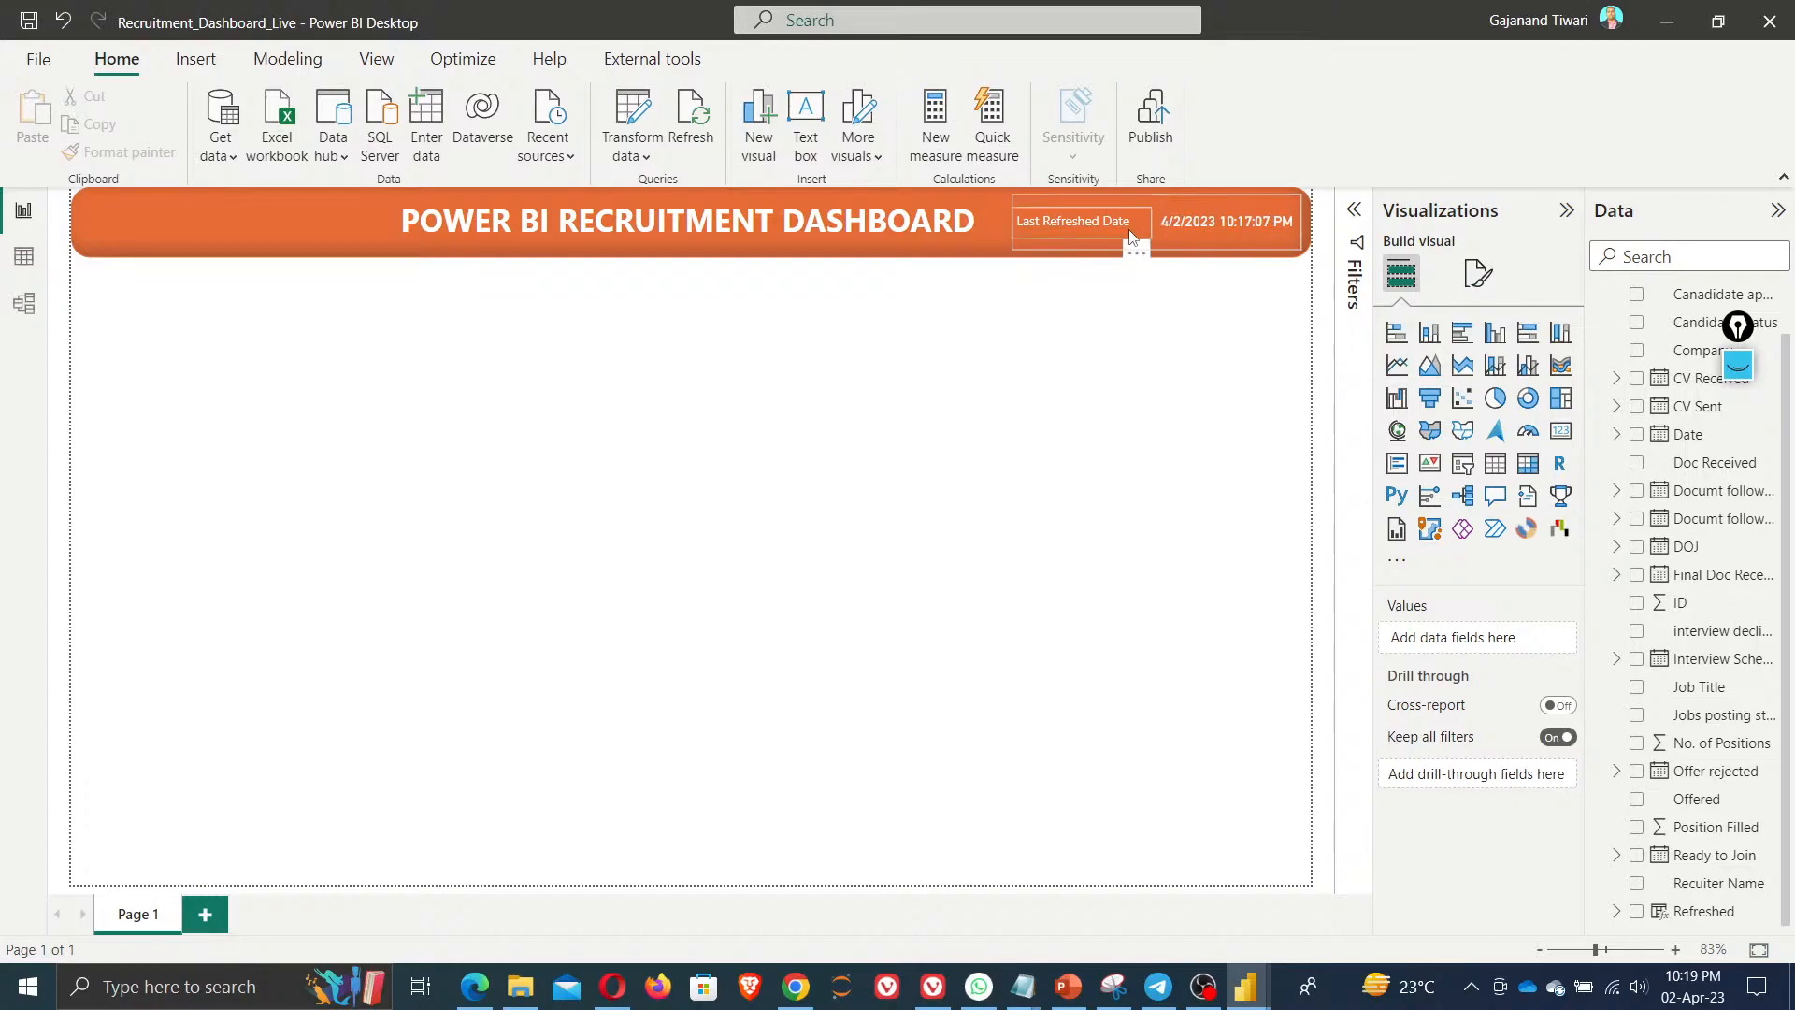
{"action": "left_click", "coordinate": [1194, 234]}
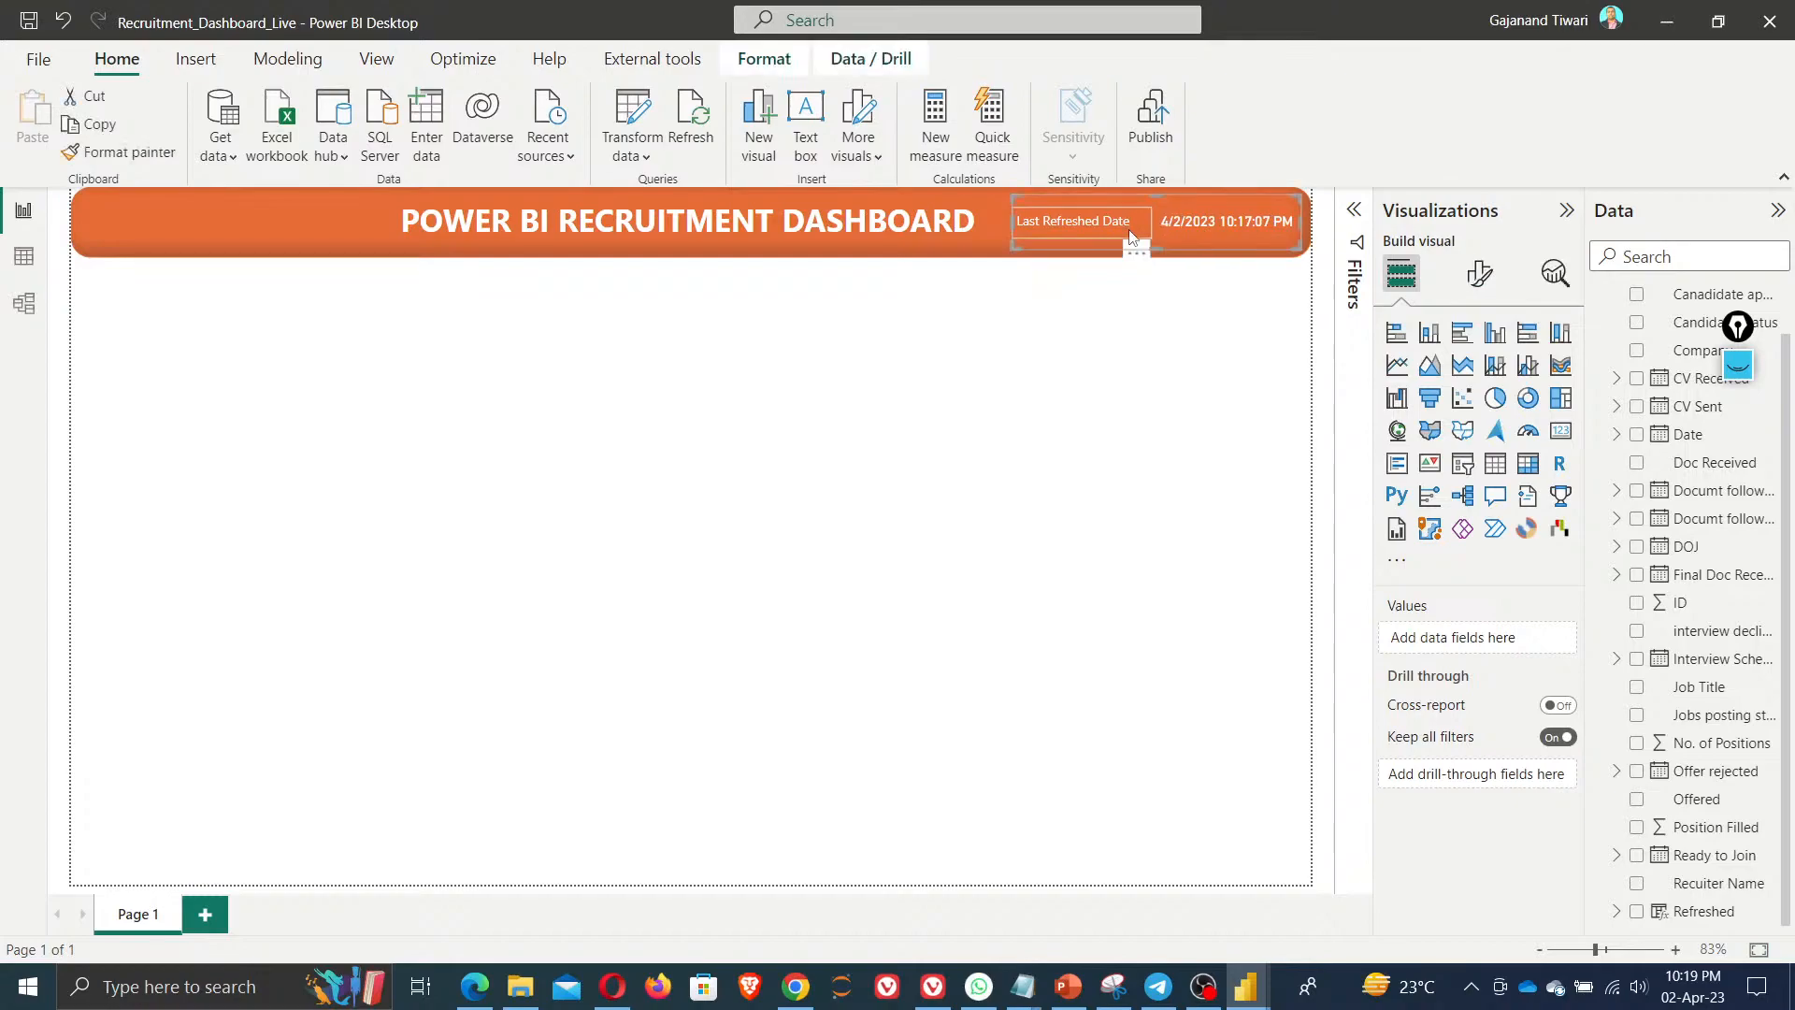
{"action": "left_click", "coordinate": [1193, 228]}
{"action": "left_click", "coordinate": [797, 59]}
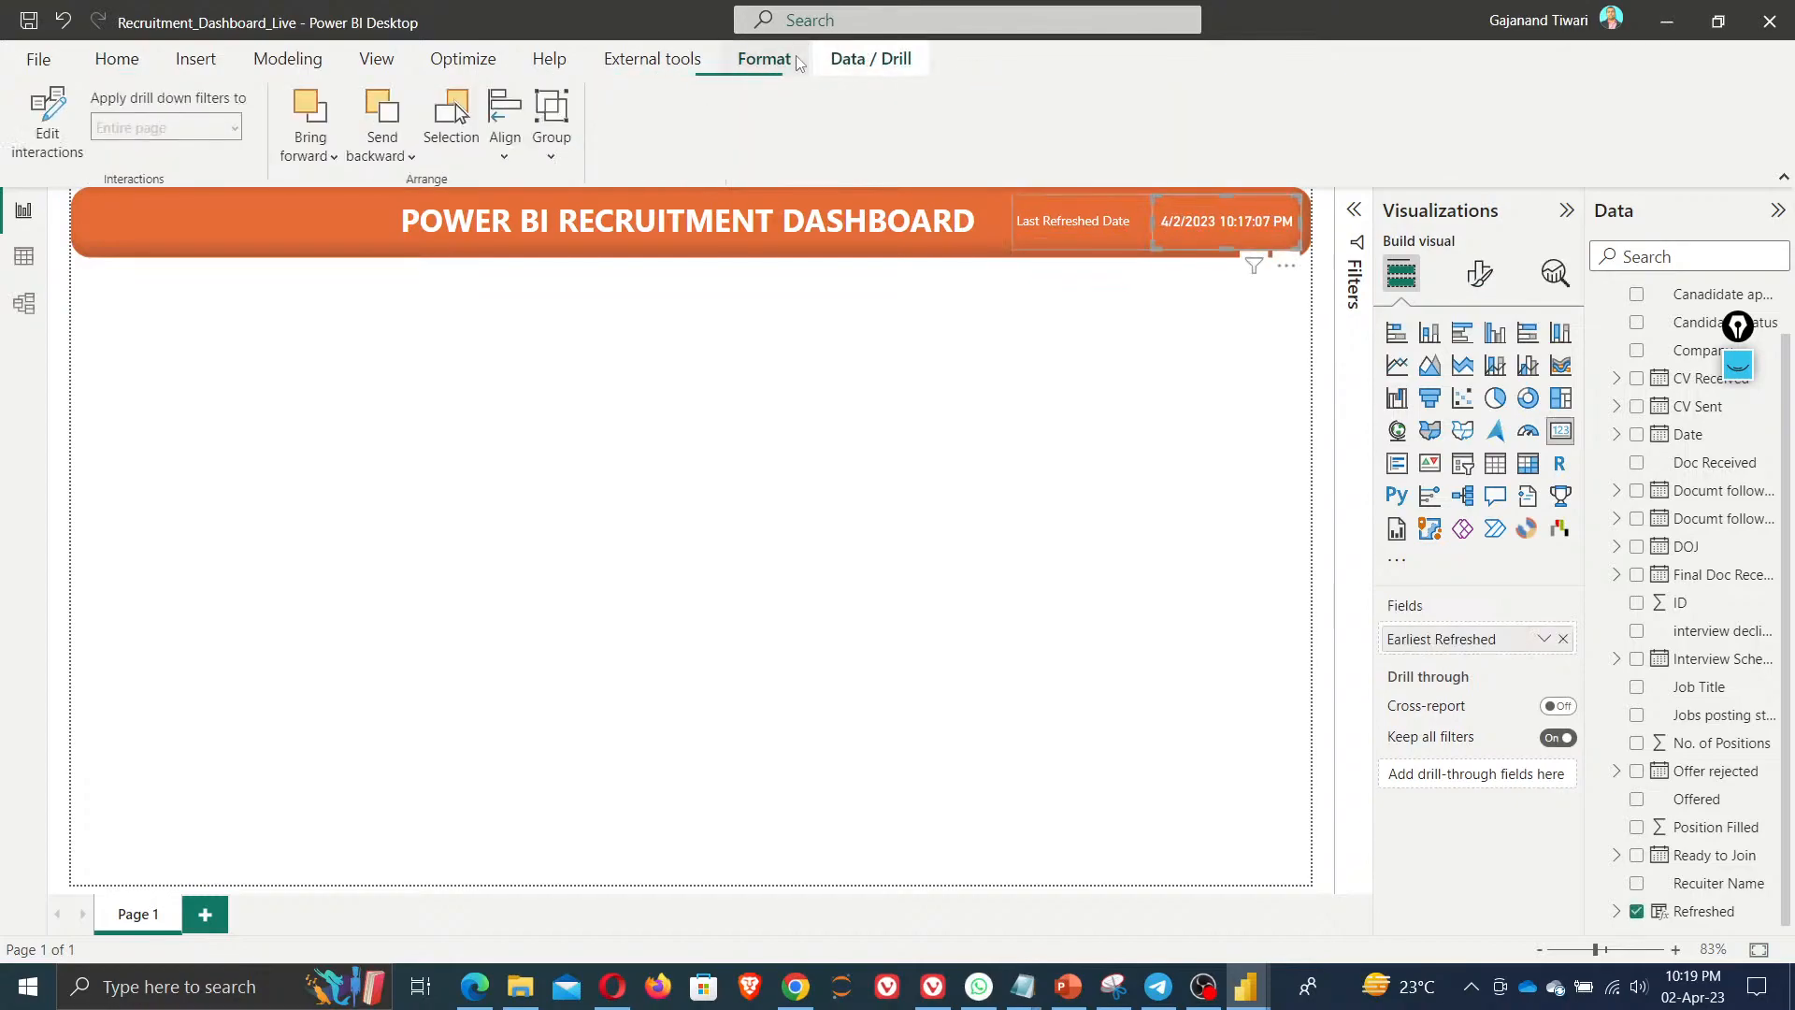
{"action": "left_click", "coordinate": [886, 64]}
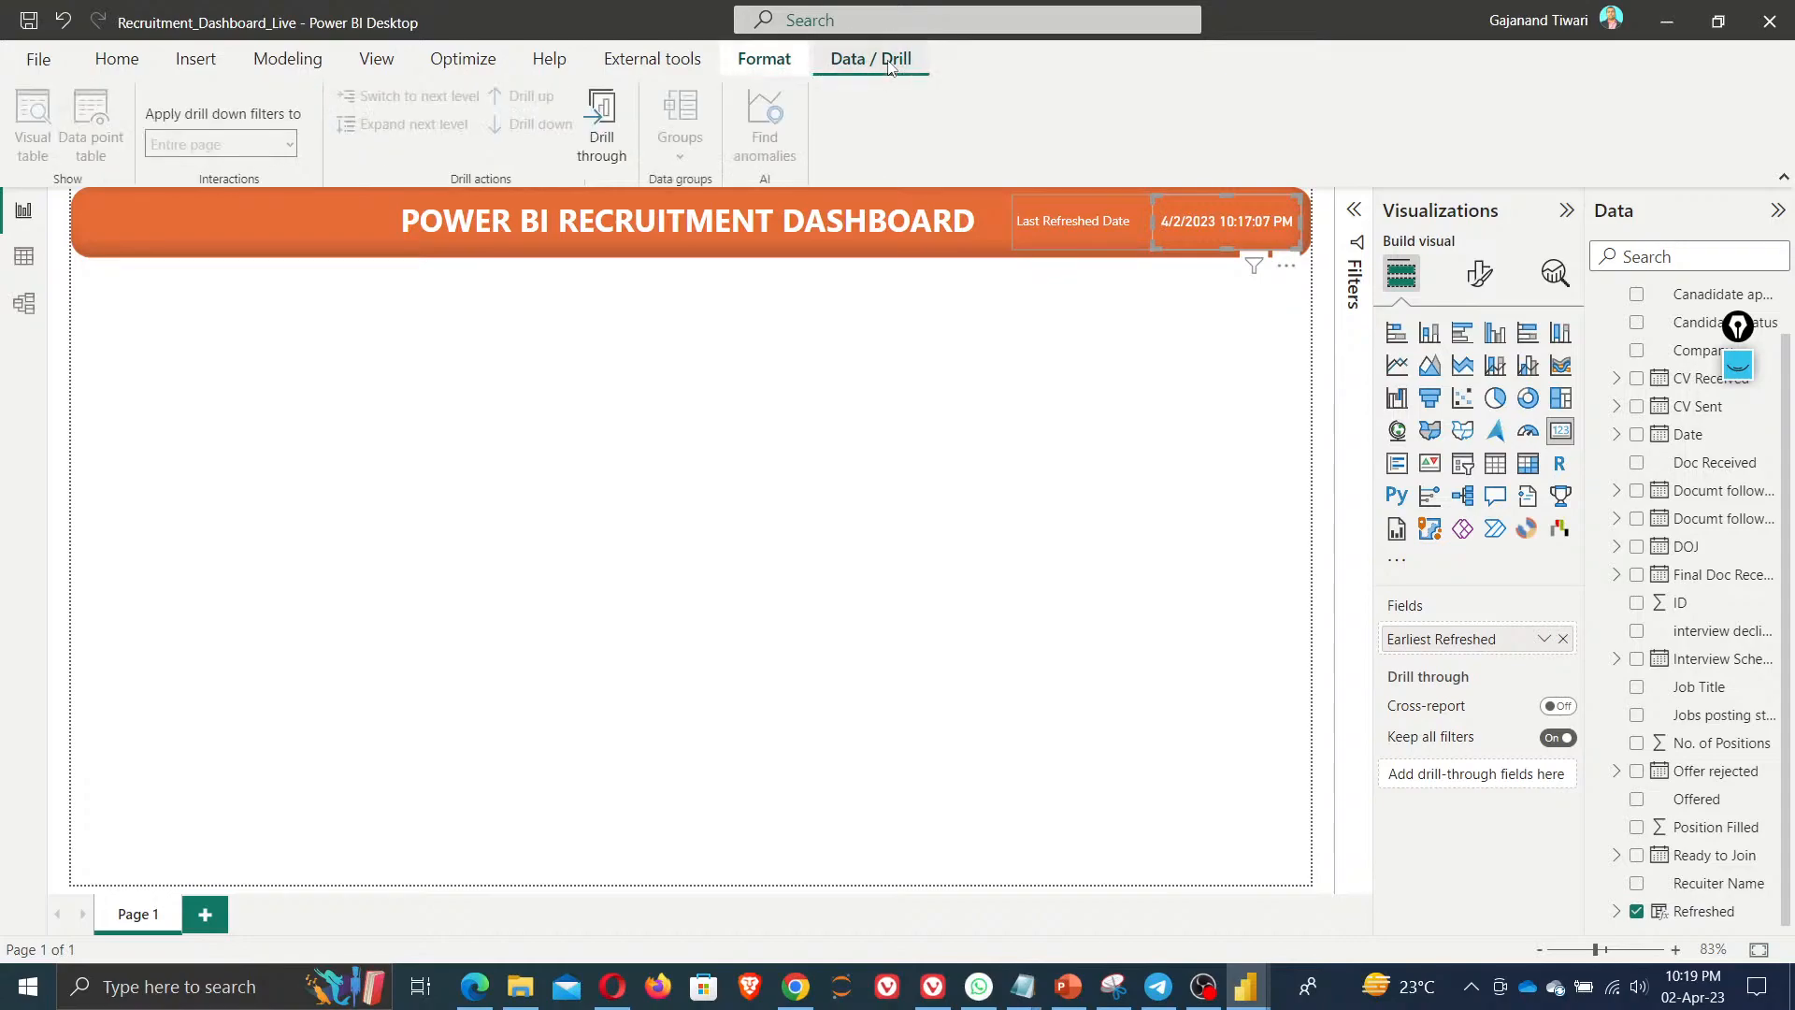
{"action": "left_click", "coordinate": [1112, 280]}
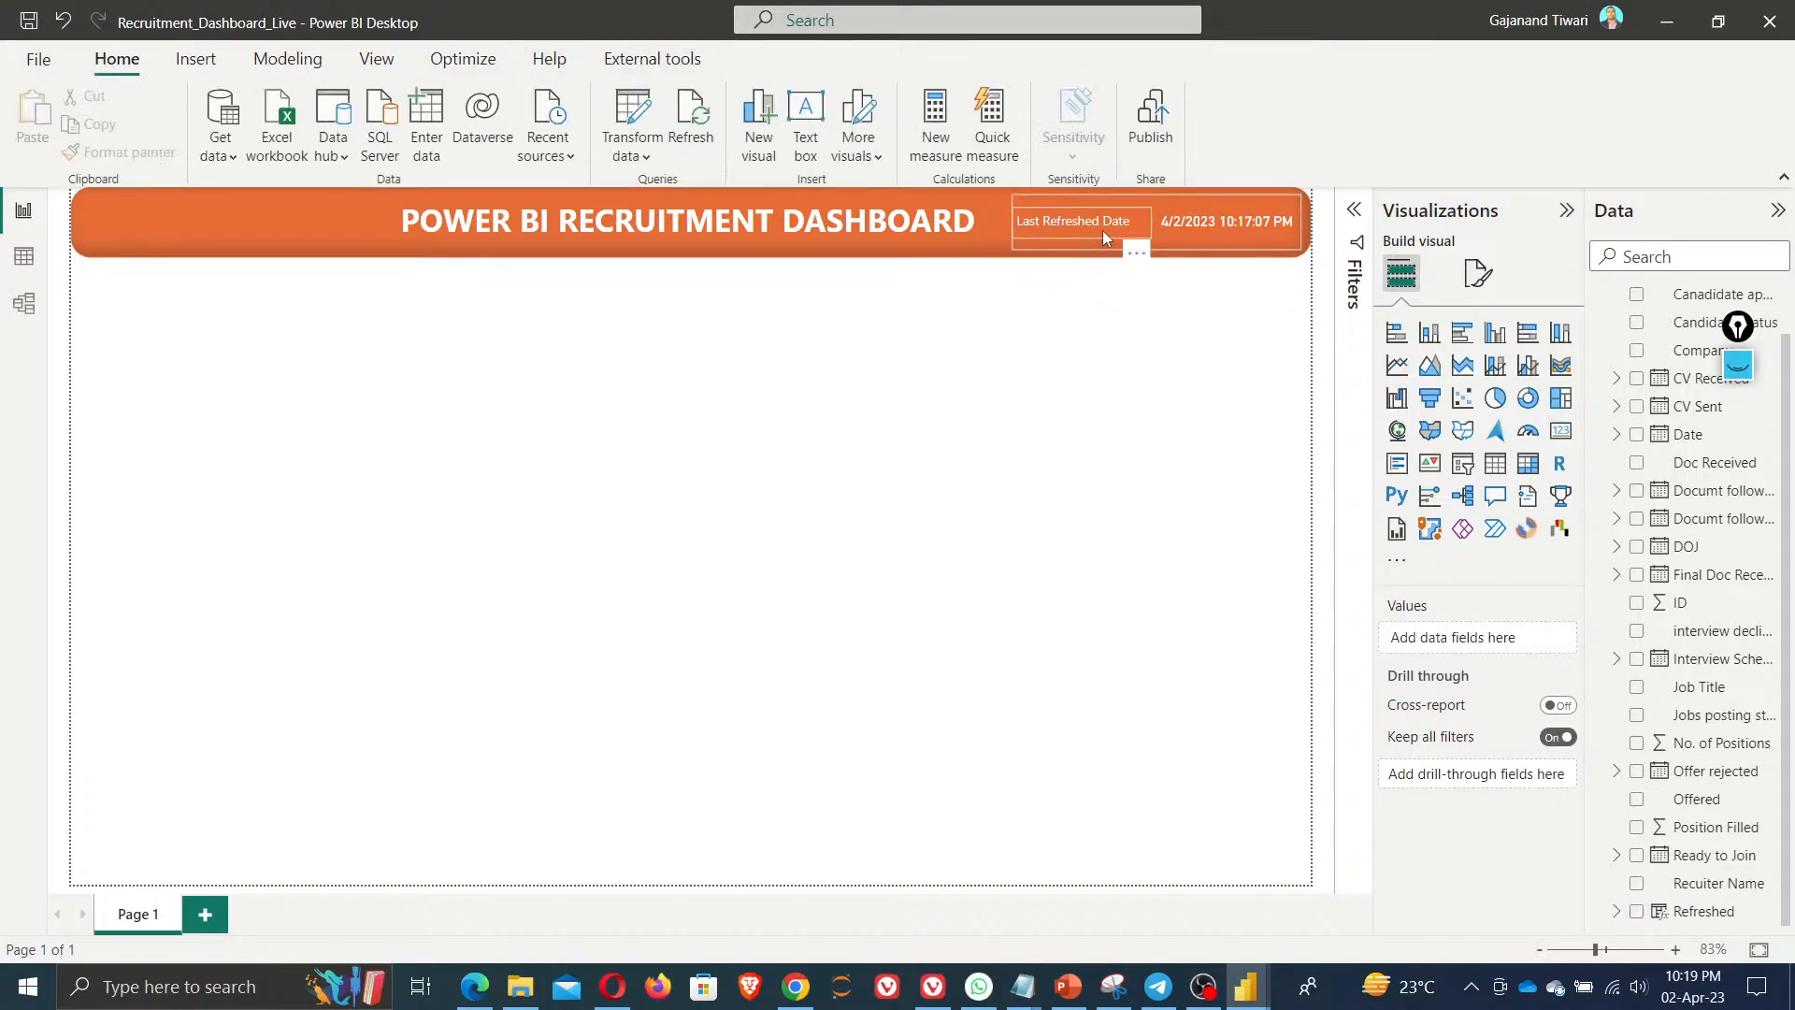
Turn on Lock objects for the report page and test it on the grouped refresh label and card
{"action": "left_click", "coordinate": [1168, 224]}
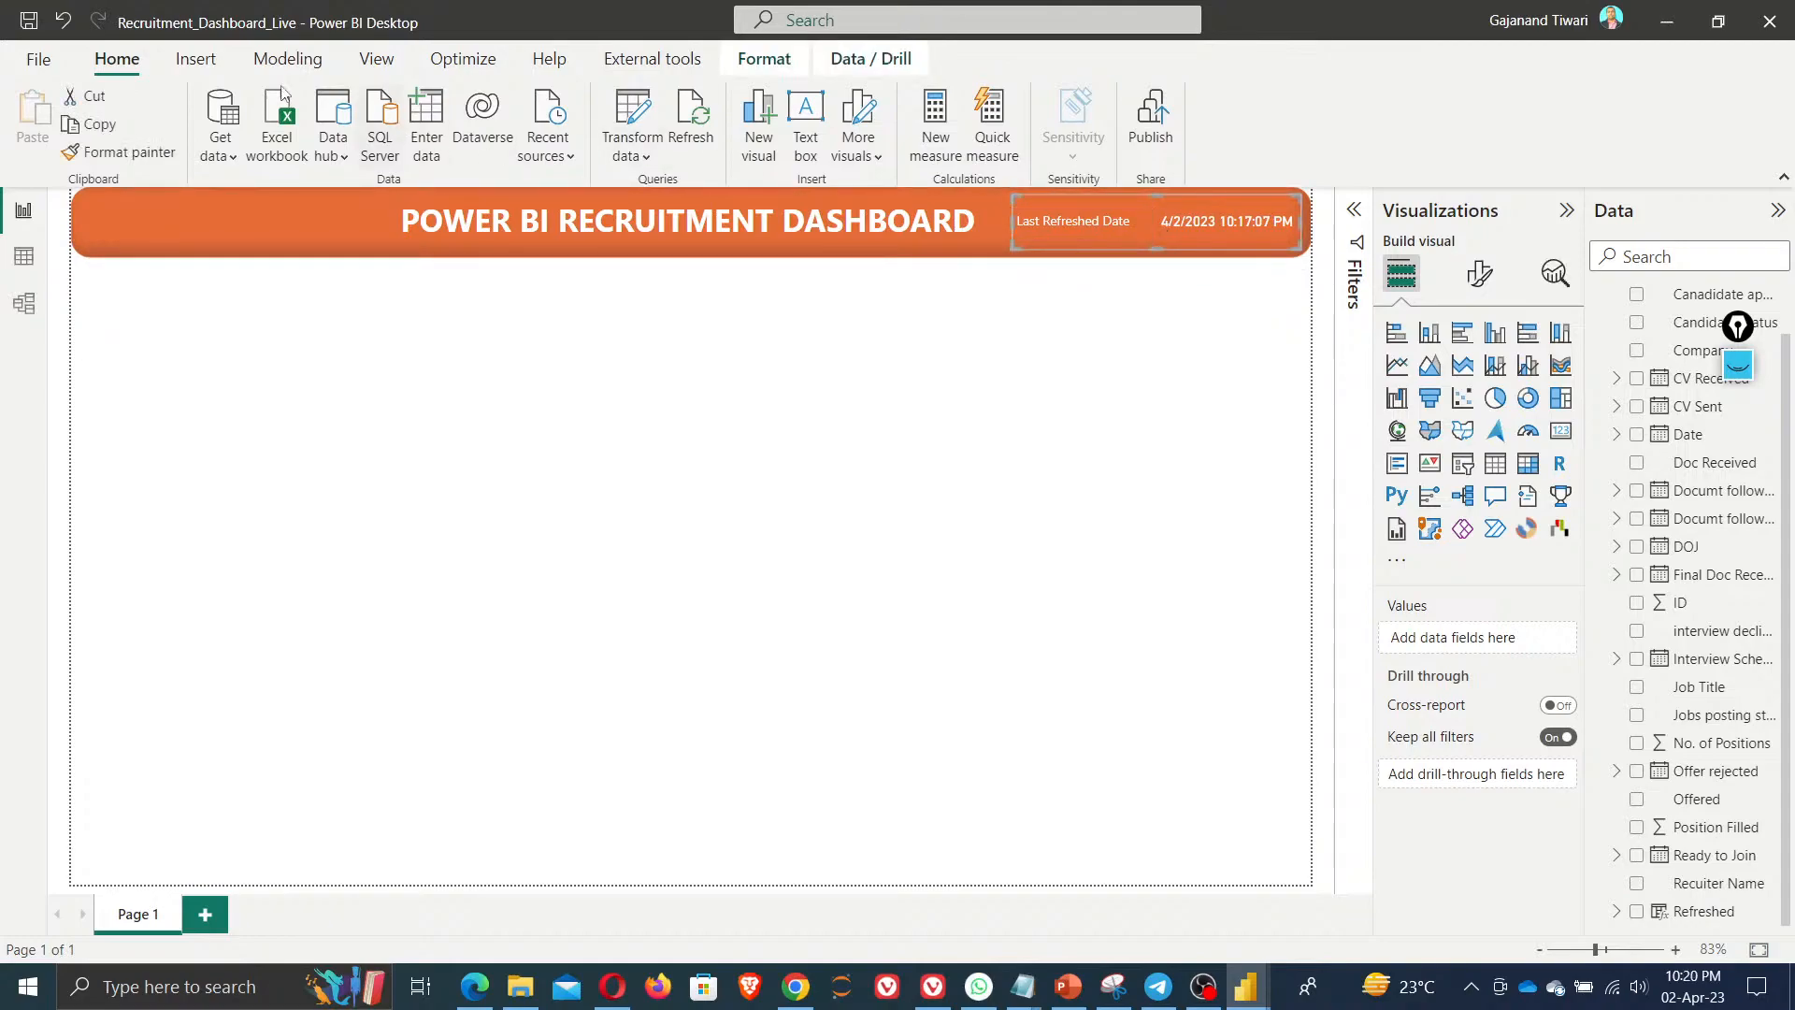
{"action": "left_click", "coordinate": [380, 62]}
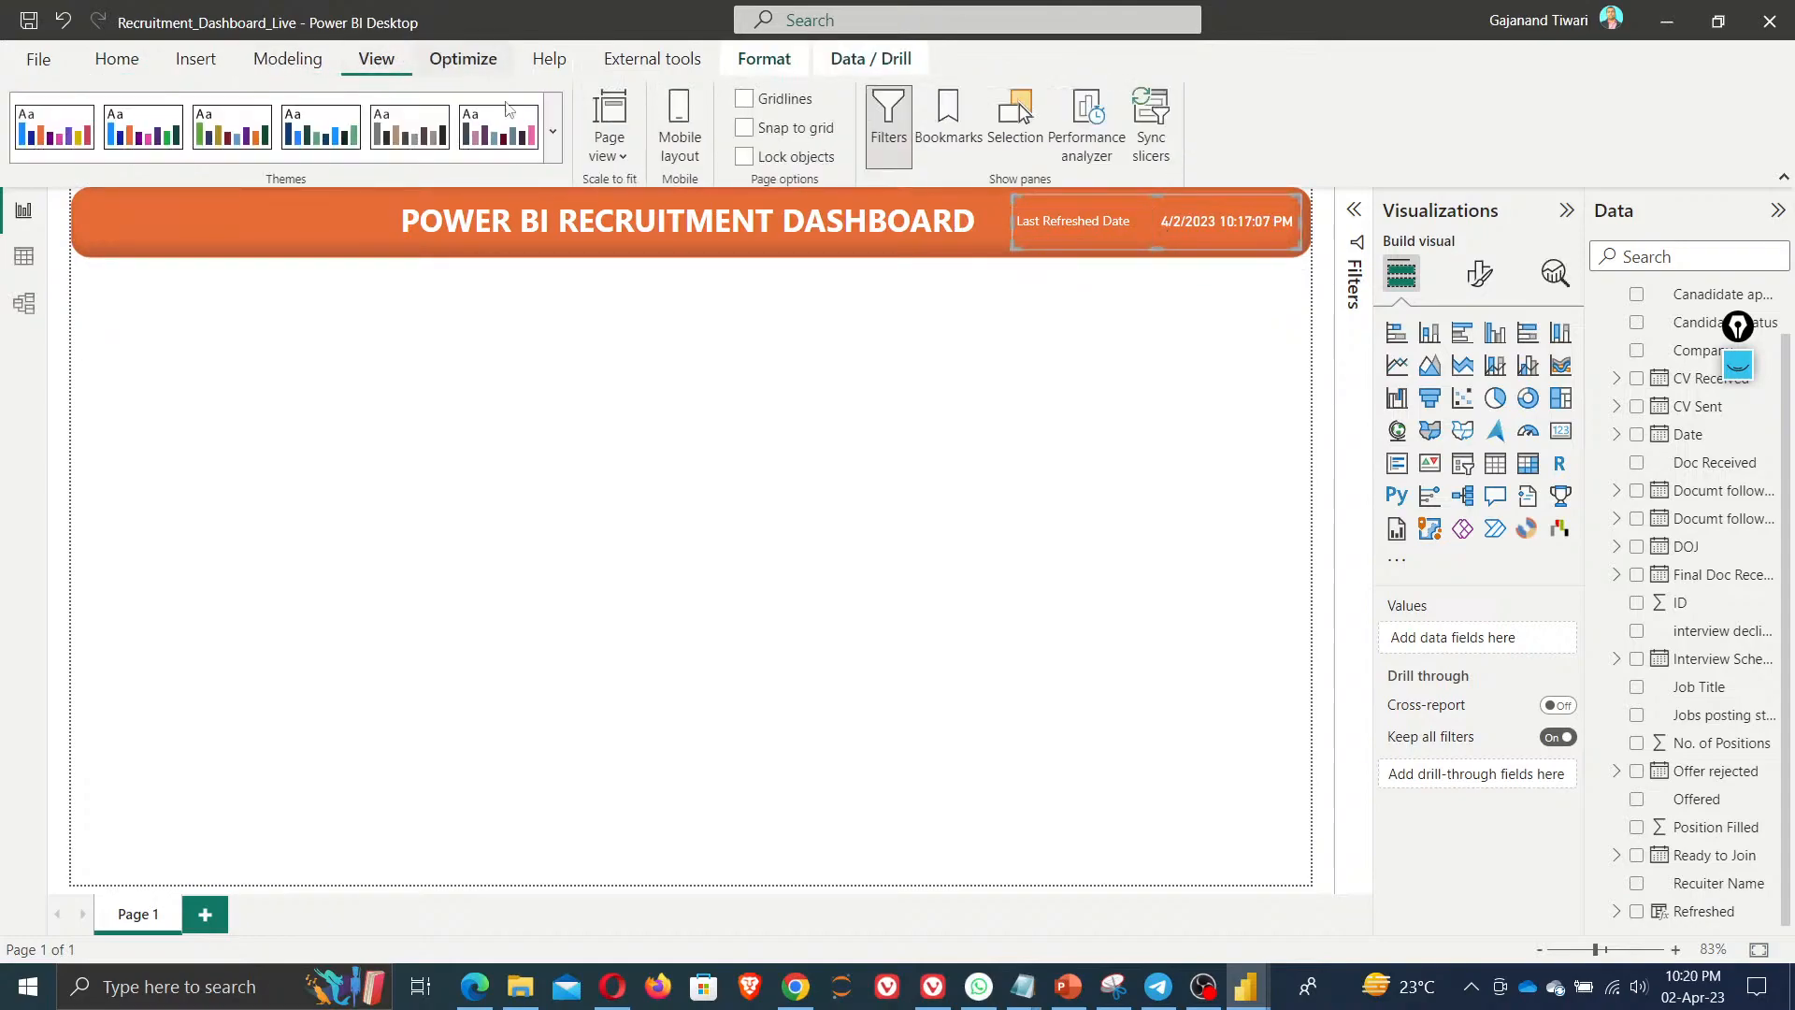
{"action": "left_click", "coordinate": [754, 156]}
{"action": "left_click", "coordinate": [1104, 232]}
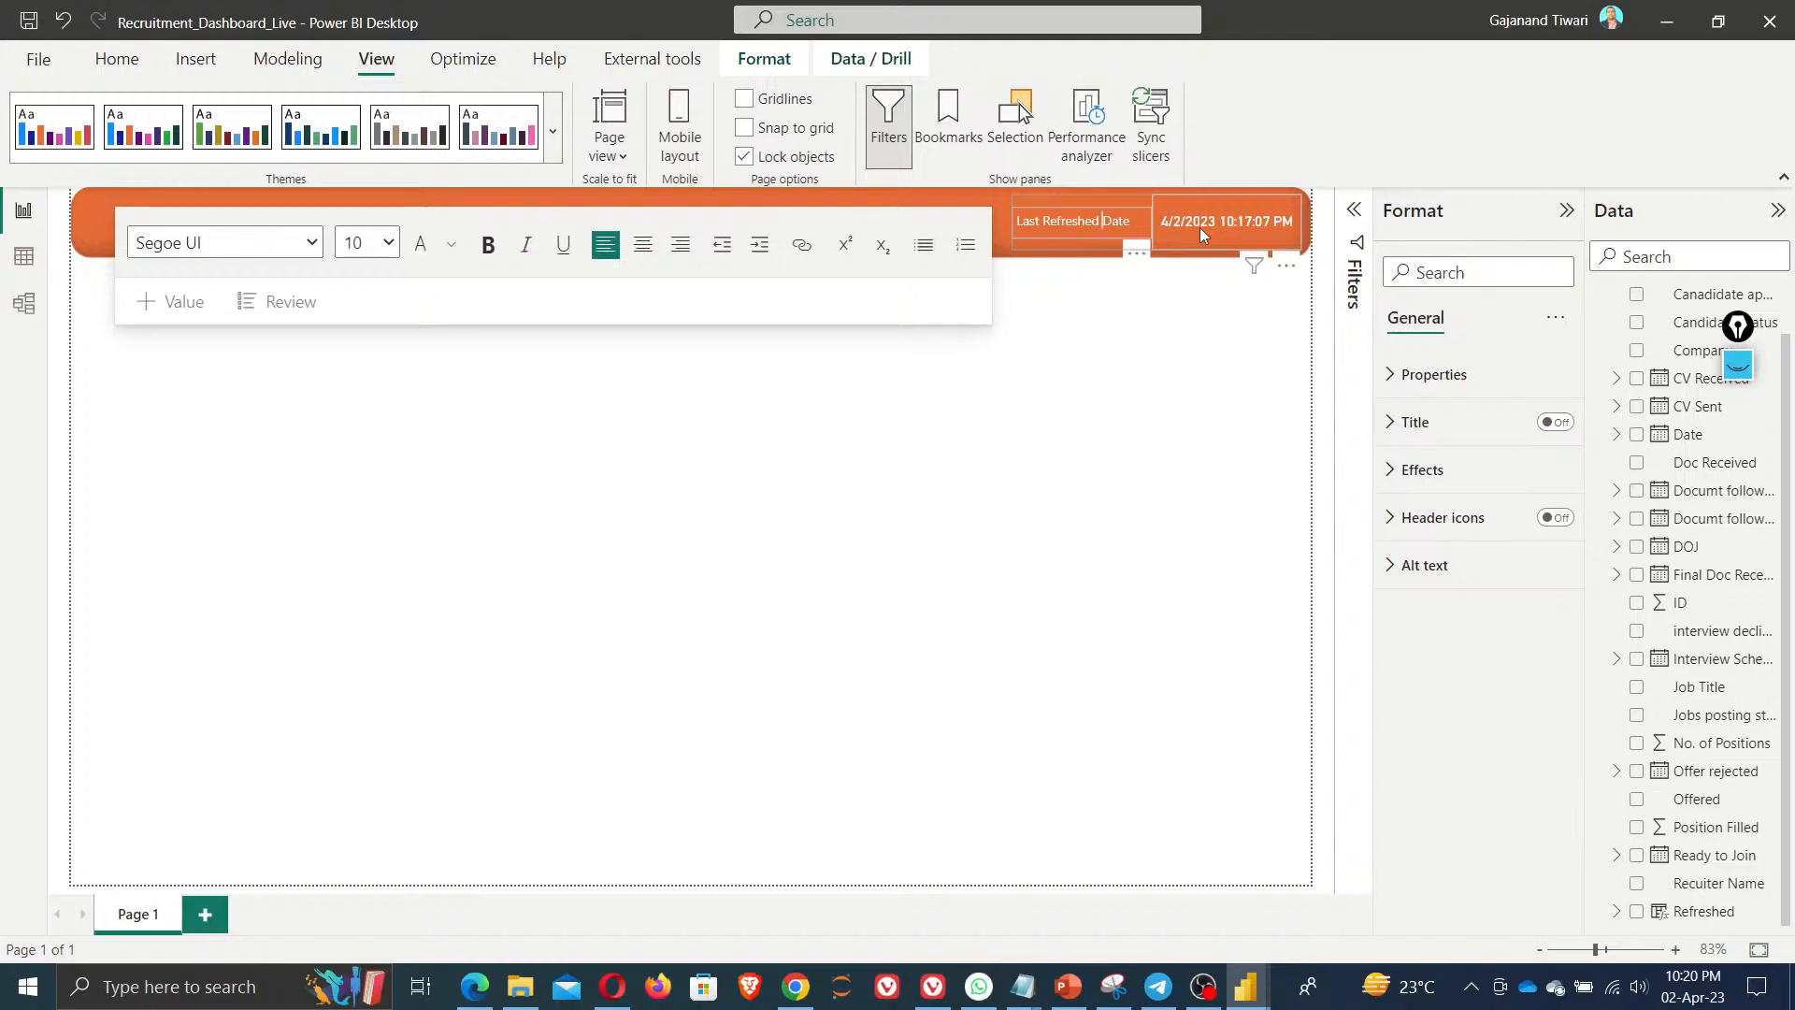
{"action": "left_click", "coordinate": [1199, 227]}
{"action": "left_click", "coordinate": [1085, 482]}
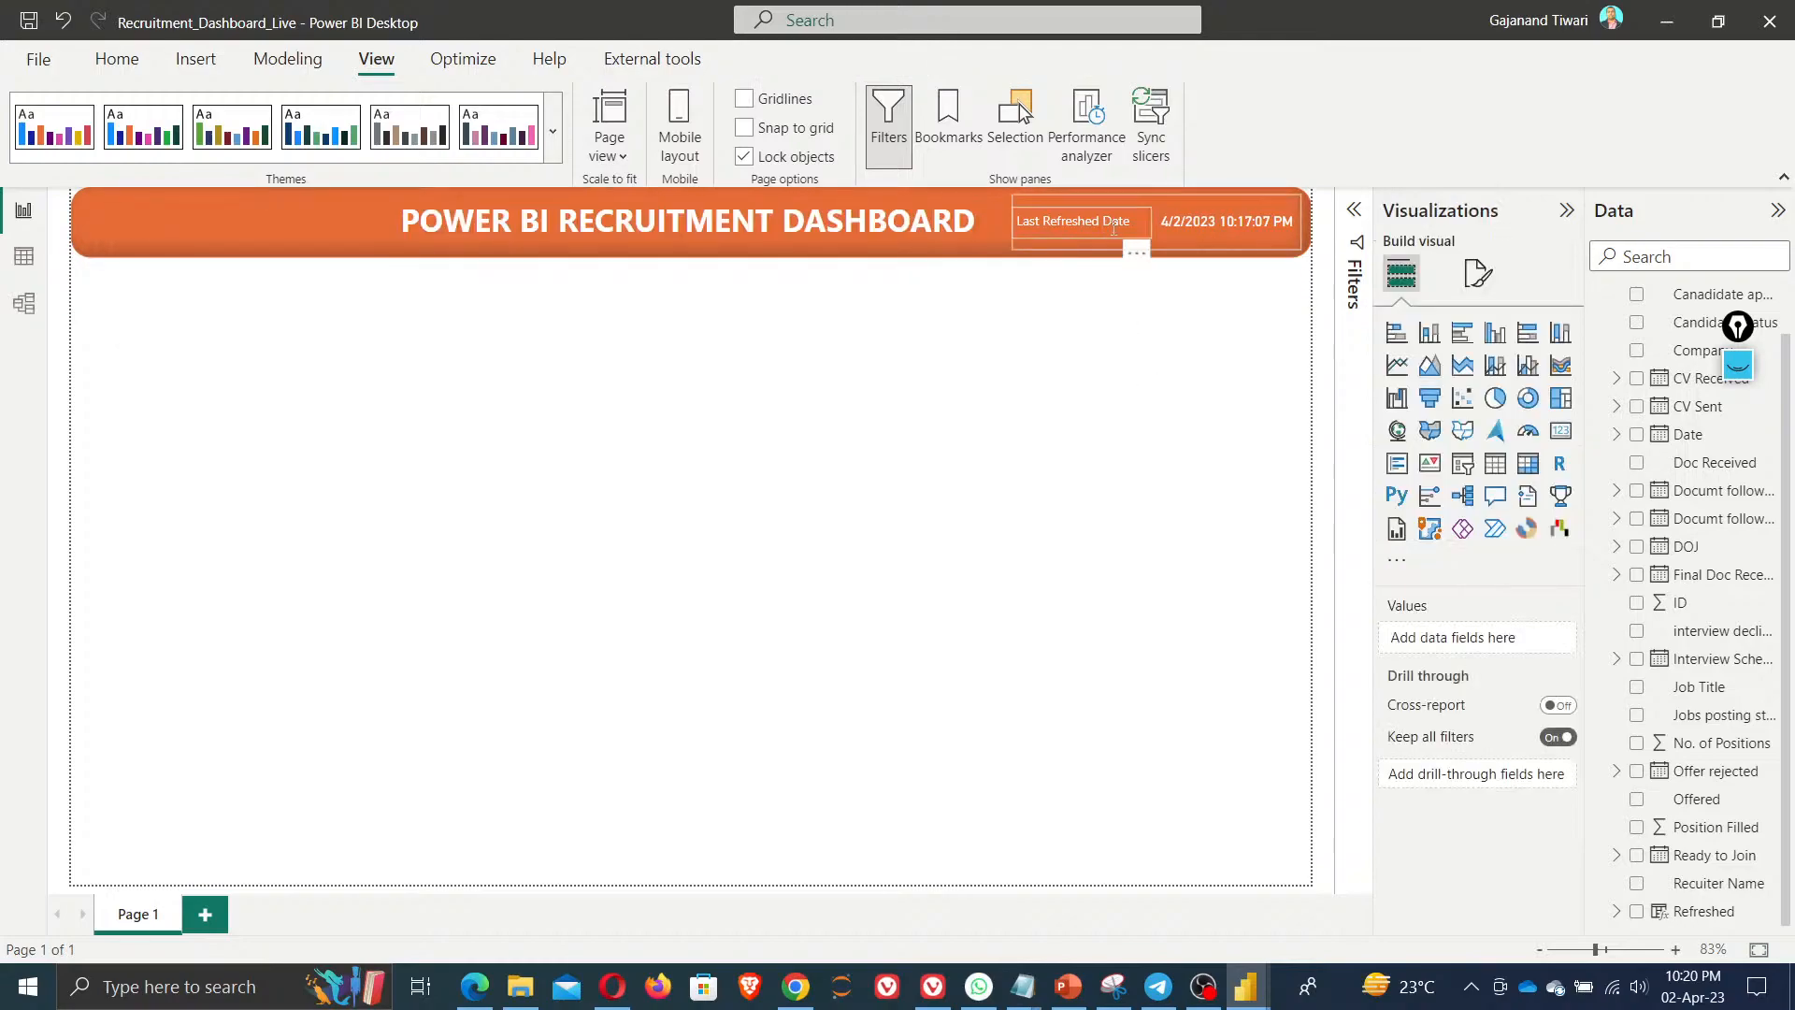
Bring the grouped refresh label and card to the front of the page
{"action": "left_click", "coordinate": [1162, 203]}
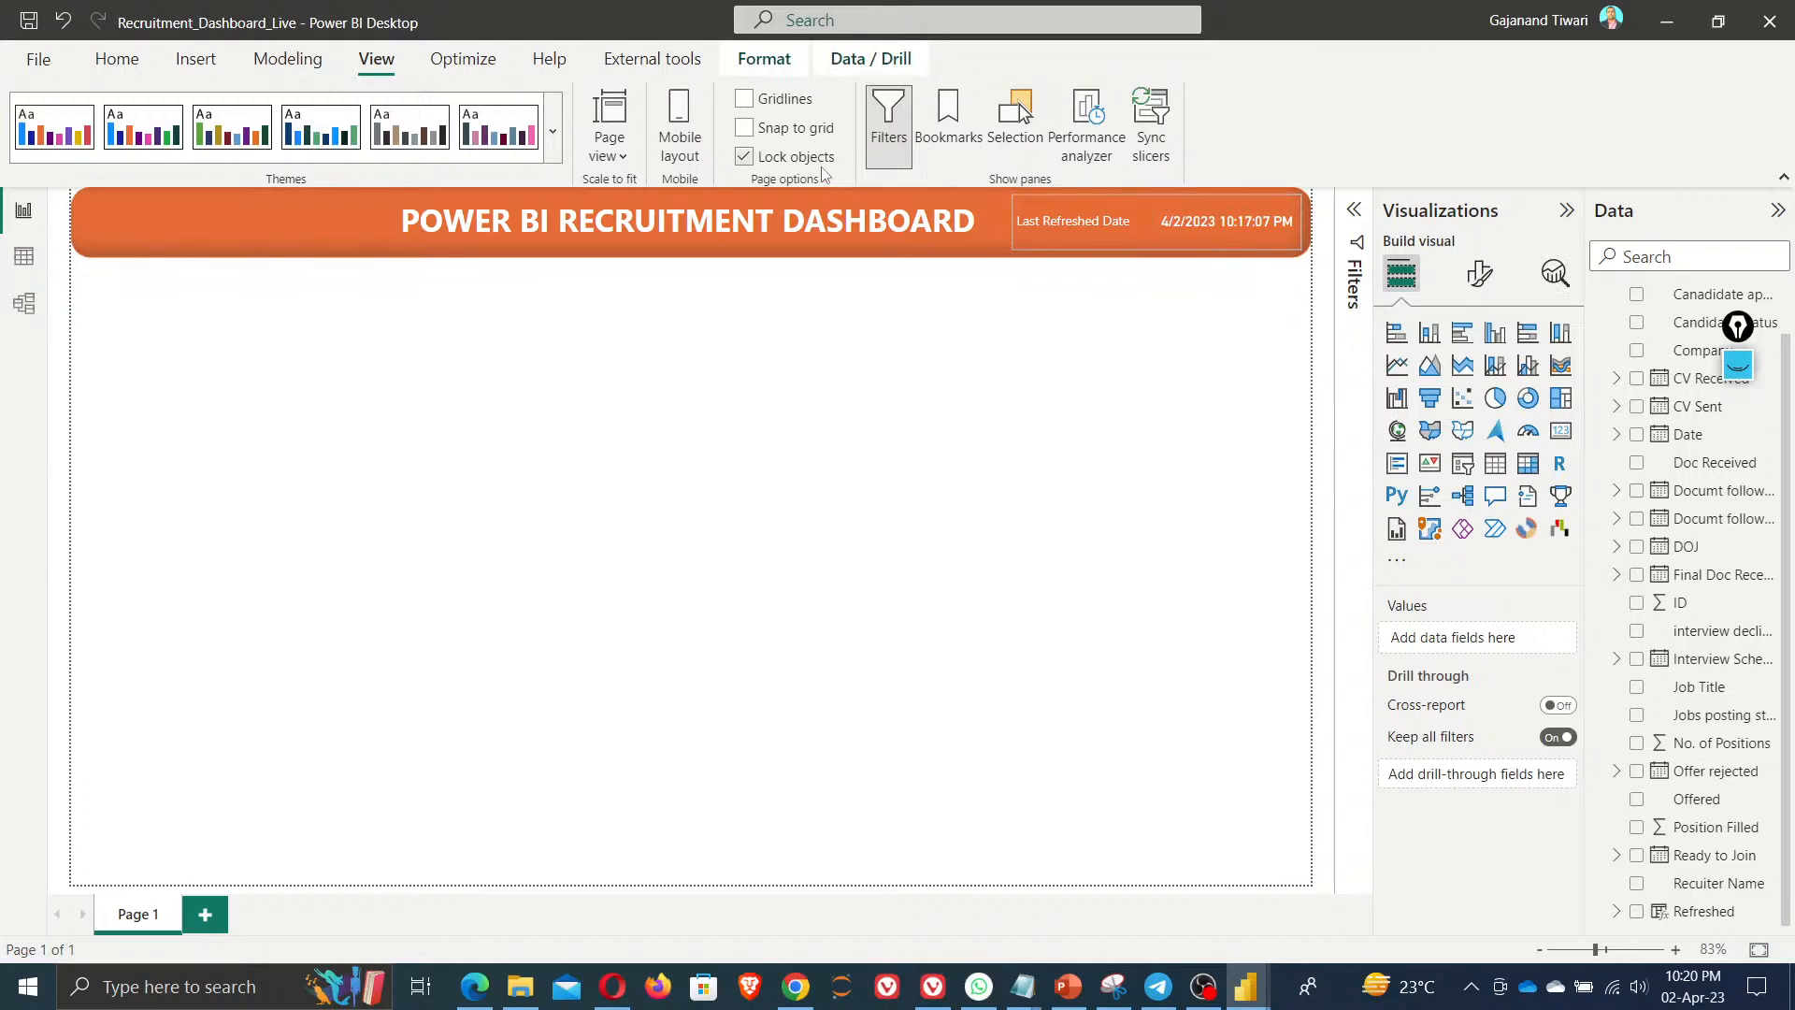
{"action": "left_click", "coordinate": [762, 61]}
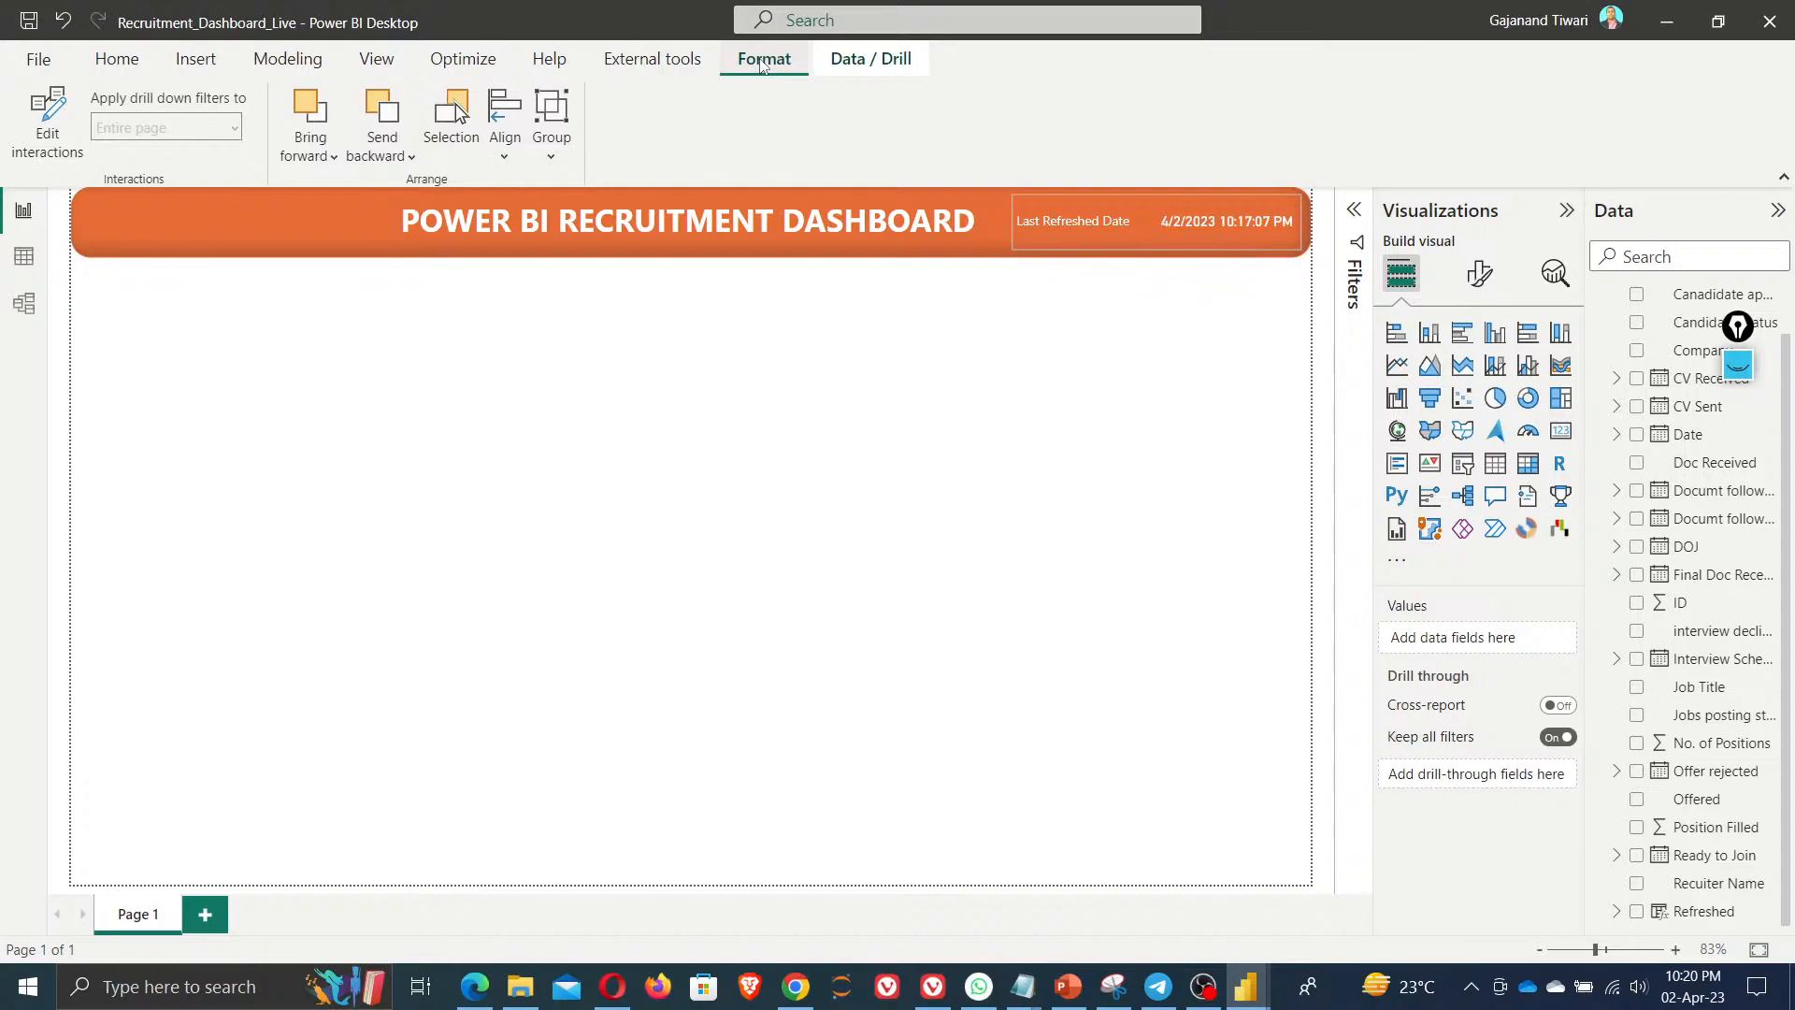
{"action": "left_click", "coordinate": [322, 150]}
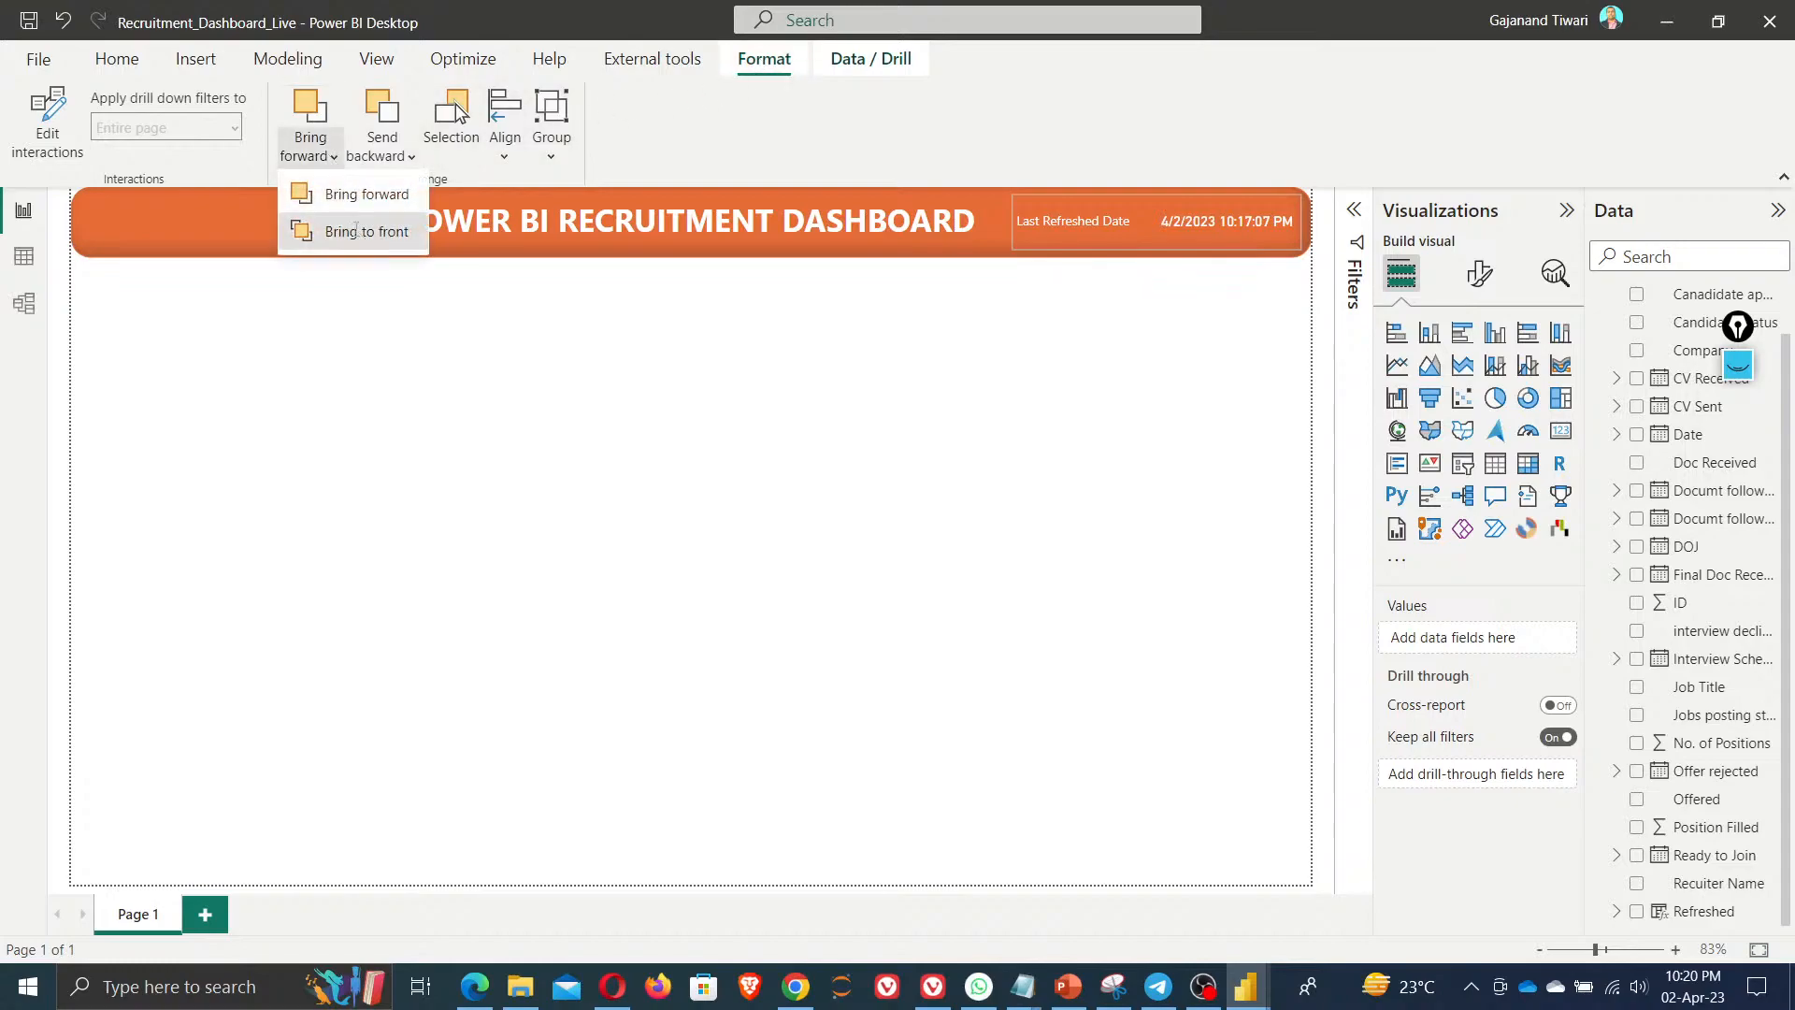
{"action": "left_click", "coordinate": [356, 234]}
{"action": "left_click", "coordinate": [868, 553]}
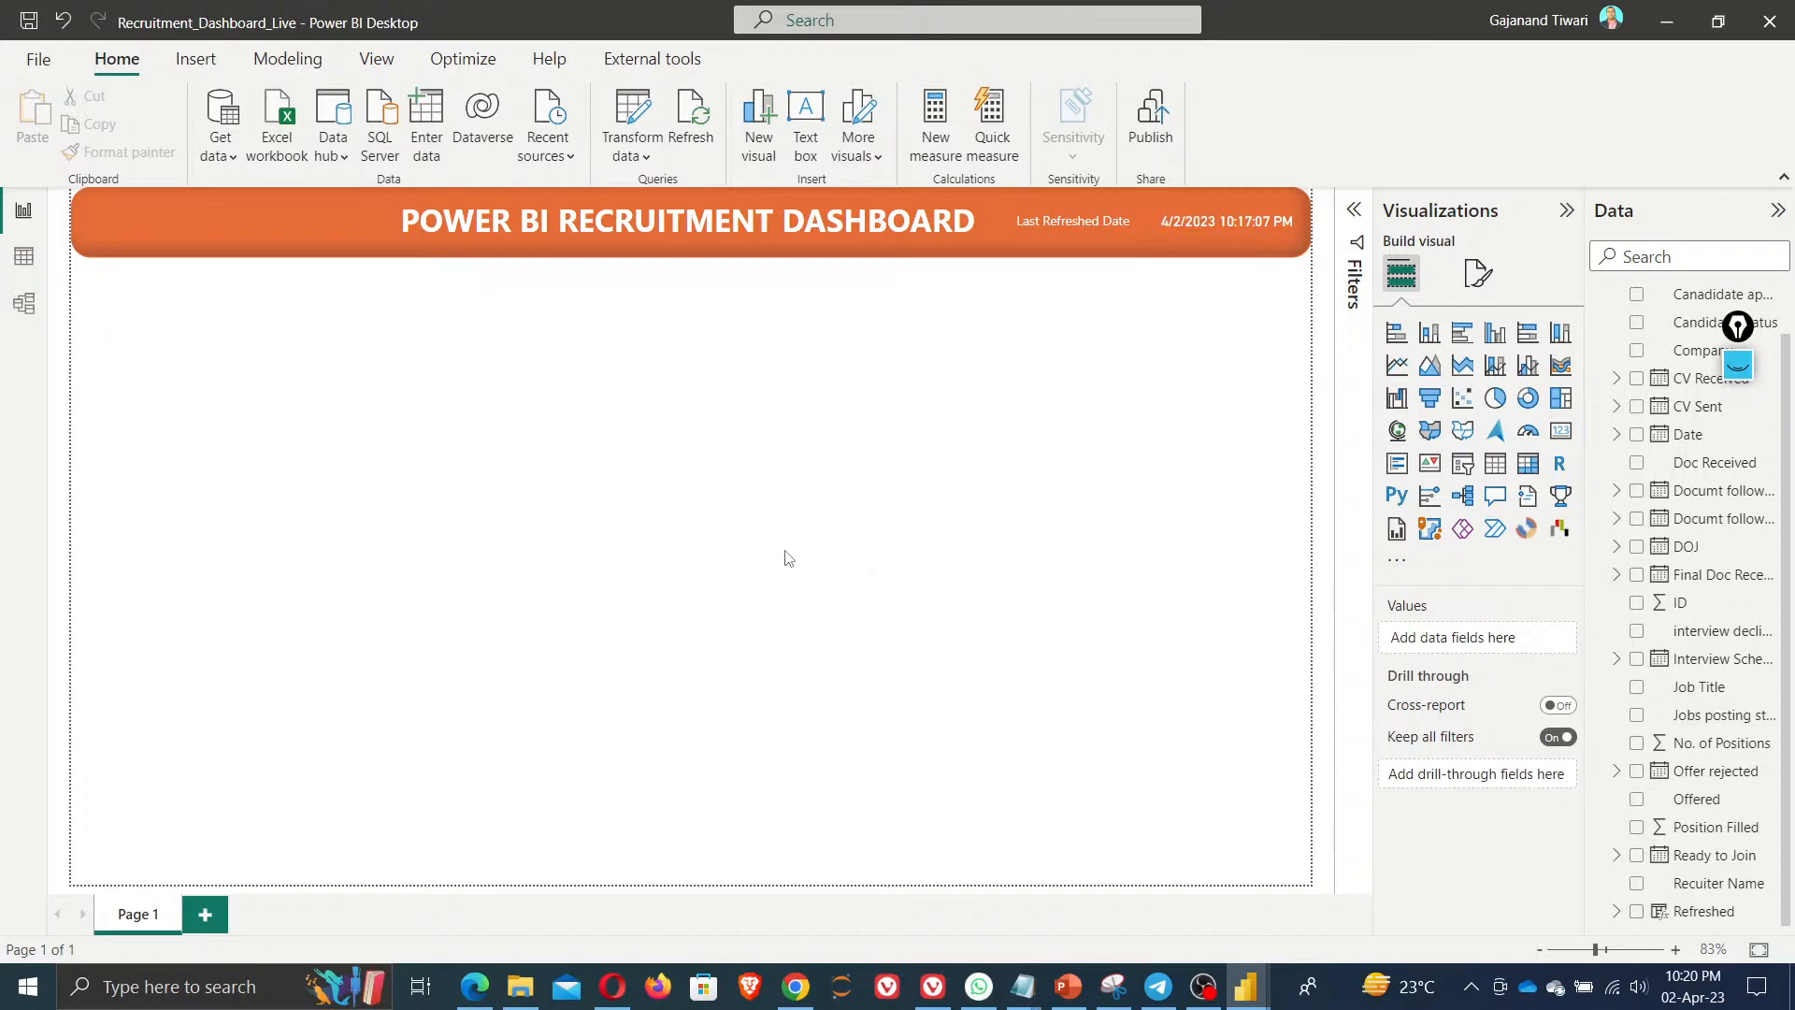
Check the "Open positions: Card" KPI line in the Notepad requirement file, and return to the Power BI report
{"action": "mouse_move", "coordinate": [1024, 989]}
{"action": "left_click", "coordinate": [1125, 909]}
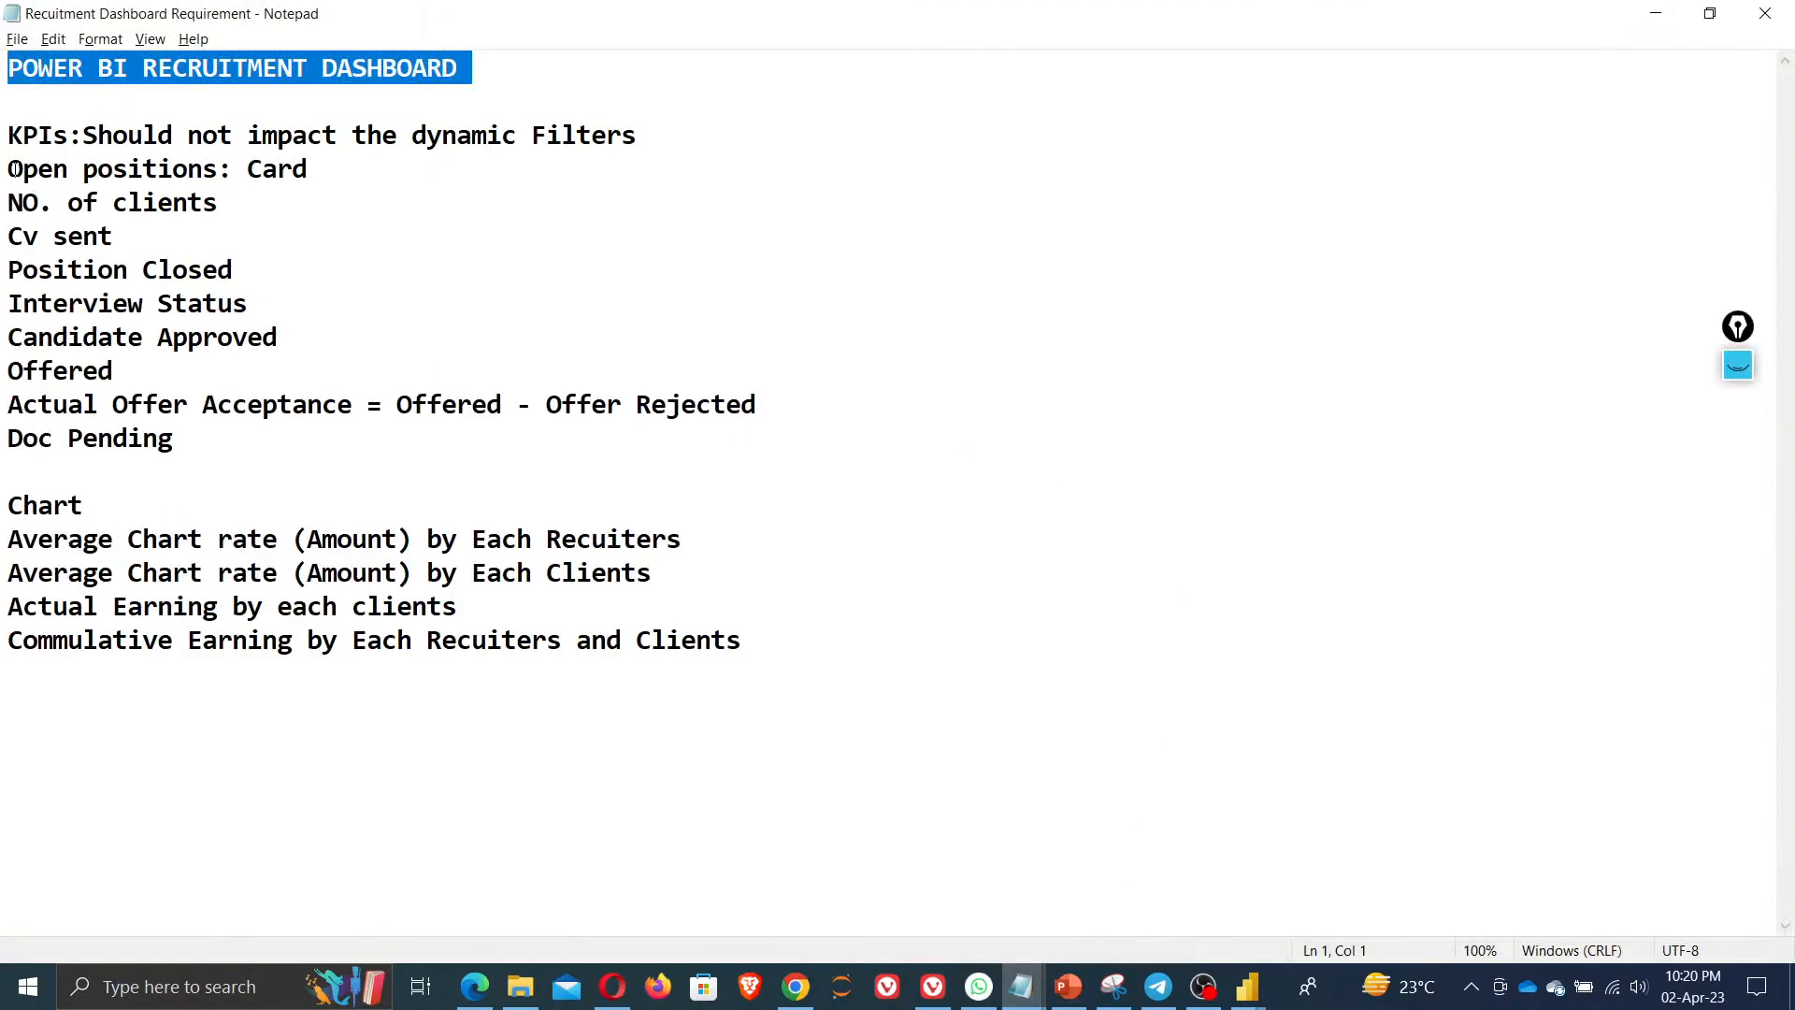
{"action": "left_click_drag", "start_coordinate": [15, 169], "coordinate": [393, 170]}
{"action": "key", "text": "alt+Tab"}
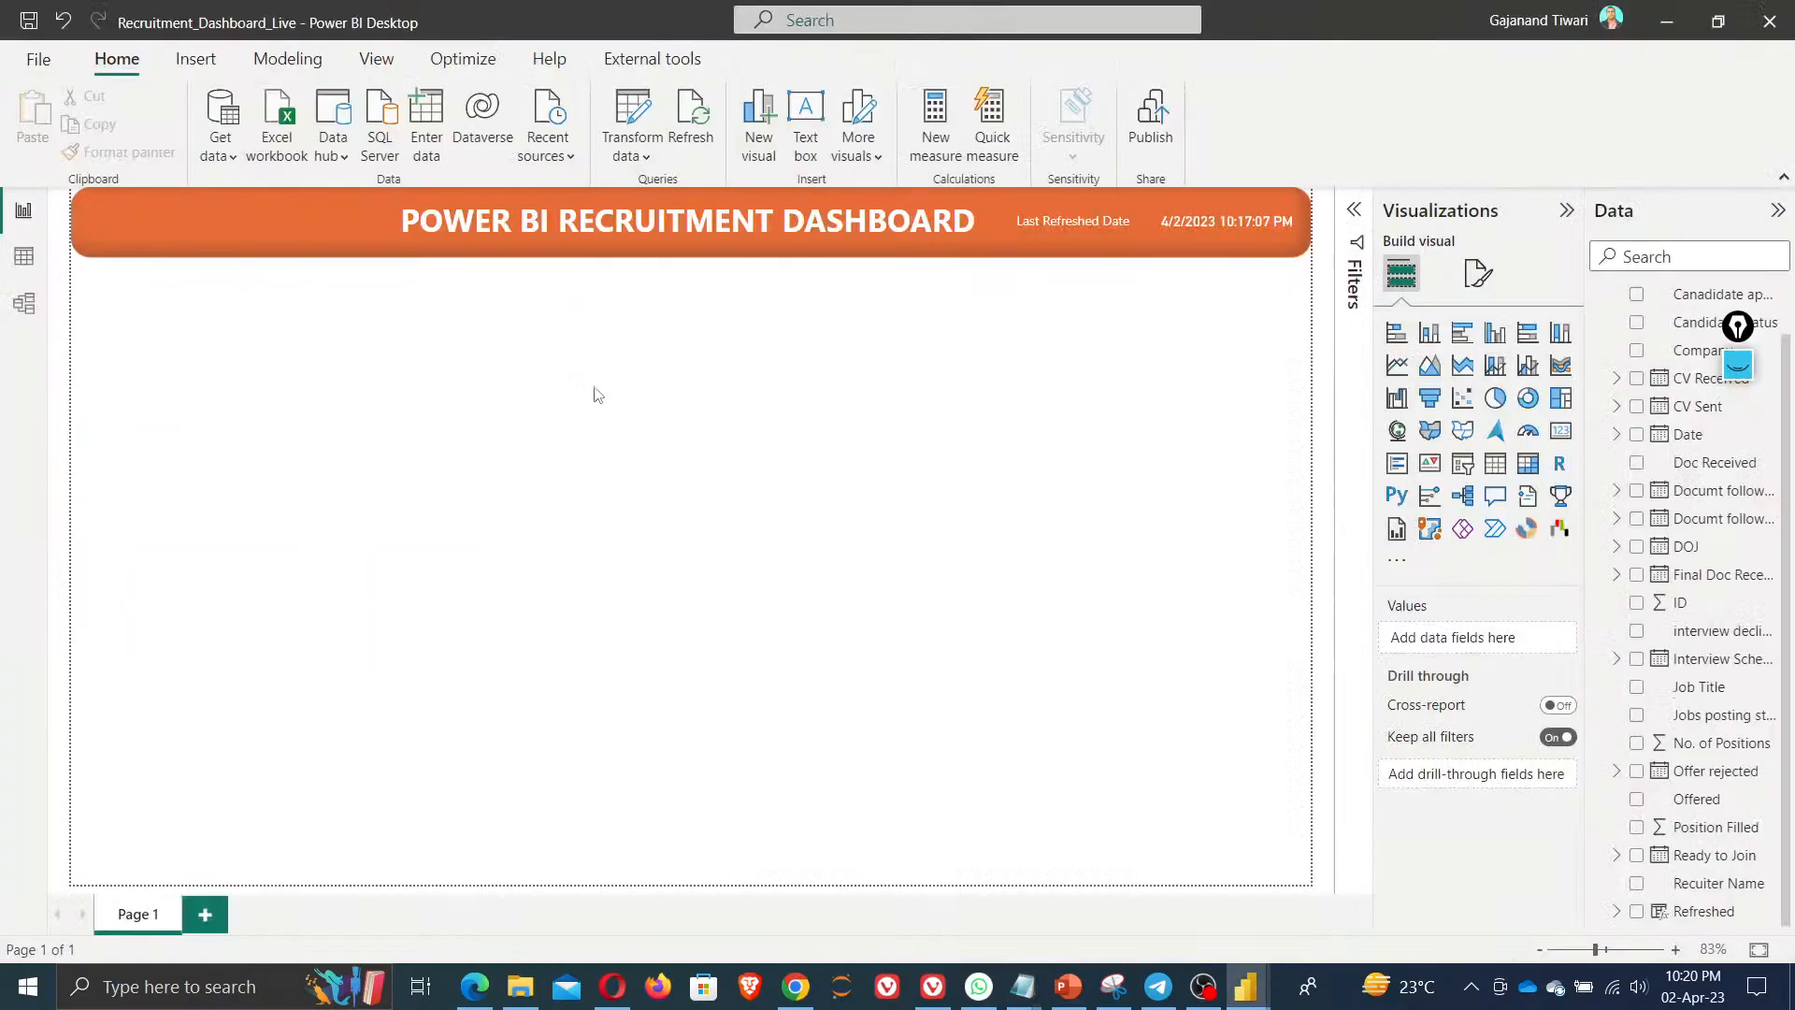
Add an empty card visual to the report page below the title banner
{"action": "left_click_drag", "start_coordinate": [1737, 330], "coordinate": [1692, 86]}
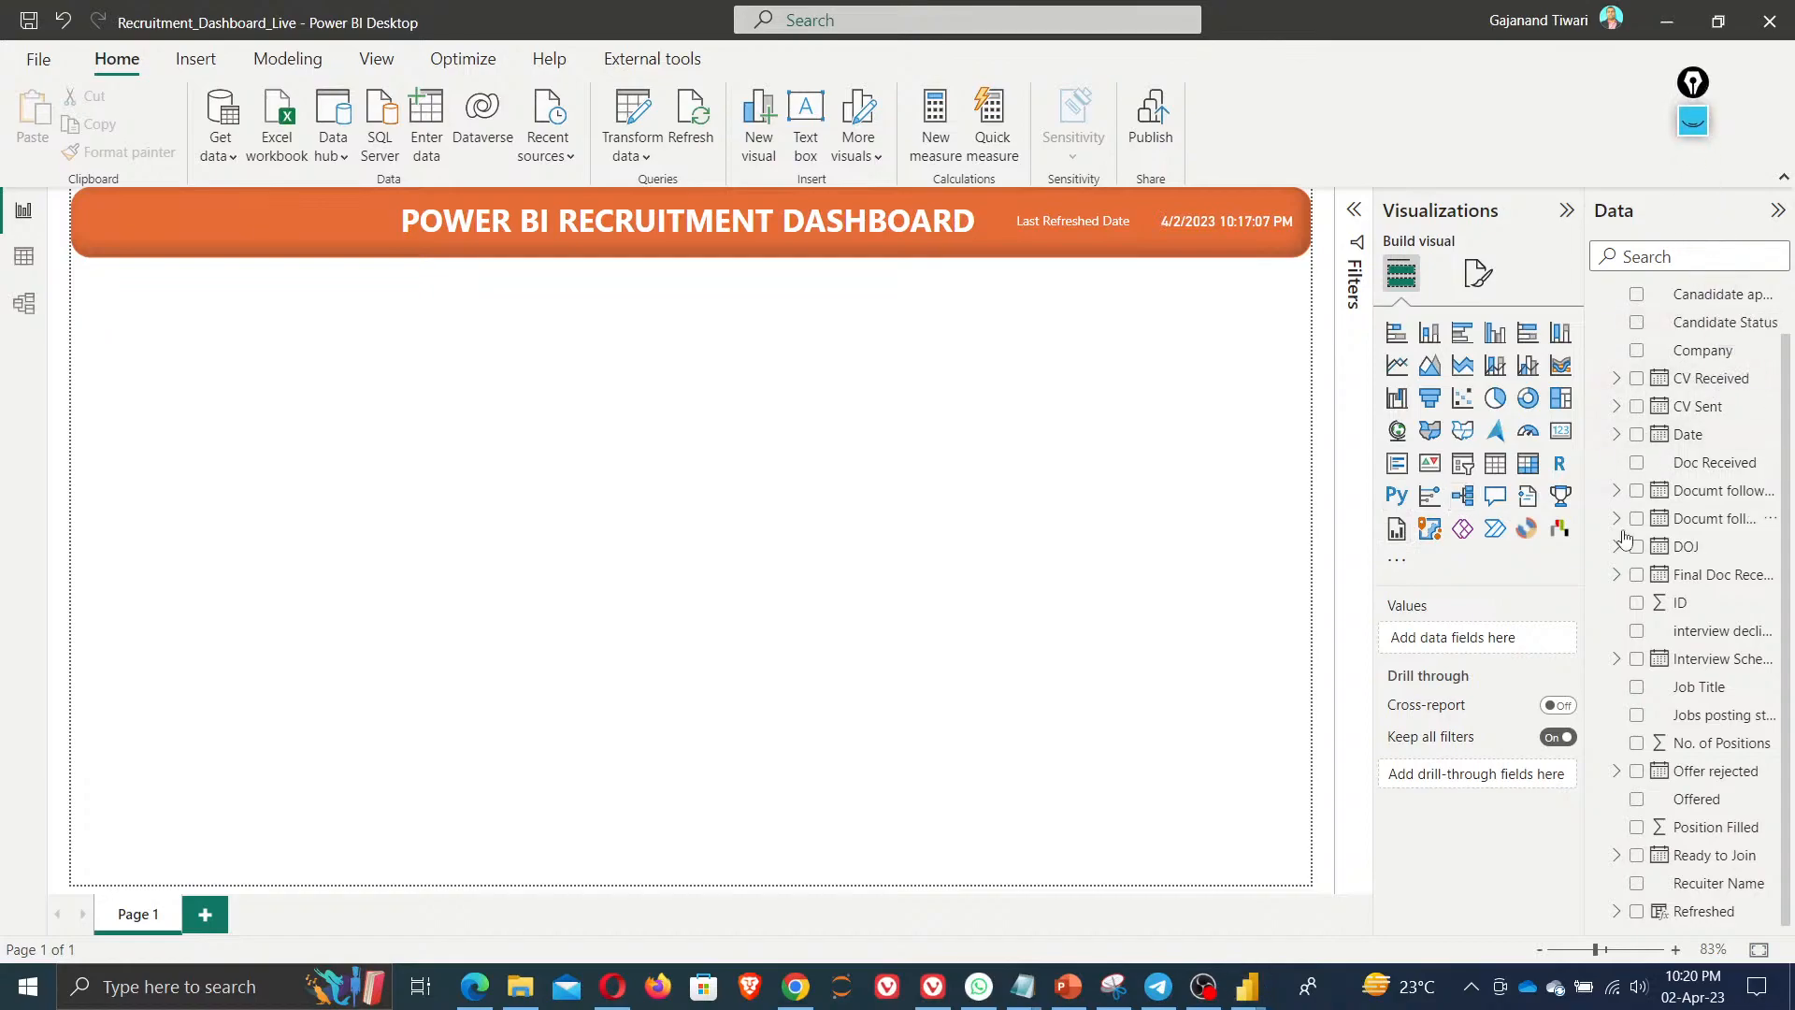
{"action": "left_click", "coordinate": [1562, 430]}
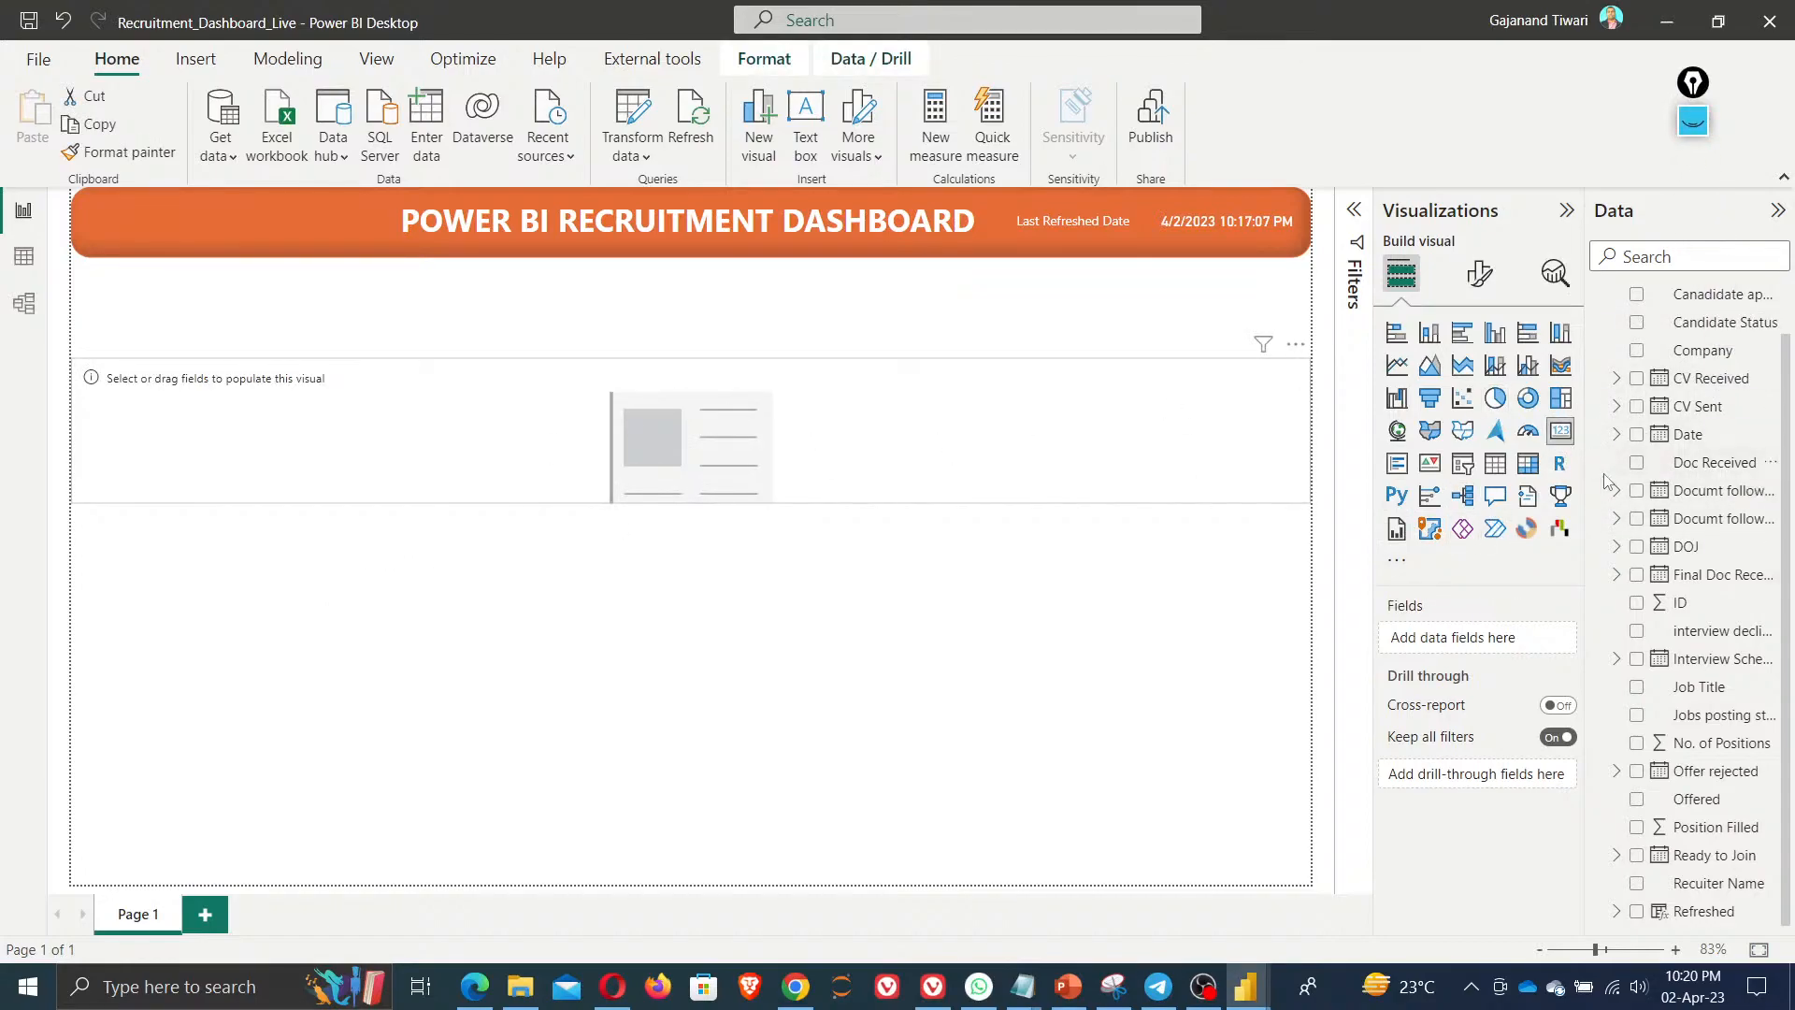
{"action": "scroll", "coordinate": [1776, 506], "scroll_direction": "up", "scroll_amount": 2}
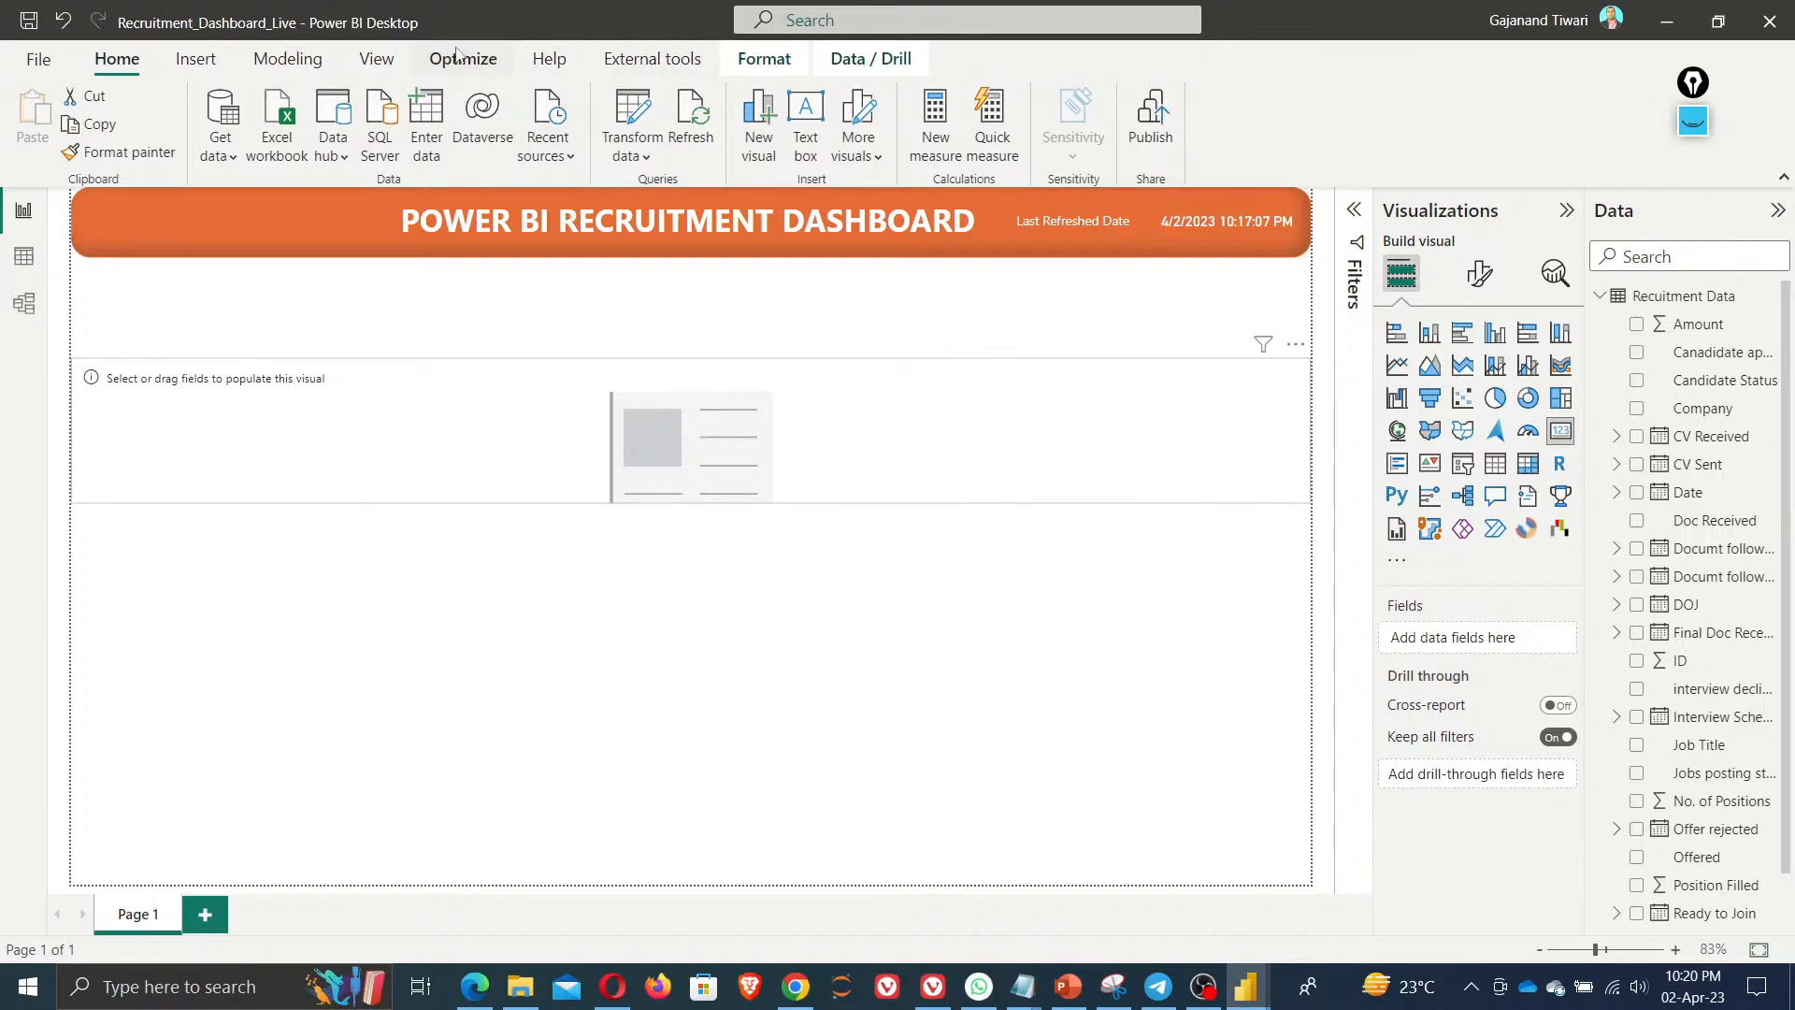
Create a new blank table named DAX_Measure to hold the measures
{"action": "left_click", "coordinate": [314, 73]}
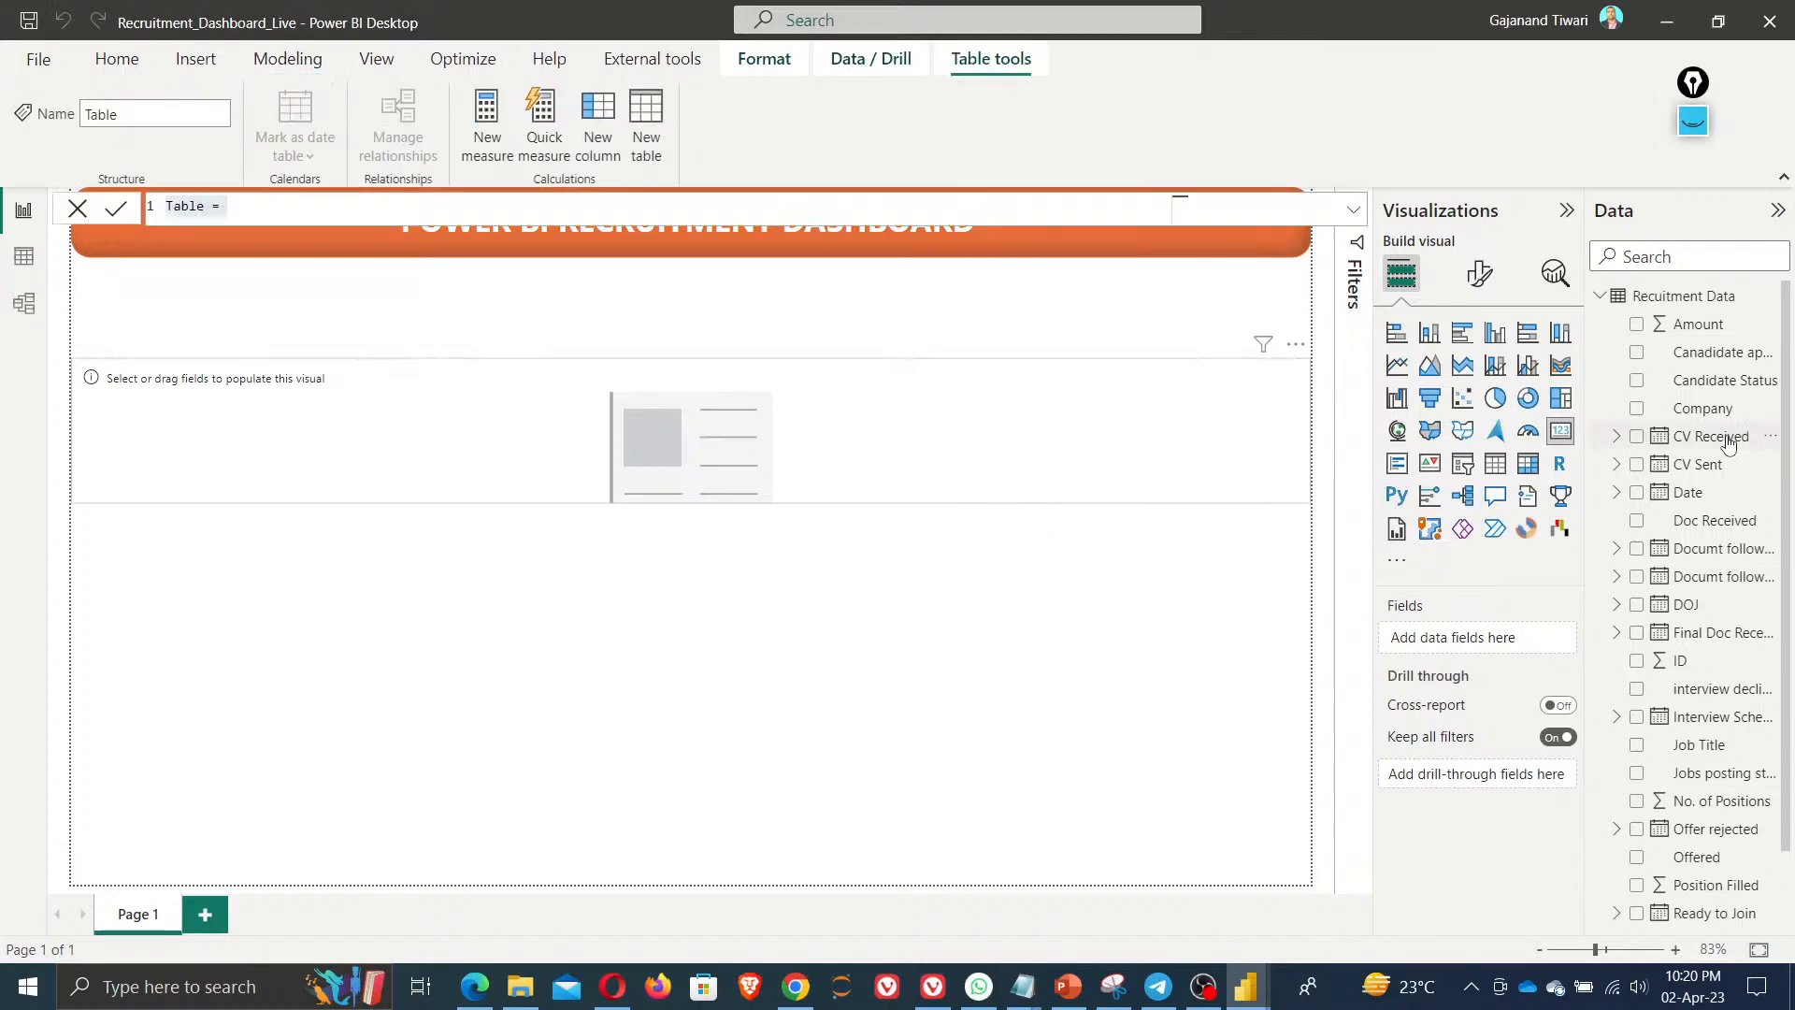
{"action": "type", "text": "DAX"}
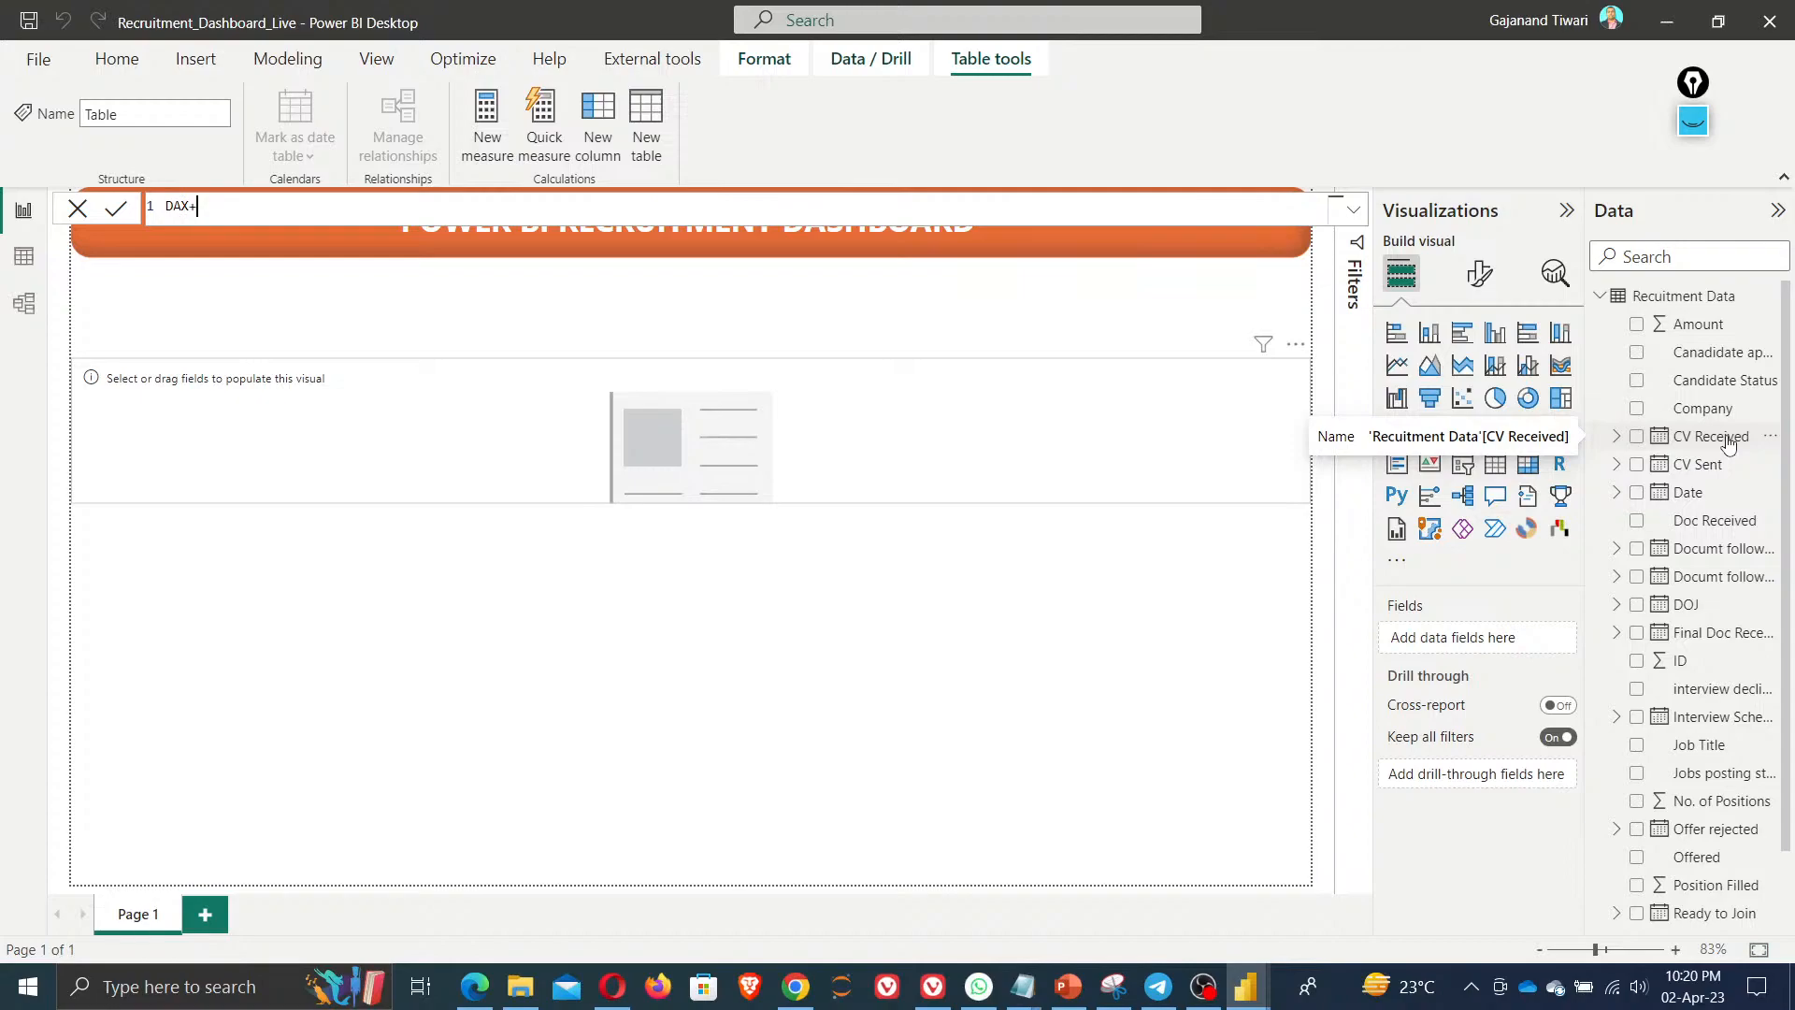
{"action": "type", "text": "_Measire"}
{"action": "key", "text": "BackSpace"}
{"action": "key", "text": "BackSpace"}
{"action": "key", "text": "BackSpace"}
{"action": "key", "text": "BackSpace"}
{"action": "type", "text": "sure"}
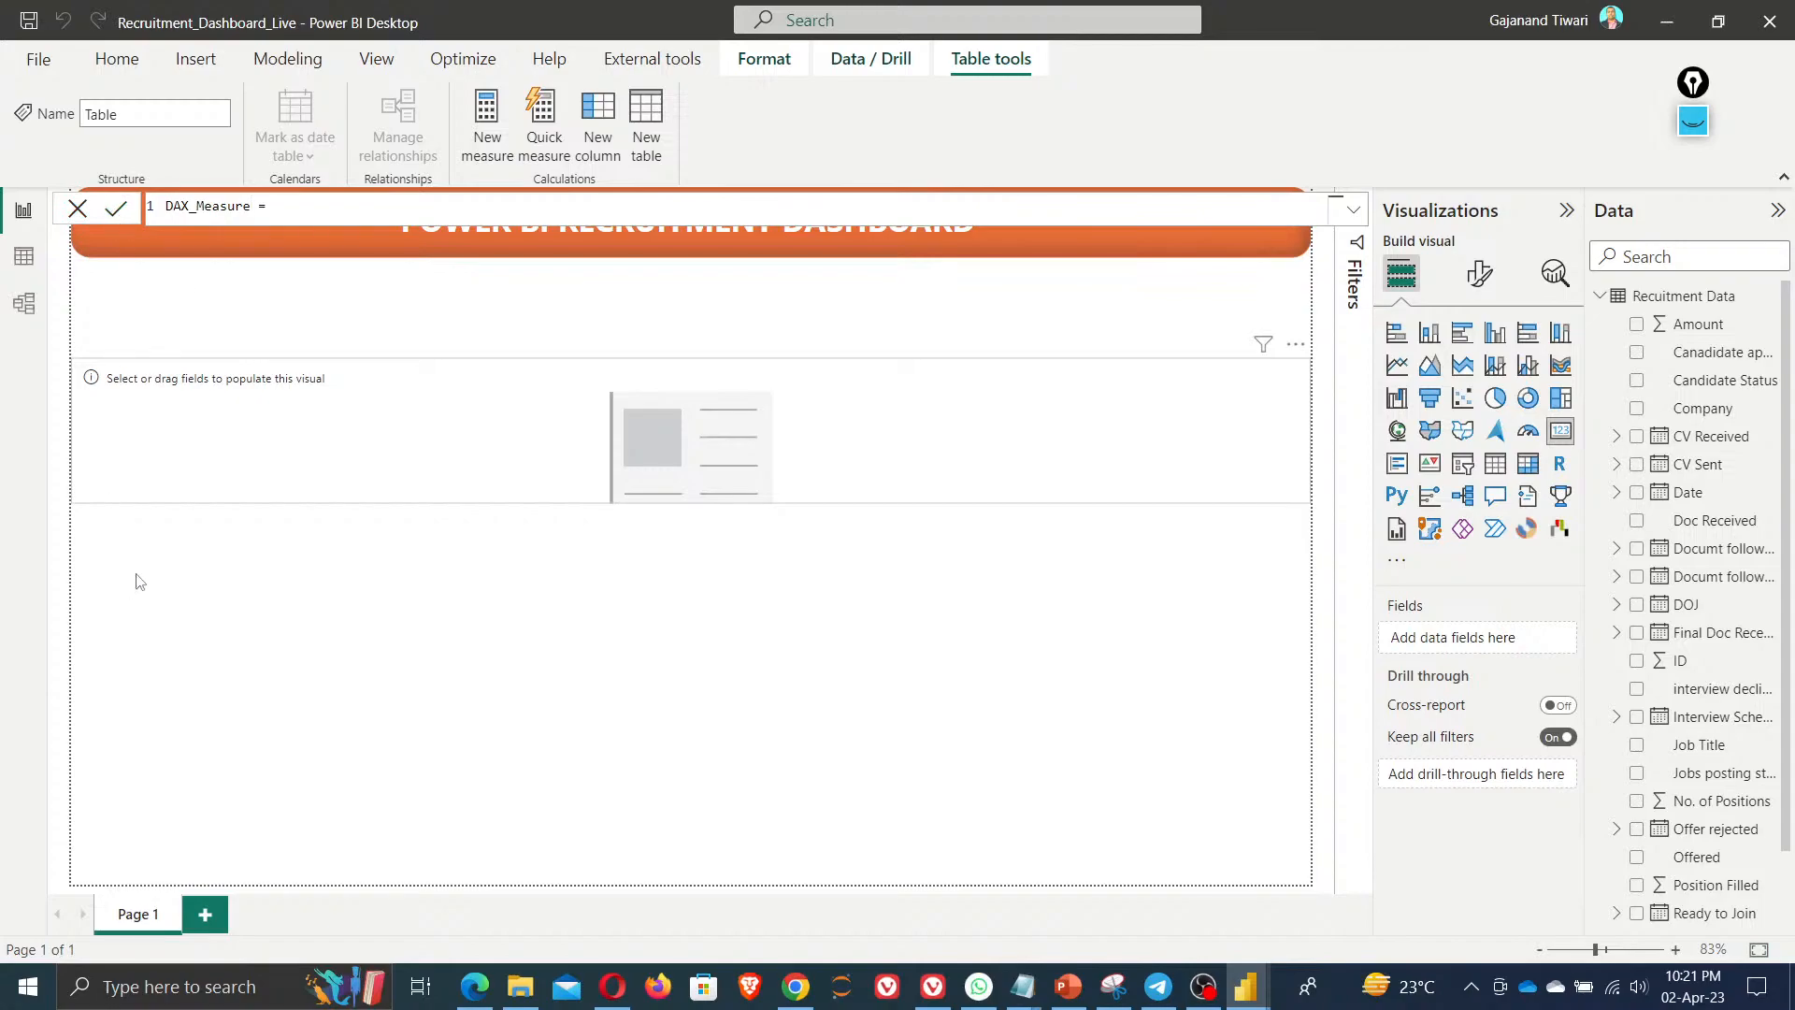
{"action": "key", "text": "Return"}
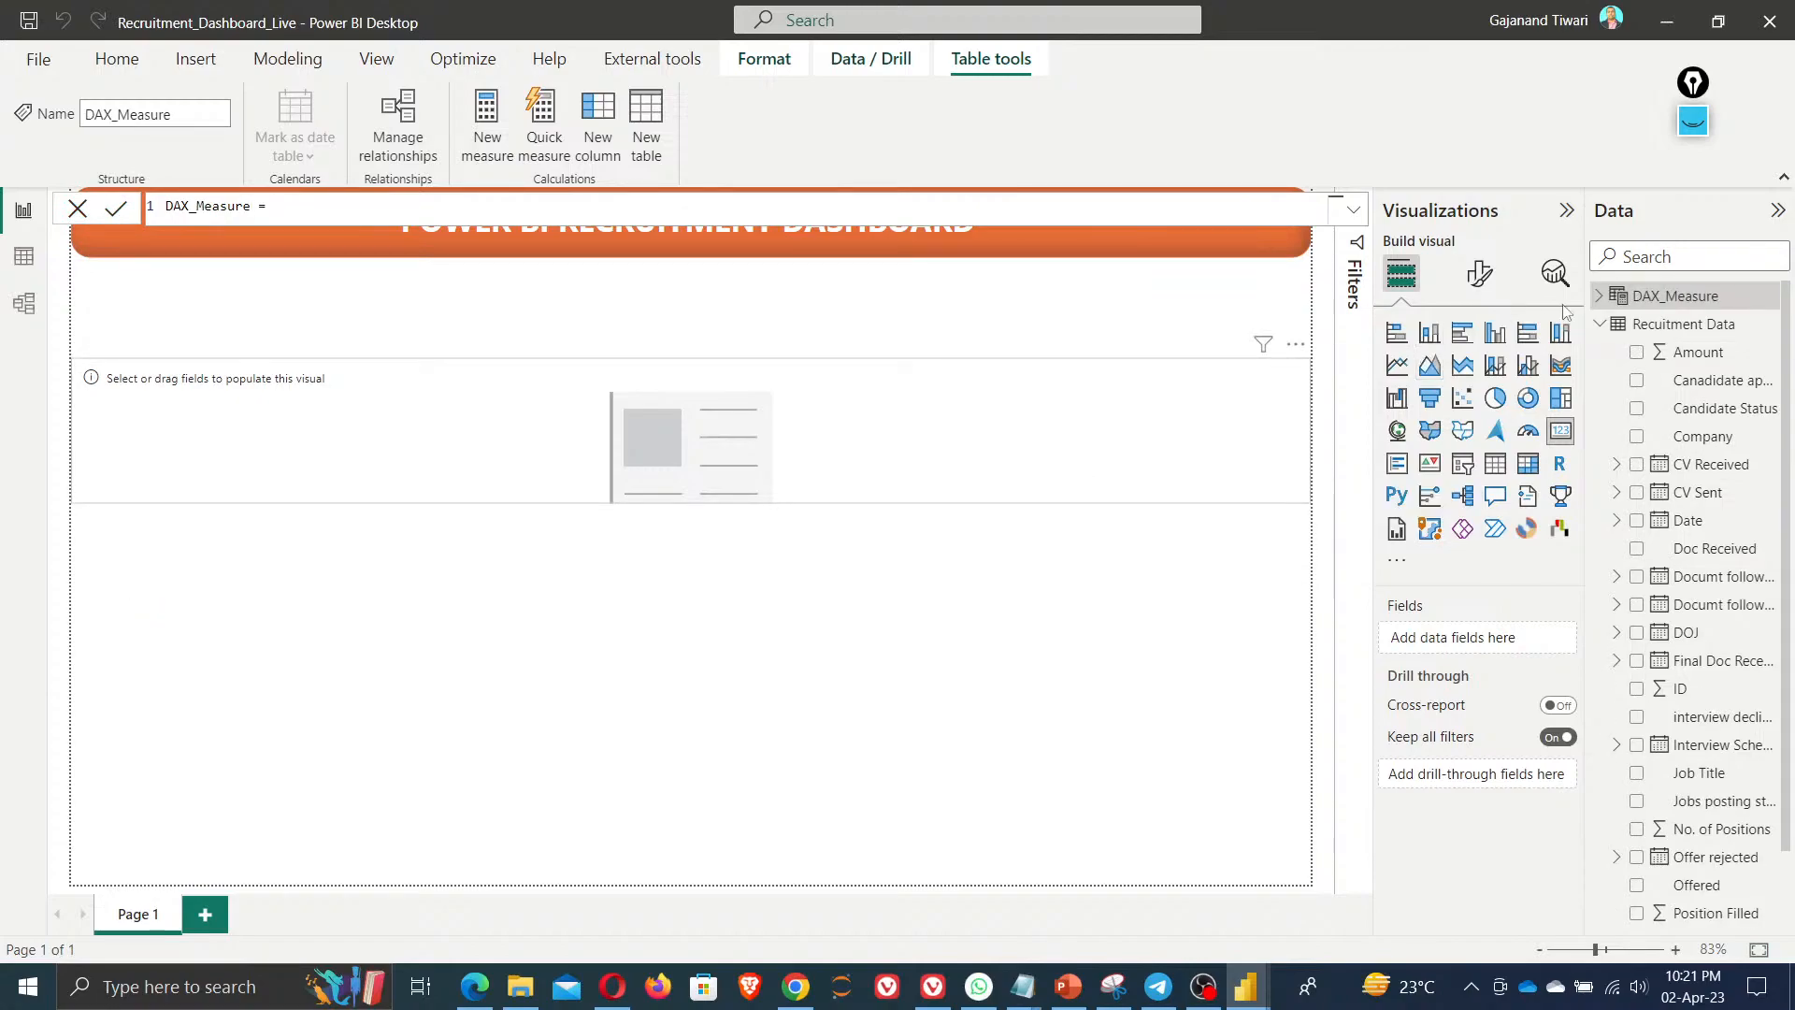
Add a new measure named "OPen Positions" to the DAX_Measure table and enlarge the formula text
{"action": "left_click", "coordinate": [1603, 298]}
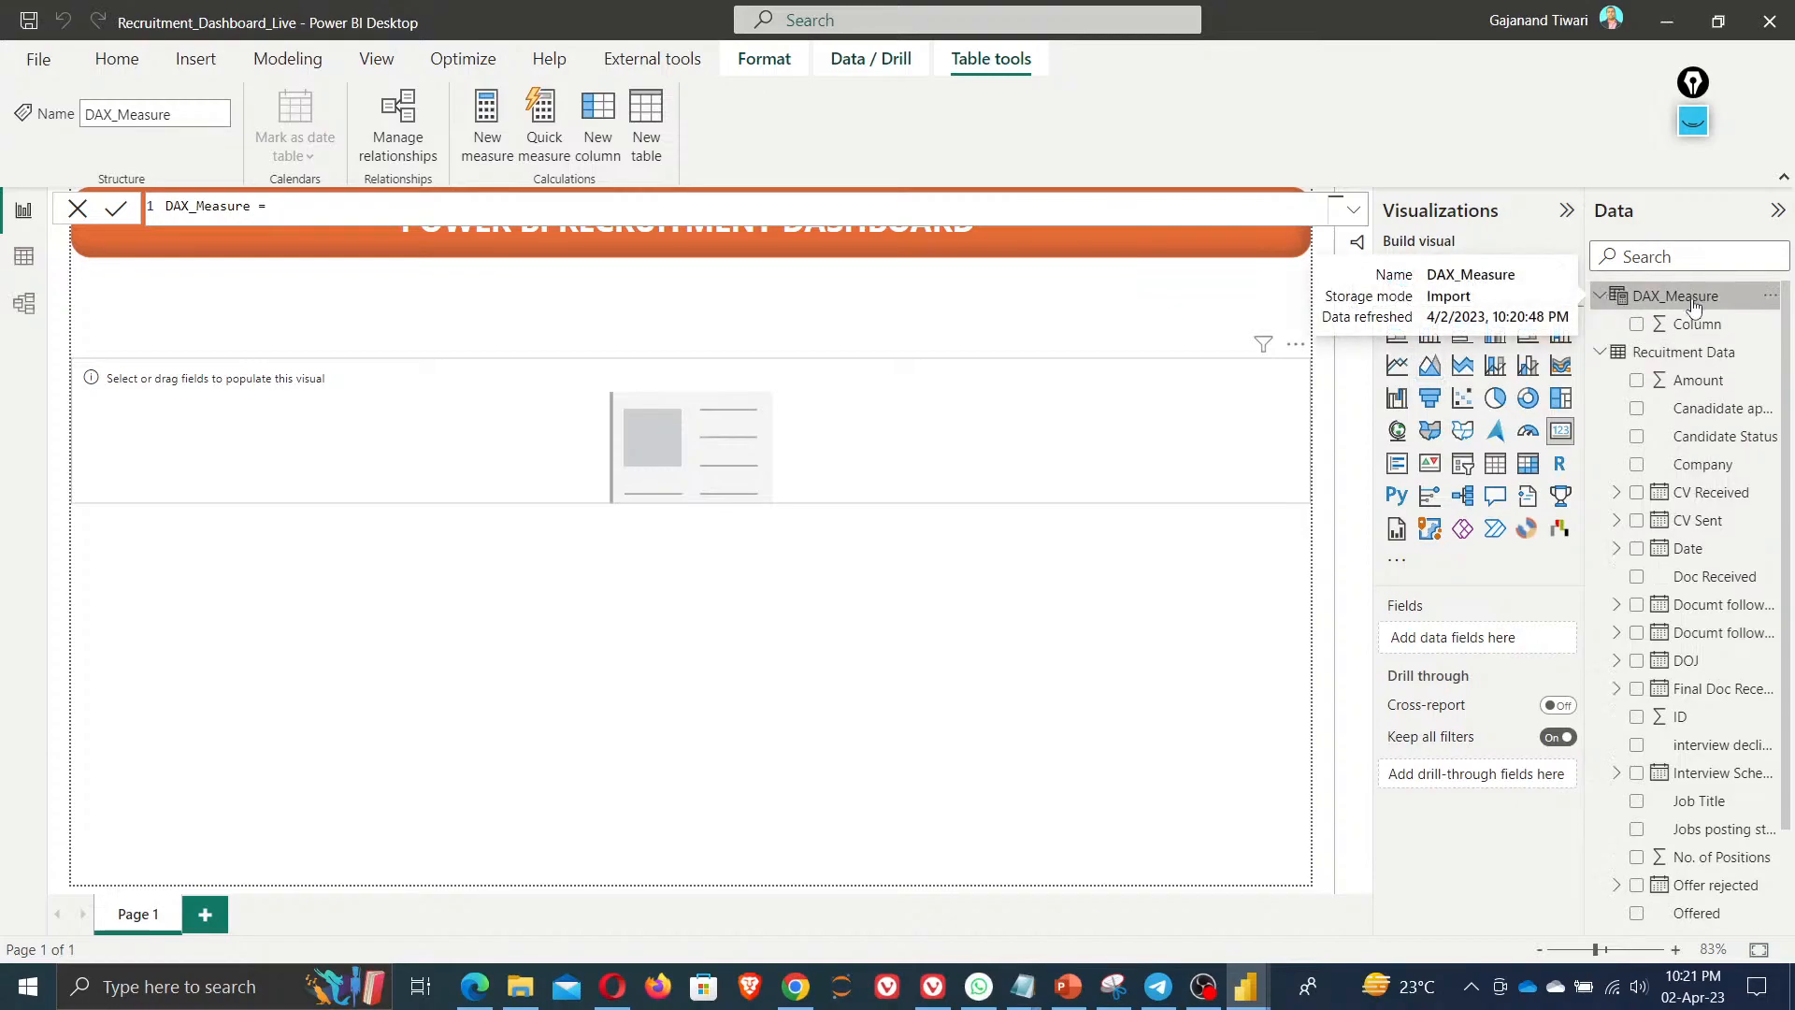
{"action": "right_click", "coordinate": [1693, 301]}
{"action": "left_click", "coordinate": [1612, 323]}
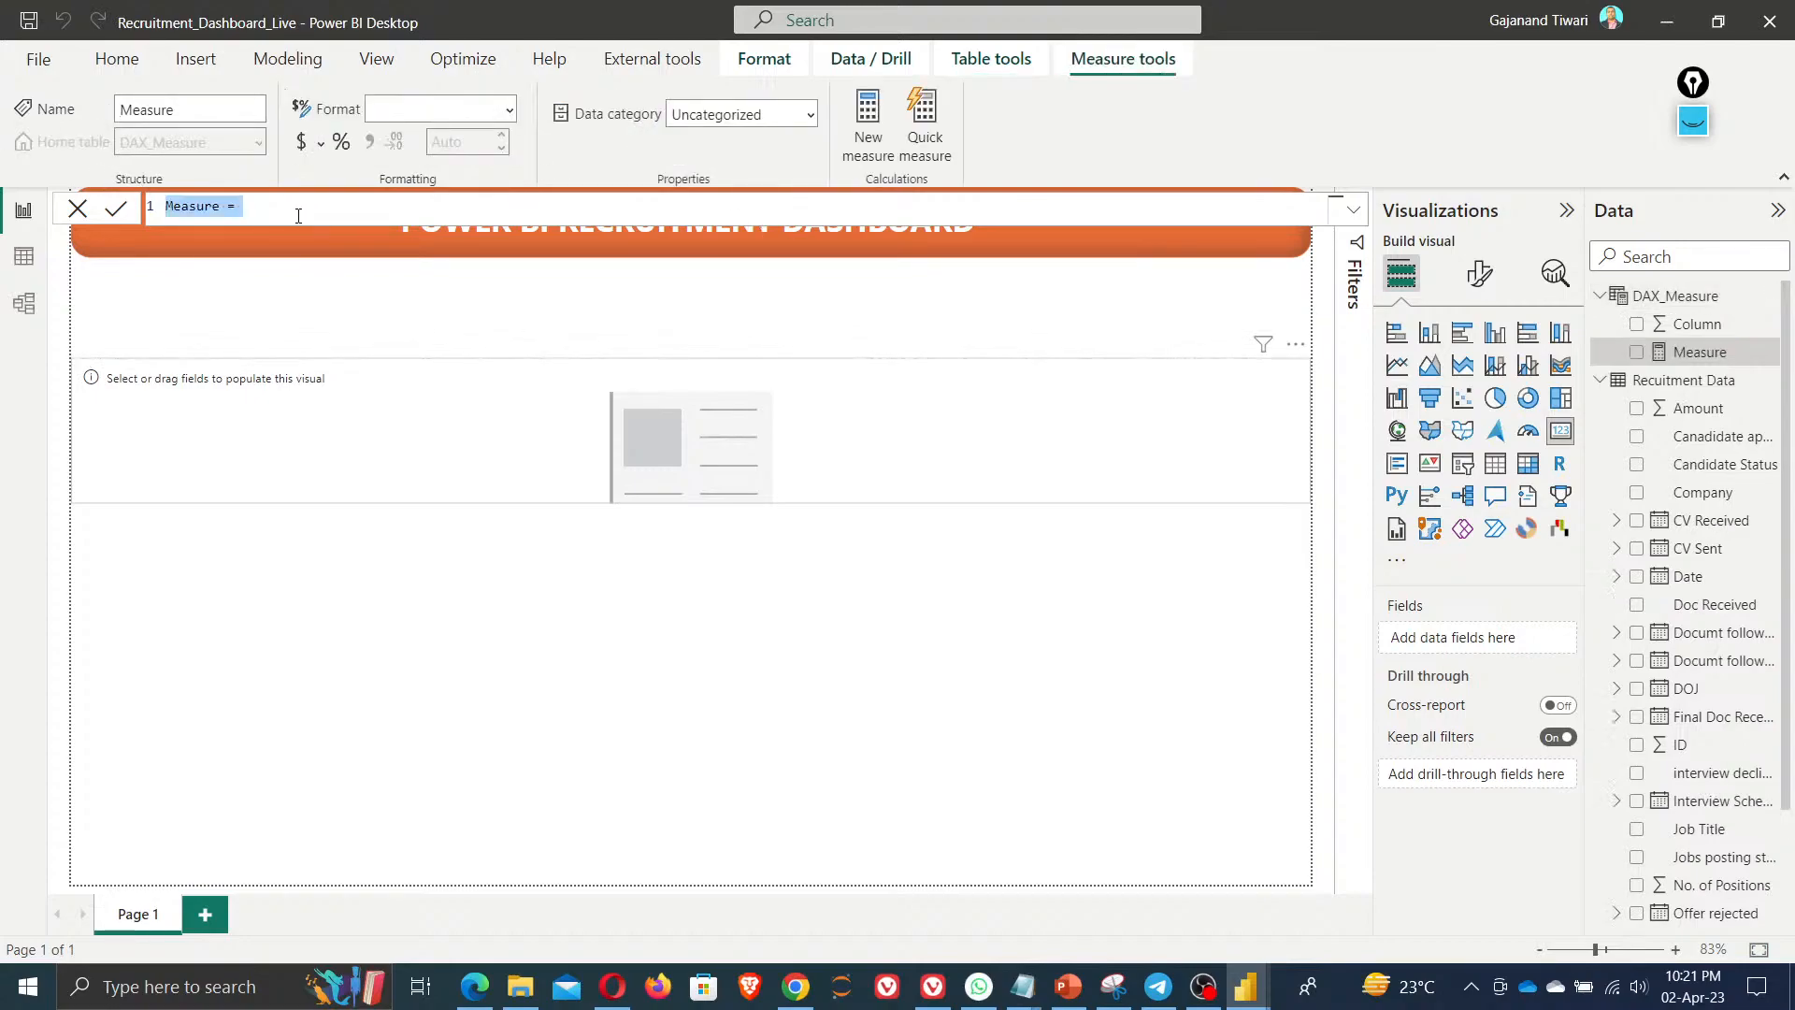
{"action": "type", "text": "OPen PO"}
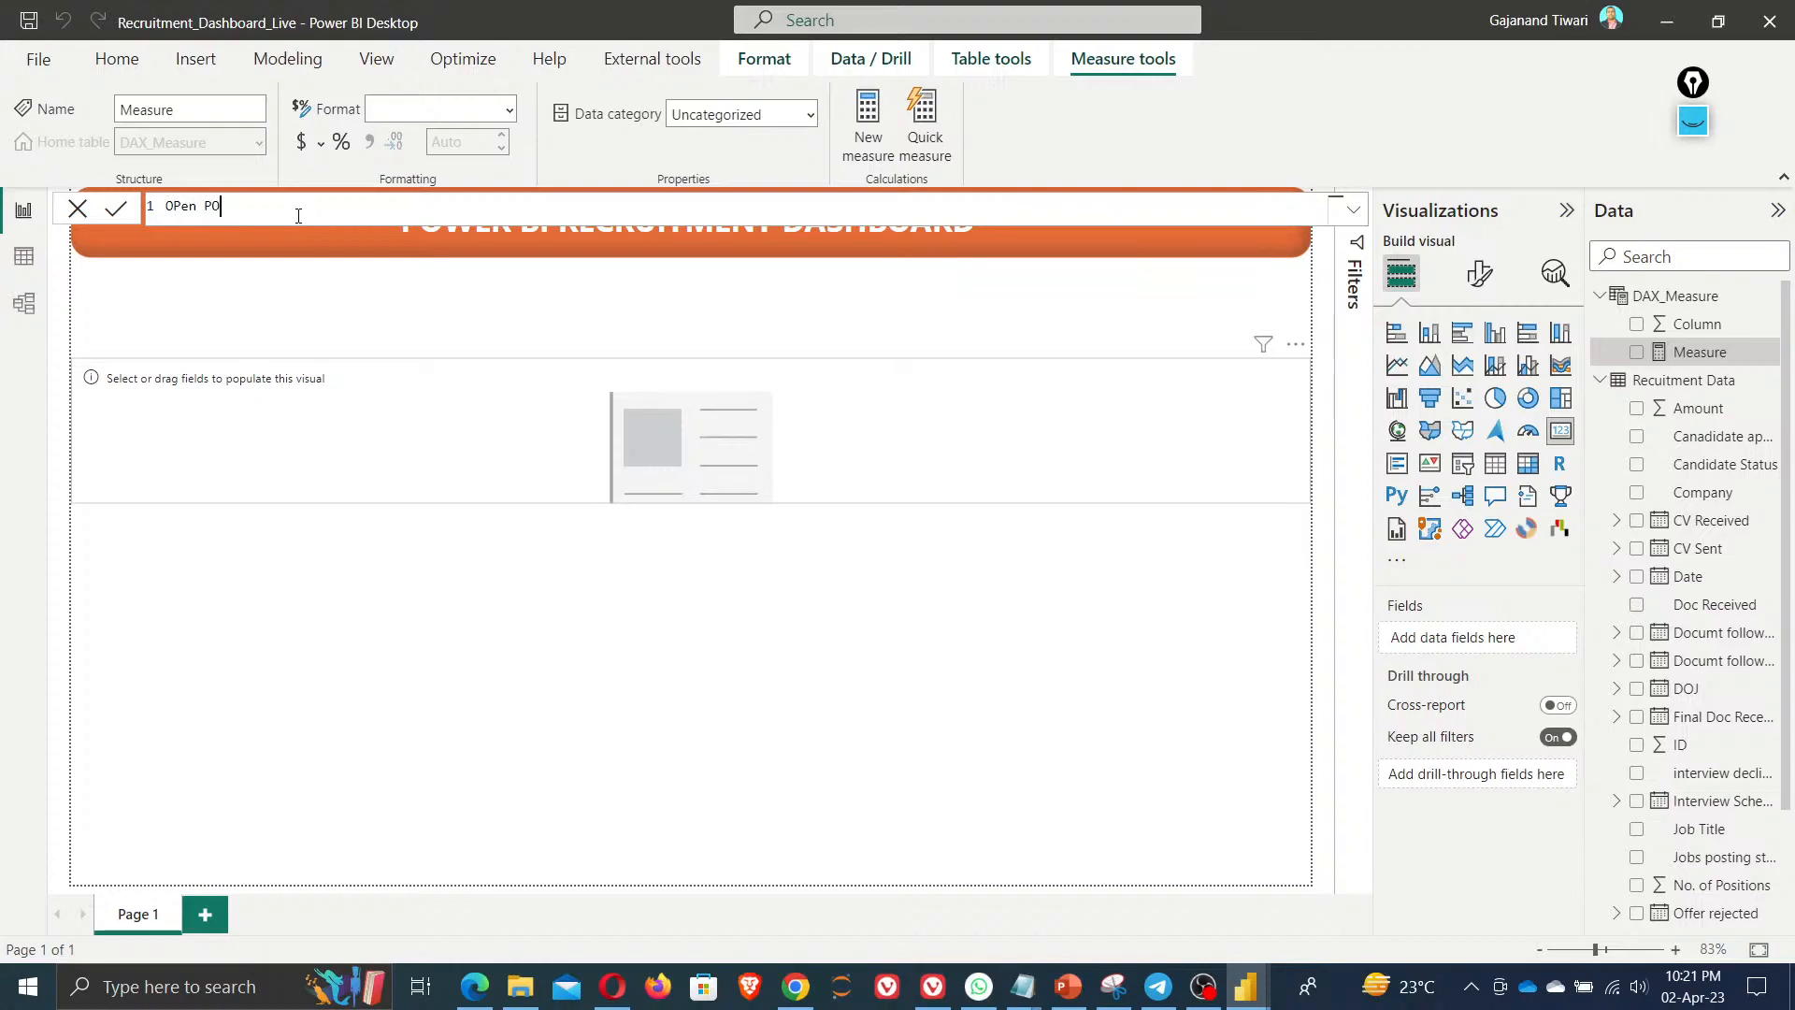
{"action": "scroll", "coordinate": [298, 215], "scroll_direction": "up", "scroll_amount": 5, "text": "ctrl"}
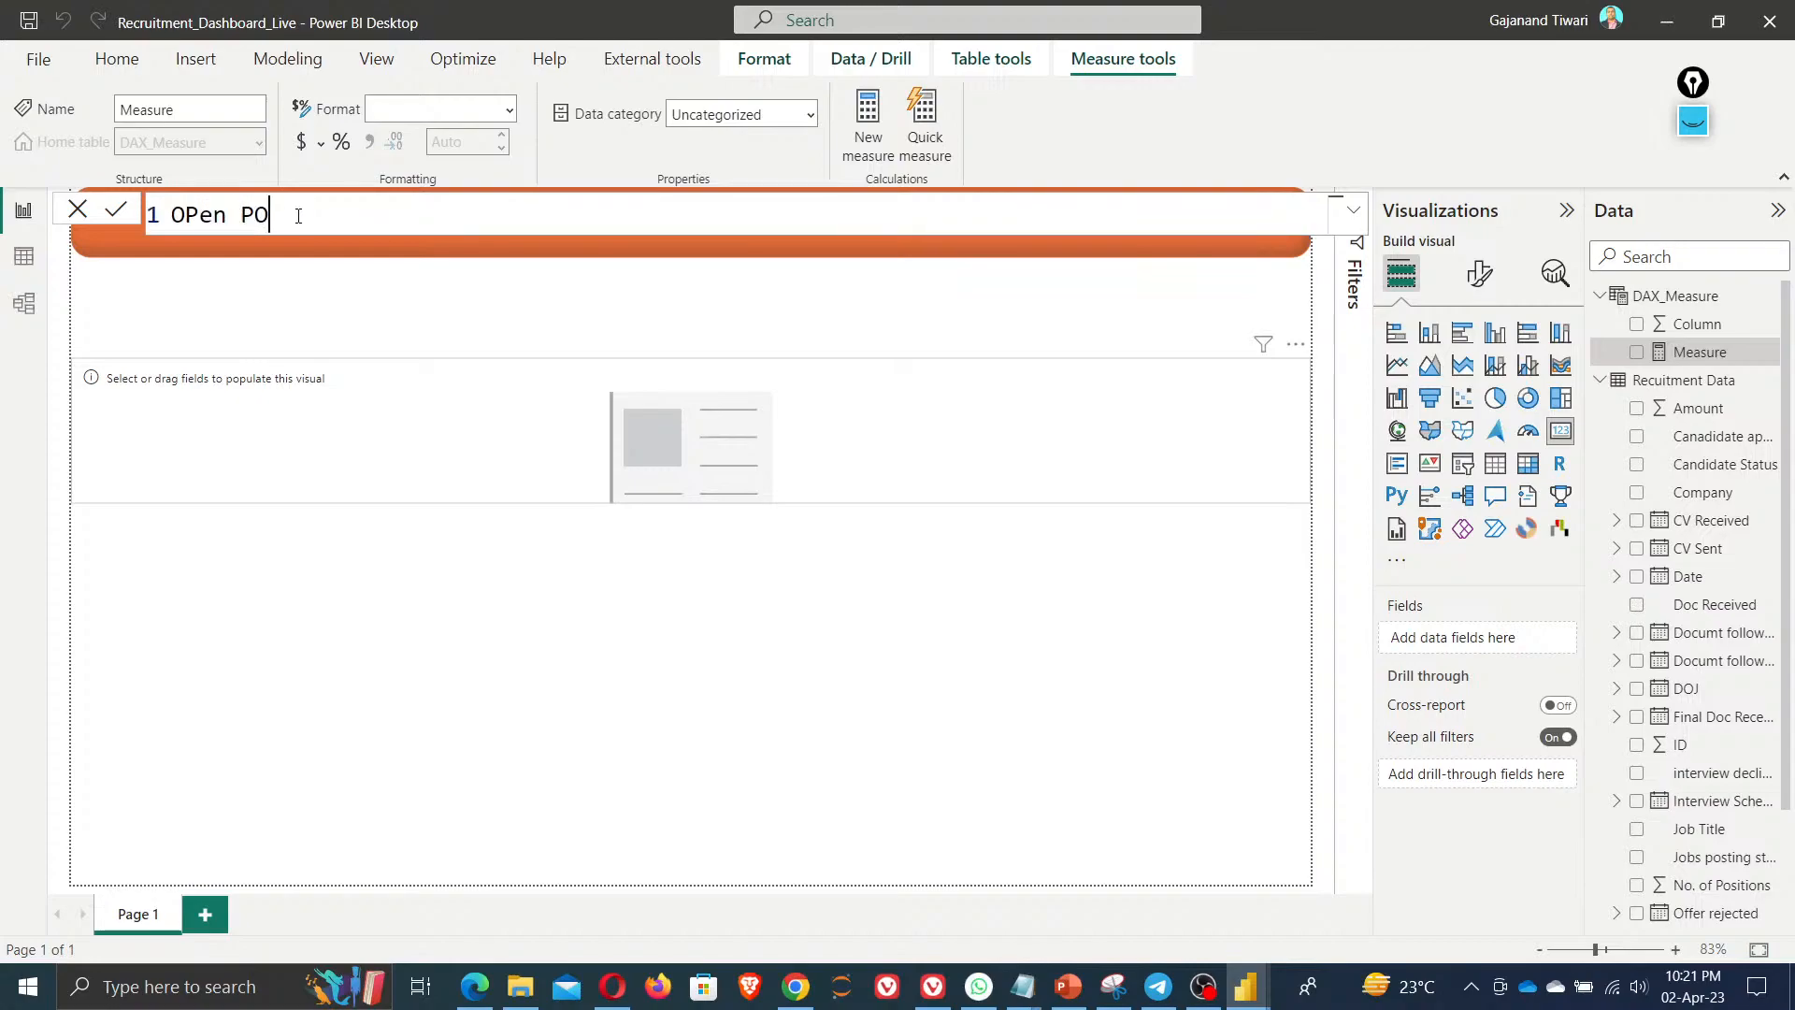
{"action": "key", "text": "BackSpace"}
{"action": "type", "text": "os"}
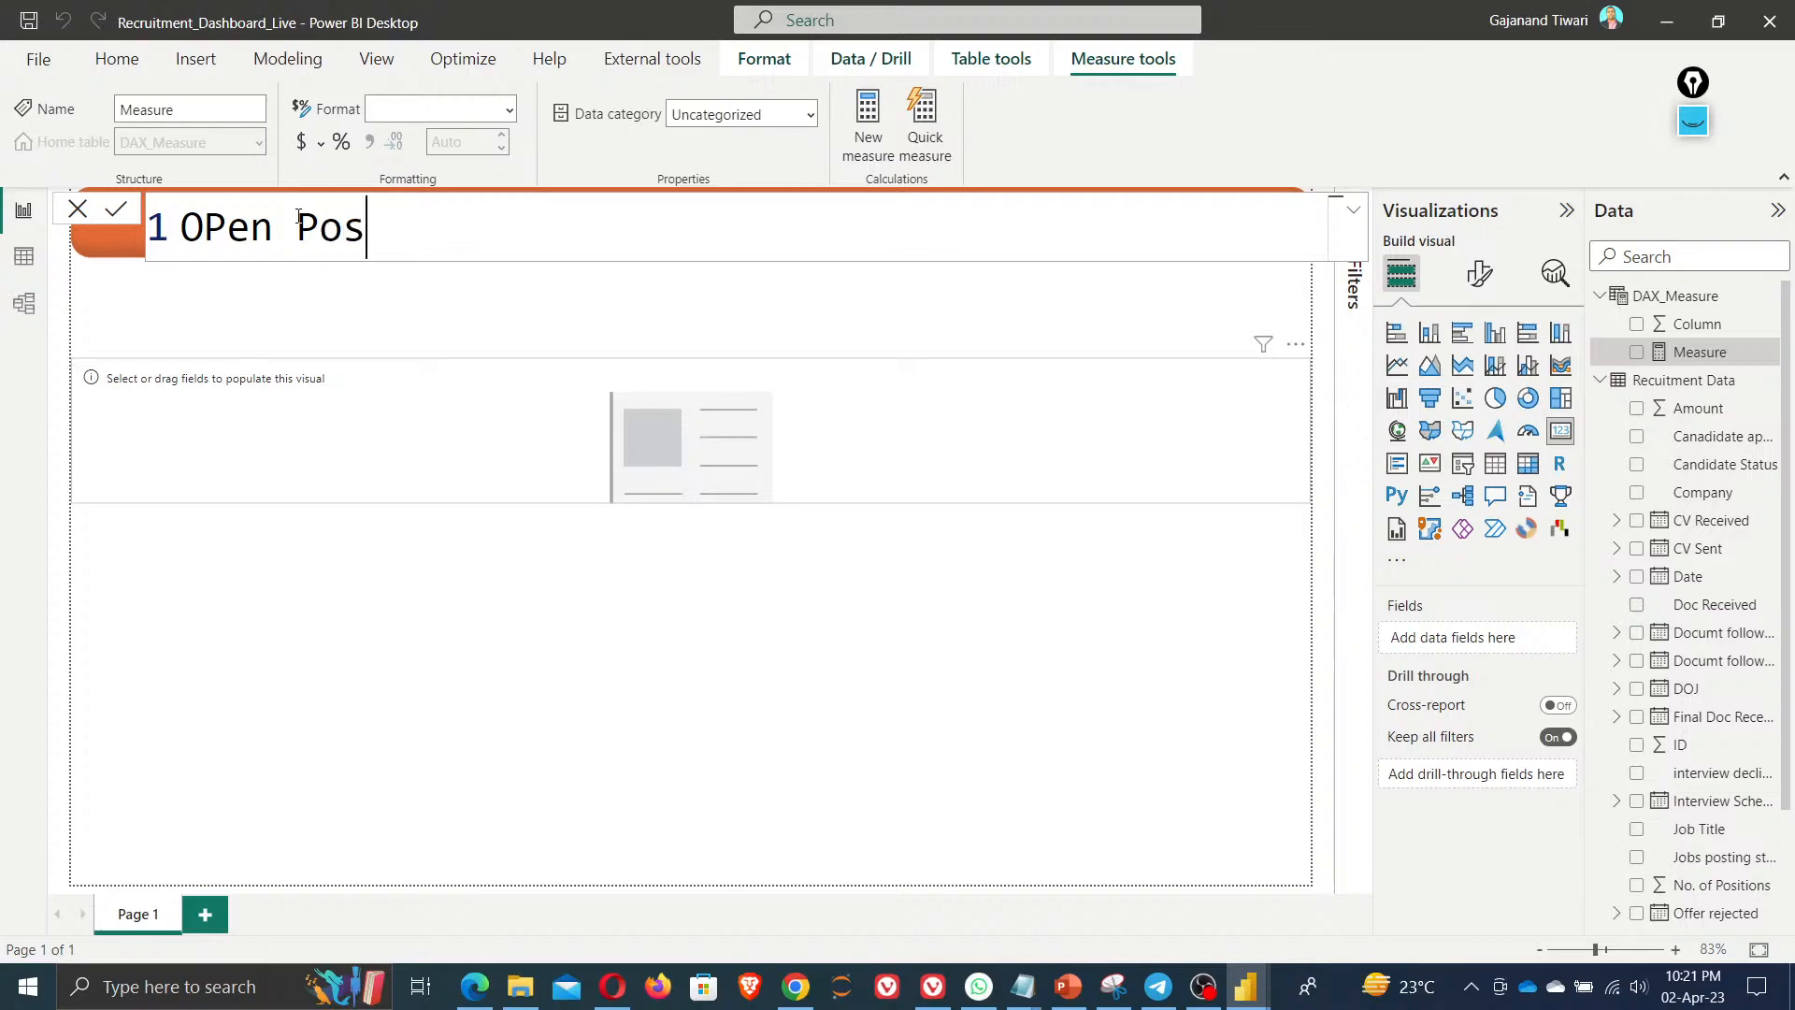
{"action": "type", "text": "itions = "}
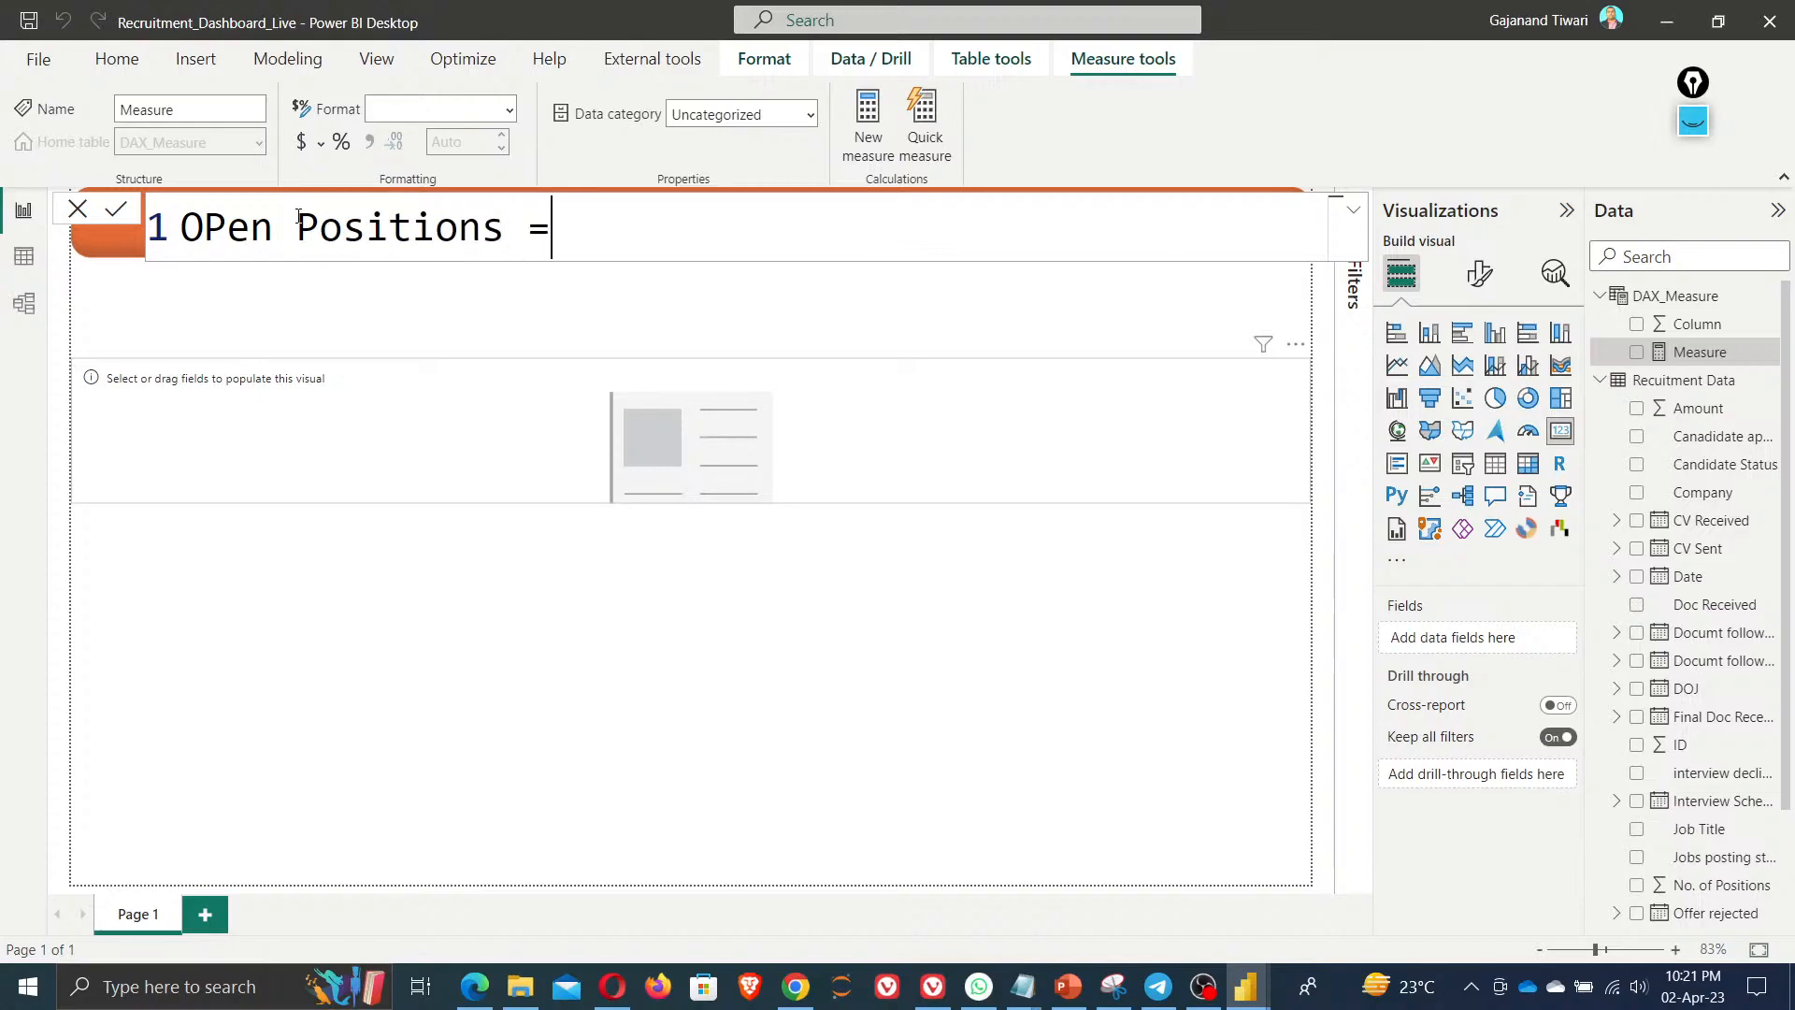
Begin the OPen Positions formula with a SUM nested inside CALCULATE
{"action": "type", "text": "cal"}
{"action": "key", "text": "Tab"}
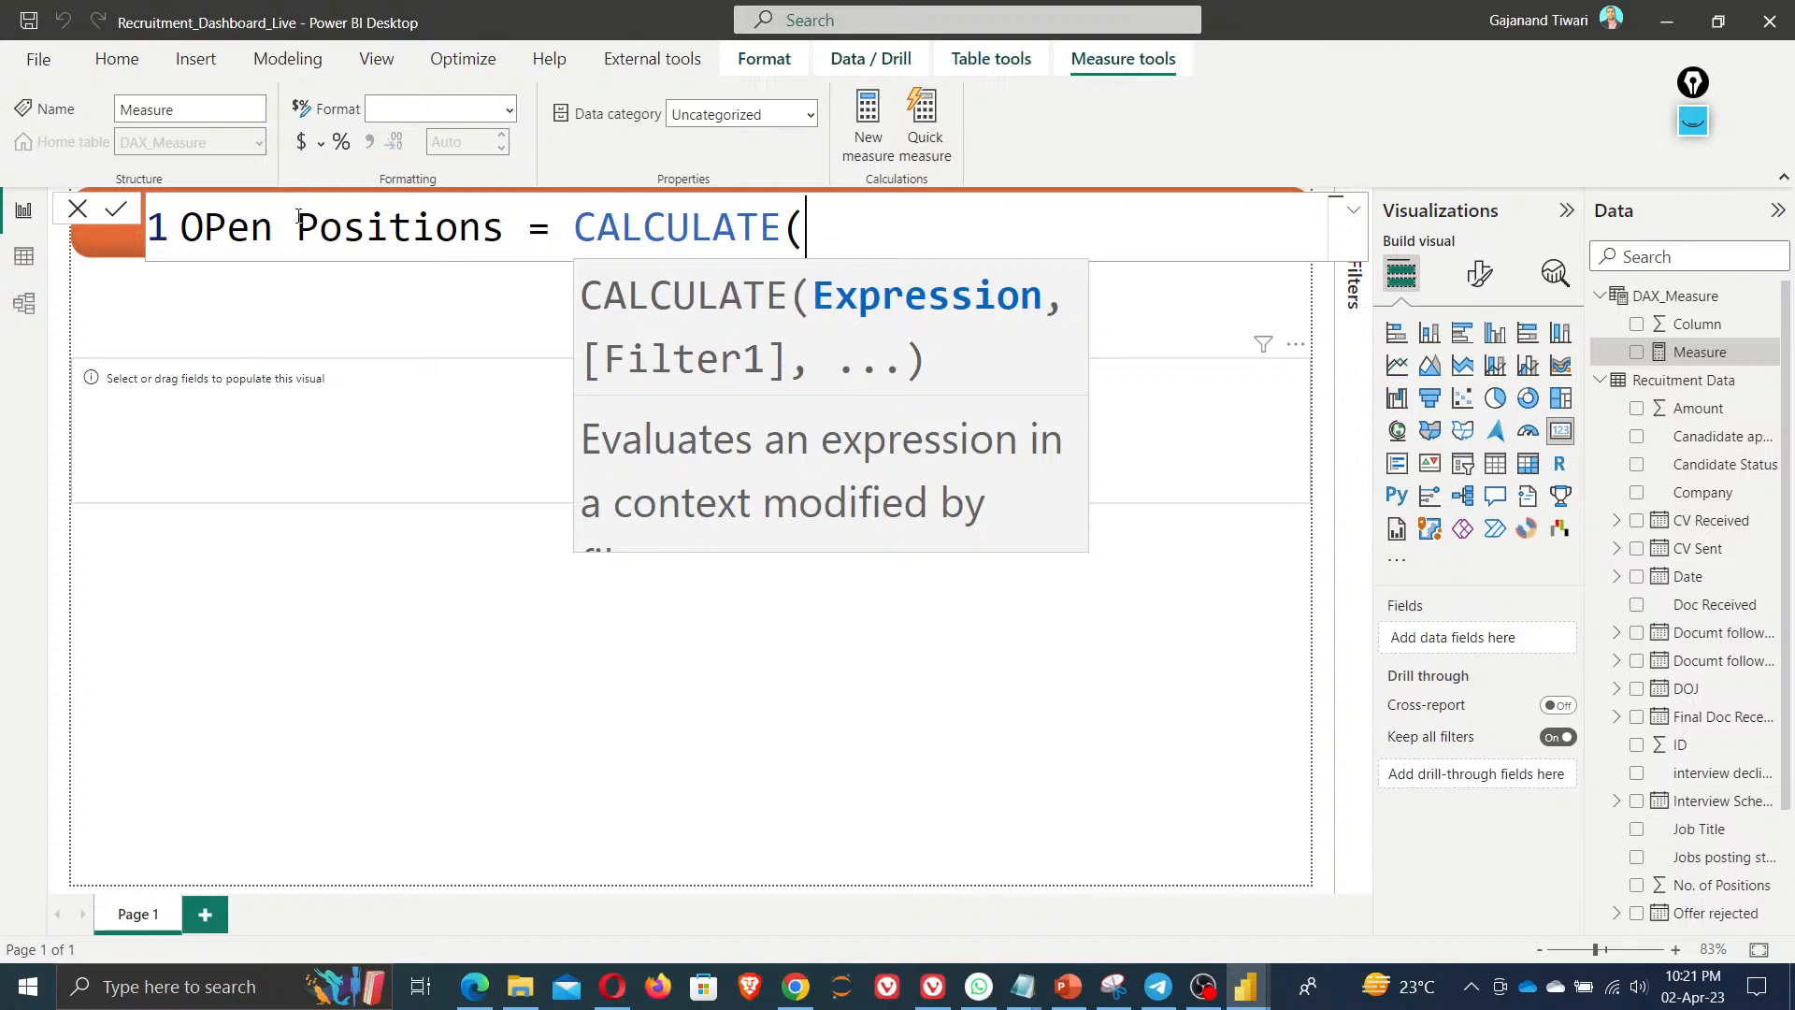
{"action": "type", "text": "sum"}
{"action": "key", "text": "Tab"}
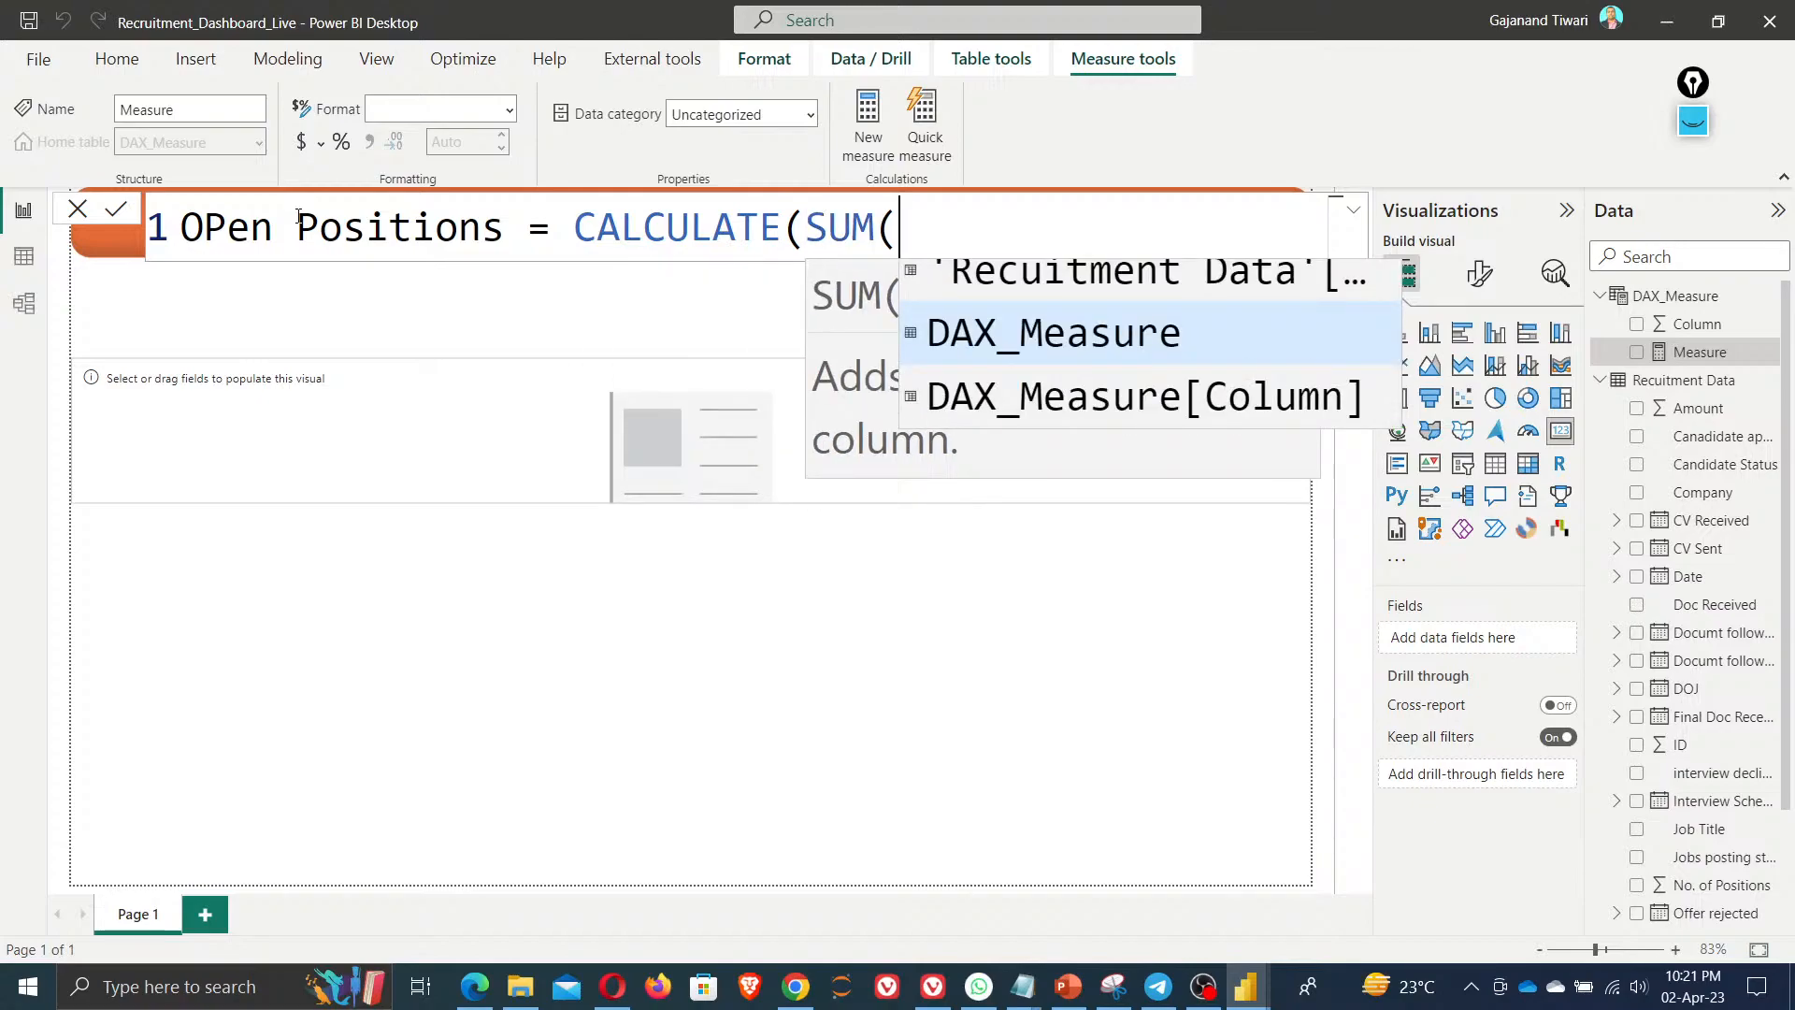
Look through the column suggestions for the SUM argument and the Recuitment Data table in the table view
{"action": "type", "text": "ope"}
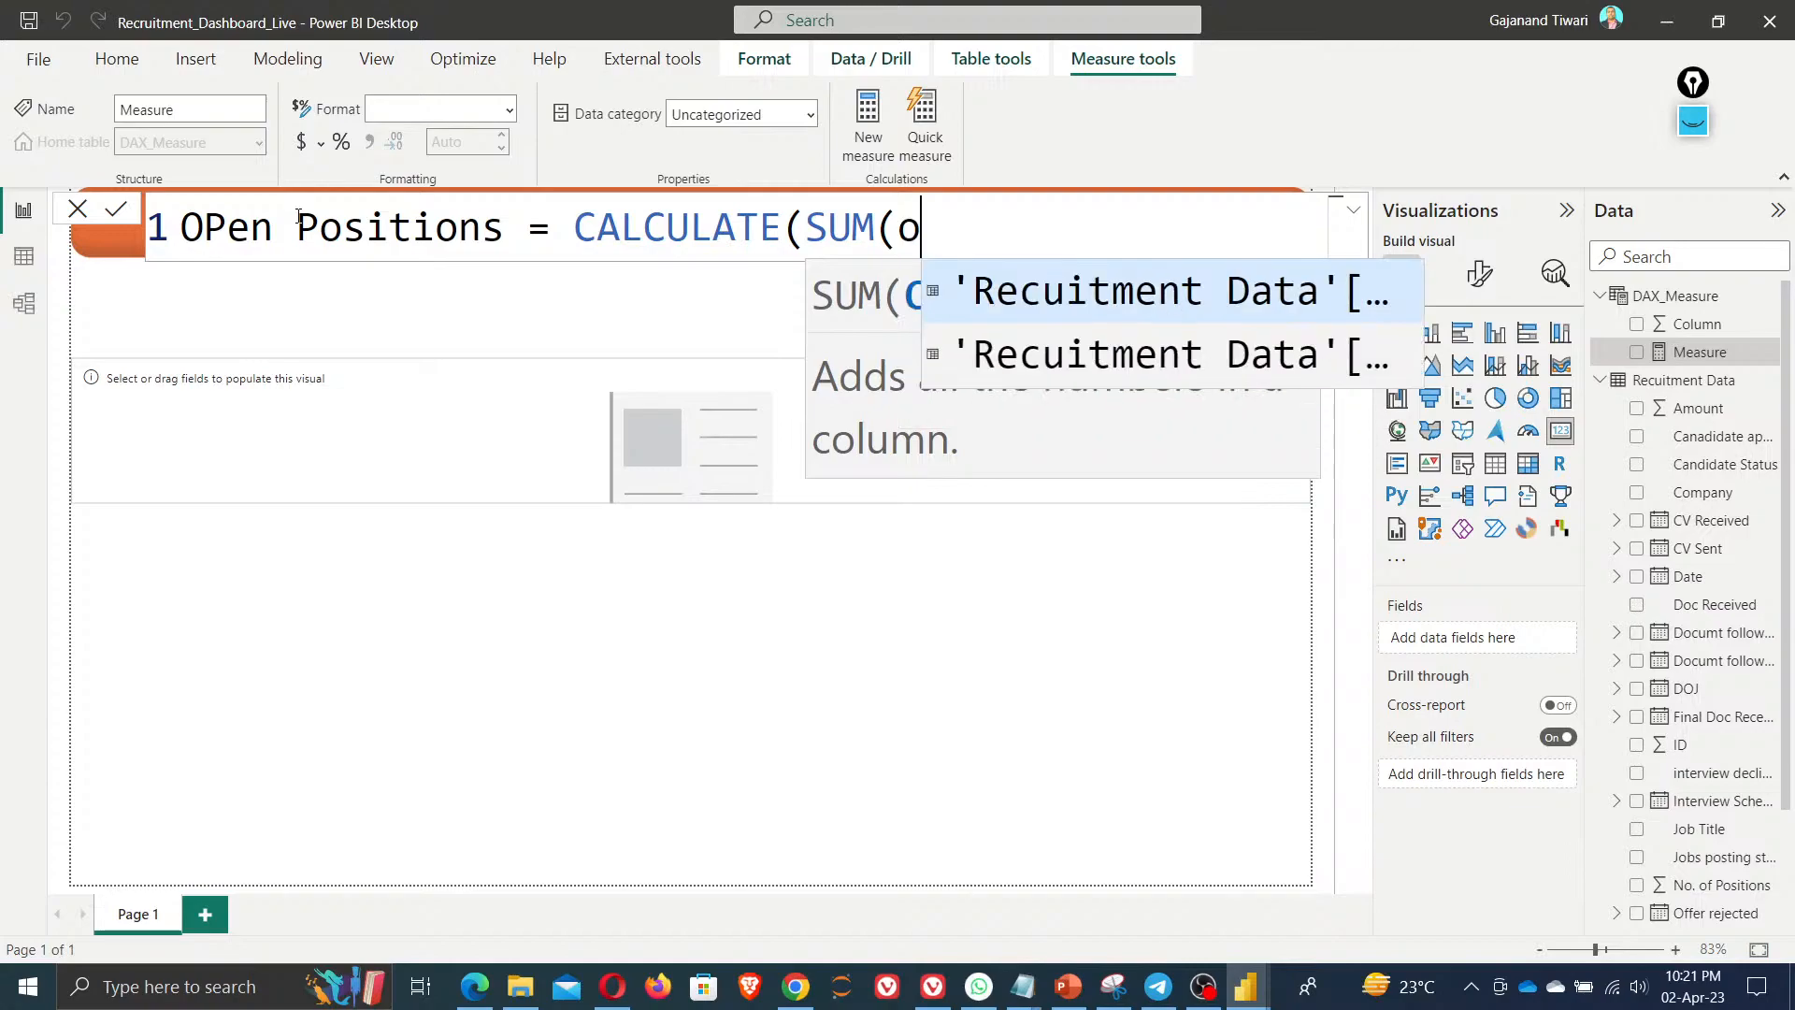
{"action": "key", "text": "BackSpace"}
{"action": "key", "text": "BackSpace"}
{"action": "key", "text": "BackSpace"}
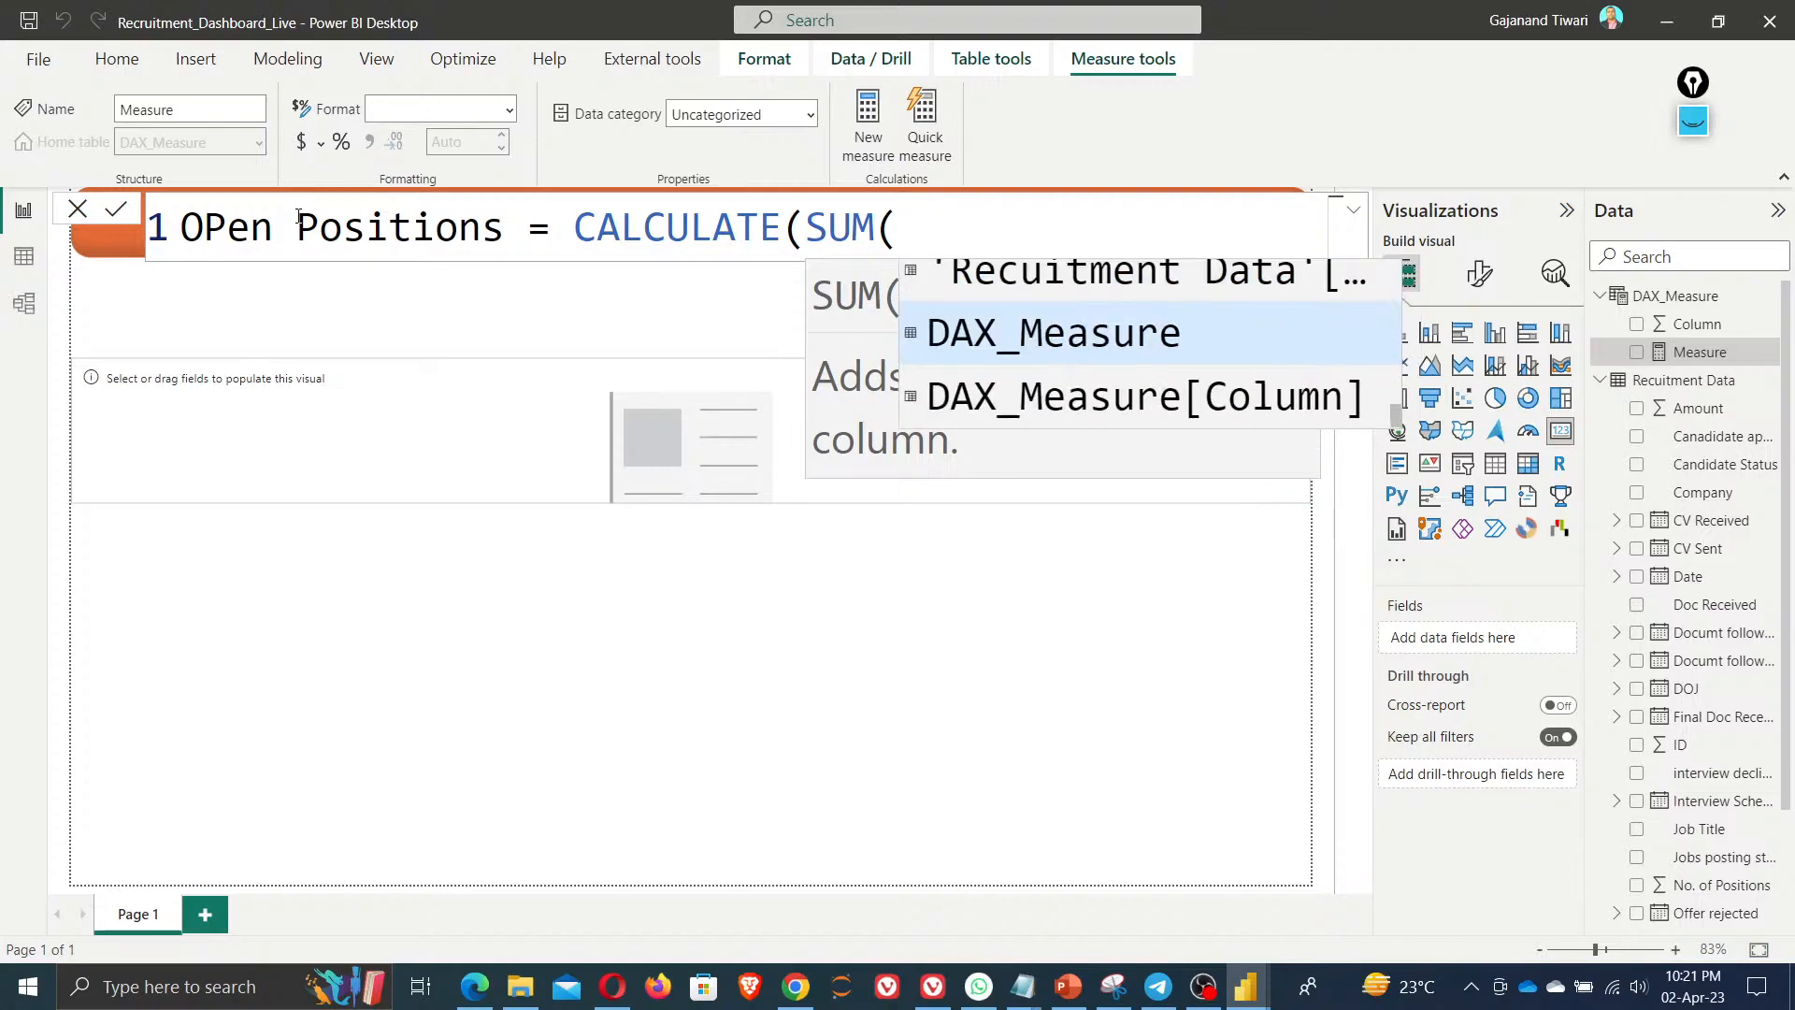
{"action": "key", "text": "Up"}
{"action": "key", "text": "Down"}
{"action": "key", "text": "Down"}
{"action": "key", "text": "Down"}
{"action": "key", "text": "Down"}
{"action": "key", "text": "Down"}
{"action": "key", "text": "Down"}
{"action": "key", "text": "Down"}
{"action": "key", "text": "Down"}
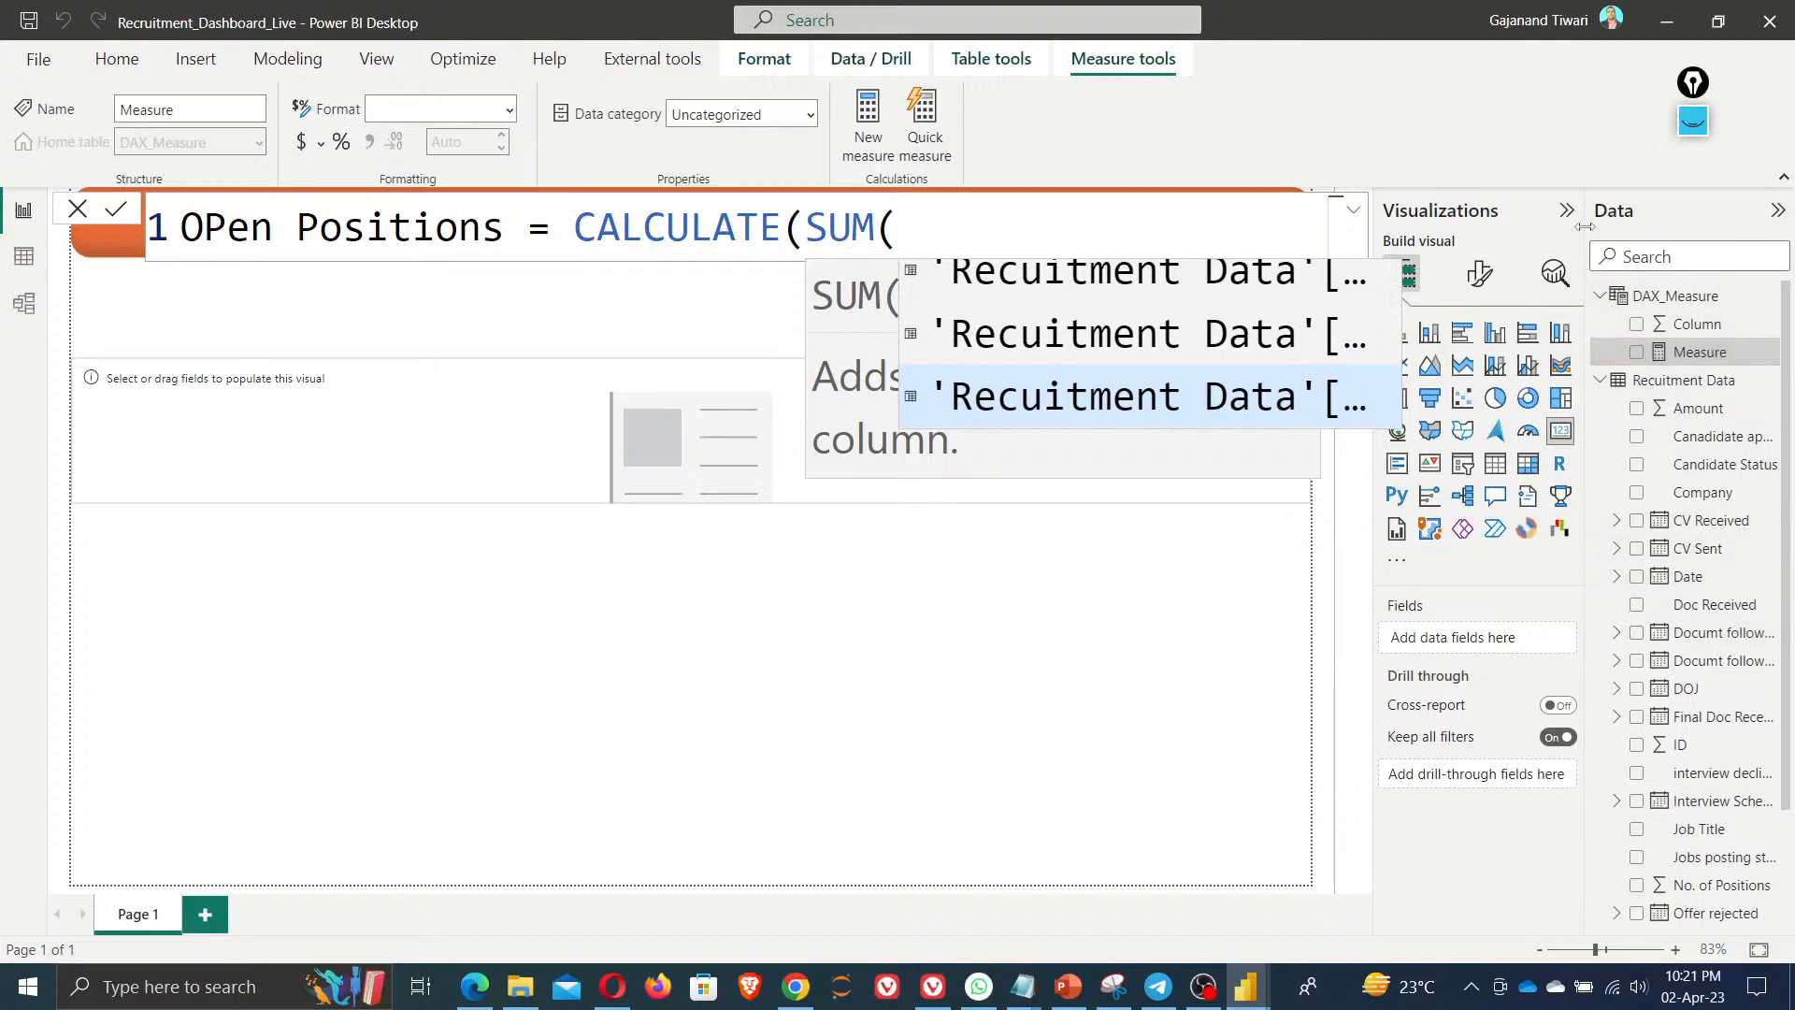
{"action": "left_click", "coordinate": [1621, 244]}
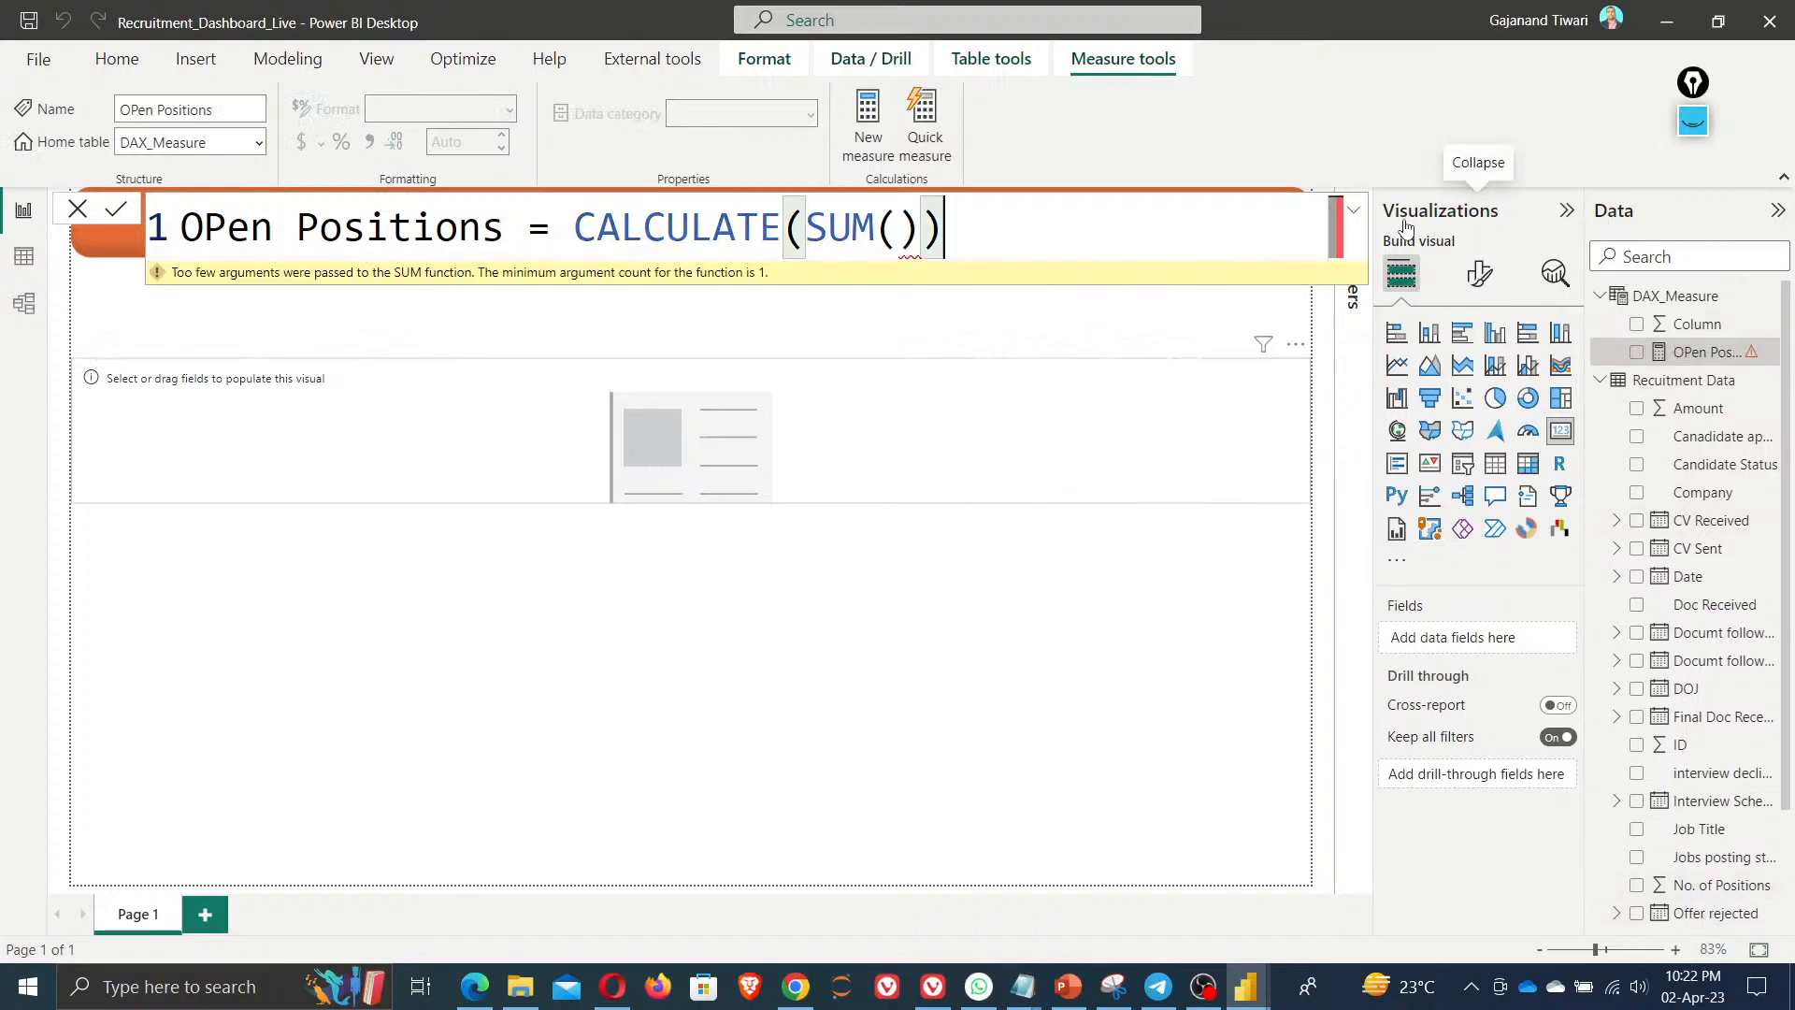
{"action": "left_click", "coordinate": [24, 258]}
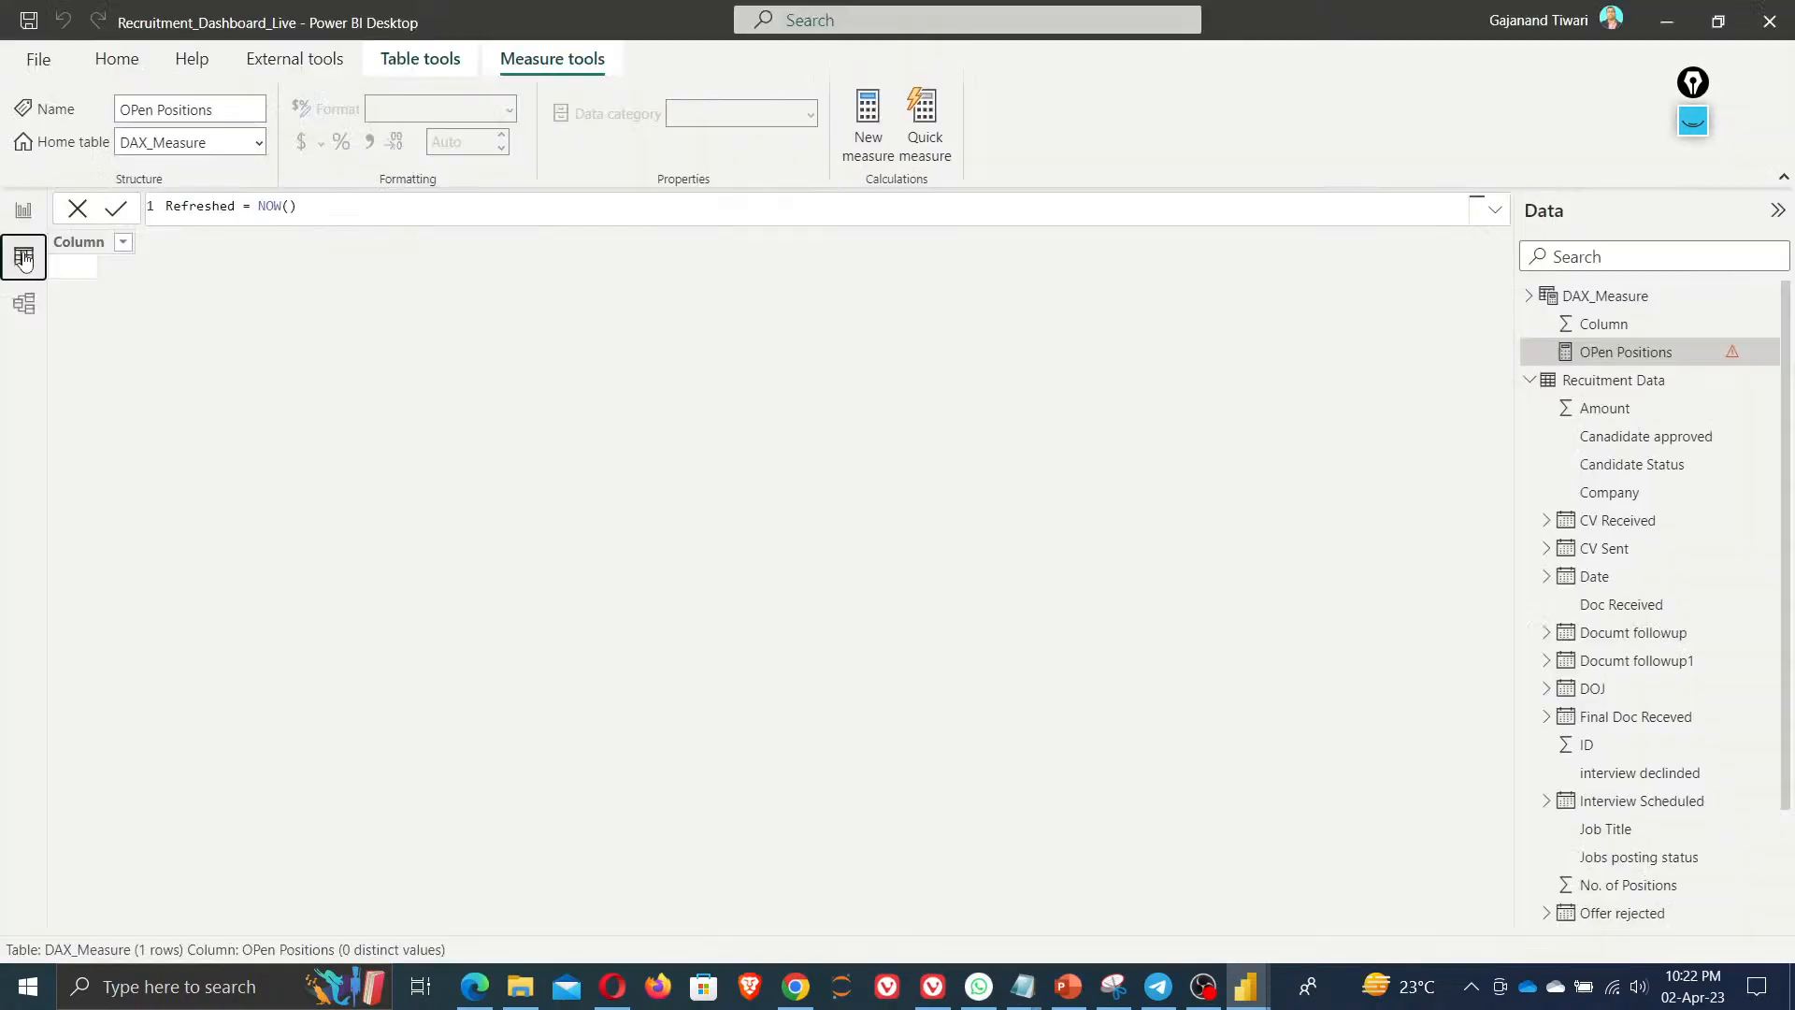
{"action": "left_click", "coordinate": [1611, 406]}
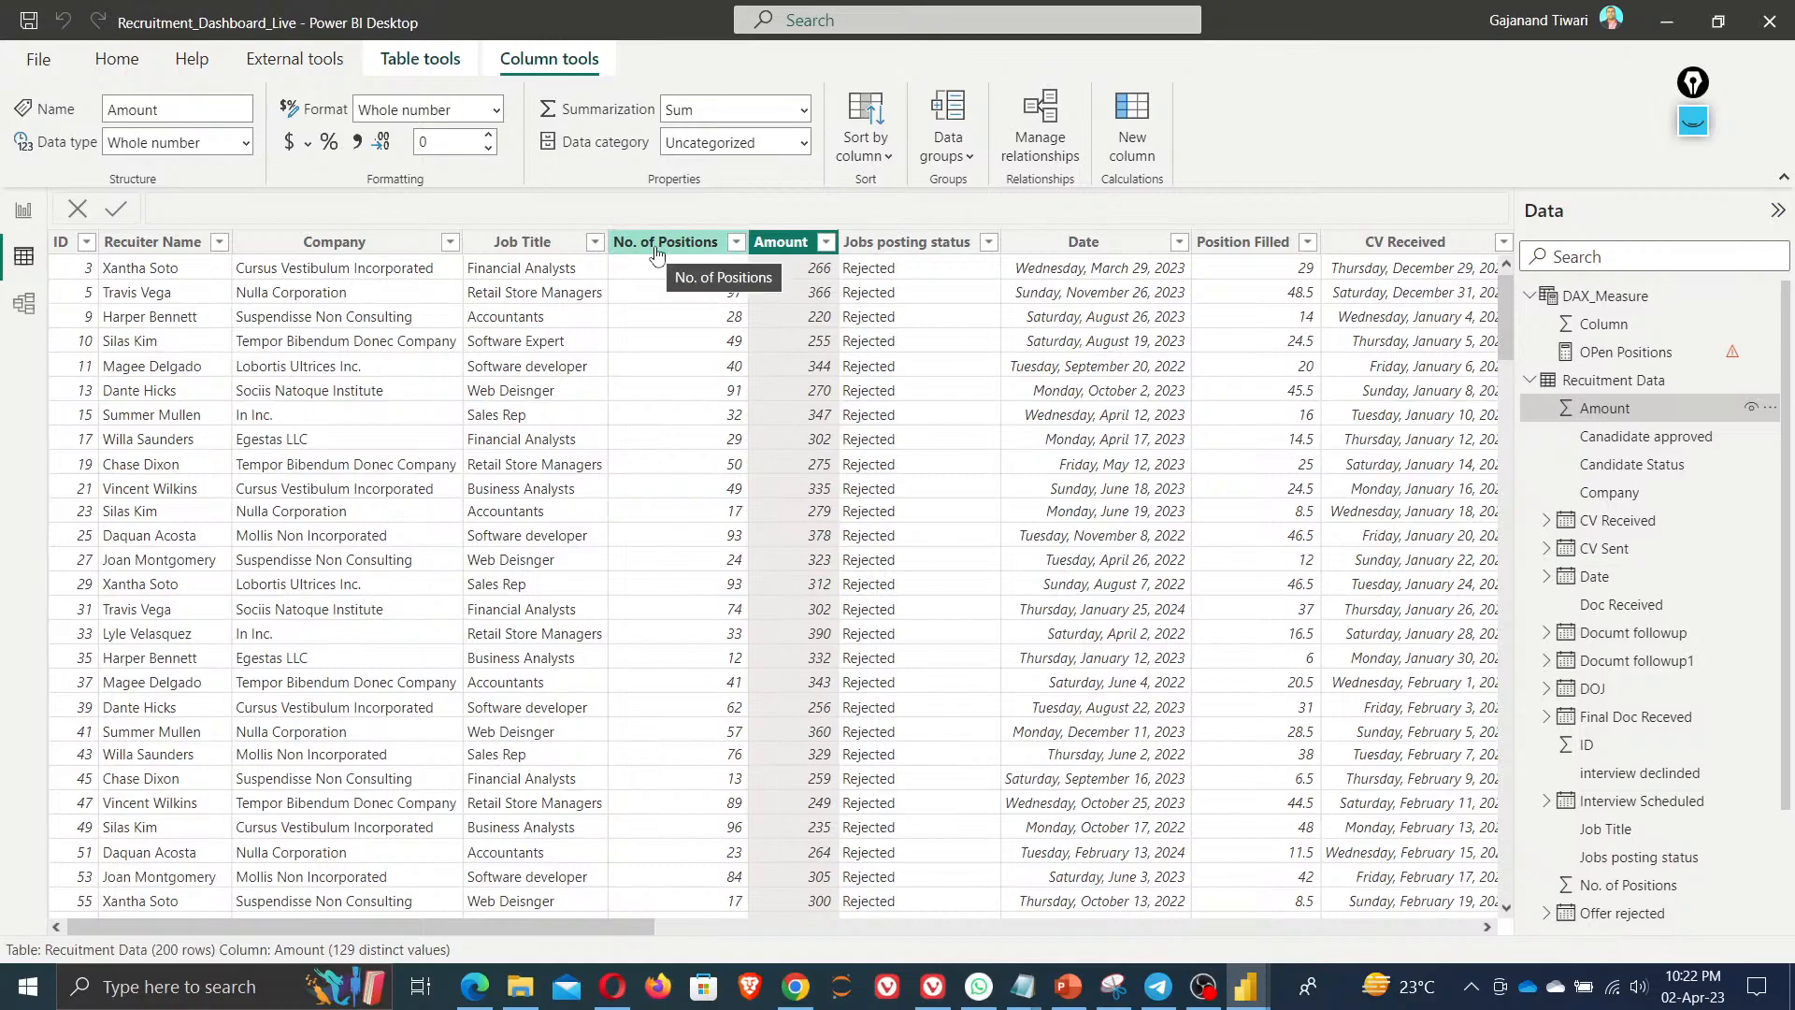
Reopen the OPen Positions measure and use 'Recuitment Data'[No. of Positions] as the SUM argument
{"action": "left_click", "coordinate": [1628, 353]}
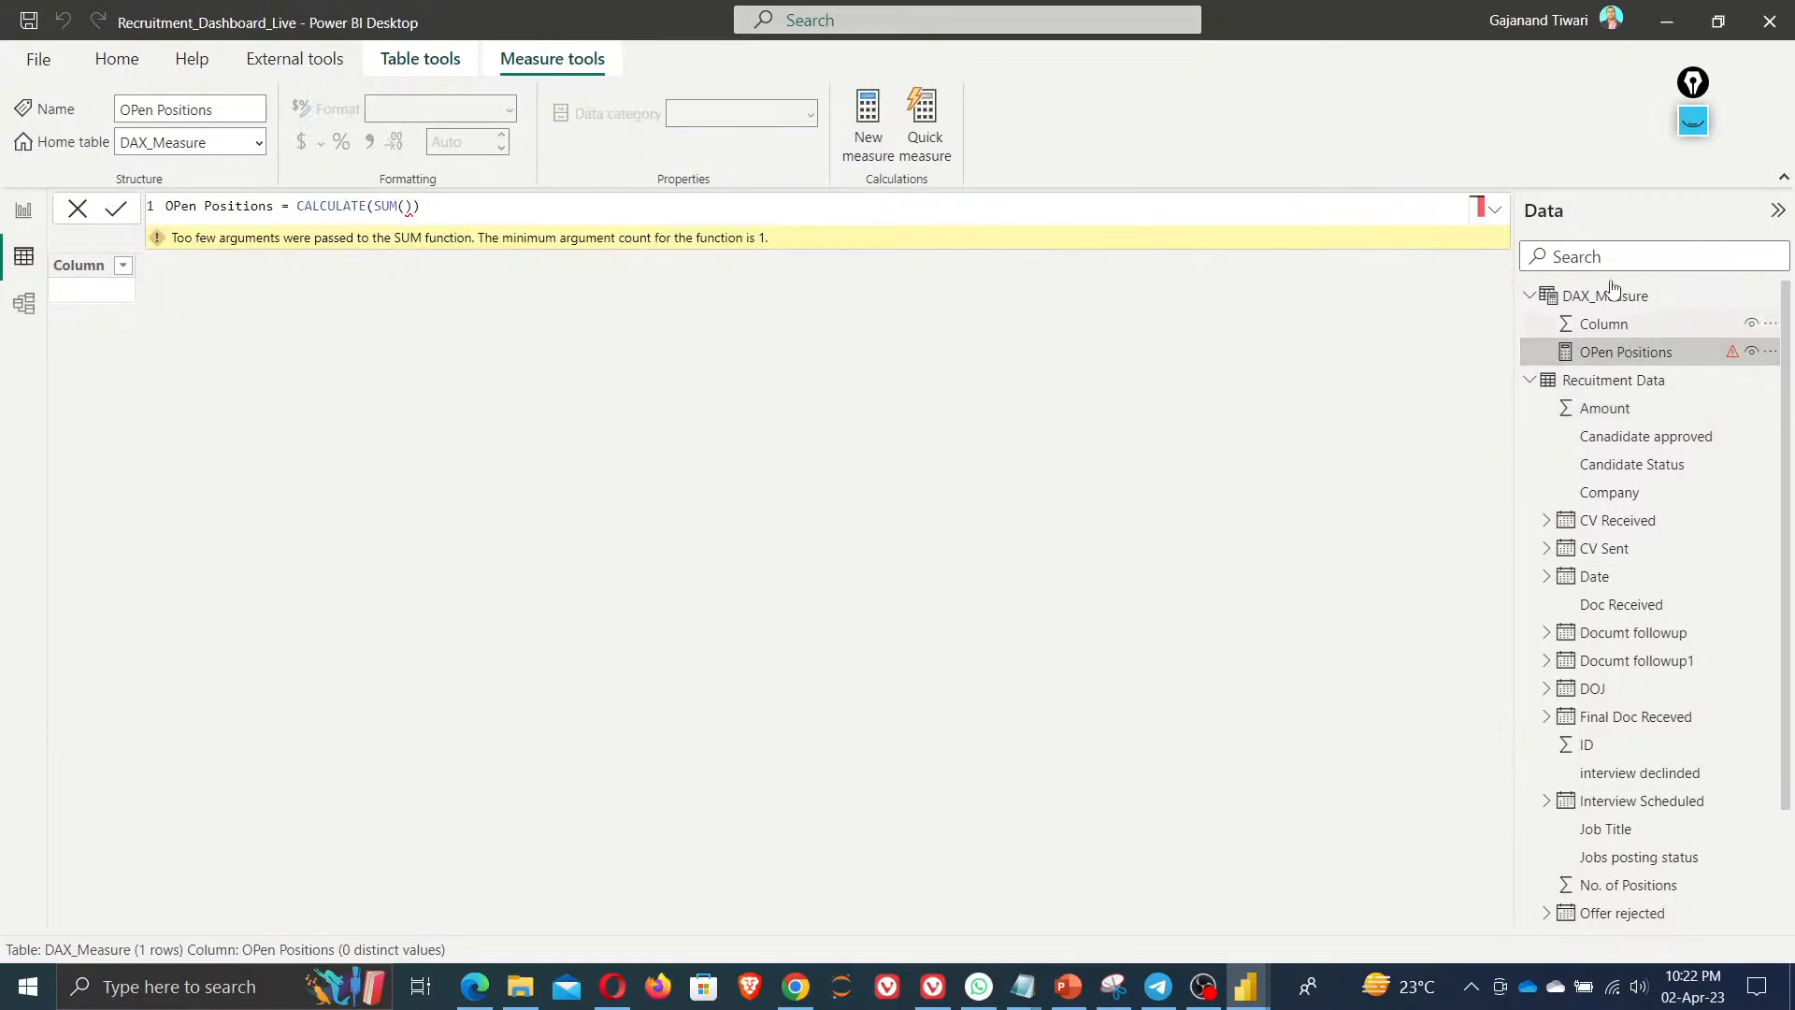
{"action": "left_click", "coordinate": [429, 210]}
{"action": "key", "text": "BackSpace"}
{"action": "key", "text": "BackSpace"}
{"action": "key", "text": "BackSpace"}
{"action": "type", "text": "(No."}
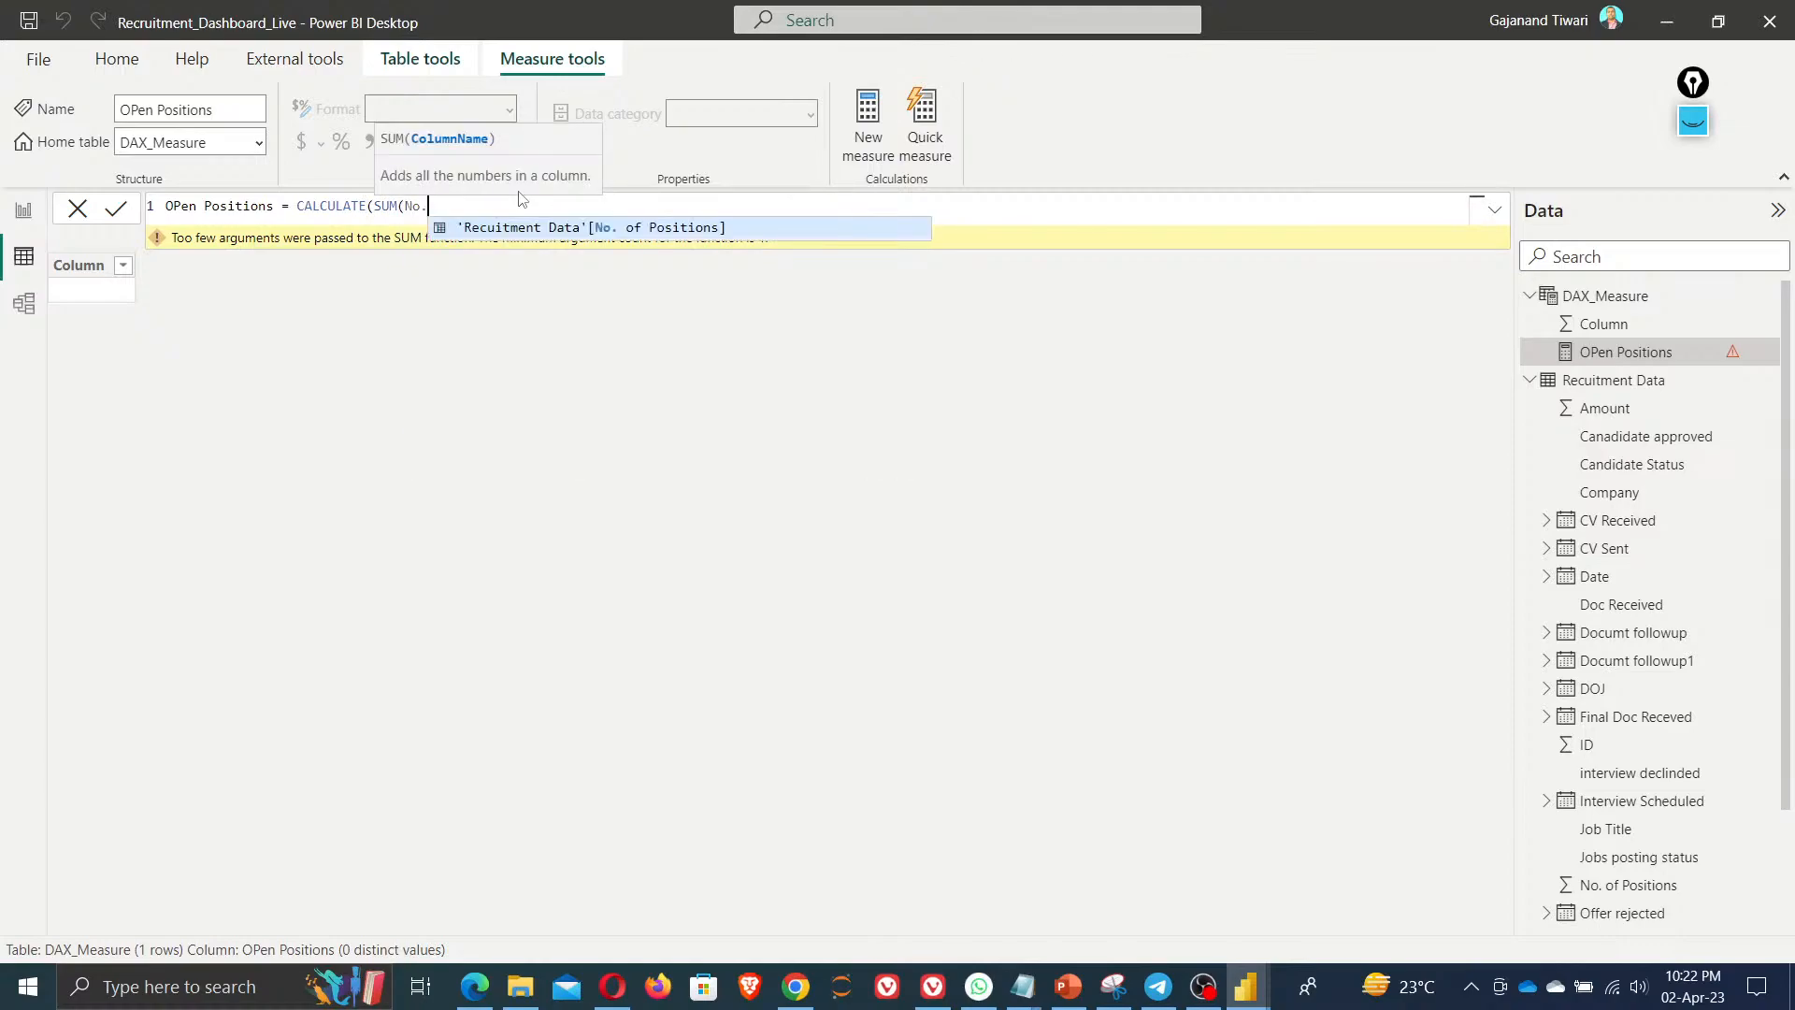
{"action": "key", "text": "Tab"}
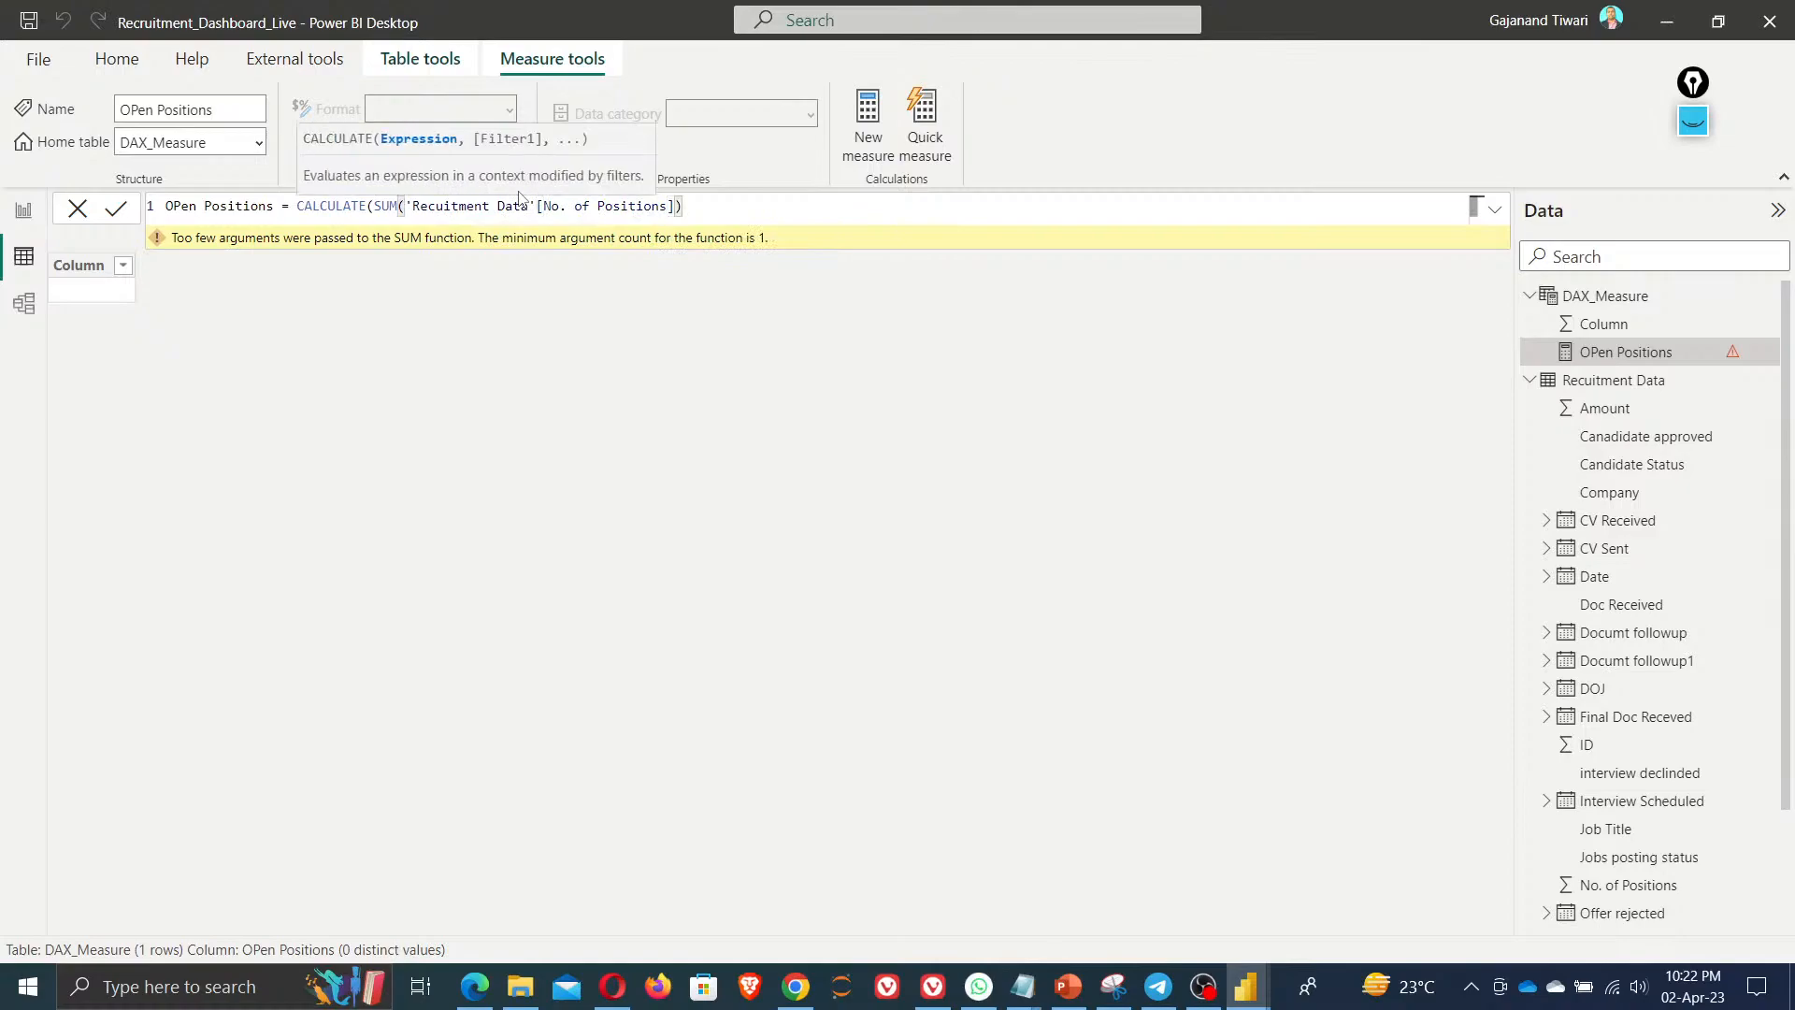
{"action": "type", "text": "- SUM("}
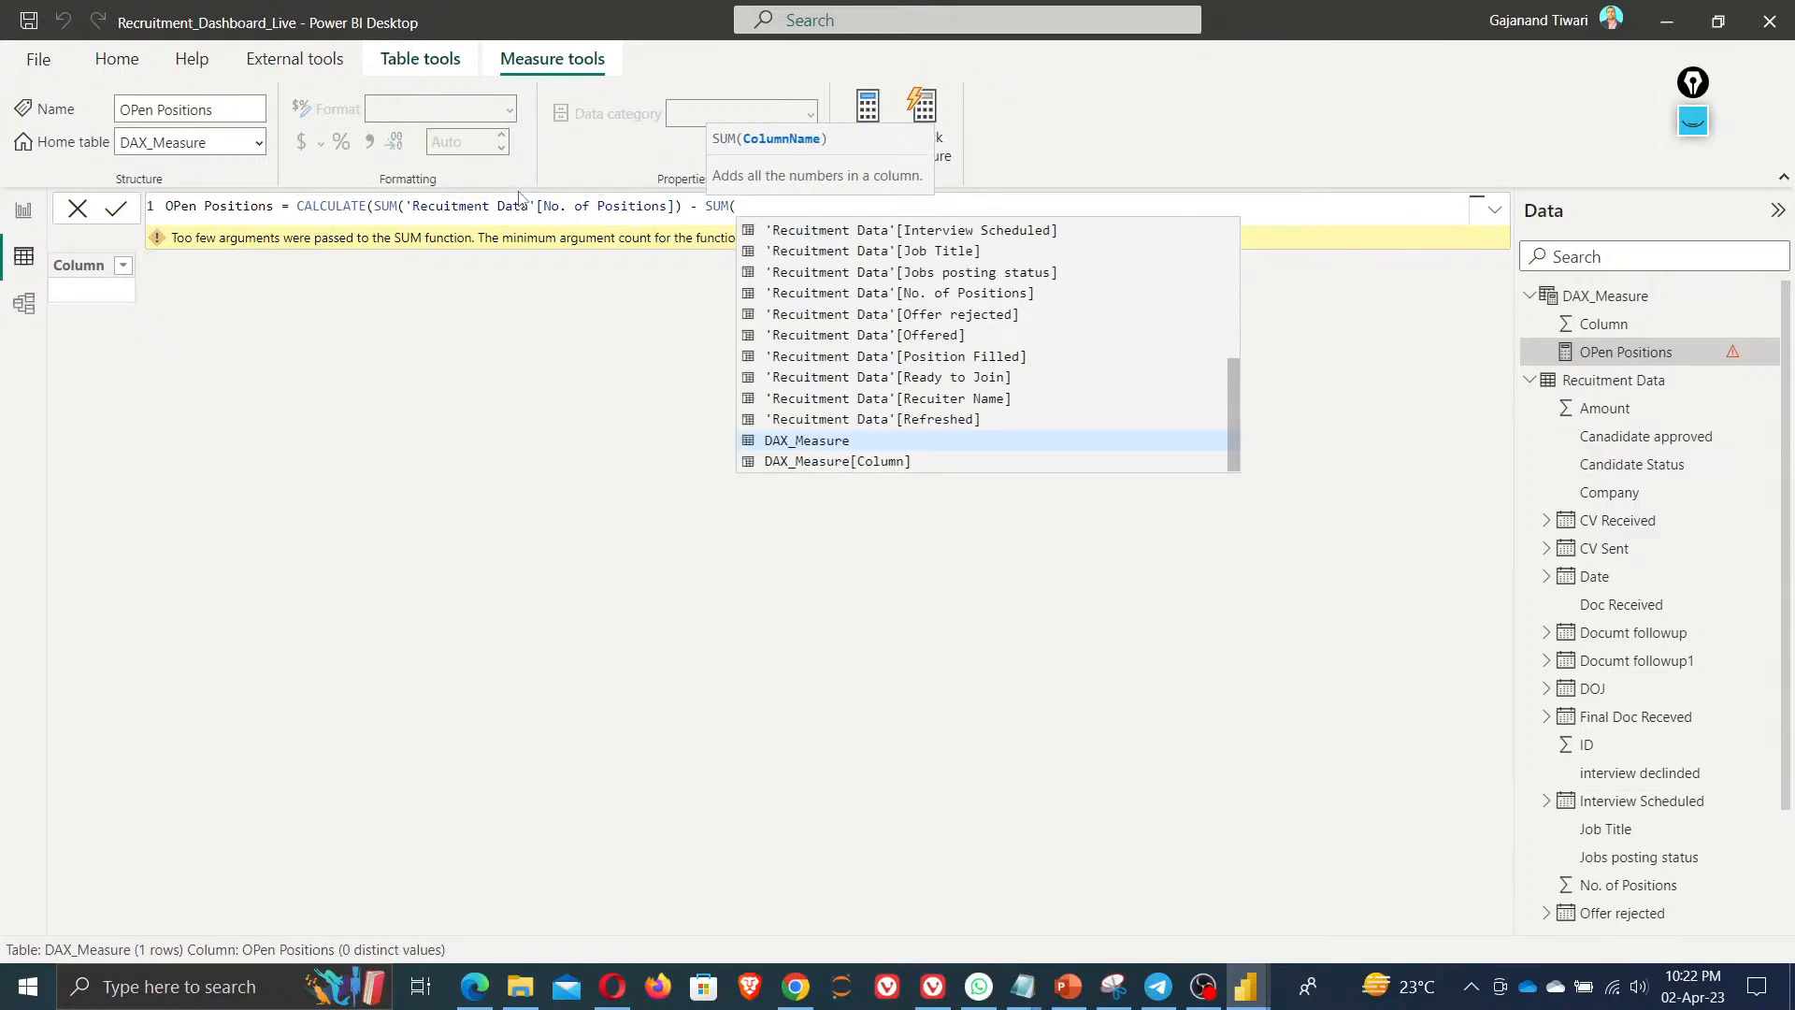
{"action": "key", "text": "BackSpace"}
{"action": "key", "text": "BackSpace"}
{"action": "key", "text": "BackSpace"}
{"action": "key", "text": "BackSpace"}
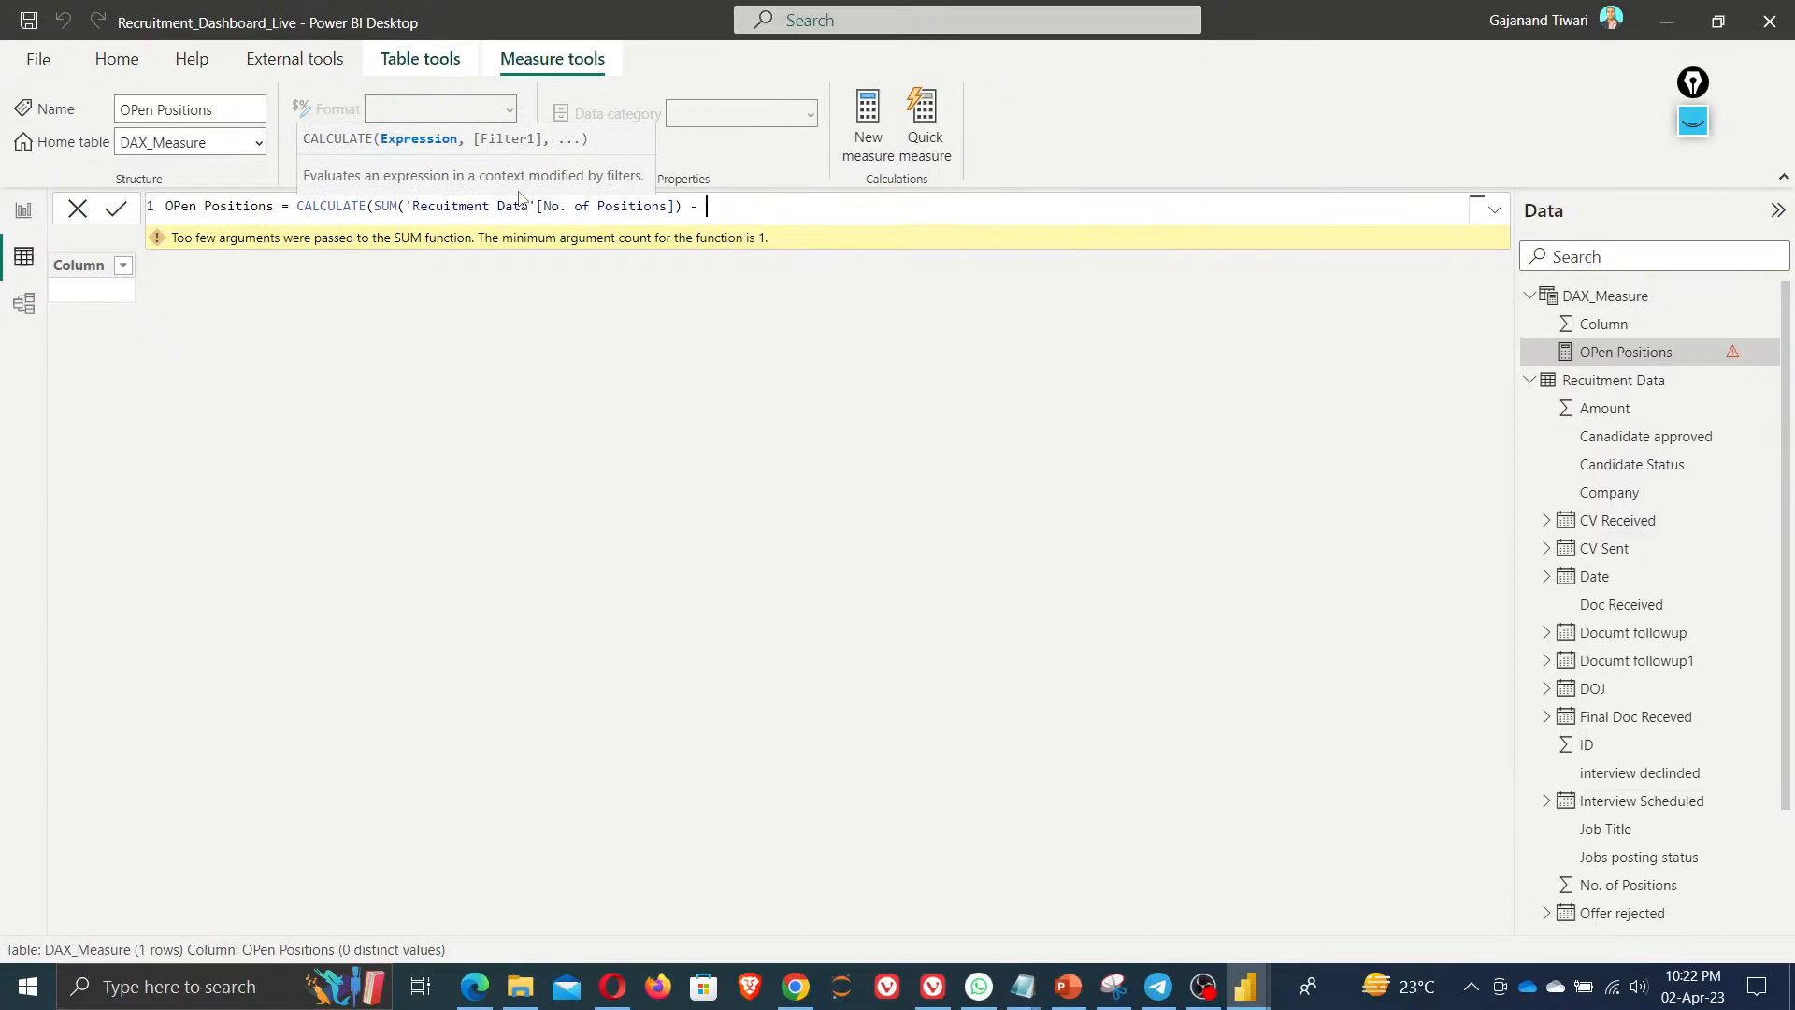
{"action": "key", "text": "BackSpace"}
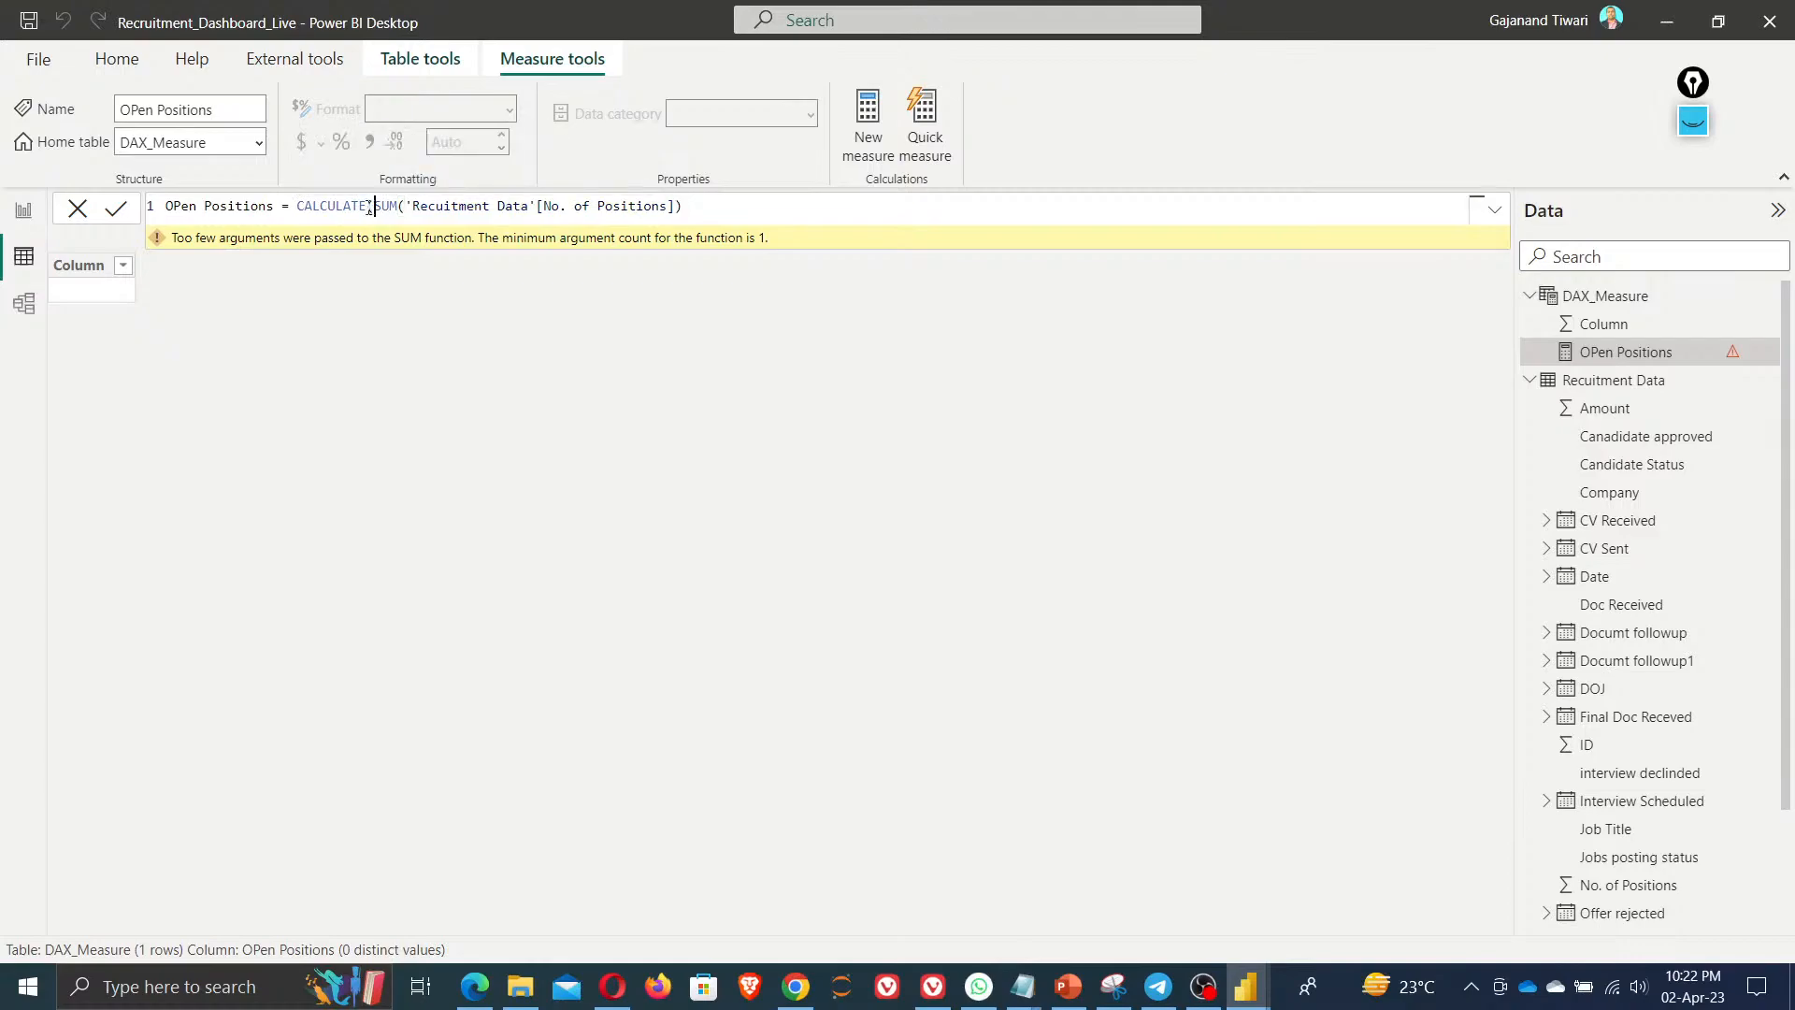
Remove the CALCULATE wrapper from the OPen Positions formula and enlarge the formula text
{"action": "left_click_drag", "start_coordinate": [374, 207], "coordinate": [296, 207]}
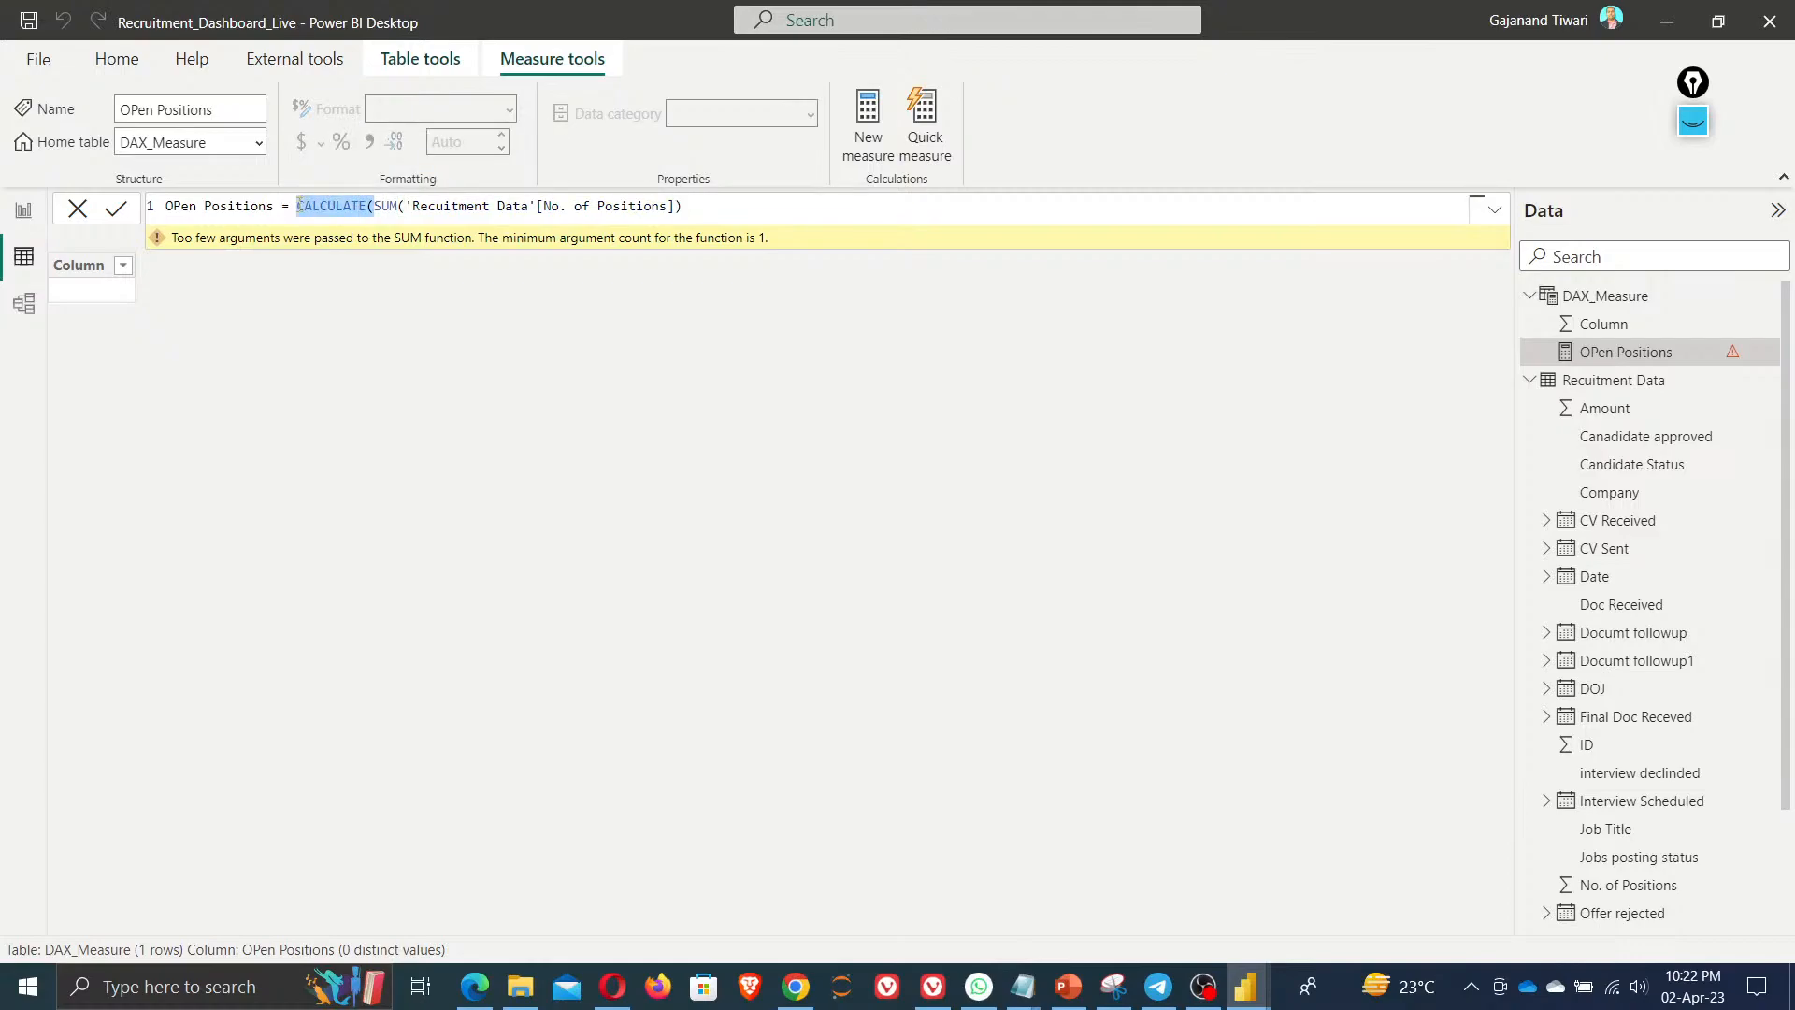
{"action": "key", "text": "BackSpace"}
{"action": "scroll", "coordinate": [299, 205], "scroll_direction": "up", "scroll_amount": 6}
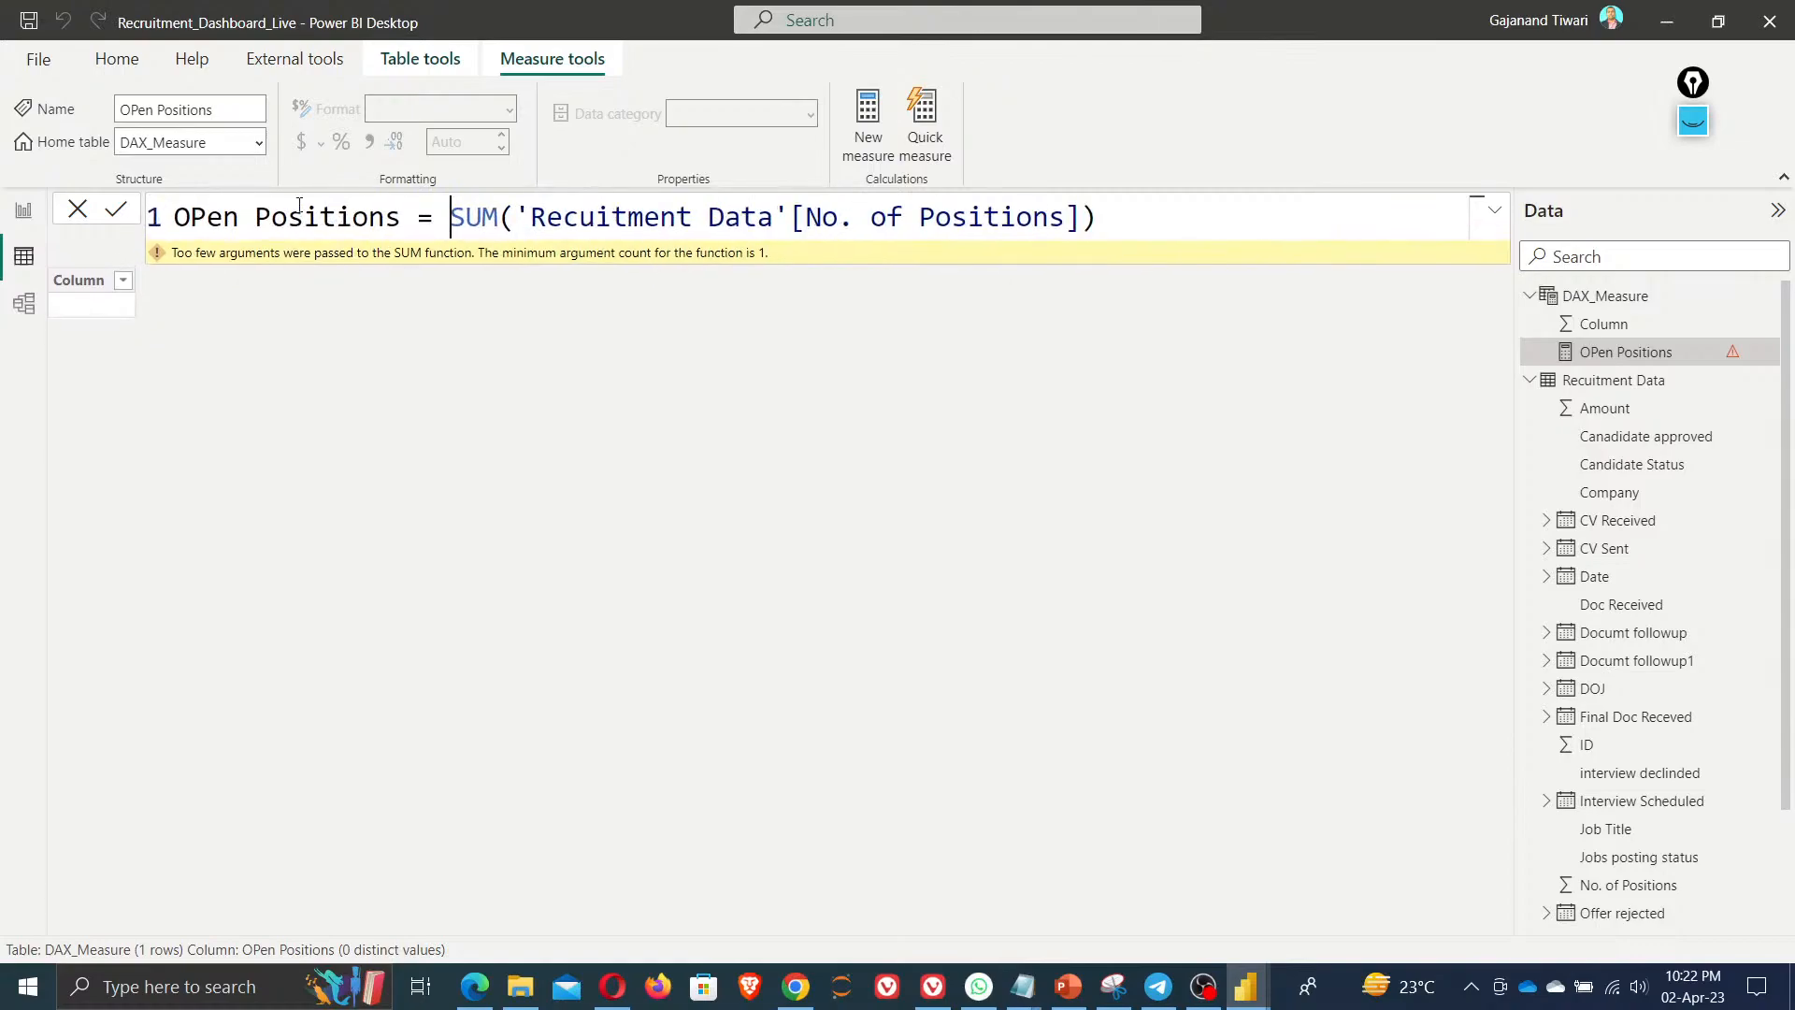
{"action": "scroll", "coordinate": [299, 204], "scroll_direction": "up", "scroll_amount": 2}
Store the No. of Positions SUM in a variable named totaopening on its own line
{"action": "key", "text": "shift+Return"}
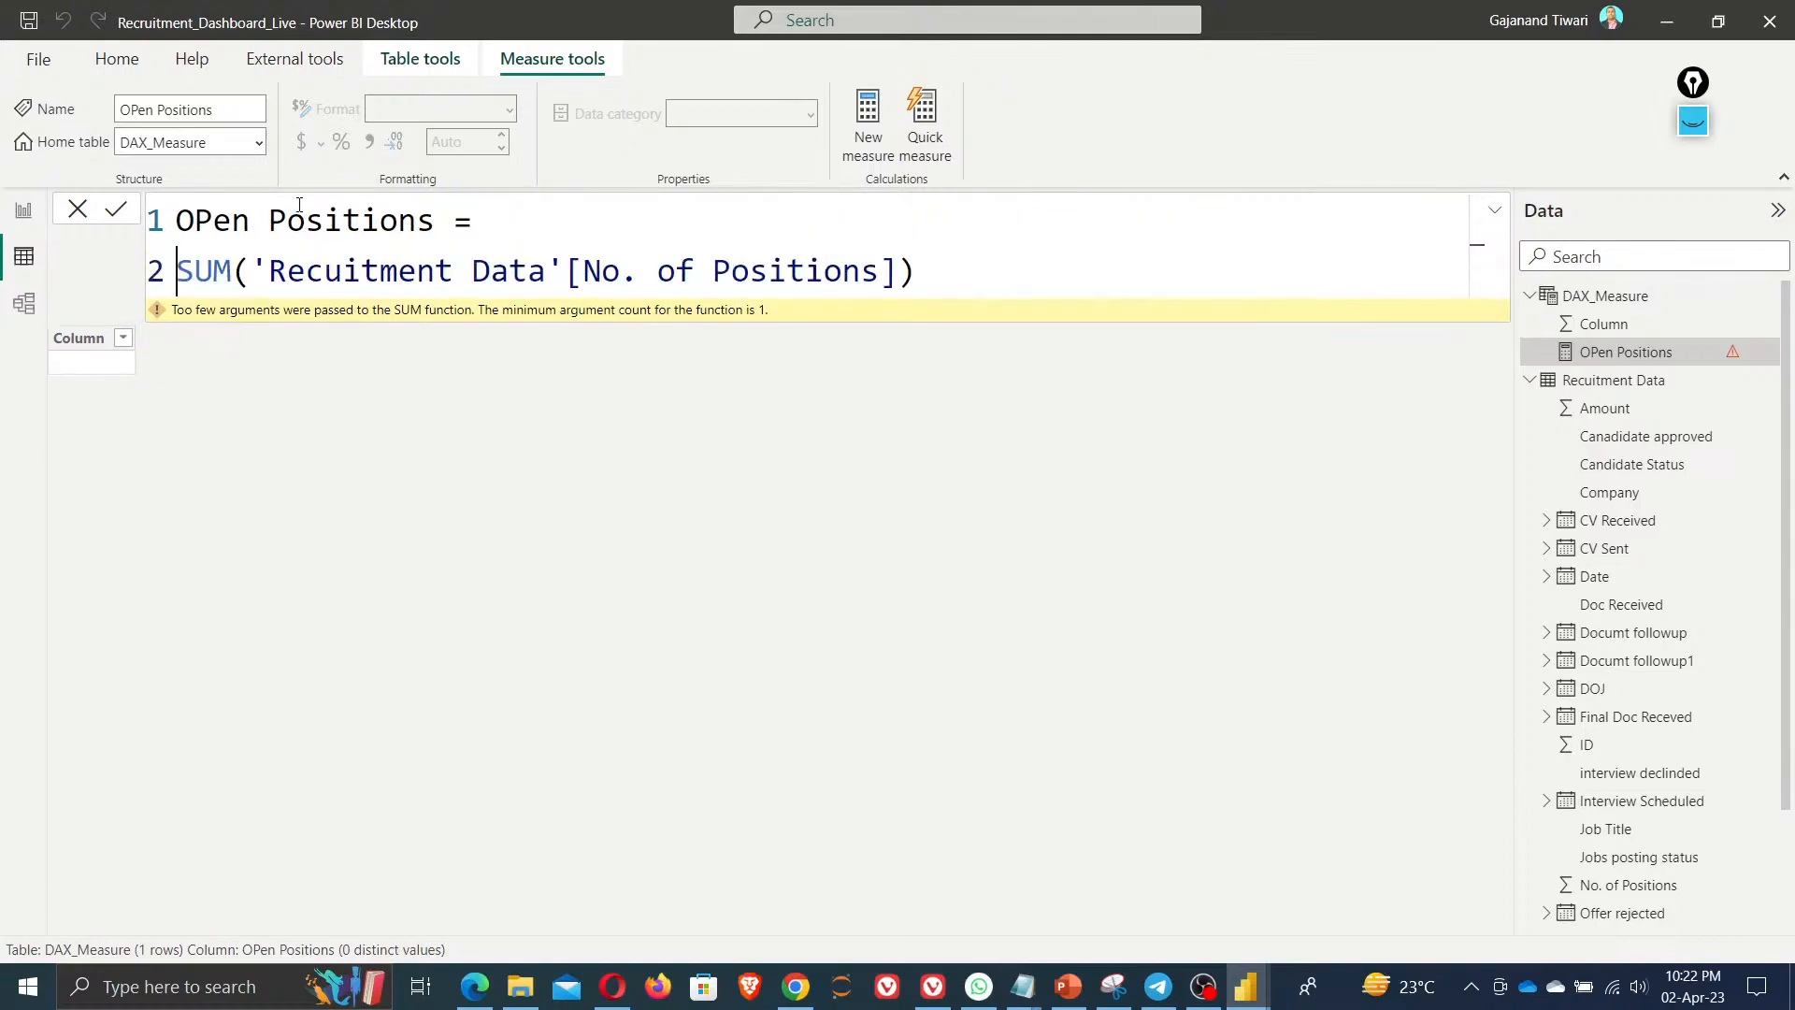
{"action": "type", "text": "VAR "}
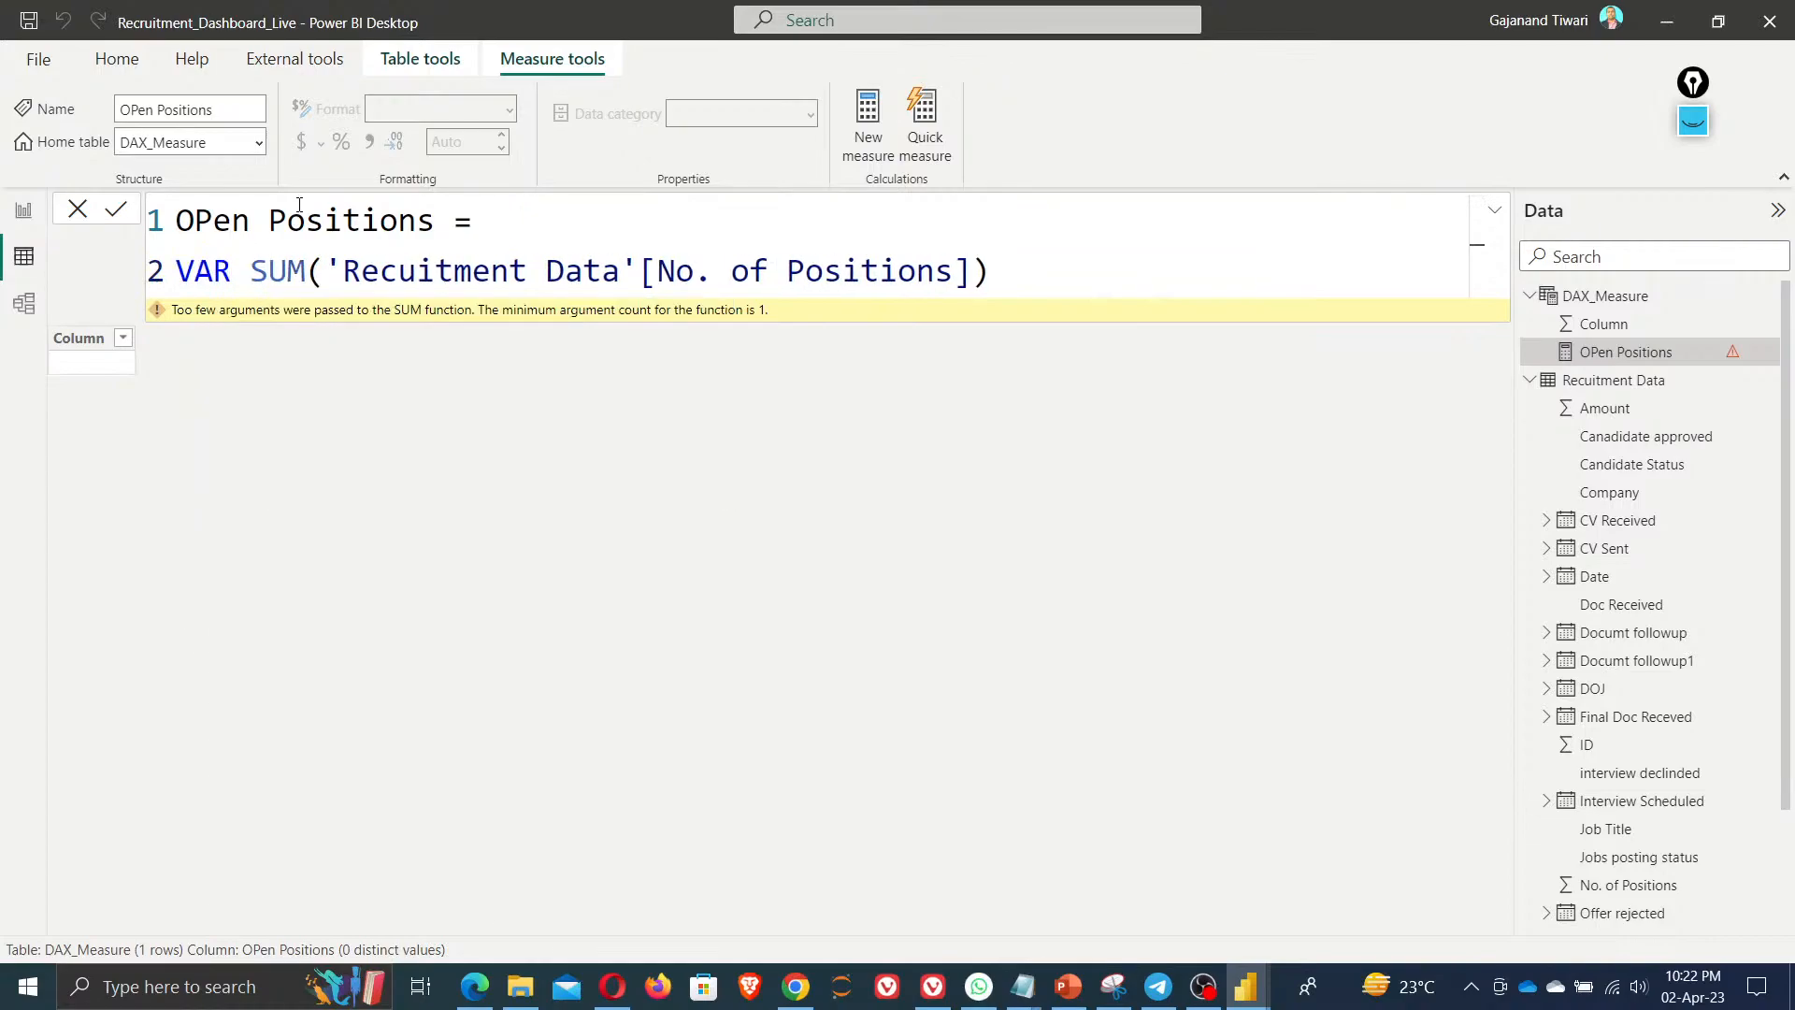
{"action": "type", "text": "totaope"}
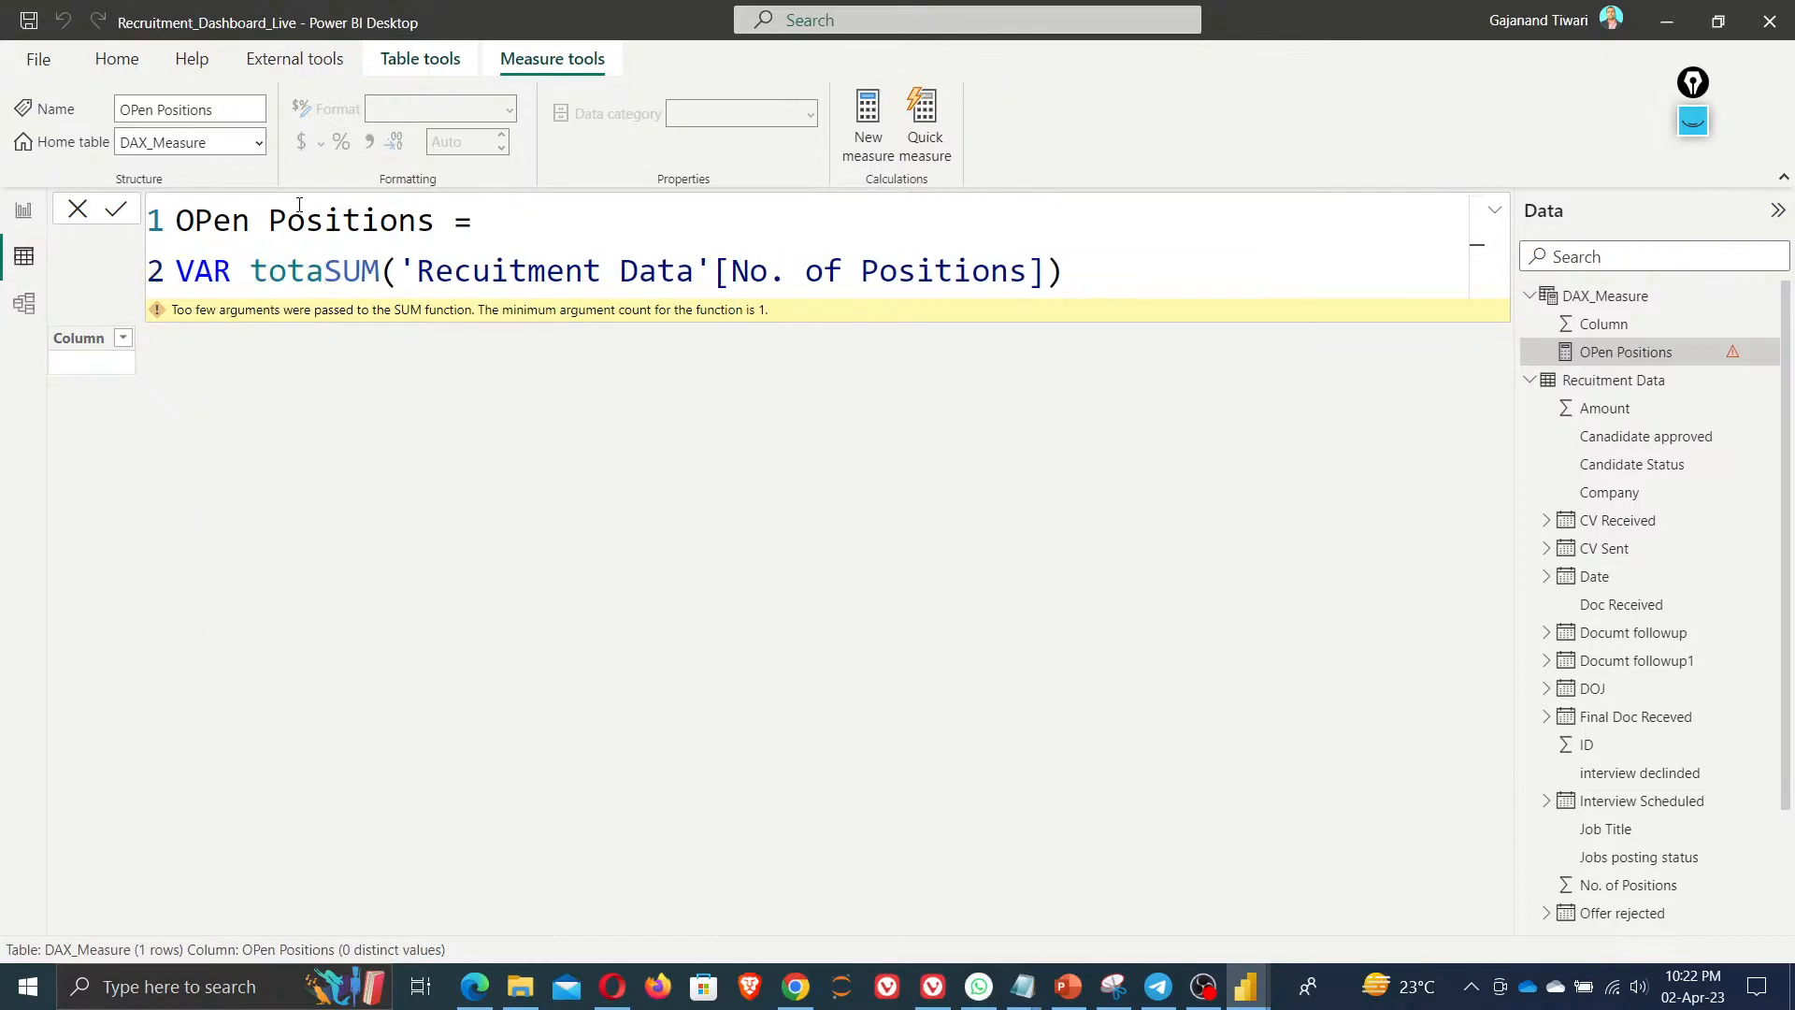
{"action": "type", "text": "ning ="}
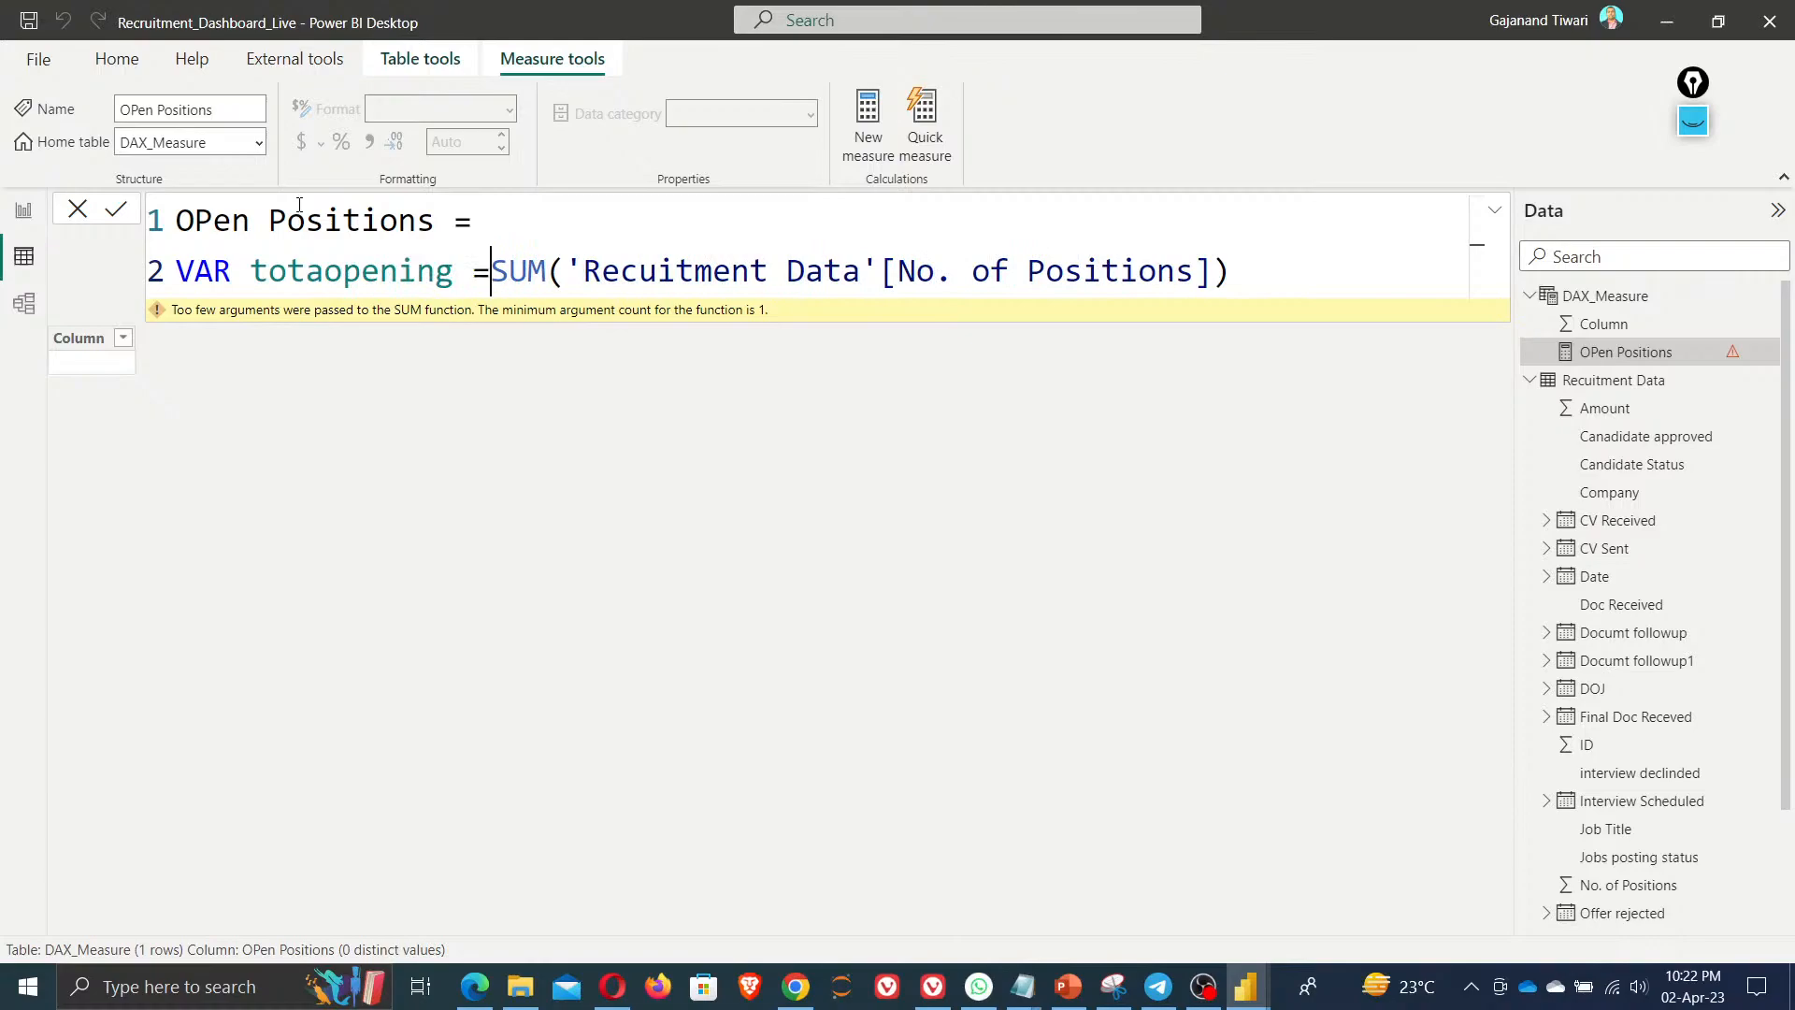
{"action": "left_click", "coordinate": [1262, 271]}
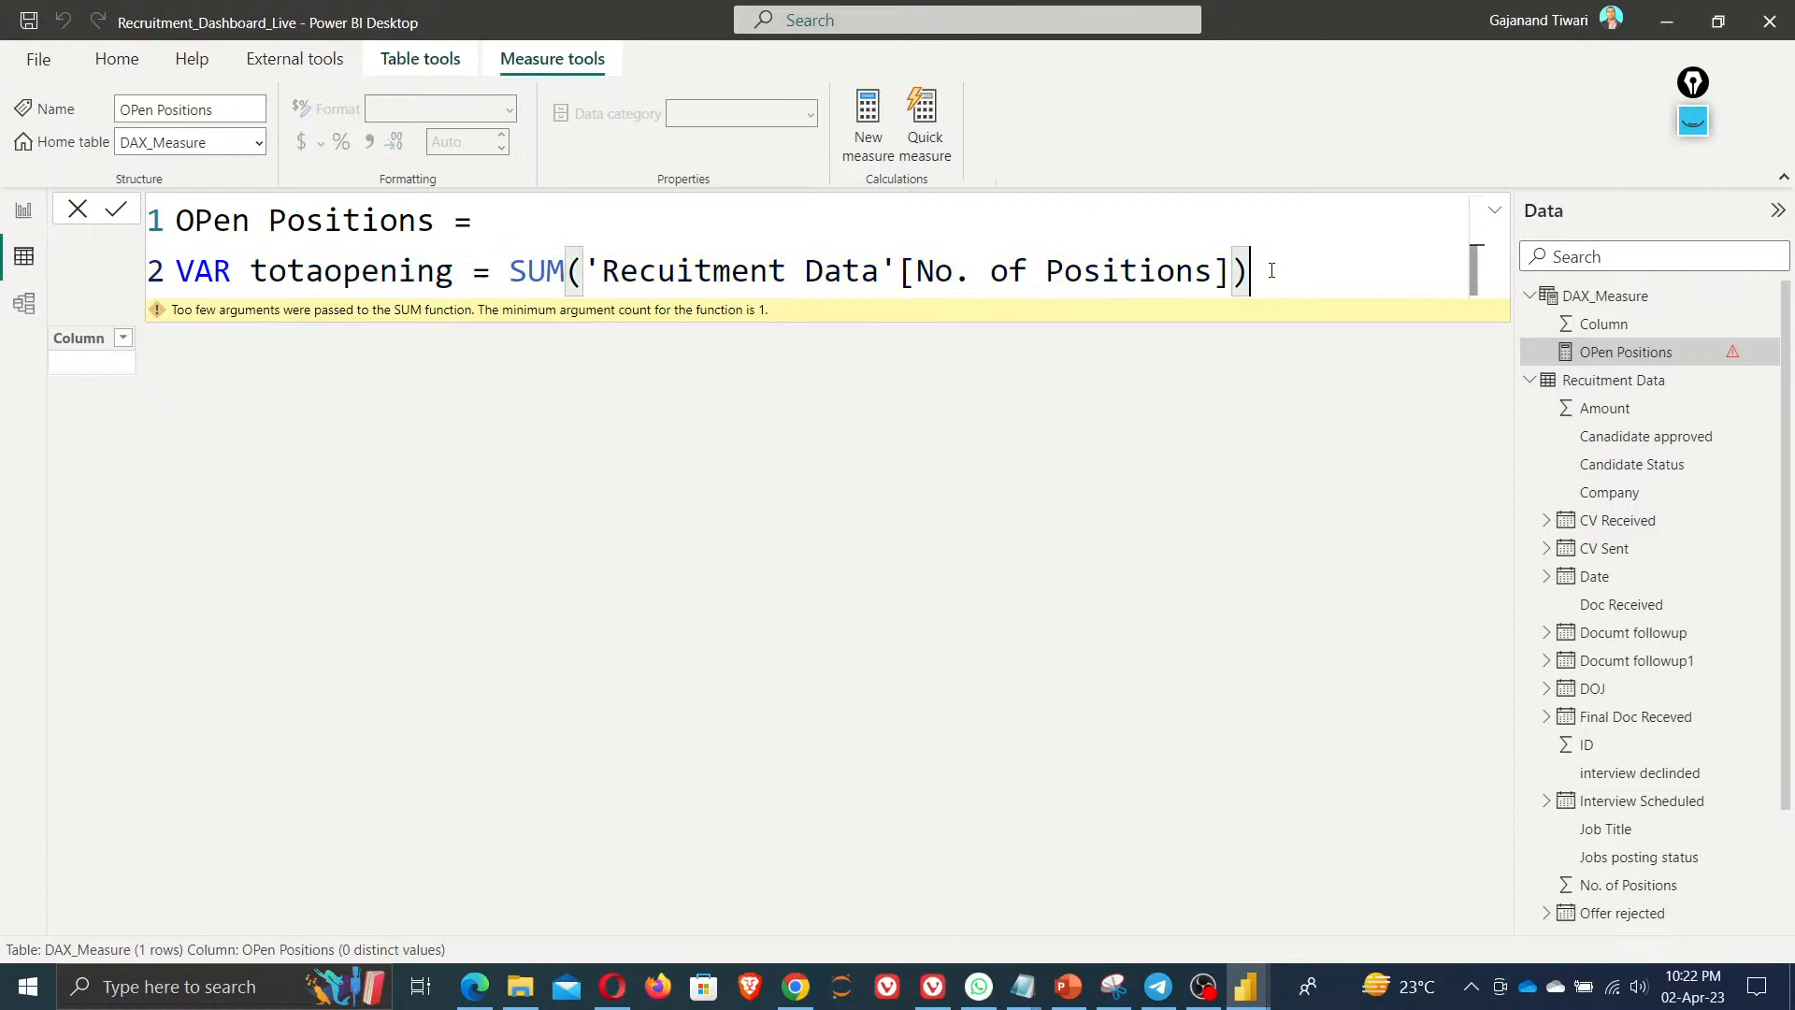
Start a second variable named Filled on a new line with a SUM nested inside CALCULATE
{"action": "key", "text": "shift+Return"}
{"action": "type", "text": "VAR total"}
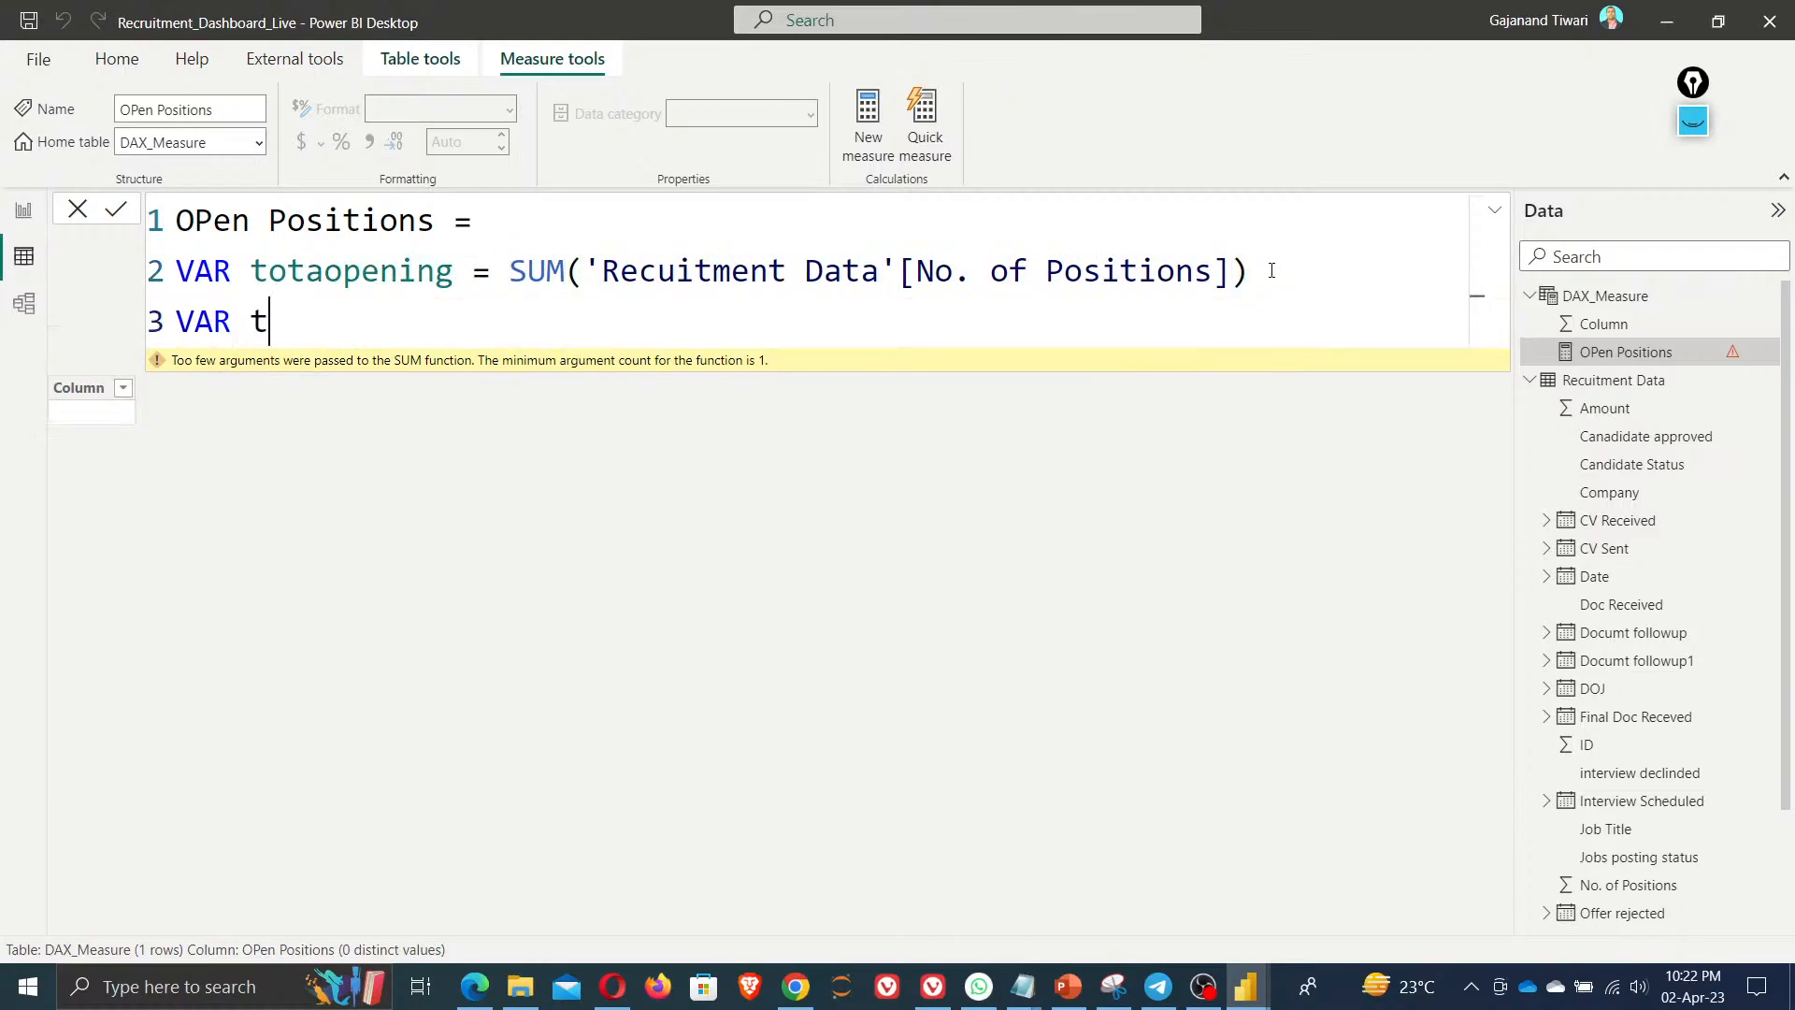
{"action": "key", "text": "BackSpace"}
{"action": "key", "text": "BackSpace"}
{"action": "key", "text": "BackSpace"}
{"action": "key", "text": "BackSpace"}
{"action": "key", "text": "BackSpace"}
{"action": "type", "text": "Filled = cal"}
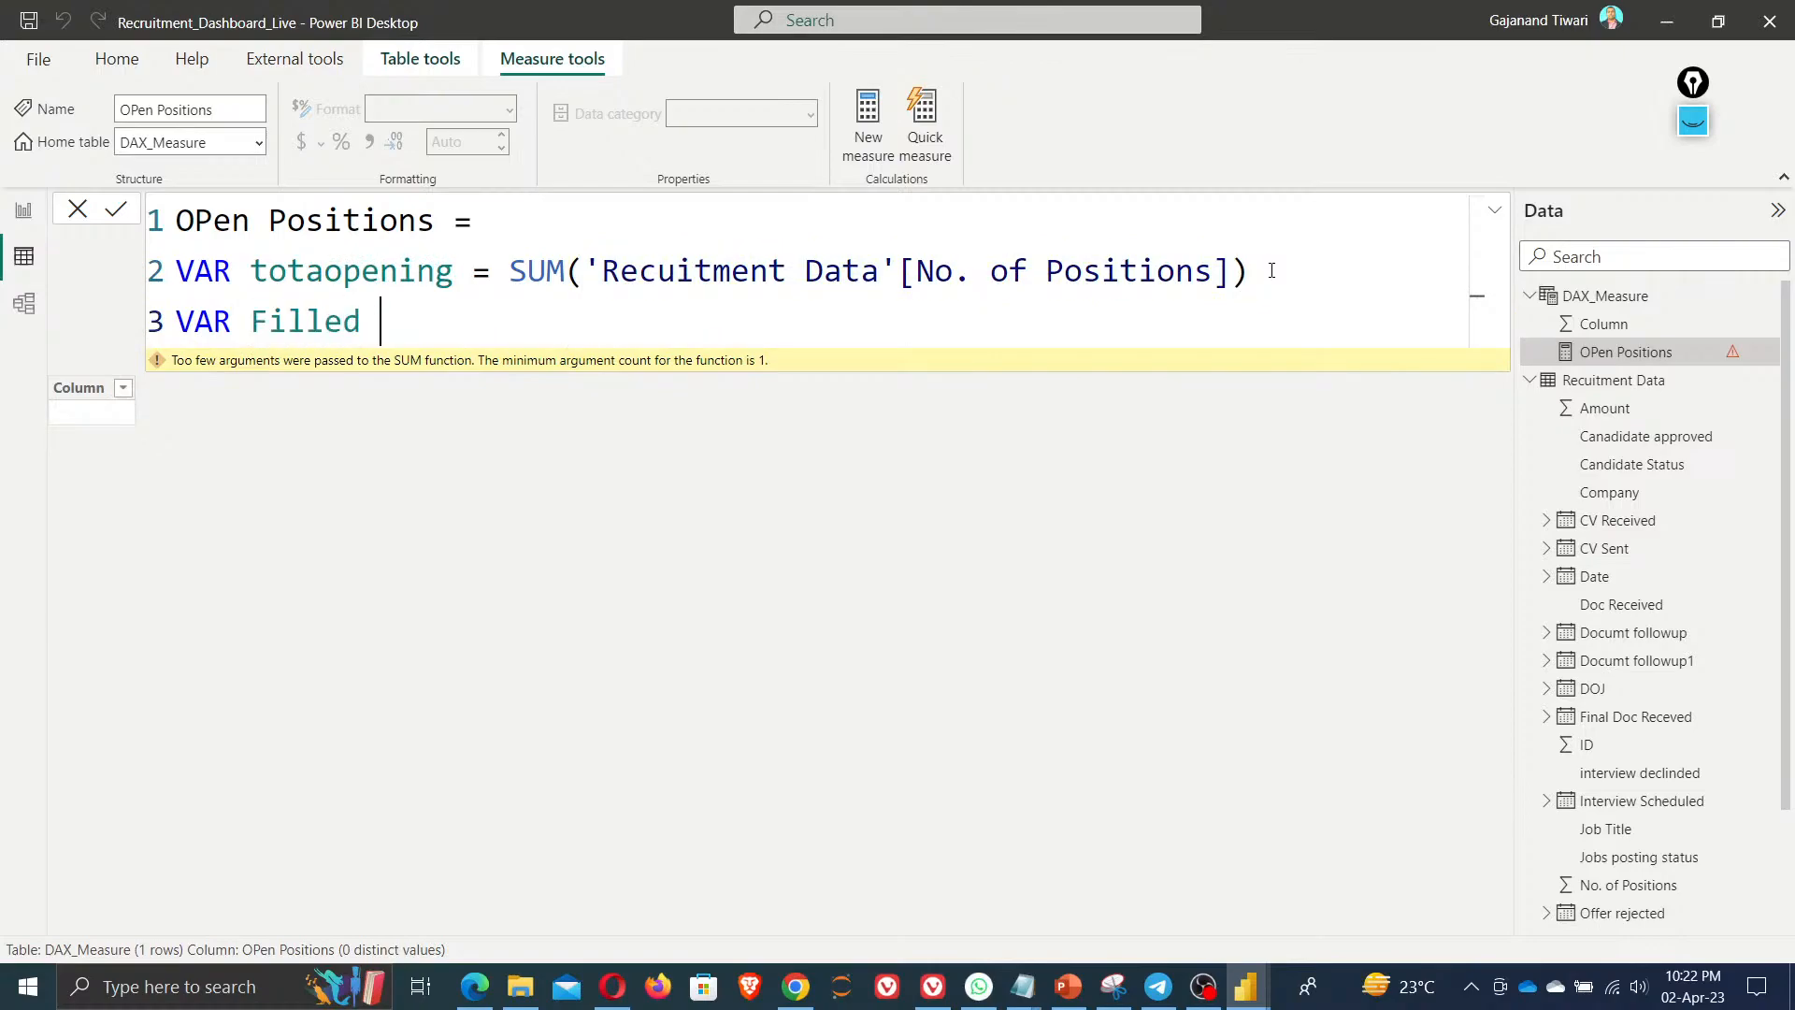
{"action": "key", "text": "Tab"}
{"action": "type", "text": "su"}
{"action": "key", "text": "Tab"}
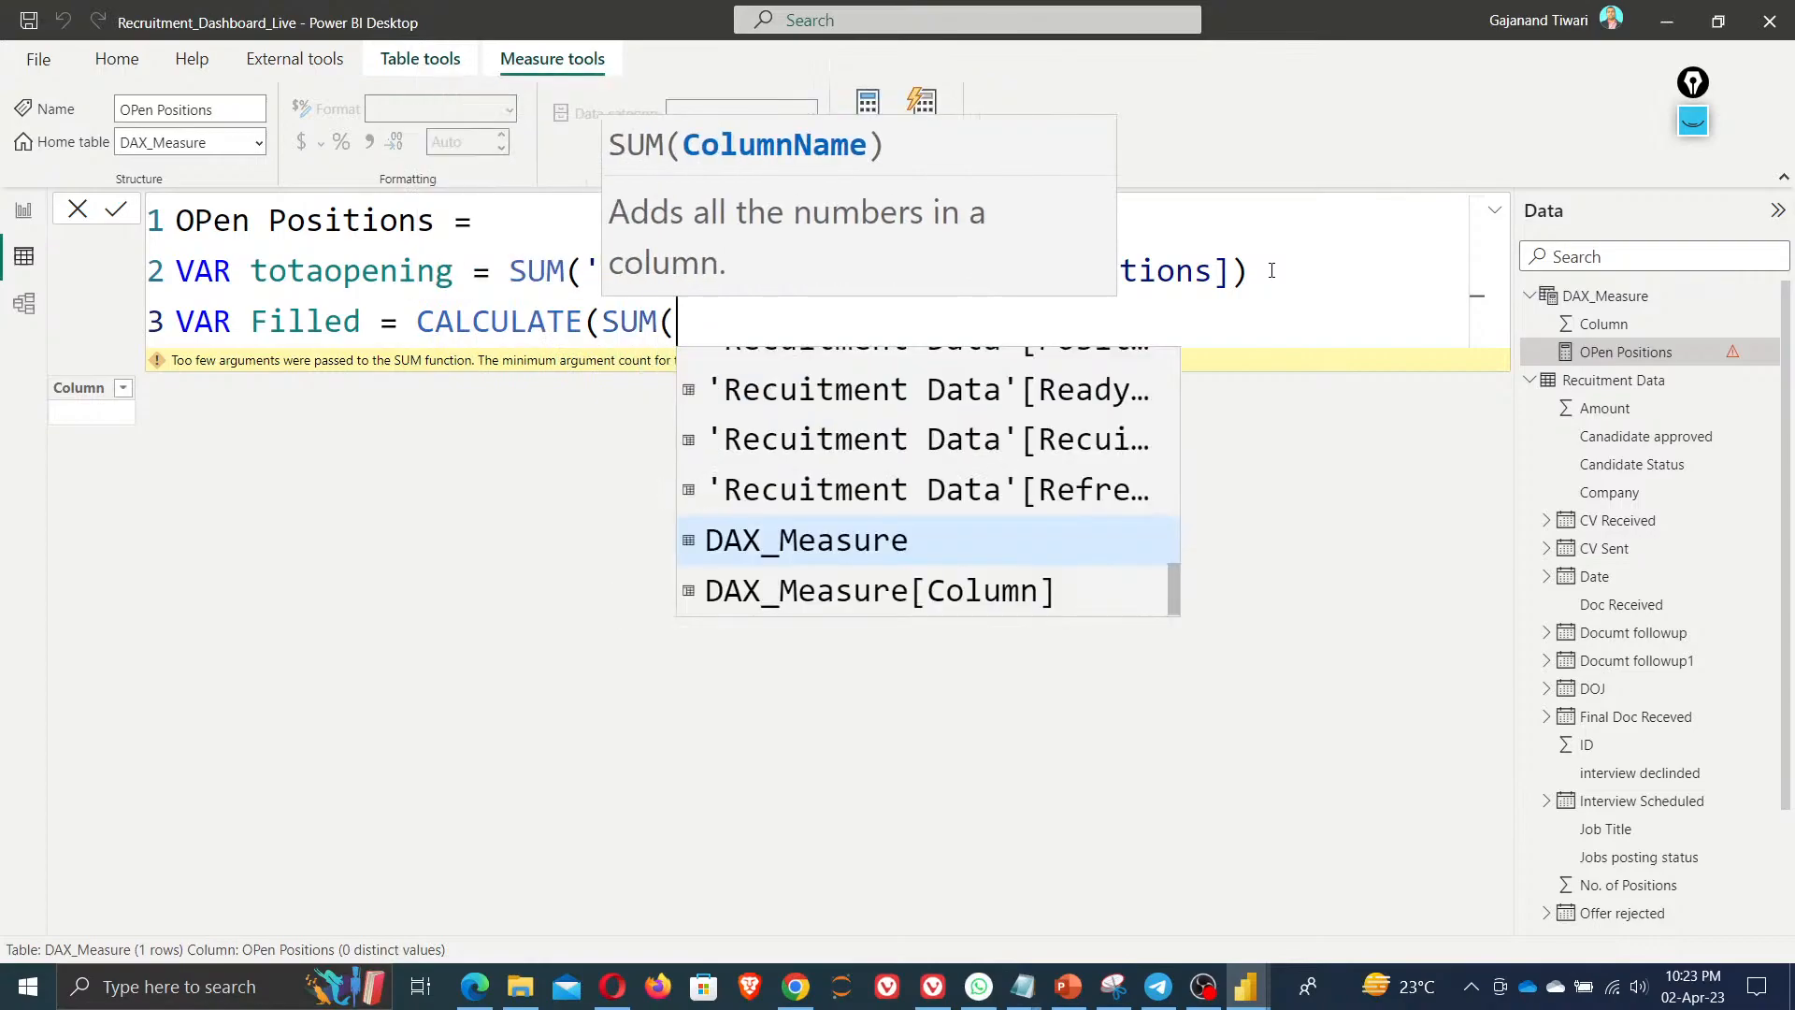
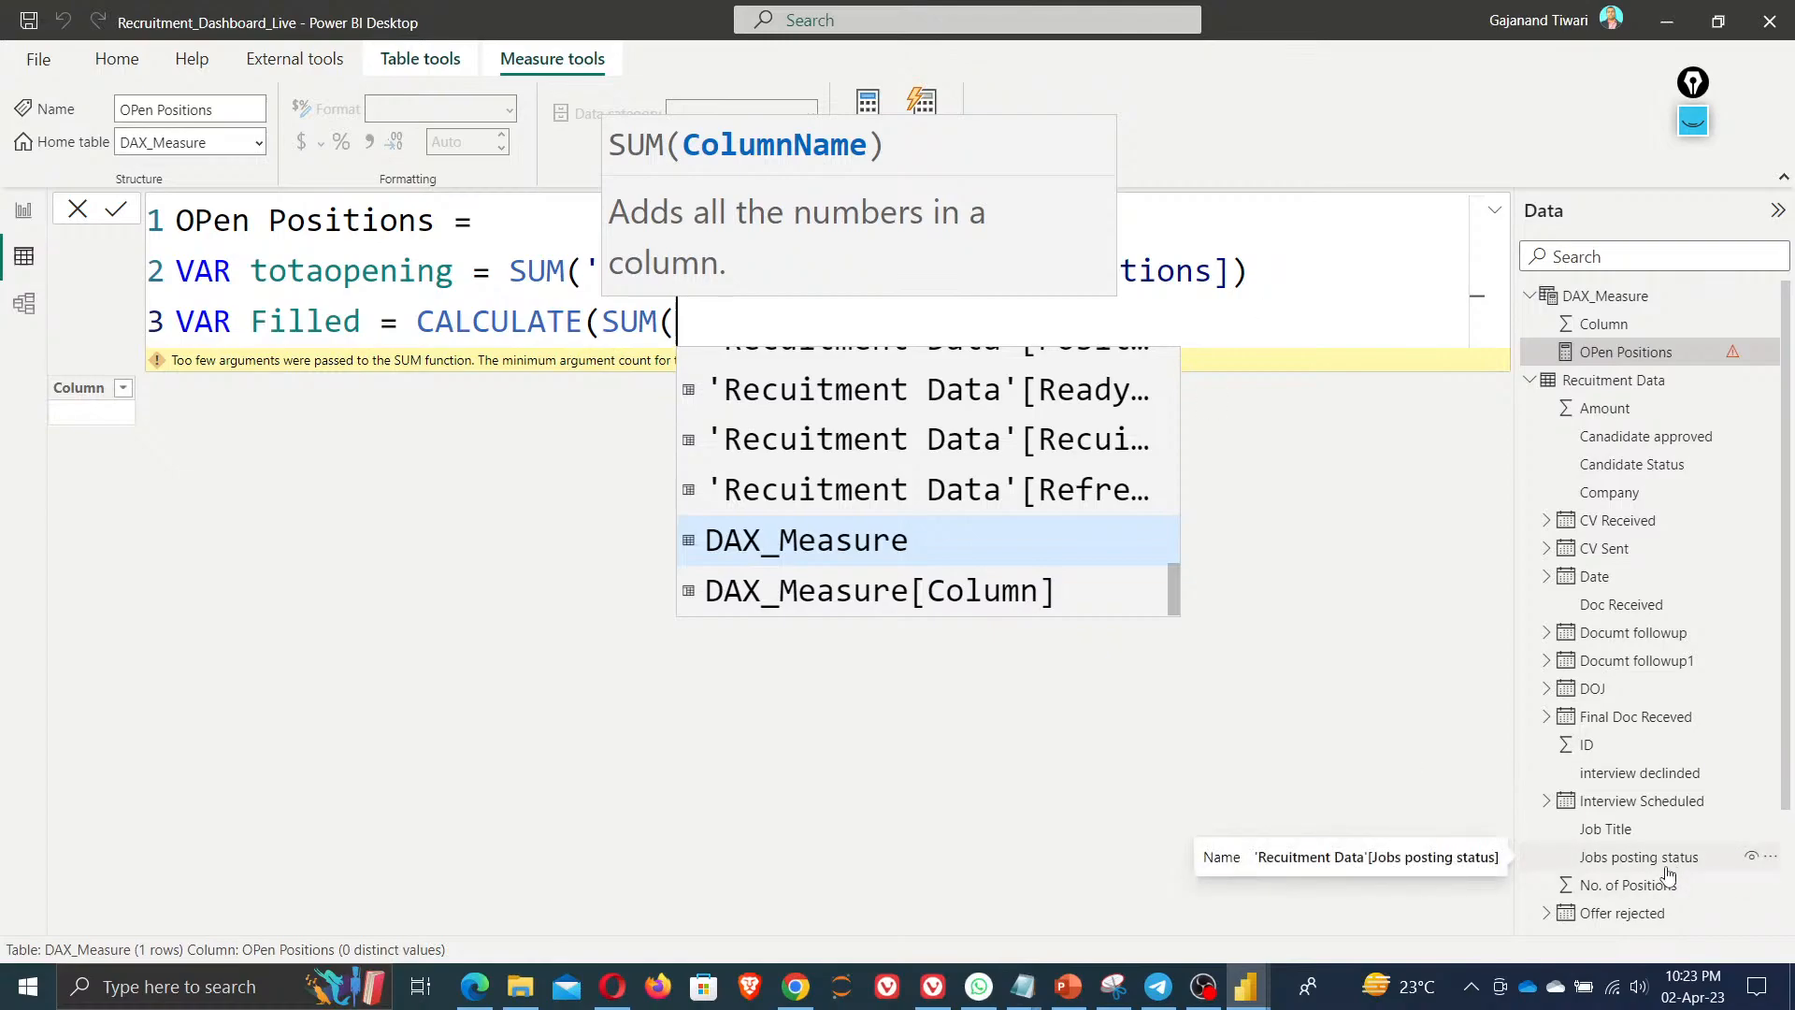
Find the filled-positions column and use 'Recuitment Data'[Position Filled] as the argument of the Filled variable's SUM
{"action": "scroll", "coordinate": [1640, 913], "scroll_direction": "down", "scroll_amount": 2}
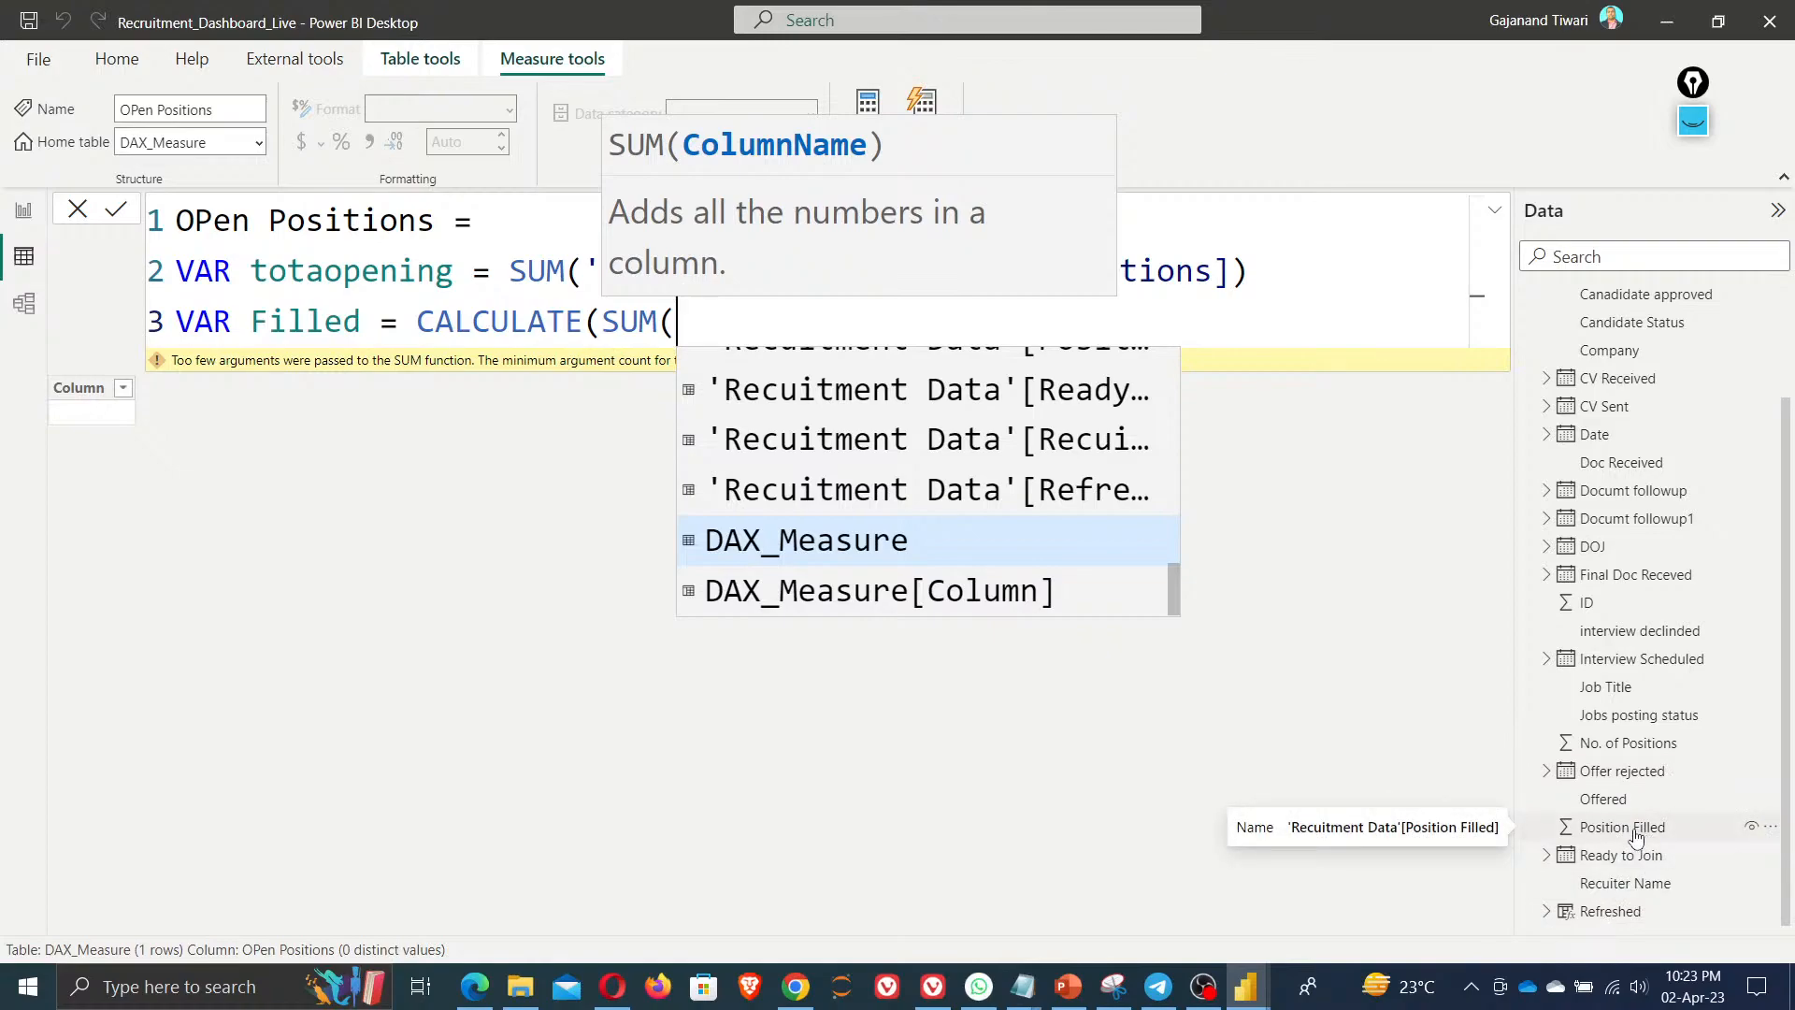
{"action": "type", "text": "pos"}
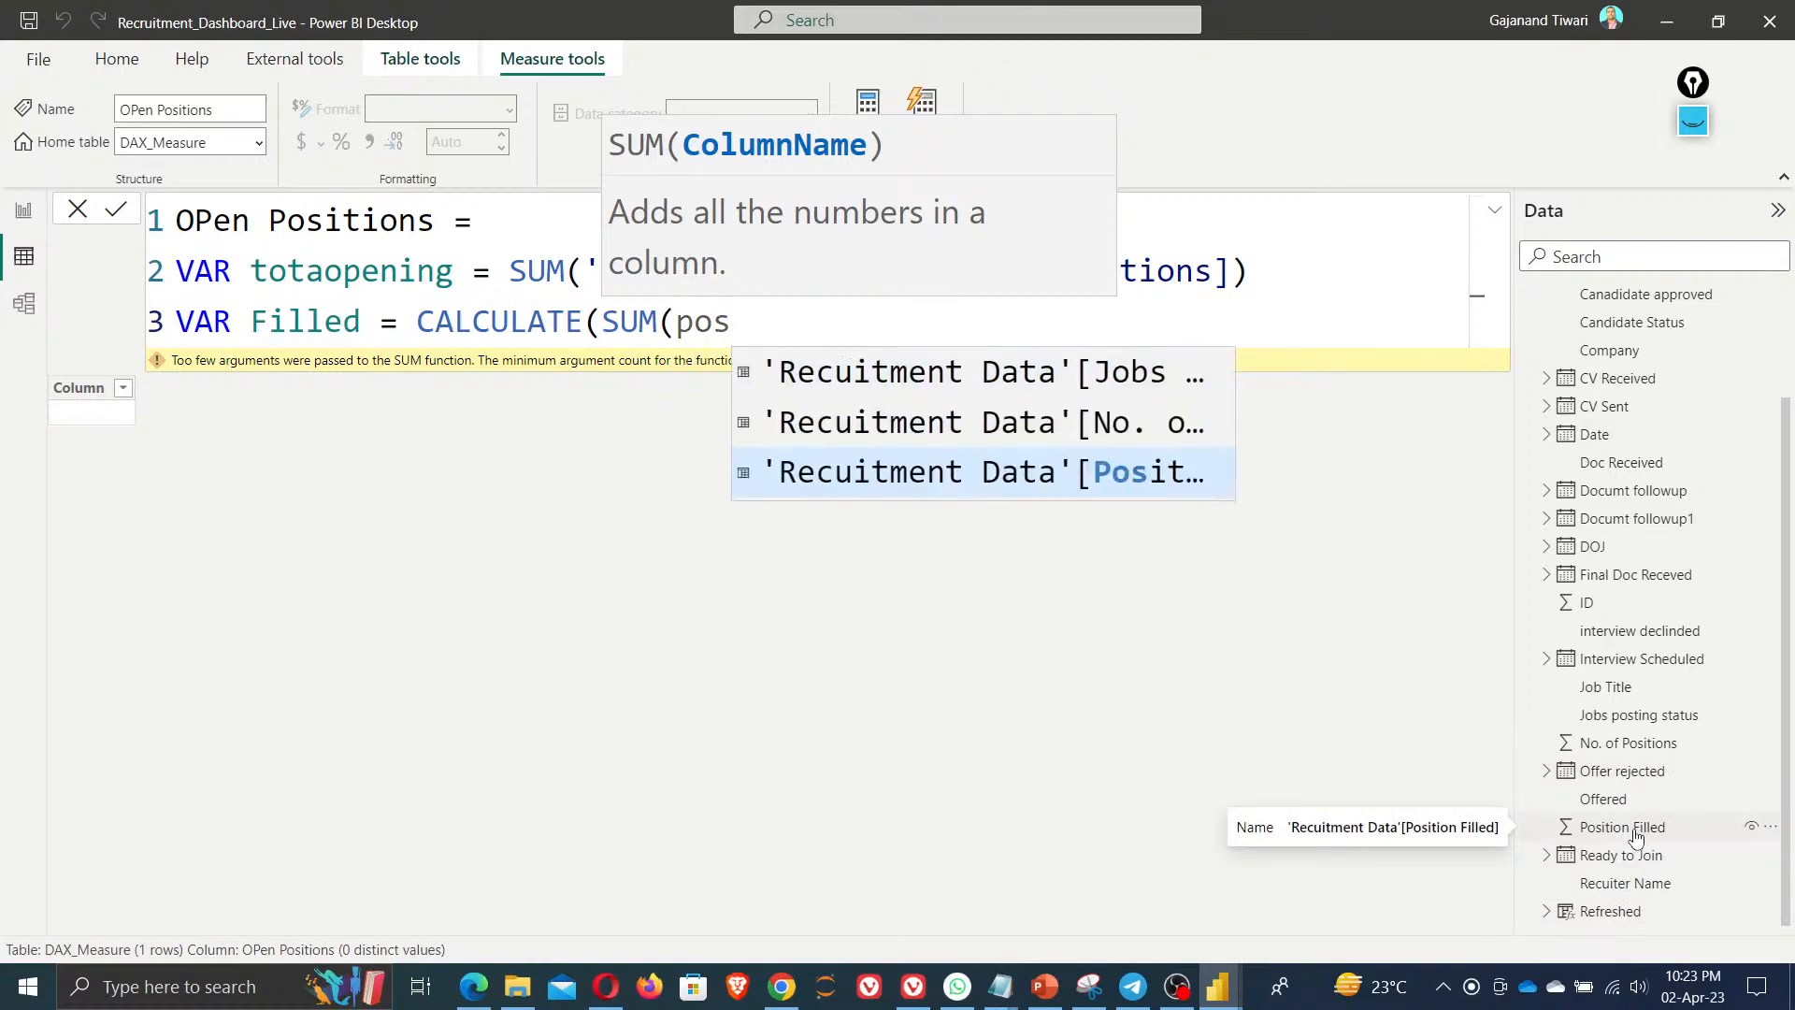
{"action": "key", "text": "Tab"}
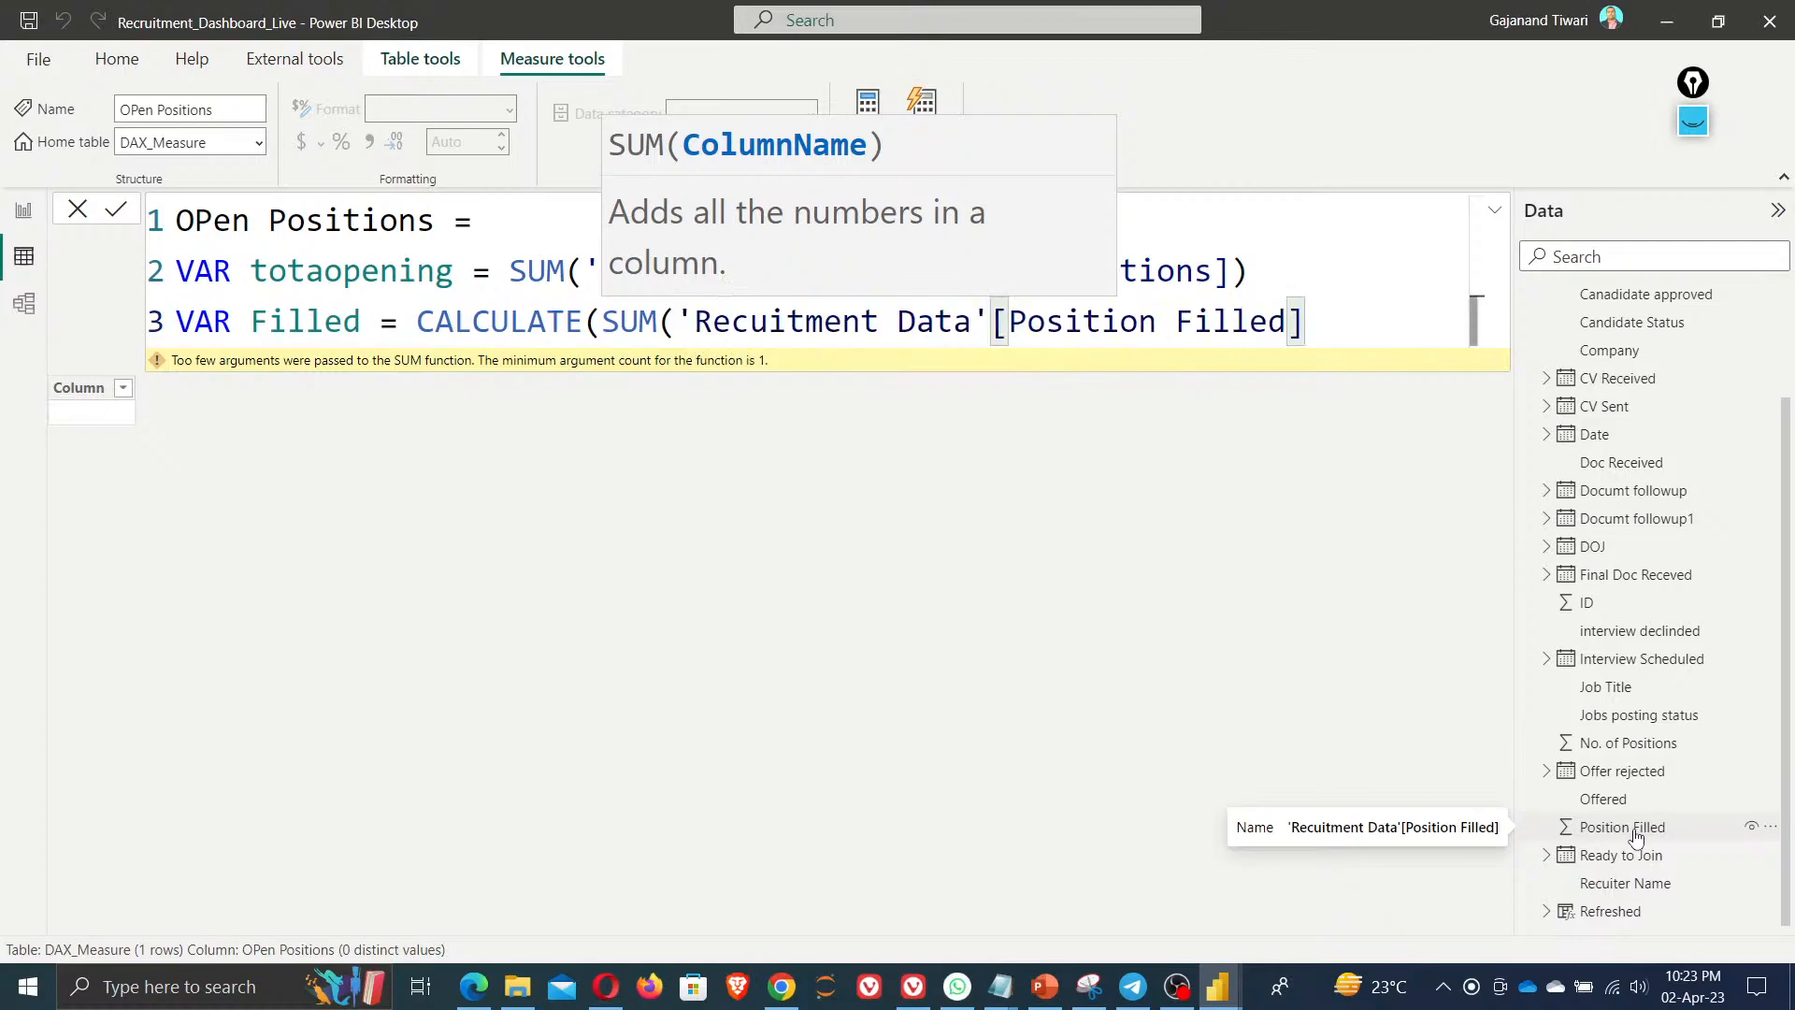
{"action": "type", "text": ")"}
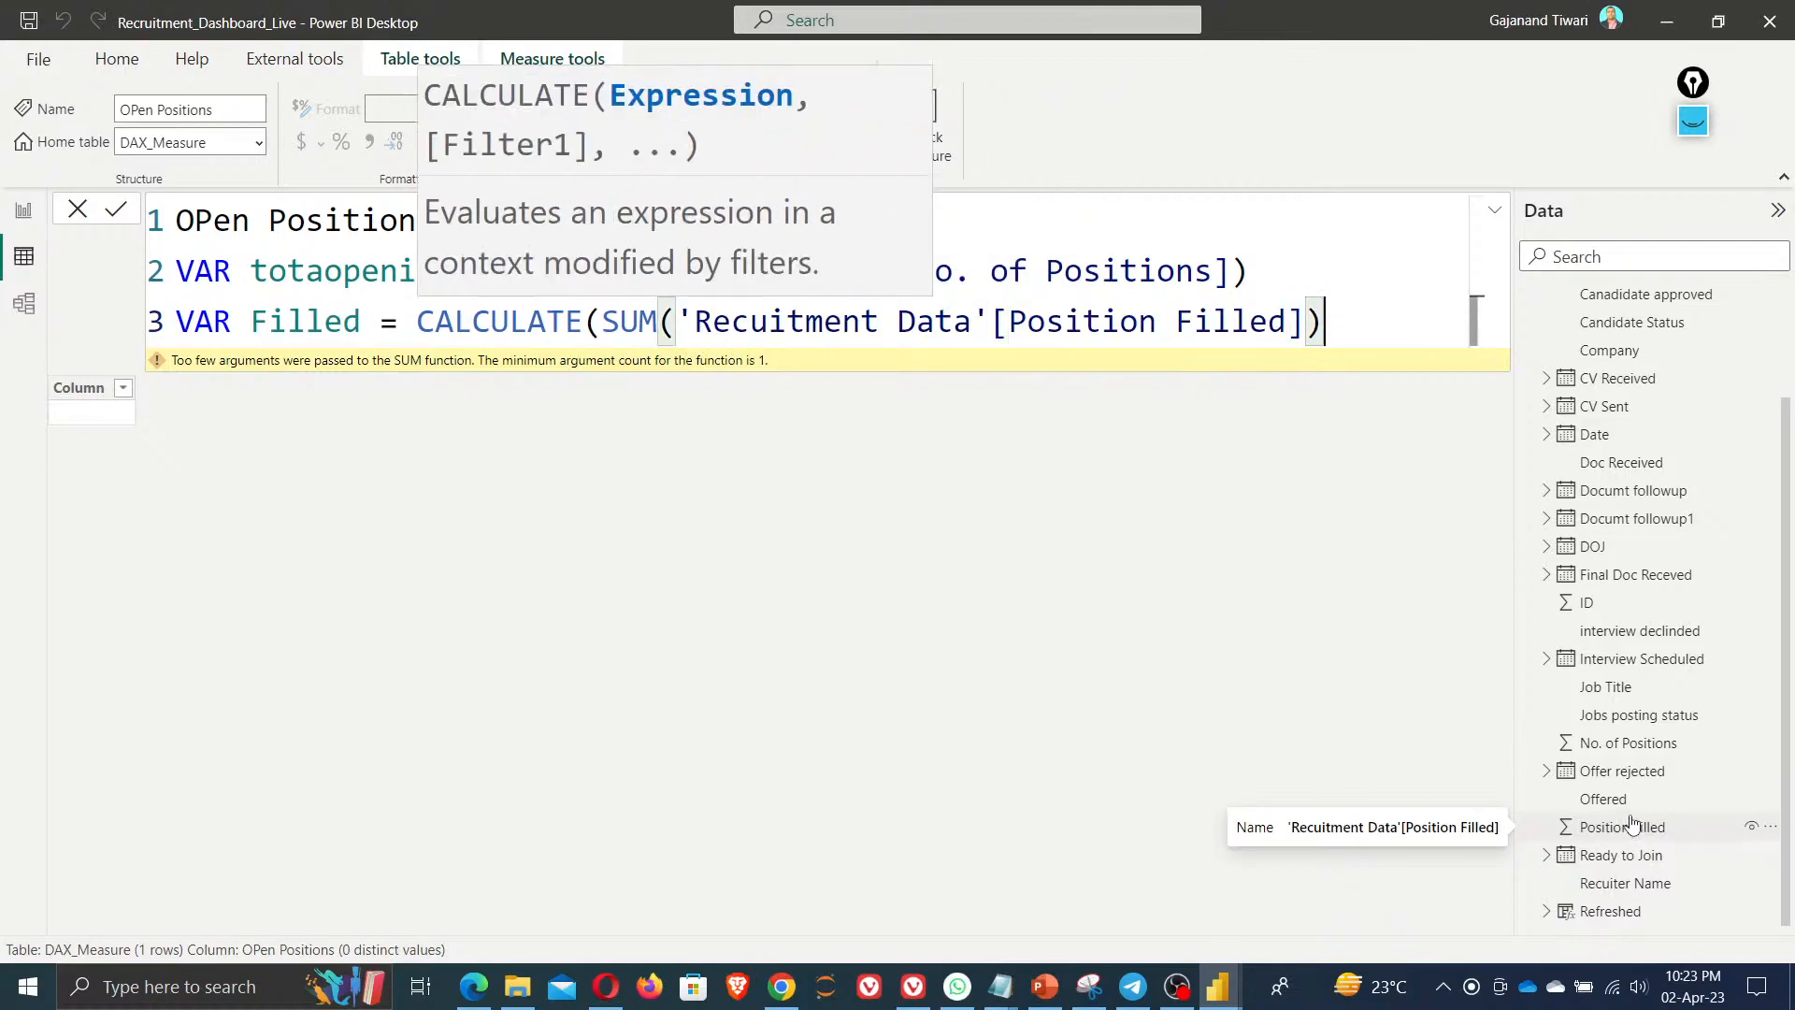
Remove the CALCULATE wrapper from the Filled variable, leaving only its SUM
{"action": "key", "text": "ctrl+Left"}
{"action": "key", "text": "ctrl+Left"}
{"action": "key", "text": "ctrl+Left"}
{"action": "key", "text": "ctrl+Left"}
{"action": "key", "text": "ctrl+Left"}
{"action": "key", "text": "ctrl+Left"}
{"action": "key", "text": "BackSpace"}
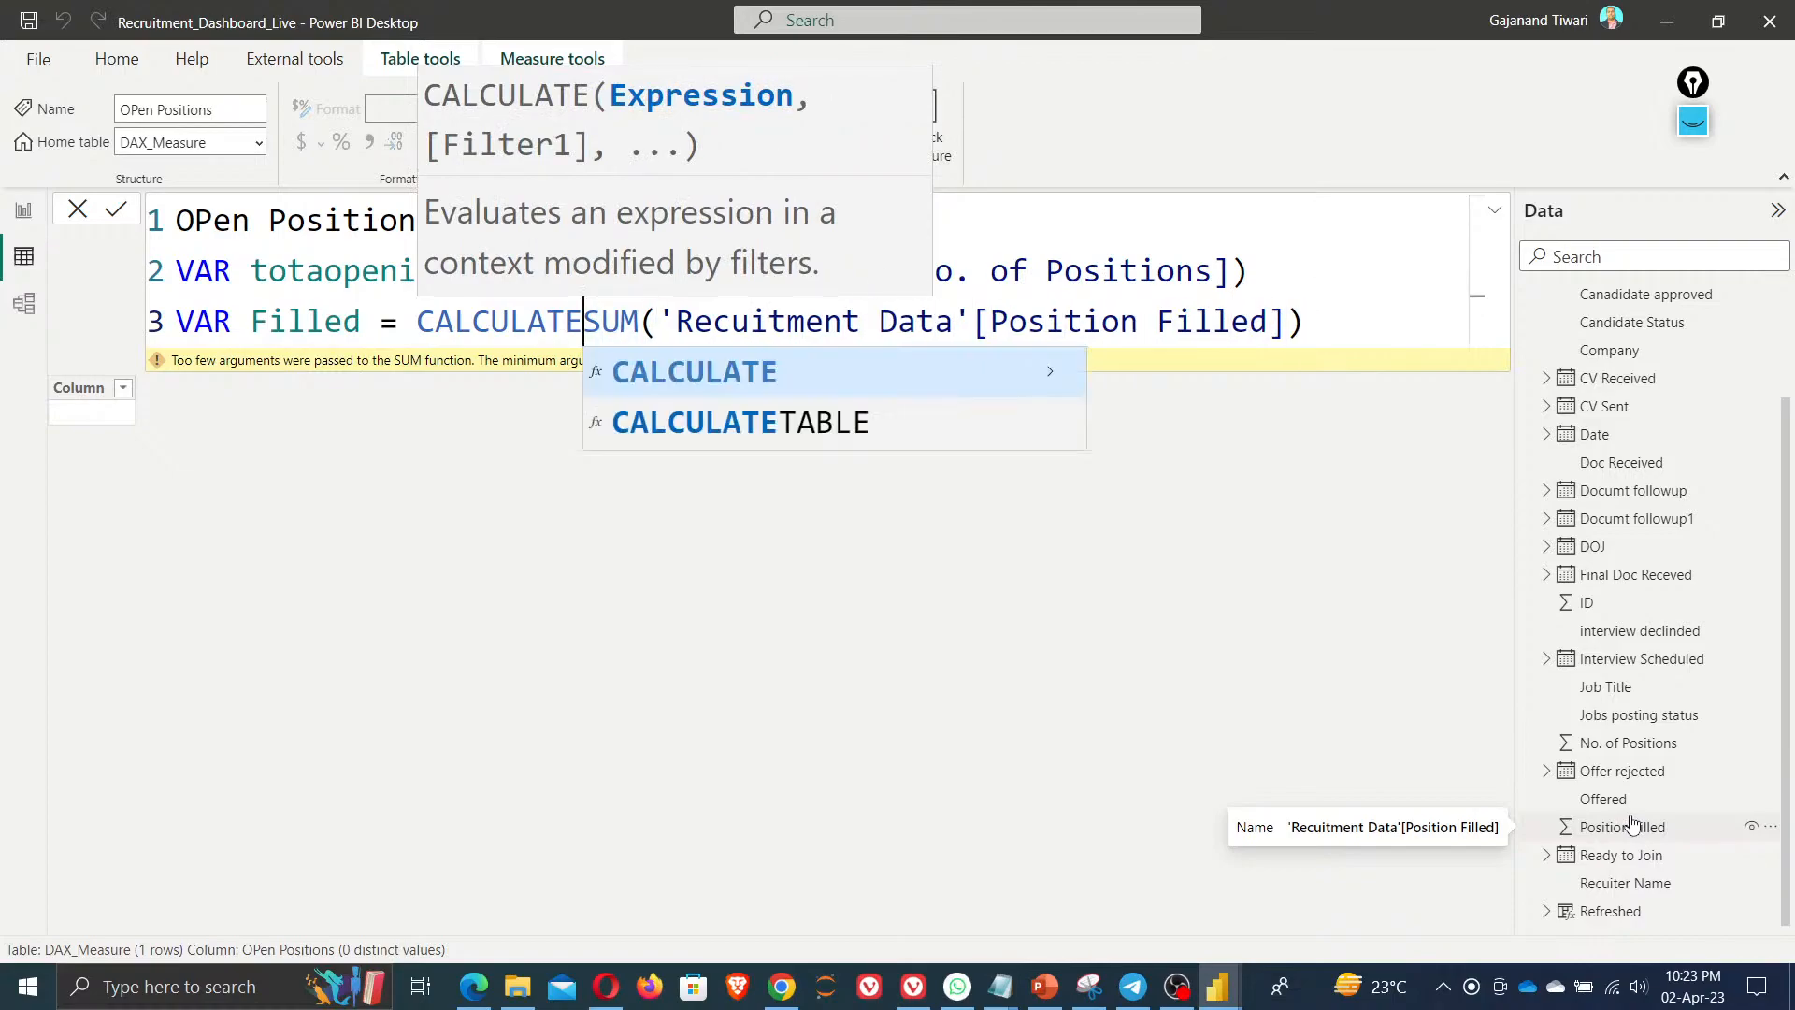
{"action": "key", "text": "BackSpace"}
{"action": "key", "text": "BackSpace"}
{"action": "key", "text": "BackSpace"}
{"action": "key", "text": "BackSpace"}
{"action": "key", "text": "BackSpace"}
{"action": "key", "text": "BackSpace"}
{"action": "key", "text": "BackSpace"}
{"action": "key", "text": "BackSpace"}
{"action": "key", "text": "BackSpace"}
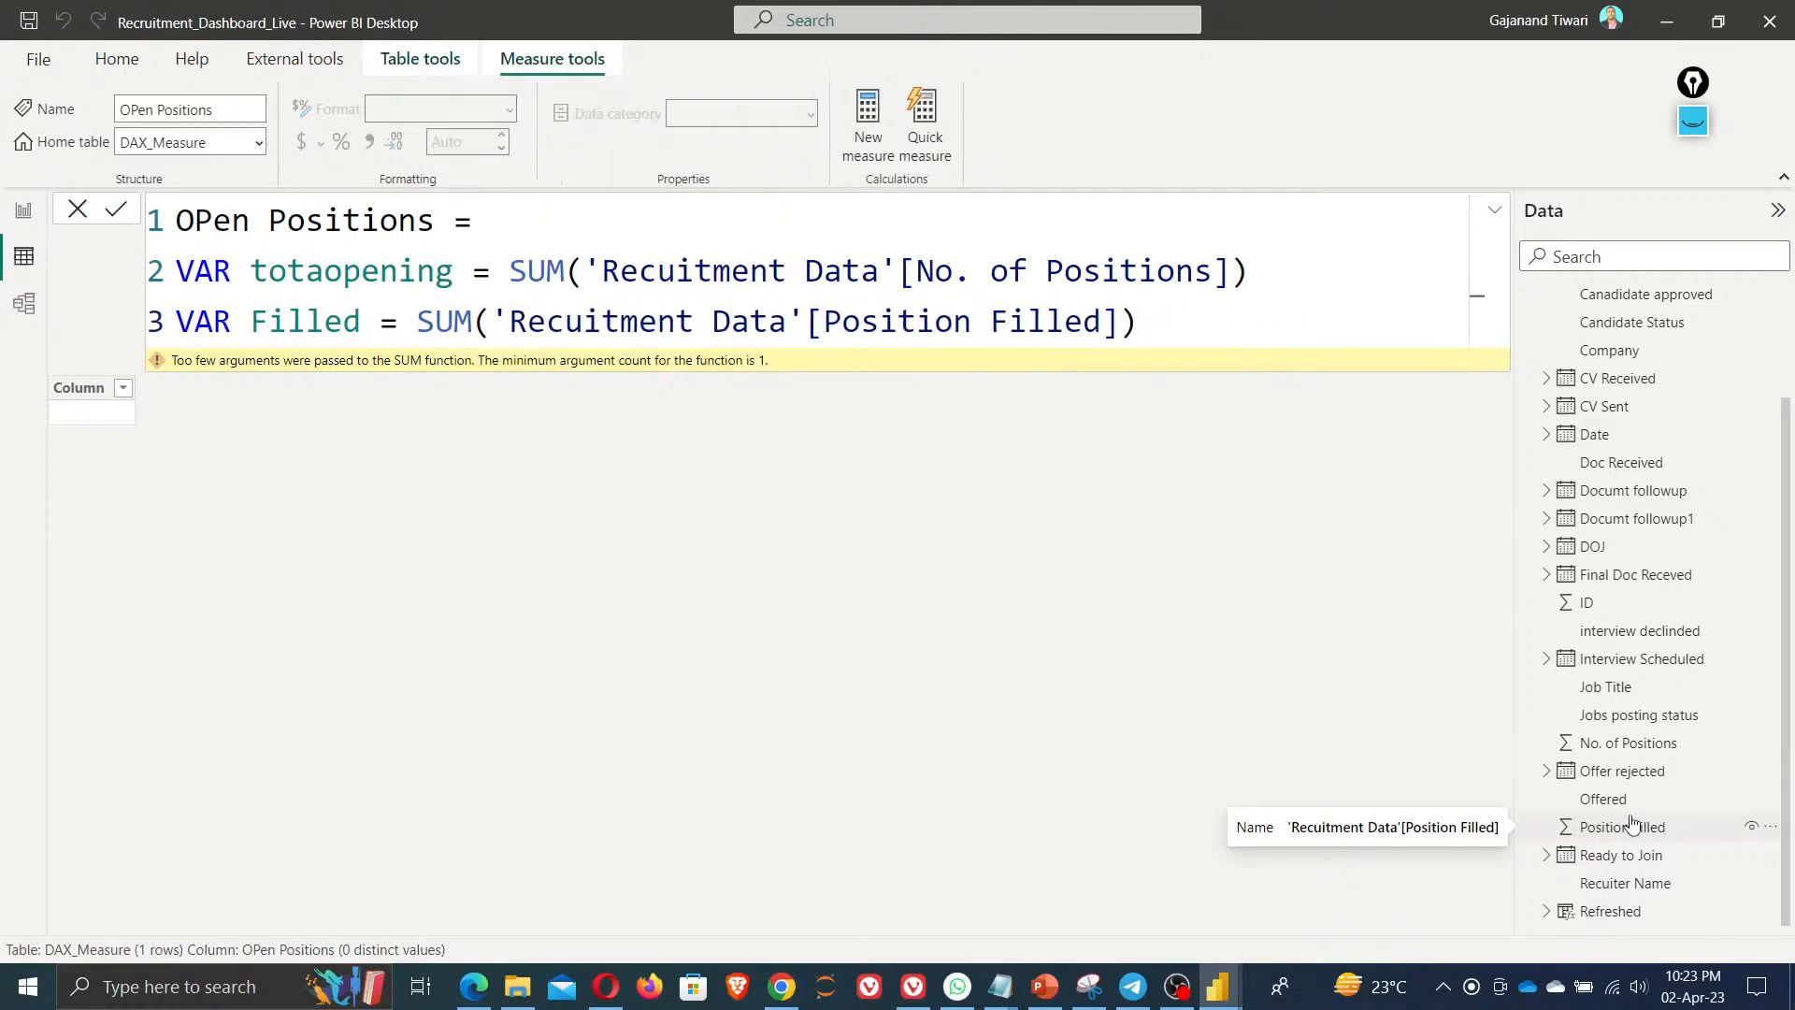
Add three new lines below the Filled variable and start a variable named result on the first one
{"action": "left_click", "coordinate": [1141, 324]}
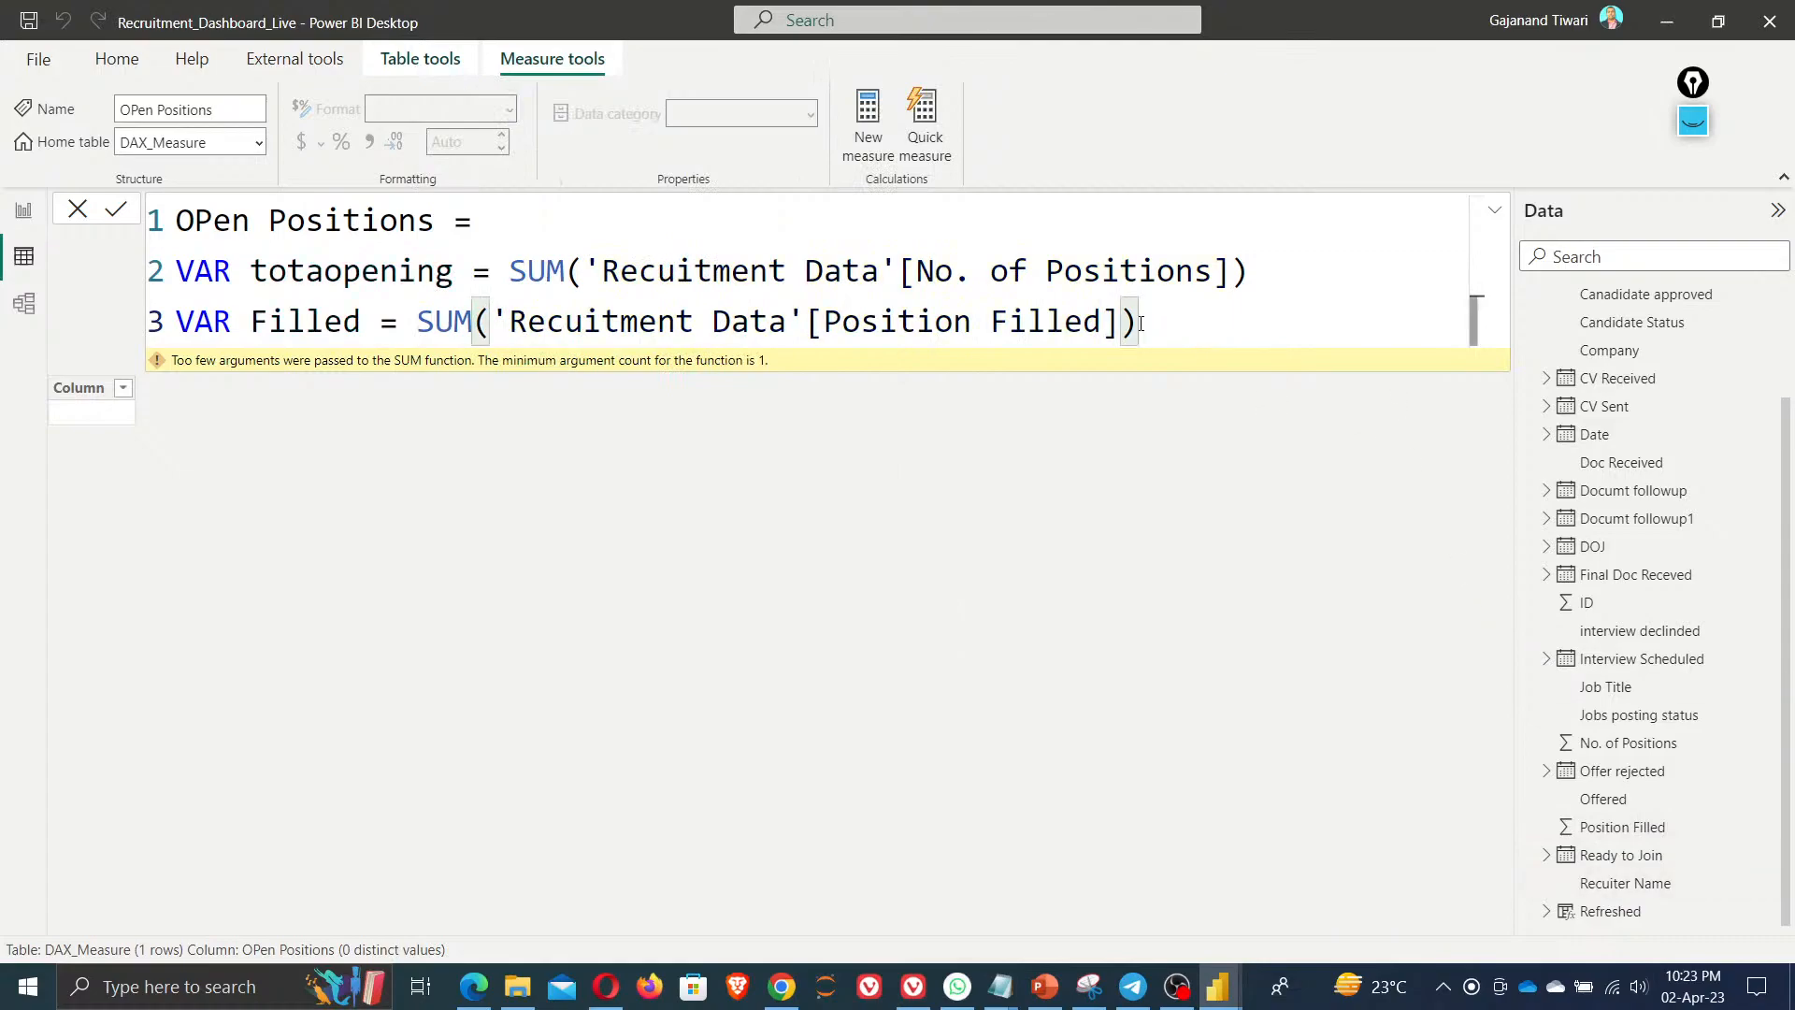
{"action": "key", "text": "shift+Return"}
{"action": "key", "text": "shift+Return"}
{"action": "key", "text": "shift+Return"}
{"action": "key", "text": "Up"}
{"action": "key", "text": "Up"}
{"action": "type", "text": "VAR result ="}
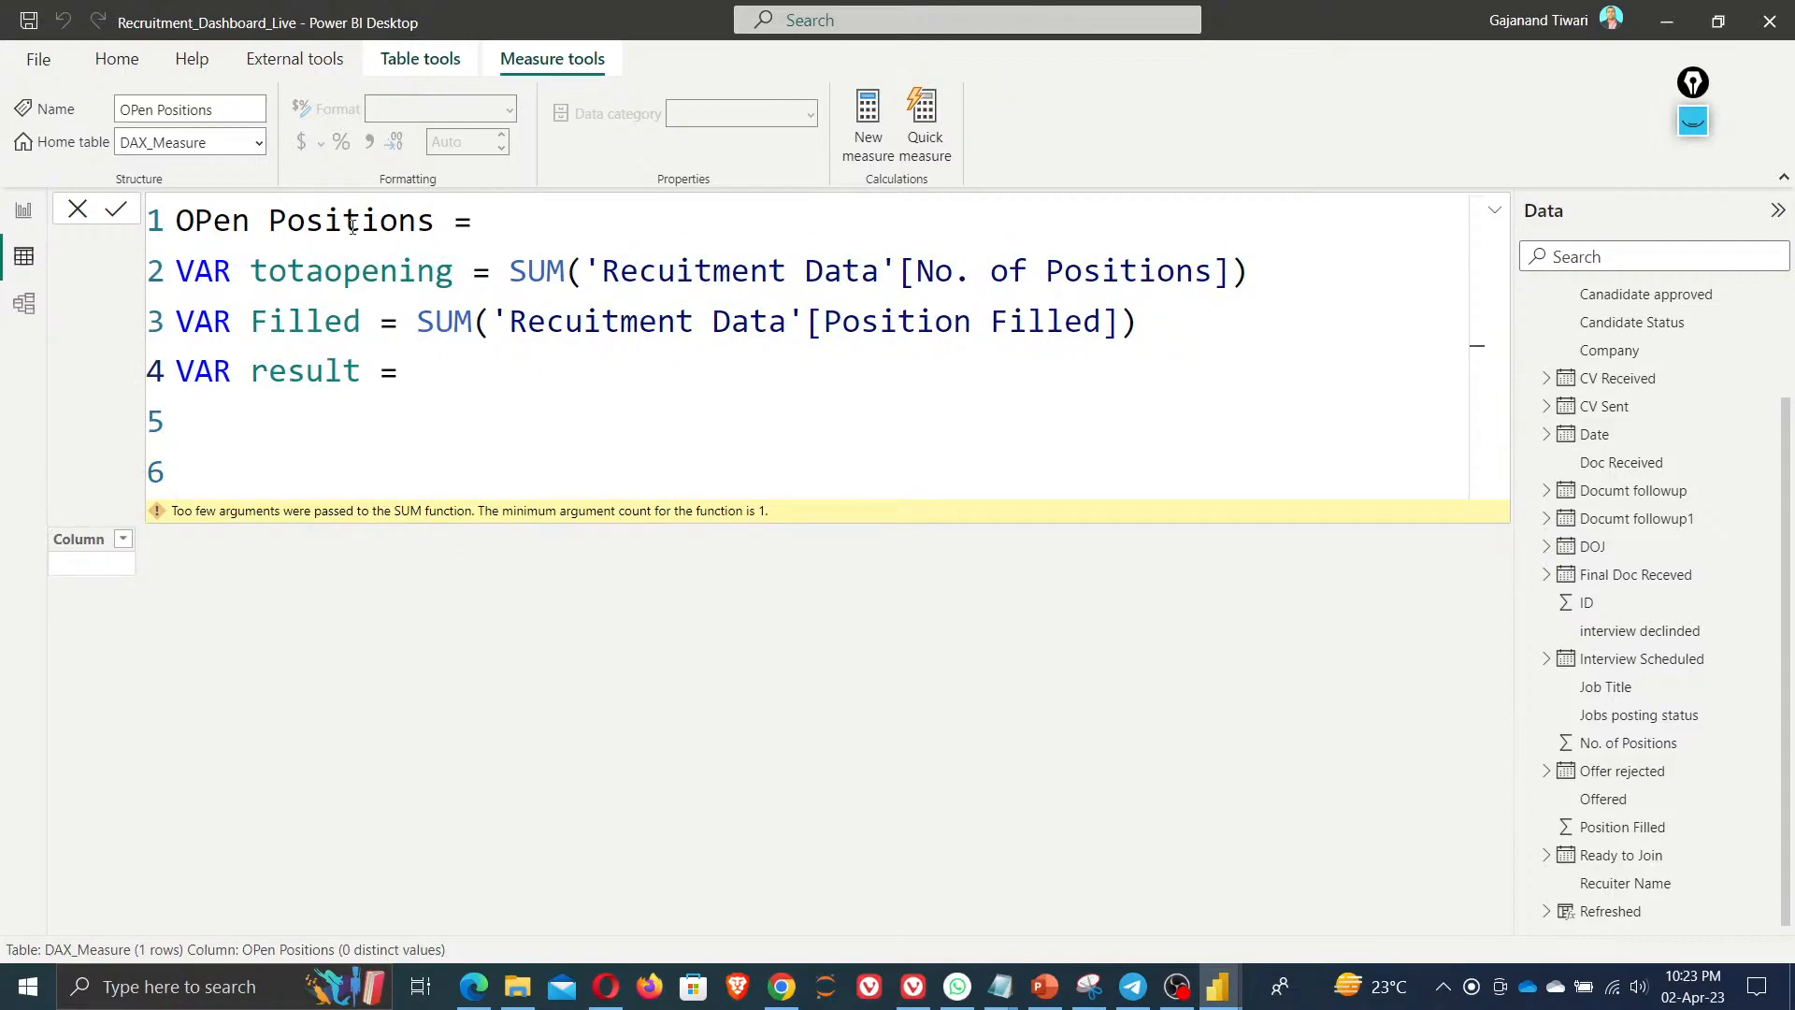
Define the result variable as totaopening - Filled, reusing the two variable names from the lines above
{"action": "left_click_drag", "start_coordinate": [251, 271], "coordinate": [452, 273]}
{"action": "key", "text": "ctrl+c"}
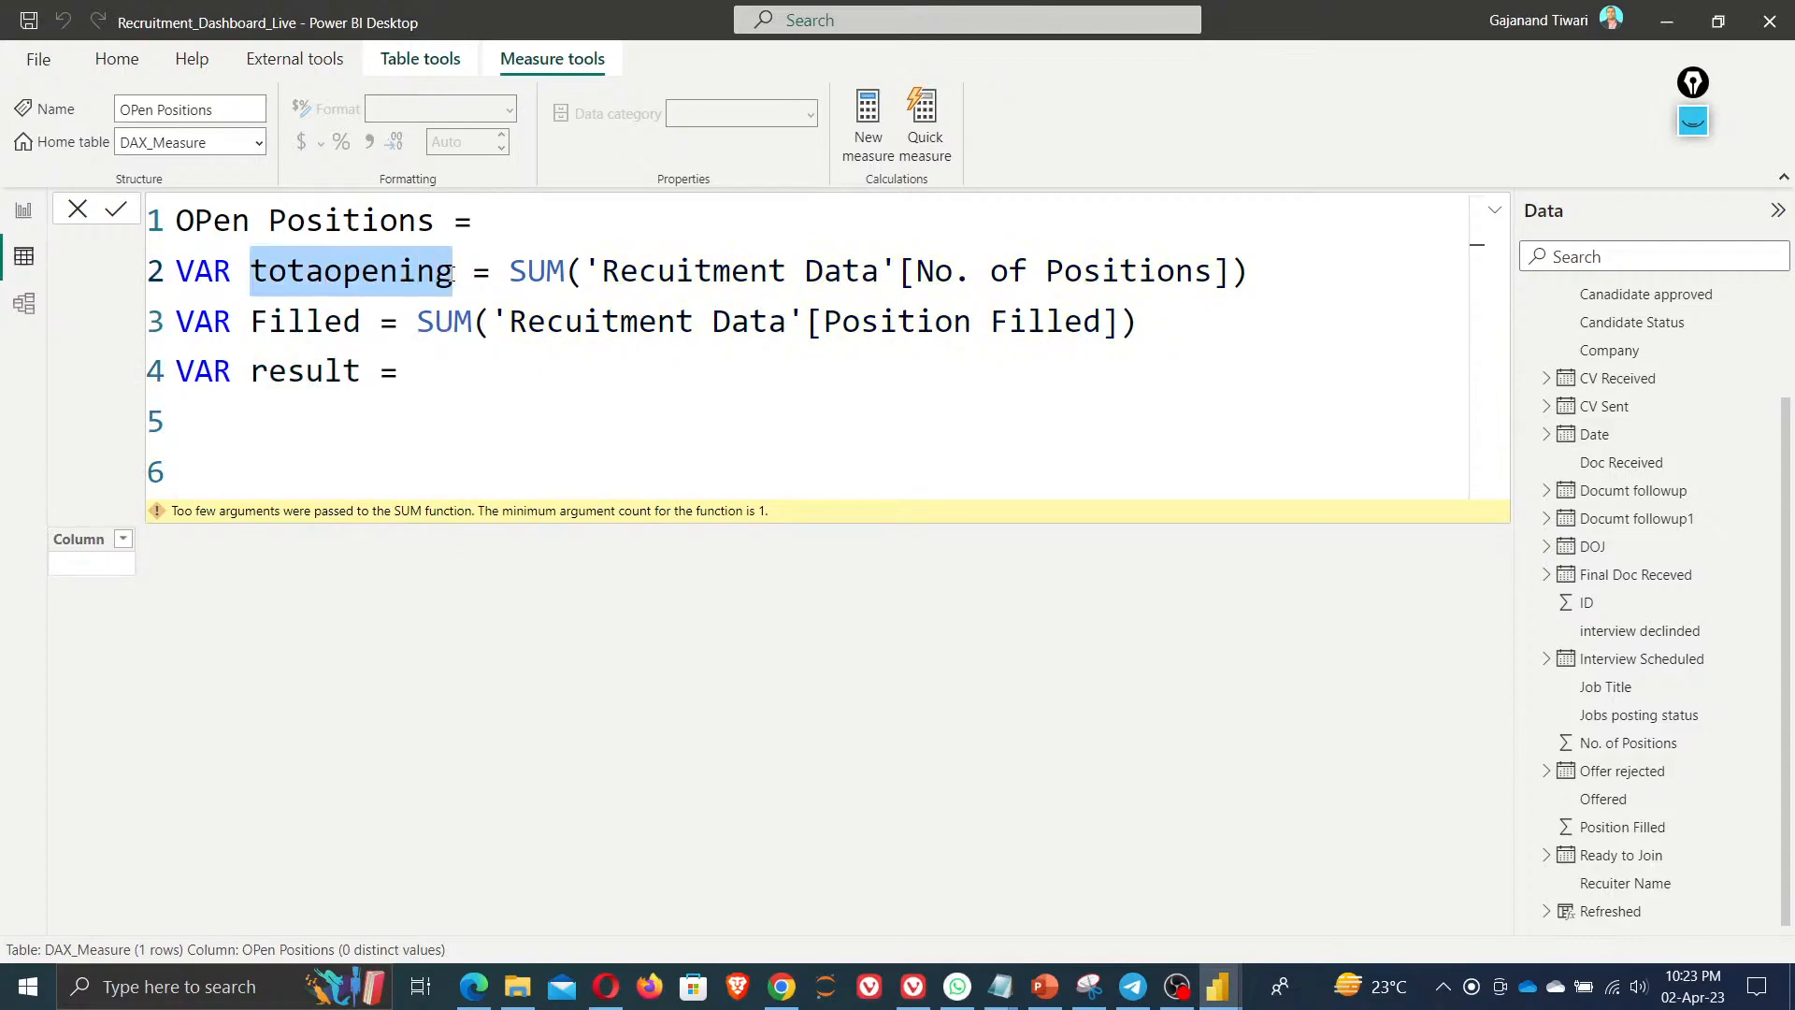
{"action": "left_click", "coordinate": [428, 370]}
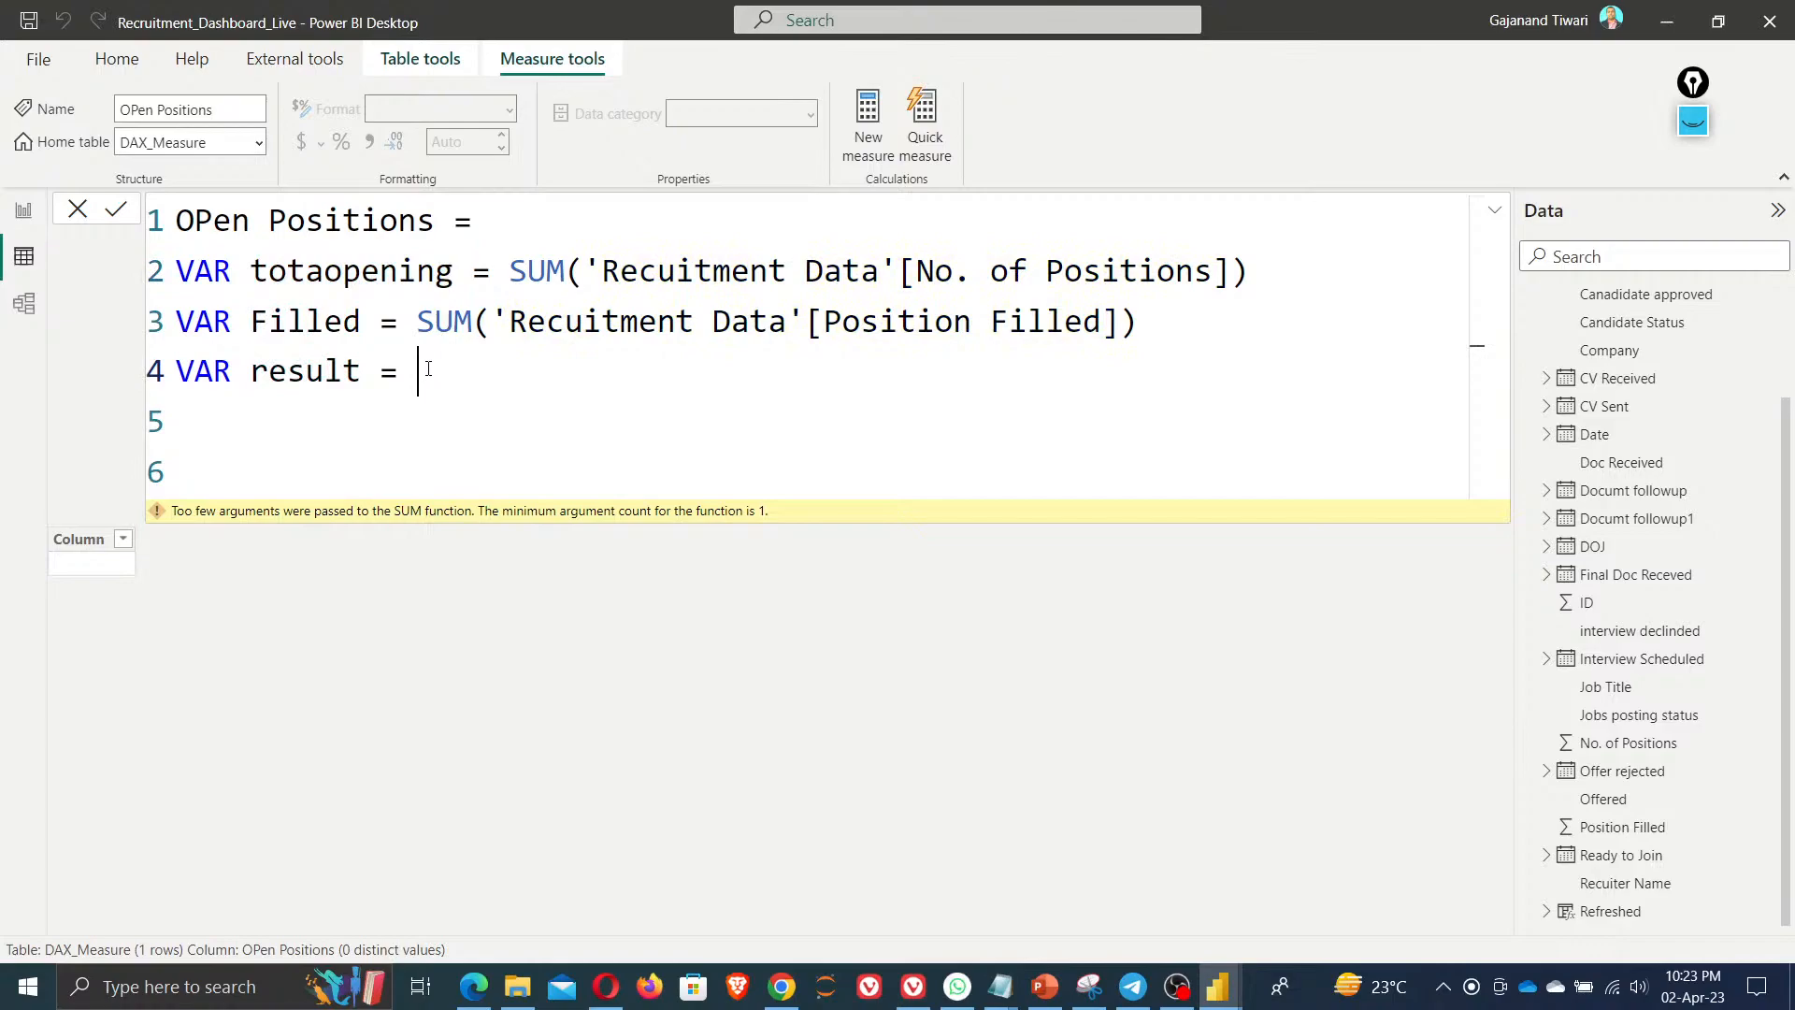
{"action": "key", "text": "ctrl+v"}
{"action": "type", "text": "-"}
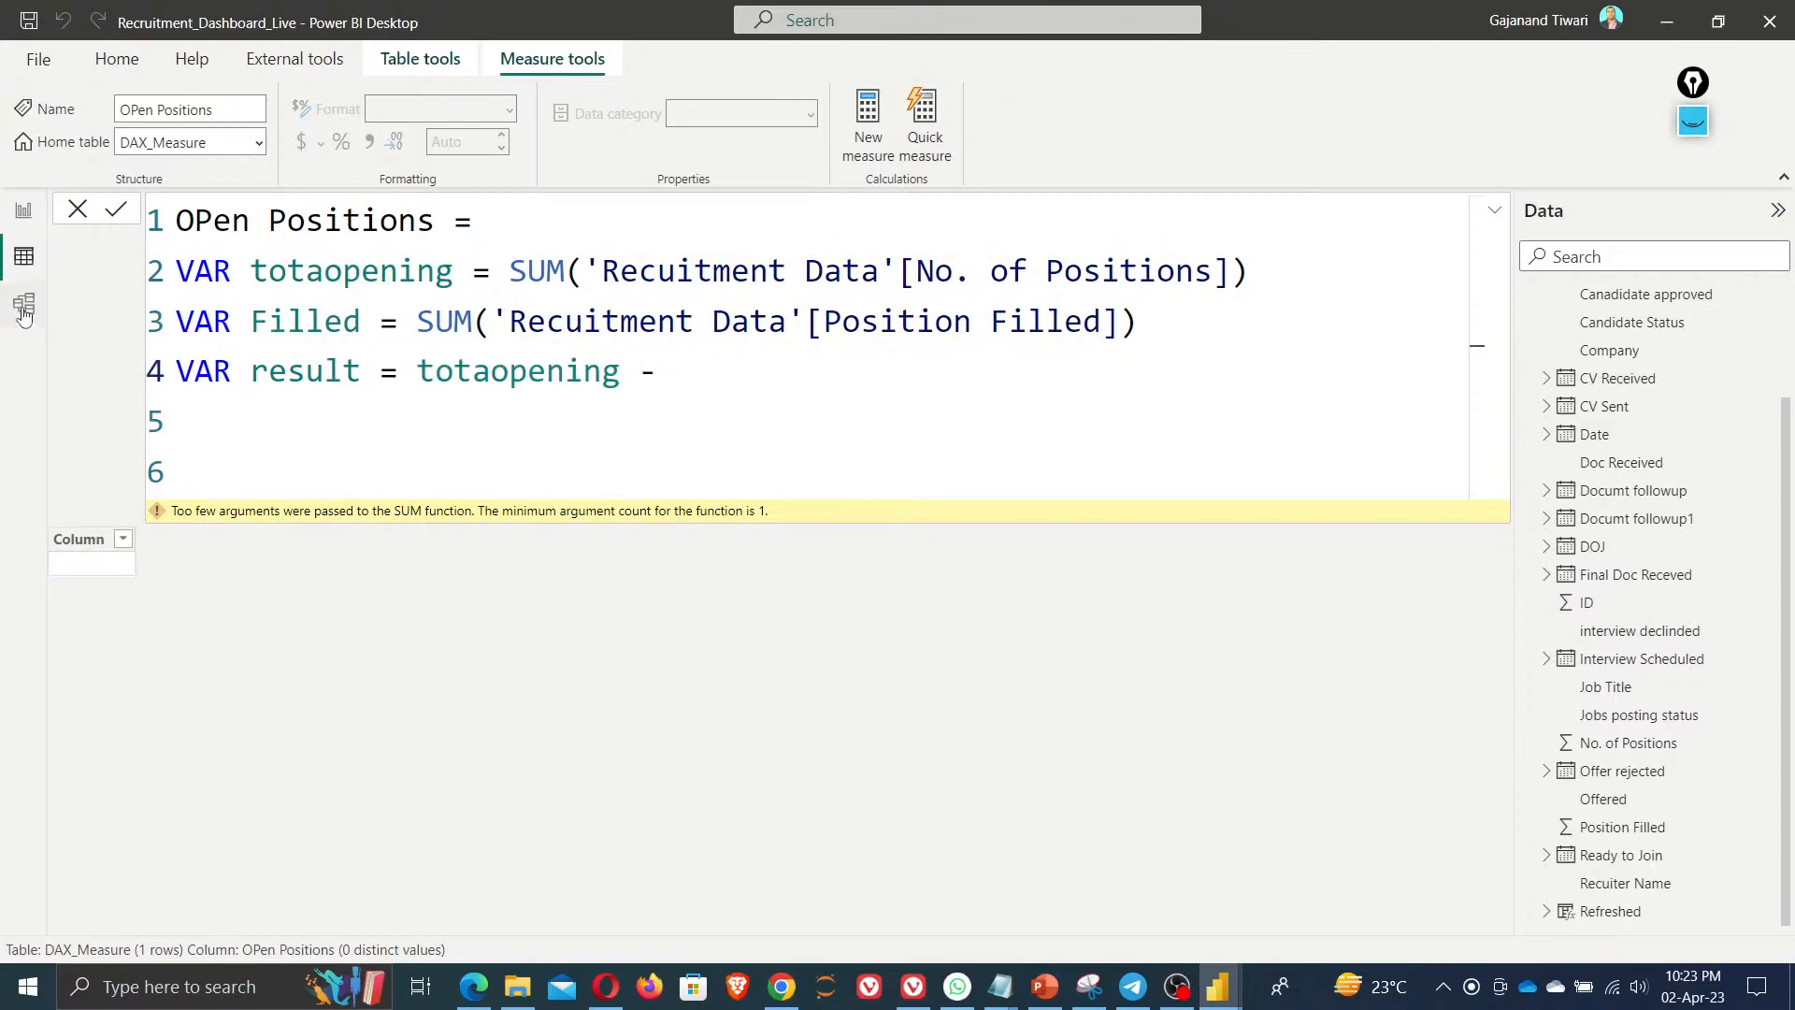
{"action": "left_click_drag", "start_coordinate": [251, 320], "coordinate": [362, 321]}
{"action": "key", "text": "ctrl+c"}
{"action": "left_click", "coordinate": [715, 371]}
{"action": "key", "text": "ctrl+v"}
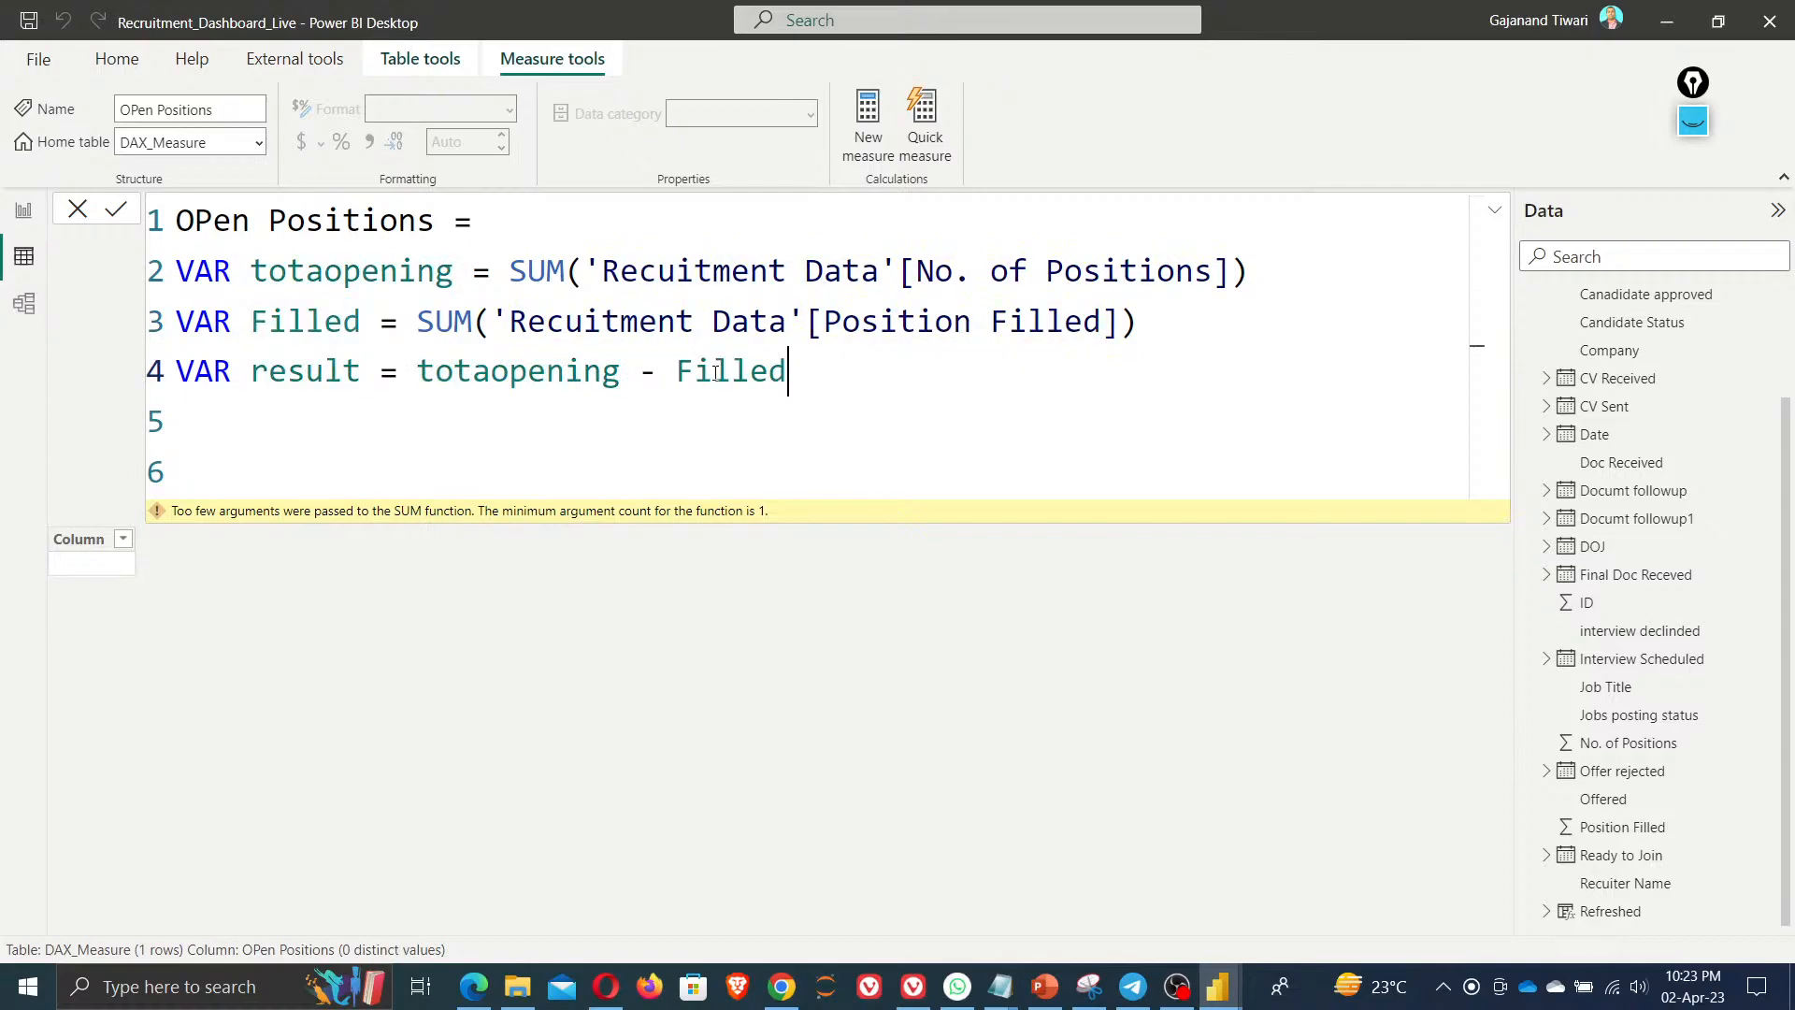
Complete the OPen Positions measure with a return line followed by the result variable, and commit the formula
{"action": "key", "text": "Return"}
{"action": "type", "text": "return"}
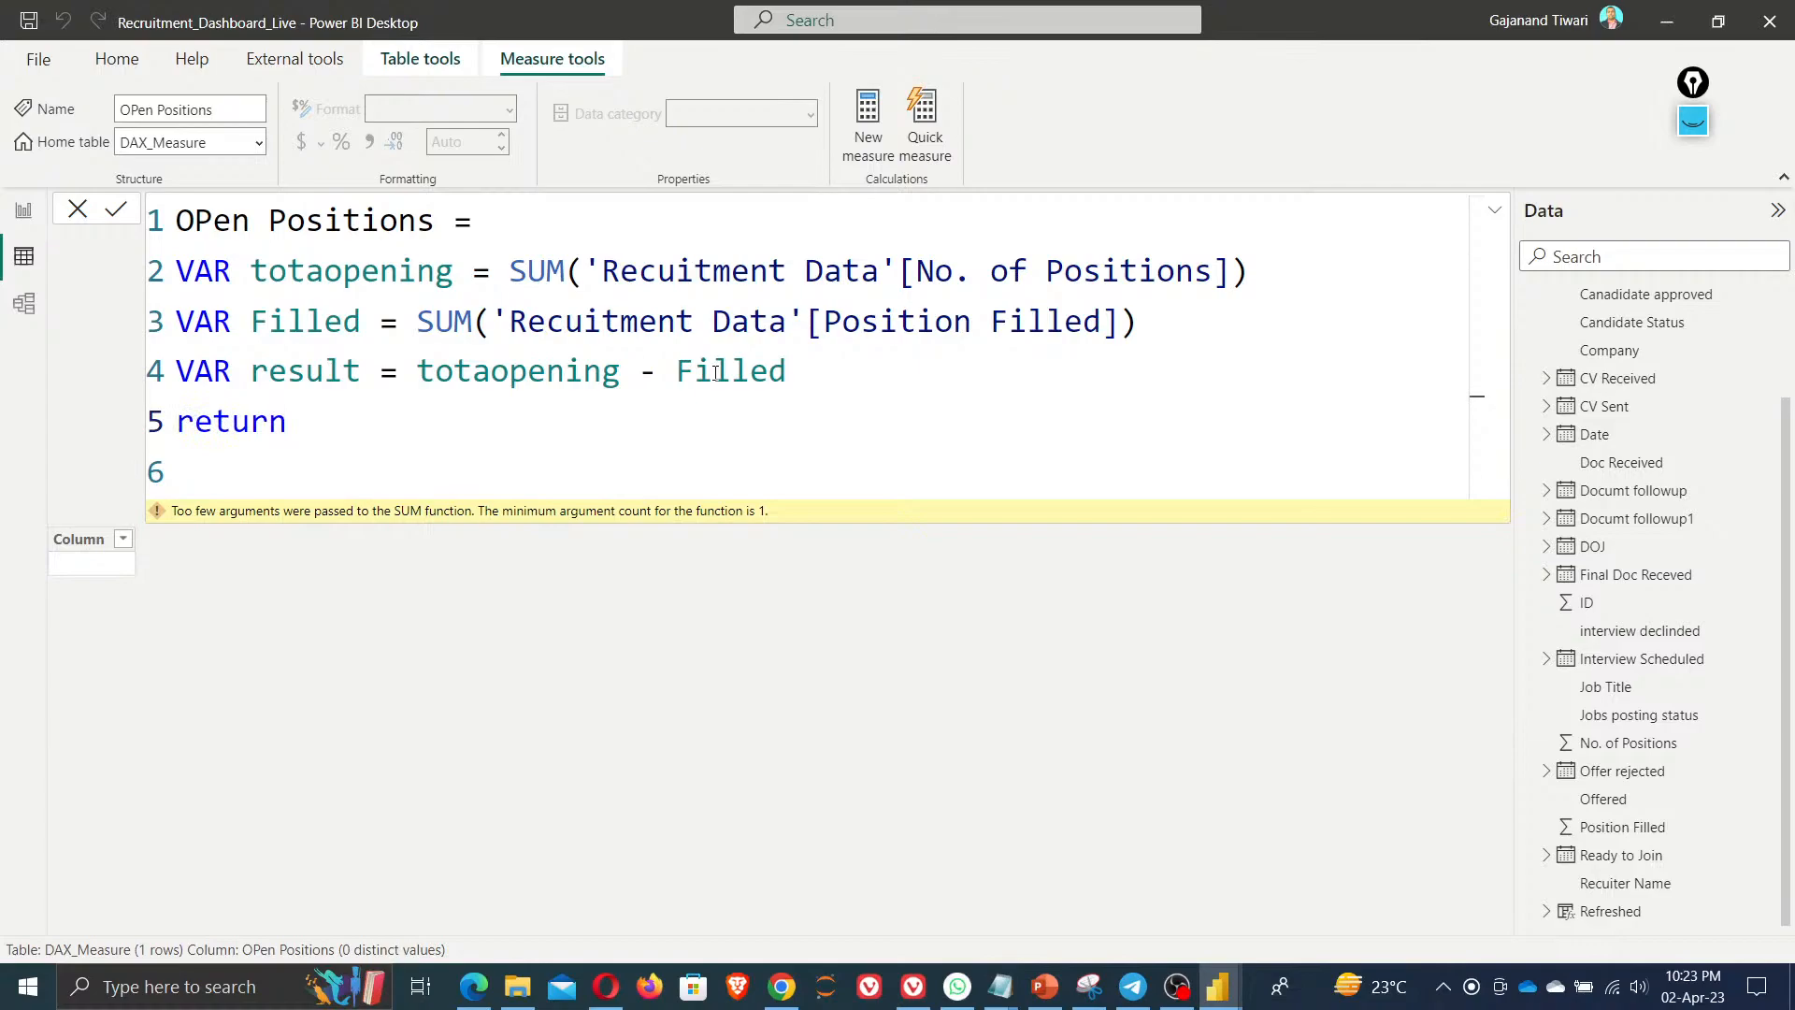
{"action": "key", "text": "Return"}
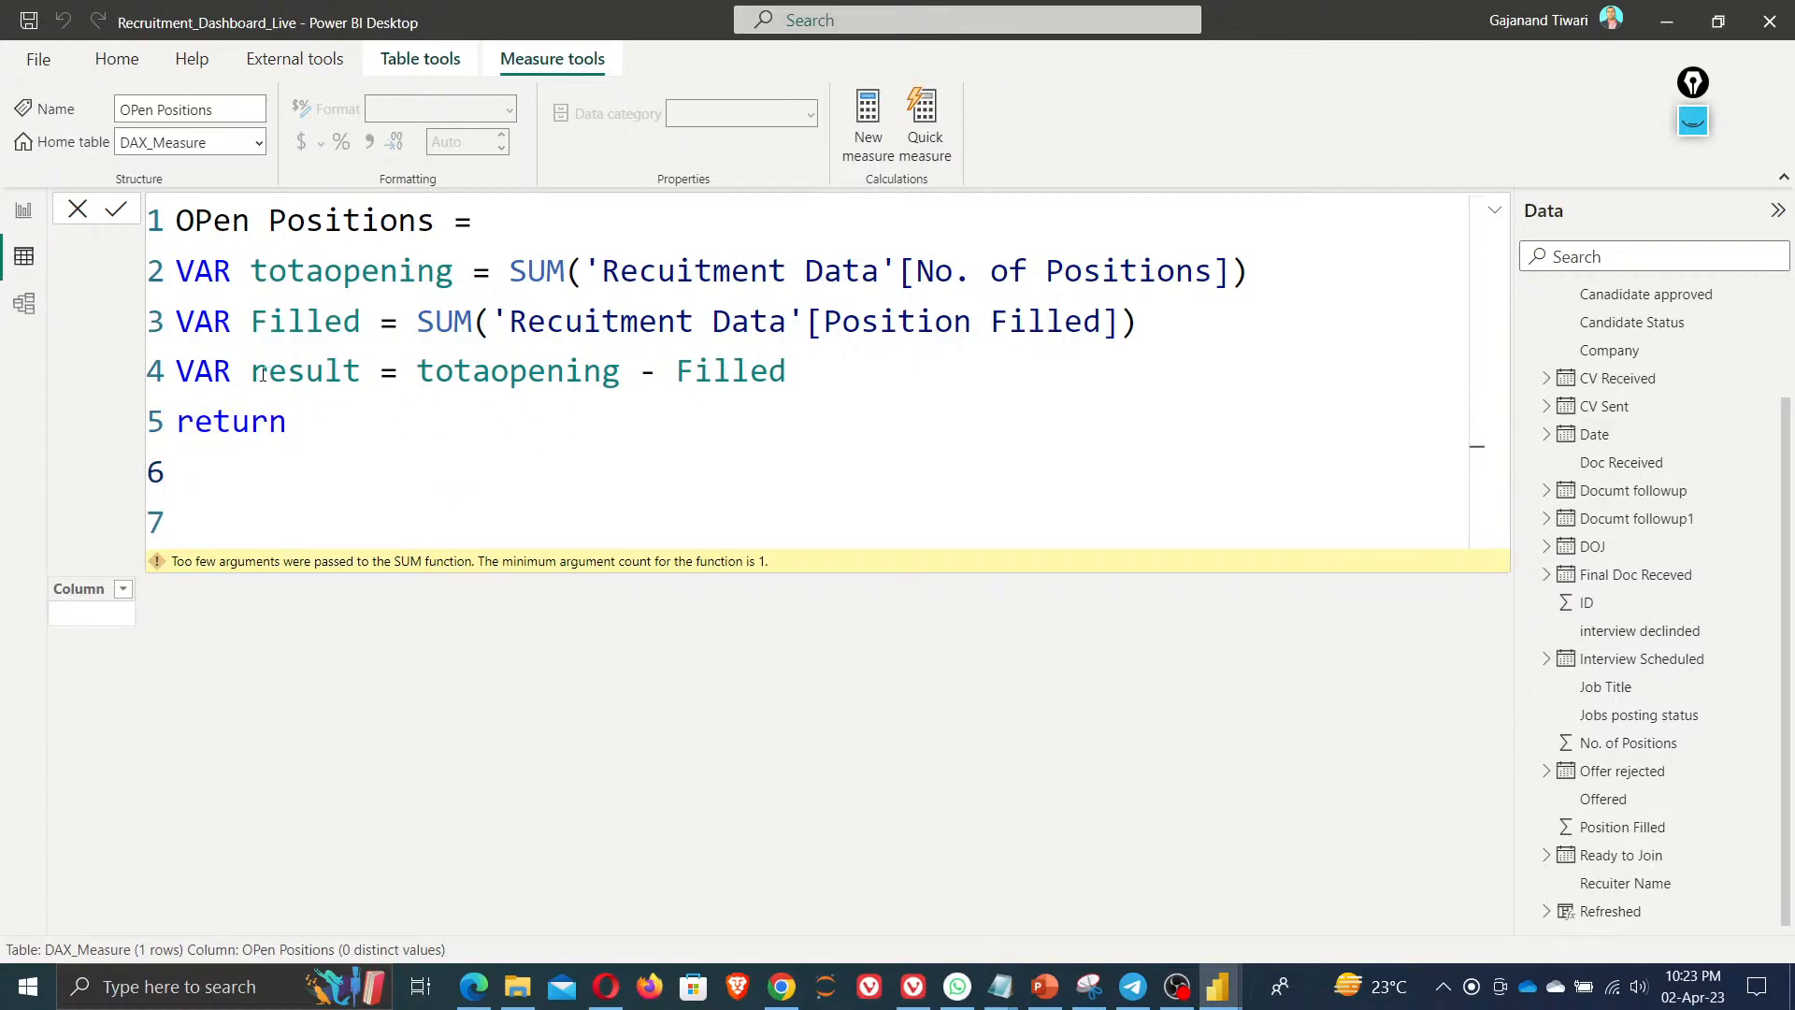
{"action": "left_click_drag", "start_coordinate": [249, 372], "coordinate": [364, 370]}
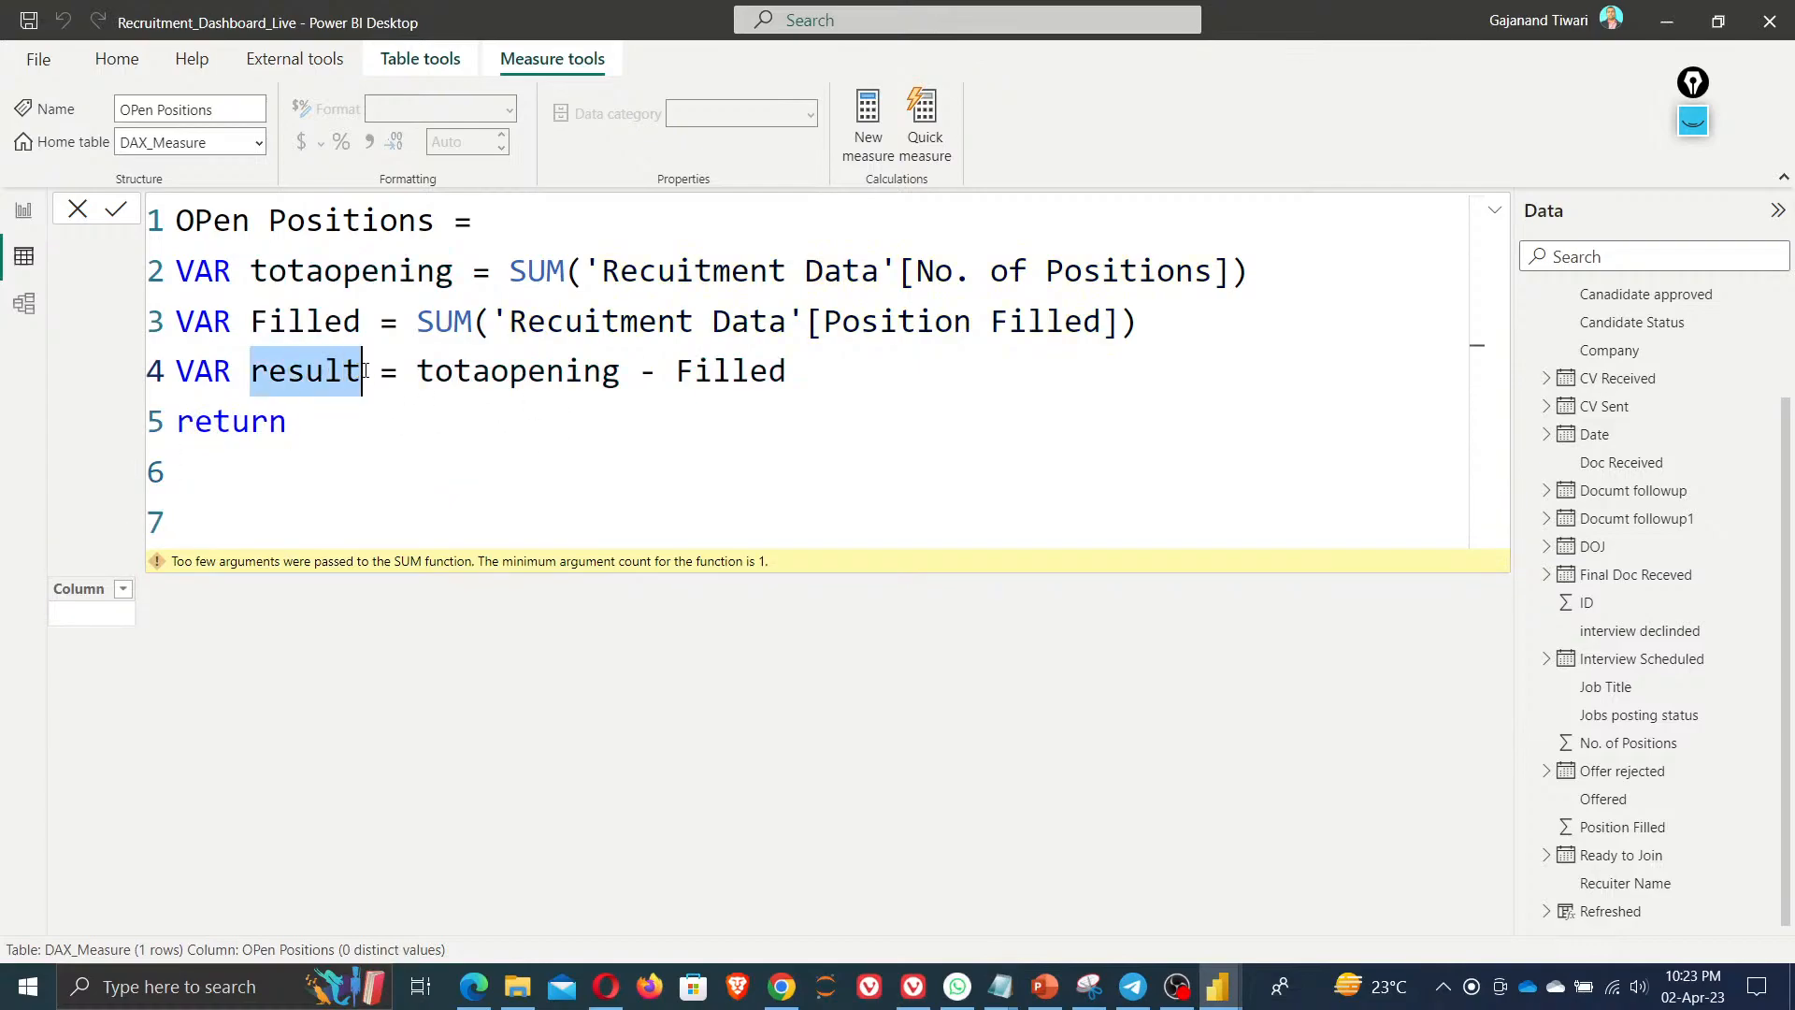
{"action": "key", "text": "ctrl+c"}
{"action": "left_click", "coordinate": [240, 467]}
{"action": "key", "text": "ctrl+v"}
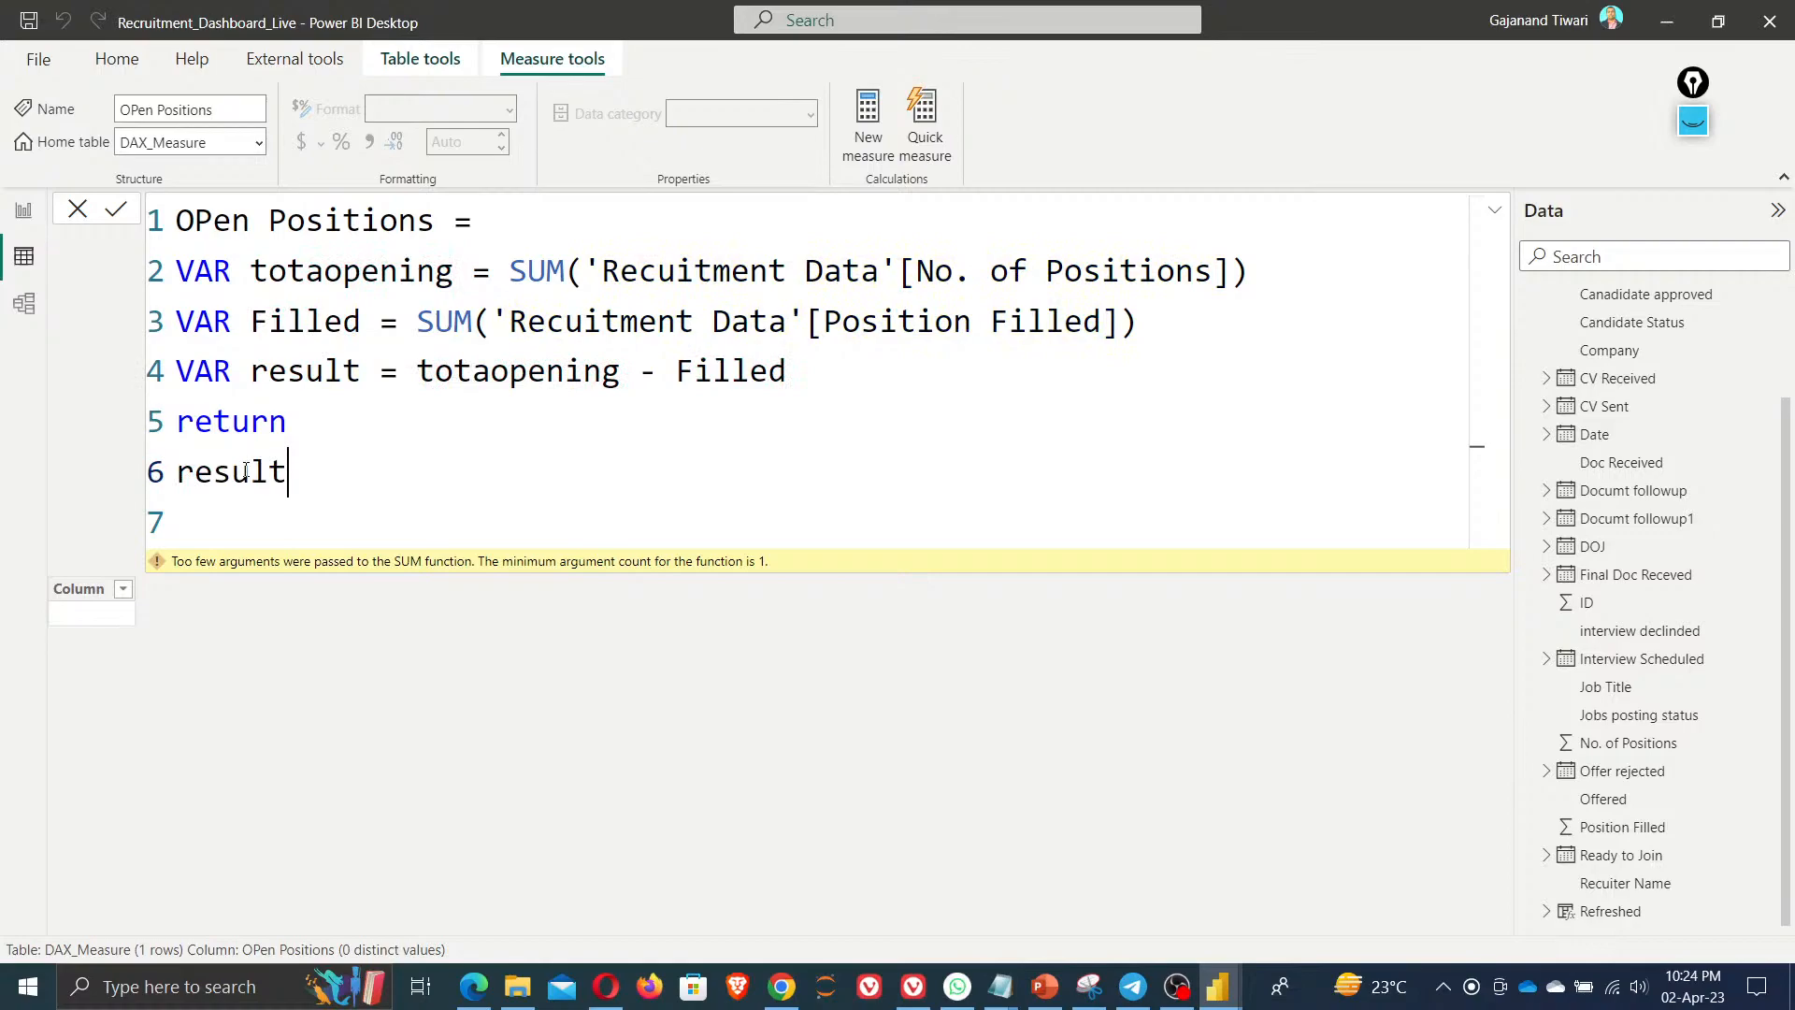
{"action": "key", "text": "Return"}
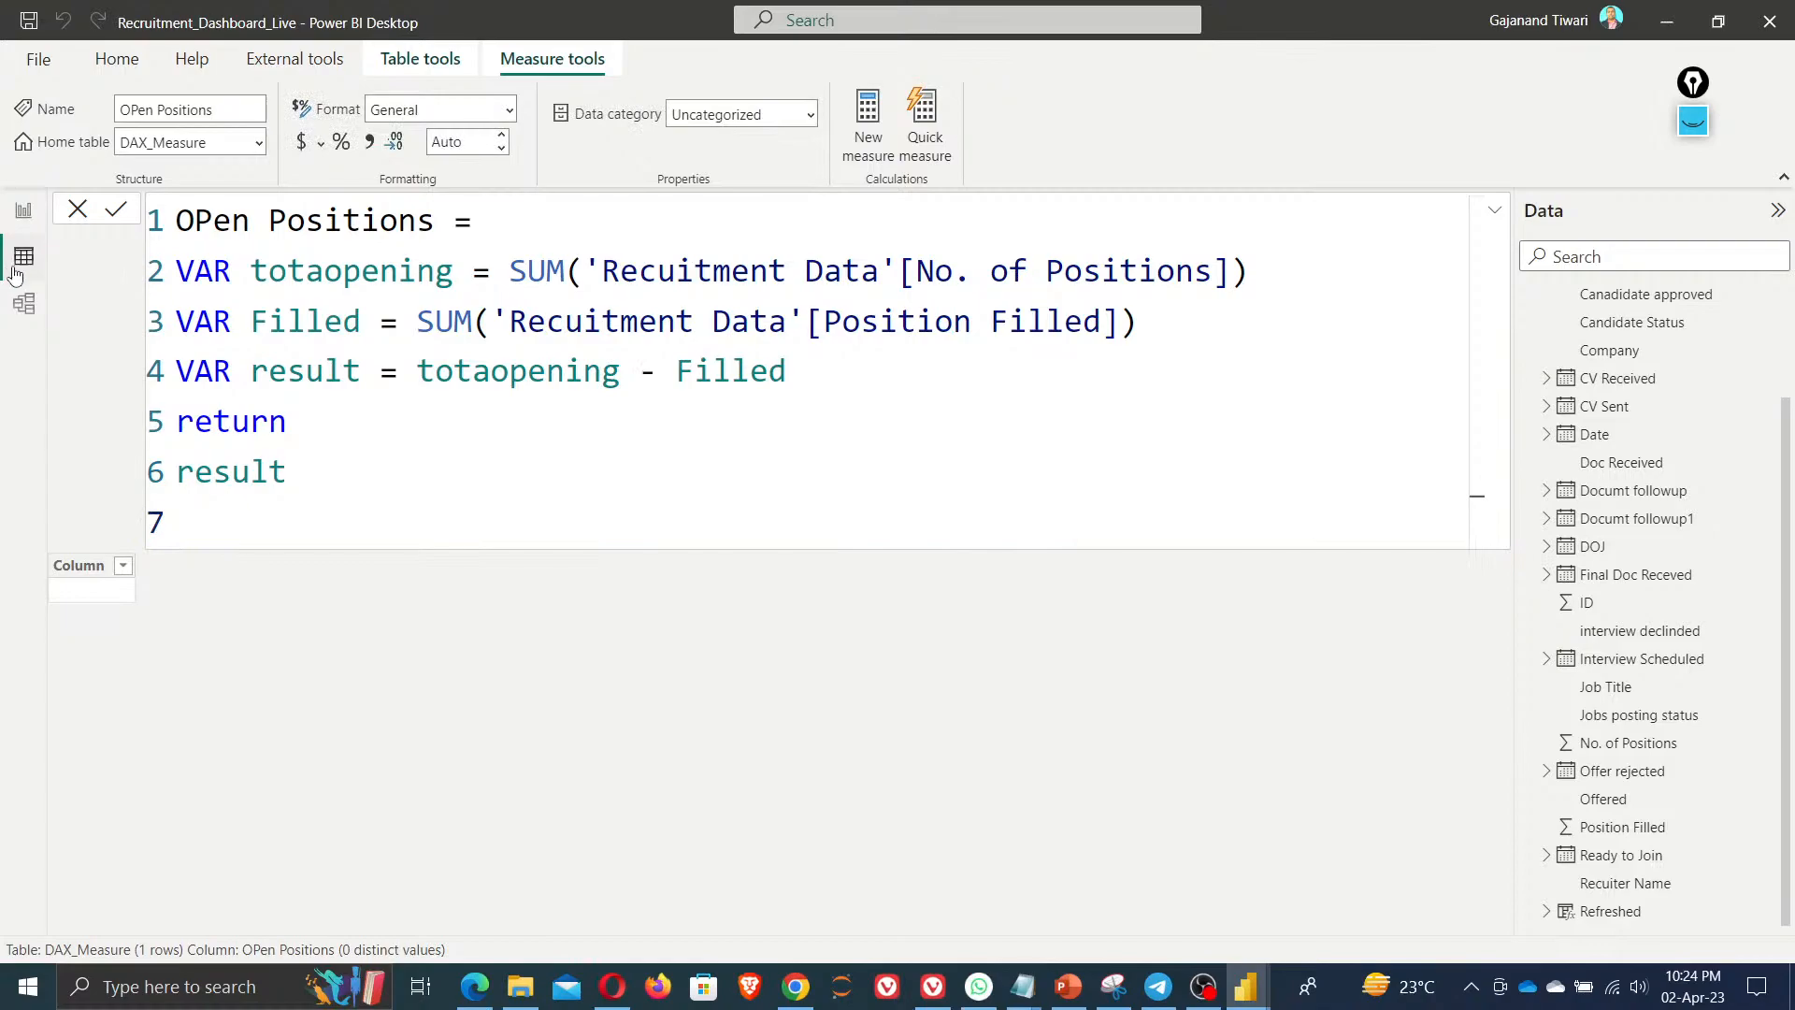
Examine the Recuitment Data table's rows, especially the Position Filled column
{"action": "scroll", "coordinate": [1587, 505], "scroll_direction": "up", "scroll_amount": 2}
{"action": "scroll", "coordinate": [1586, 505], "scroll_direction": "up", "scroll_amount": 2}
{"action": "left_click", "coordinate": [1606, 411]}
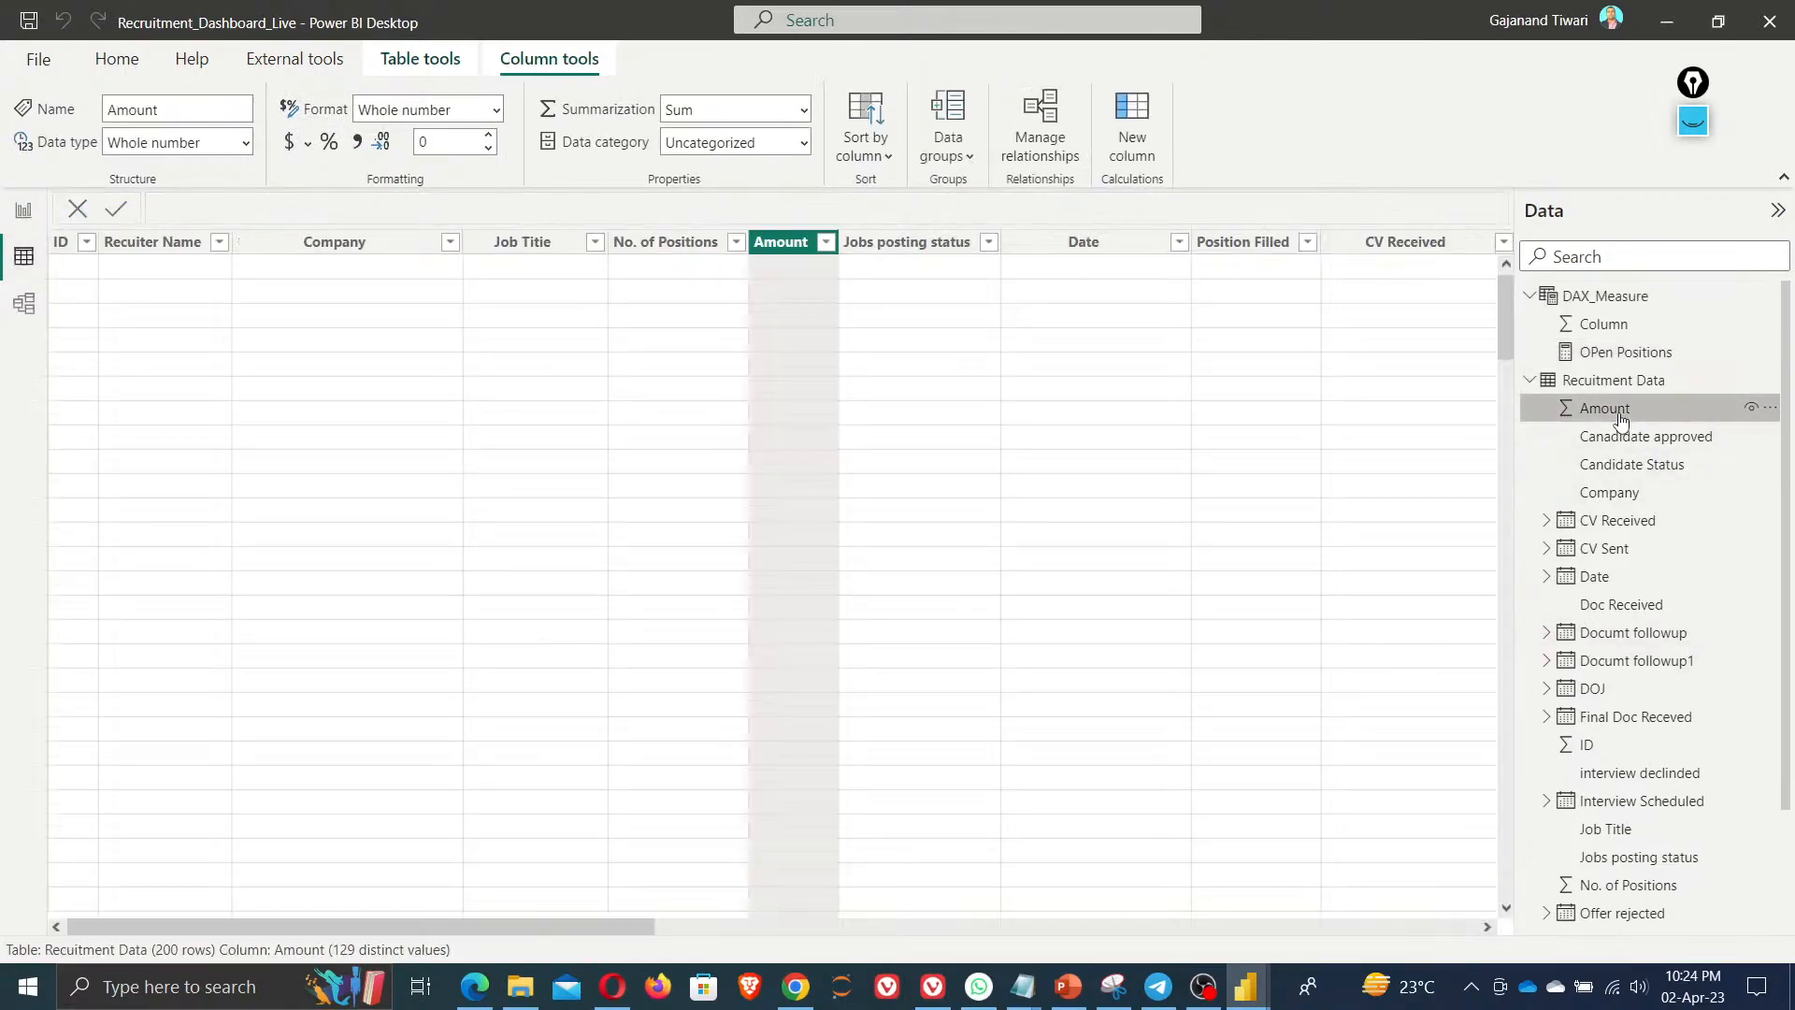
{"action": "left_click_drag", "start_coordinate": [404, 929], "coordinate": [661, 938]}
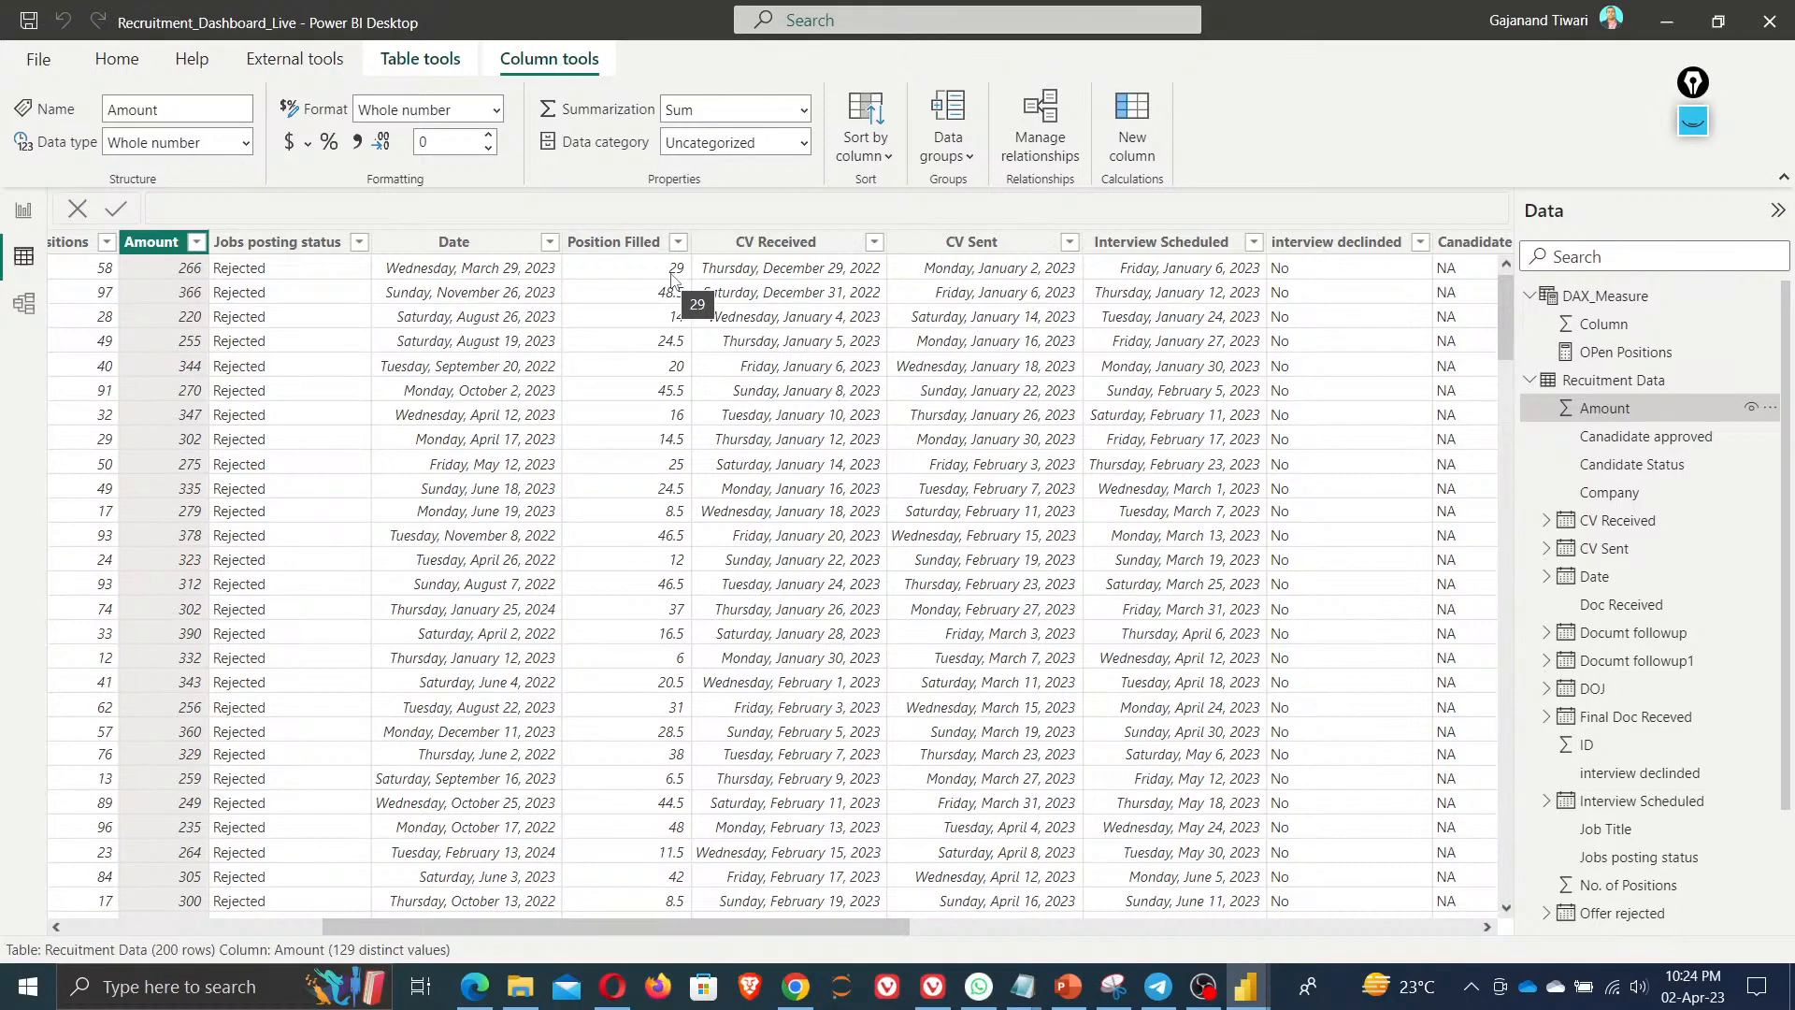
Populate the empty card on the report page with the OPen Positions measure and set its callout value's display units to None
{"action": "left_click", "coordinate": [17, 211]}
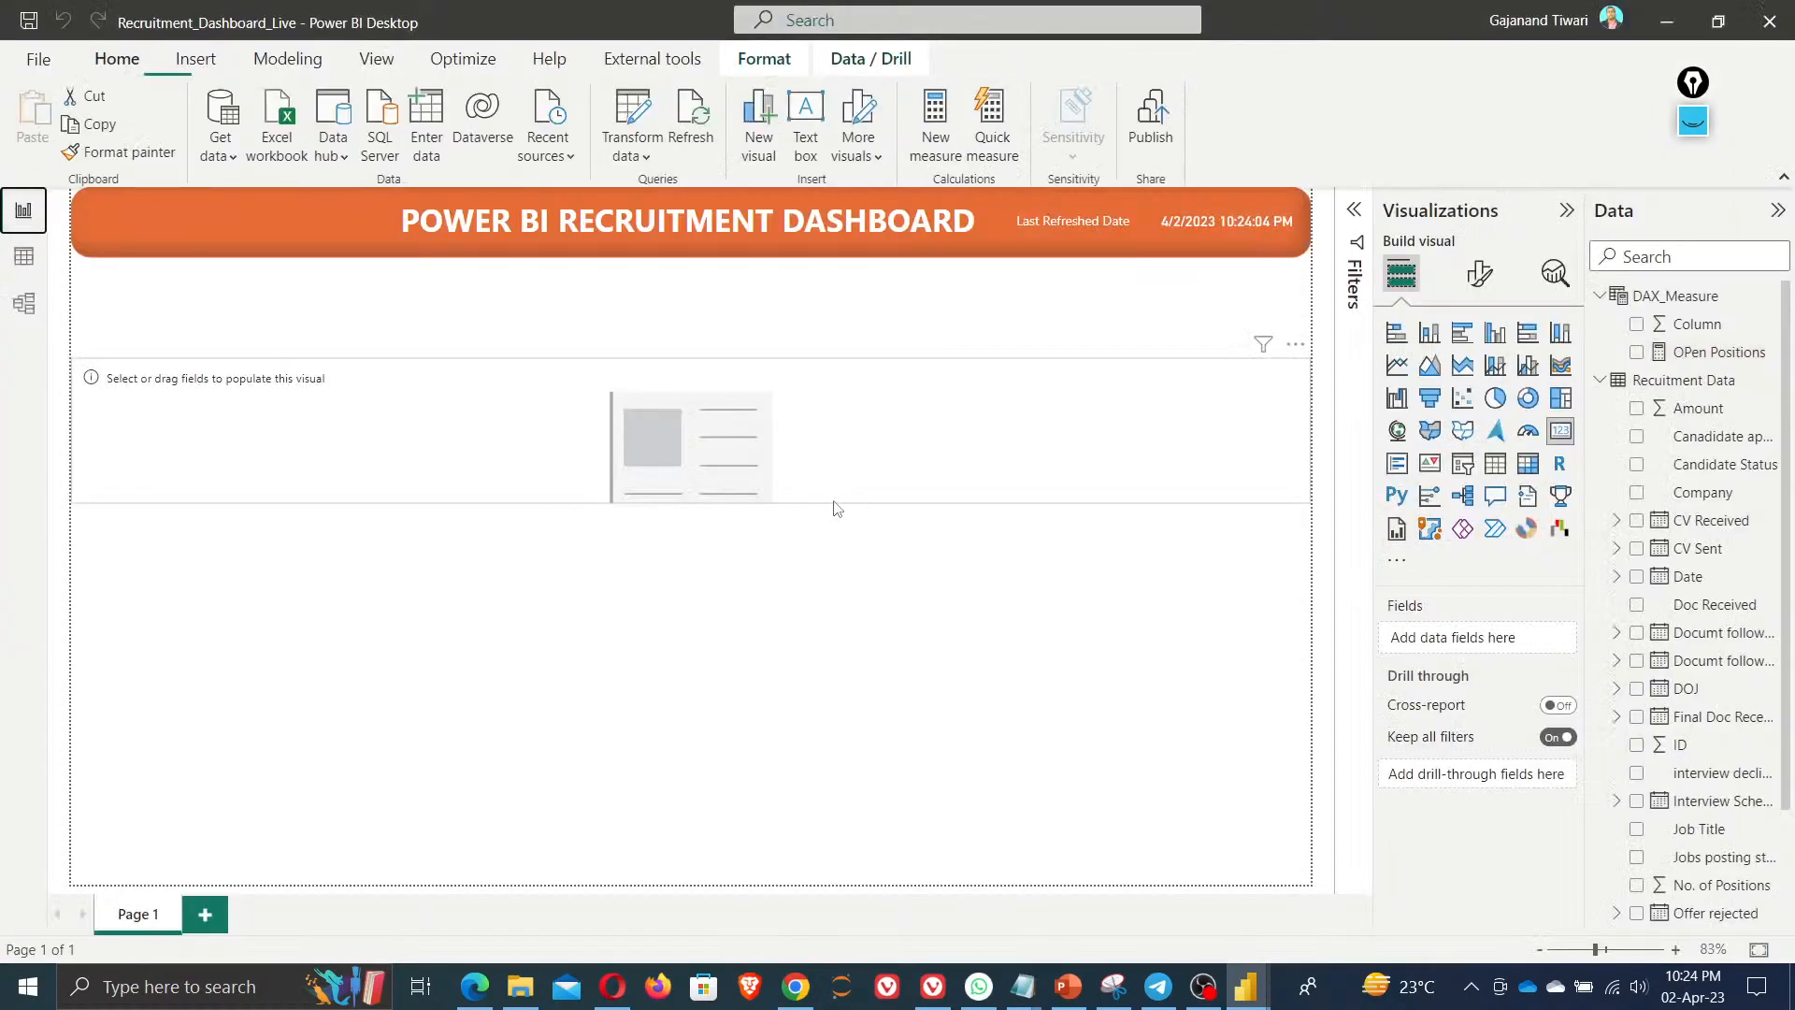
{"action": "left_click", "coordinate": [1637, 352]}
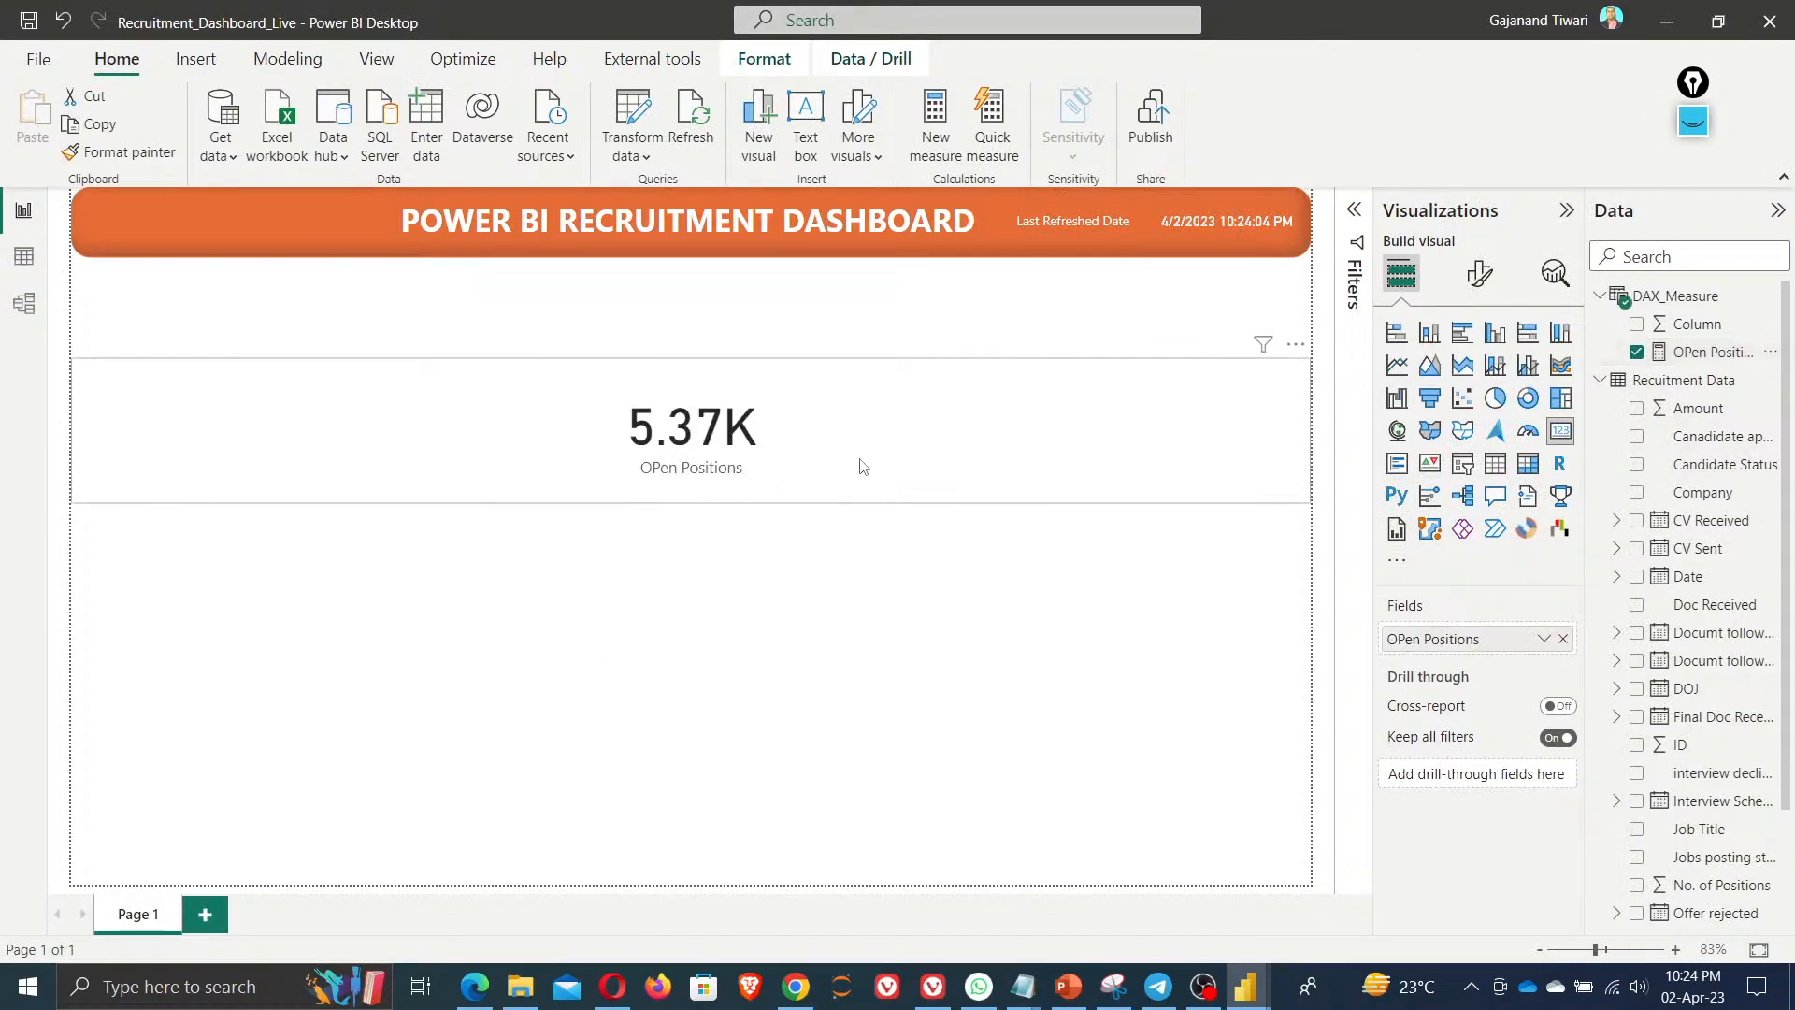
{"action": "left_click", "coordinate": [1480, 273]}
{"action": "left_click", "coordinate": [1445, 433]}
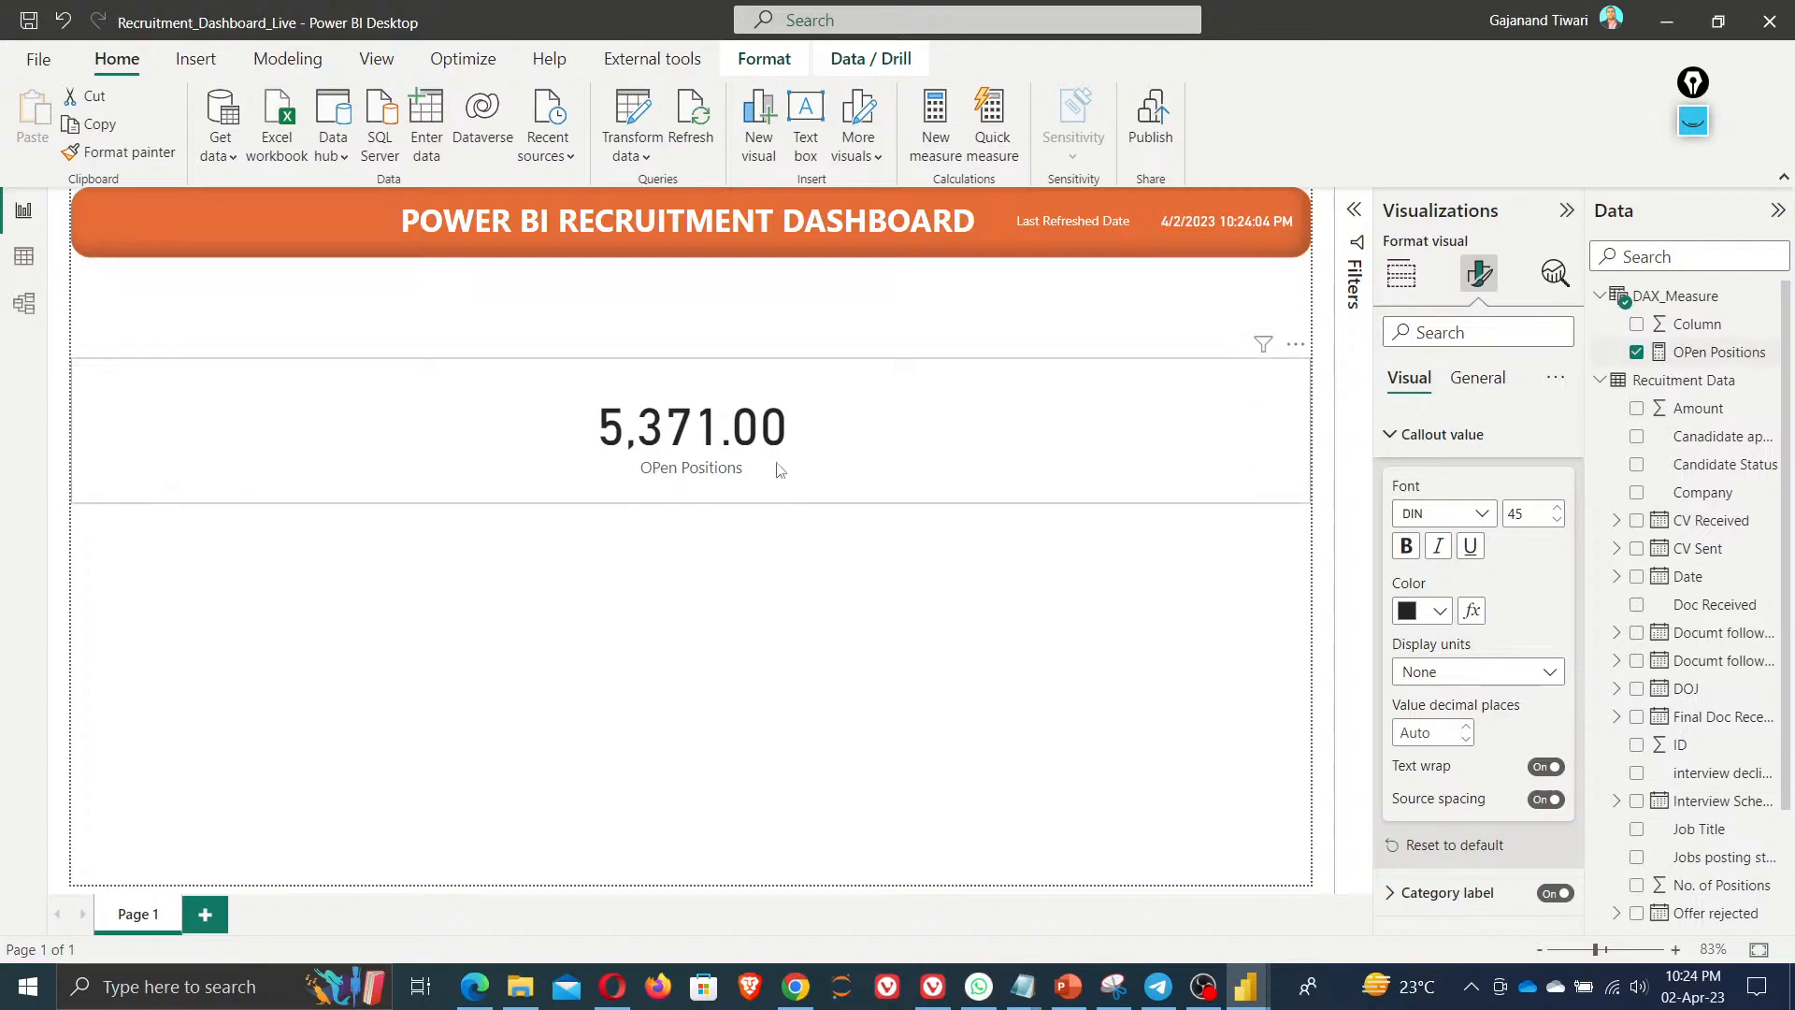
Set the OPen Positions measure's decimal places to 0 and close its formula editor
{"action": "left_click", "coordinate": [1723, 363]}
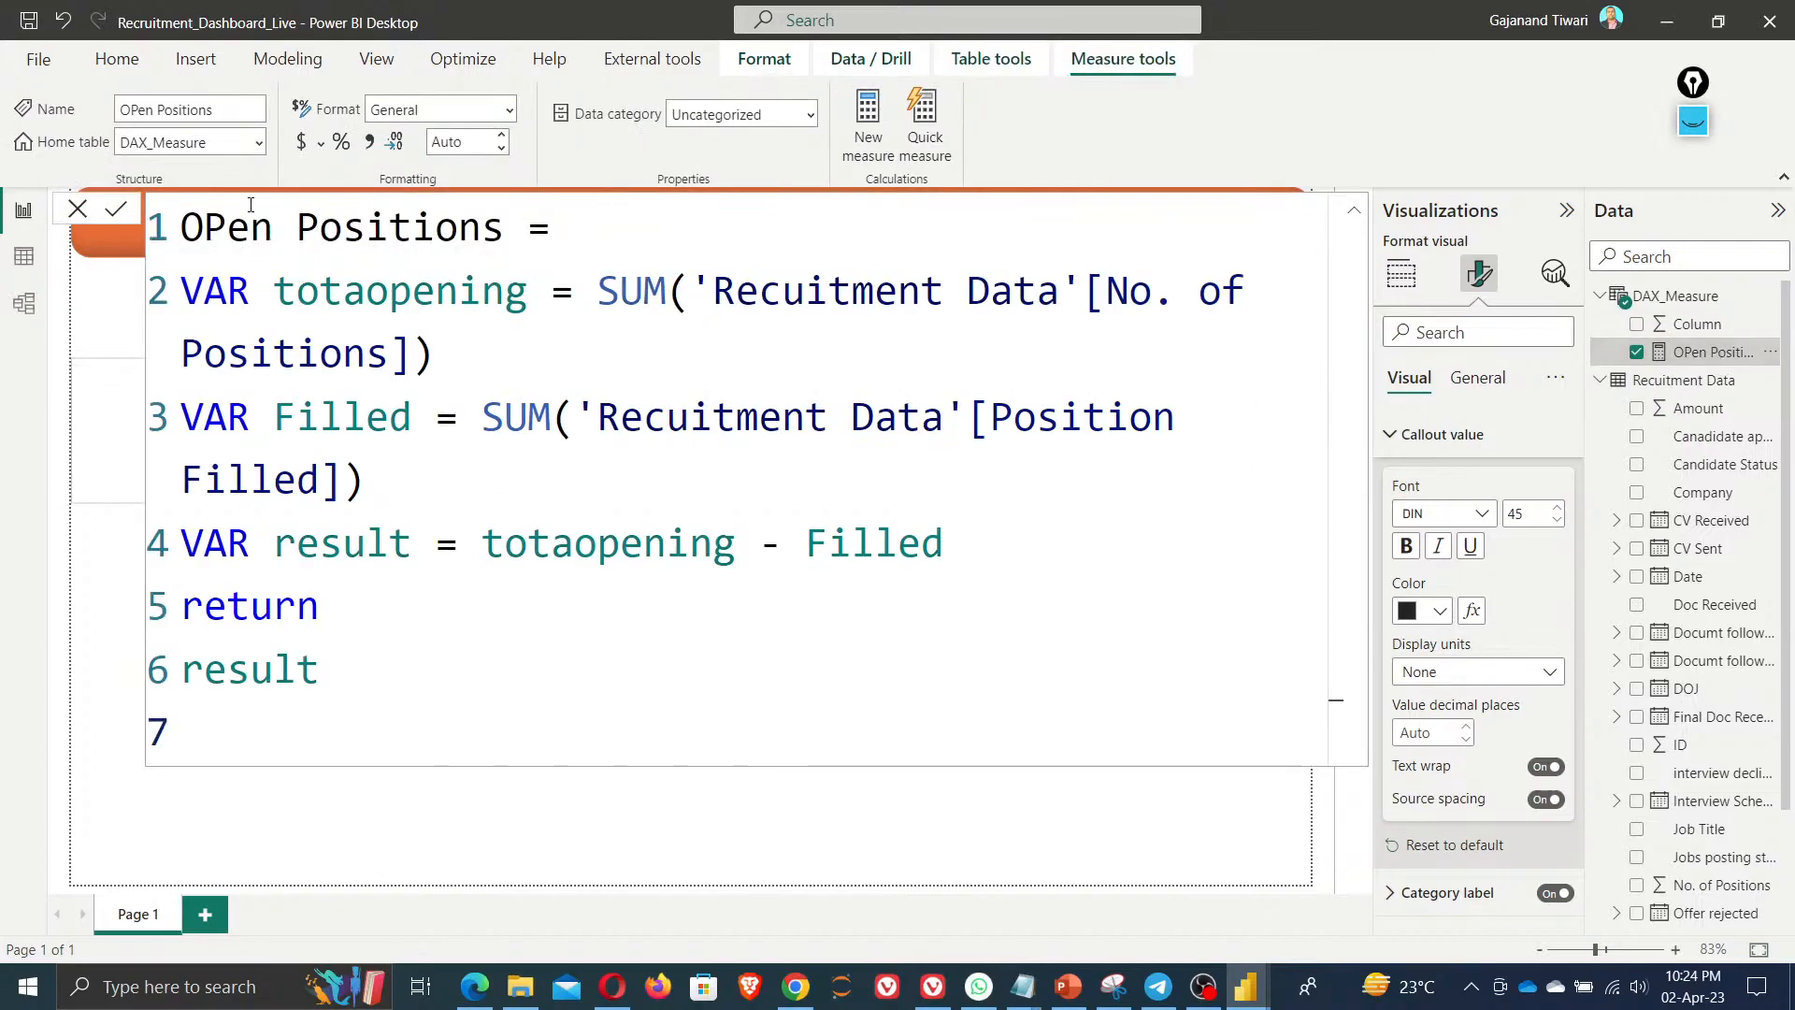
{"action": "left_click", "coordinate": [469, 143]}
{"action": "type", "text": "0"}
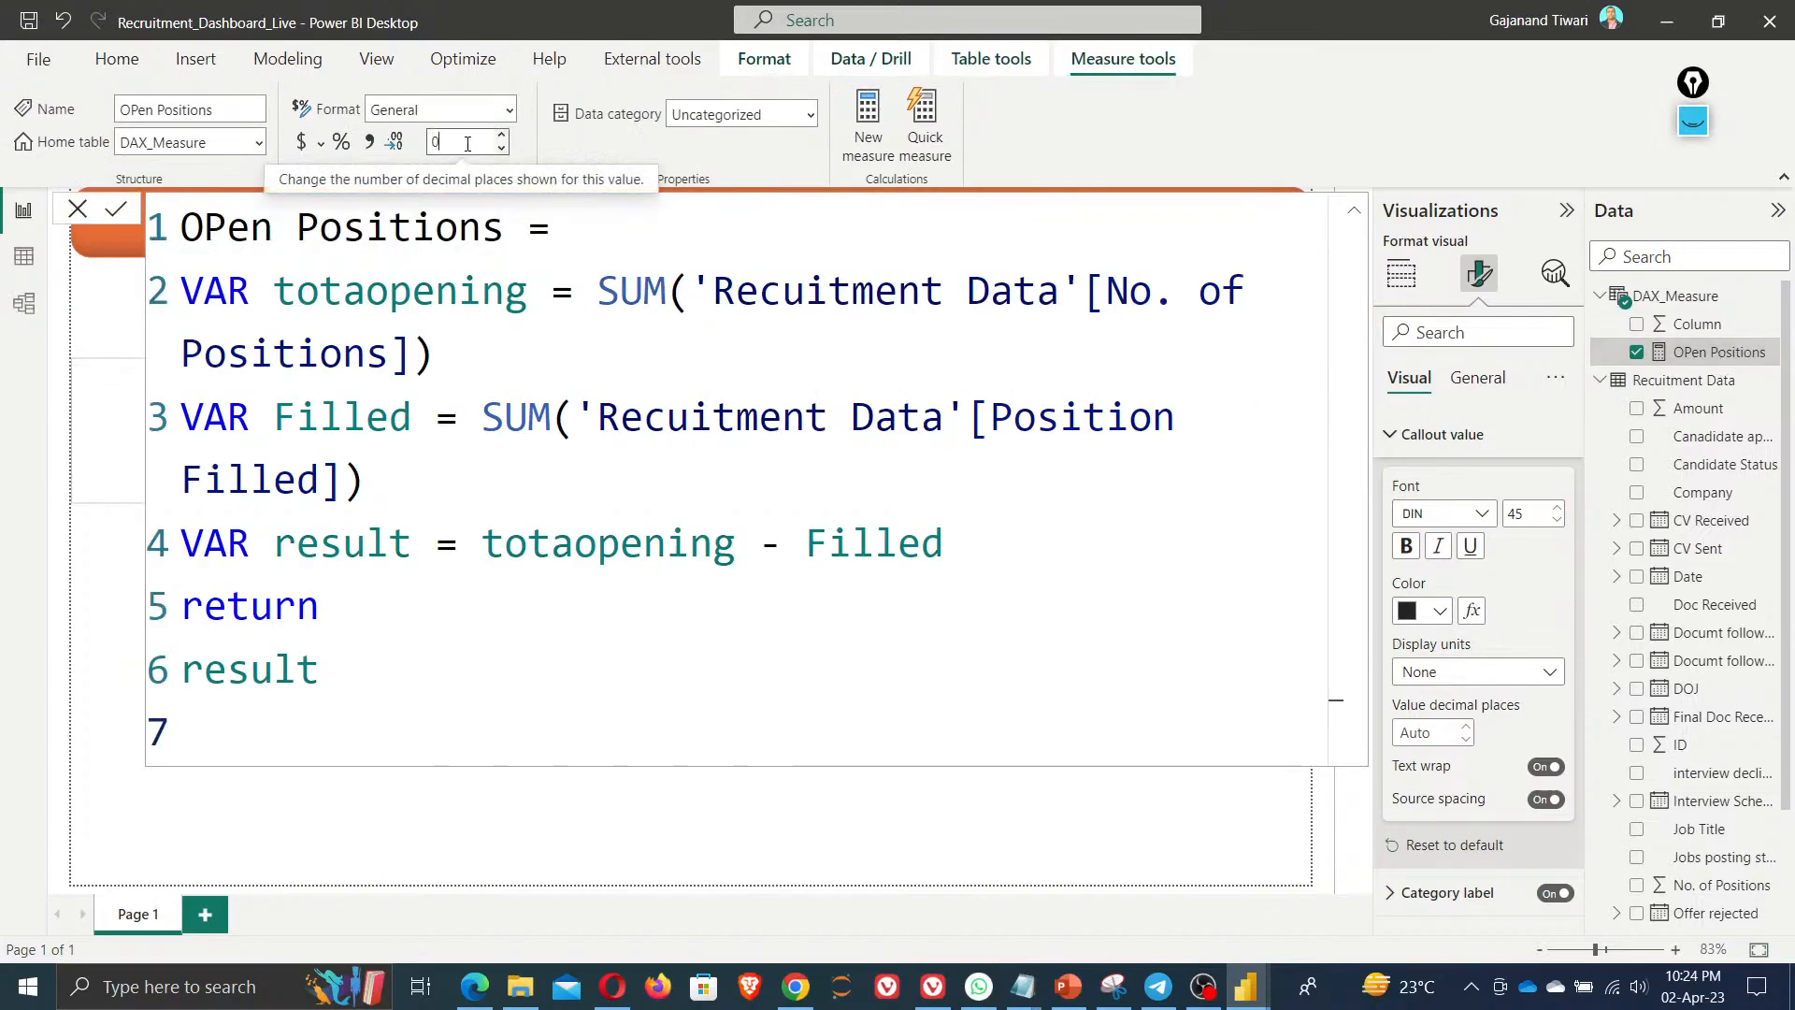
{"action": "left_click", "coordinate": [506, 170]}
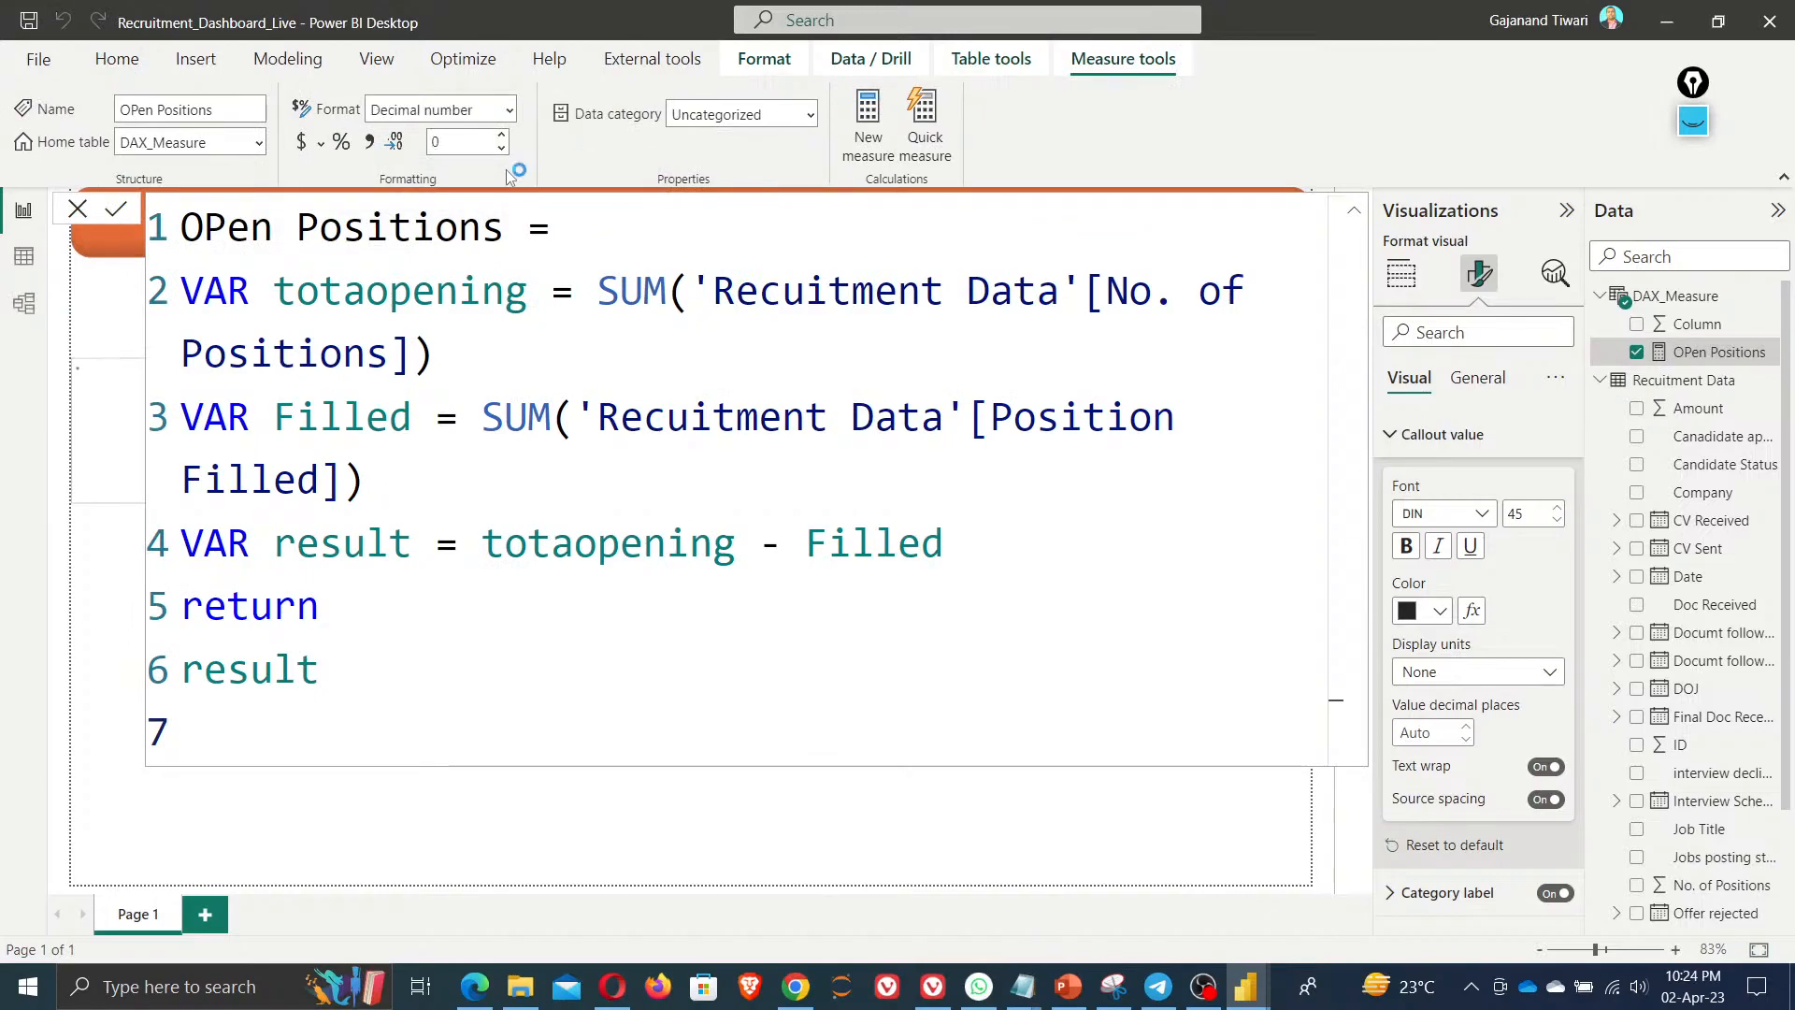
{"action": "left_click", "coordinate": [78, 211]}
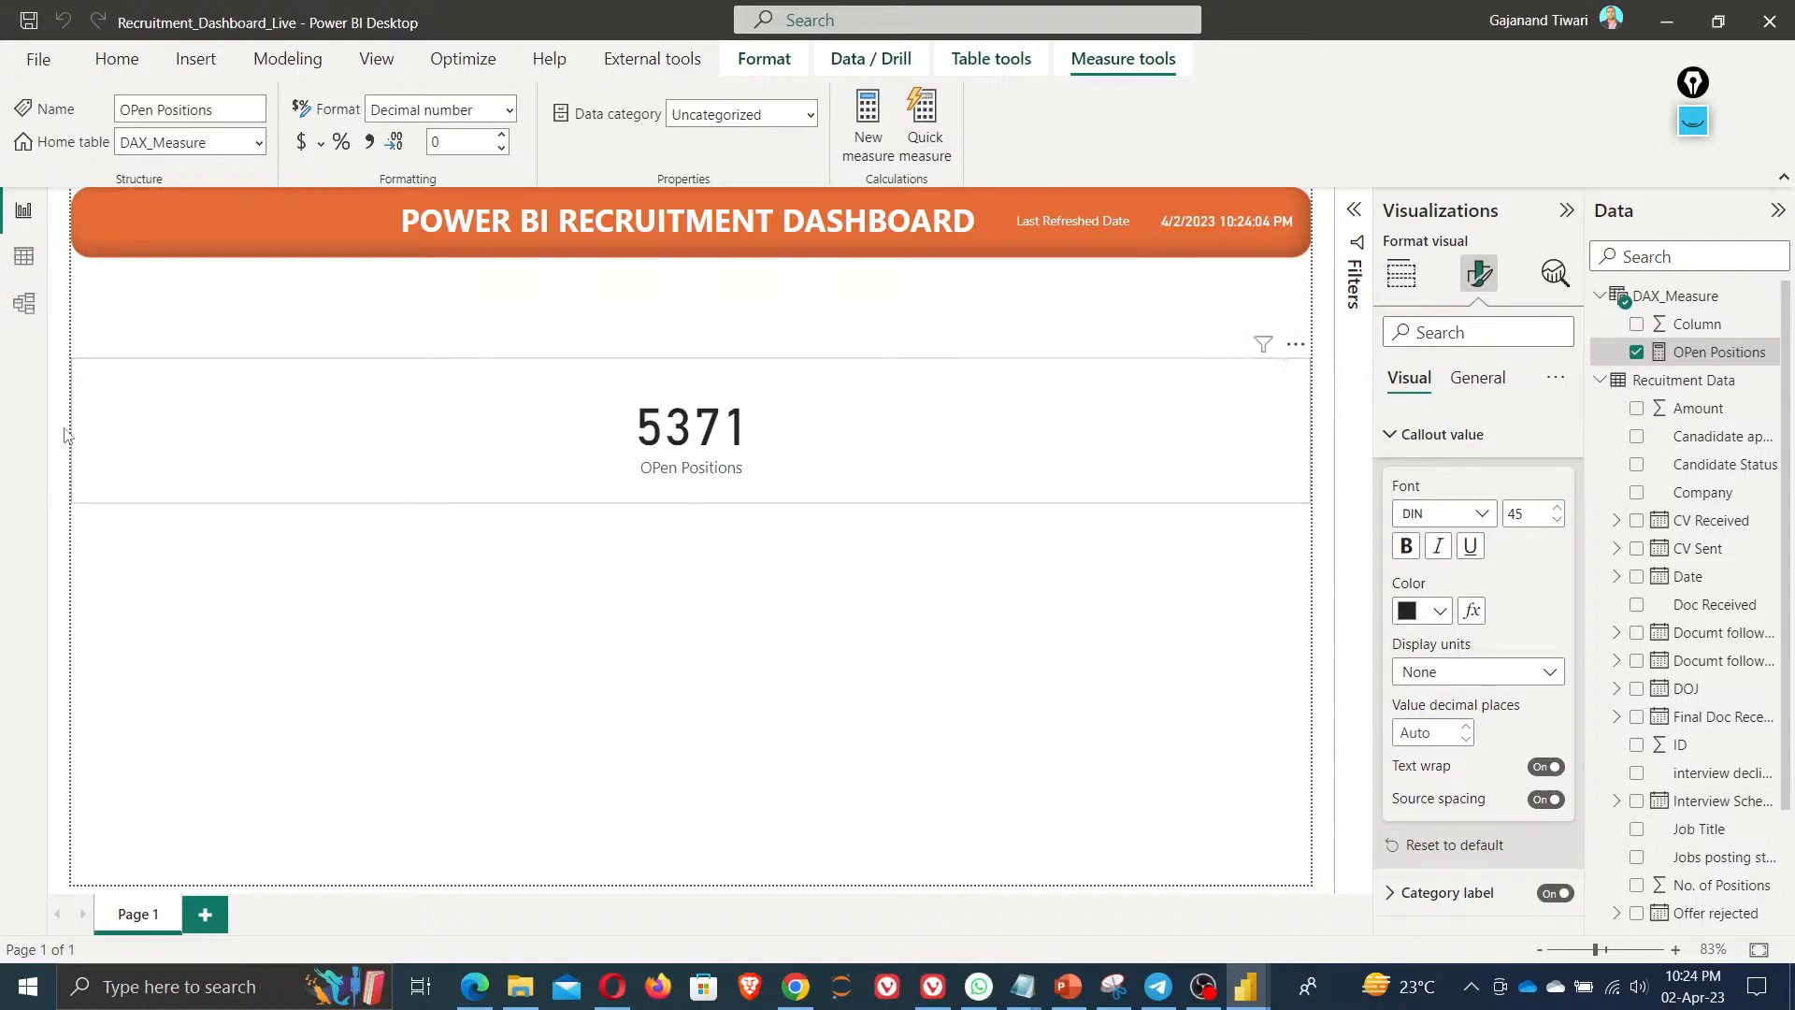
Set the OPen Positions card's width to 120 in its size properties
{"action": "left_click", "coordinate": [1477, 377]}
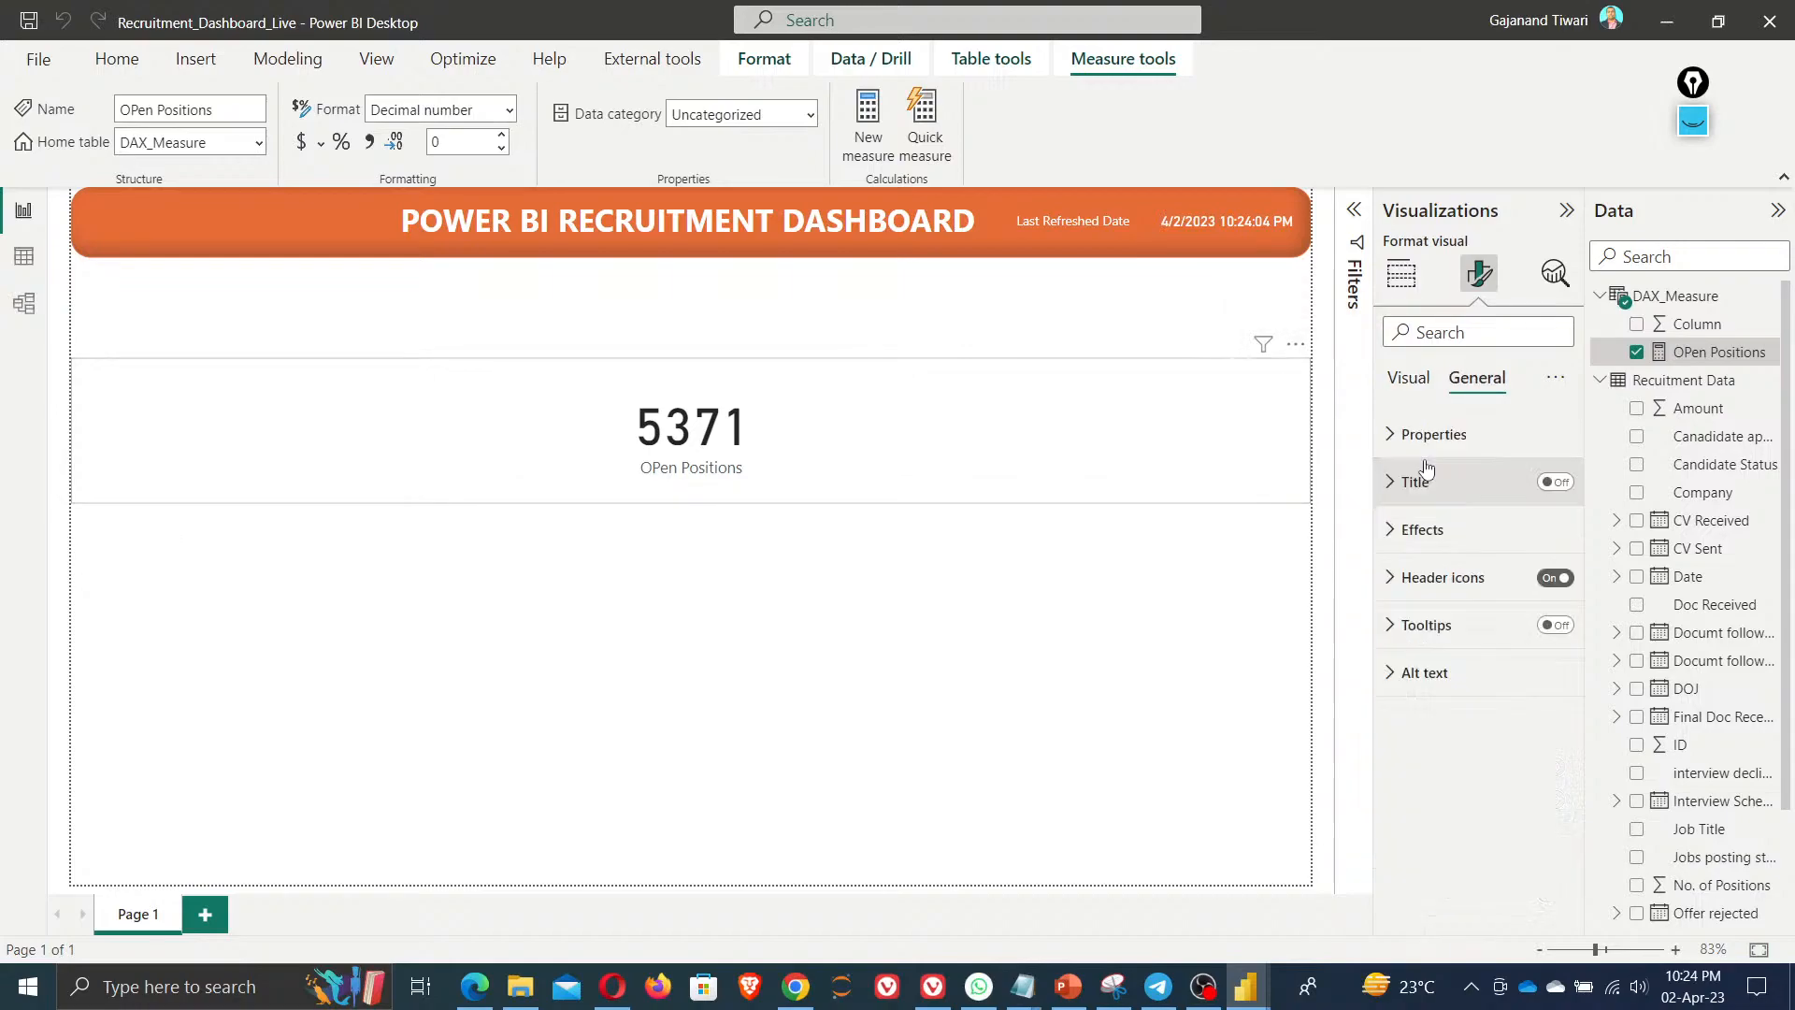
{"action": "left_click", "coordinate": [1428, 435]}
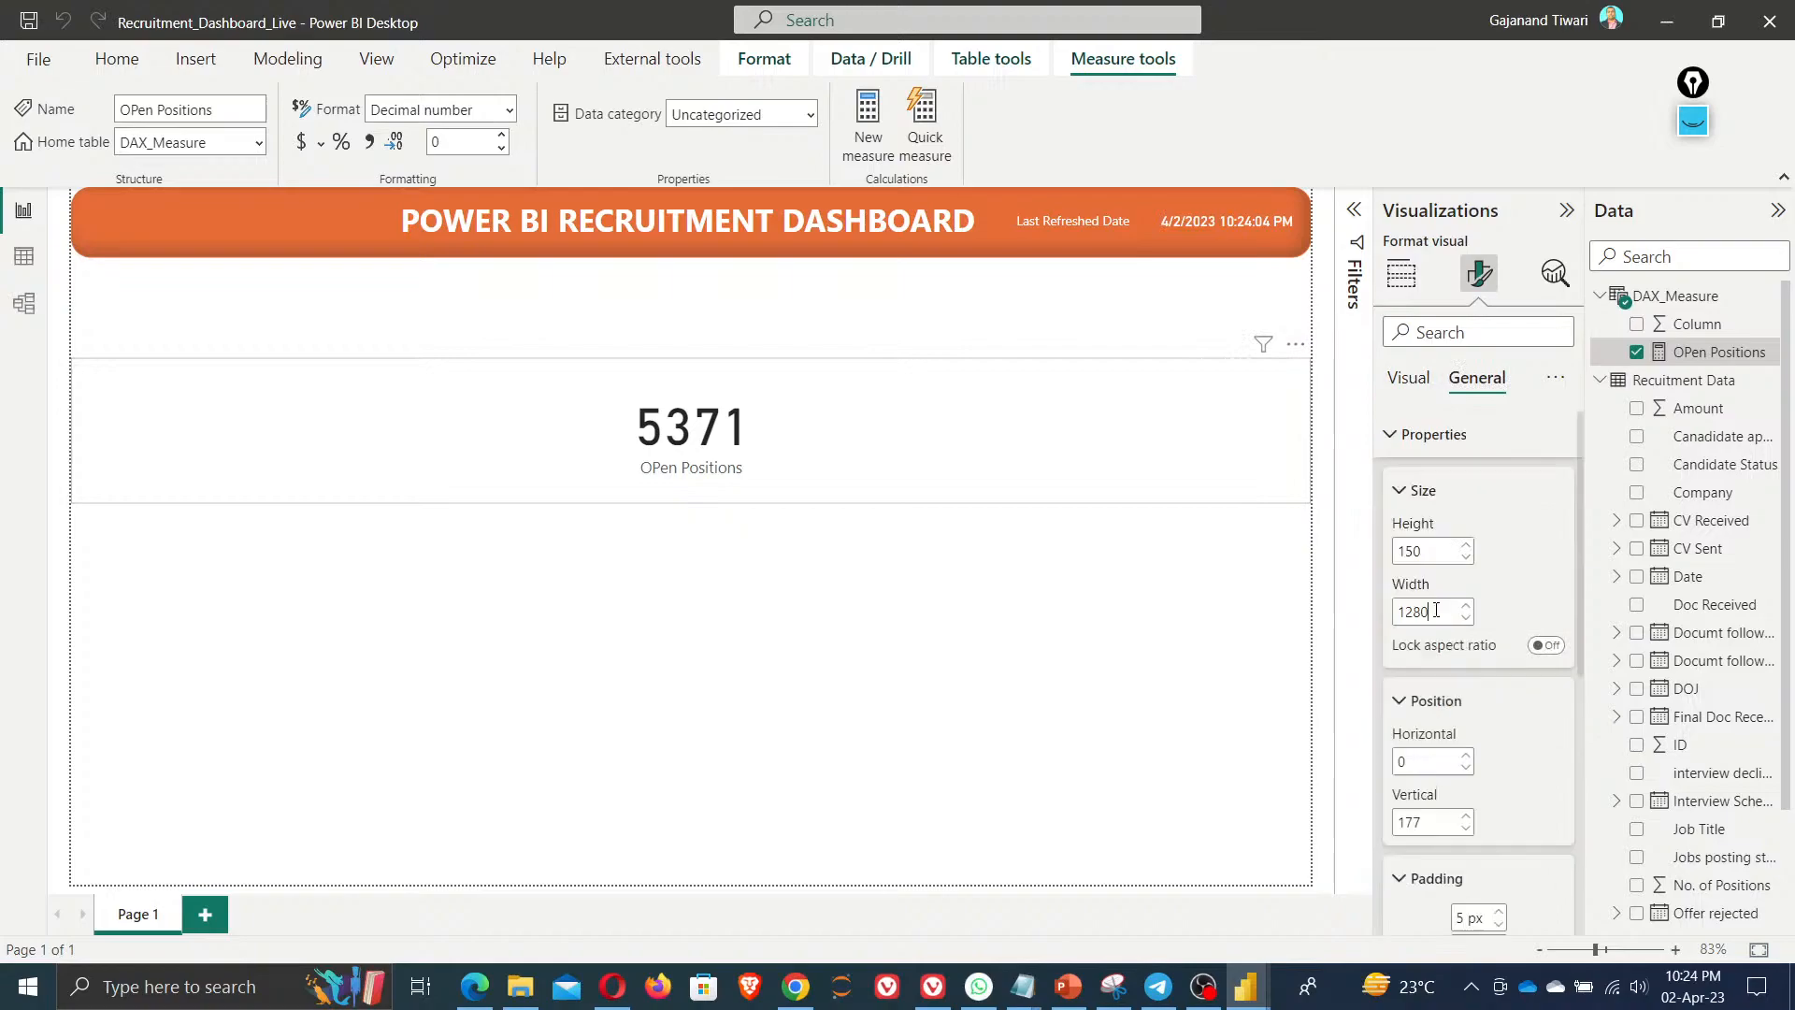
{"action": "double_click", "coordinate": [1412, 612]}
{"action": "type", "text": "00"}
{"action": "key", "text": "BackSpace"}
{"action": "key", "text": "BackSpace"}
{"action": "type", "text": "12"}
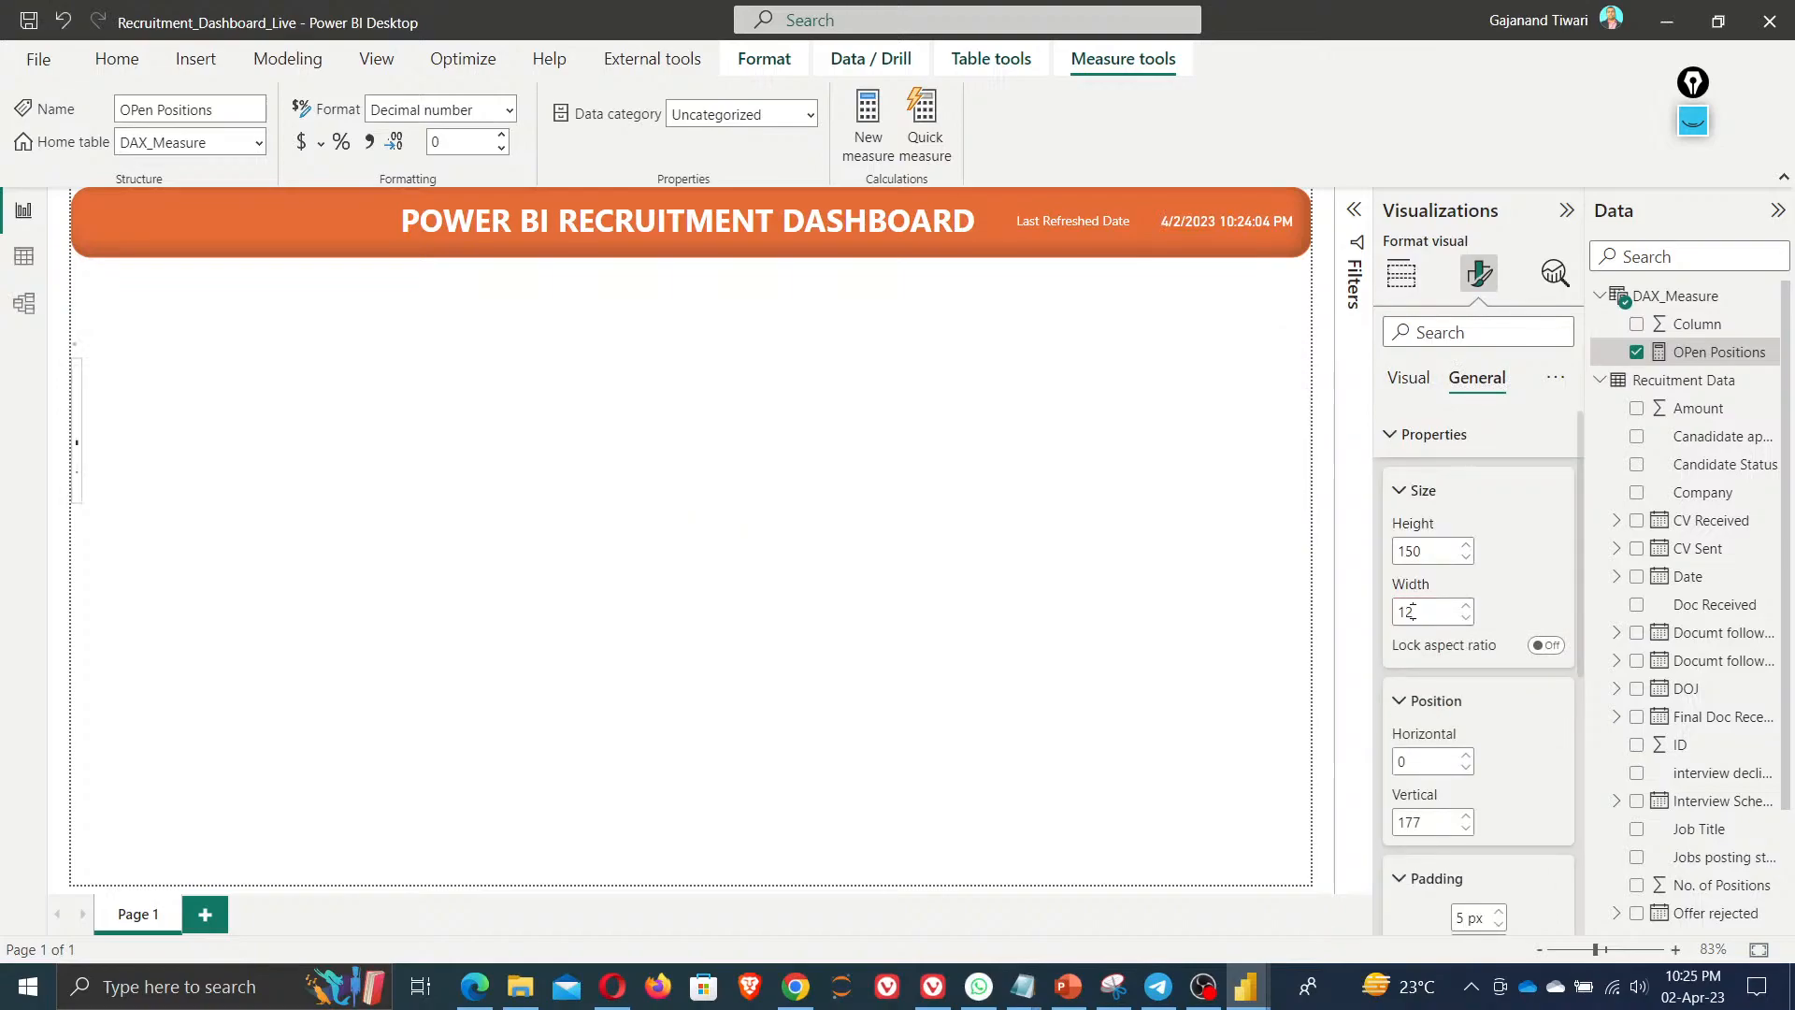
{"action": "type", "text": "0"}
{"action": "left_click", "coordinate": [131, 411]}
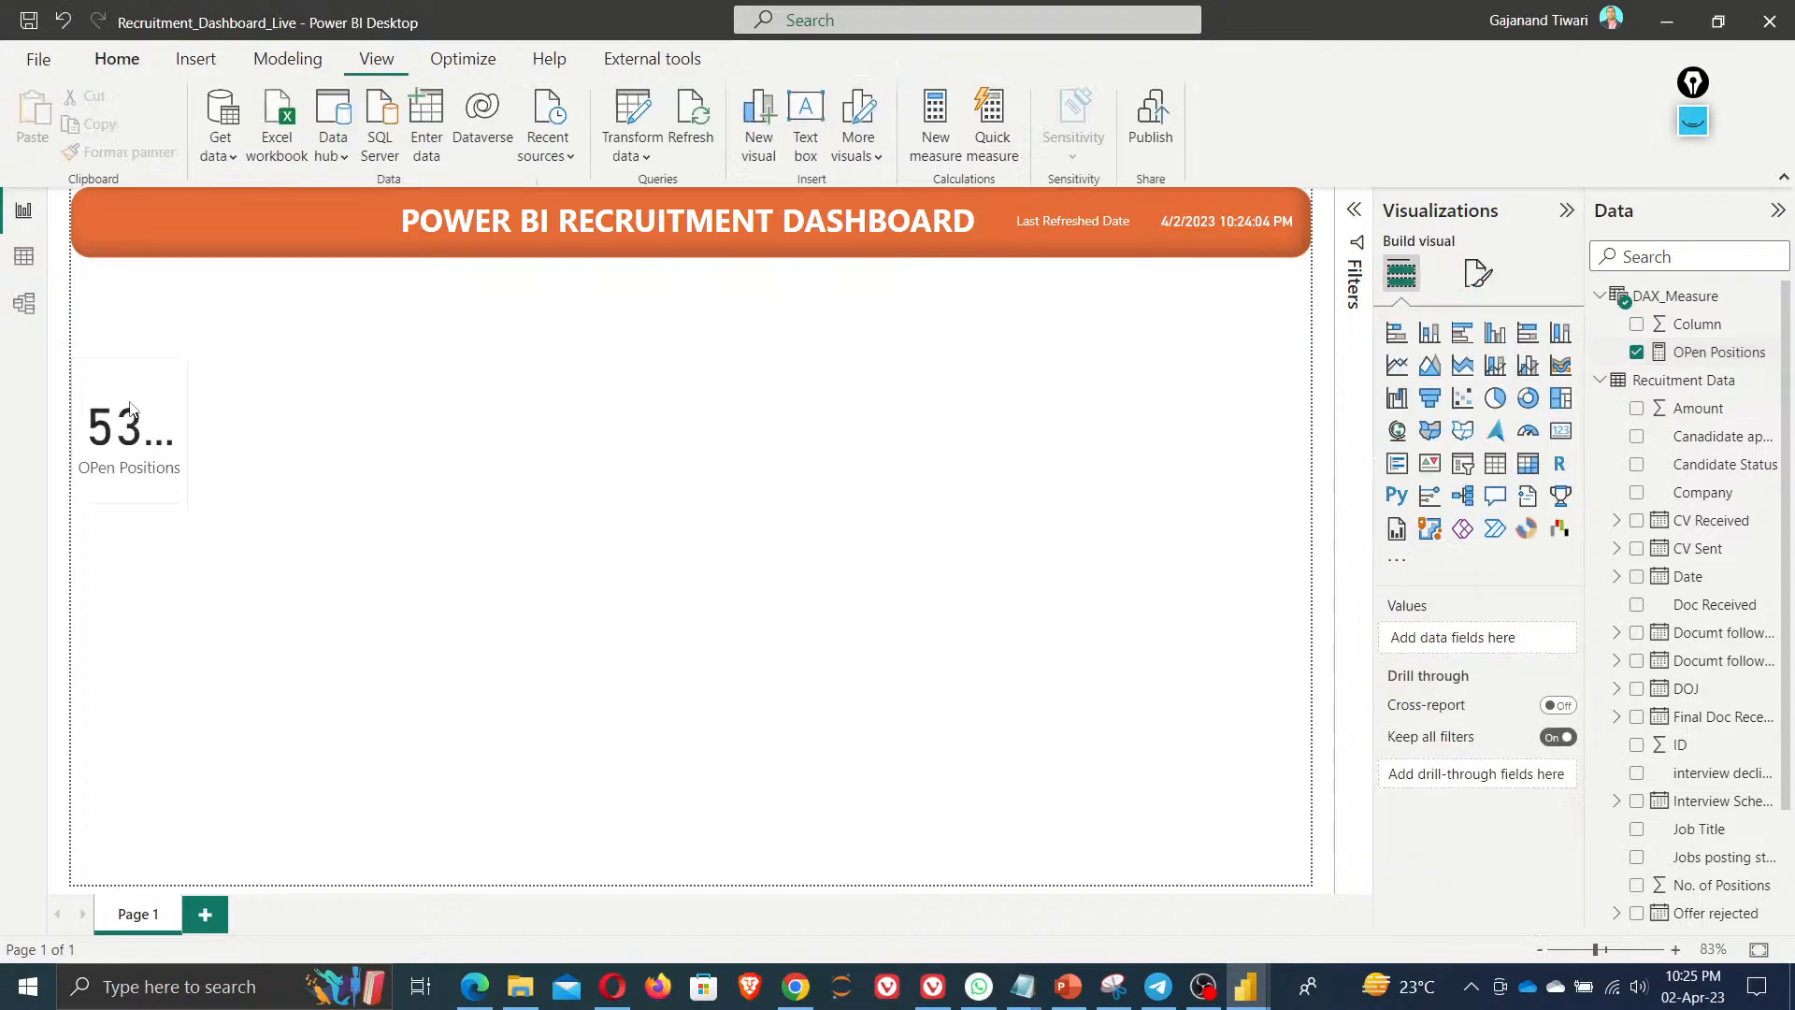
Turn off Lock objects, move the card to below the banner's left part, and widen it enough for the full number
{"action": "left_click", "coordinate": [139, 420]}
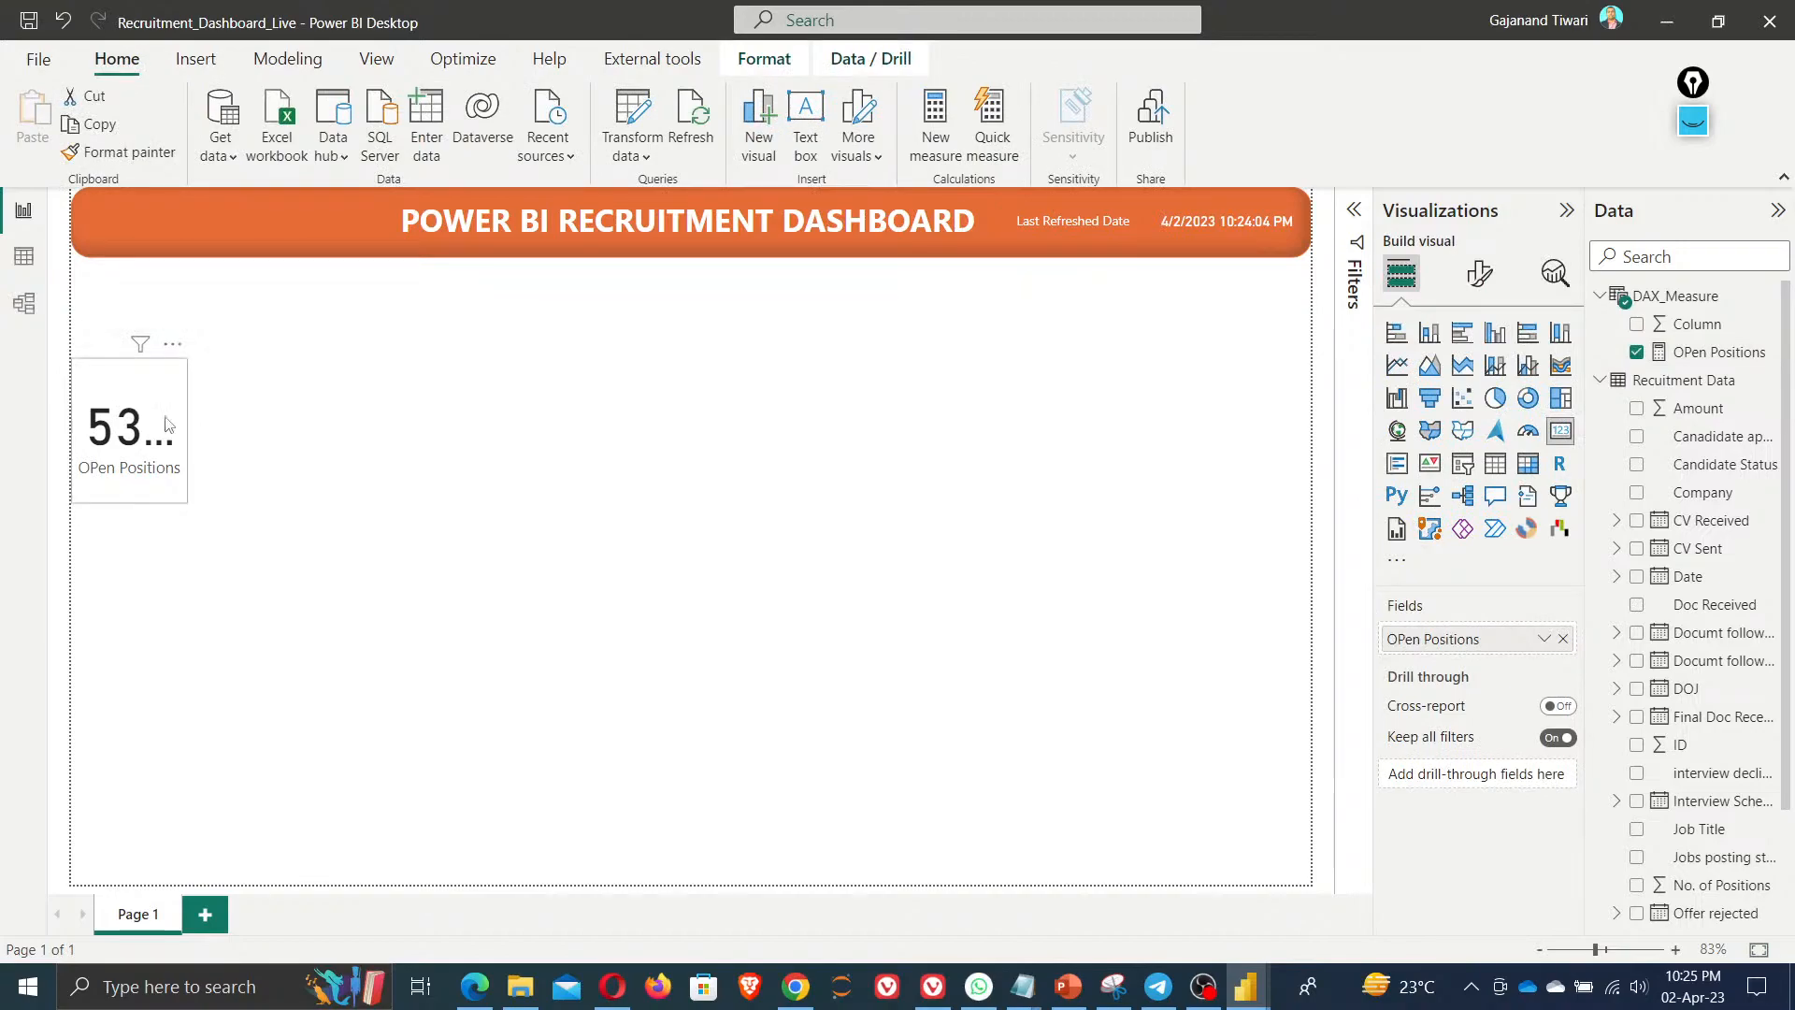
{"action": "left_click", "coordinate": [652, 59]}
{"action": "left_click", "coordinate": [376, 59]}
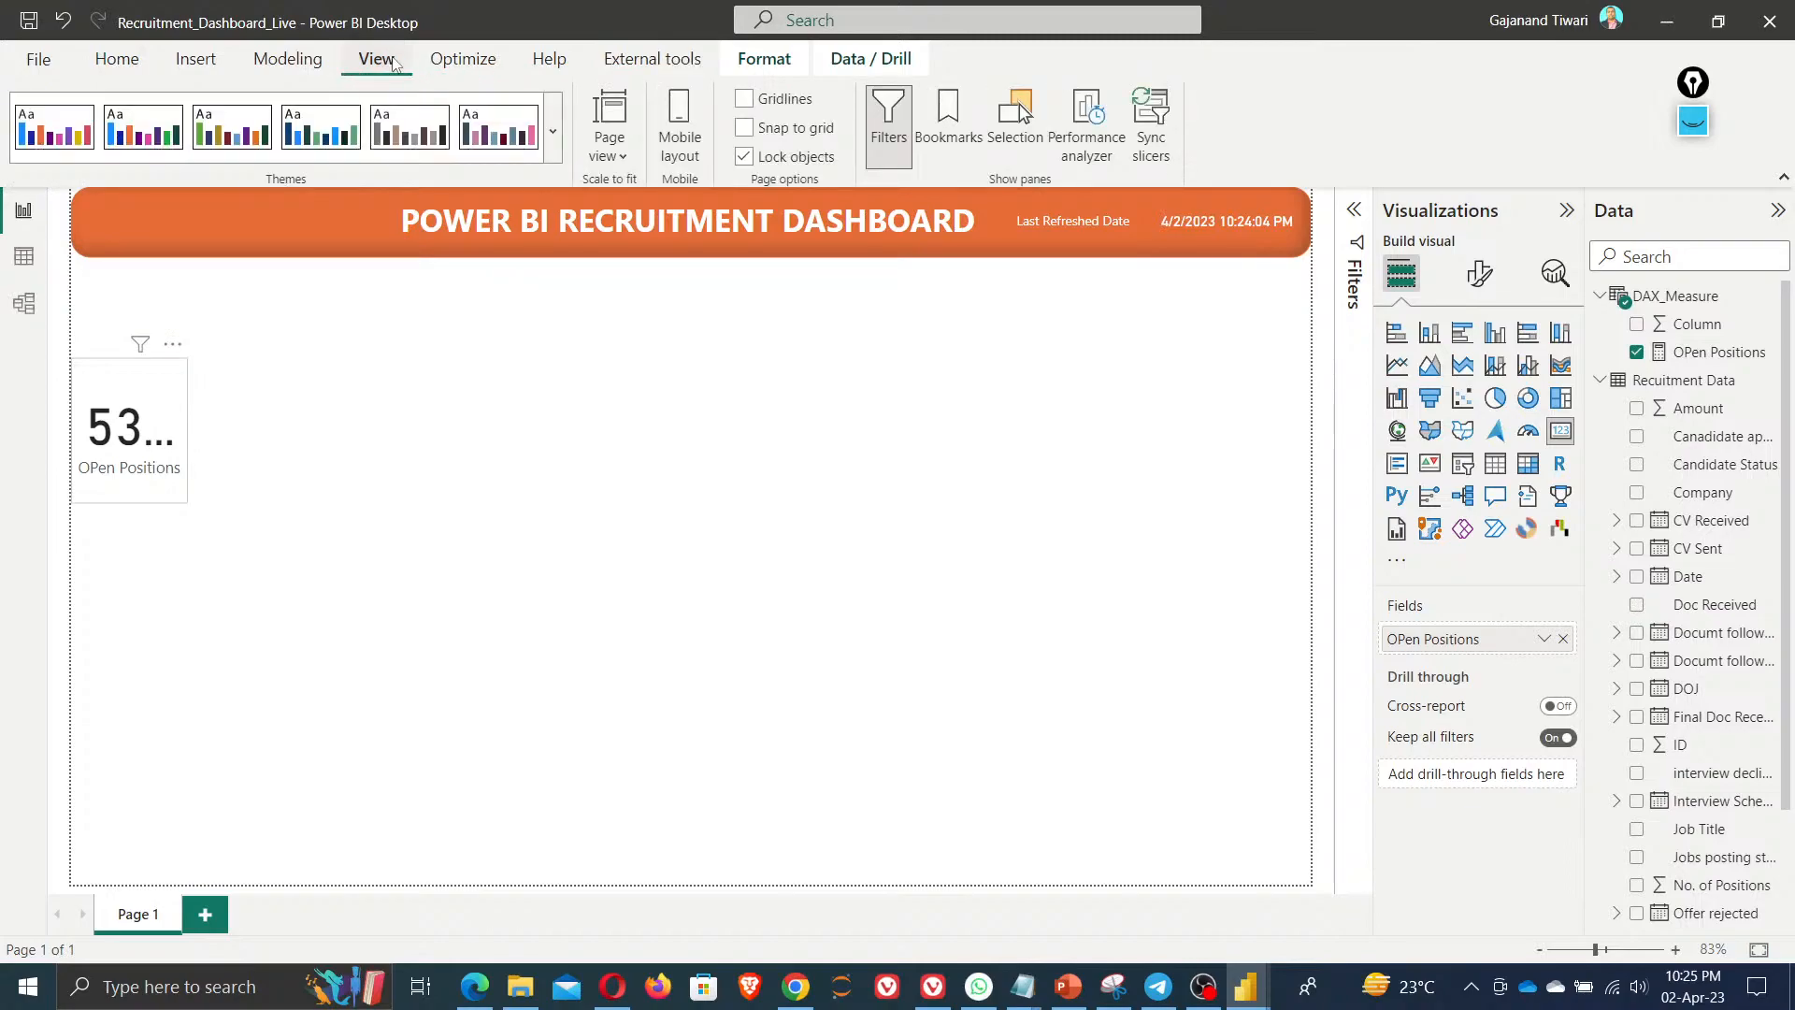
{"action": "left_click", "coordinate": [744, 156]}
{"action": "left_click_drag", "start_coordinate": [166, 351], "coordinate": [539, 329]}
{"action": "left_click_drag", "start_coordinate": [572, 412], "coordinate": [637, 417]}
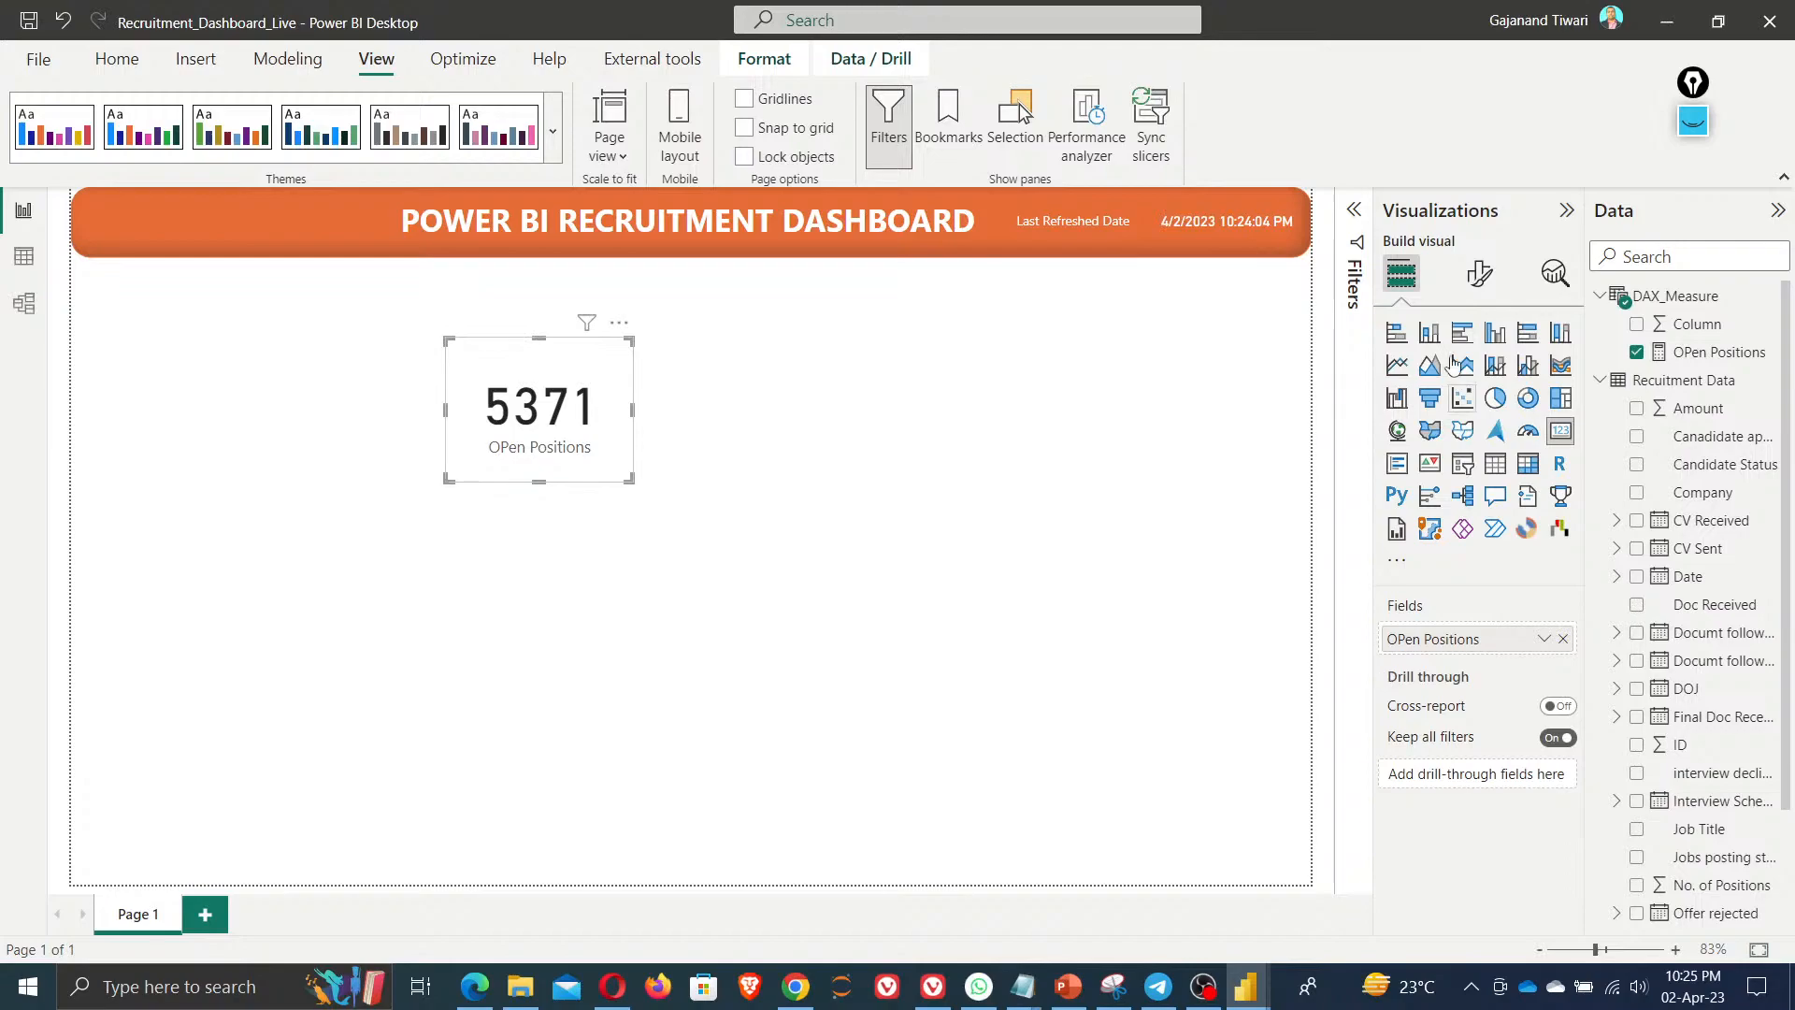
Turn off the card's category label and turn on its title with the text Open Positions
{"action": "left_click", "coordinate": [1479, 273]}
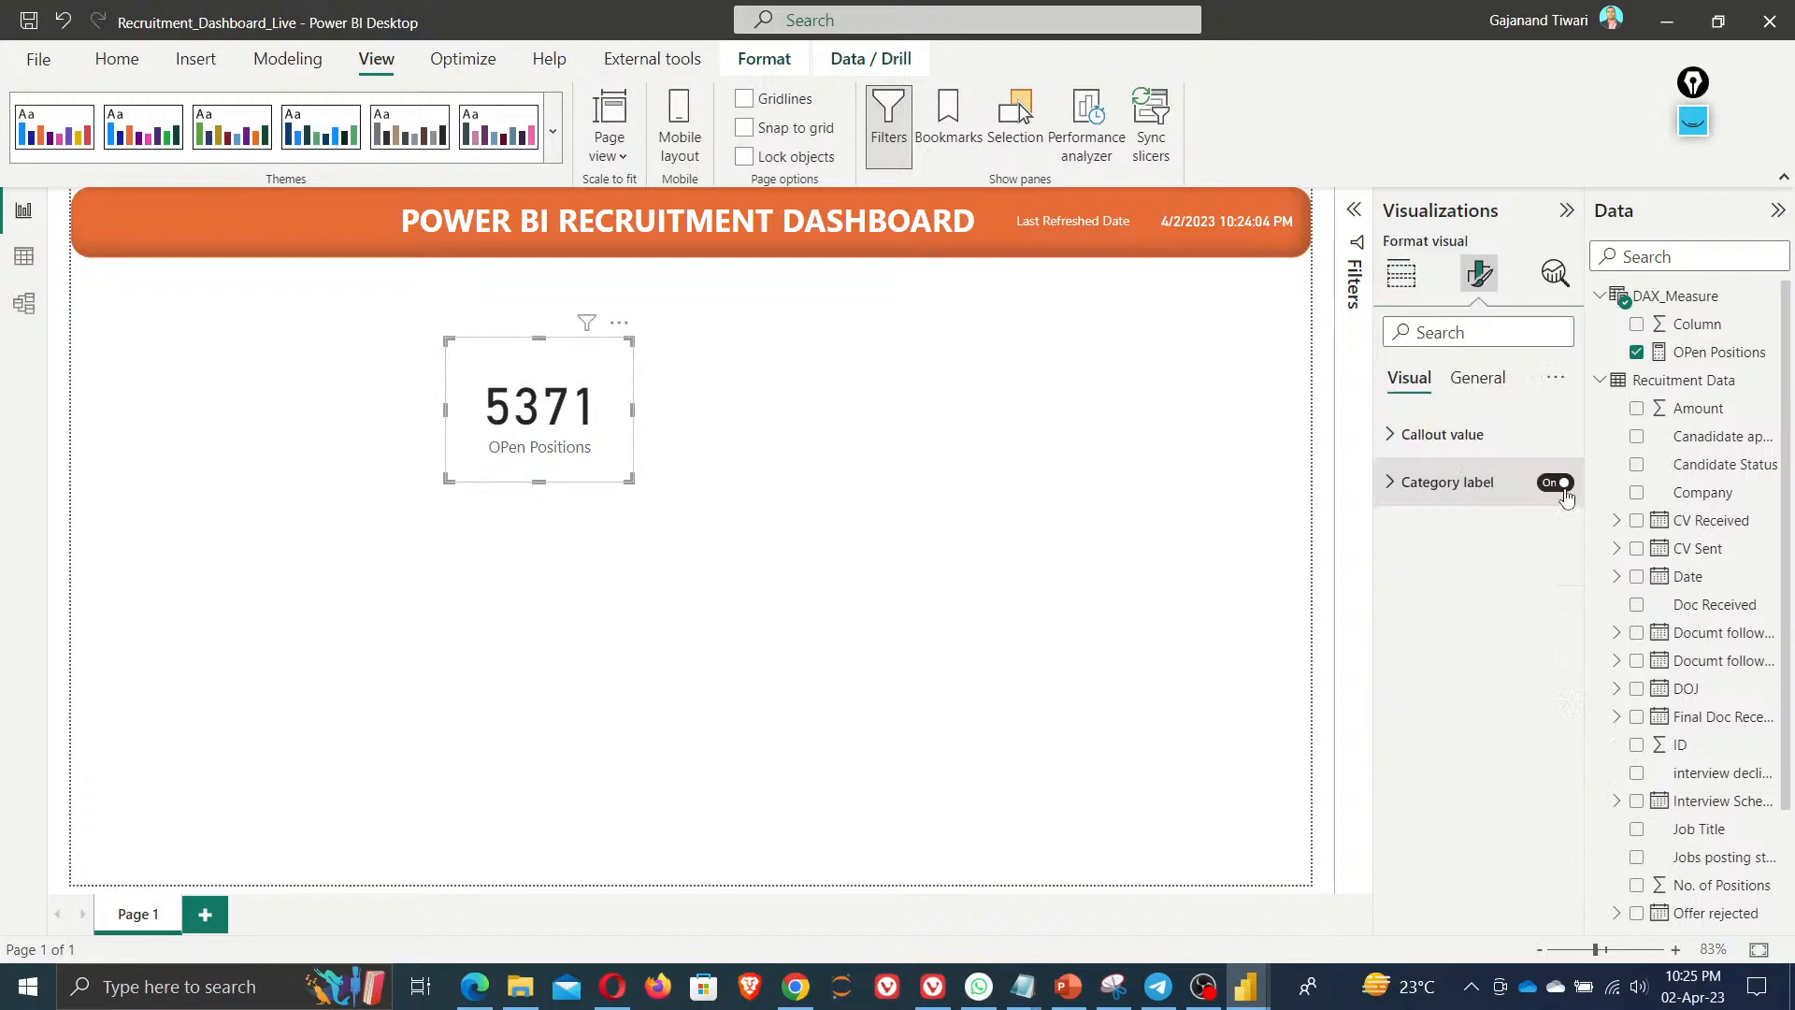
{"action": "left_click", "coordinate": [1556, 482]}
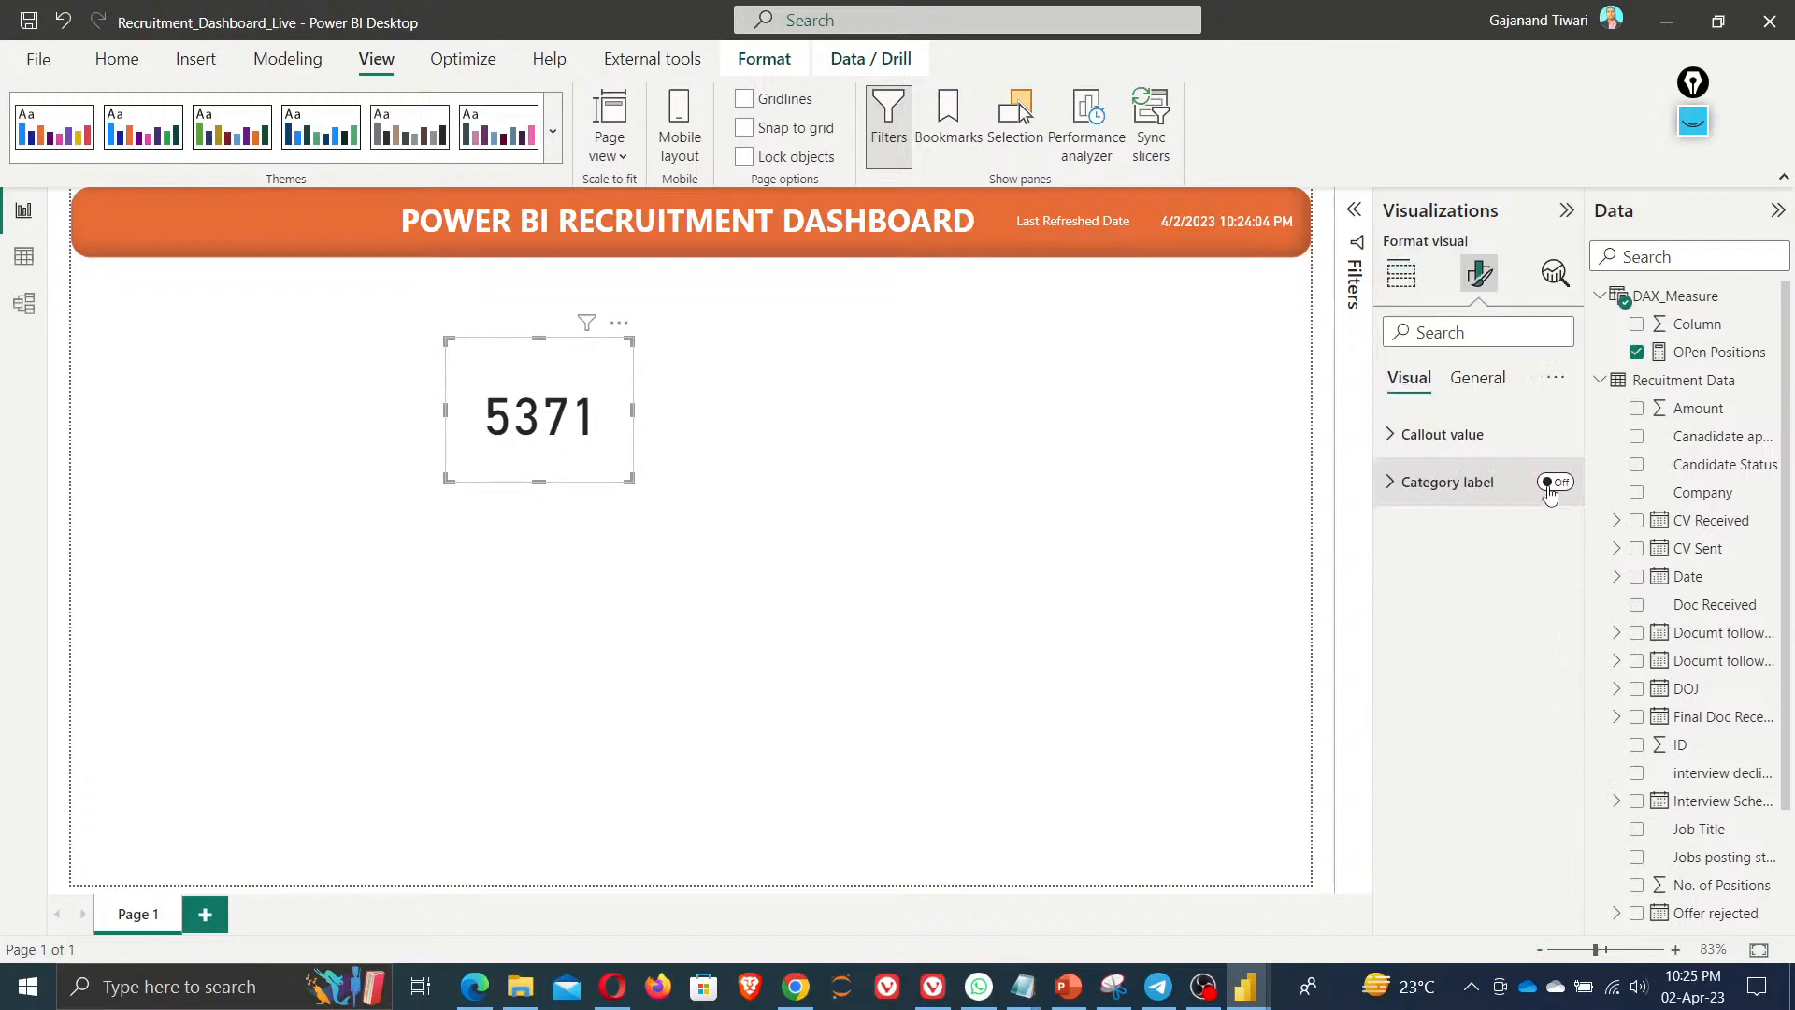
{"action": "left_click", "coordinate": [1484, 385]}
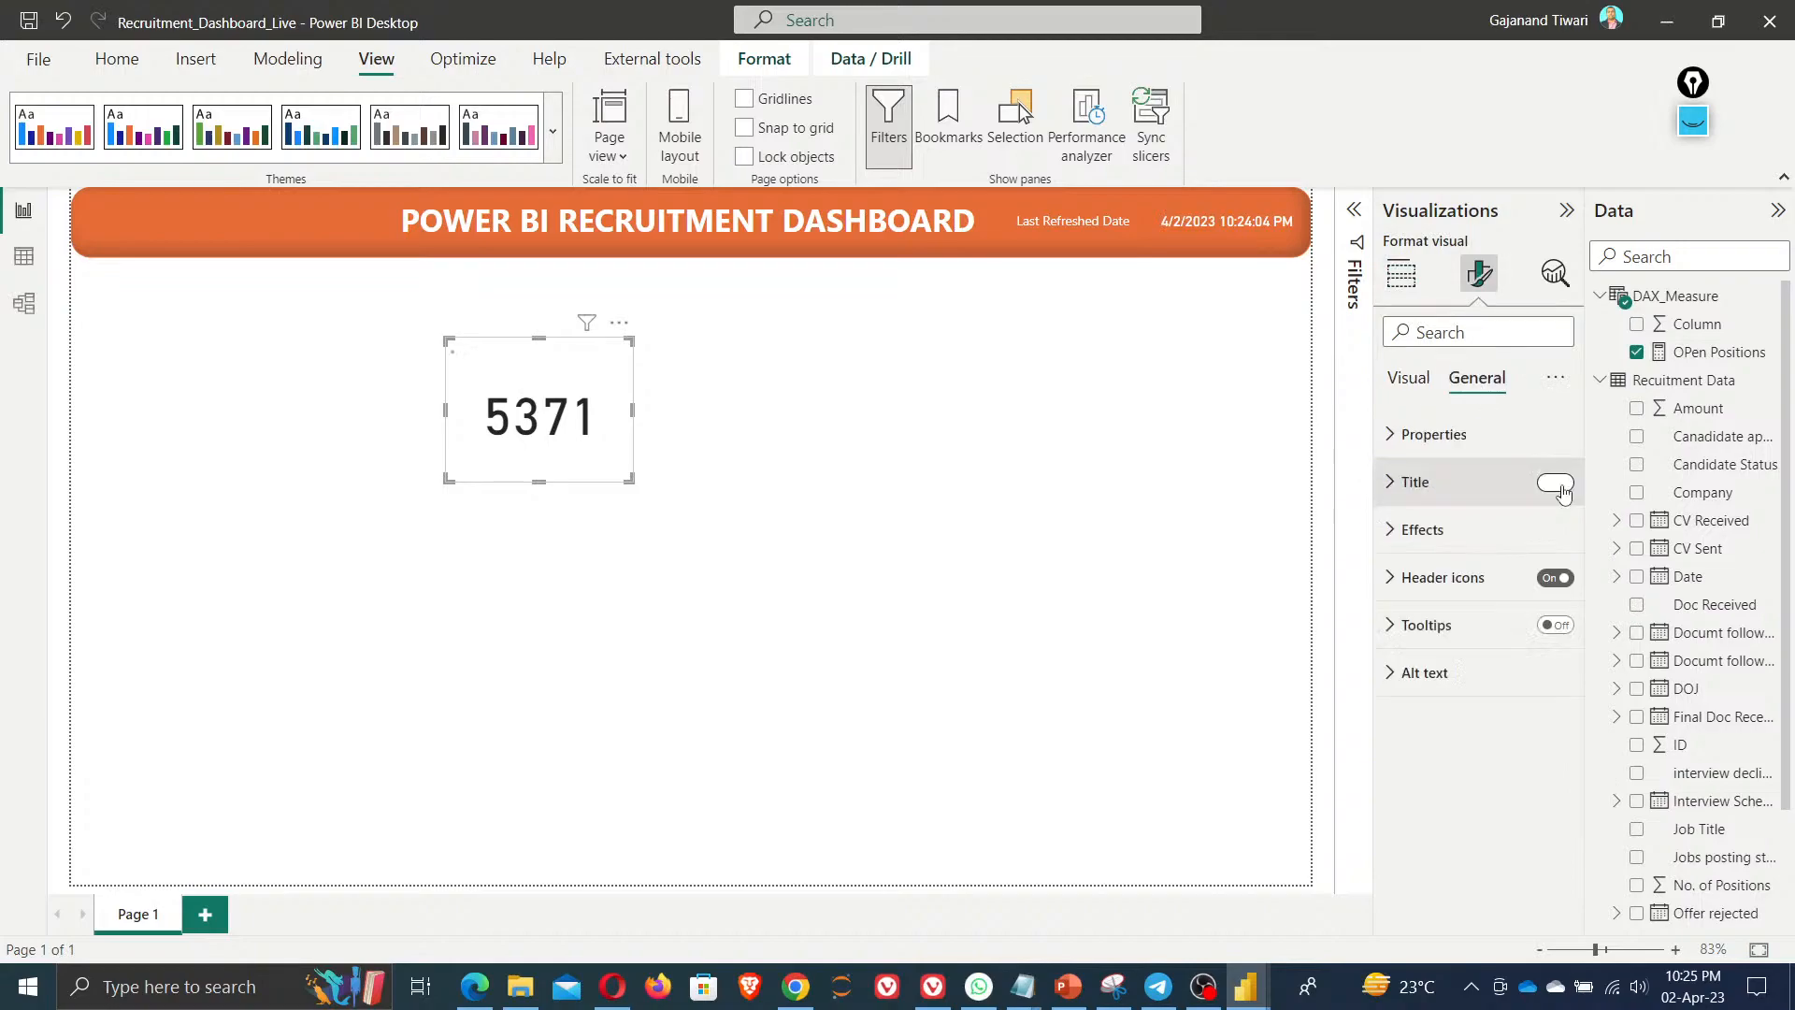
{"action": "left_click", "coordinate": [1555, 484]}
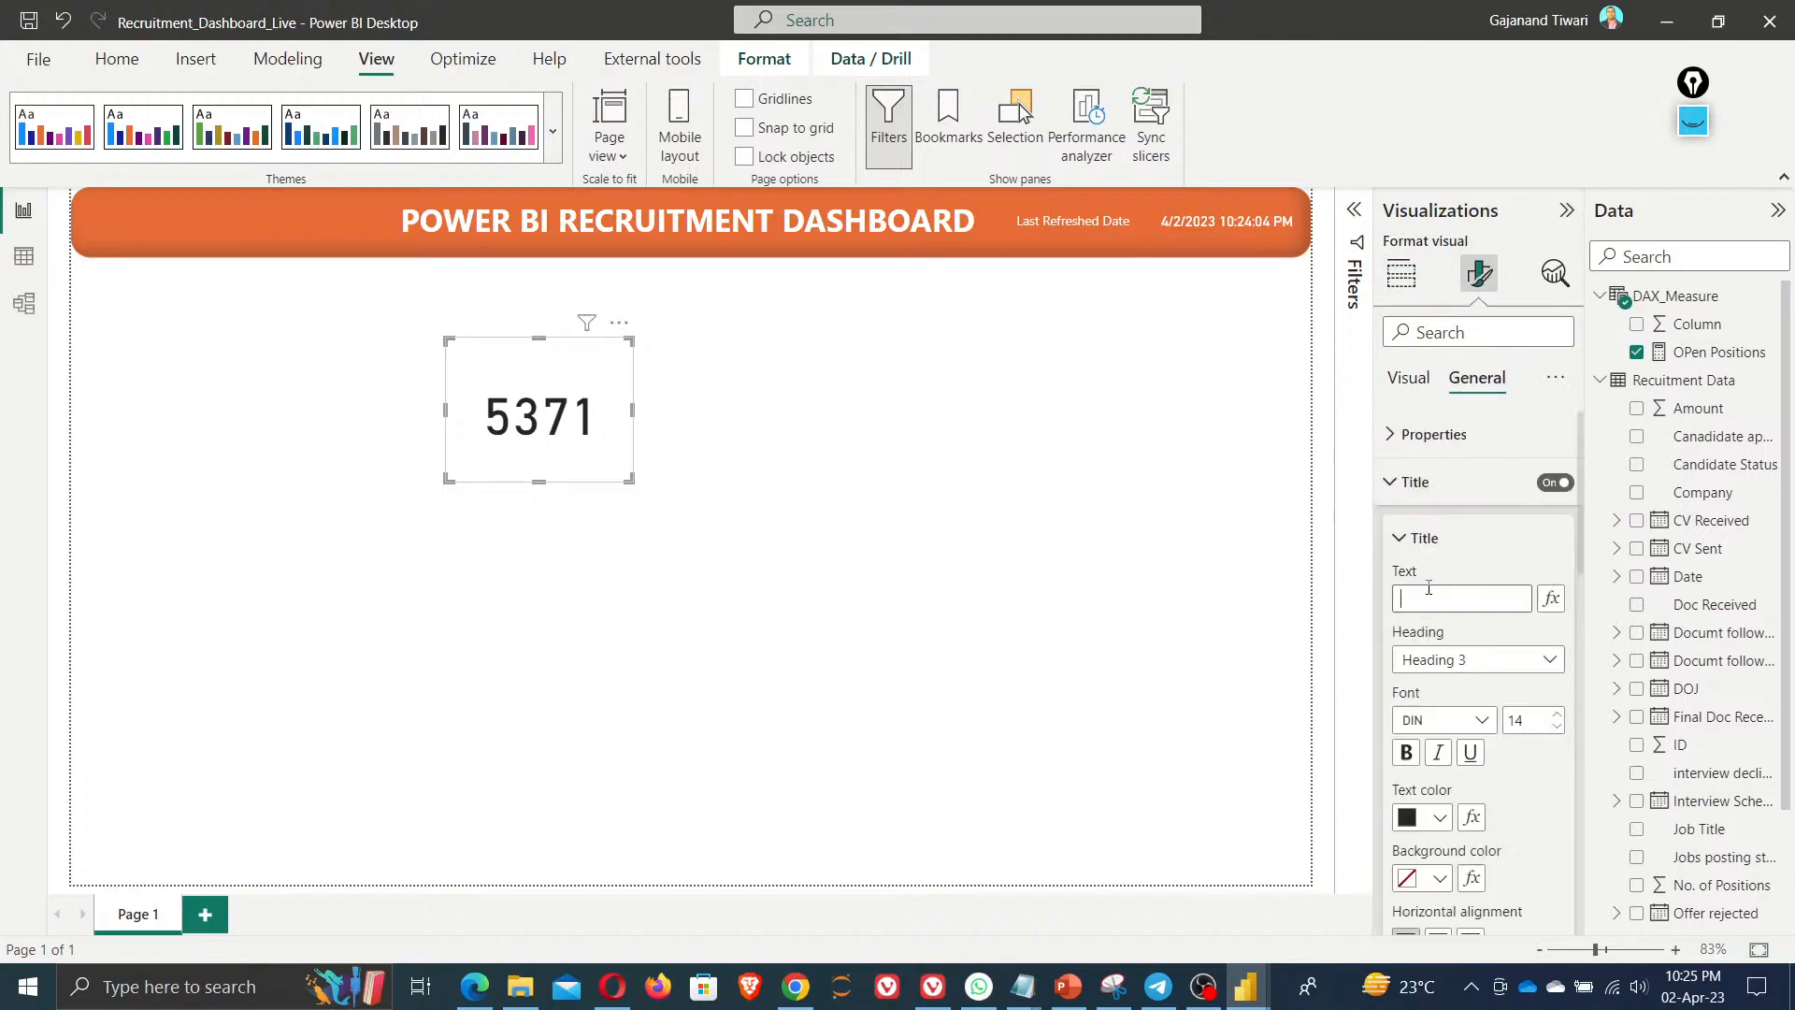
{"action": "type", "text": "Open PO"}
{"action": "key", "text": "BackSpace"}
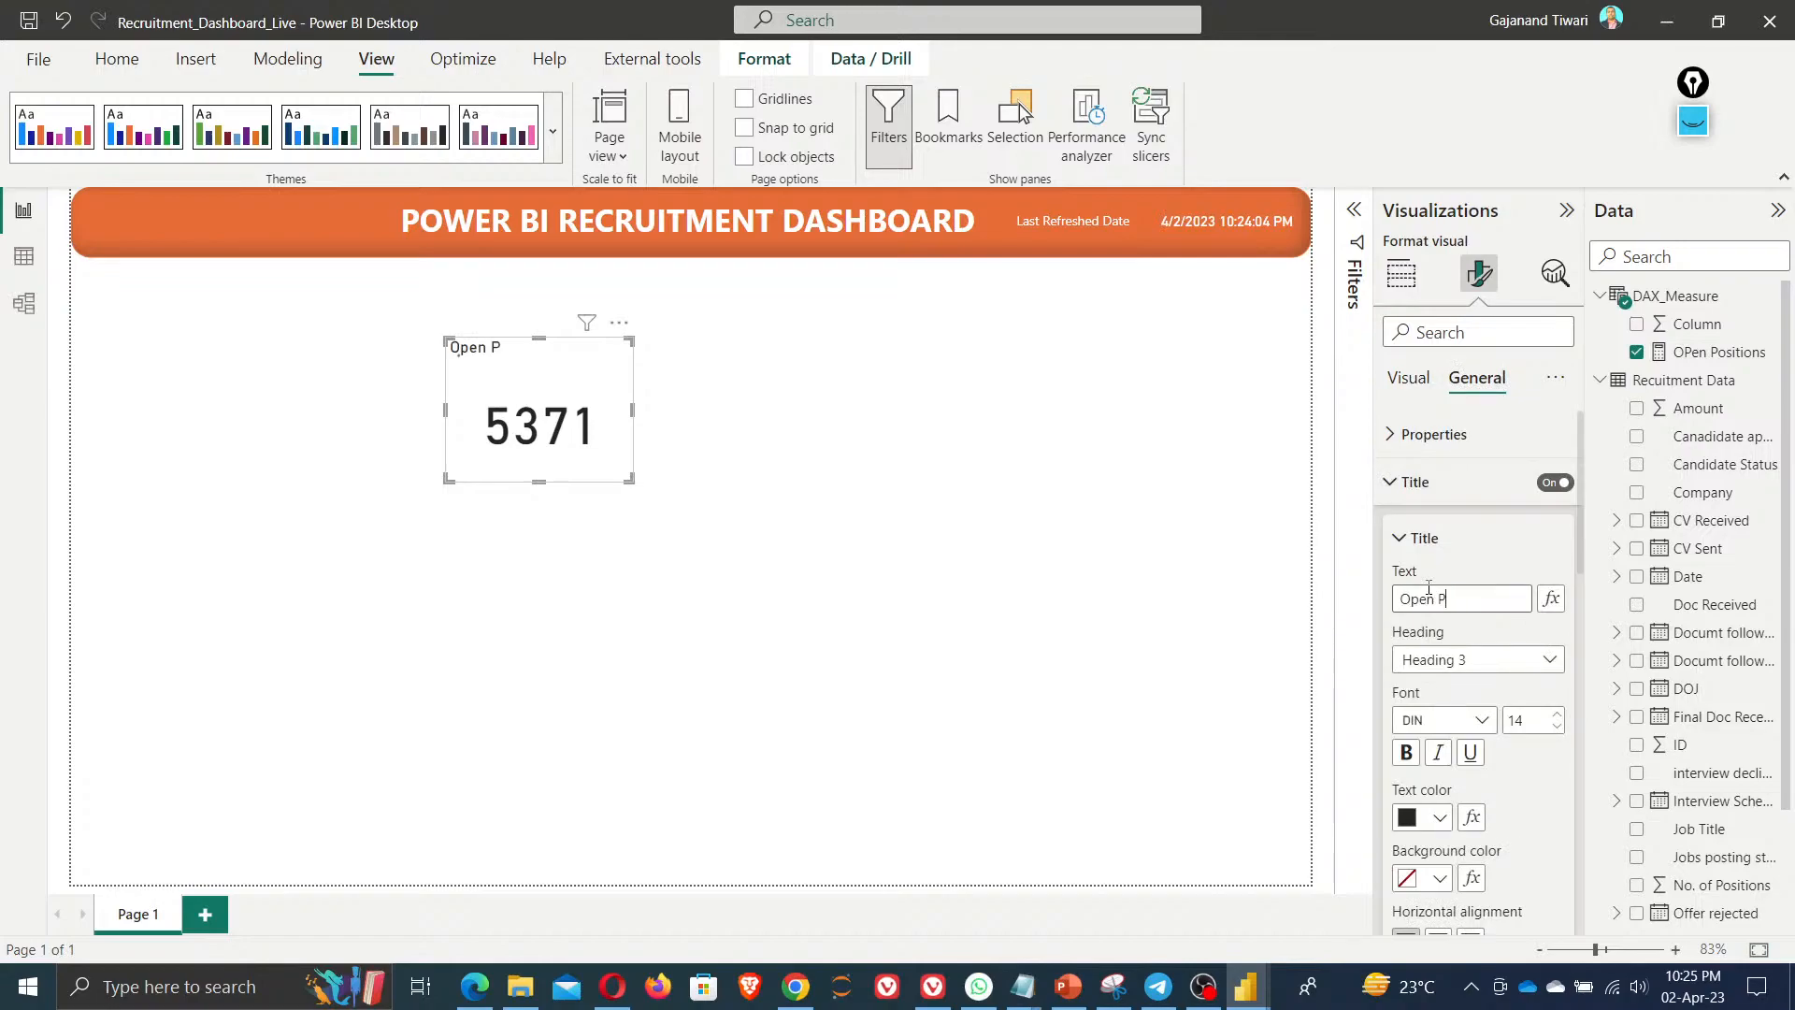
{"action": "type", "text": "ositions"}
Style the card's title in Arial Black with white text on the banner's orange as background color
{"action": "left_click", "coordinate": [1465, 637]}
{"action": "scroll", "coordinate": [1465, 637], "scroll_direction": "down", "scroll_amount": 1}
{"action": "left_click", "coordinate": [1486, 645]}
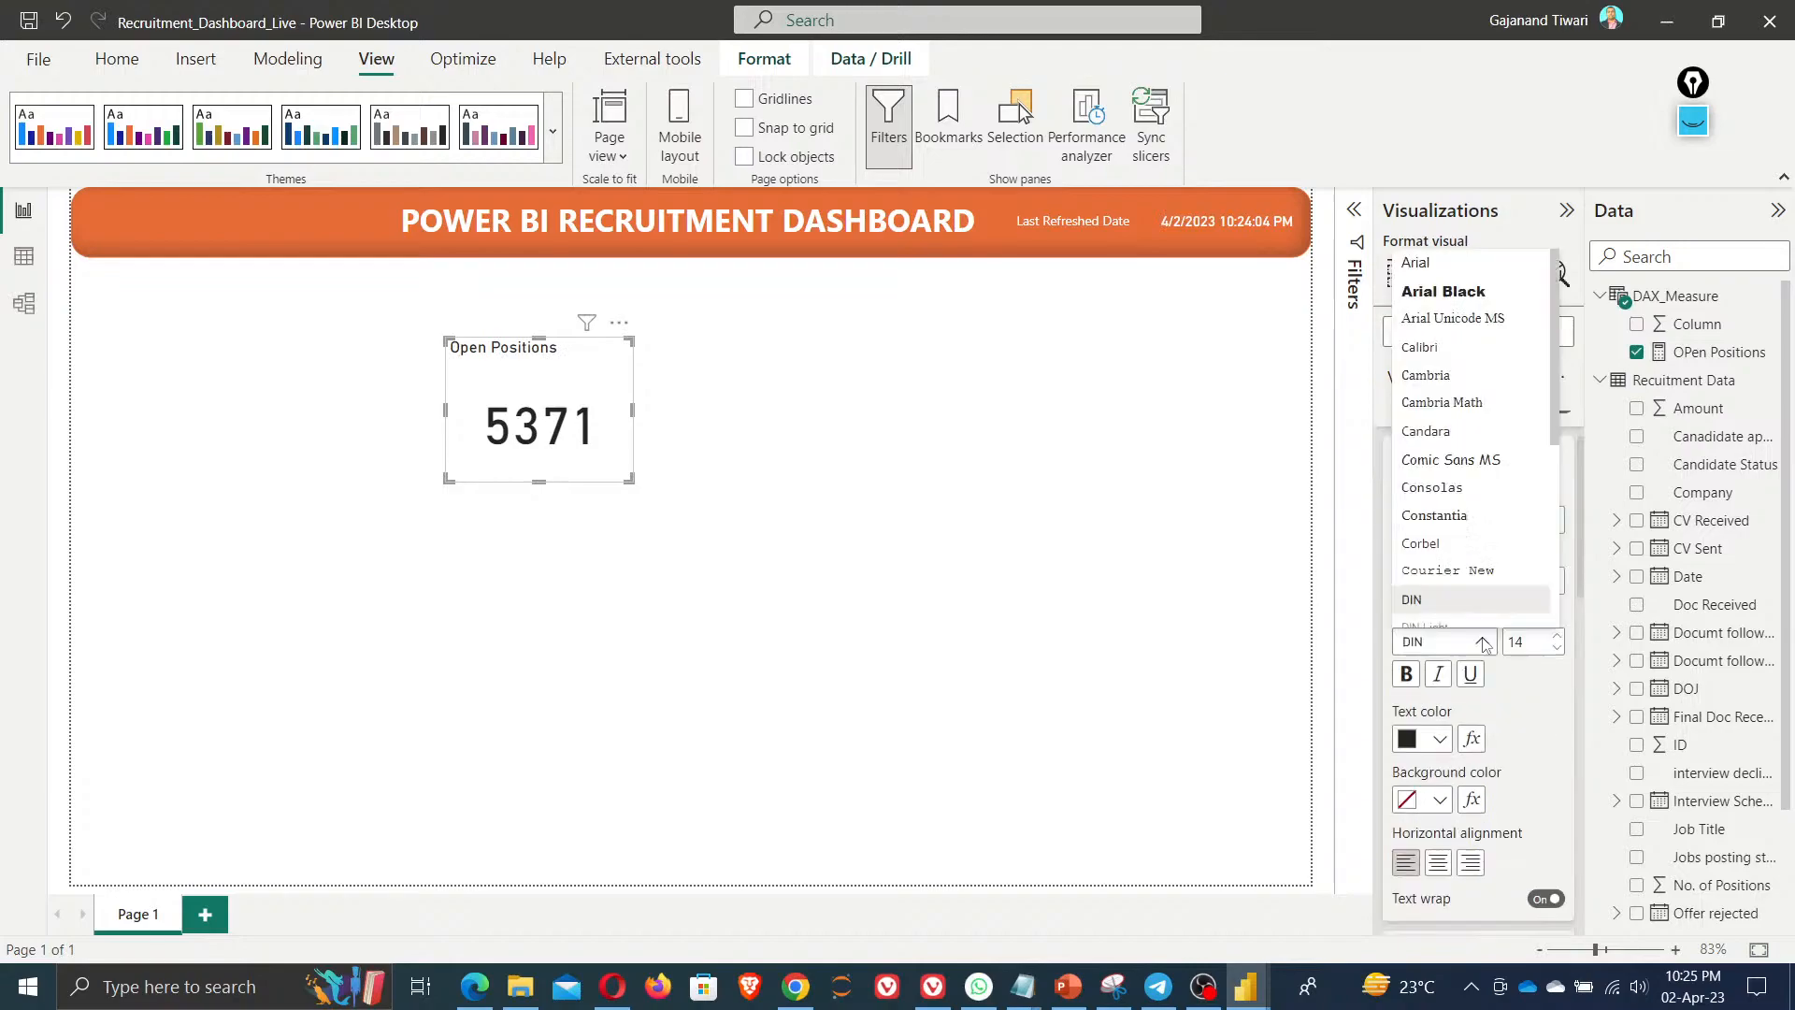
{"action": "left_click", "coordinate": [1443, 291]}
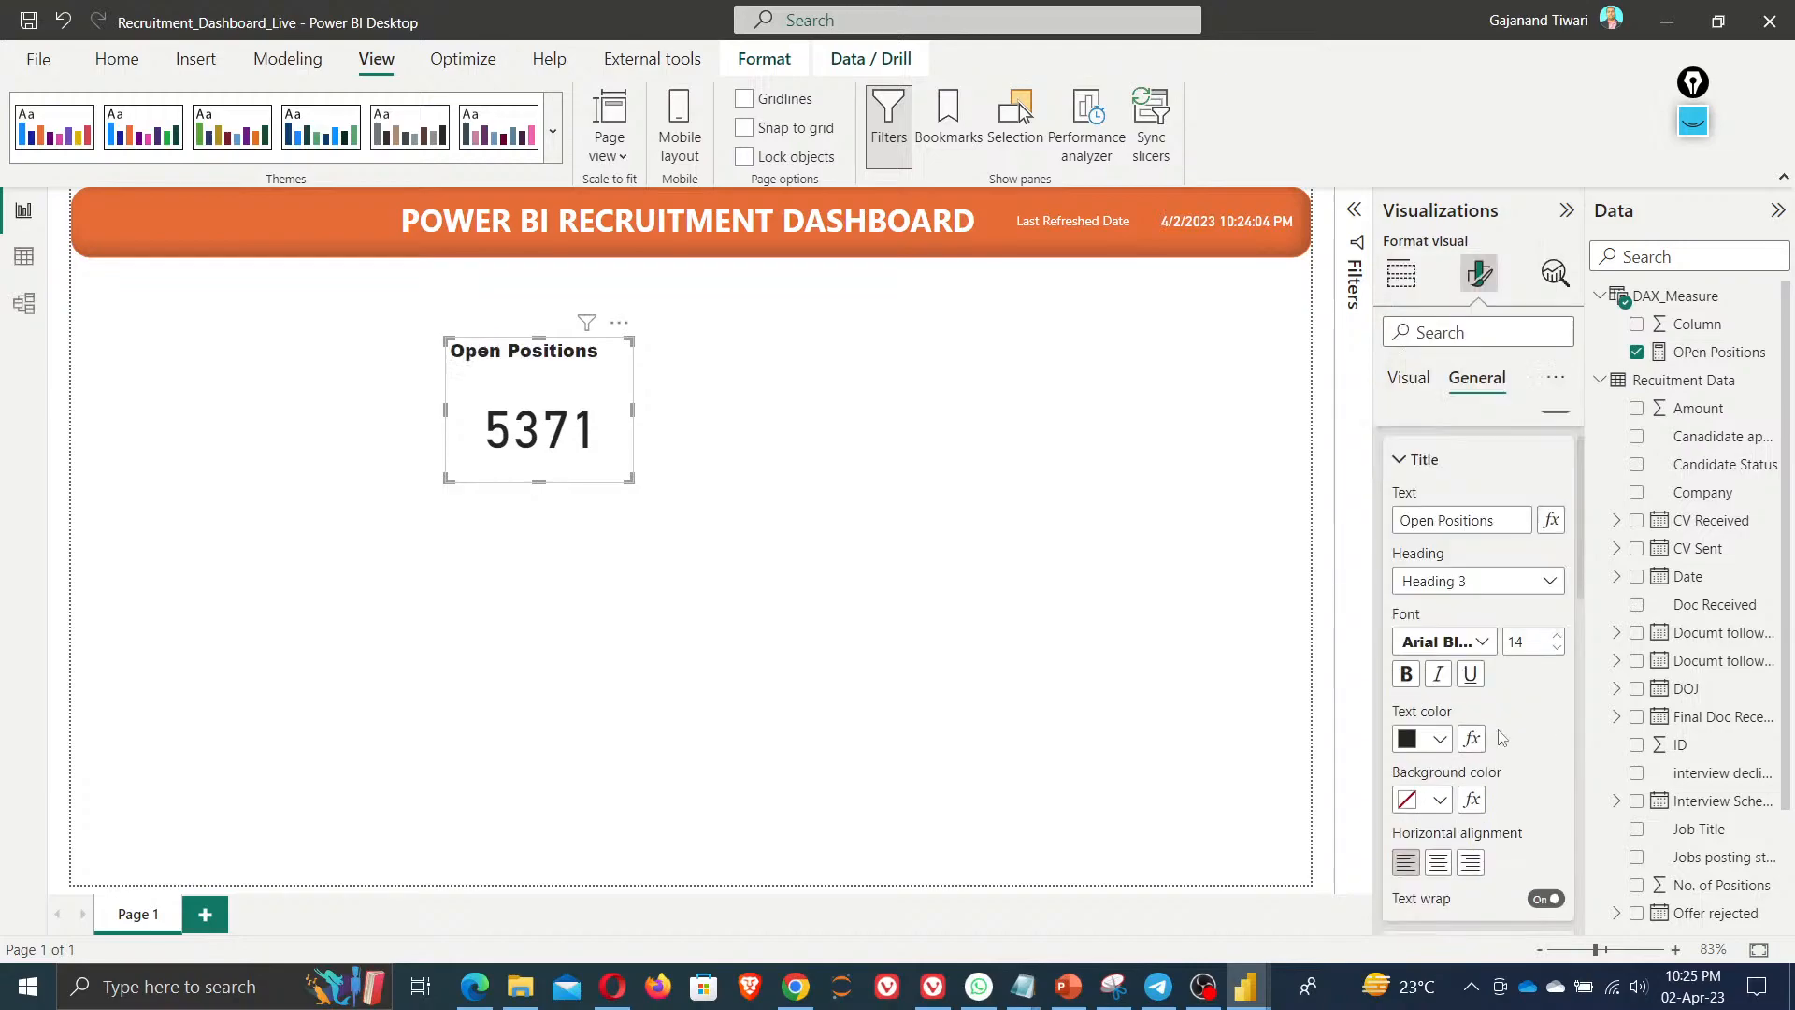
{"action": "left_click", "coordinate": [1440, 739]}
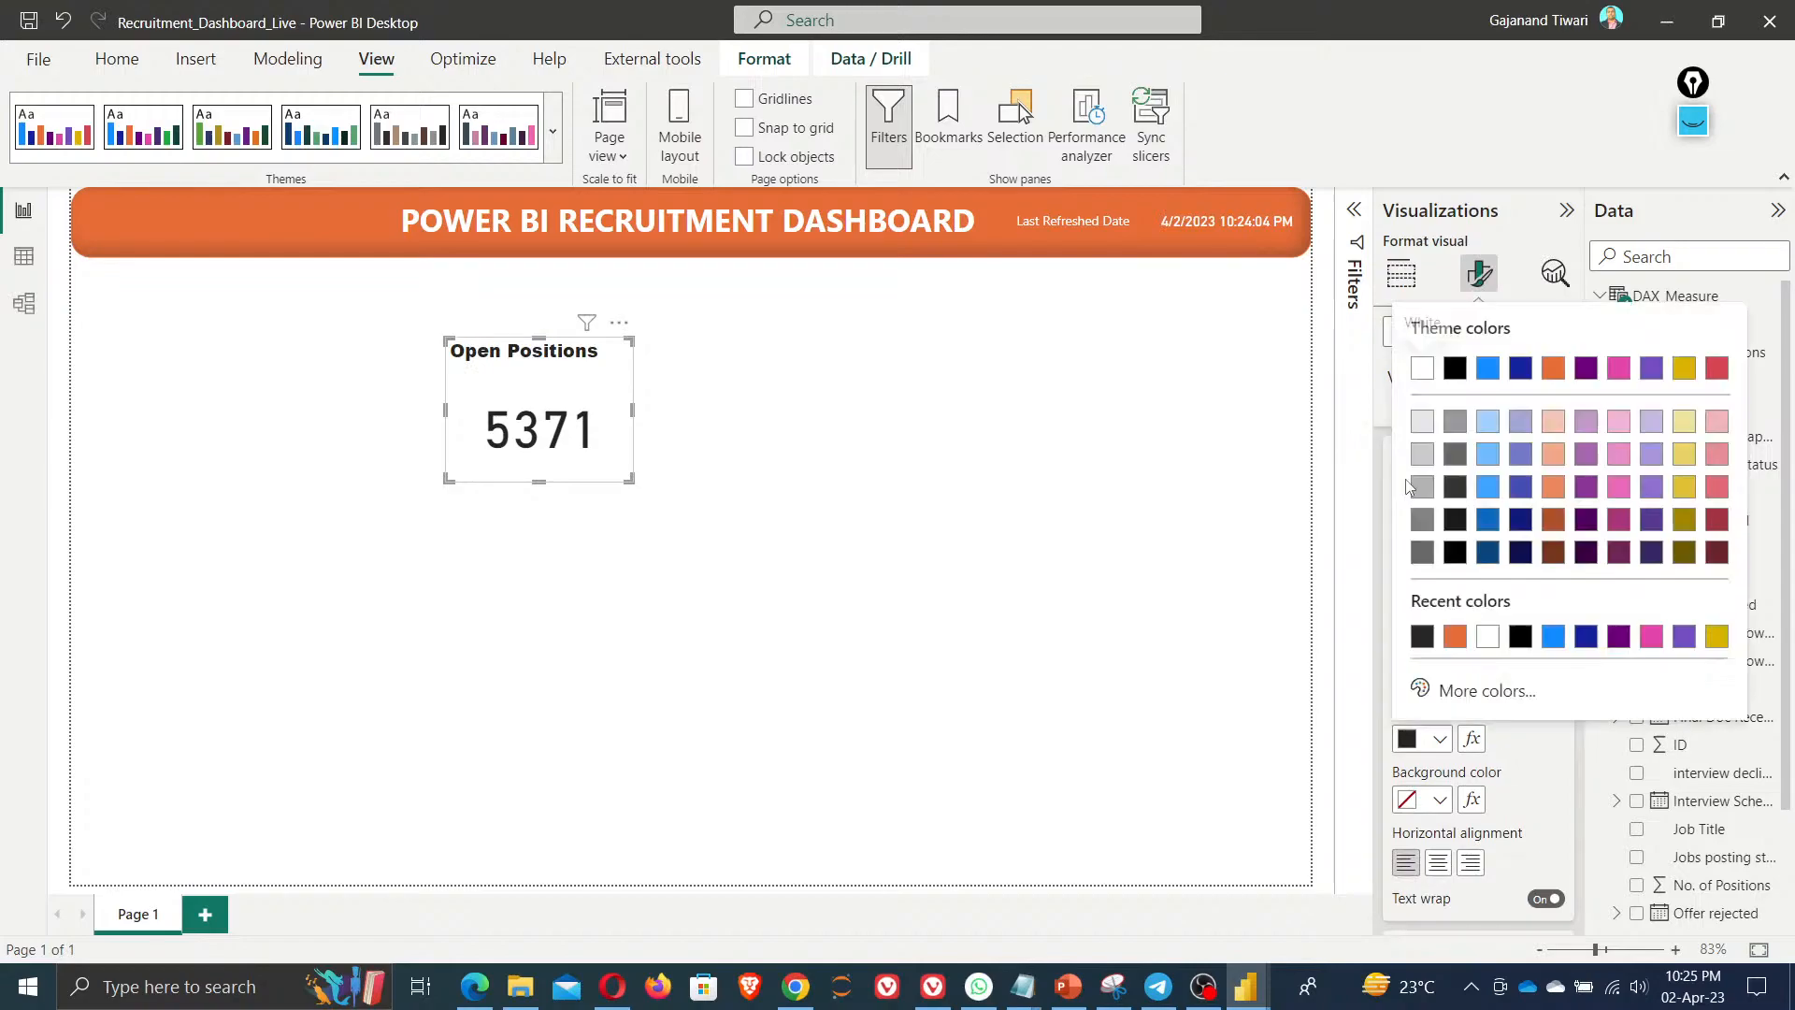
{"action": "left_click", "coordinate": [1422, 368]}
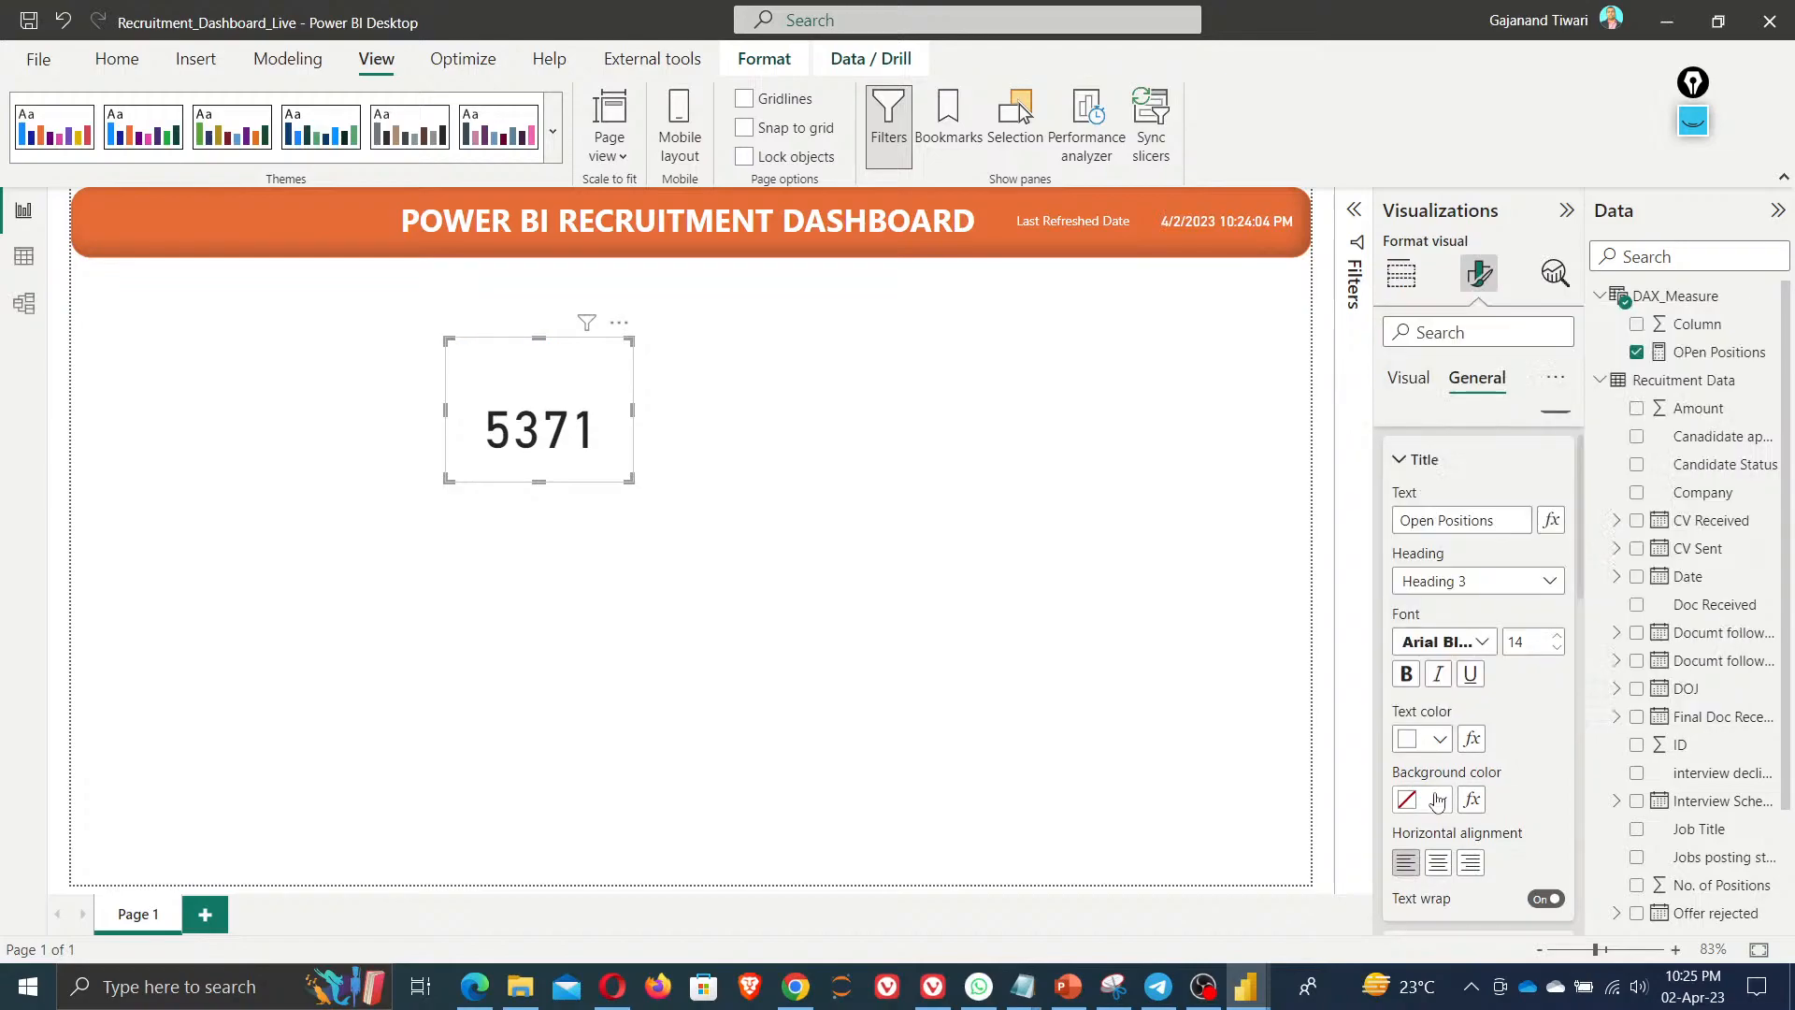
{"action": "left_click", "coordinate": [1440, 799]}
{"action": "left_click", "coordinate": [1489, 642]}
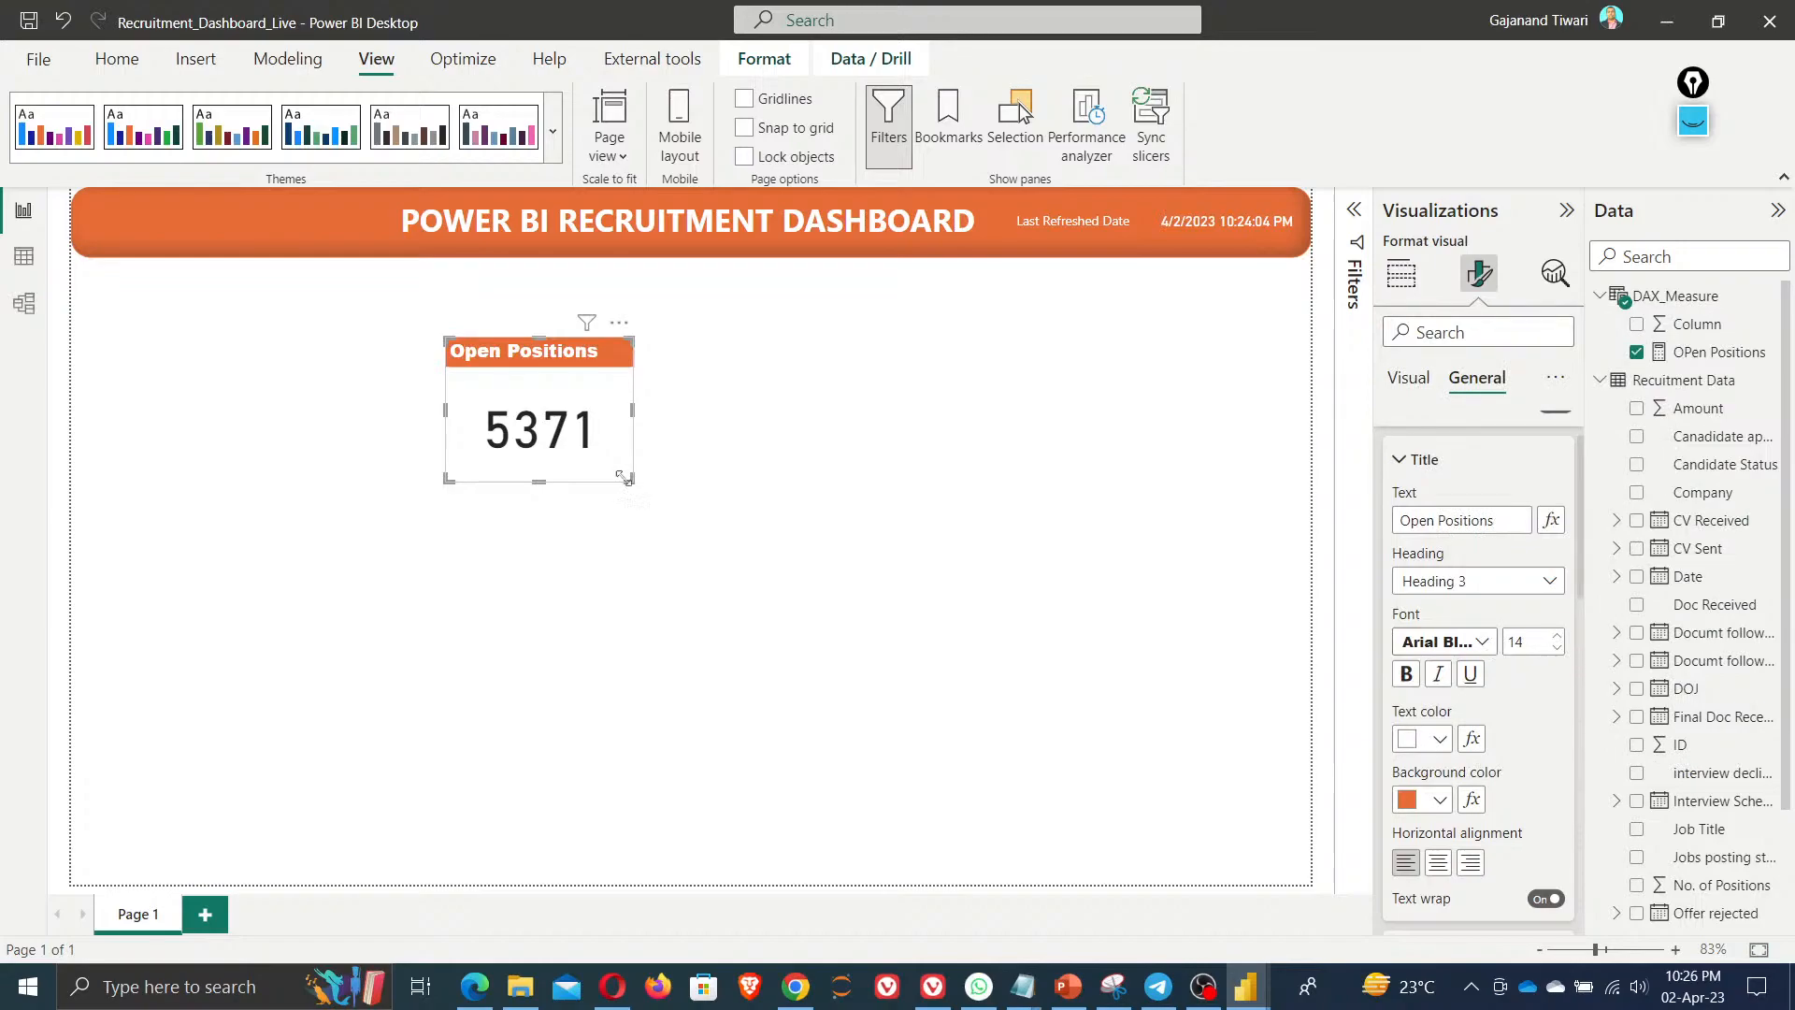
Shrink the card to fit closely around its title and number, and open its visual-specific format options
{"action": "left_click_drag", "start_coordinate": [624, 477], "coordinate": [613, 445]}
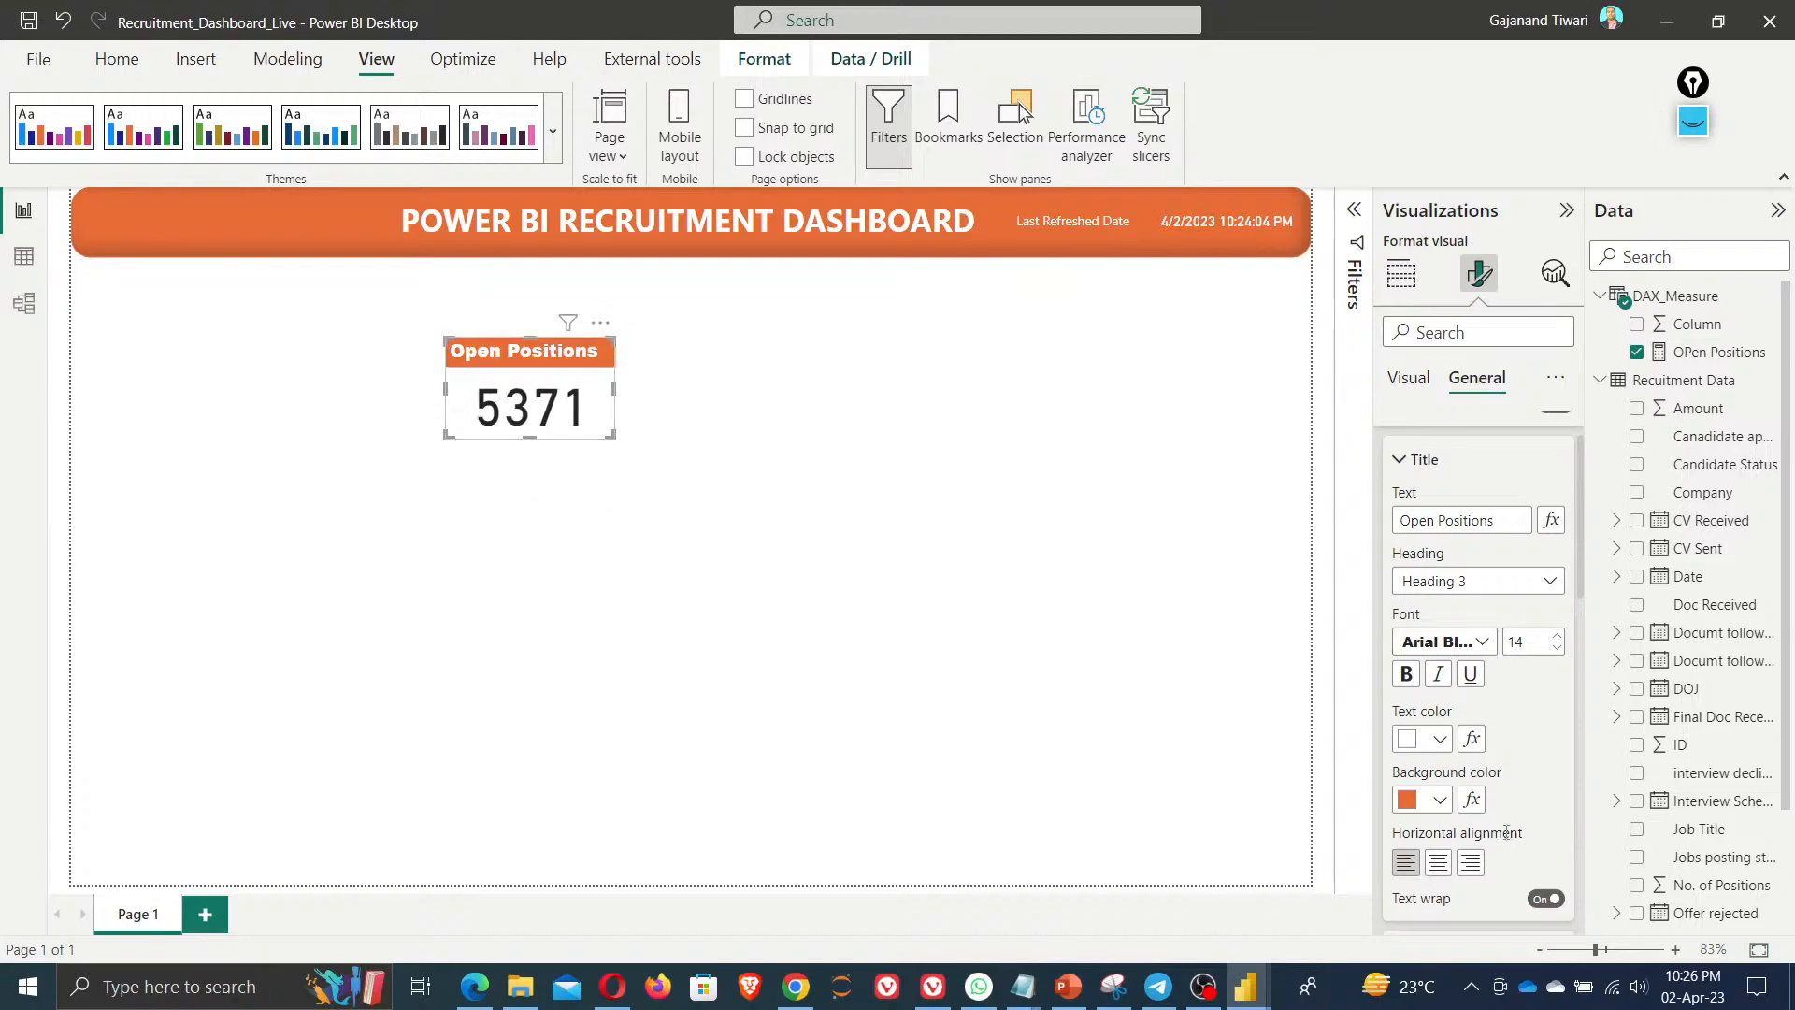
{"action": "scroll", "coordinate": [1507, 839], "scroll_direction": "down", "scroll_amount": 2}
{"action": "scroll", "coordinate": [1507, 838], "scroll_direction": "down", "scroll_amount": 1}
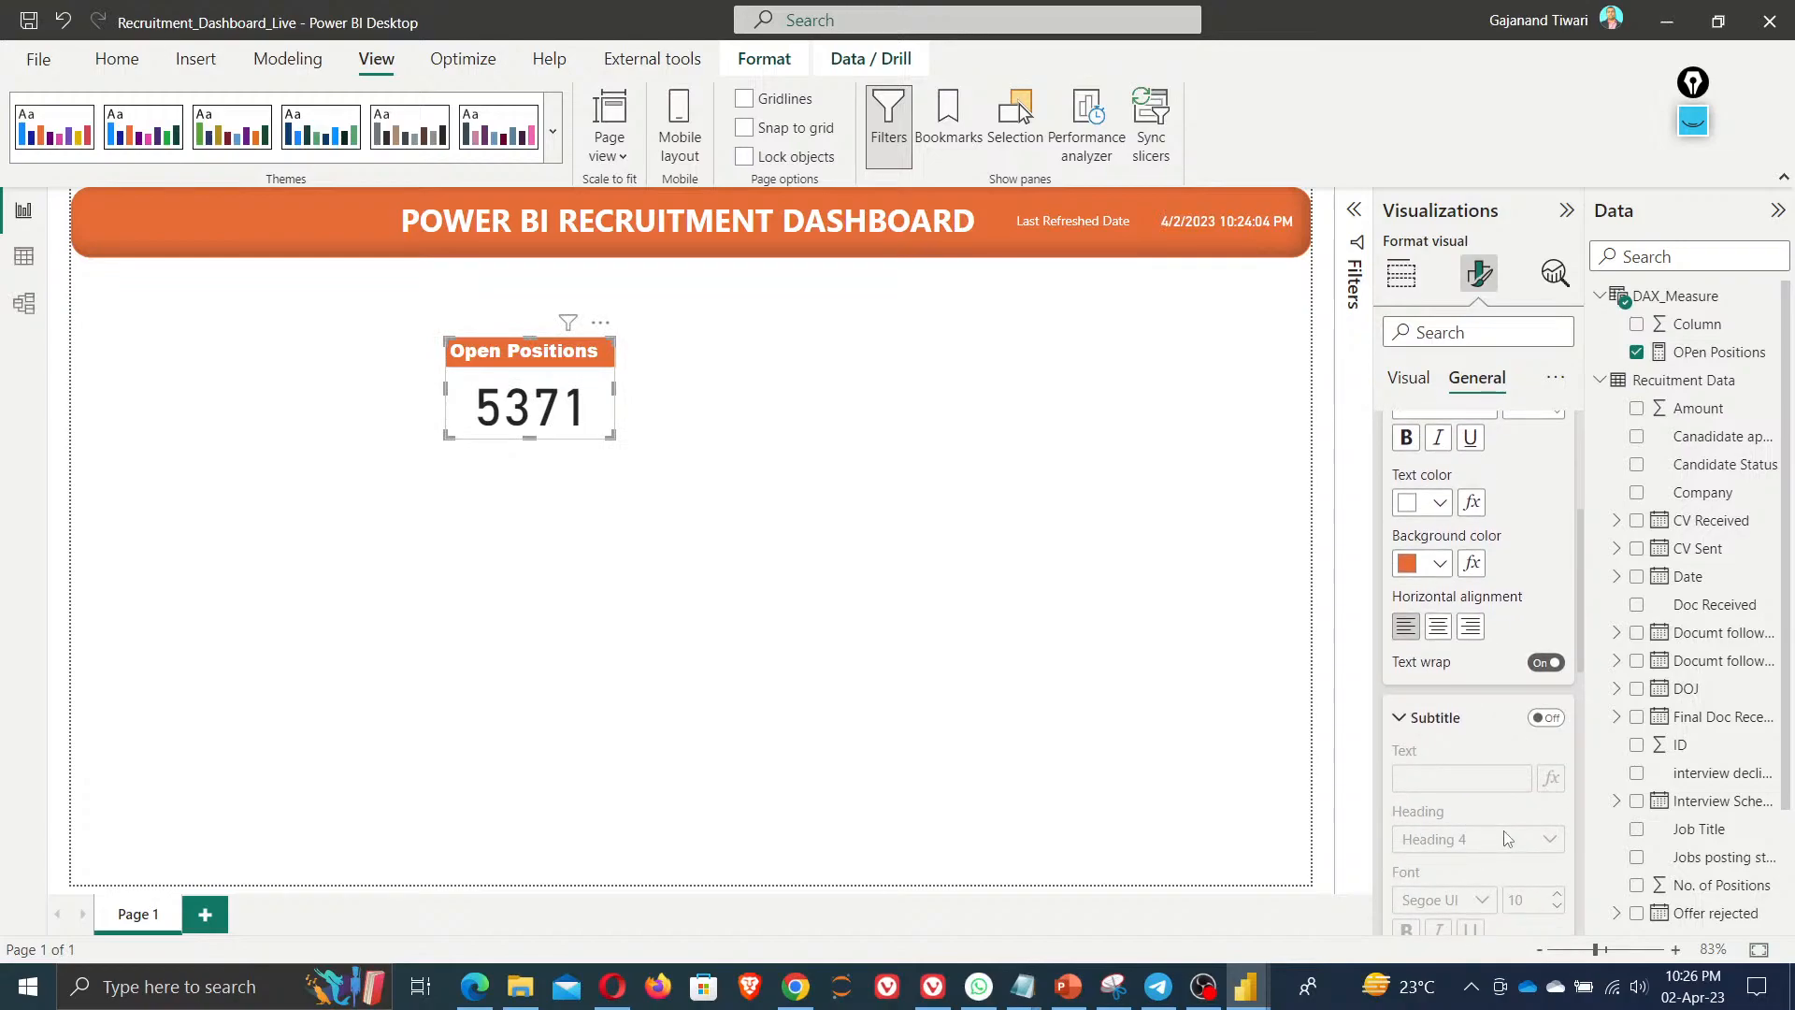
{"action": "scroll", "coordinate": [1562, 799], "scroll_direction": "up", "scroll_amount": 3}
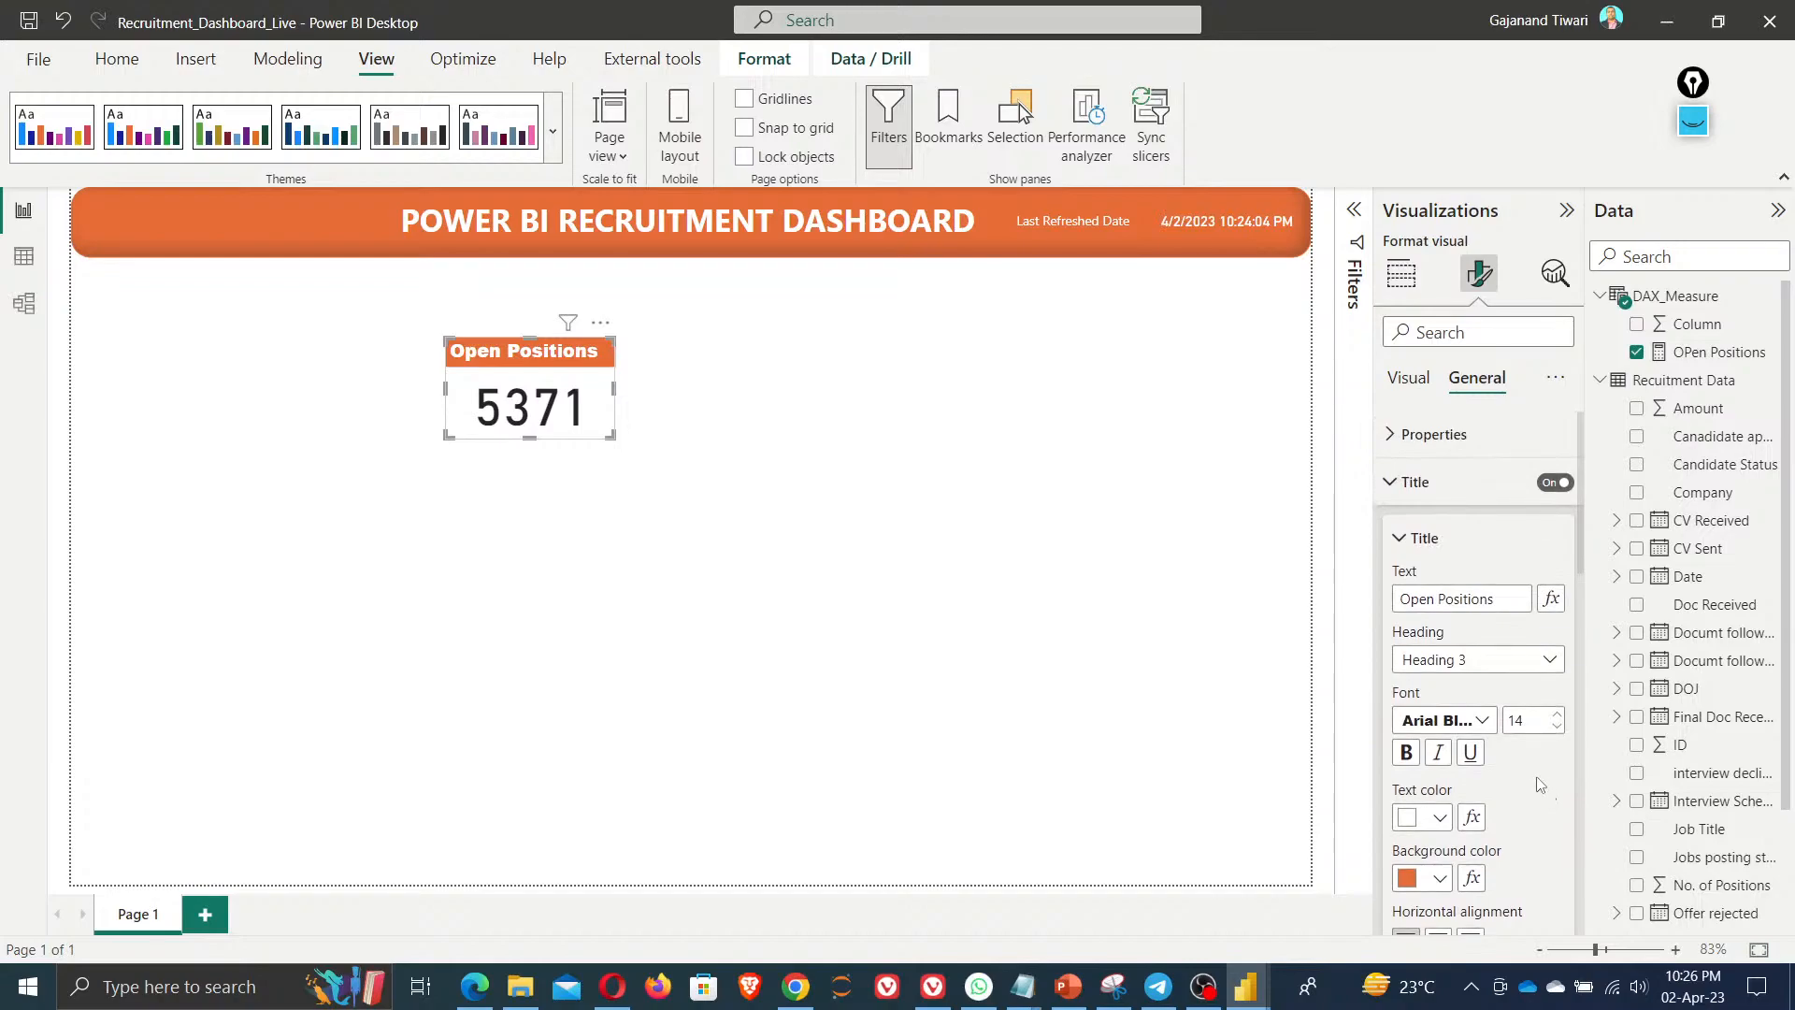
{"action": "left_click", "coordinate": [1409, 385]}
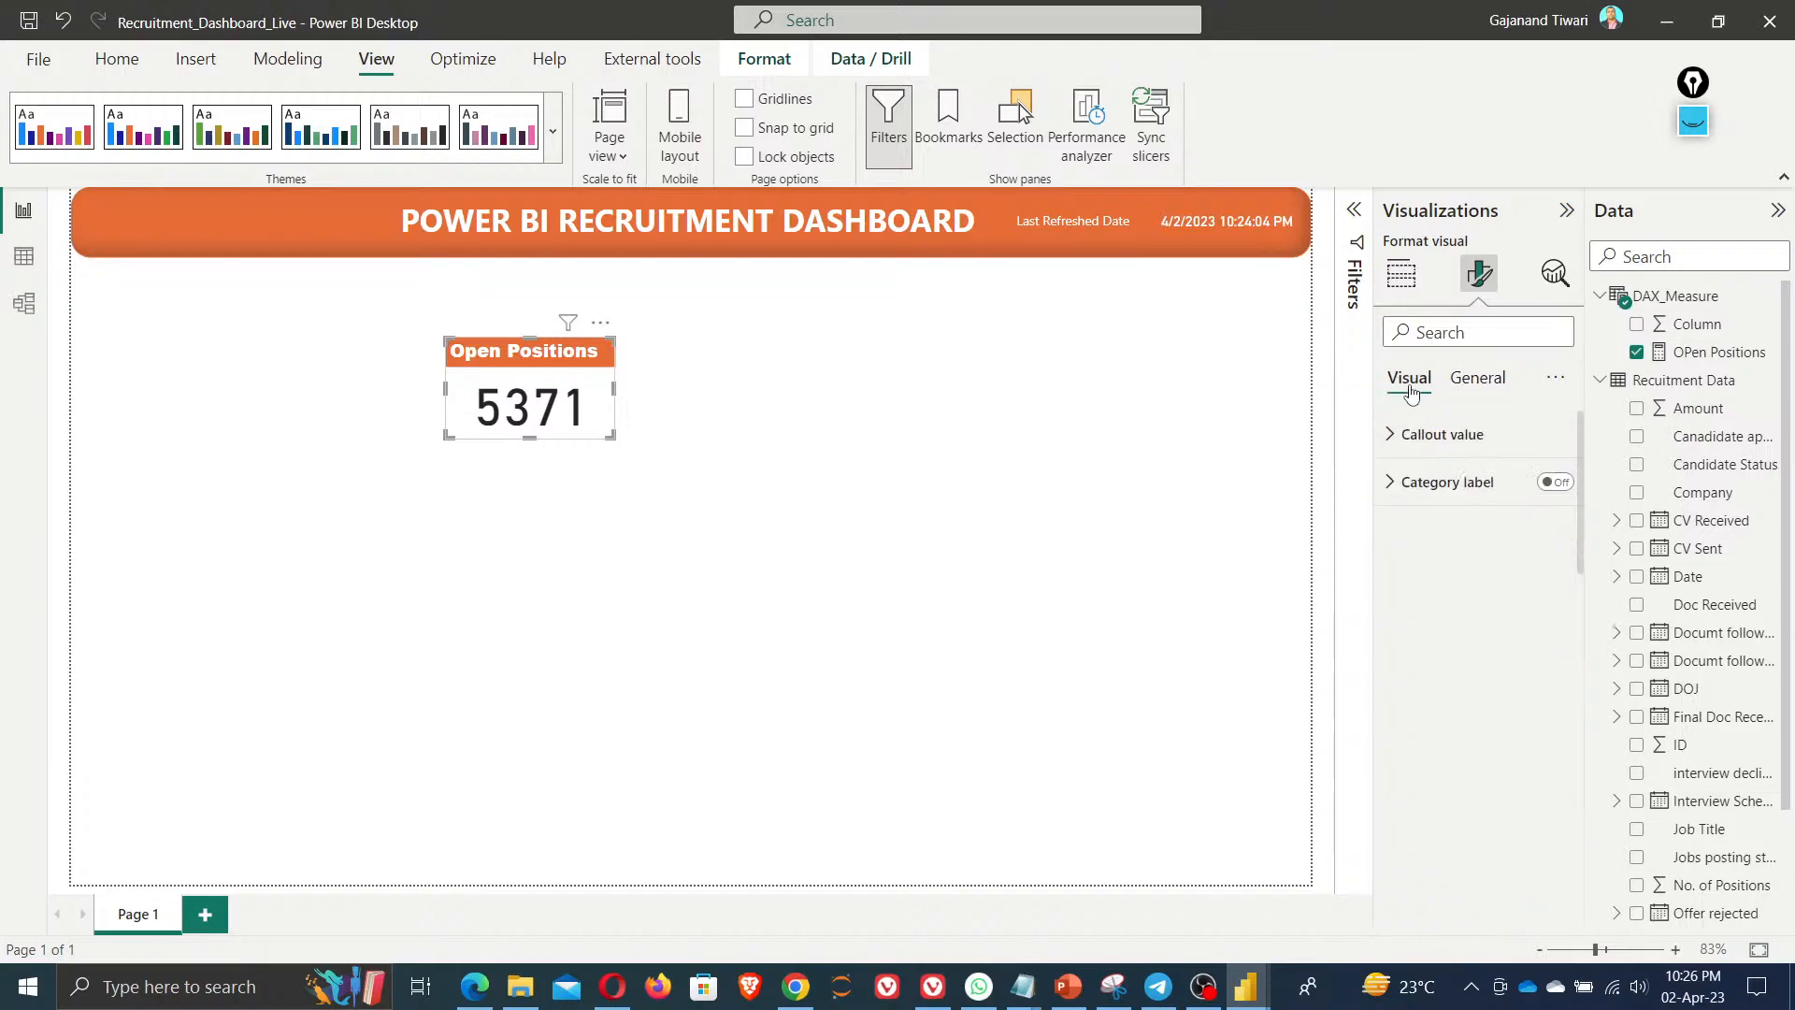
Set the card's callout value color to white and its background color to the banner's orange
{"action": "left_click", "coordinate": [1452, 437]}
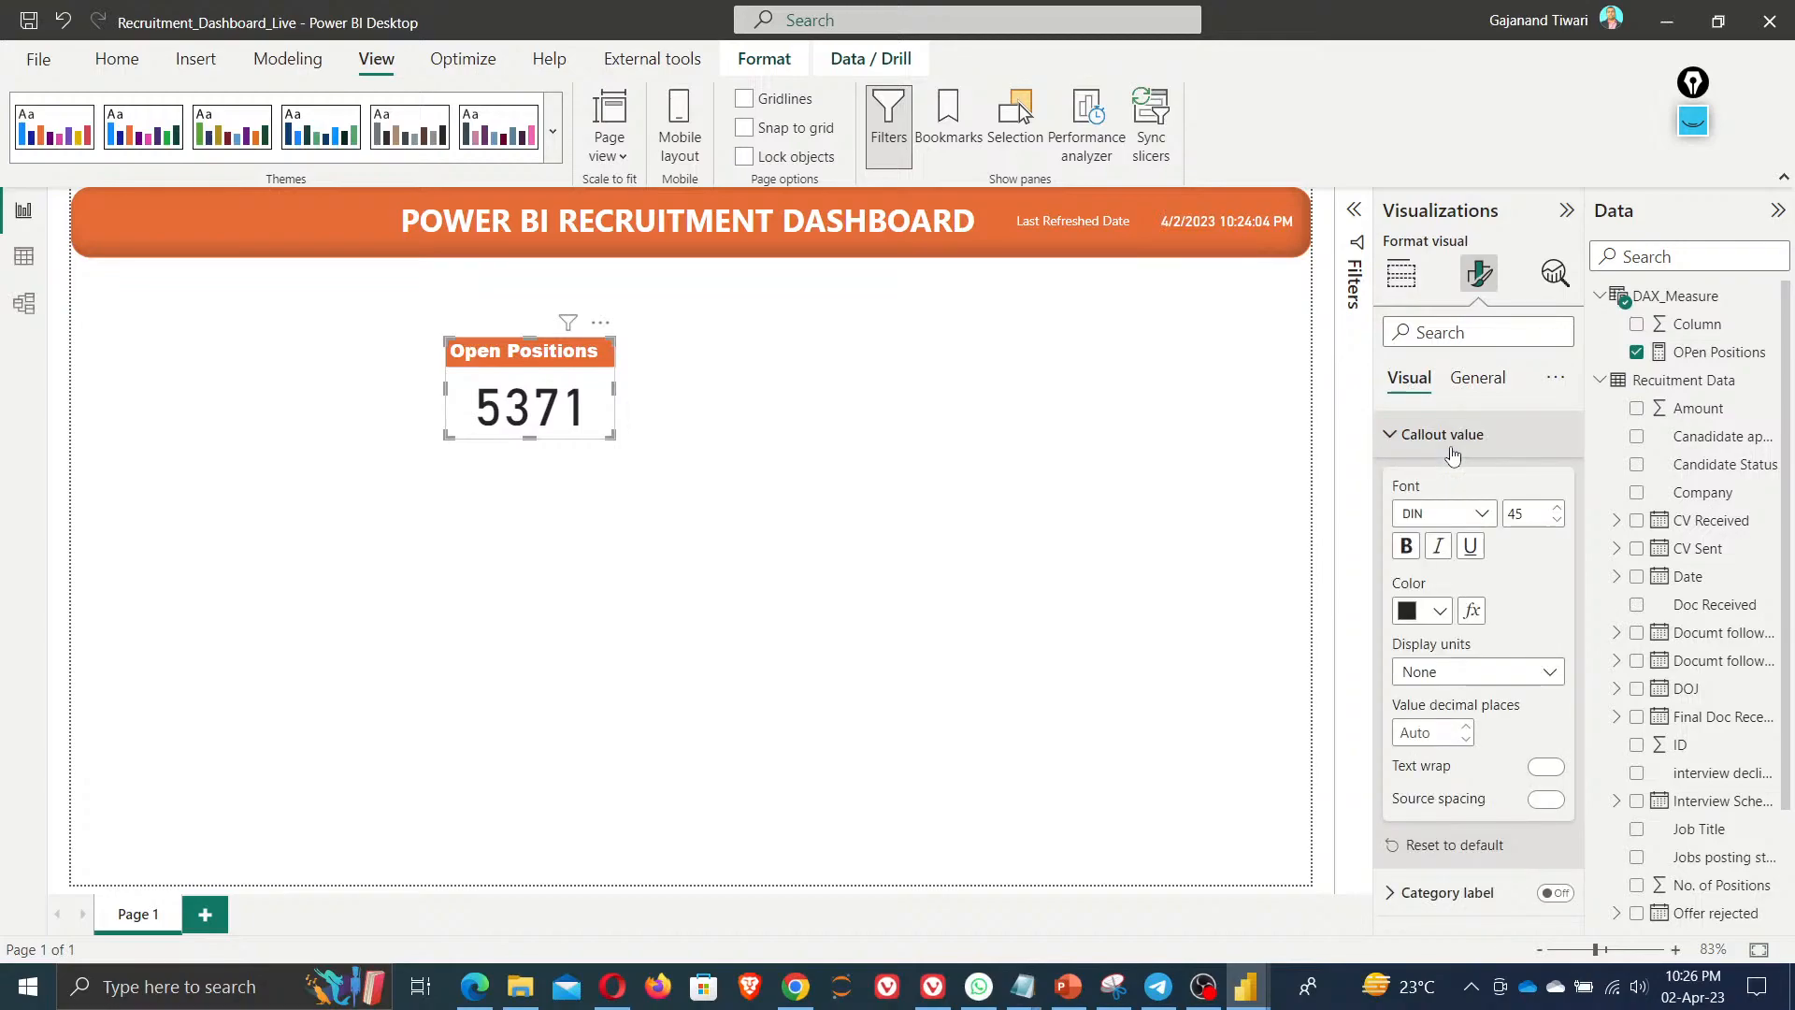
{"action": "left_click", "coordinate": [1441, 612]}
{"action": "left_click", "coordinate": [1455, 508]}
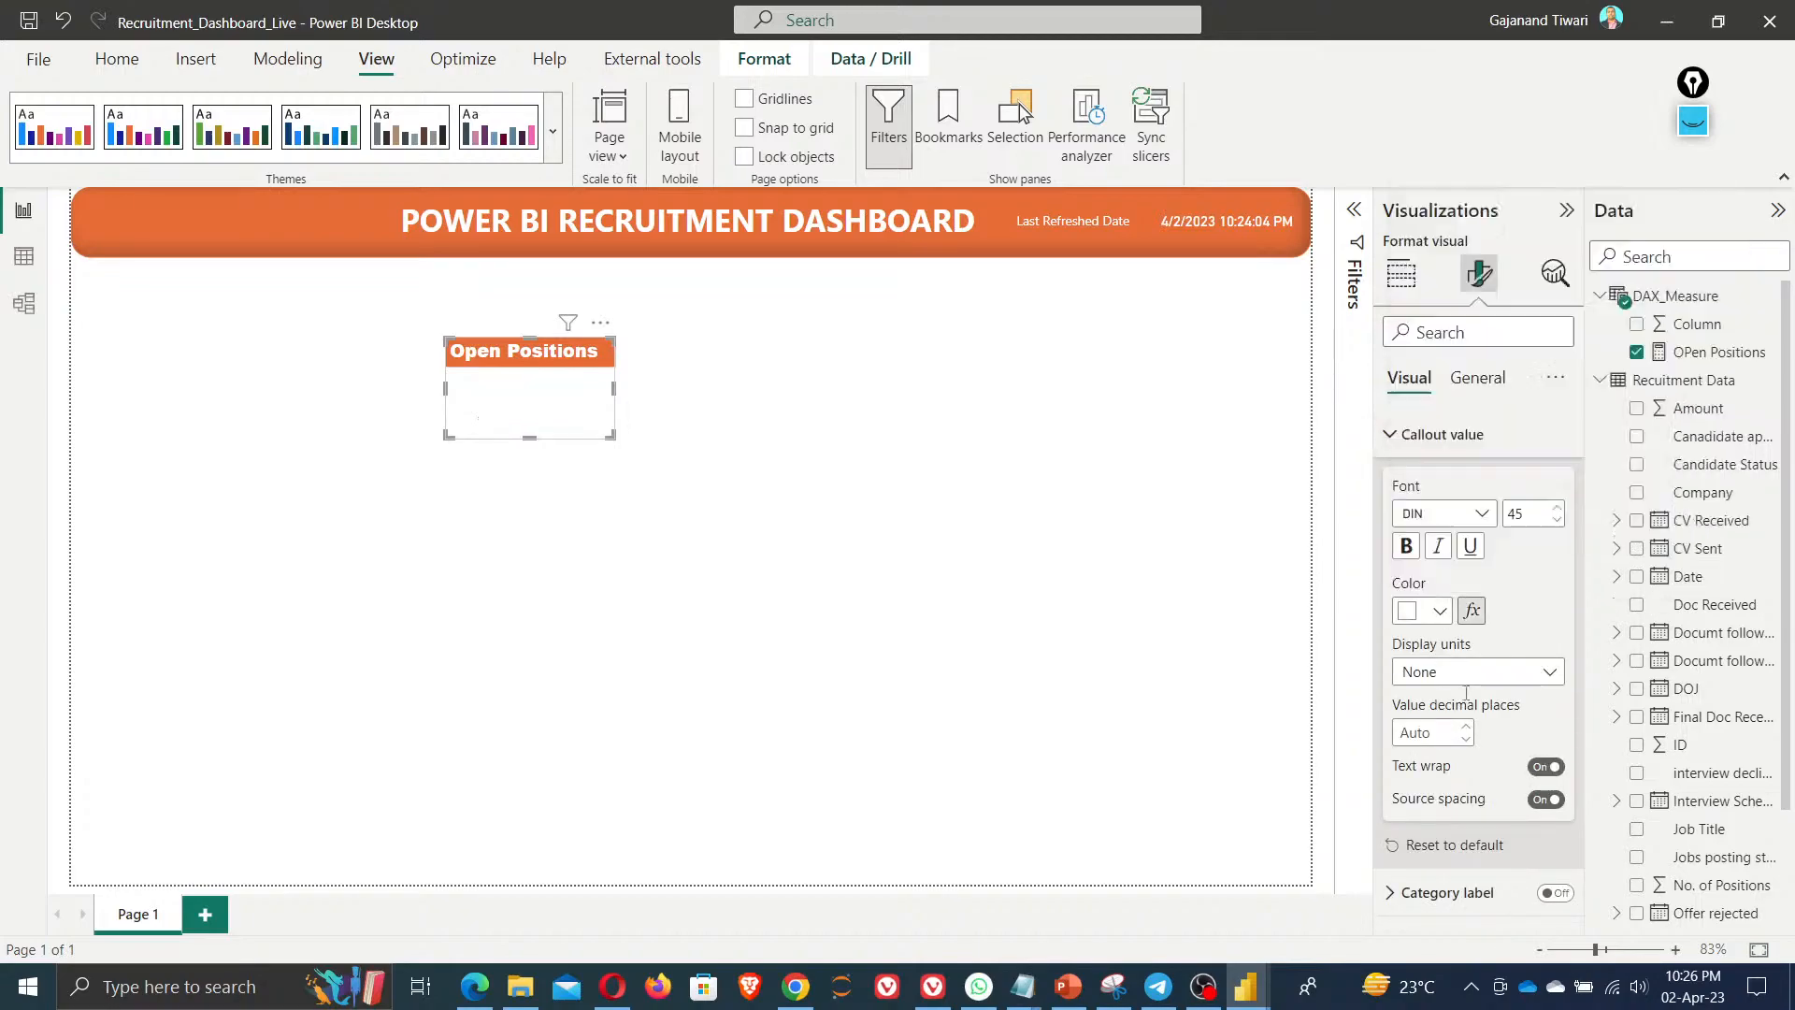
{"action": "left_click", "coordinate": [1477, 378]}
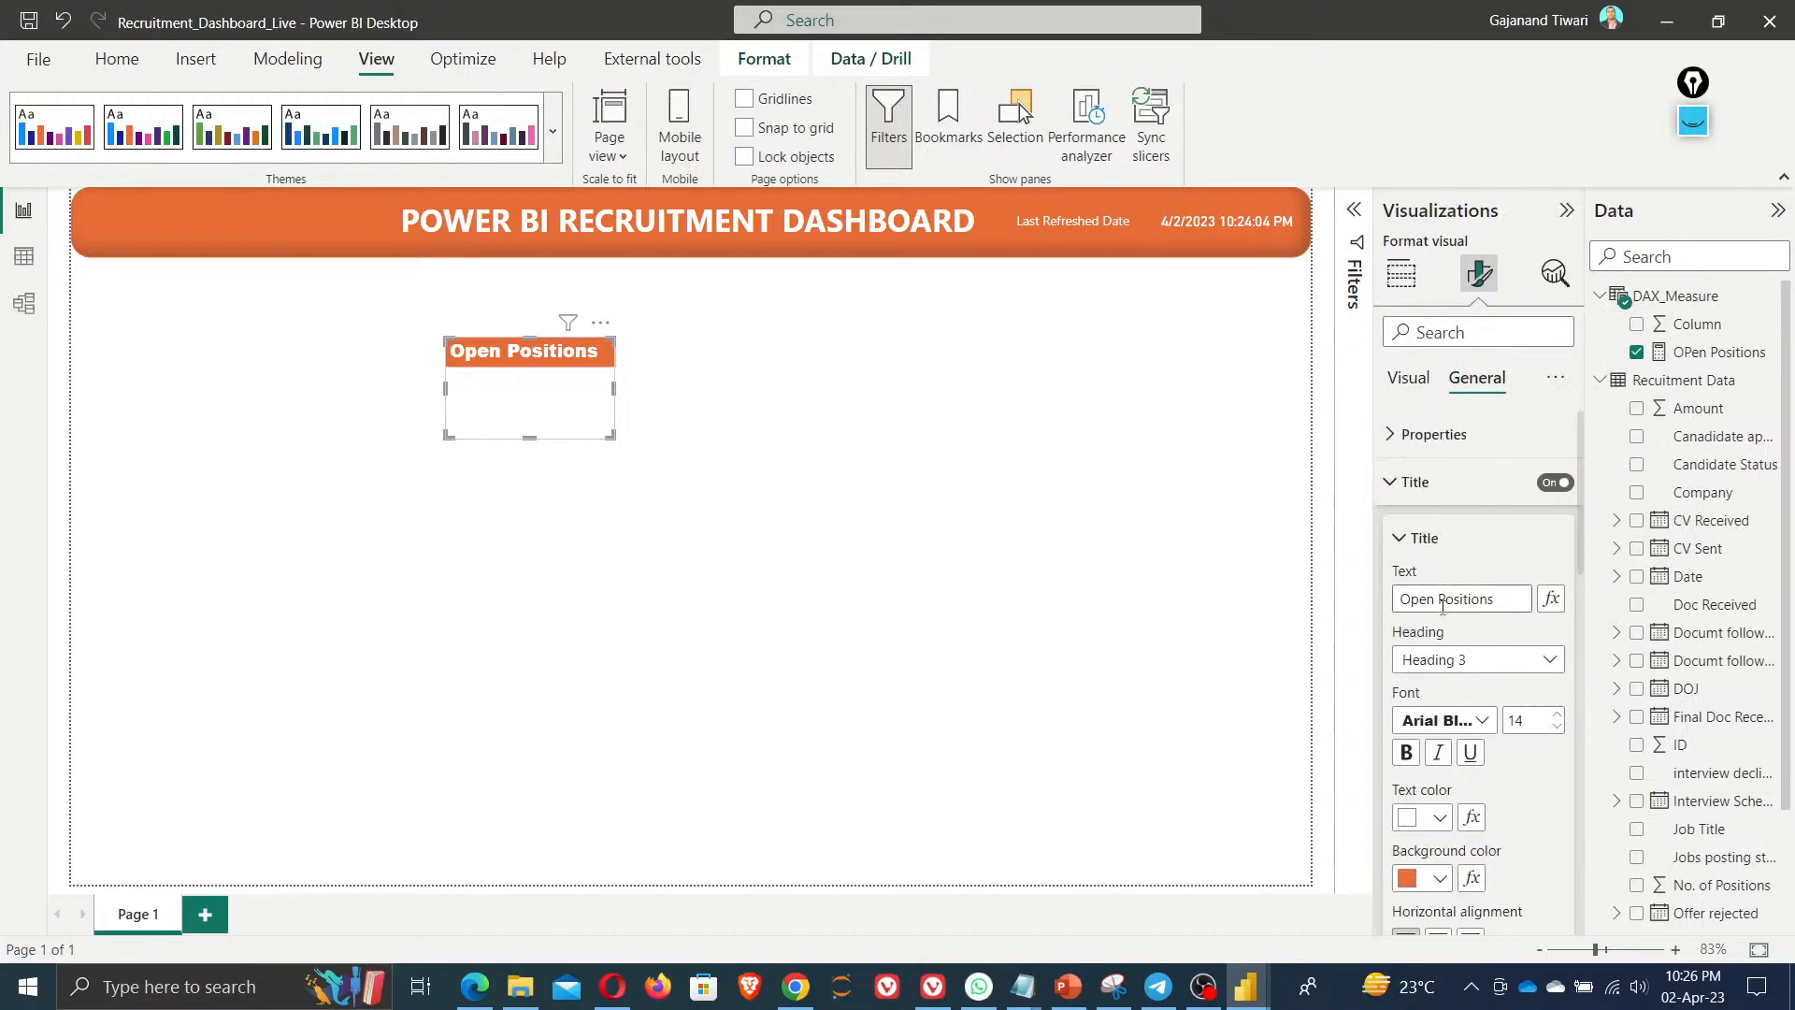
{"action": "left_click", "coordinate": [1415, 482]}
{"action": "left_click", "coordinate": [1419, 542]}
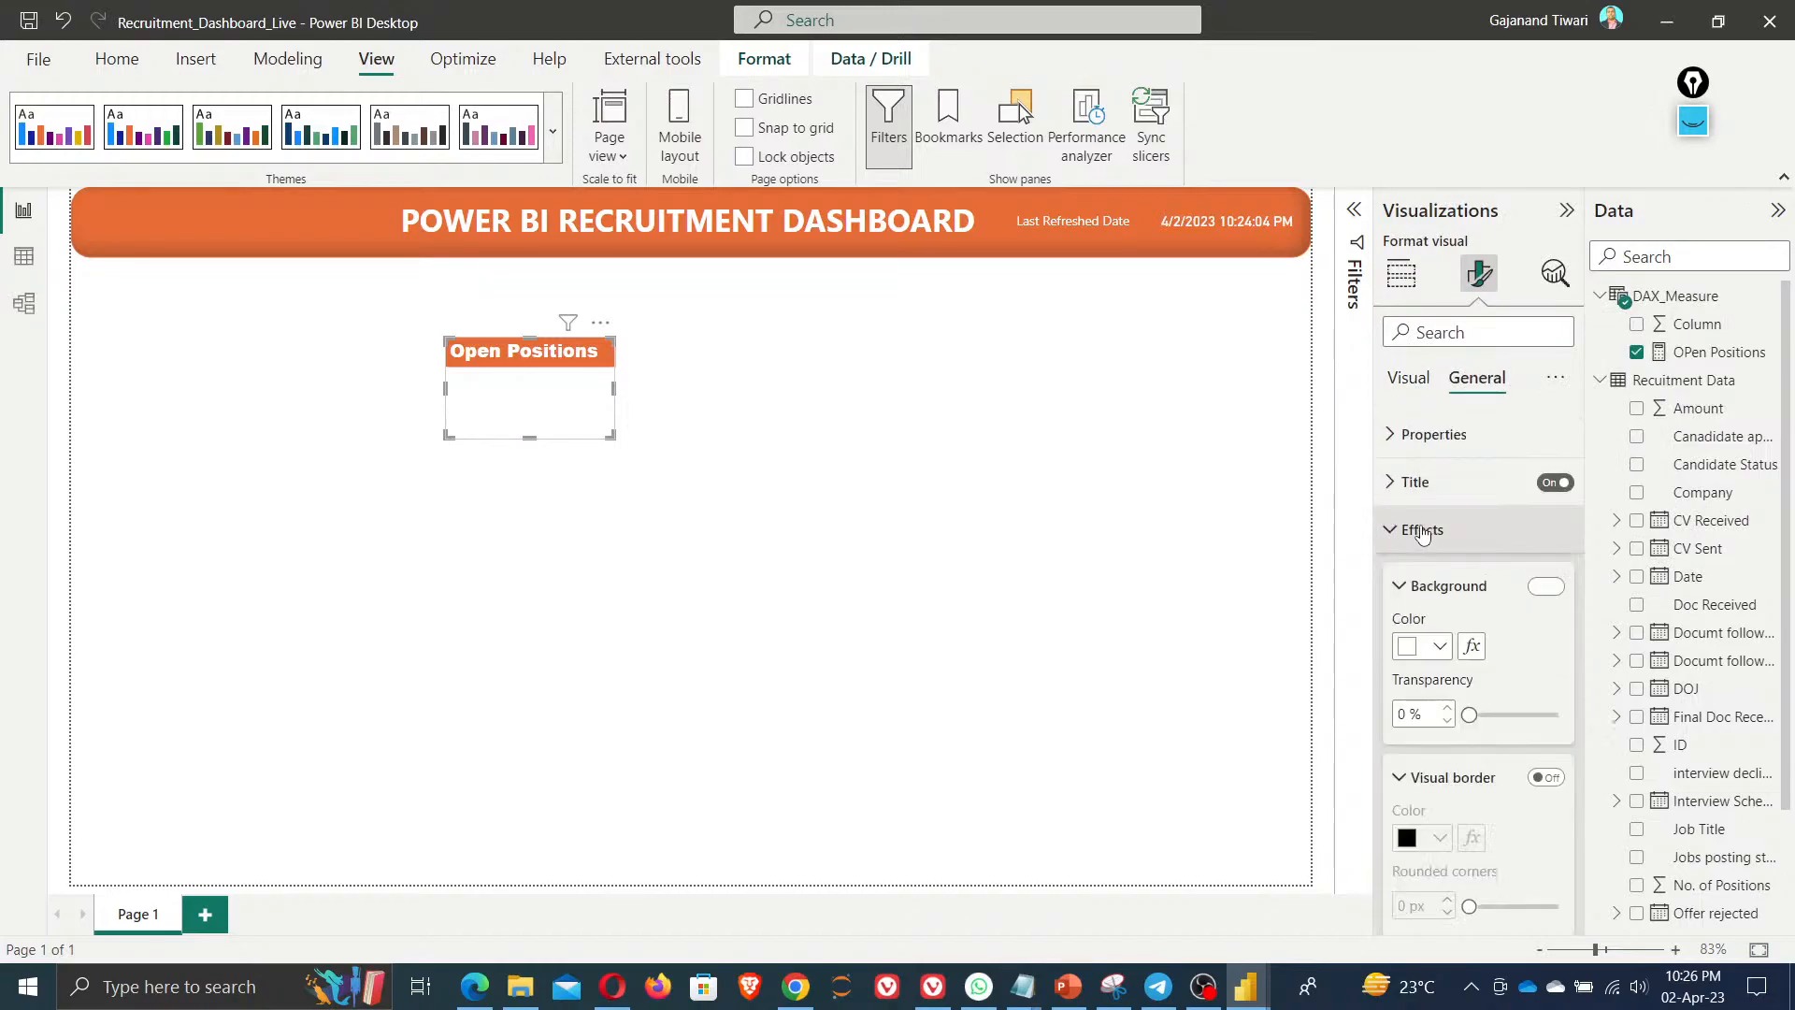
{"action": "left_click", "coordinate": [1445, 646]}
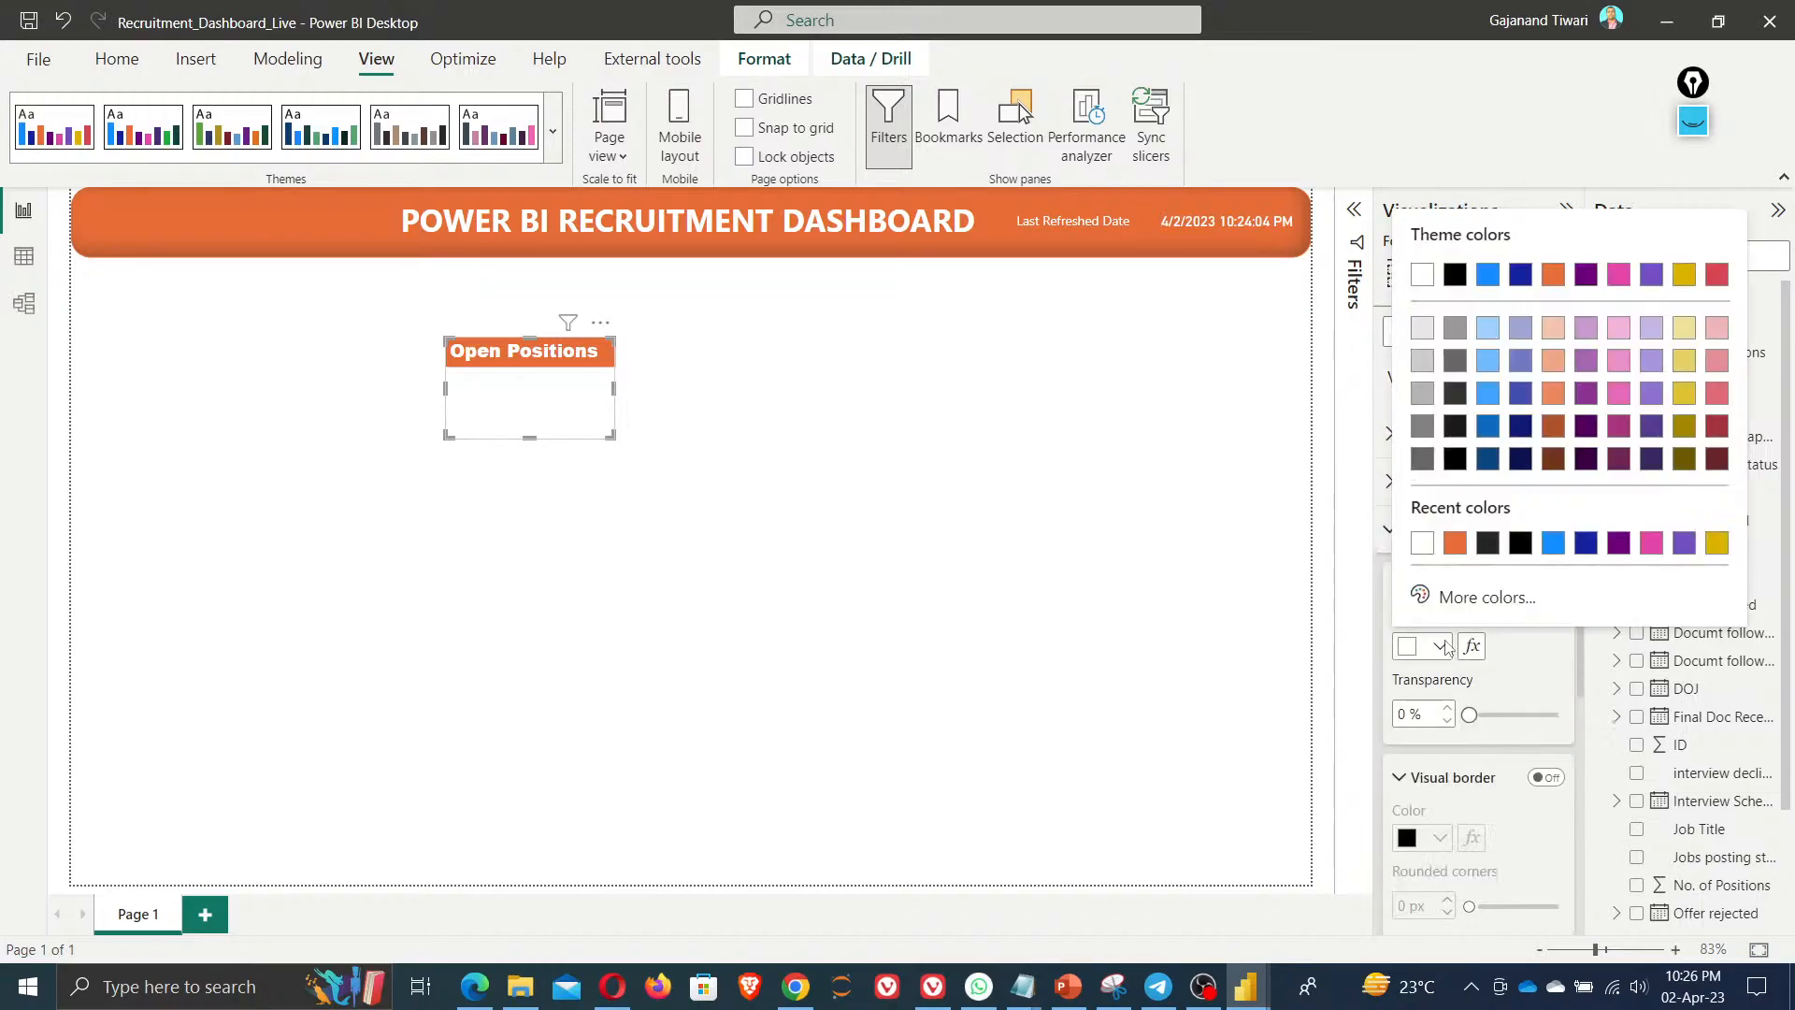
{"action": "left_click", "coordinate": [1456, 543]}
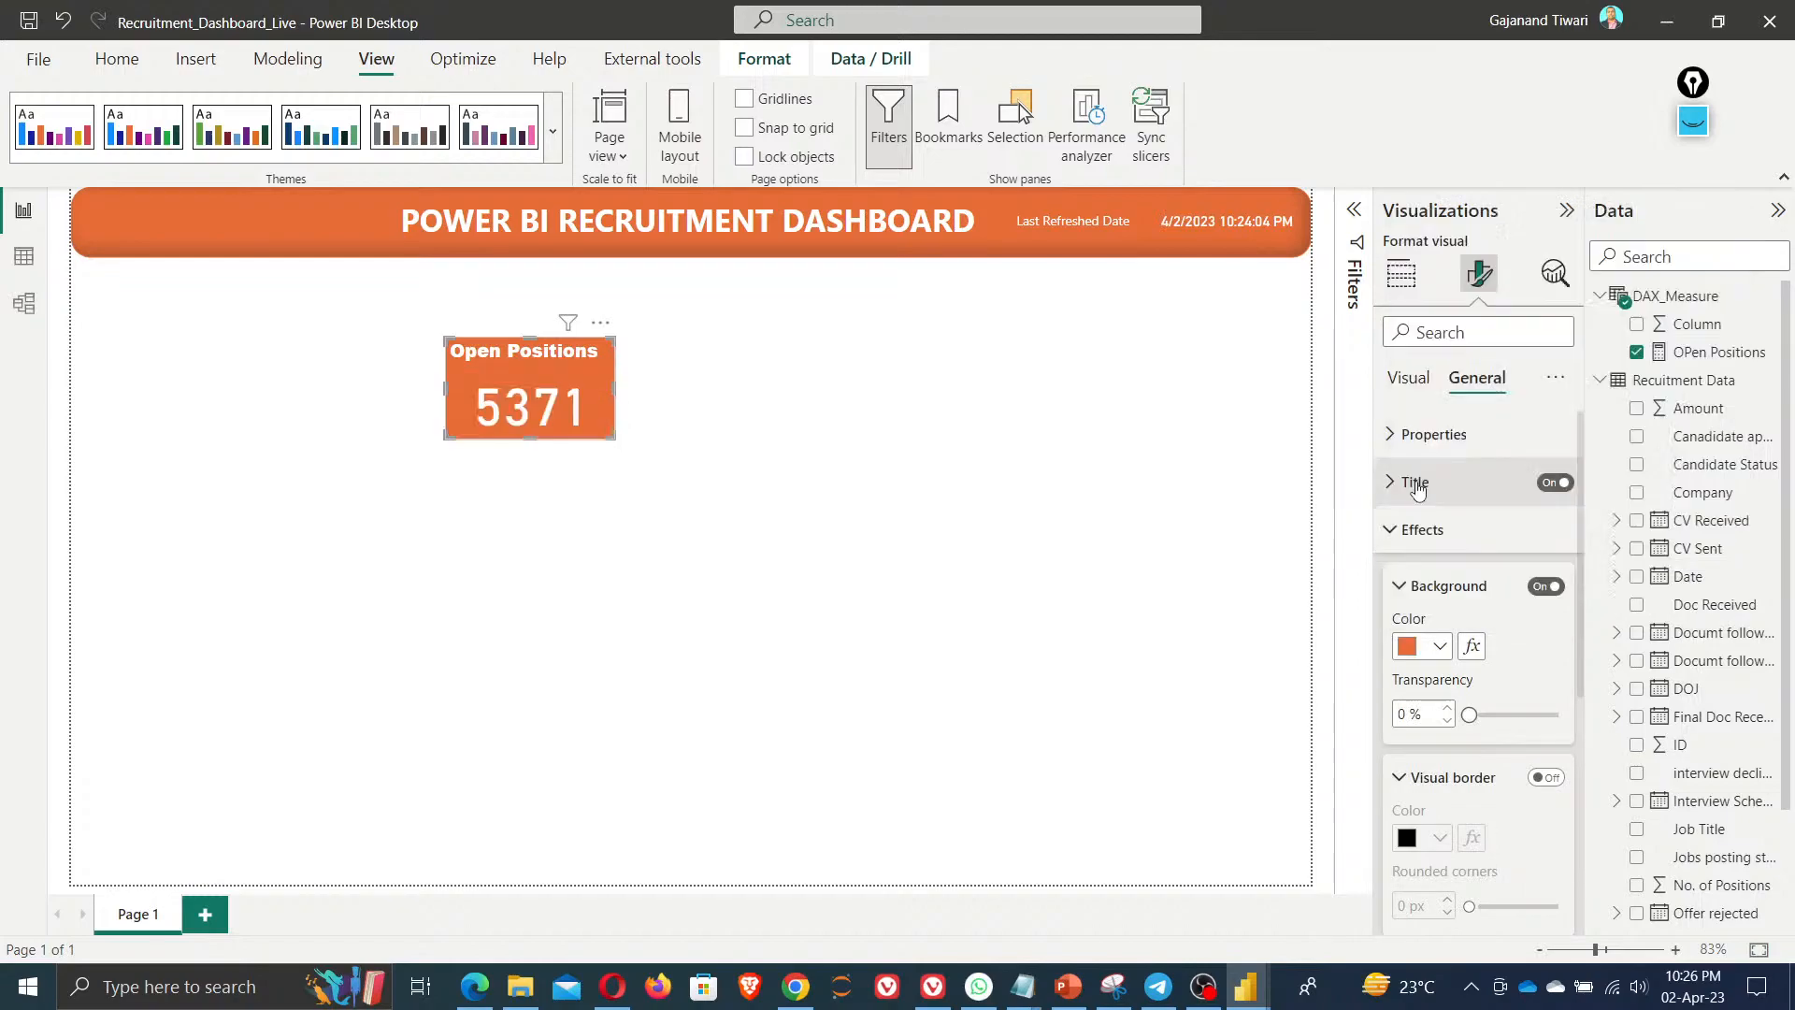
Reduce the font size of the card's callout value to 20
{"action": "left_click", "coordinate": [1409, 378]}
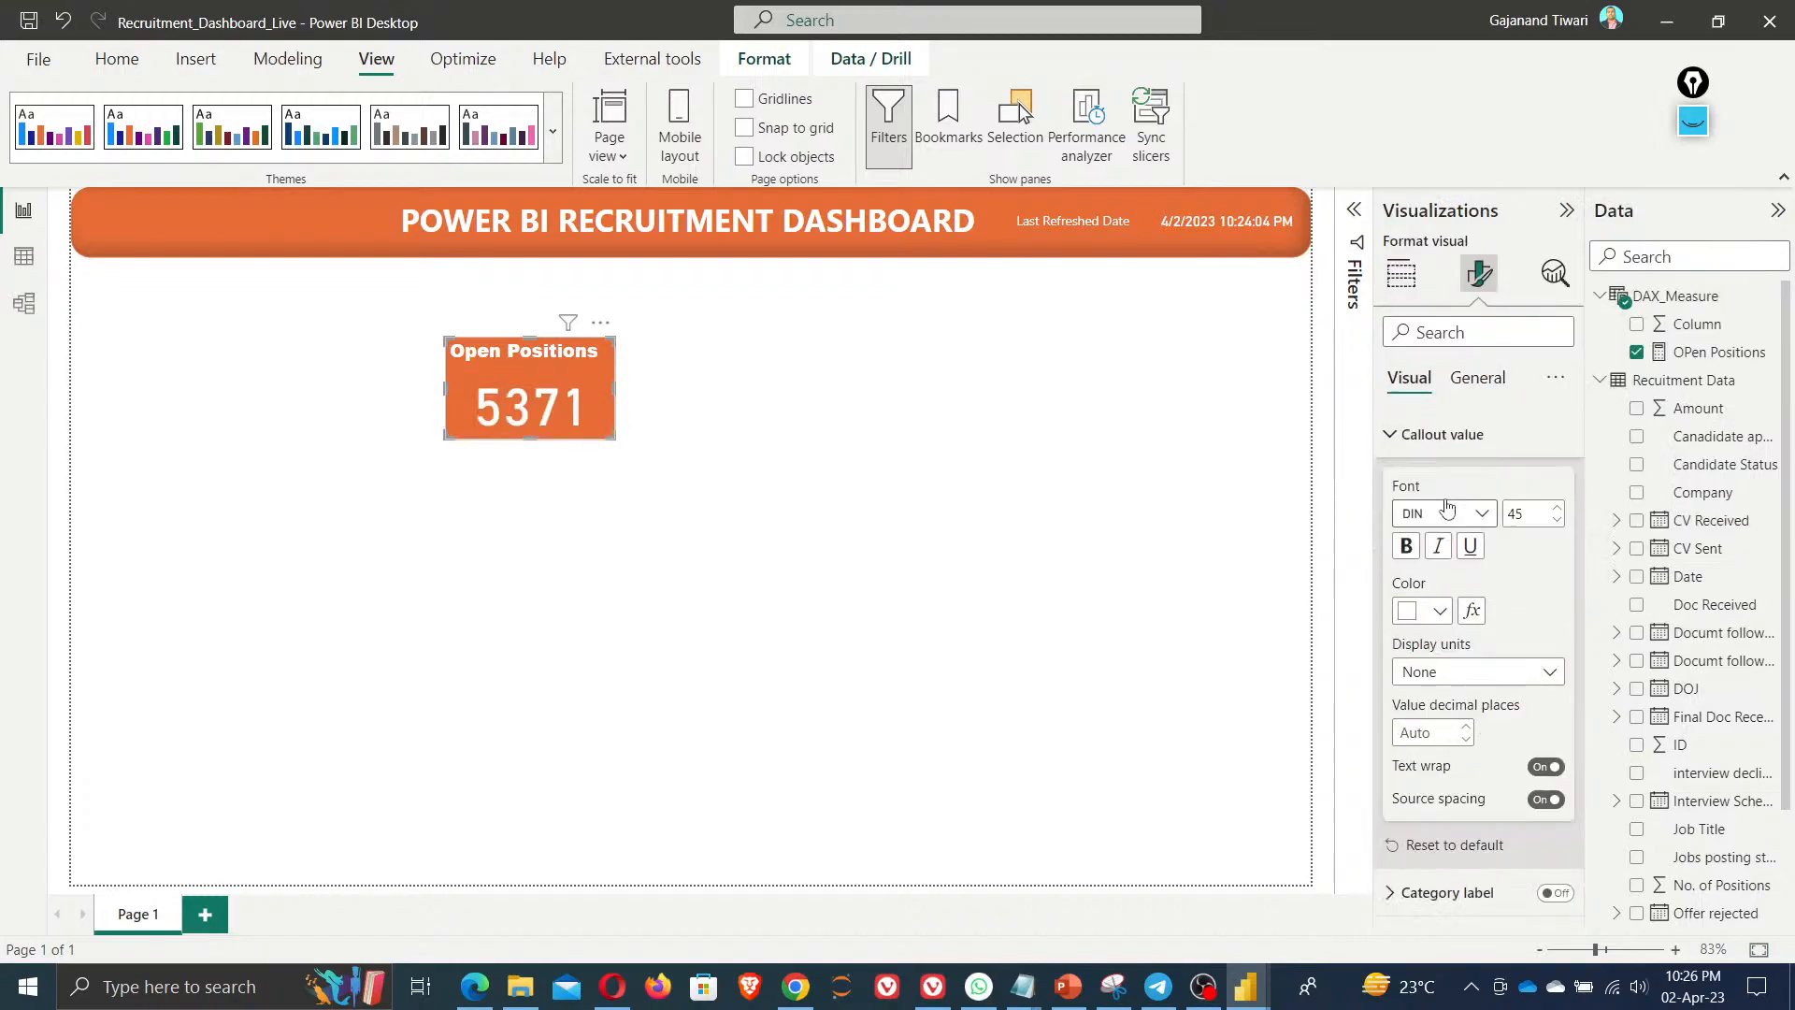
{"action": "left_click", "coordinate": [1557, 519]}
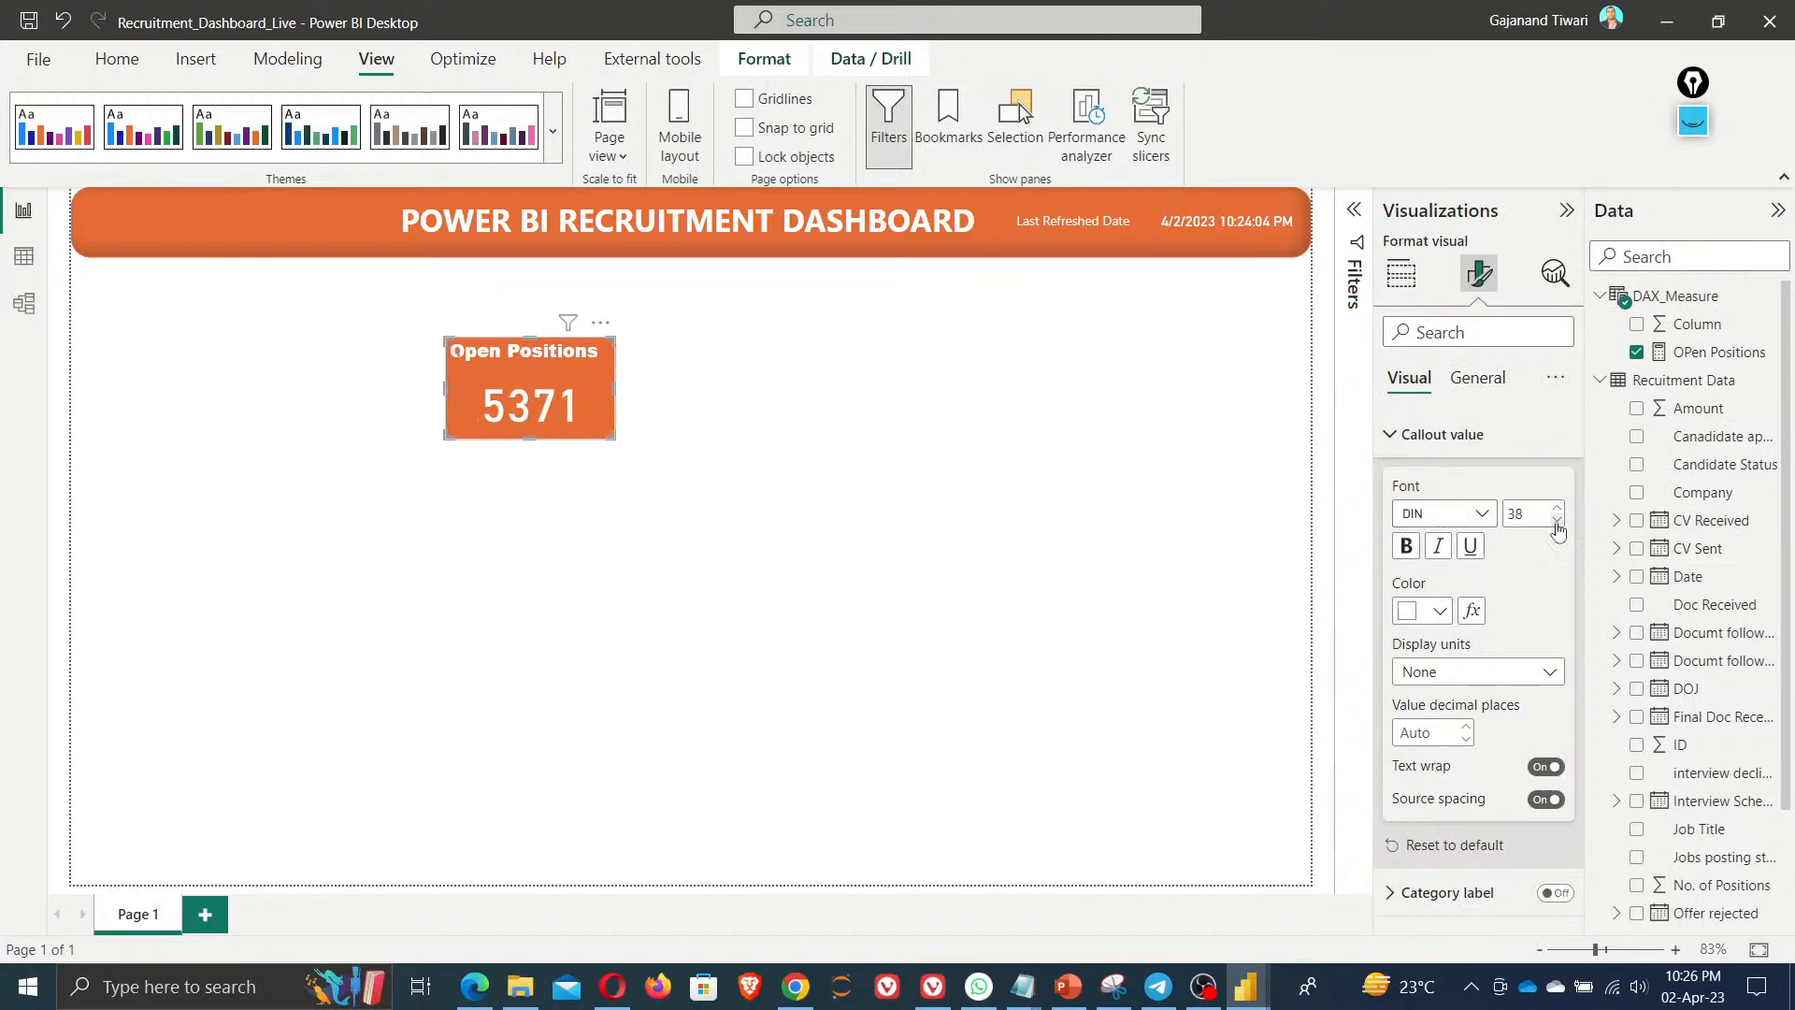
{"action": "left_click", "coordinate": [1556, 522]}
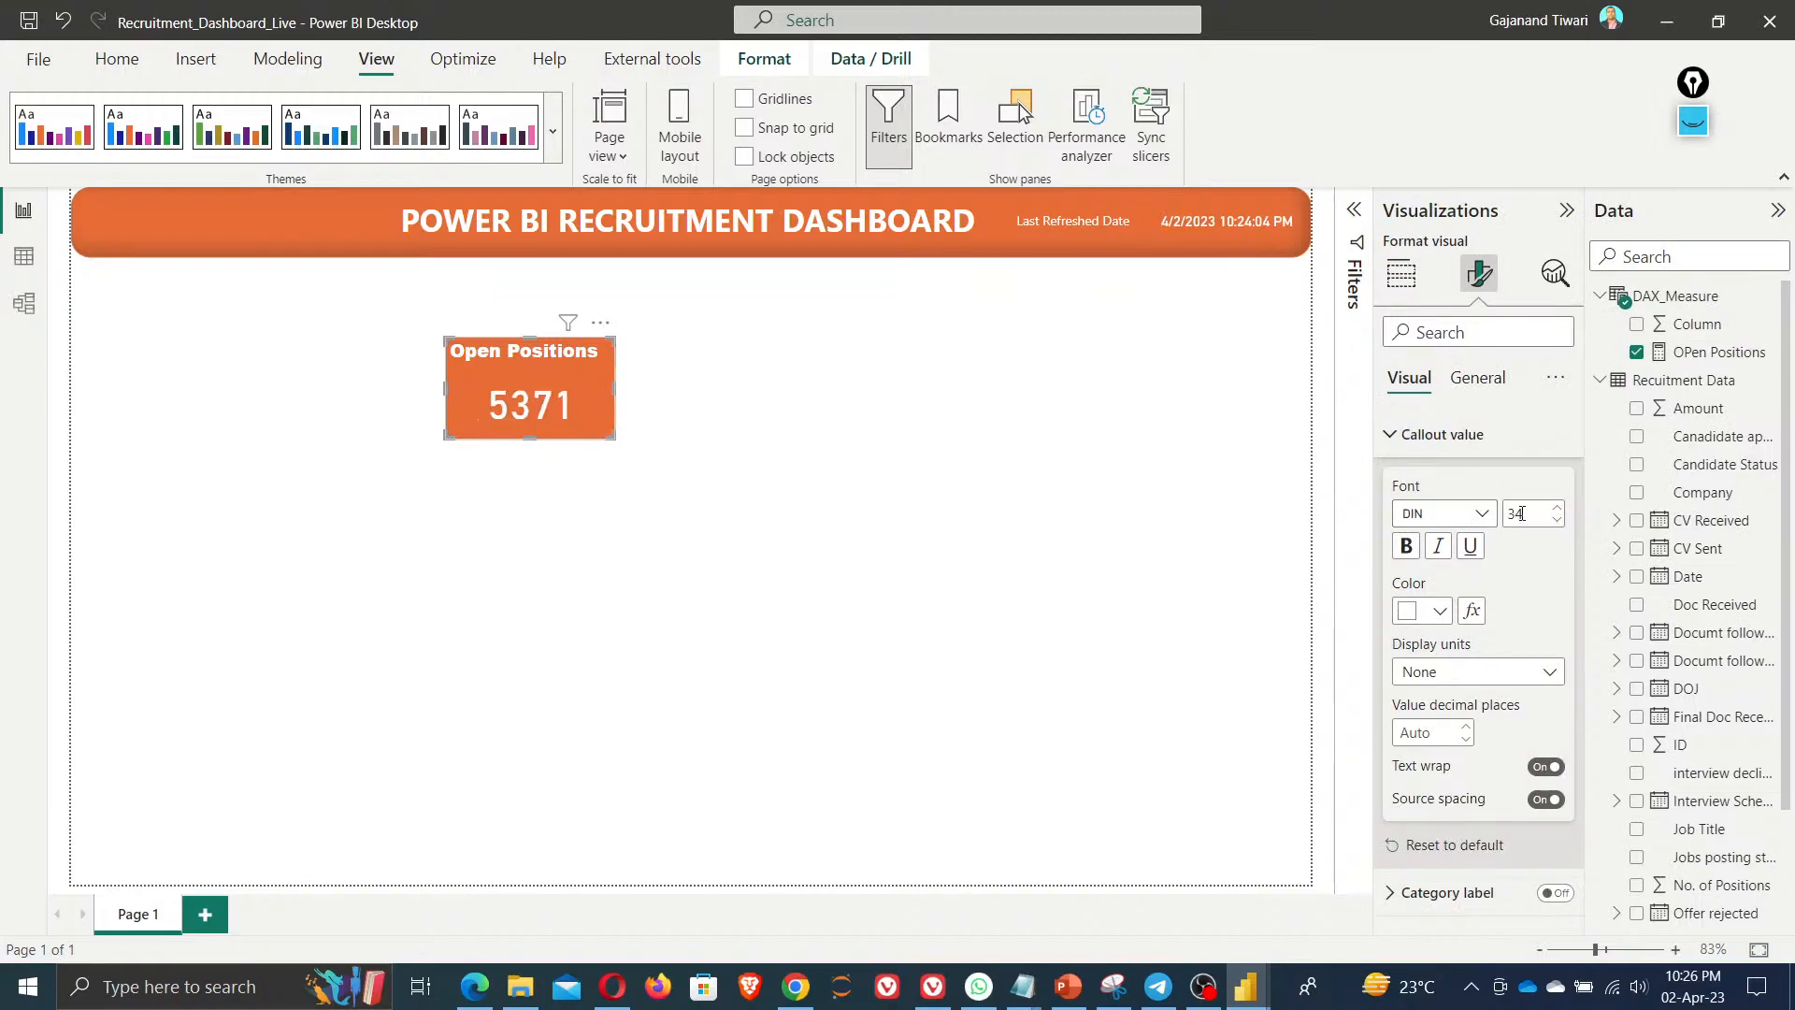
{"action": "double_click", "coordinate": [1521, 513]}
{"action": "type", "text": "20"}
Enlarge the Open Positions card slightly and place it directly under the banner's left end
{"action": "mouse_move", "coordinate": [603, 430]}
{"action": "left_mouse_down"}
{"action": "mouse_move", "coordinate": [607, 411]}
{"action": "mouse_move", "coordinate": [619, 451]}
{"action": "left_mouse_up"}
{"action": "left_click_drag", "start_coordinate": [606, 342], "coordinate": [238, 259]}
{"action": "left_click", "coordinate": [546, 381]}
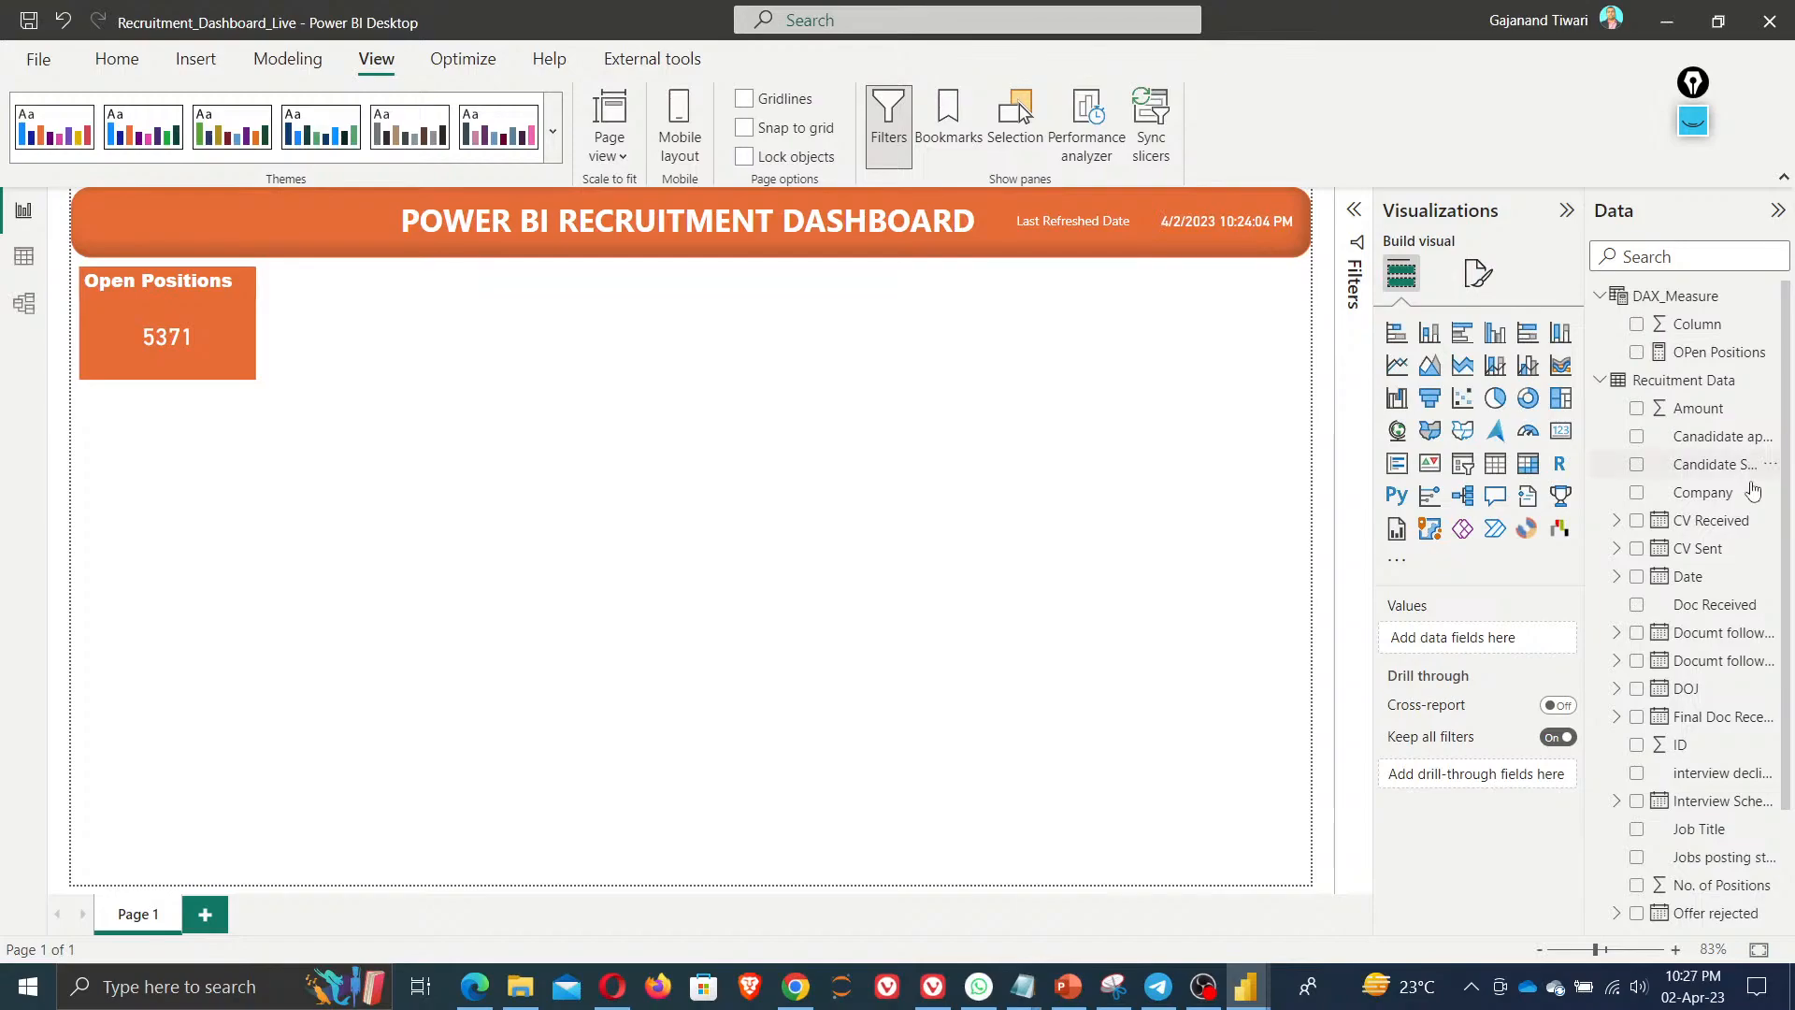
Add a Company slicer across the page below the card and filter it to Egestas LLC
{"action": "left_click_drag", "start_coordinate": [1752, 491], "coordinate": [1193, 496]}
{"action": "left_click", "coordinate": [93, 517]}
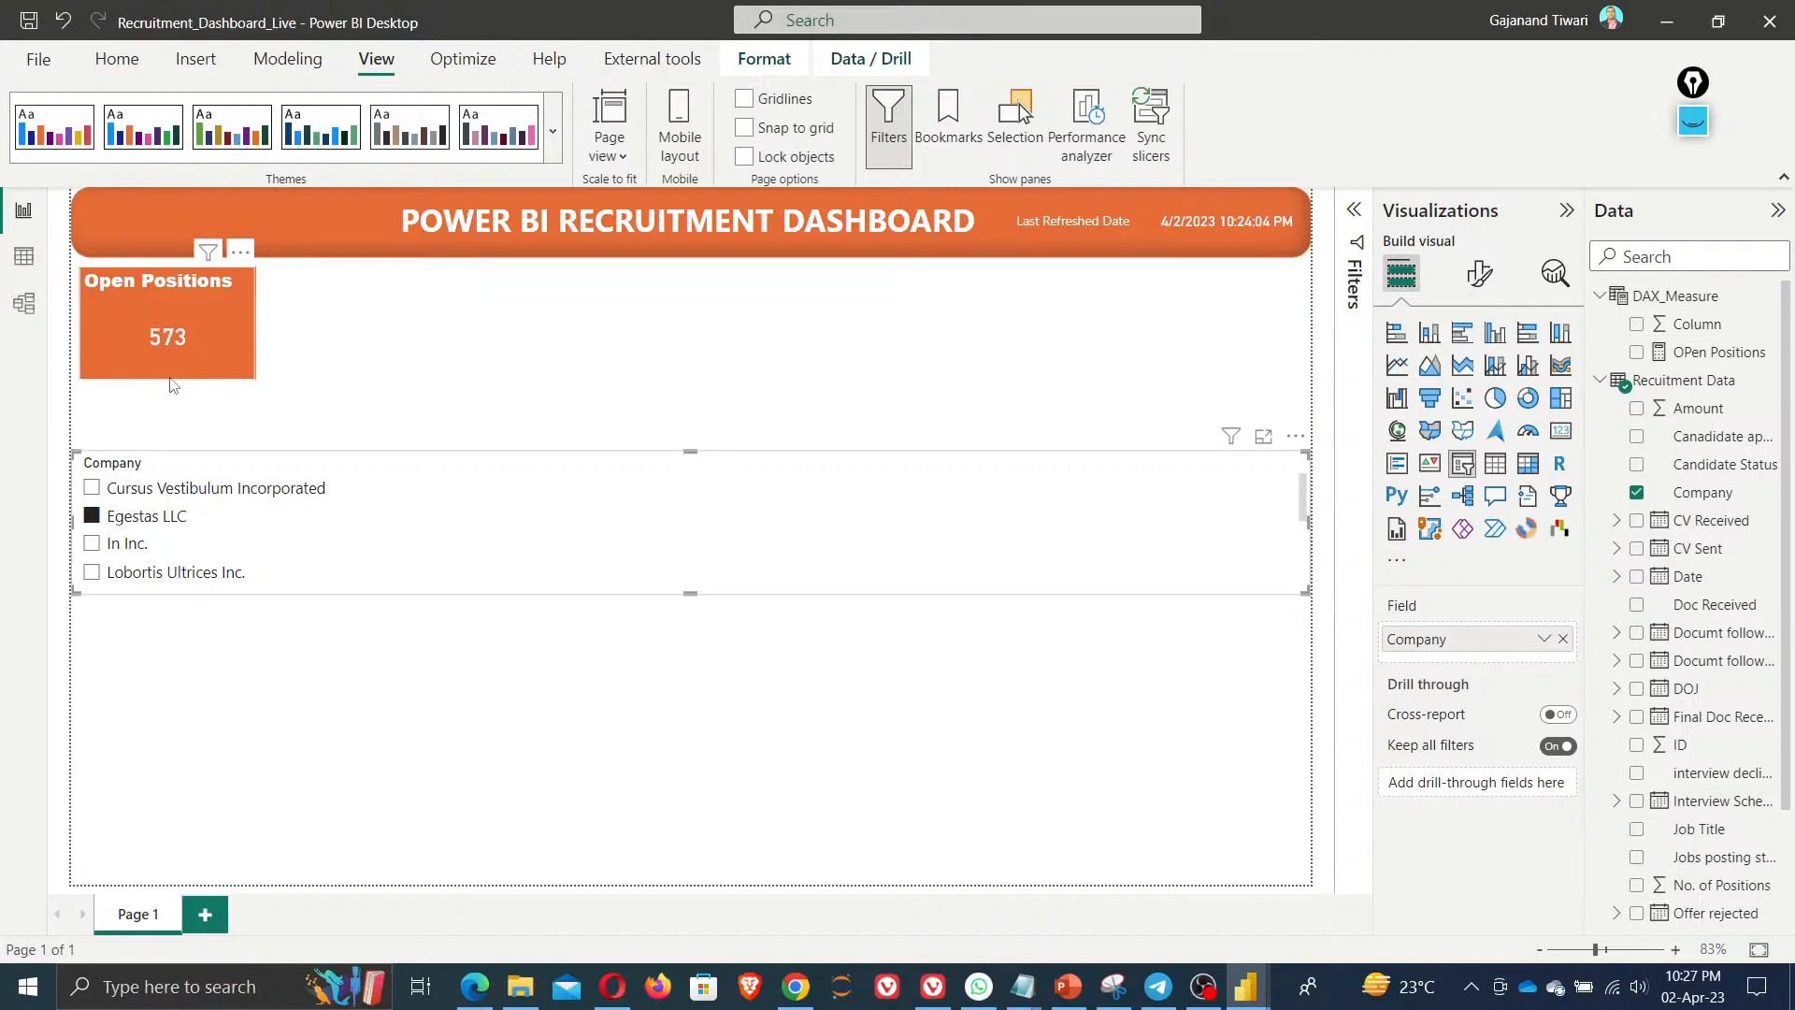
Change the OPen Positions measure to return CALCULATE(result,ALL('Recuitment Data')) and commit the formula
{"action": "left_click", "coordinate": [1695, 361]}
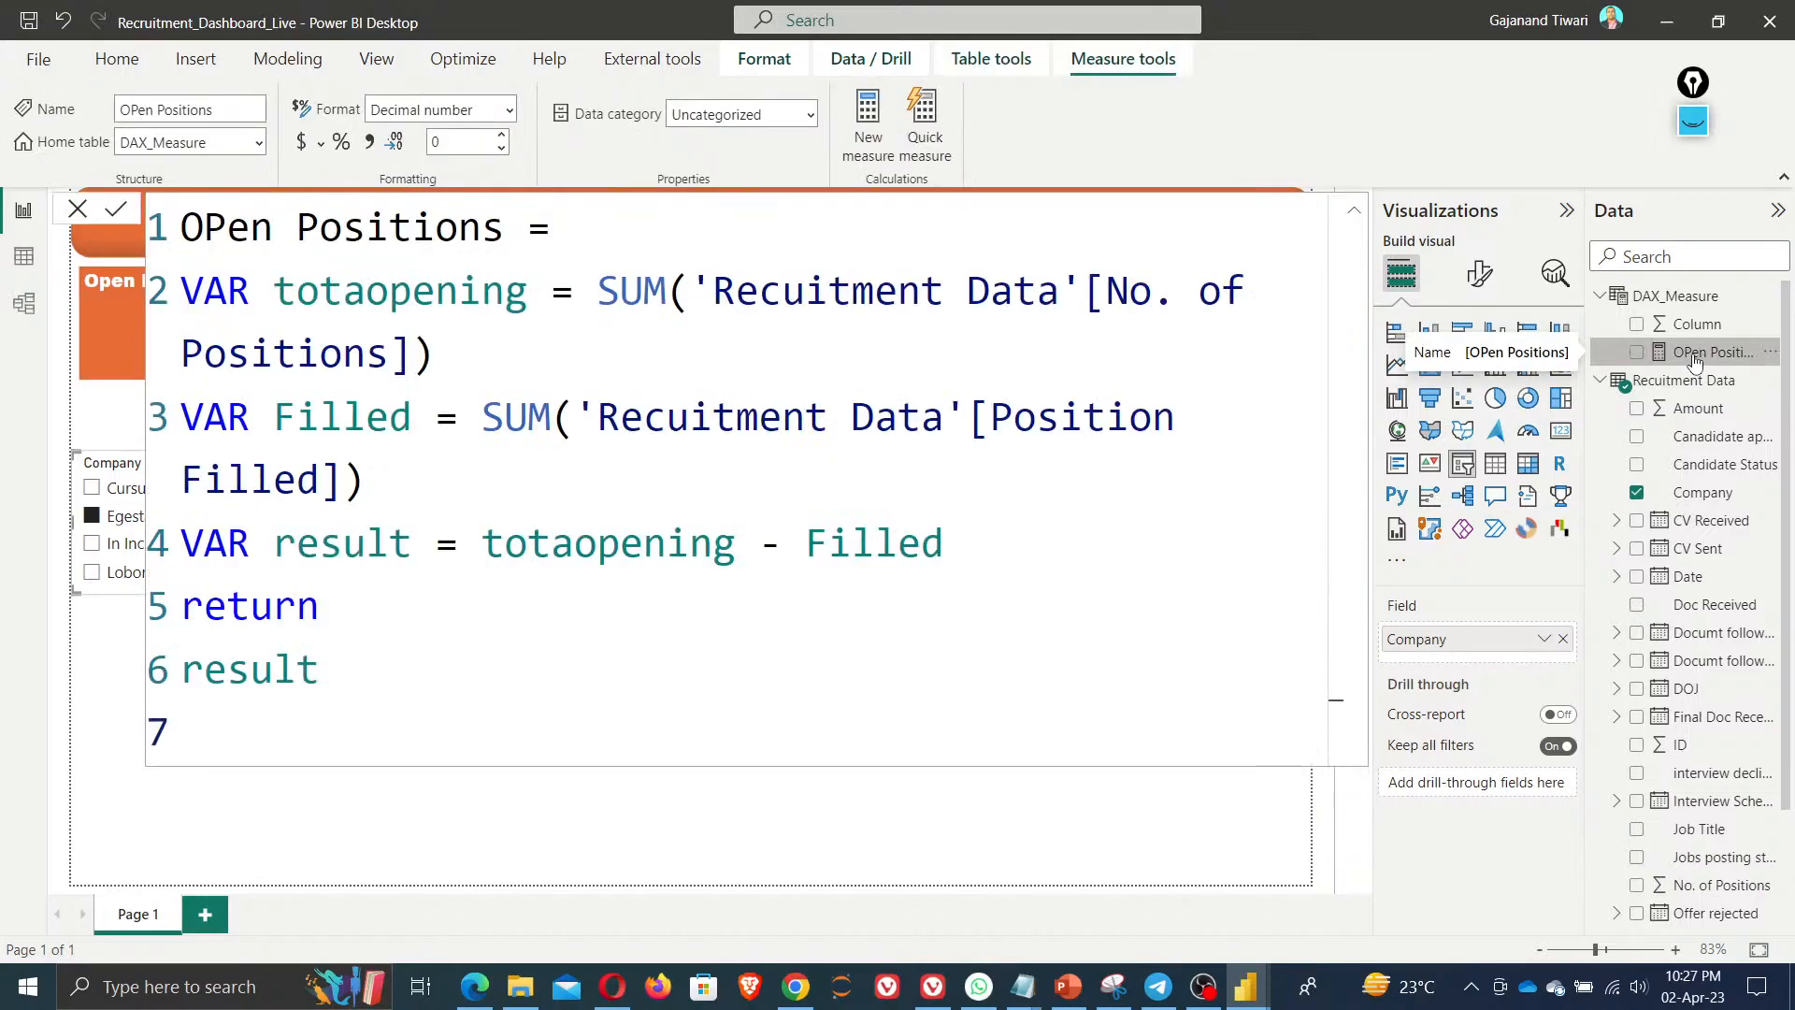
{"action": "left_click", "coordinate": [184, 669]}
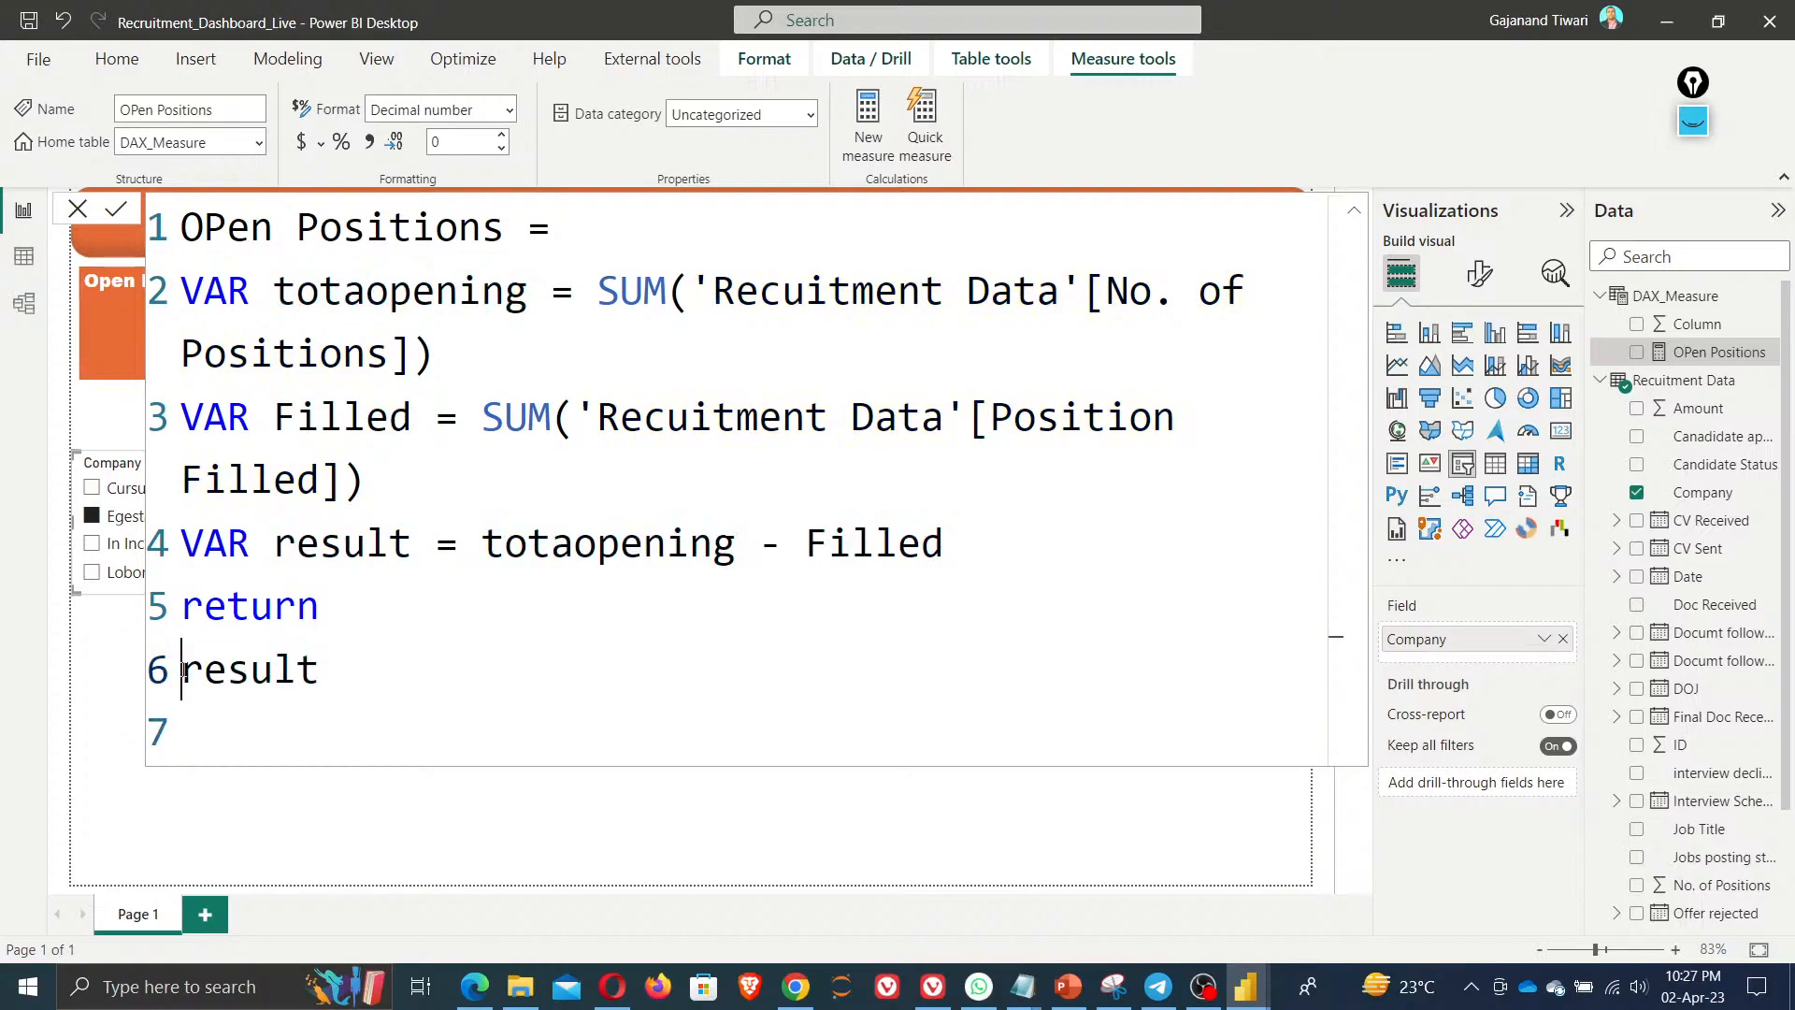
{"action": "type", "text": "cal"}
{"action": "key", "text": "Tab"}
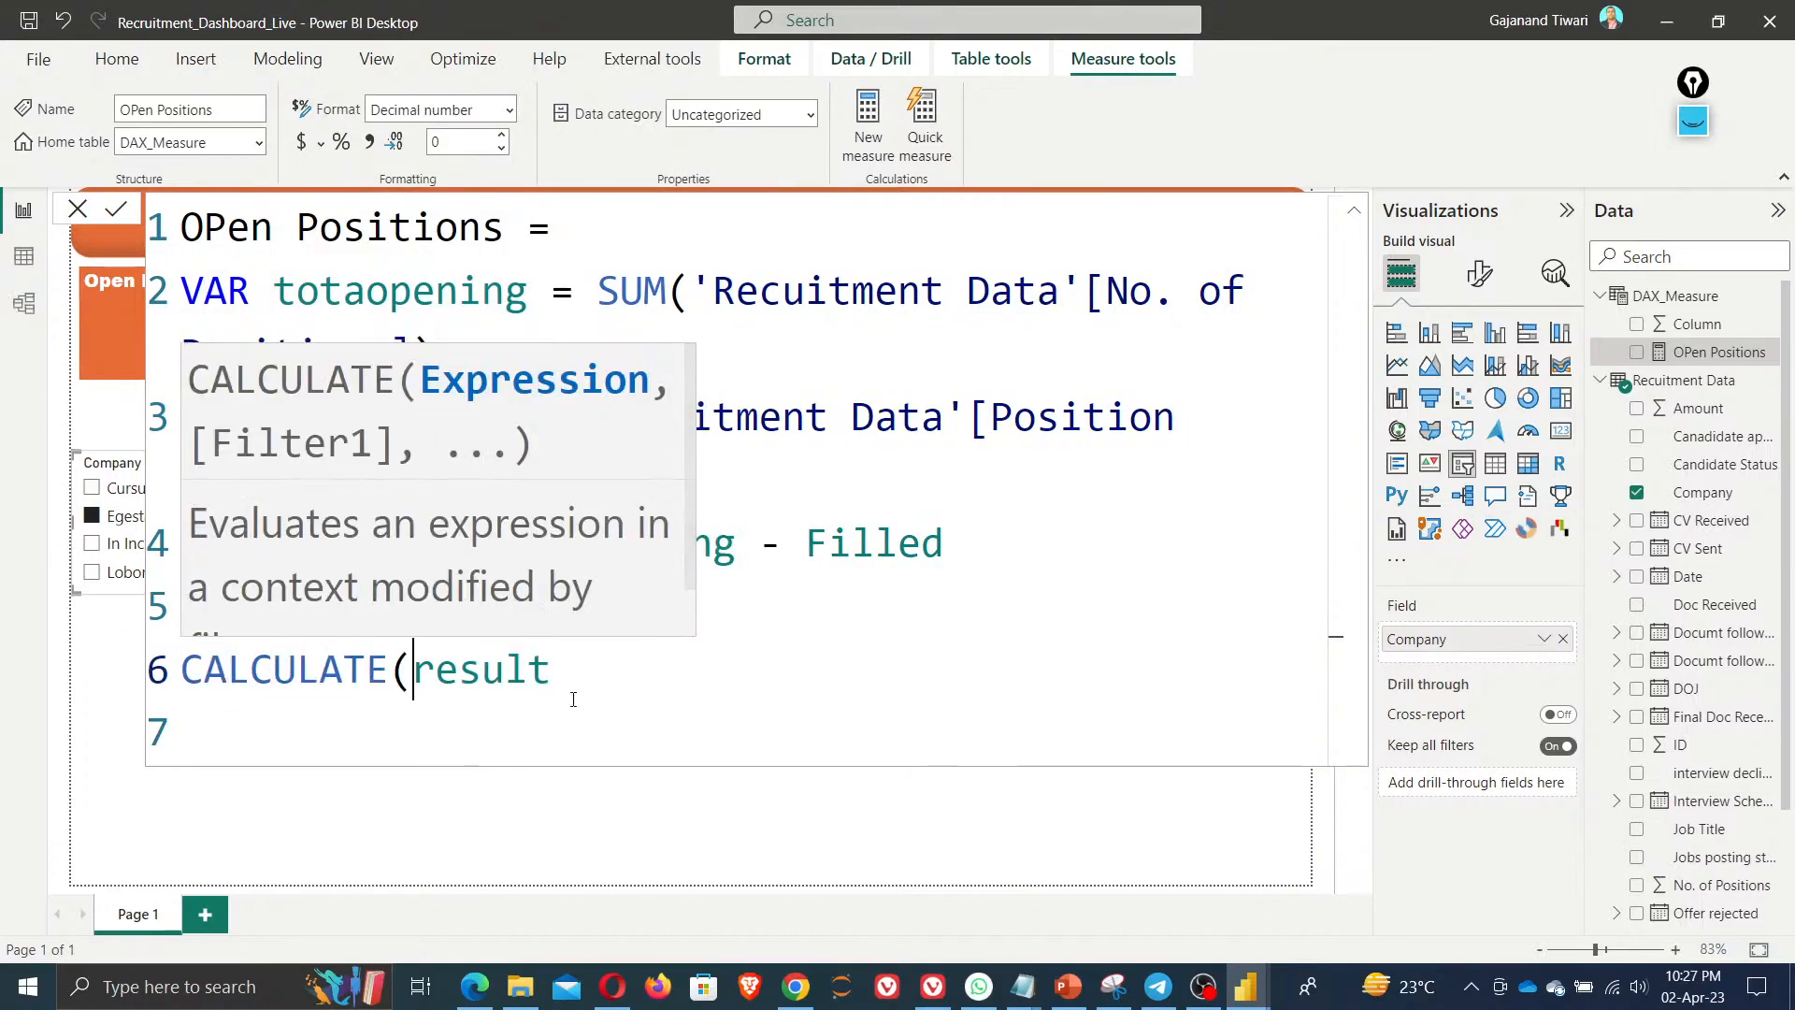
{"action": "left_click", "coordinate": [581, 675]}
{"action": "type", "text": ","}
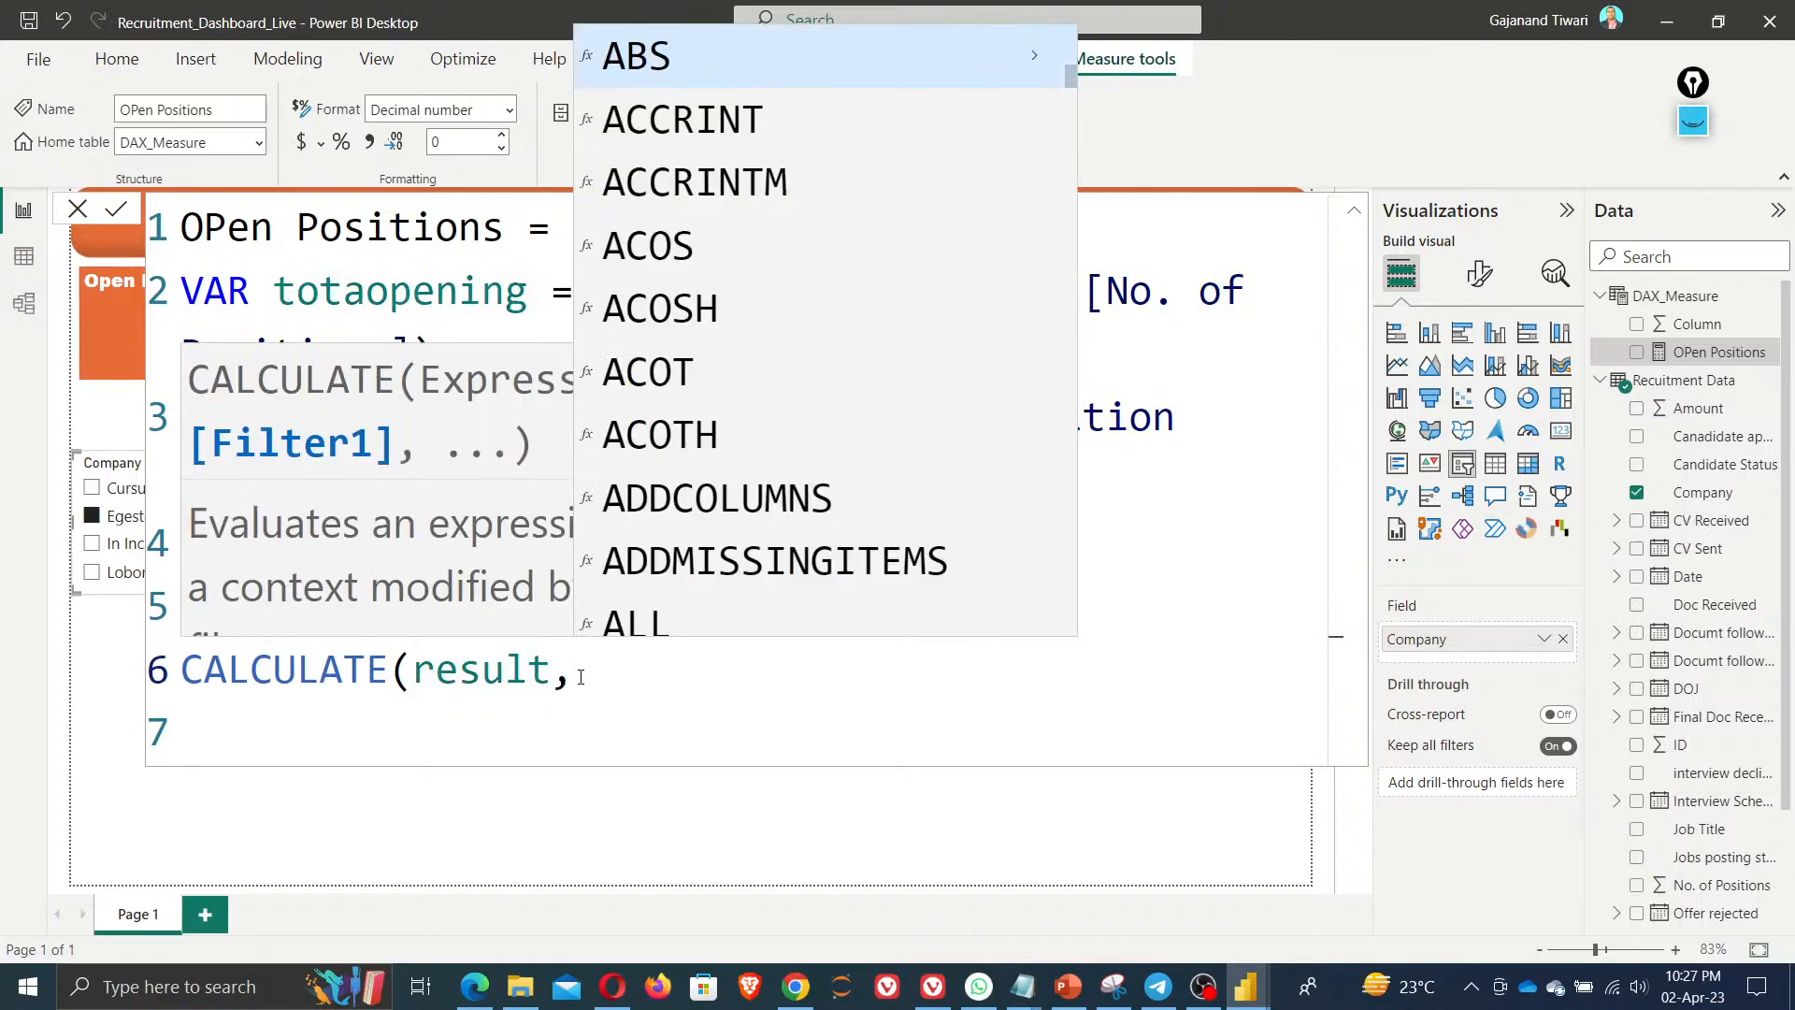
{"action": "type", "text": "all"}
{"action": "key", "text": "Tab"}
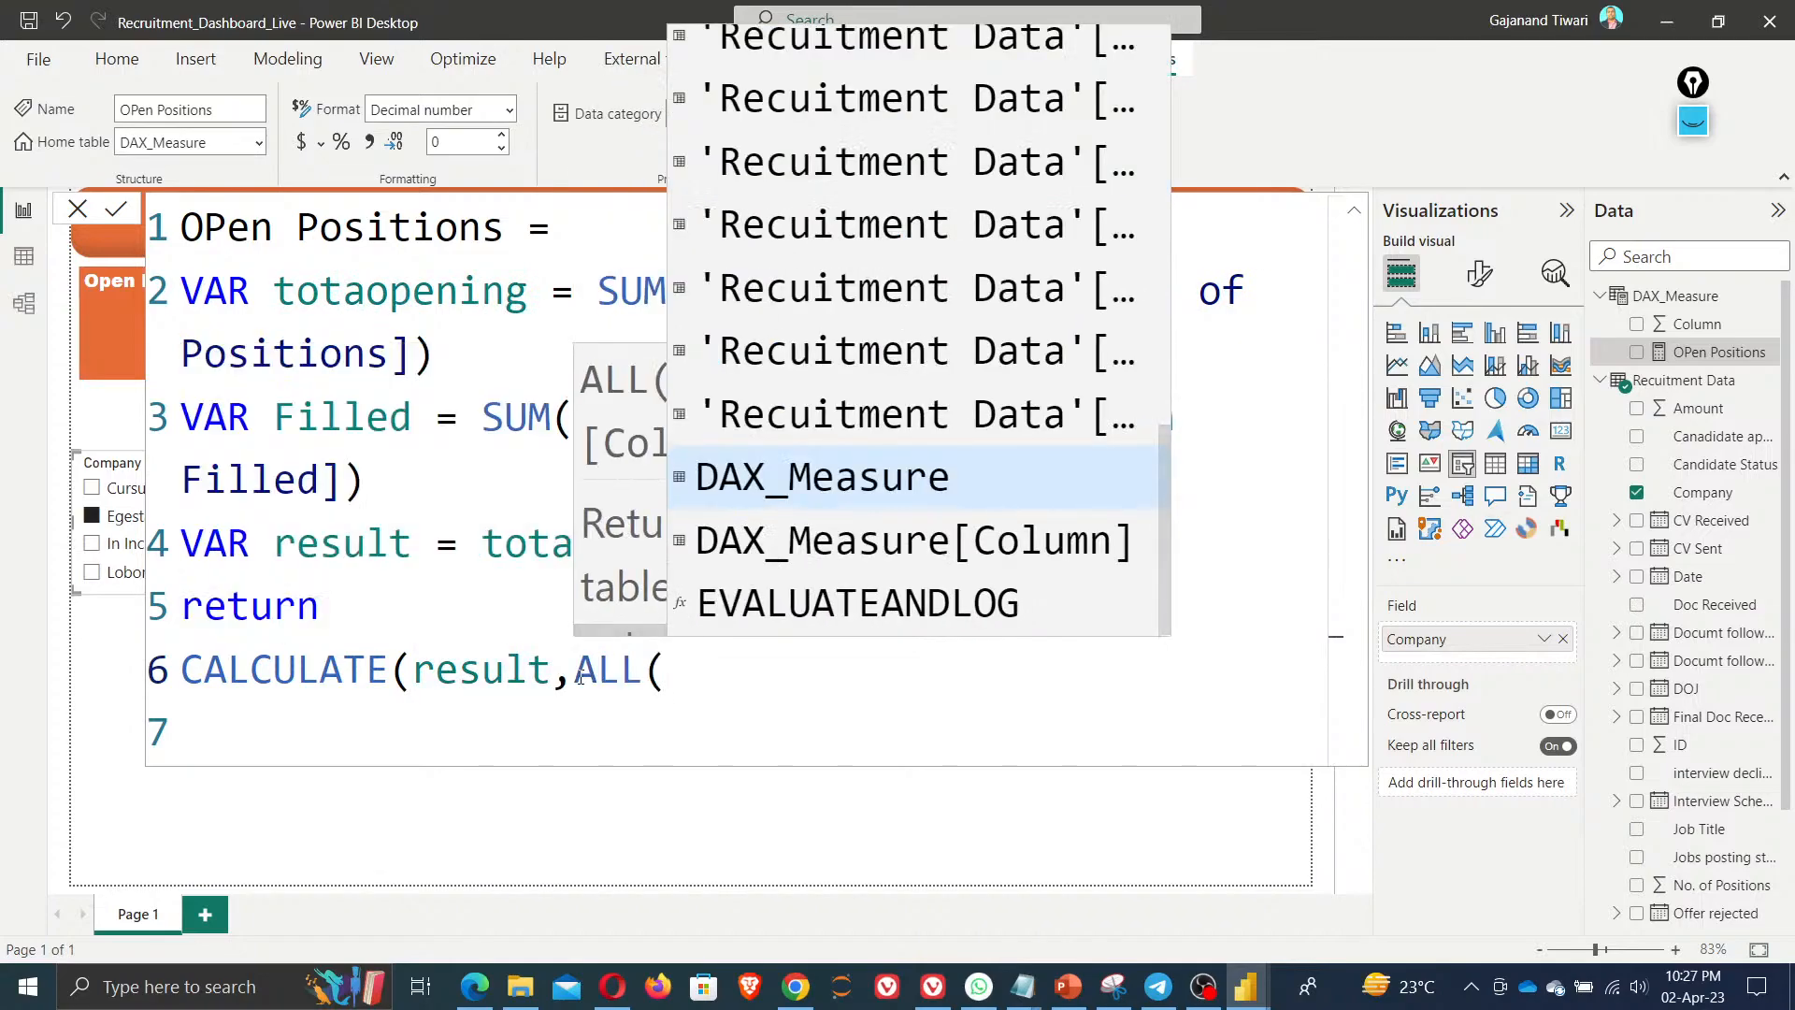
{"action": "type", "text": "re"}
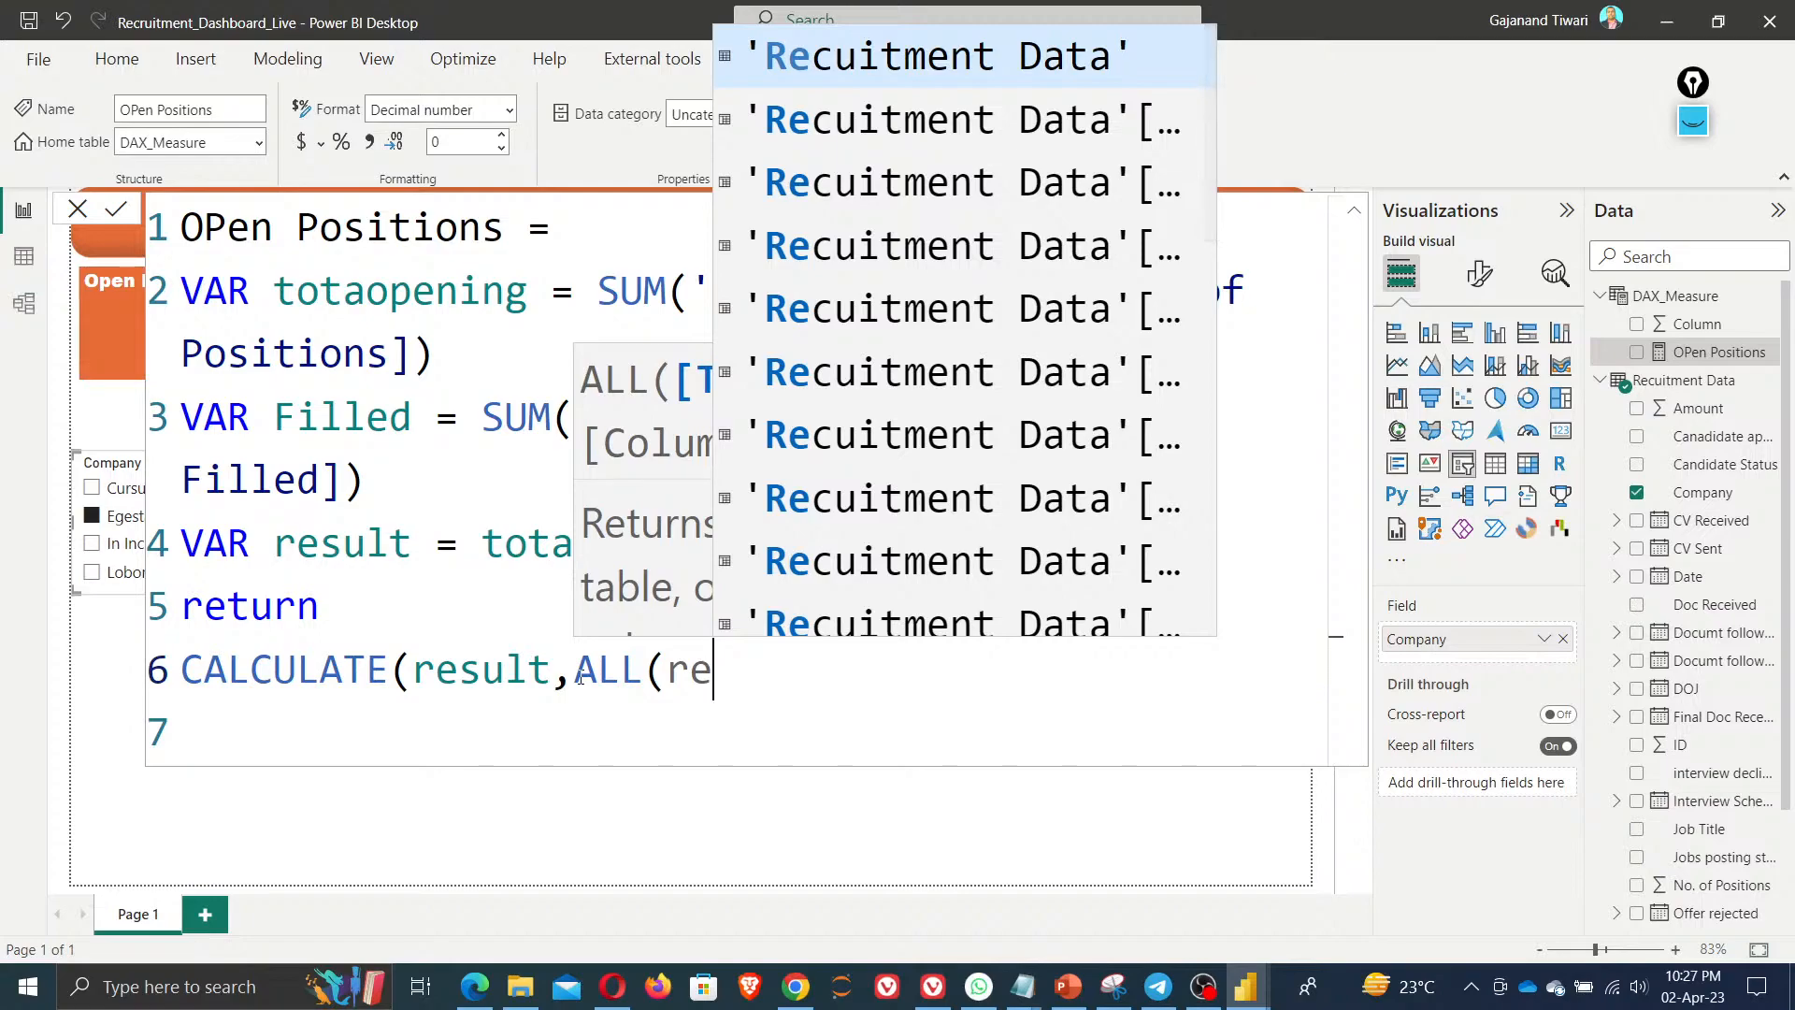
{"action": "key", "text": "Tab"}
{"action": "type", "text": "))"}
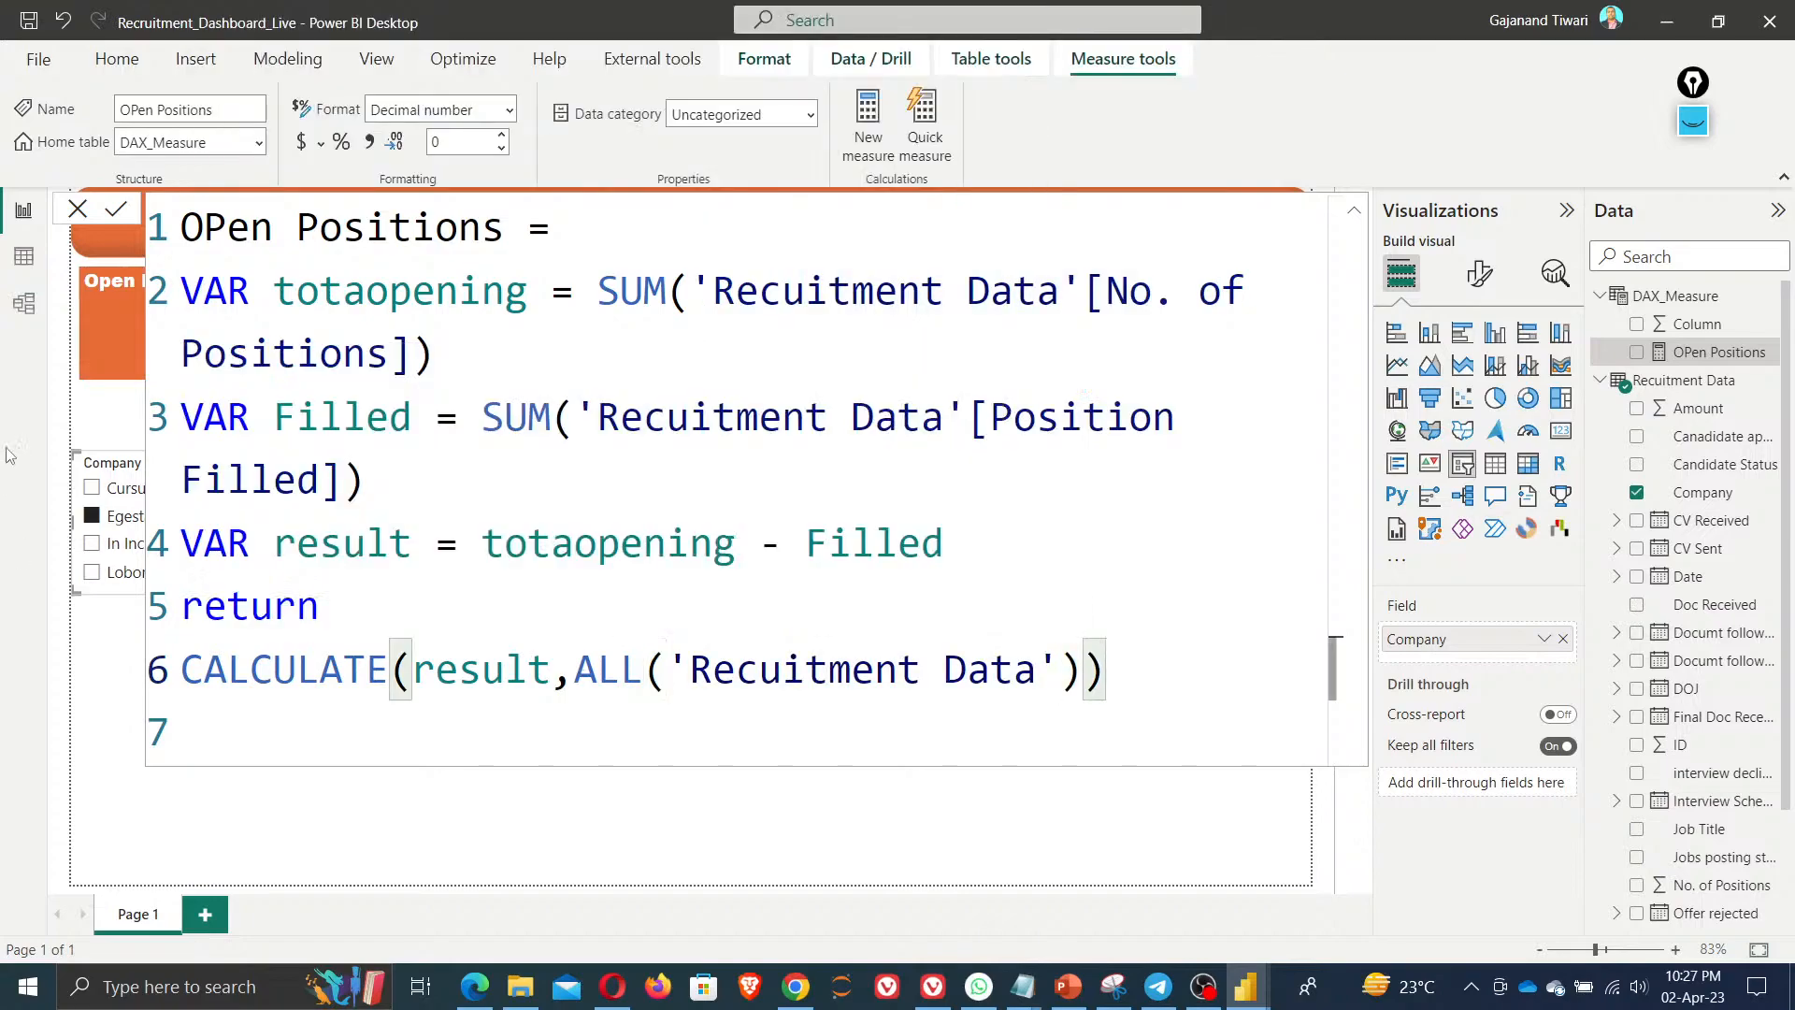
{"action": "left_click", "coordinate": [116, 209]}
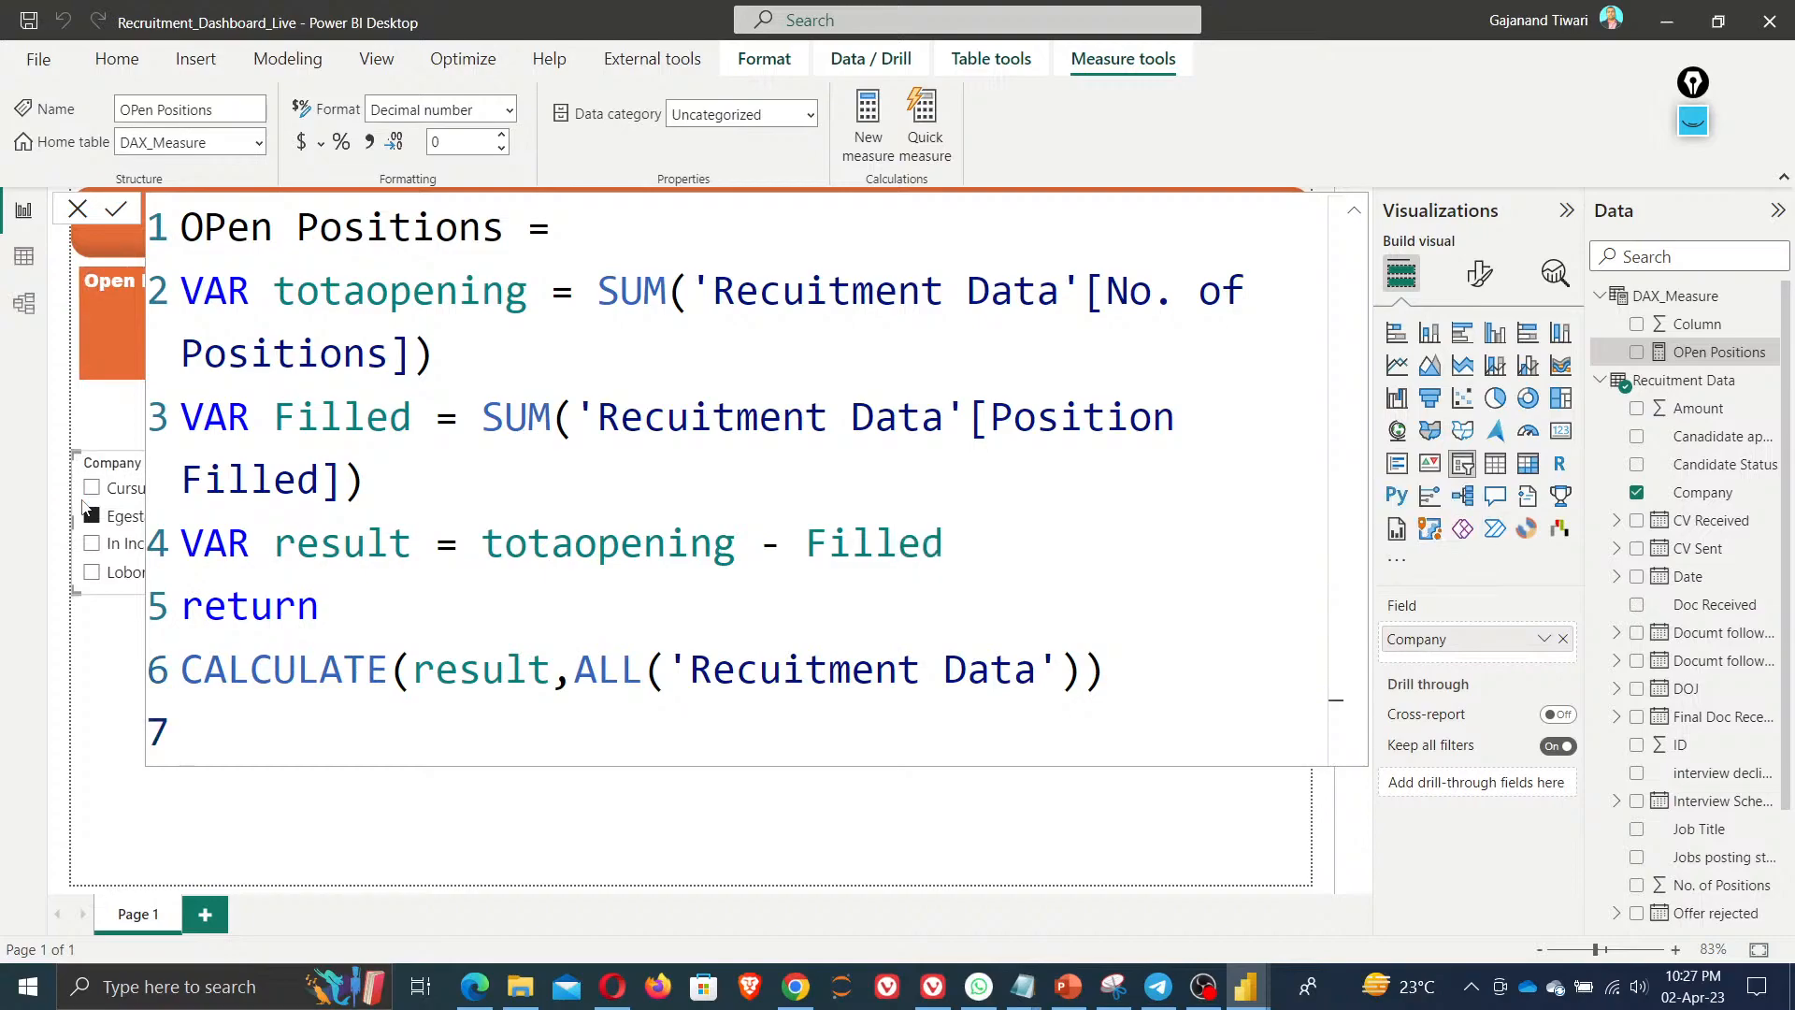
{"action": "left_click", "coordinate": [77, 208]}
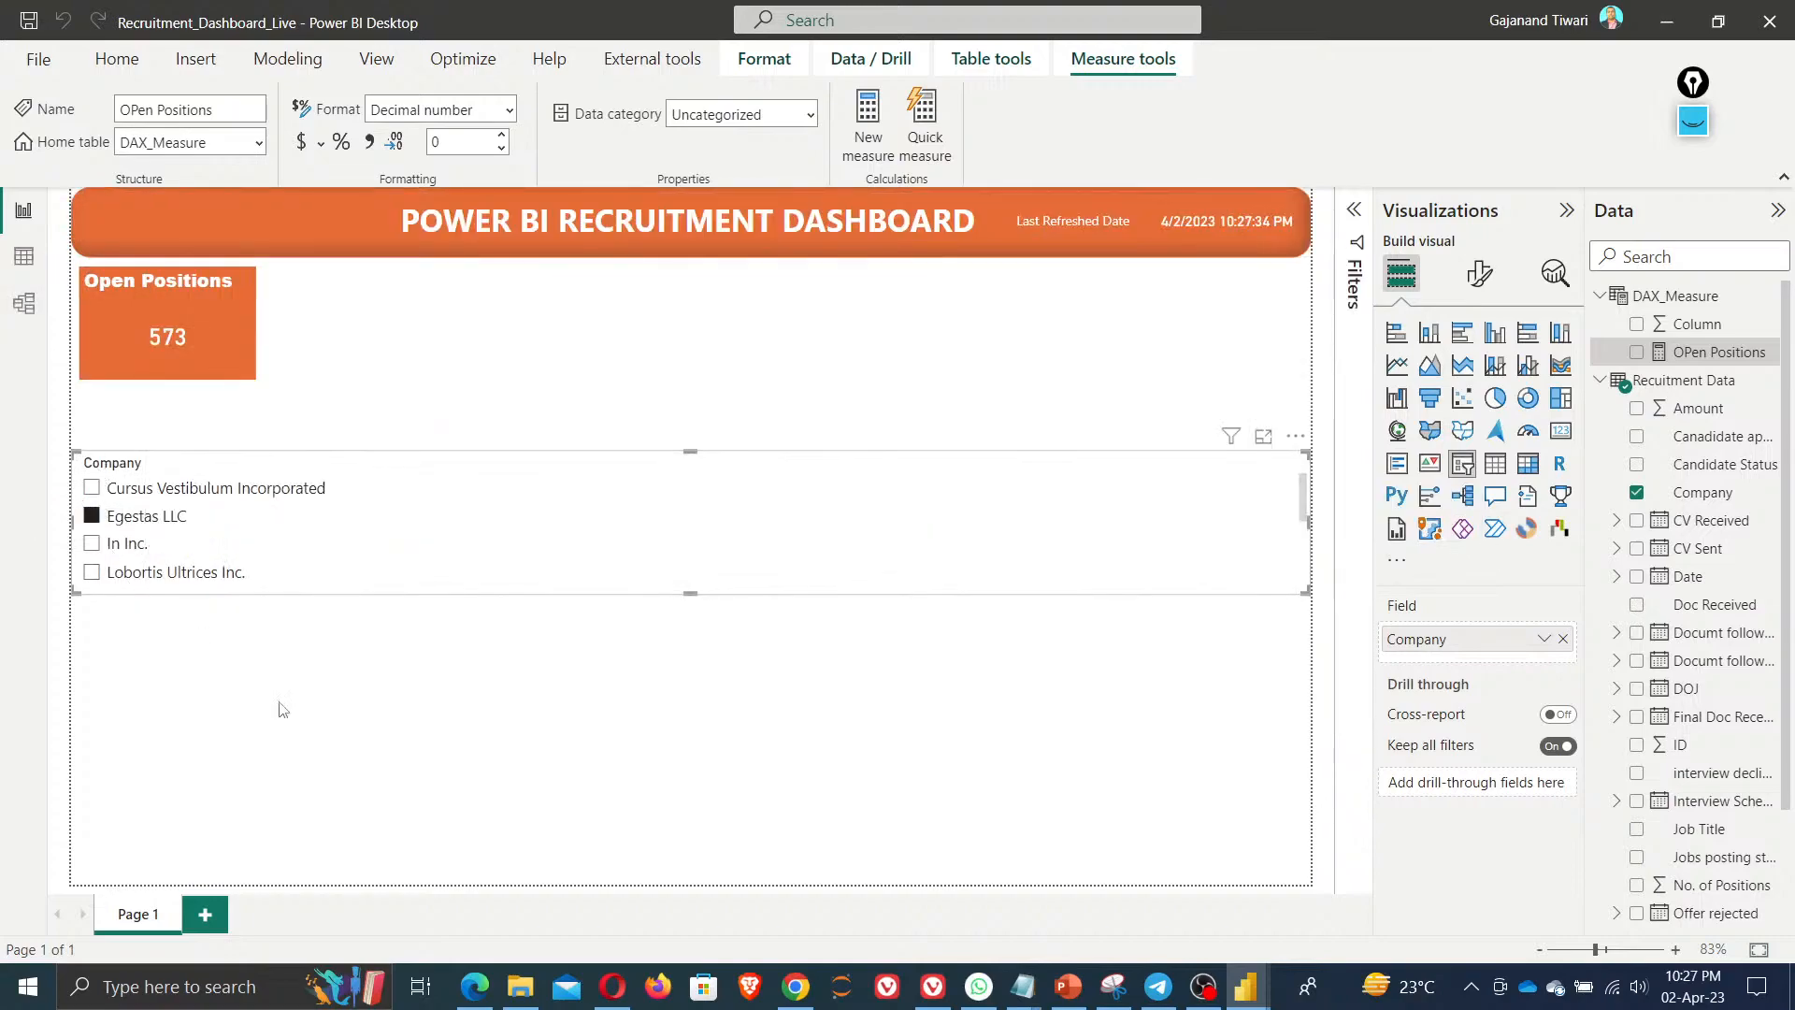
Test whether the Open Positions card reacts to filtering by toggling In Inc. and Egestas LLC in the Company slicer
{"action": "left_click", "coordinate": [91, 517]}
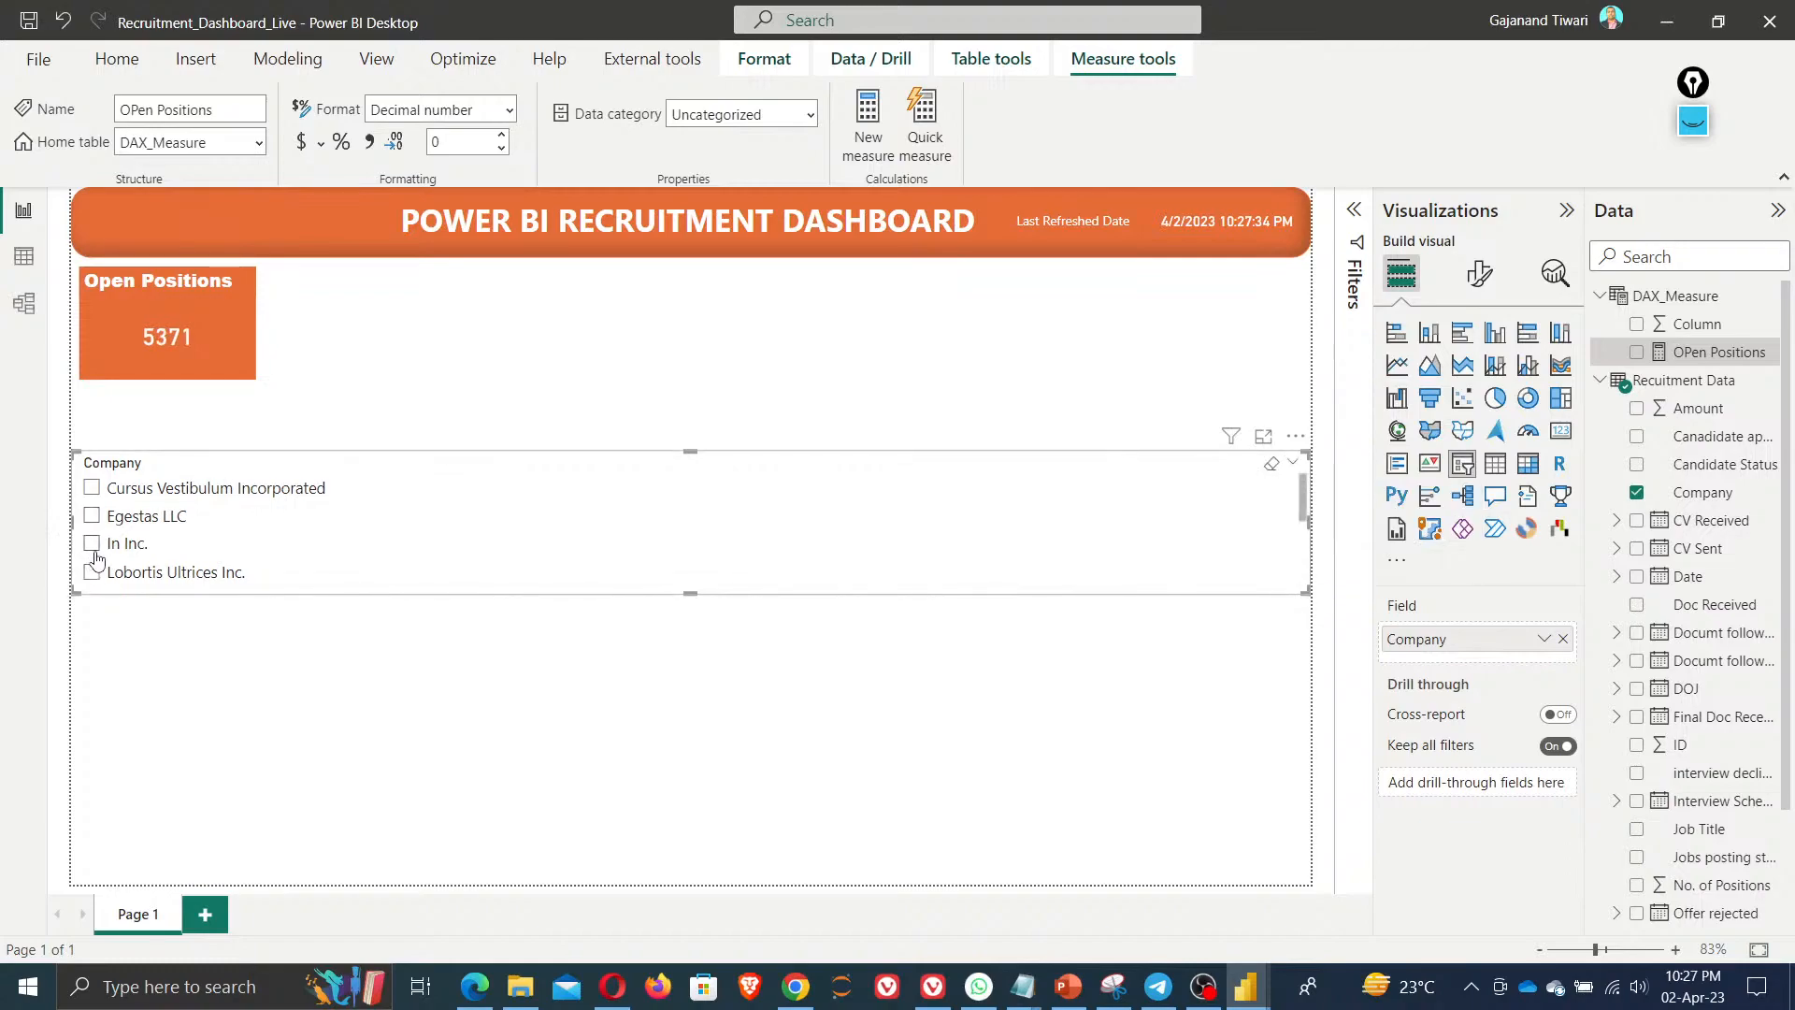
{"action": "left_click", "coordinate": [93, 544]}
{"action": "left_click", "coordinate": [92, 545]}
{"action": "left_click", "coordinate": [93, 519]}
{"action": "left_click", "coordinate": [92, 517]}
{"action": "left_click", "coordinate": [92, 545]}
In the OPen Positions measure, wrap the totaopening variable's SUM in CALCULATE with the filter ALL('Recuitment Data')
{"action": "left_click", "coordinate": [1718, 353]}
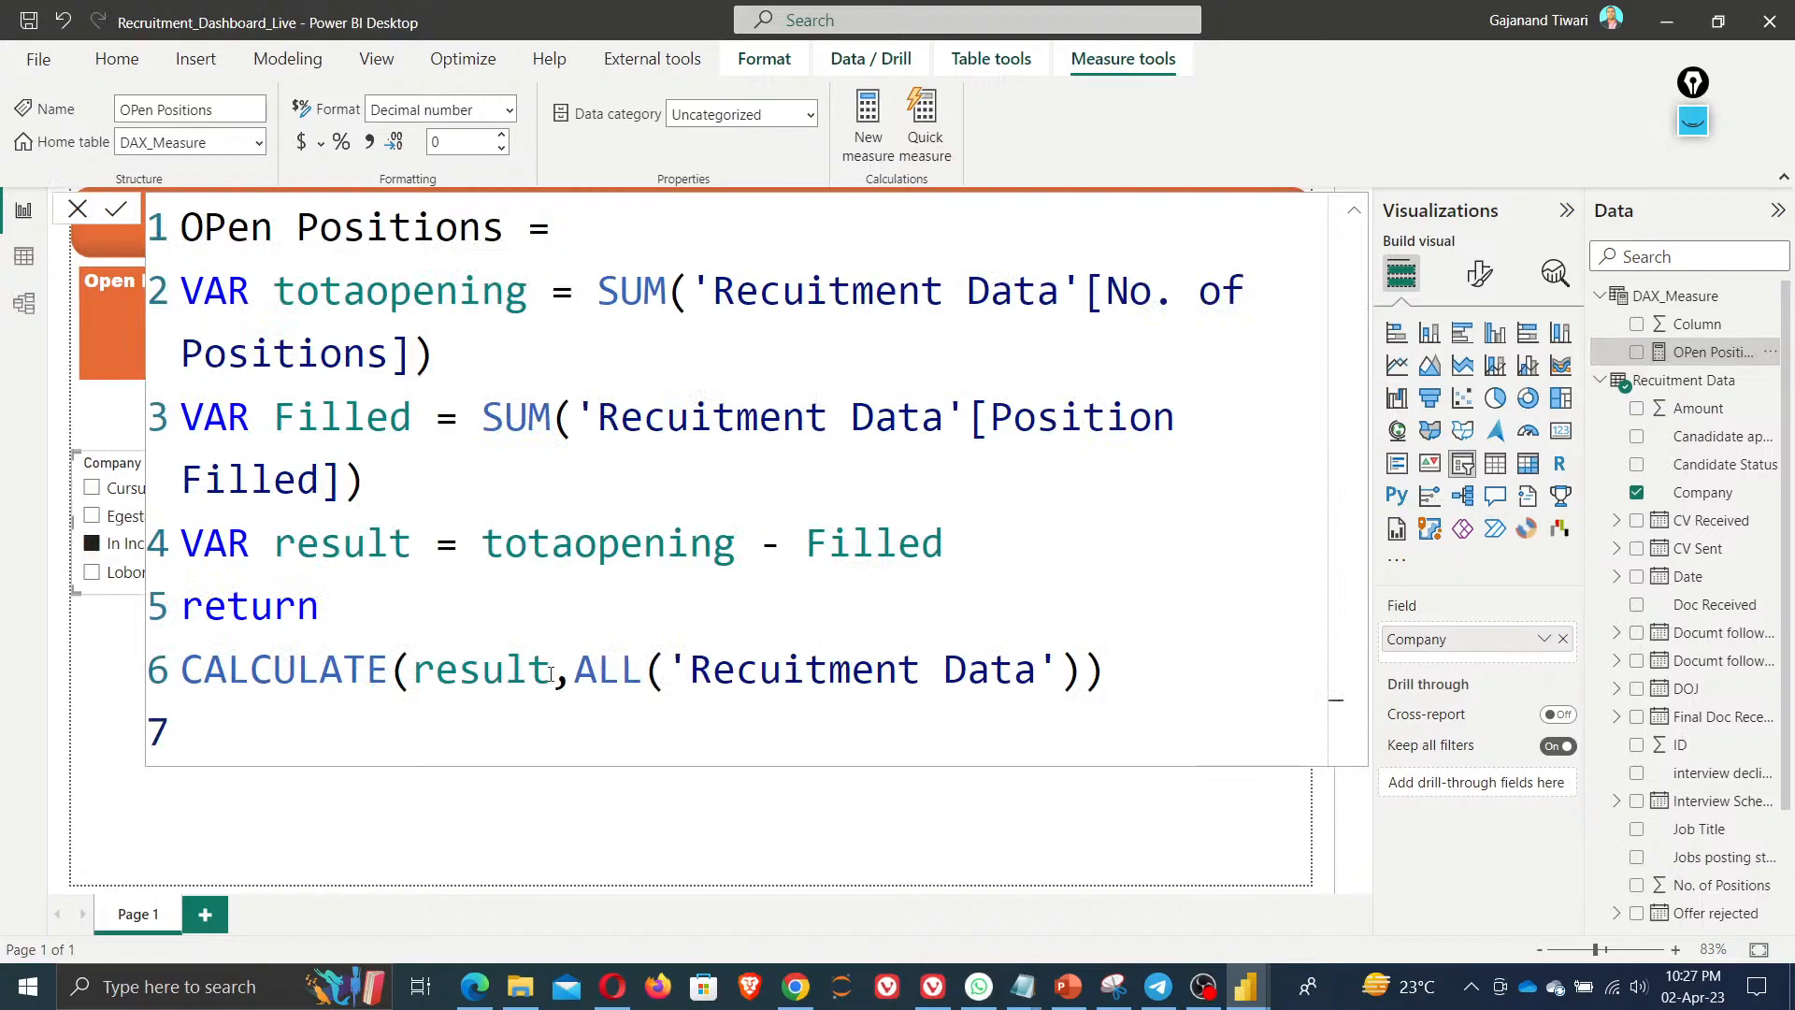
{"action": "left_click_drag", "start_coordinate": [414, 675], "coordinate": [183, 669]}
{"action": "key", "text": "ctrl+c"}
{"action": "left_click", "coordinate": [594, 293]}
{"action": "key", "text": "ctrl+v"}
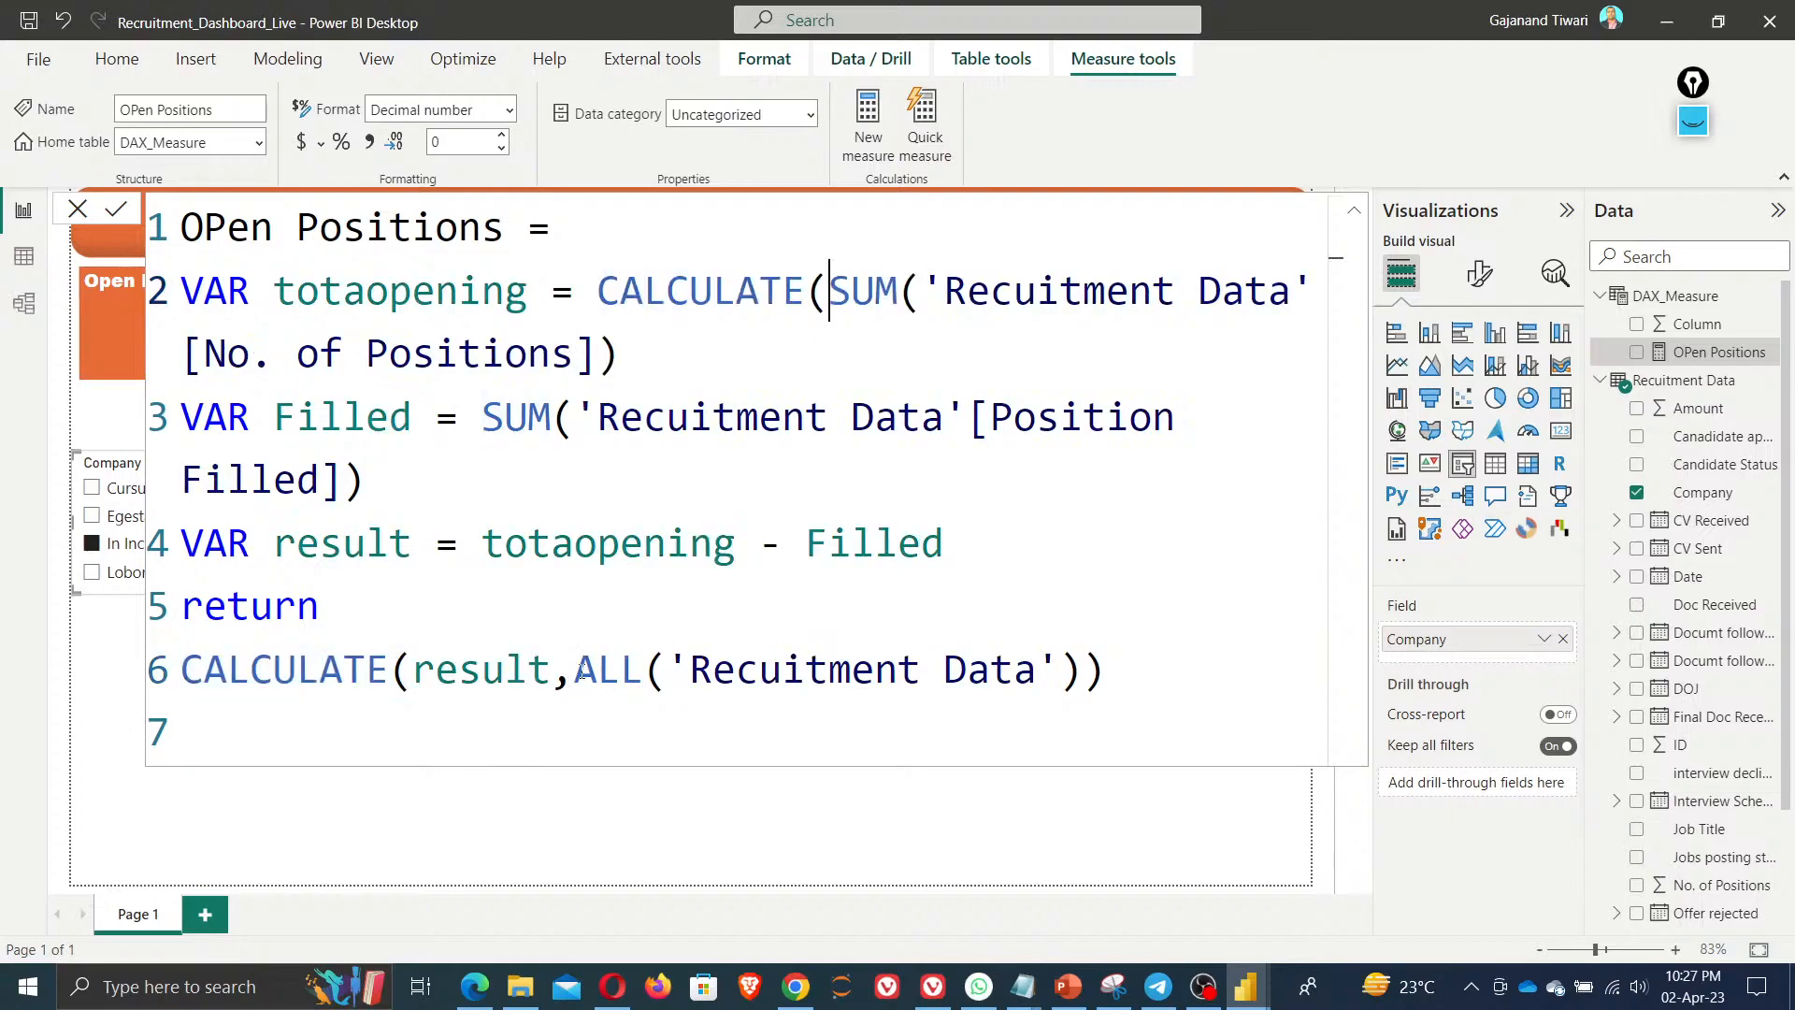
{"action": "left_click_drag", "start_coordinate": [575, 669], "coordinate": [1158, 677]}
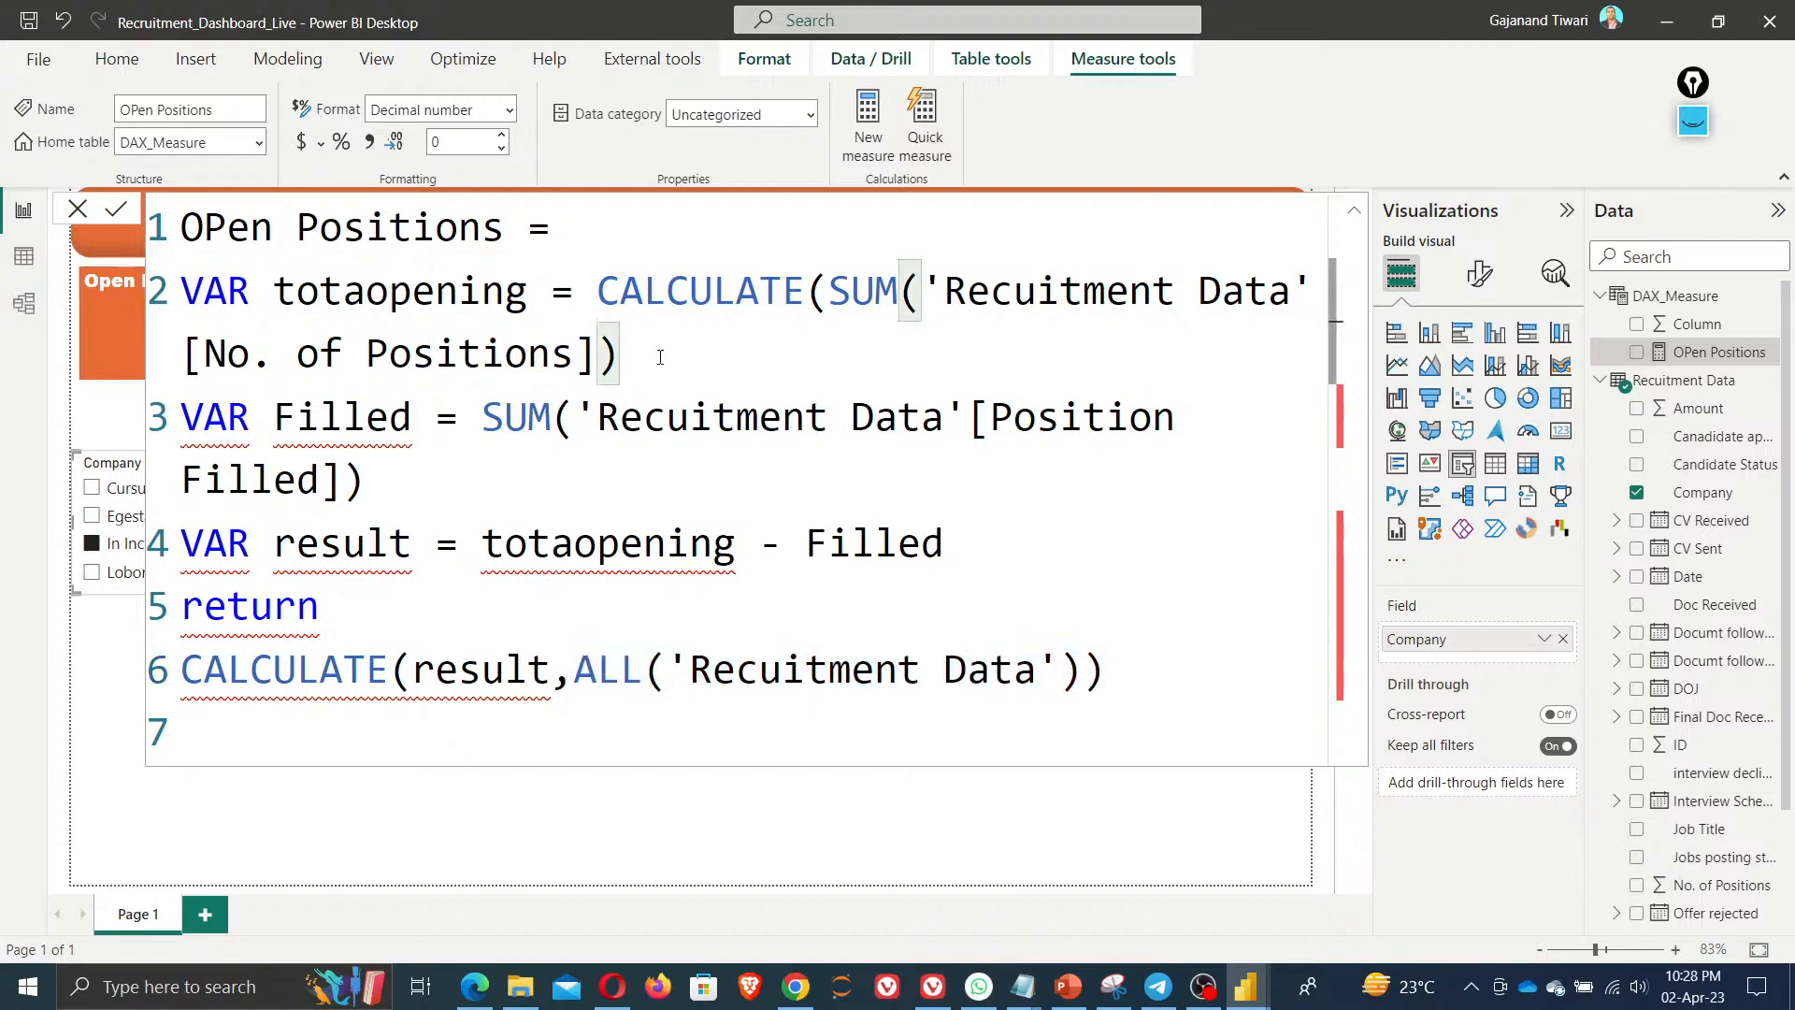
{"action": "key", "text": "ctrl+v"}
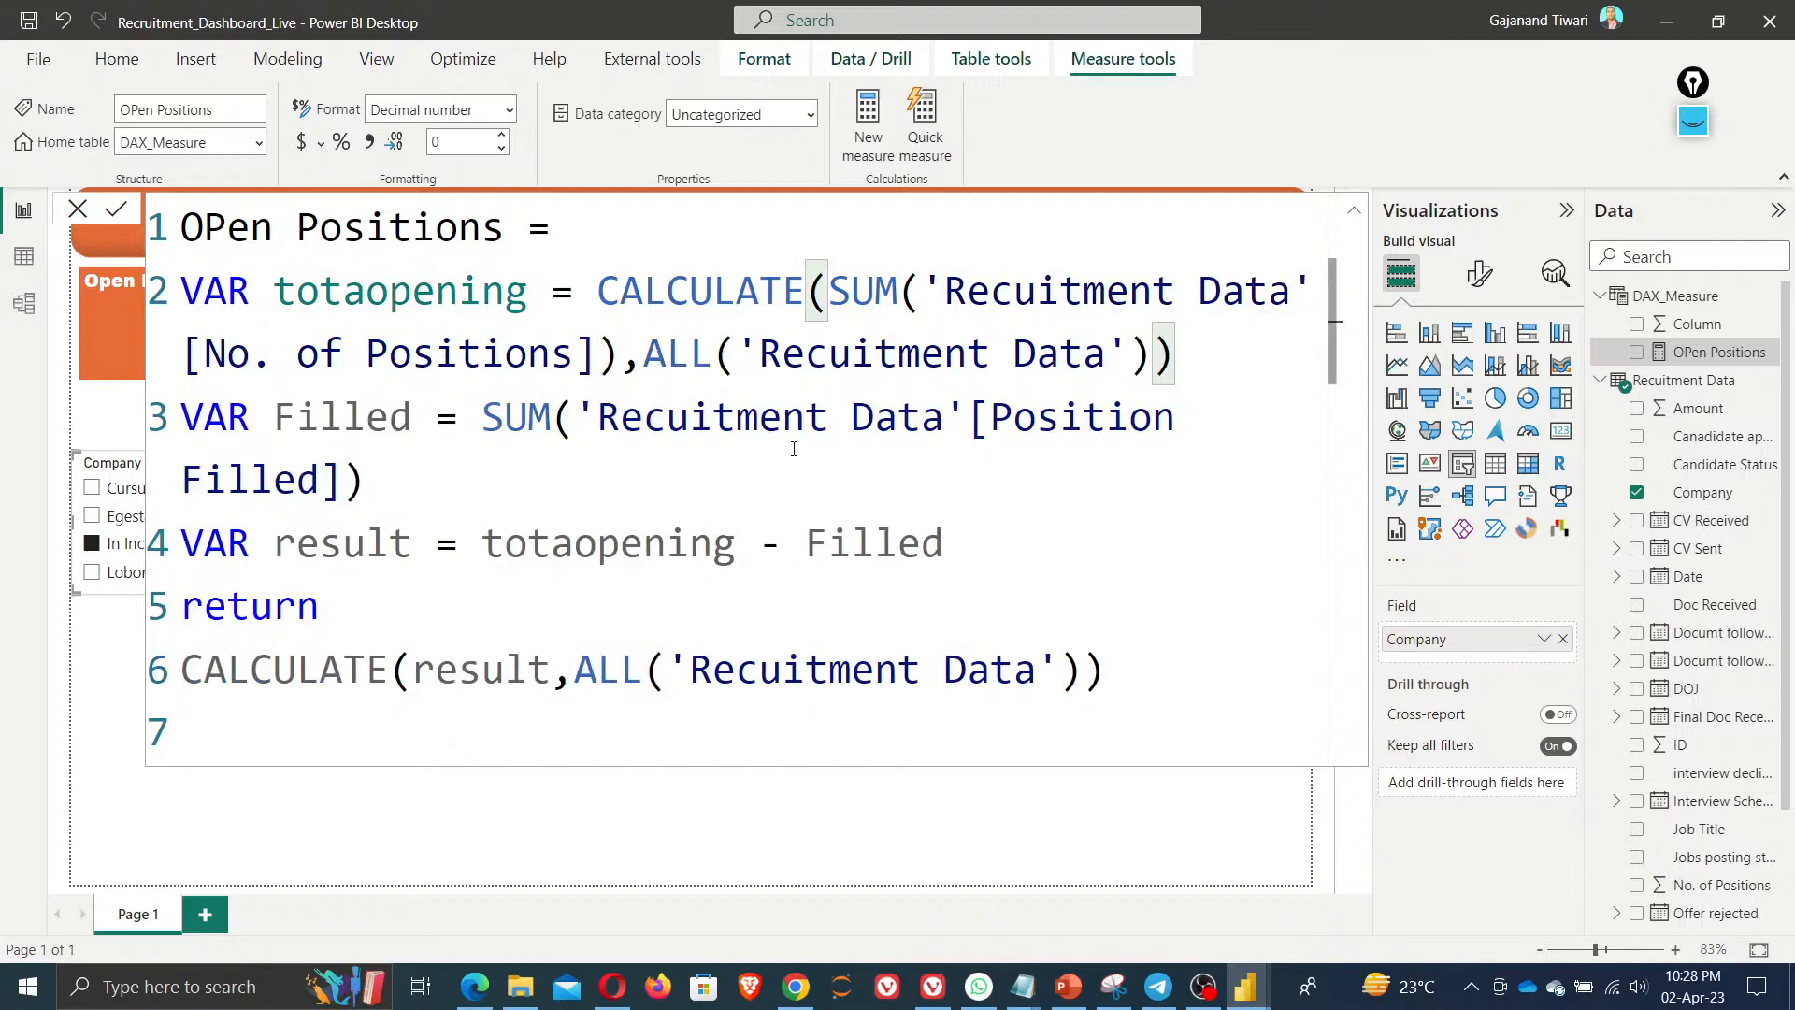
Wrap the Filled variable's SUM in CALCULATE with ALL('Recuitment Data') as well, and commit the measure
{"action": "left_click", "coordinate": [381, 483]}
{"action": "type", "text": ","}
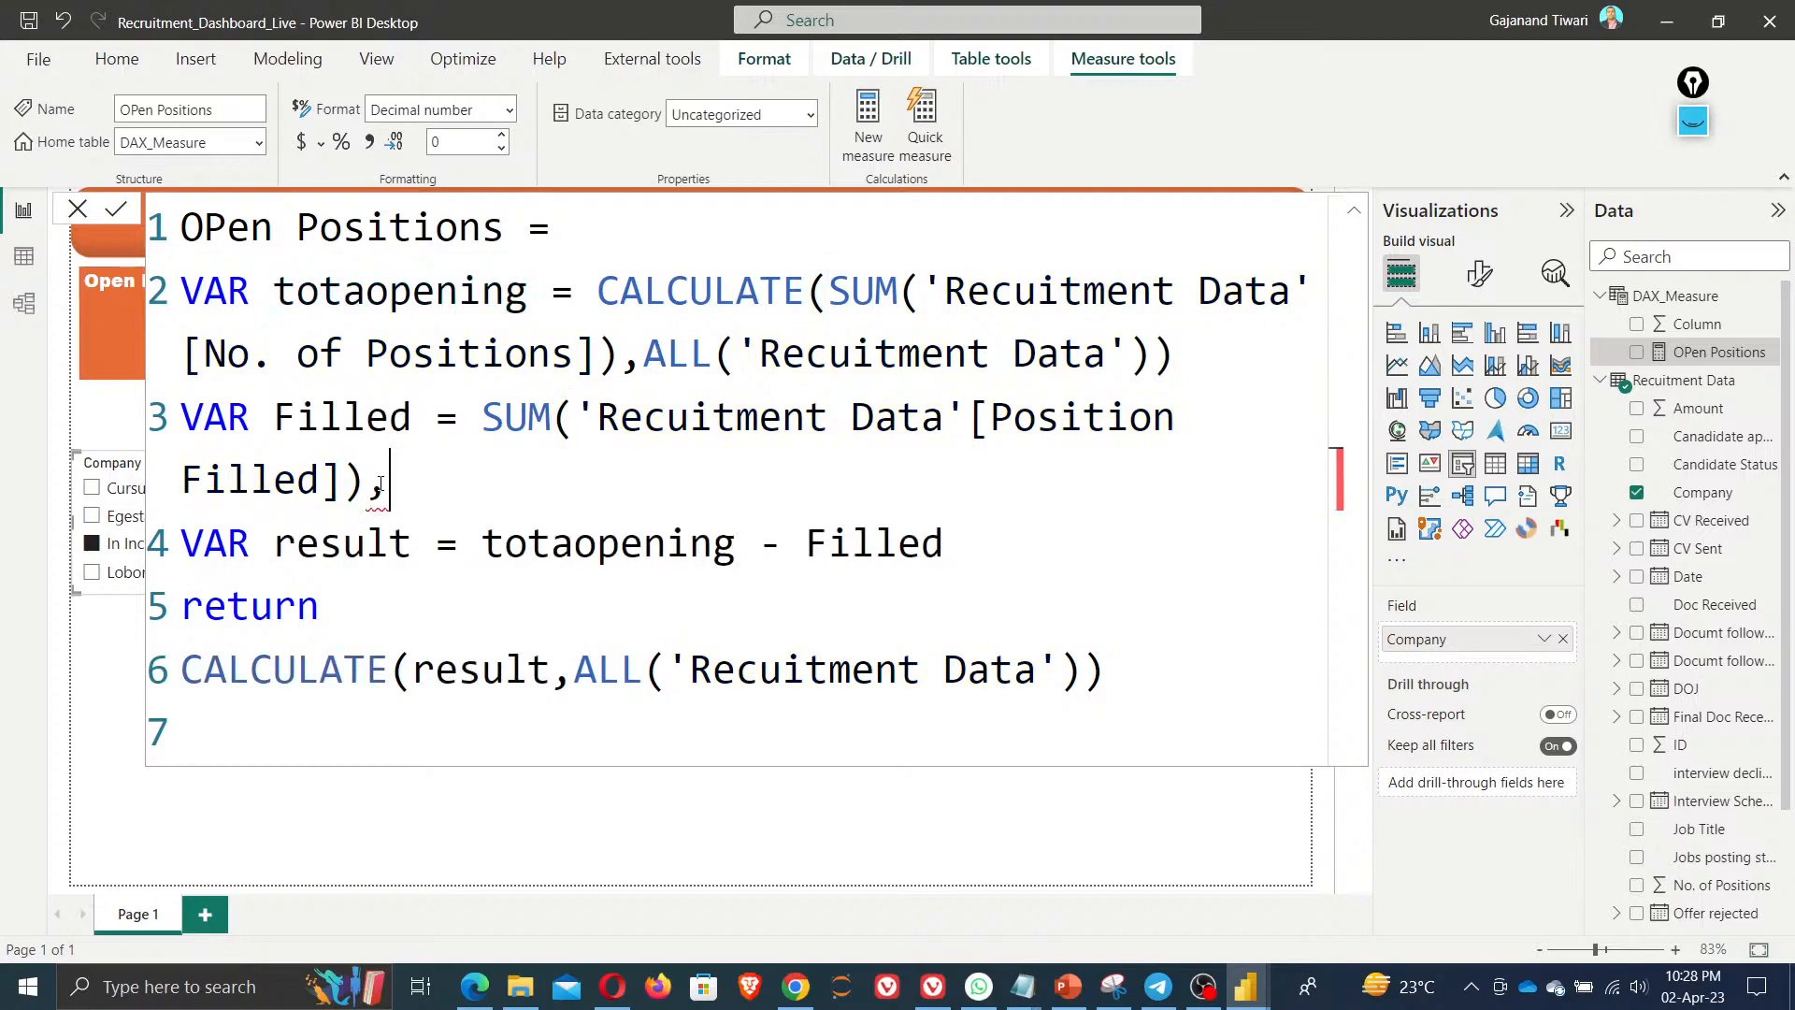
{"action": "key", "text": "ctrl+v"}
{"action": "left_click_drag", "start_coordinate": [413, 676], "coordinate": [192, 672]}
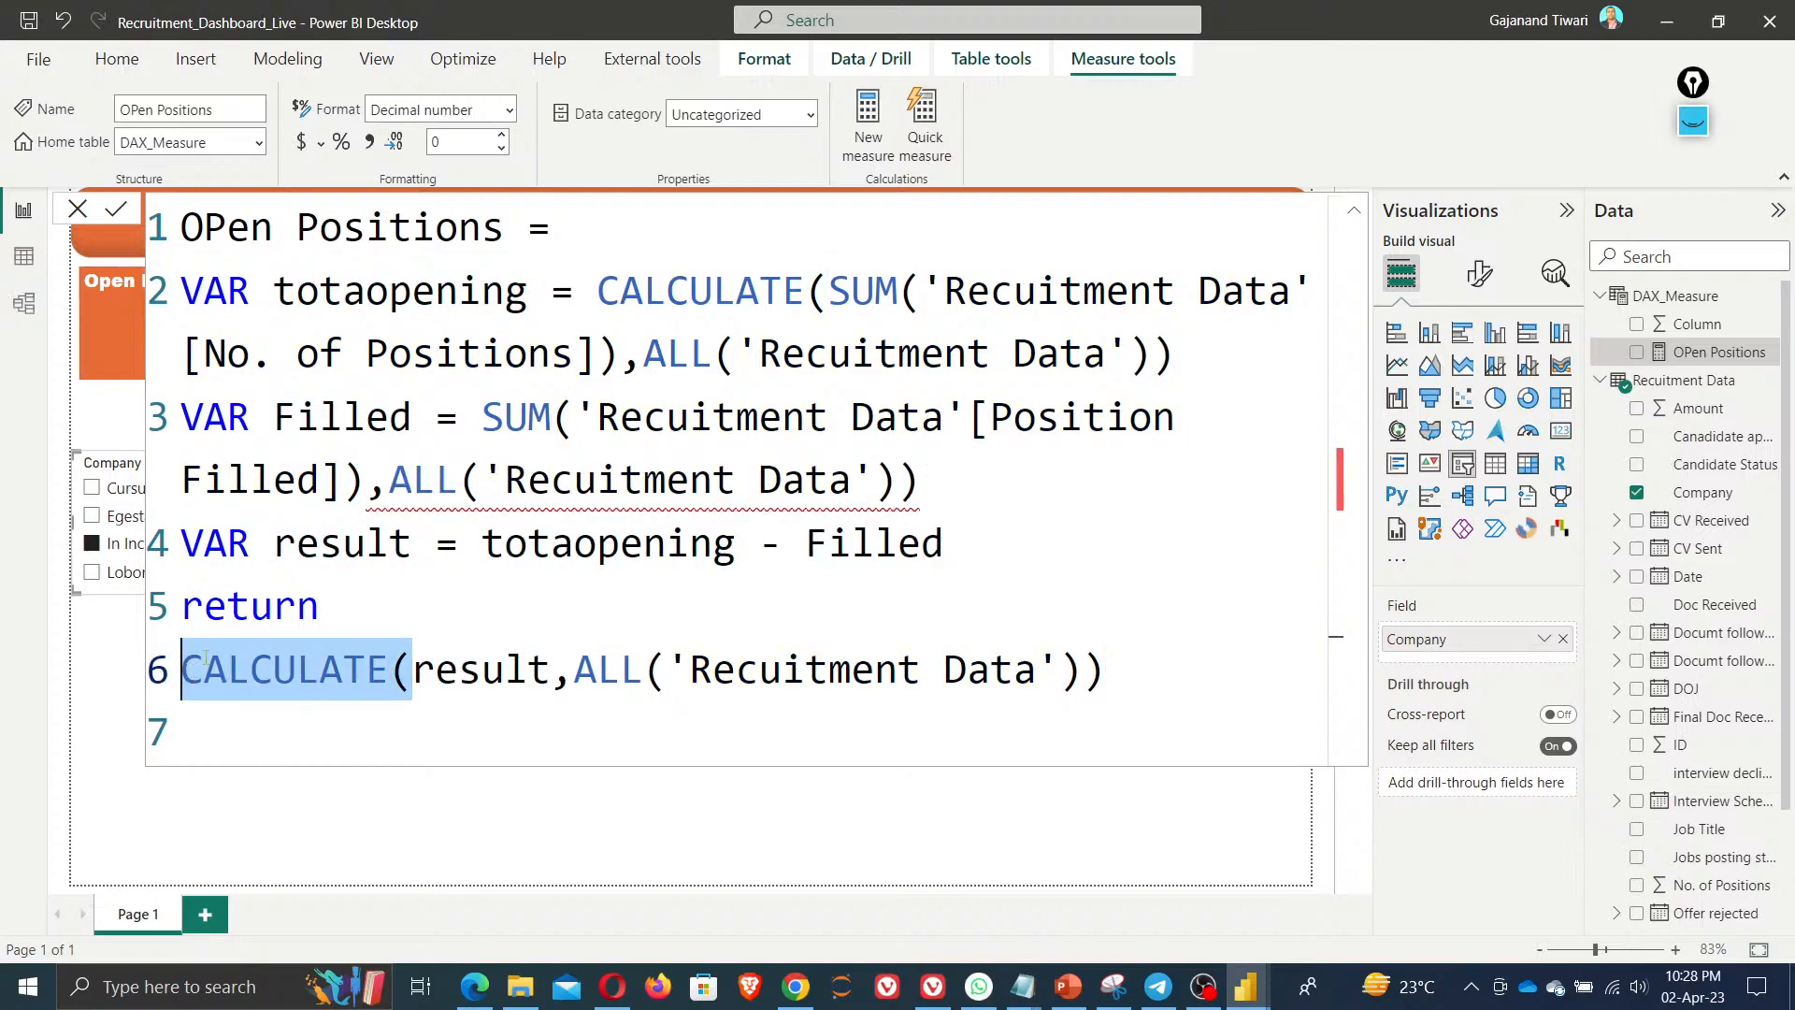
{"action": "left_click", "coordinate": [483, 417]}
{"action": "key", "text": "ctrl+v"}
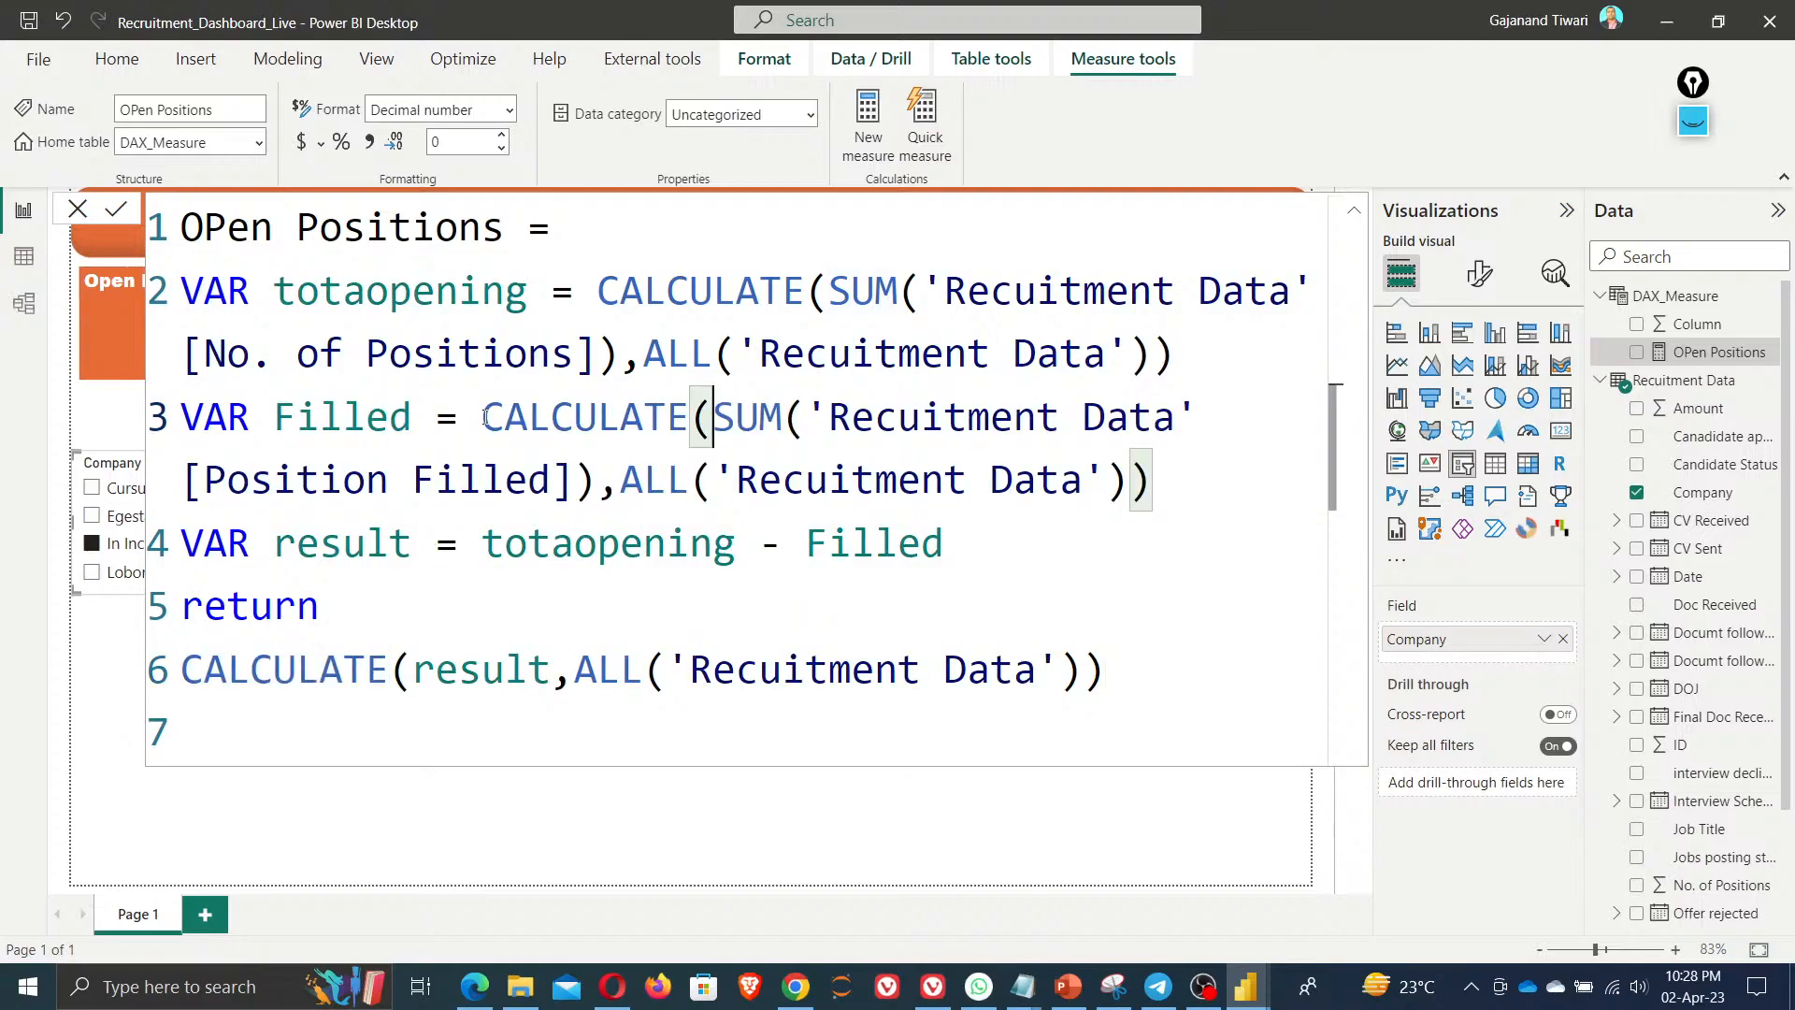
{"action": "left_click", "coordinate": [116, 211]}
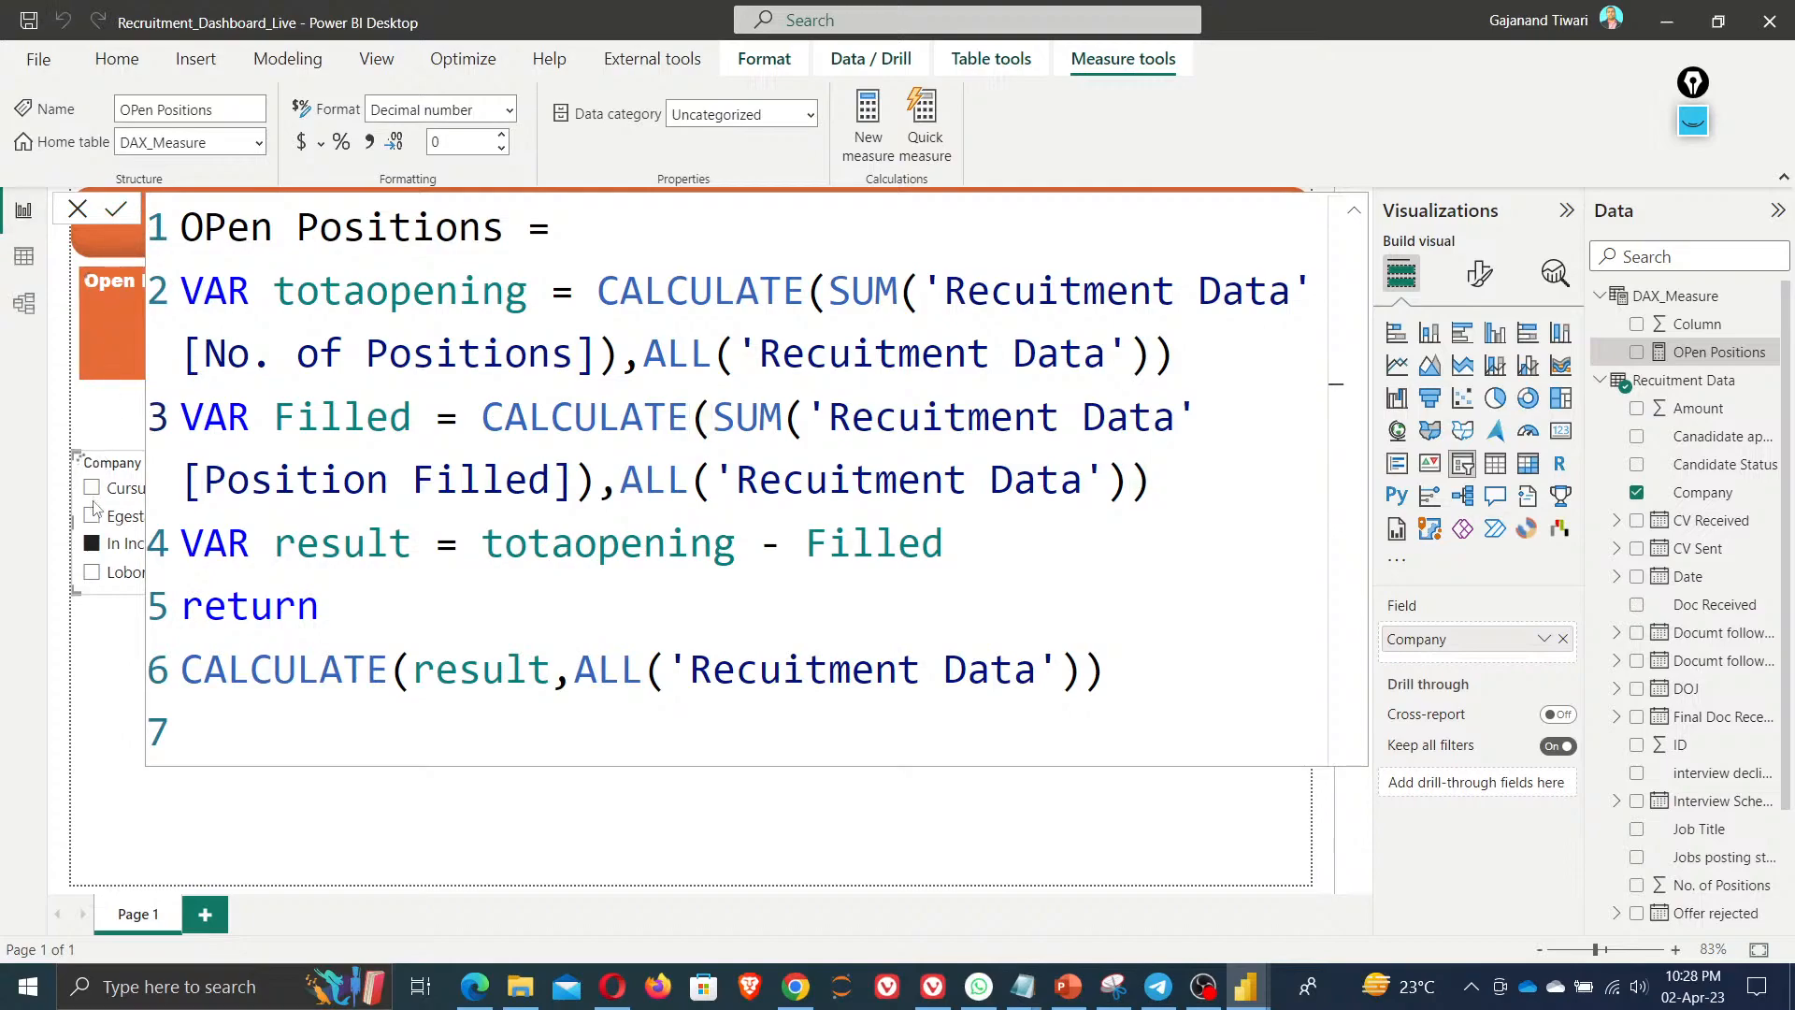
{"action": "left_click", "coordinate": [81, 212]}
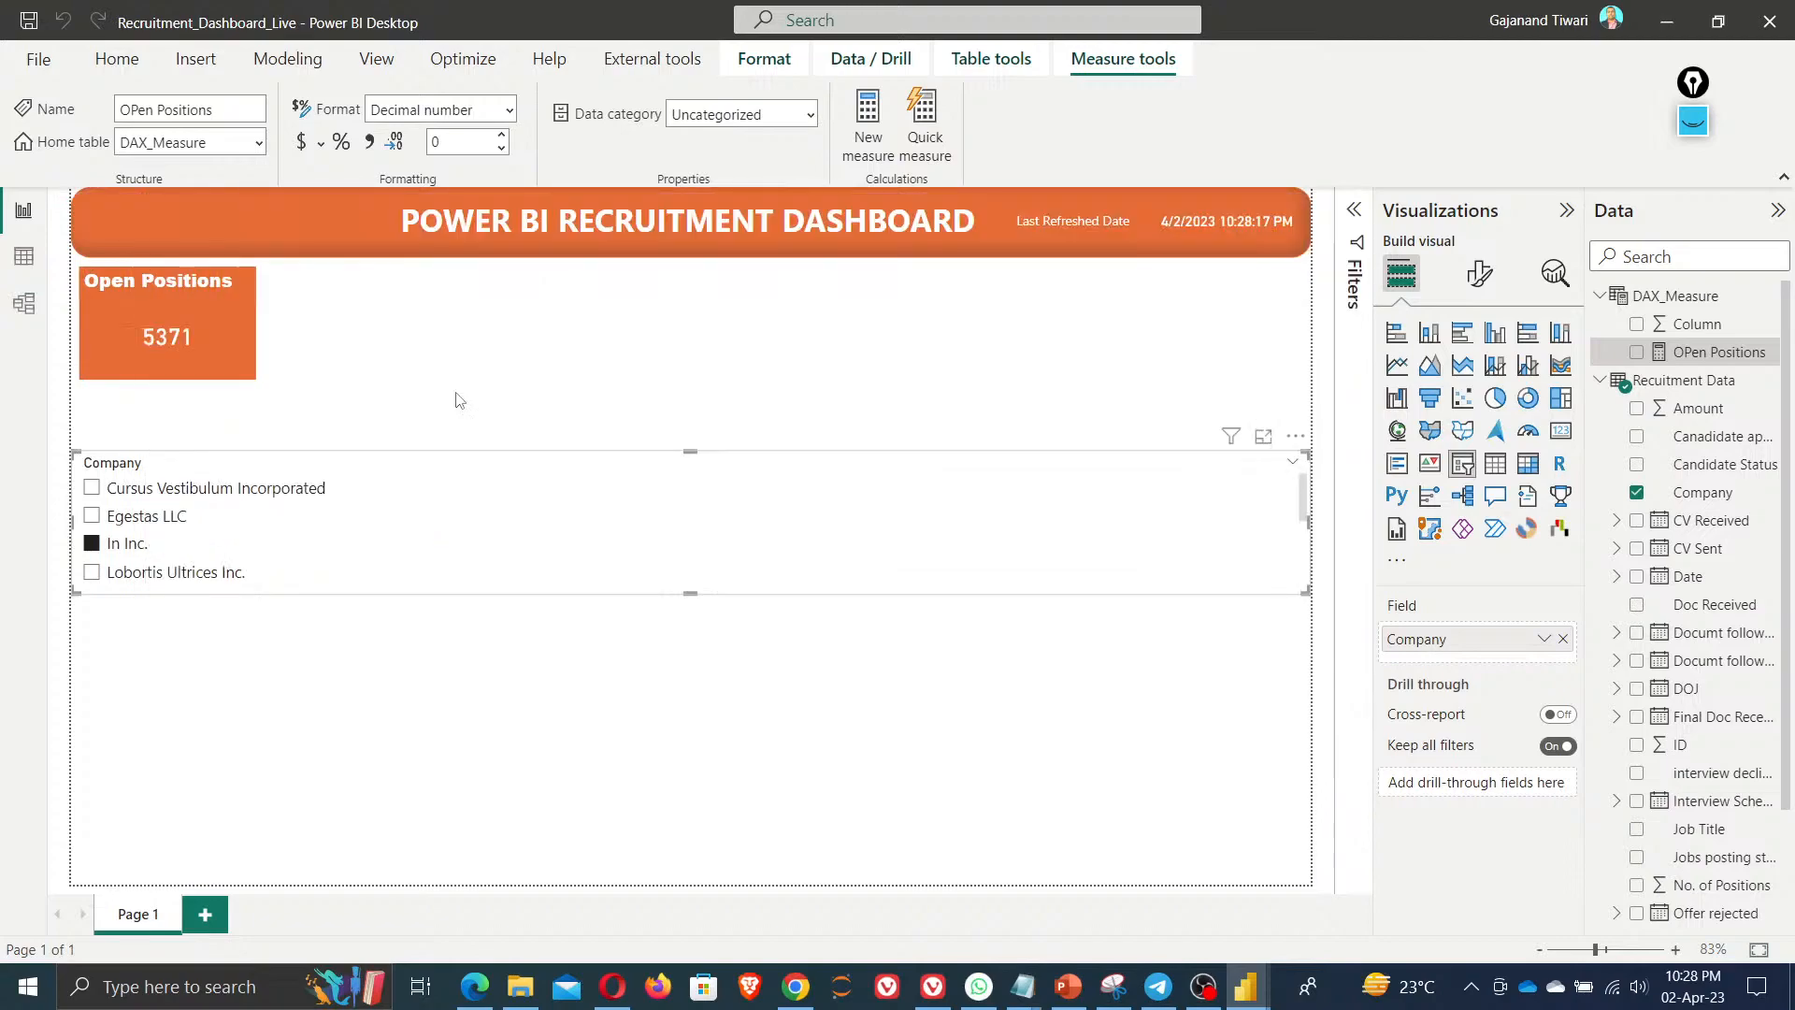
Check the Open Positions card with Cursus Vestibulum Incorporated selected in the Company slicer, and clear the selection
{"action": "left_click", "coordinate": [92, 544]}
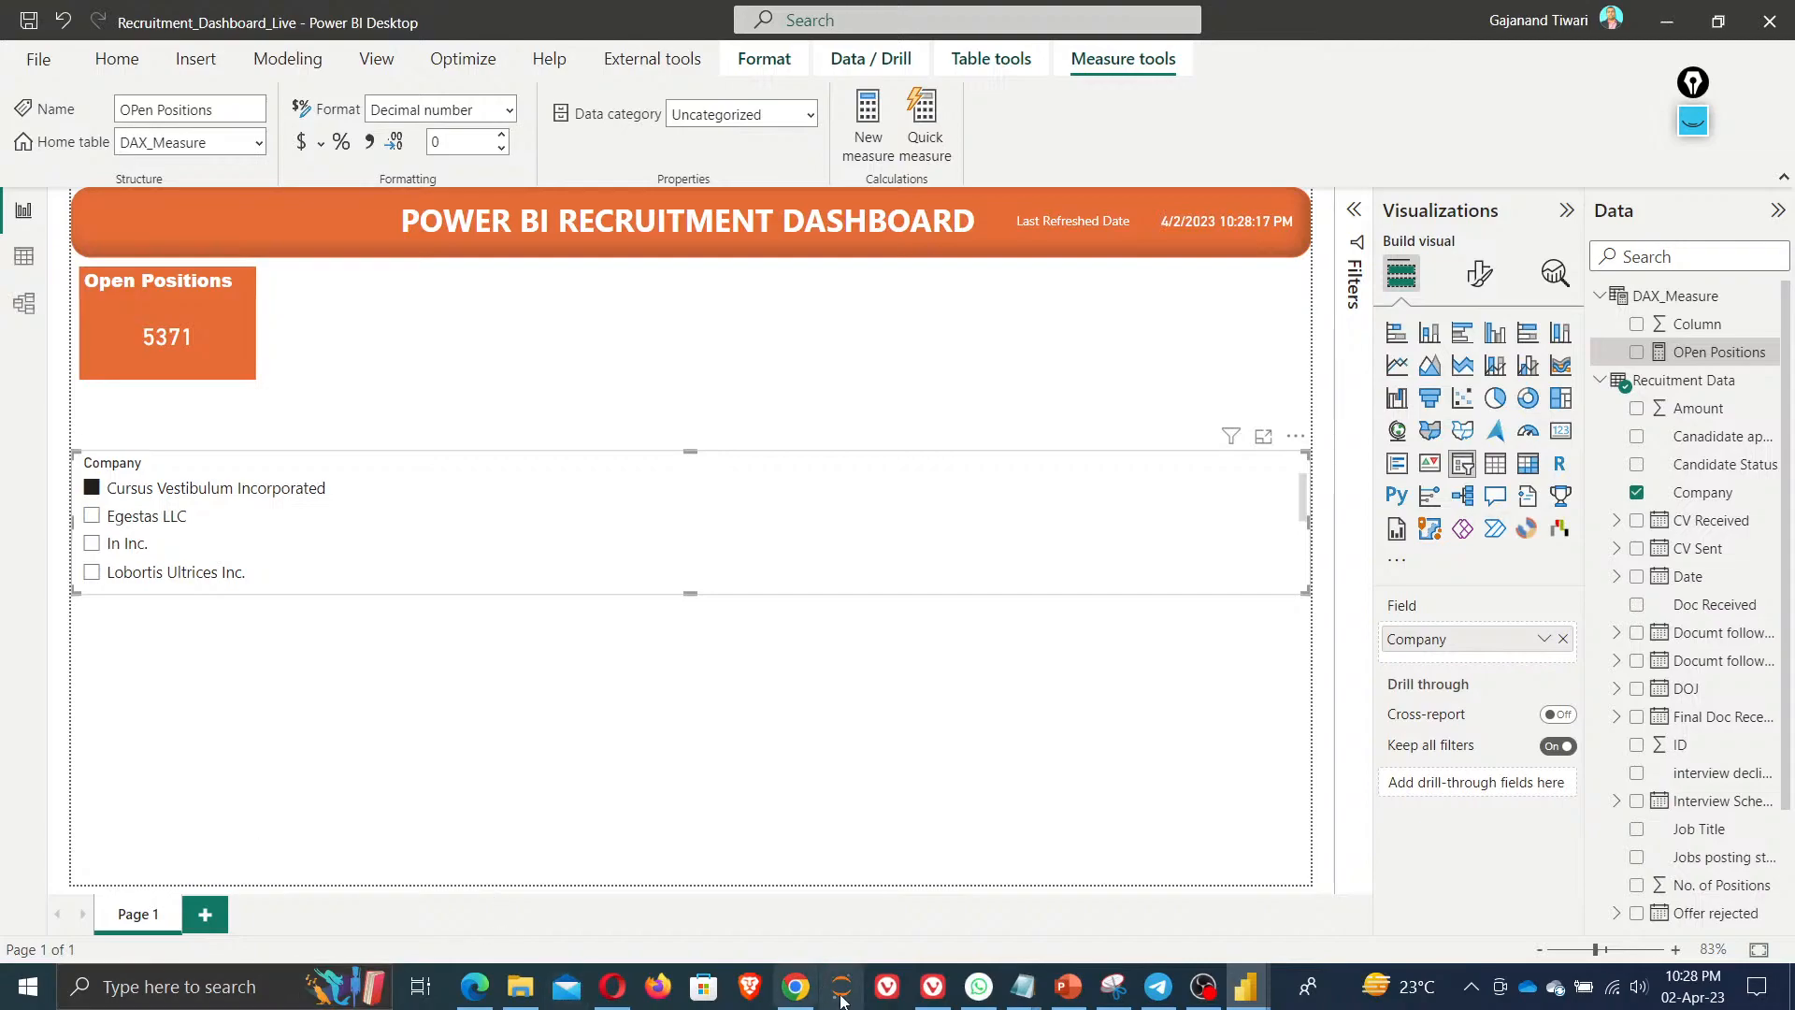
{"action": "left_click", "coordinate": [476, 993]}
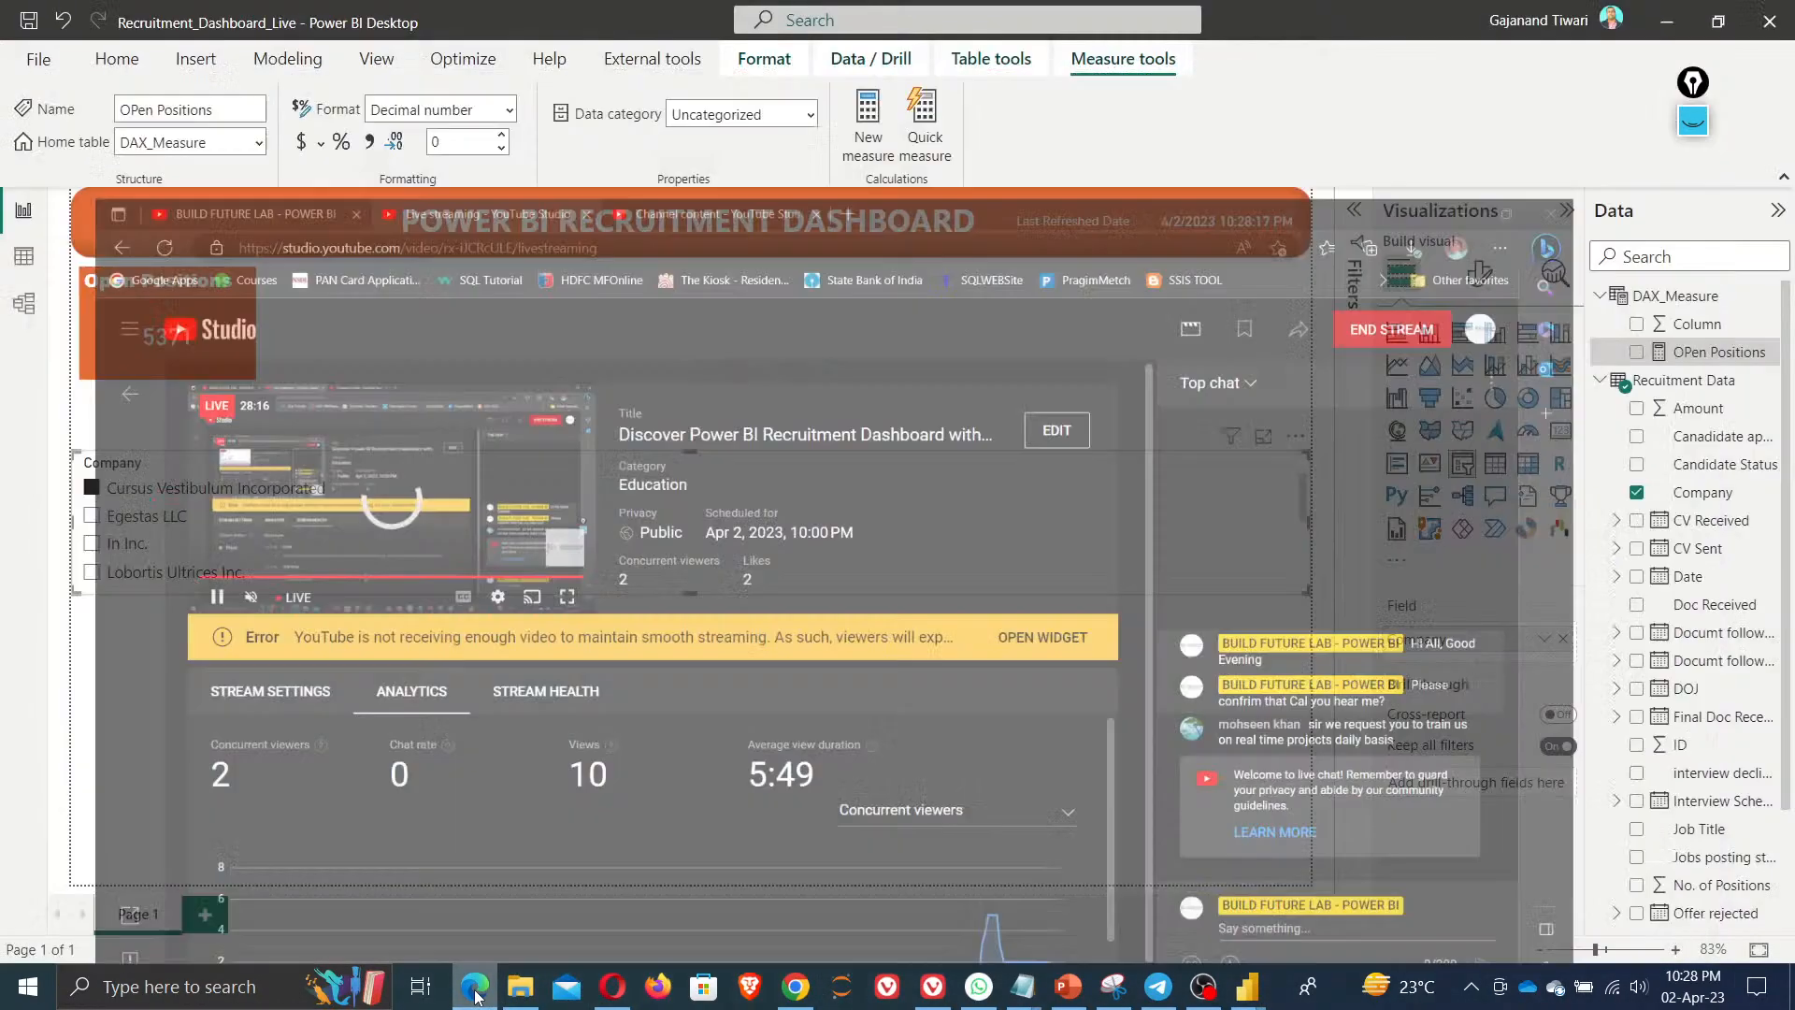
{"action": "left_click", "coordinate": [475, 993]}
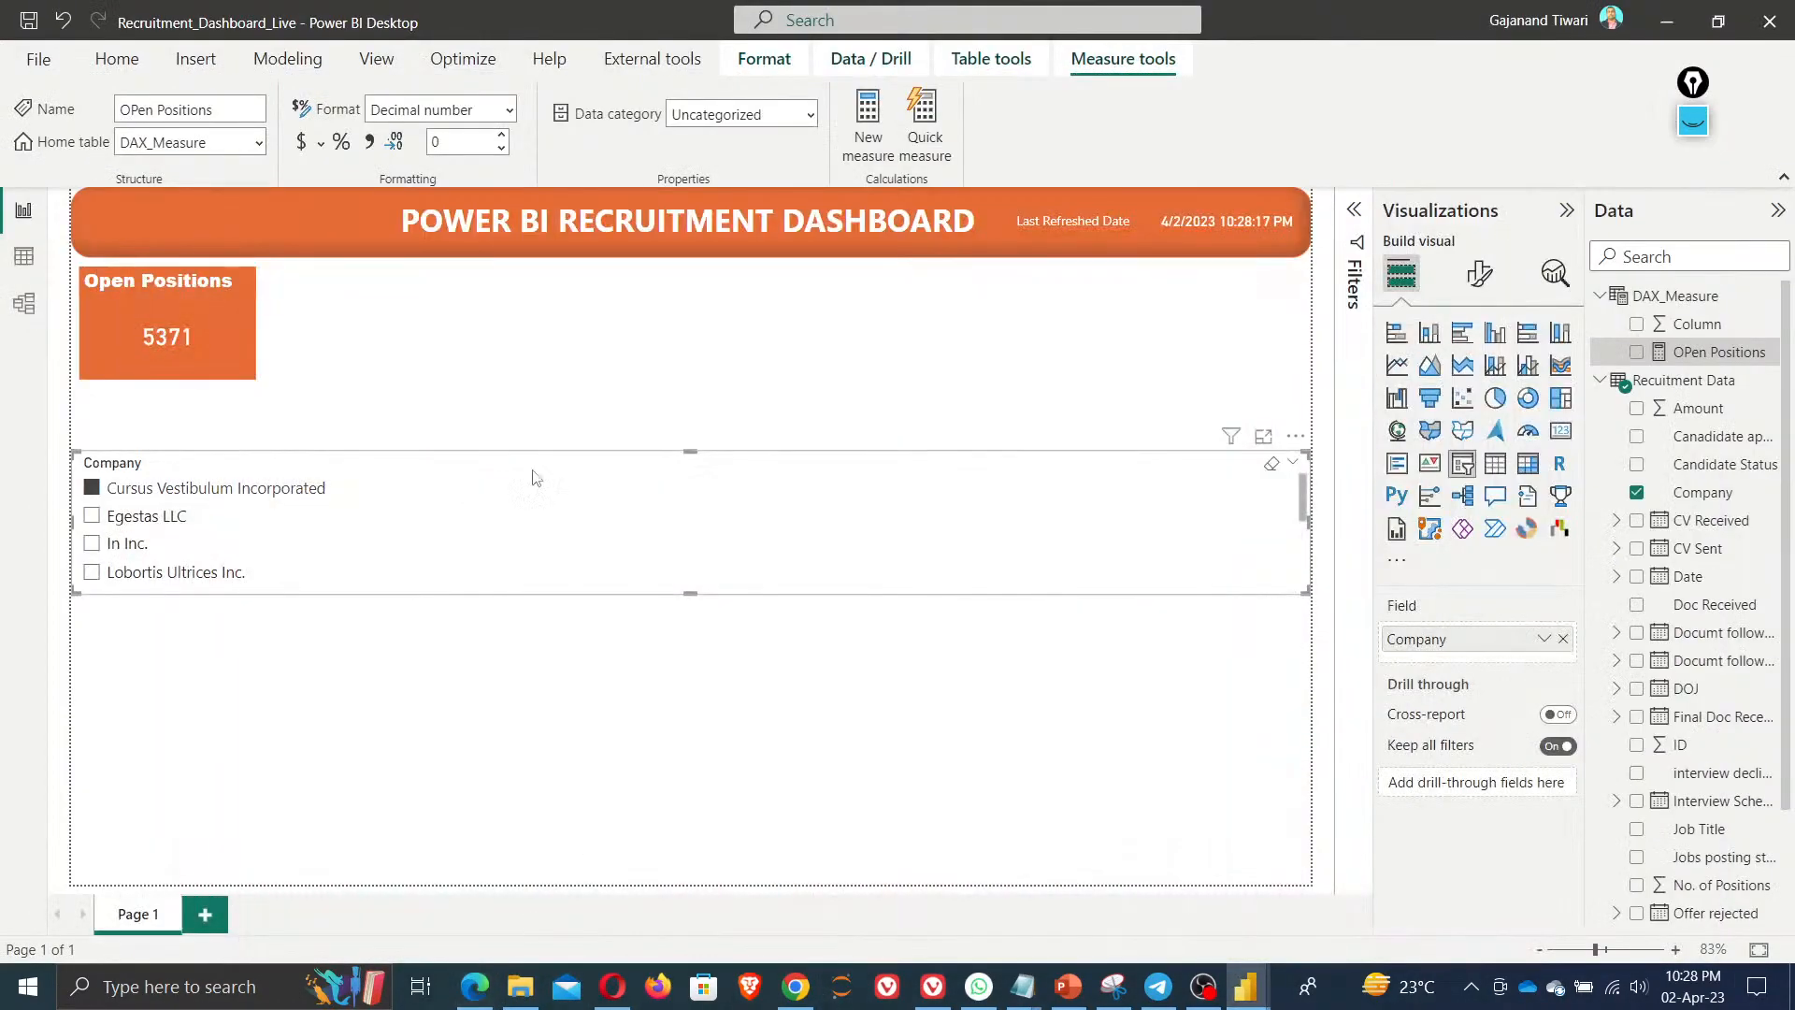
{"action": "left_click", "coordinate": [91, 488]}
Switch to the Recuitment Dashboard Requirement file in Notepad to review the remaining KPIs
{"action": "mouse_move", "coordinate": [1025, 991]}
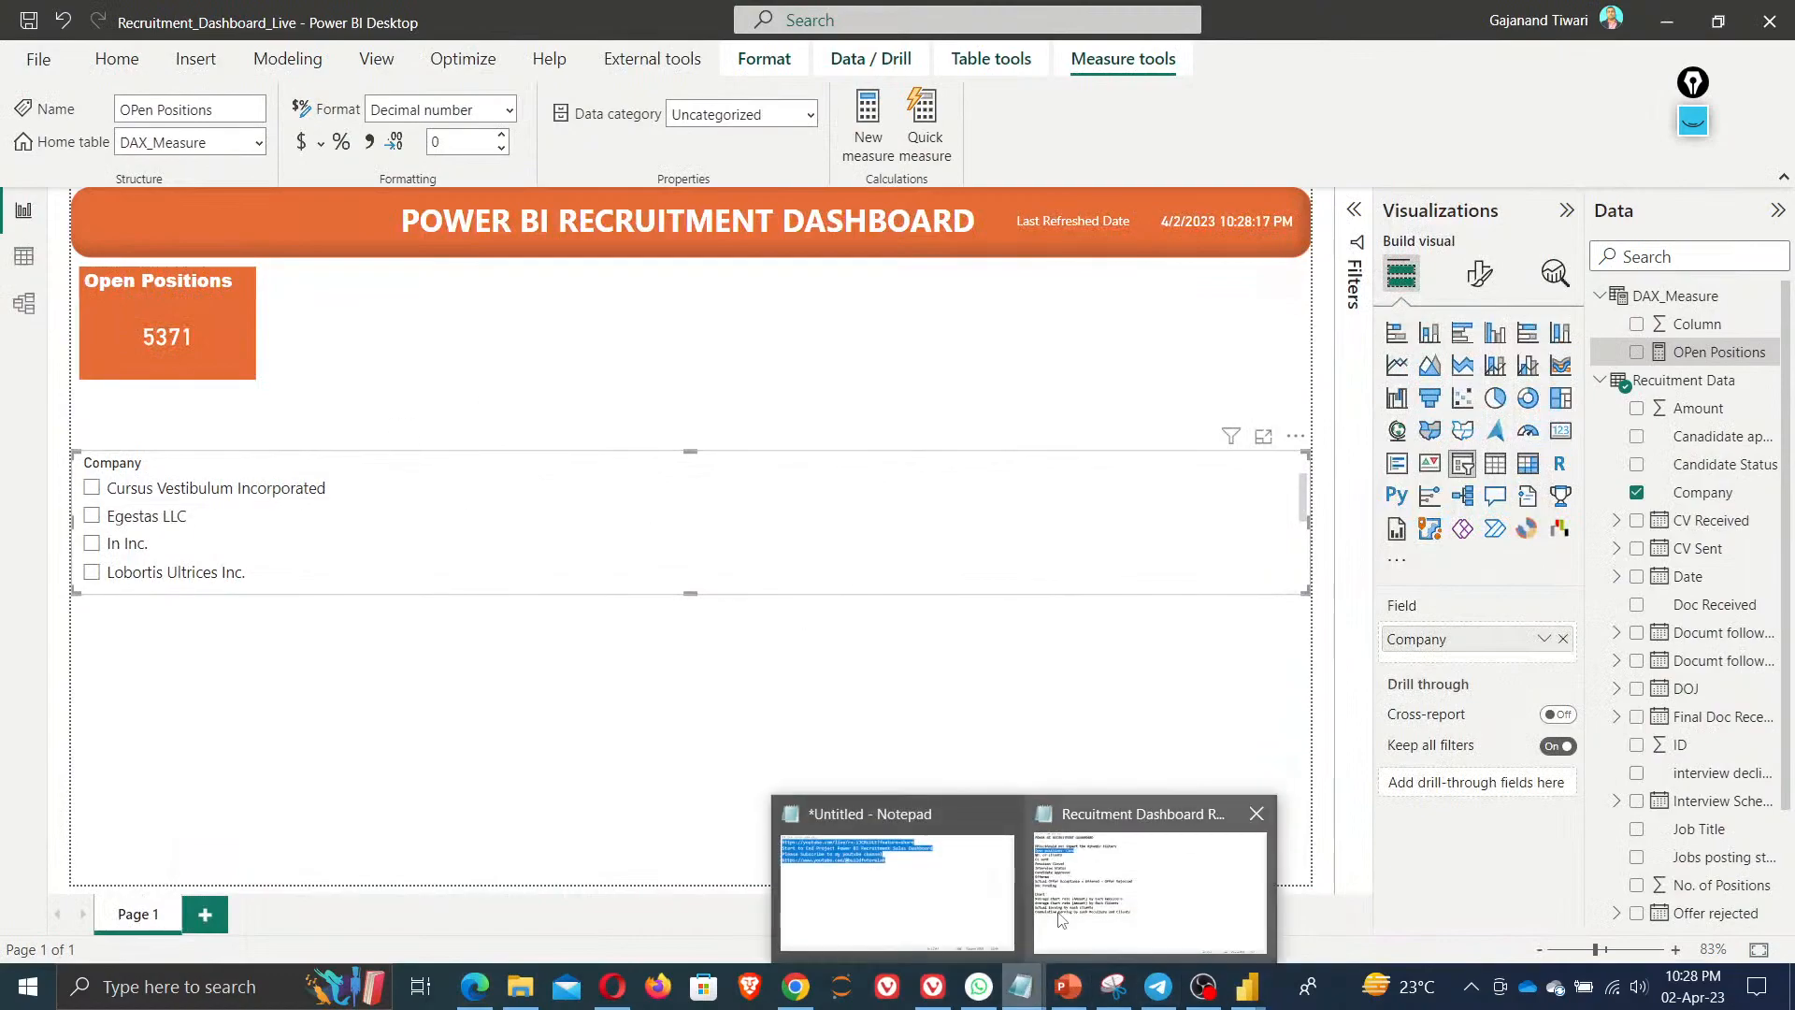
{"action": "left_click", "coordinate": [1126, 879]}
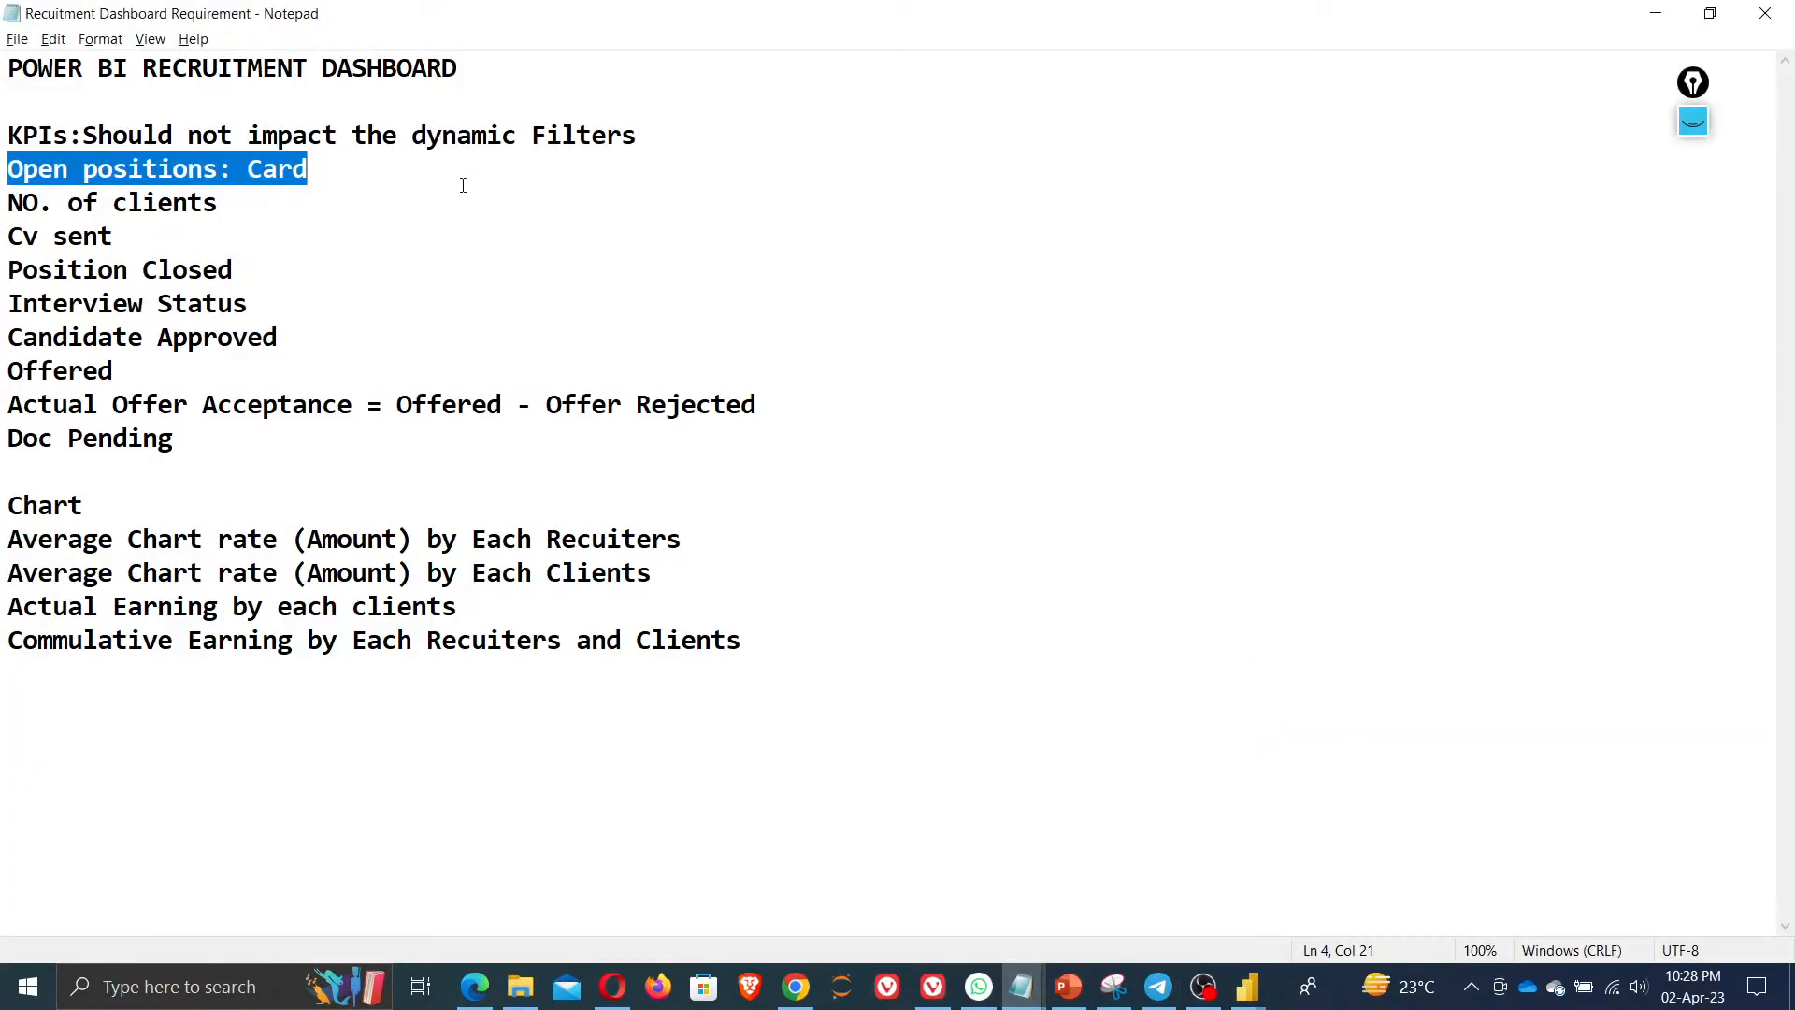
Return to Power BI Desktop, duplicate the Open Positions card, and place the copy directly beside the original
{"action": "left_click", "coordinate": [1654, 14]}
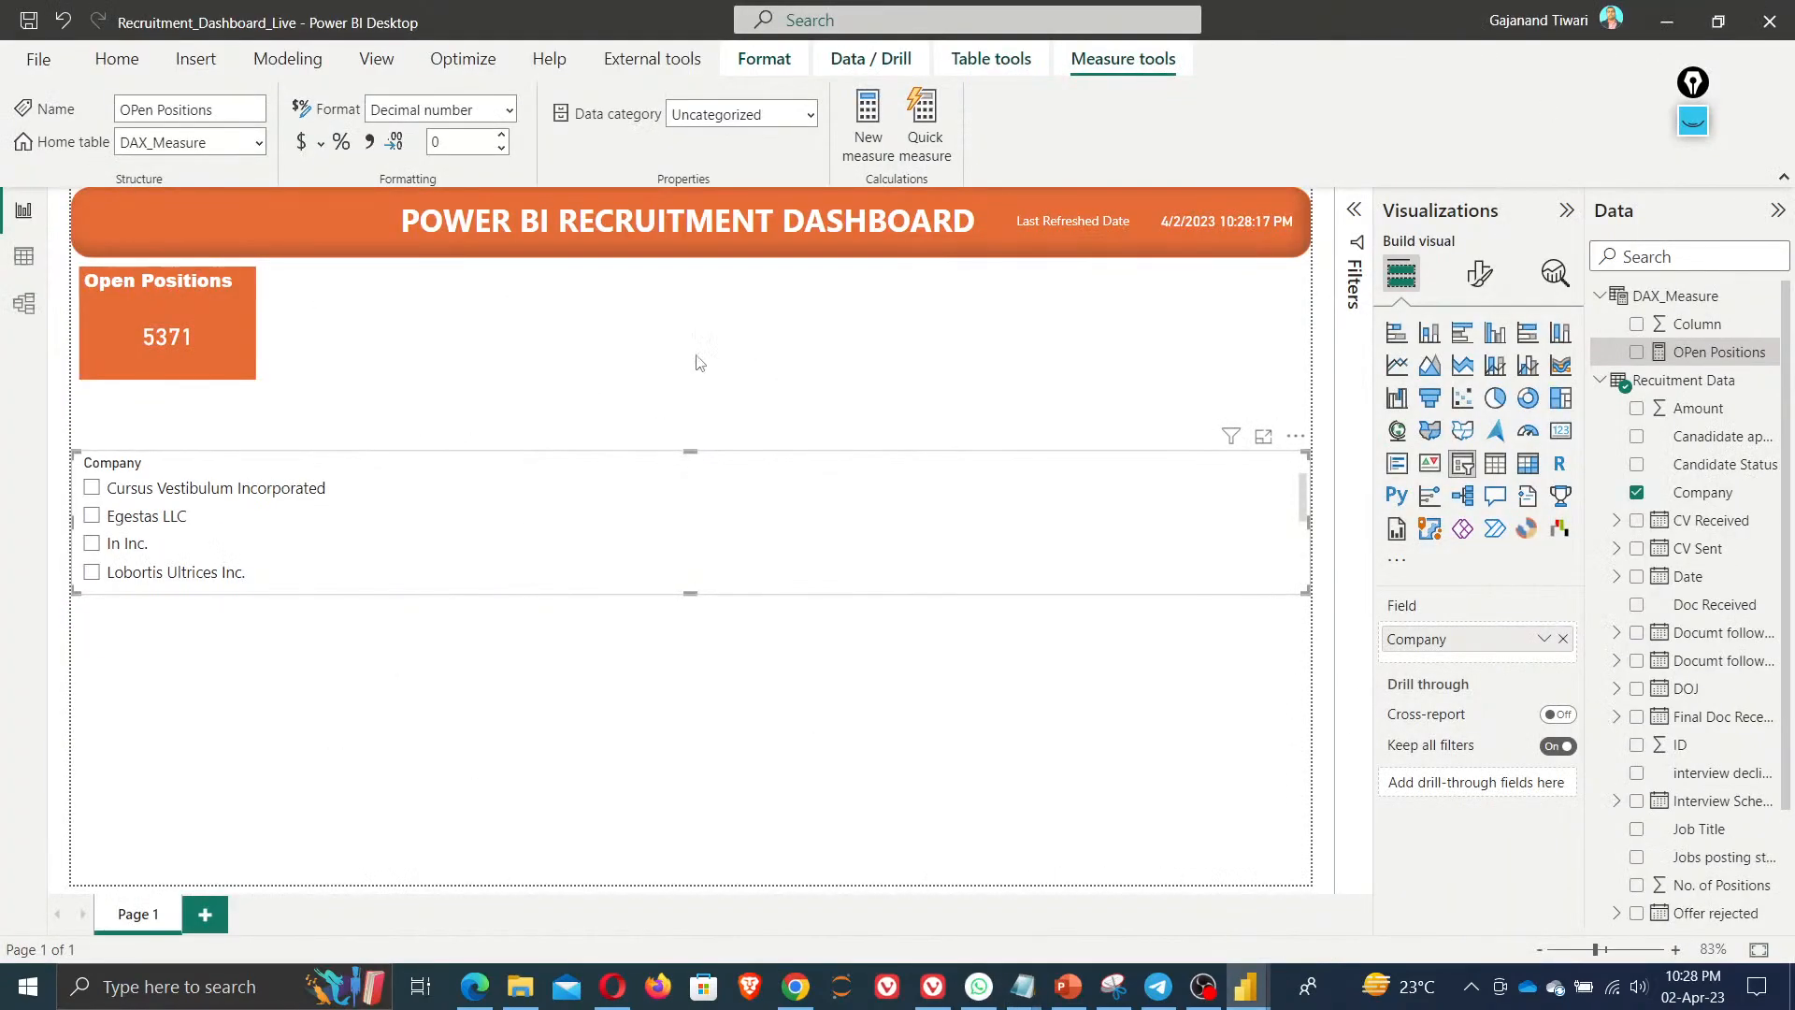
{"action": "left_click", "coordinate": [137, 329]}
{"action": "key", "text": "ctrl+v"}
{"action": "left_click_drag", "start_coordinate": [234, 318], "coordinate": [413, 309]}
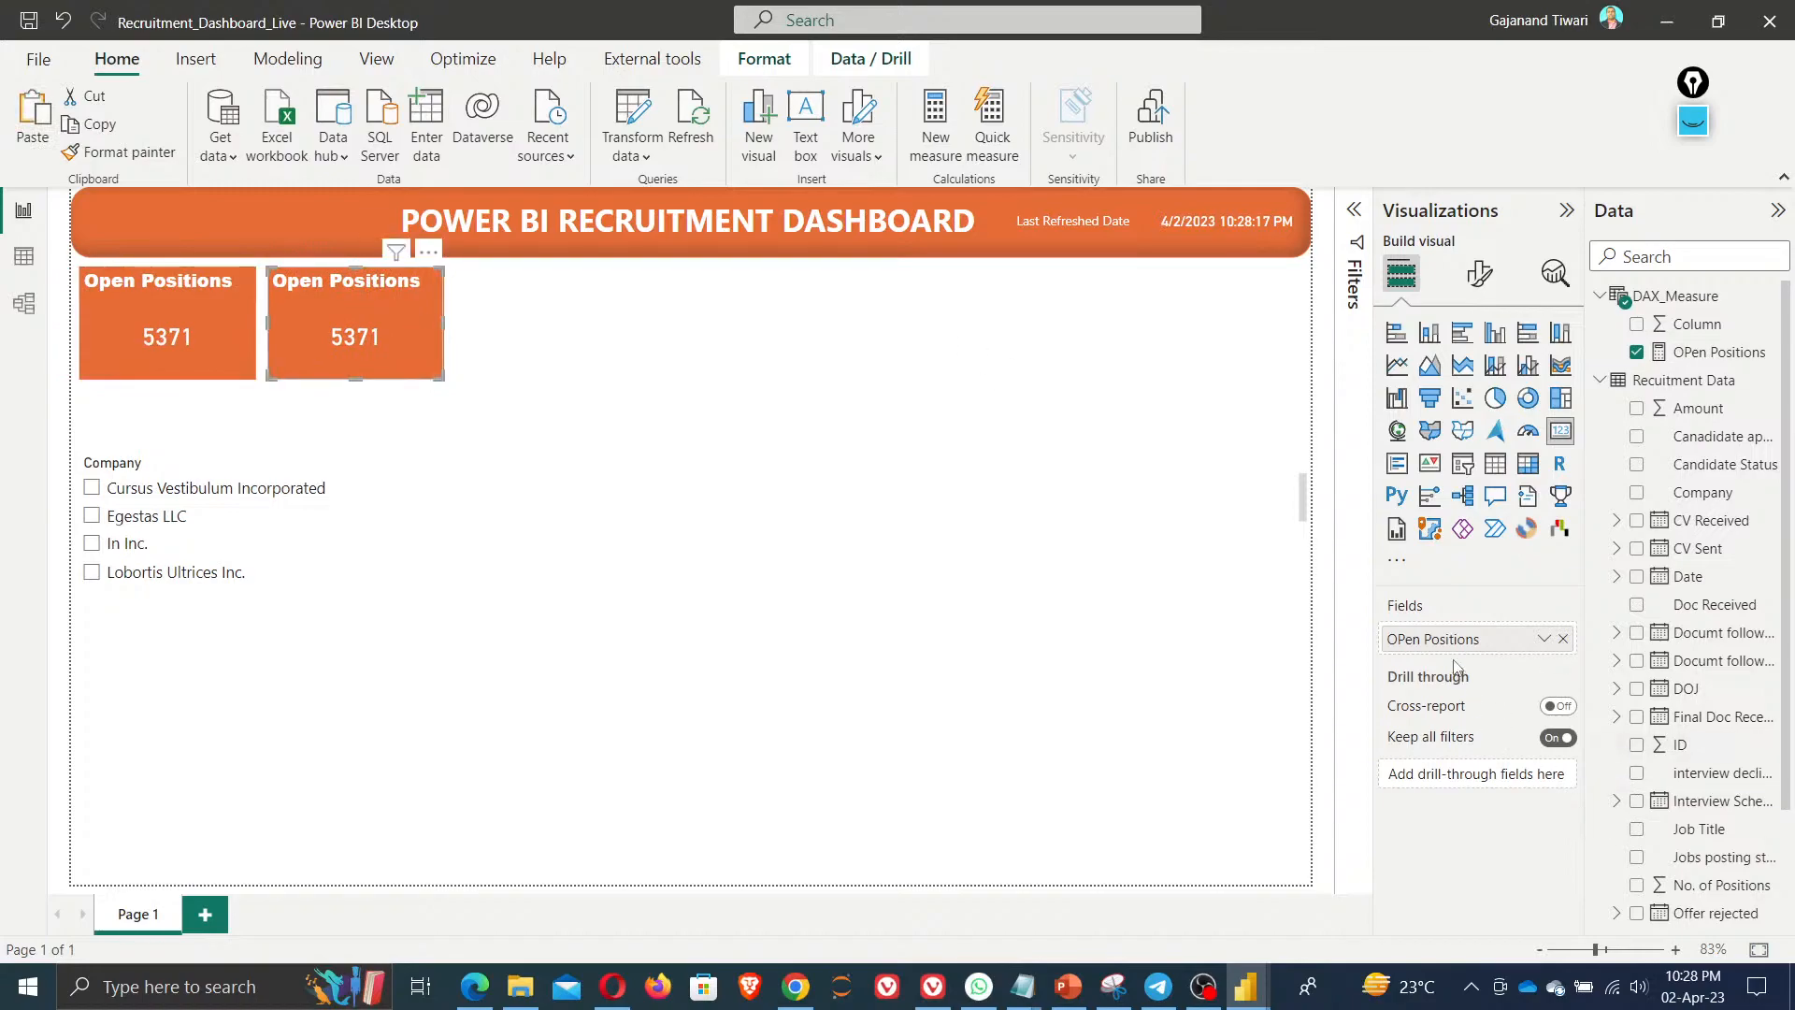
Replace the copied card's field with Company from the Recuitment Data table, aggregated as Count (Distinct)
{"action": "left_click_drag", "start_coordinate": [1707, 505], "coordinate": [1488, 644]}
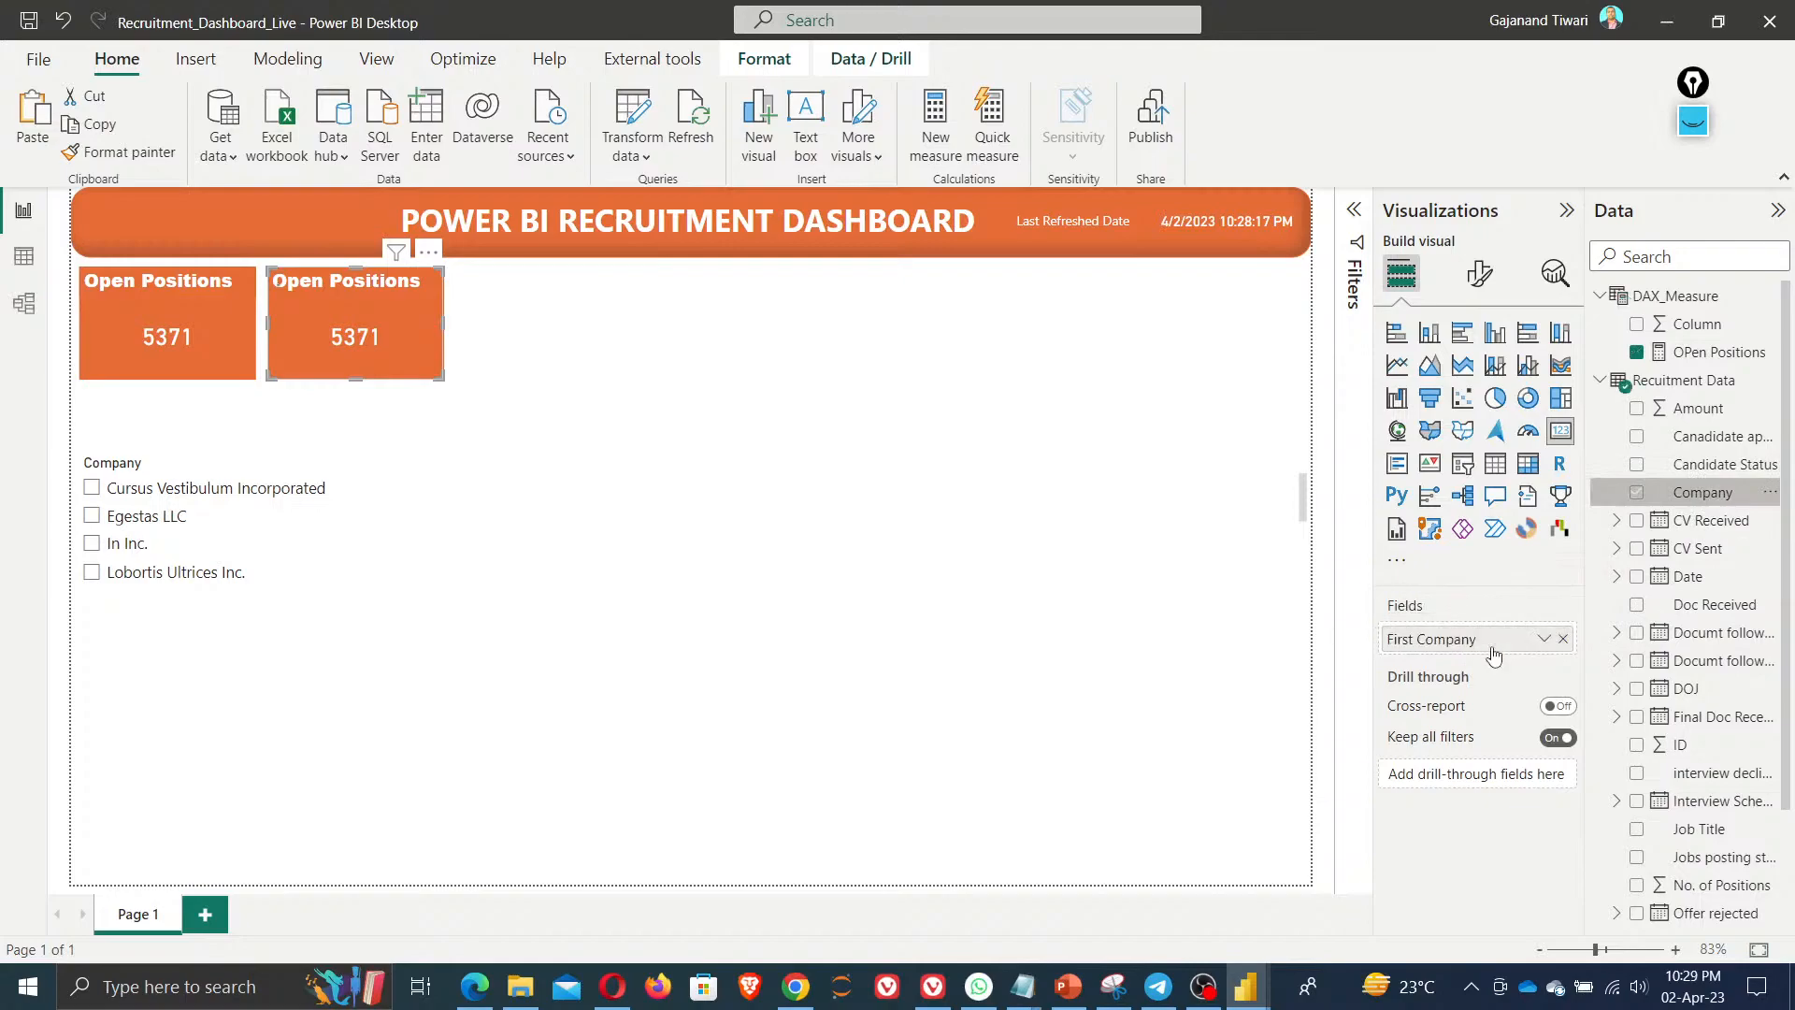
{"action": "left_click", "coordinate": [1543, 639]}
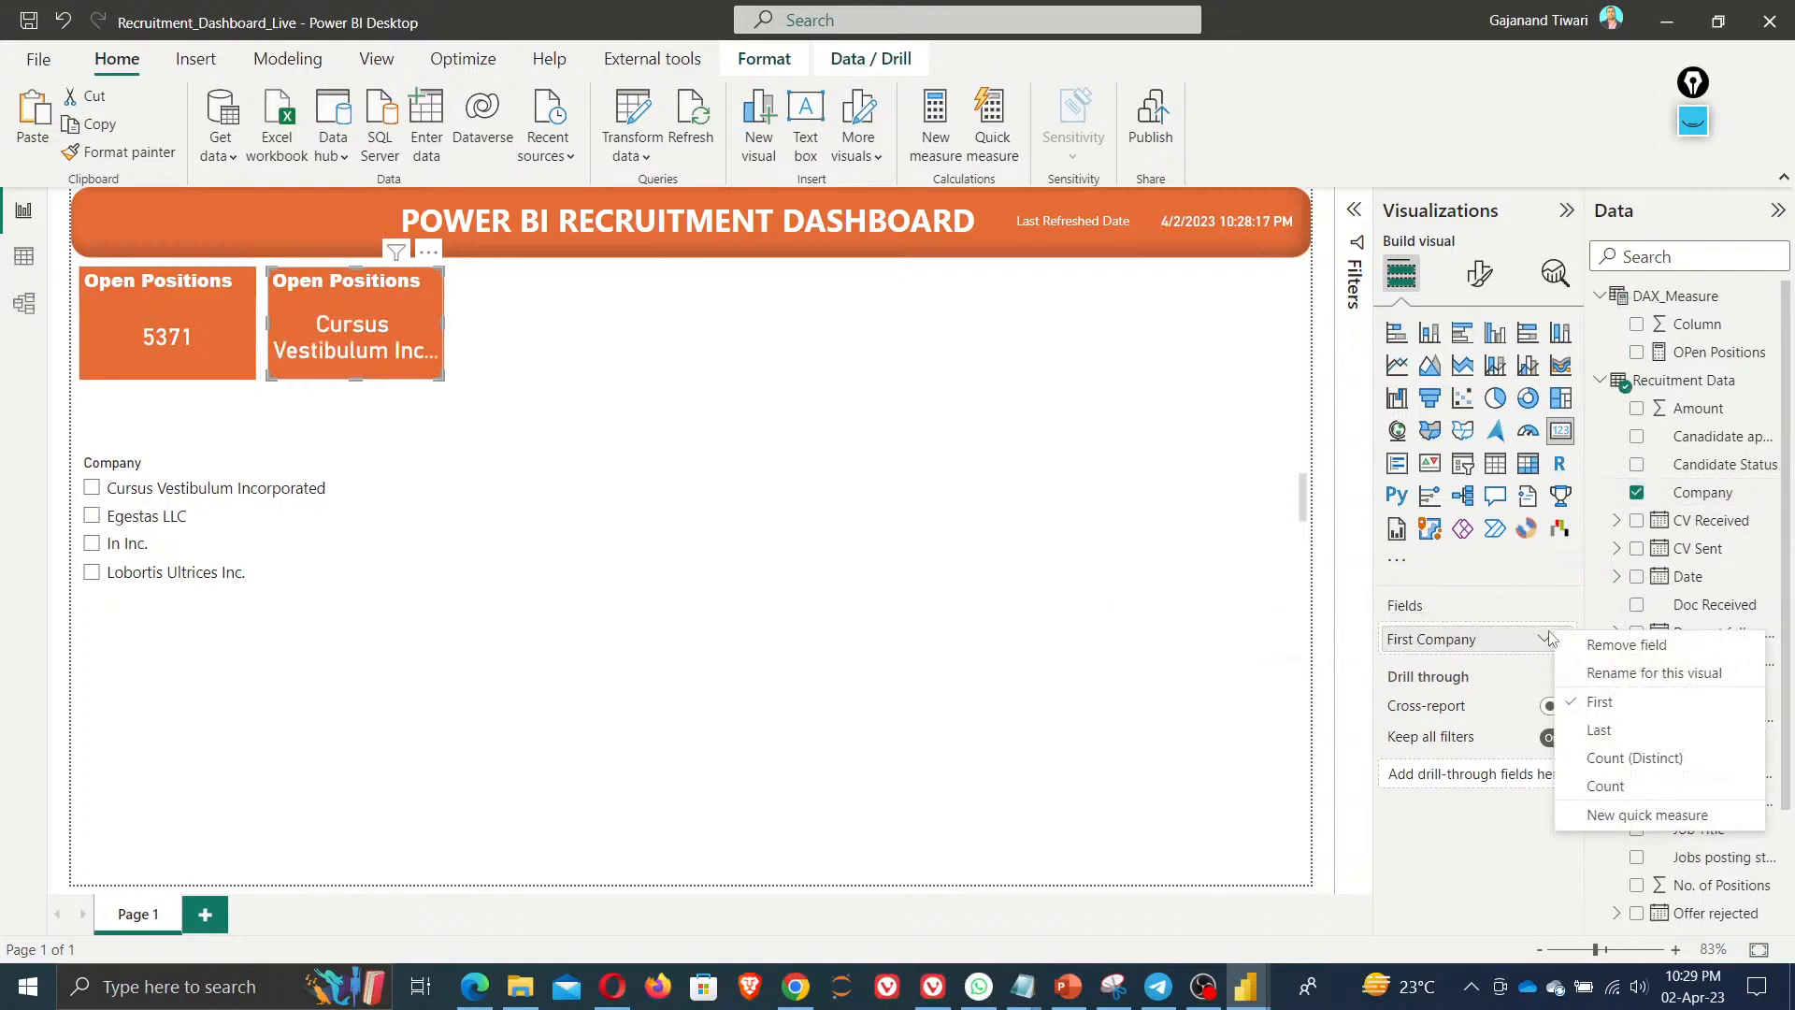
{"action": "left_click", "coordinate": [1606, 762]}
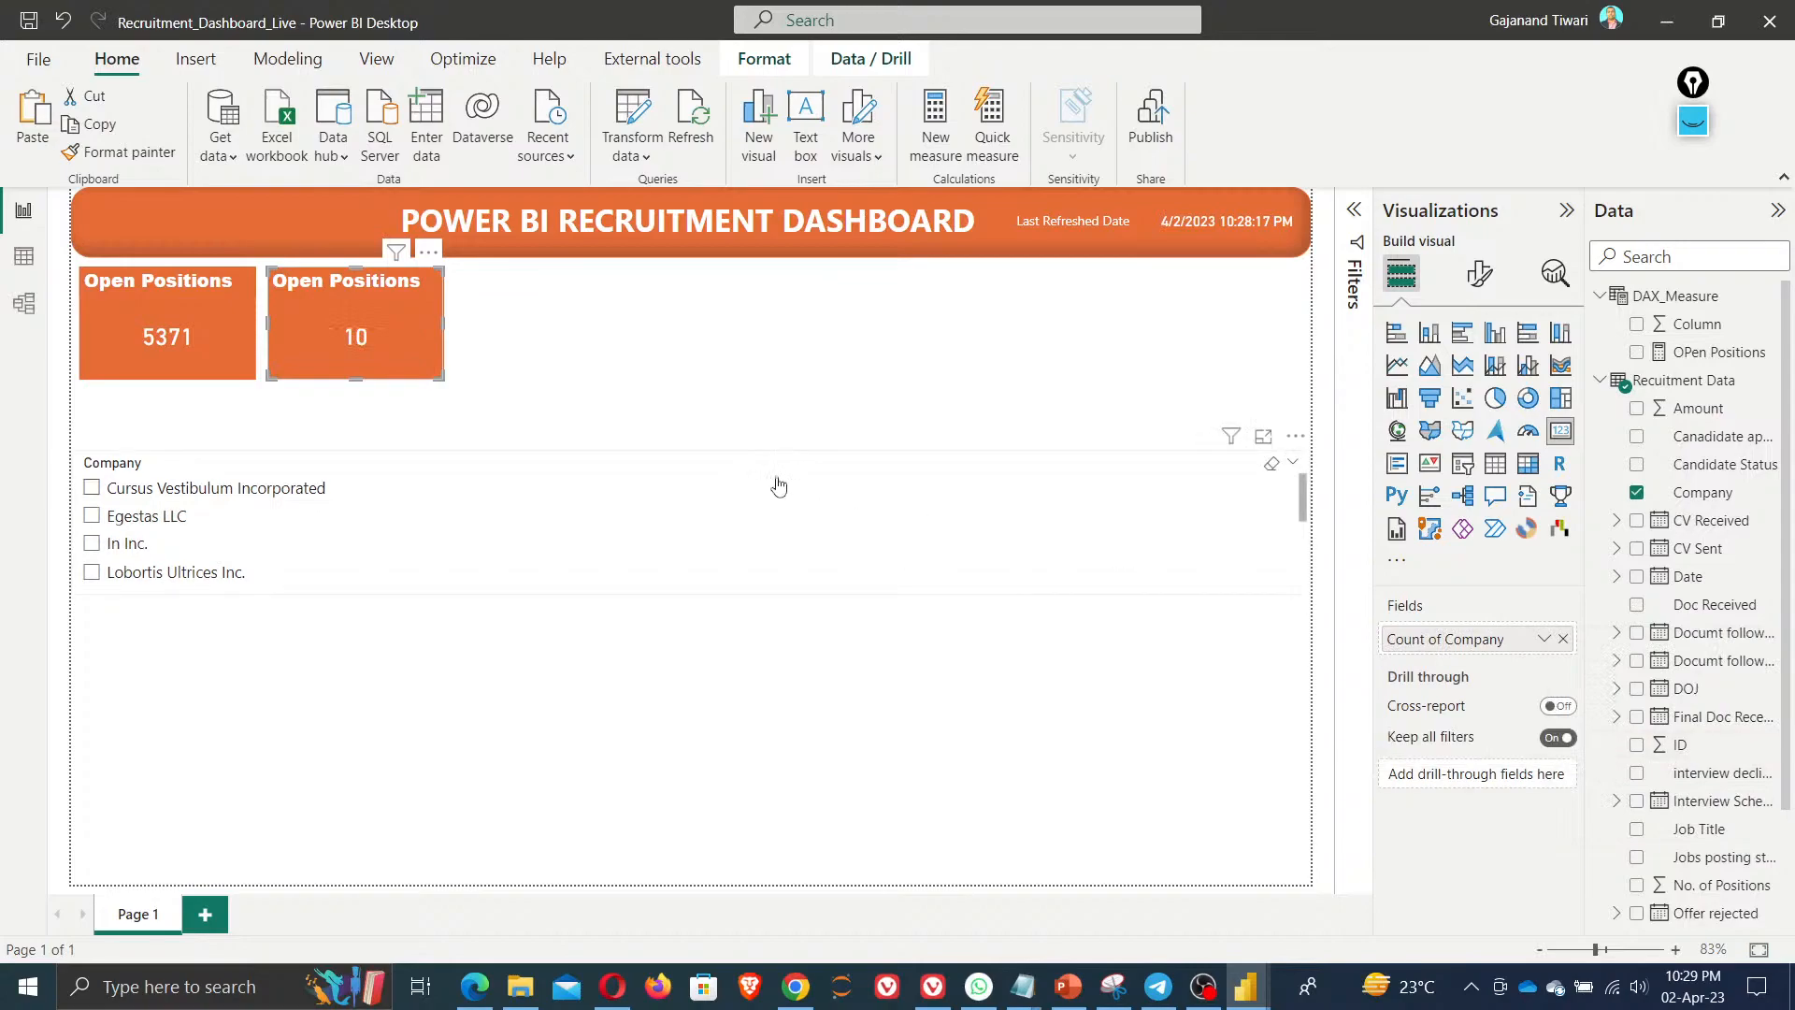
Change the copied card's background effect colour to the recent bright blue
{"action": "left_click", "coordinate": [1479, 274]}
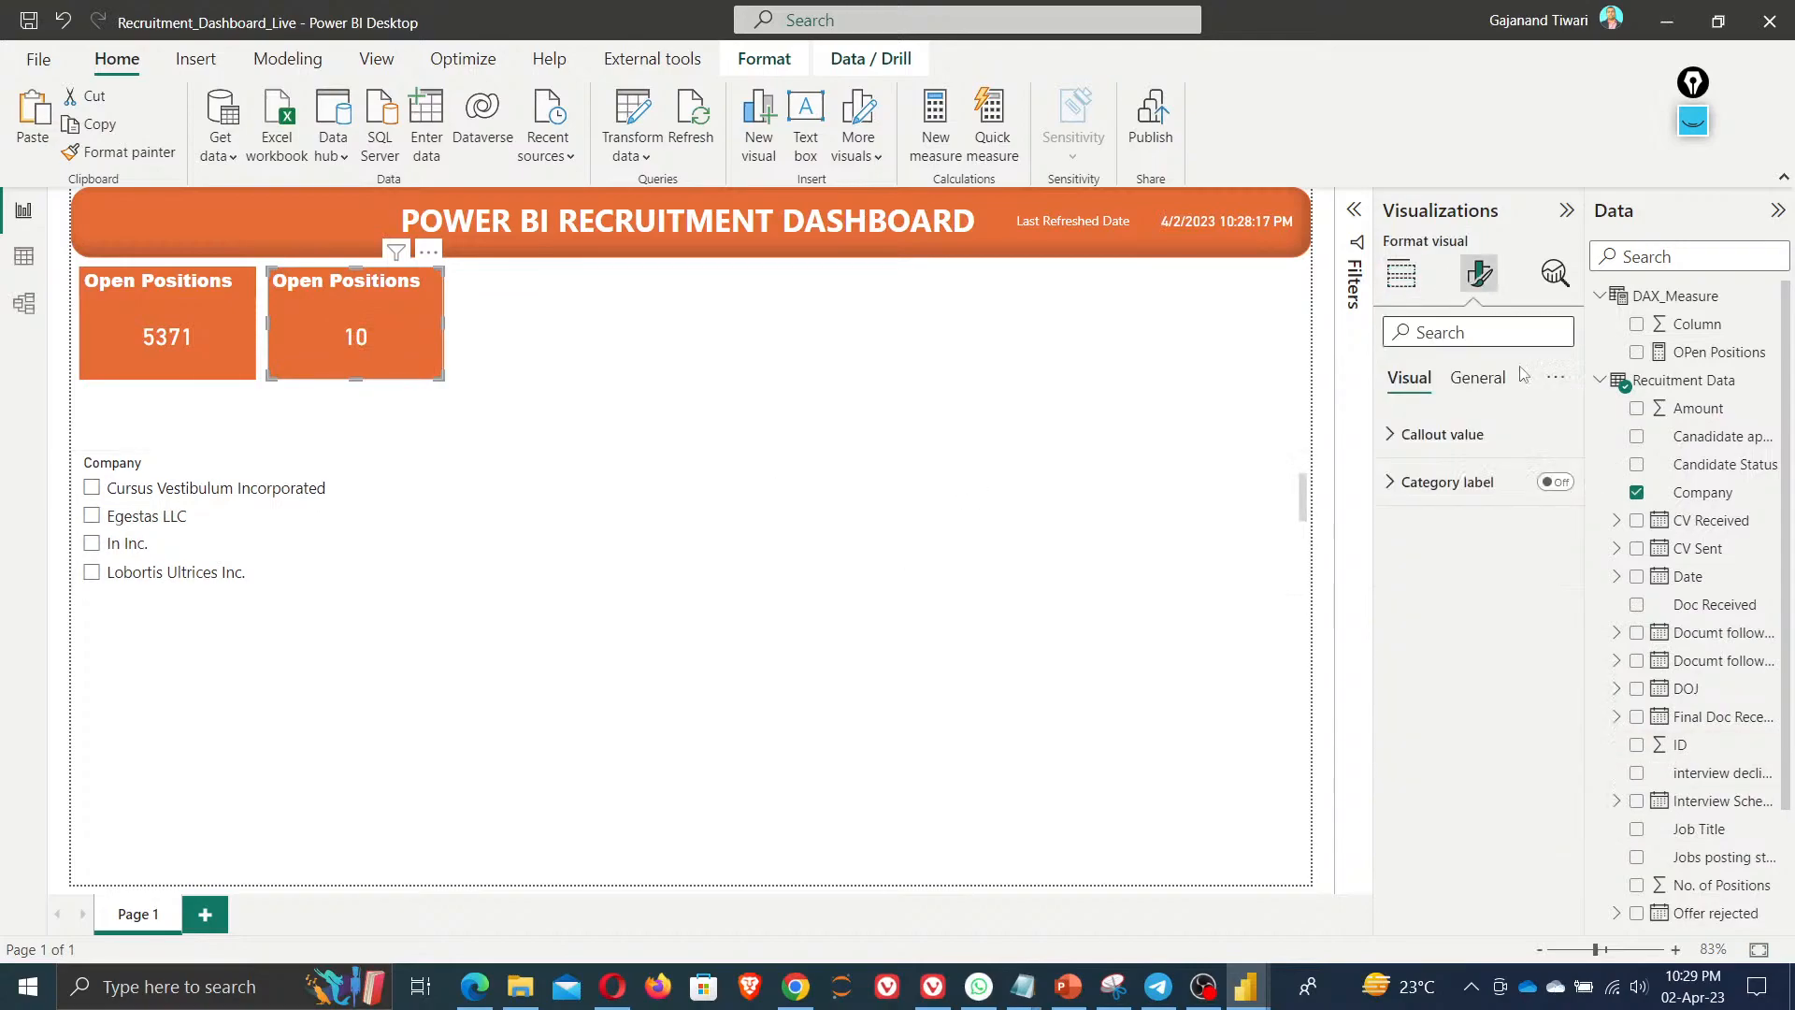
{"action": "left_click", "coordinate": [1463, 447]}
{"action": "left_click", "coordinate": [1466, 450]}
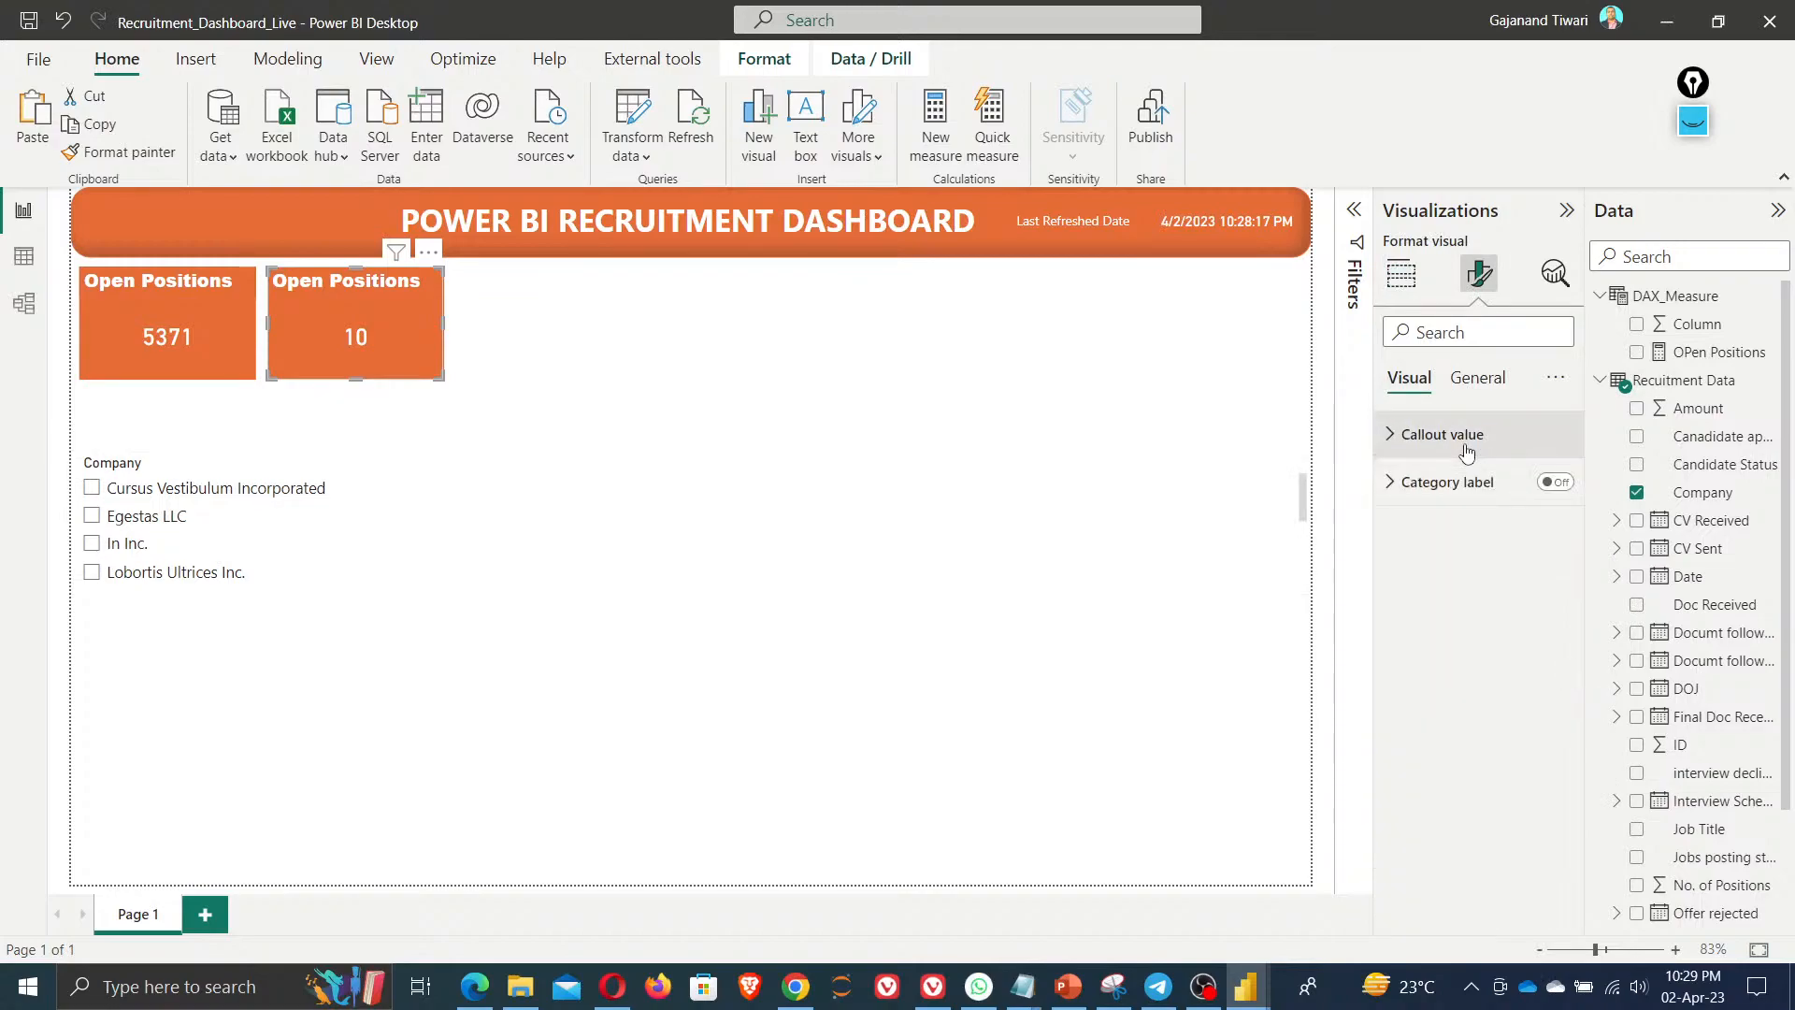
{"action": "left_click", "coordinate": [1479, 378]}
{"action": "left_click", "coordinate": [1437, 548]}
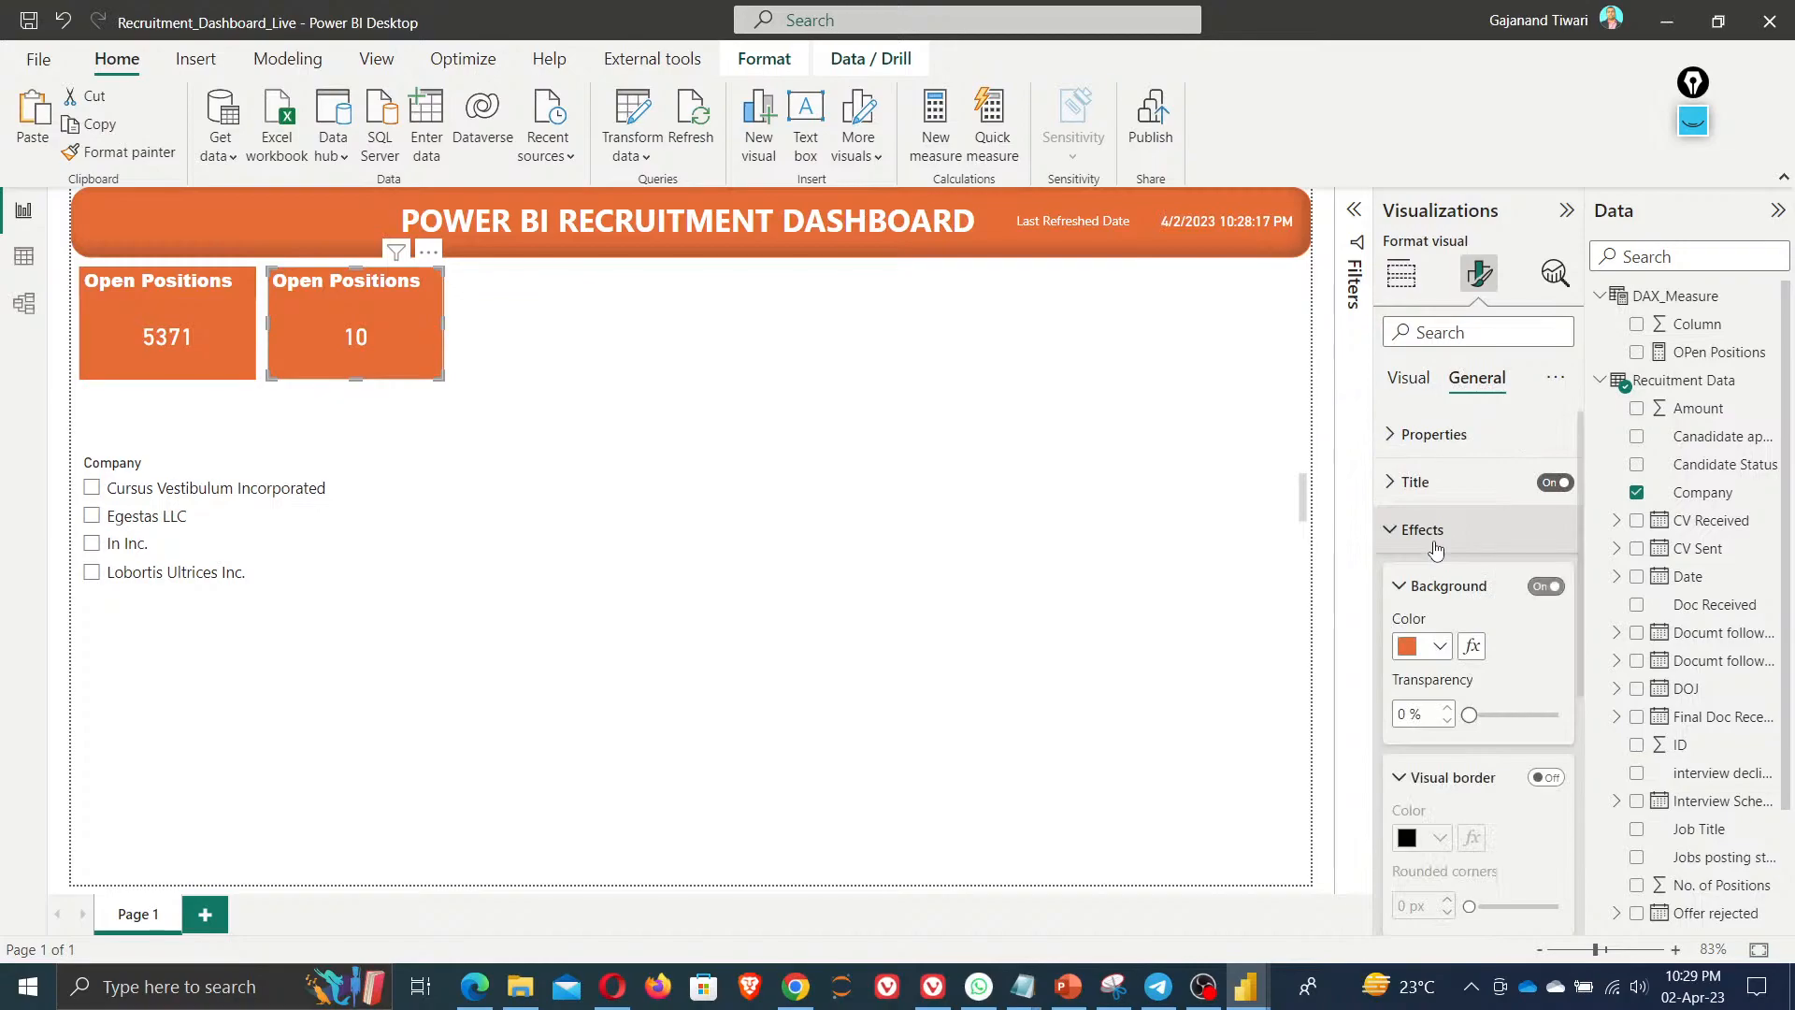
{"action": "left_click", "coordinate": [1439, 646]}
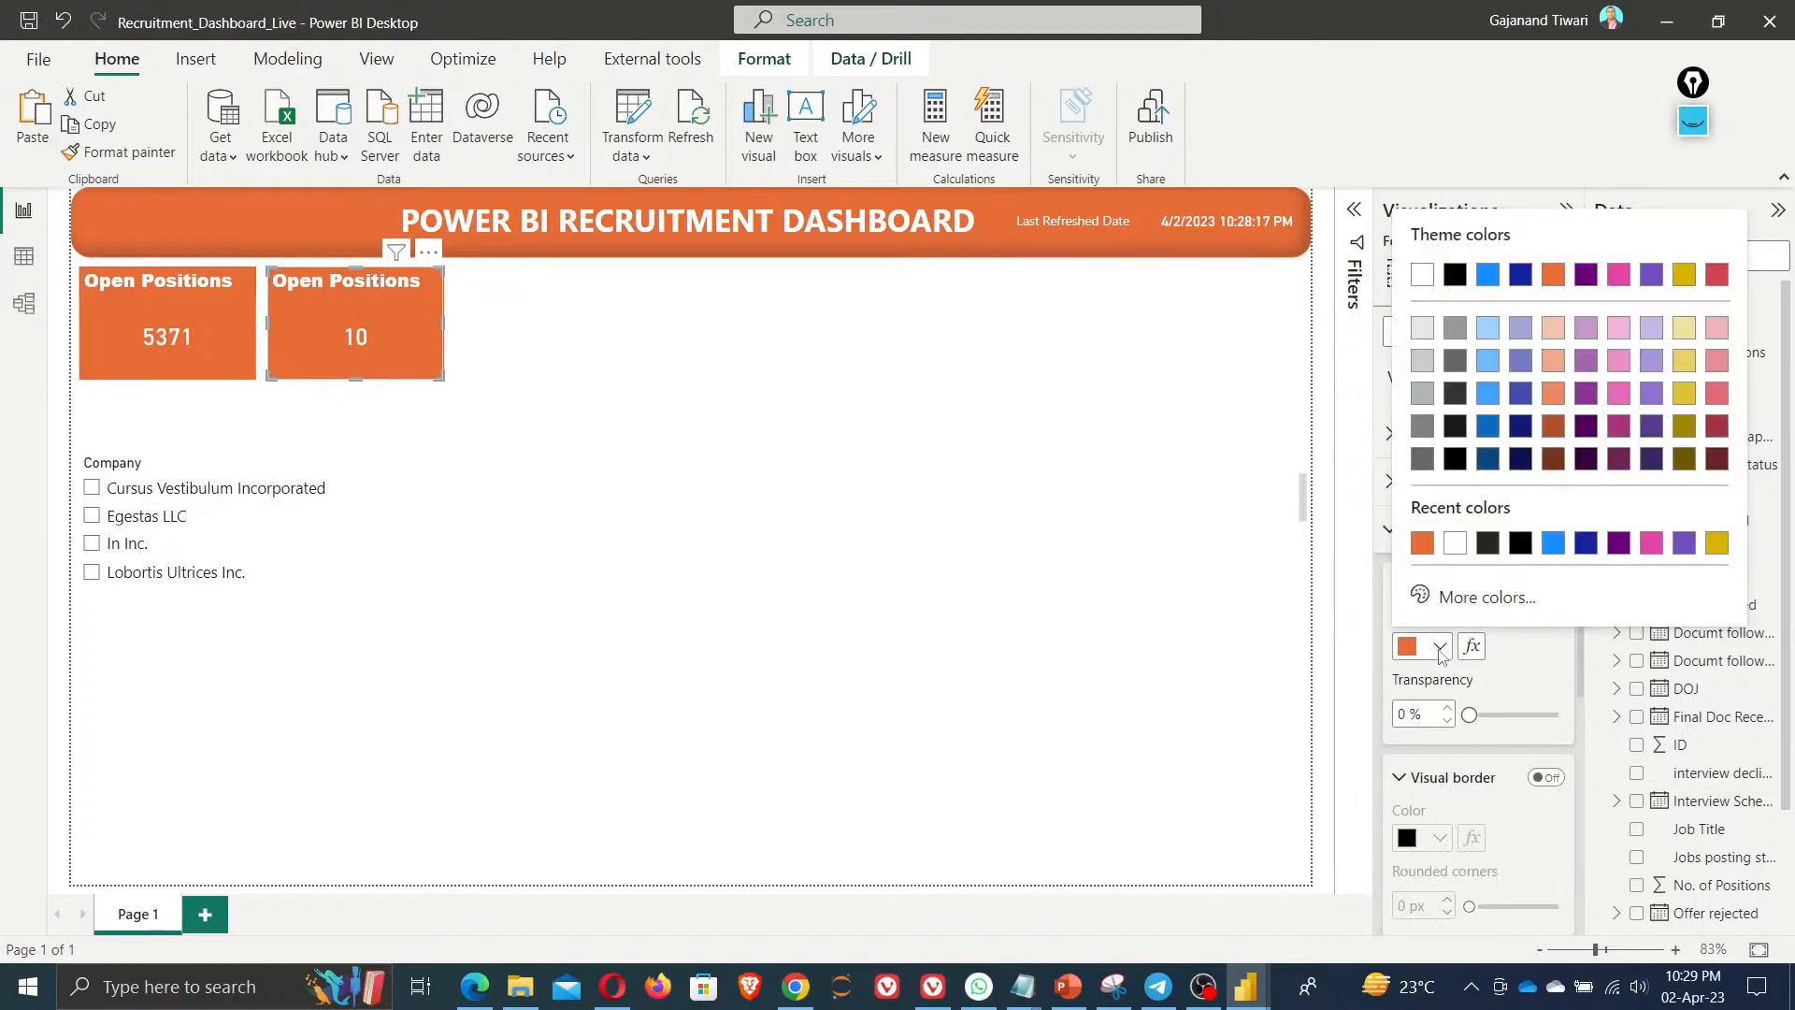
{"action": "left_click", "coordinate": [1553, 544]}
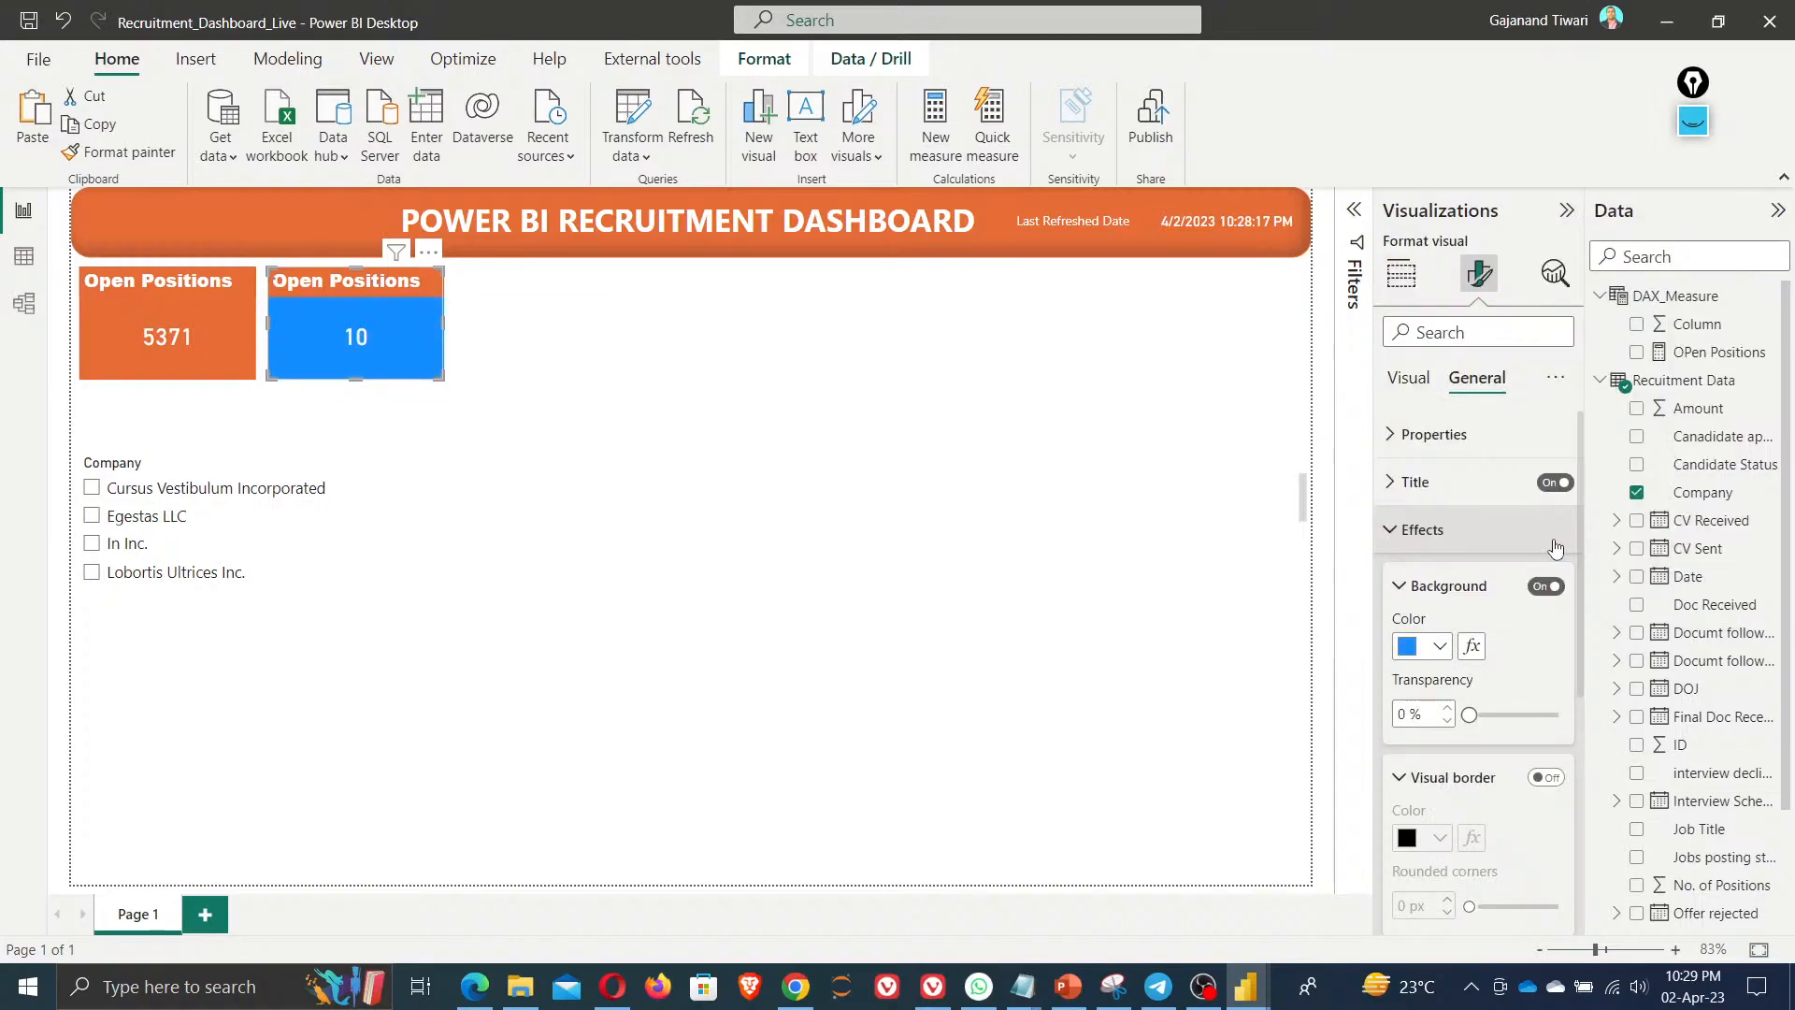
Set the copied card's title background colour to the same bright blue
{"action": "left_click", "coordinate": [1440, 480]}
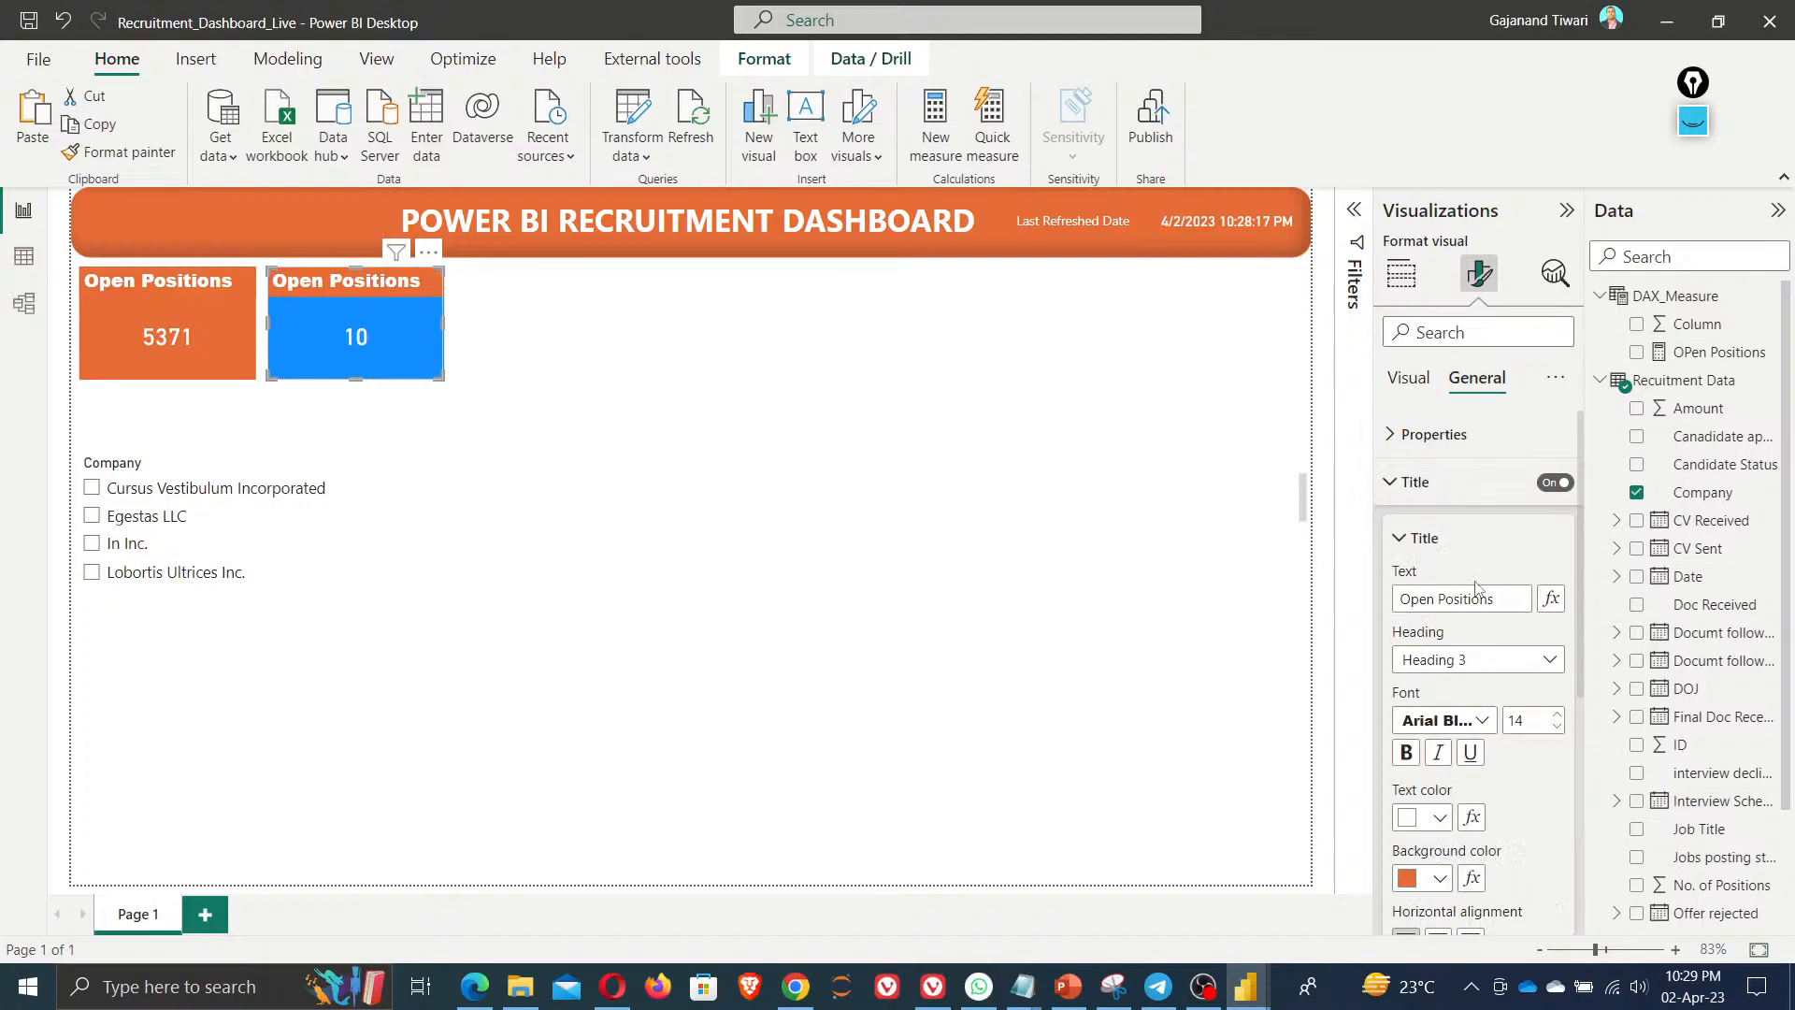
{"action": "scroll", "coordinate": [1447, 755], "scroll_direction": "down", "scroll_amount": 3}
{"action": "left_click", "coordinate": [1440, 721]}
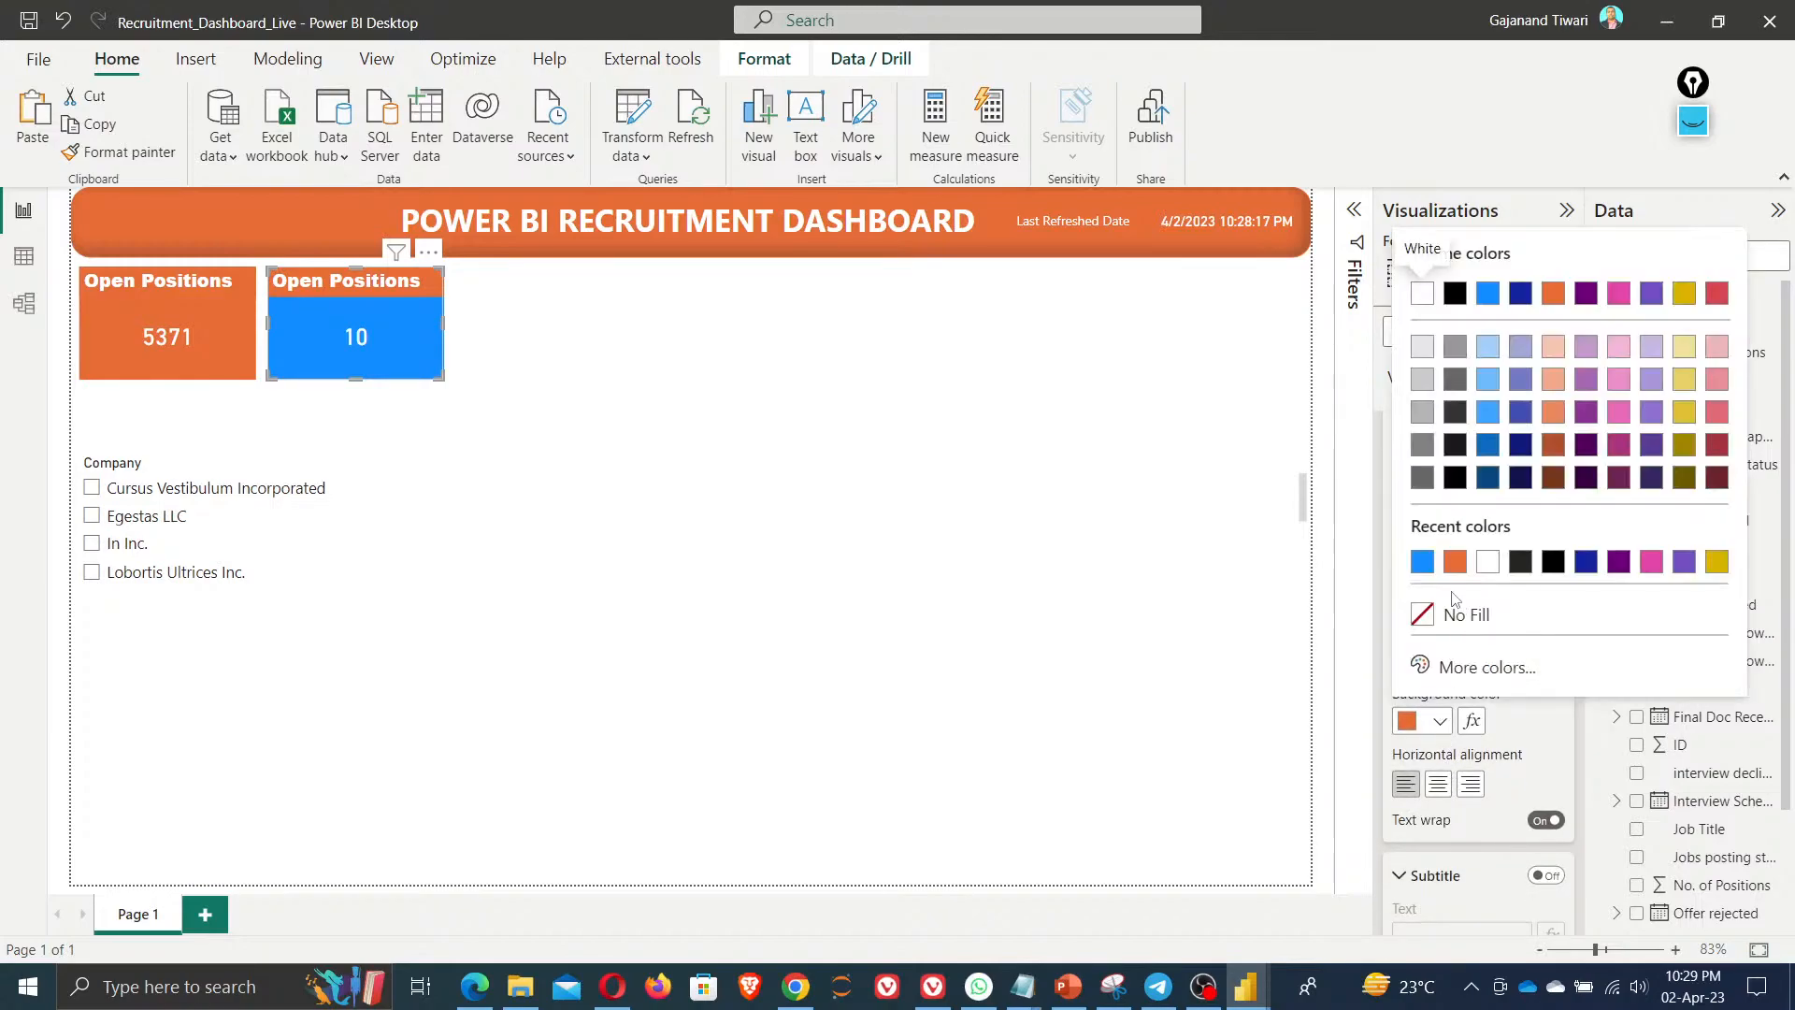
{"action": "left_click", "coordinate": [1422, 565]}
Check how the company-count card responds to Egestas LLC and In Inc. in the Company slicer, and clear the selection
{"action": "left_click", "coordinate": [804, 517]}
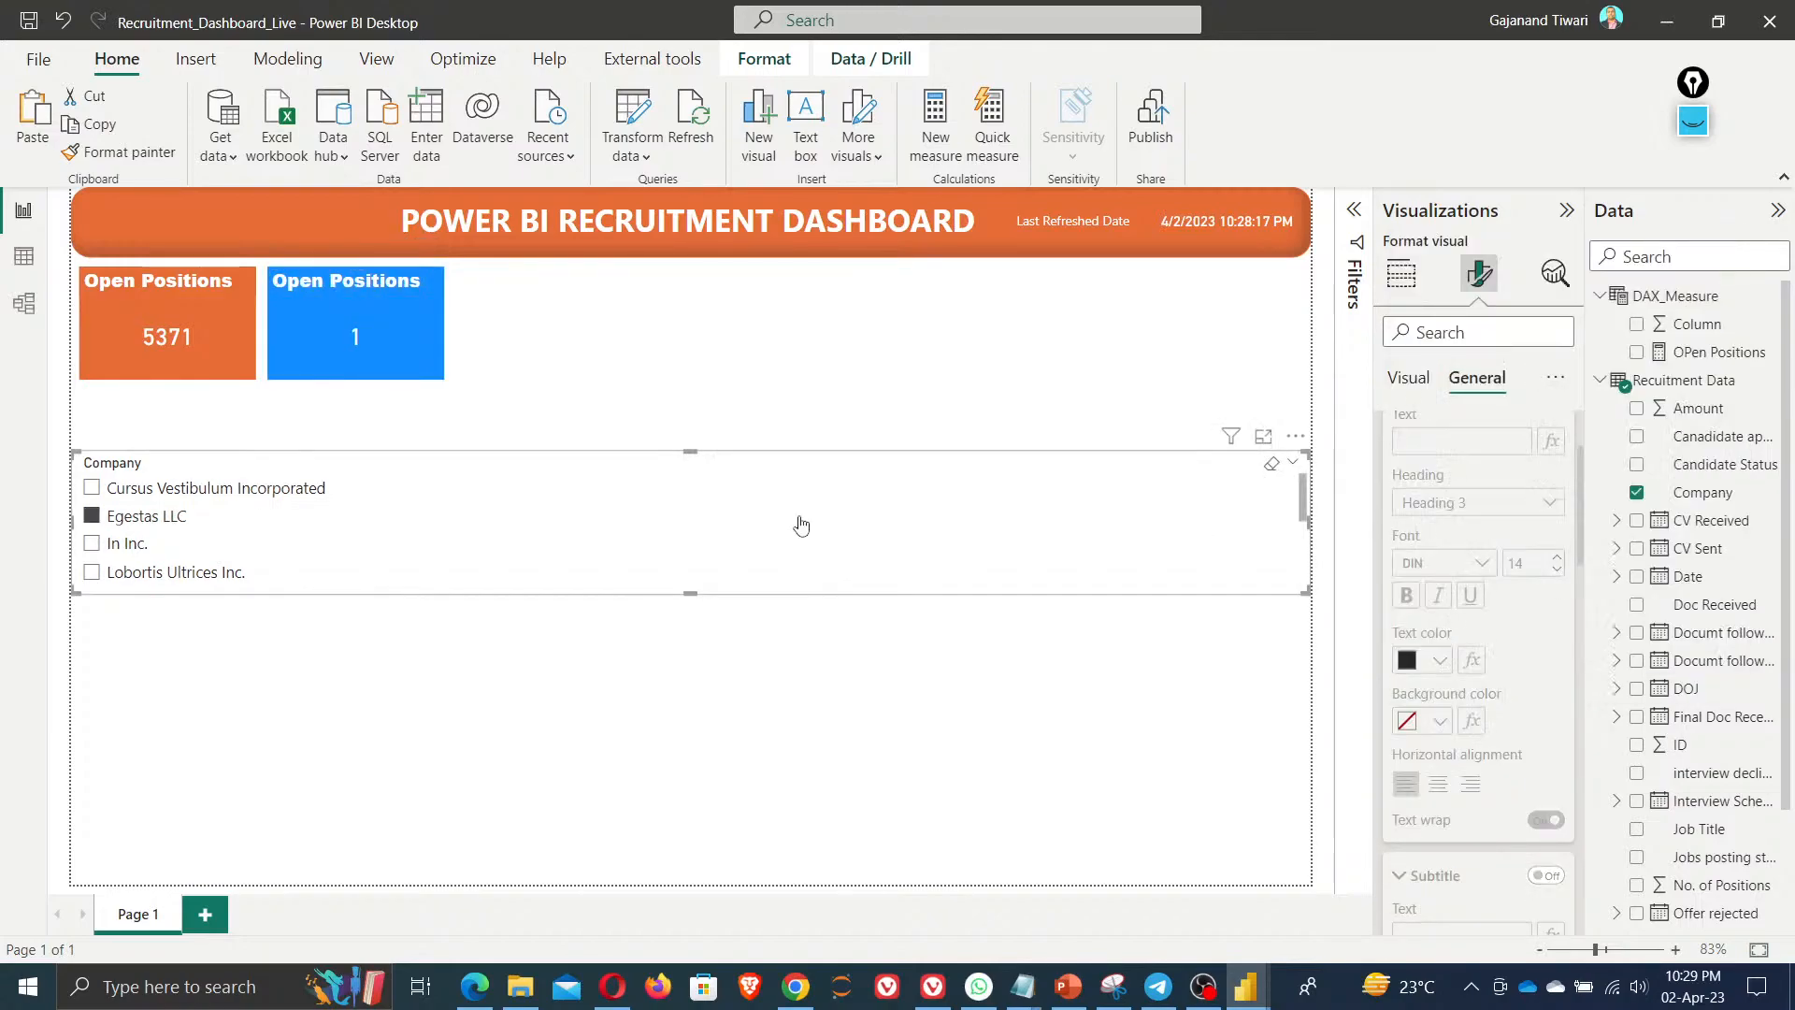
{"action": "left_click", "coordinate": [643, 394]}
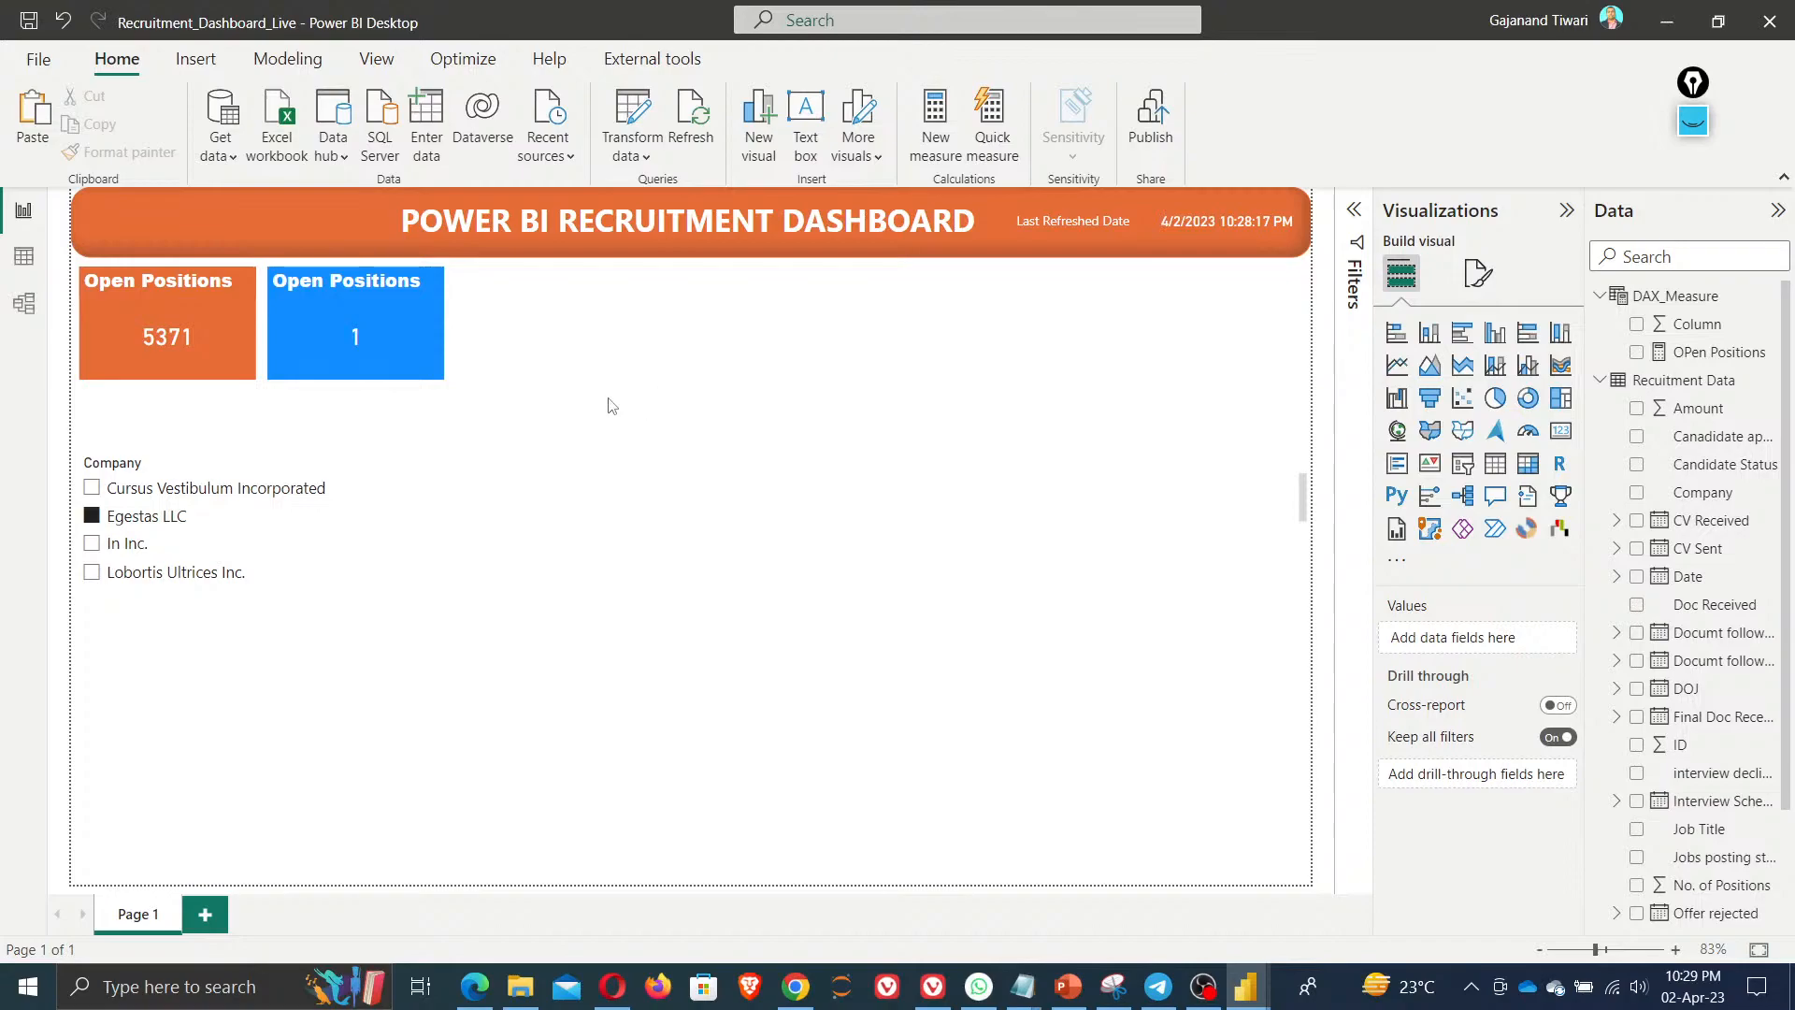
{"action": "left_click", "coordinate": [90, 517]}
{"action": "left_click", "coordinate": [91, 543]}
{"action": "left_click", "coordinate": [92, 546]}
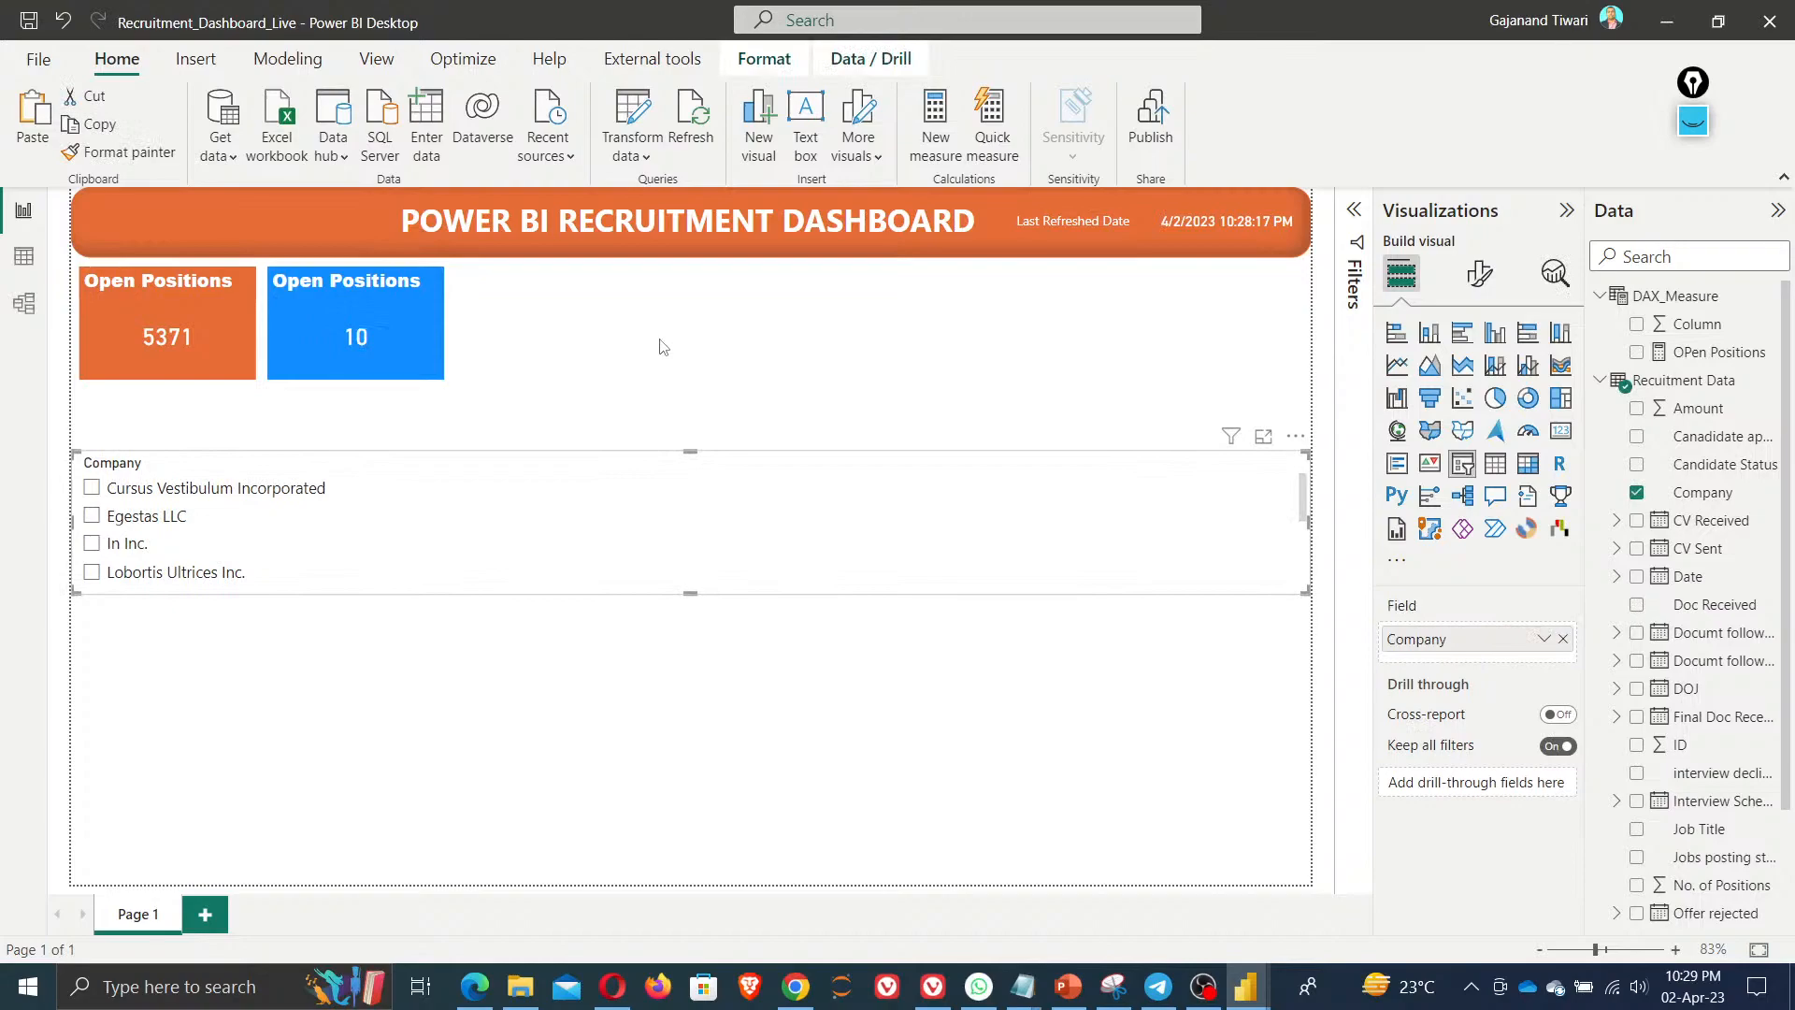
Create a new measure named Total Clients in the DAX_Measure table and begin its formula with CALCULATE
{"action": "right_click", "coordinate": [1665, 305]}
{"action": "left_click", "coordinate": [1556, 320]}
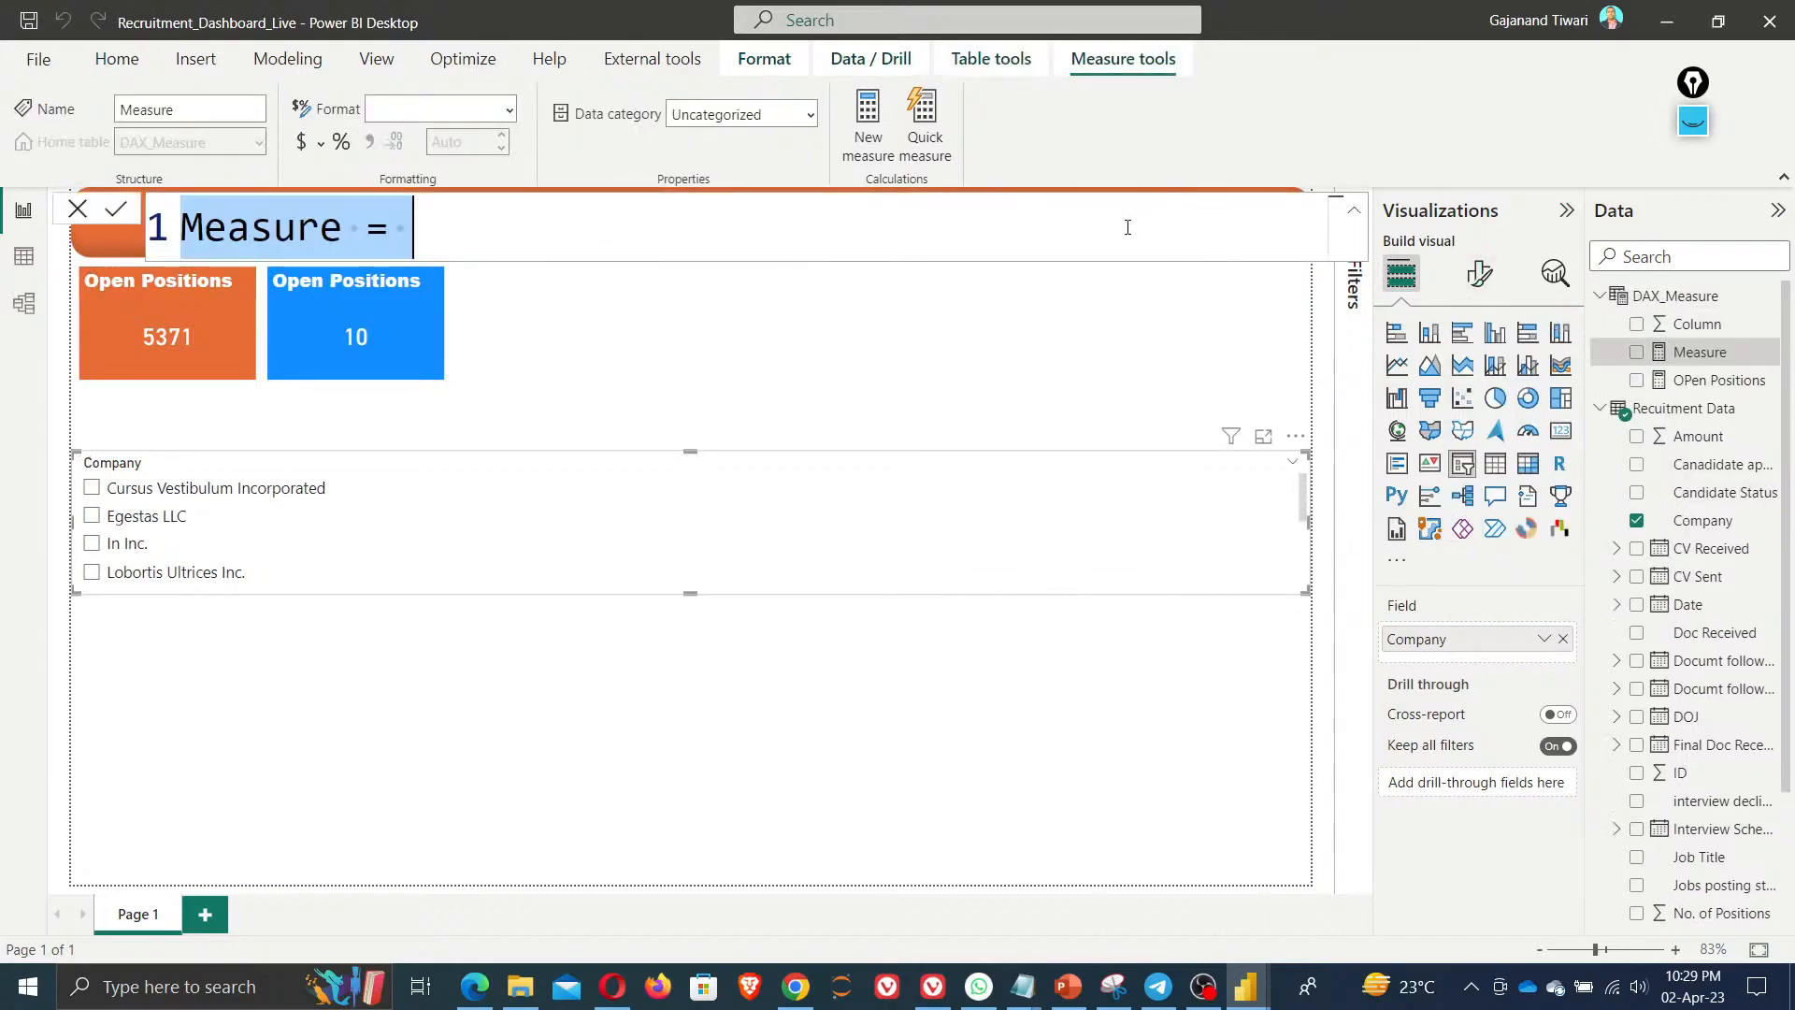
{"action": "type", "text": "Total client"}
{"action": "key", "text": "BackSpace"}
{"action": "key", "text": "BackSpace"}
{"action": "key", "text": "BackSpace"}
{"action": "key", "text": "BackSpace"}
{"action": "key", "text": "BackSpace"}
{"action": "key", "text": "BackSpace"}
{"action": "type", "text": "Clien"}
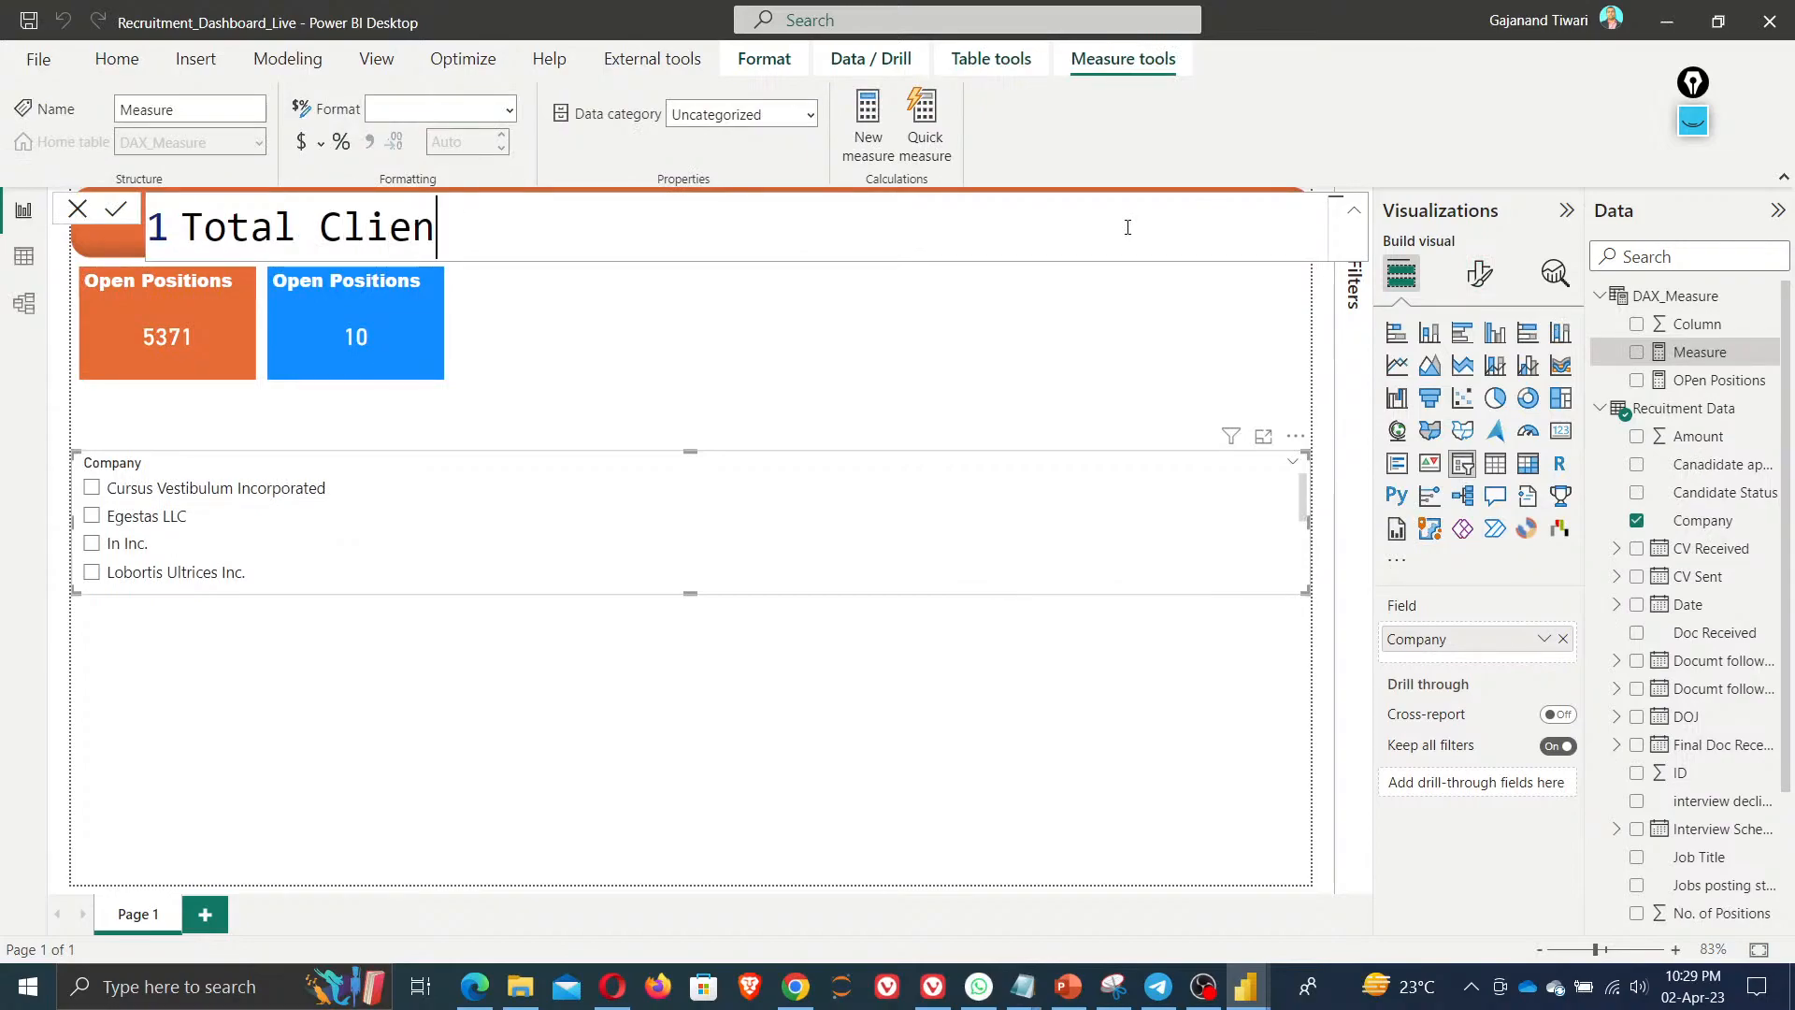
{"action": "type", "text": "ts = ca"}
{"action": "key", "text": "Tab"}
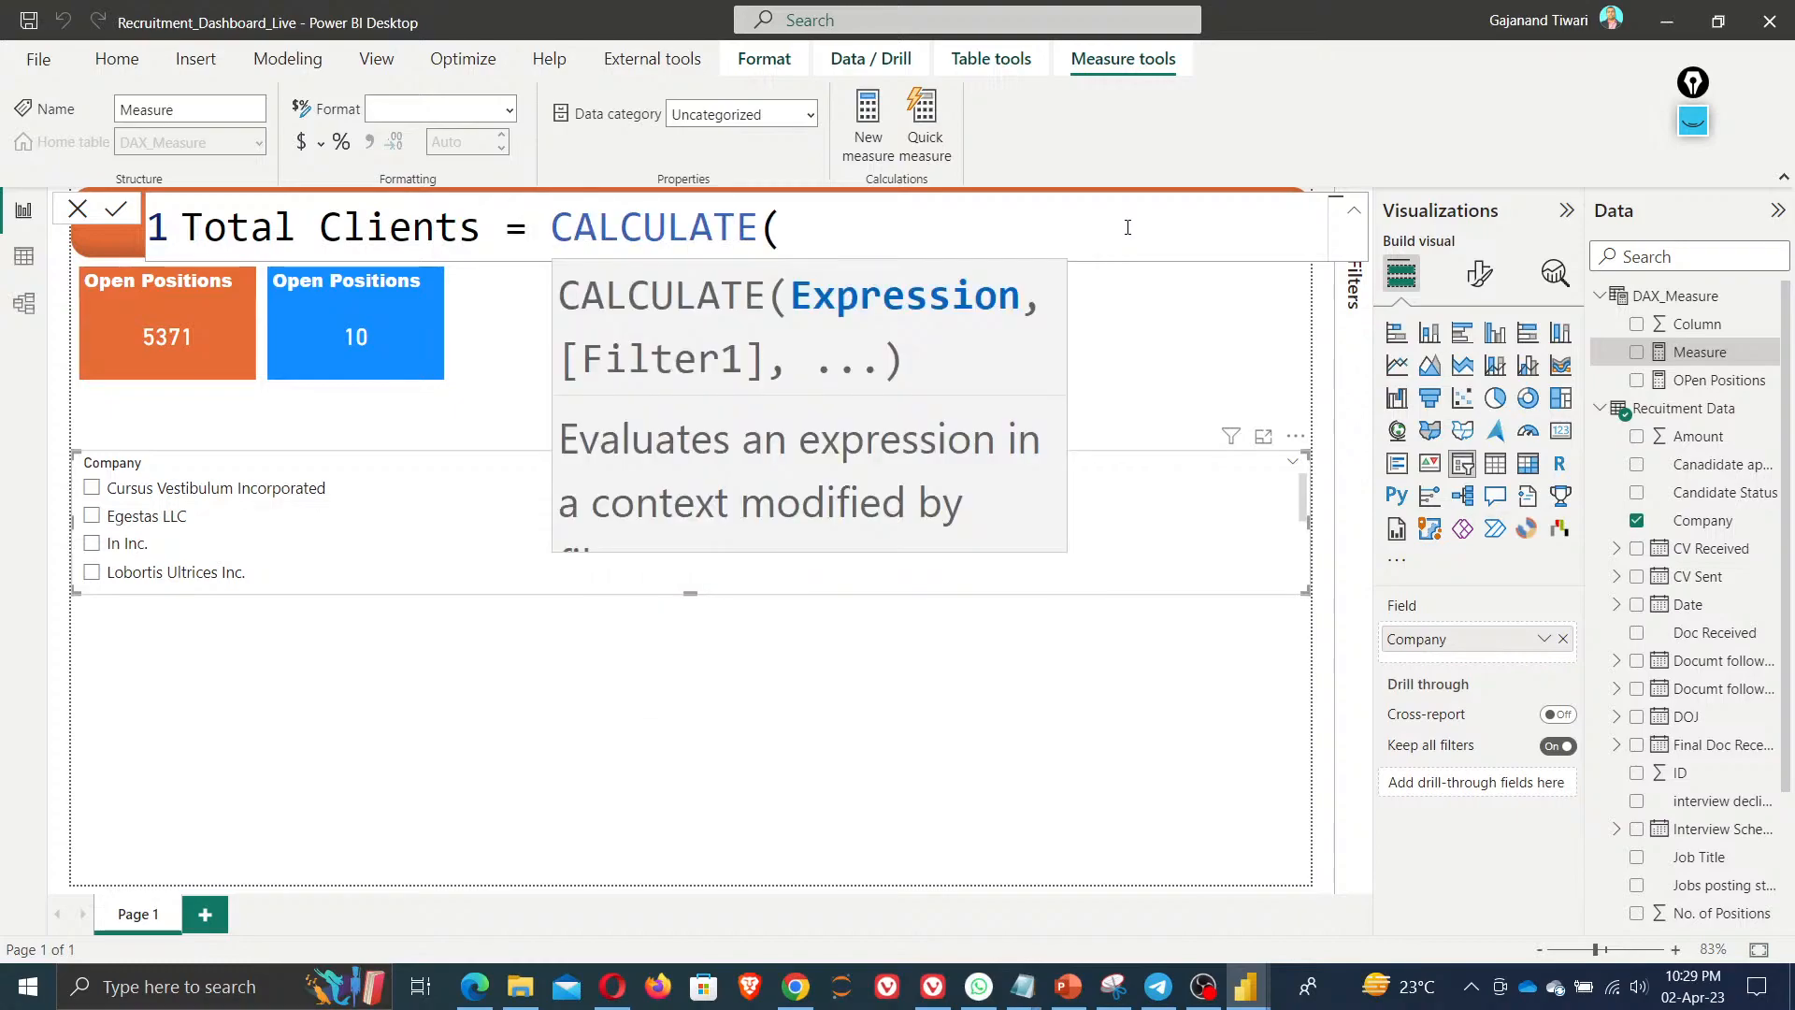
Enter DISTINCTCOUNT('Recuitment Data'[Company]) as the CALCULATE expression in the Total Clients measure
{"action": "type", "text": "c"}
{"action": "key", "text": "BackSpace"}
{"action": "type", "text": "dis"}
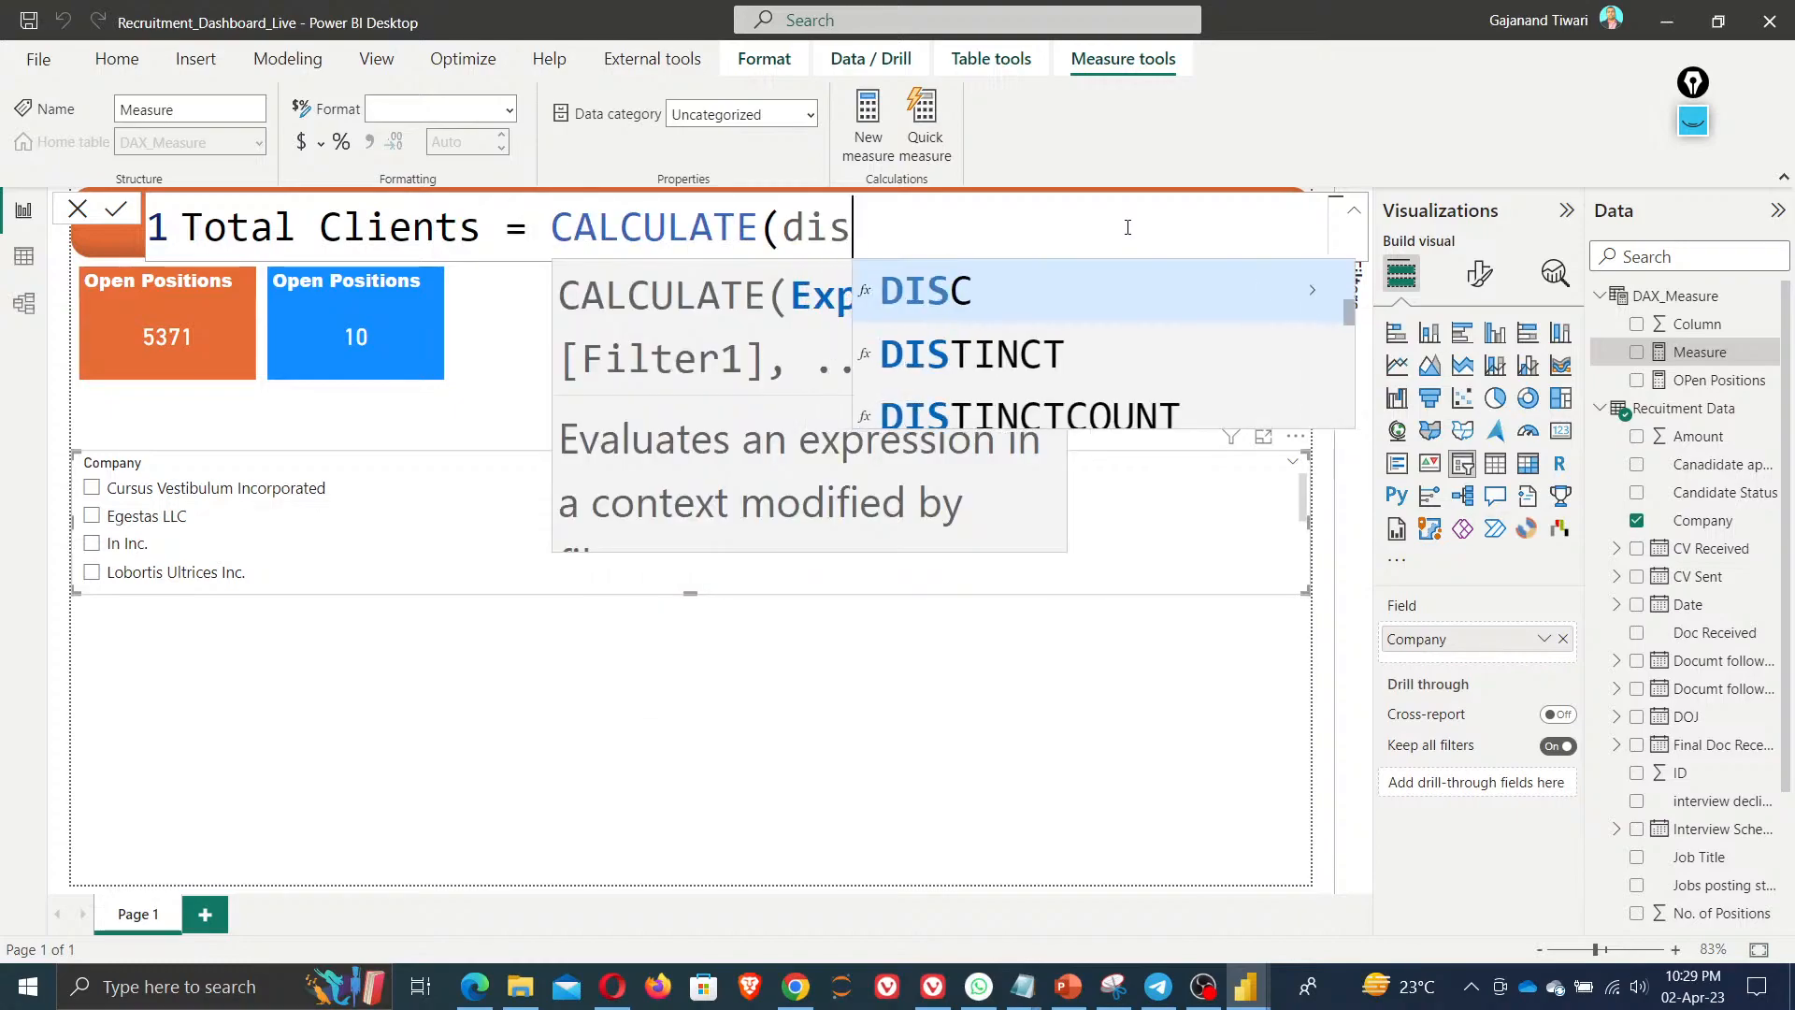
{"action": "key", "text": "Down"}
{"action": "key", "text": "Down"}
{"action": "key", "text": "Tab"}
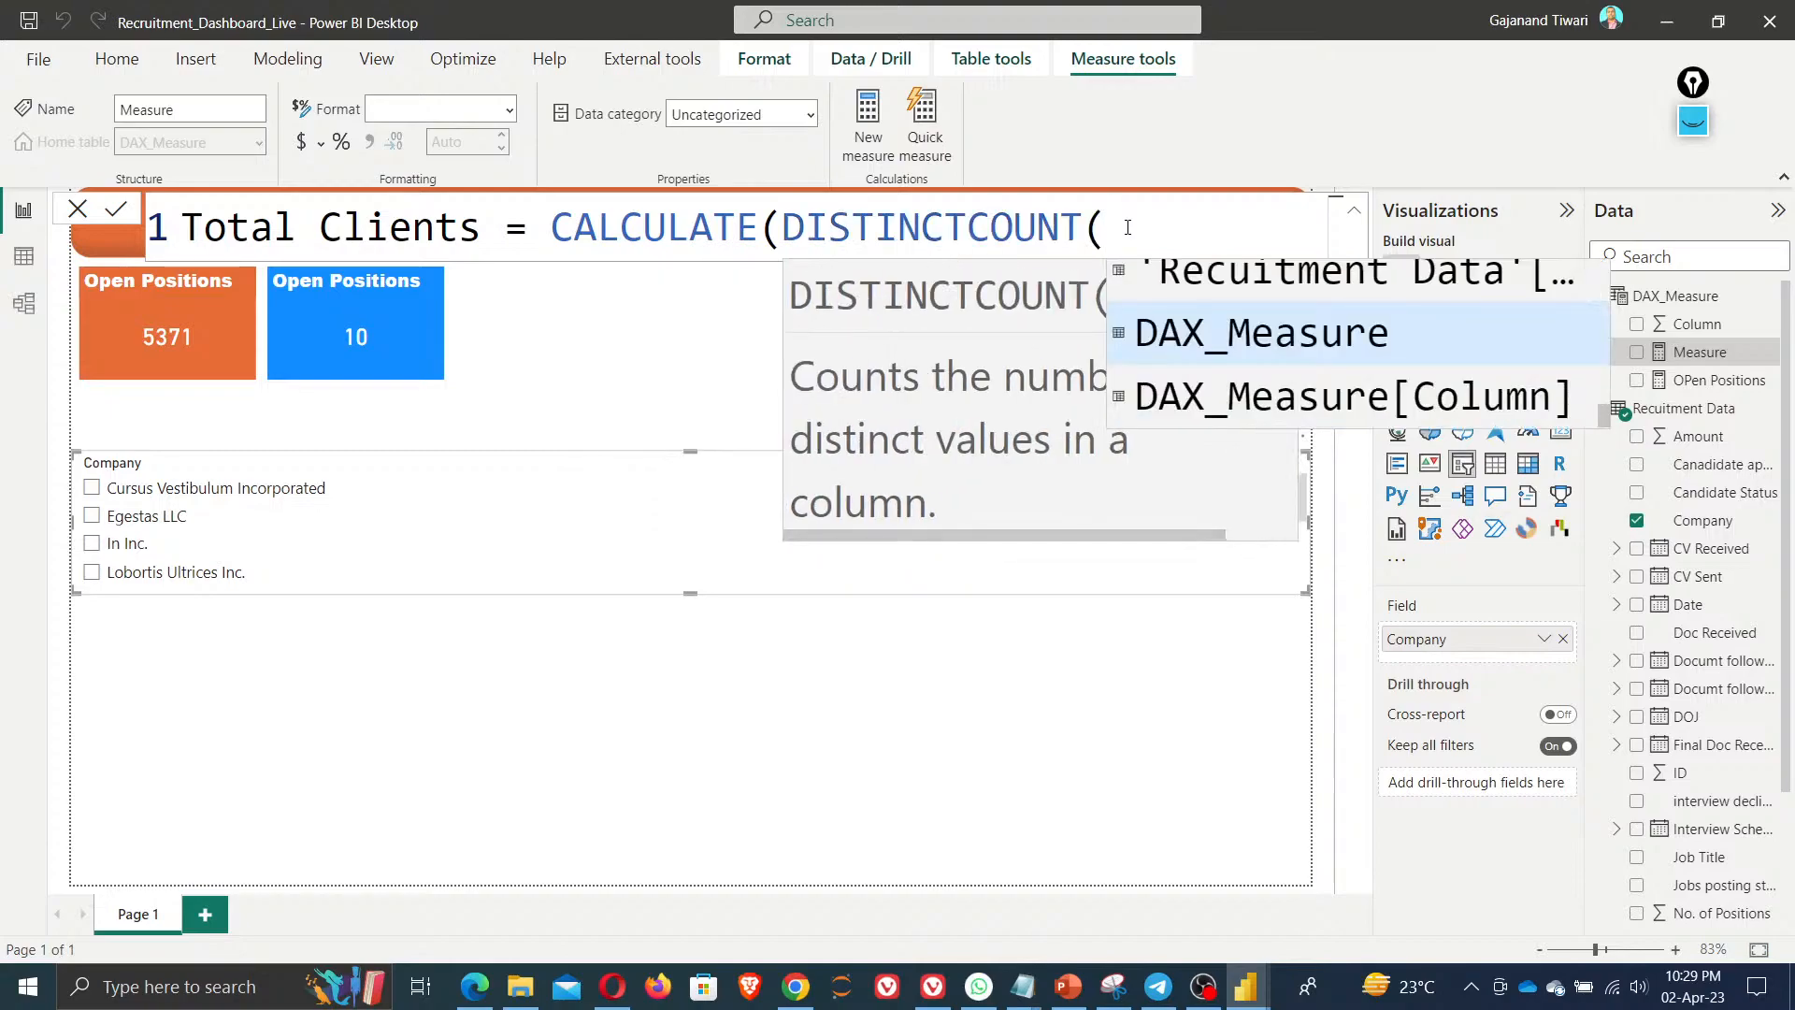
{"action": "type", "text": "como"}
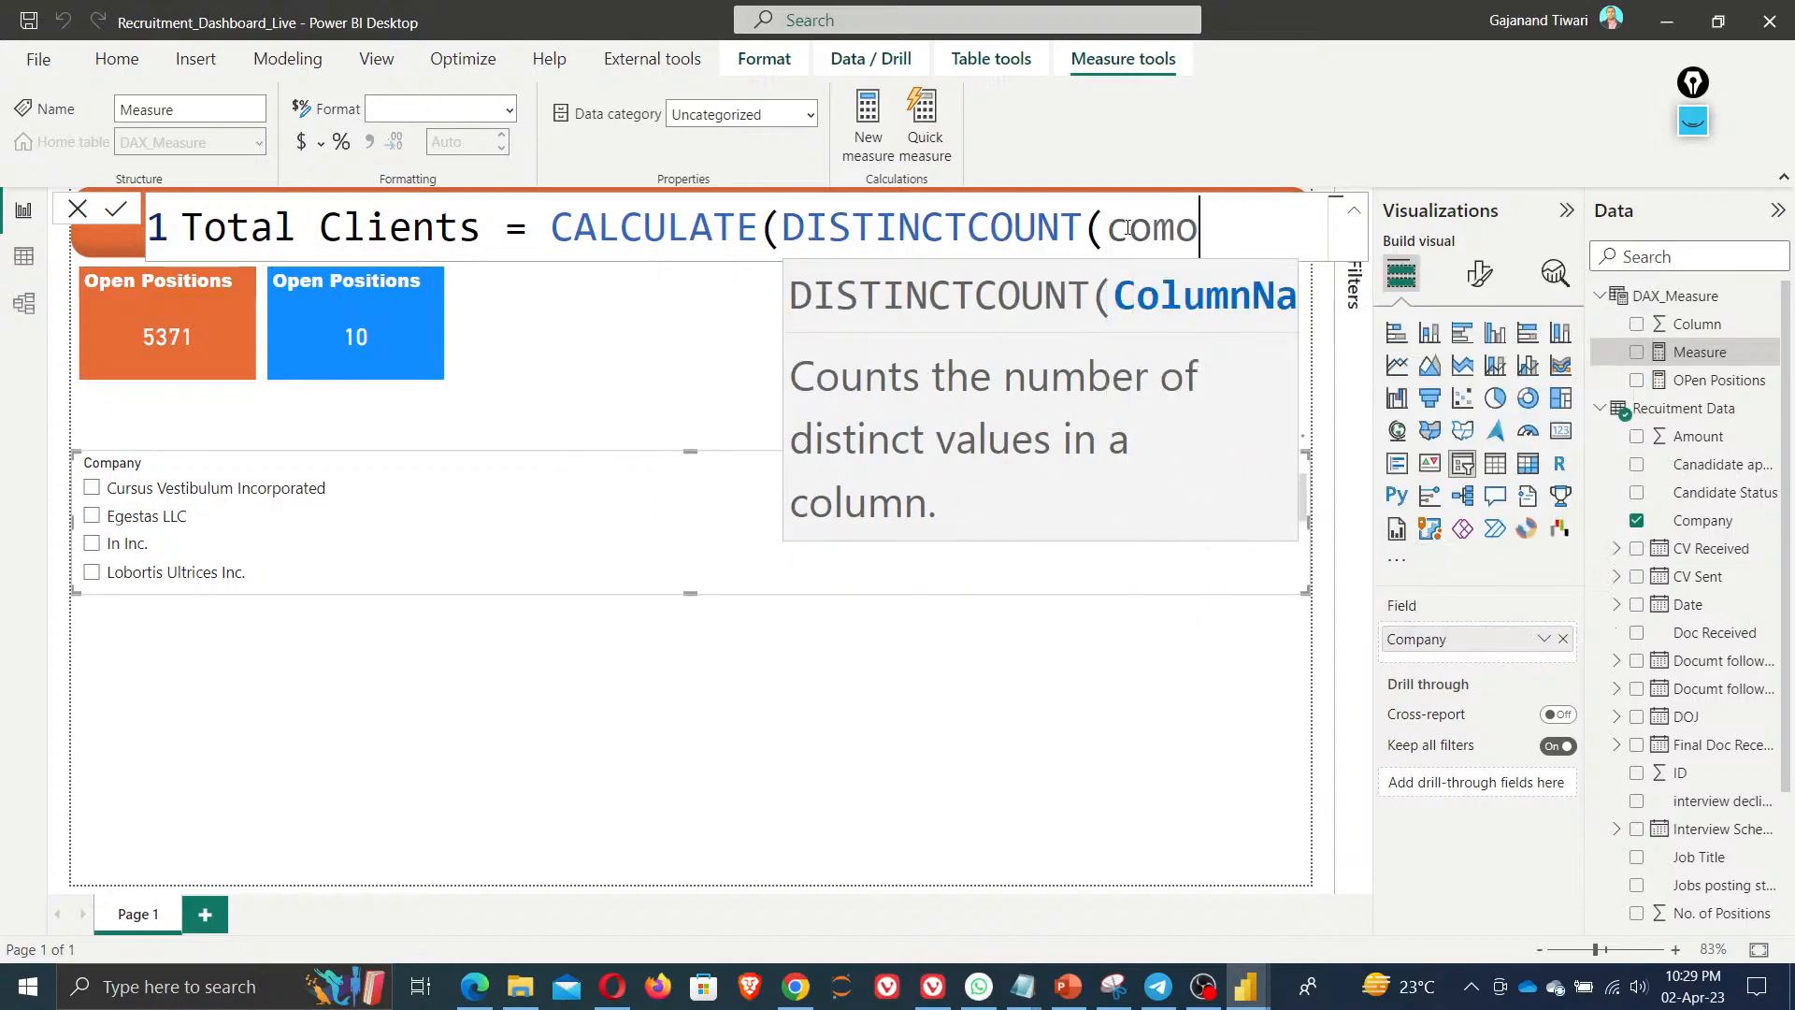
{"action": "key", "text": "BackSpace"}
{"action": "key", "text": "Tab"}
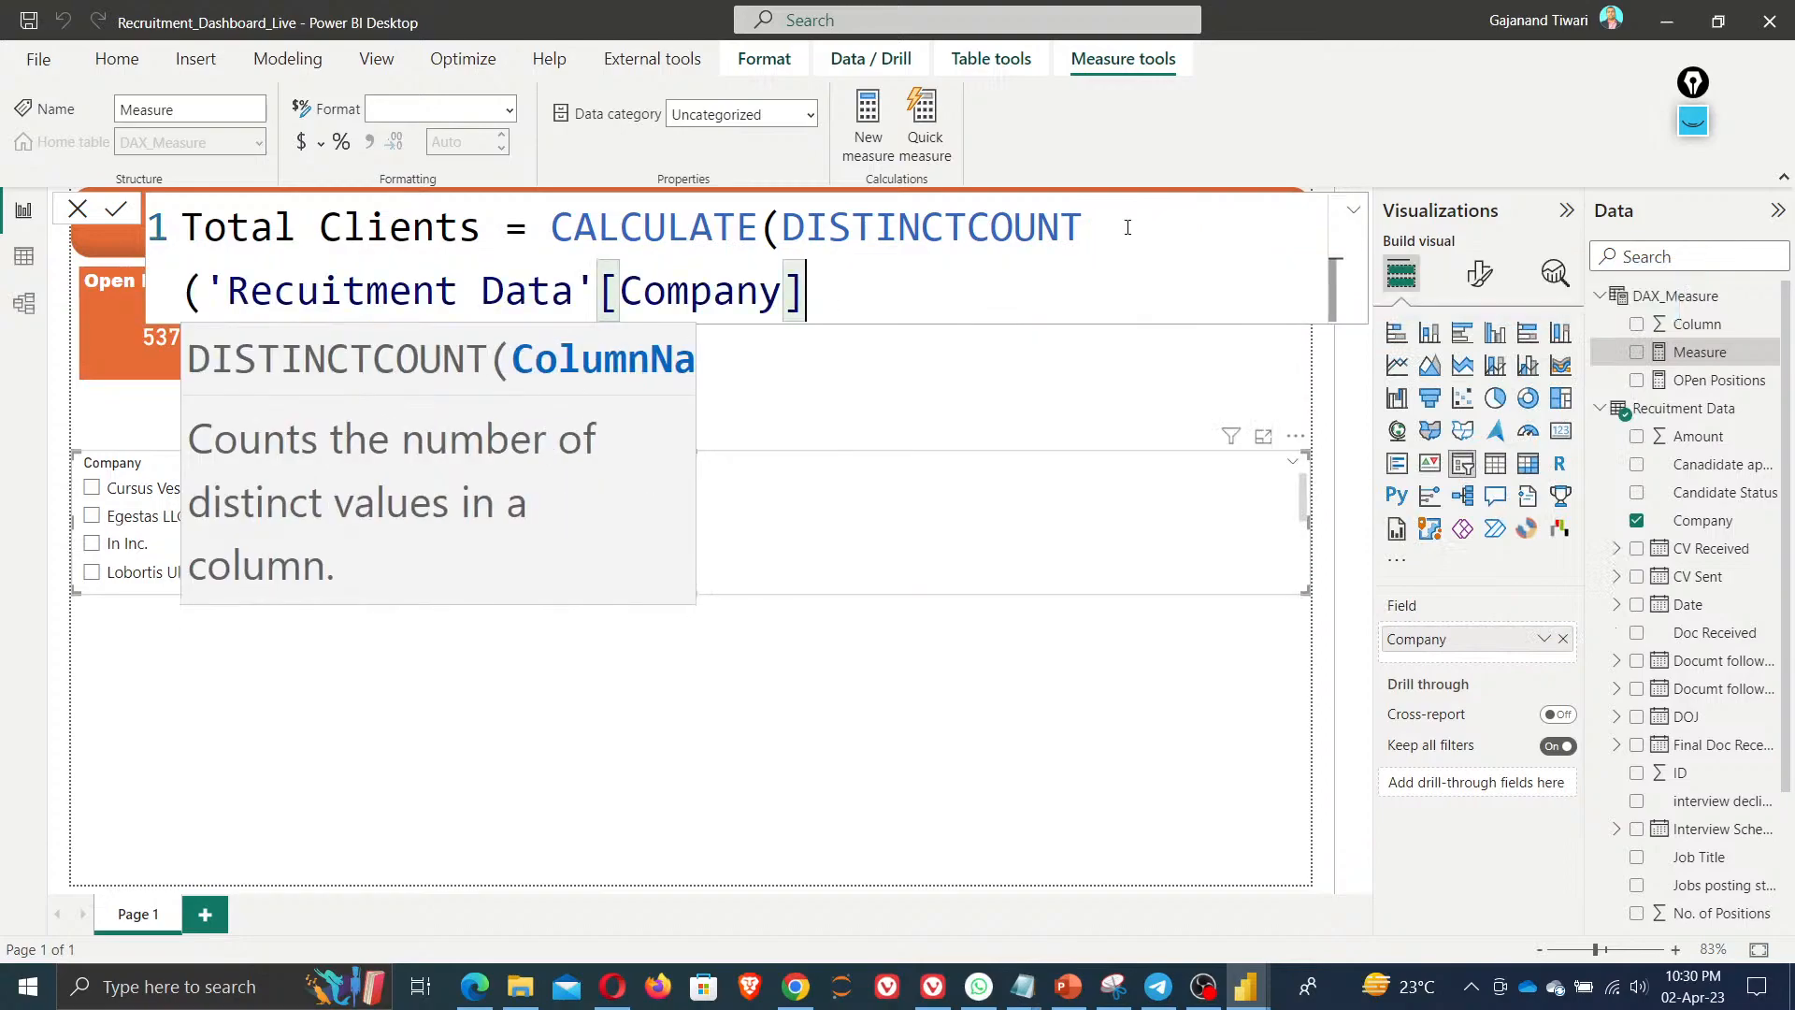
{"action": "type", "text": "),"}
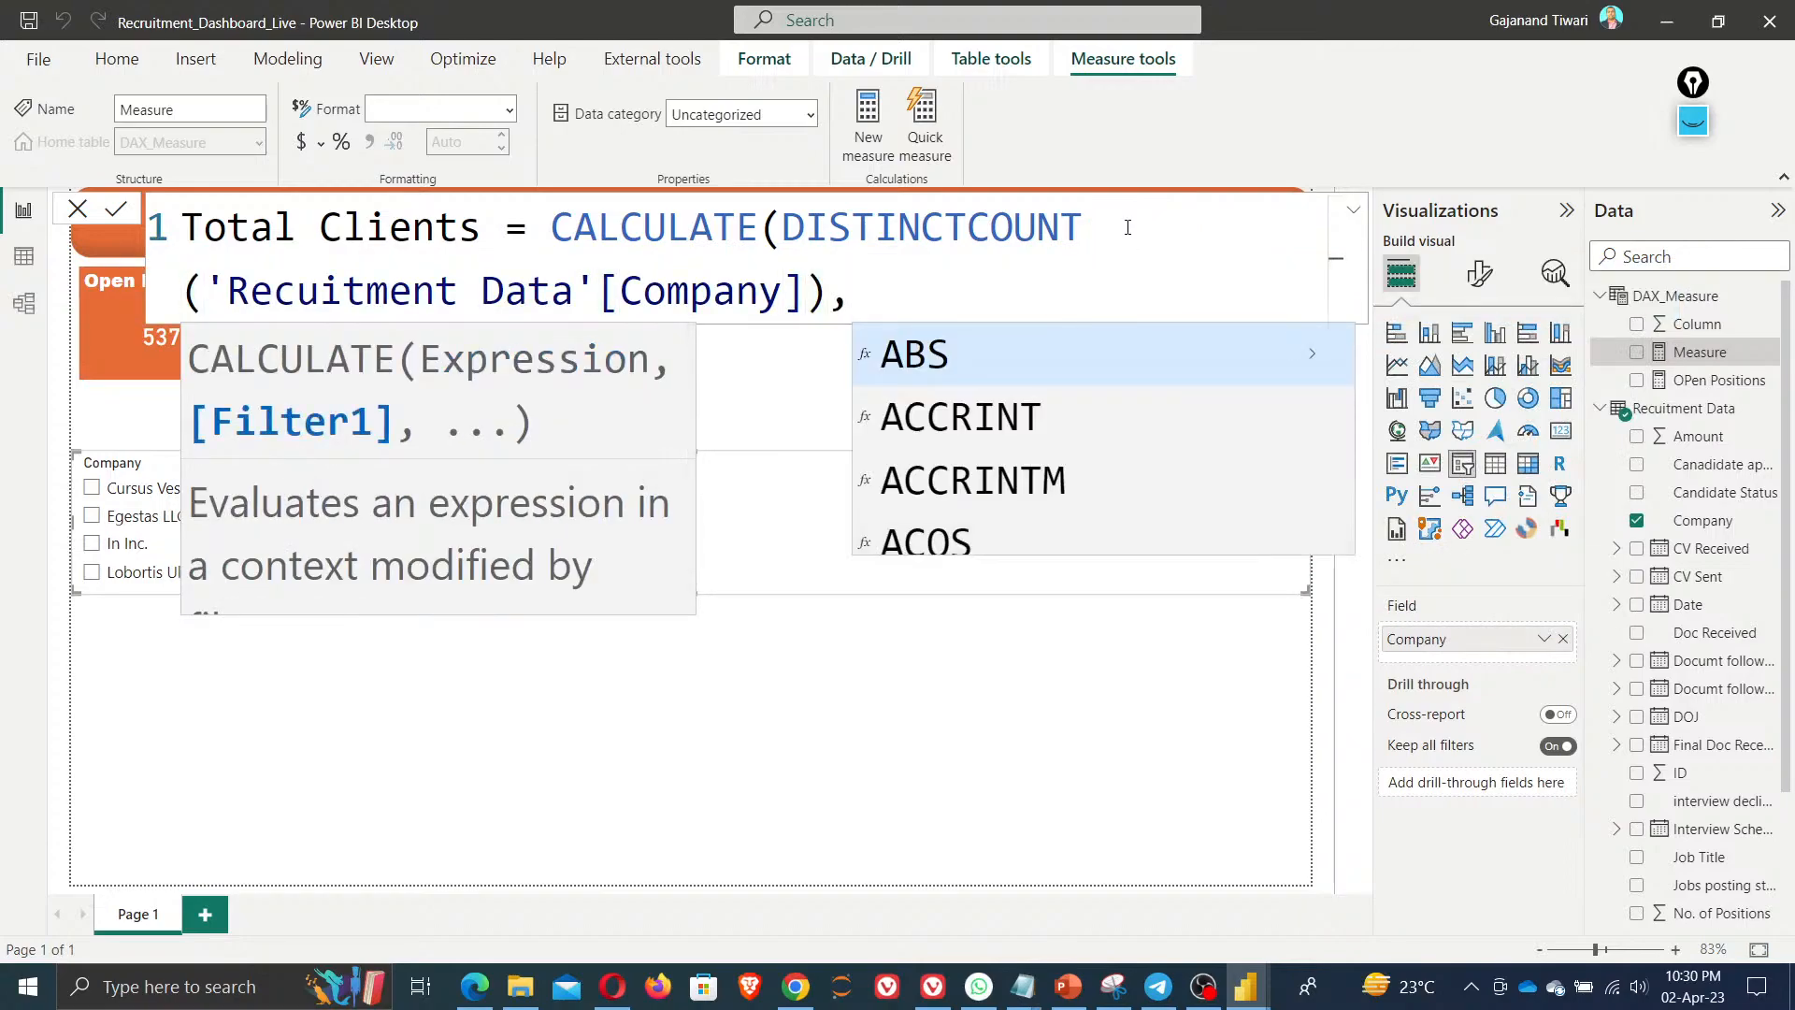
{"action": "type", "text": "fil"}
{"action": "key", "text": "Tab"}
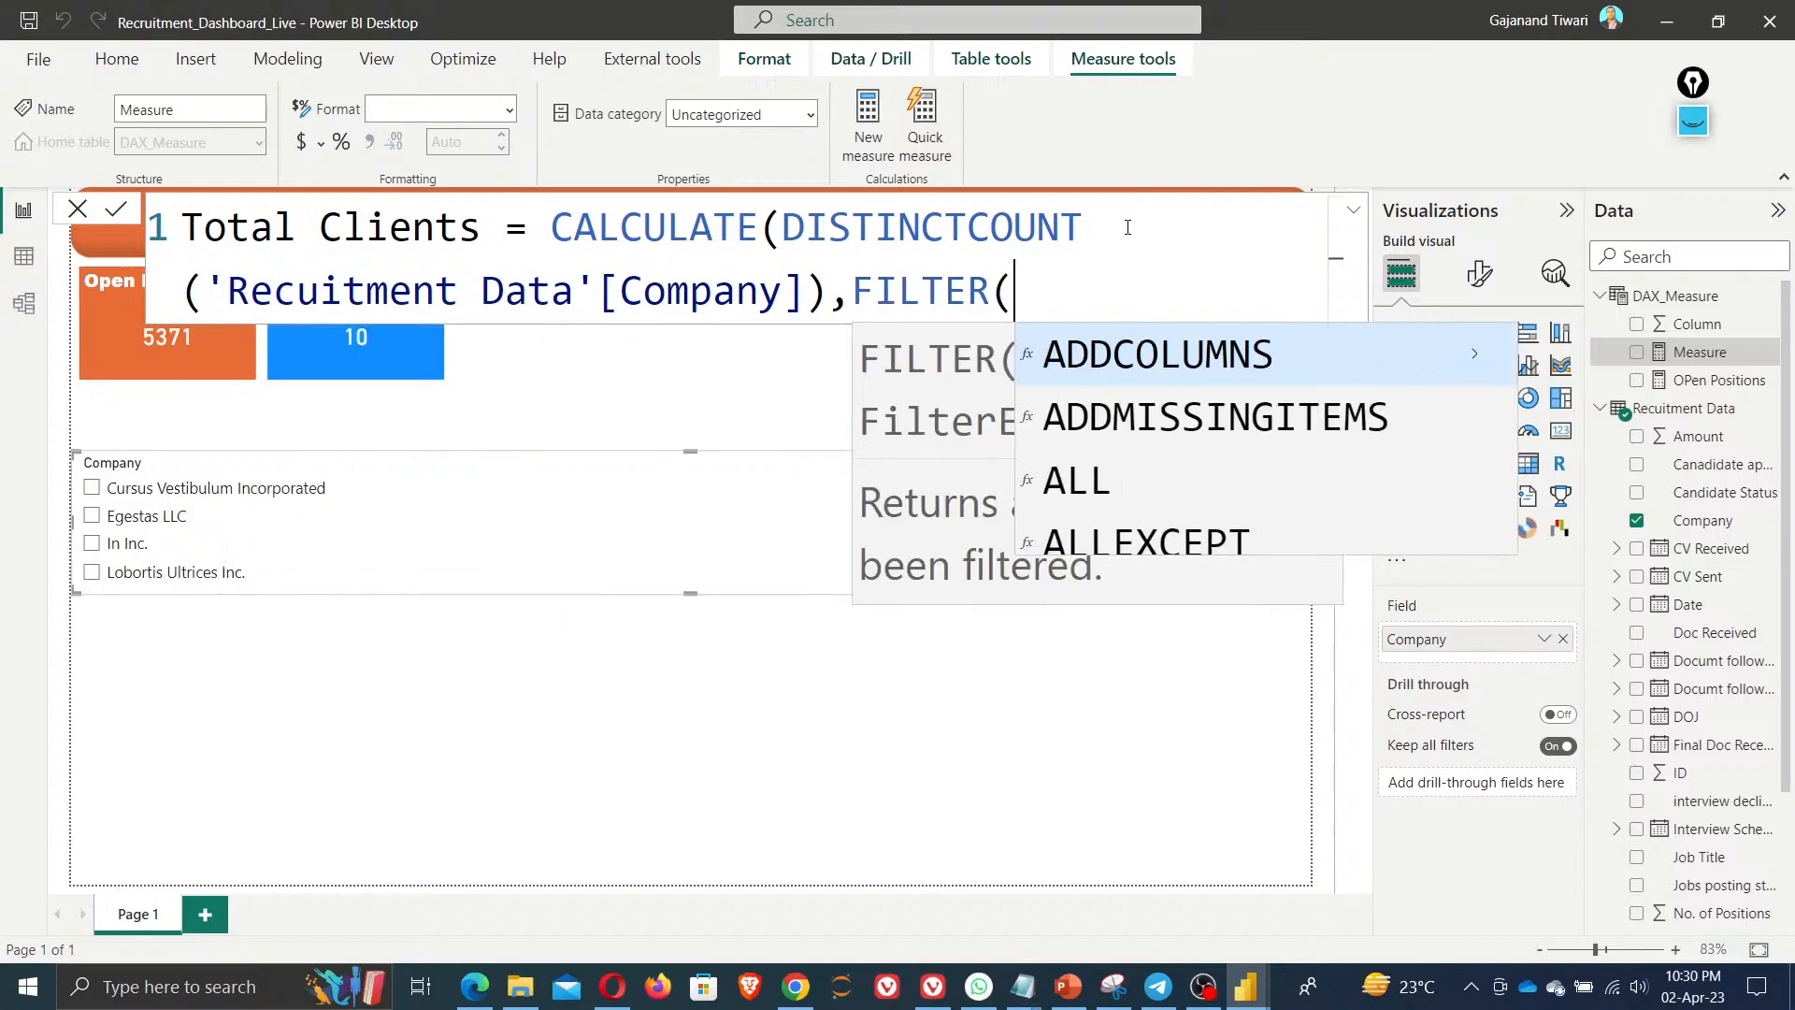
{"action": "key", "text": "BackSpace"}
{"action": "key", "text": "BackSpace"}
{"action": "key", "text": "BackSpace"}
{"action": "key", "text": "BackSpace"}
{"action": "key", "text": "BackSpace"}
{"action": "key", "text": "BackSpace"}
{"action": "key", "text": "BackSpace"}
Begin an ALL function as the filter argument of CALCULATE in the Total Clients measure
{"action": "type", "text": "all"}
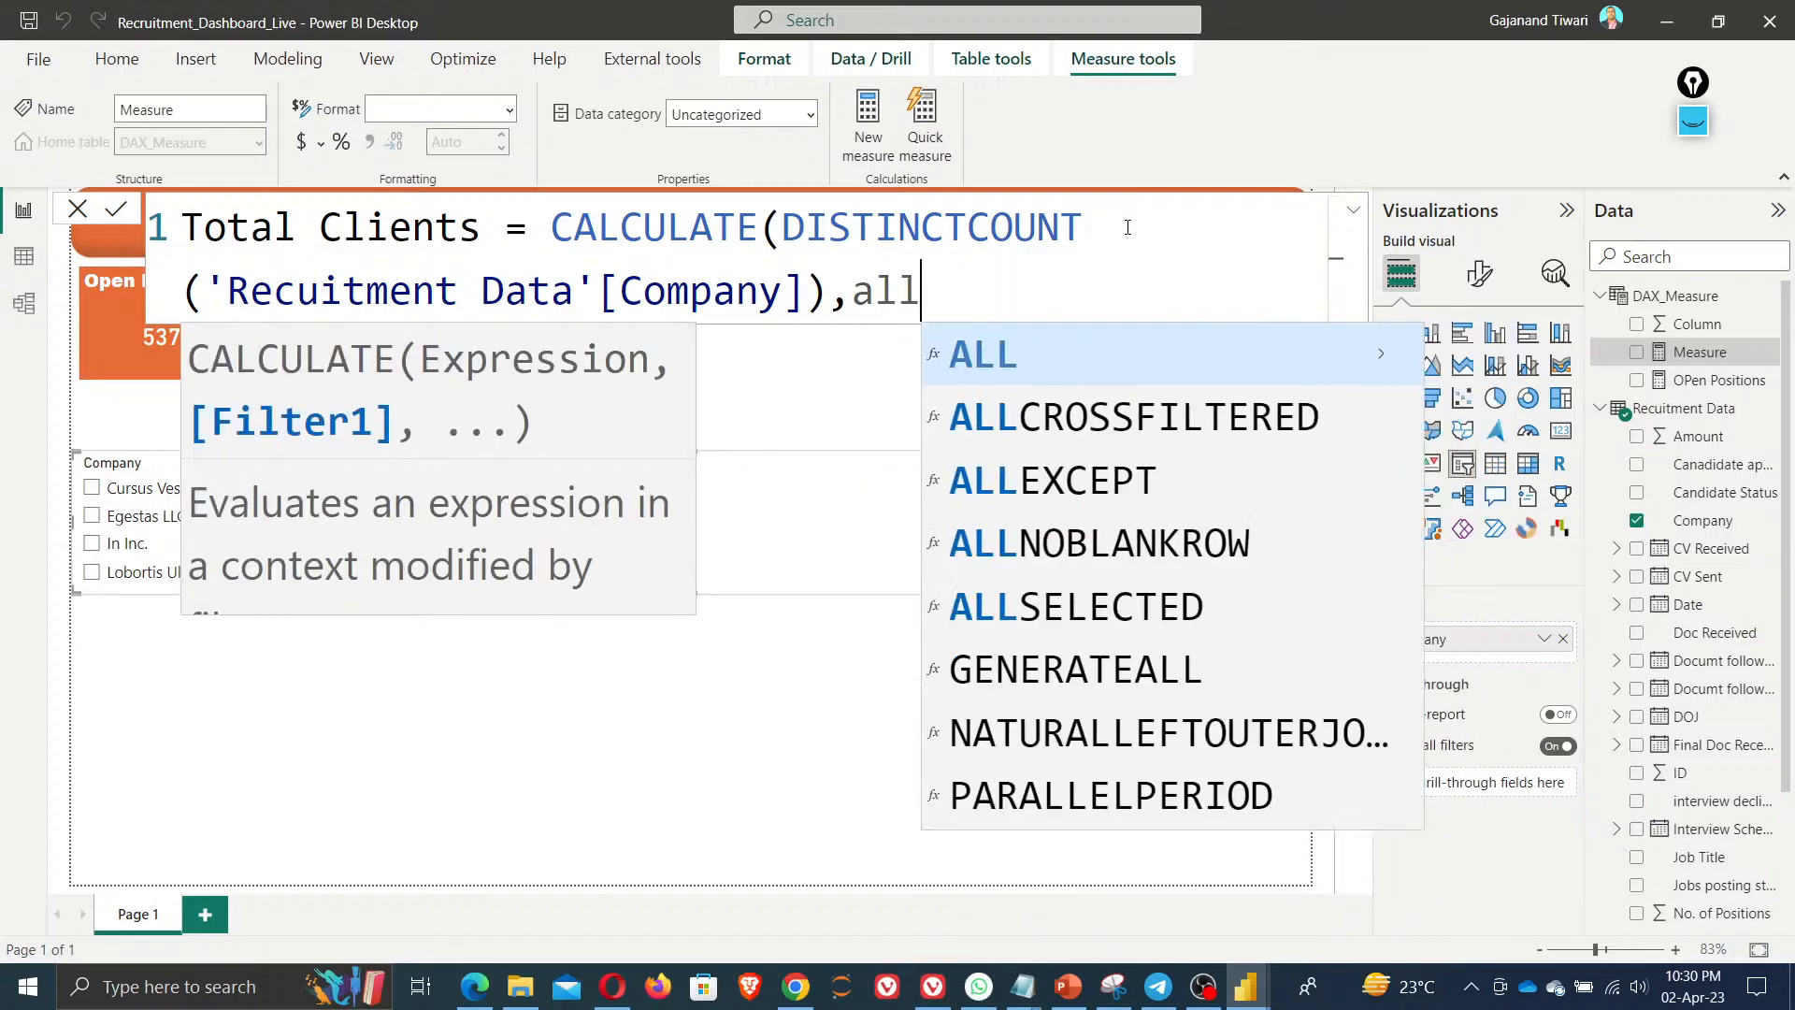
{"action": "key", "text": "Tab"}
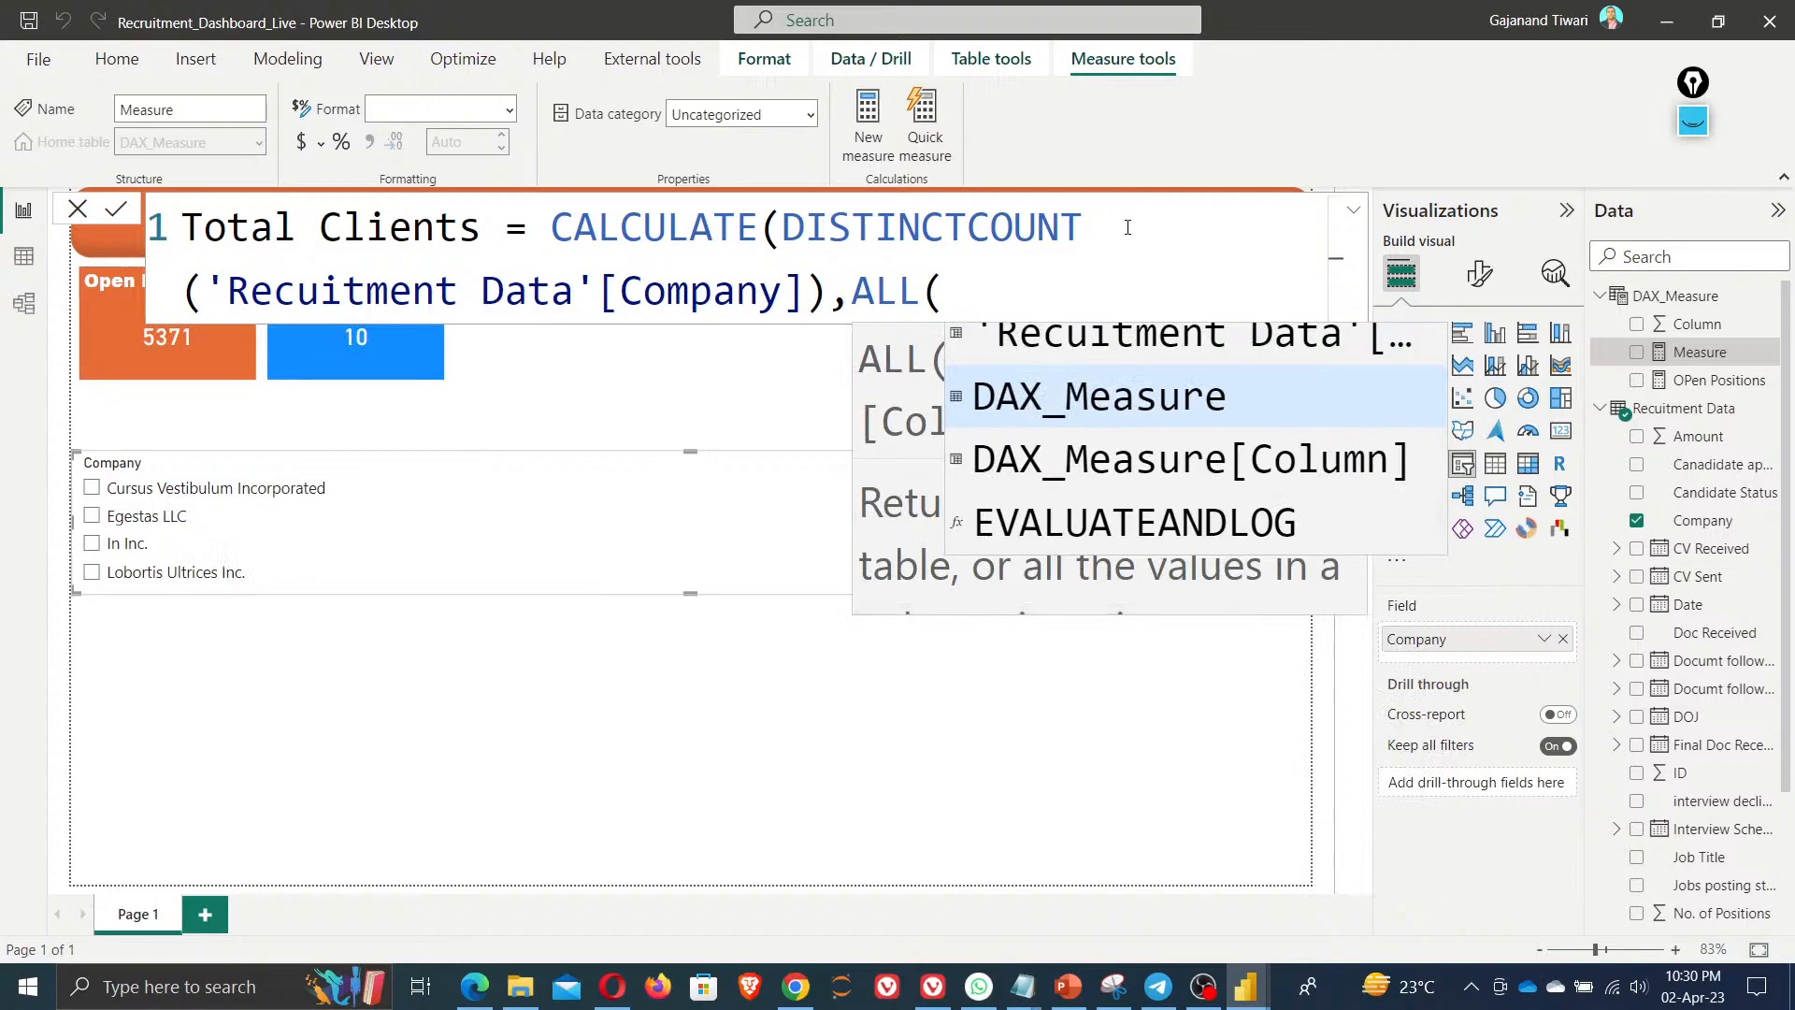
Complete and commit the Total Clients measure with ALL('Recuitment Data') as the filter argument and both brackets closed
{"action": "type", "text": "rec"}
{"action": "key", "text": "Tab"}
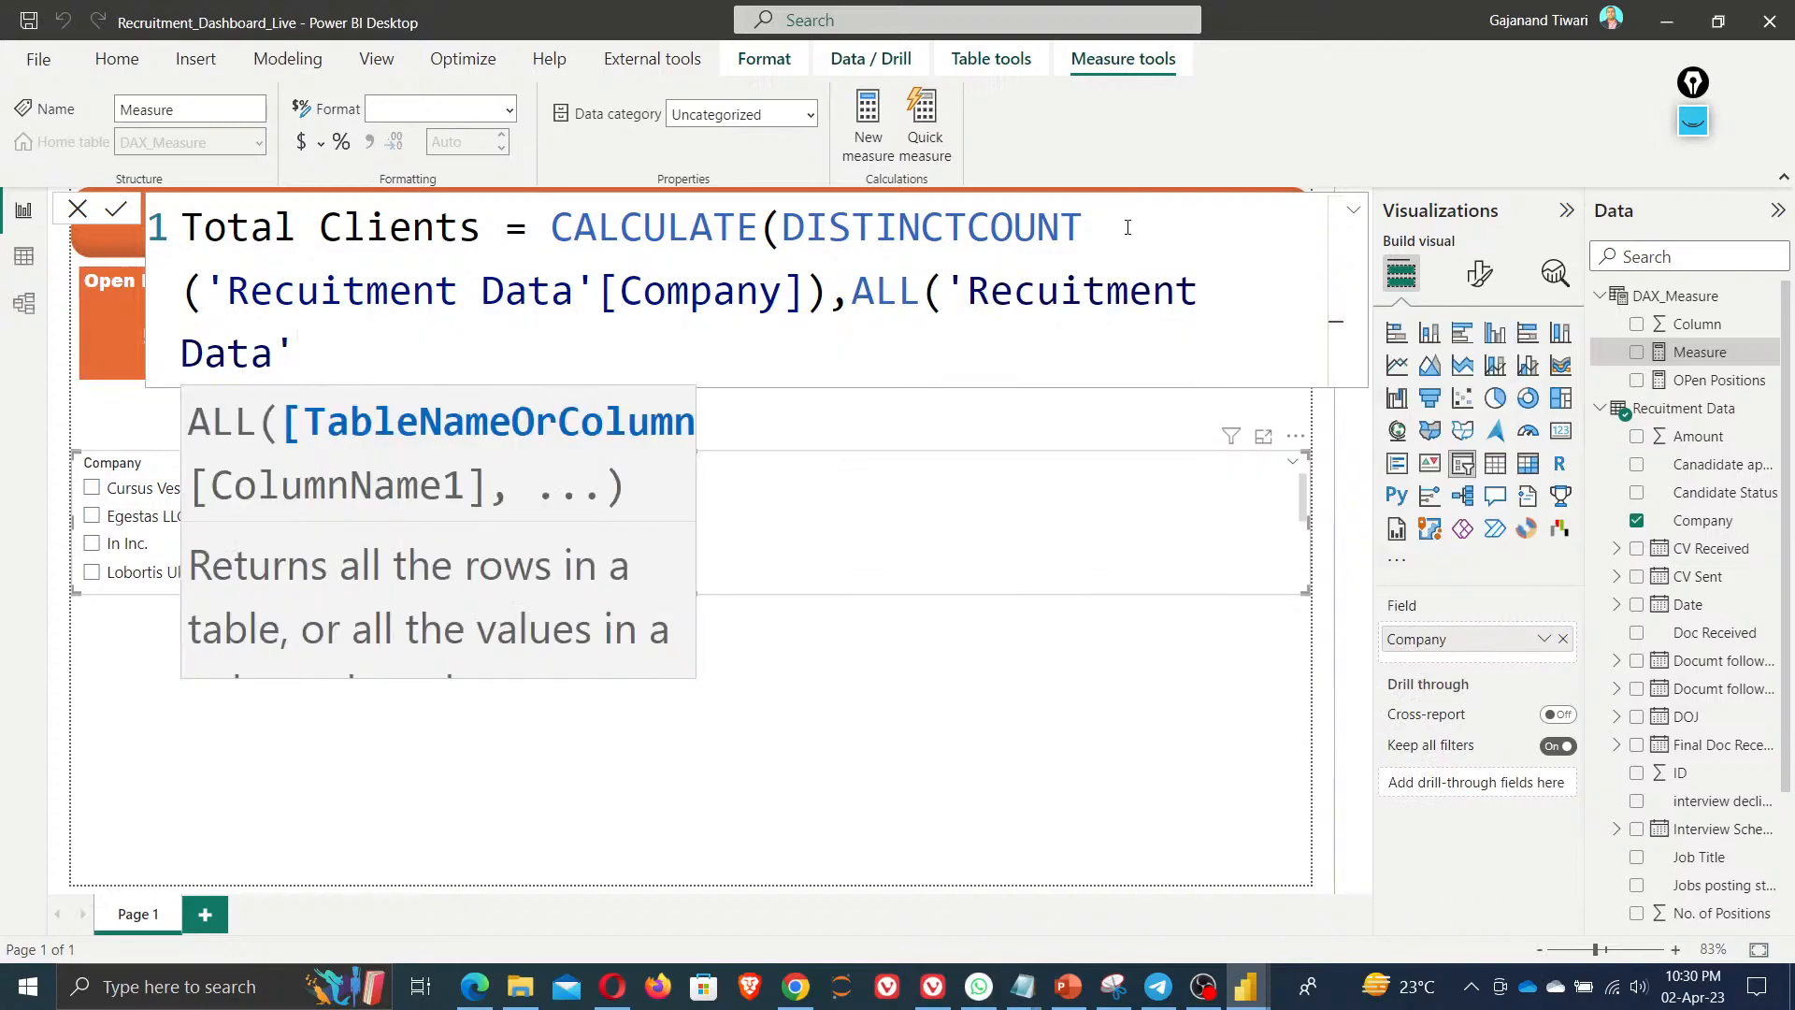
{"action": "type", "text": "))"}
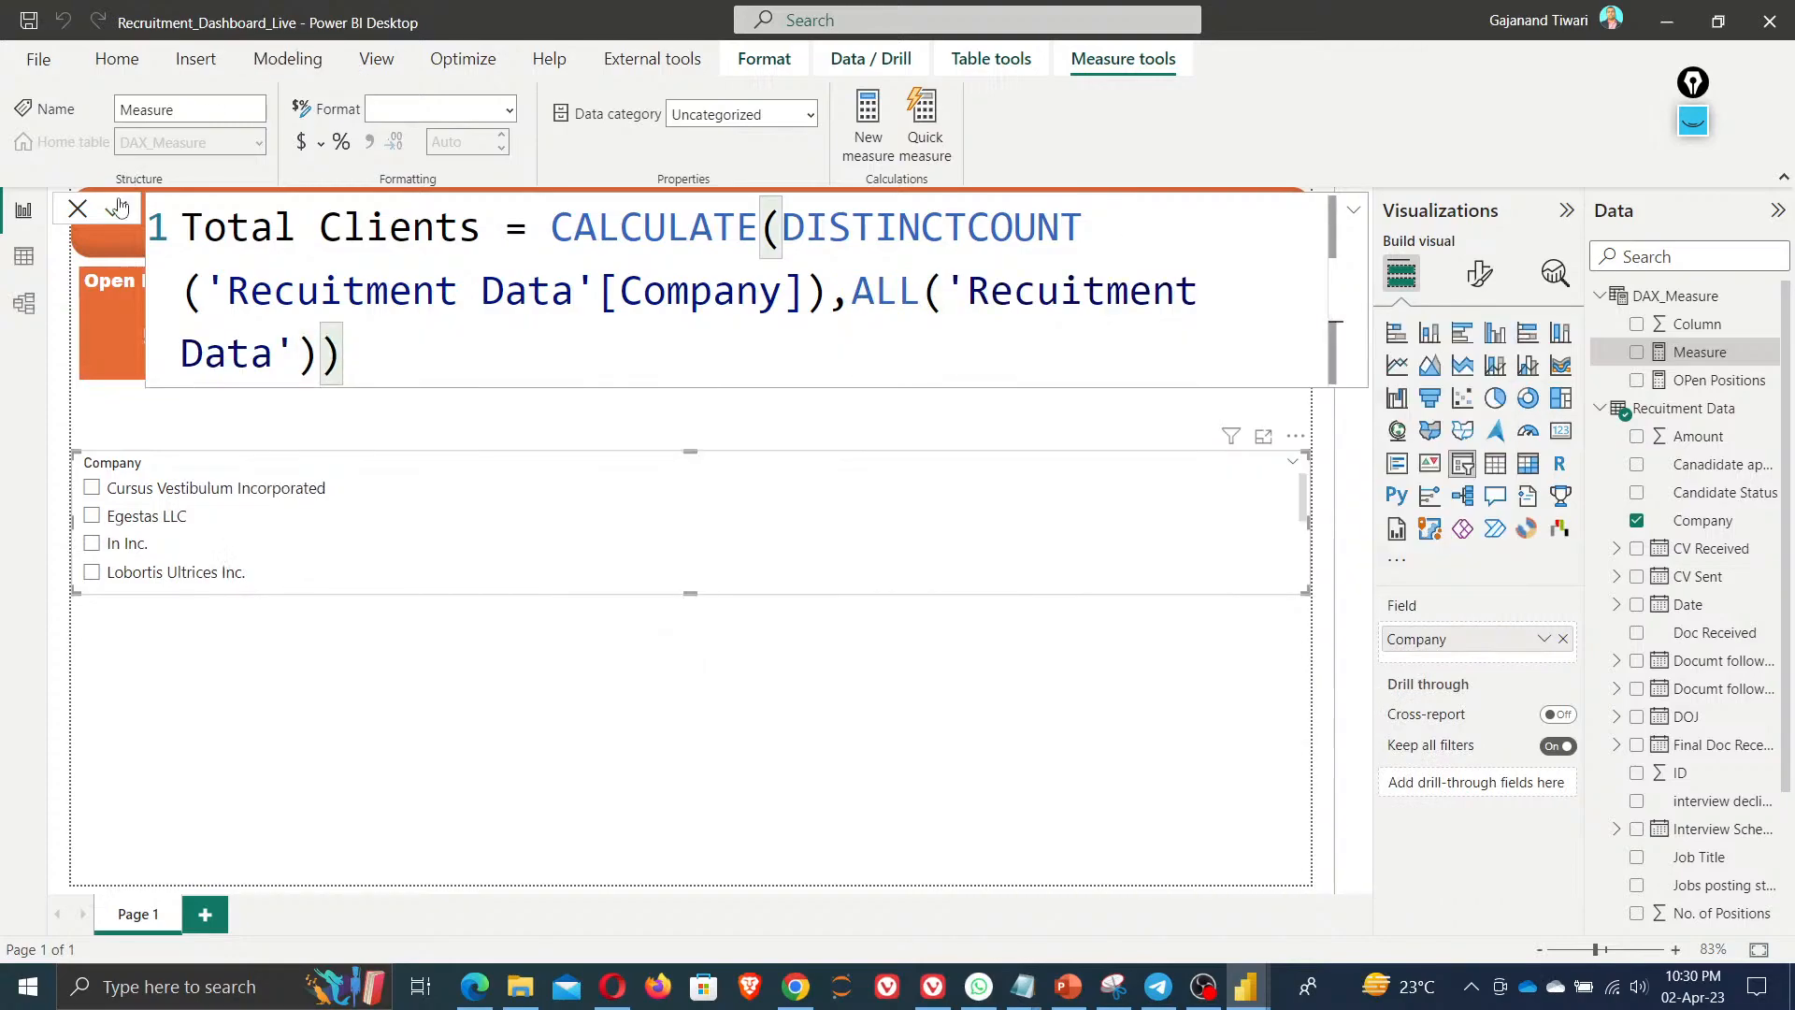
{"action": "left_click", "coordinate": [474, 815]}
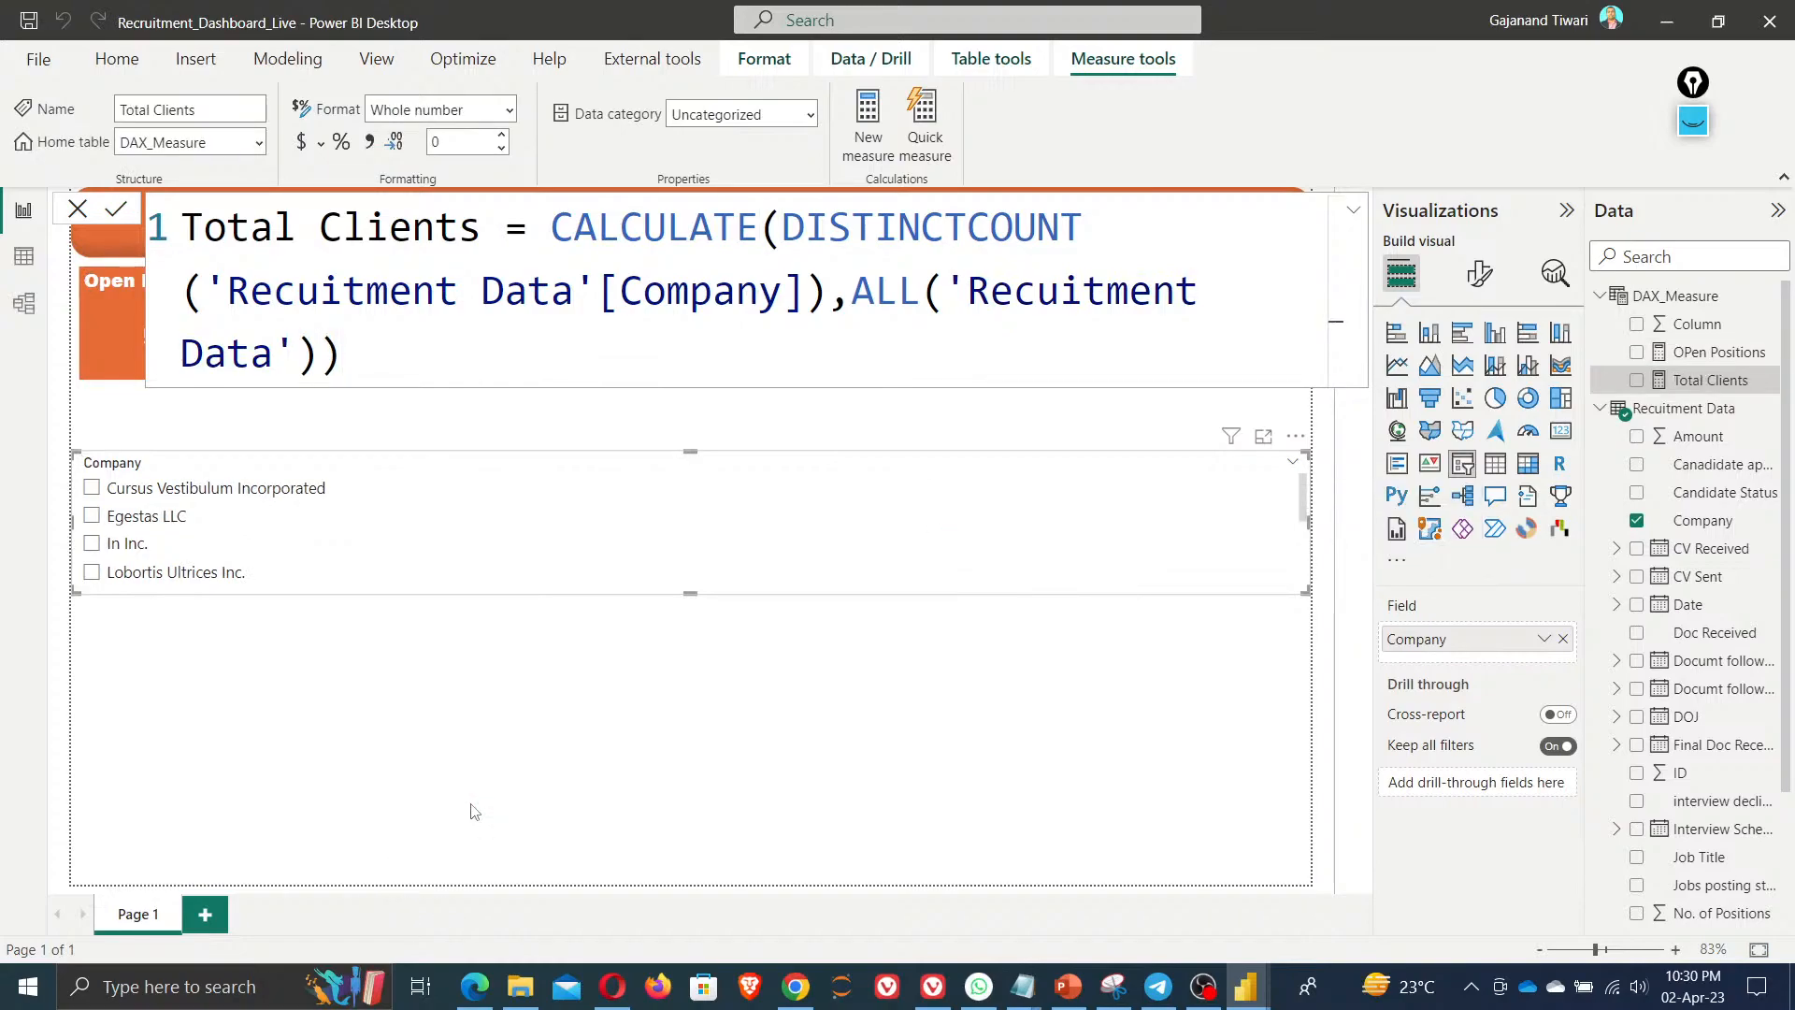
{"action": "left_click", "coordinate": [77, 208]}
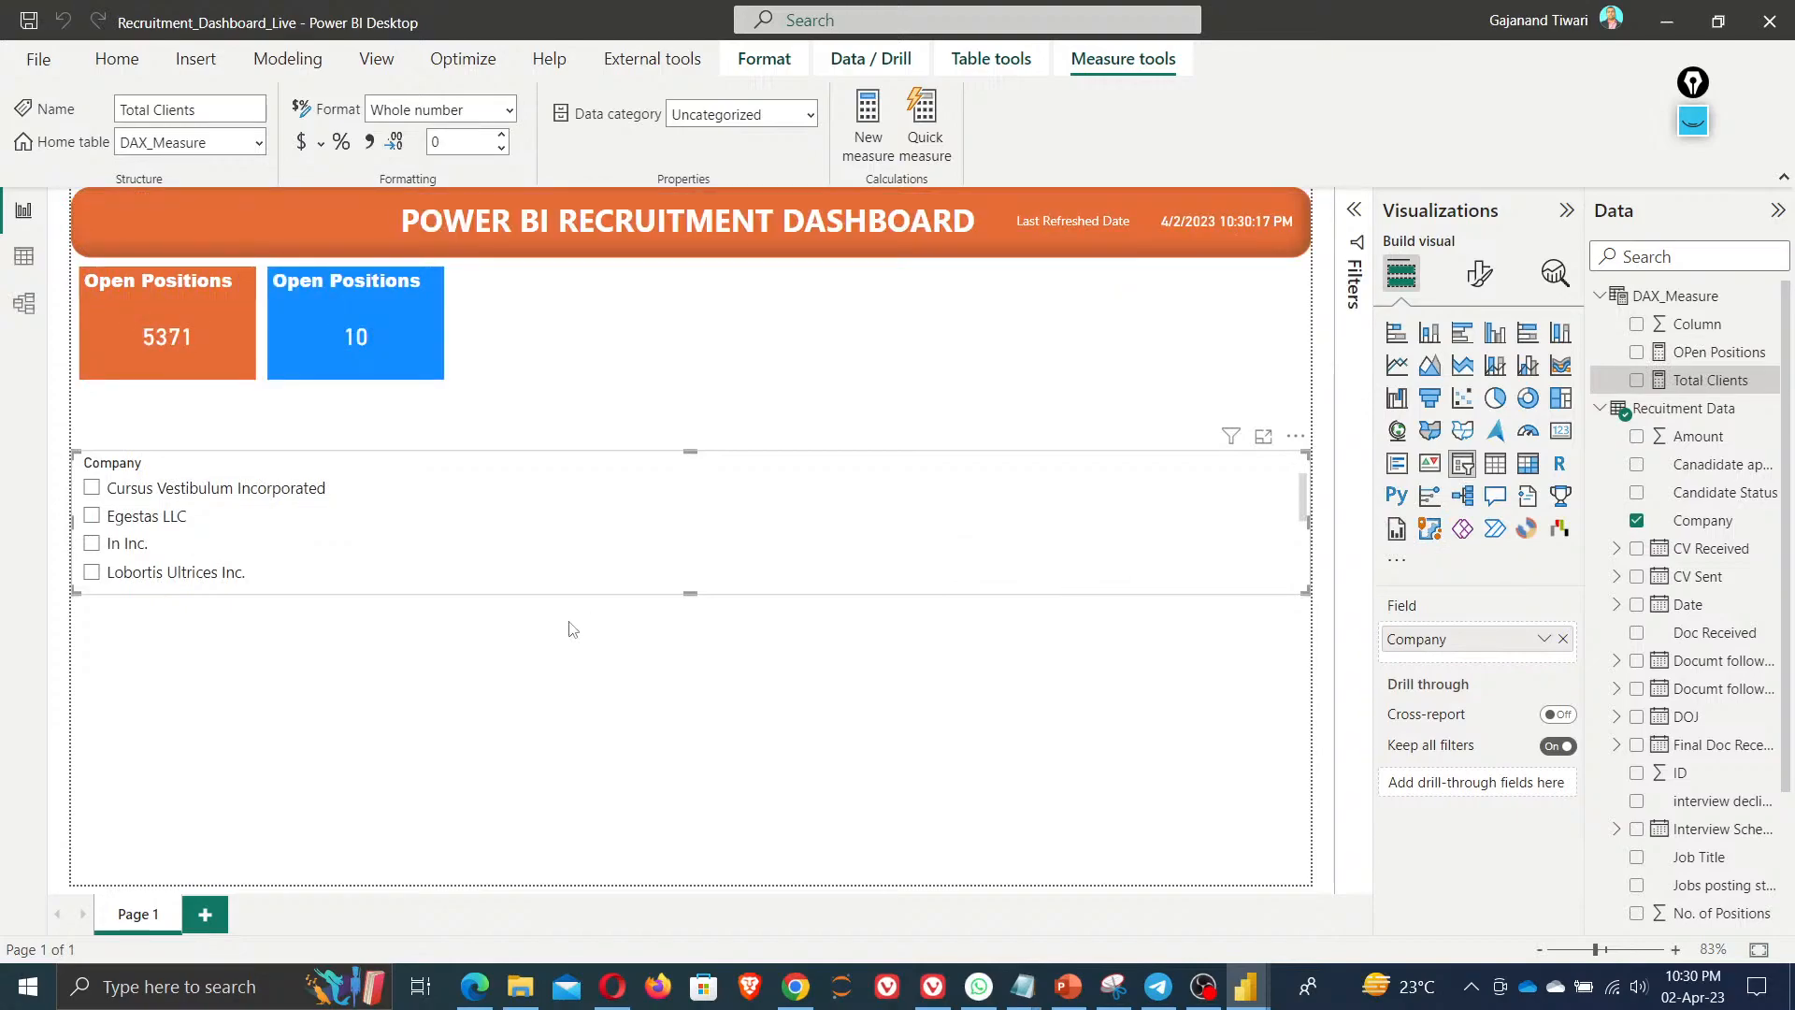
Try to replace the Company field in the slicer with the Total Clients measure
{"action": "left_click", "coordinate": [1562, 638]}
{"action": "left_click_drag", "start_coordinate": [1710, 379], "coordinate": [1499, 651]}
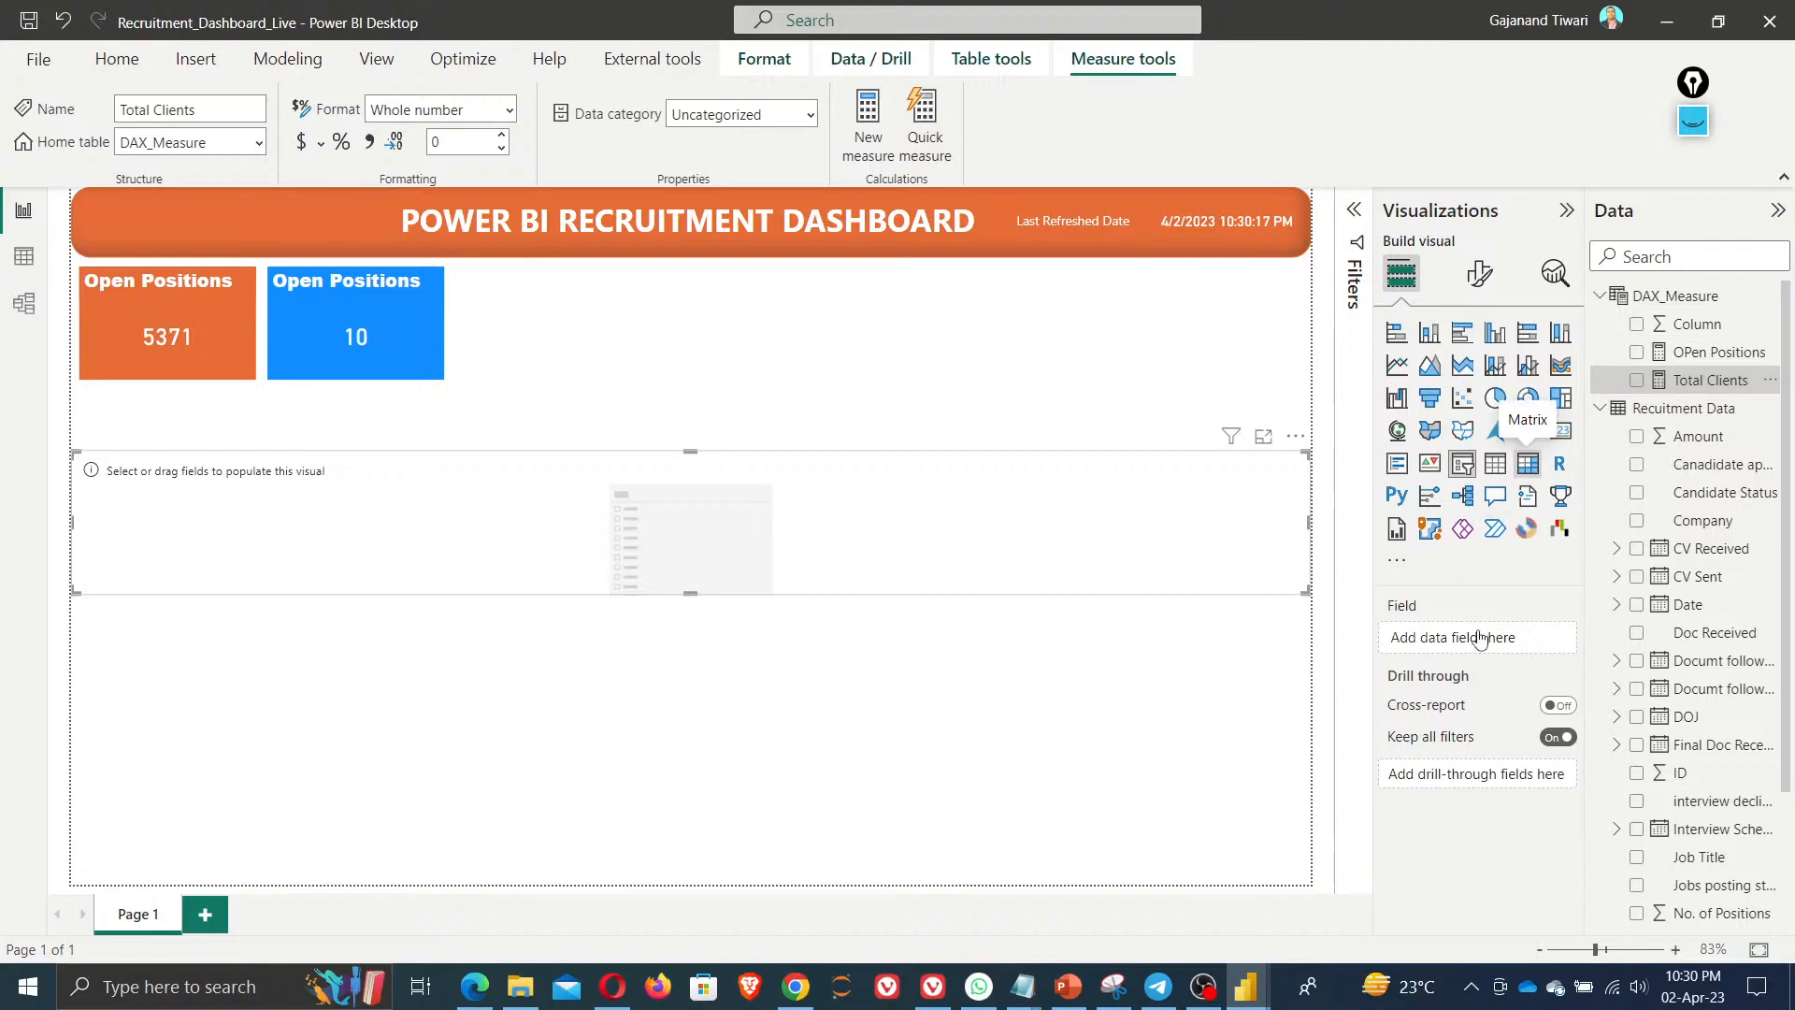
{"action": "left_click", "coordinate": [1698, 385]}
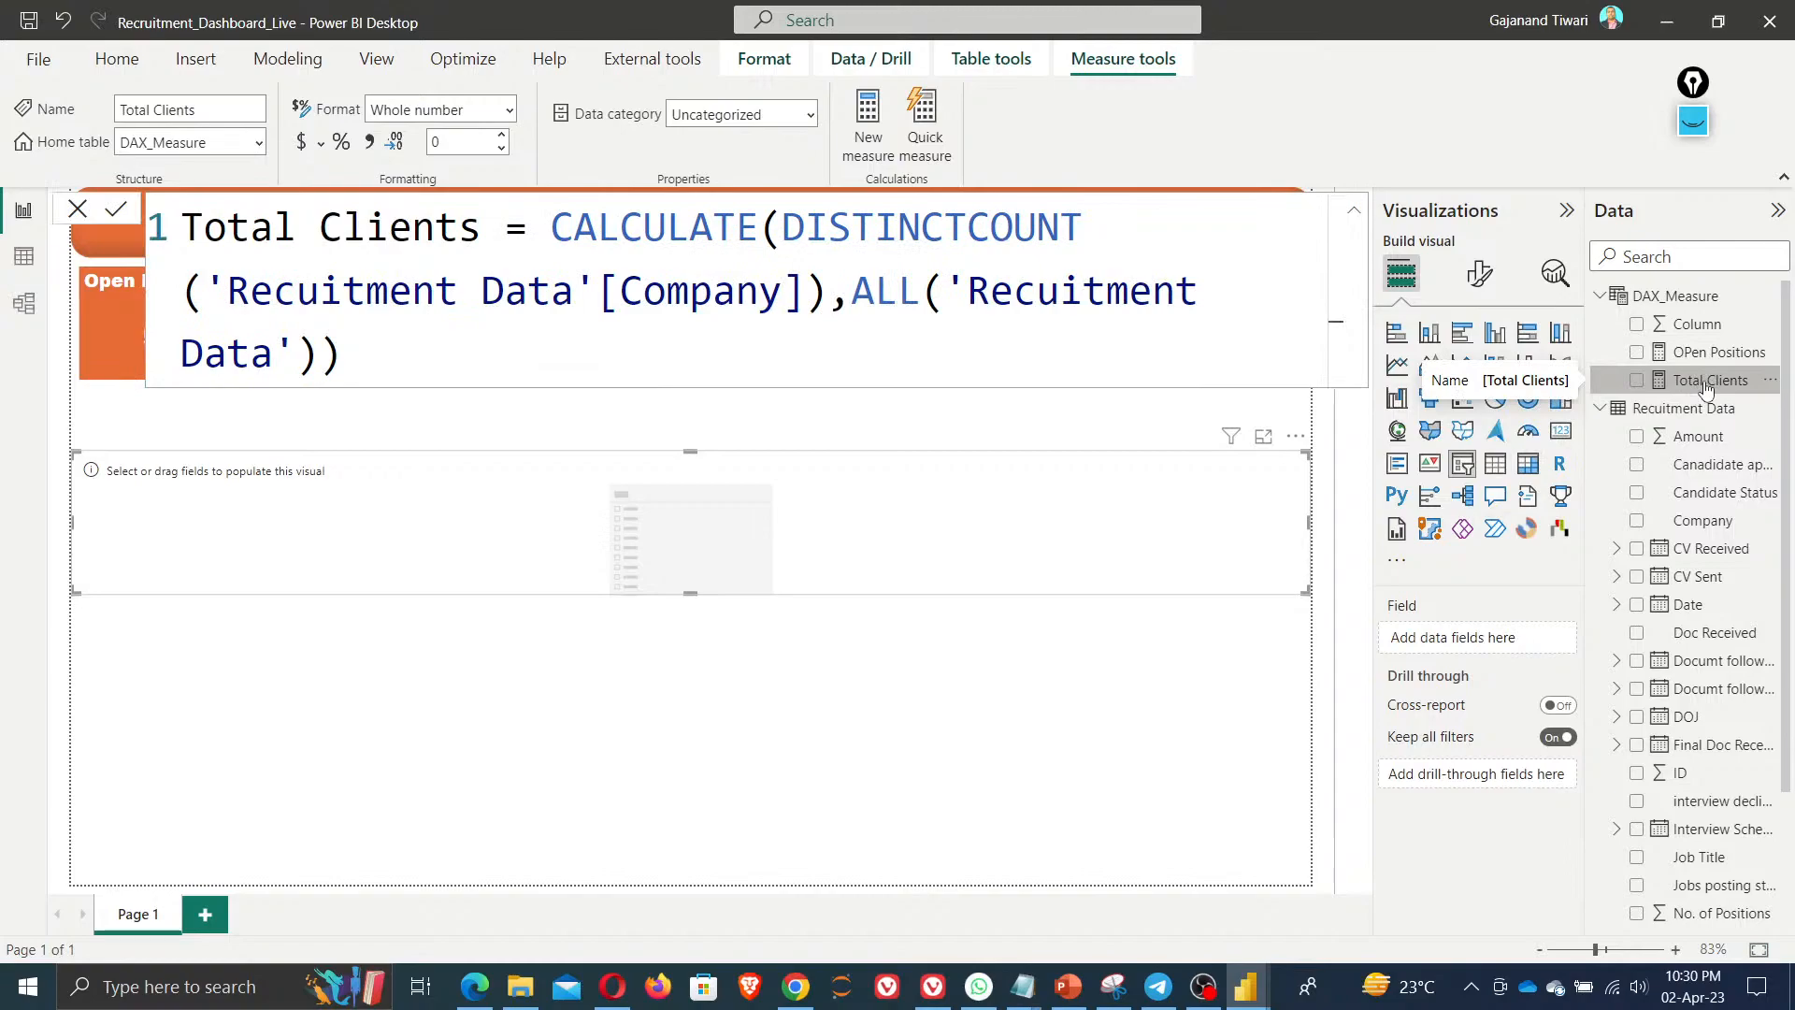
{"action": "left_click", "coordinate": [479, 384]}
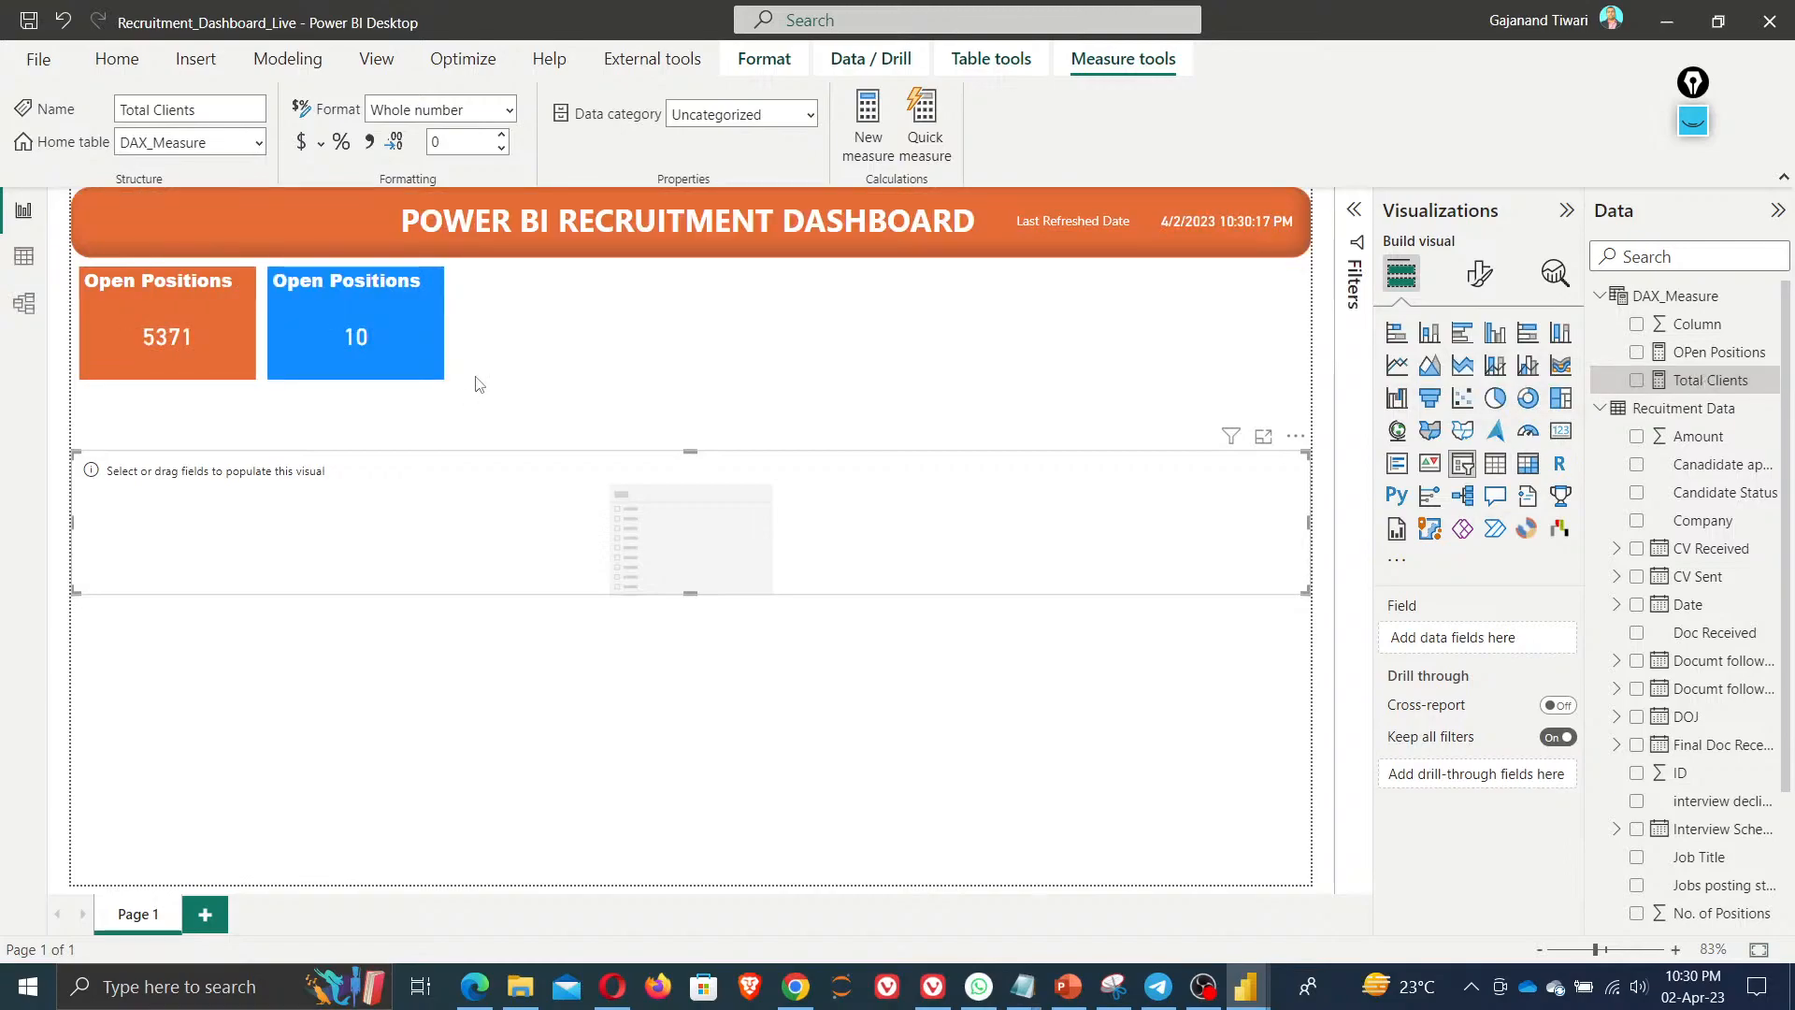
Set the blue card's value to the Total Clients measure and put the Company field back in the slicer
{"action": "left_click", "coordinate": [412, 355]}
{"action": "left_click_drag", "start_coordinate": [1707, 382], "coordinate": [1487, 646]}
{"action": "left_click", "coordinate": [512, 491]}
{"action": "left_click", "coordinate": [1637, 520]}
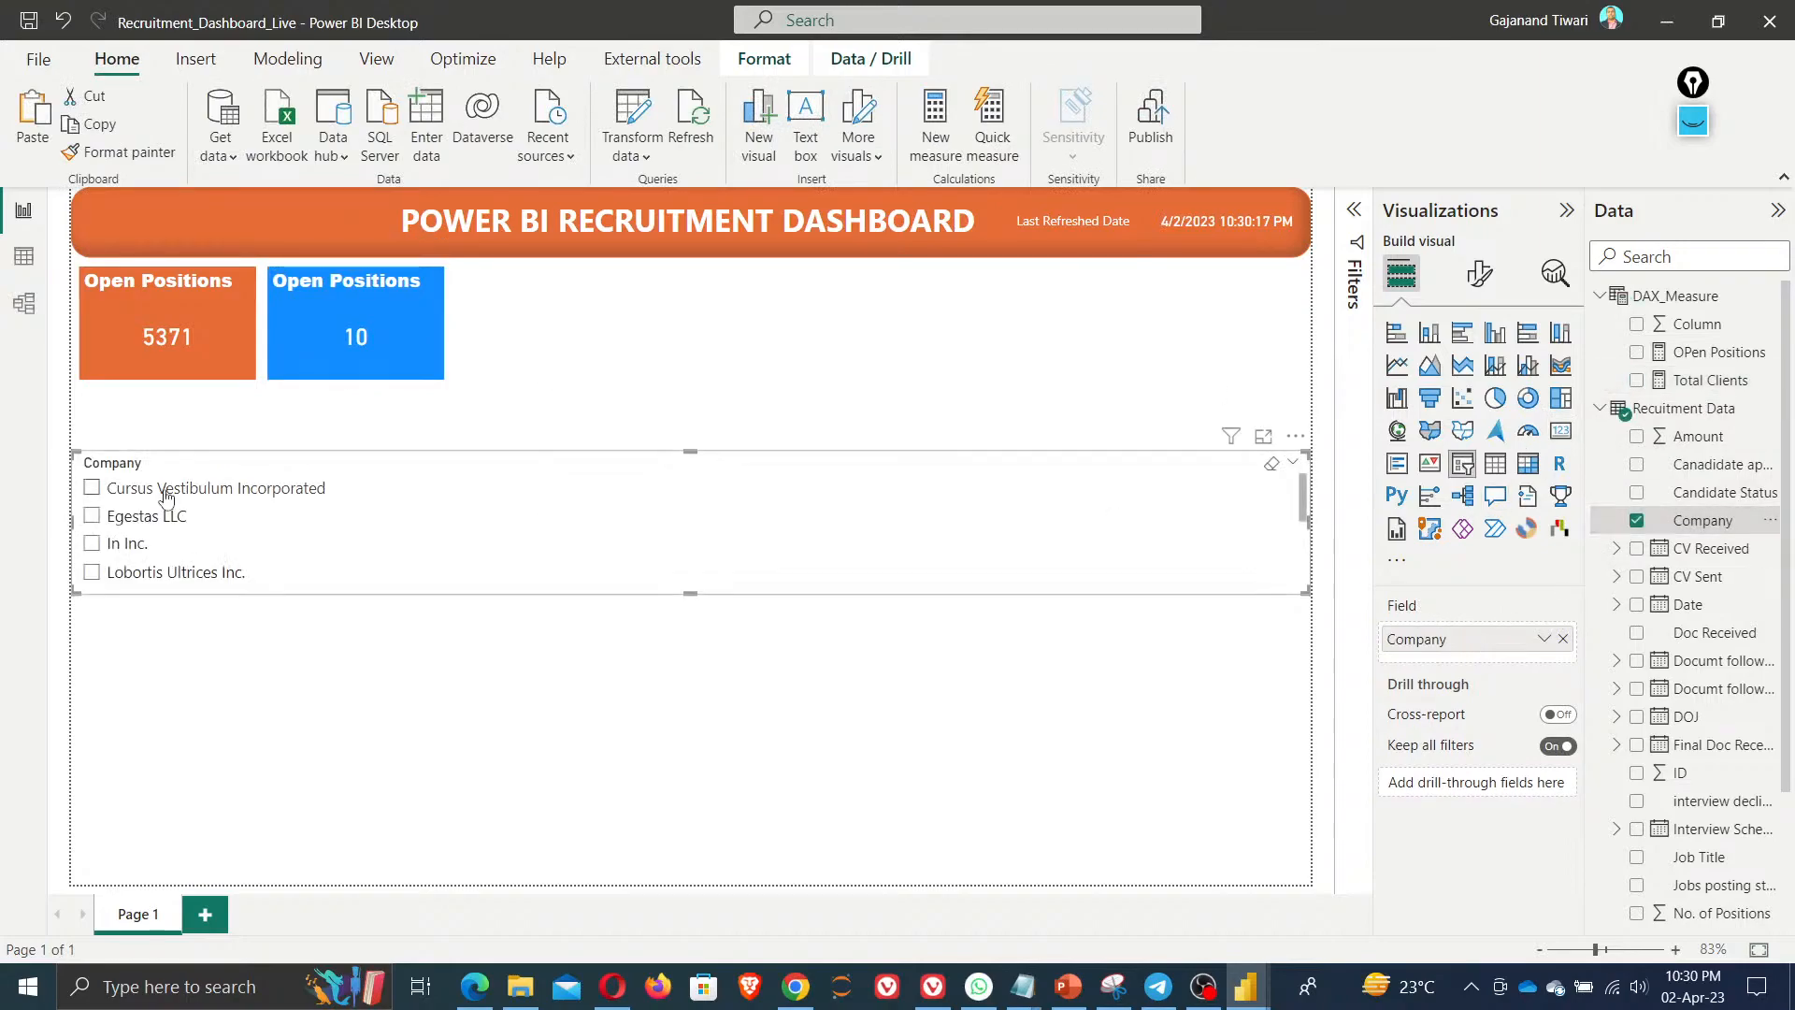
Filter by Egestas LLC and by Lobortis Ultrices Inc. in turn, and resize the Company slicer to be narrower and taller
{"action": "left_click", "coordinate": [91, 515]}
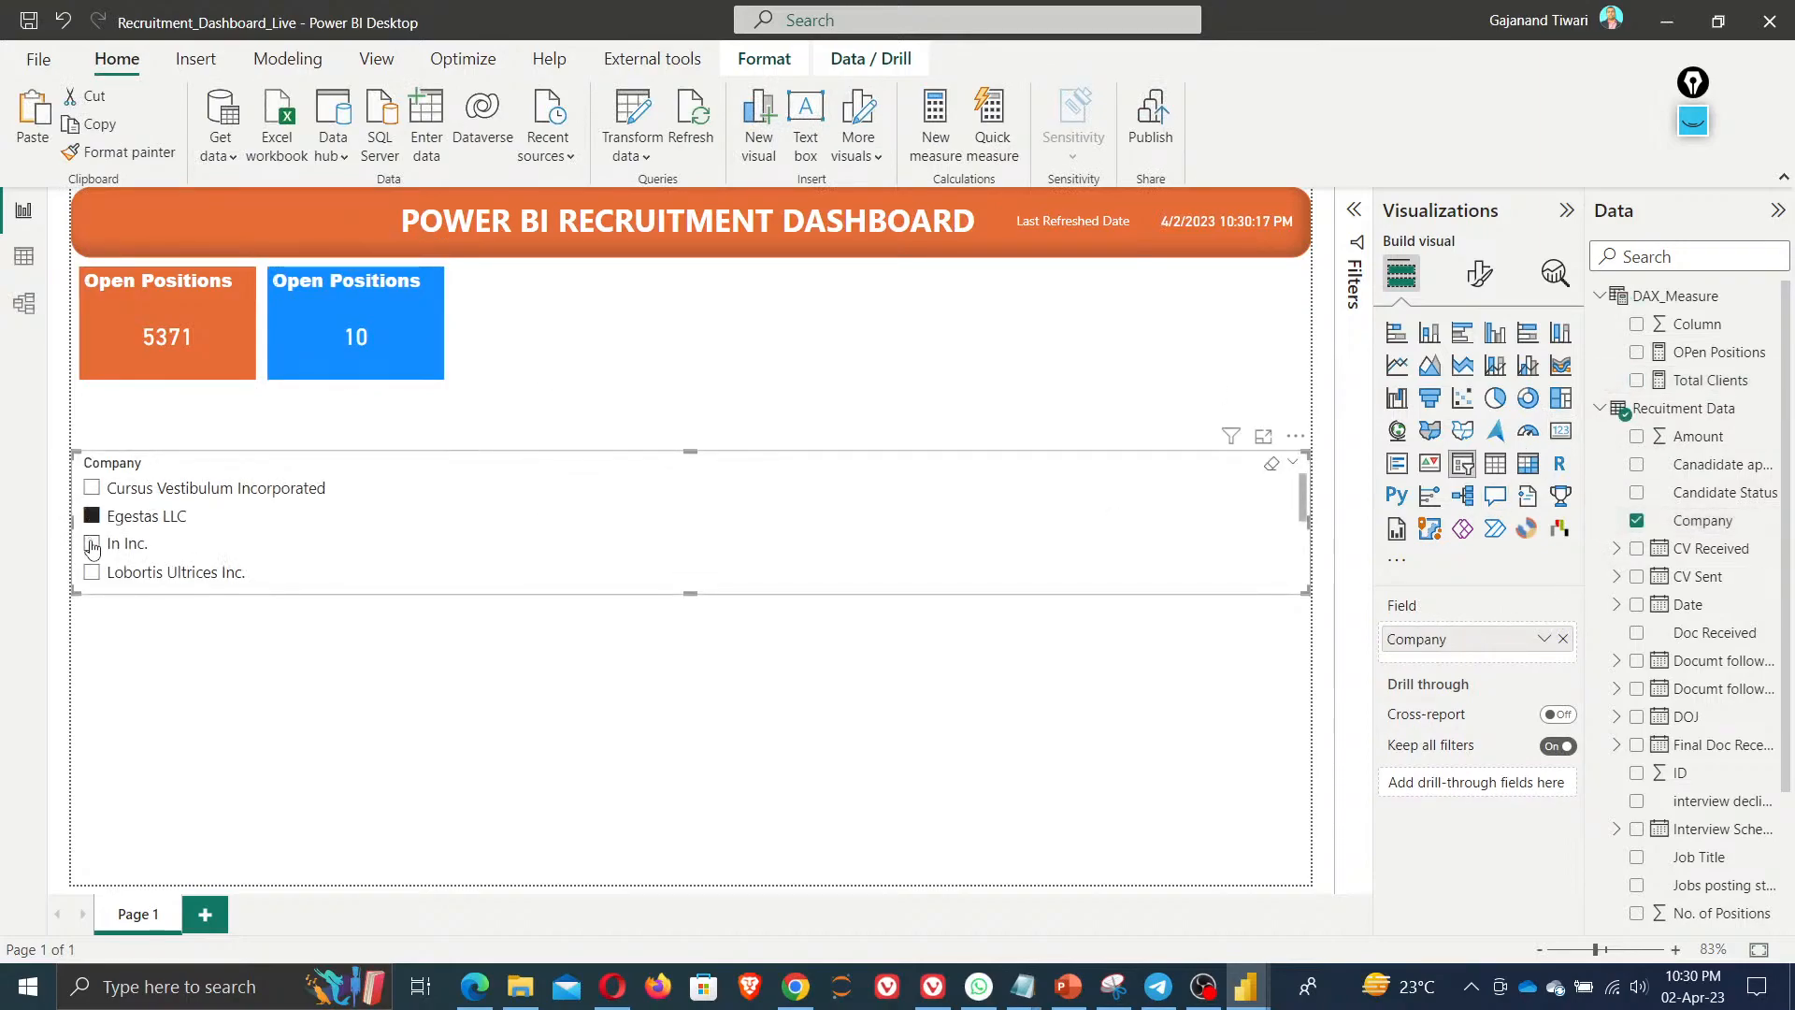
{"action": "left_click", "coordinate": [92, 573]}
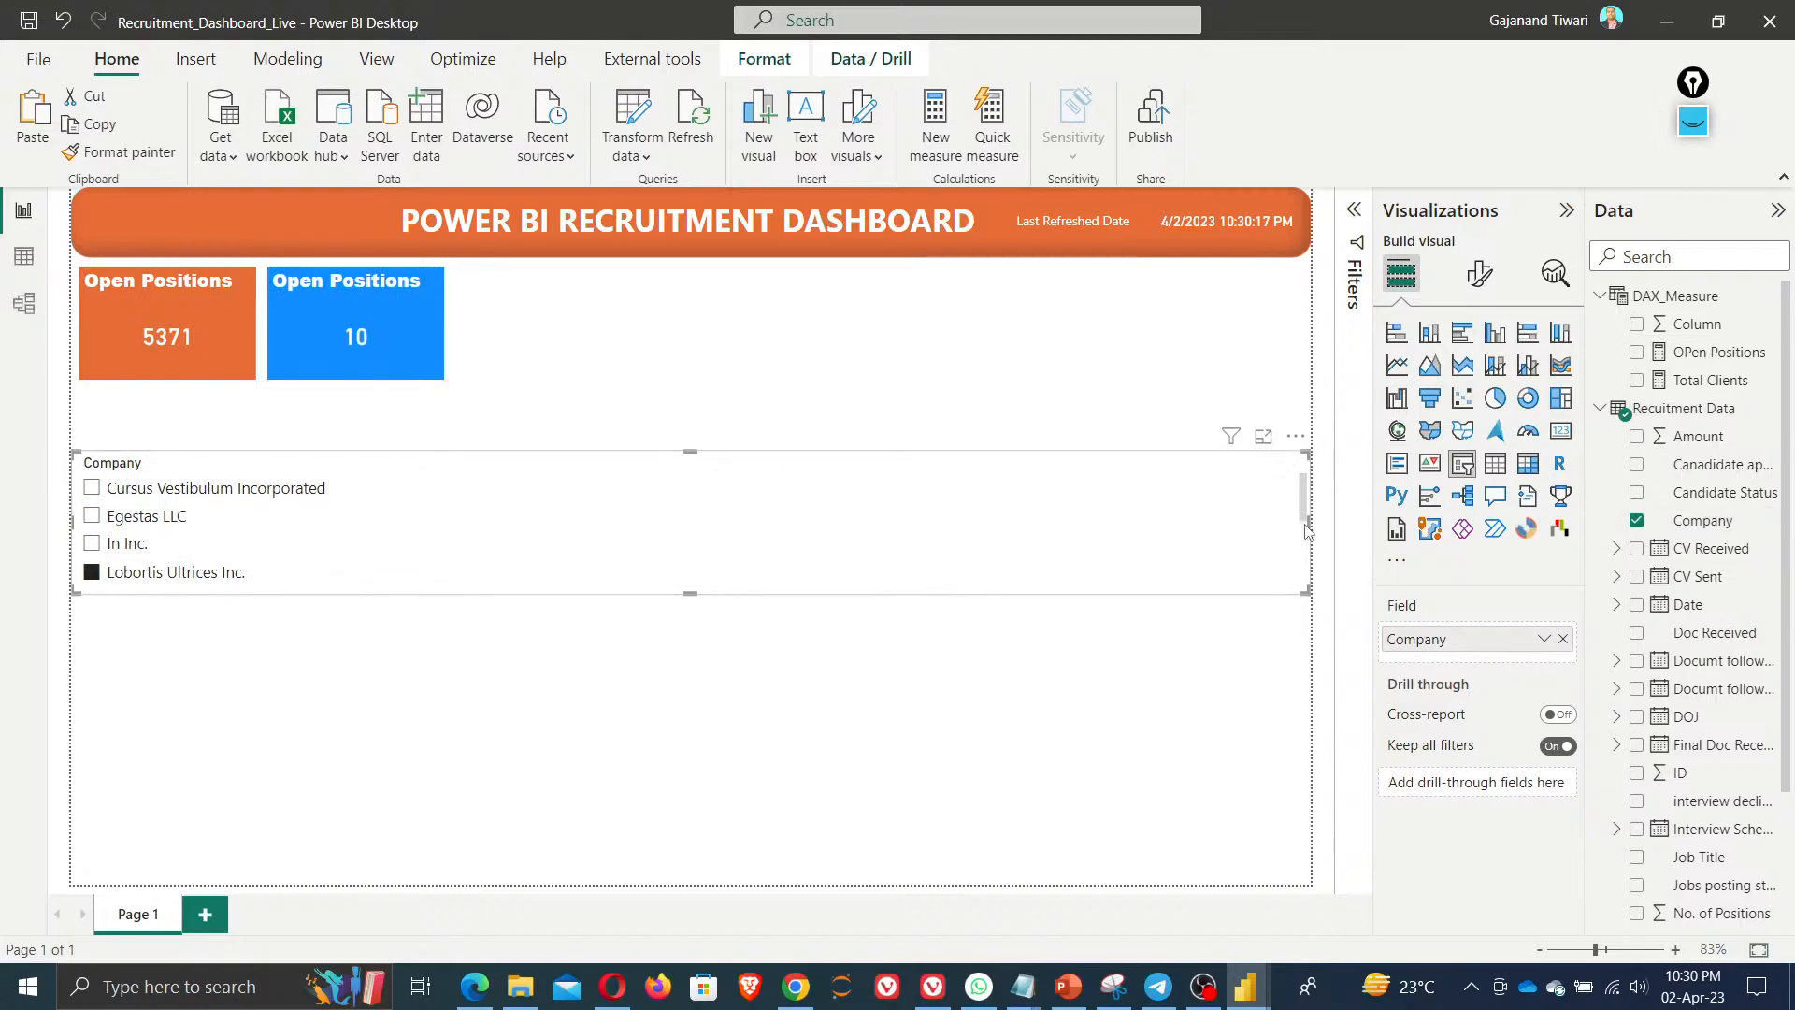
{"action": "left_click_drag", "start_coordinate": [1309, 530], "coordinate": [409, 530]}
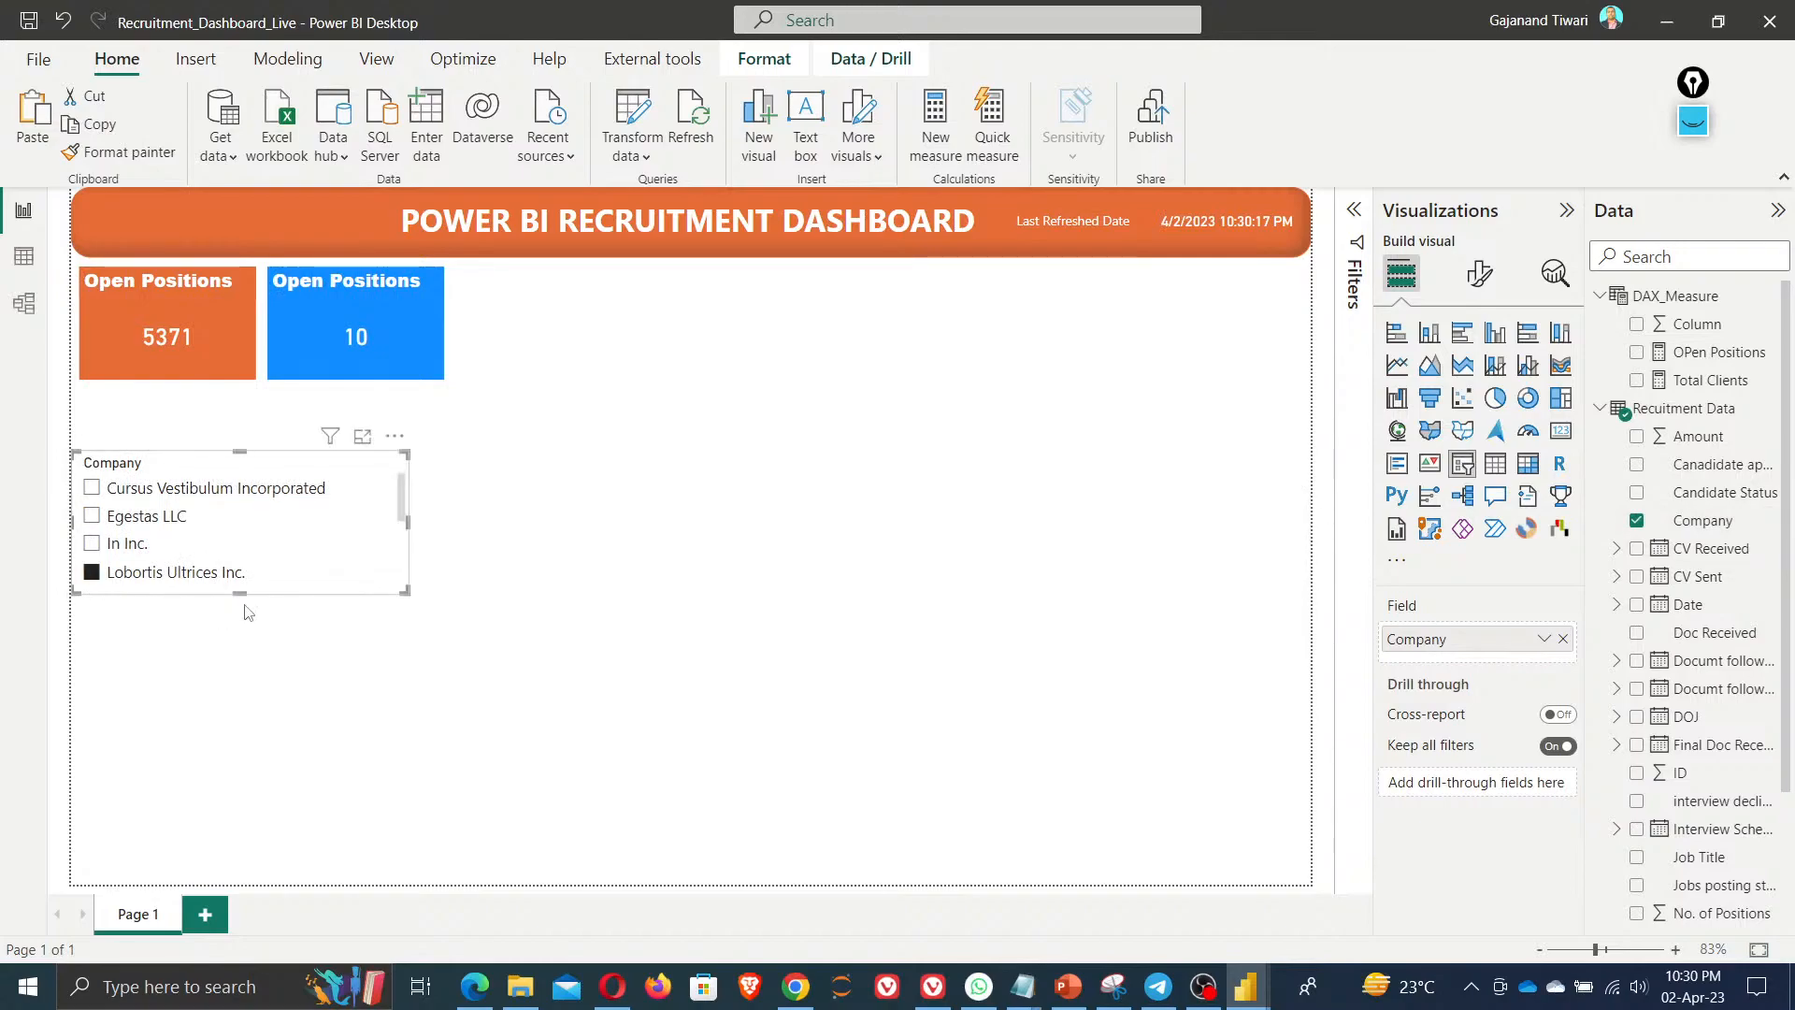
{"action": "left_click_drag", "start_coordinate": [242, 593], "coordinate": [241, 746]}
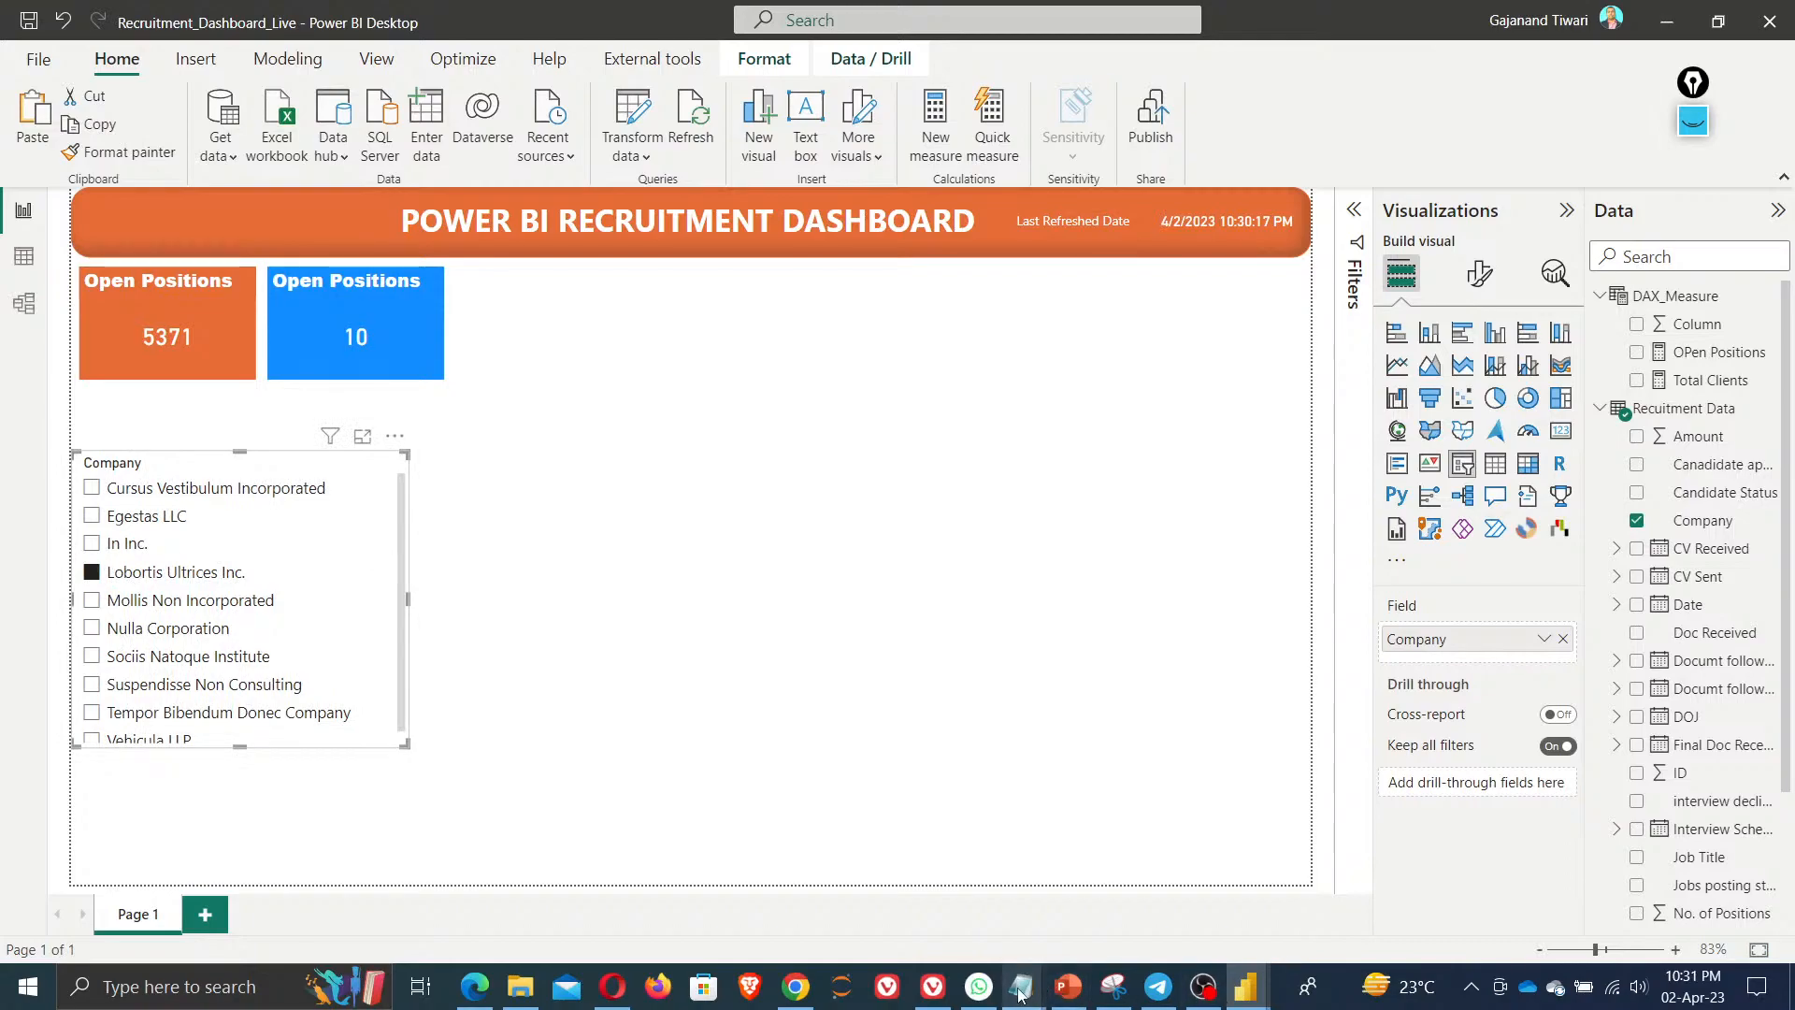
Check the Cv sent KPI in the Notepad requirements file and return to the Power BI report
{"action": "mouse_move", "coordinate": [1022, 986]}
{"action": "left_click", "coordinate": [1071, 893]}
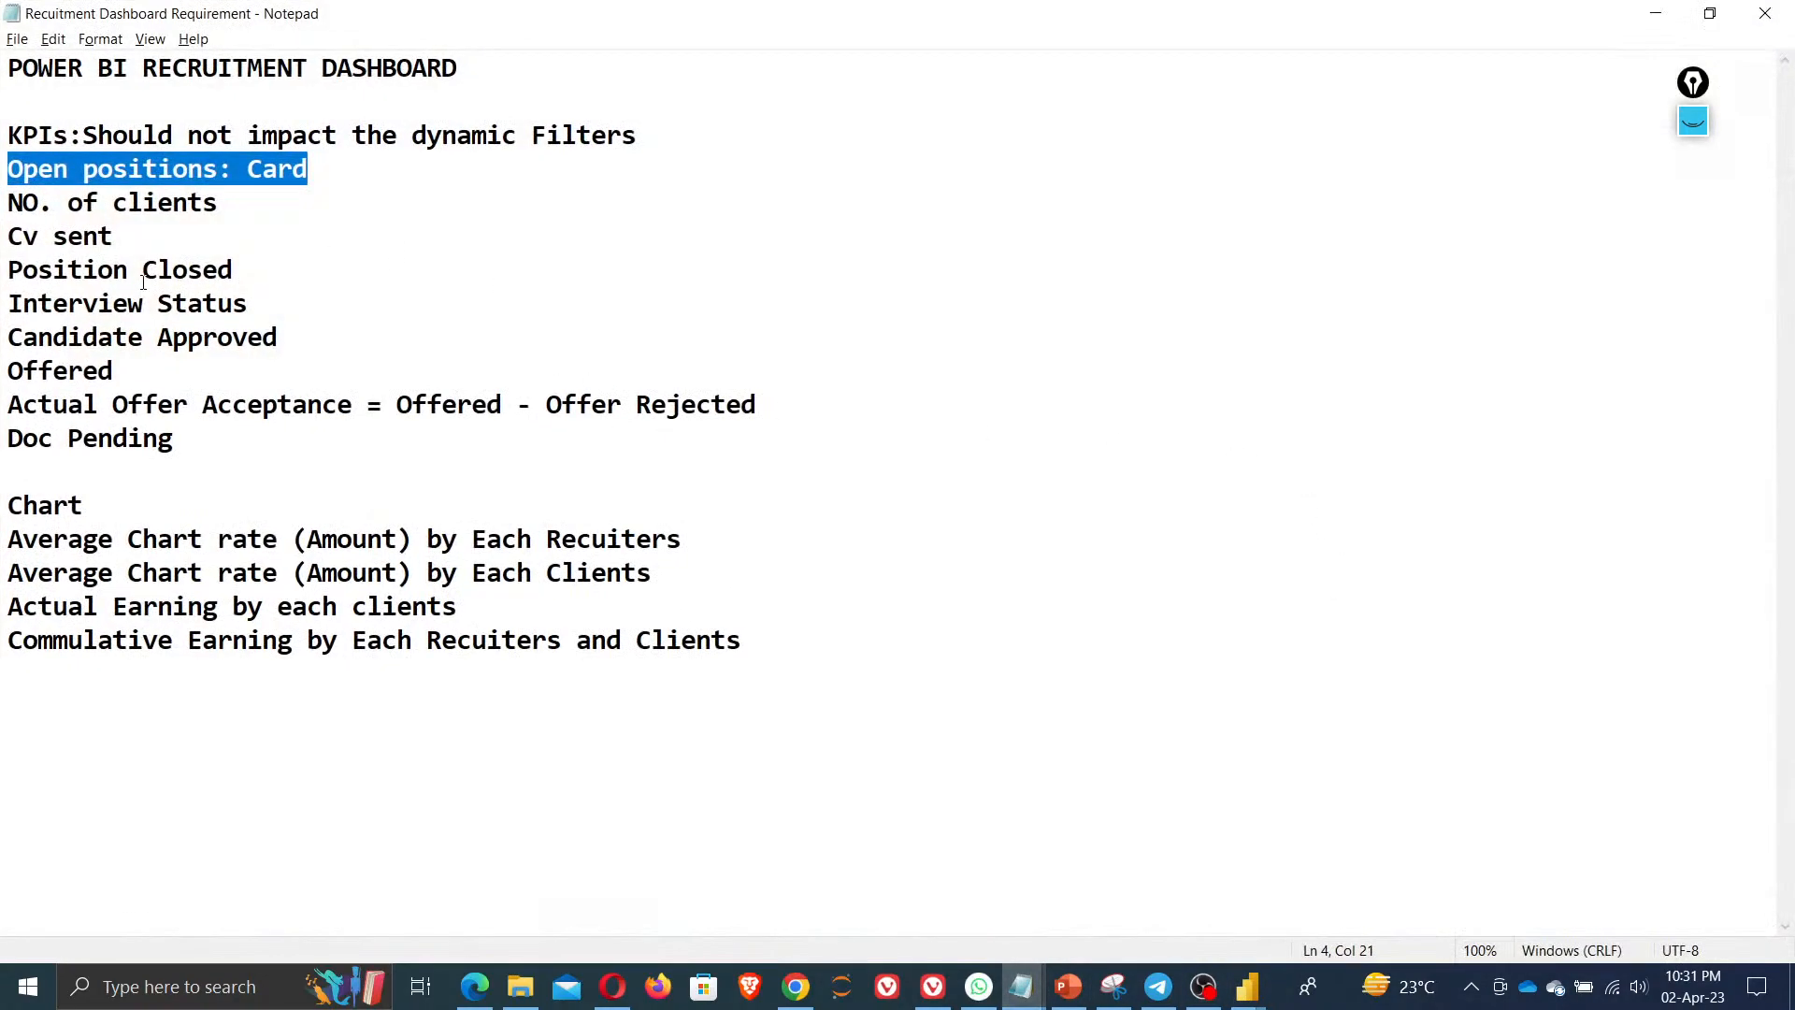
{"action": "left_click_drag", "start_coordinate": [5, 248], "coordinate": [167, 248]}
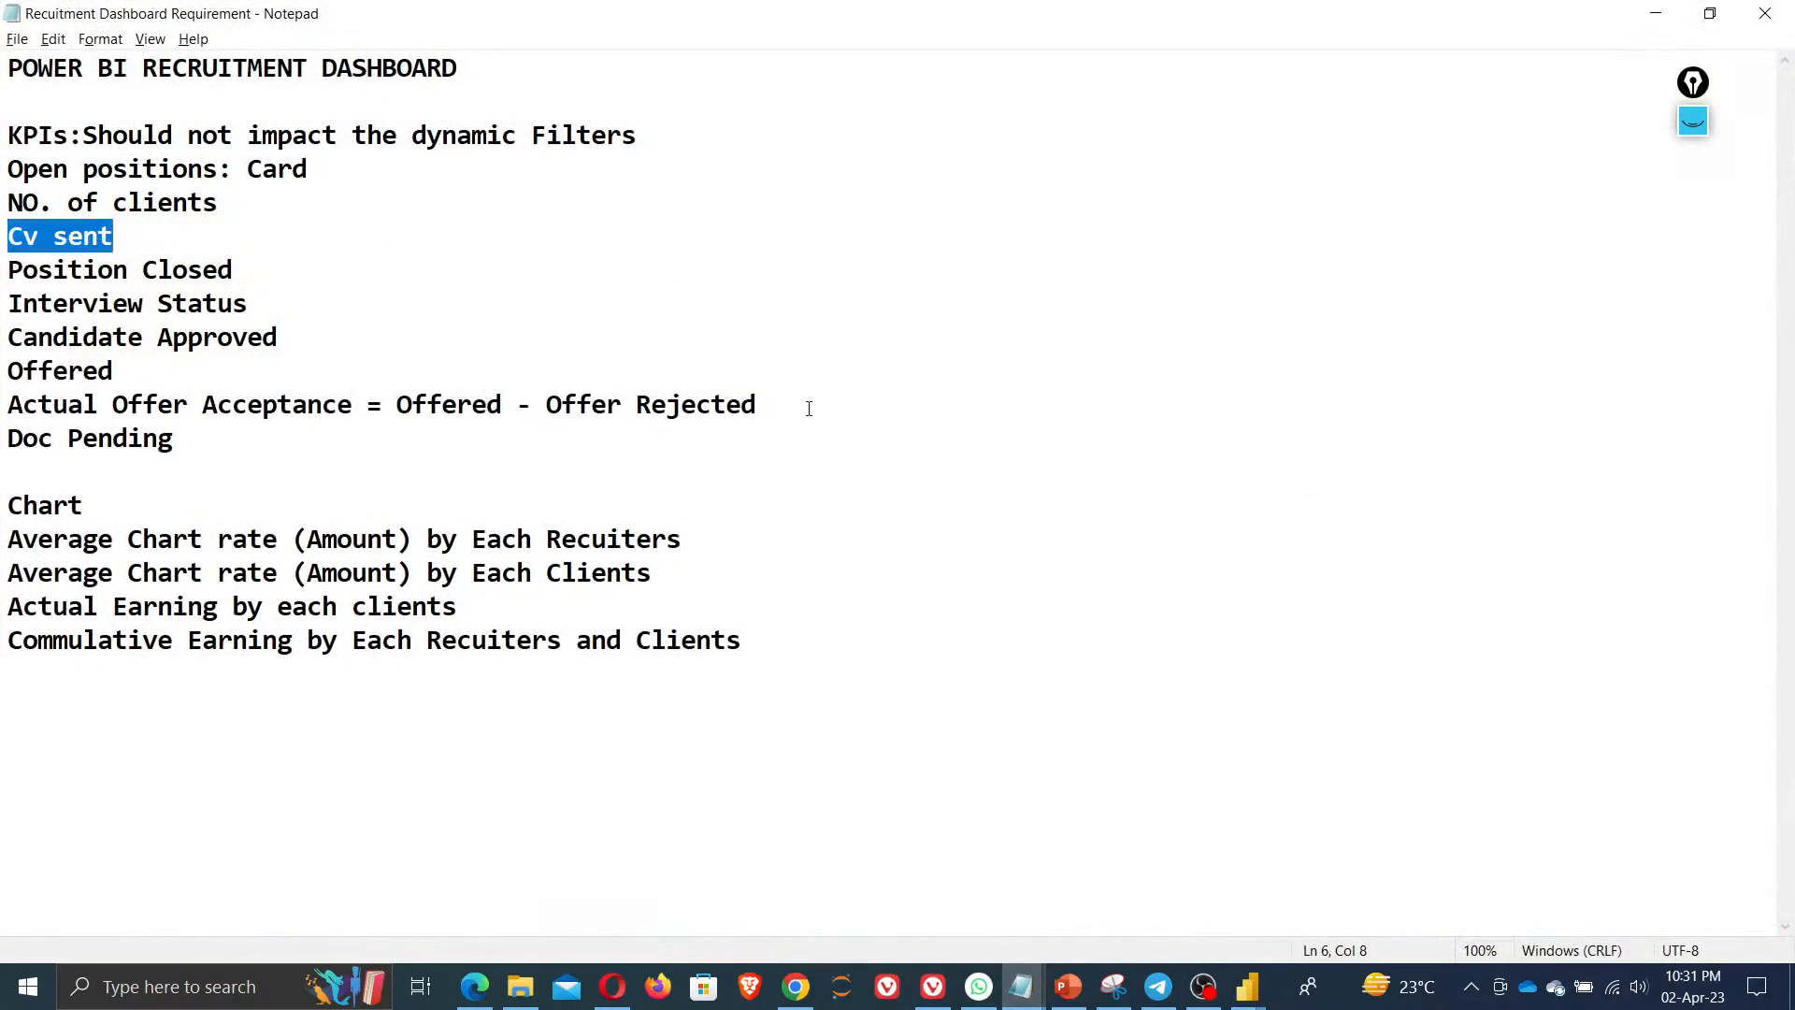
{"action": "key", "text": "alt+Tab"}
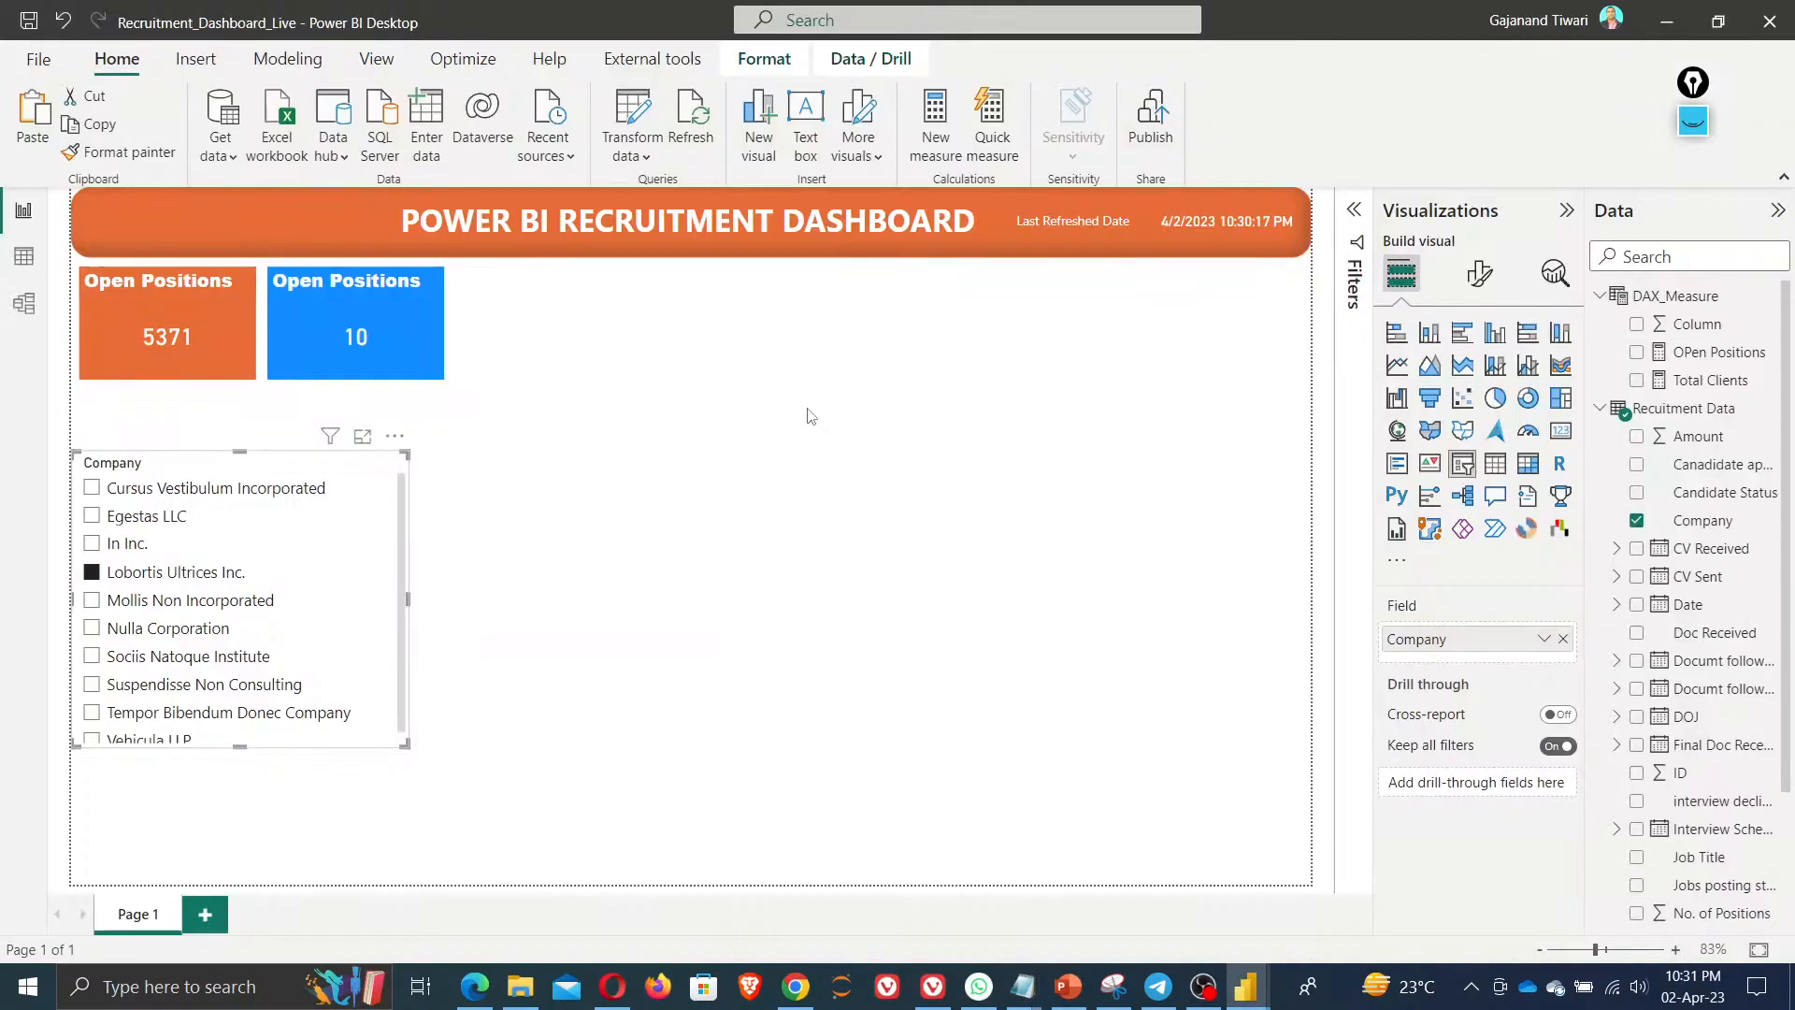
Duplicate the blue card and place the copy beside it in the KPI row
{"action": "left_click", "coordinate": [361, 337]}
{"action": "key", "text": "ctrl+c"}
{"action": "key", "text": "ctrl+v"}
{"action": "left_click_drag", "start_coordinate": [530, 301], "coordinate": [580, 295]}
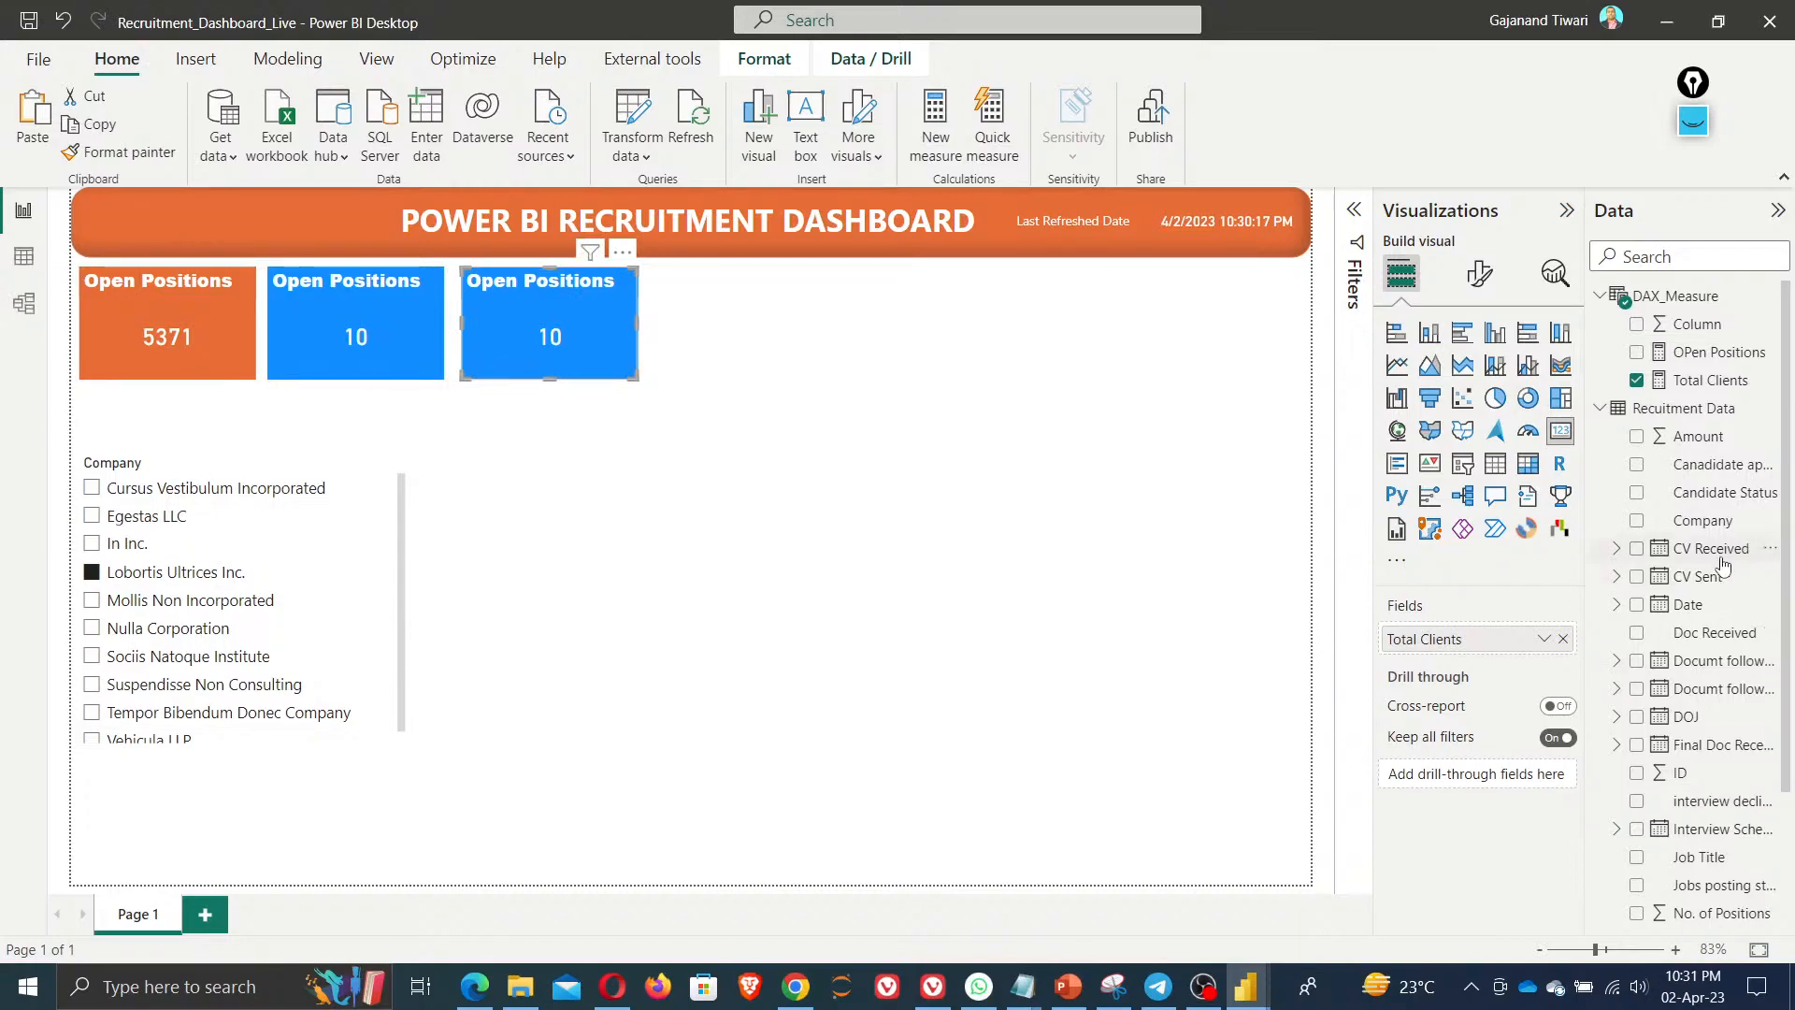
Replace the duplicated card's field with CV Sent, aggregated as Count
{"action": "left_click", "coordinate": [1563, 640]}
{"action": "left_click_drag", "start_coordinate": [1702, 581], "coordinate": [1498, 649]}
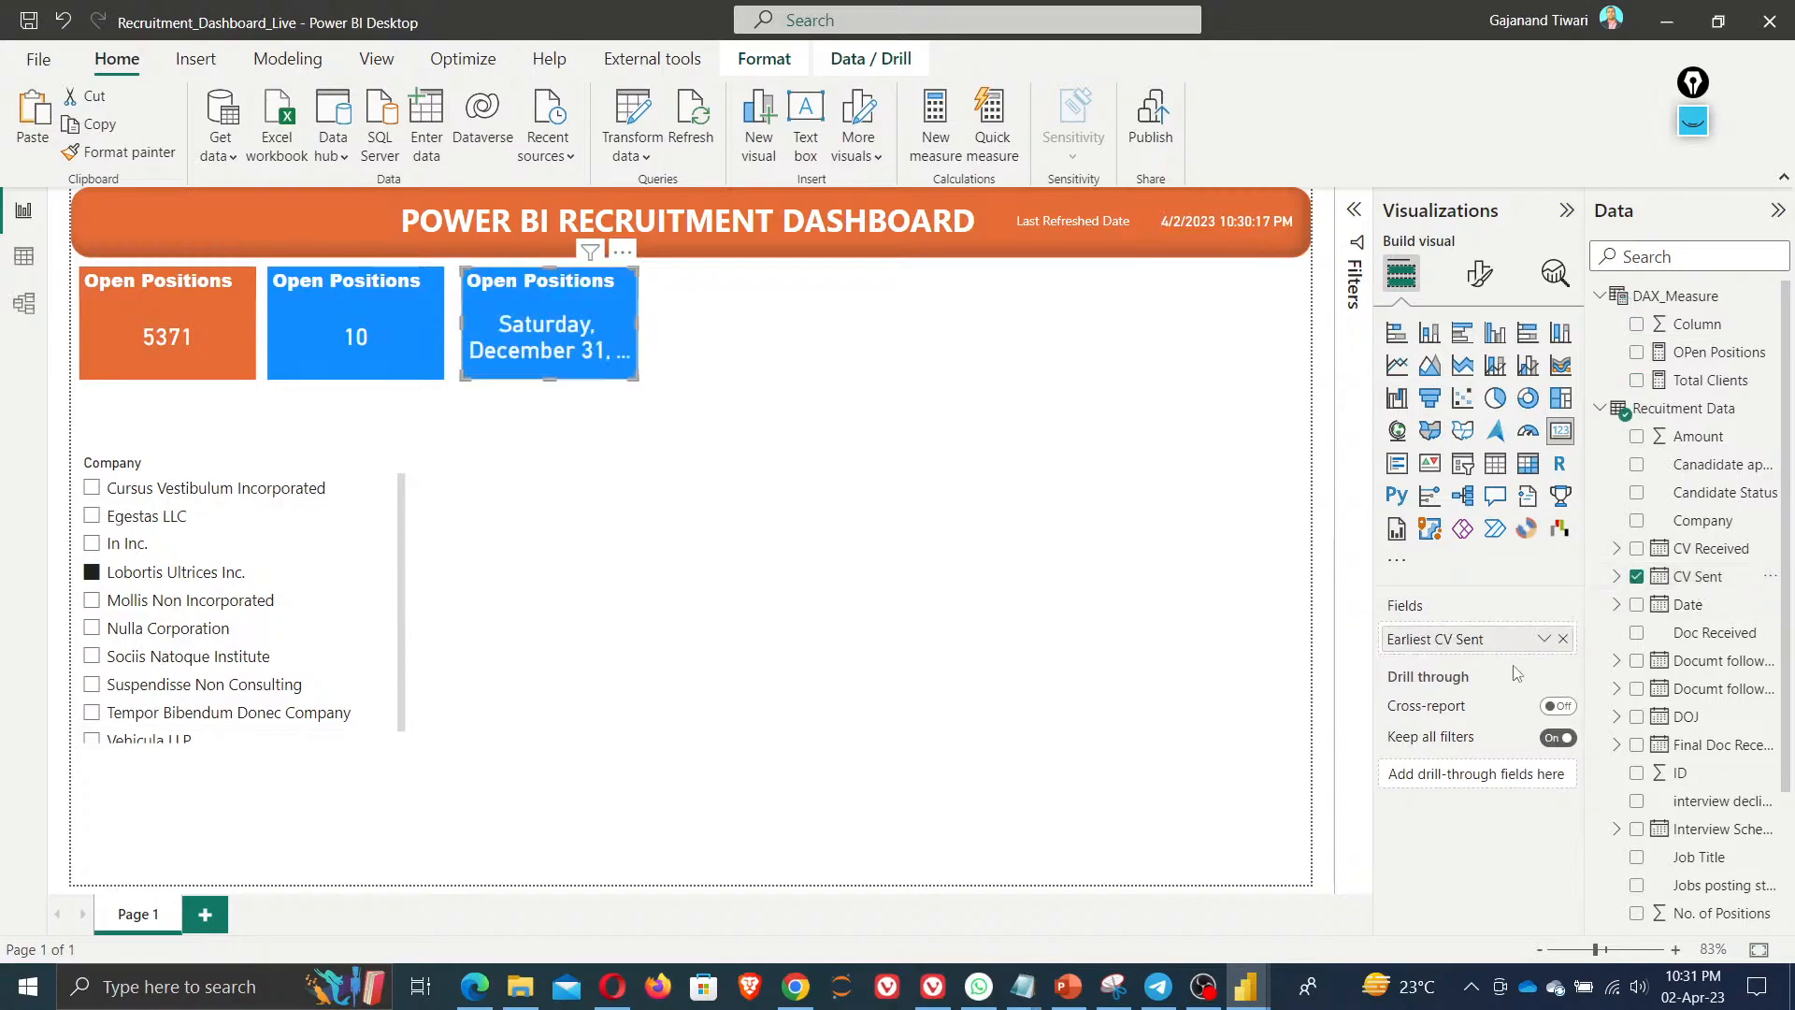
{"action": "left_click", "coordinate": [1543, 639]}
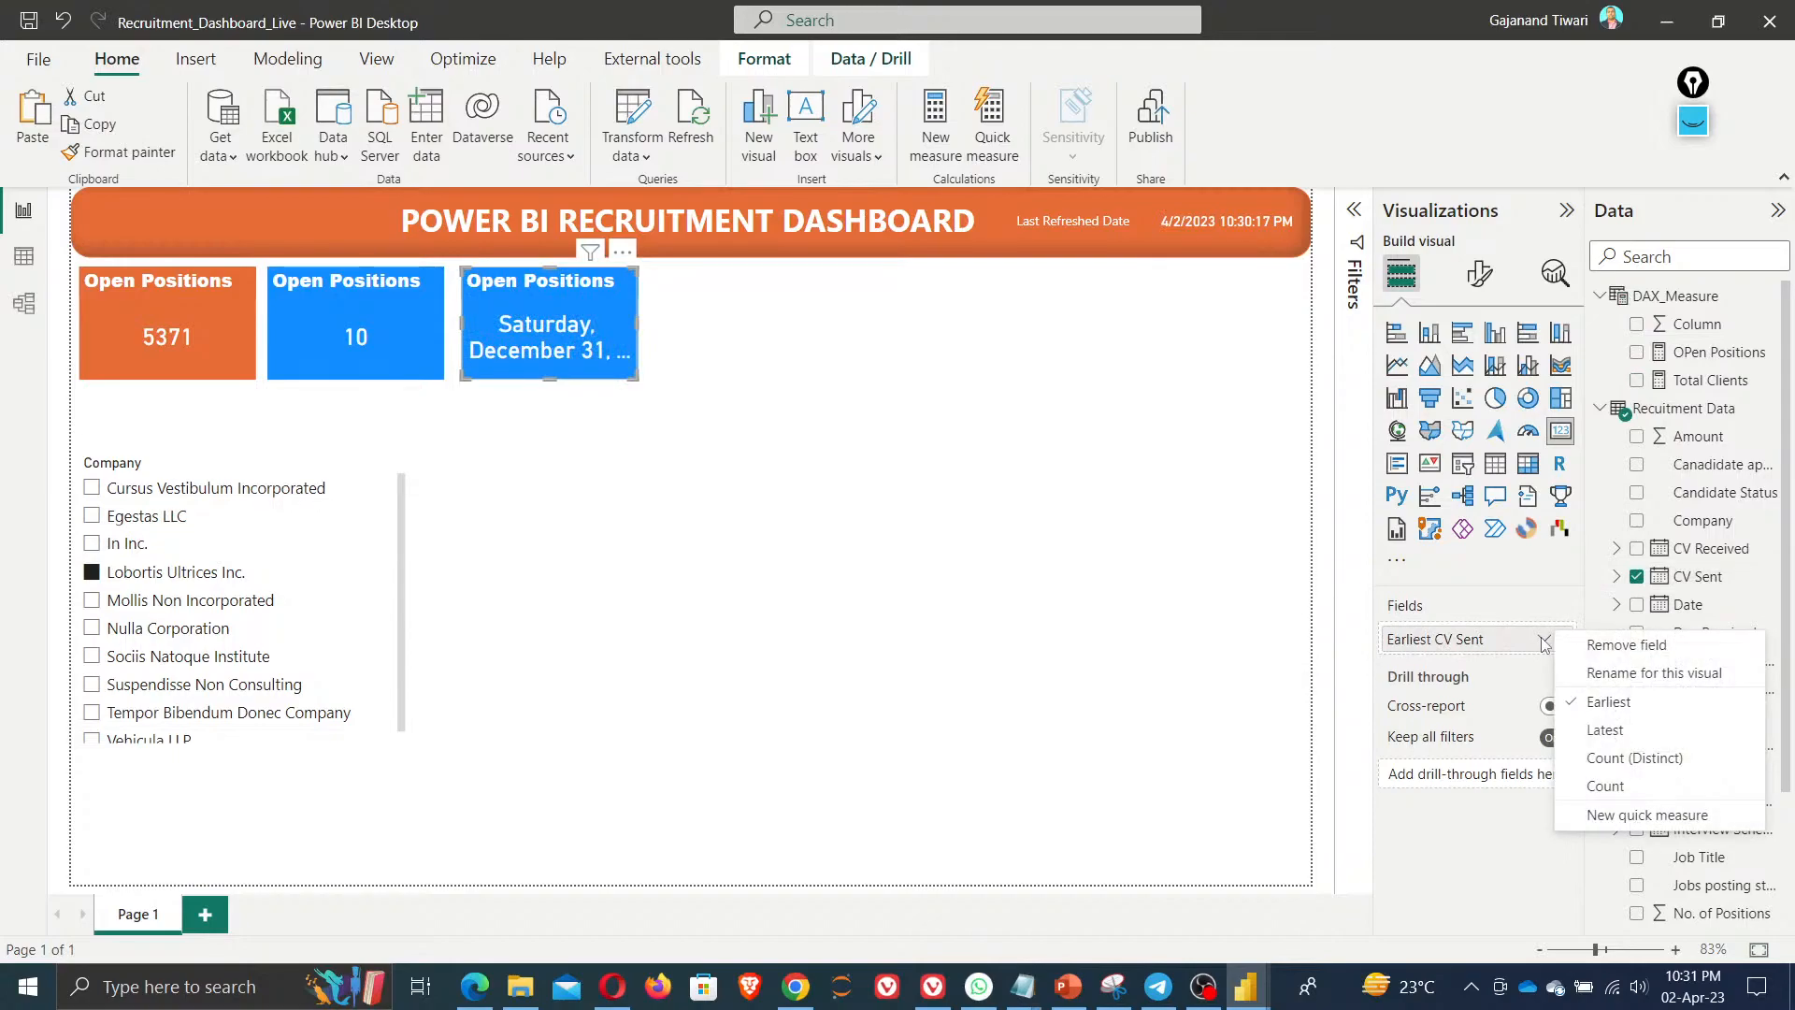
{"action": "left_click", "coordinate": [1614, 785]}
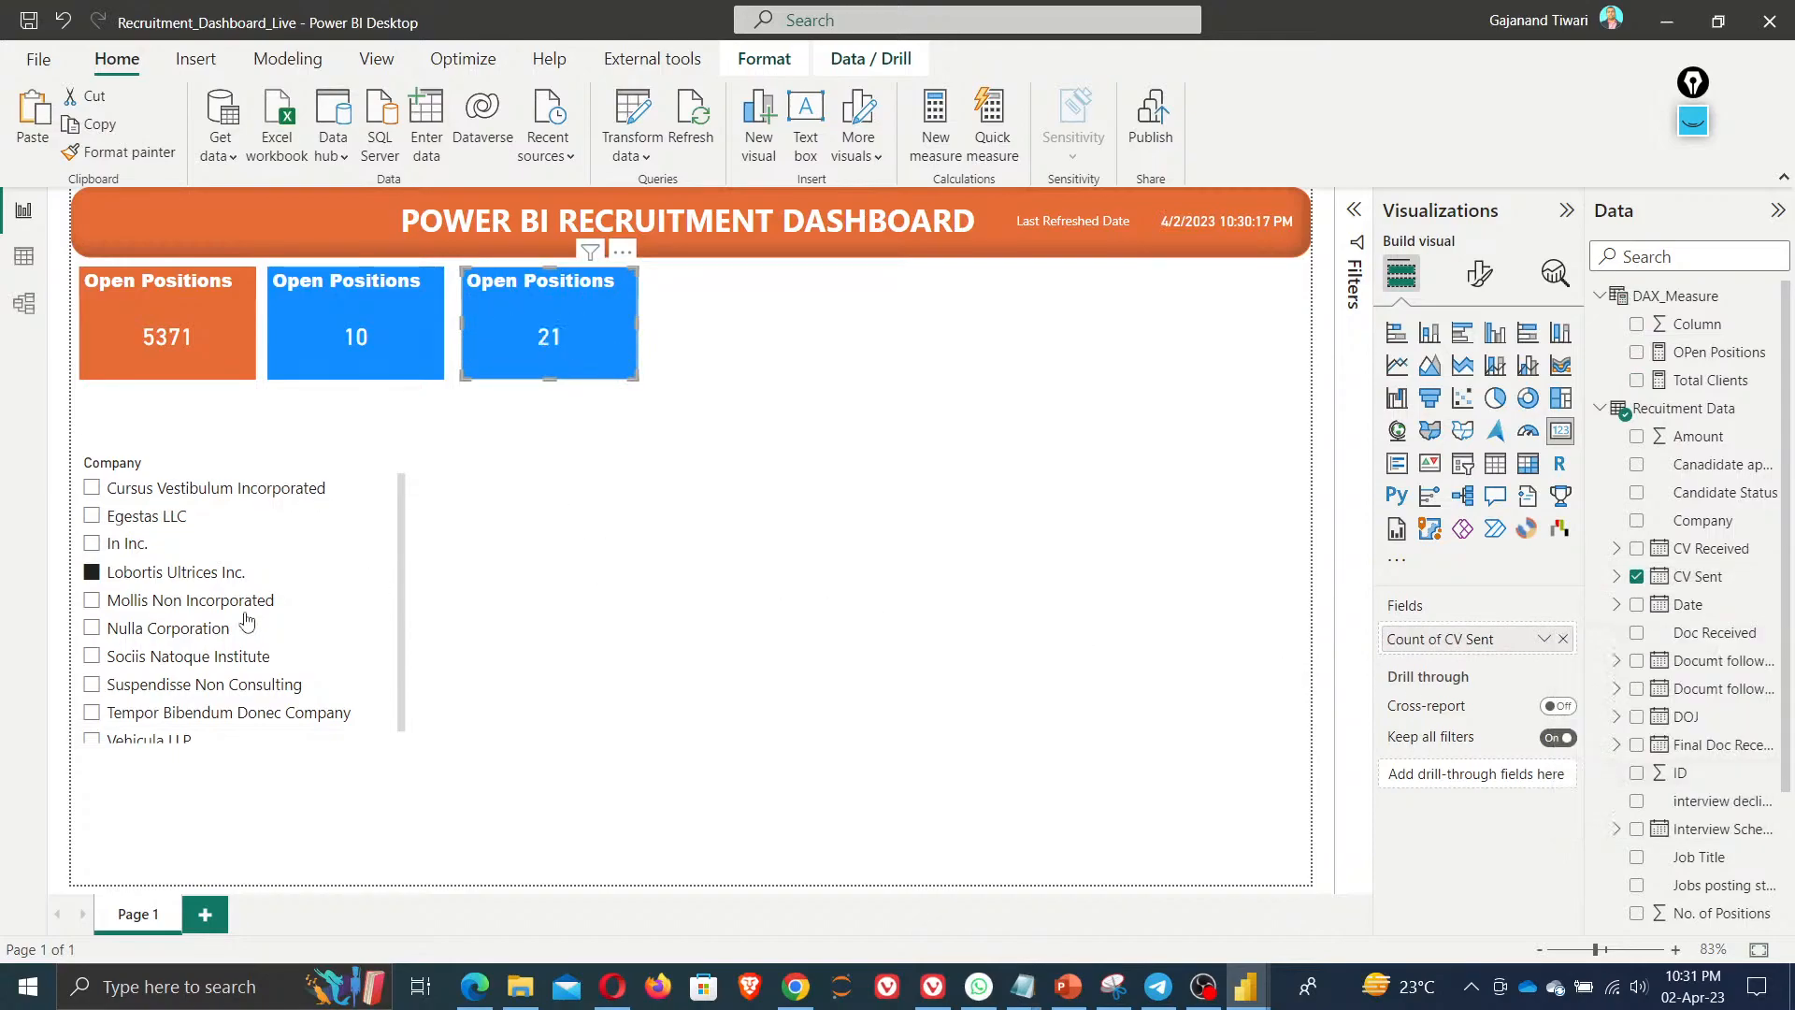
Test the CV Sent card by filtering on In Inc., Lobortis Ultrices Inc. and Mollis Non Incorporated, and clear the company filter
{"action": "left_click", "coordinate": [91, 568]}
{"action": "left_click", "coordinate": [91, 544]}
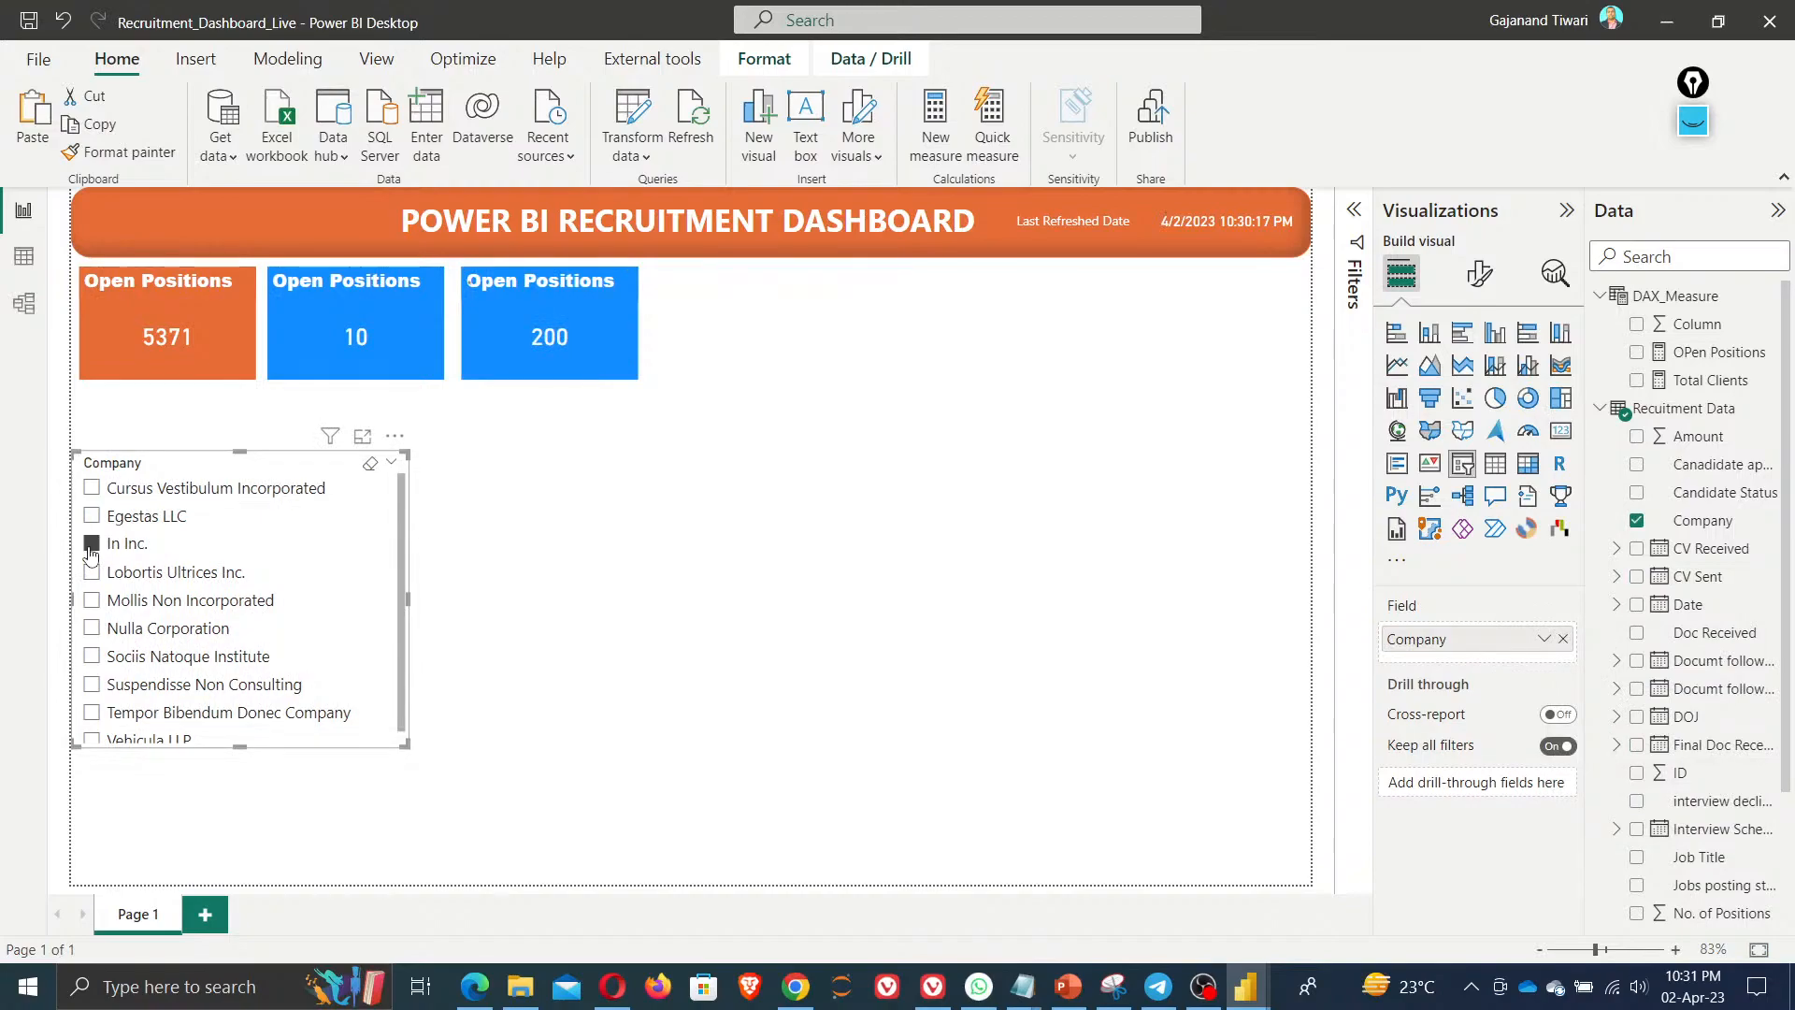
{"action": "left_click", "coordinate": [91, 572]}
{"action": "left_click", "coordinate": [91, 603]}
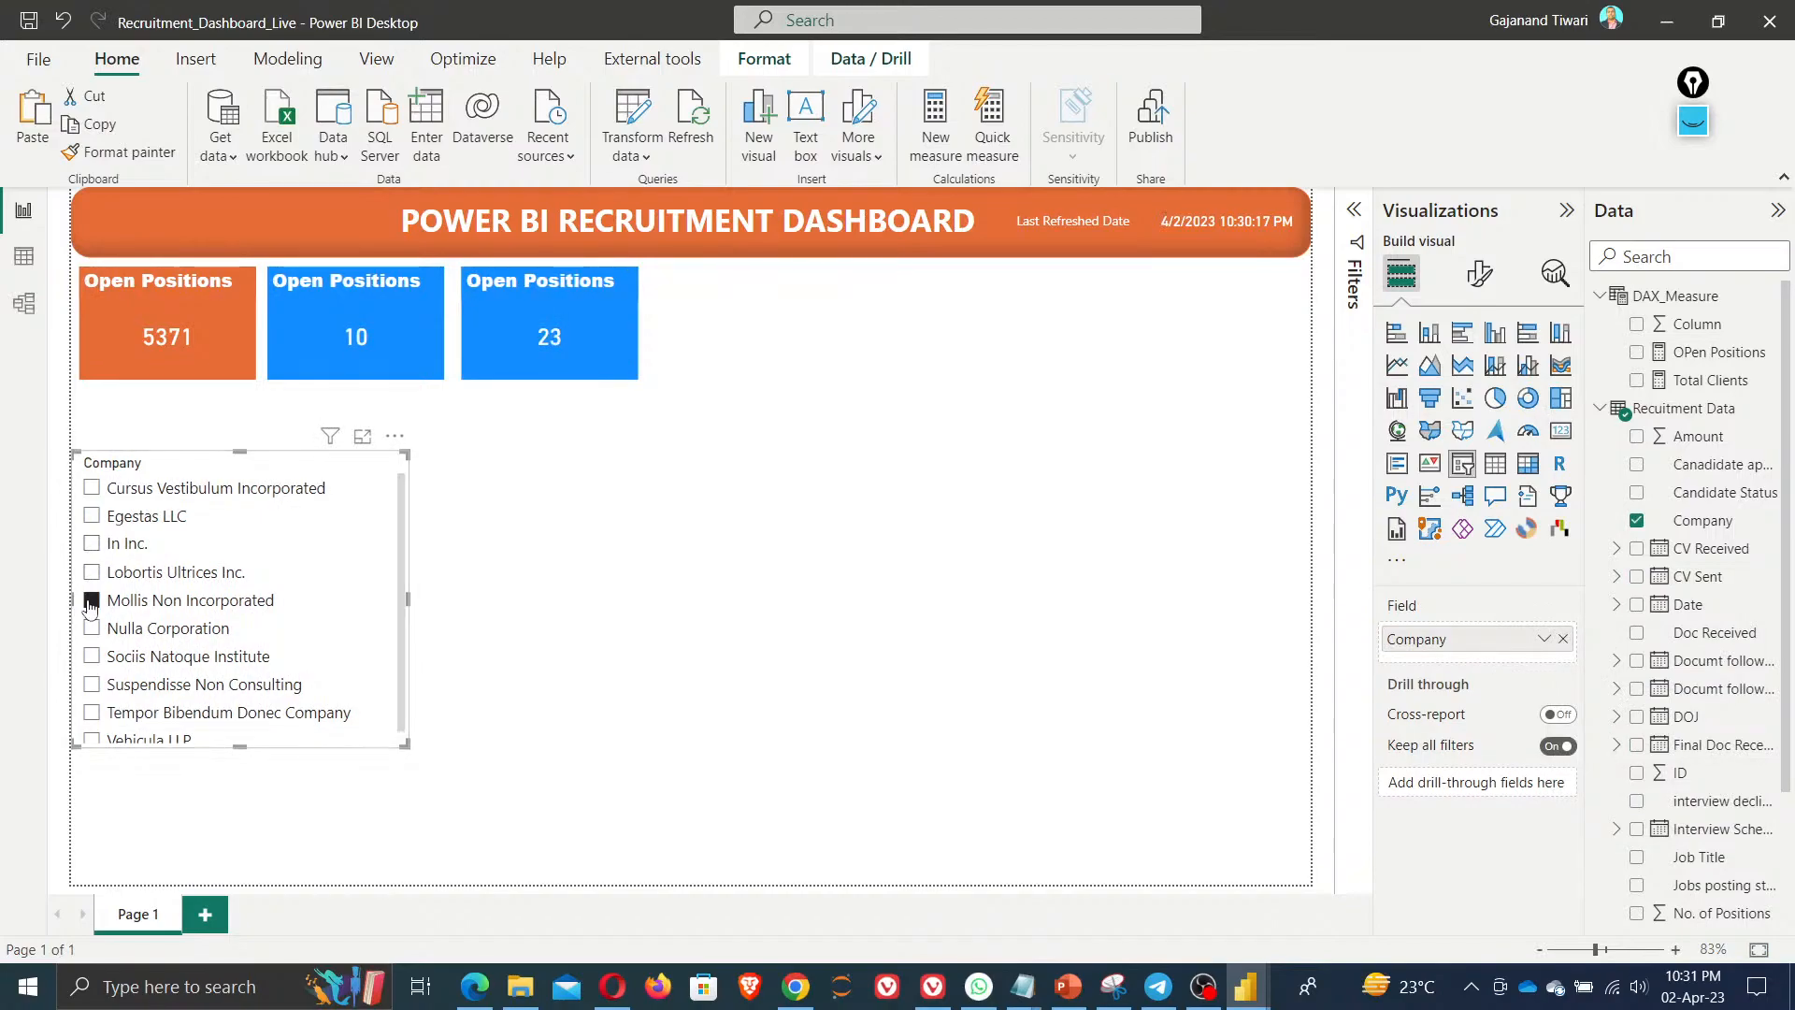
{"action": "left_click", "coordinate": [91, 603]}
{"action": "left_click", "coordinate": [1010, 603]}
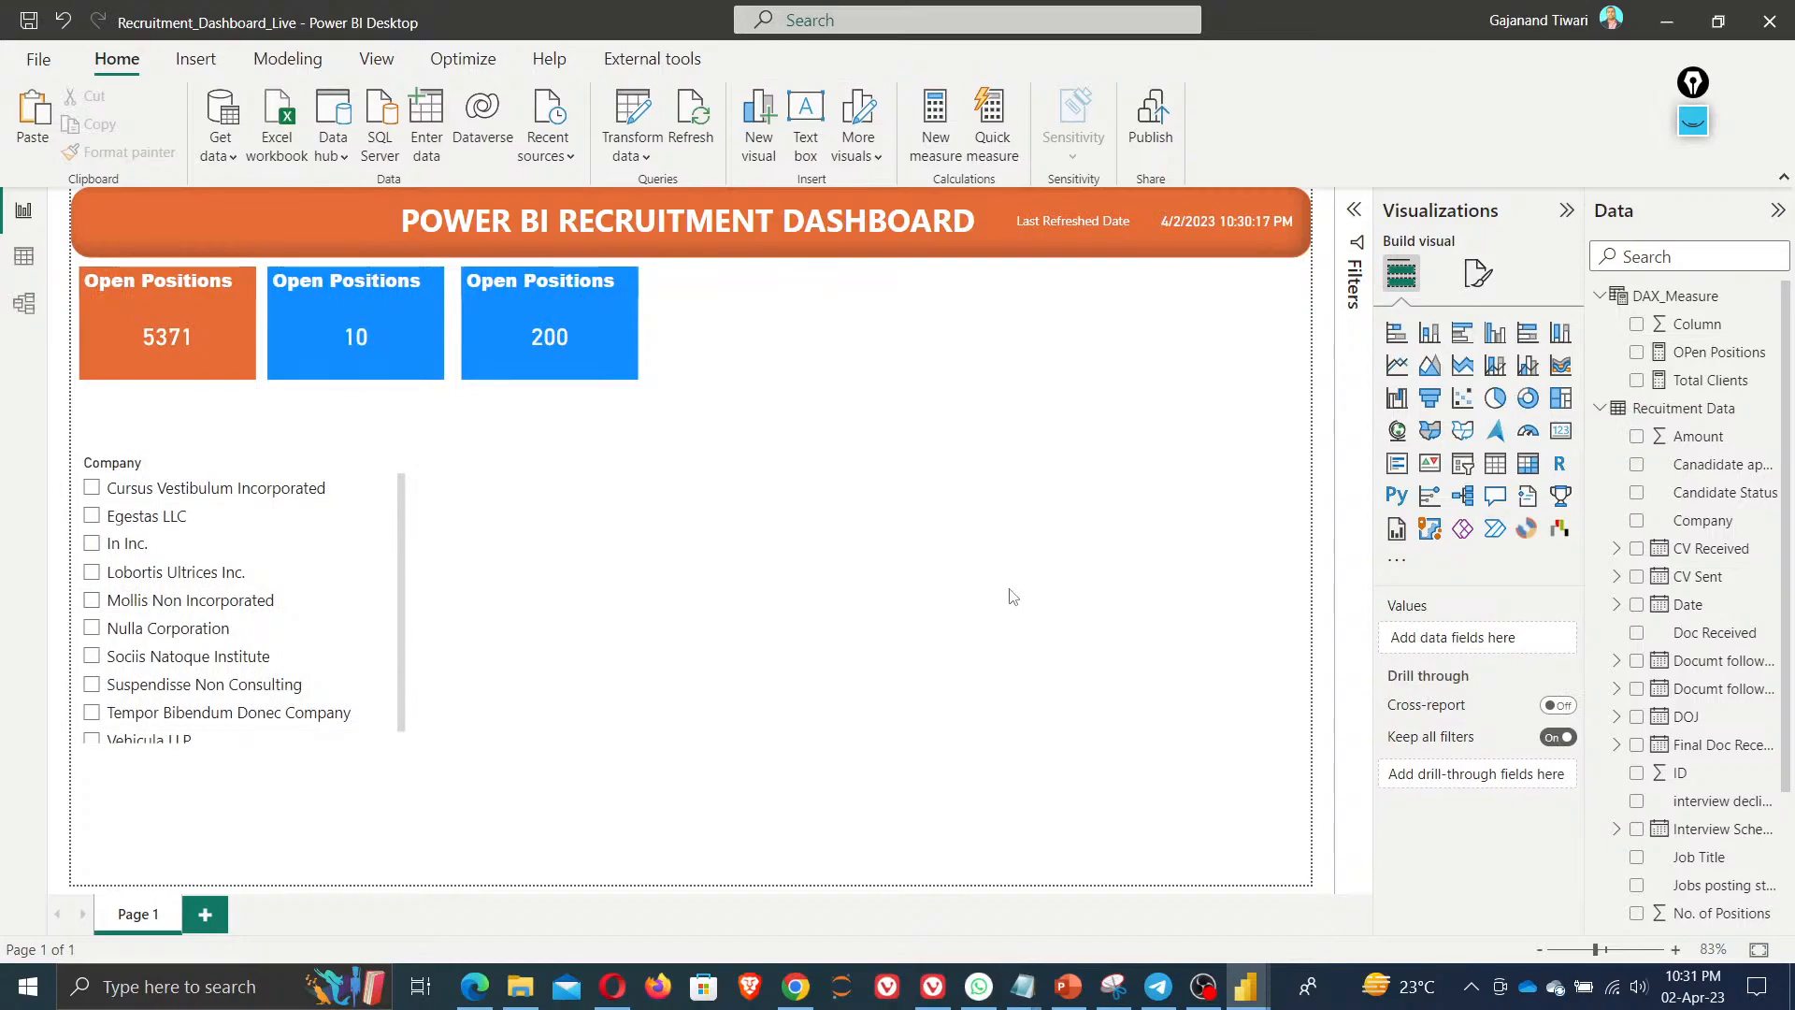
{"action": "right_click", "coordinate": [1700, 297]}
{"action": "key", "text": "Escape"}
{"action": "left_click", "coordinate": [935, 116]}
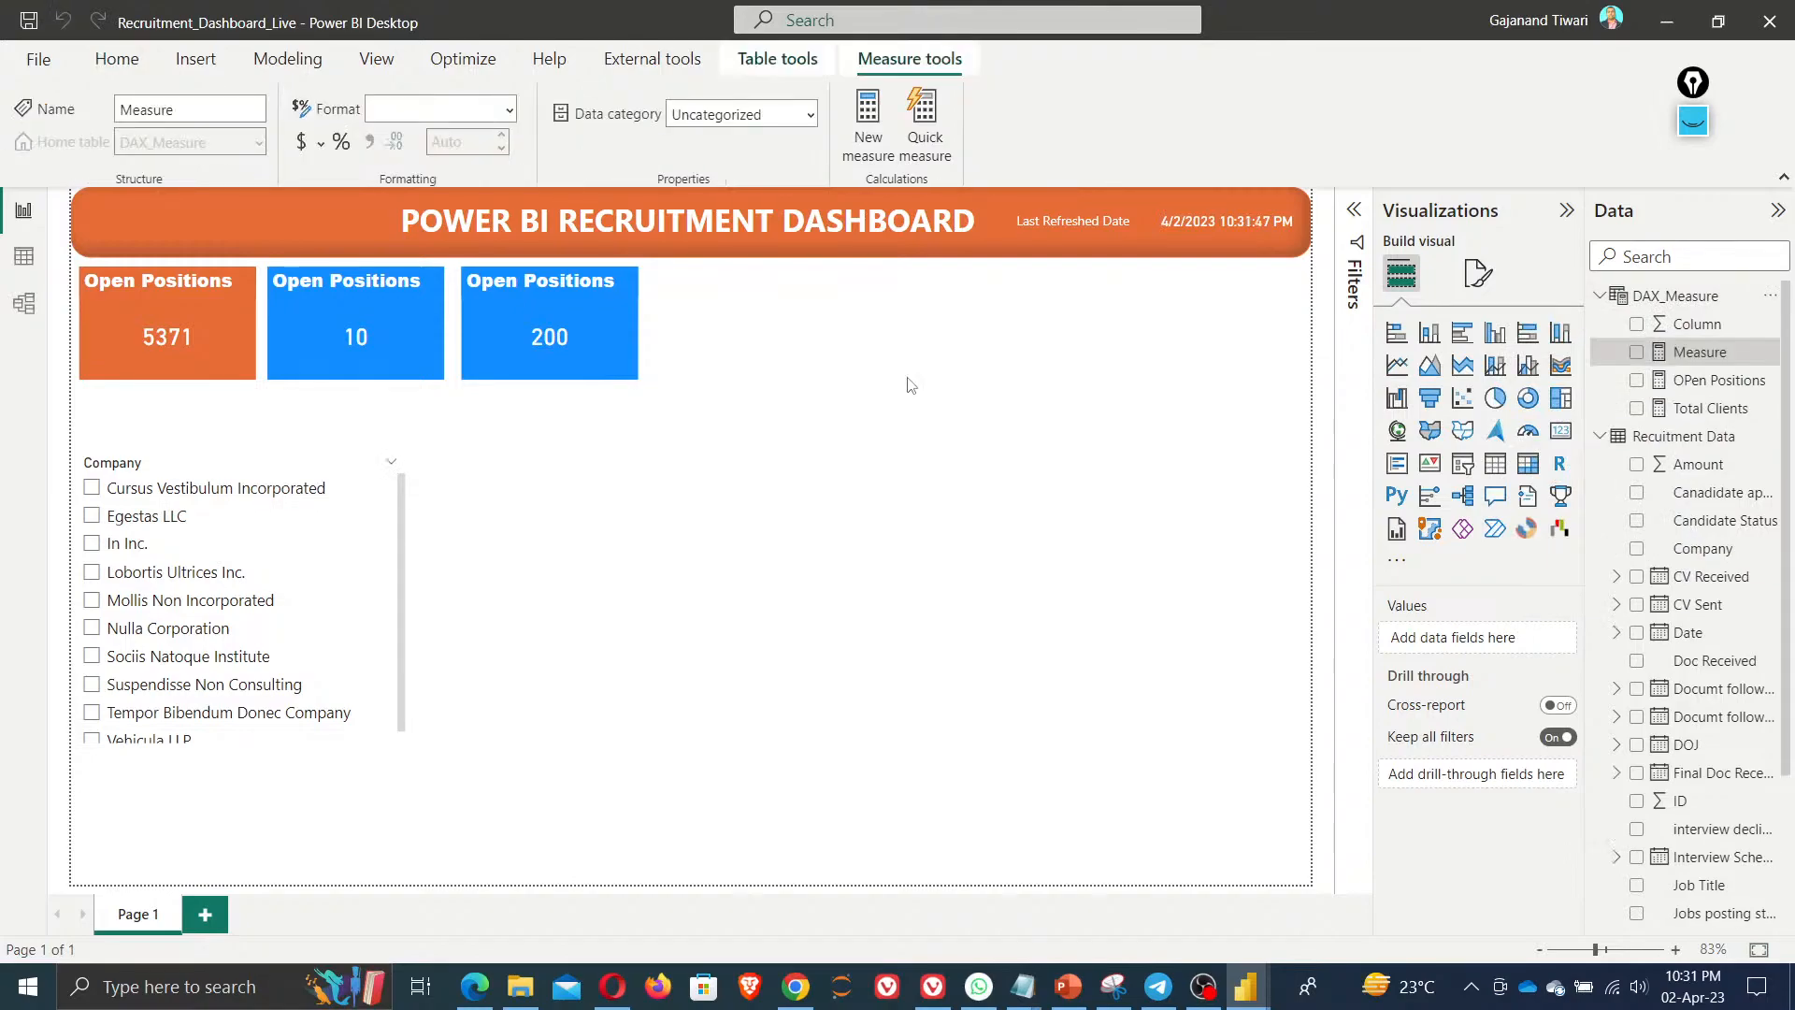
{"action": "left_click", "coordinate": [839, 362]}
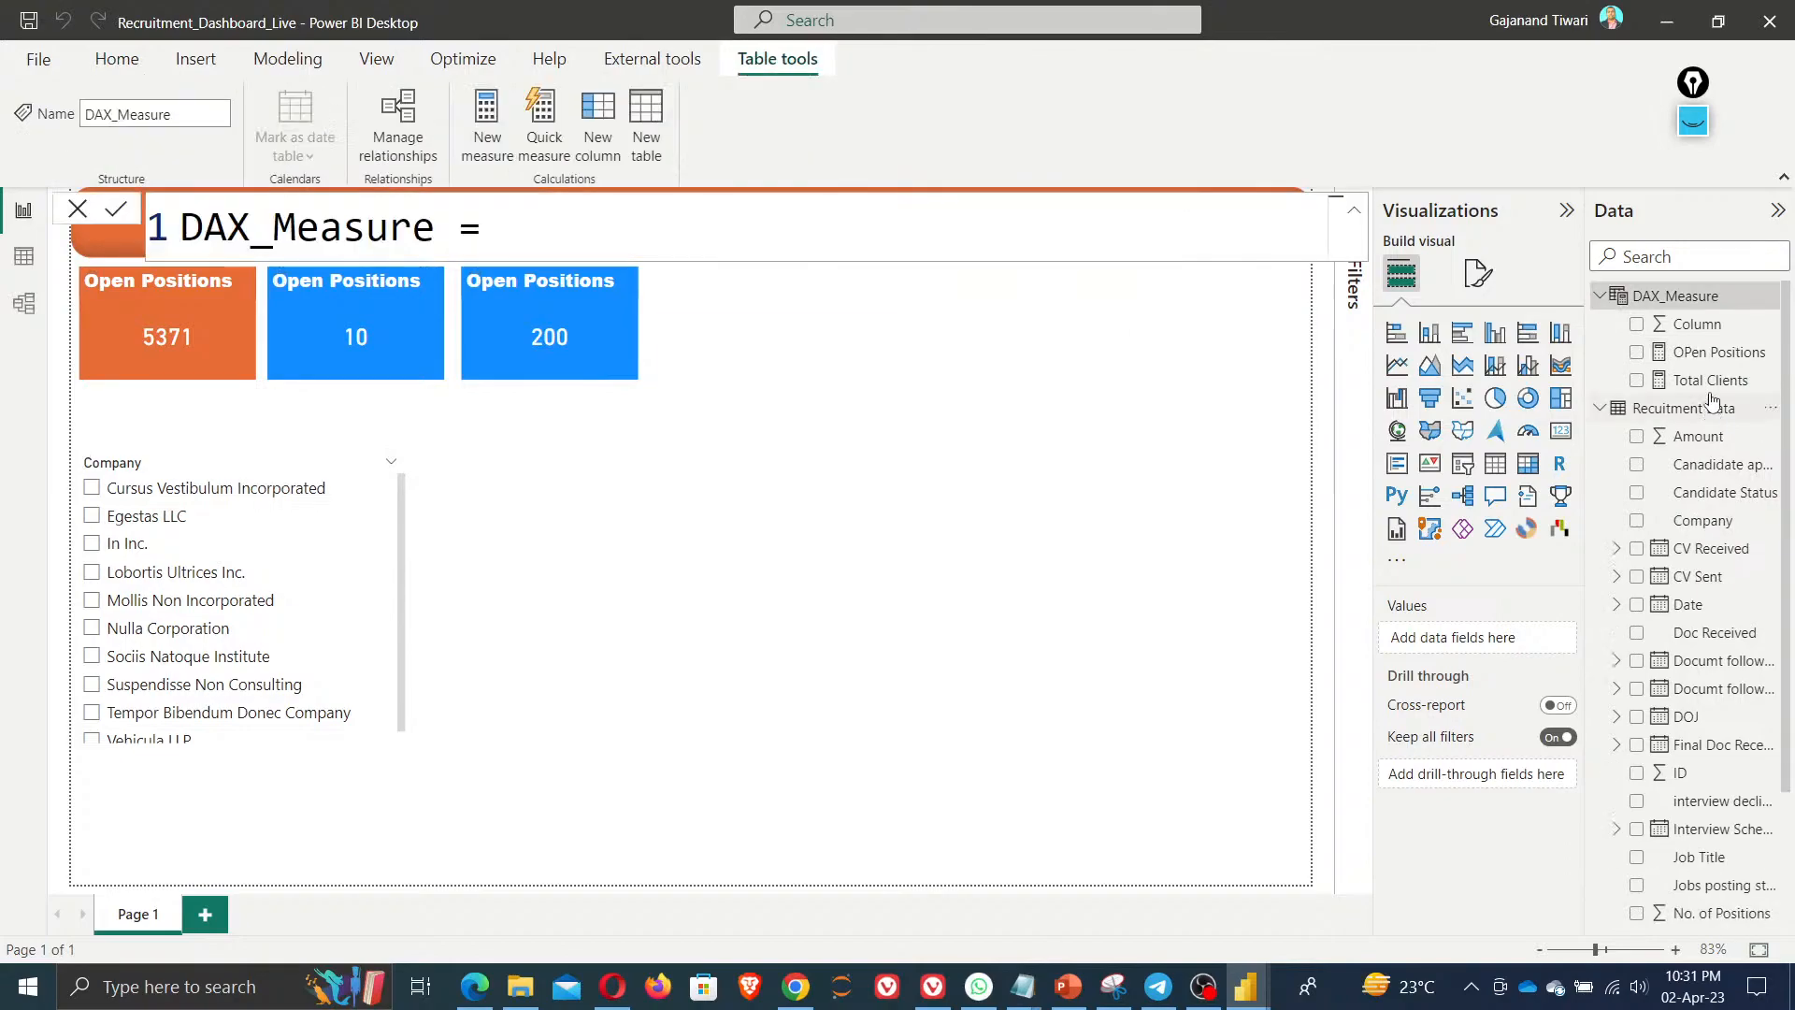
Create a new measure in the DAX_Measure table containing a copy of the Total Clients formula
{"action": "left_click", "coordinate": [1715, 382]}
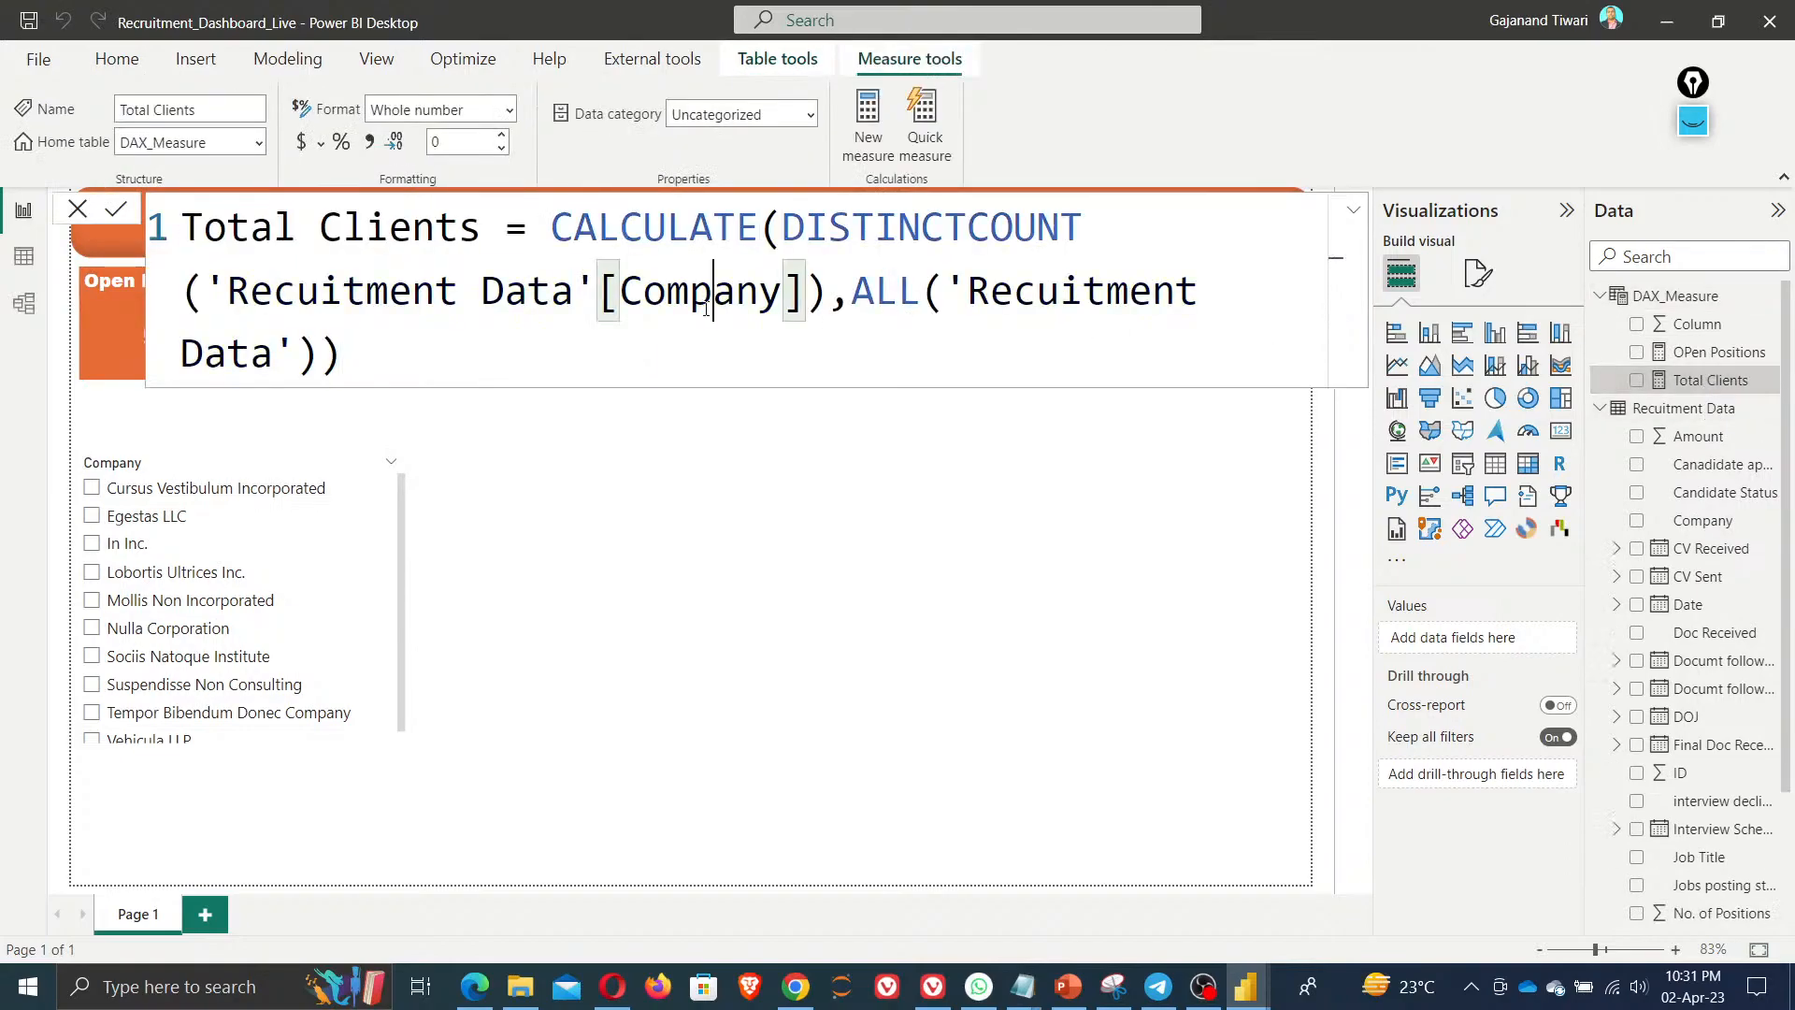
{"action": "left_click", "coordinate": [802, 291]}
{"action": "key", "text": "ctrl+a"}
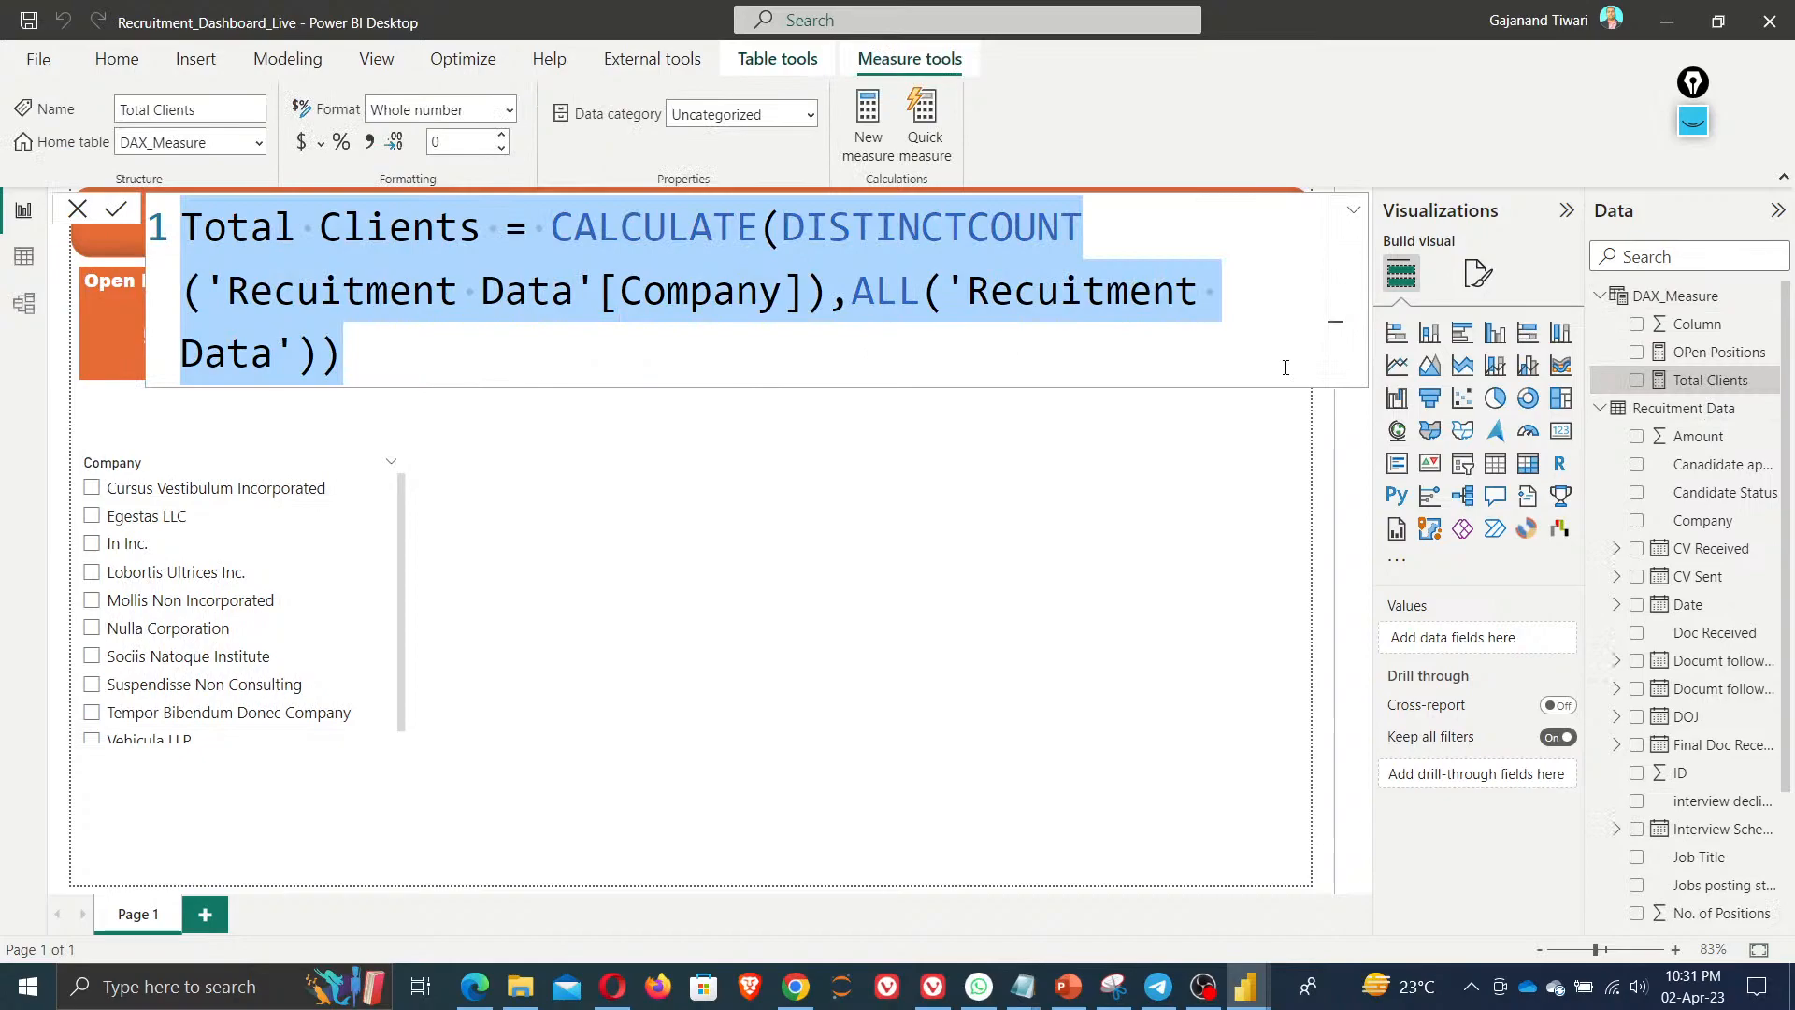
{"action": "right_click", "coordinate": [1682, 322]}
{"action": "key", "text": "Escape"}
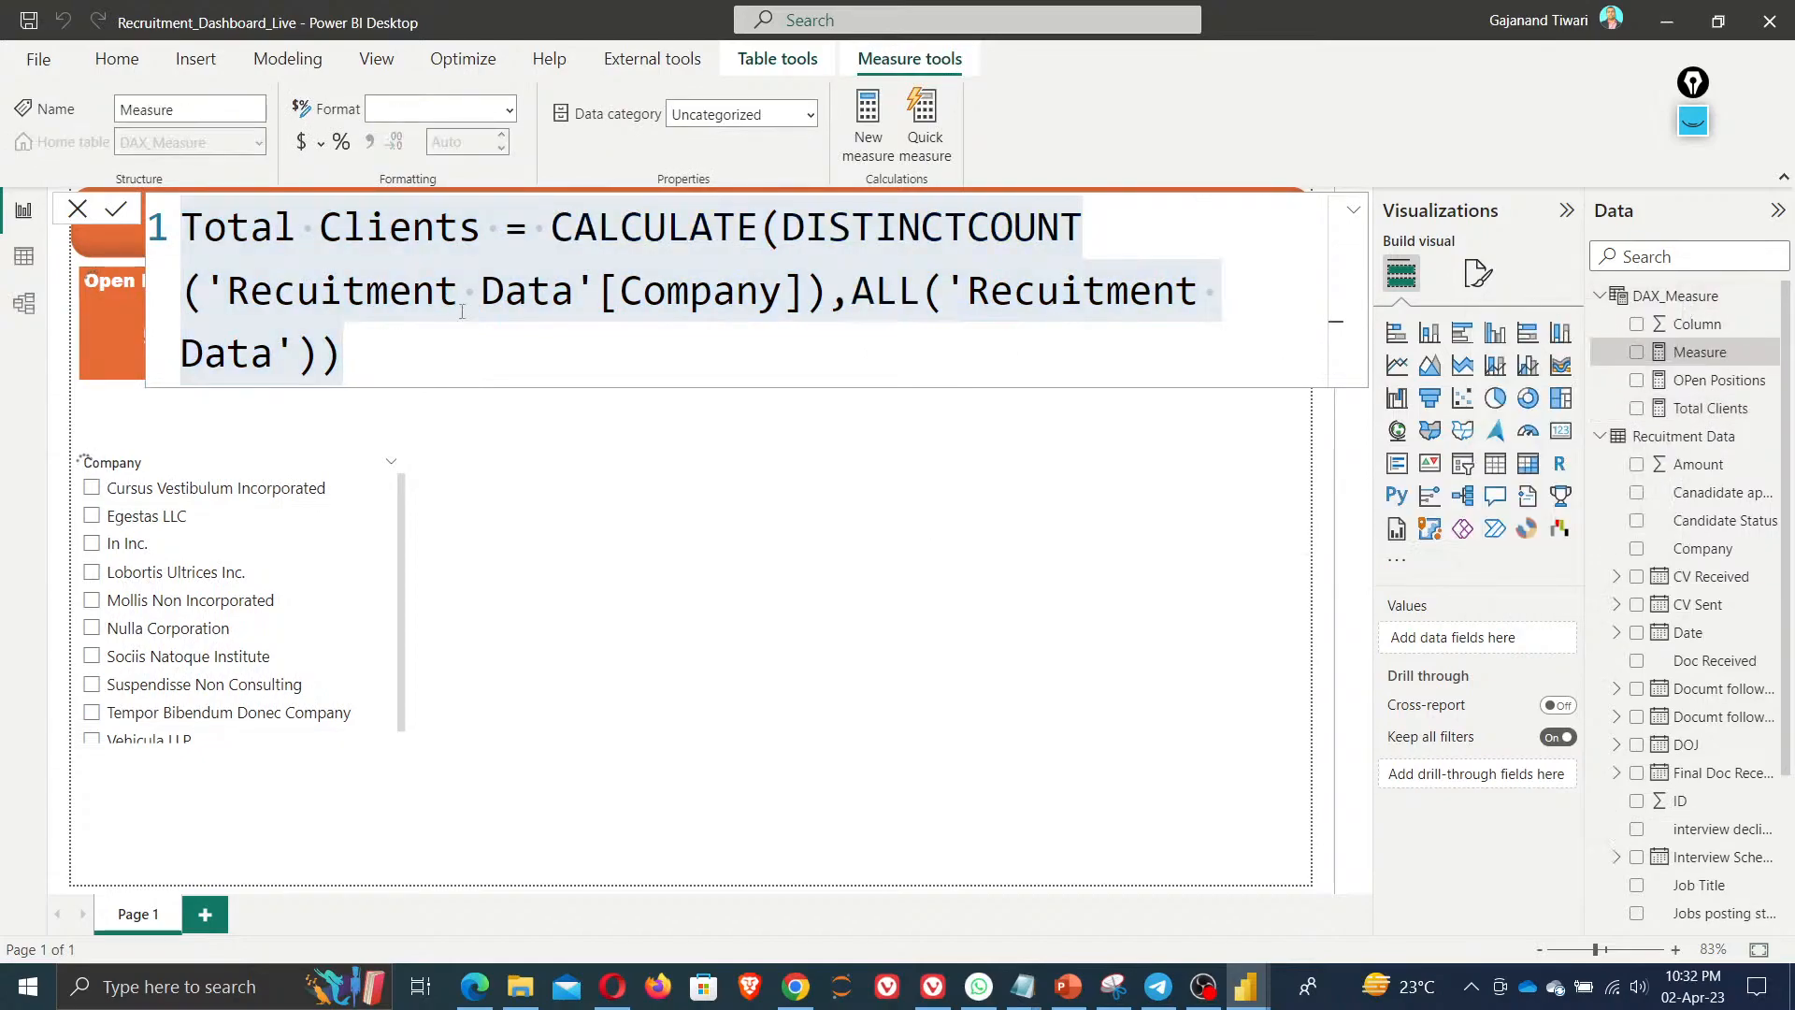
{"action": "key", "text": "ctrl+v"}
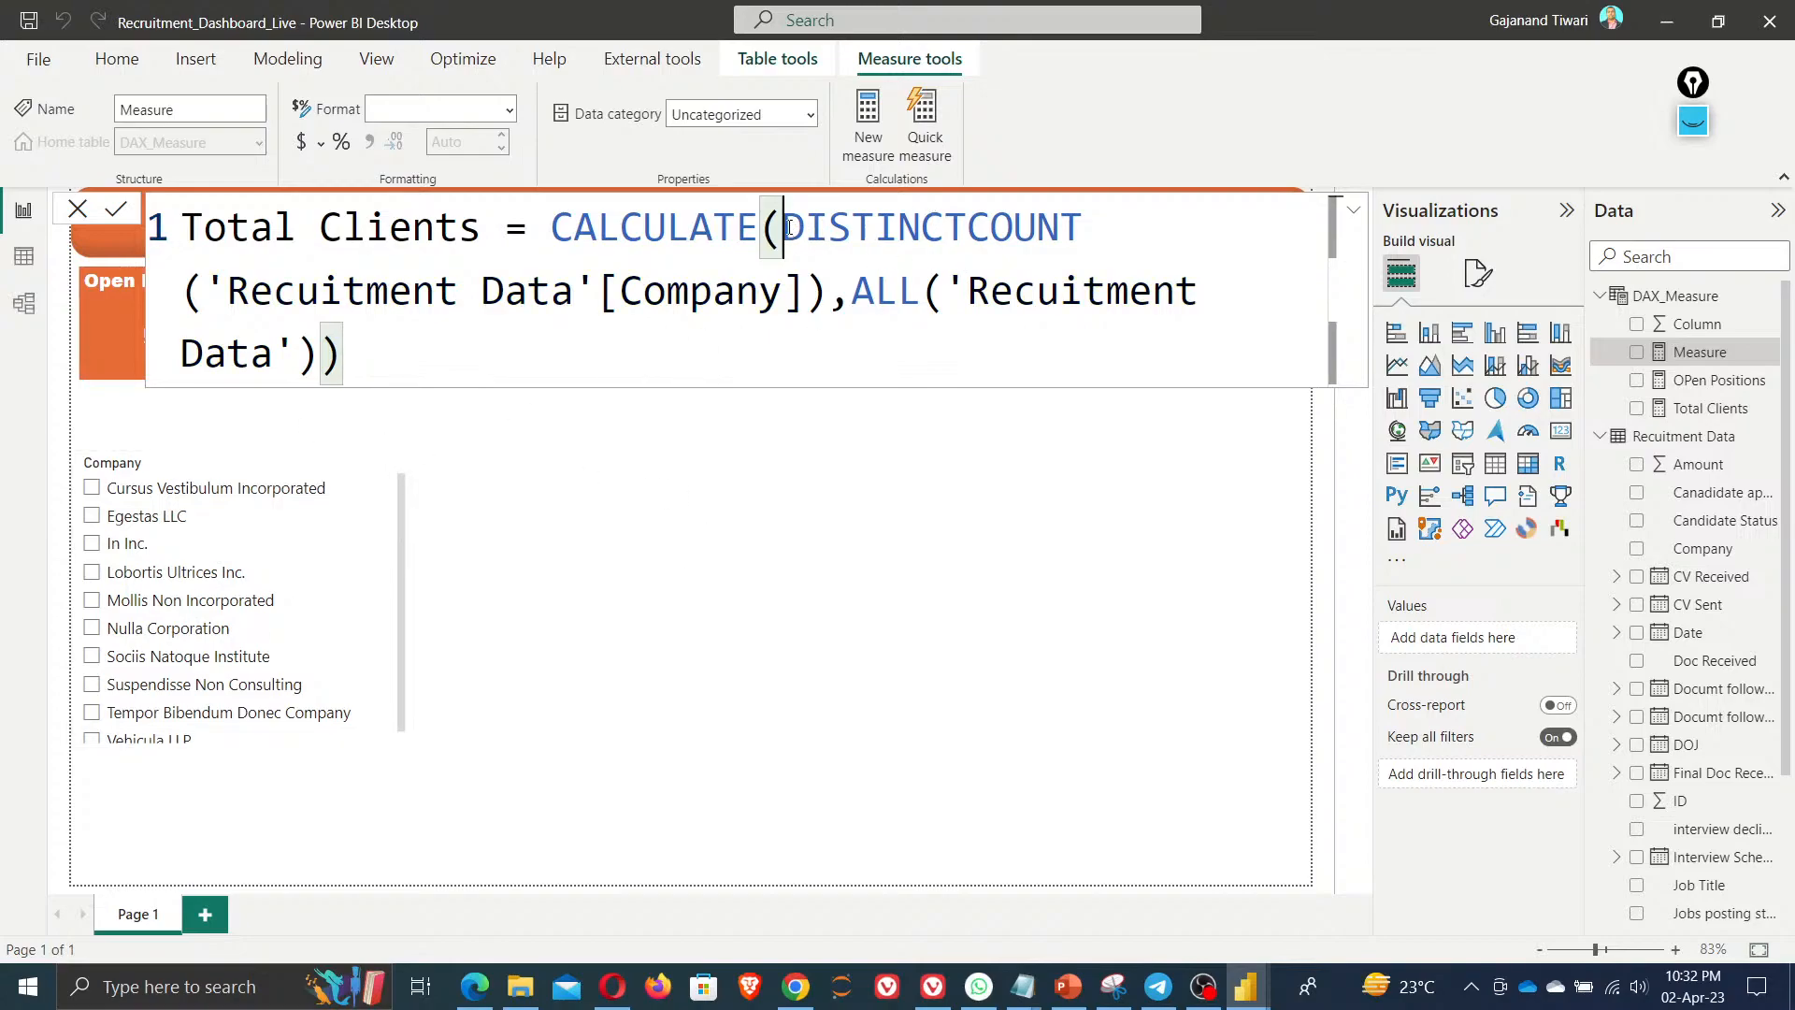
Change the copied formula's aggregation from DISTINCTCOUNT to COUNT and its column from Company to CV Sent
{"action": "left_click_drag", "start_coordinate": [785, 229], "coordinate": [967, 227]}
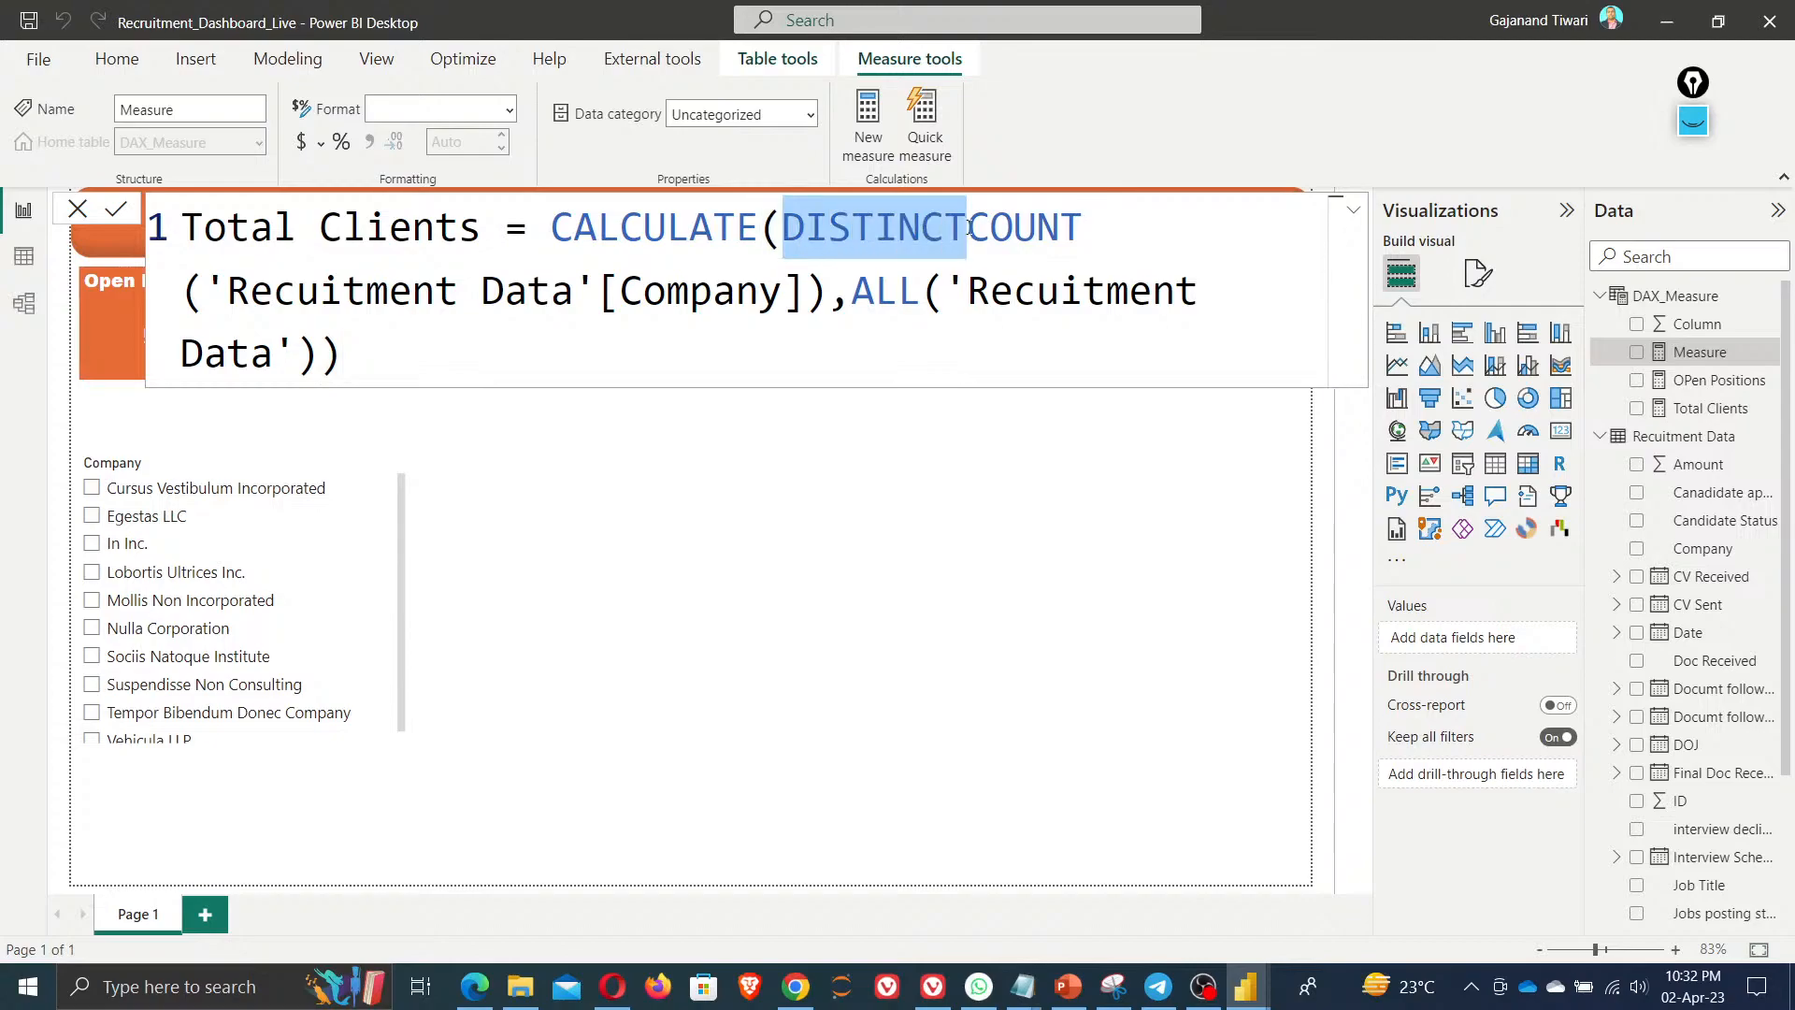
{"action": "key", "text": "BackSpace"}
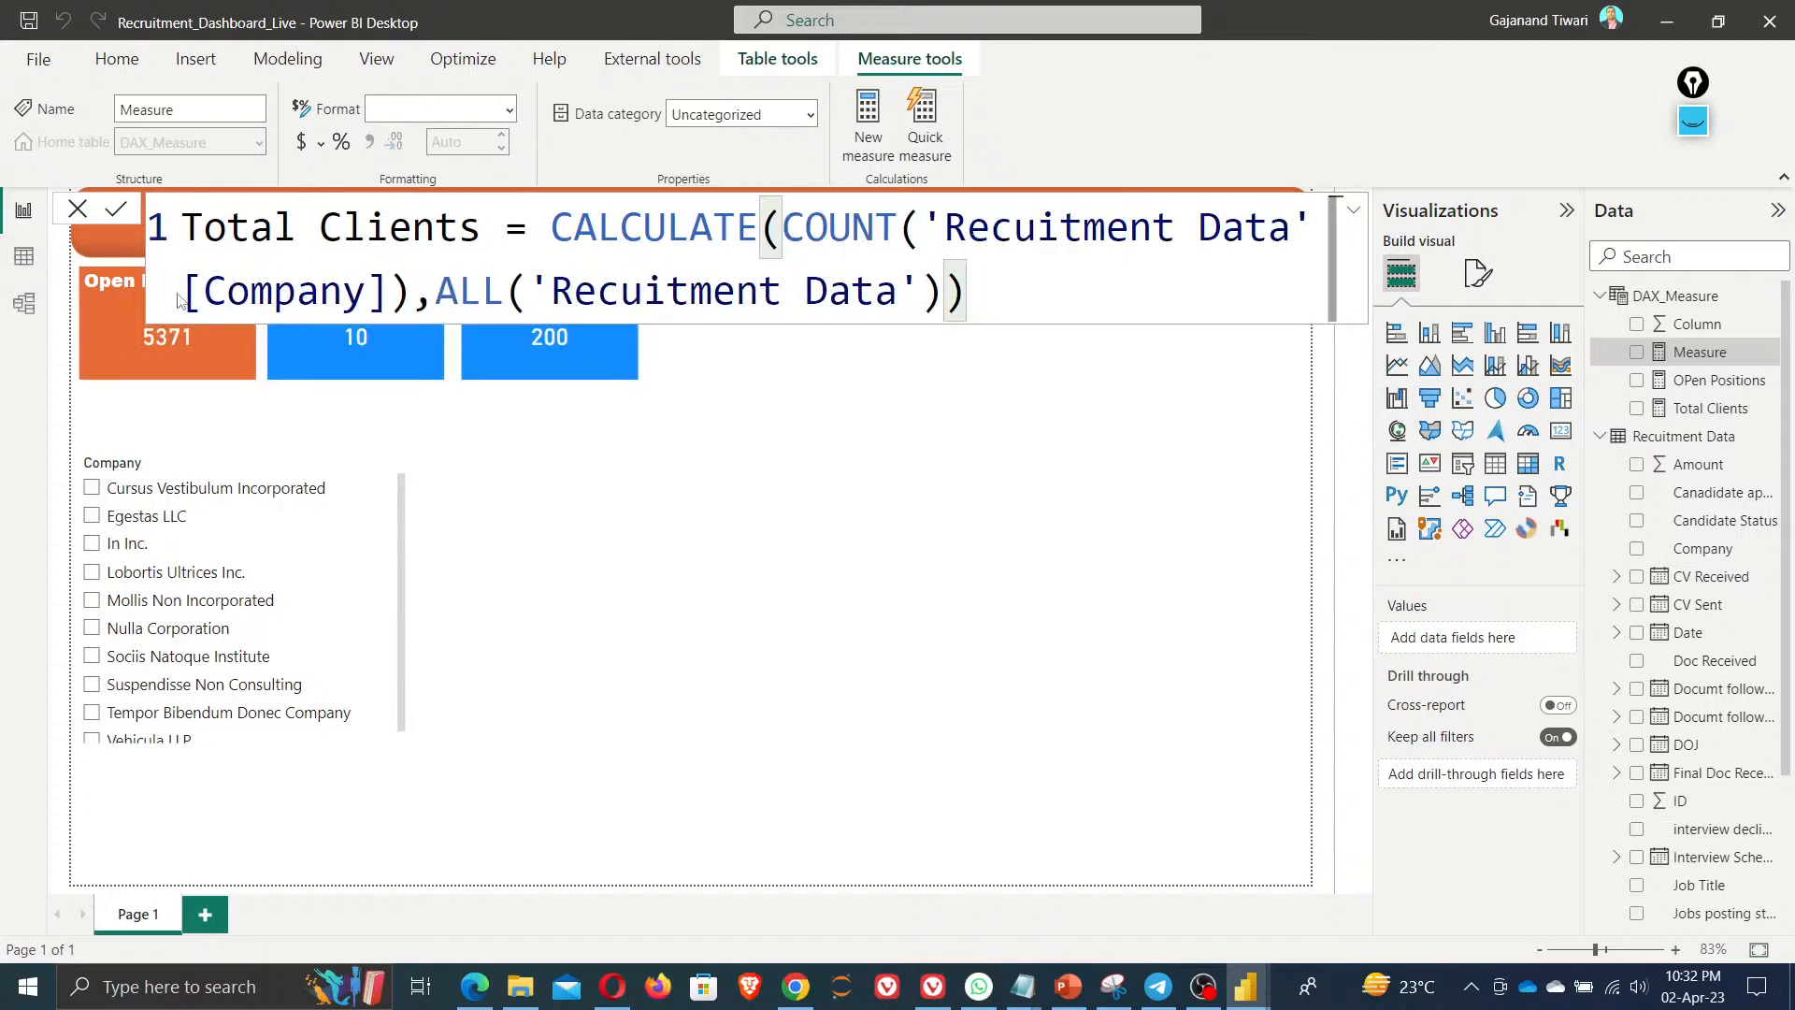
{"action": "left_click_drag", "start_coordinate": [203, 292], "coordinate": [387, 298]}
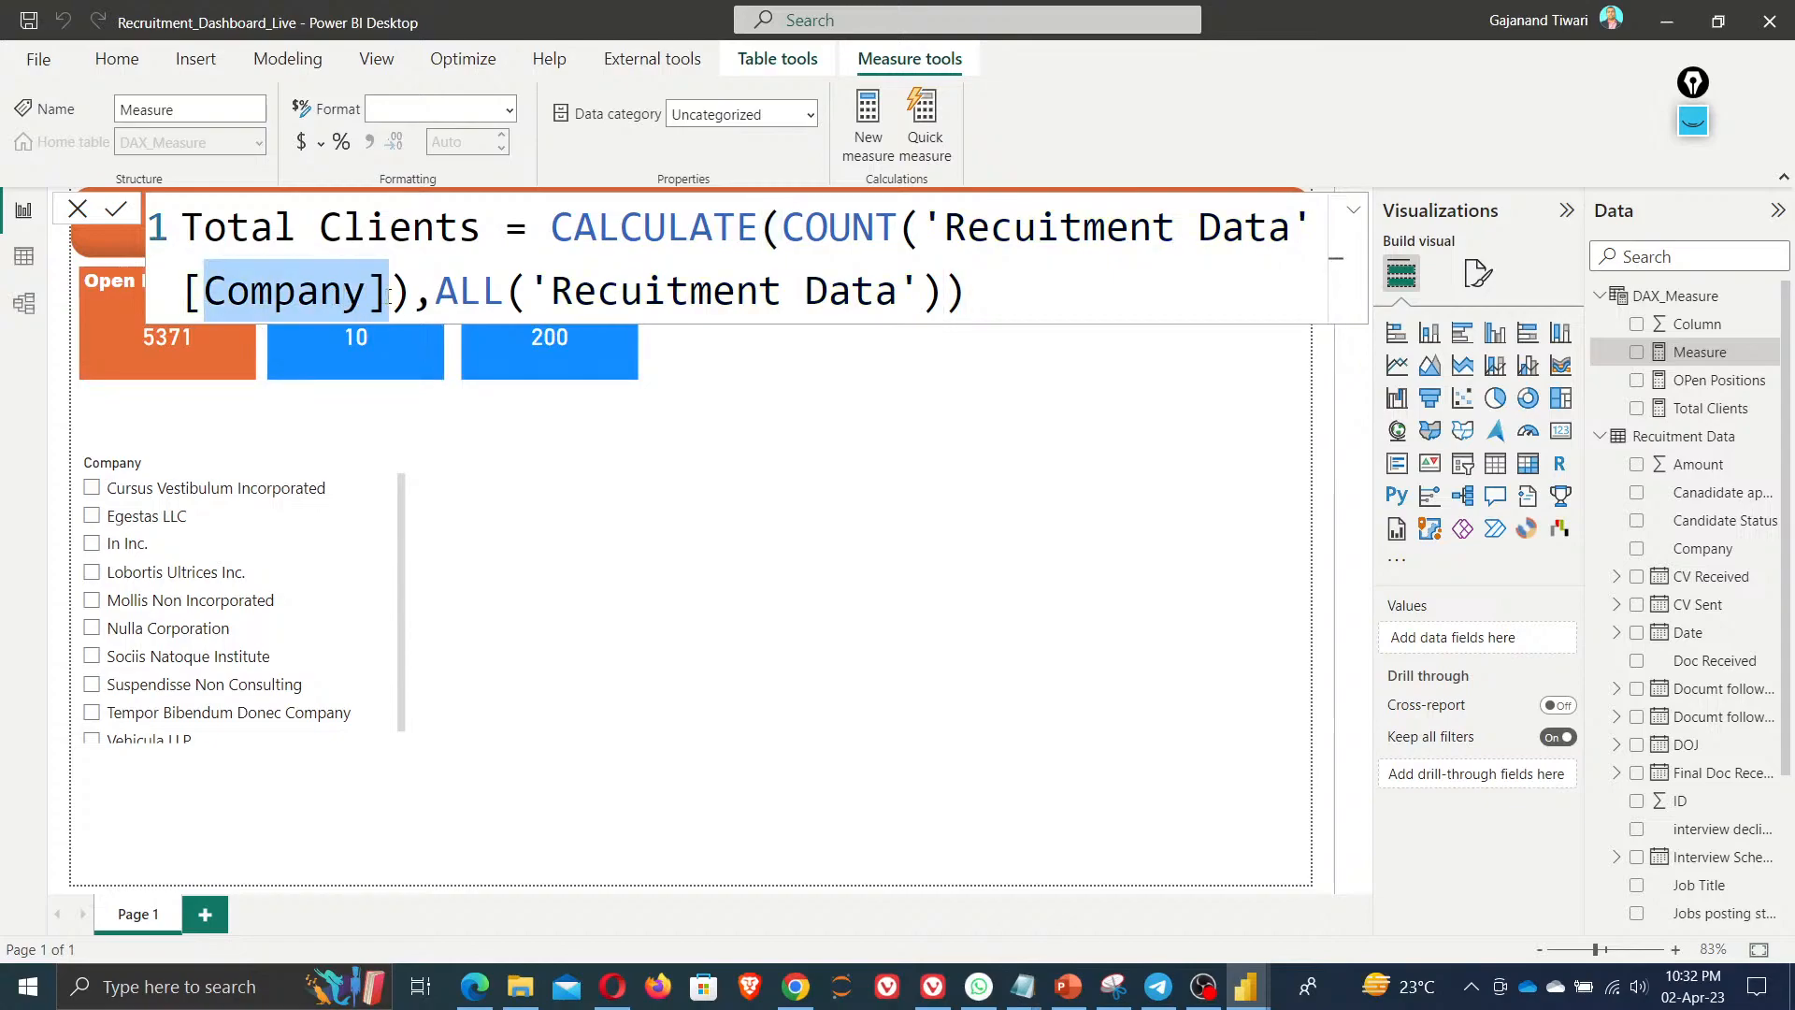
{"action": "type", "text": "cv"}
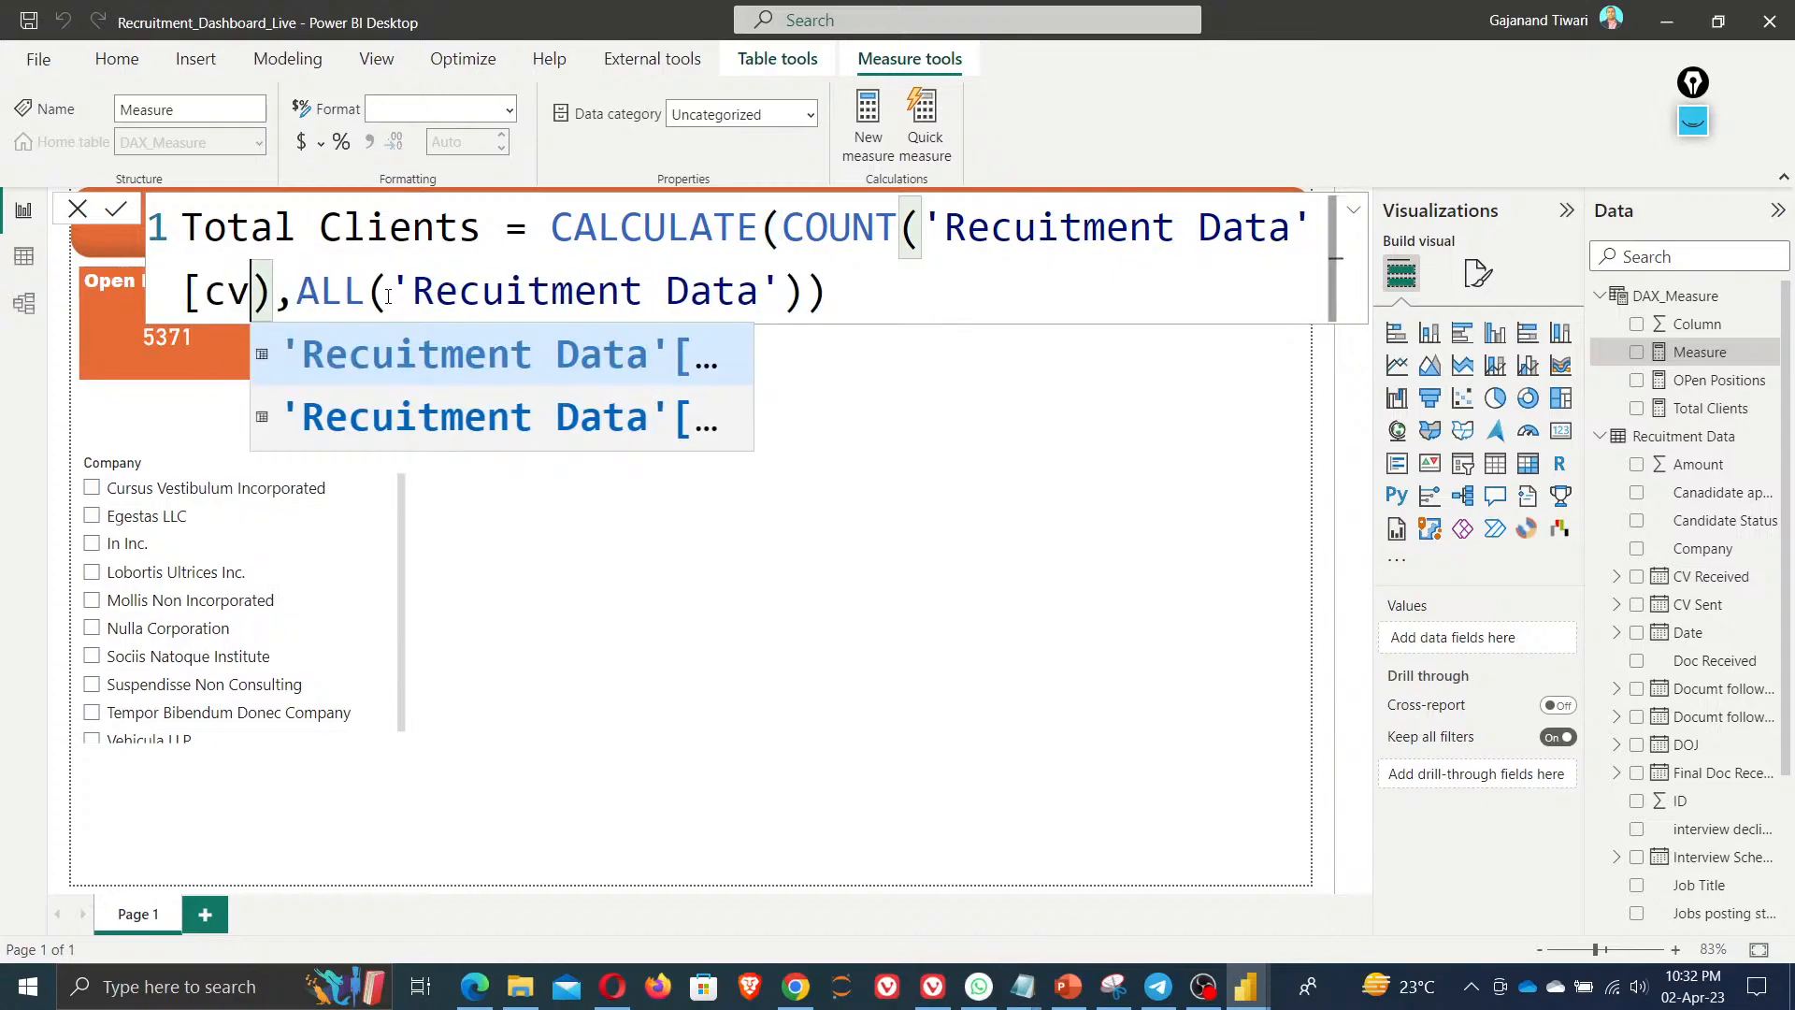
{"action": "type", "text": "sn"}
{"action": "key", "text": "BackSpace"}
{"action": "key", "text": "BackSpace"}
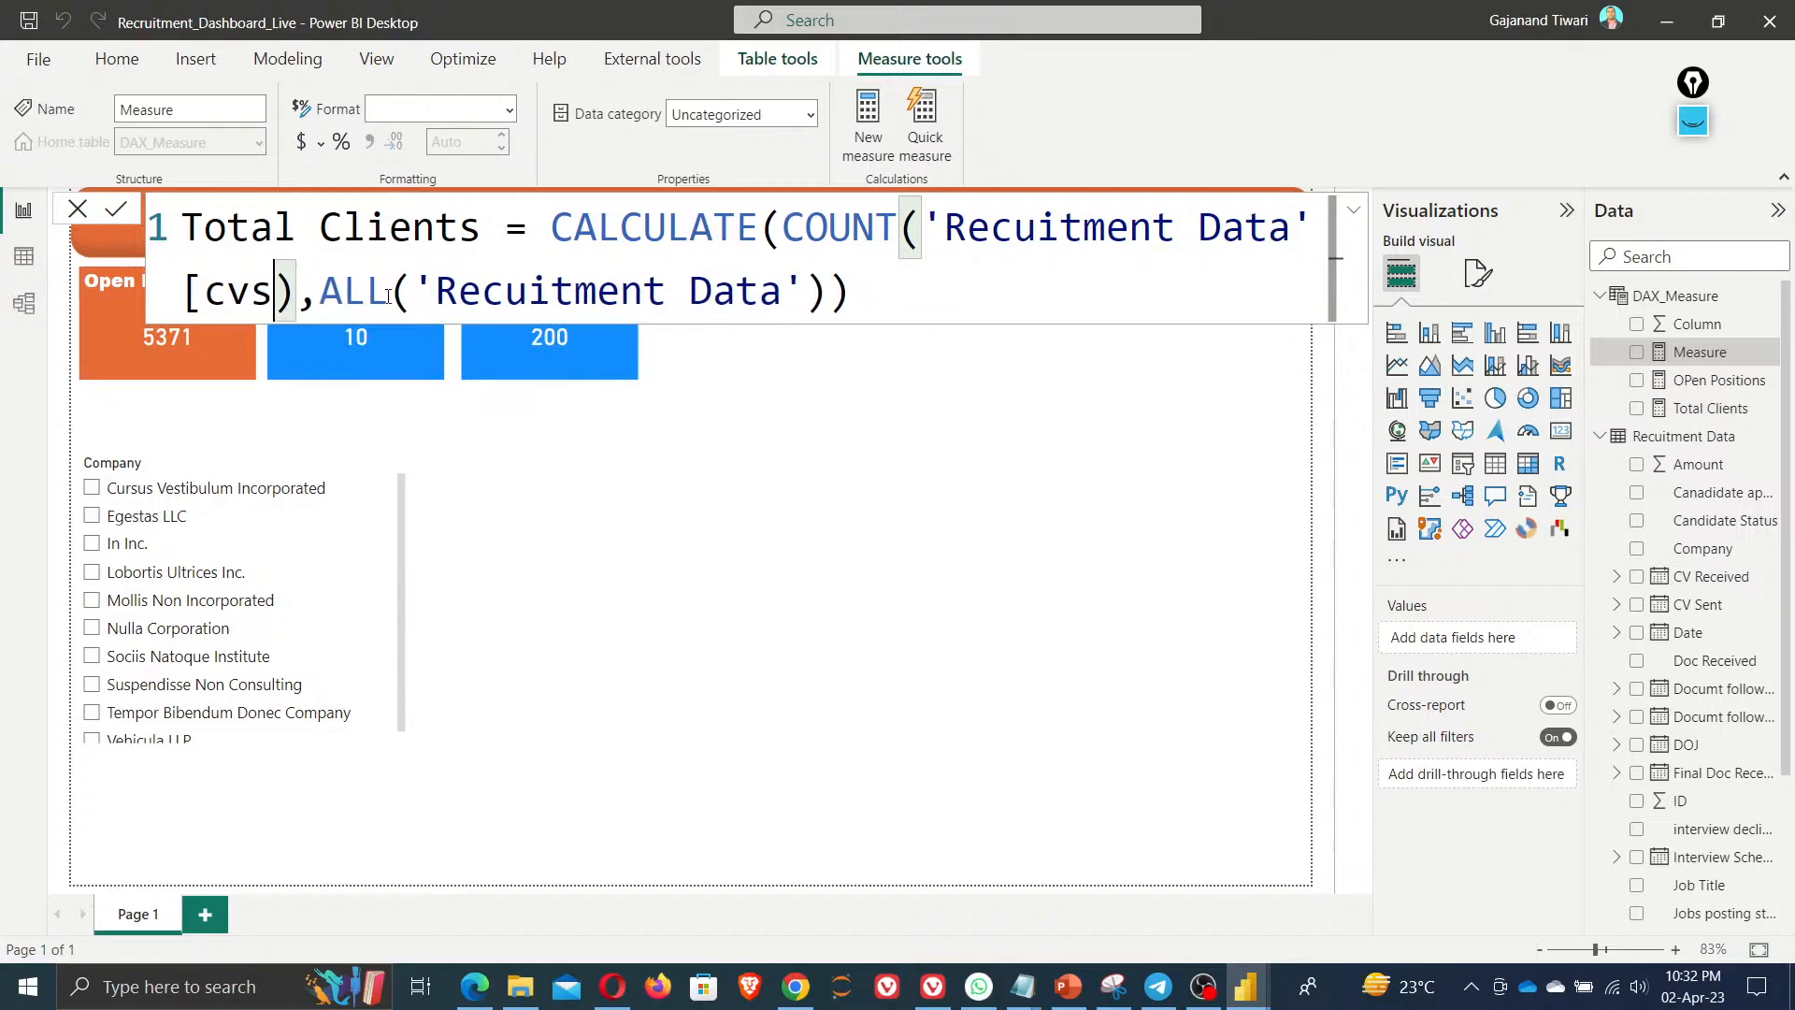
{"action": "key", "text": "Down"}
{"action": "key", "text": "Up"}
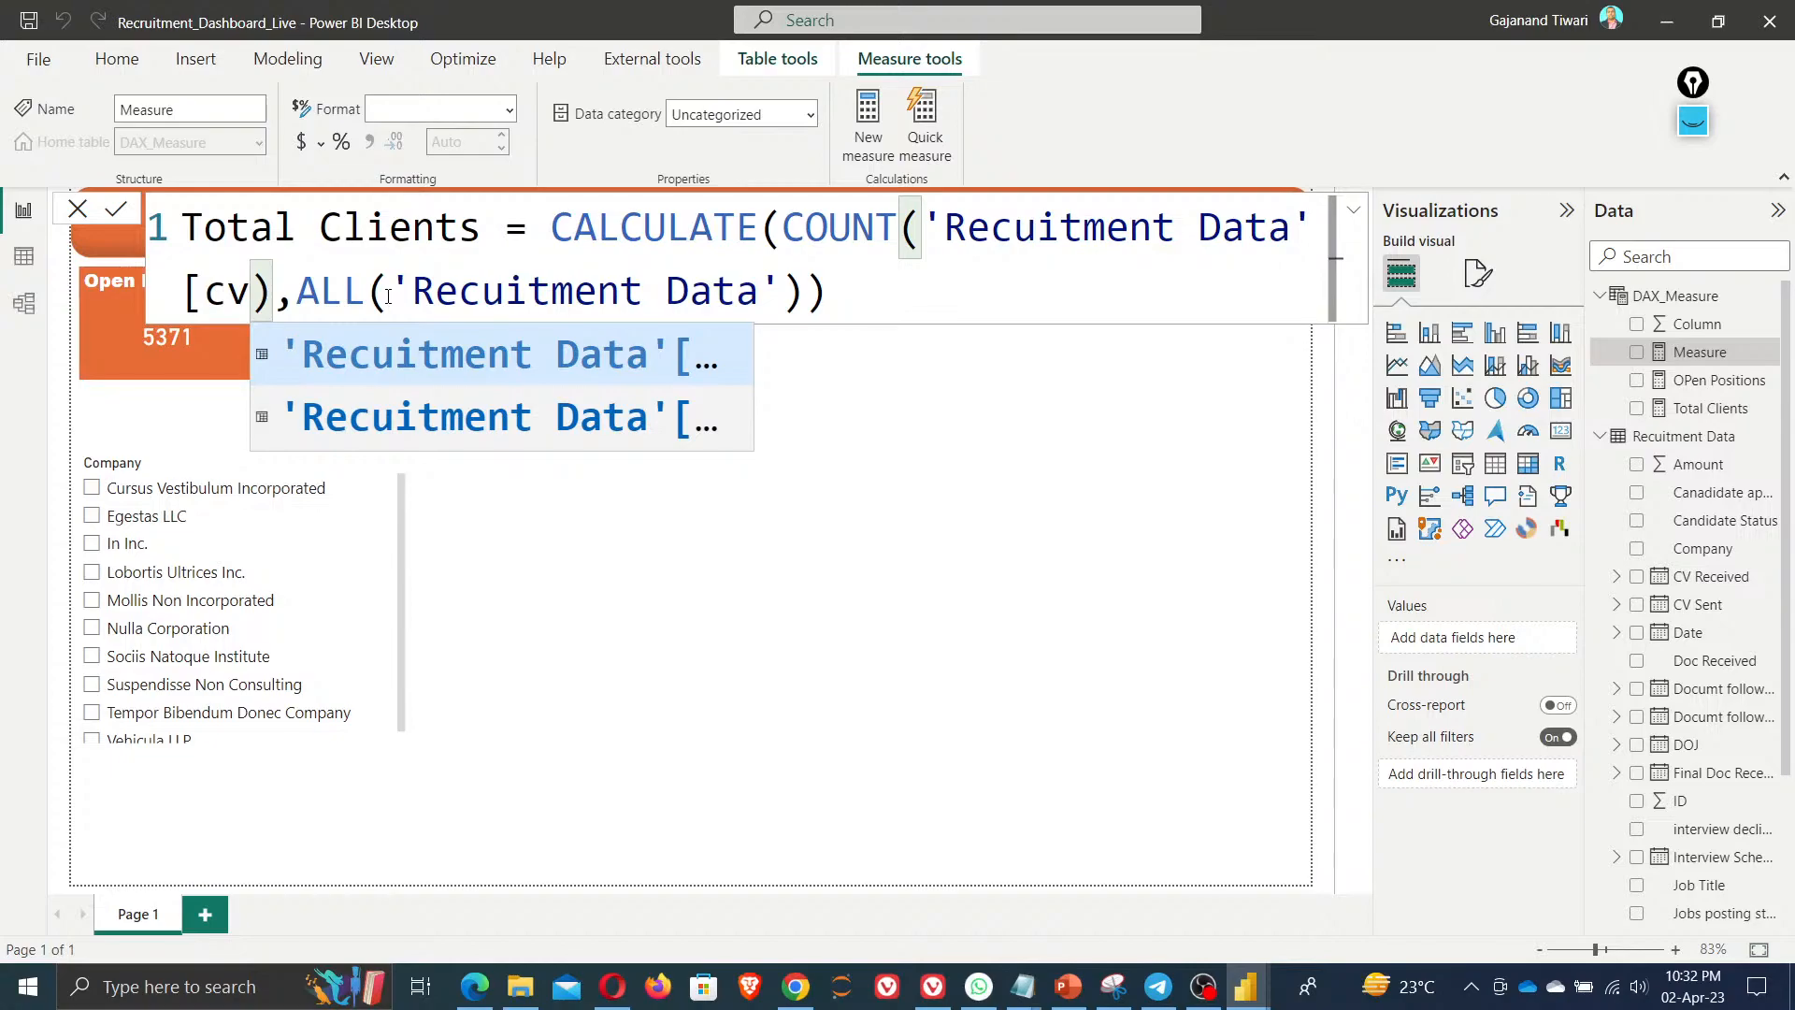
{"action": "key", "text": "Tab"}
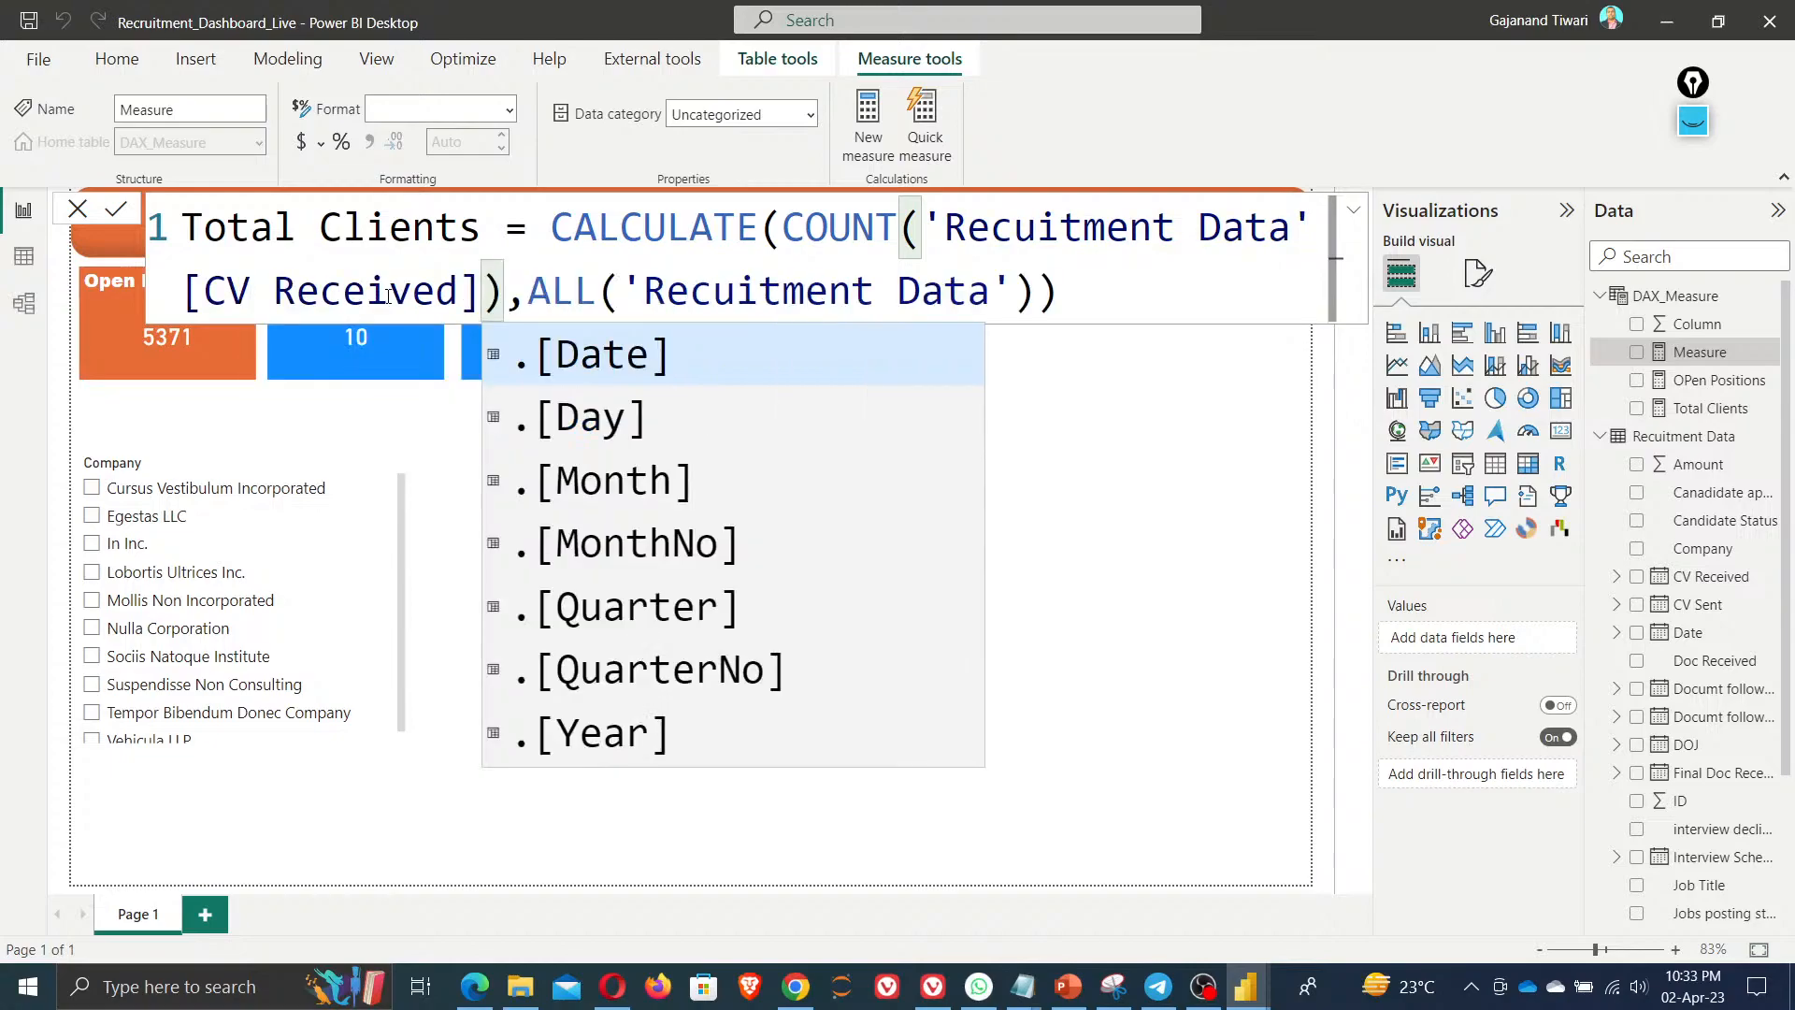
{"action": "key", "text": "BackSpace"}
{"action": "key", "text": "BackSpace"}
{"action": "key", "text": "BackSpace"}
{"action": "key", "text": "BackSpace"}
{"action": "key", "text": "BackSpace"}
{"action": "key", "text": "BackSpace"}
{"action": "key", "text": "BackSpace"}
{"action": "key", "text": "BackSpace"}
{"action": "key", "text": "BackSpace"}
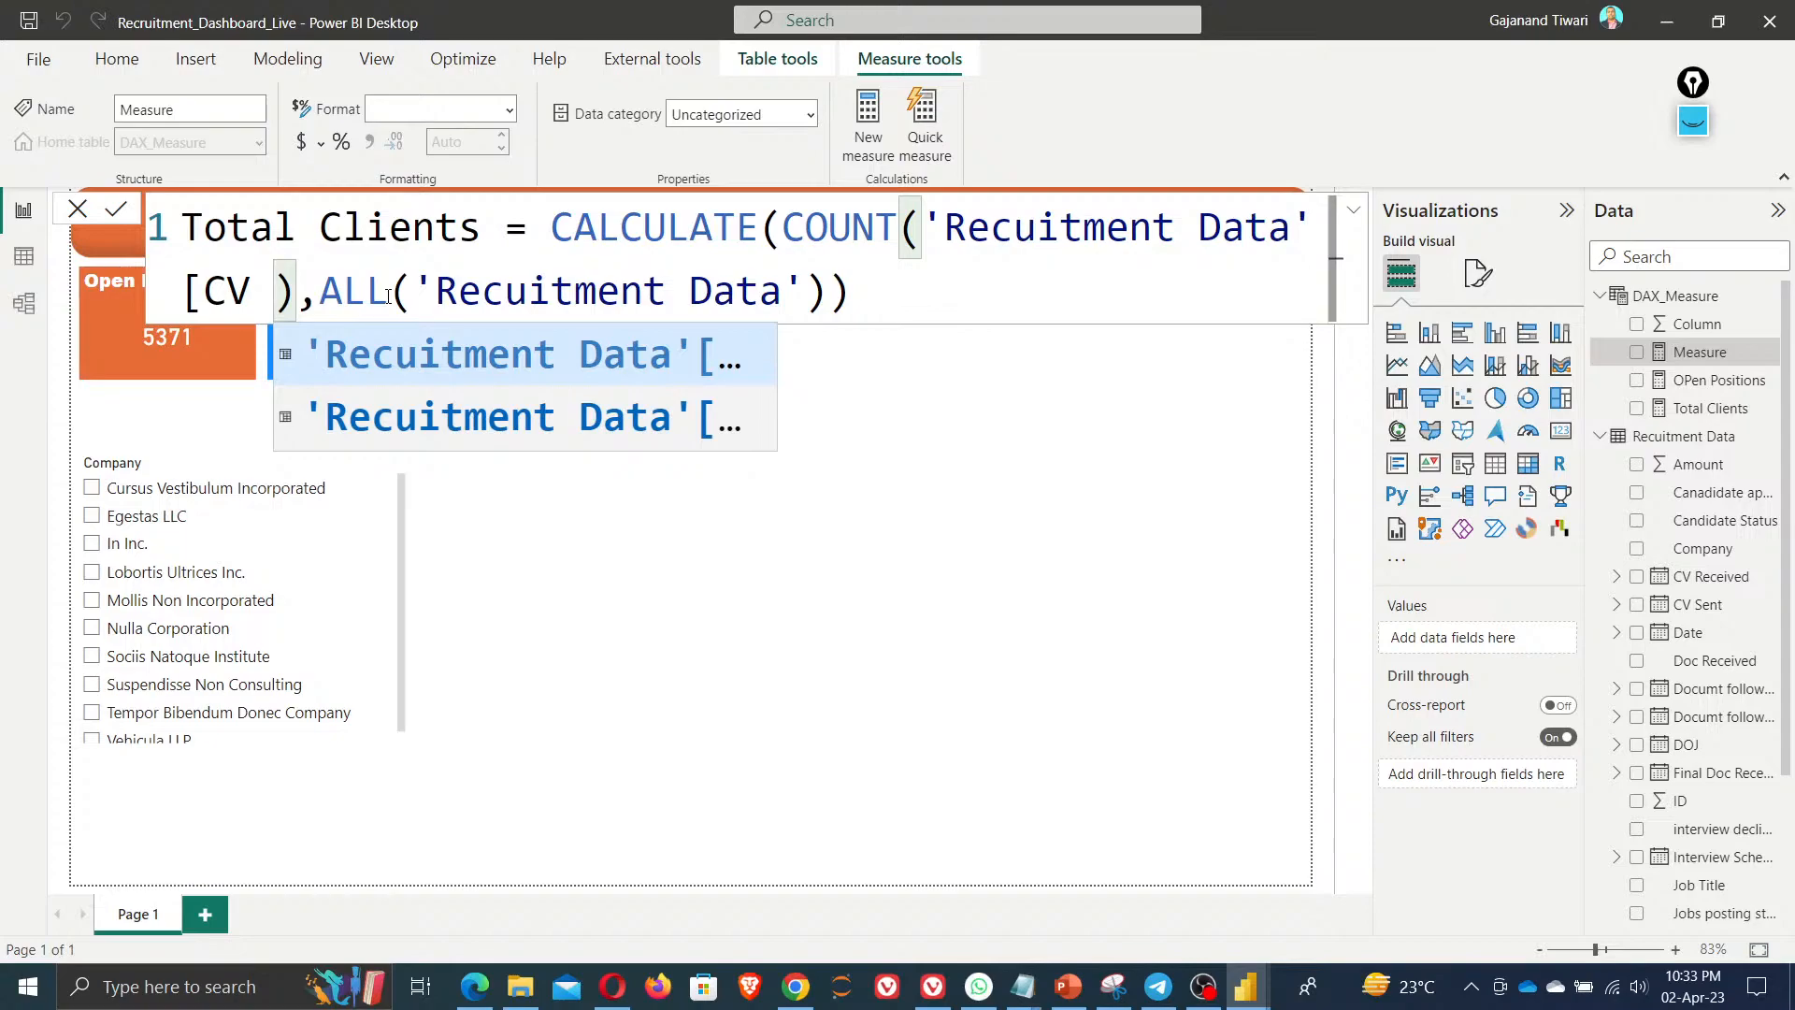
{"action": "type", "text": "S"}
{"action": "key", "text": "Tab"}
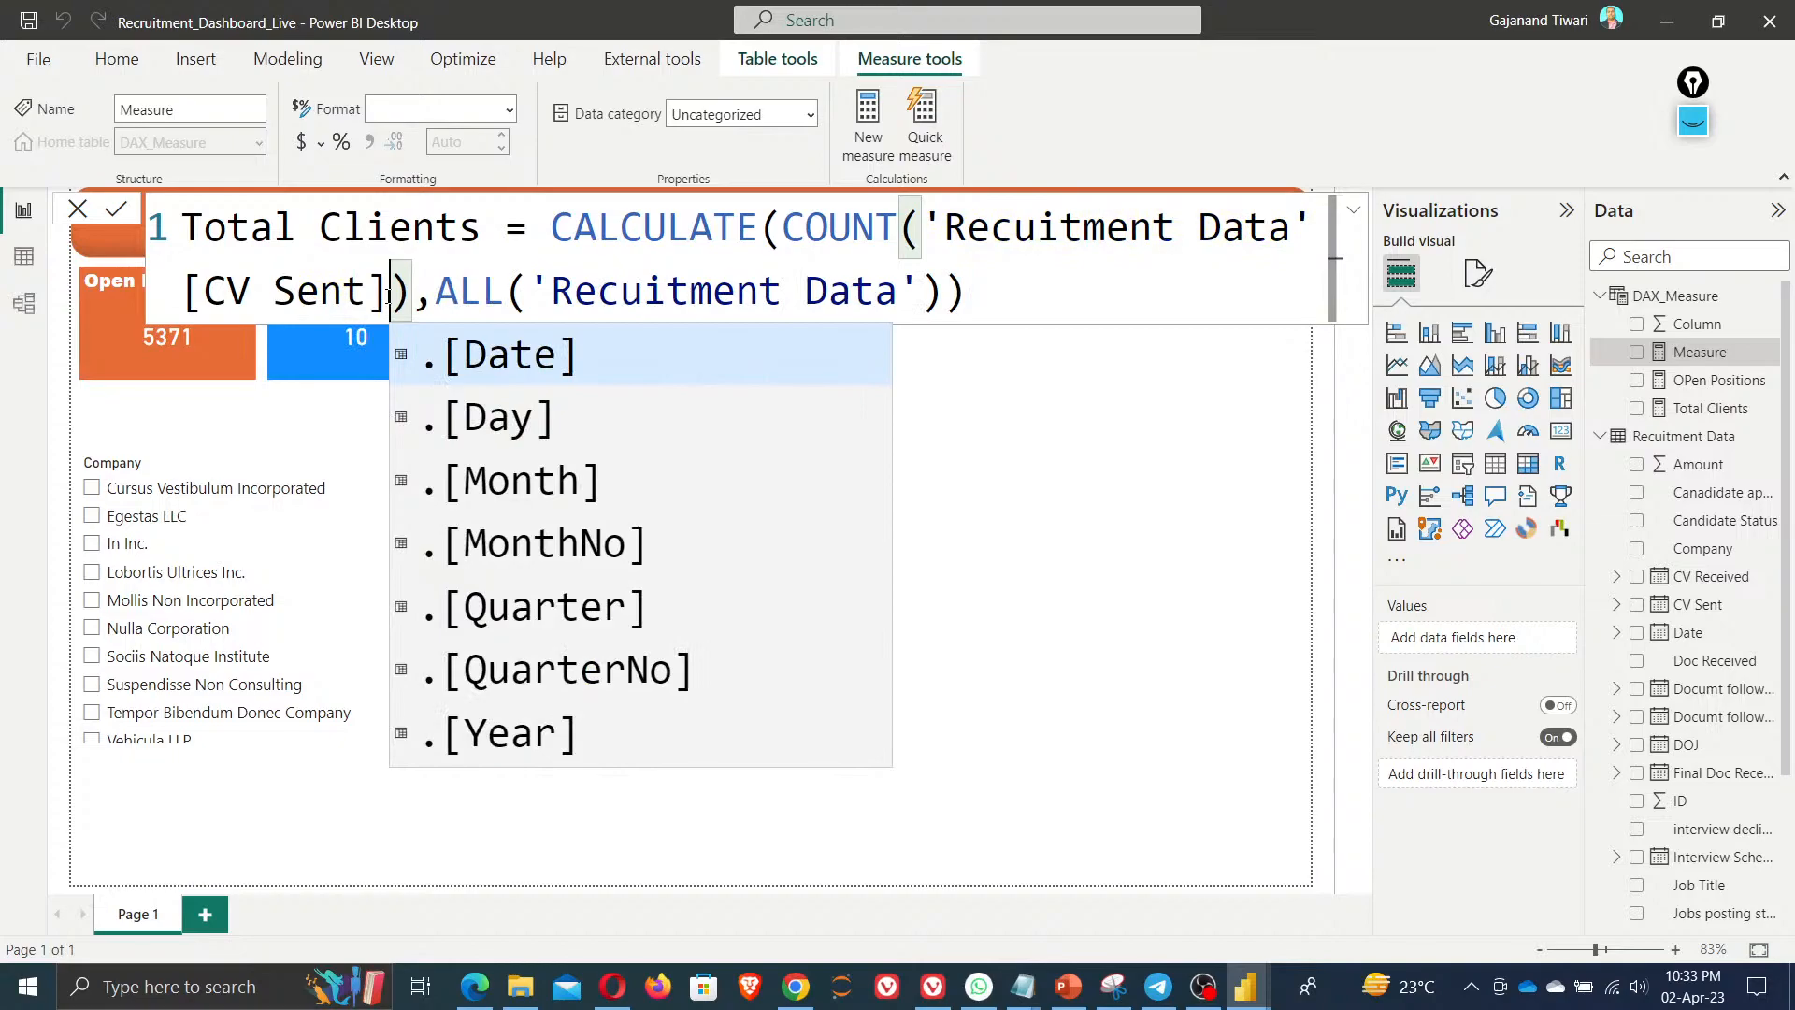
{"action": "key", "text": "End"}
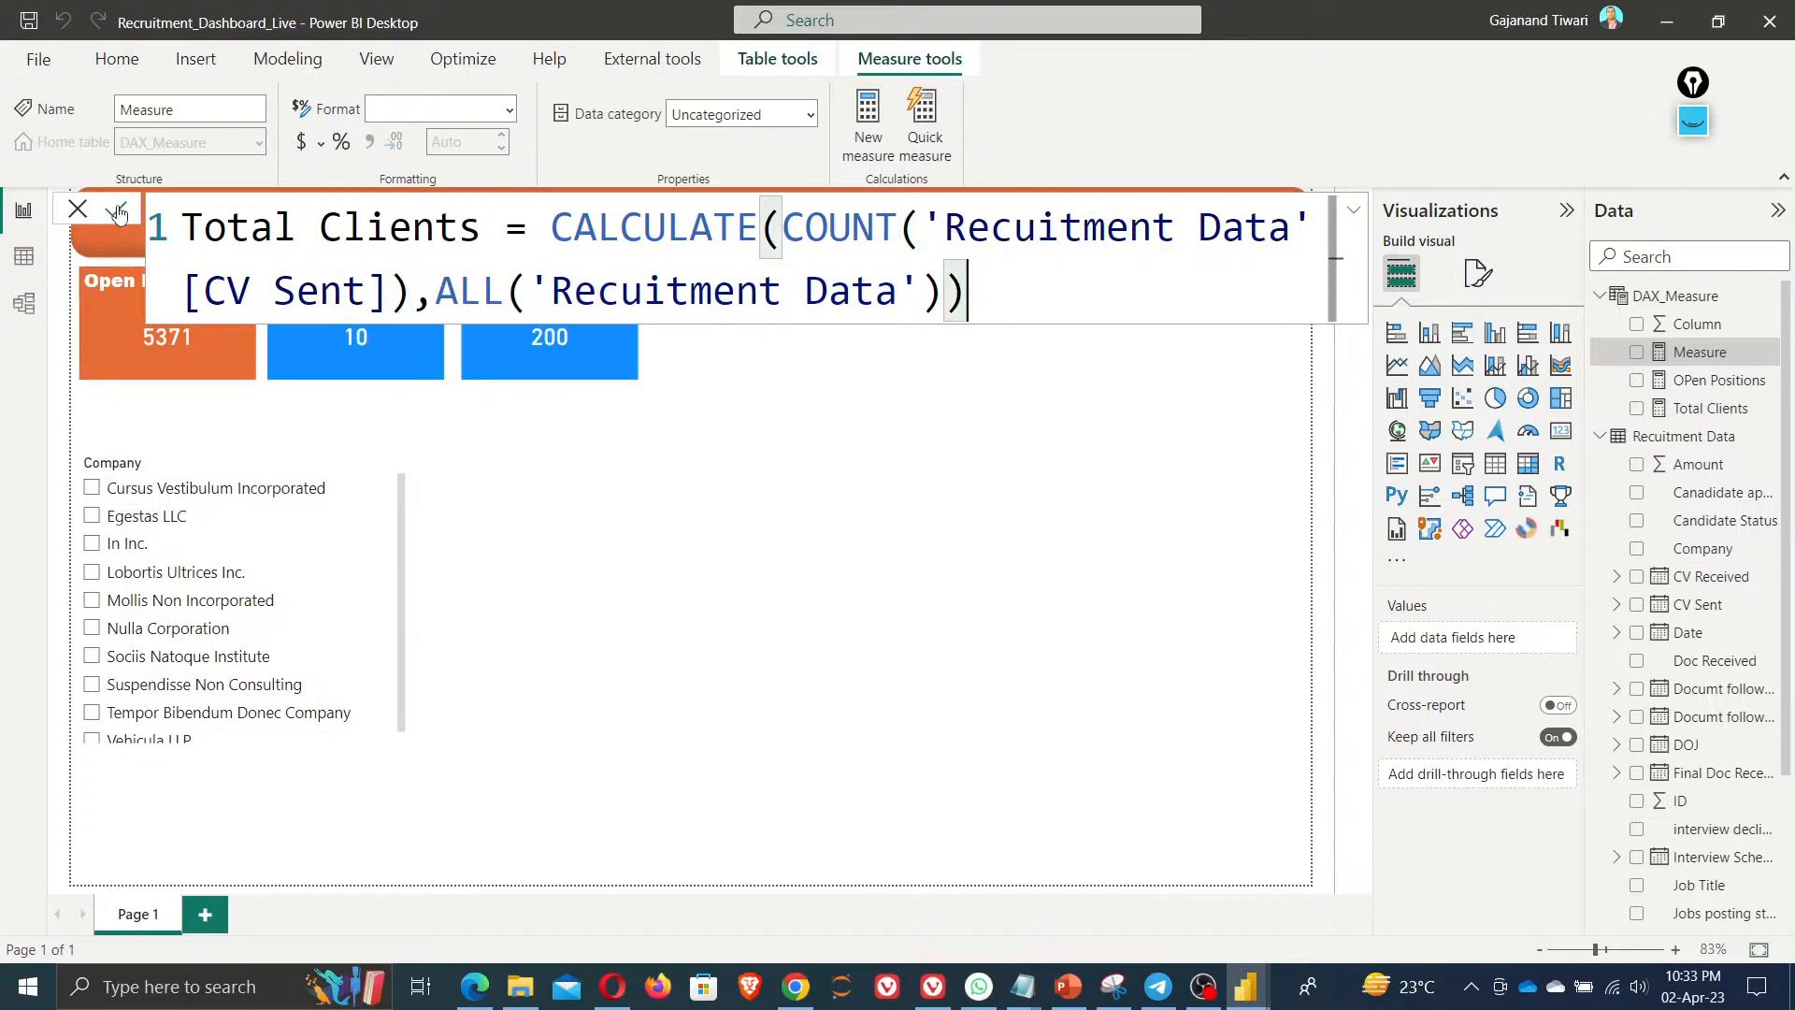
Name the new measure Total CV Sent and commit its formula
{"action": "left_click_drag", "start_coordinate": [320, 227], "coordinate": [482, 227]}
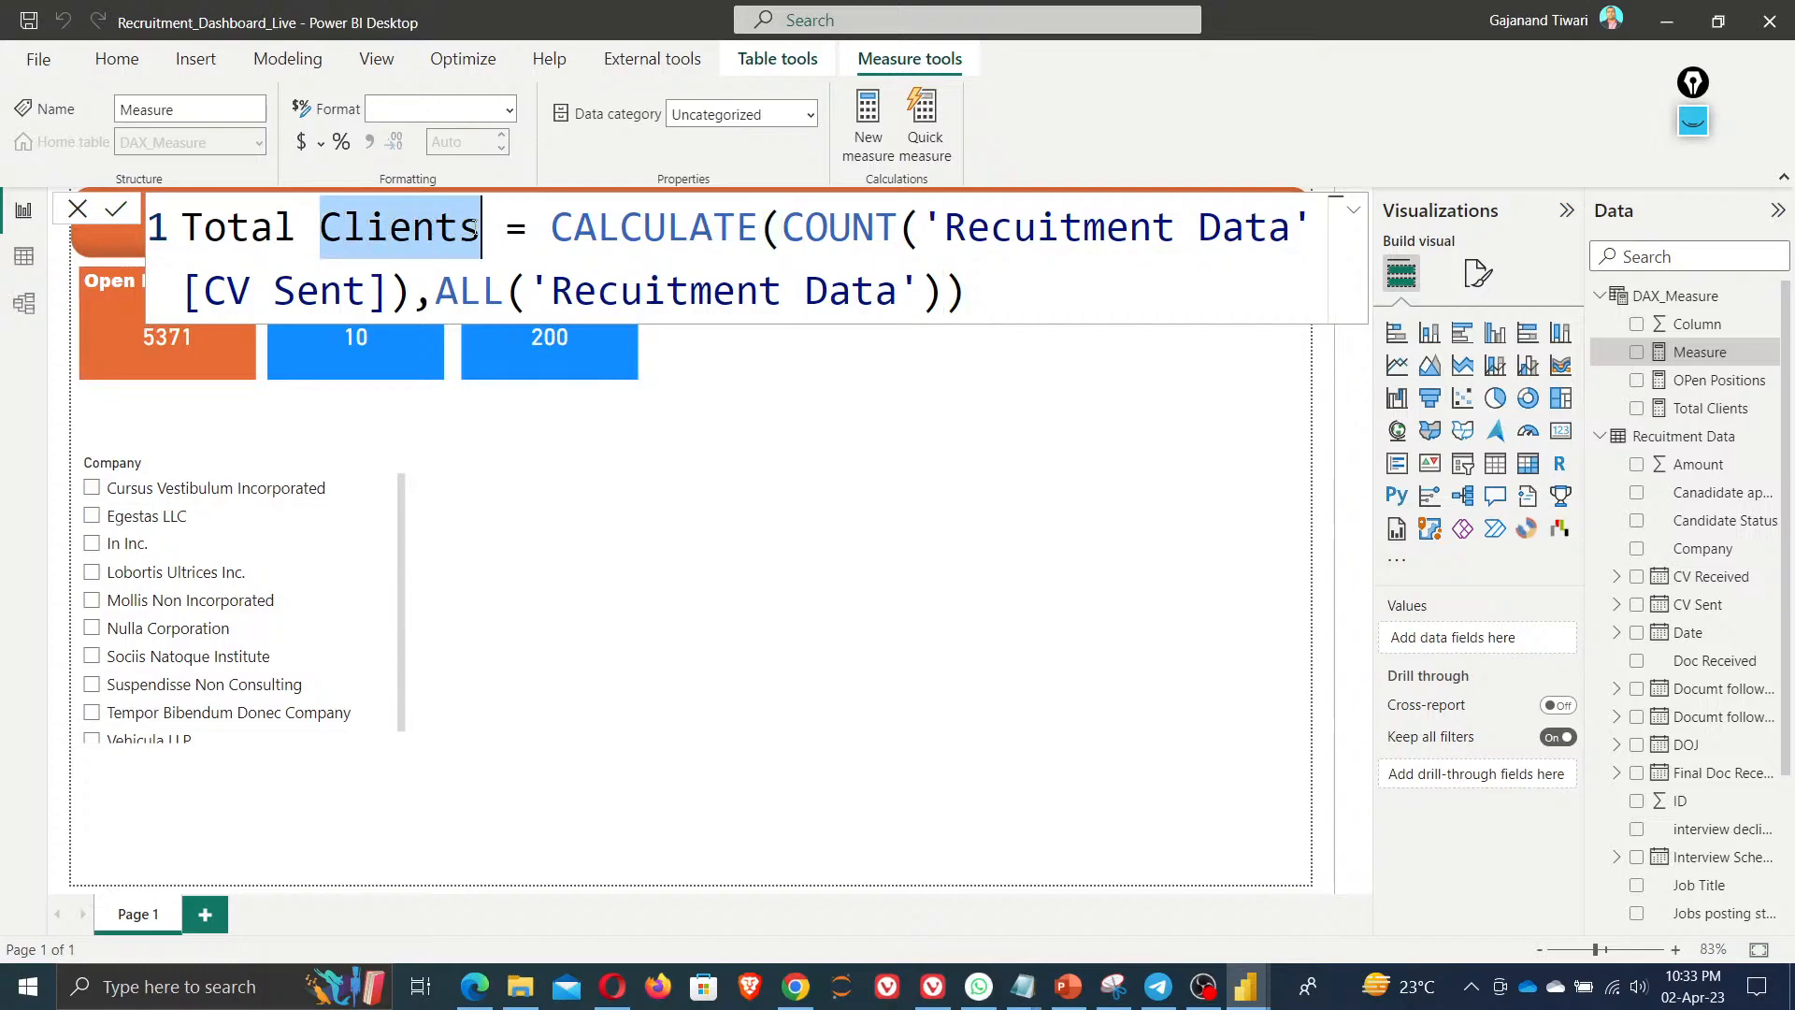
{"action": "type", "text": "CV"}
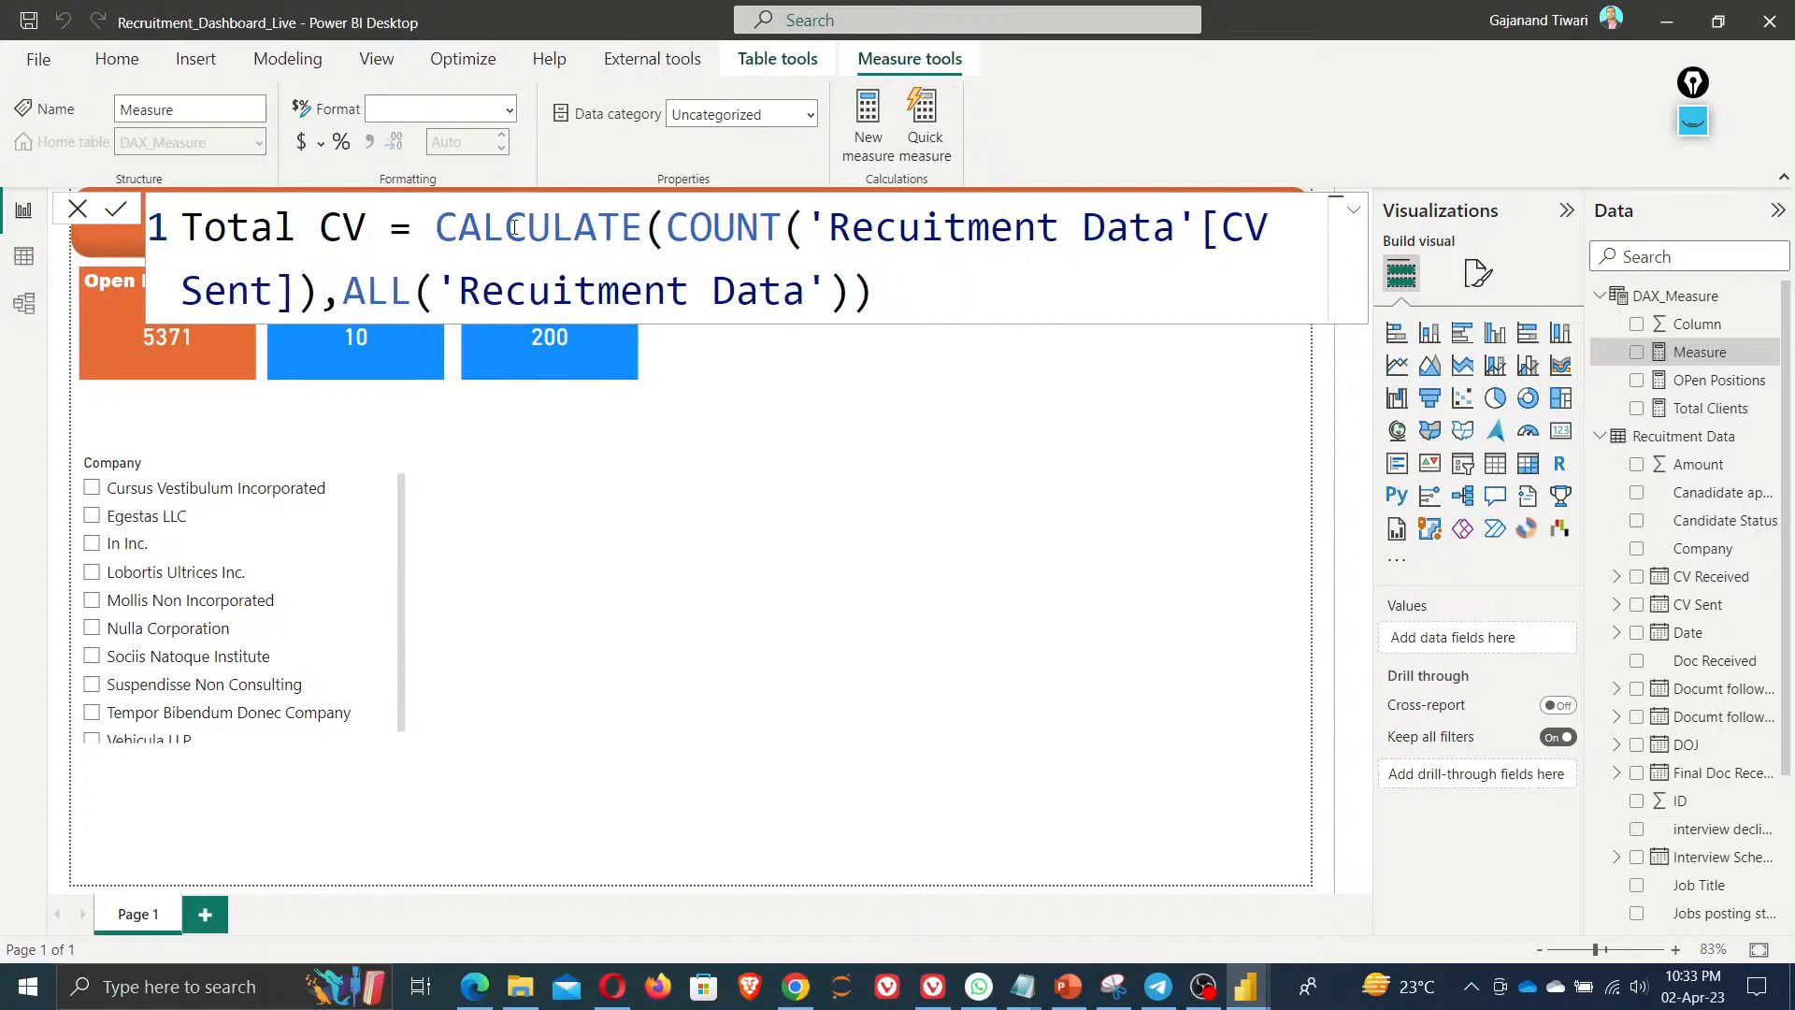
{"action": "type", "text": " Sent"}
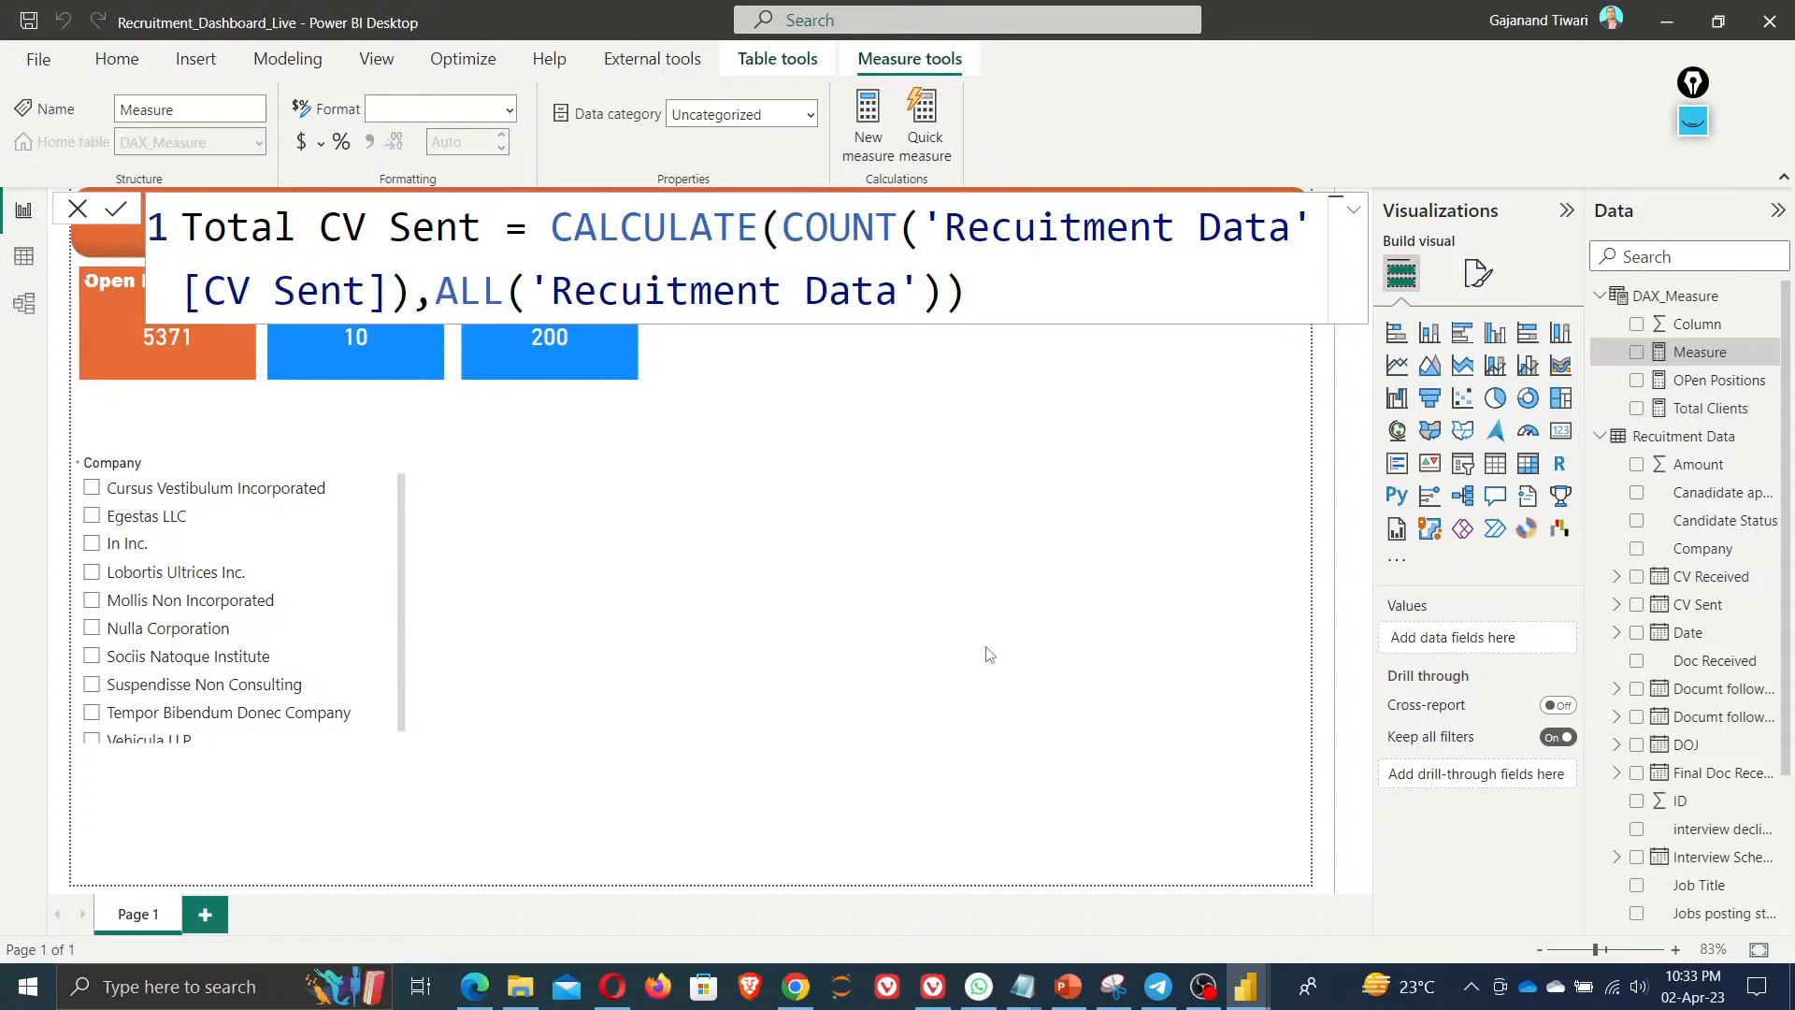
{"action": "key", "text": "Return"}
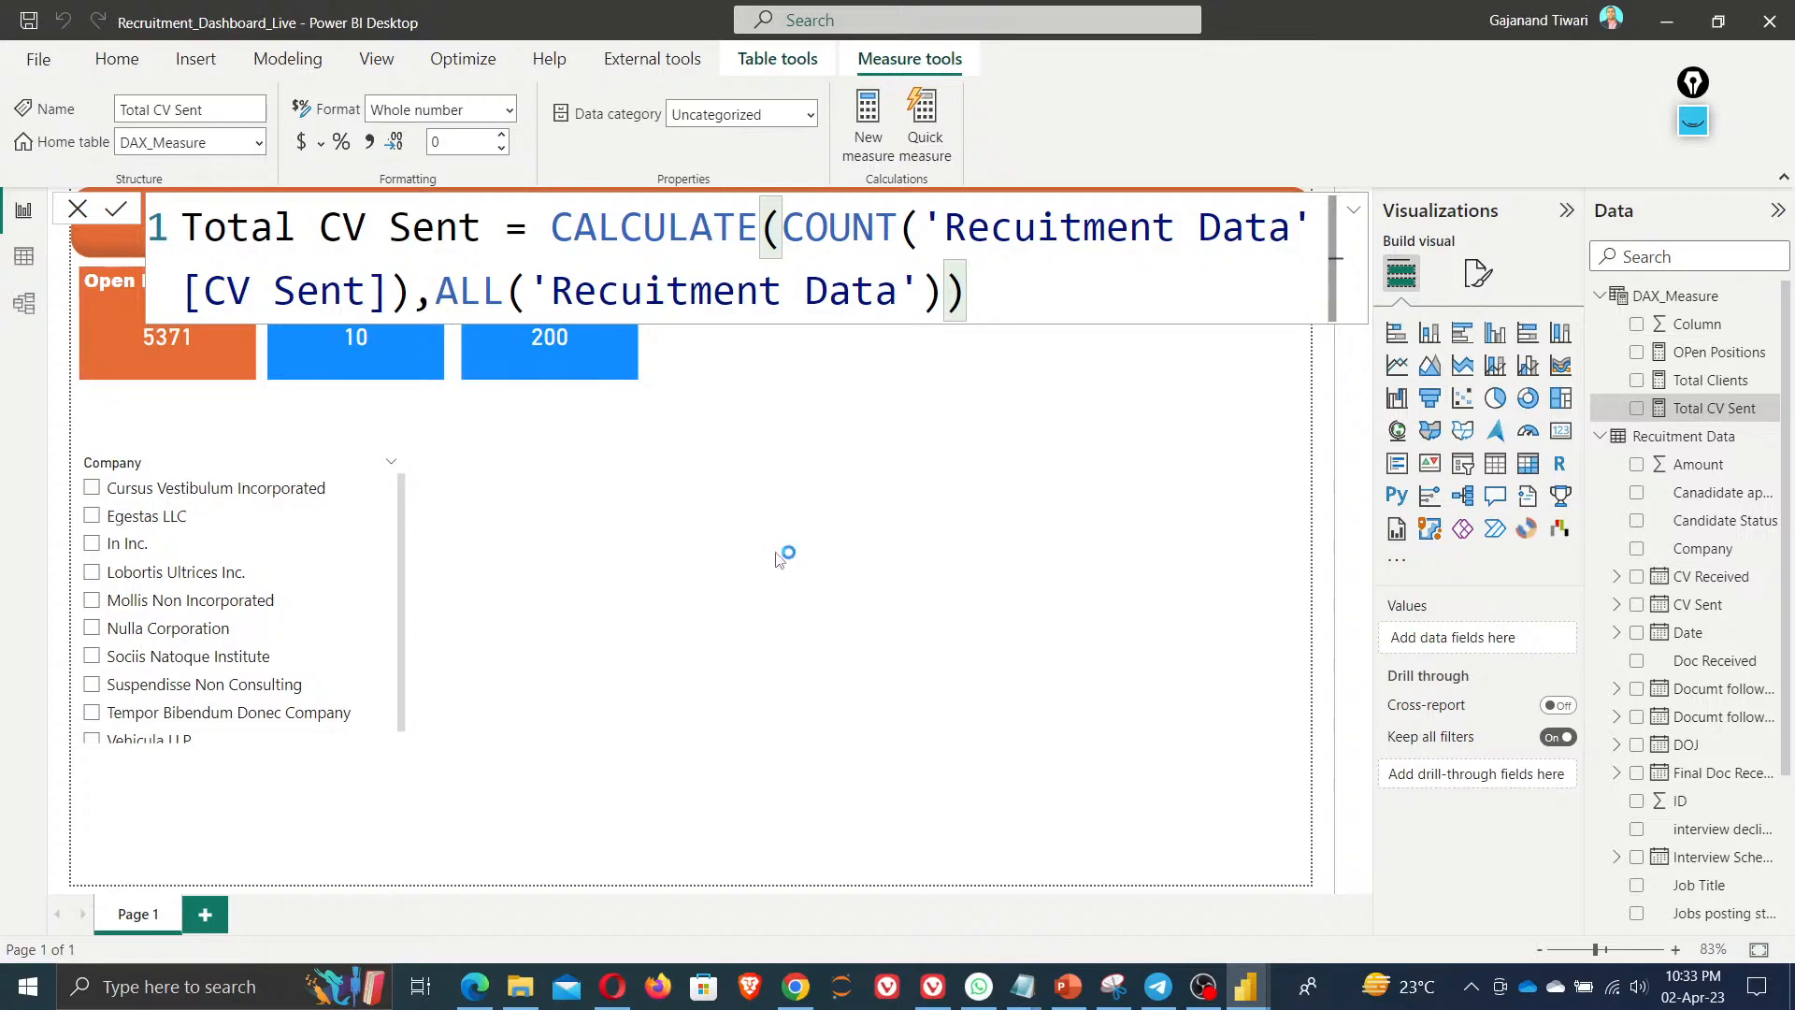
{"action": "left_click", "coordinate": [752, 645]}
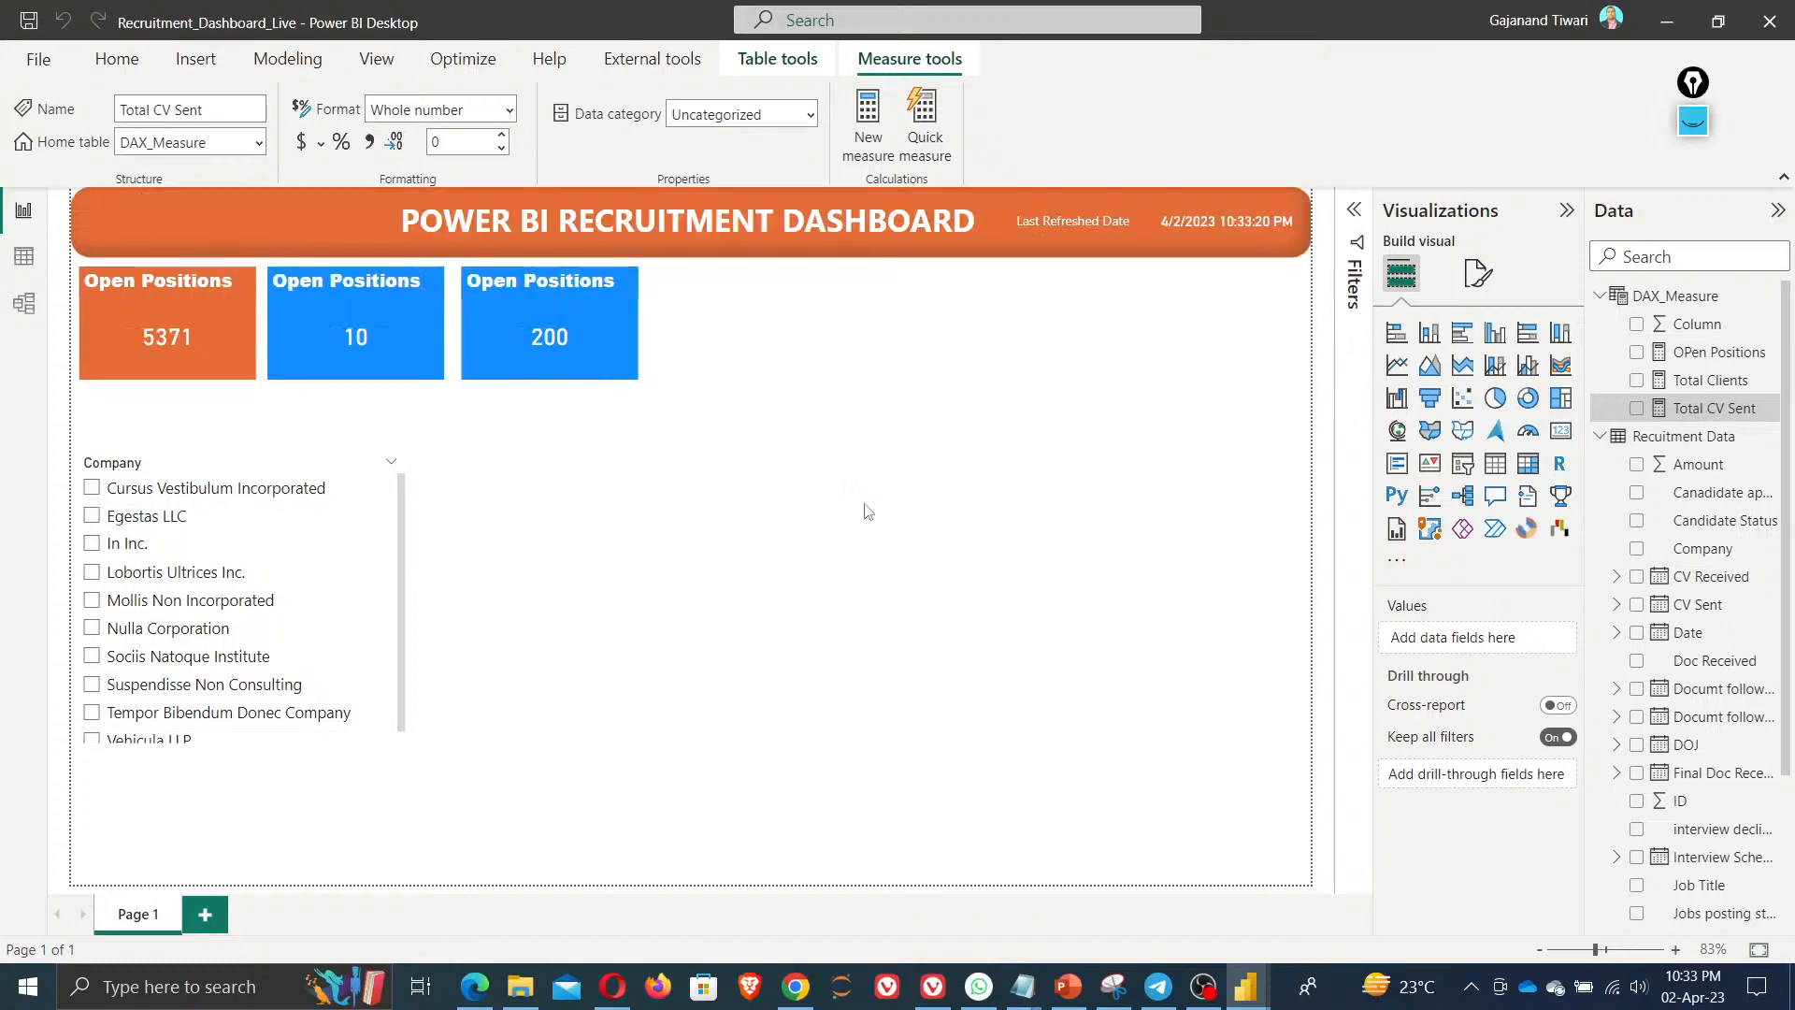
Replace the third KPI card's field with the Total CV Sent measure and test the card against the In Inc. company filter
{"action": "left_click", "coordinate": [567, 344]}
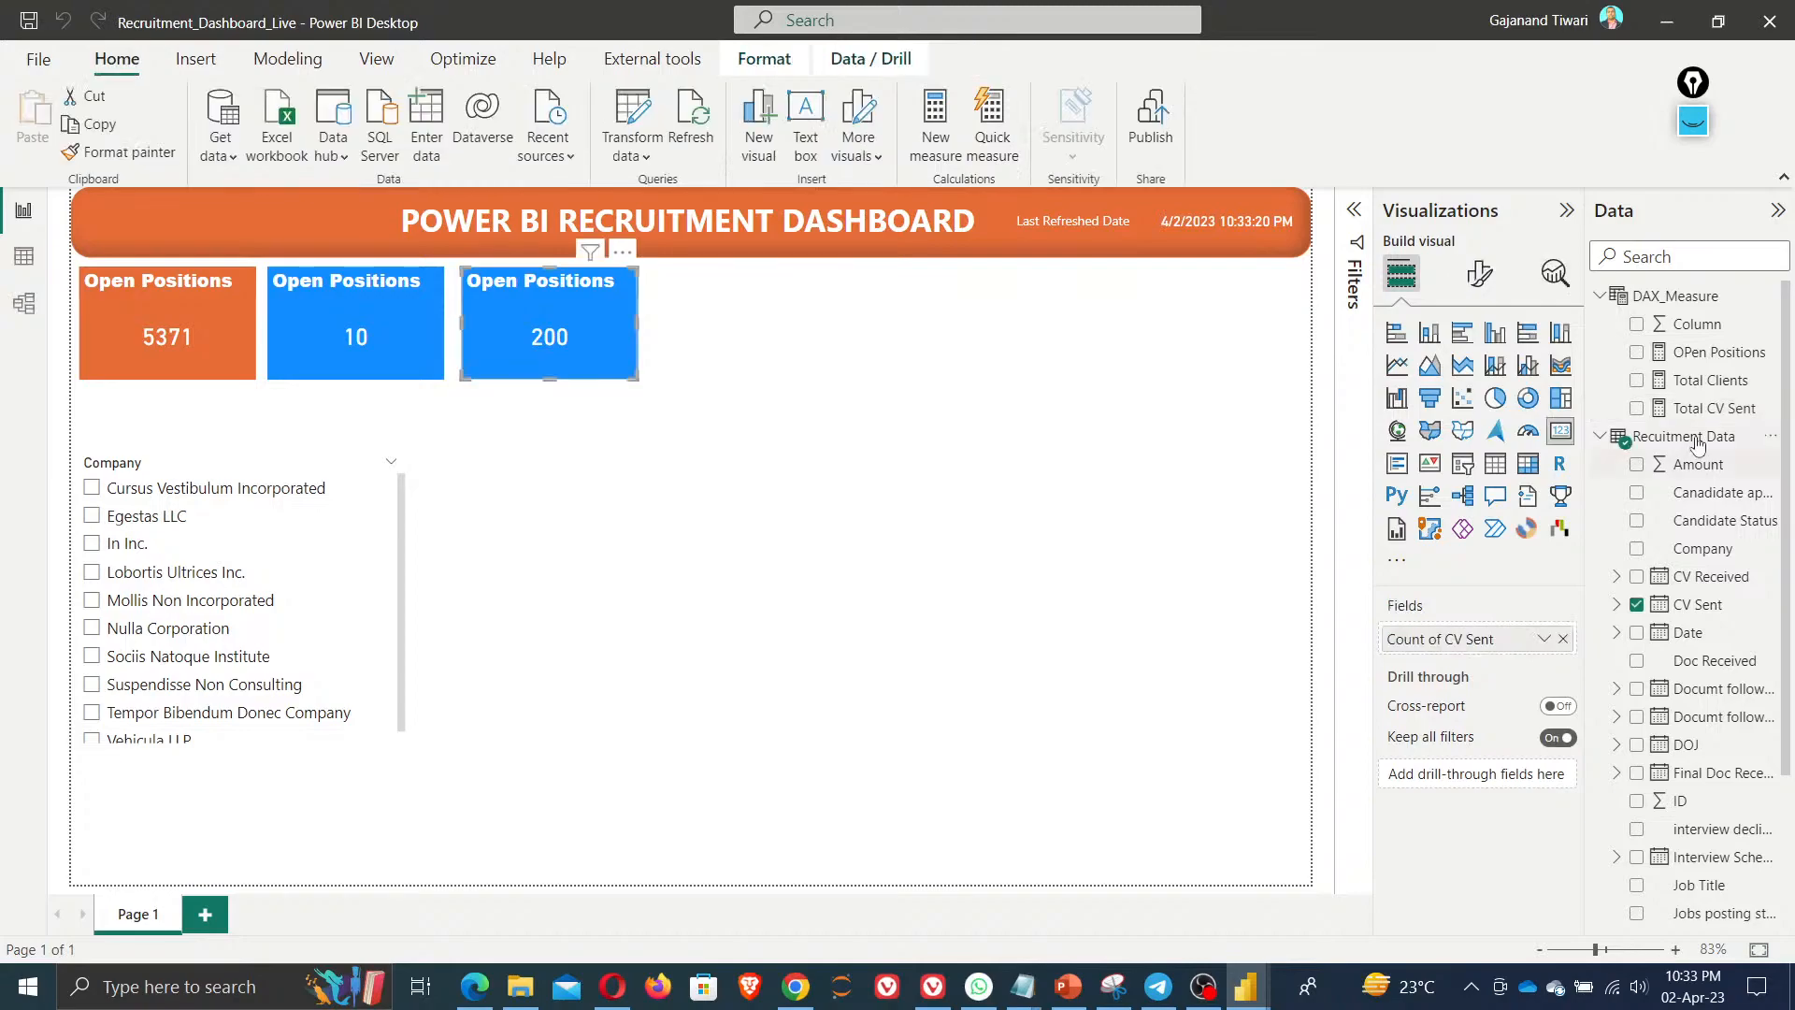
{"action": "left_click", "coordinate": [1700, 408]}
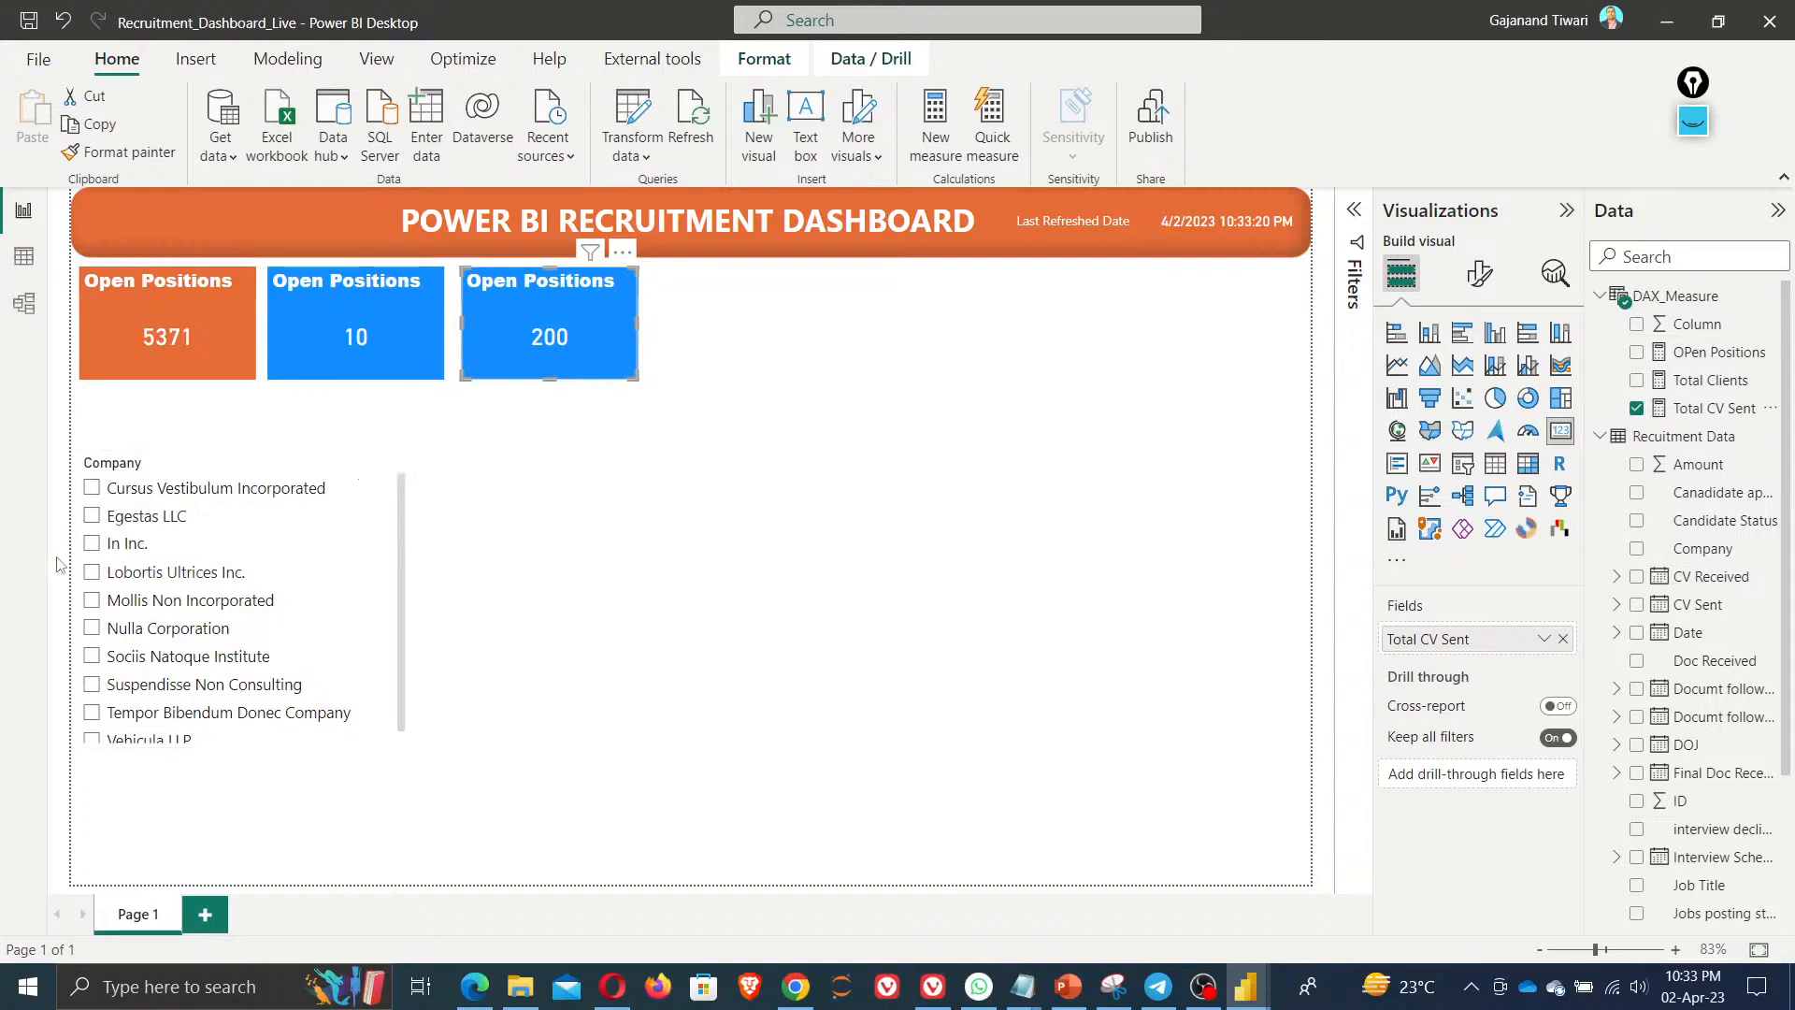
{"action": "left_click", "coordinate": [93, 546]}
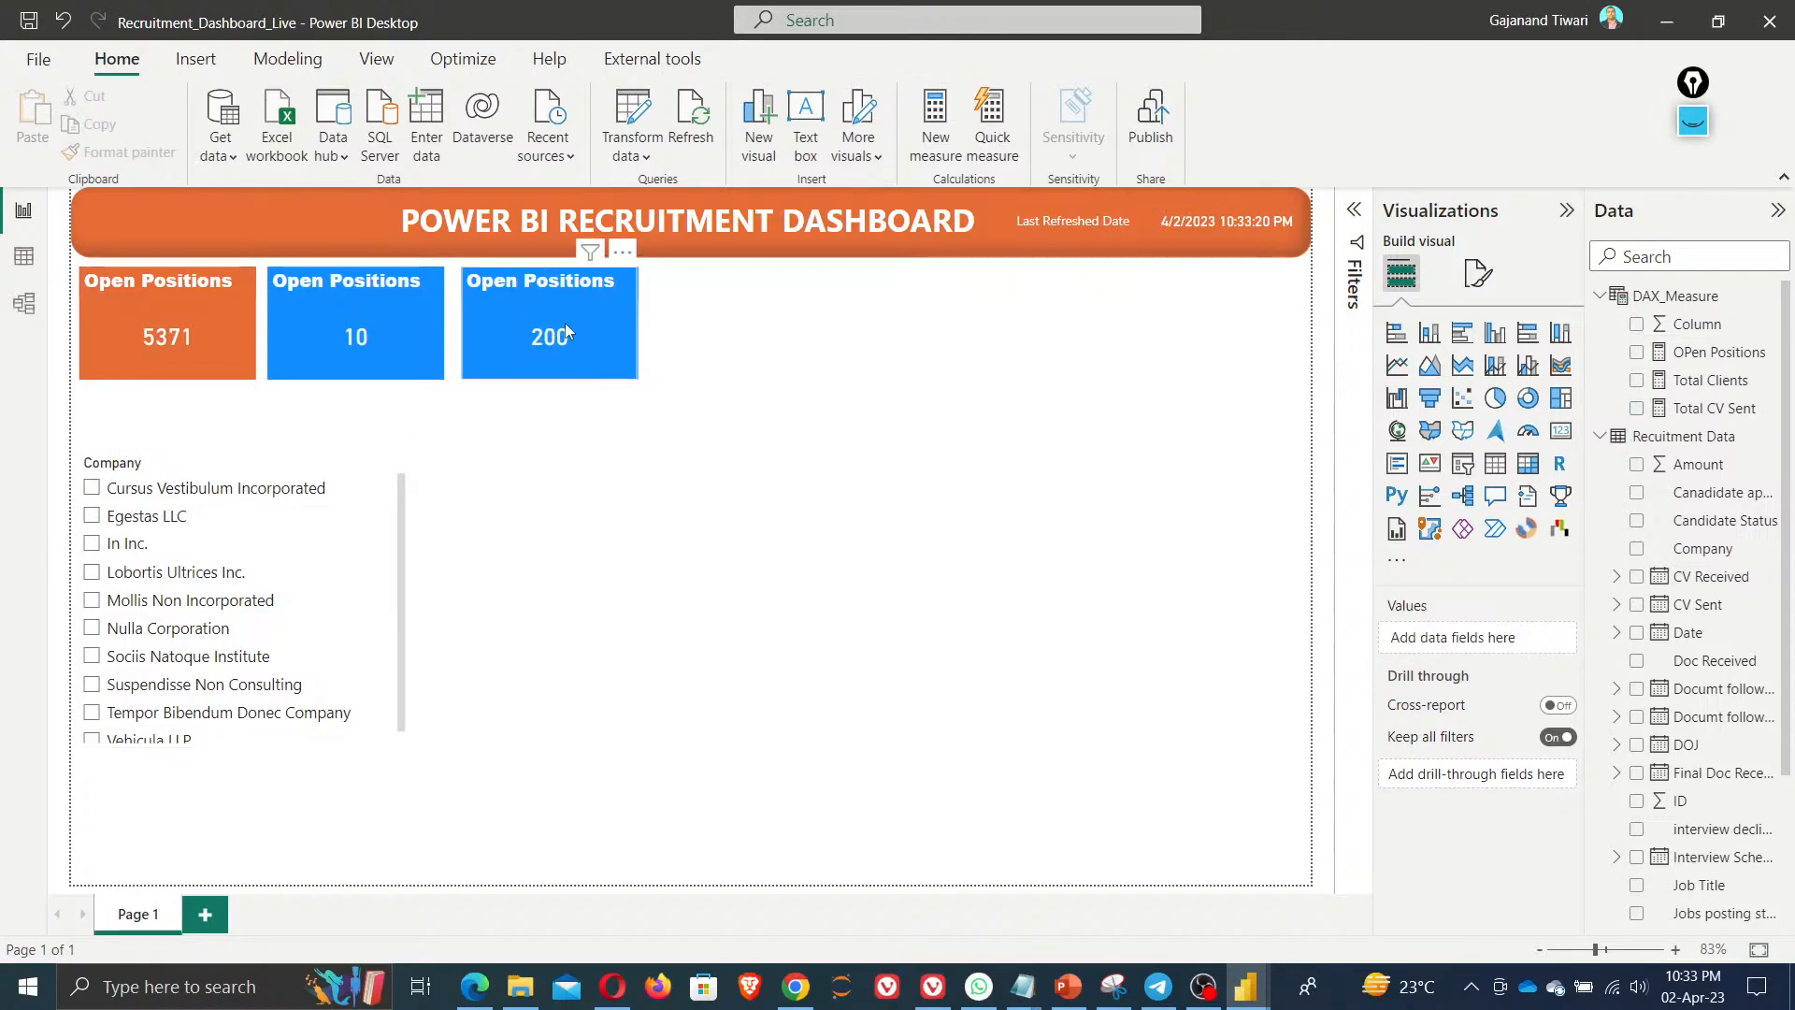
Set the third KPI card's effects background colour to dark yellow
{"action": "left_click", "coordinate": [565, 323]}
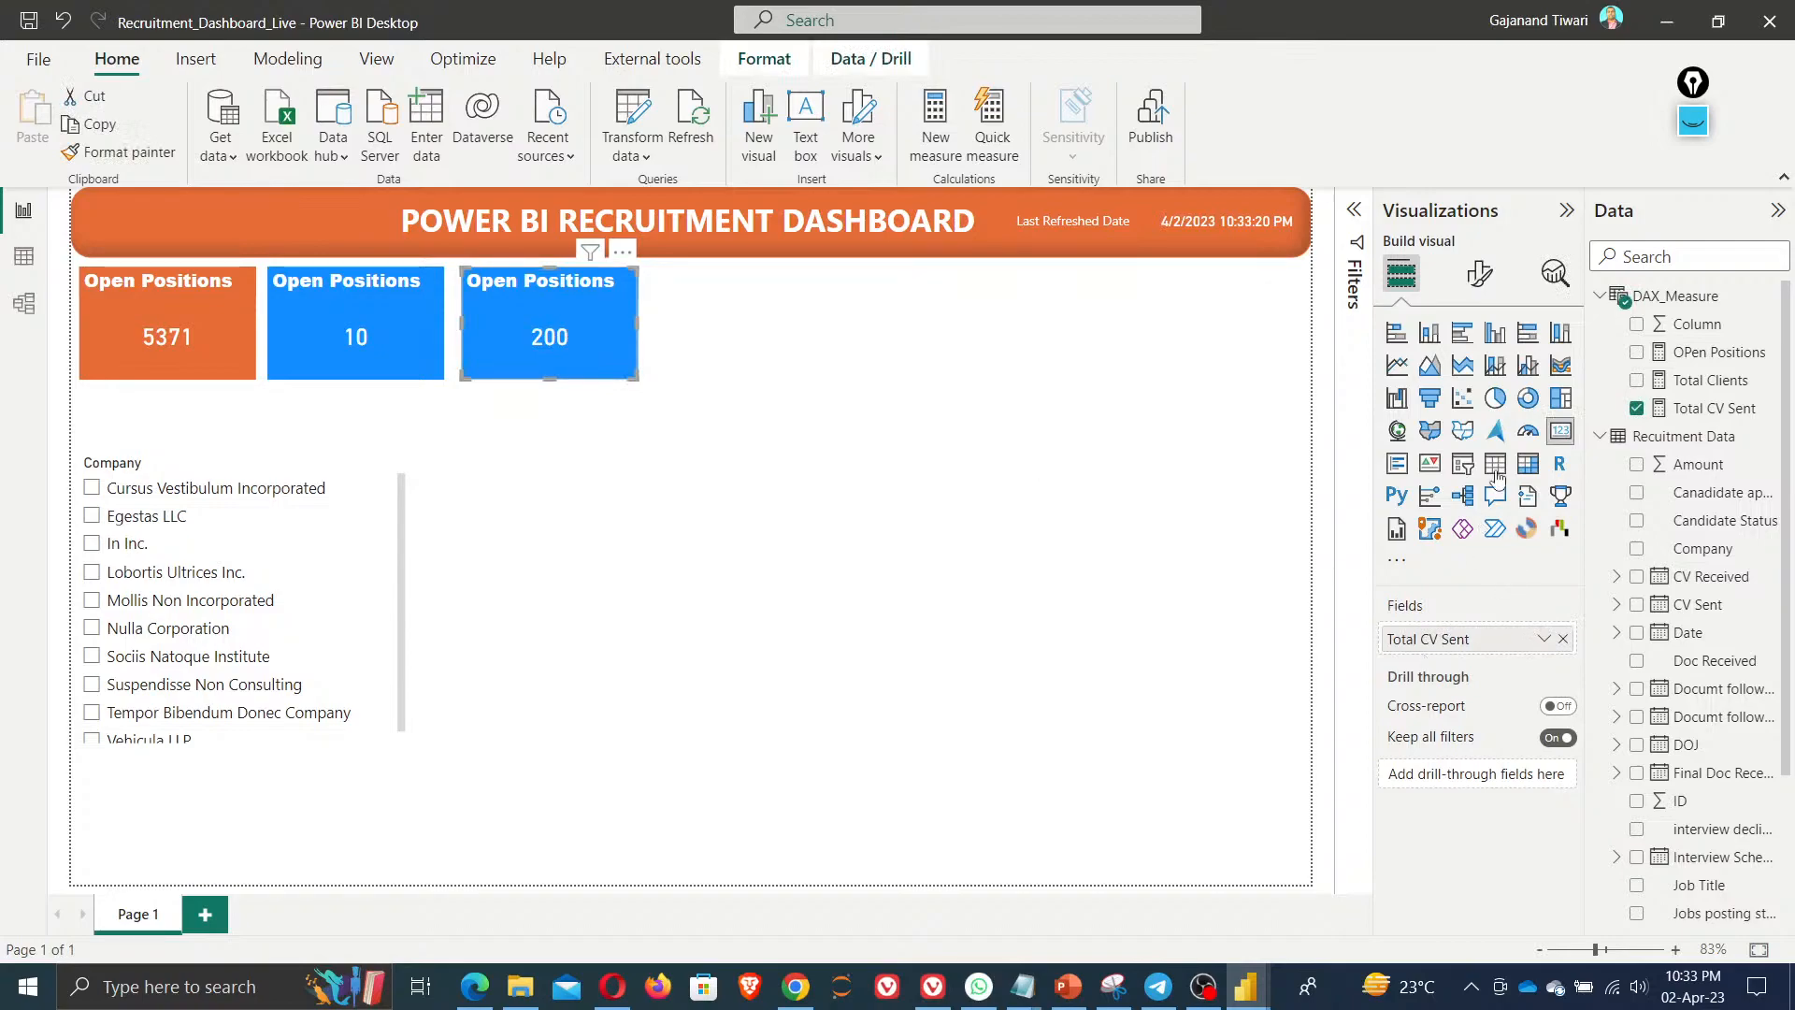
{"action": "left_click", "coordinate": [1480, 276]}
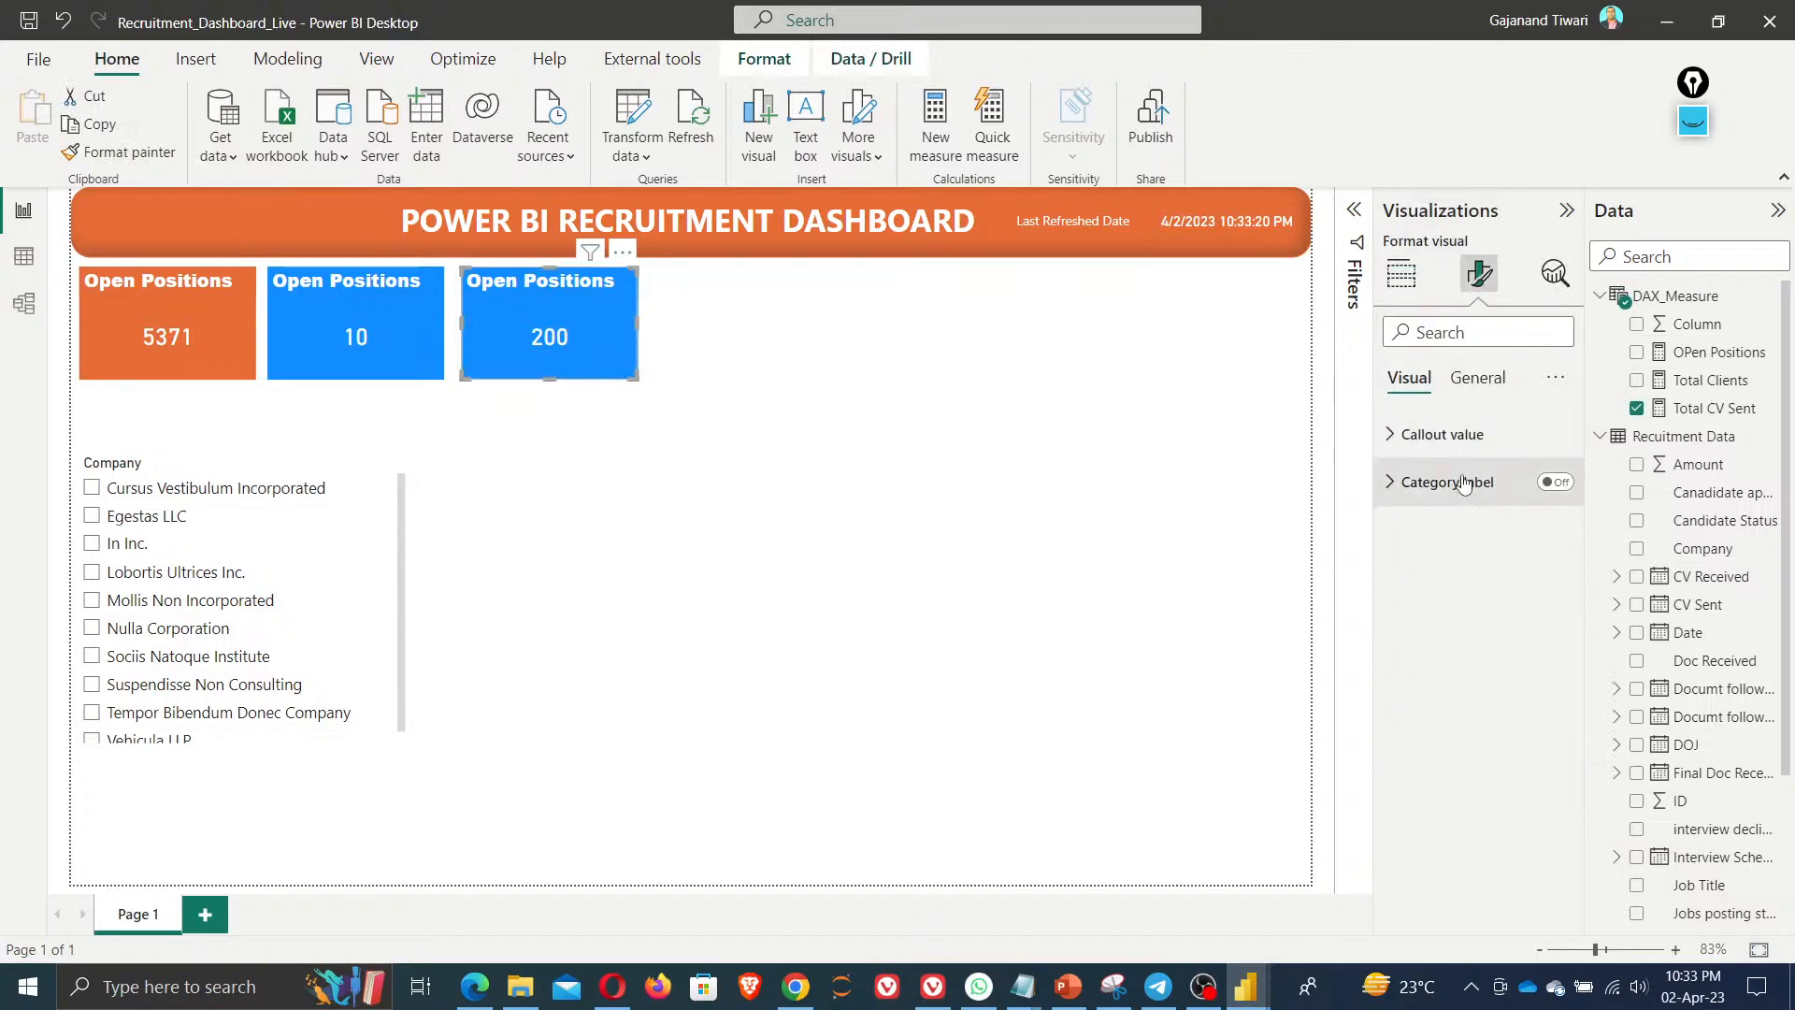
{"action": "left_click", "coordinate": [1477, 377]}
{"action": "left_click", "coordinate": [1422, 529]}
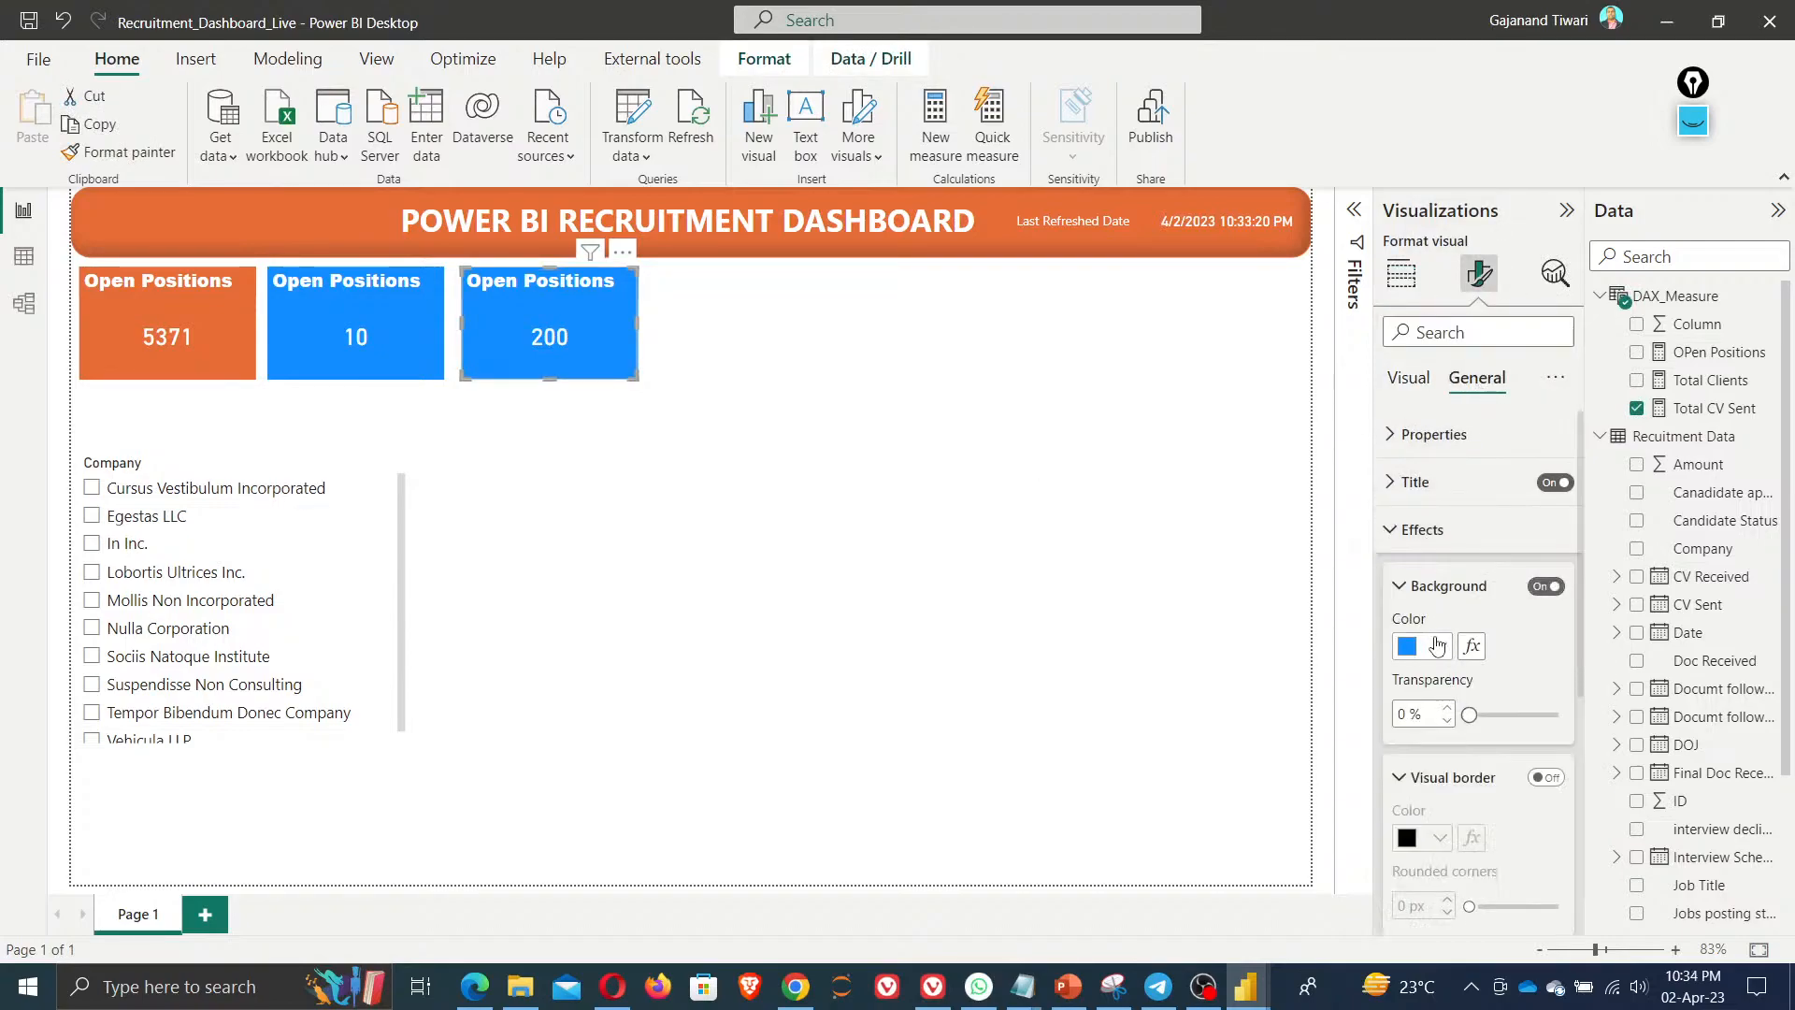
{"action": "left_click", "coordinate": [1438, 646]}
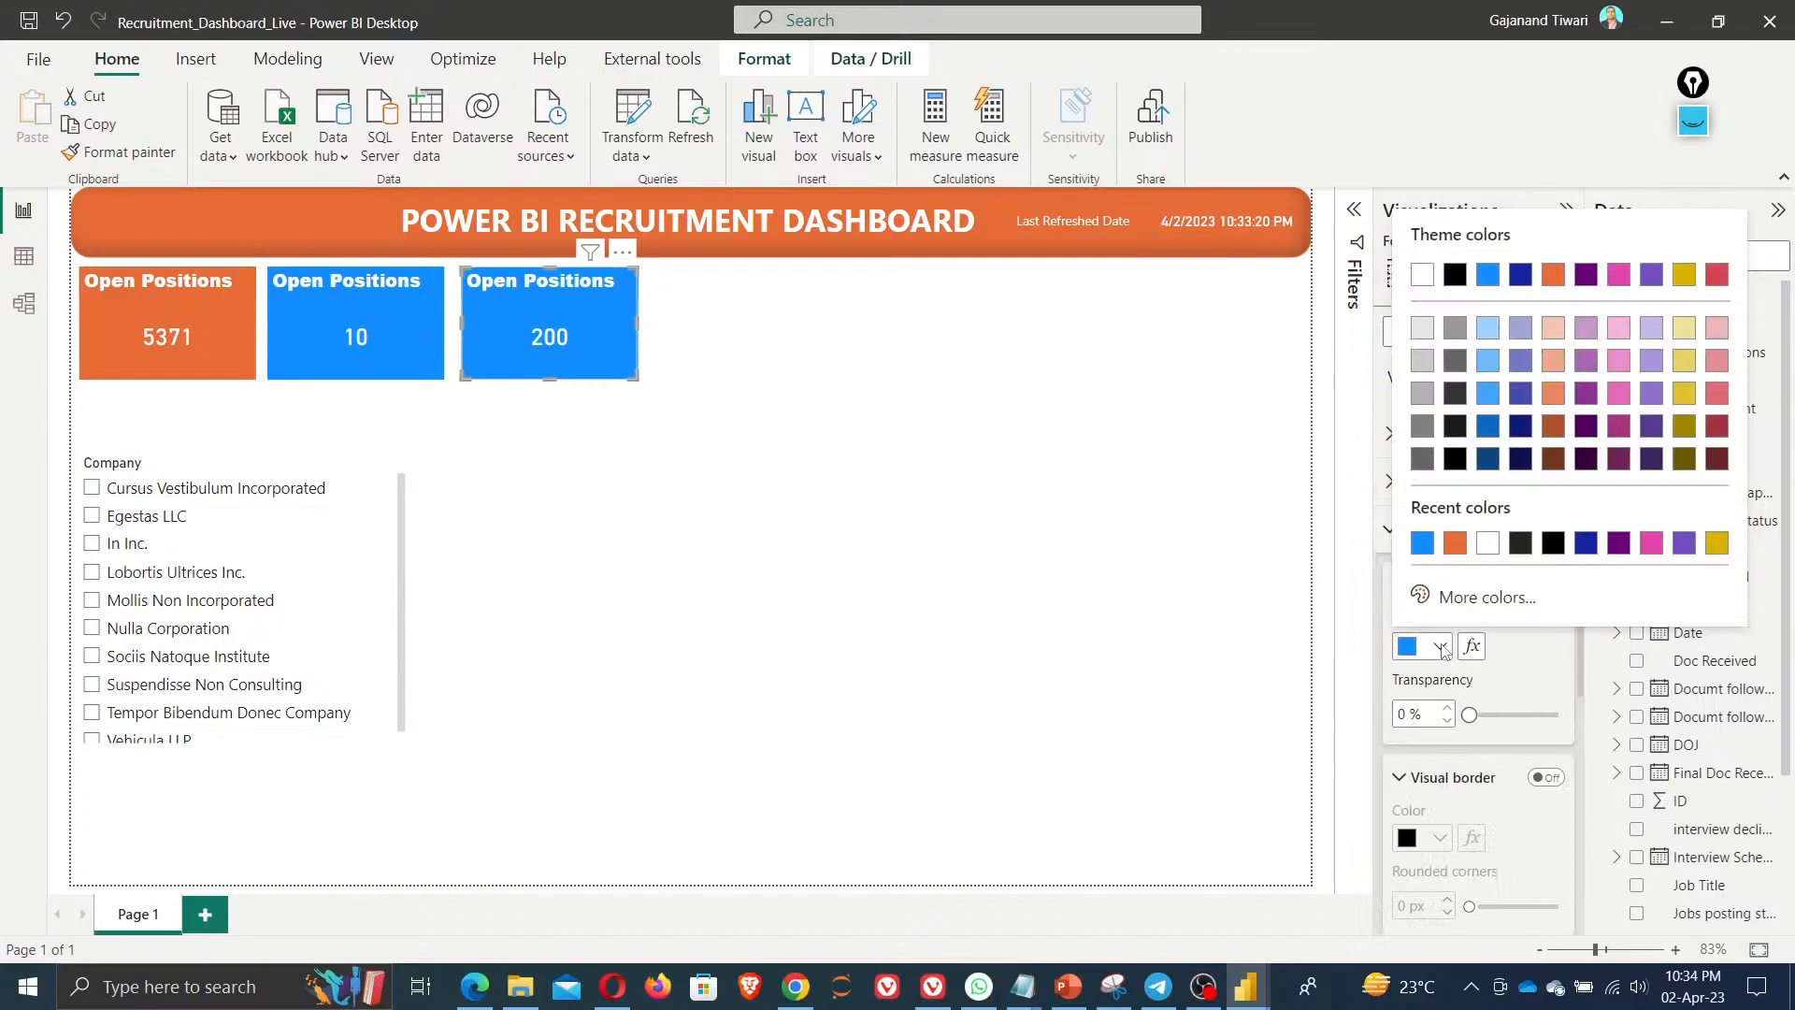
{"action": "left_click", "coordinate": [1720, 548]}
Set the third KPI card's title background to the same dark yellow
{"action": "left_click", "coordinate": [1438, 492]}
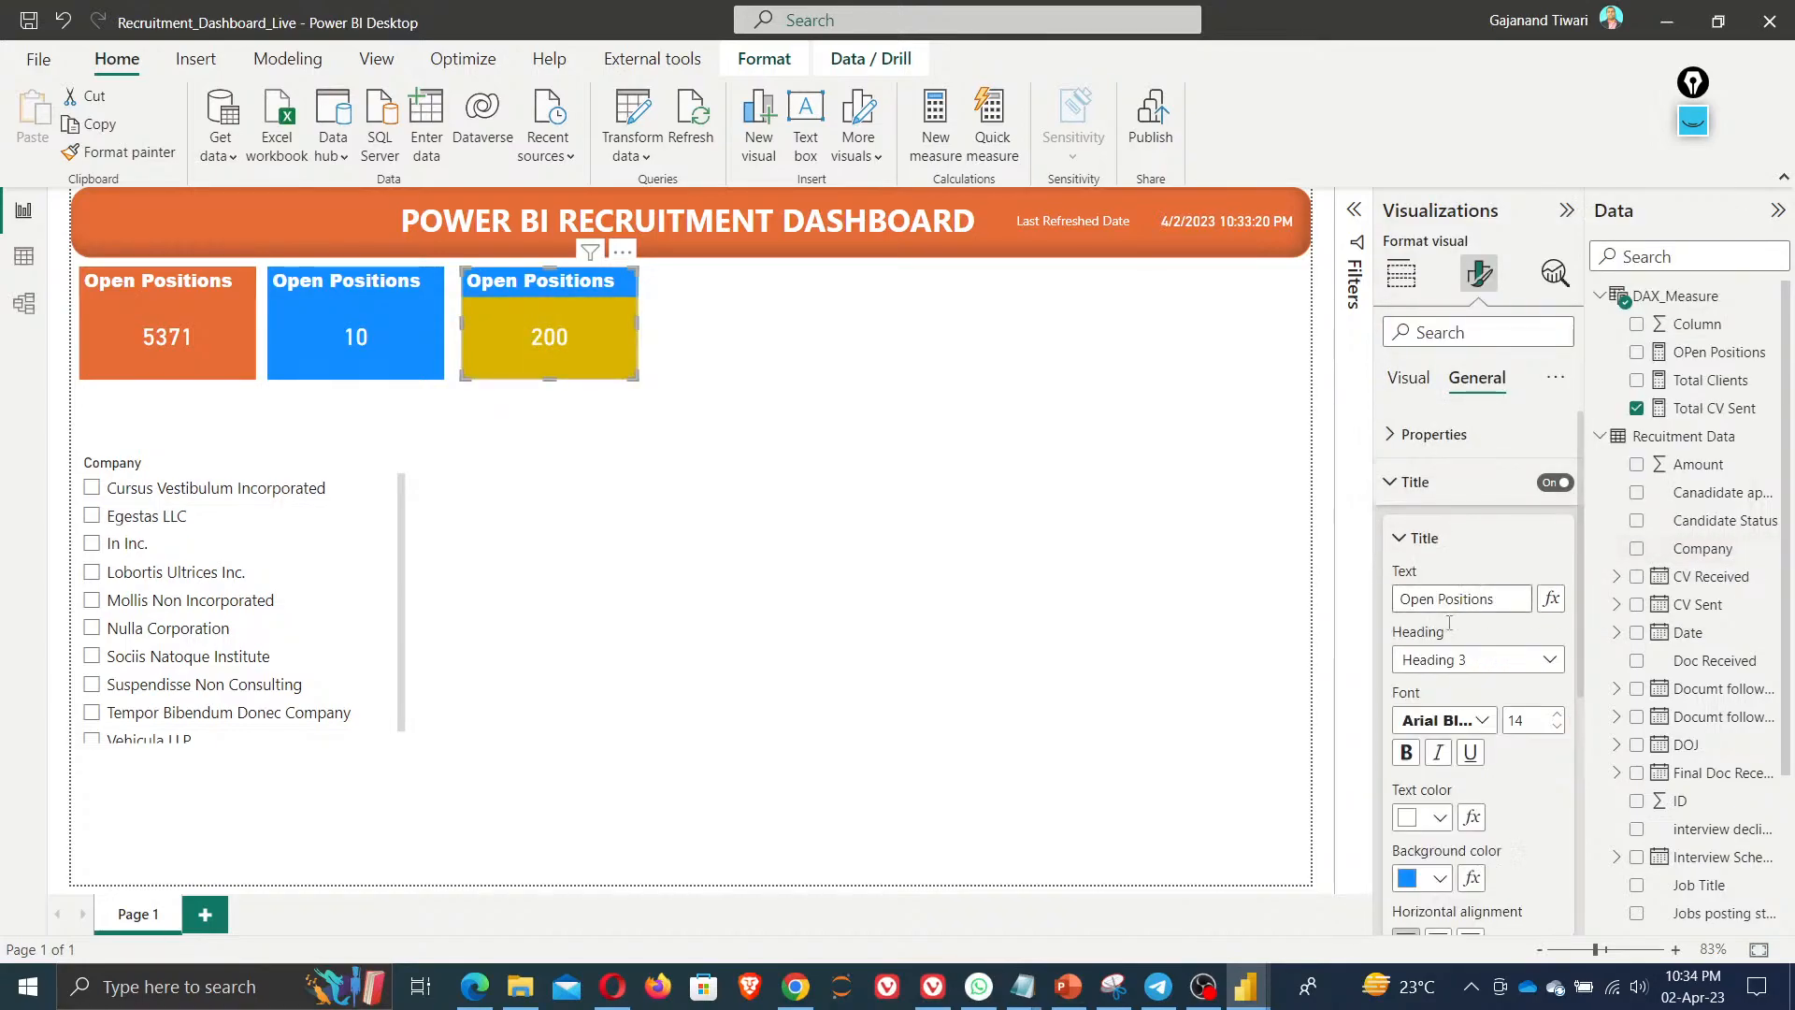
{"action": "left_click", "coordinate": [1441, 884]}
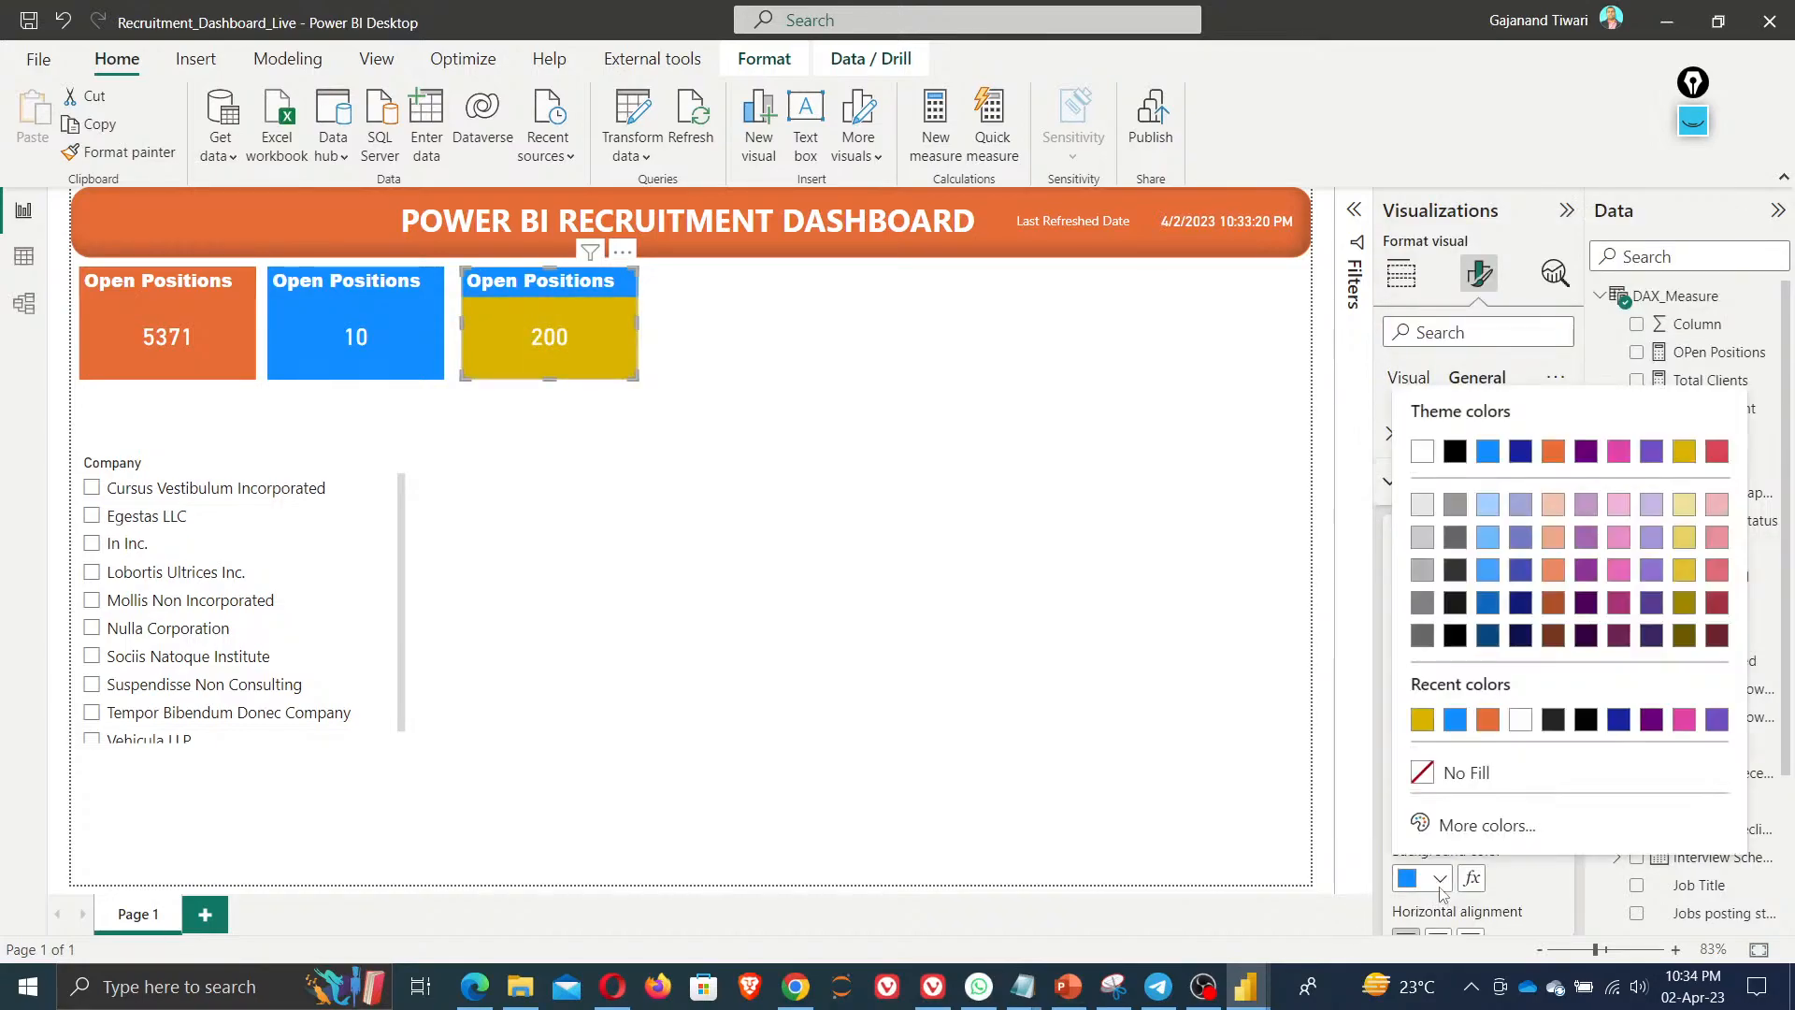
{"action": "left_click", "coordinate": [1422, 719]}
{"action": "left_click", "coordinate": [748, 625]}
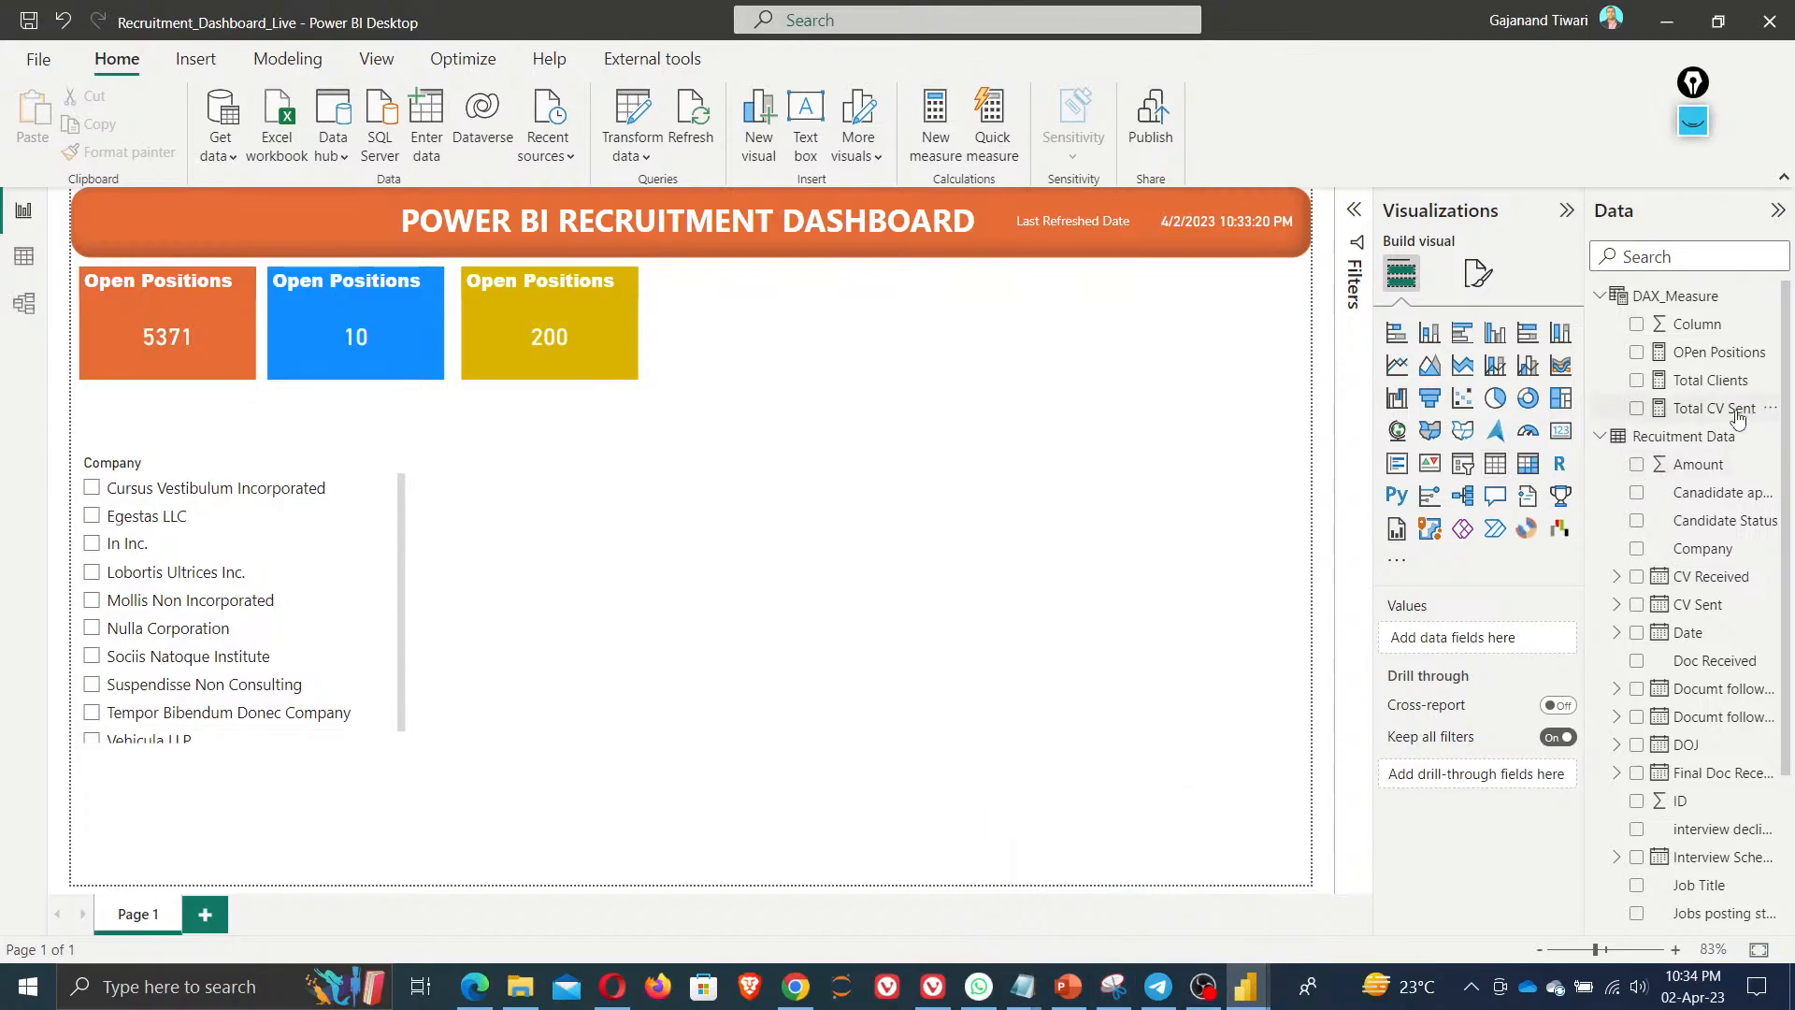
Check the KPI list in Notepad, and create a new DAX_Measure measure containing a copy of the Total CV Sent formula
{"action": "key", "text": "alt+Tab"}
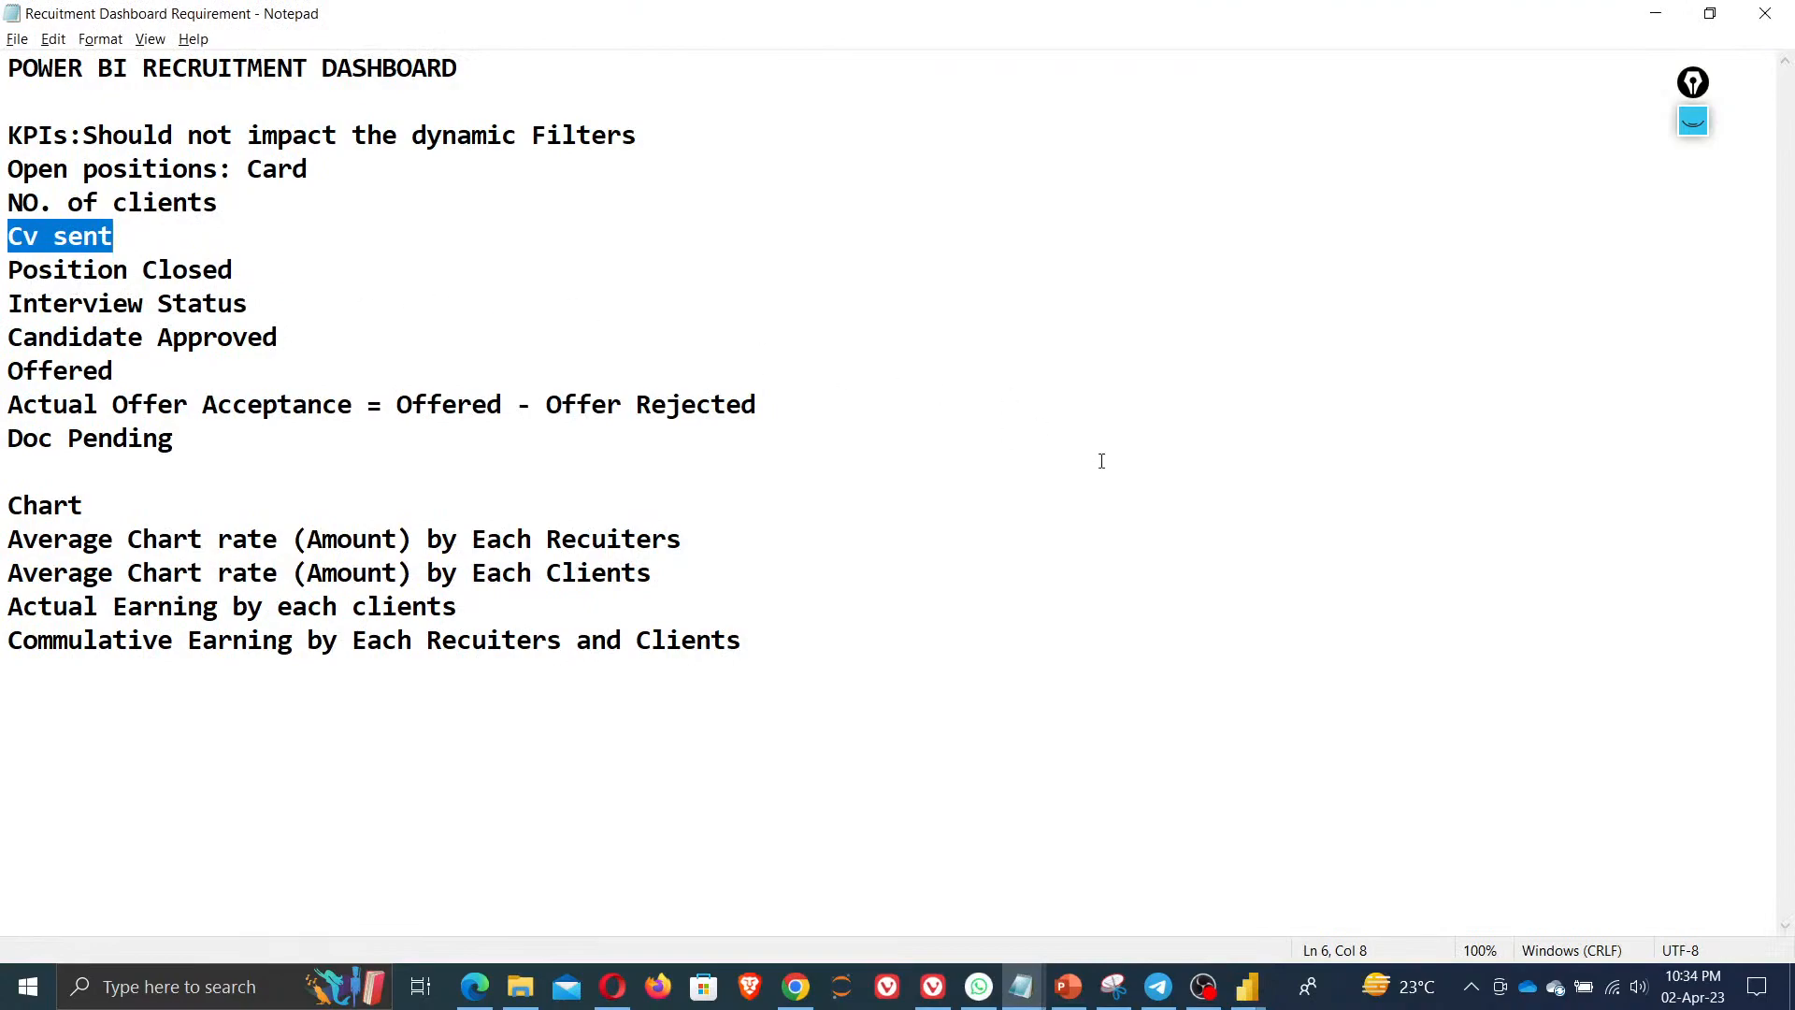
{"action": "key", "text": "alt+Tab"}
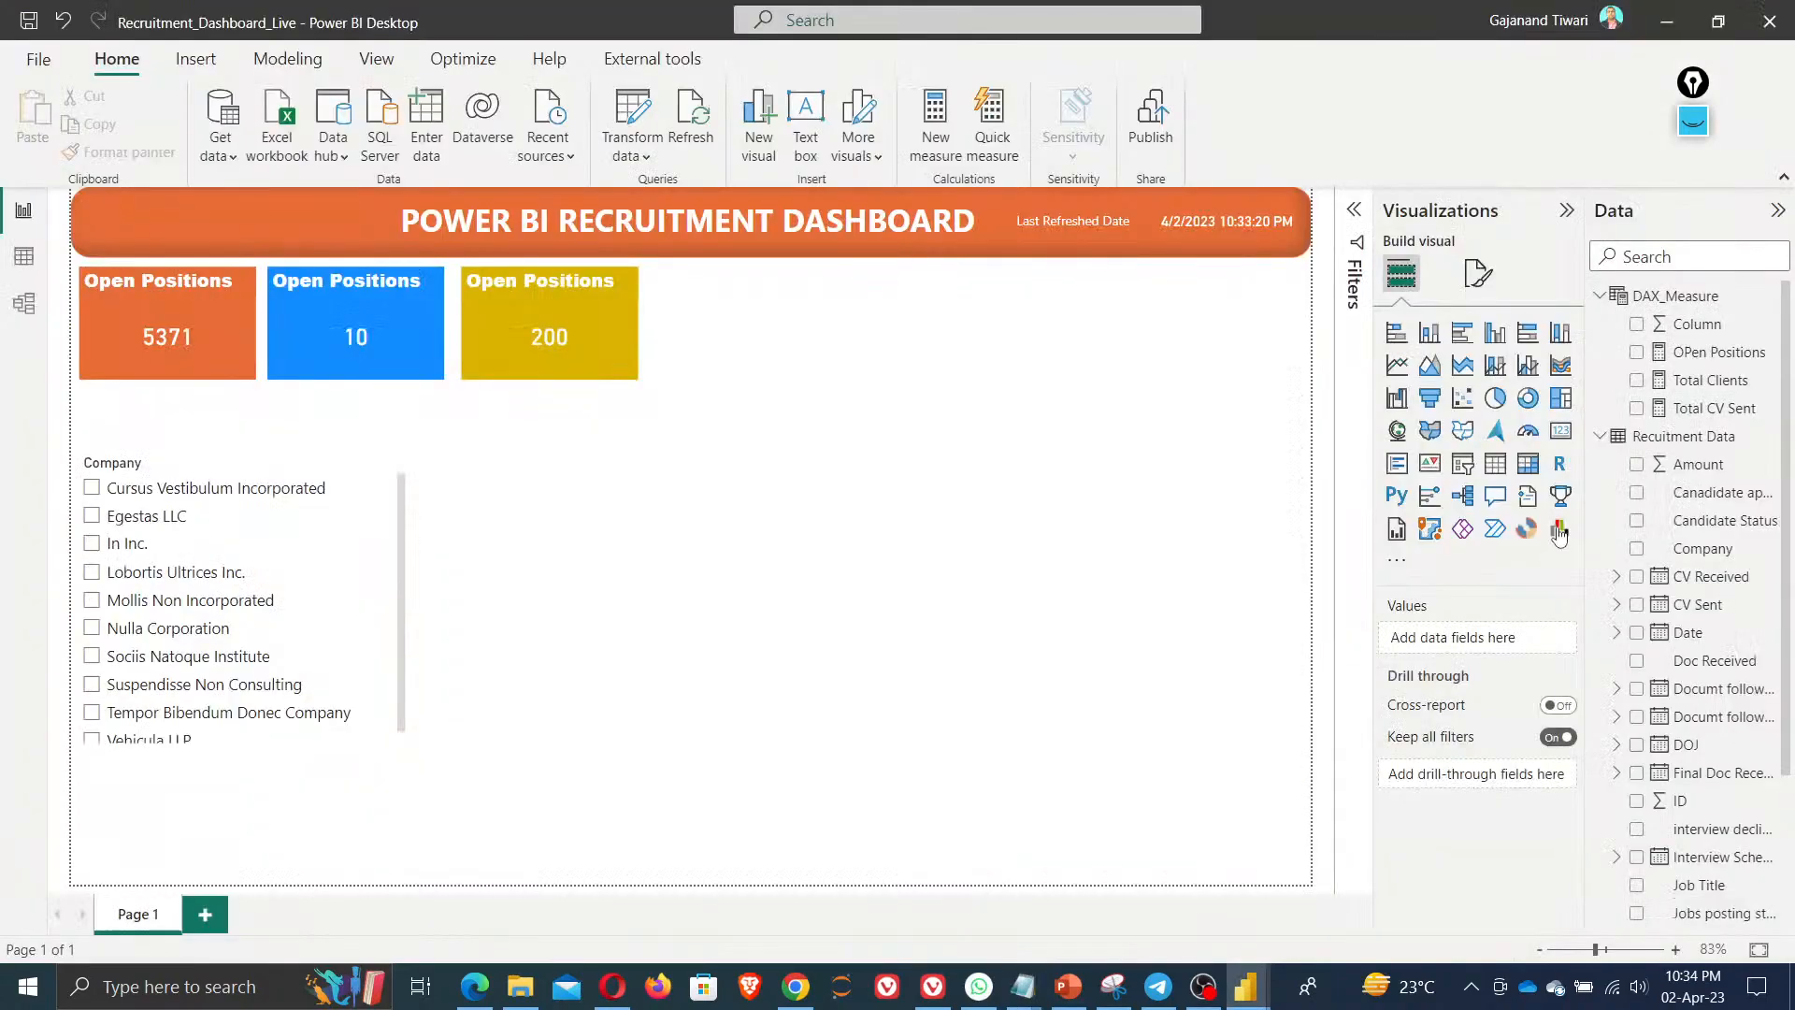
{"action": "left_click", "coordinate": [1707, 411]}
{"action": "left_click", "coordinate": [749, 321]}
{"action": "key", "text": "ctrl+a"}
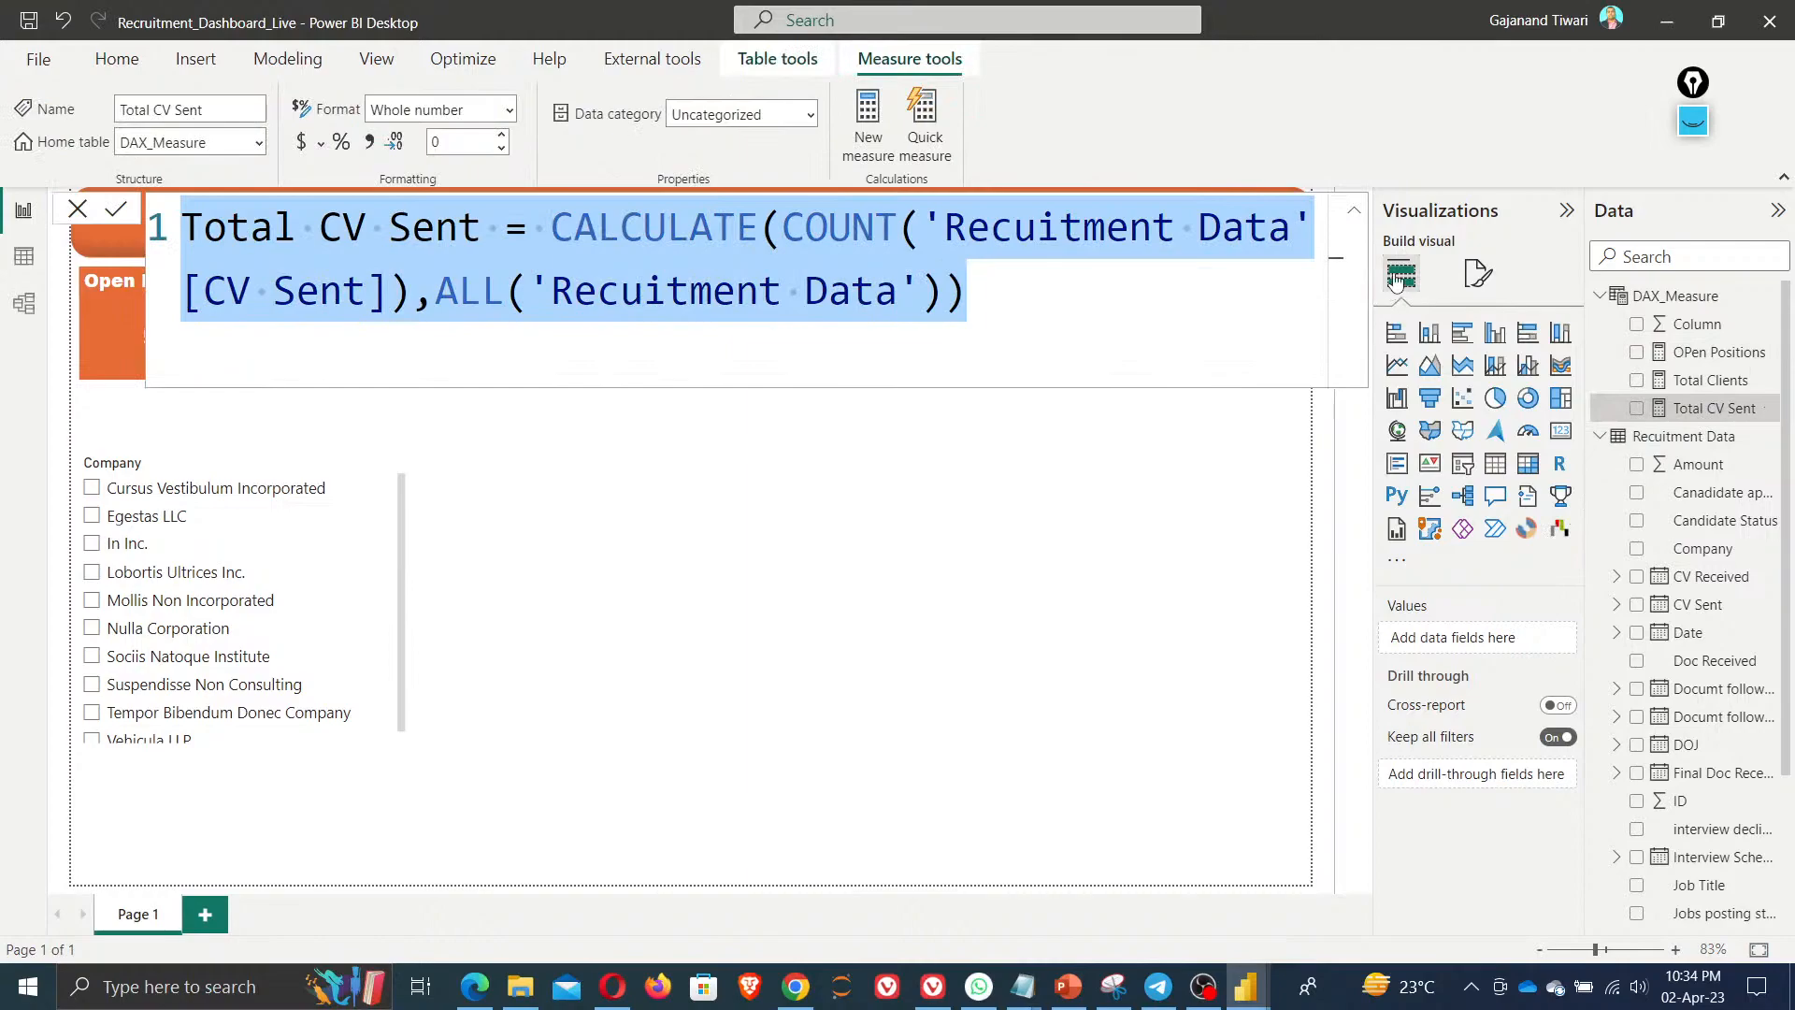
{"action": "right_click", "coordinate": [1645, 291]}
{"action": "left_click", "coordinate": [1571, 310]}
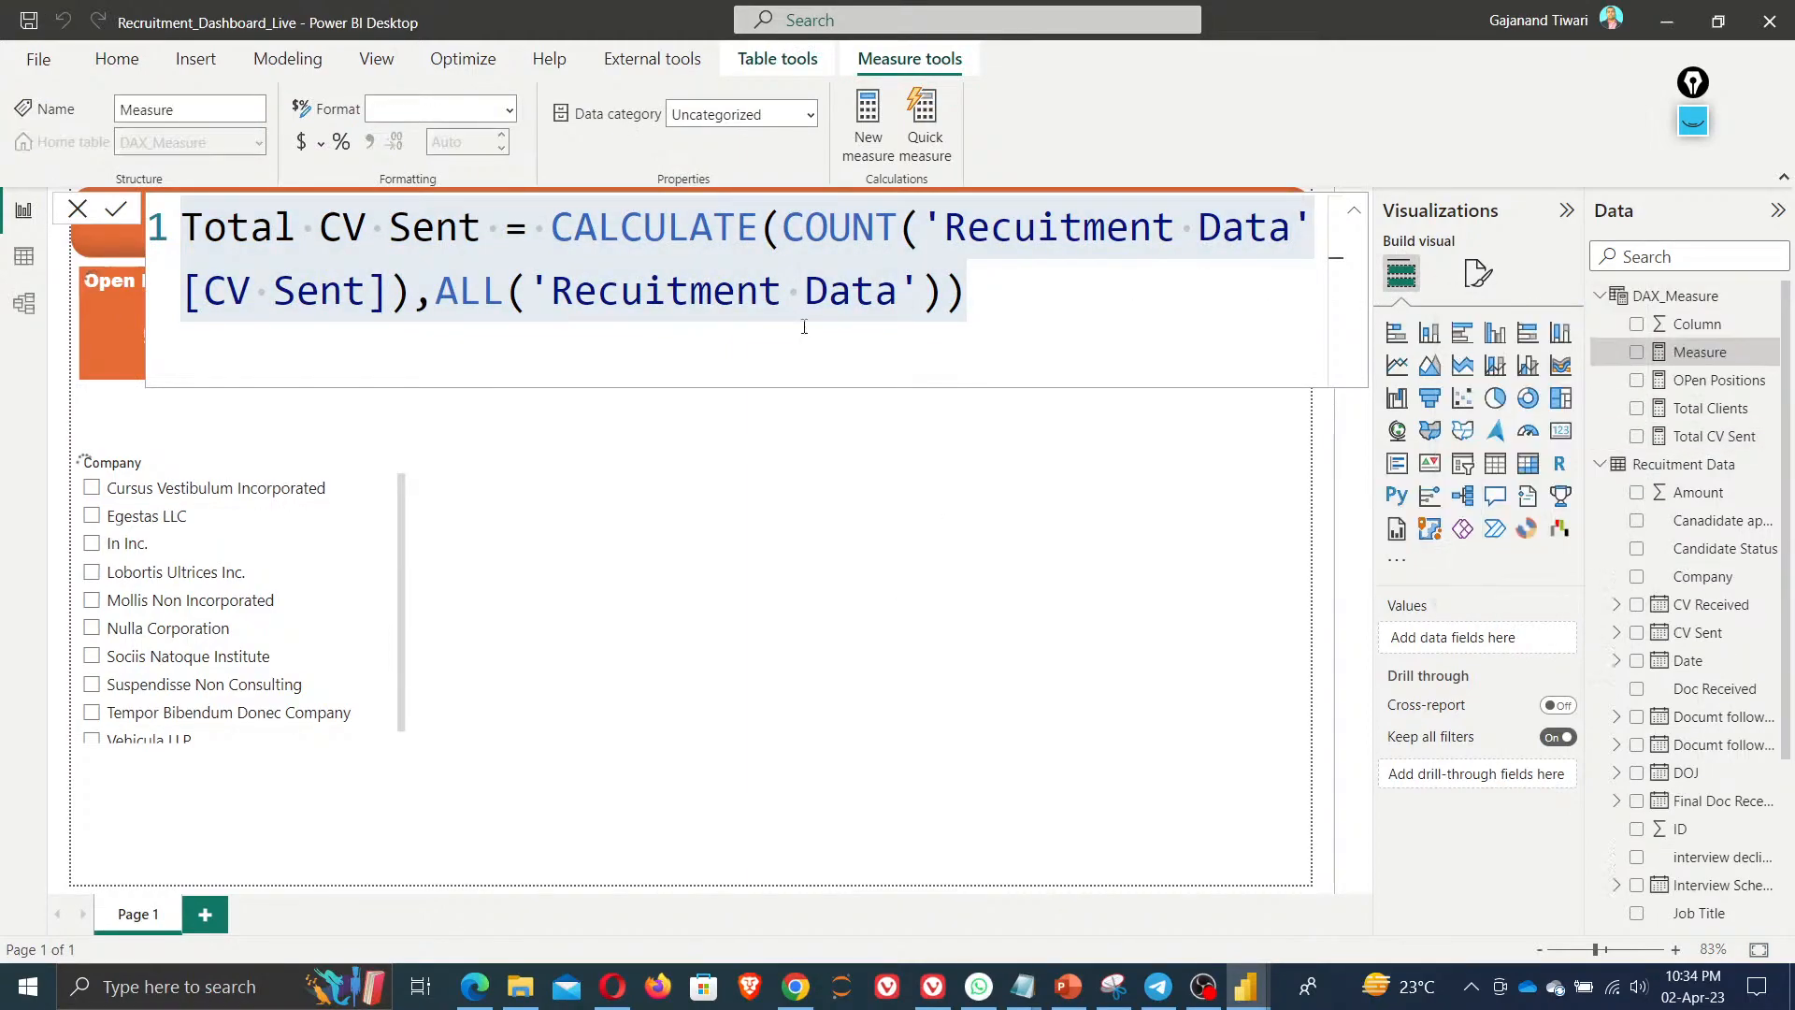
{"action": "key", "text": "ctrl+v"}
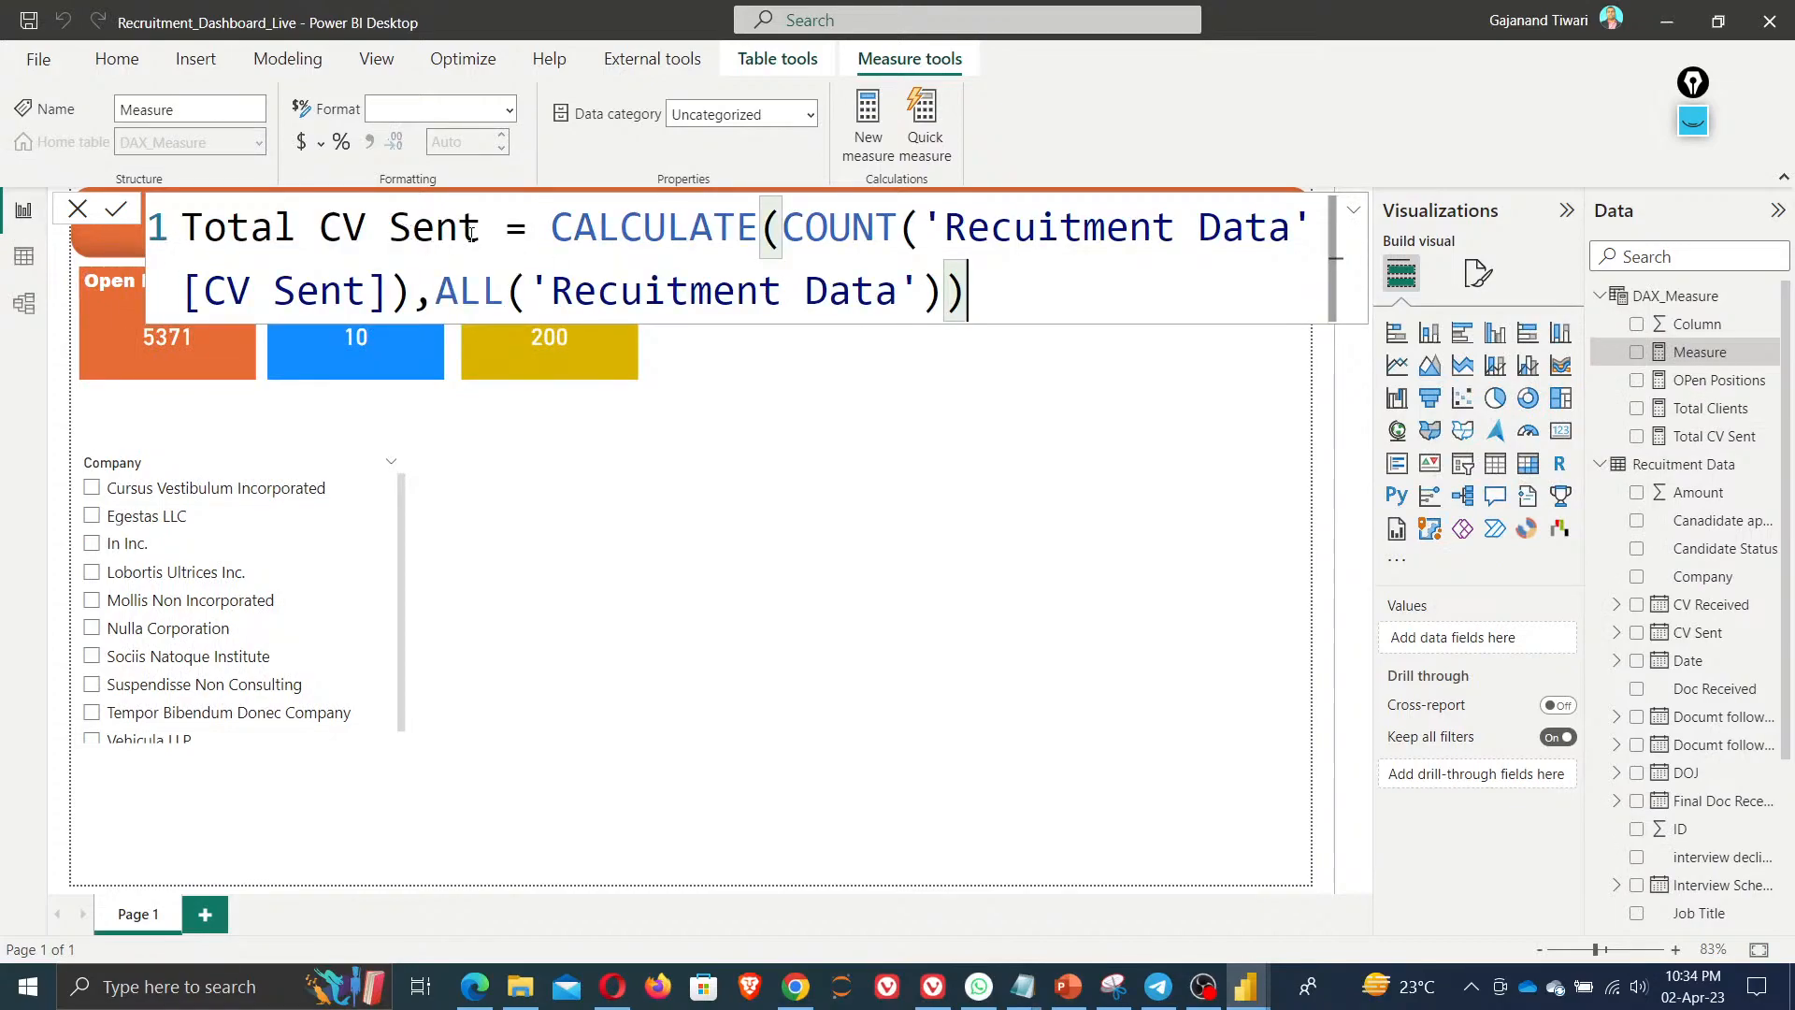
Change the measure name in the copied formula to Total Filled
{"action": "left_click_drag", "start_coordinate": [479, 233], "coordinate": [324, 225]}
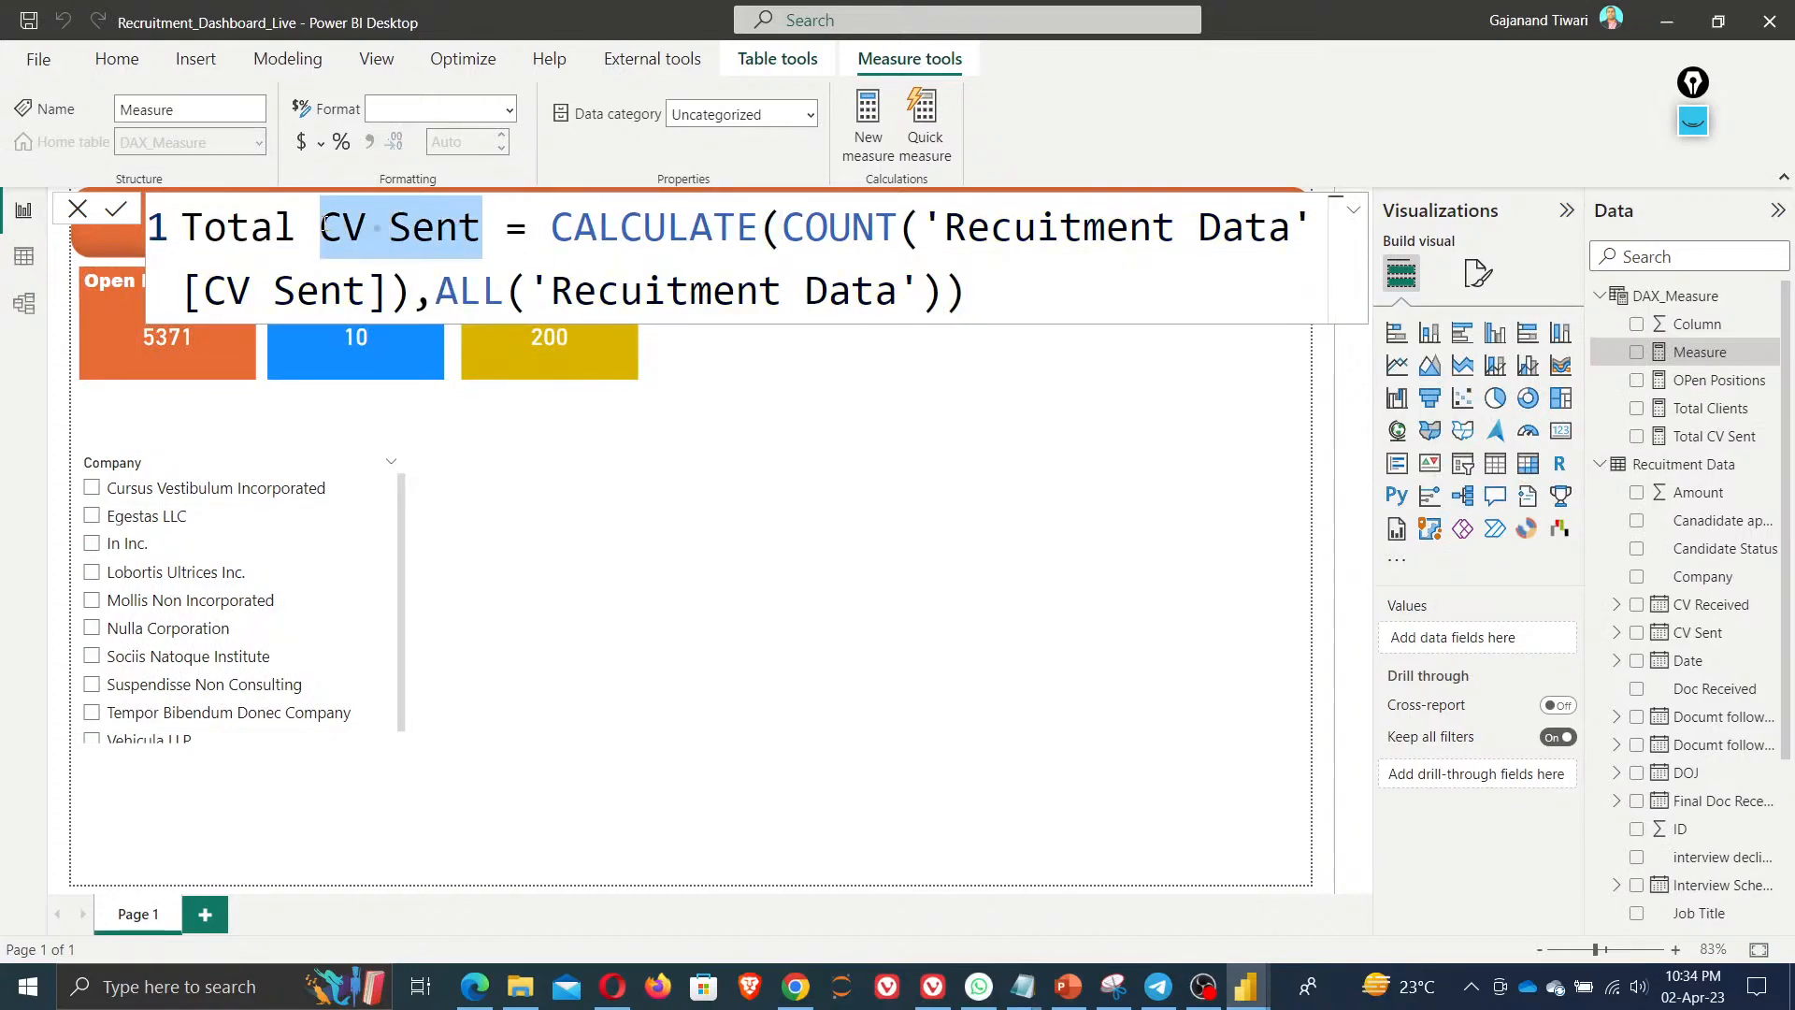
{"action": "key", "text": "BackSpace"}
{"action": "type", "text": "Fil"}
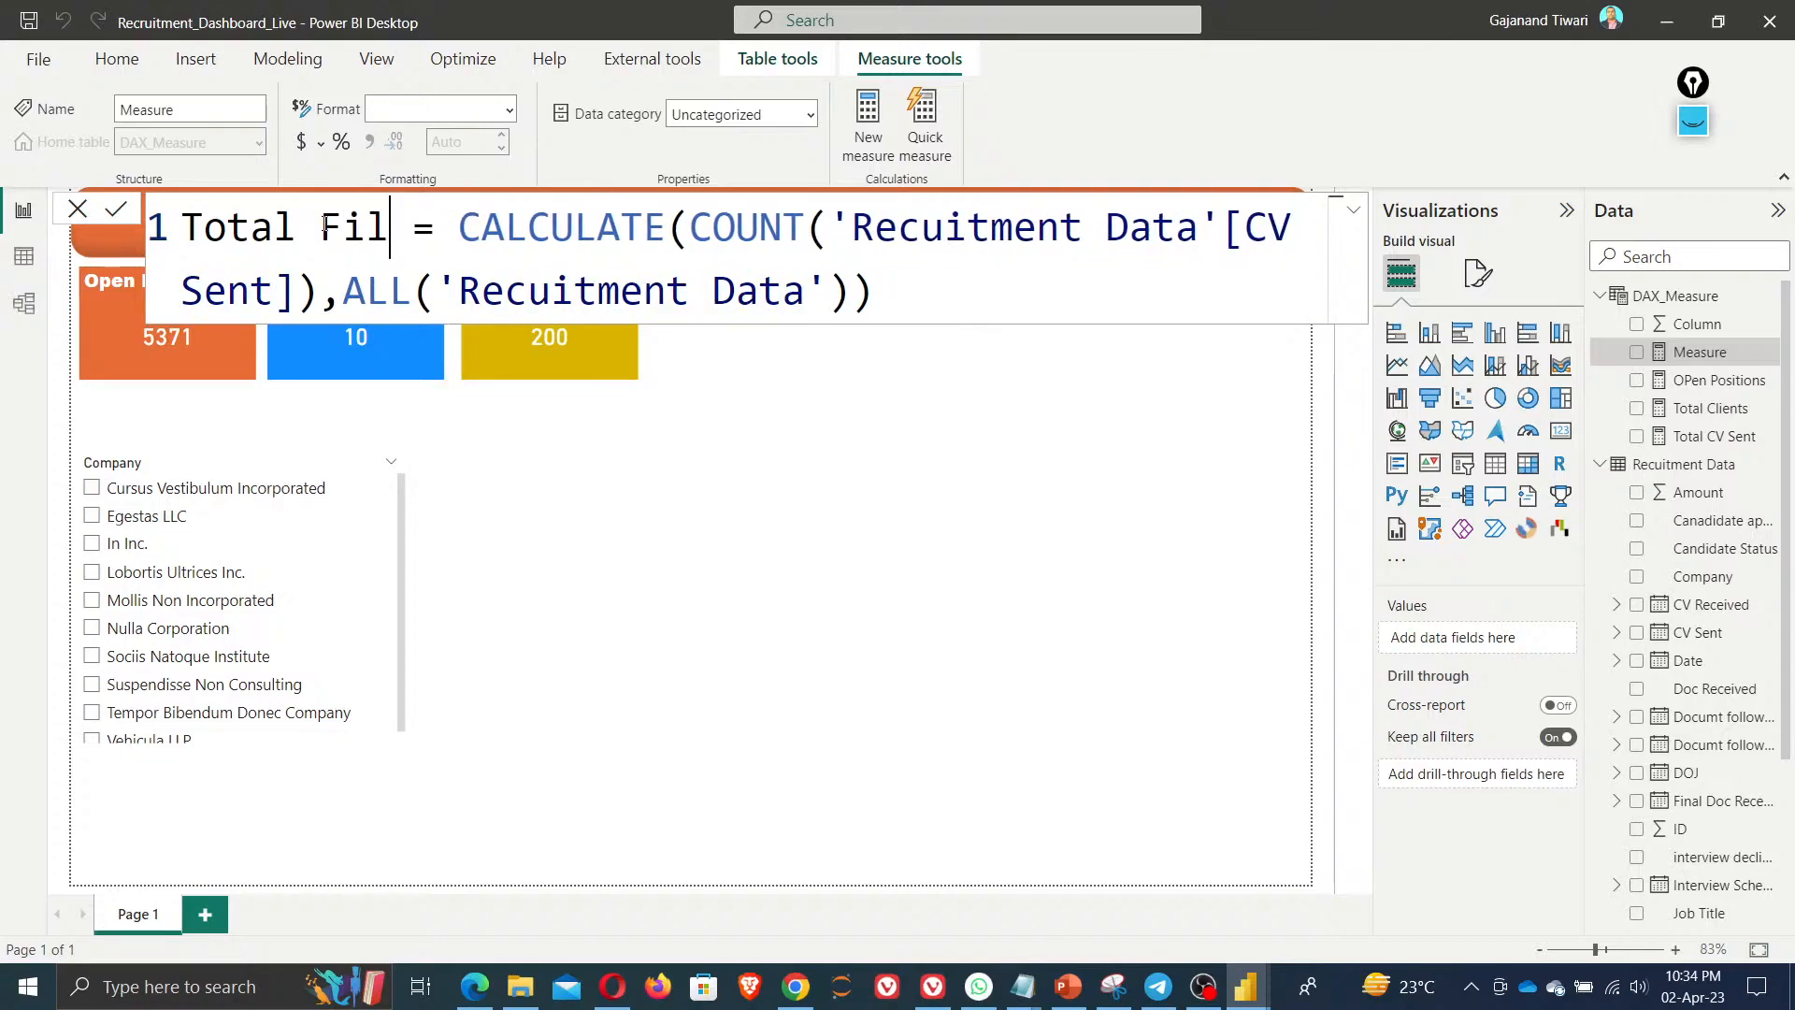
{"action": "type", "text": "l"}
{"action": "key", "text": "Left"}
{"action": "key", "text": "Left"}
{"action": "key", "text": "Left"}
{"action": "key", "text": "Left"}
{"action": "key", "text": "Right"}
{"action": "key", "text": "Right"}
{"action": "key", "text": "Right"}
{"action": "key", "text": "Right"}
{"action": "type", "text": "ed"}
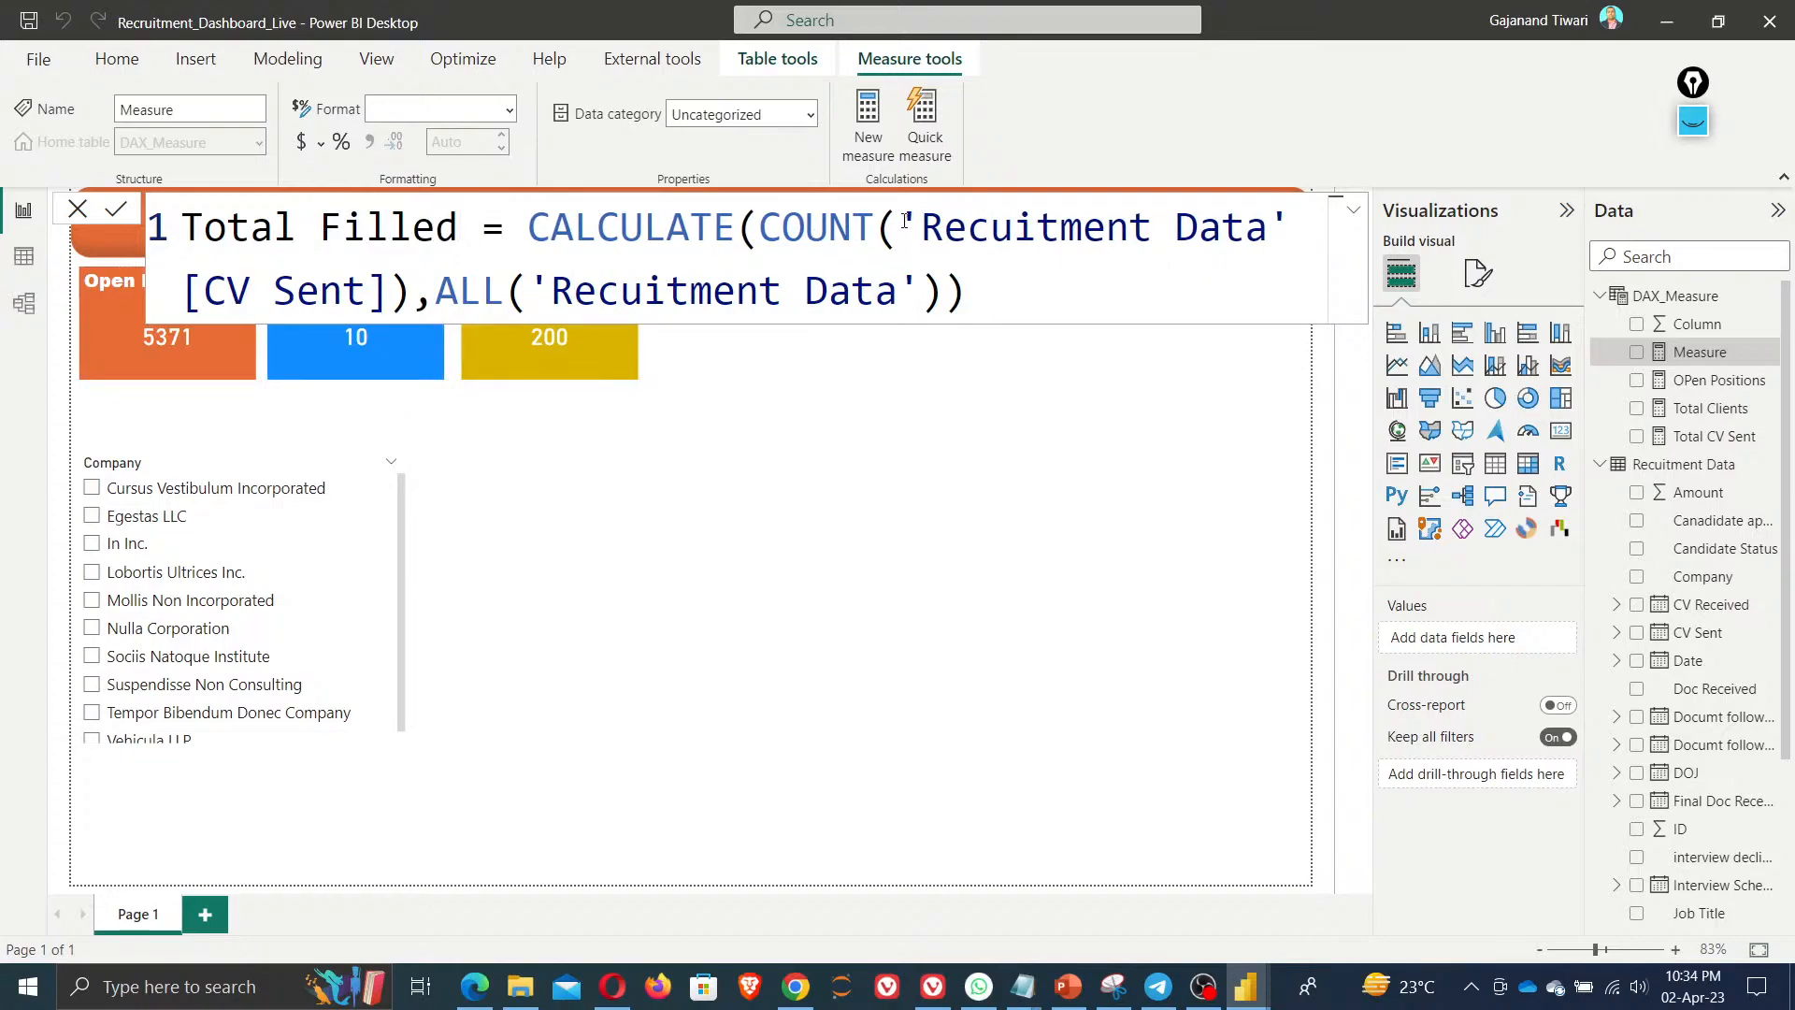
Replace the CV Sent column with Position Filled in the Total Filled formula and commit the measure
{"action": "left_click_drag", "start_coordinate": [204, 292], "coordinate": [391, 292]}
{"action": "type", "text": "s"}
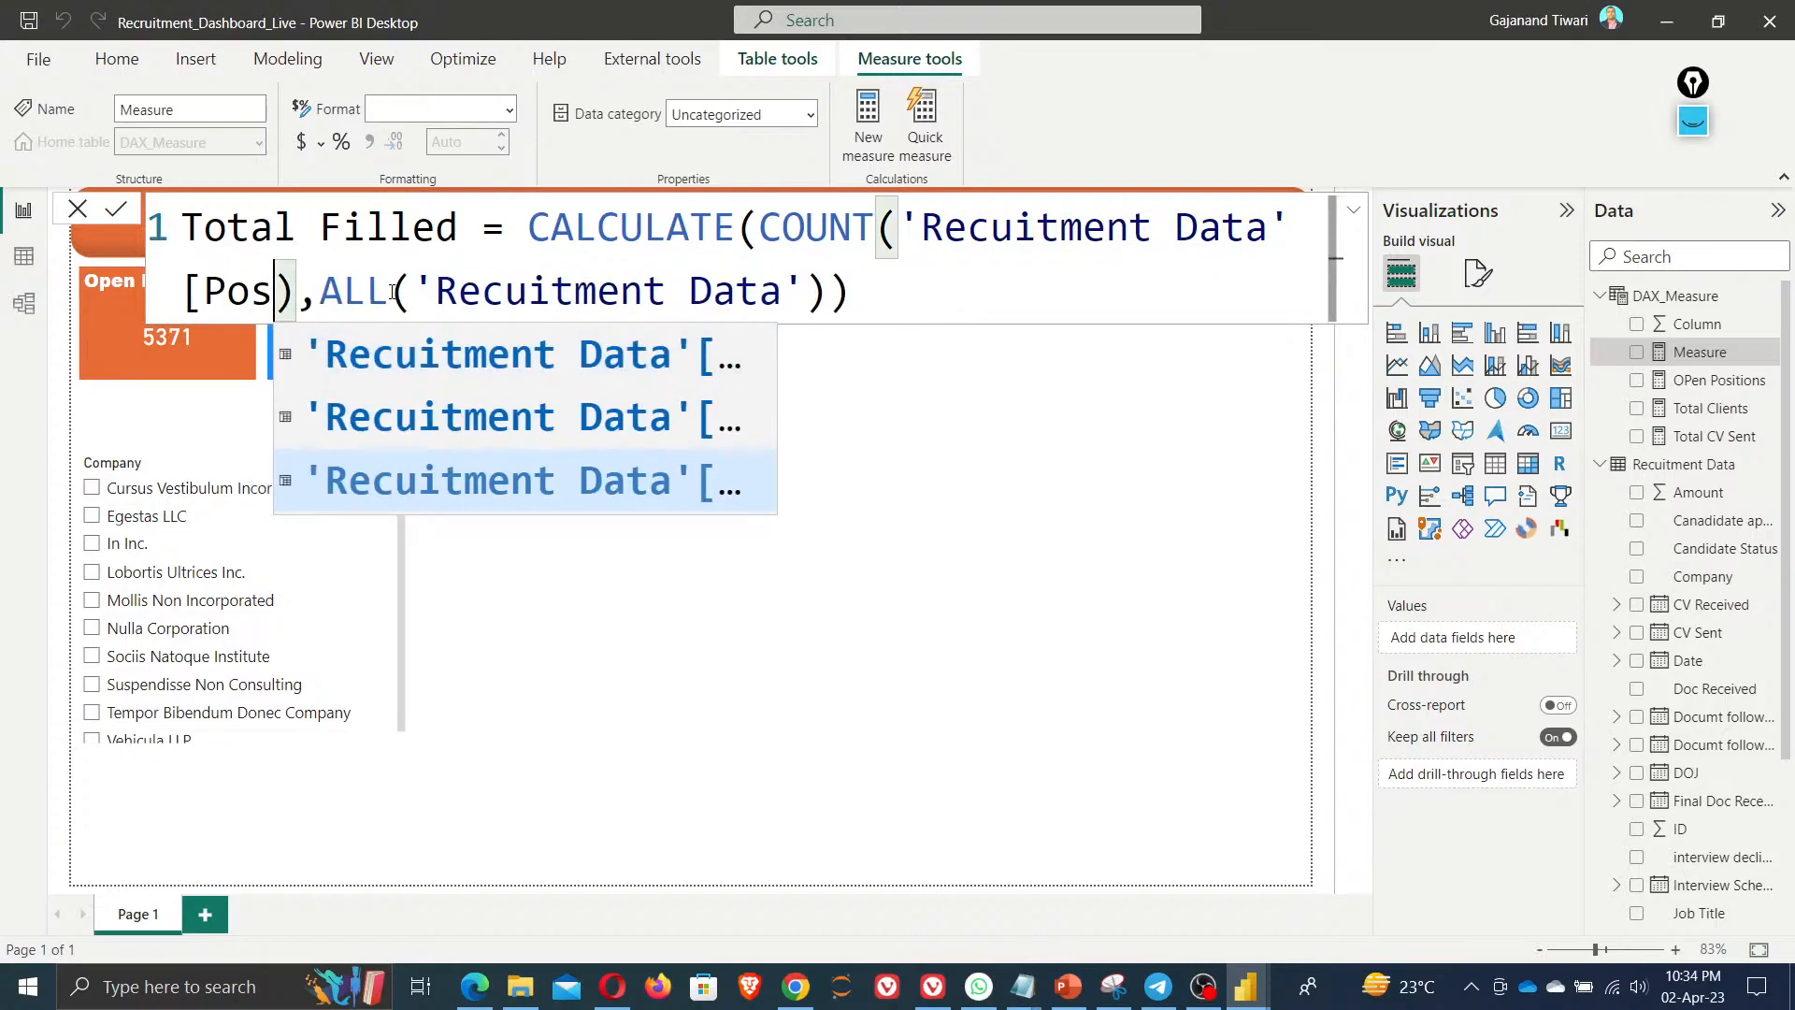
{"action": "type", "text": "ition"}
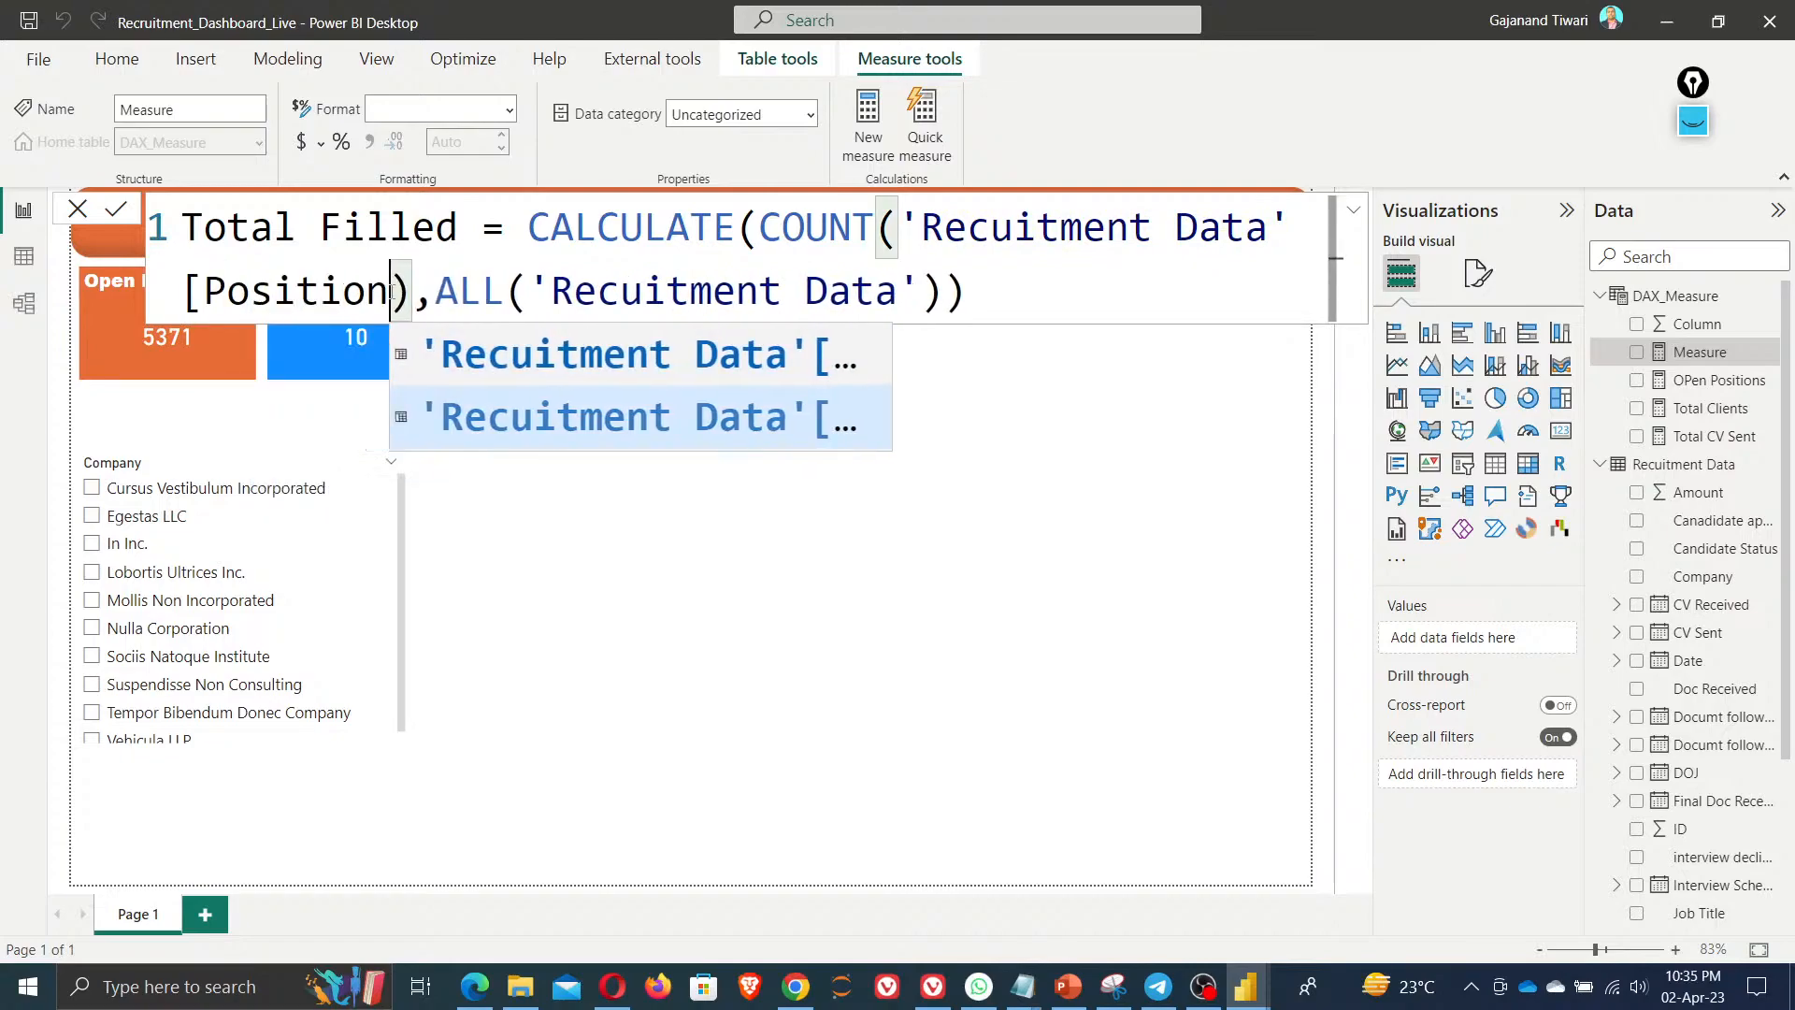
{"action": "key", "text": "Tab"}
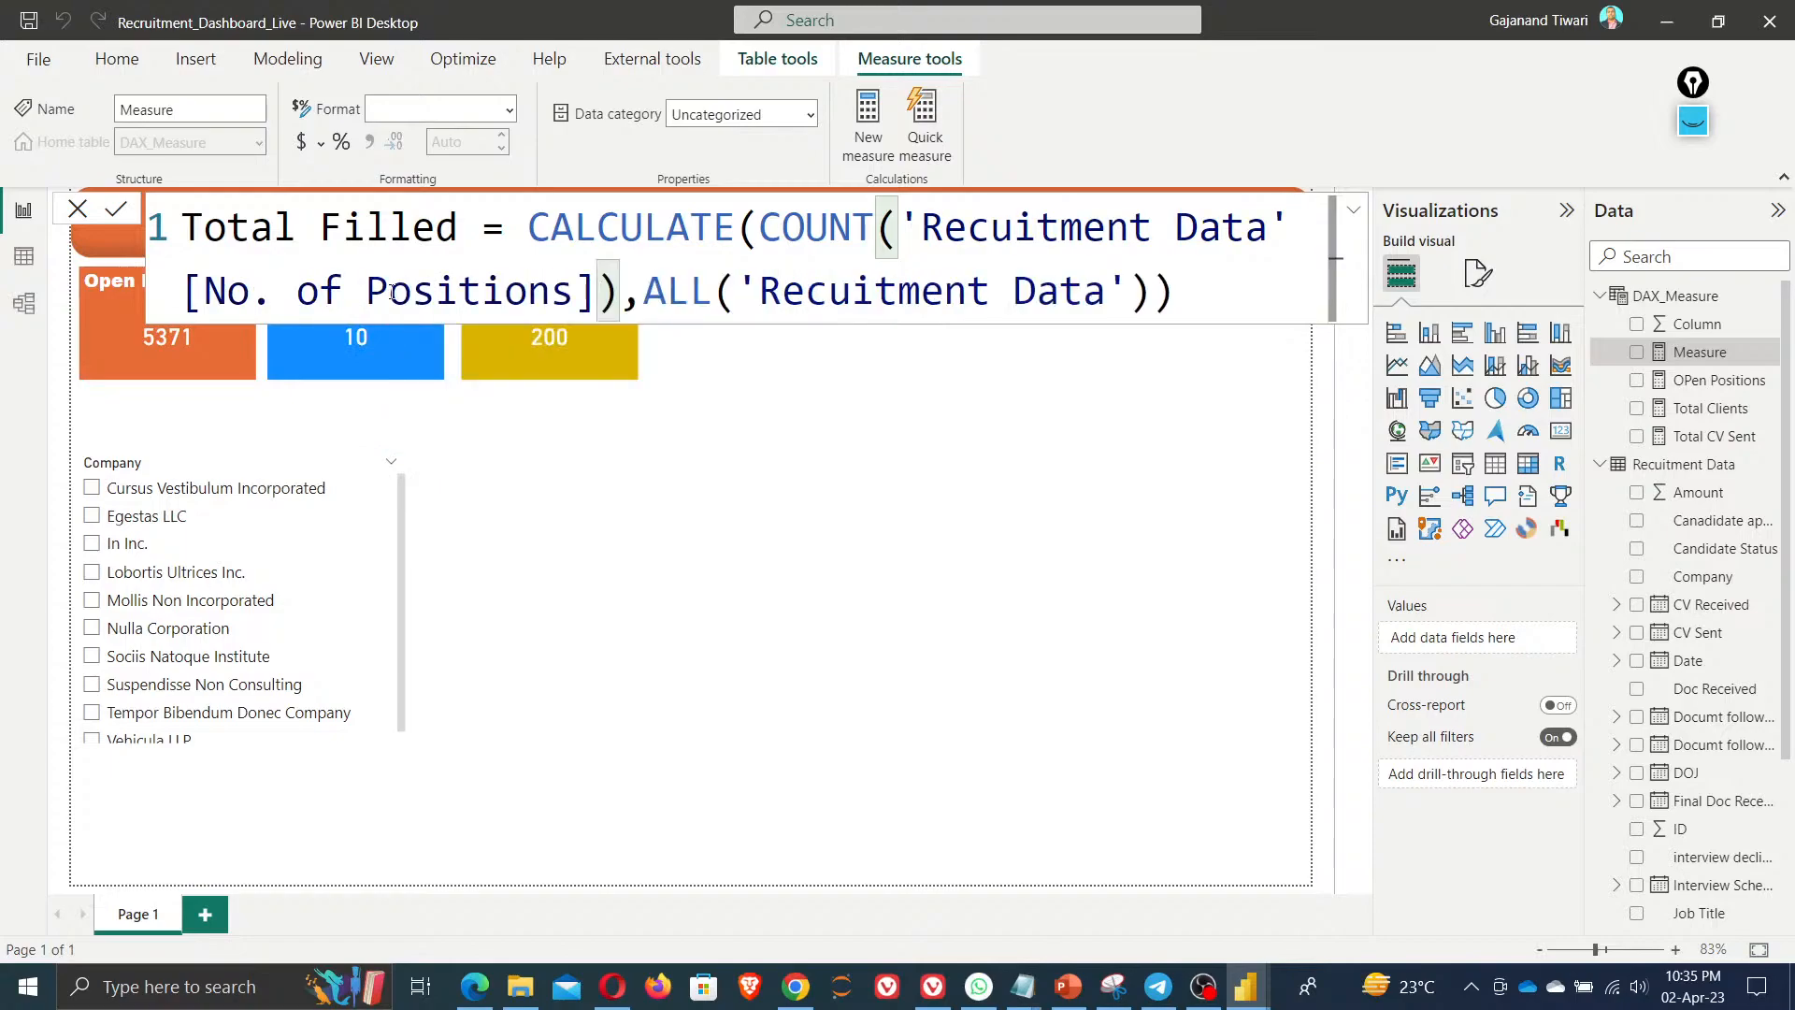
{"action": "key", "text": "BackSpace"}
{"action": "key", "text": "BackSpace"}
{"action": "key", "text": "BackSpace"}
{"action": "key", "text": "BackSpace"}
{"action": "key", "text": "BackSpace"}
{"action": "key", "text": "BackSpace"}
{"action": "key", "text": "BackSpace"}
{"action": "key", "text": "BackSpace"}
{"action": "key", "text": "BackSpace"}
{"action": "key", "text": "BackSpace"}
{"action": "key", "text": "BackSpace"}
{"action": "key", "text": "BackSpace"}
{"action": "key", "text": "BackSpace"}
{"action": "key", "text": "BackSpace"}
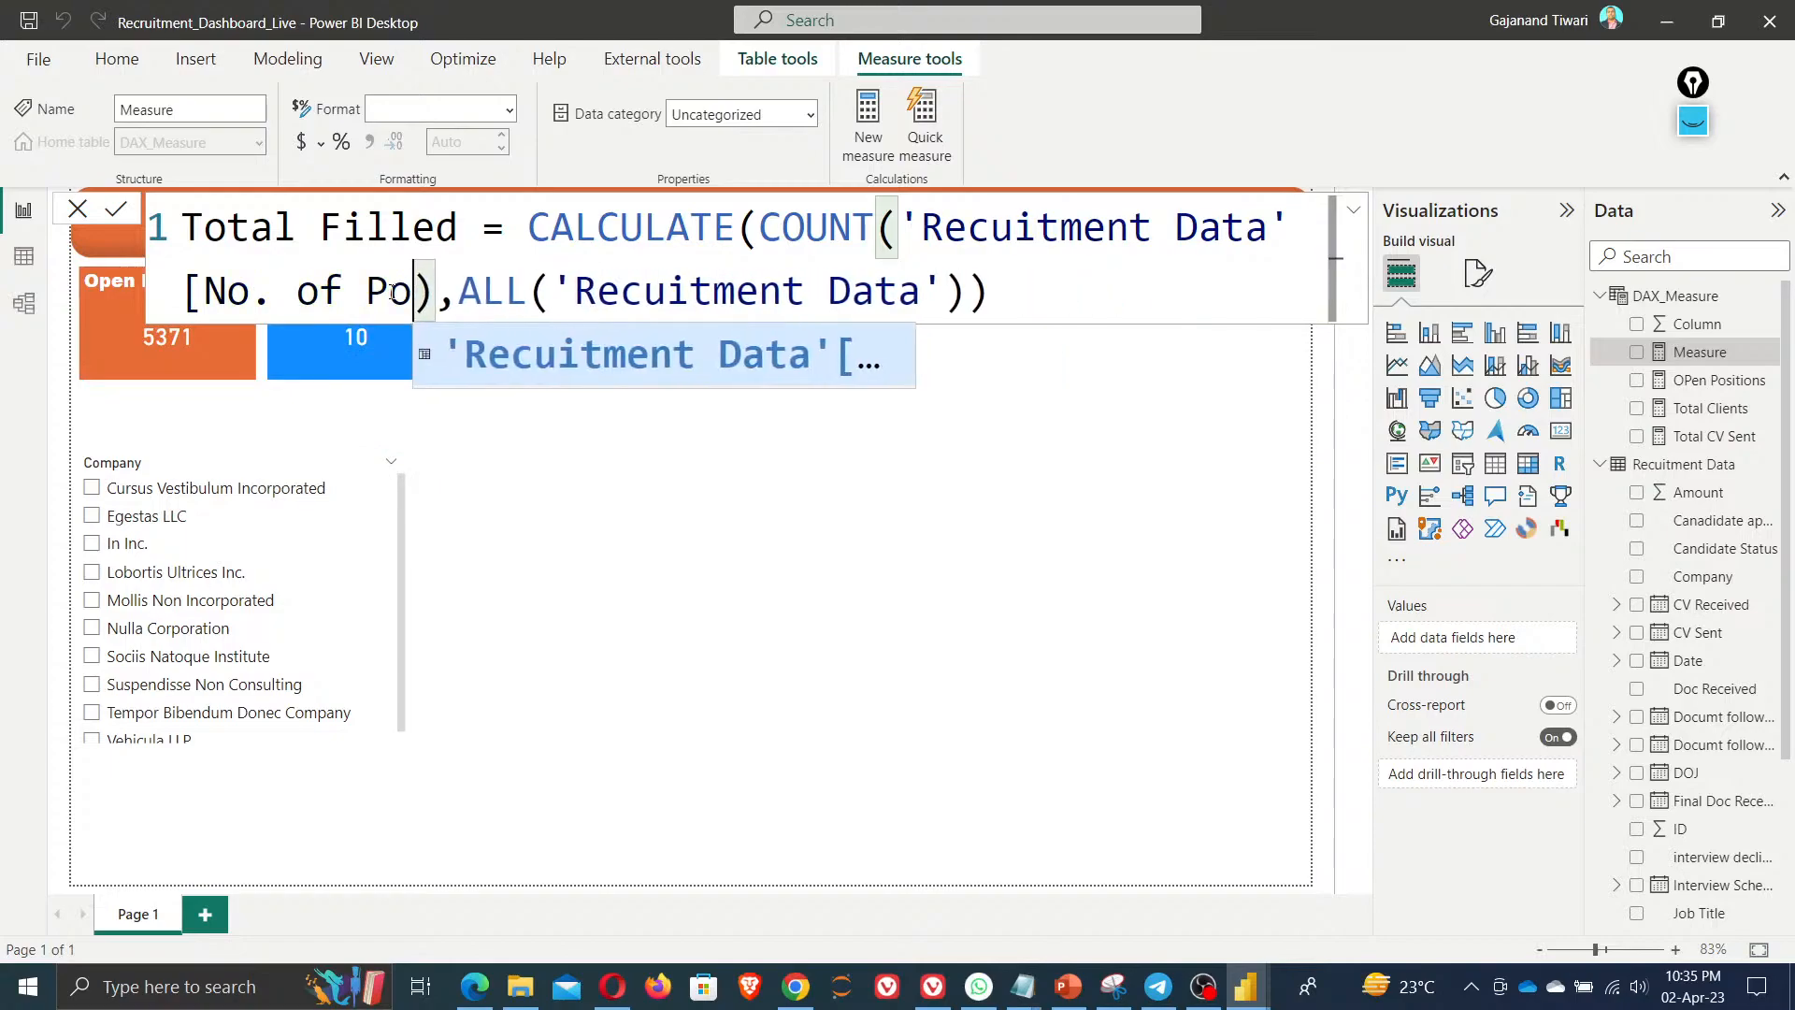
{"action": "key", "text": "BackSpace"}
{"action": "key", "text": "BackSpace"}
{"action": "key", "text": "BackSpace"}
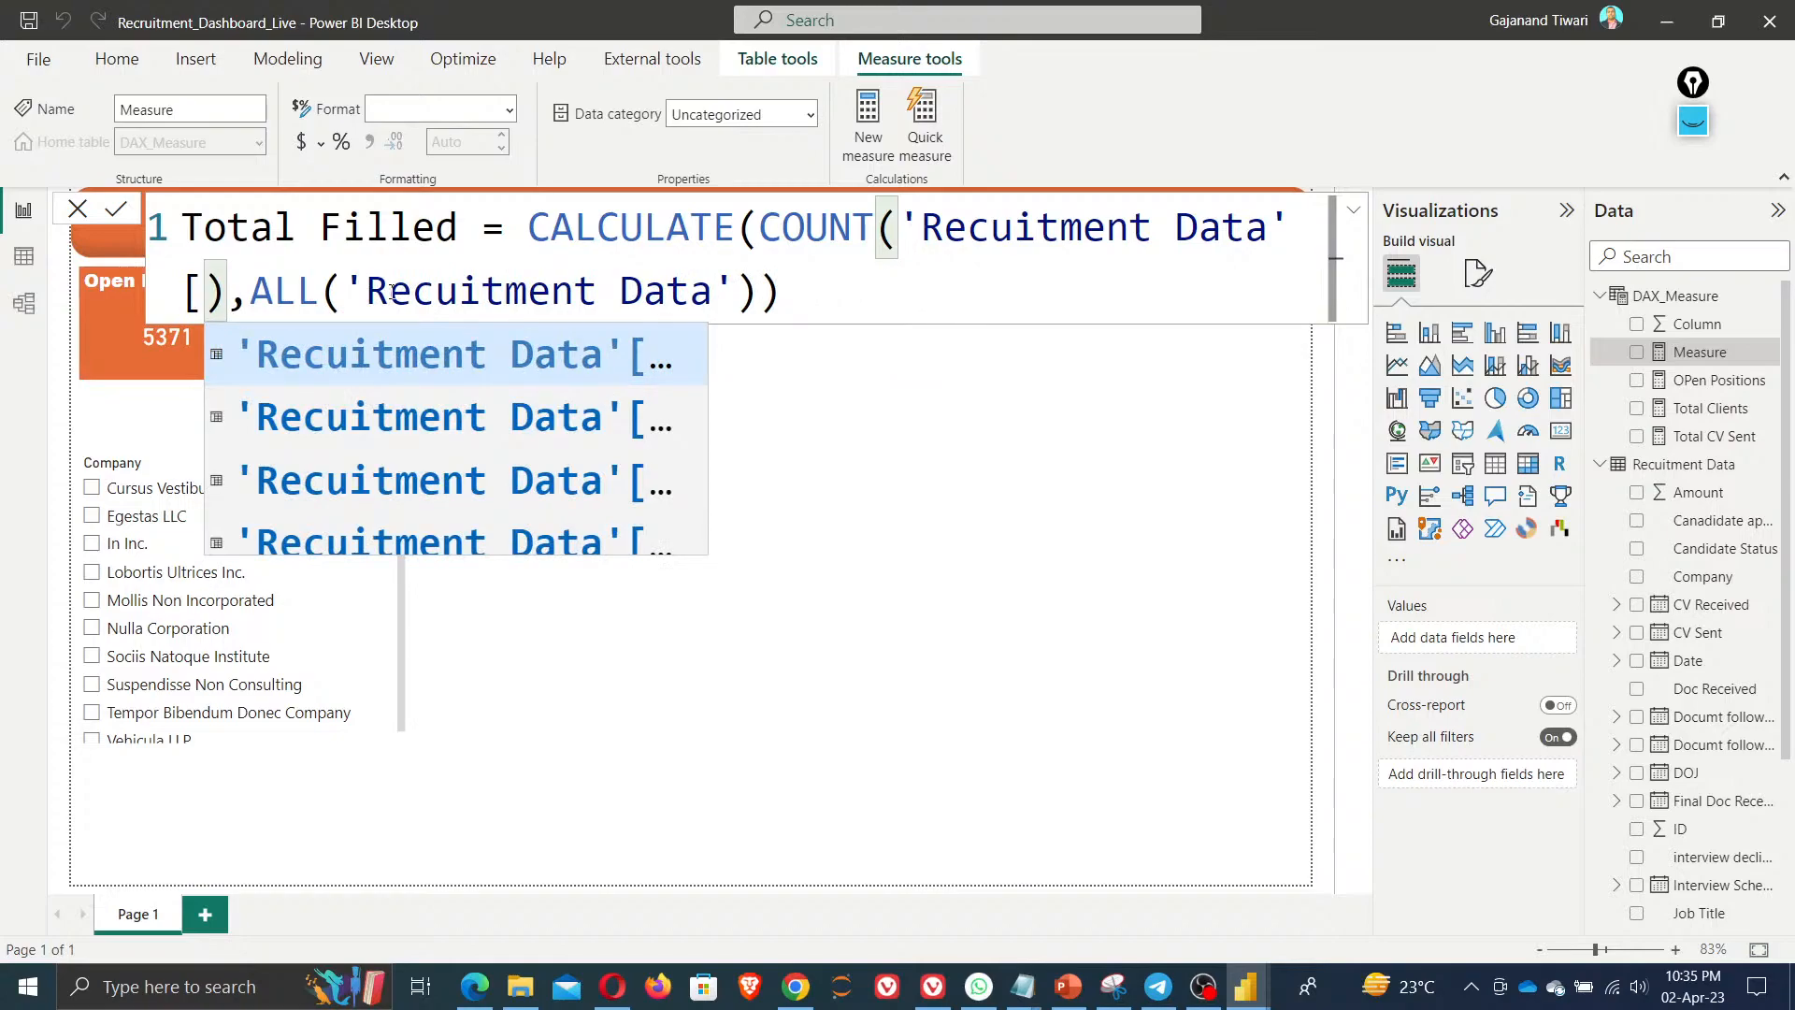
{"action": "type", "text": "Position"}
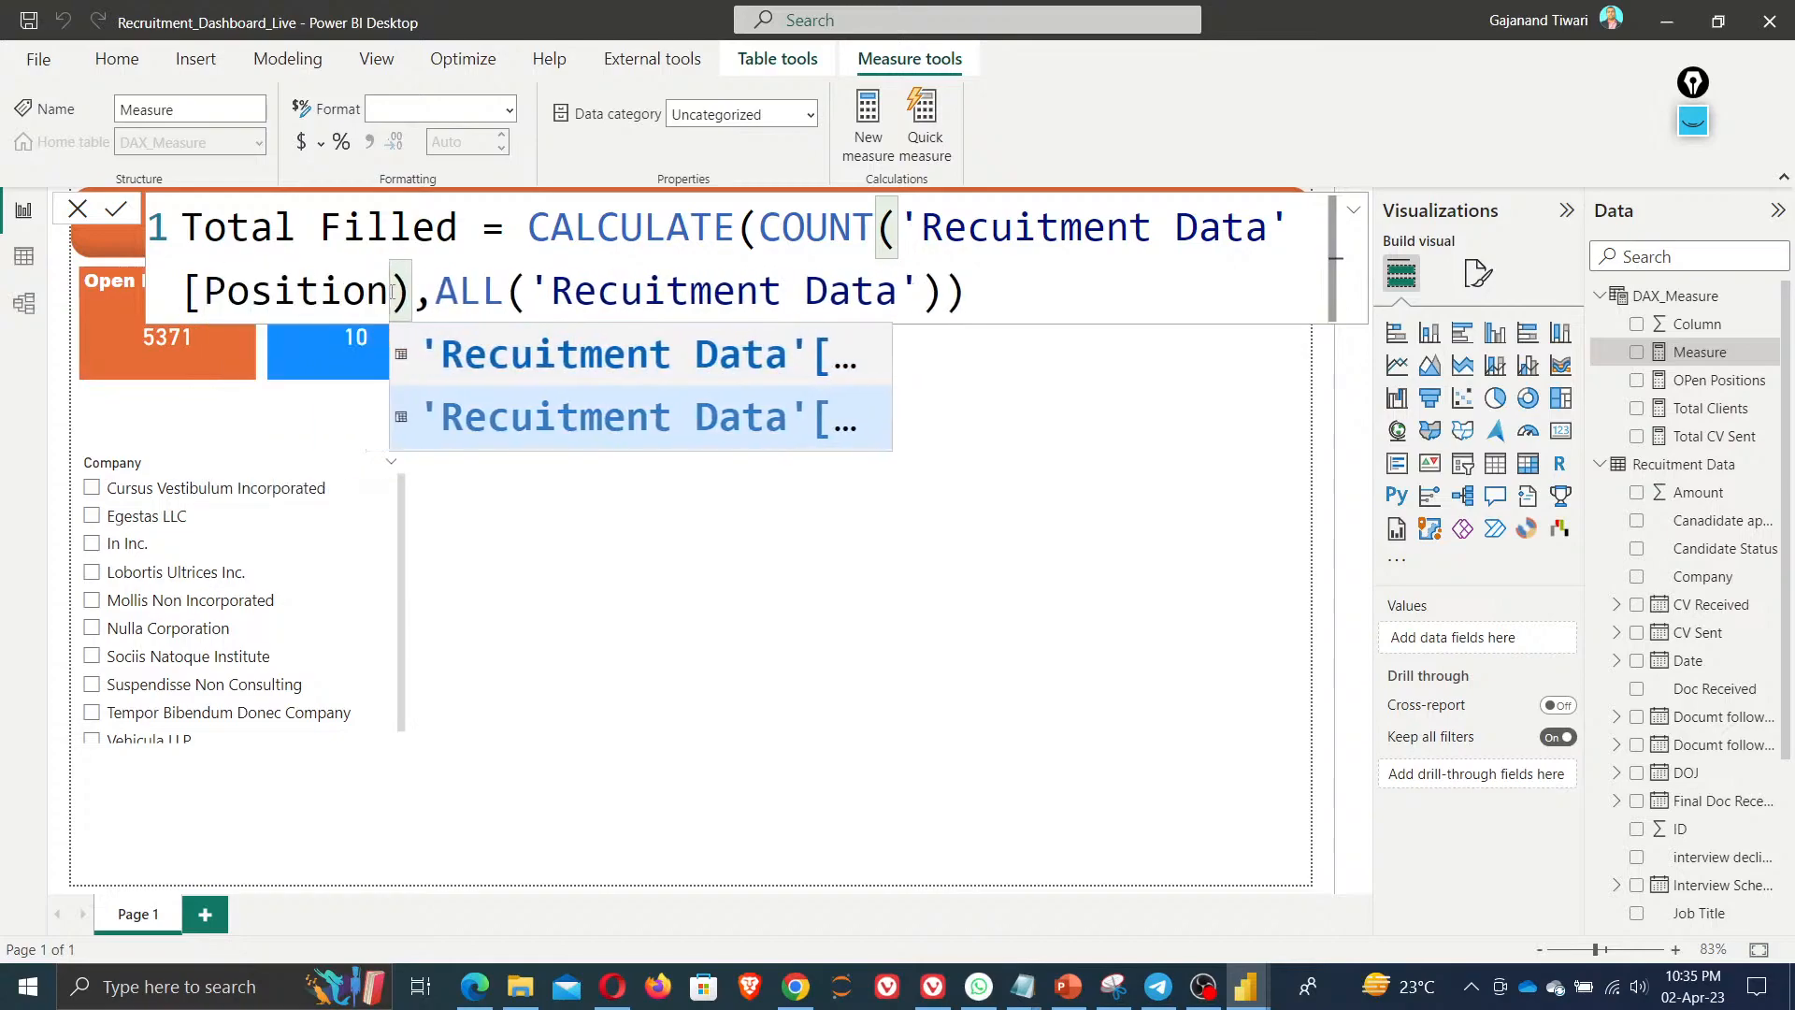
{"action": "key", "text": "Tab"}
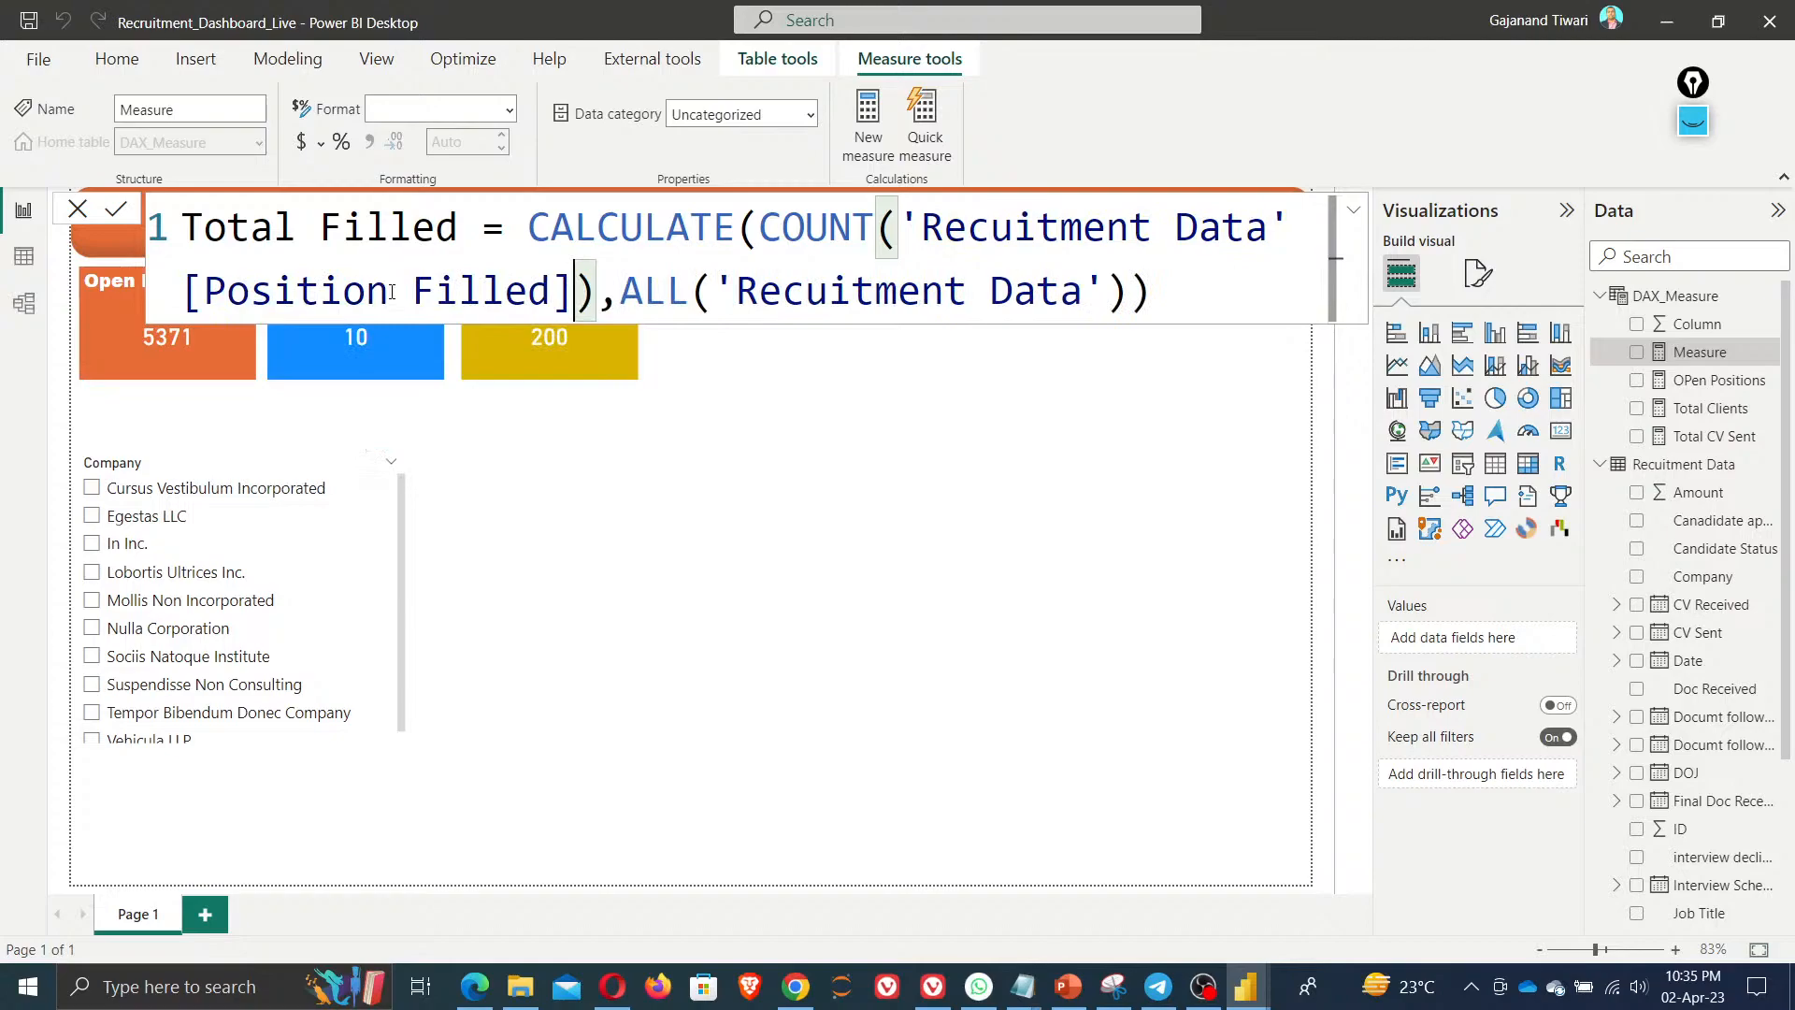
{"action": "left_click", "coordinate": [114, 211]}
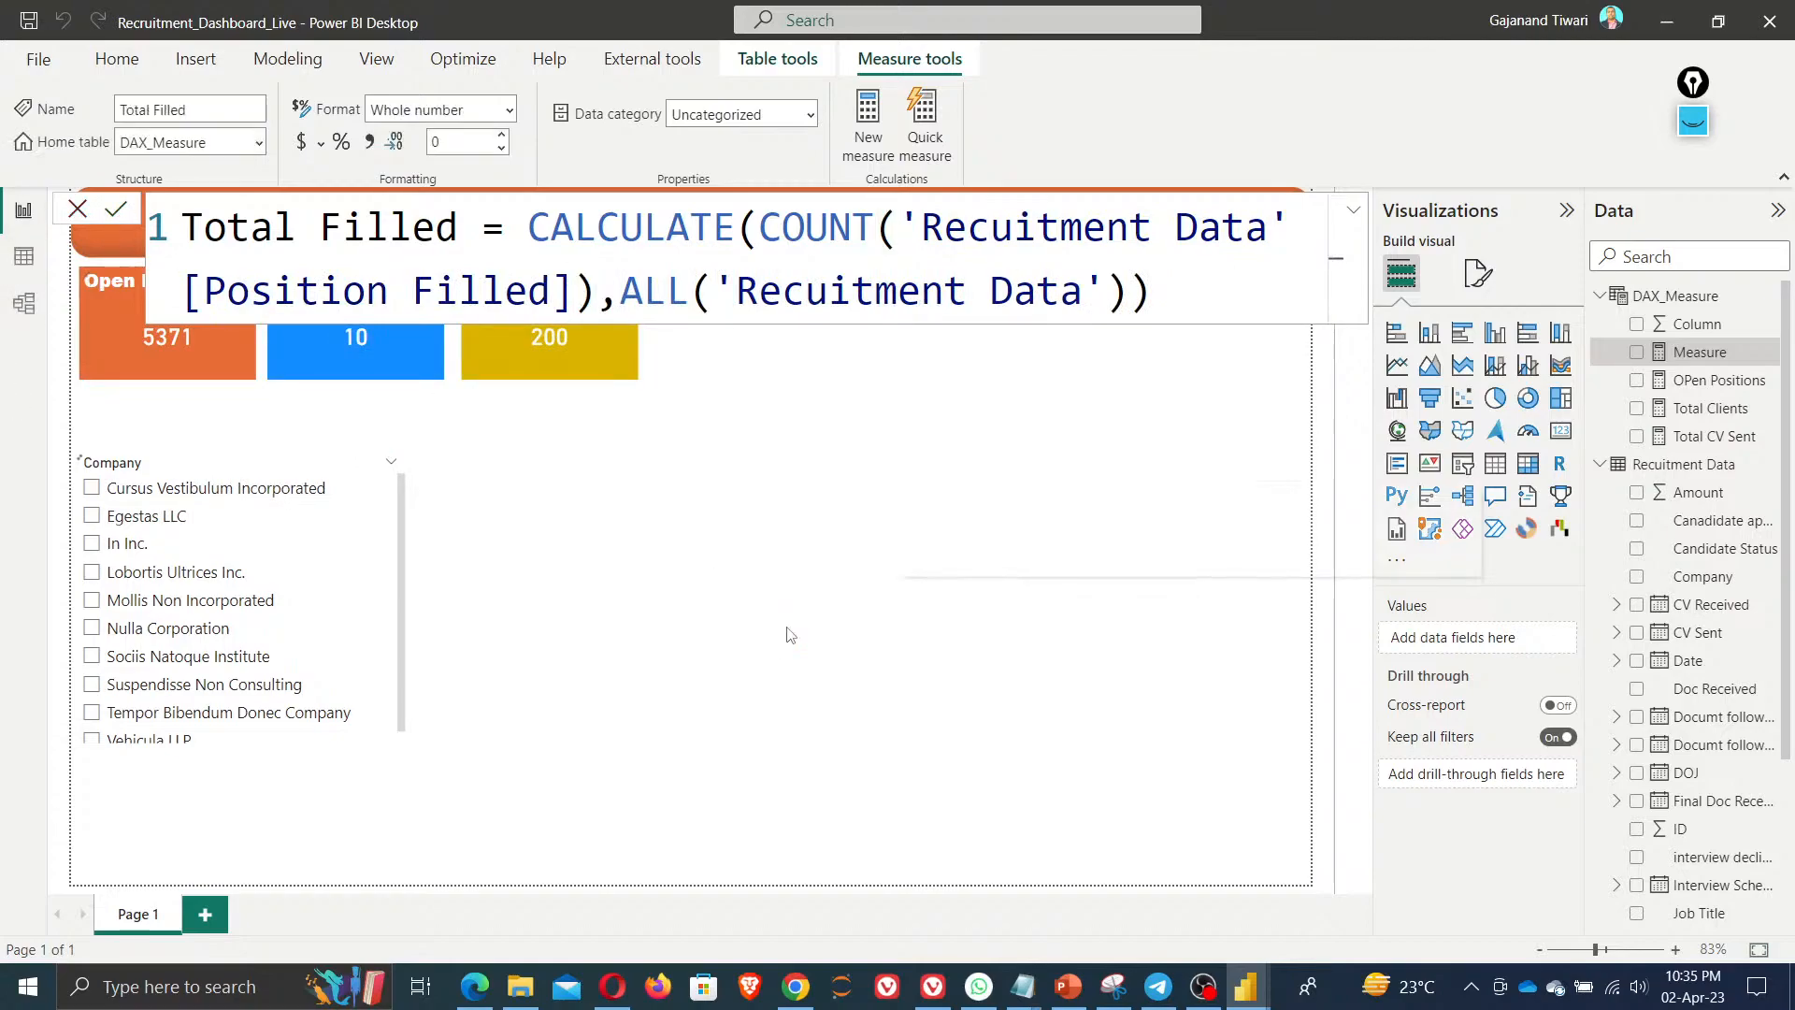
{"action": "left_click", "coordinate": [78, 209]}
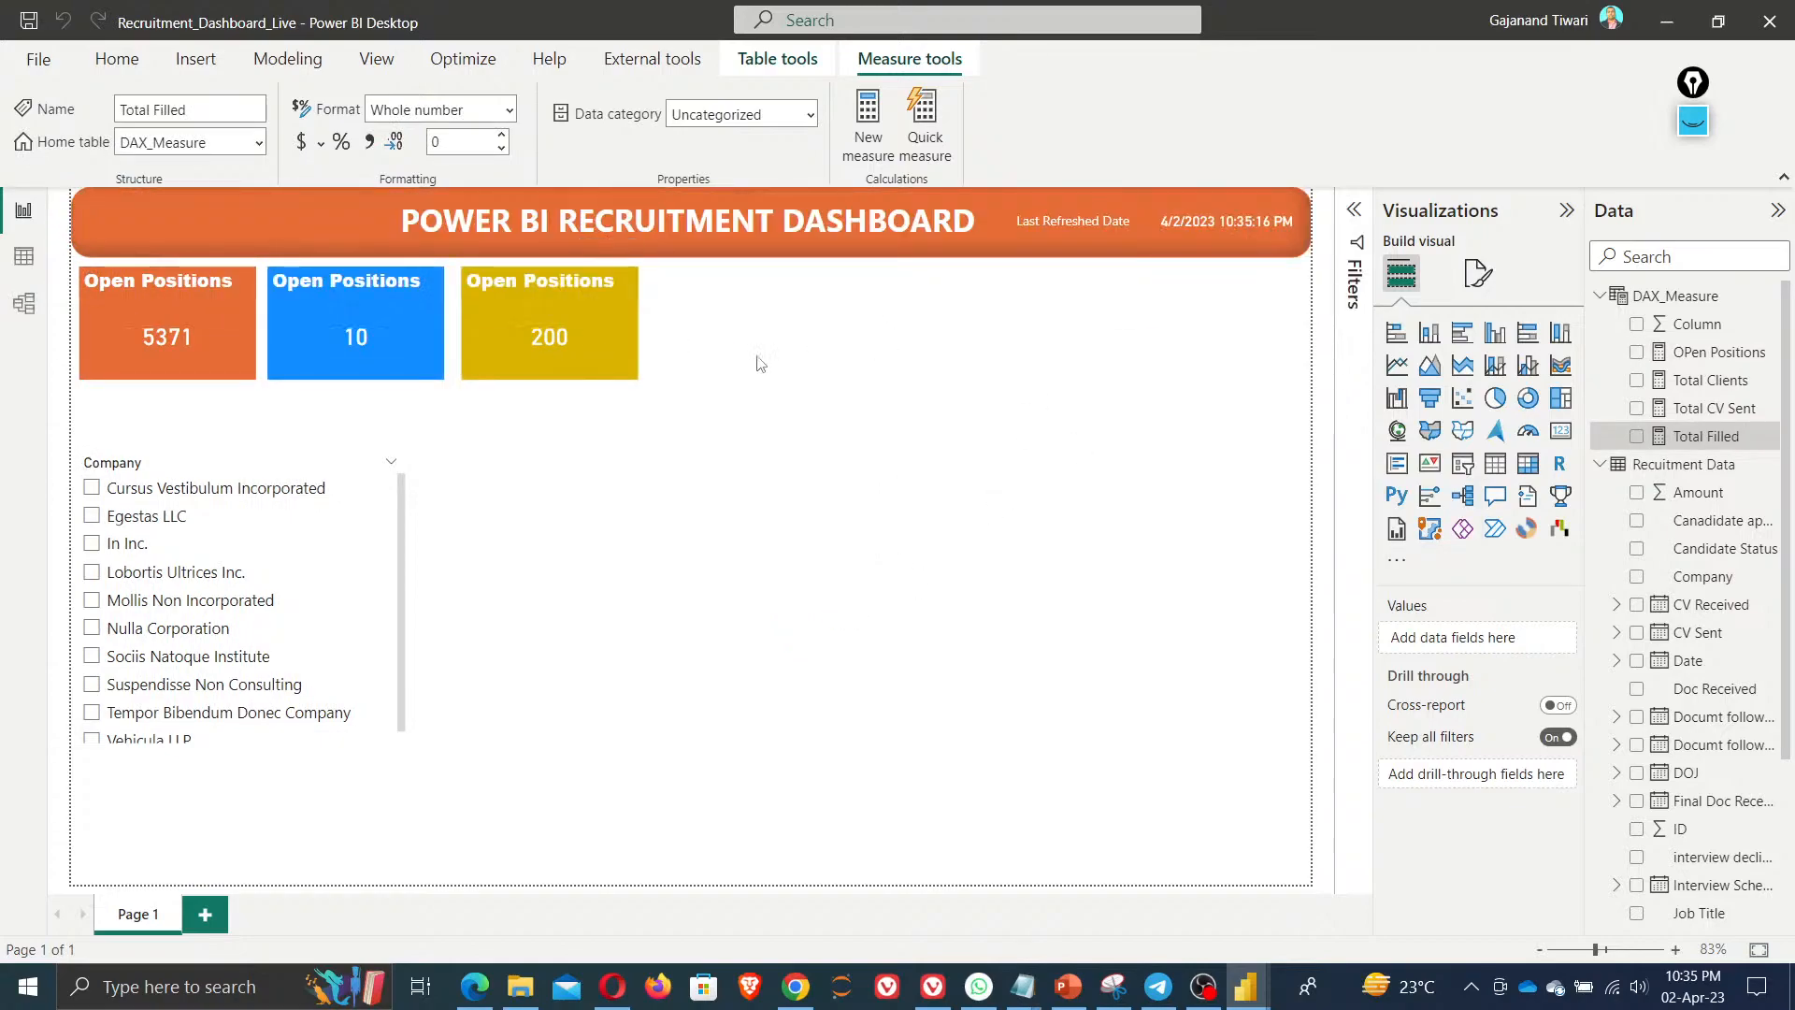
Duplicate the dark yellow third KPI card, place the copy beside it, and make it show the Total Filled measure
{"action": "left_click", "coordinate": [555, 341]}
{"action": "left_click_drag", "start_coordinate": [585, 338], "coordinate": [783, 322]}
{"action": "left_click", "coordinate": [1637, 408]}
{"action": "left_click", "coordinate": [1636, 437]}
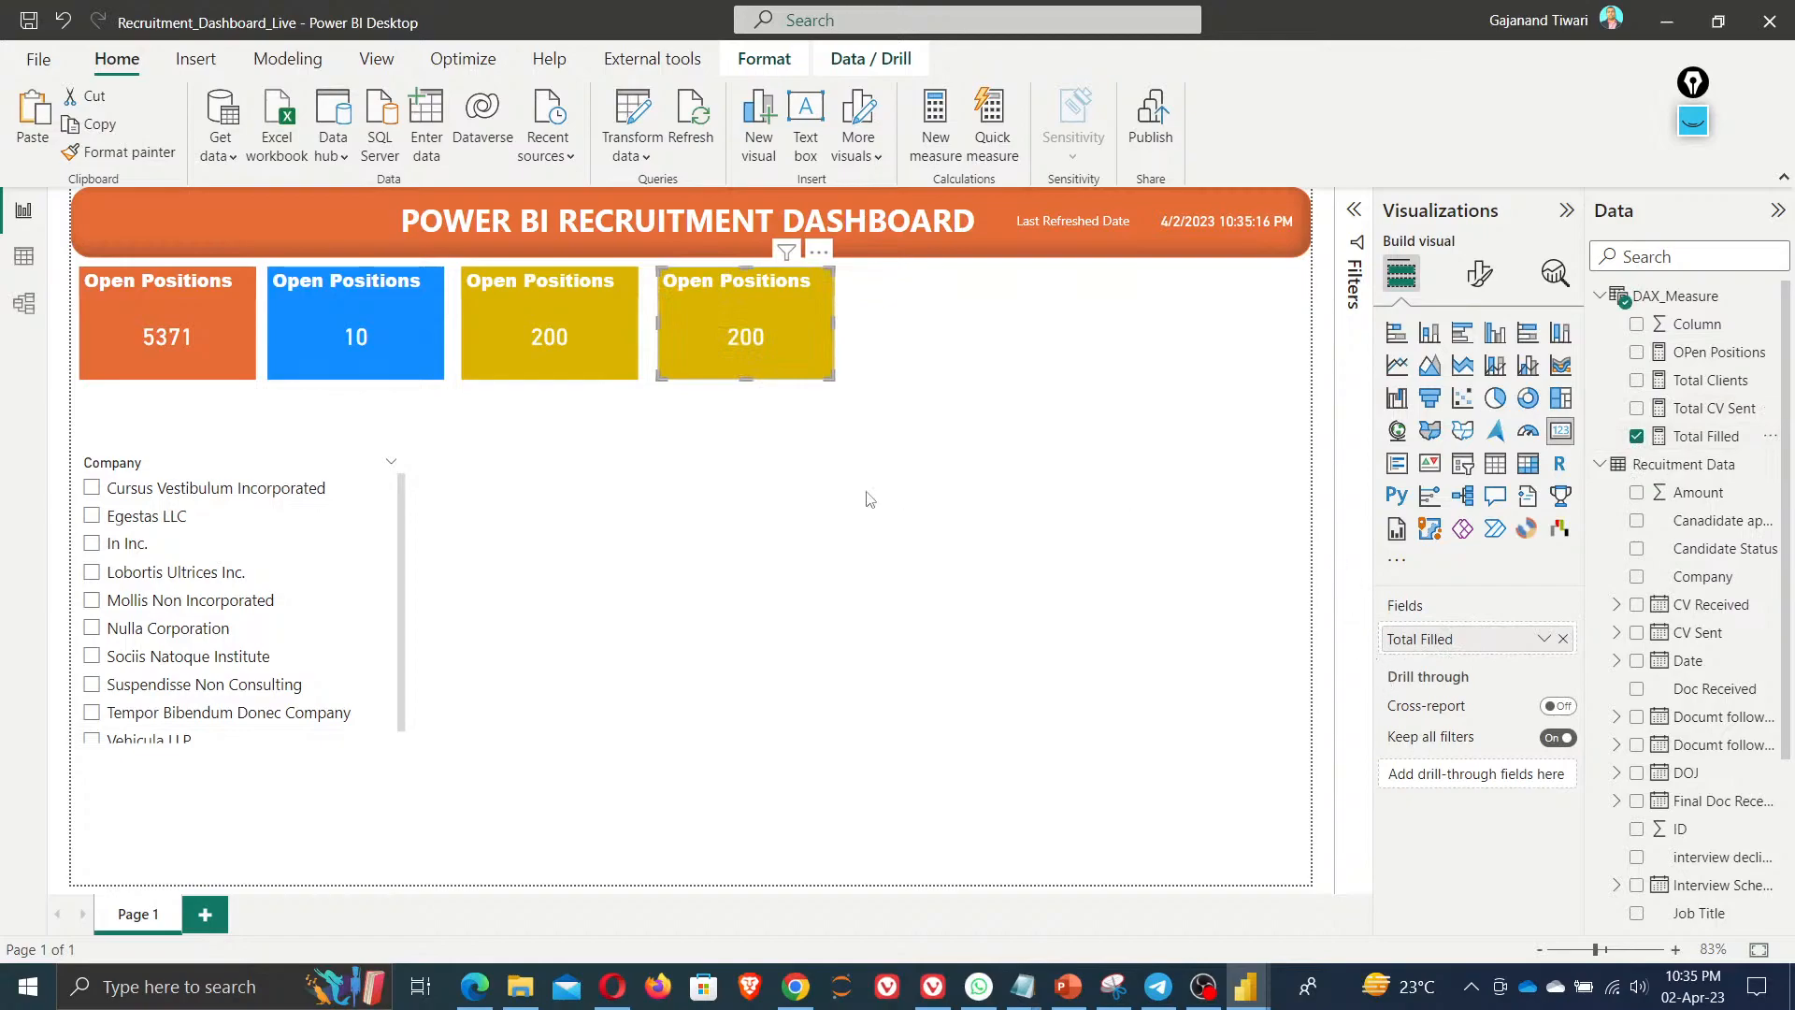
{"action": "left_click", "coordinate": [844, 556]}
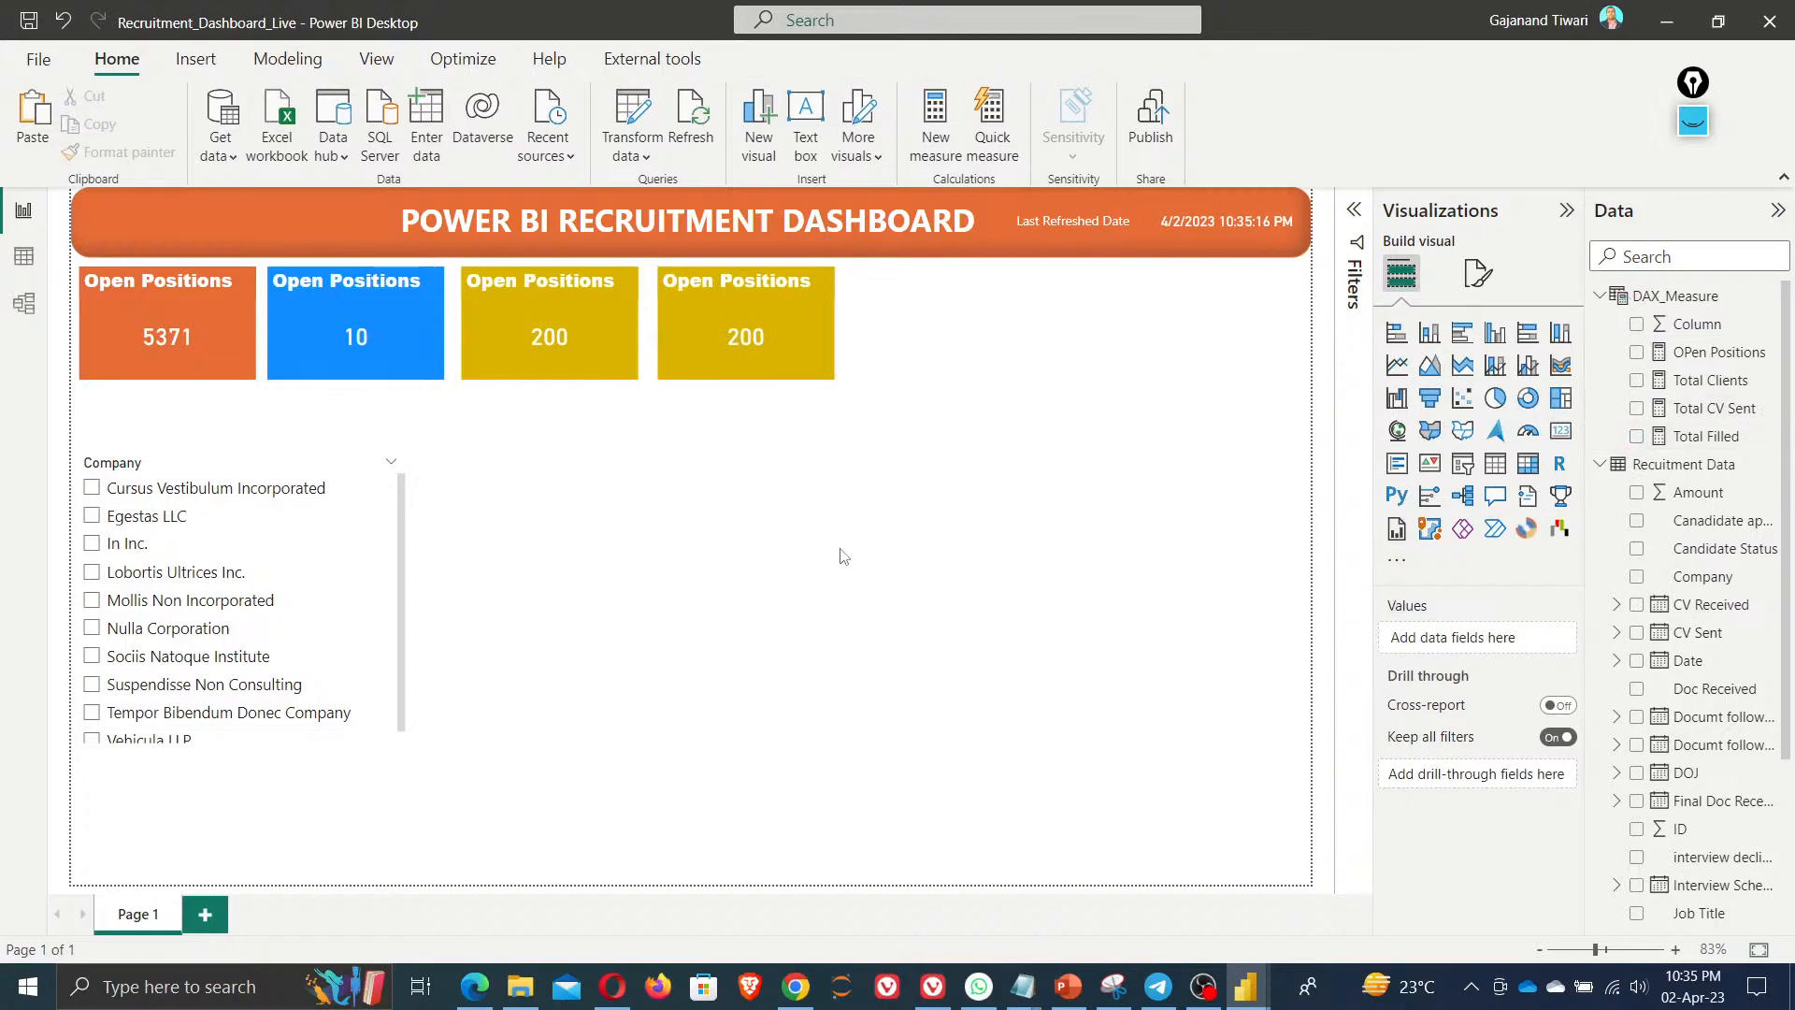
Set the Position Filled column of the Recuitment Data table to 0 decimal places
{"action": "left_click", "coordinate": [737, 339]}
{"action": "left_click", "coordinate": [1705, 440]}
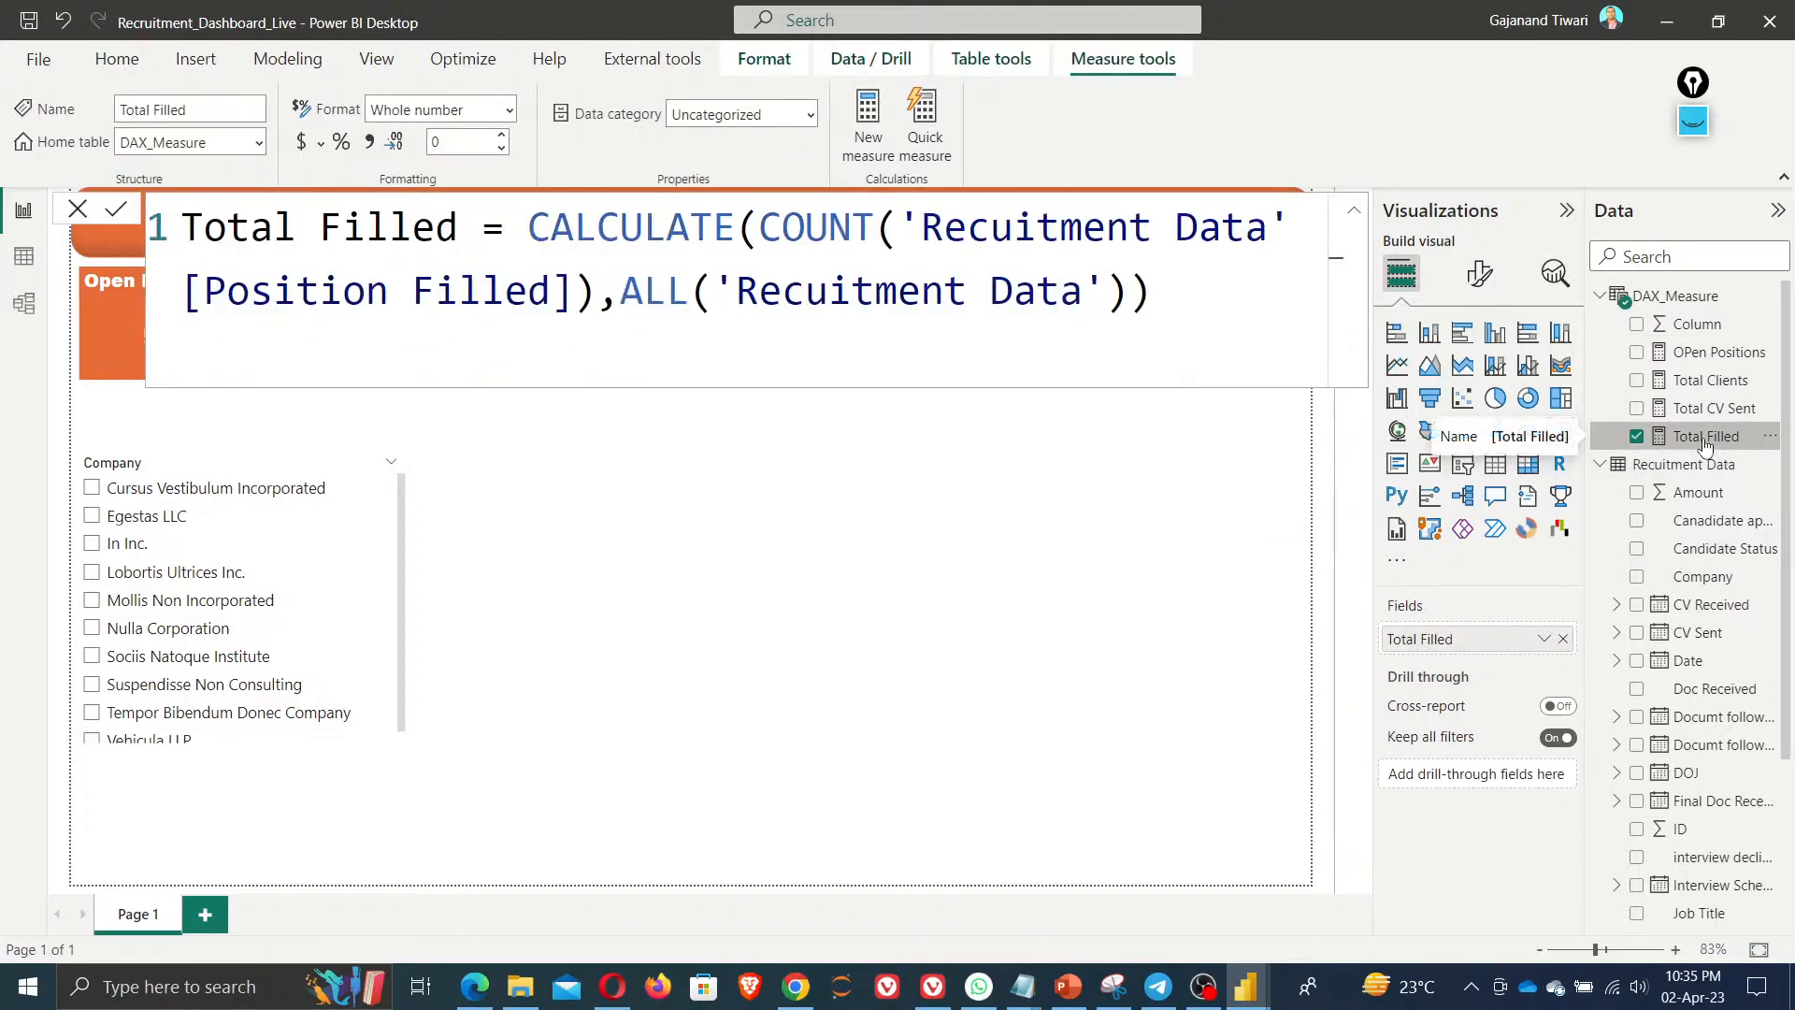
{"action": "left_click", "coordinate": [23, 262]}
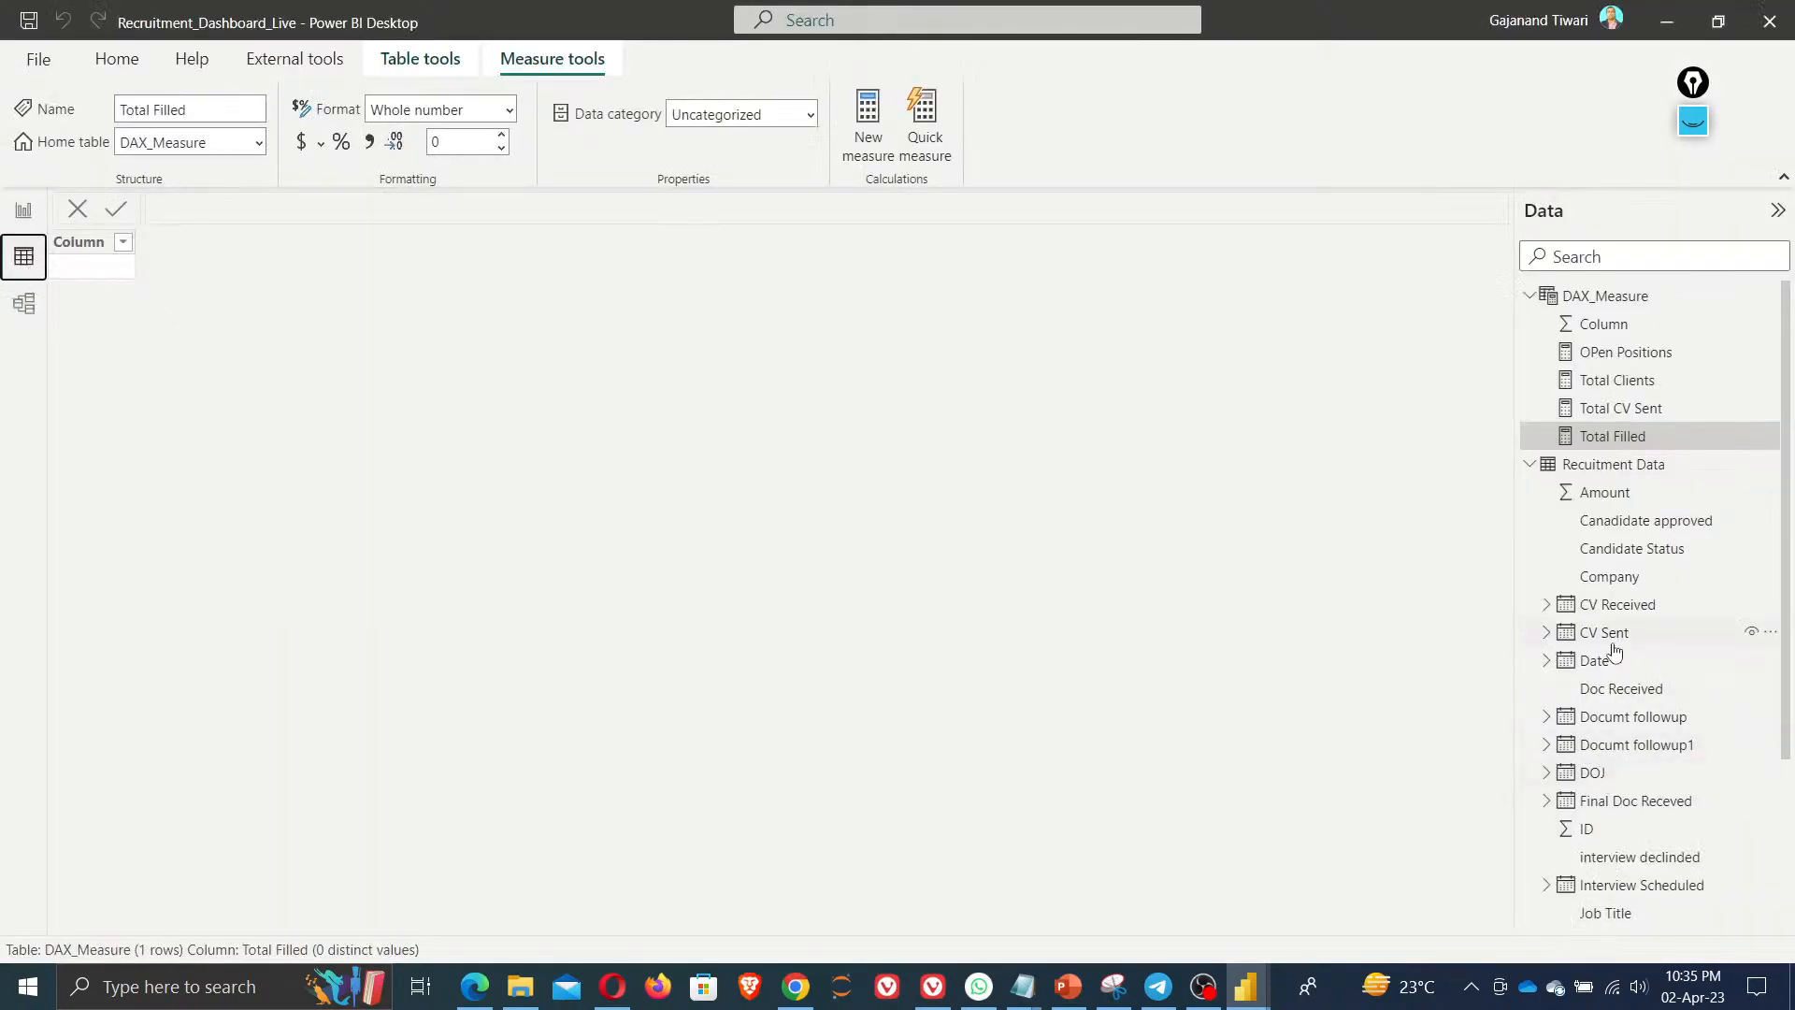
{"action": "scroll", "coordinate": [1648, 856], "scroll_direction": "down", "scroll_amount": 3}
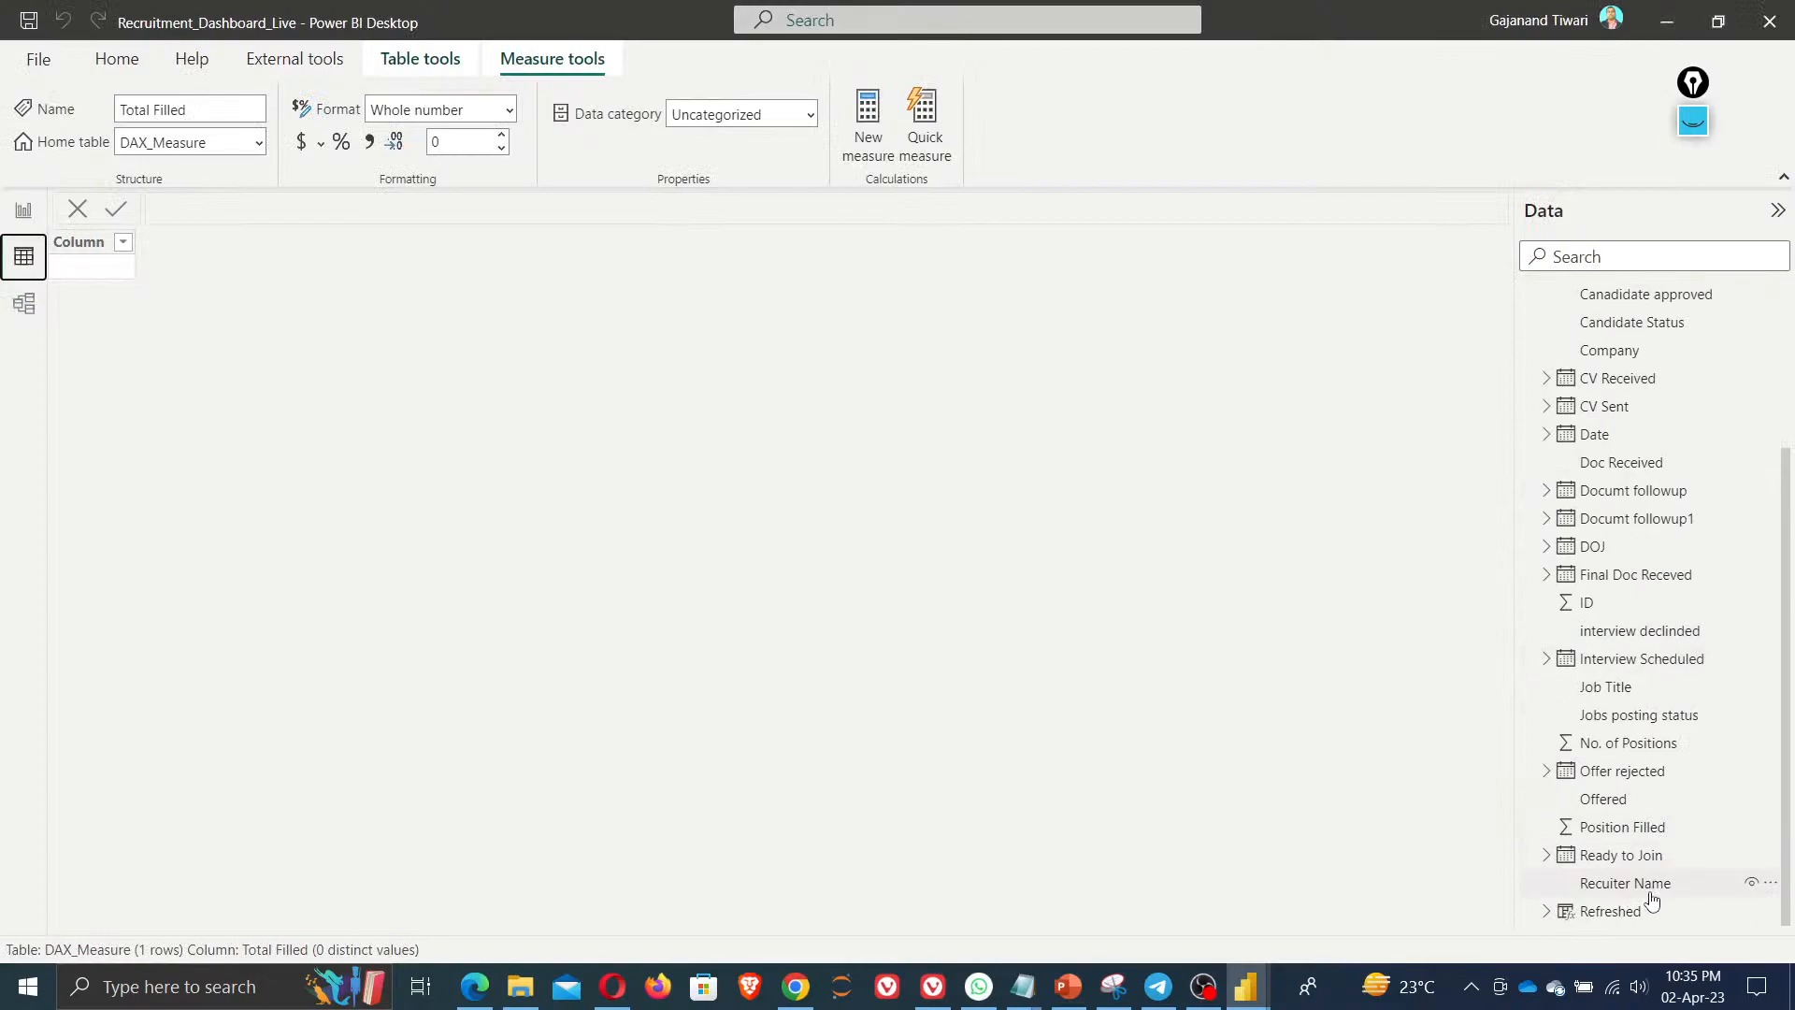
{"action": "left_click", "coordinate": [1627, 834]}
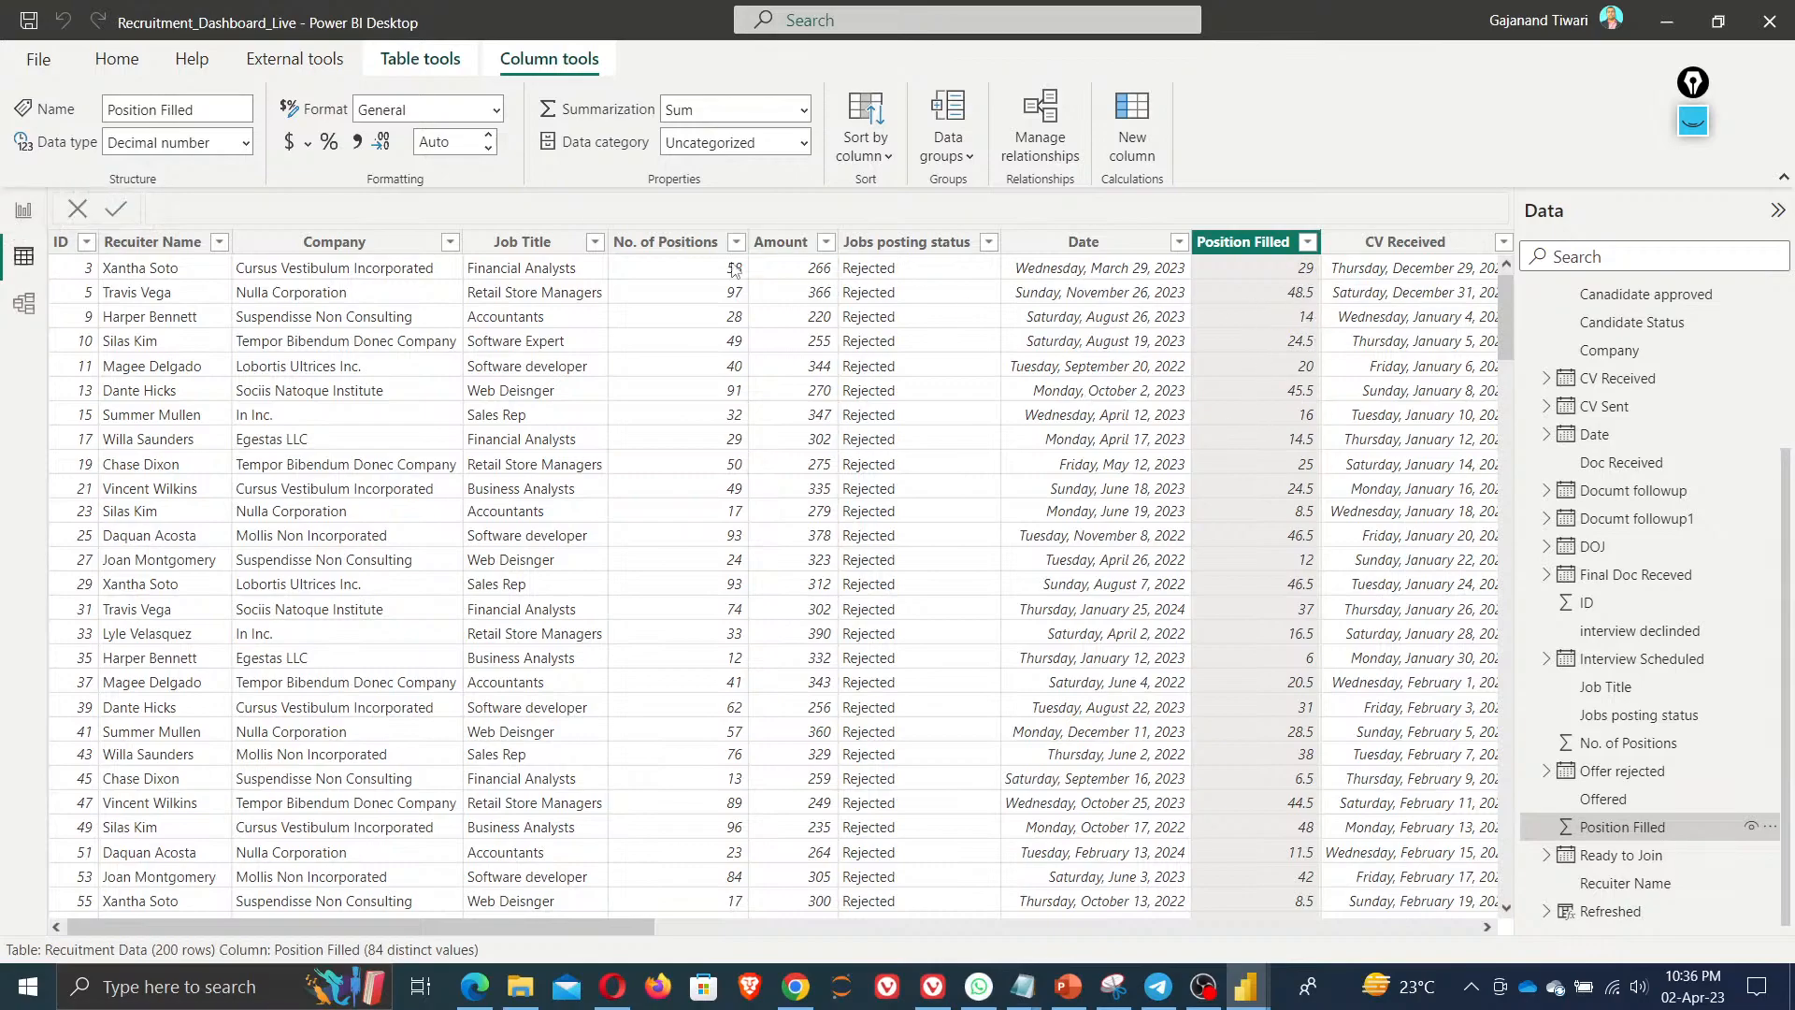
{"action": "double_click", "coordinate": [467, 146]}
{"action": "type", "text": "0"}
{"action": "left_click", "coordinate": [501, 177]}
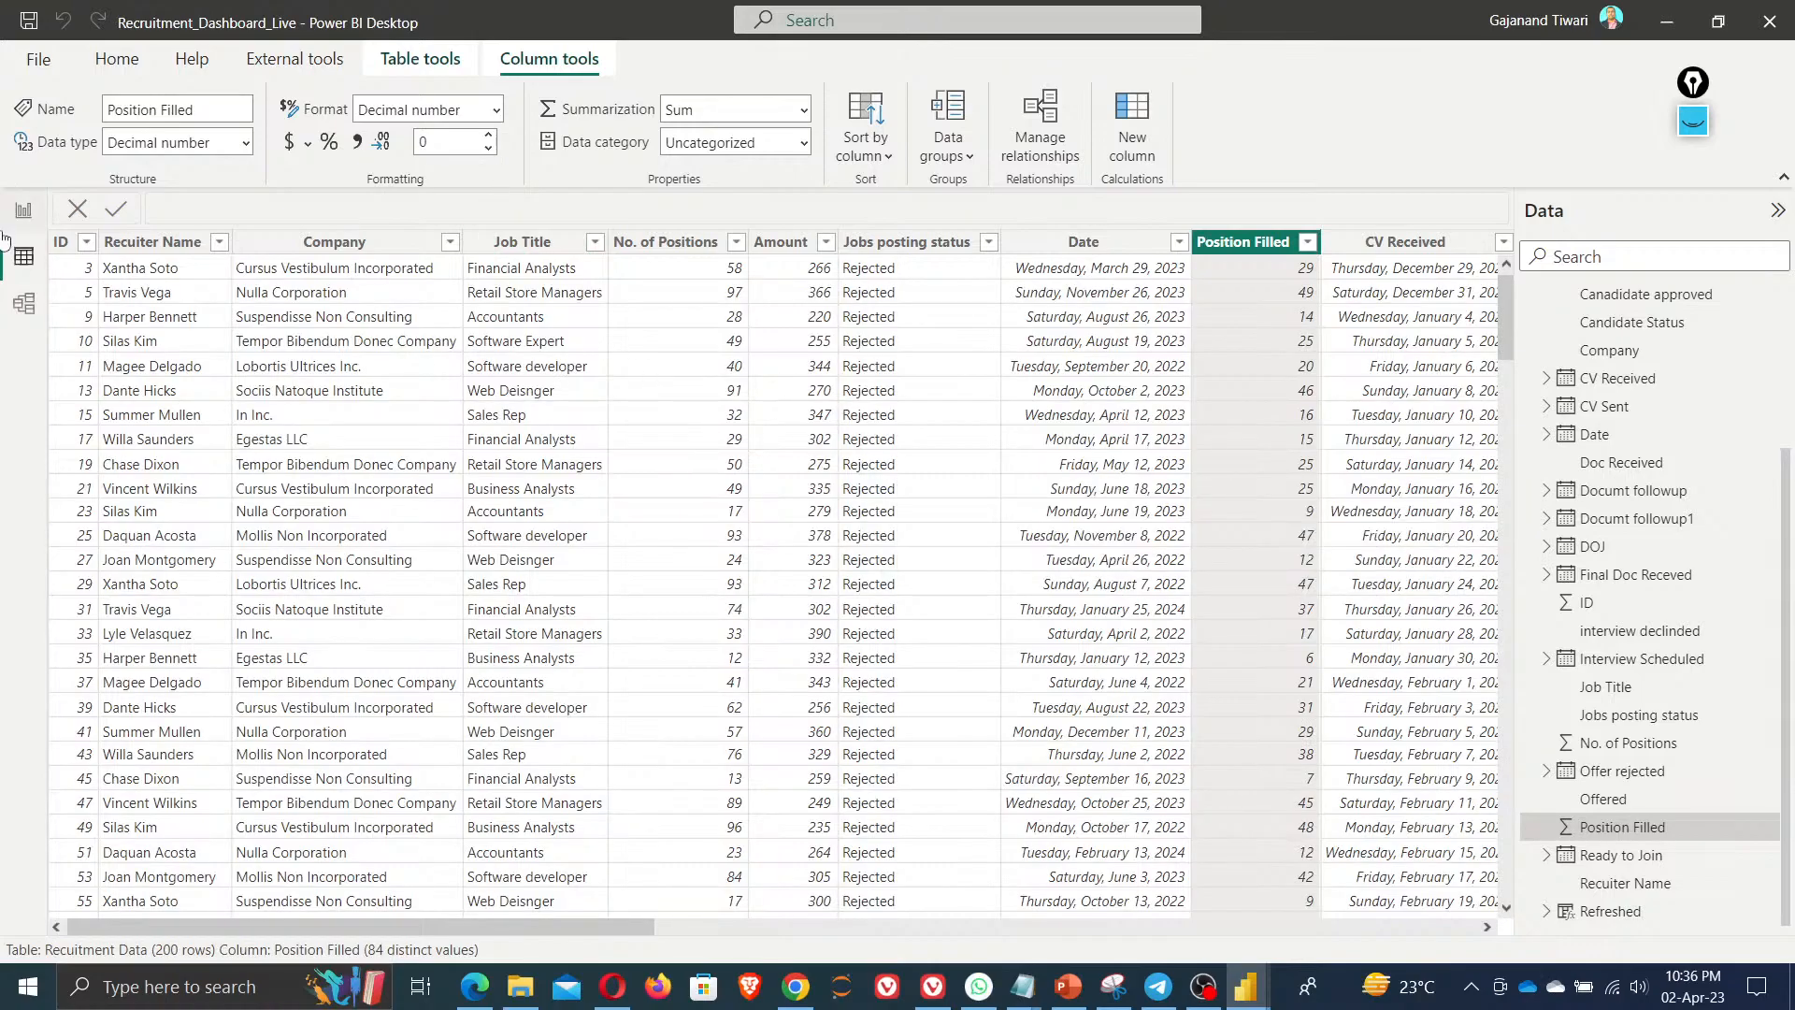
Change COUNT to SUM in the Total Filled measure's formula on the report page and commit it
{"action": "left_click", "coordinate": [23, 210]}
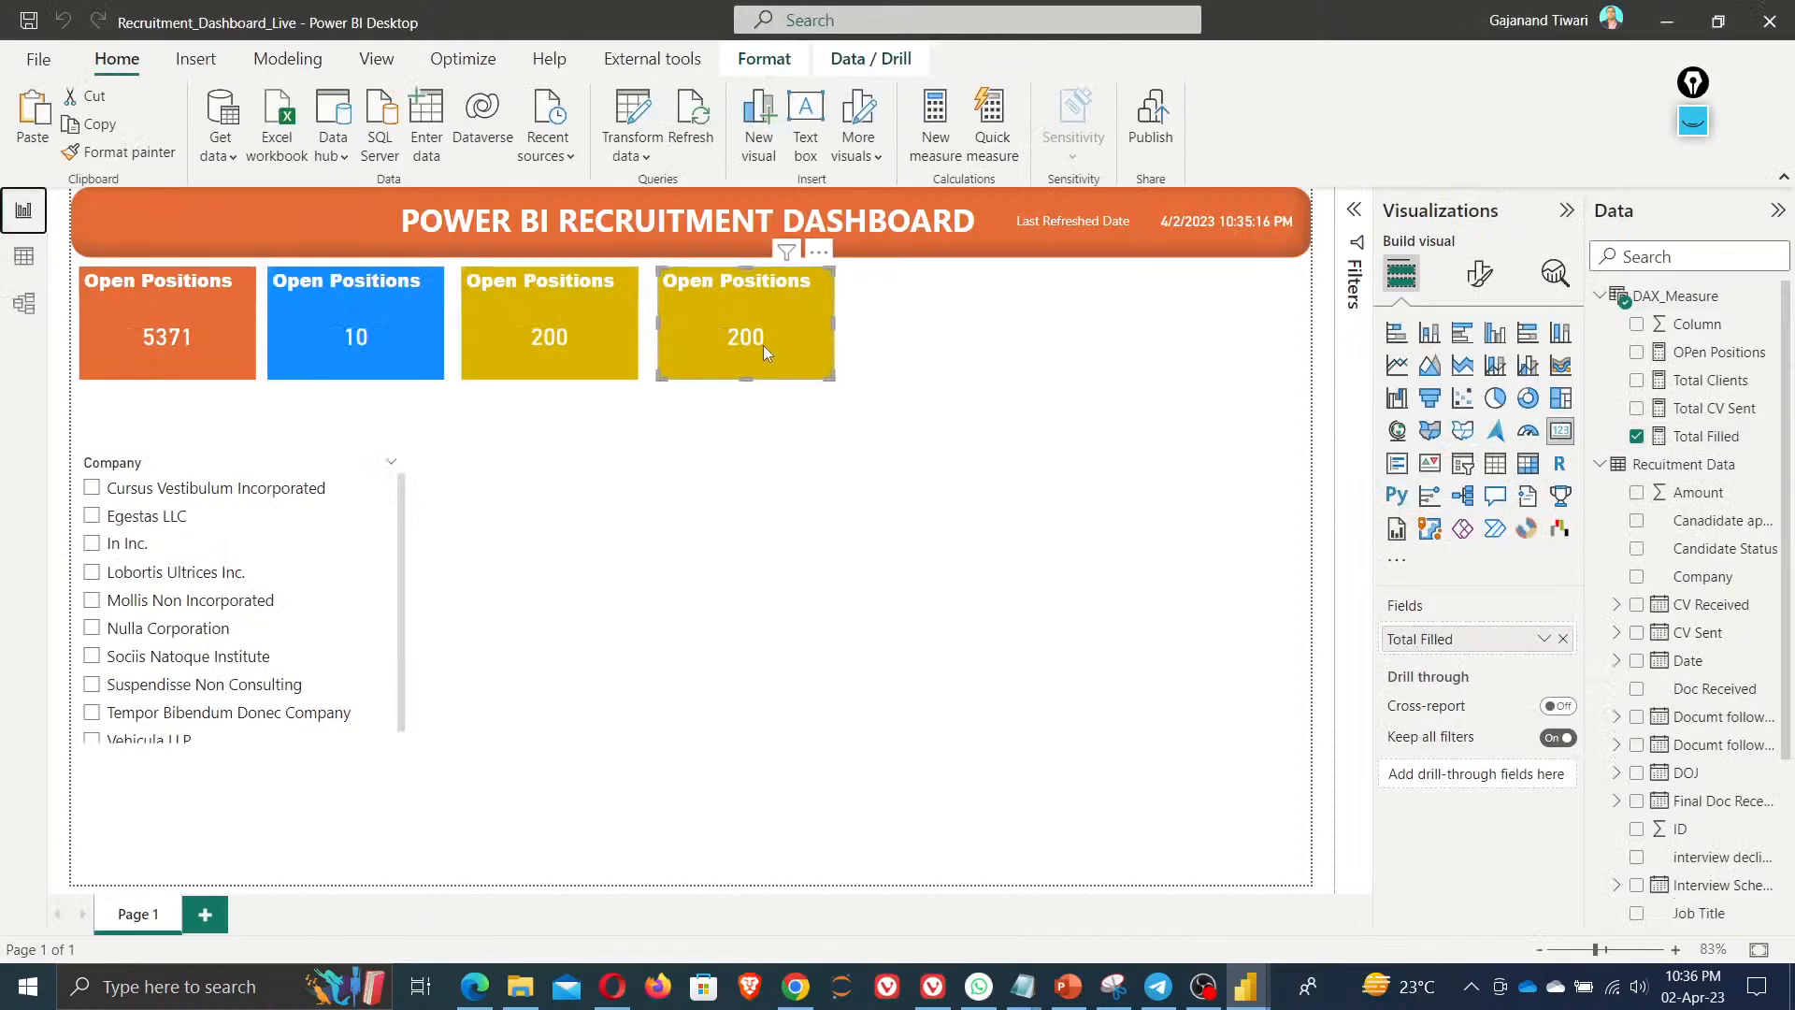
{"action": "left_click", "coordinate": [1699, 437]}
{"action": "left_click_drag", "start_coordinate": [755, 227], "coordinate": [876, 228]}
{"action": "type", "text": "su"}
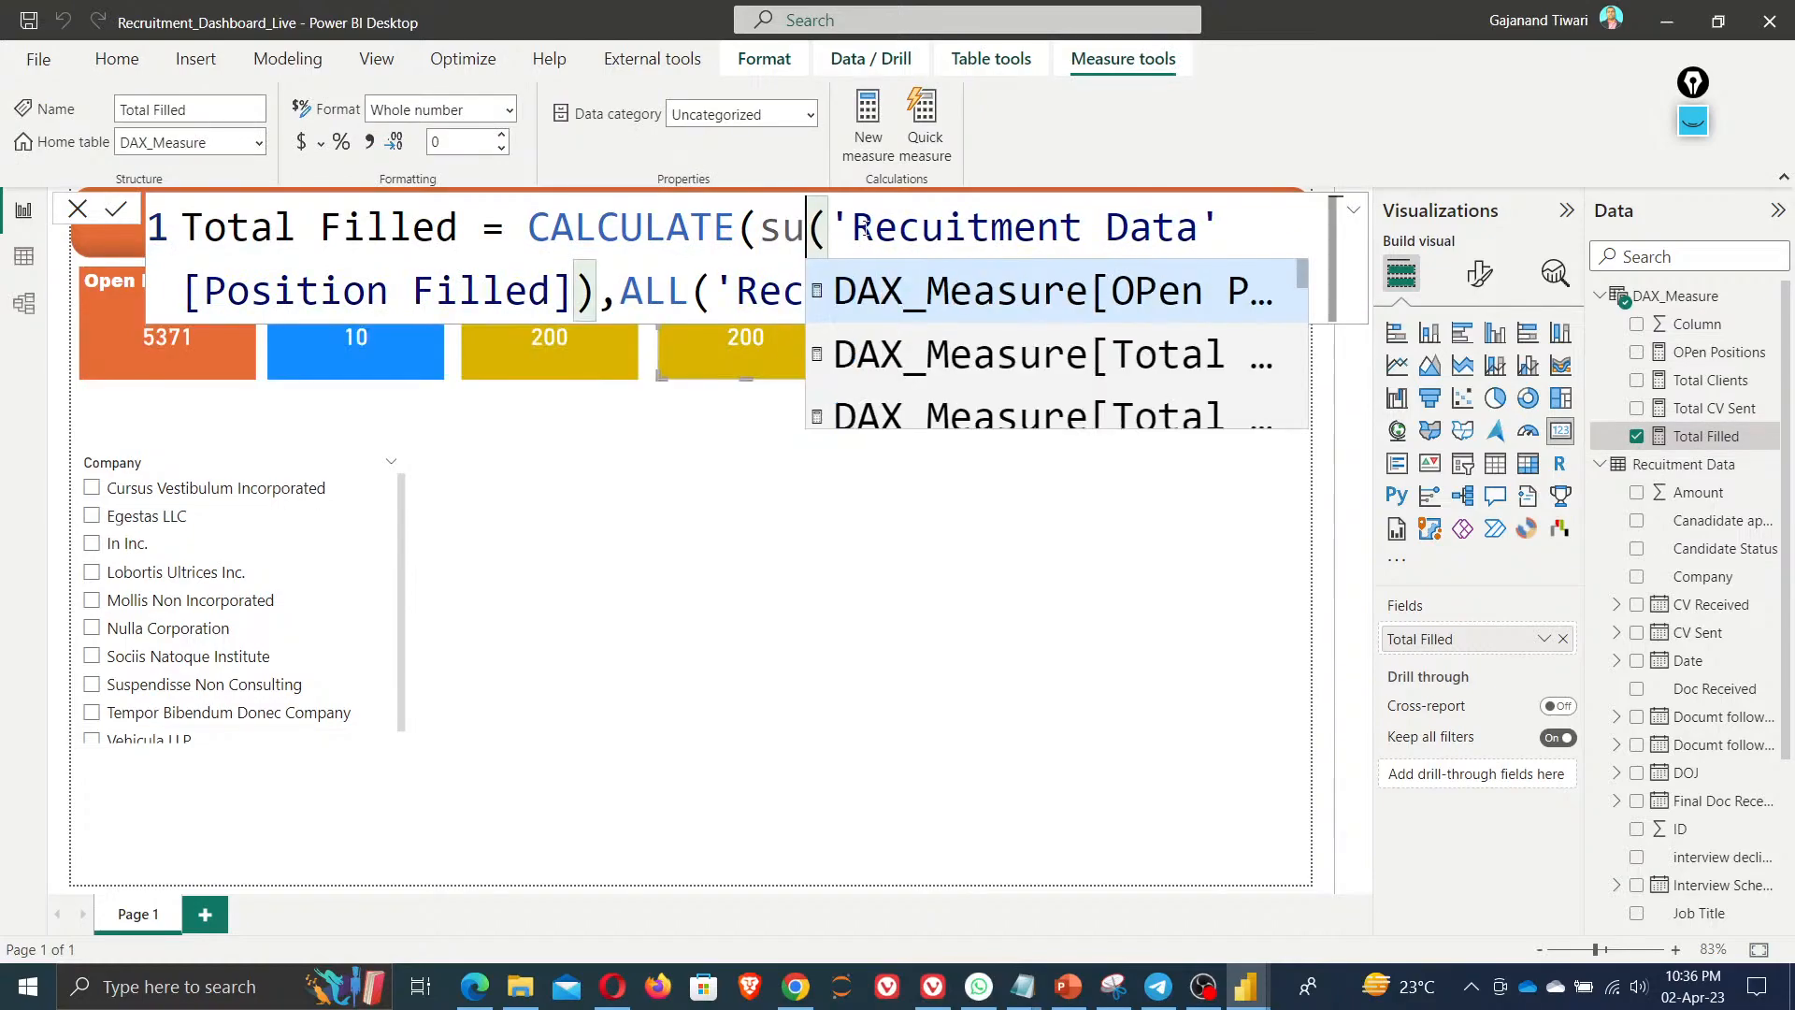
{"action": "type", "text": "m"}
{"action": "key", "text": "Tab"}
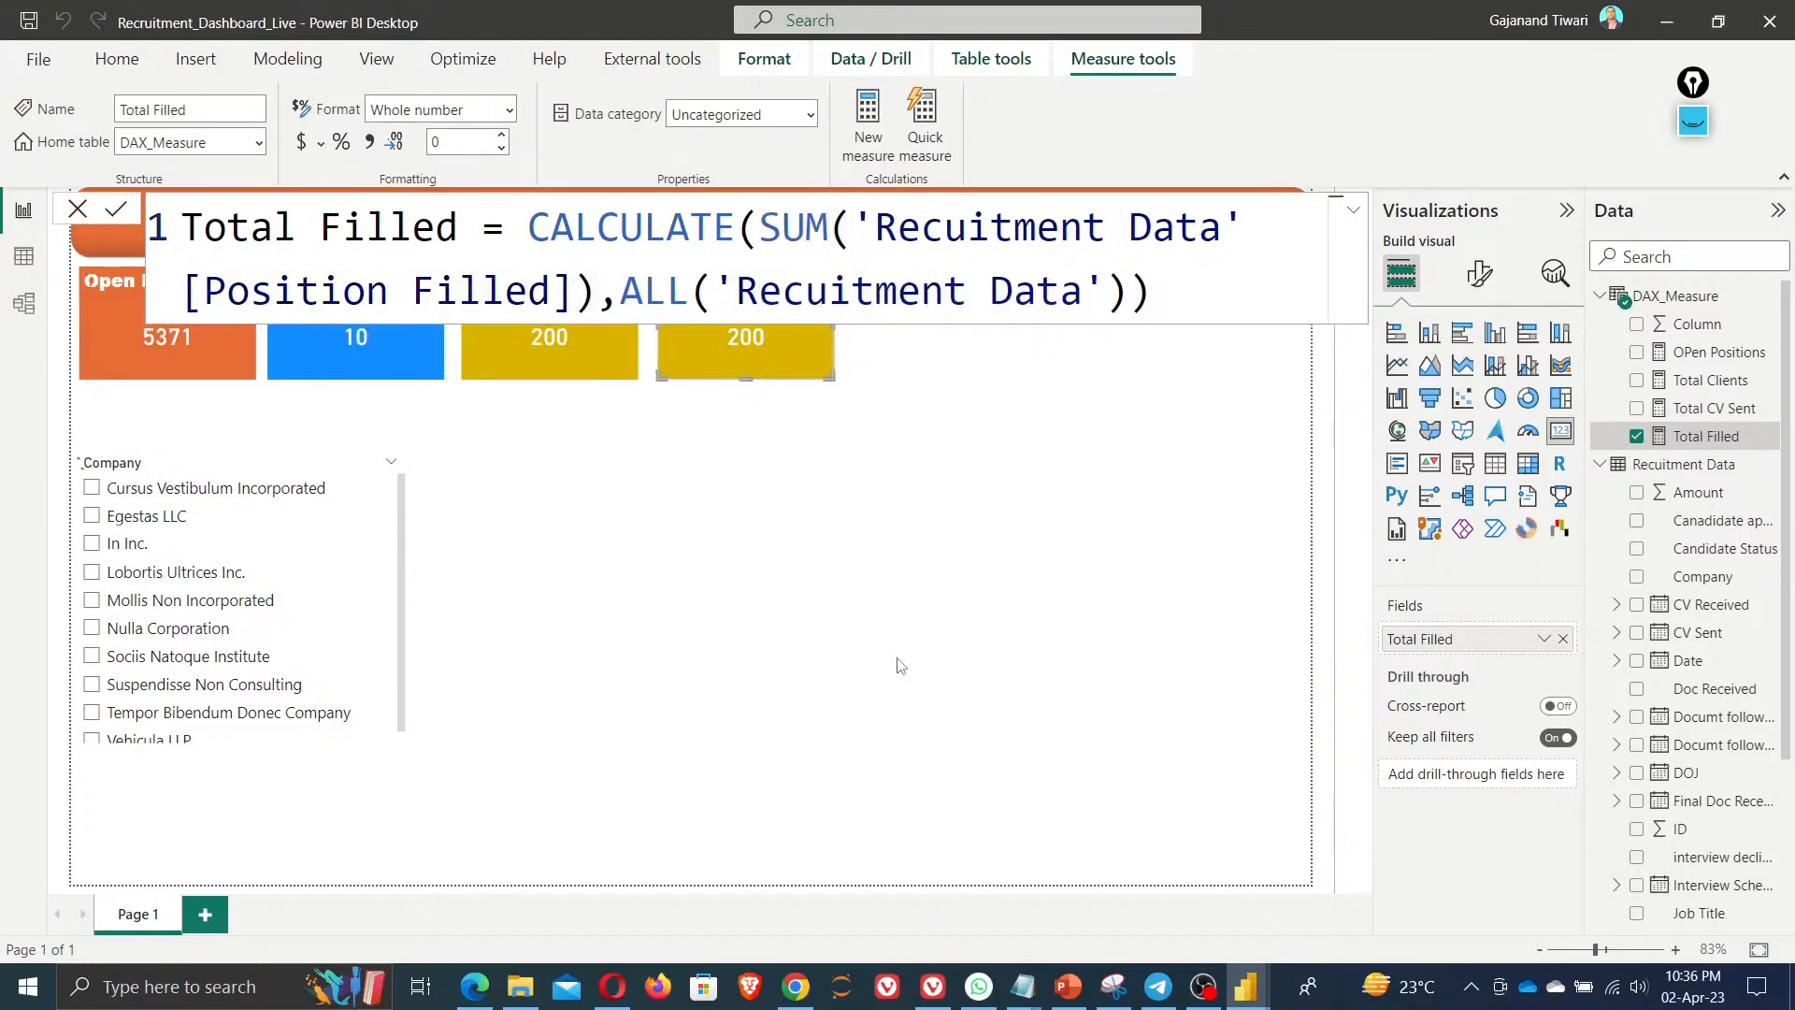
{"action": "key", "text": "Return"}
{"action": "left_click", "coordinate": [74, 212]}
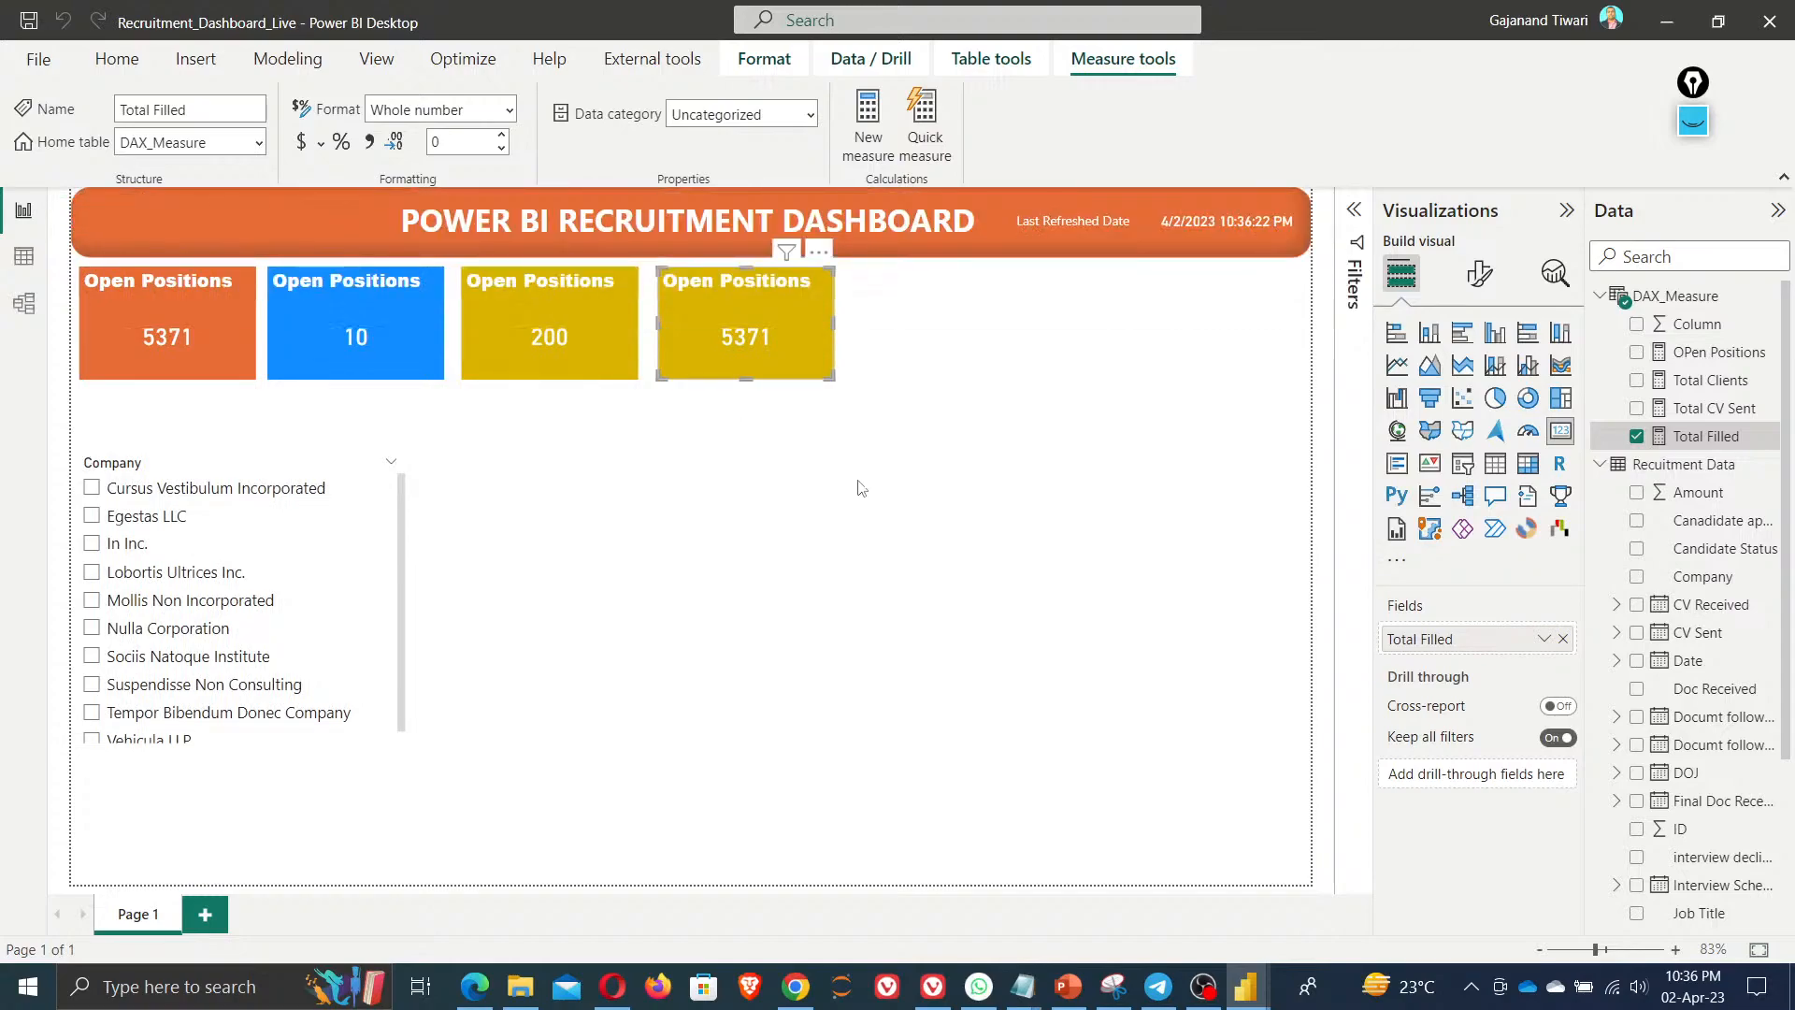
Examine the Position Filled column's values and filter list in the data table, and return to the report page
{"action": "left_click", "coordinate": [23, 257]}
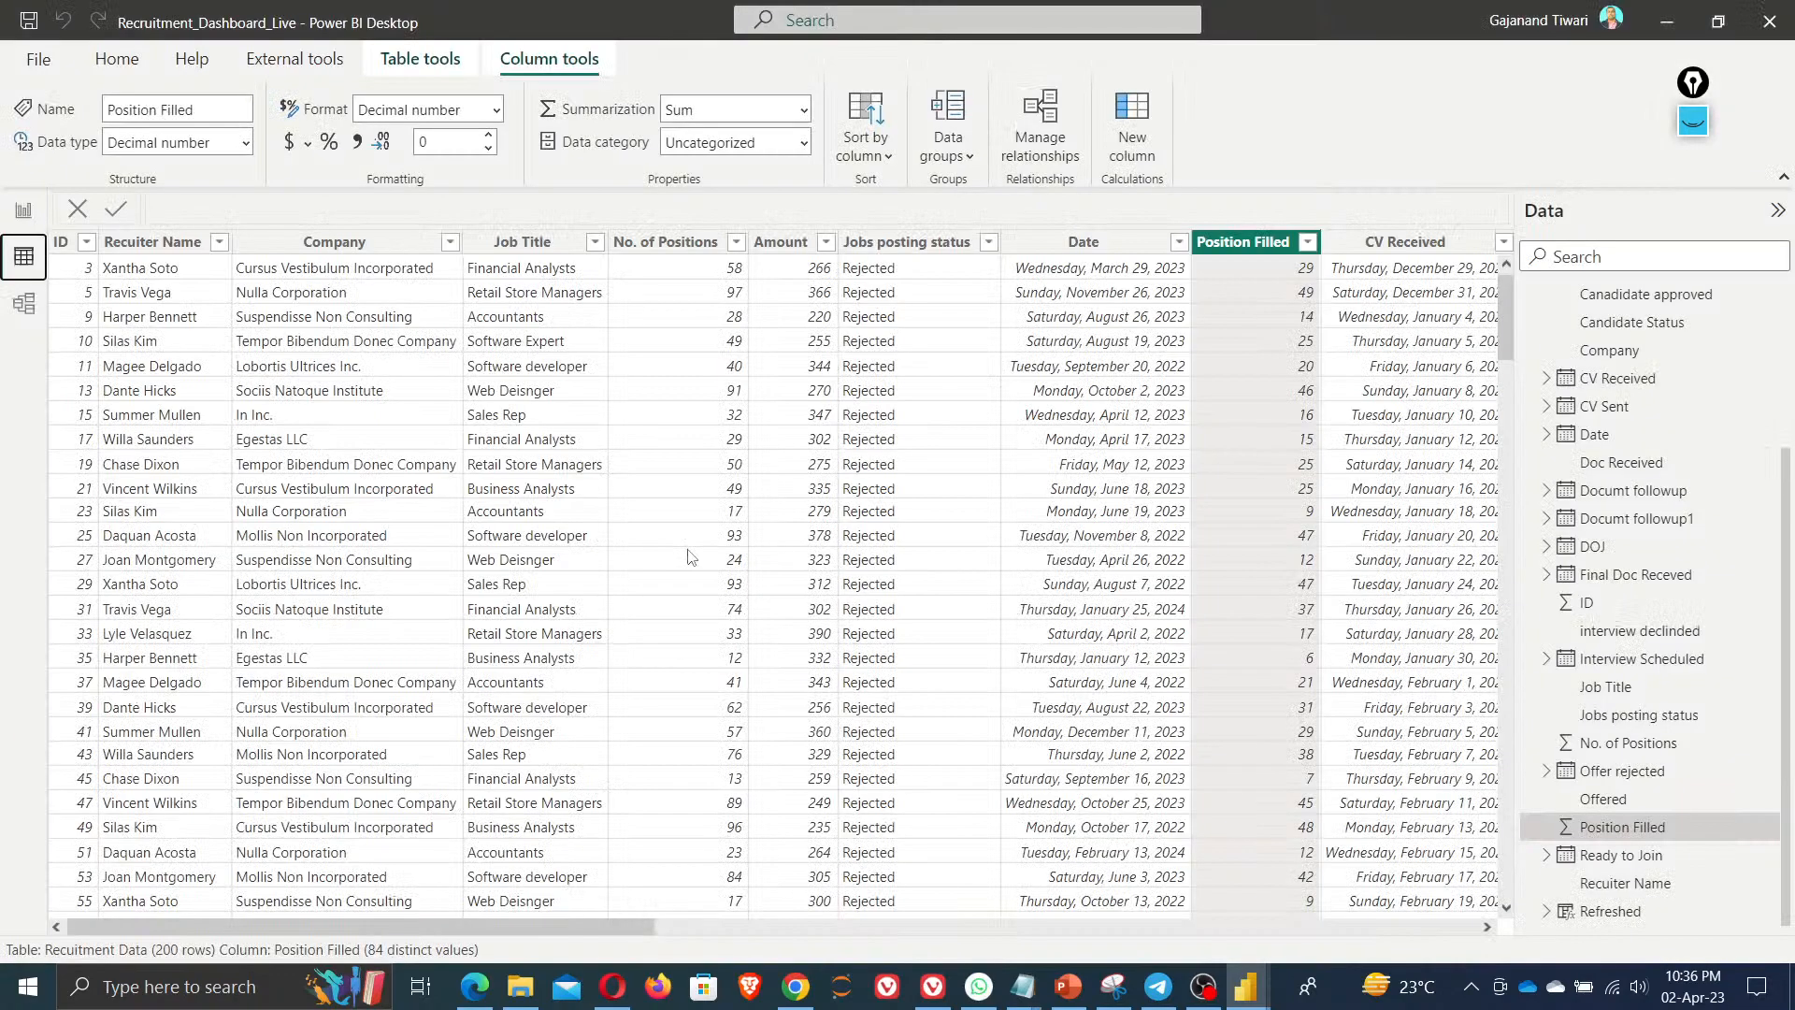
{"action": "left_click", "coordinate": [1308, 246]}
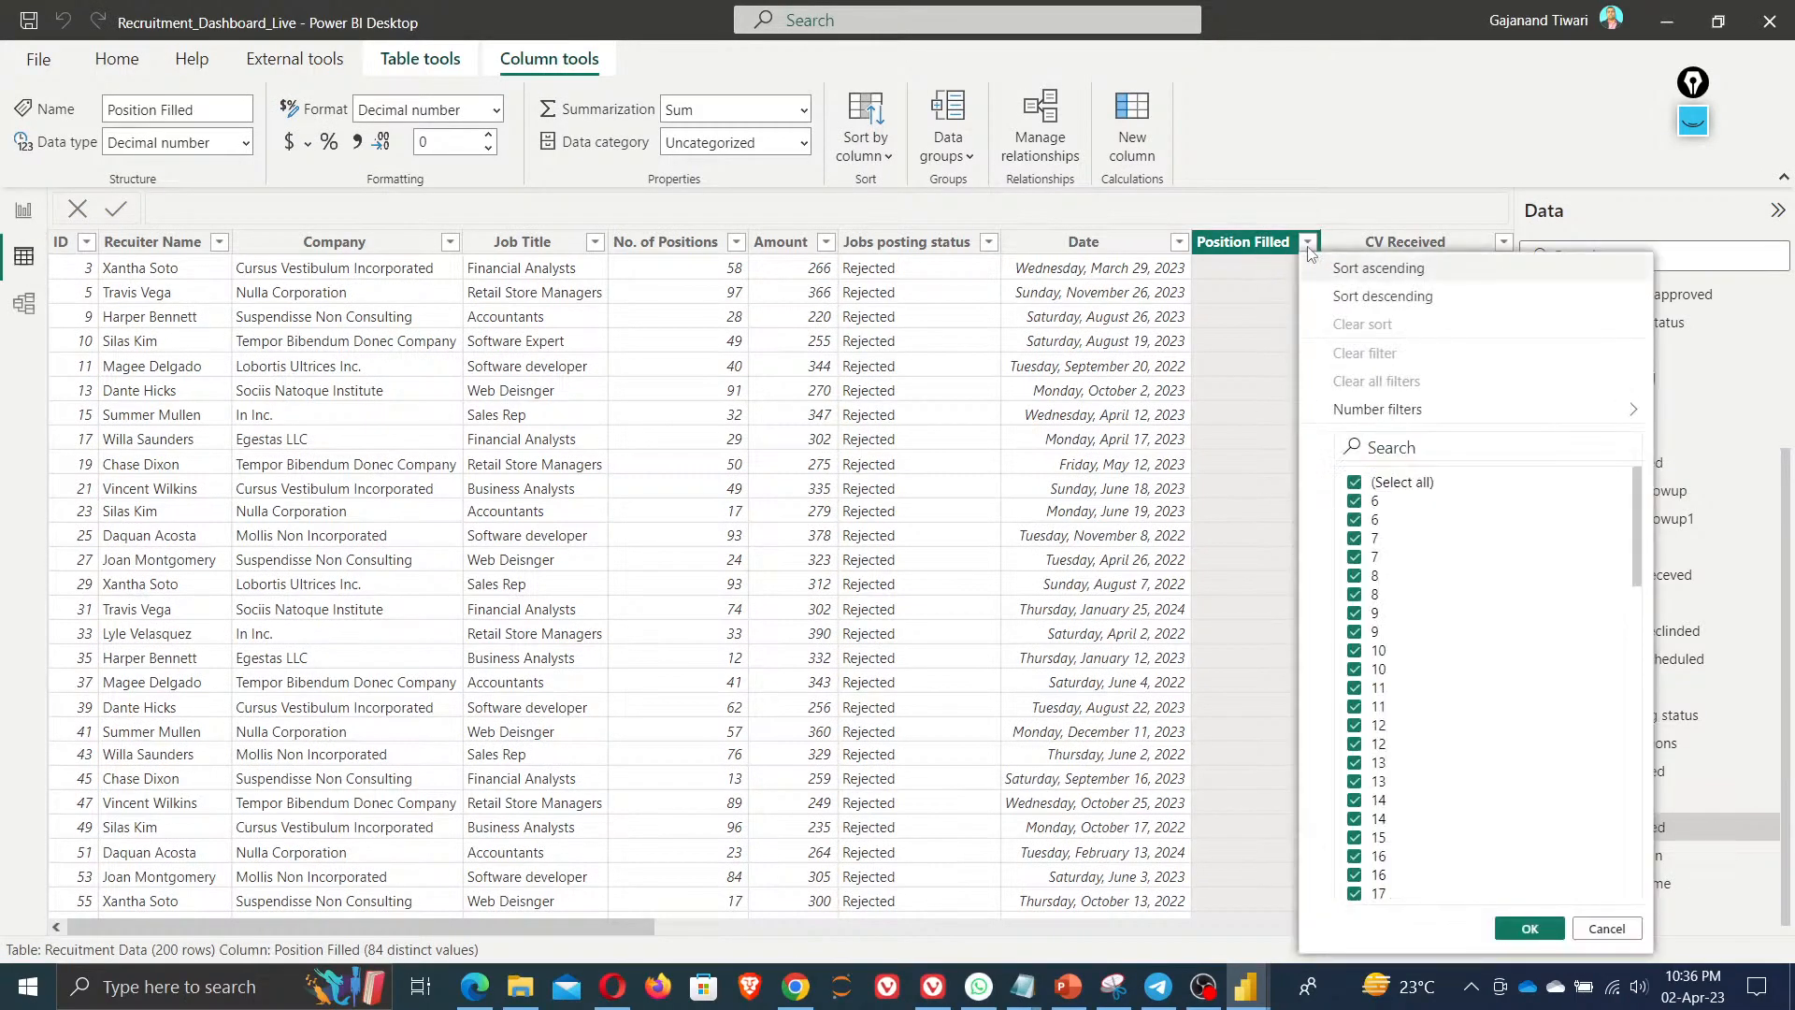
{"action": "left_click_drag", "start_coordinate": [1635, 520], "coordinate": [1567, 381]}
{"action": "left_click", "coordinate": [1259, 529]}
{"action": "scroll", "coordinate": [1271, 701], "scroll_direction": "down", "scroll_amount": 20}
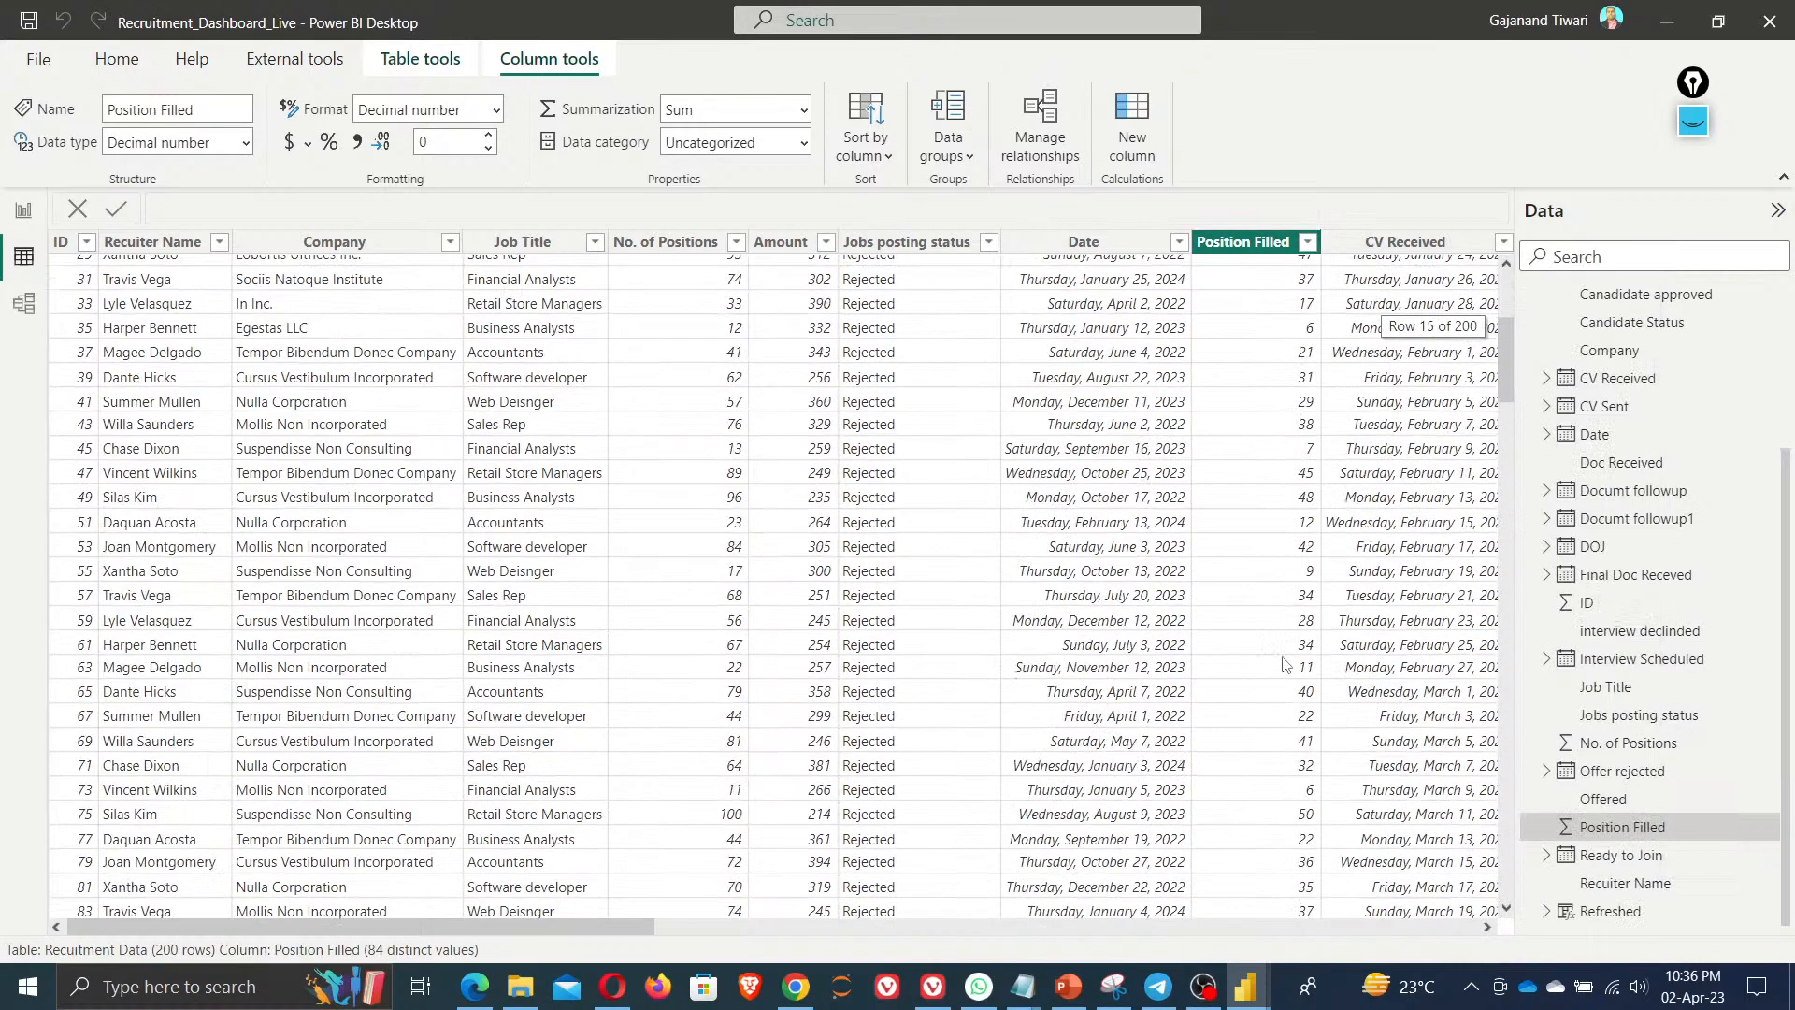
{"action": "scroll", "coordinate": [1281, 748], "scroll_direction": "up", "scroll_amount": 20}
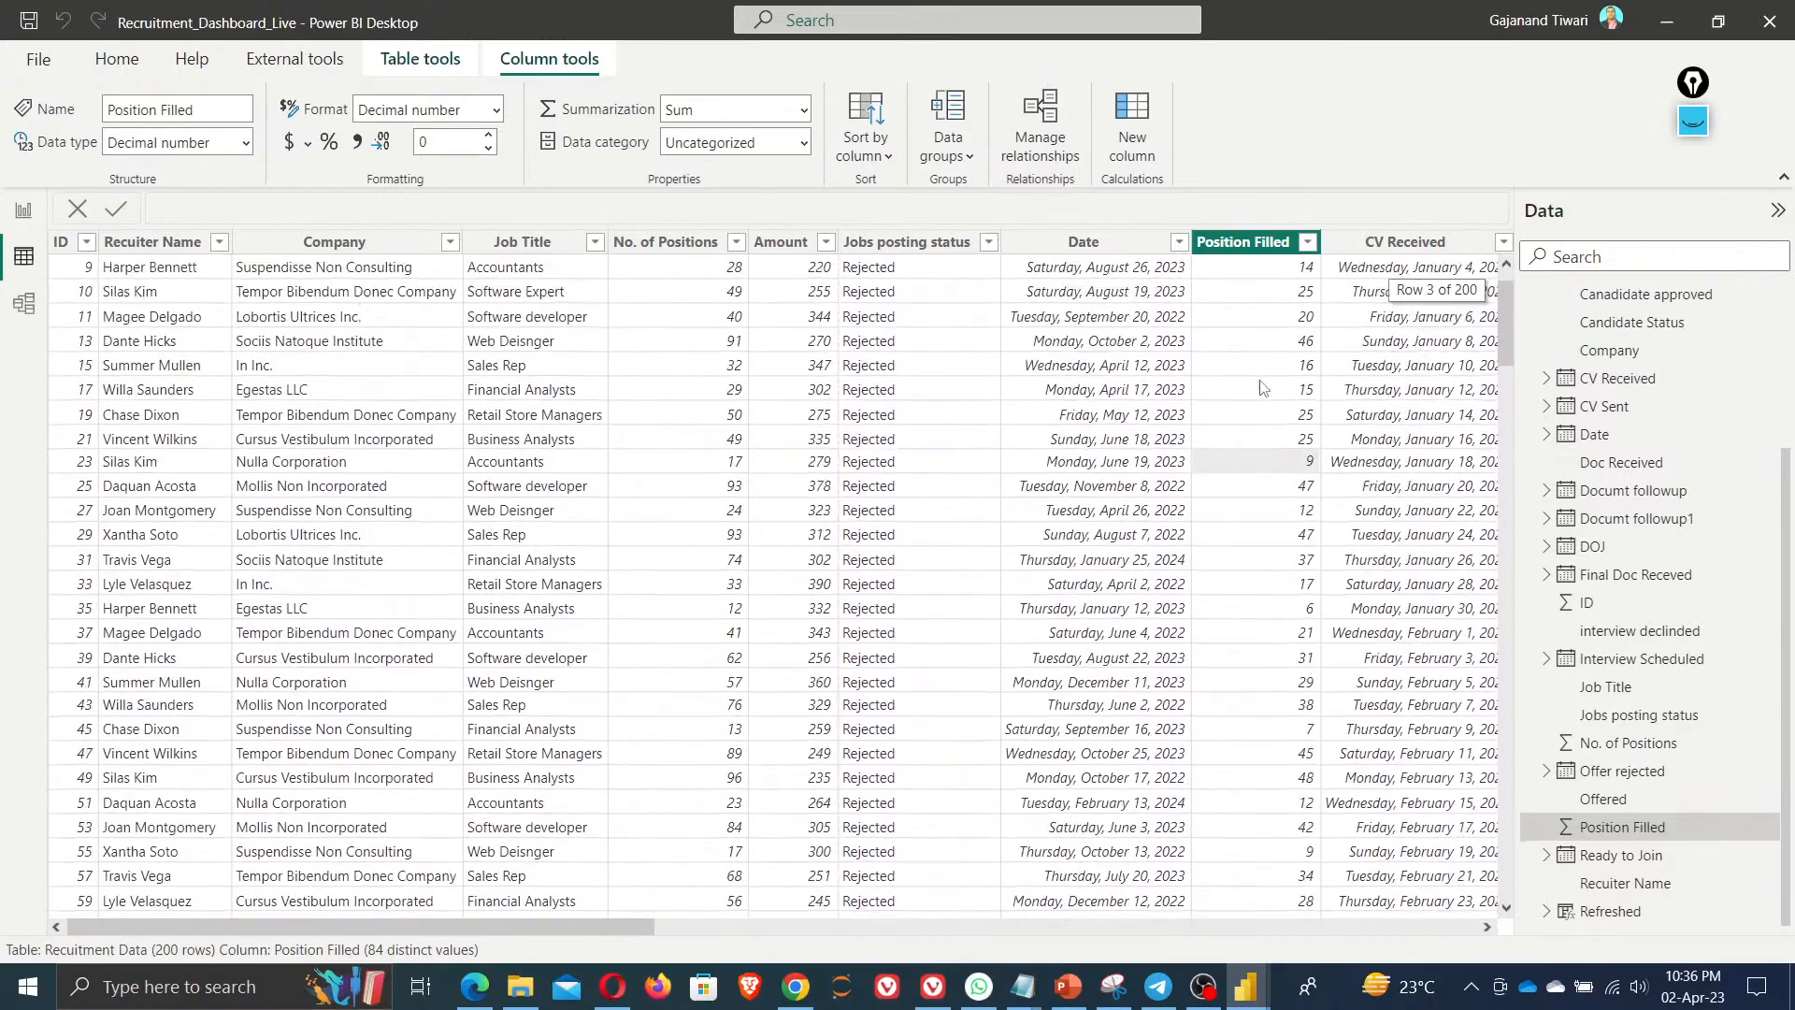
{"action": "left_click", "coordinate": [1246, 243]}
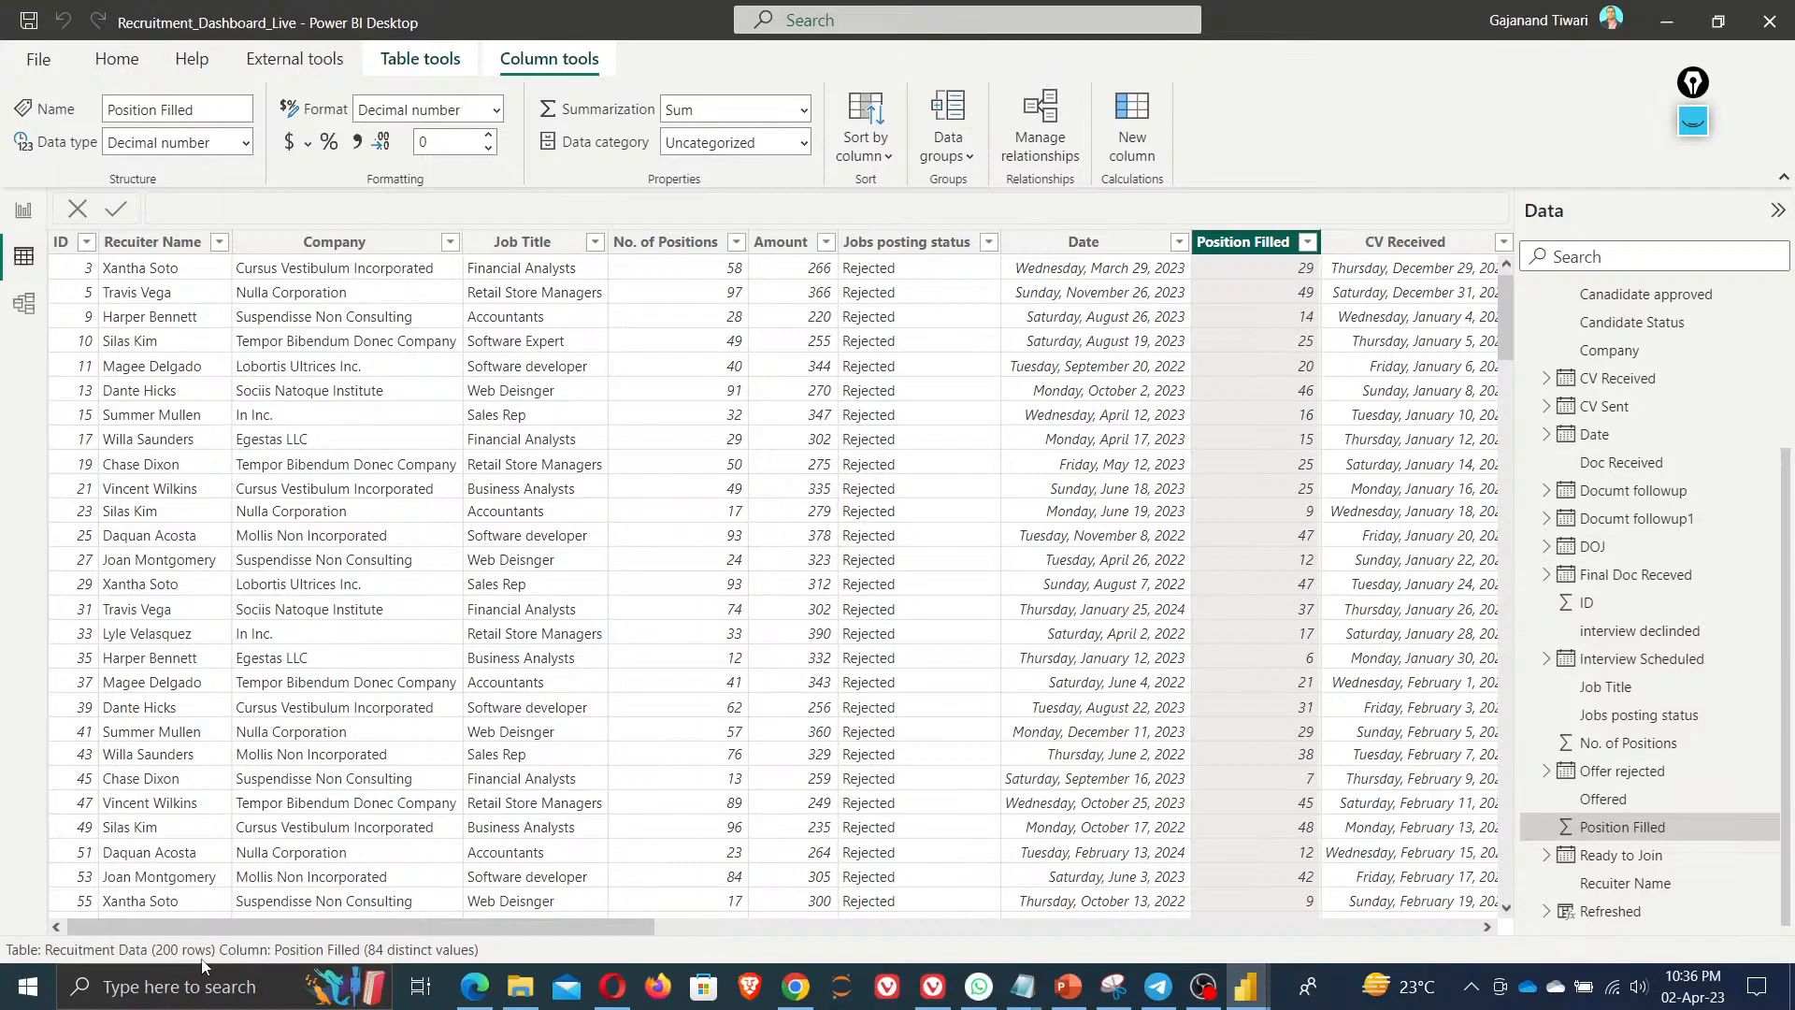
{"action": "left_click", "coordinate": [26, 224]}
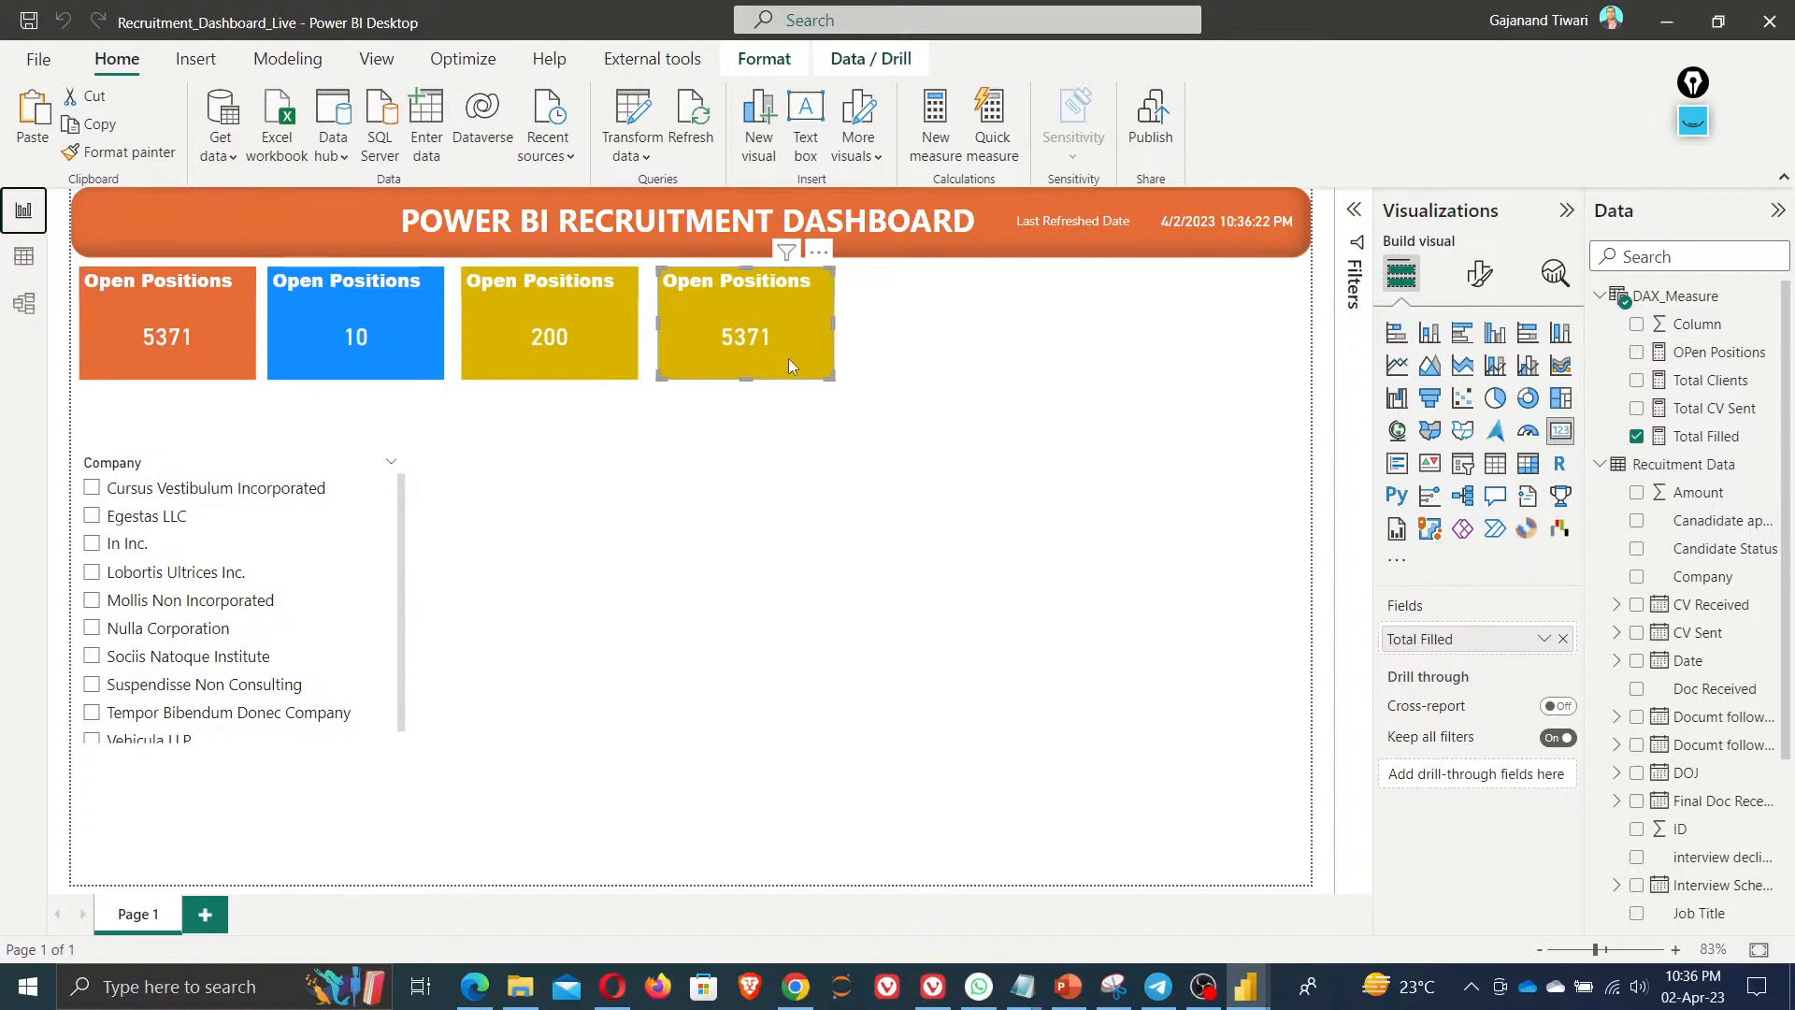
Save the report and change the blue second KPI card's title to Total Clients
{"action": "key", "text": "ctrl+s"}
{"action": "left_click", "coordinate": [1477, 280]}
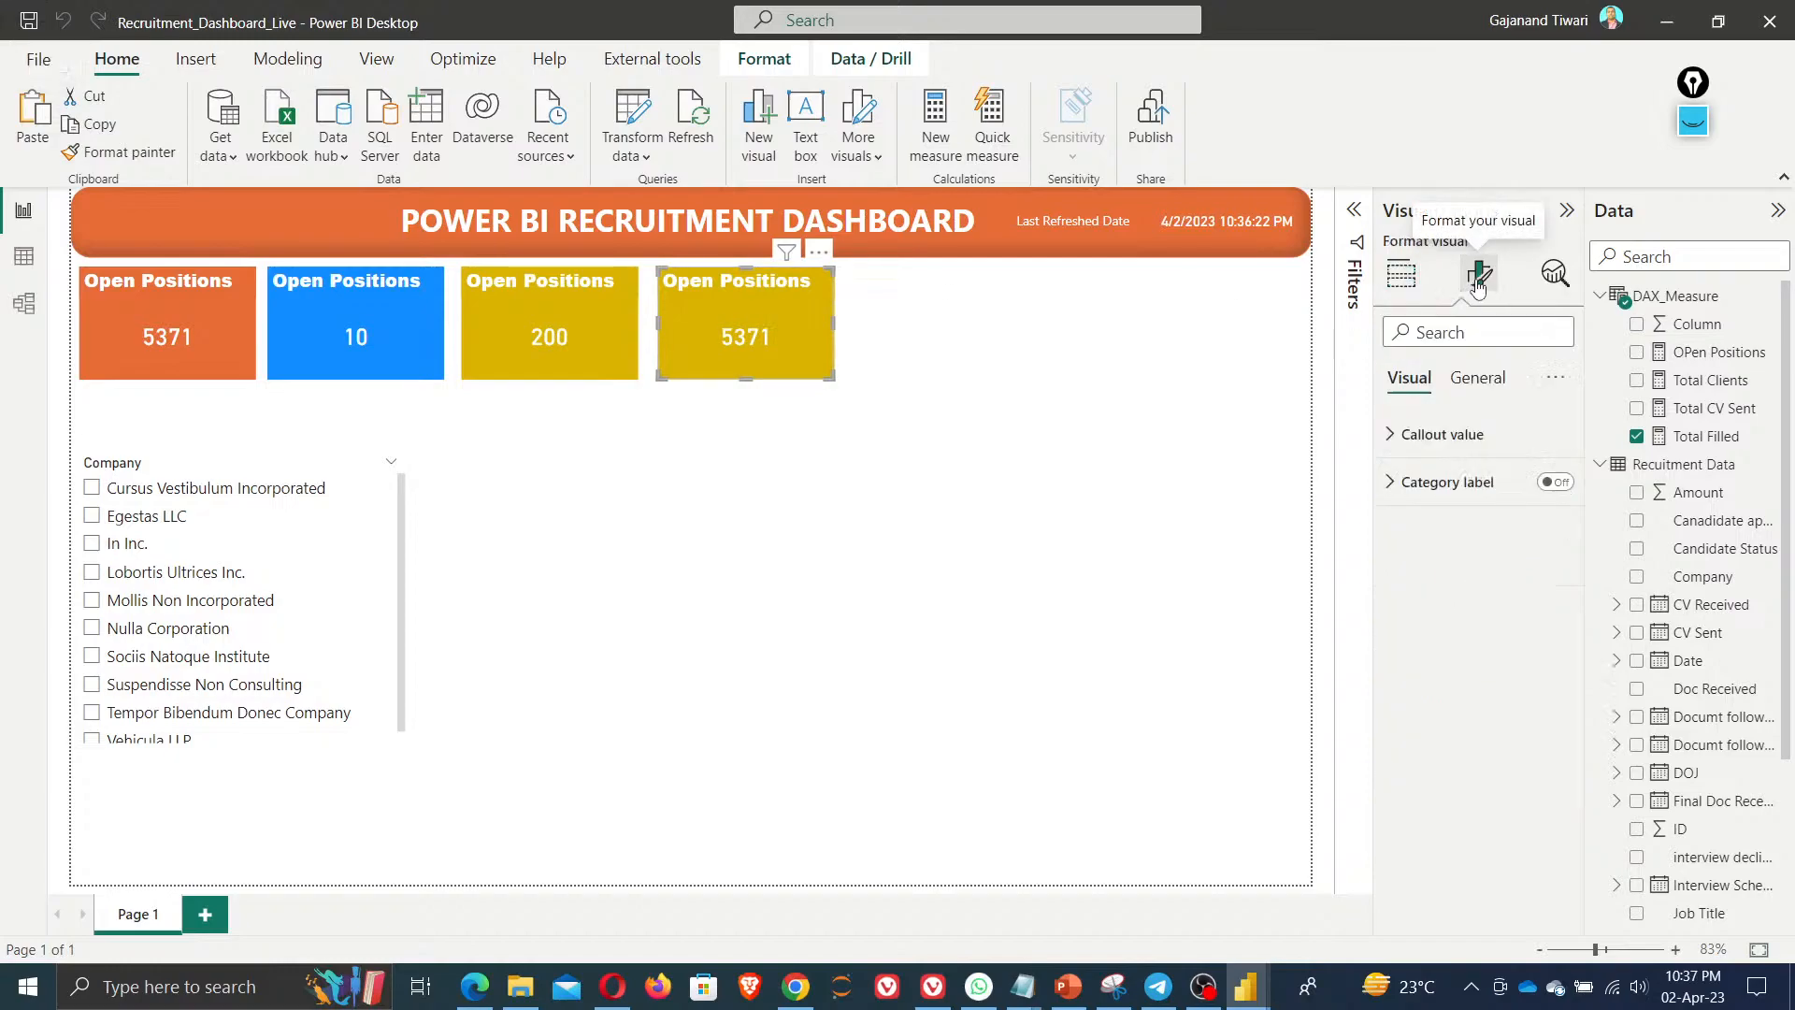
{"action": "left_click", "coordinate": [350, 295]}
{"action": "left_click", "coordinate": [1477, 379]}
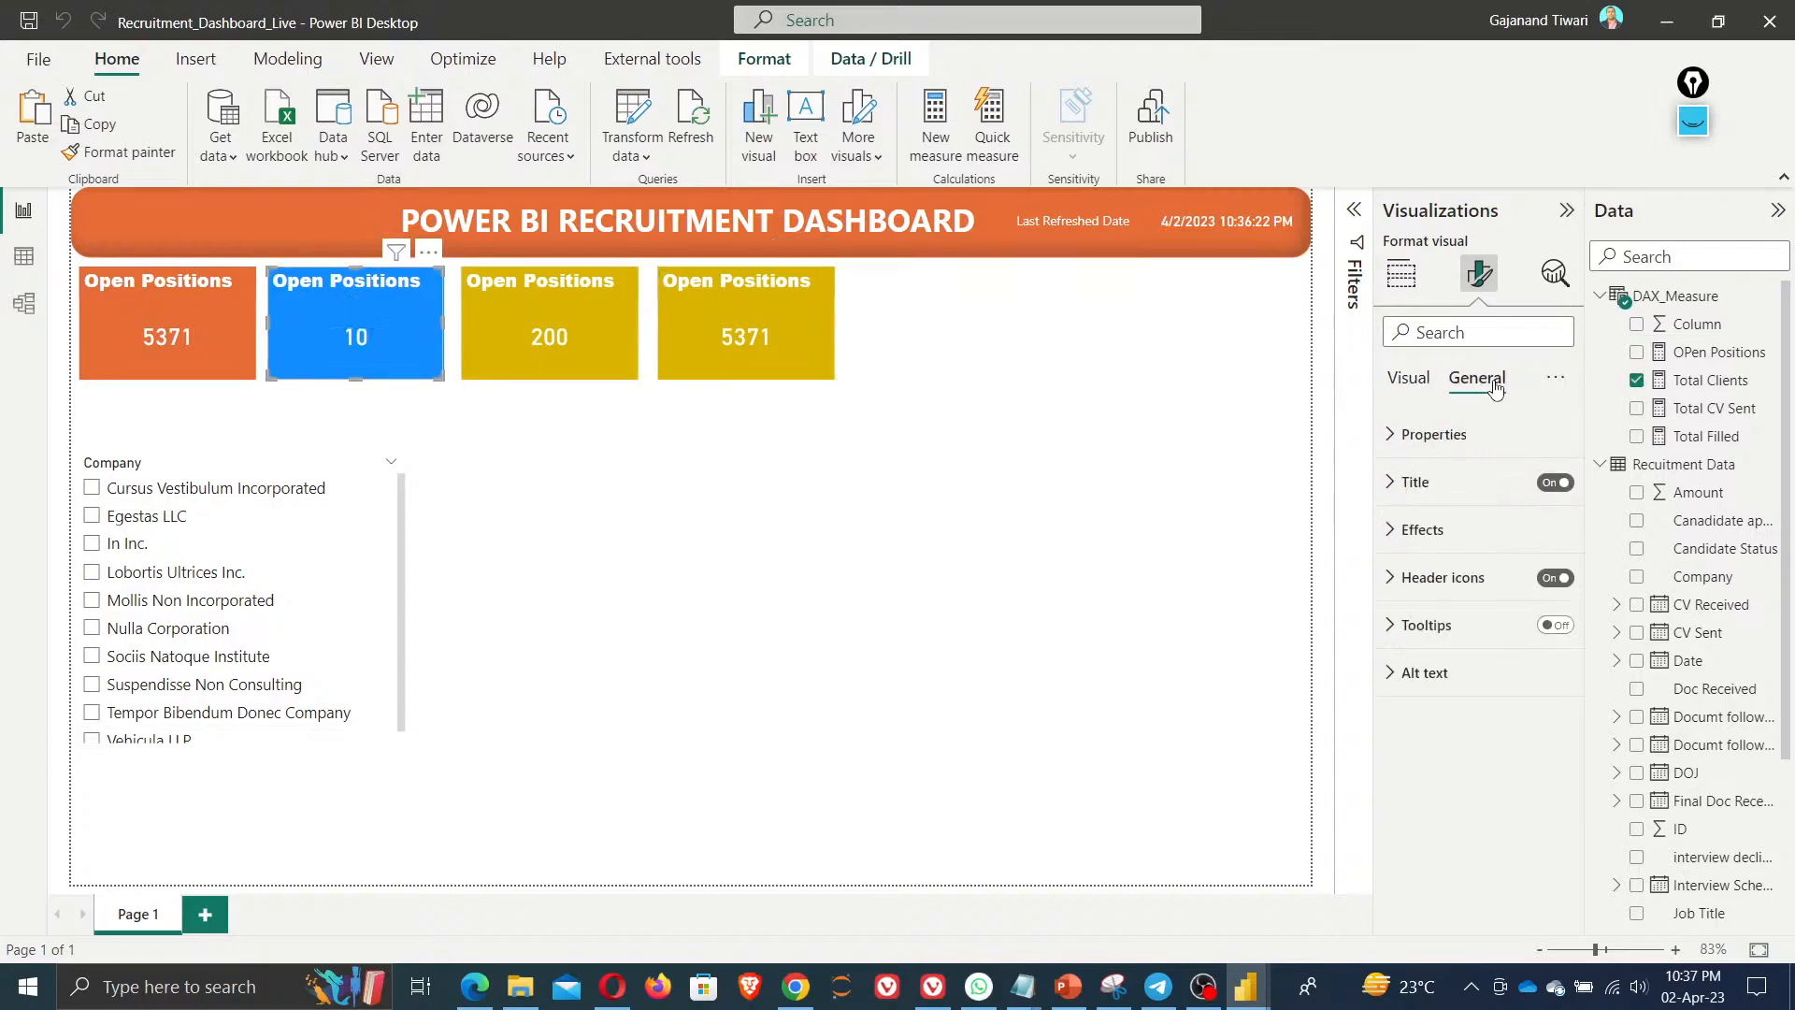
{"action": "left_click", "coordinate": [1444, 483]}
{"action": "triple_click", "coordinate": [1503, 603]}
{"action": "type", "text": "Total"}
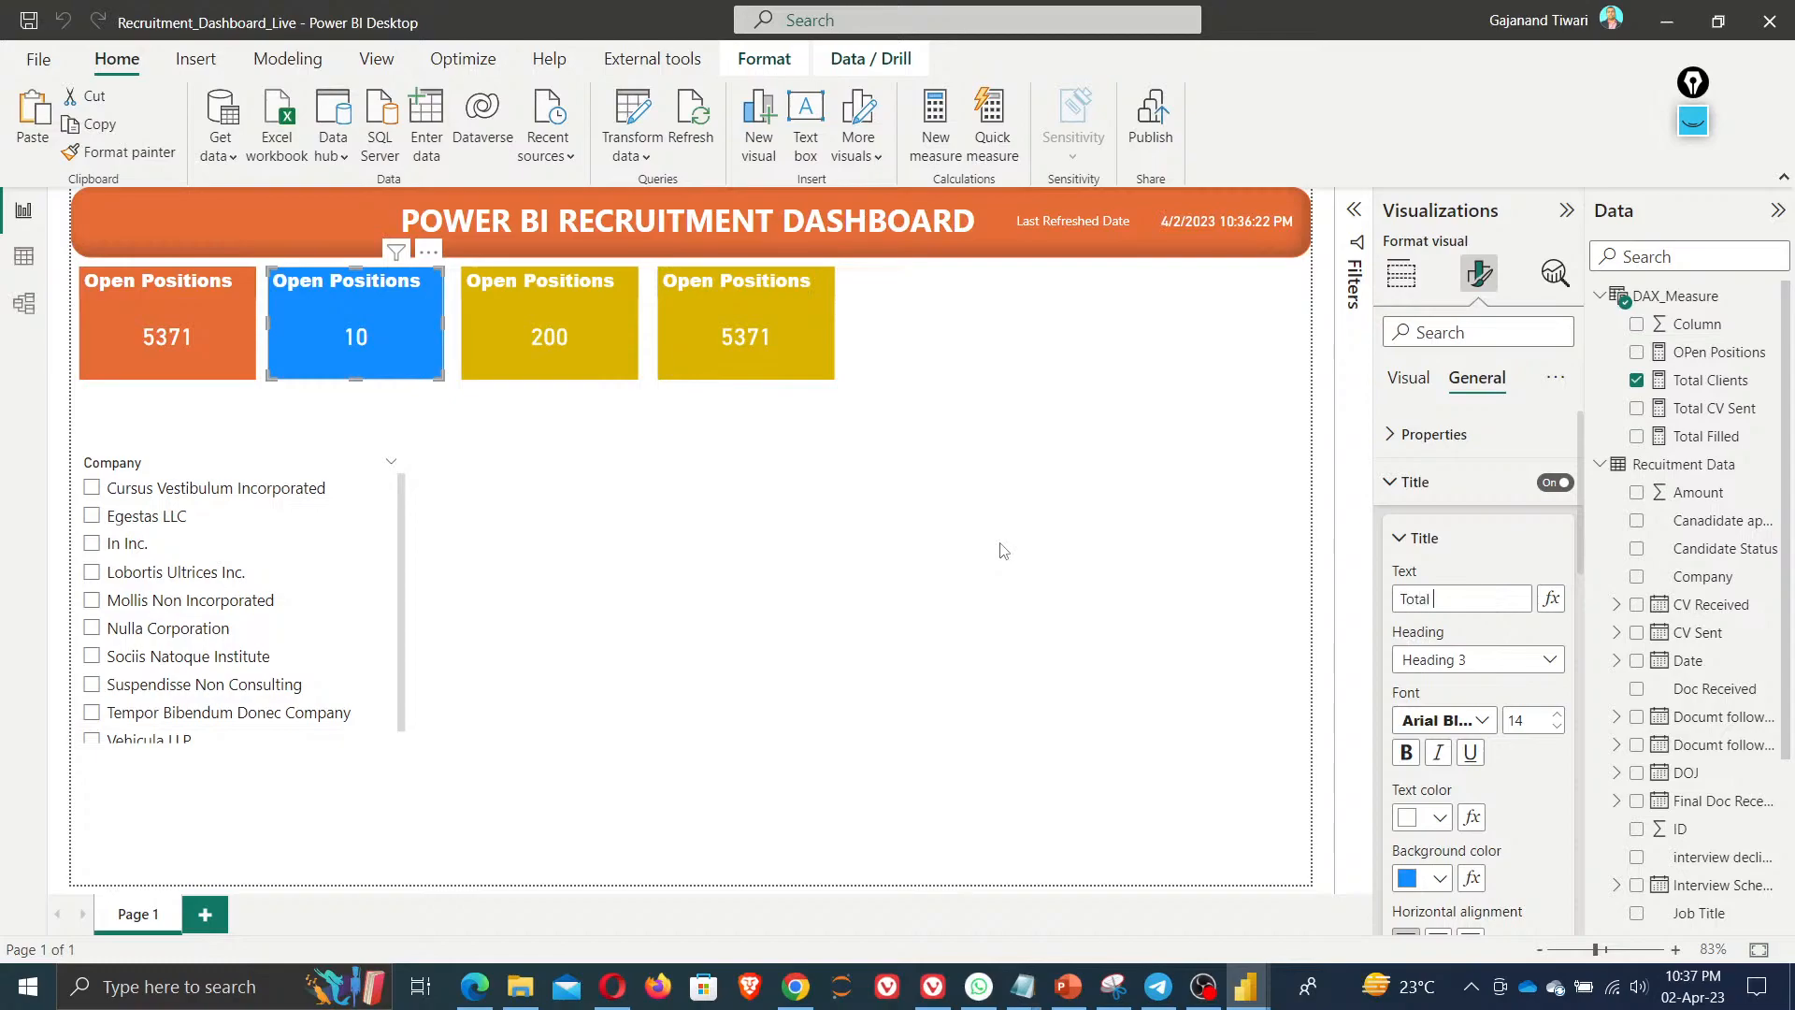
{"action": "key", "text": "BackSpace"}
{"action": "key", "text": "BackSpace"}
Change the third KPI card's title to CV Sent
{"action": "left_click", "coordinate": [542, 313]}
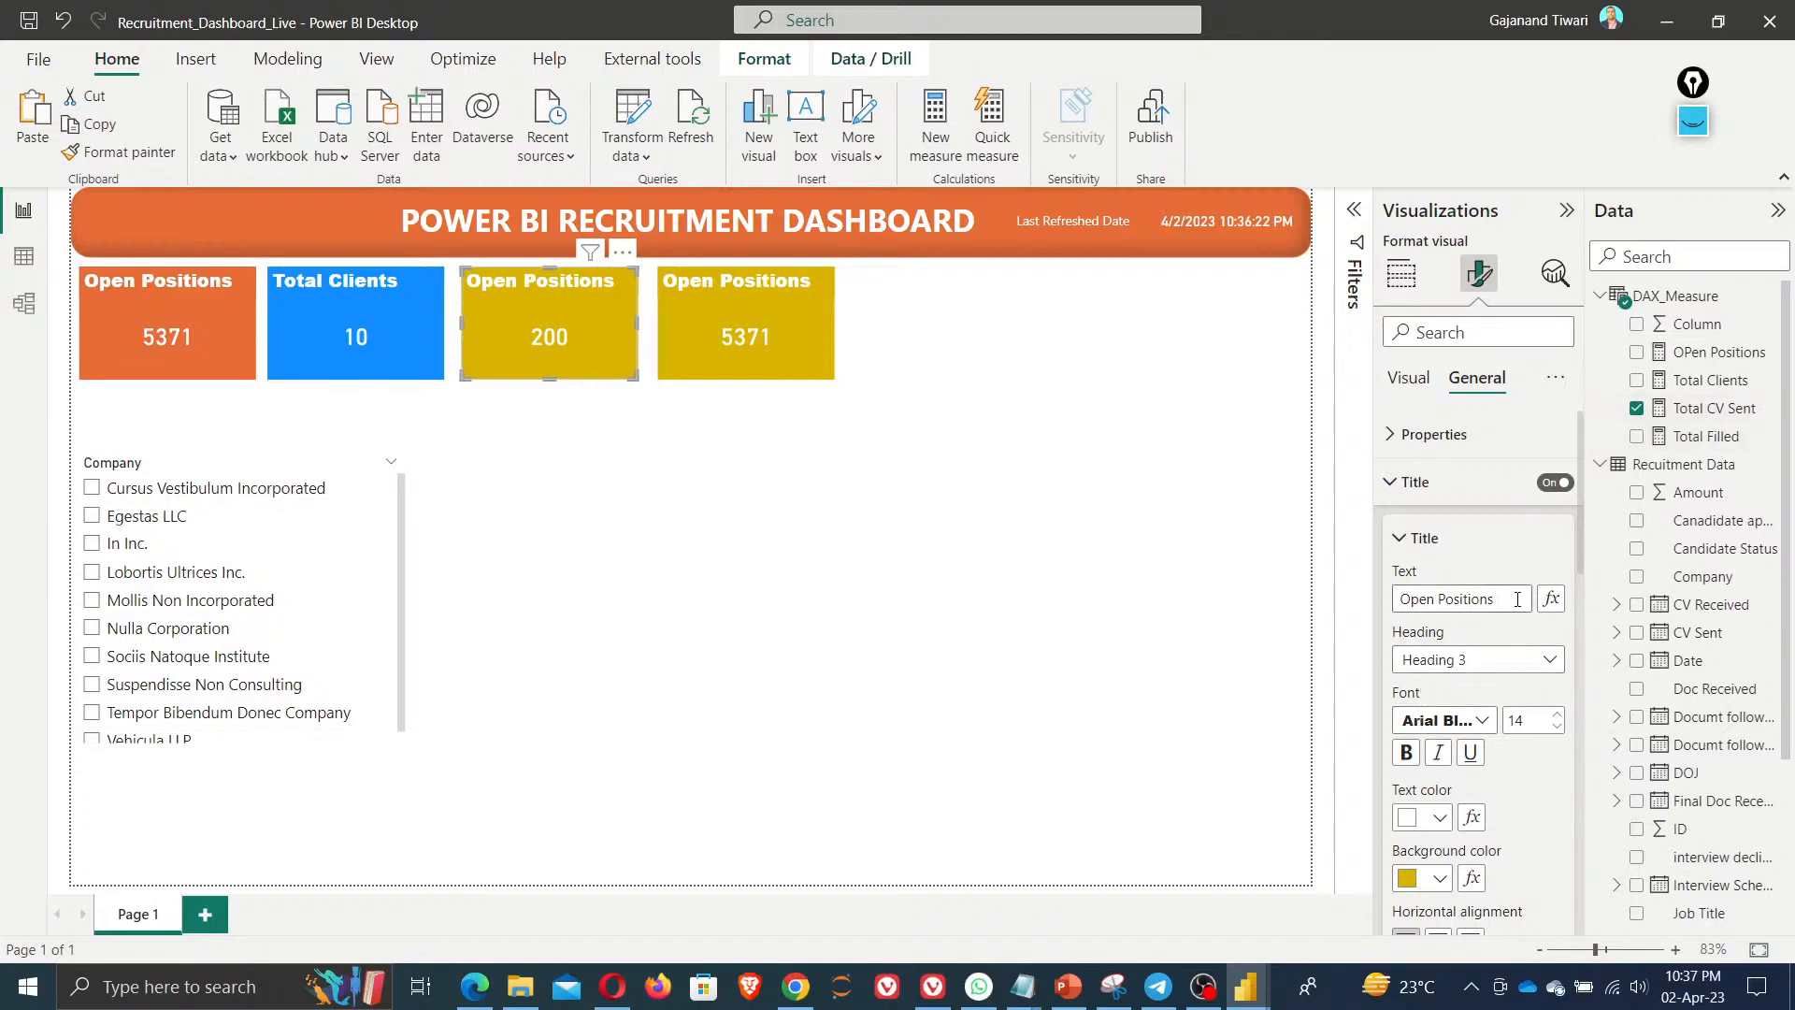
{"action": "left_click_drag", "start_coordinate": [1492, 598], "coordinate": [1156, 606]}
{"action": "type", "text": "CV Sem"}
{"action": "key", "text": "BackSpace"}
{"action": "key", "text": "BackSpace"}
{"action": "type", "text": "ent"}
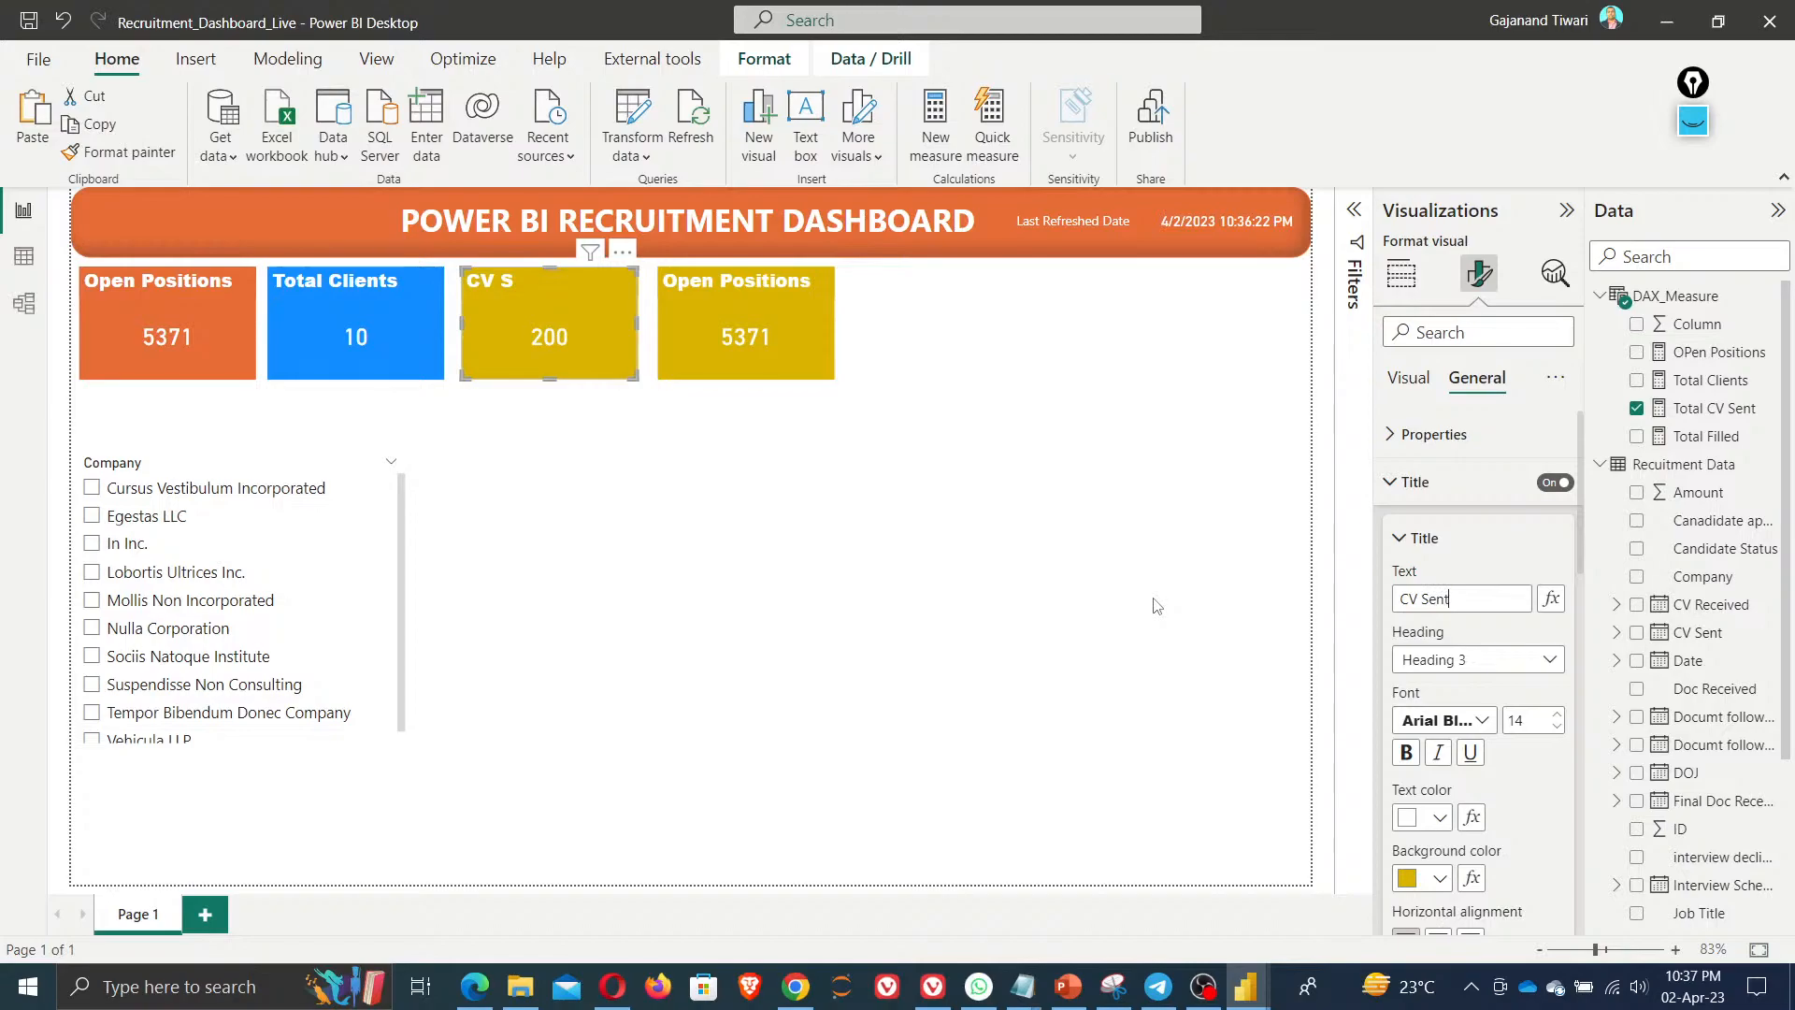
Change the fourth KPI card's title to Positions Filled
{"action": "left_click", "coordinate": [733, 297]}
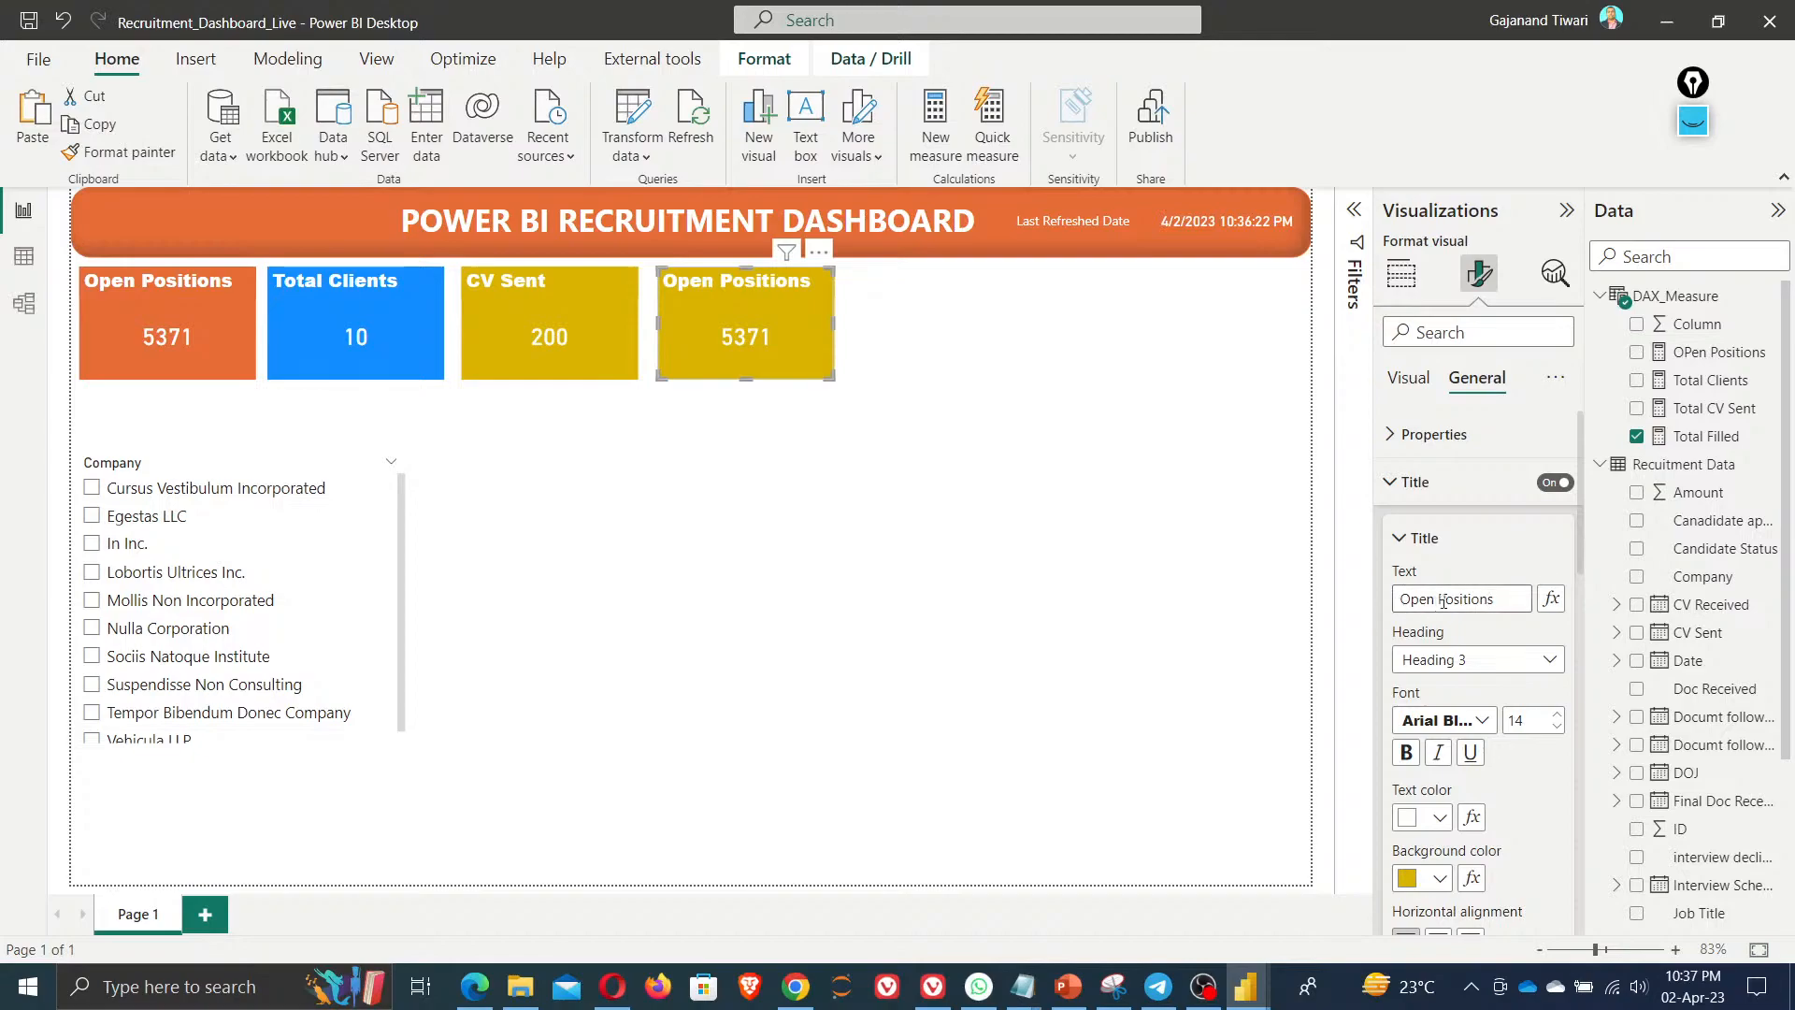
{"action": "left_click_drag", "start_coordinate": [1444, 597], "coordinate": [1351, 611]}
{"action": "key", "text": "BackSpace"}
{"action": "type", "text": "P"}
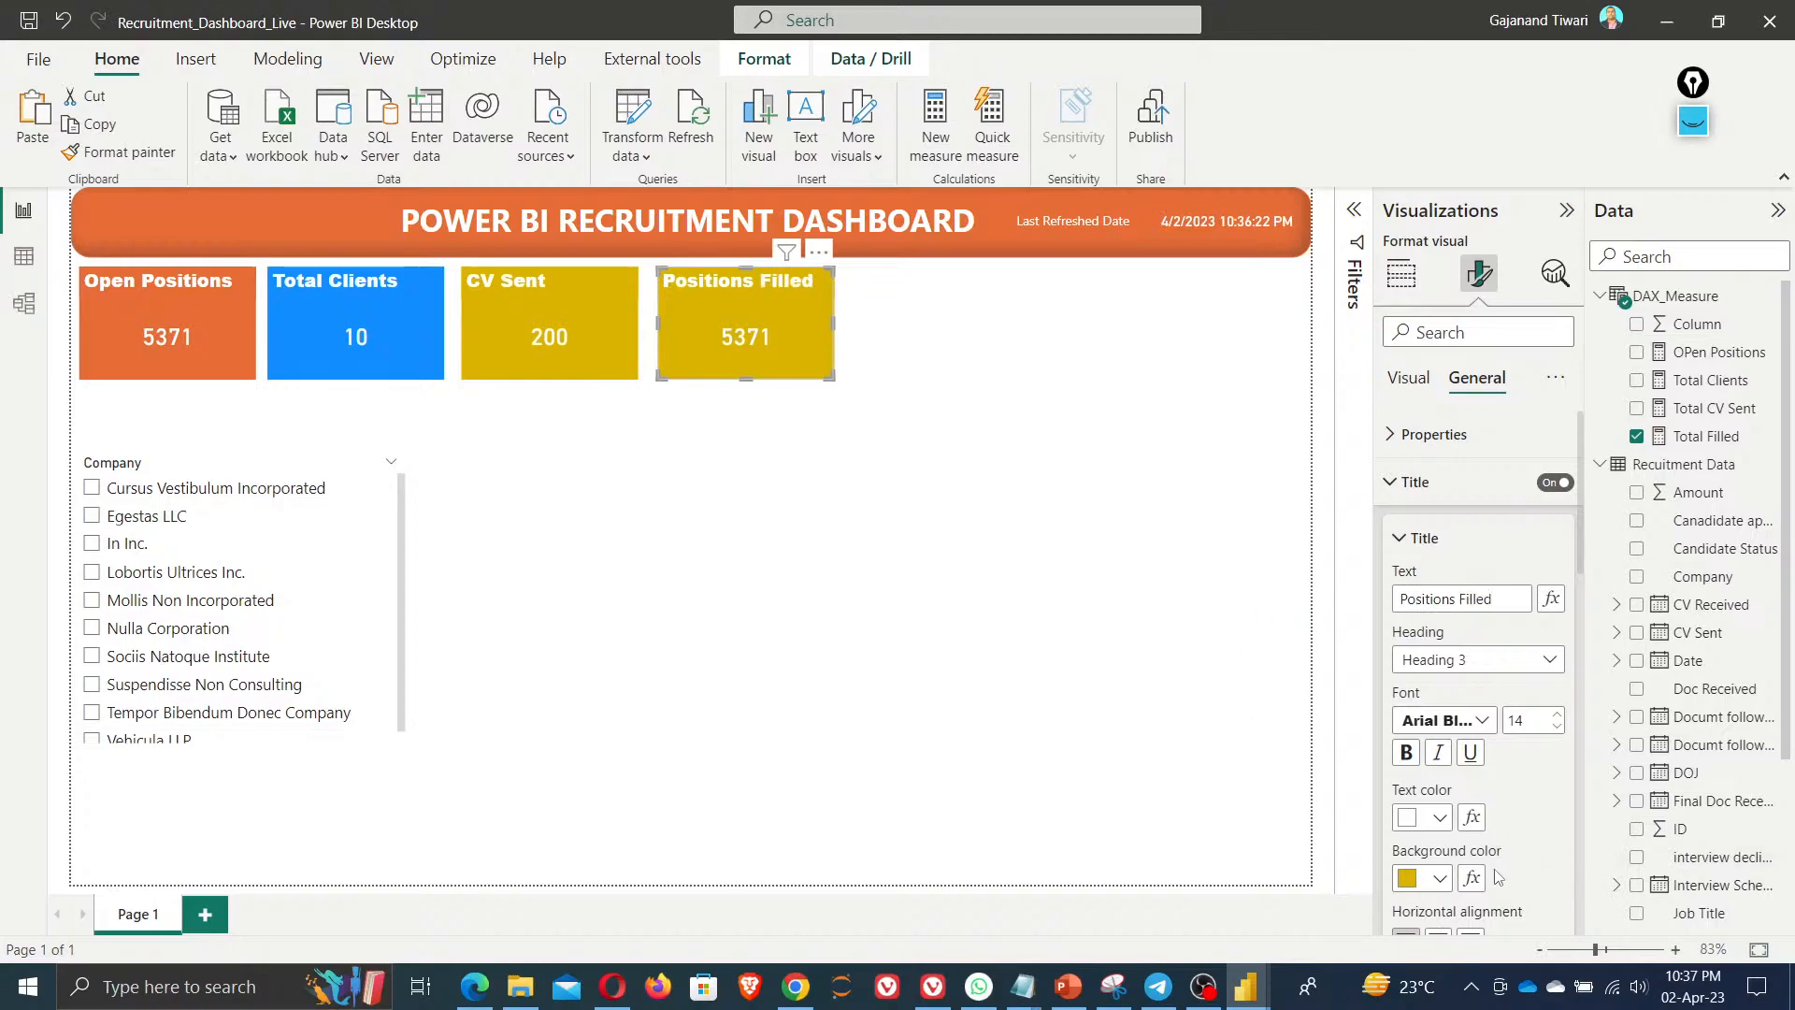
Set the fourth KPI card's title background colour to dark red
{"action": "left_click", "coordinate": [1440, 878]}
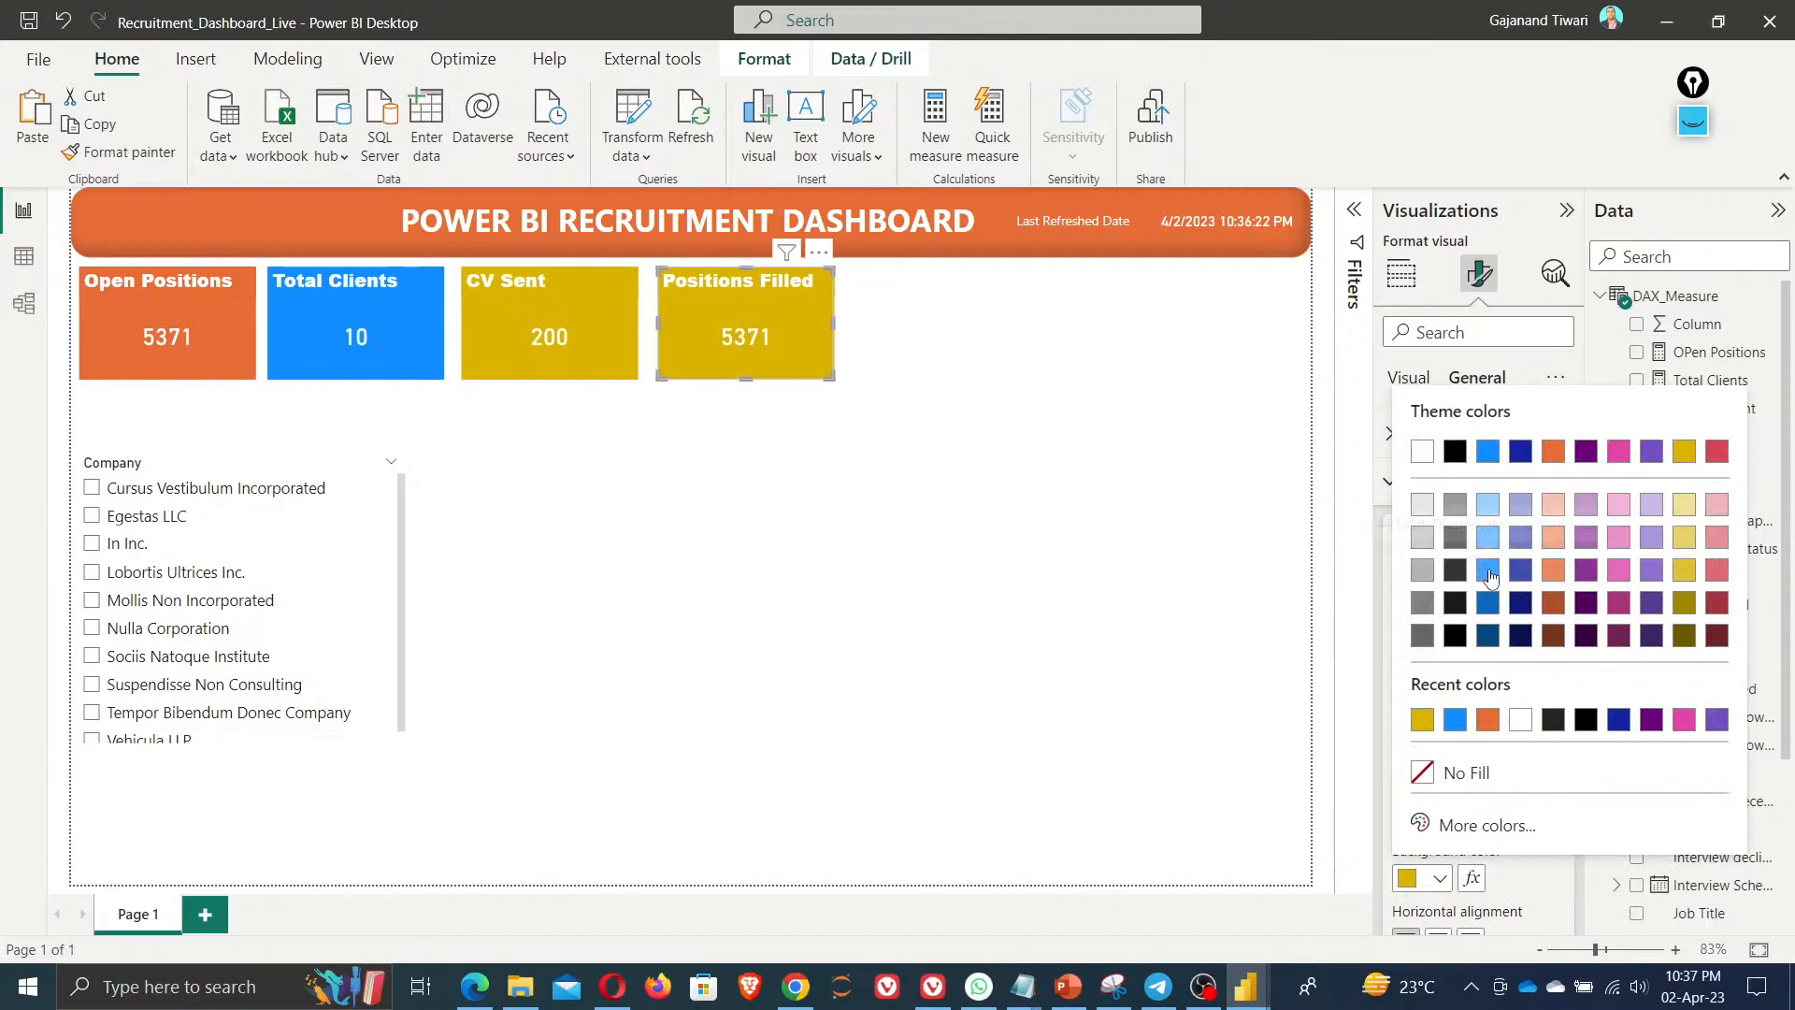
{"action": "left_click", "coordinate": [1718, 604]}
{"action": "scroll", "coordinate": [1515, 752], "scroll_direction": "down", "scroll_amount": 5}
{"action": "scroll", "coordinate": [1515, 752], "scroll_direction": "up", "scroll_amount": 5}
{"action": "left_click", "coordinate": [1414, 481]}
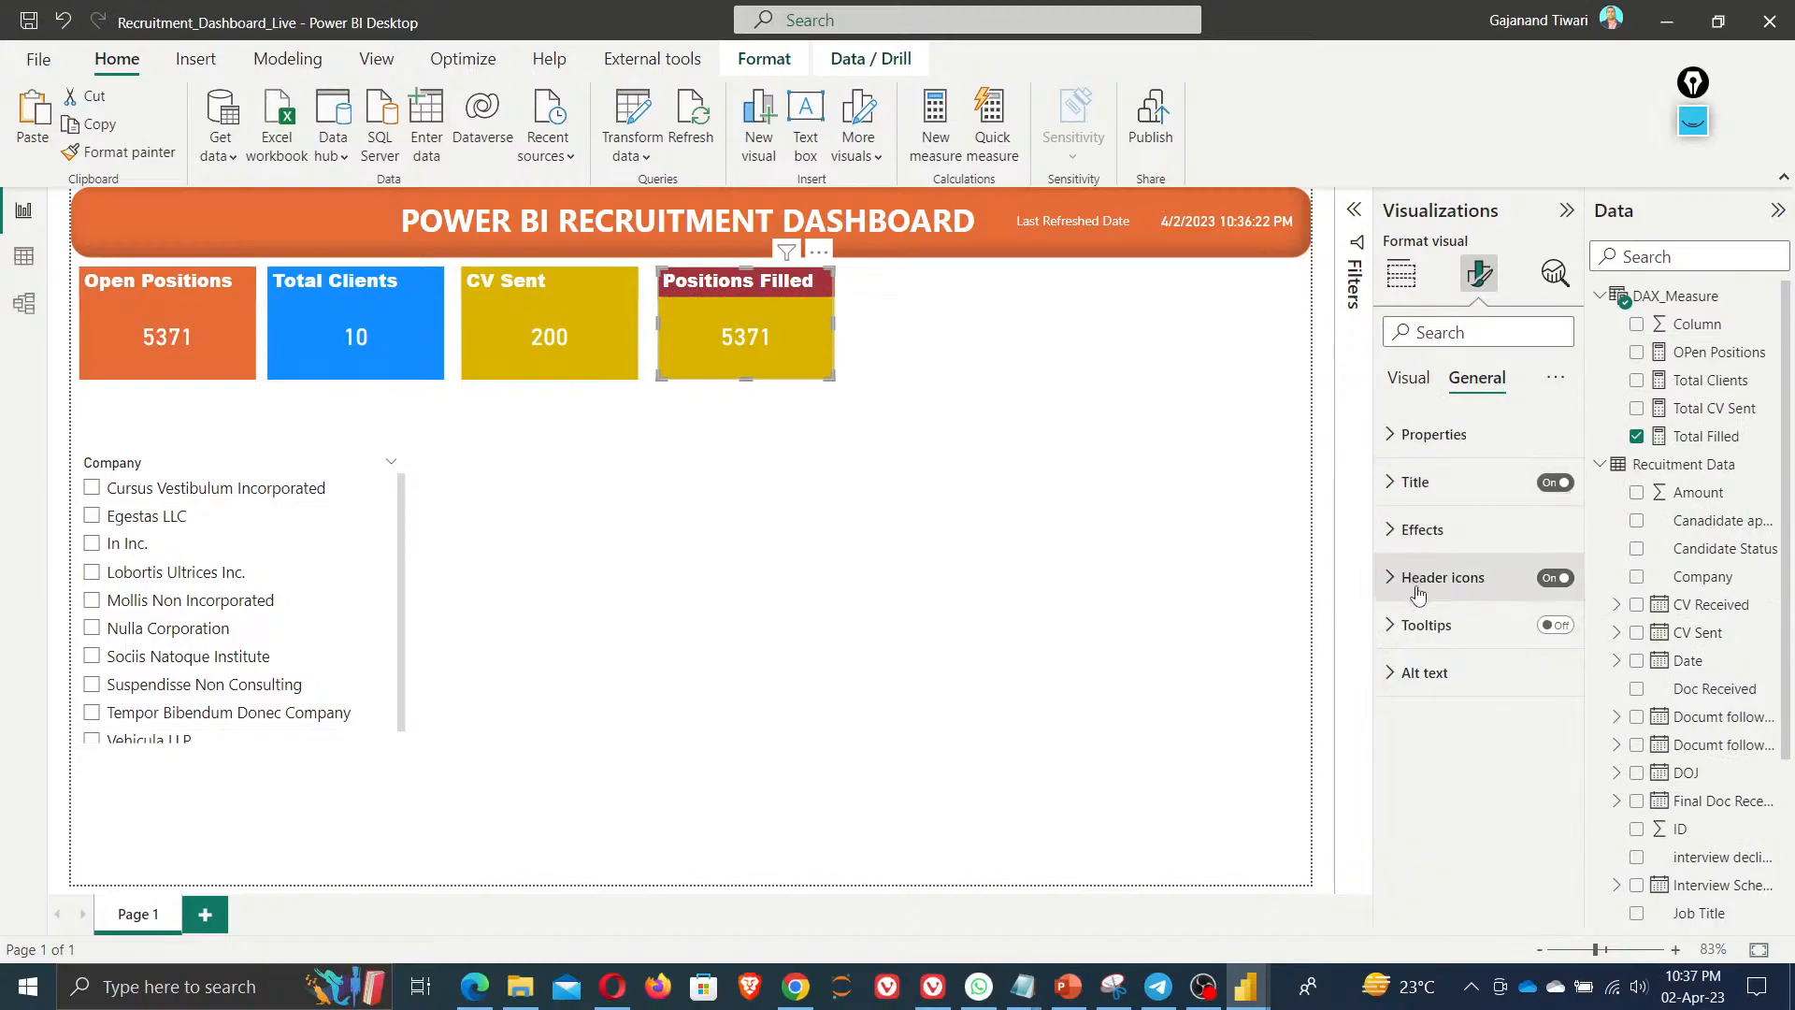
Set the Positions Filled card's background effect colour to the same dark red as its title
{"action": "left_click", "coordinate": [1420, 530]}
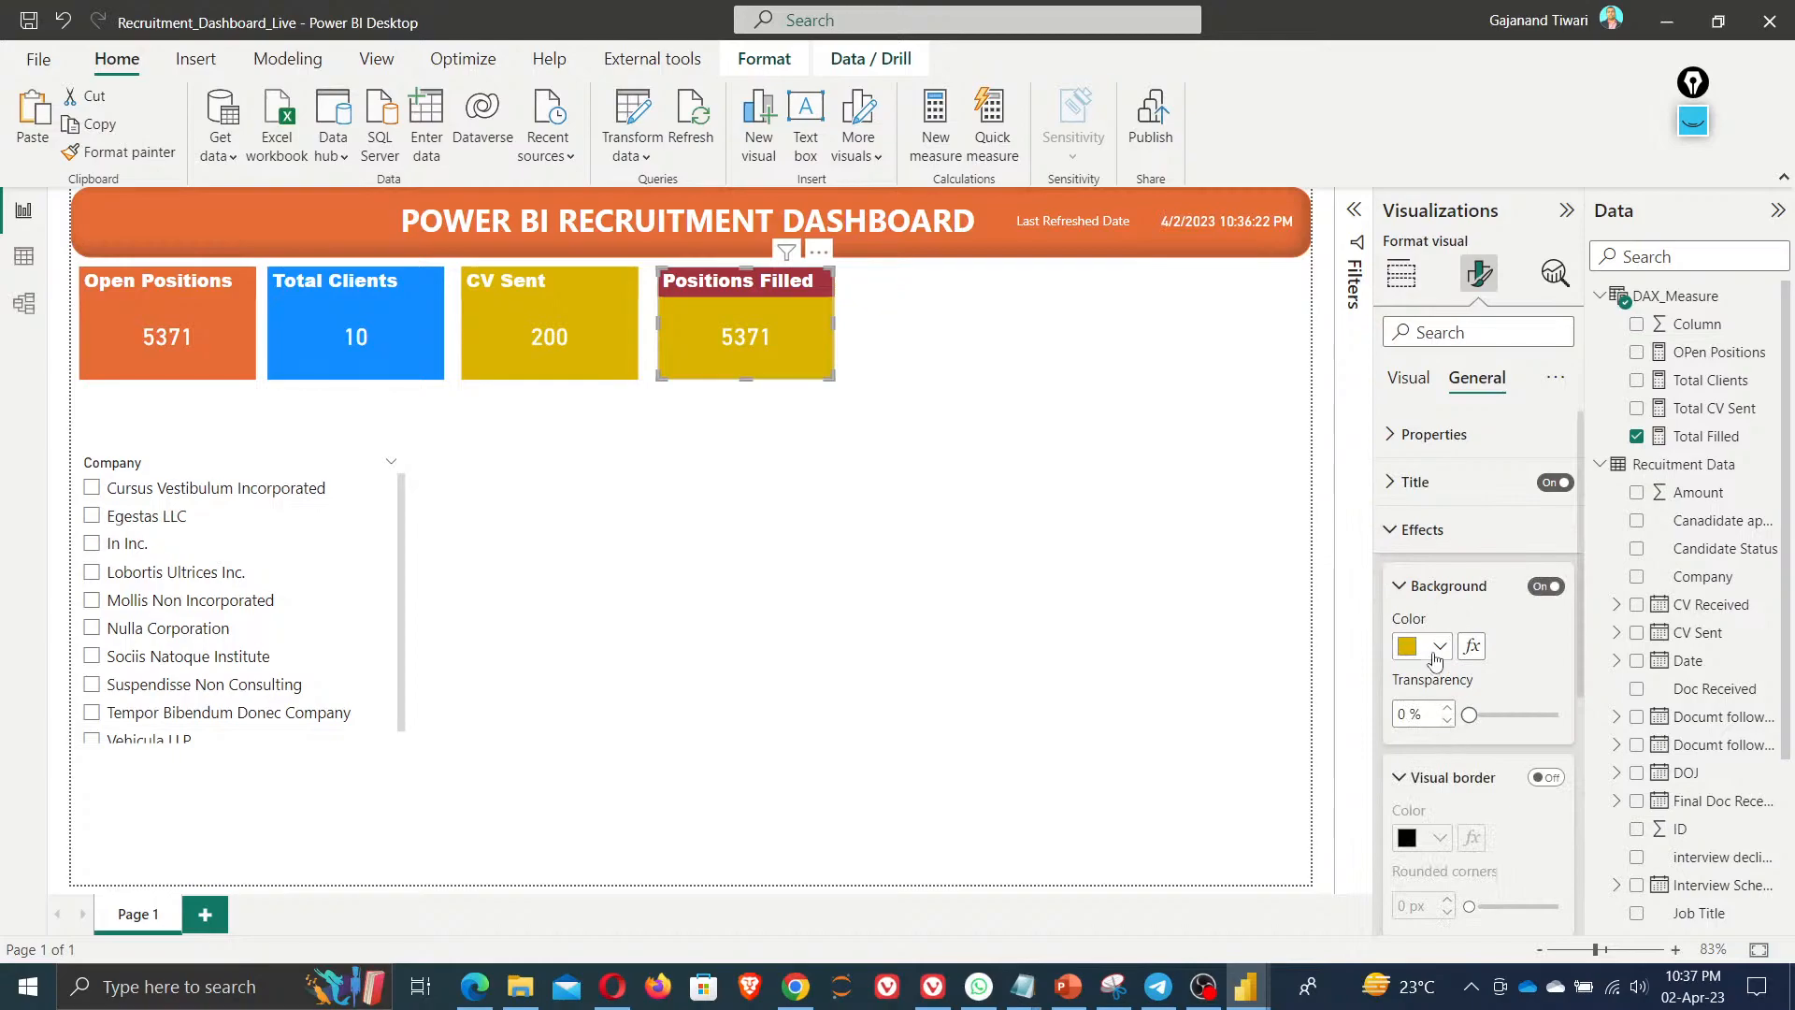
{"action": "left_click", "coordinate": [1438, 649]}
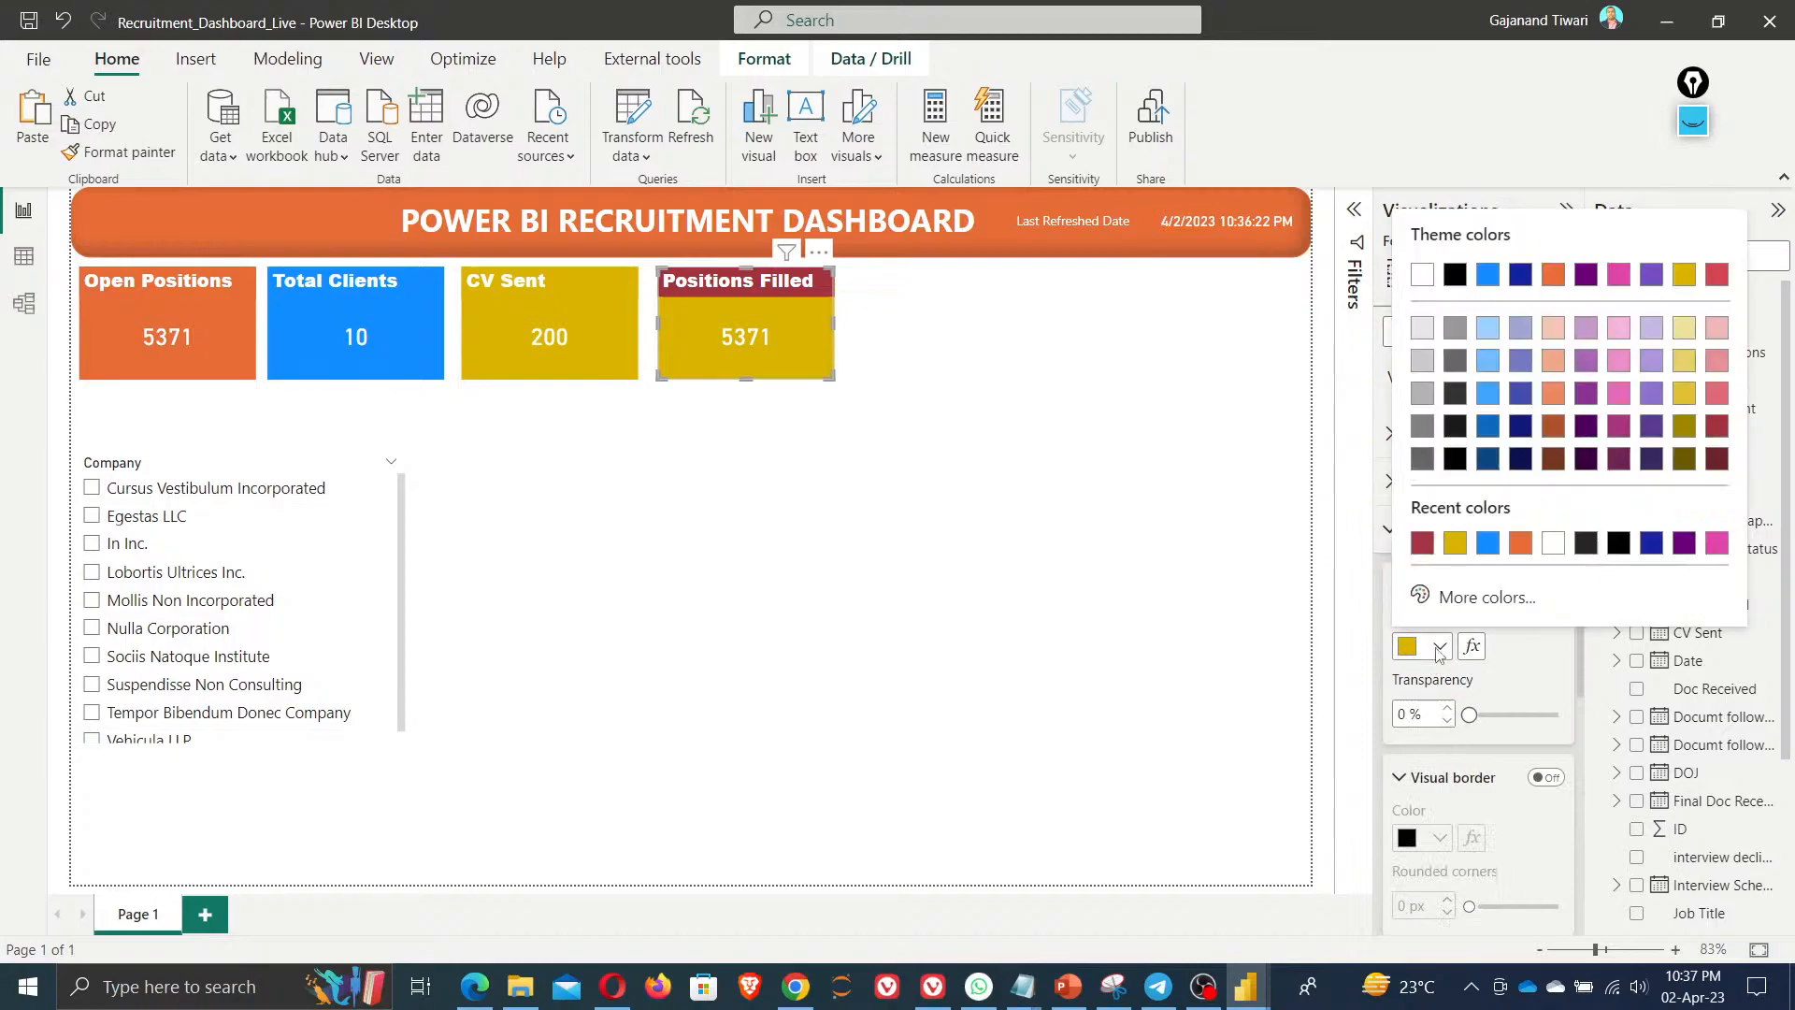
{"action": "left_click", "coordinate": [1422, 543]}
{"action": "left_click", "coordinate": [961, 532]}
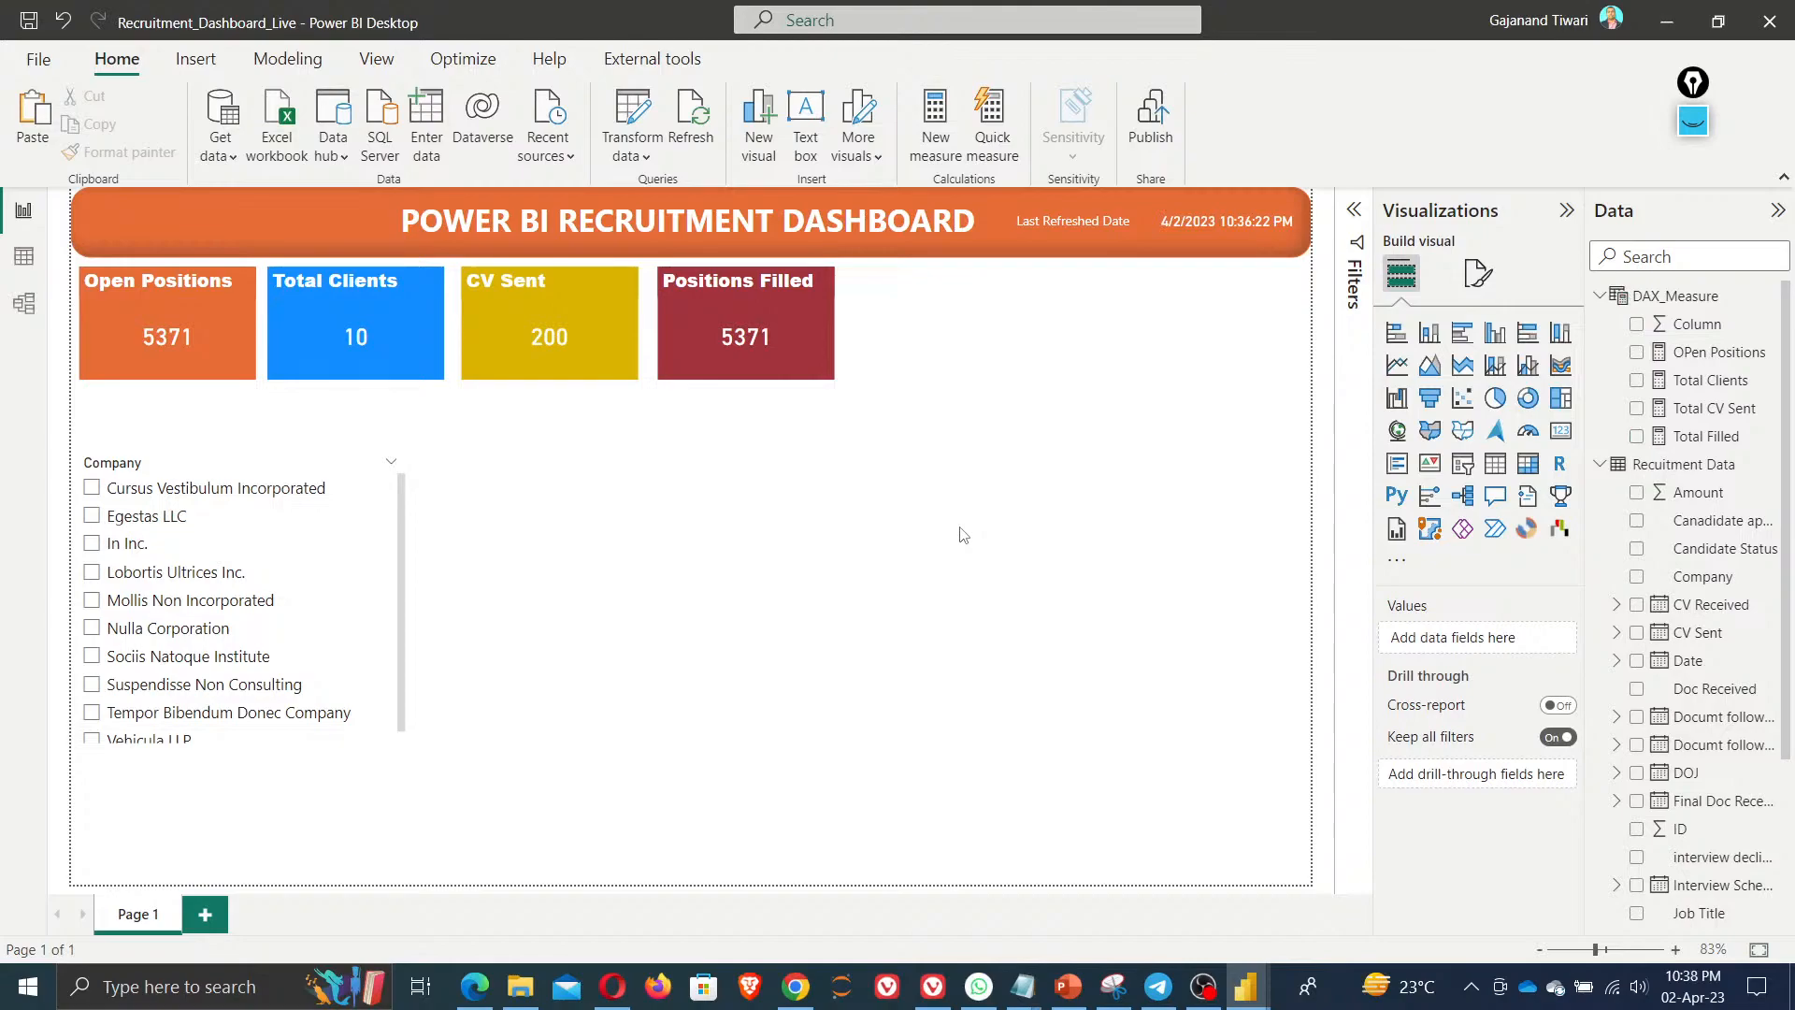
Nudge the Positions Filled and CV Sent cards slightly left to even out the spacing between the KPI cards
{"action": "left_click", "coordinate": [747, 325]}
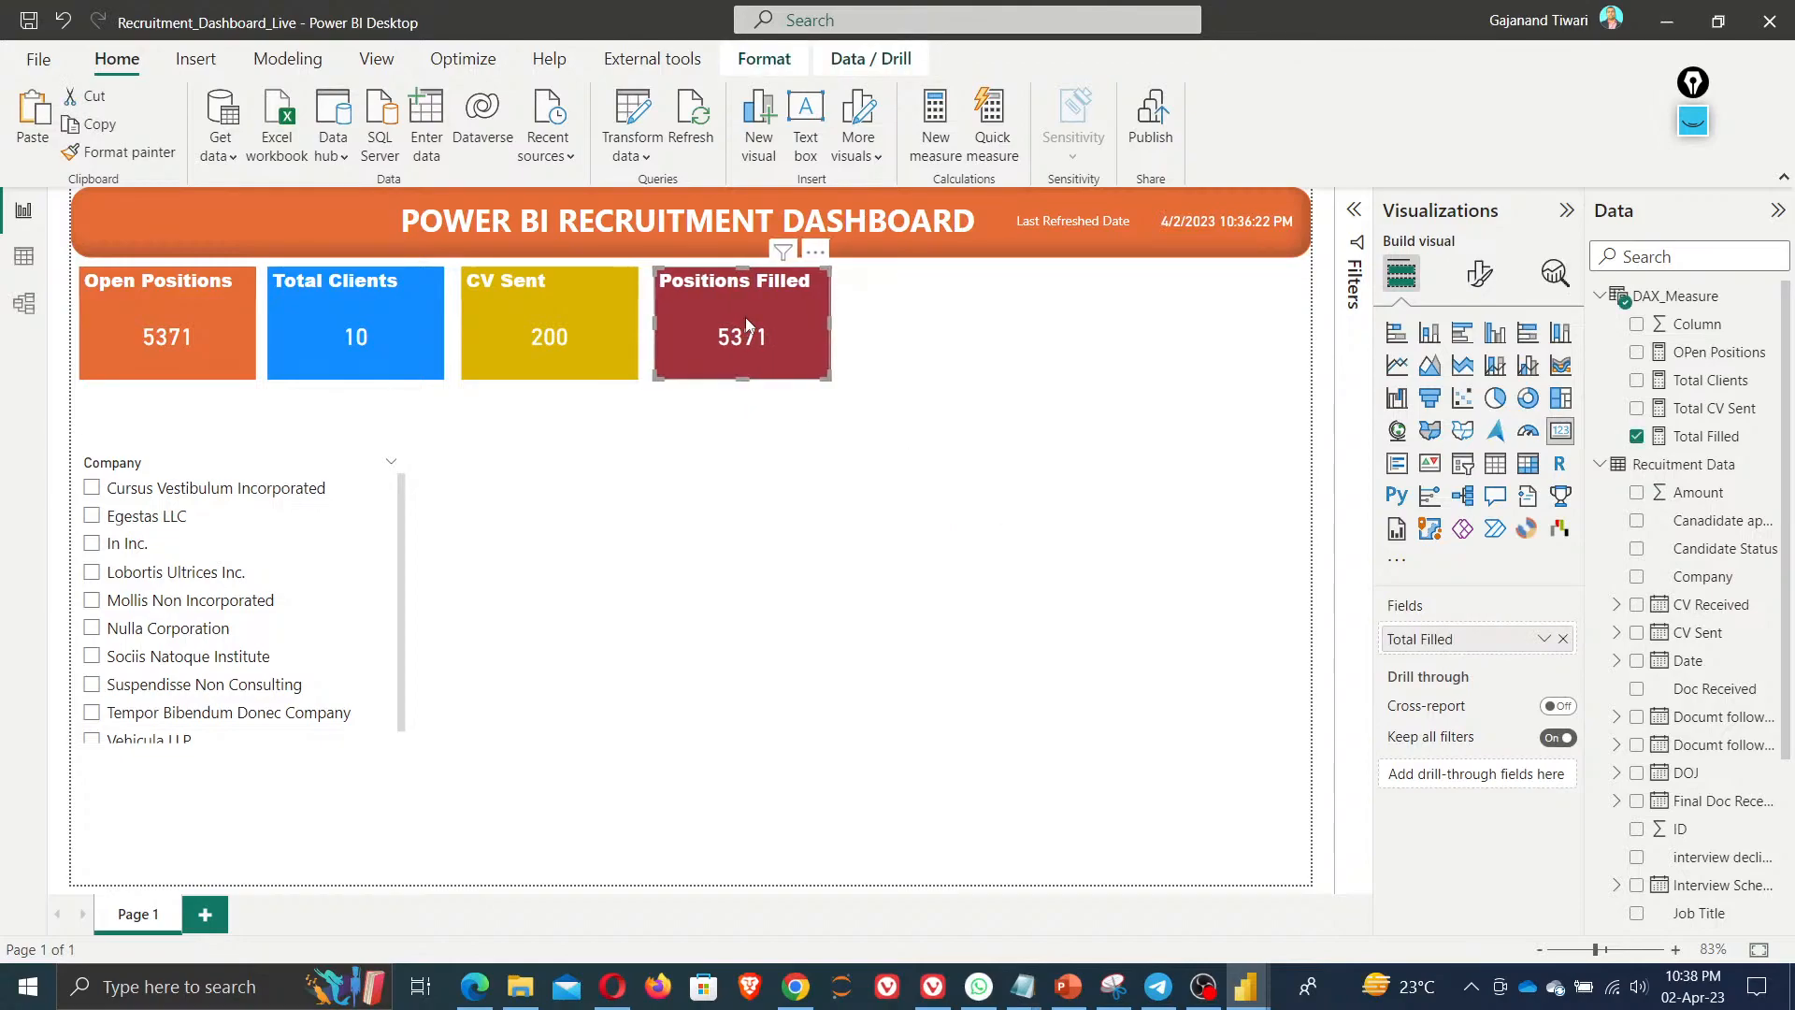
{"action": "left_click", "coordinate": [553, 323]}
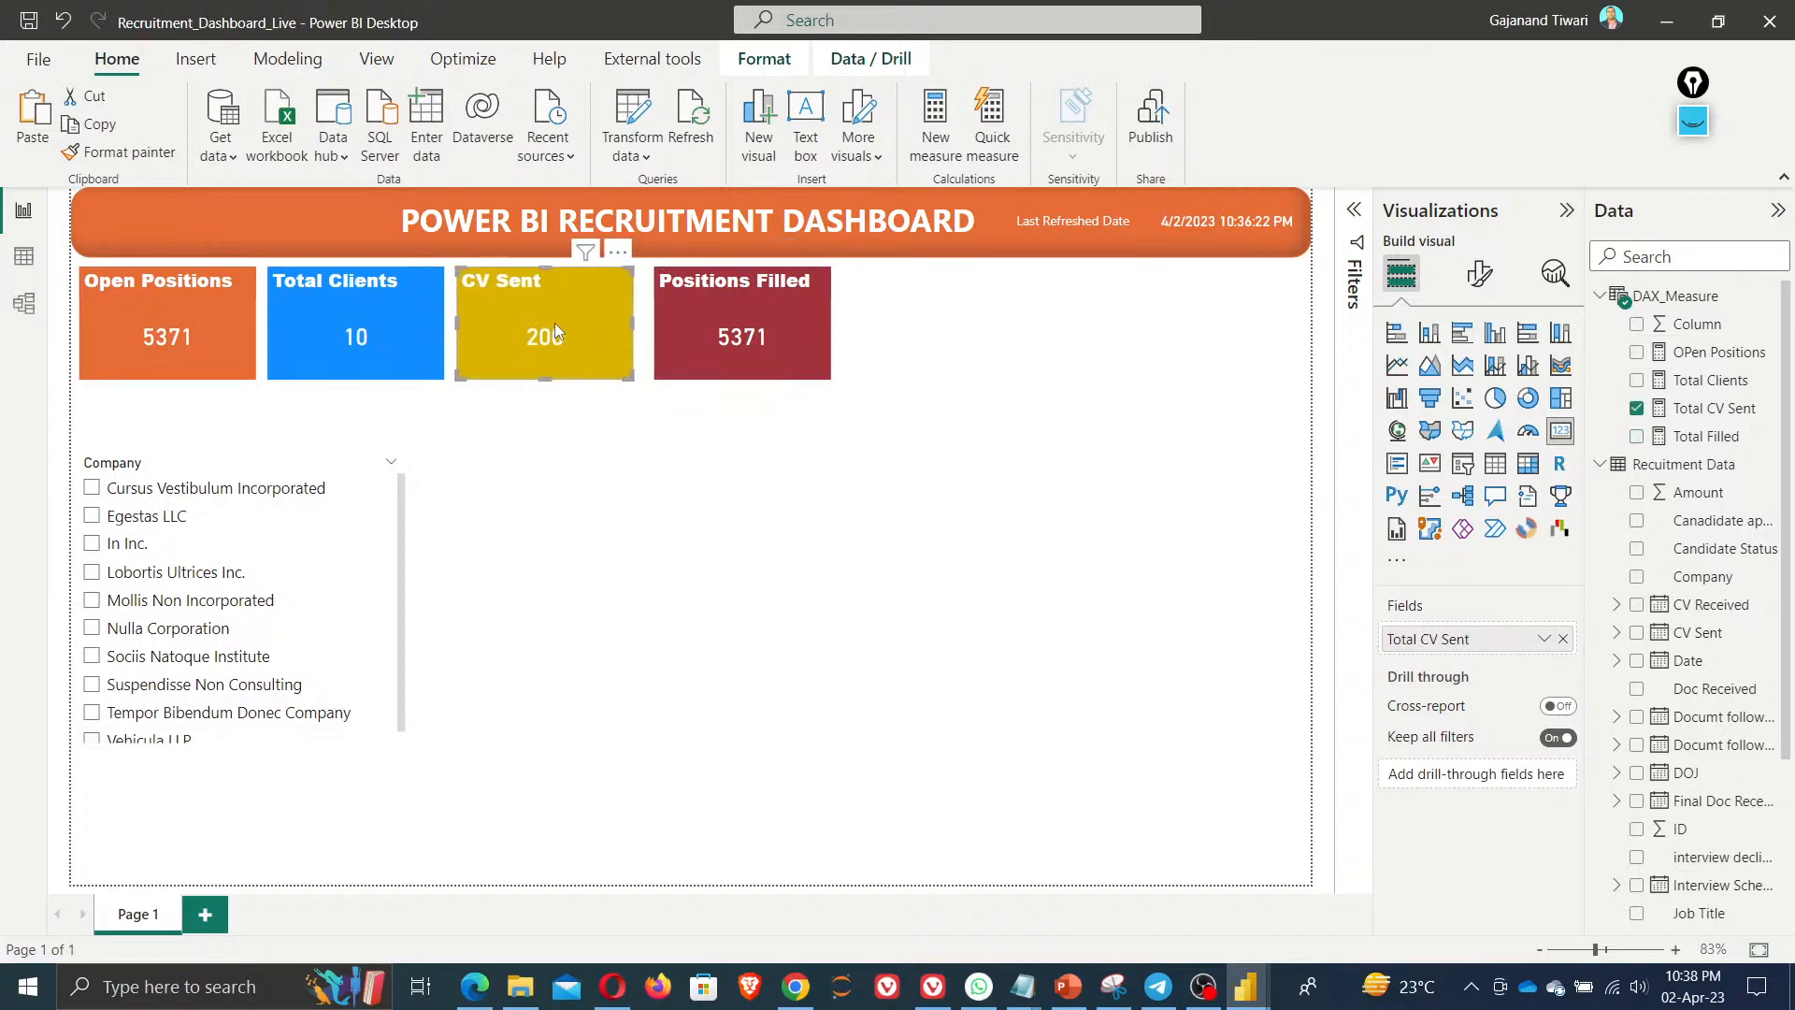
{"action": "left_click", "coordinate": [740, 307]}
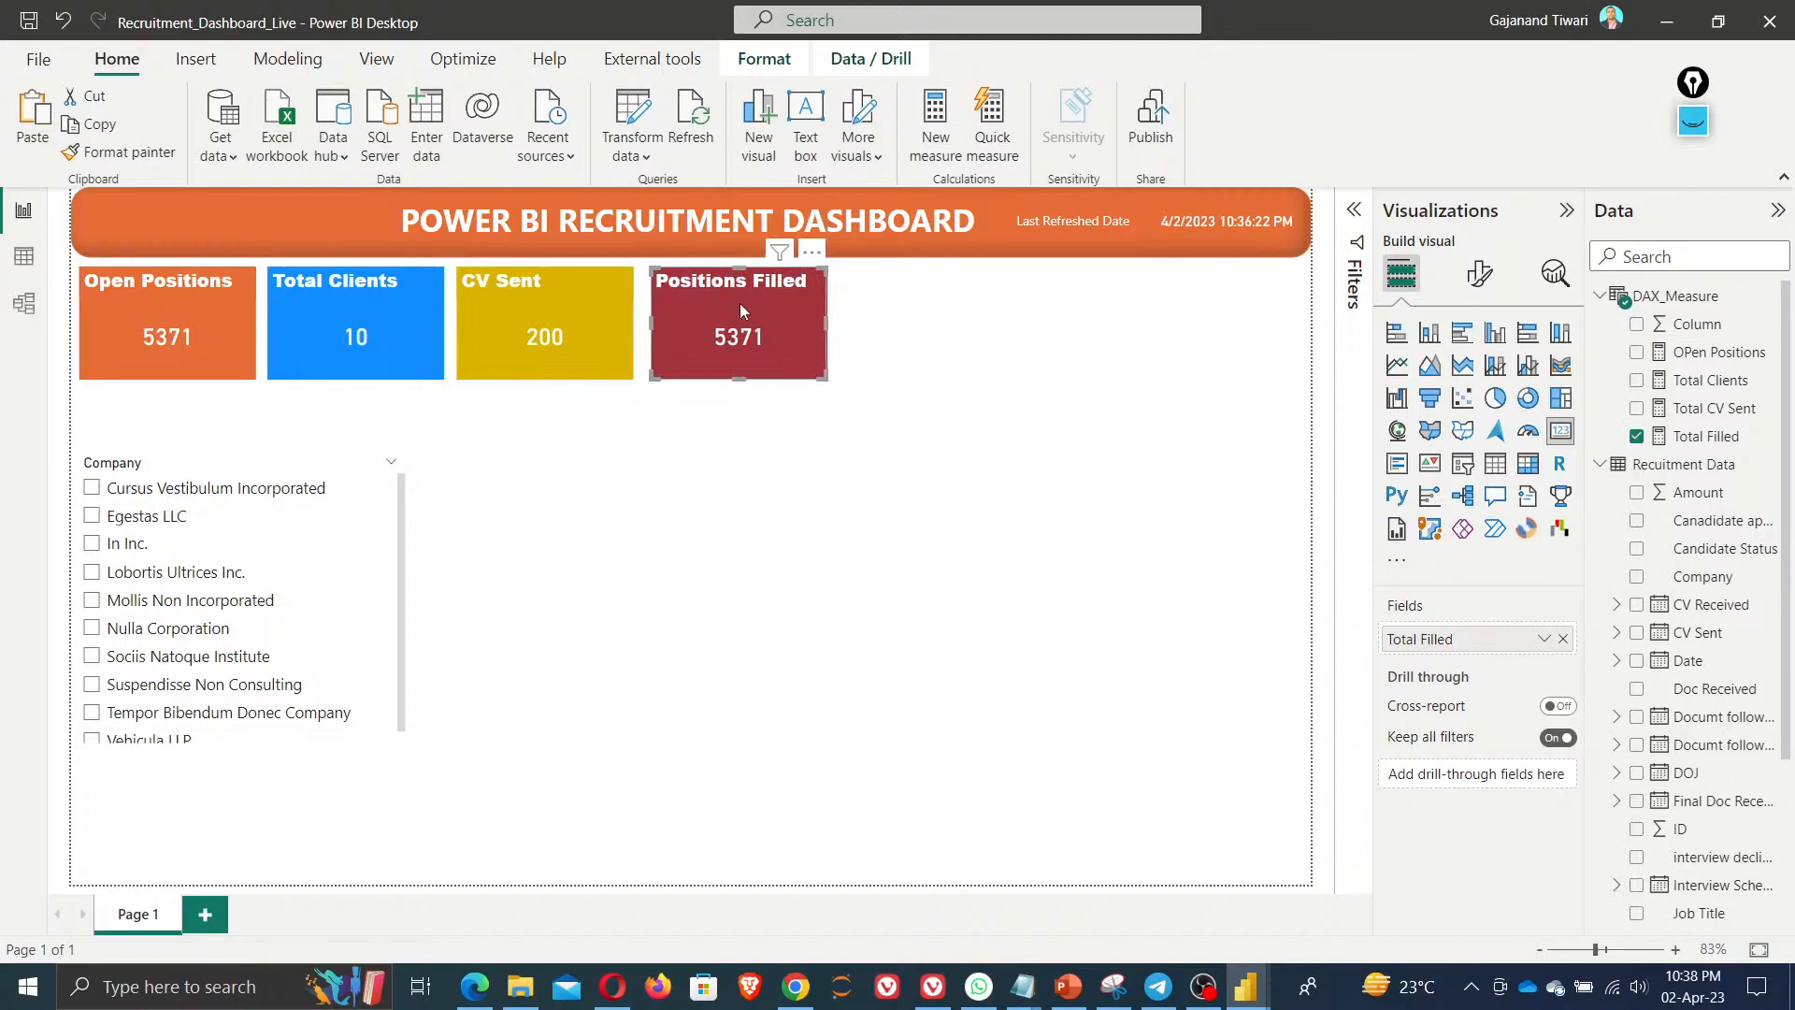
{"action": "left_click", "coordinate": [748, 586]}
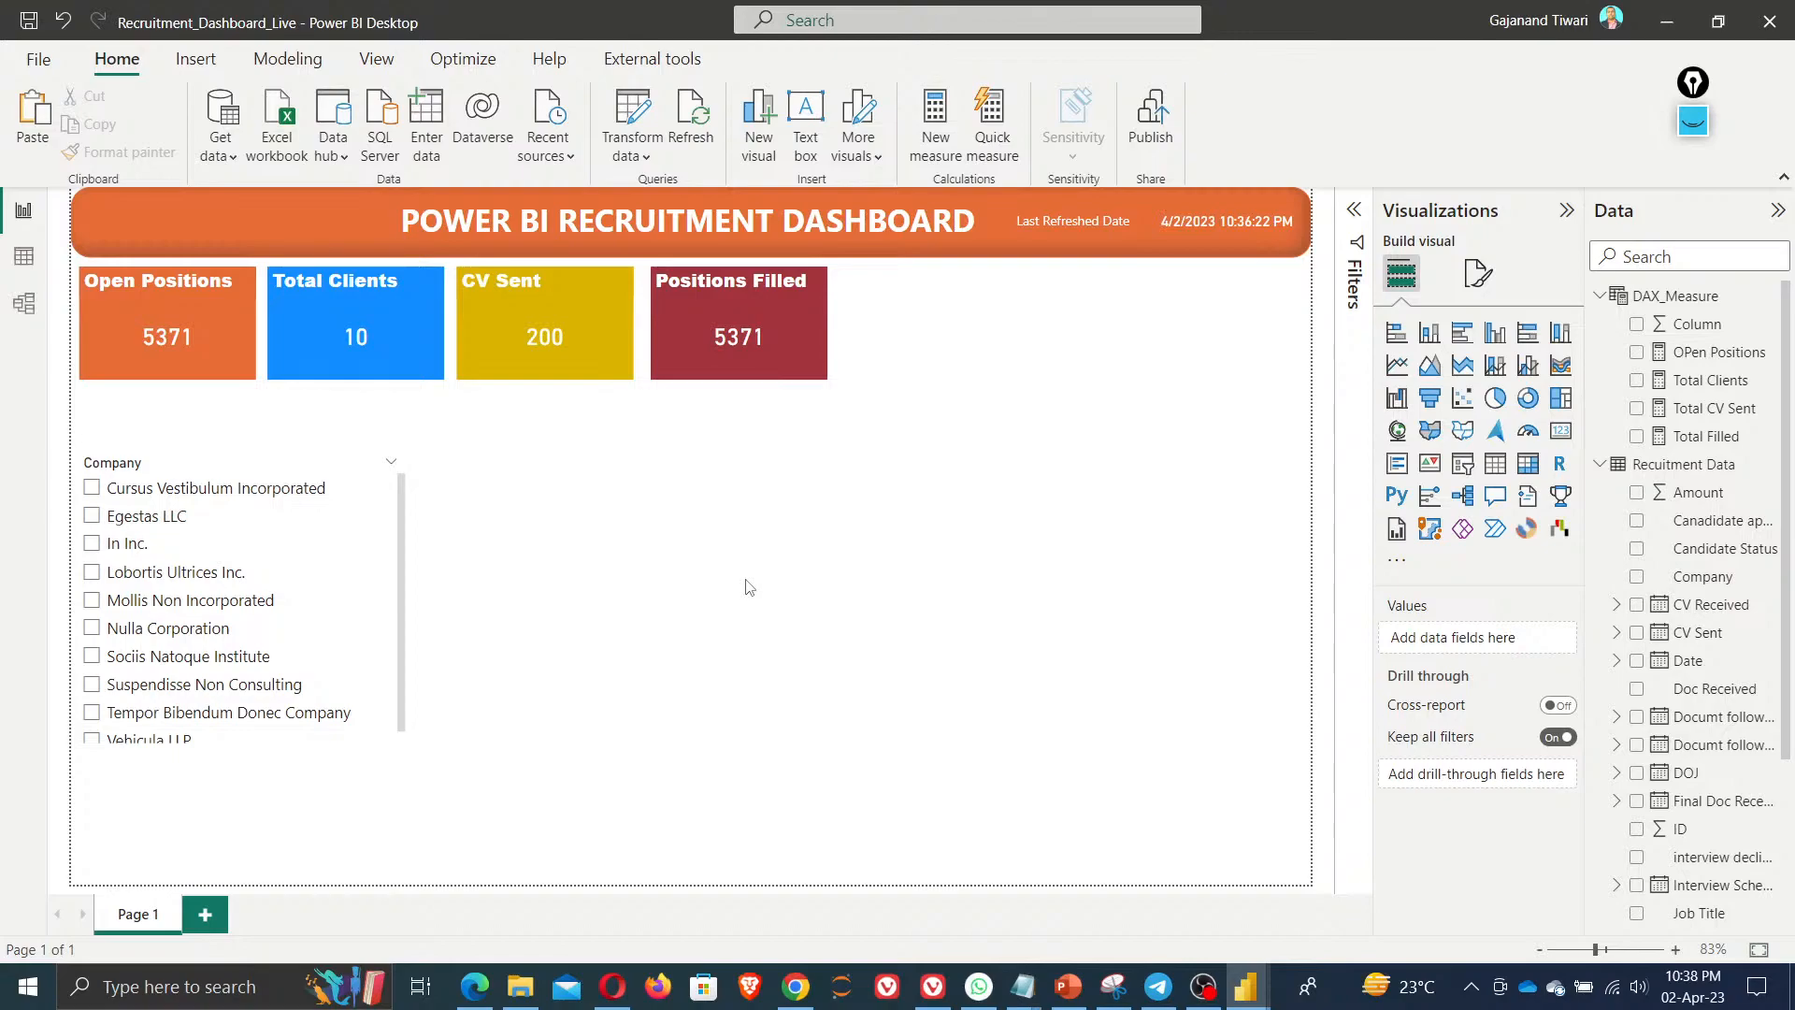
Check the KPI requirements in Notepad, and duplicate the Positions Filled card, placing the copy beside it as the fifth card in the row
{"action": "mouse_move", "coordinate": [1023, 989]}
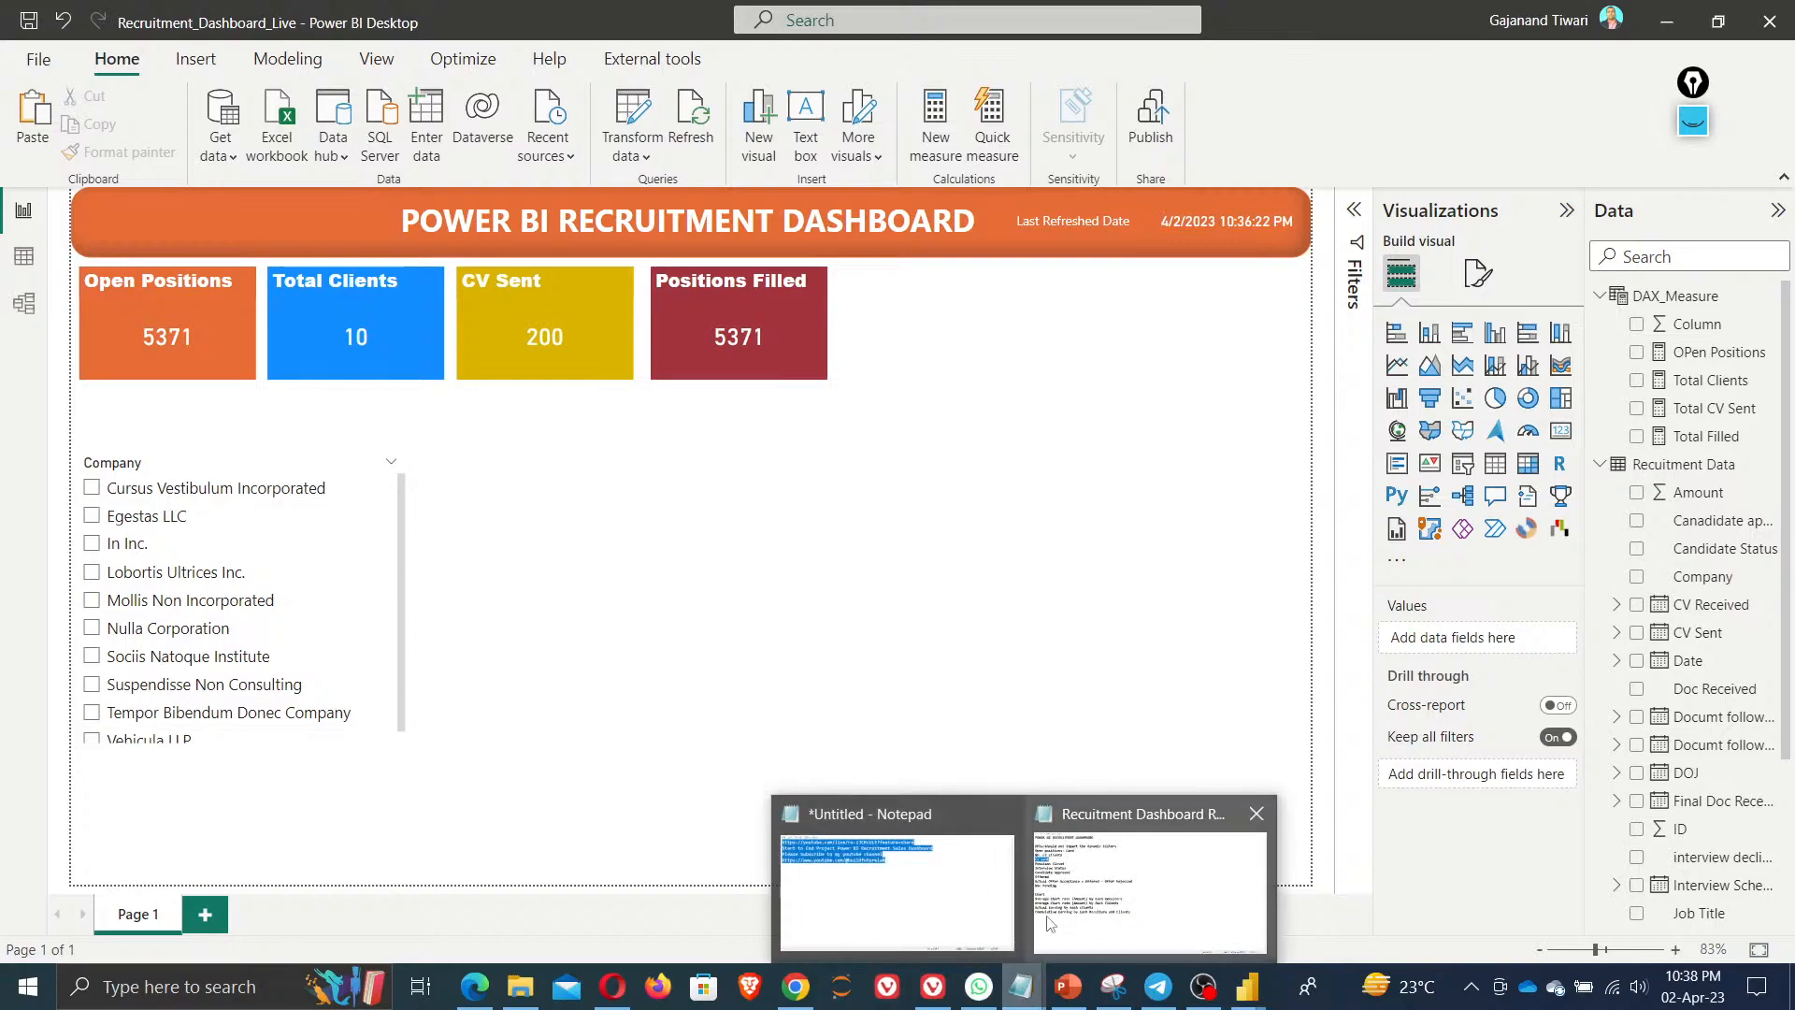
{"action": "left_click", "coordinate": [1082, 890]}
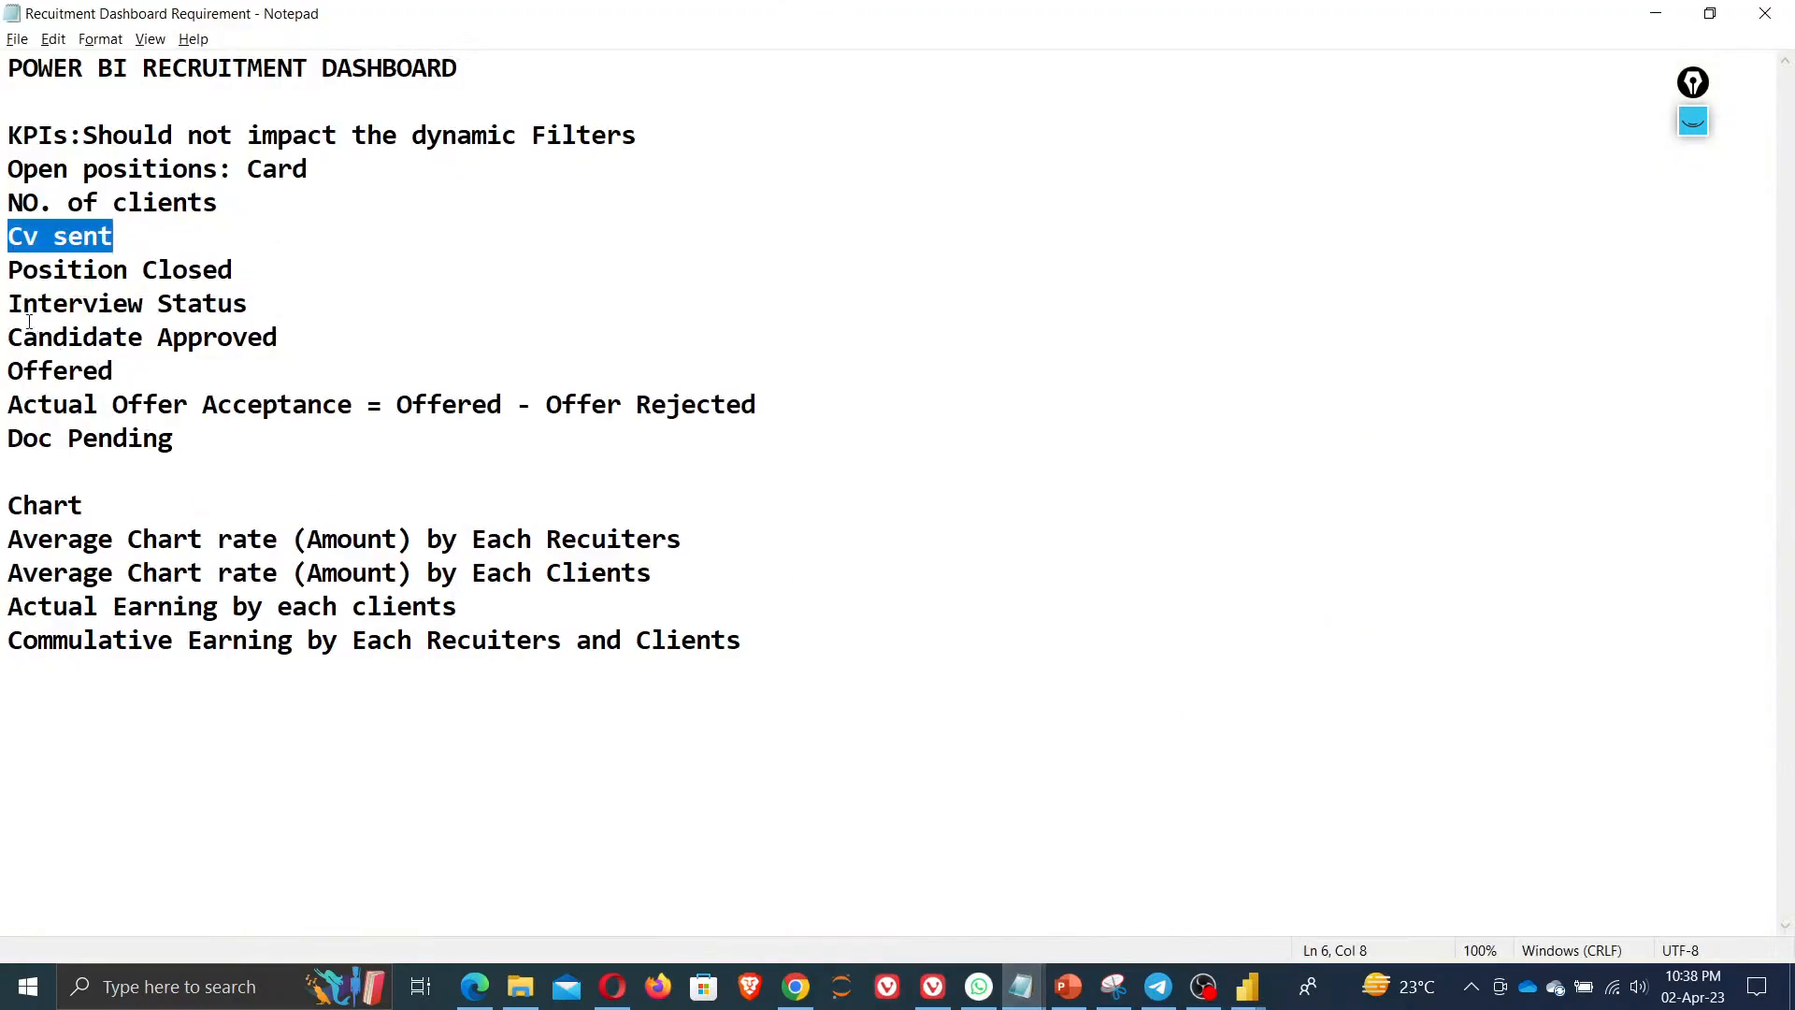
{"action": "key", "text": "alt+Tab"}
{"action": "left_click", "coordinate": [784, 334]}
{"action": "key", "text": "ctrl+c"}
{"action": "key", "text": "ctrl+v"}
{"action": "left_click_drag", "start_coordinate": [812, 329], "coordinate": [980, 325]}
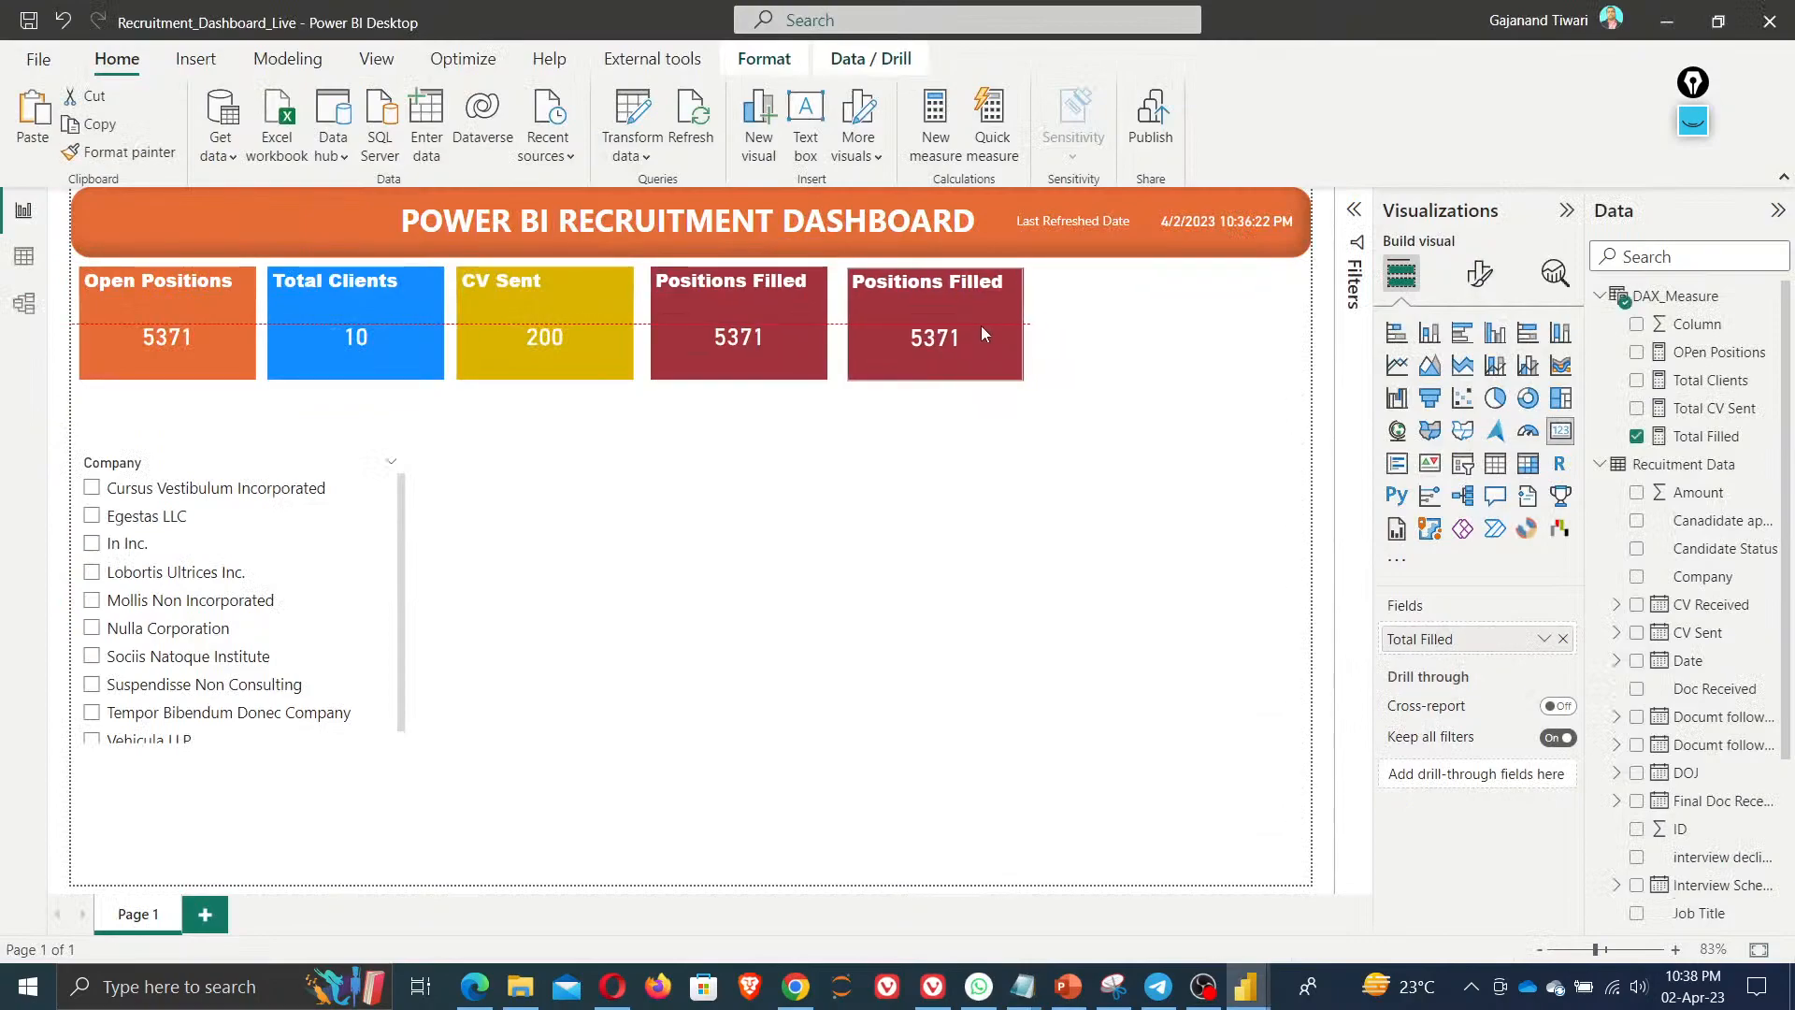
Copy "Interview Status" from the requirements file in Notepad and set it as the fifth KPI card's title
{"action": "key", "text": "alt+Tab"}
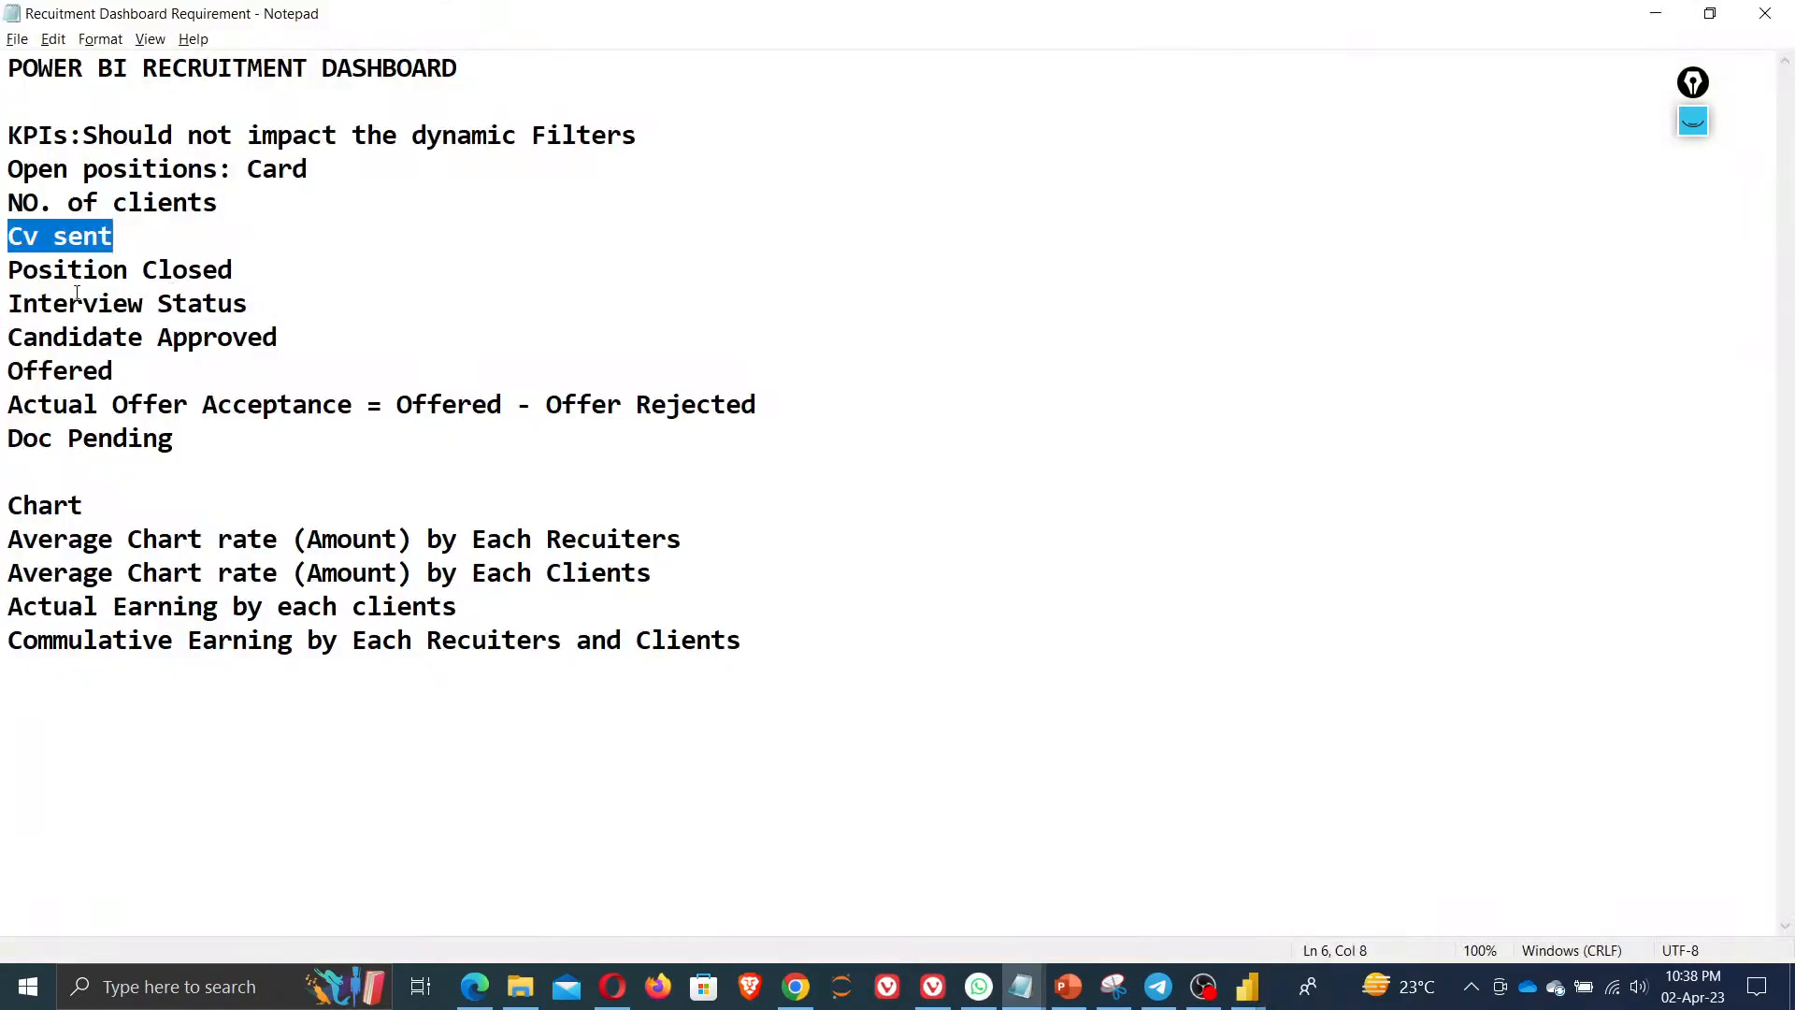
{"action": "left_click_drag", "start_coordinate": [5, 300], "coordinate": [285, 300]}
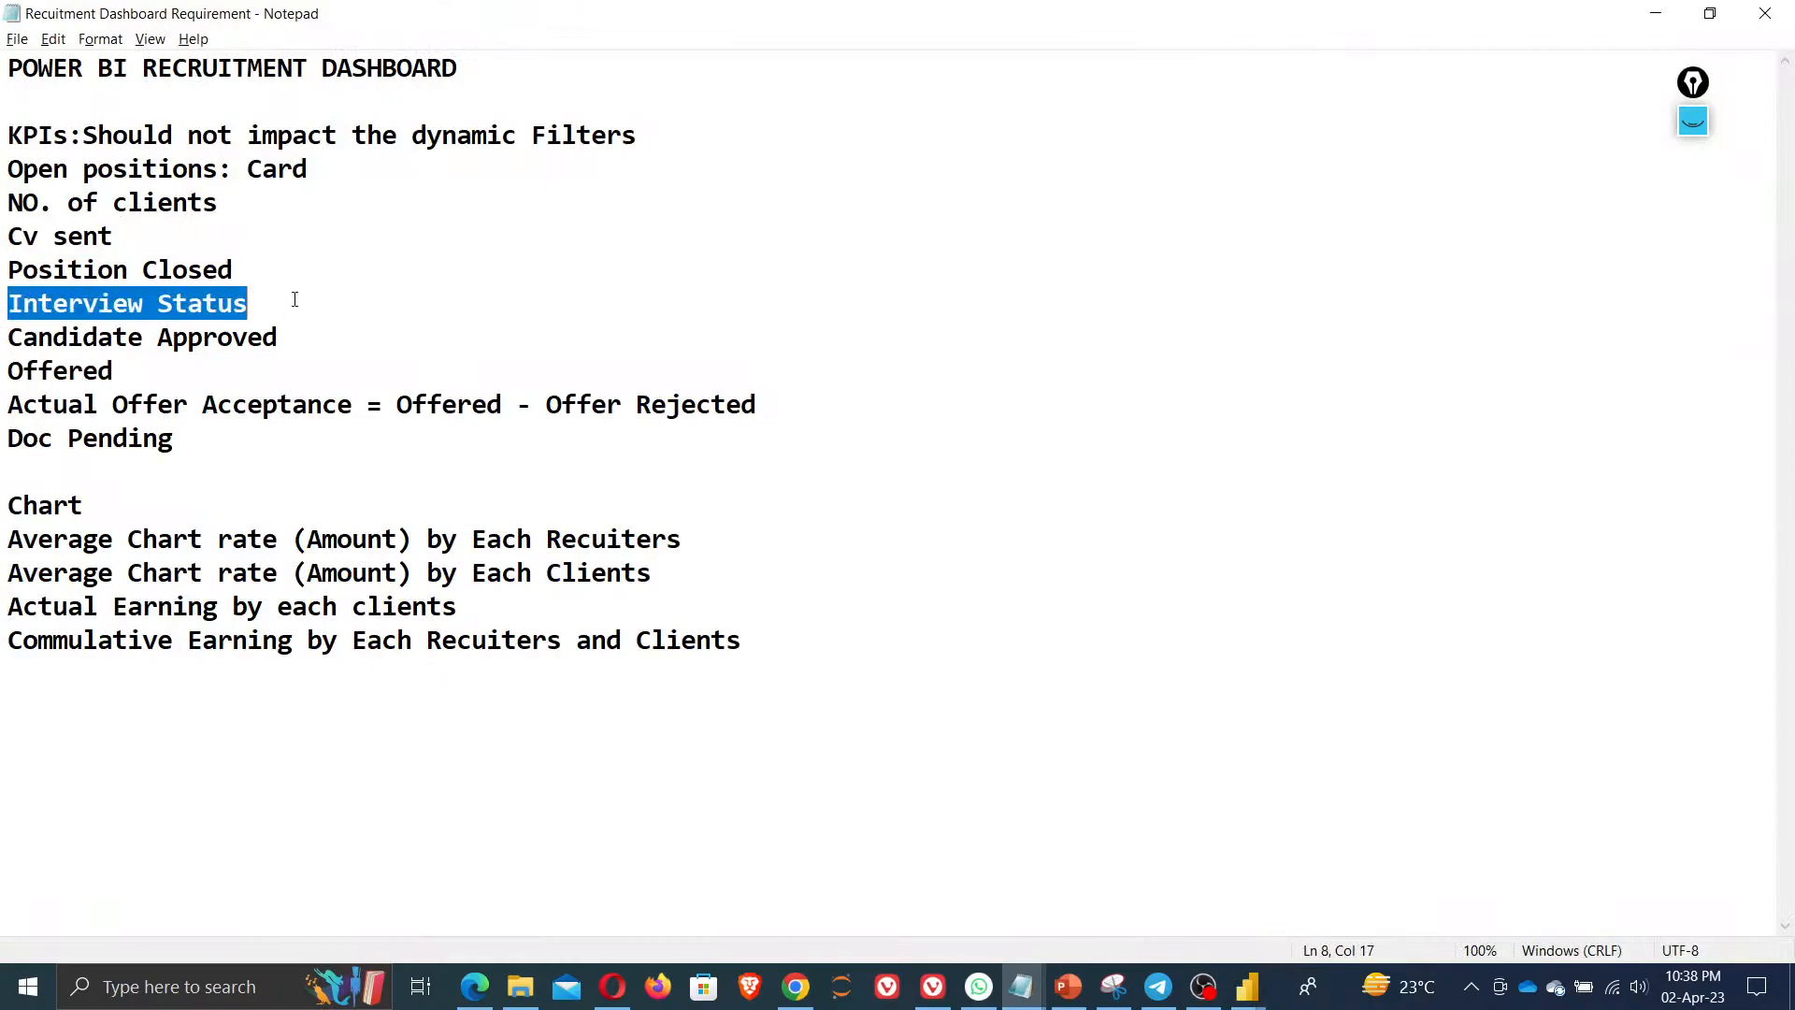
{"action": "key", "text": "alt+Tab"}
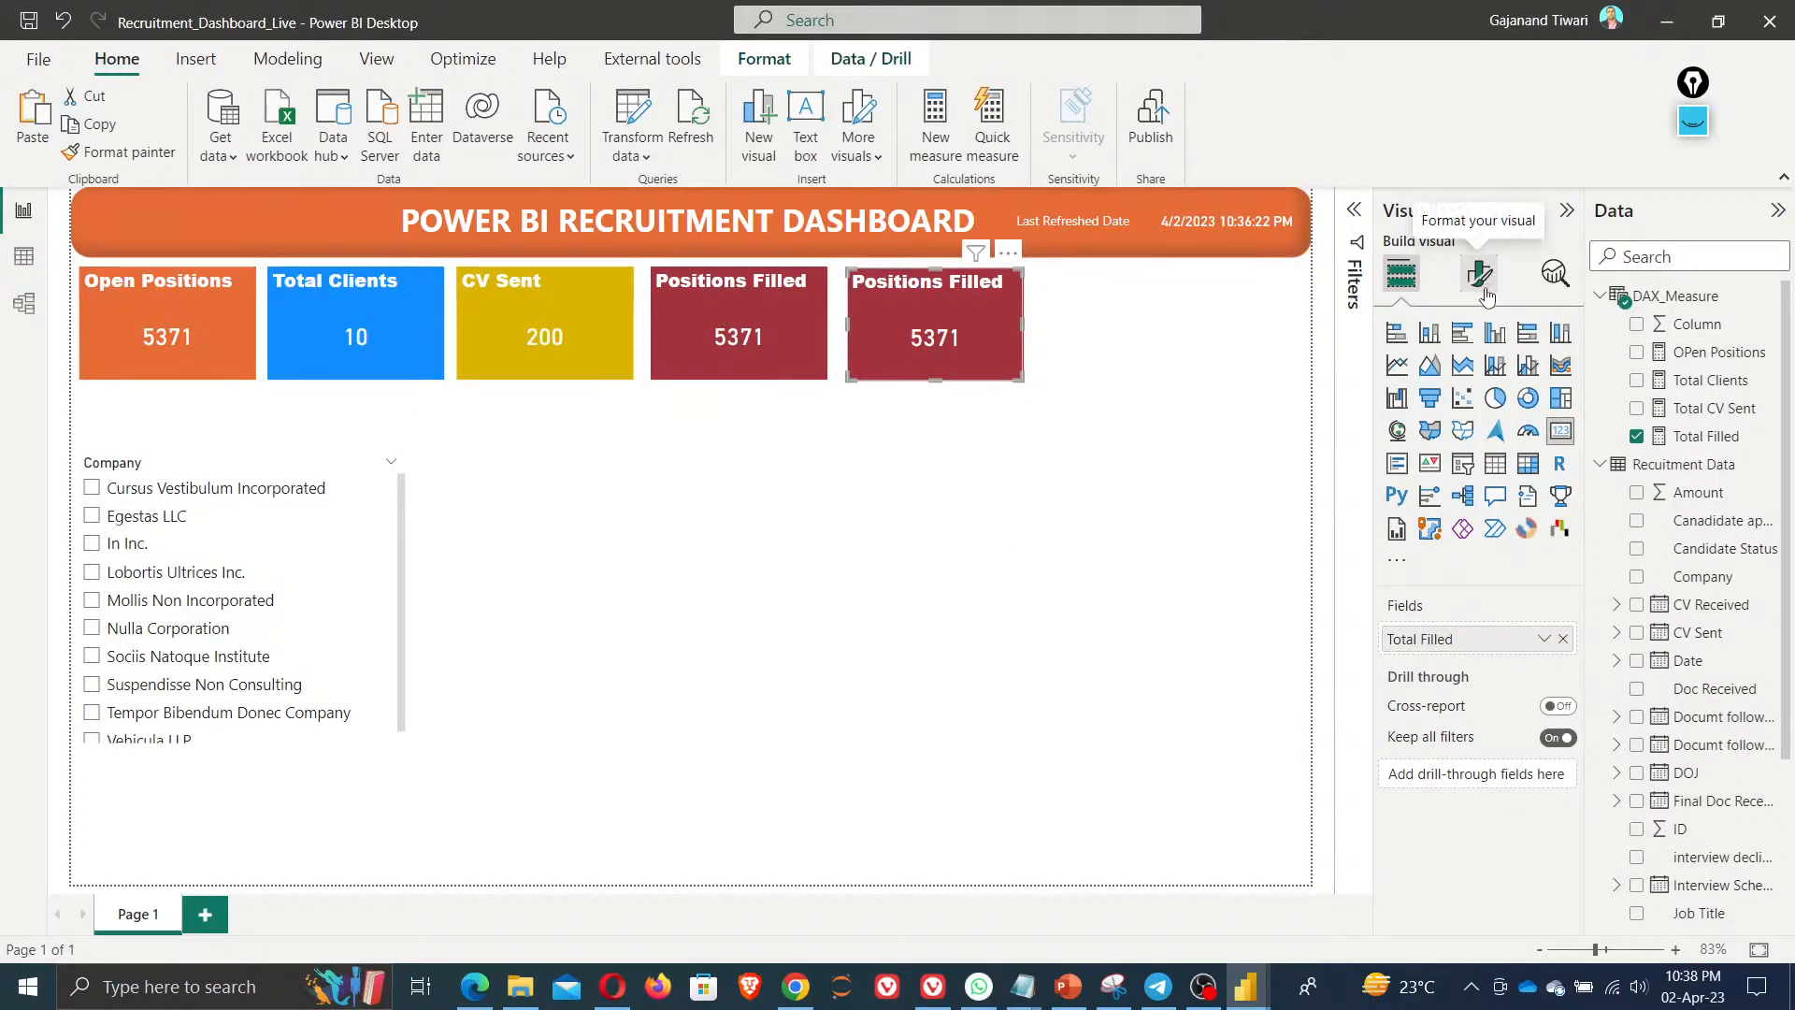
{"action": "left_click", "coordinate": [1485, 291]}
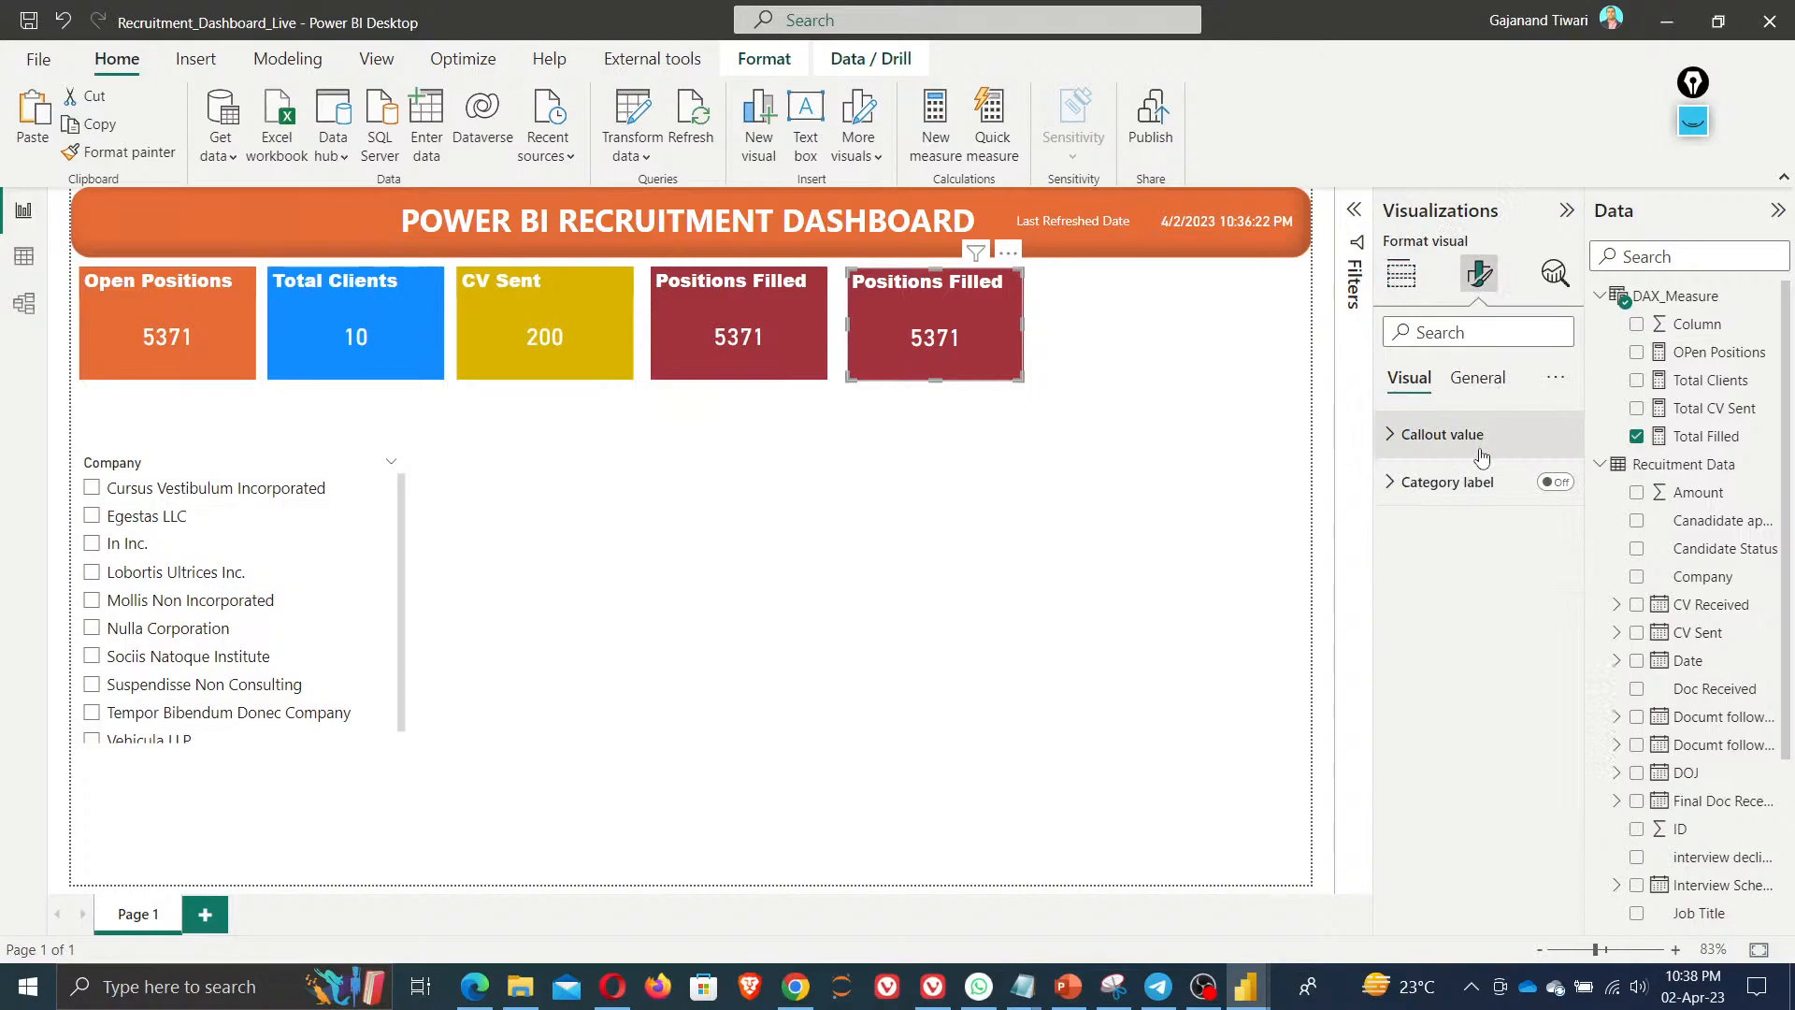
{"action": "left_click", "coordinate": [1477, 379]}
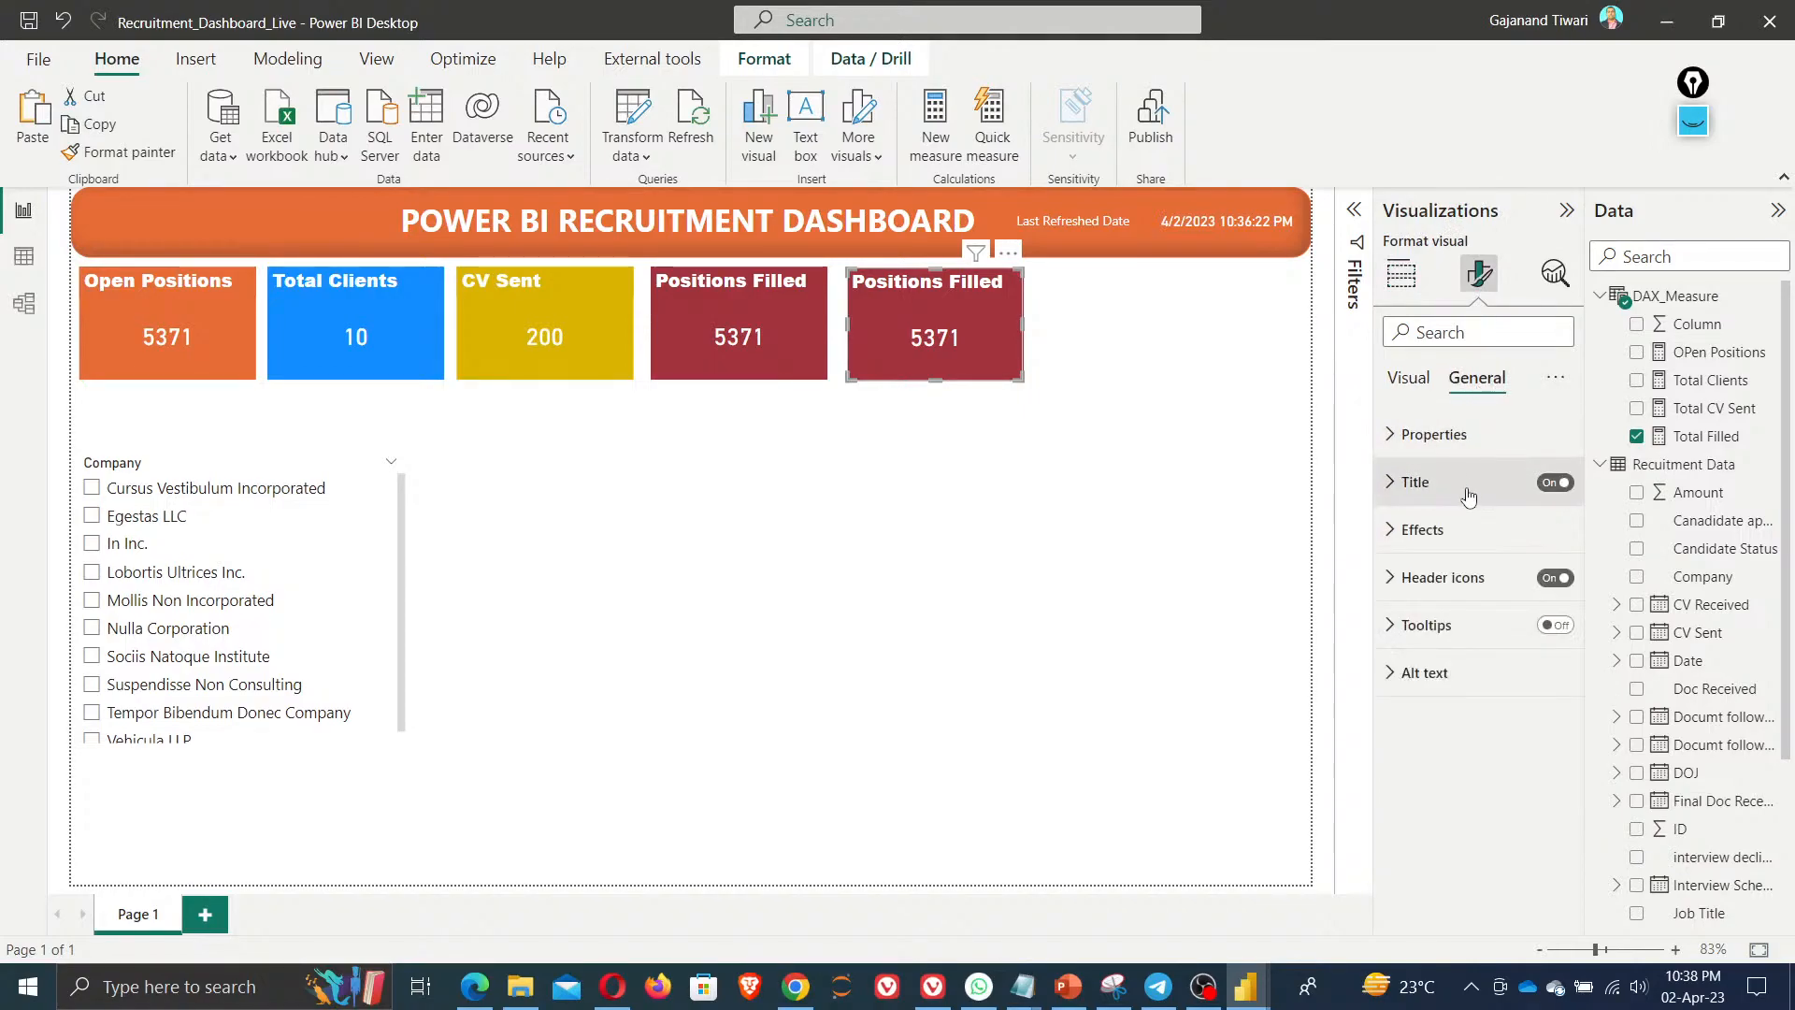
{"action": "left_click", "coordinate": [1414, 482]}
{"action": "left_click_drag", "start_coordinate": [1493, 598], "coordinate": [1254, 602]}
{"action": "key", "text": "ctrl+v"}
{"action": "key", "text": "Return"}
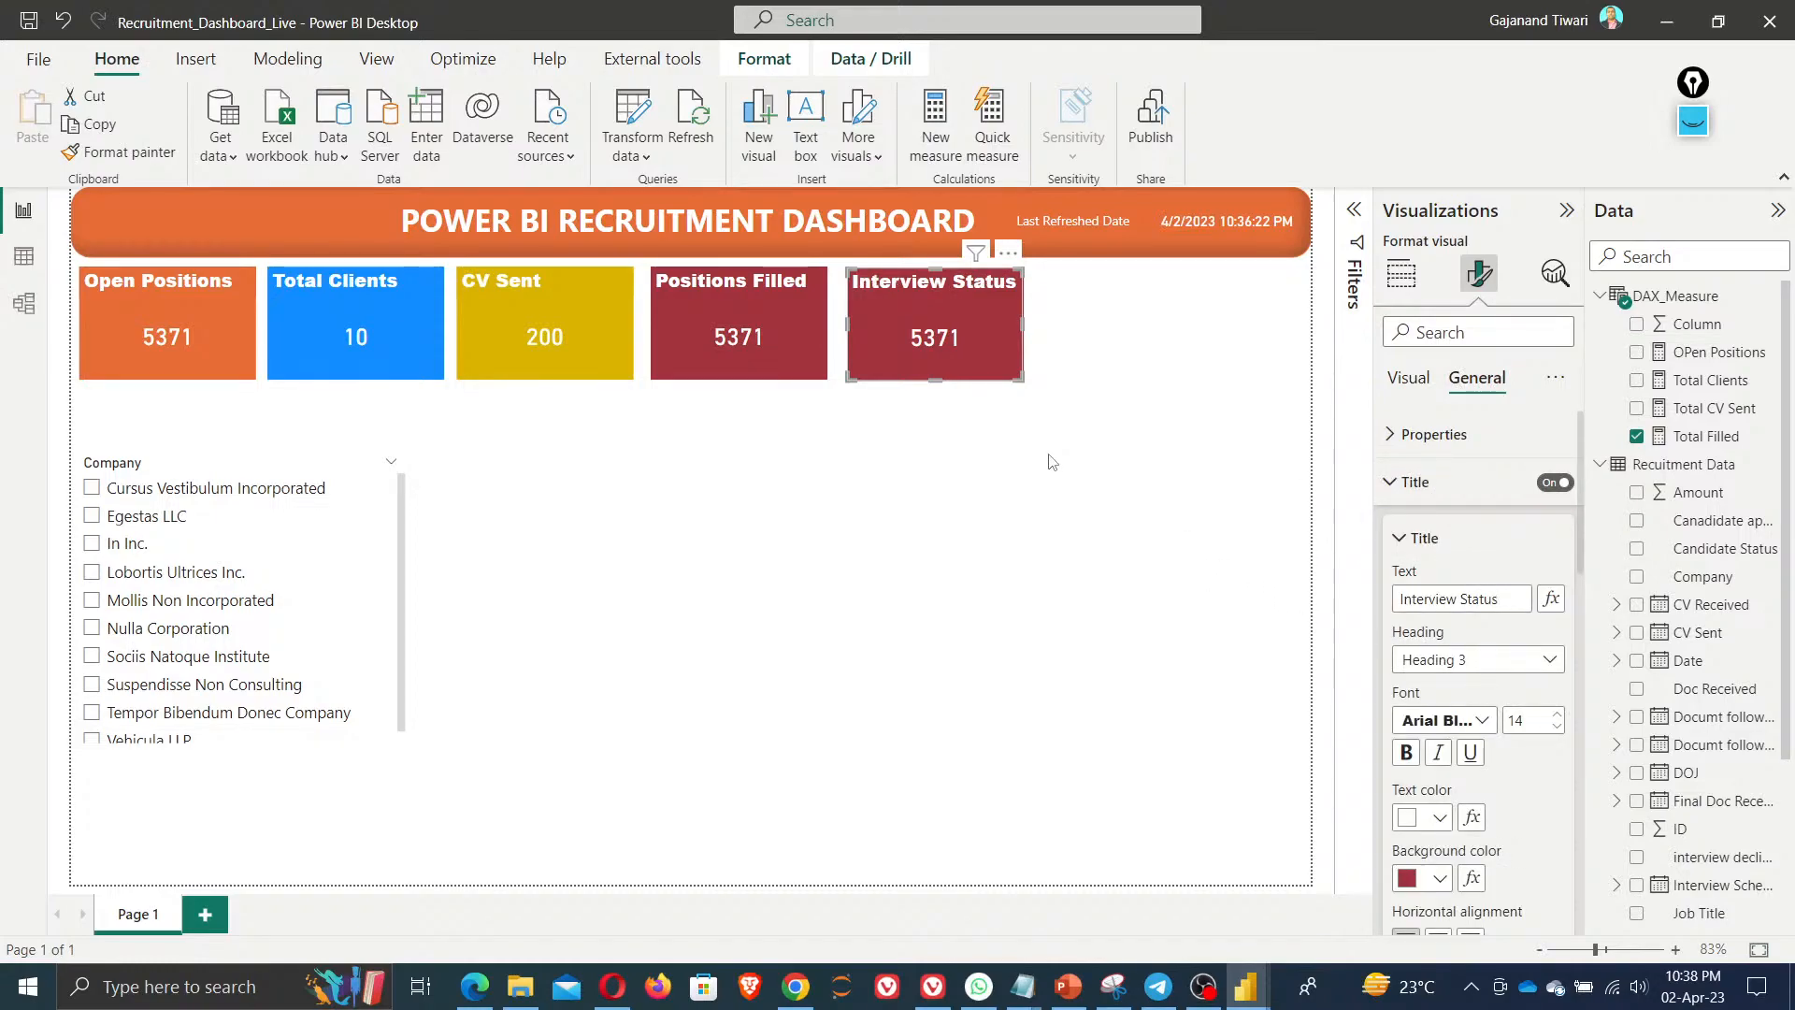
{"action": "left_click", "coordinate": [1416, 385]}
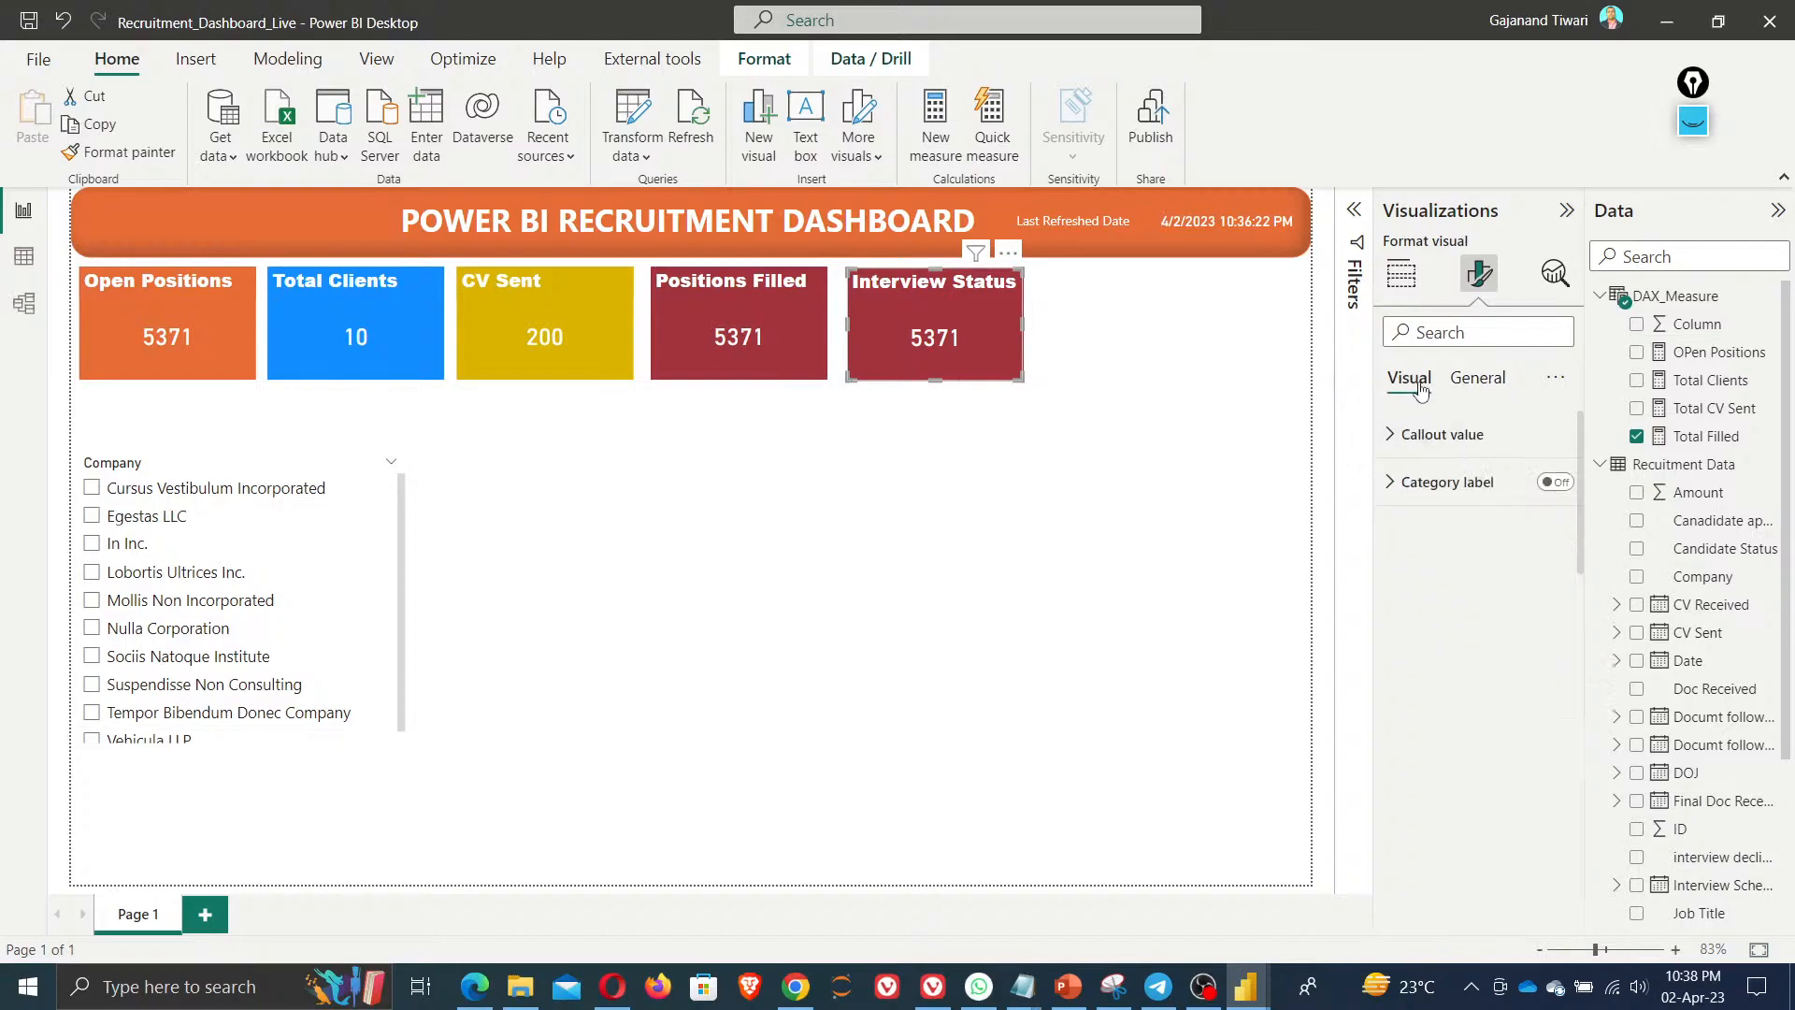
{"action": "left_click", "coordinate": [1442, 493]}
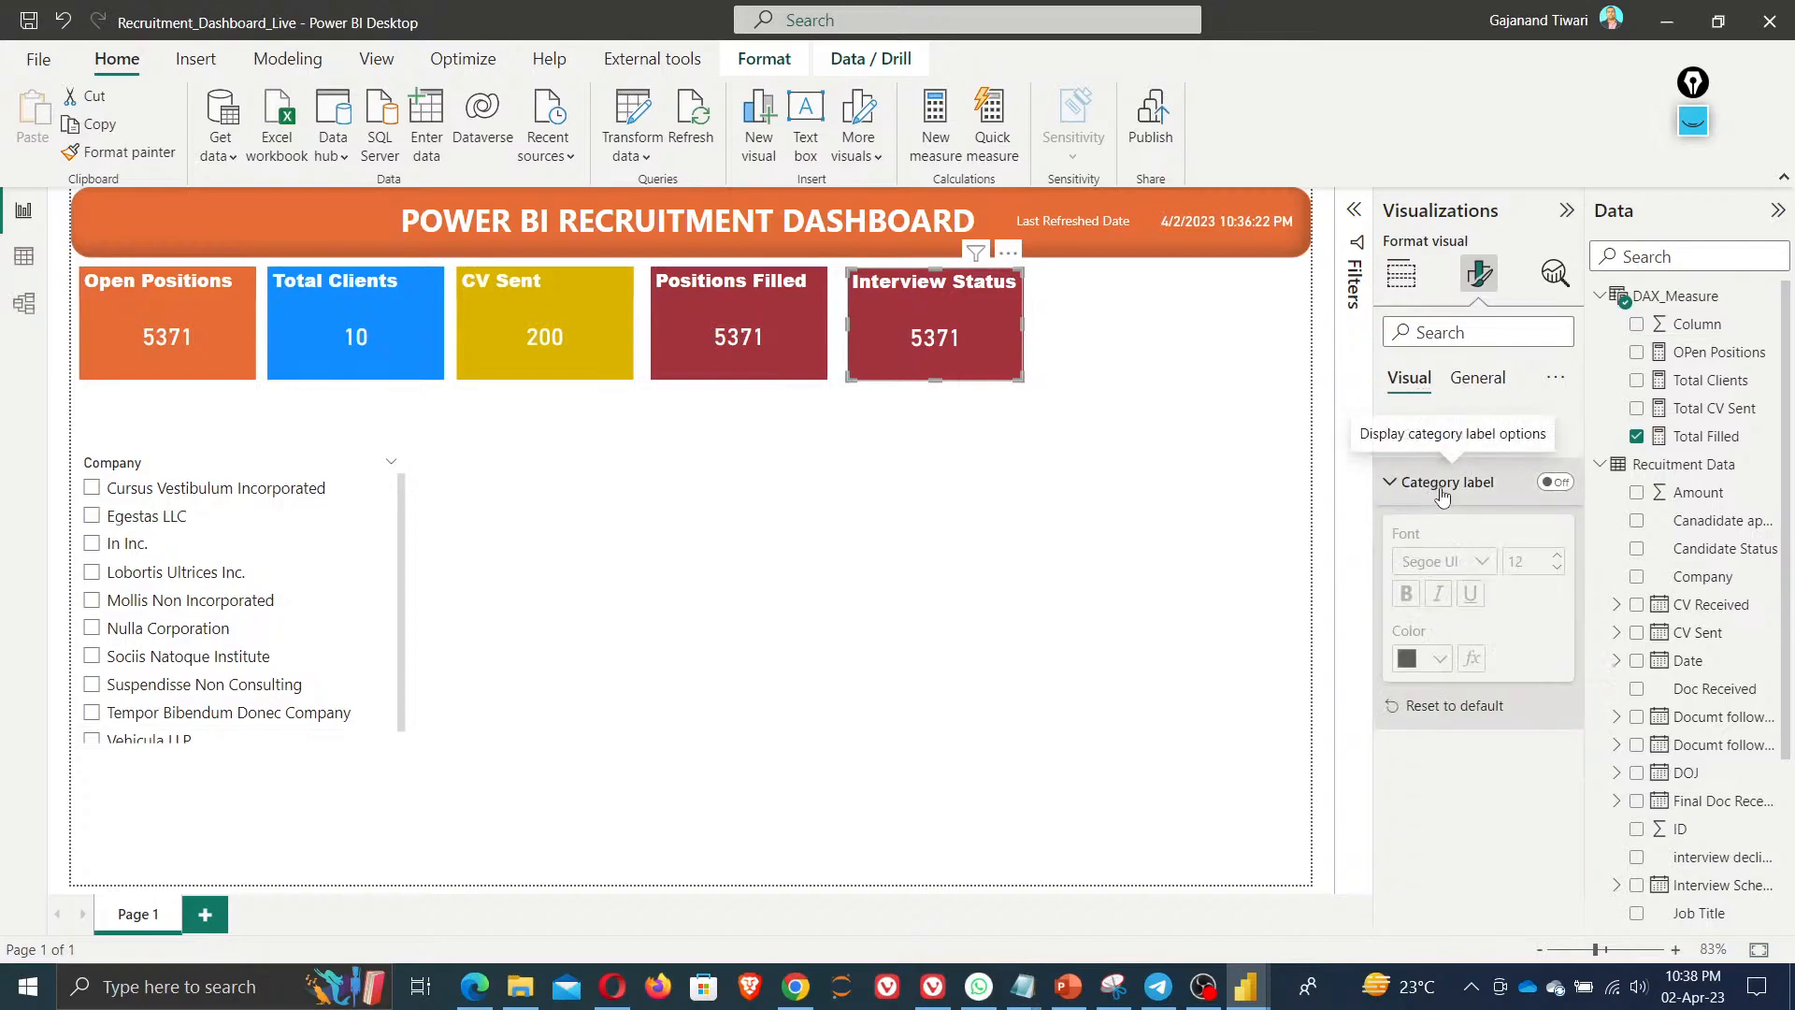
{"action": "left_click", "coordinate": [1442, 493]}
{"action": "left_click", "coordinate": [1440, 438]}
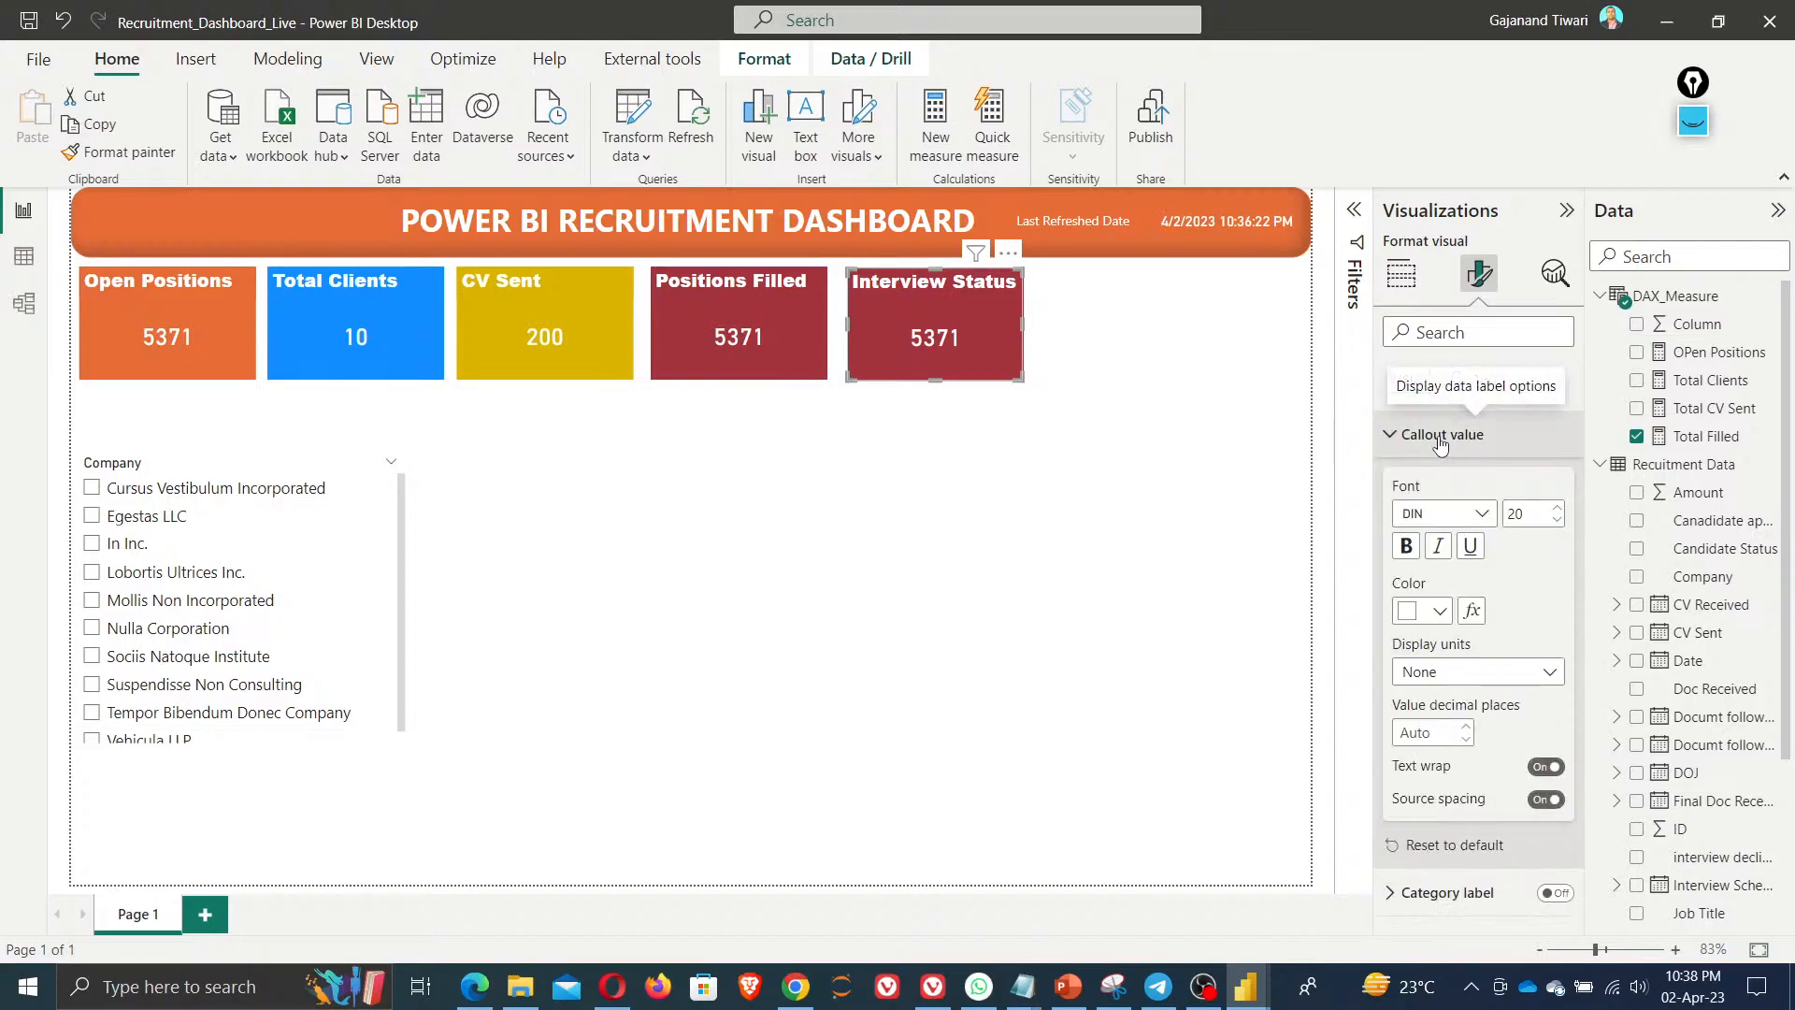
{"action": "left_click", "coordinate": [1487, 892]}
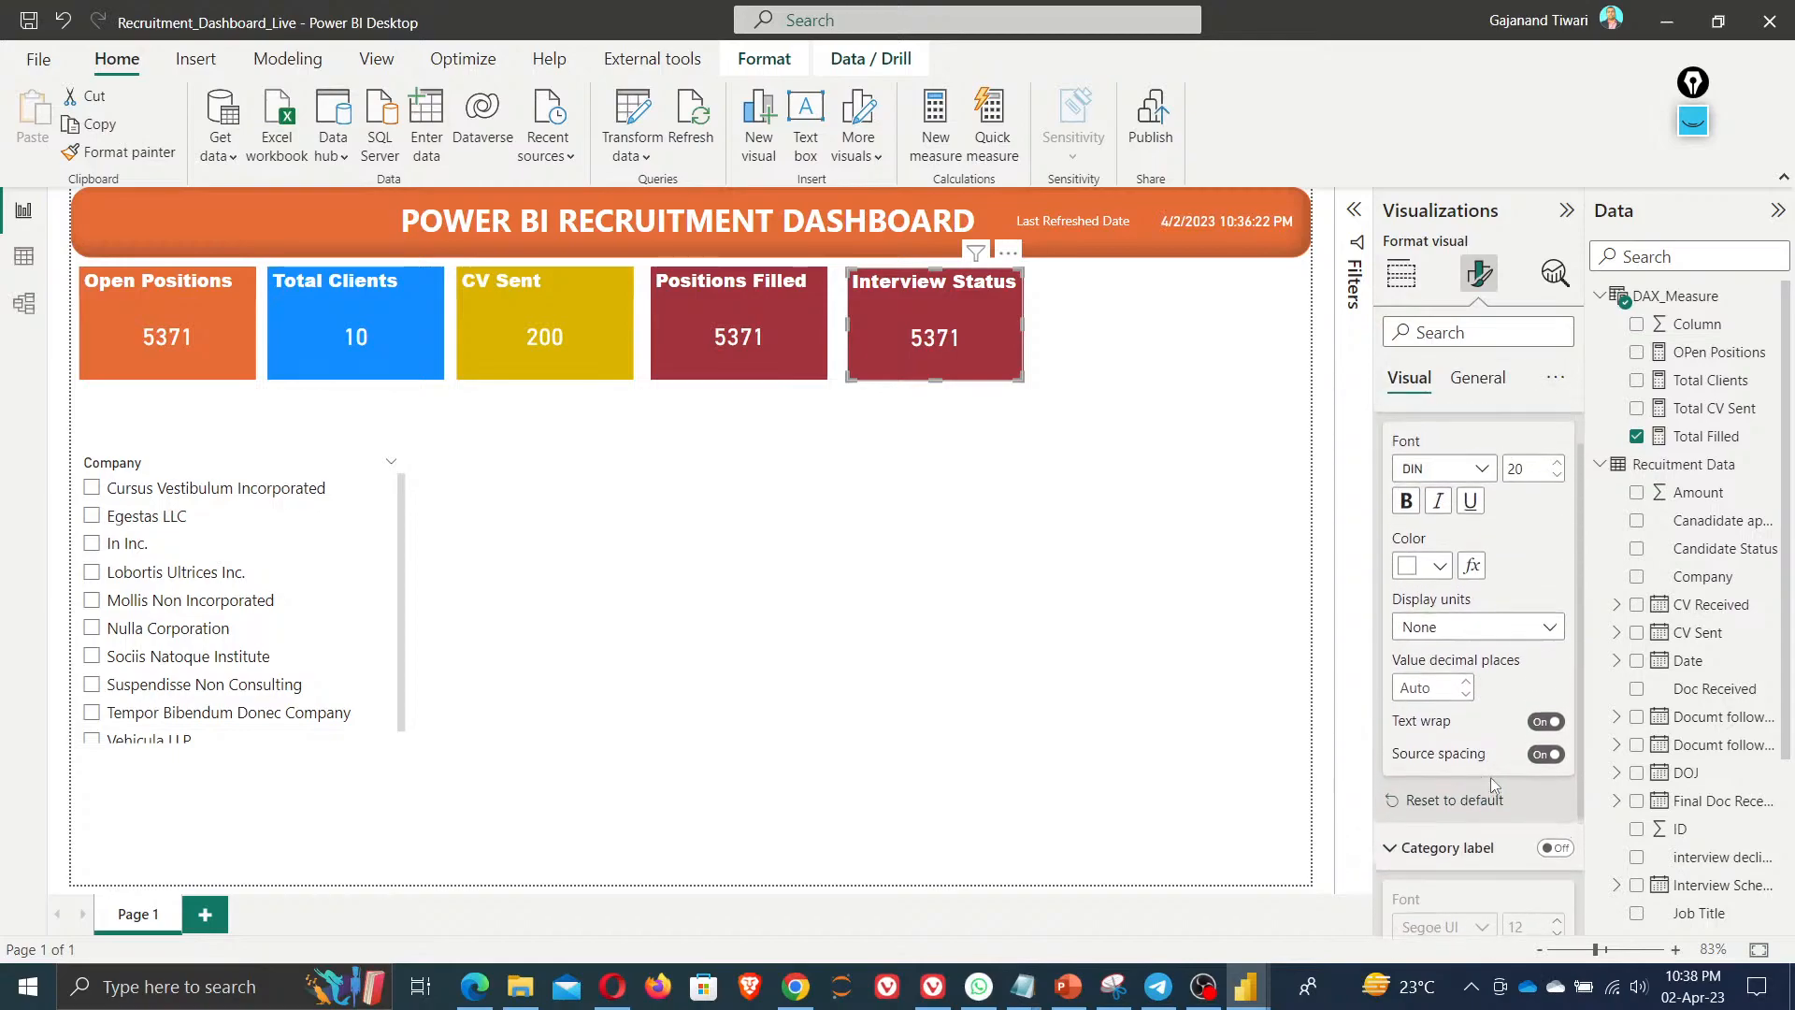
{"action": "scroll", "coordinate": [1490, 777], "scroll_direction": "up", "scroll_amount": 2}
Set the Interview Status card's title background to the custom purple #692FC0 and copy the hex code
{"action": "left_click", "coordinate": [1480, 380]}
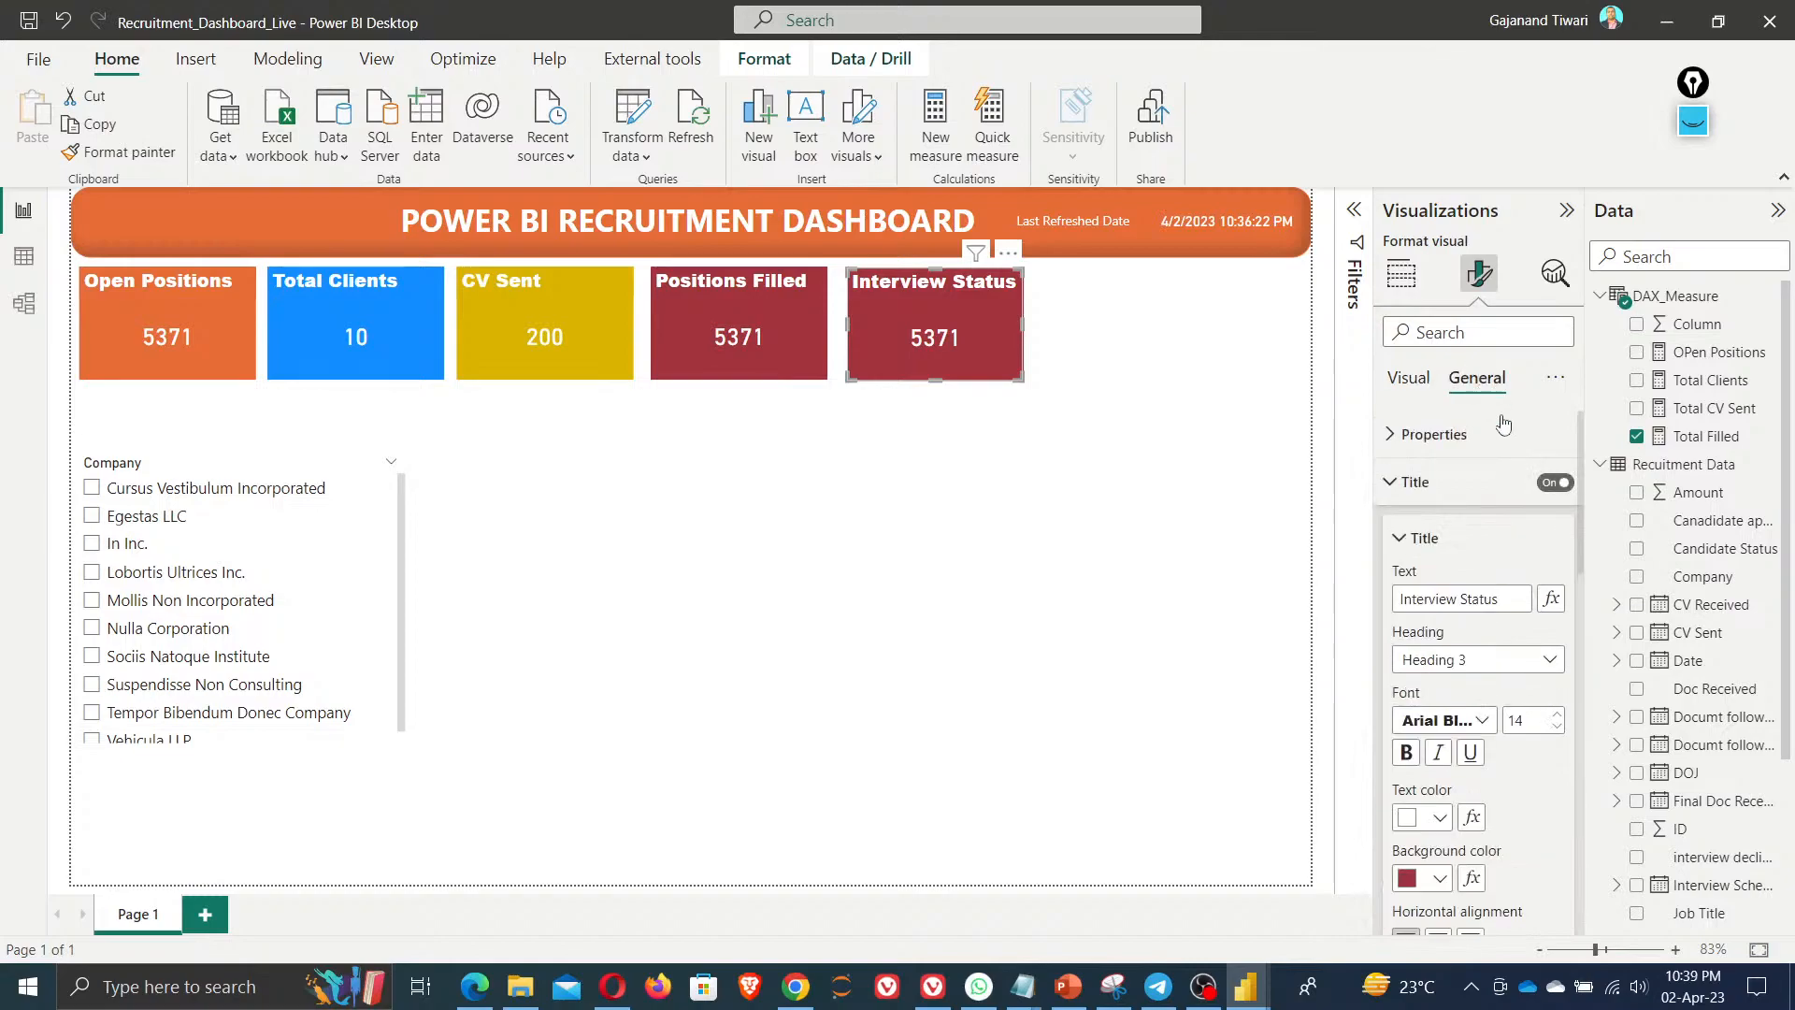
{"action": "scroll", "coordinate": [1529, 796], "scroll_direction": "down", "scroll_amount": 3}
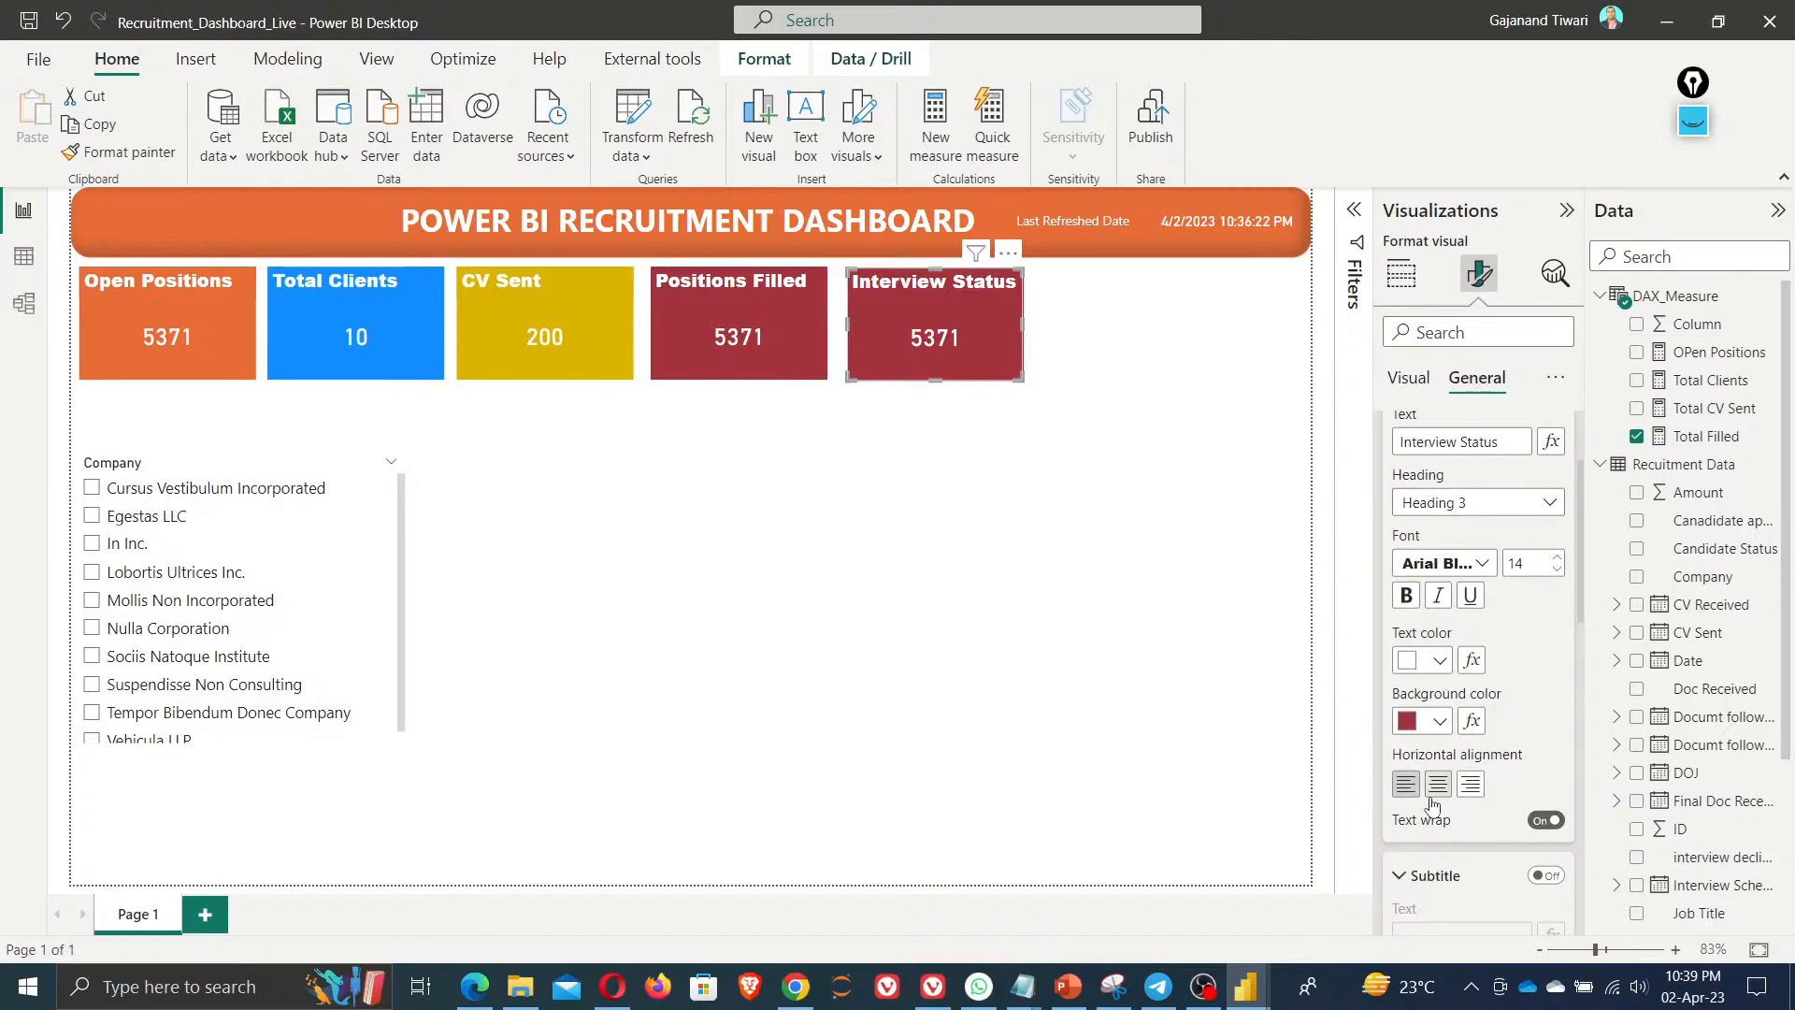
{"action": "left_click", "coordinate": [1441, 721]}
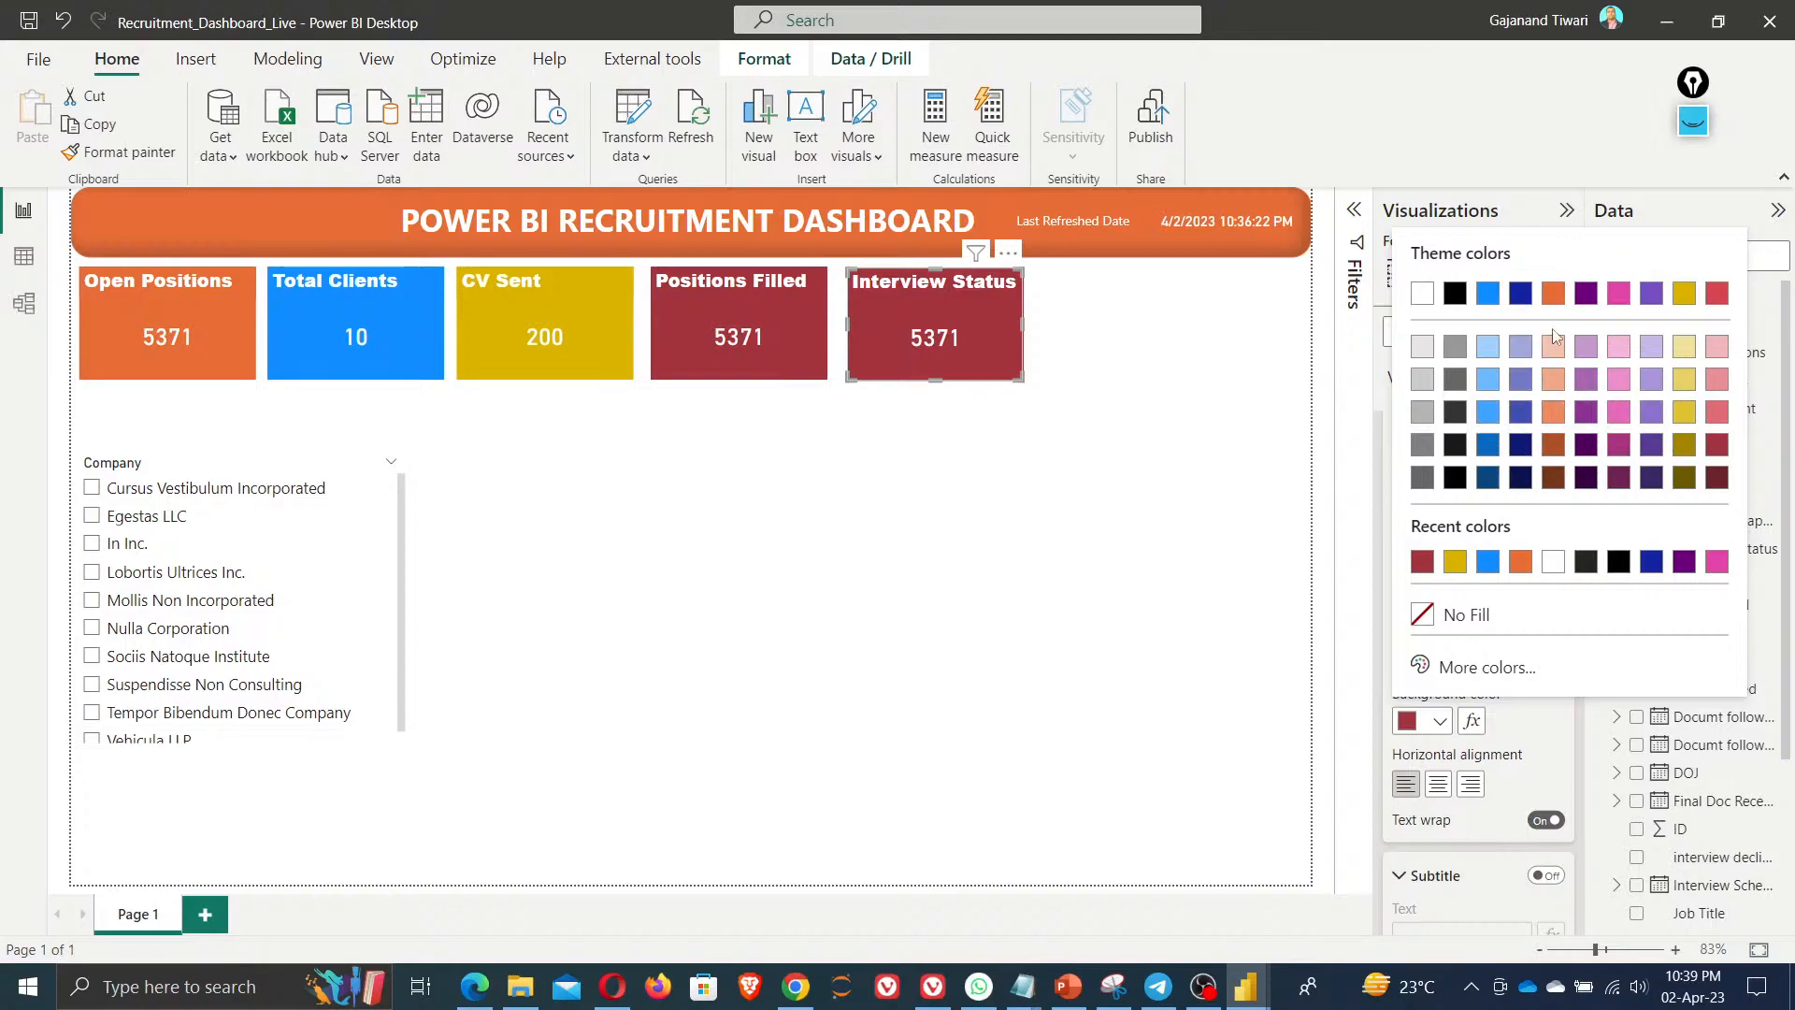
{"action": "left_click", "coordinate": [1458, 667]}
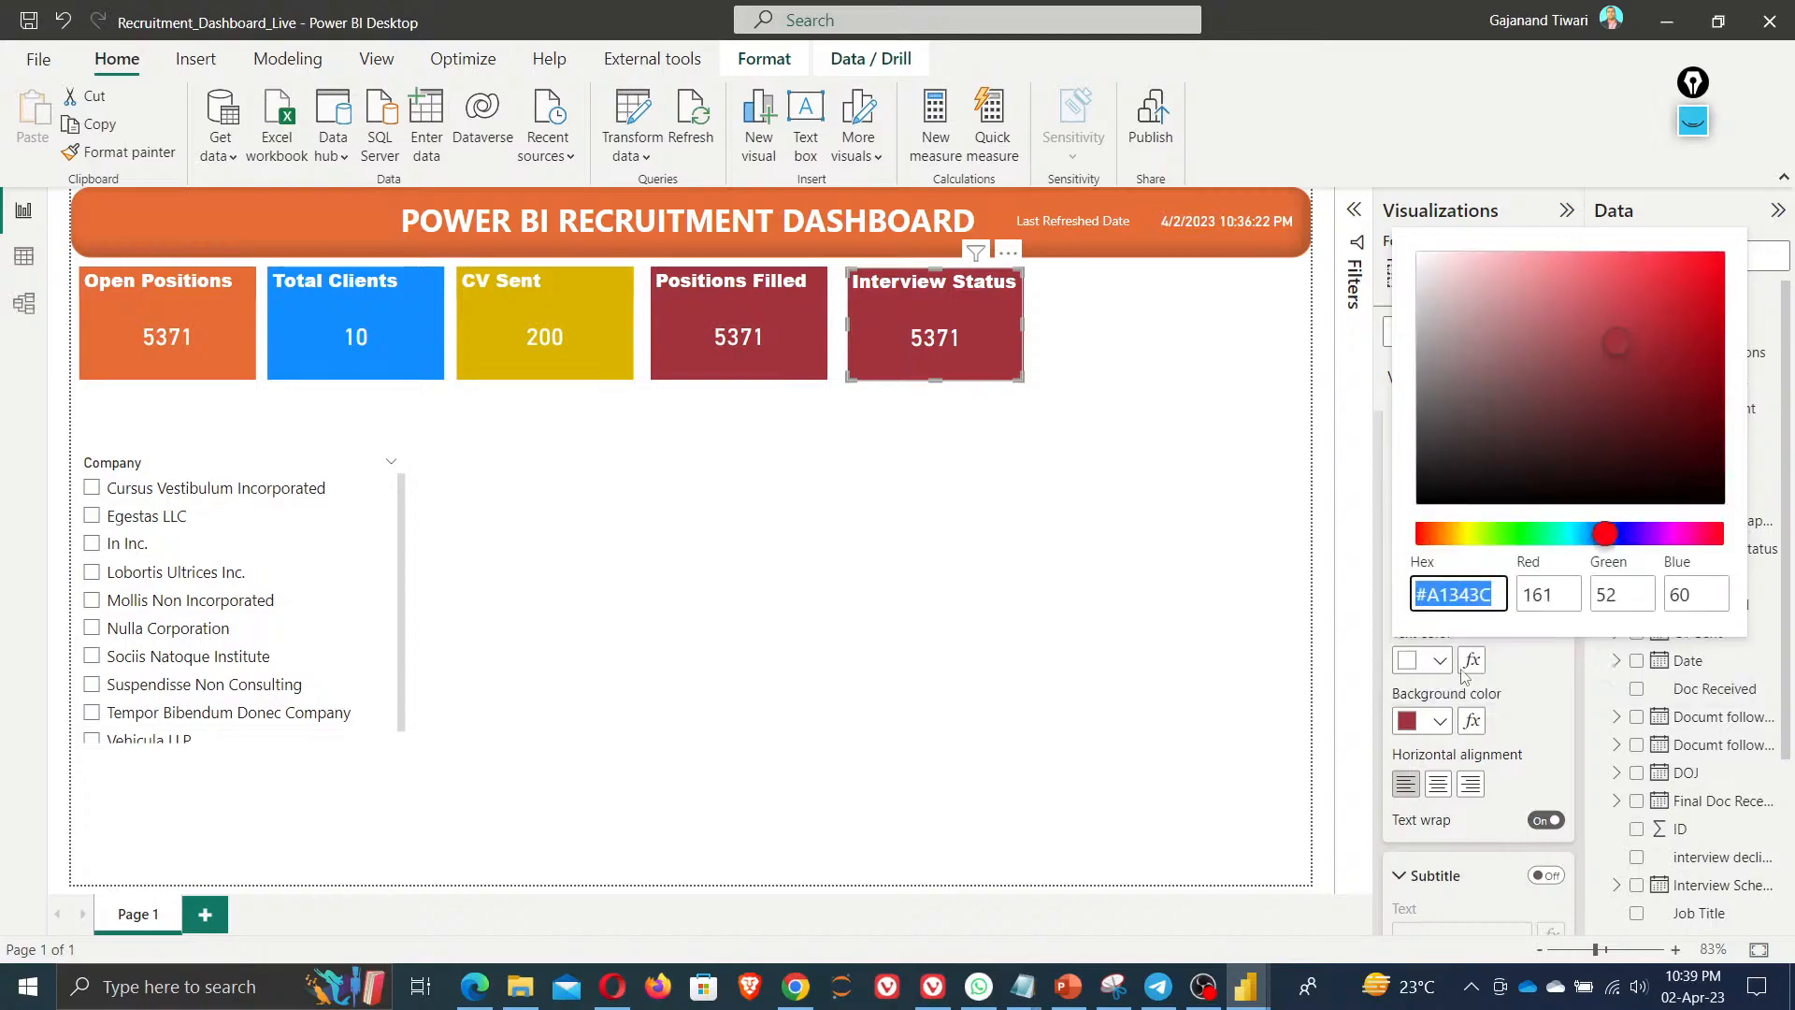
{"action": "left_click", "coordinate": [1700, 361]}
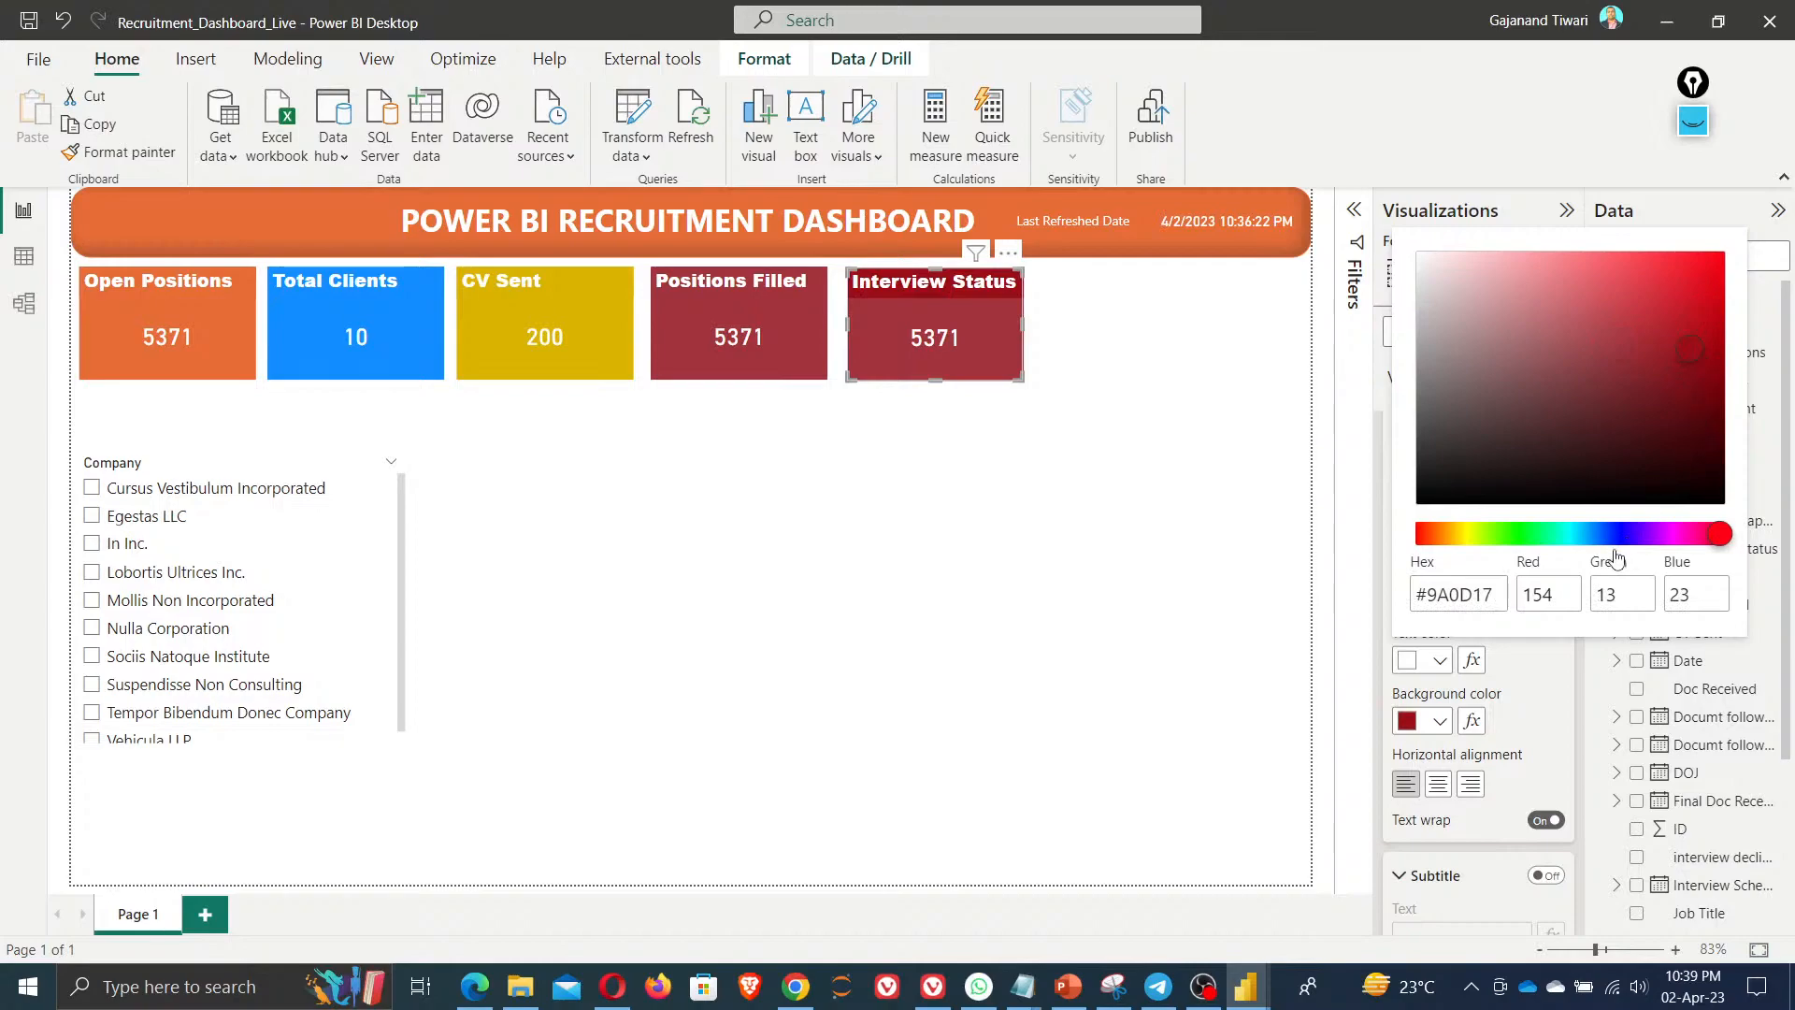
{"action": "left_click", "coordinate": [1644, 535]}
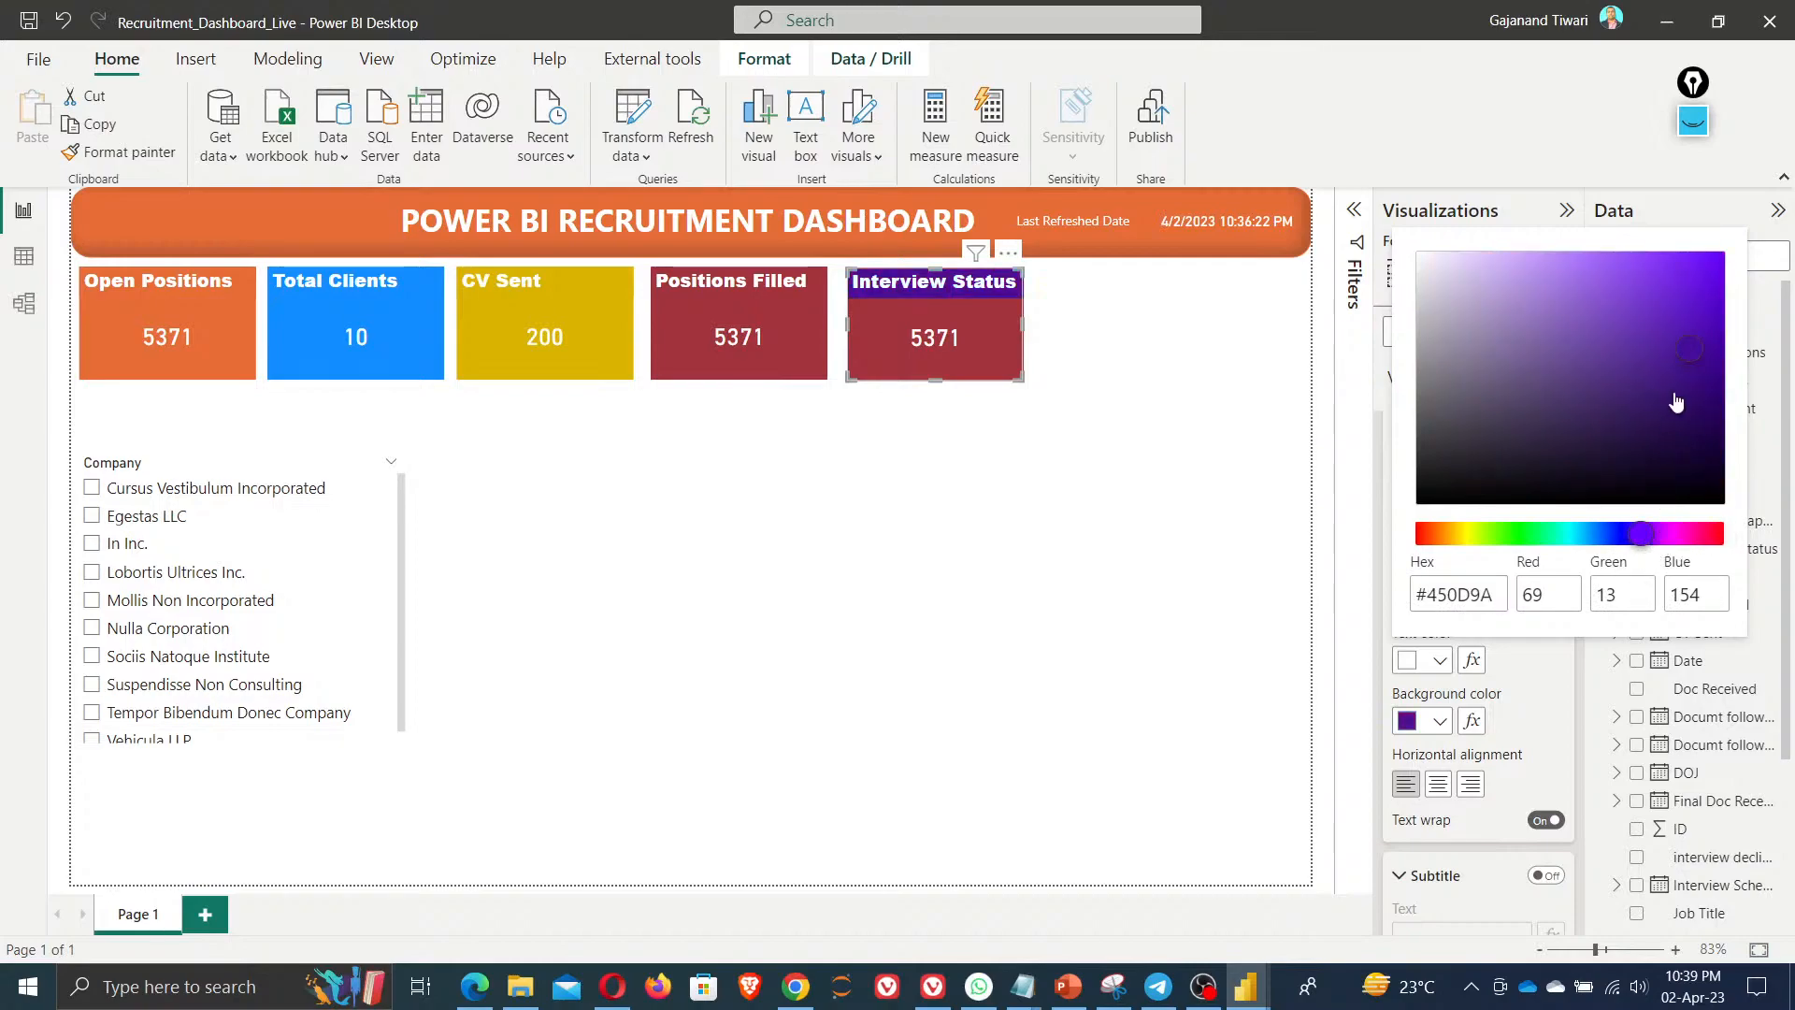
{"action": "left_click", "coordinate": [1650, 321]}
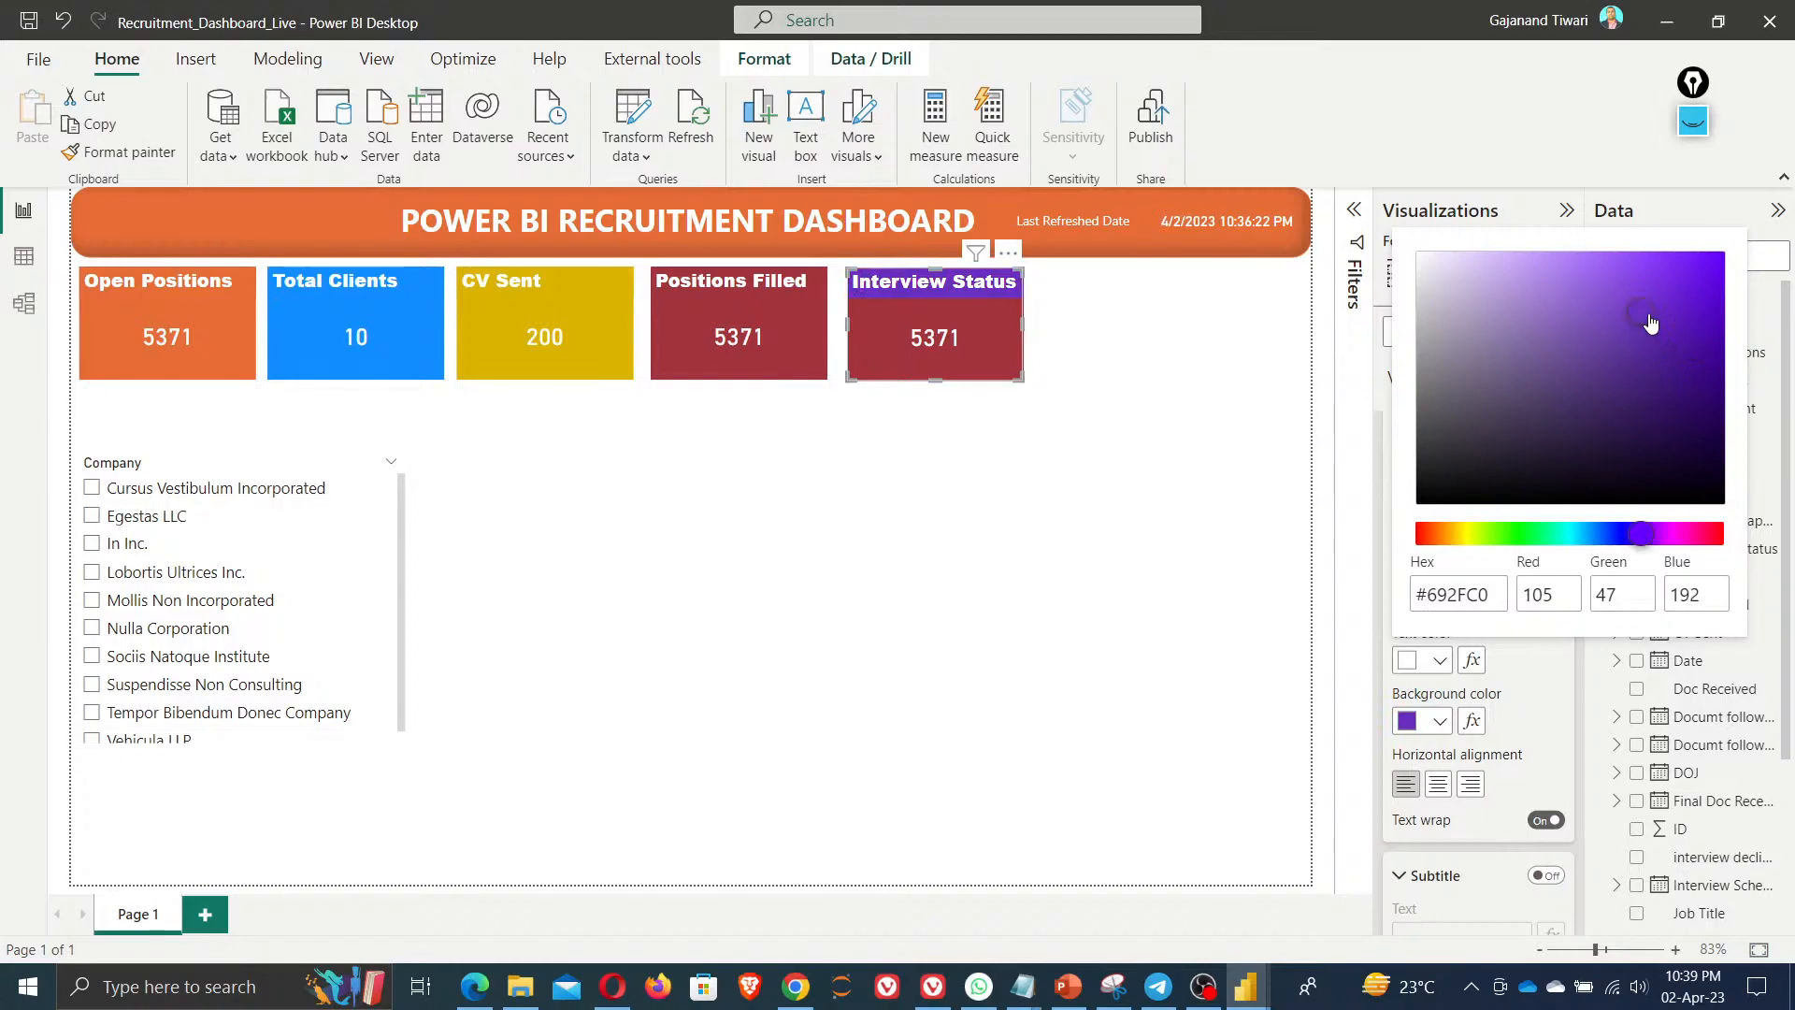
{"action": "left_click", "coordinate": [1496, 595]}
{"action": "double_click", "coordinate": [1496, 595]}
{"action": "key", "text": "ctrl+c"}
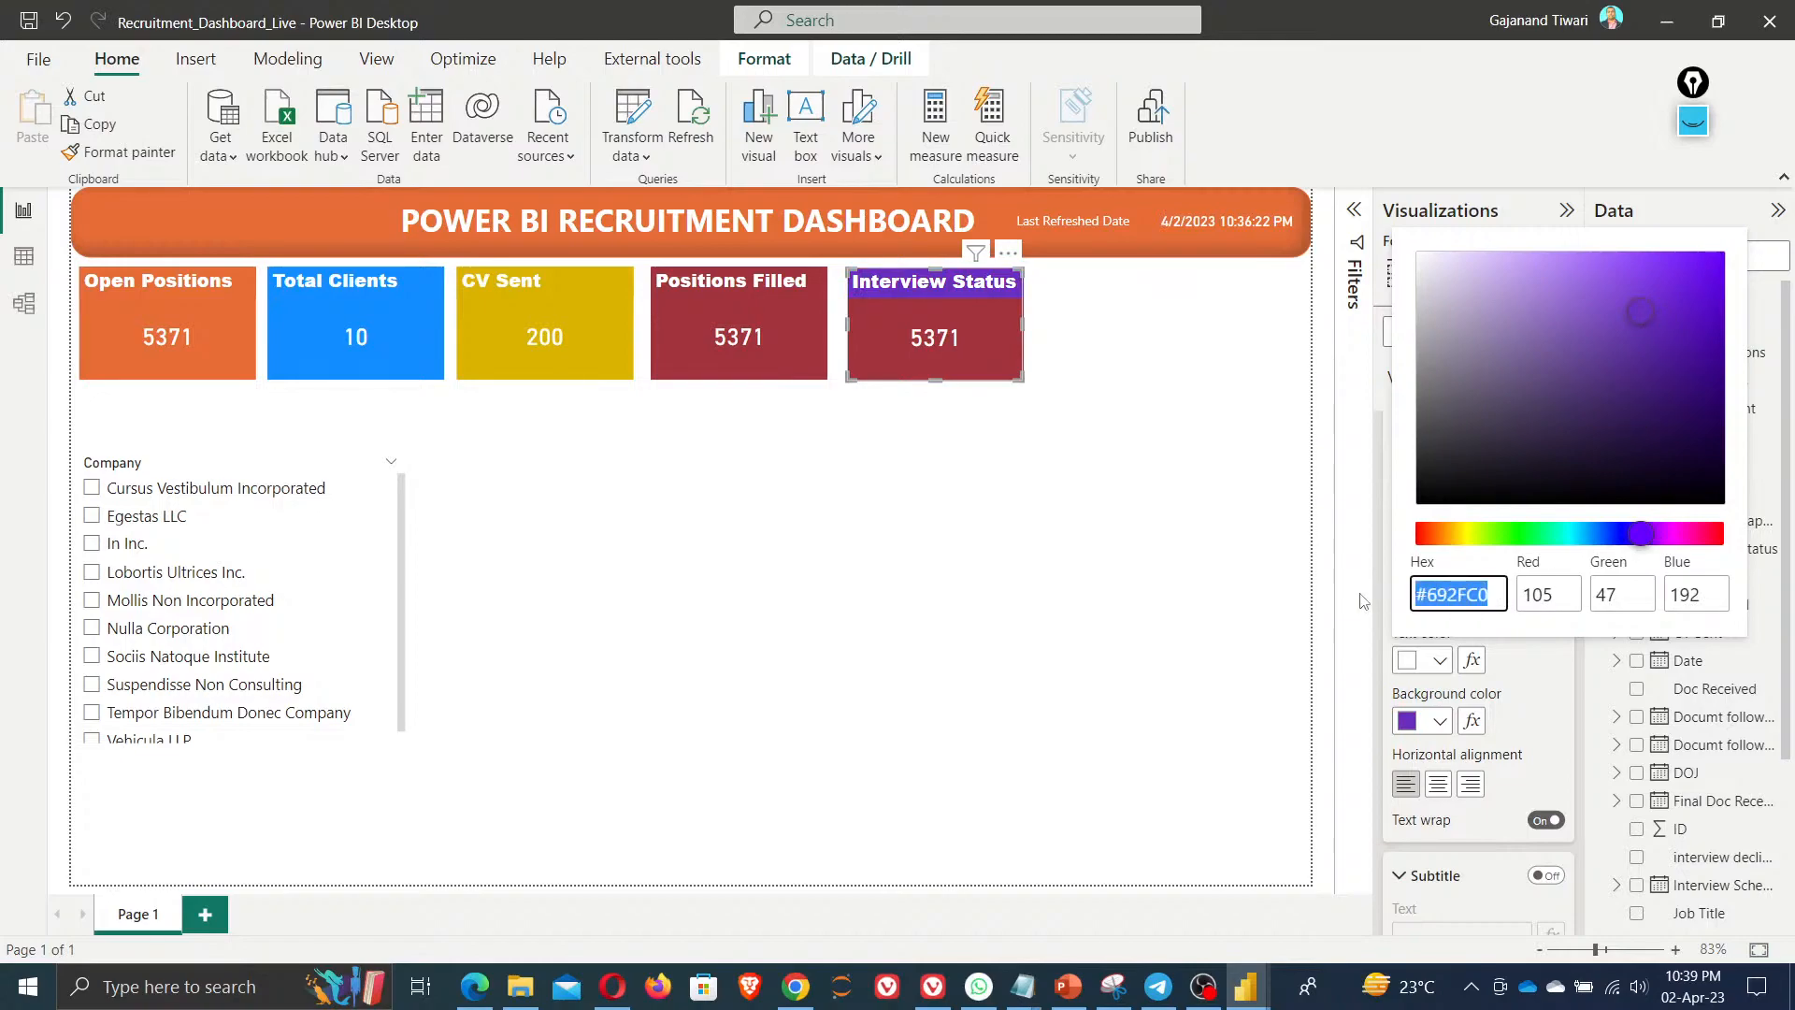
{"action": "left_click", "coordinate": [1533, 730]}
Apply the copied purple #692FC0 as the Interview Status card's background effect colour
{"action": "scroll", "coordinate": [1534, 730], "scroll_direction": "down", "scroll_amount": 10}
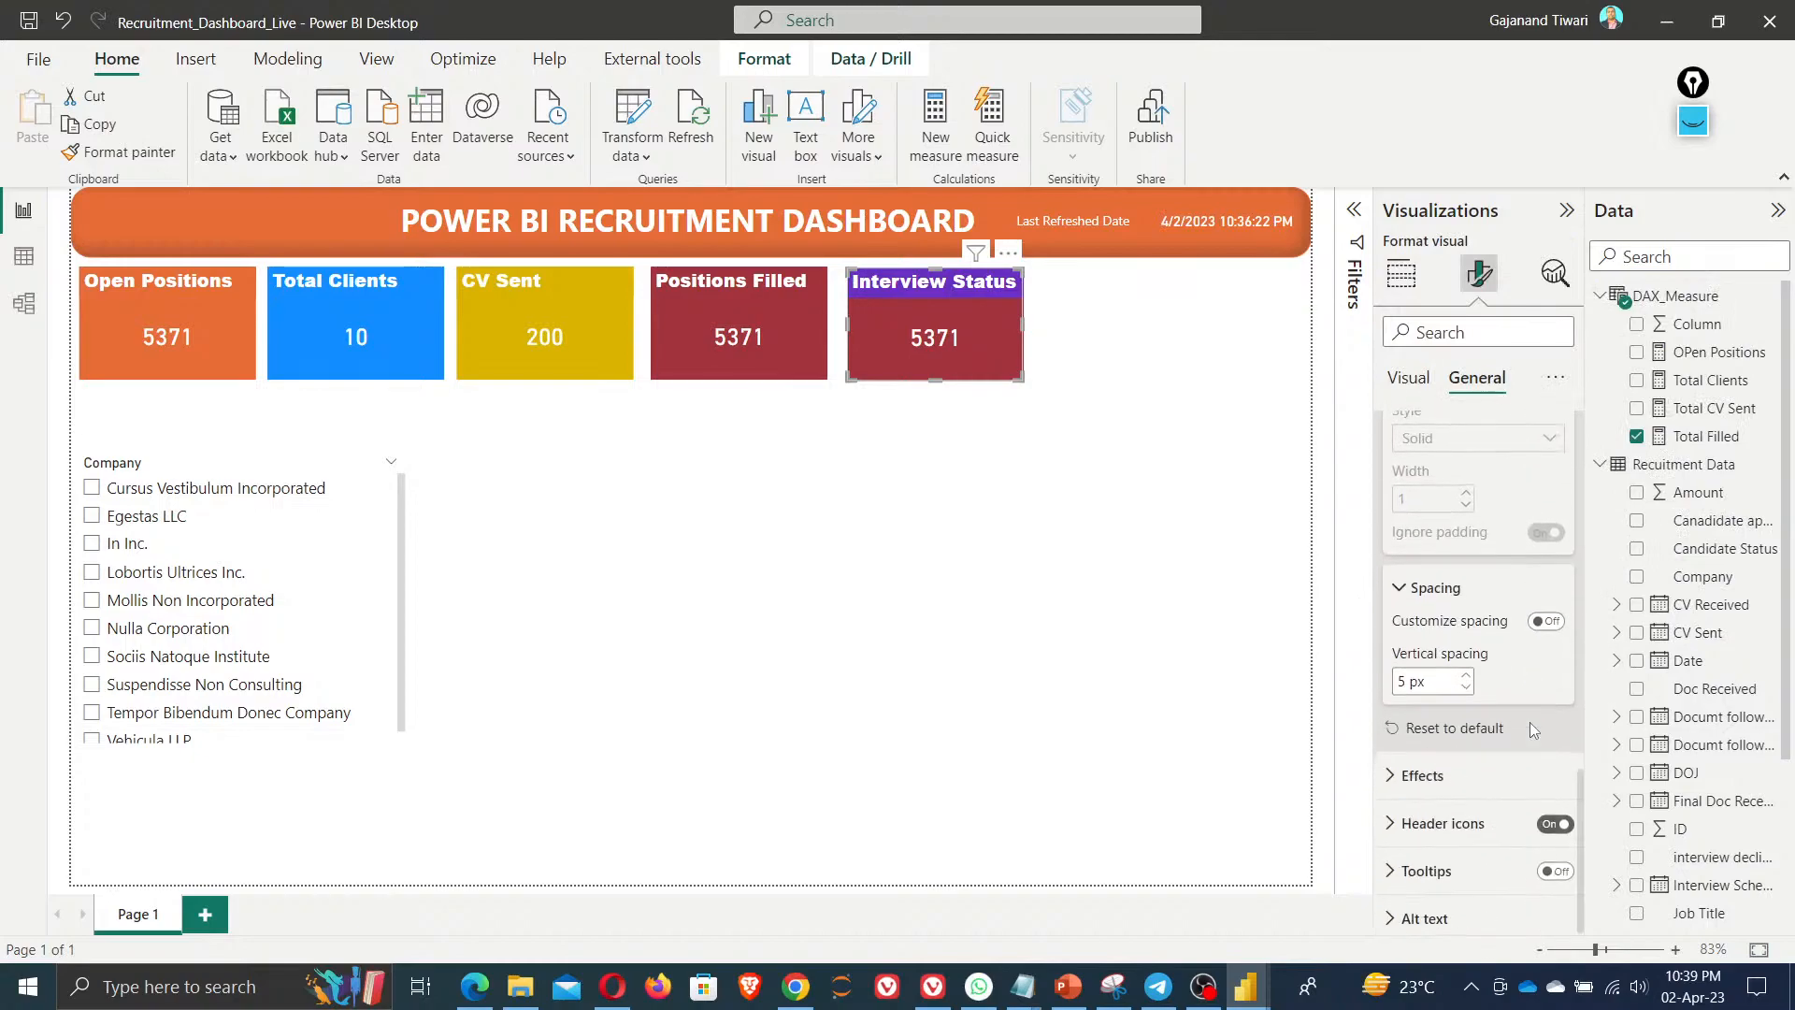
{"action": "left_click", "coordinate": [1481, 768]}
{"action": "scroll", "coordinate": [1482, 769], "scroll_direction": "down", "scroll_amount": 3}
{"action": "left_click", "coordinate": [1441, 570]}
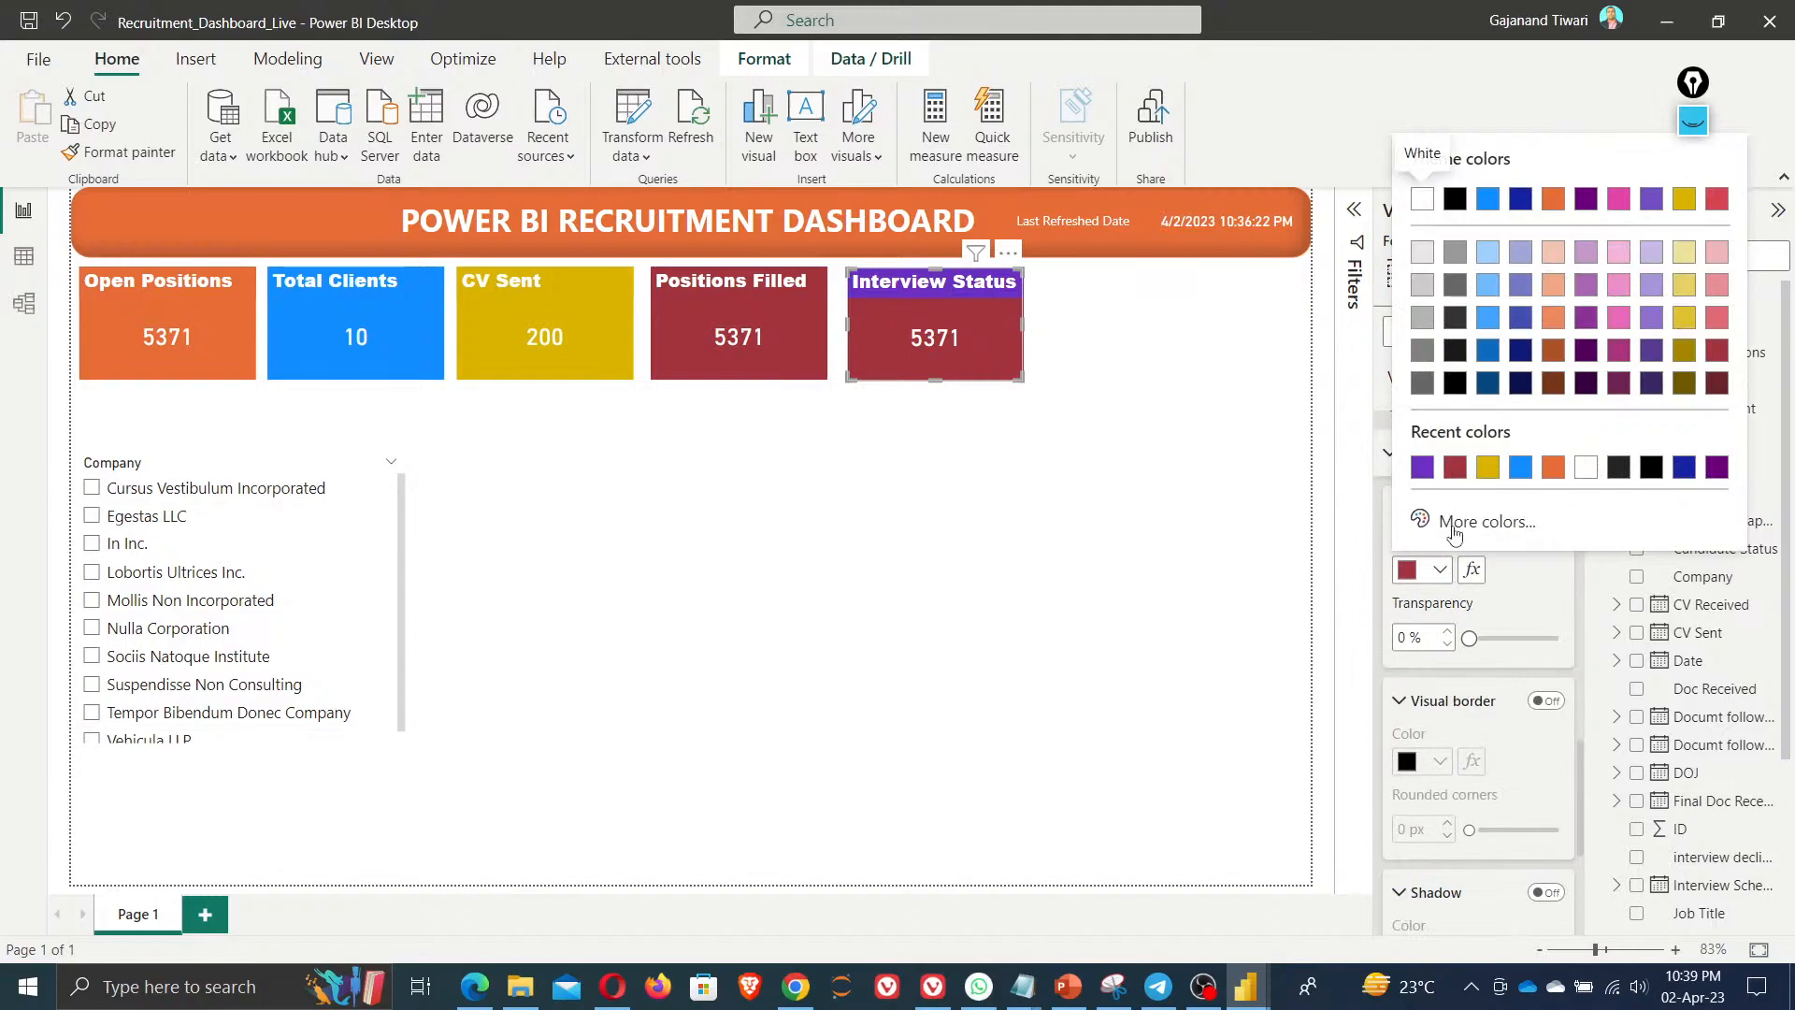
{"action": "left_click", "coordinate": [1454, 533]}
{"action": "key", "text": "ctrl+v"}
{"action": "left_click", "coordinate": [1519, 611]}
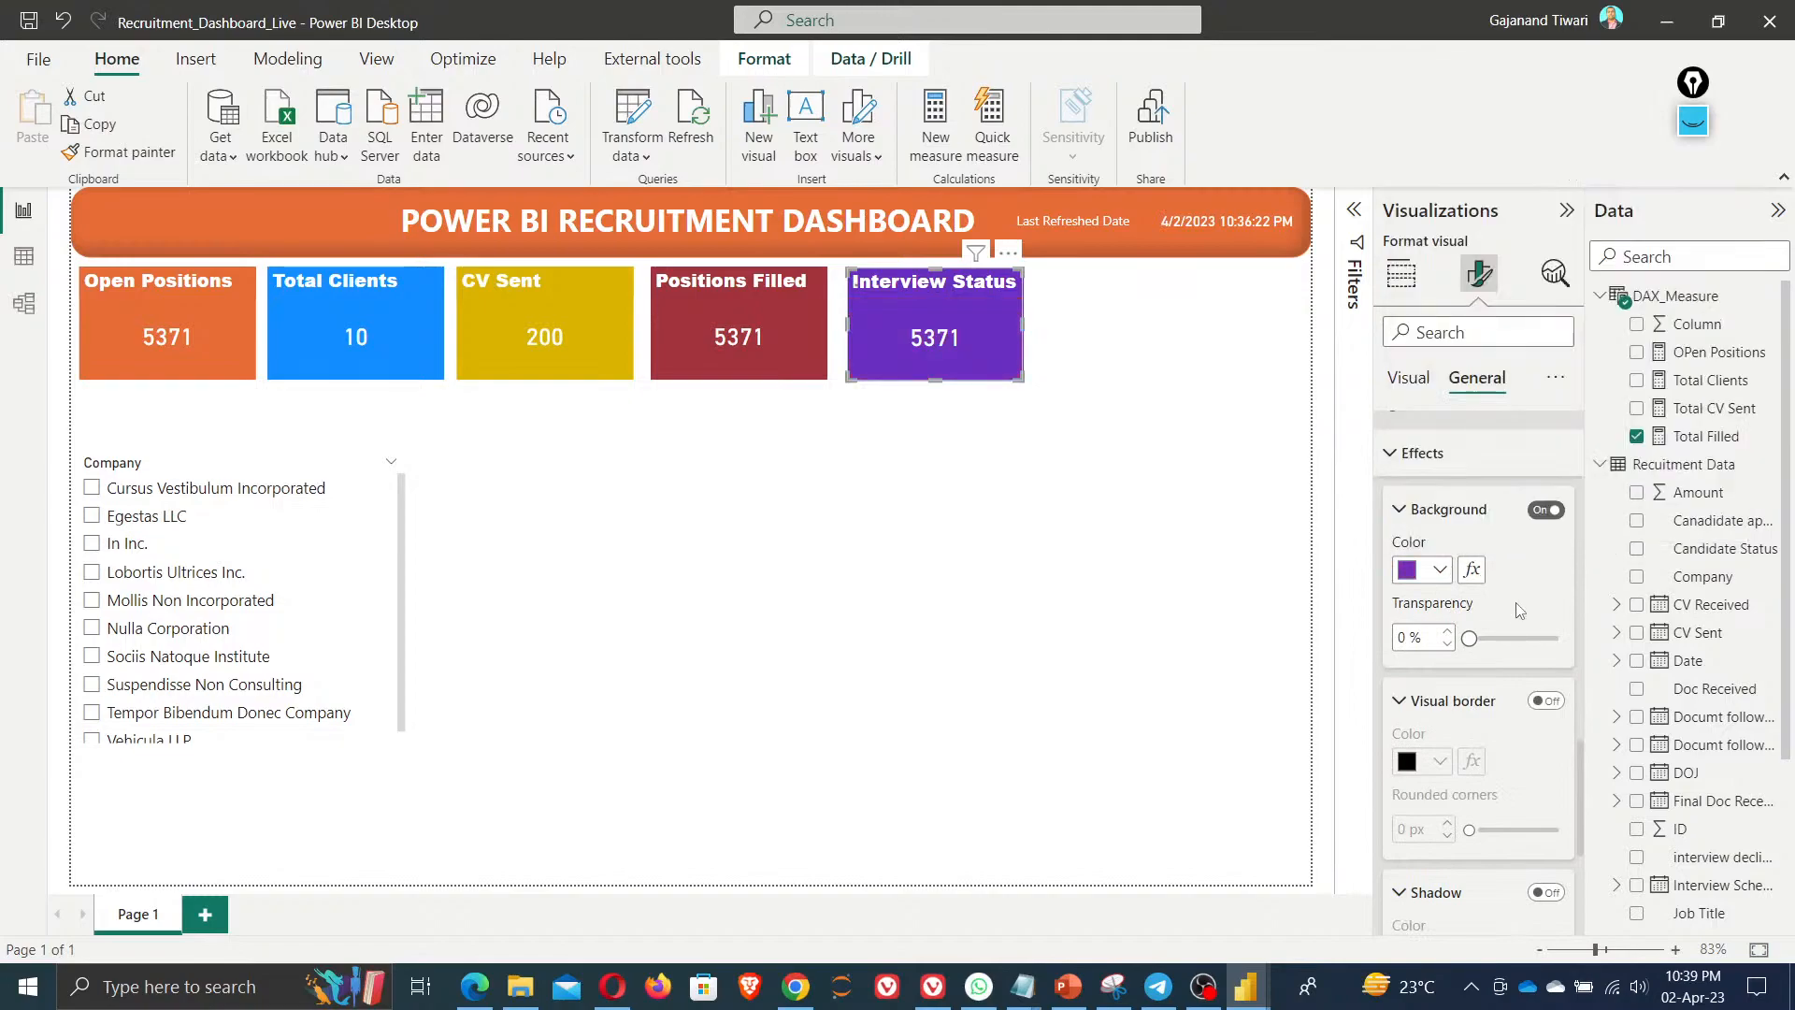
{"action": "left_click", "coordinate": [1086, 622]}
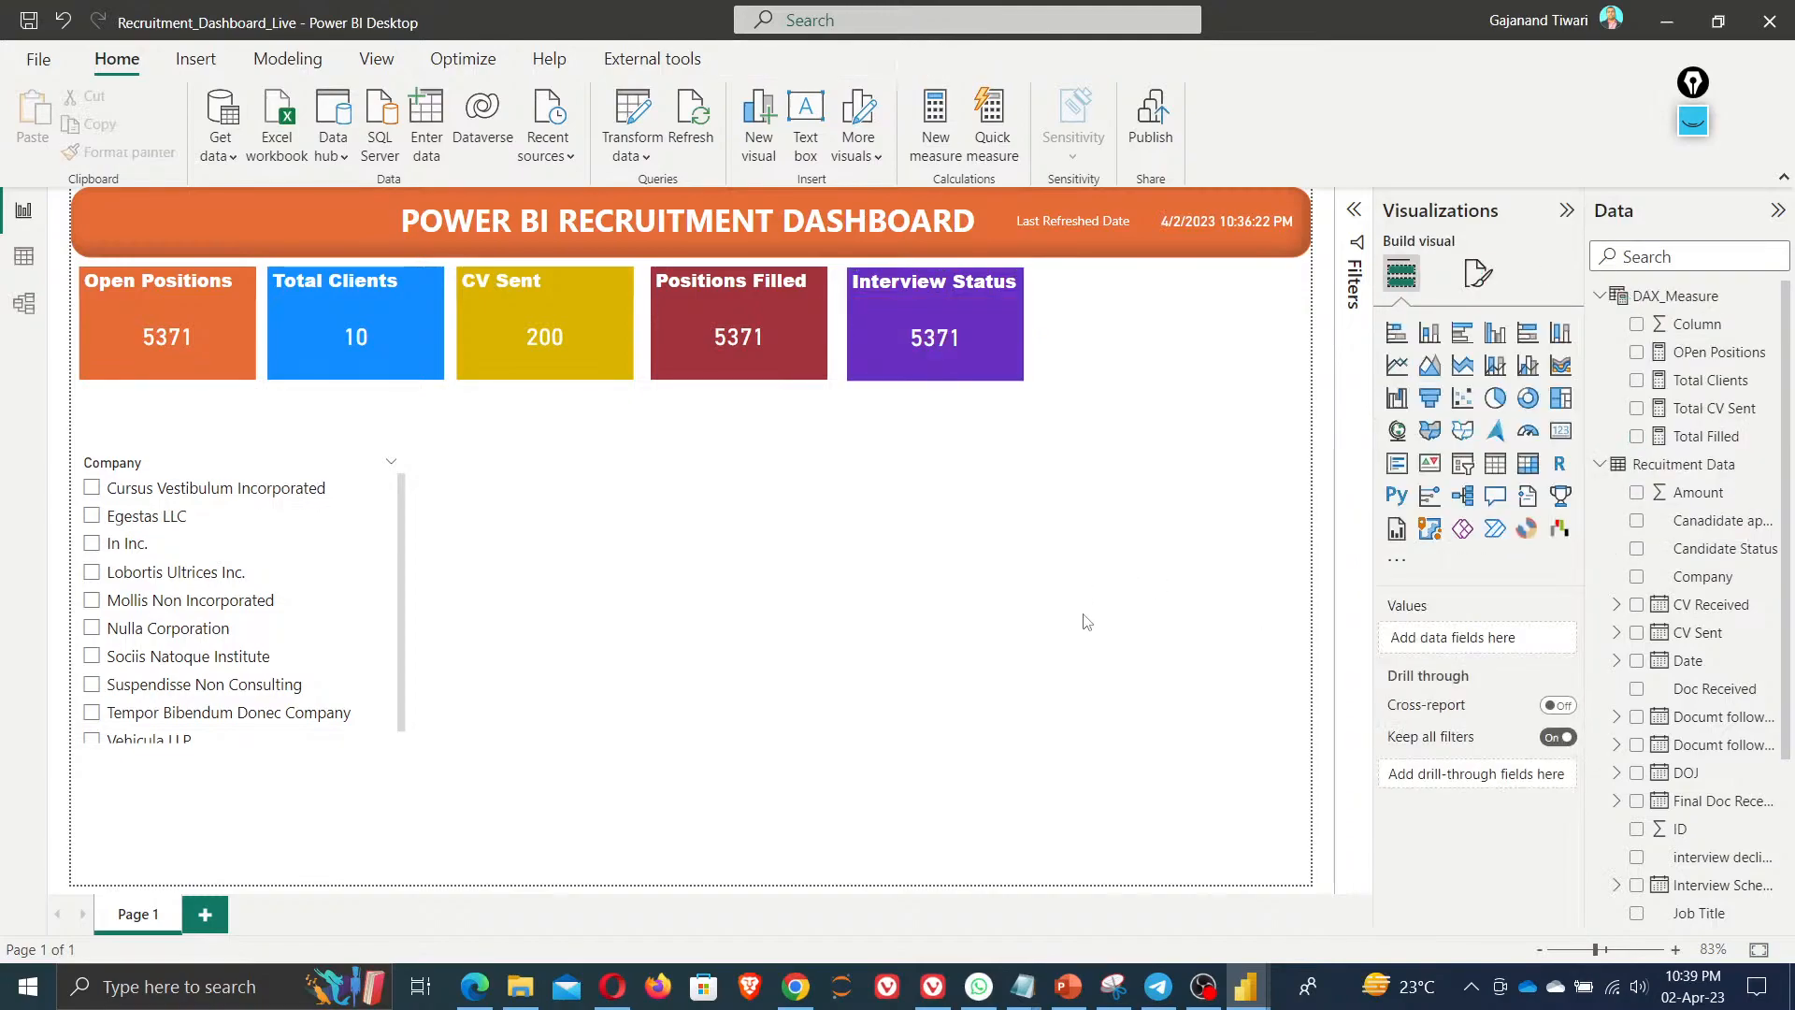
Set all five KPI cards to a uniform height of 120 and width of 185
{"action": "left_click", "coordinate": [199, 334]}
{"action": "left_click", "coordinate": [376, 342], "text": "ctrl"}
{"action": "left_click", "coordinate": [552, 339], "text": "ctrl"}
{"action": "left_click", "coordinate": [739, 339], "text": "ctrl"}
{"action": "left_click", "coordinate": [907, 344], "text": "ctrl"}
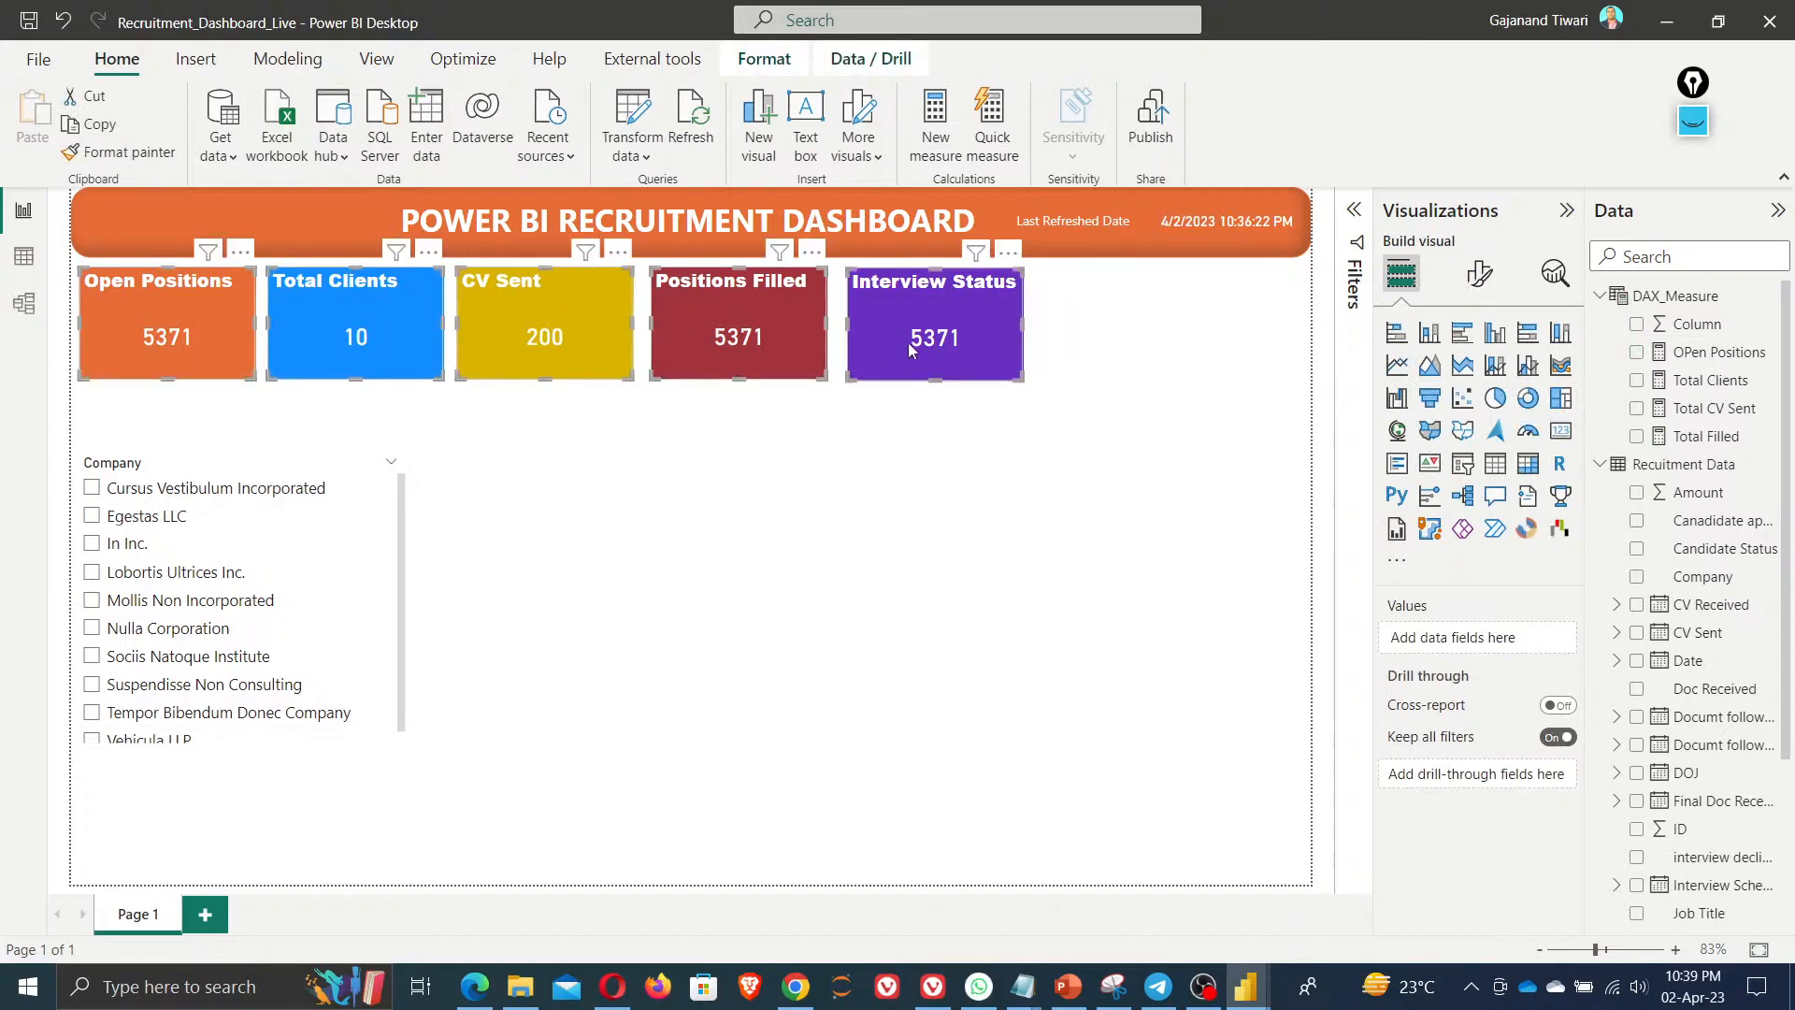
{"action": "left_click", "coordinate": [1477, 283]}
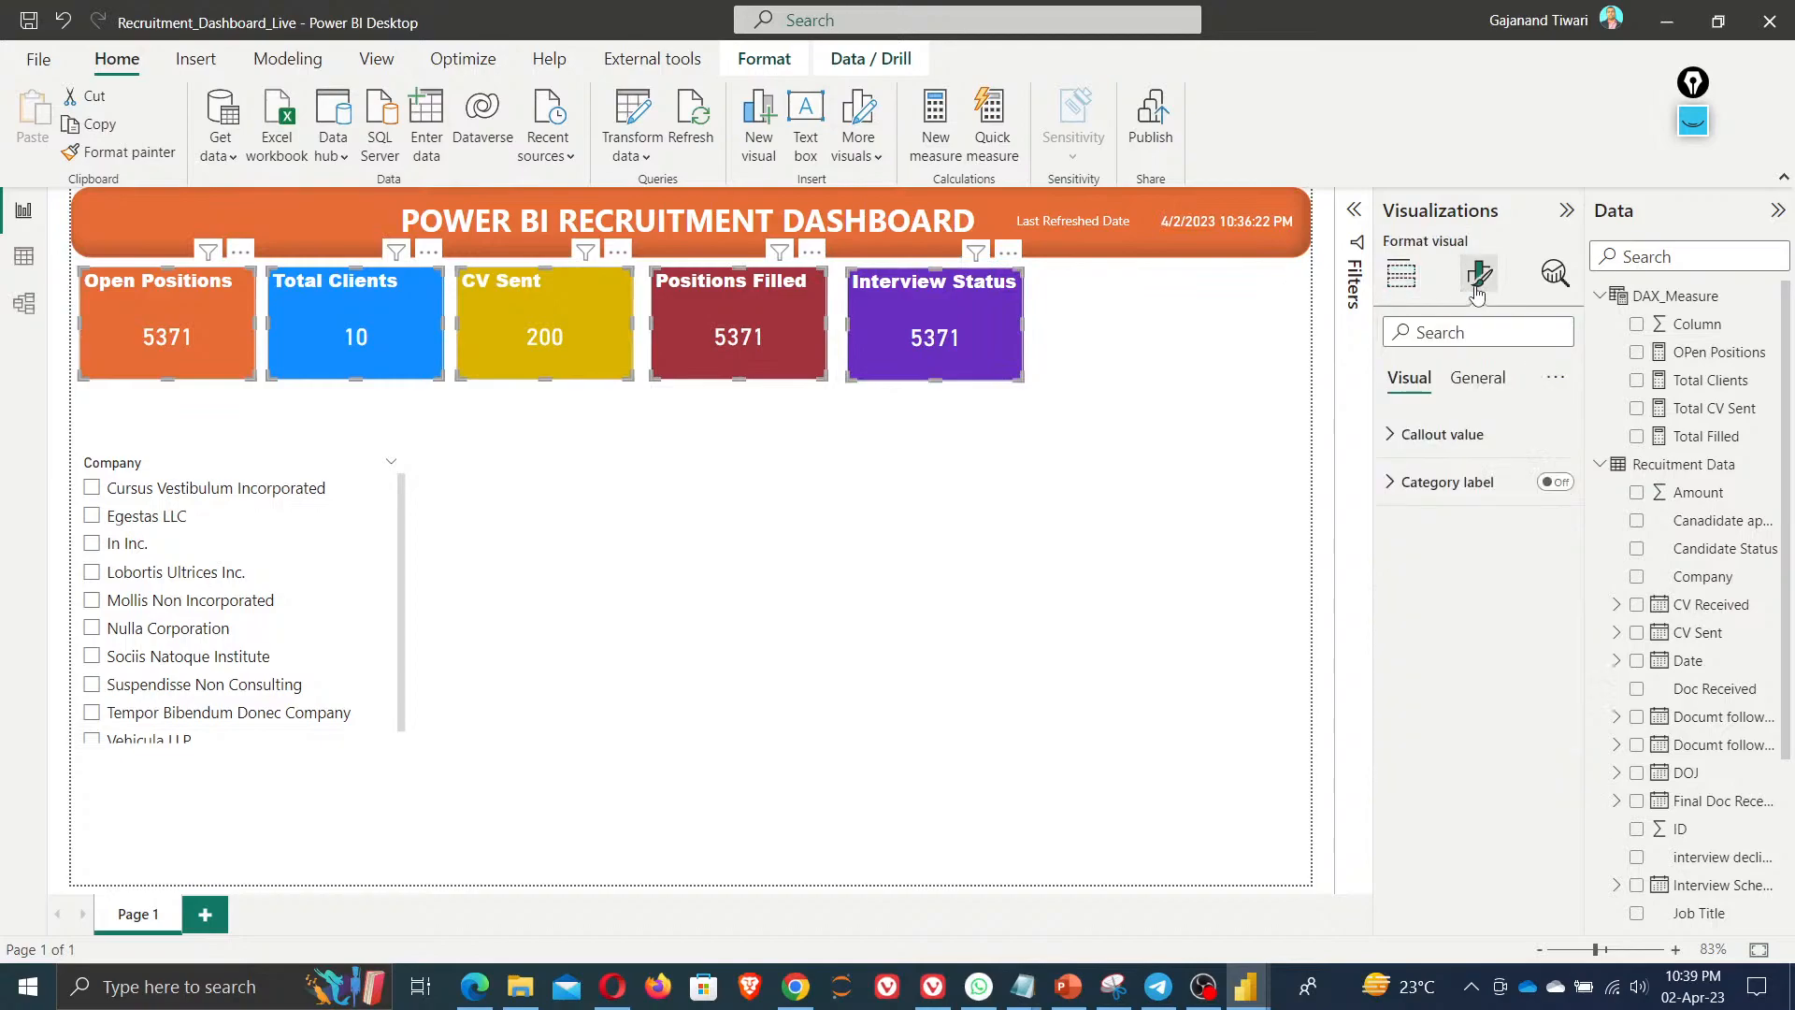
{"action": "left_click", "coordinate": [1485, 388]}
{"action": "left_click", "coordinate": [1473, 436]}
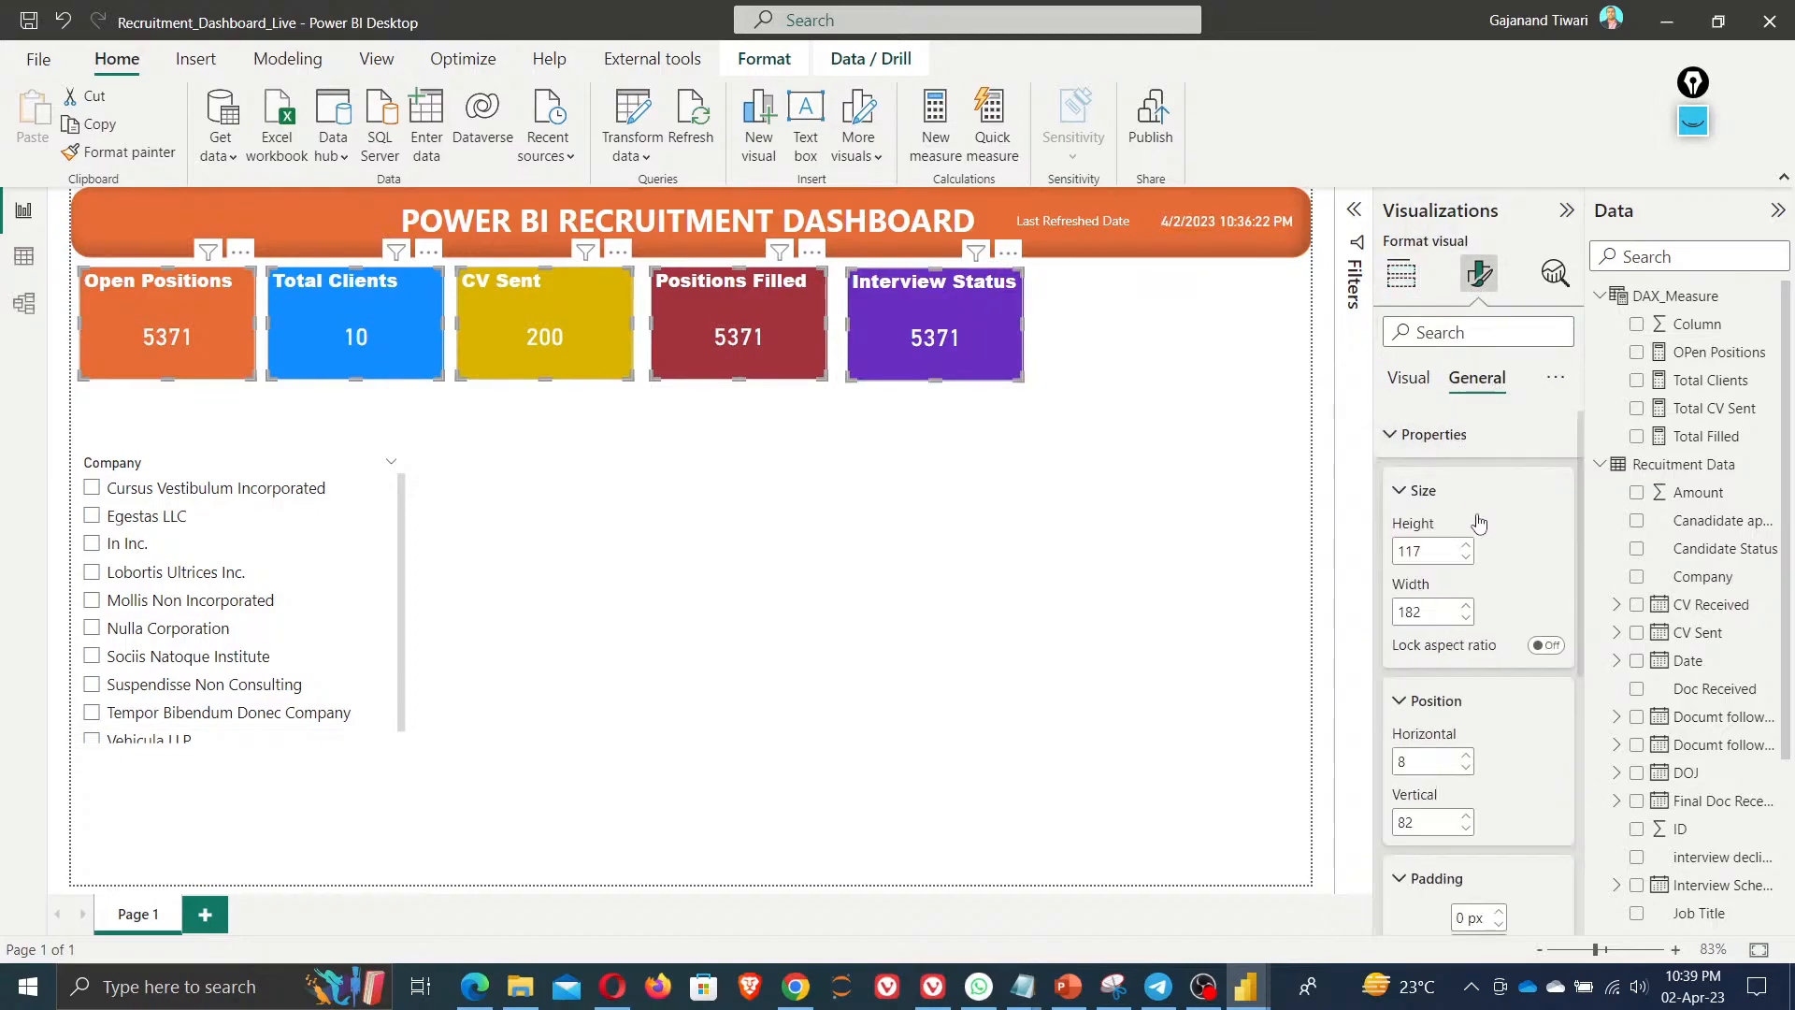
{"action": "double_click", "coordinate": [1438, 552]}
{"action": "type", "text": "120"}
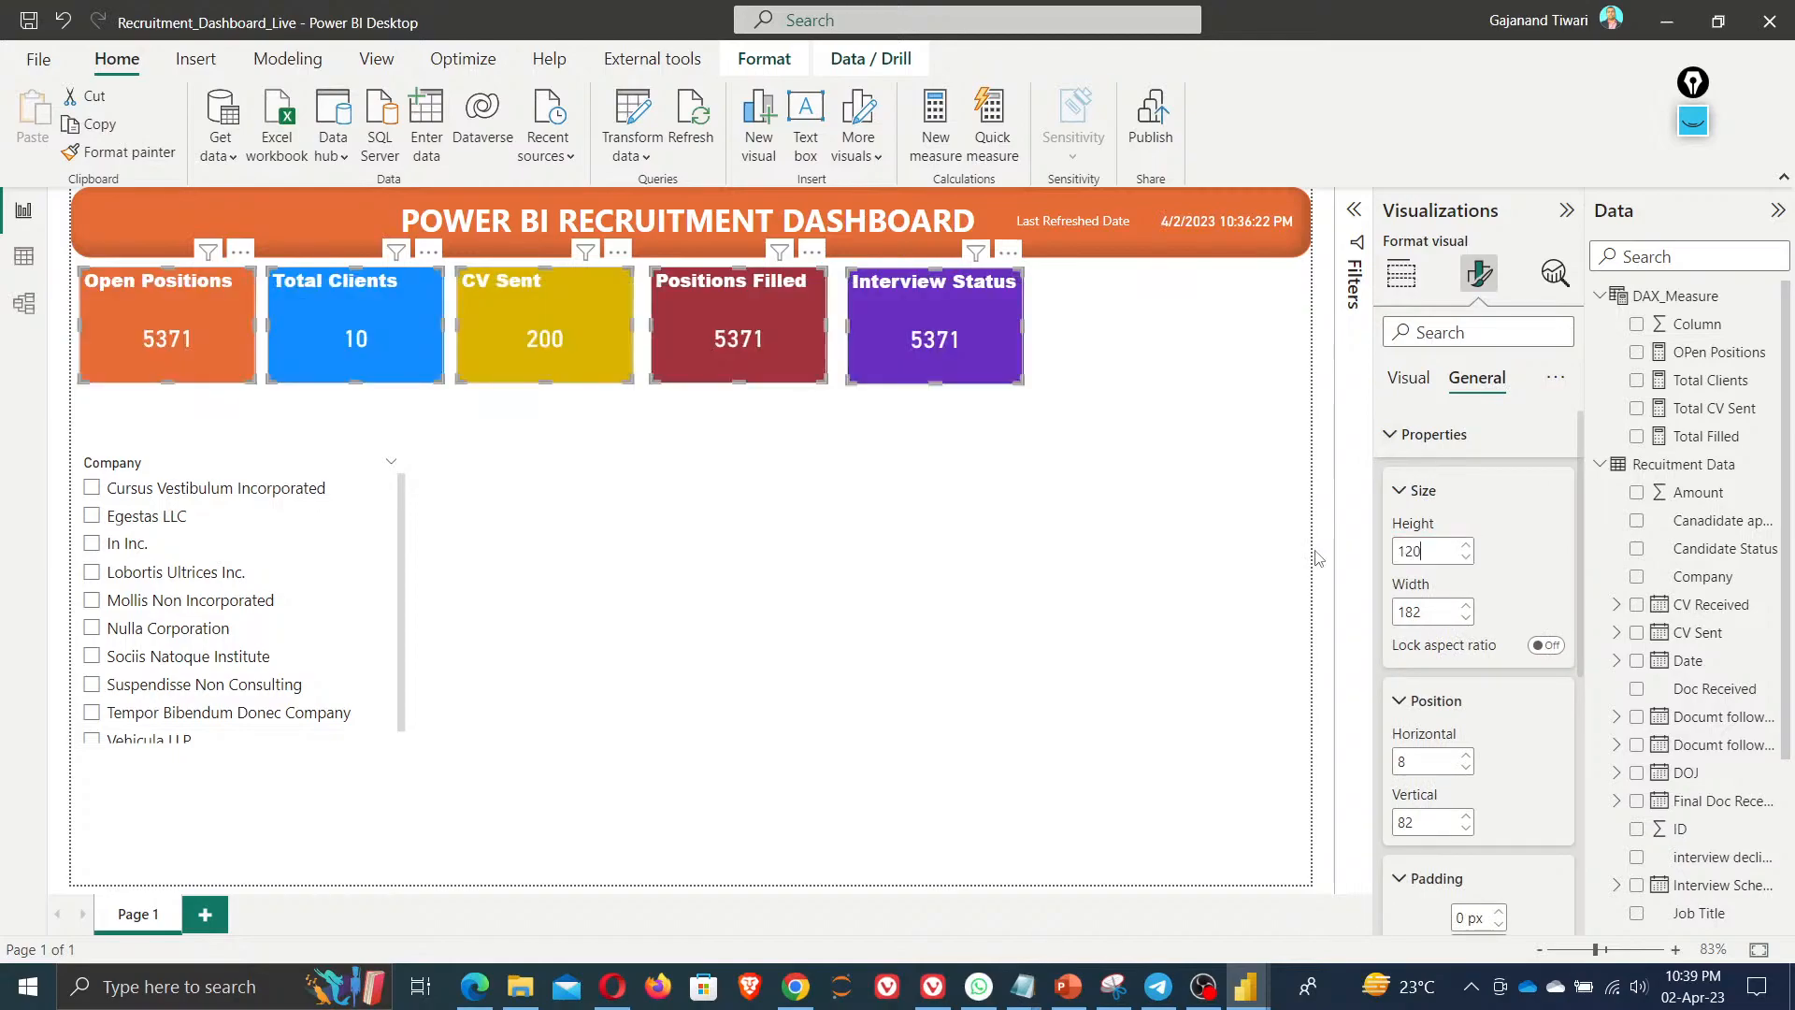
{"action": "double_click", "coordinate": [1436, 609]}
{"action": "type", "text": "185"}
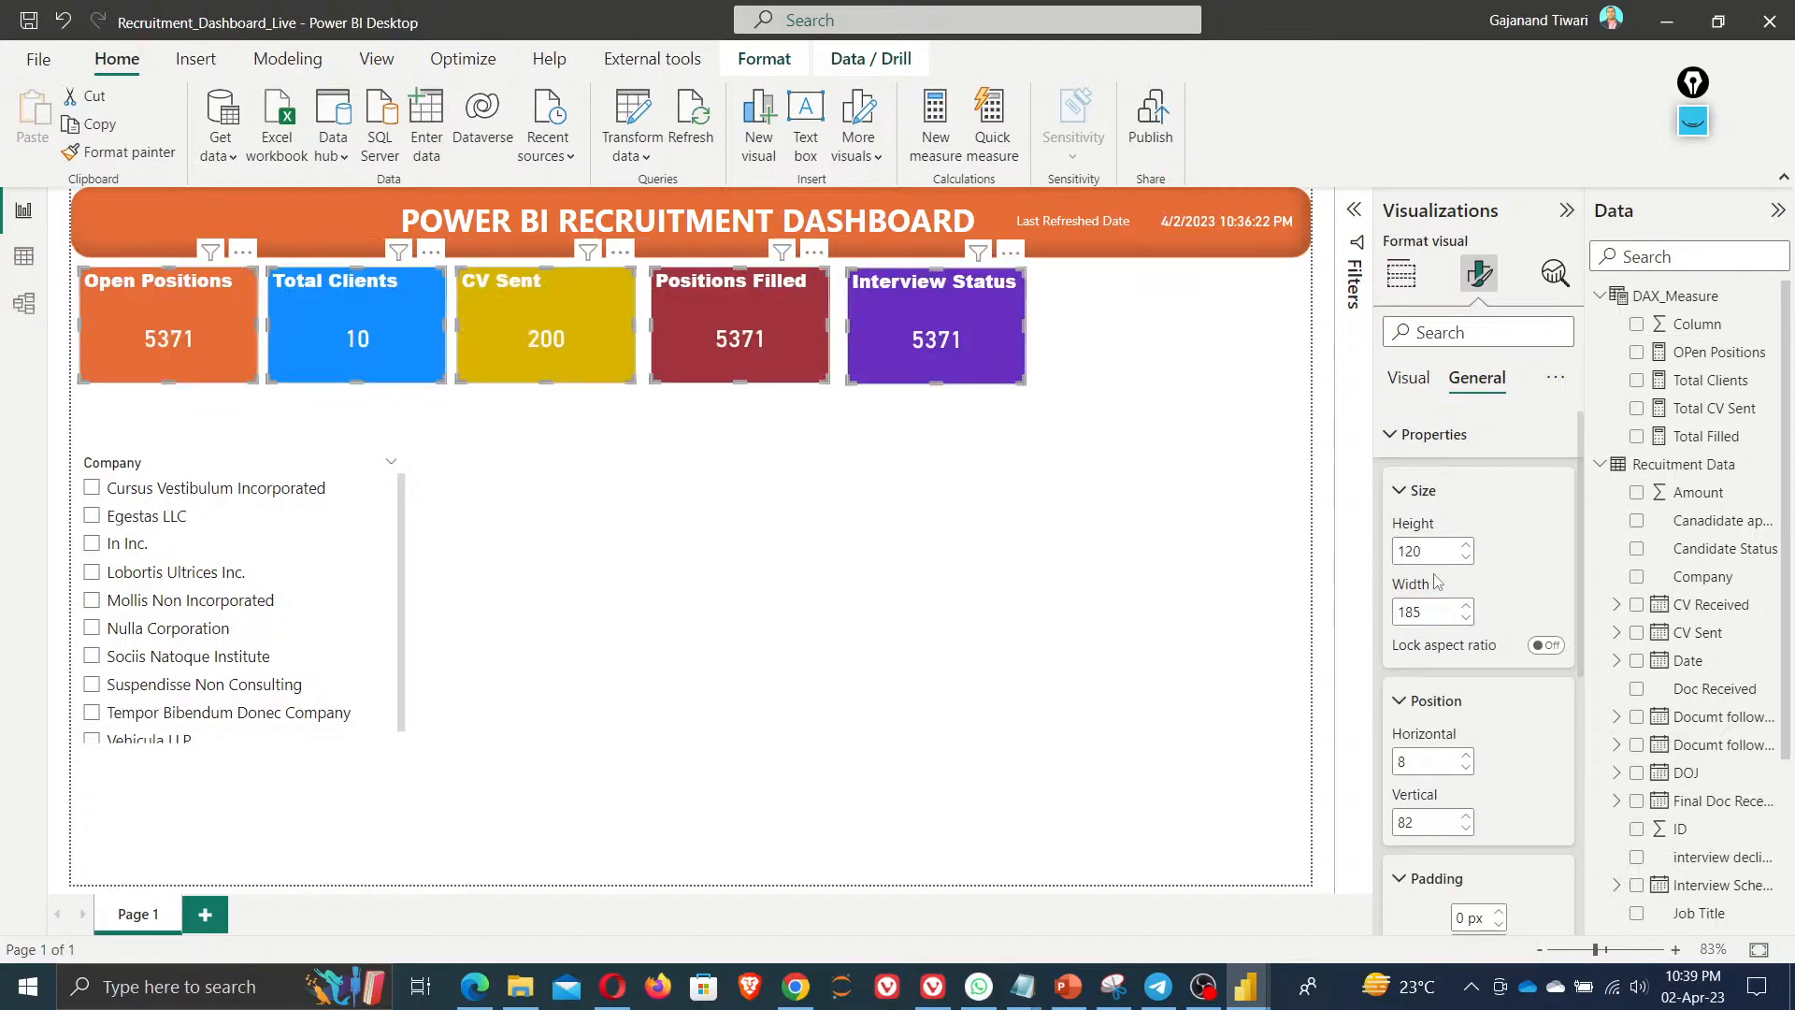
{"action": "left_click", "coordinate": [1011, 488]}
Spread the Interview Status, Positions Filled, CV Sent and Total Clients cards across the full width below the dashboard header
{"action": "left_click_drag", "start_coordinate": [940, 348], "coordinate": [1212, 347]}
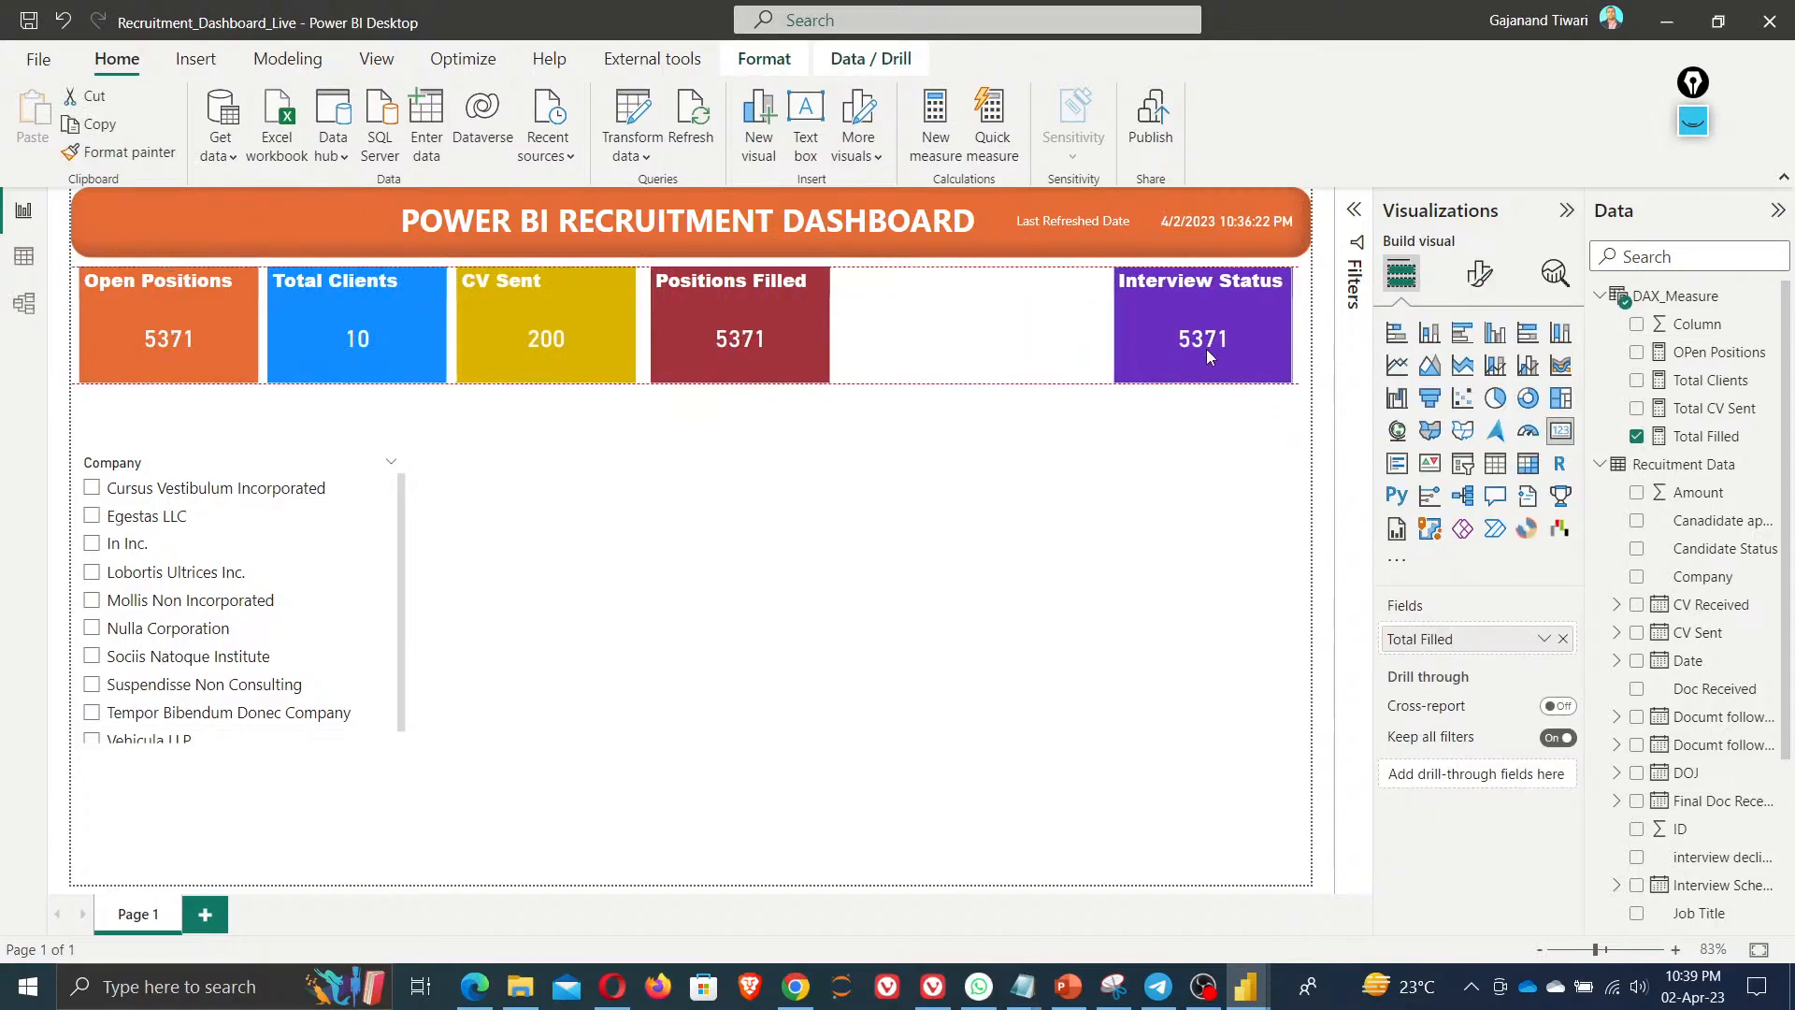
{"action": "left_click_drag", "start_coordinate": [794, 332], "coordinate": [961, 341]}
{"action": "left_click_drag", "start_coordinate": [533, 320], "coordinate": [666, 317]}
{"action": "left_click_drag", "start_coordinate": [377, 326], "coordinate": [440, 329]}
Distribute all five KPI cards horizontally with equal spacing
{"action": "left_click", "coordinate": [196, 316]}
{"action": "left_click", "coordinate": [481, 344], "text": "ctrl"}
{"action": "left_click", "coordinate": [886, 347], "text": "ctrl"}
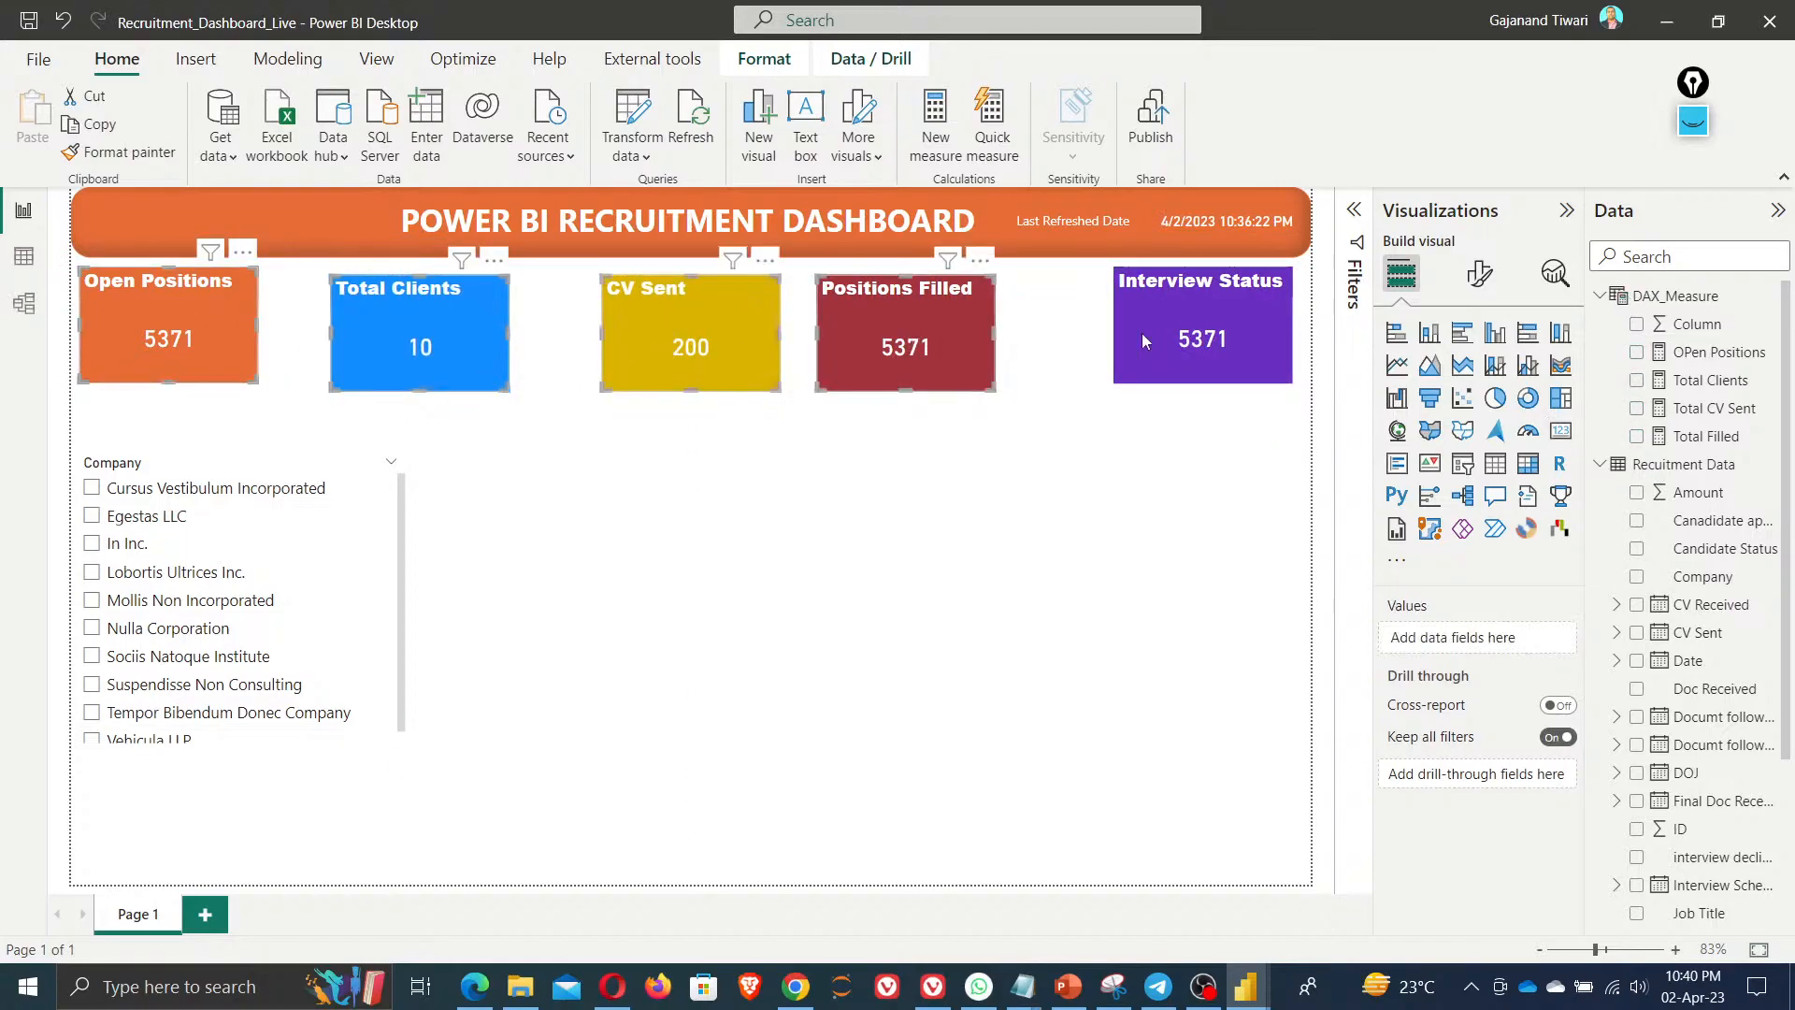
{"action": "left_click", "coordinate": [1122, 332], "text": "ctrl"}
{"action": "left_click", "coordinate": [727, 352], "text": "ctrl"}
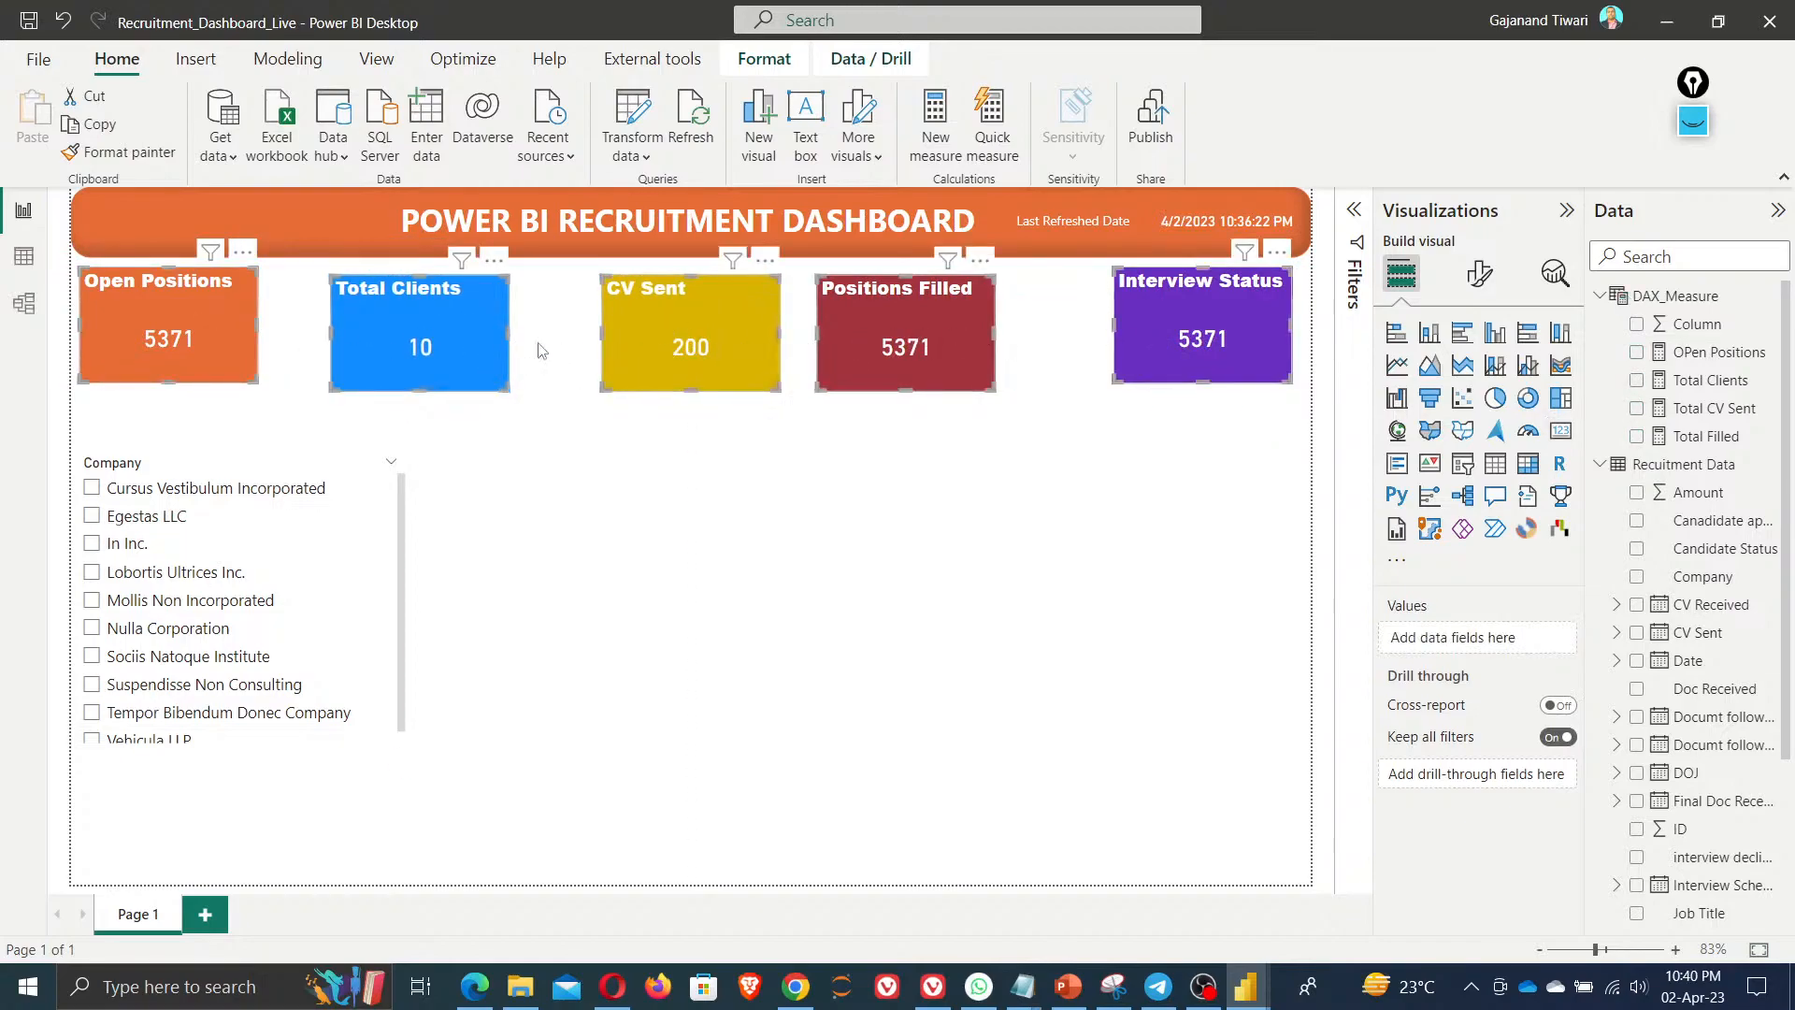
{"action": "left_click", "coordinate": [764, 59]}
{"action": "left_click", "coordinate": [503, 157]}
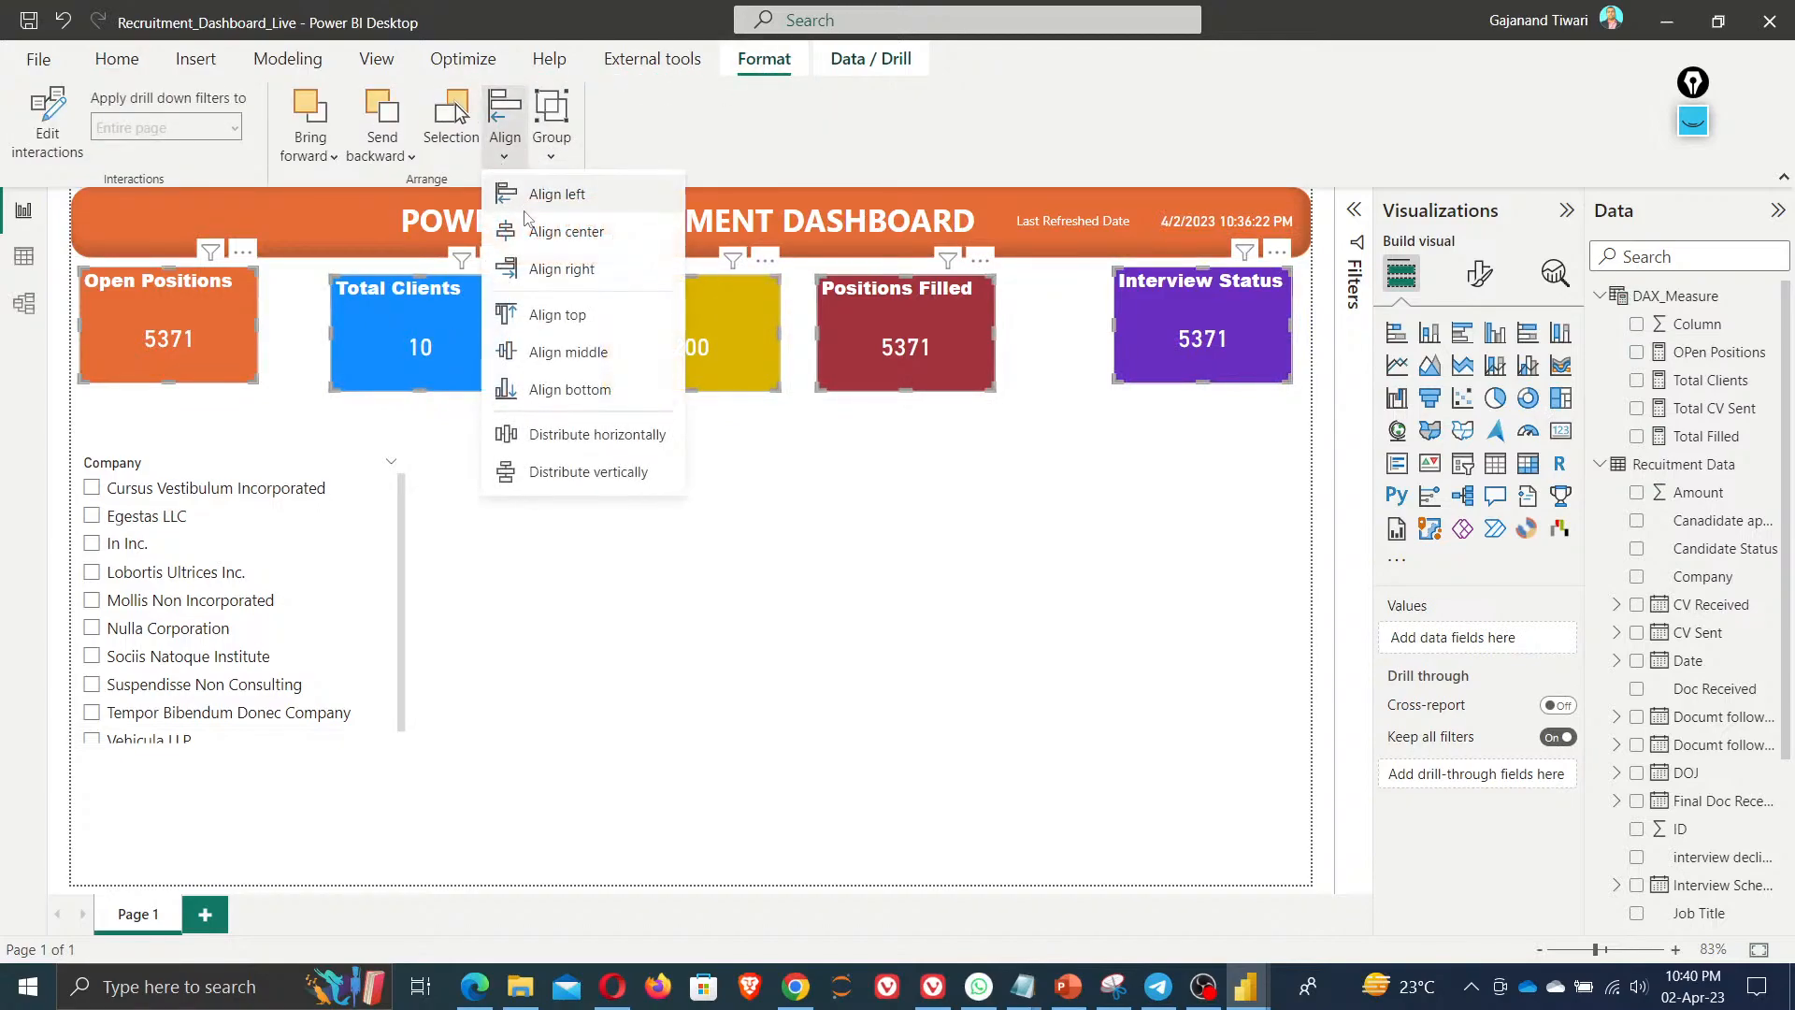
{"action": "left_click", "coordinate": [572, 432]}
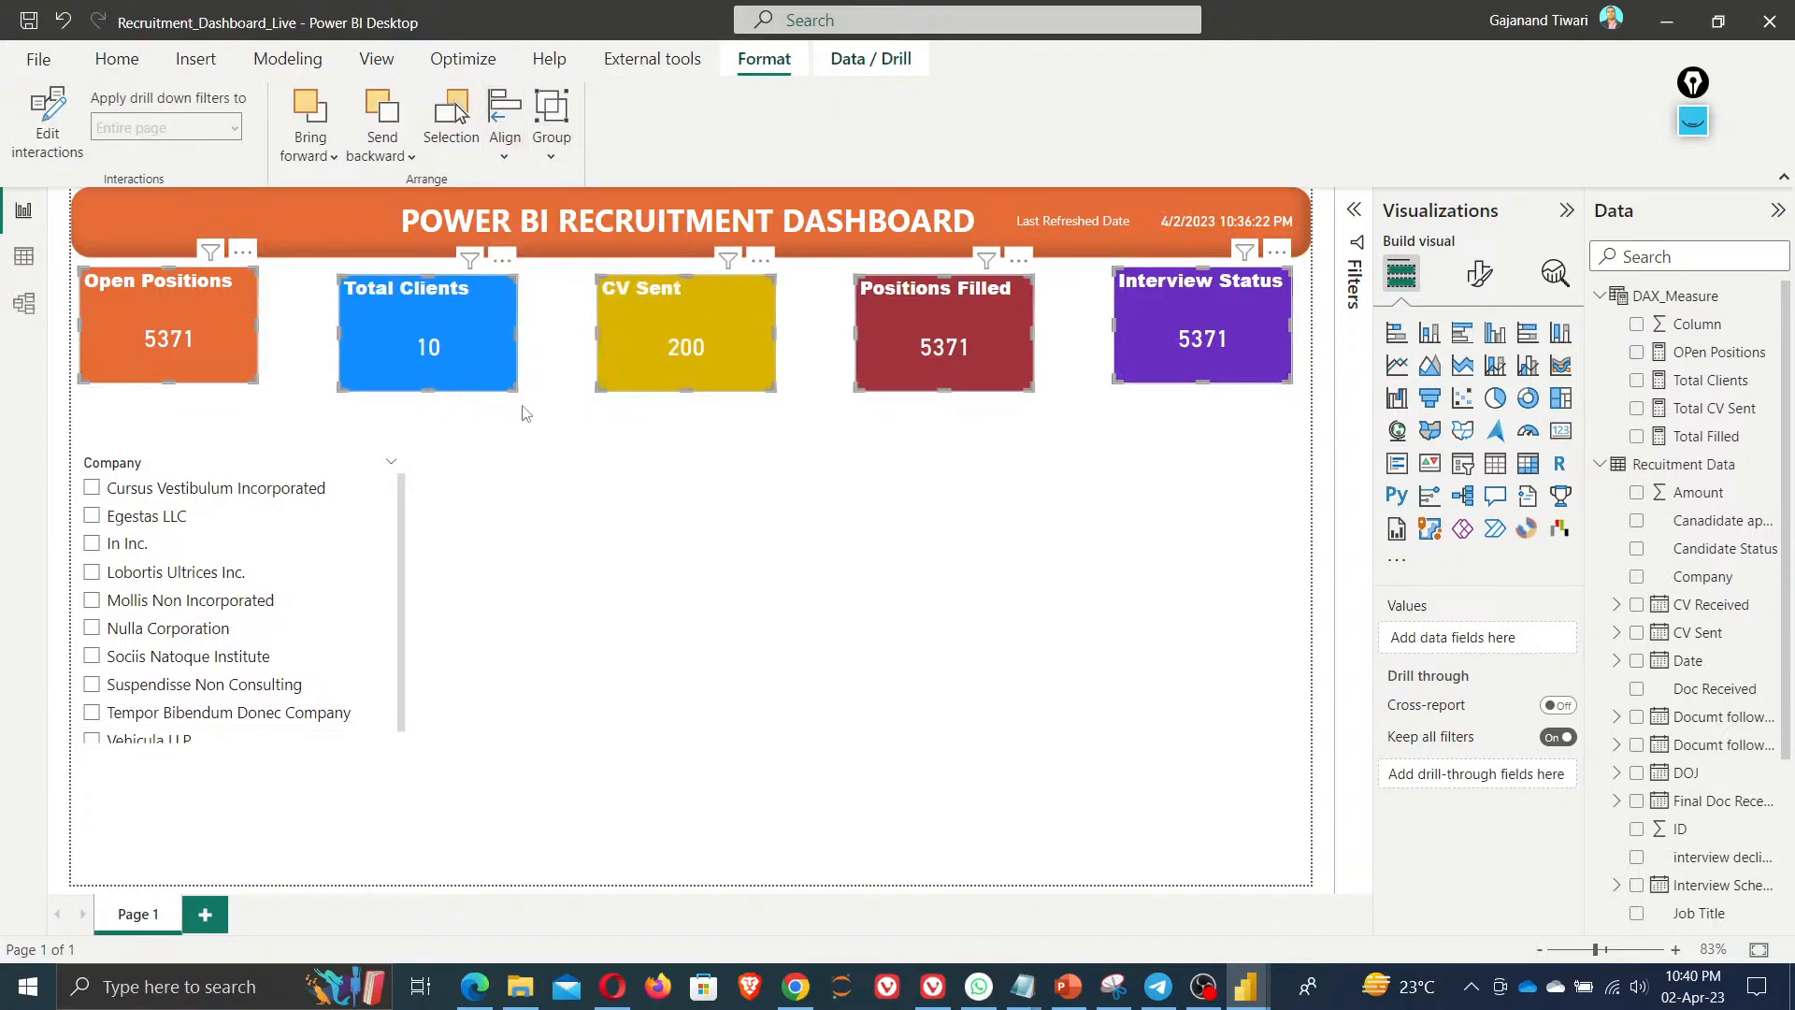
Remove the Company slicer from the report page
{"action": "left_click", "coordinate": [727, 501]}
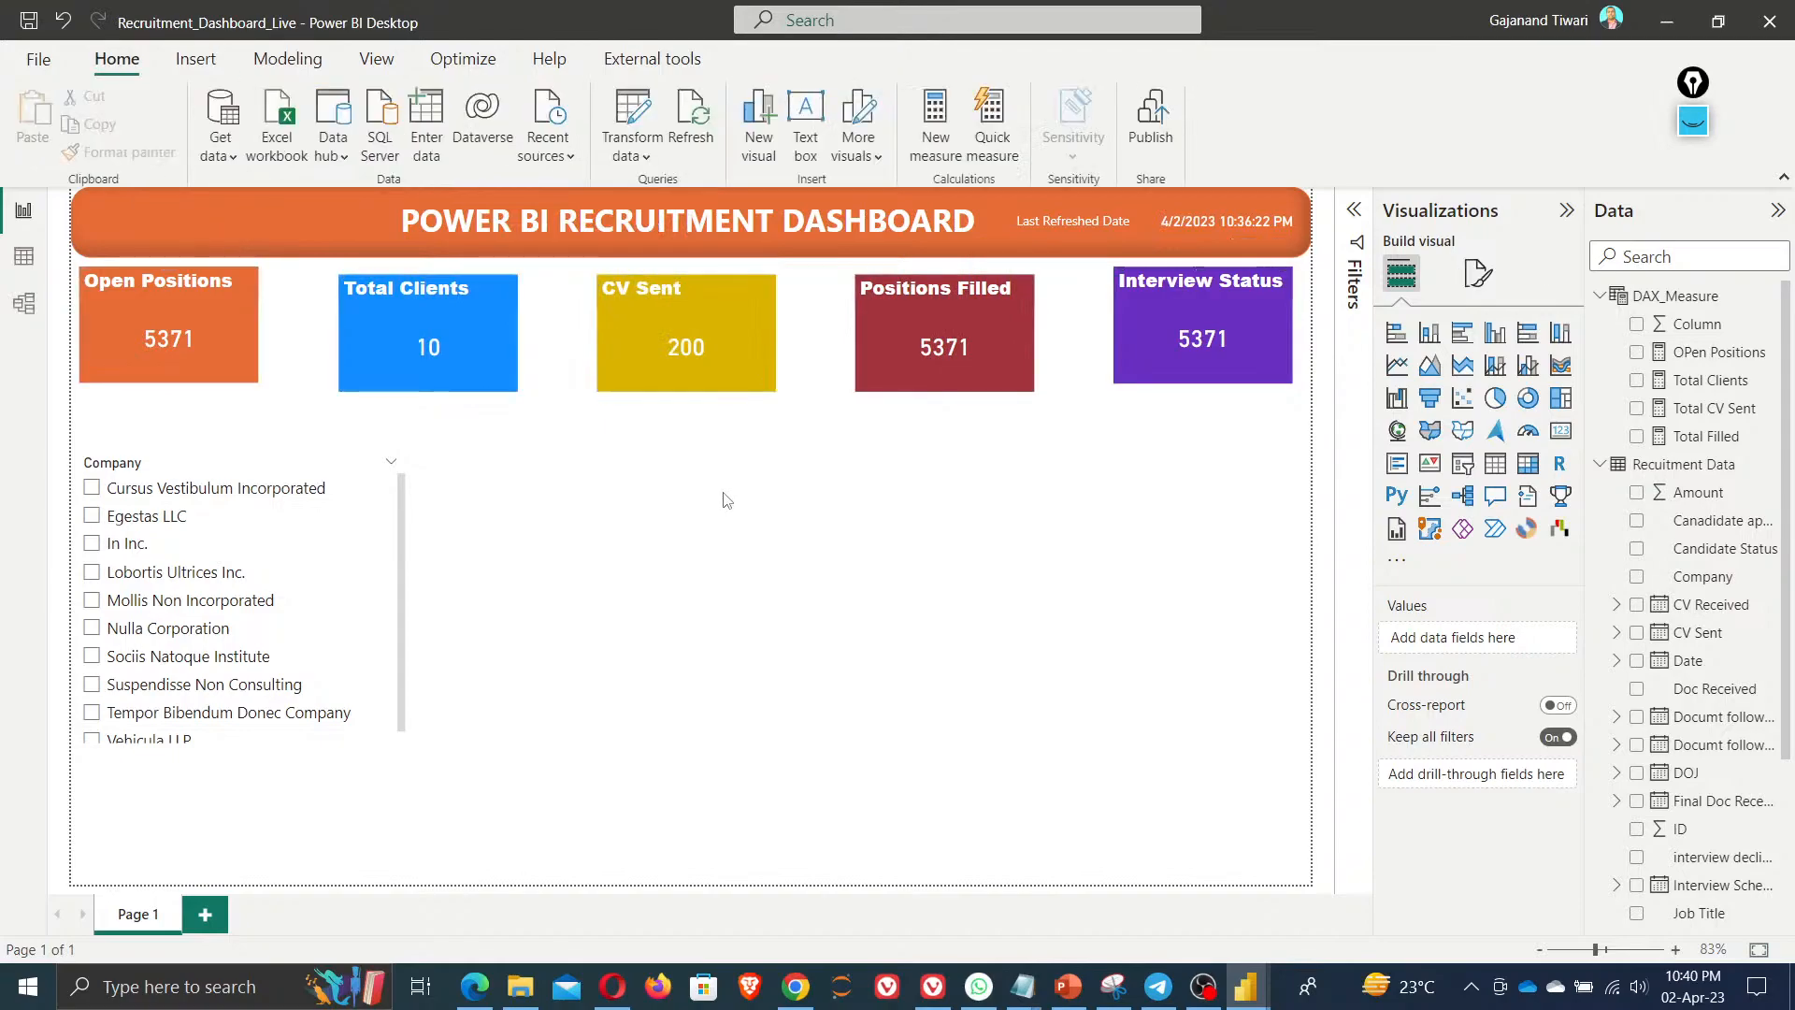
{"action": "left_click", "coordinate": [391, 437]}
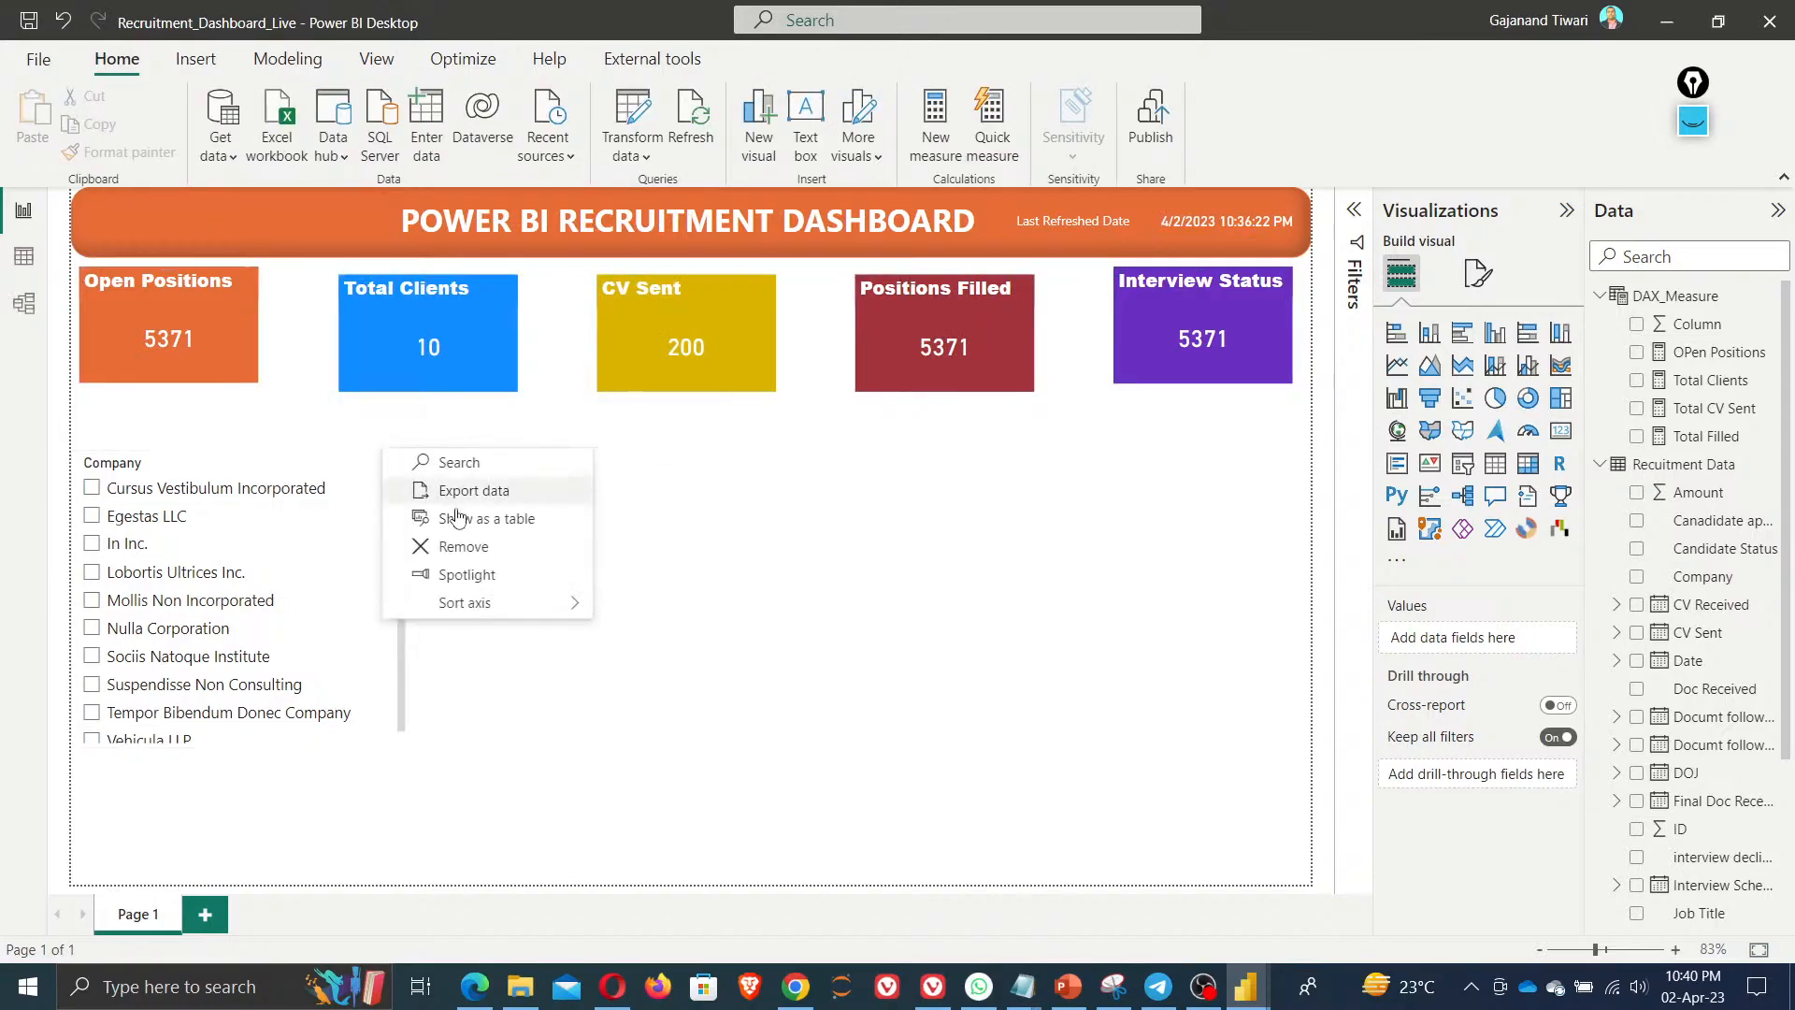
{"action": "left_click", "coordinate": [472, 546]}
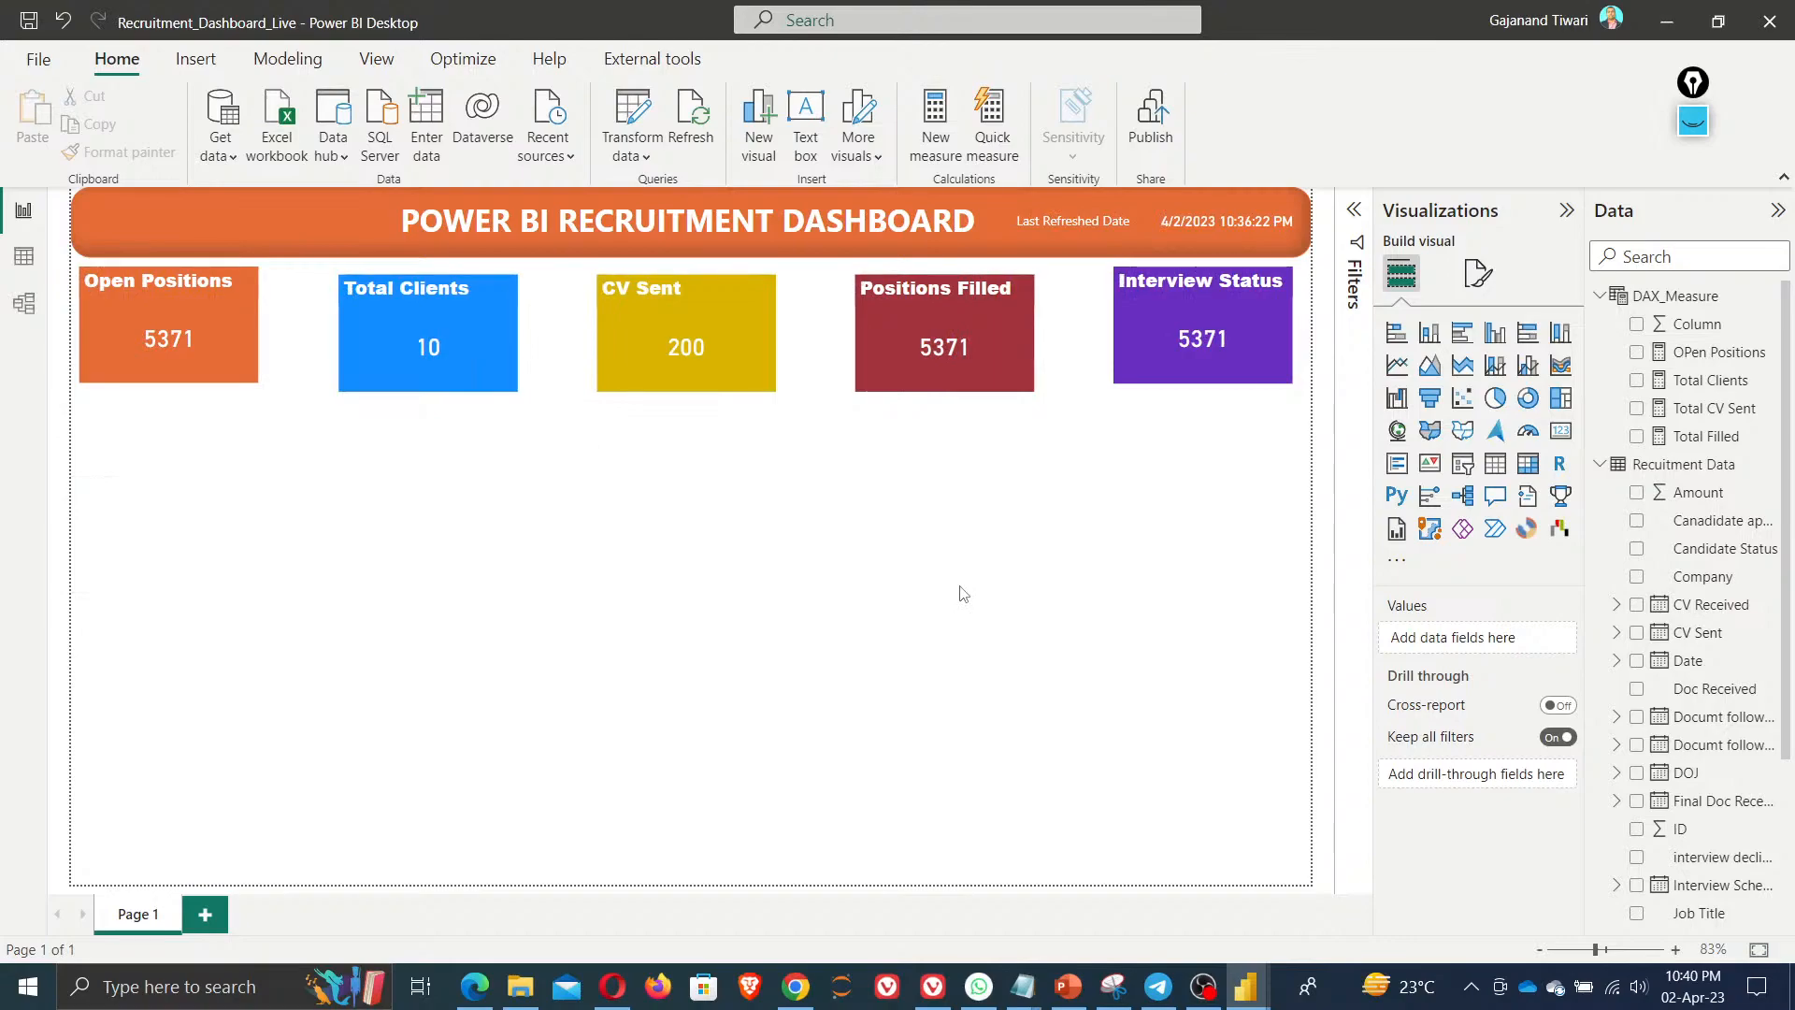
Insert Layoutimage.png from the Recruitment_Dashboard folder as the page's canvas background image
{"action": "left_click", "coordinate": [1475, 276]}
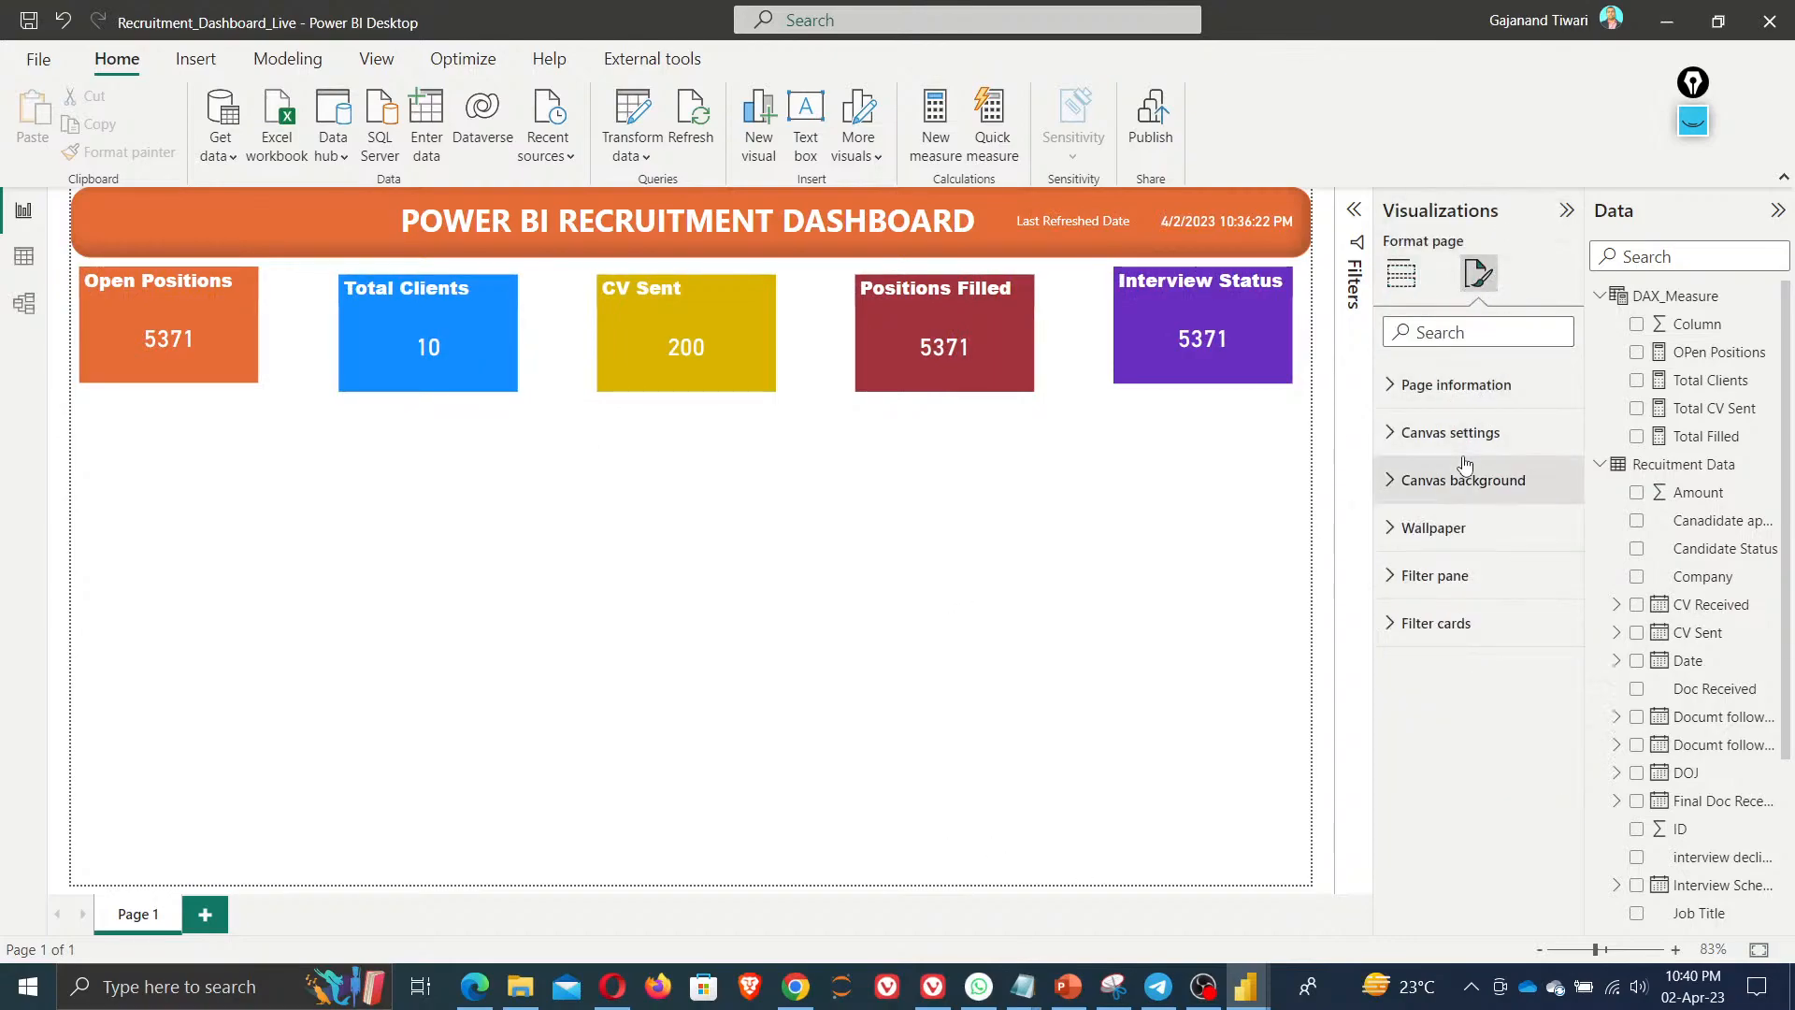
{"action": "left_click", "coordinate": [1463, 447]}
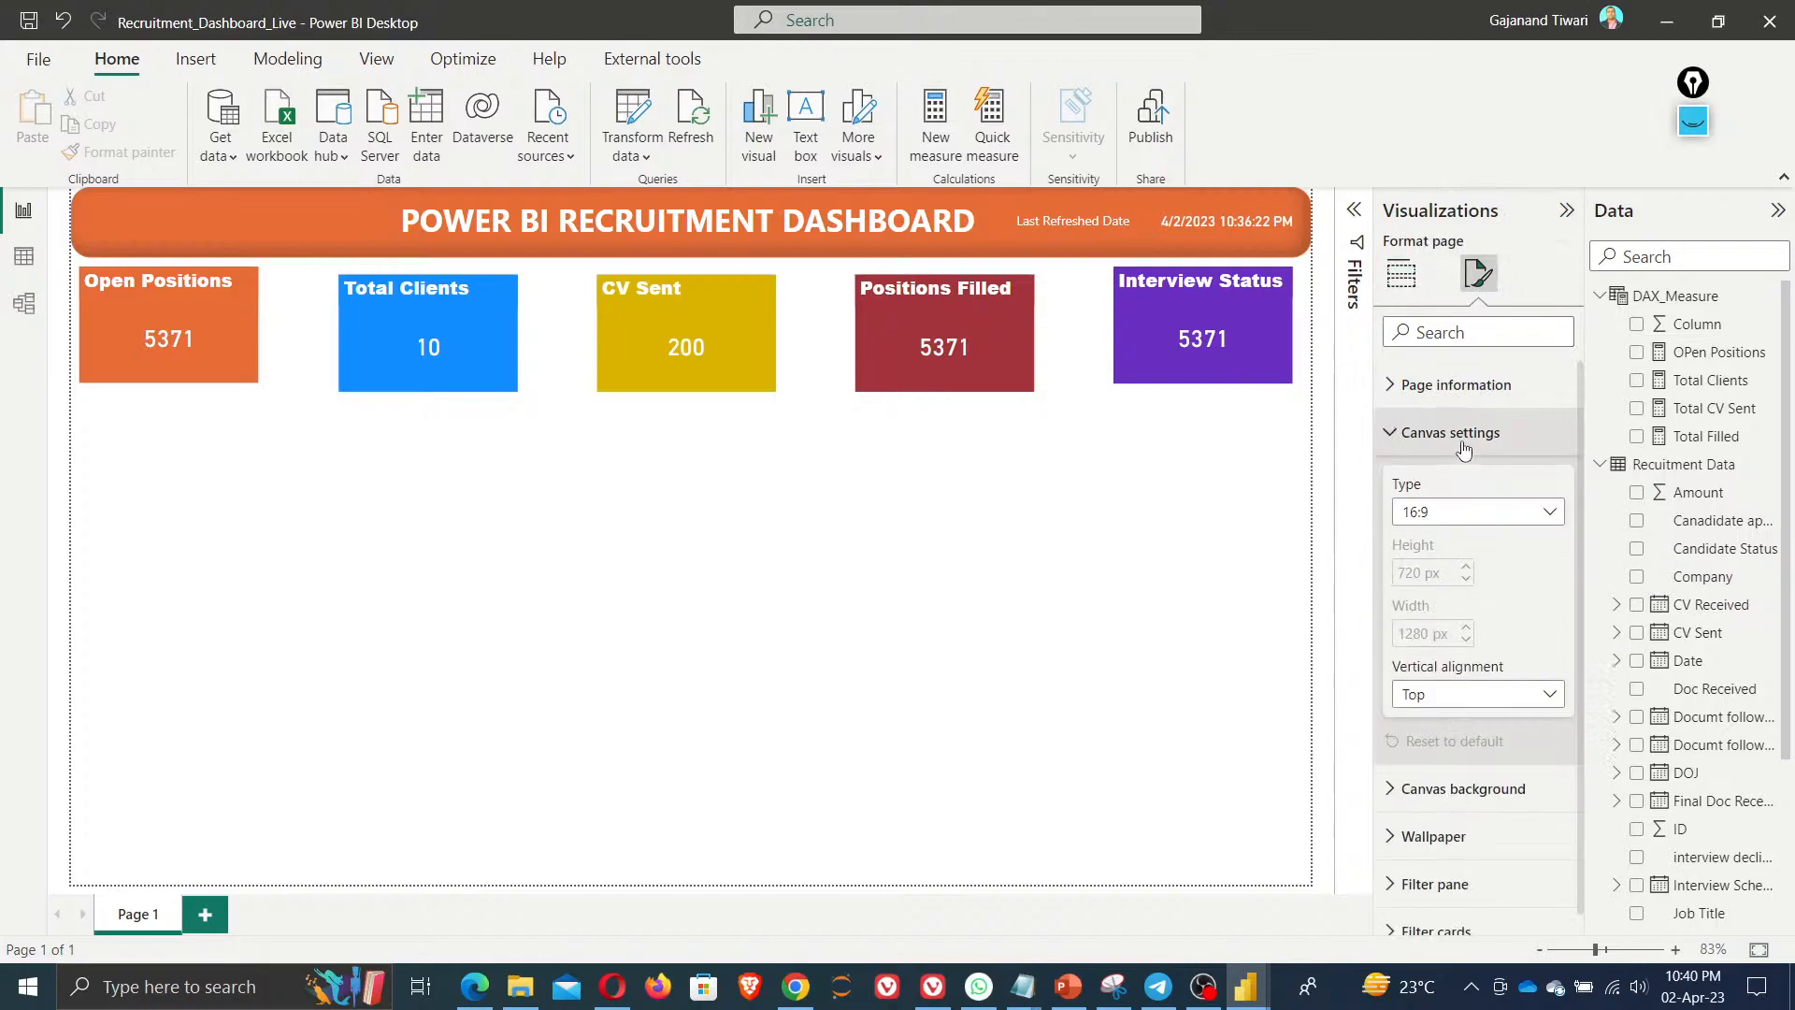
{"action": "left_click", "coordinate": [1463, 441]}
{"action": "left_click", "coordinate": [1465, 488]}
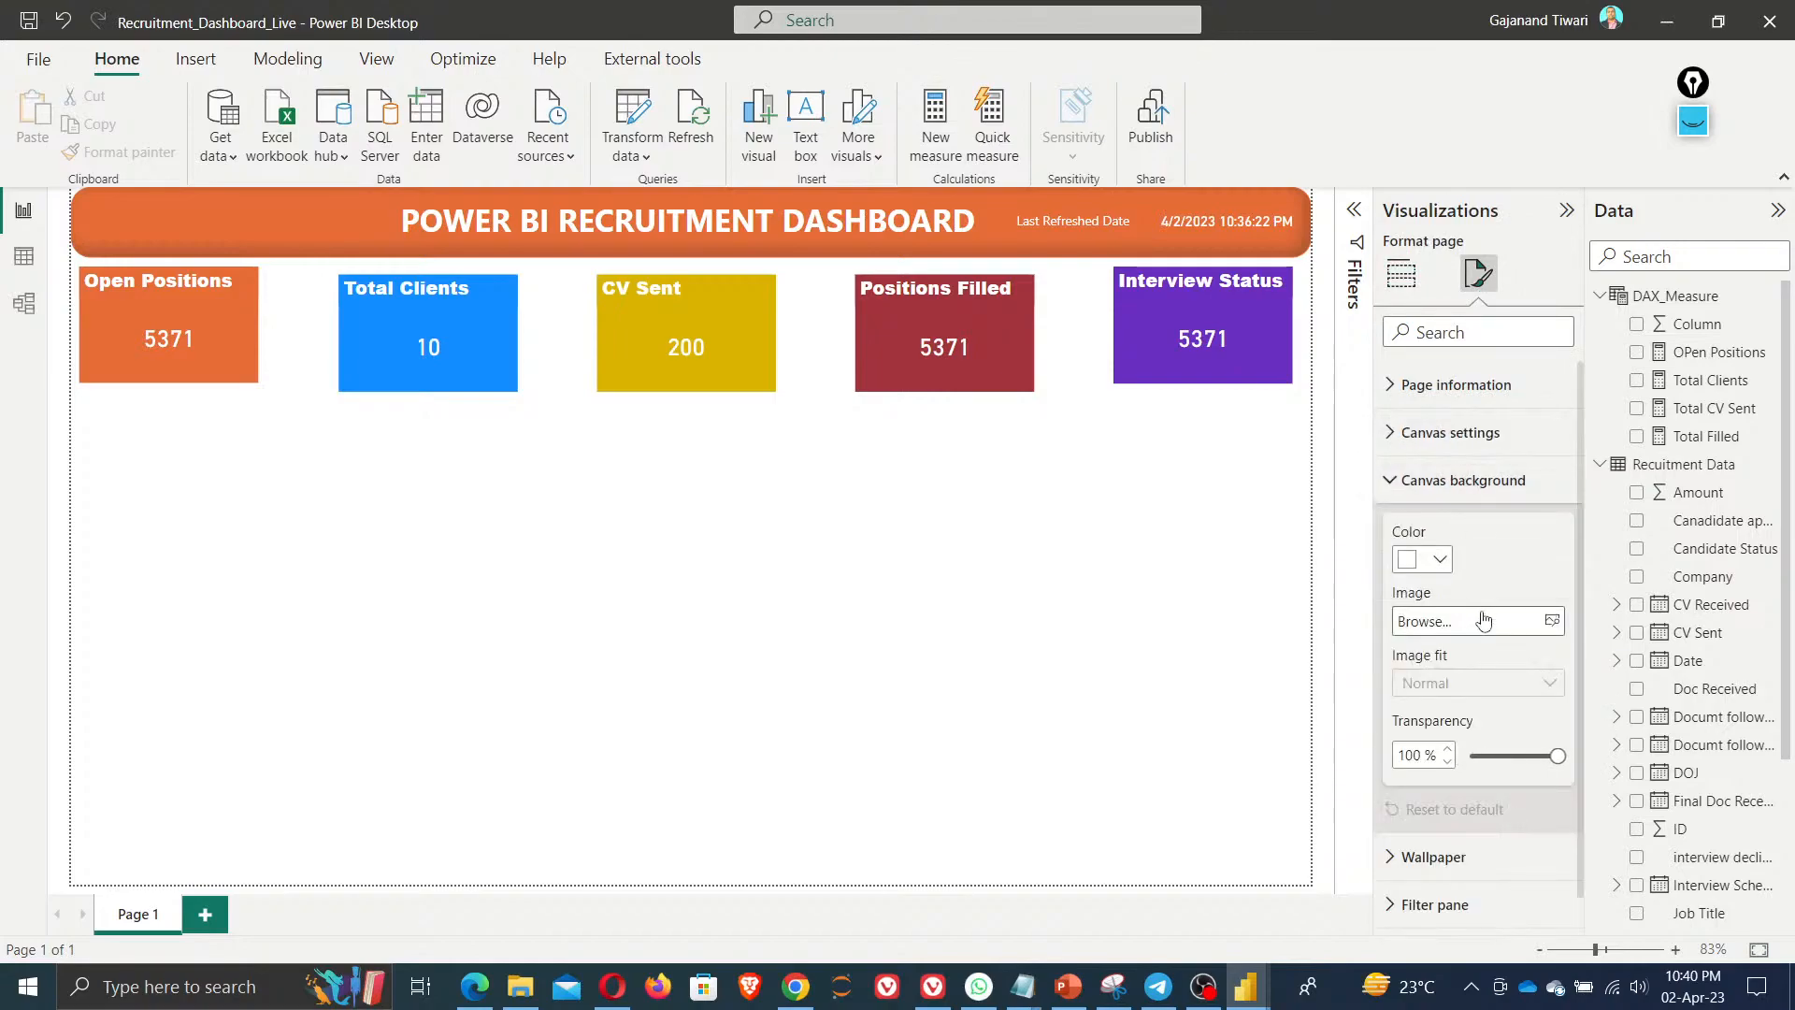
{"action": "left_click", "coordinate": [1552, 622]}
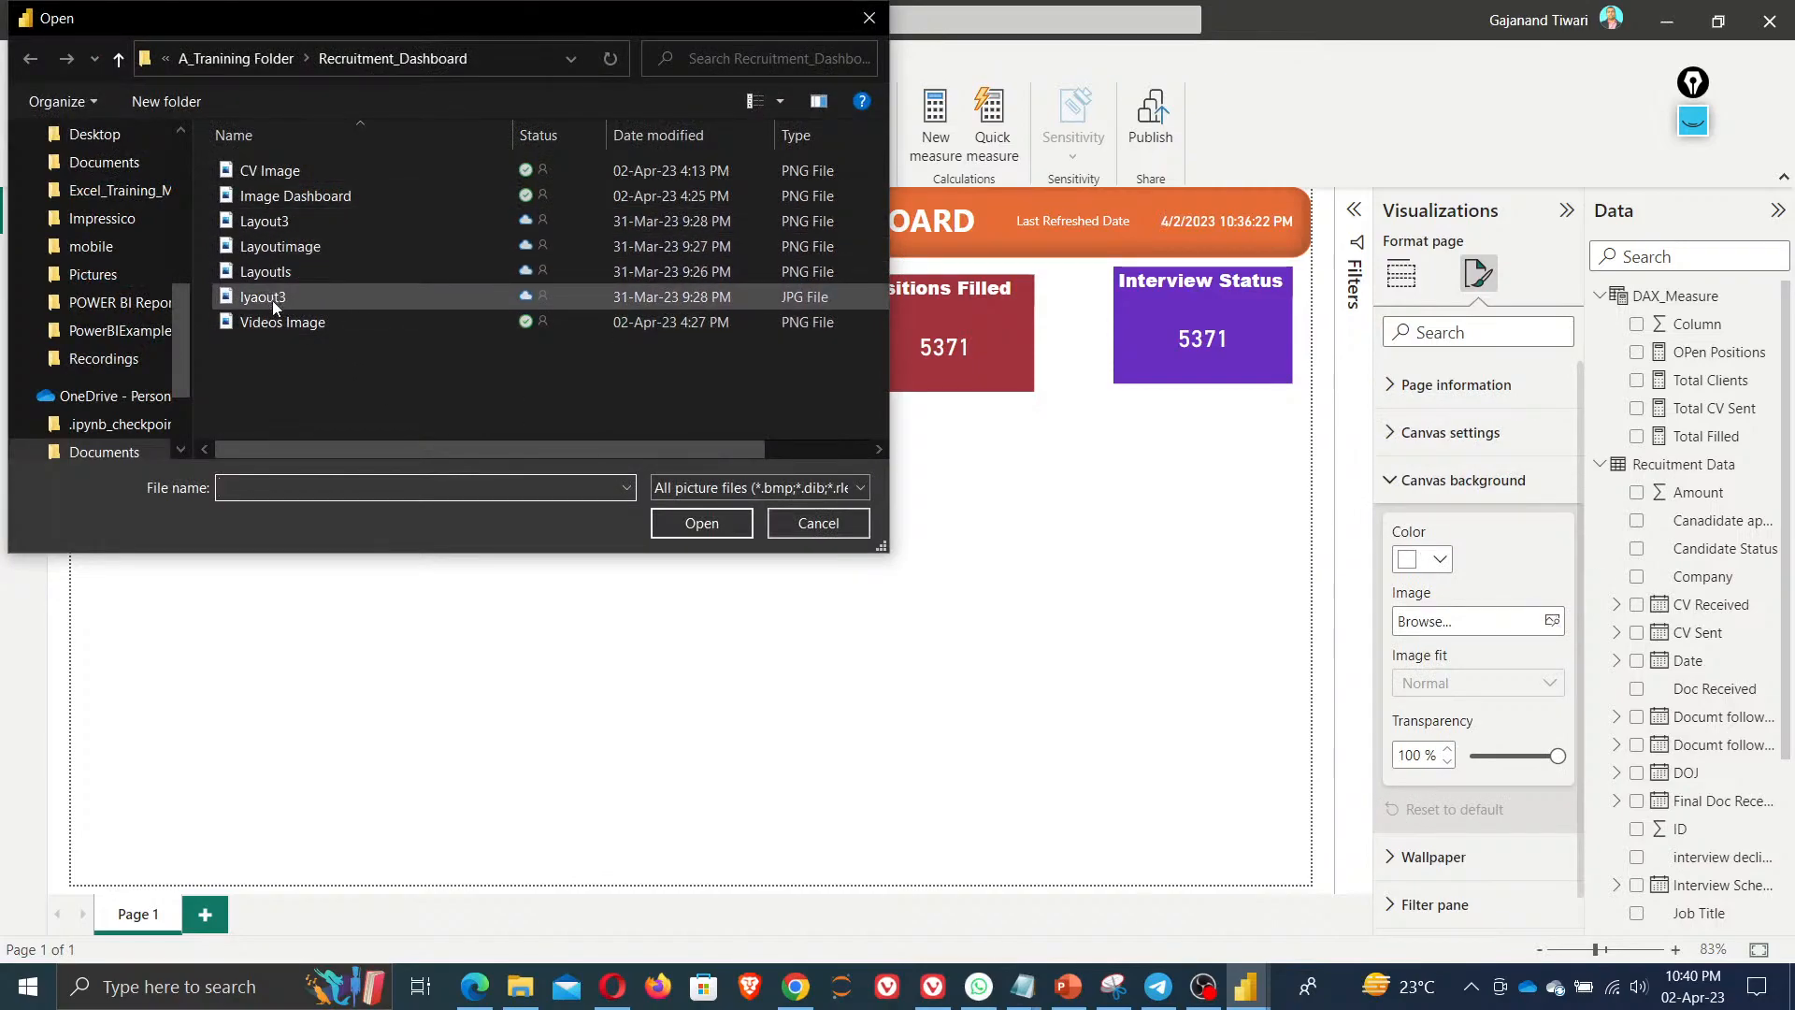
{"action": "left_click", "coordinate": [277, 253]}
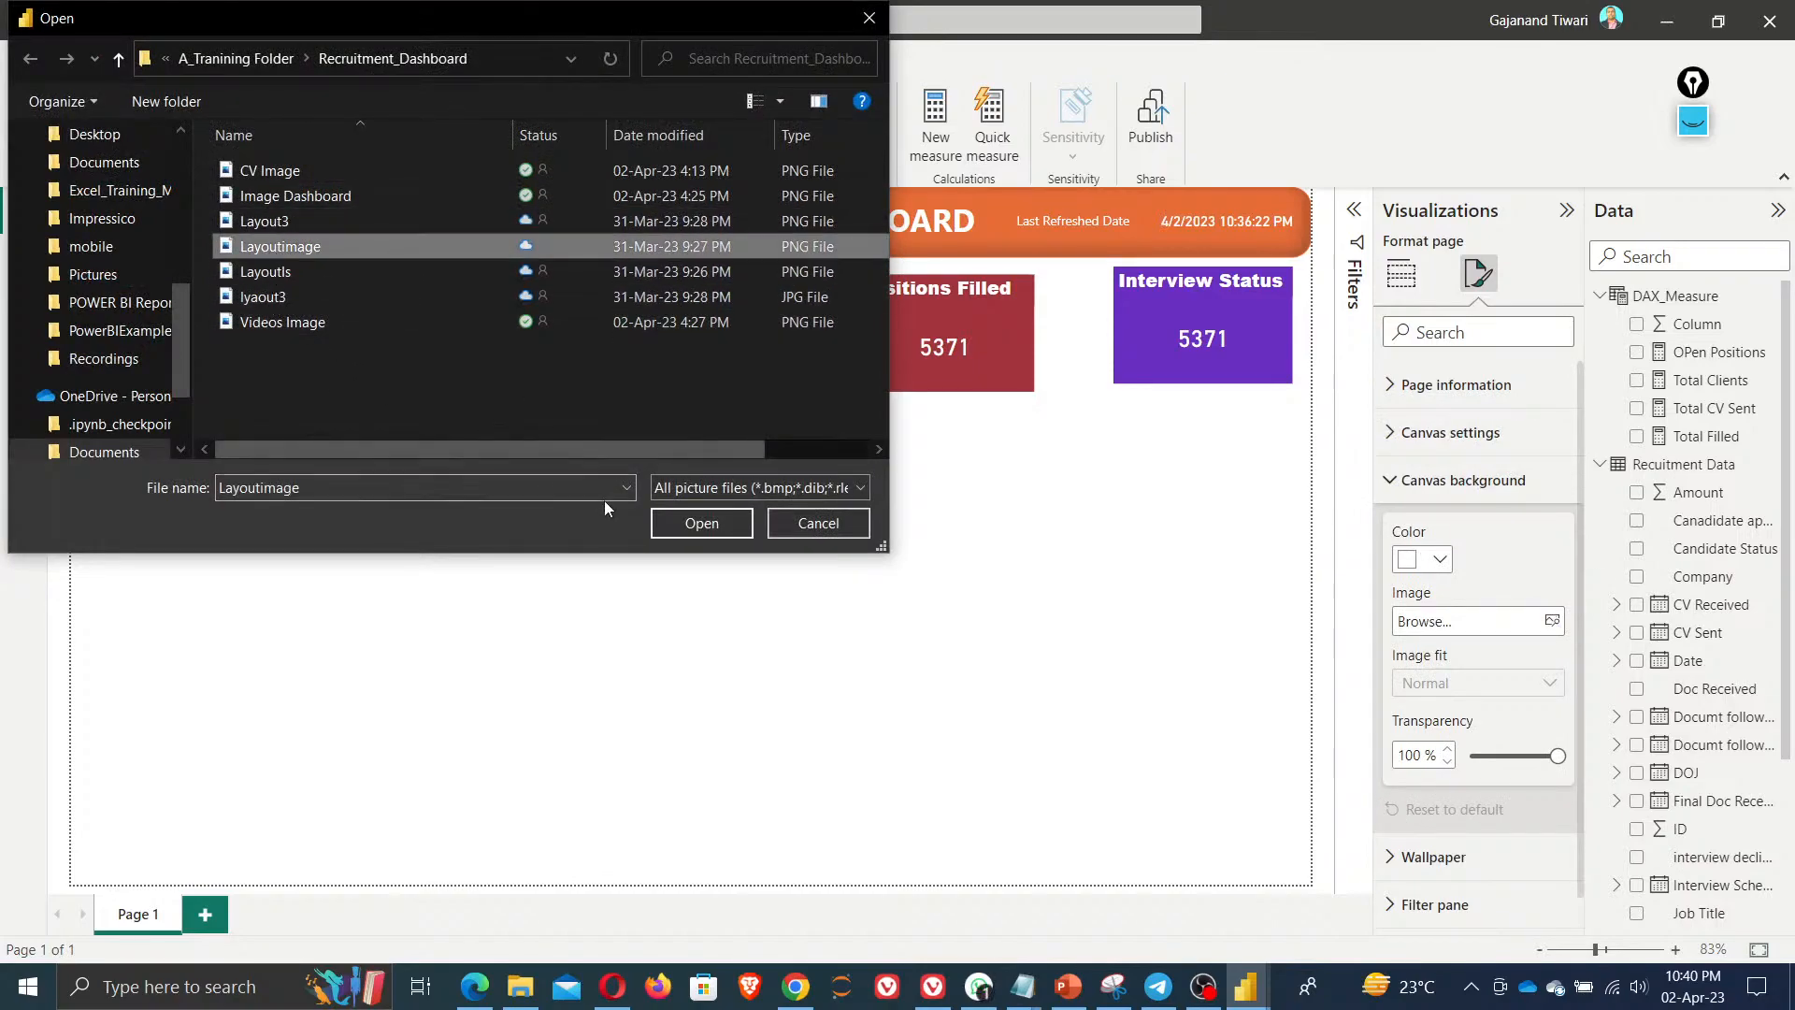
{"action": "left_click", "coordinate": [692, 526]}
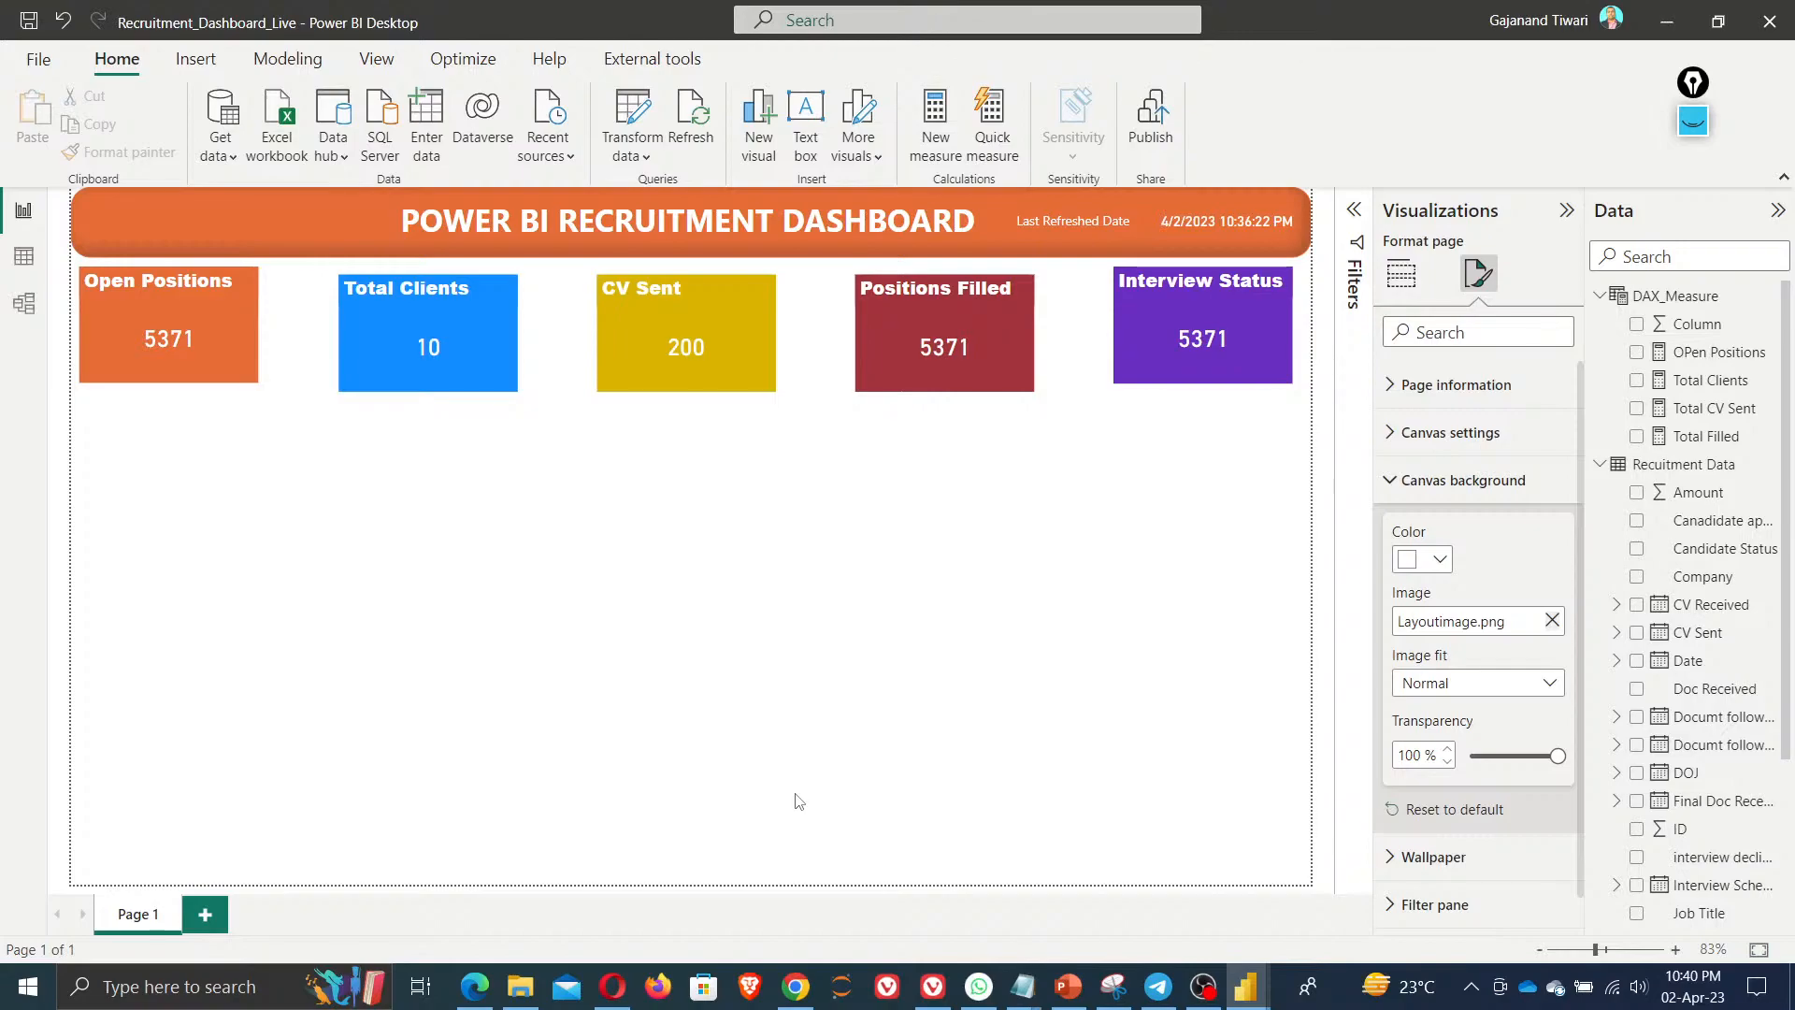
Move the Total Clients, CV Sent, Positions Filled and Interview Status cards slightly to line up with the Open Positions card
{"action": "left_click", "coordinate": [1191, 326]}
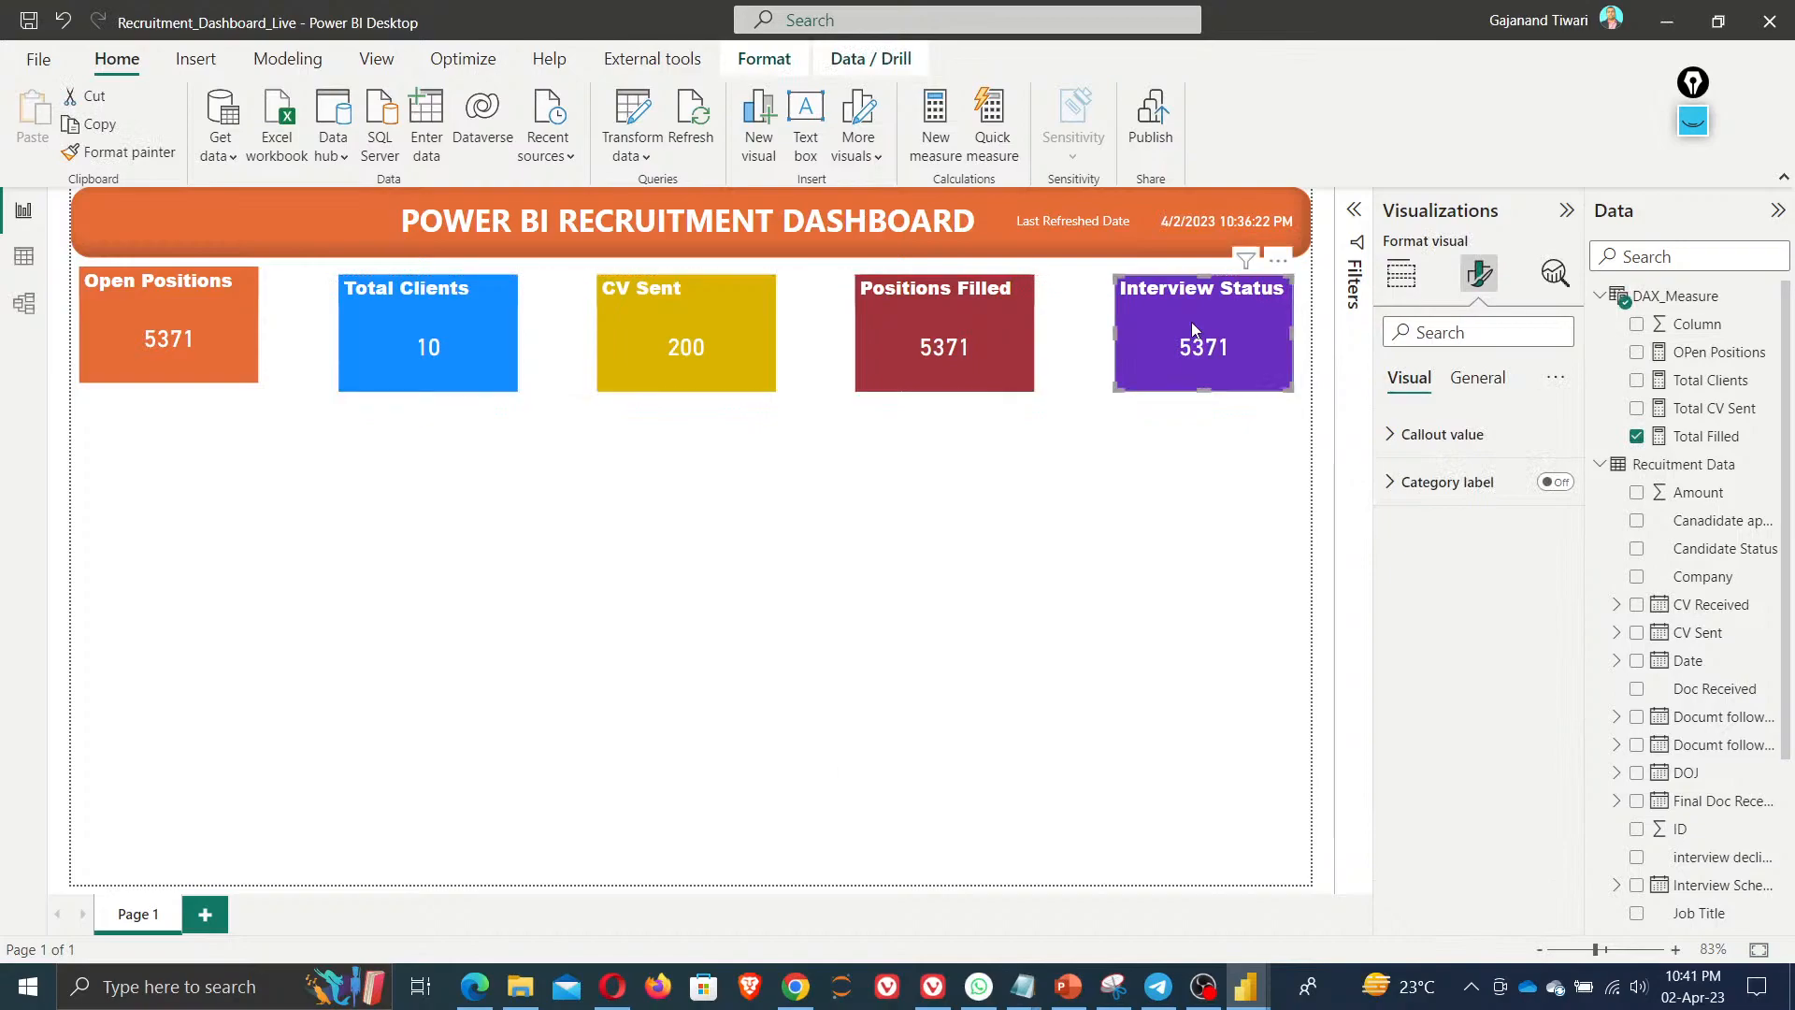
{"action": "left_click_drag", "start_coordinate": [400, 340], "coordinate": [384, 335]}
{"action": "left_click_drag", "start_coordinate": [626, 313], "coordinate": [610, 304]}
{"action": "left_click_drag", "start_coordinate": [922, 318], "coordinate": [920, 311]}
{"action": "left_click_drag", "start_coordinate": [1184, 323], "coordinate": [1169, 327]}
{"action": "left_click", "coordinate": [554, 588]}
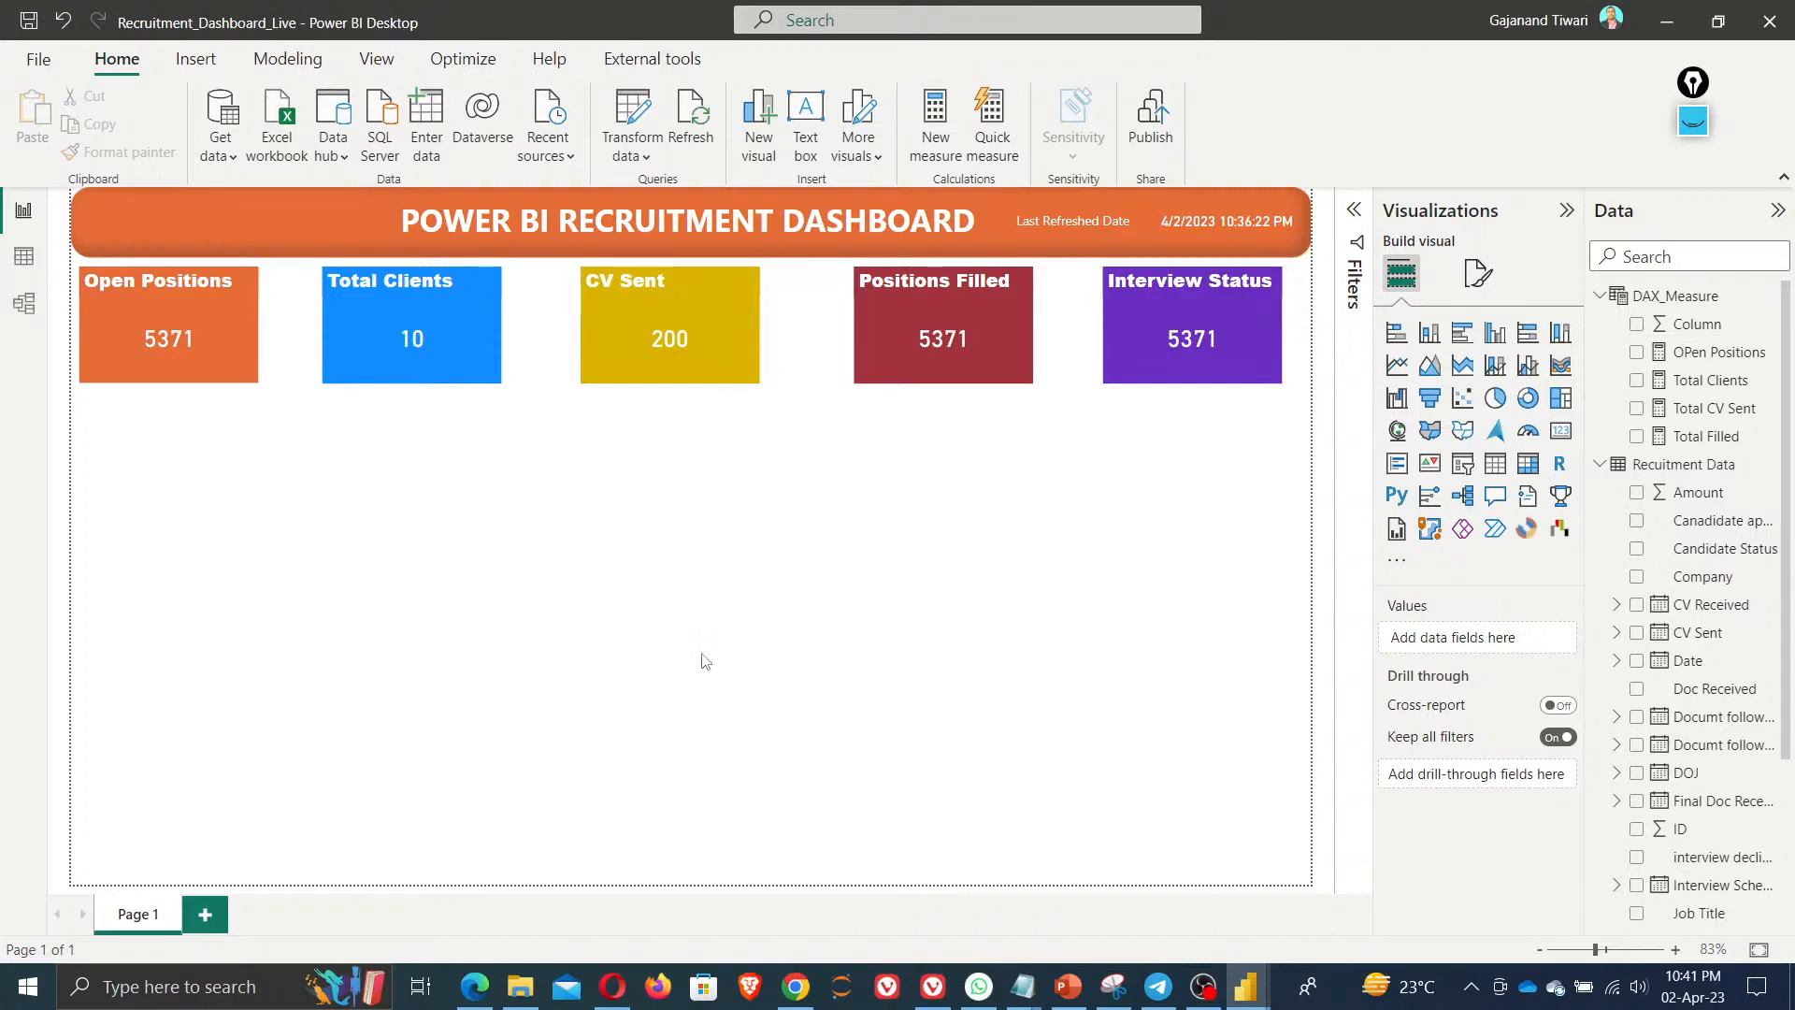
Set the canvas background transparency to 24% and its image fit to Fit
{"action": "left_click", "coordinate": [1478, 273]}
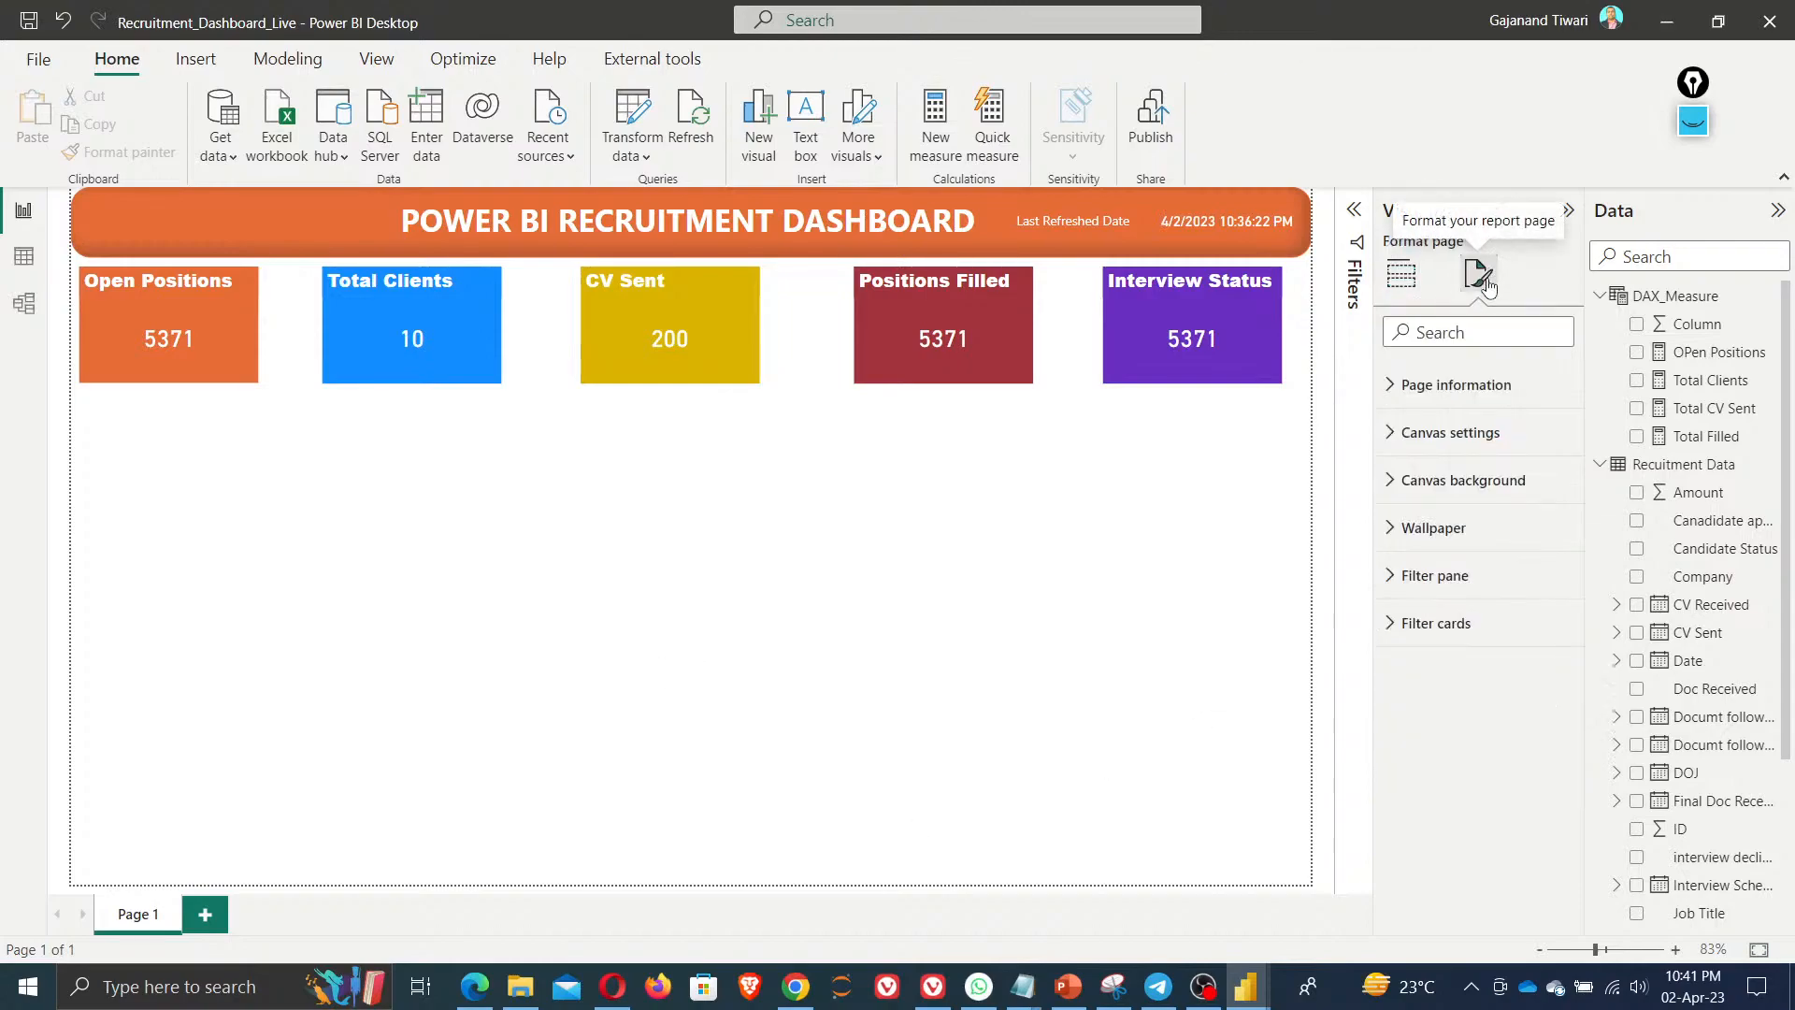
{"action": "left_click", "coordinate": [1452, 483]}
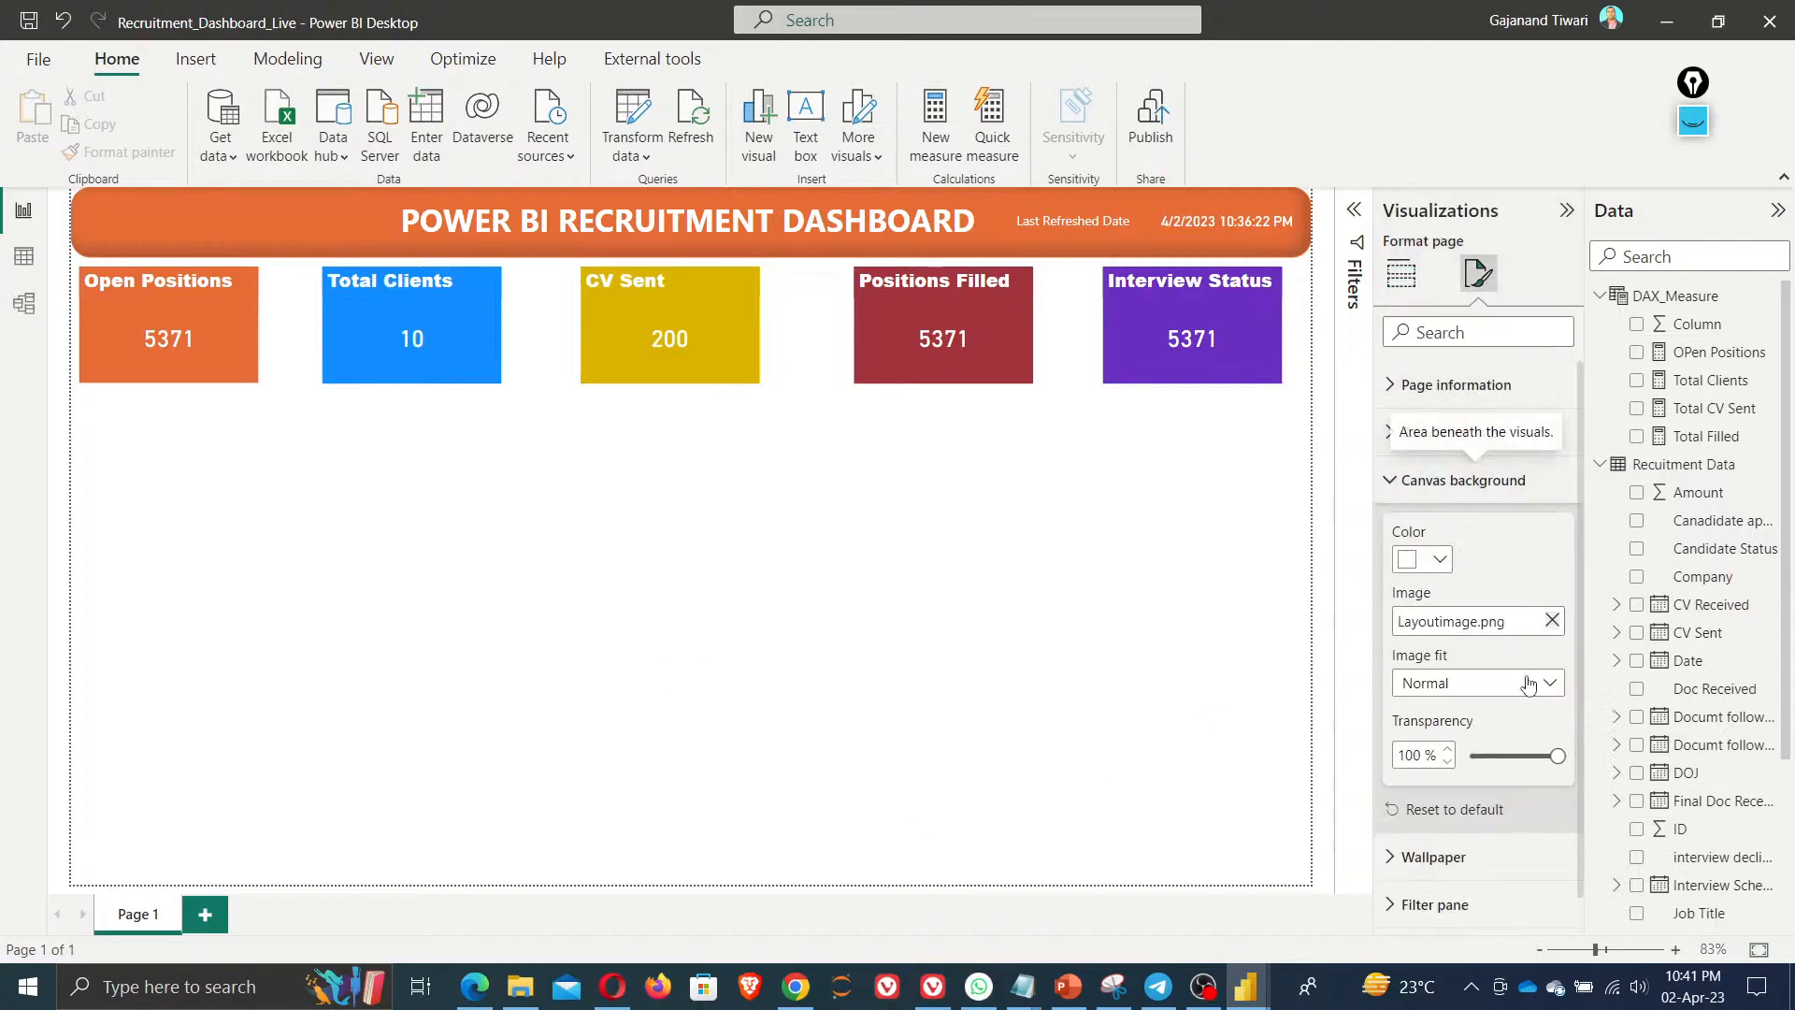
{"action": "left_click_drag", "start_coordinate": [1527, 757], "coordinate": [1487, 756]}
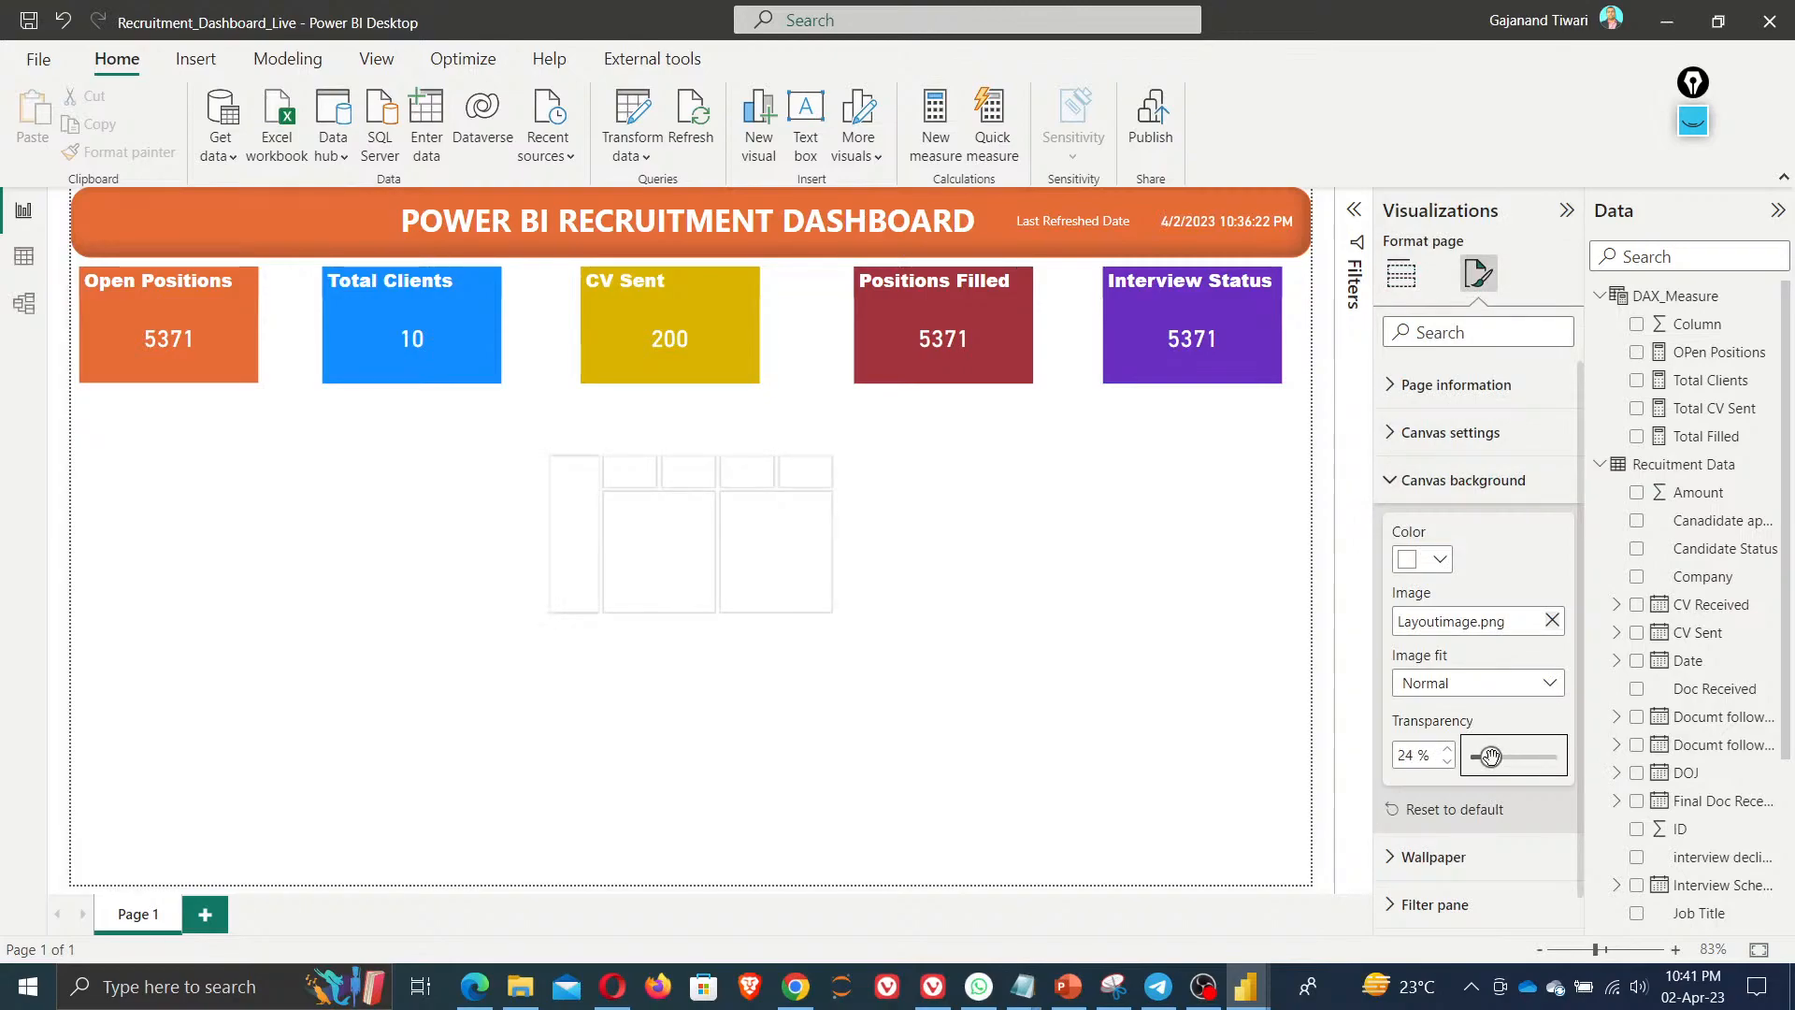
{"action": "left_click", "coordinate": [1463, 689]}
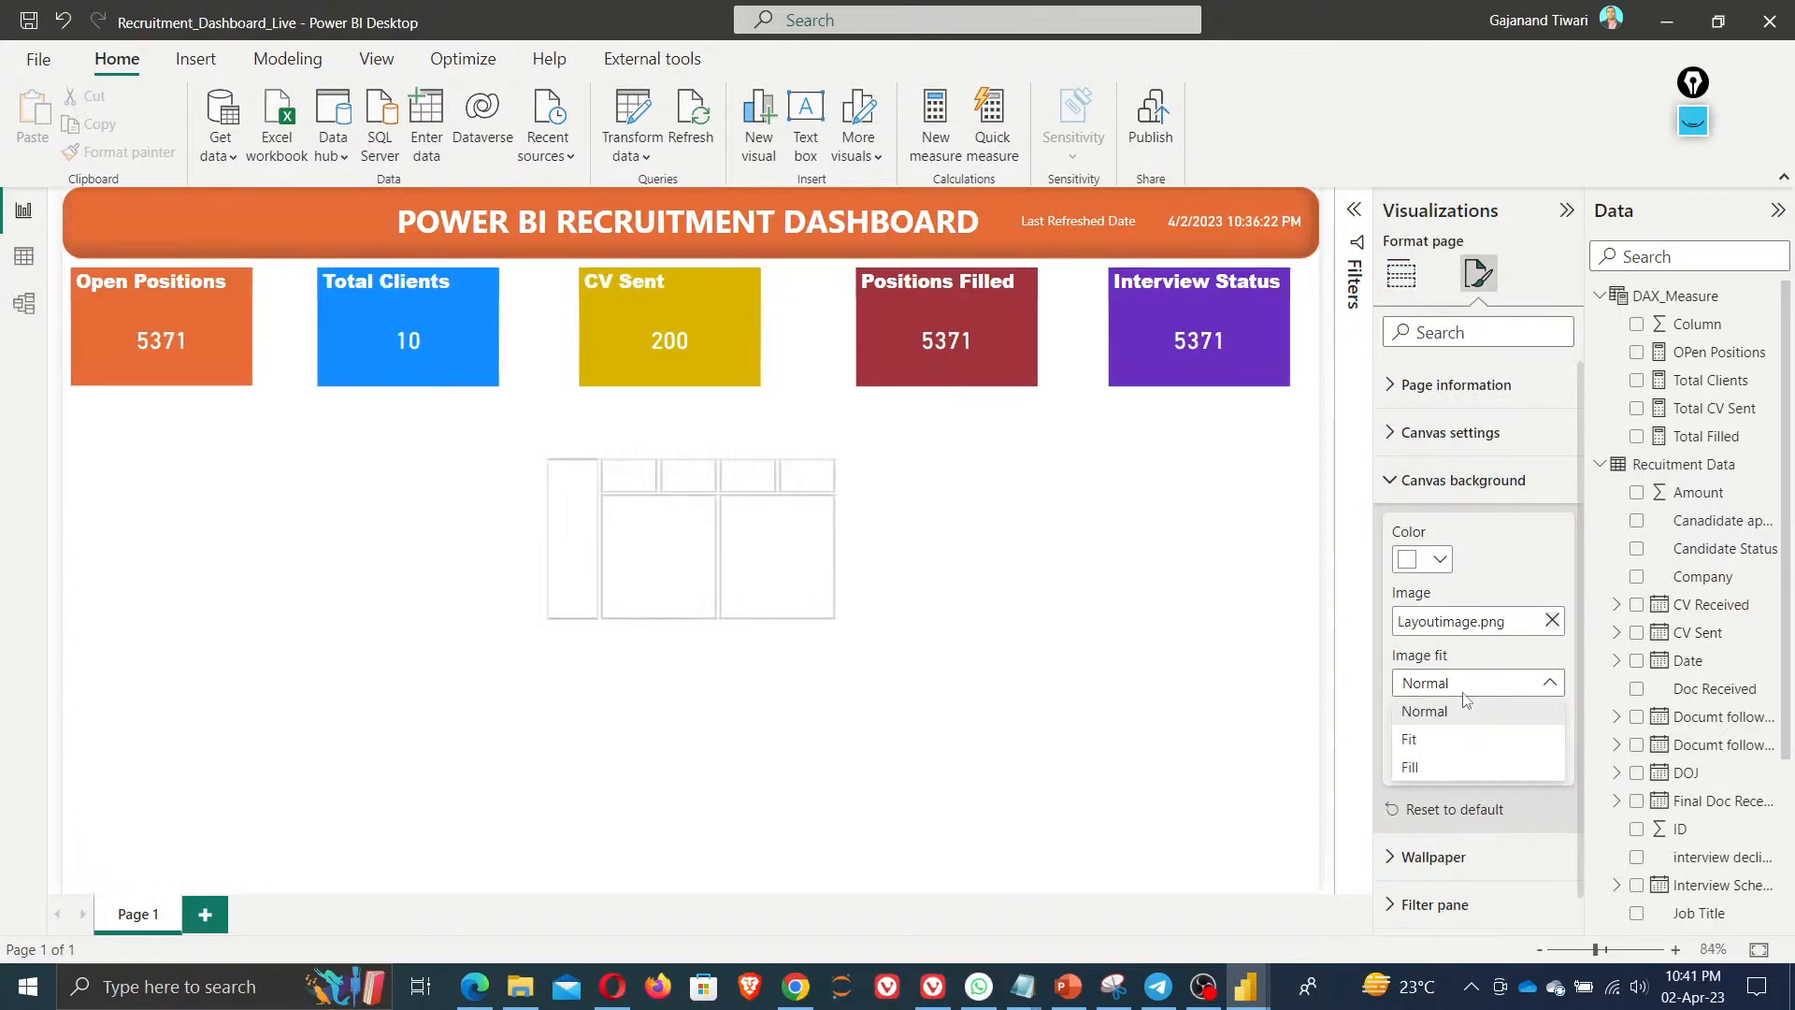
{"action": "left_click", "coordinate": [1426, 739]}
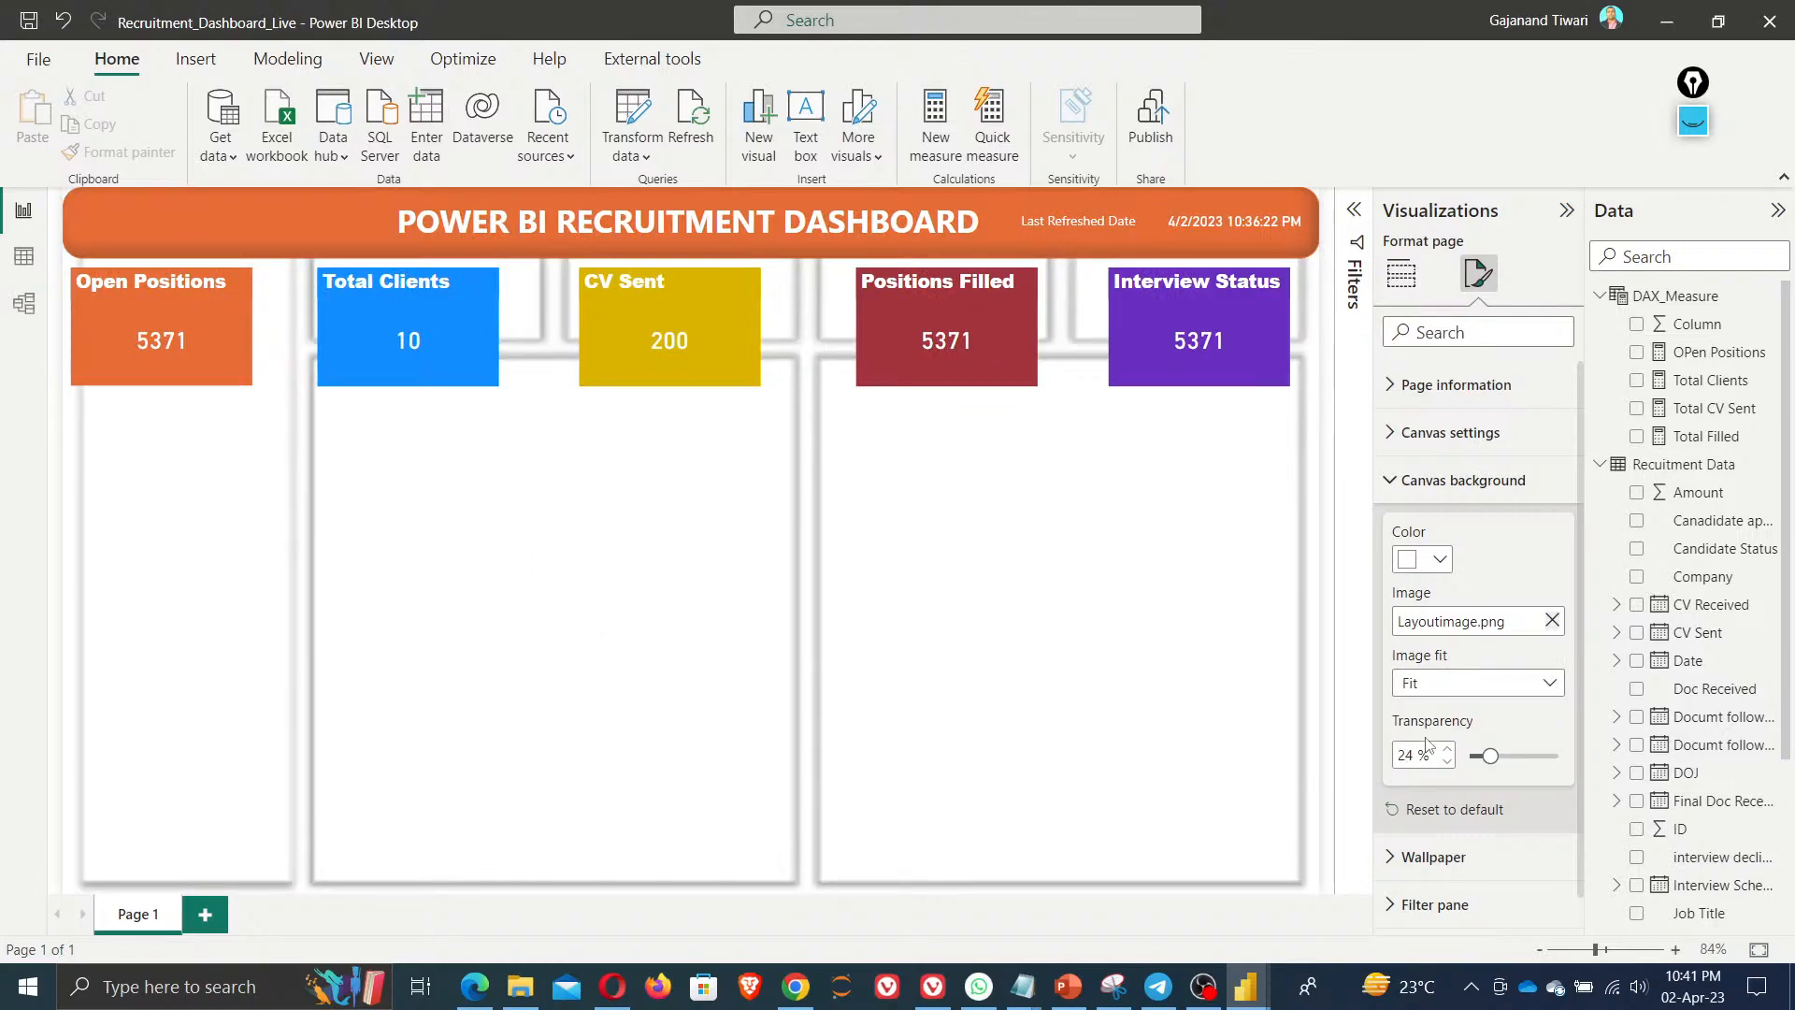
Replace the canvas background image with Layoutls.png from the Recruitment_Dashboard folder
{"action": "left_click", "coordinate": [1552, 620]}
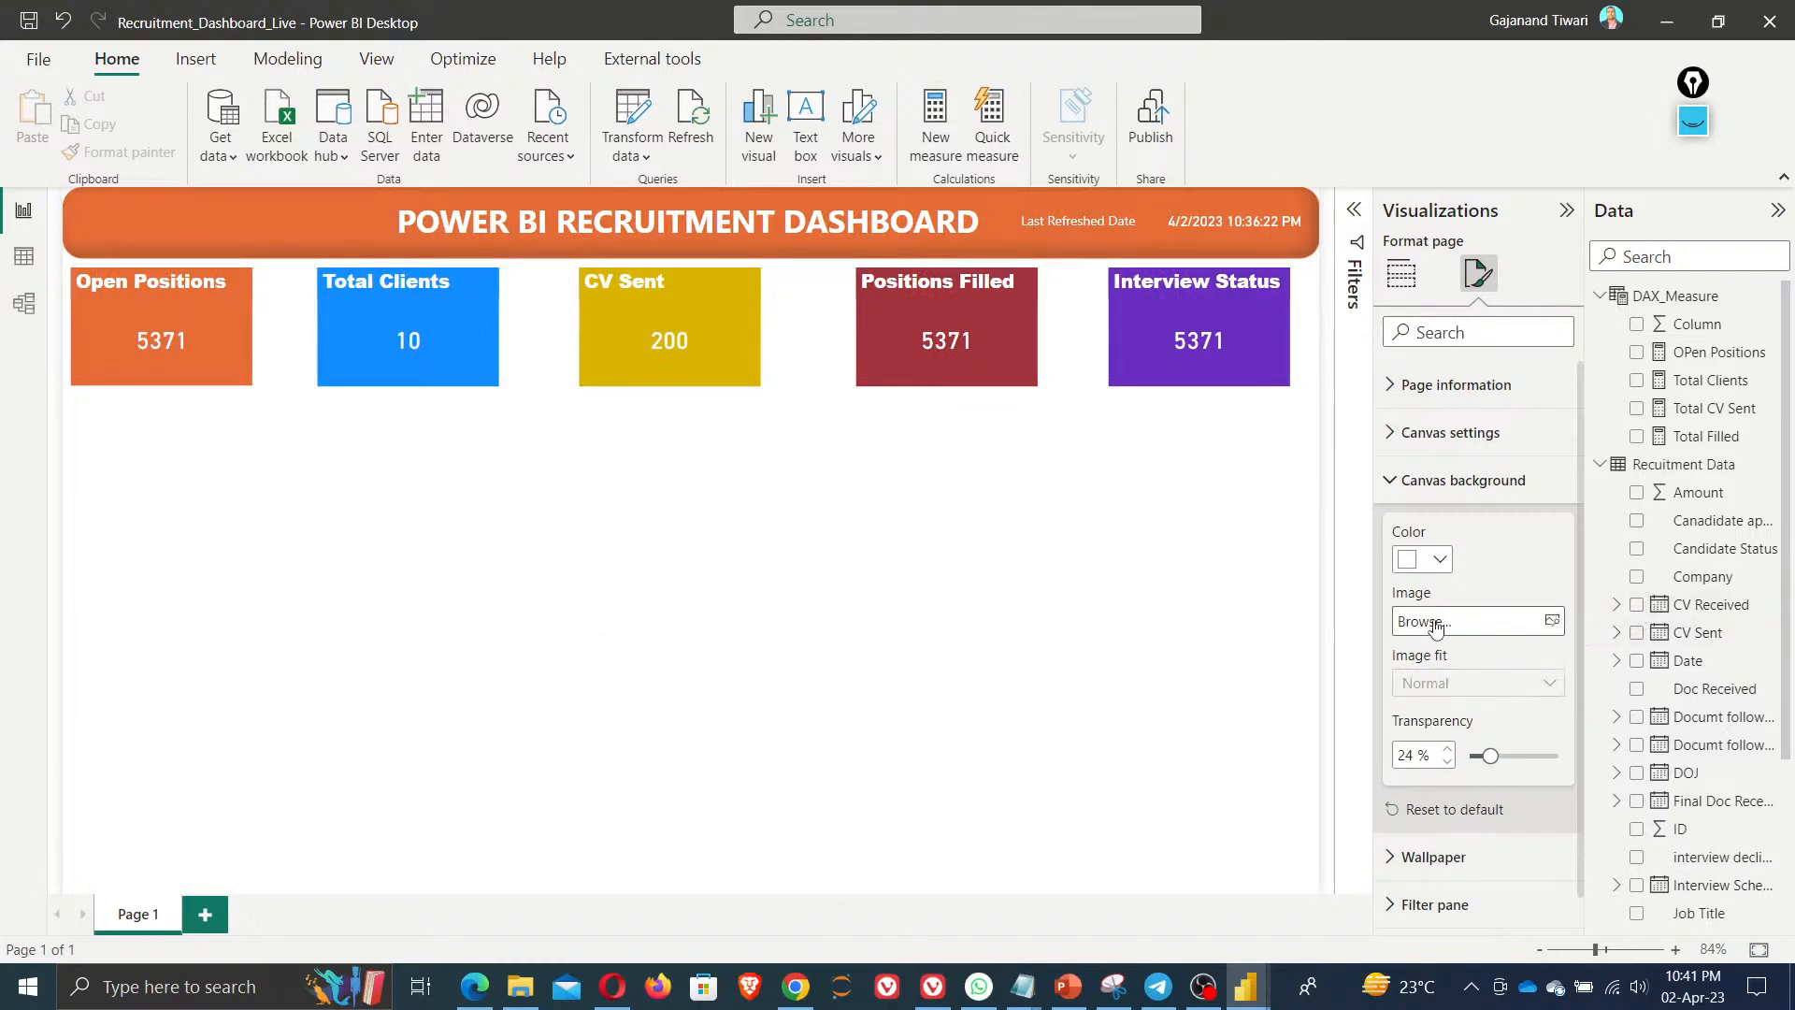
{"action": "left_click", "coordinate": [1552, 622]}
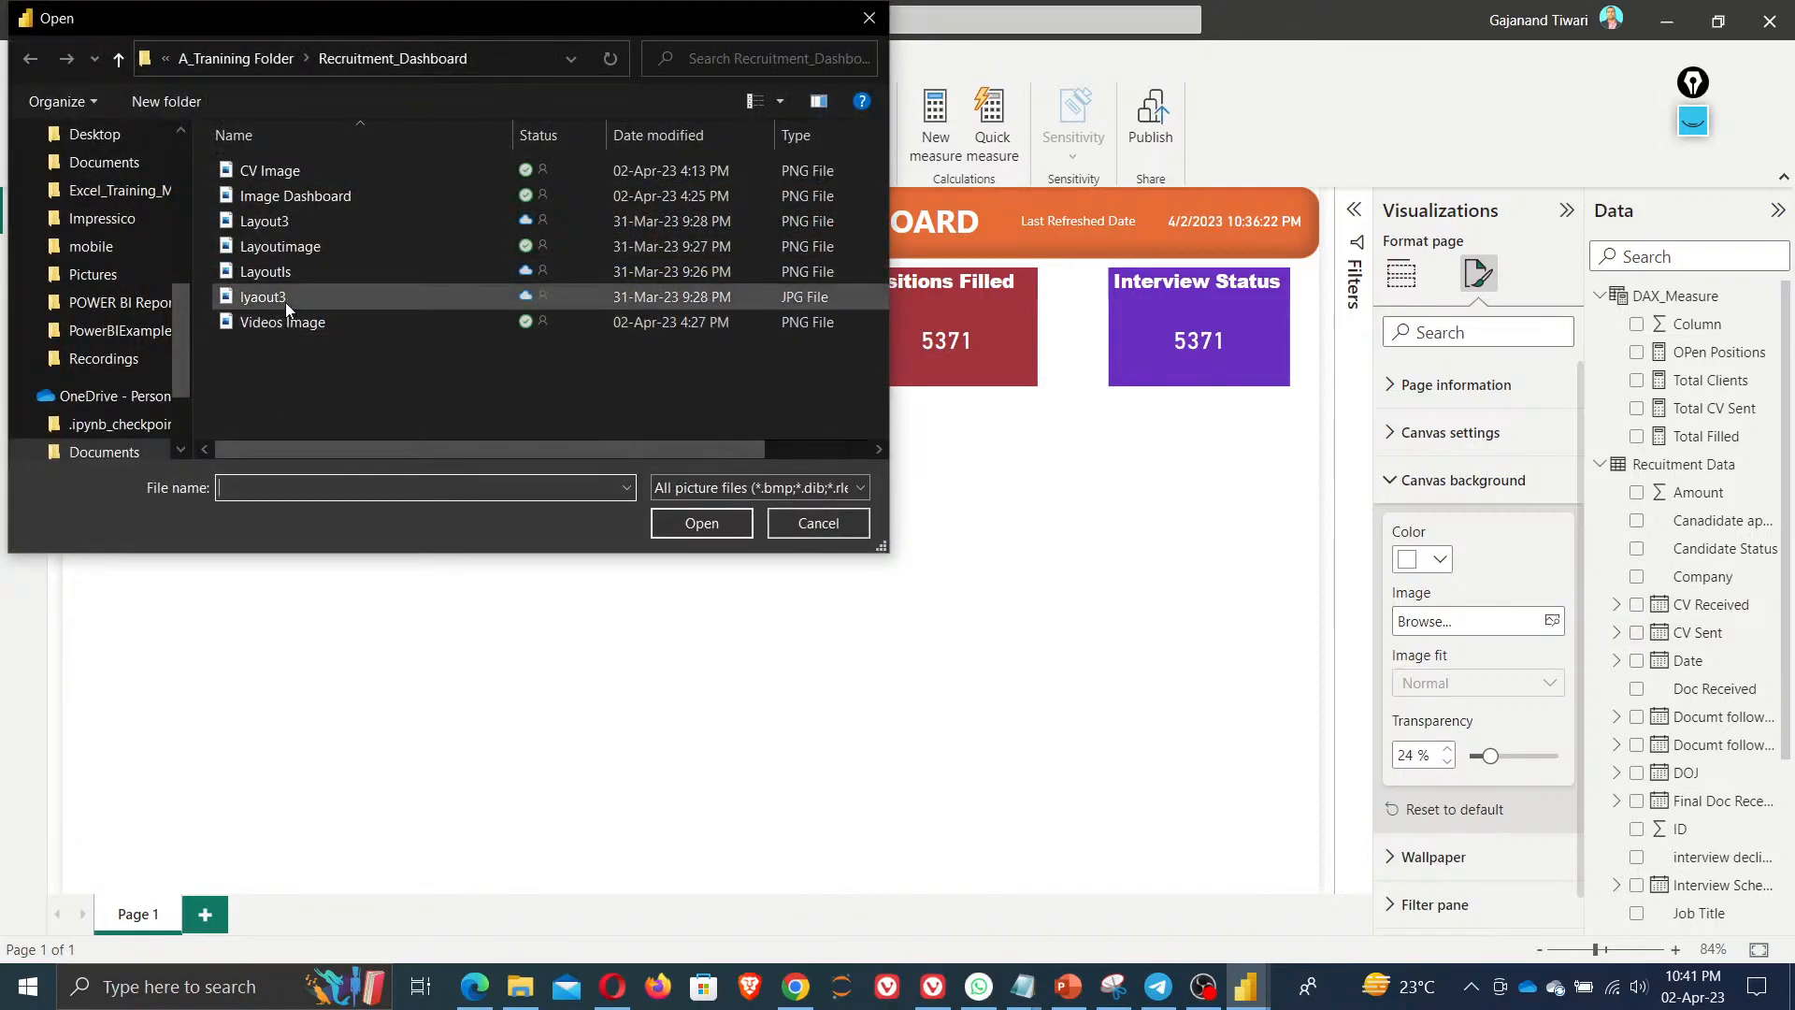
{"action": "left_click", "coordinate": [280, 275]}
{"action": "left_click", "coordinate": [702, 523]}
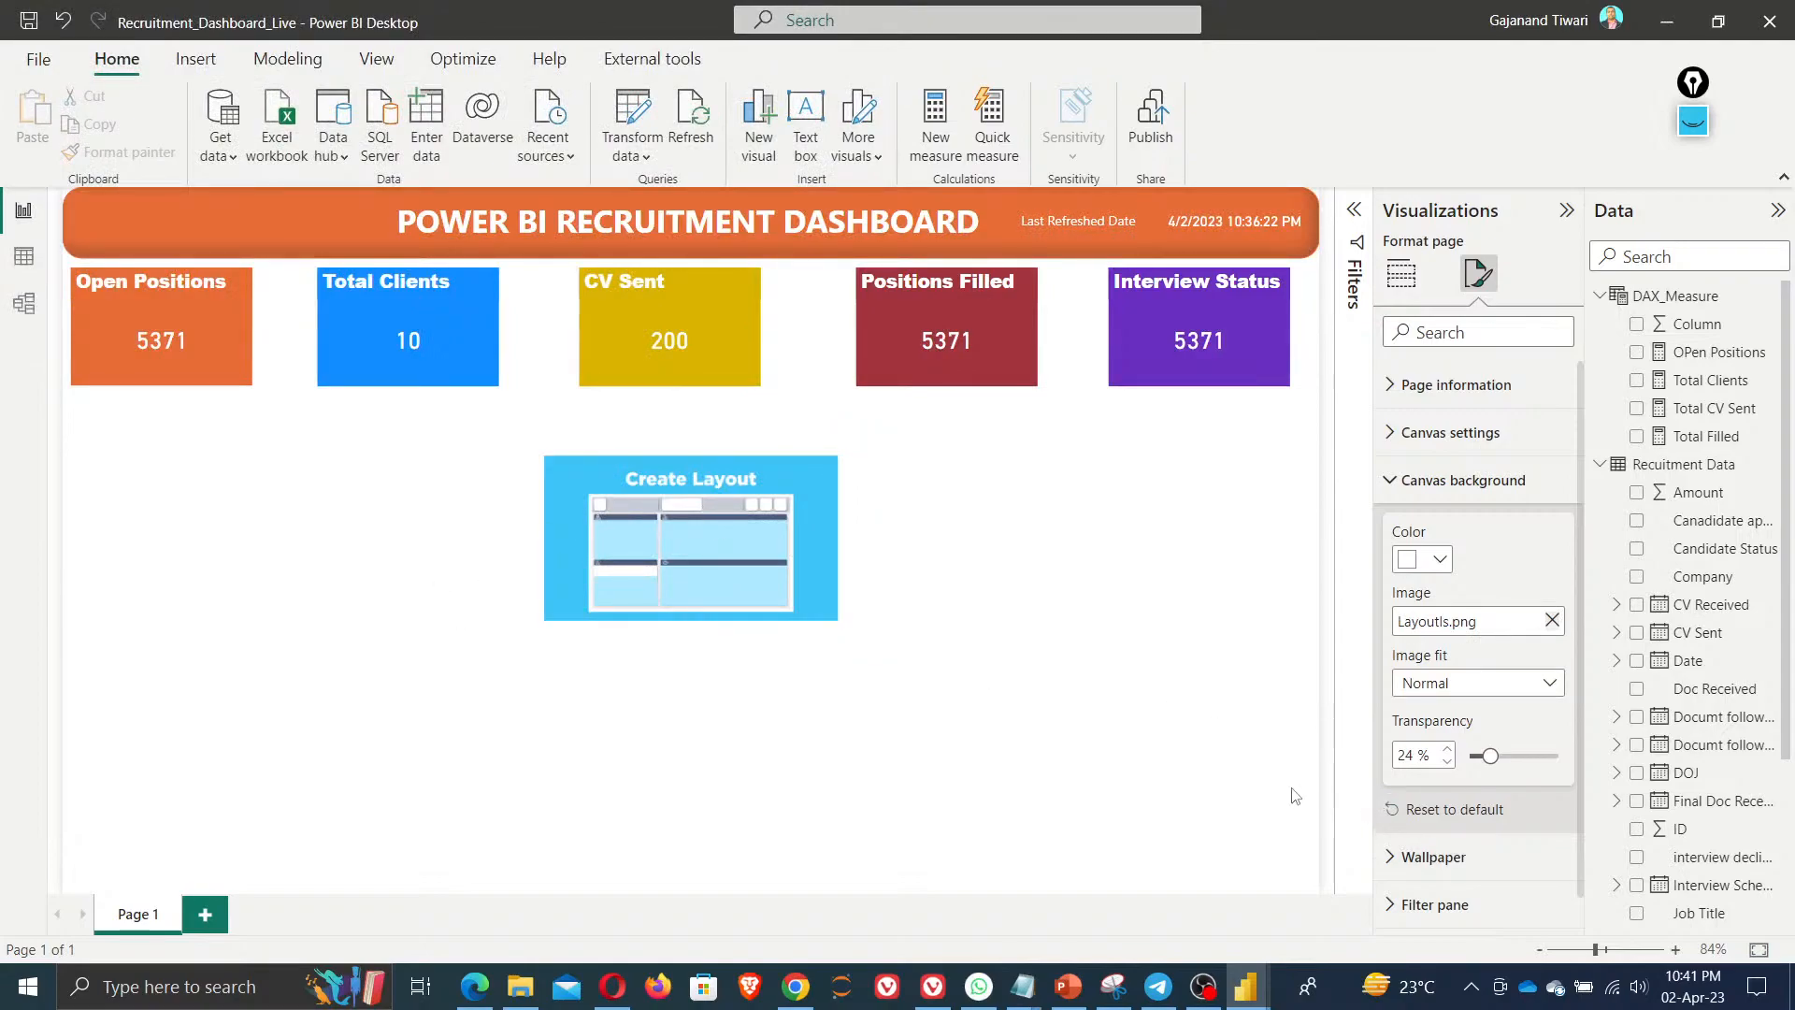
Try the Fit and Fill image fit options on the Layoutls.png canvas background
{"action": "left_click", "coordinate": [1458, 683]}
{"action": "left_click", "coordinate": [1452, 748]}
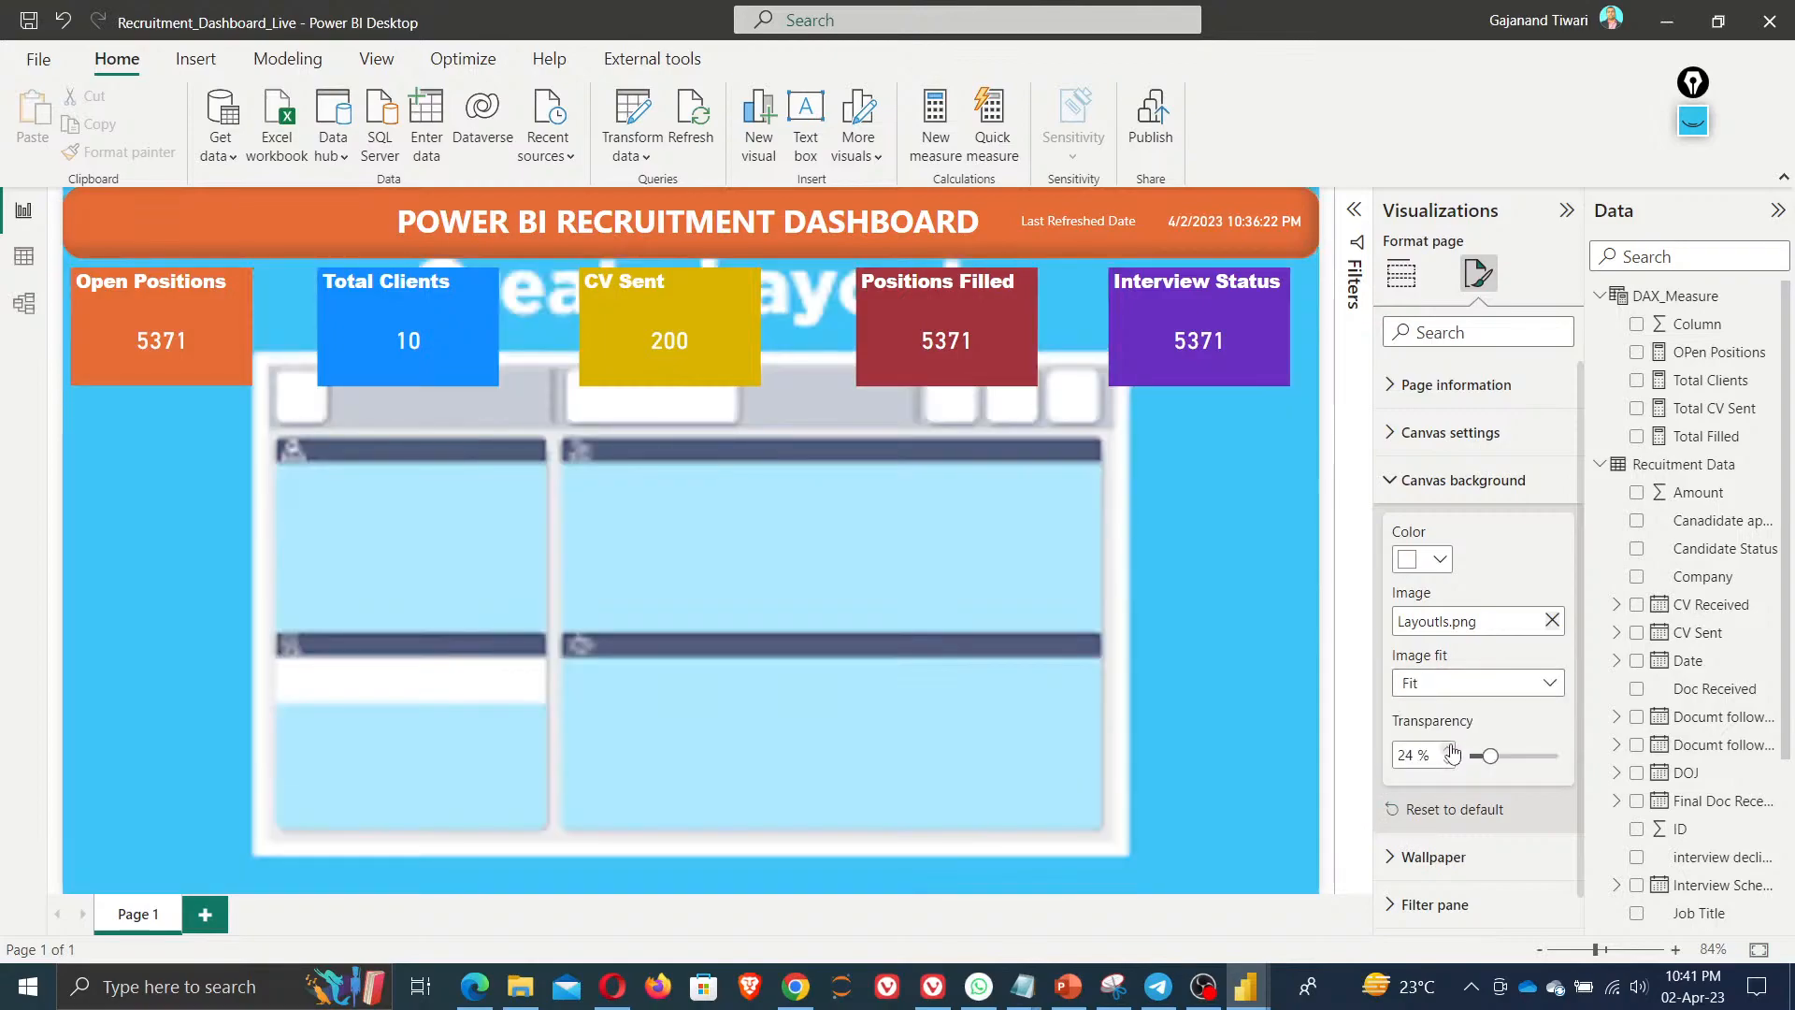
{"action": "left_click", "coordinate": [1459, 683]}
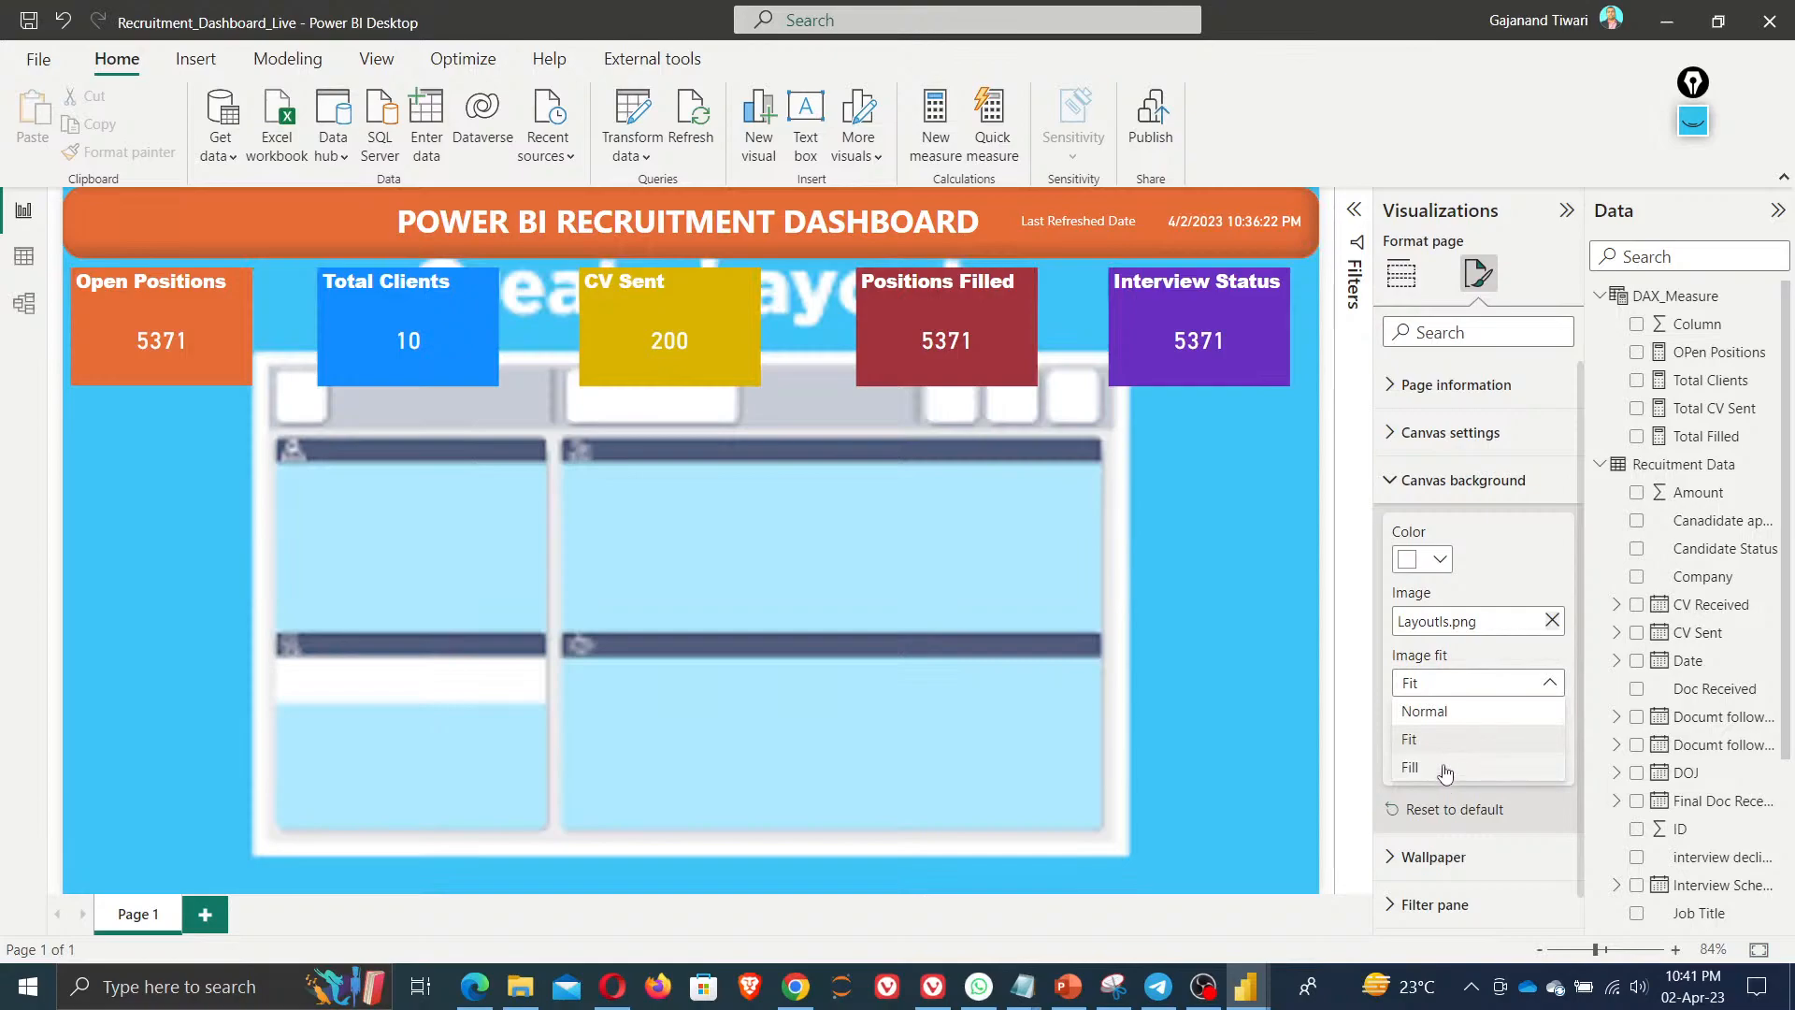
{"action": "left_click", "coordinate": [1446, 769]}
{"action": "left_click", "coordinate": [1455, 683]}
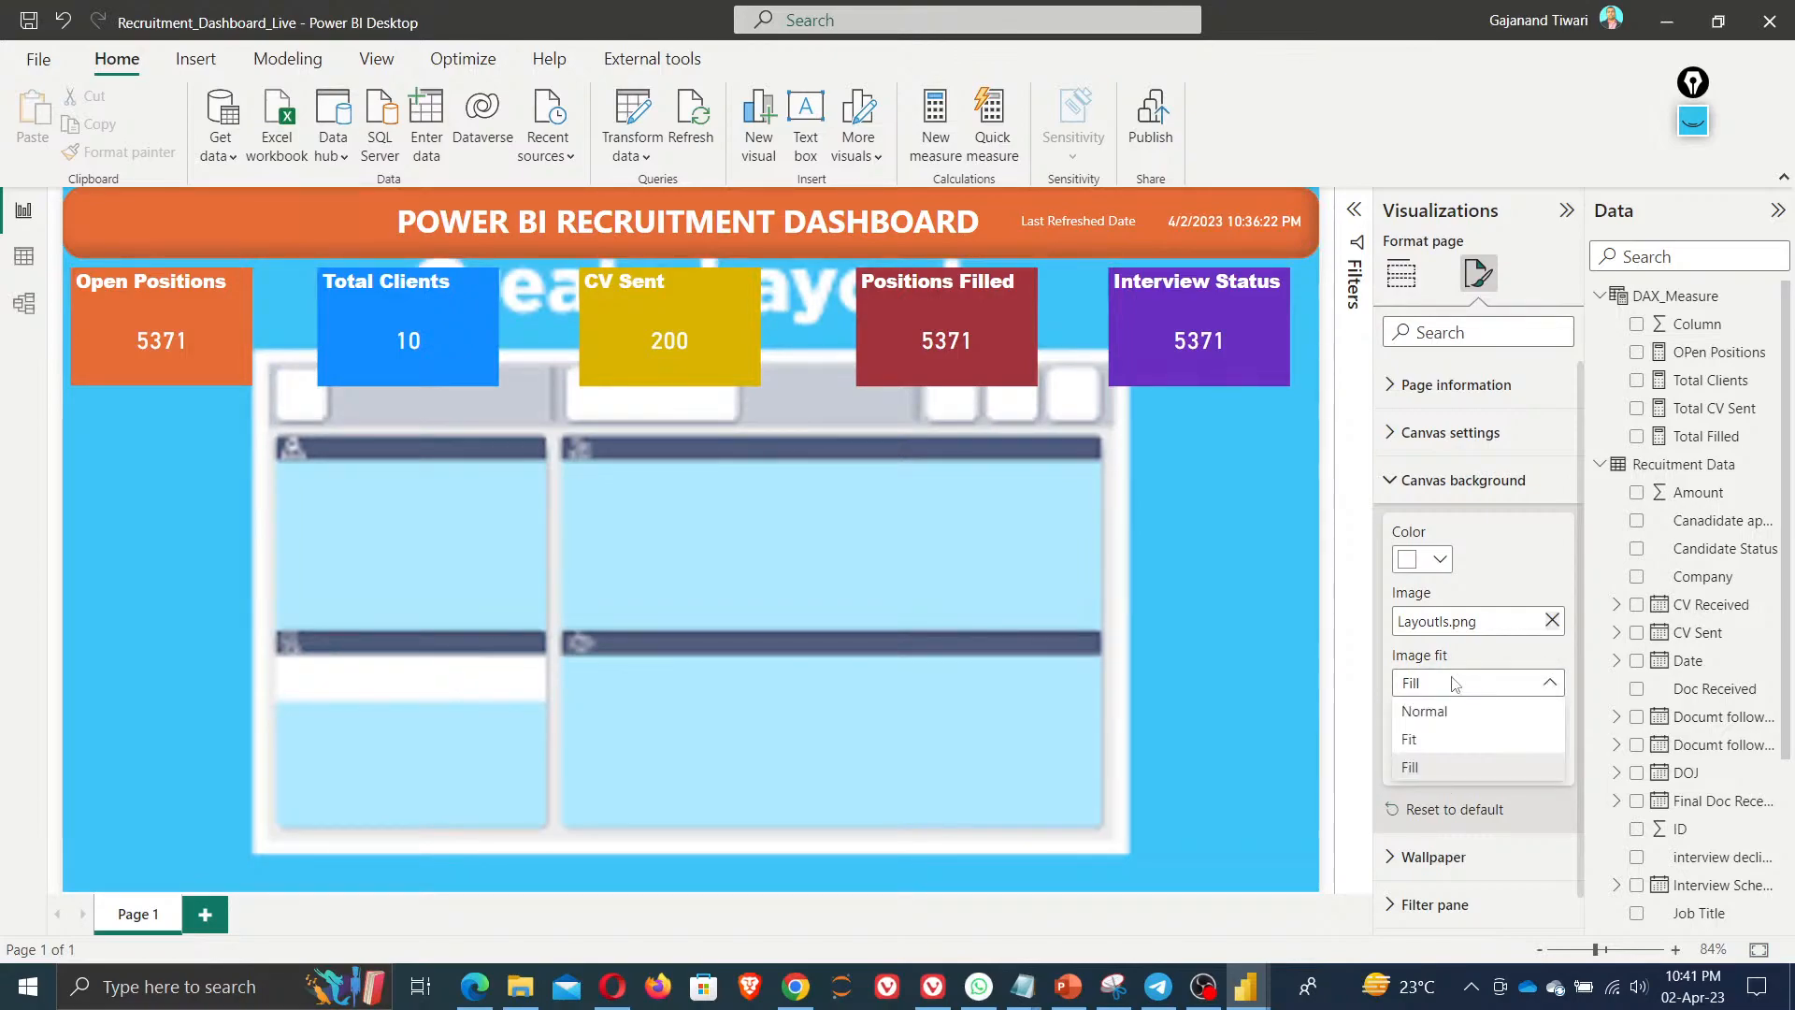
Clear the canvas background image and load Layoutls.png again from the Recruitment_Dashboard folder
{"action": "left_click", "coordinate": [1551, 623]}
{"action": "left_click", "coordinate": [1552, 622]}
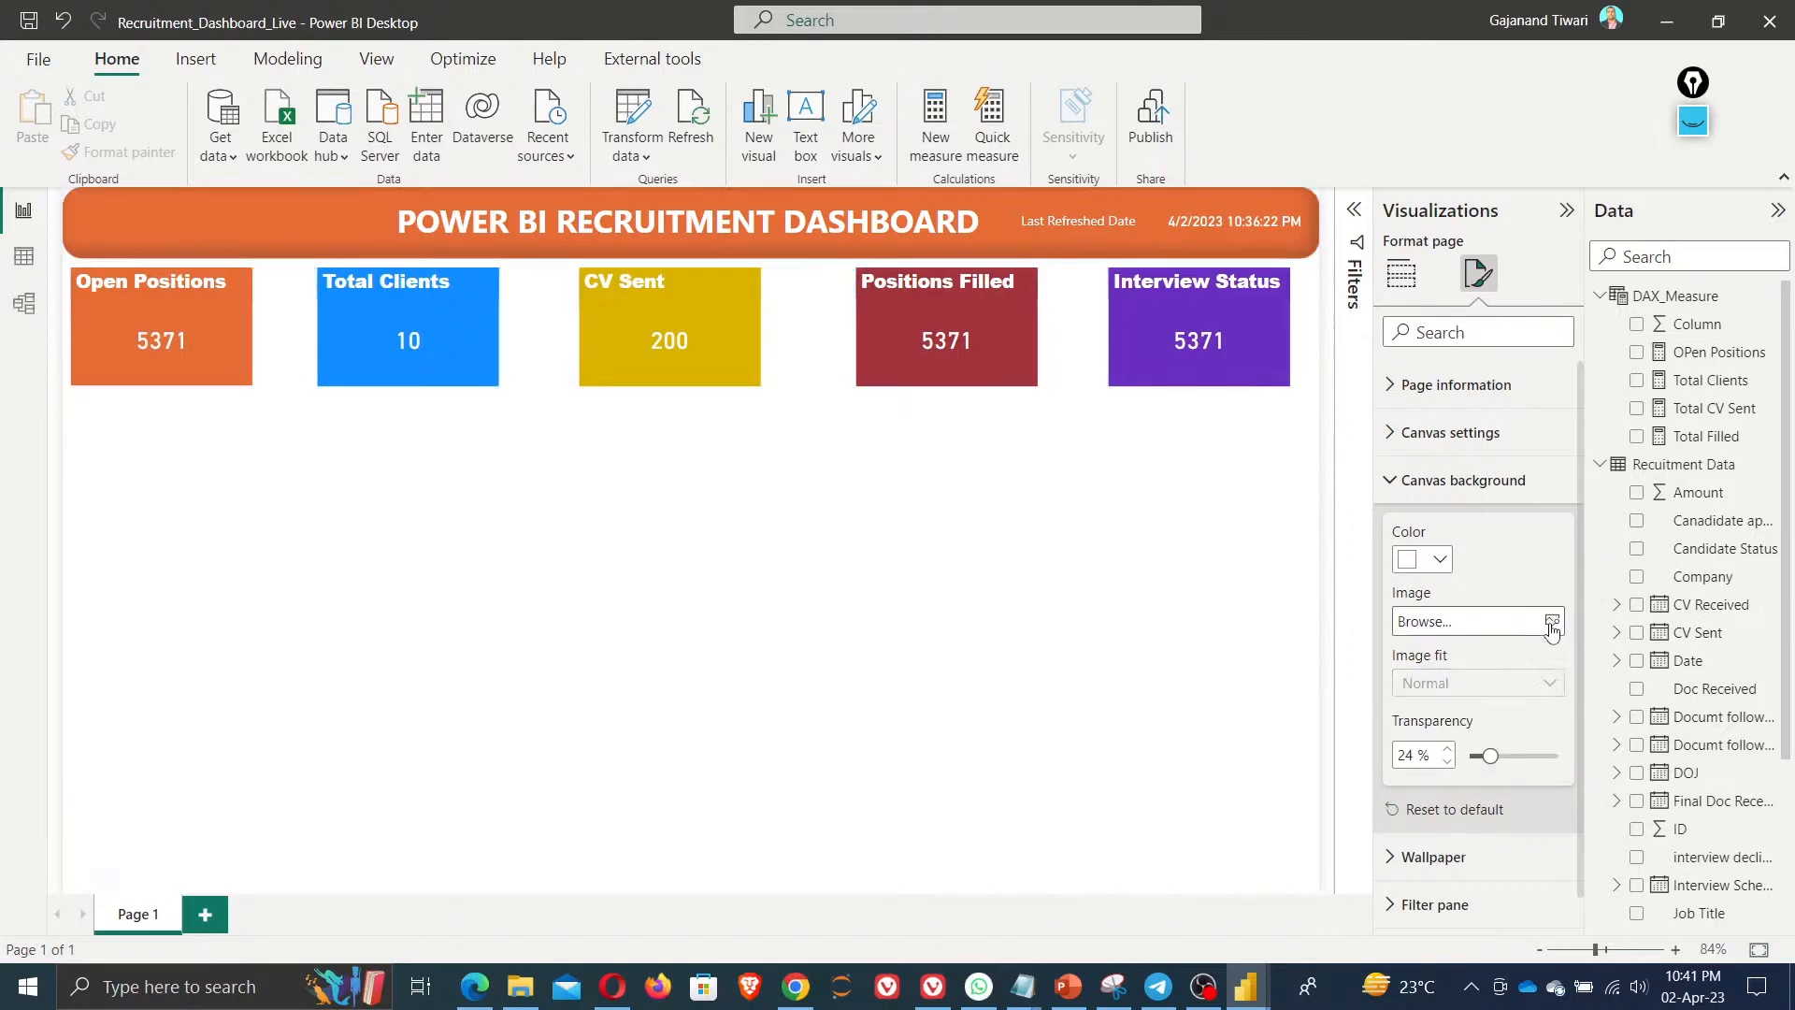
{"action": "left_click", "coordinate": [1552, 622]}
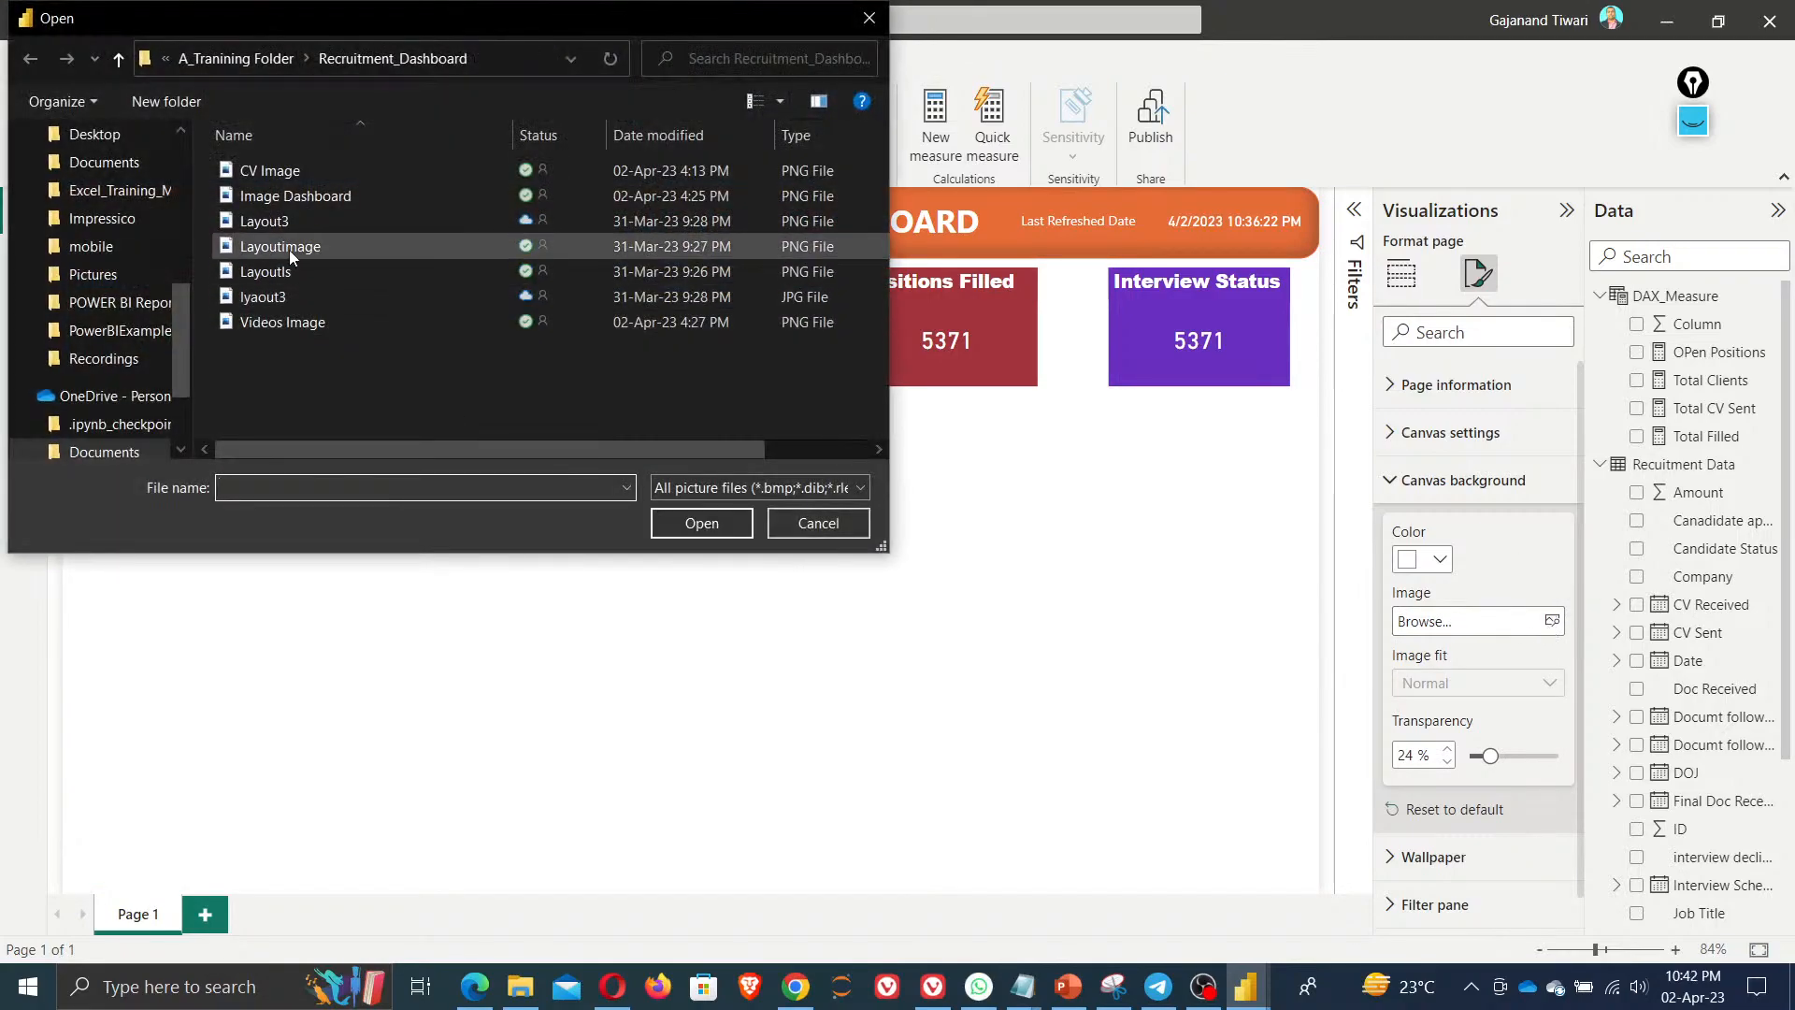
{"action": "left_click", "coordinate": [284, 198]}
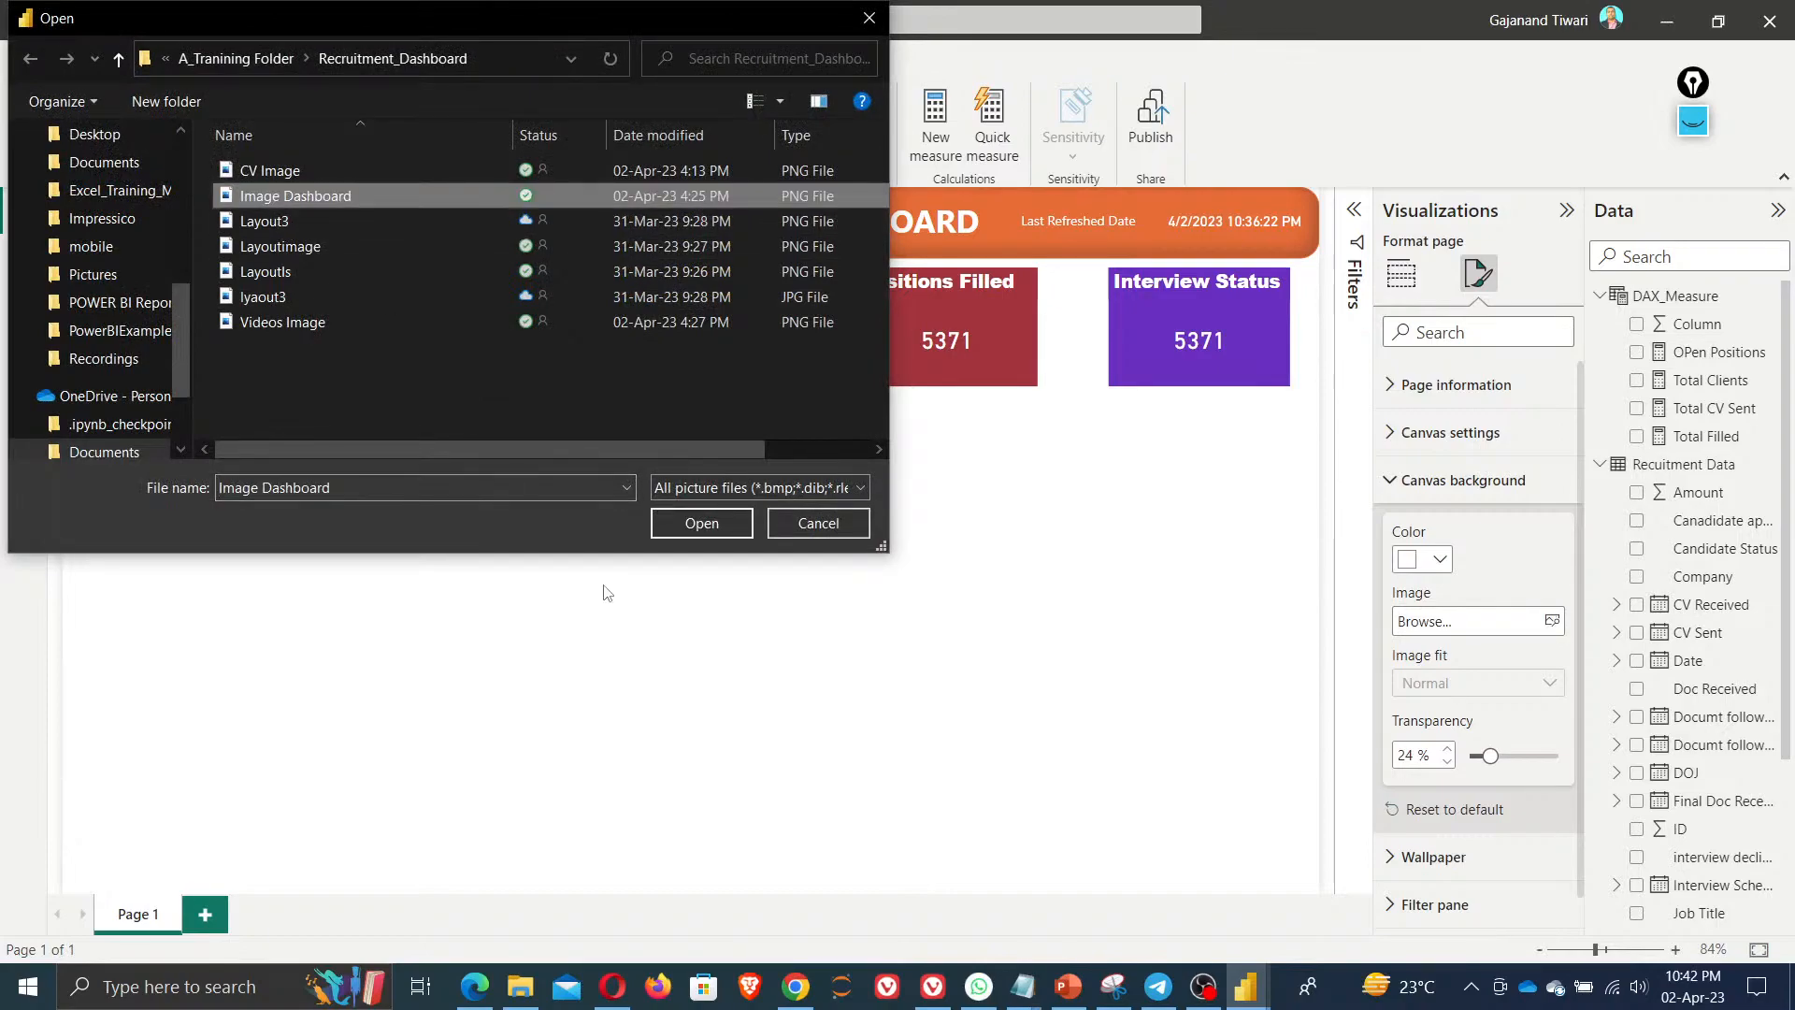
{"action": "left_click", "coordinate": [263, 174]}
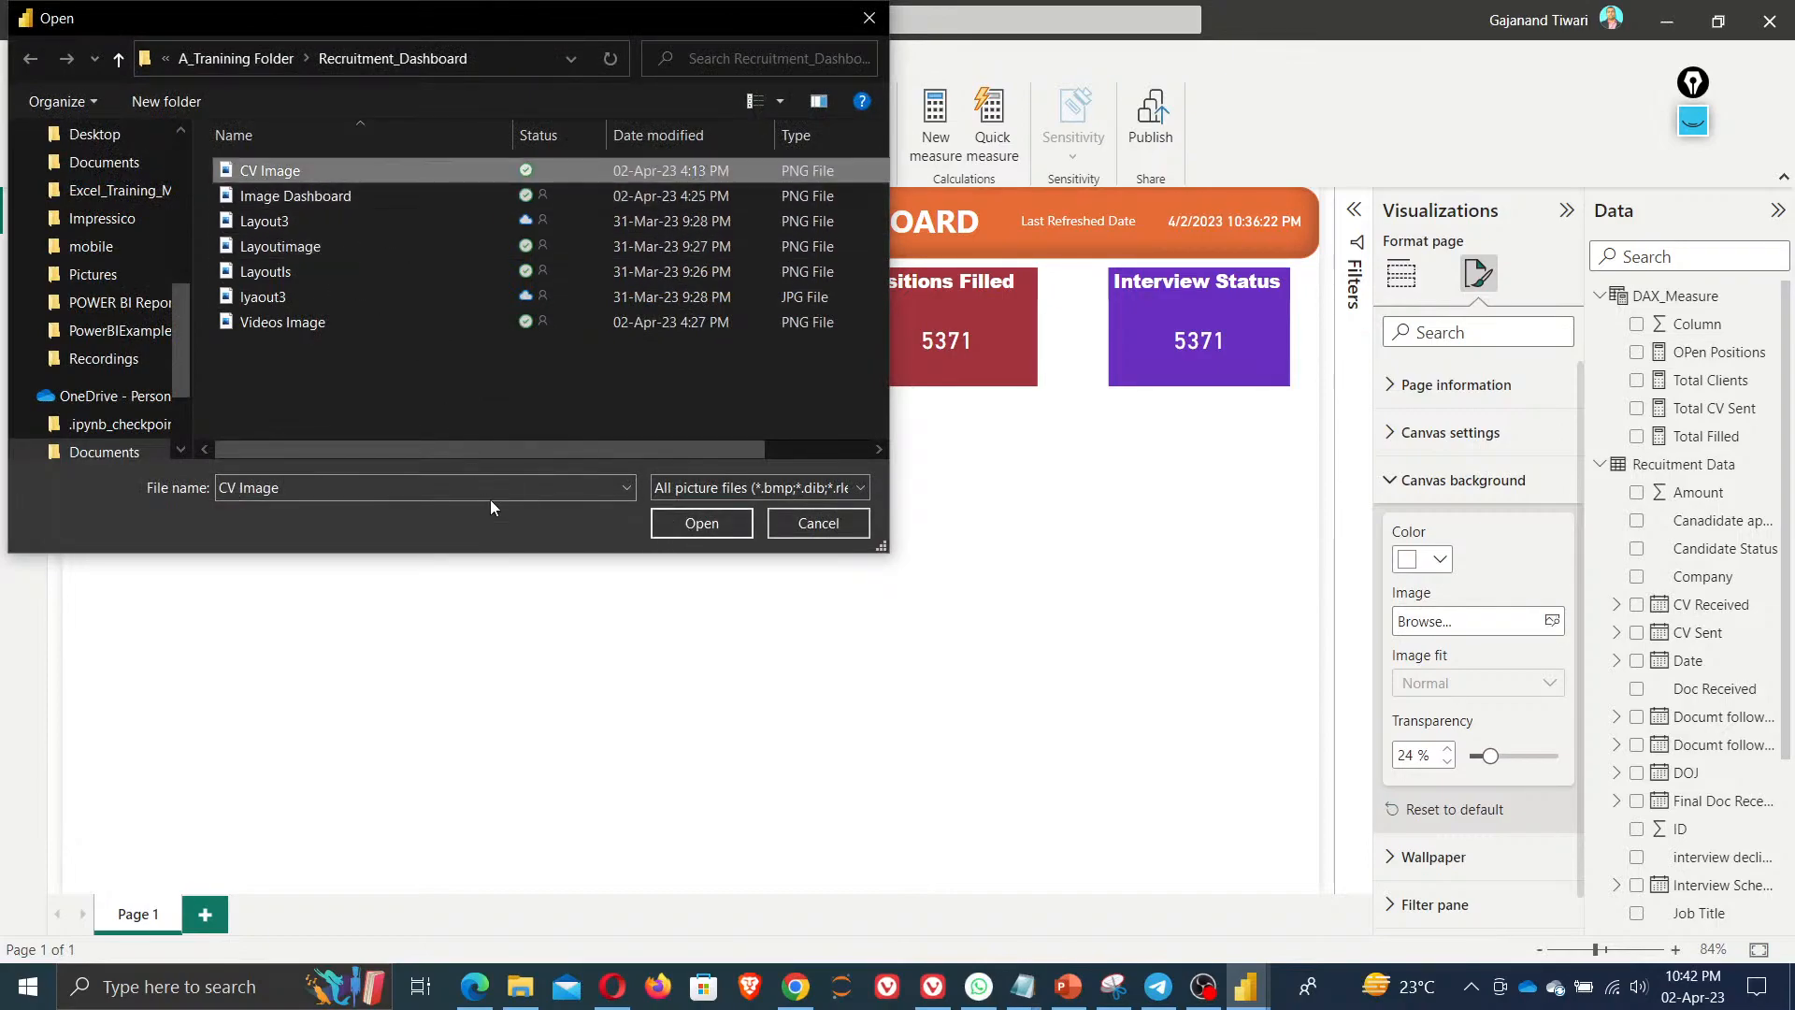
{"action": "left_click", "coordinate": [284, 273]}
{"action": "left_click", "coordinate": [703, 524]}
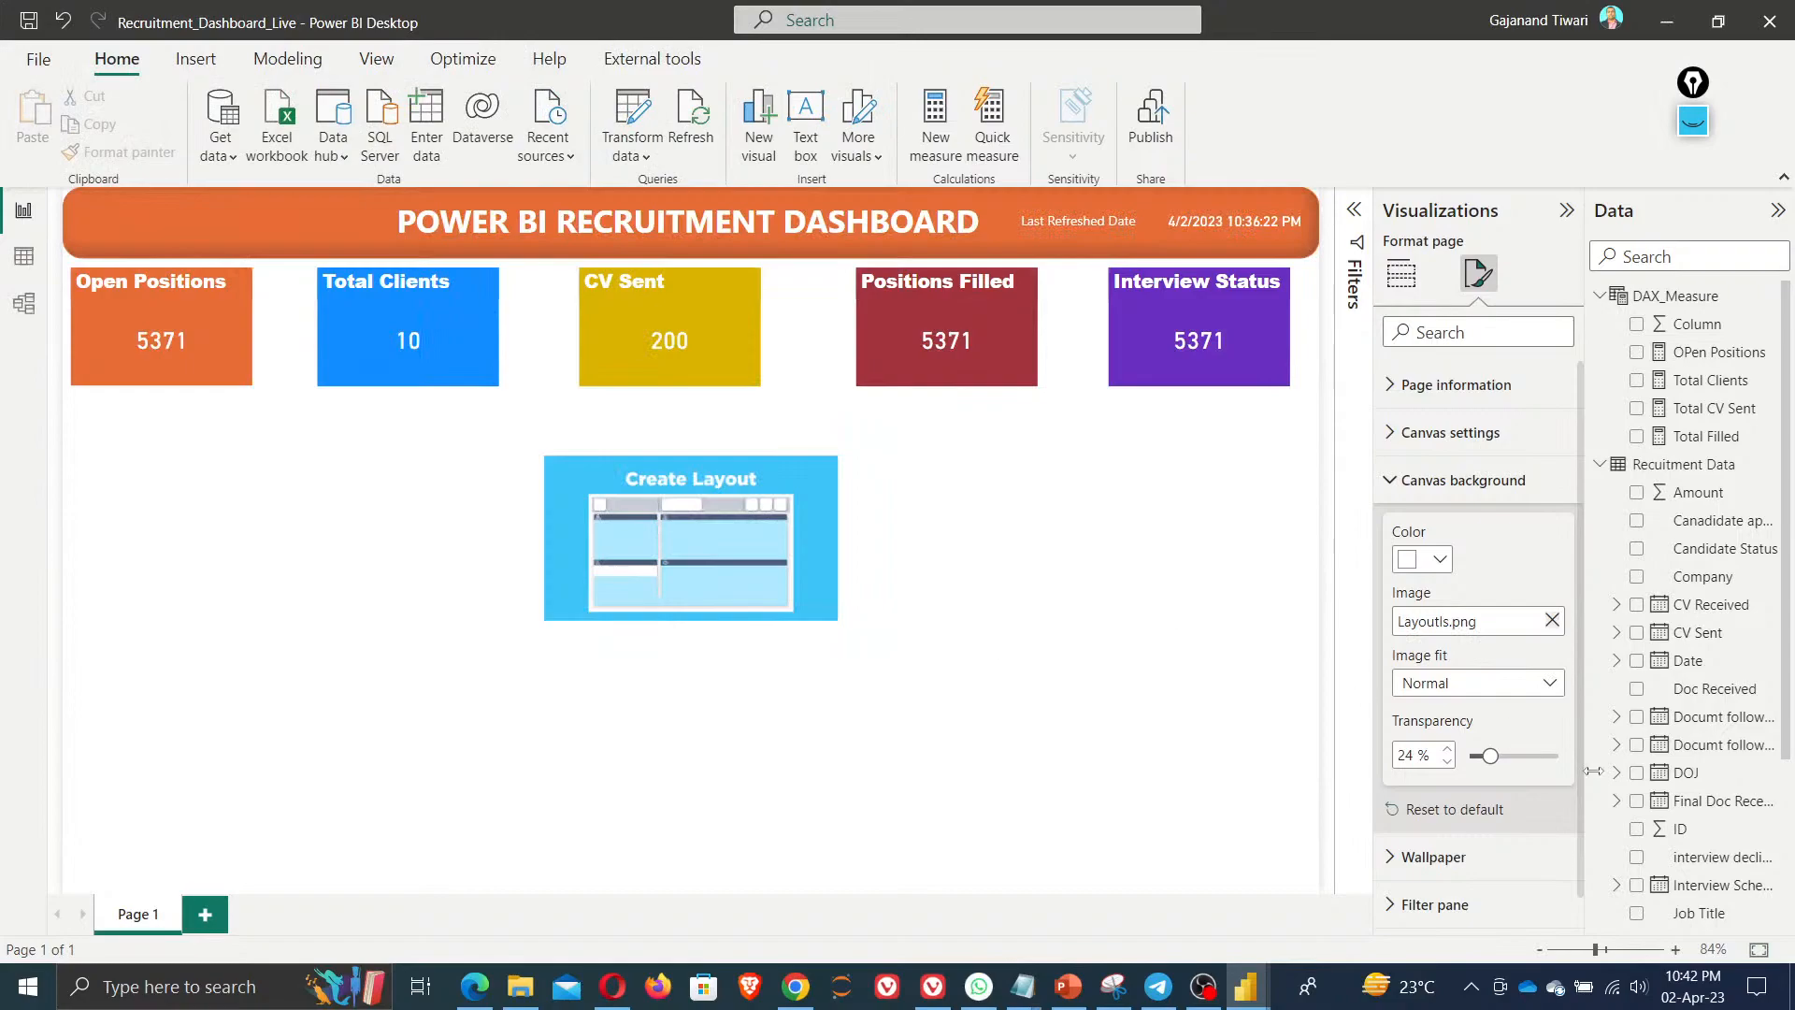
Try Videos Image.PNG from the Recruitment_Dashboard folder as the canvas background image
{"action": "left_click", "coordinate": [1552, 620]}
{"action": "left_click", "coordinate": [1551, 624]}
{"action": "left_click", "coordinate": [296, 323]}
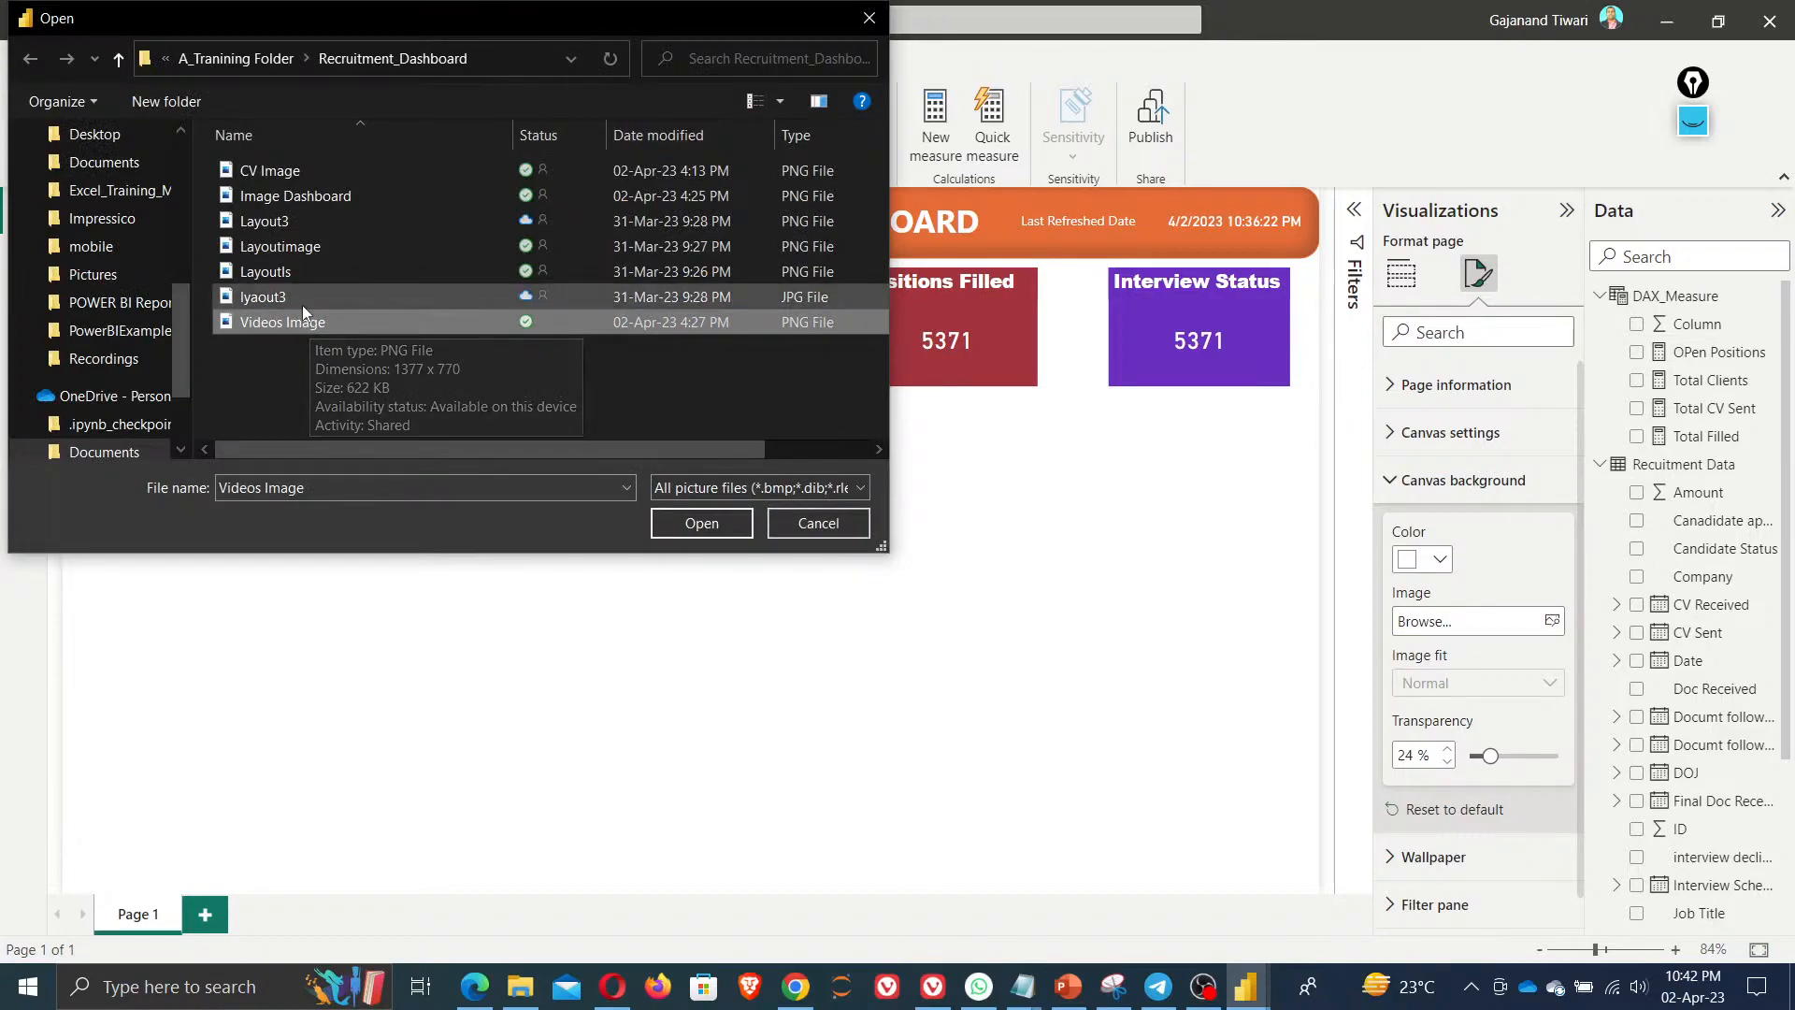
{"action": "left_click", "coordinate": [297, 302]}
{"action": "left_click", "coordinate": [312, 326]}
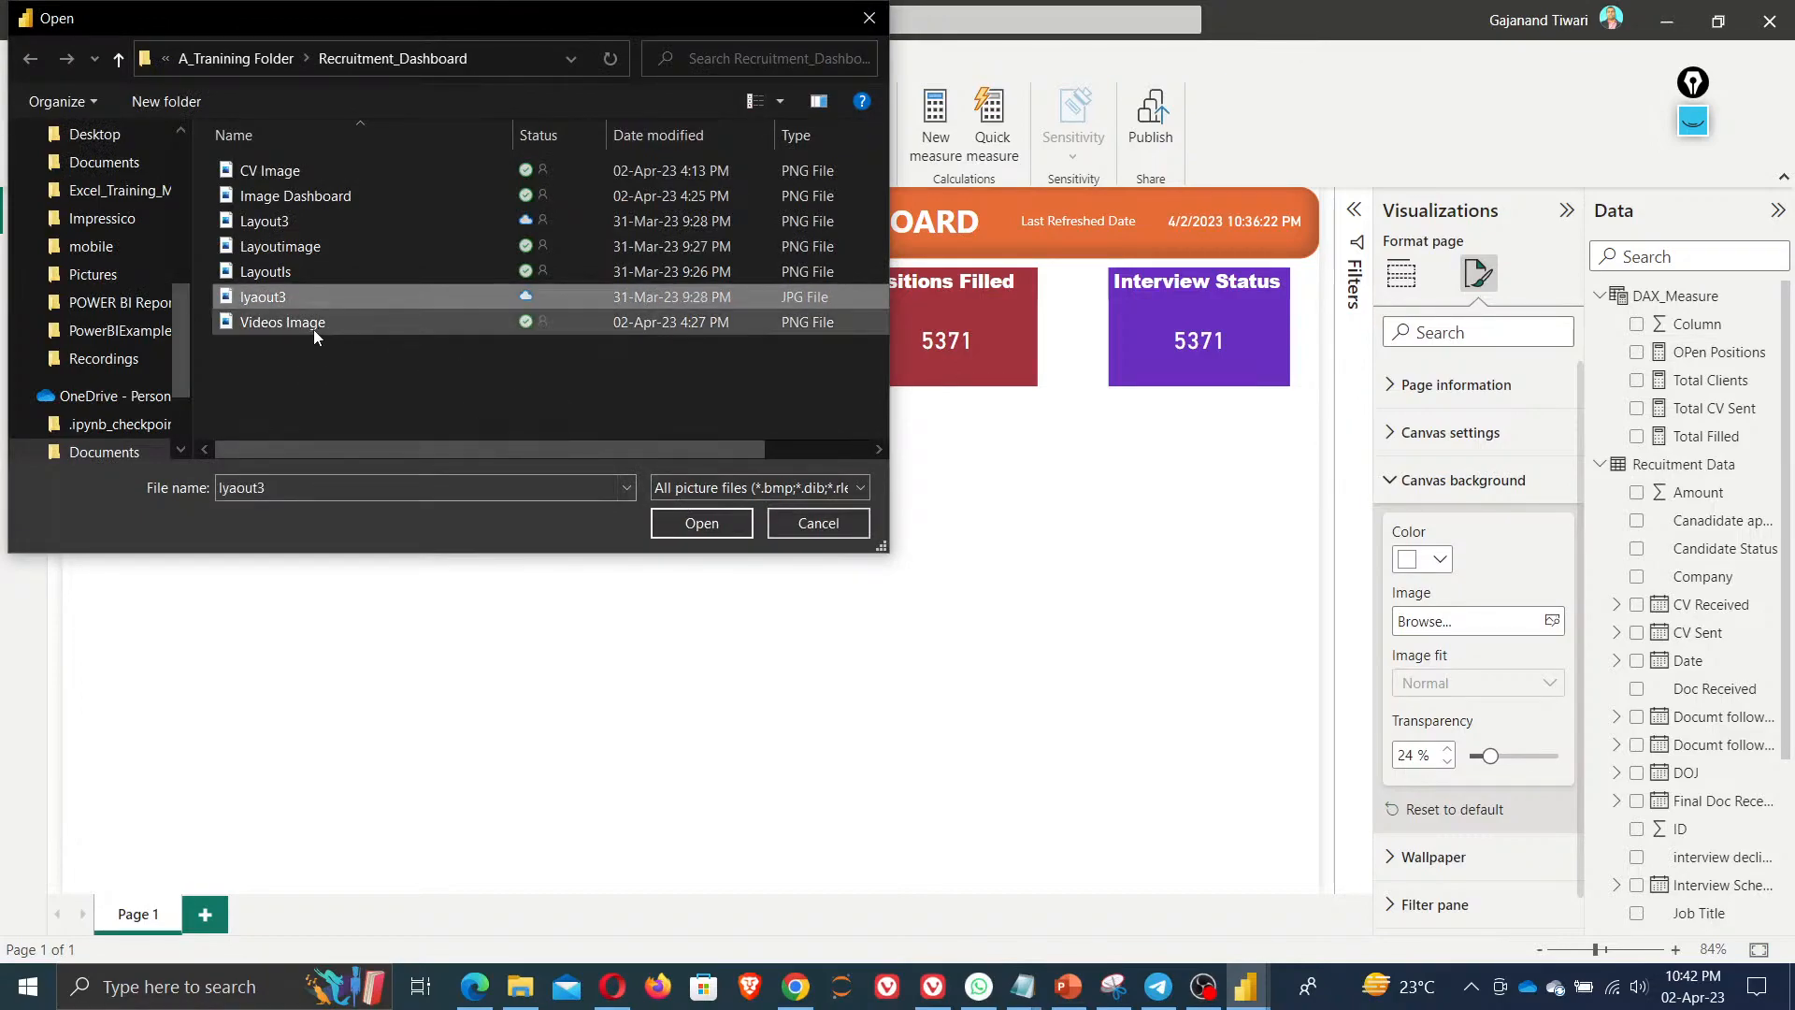
{"action": "left_click", "coordinate": [705, 522]}
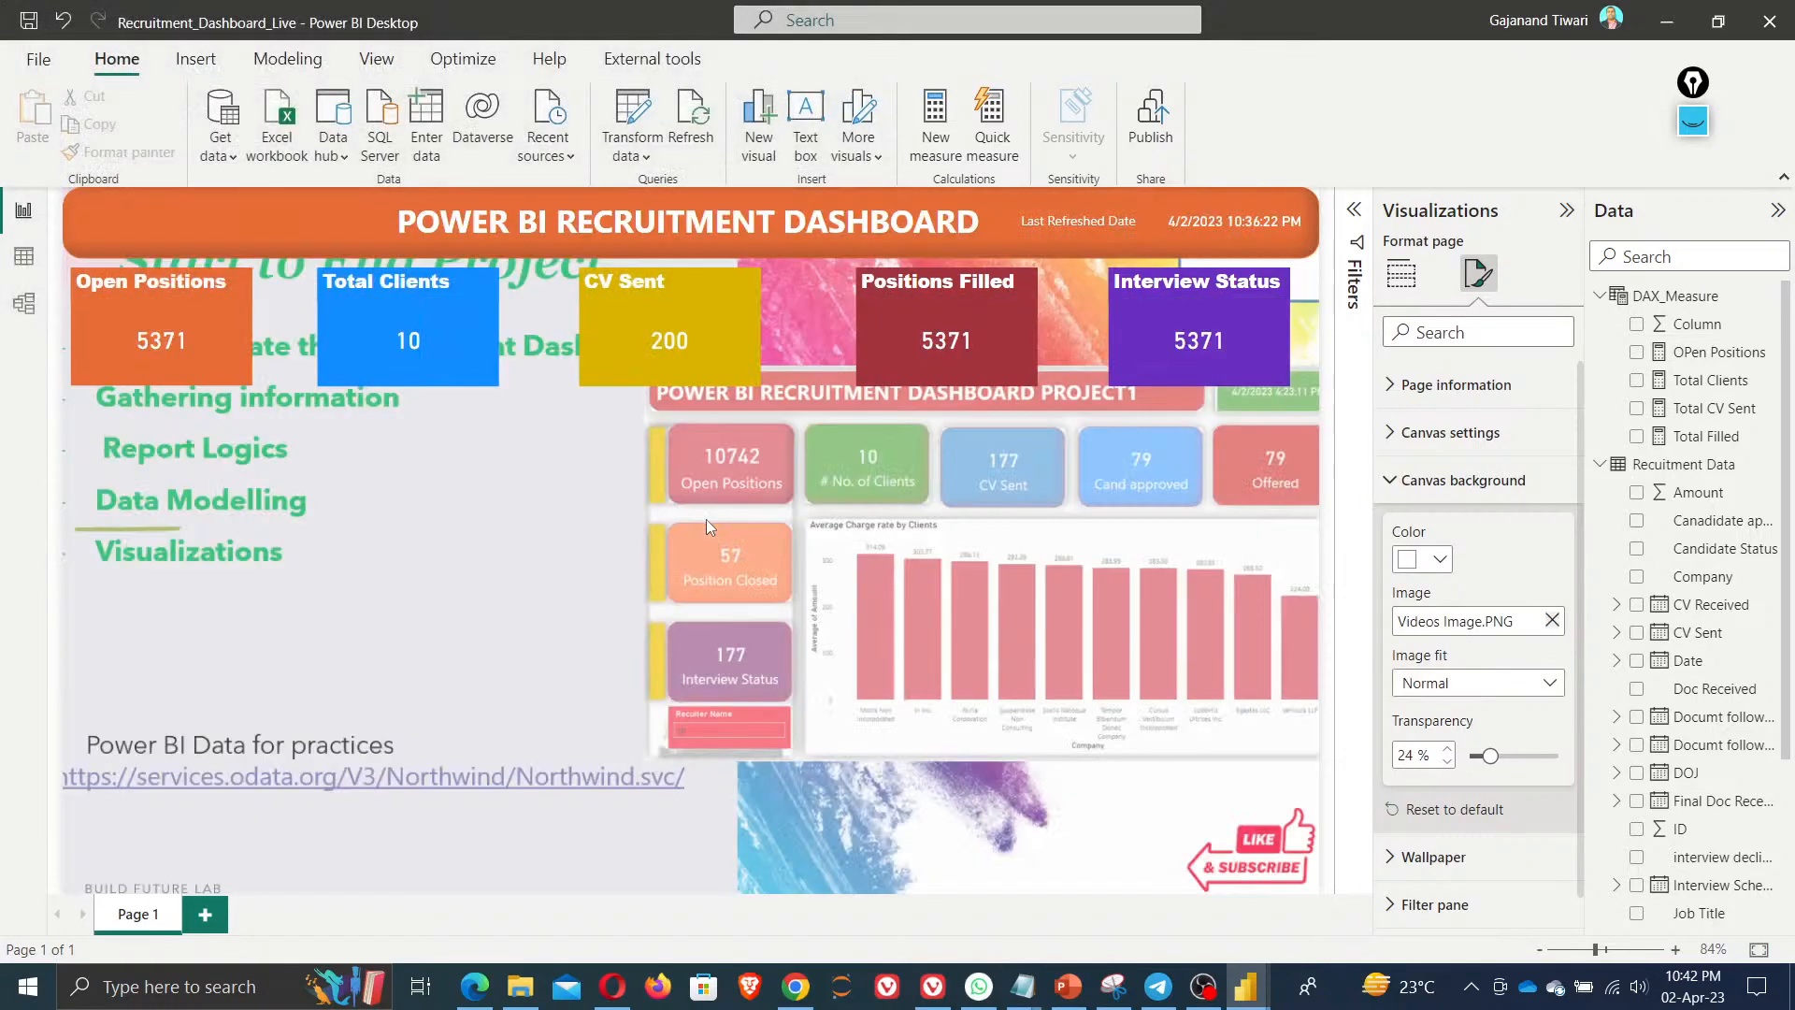
Remove the Videos Image.PNG canvas background and put Layoutls.png in its place
{"action": "left_click", "coordinate": [1552, 620]}
{"action": "left_click", "coordinate": [1551, 622]}
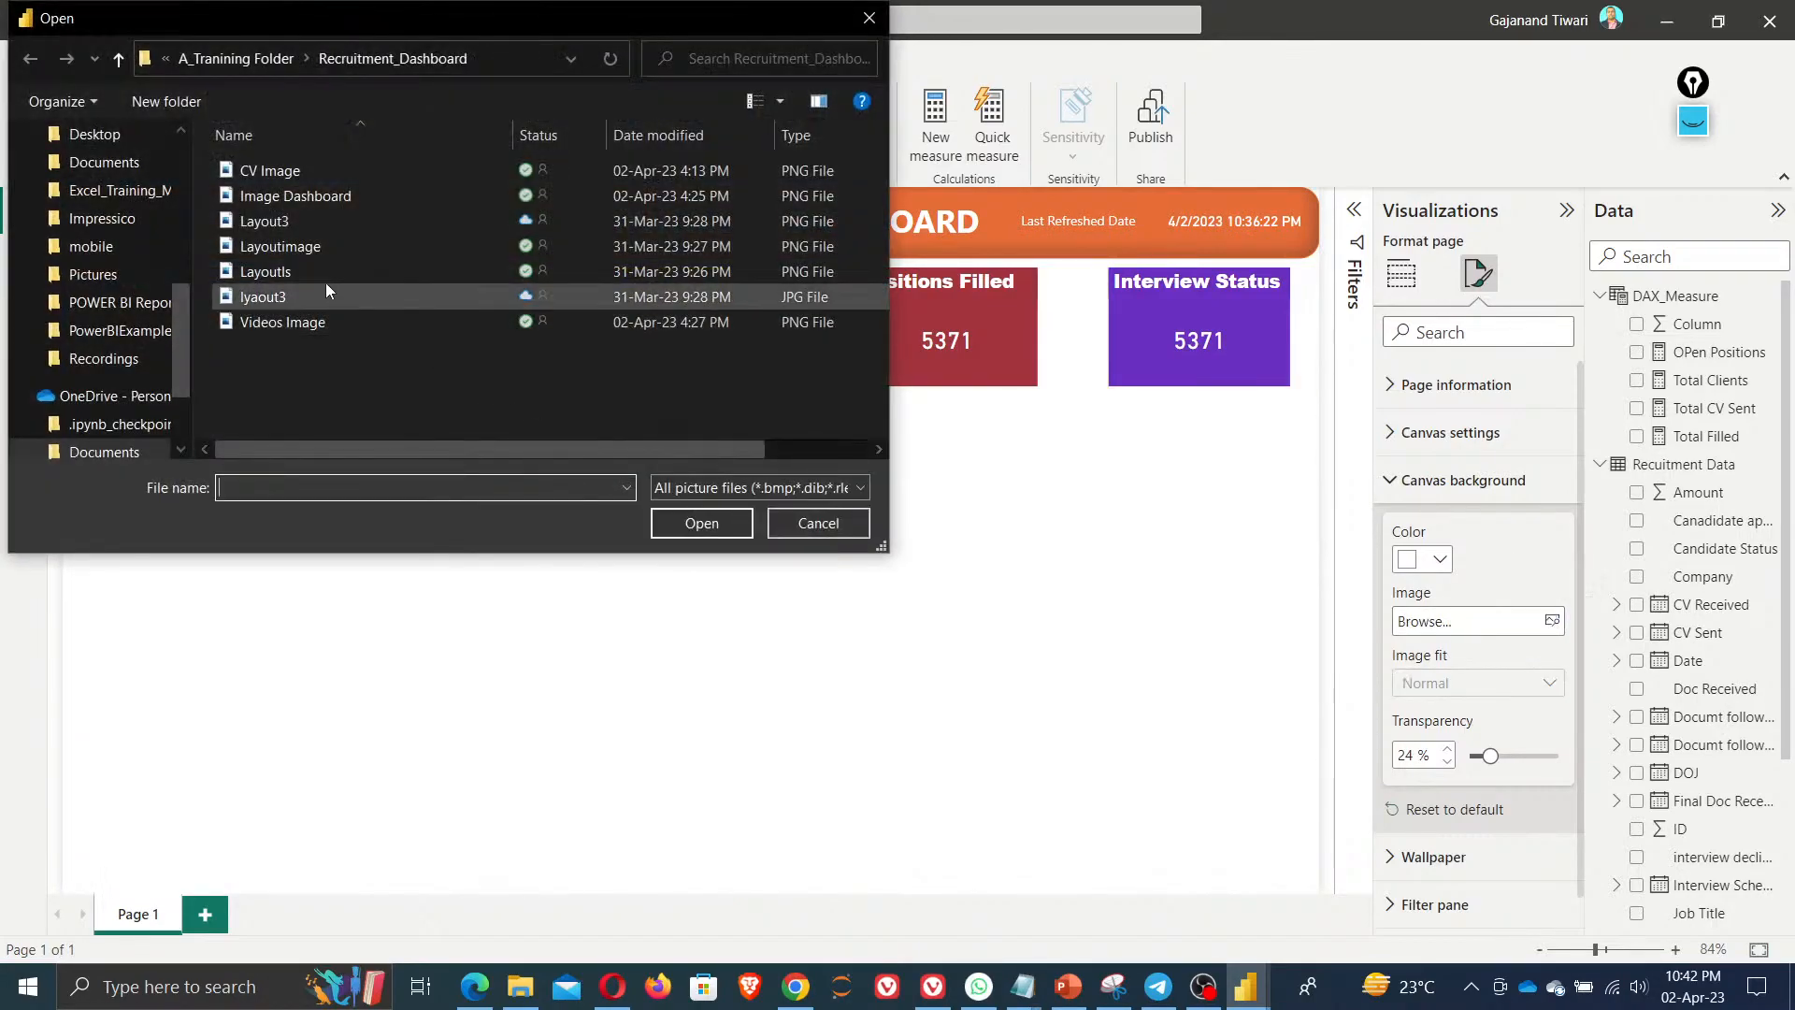
{"action": "left_click", "coordinate": [307, 272]}
{"action": "left_click", "coordinate": [701, 523]}
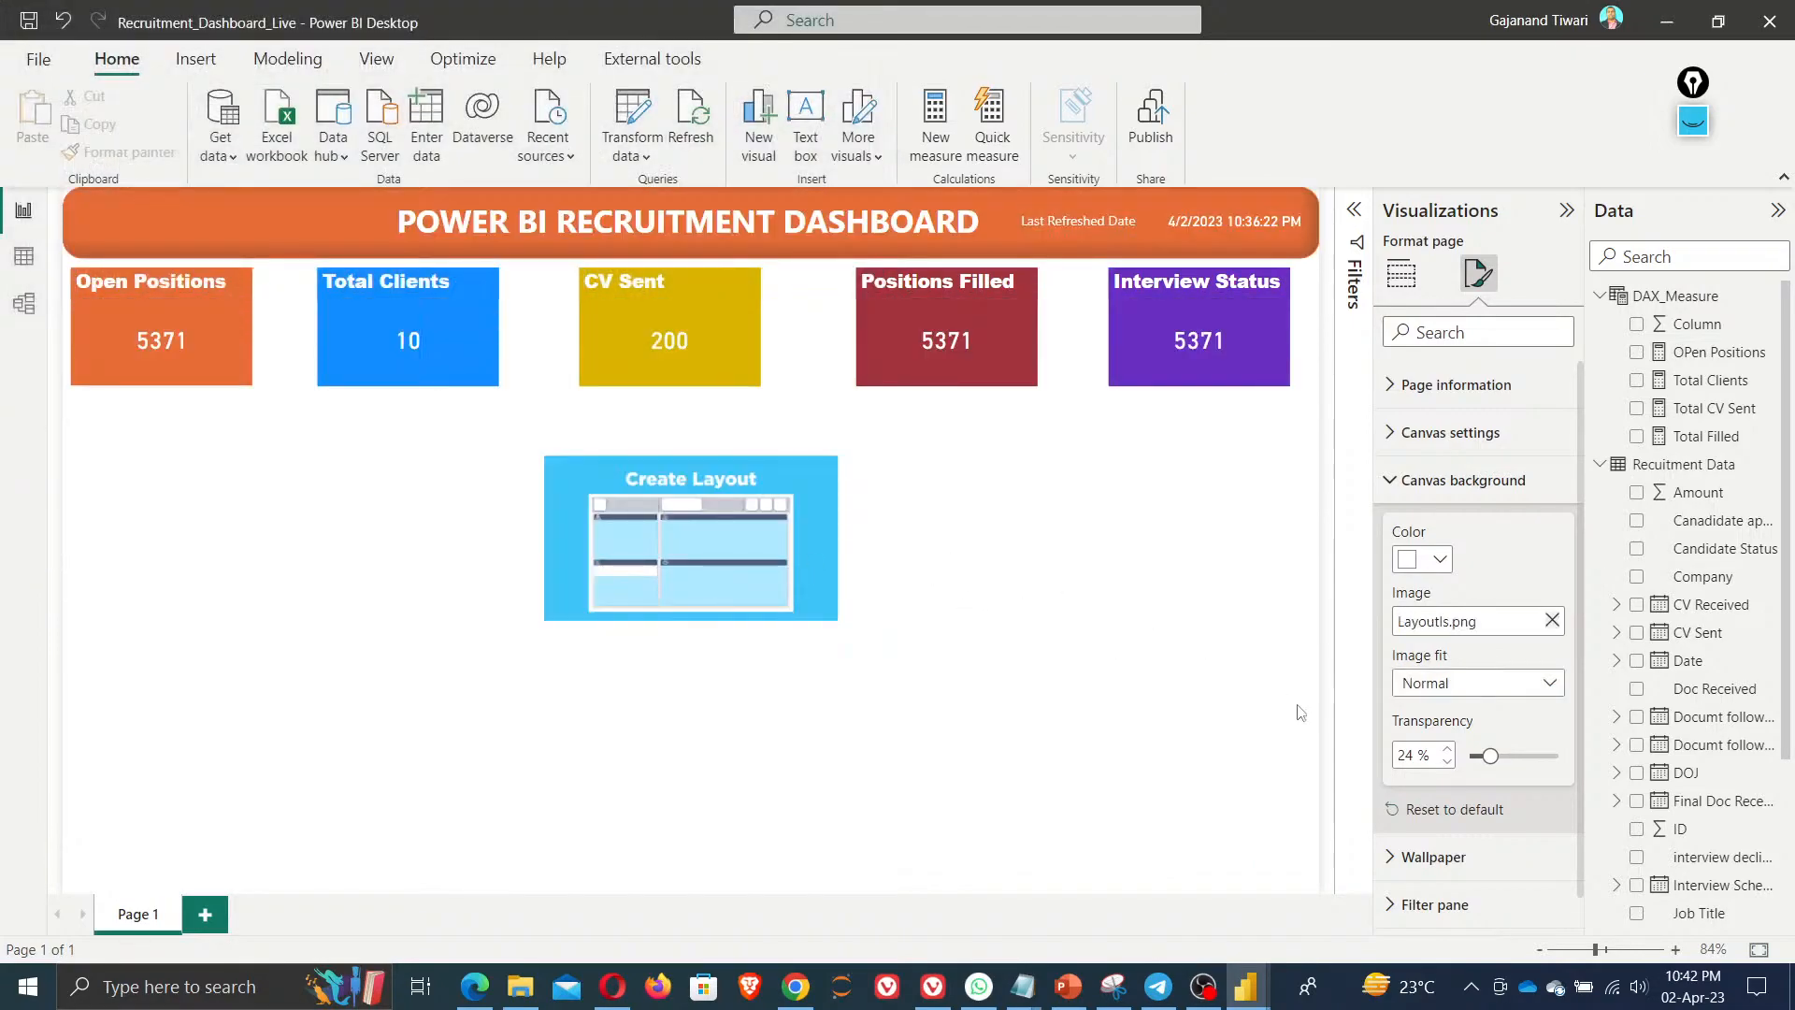
Switch to the finished Recruitment_Dashboard report and check which image and fit its canvas background uses
{"action": "key", "text": "alt+Tab"}
{"action": "key", "text": "alt+Tab"}
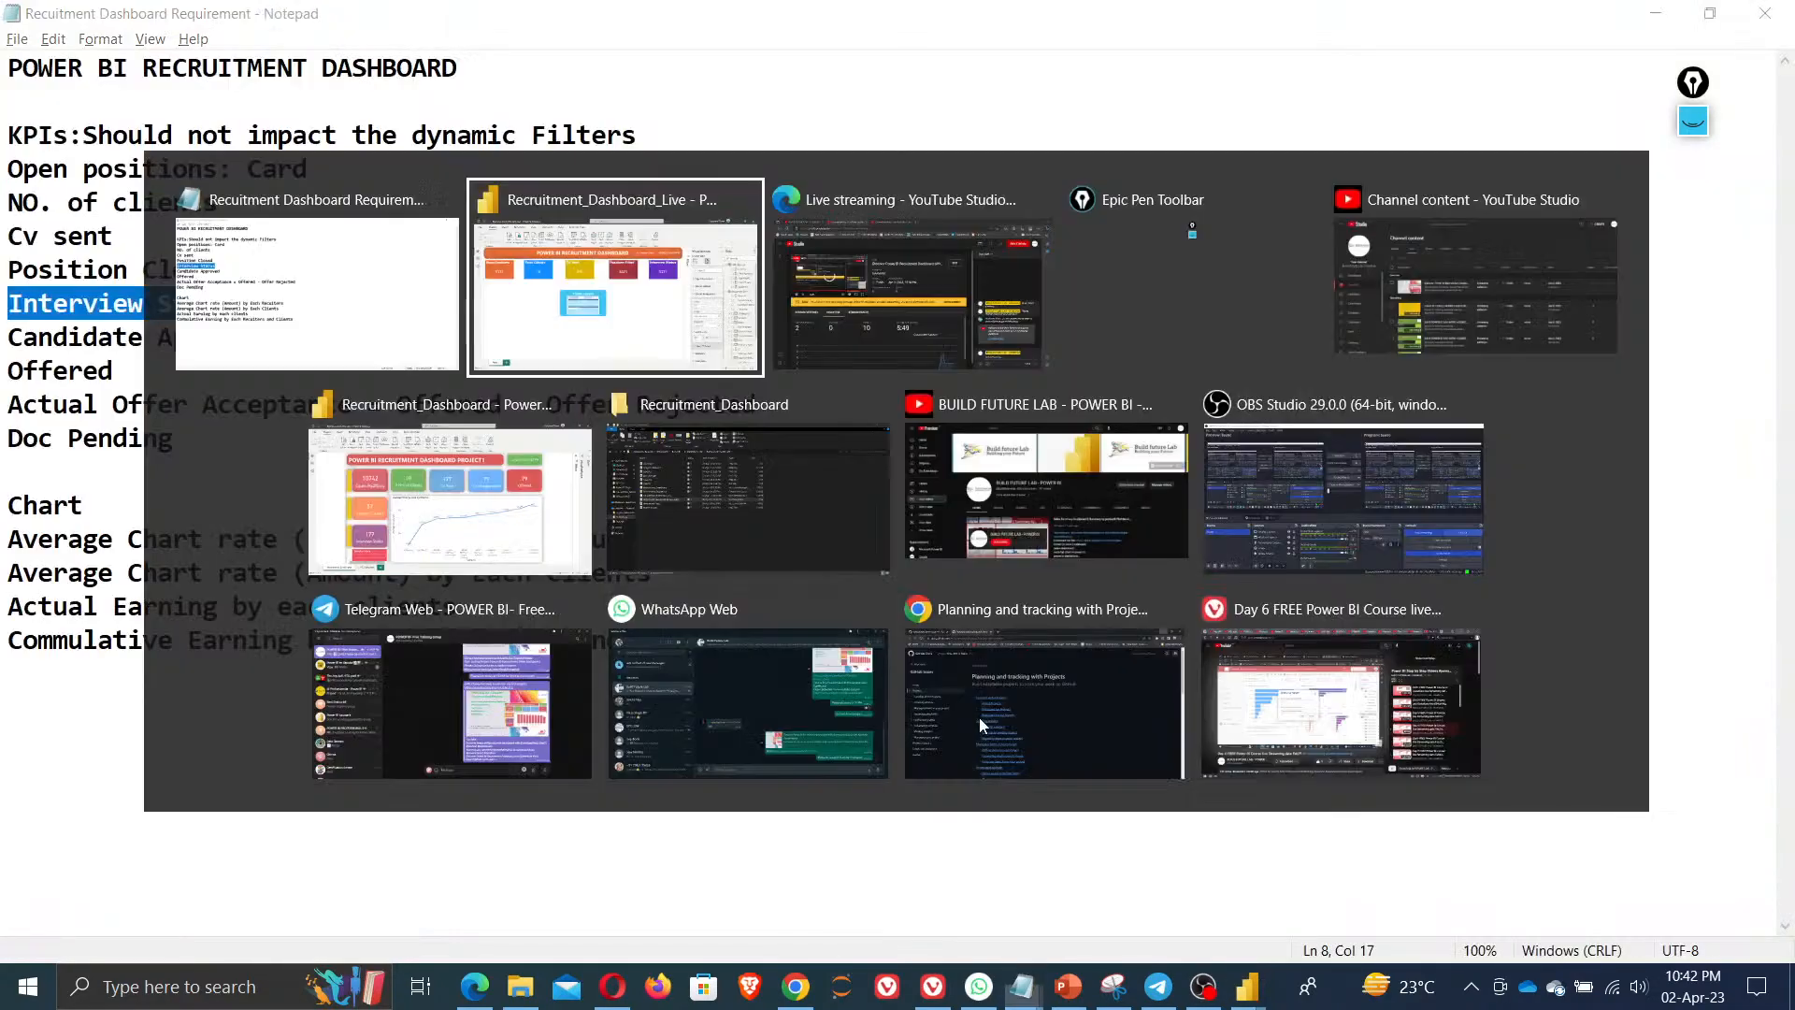
{"action": "key", "text": "alt+Tab"}
{"action": "key", "text": "alt+Tab"}
{"action": "key", "text": "alt+Tab"}
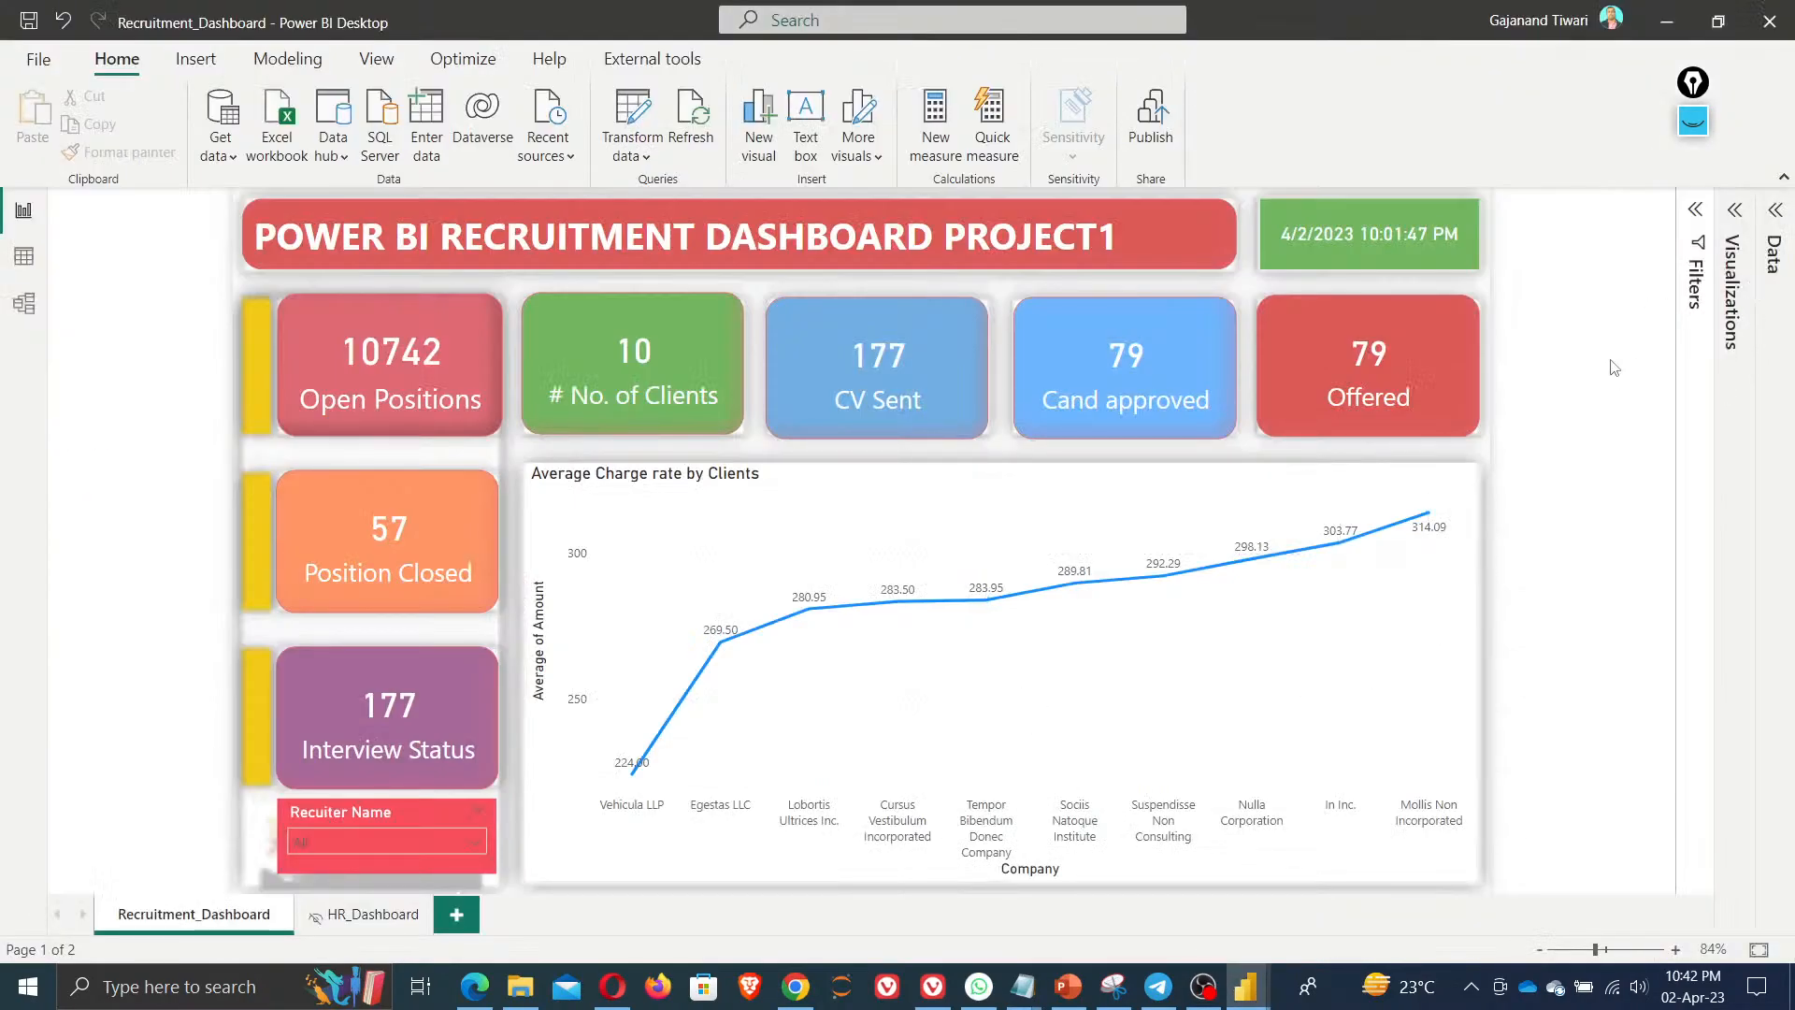
{"action": "left_click", "coordinate": [1735, 212]}
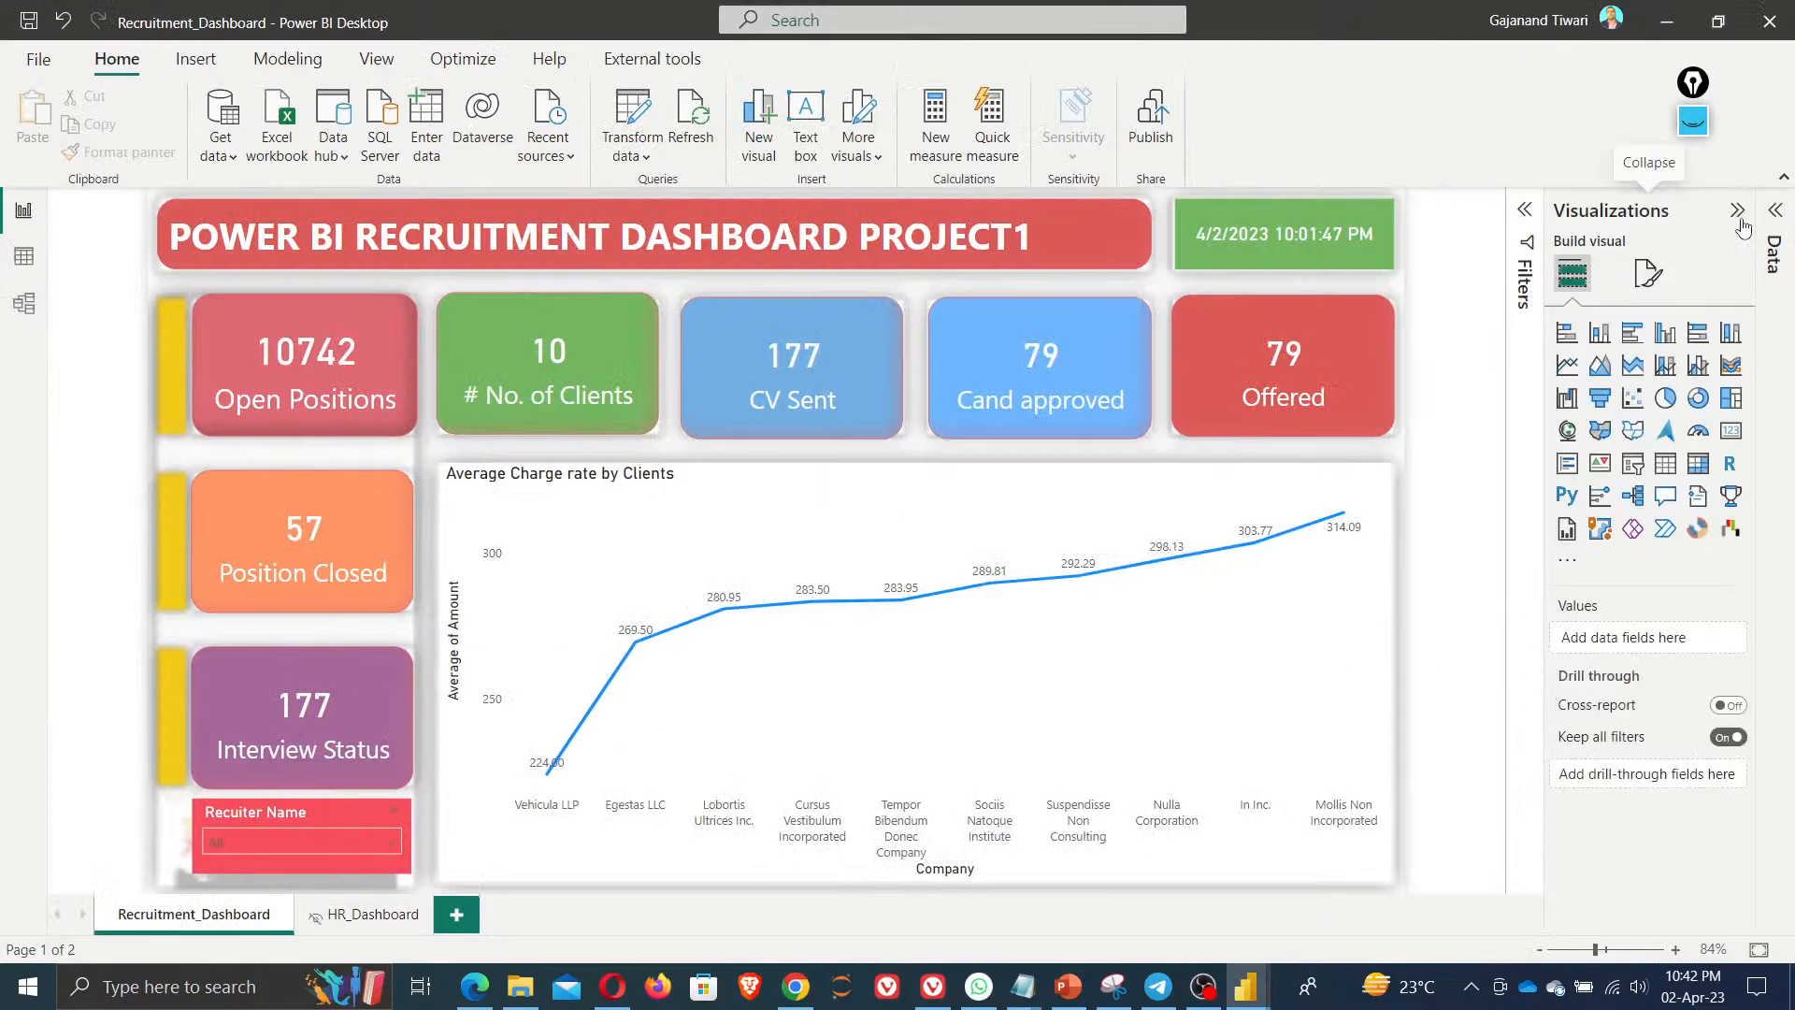
{"action": "left_click", "coordinate": [1645, 274]}
{"action": "left_click", "coordinate": [1634, 496]}
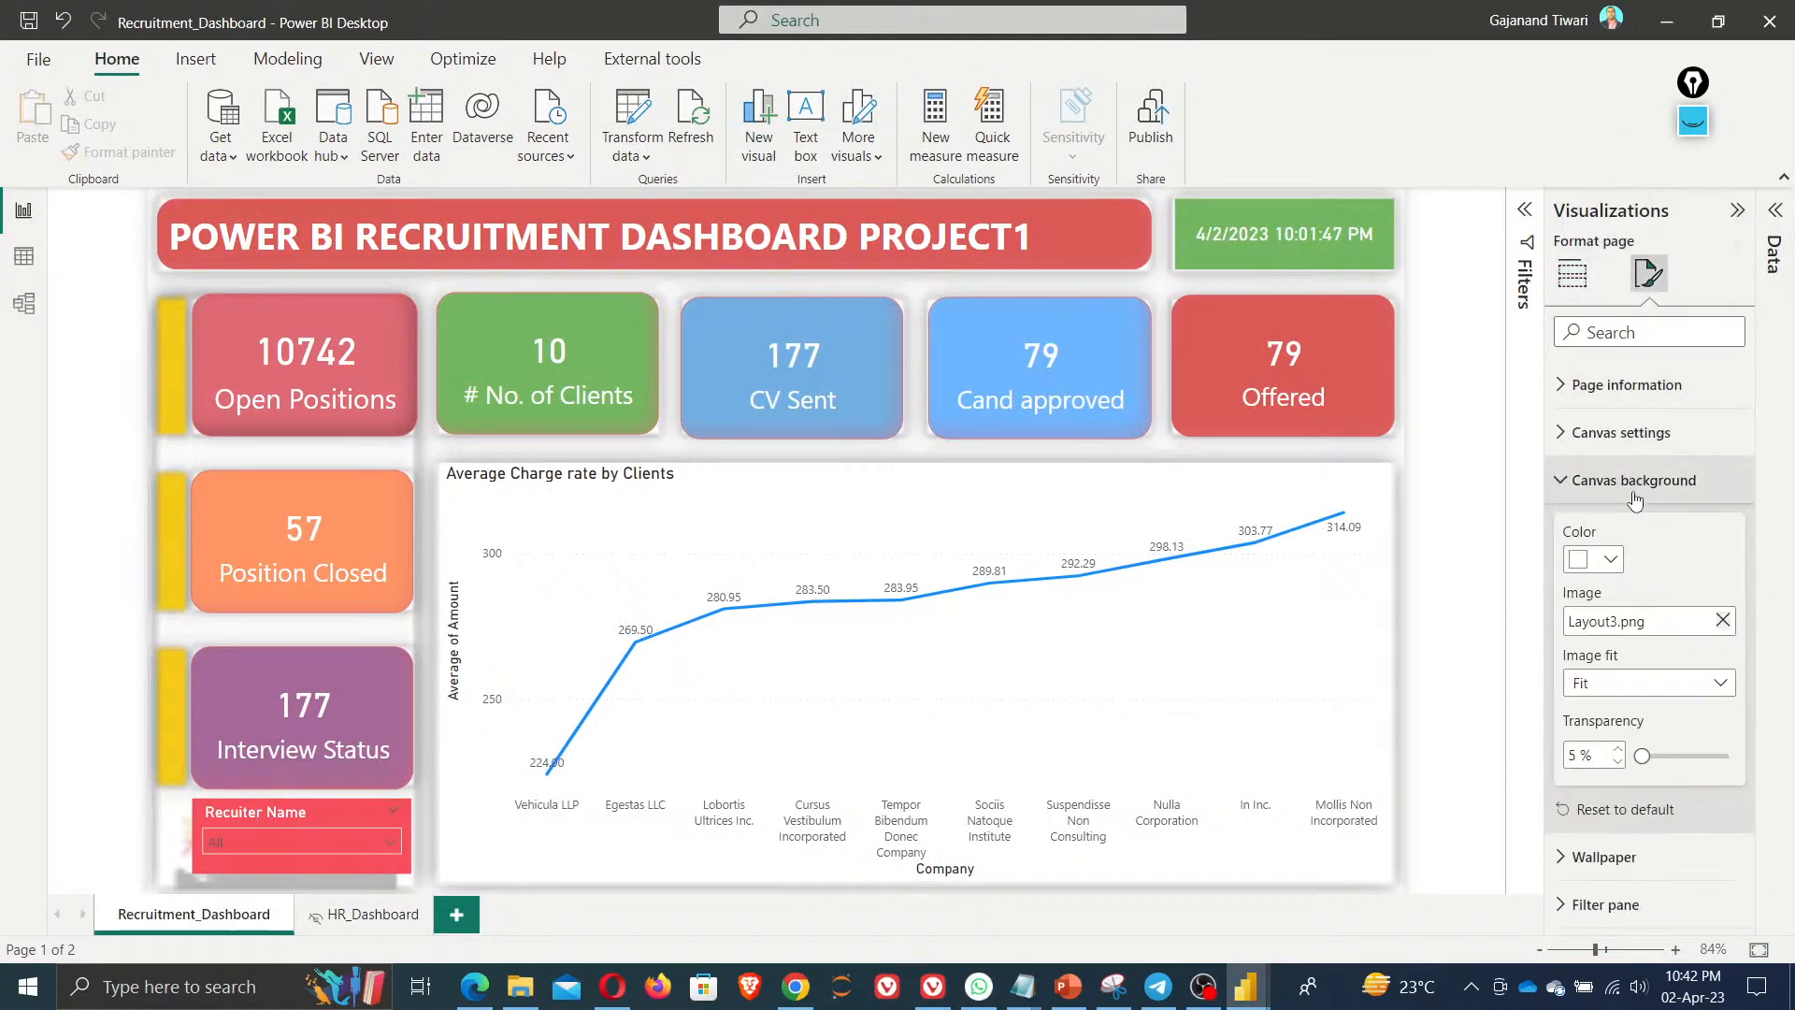
Return to the Recruitment_Dashboard_Live report and replace its canvas background image with Layout3.png
{"action": "key", "text": "alt+Tab"}
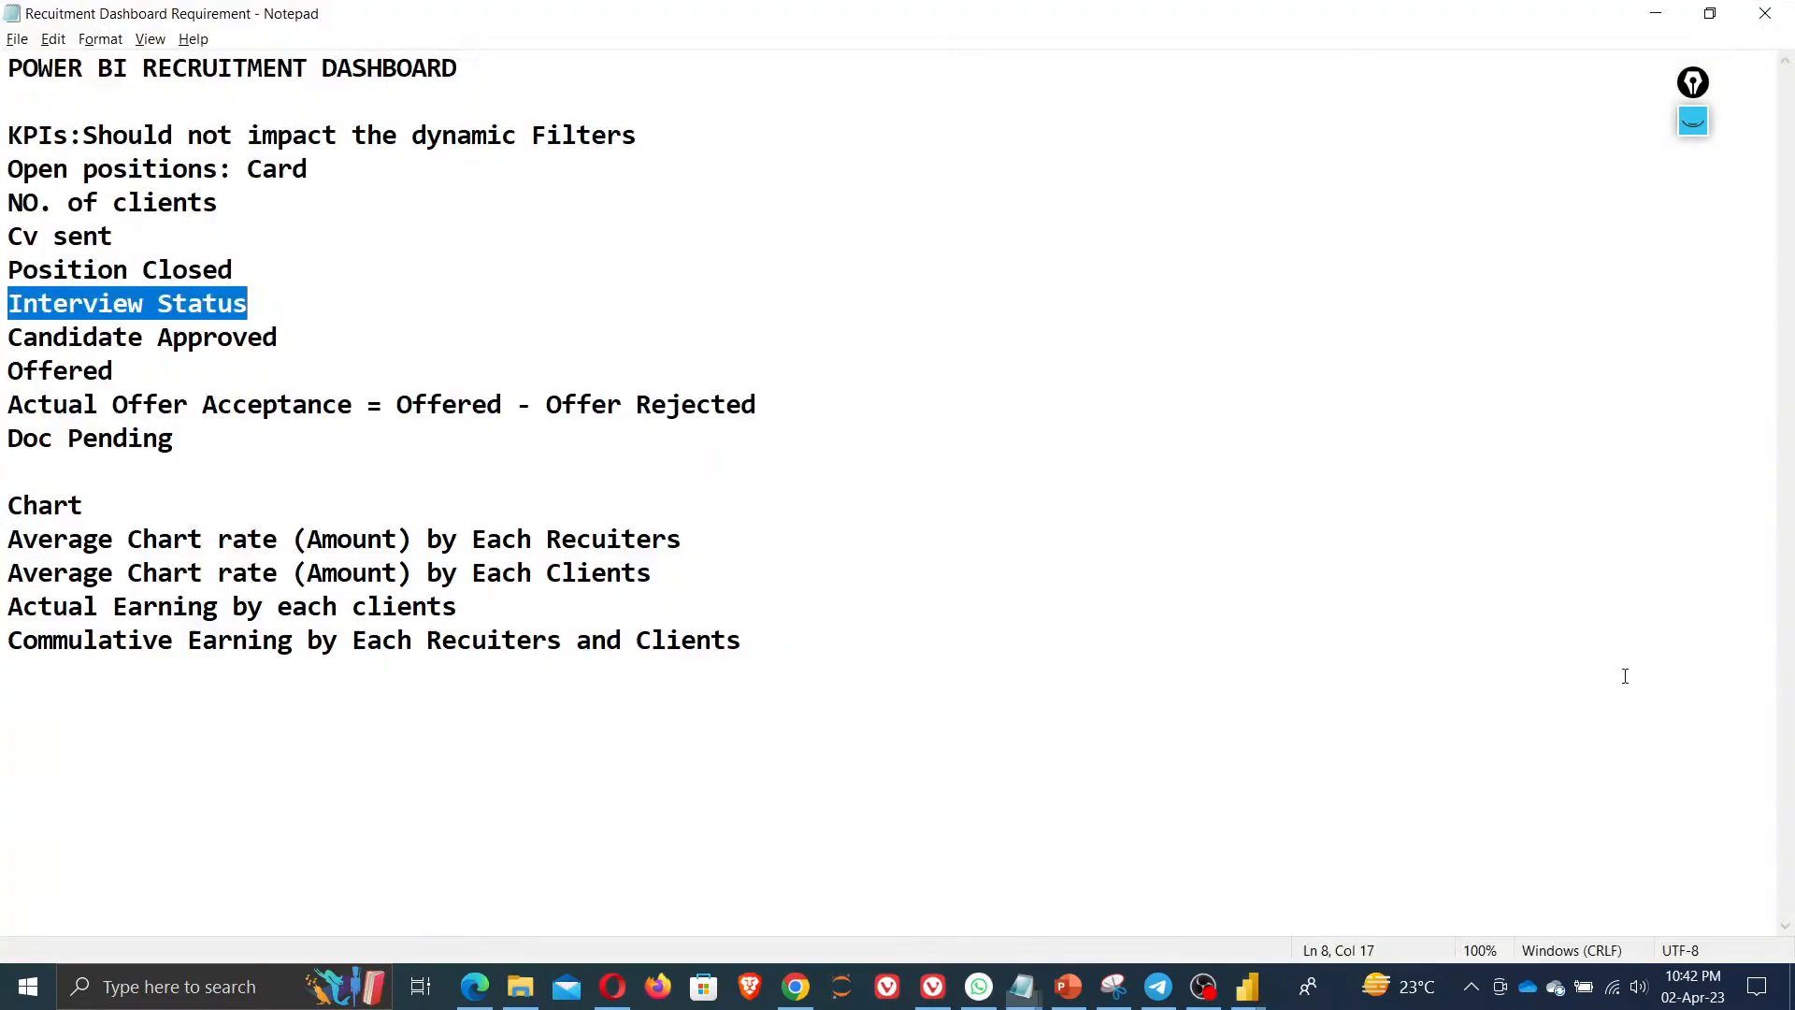
{"action": "key", "text": "alt+Tab"}
{"action": "key", "text": "alt+Tab"}
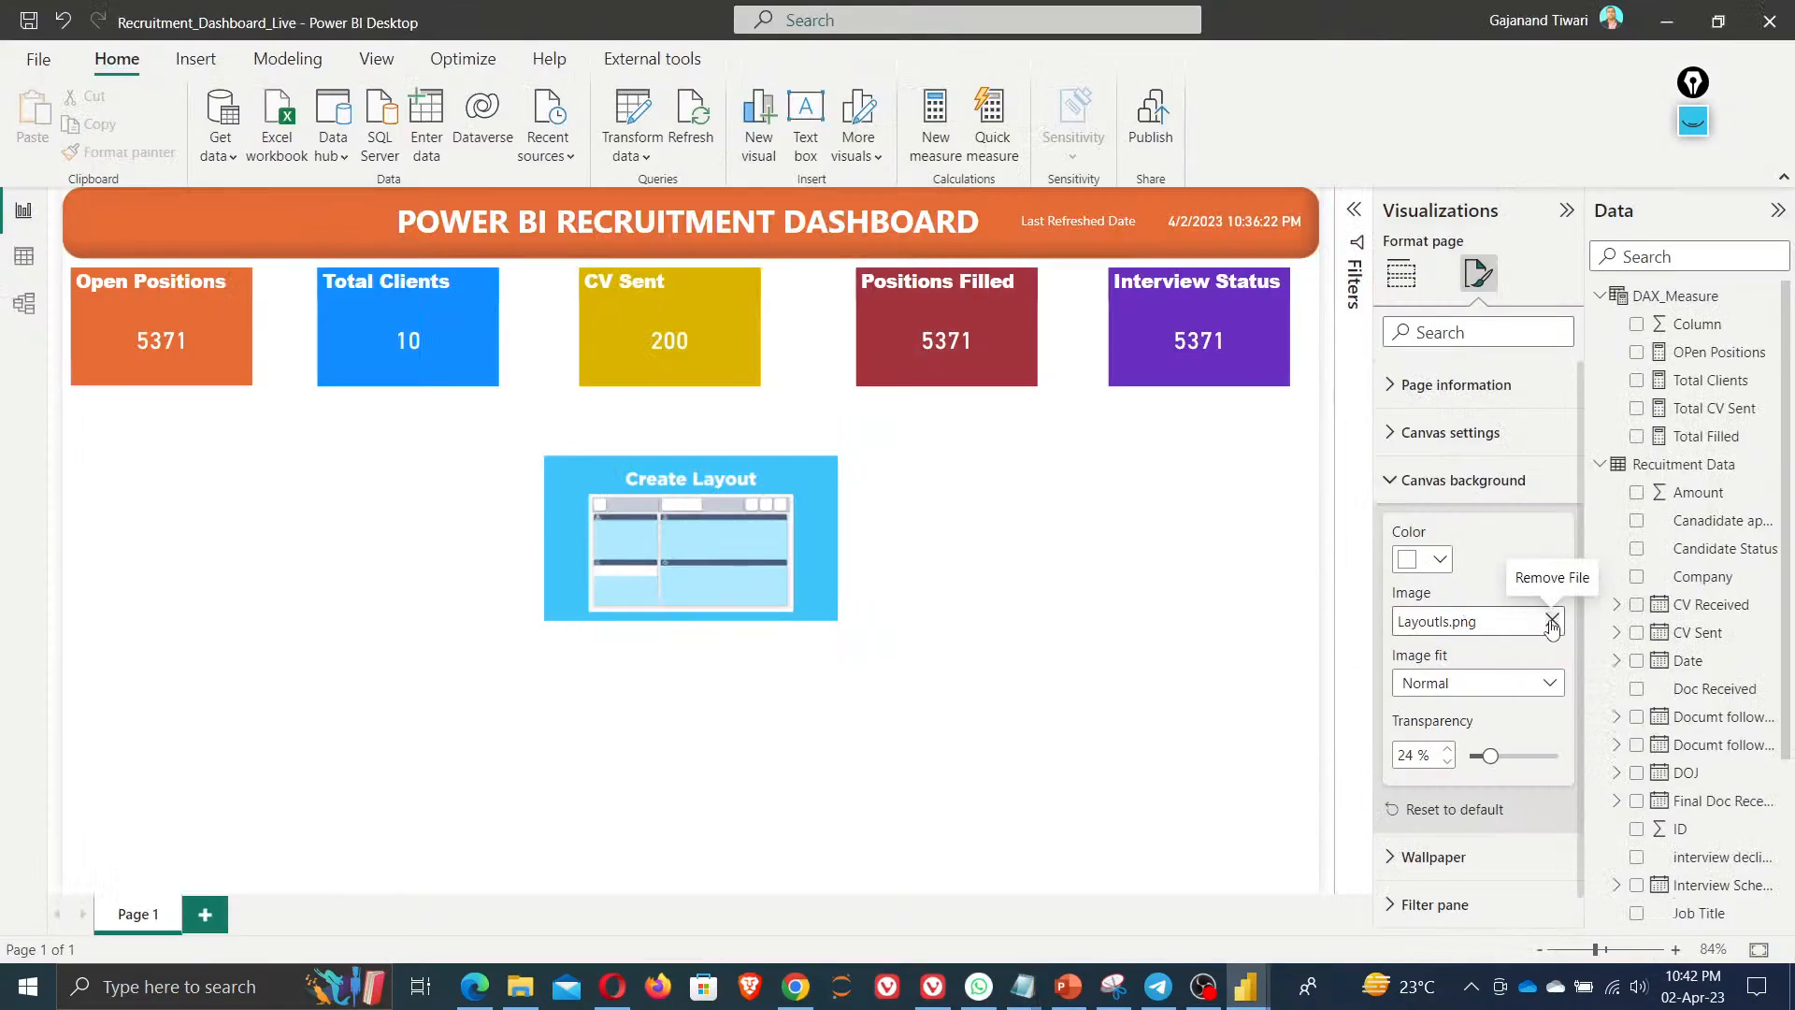
{"action": "left_click", "coordinate": [1552, 623]}
{"action": "left_click", "coordinate": [1552, 621]}
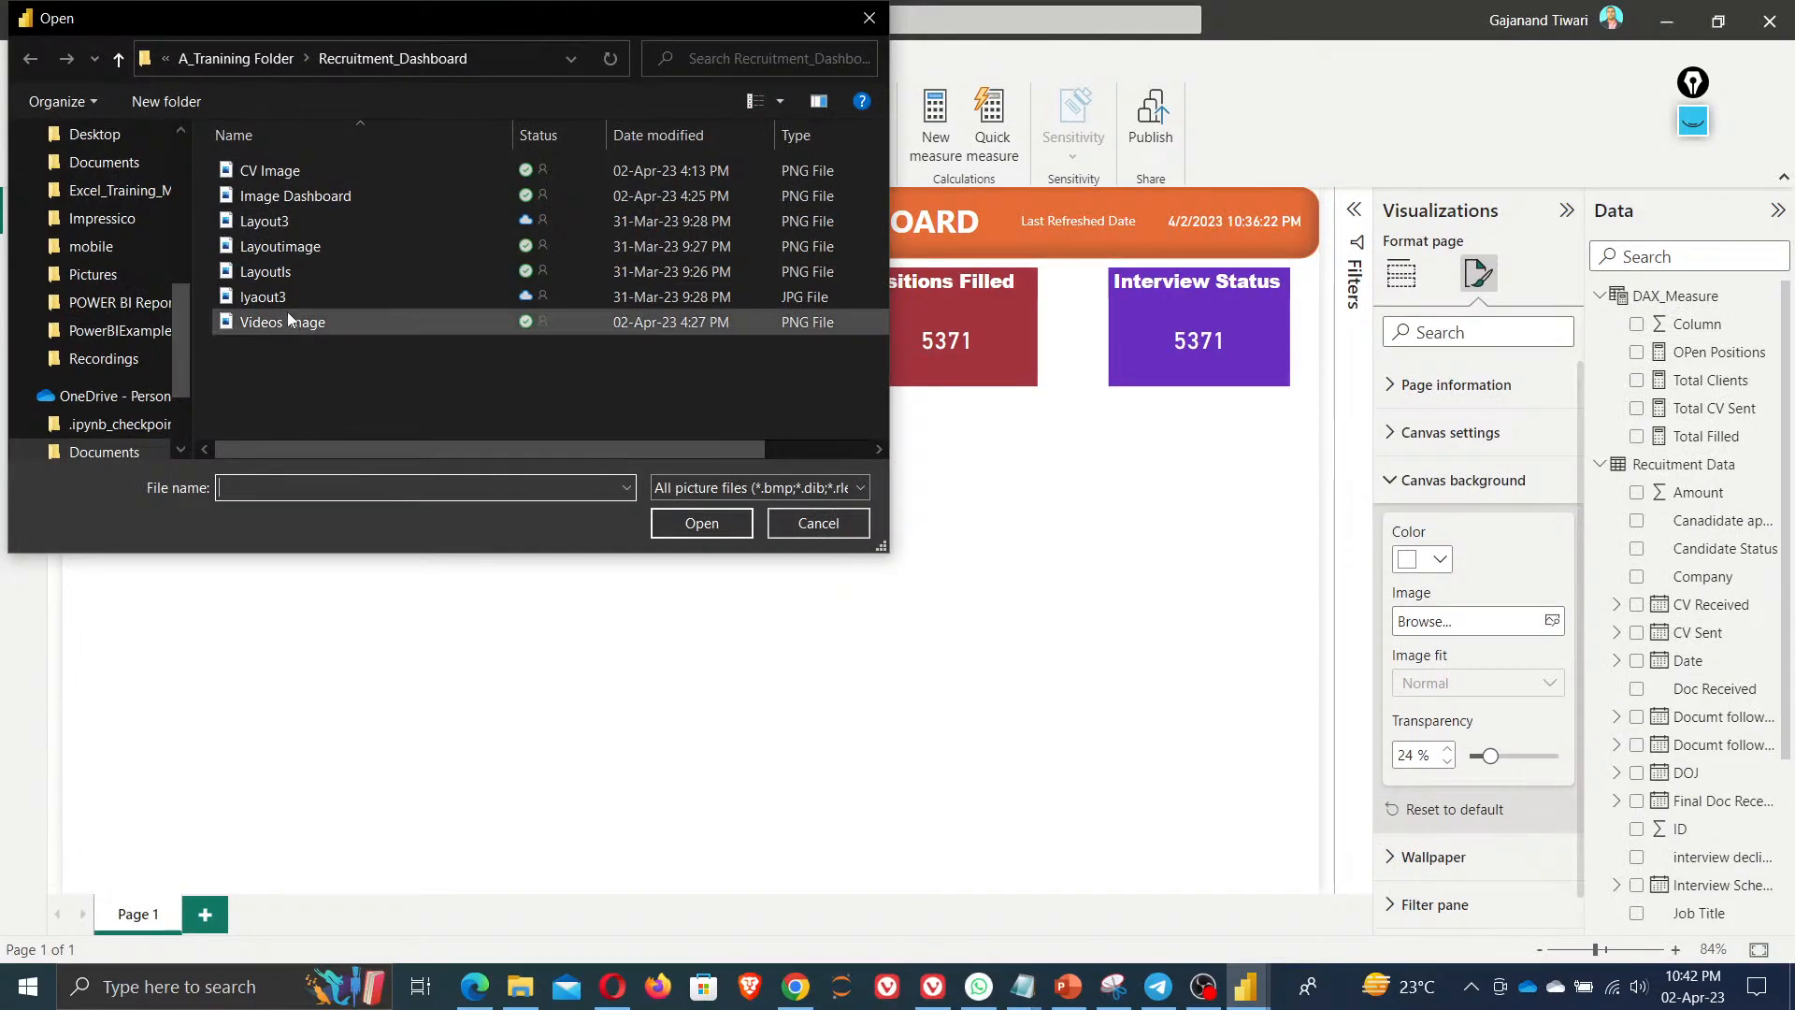
{"action": "left_click", "coordinate": [260, 297]}
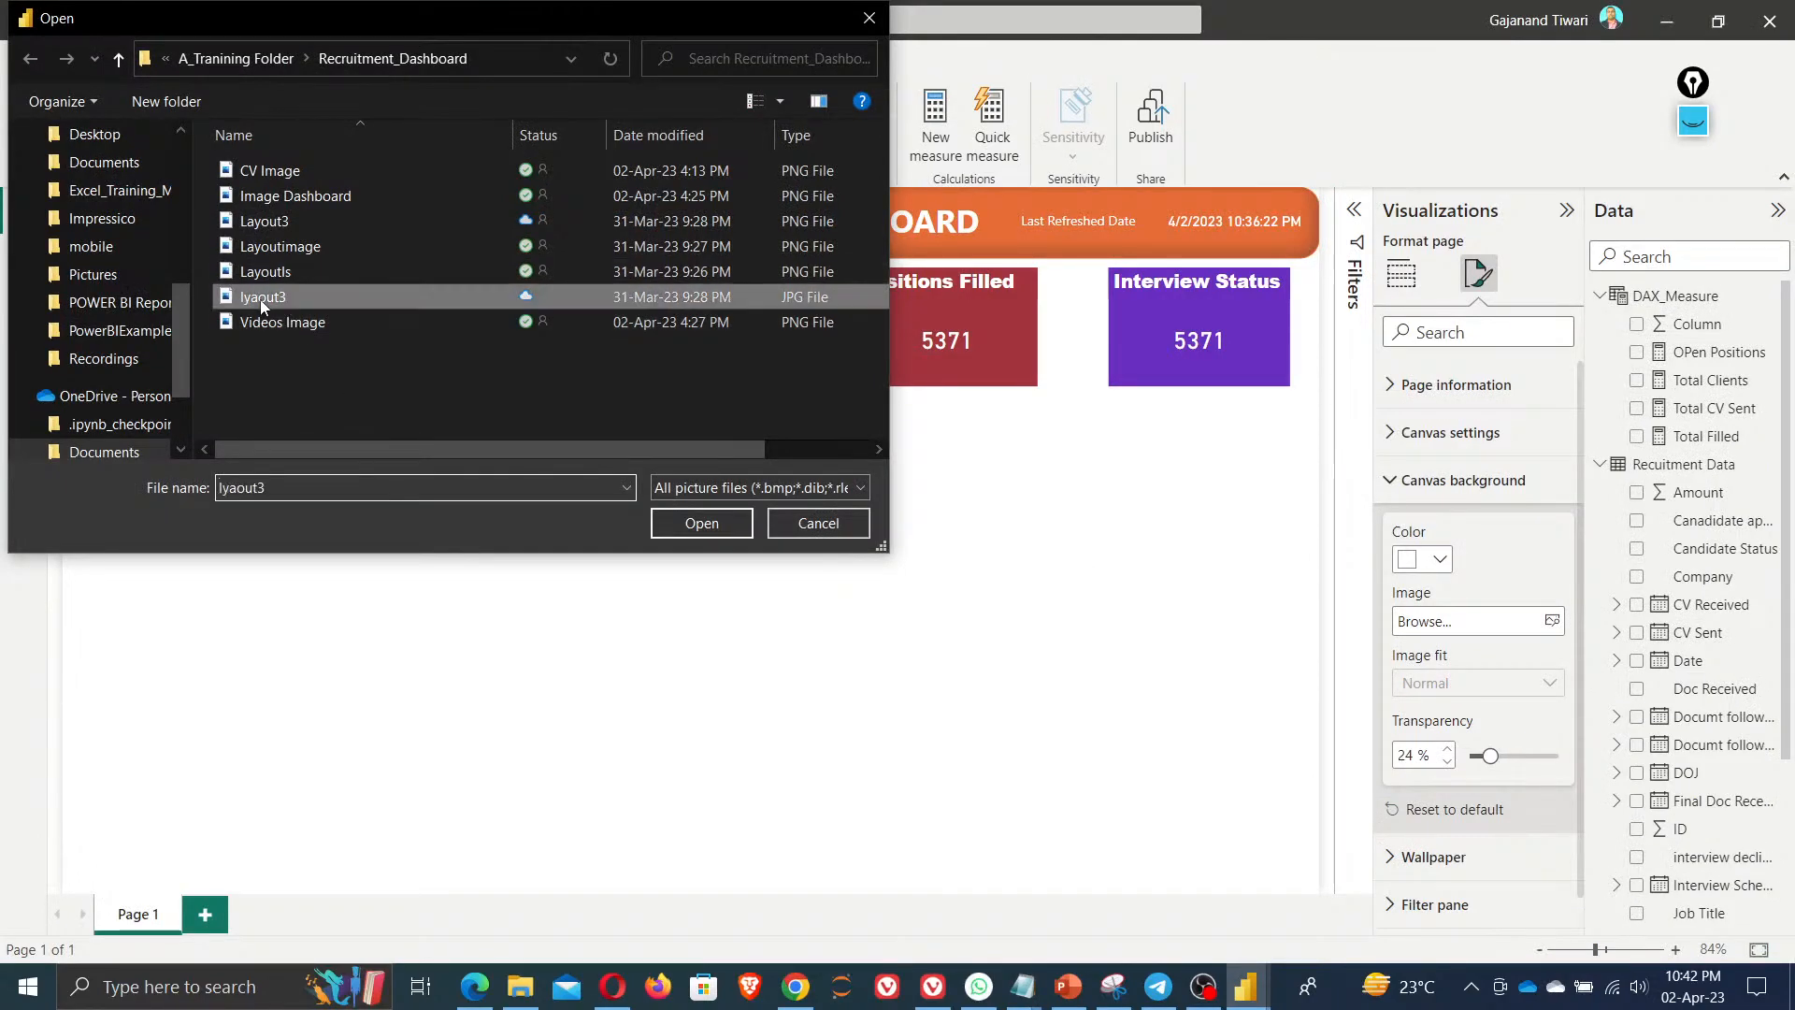
{"action": "left_click", "coordinate": [281, 223]}
{"action": "left_click", "coordinate": [681, 524]}
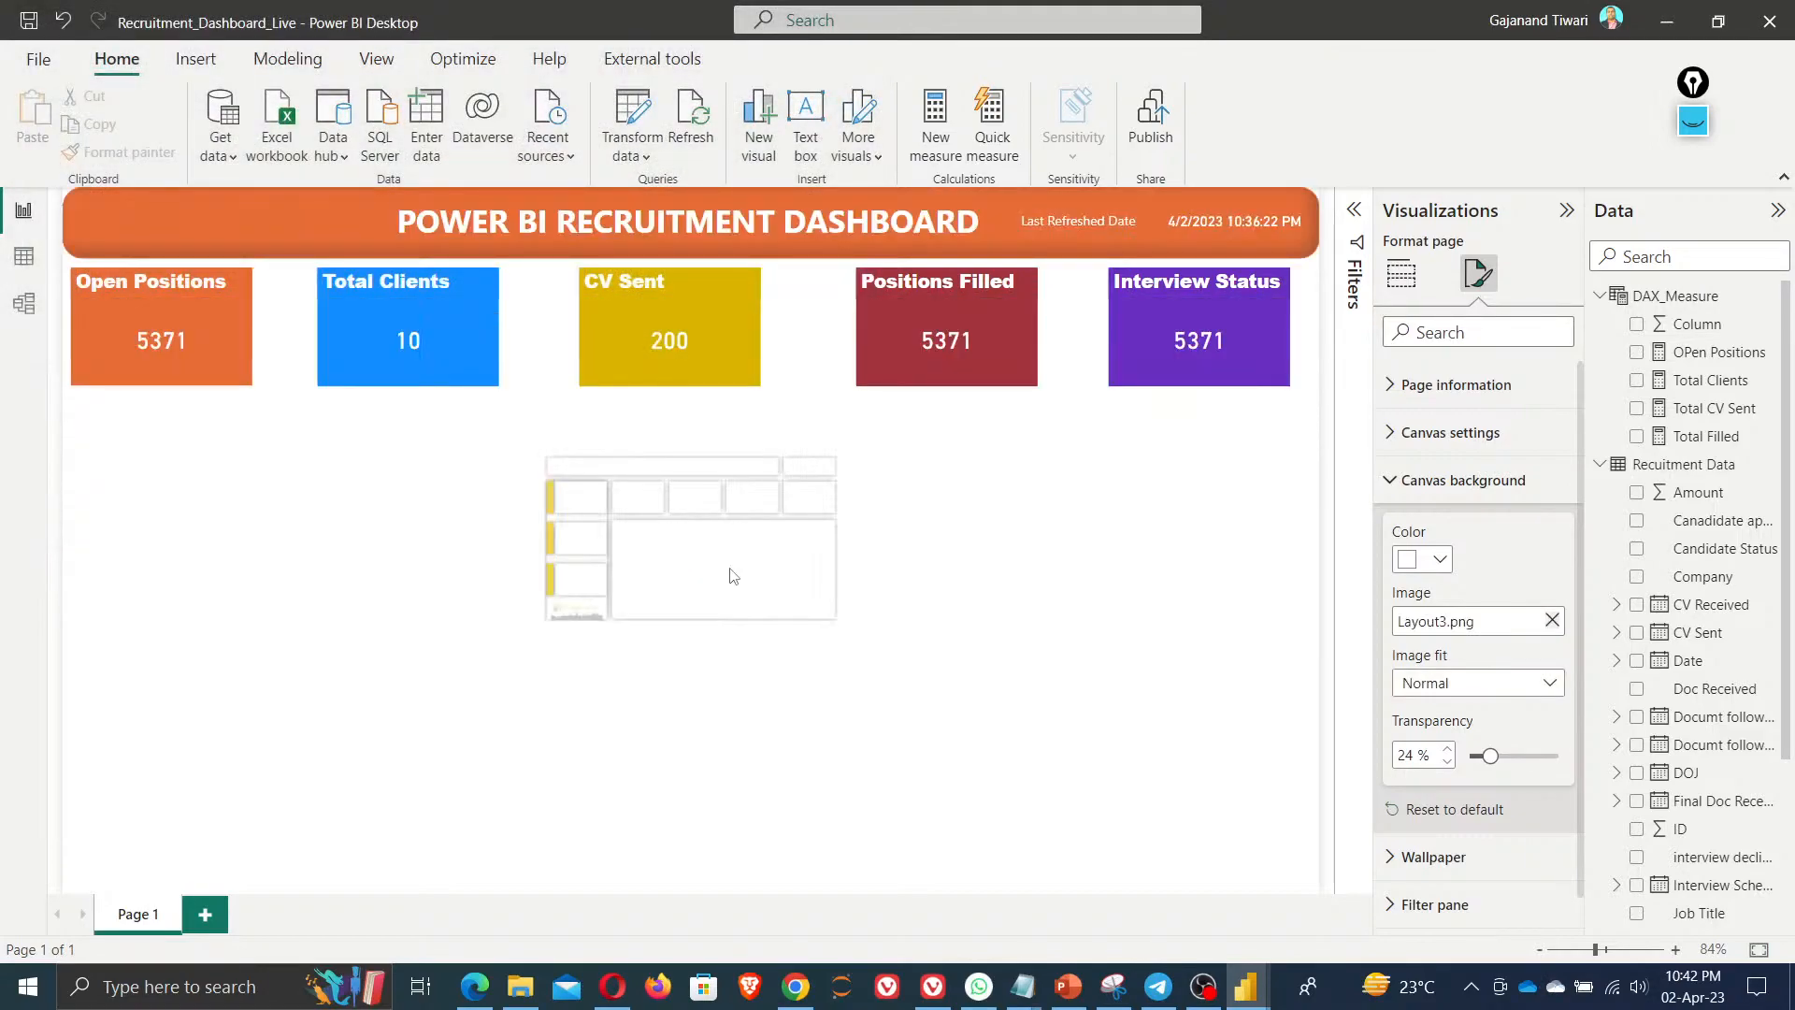
Set the image fit of the Layout3.png canvas background to Fit
{"action": "left_click", "coordinate": [1515, 683]}
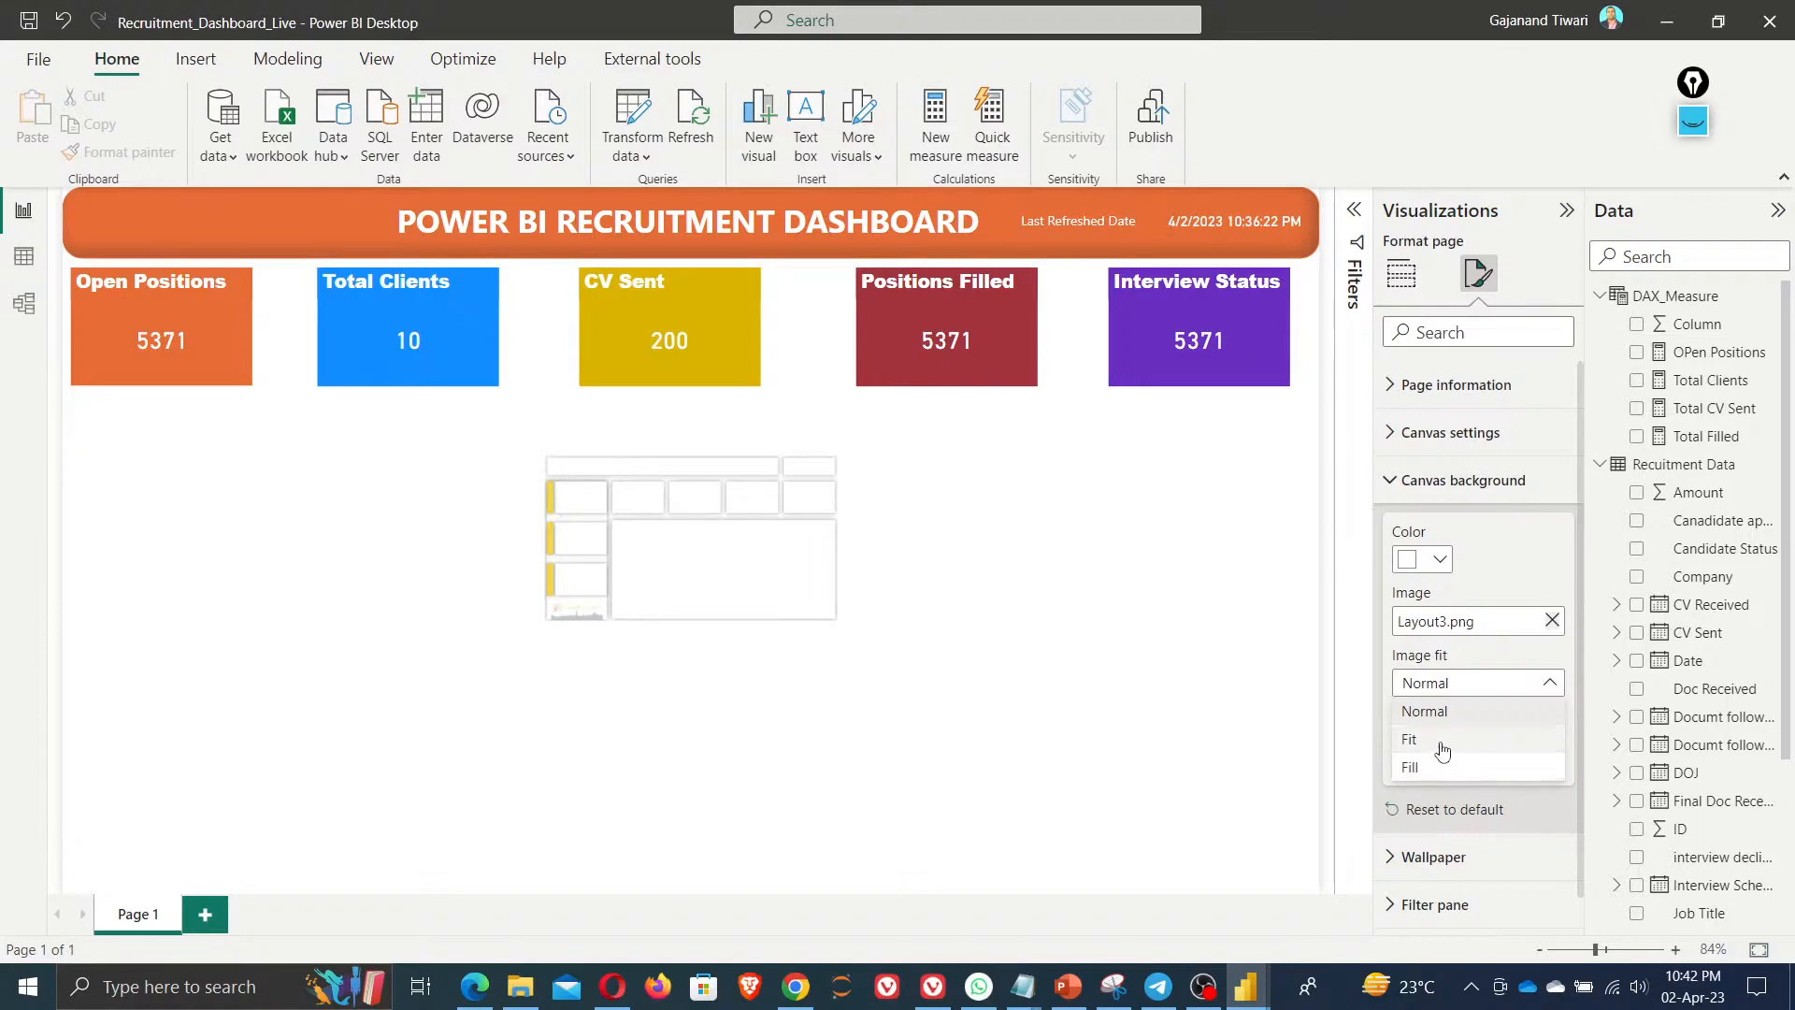
{"action": "left_click", "coordinate": [1447, 744]}
{"action": "left_click", "coordinate": [690, 633]}
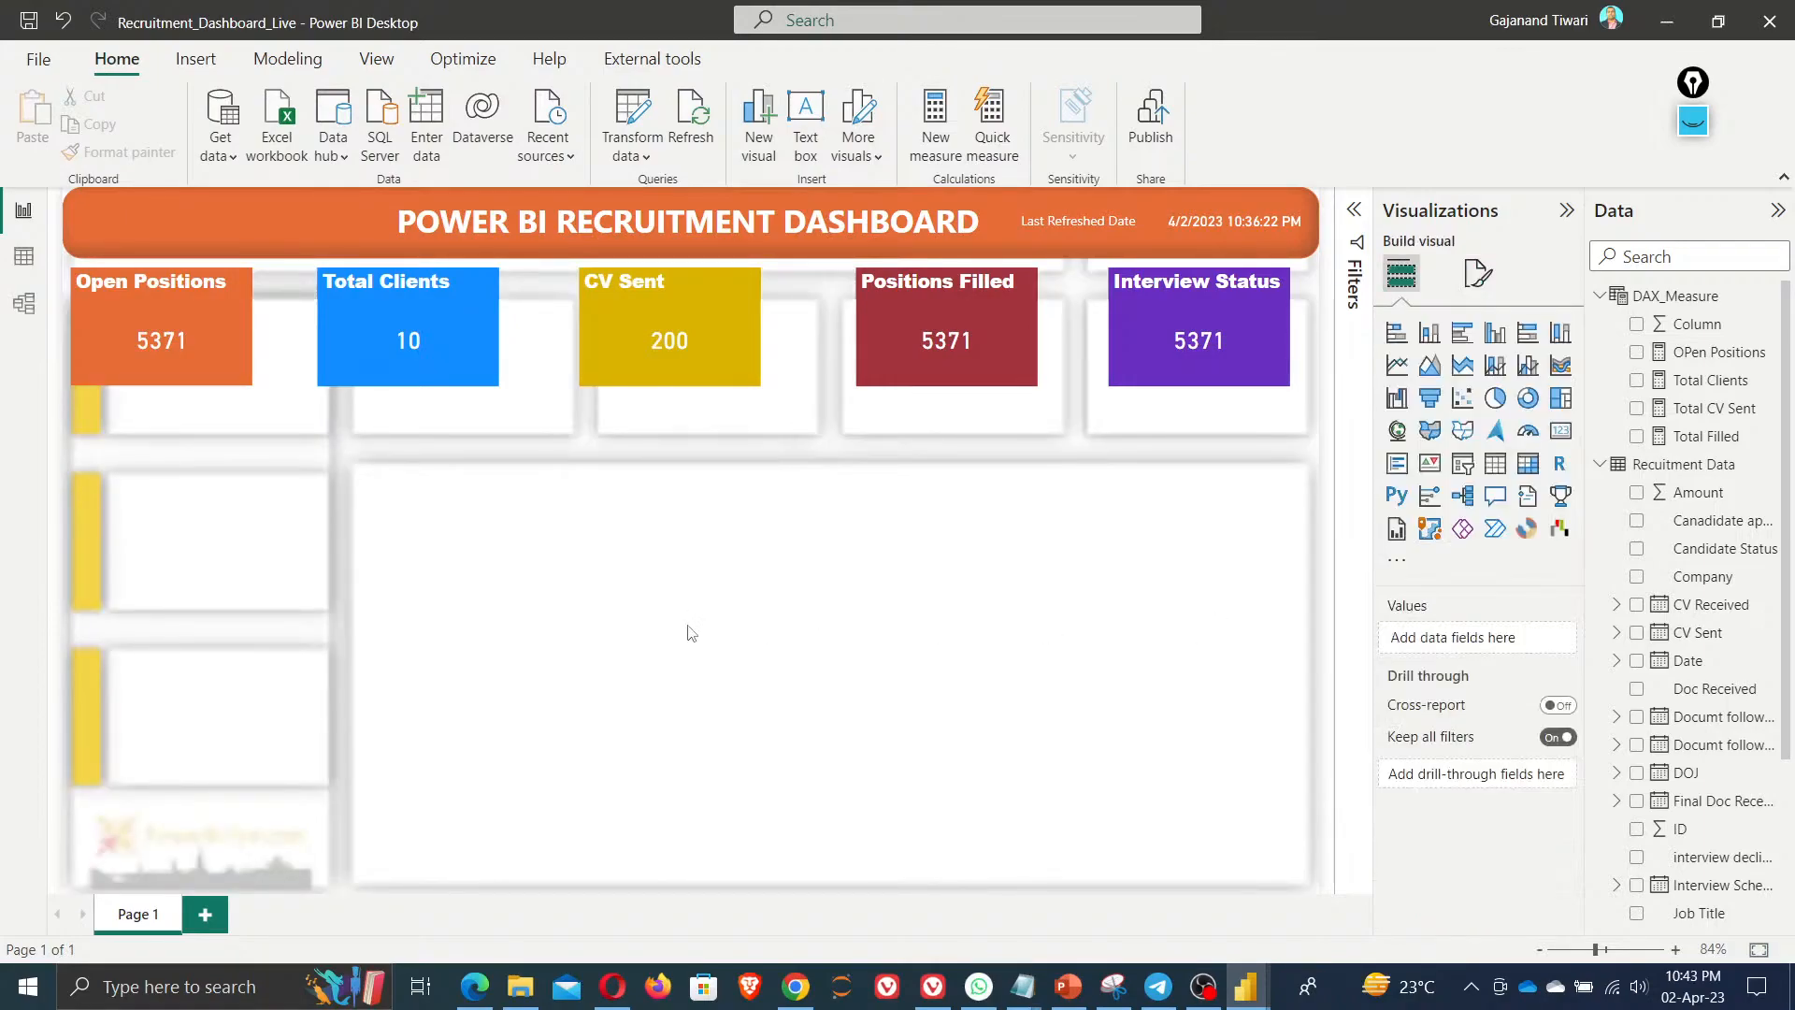
Move and enlarge the five KPI cards so each fills its box in the upper row of the background layout
{"action": "mouse_move", "coordinate": [160, 338]}
{"action": "left_mouse_down"}
{"action": "mouse_move", "coordinate": [205, 364]}
{"action": "mouse_move", "coordinate": [172, 356]}
{"action": "left_mouse_up"}
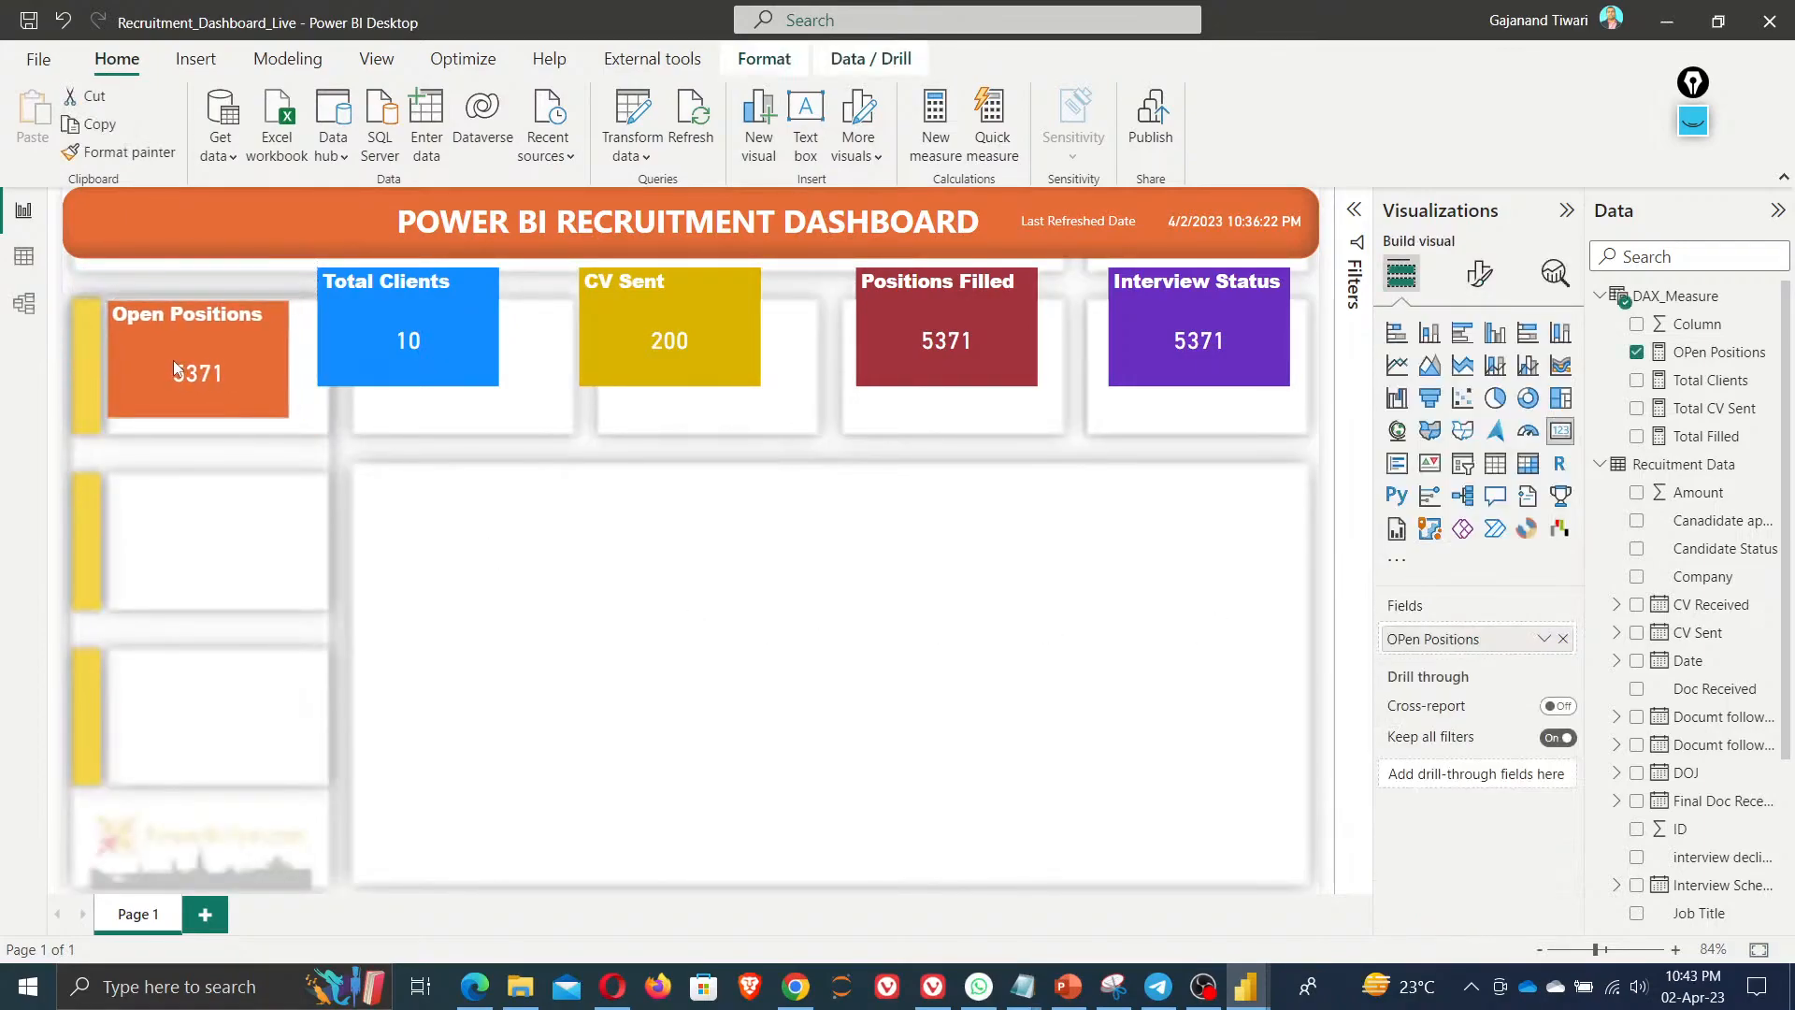
{"action": "left_click_drag", "start_coordinate": [288, 414], "coordinate": [326, 429]}
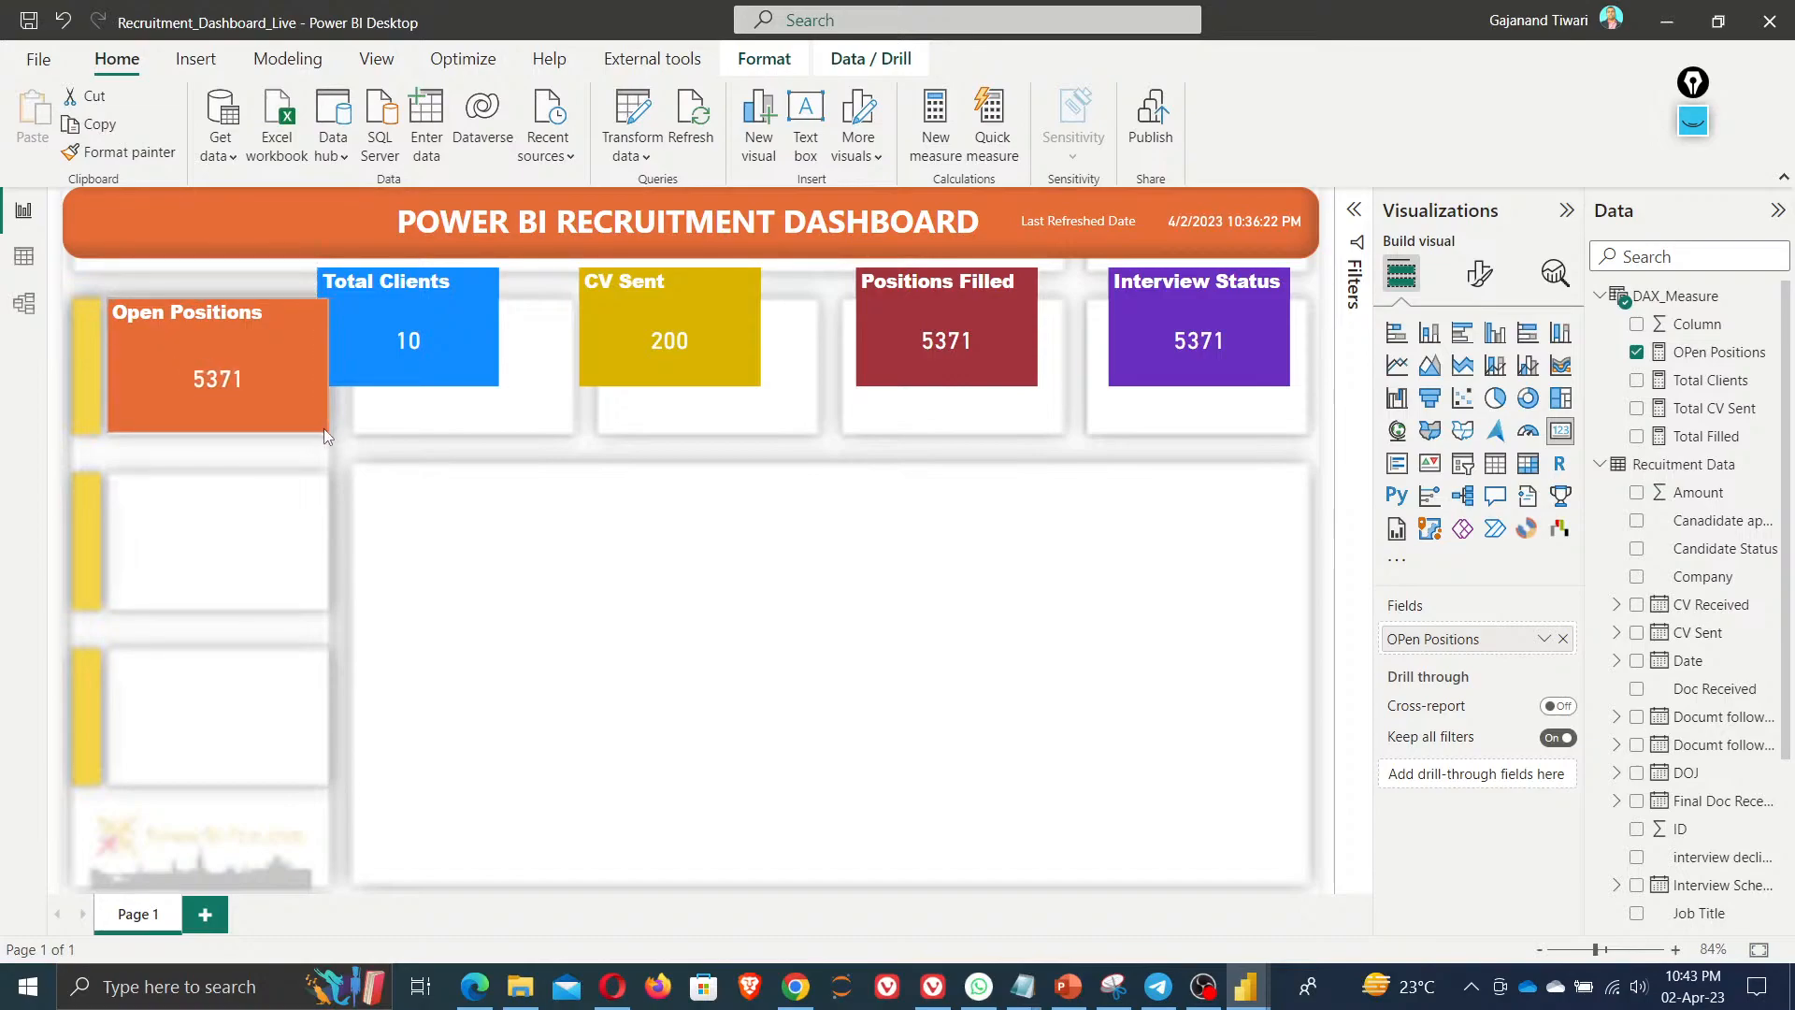
{"action": "left_click_drag", "start_coordinate": [440, 324], "coordinate": [466, 357]}
{"action": "left_click_drag", "start_coordinate": [536, 415], "coordinate": [573, 432]}
{"action": "mouse_move", "coordinate": [709, 329]}
{"action": "left_mouse_down"}
{"action": "mouse_move", "coordinate": [738, 379]}
{"action": "mouse_move", "coordinate": [722, 359]}
{"action": "left_mouse_up"}
{"action": "left_click_drag", "start_coordinate": [772, 414], "coordinate": [811, 433]}
{"action": "left_click_drag", "start_coordinate": [963, 352], "coordinate": [1063, 433]}
{"action": "left_click_drag", "start_coordinate": [1212, 344], "coordinate": [1308, 431]}
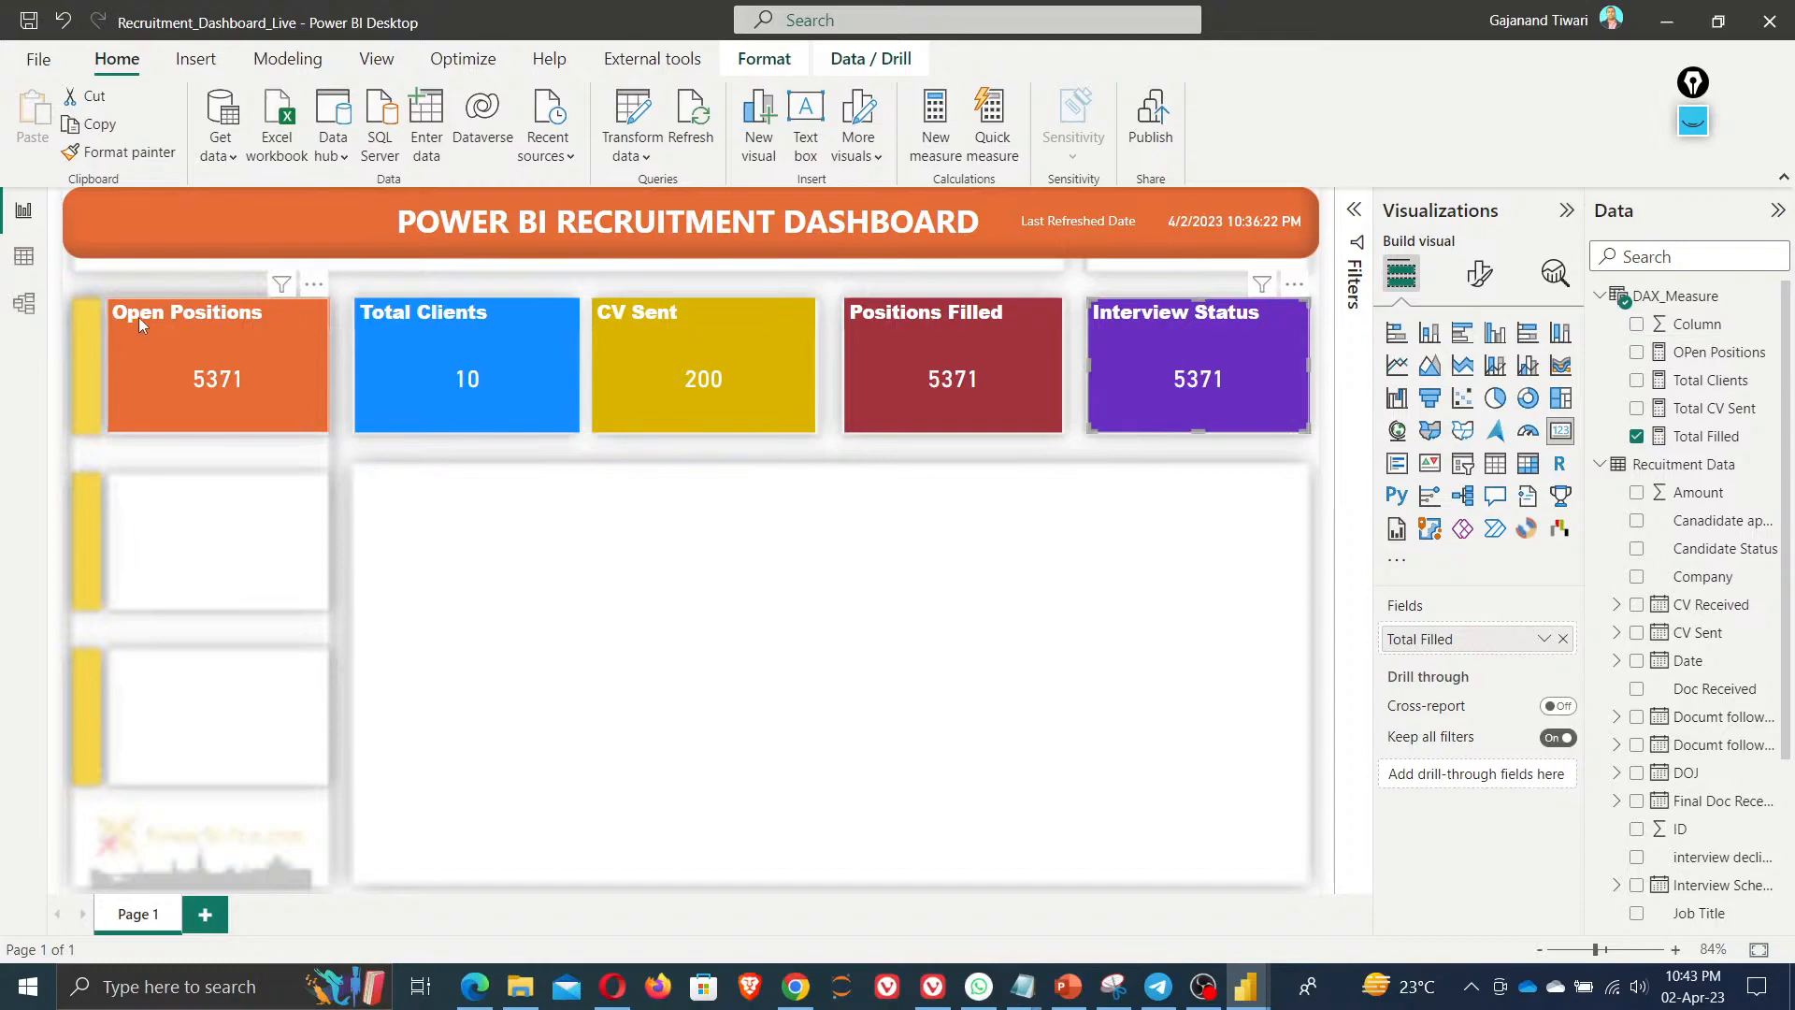
Turn on a blue visual border for all five KPI cards together
{"action": "left_click", "coordinate": [220, 383]}
{"action": "left_click", "coordinate": [500, 357], "text": "ctrl"}
{"action": "left_click", "coordinate": [684, 354], "text": "ctrl"}
{"action": "left_click", "coordinate": [1029, 357], "text": "ctrl"}
{"action": "left_click", "coordinate": [1160, 354], "text": "ctrl"}
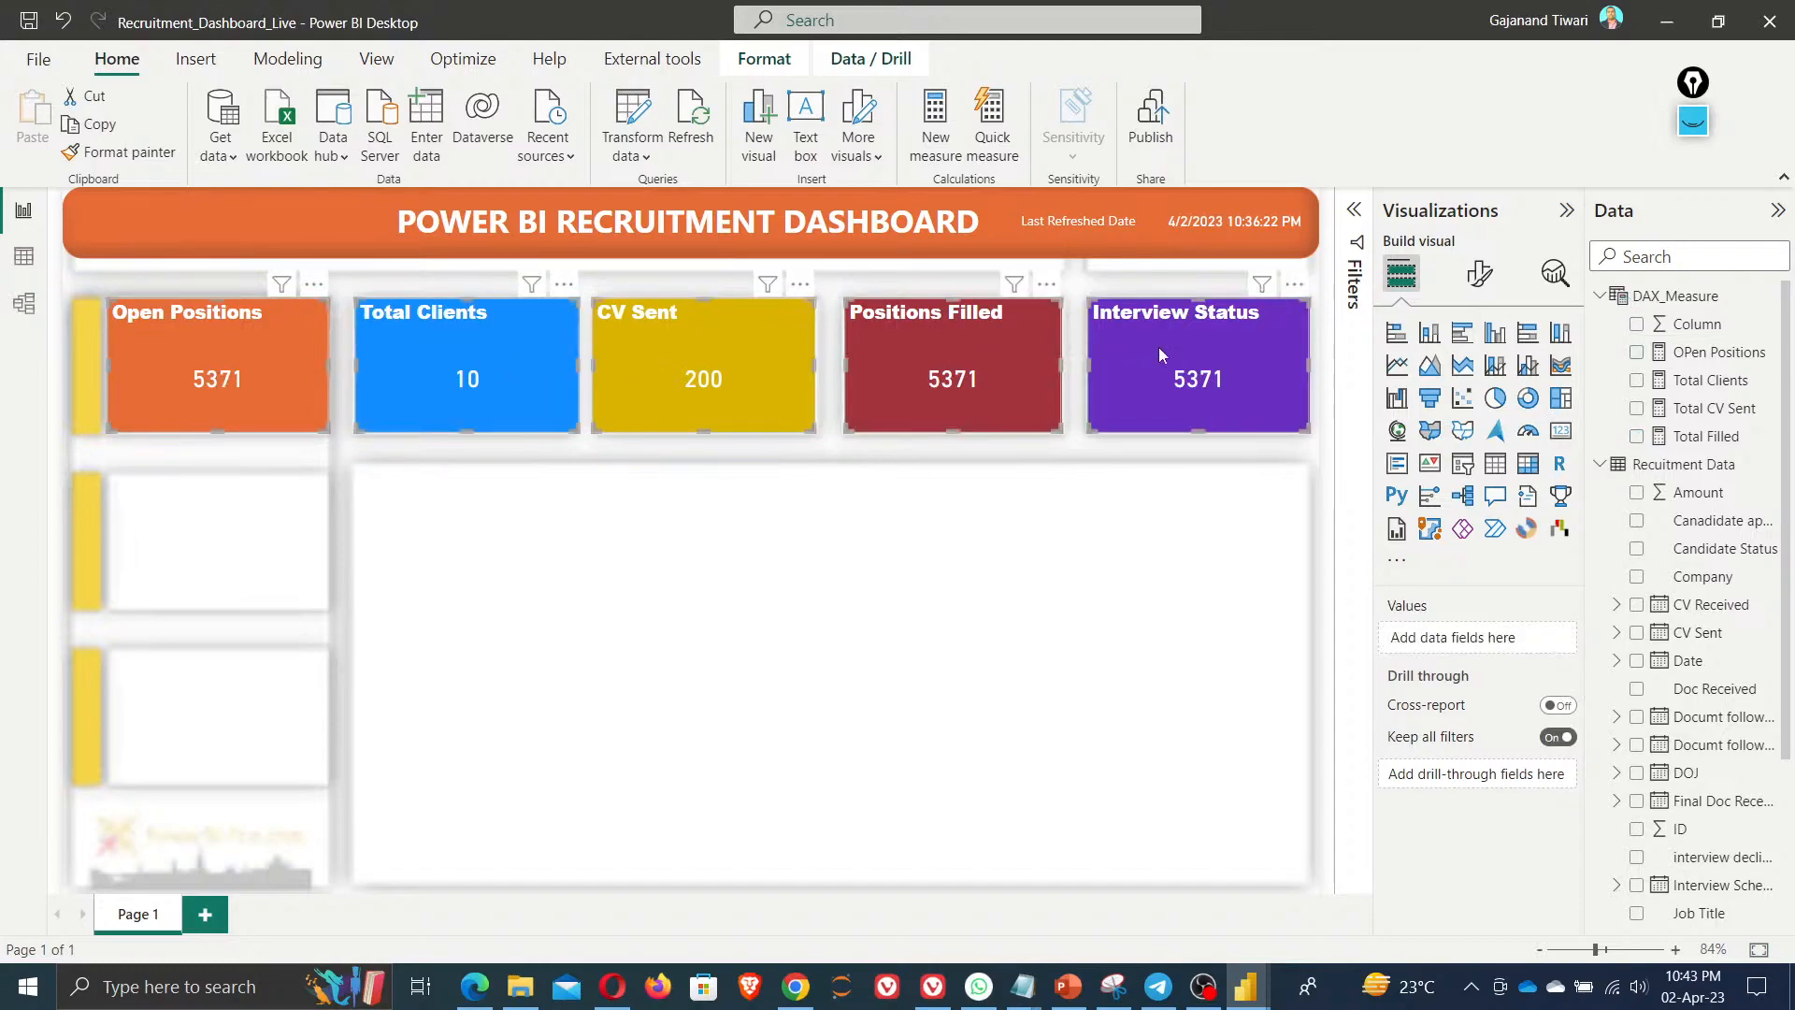
{"action": "left_click", "coordinate": [1484, 277]}
{"action": "left_click", "coordinate": [1477, 377]}
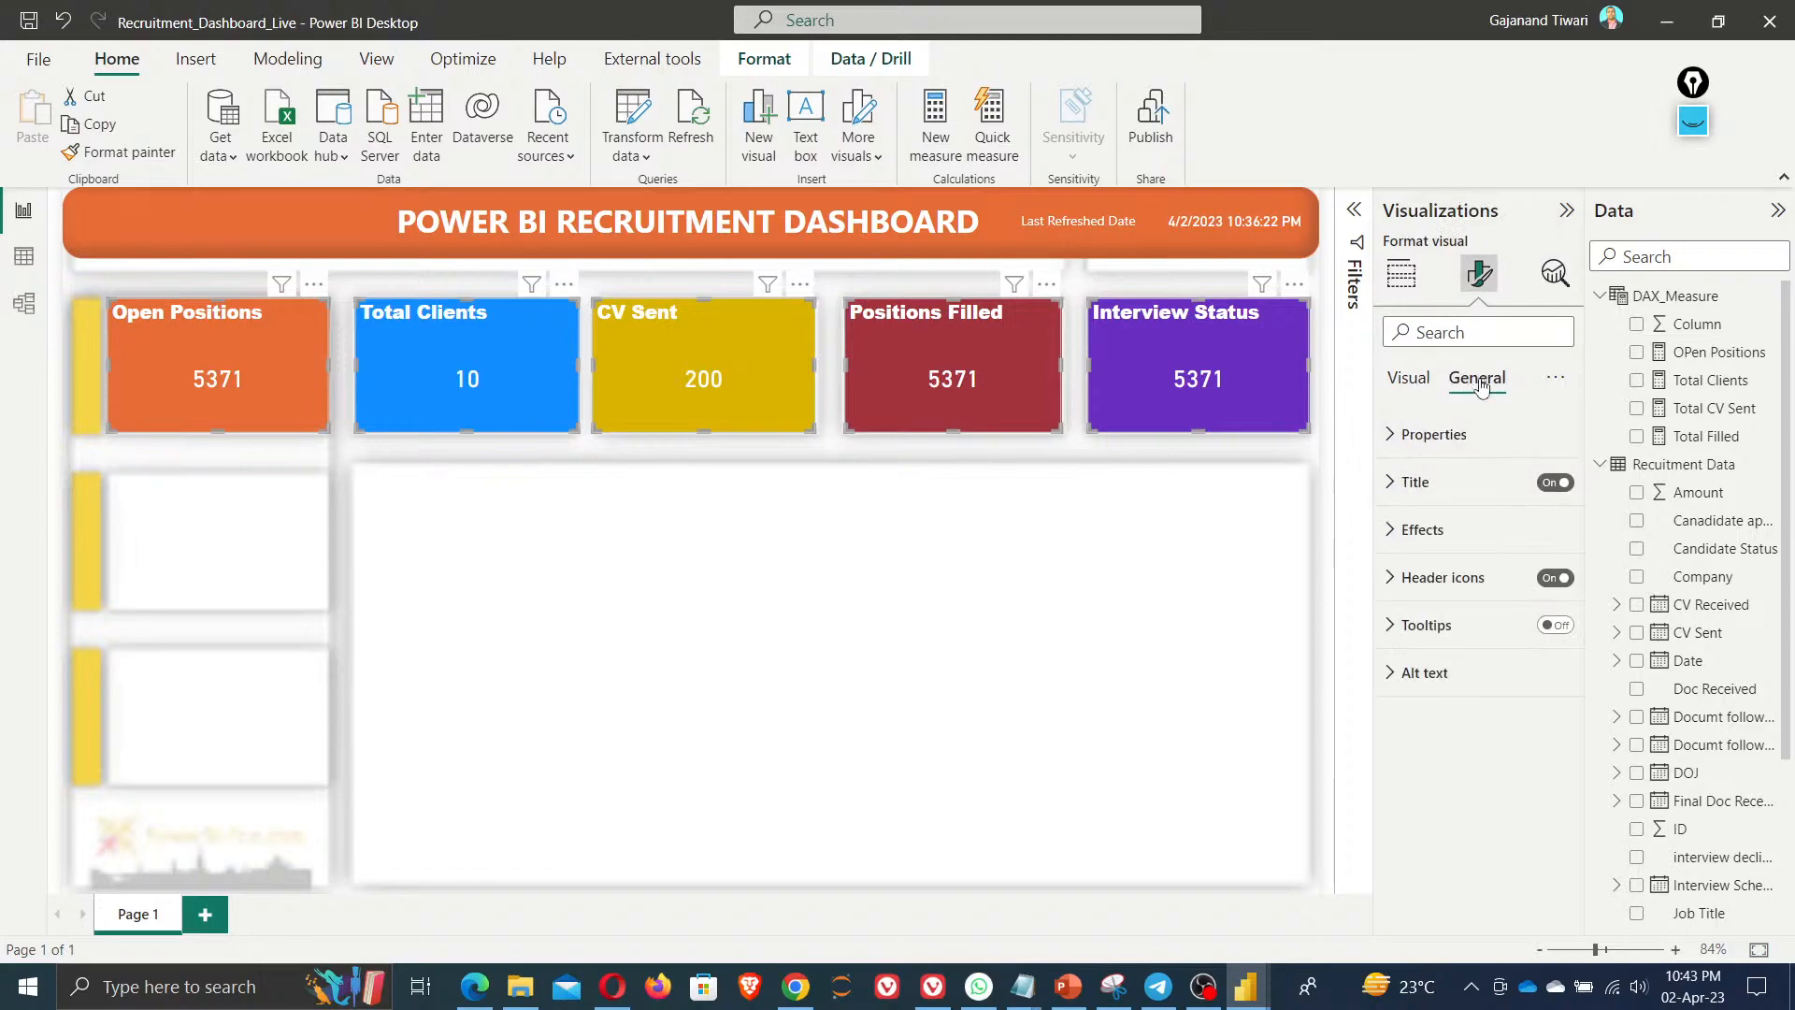
{"action": "left_click", "coordinate": [1423, 530]}
{"action": "scroll", "coordinate": [1472, 658], "scroll_direction": "down", "scroll_amount": 5}
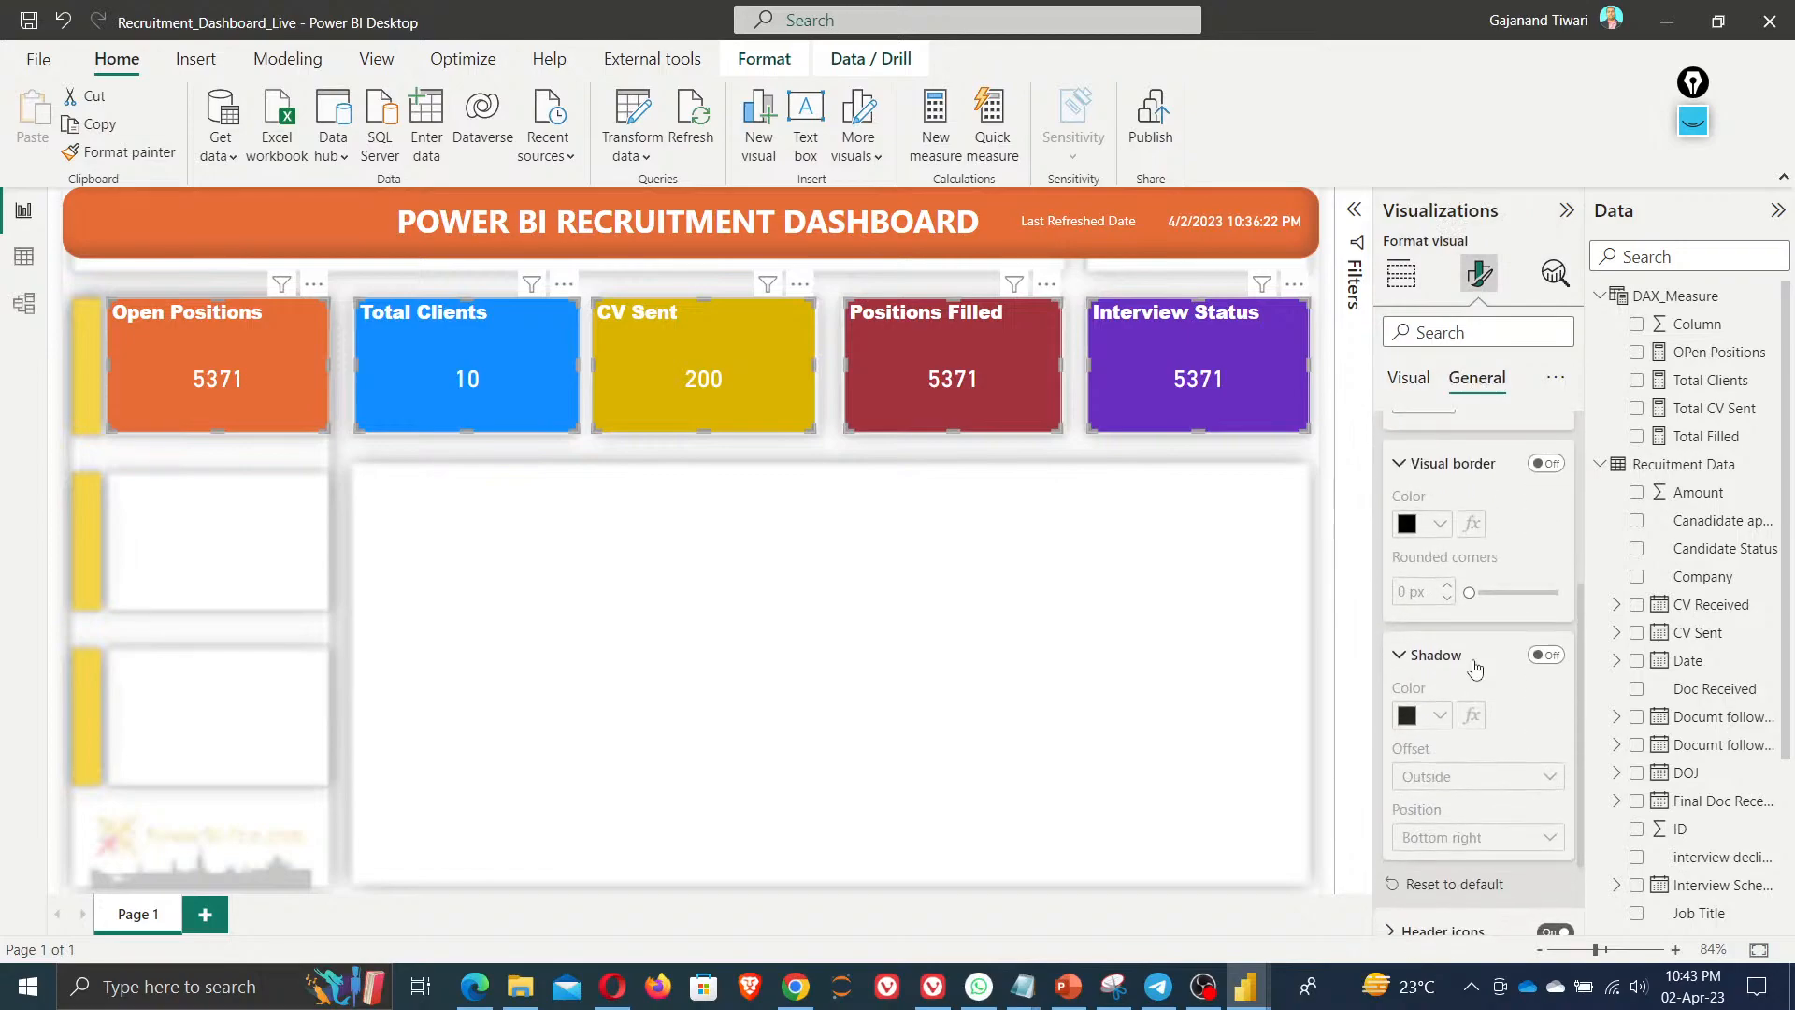
{"action": "left_click", "coordinate": [1546, 462]}
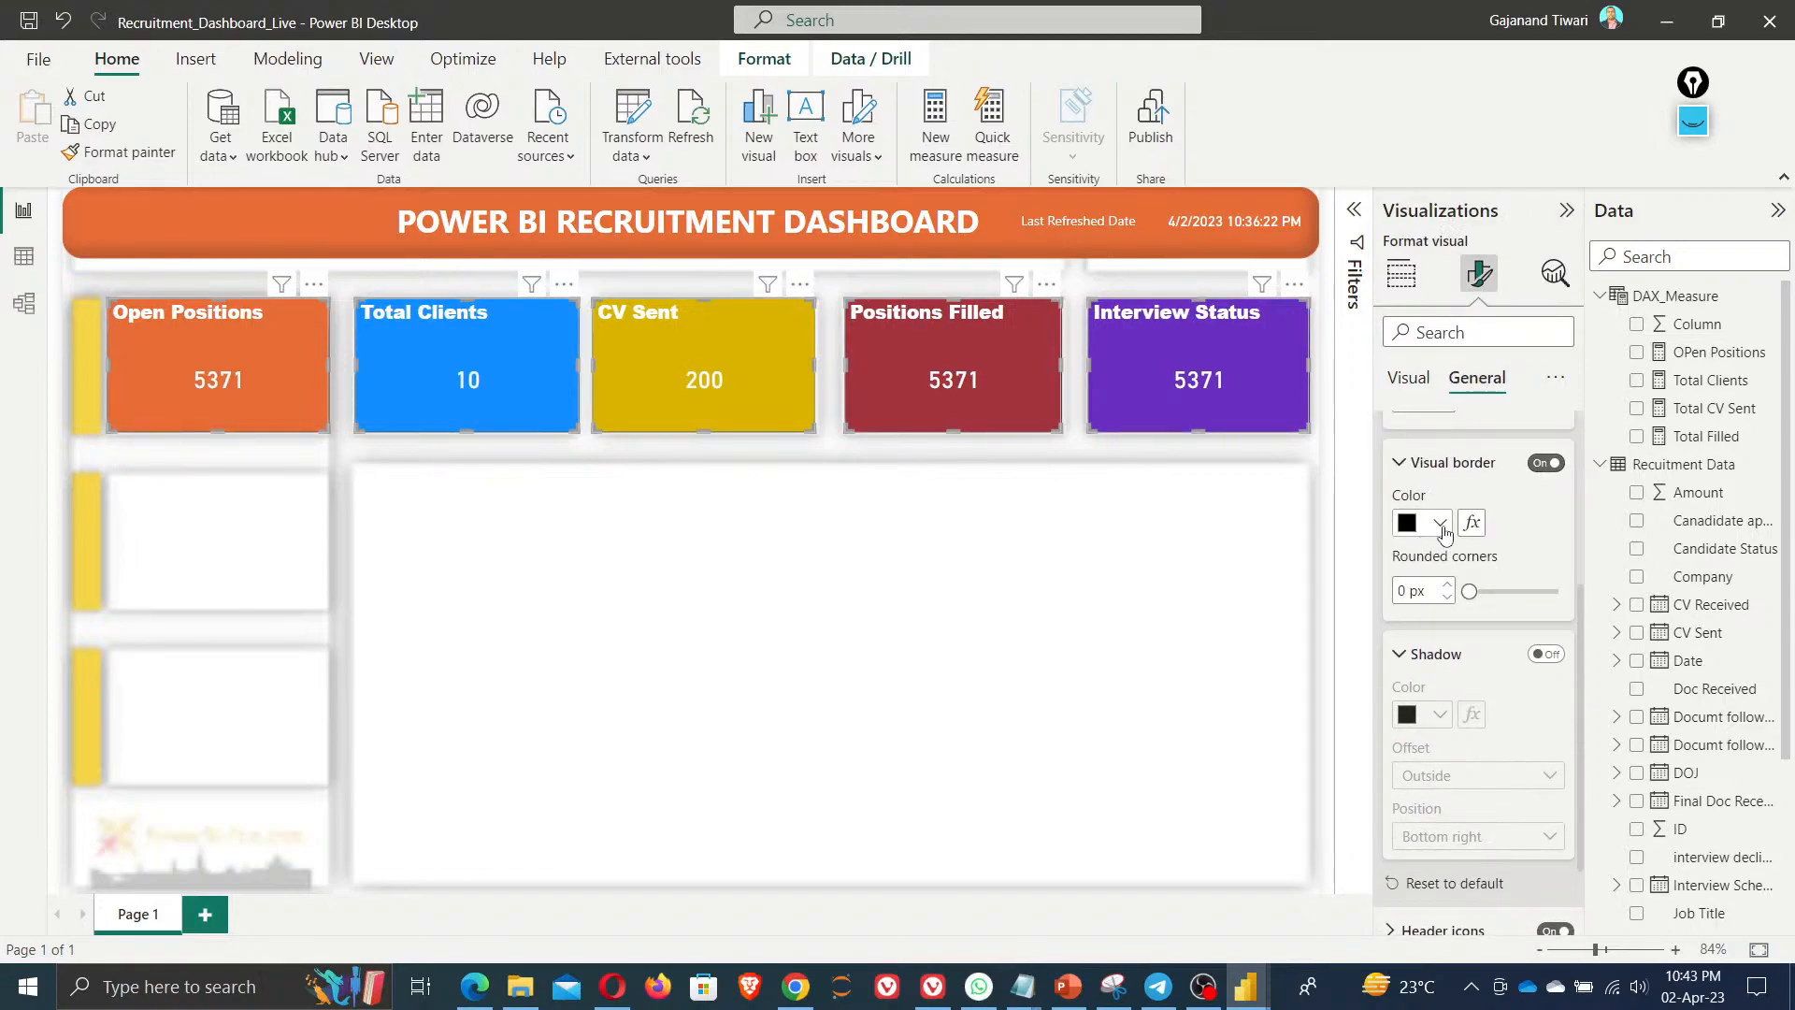
{"action": "left_click", "coordinate": [1440, 522]}
{"action": "left_click", "coordinate": [1487, 603]}
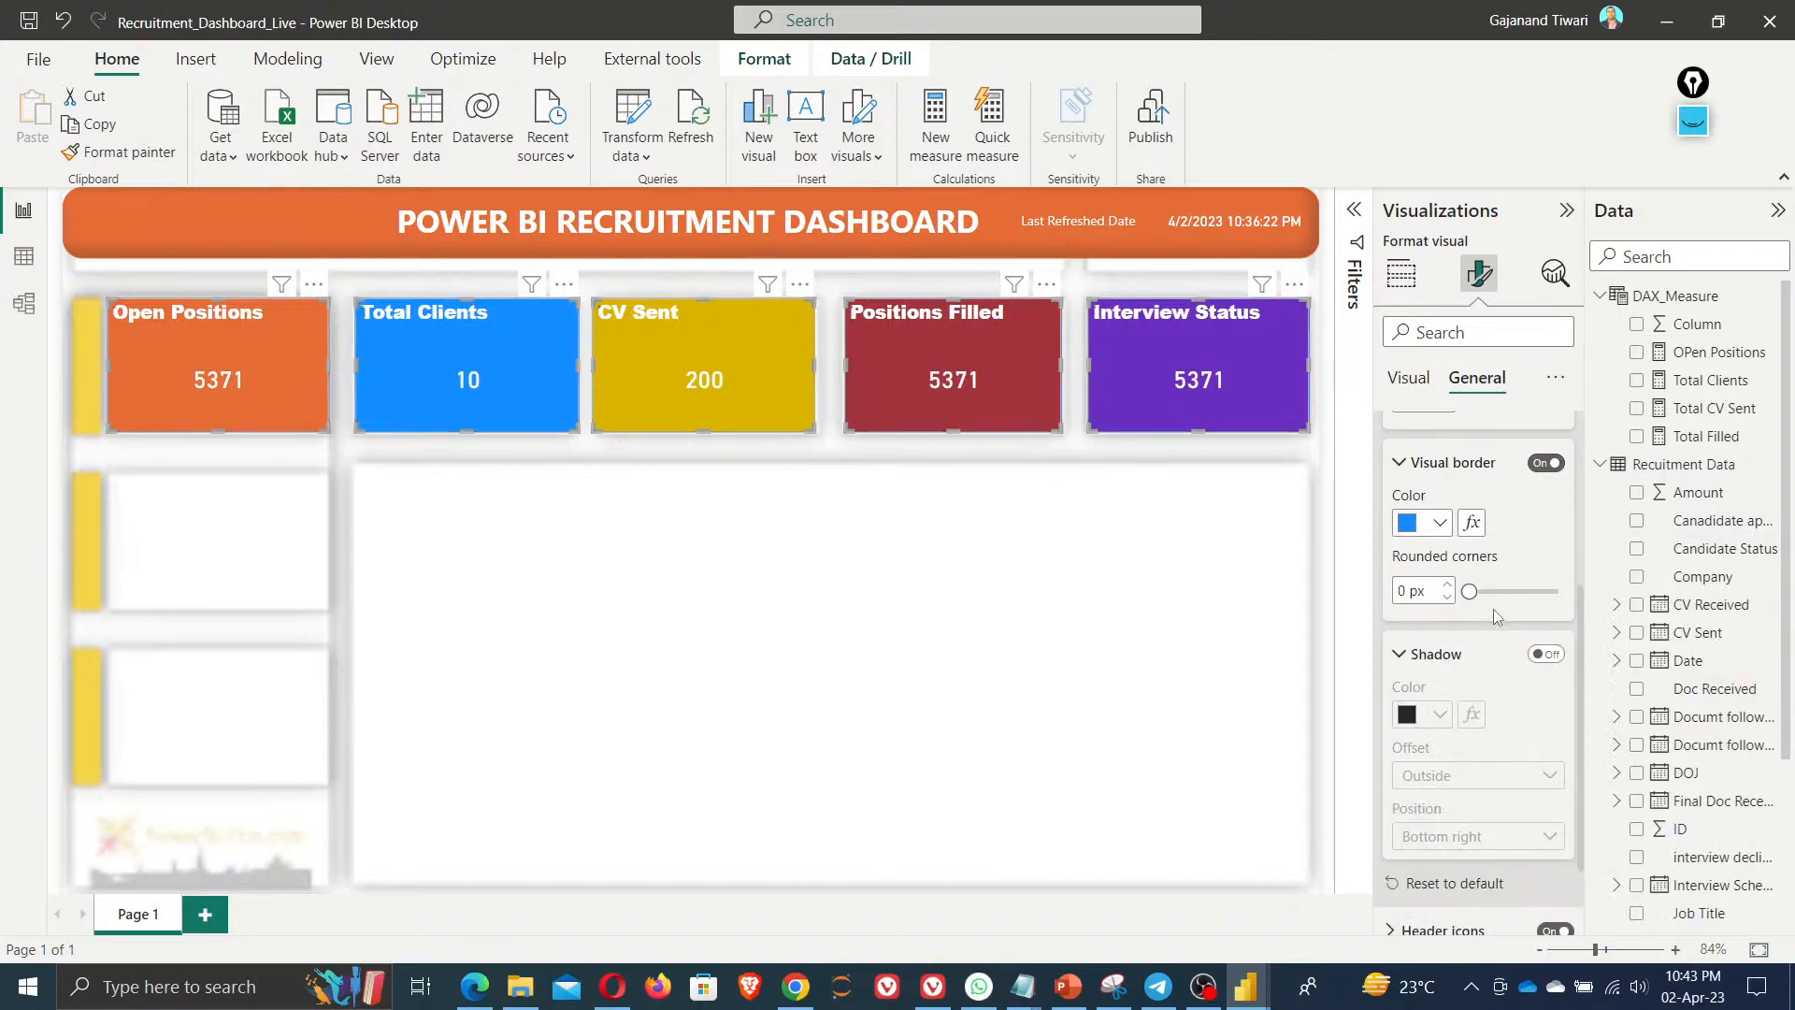
Turn on the shadow for the five KPI cards and set their rounded corners to 20 px
{"action": "scroll", "coordinate": [1519, 631], "scroll_direction": "down", "scroll_amount": 1}
{"action": "left_click", "coordinate": [1545, 543]}
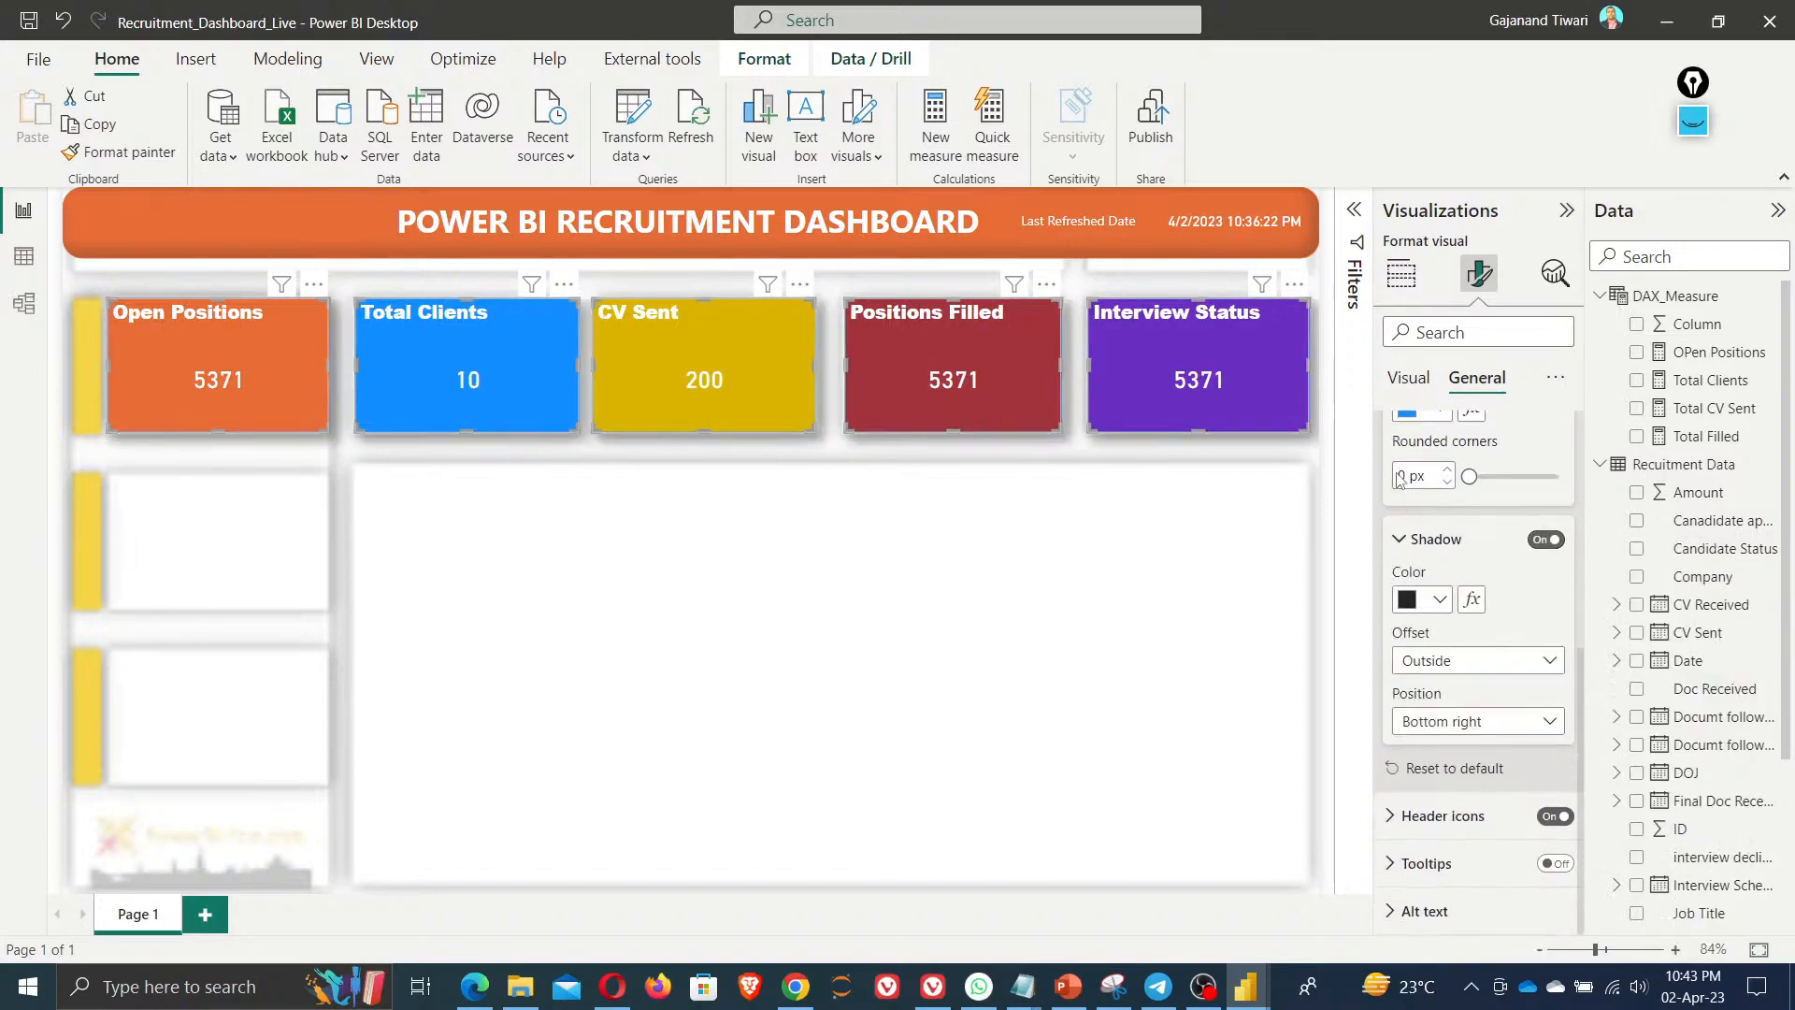
{"action": "type", "text": "20"}
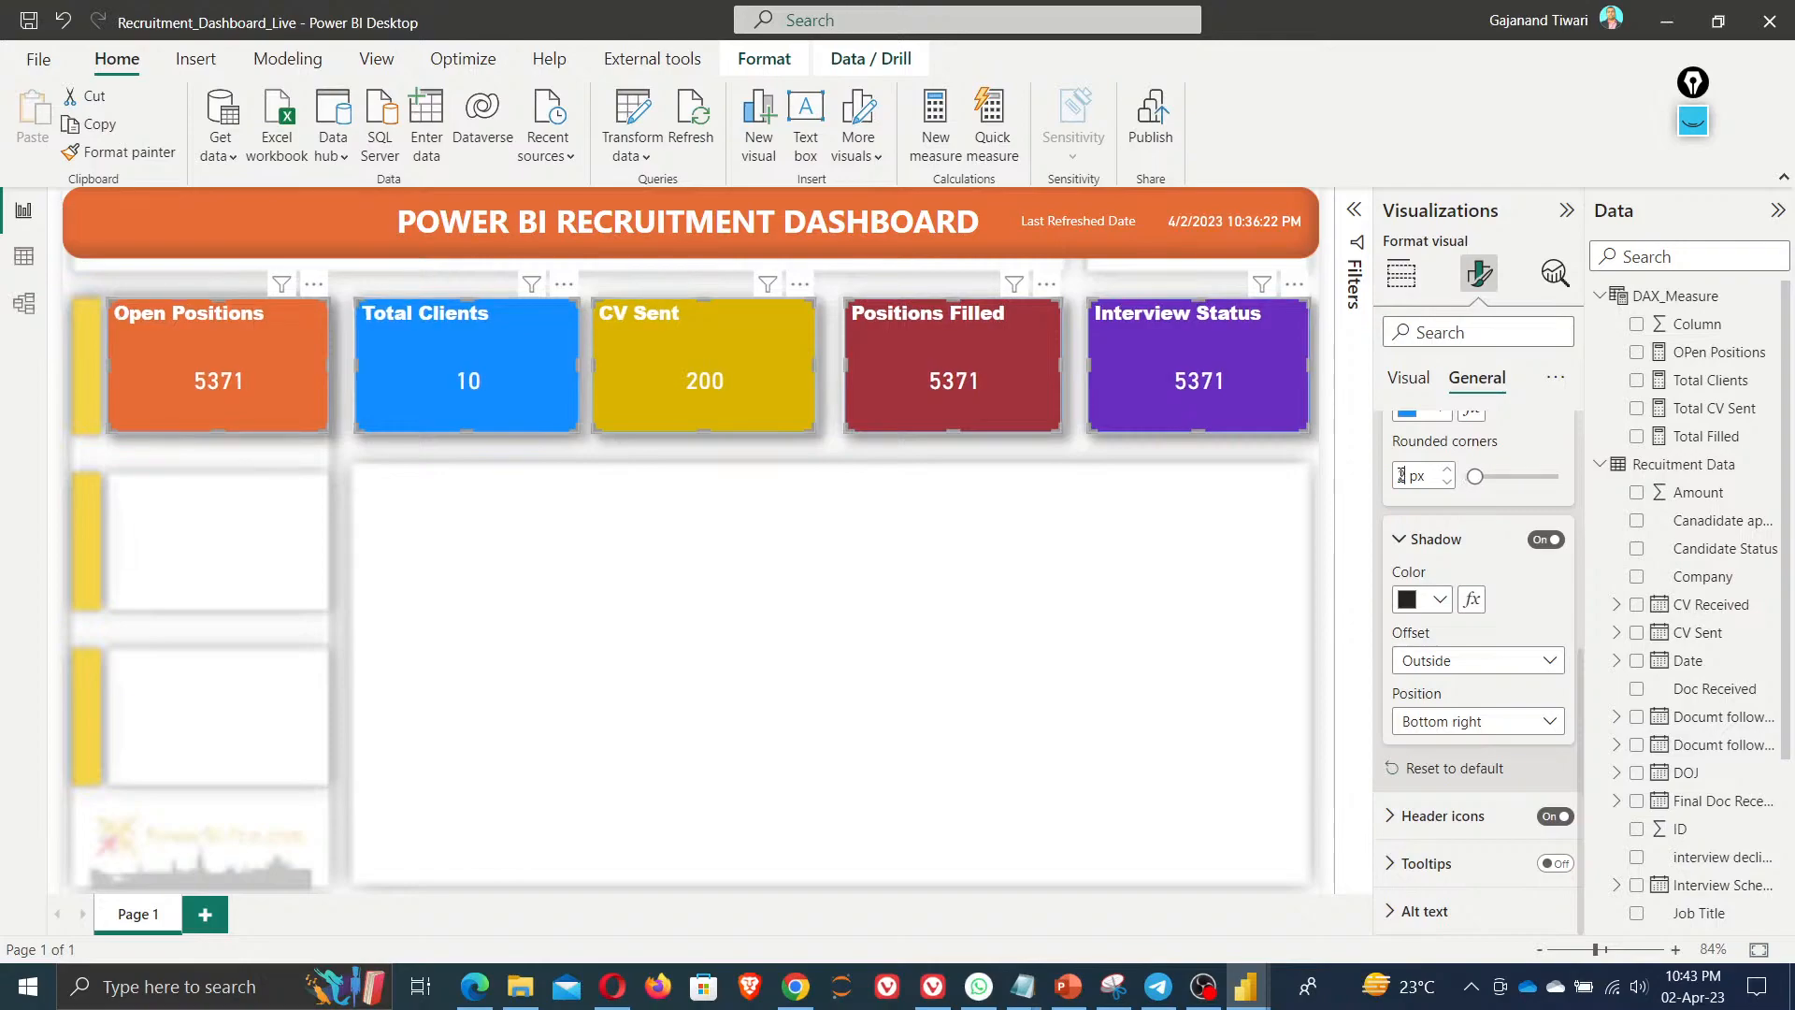
Set the shadow offset of the five KPI cards to Inside and the shadow colour to dark red
{"action": "left_click", "coordinate": [1547, 661]}
{"action": "left_click", "coordinate": [1506, 713]}
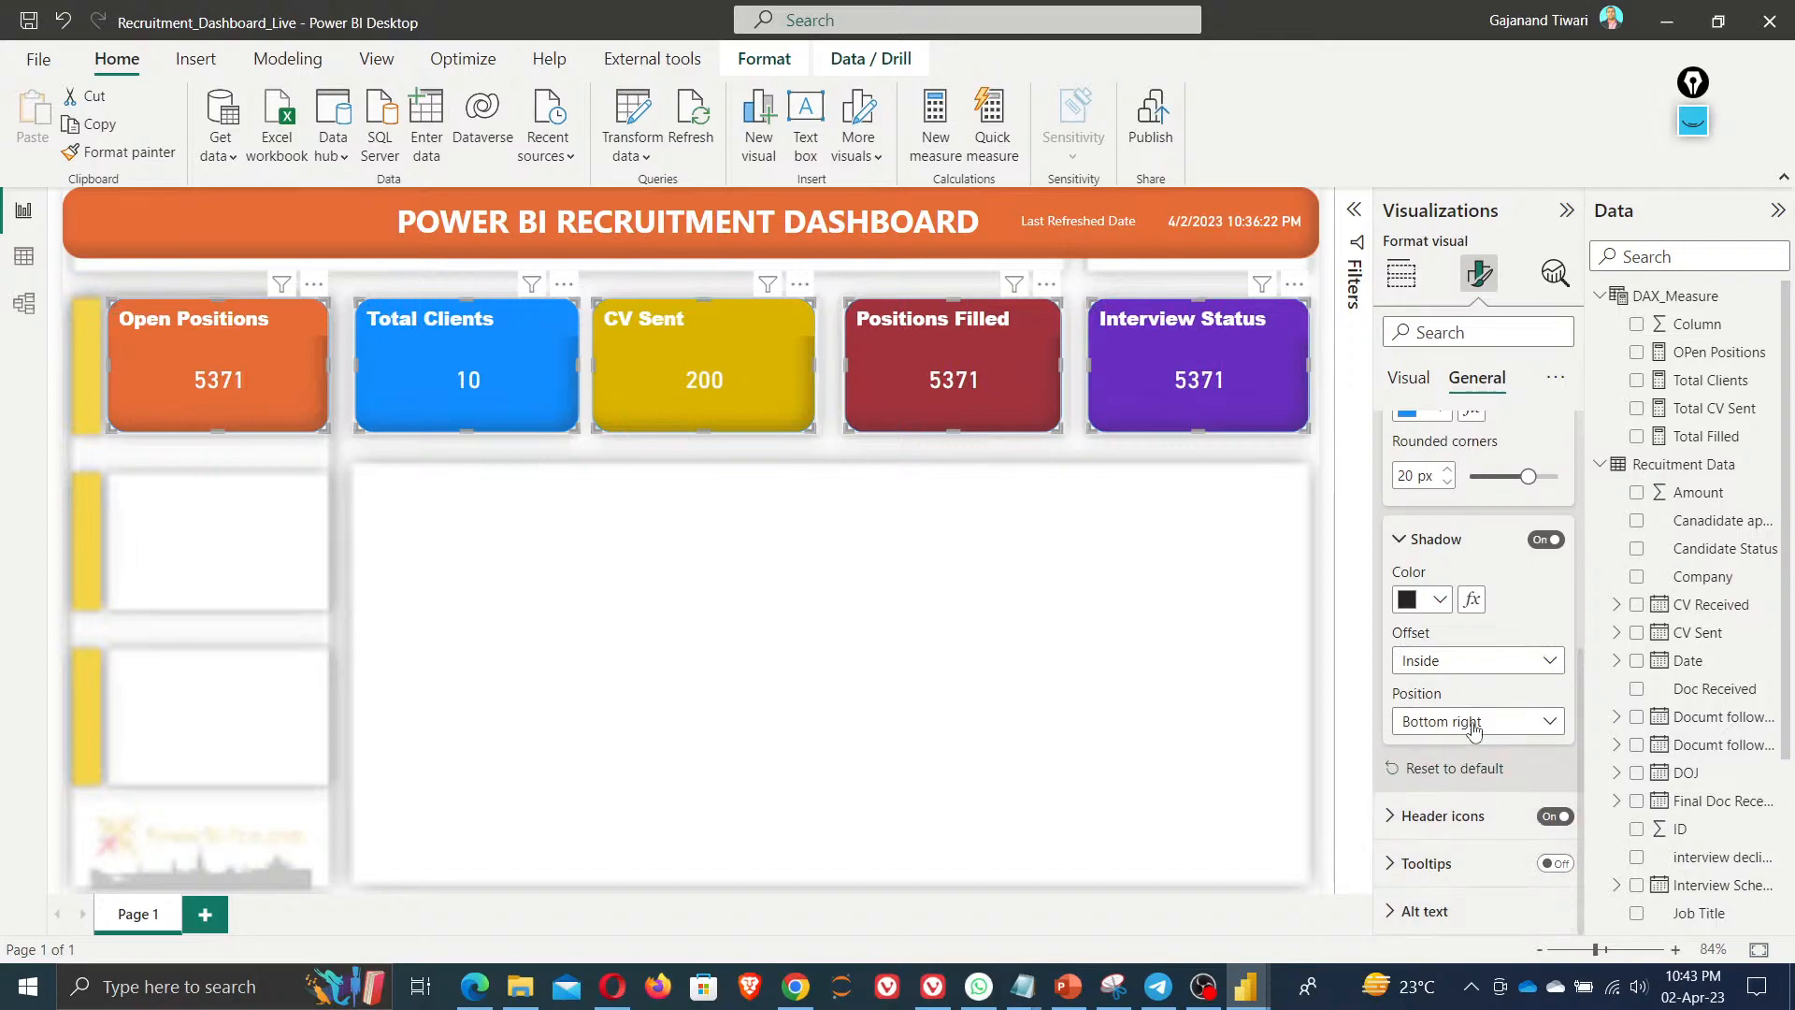
{"action": "left_click", "coordinate": [1440, 600]}
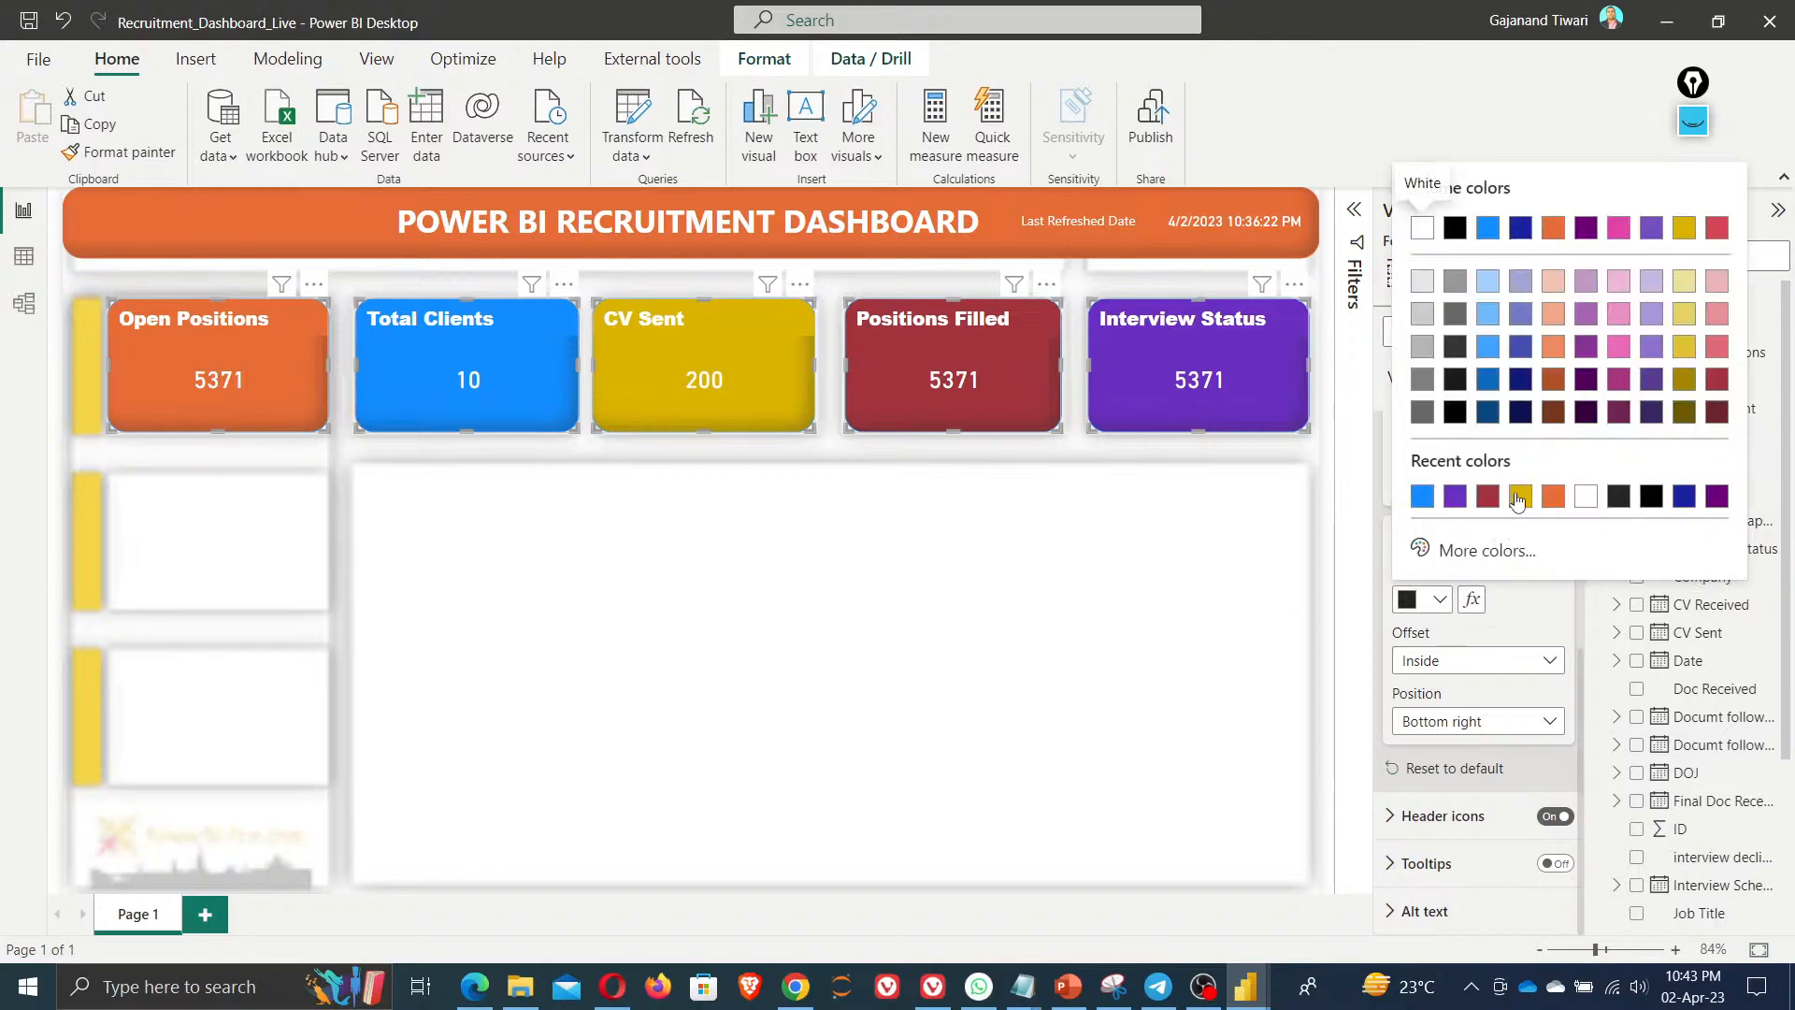
{"action": "left_click", "coordinate": [1489, 506]}
{"action": "left_click", "coordinate": [876, 675]}
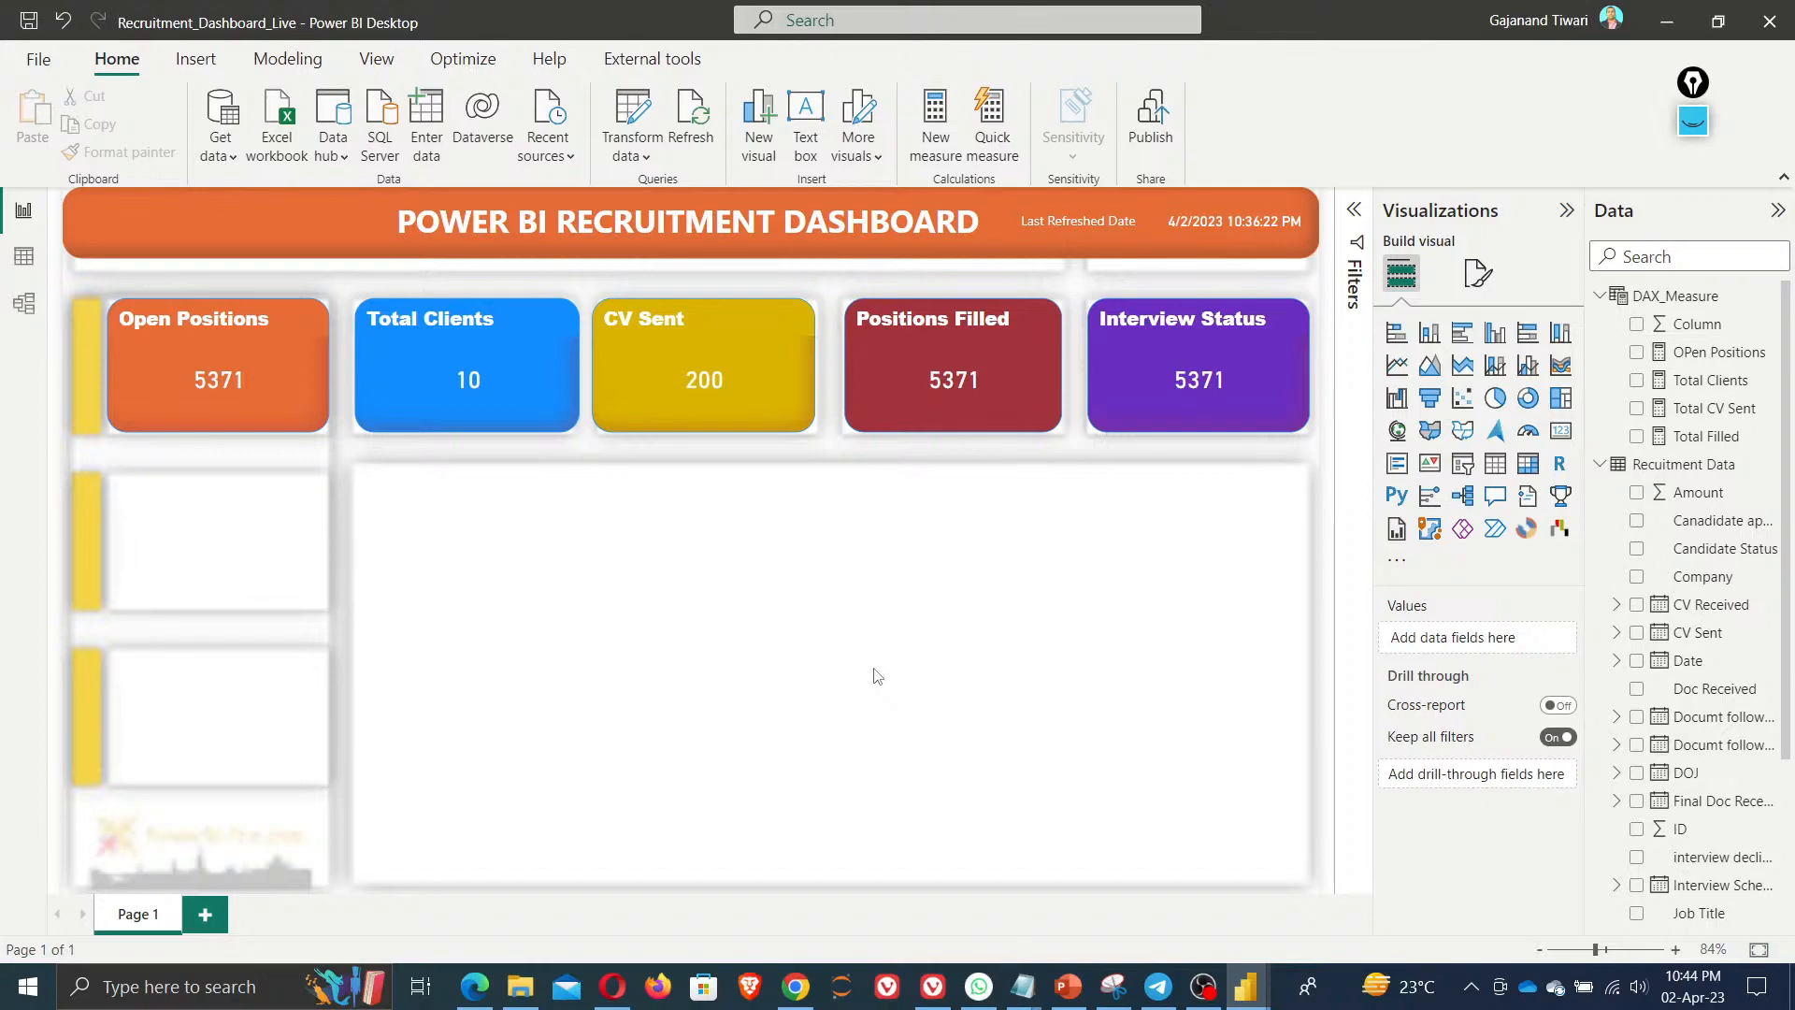
Increase the height of the orange title banner so it reaches down close to the row of KPI cards
{"action": "left_click", "coordinate": [783, 273]}
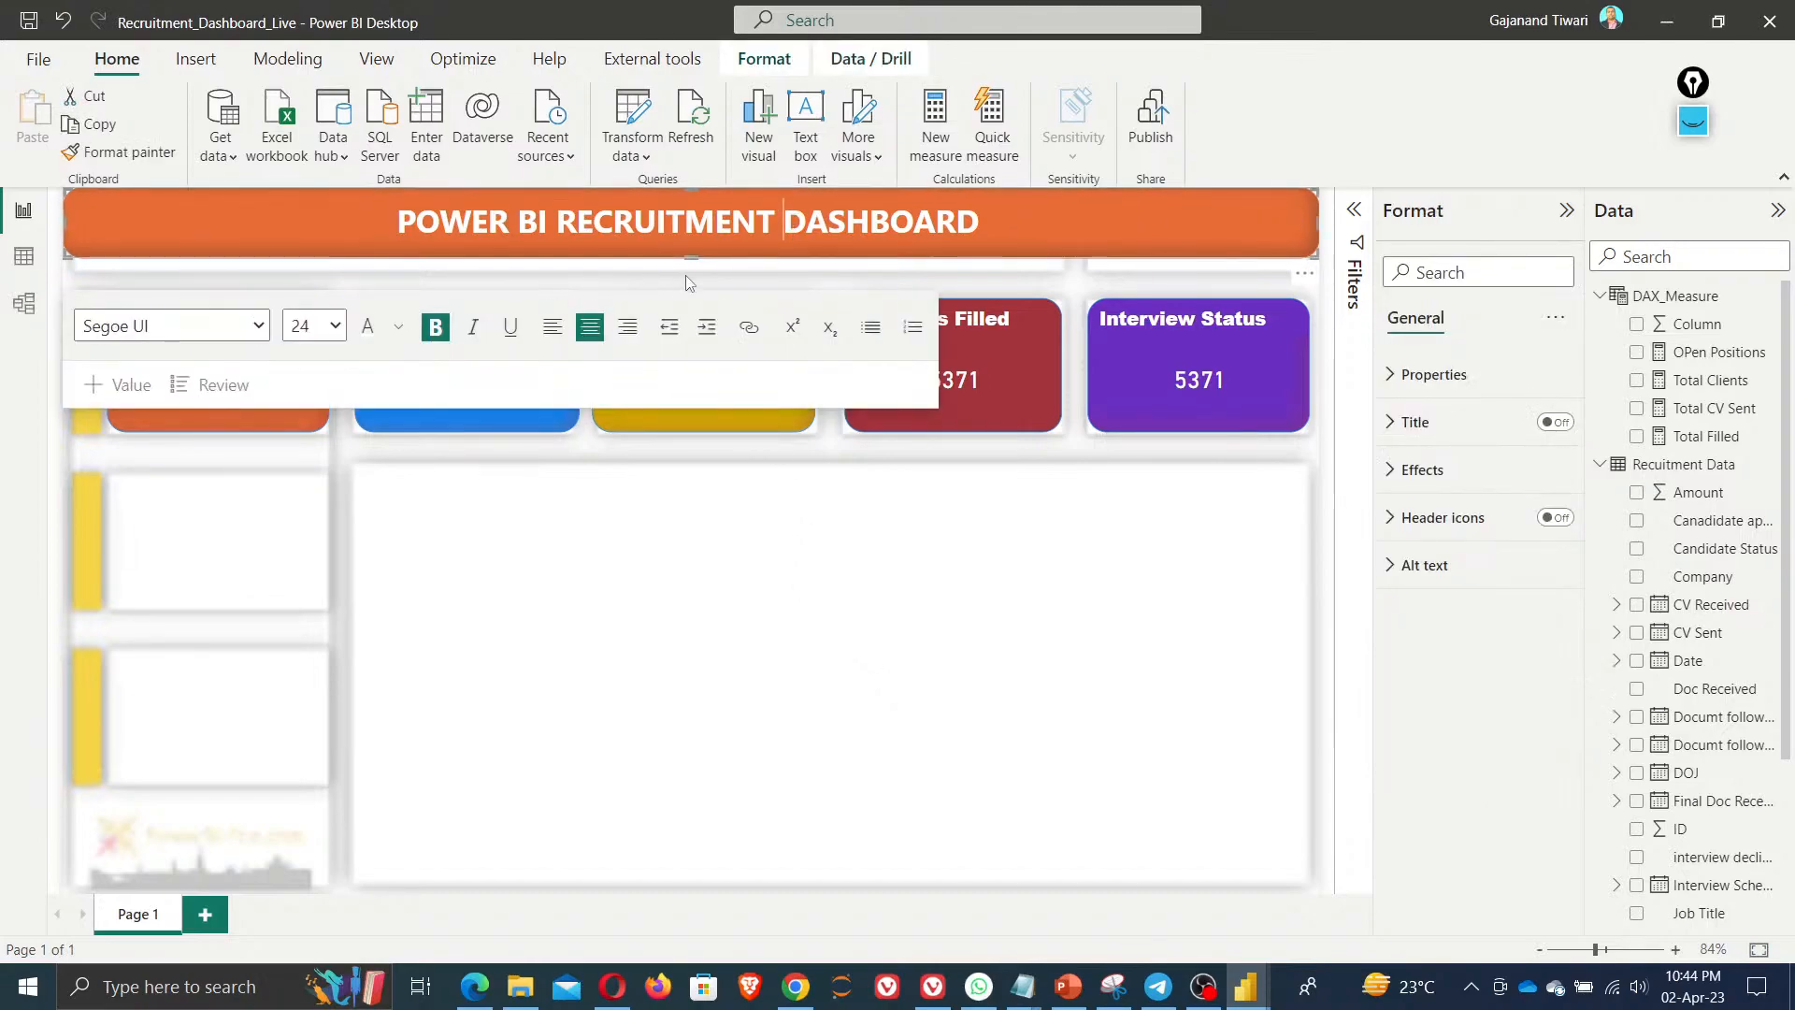
{"action": "left_click_drag", "start_coordinate": [695, 258], "coordinate": [694, 277]}
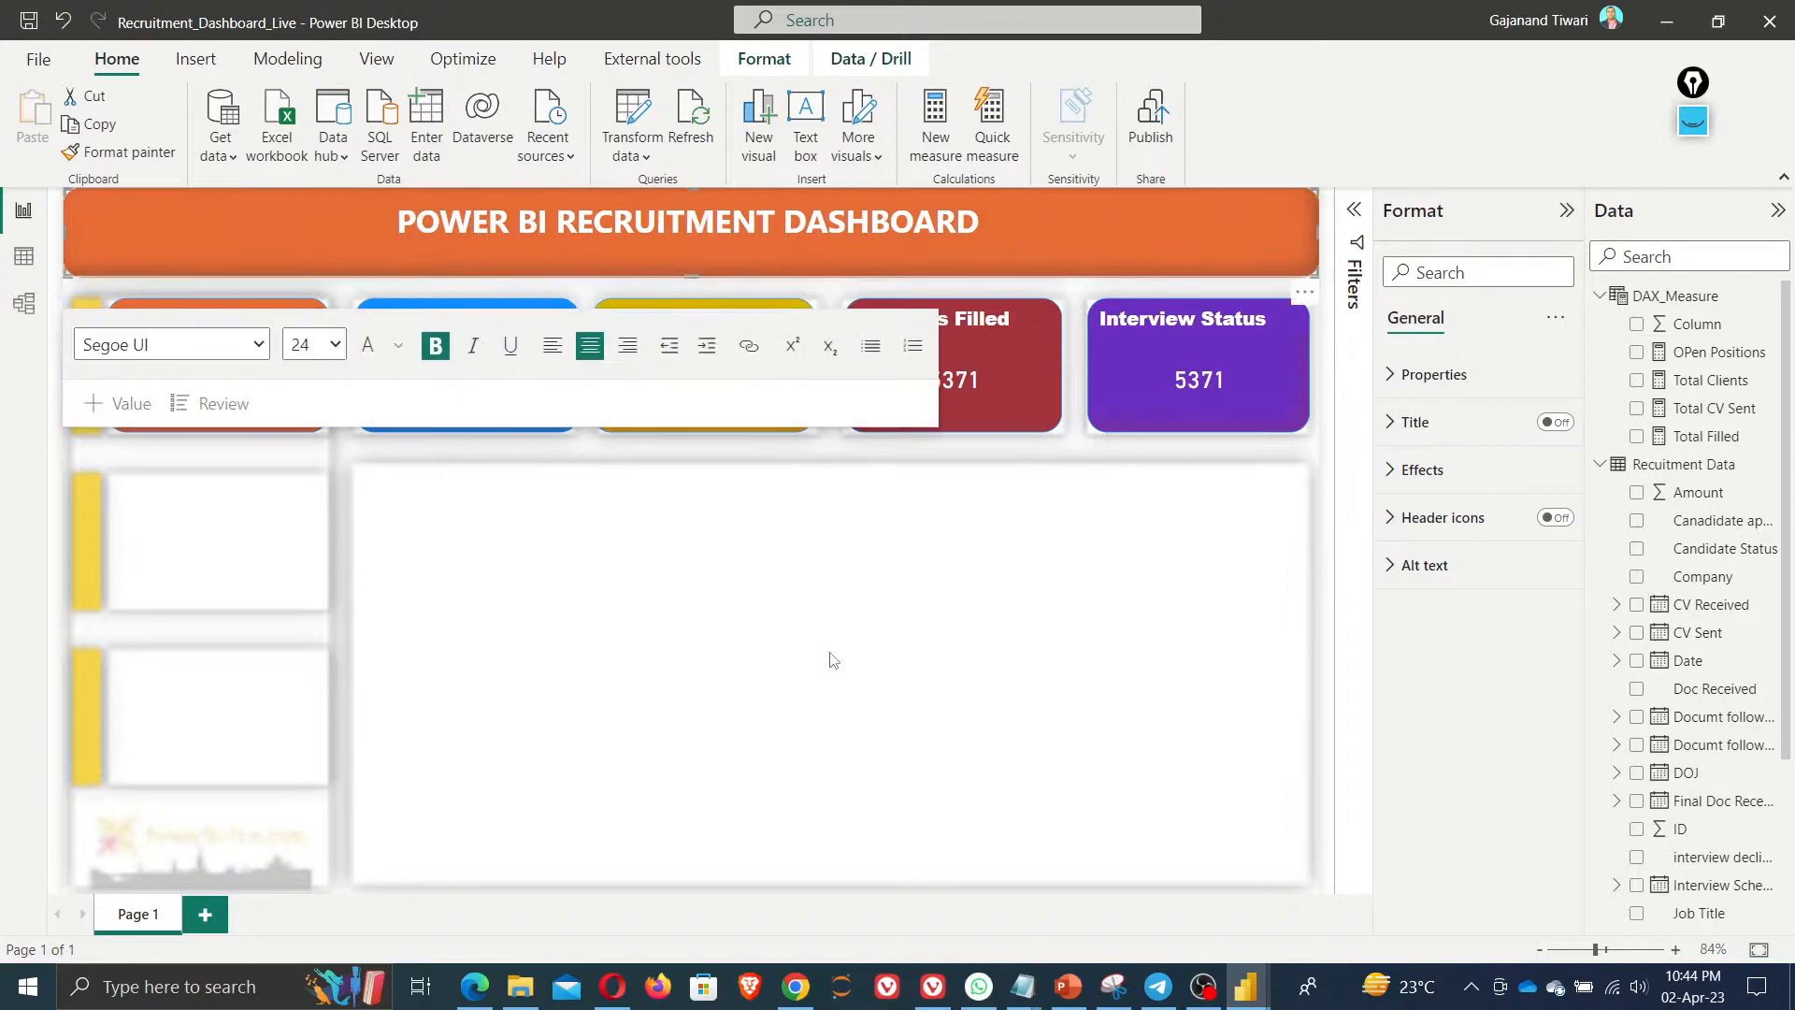
{"action": "left_click", "coordinate": [868, 684]}
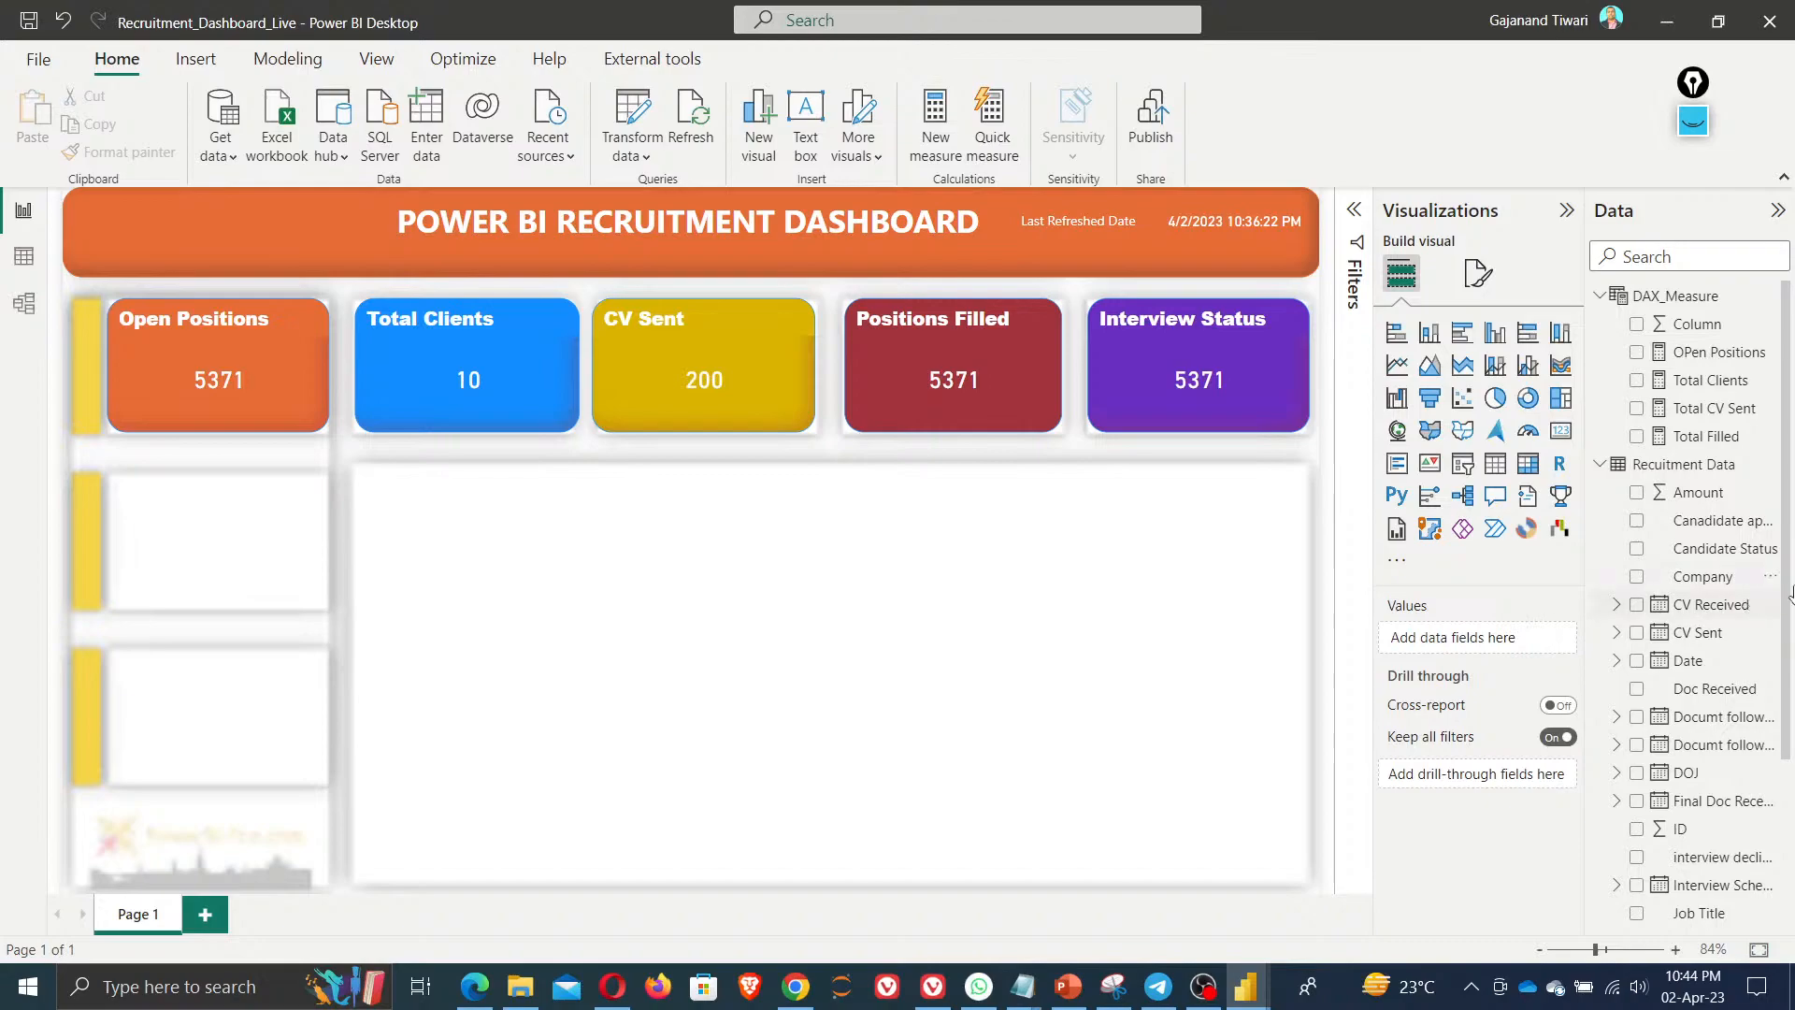
Add a slicer on the Company field in the empty box below the Open Positions card and set its style to Dropdown
{"action": "left_click_drag", "start_coordinate": [1705, 582], "coordinate": [281, 557]}
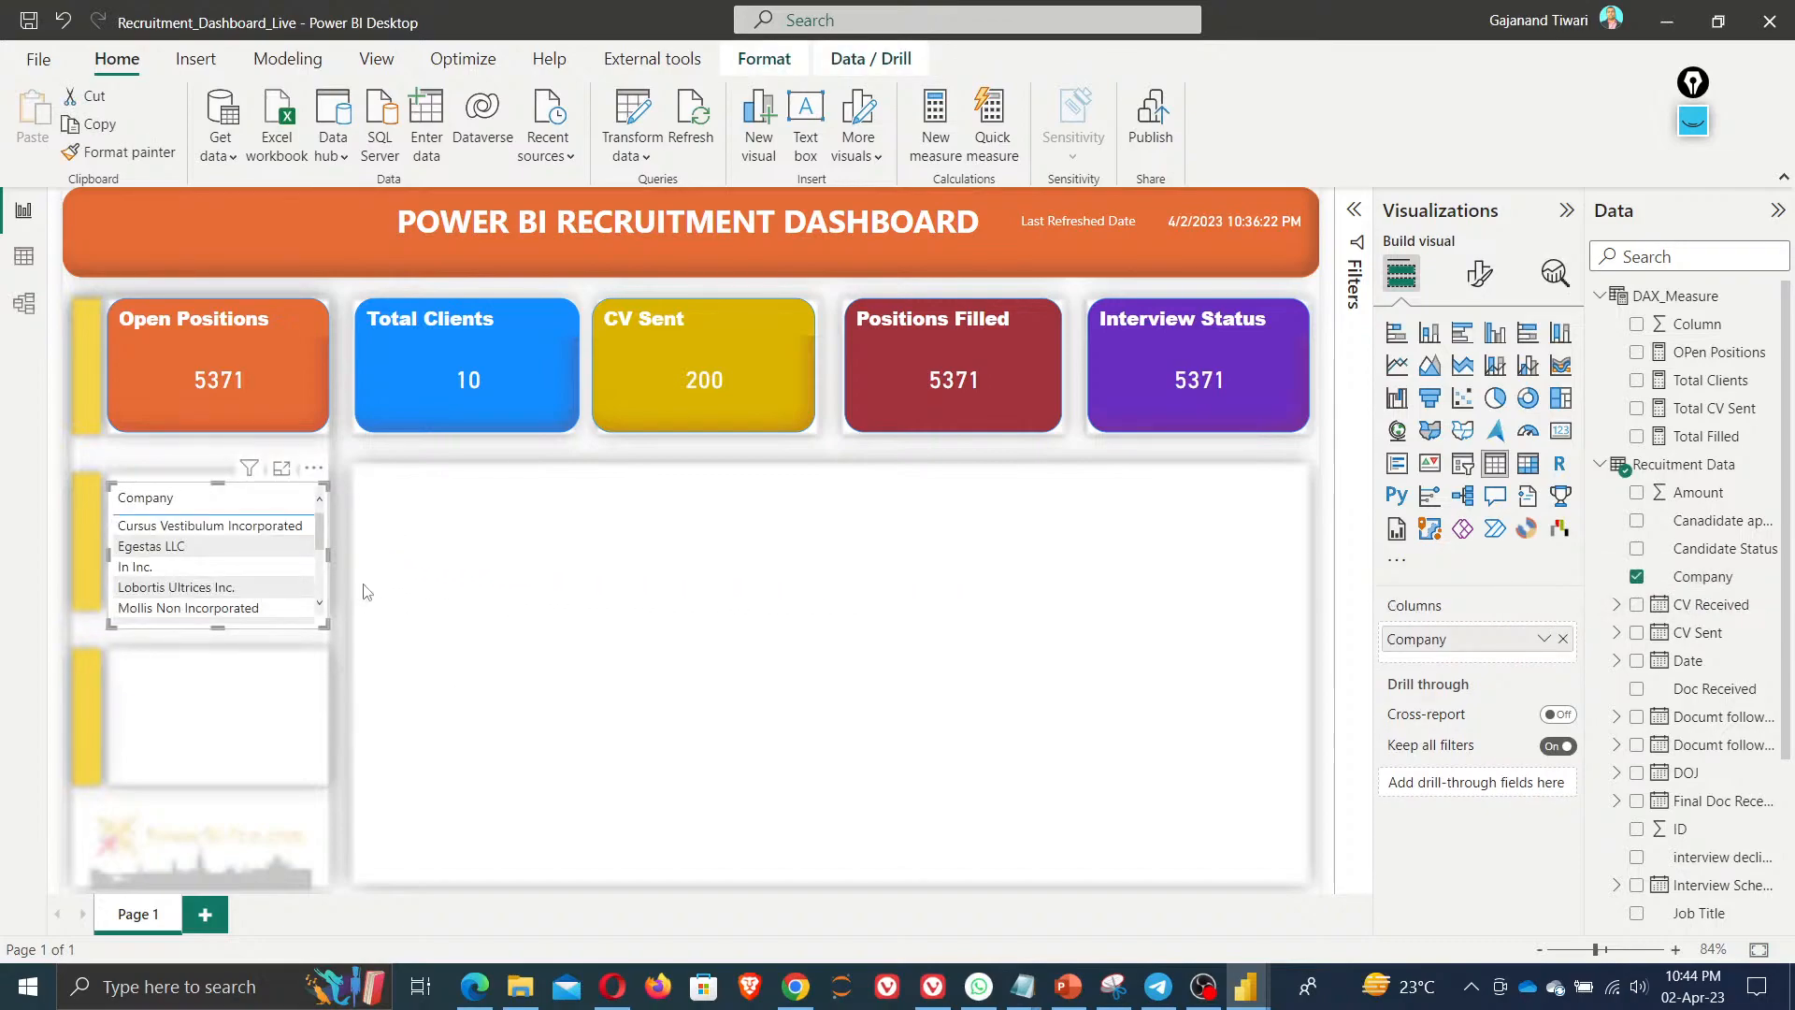
{"action": "left_click", "coordinate": [1463, 464]}
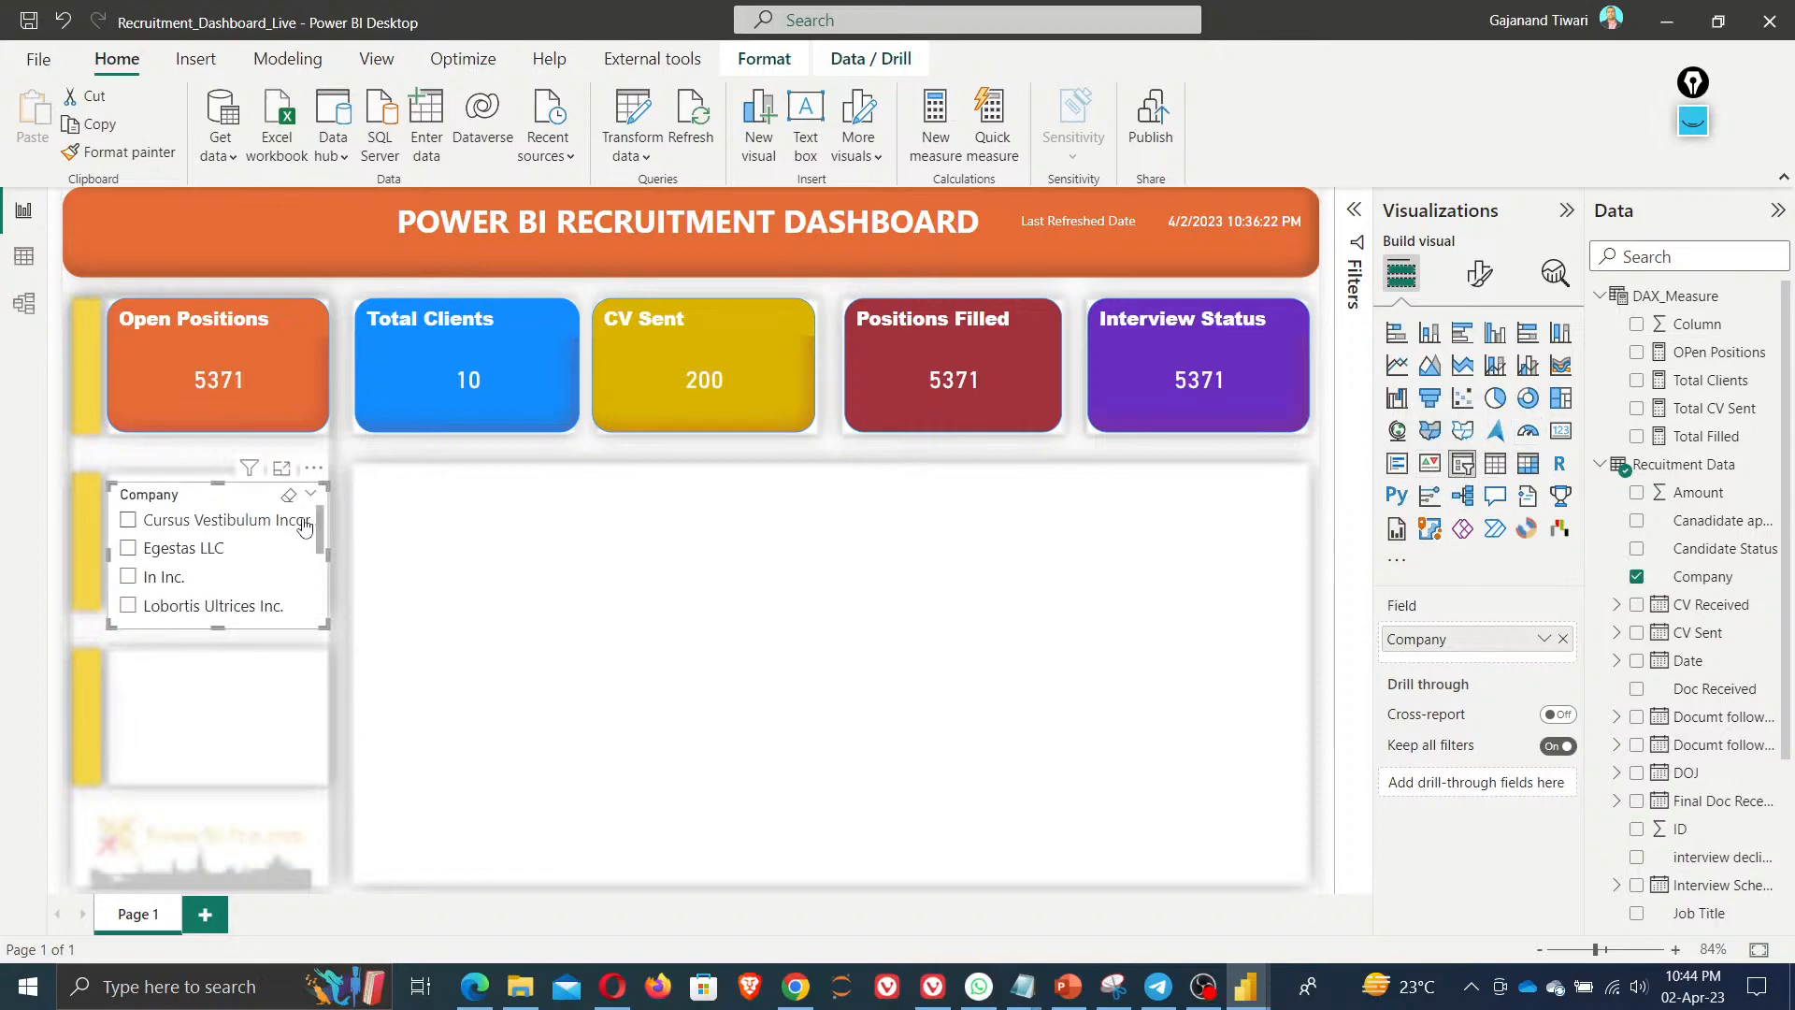
{"action": "left_click", "coordinate": [1480, 271]}
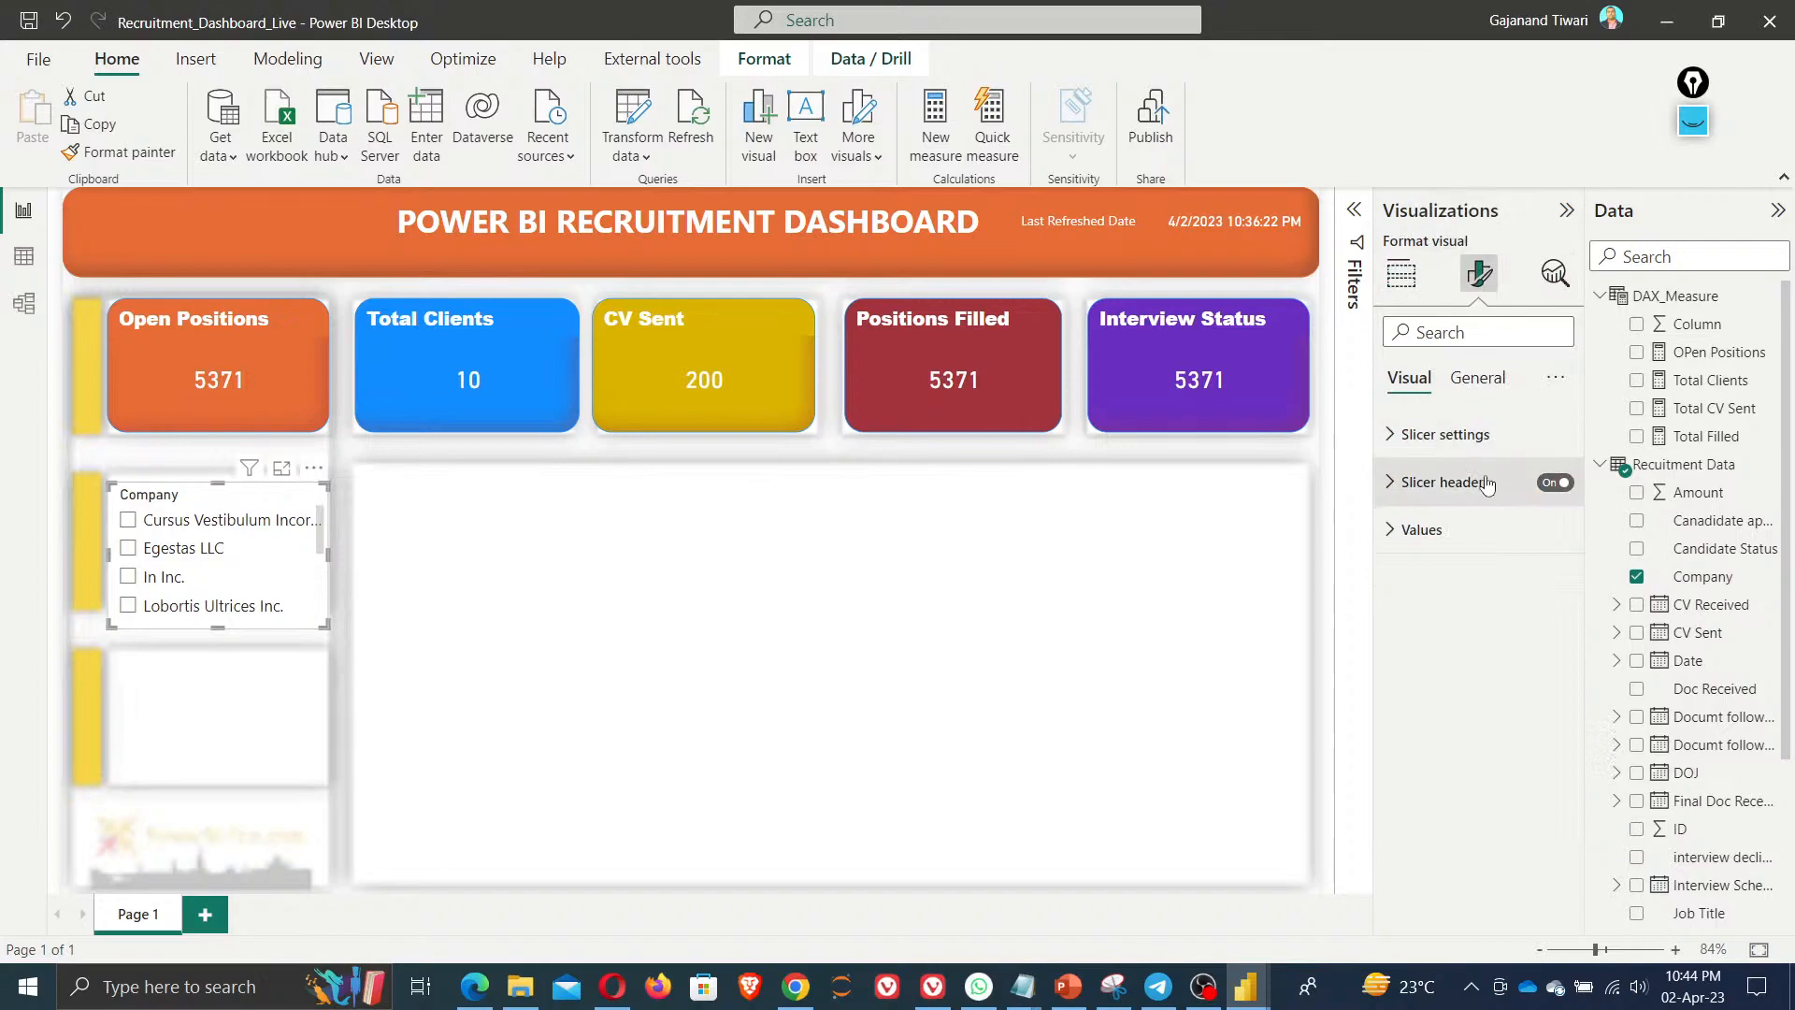
{"action": "left_click", "coordinate": [1472, 434]}
{"action": "left_click", "coordinate": [1482, 552]}
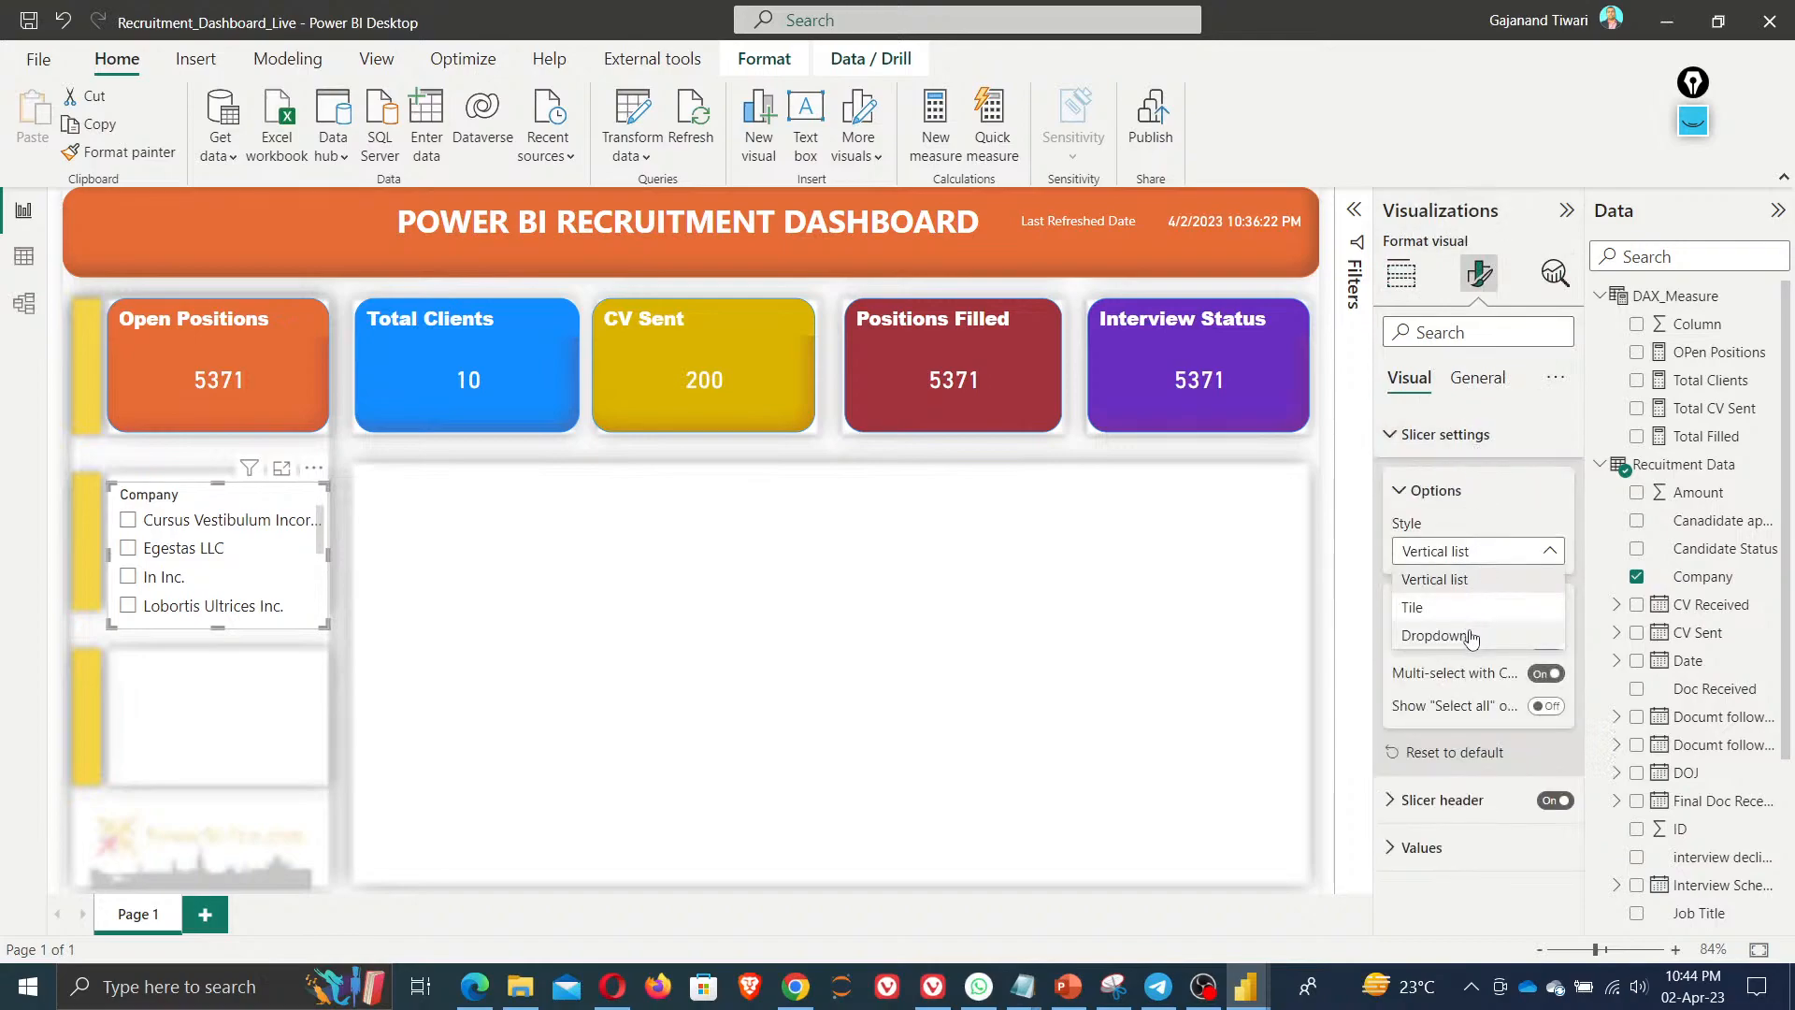
{"action": "left_click", "coordinate": [1458, 635]}
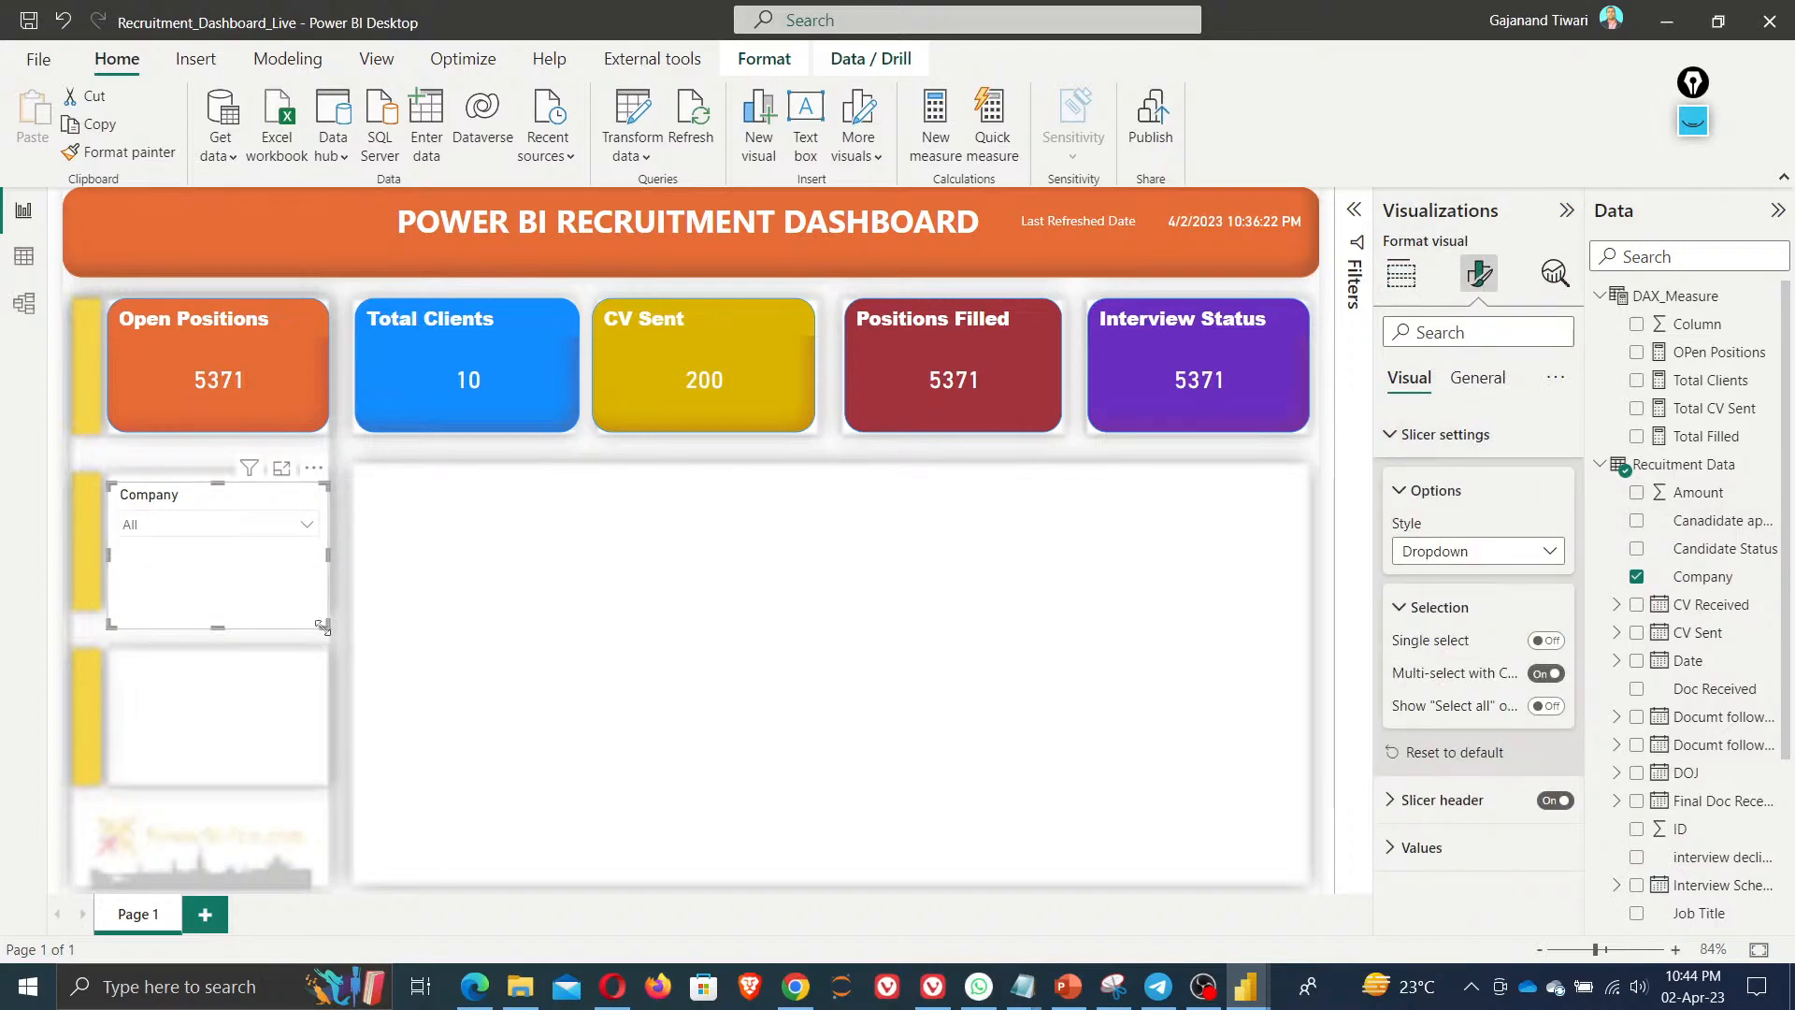
Resize the Company slicer to fit its box in the background layout and check its dropdown list
{"action": "left_click_drag", "start_coordinate": [318, 630], "coordinate": [324, 612]}
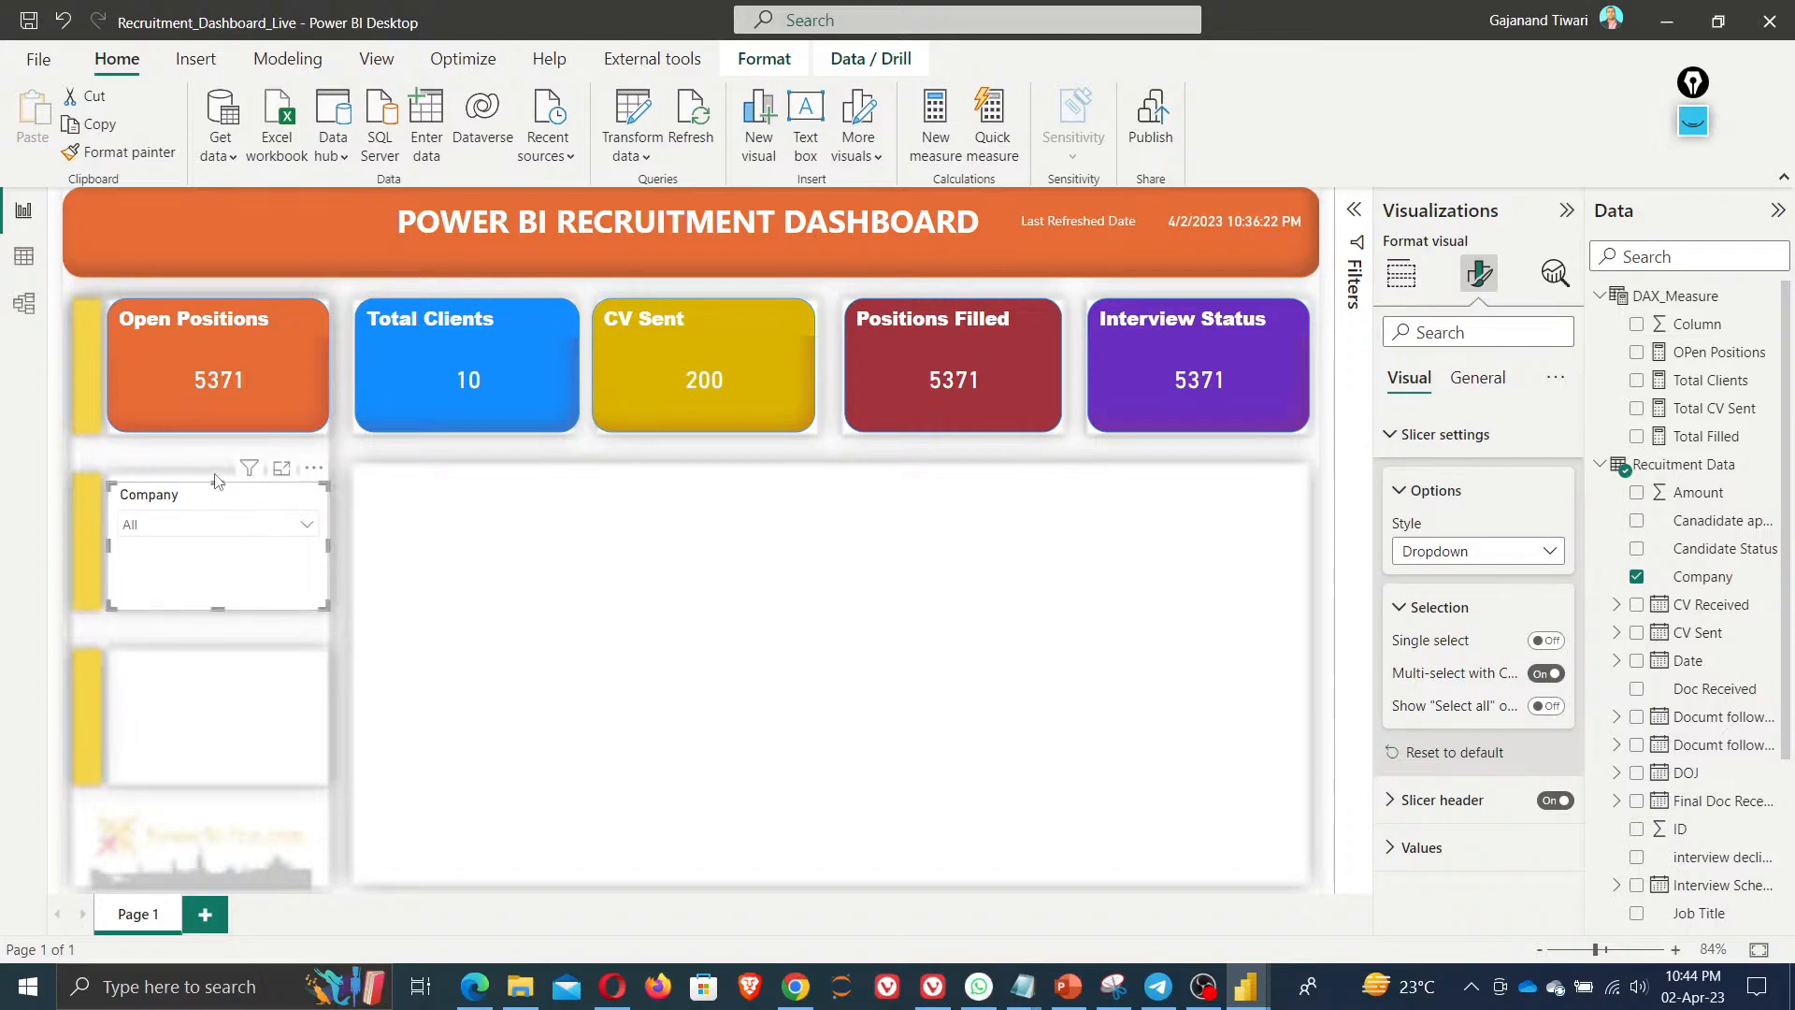
{"action": "left_click", "coordinate": [216, 524]}
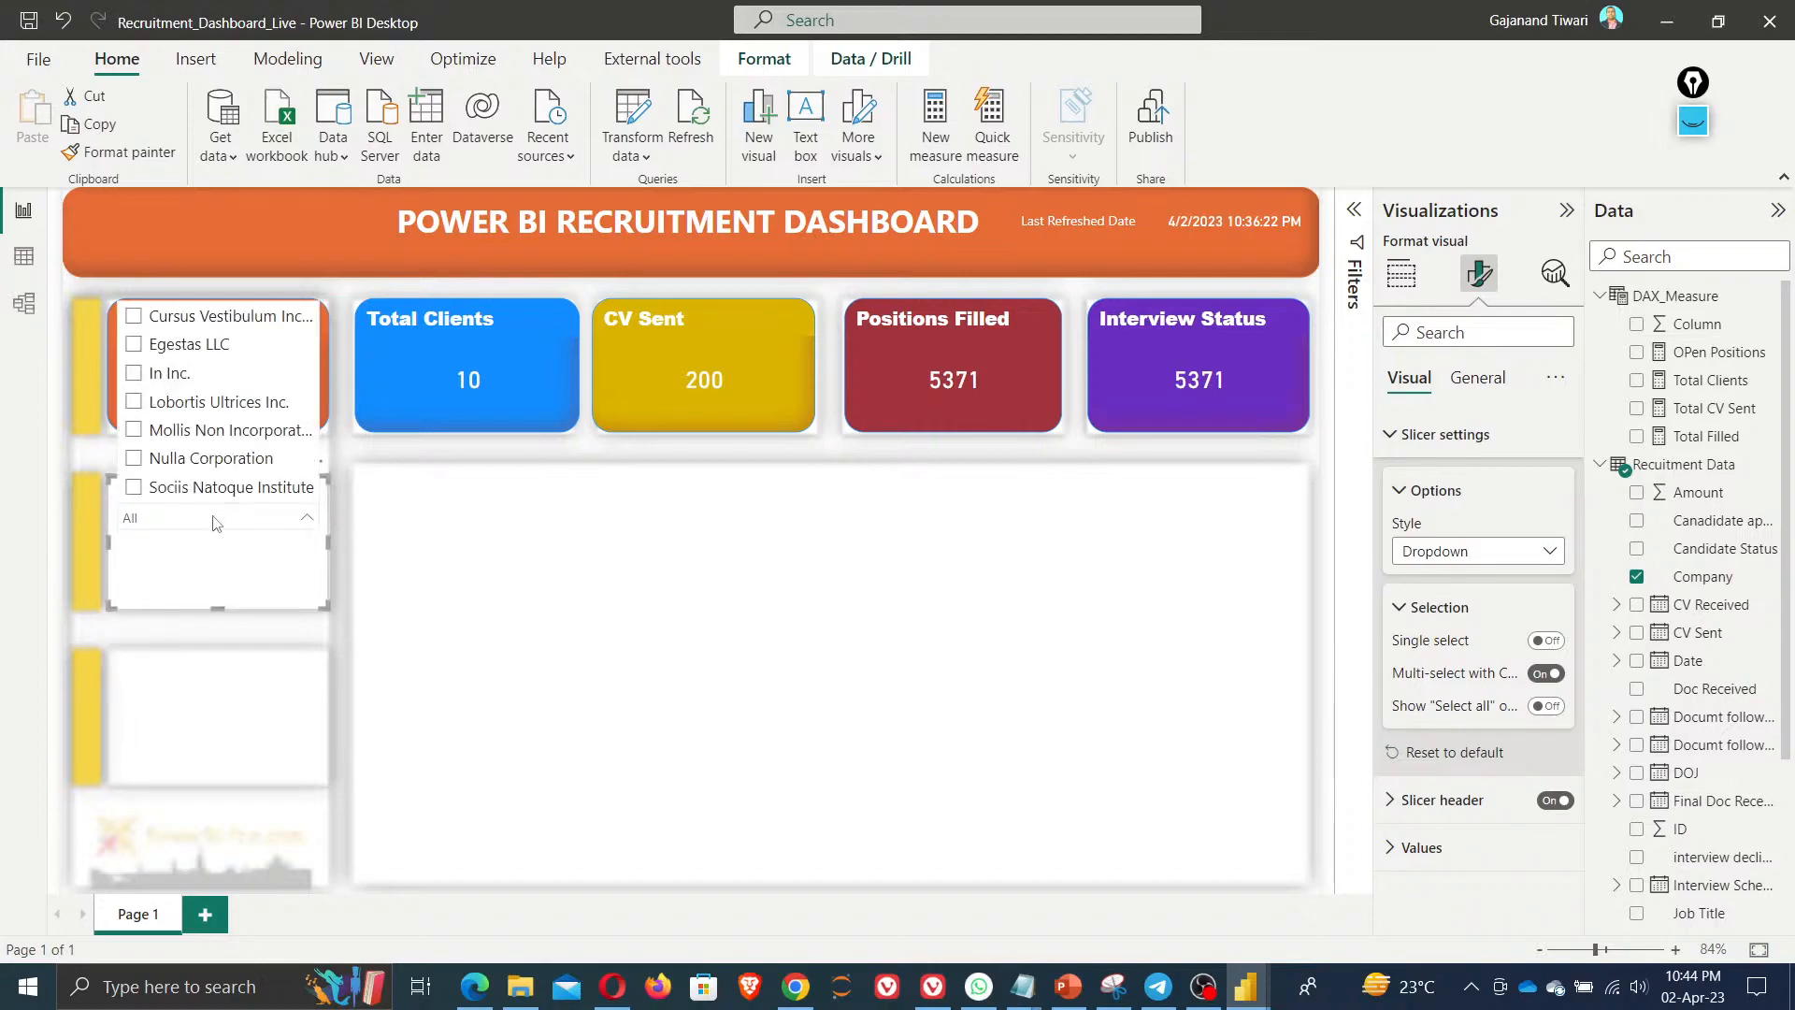
{"action": "left_click", "coordinate": [172, 557]}
Set the Company slicer's background colour to the recently used dark red
{"action": "left_click", "coordinate": [1476, 376]}
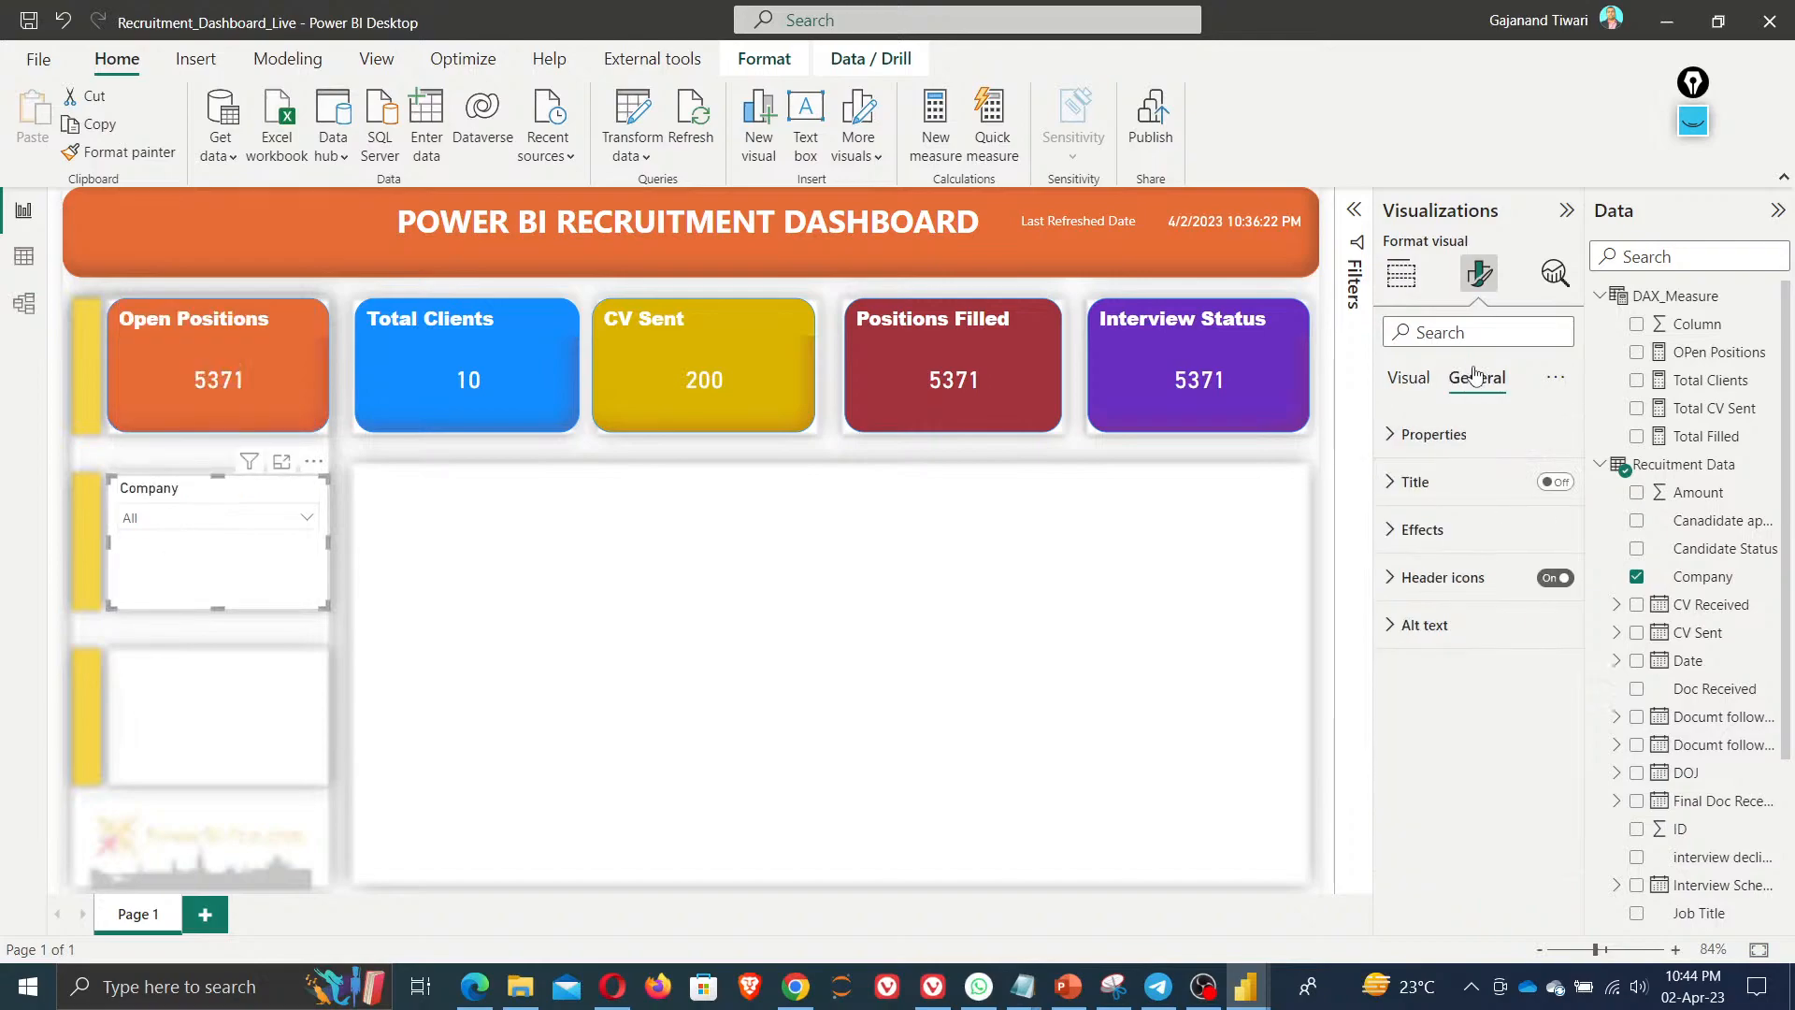
{"action": "left_click", "coordinate": [1436, 531]}
{"action": "left_click", "coordinate": [1440, 648]}
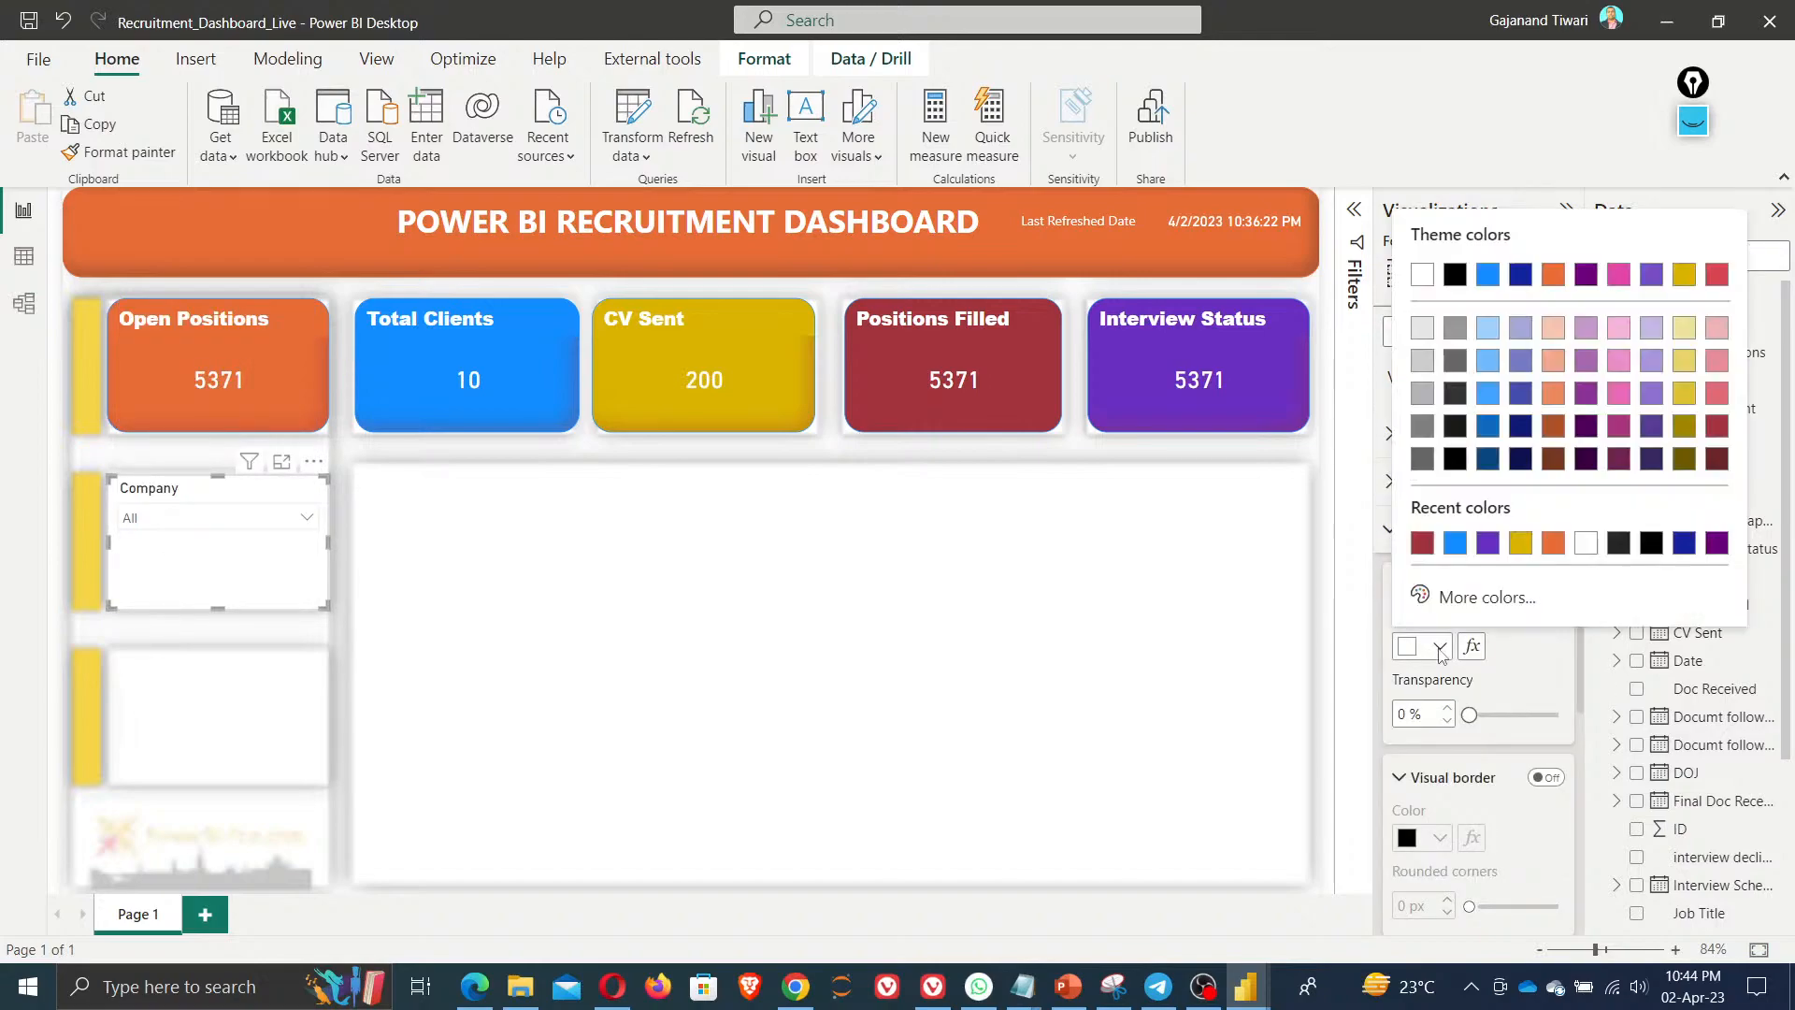
{"action": "left_click", "coordinate": [1422, 544]}
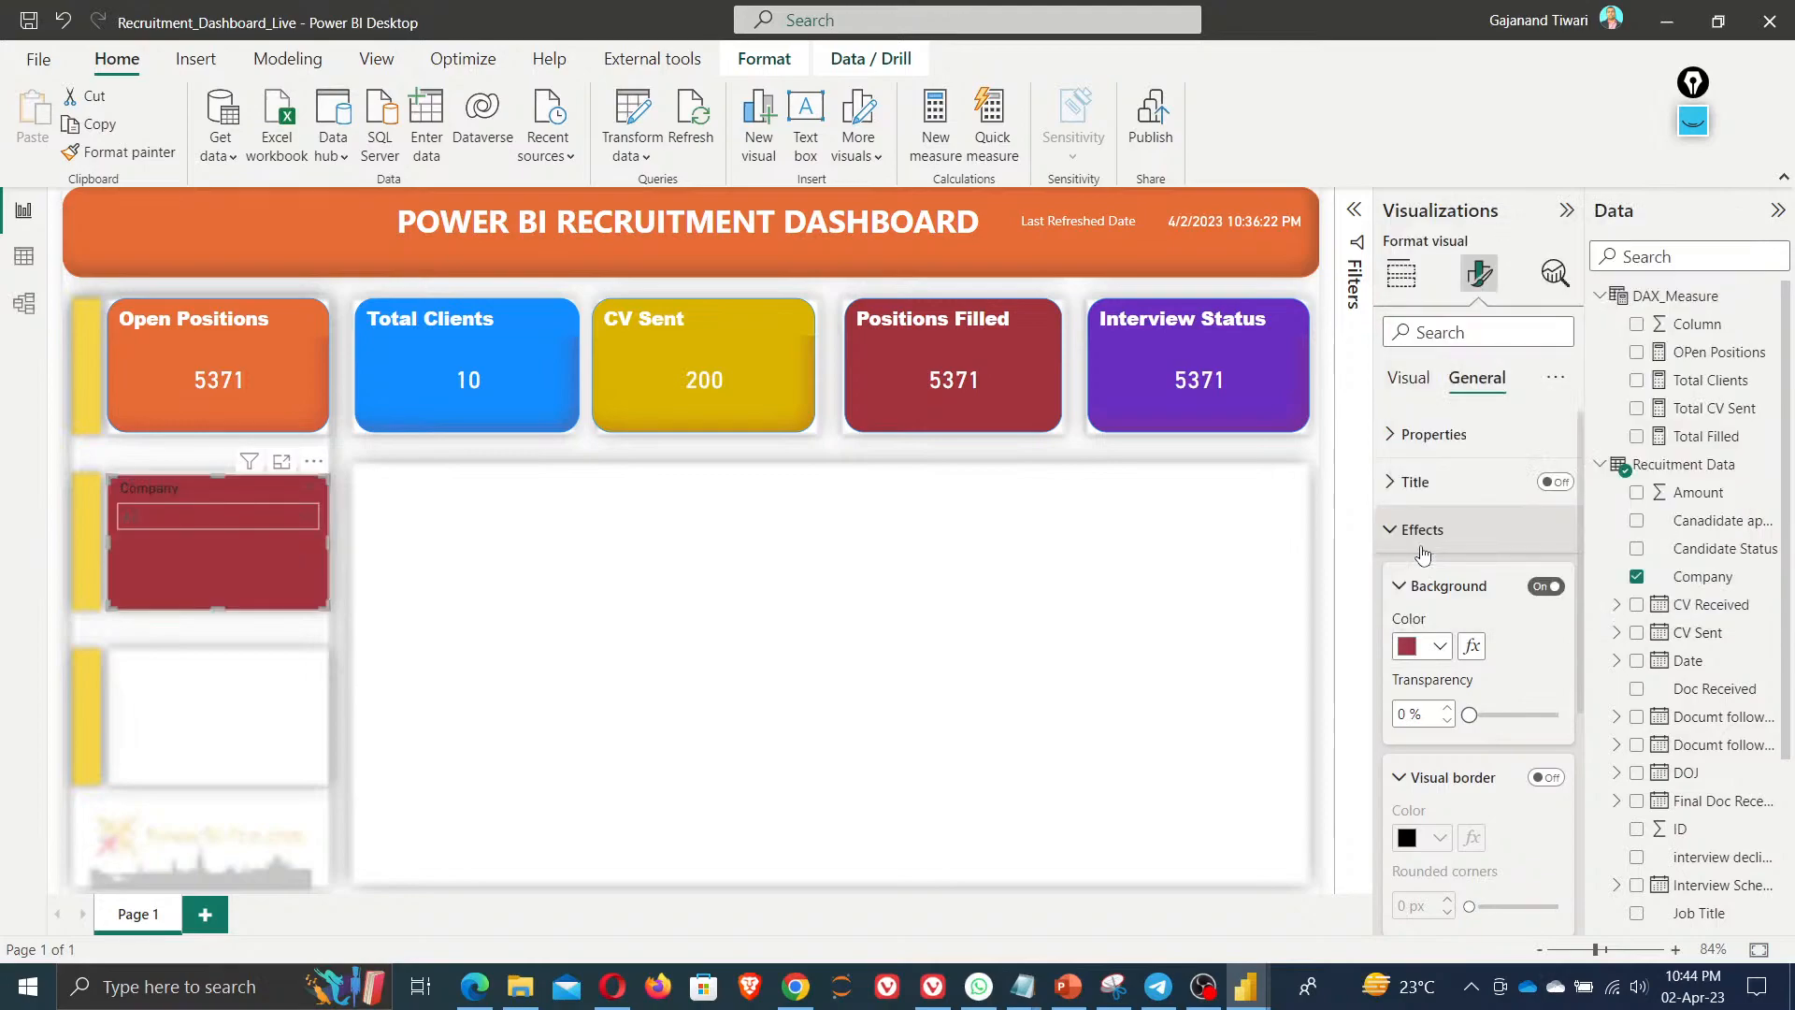
{"action": "left_click", "coordinate": [1416, 491]}
Turn on the "Select all" option for the Company slicer and set its header font colour to white
{"action": "left_click", "coordinate": [1409, 379]}
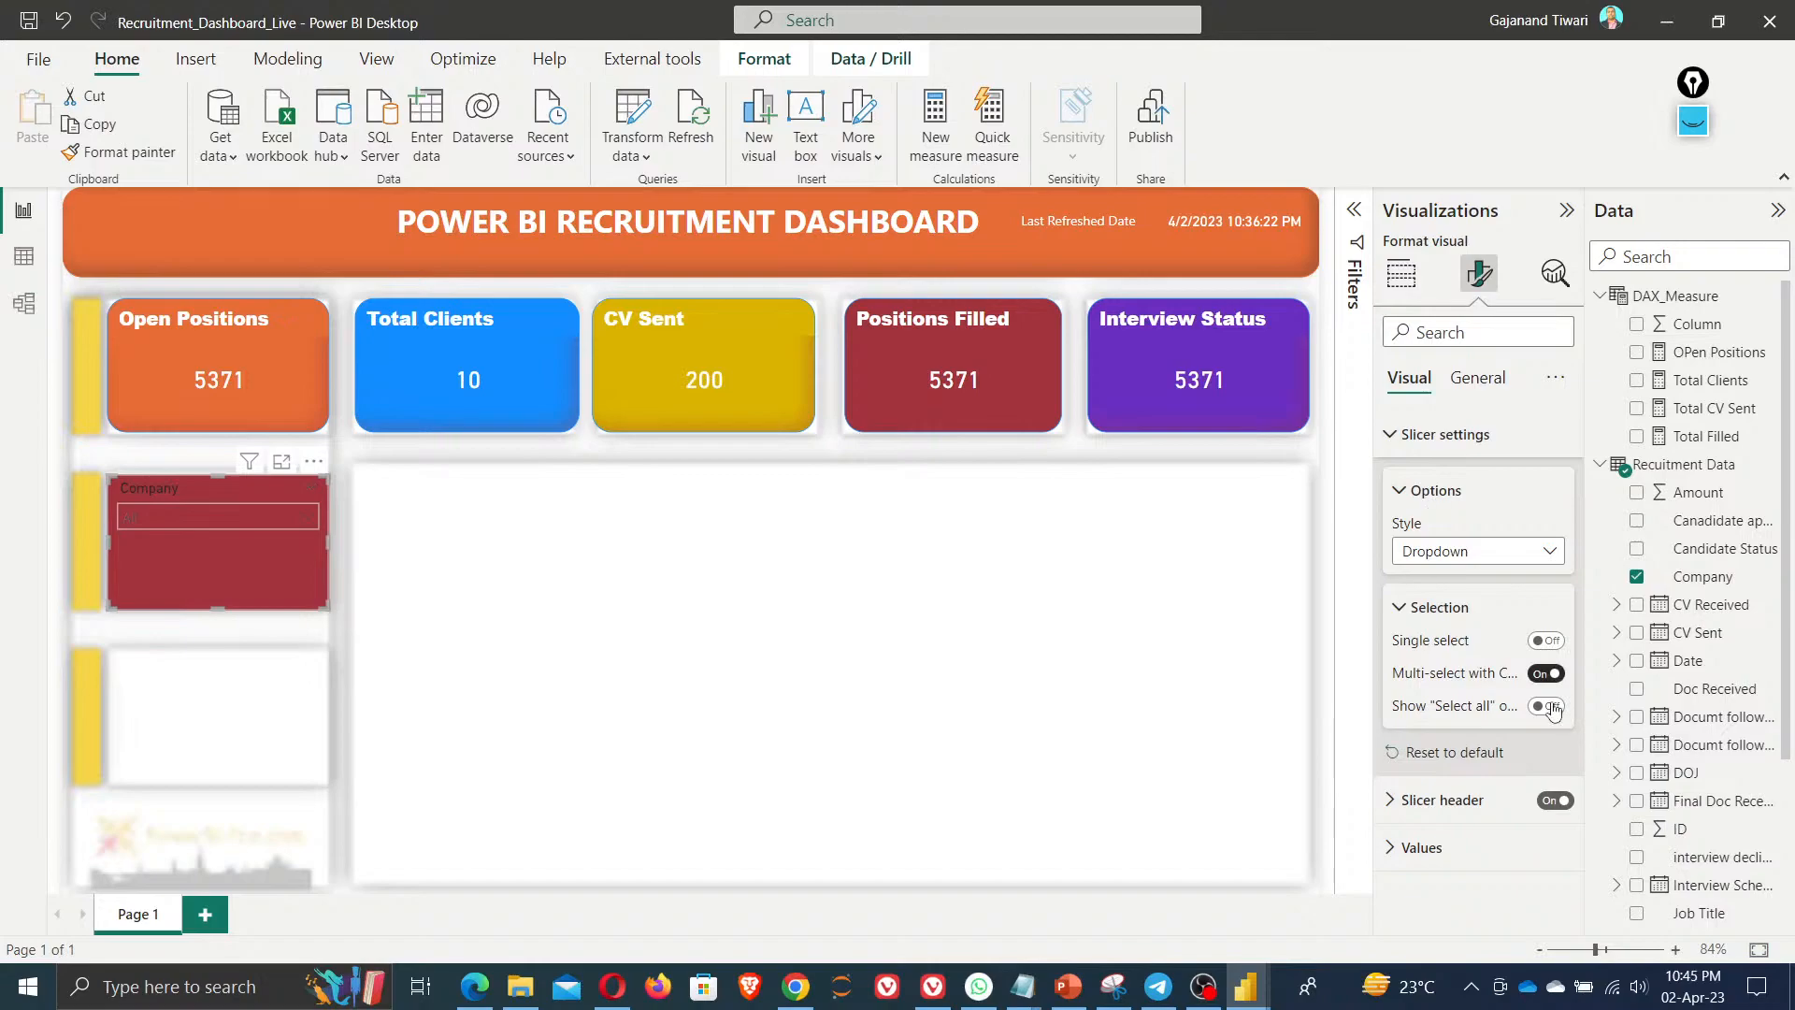
{"action": "left_click", "coordinate": [1547, 706]}
{"action": "left_click", "coordinate": [1500, 797]}
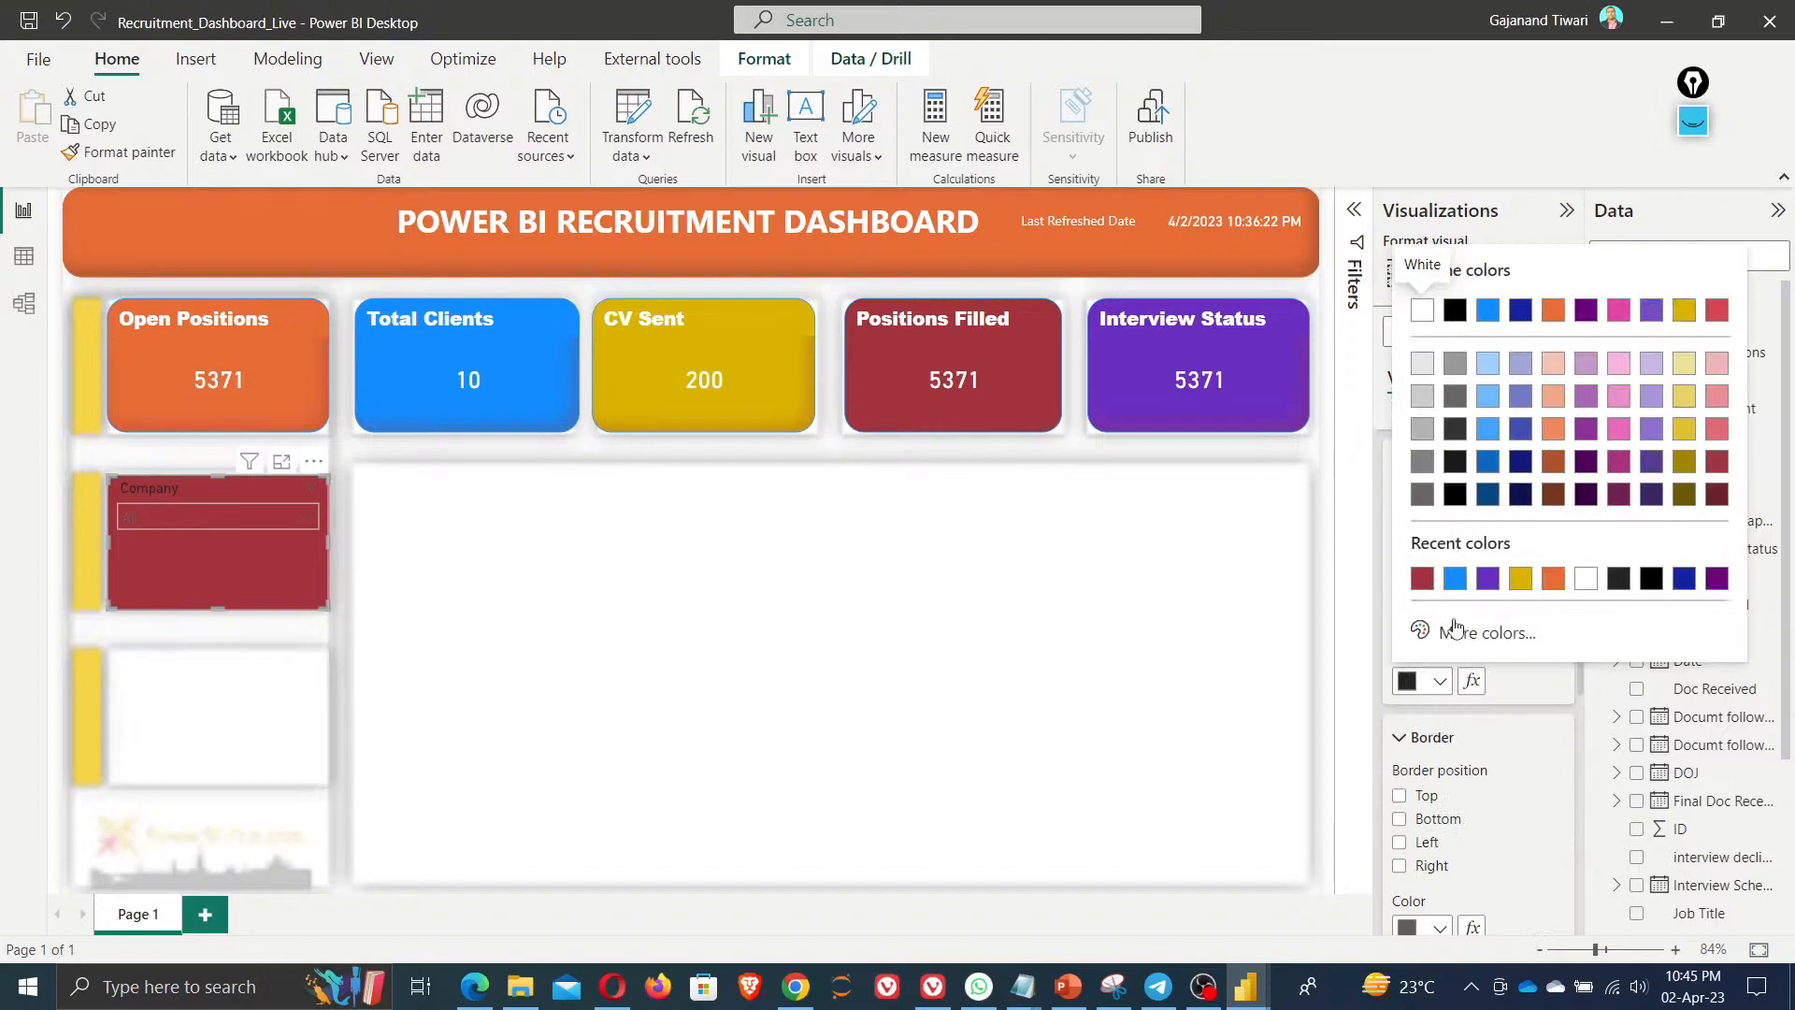
{"action": "left_click", "coordinate": [1586, 578]}
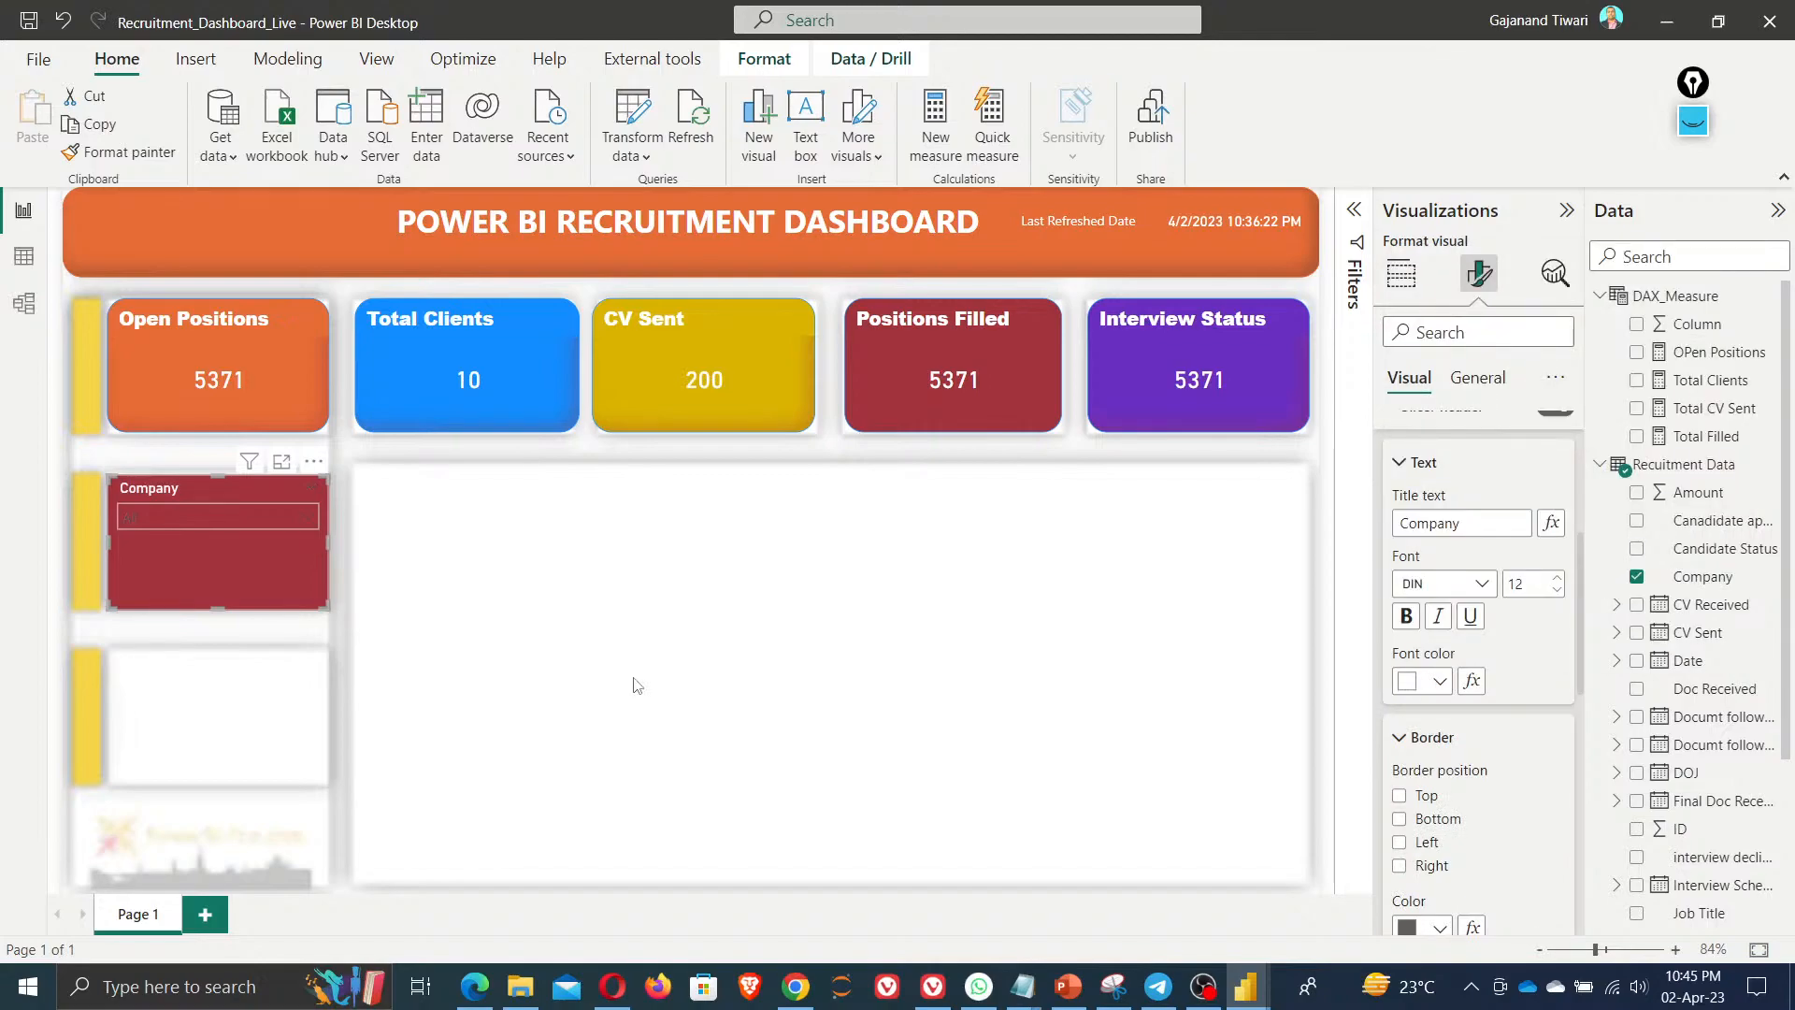
{"action": "left_click", "coordinate": [245, 437]}
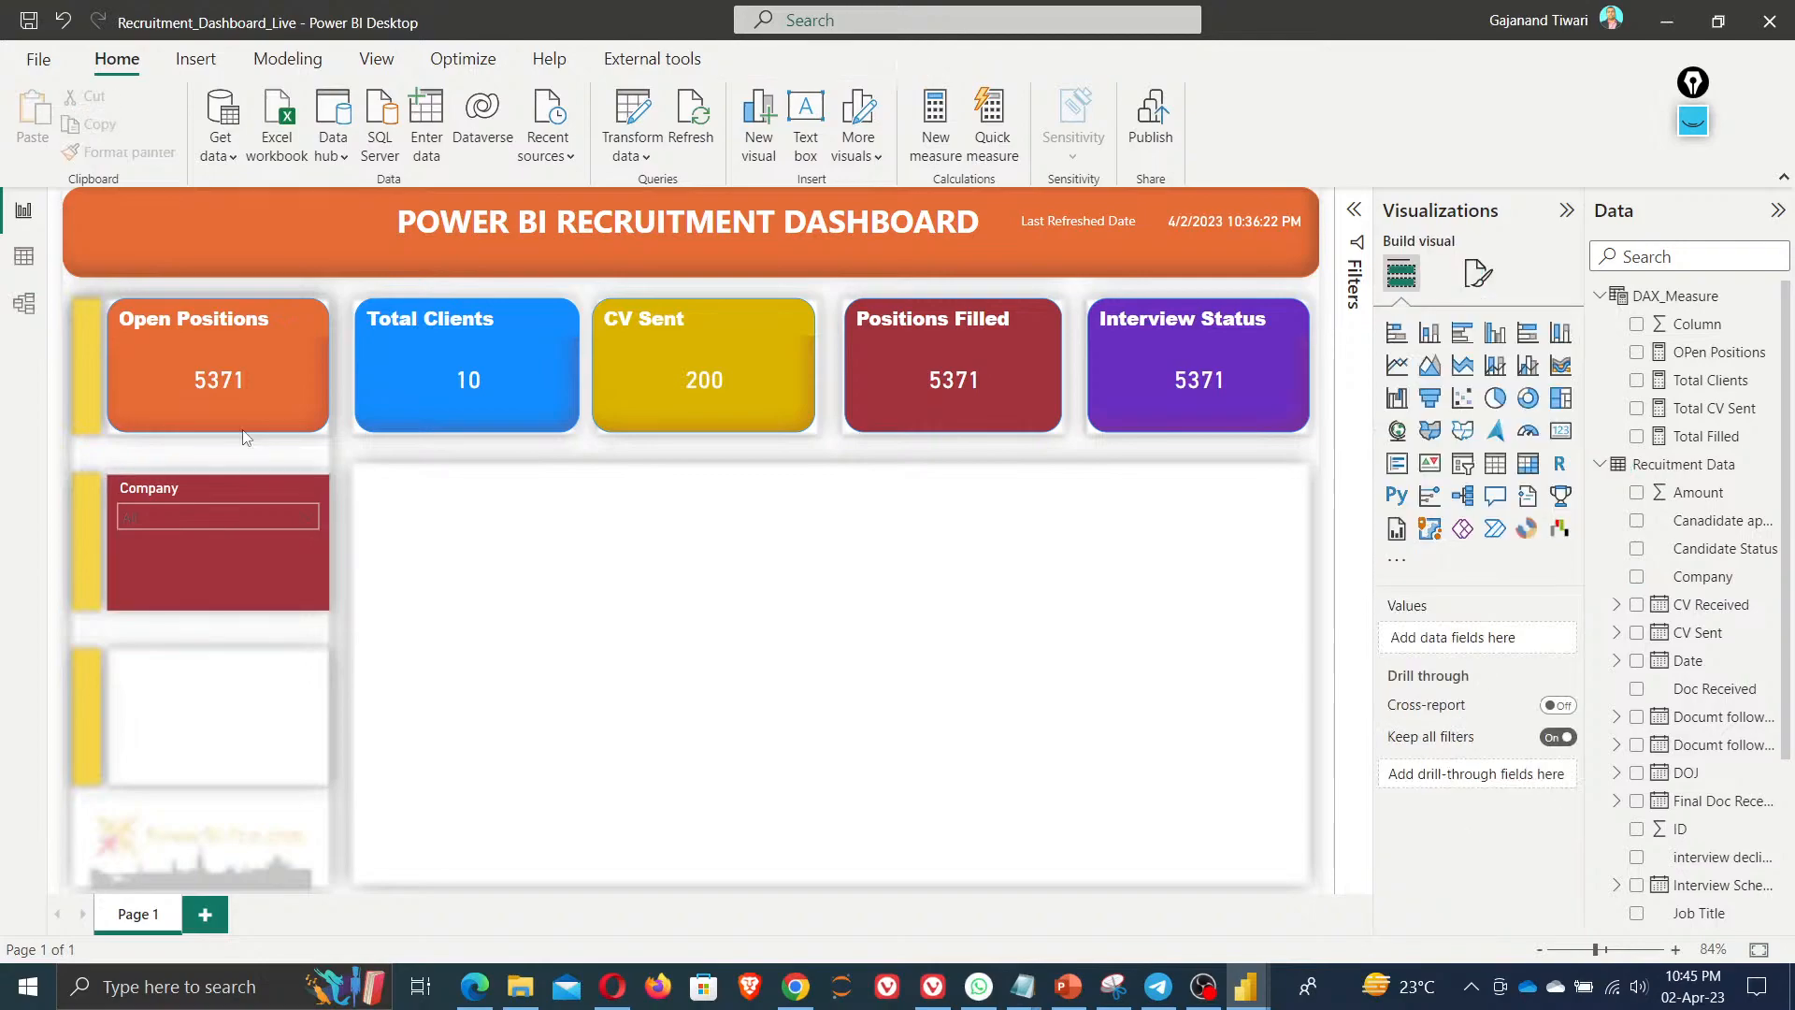
Set the Company slicer's background transparency to 20%
{"action": "left_click", "coordinate": [245, 560]}
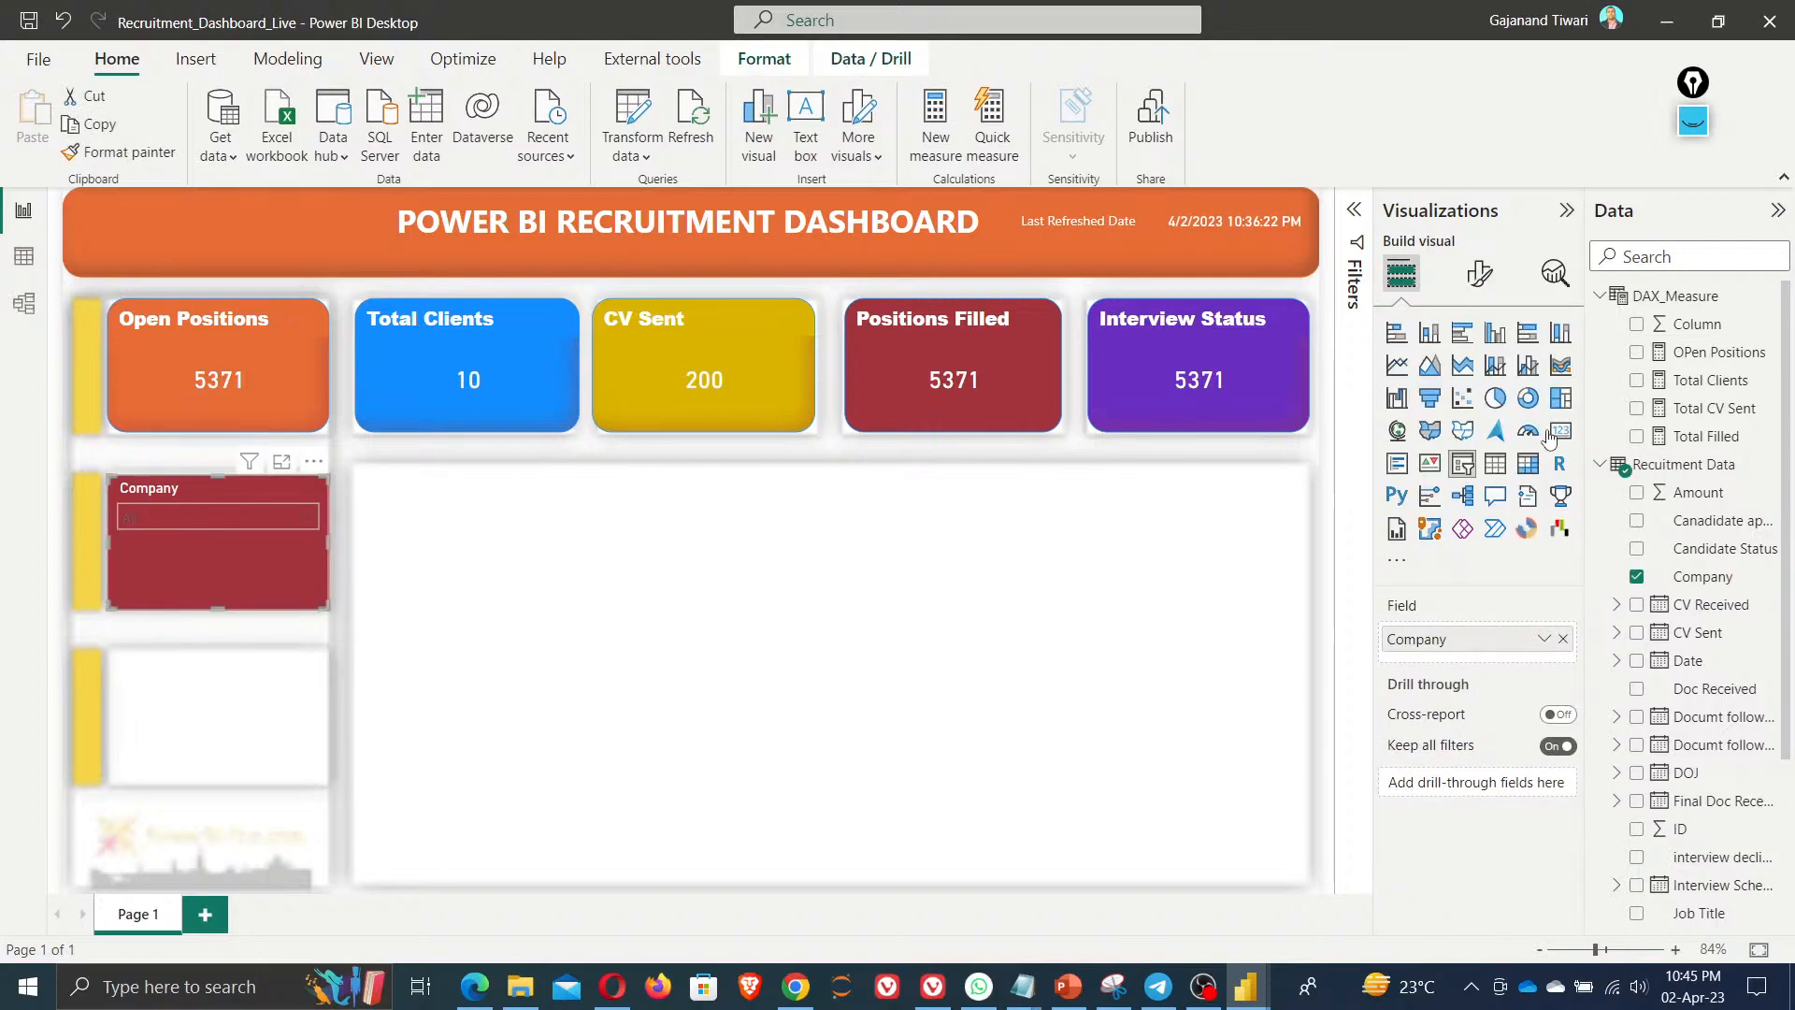
{"action": "left_click", "coordinate": [1479, 273]}
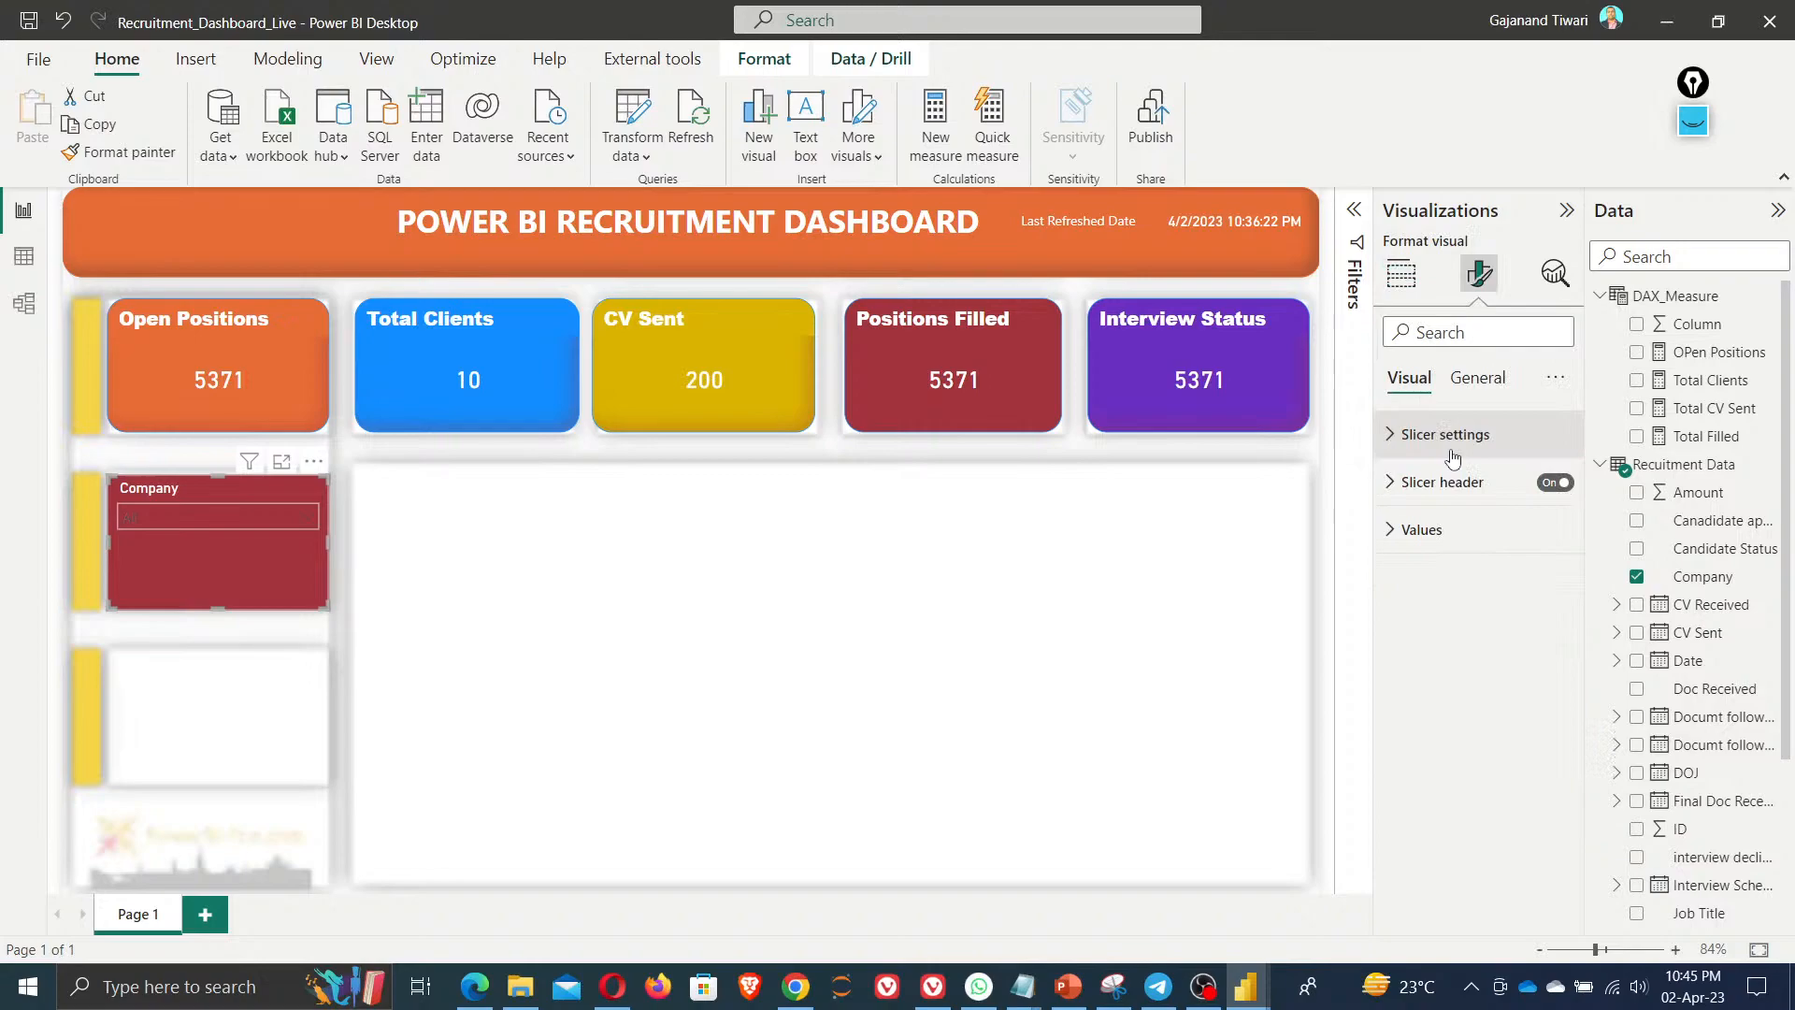
{"action": "left_click", "coordinate": [1477, 377]}
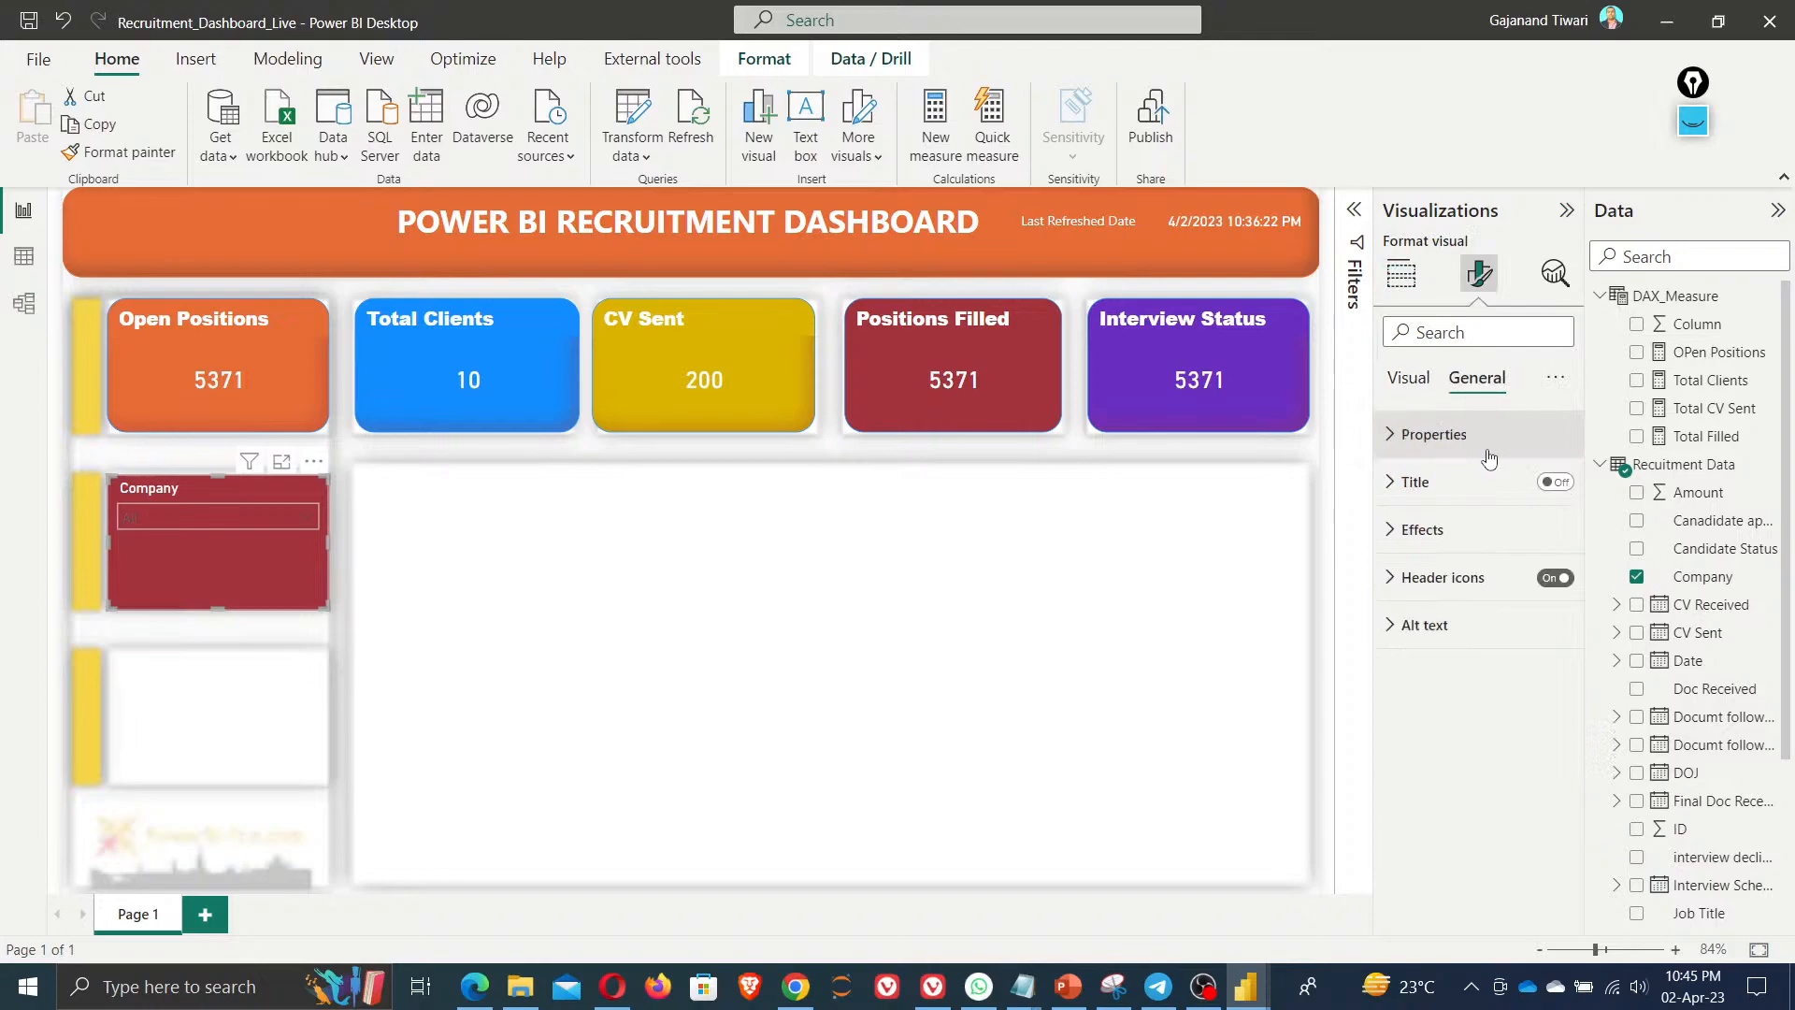
{"action": "left_click", "coordinate": [1468, 529]}
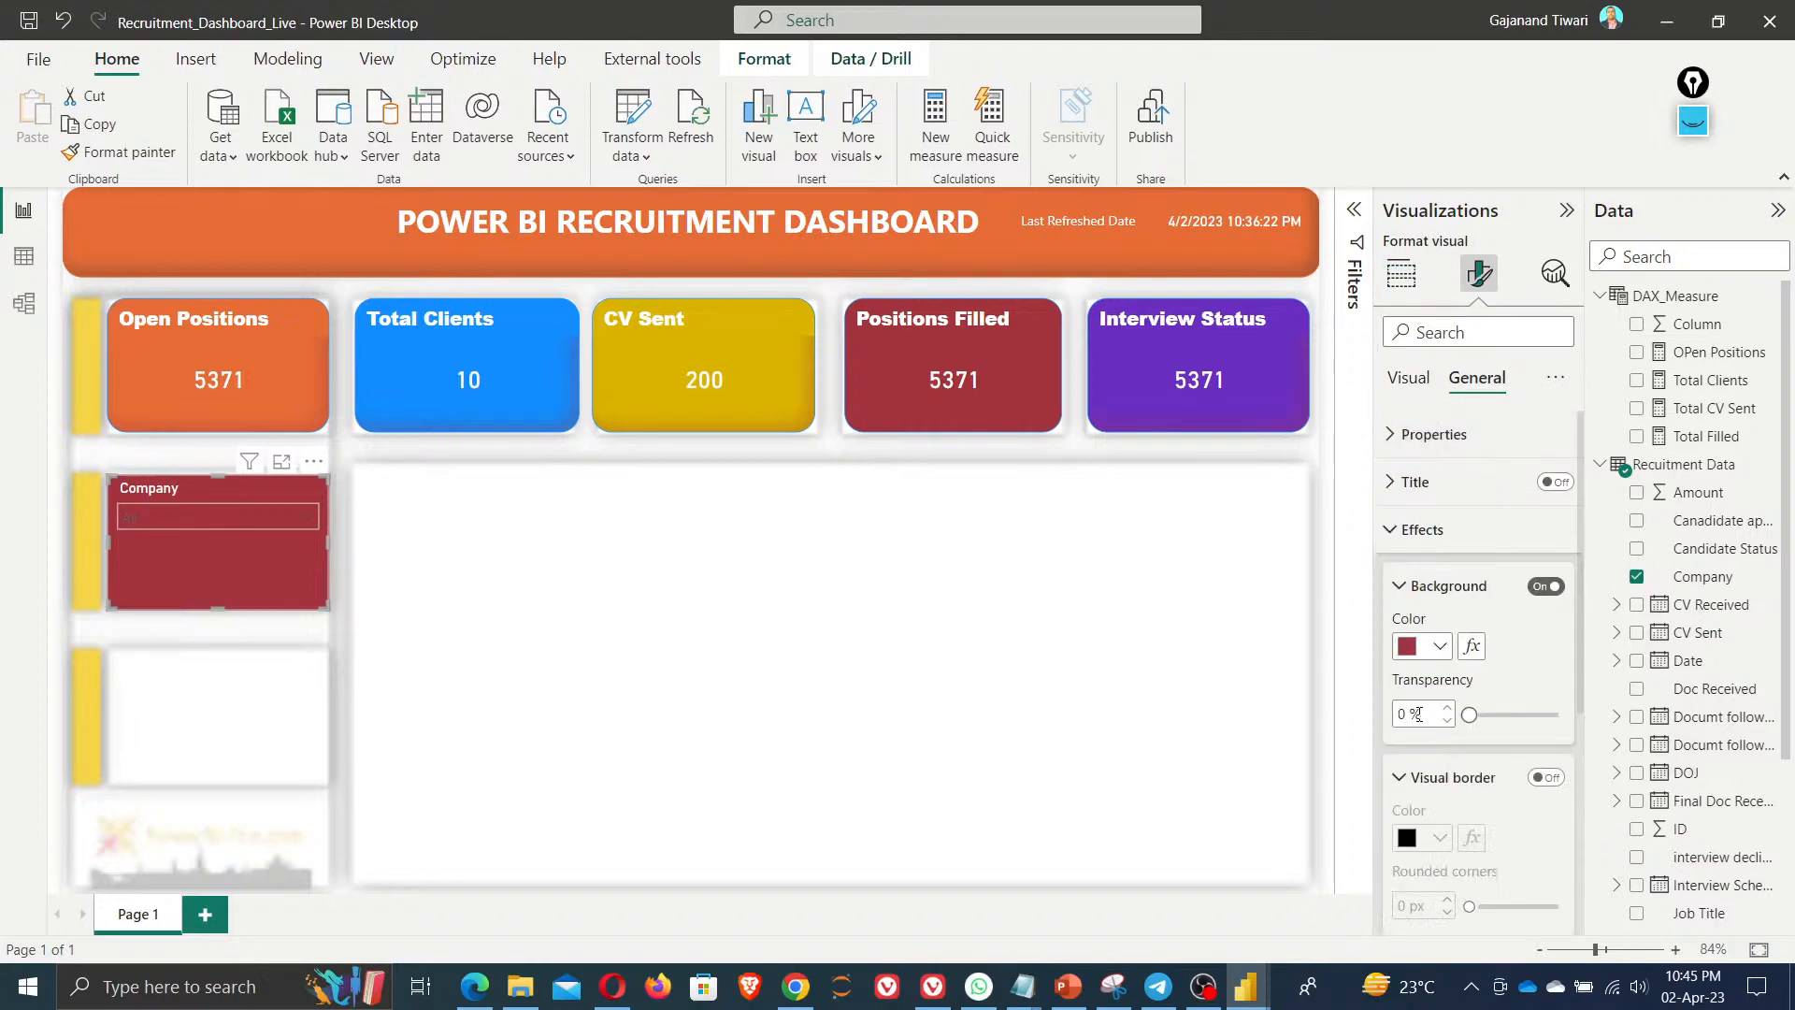
{"action": "left_click", "coordinate": [1418, 714]}
{"action": "type", "text": "20"}
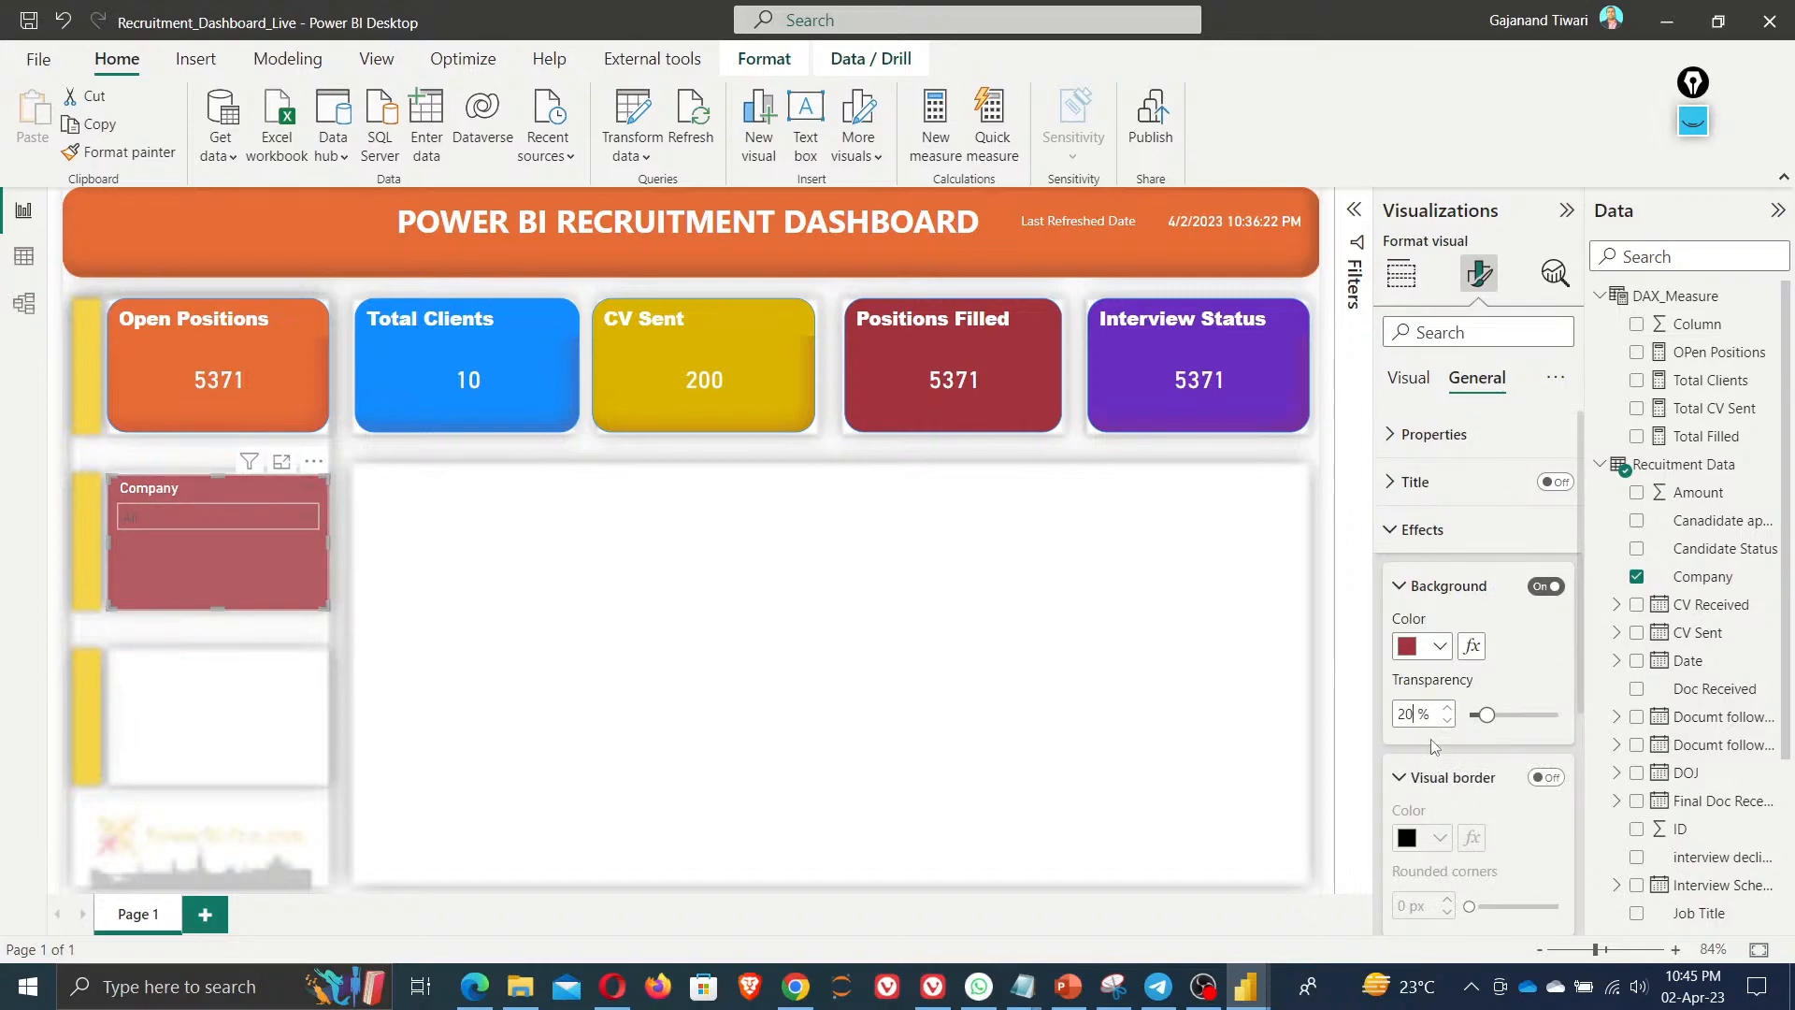
Turn on the Company slicer's visual border and shadow, and set the shadow offset to Inside
{"action": "scroll", "coordinate": [1506, 671], "scroll_direction": "down", "scroll_amount": 3}
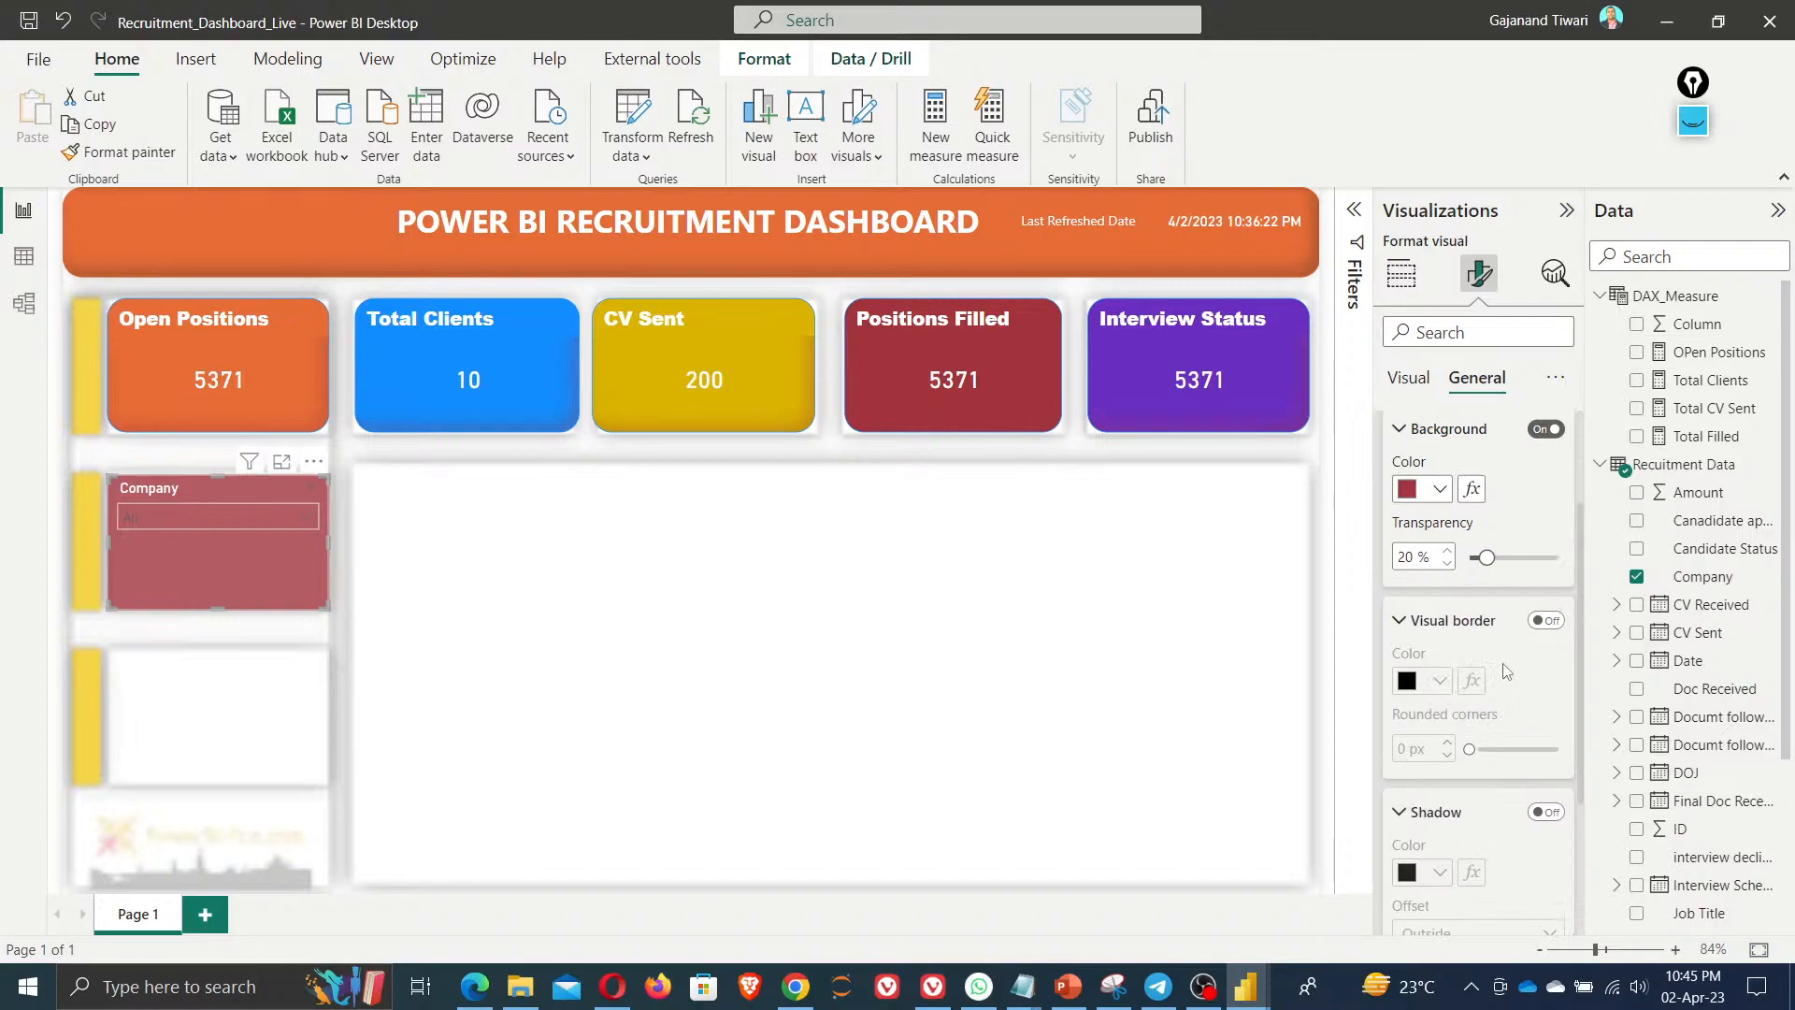
{"action": "left_click", "coordinate": [1547, 621]}
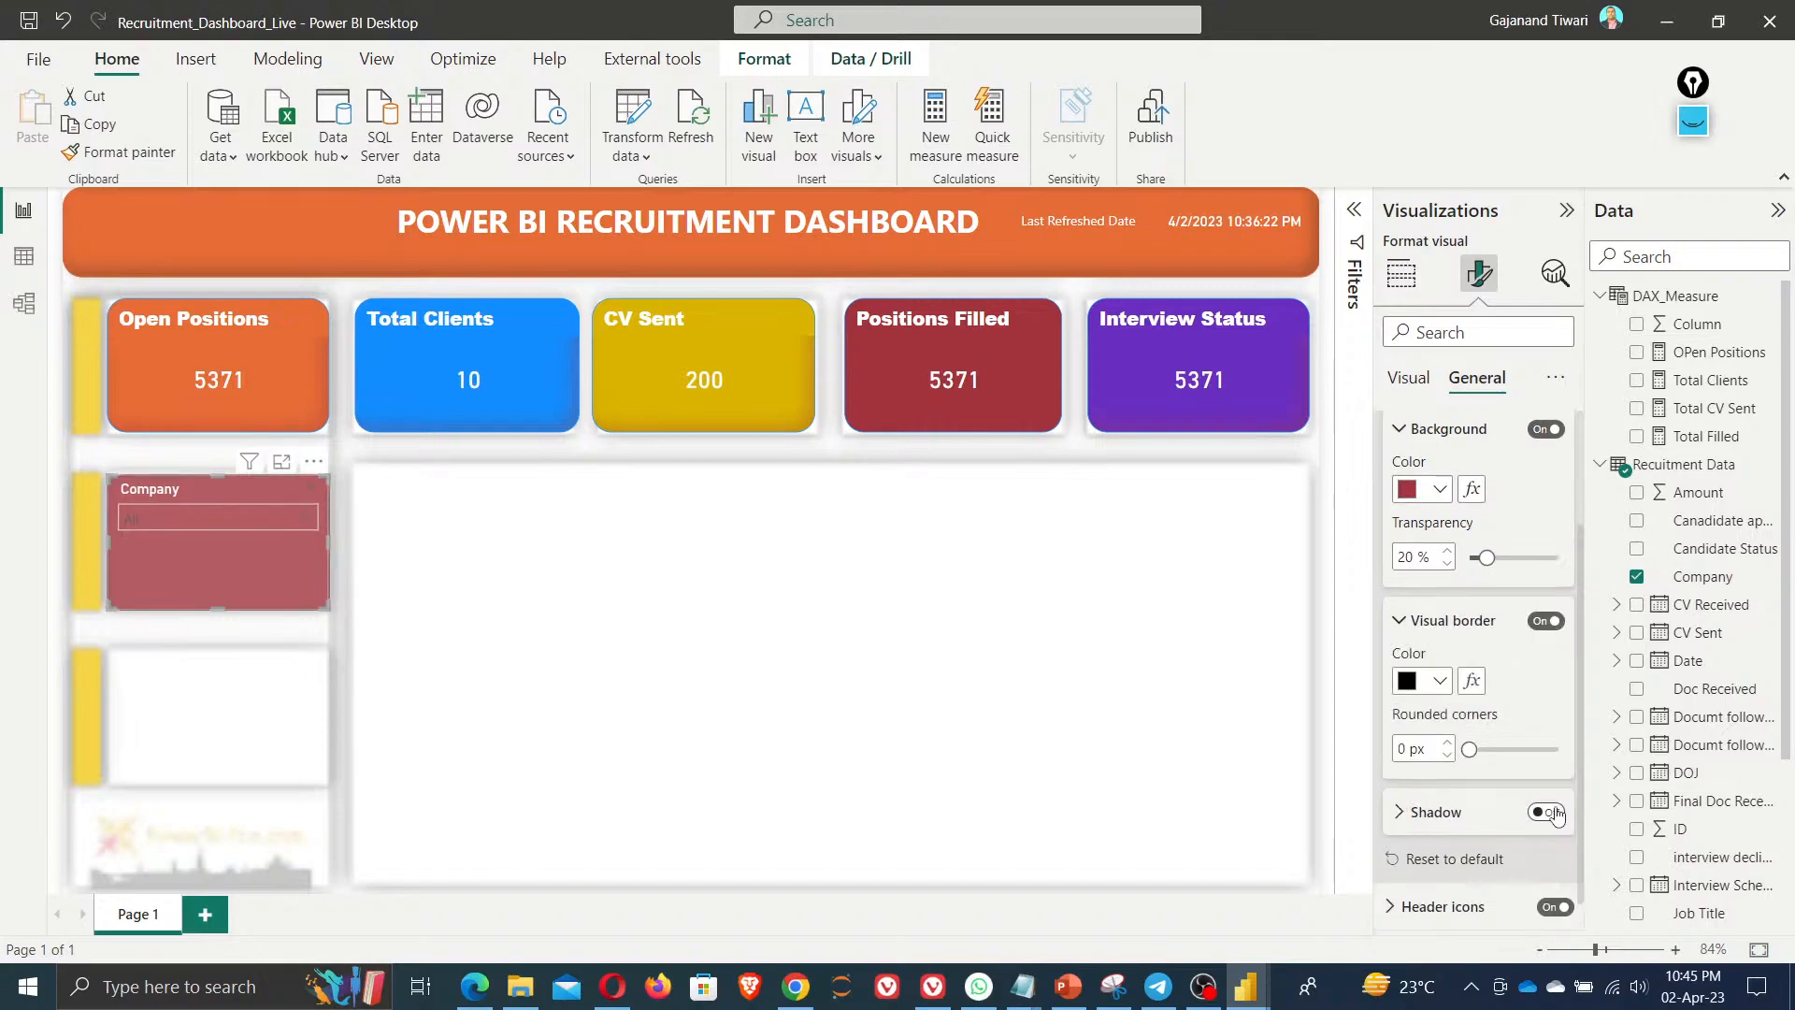
{"action": "left_click", "coordinate": [1547, 813]}
{"action": "scroll", "coordinate": [1473, 781], "scroll_direction": "down", "scroll_amount": 1}
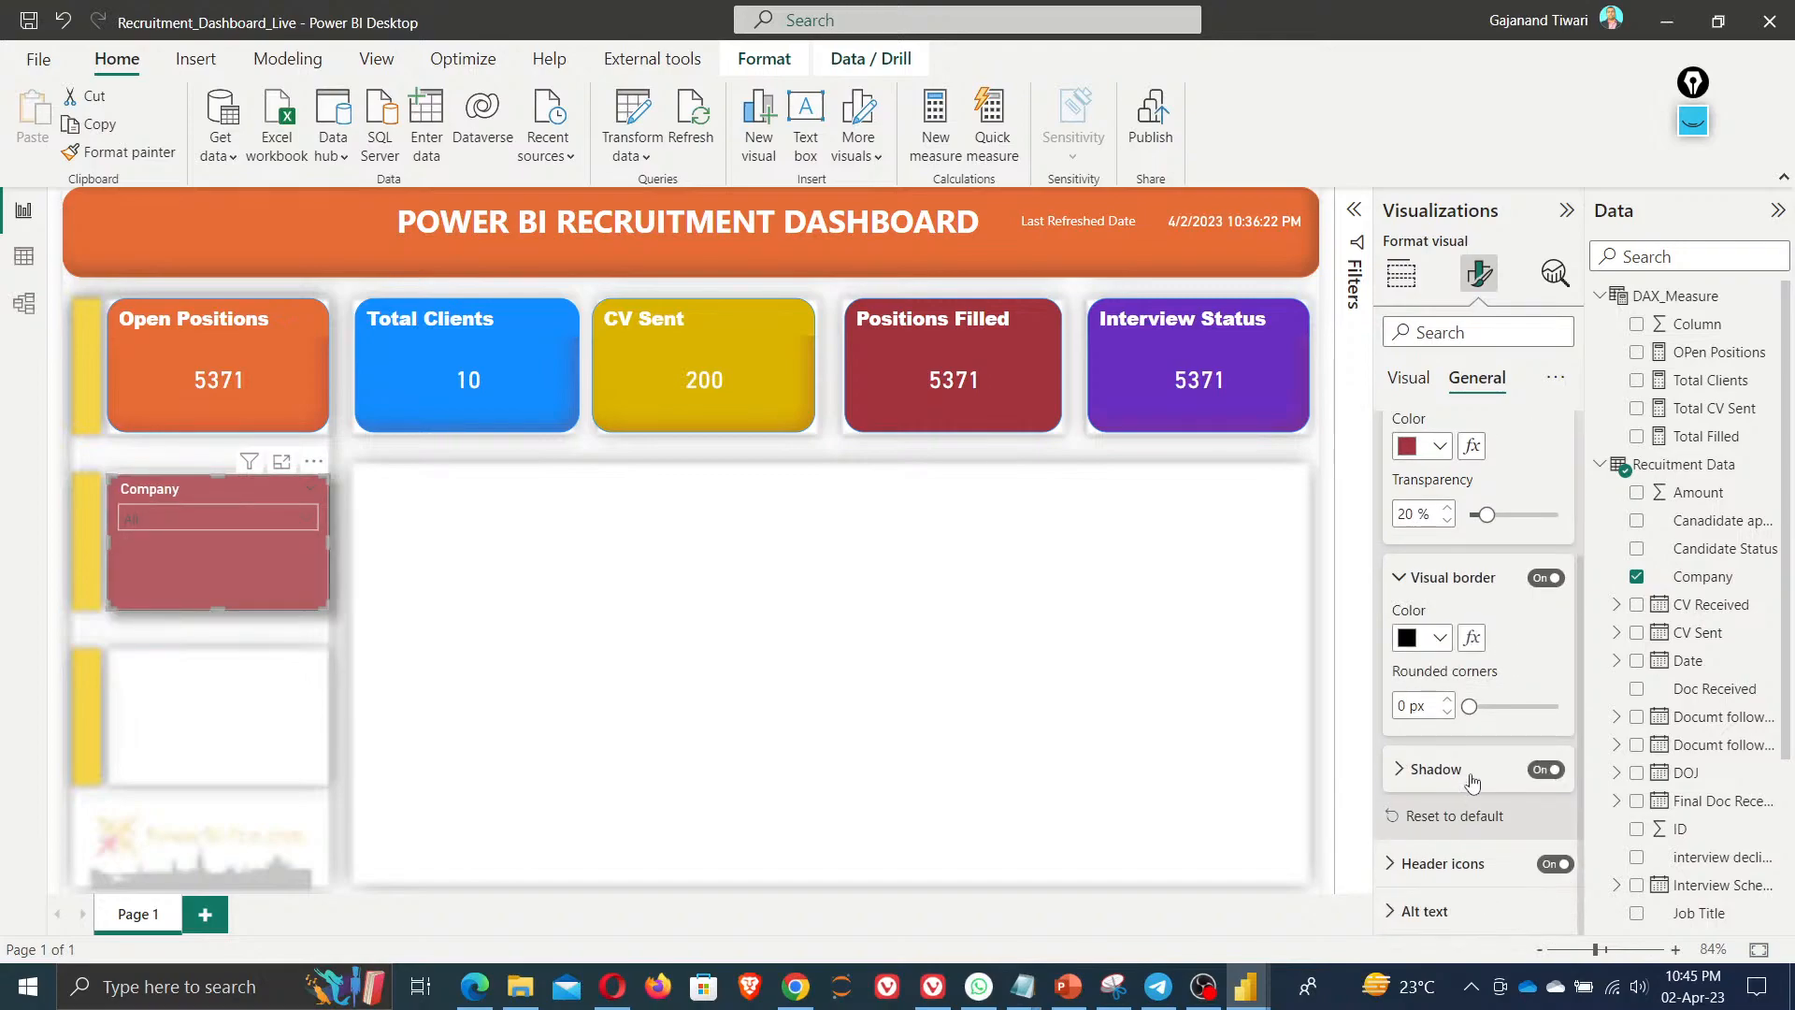
{"action": "left_click", "coordinate": [1473, 781]}
{"action": "left_click", "coordinate": [1477, 707]}
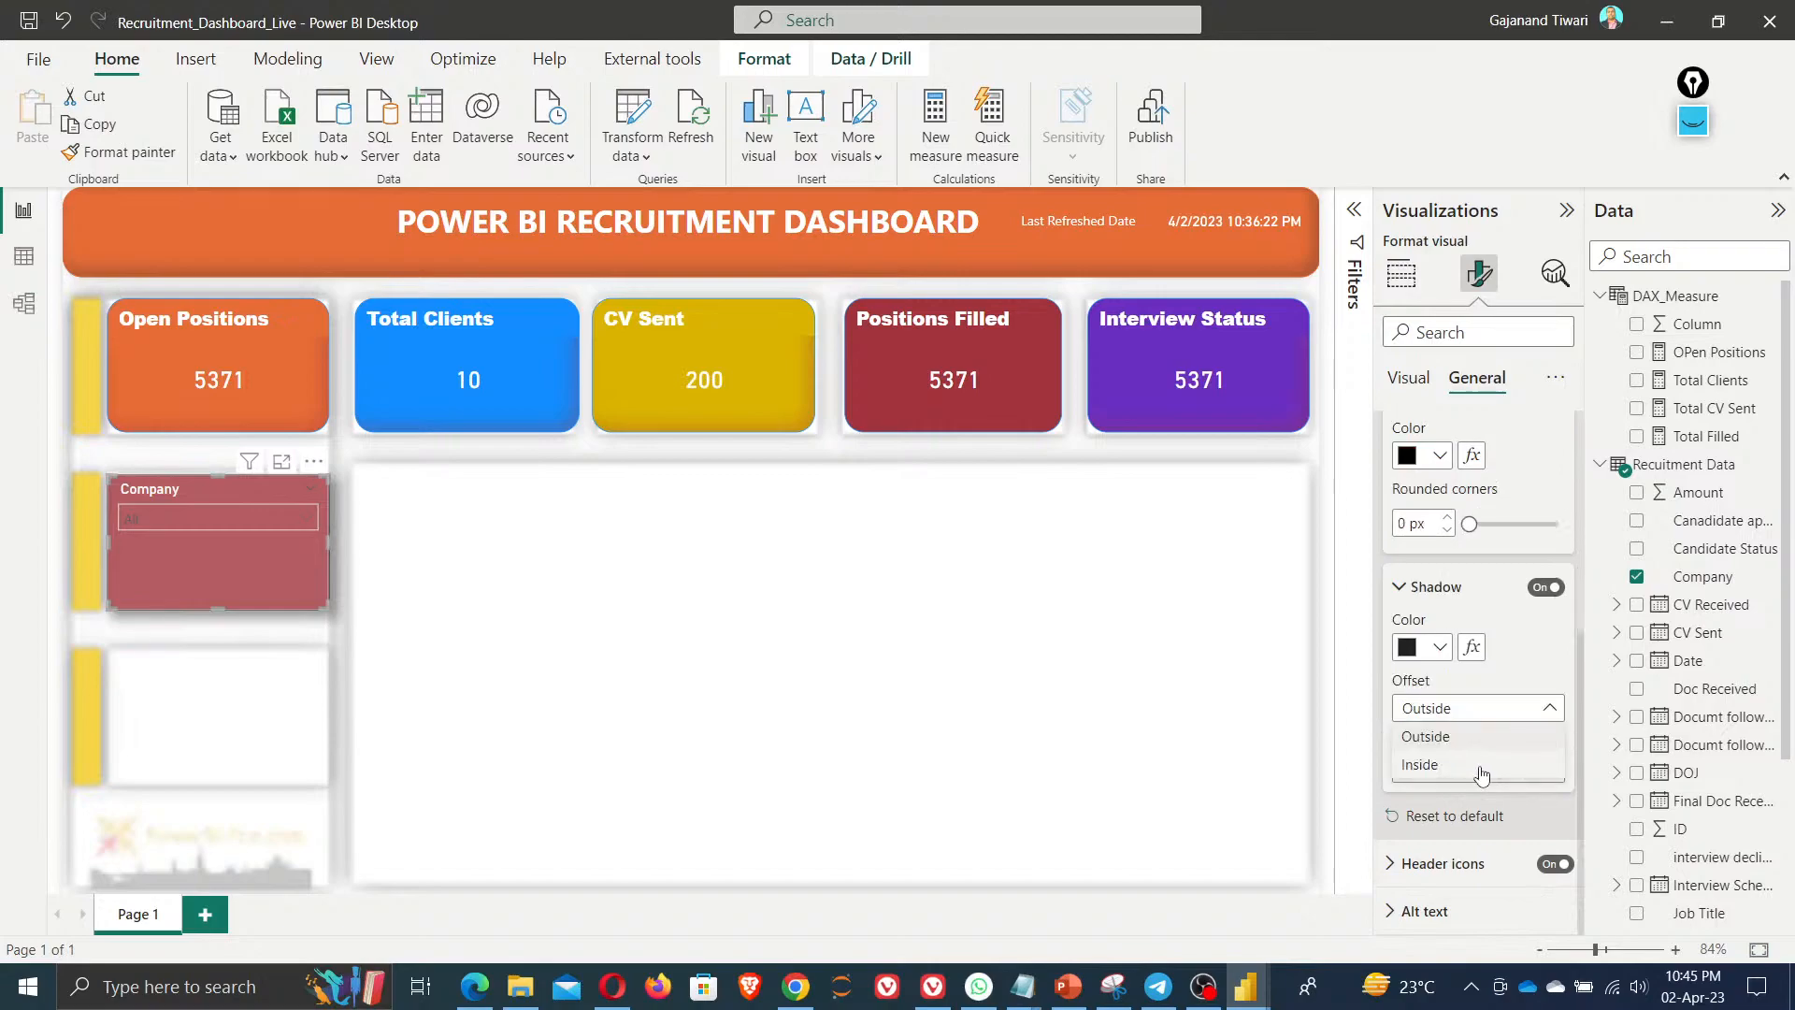
{"action": "left_click", "coordinate": [1482, 766]}
{"action": "left_click", "coordinate": [460, 640]}
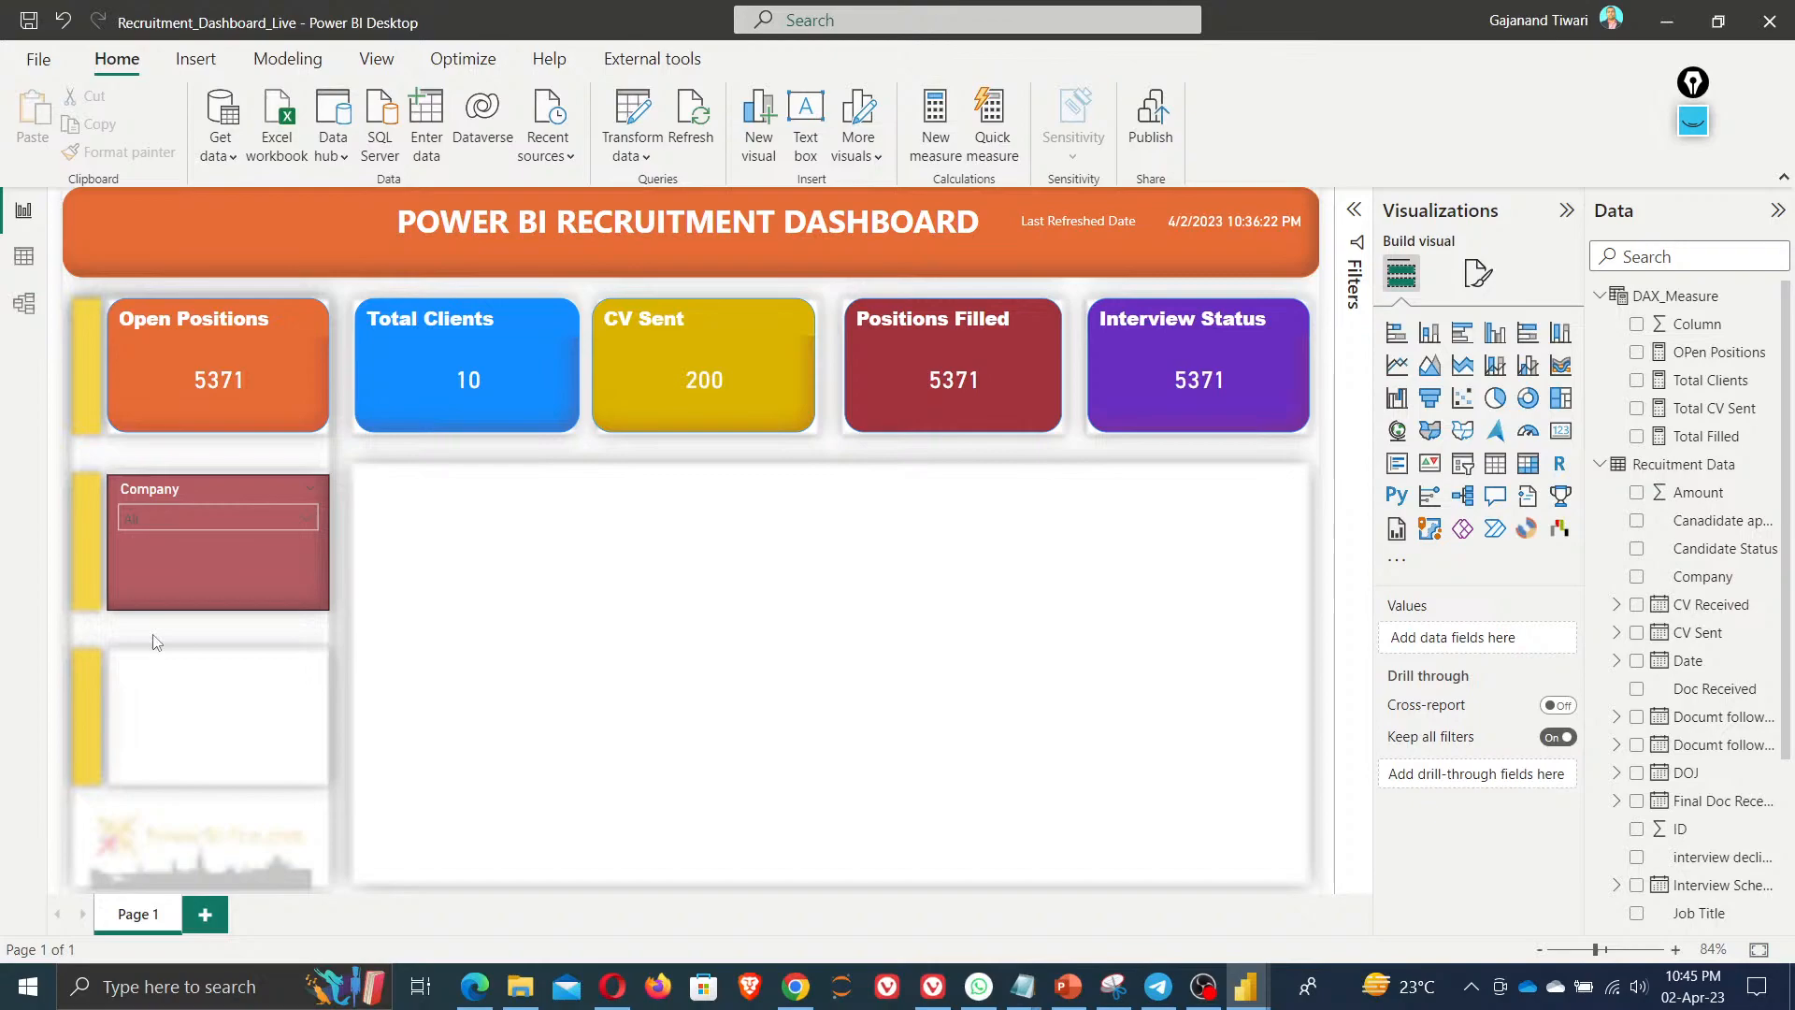
{"action": "left_click", "coordinate": [159, 594]}
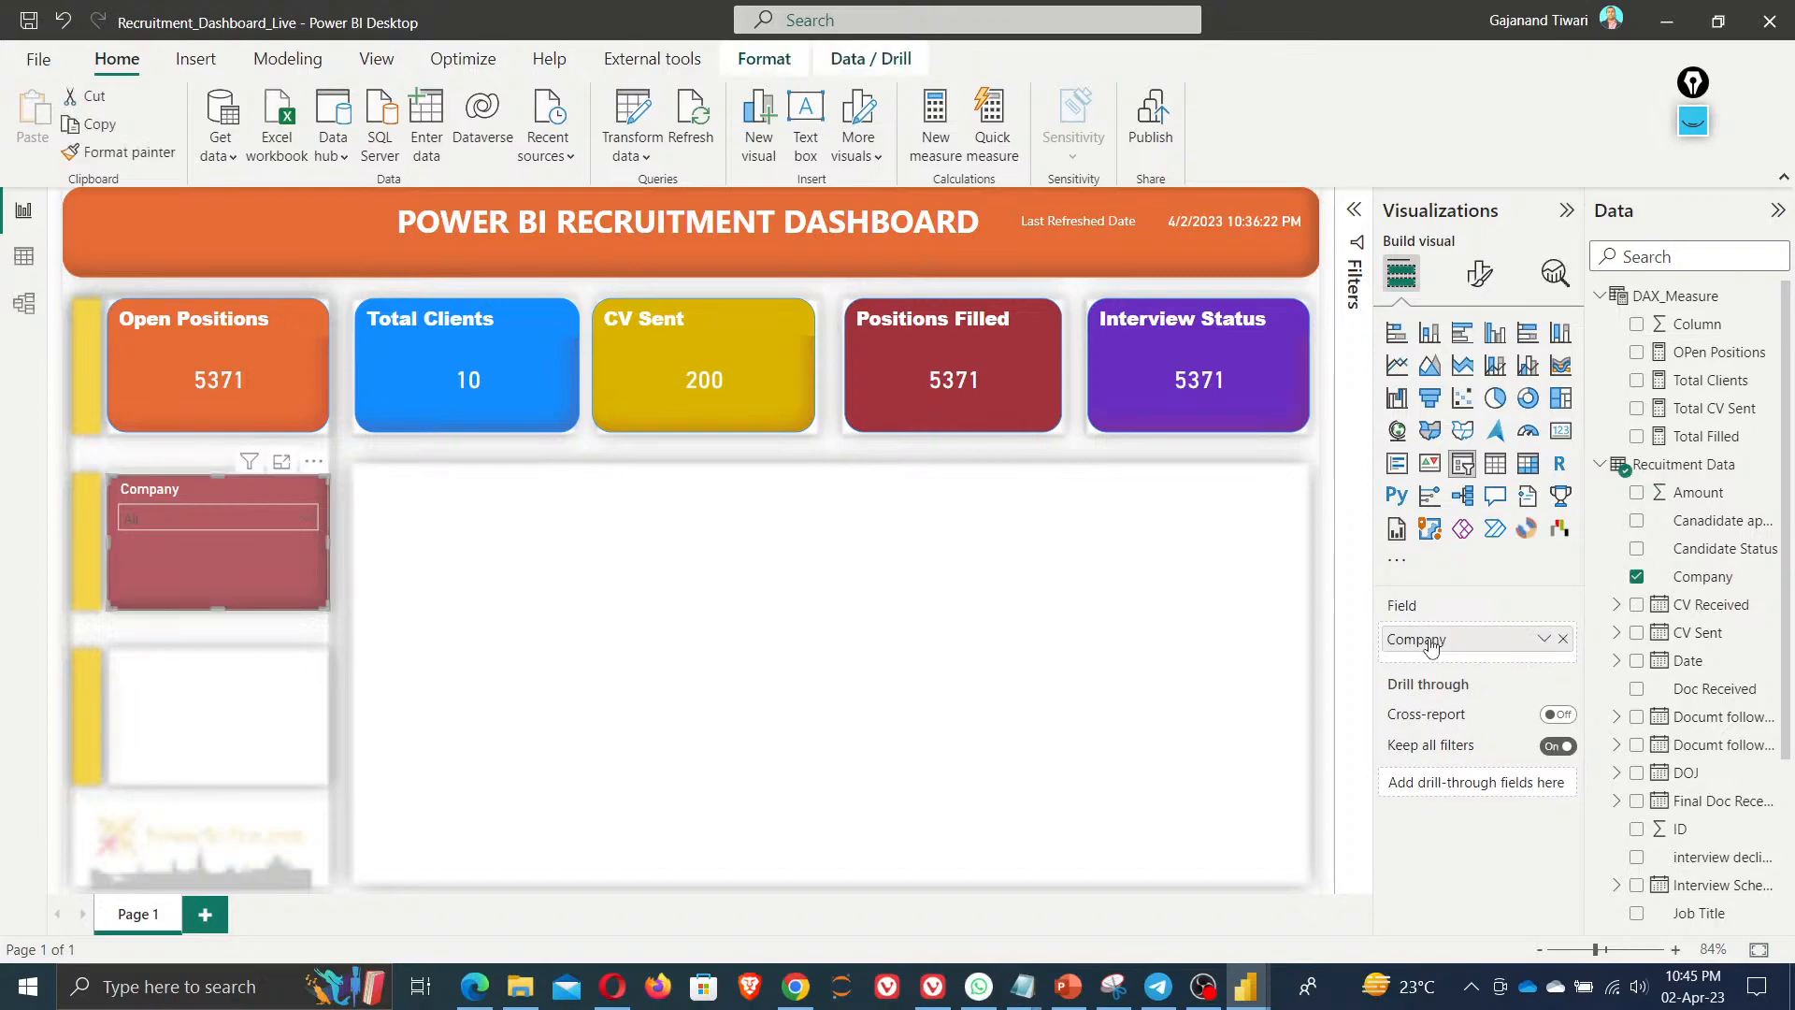
{"action": "double_click", "coordinate": [1430, 641]}
{"action": "type", "text": "Clients"}
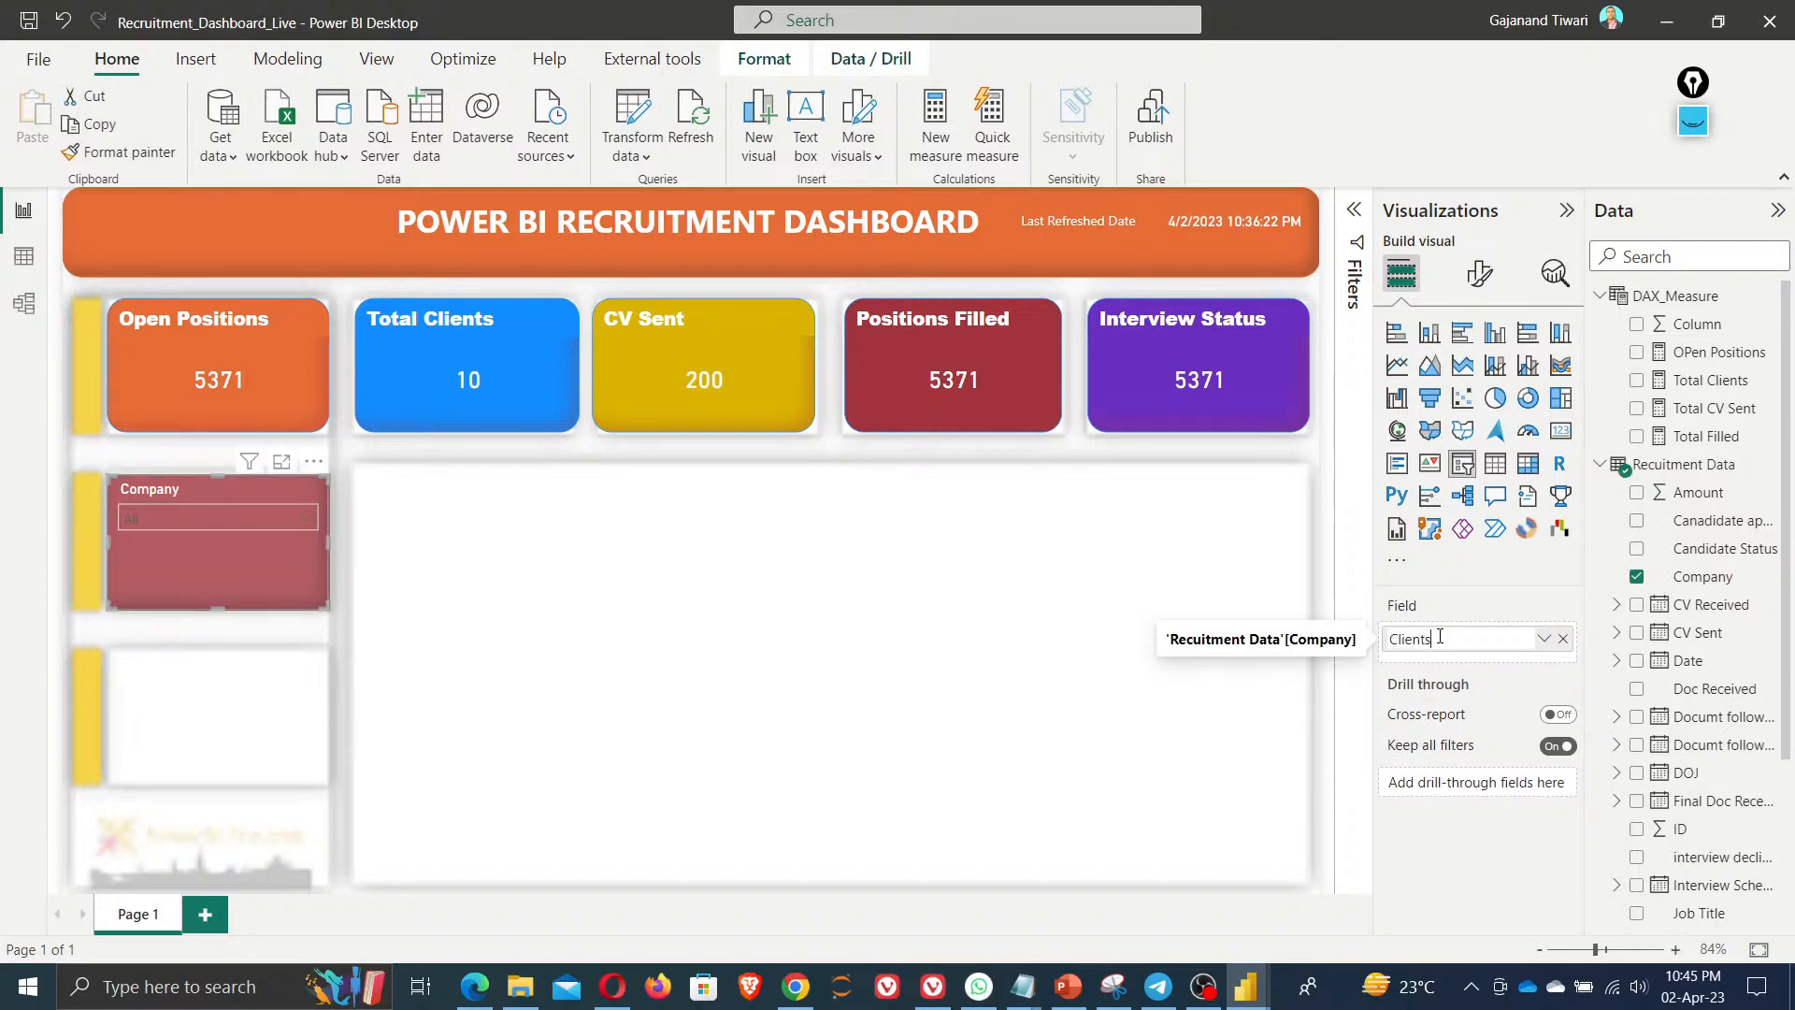
{"action": "left_click", "coordinate": [1358, 721]}
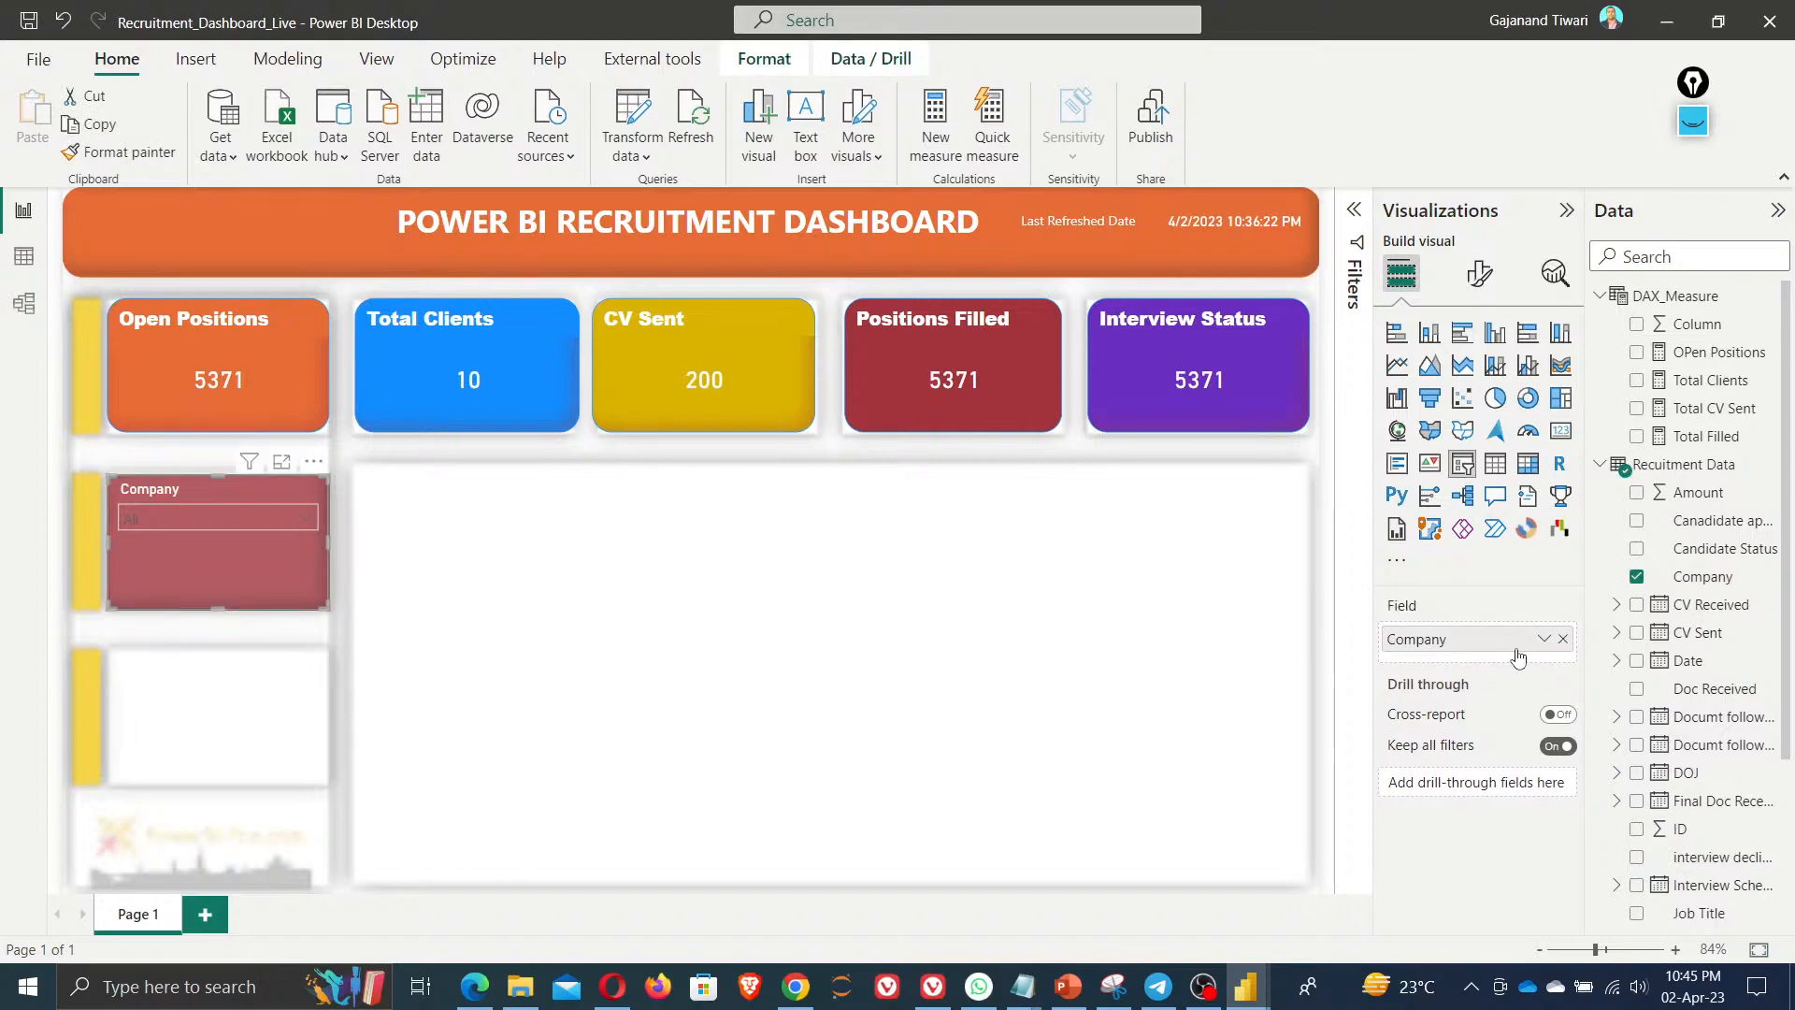
Rename the Company field to Clients for this slicer only
{"action": "double_click", "coordinate": [1450, 642]}
{"action": "type", "text": "Cl"}
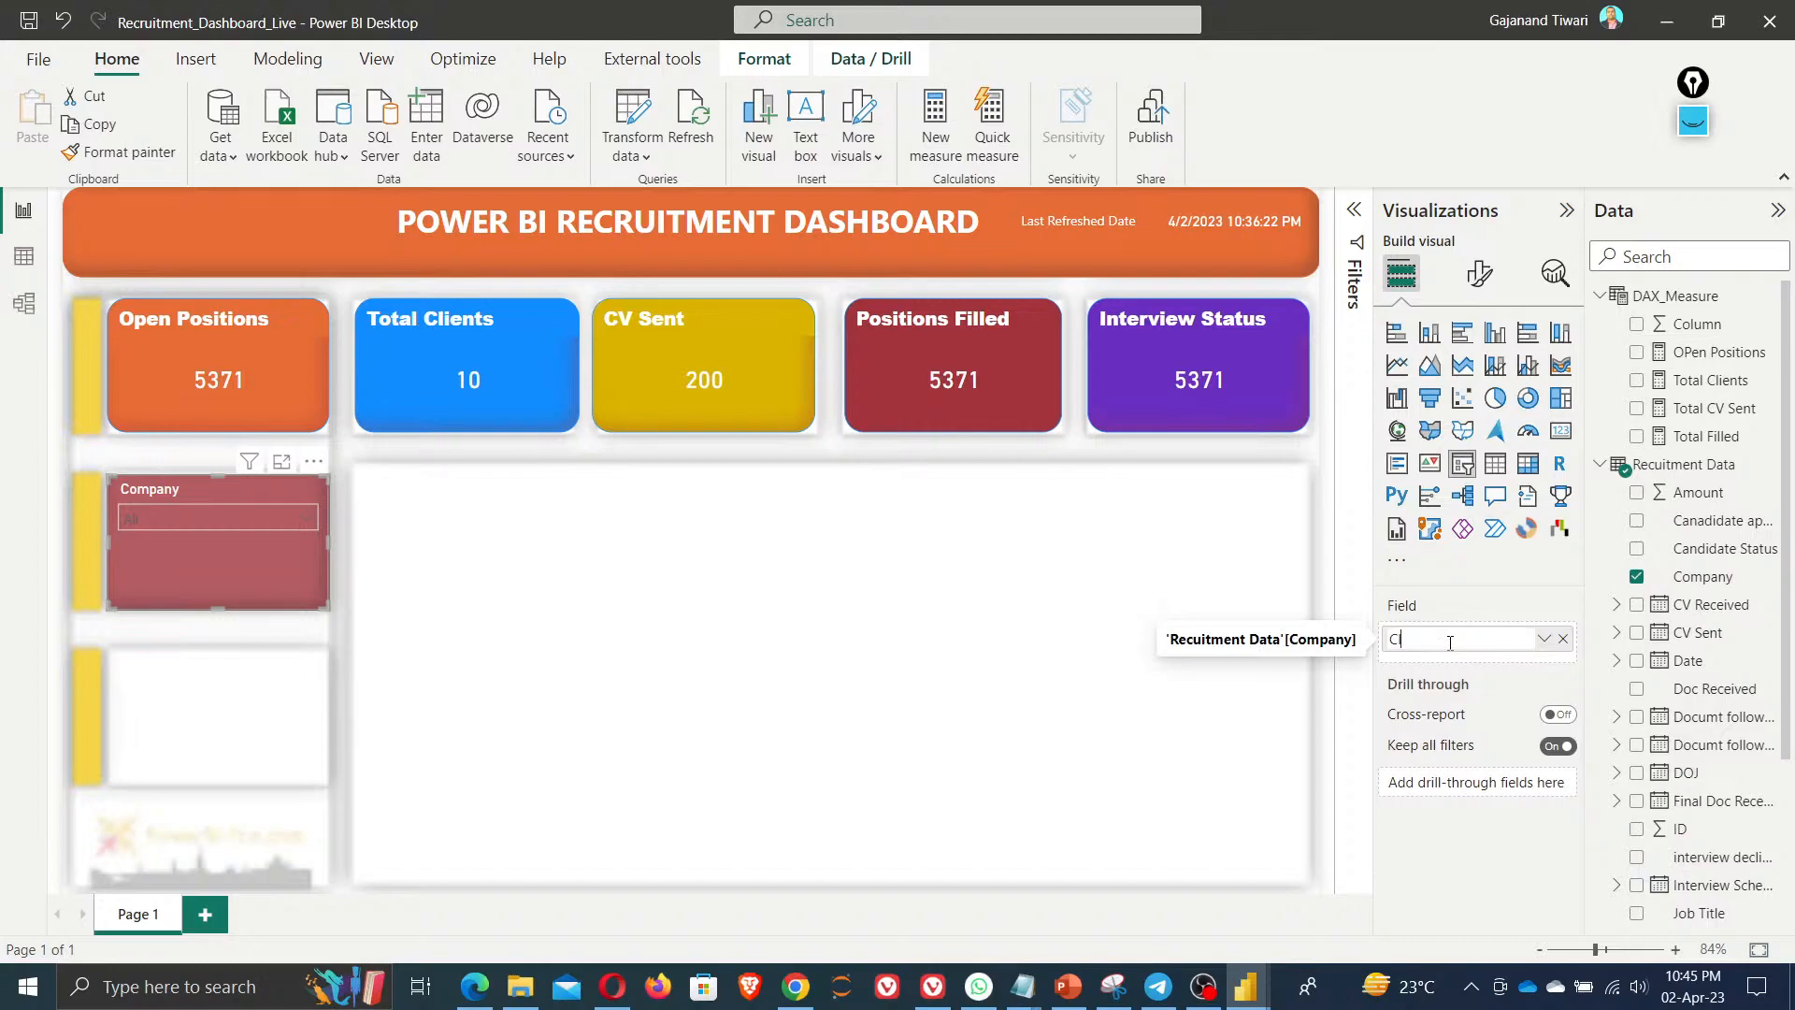
{"action": "type", "text": "ients"}
{"action": "key", "text": "Return"}
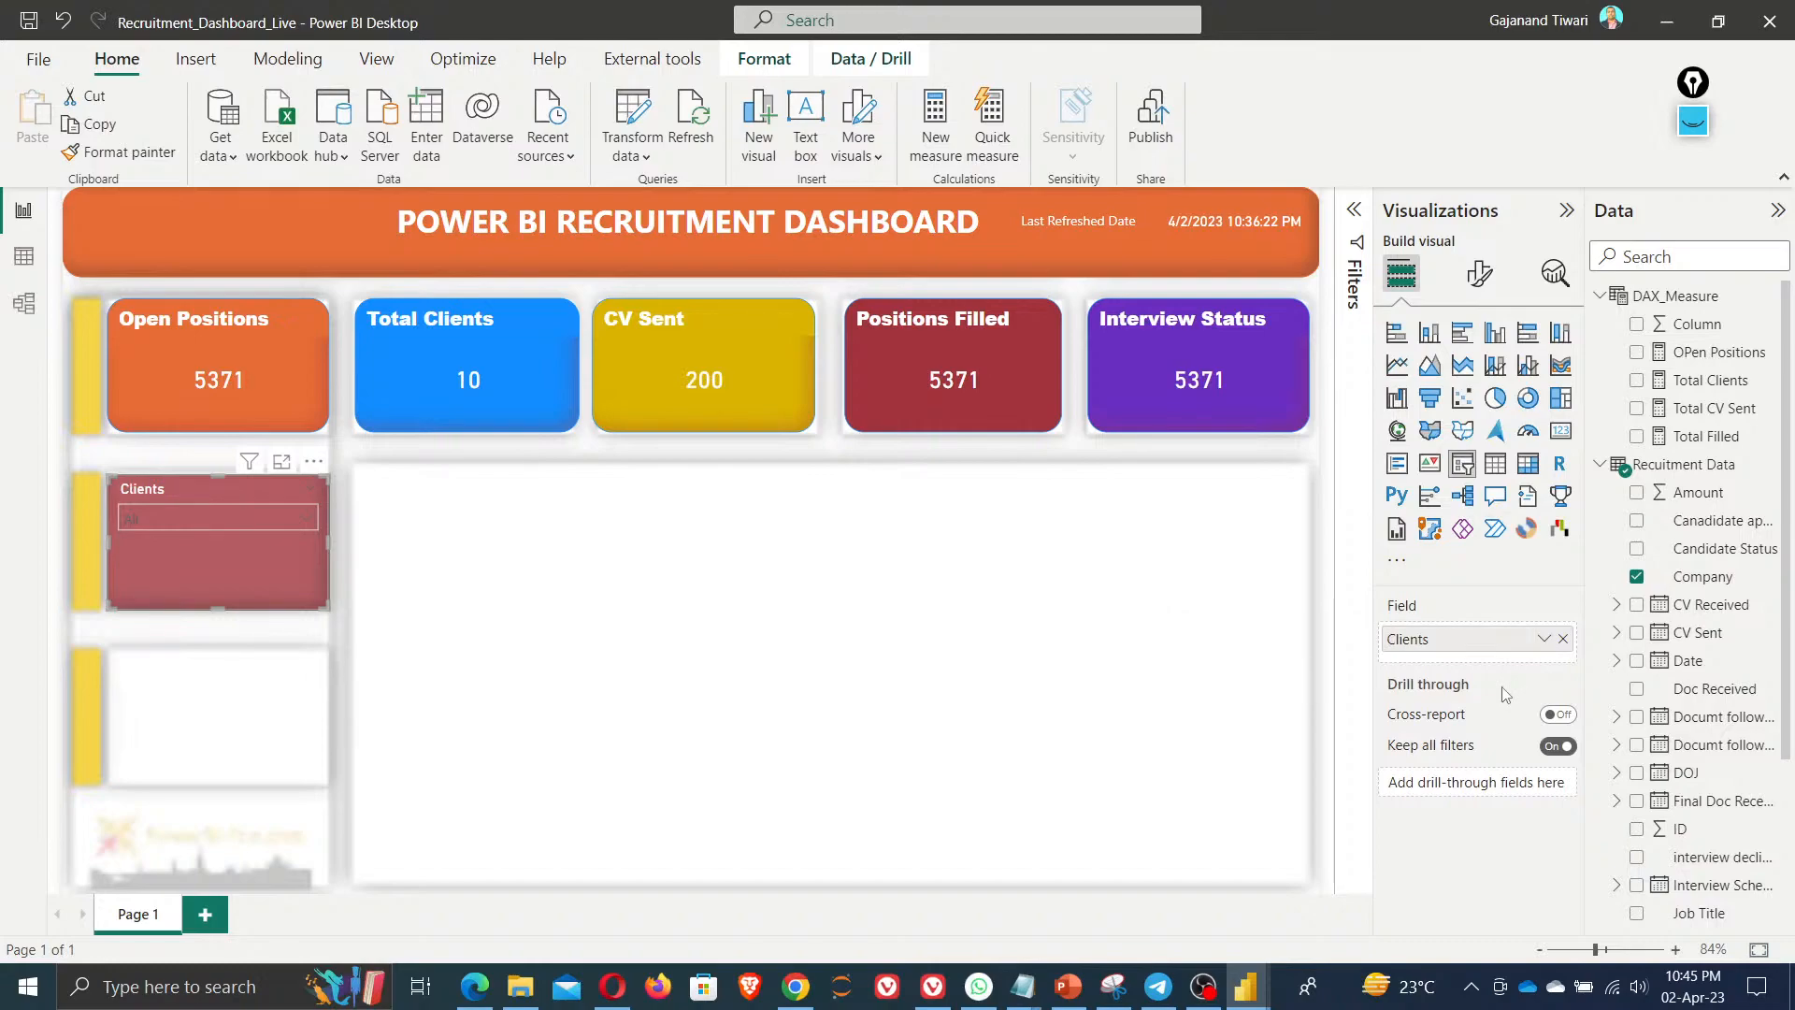
Try out the Clients slicer by opening its list and choosing the first company, Cursus Vestibulum
{"action": "left_click", "coordinate": [218, 517]}
{"action": "left_click", "coordinate": [135, 346]}
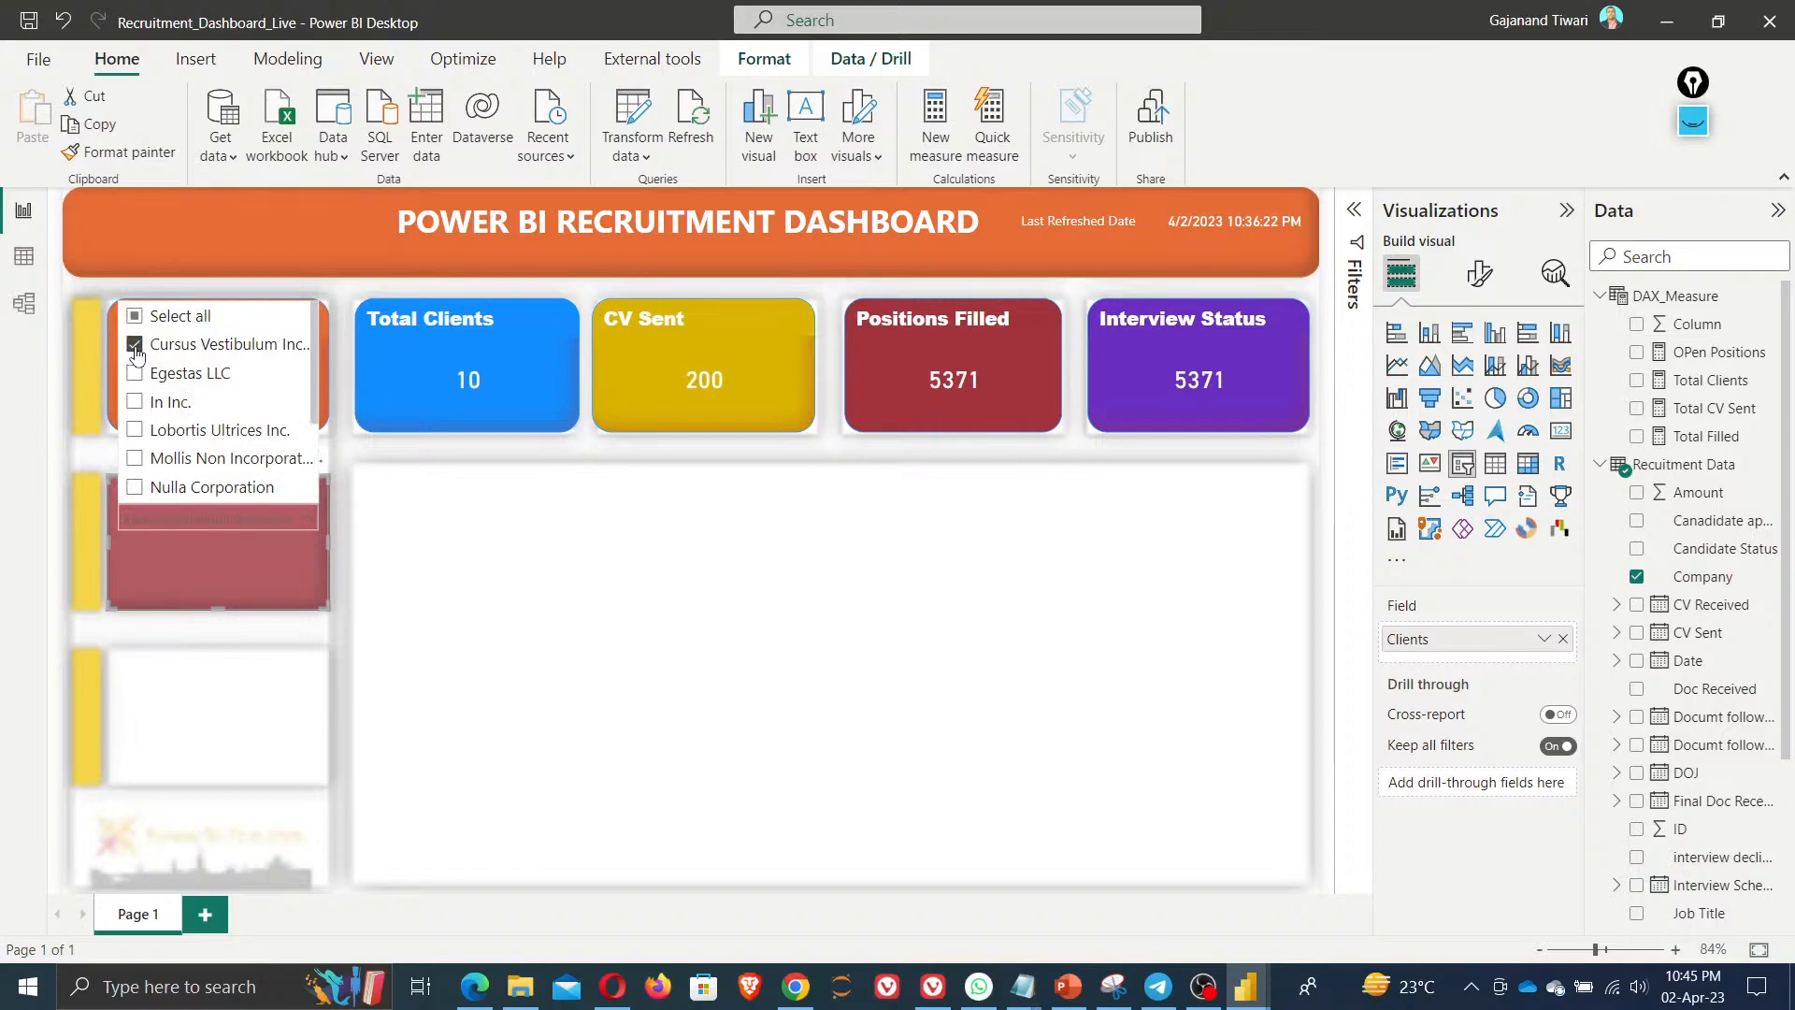
{"action": "left_click", "coordinate": [589, 677]}
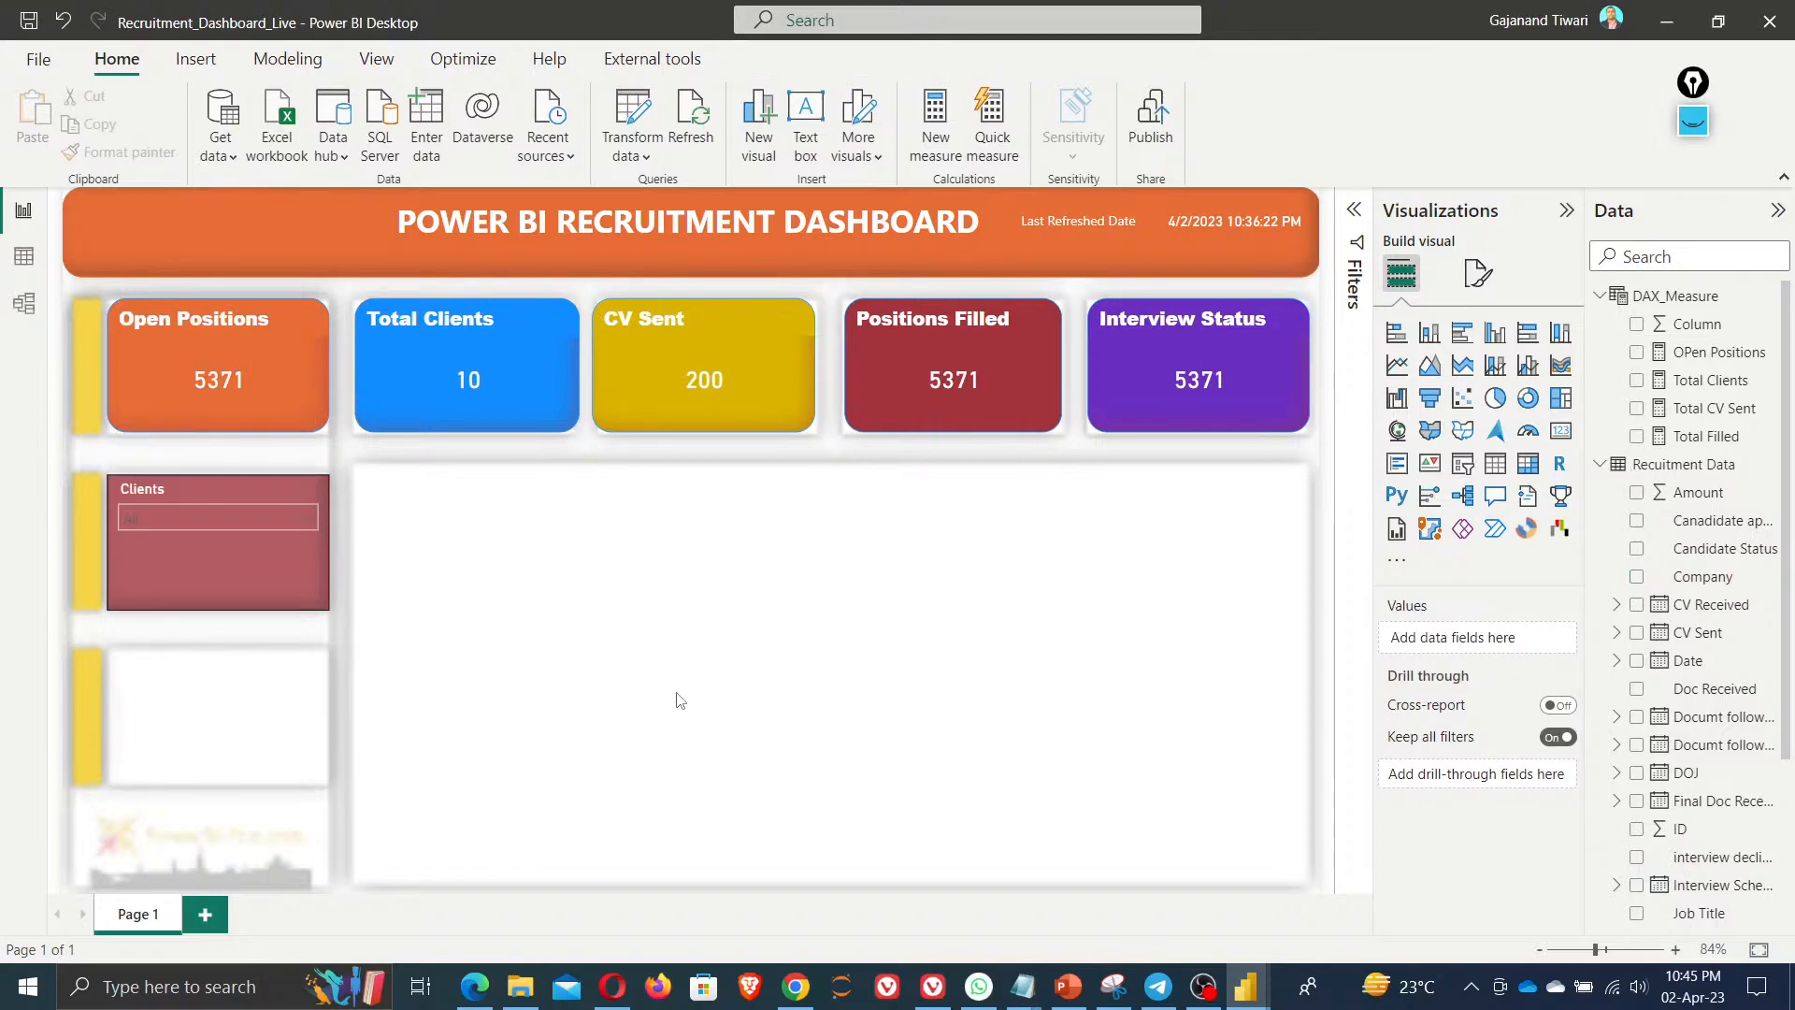
{"action": "left_click", "coordinate": [183, 577]}
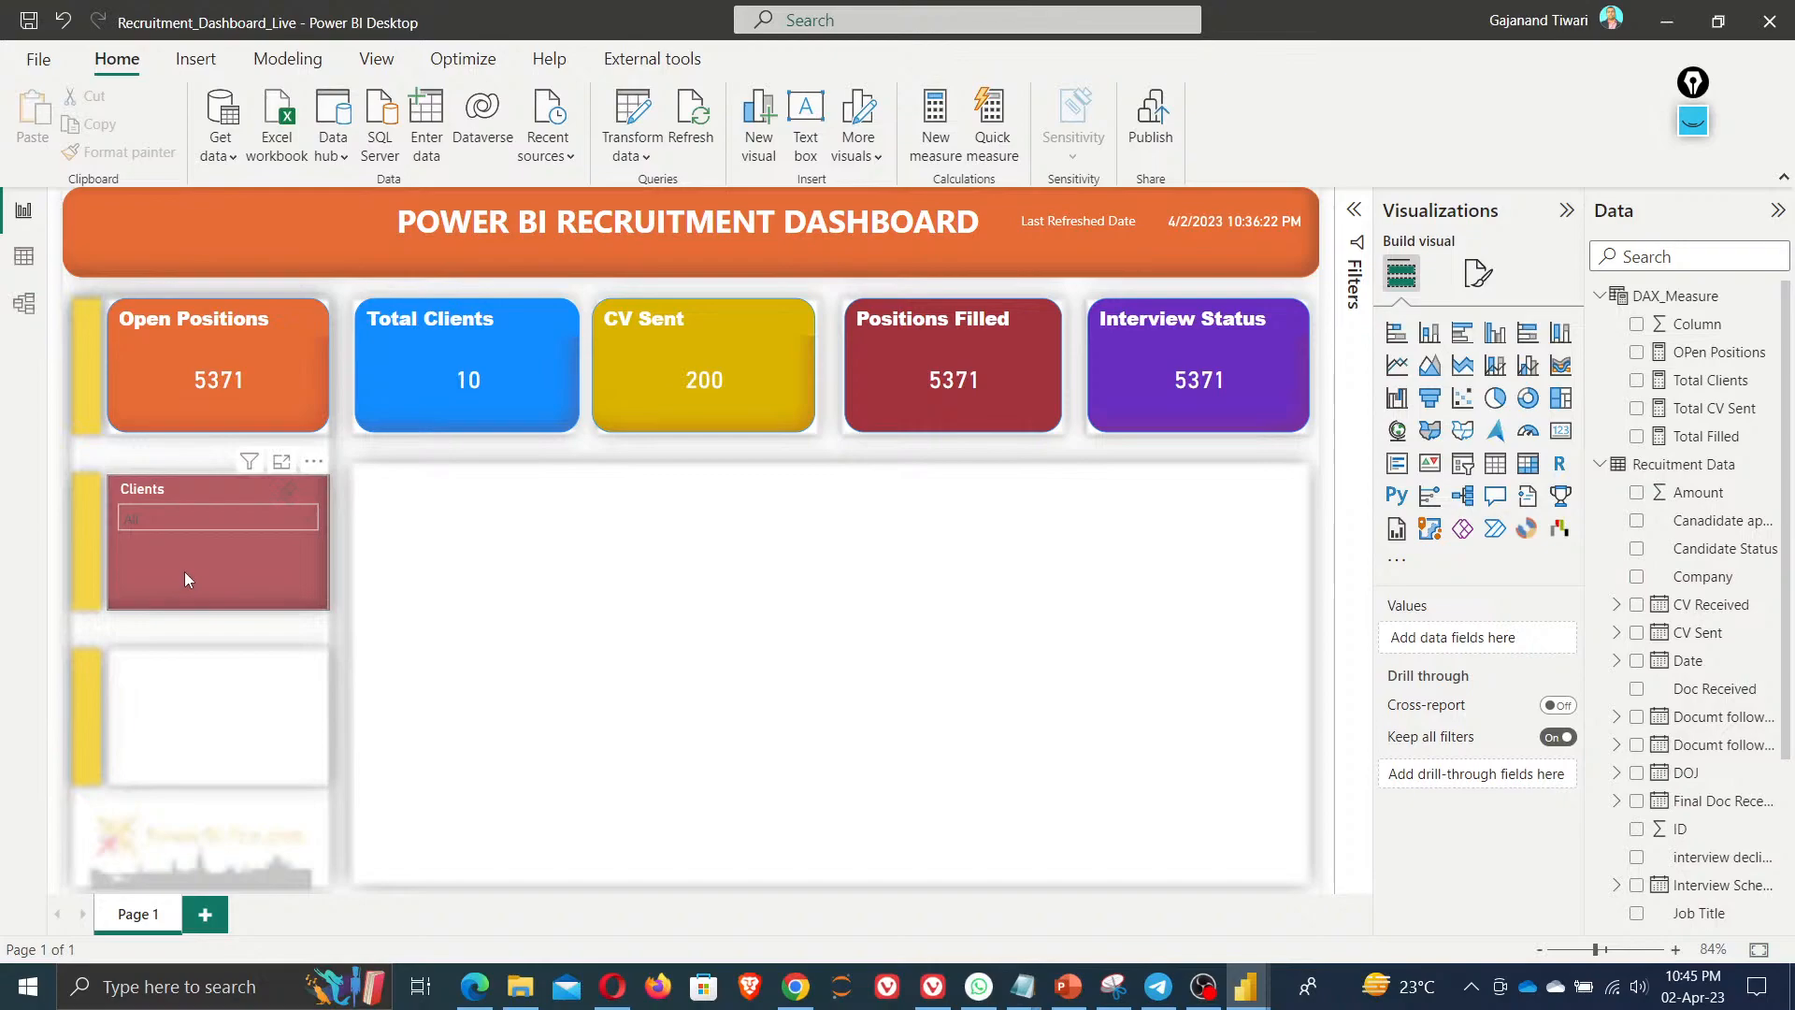
Duplicate the Clients slicer into the empty box below it and replace the copy's field with Recuiter Name
{"action": "key", "text": "ctrl+c"}
{"action": "key", "text": "ctrl+v"}
{"action": "left_click_drag", "start_coordinate": [200, 570], "coordinate": [194, 740]}
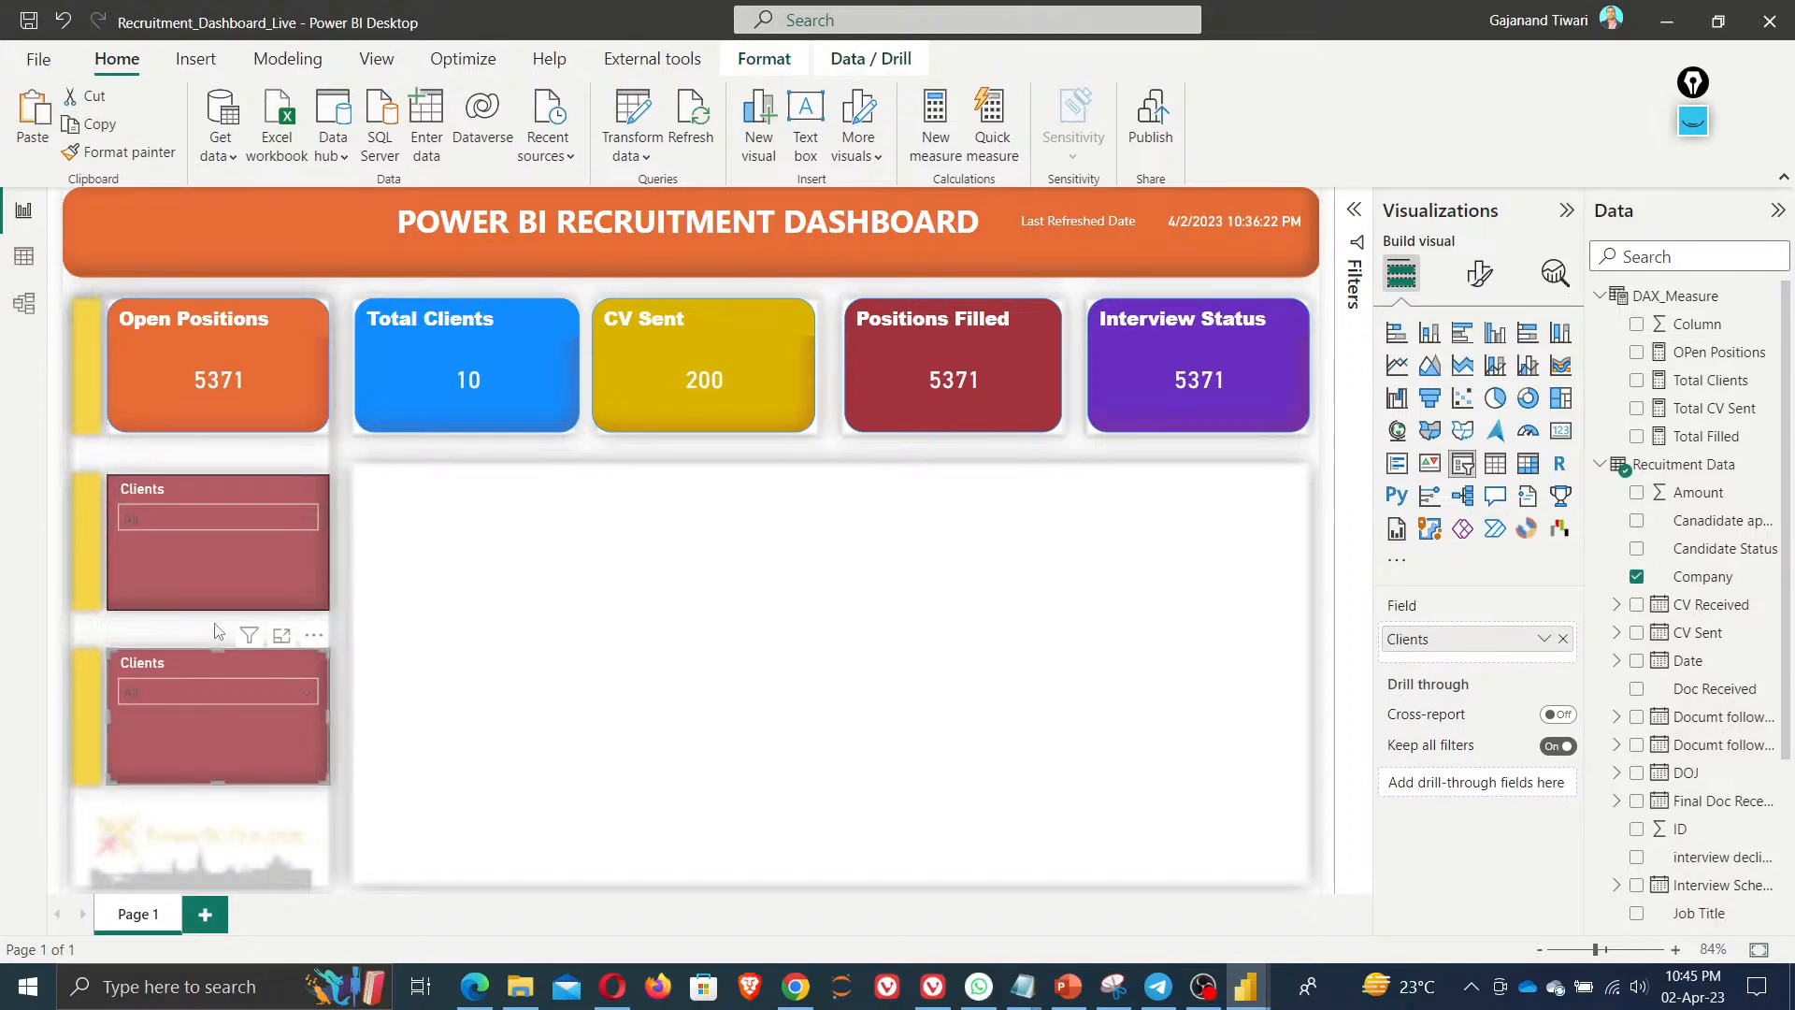
{"action": "left_click", "coordinate": [1563, 640]}
{"action": "scroll", "coordinate": [1725, 755], "scroll_direction": "down", "scroll_amount": 3}
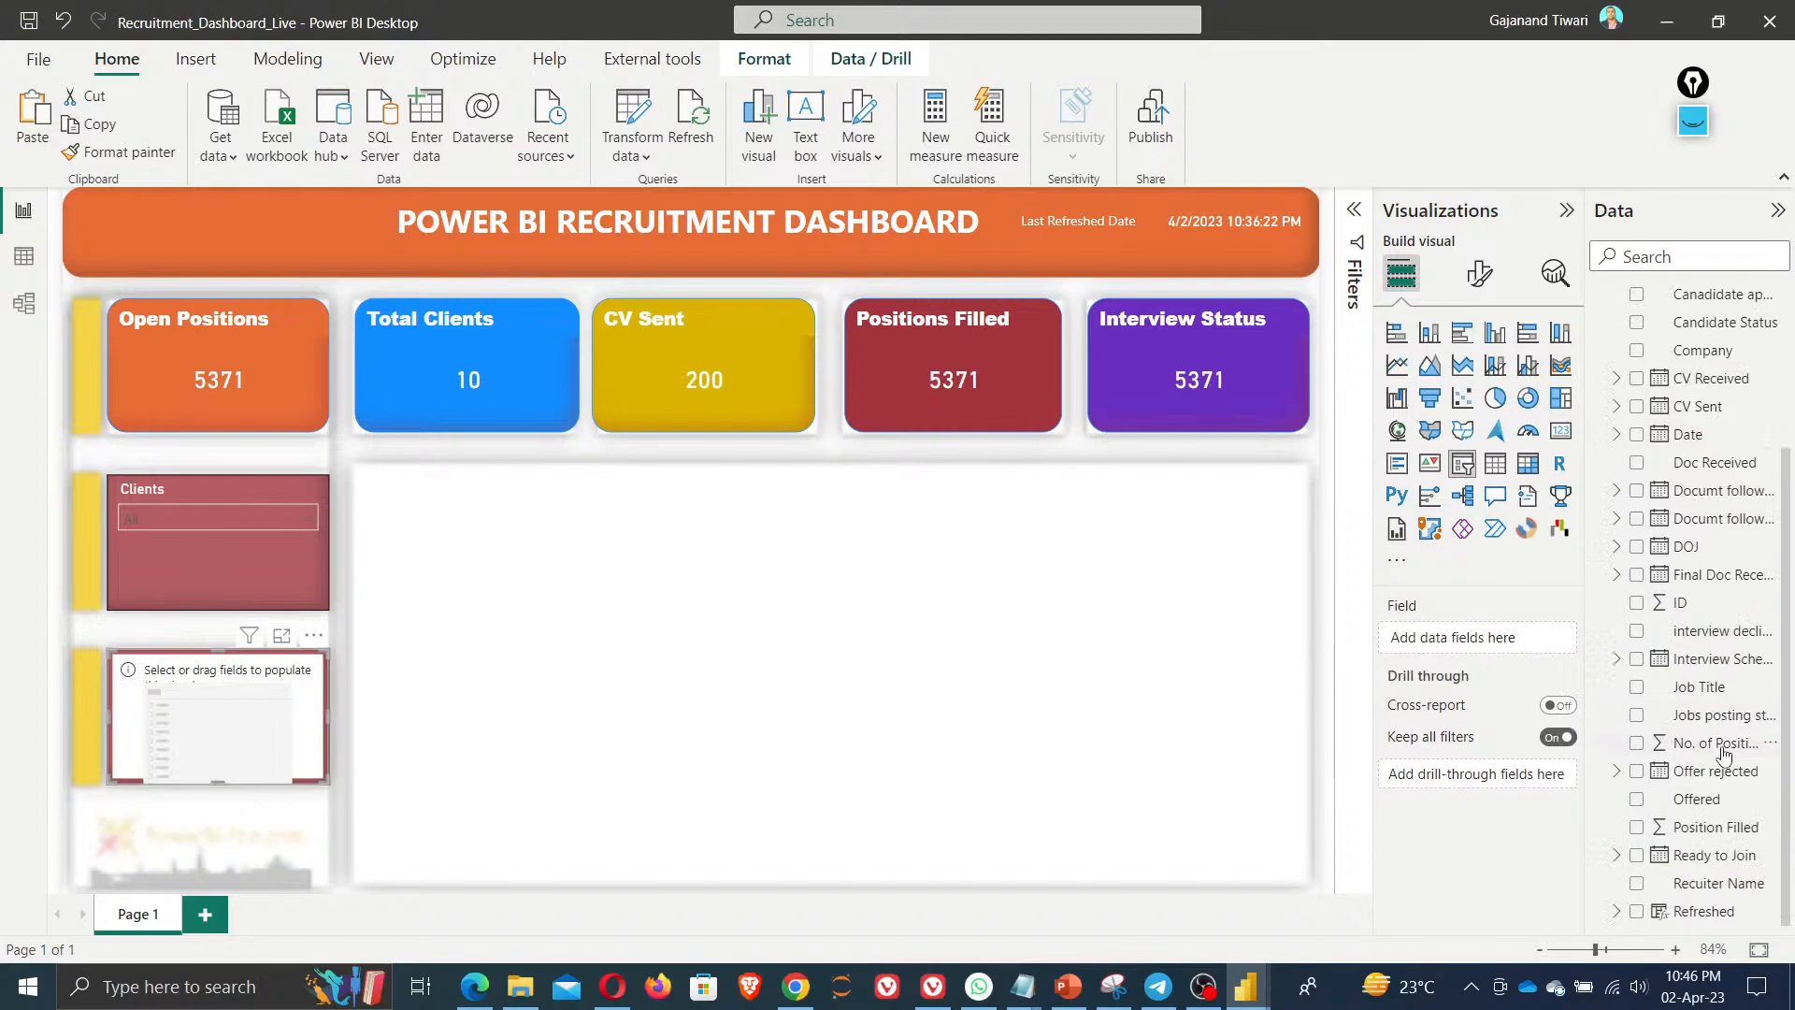
{"action": "left_click", "coordinate": [1709, 893]}
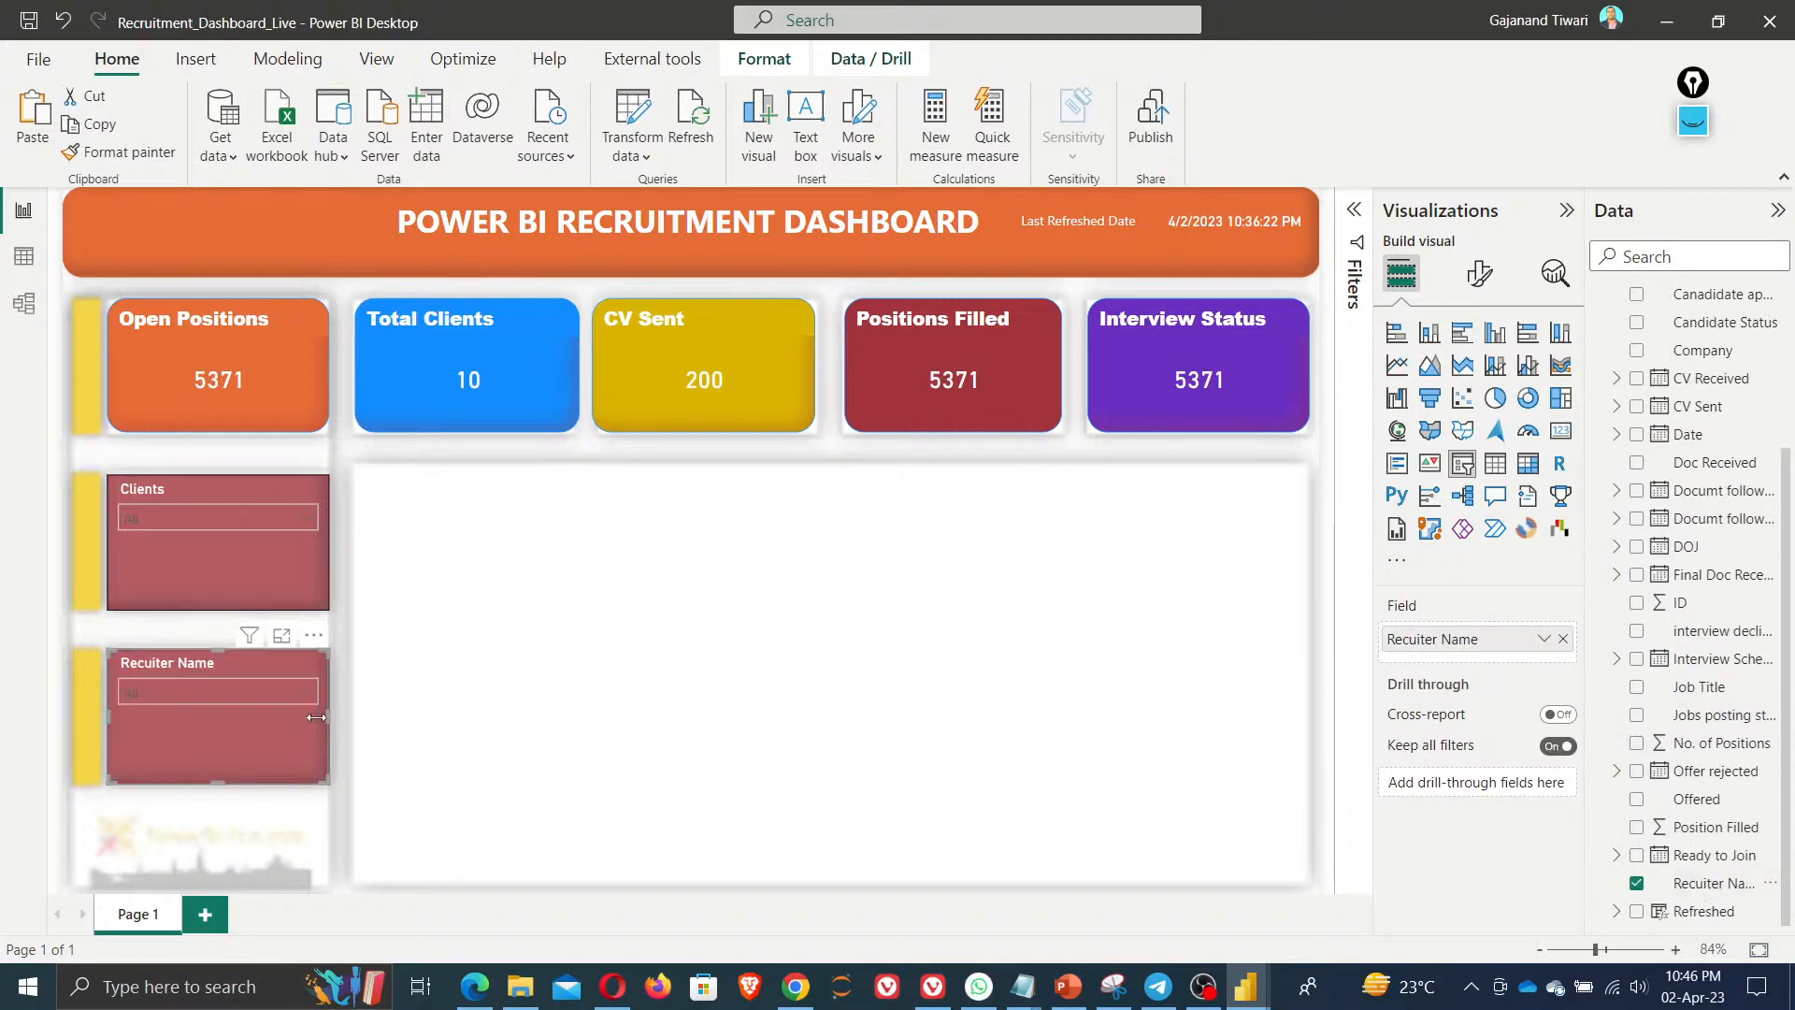
Test the Recuiter Name slicer by choosing the first recruiter in its list and clearing that choice again
{"action": "left_click", "coordinate": [293, 693]}
{"action": "left_click", "coordinate": [136, 522]}
{"action": "left_click", "coordinate": [137, 522]}
{"action": "left_click", "coordinate": [727, 676]}
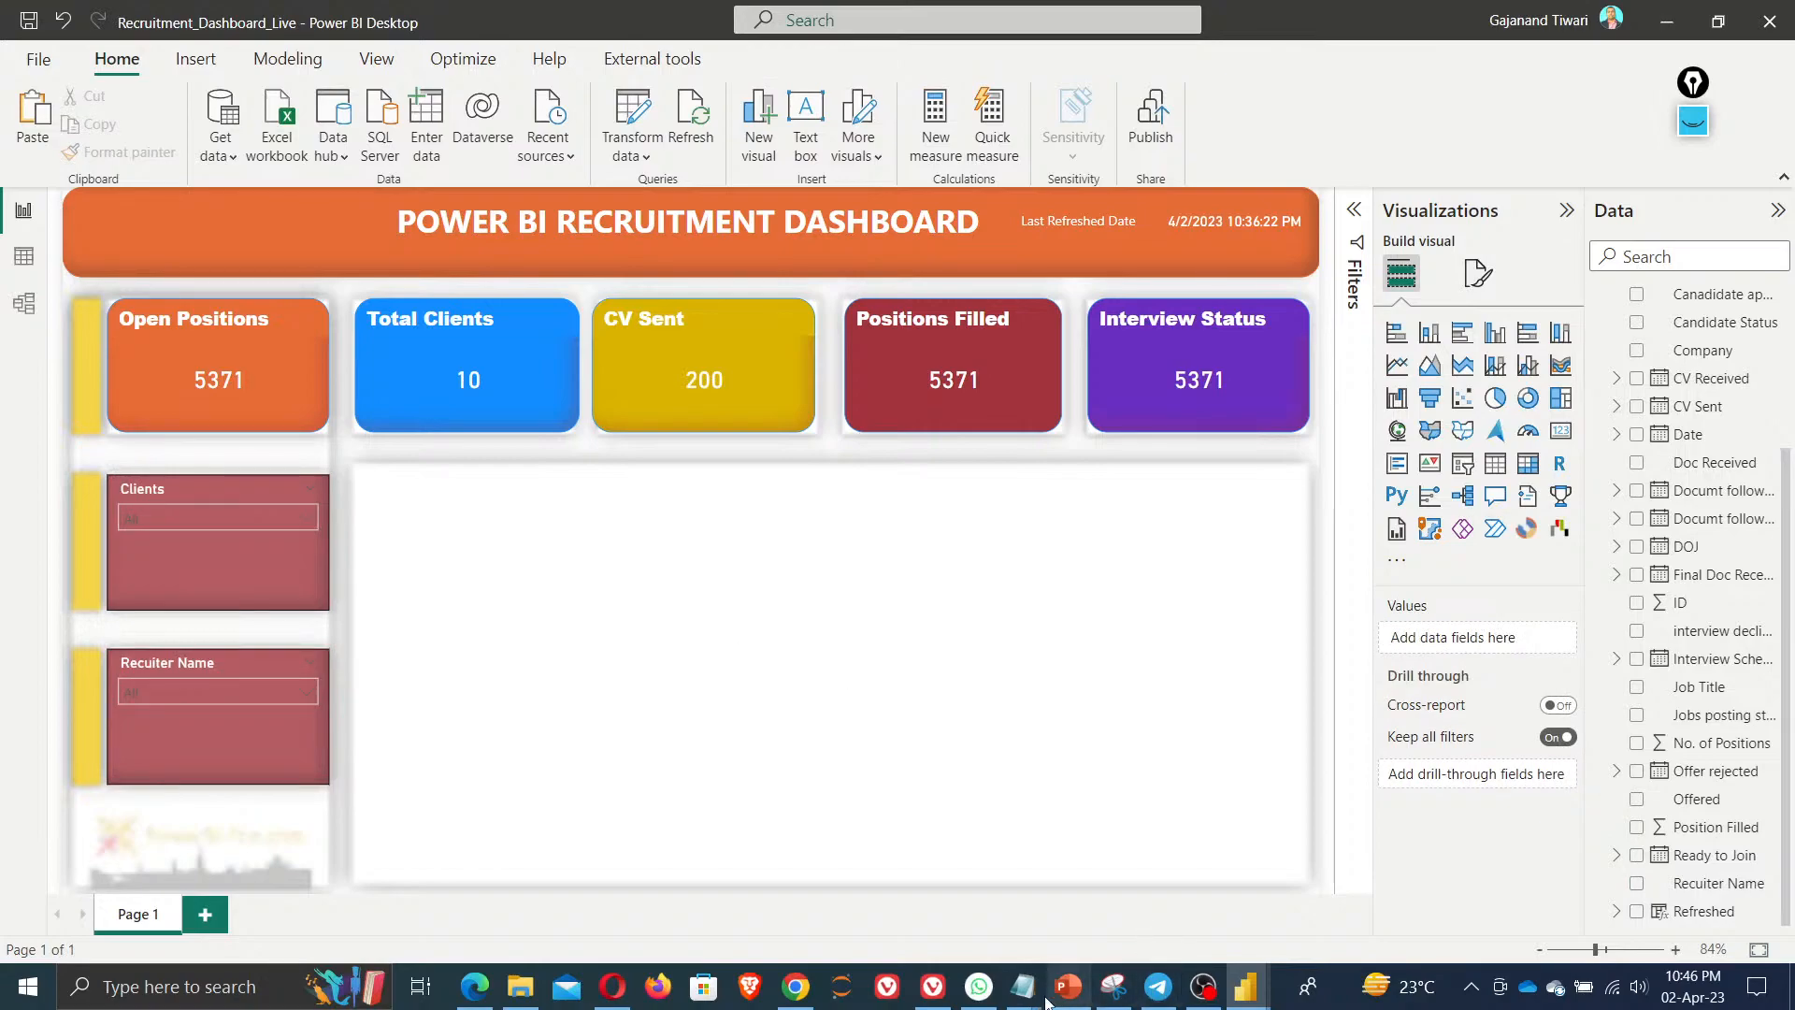
Check the chart requirements in the Notepad file, and add a new measure to the DAX_Measure table in Power BI
{"action": "mouse_move", "coordinate": [1009, 1000]}
{"action": "left_click", "coordinate": [1150, 879]}
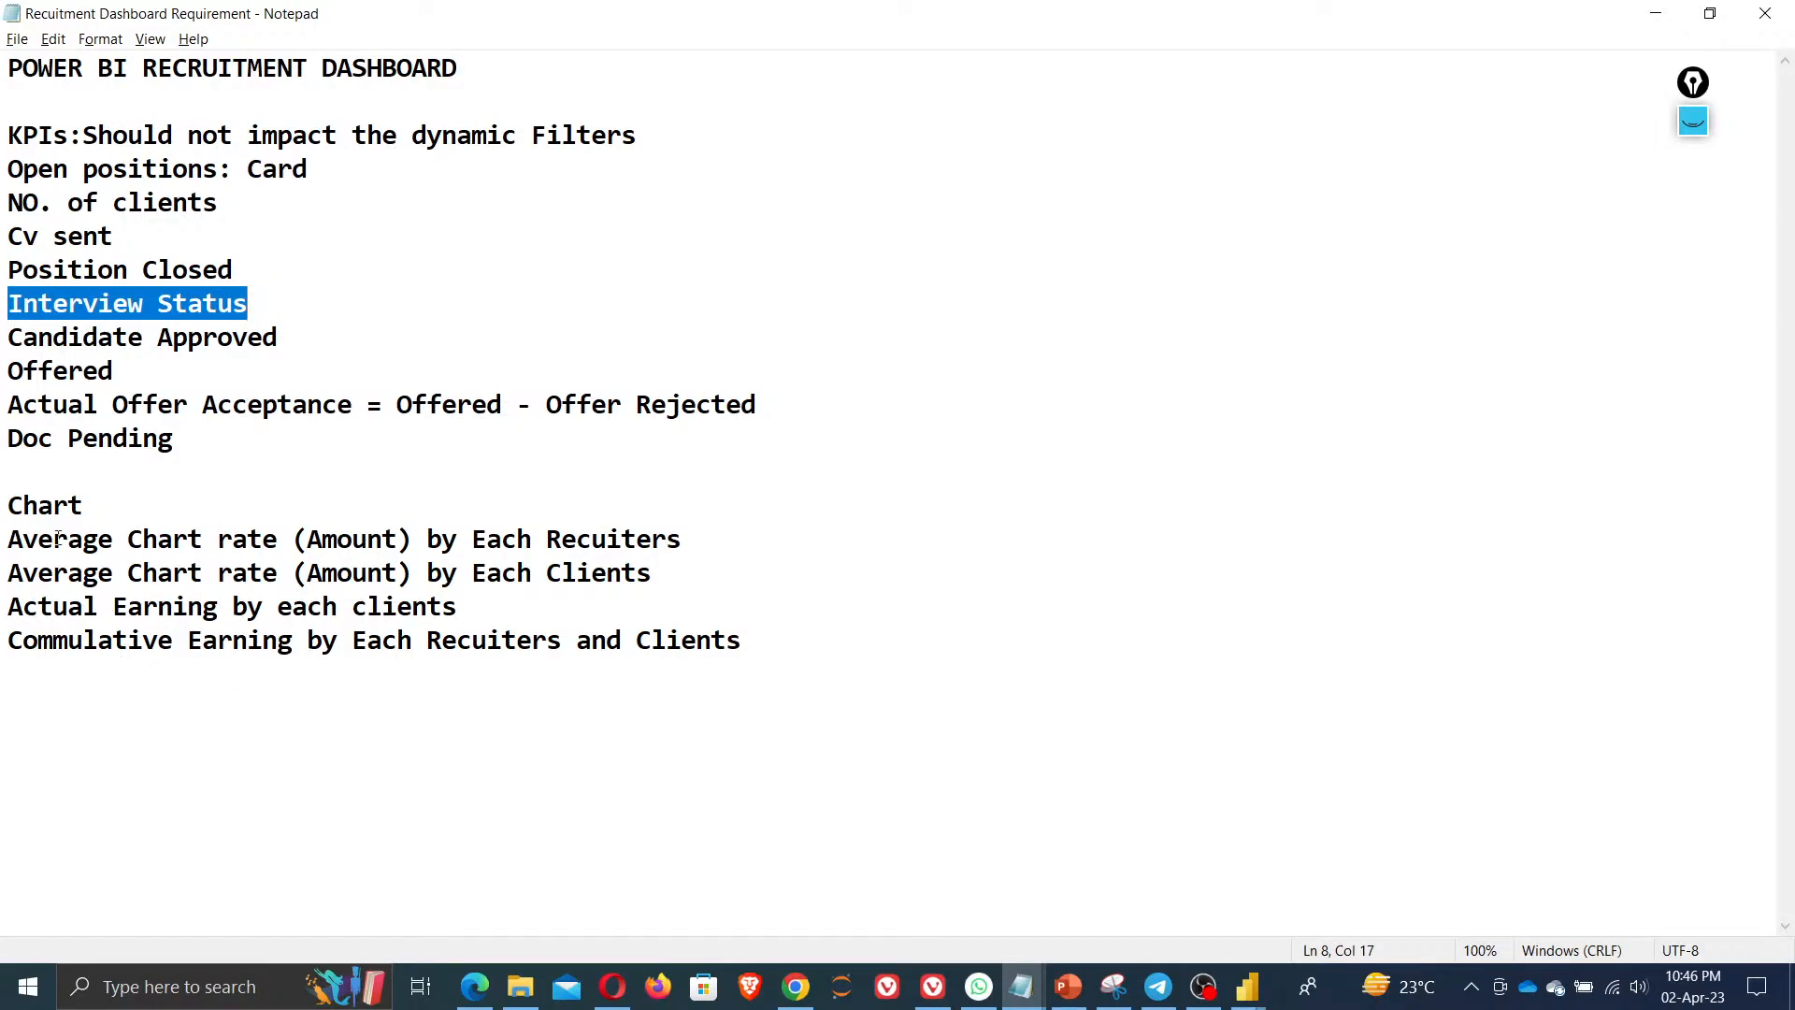
{"action": "key", "text": "alt+Tab"}
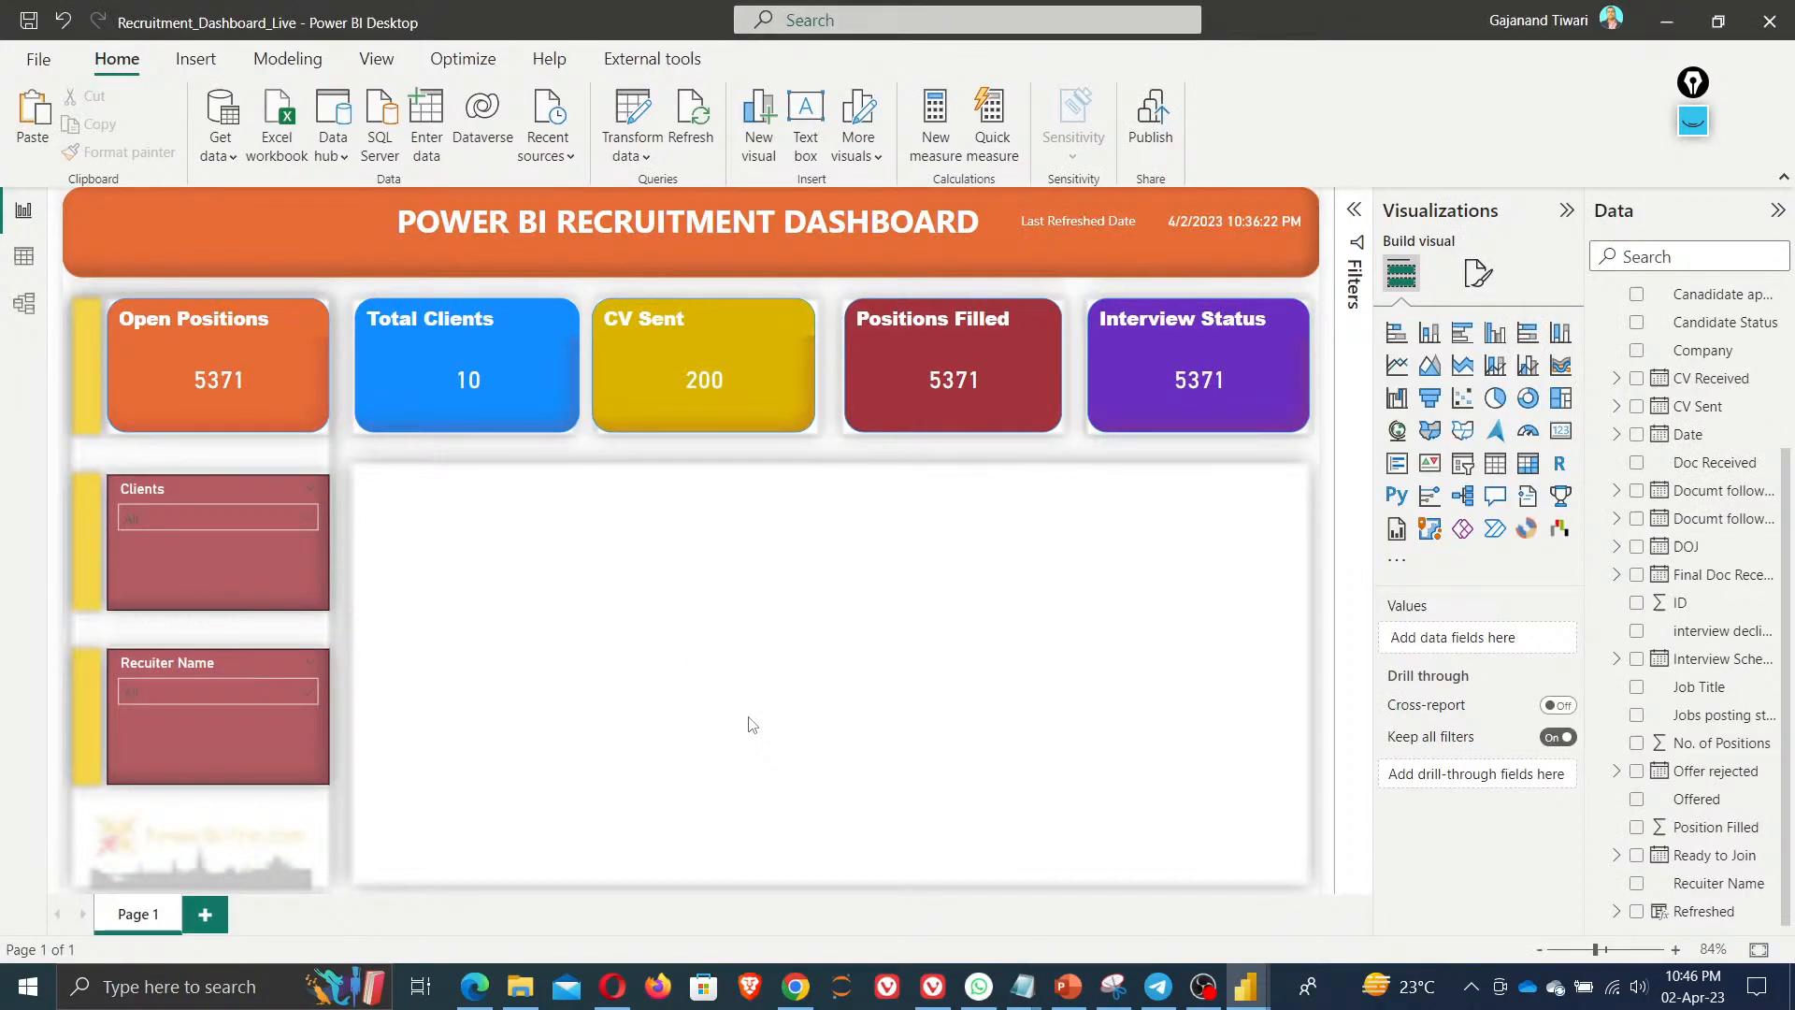
{"action": "scroll", "coordinate": [1683, 421], "scroll_direction": "up", "scroll_amount": 5}
{"action": "right_click", "coordinate": [1622, 337]}
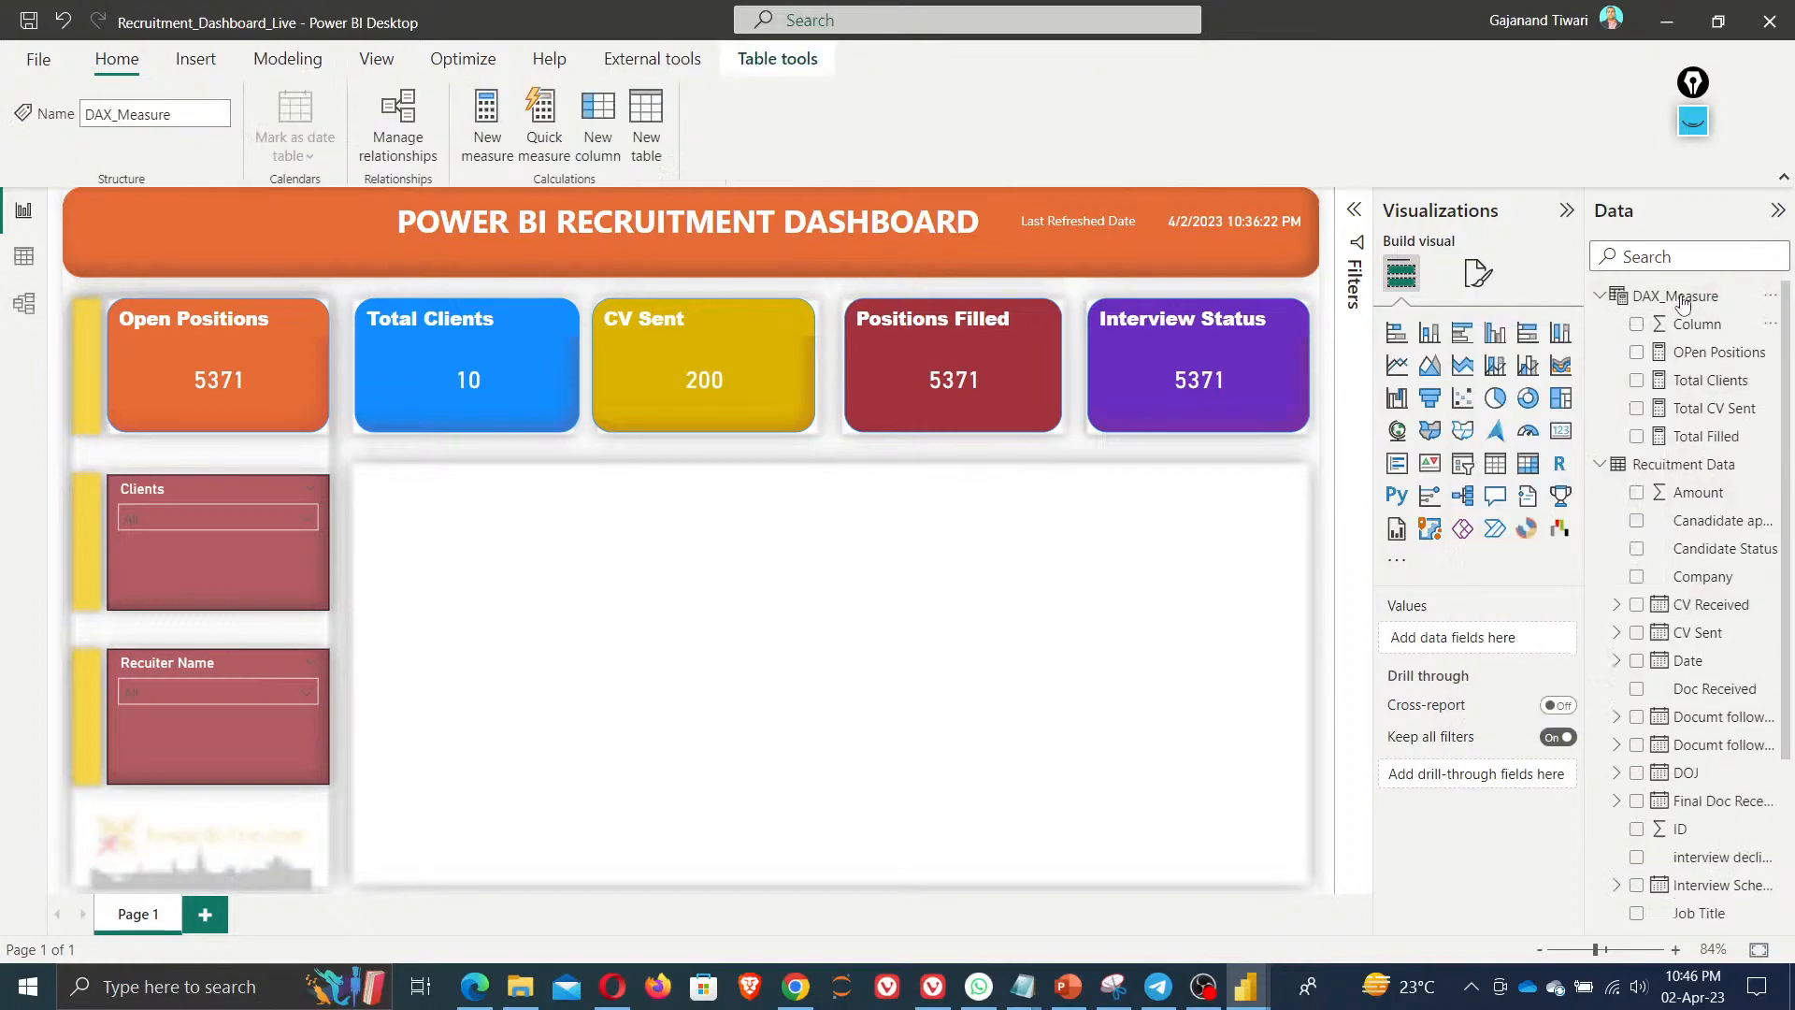
{"action": "left_click", "coordinate": [1681, 297]}
{"action": "right_click", "coordinate": [1682, 297]}
{"action": "left_click", "coordinate": [1605, 318]}
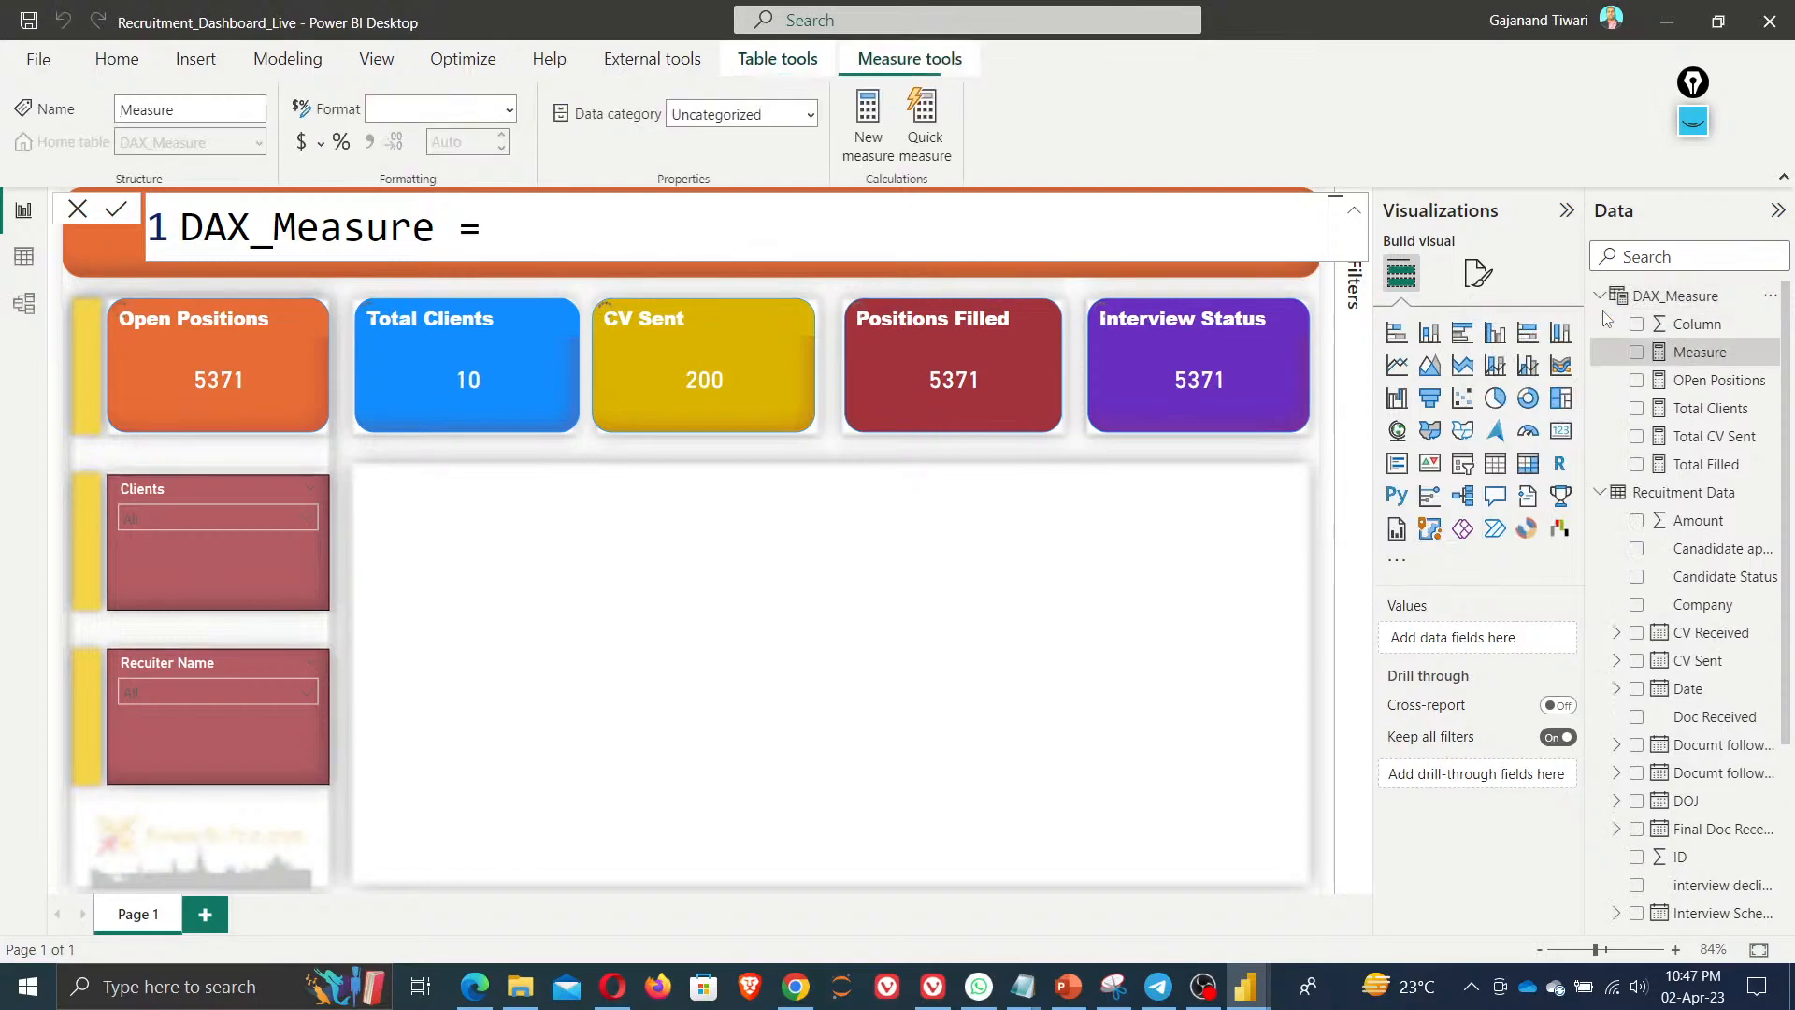
Define the new measure as AVG Chargerate = AVERAGE('Recuitment Data'[Amount])
{"action": "type", "text": "AVG"}
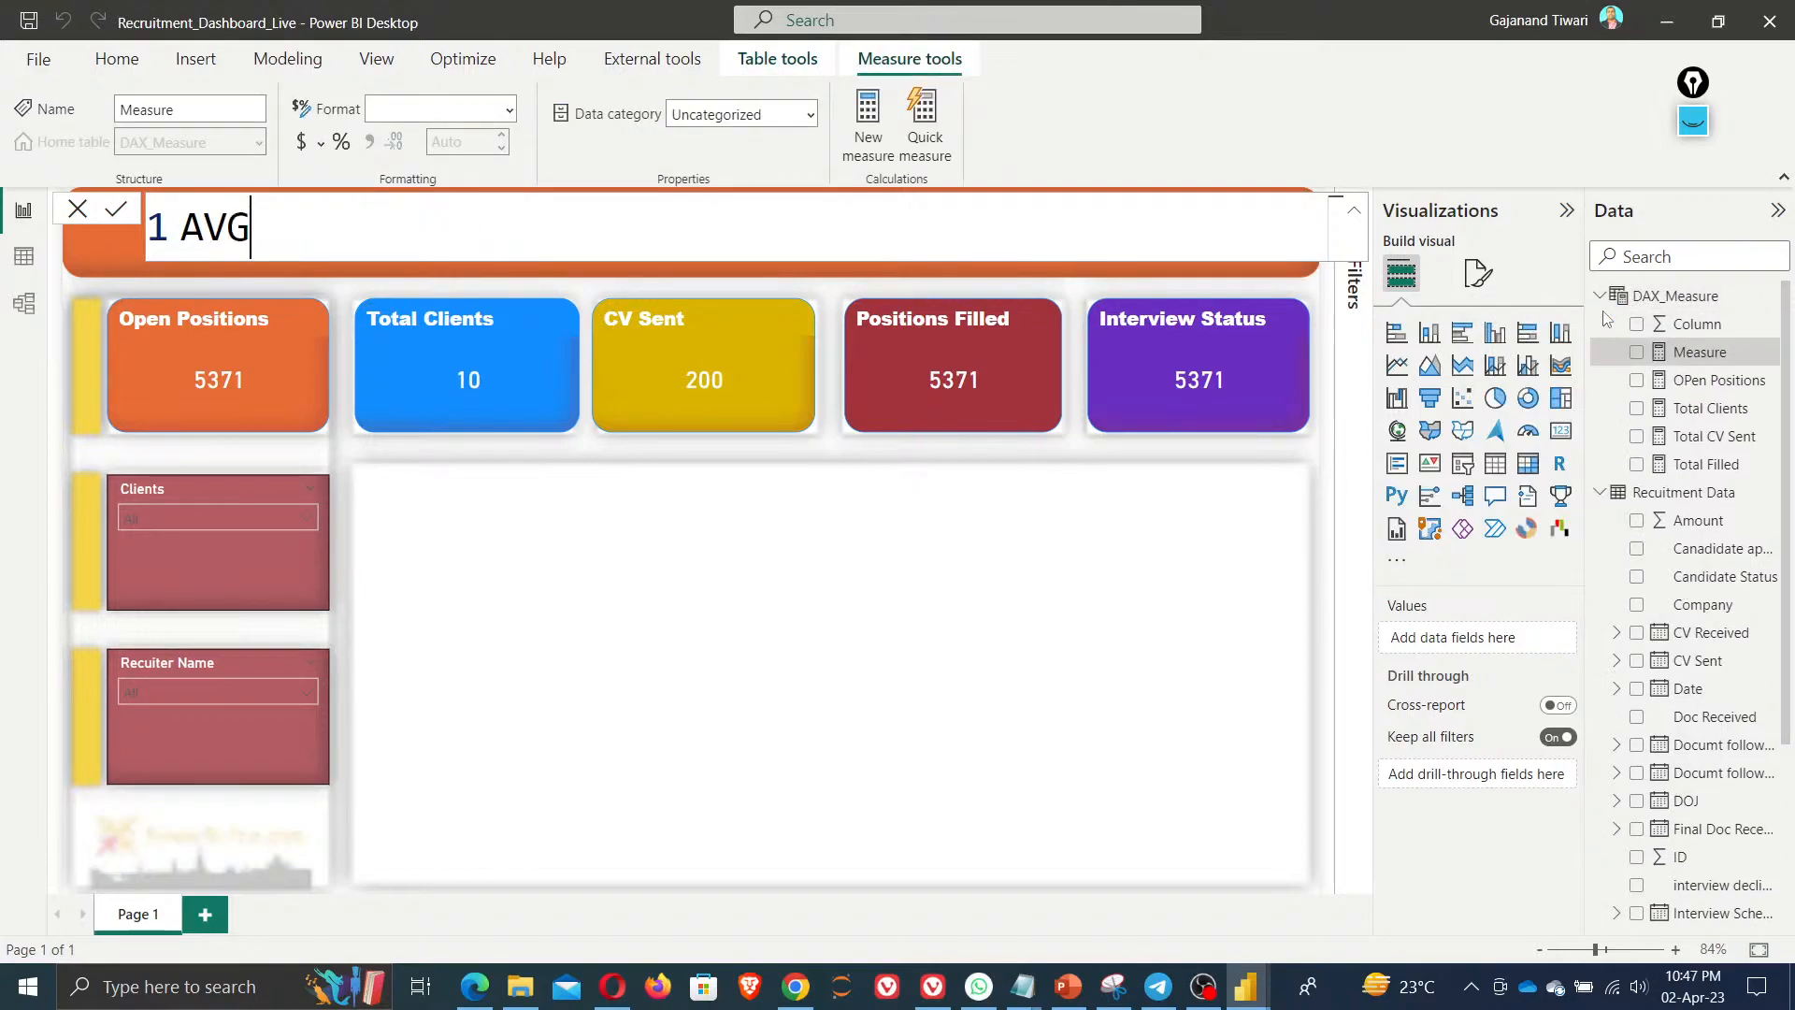
{"action": "type", "text": " Chargerate = av"}
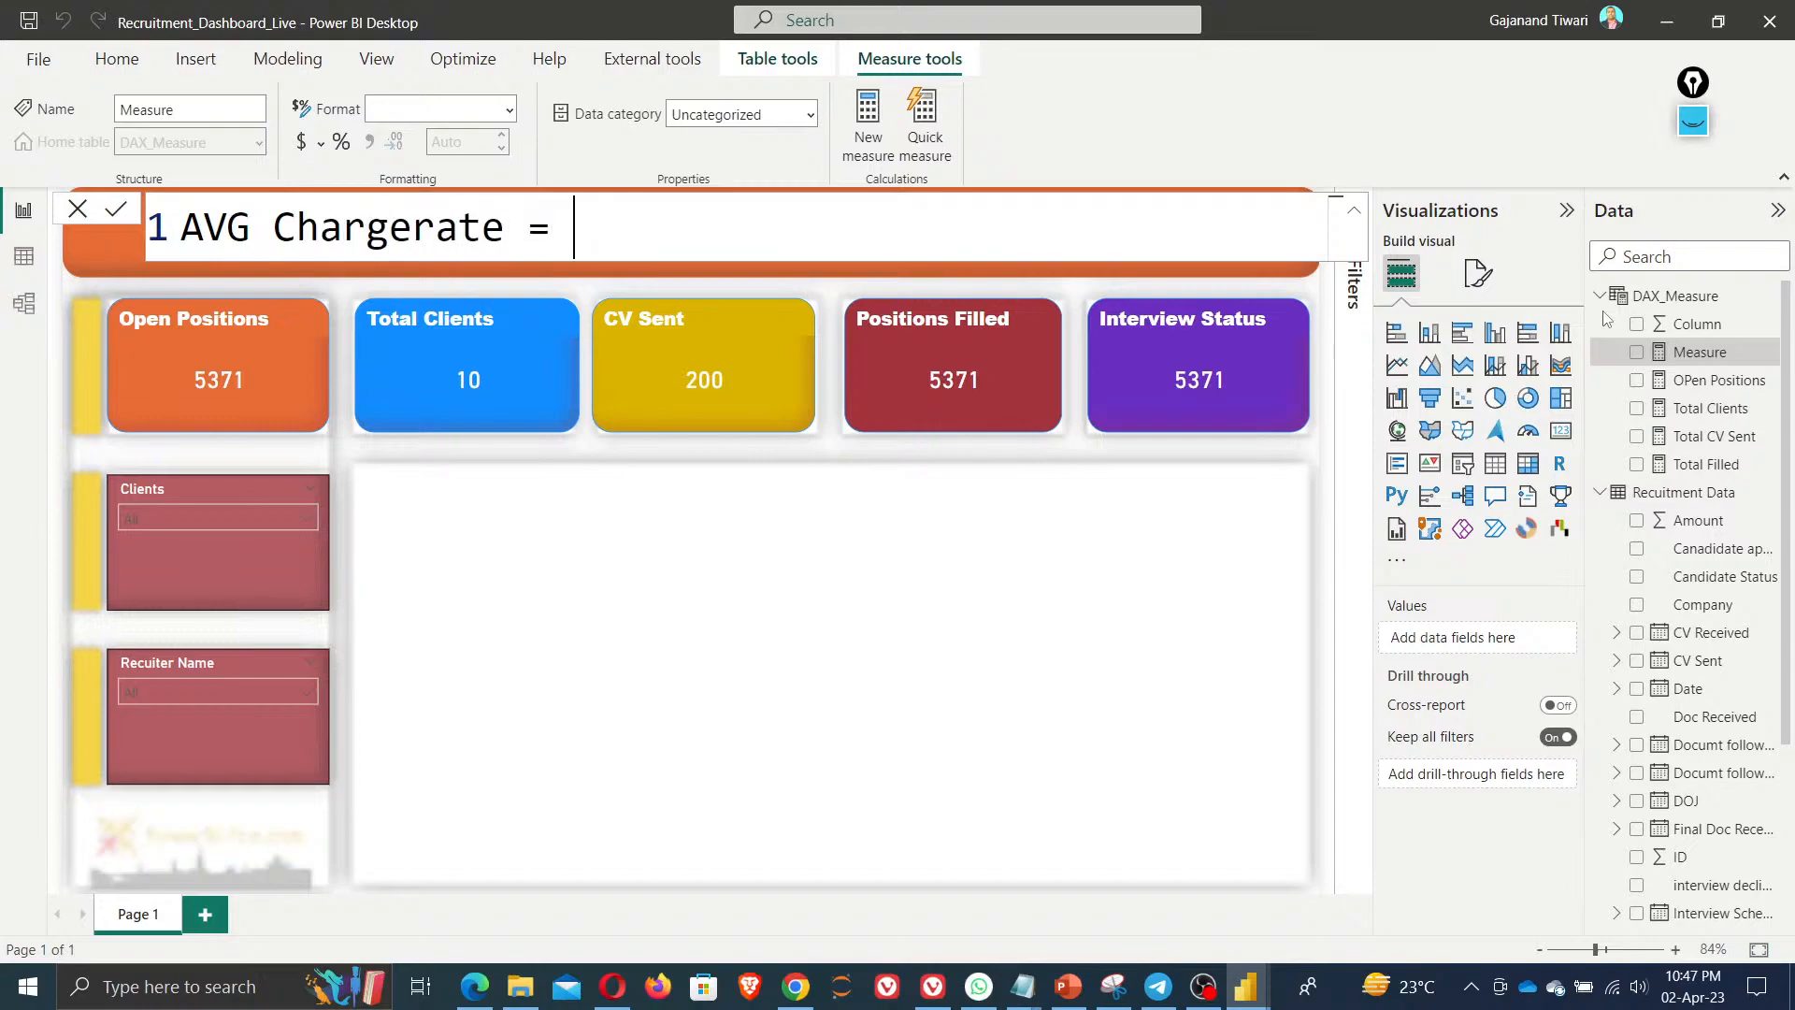
{"action": "key", "text": "Tab"}
{"action": "type", "text": "amou"}
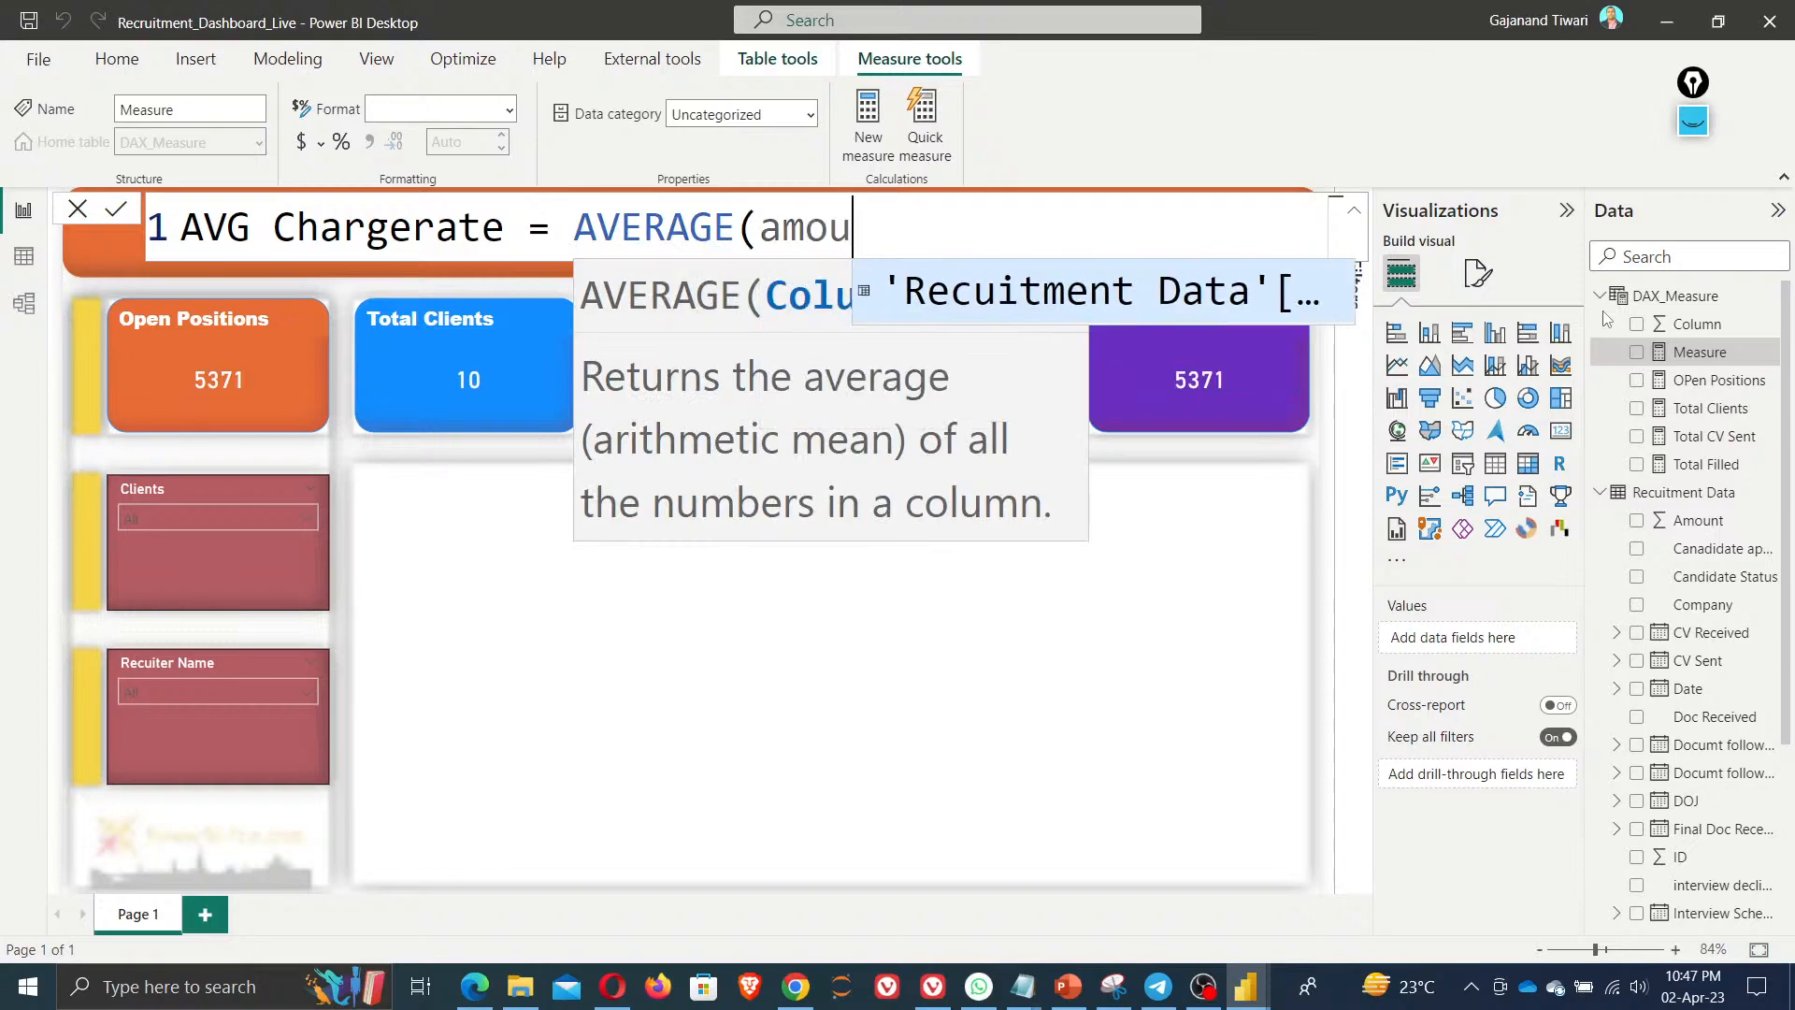
{"action": "key", "text": "Tab"}
{"action": "type", "text": ")"}
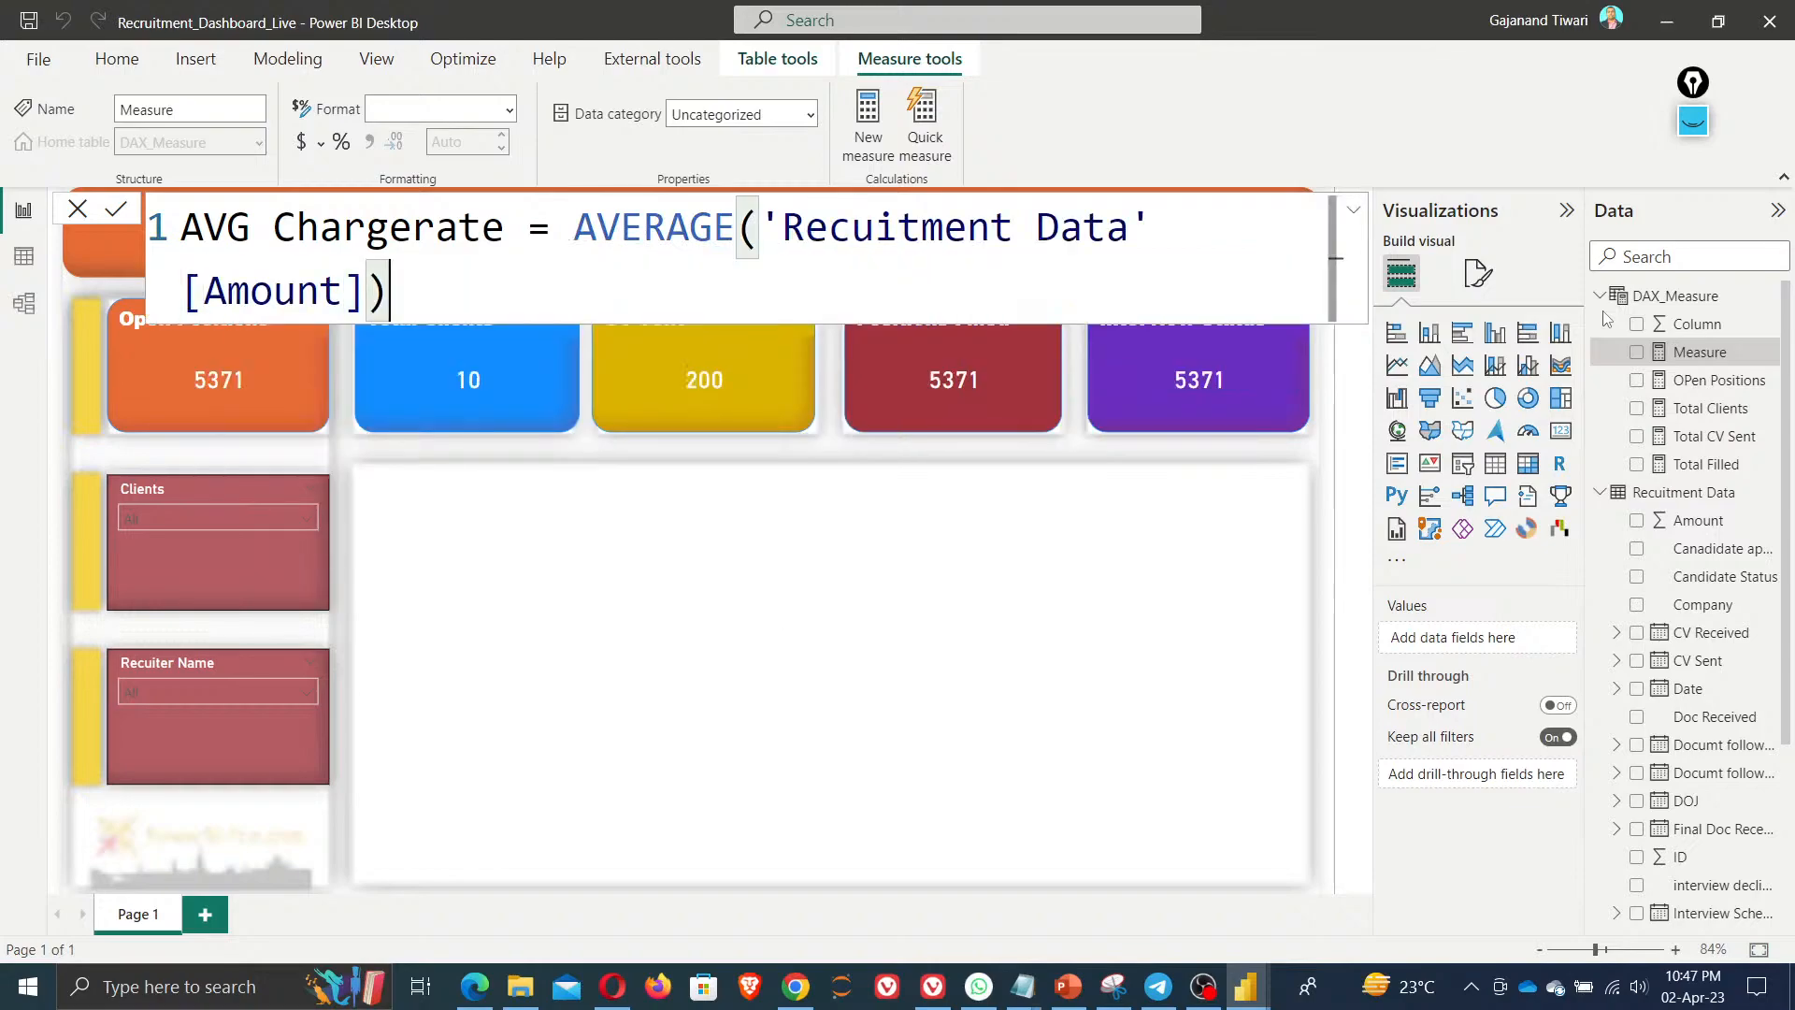
{"action": "left_click", "coordinate": [117, 210]}
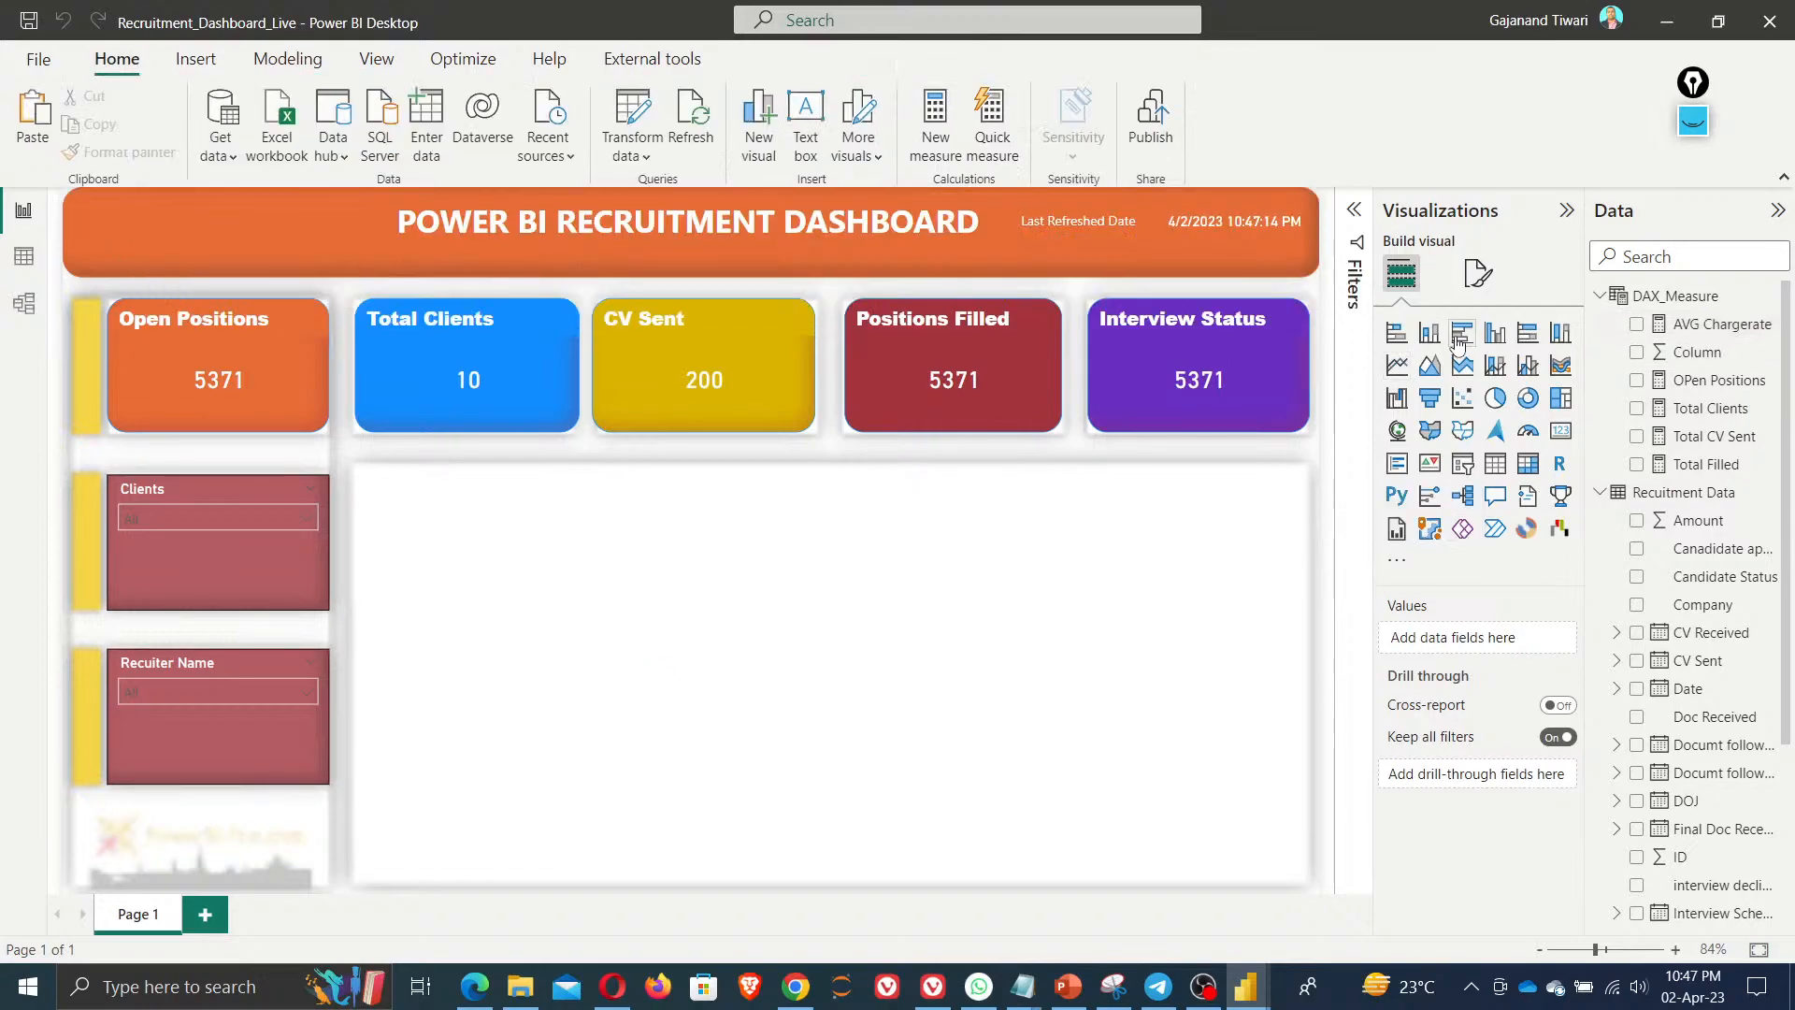
Insert a stacked column chart sized to about half of the large white area and put AVG Chargerate on its Y-axis
{"action": "left_click", "coordinate": [1428, 331]}
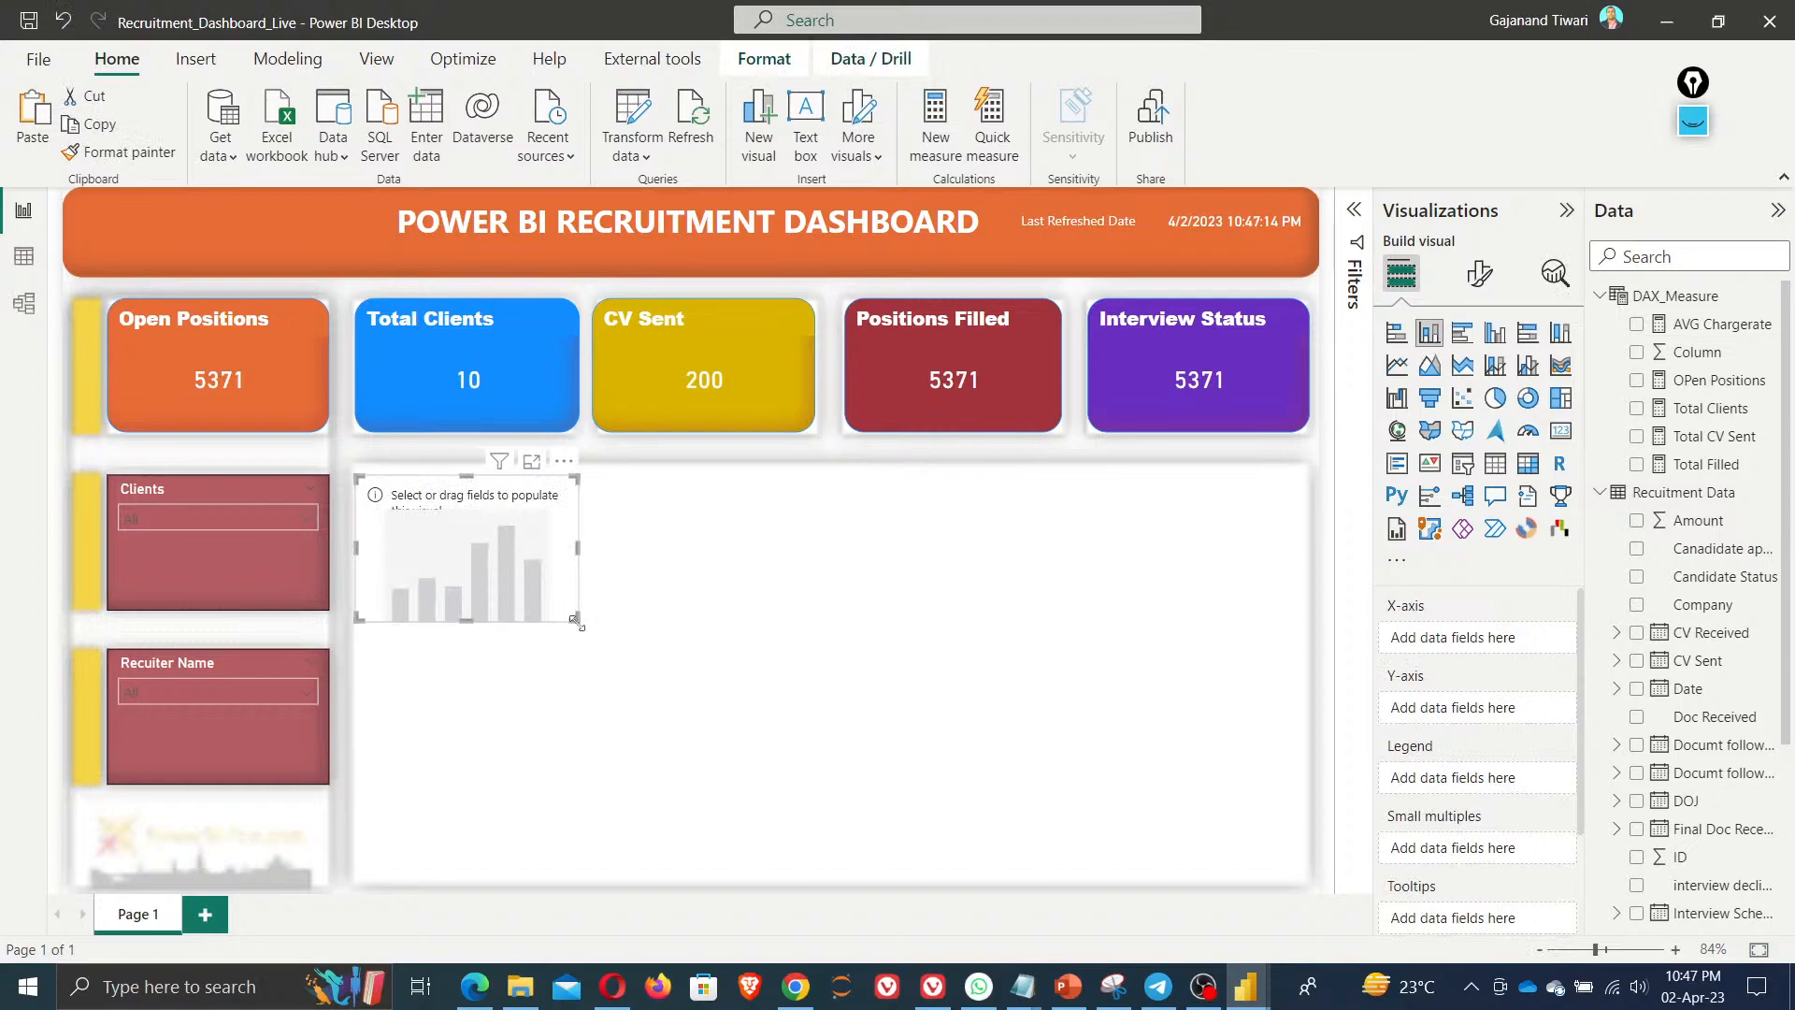
{"action": "left_click_drag", "start_coordinate": [579, 622], "coordinate": [852, 885]}
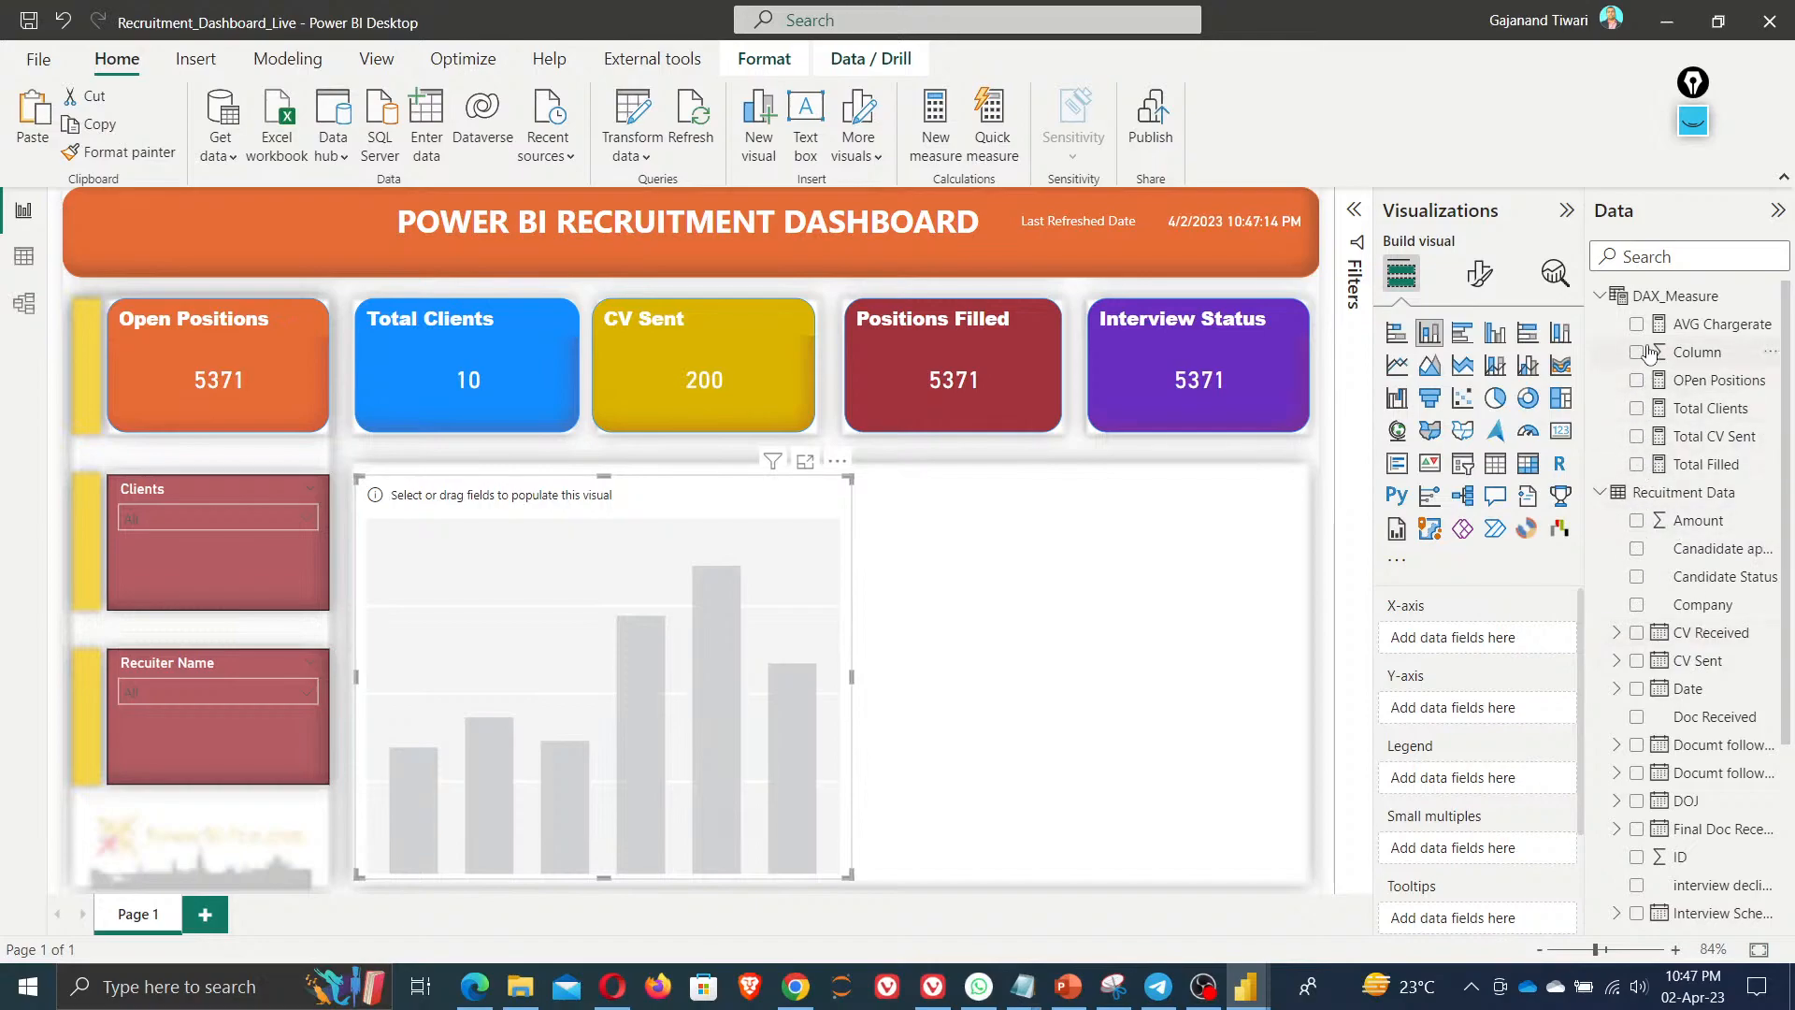
{"action": "key", "text": "alt+Tab"}
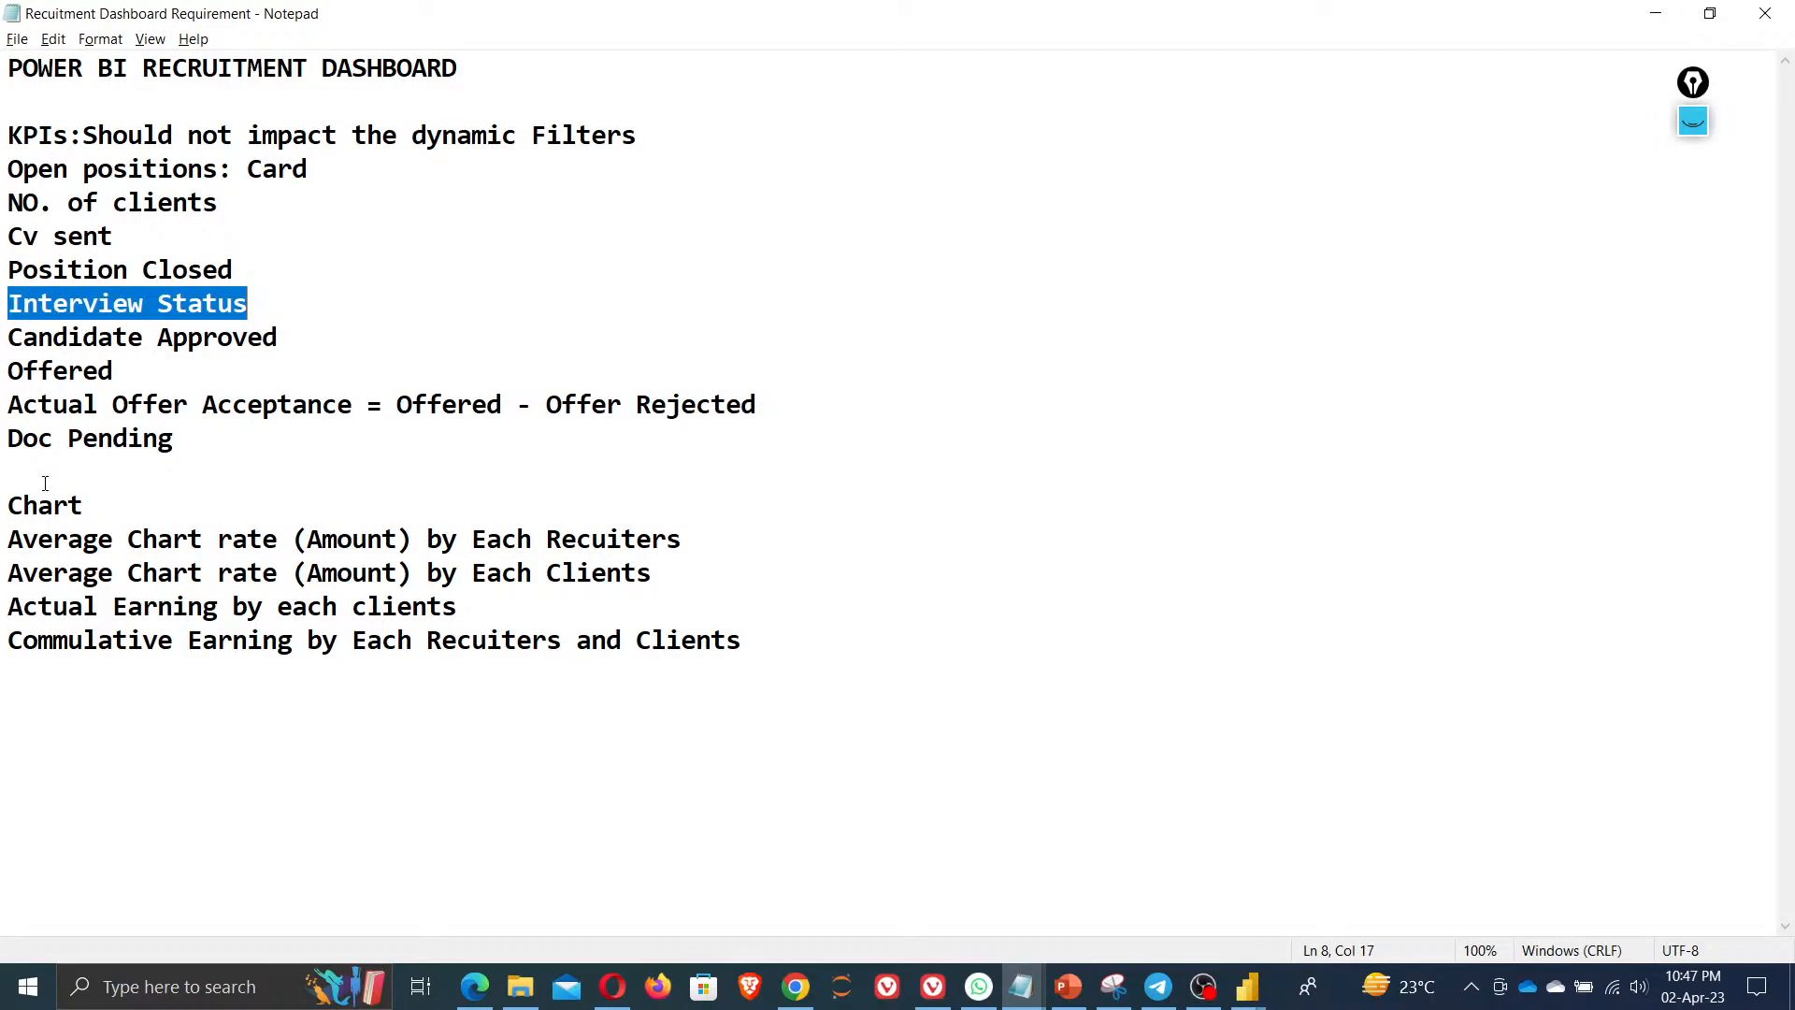
{"action": "key", "text": "alt+Tab"}
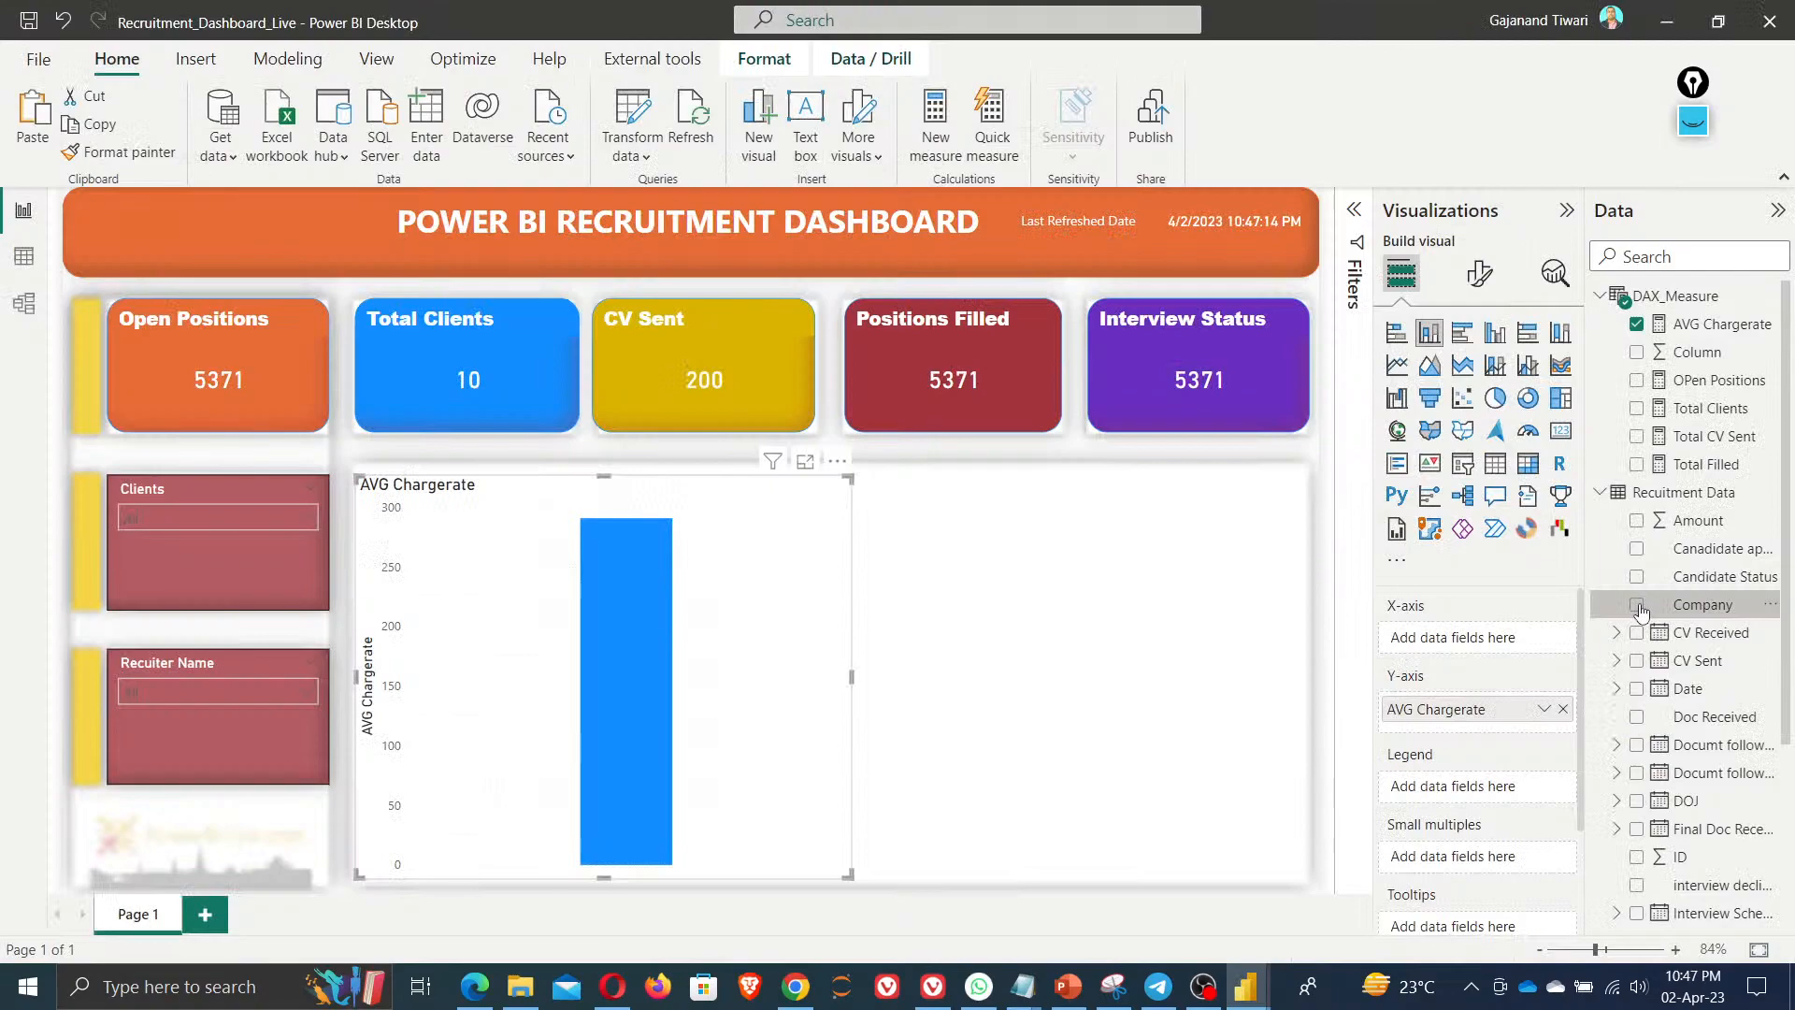
Put Company and Recuiter Name on the chart's X-axis as a hierarchy, and drill up to the Company level
{"action": "left_click", "coordinate": [1637, 605]}
{"action": "scroll", "coordinate": [1674, 617], "scroll_direction": "down", "scroll_amount": 3}
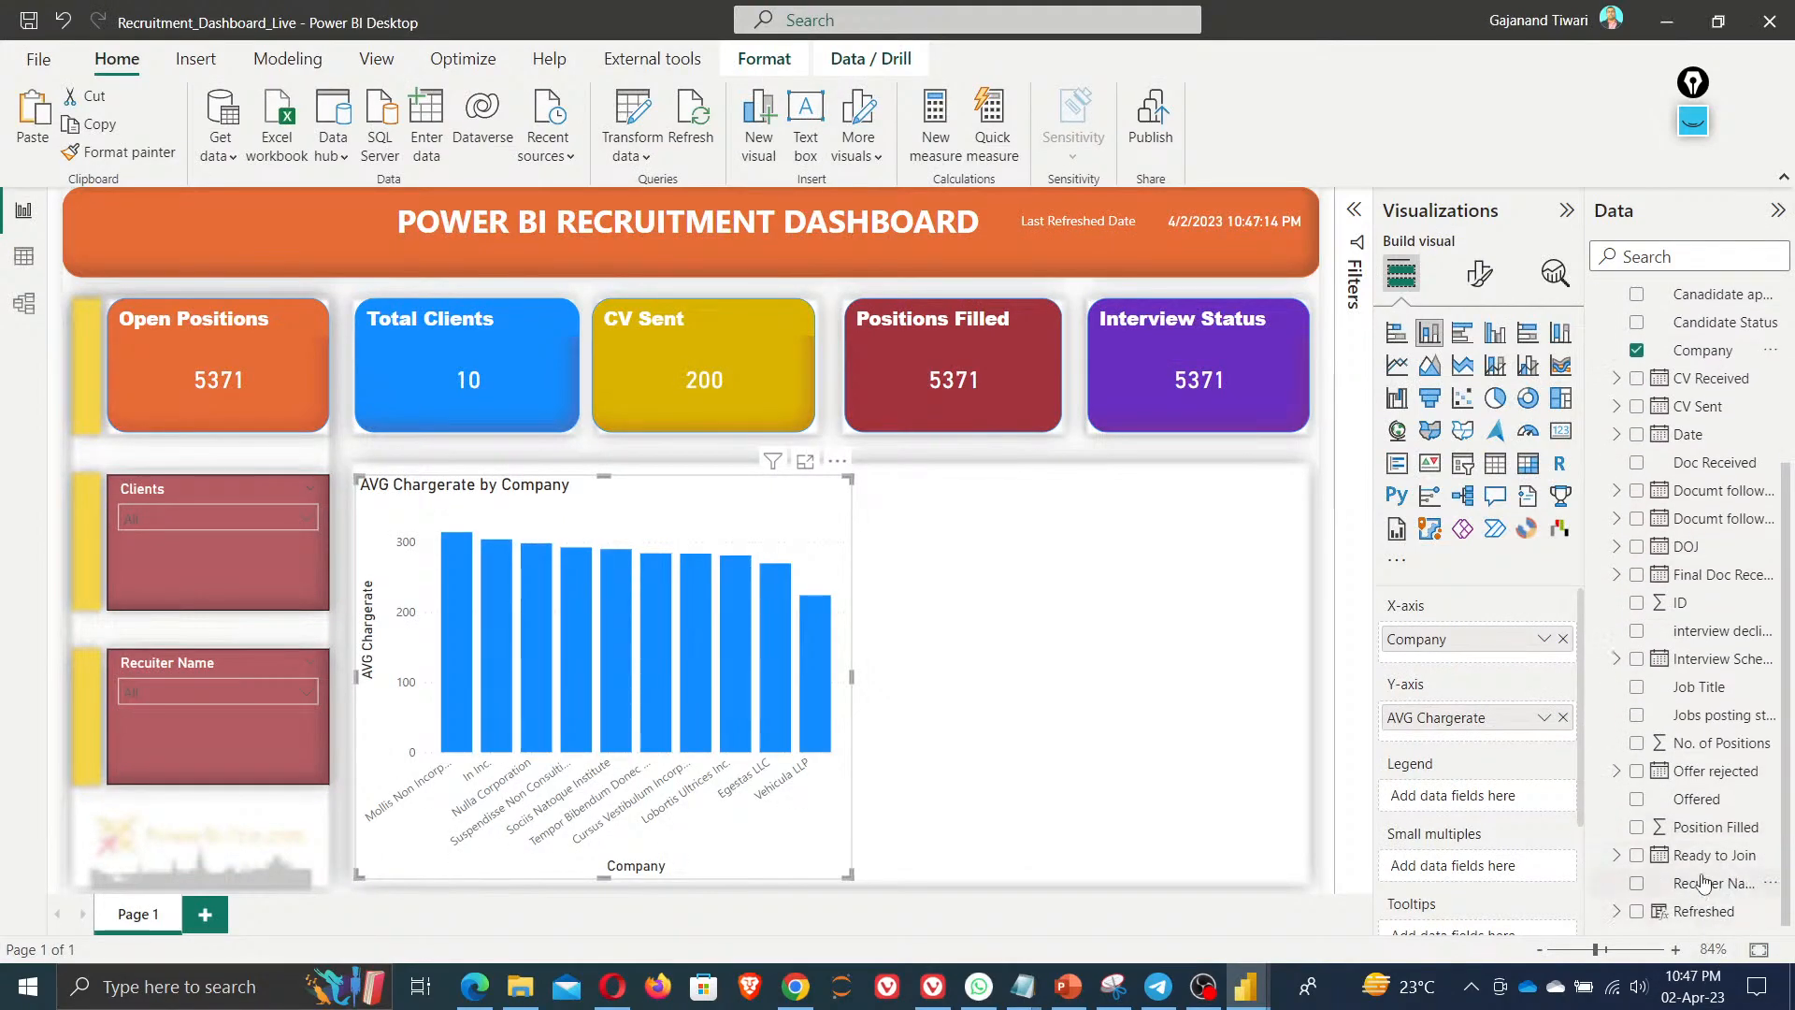
{"action": "left_click_drag", "start_coordinate": [1708, 888], "coordinate": [1480, 661]}
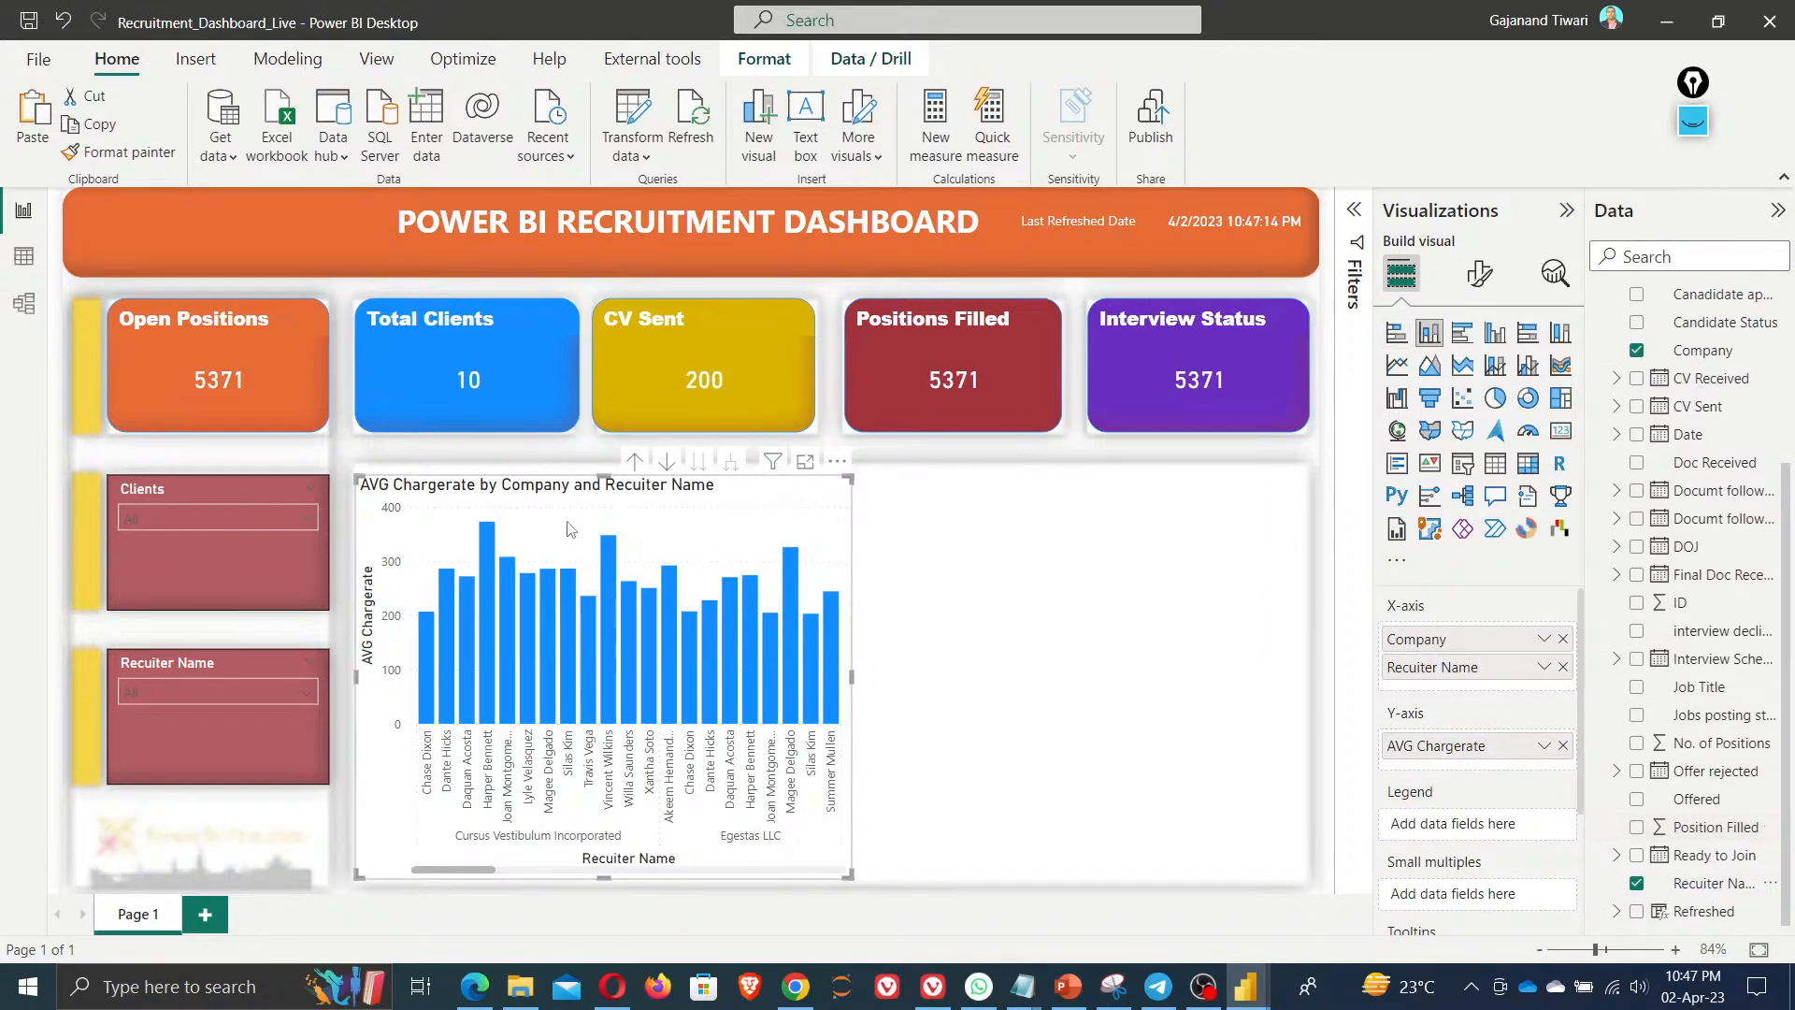
{"action": "left_click", "coordinate": [634, 461]}
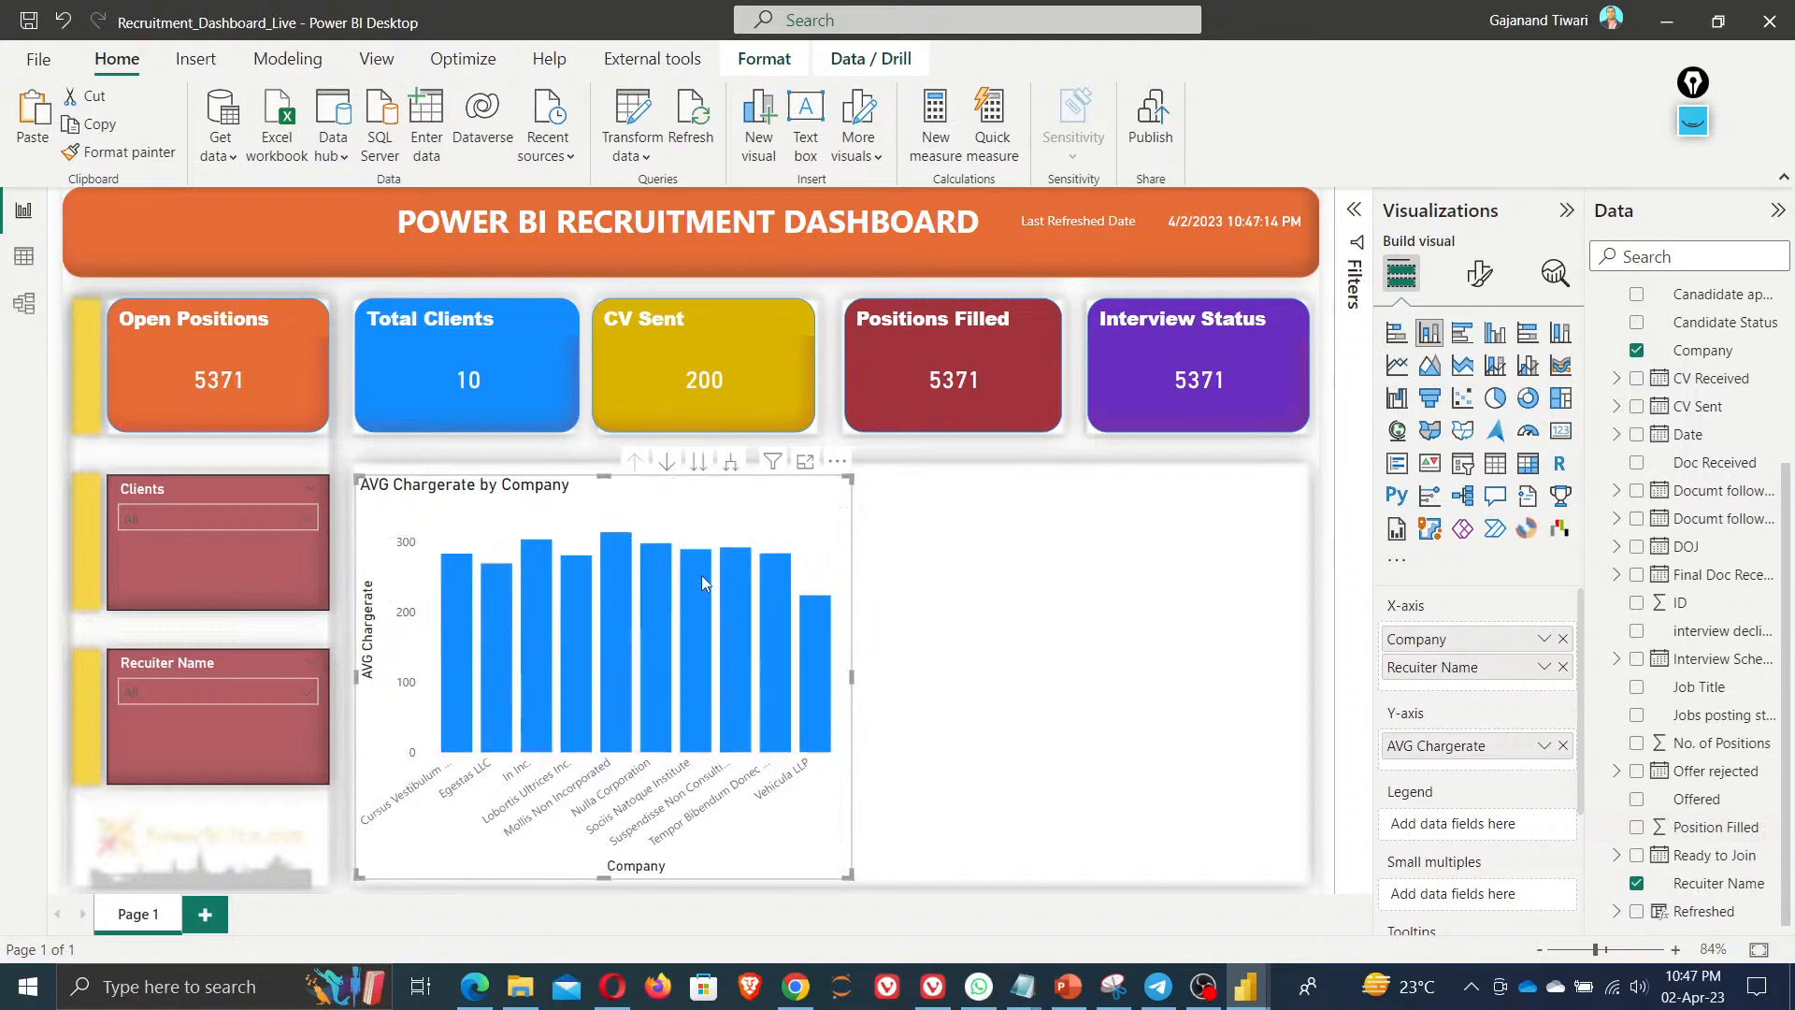
{"action": "mouse_move", "coordinate": [702, 577]}
Filter the chart to the second recruiter listed in the Recuiter Name slicer
{"action": "left_click", "coordinate": [243, 686]}
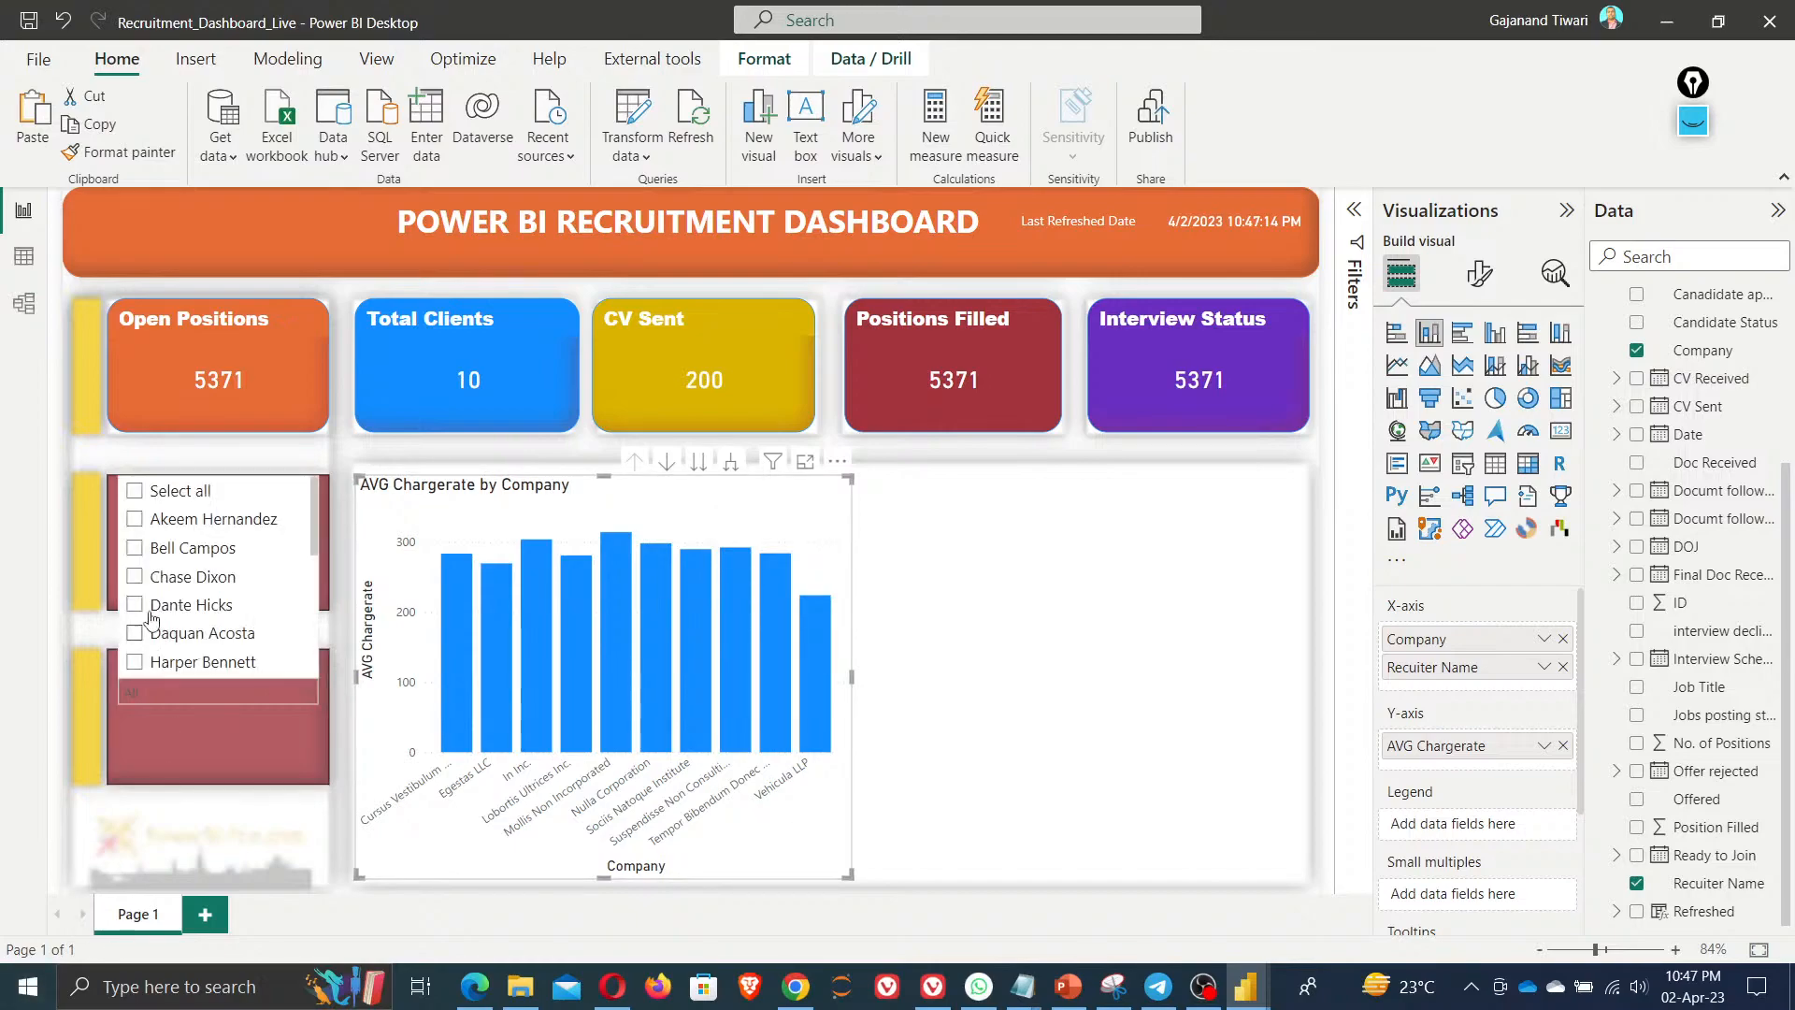
{"action": "left_click", "coordinate": [136, 549]}
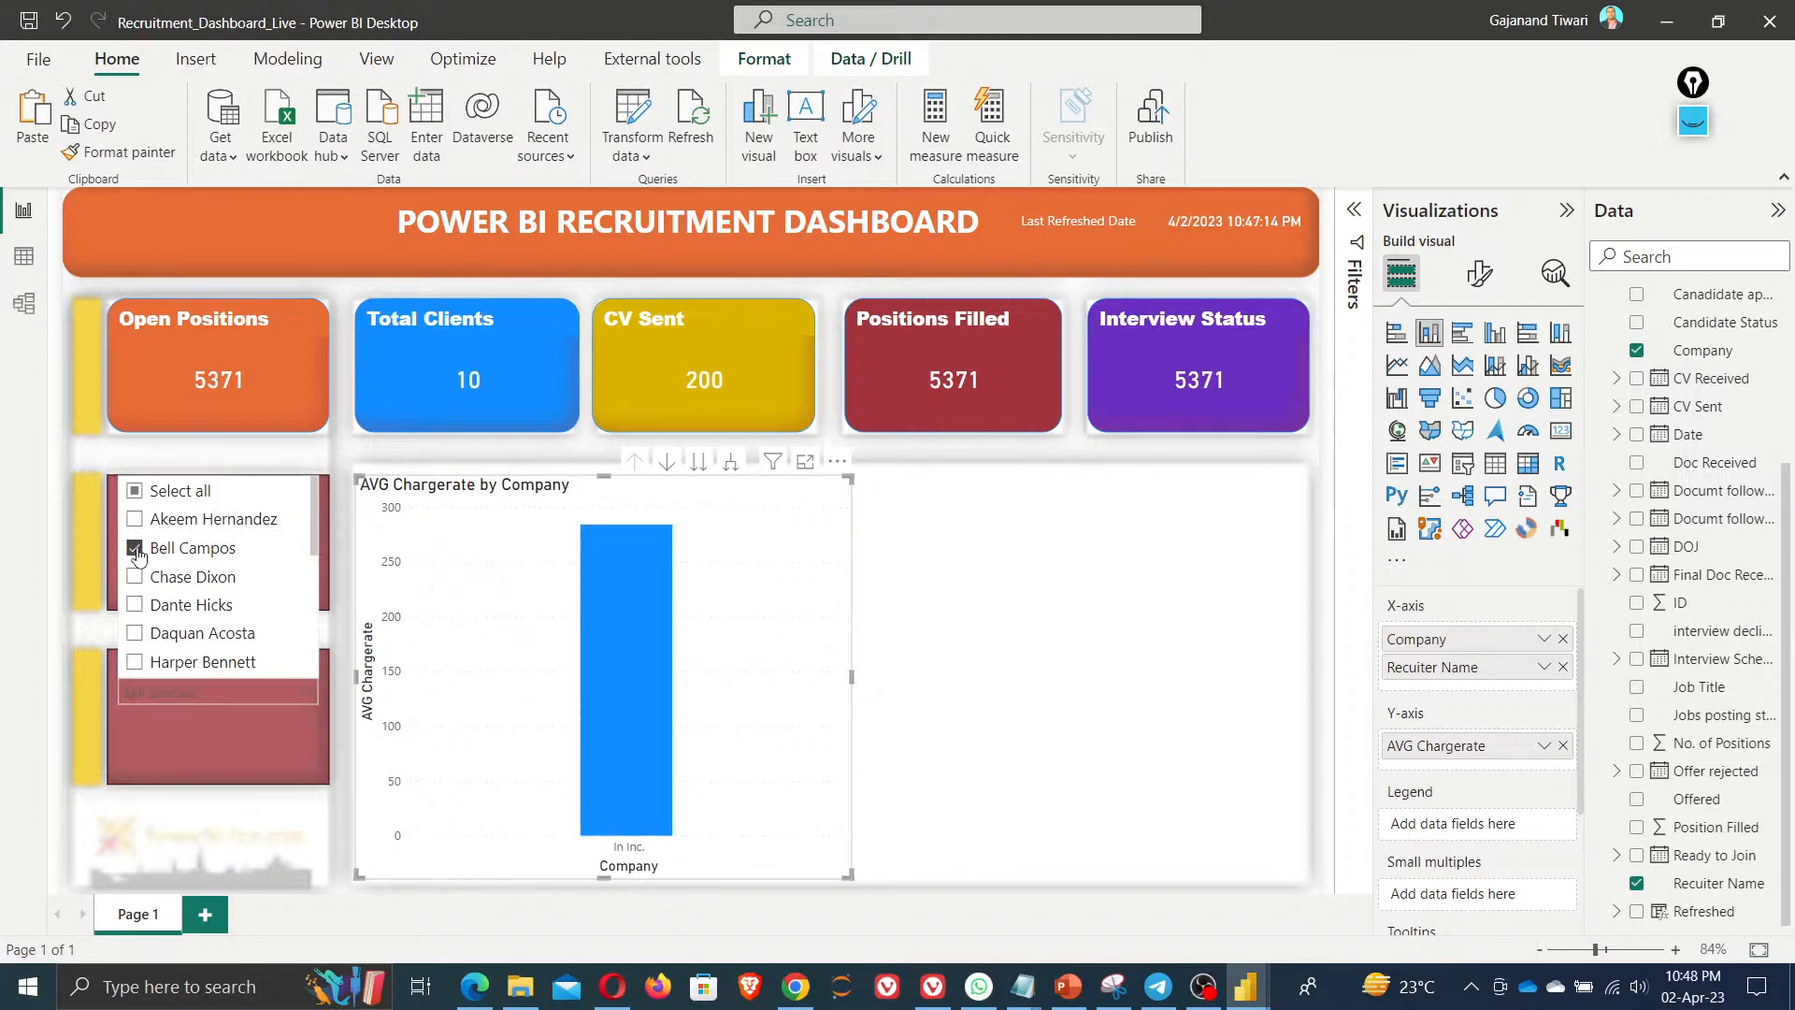
{"action": "left_click", "coordinate": [783, 652]}
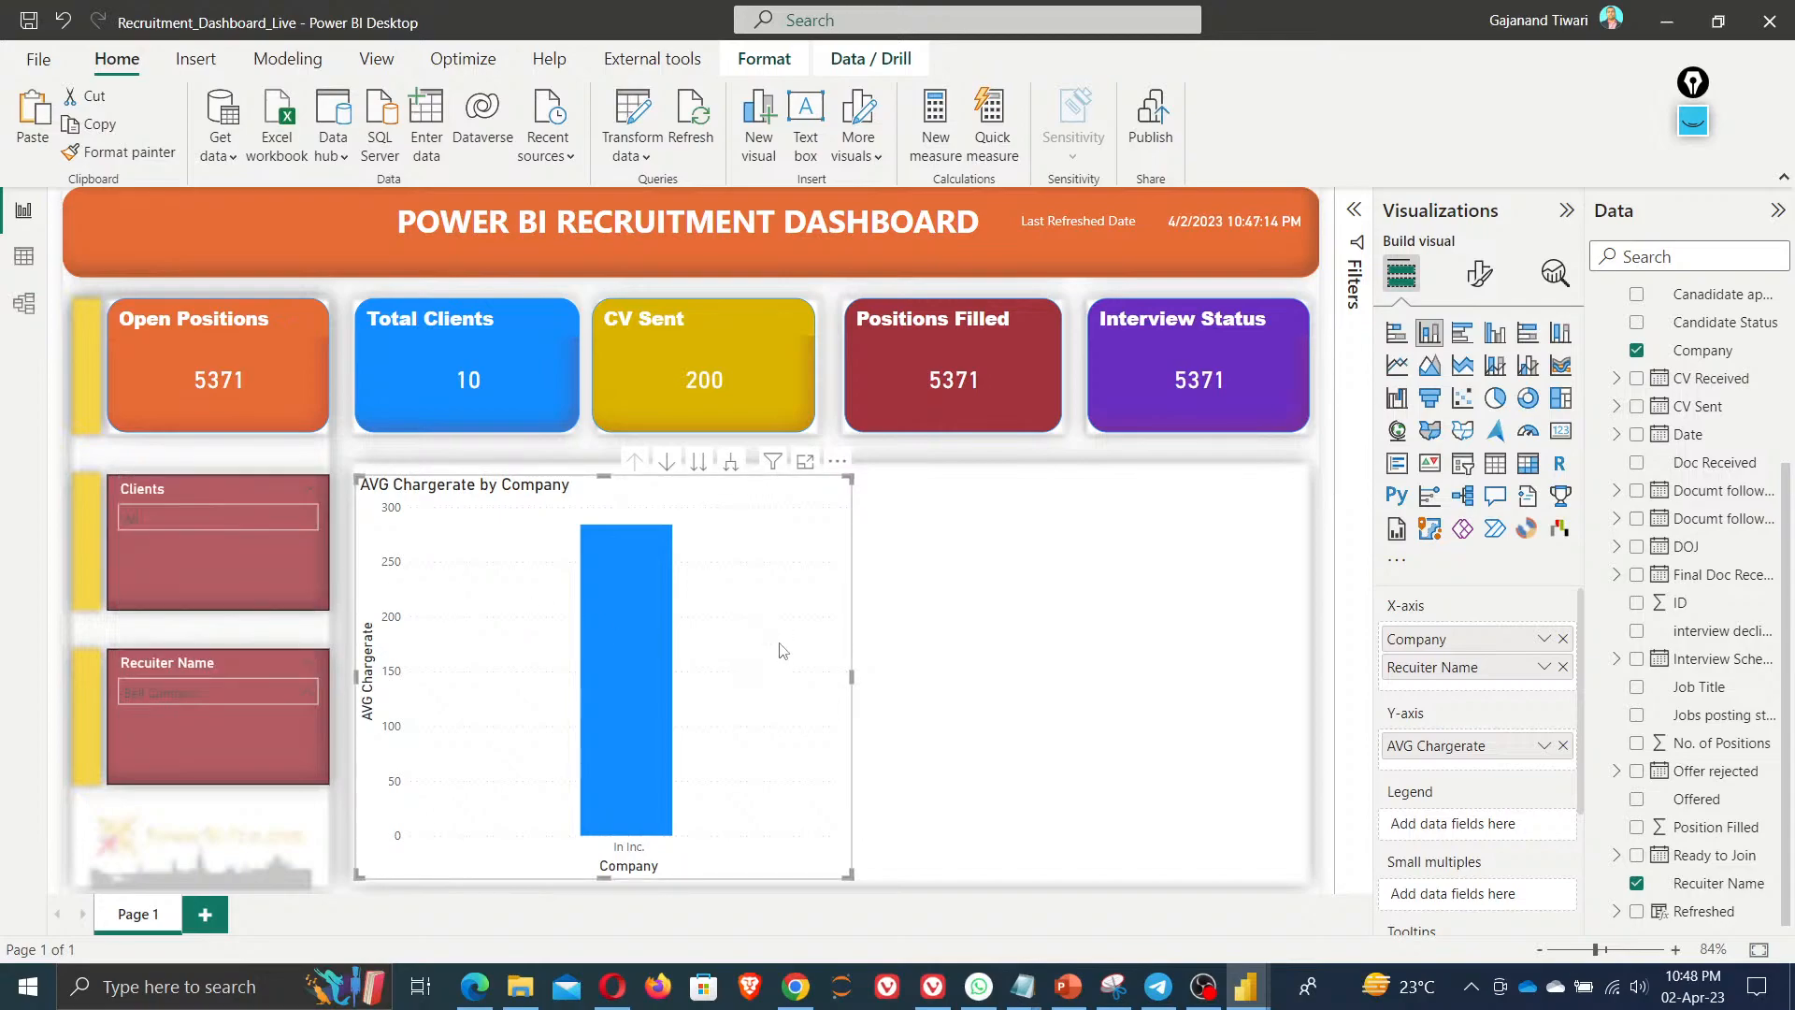
Turn on data labels for the column chart and look through their options
{"action": "left_click", "coordinate": [1479, 273]}
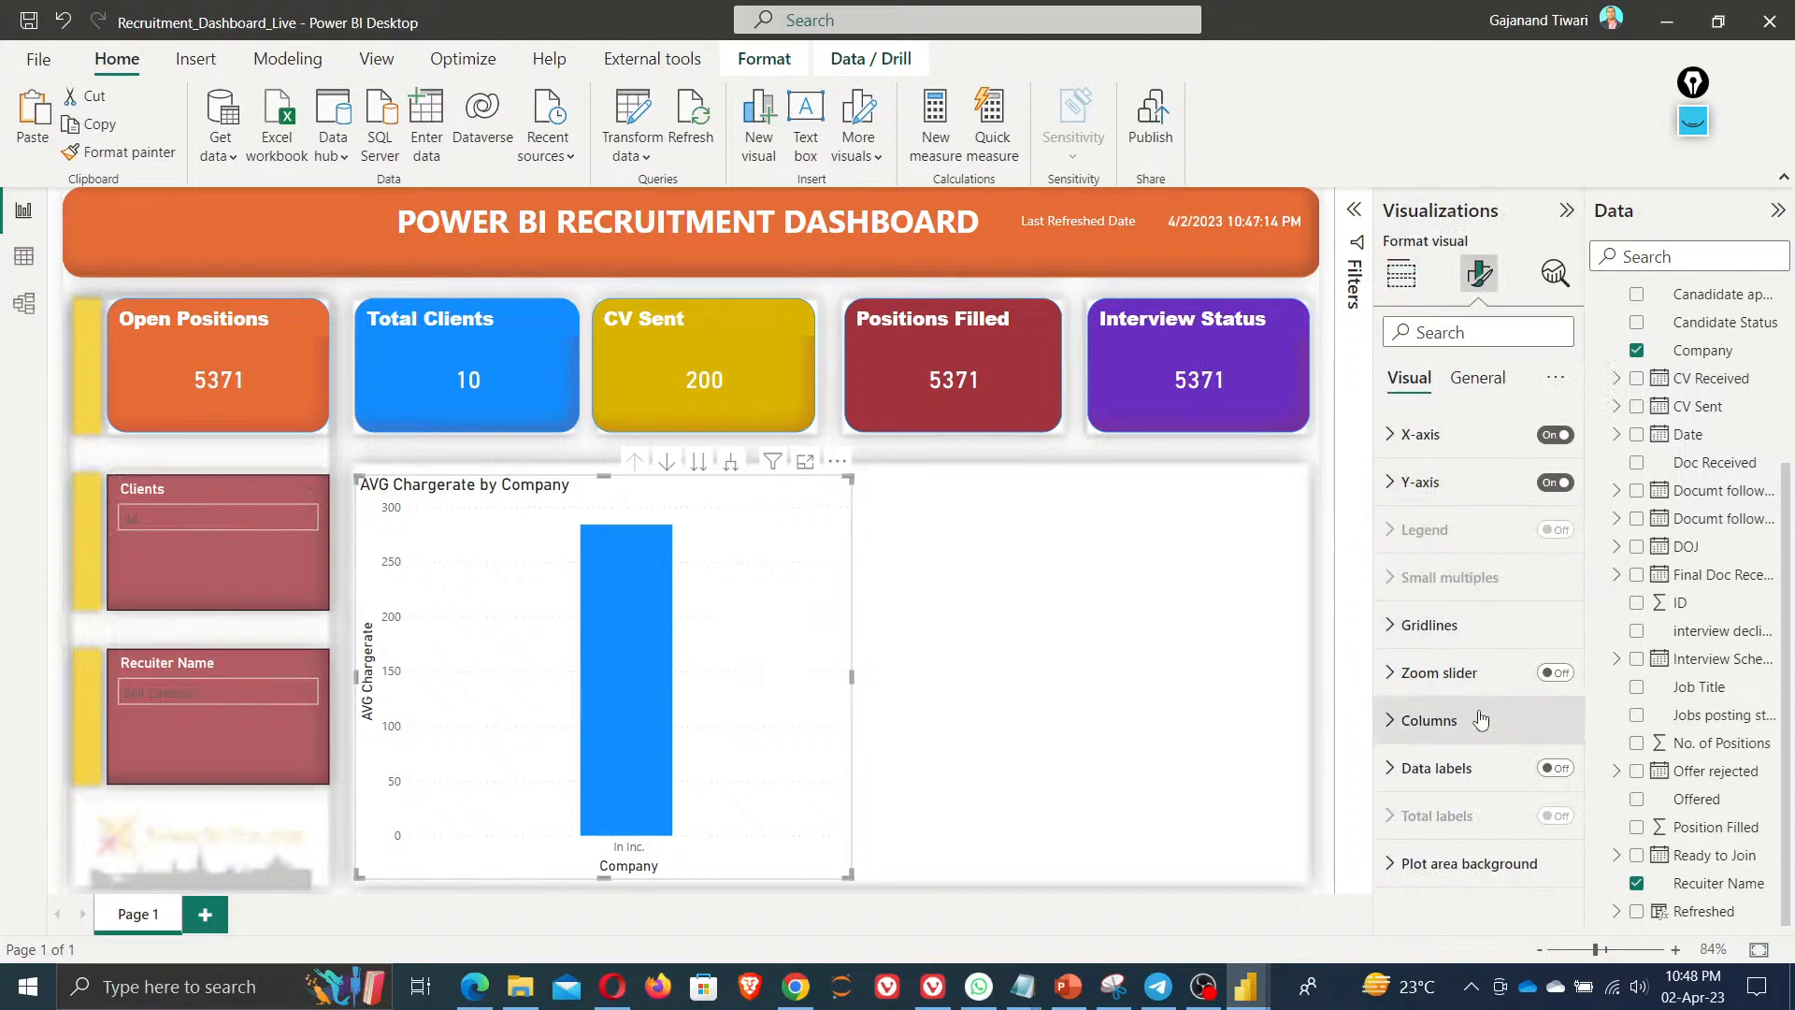
{"action": "left_click", "coordinate": [1560, 768]}
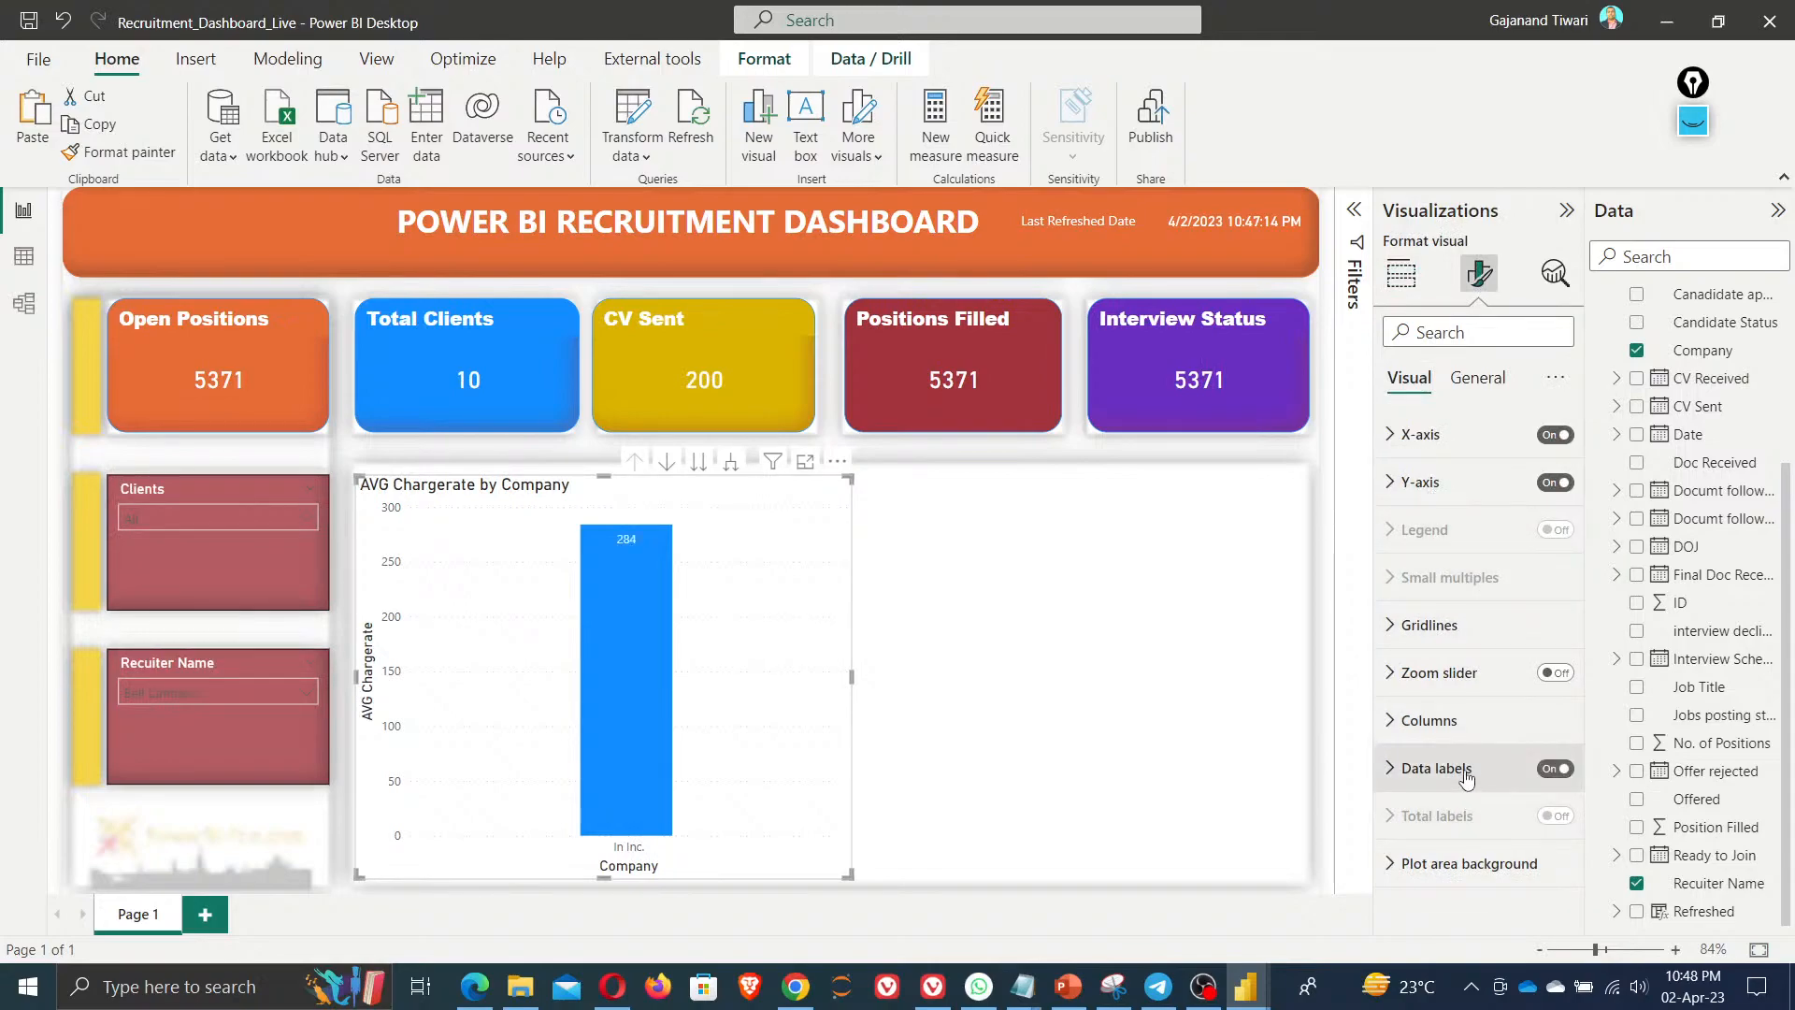
{"action": "left_click", "coordinate": [1463, 782]}
{"action": "scroll", "coordinate": [1475, 769], "scroll_direction": "down", "scroll_amount": 1}
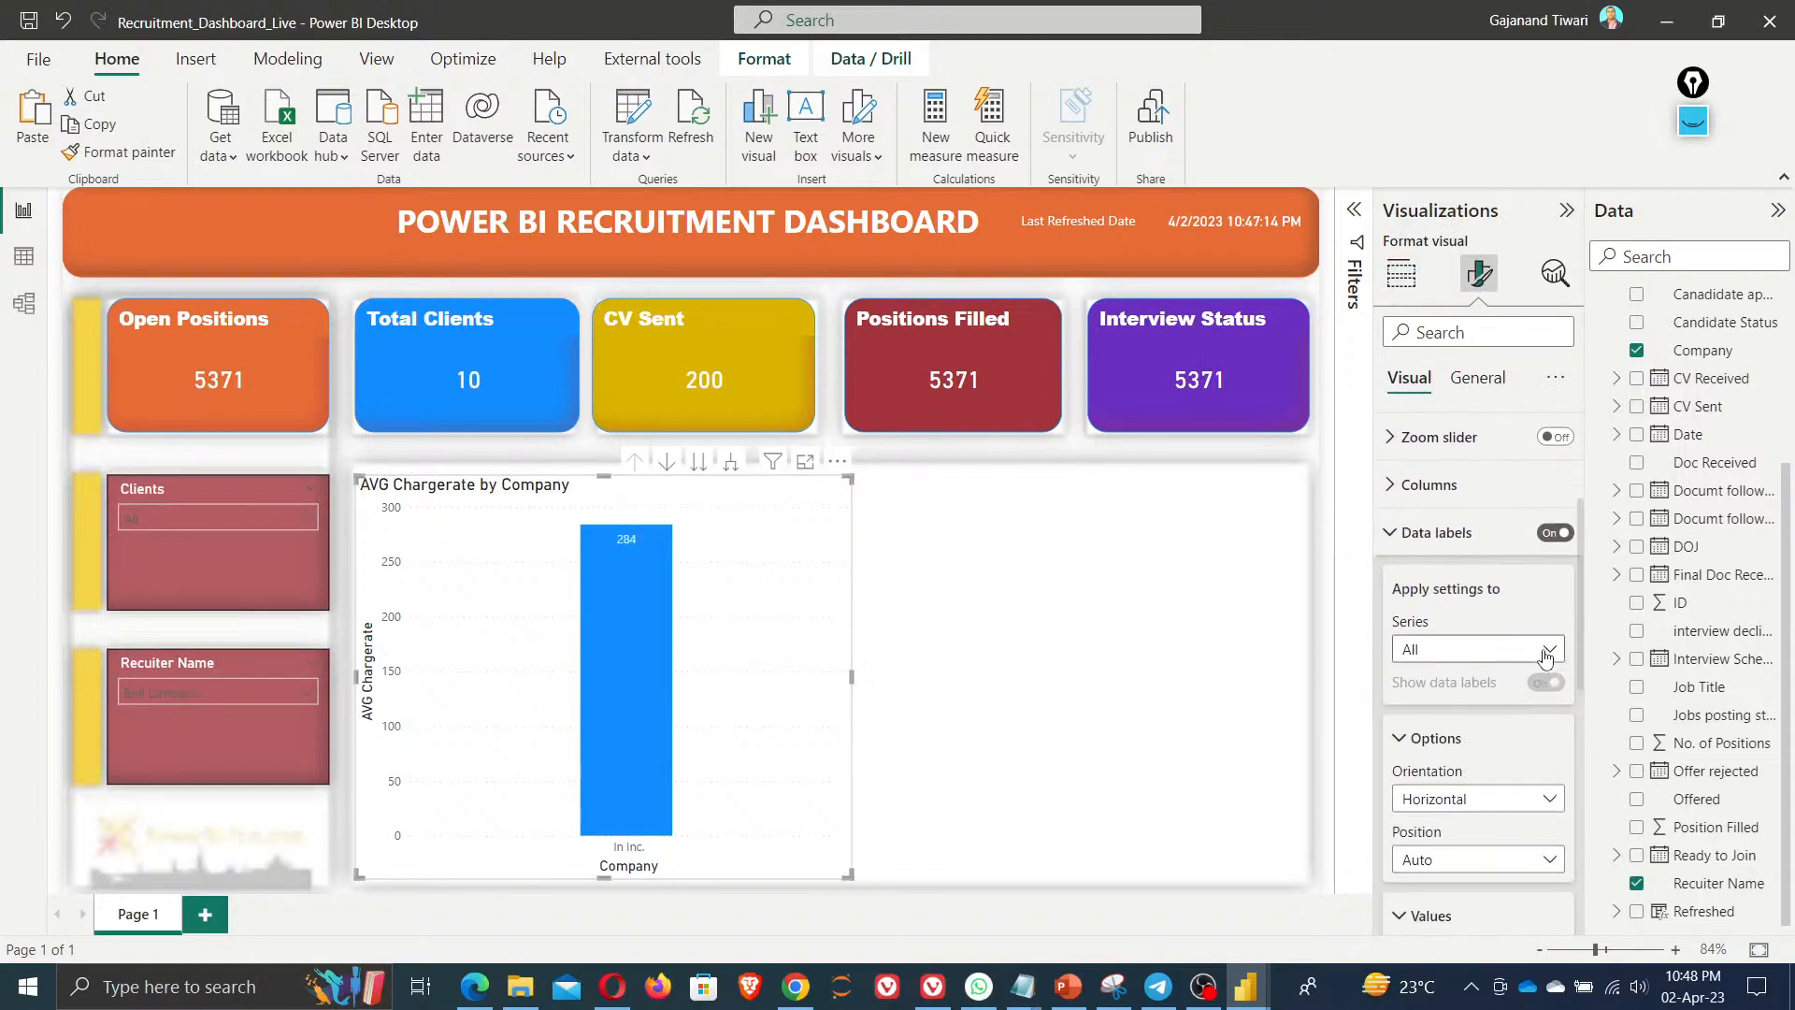
{"action": "scroll", "coordinate": [1545, 658], "scroll_direction": "up", "scroll_amount": 3}
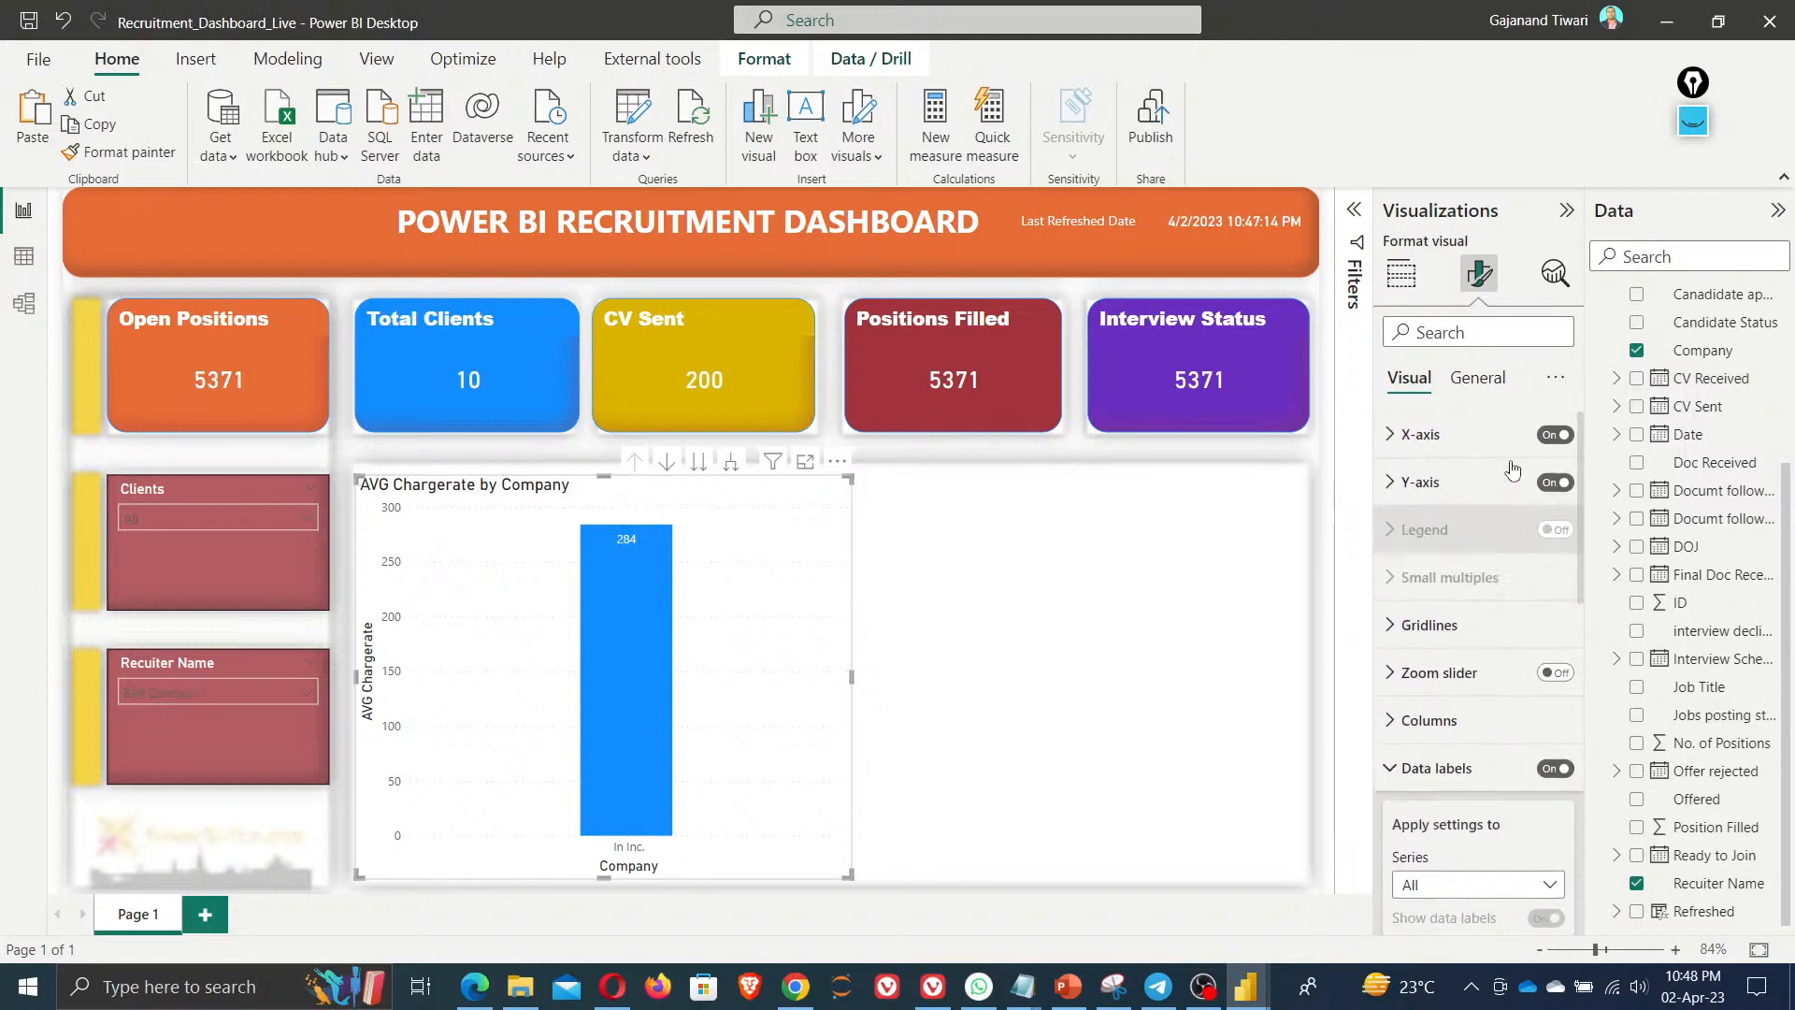
Set the column chart's background colour to light yellow, and save the report
{"action": "left_click", "coordinate": [1477, 377]}
{"action": "left_click", "coordinate": [1441, 546]}
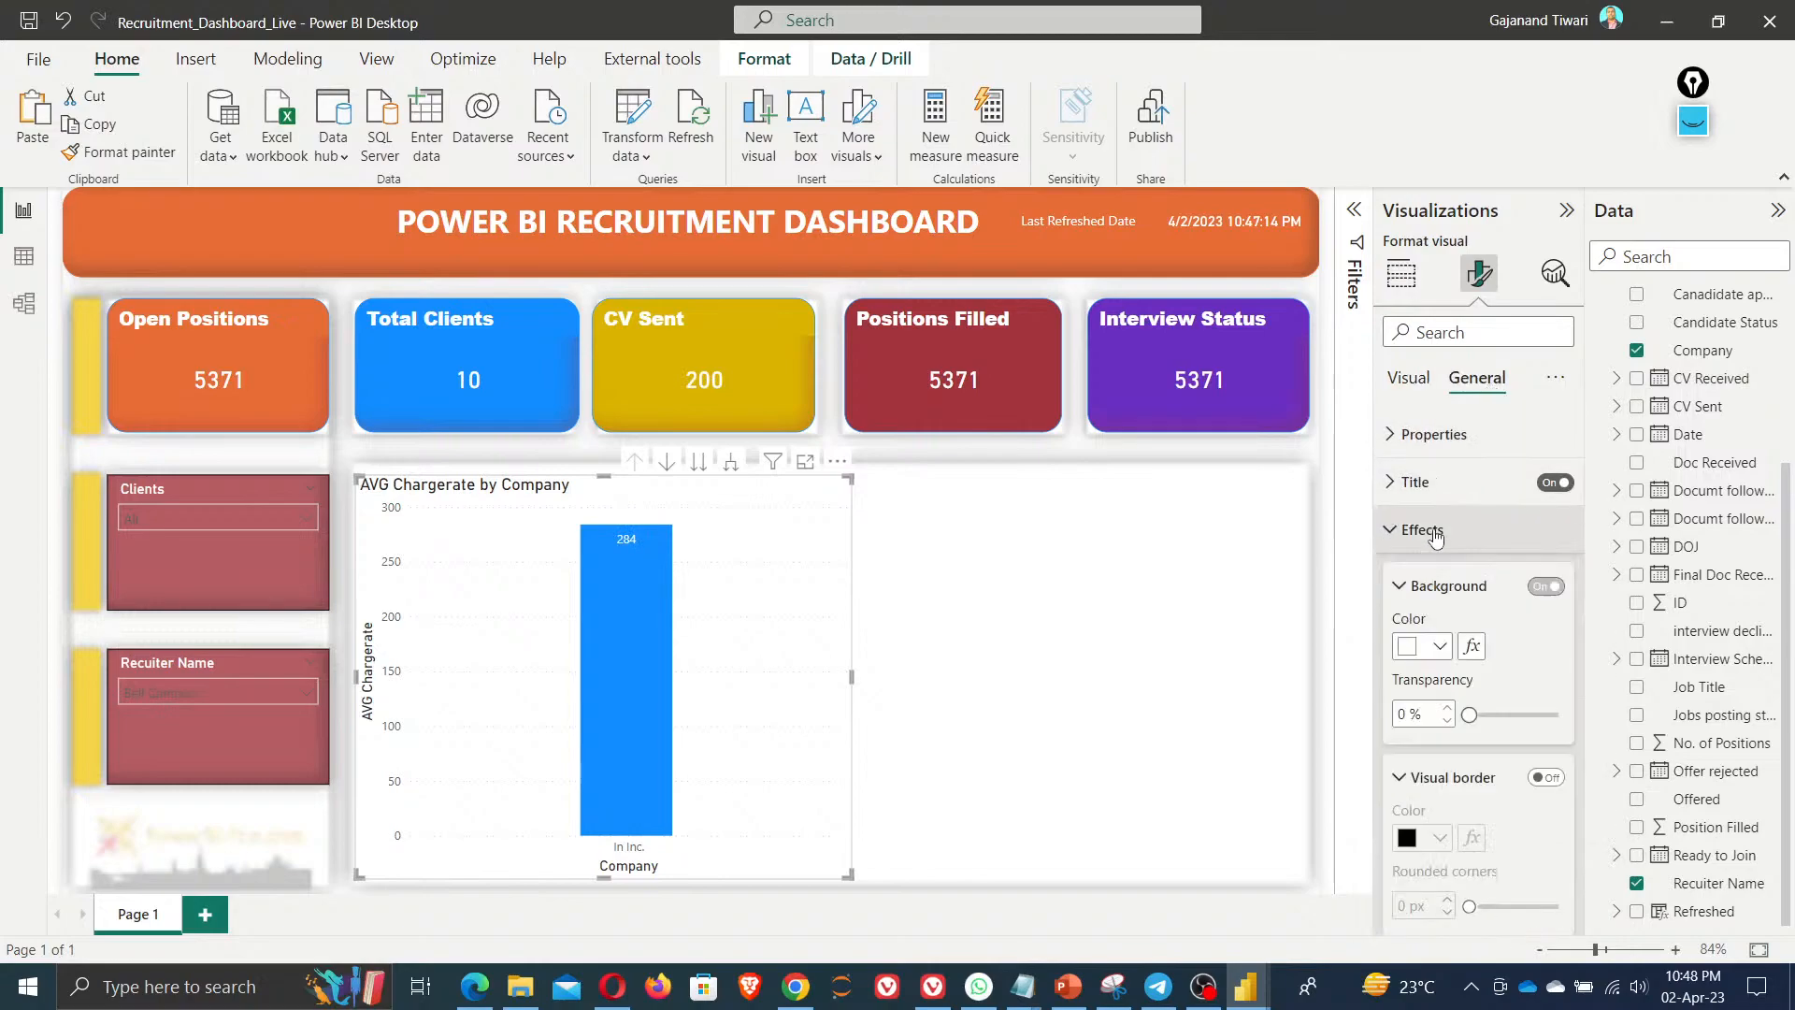
{"action": "left_click", "coordinate": [1435, 646]}
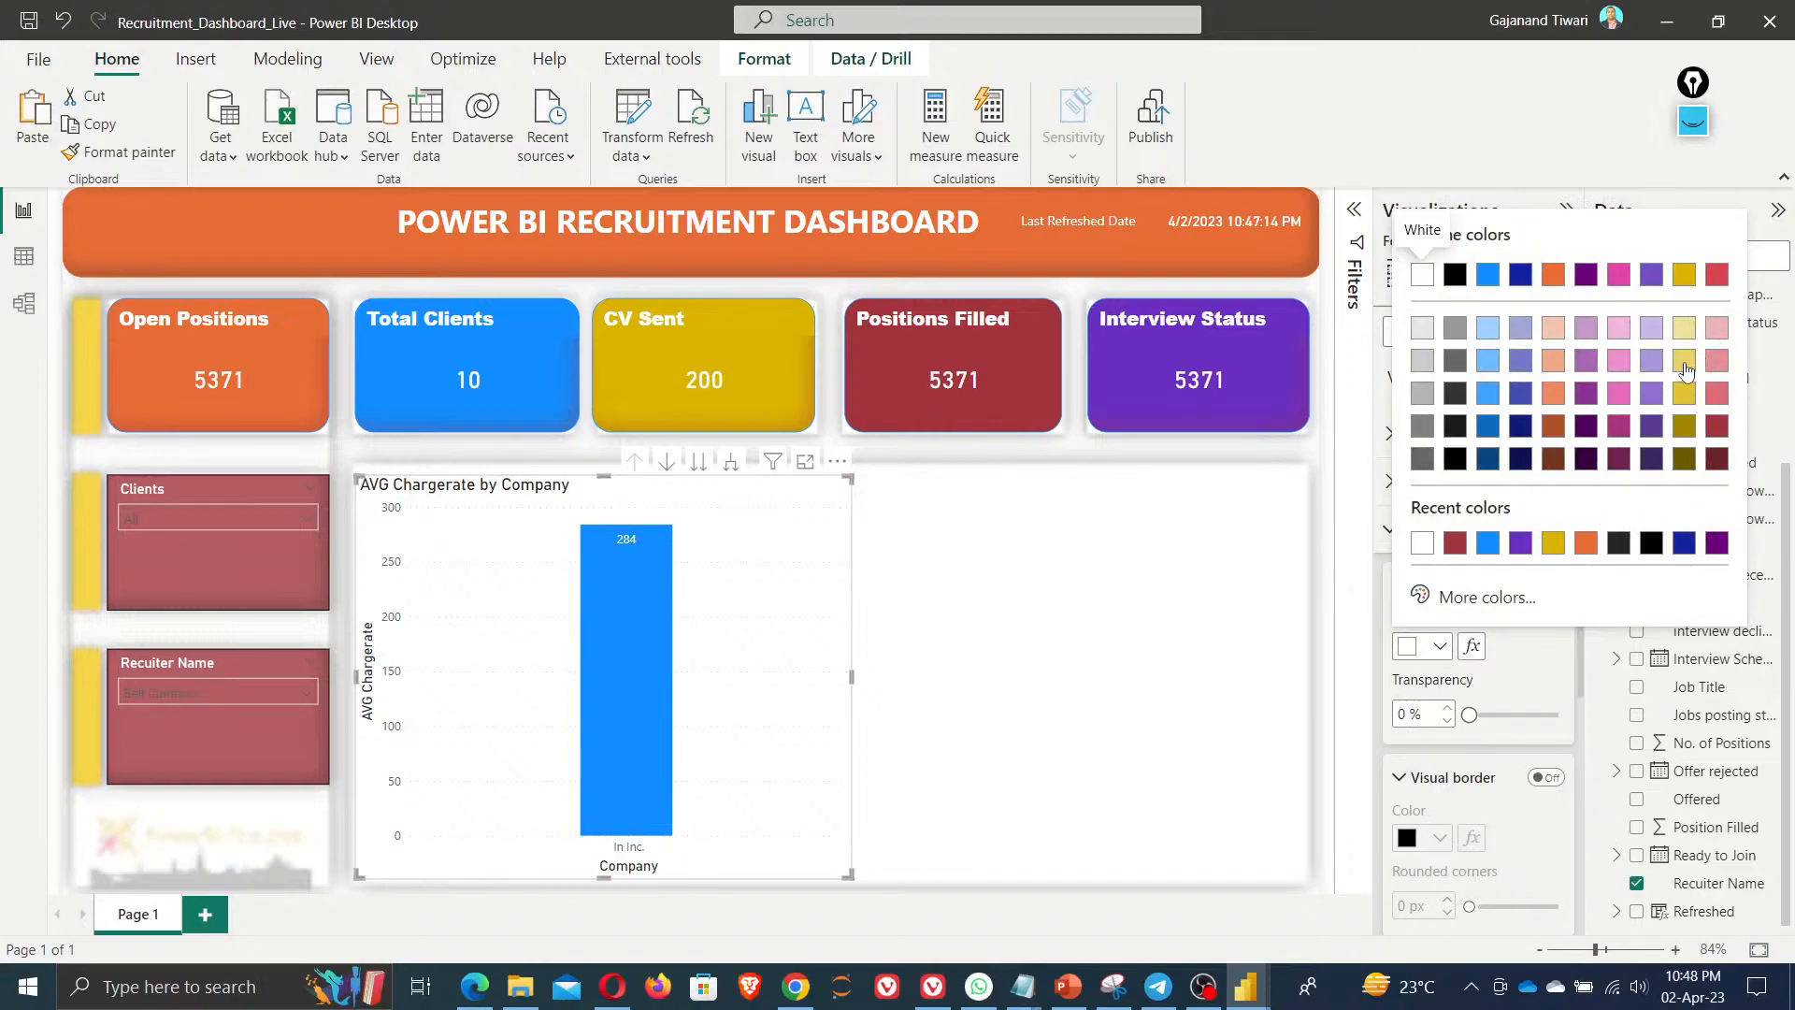
{"action": "left_click", "coordinate": [1685, 365]}
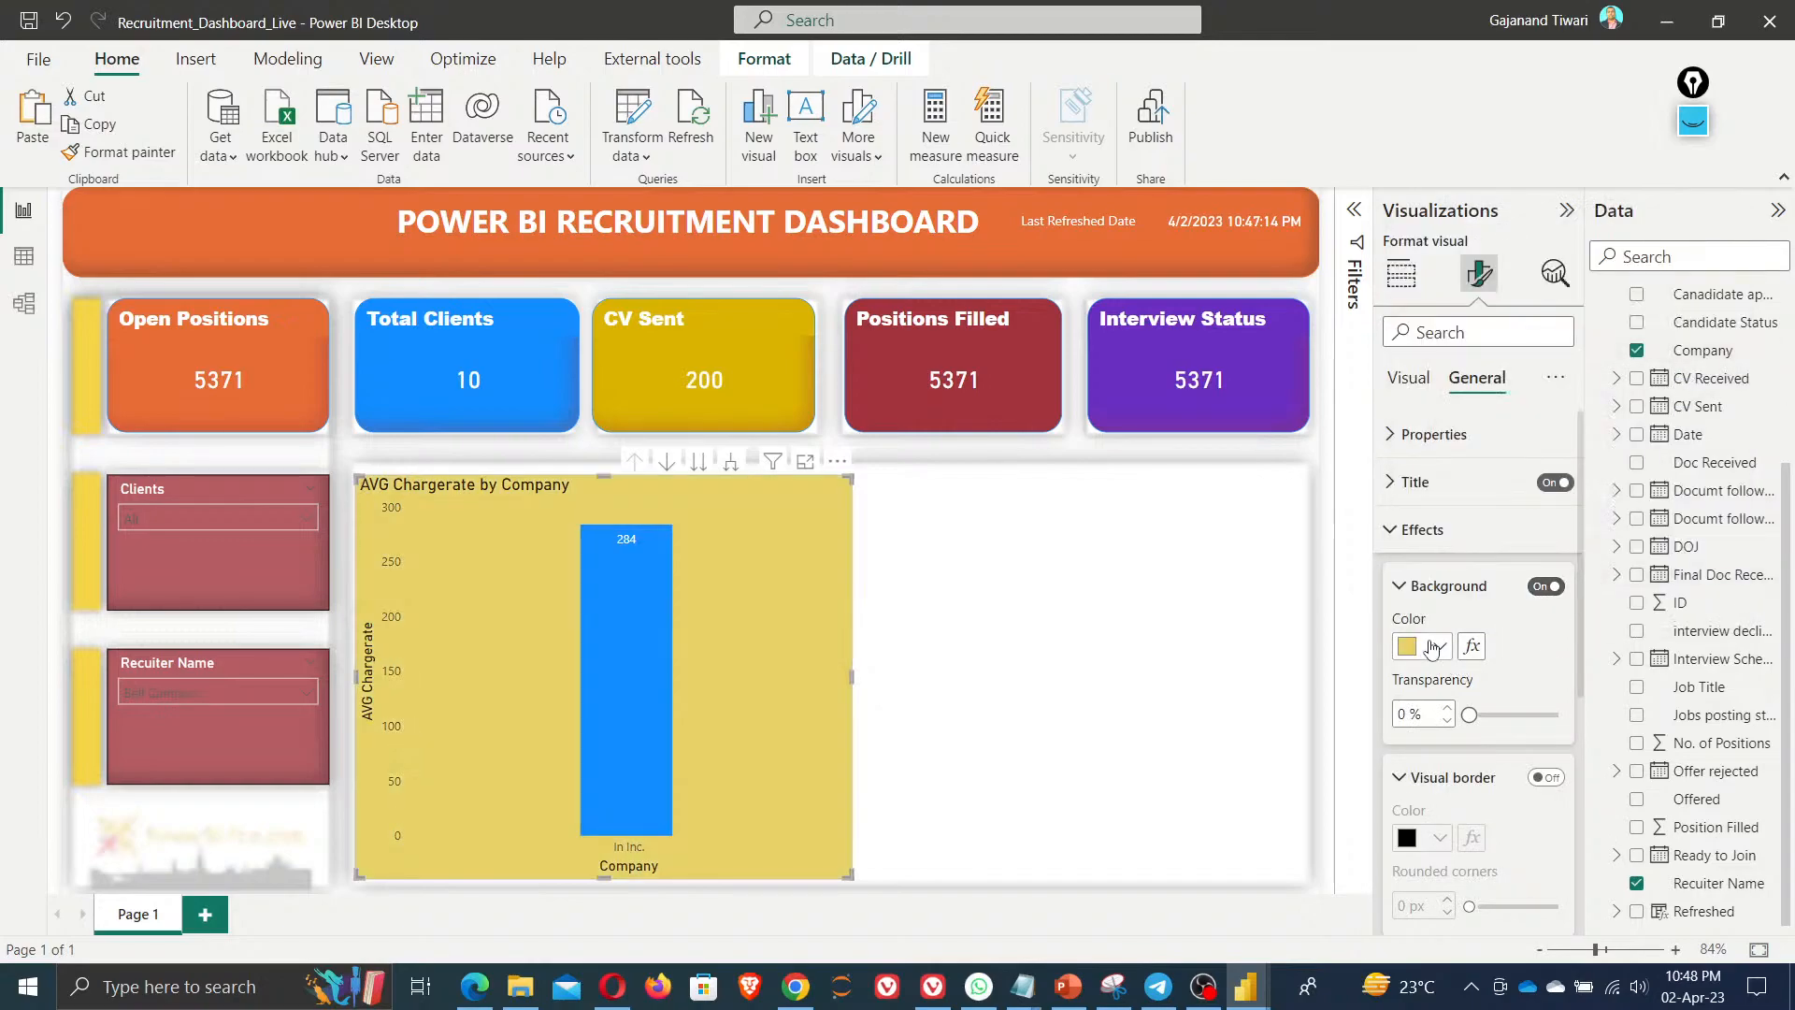
{"action": "double_click", "coordinate": [1403, 714]}
{"action": "scroll", "coordinate": [1543, 777], "scroll_direction": "down", "scroll_amount": 1}
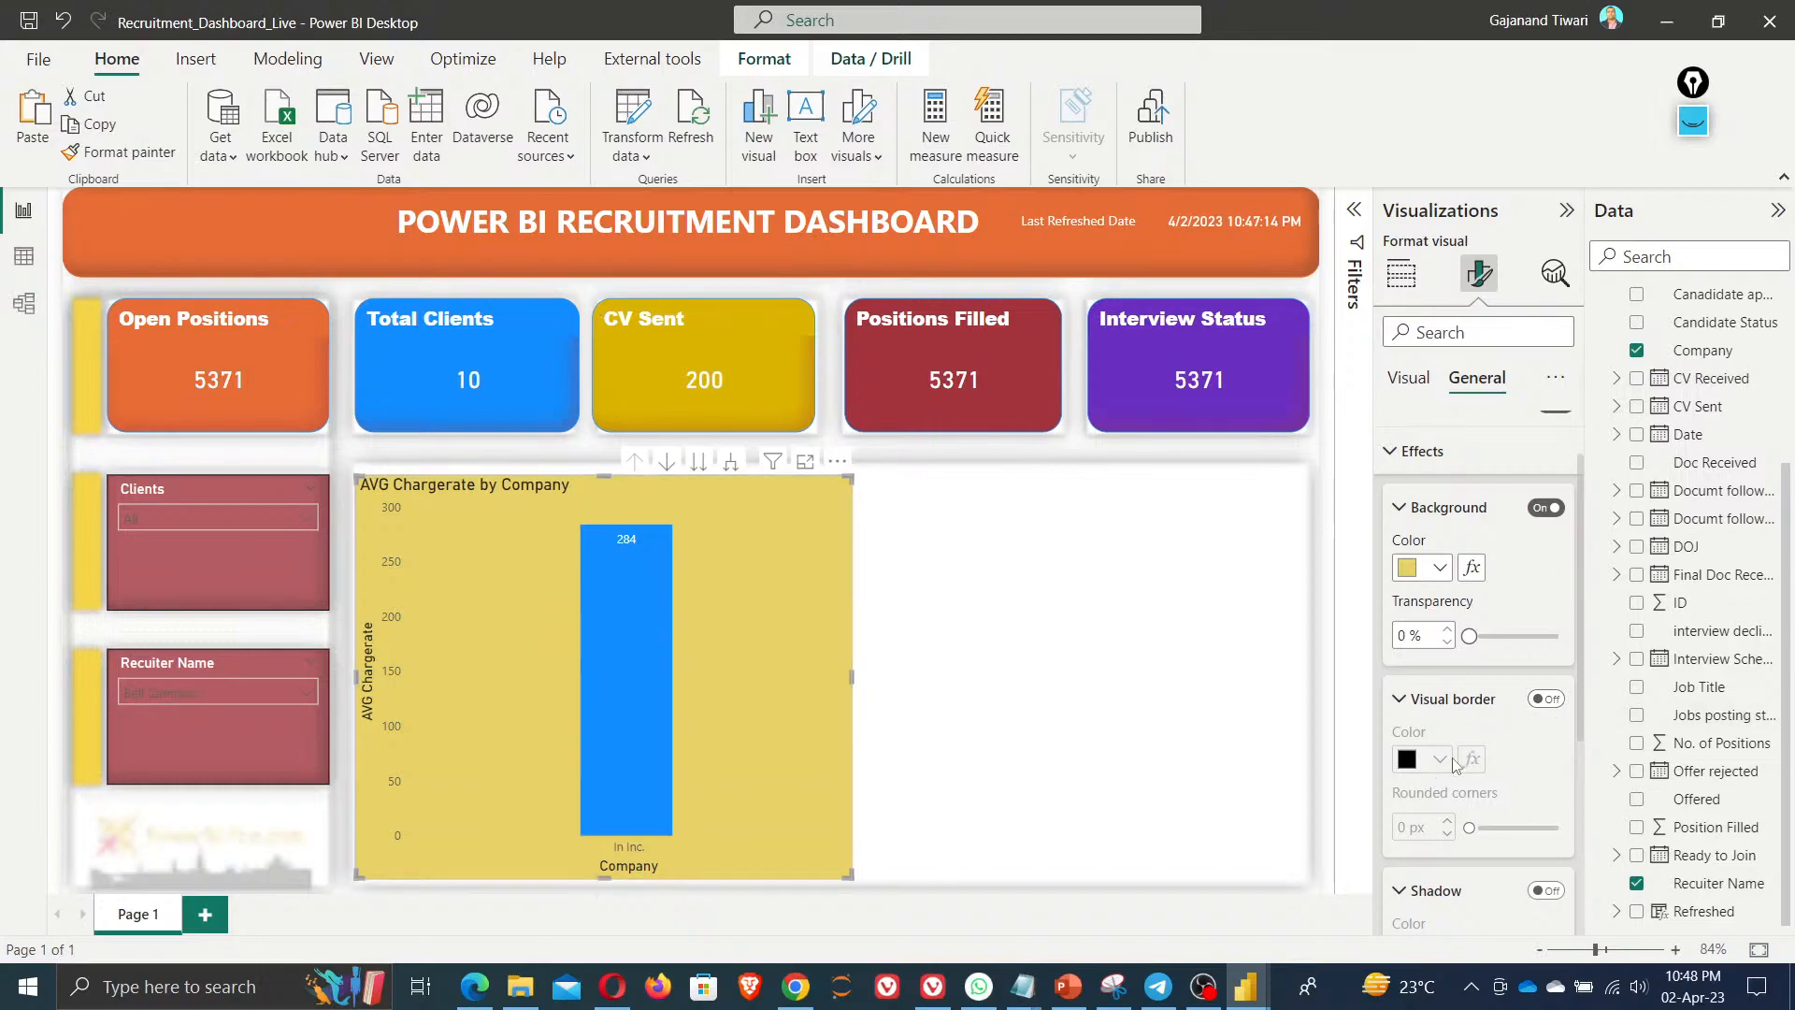
{"action": "scroll", "coordinate": [1496, 811], "scroll_direction": "down", "scroll_amount": 2}
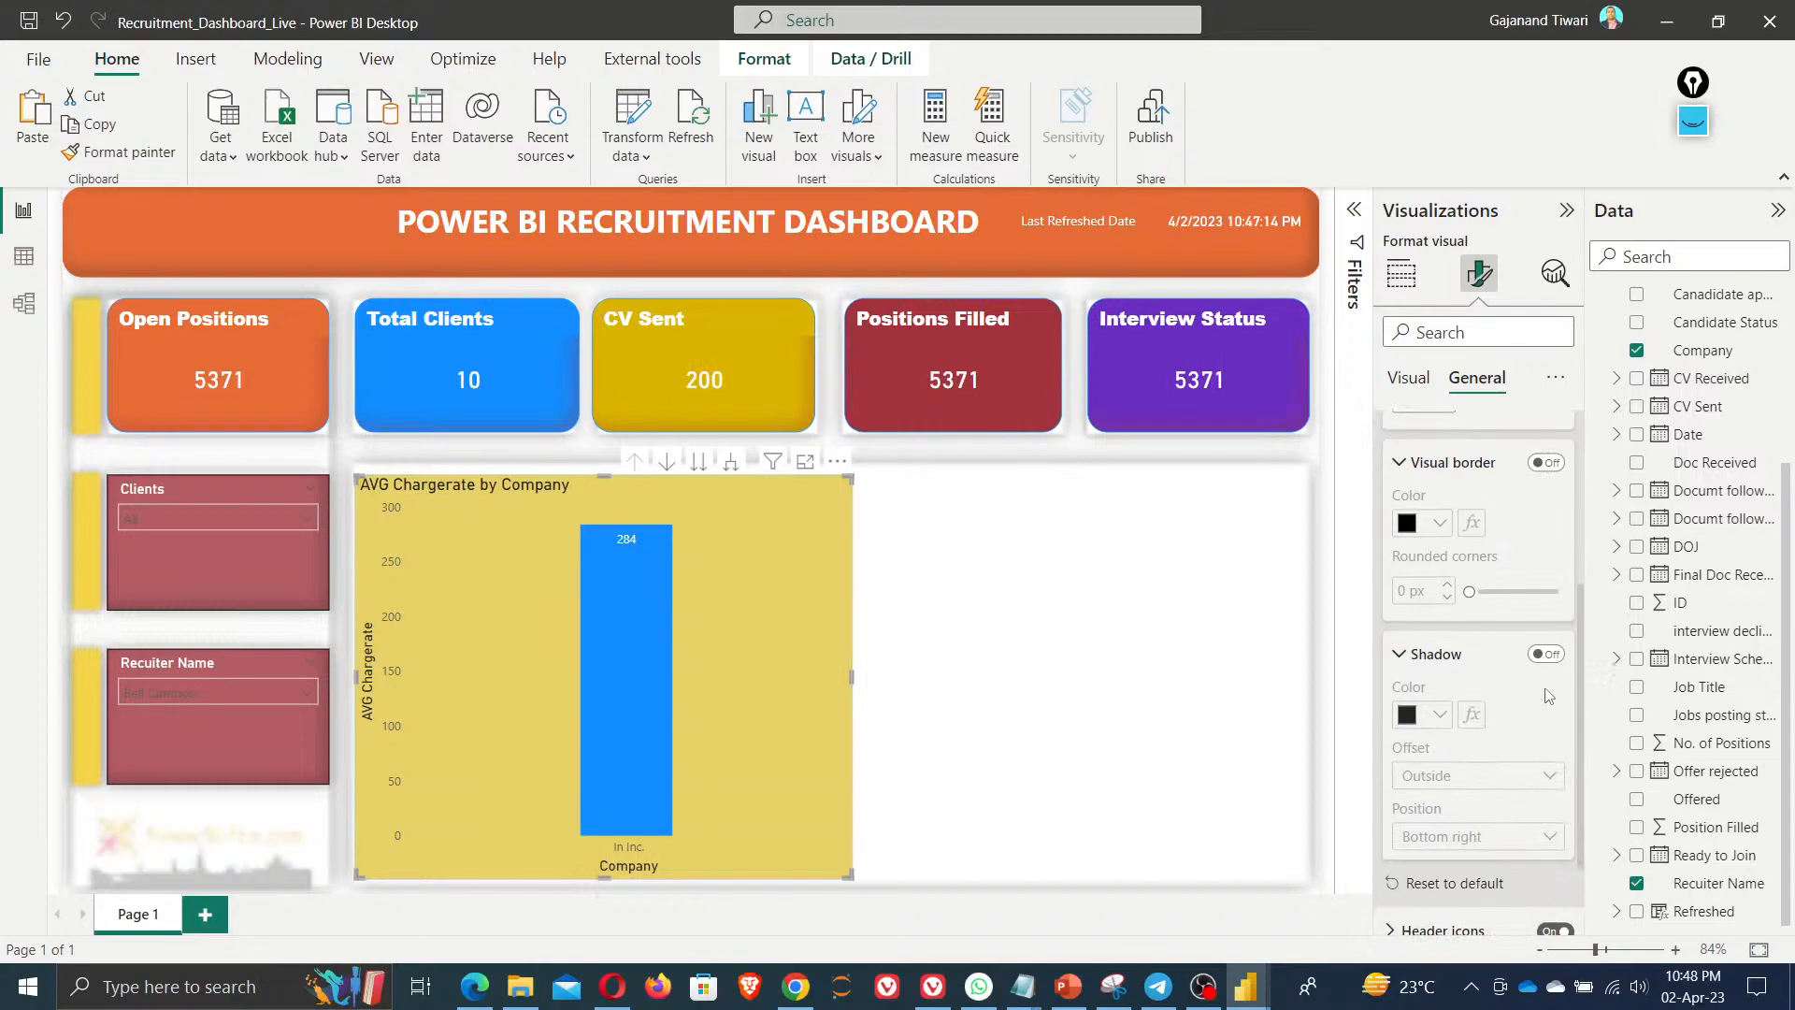
{"action": "scroll", "coordinate": [1551, 711], "scroll_direction": "up", "scroll_amount": 3}
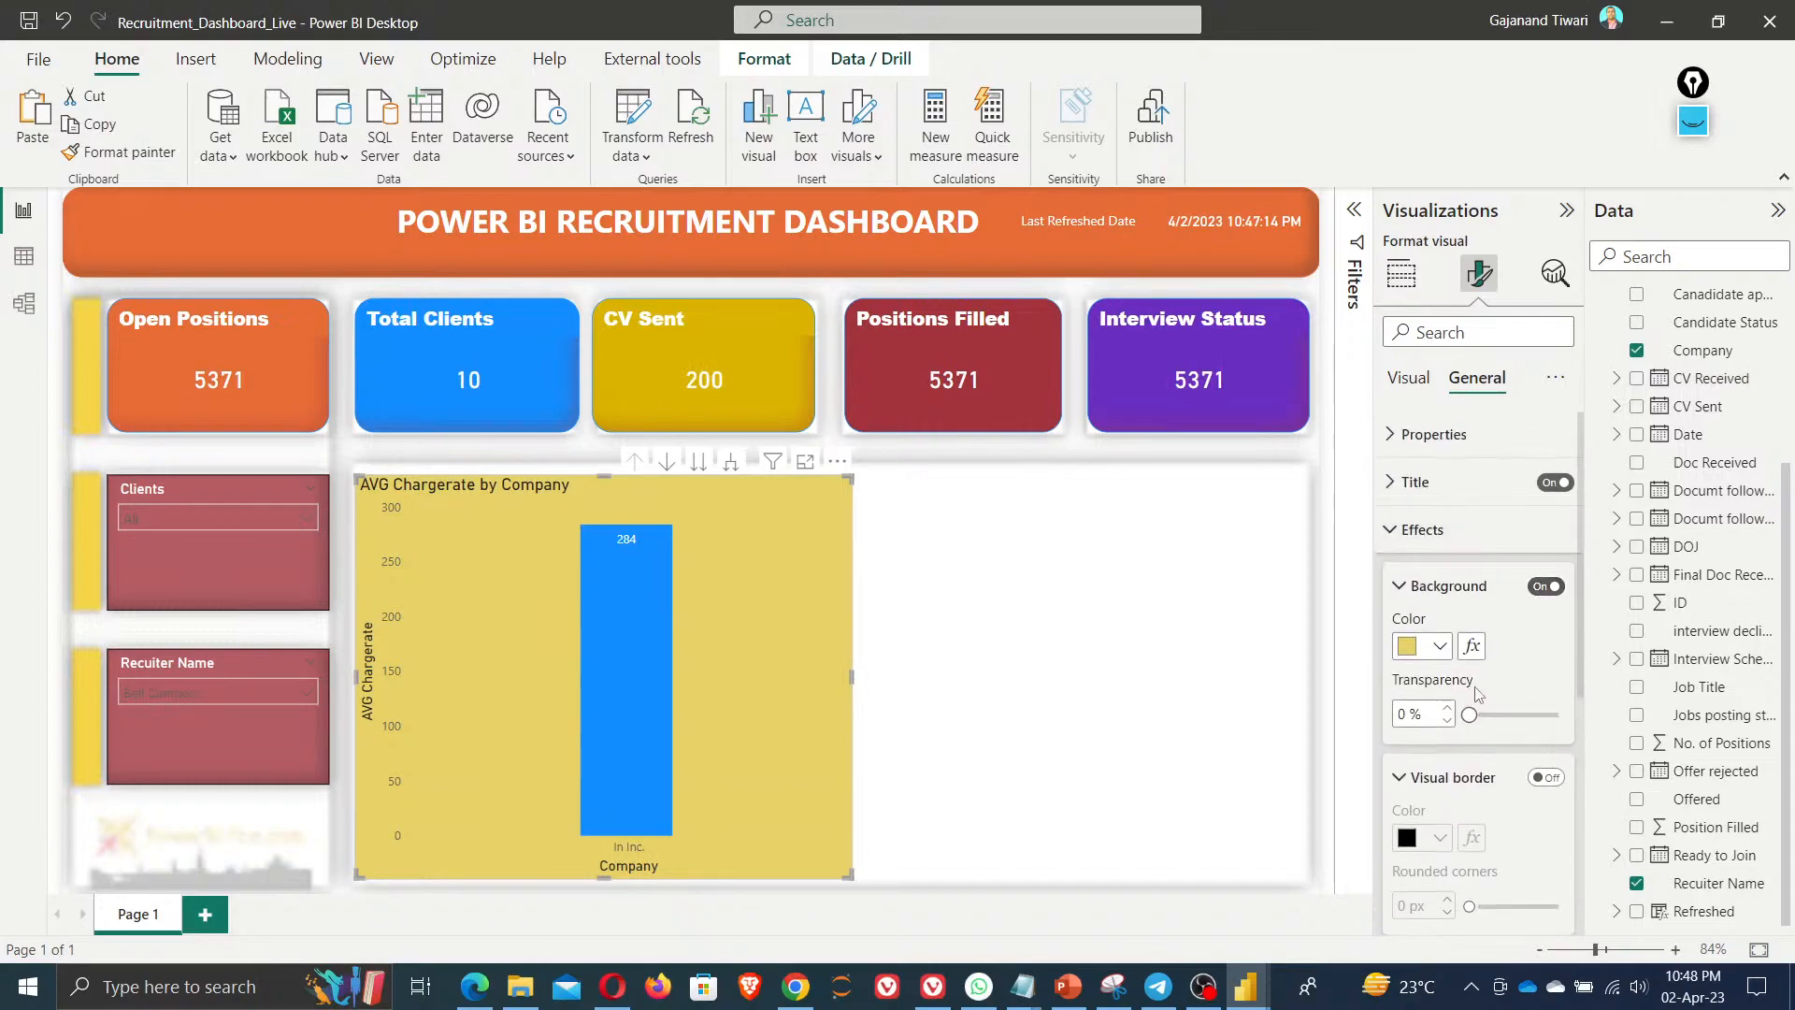
{"action": "left_click", "coordinate": [974, 445]}
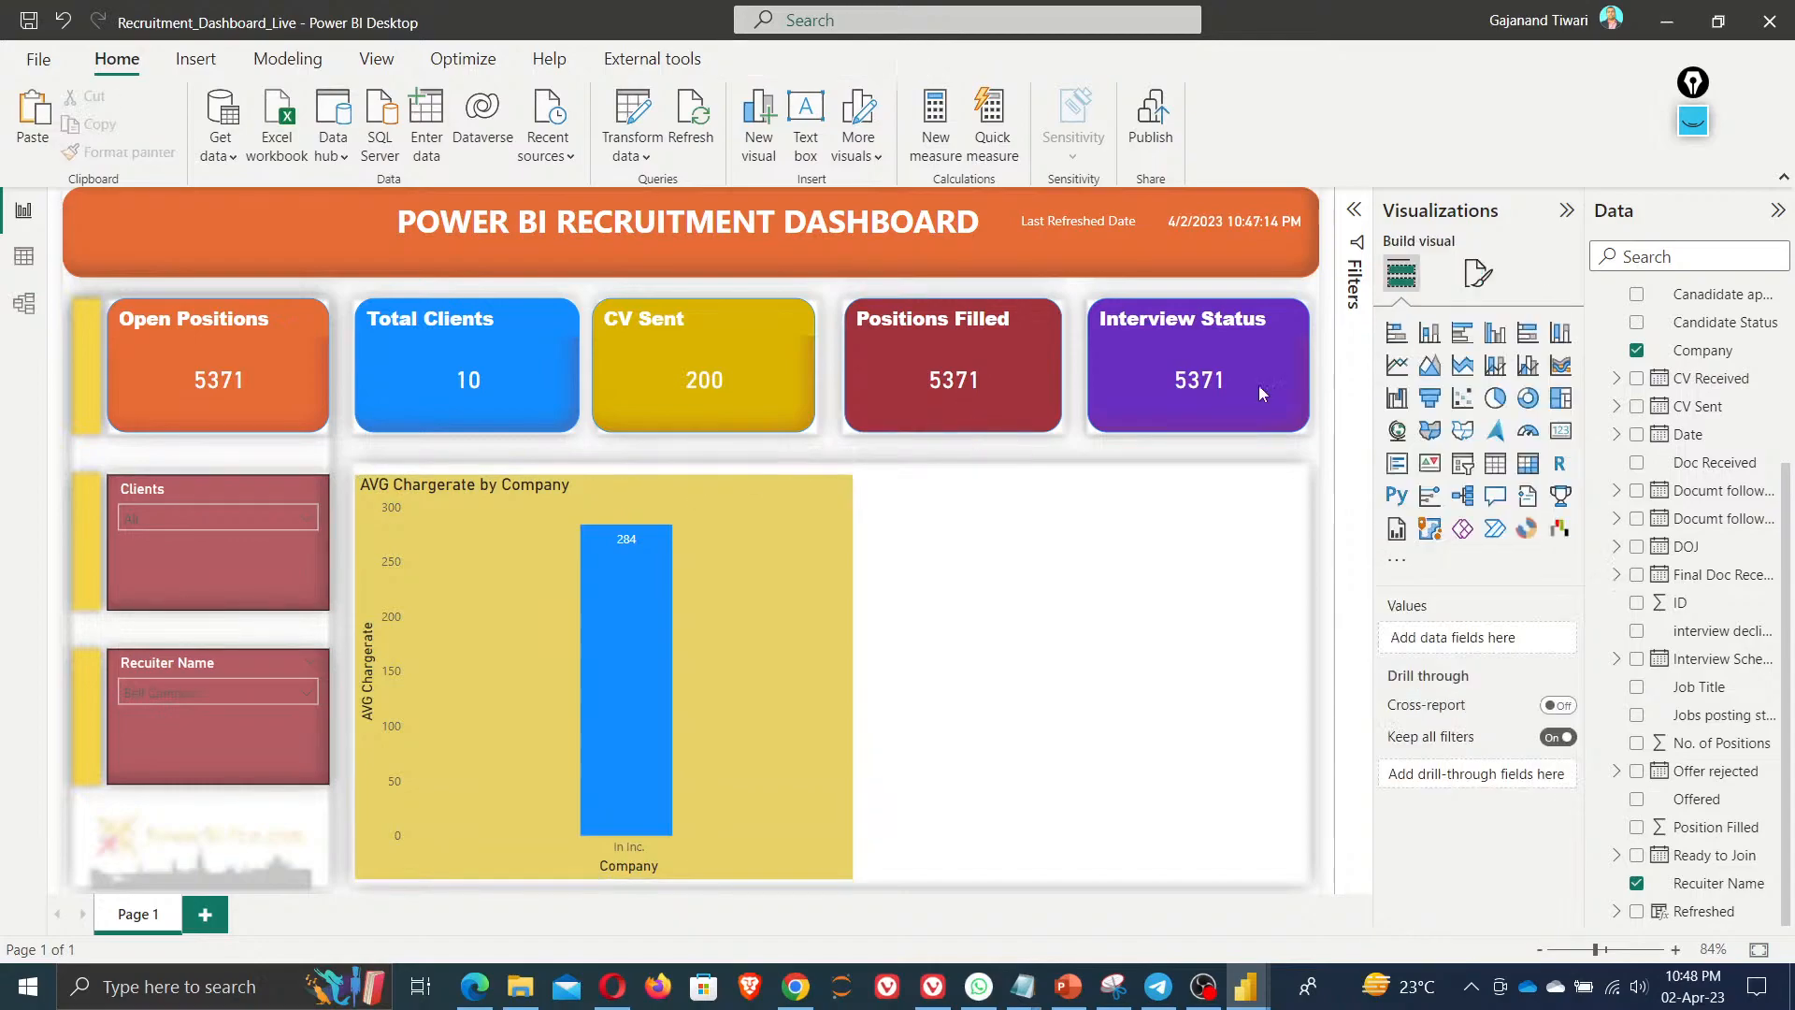
{"action": "left_click", "coordinate": [35, 27]}
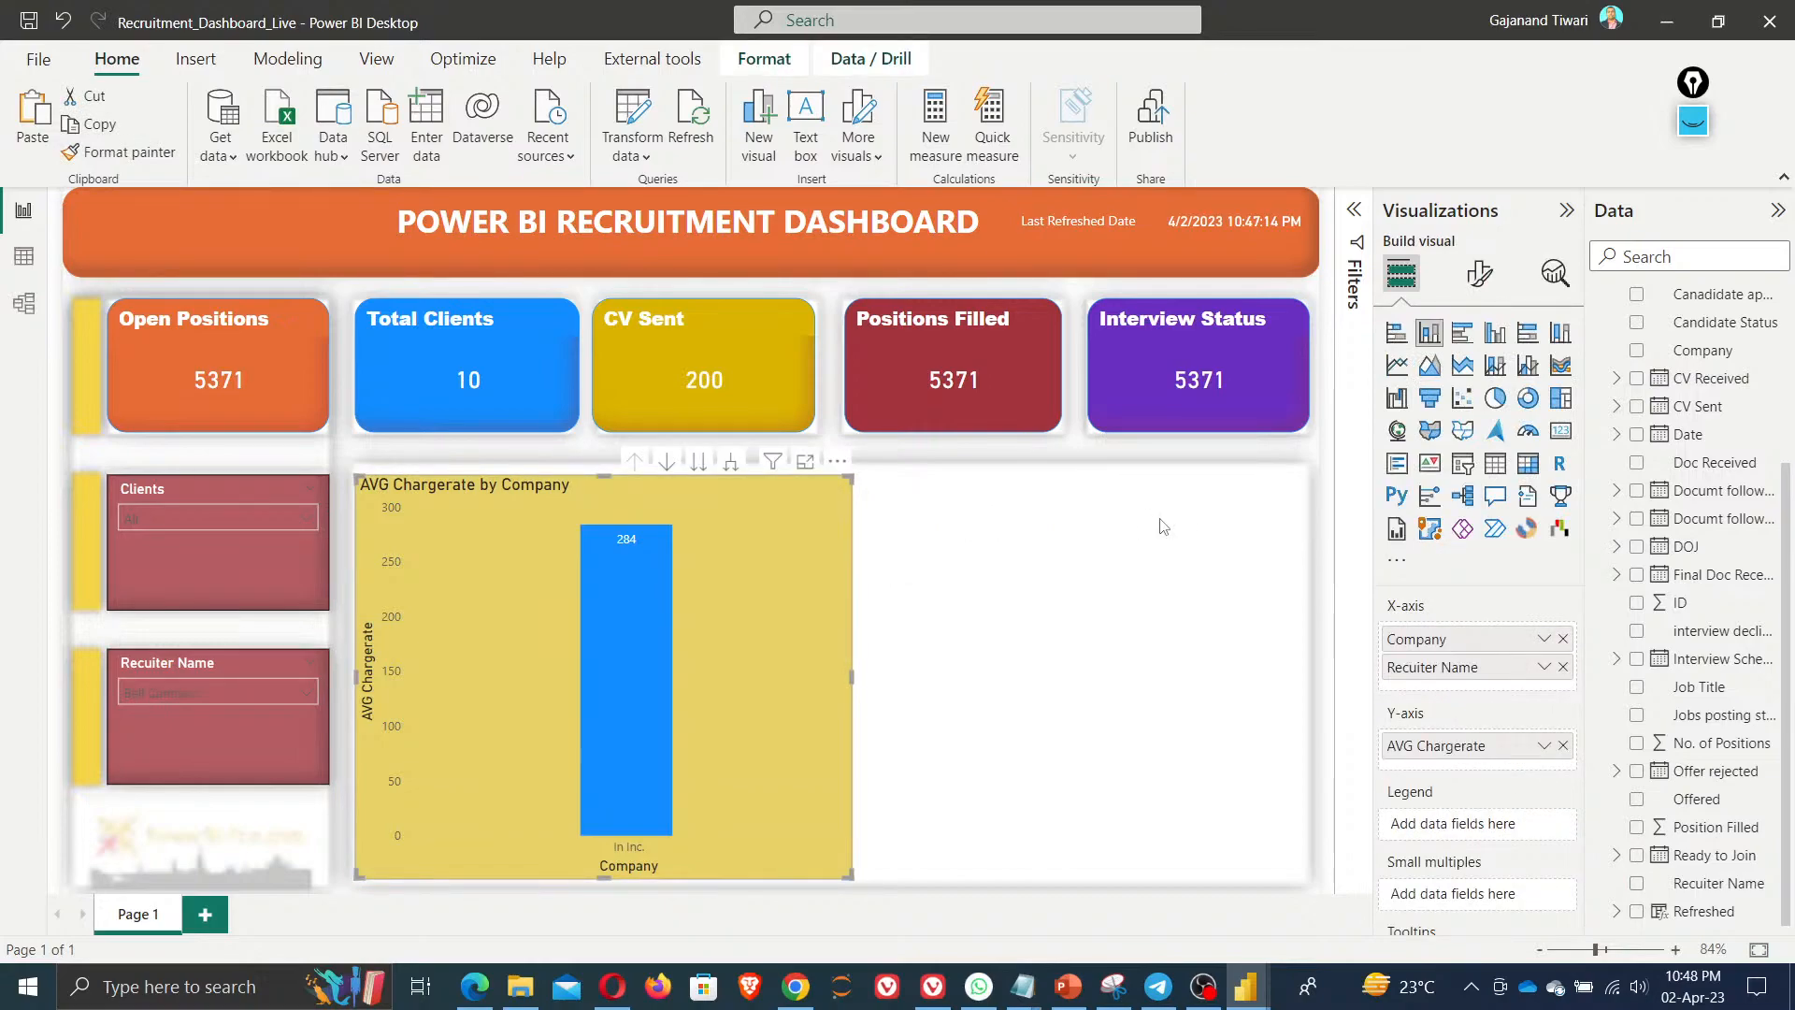
Look through the column chart's data label options, including orientation, position, values and background
{"action": "left_click", "coordinate": [1480, 273]}
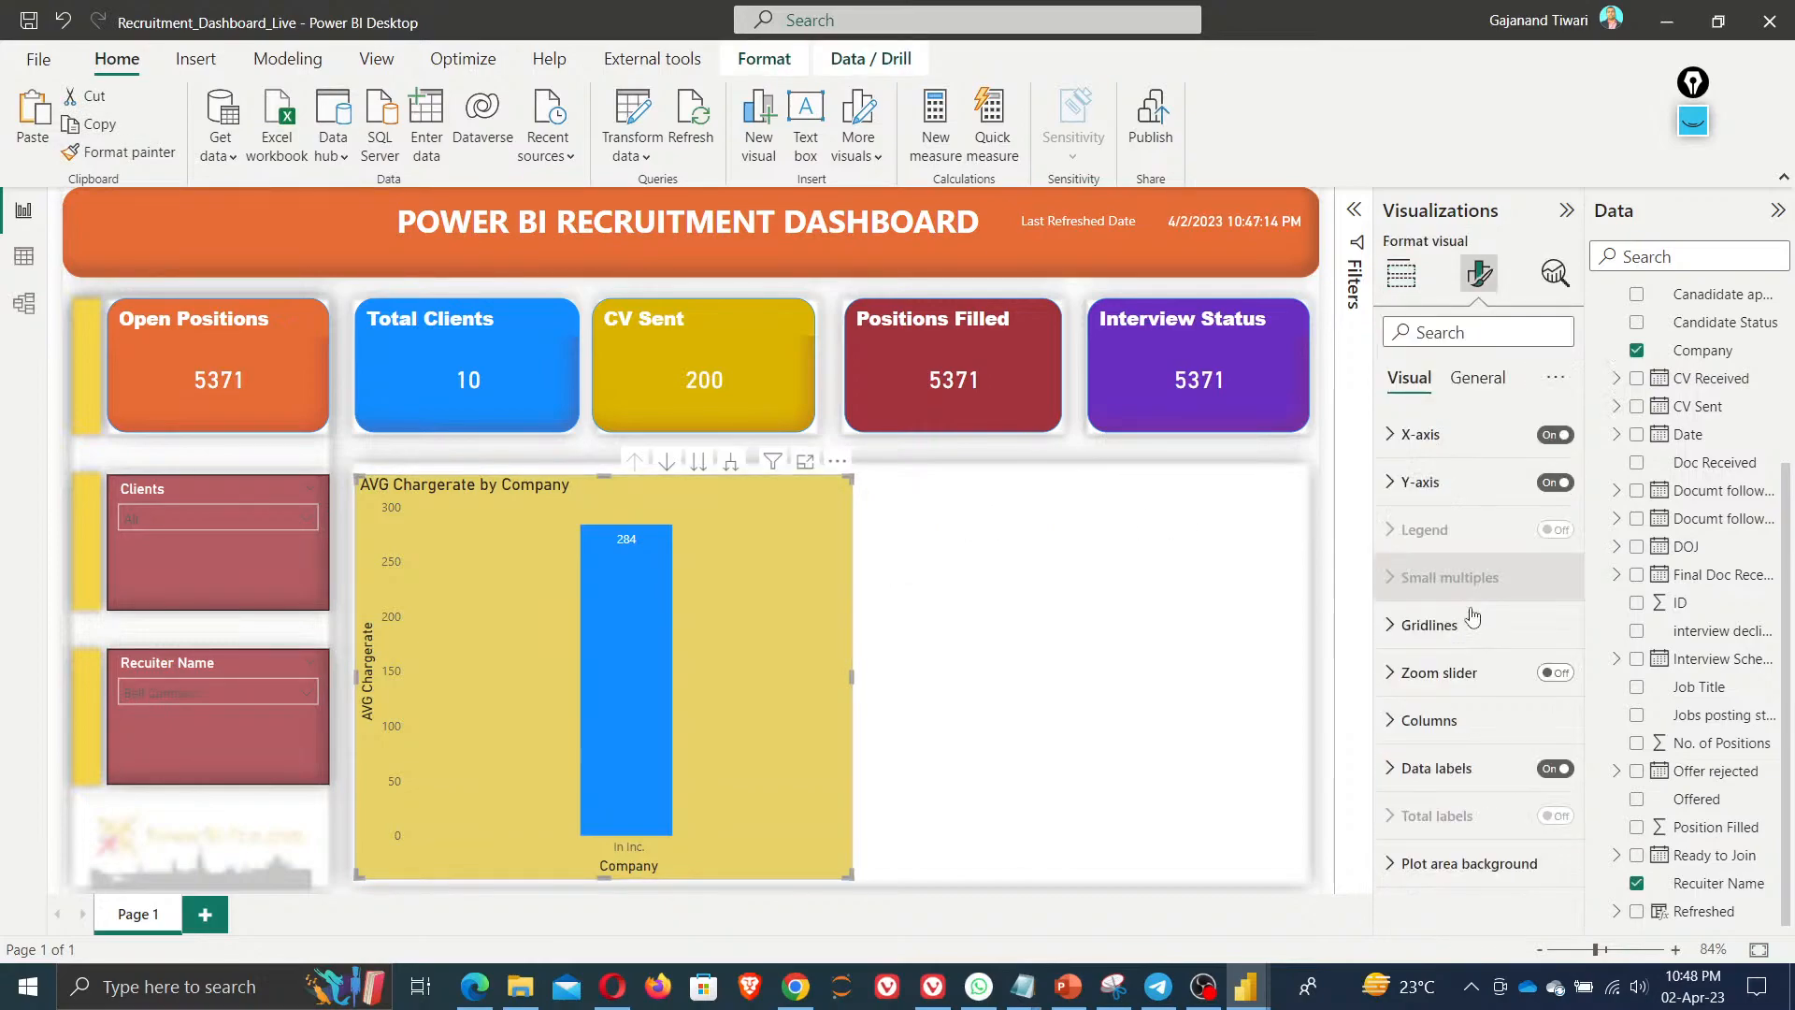
{"action": "left_click", "coordinate": [1436, 768]}
{"action": "scroll", "coordinate": [1486, 673], "scroll_direction": "down", "scroll_amount": 10}
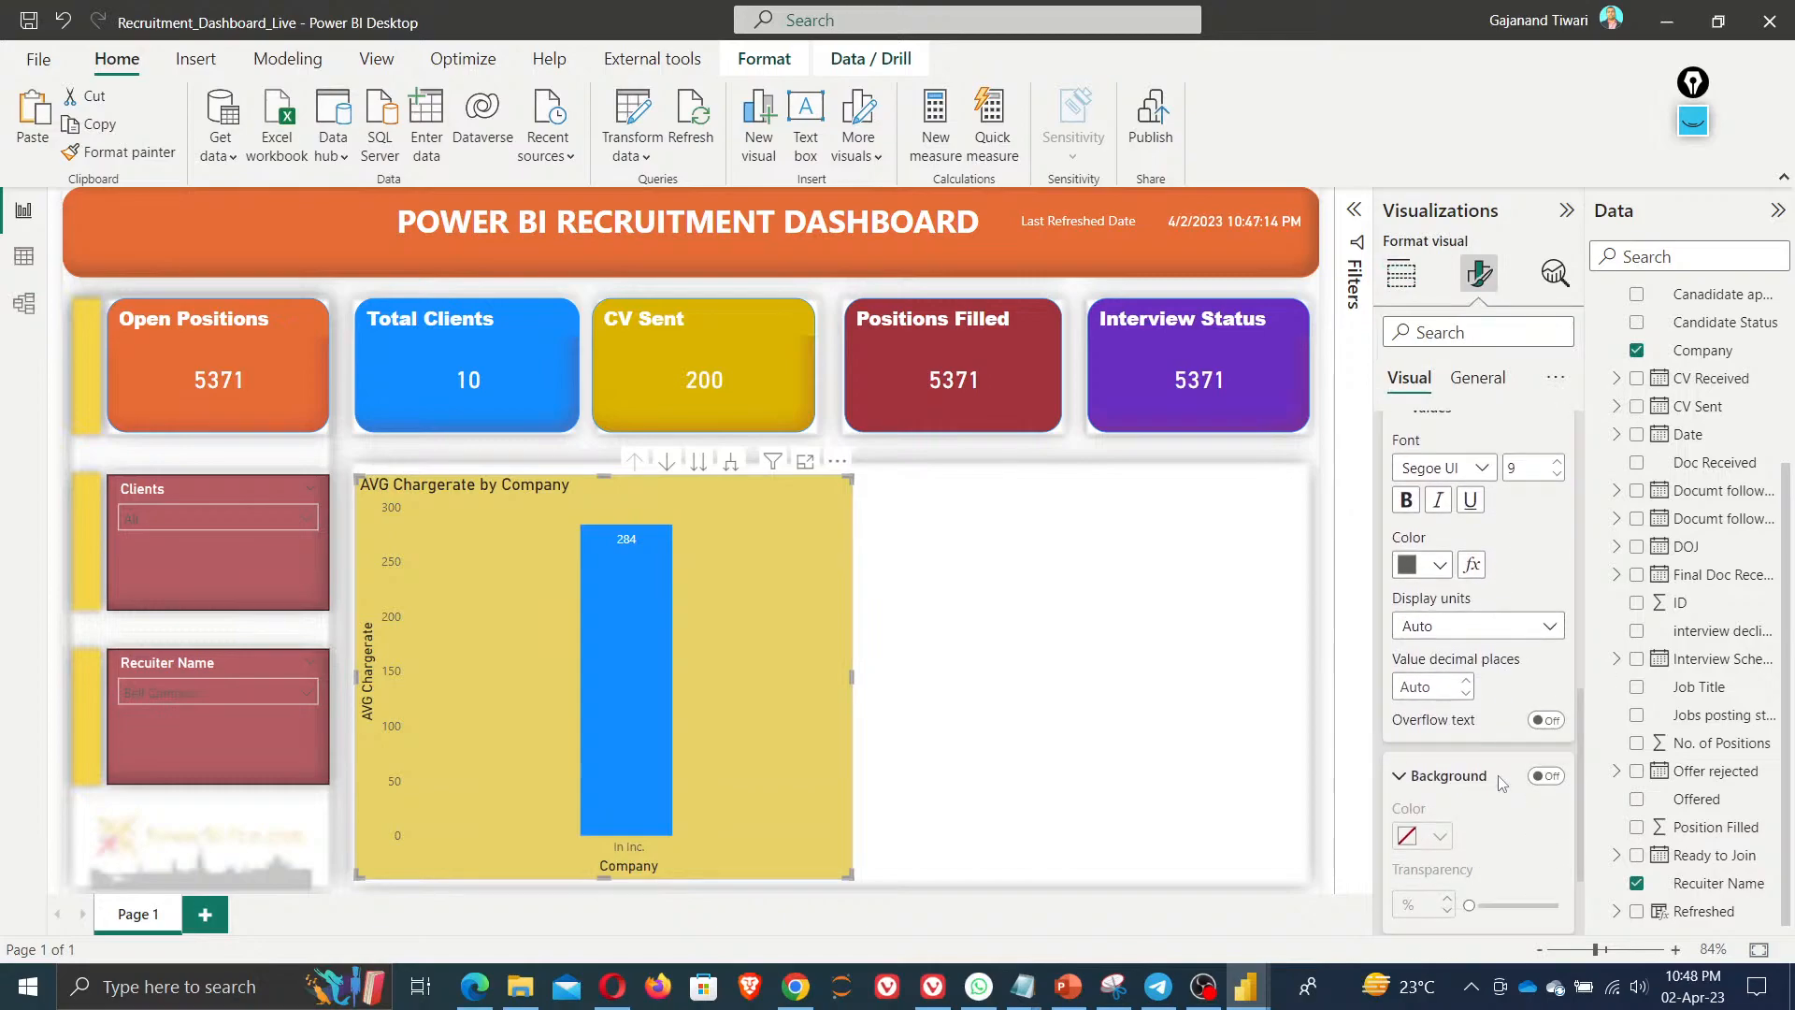
{"action": "scroll", "coordinate": [1496, 719], "scroll_direction": "up", "scroll_amount": 2}
{"action": "scroll", "coordinate": [1495, 720], "scroll_direction": "up", "scroll_amount": 2}
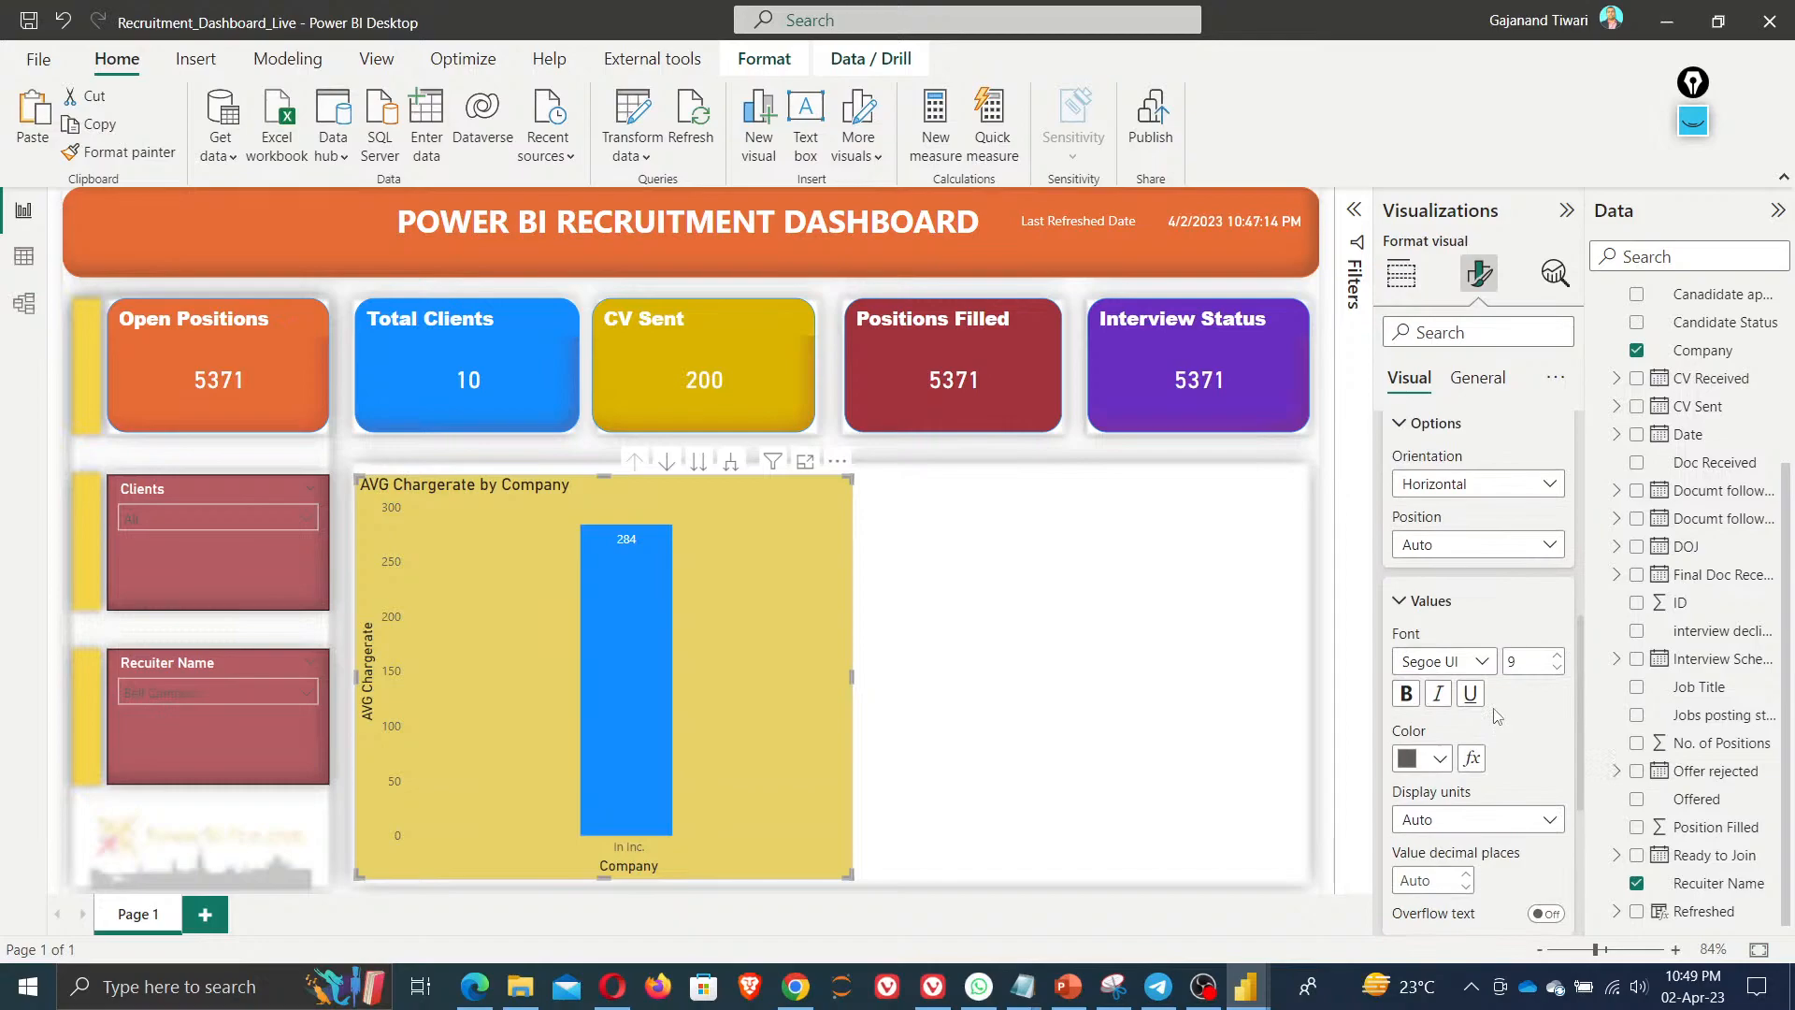
{"action": "scroll", "coordinate": [1496, 716], "scroll_direction": "up", "scroll_amount": 4}
Give the column chart a dark red visual border with 20 px rounded corners and a dark red inside shadow
{"action": "left_click", "coordinate": [1477, 377]}
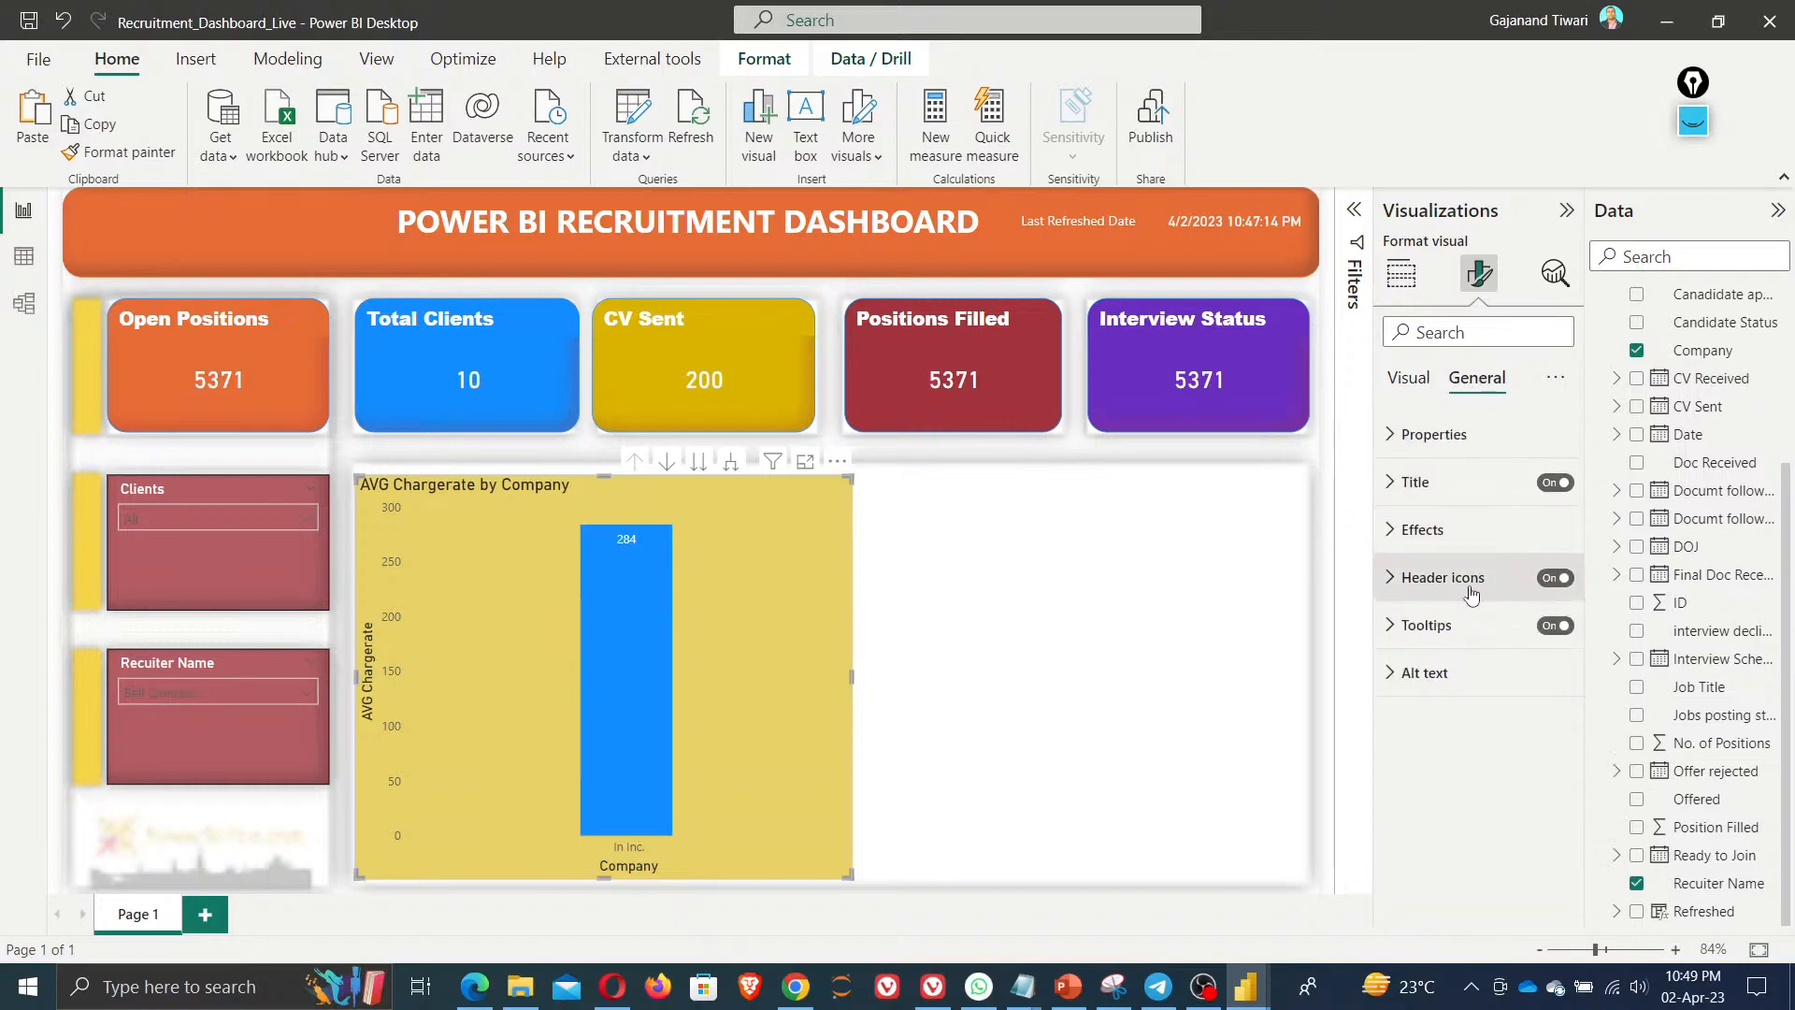
{"action": "left_click", "coordinate": [1422, 529]}
{"action": "scroll", "coordinate": [1436, 589], "scroll_direction": "down", "scroll_amount": 2}
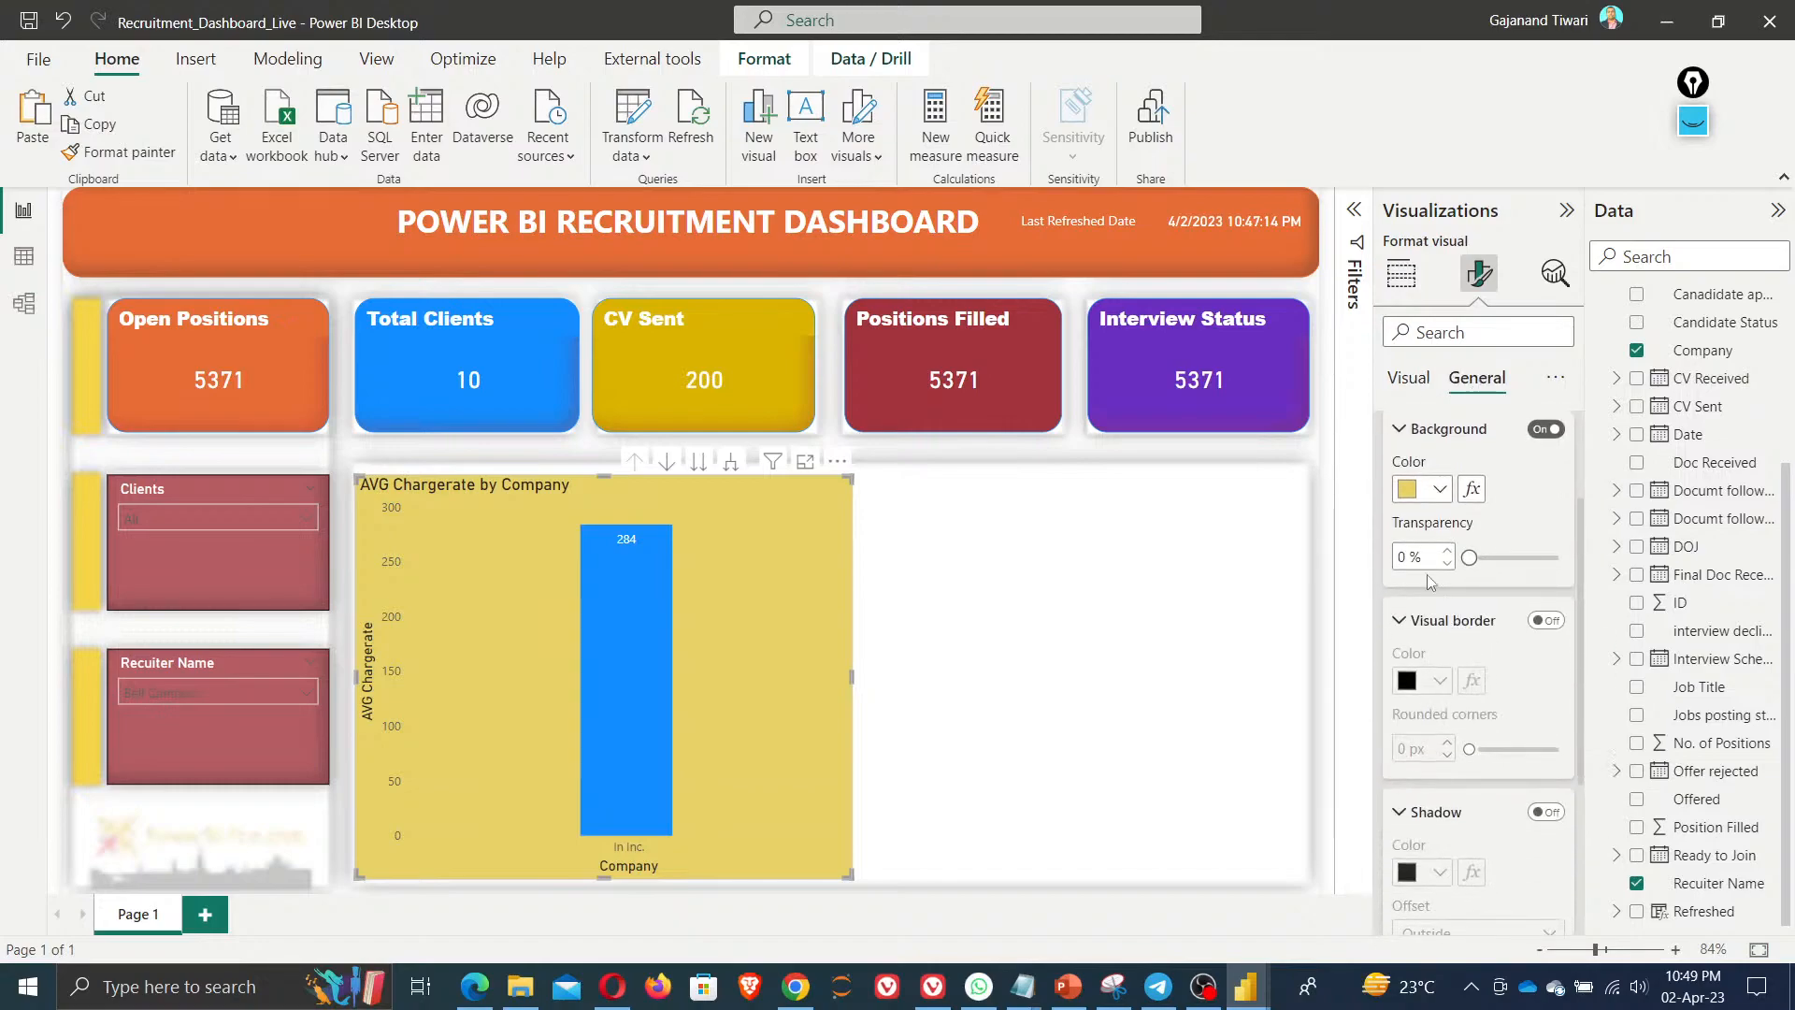
{"action": "left_click", "coordinate": [1543, 623]}
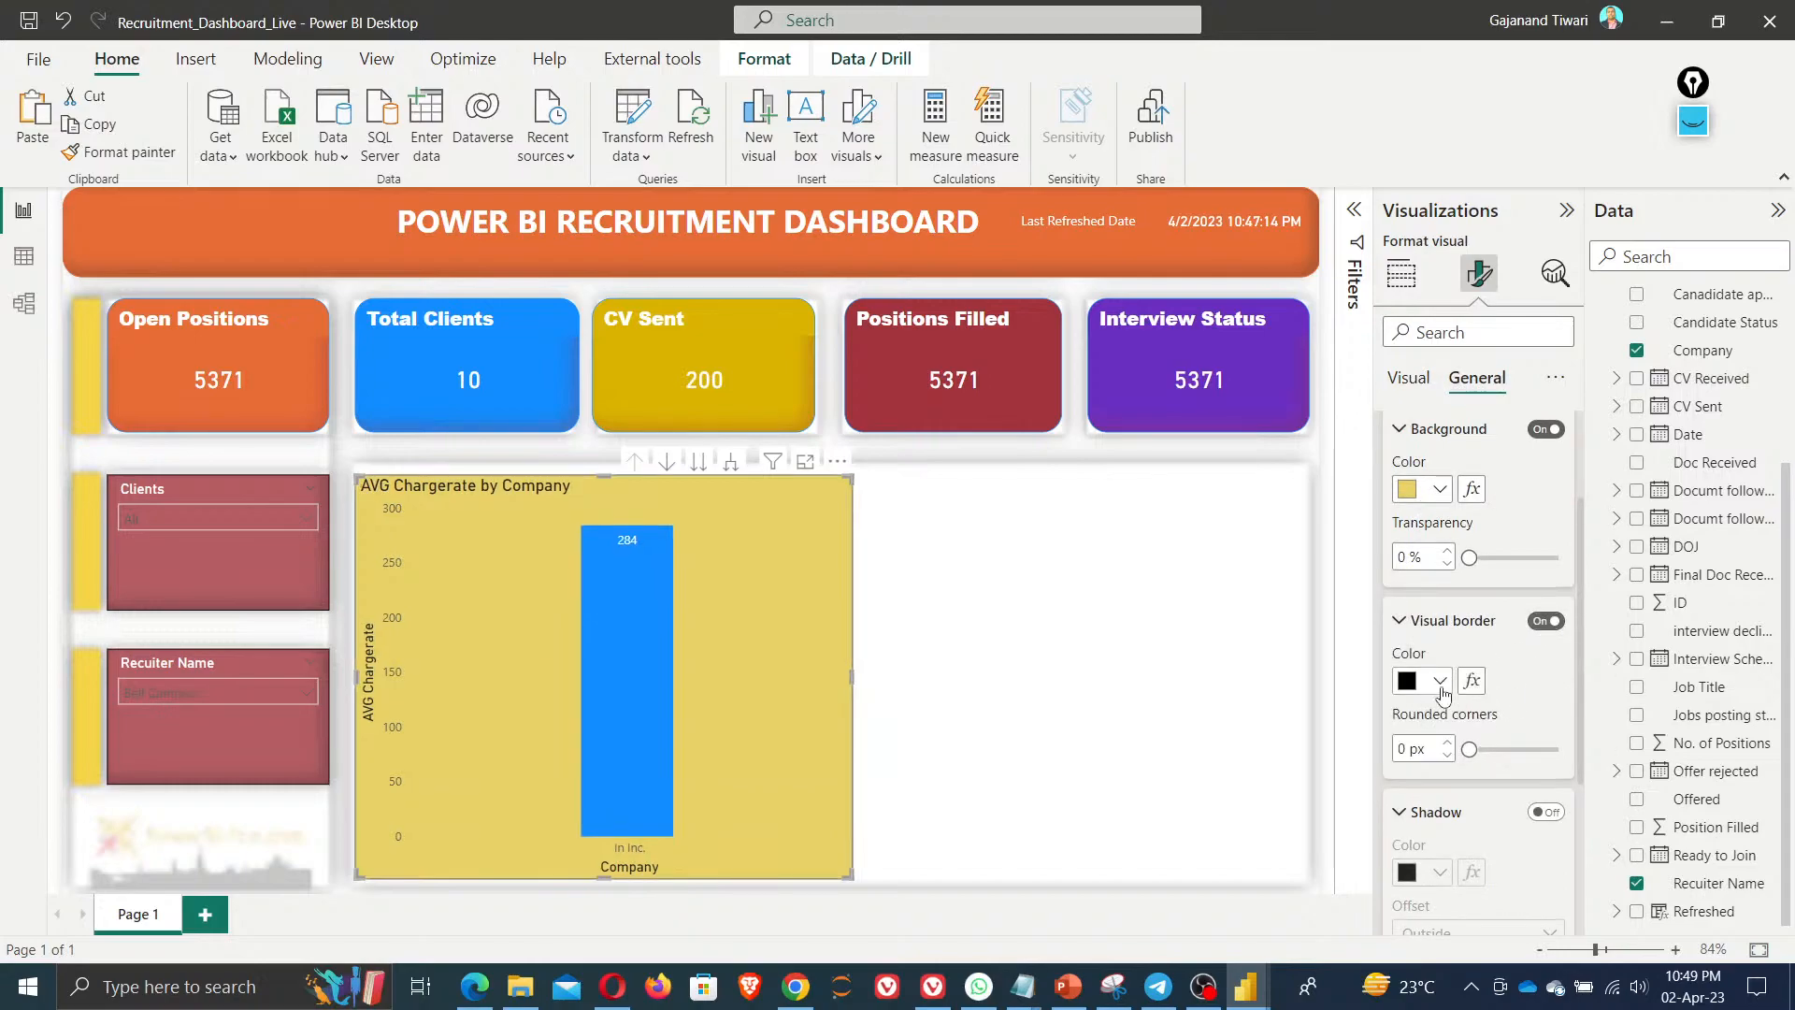
{"action": "left_click", "coordinate": [1440, 683]}
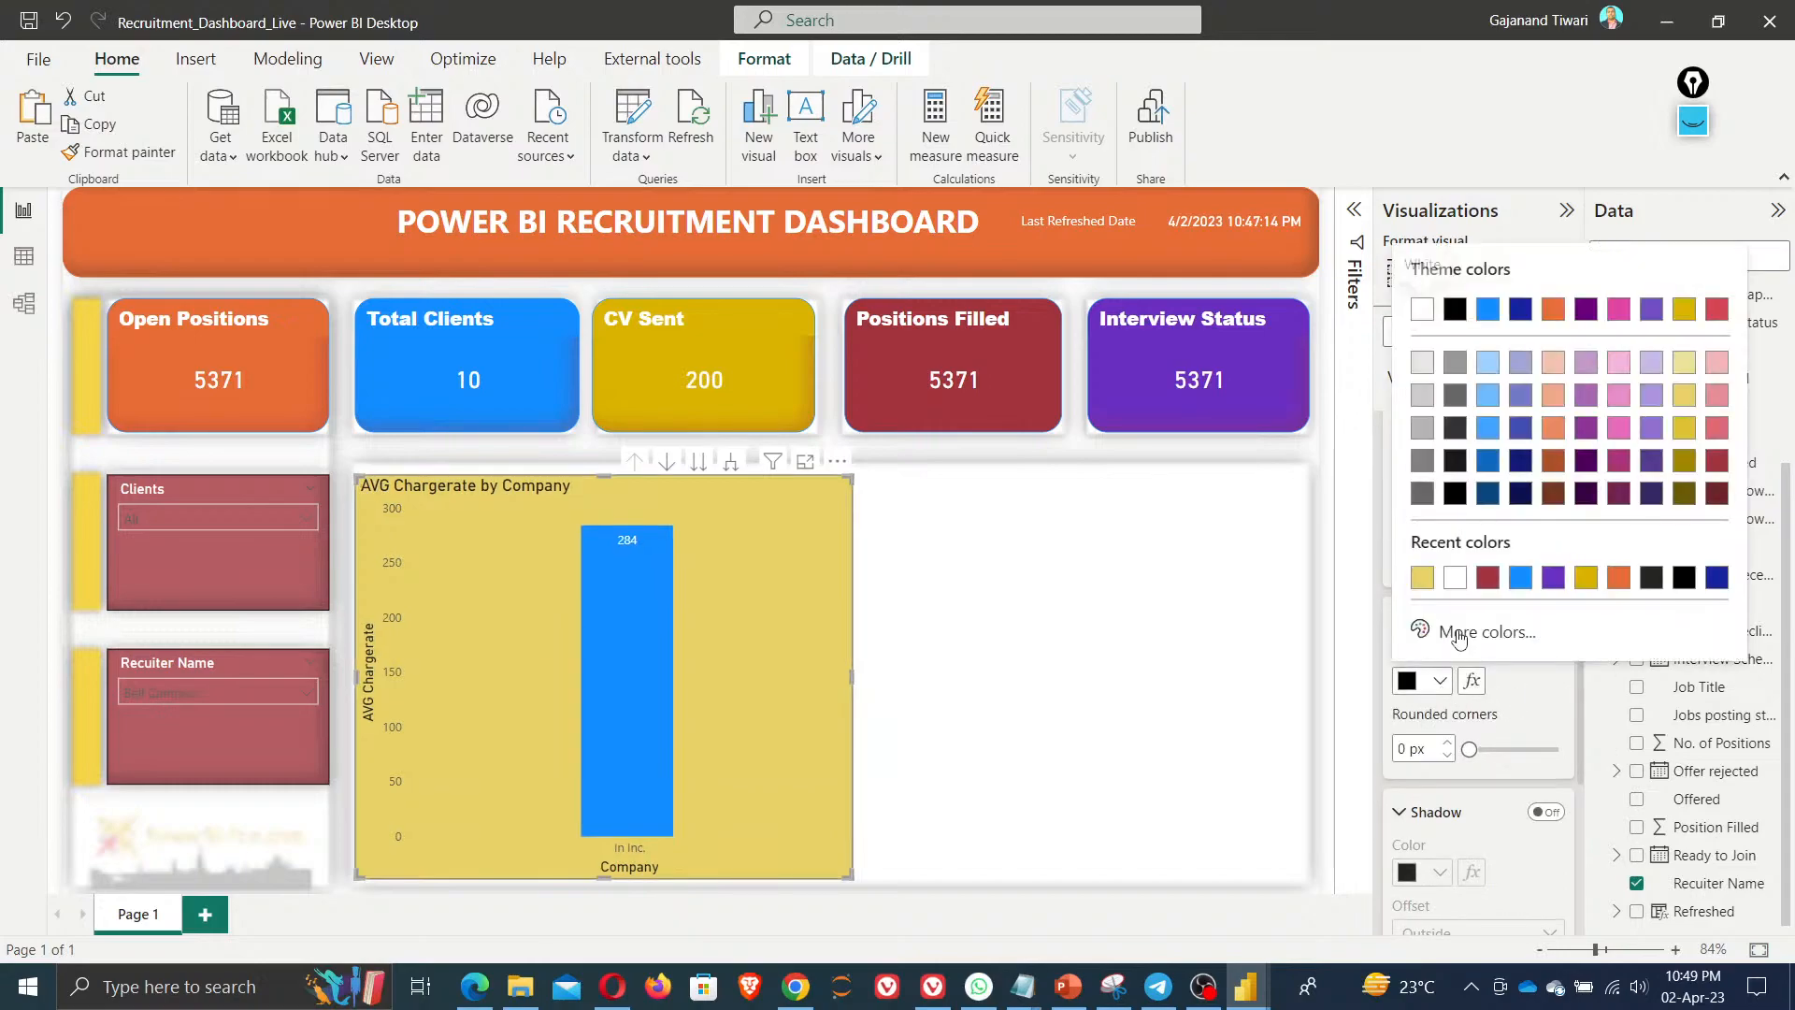
{"action": "left_click", "coordinate": [1488, 578]}
{"action": "scroll", "coordinate": [1467, 721], "scroll_direction": "down", "scroll_amount": 2}
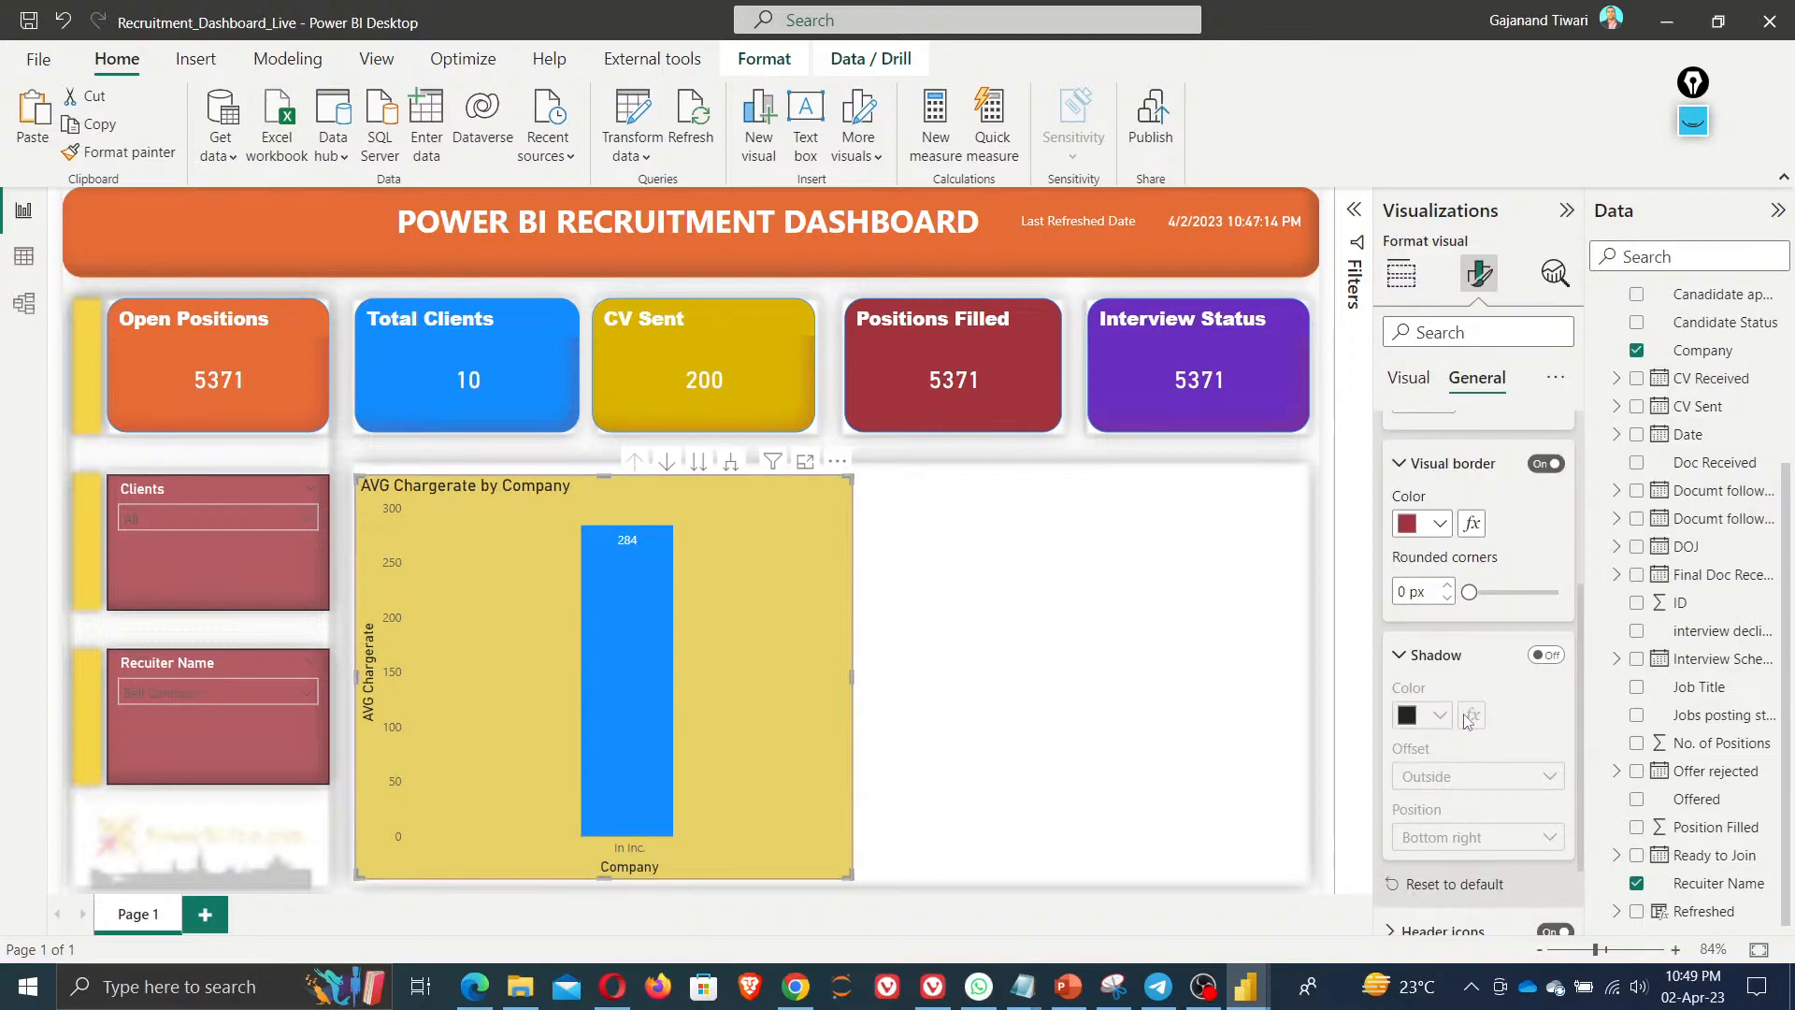
{"action": "double_click", "coordinate": [1401, 591]}
{"action": "type", "text": "20"}
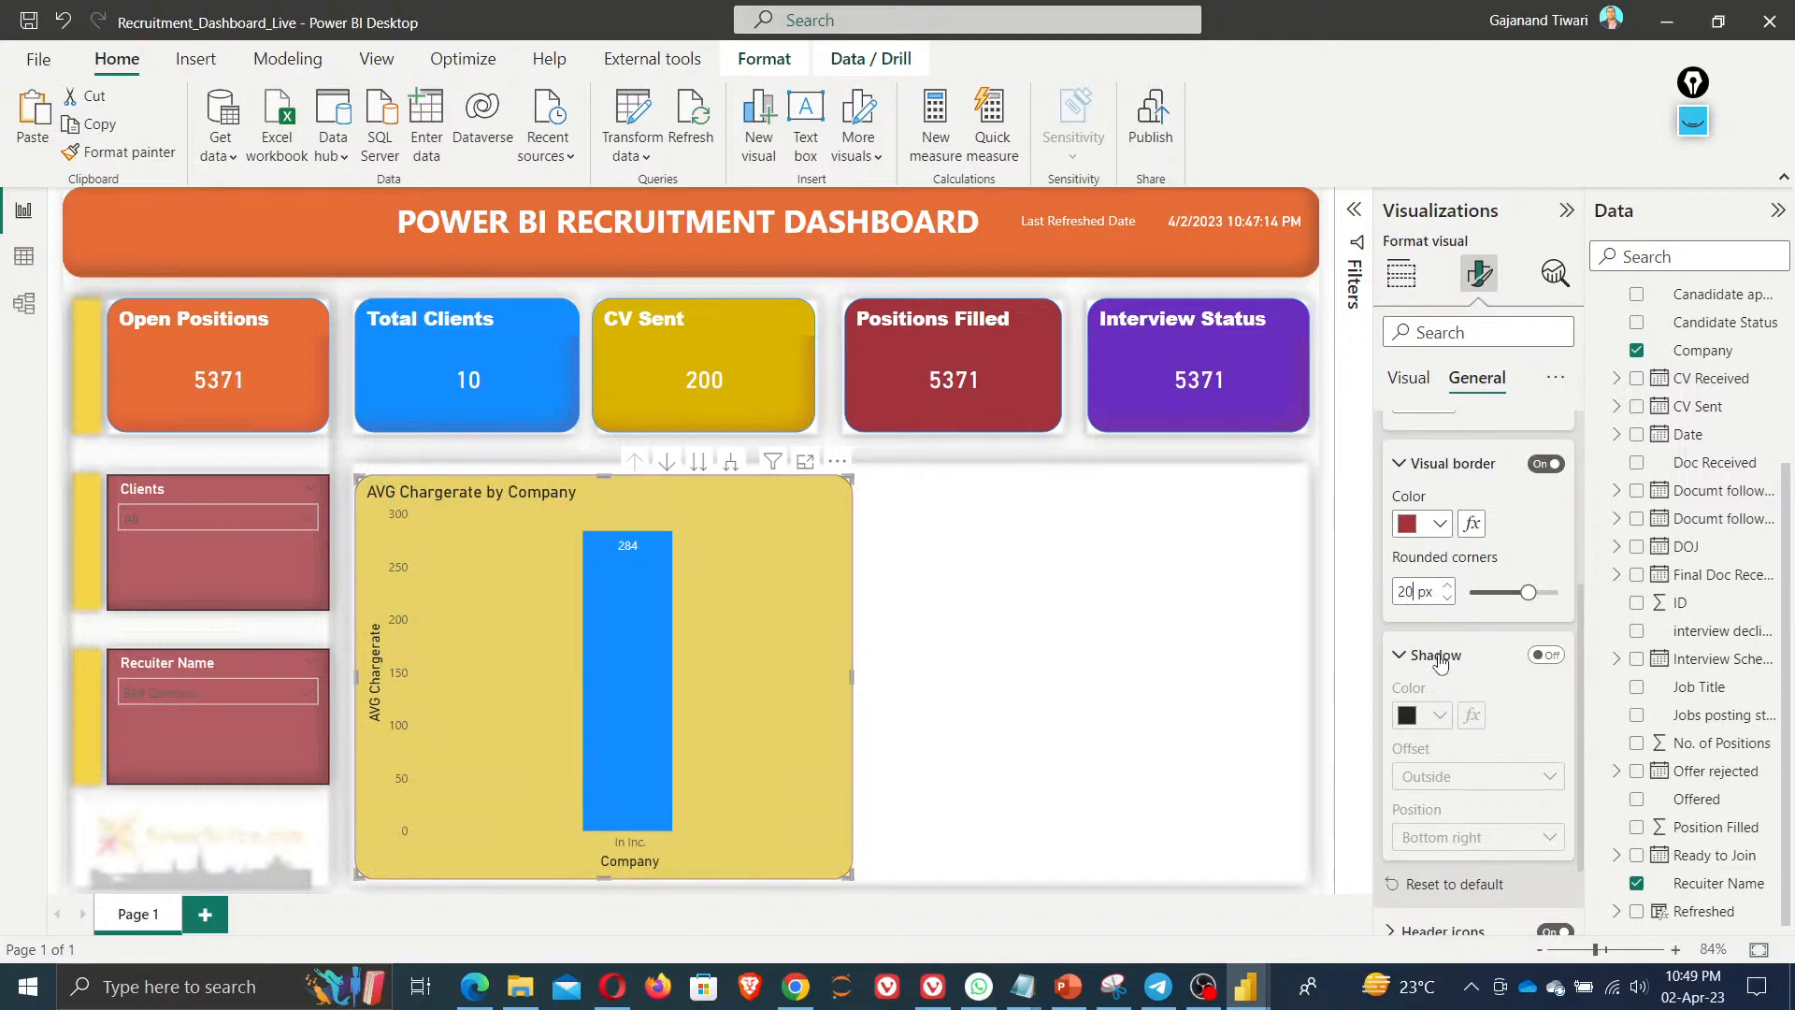
{"action": "left_click", "coordinate": [1546, 655]}
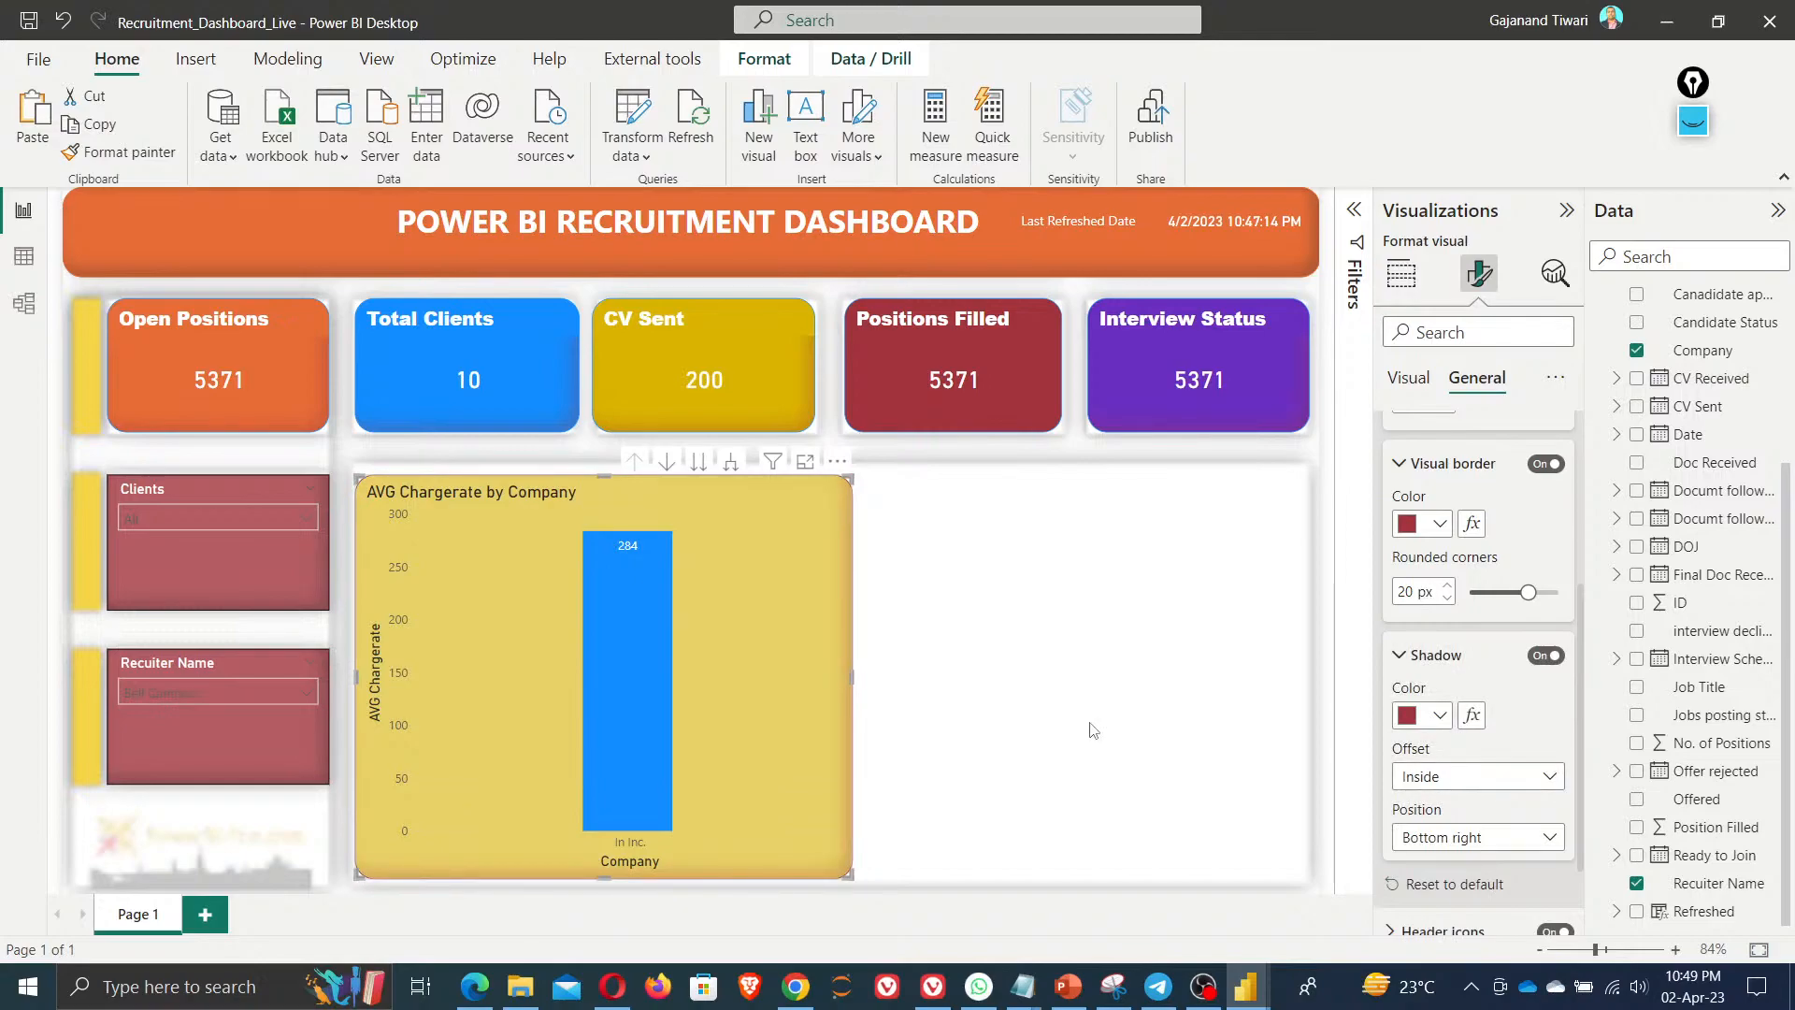
{"action": "left_click", "coordinate": [1093, 730]}
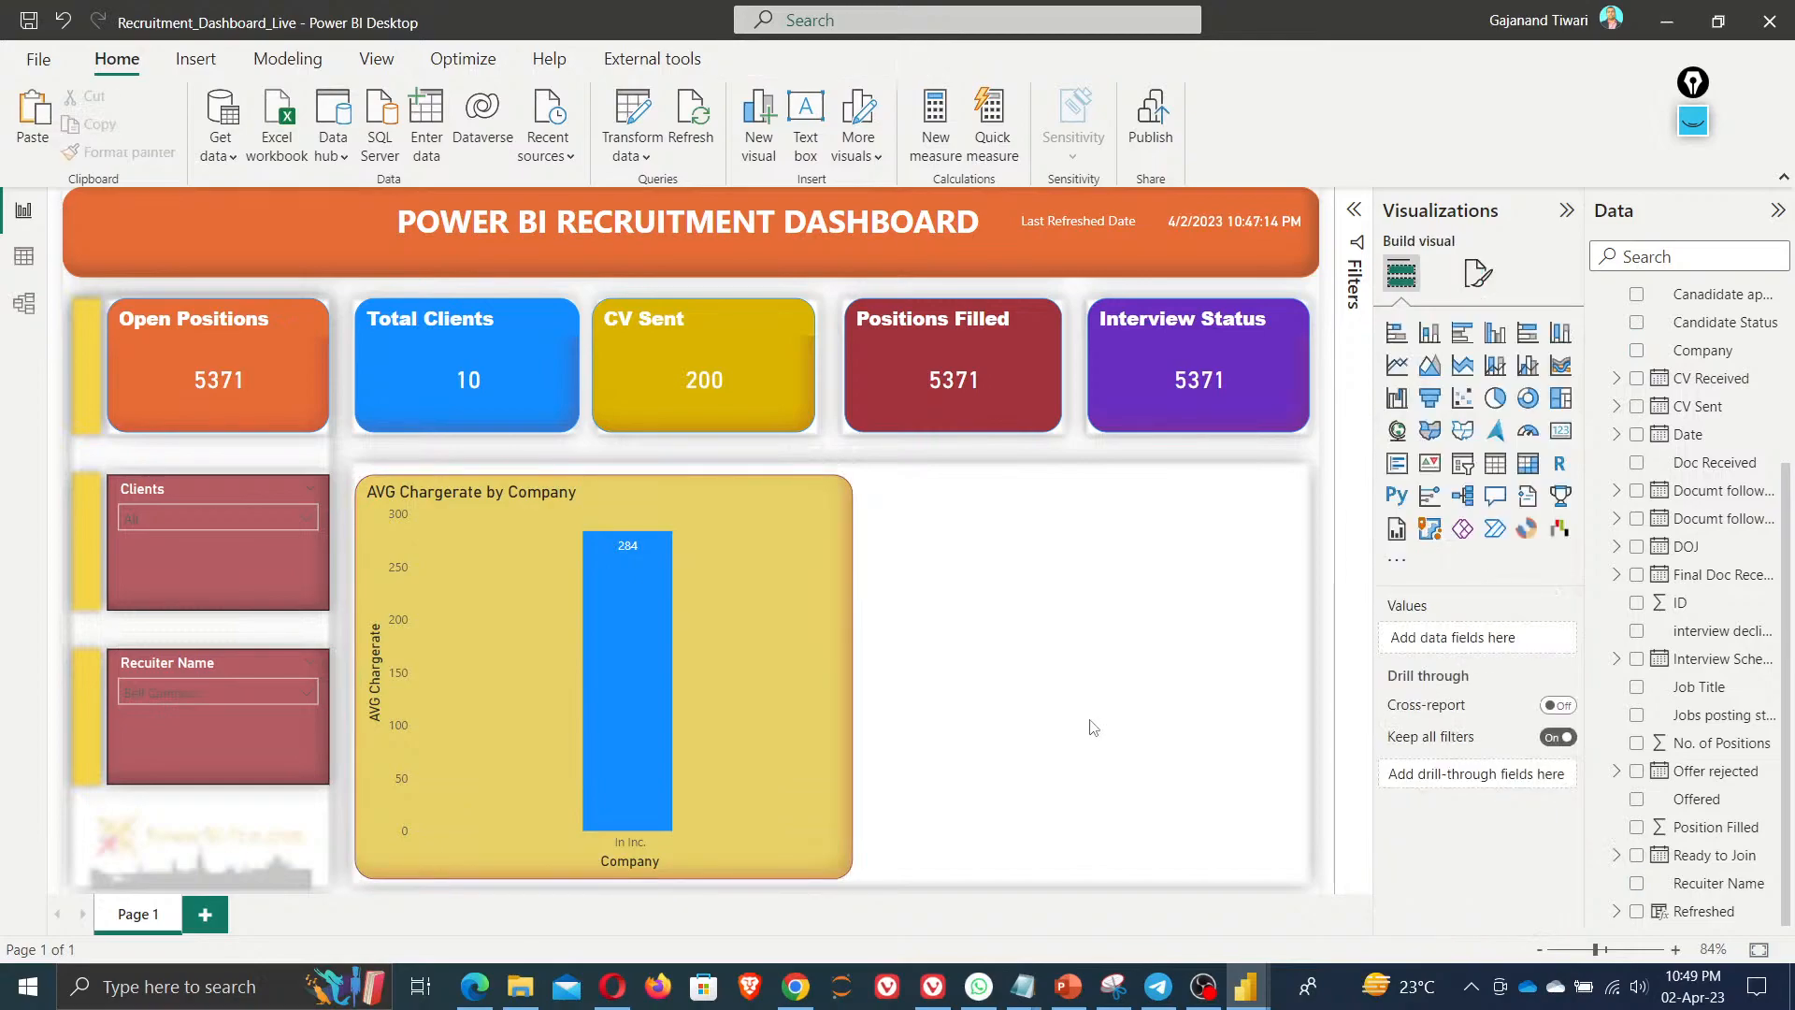
Clear the selection in the Recuiter Name slicer, and check the chart requirements in the Notepad file
{"action": "left_click", "coordinate": [165, 698]}
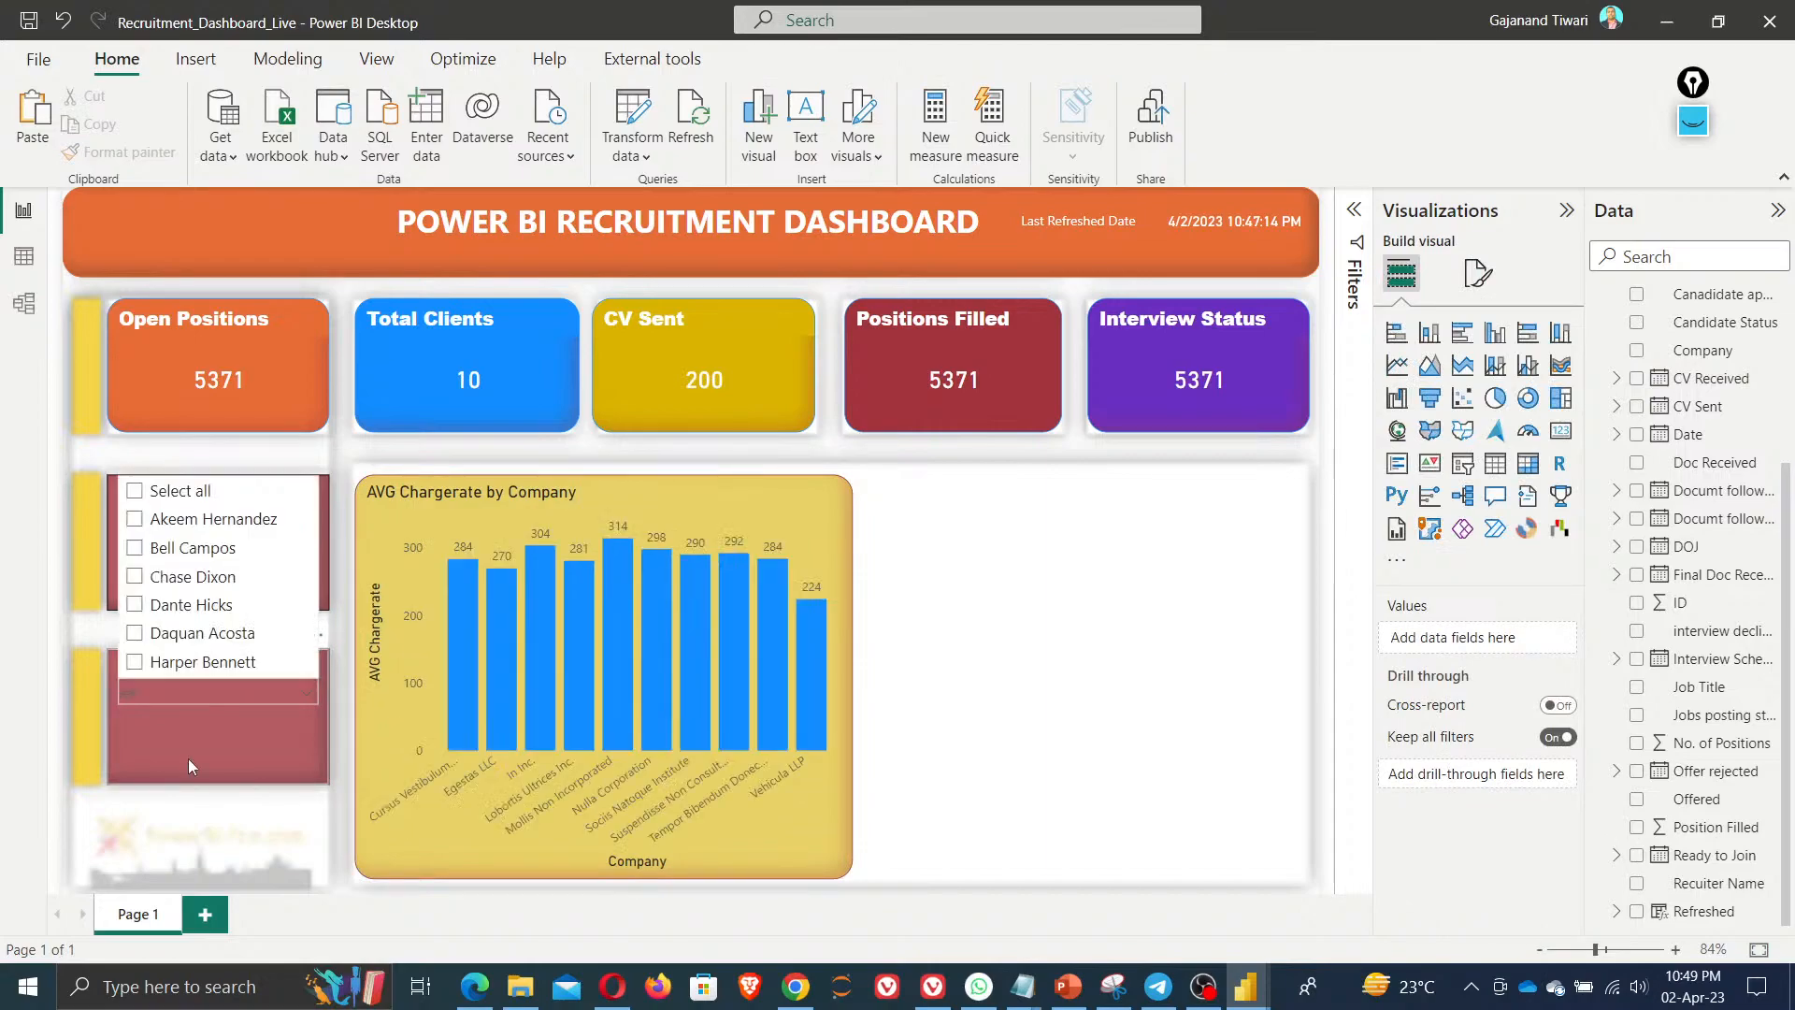
{"action": "left_click", "coordinate": [188, 759]}
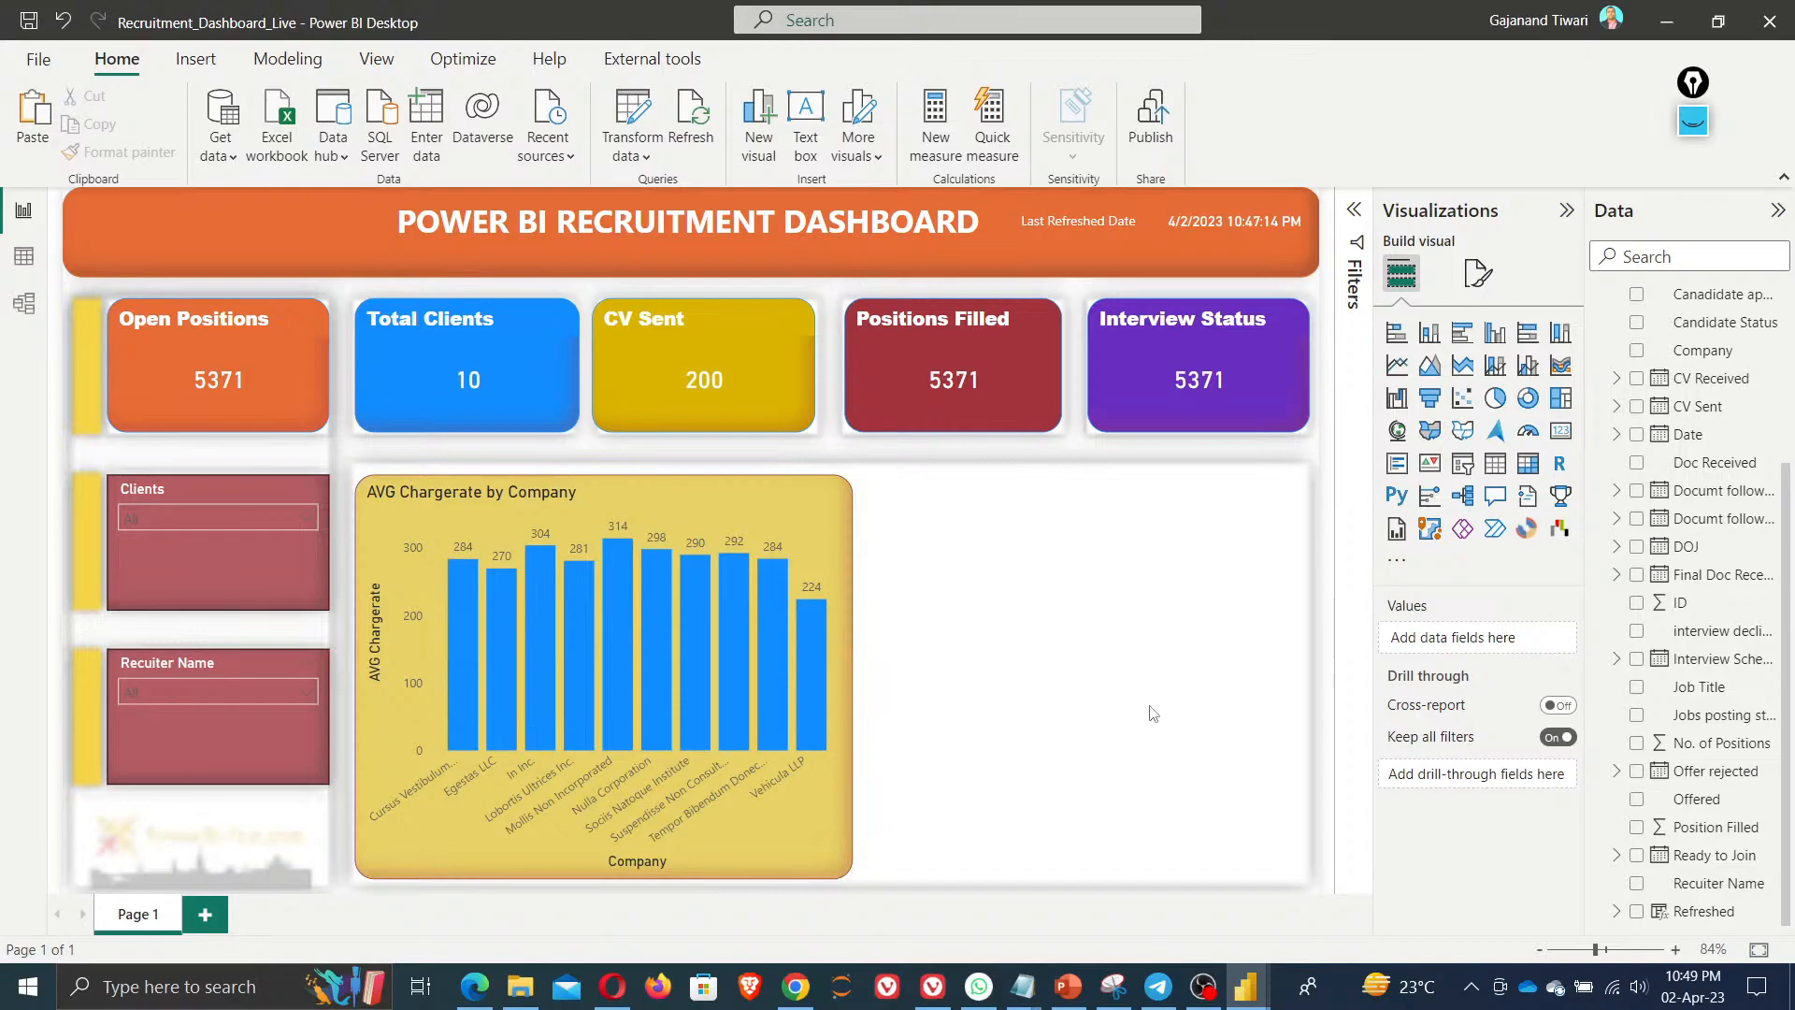
{"action": "key", "text": "alt+Tab"}
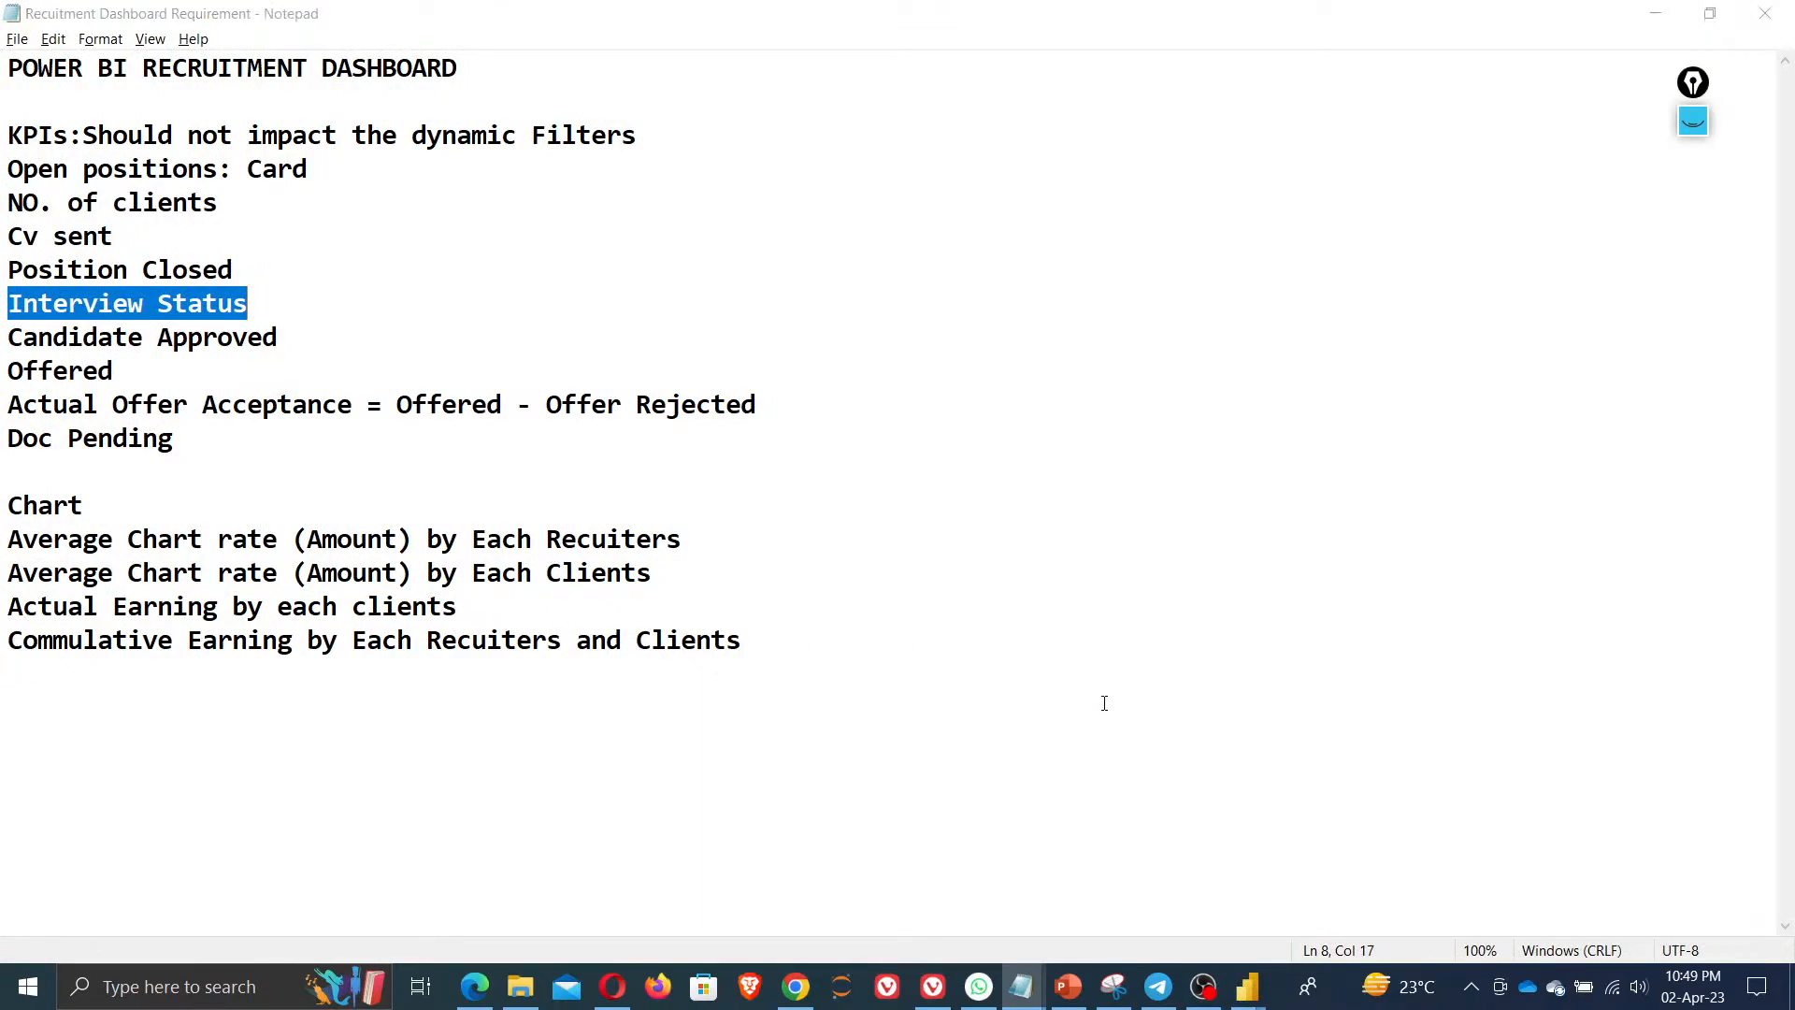
{"action": "key", "text": "alt+Tab"}
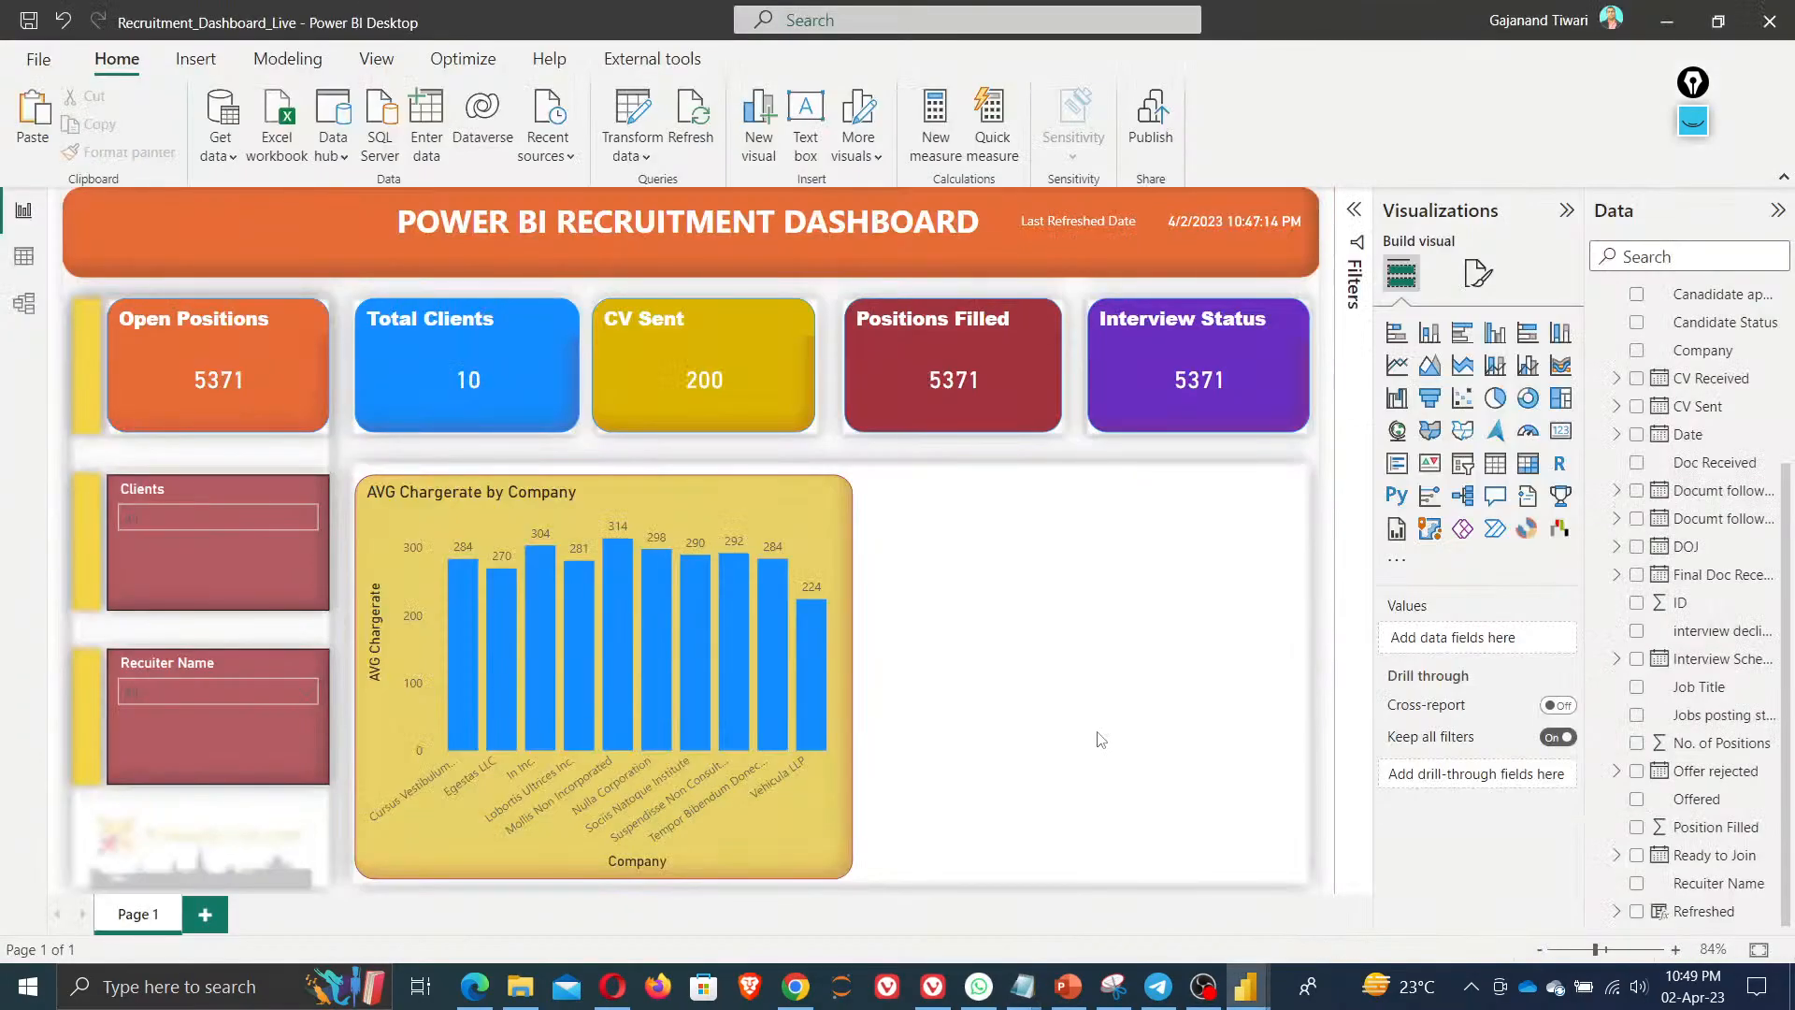
Start a new measure in the DAX_Measure table
{"action": "scroll", "coordinate": [1713, 430], "scroll_direction": "up", "scroll_amount": 3}
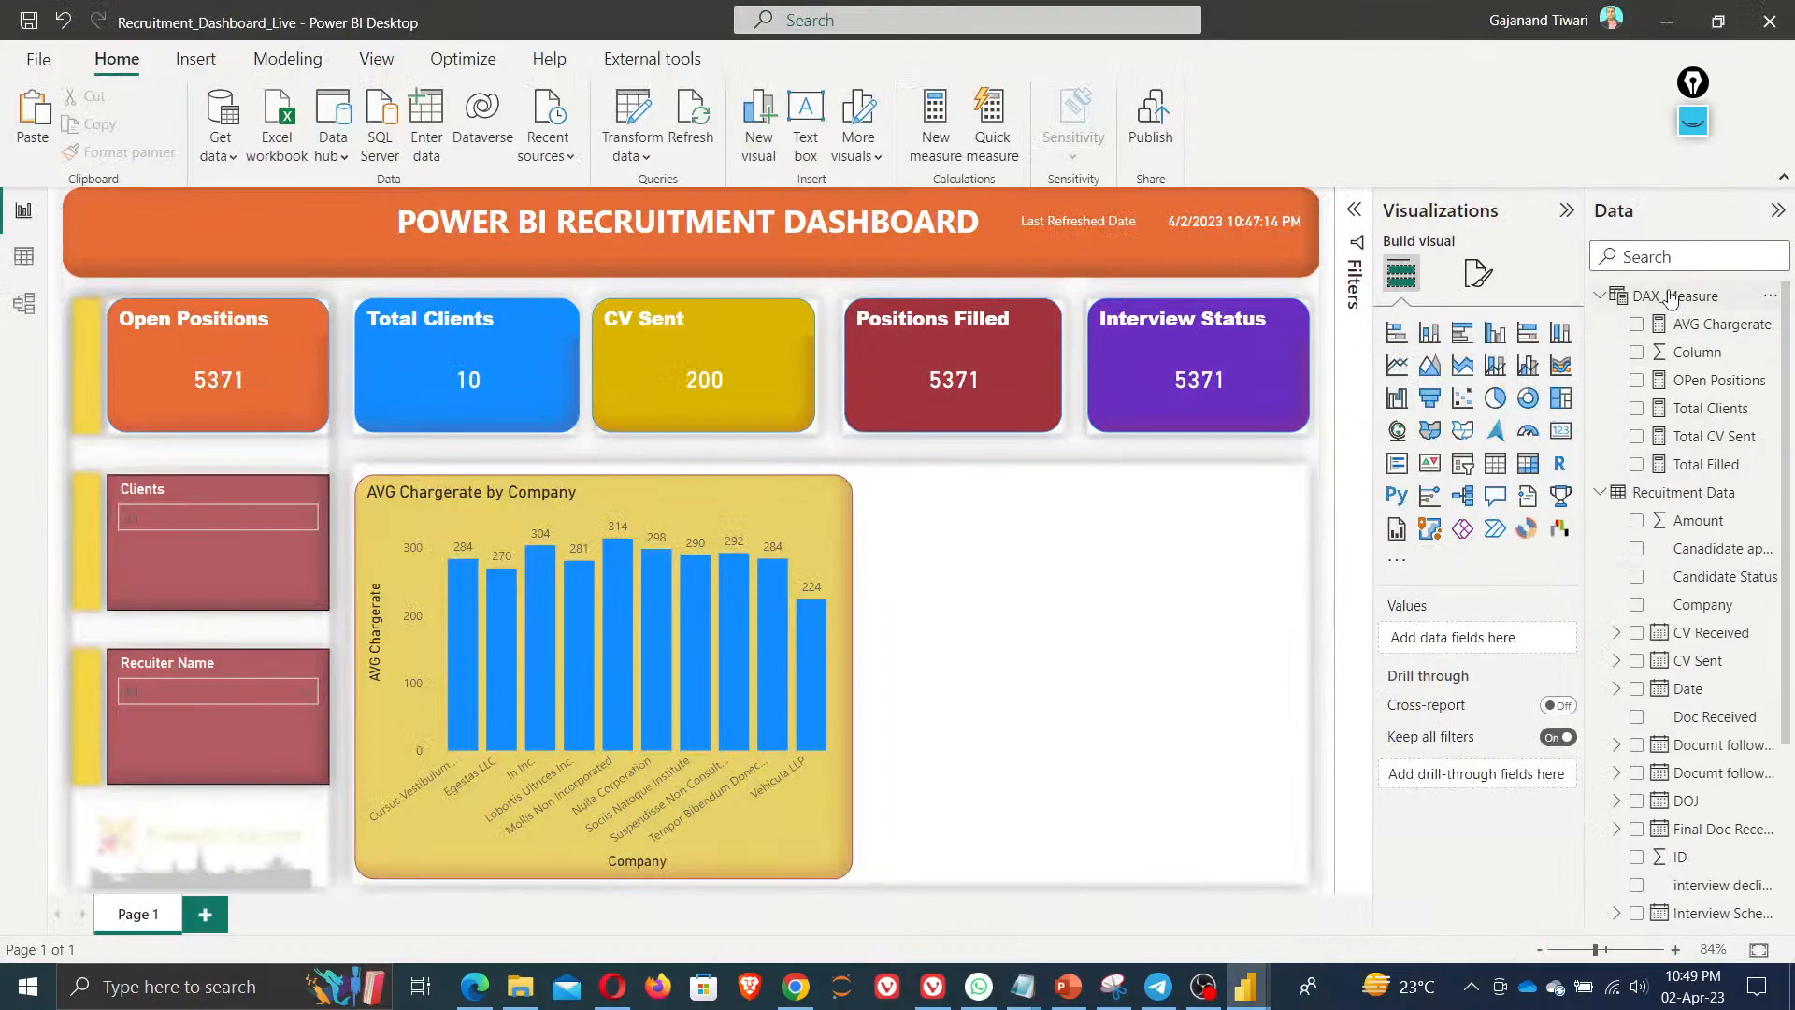
{"action": "right_click", "coordinate": [1671, 297]}
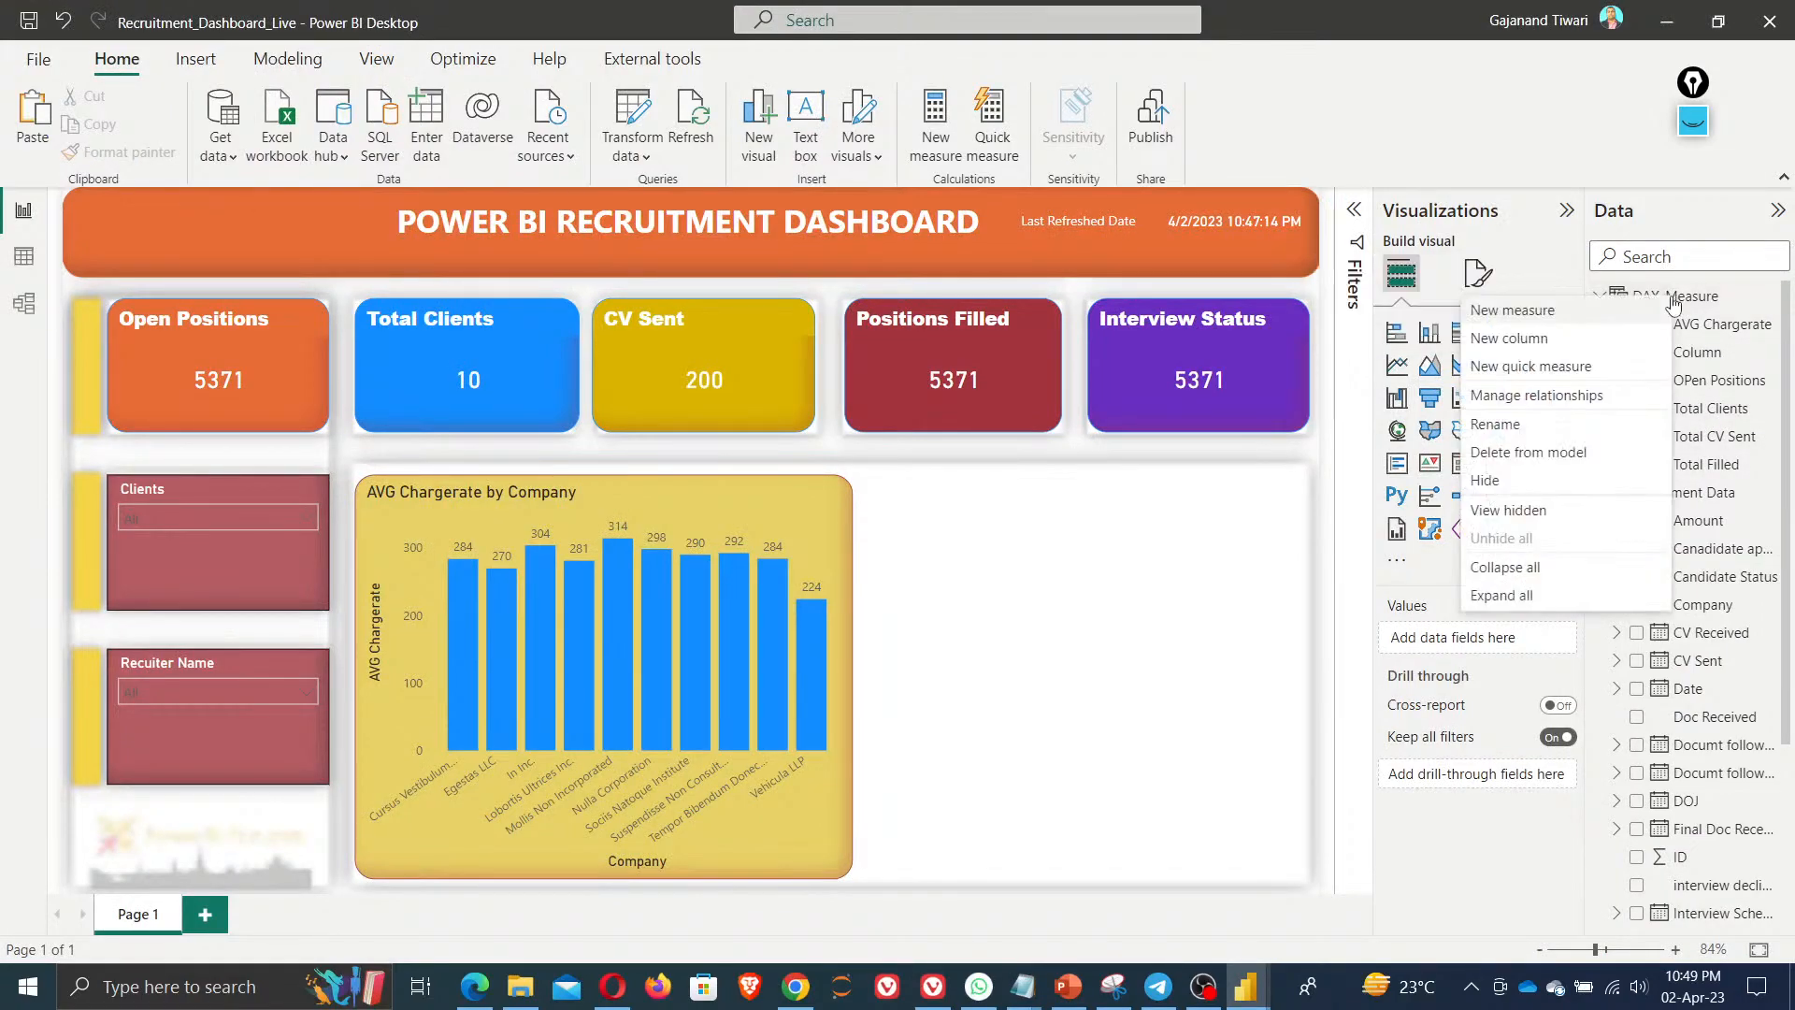
{"action": "left_click", "coordinate": [1580, 318]}
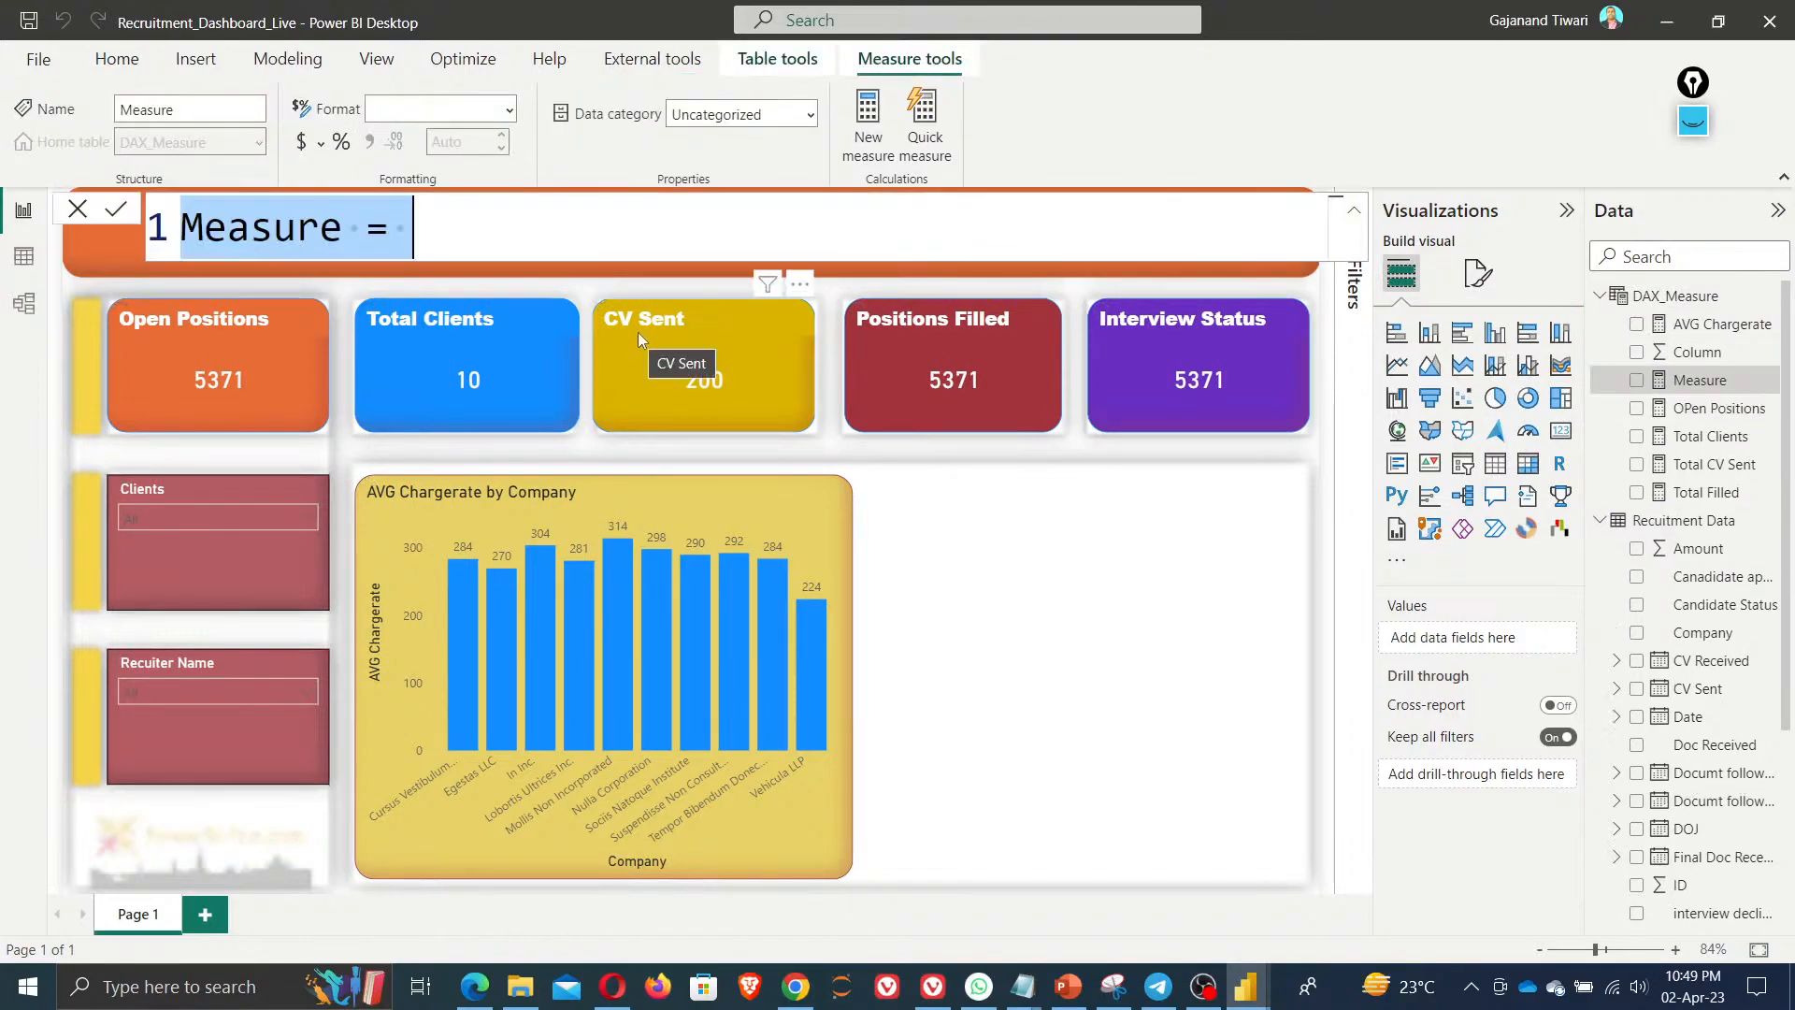
{"action": "type", "text": "REen"}
{"action": "key", "text": "BackSpace"}
{"action": "key", "text": "BackSpace"}
{"action": "key", "text": "BackSpace"}
{"action": "type", "text": "ene"}
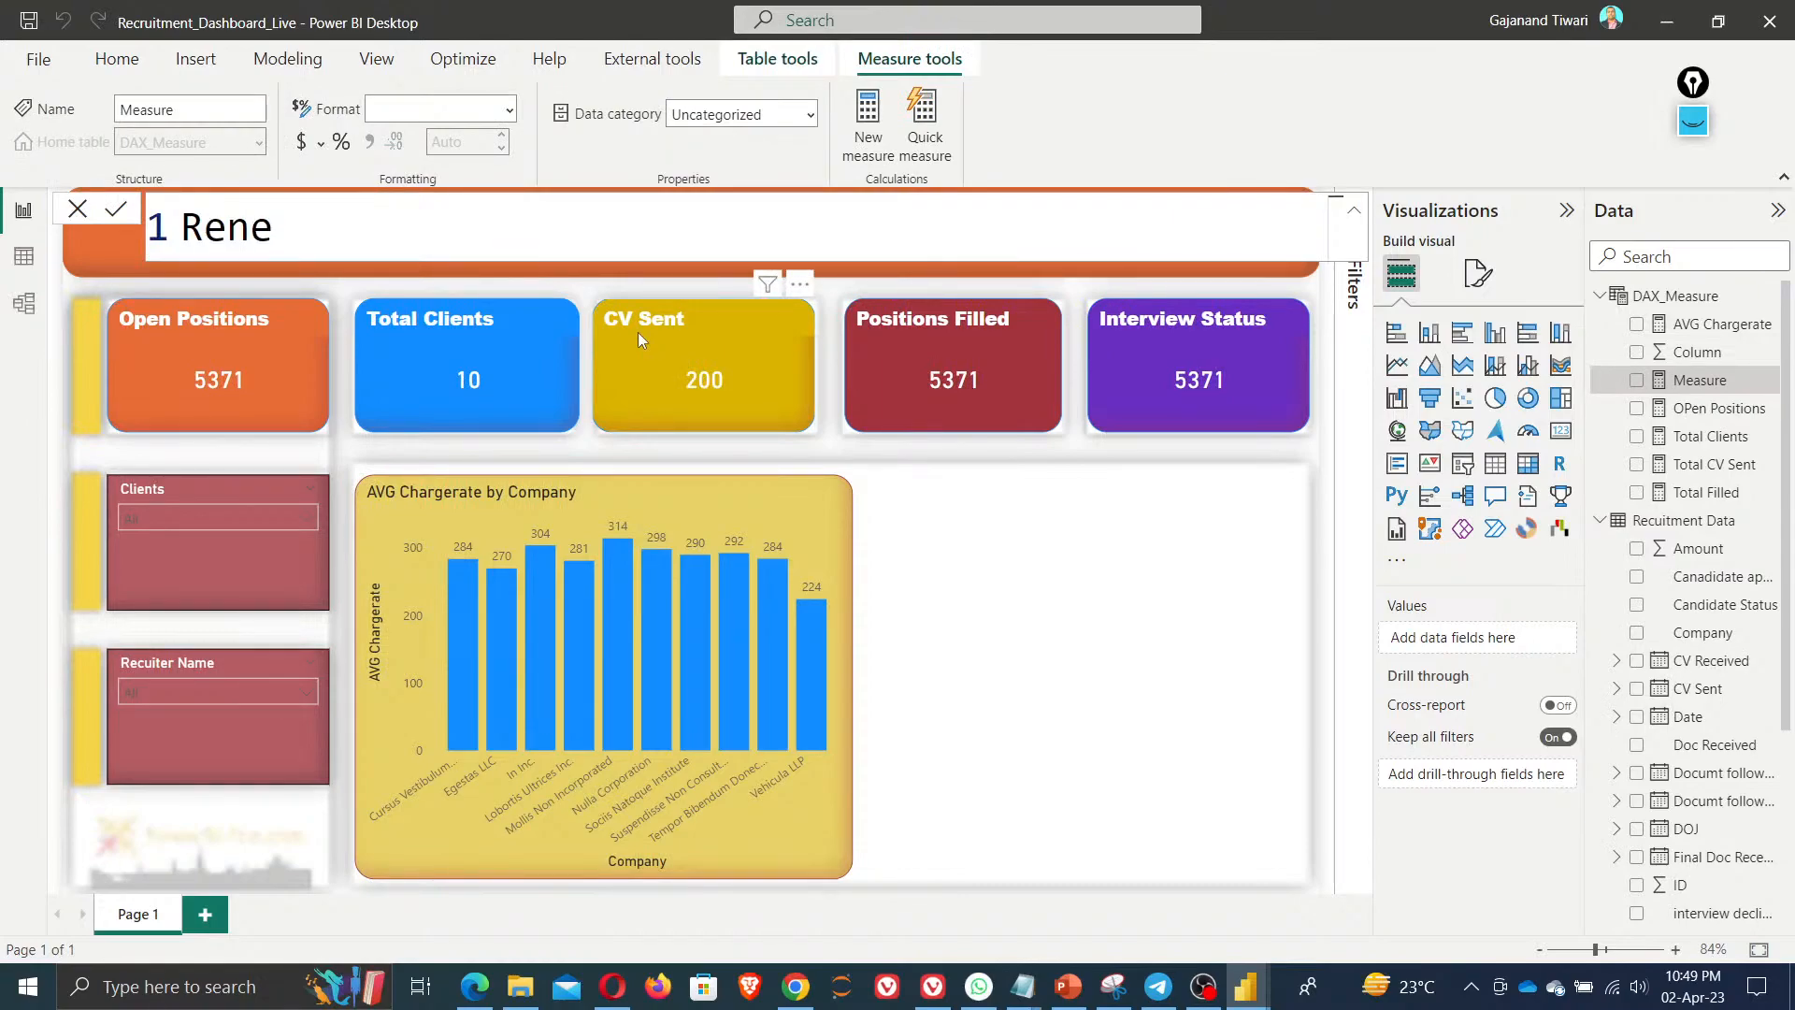
{"action": "key", "text": "BackSpace"}
{"action": "key", "text": "BackSpace"}
{"action": "key", "text": "BackSpace"}
{"action": "key", "text": "BackSpace"}
Name the measure TotalStarted and begin its formula with CALCULATE(SUM('Recuitment Data'[Amount]),
{"action": "type", "text": "Total"}
{"action": "type", "text": " A"}
{"action": "key", "text": "BackSpace"}
{"action": "key", "text": "BackSpace"}
{"action": "type", "text": "Rece"}
{"action": "key", "text": "BackSpace"}
{"action": "key", "text": "BackSpace"}
{"action": "key", "text": "BackSpace"}
{"action": "key", "text": "BackSpace"}
{"action": "type", "text": "Started = CALCULATE(sum"}
{"action": "key", "text": "Tab"}
{"action": "type", "text": "a'[Amou"}
{"action": "key", "text": "Tab"}
{"action": "type", "text": "),"}
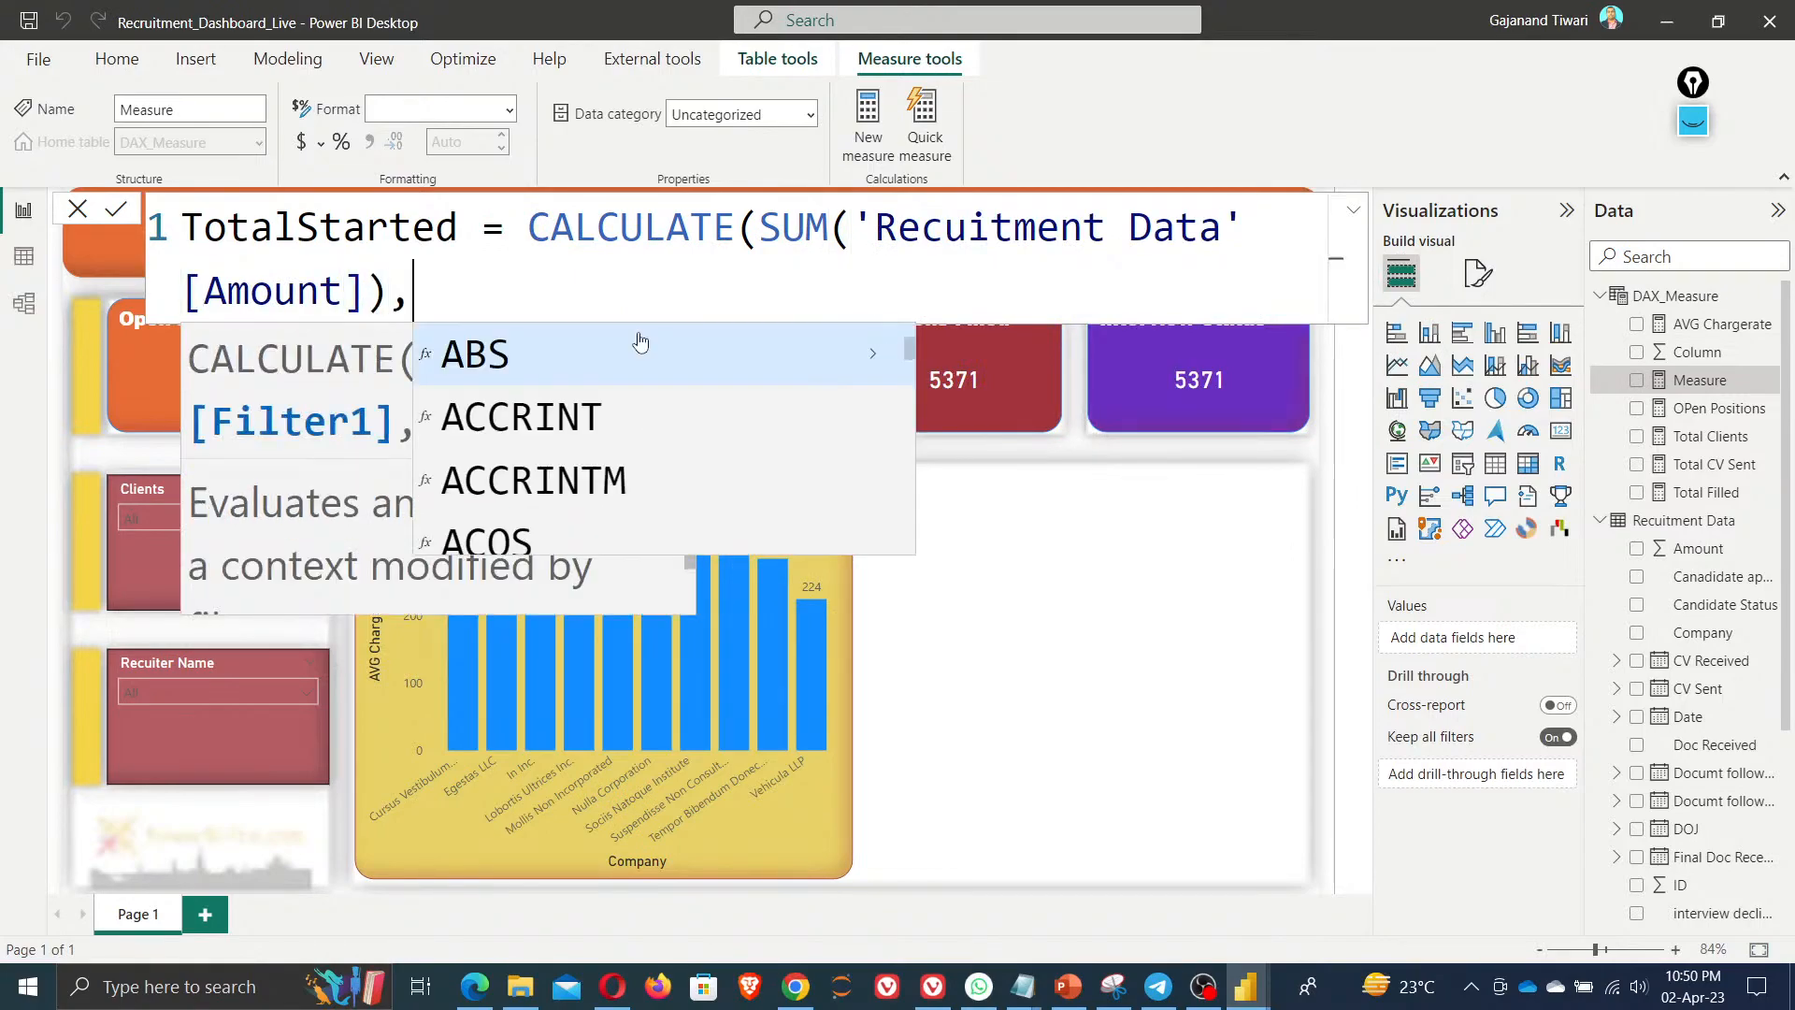
Complete the formula with FILTER('Recuitment Data', 'Recuitment Data'[Candidate Status] = "Started")), commit the measure and save the report
{"action": "type", "text": " fil"}
{"action": "key", "text": "Tab"}
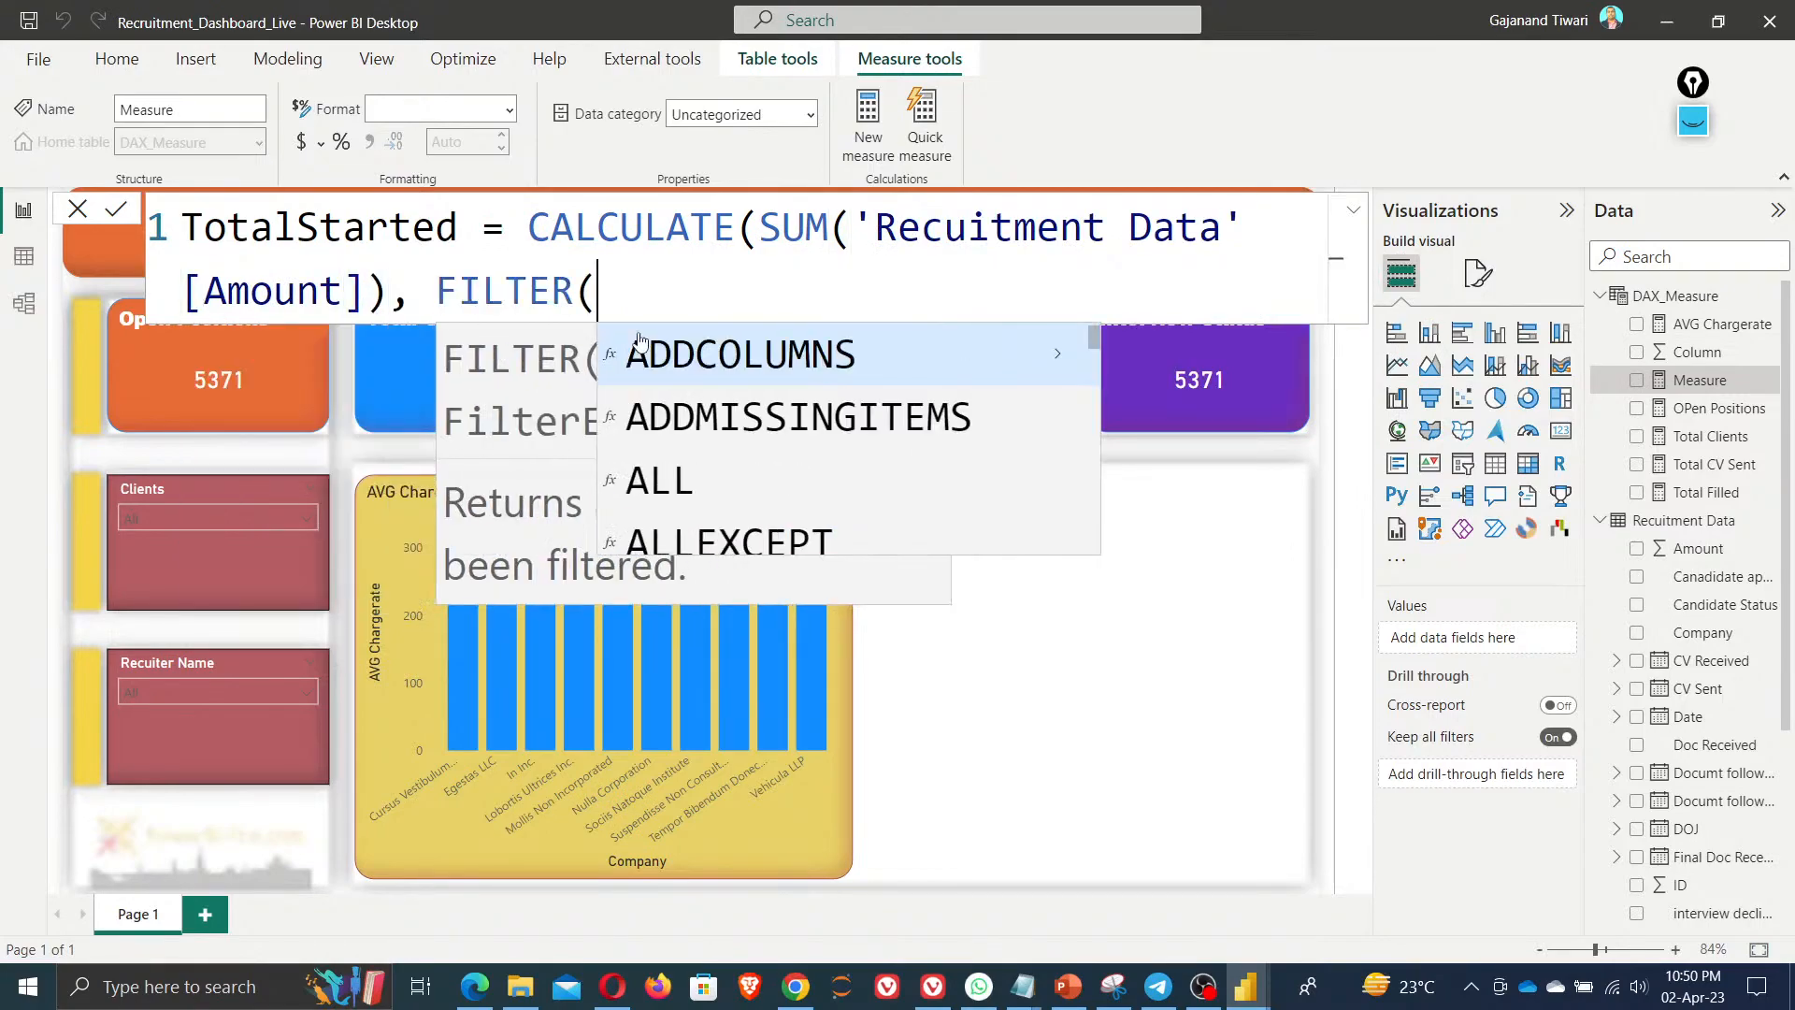
{"action": "type", "text": "f"}
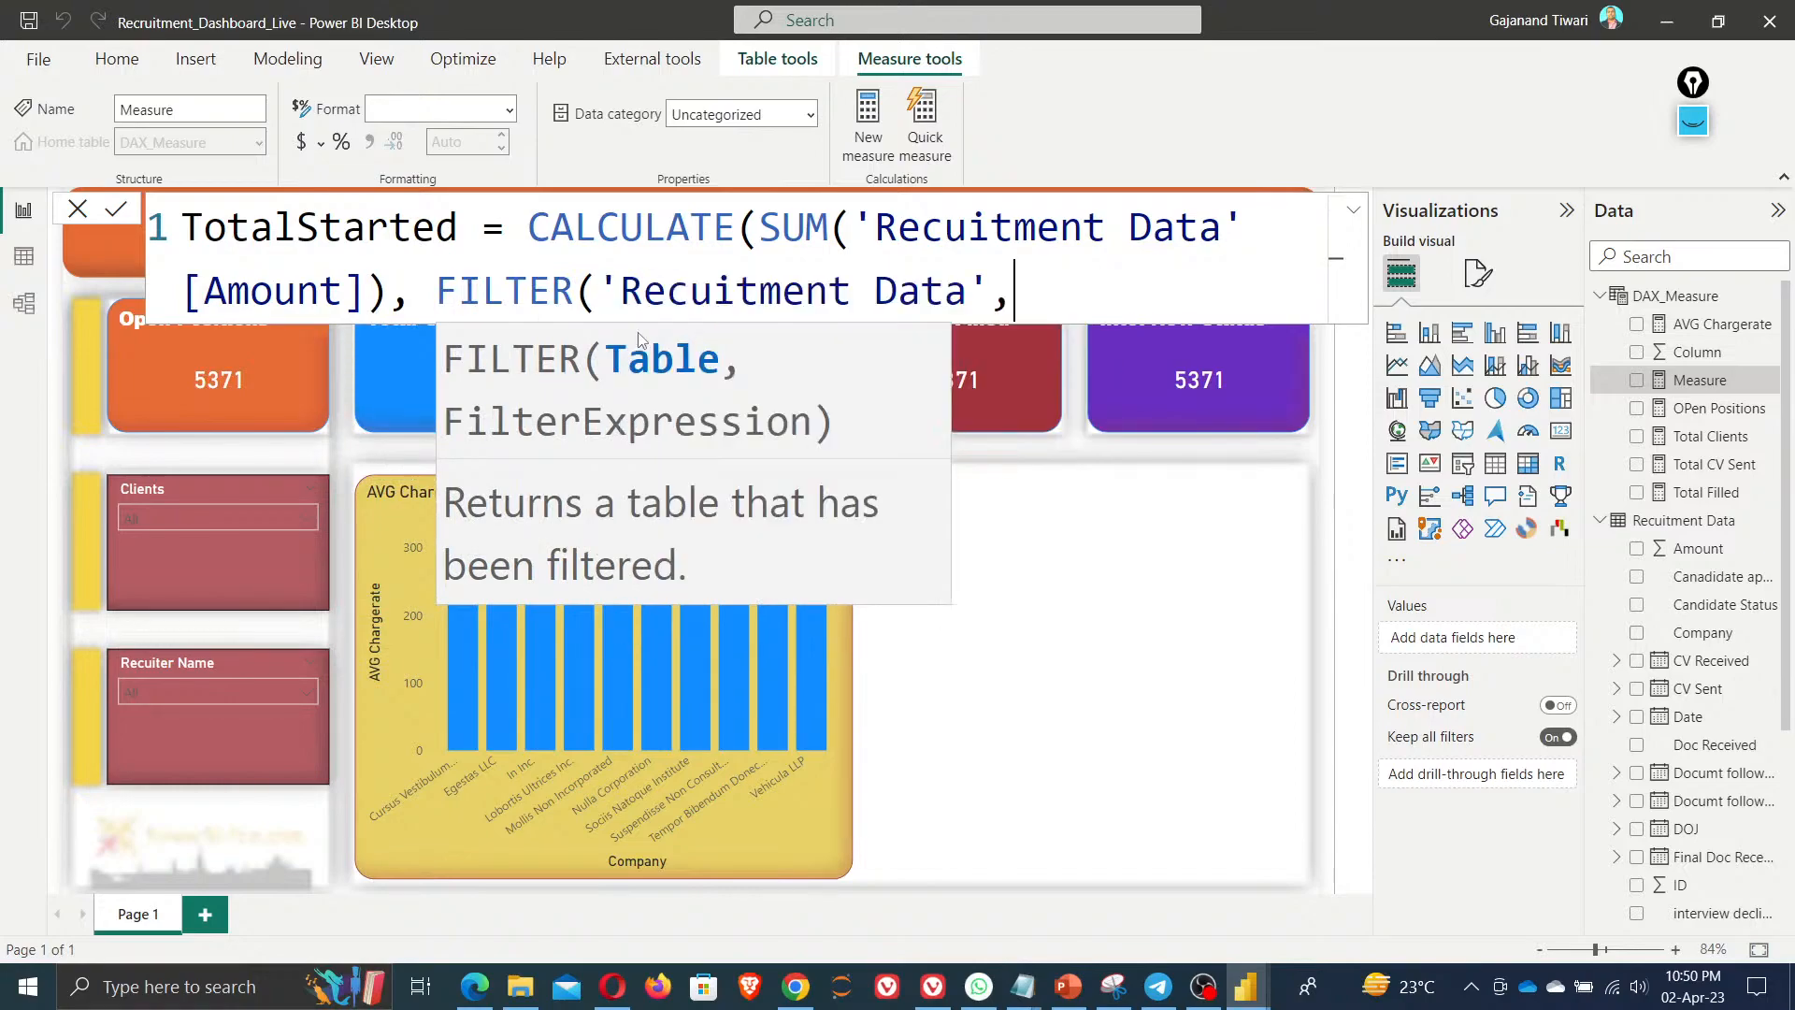
{"action": "type", "text": "can"}
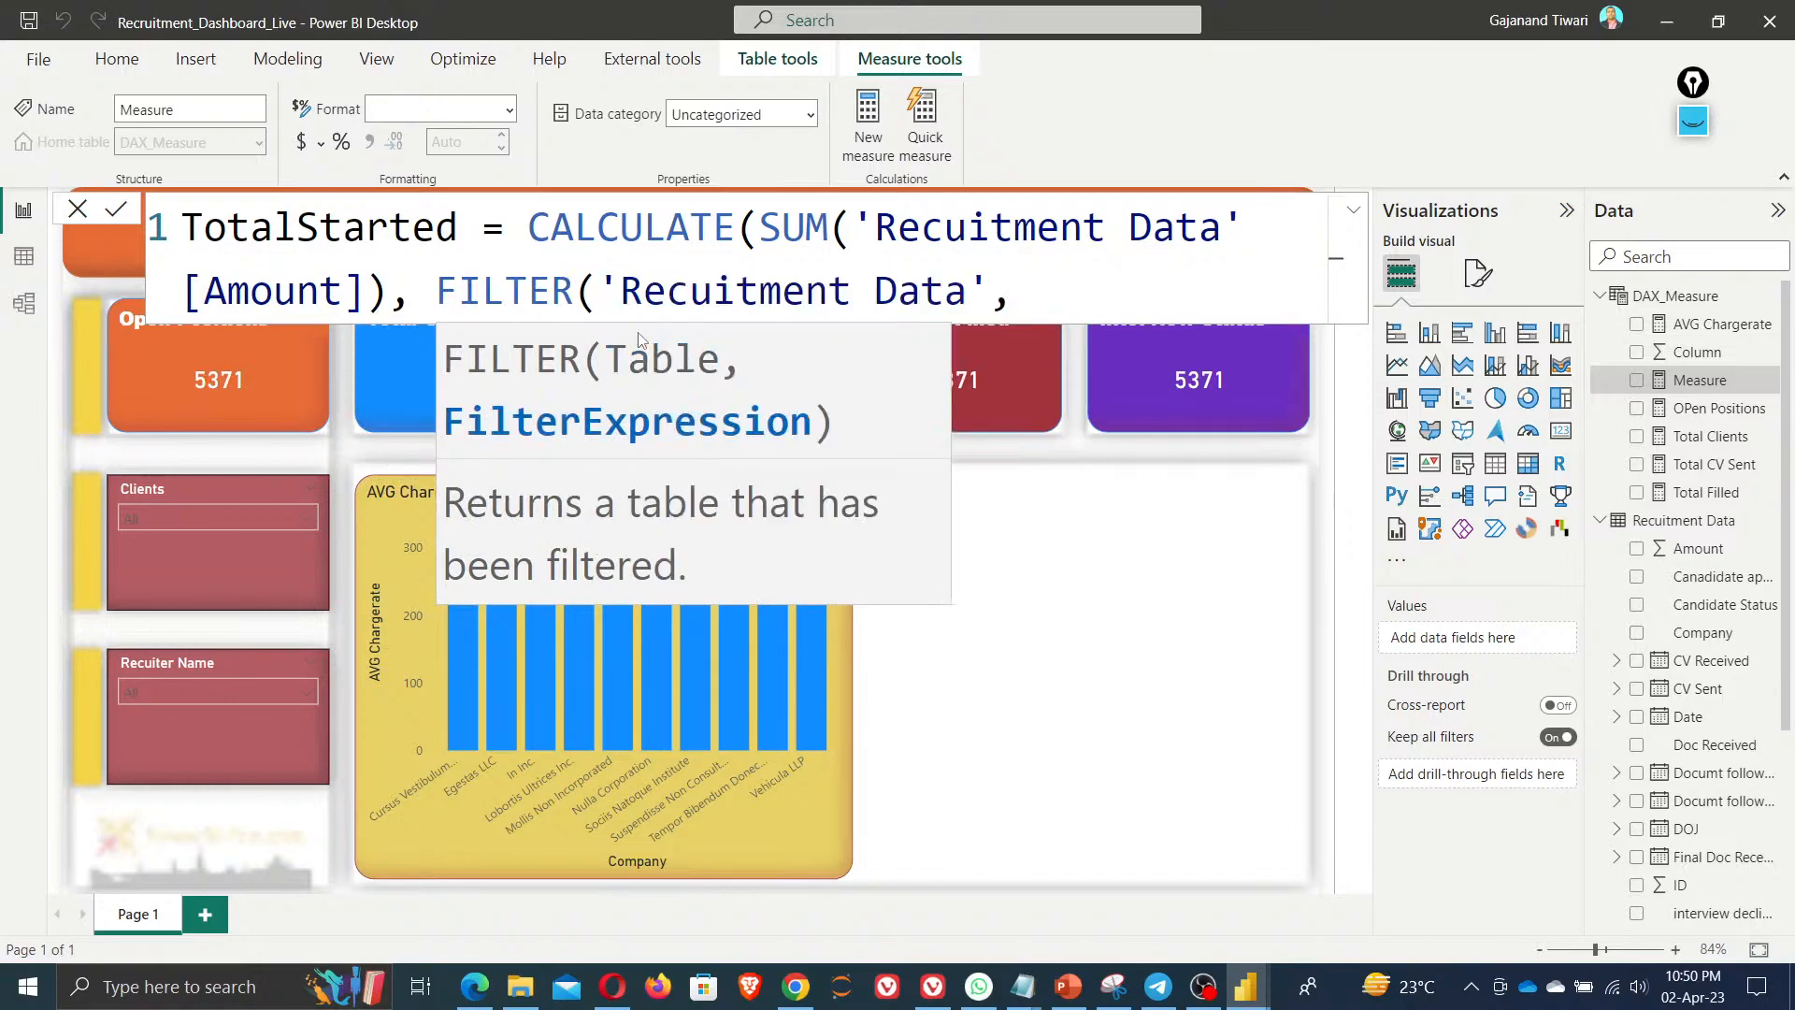
{"action": "type", "text": "dd"}
{"action": "key", "text": "BackSpace"}
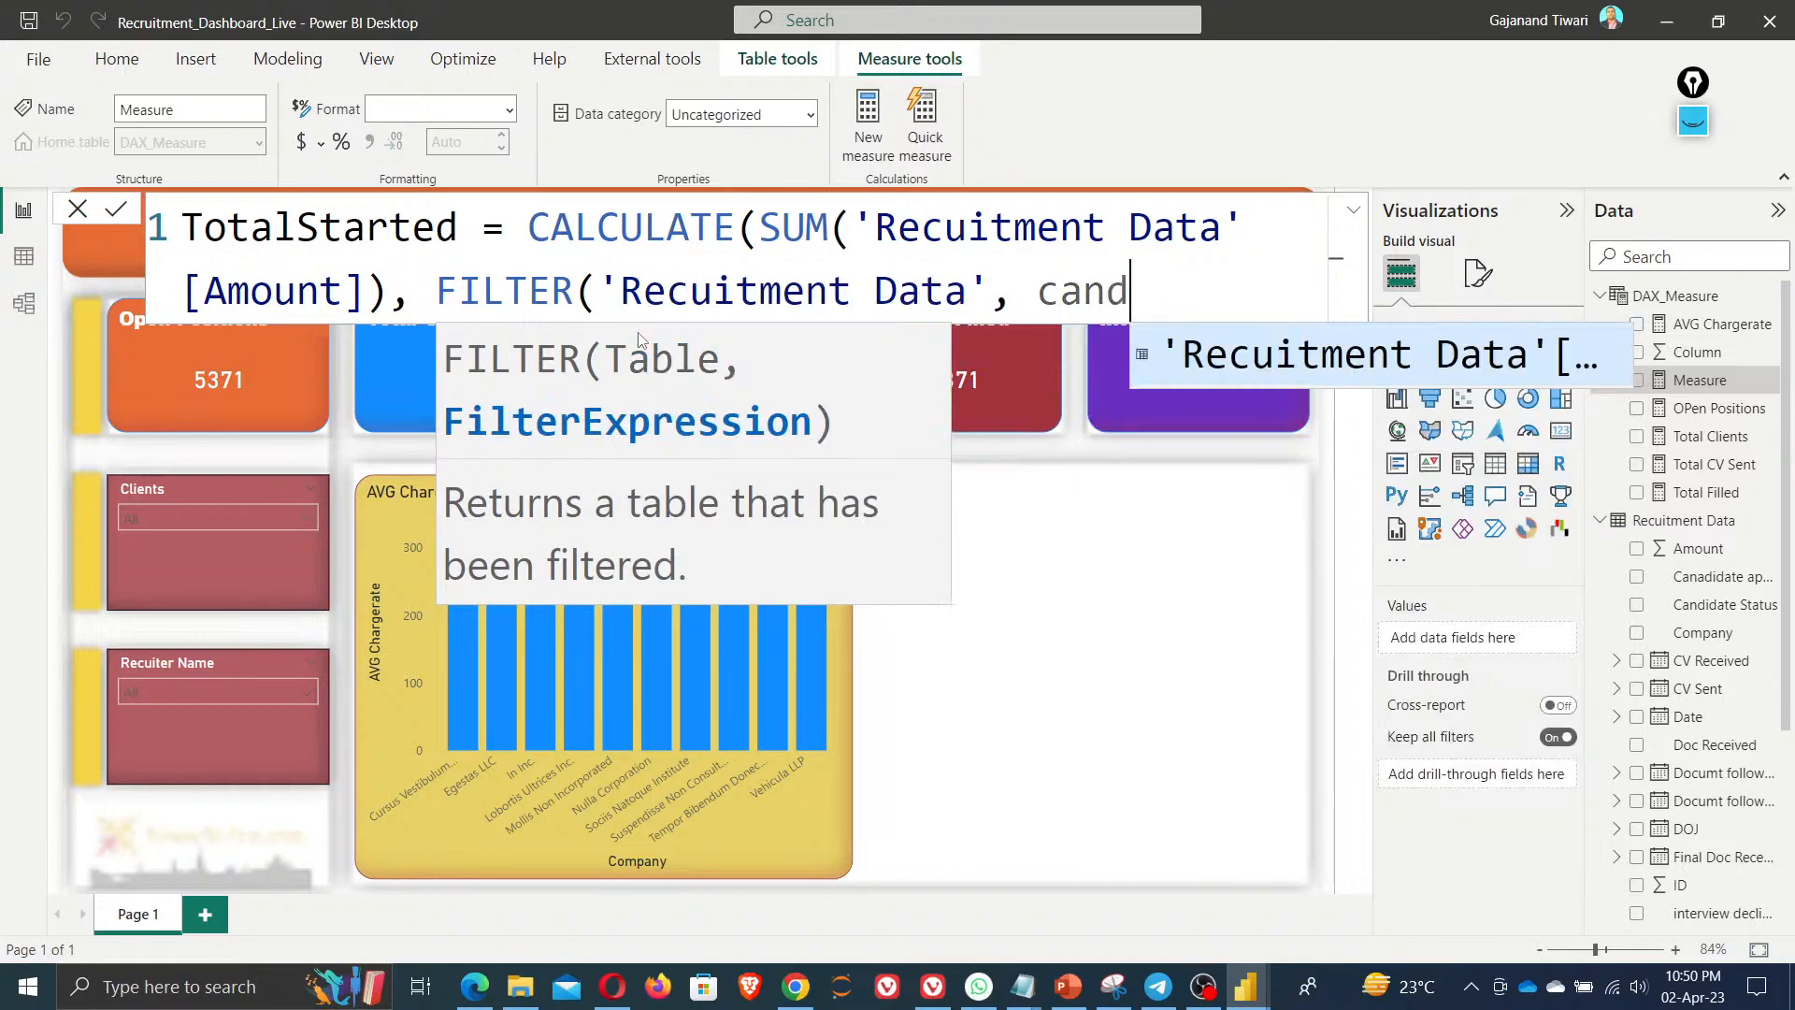
{"action": "key", "text": "Tab"}
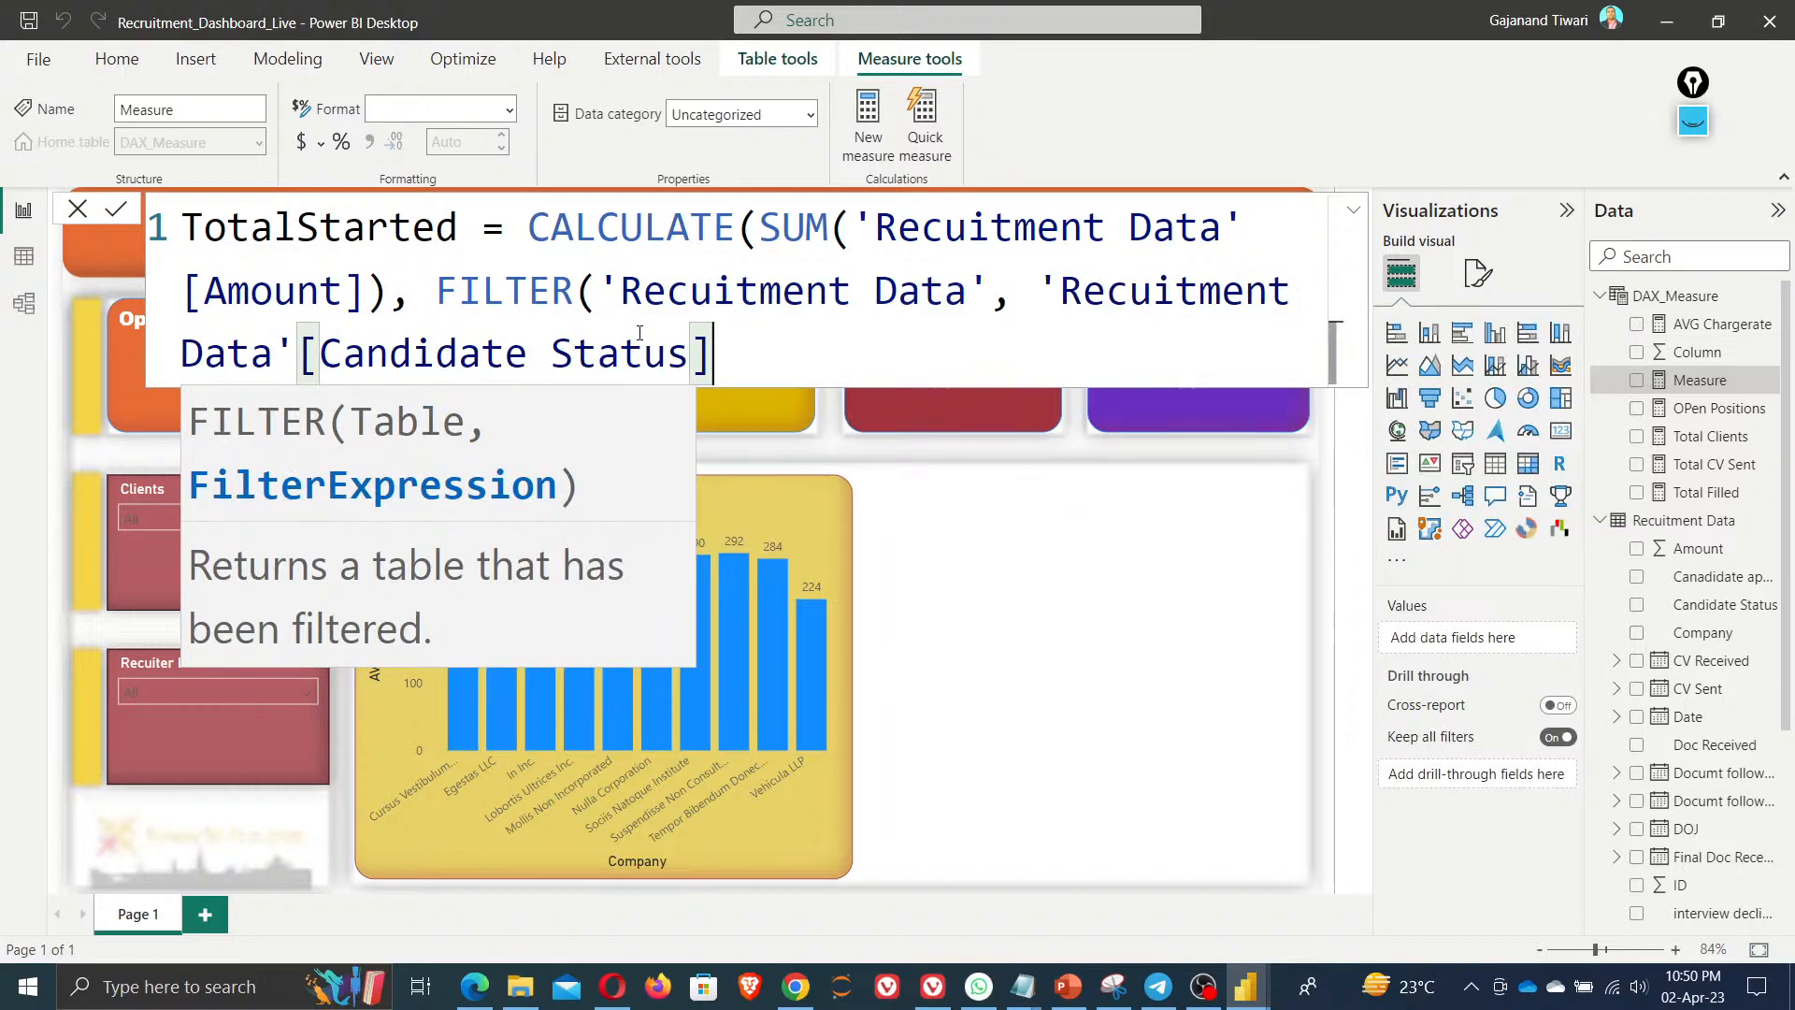
{"action": "type", "text": "= \"St"}
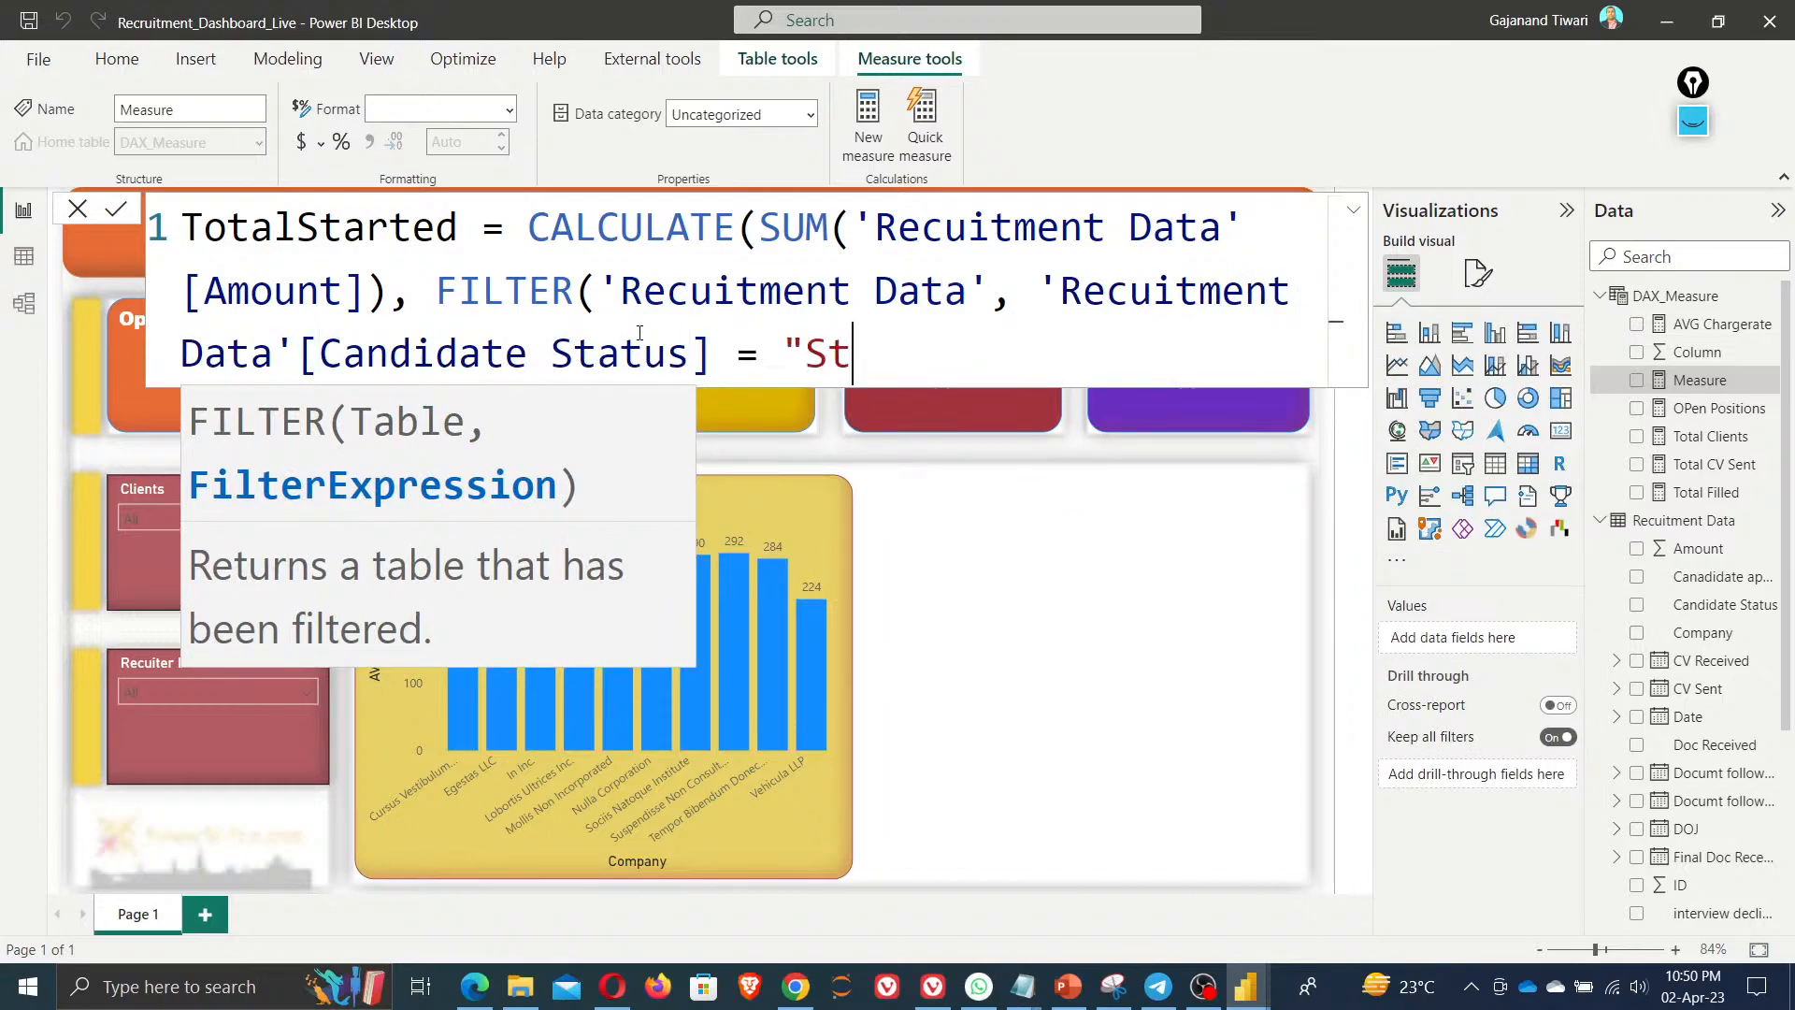
{"action": "type", "text": "arted"}
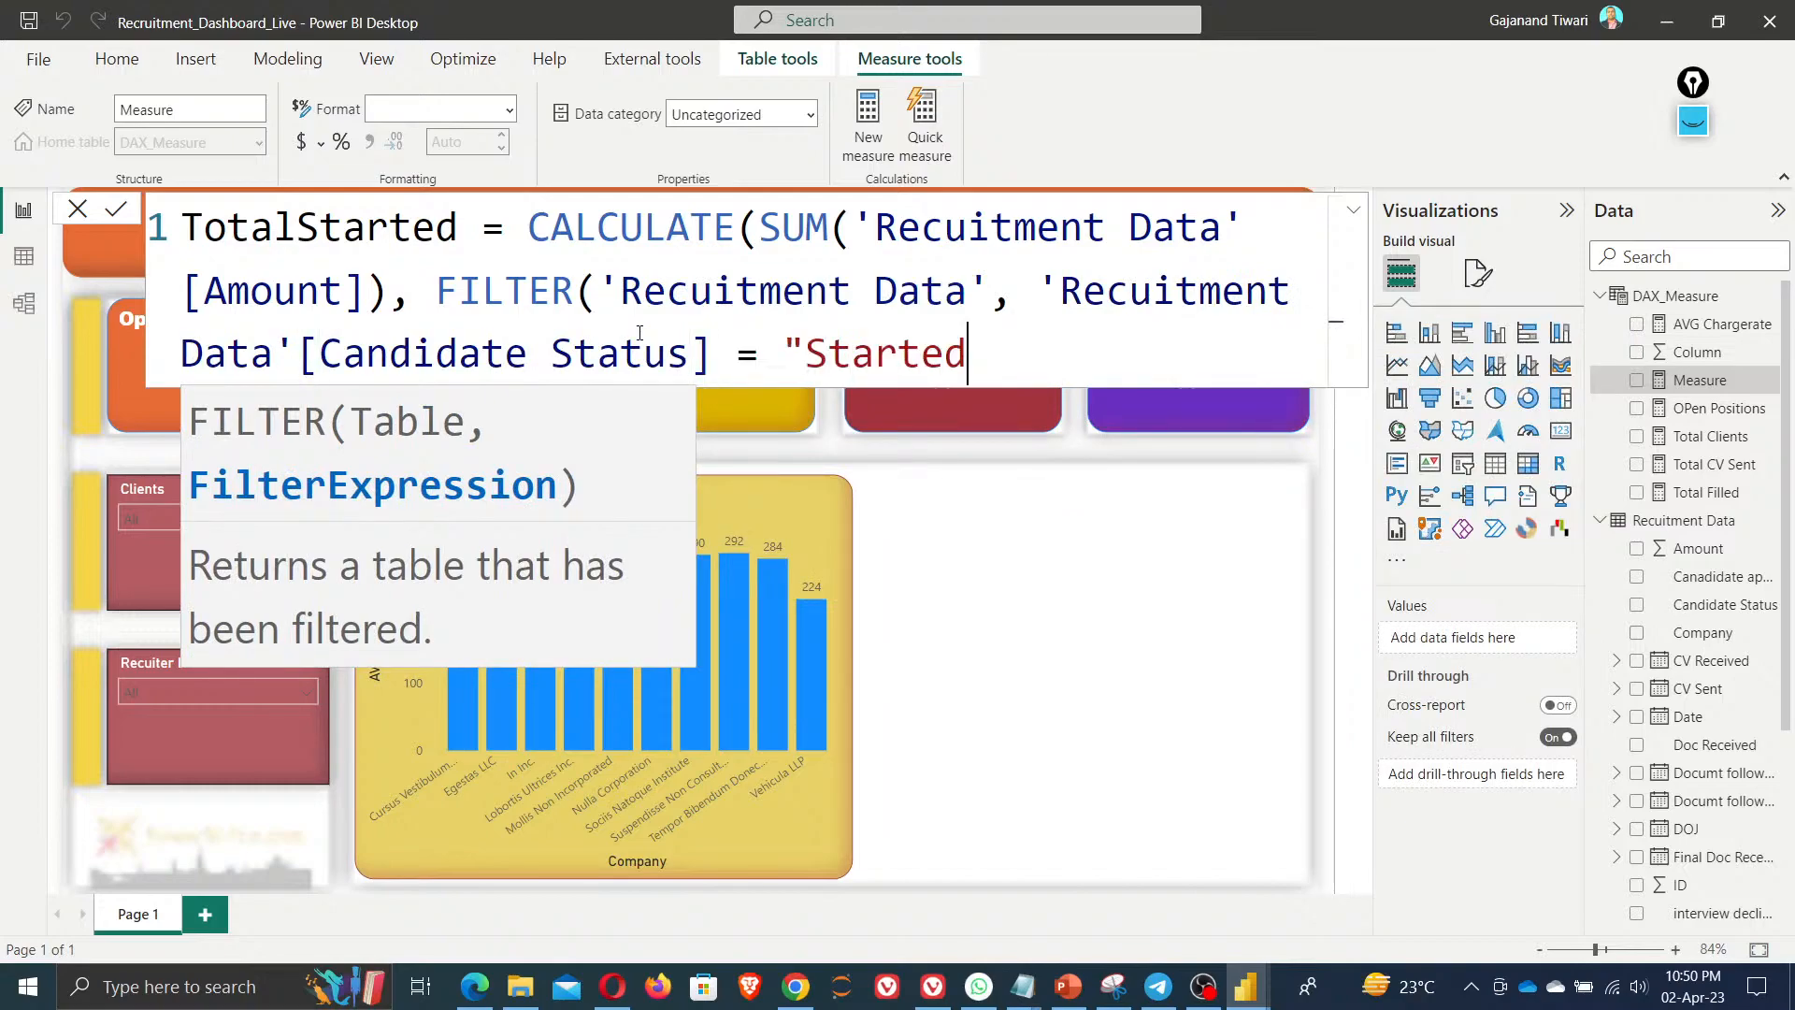
{"action": "type", "text": "\")"}
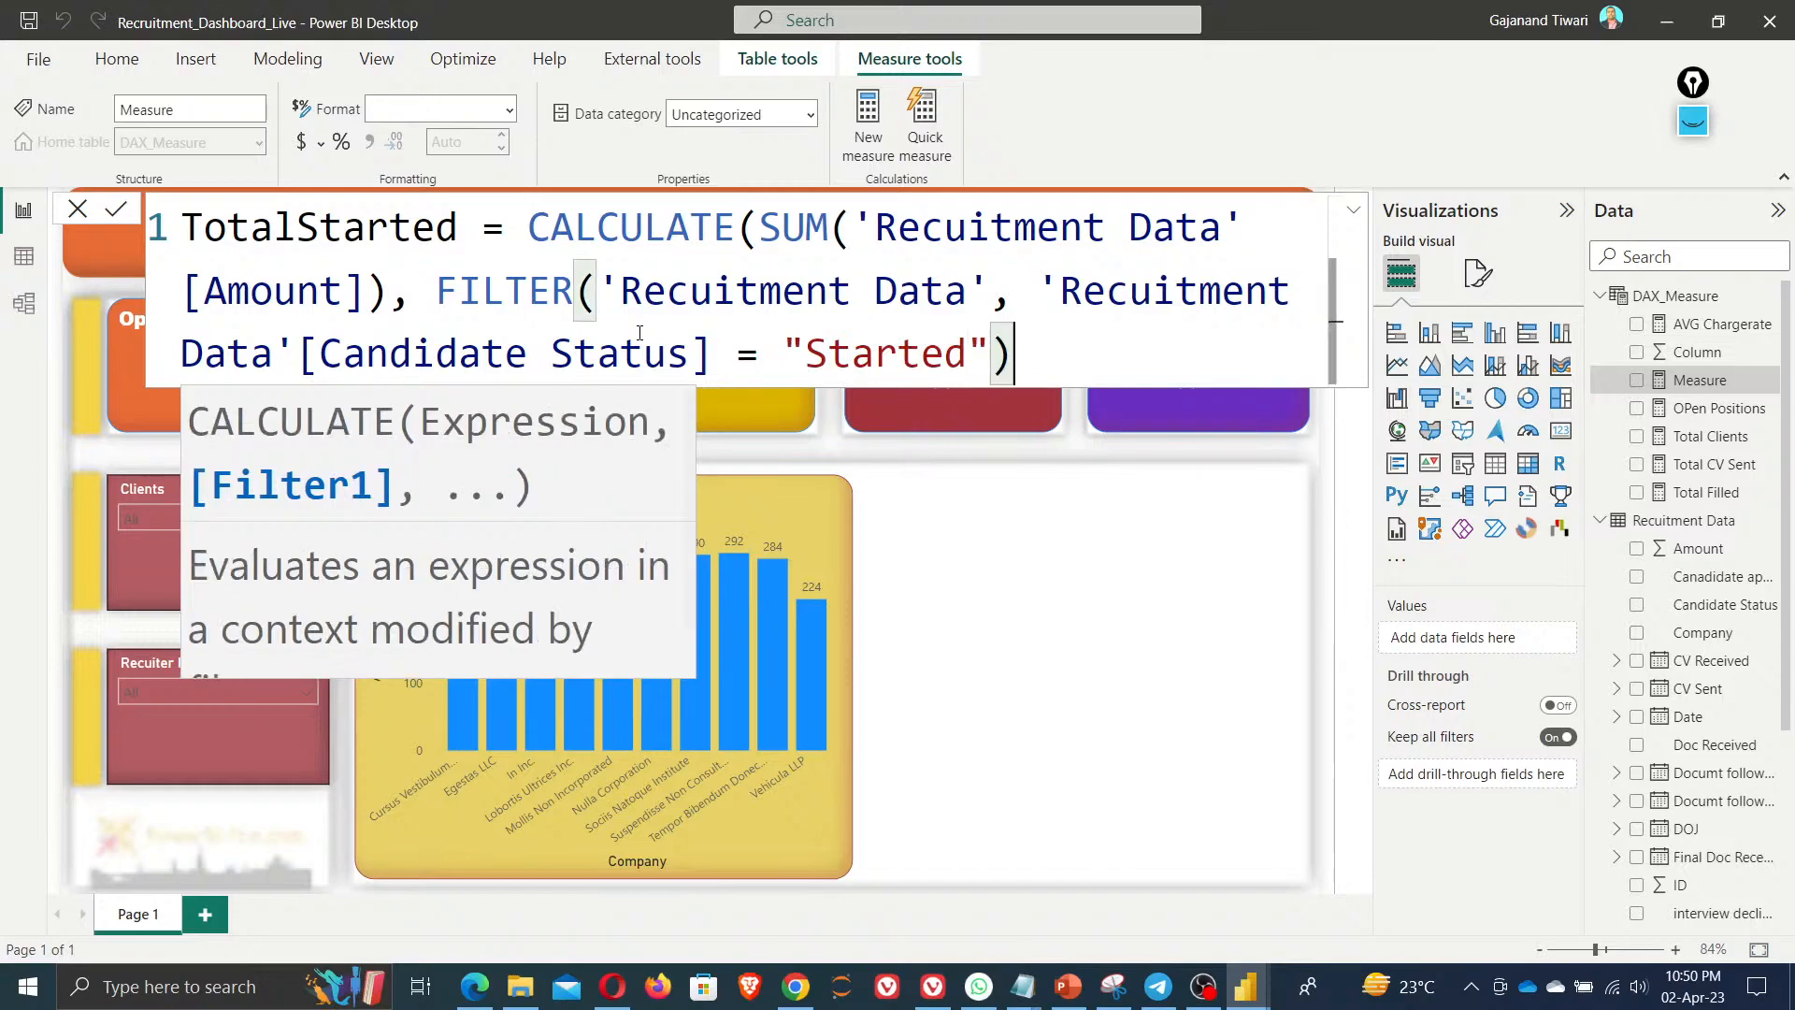
{"action": "type", "text": ")"}
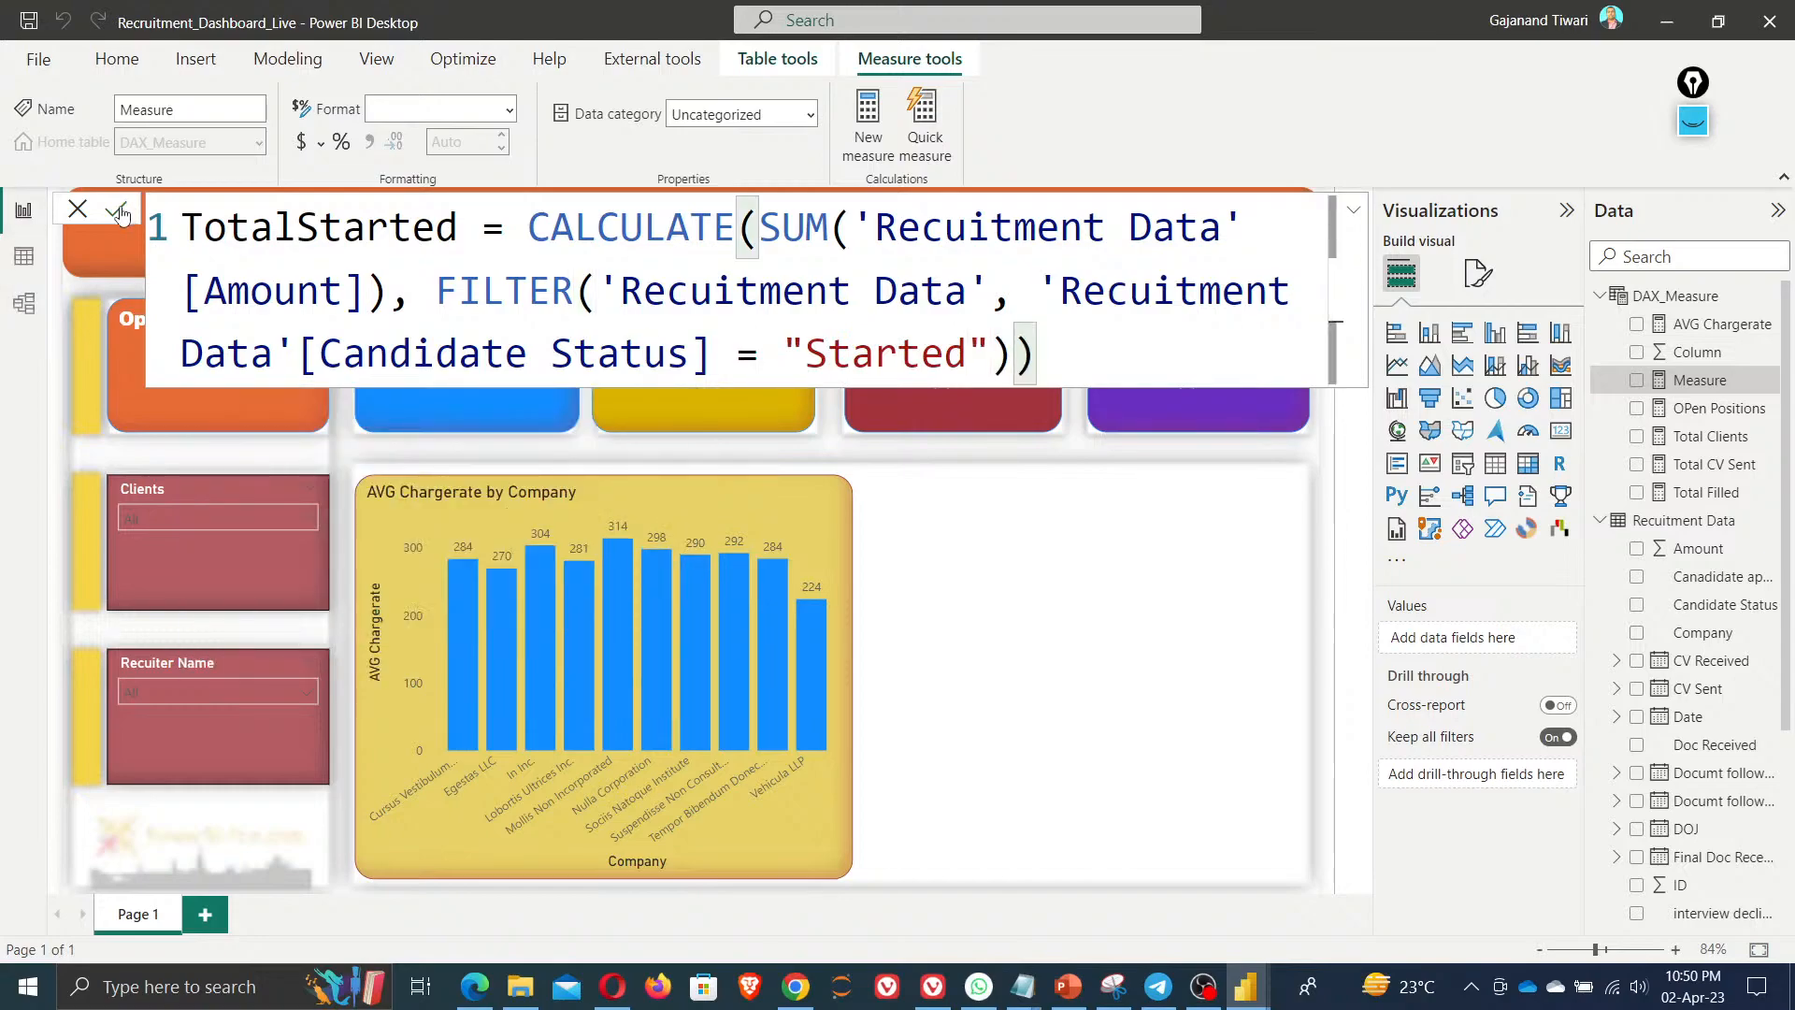
{"action": "key", "text": "Return"}
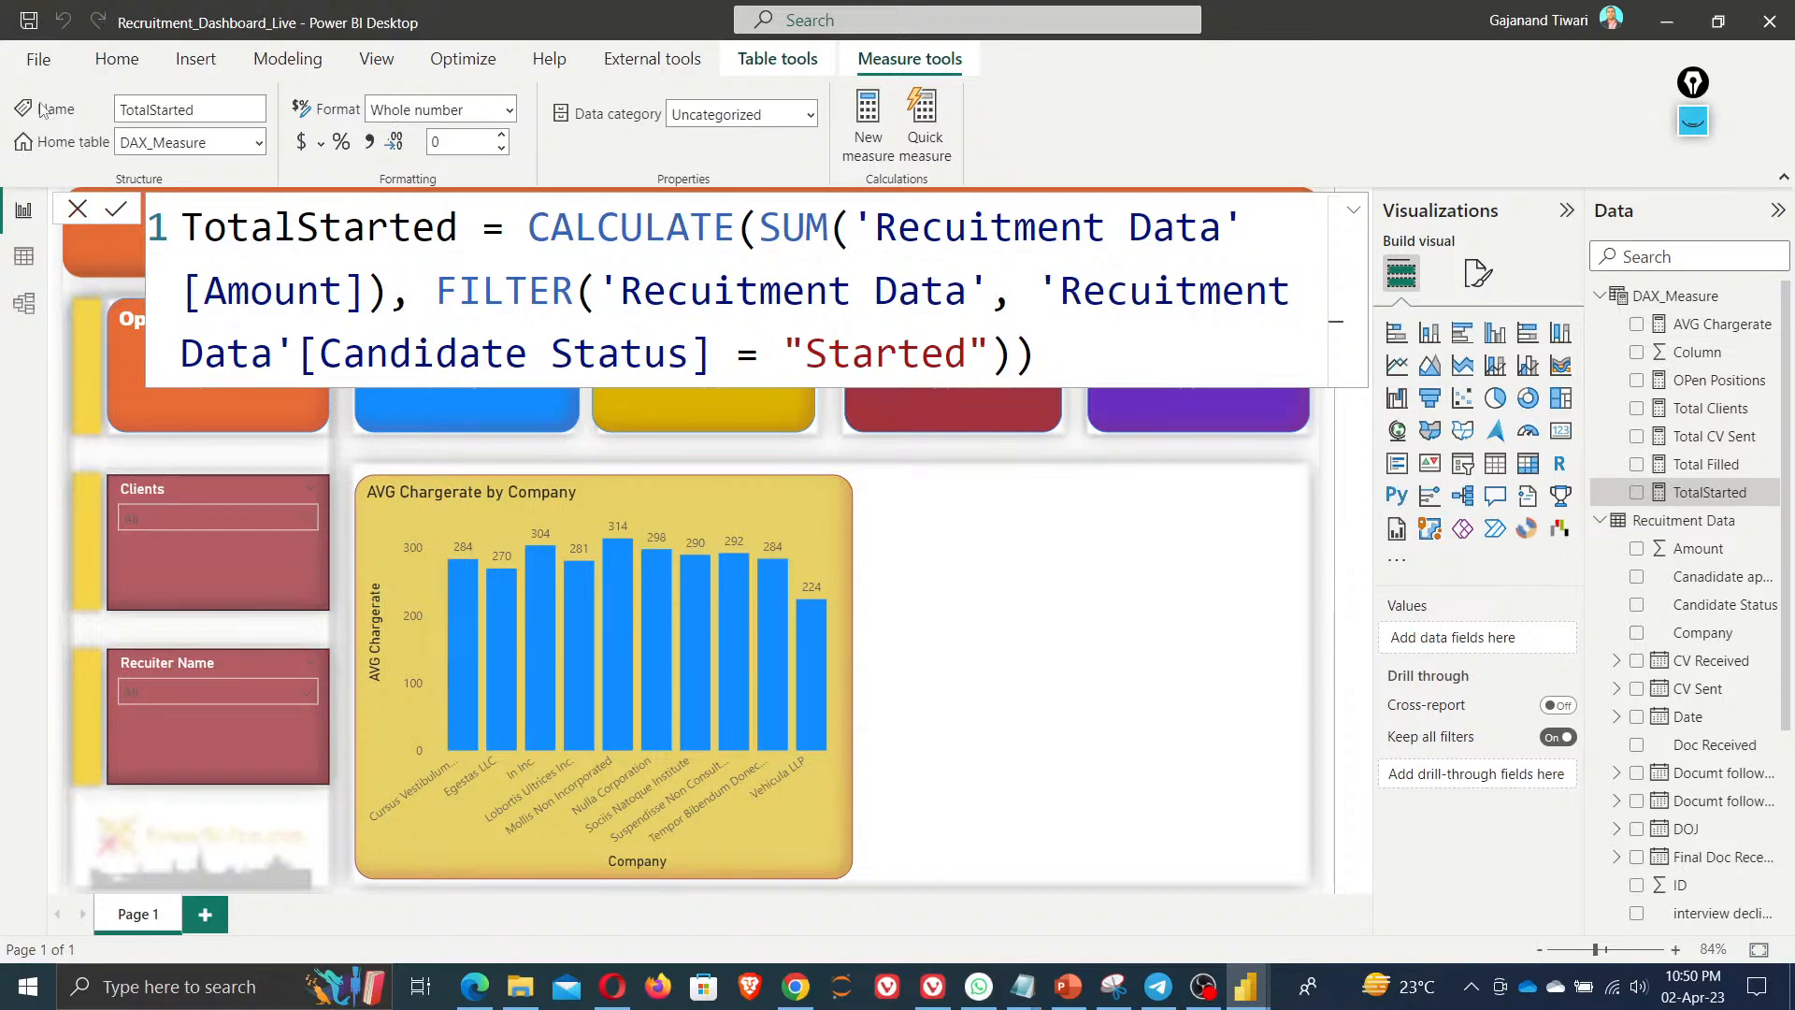
{"action": "left_click", "coordinate": [31, 22]}
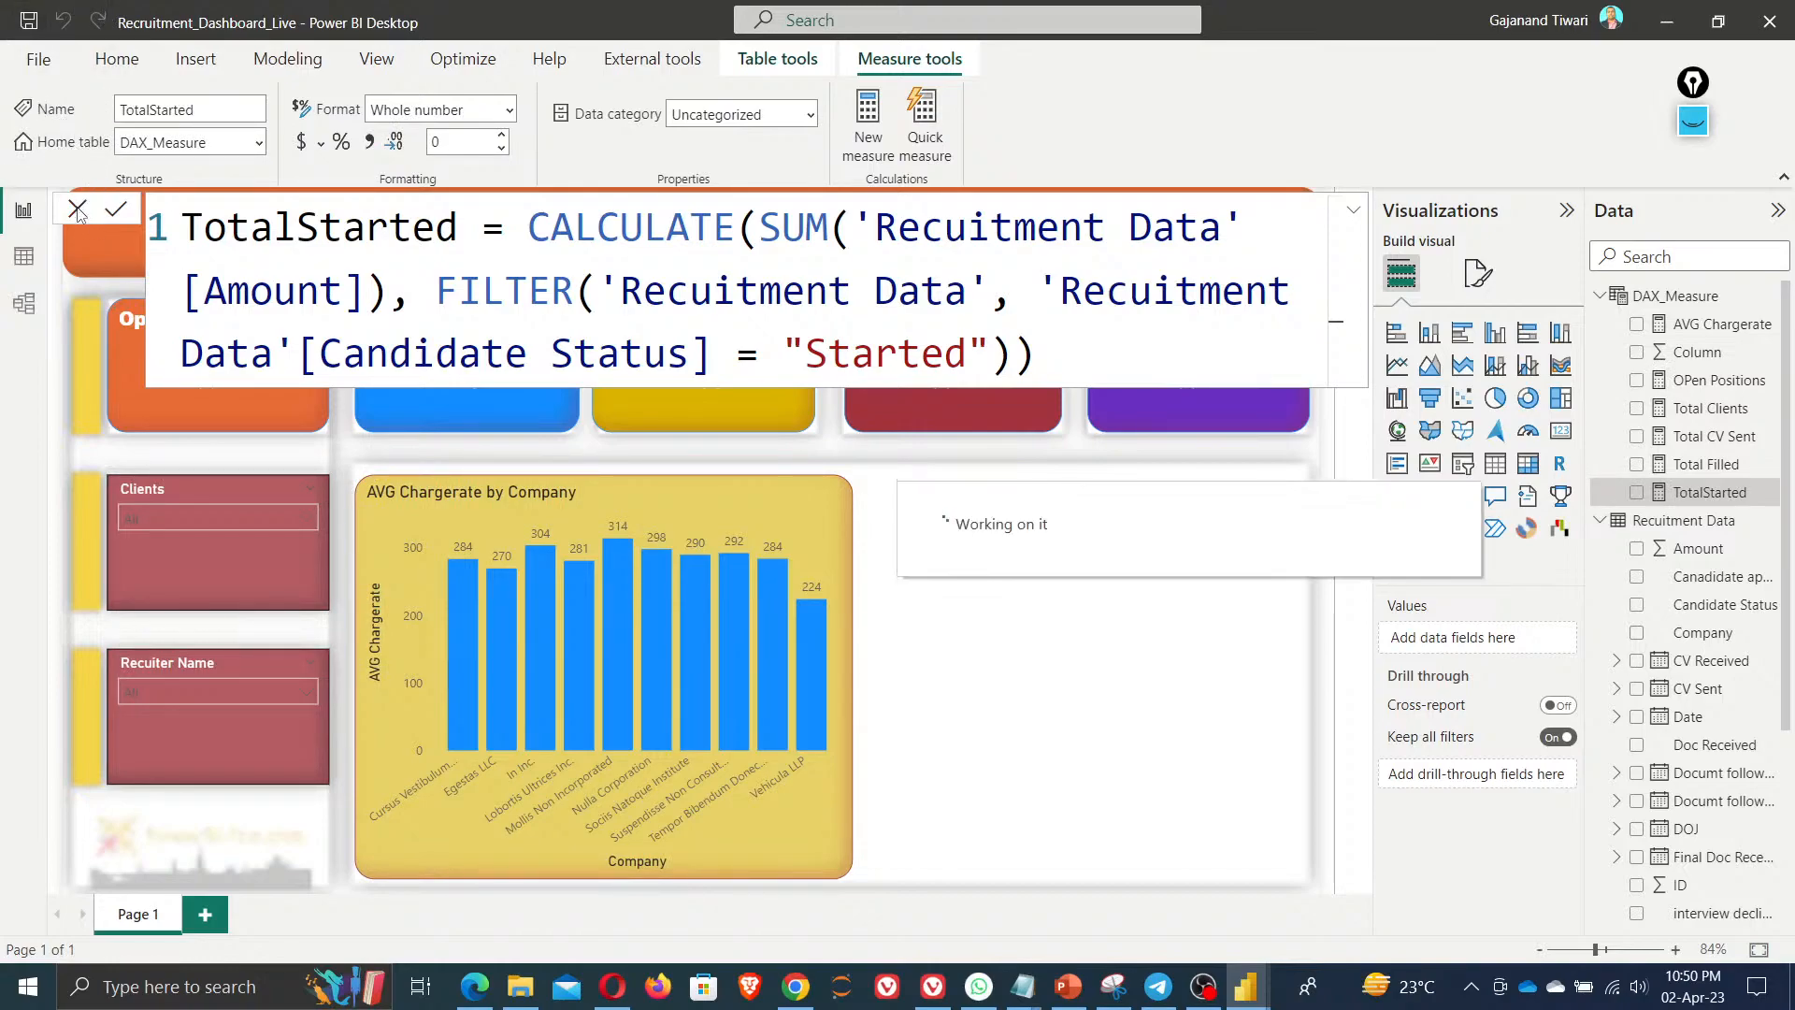
{"action": "left_click", "coordinate": [79, 212]}
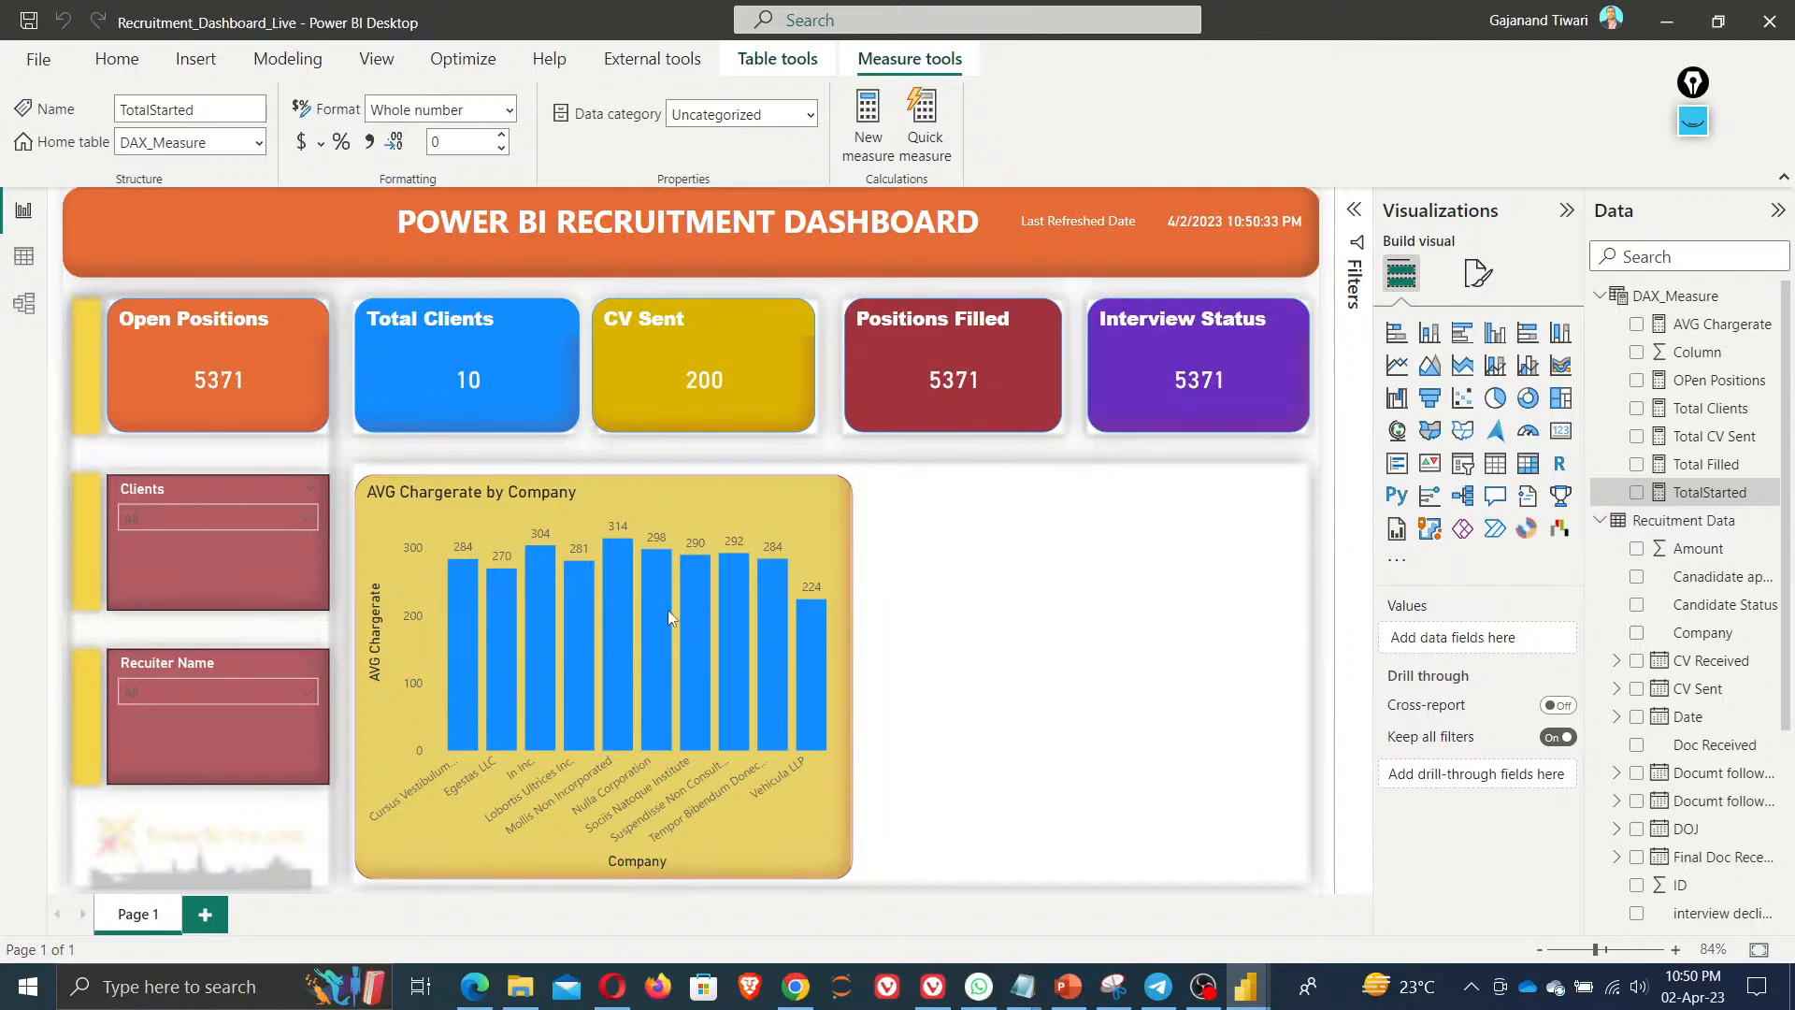
Duplicate the AVG Chargerate by Company chart and place the copy in the empty area beside the original
{"action": "left_click", "coordinate": [785, 535]}
{"action": "key", "text": "ctrl+c"}
{"action": "key", "text": "ctrl+v"}
{"action": "left_click_drag", "start_coordinate": [751, 543], "coordinate": [1257, 532]}
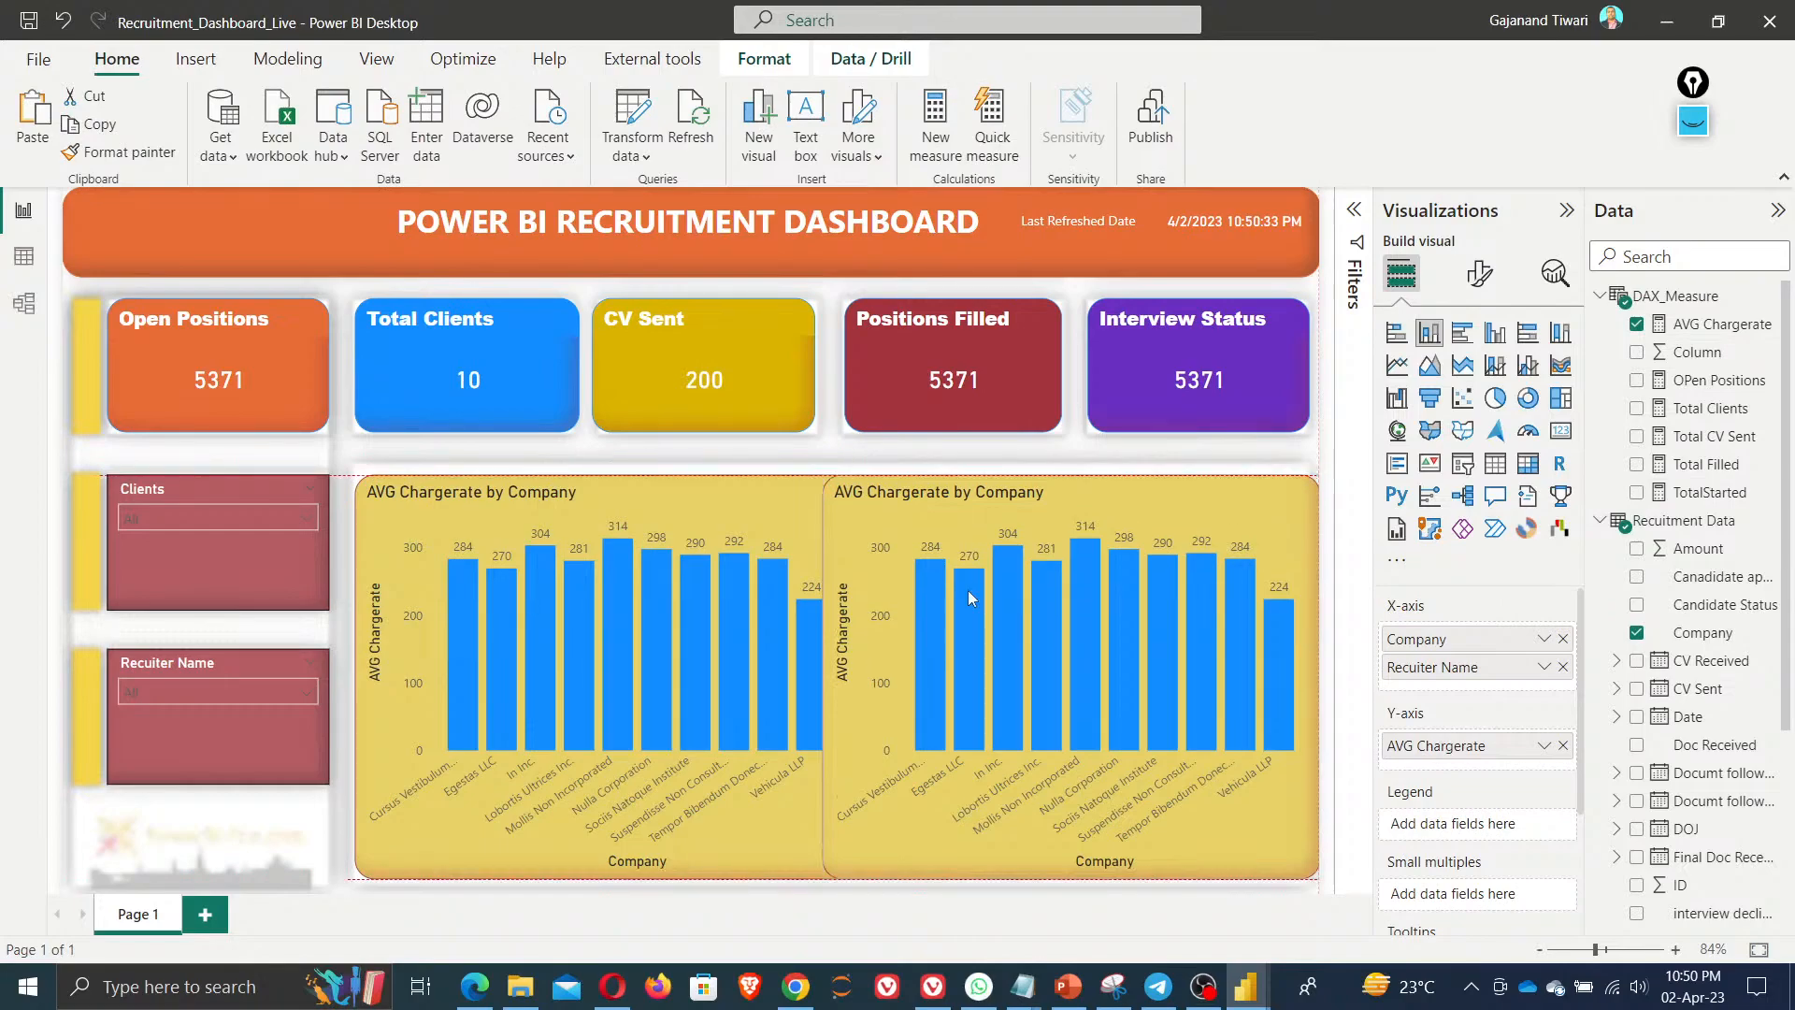
Narrow the original chart and its copy so they sit side by side with a small gap
{"action": "left_click", "coordinate": [857, 682]}
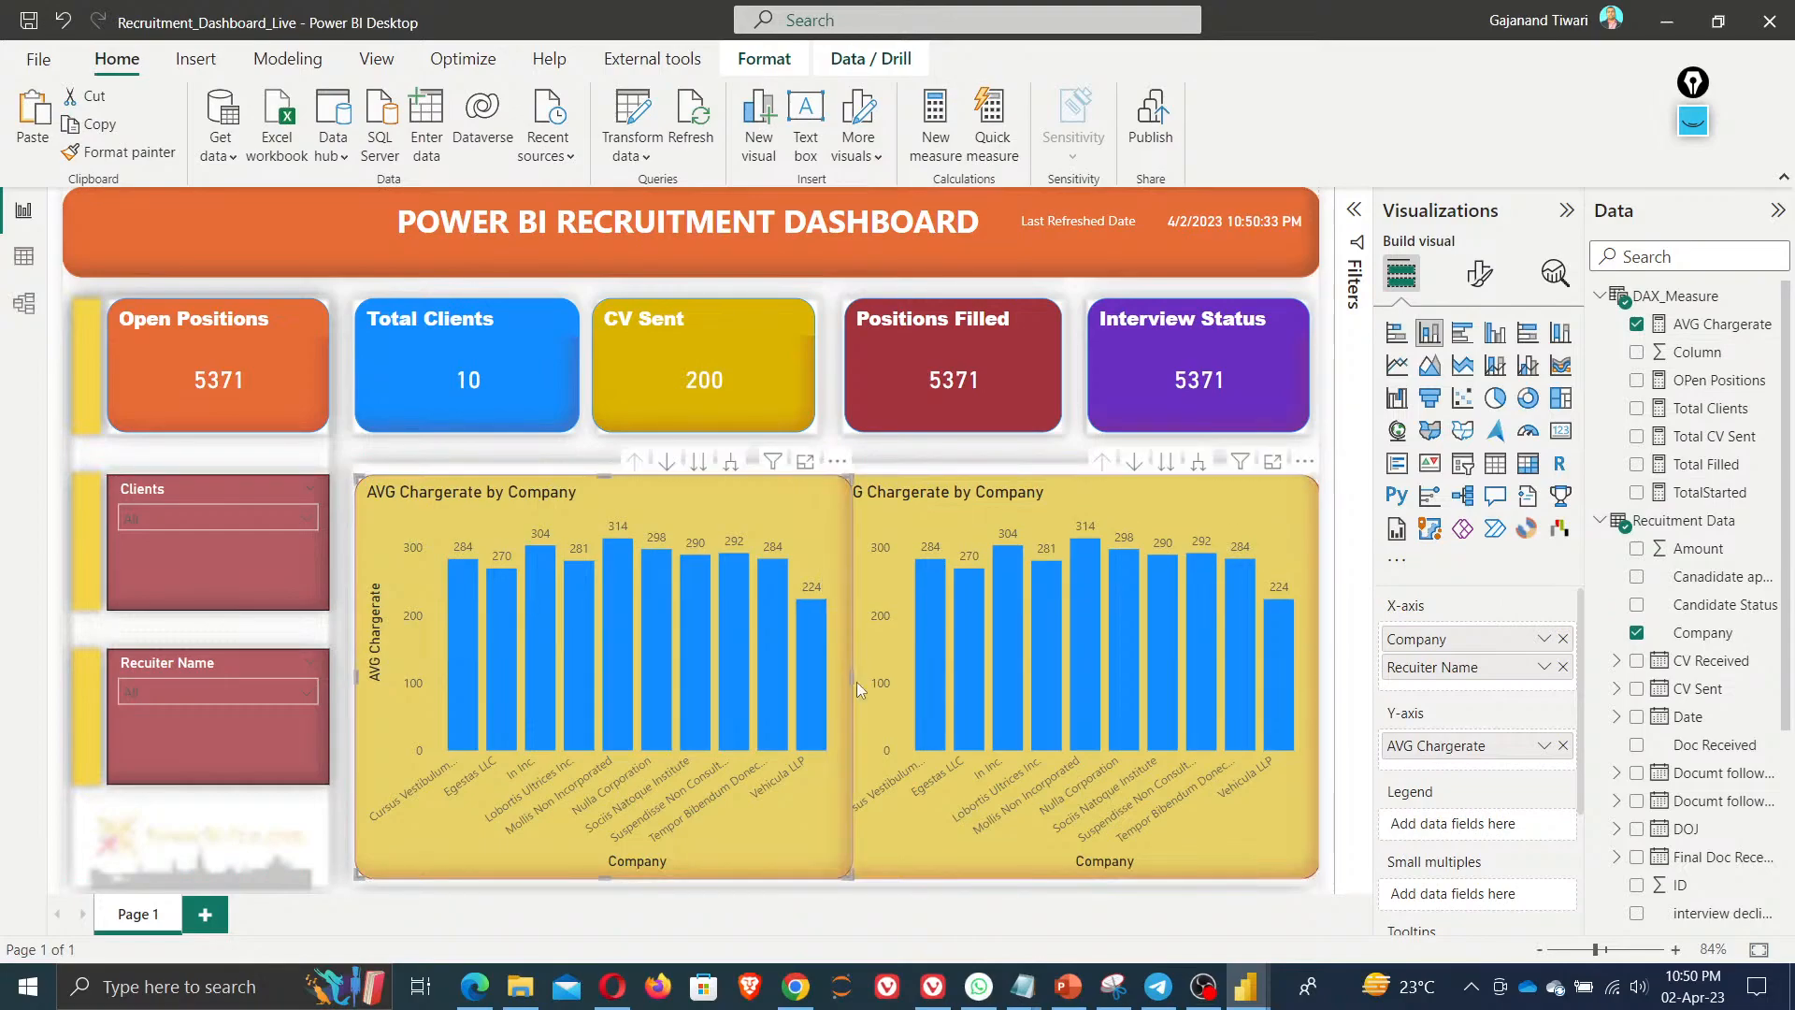
{"action": "left_click_drag", "start_coordinate": [857, 682], "coordinate": [832, 671]}
{"action": "left_click", "coordinate": [826, 675]}
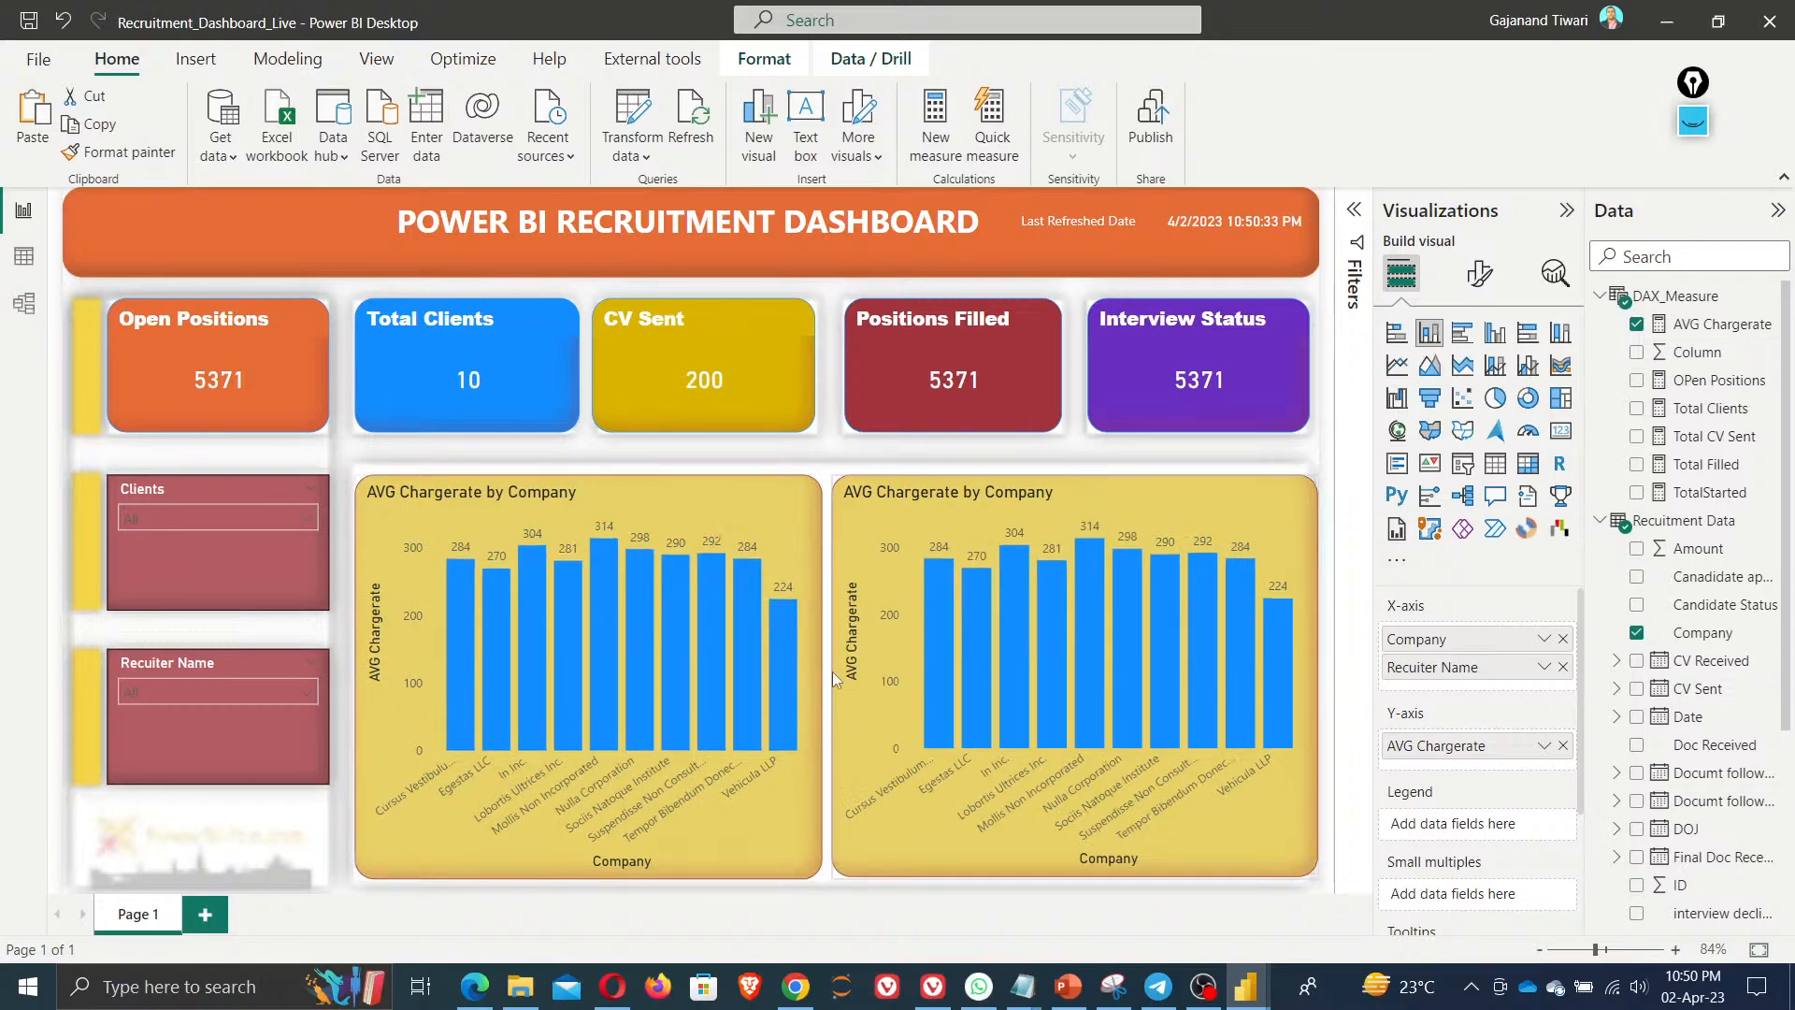
Change the background color of the copied AVG Chargerate by Company chart to orange
{"action": "left_click_drag", "start_coordinate": [1259, 578], "coordinate": [1262, 585]}
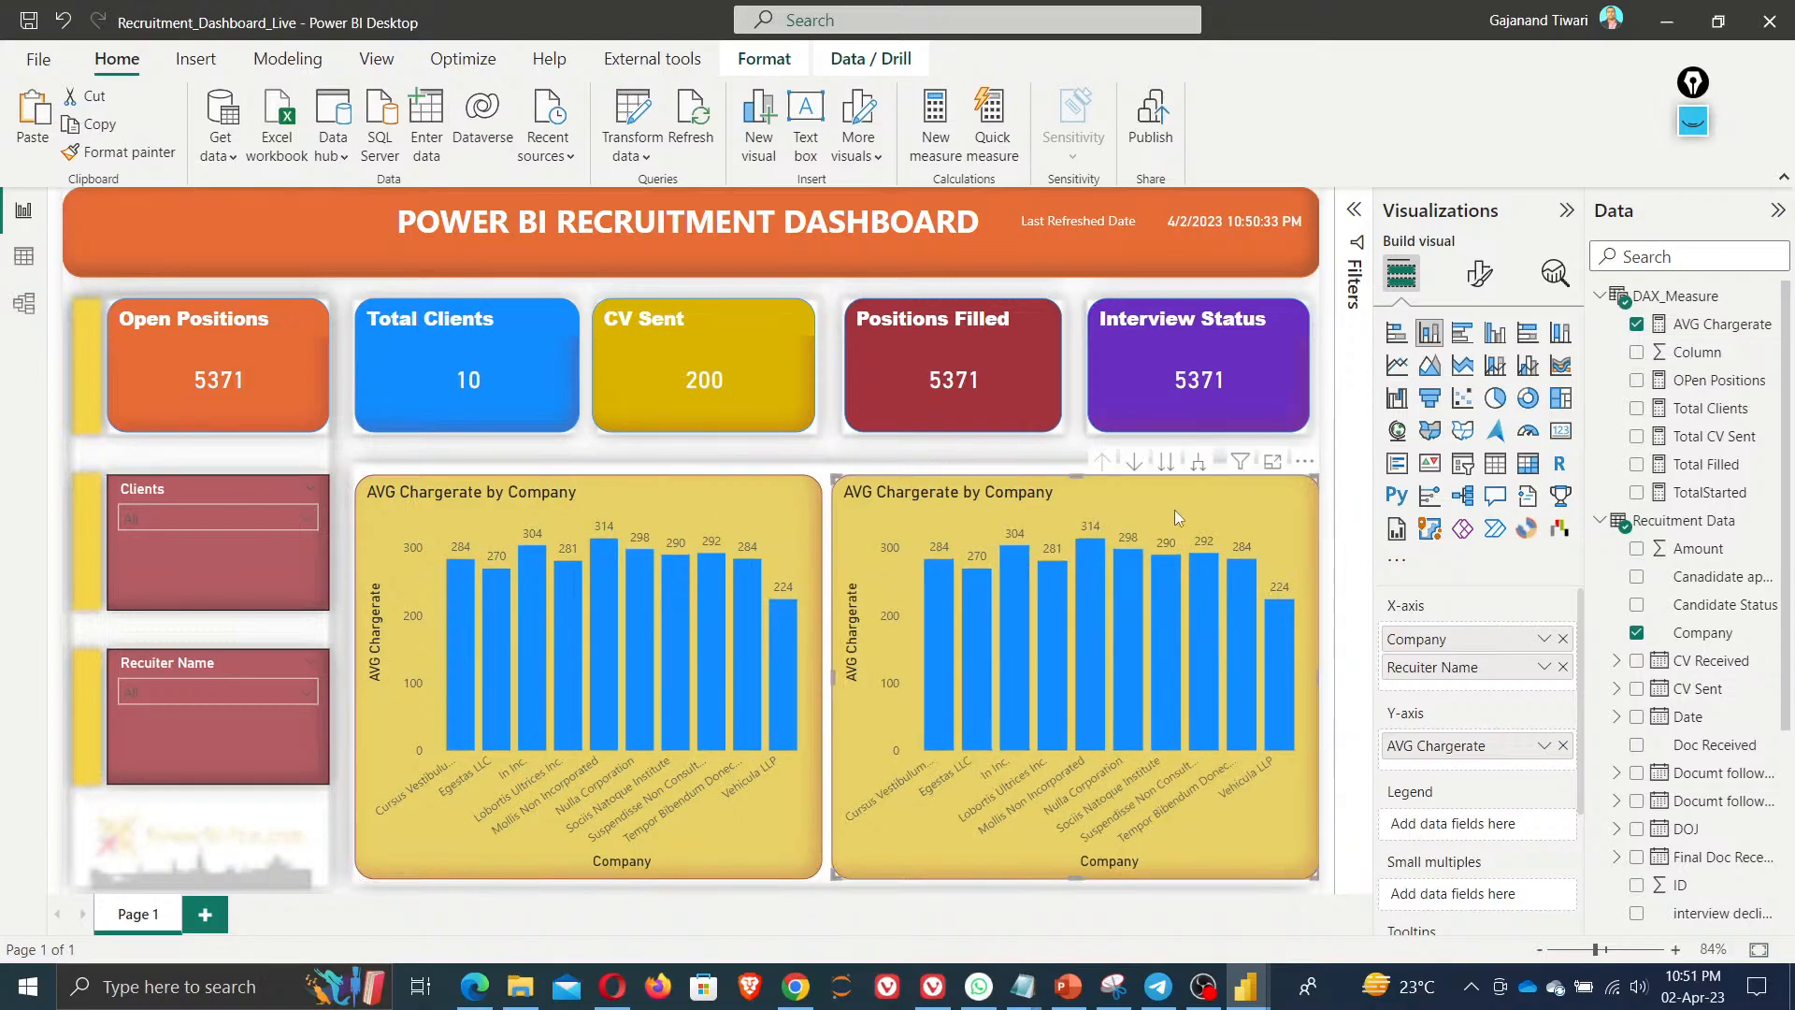
{"action": "left_click", "coordinate": [1479, 273]}
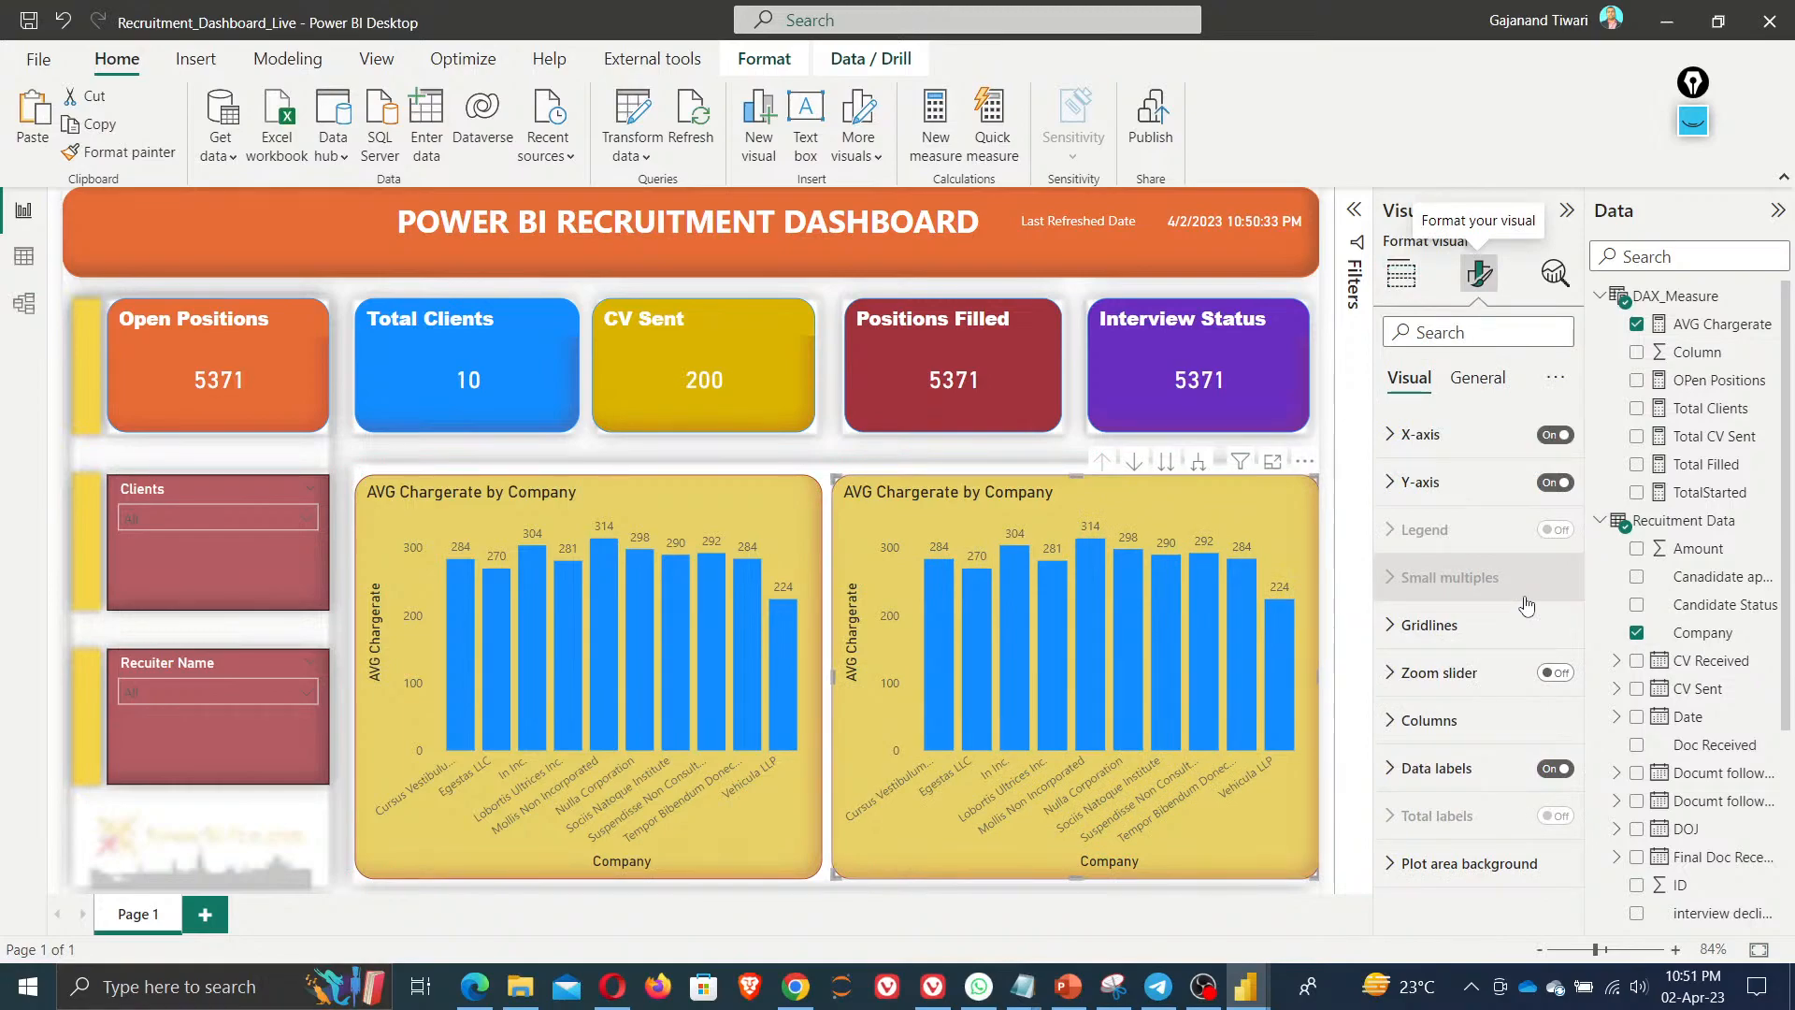
{"action": "left_click", "coordinate": [1481, 380]}
{"action": "left_click", "coordinate": [1438, 645]}
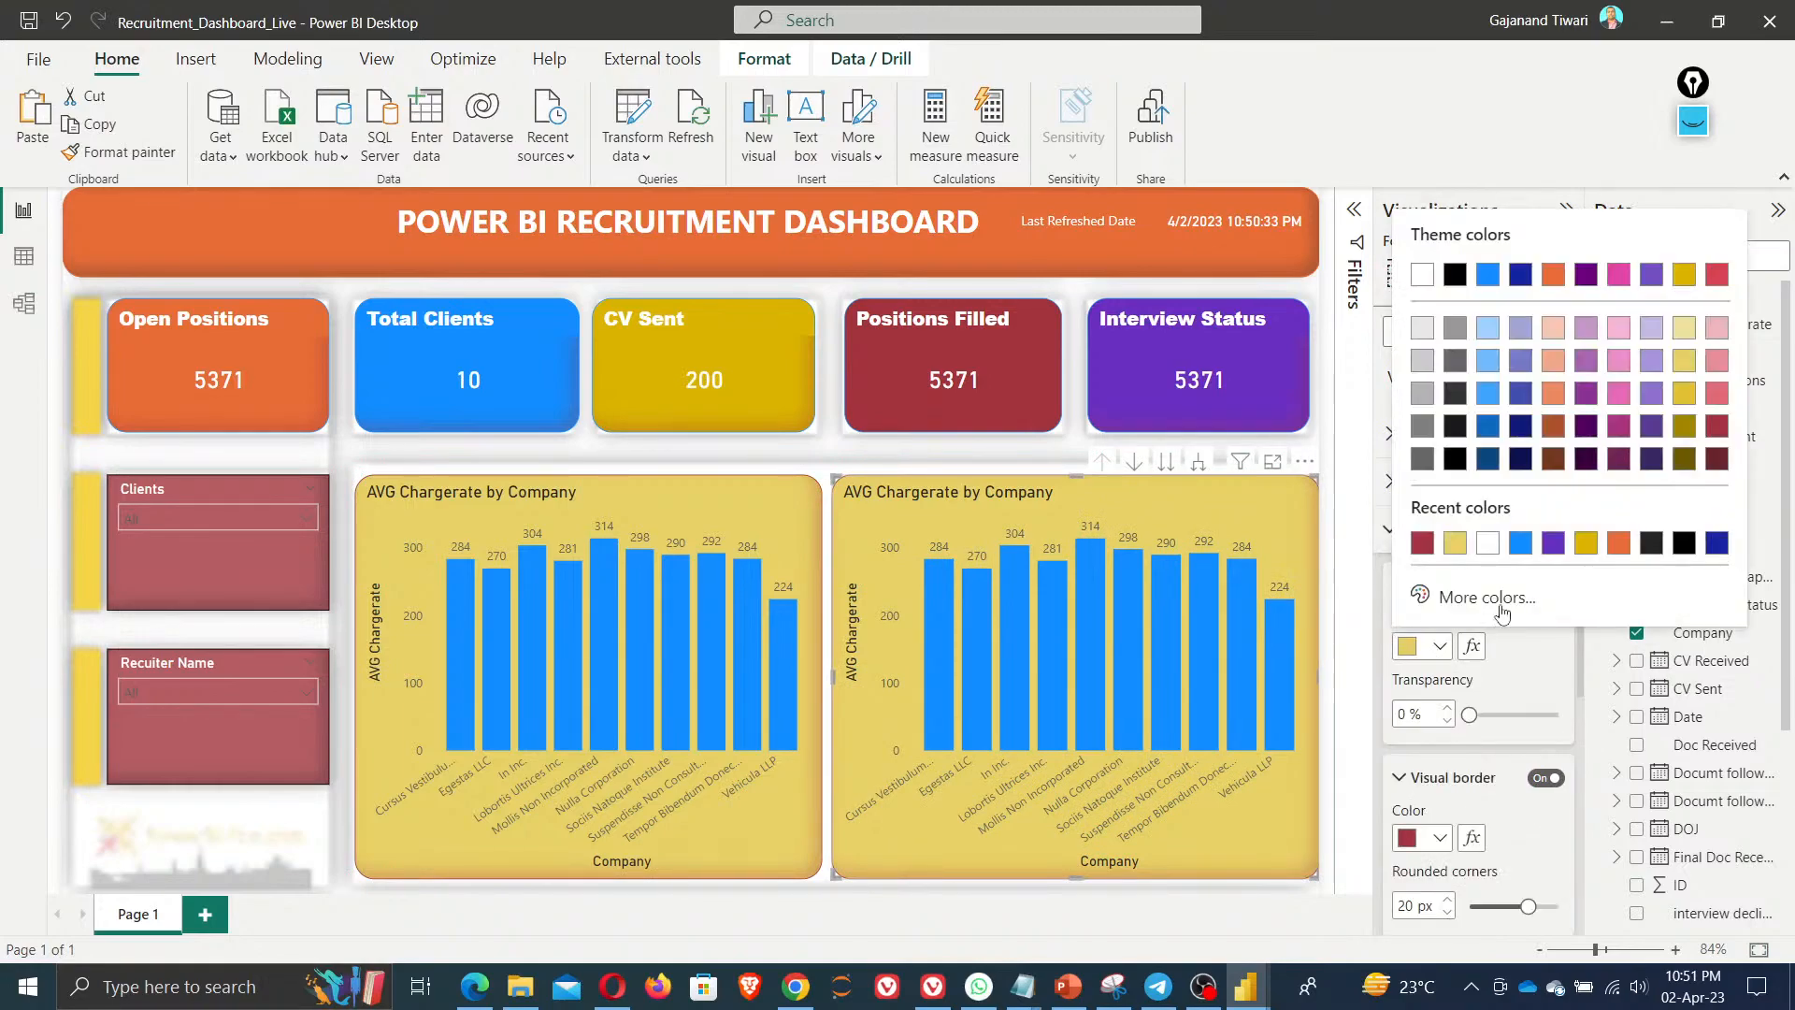
{"action": "left_click", "coordinate": [1618, 544]}
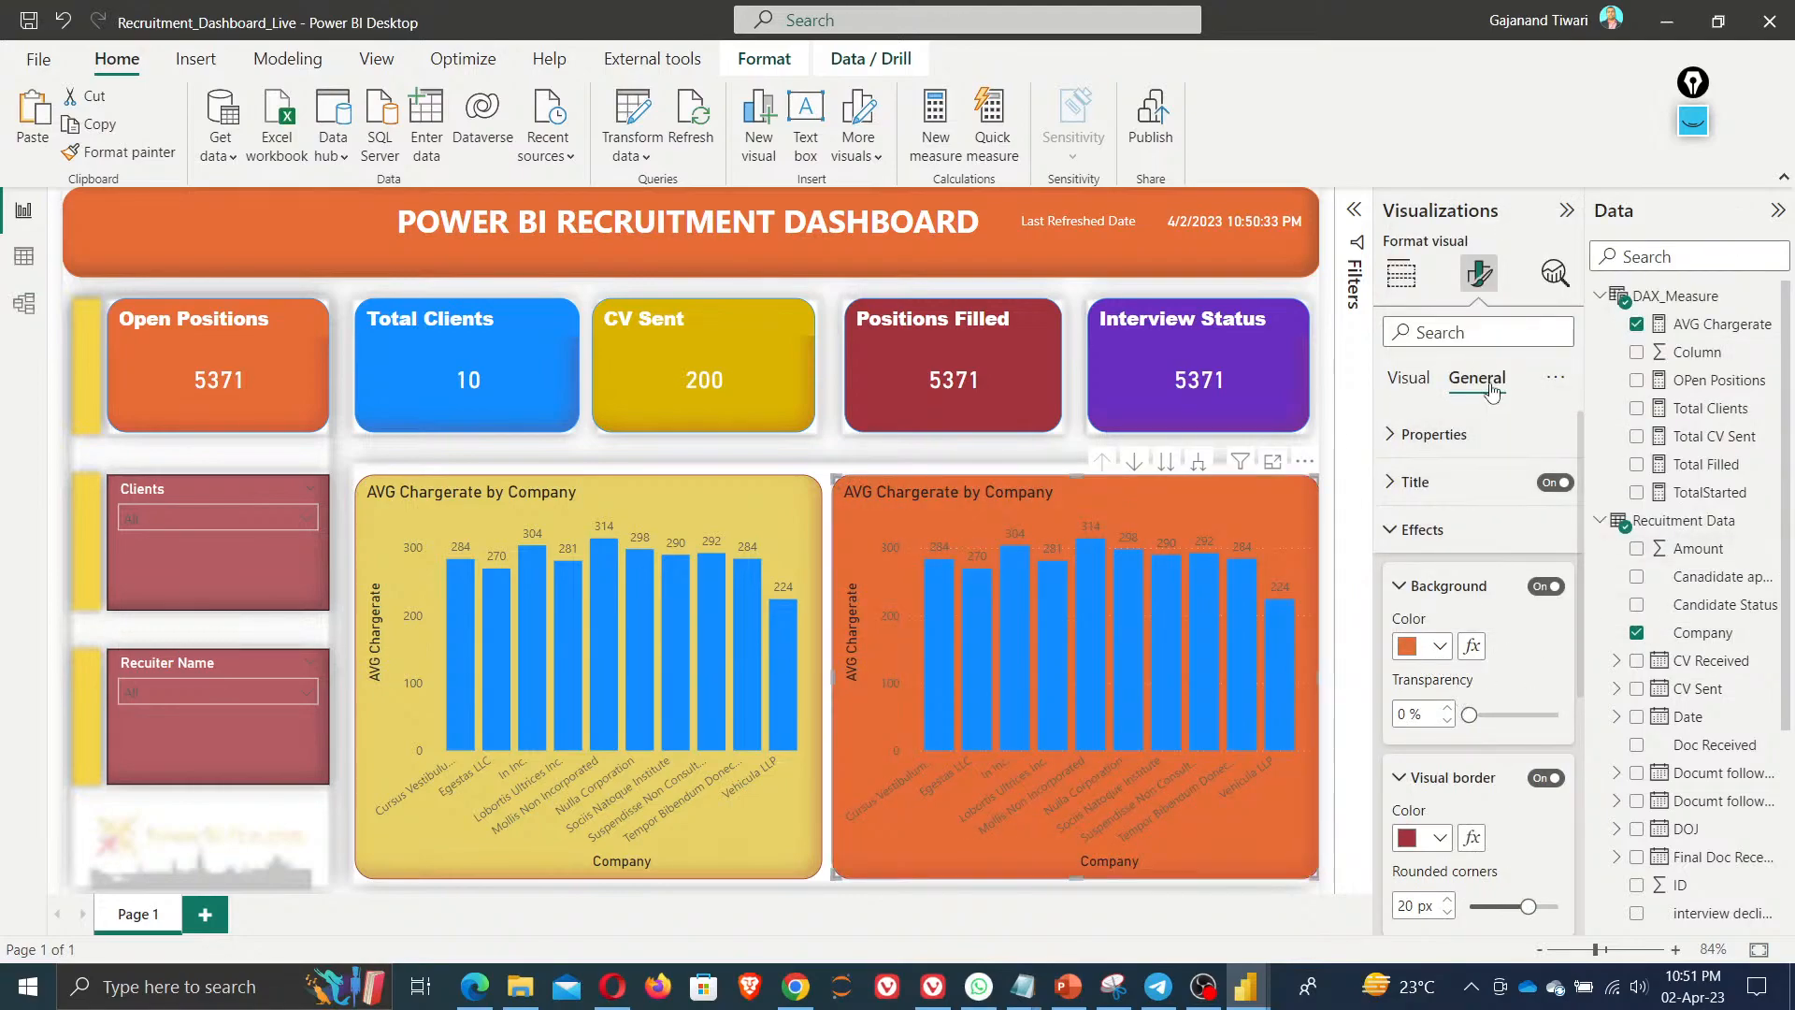
Try orange, gold and blue as the copied chart's column color, and settle on dark red
{"action": "left_click", "coordinate": [1421, 379]}
{"action": "left_click", "coordinate": [1439, 724]}
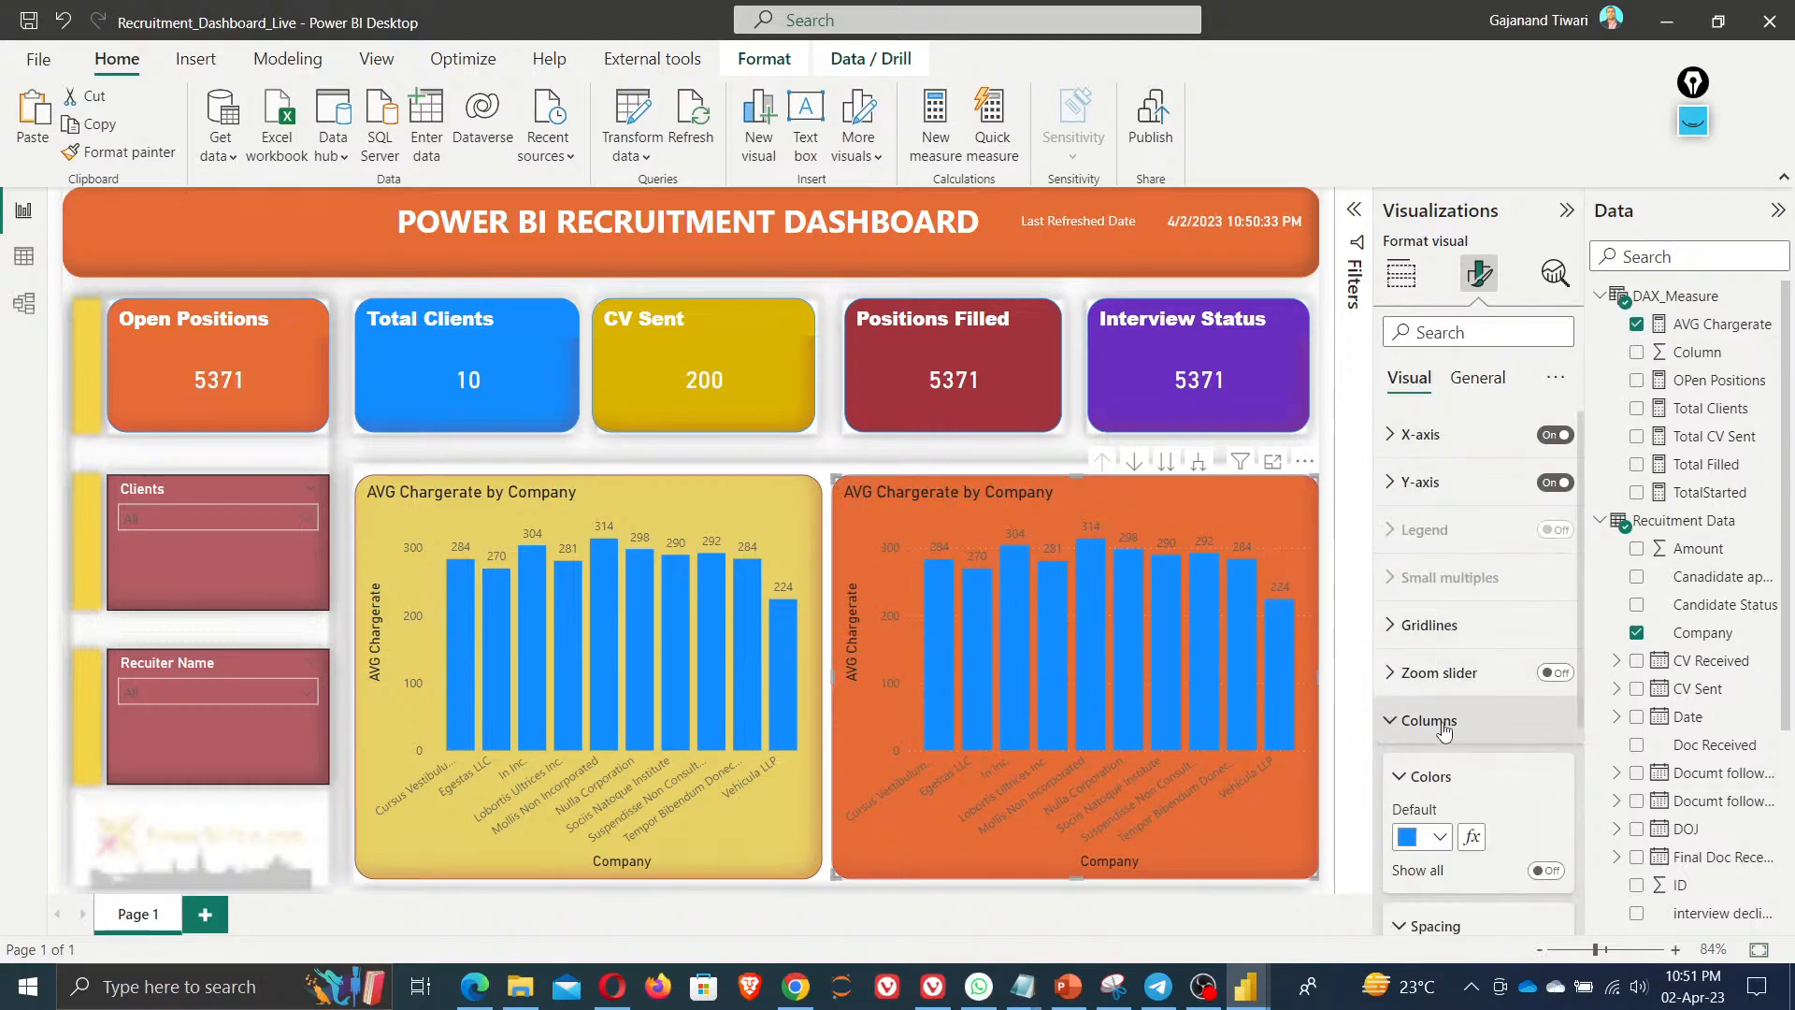
{"action": "scroll", "coordinate": [1442, 730], "scroll_direction": "down", "scroll_amount": 3}
{"action": "left_click", "coordinate": [1438, 680]}
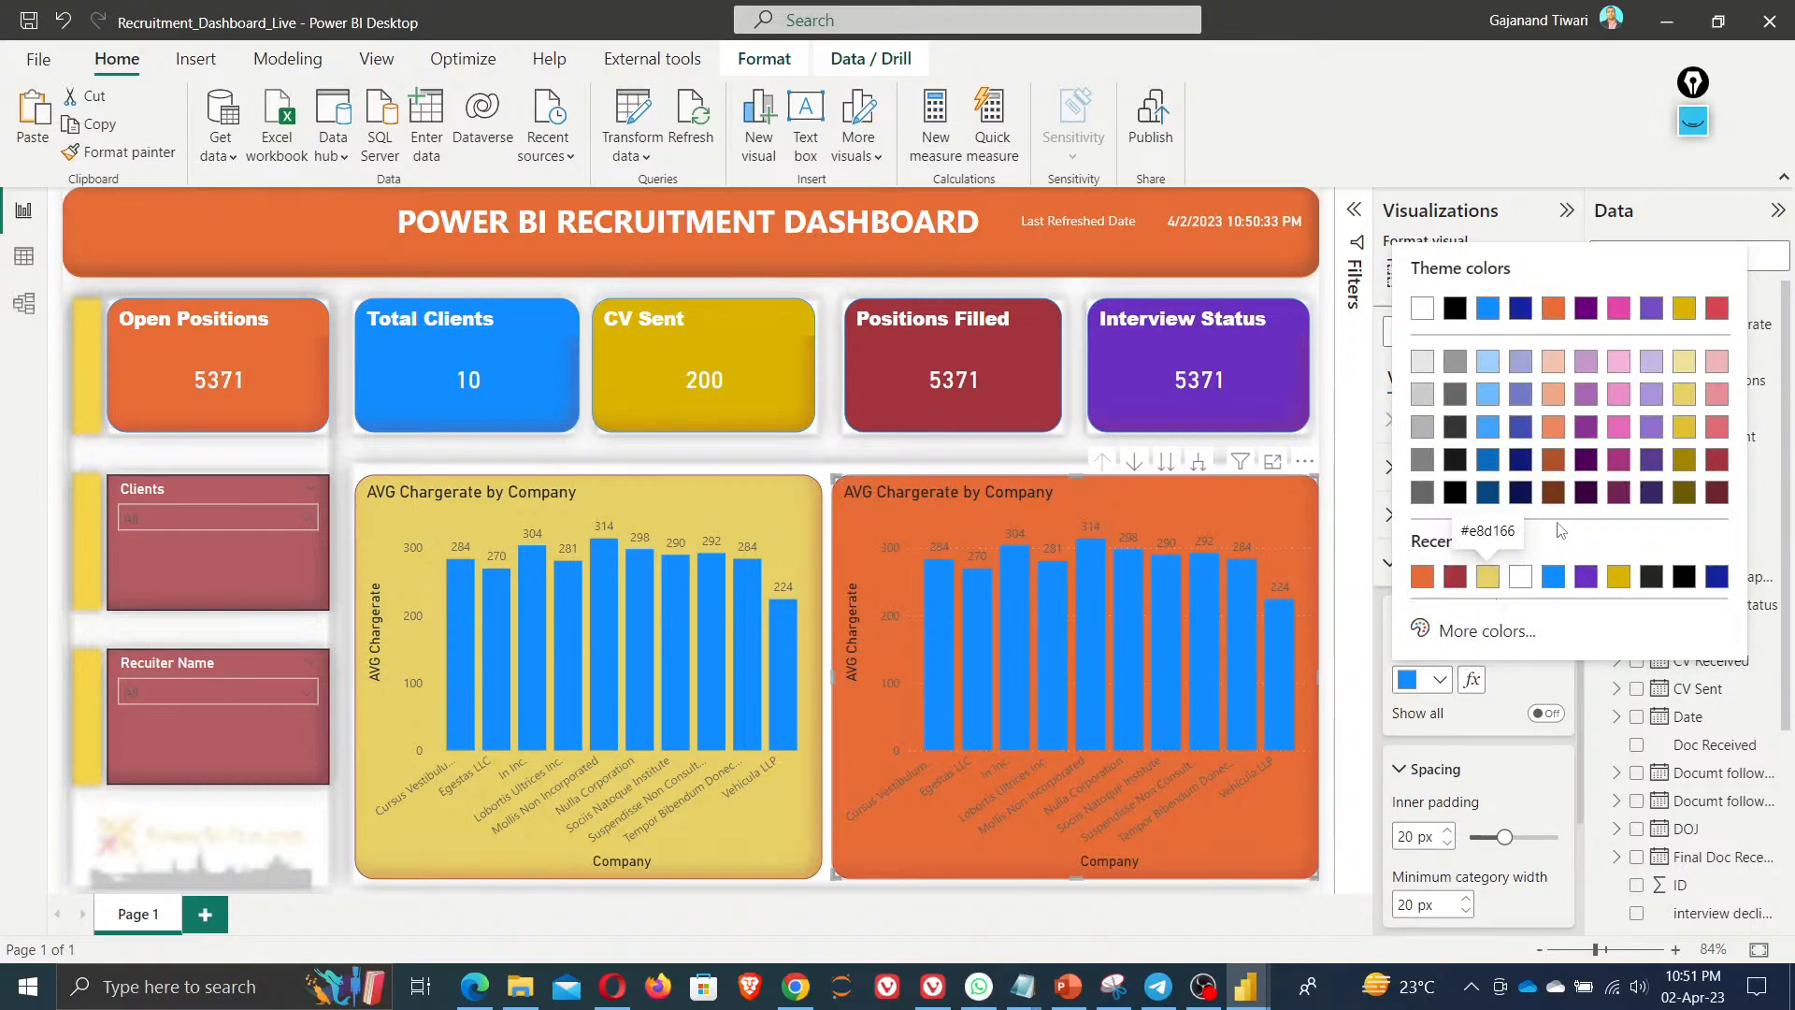
{"action": "left_click", "coordinate": [1423, 581]}
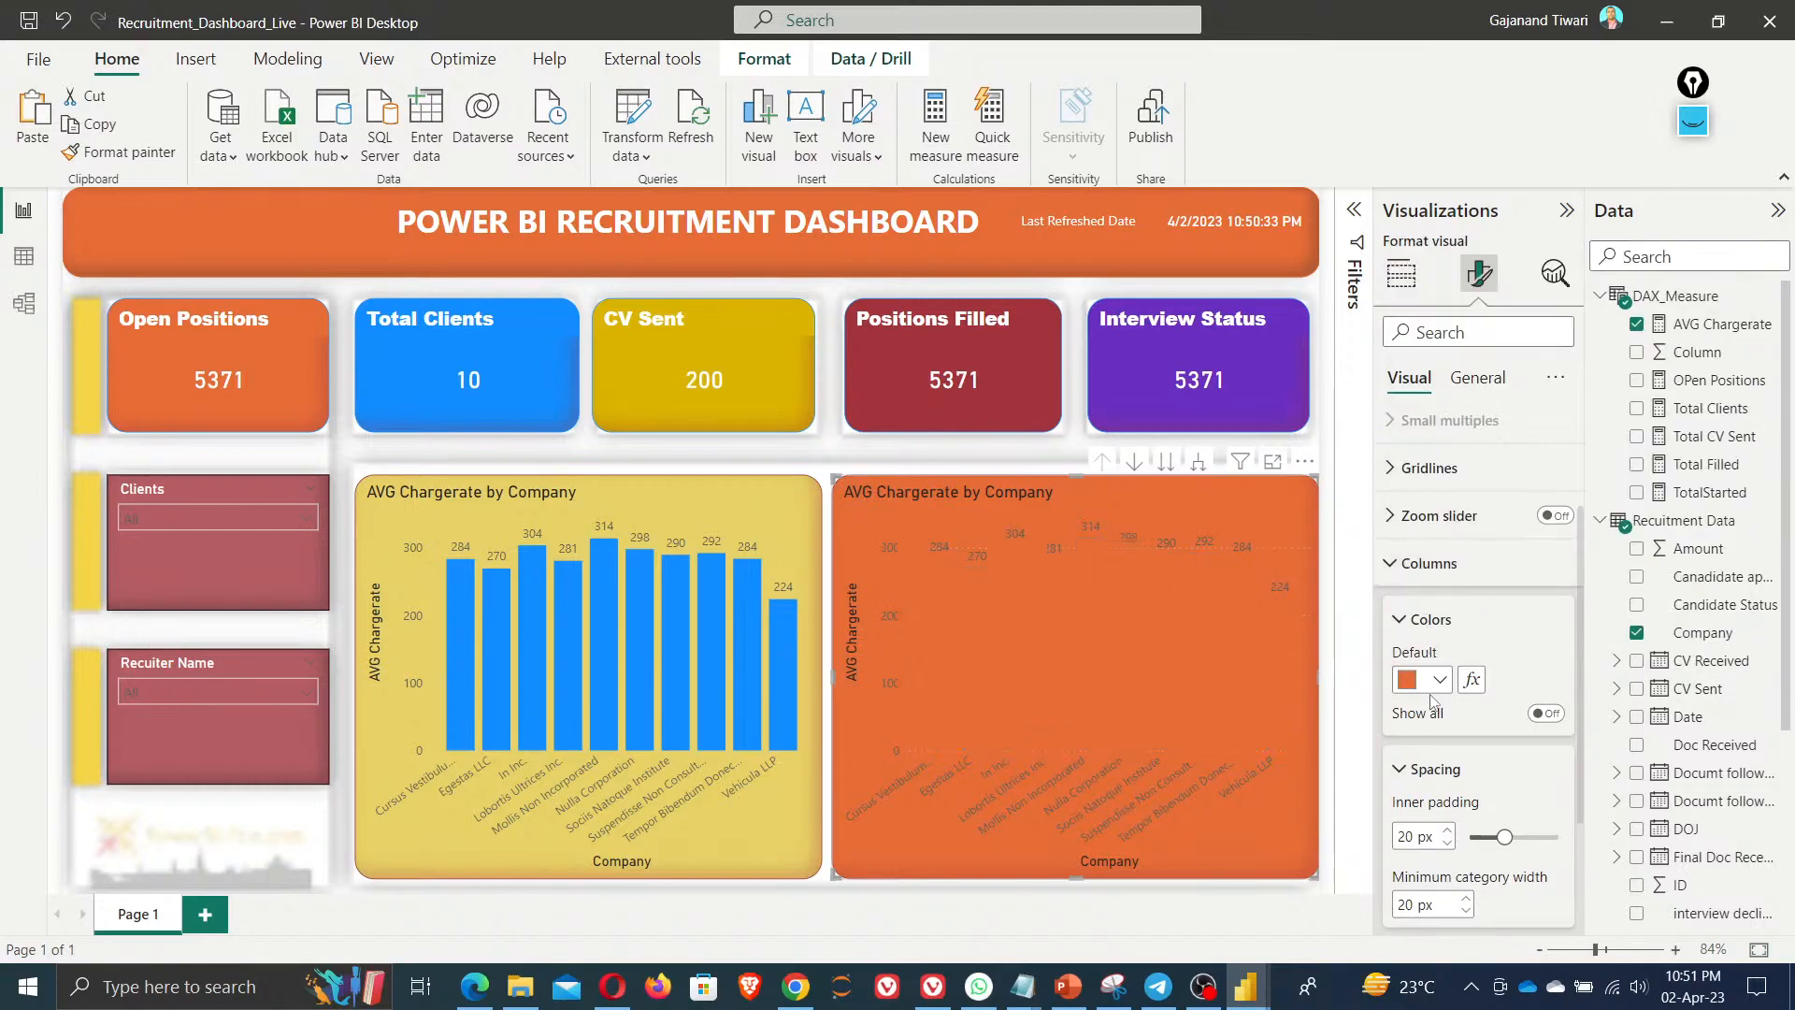
{"action": "left_click", "coordinate": [1437, 680]}
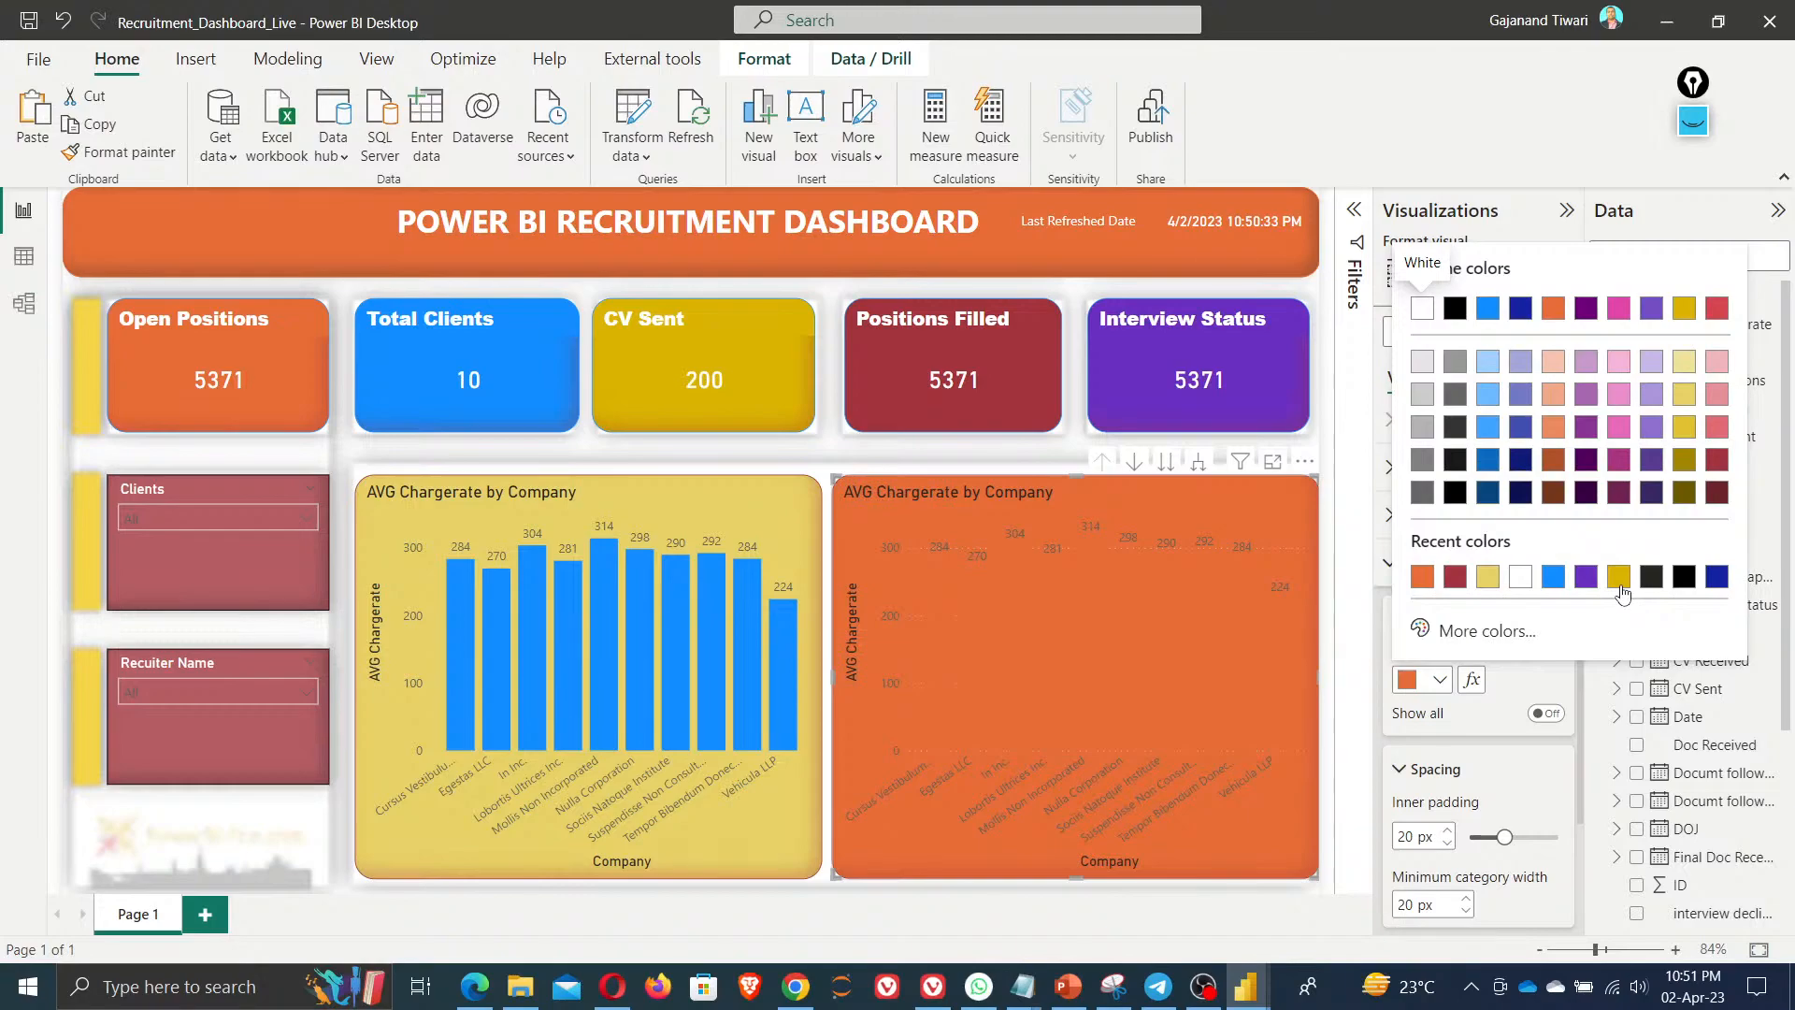
{"action": "left_click", "coordinate": [1618, 577]}
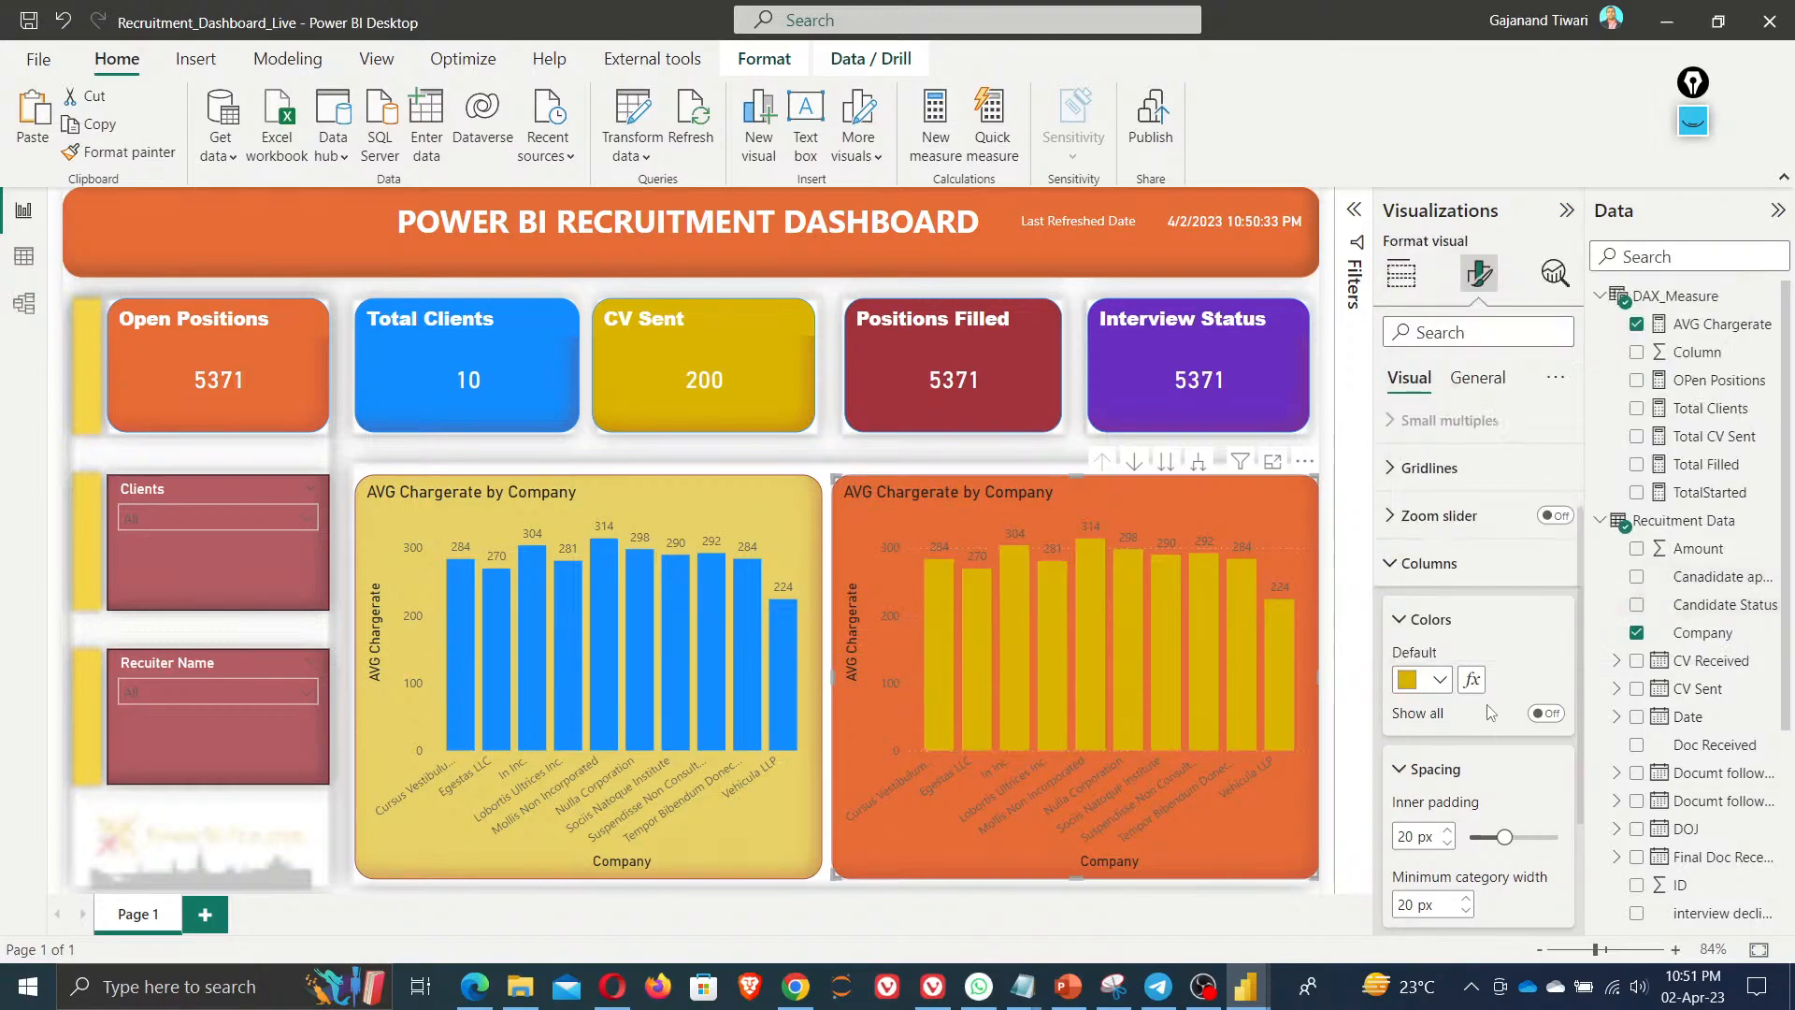
{"action": "left_click", "coordinate": [1438, 679]}
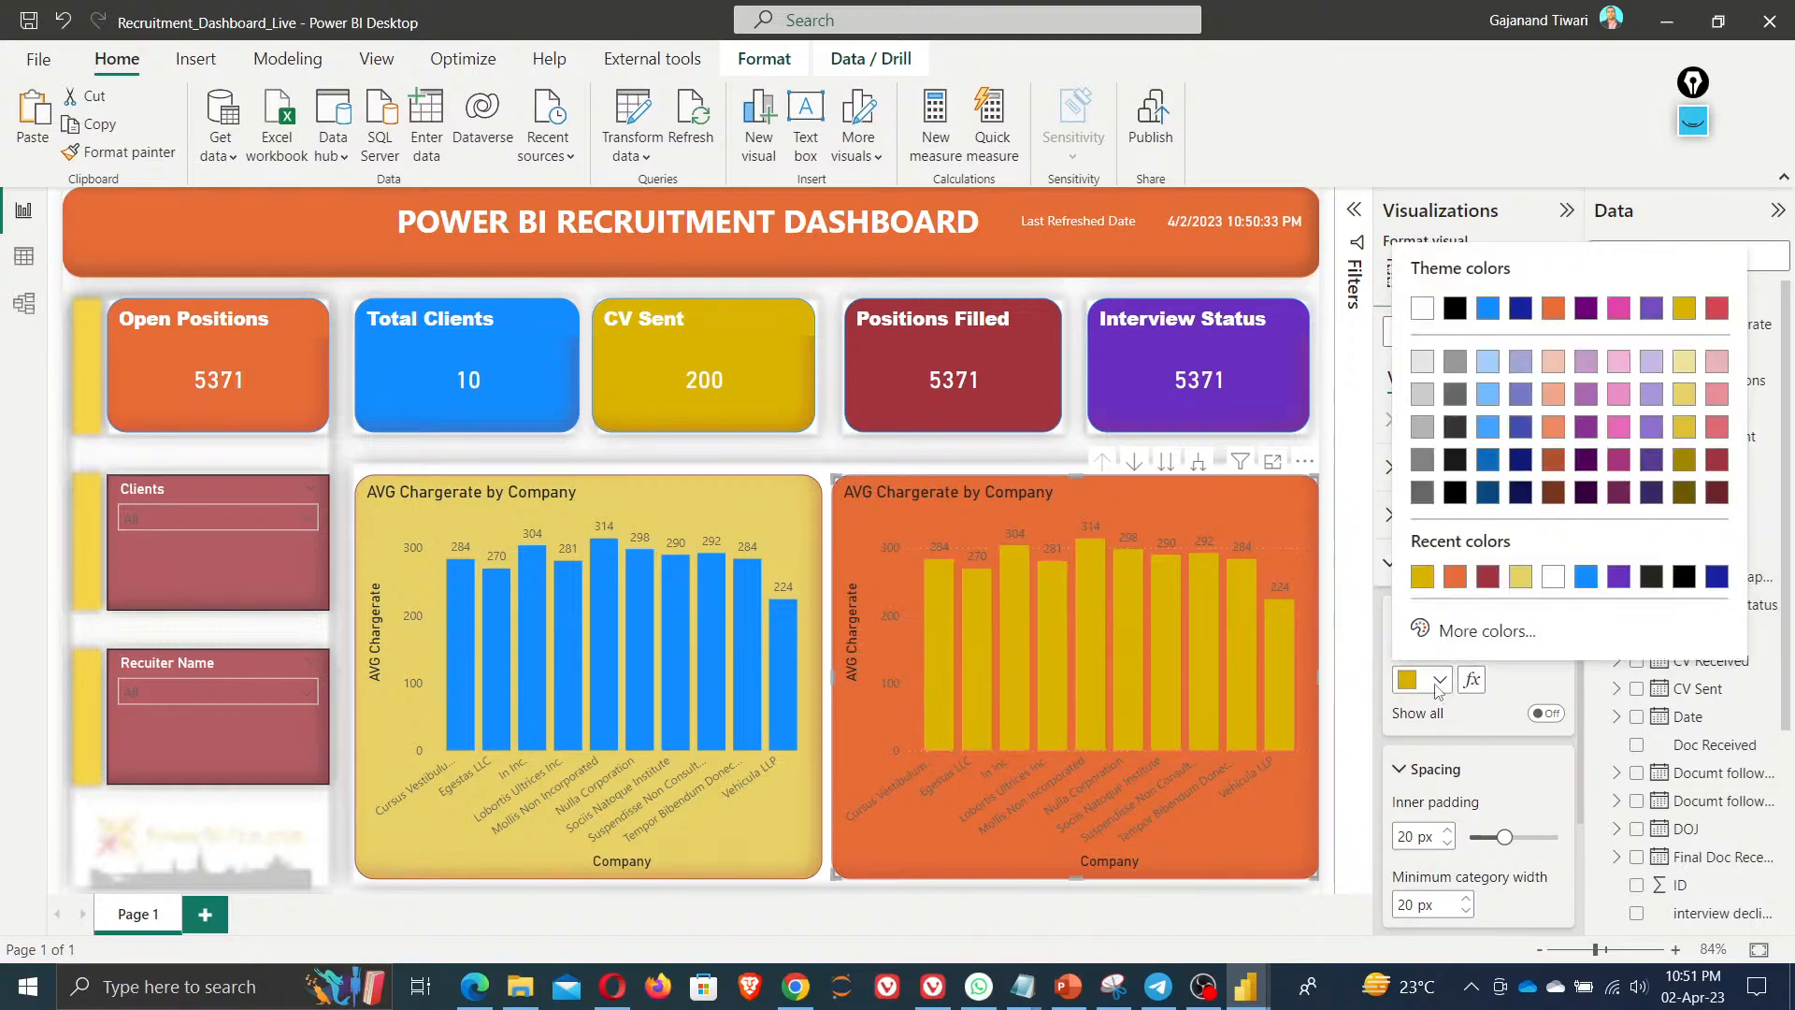
{"action": "left_click", "coordinate": [1588, 579]}
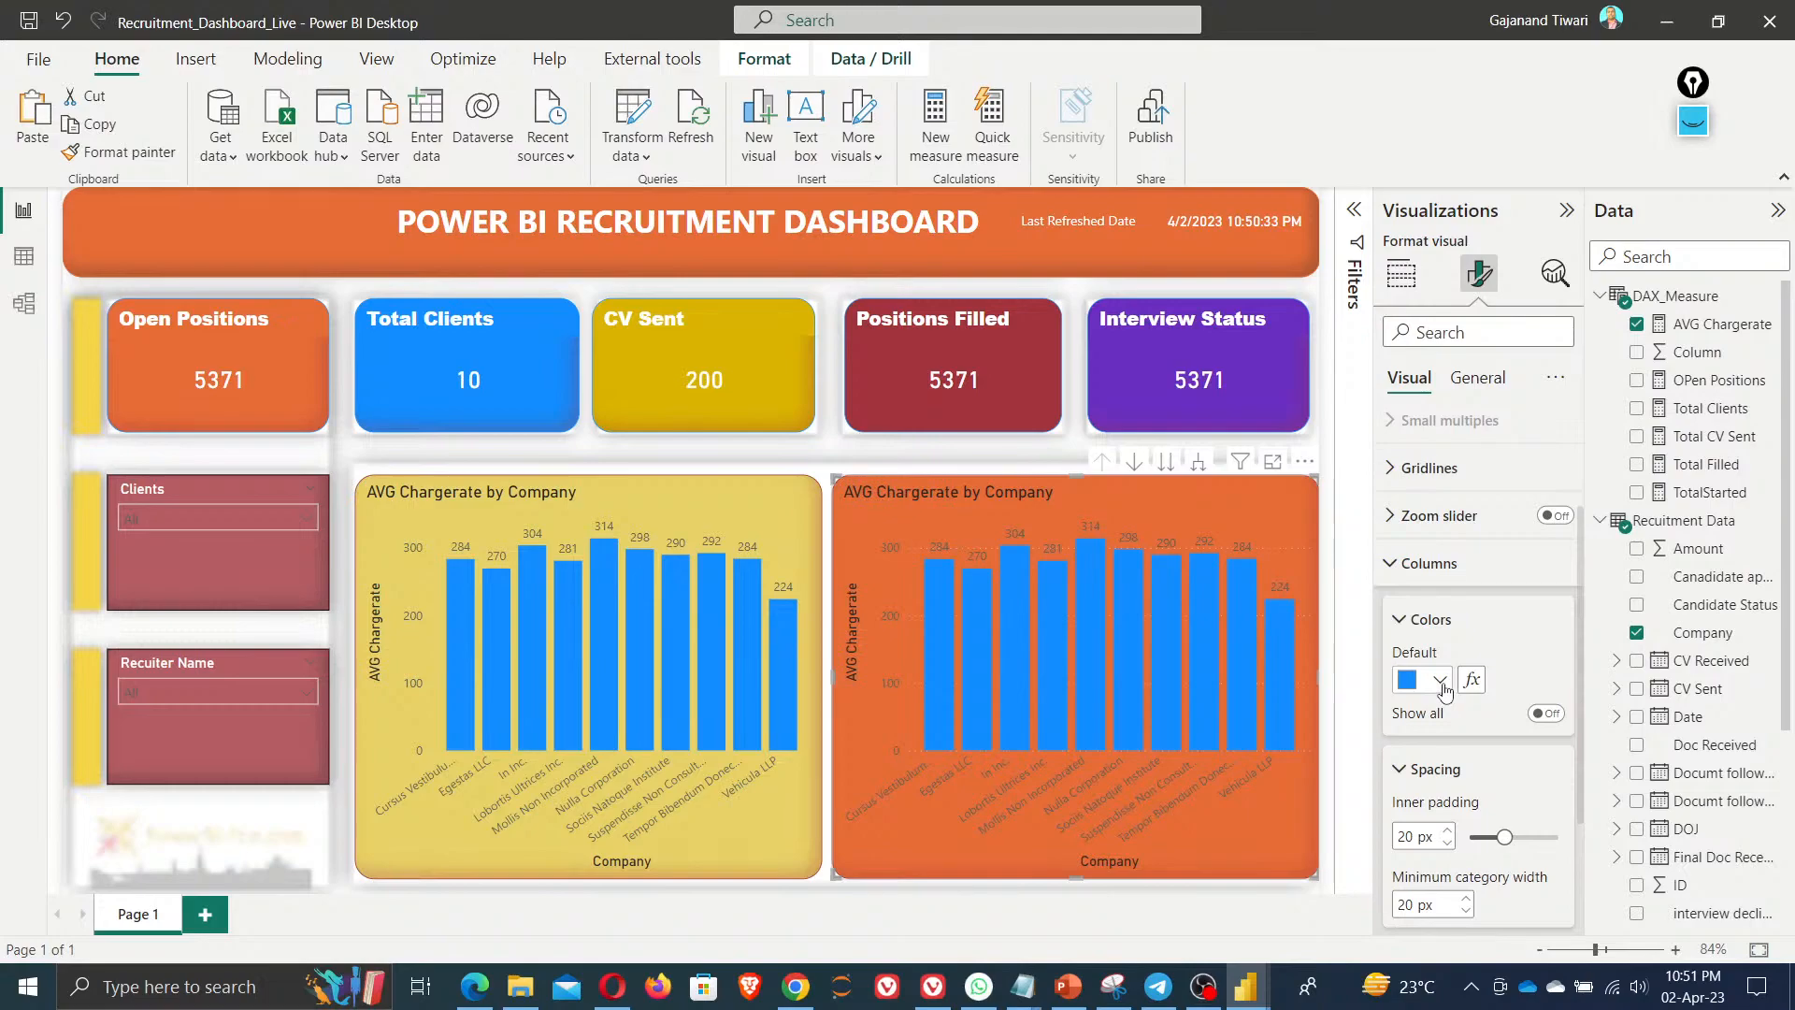
{"action": "left_click", "coordinate": [1440, 680]}
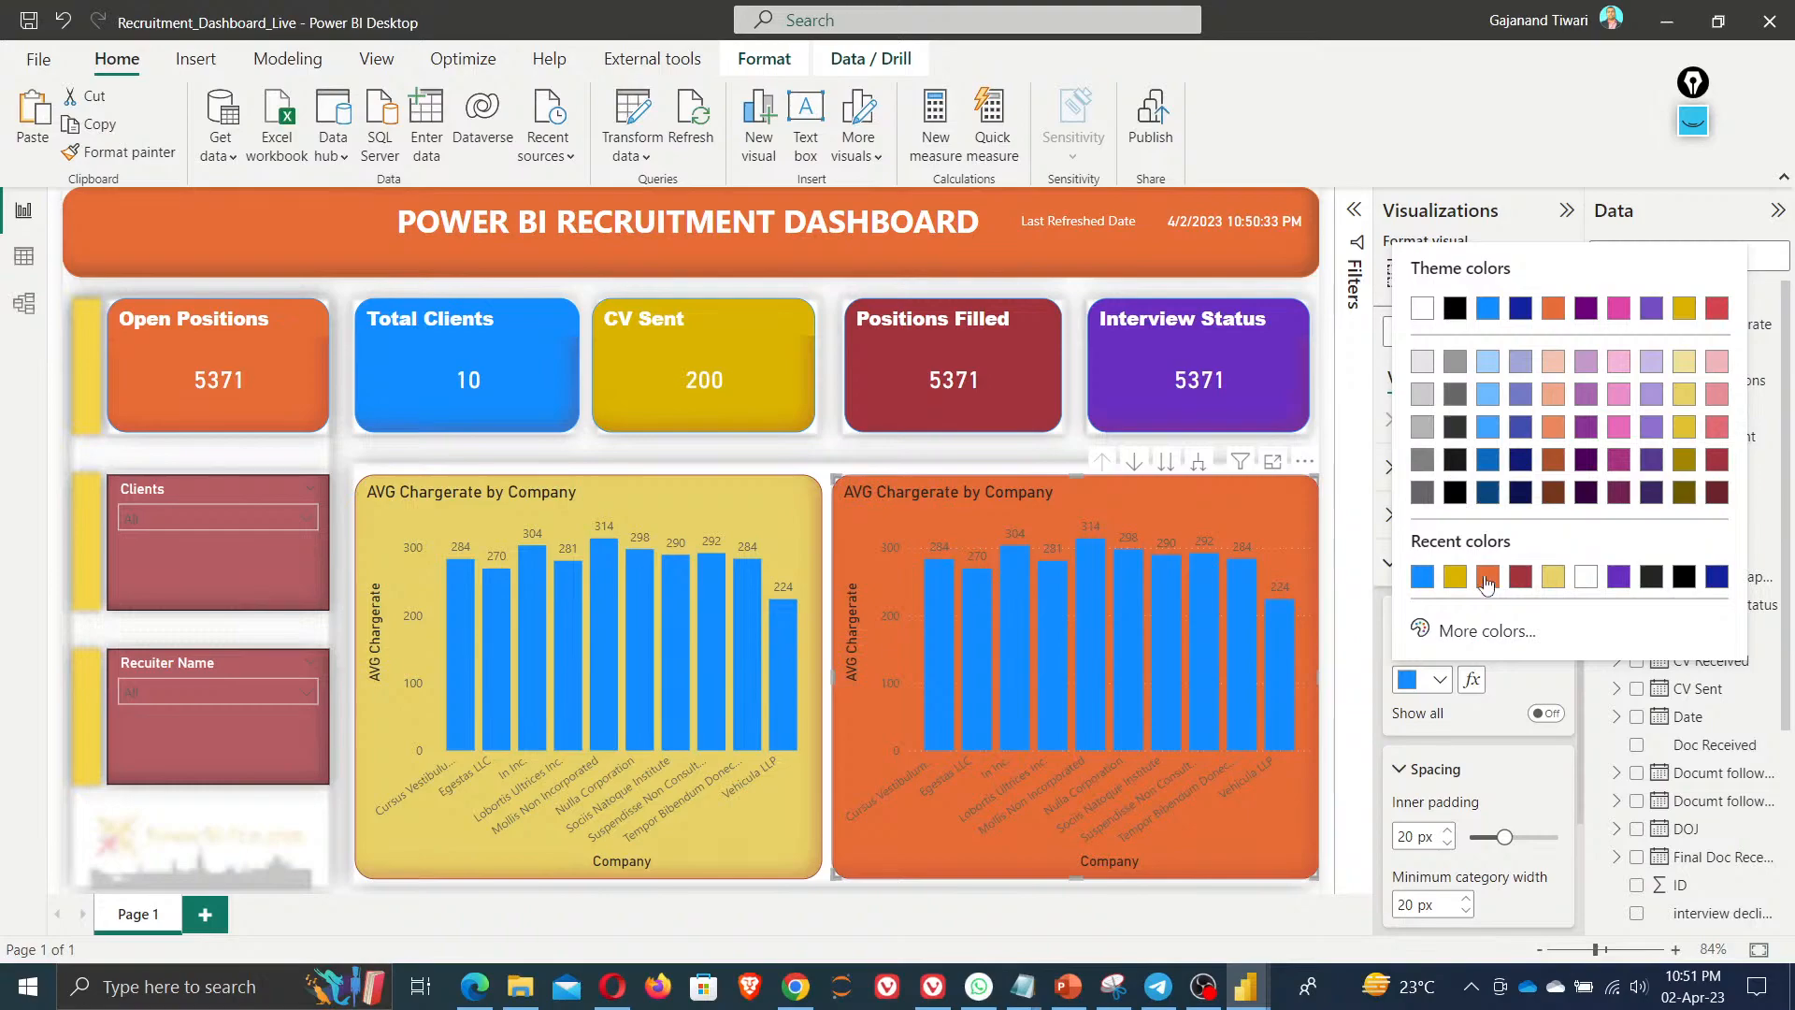
{"action": "left_click", "coordinate": [1520, 577]}
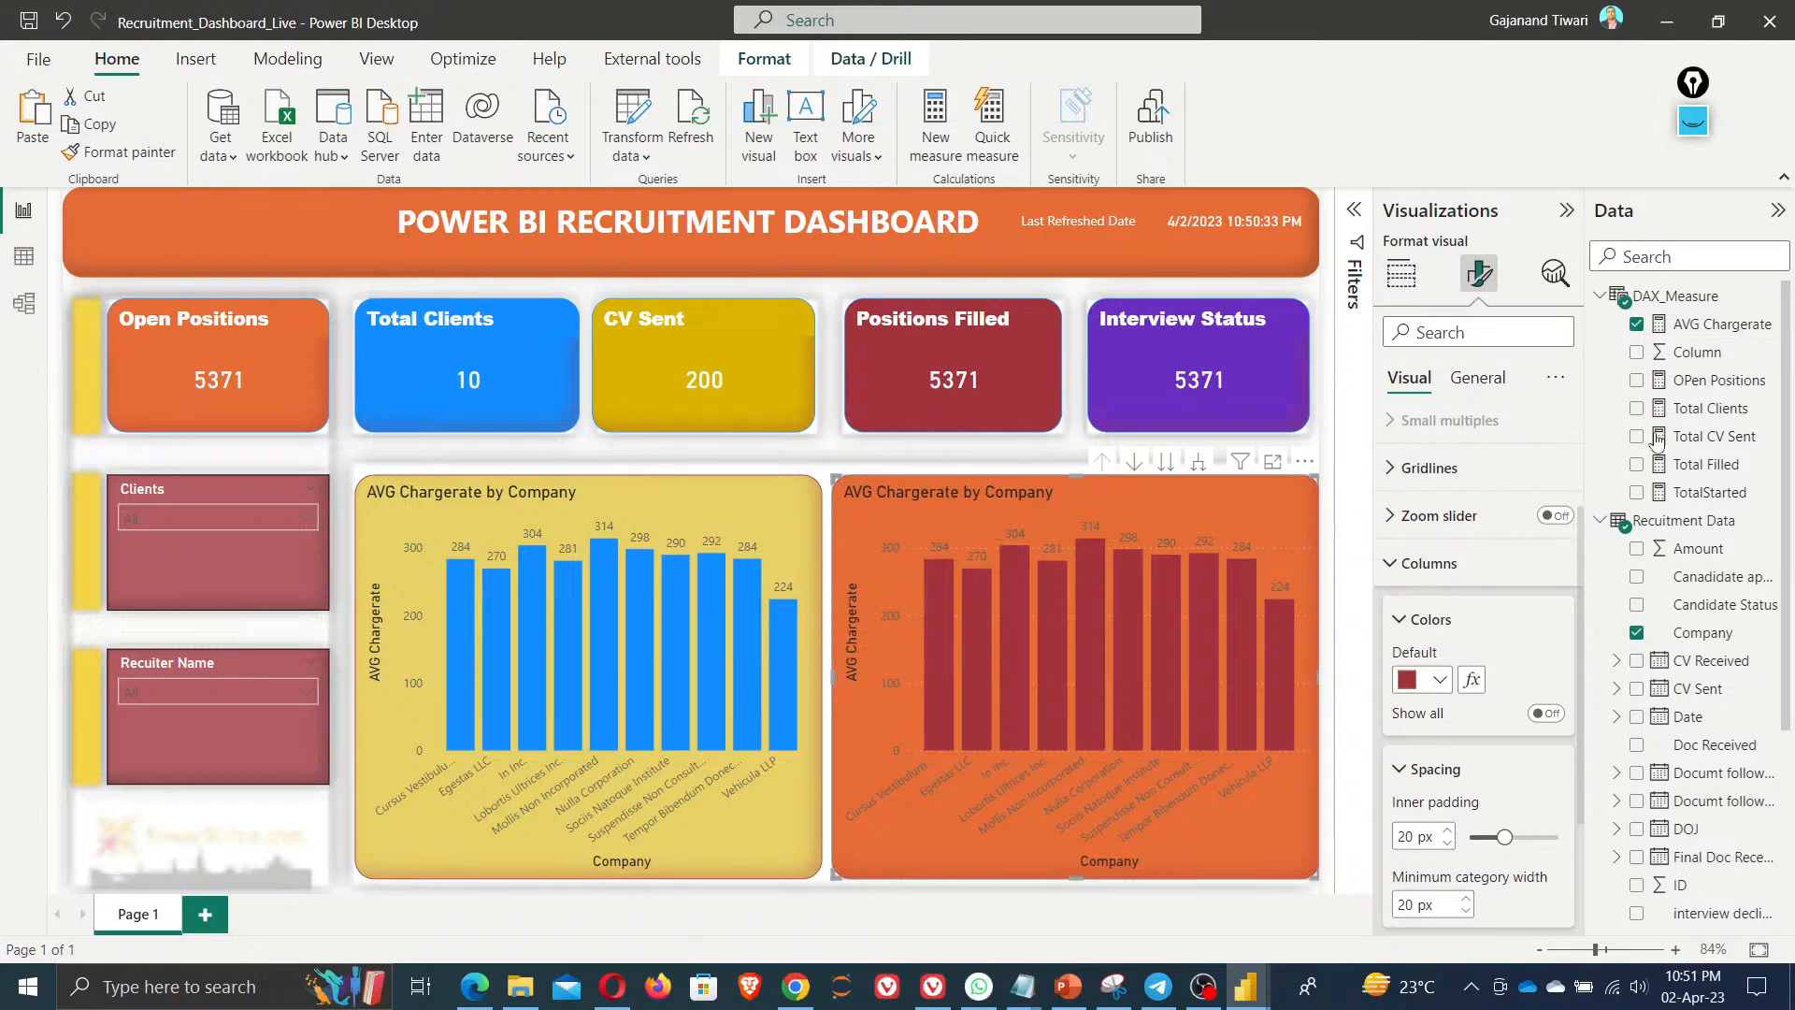
Try a dark red background on the copied chart, and settle on the light yellow used by the original chart
{"action": "left_click", "coordinate": [1478, 377]}
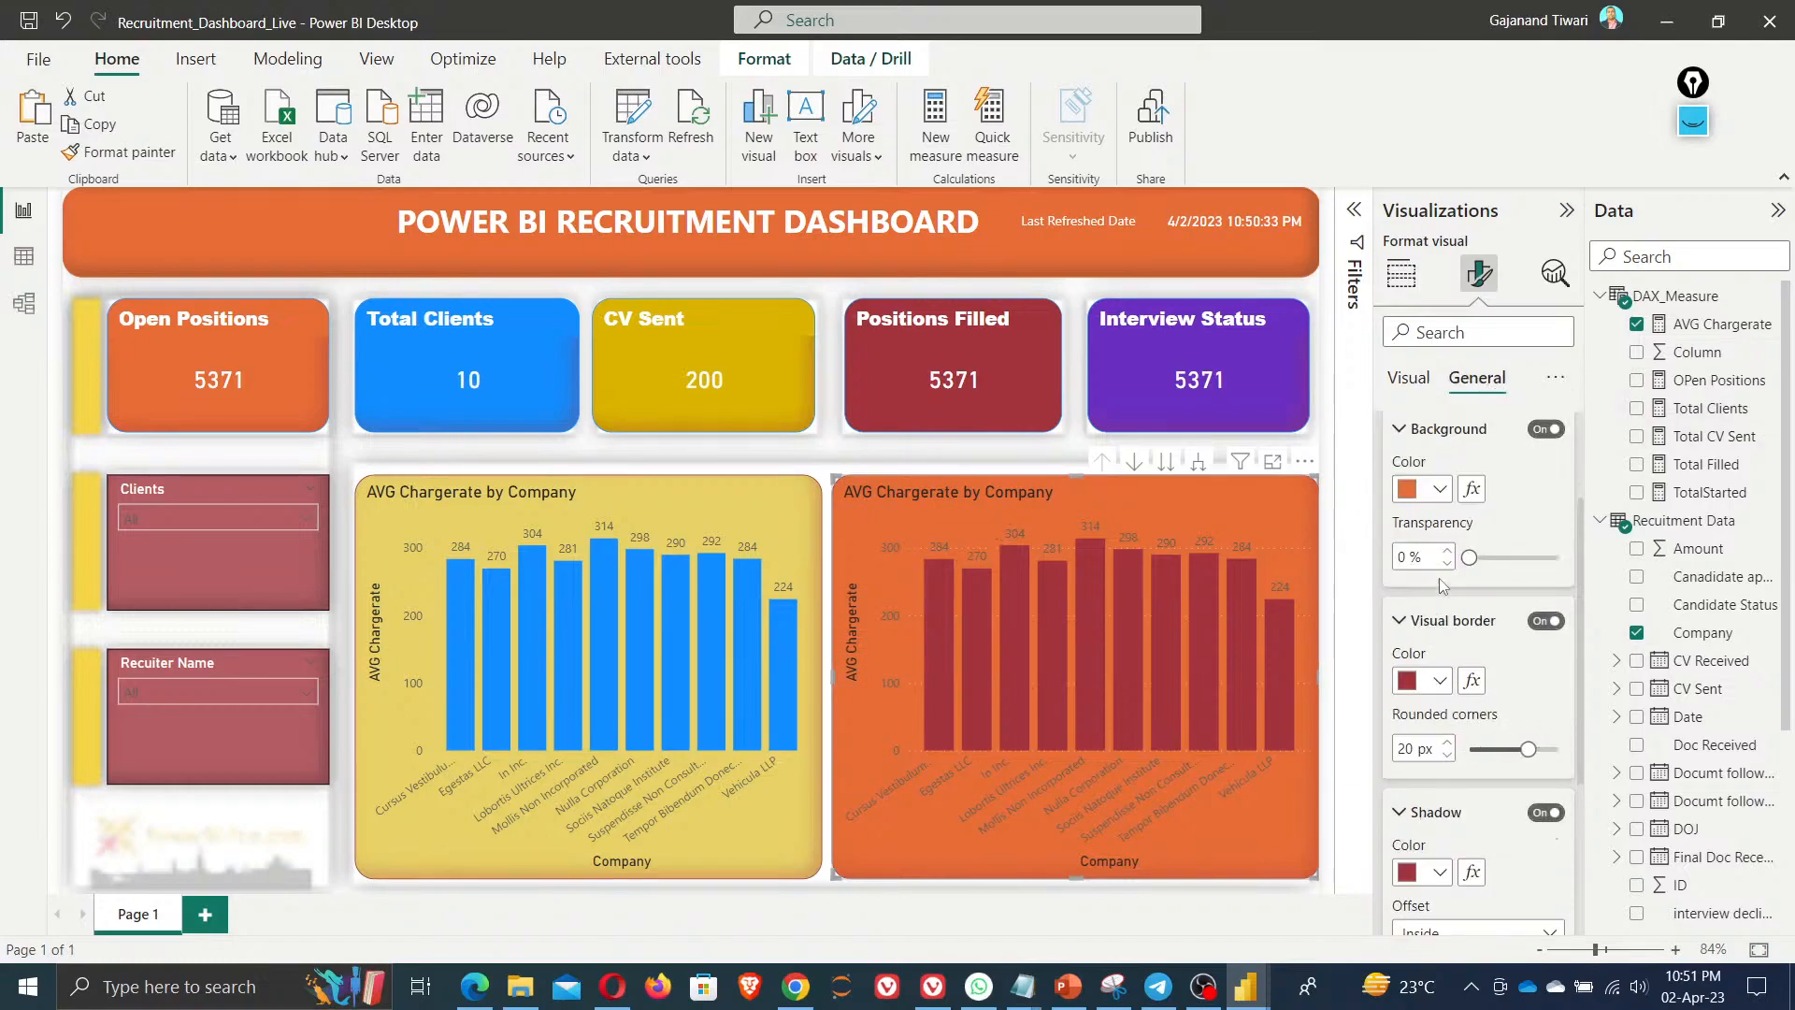
{"action": "scroll", "coordinate": [1469, 687], "scroll_direction": "down", "scroll_amount": 2}
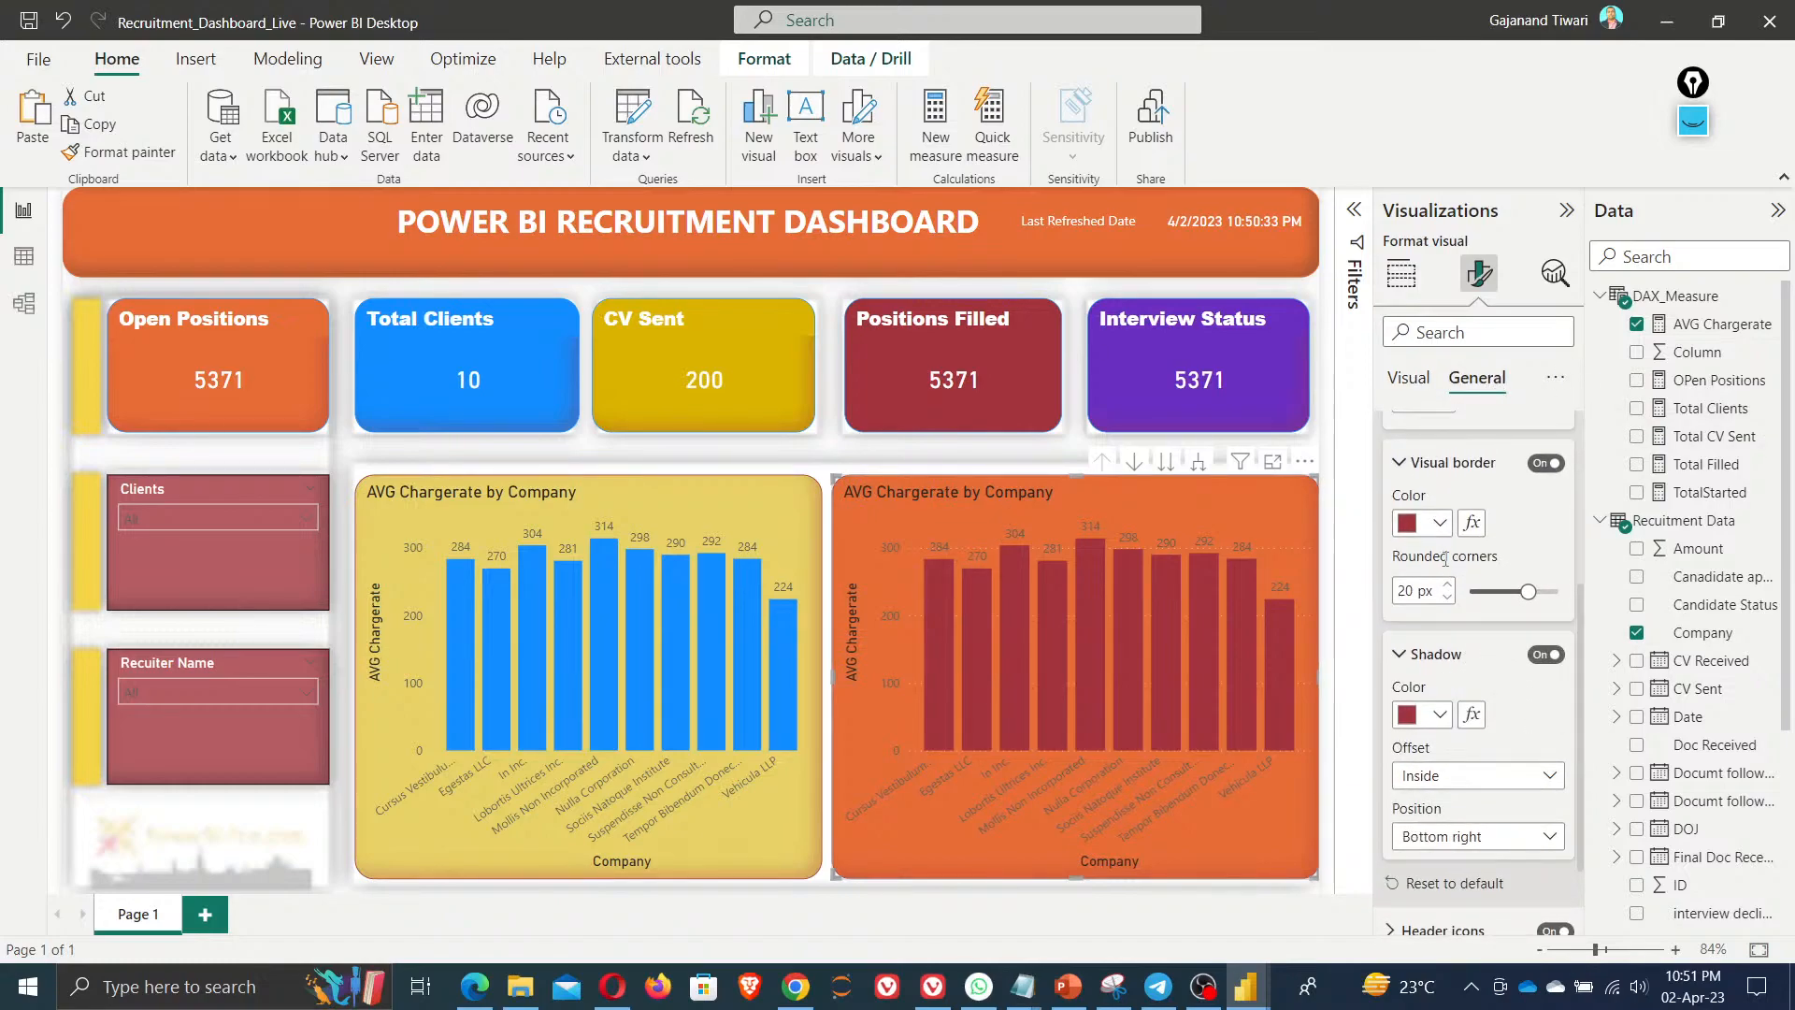
{"action": "scroll", "coordinate": [1445, 575], "scroll_direction": "up", "scroll_amount": 3}
{"action": "scroll", "coordinate": [1449, 579], "scroll_direction": "down", "scroll_amount": 3}
{"action": "scroll", "coordinate": [1486, 654], "scroll_direction": "up", "scroll_amount": 3}
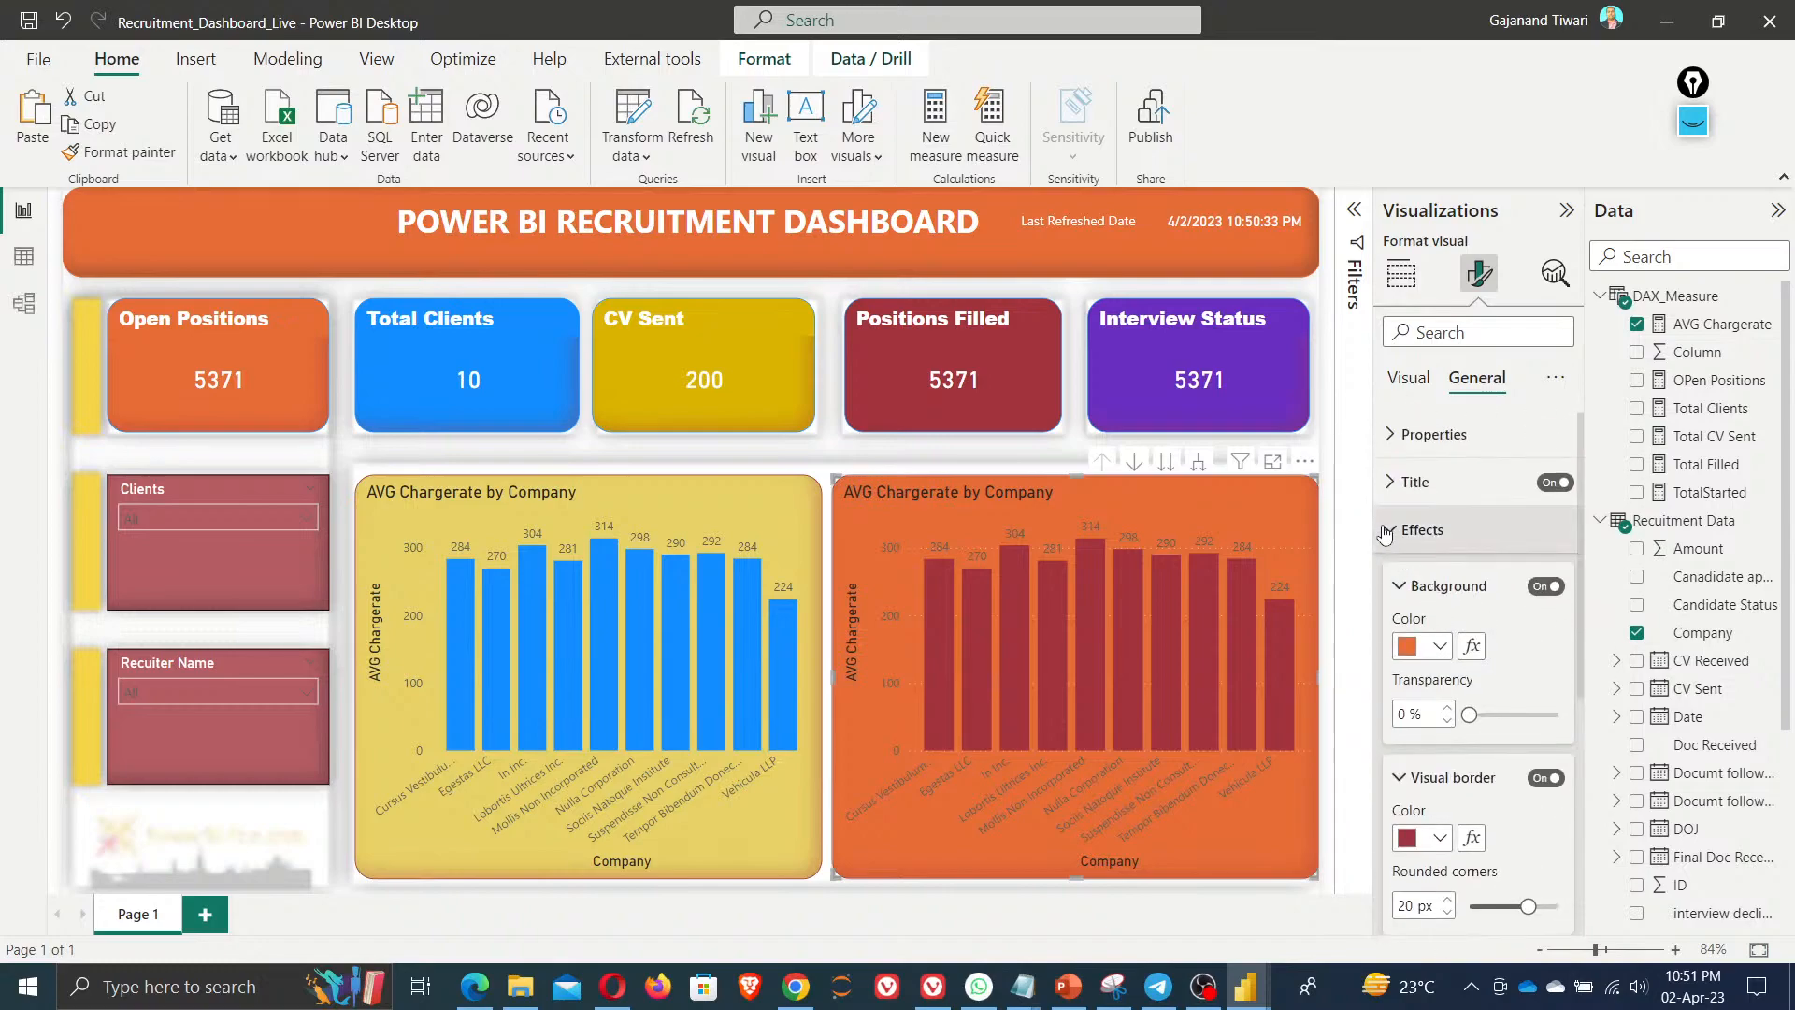
{"action": "left_click", "coordinate": [1440, 646]}
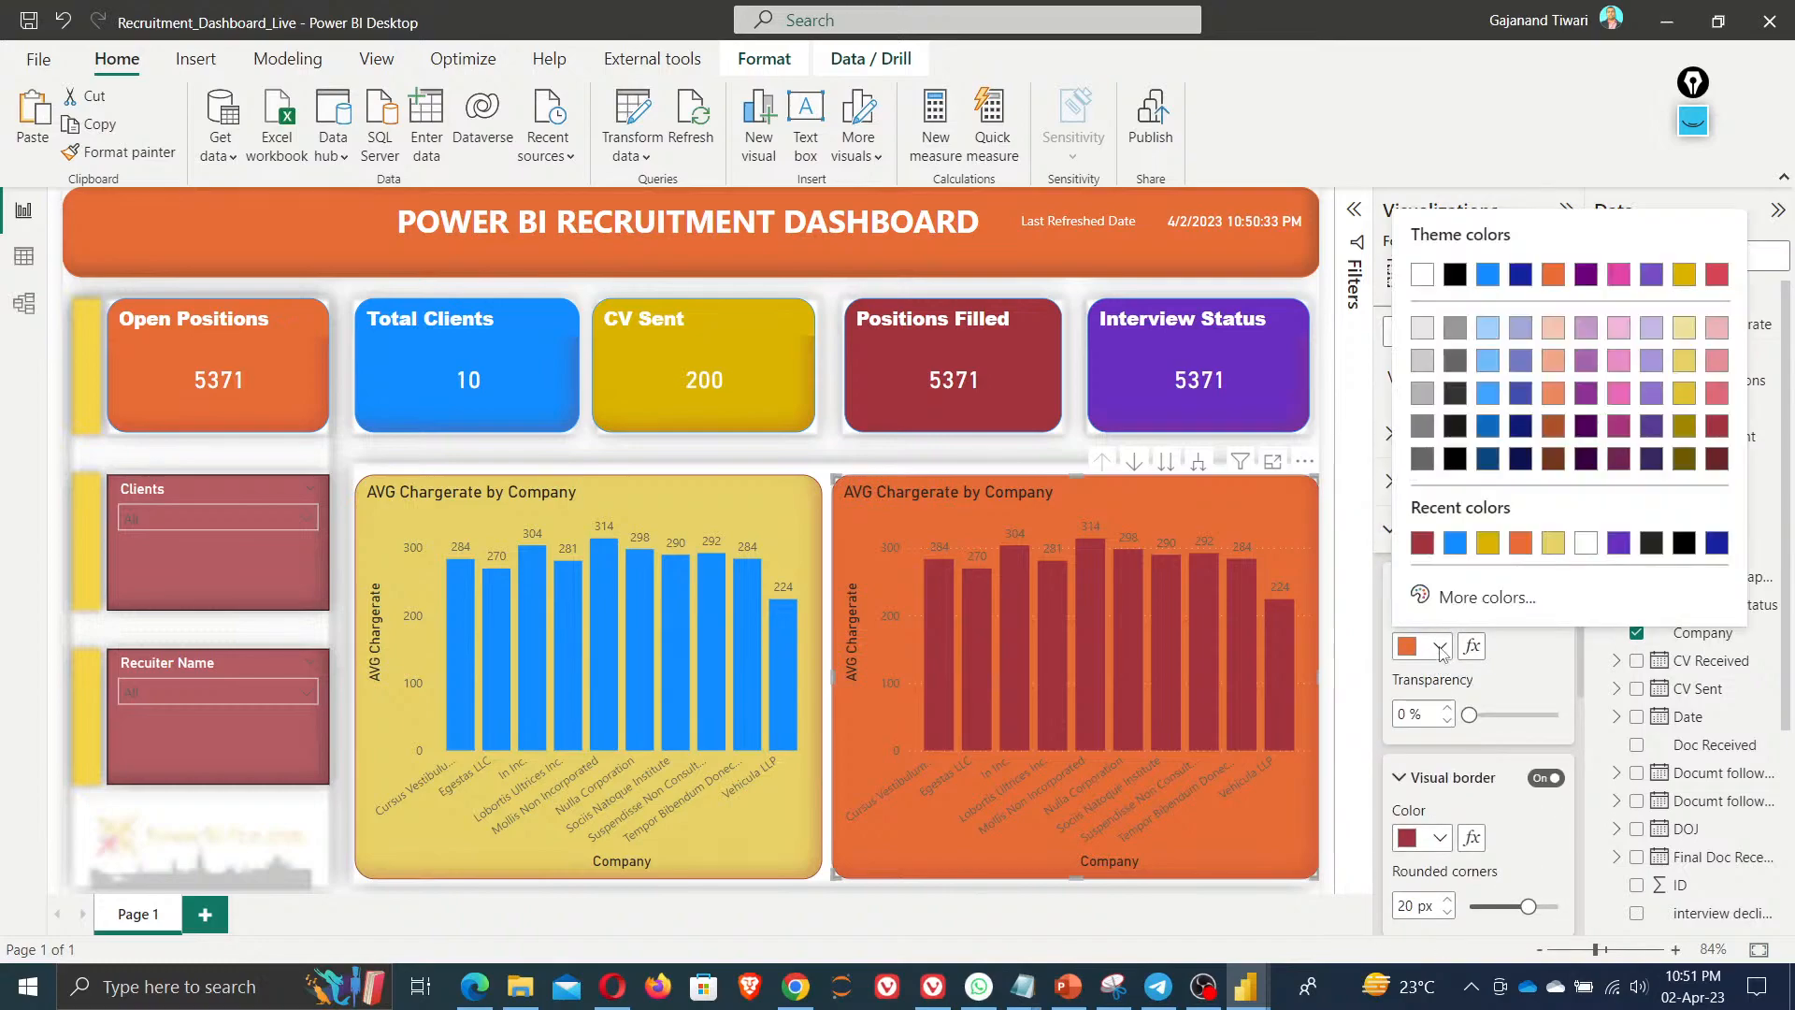
{"action": "left_click", "coordinate": [1422, 542]}
{"action": "left_click", "coordinate": [1438, 646]}
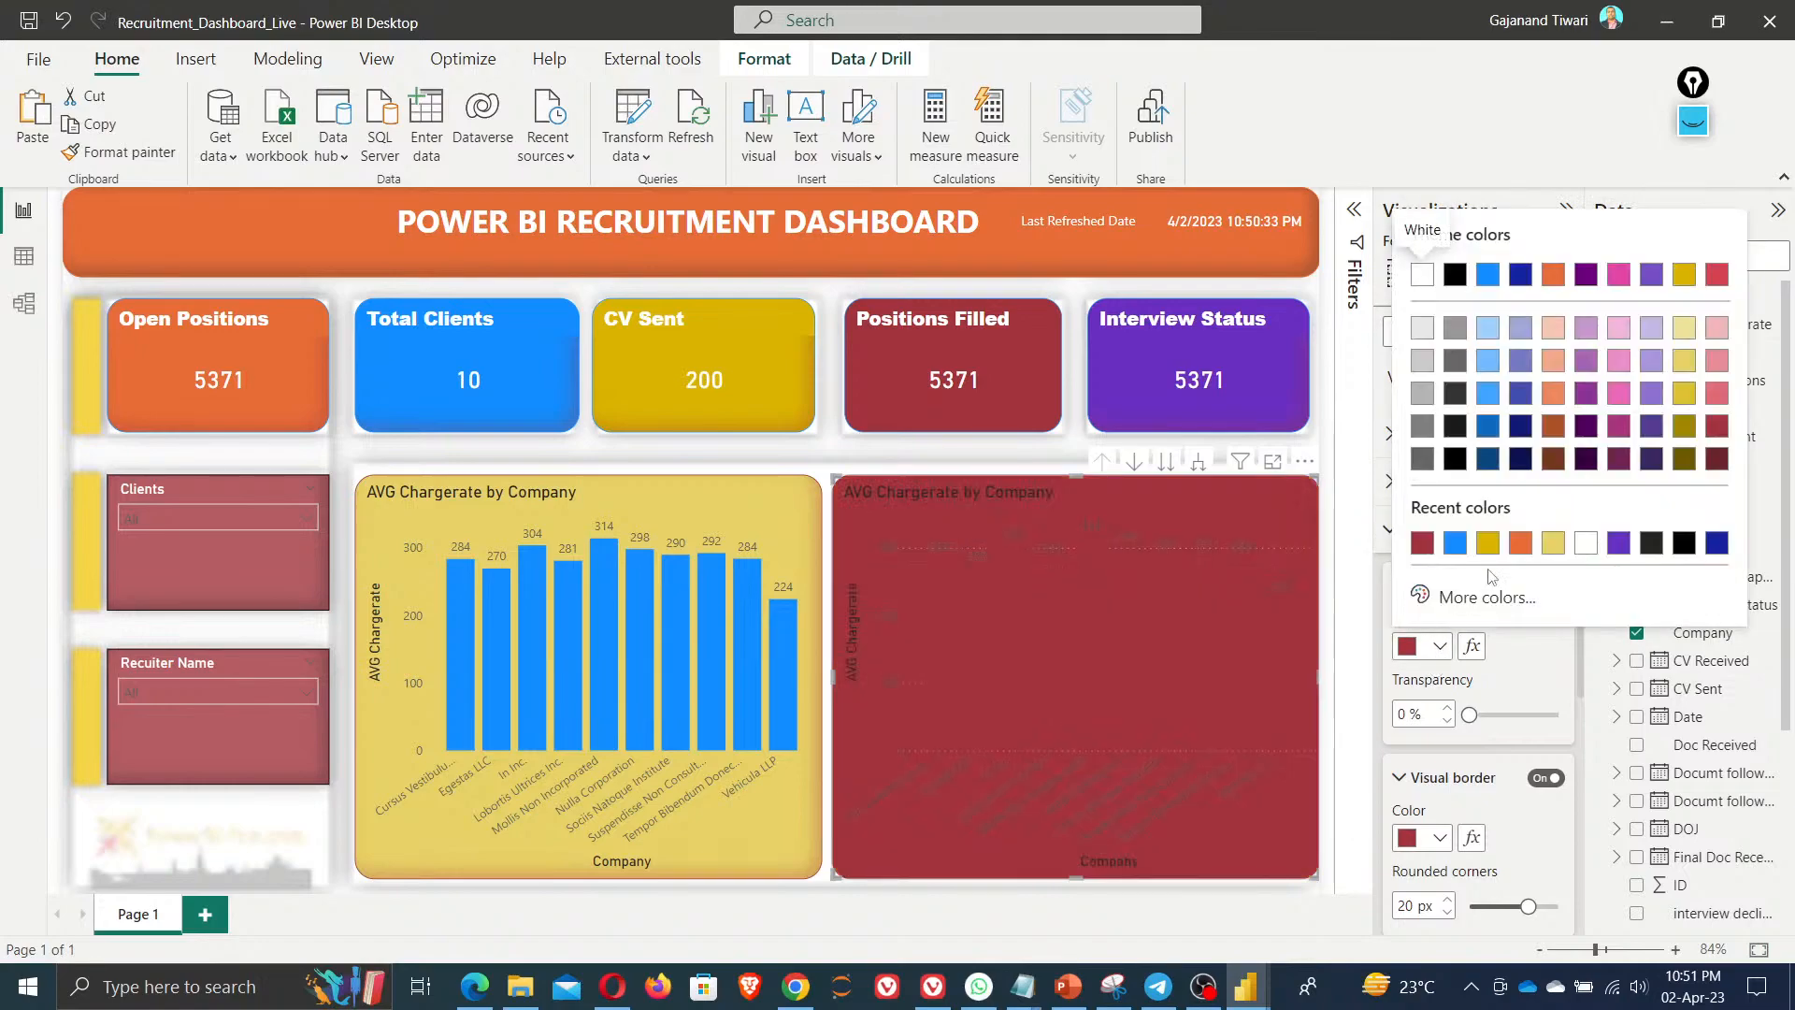
{"action": "left_click", "coordinate": [1551, 545]}
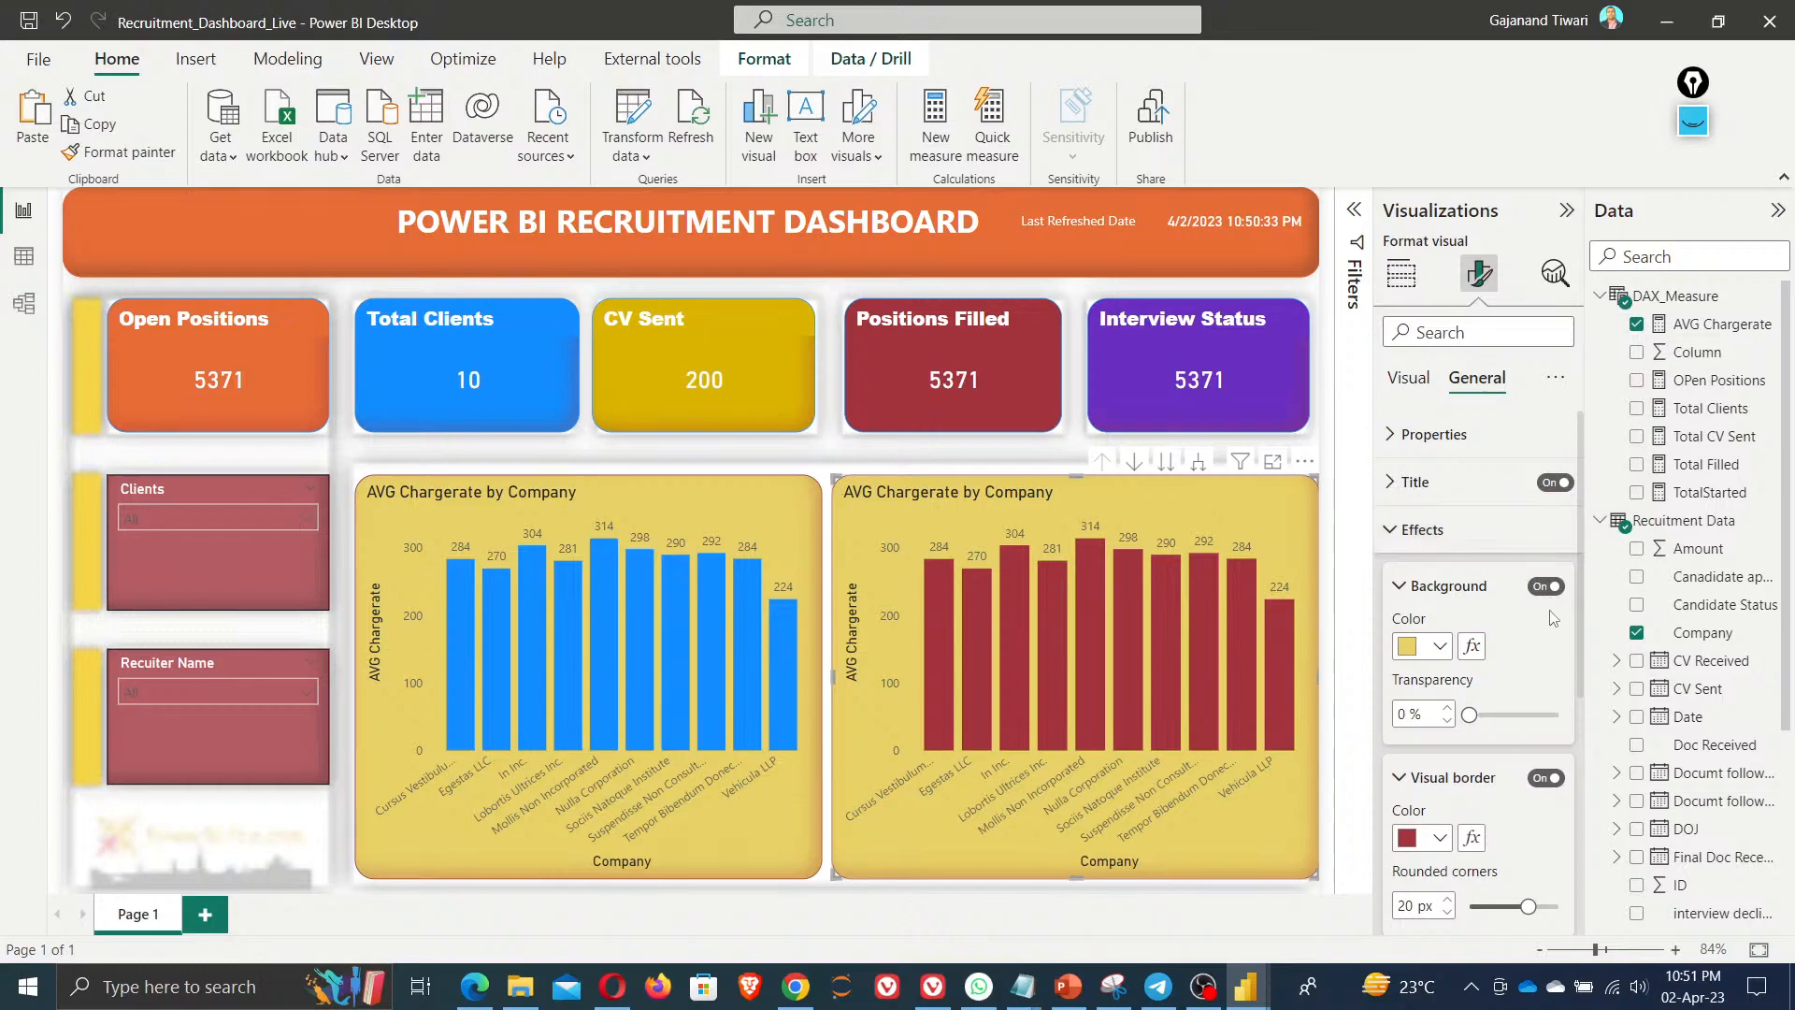
{"action": "left_click", "coordinate": [862, 895]}
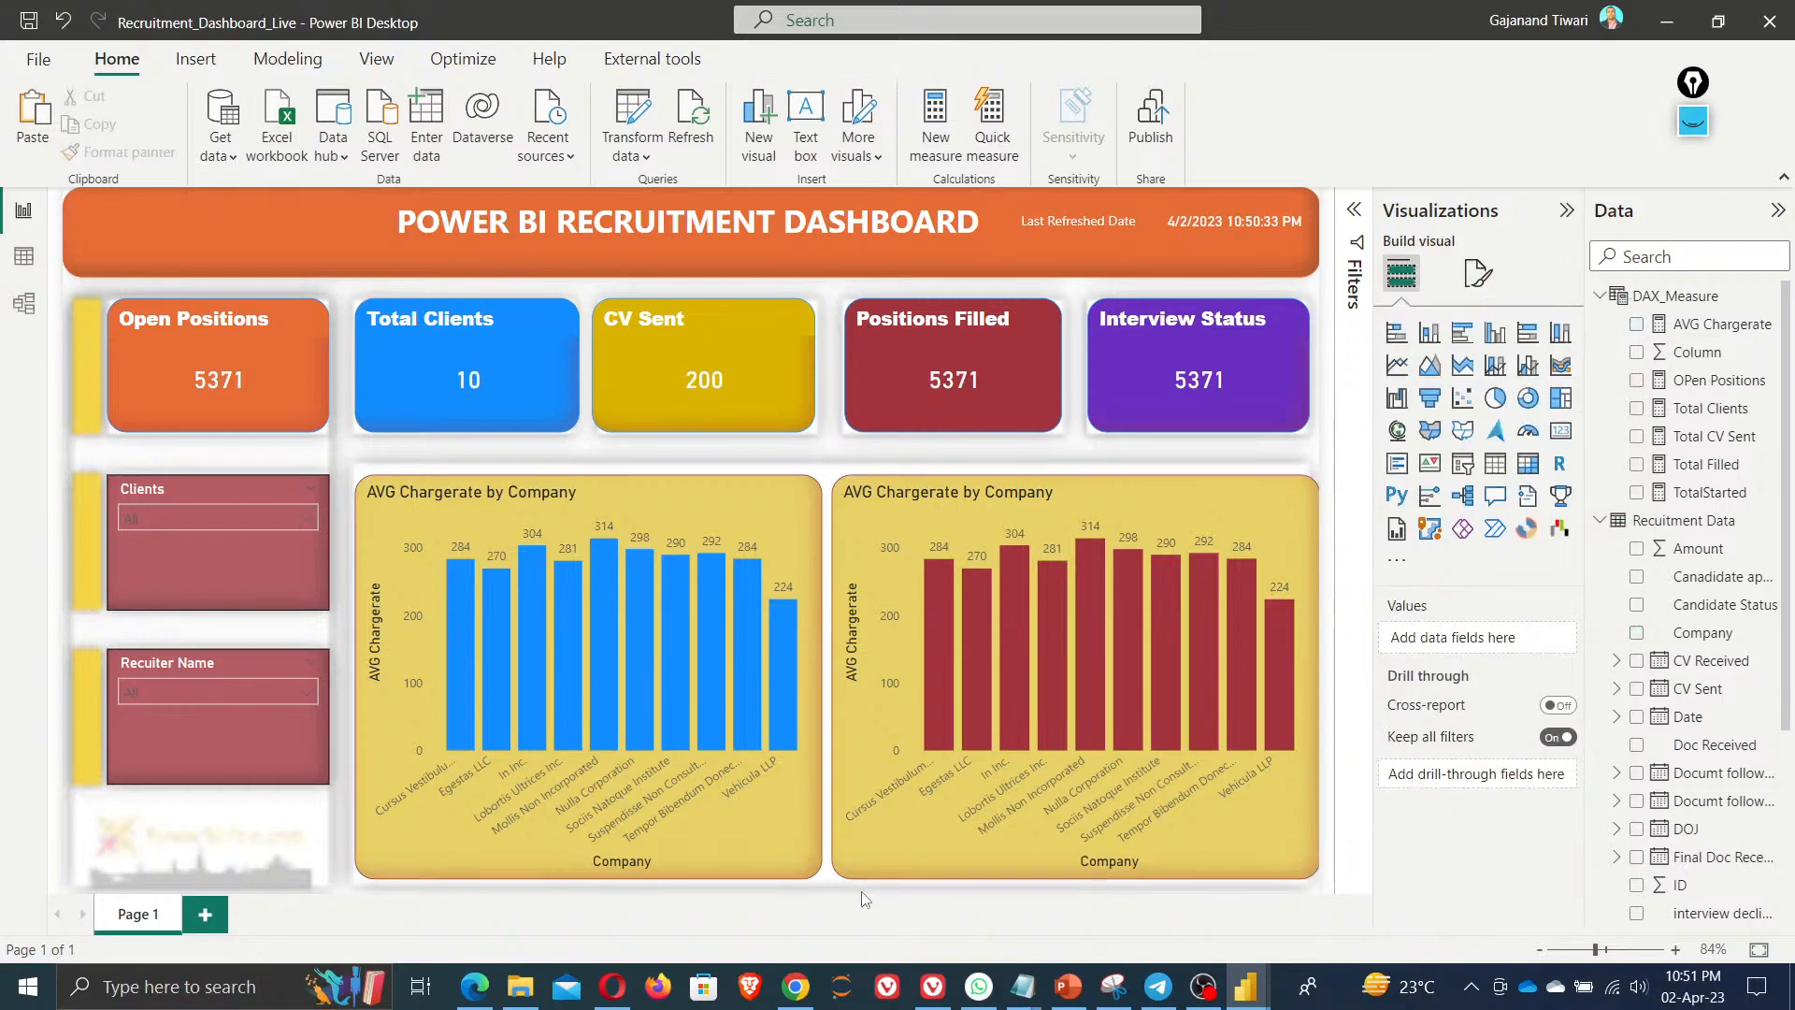
Replace AVG Chargerate with the TotalStarted measure on the Y-axis of the chart with dark red columns
{"action": "left_click", "coordinate": [1175, 482]}
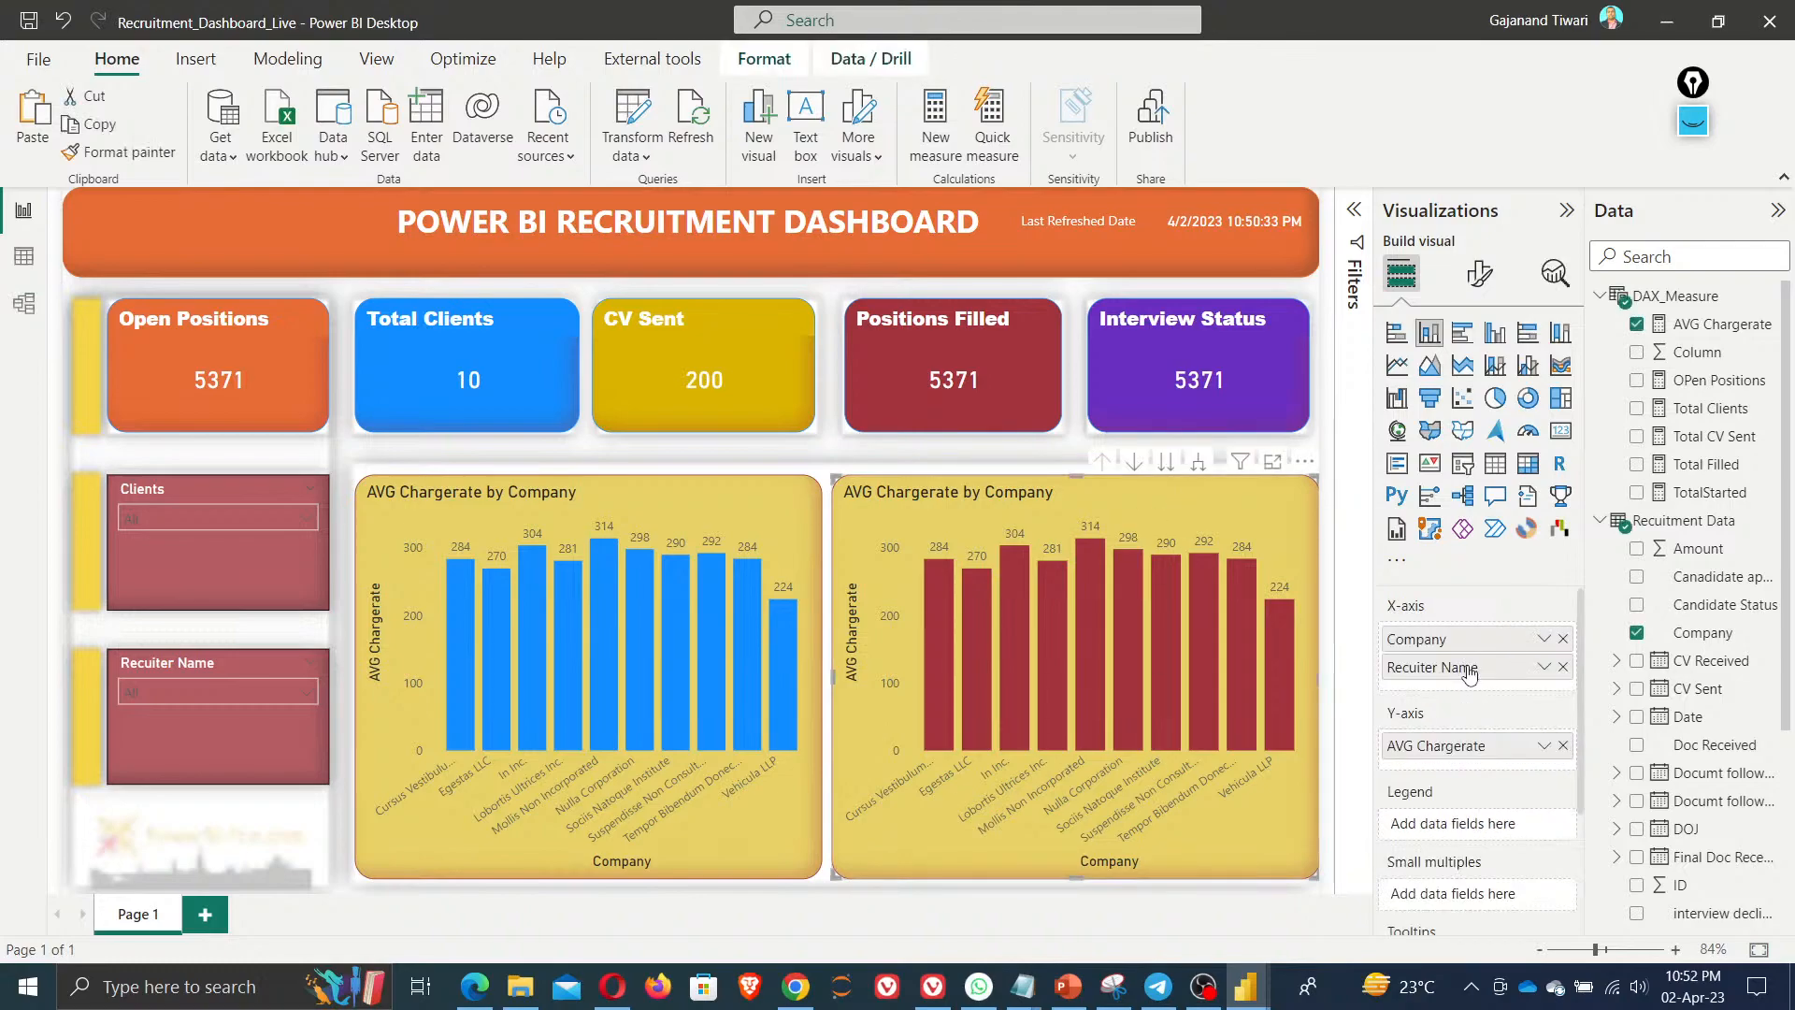
{"action": "left_click", "coordinate": [1562, 746]}
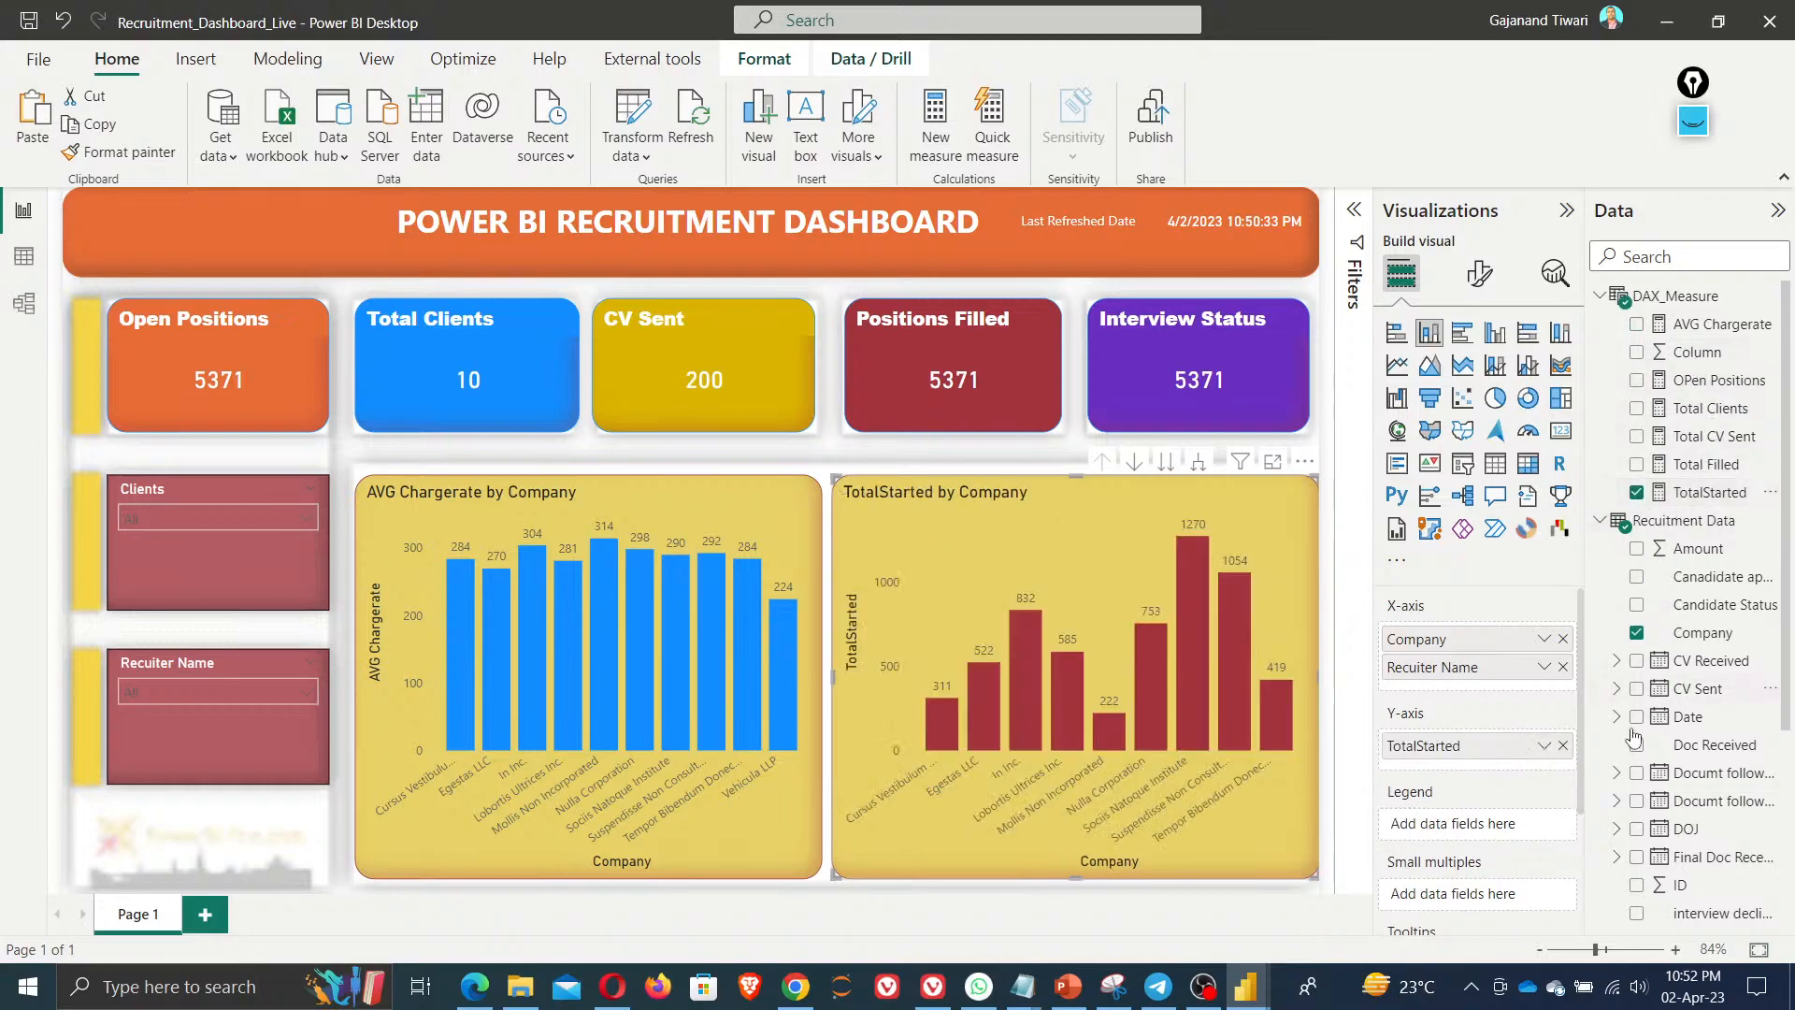
{"action": "left_click", "coordinate": [1017, 887]}
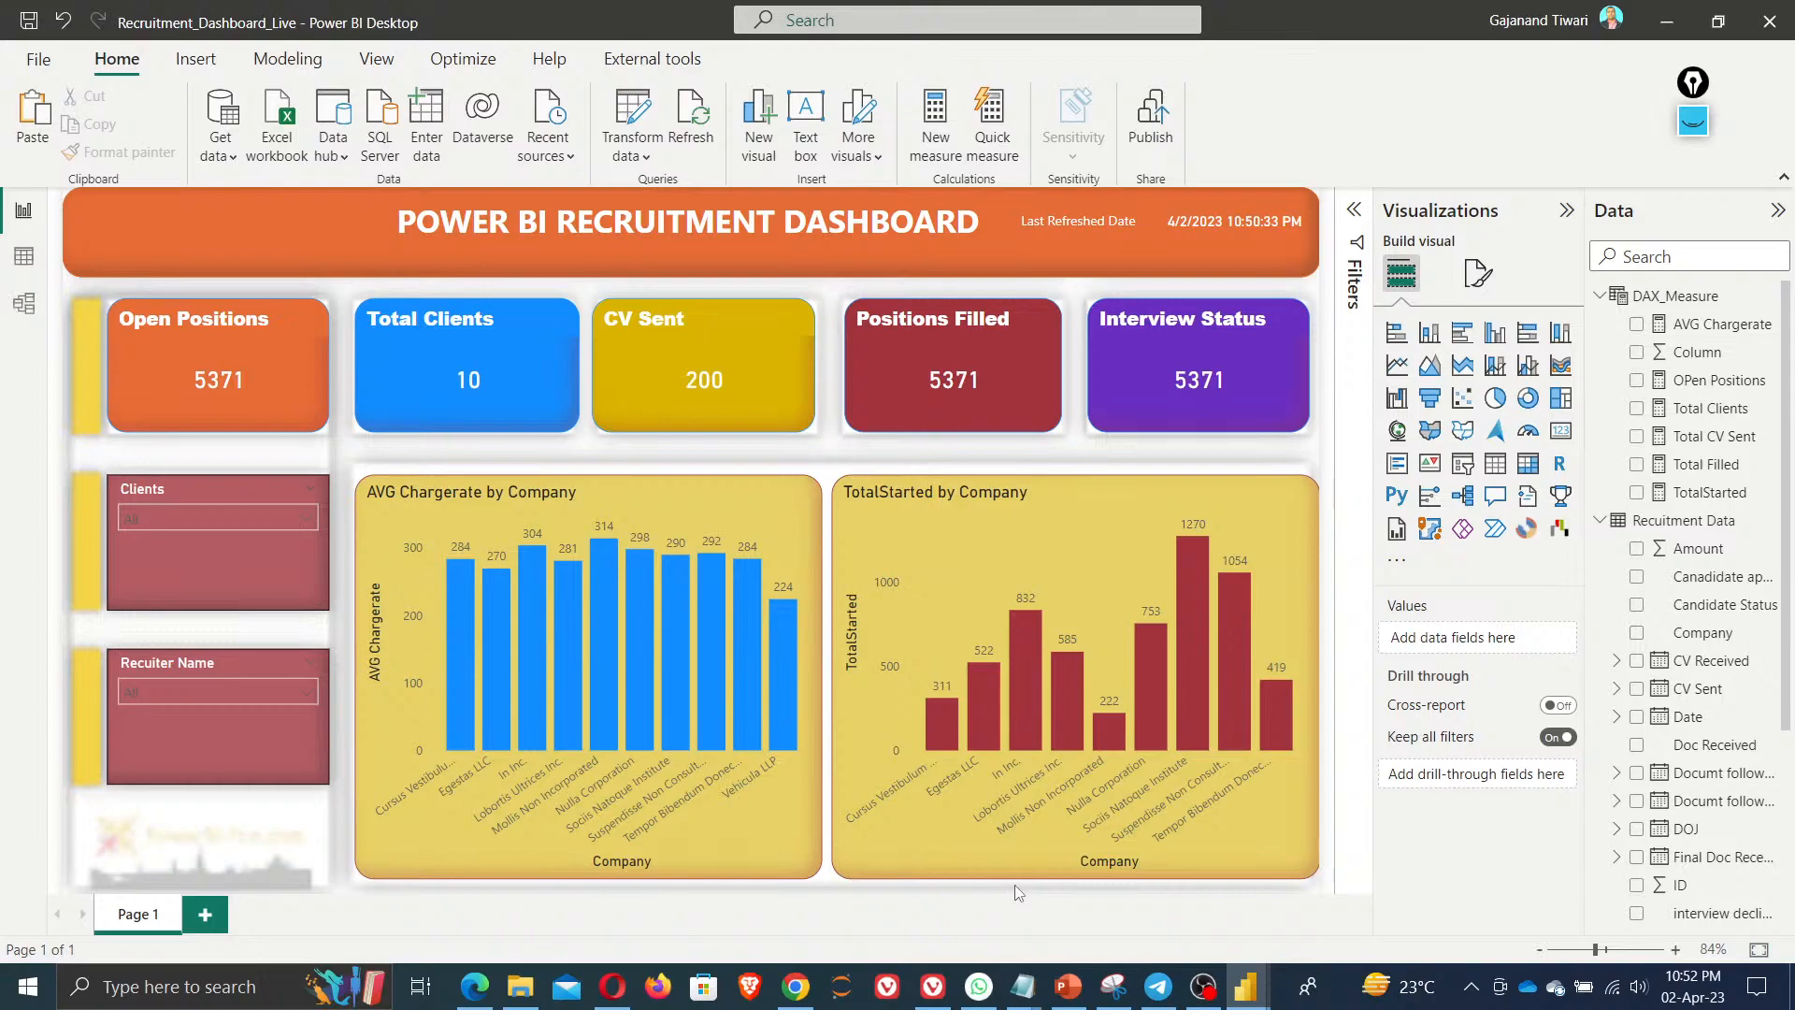
Copy the field name Recuiter Name from the X-axis of the AVG Chargerate by Company chart
{"action": "left_click", "coordinate": [643, 520]}
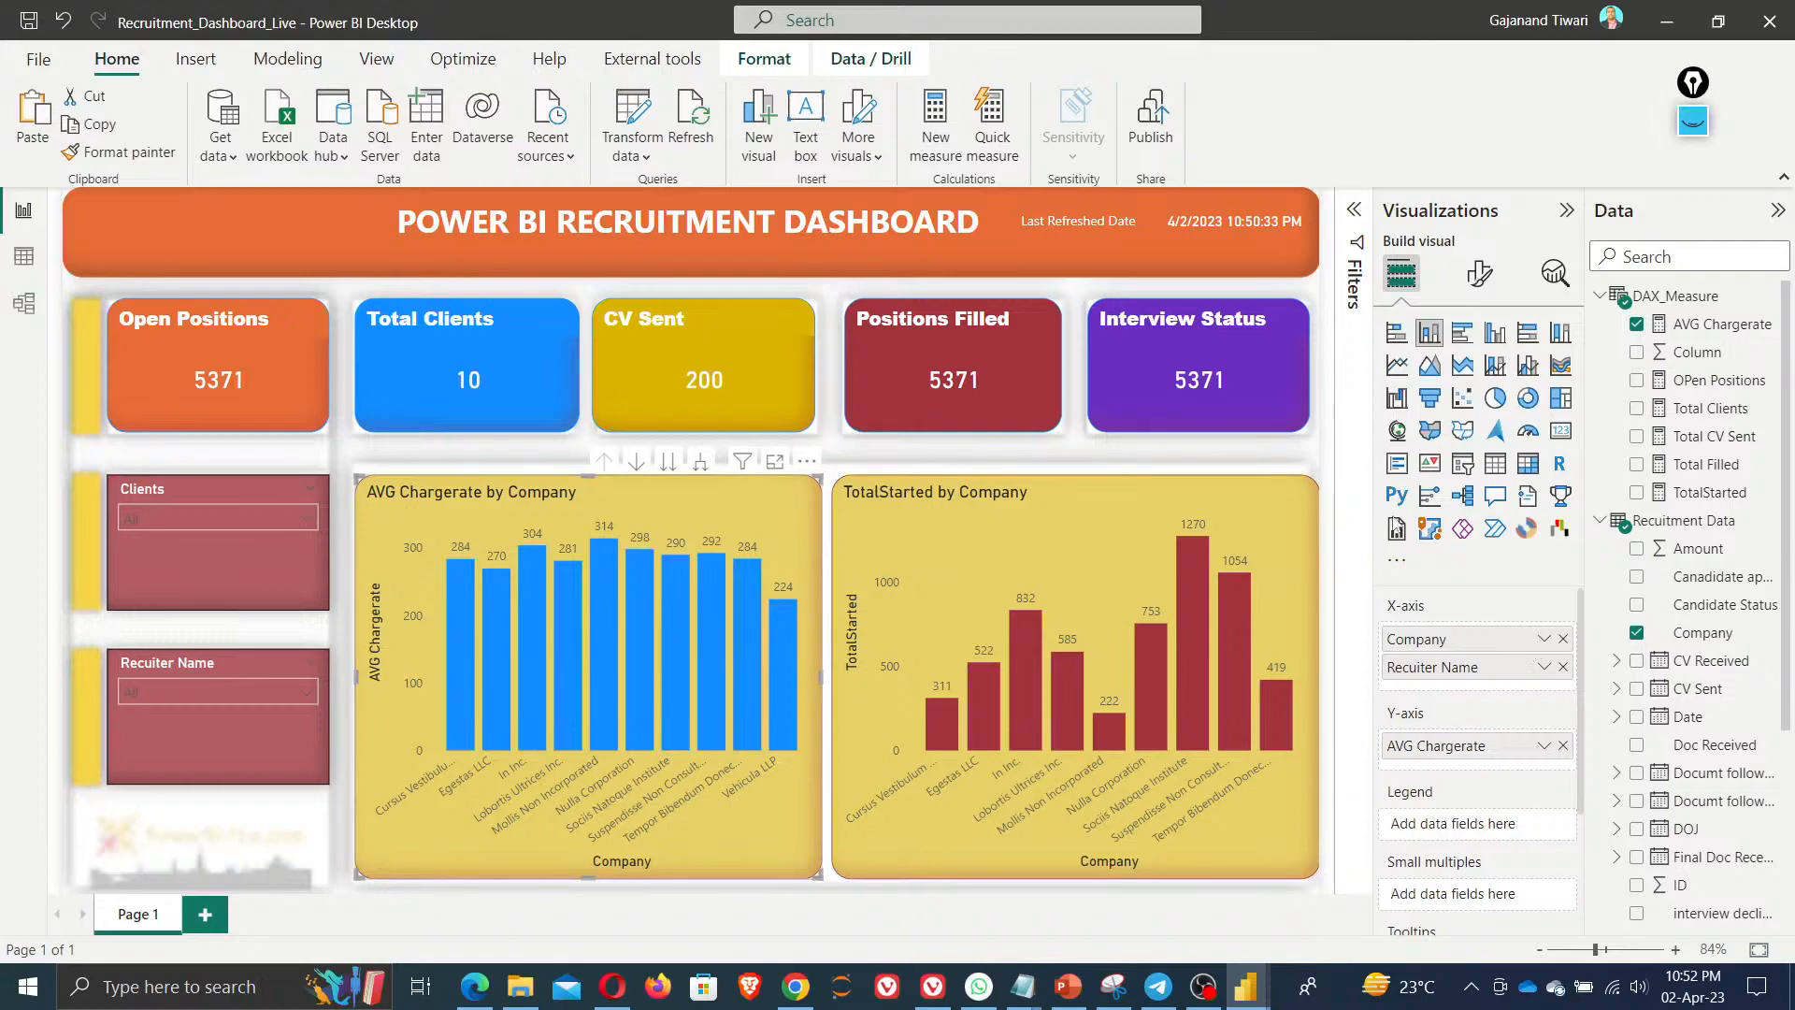
{"action": "double_click", "coordinate": [1481, 668]}
{"action": "key", "text": "ctrl+c"}
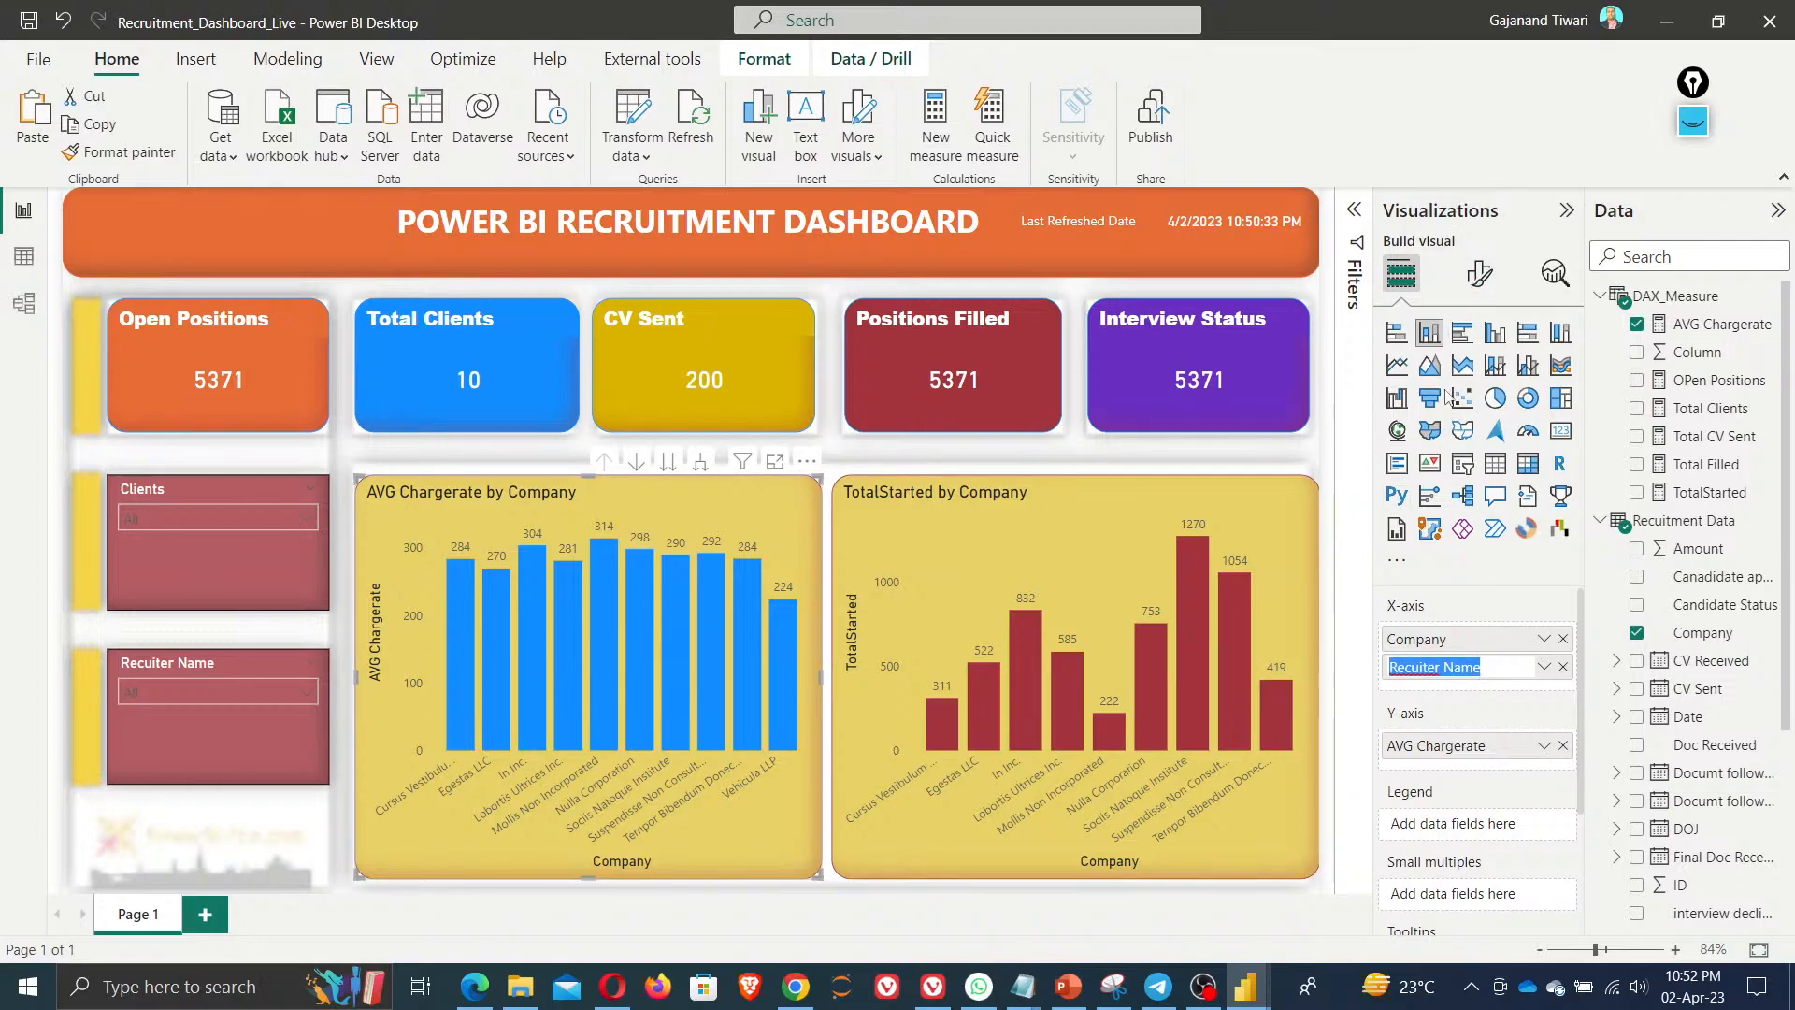
{"action": "right_click", "coordinate": [1429, 671]}
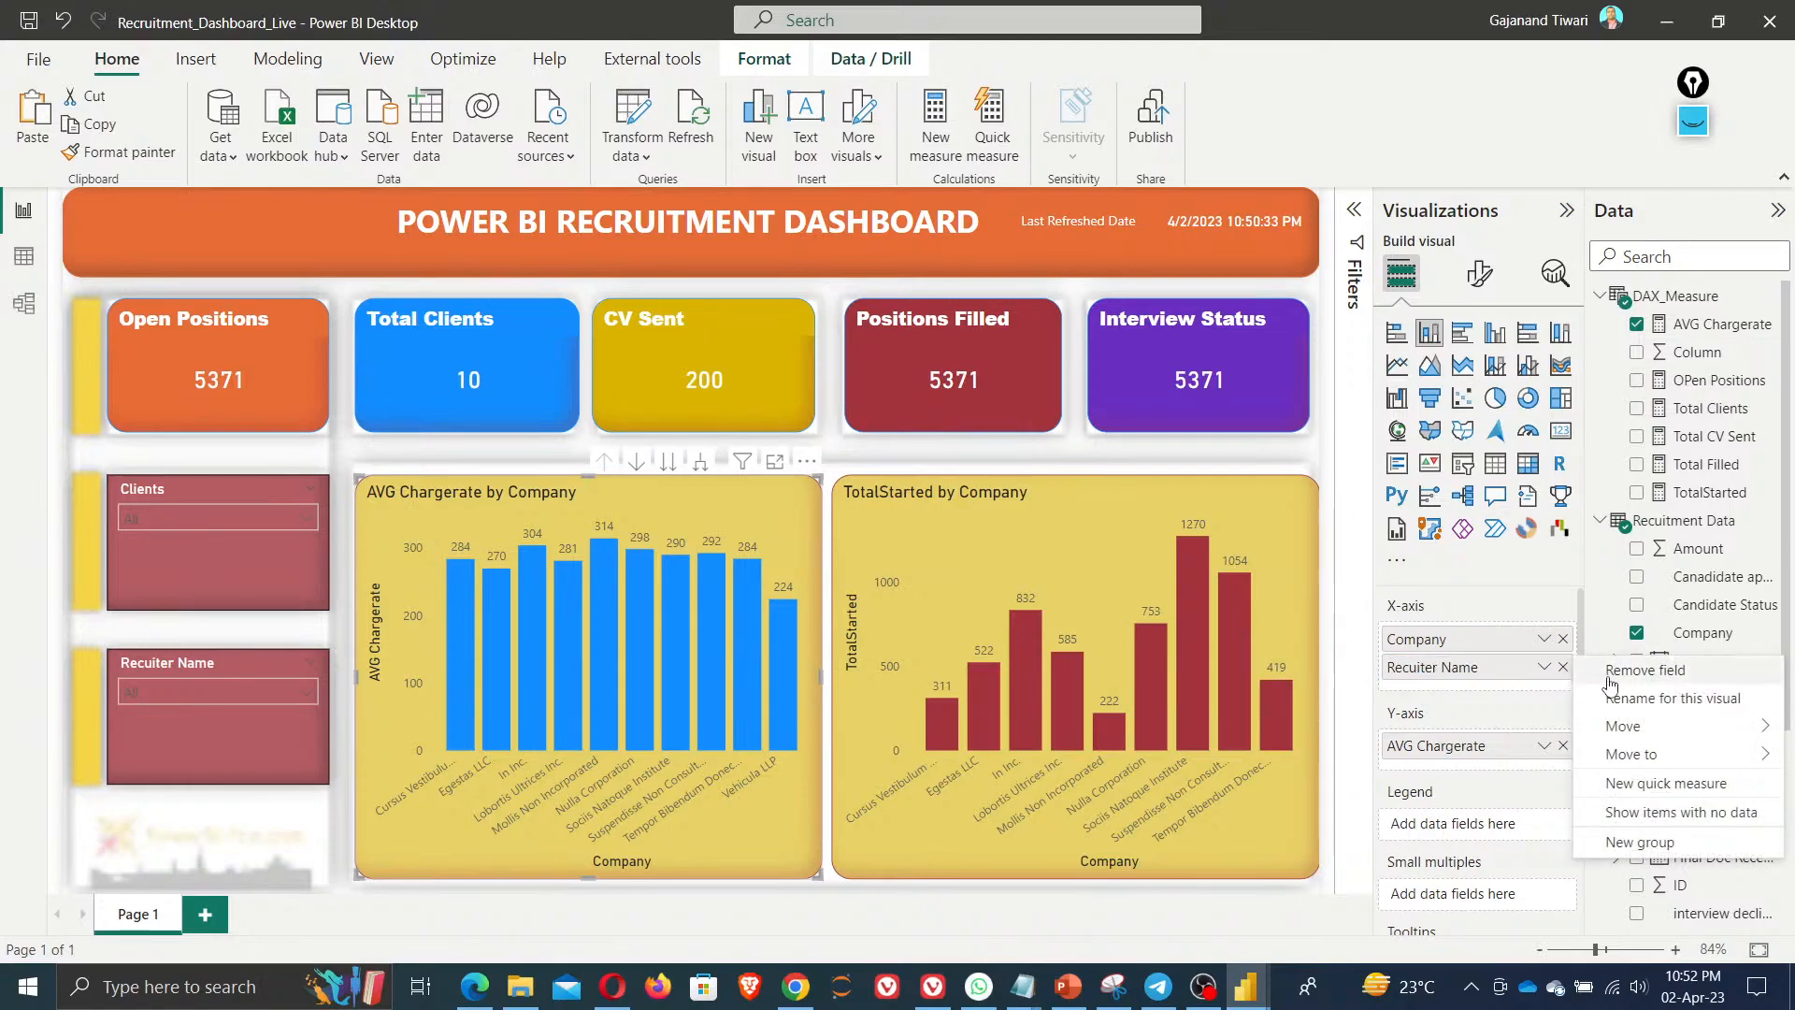
{"action": "left_click", "coordinate": [1464, 684]}
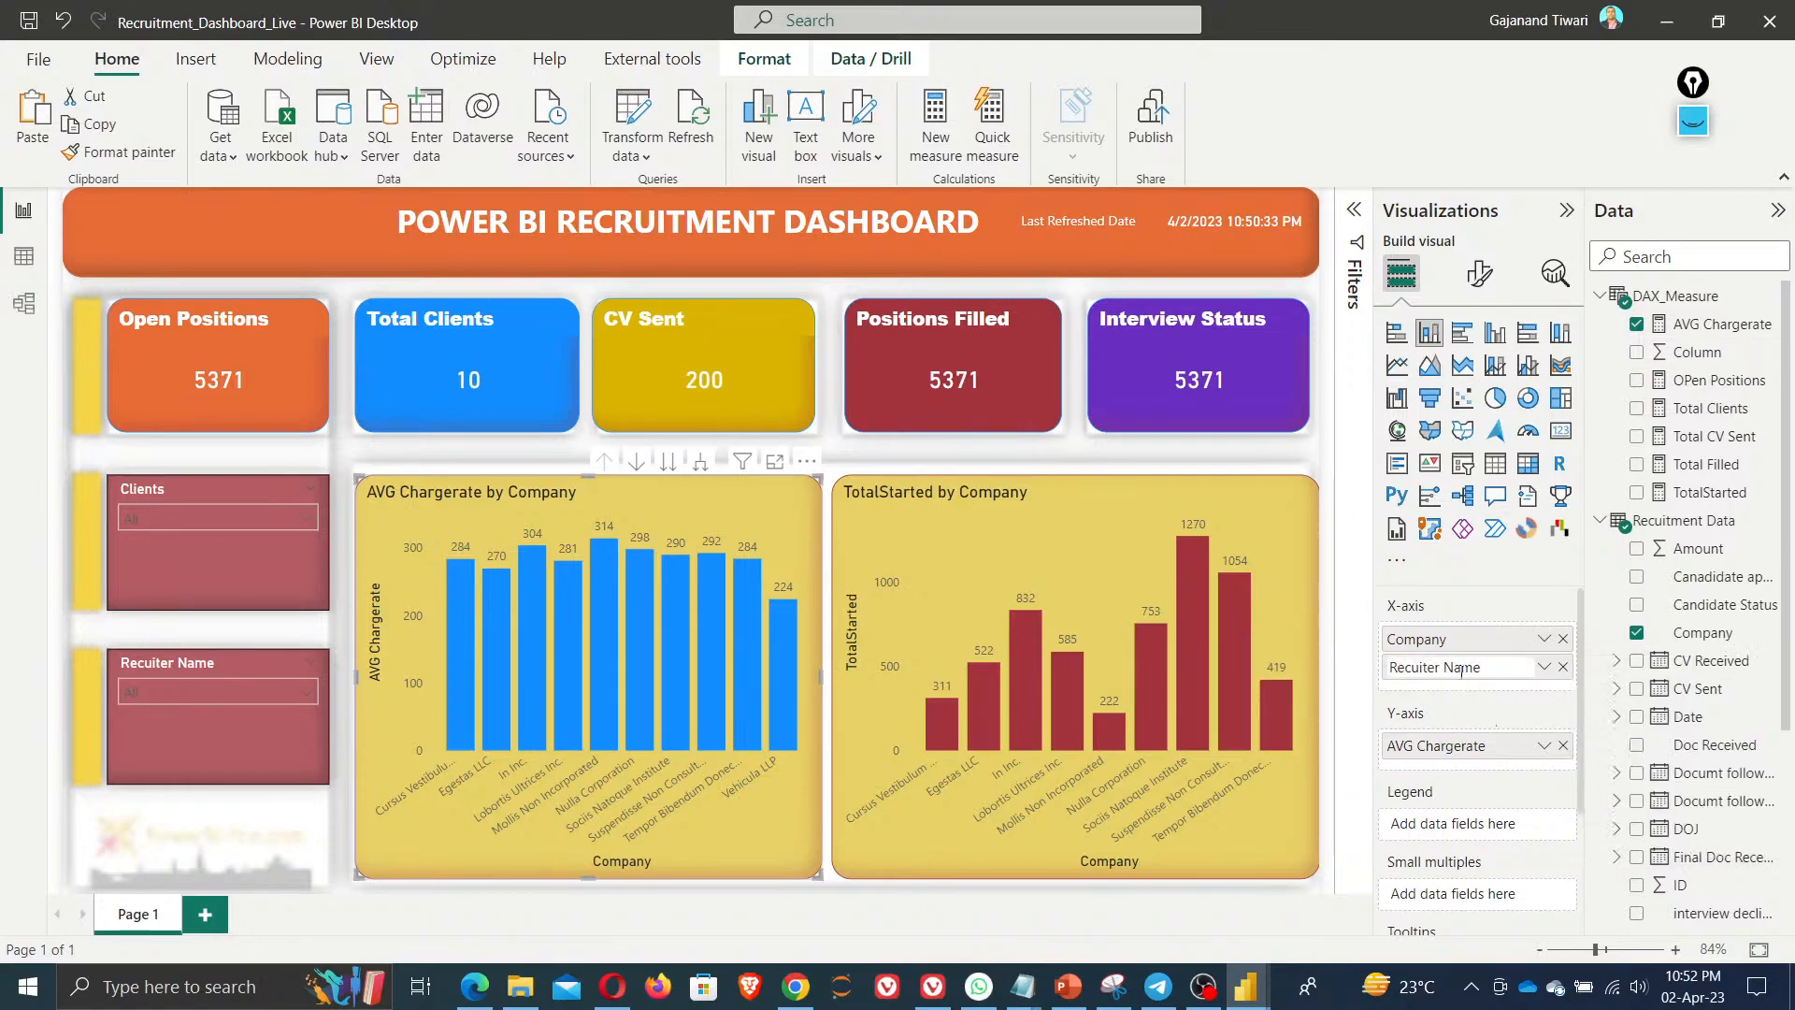
Extend the AVG Chargerate chart's title to read AVG Chargerate by Company & Recuiter
{"action": "left_click", "coordinate": [1479, 273]}
{"action": "left_click", "coordinate": [1479, 391]}
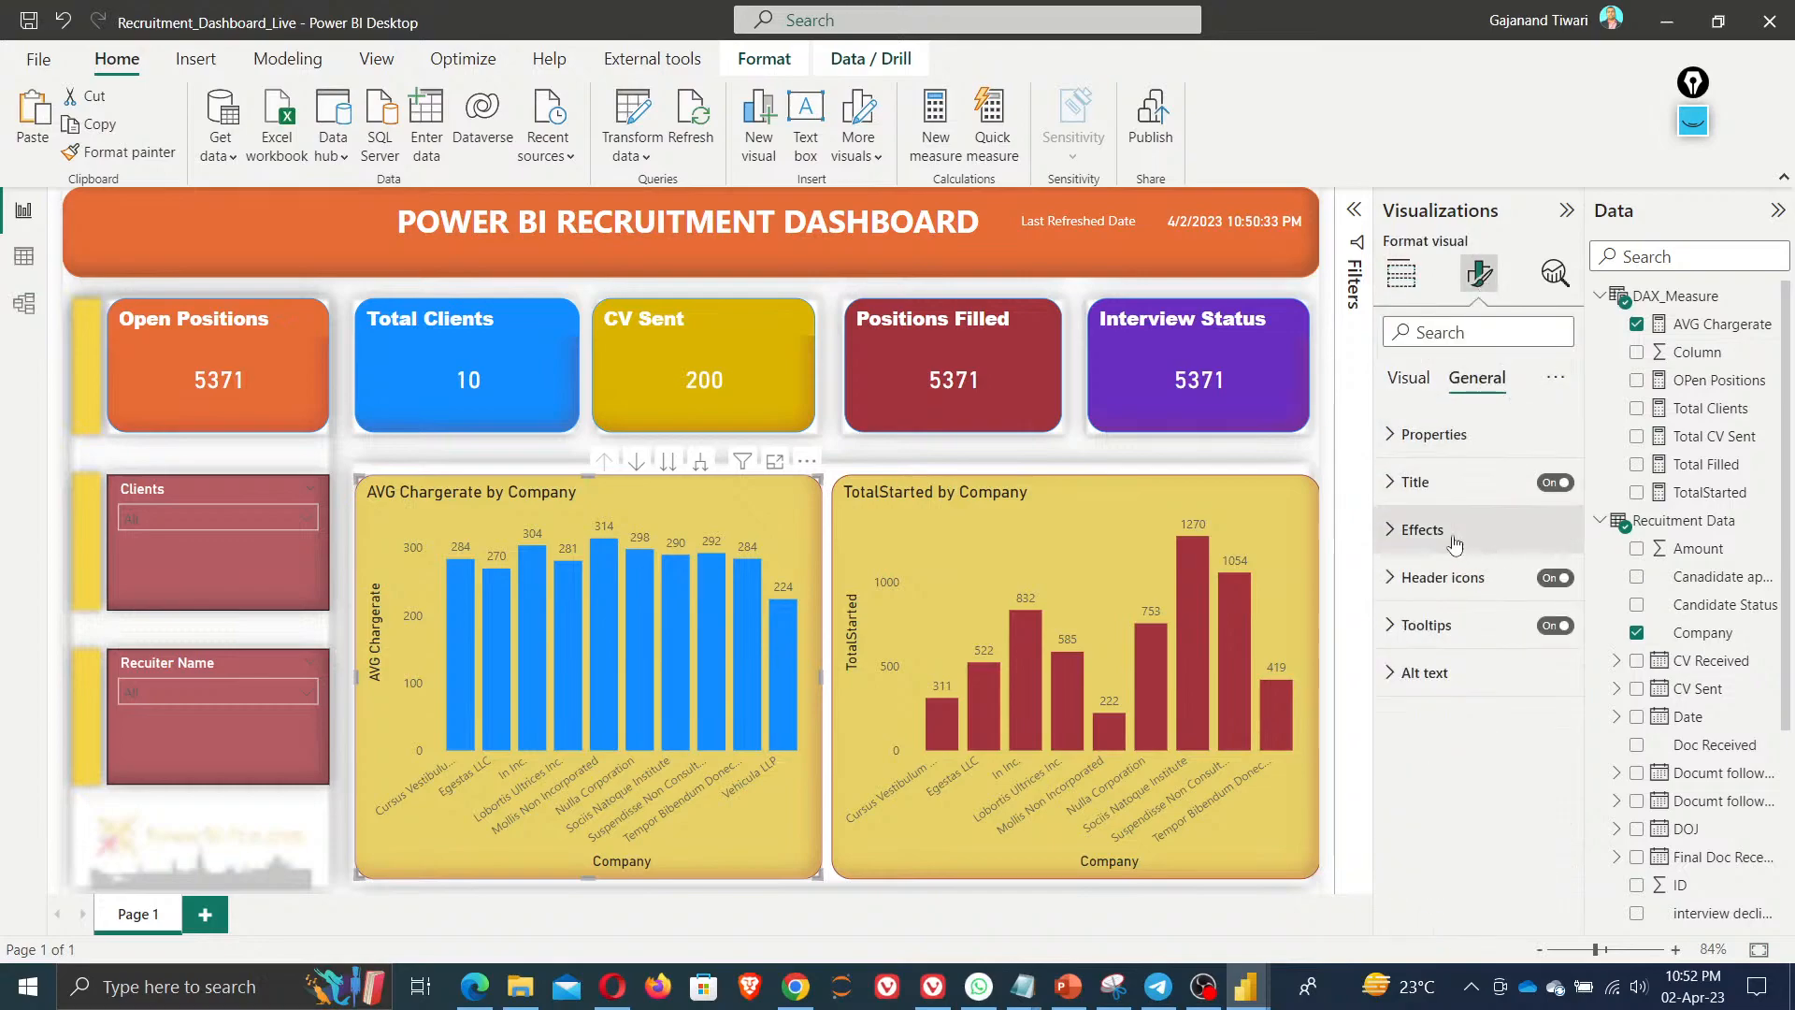
{"action": "left_click", "coordinate": [1421, 481]}
{"action": "left_click", "coordinate": [1503, 599]}
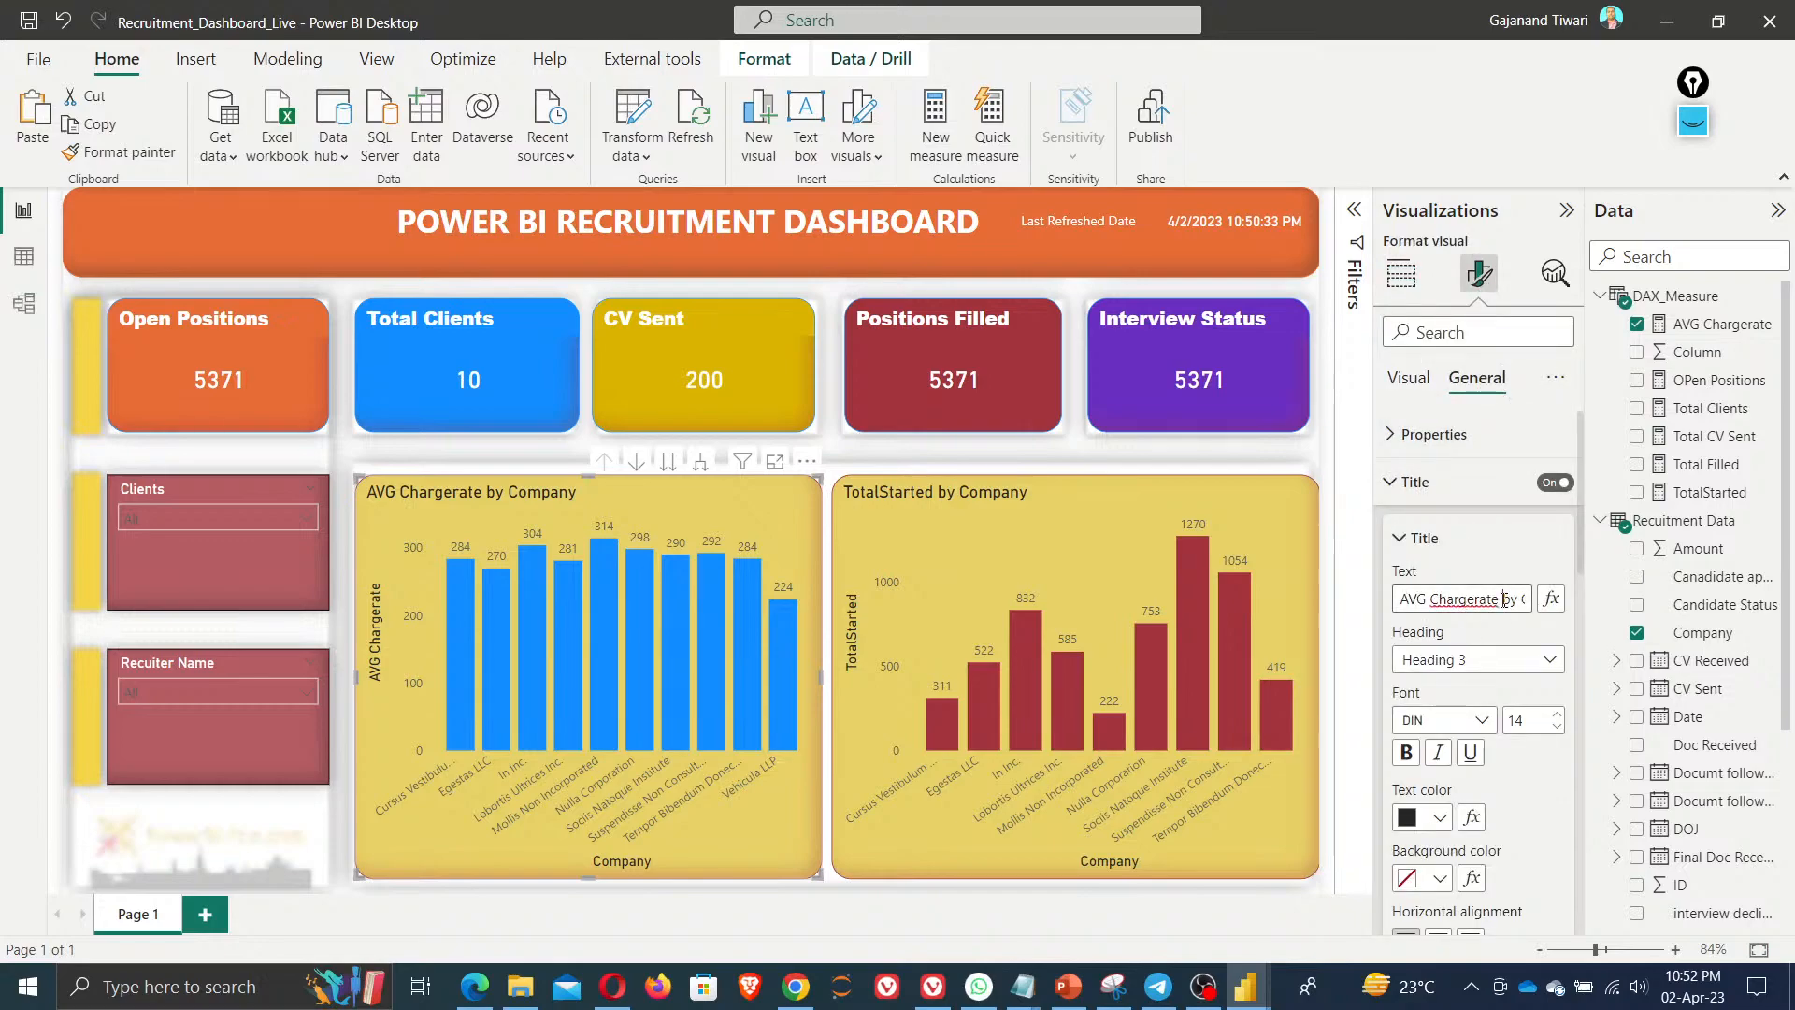
{"action": "key", "text": "End"}
{"action": "type", "text": "&"}
{"action": "key", "text": "ctrl+v"}
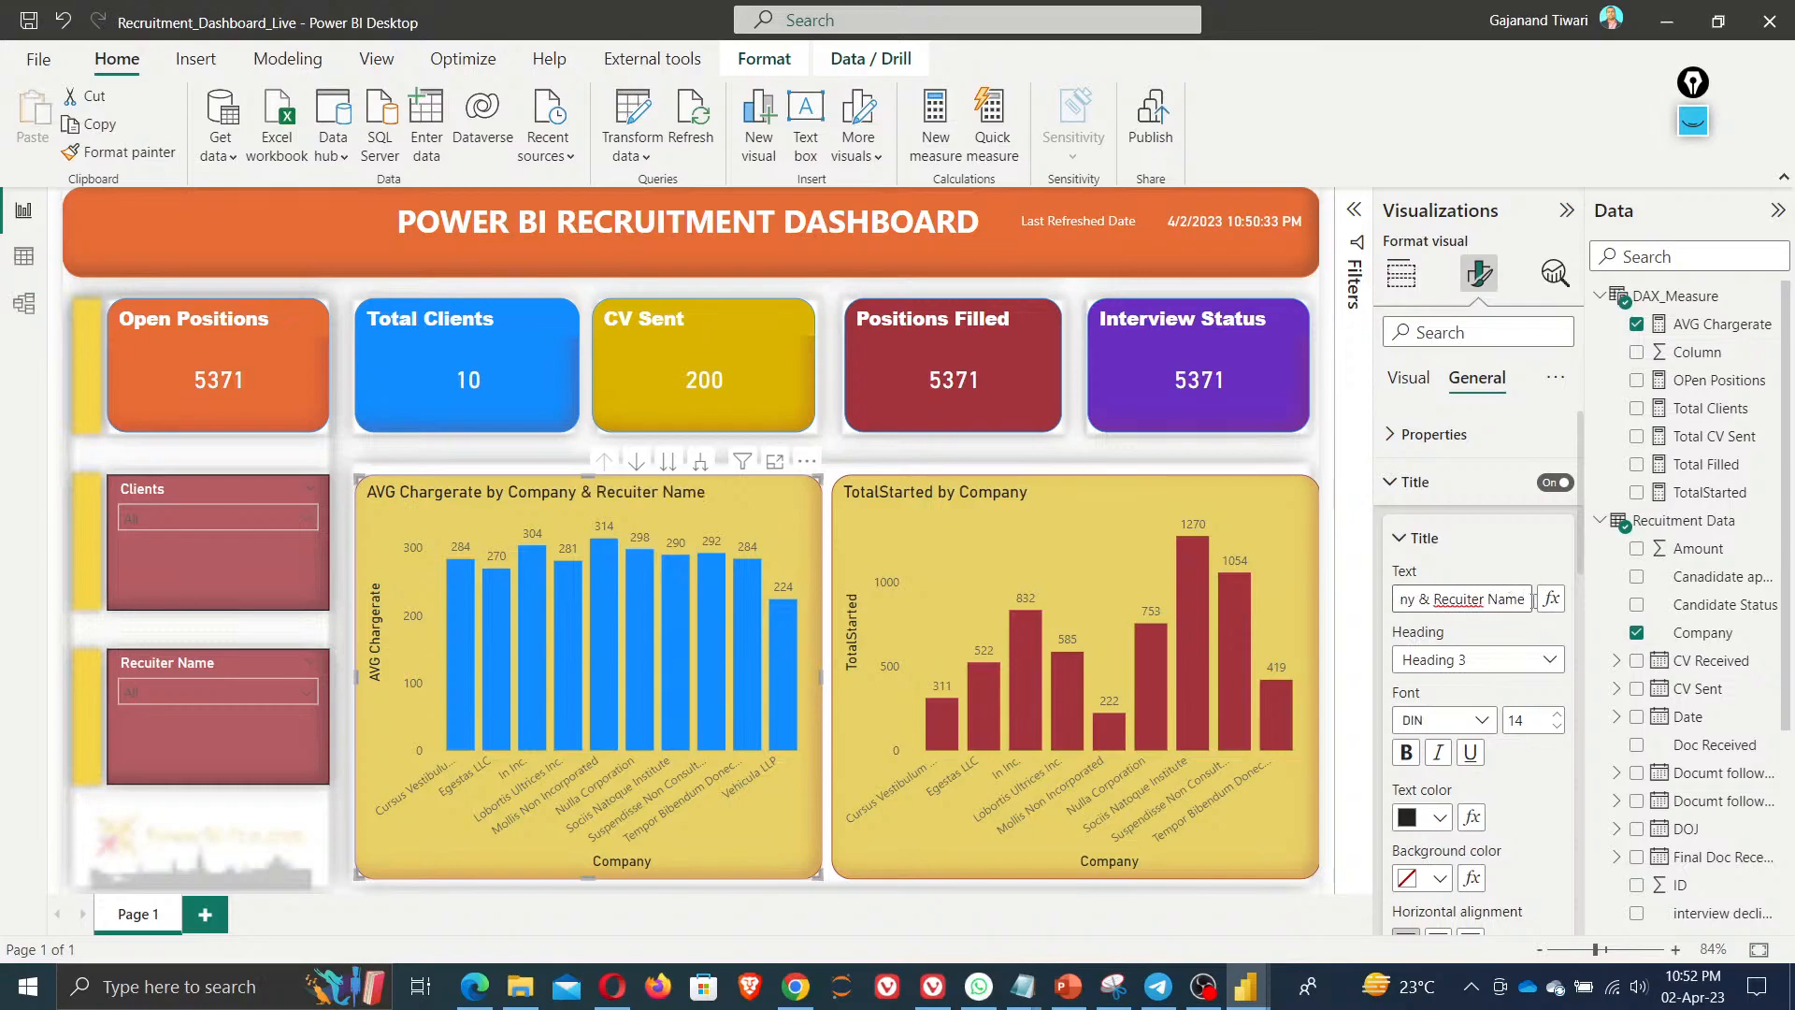
{"action": "key", "text": "BackSpace"}
{"action": "key", "text": "BackSpace"}
{"action": "key", "text": "BackSpace"}
{"action": "key", "text": "BackSpace"}
{"action": "key", "text": "BackSpace"}
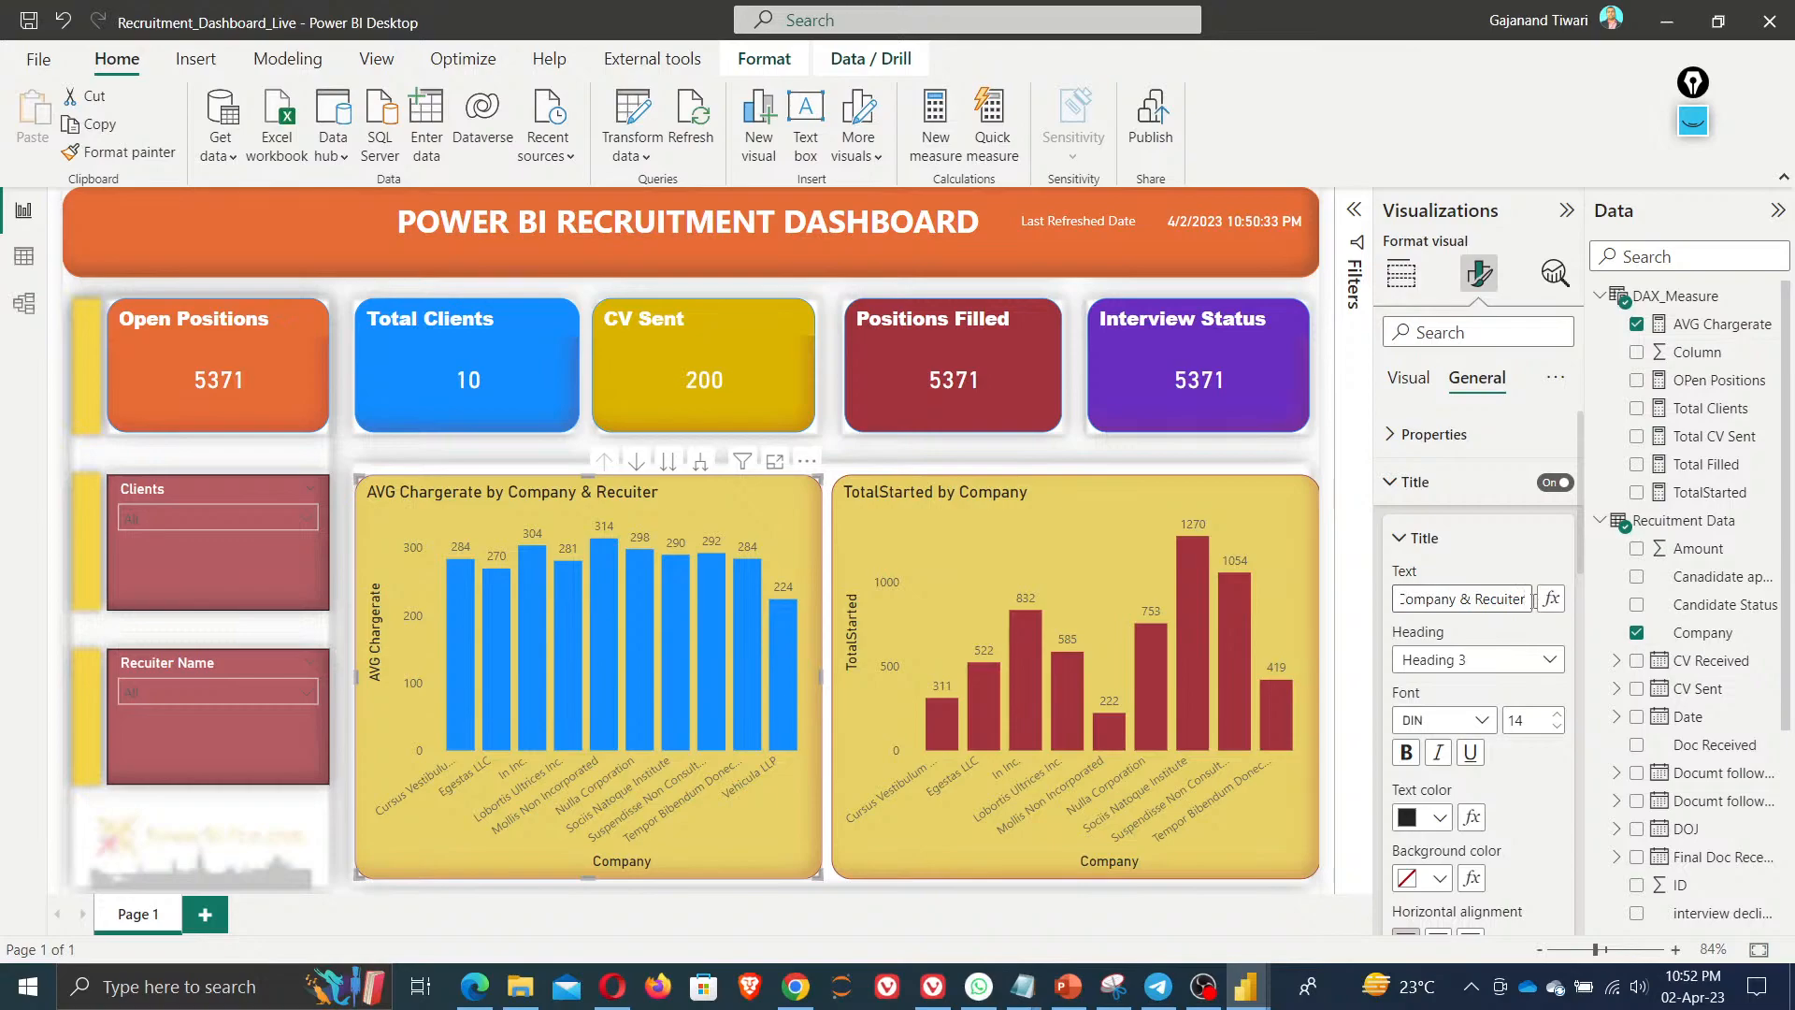
Change the TotalStarted chart's title to TotalStarted by Client and Recuiter and deselect the chart
{"action": "left_click", "coordinate": [1062, 506]}
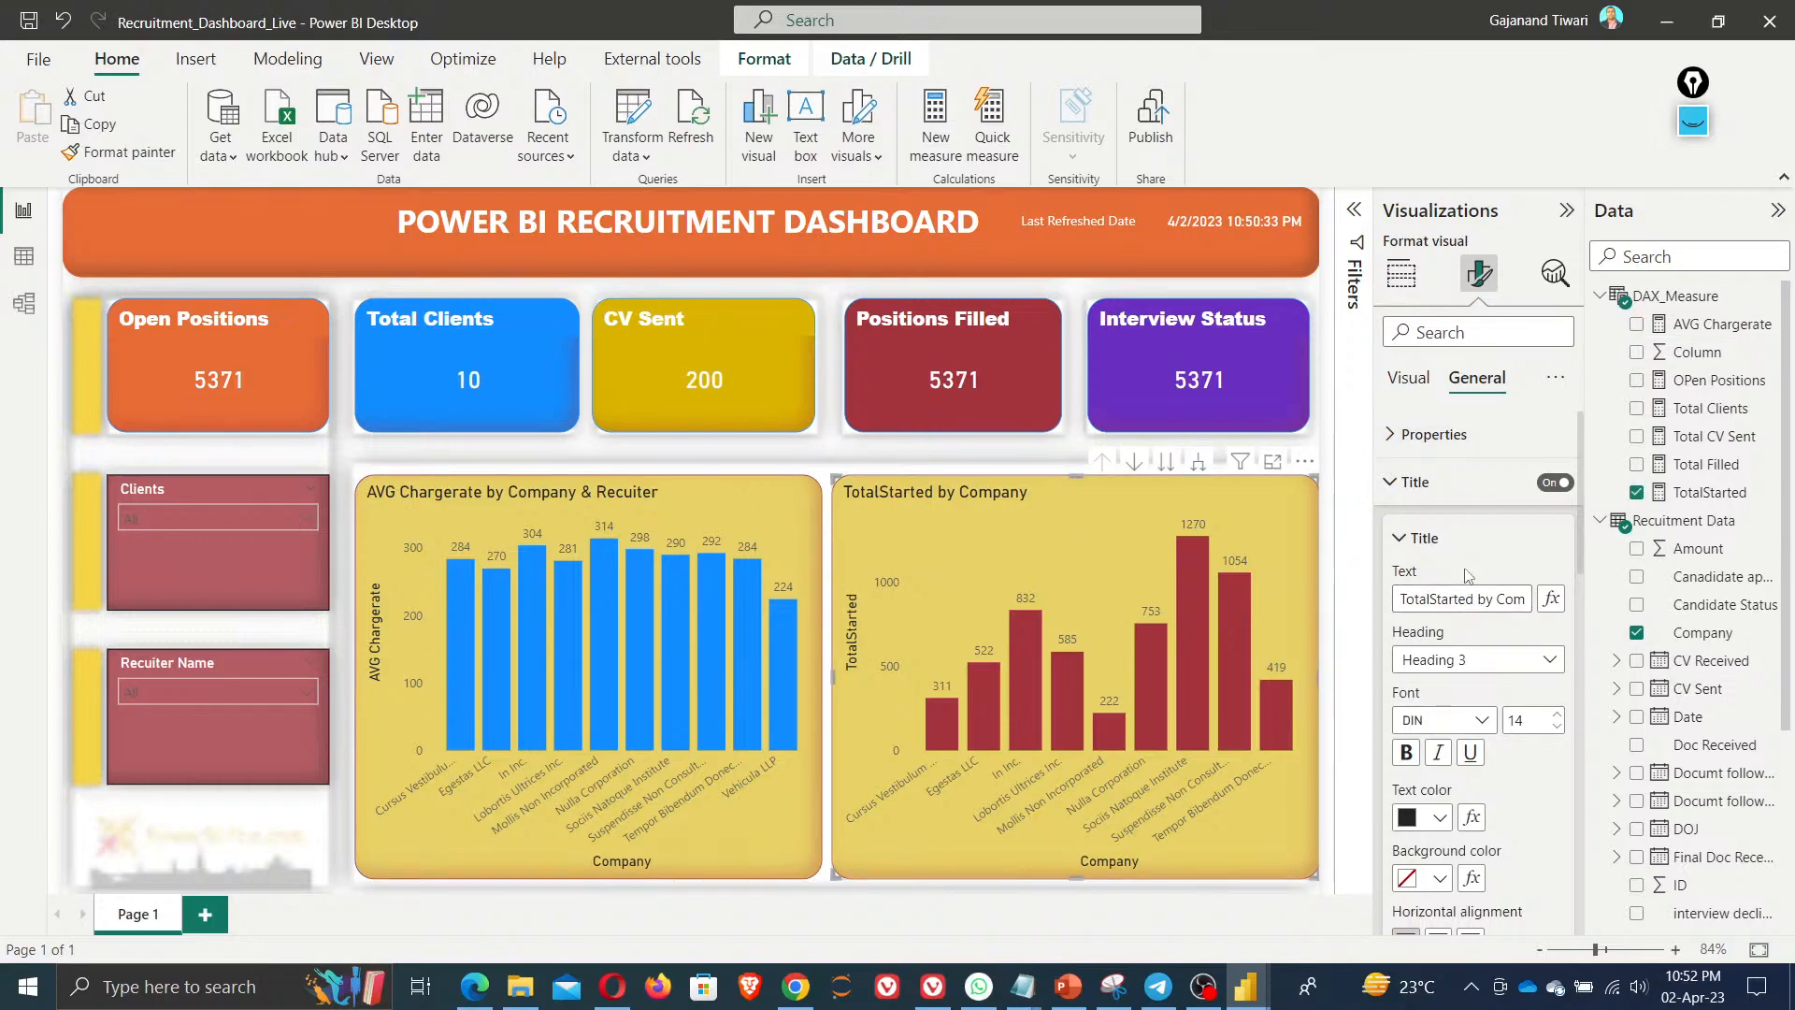
{"action": "left_click_drag", "start_coordinate": [1497, 601], "coordinate": [1615, 601]}
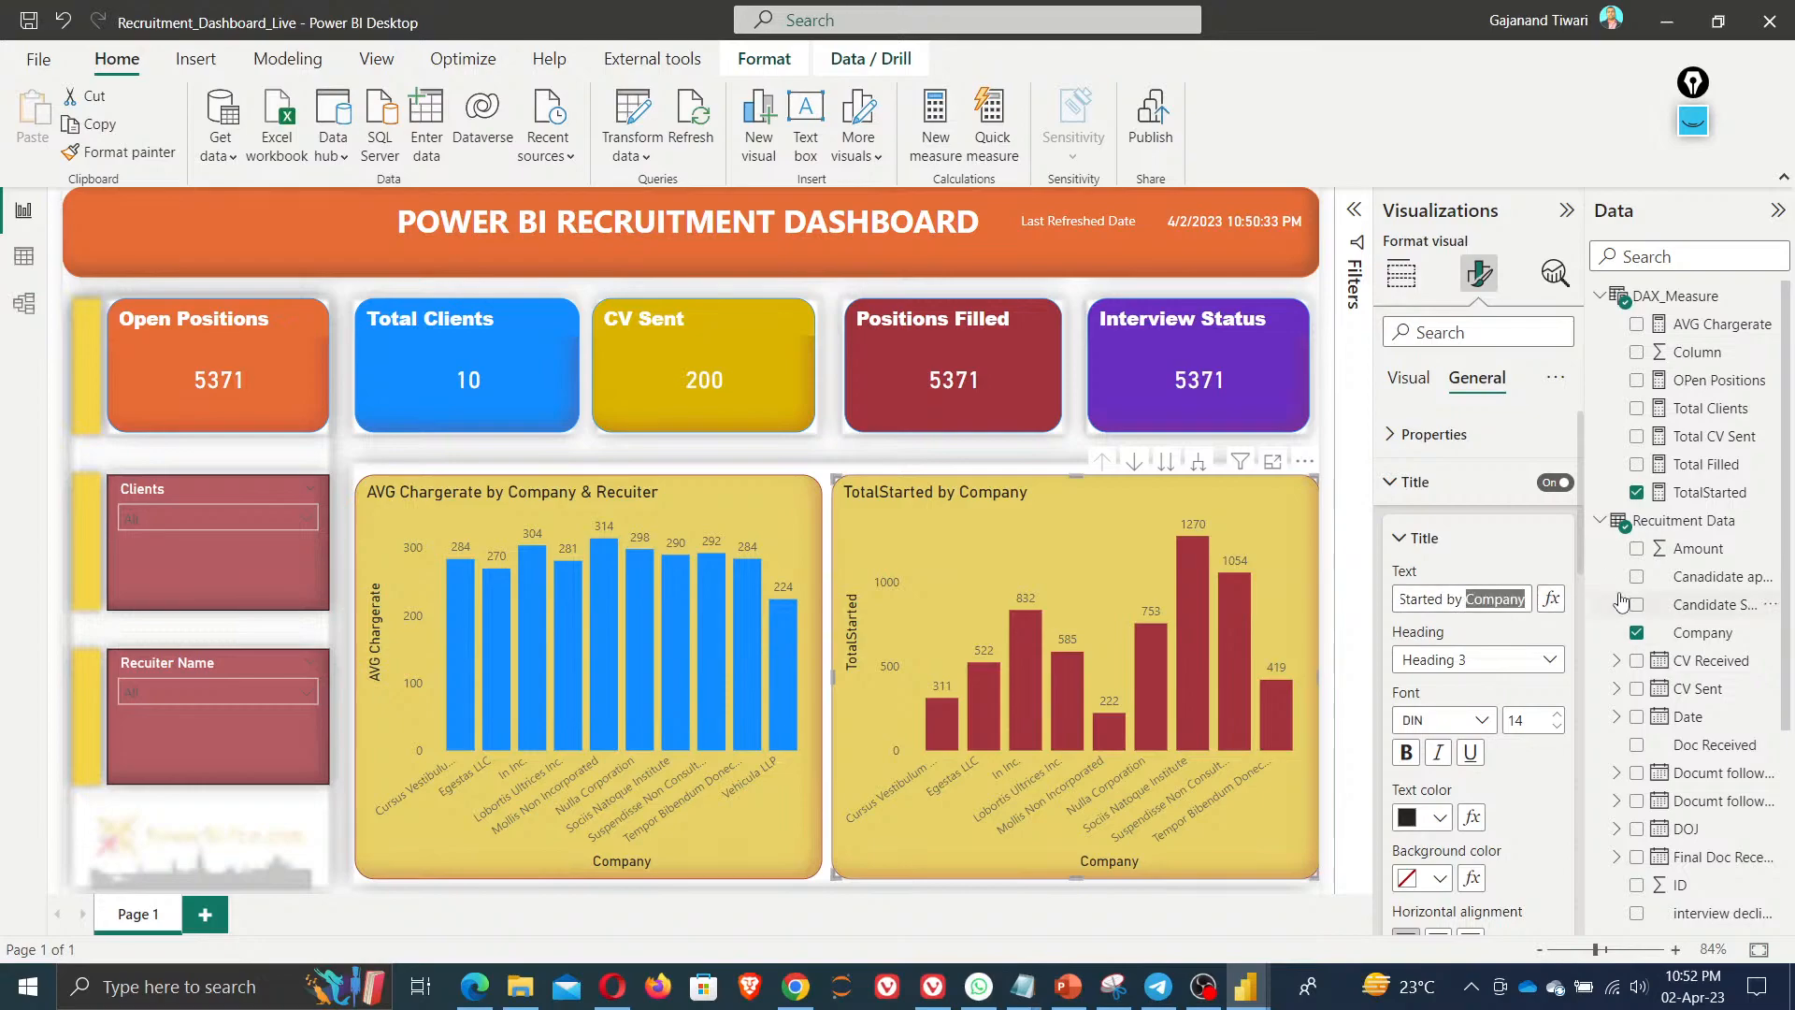
{"action": "type", "text": "Client and"}
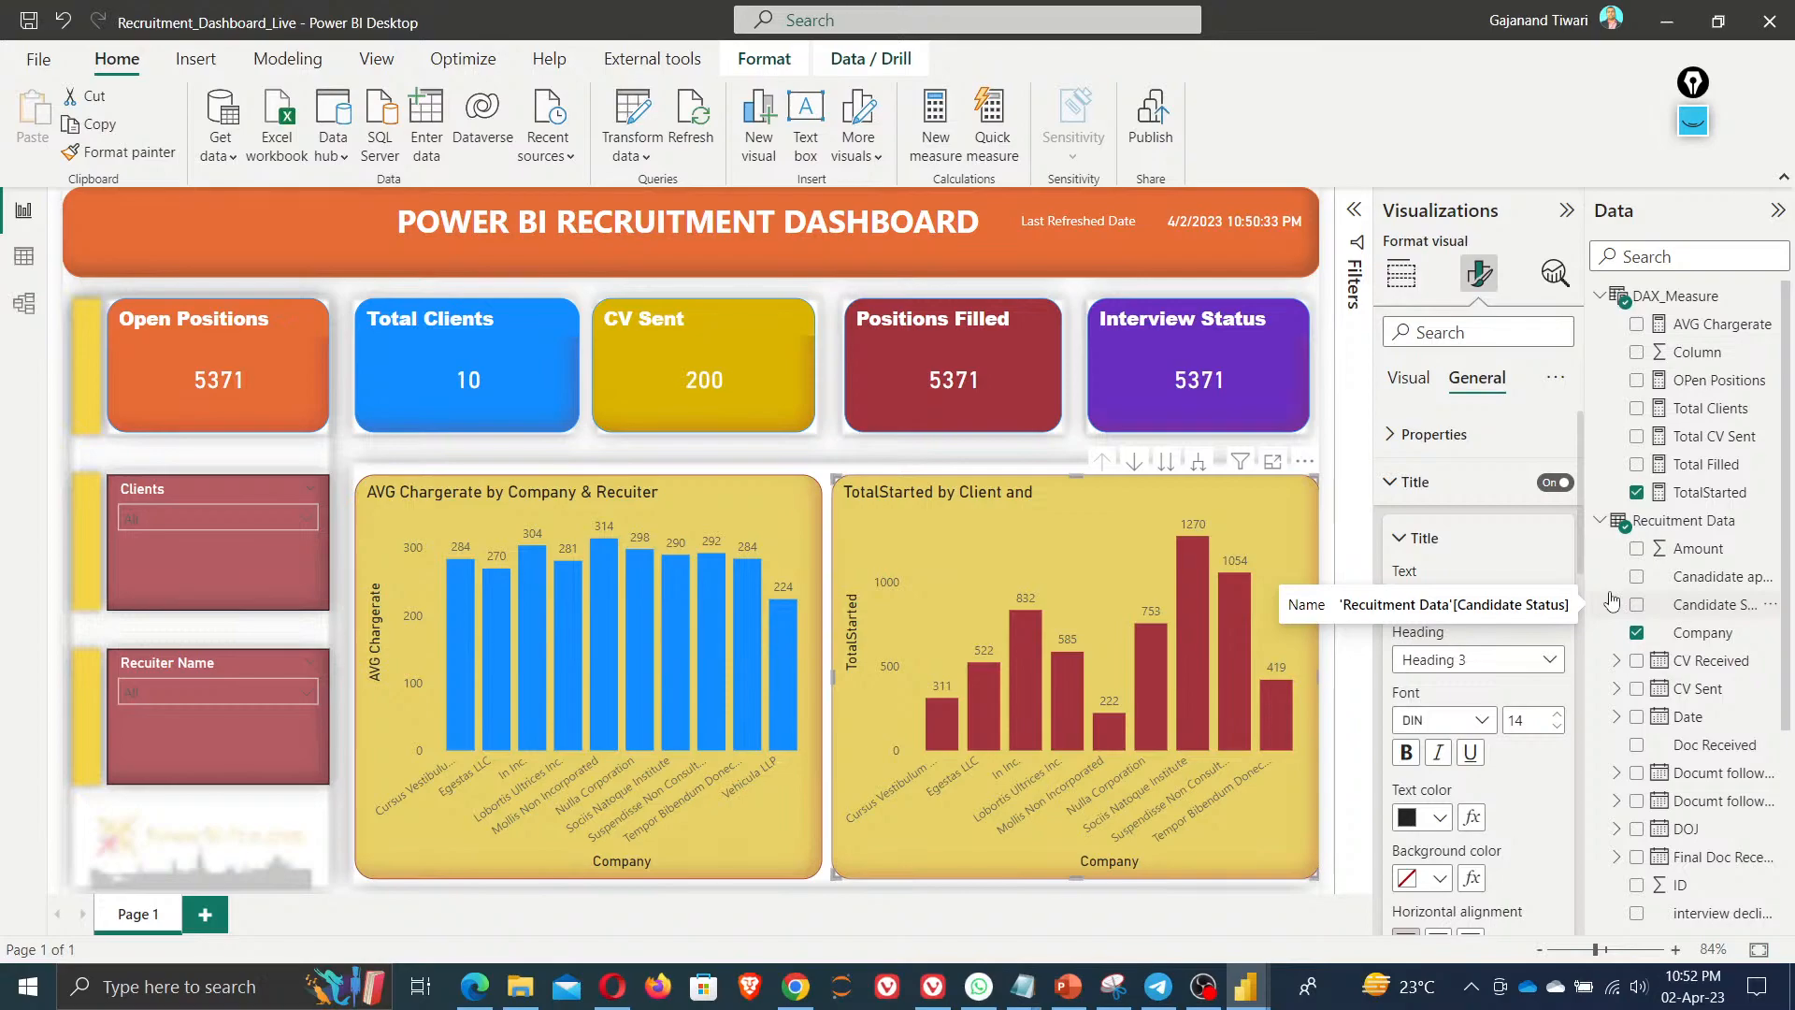
{"action": "type", "text": " Recuiter Name"}
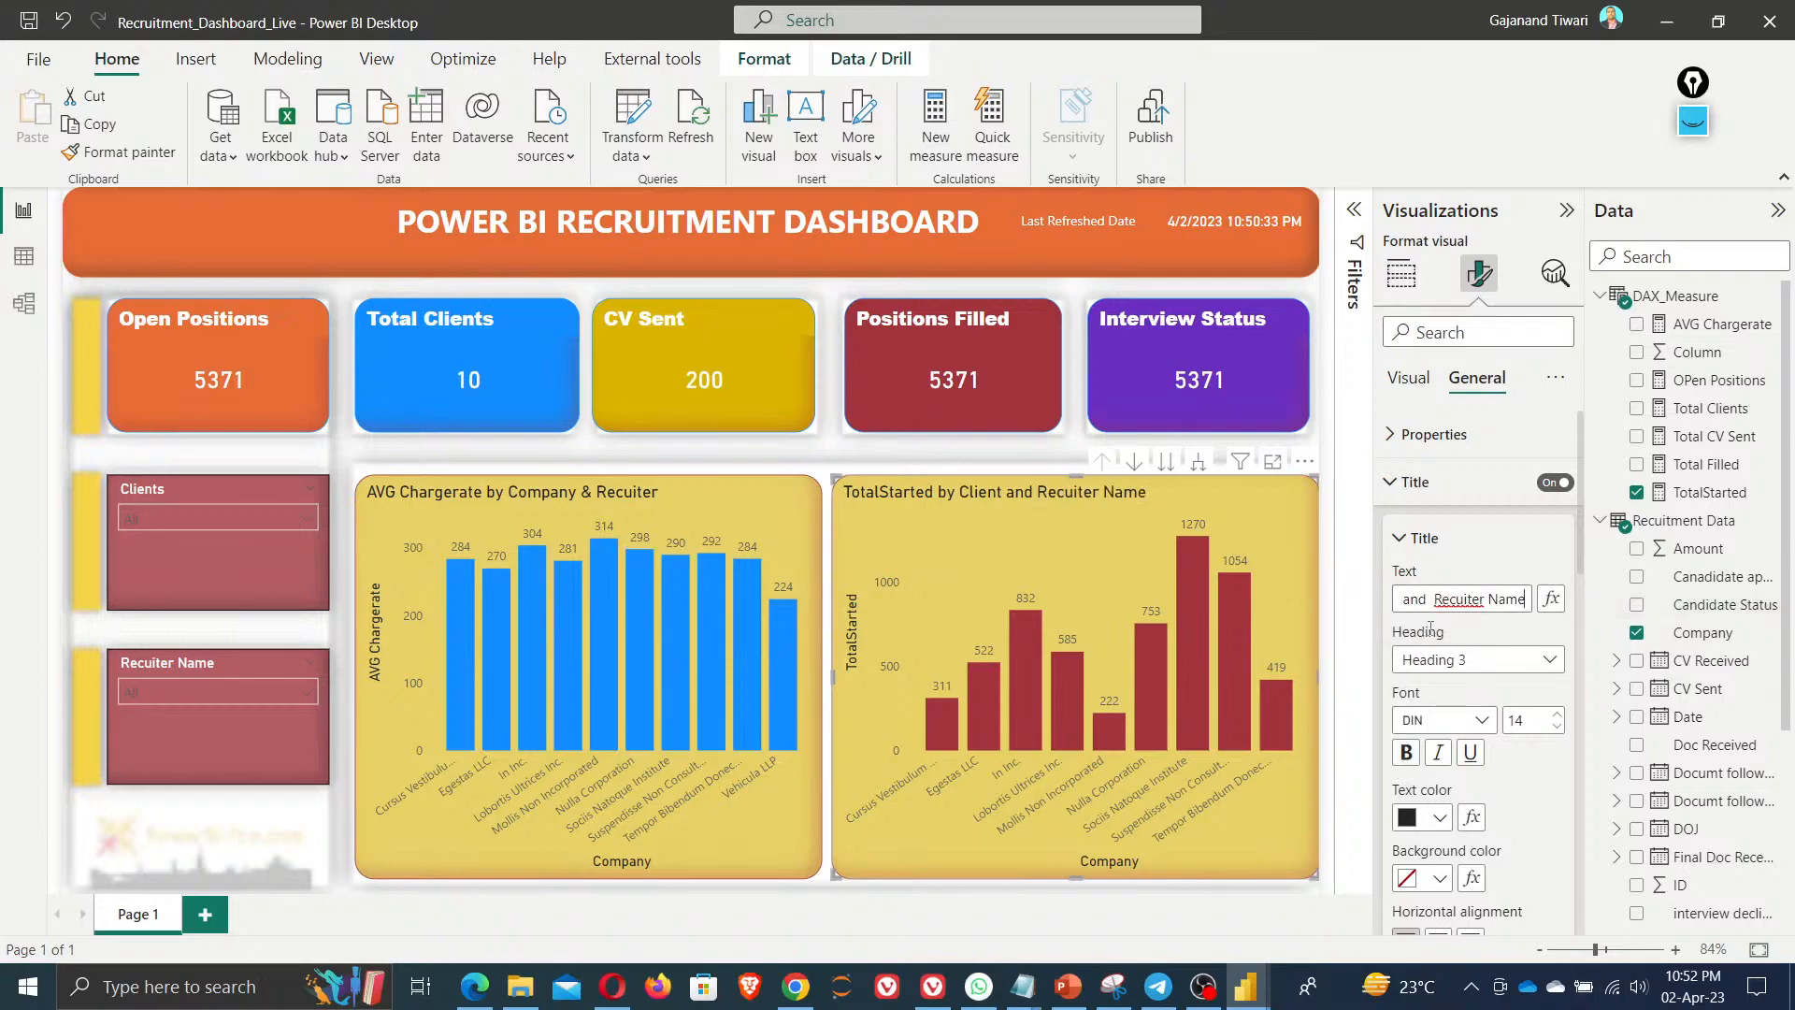
{"action": "key", "text": "BackSpace"}
{"action": "key", "text": "BackSpace"}
{"action": "key", "text": "BackSpace"}
{"action": "key", "text": "BackSpace"}
{"action": "key", "text": "BackSpace"}
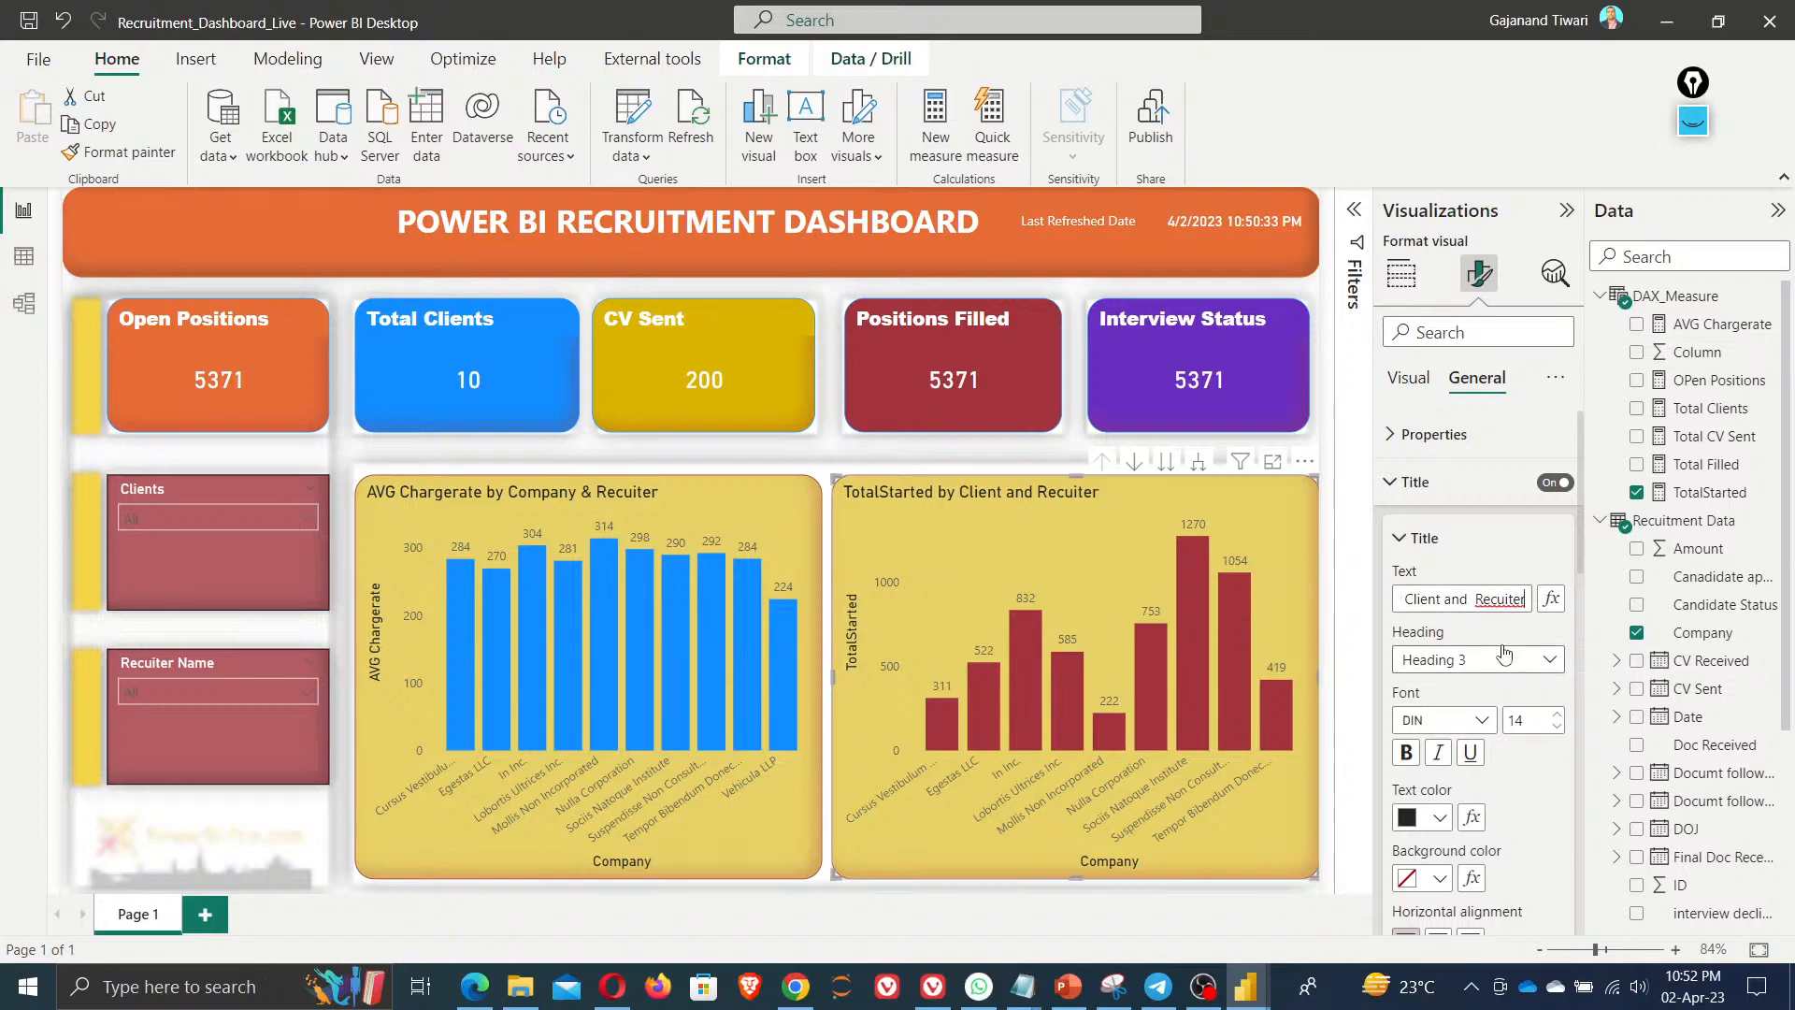
{"action": "left_click", "coordinate": [1505, 658]}
{"action": "left_click", "coordinate": [1486, 561]}
{"action": "scroll", "coordinate": [1522, 681], "scroll_direction": "down", "scroll_amount": 5}
{"action": "left_click", "coordinate": [819, 875]}
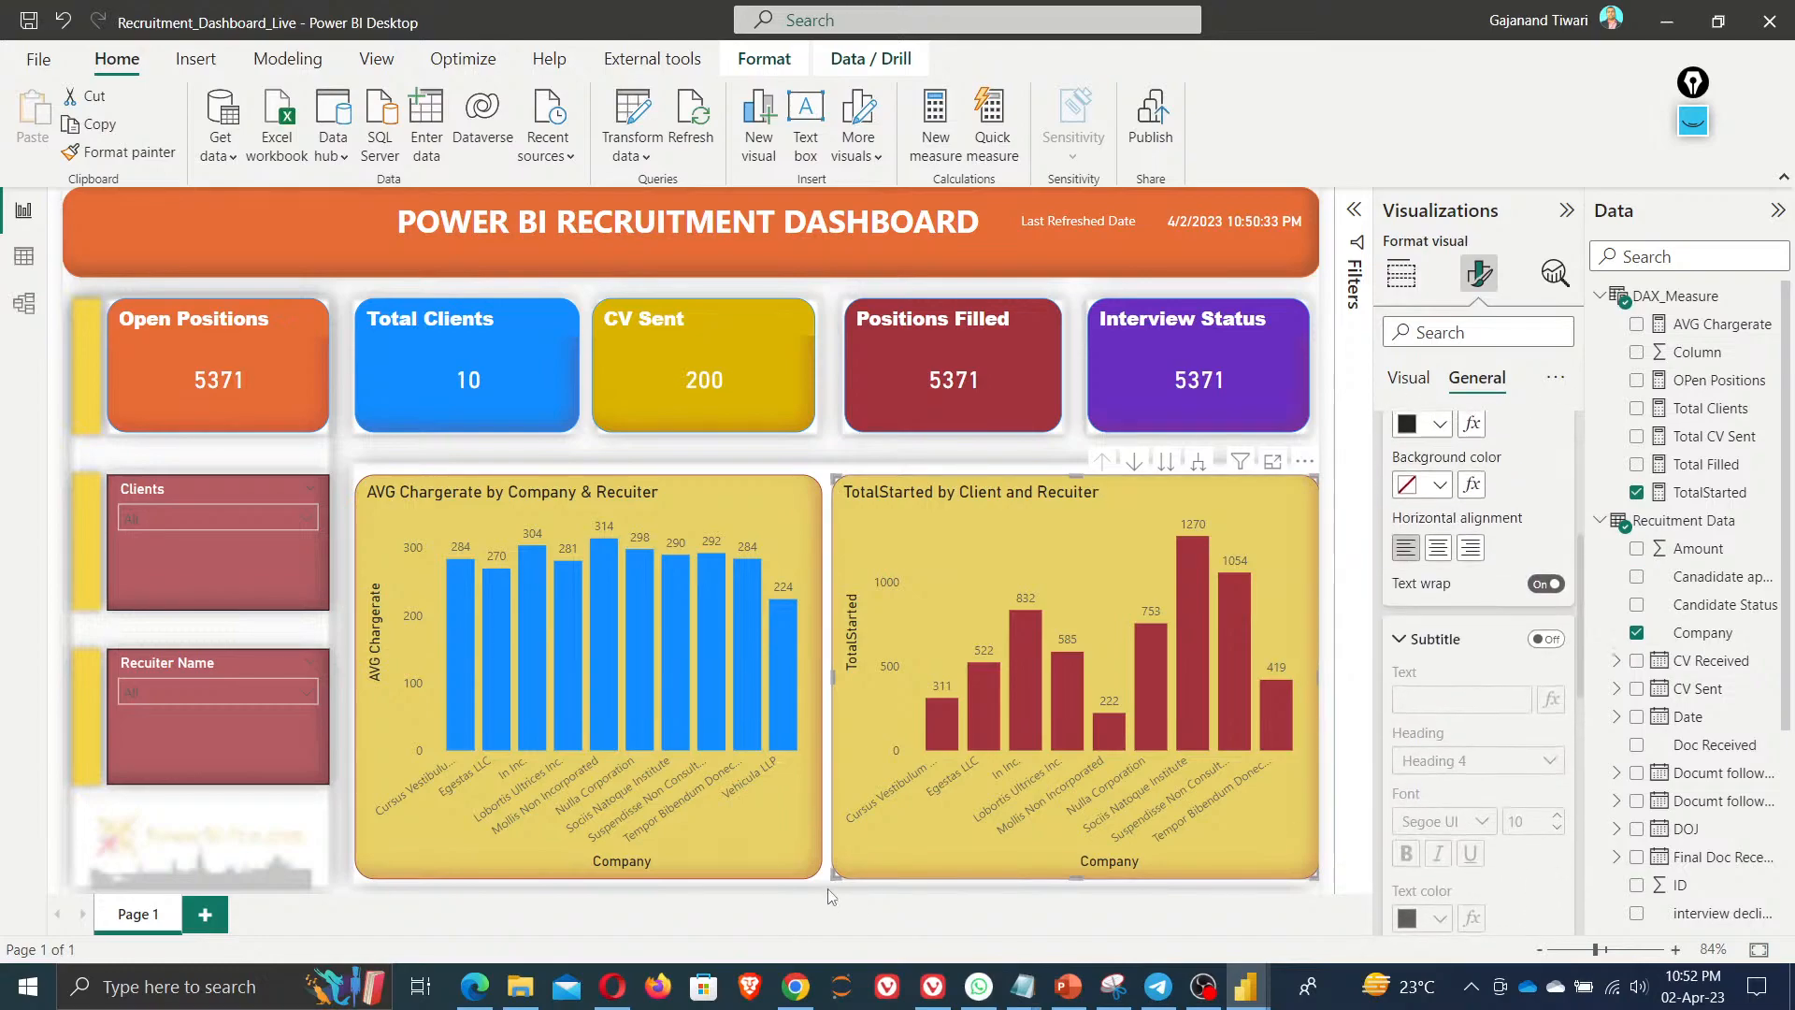
{"action": "left_click", "coordinate": [823, 888]}
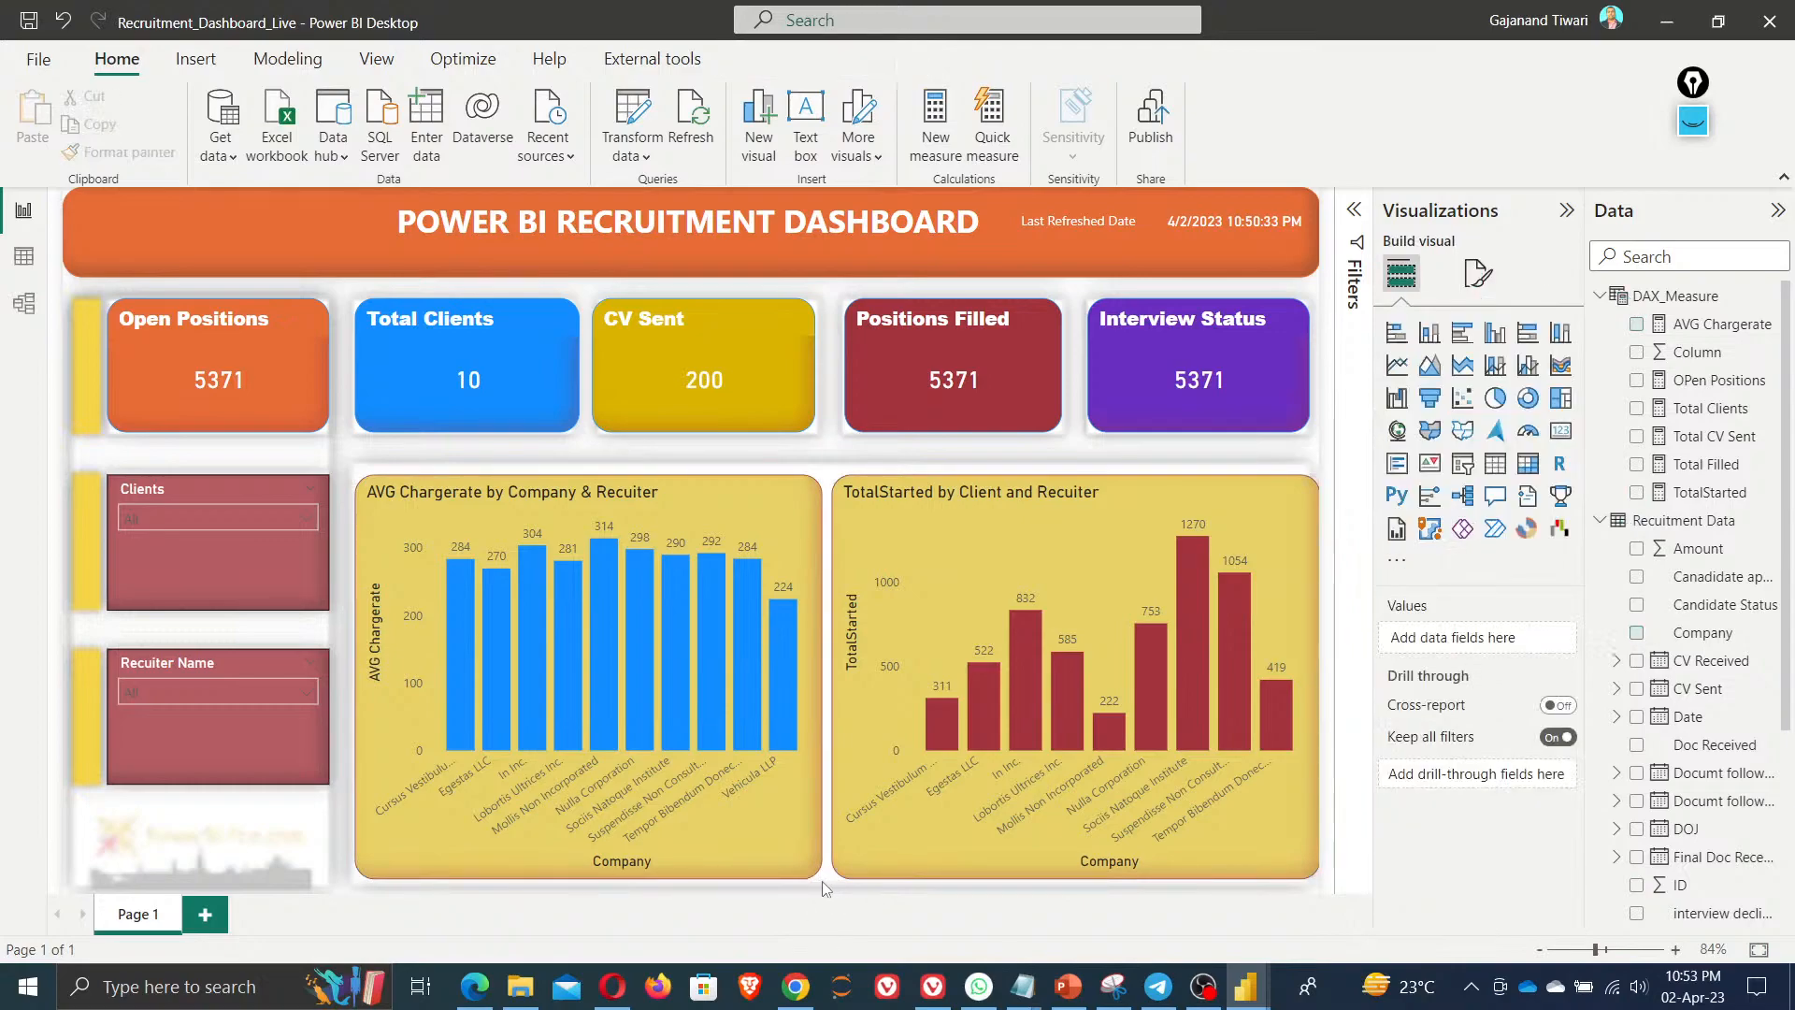